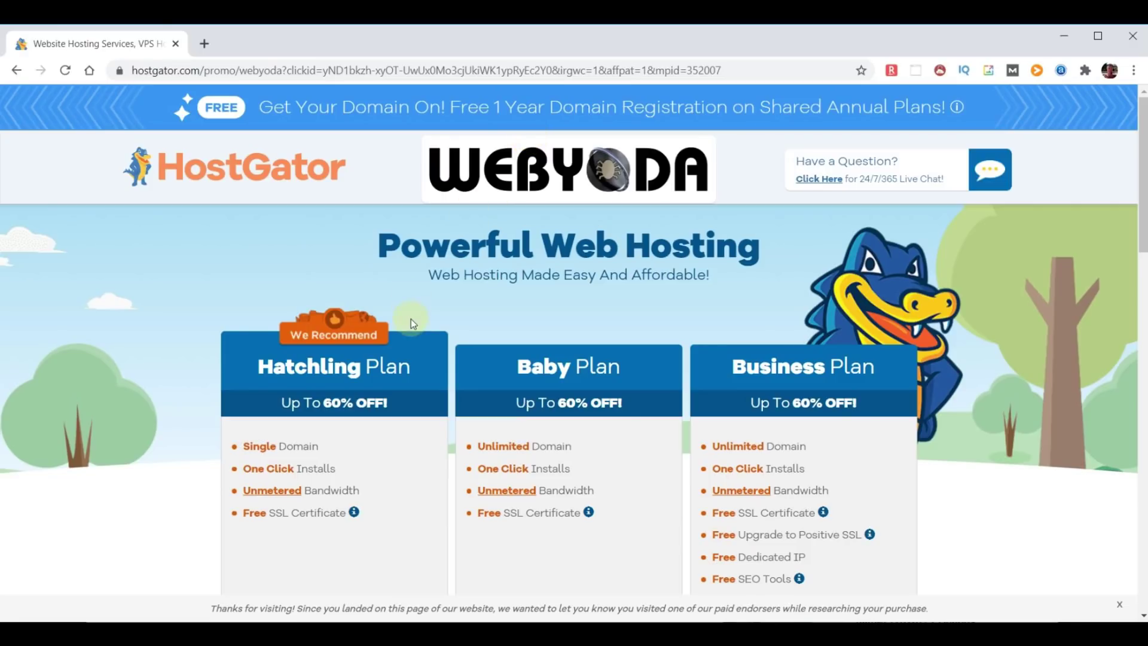
- Review Hatchling's One Click Installs, Unmetered Bandwidth and Free SSL, and compare the Hatchling, Baby and Business plans
scroll(381, 405, down, 2)
scroll(383, 408, down, 1)
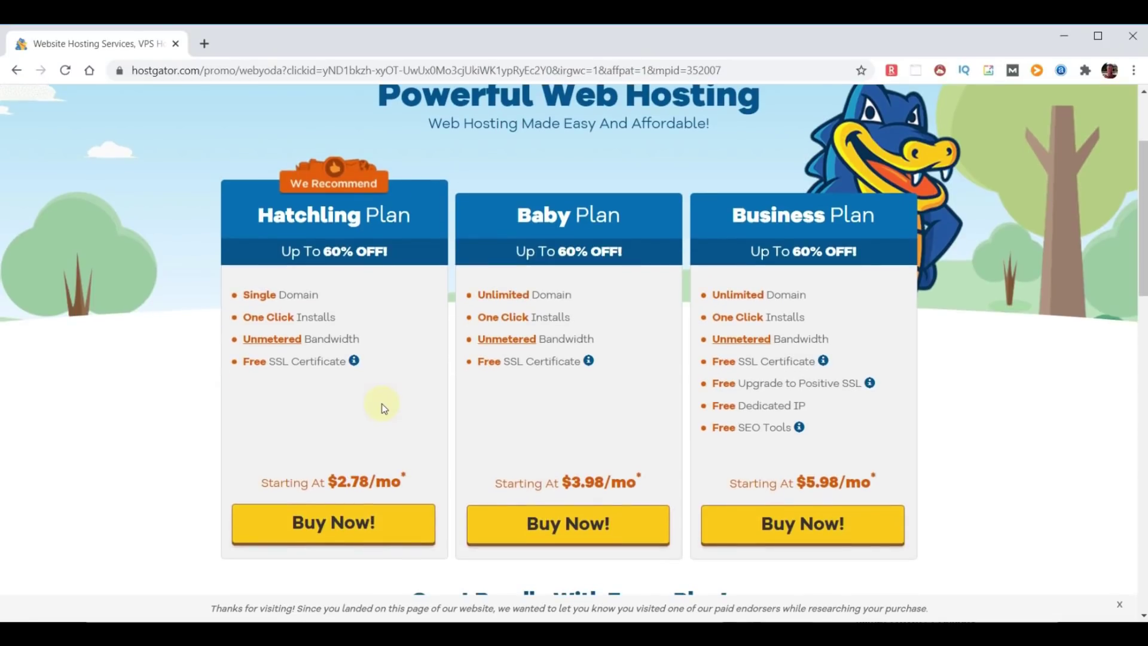
mouse_move(344, 325)
mouse_down()
mouse_move(243, 319)
mouse_move(225, 345)
mouse_up()
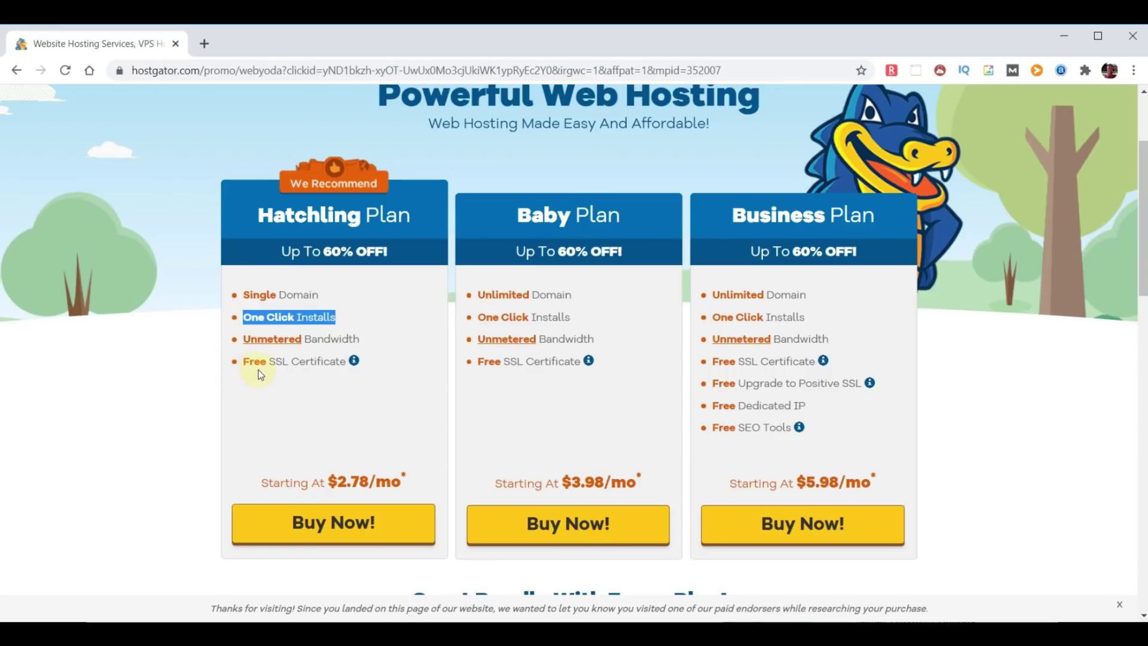
drag(360, 339, 239, 338)
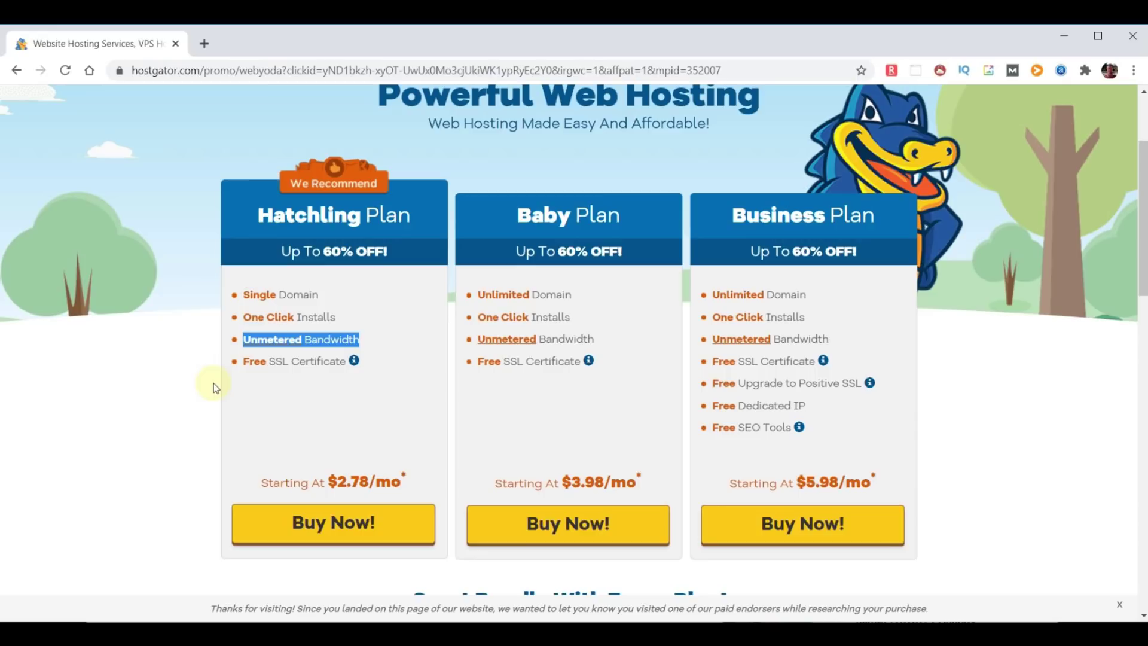
drag(347, 361, 246, 364)
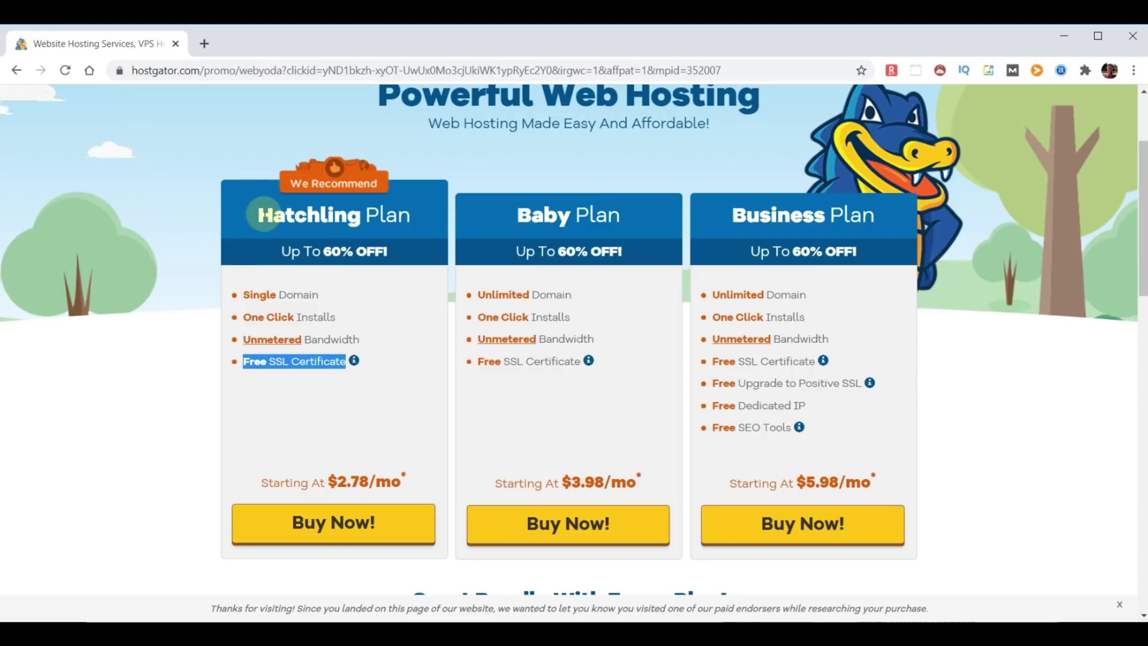
drag(258, 214, 406, 206)
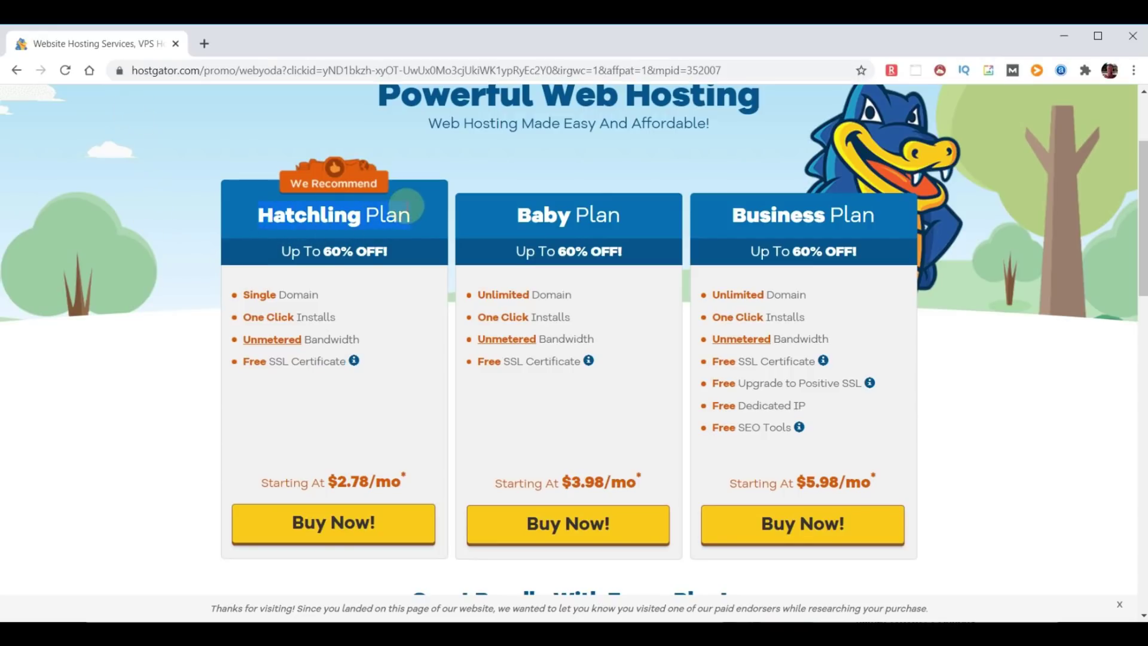
drag(525, 217, 634, 221)
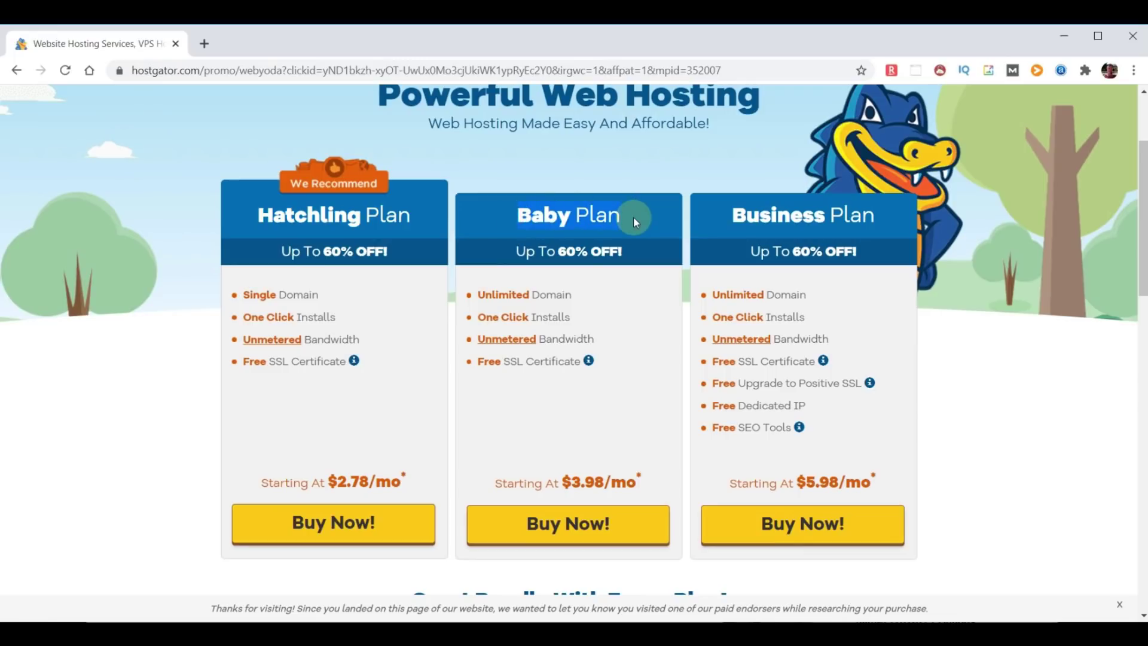
drag(722, 229, 875, 218)
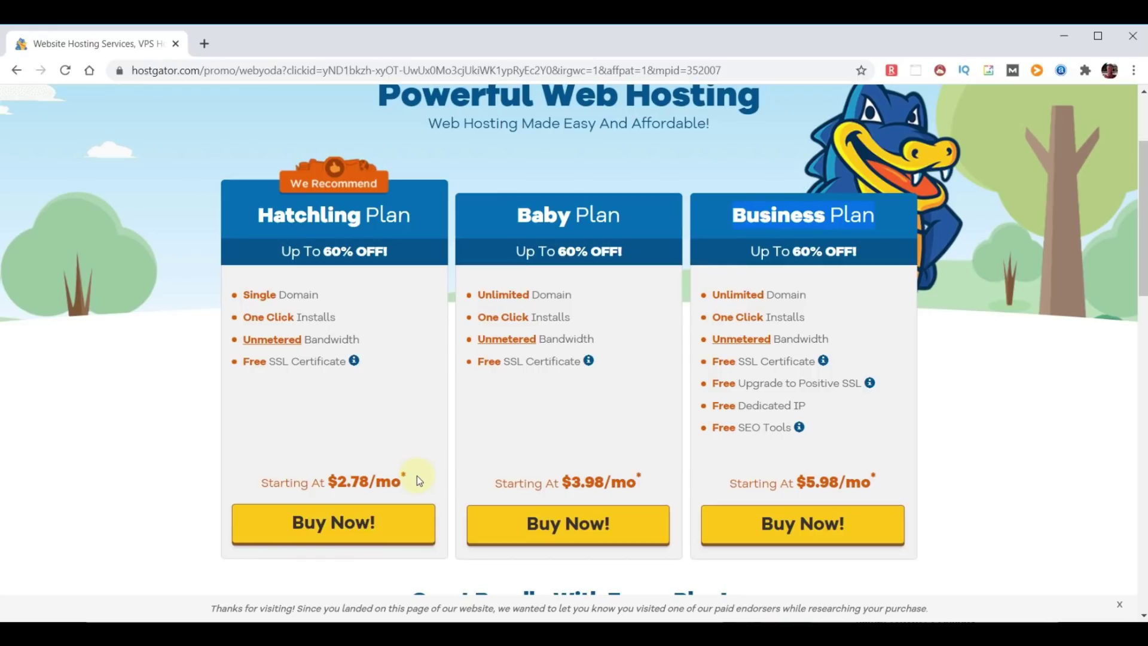
- Buy Hatchling with choosemydomainname.com as the domain and uncheck its domain privacy
click(340, 524)
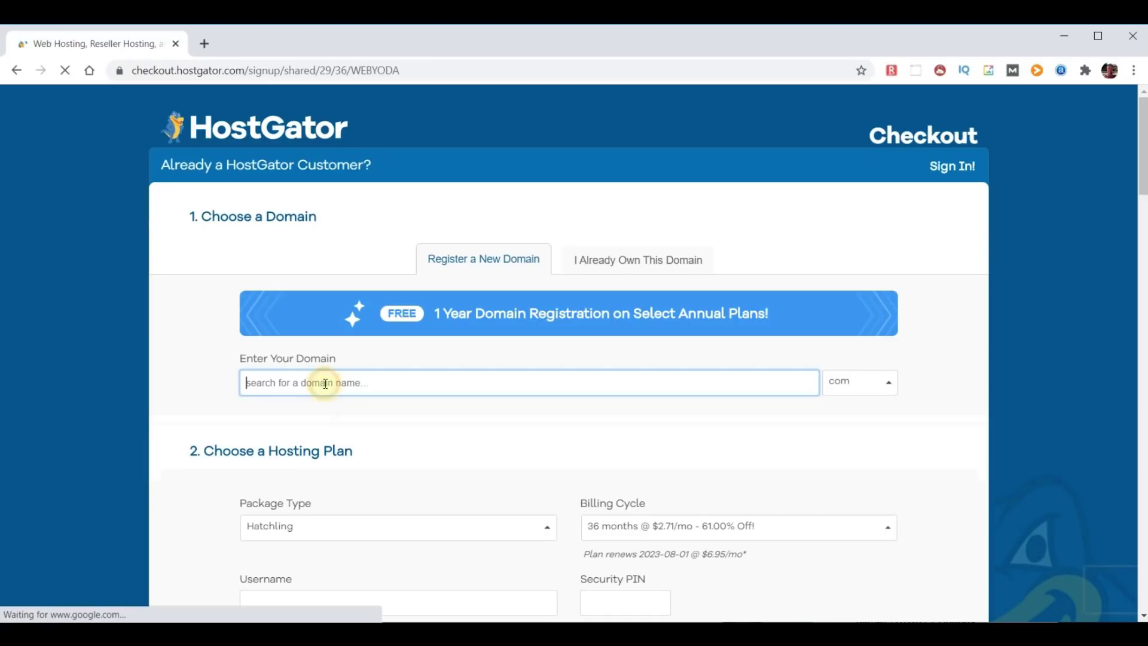
text(dhoosemydomain)
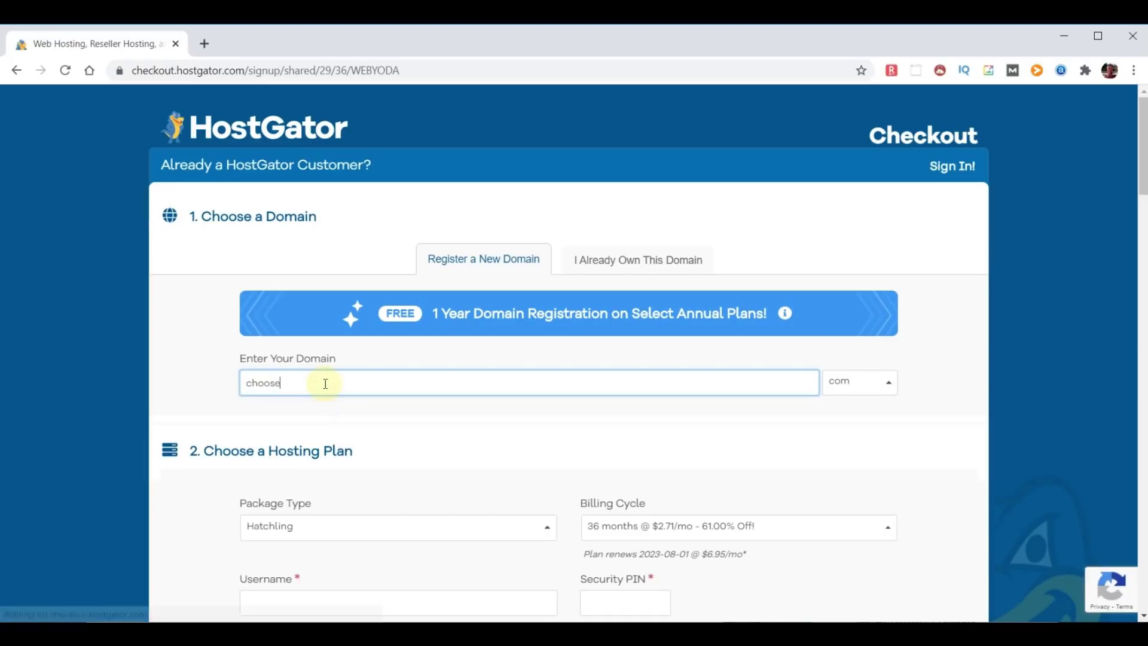
text(name)
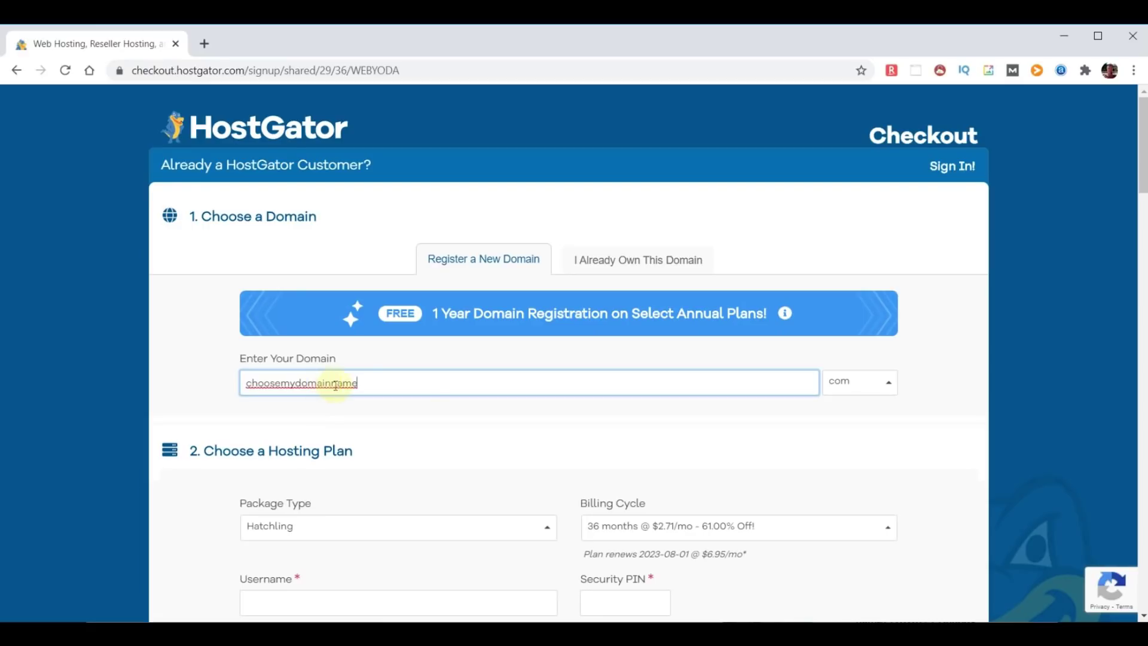
click(936, 386)
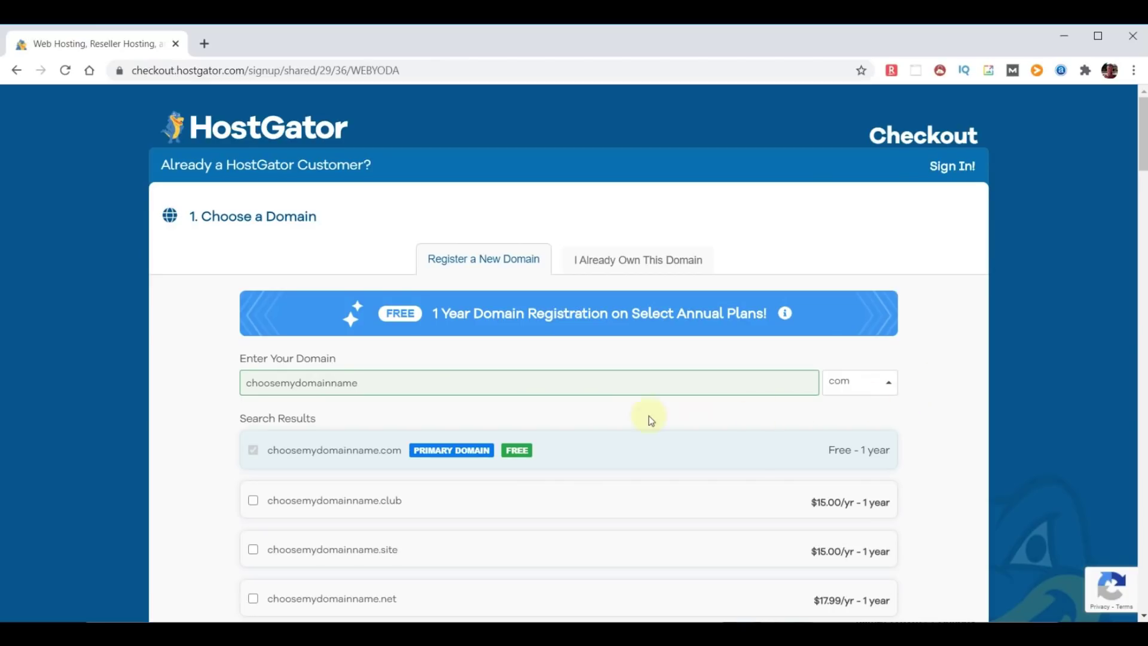
scroll(622, 422, down, 3)
scroll(620, 428, down, 10)
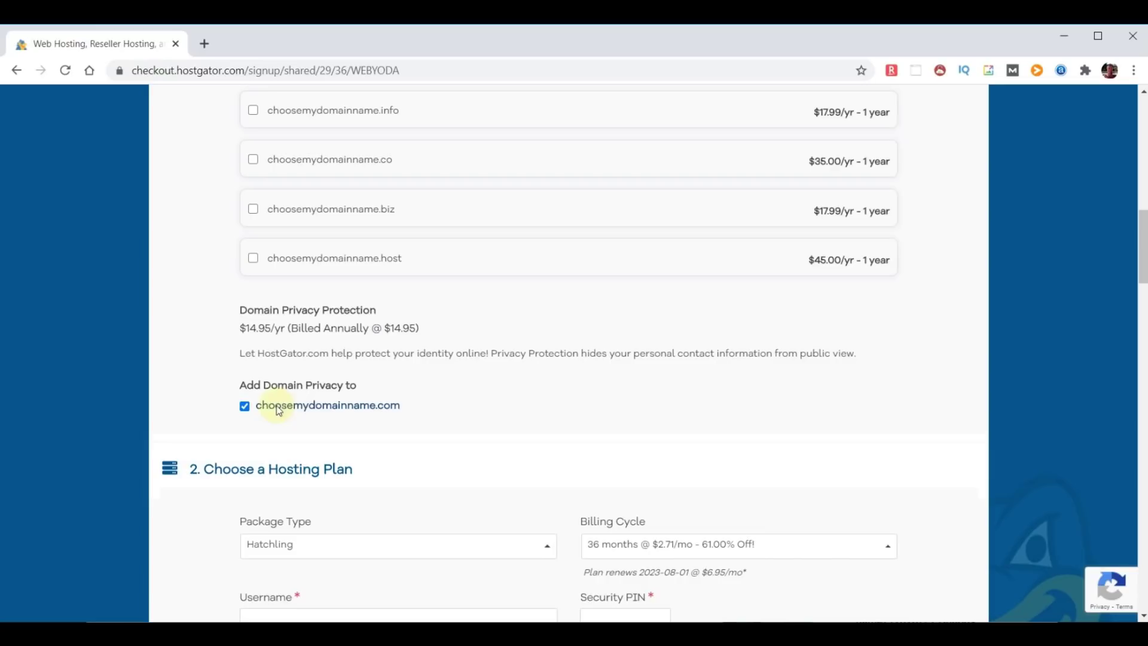
click(245, 406)
- Set the billing cycle to 12 months
scroll(637, 396, down, 5)
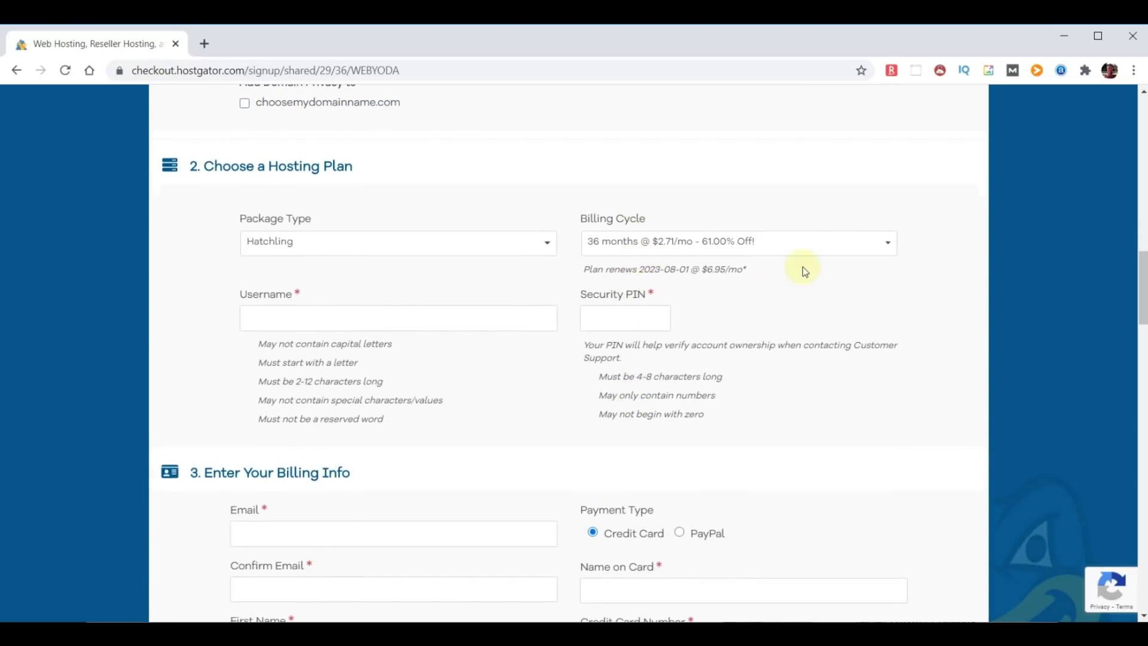
click(891, 248)
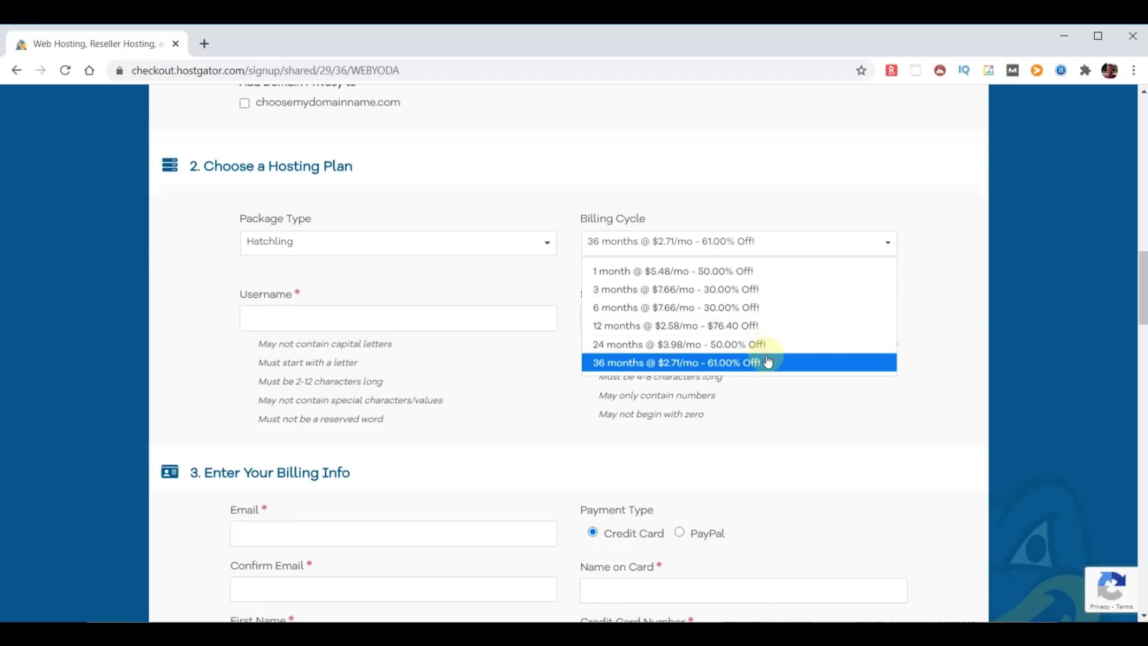
click(748, 325)
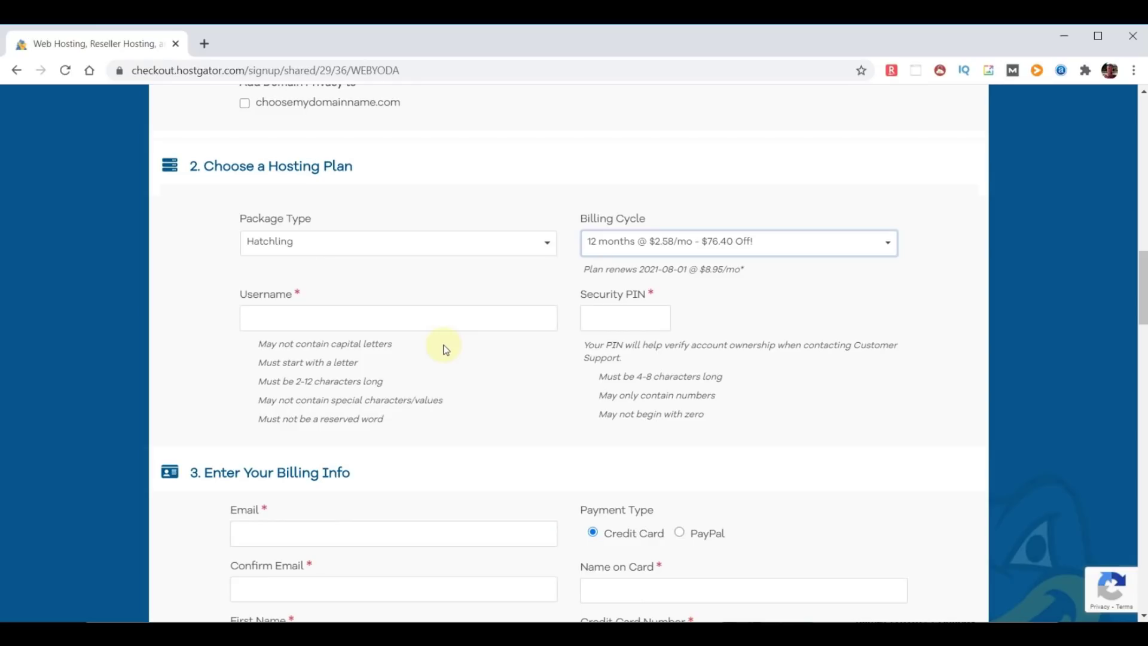
- Fill in the account username and security PIN fields
click(351, 318)
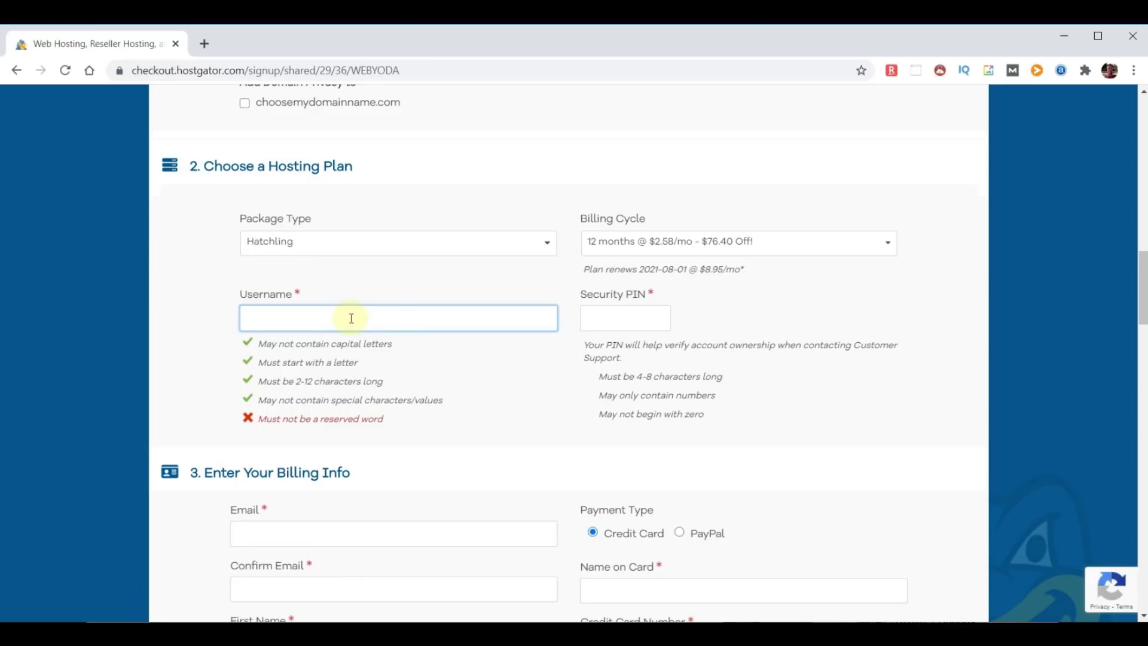
text(adminyoda)
click(610, 318)
text(1234)
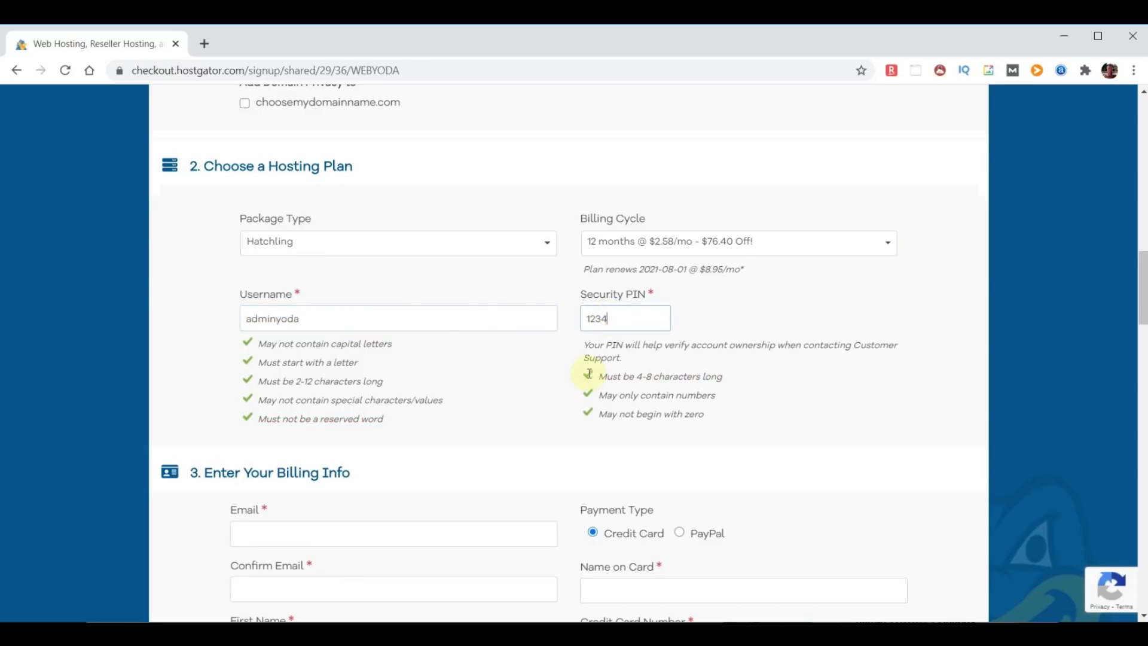
scroll(522, 448, down, 1)
scroll(522, 447, down, 15)
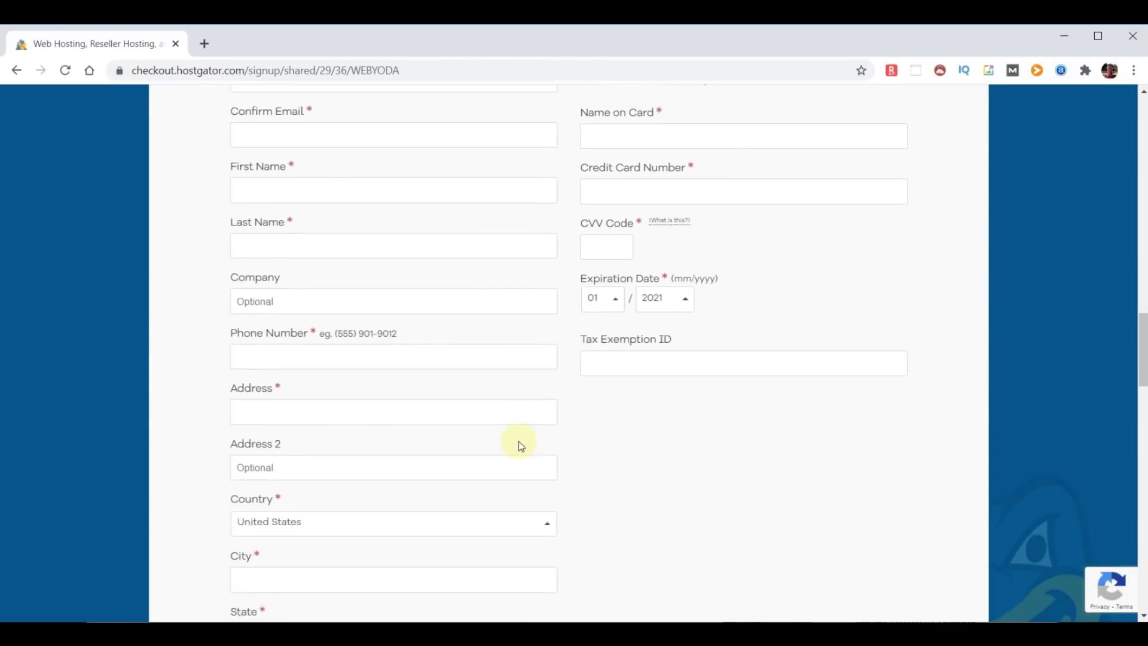
scroll(519, 444, down, 4)
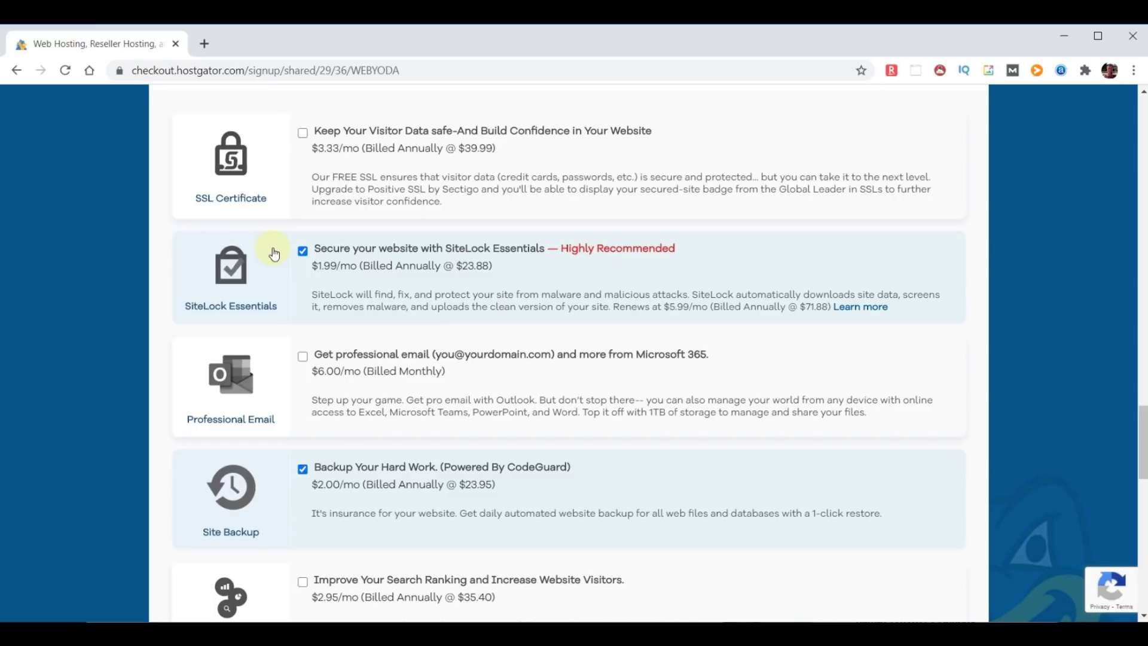
- Uncheck the SiteLock Essentials and CodeGuard Site Backup add-ons
click(303, 250)
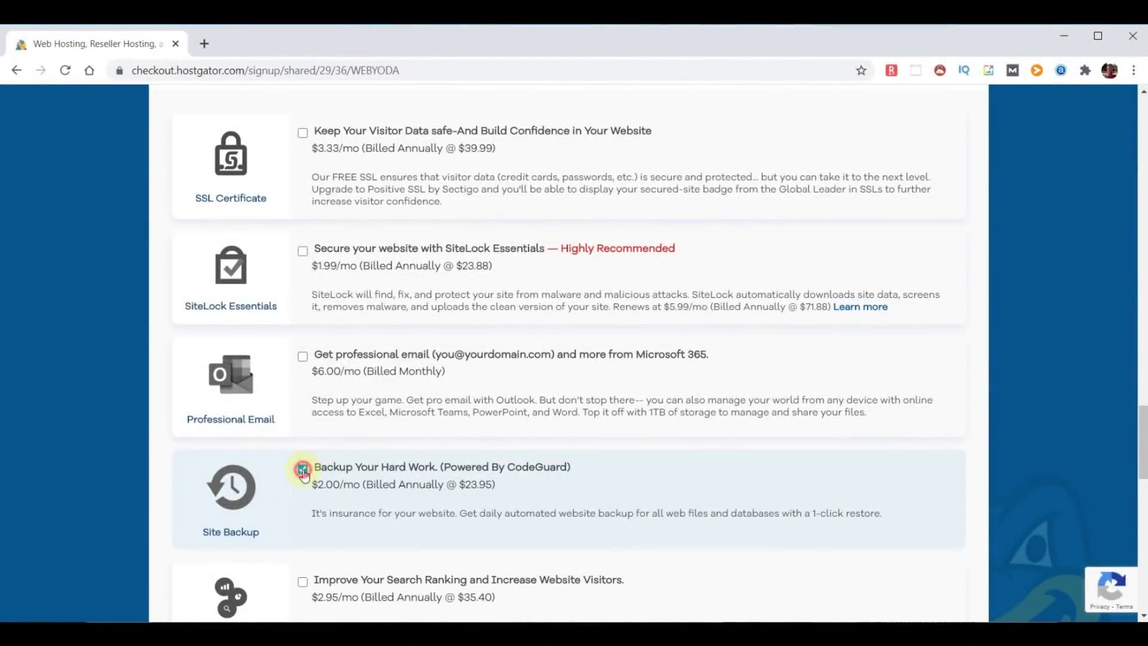
click(303, 469)
scroll(144, 541, down, 1)
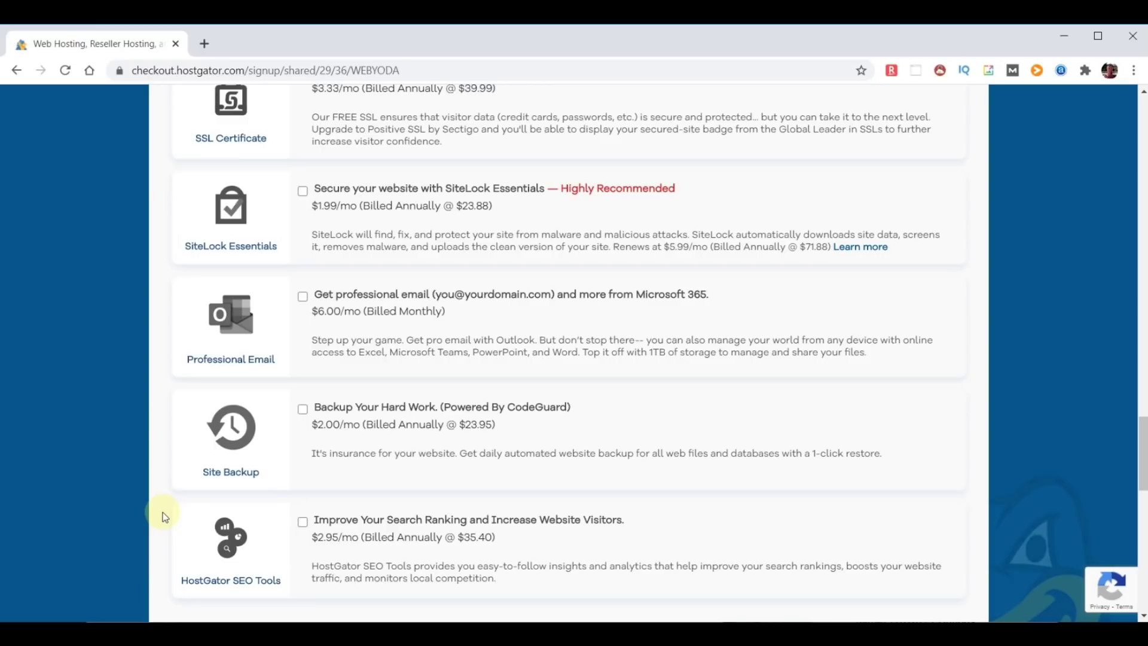
scroll(861, 453, down, 3)
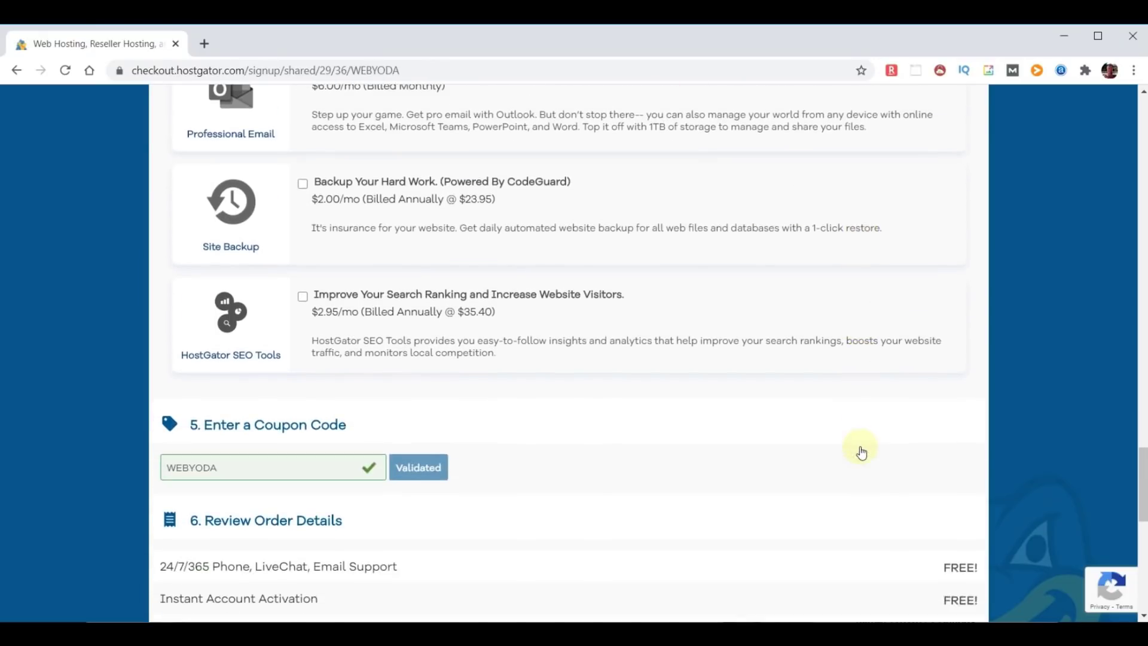
- Review the free domain registration, 24/7/365 support and Money Back Guarantee lines
scroll(861, 452, down, 2)
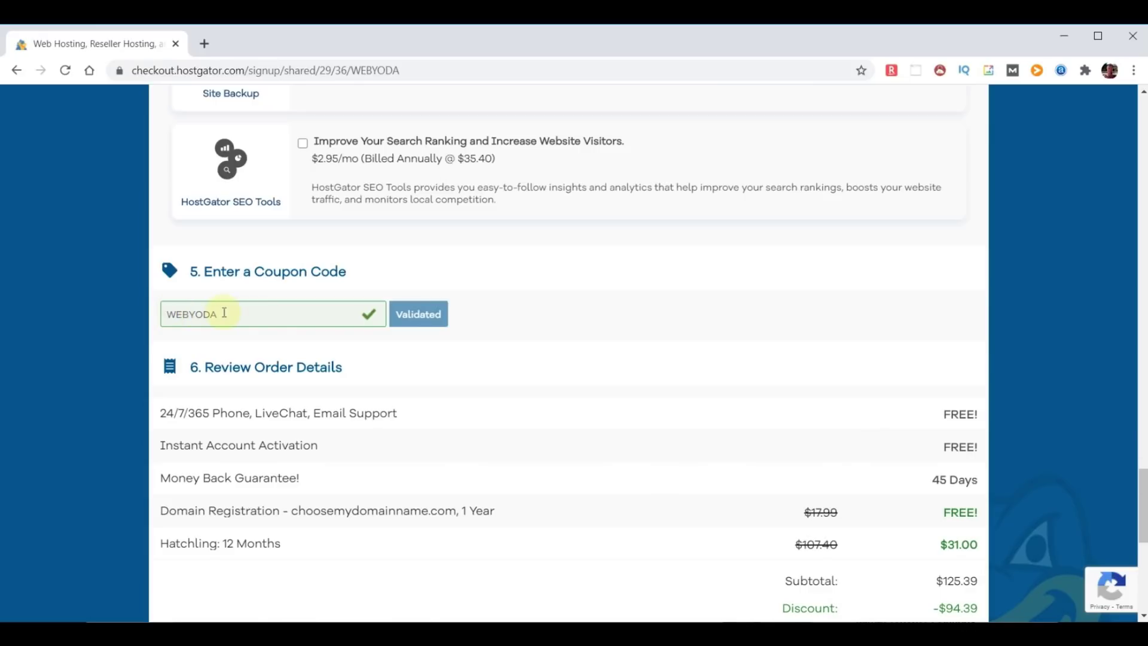
scroll(692, 389, down, 2)
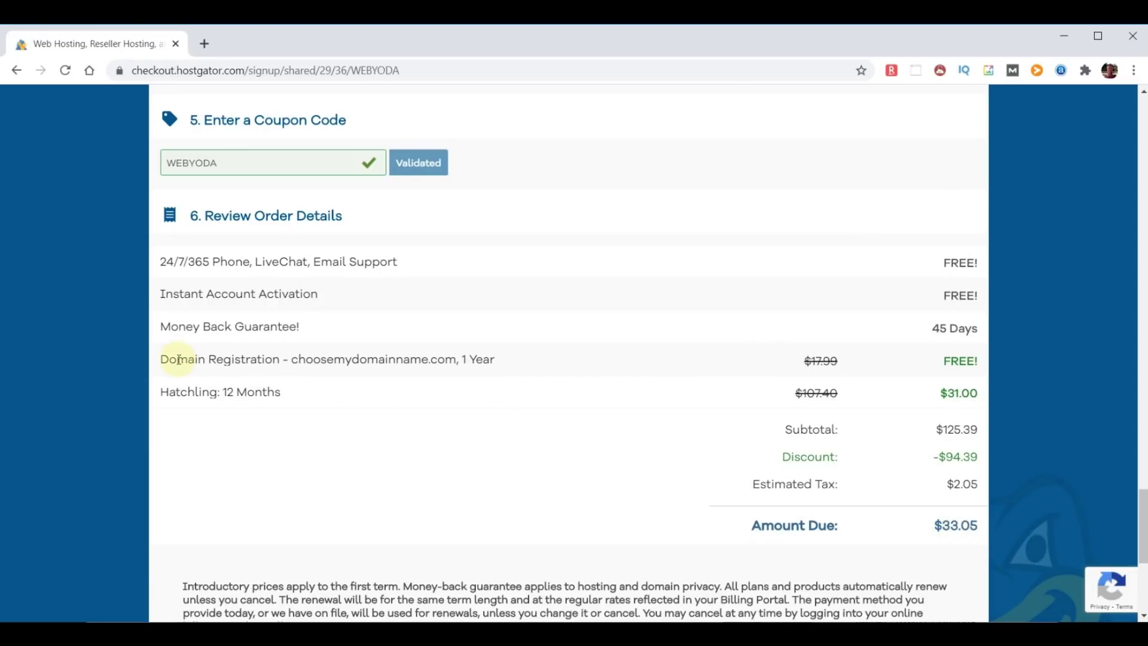
drag(161, 359, 511, 370)
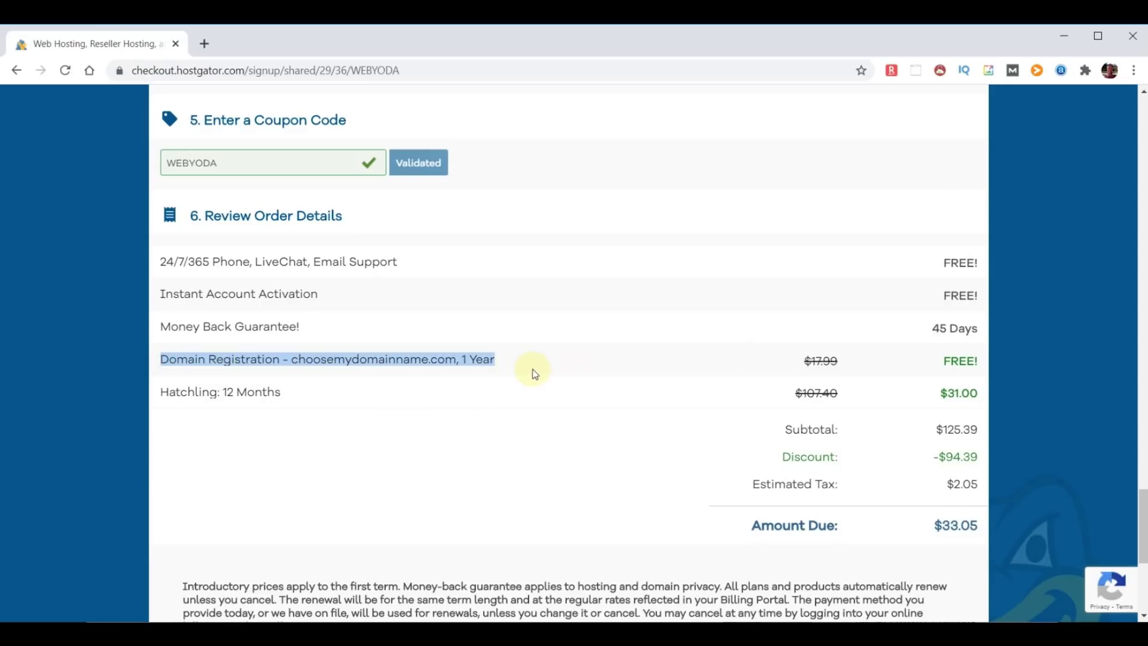
click(957, 361)
scroll(361, 439, down, 1)
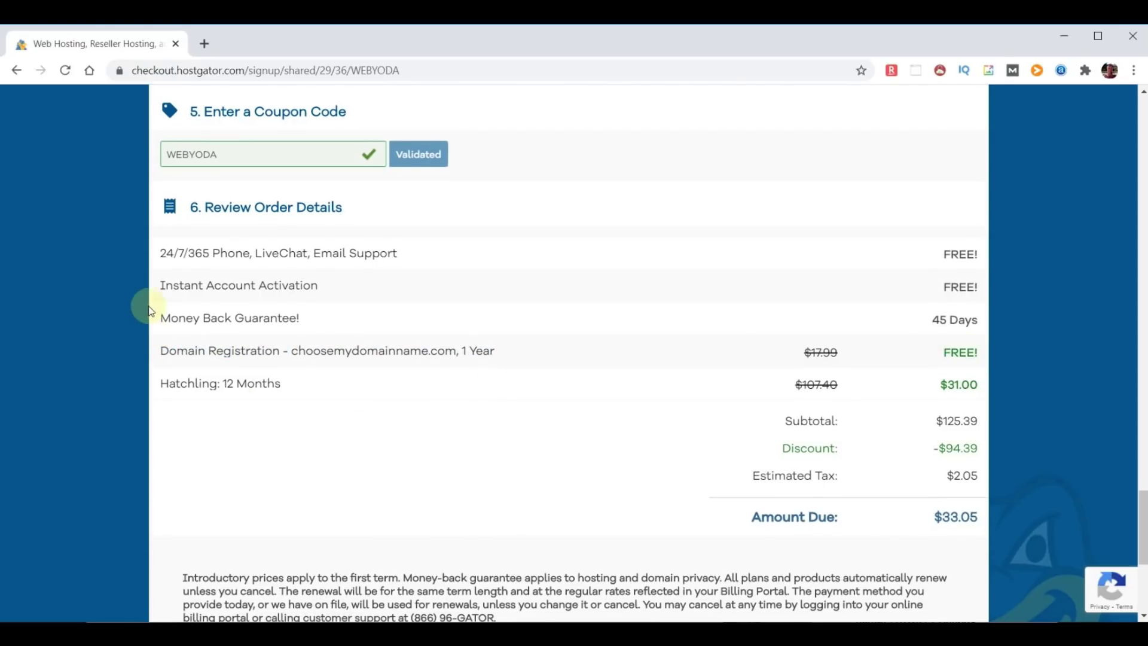
drag(159, 252, 414, 263)
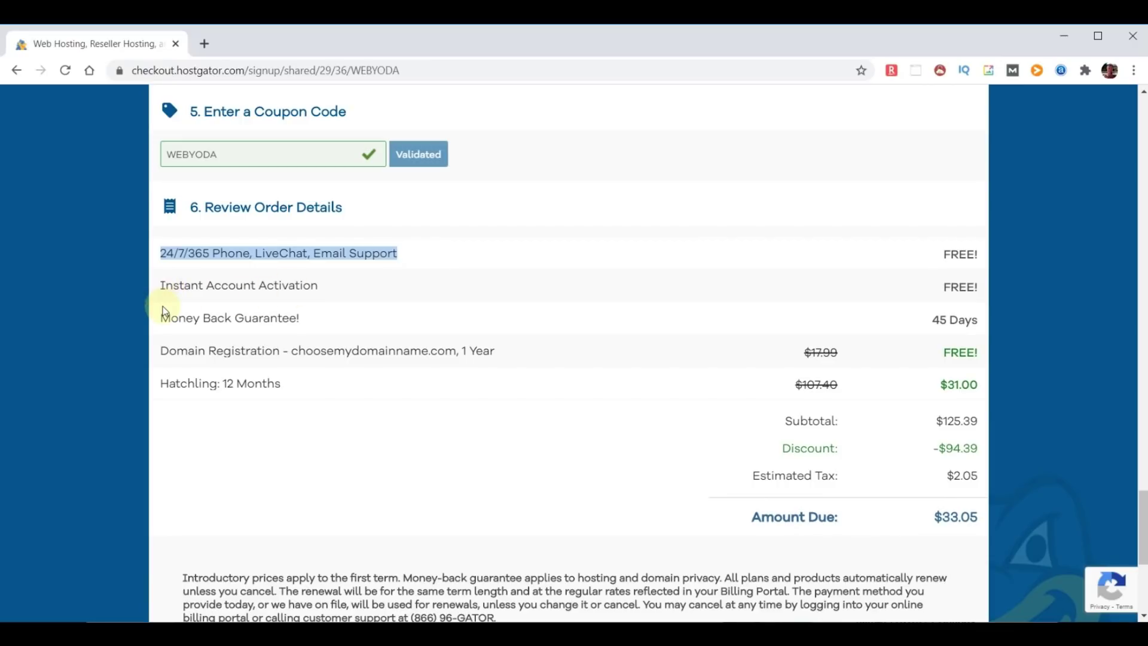
drag(160, 318, 356, 320)
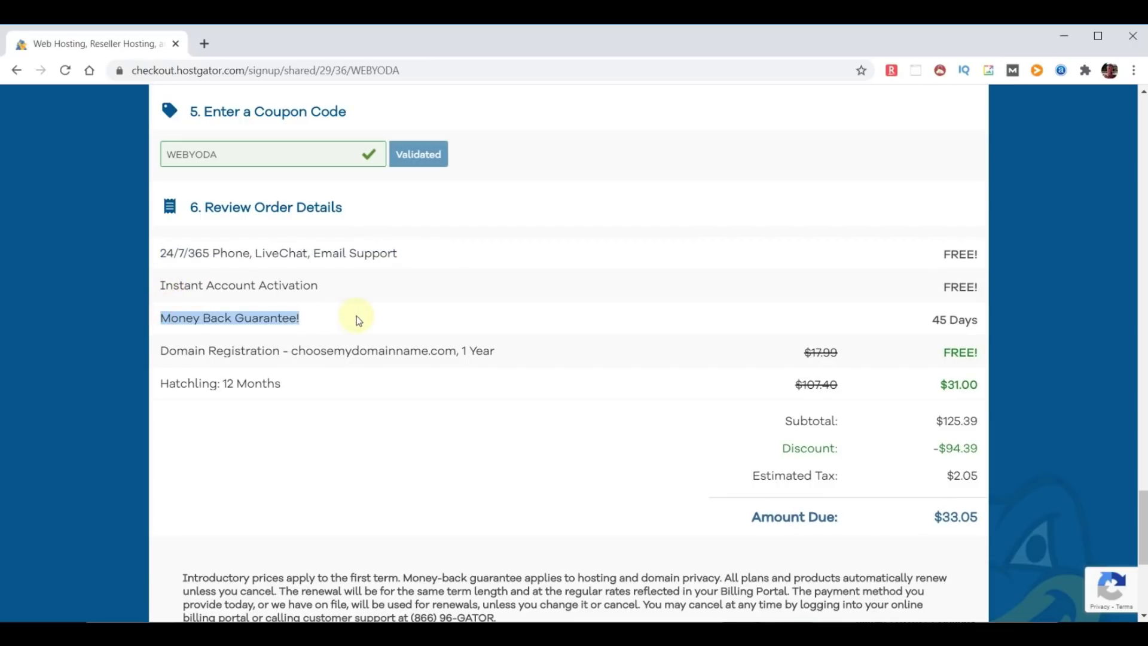
click(313, 379)
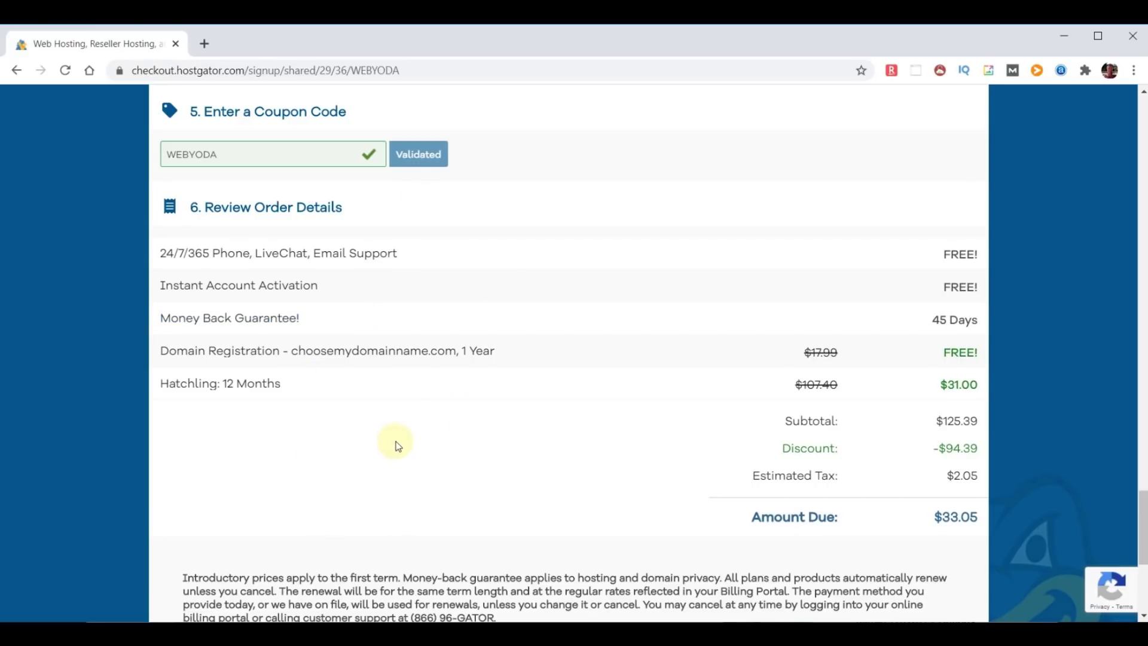
scroll(440, 440, down, 5)
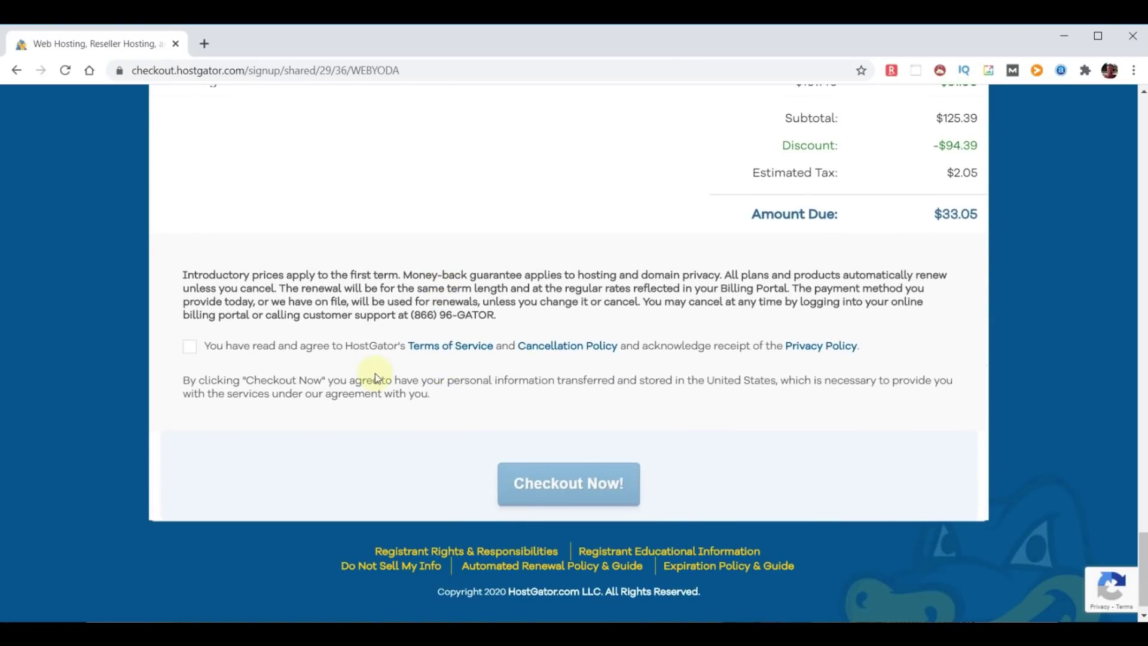
- Accept the terms, use the owned domain chooseyourdomainname.com, and complete the order
click(189, 346)
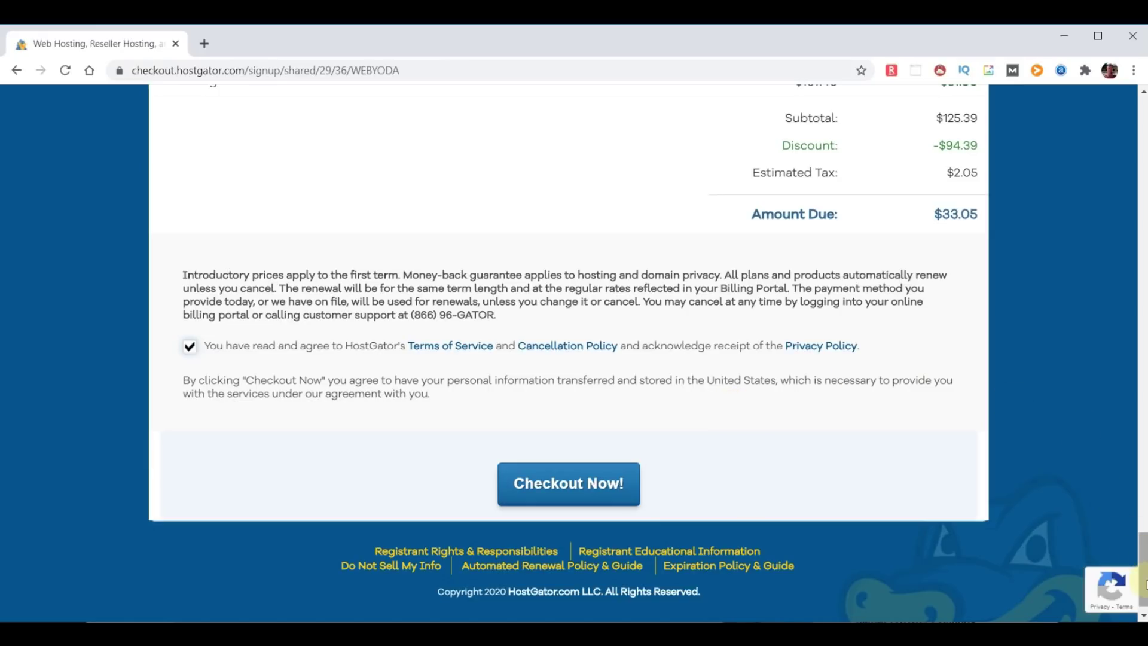
drag(1144, 591, 1145, 38)
click(627, 259)
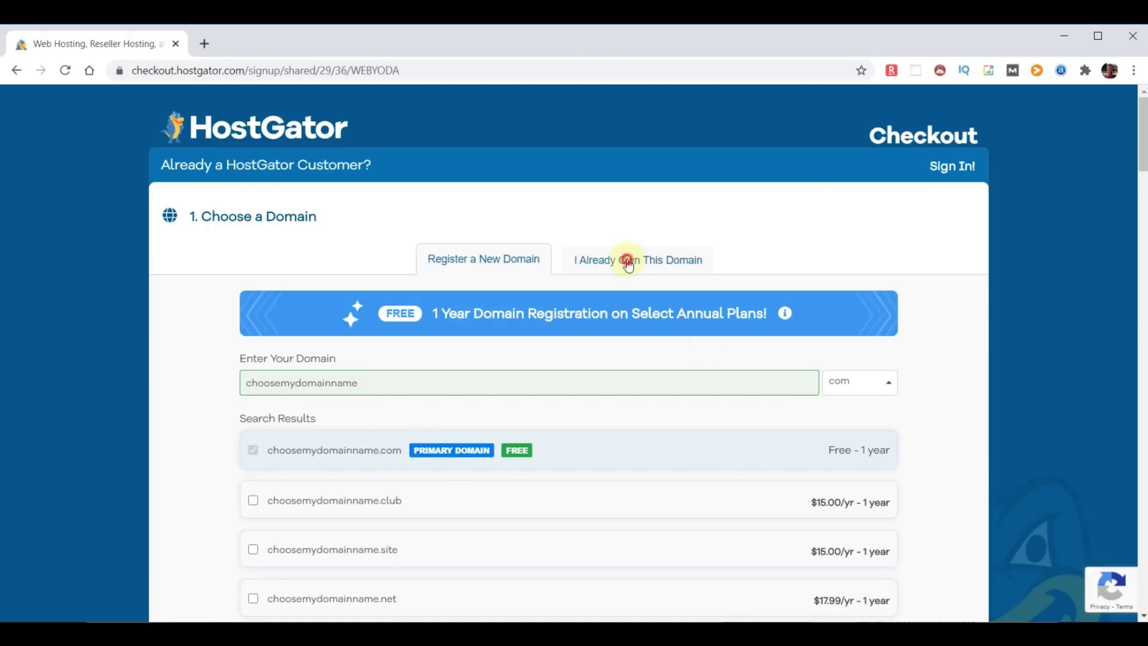
click(295, 387)
key(BackSpace)
key(BackSpace)
text(your)
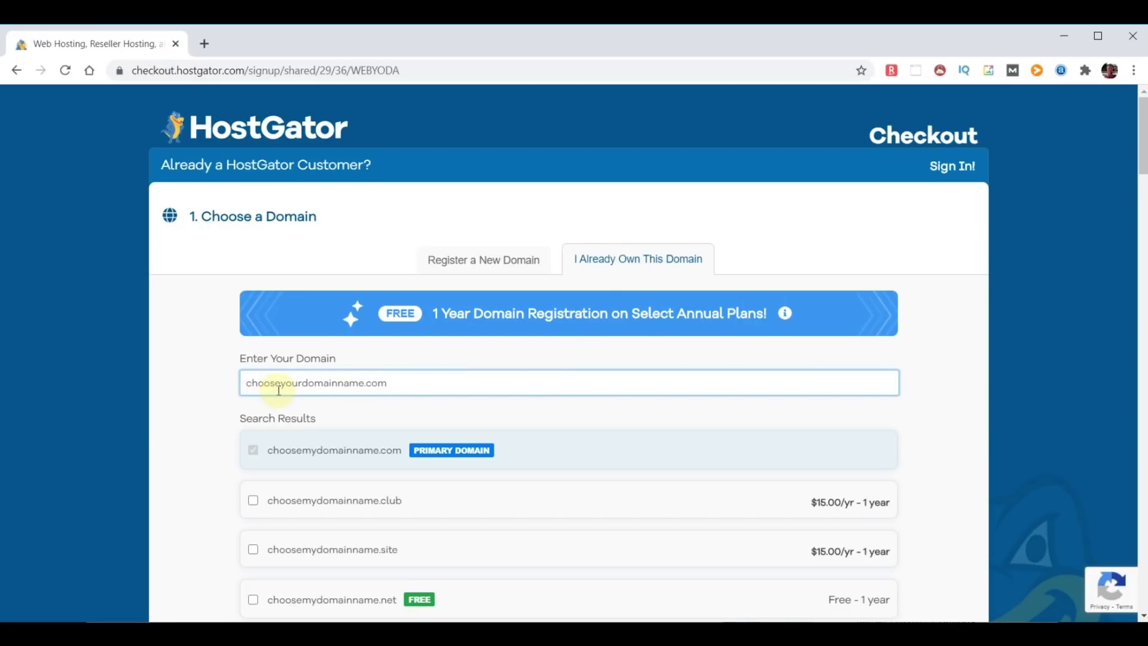
click(956, 402)
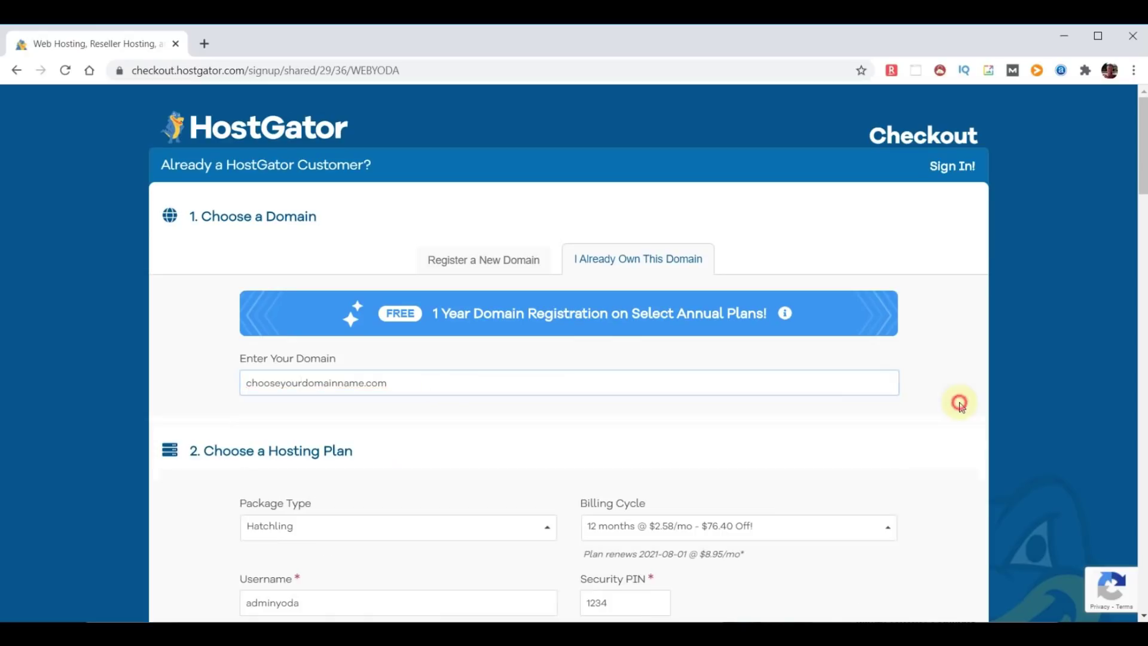
drag(1139, 134, 1141, 571)
click(536, 468)
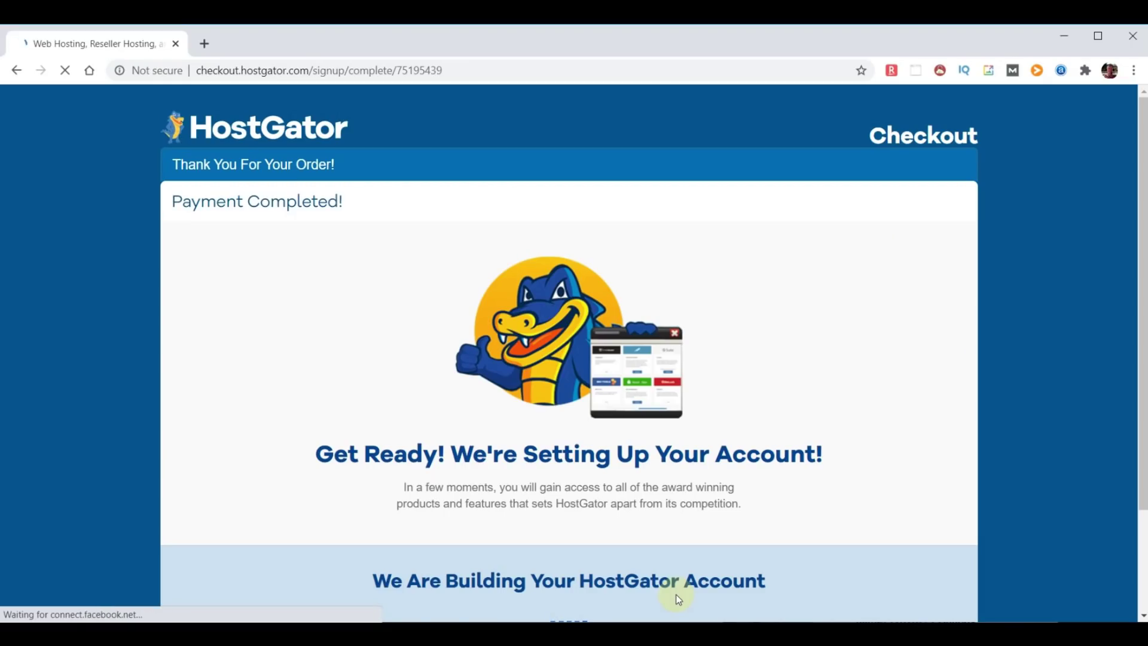
- Wait on the Payment Completed page while the new hosting account is set up
scroll(793, 532, down, 2)
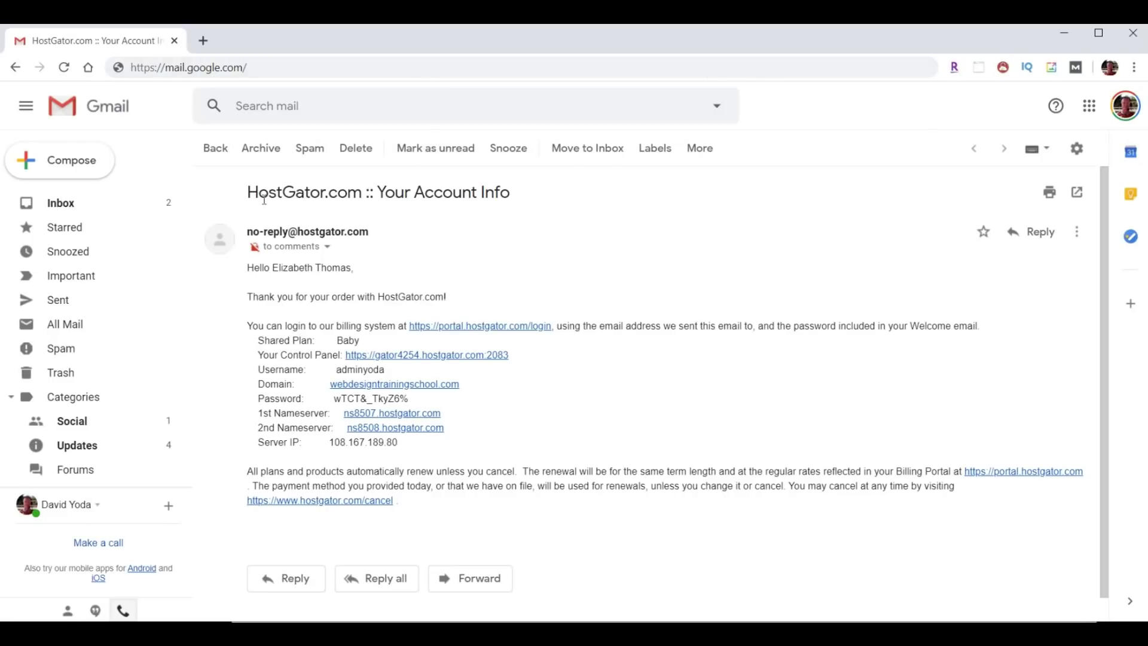
- Copy the account password from the HostGator email and open the control panel link
drag(248, 192, 533, 204)
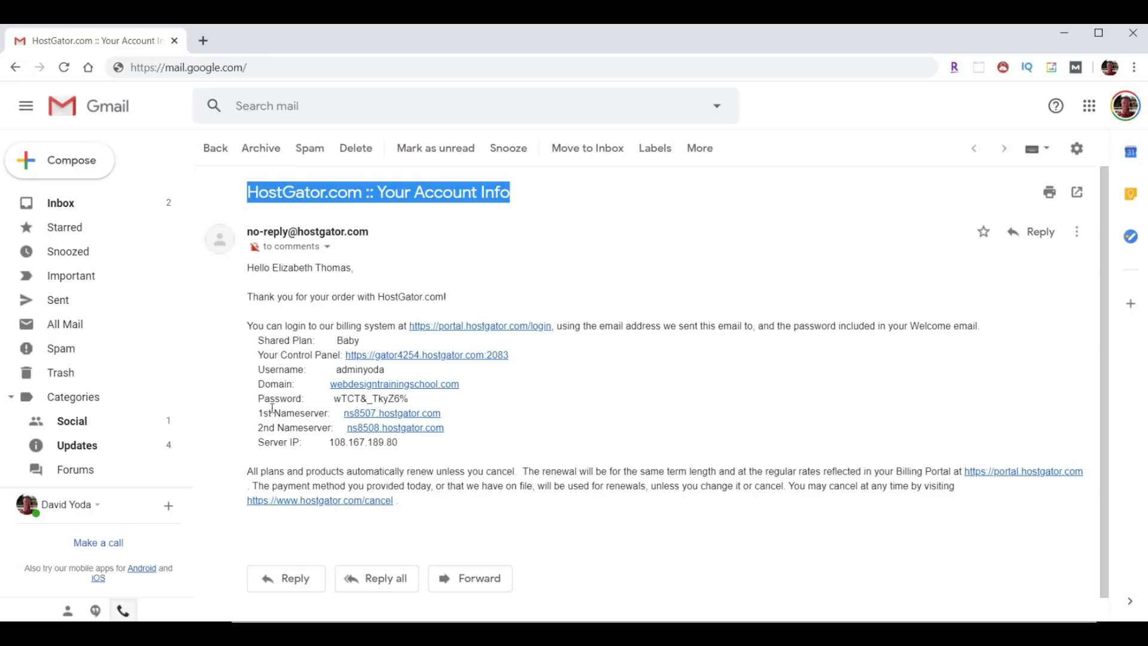
drag(251, 412, 513, 436)
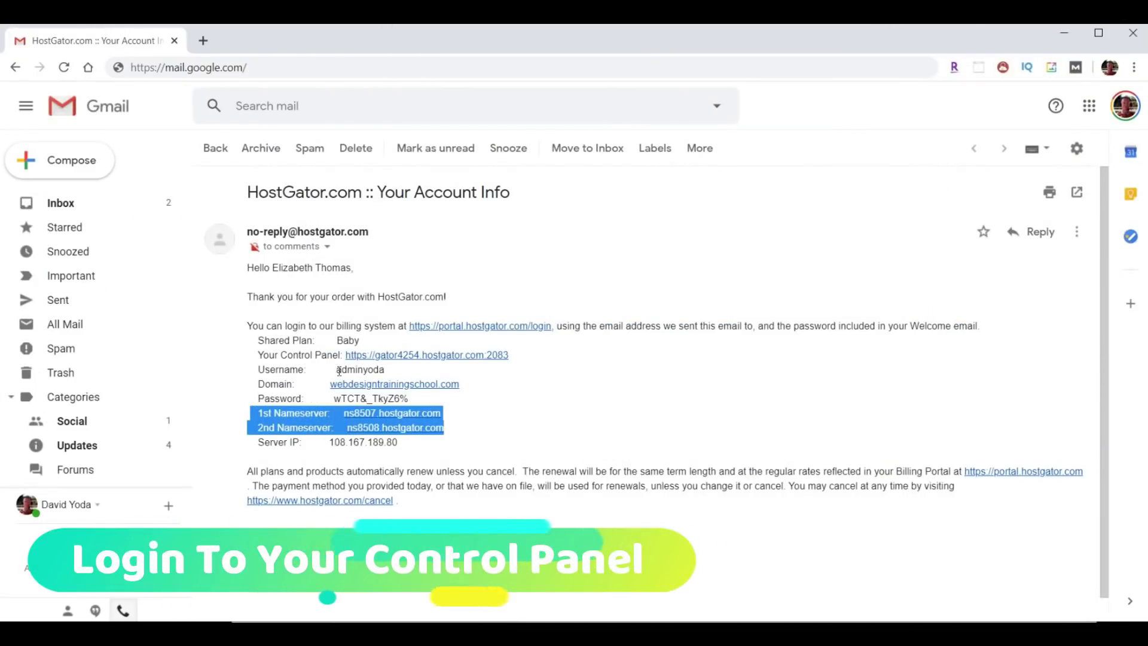
drag(338, 370, 334, 399)
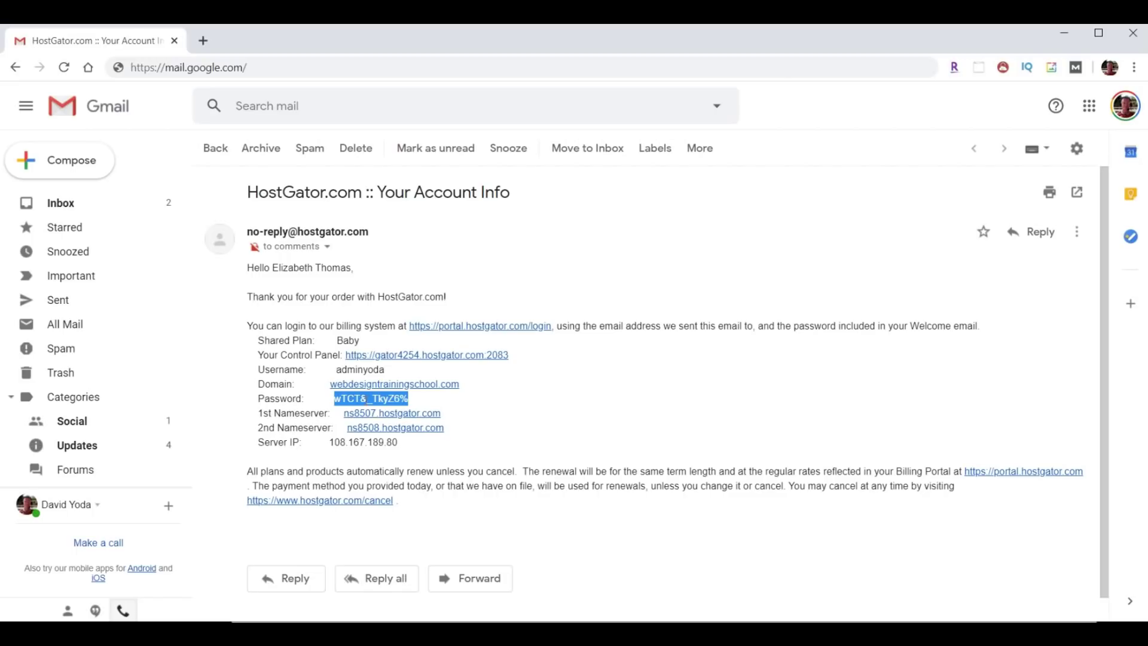
right_click(372, 398)
click(391, 410)
drag(256, 354, 338, 355)
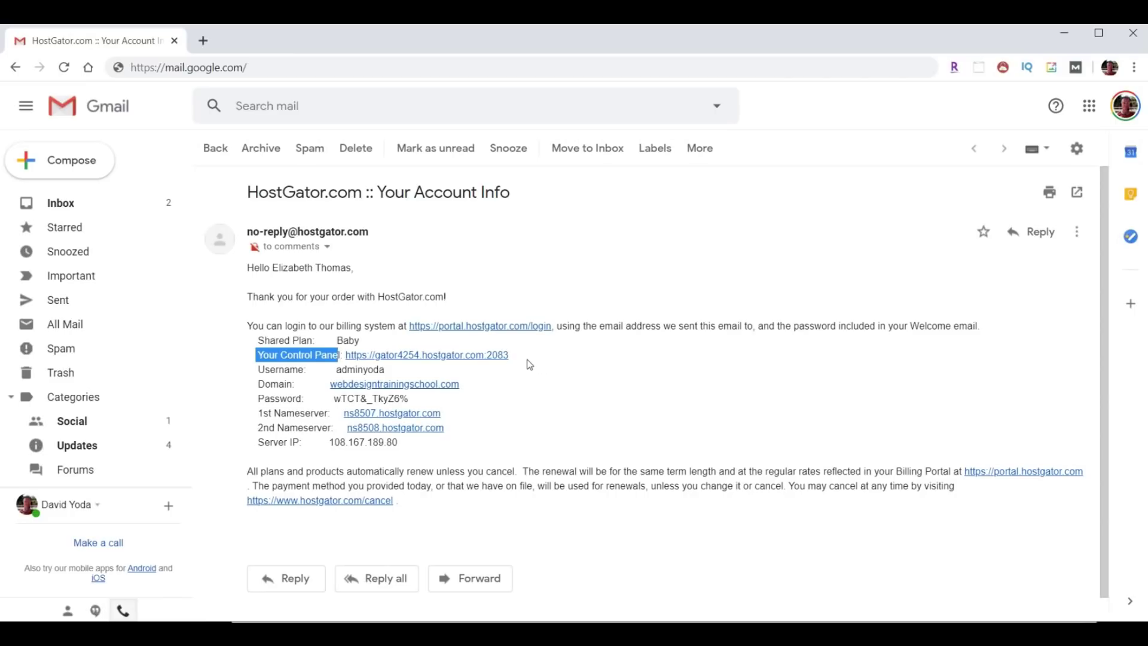
click(434, 356)
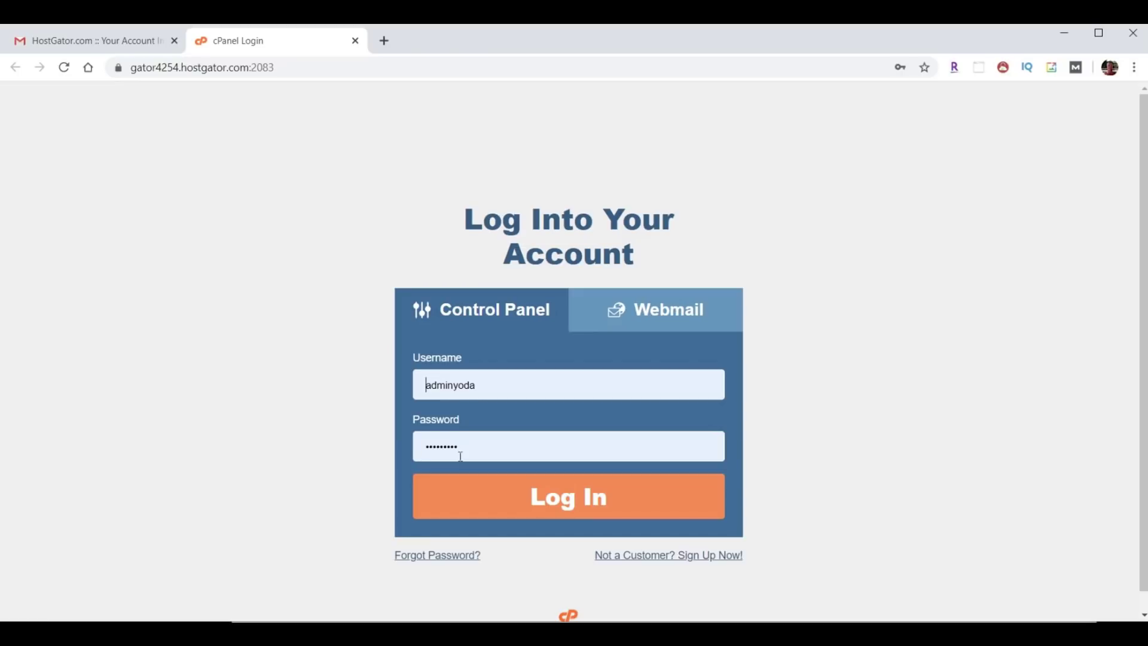
- Log into cPanel with the autofilled username and password
click(584, 505)
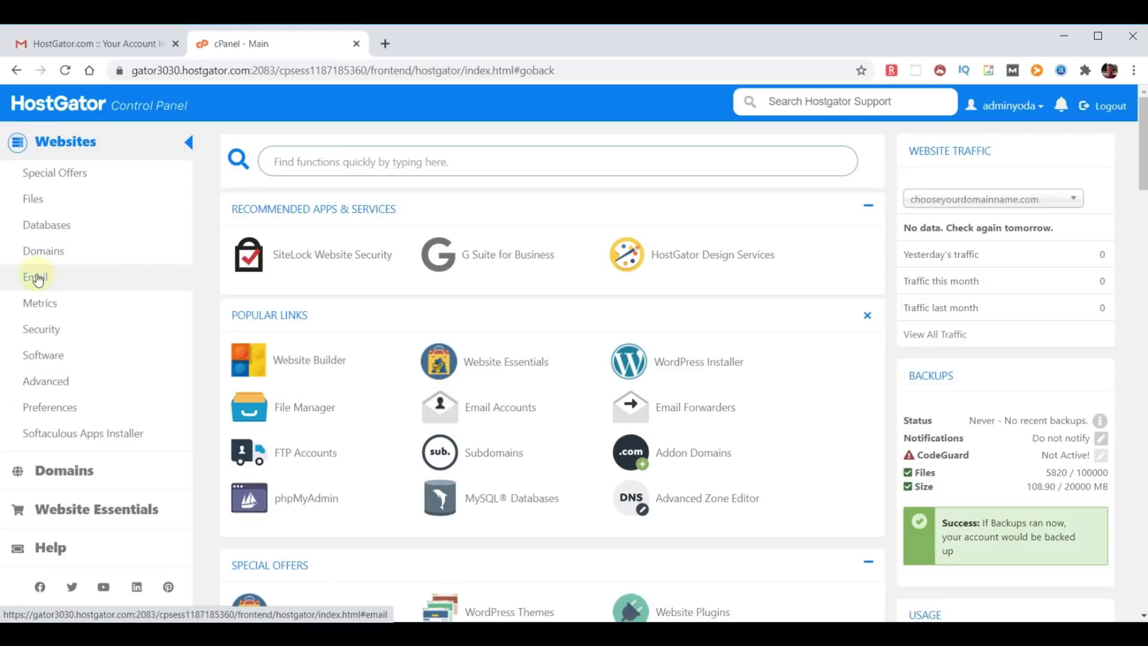
- Go to Email Forwarders and start adding a new forwarder
click(37, 278)
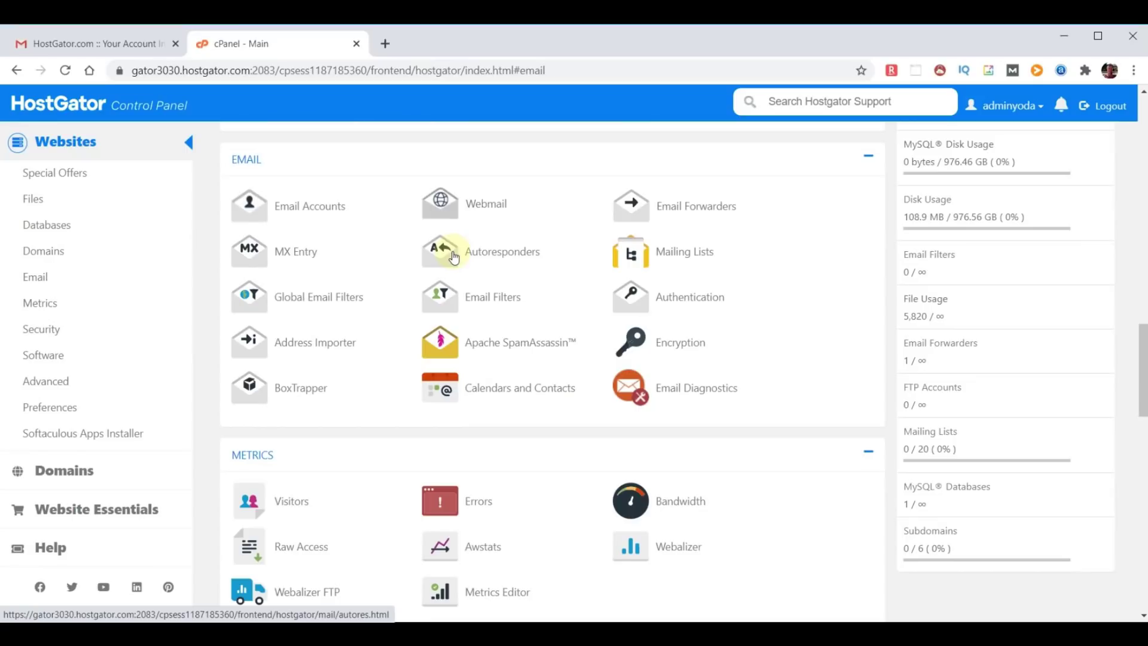
click(687, 208)
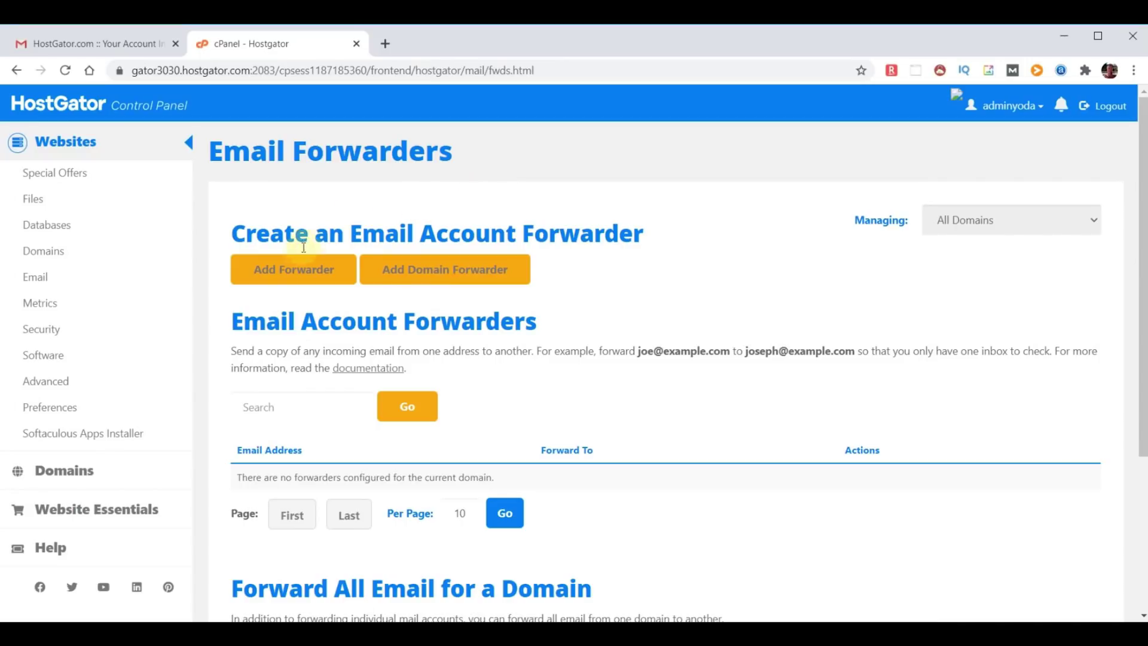
click(300, 269)
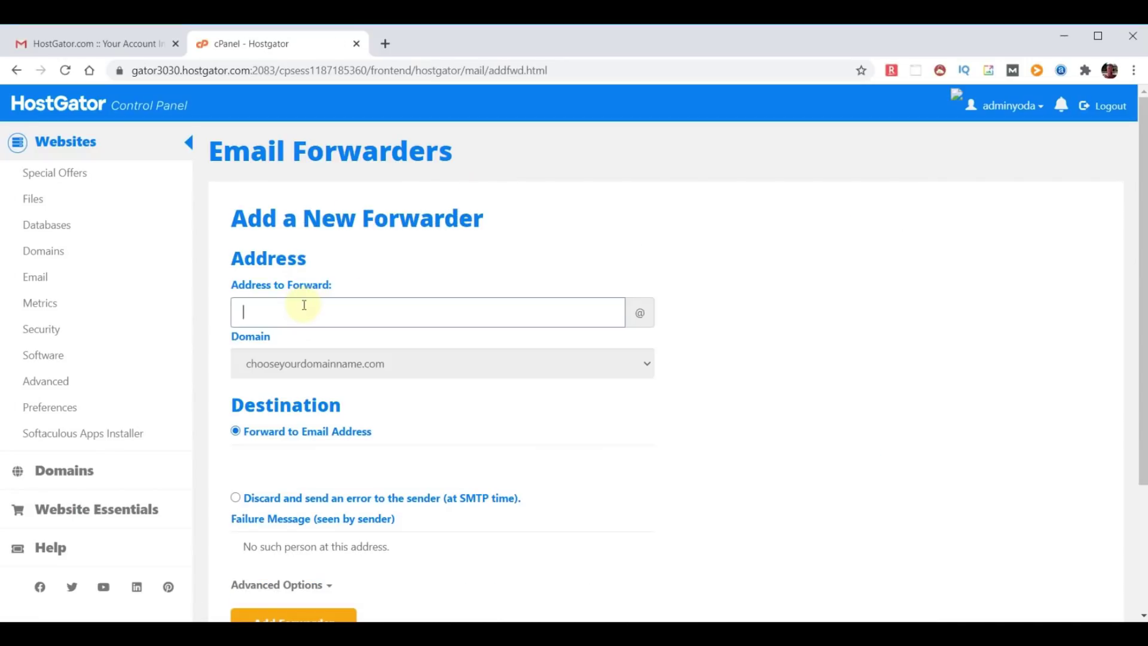
text(yoda)
click(293, 459)
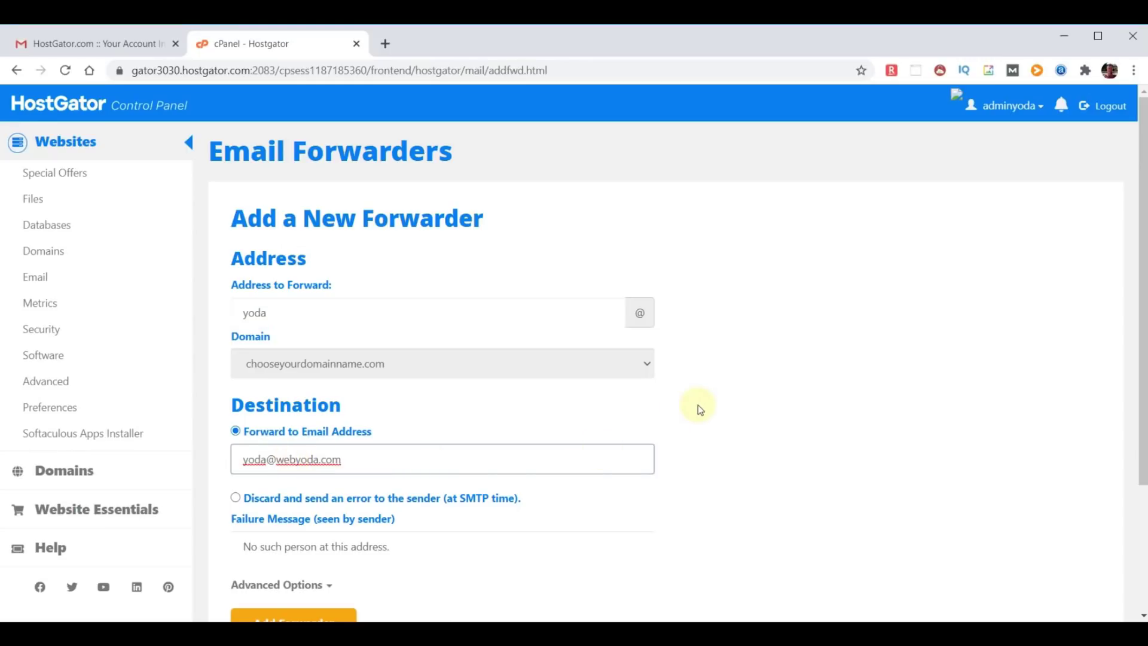
scroll(695, 408, down, 1)
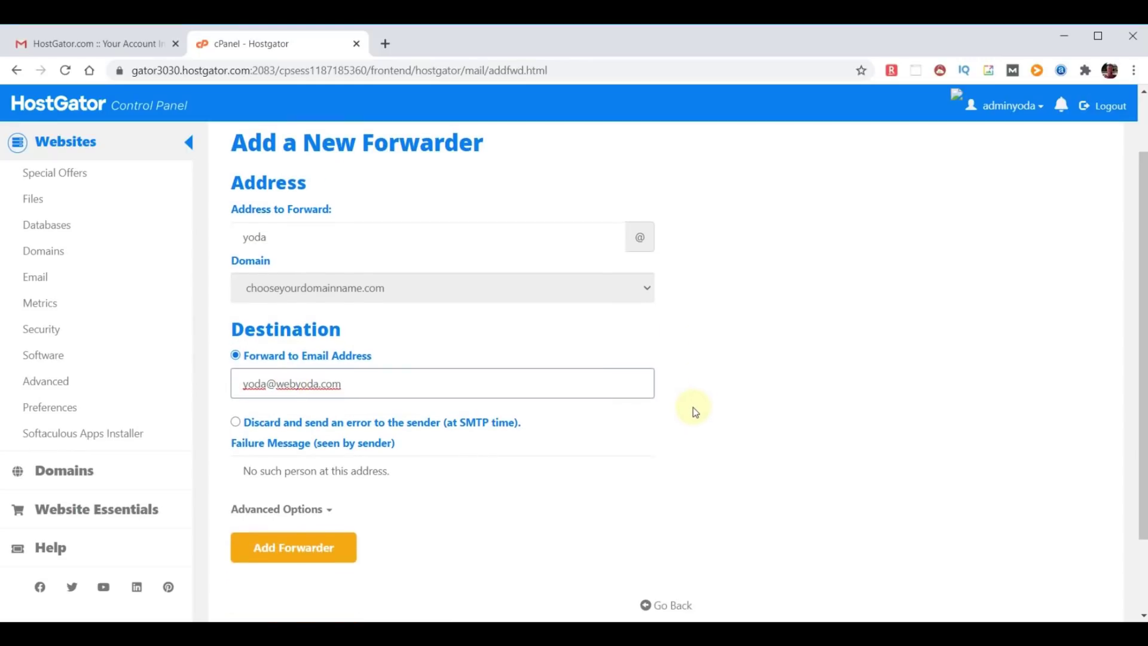
click(289, 547)
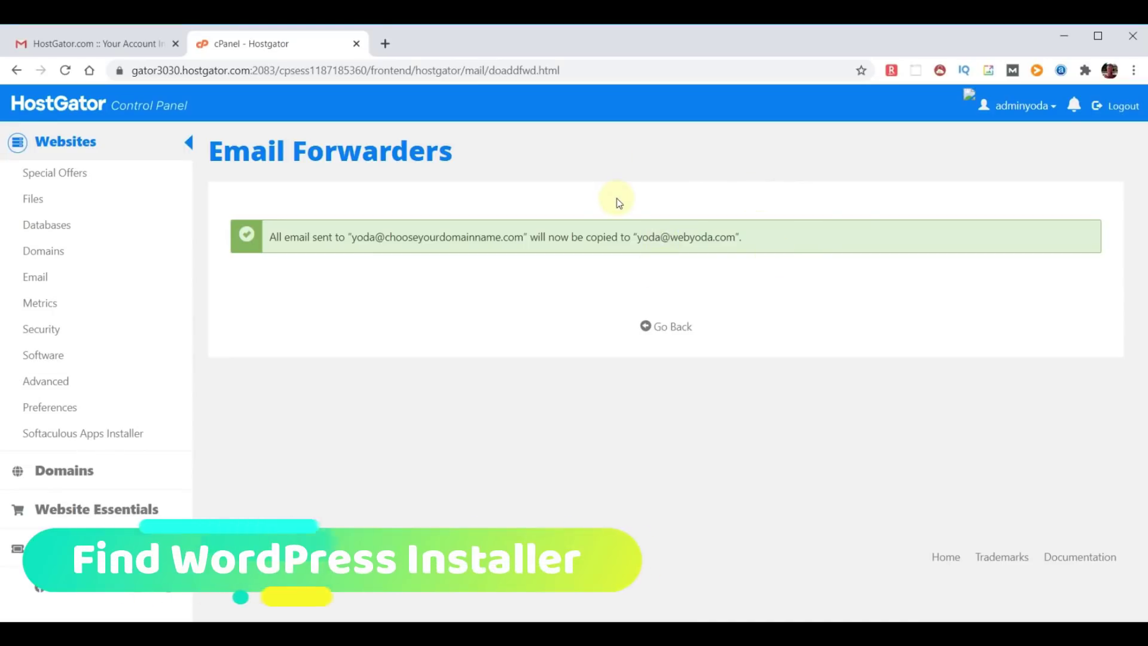
click(54, 103)
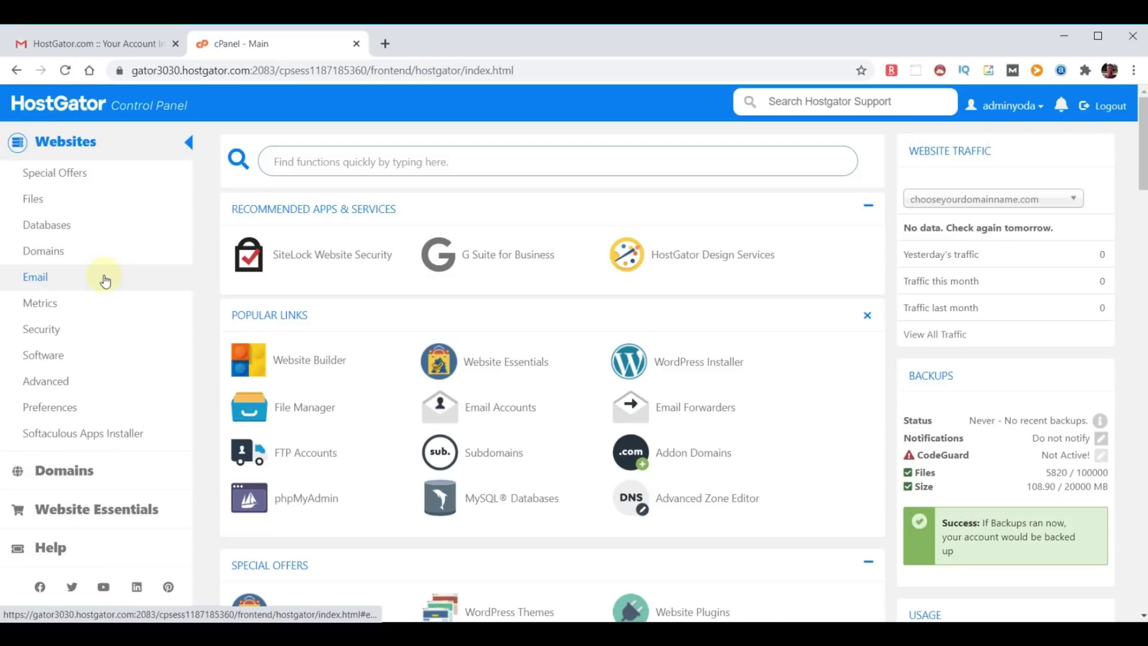
- Open the Softaculous Apps Installer and its WordPress installation form
click(80, 439)
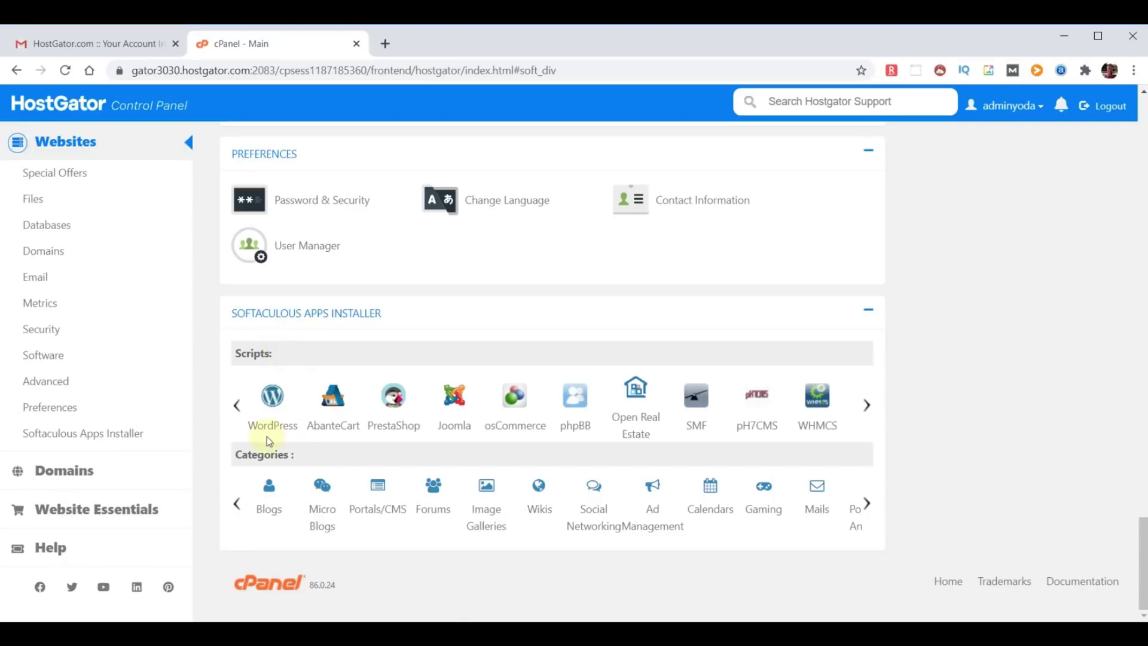
click(272, 397)
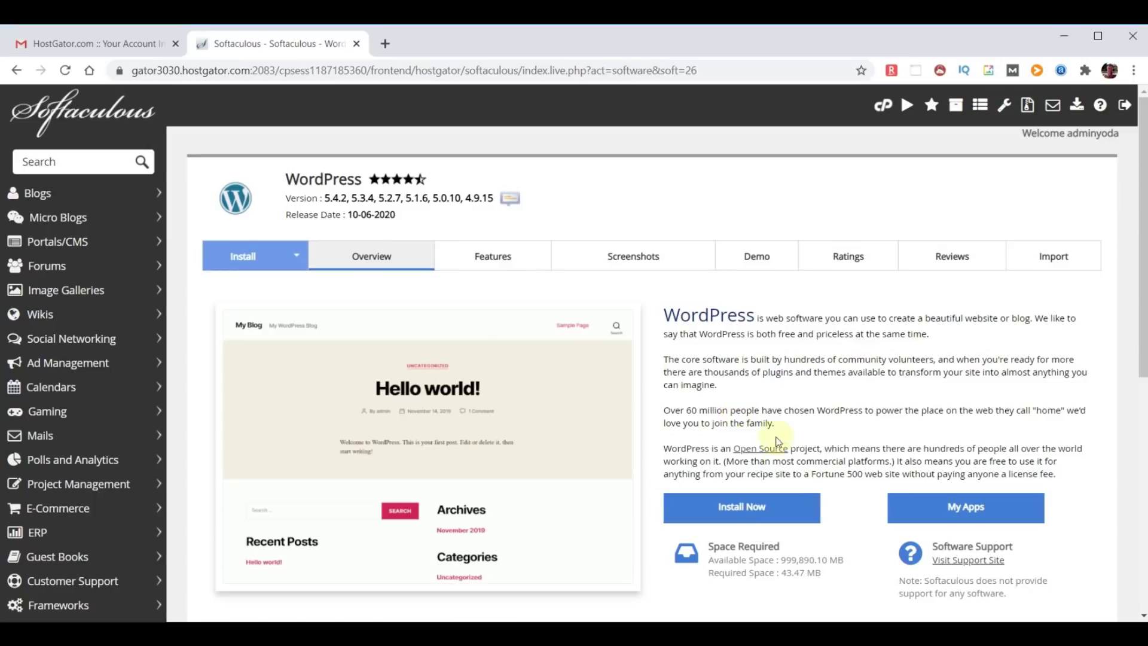
click(743, 506)
- Try installing WordPress on chooseyourdomainname.com, which reports an existing installation there
scroll(706, 410, down, 1)
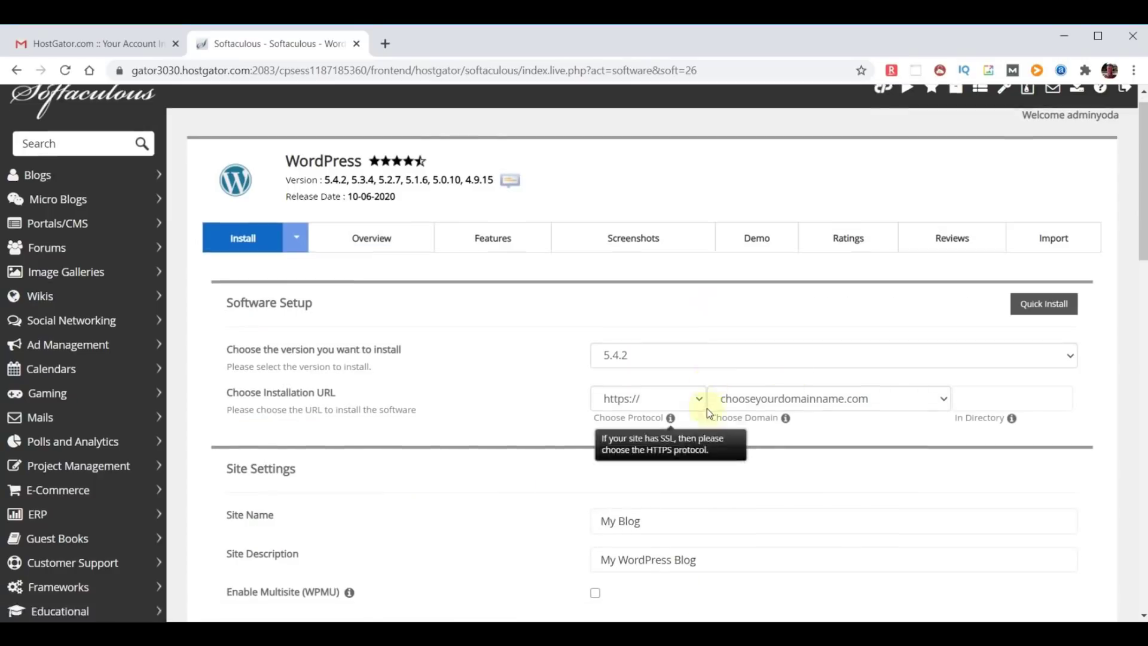
scroll(708, 406, down, 20)
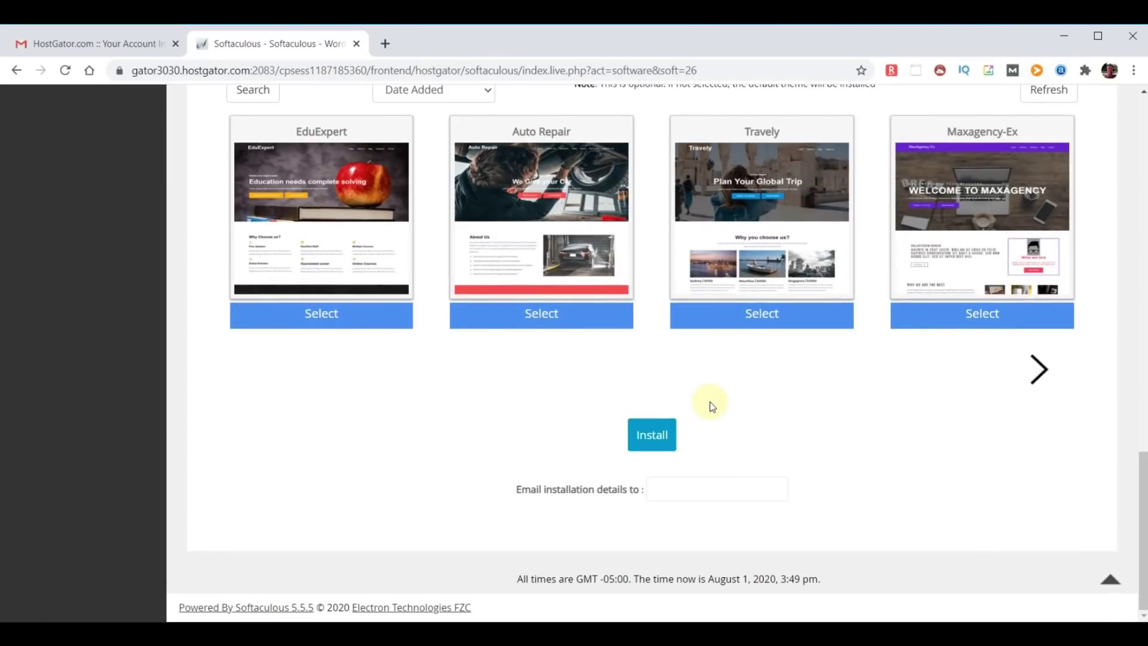
click(651, 435)
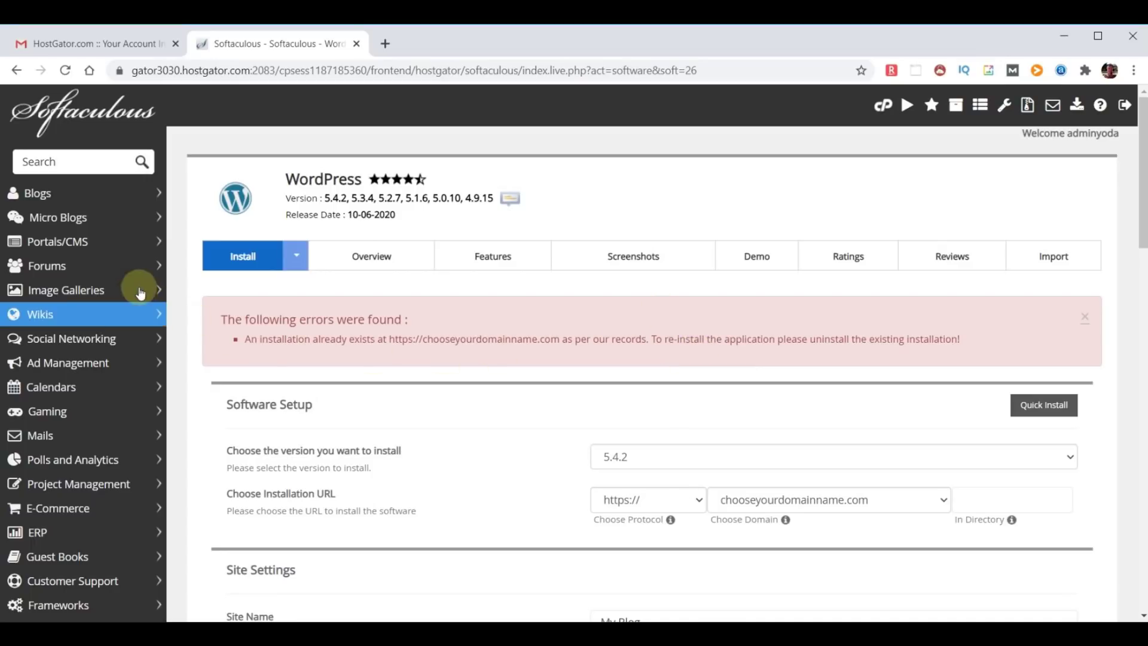
- Delete the WordPress install on chooseyourdomainname.com from the Installations list and confirm removal
click(82, 117)
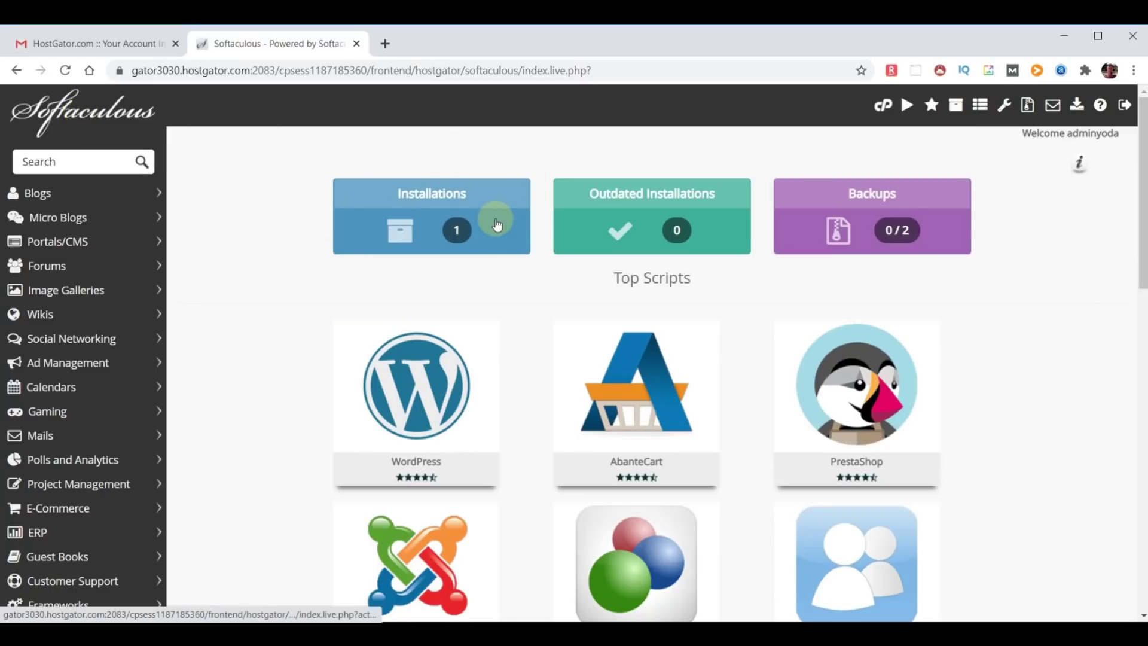
click(445, 230)
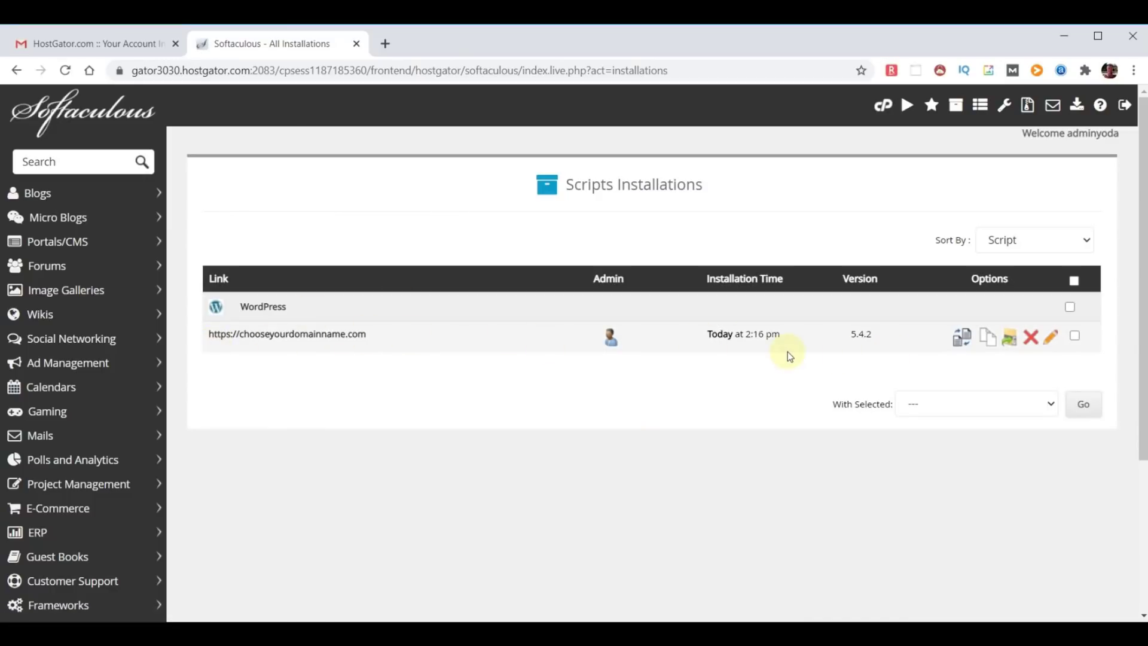
click(1031, 340)
scroll(899, 324, down, 5)
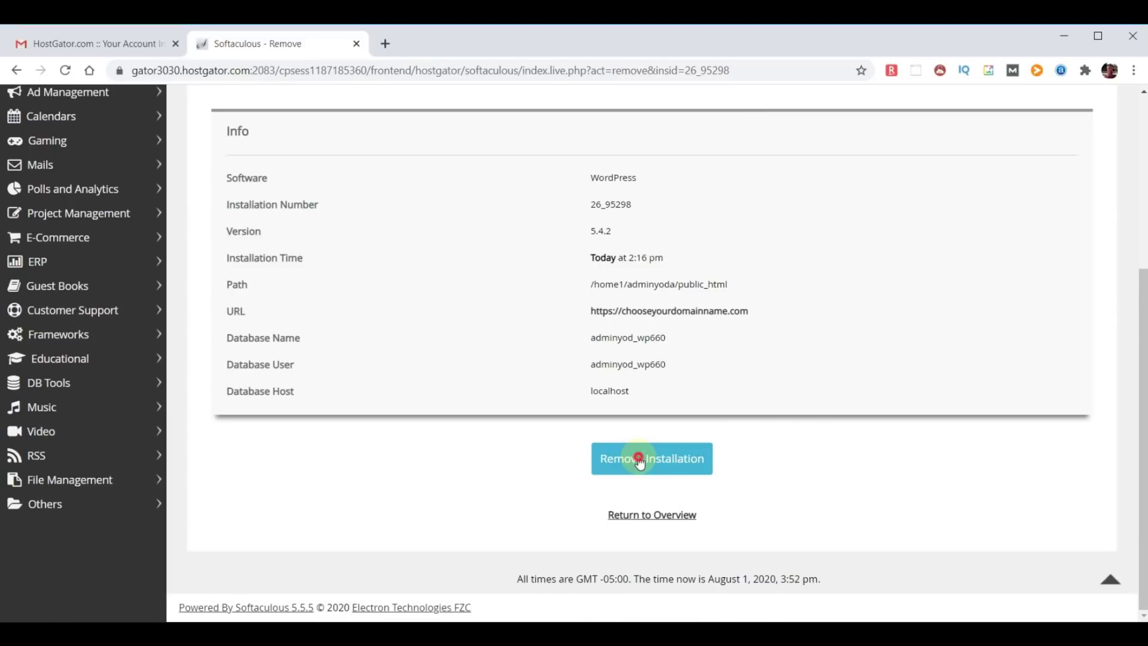
click(640, 462)
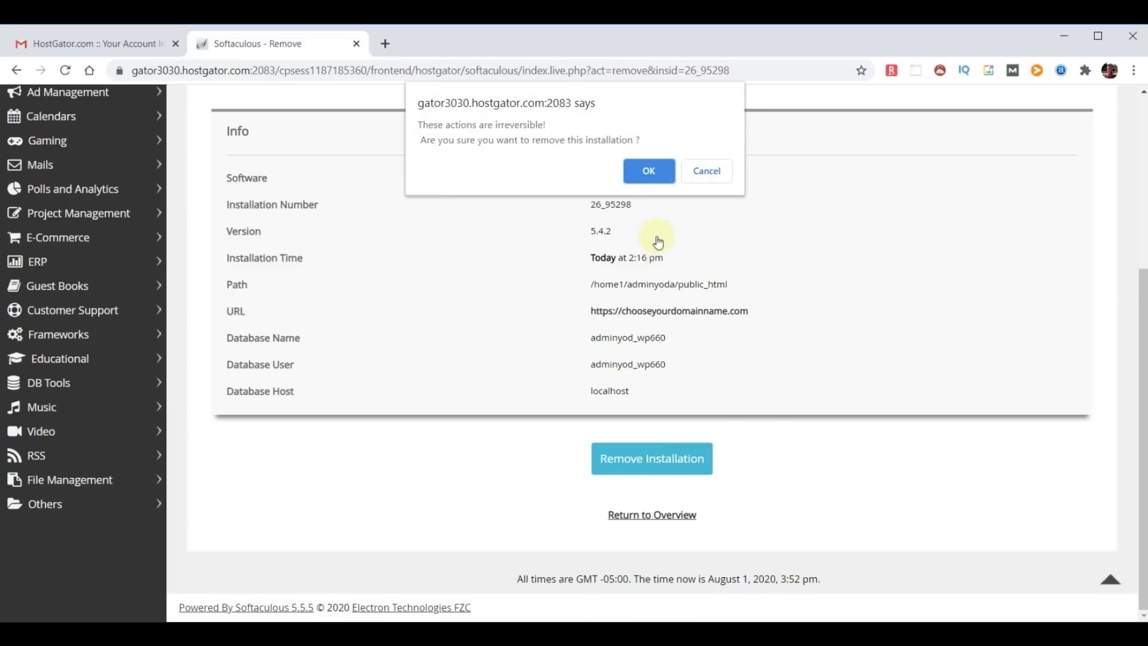
click(650, 171)
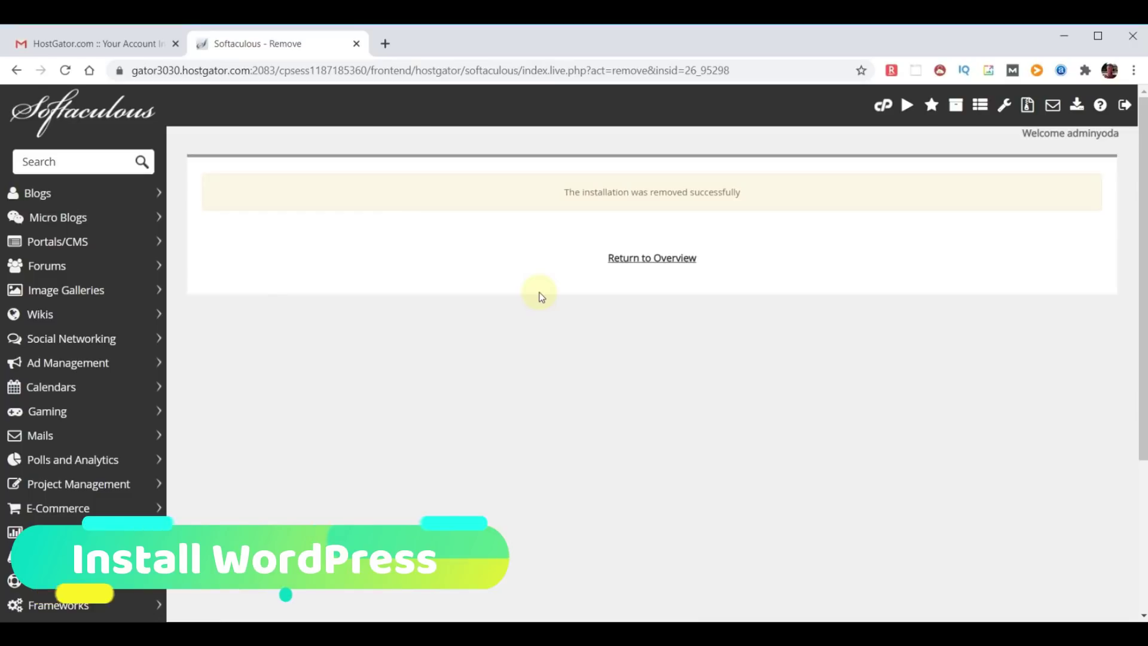
- Go back to the Softaculous home page and open the WordPress installation form
click(68, 108)
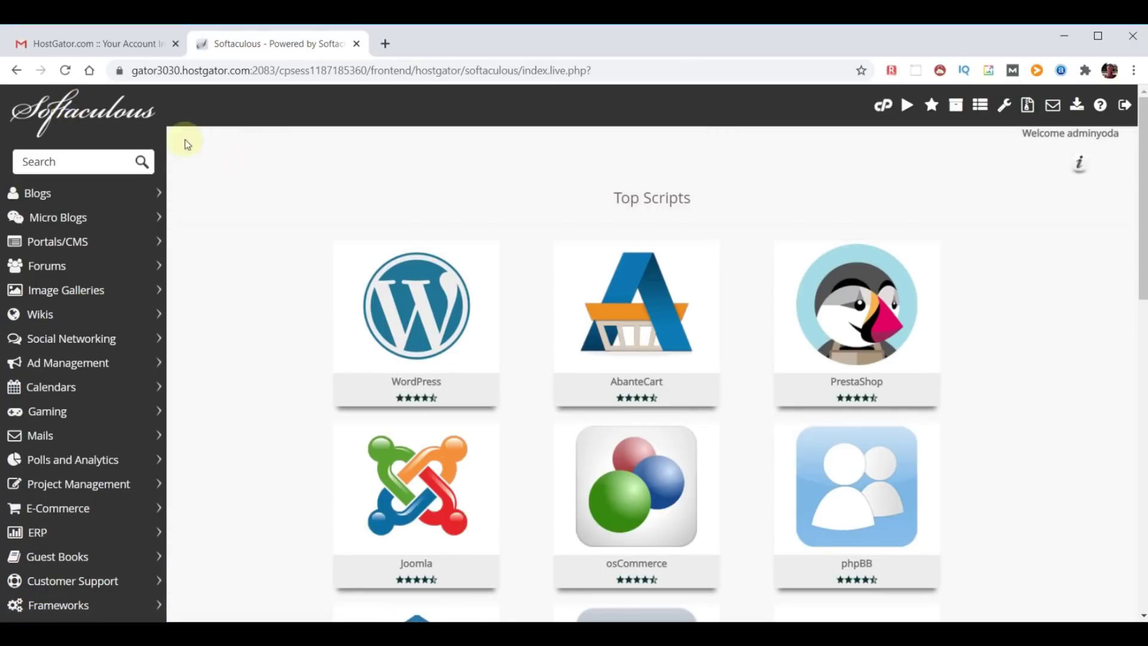
click(407, 281)
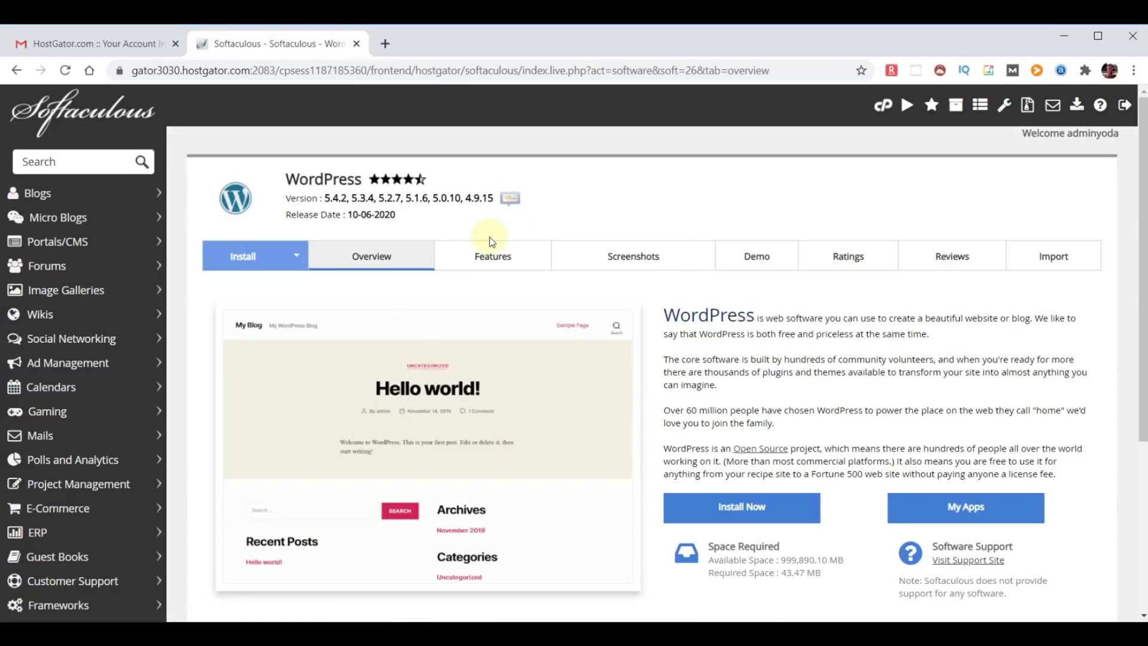
click(745, 510)
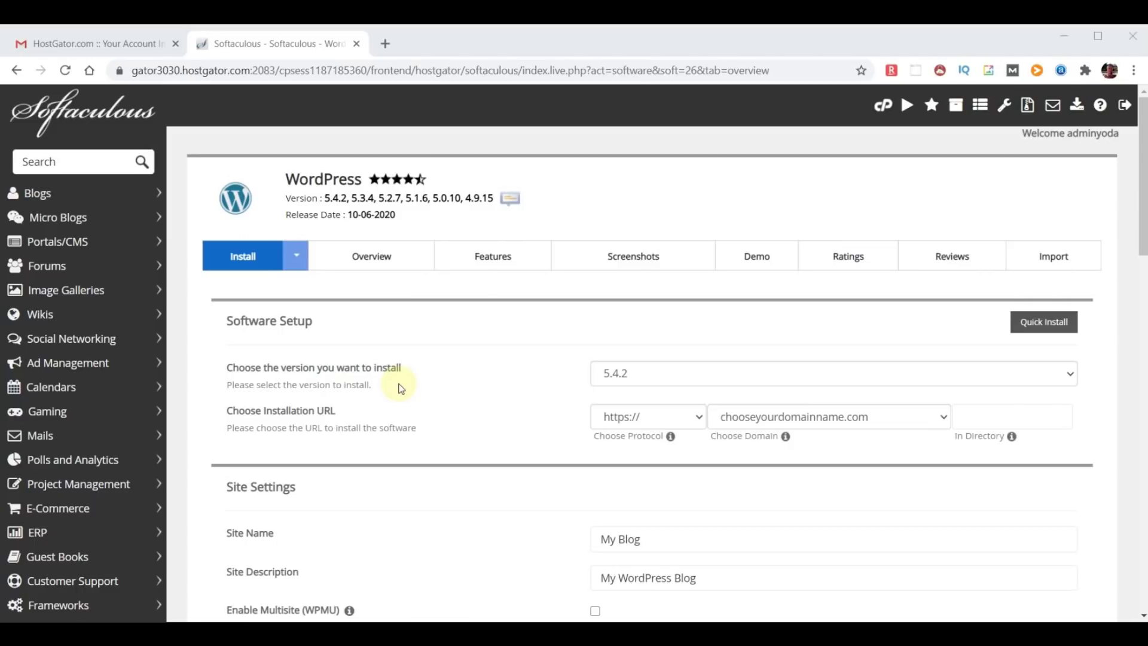
click(774, 385)
click(775, 388)
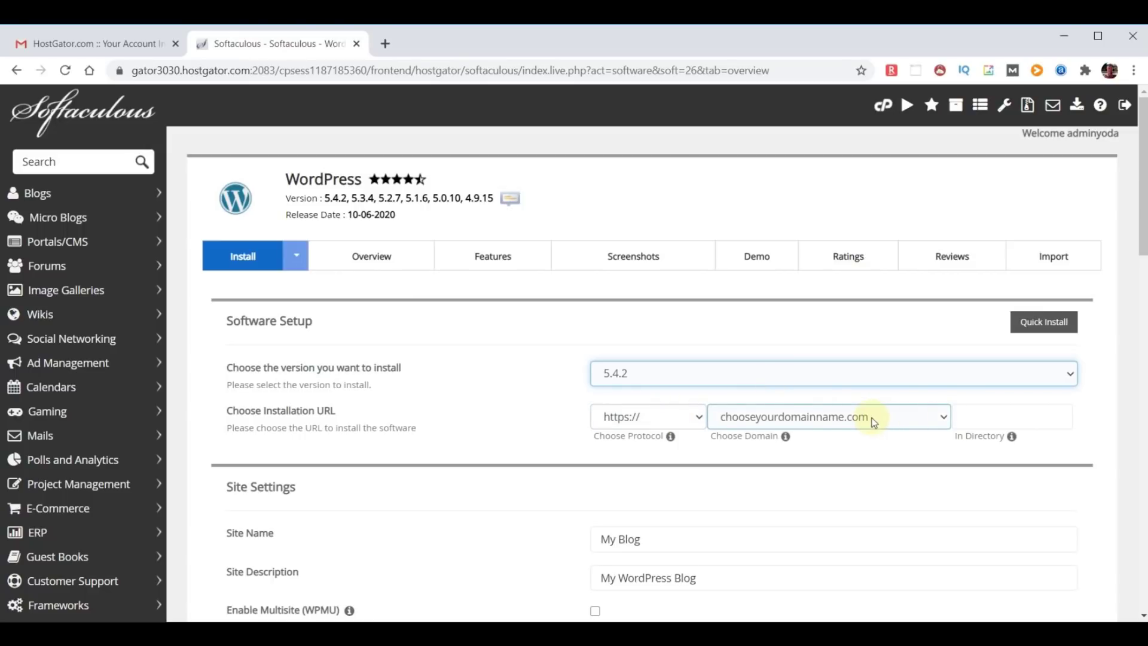
click(943, 417)
click(945, 421)
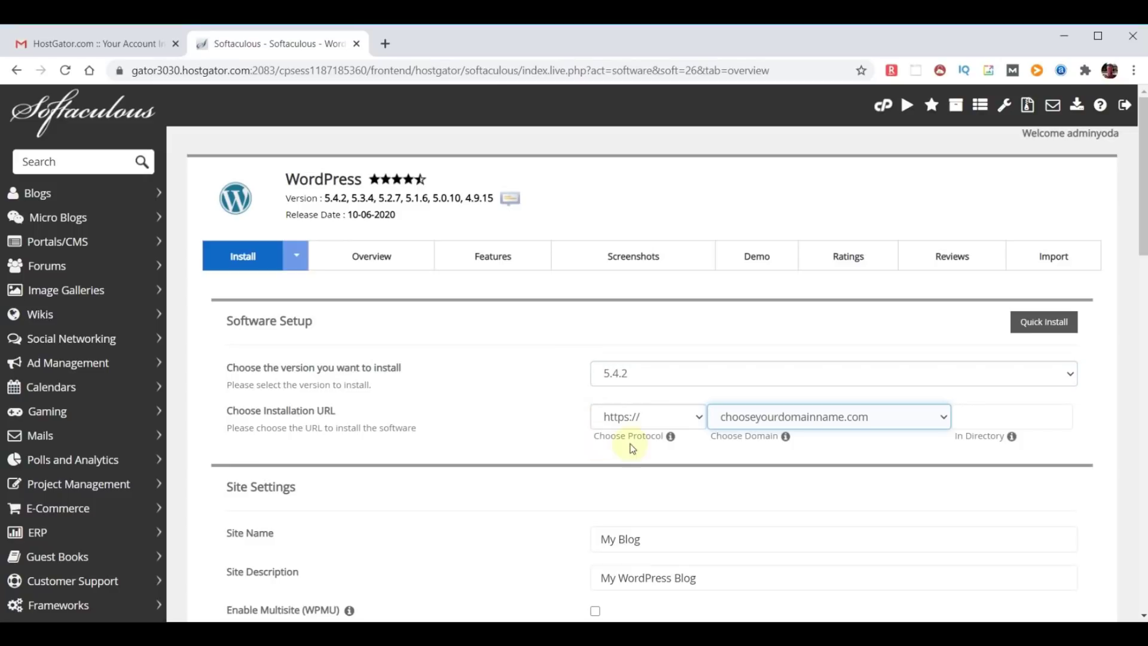
click(698, 418)
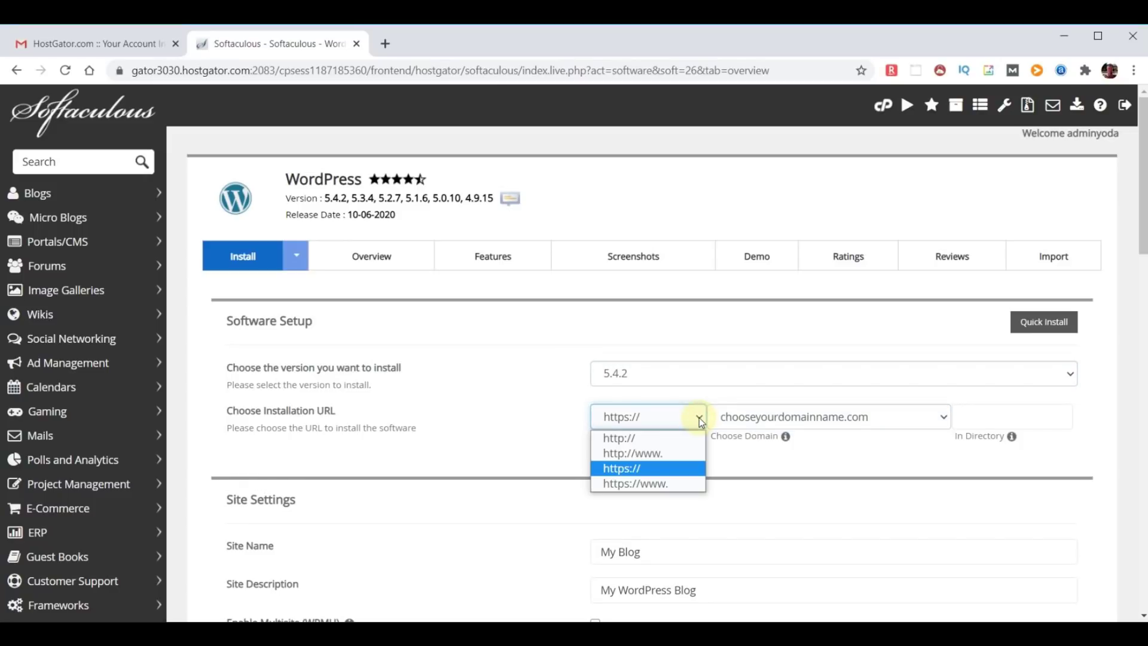
click(630, 438)
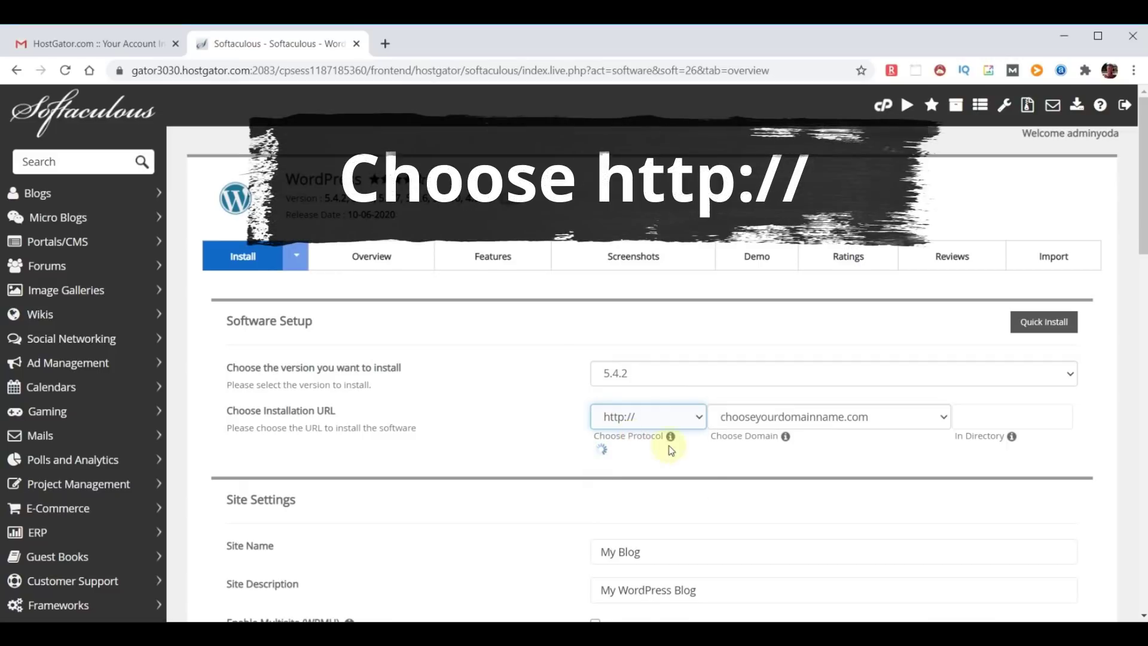
scroll(762, 333, down, 3)
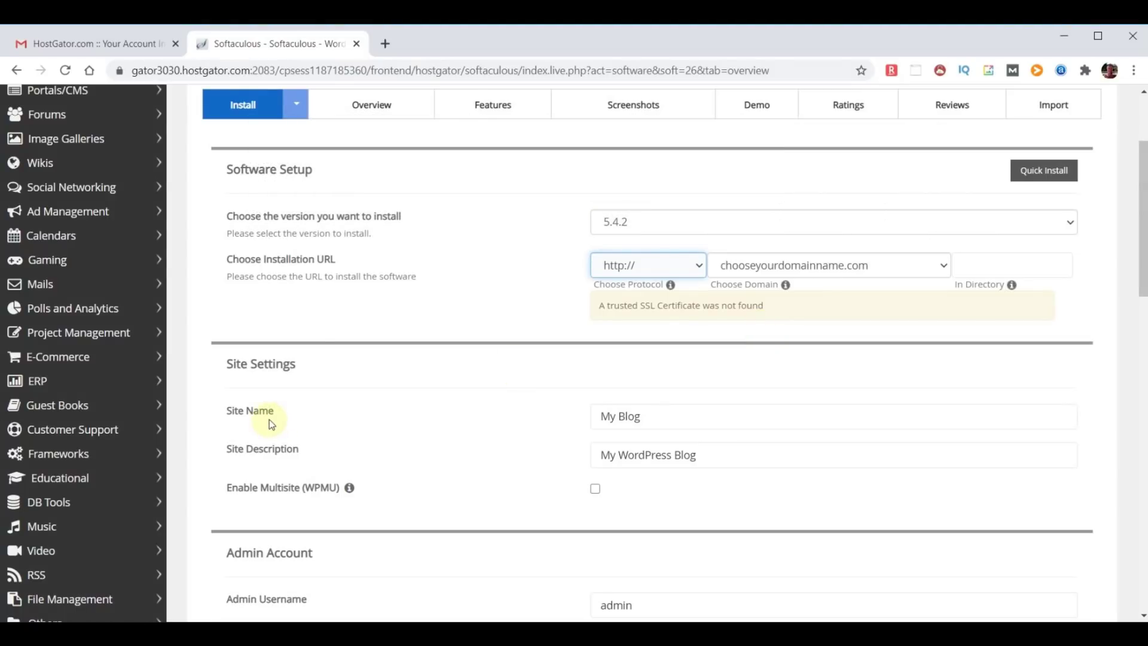
- Replace the site name with 'WebYoda' and the description with 'Free Online Courses'
click(673, 417)
drag(672, 417, 539, 421)
text(WebYoda)
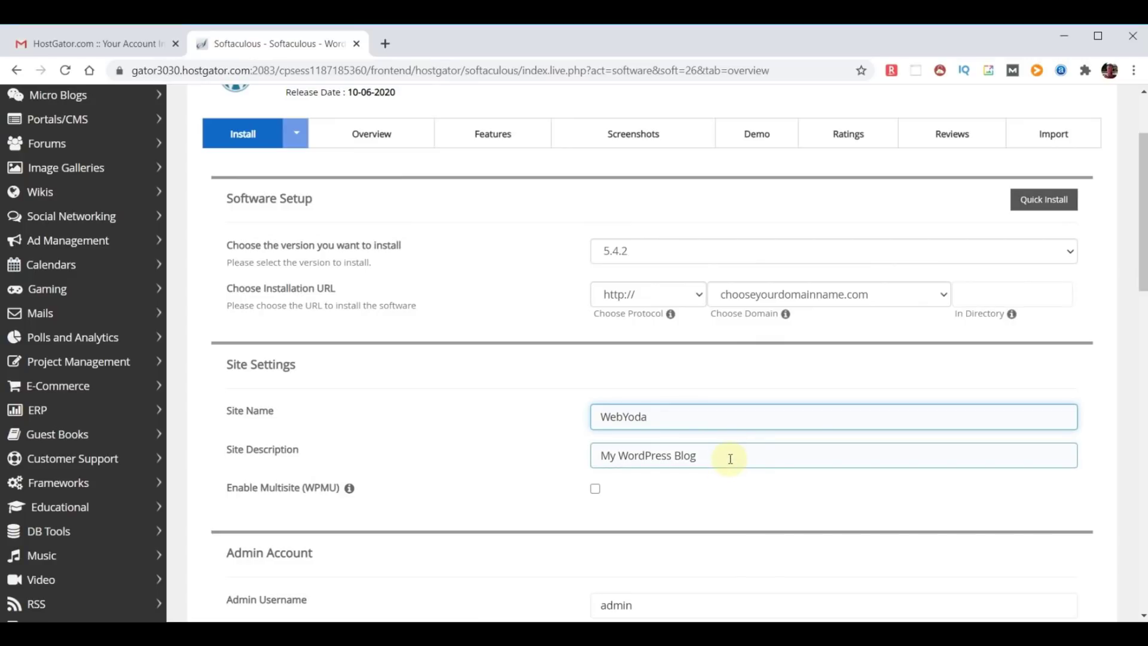
drag(730, 459, 451, 436)
text(Free Onl)
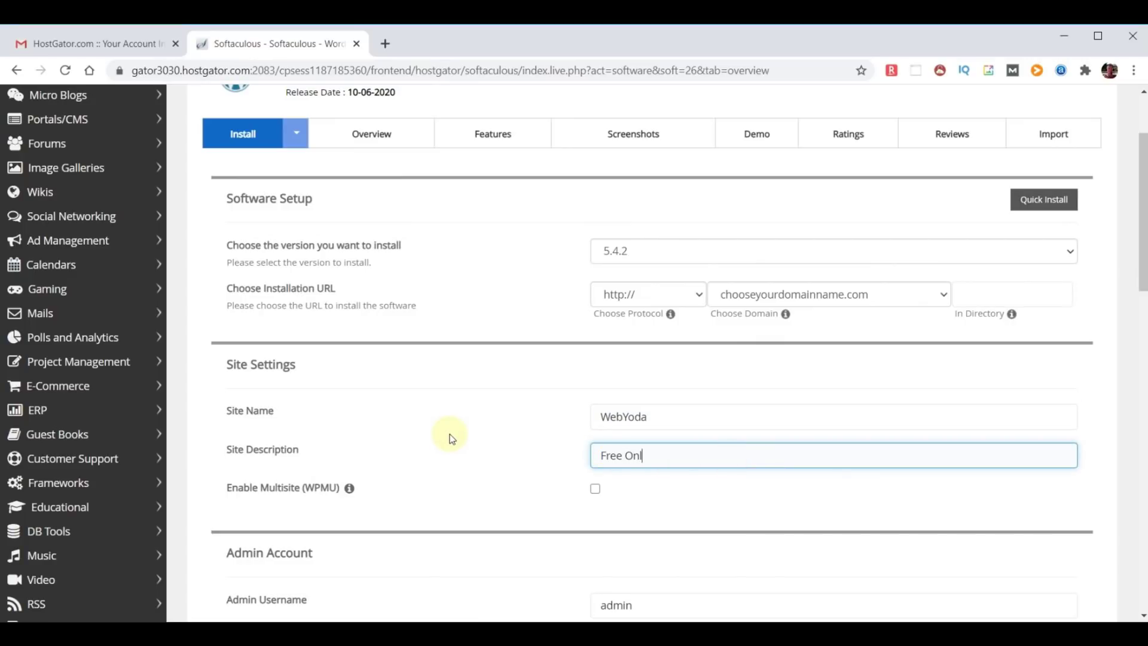
text(ine Cours)
- Replace the default admin username and paste a strong admin password
scroll(770, 489, down, 2)
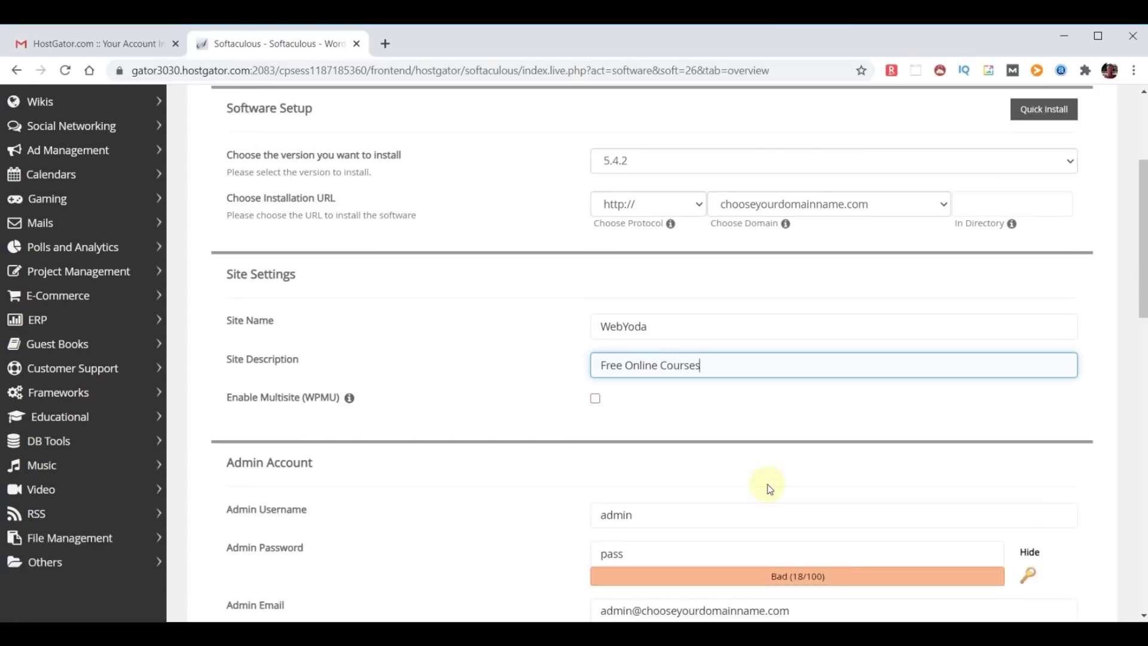
scroll(769, 489, down, 3)
double_click(672, 303)
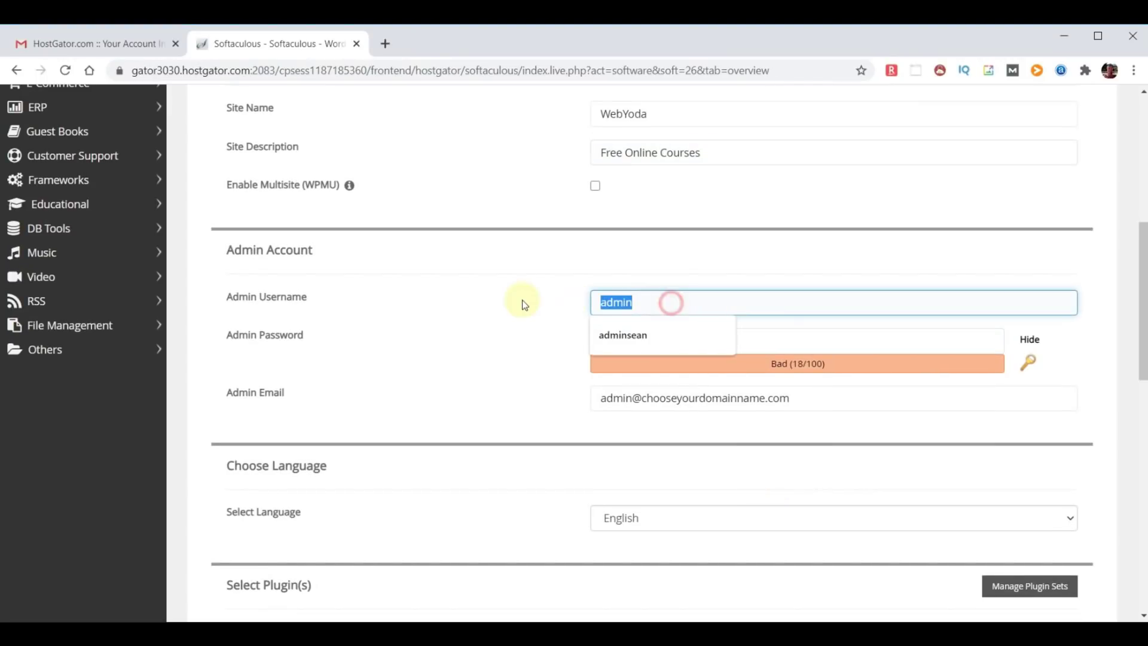
text(yodauser)
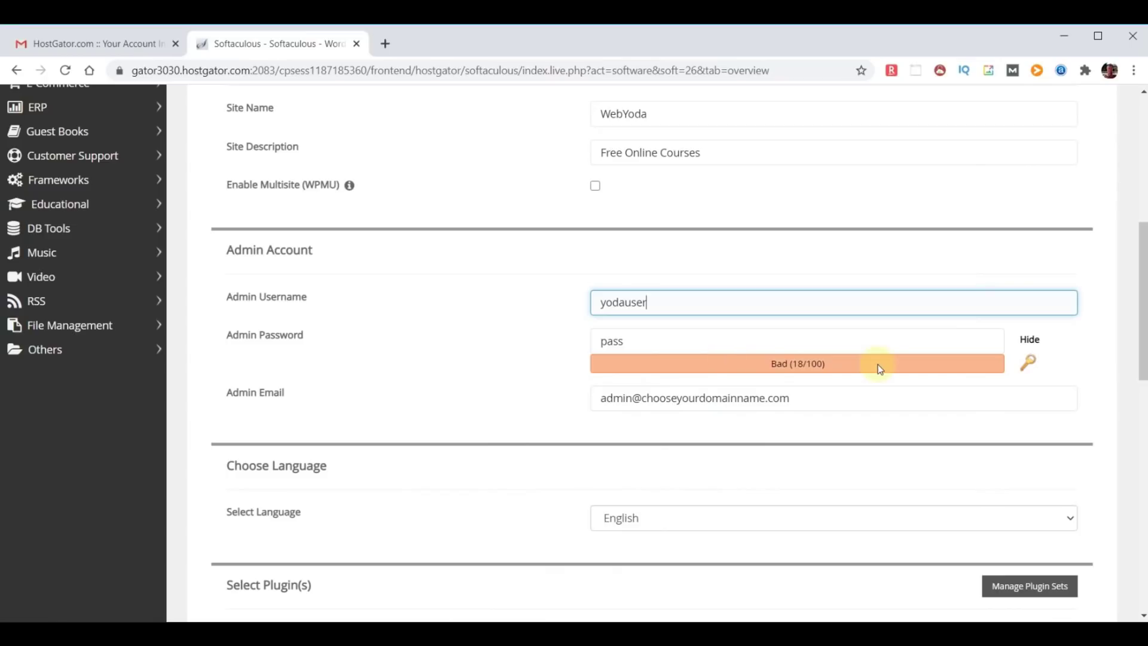
click(1030, 339)
click(636, 341)
key(ctrl+v)
click(502, 438)
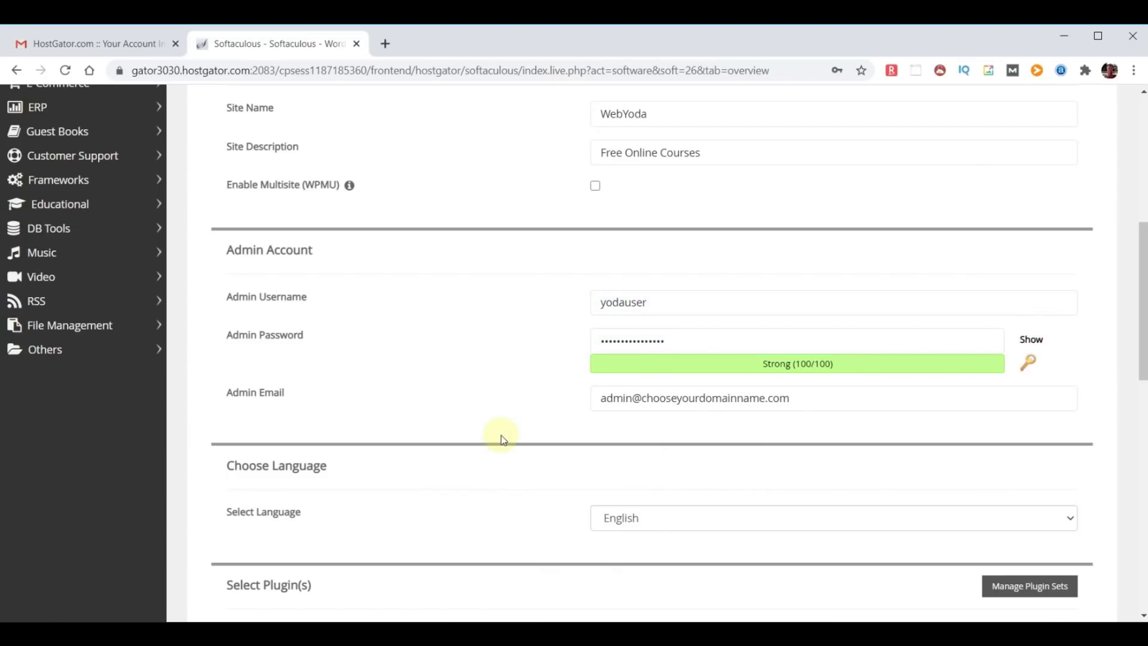
- Replace the default Admin Email with the owner's pasted e-mail address
drag(226, 392, 286, 393)
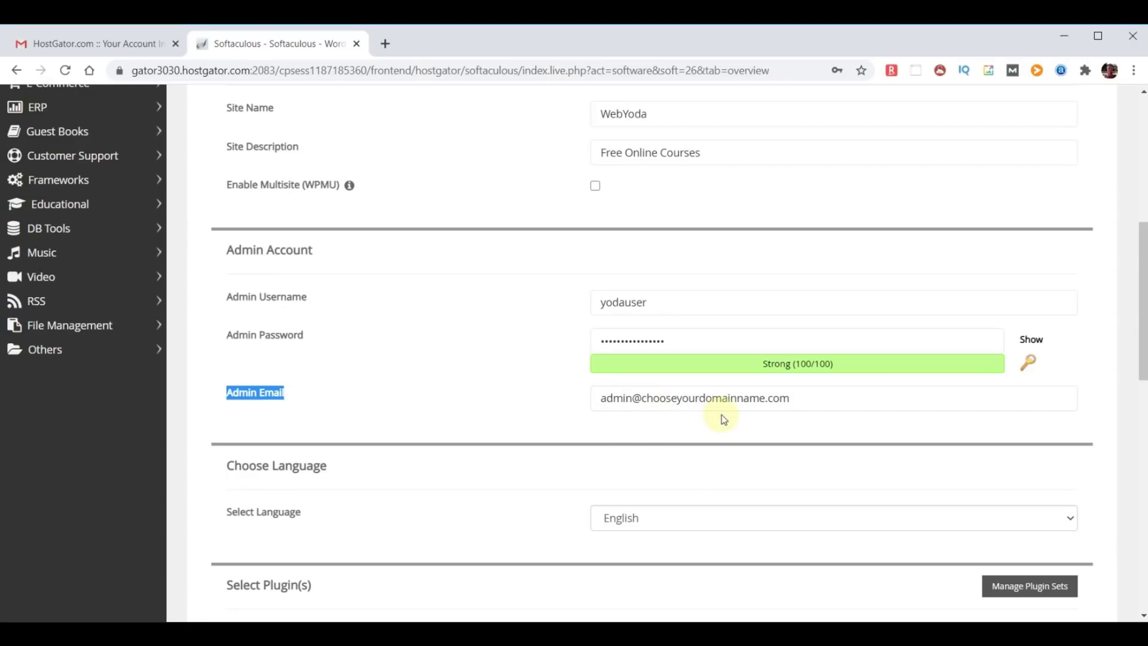
click(696, 430)
triple_click(833, 401)
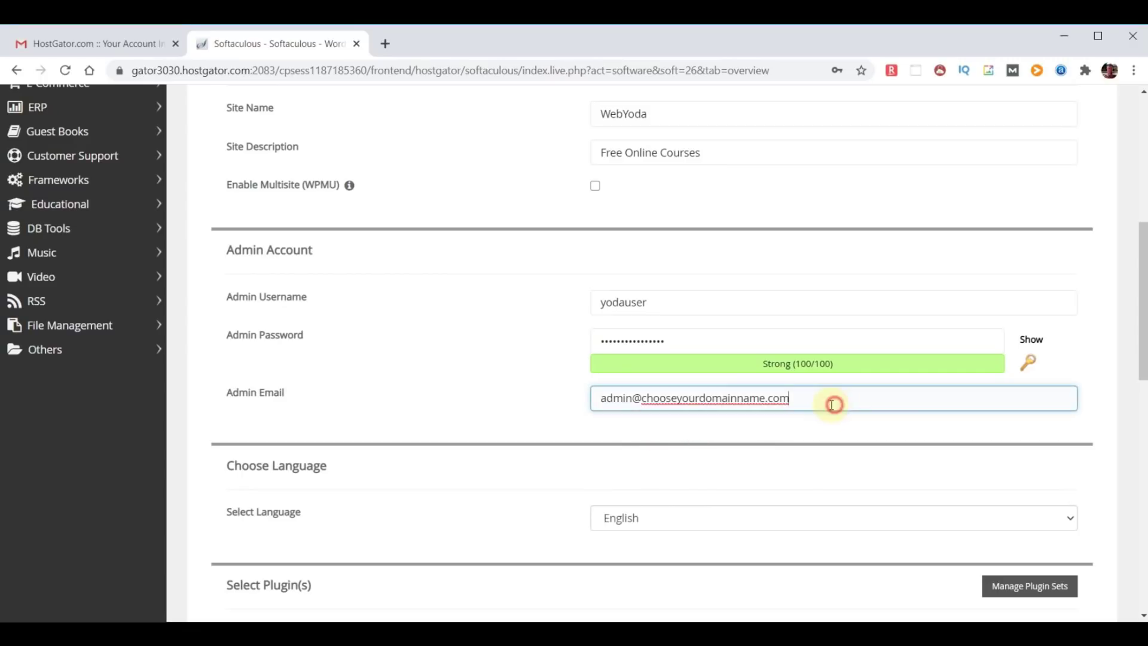
key(ctrl+v)
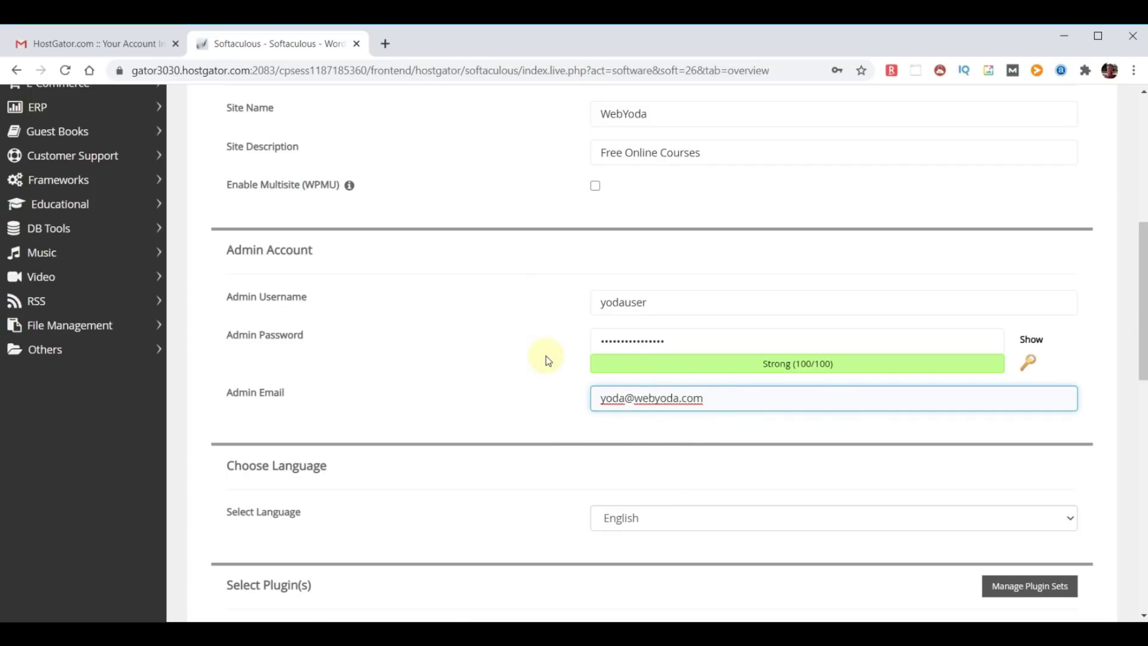
- Enter the admin e-mail under 'Email installation details to' and run the install
scroll(546, 356, down, 3)
scroll(845, 441, down, 3)
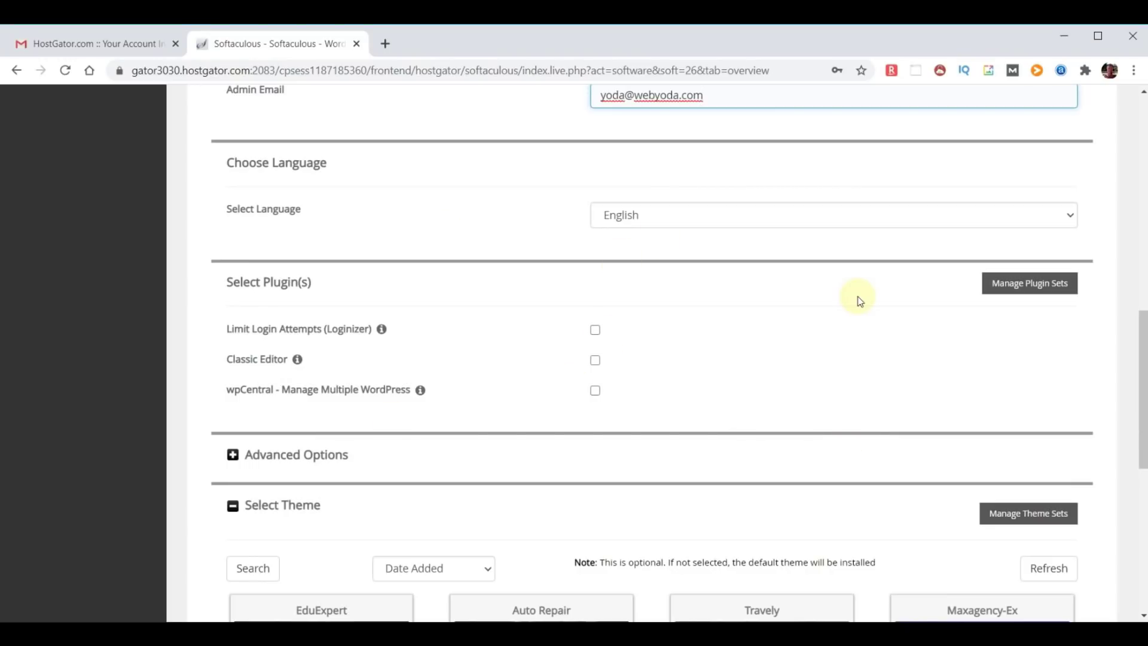
scroll(861, 300, down, 3)
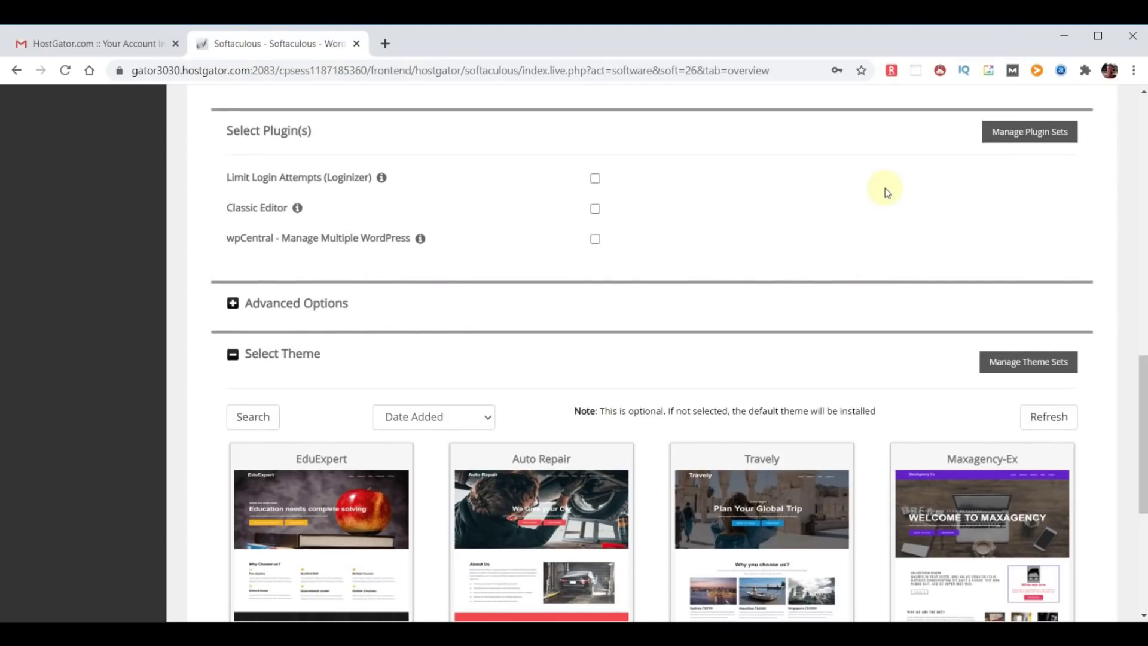
scroll(885, 188, down, 5)
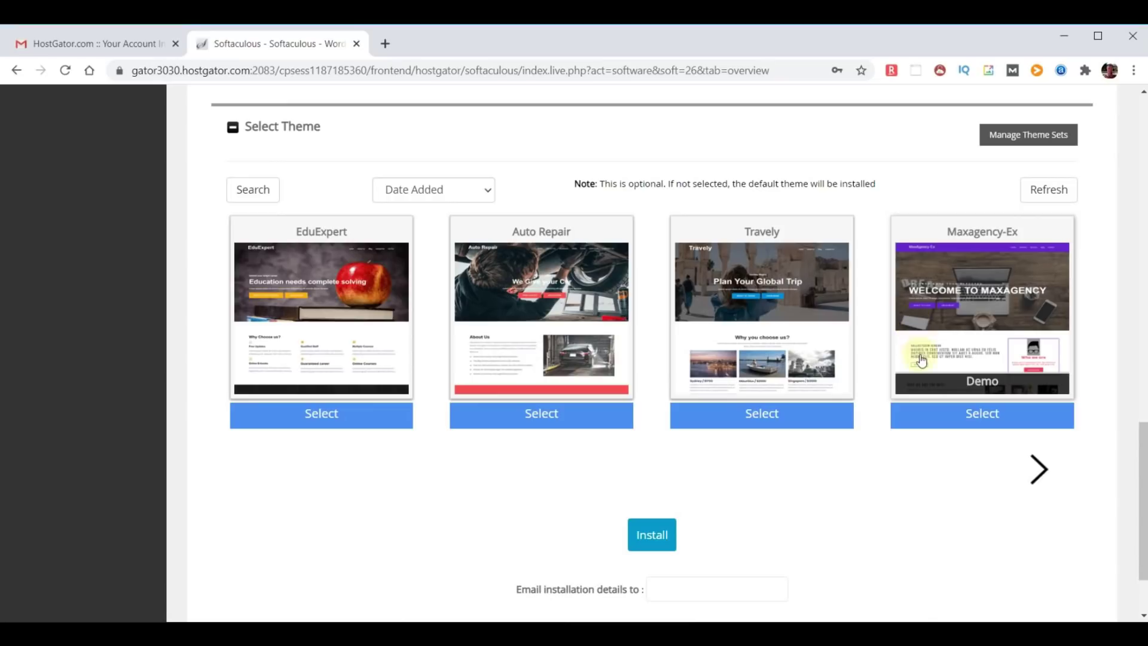
scroll(988, 415, down, 2)
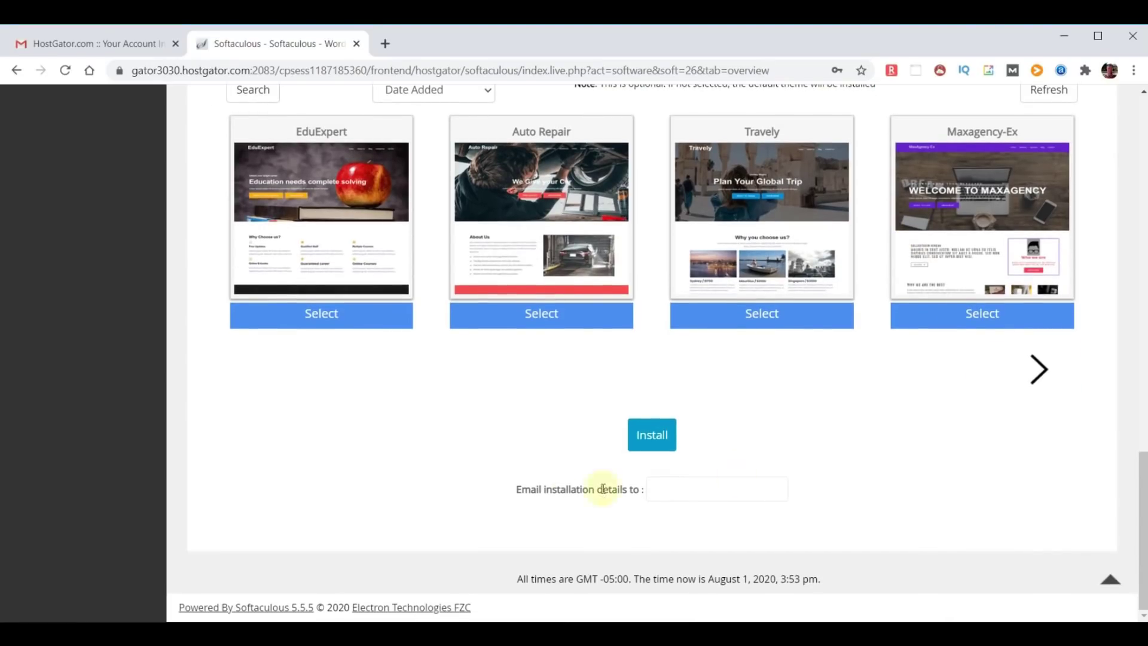
click(655, 488)
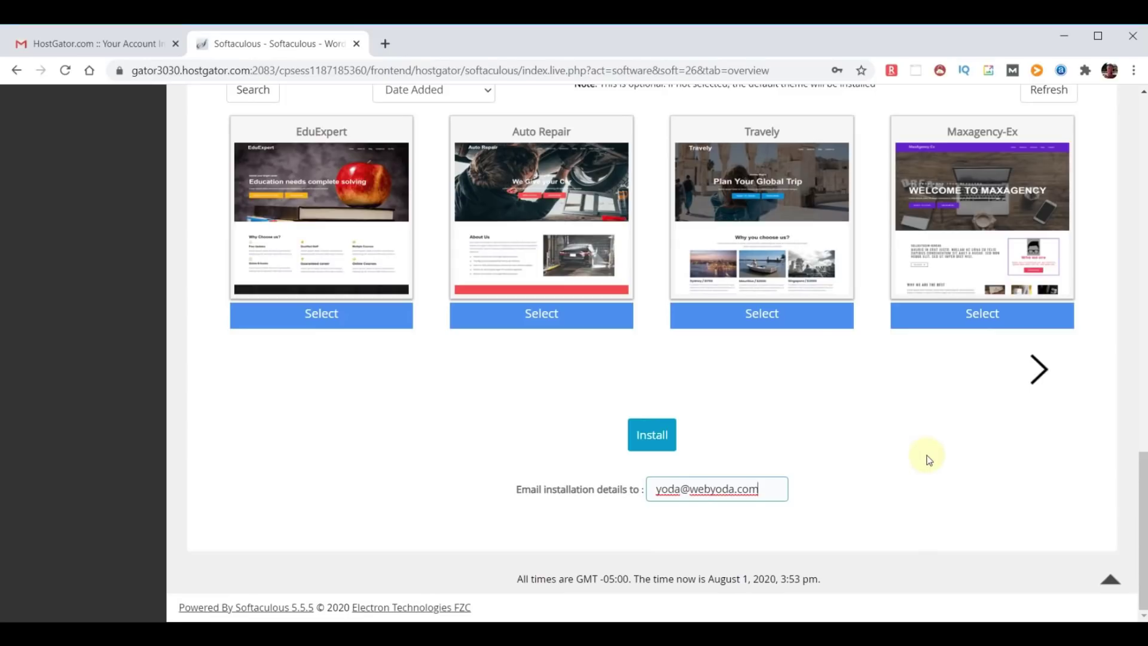
click(652, 436)
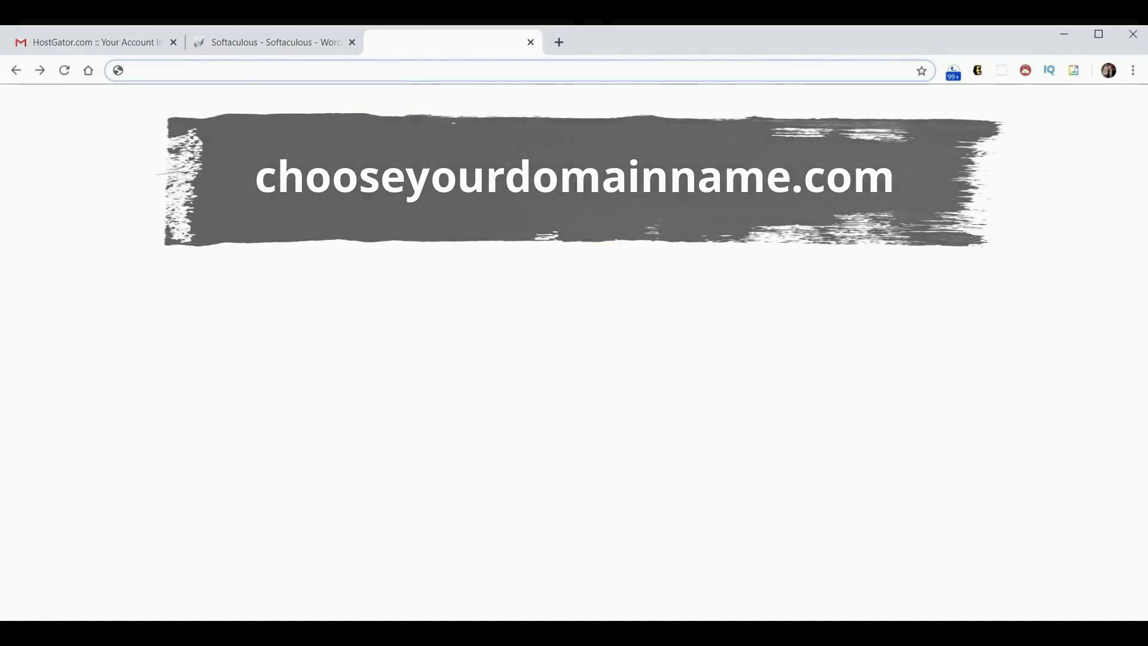
- Load chooseyourdomainname.com in a new tab to view the live WebYoda site
text(chooseyourdomainname.com)
key(Return)
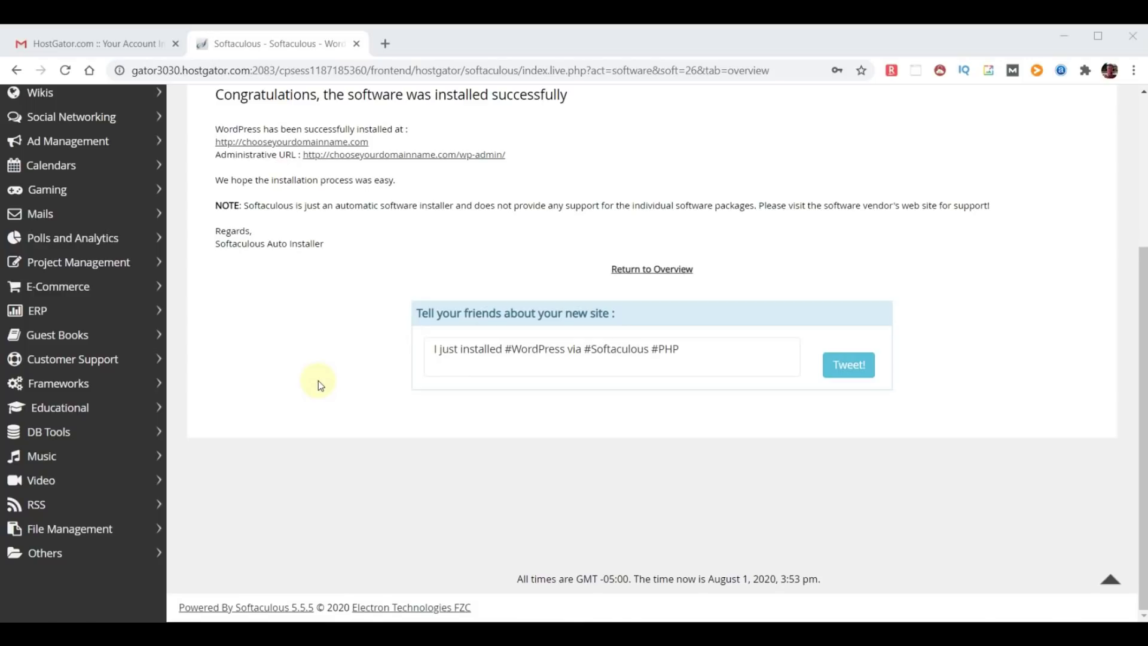
click(386, 40)
text(chooseyourdomainname.com)
key(Return)
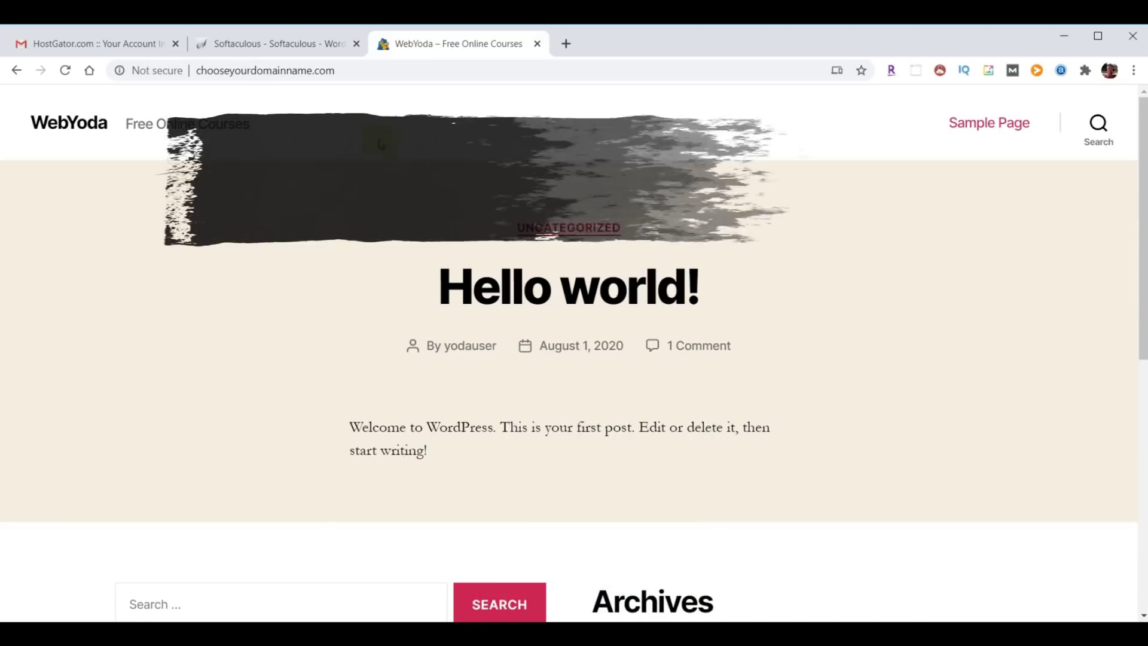
click(378, 71)
- Go to chooseyourdomainname.com/wp-admin and log in with the admin username and pasted password
click(377, 70)
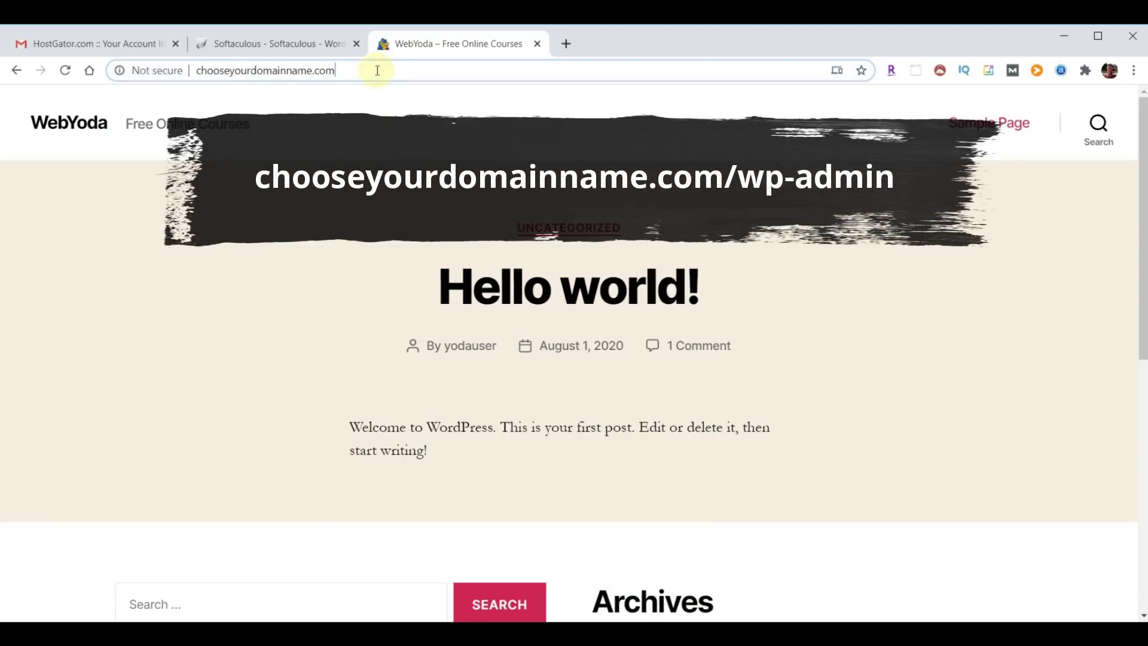
text(/wp-admin)
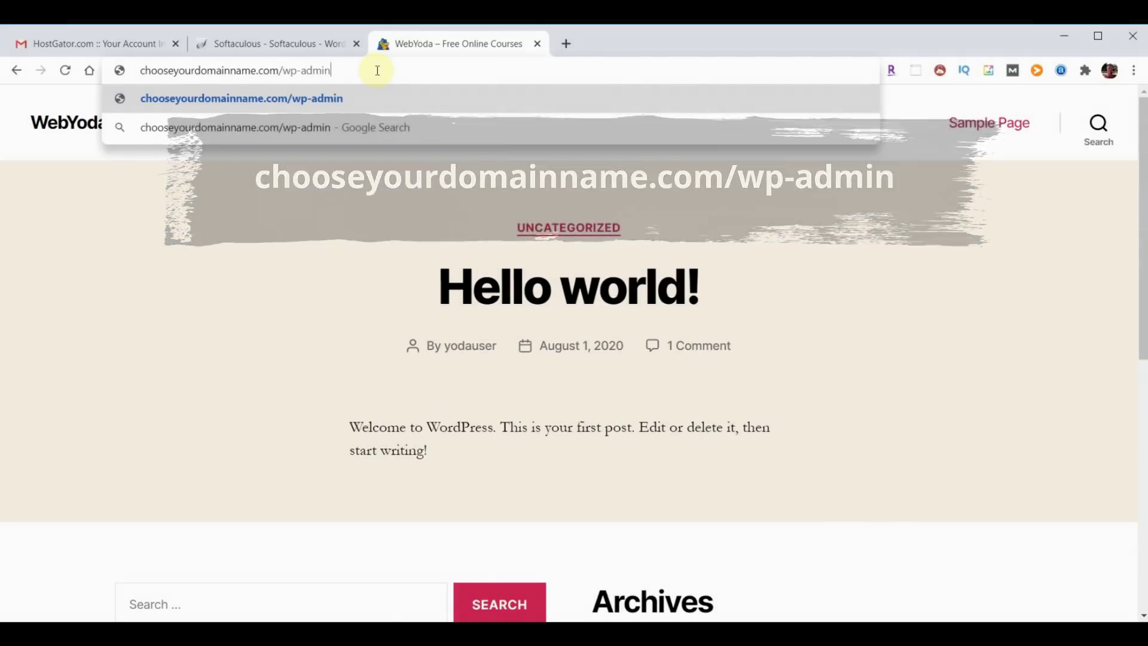
key(Return)
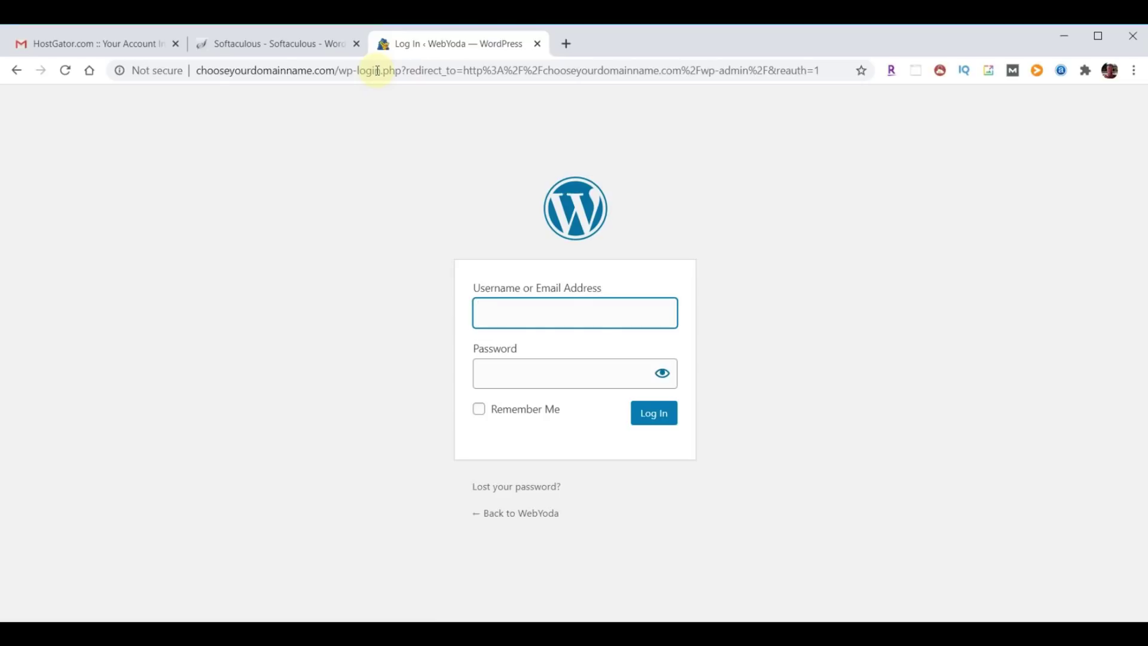
text(yodauser)
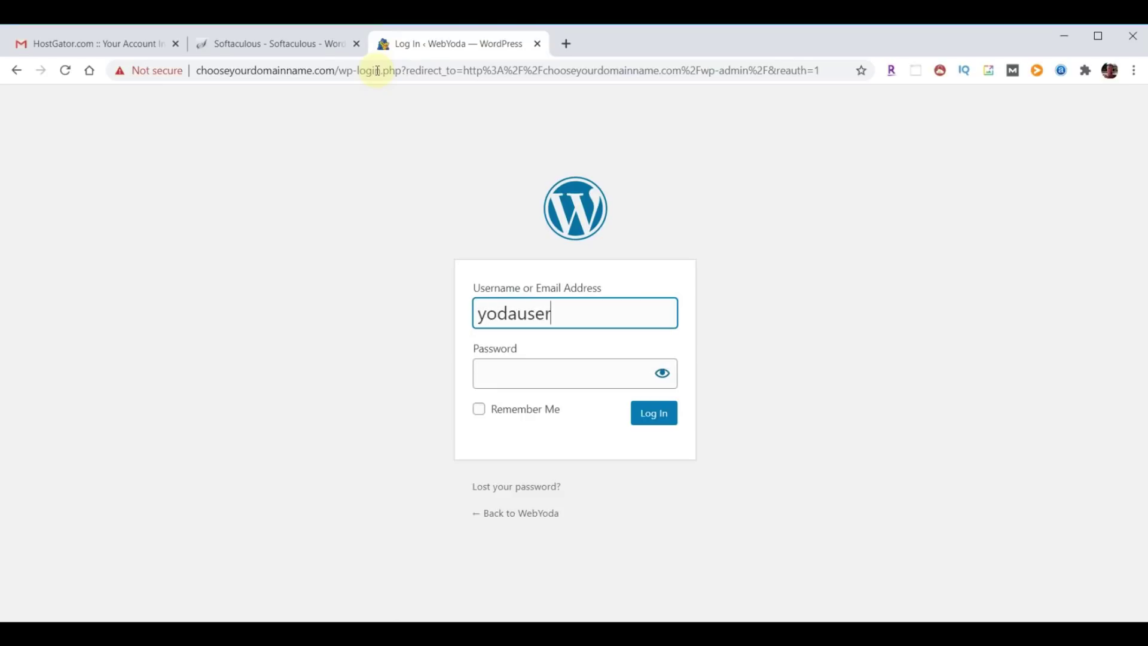
key(Tab)
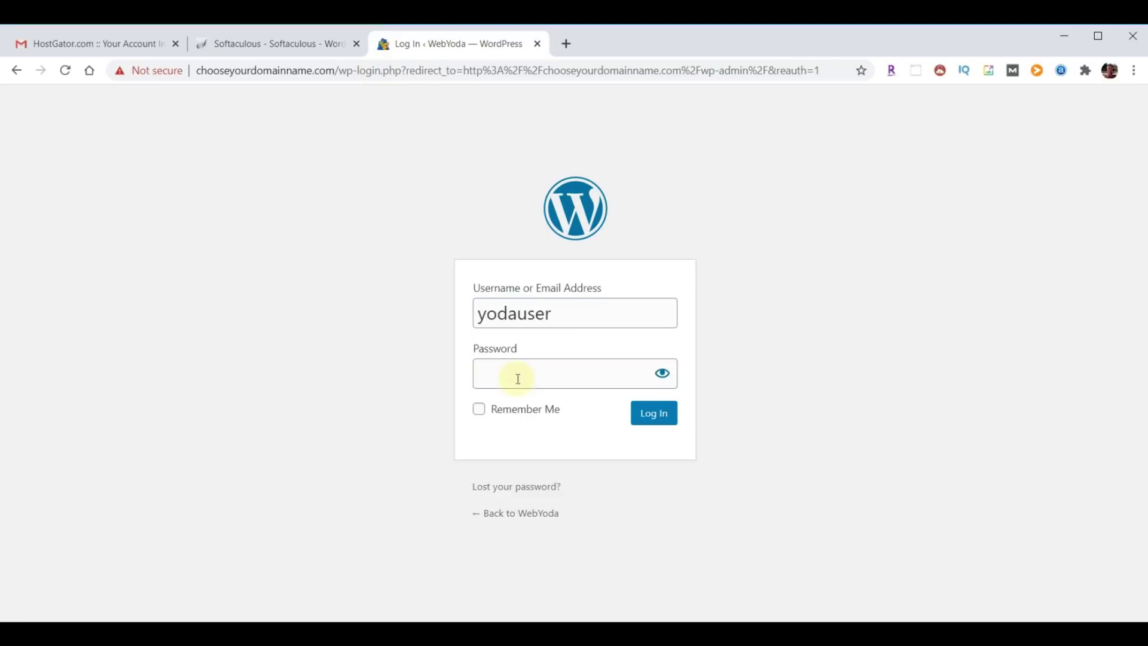
key(ctrl+v)
click(656, 415)
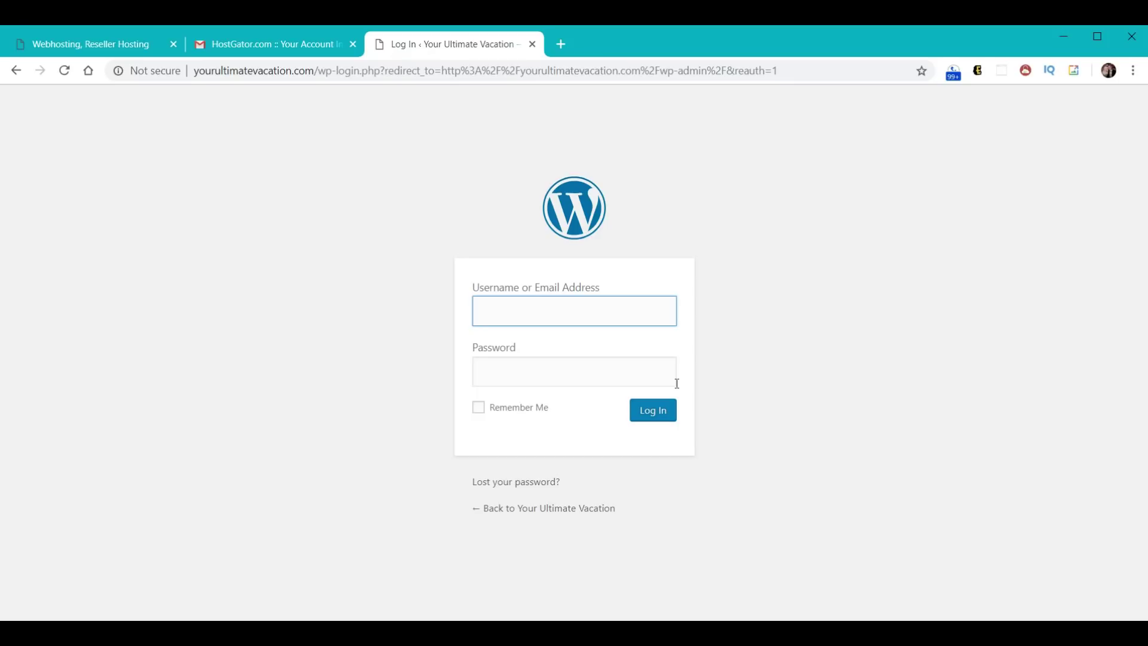
- Log in again using the saved password, then dismiss the Personal Data and Privacy notice
text(yodauser)
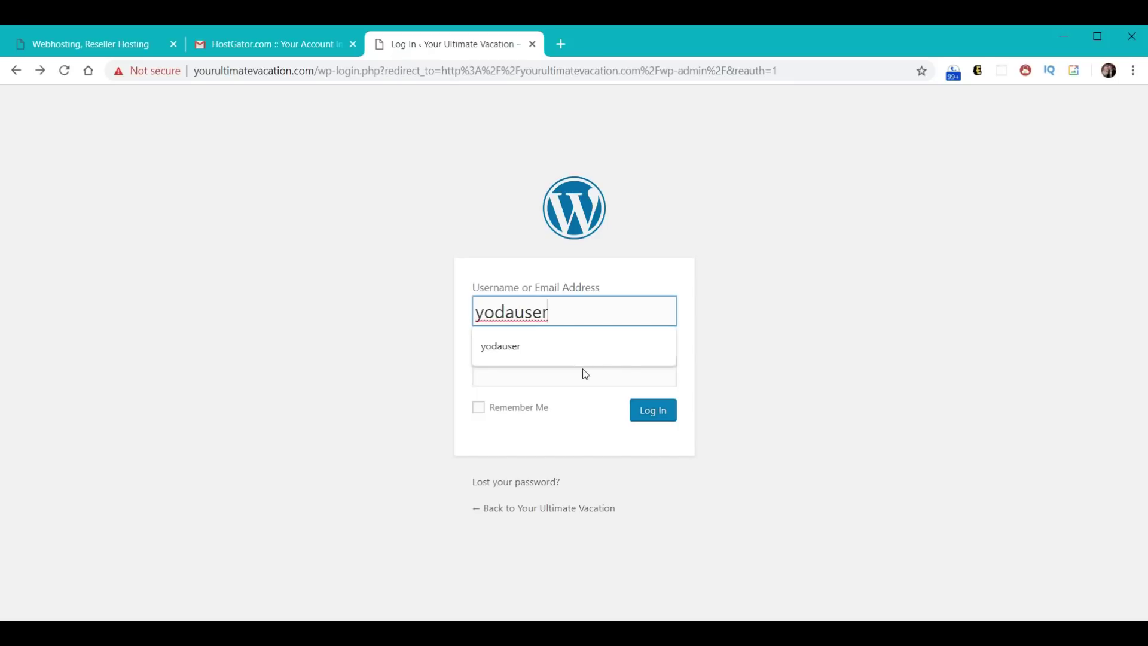
click(580, 373)
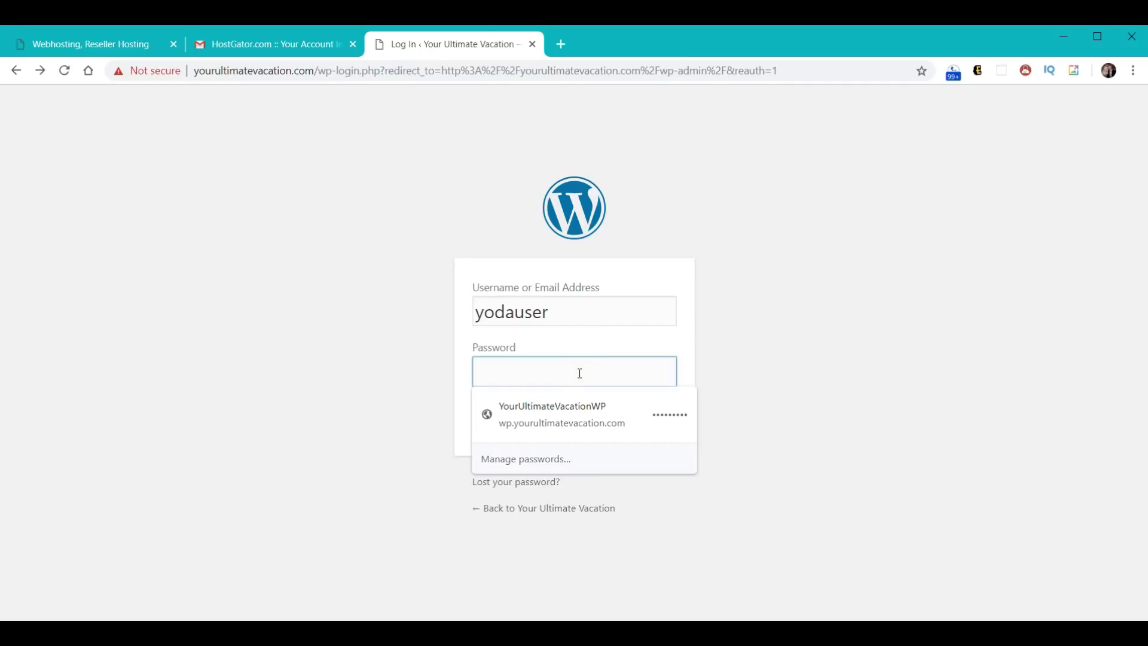
click(643, 410)
click(643, 411)
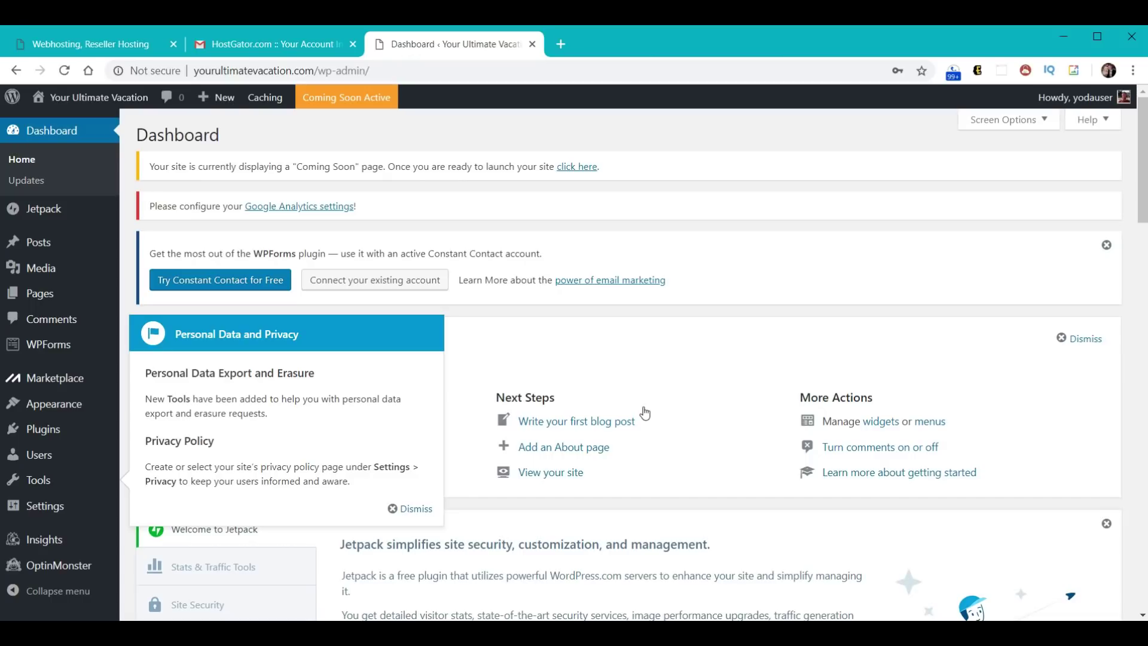
click(416, 509)
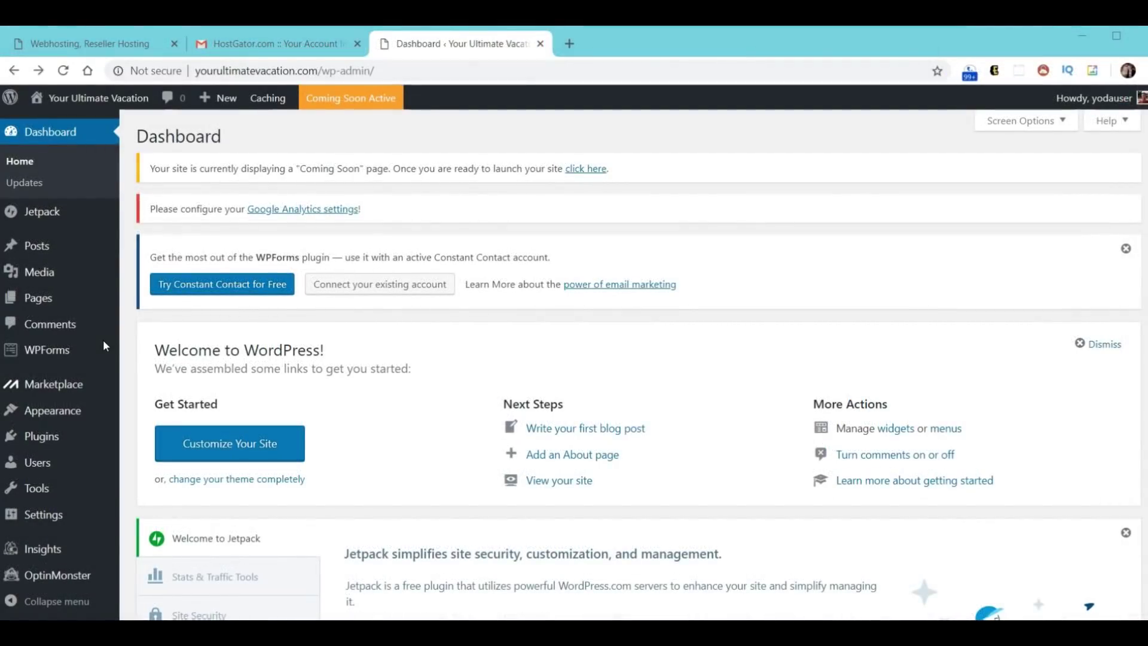
- Close the HostGator tab and open the live site's front page in its own tab
click(176, 43)
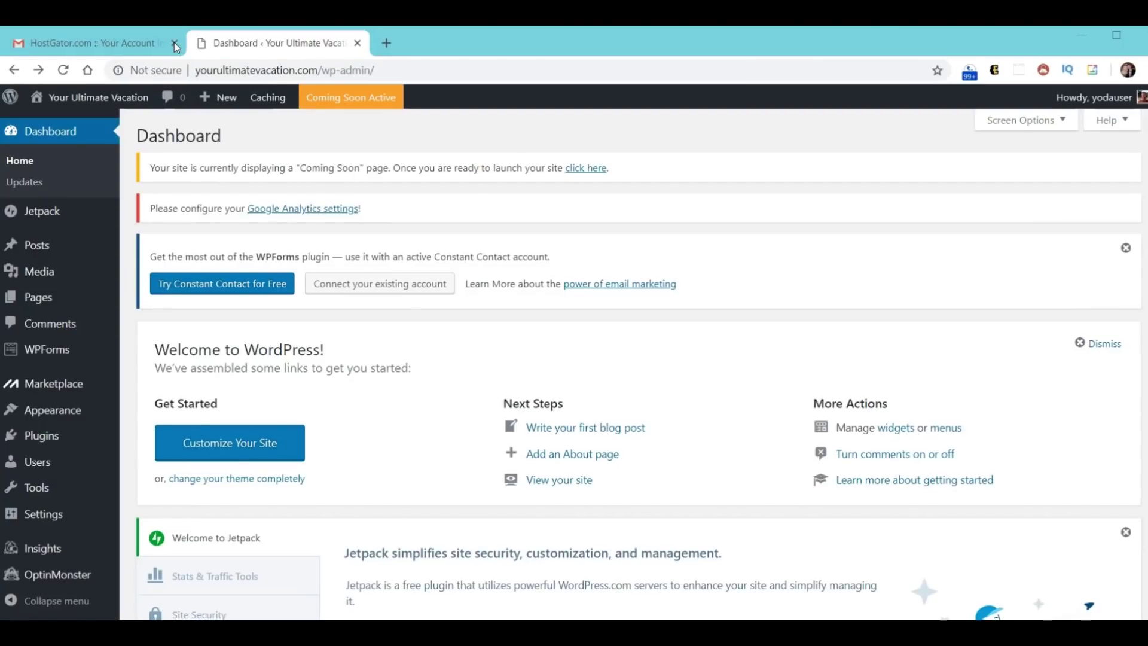
click(174, 42)
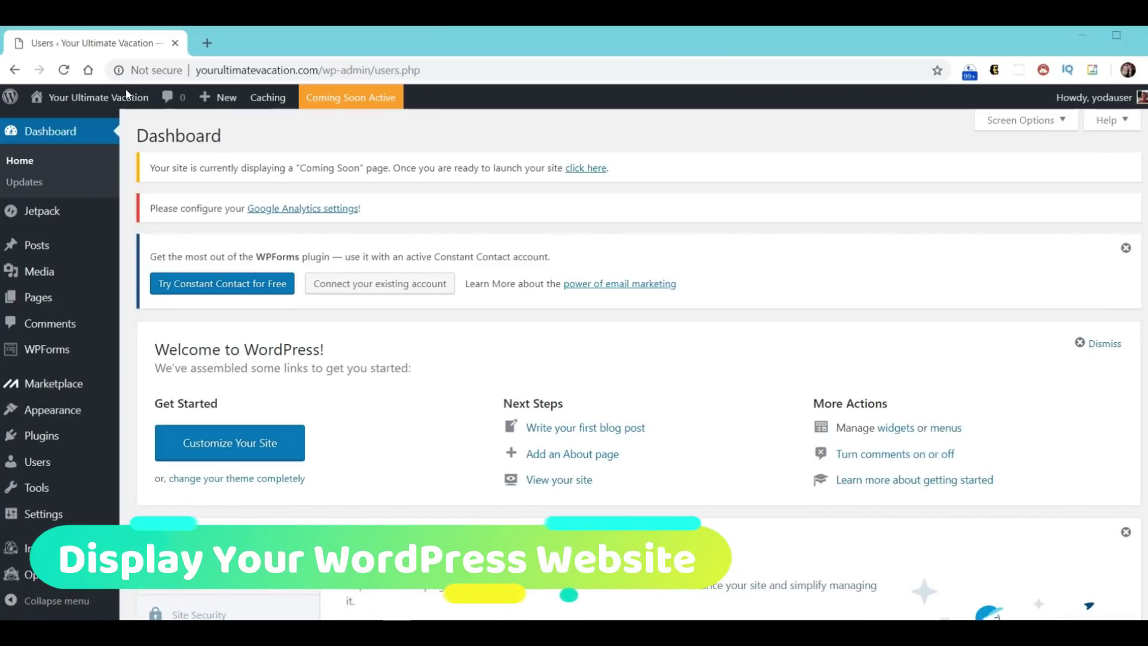
mouse_move(123, 101)
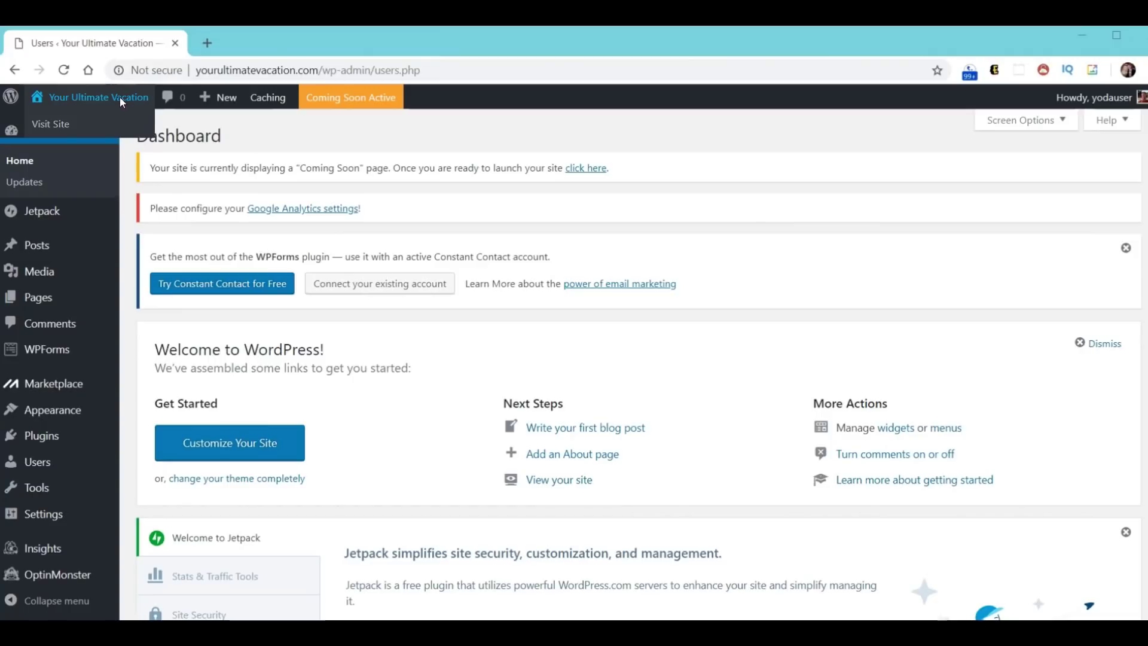
right_click(120, 99)
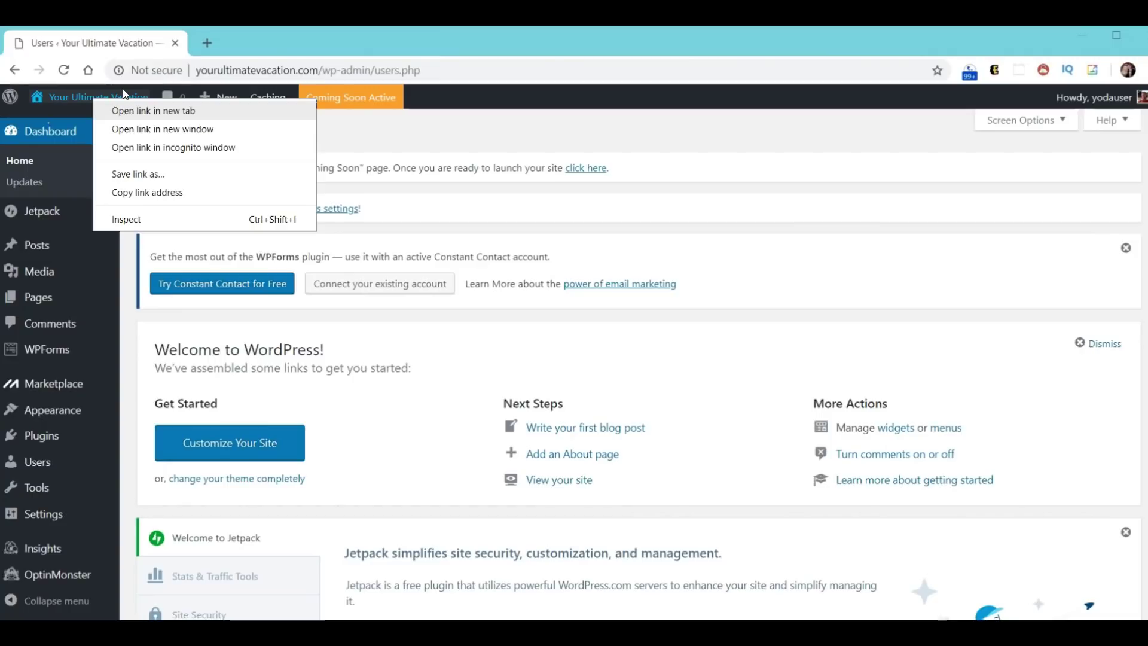
click(179, 111)
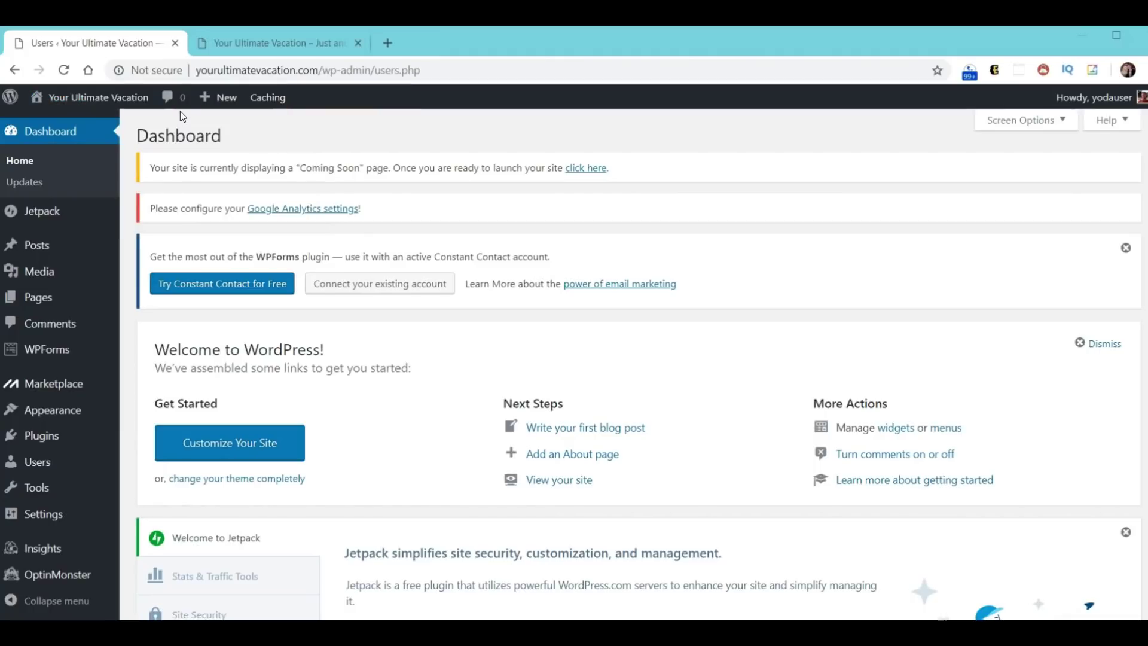
click(284, 40)
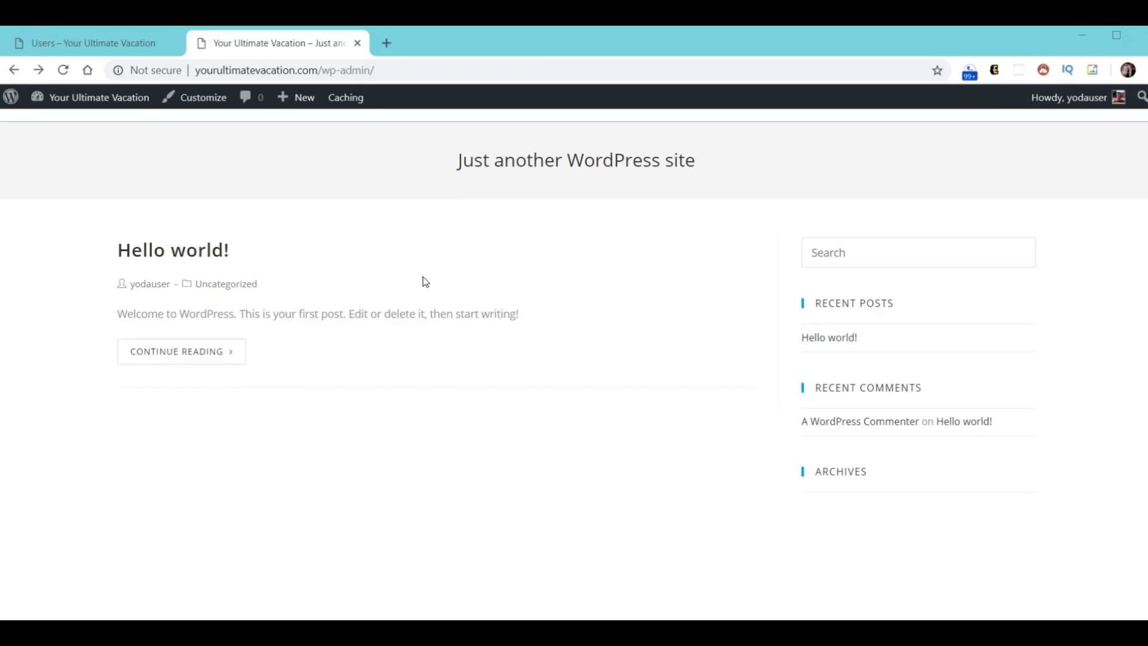
click(386, 44)
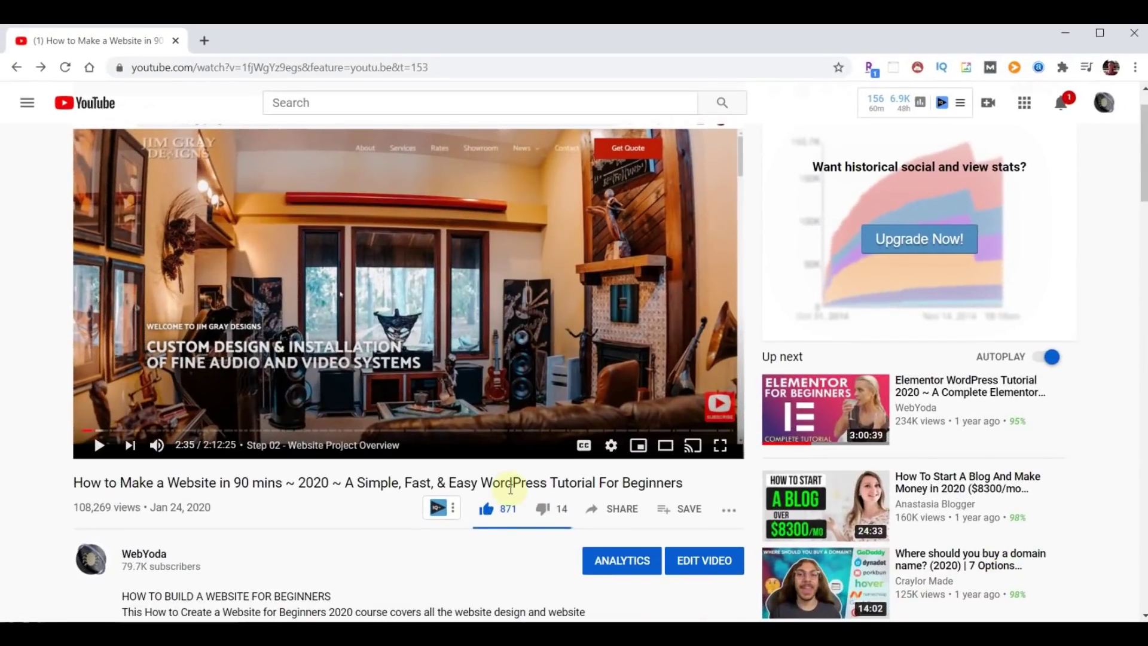
- Expand the tutorial's description with SHOW MORE and scroll to the TIMESTAMPS list
scroll(308, 506, down, 1)
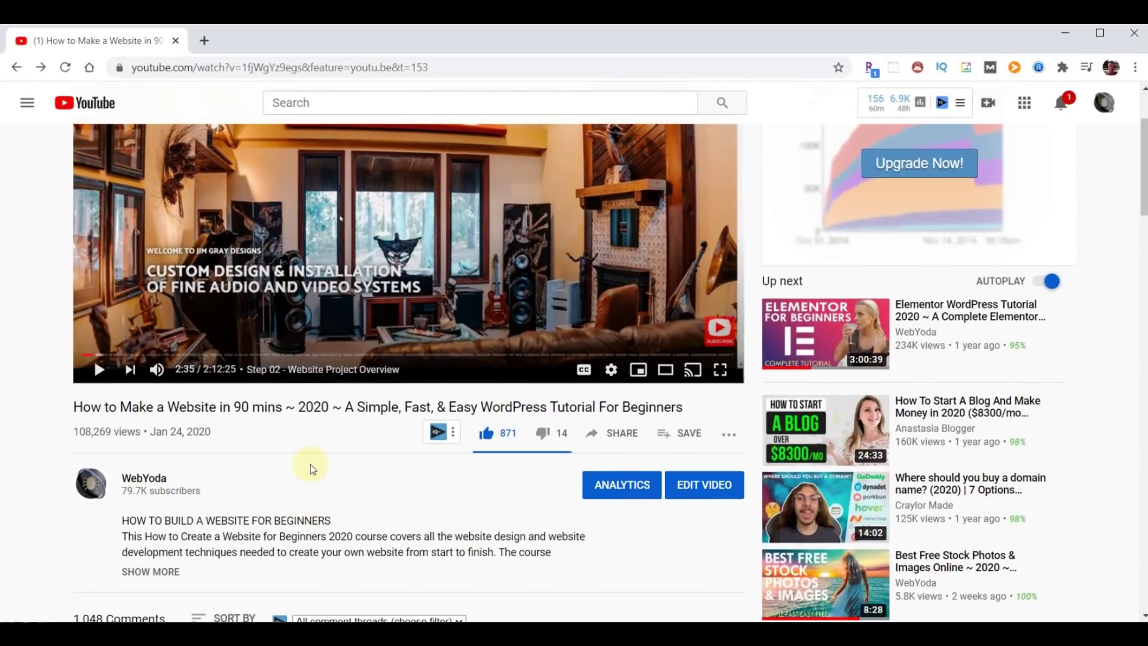
scroll(315, 454, down, 5)
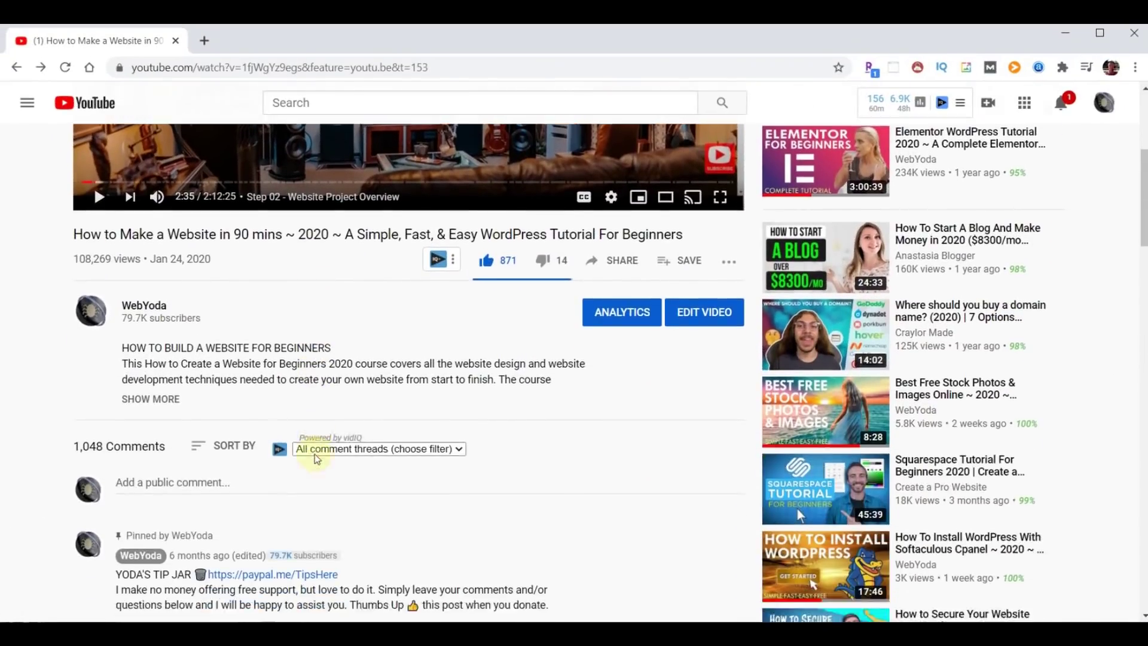
scroll(307, 385, up, 2)
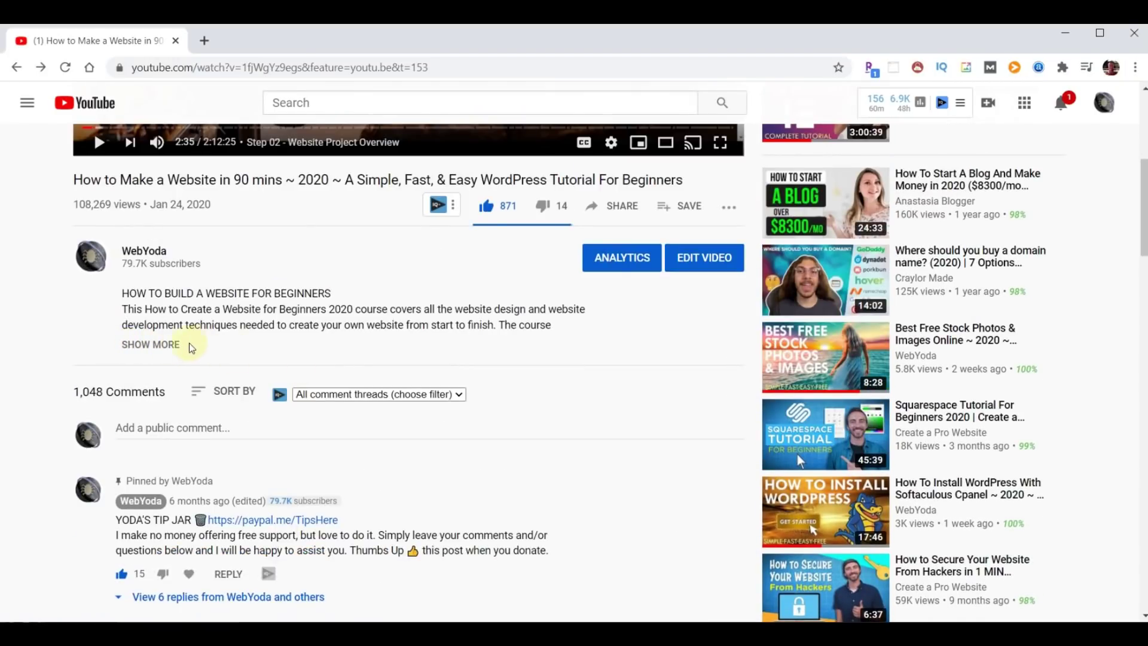
click(152, 346)
scroll(257, 367, down, 10)
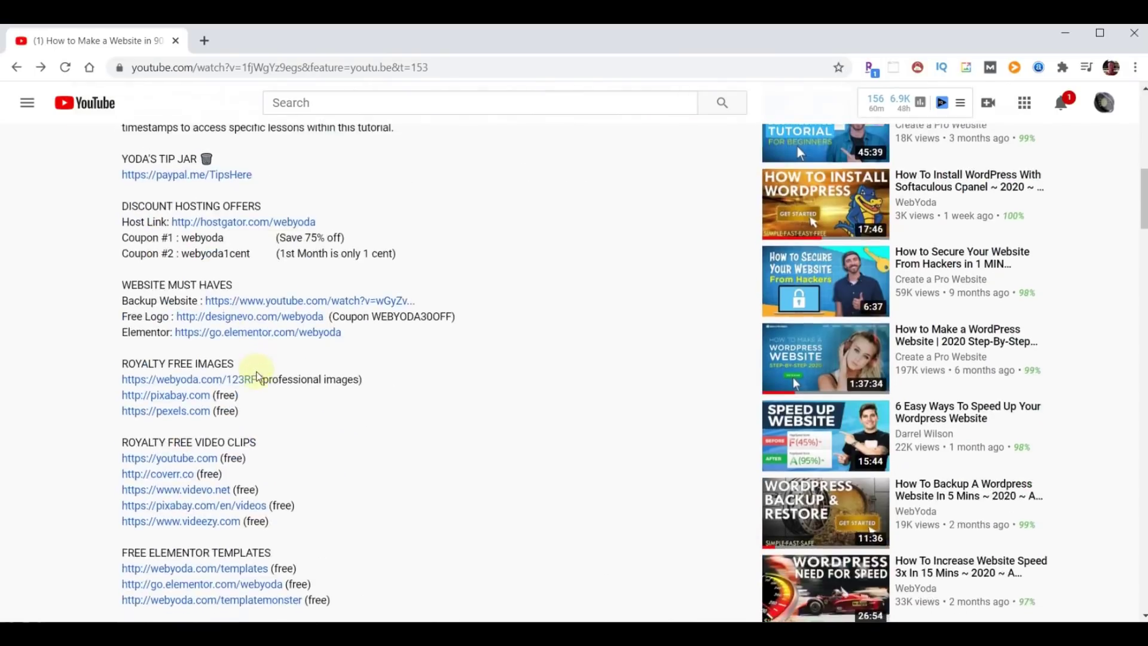
scroll(258, 375, down, 2)
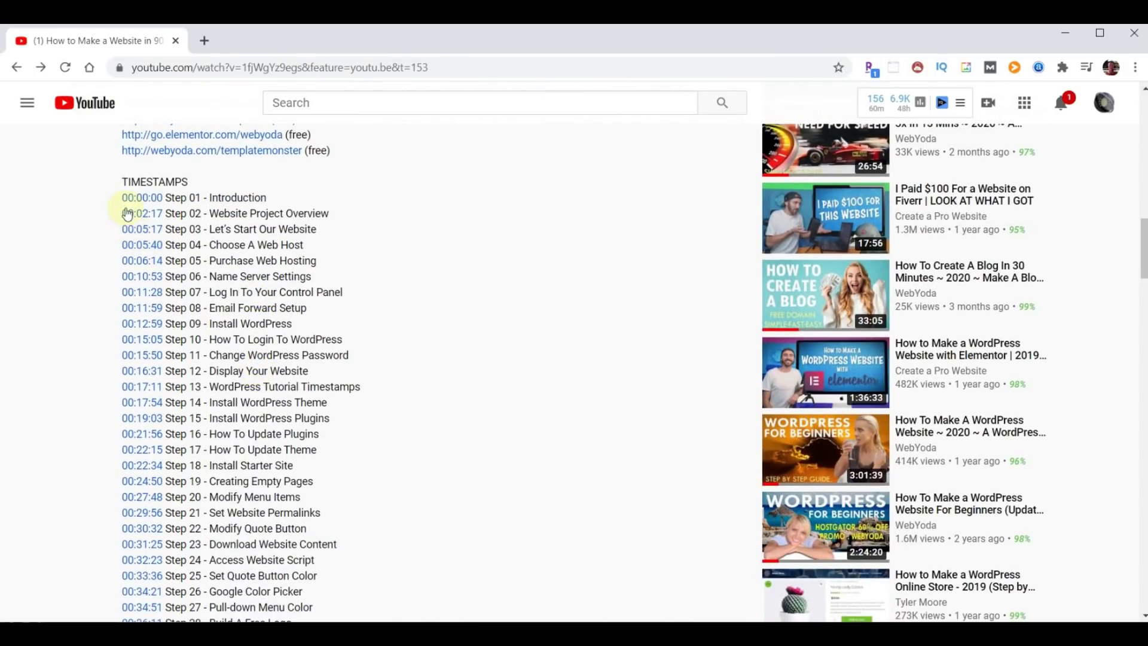
double_click(133, 181)
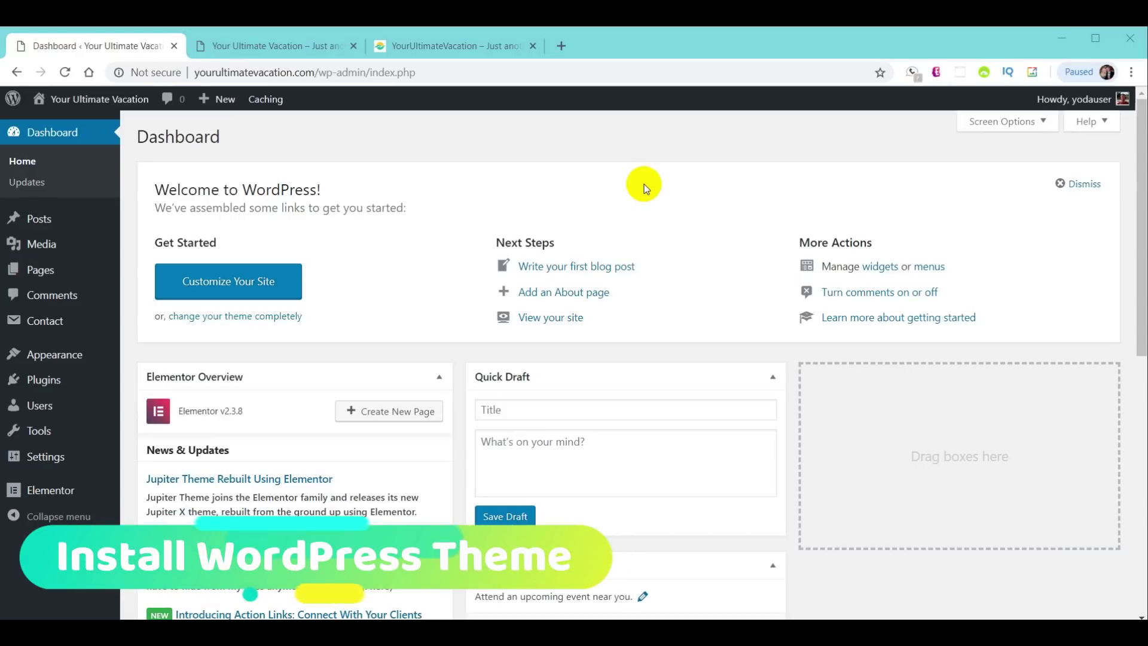
- Open Appearance > Themes, then load webyoda.com/themes in a new tab
mouse_move(71, 355)
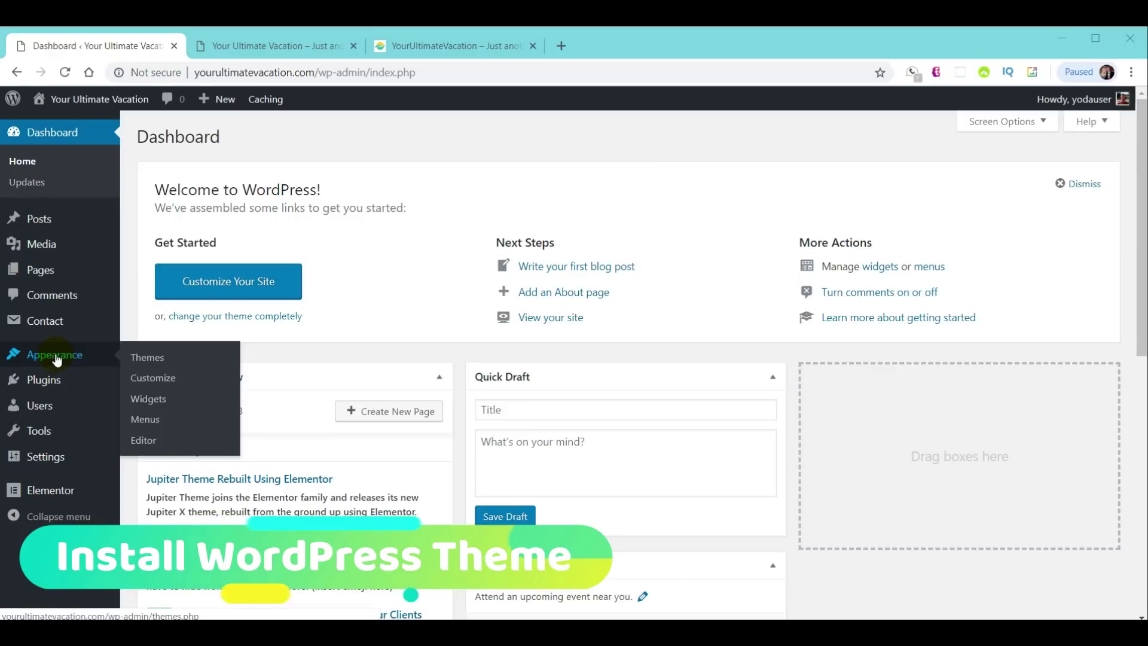
click(149, 358)
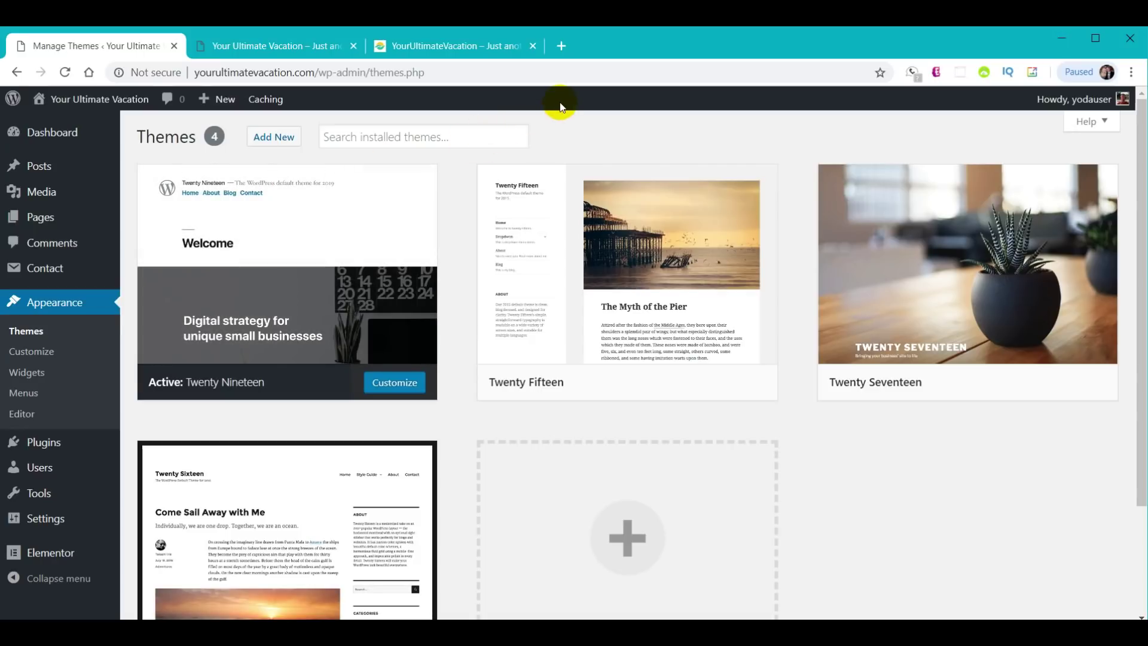
click(562, 47)
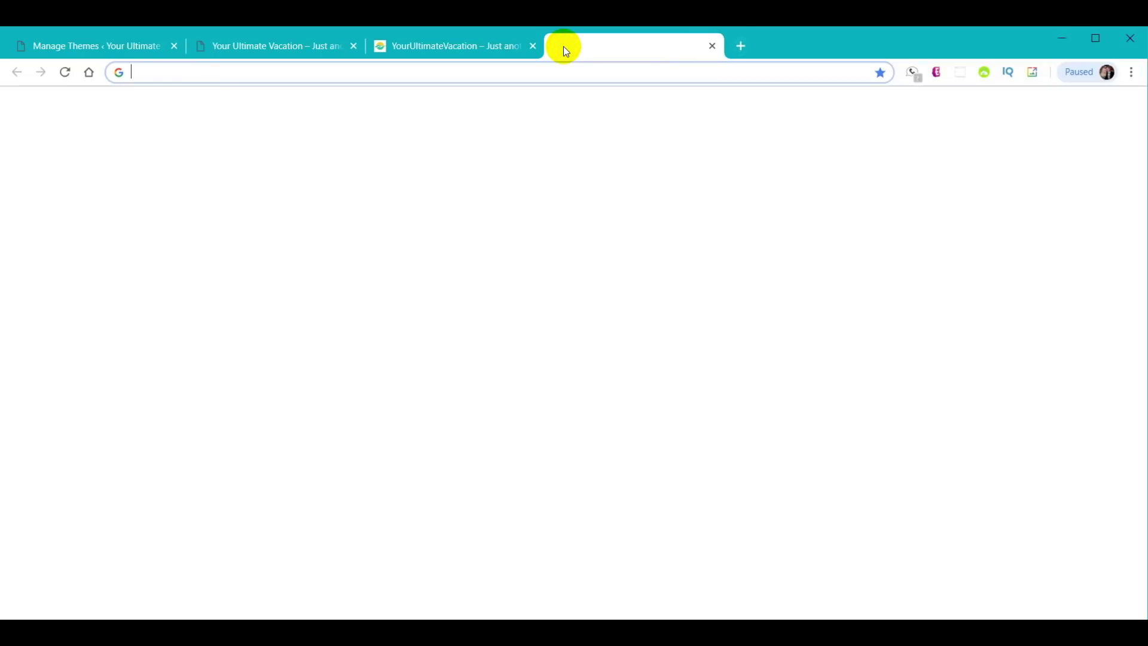
text(webyoda)
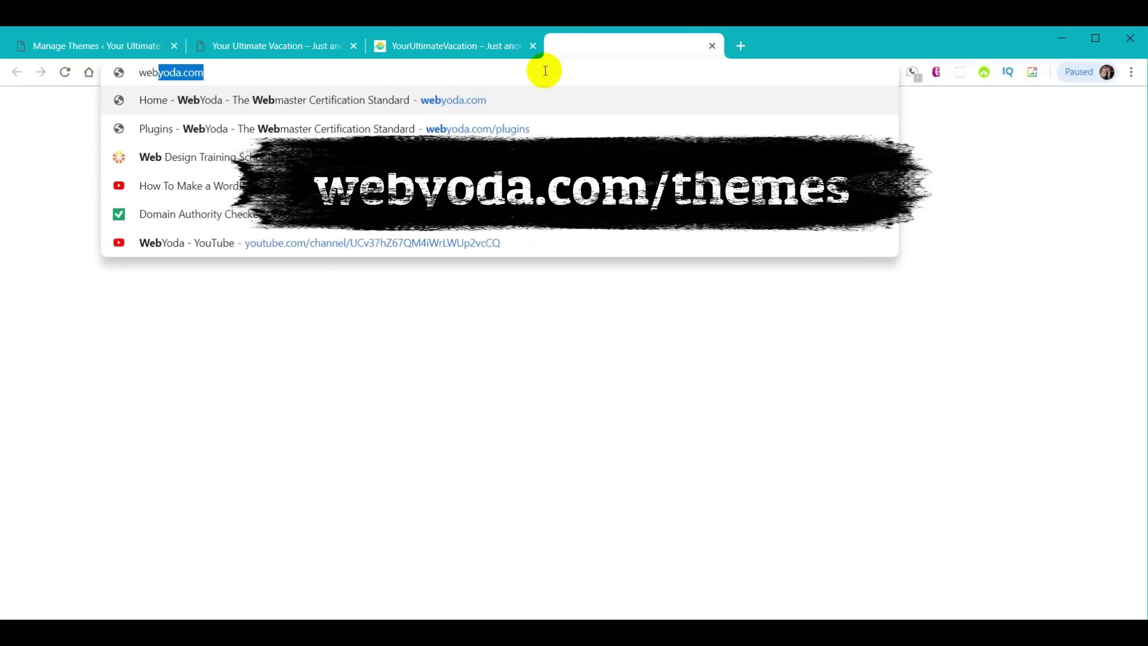
text(.com/t)
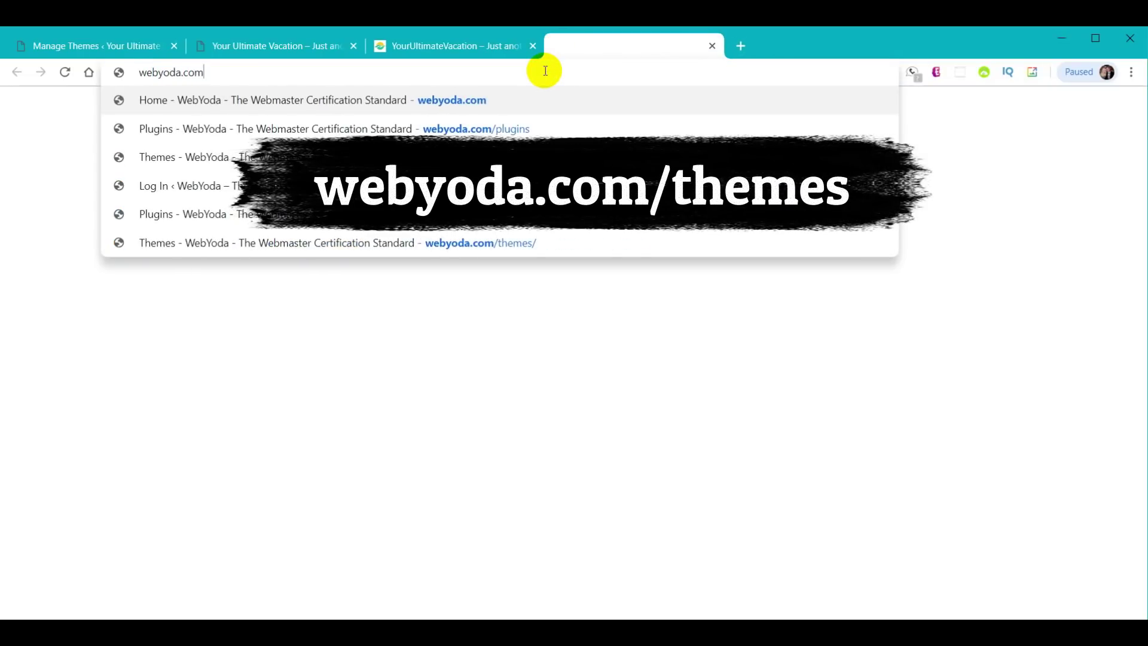
key(Return)
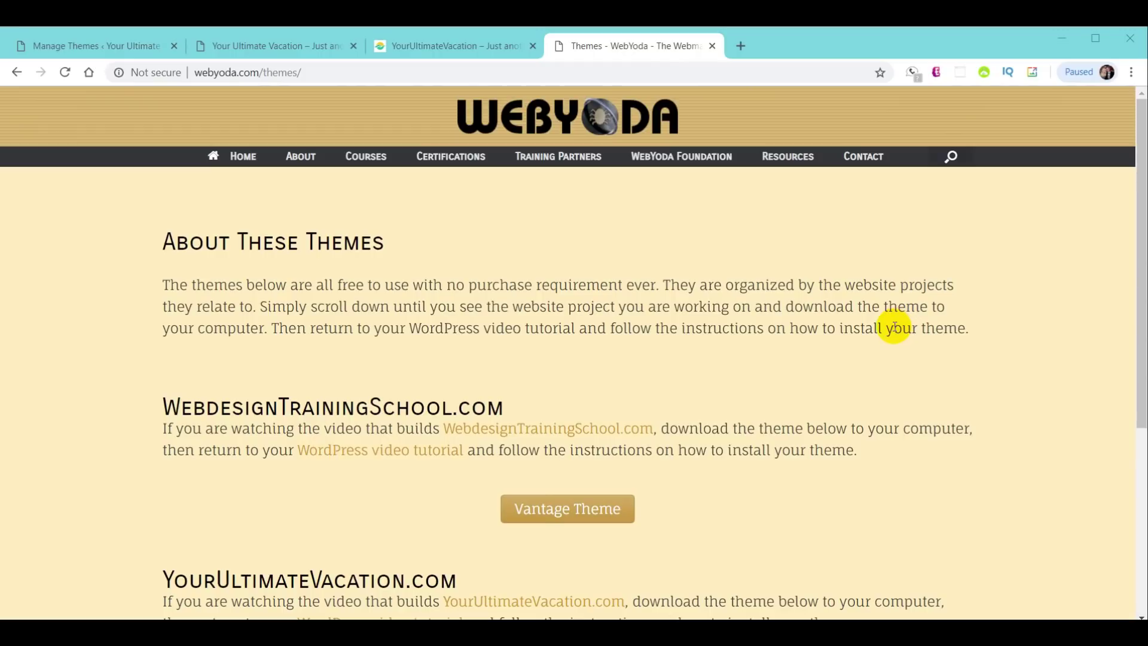
- Download the OceanWP Theme zip, close its folder window and the WebYoda tab
scroll(894, 330, down, 2)
scroll(893, 330, down, 1)
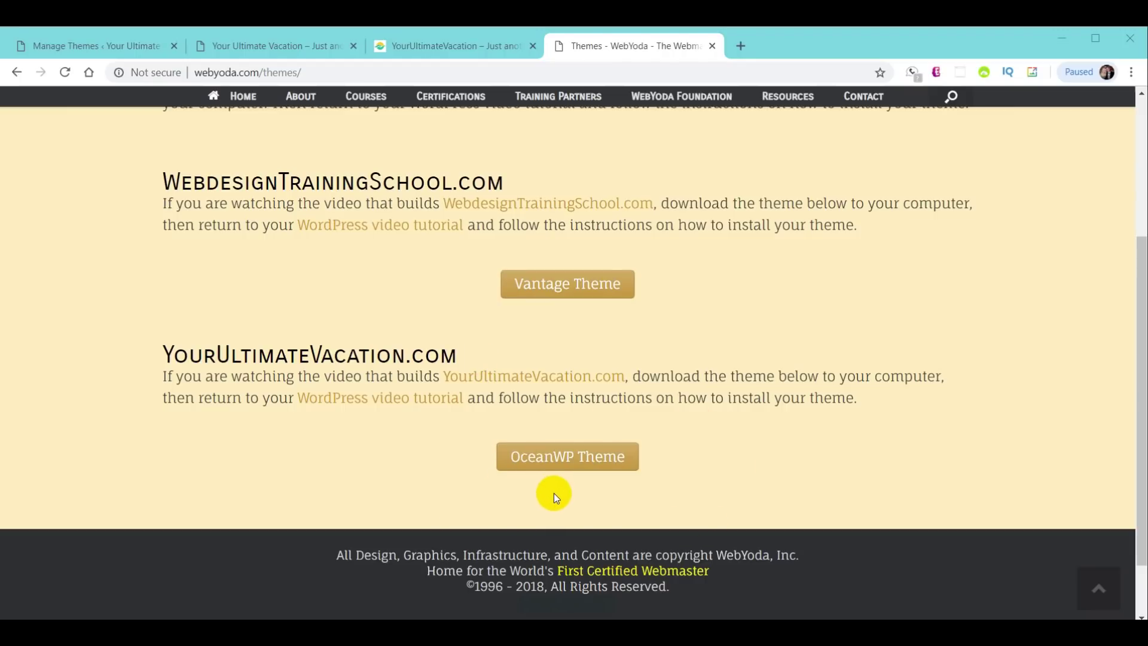
click(558, 464)
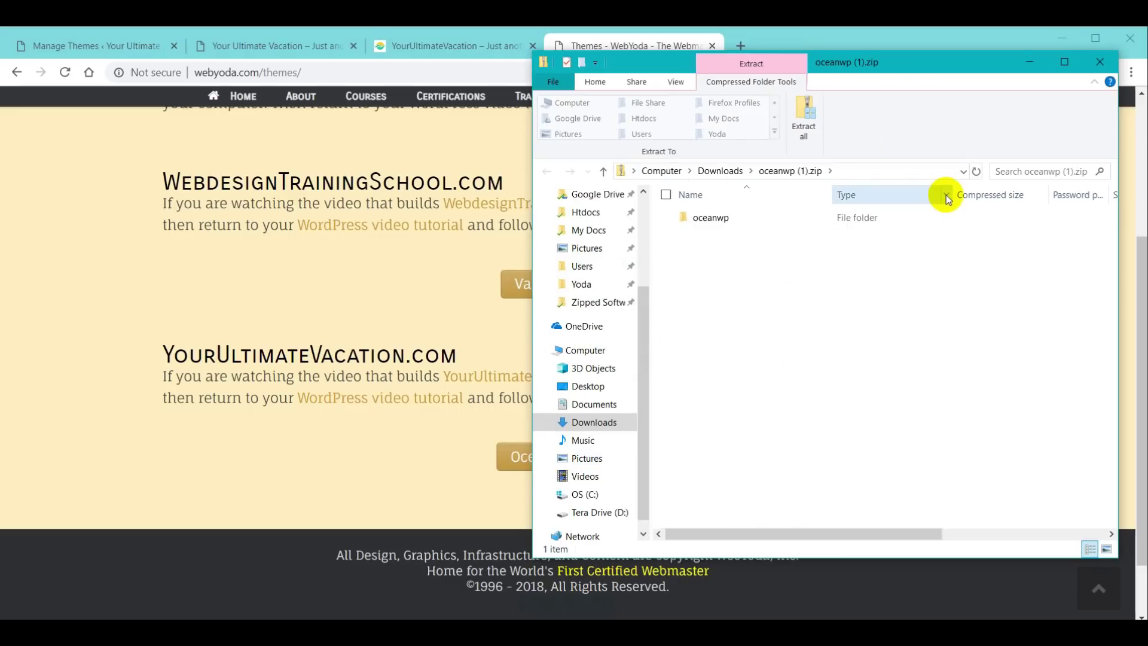
click(1100, 62)
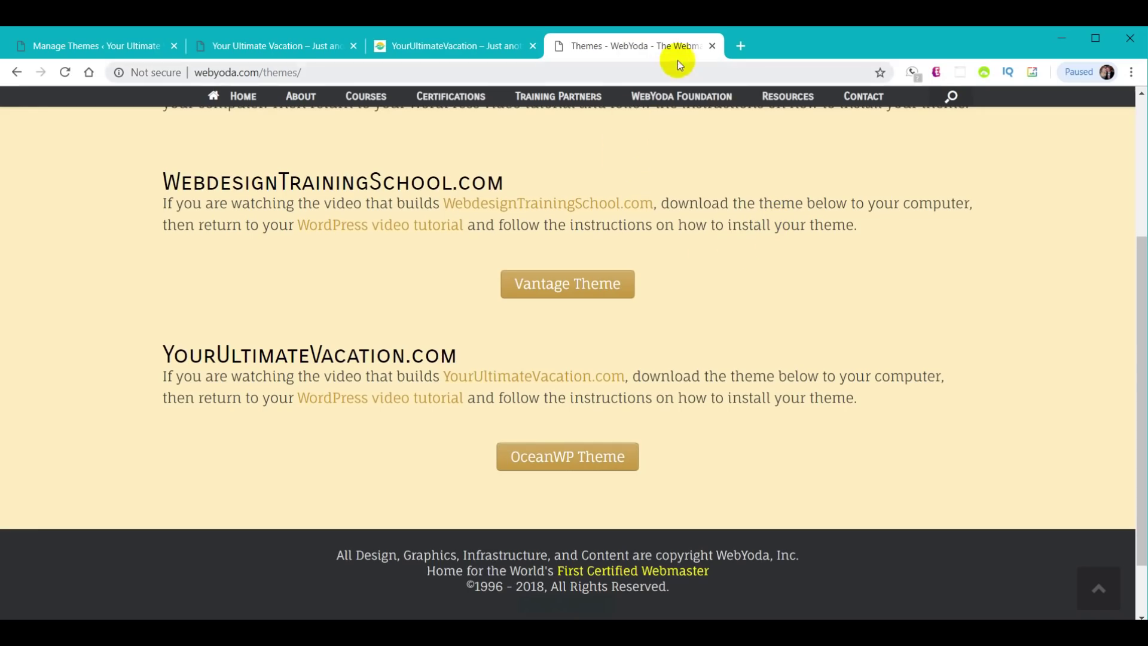
click(712, 46)
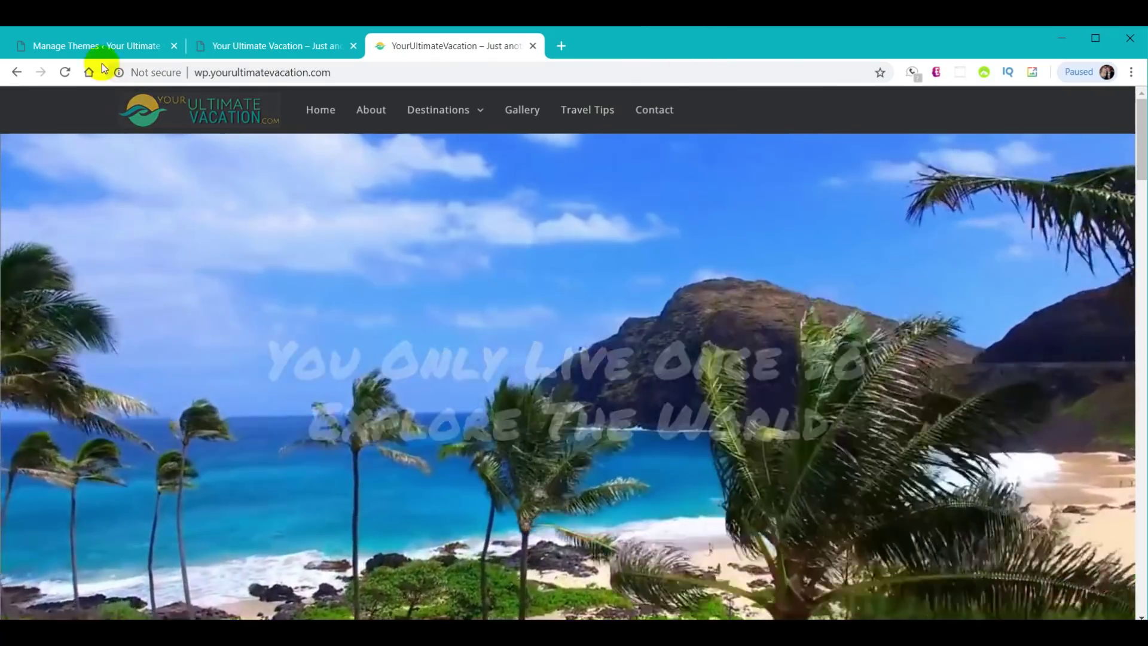
click(70, 51)
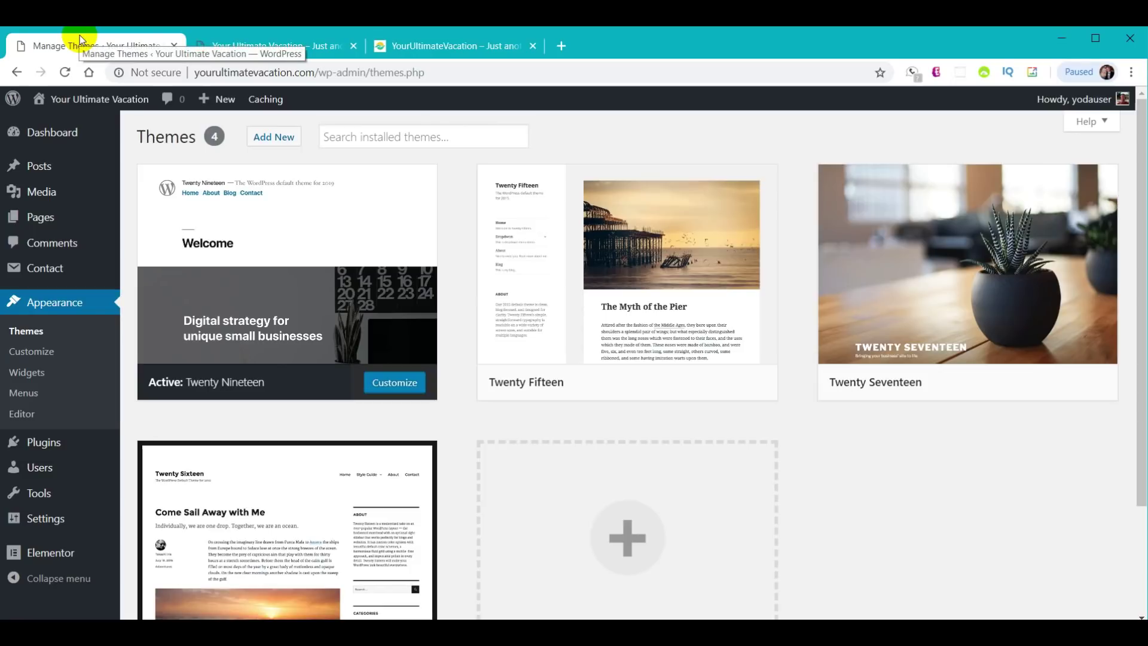
- Upload oceanwp.zip from Downloads, install it, and activate OceanWP as the site theme
click(280, 141)
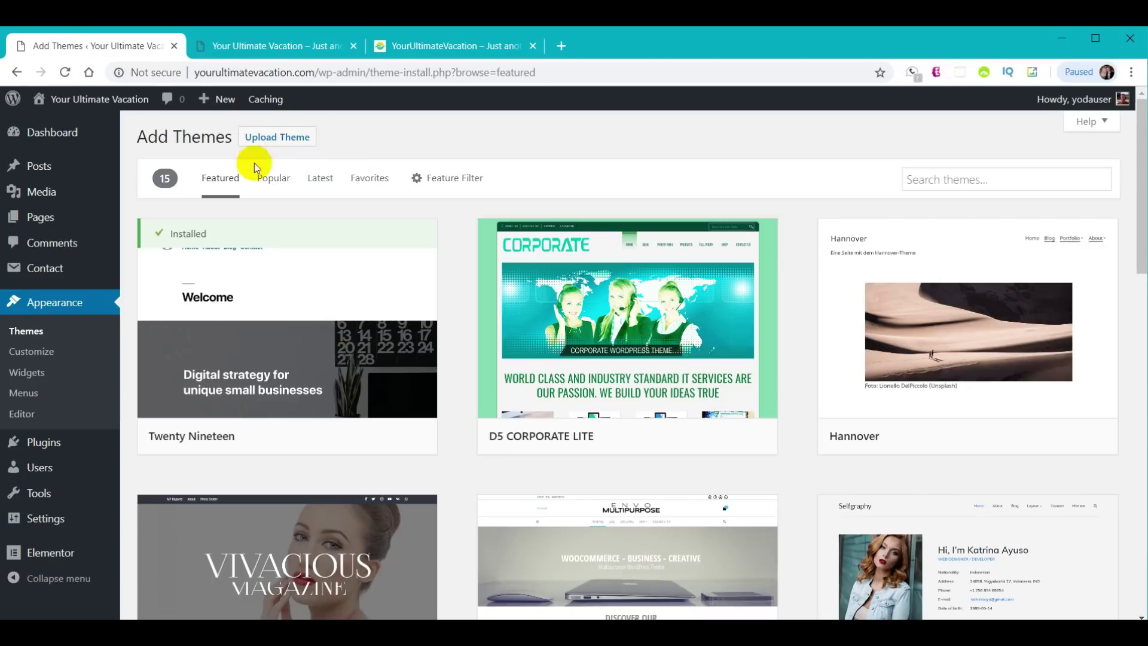
click(286, 139)
click(521, 270)
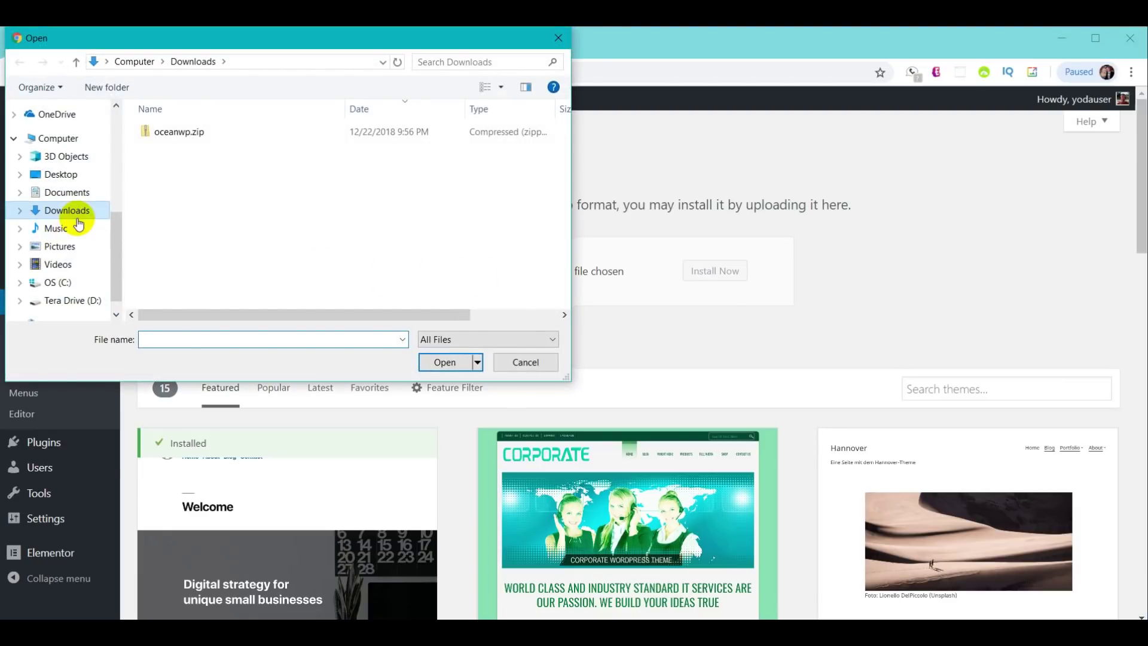
click(182, 137)
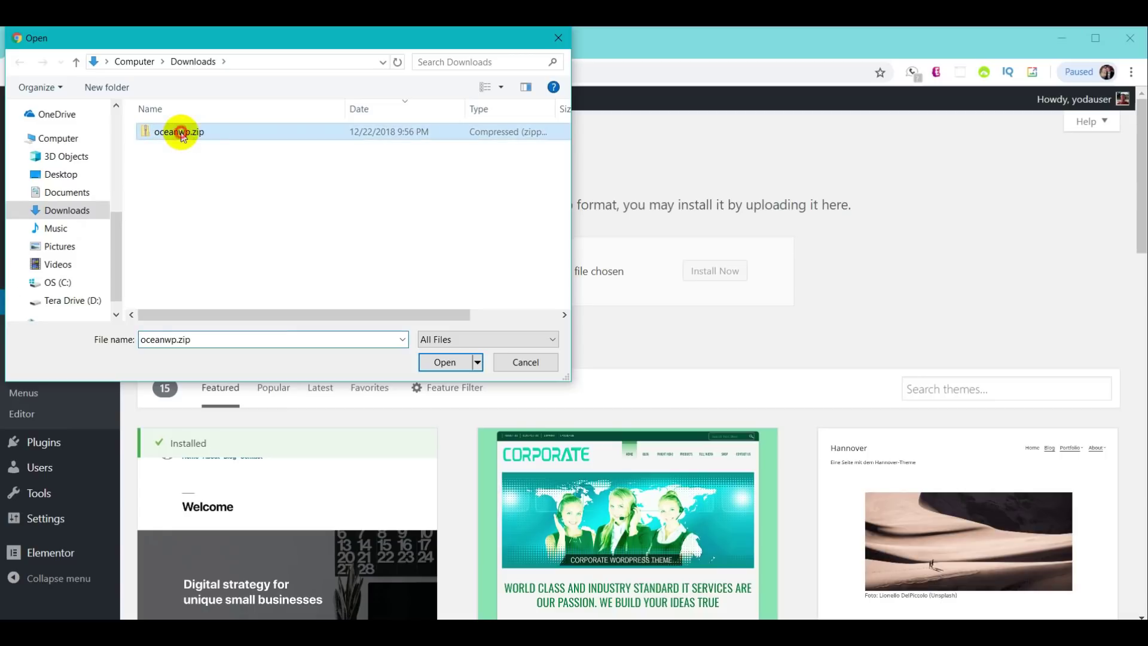
click(454, 361)
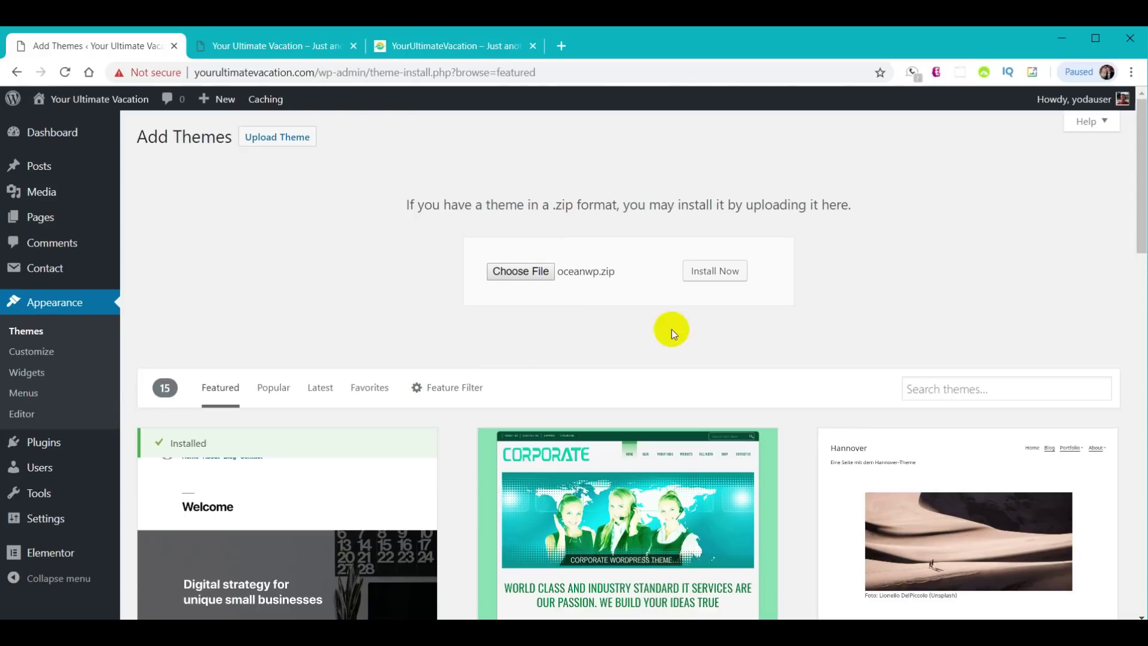
click(717, 272)
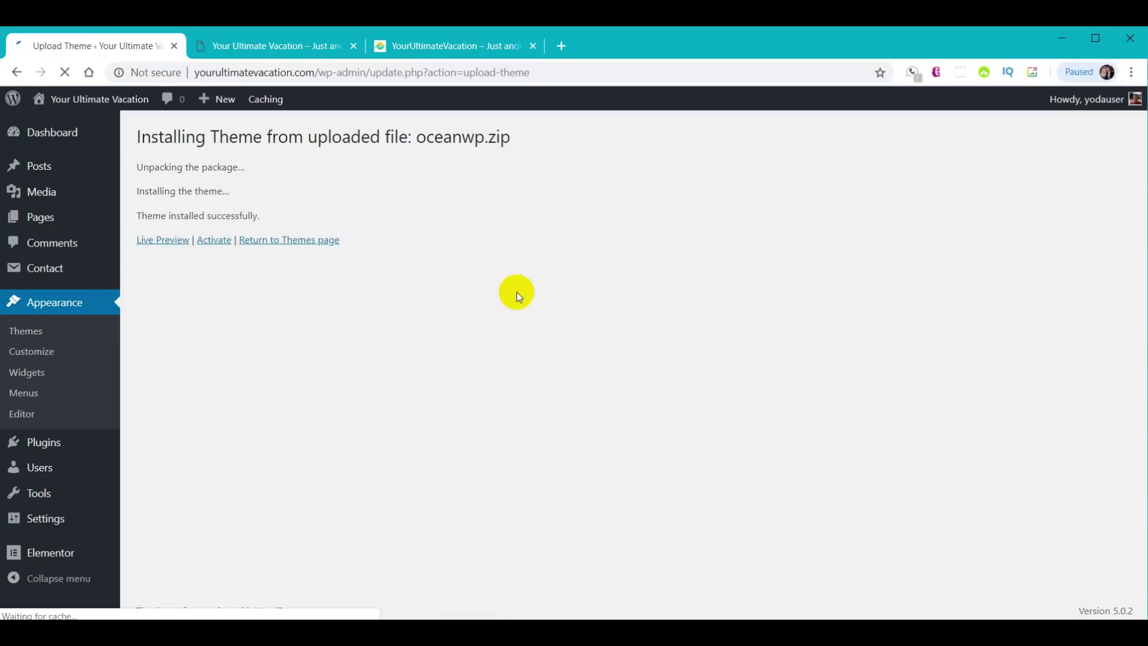
click(225, 240)
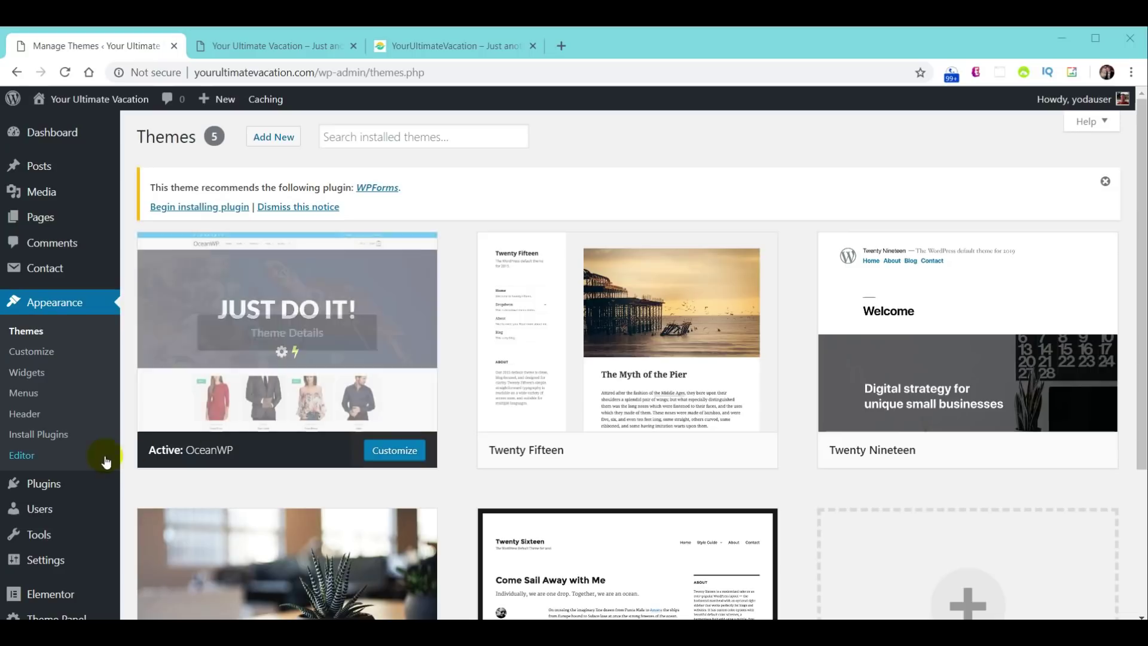
mouse_move(49, 489)
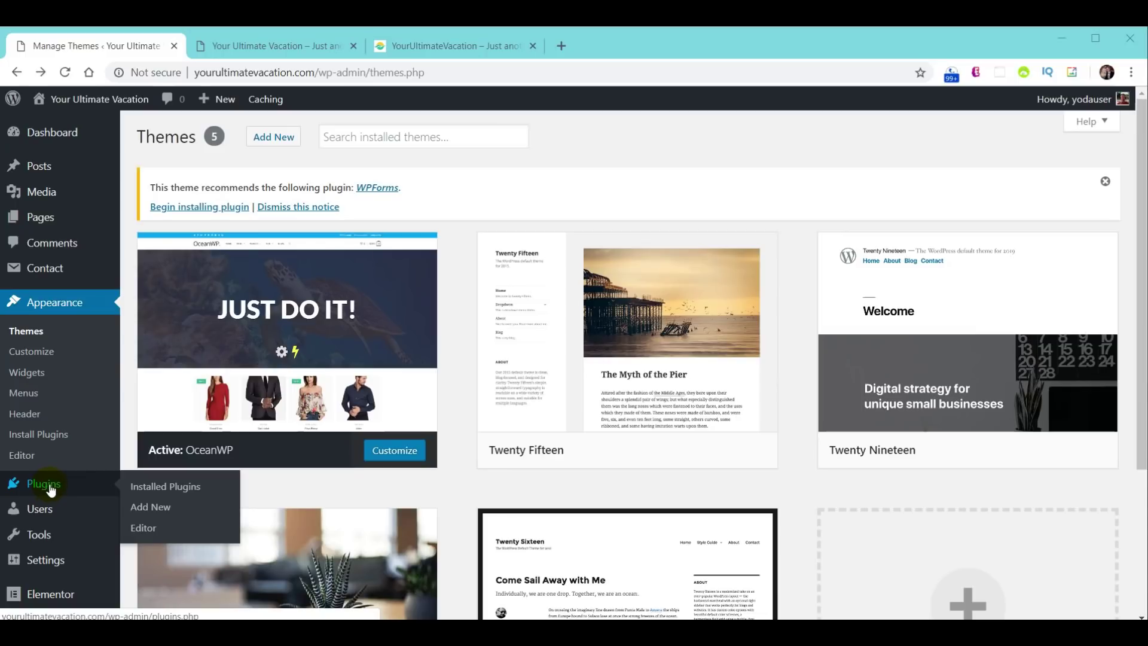
- Select all seven installed plugins and apply the Deactivate bulk action
click(50, 489)
scroll(539, 357, down, 3)
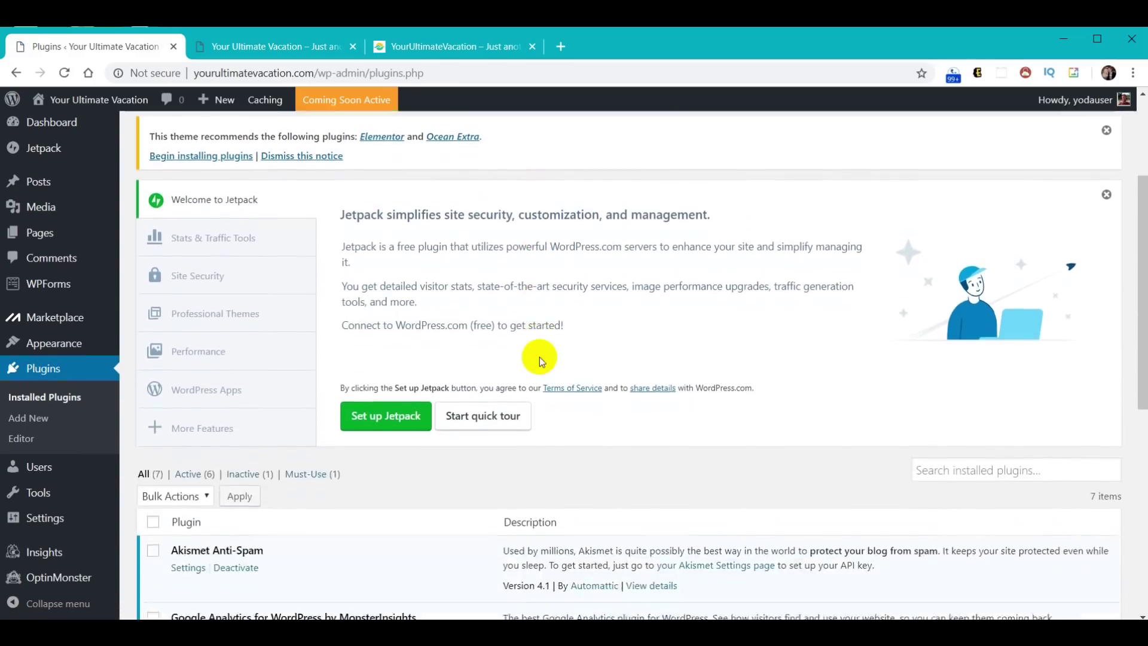
scroll(539, 357, down, 5)
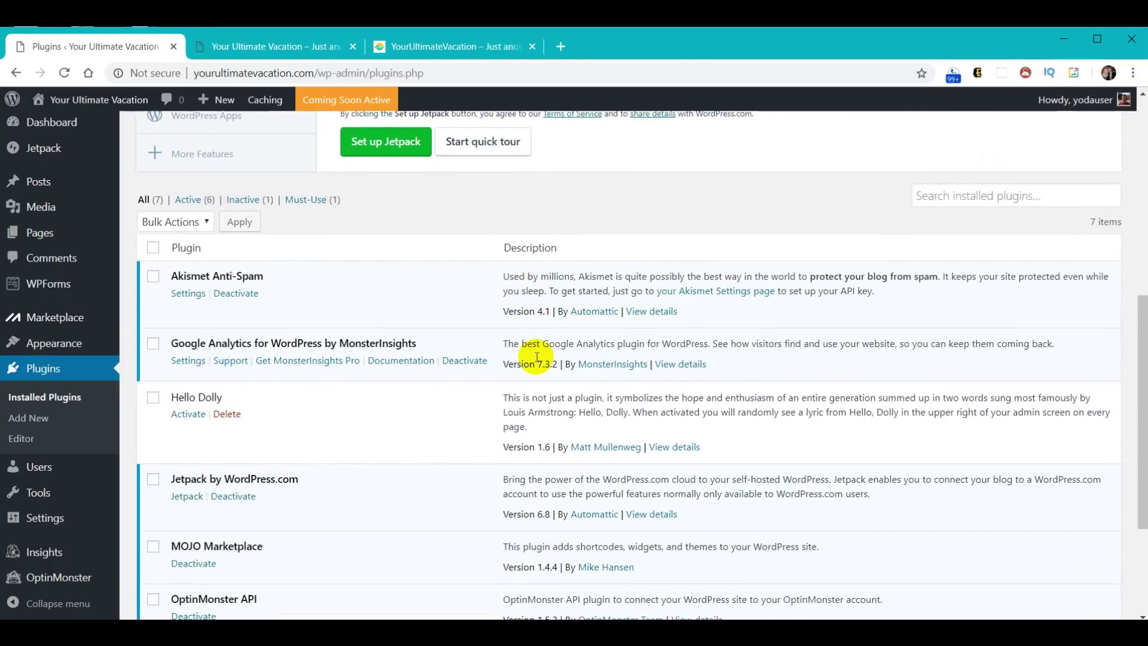
scroll(537, 357, down, 1)
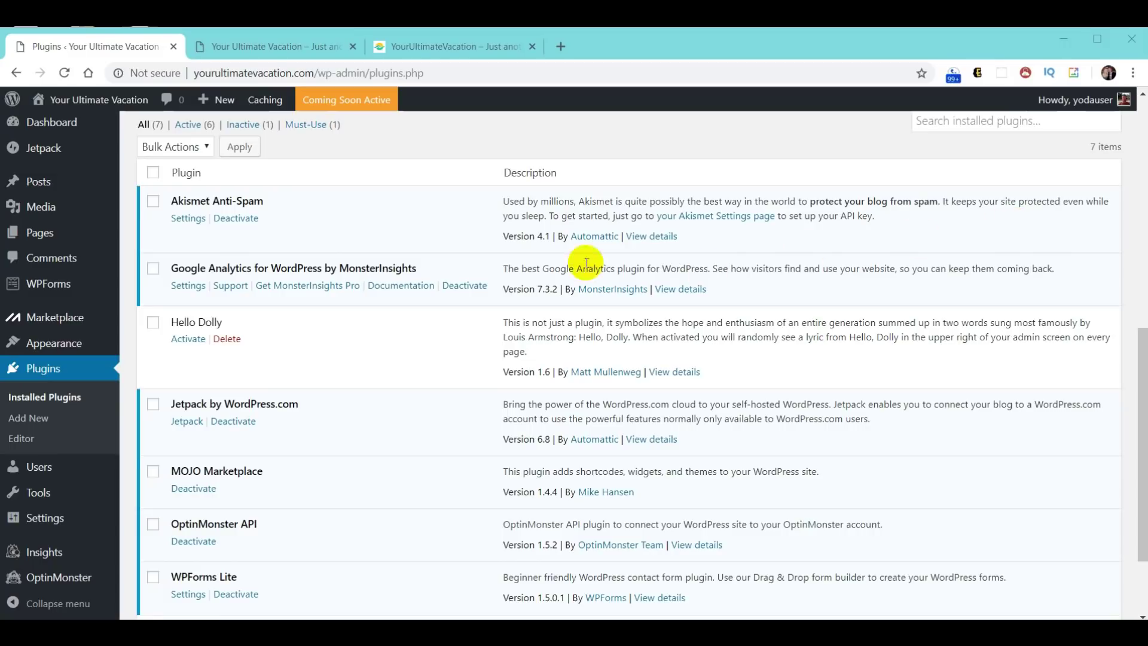
click(208, 145)
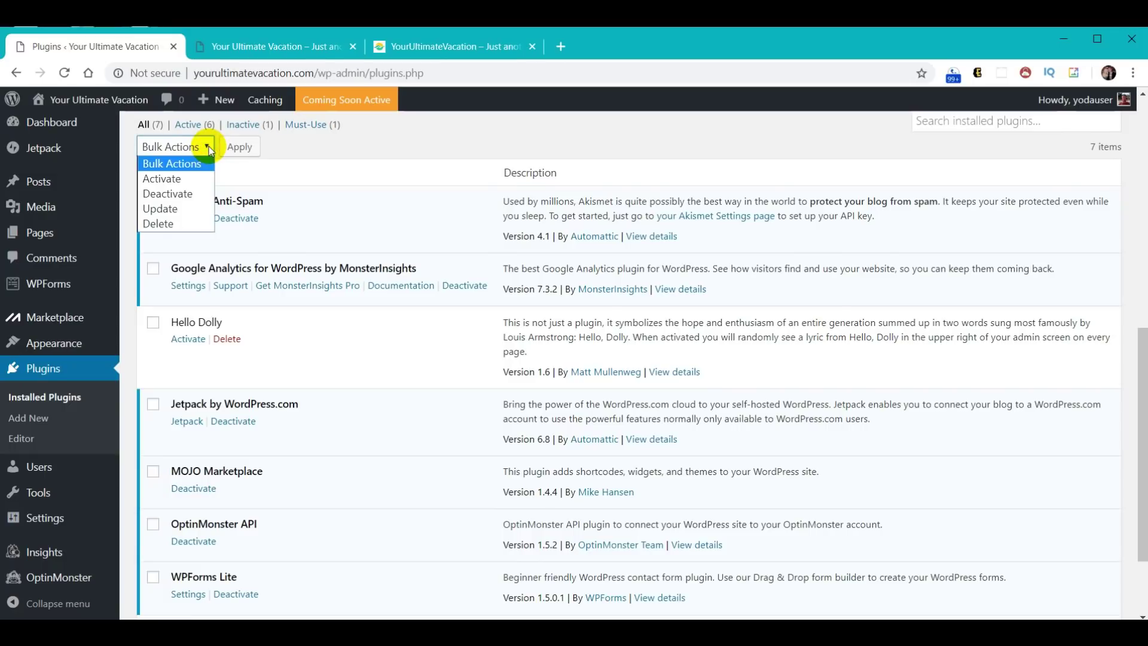
click(173, 193)
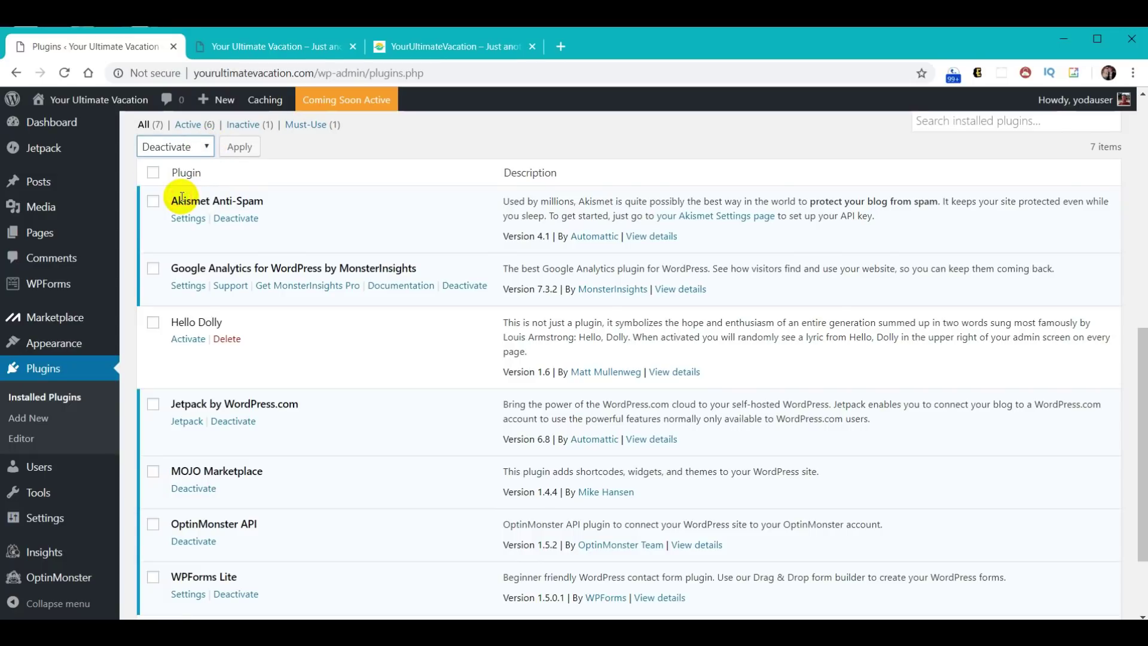
click(153, 173)
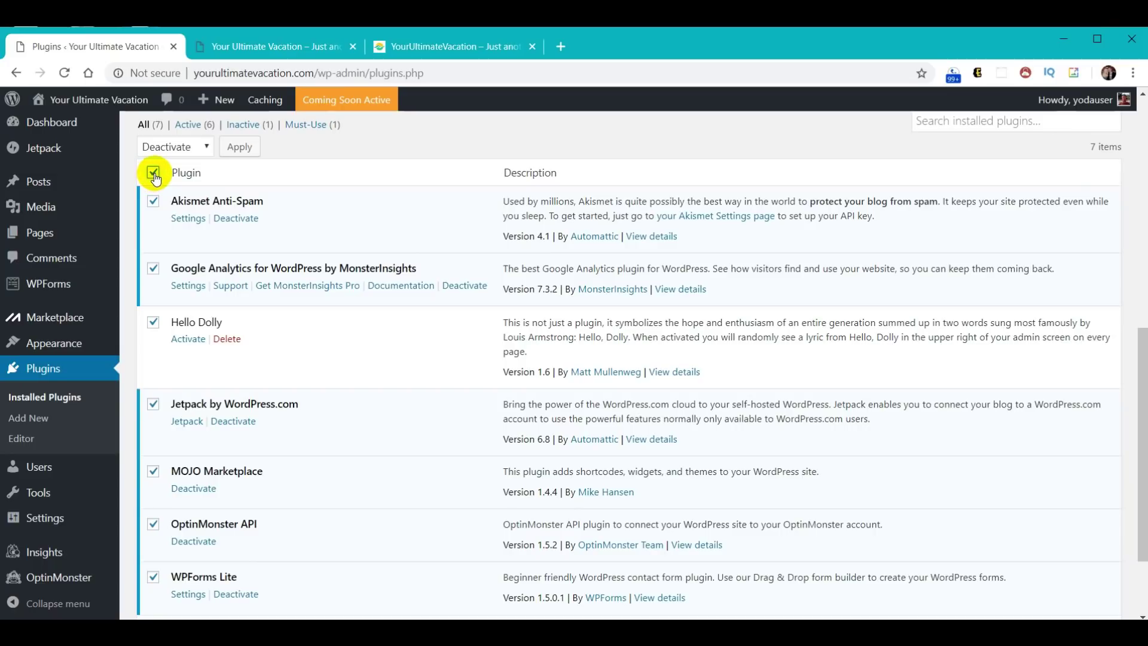
click(245, 148)
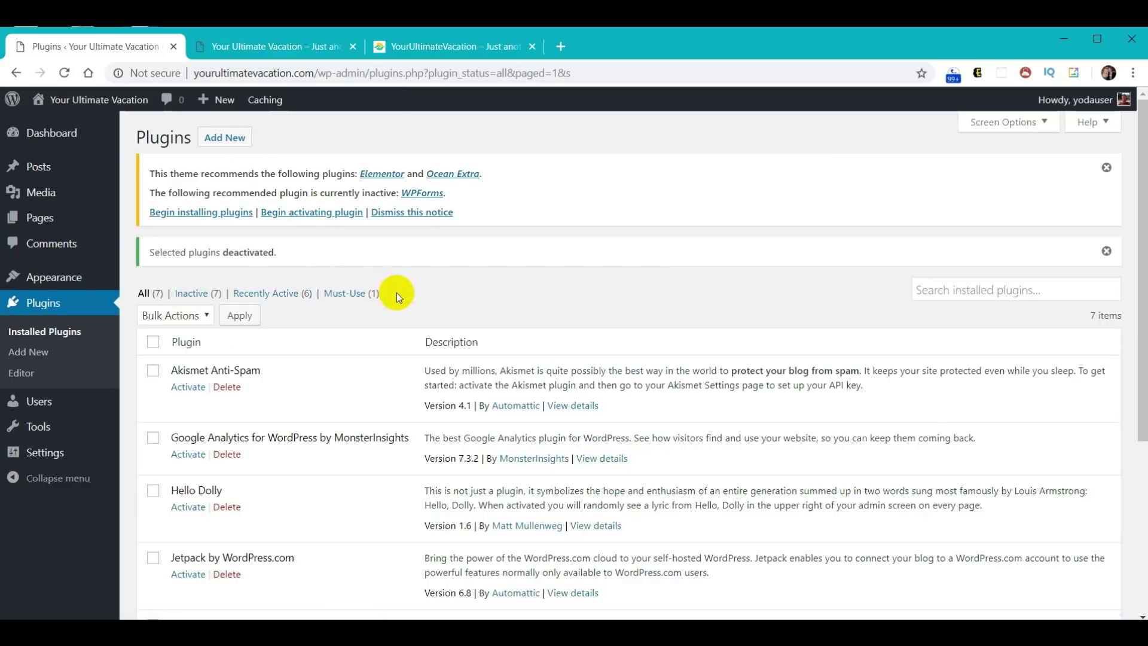
- Select all seven plugins and bulk-delete them, confirming removal of their data
scroll(400, 294, down, 3)
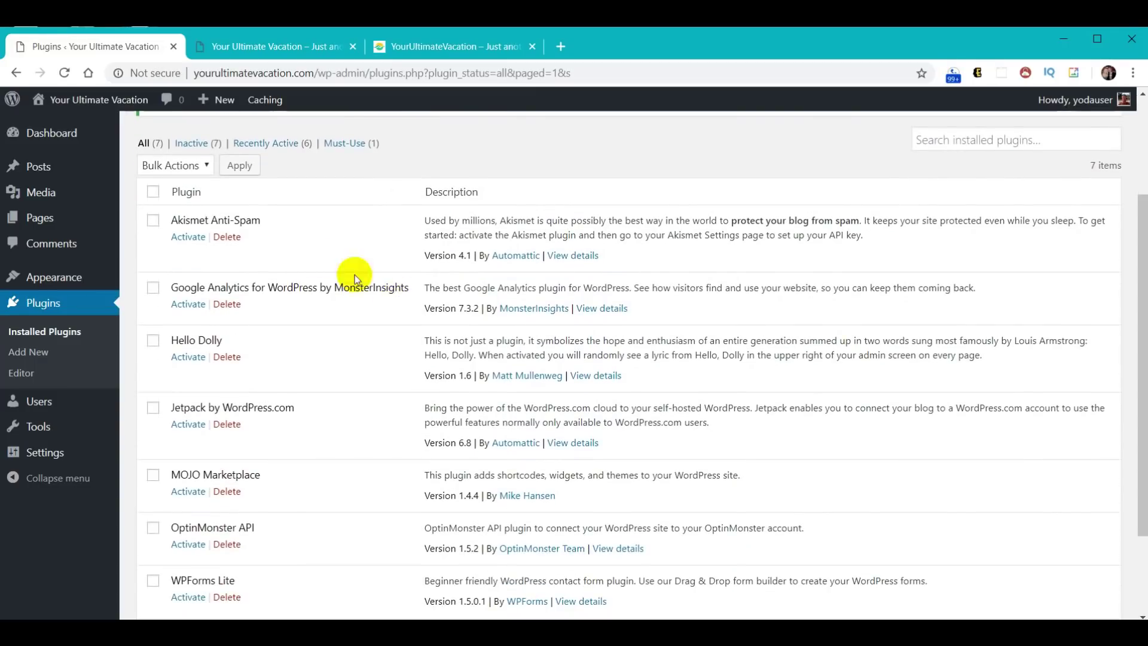
click(206, 167)
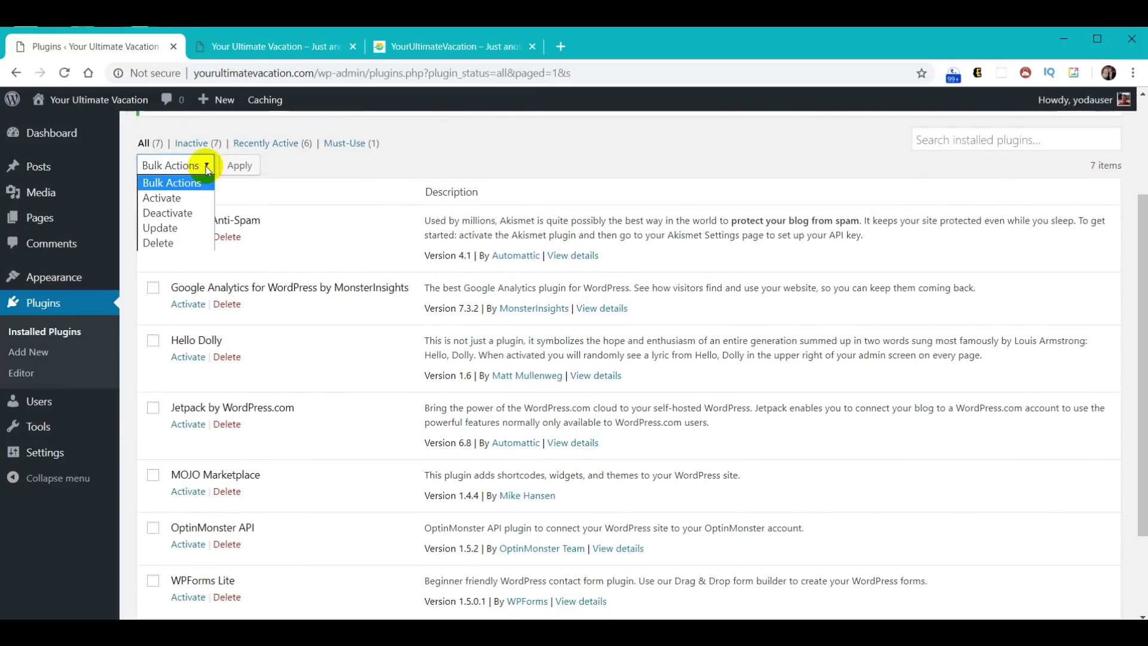
click(167, 244)
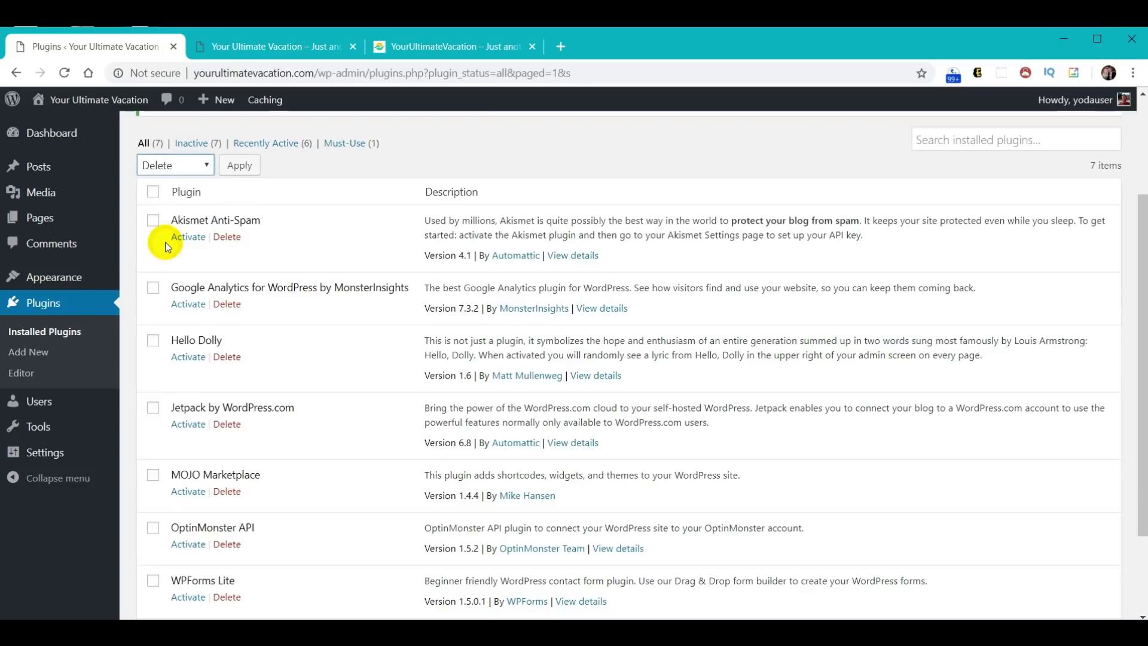
click(154, 193)
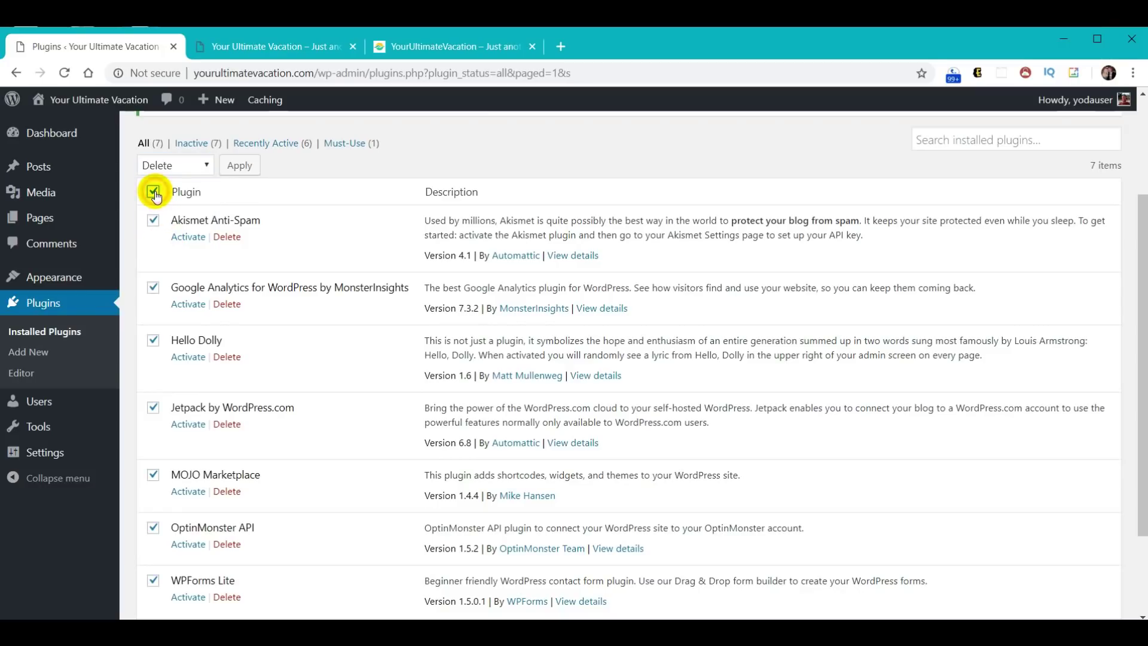
click(239, 169)
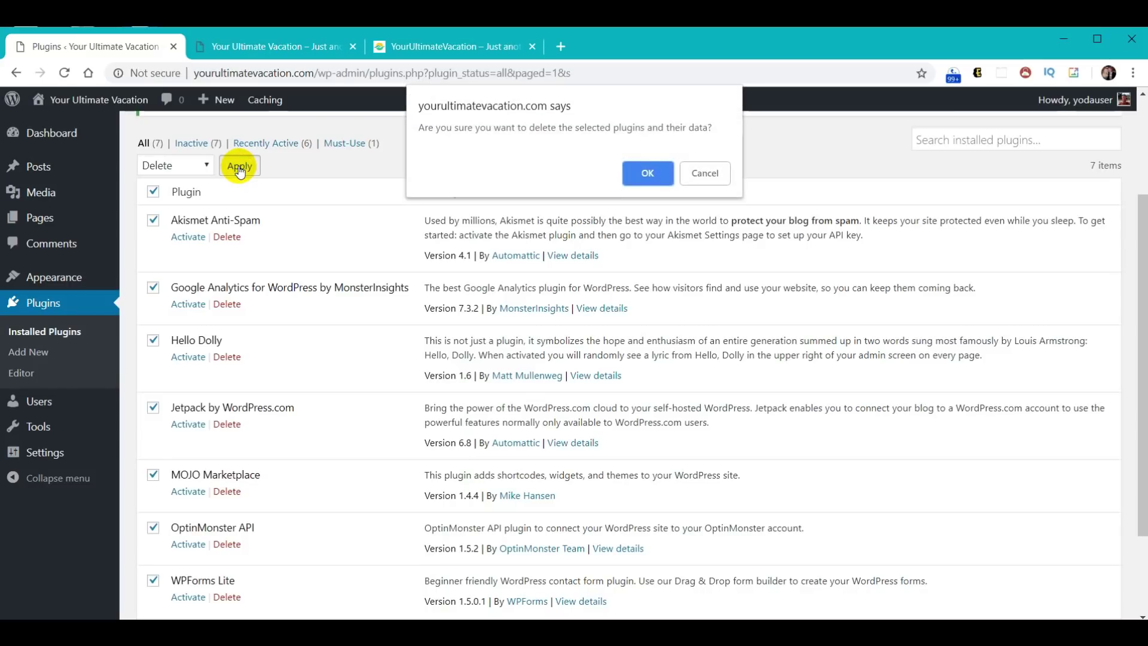
click(644, 172)
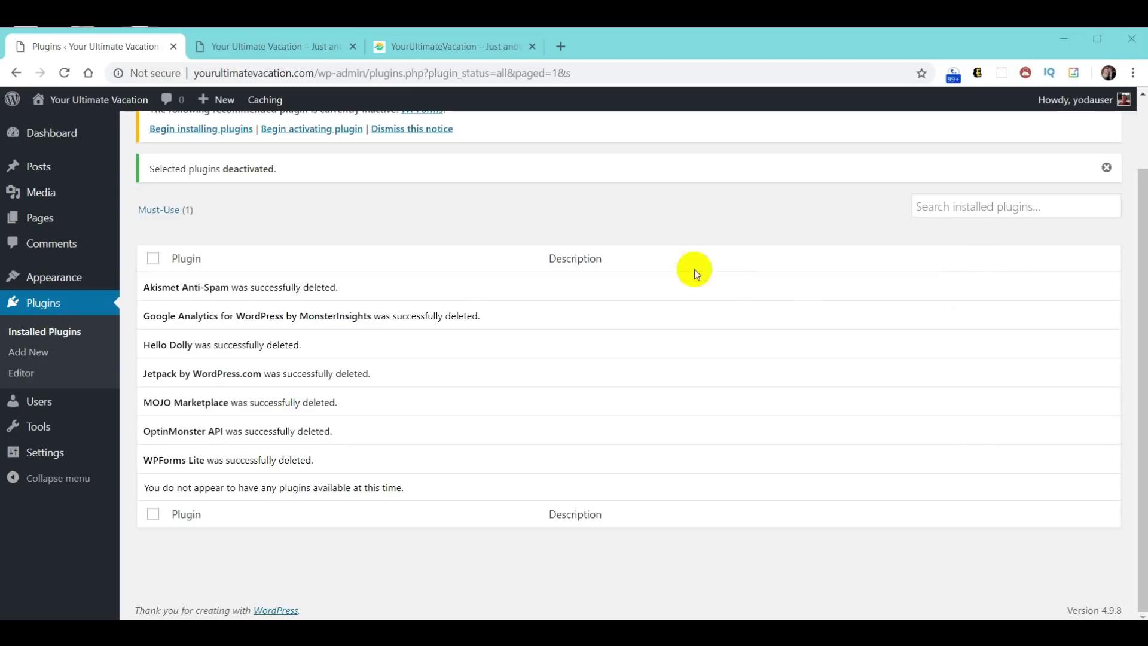
- Load webyoda.com/plugins in a new browser tab
click(565, 48)
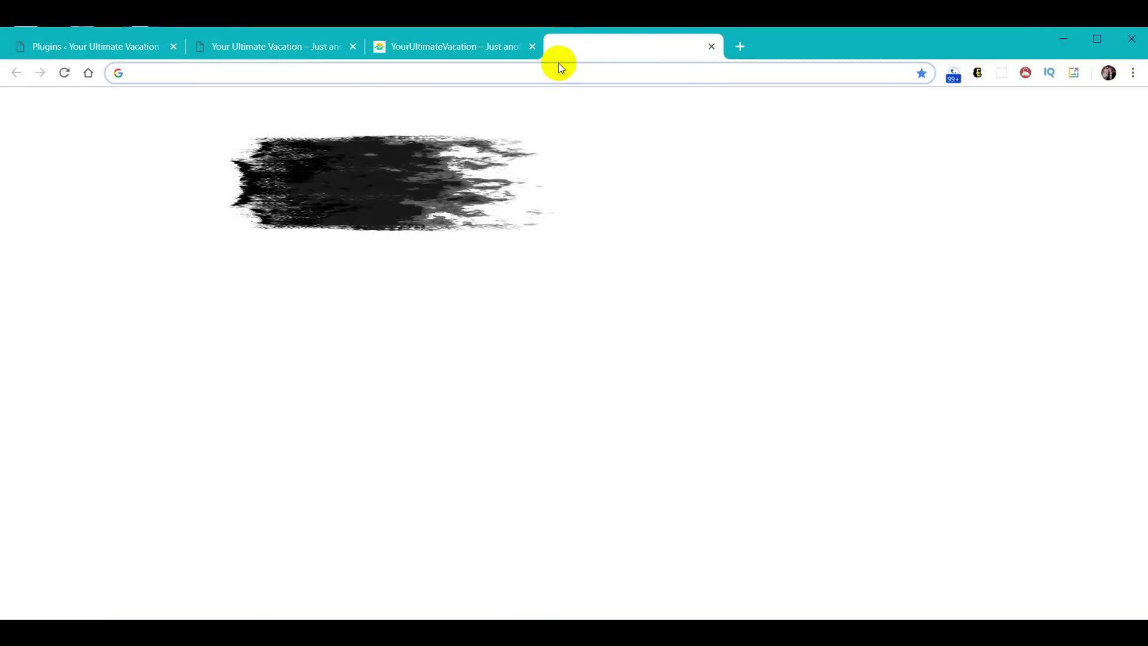
text(webyoda.com/p)
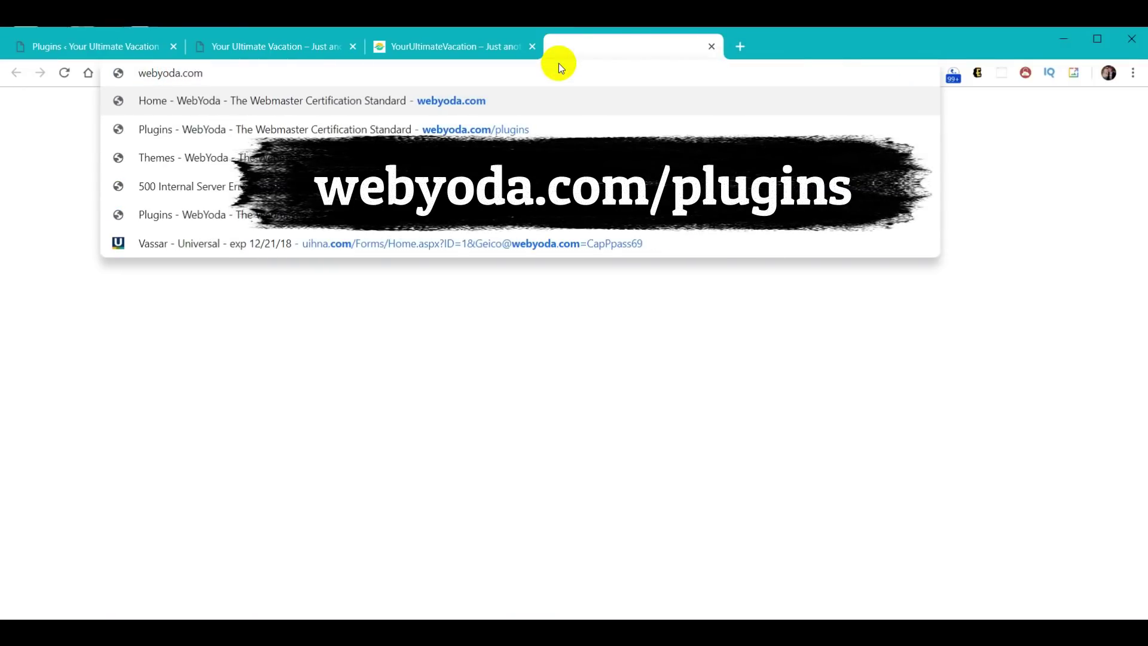
key(Return)
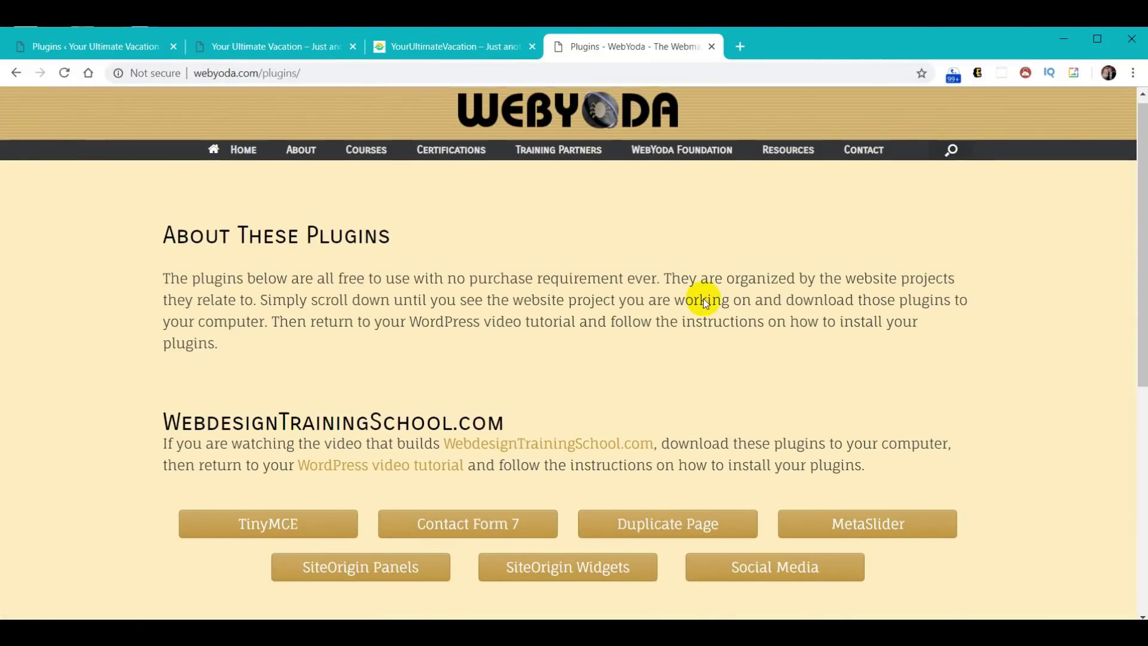
scroll(704, 299, down, 5)
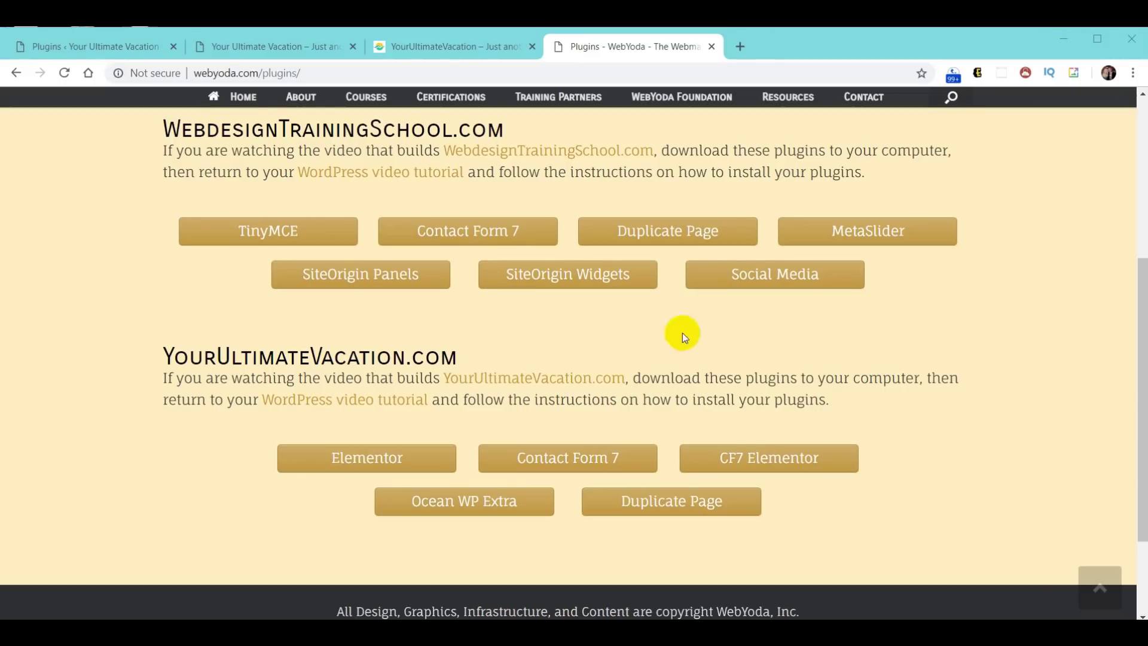
- Download the Elementor, Contact Form 7, CF7 Elementor, Ocean WP Extra and Duplicate Page zips
click(379, 463)
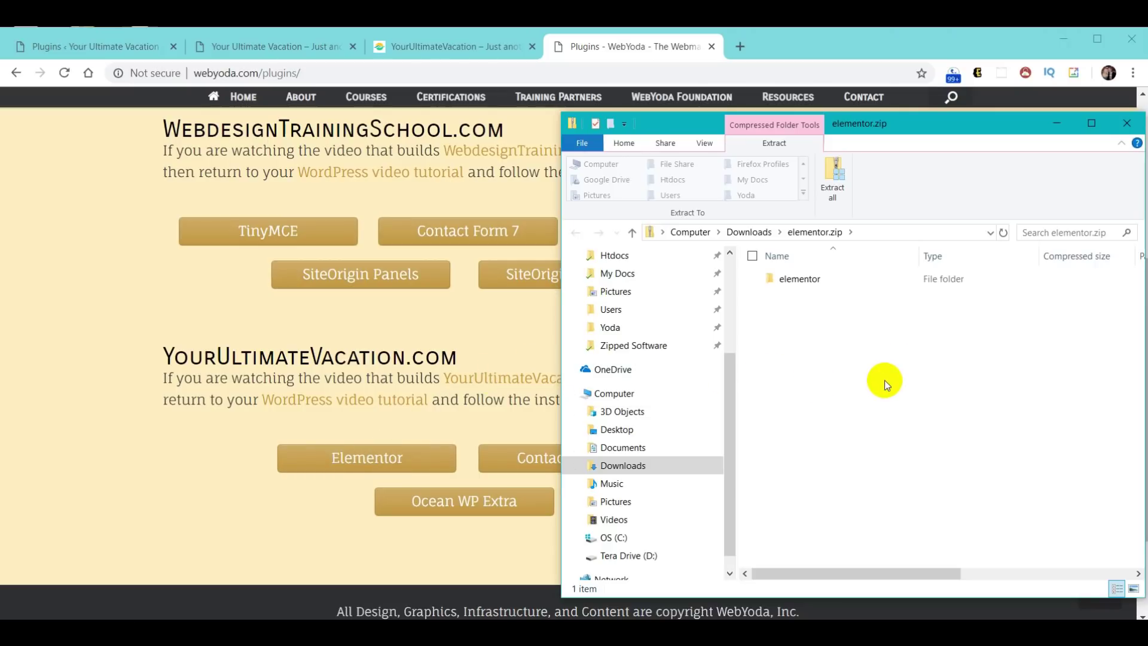
click(1128, 124)
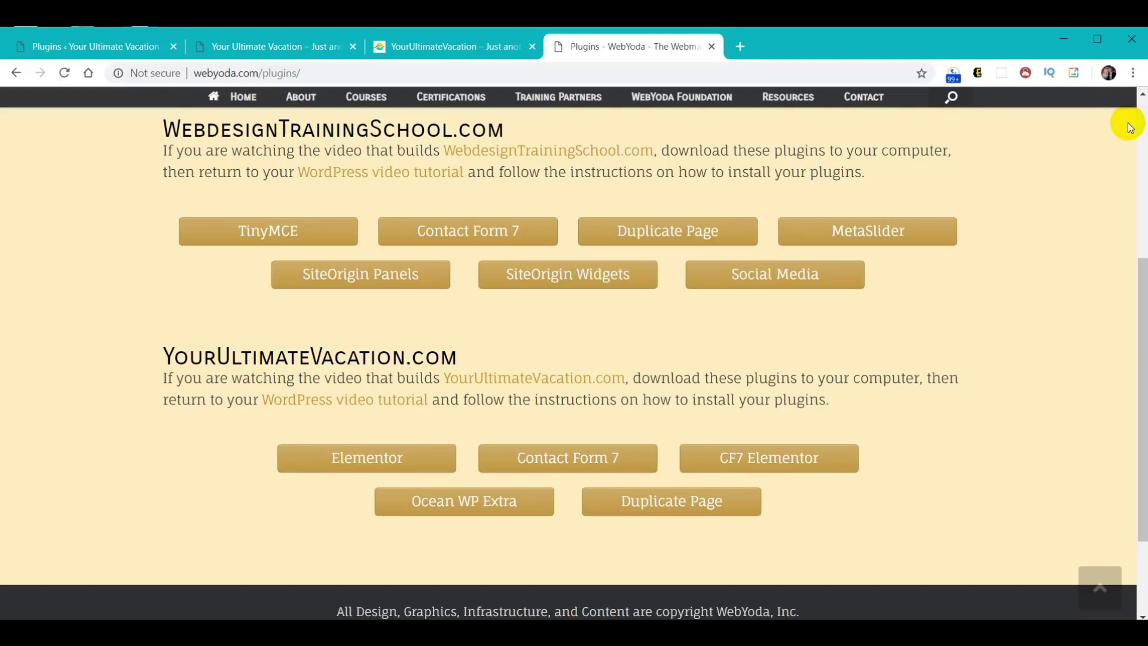
click(571, 458)
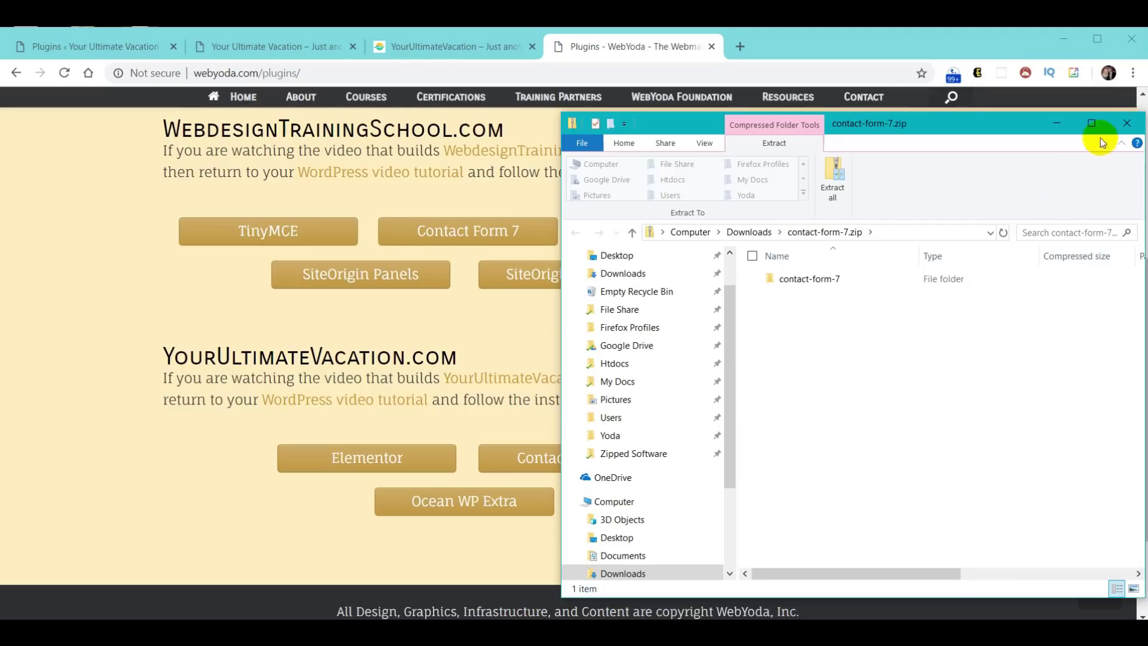
click(1127, 123)
click(776, 463)
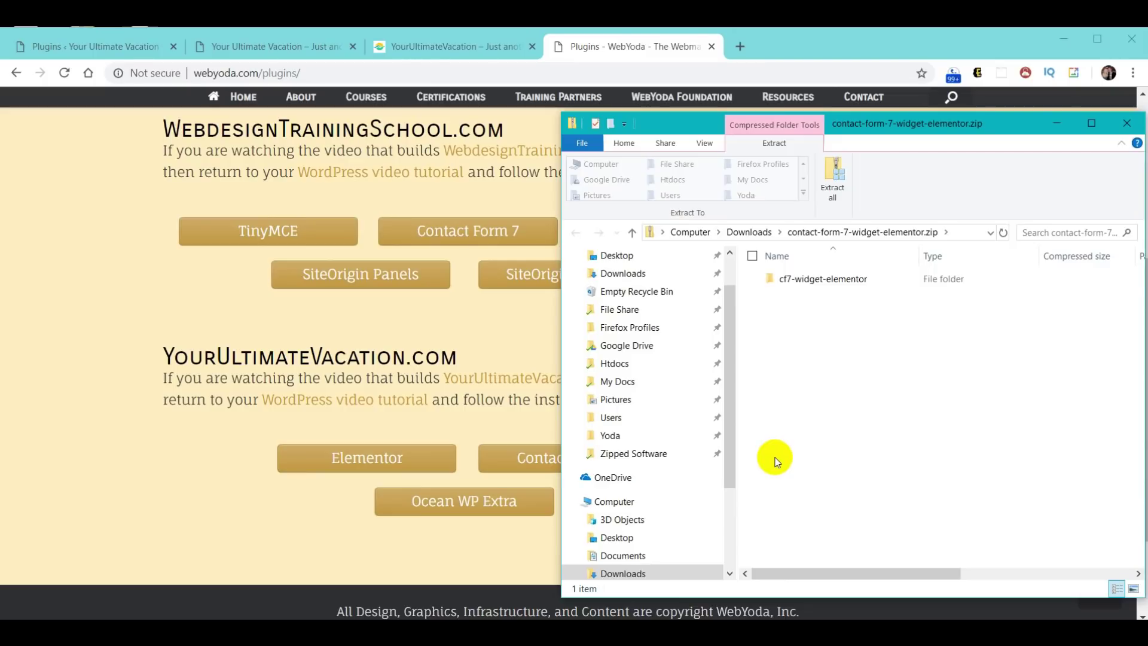
click(1125, 123)
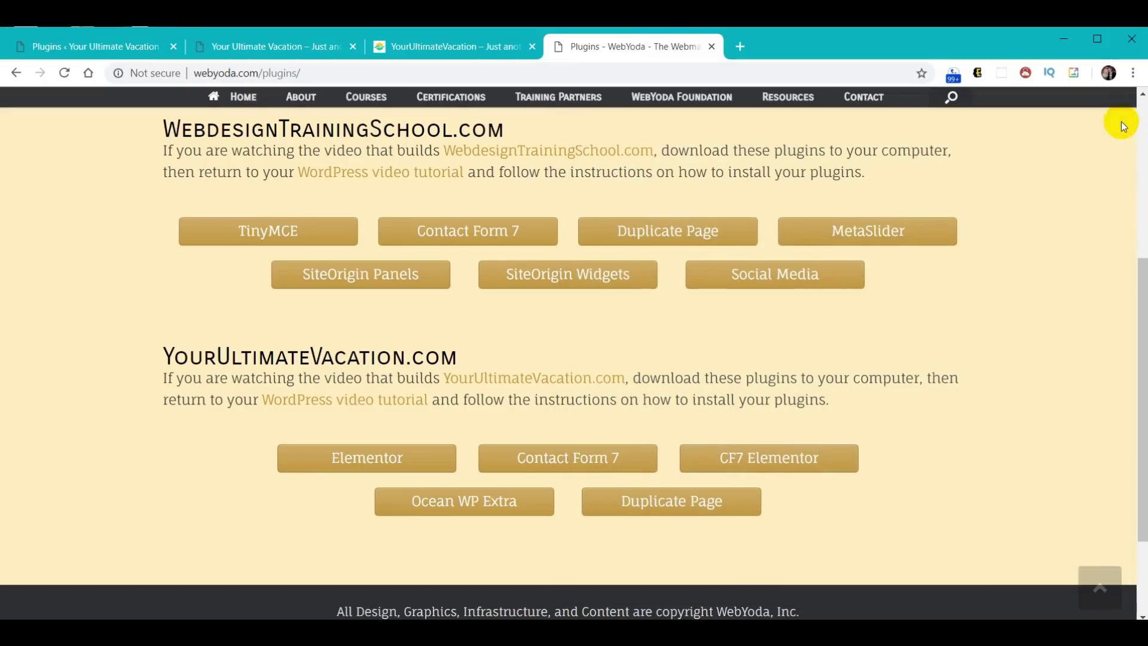
click(459, 505)
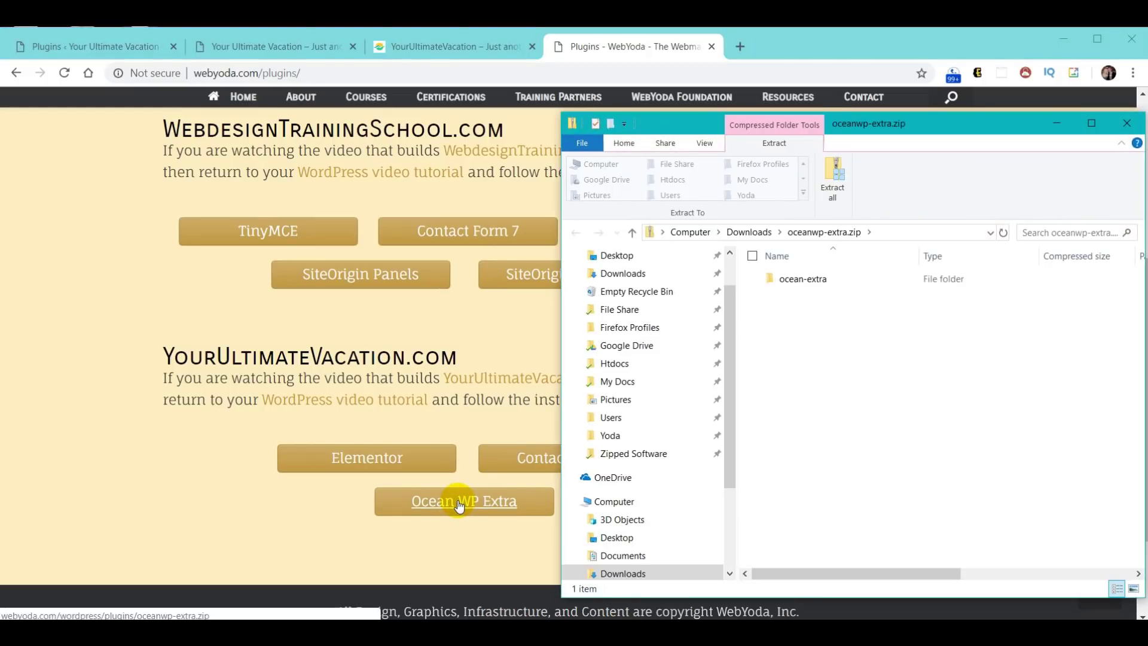
click(1125, 124)
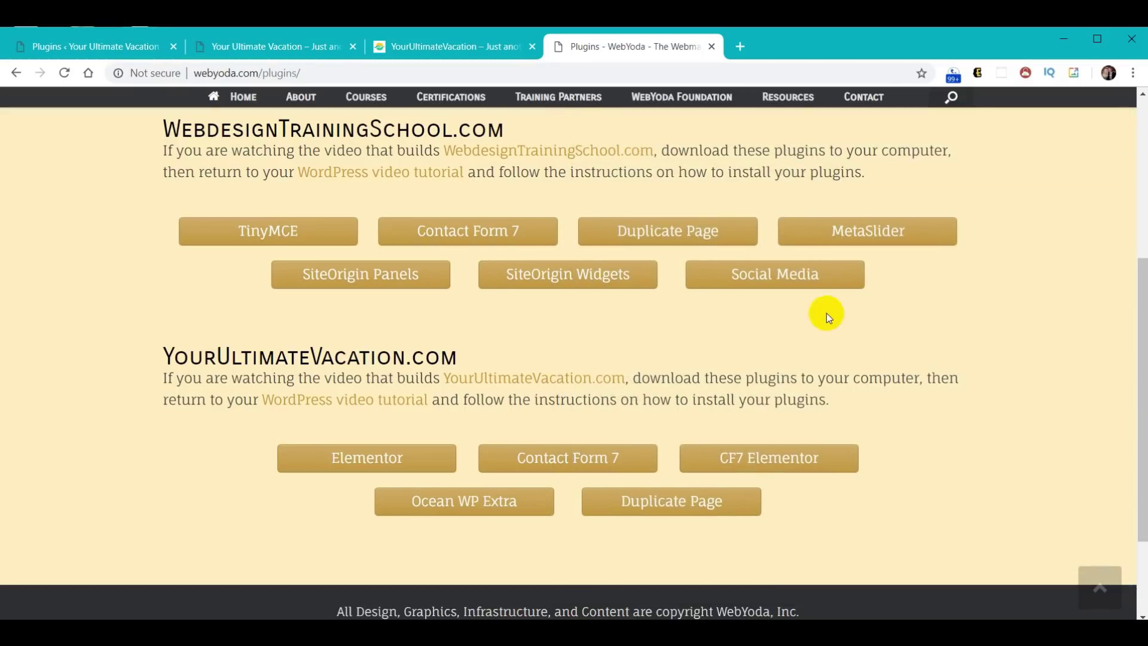
click(660, 504)
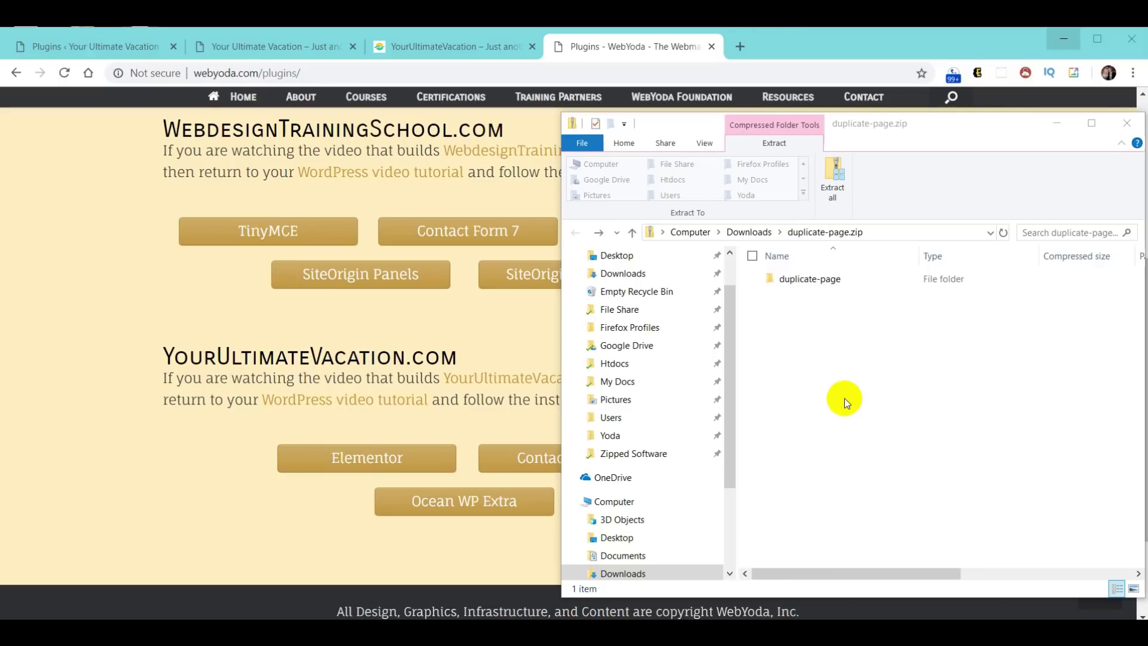
click(632, 232)
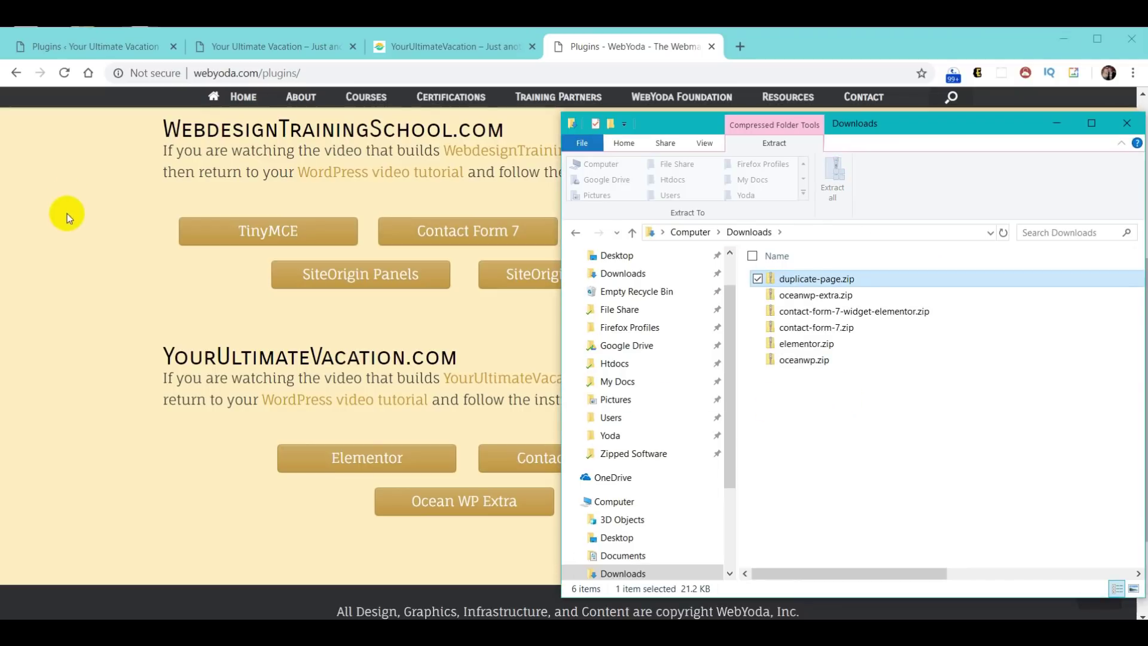
click(70, 45)
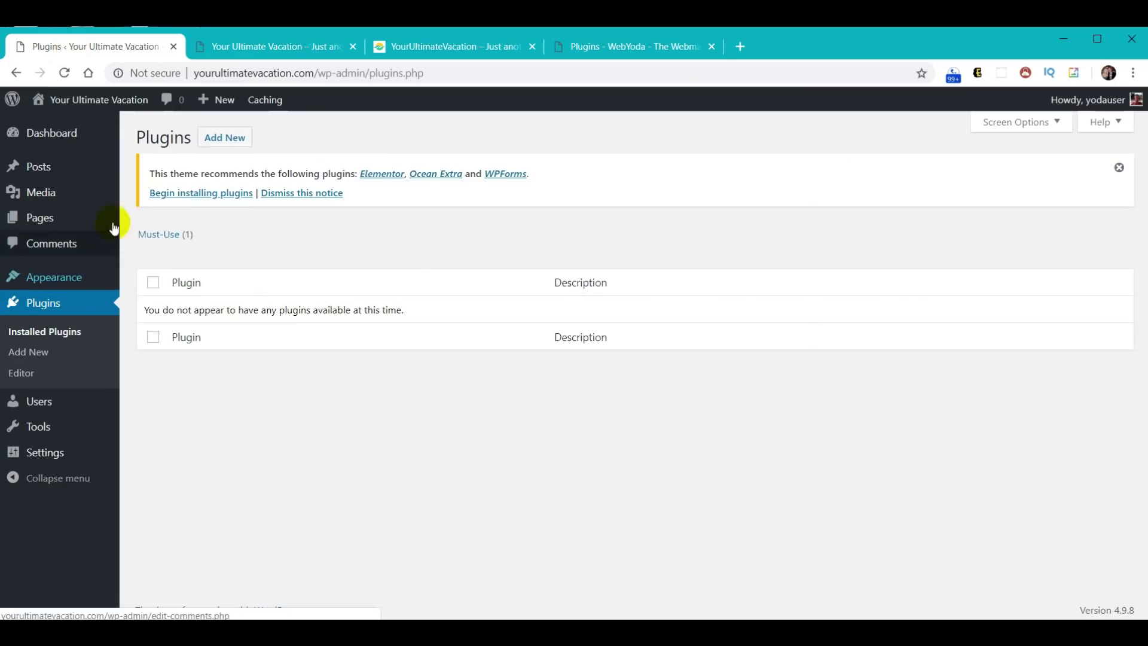
- Upload duplicate-page.zip, install it, and activate the Duplicate Page plugin
click(223, 147)
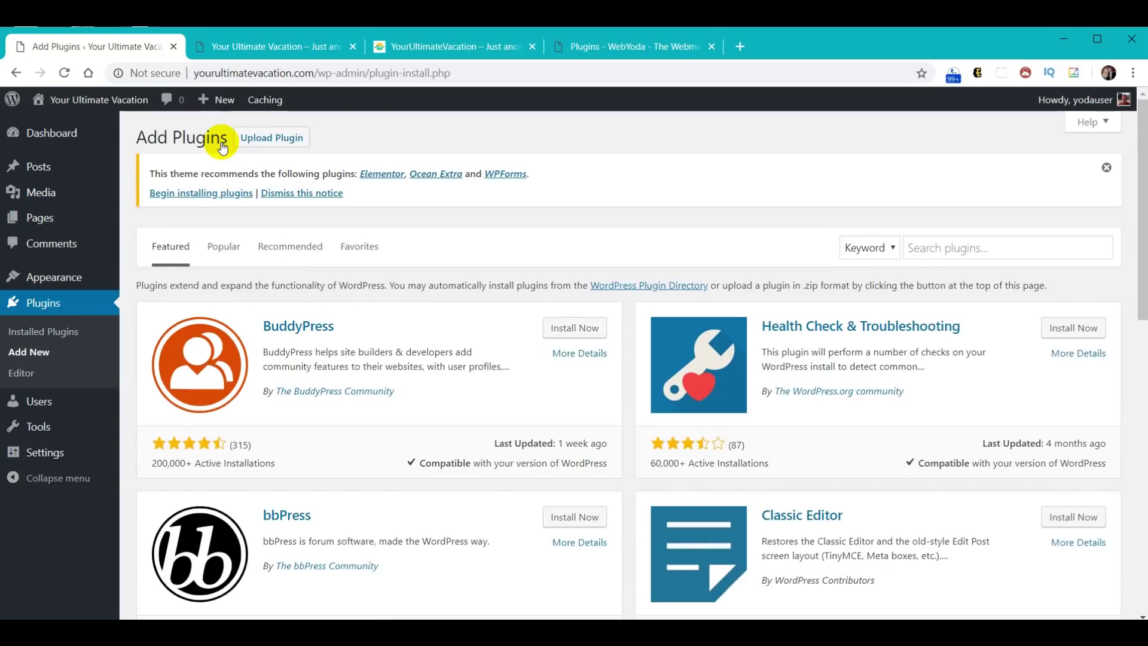
click(276, 141)
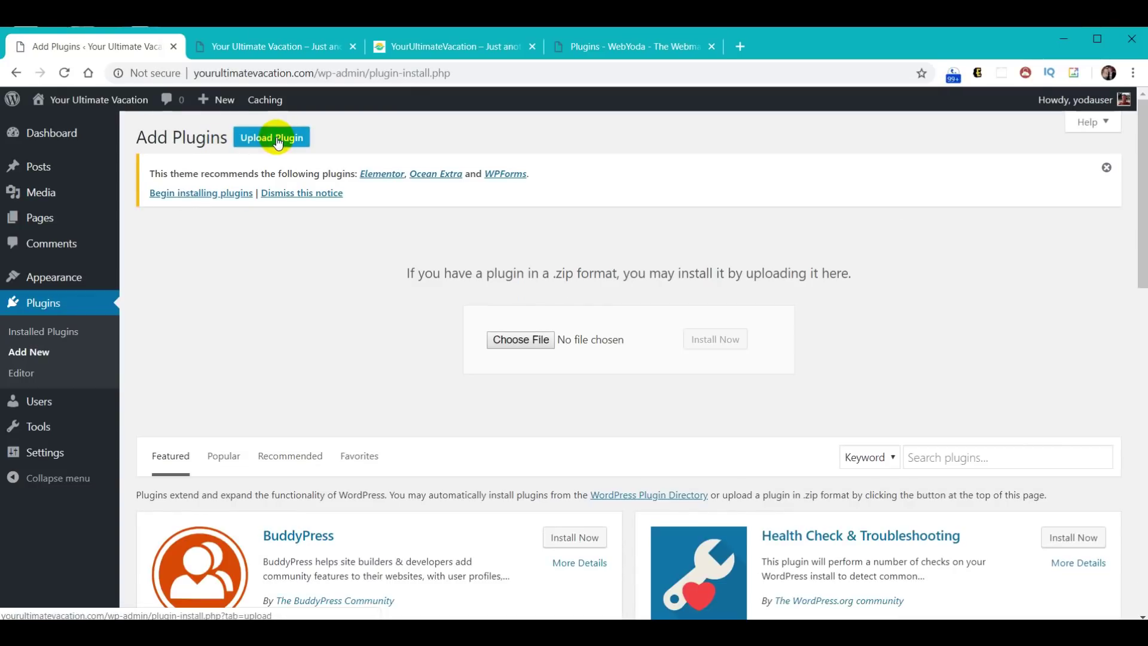
click(520, 339)
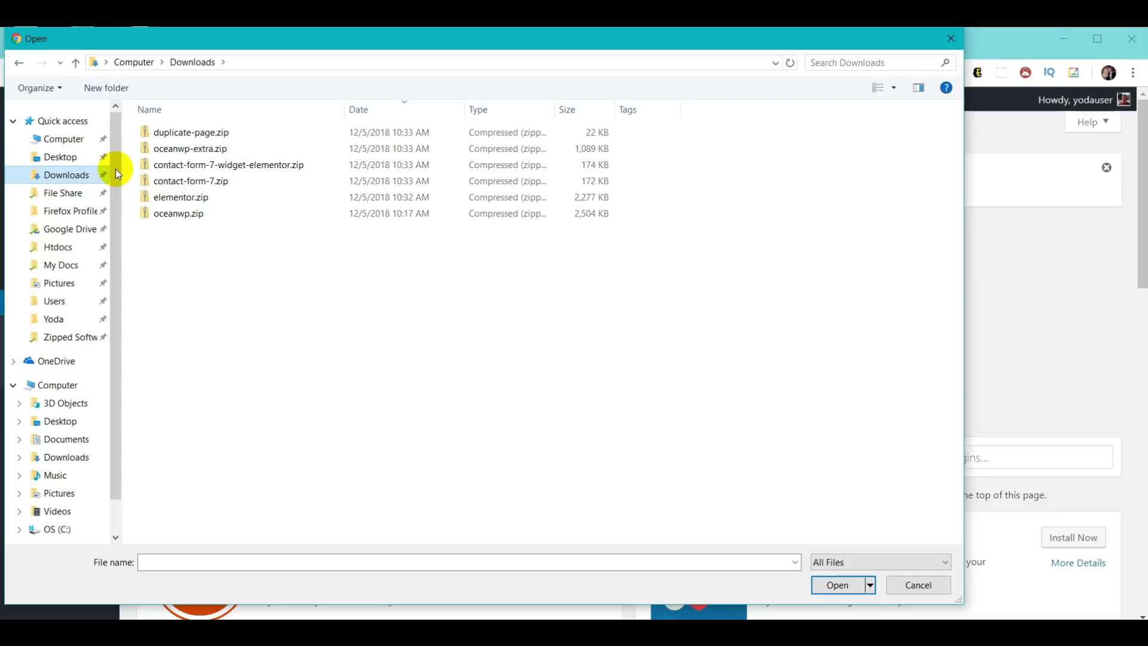
click(191, 132)
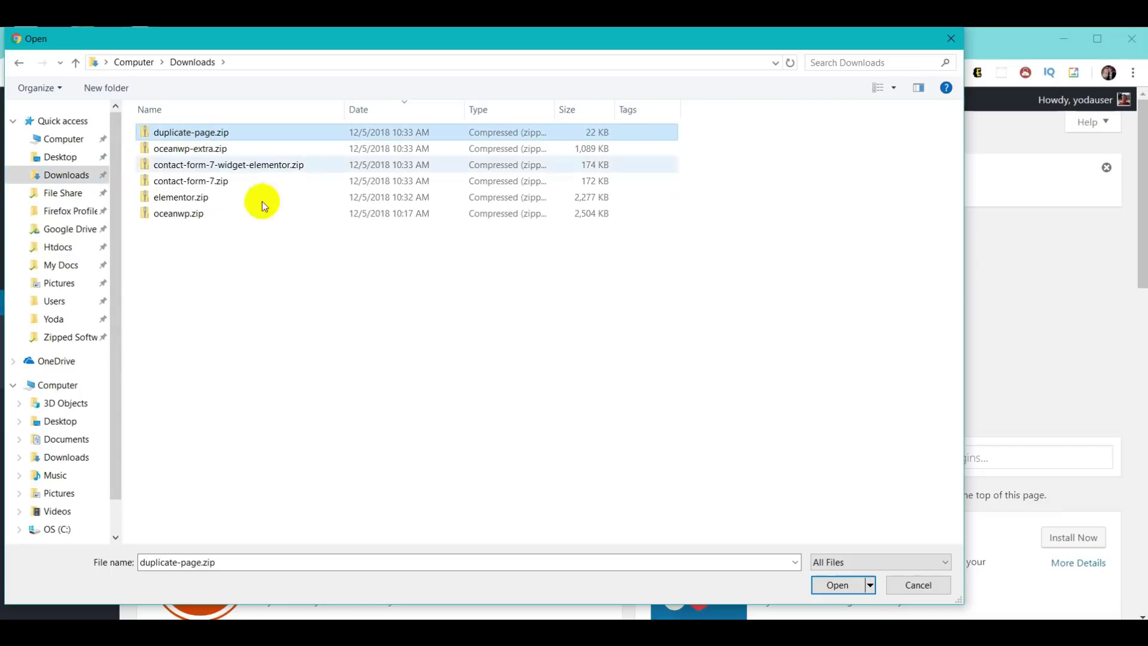
click(831, 586)
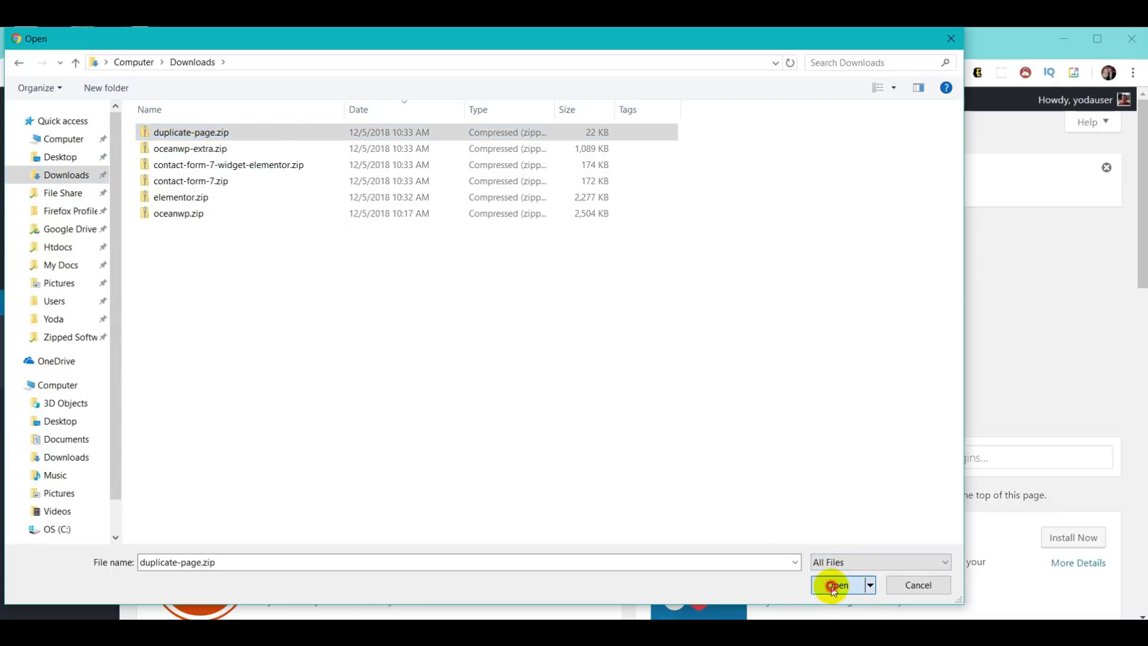
click(713, 346)
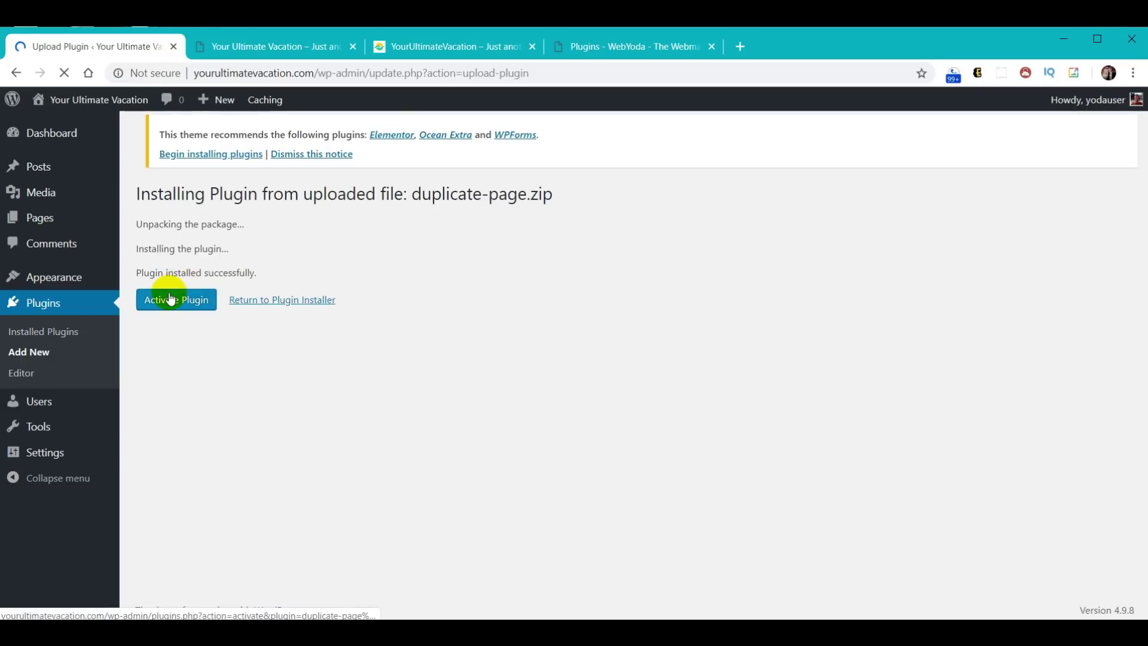
click(168, 302)
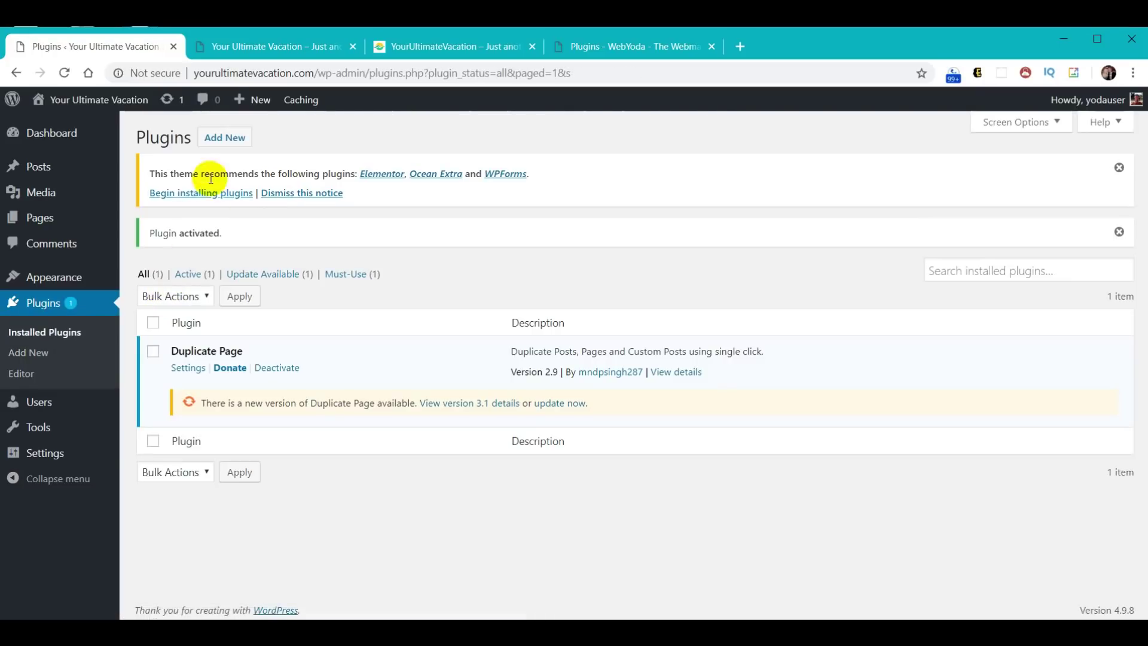
click(228, 137)
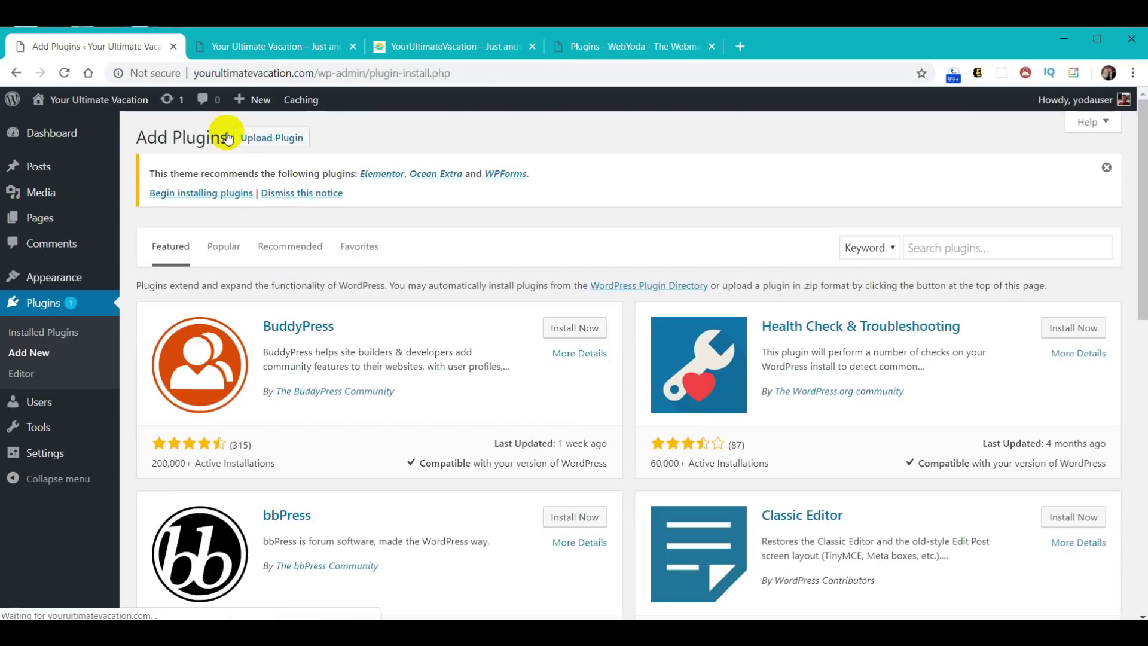
- Upload and install the Ocean Extra plugin from oceanwp-extra.zip
click(249, 151)
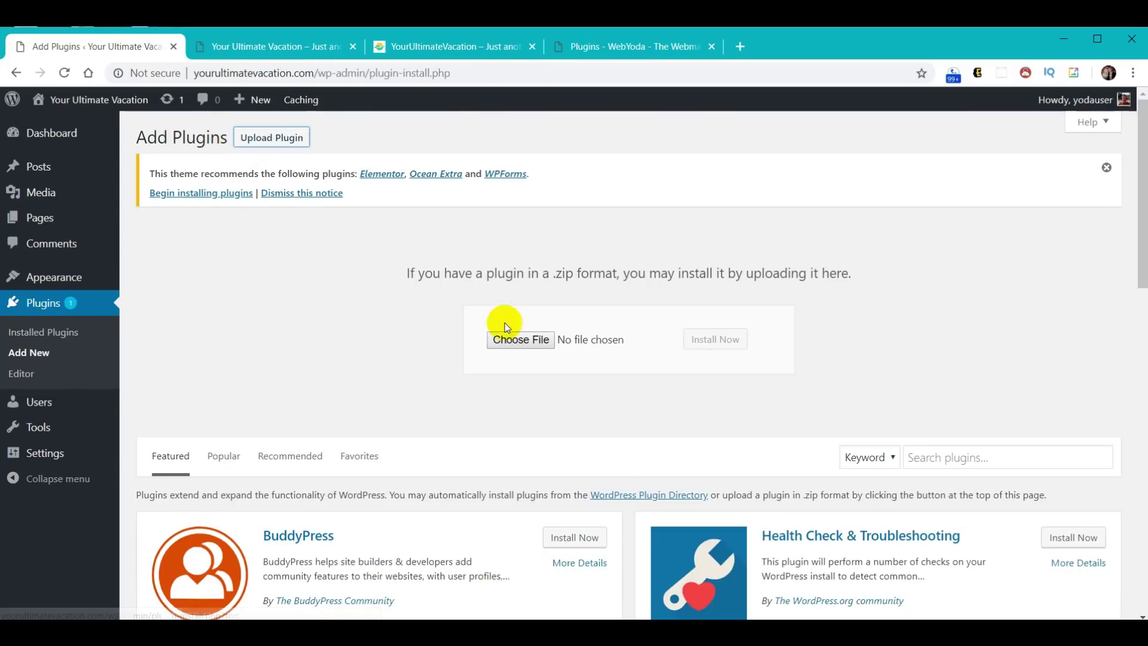
click(529, 347)
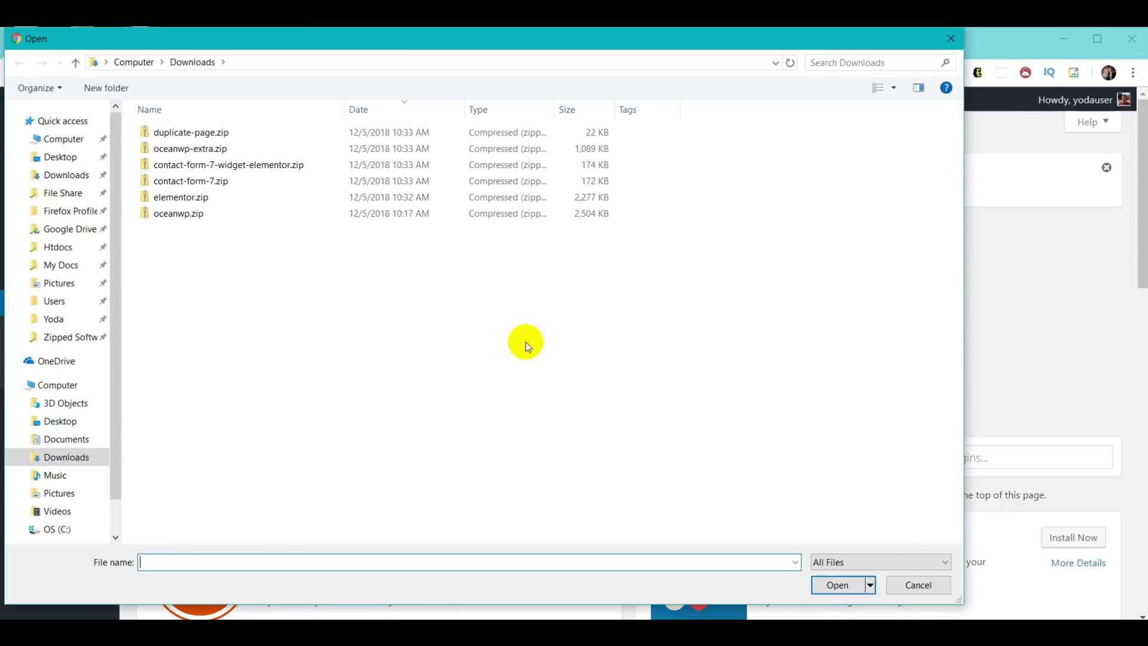
click(191, 148)
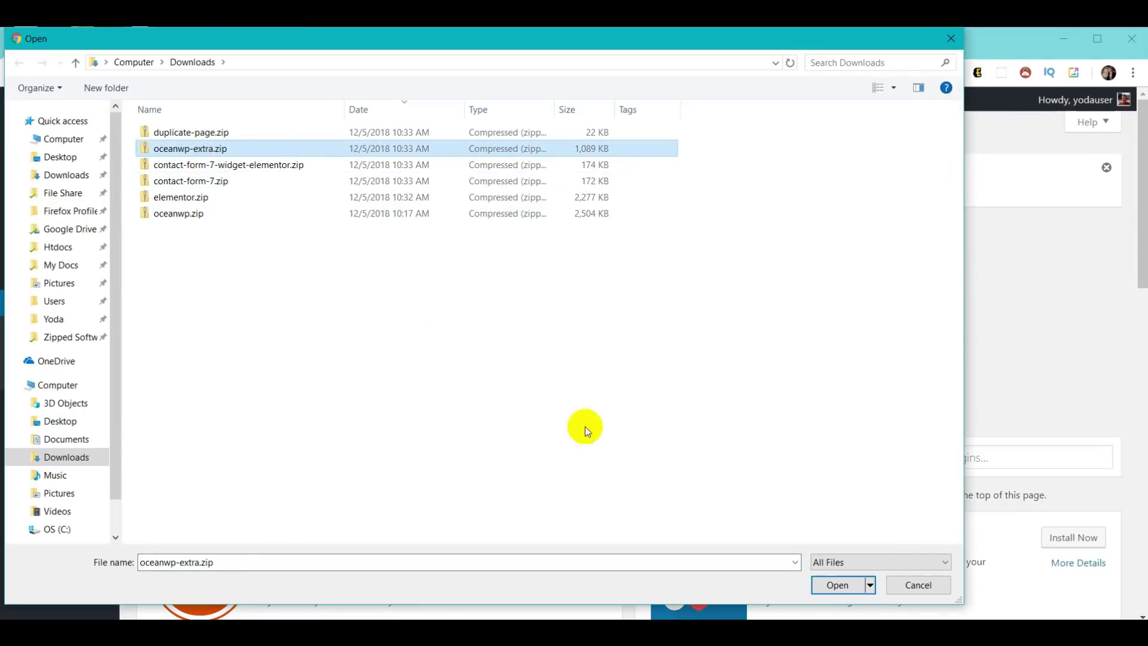
click(840, 585)
click(726, 340)
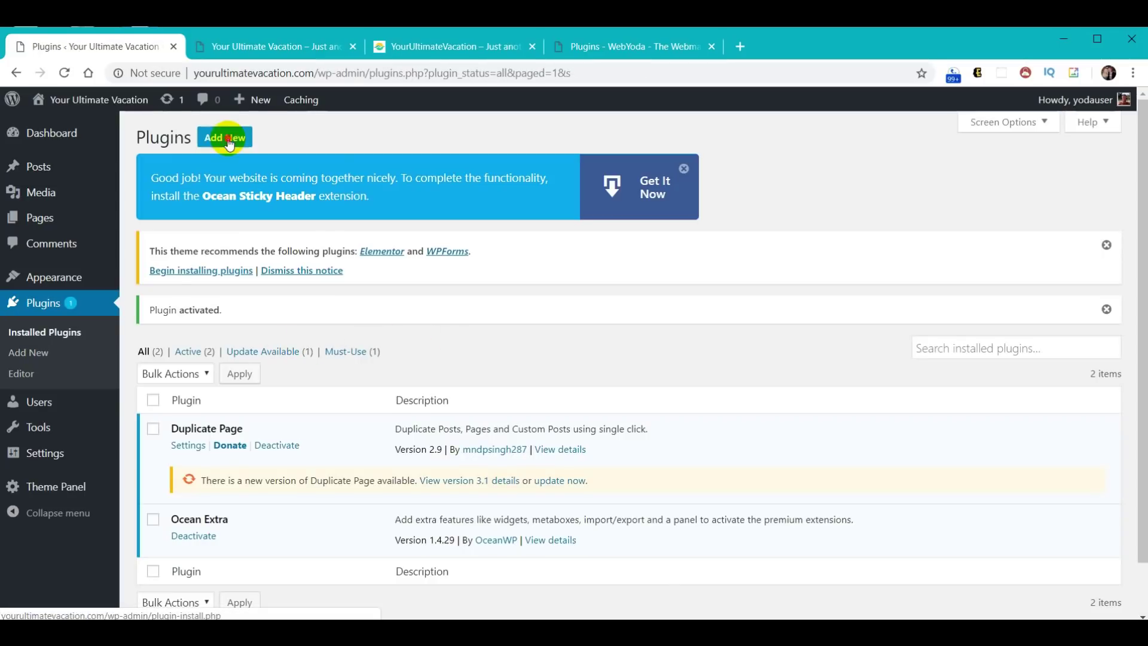
- Upload and install the Contact Form 7 widget plugin from contact-form-7-widget-elementor.zip
click(229, 141)
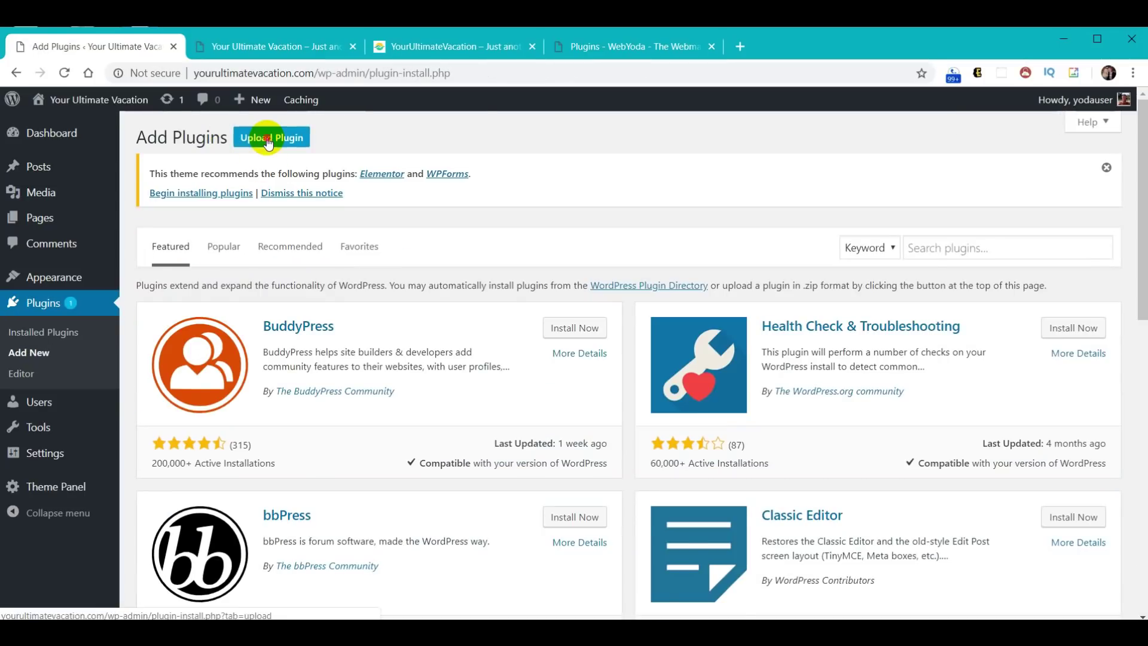
click(265, 139)
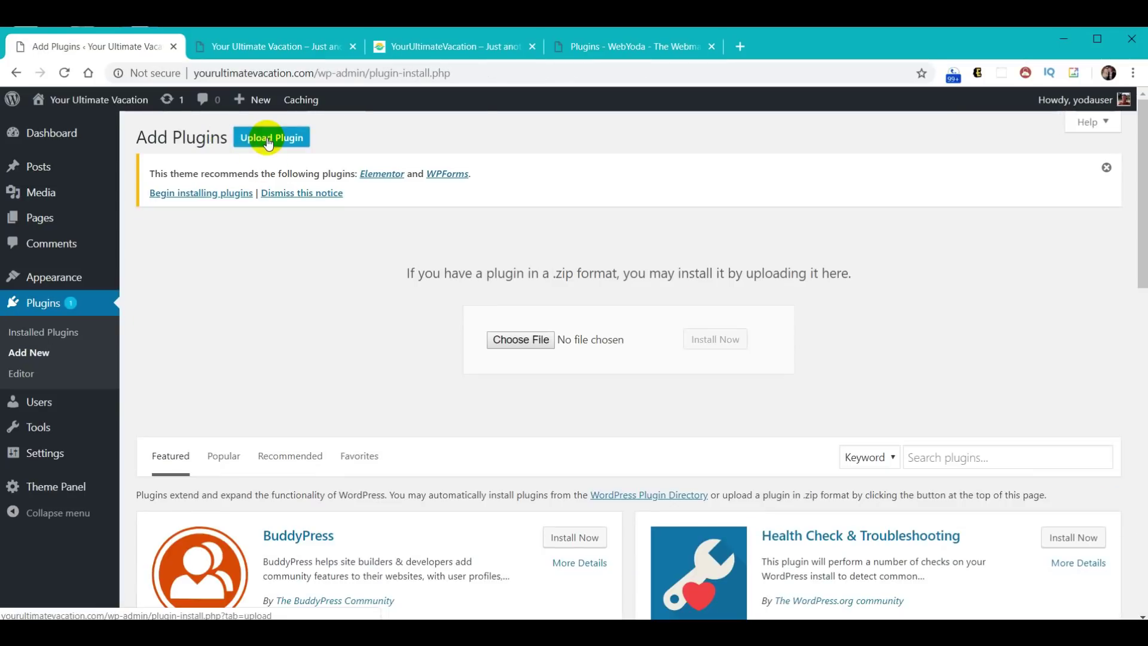
click(513, 341)
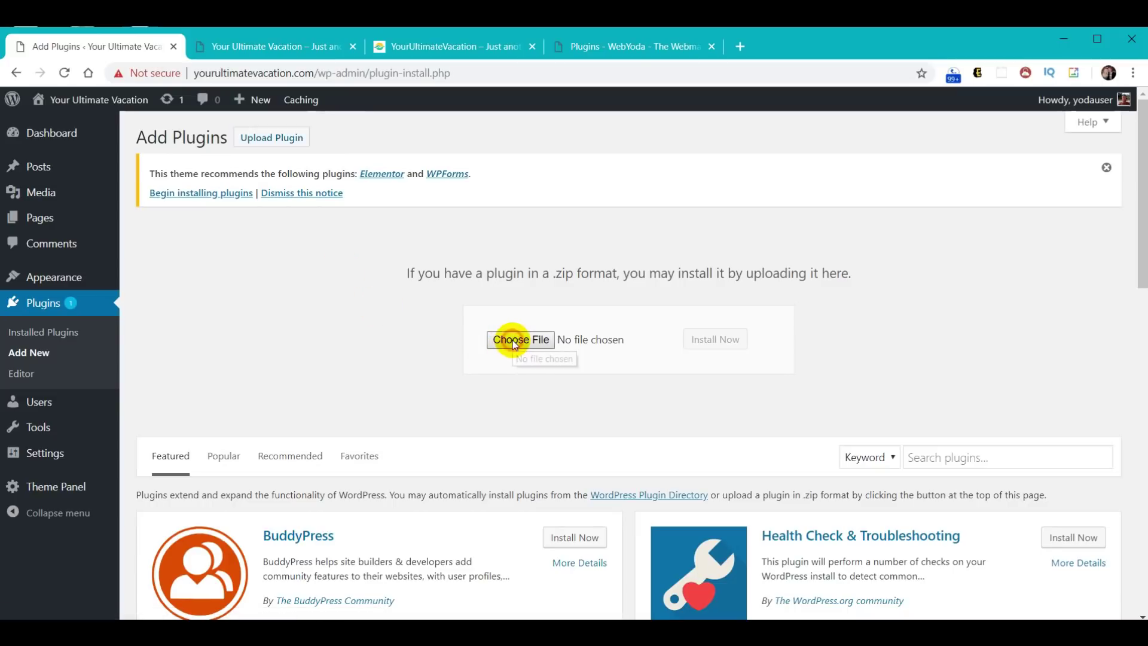
click(229, 166)
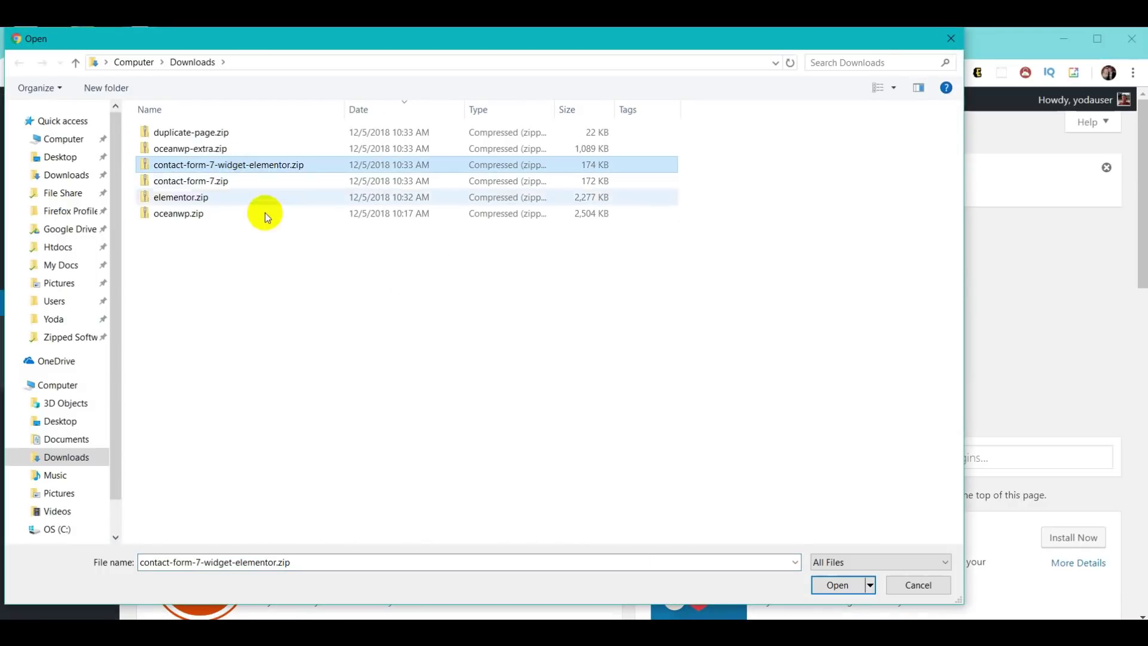
click(836, 584)
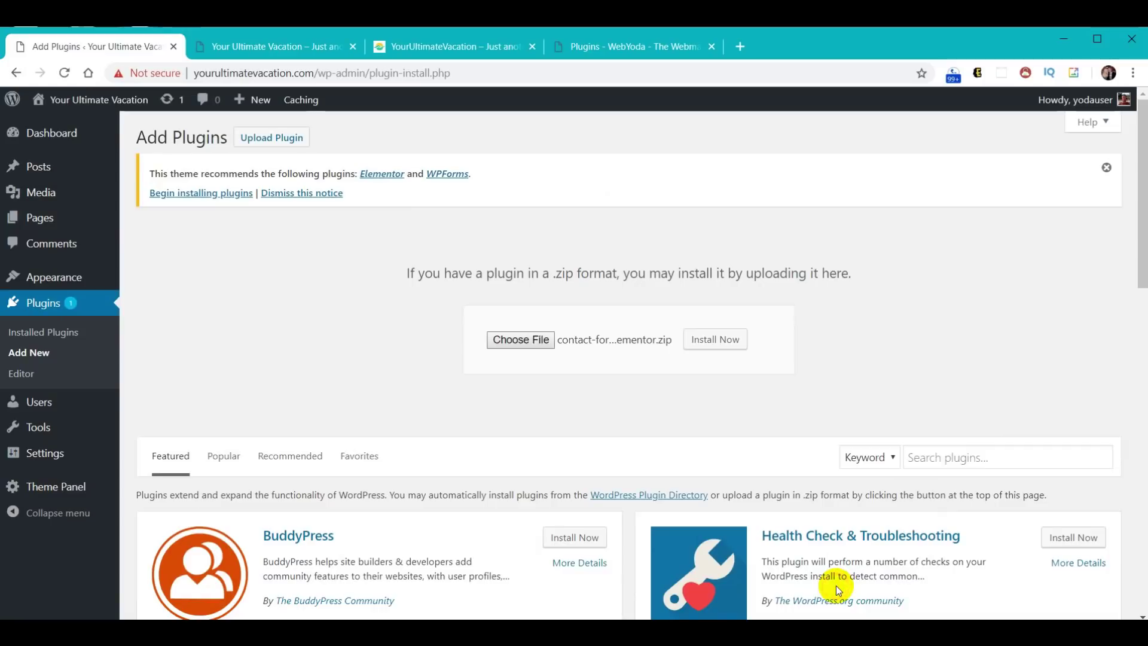
click(704, 346)
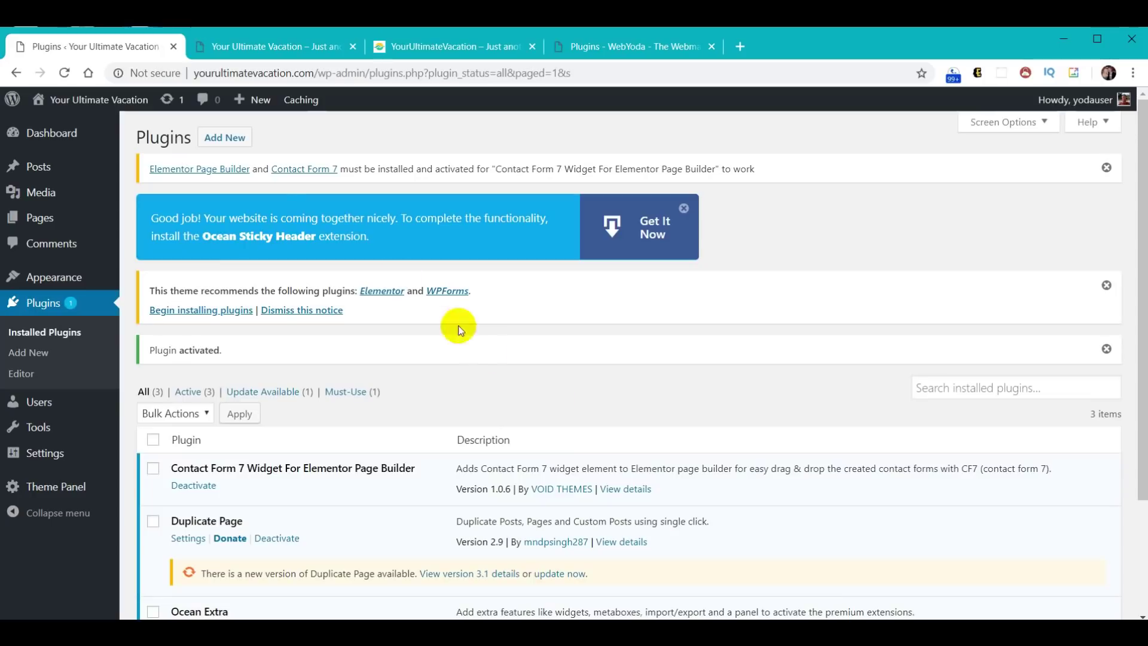
- Upload contact-form-7.zip, install it, and activate Contact Form 7
click(213, 137)
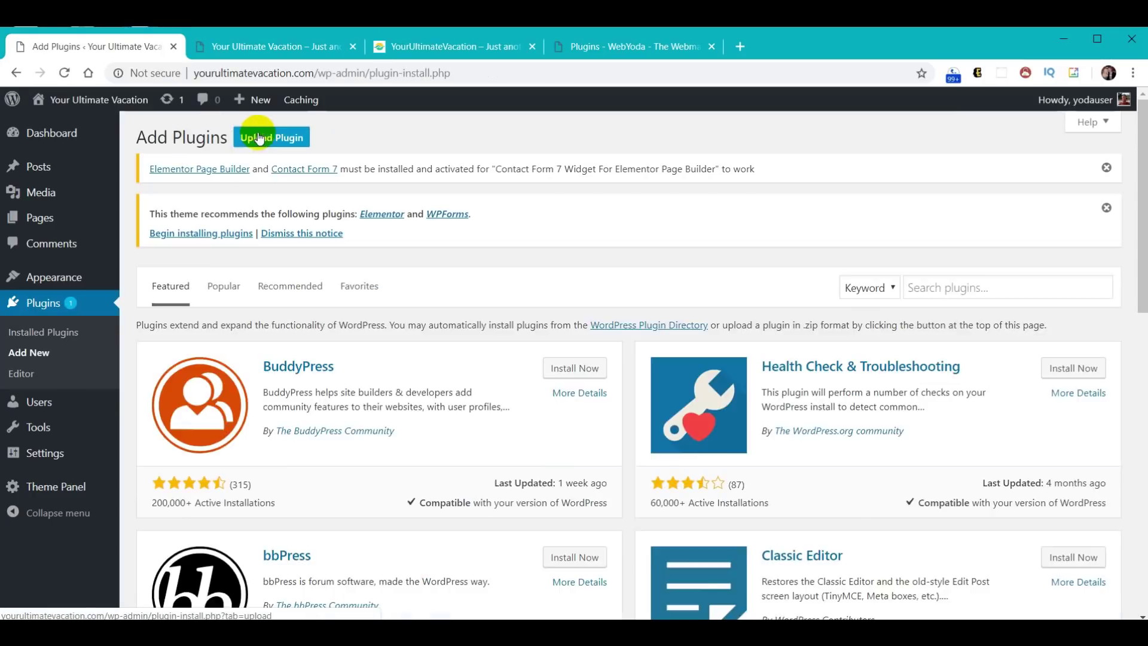
click(254, 137)
click(518, 381)
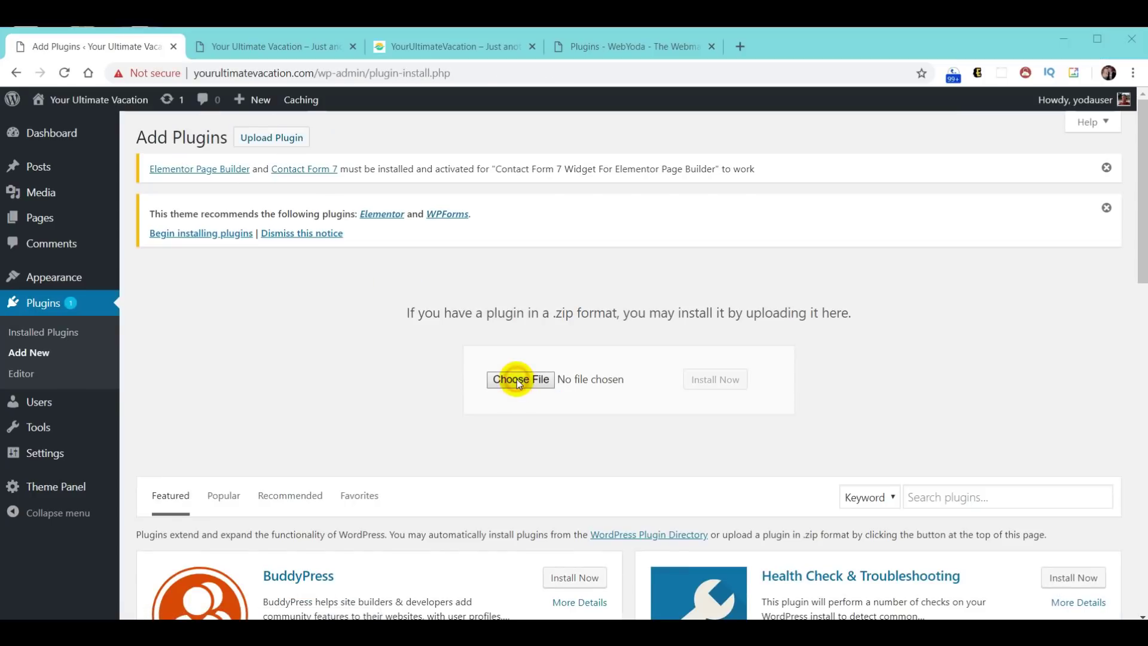
click(190, 181)
click(837, 585)
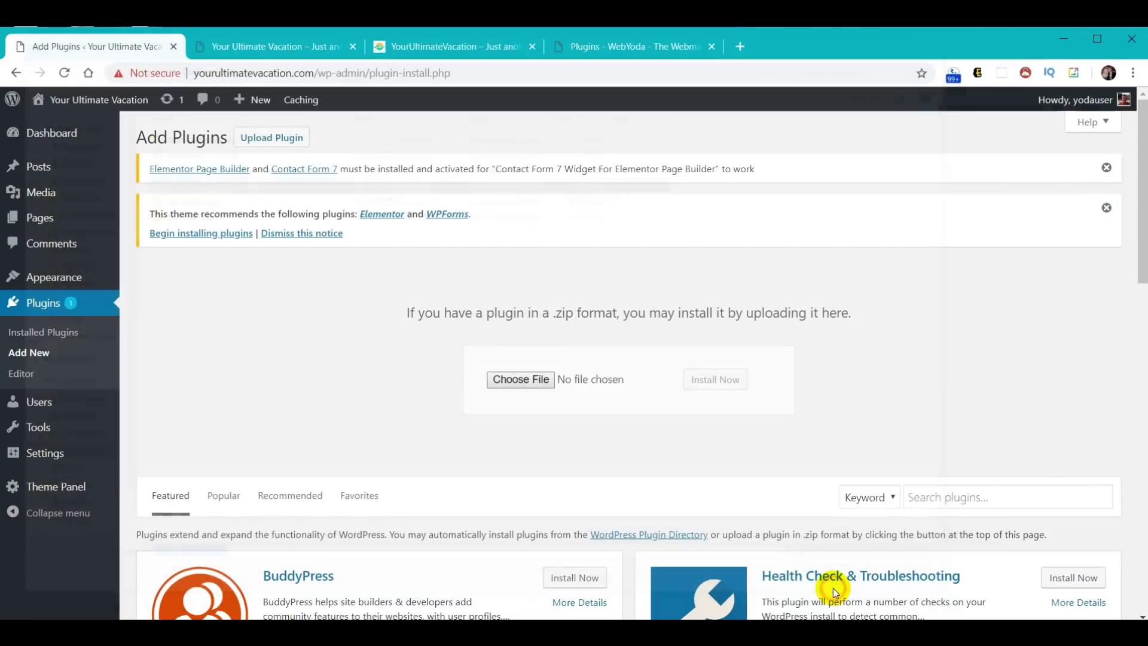
click(720, 386)
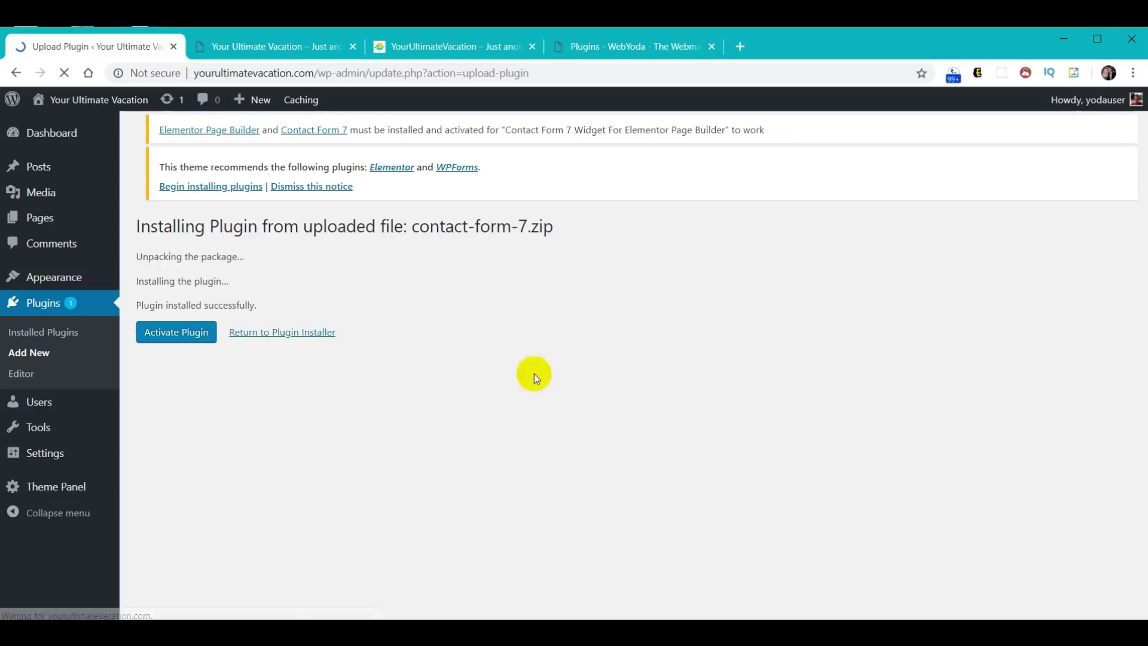
click(164, 334)
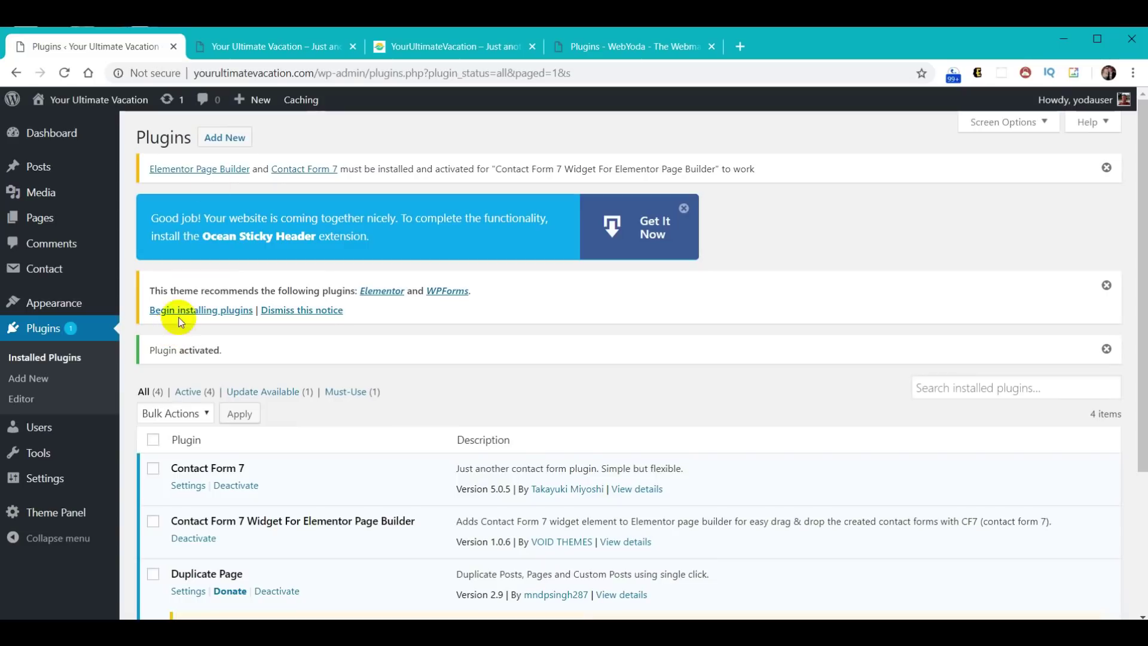
click(225, 138)
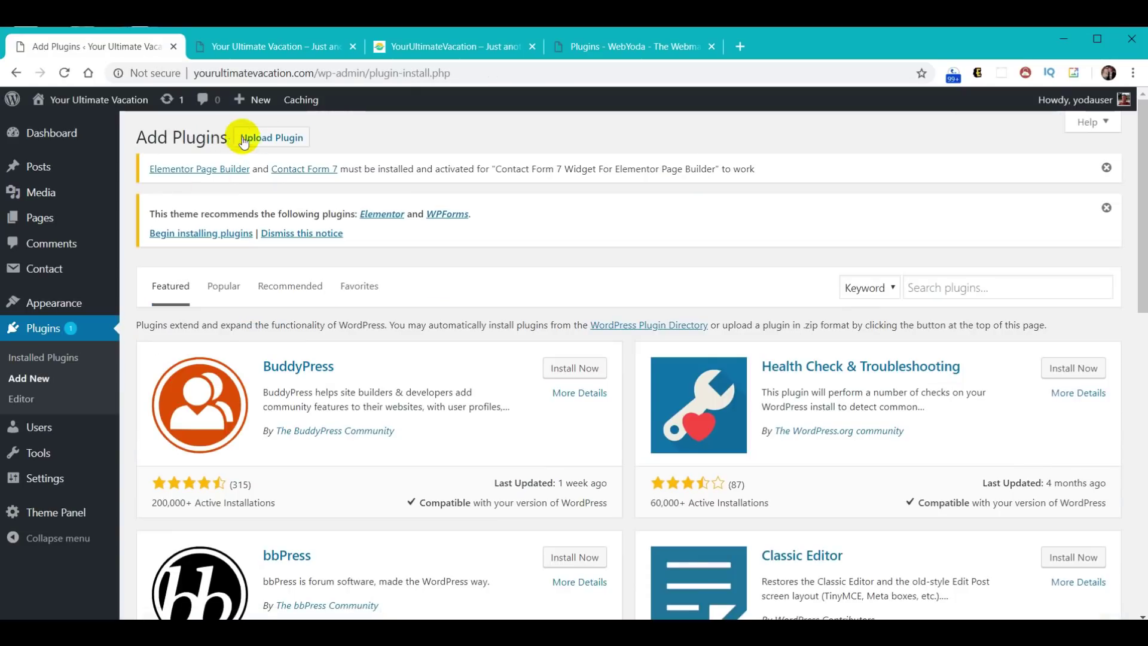
click(257, 138)
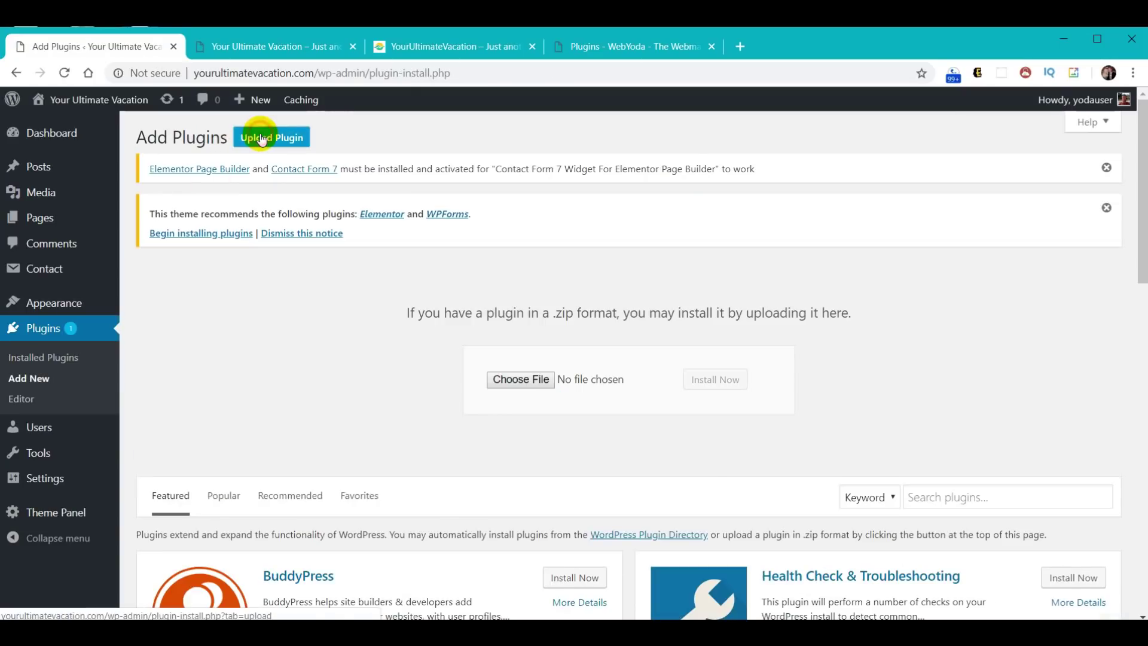
- Install Elementor from elementor.zip, then dismiss its Welcome to Elementor screen
click(511, 382)
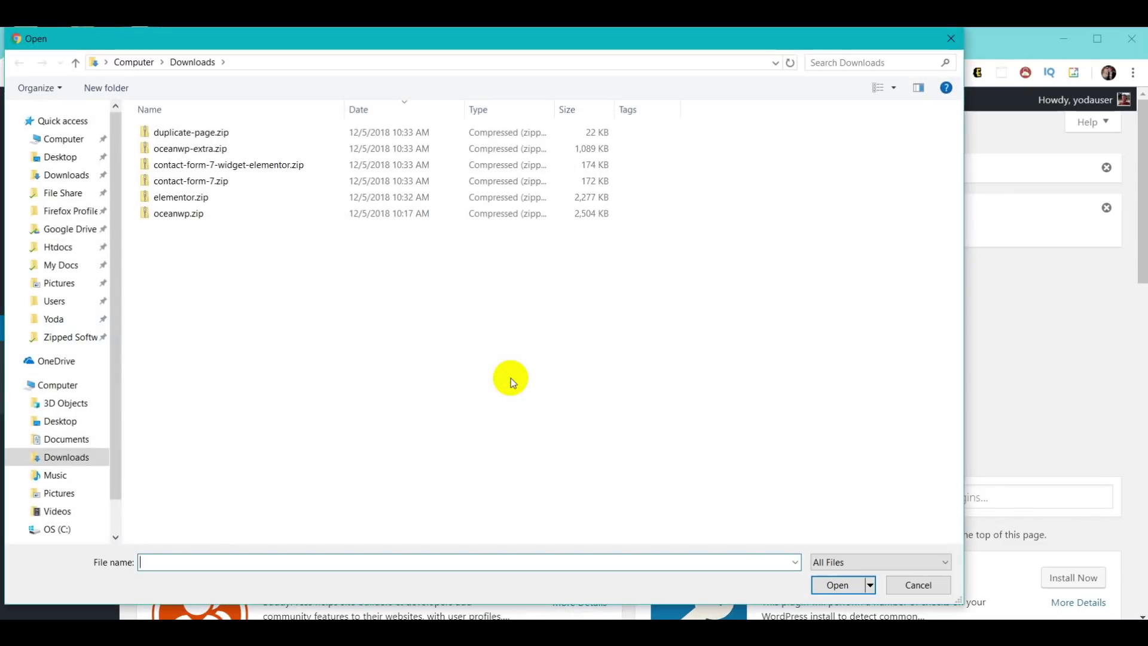
click(175, 204)
click(837, 585)
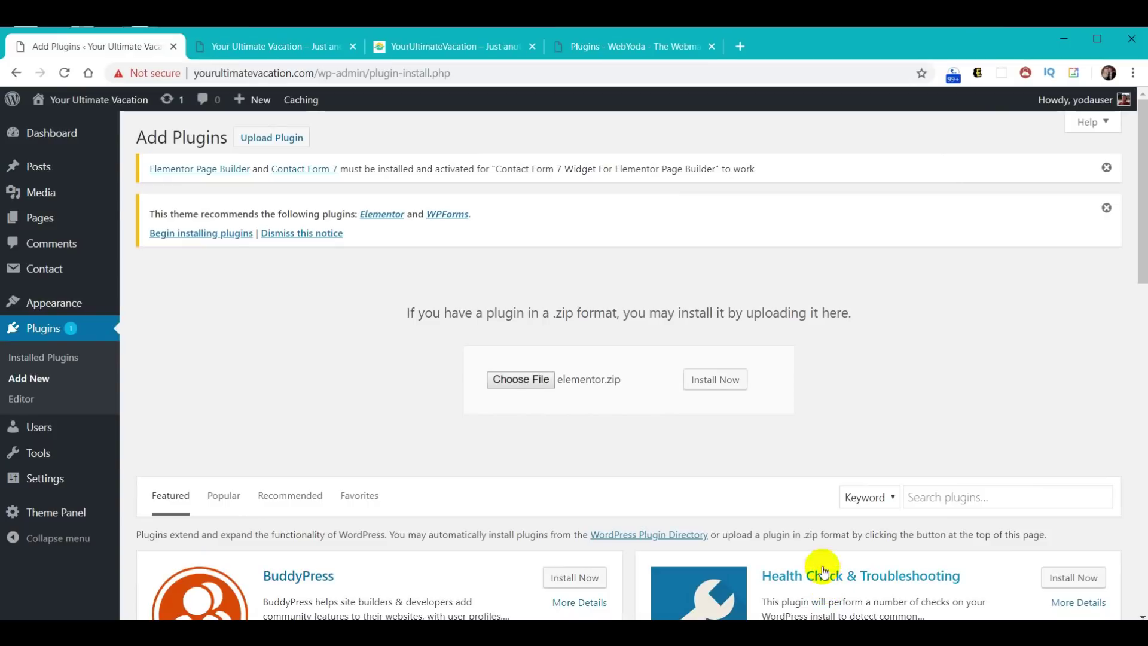
click(721, 382)
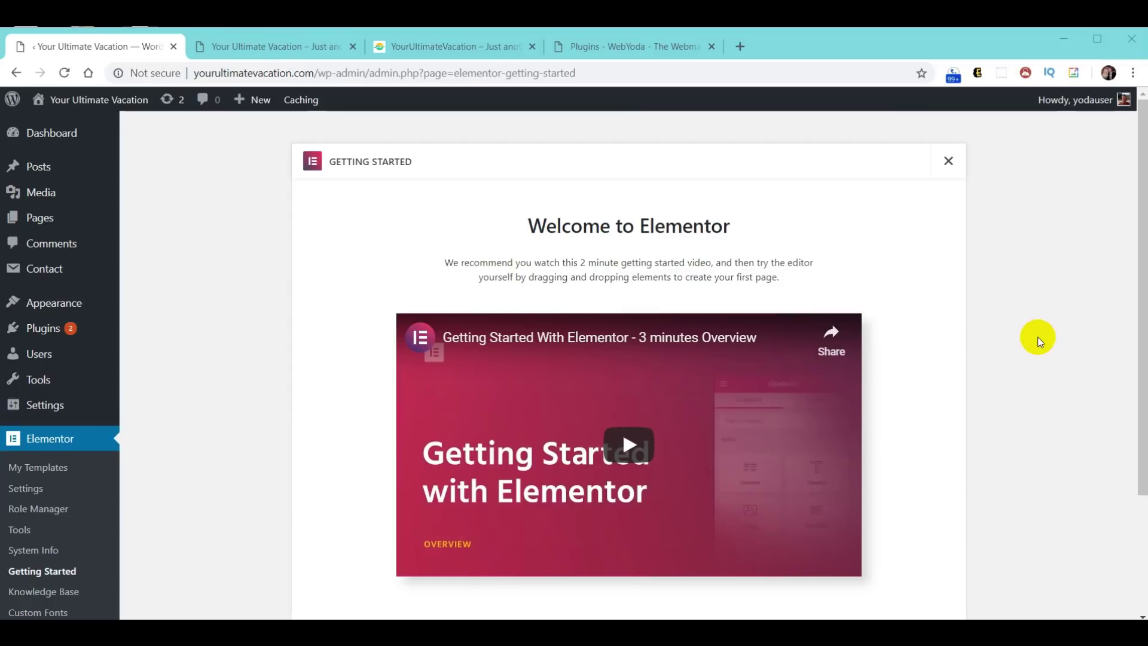
click(949, 163)
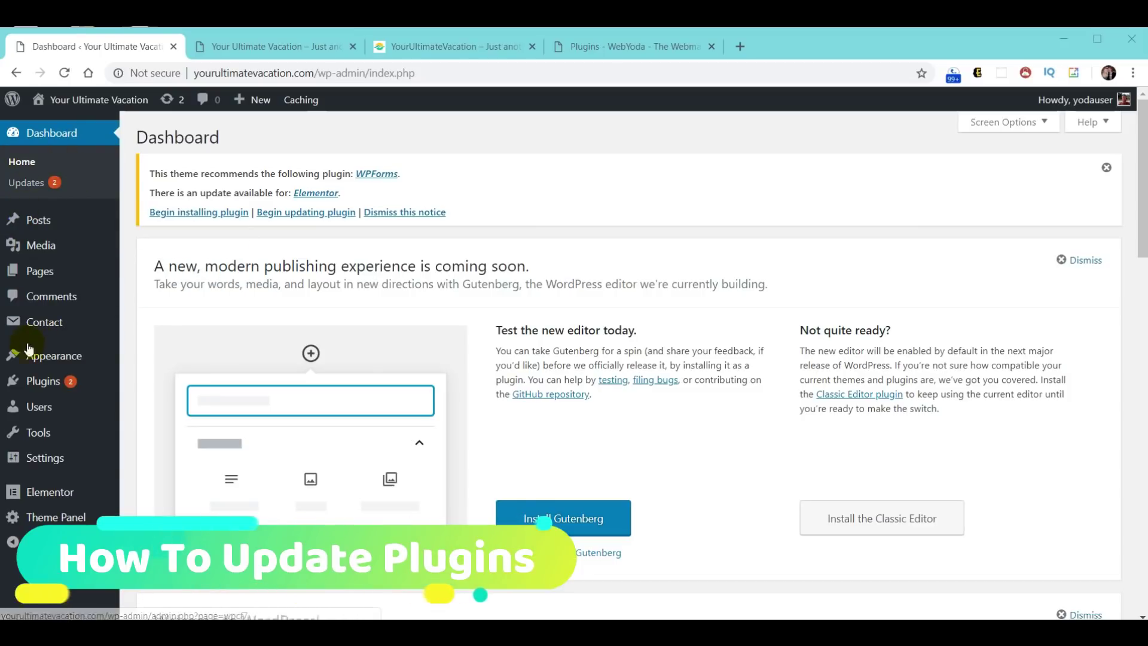
- Update Duplicate Page to 3.1 and Elementor to 2.3.4 from Installed Plugins
mouse_move(94, 396)
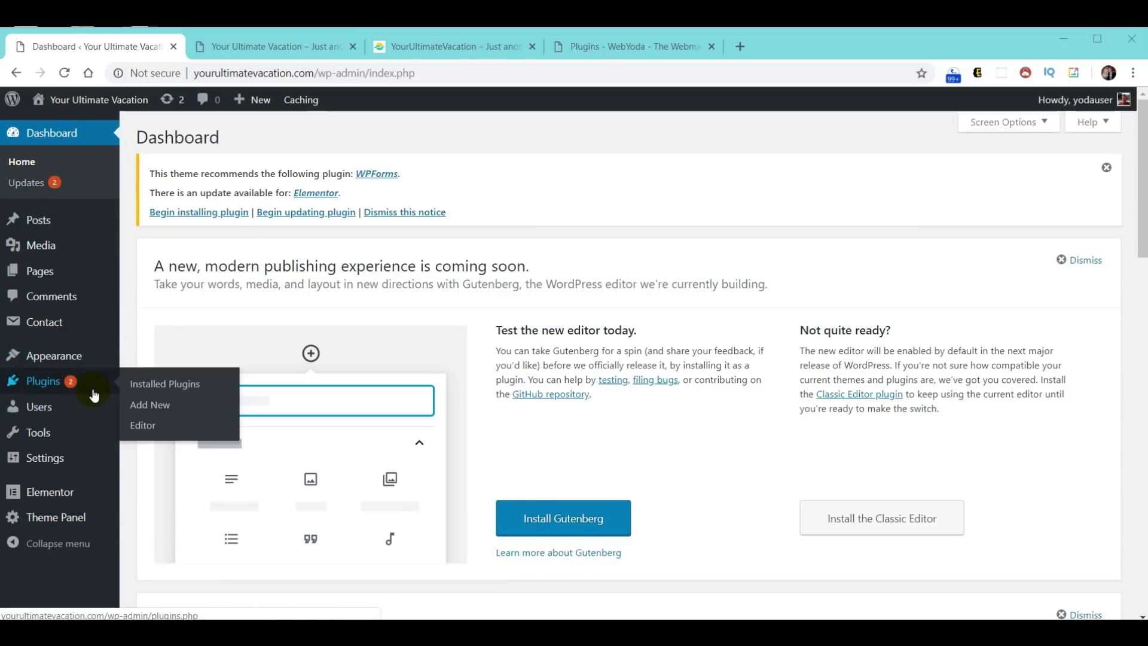
click(39, 385)
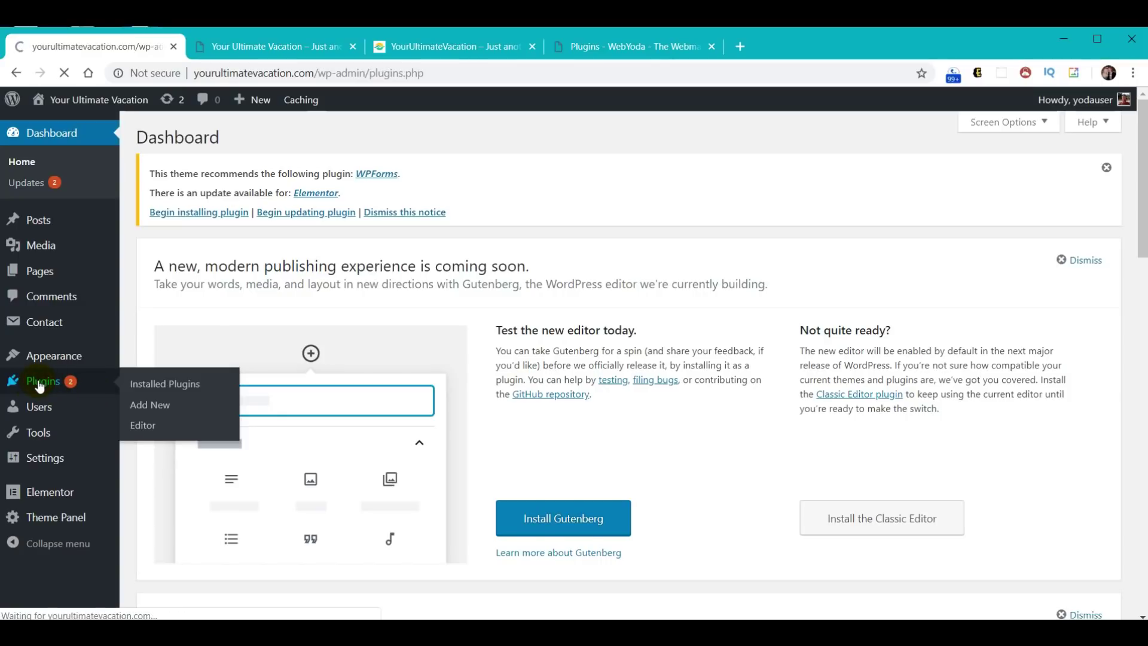
scroll(627, 411, down, 3)
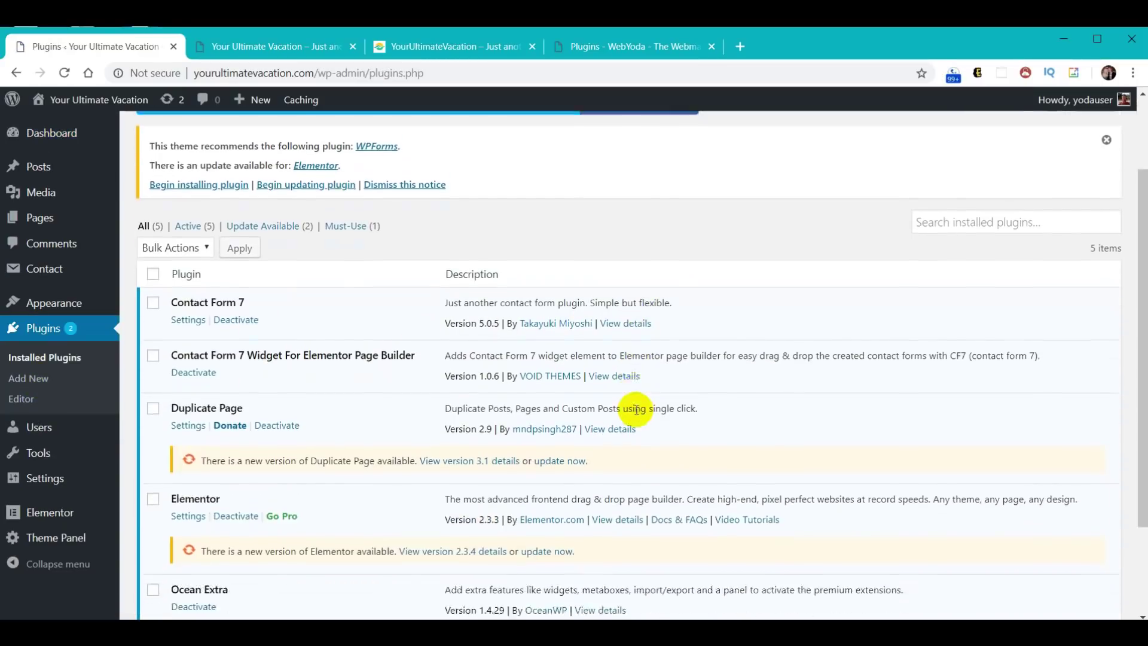
click(551, 415)
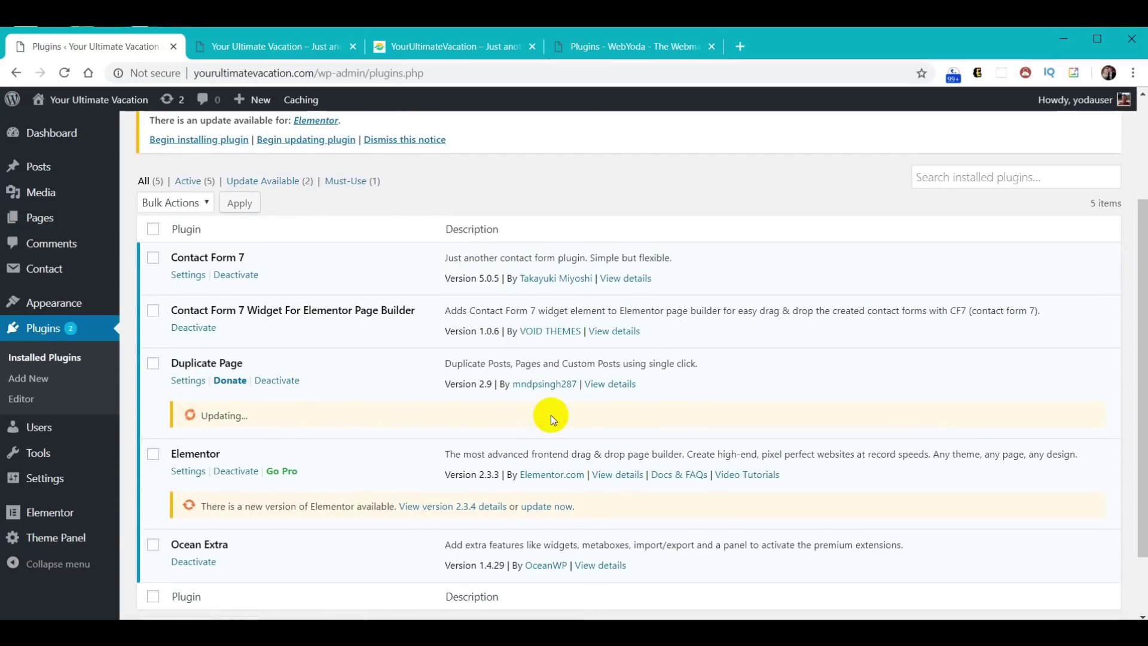
click(546, 506)
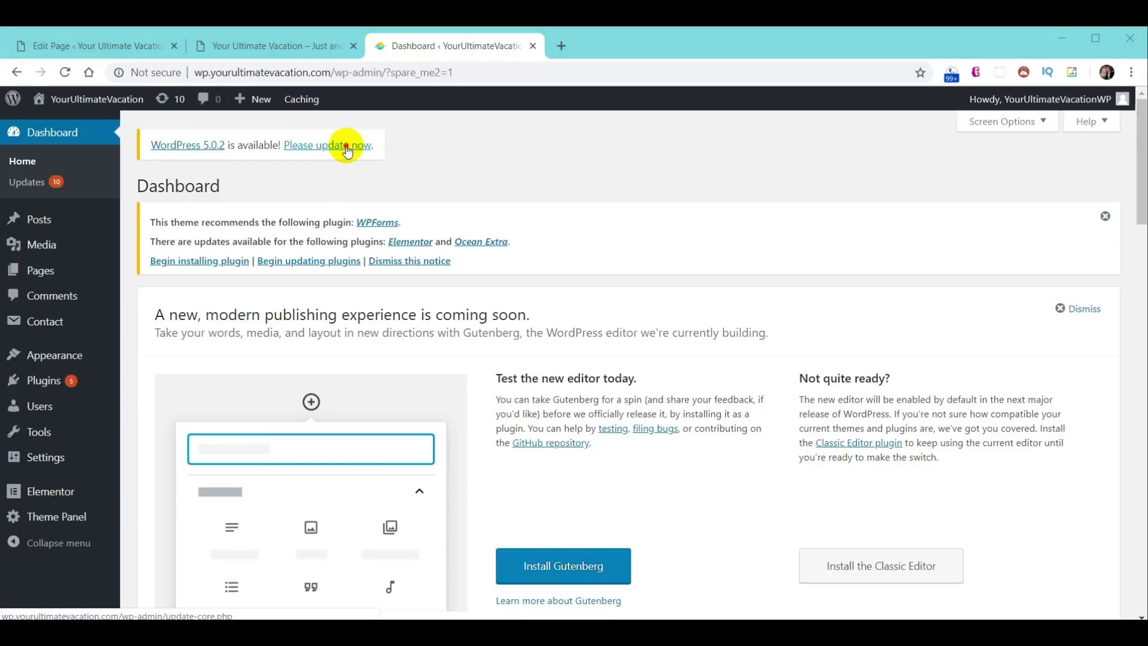
- Update WordPress core to 5.0.2 from the Updates page, then return to the Dashboard
click(346, 150)
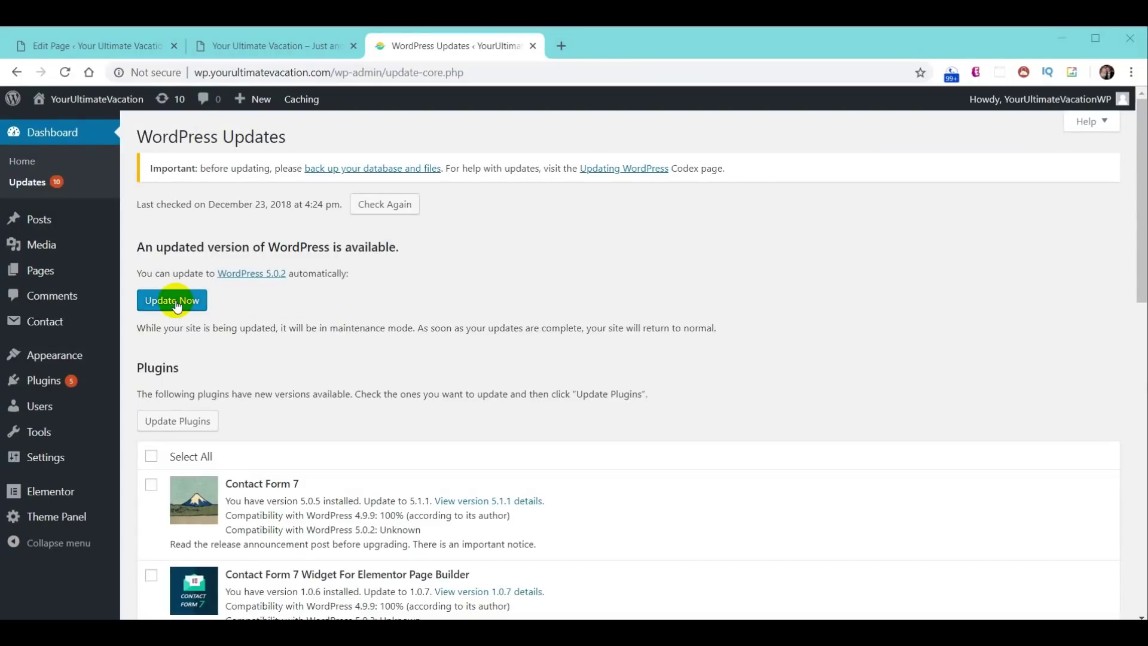
click(177, 306)
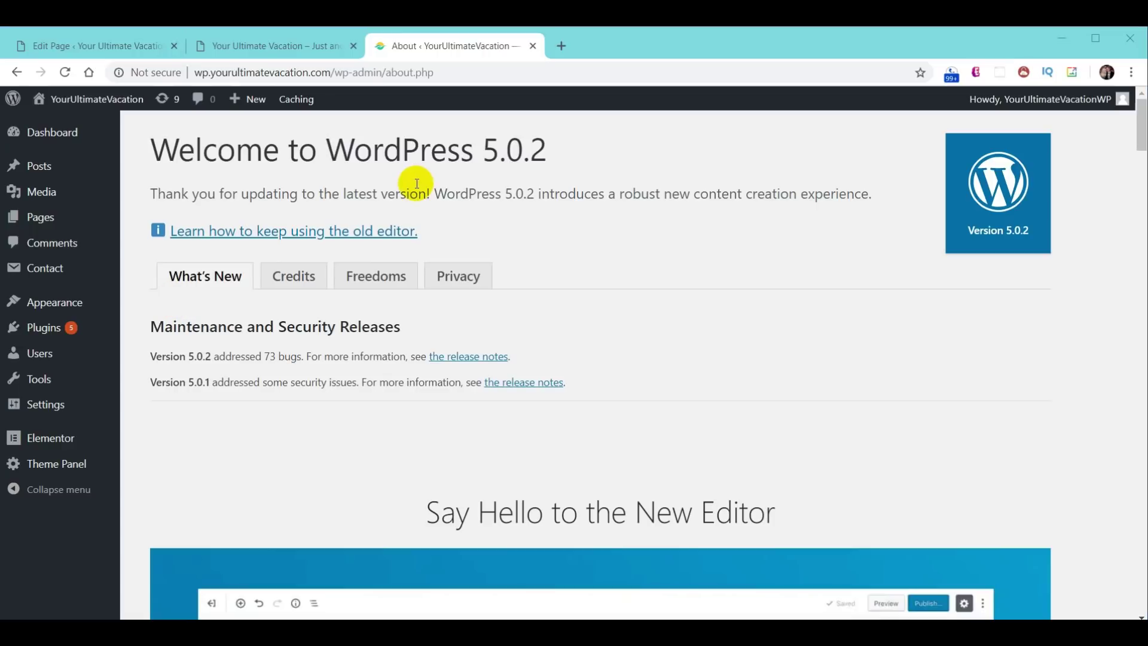
click(55, 142)
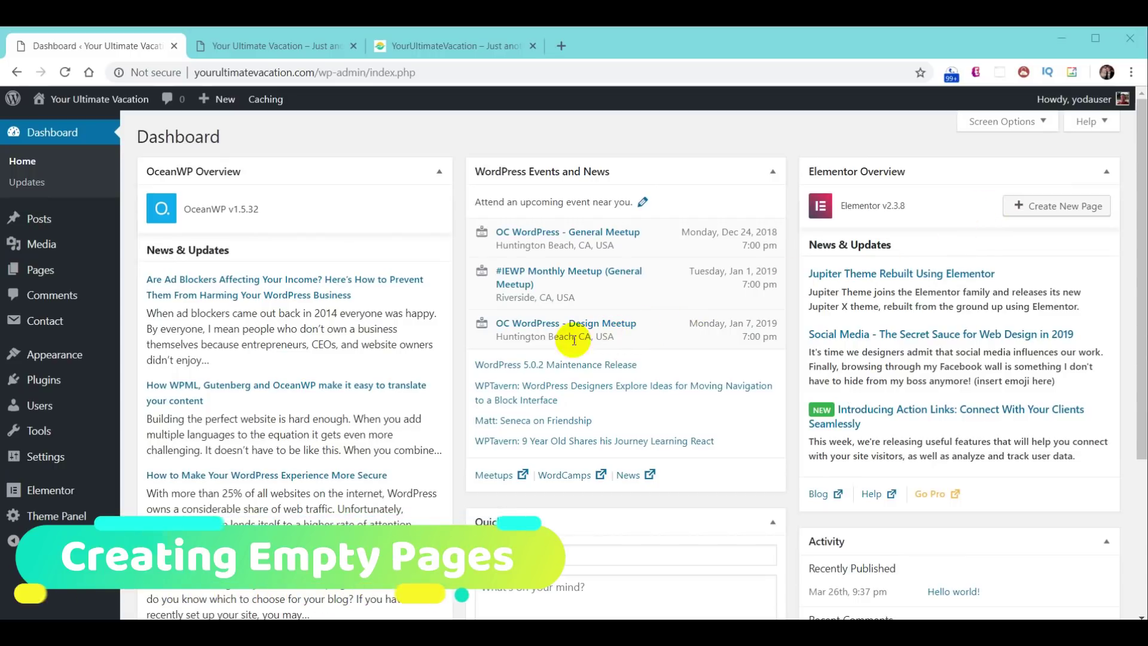
- Trash the Sample Page and WPForms Preview pages with the Move to Trash bulk action
click(45, 272)
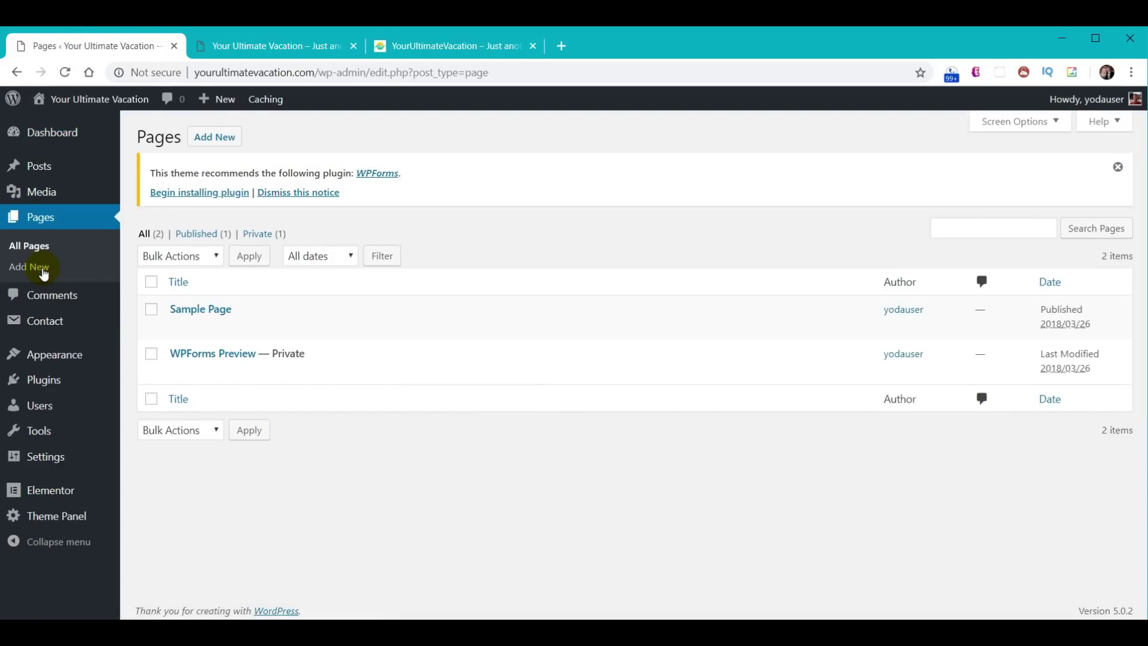
mouse_move(295, 315)
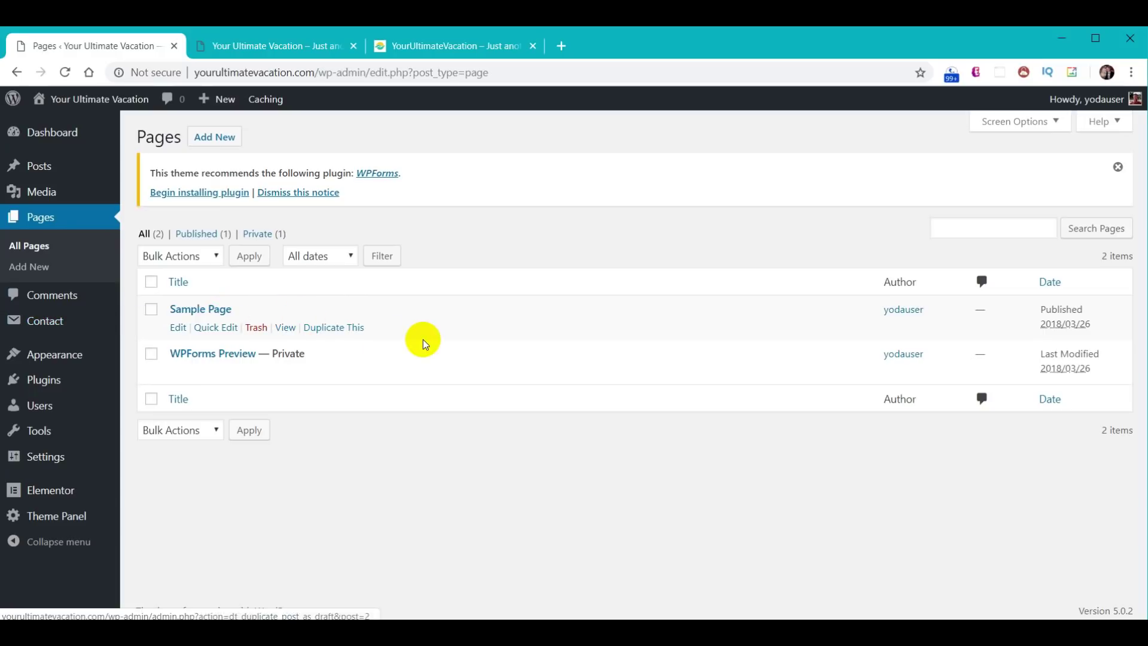
click(151, 308)
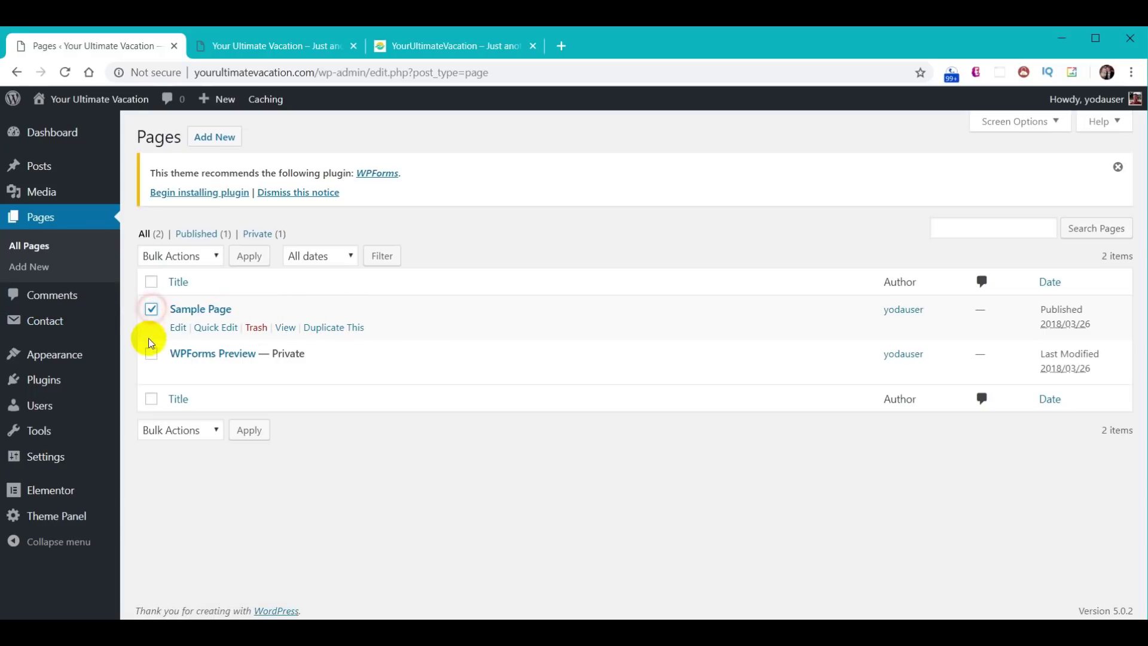
click(152, 354)
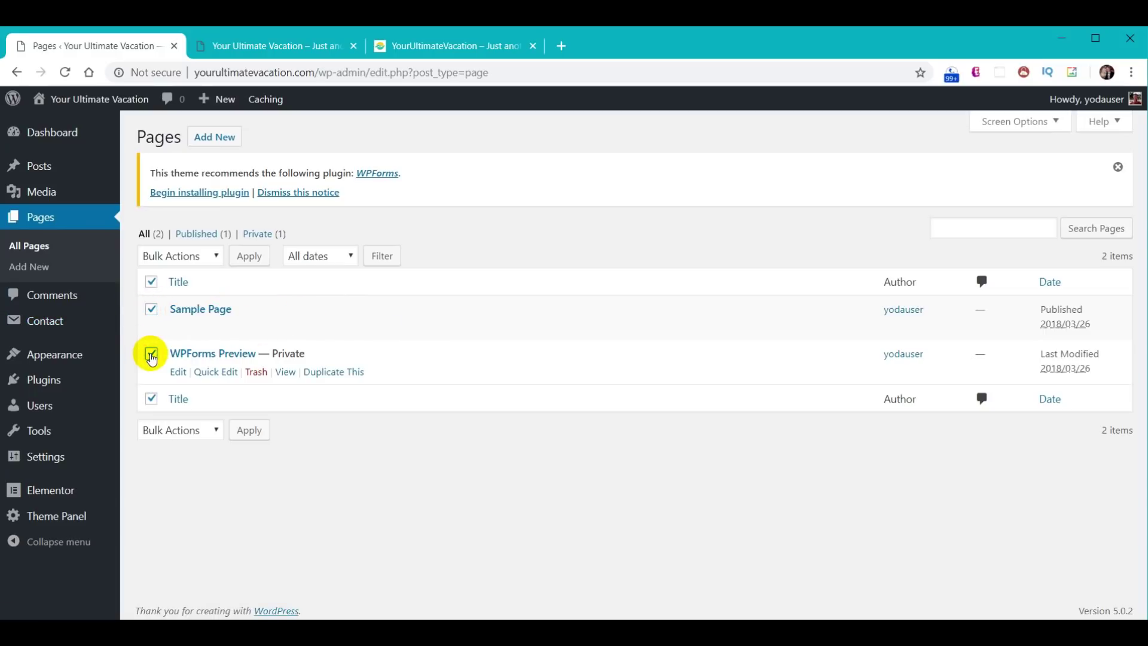
click(213, 257)
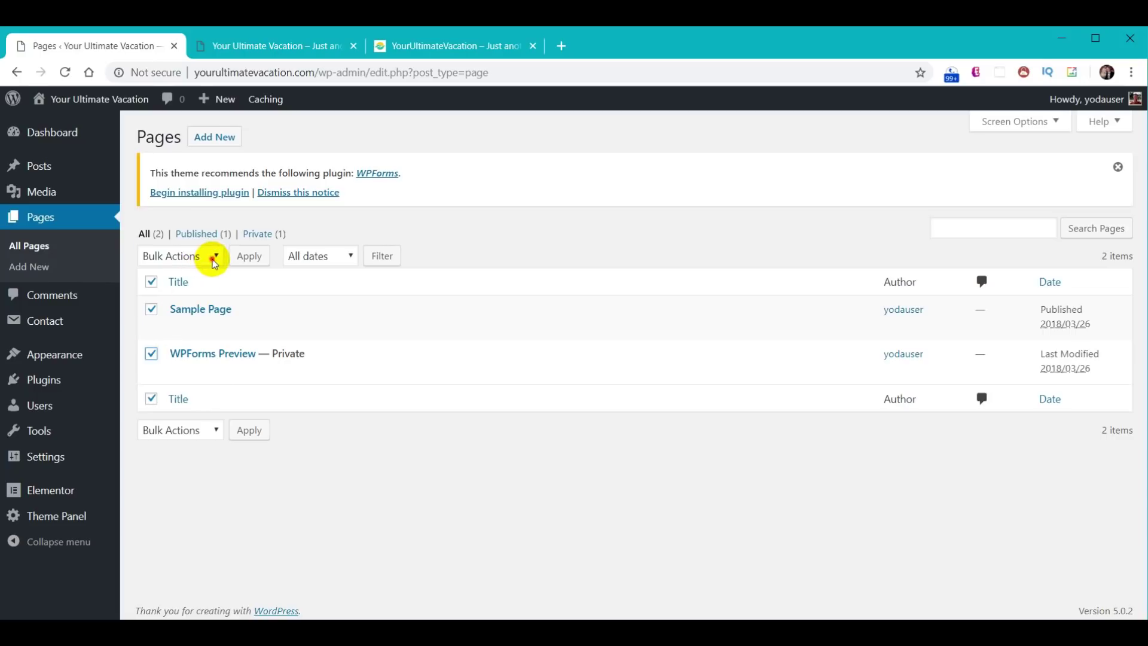
click(193, 303)
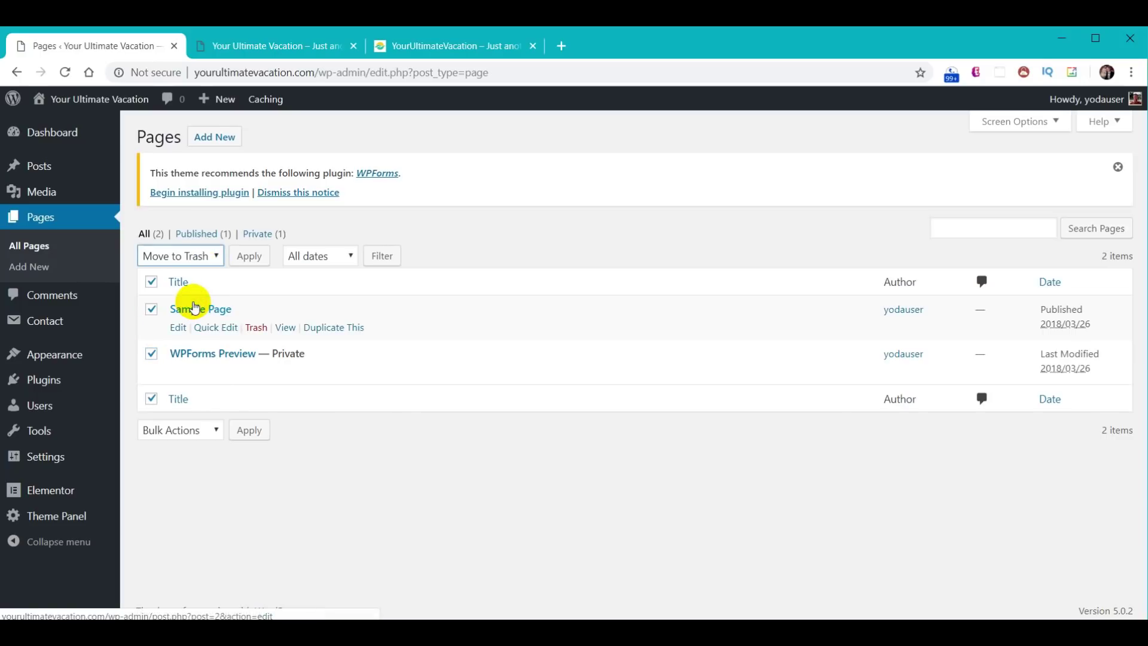
click(251, 431)
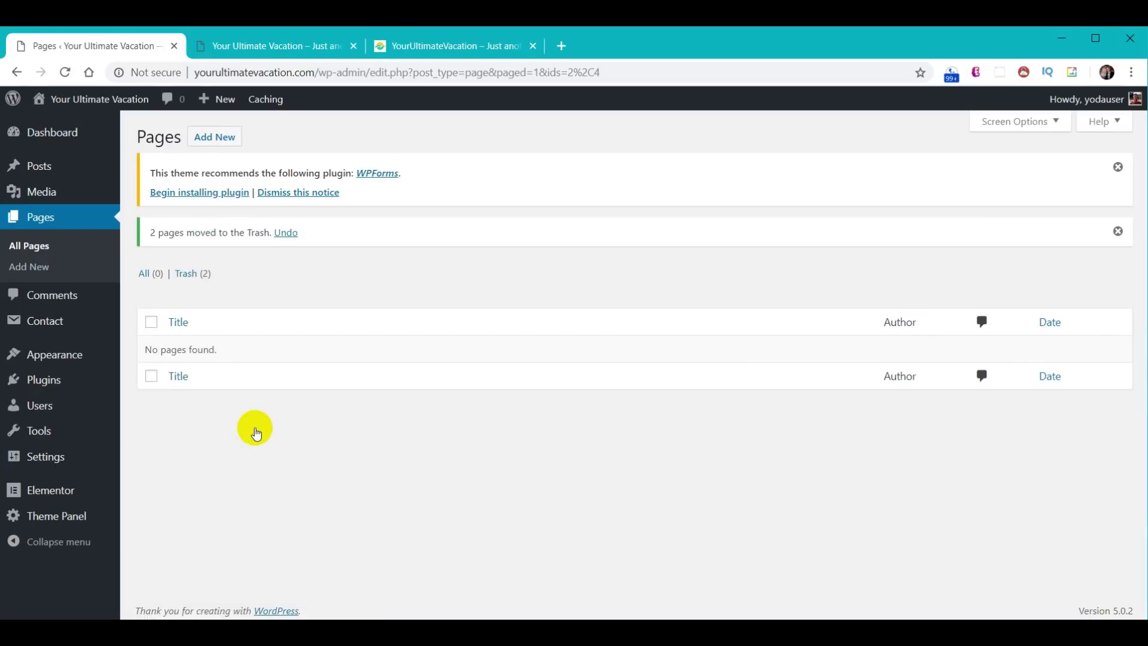
key(alt+Left)
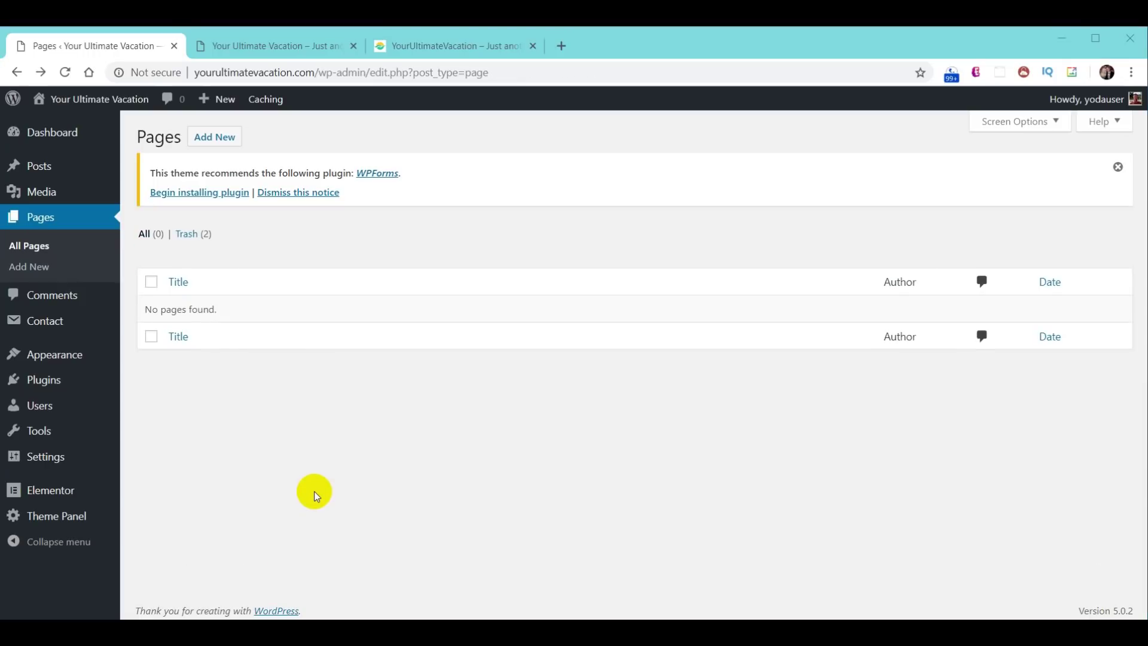
- Start a new page and enter the title 'Home'
click(219, 138)
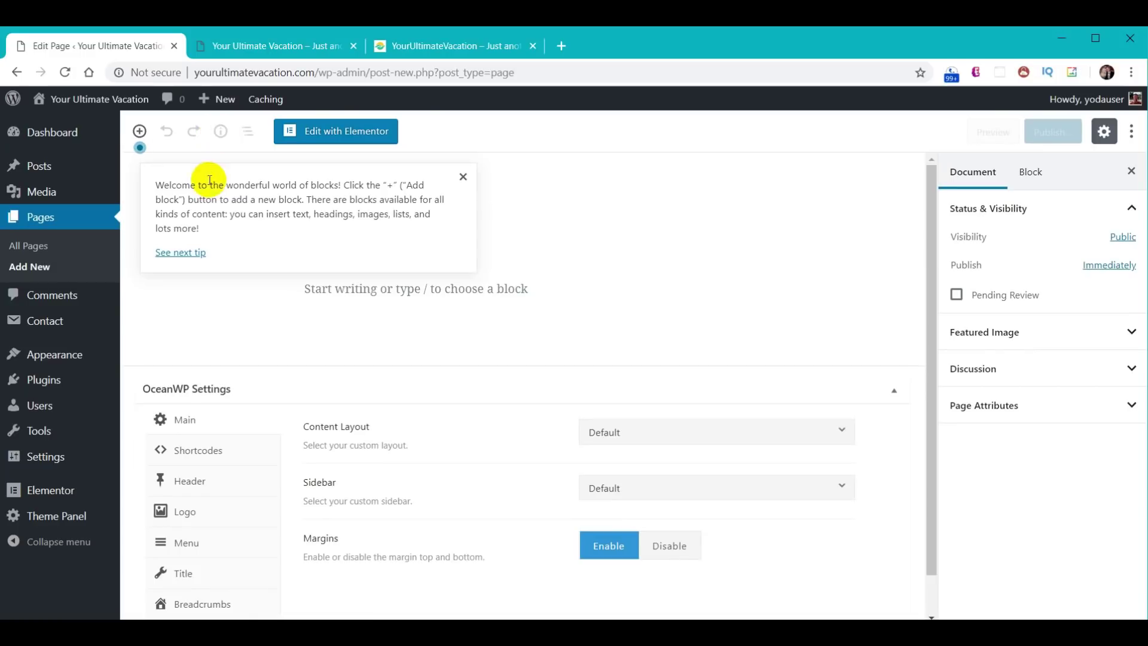
click(463, 177)
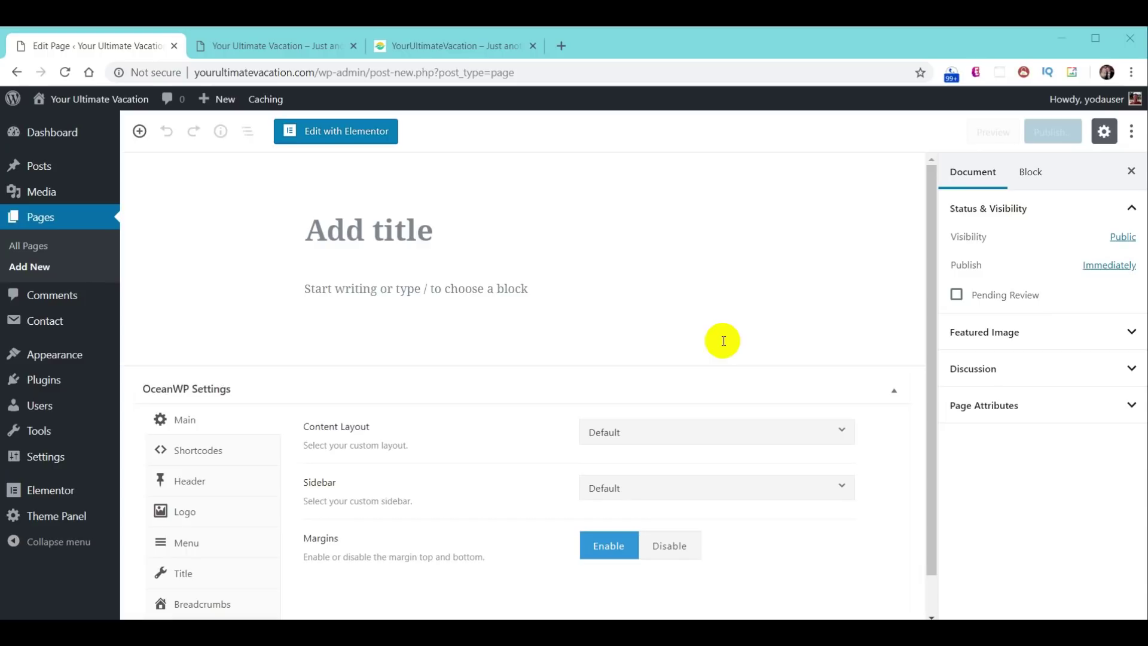
click(358, 233)
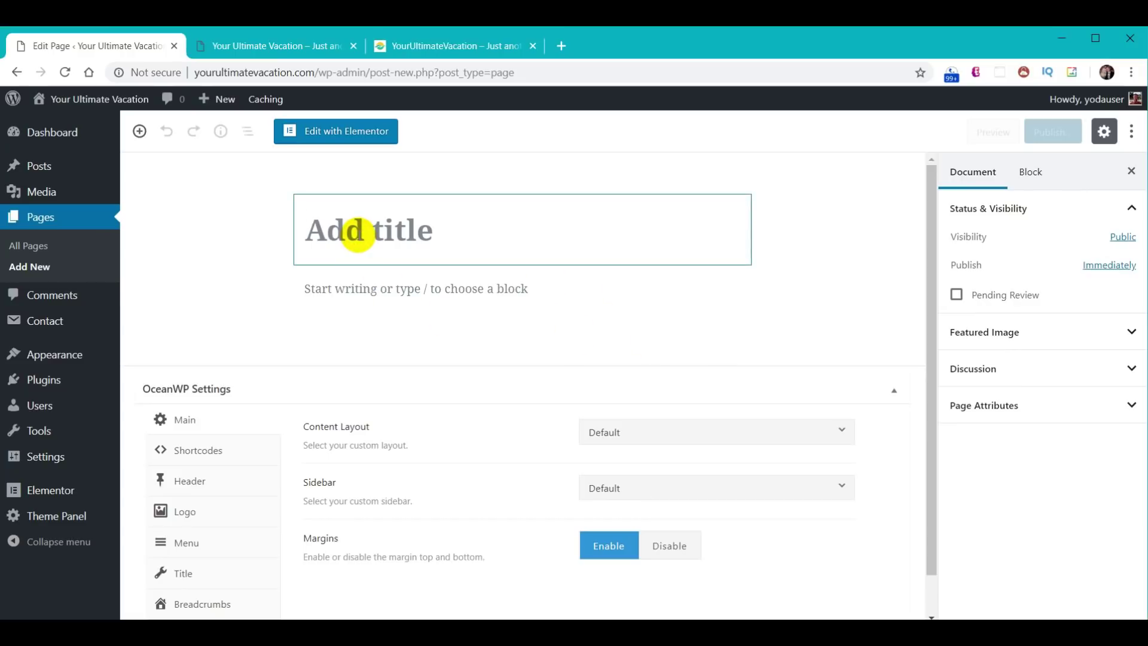
text(Home)
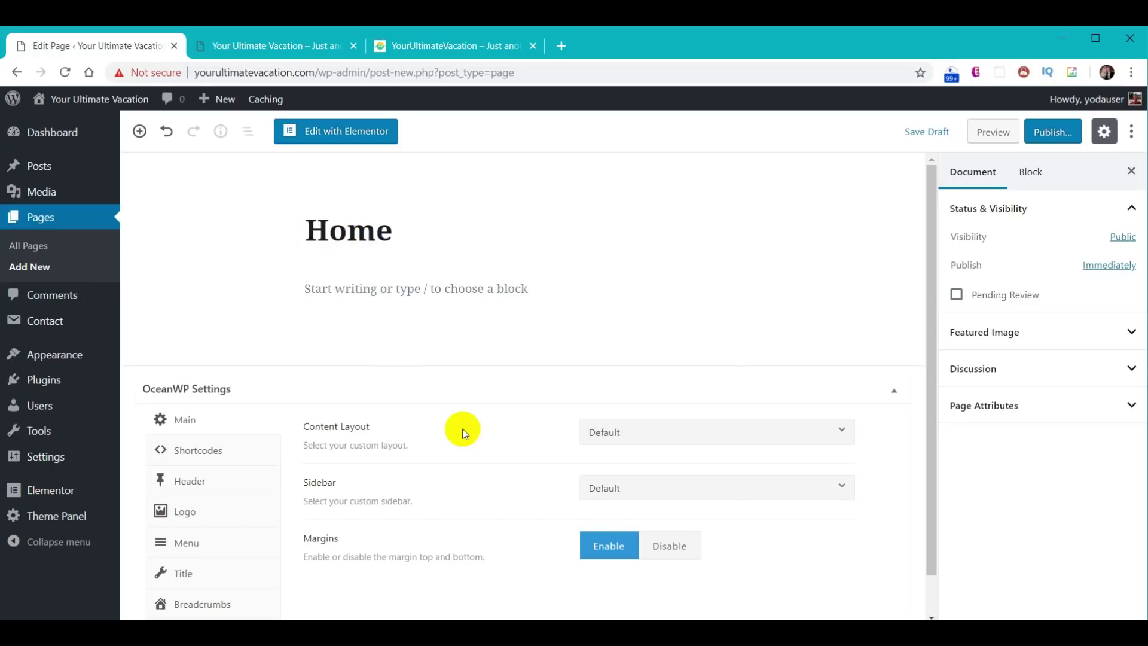
- Set the OceanWP content layout to 100% Full Width and disable the page title display
click(741, 439)
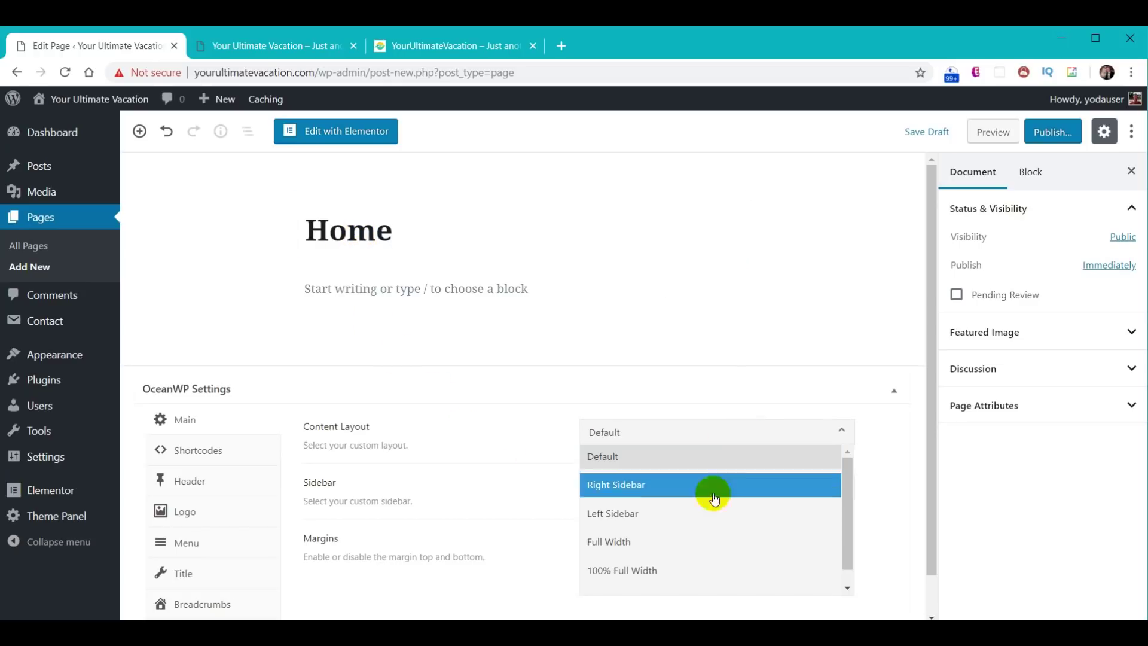
click(654, 573)
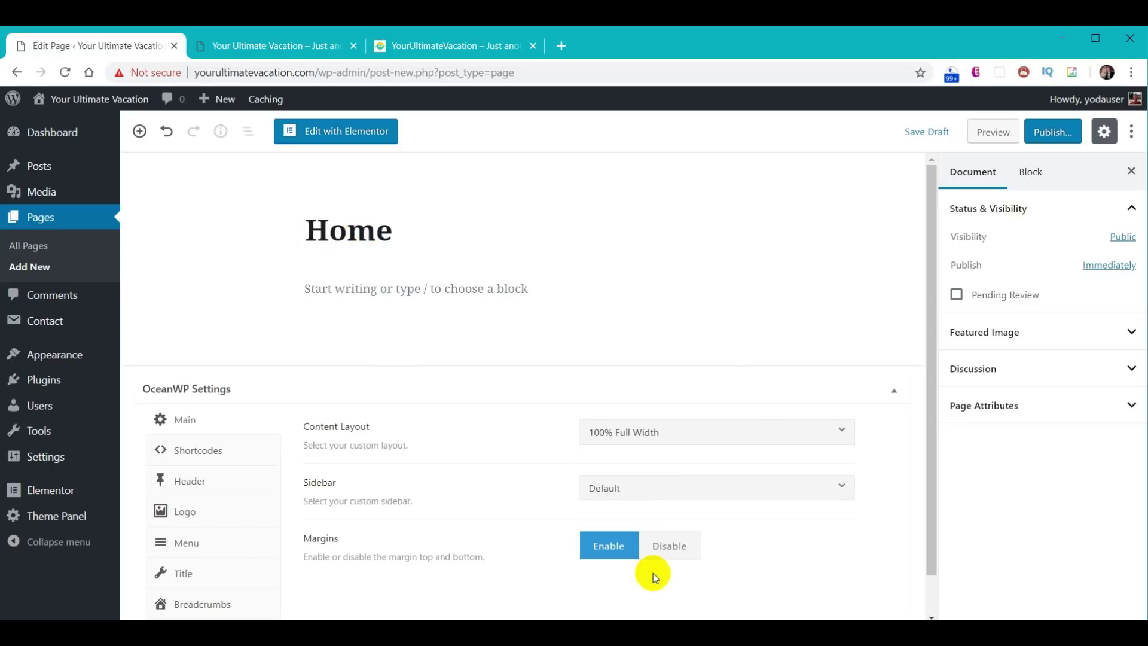
click(185, 574)
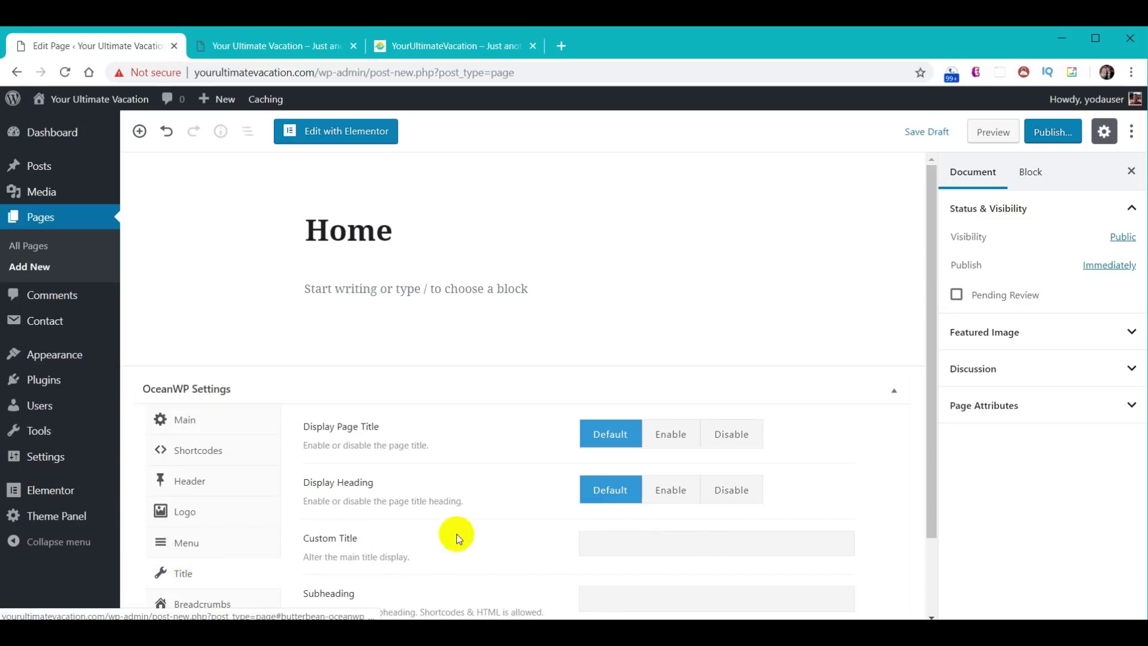
click(733, 435)
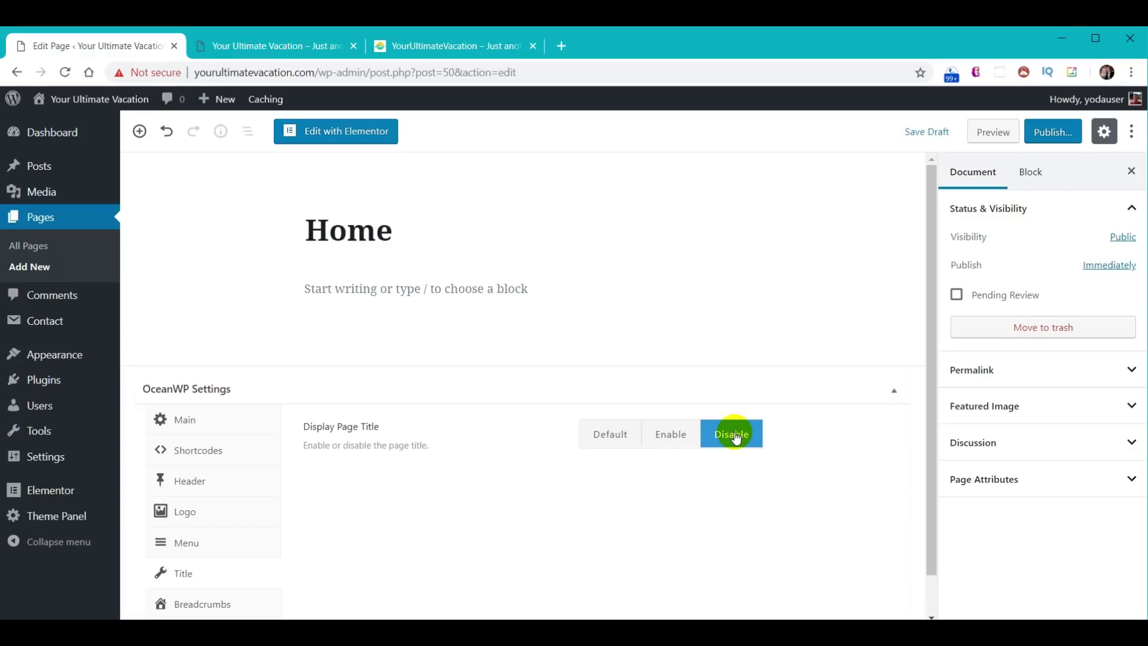
- Publish the Home page and go back to the Pages list
click(1050, 131)
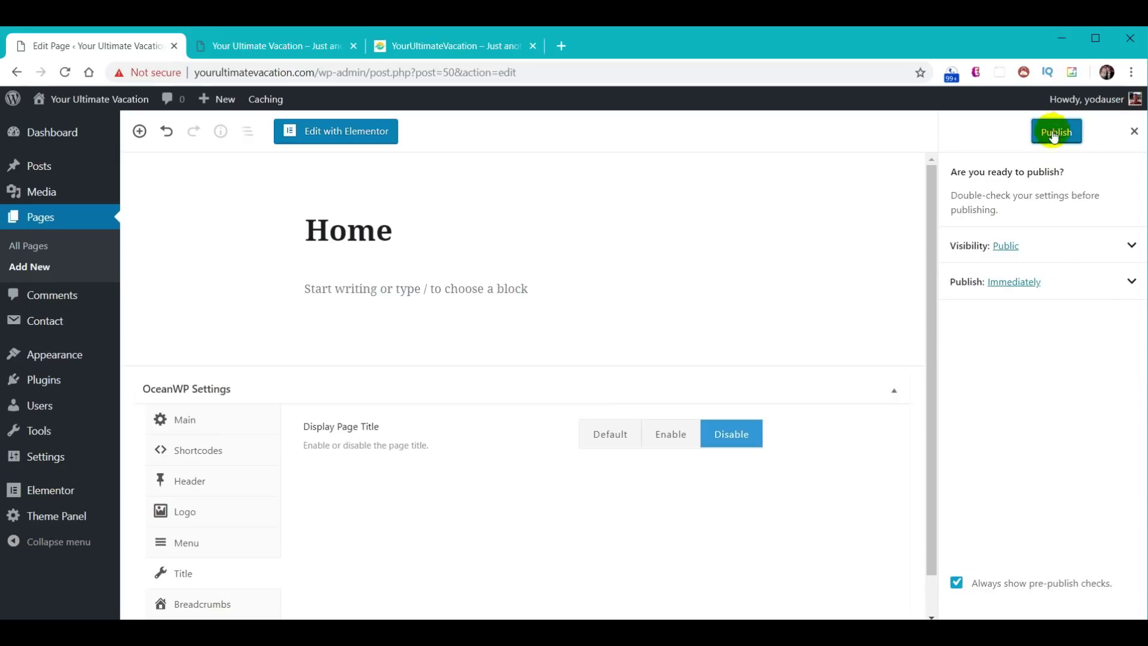
click(1052, 132)
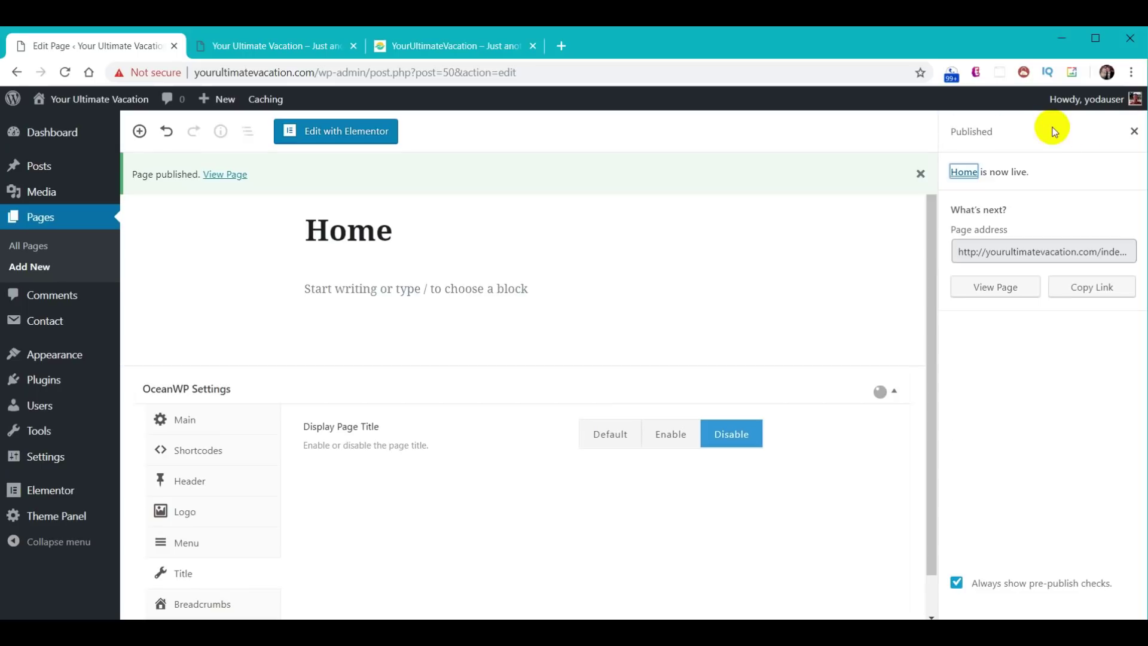
click(43, 220)
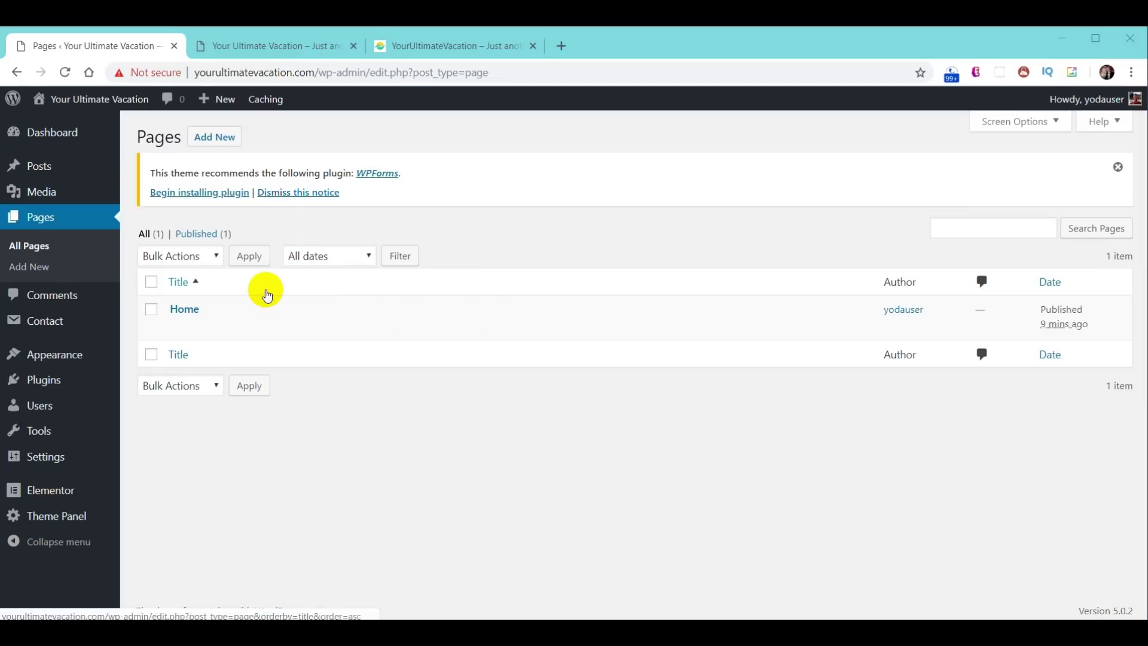
mouse_move(231, 304)
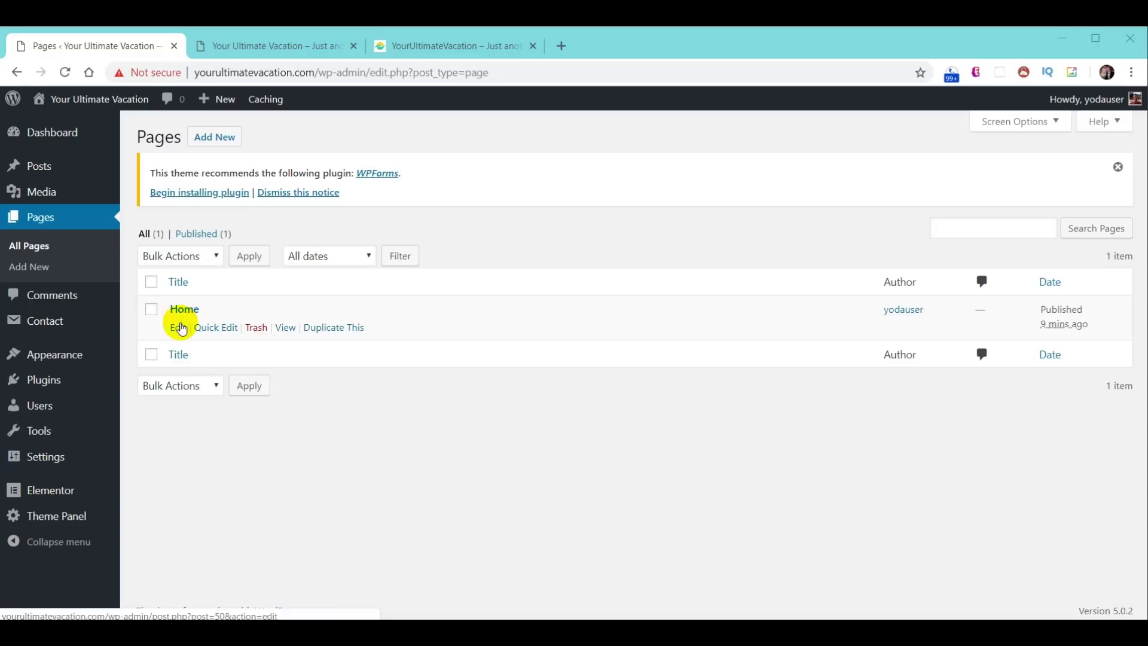
- Quick Edit the Home page, pick the Elementor Full Width template, and update
click(216, 328)
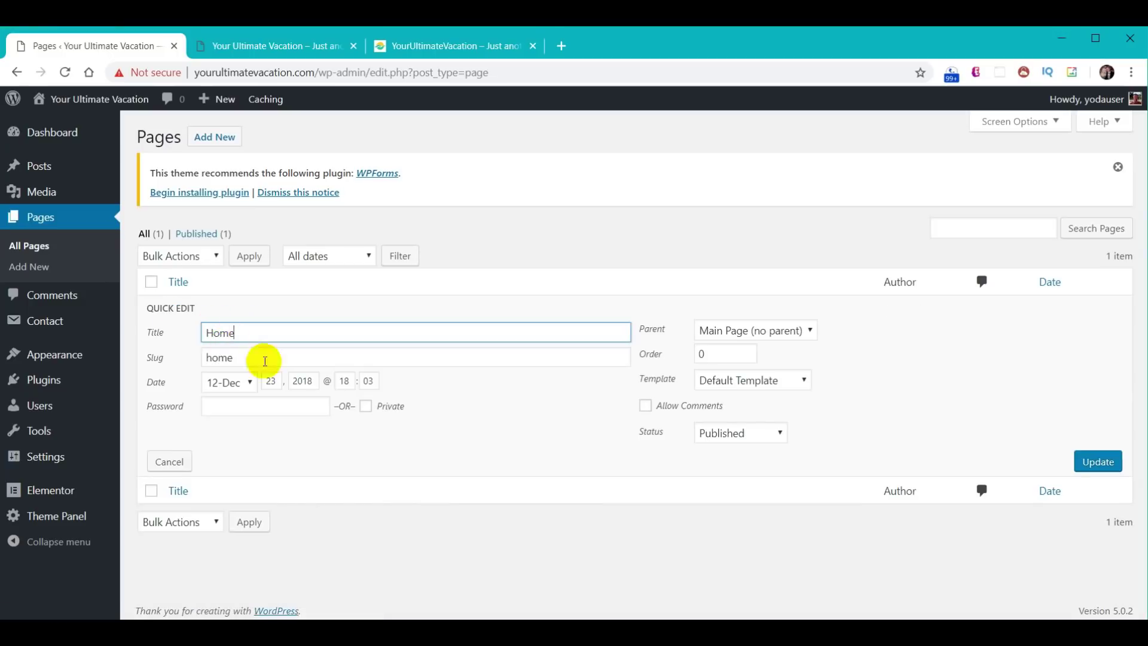
click(800, 383)
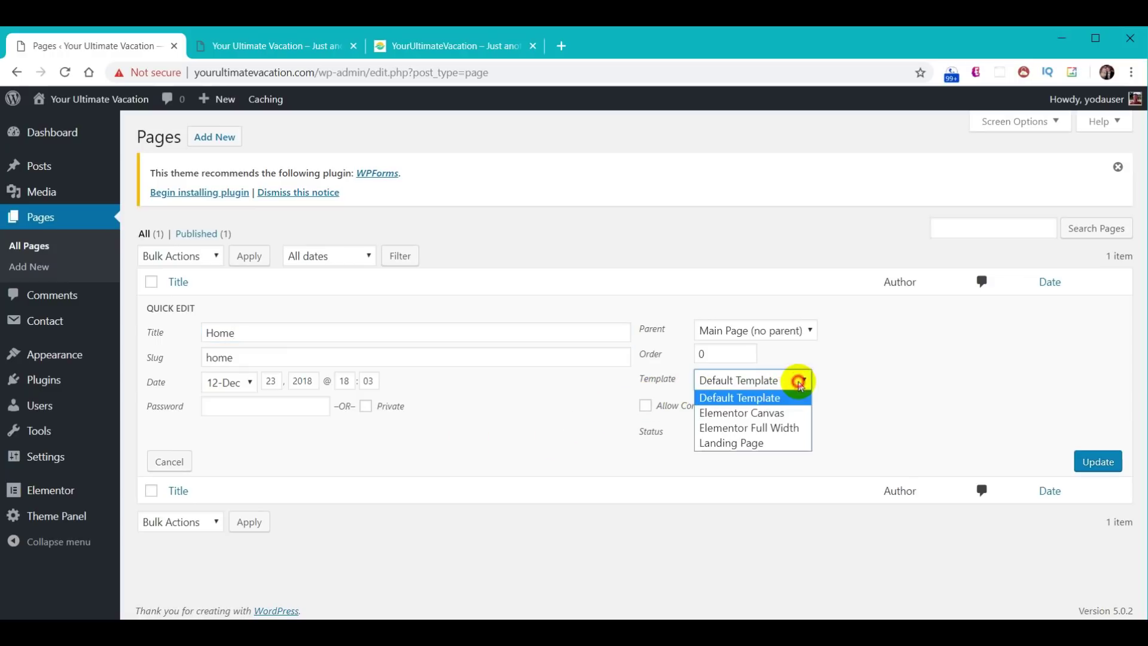
click(789, 429)
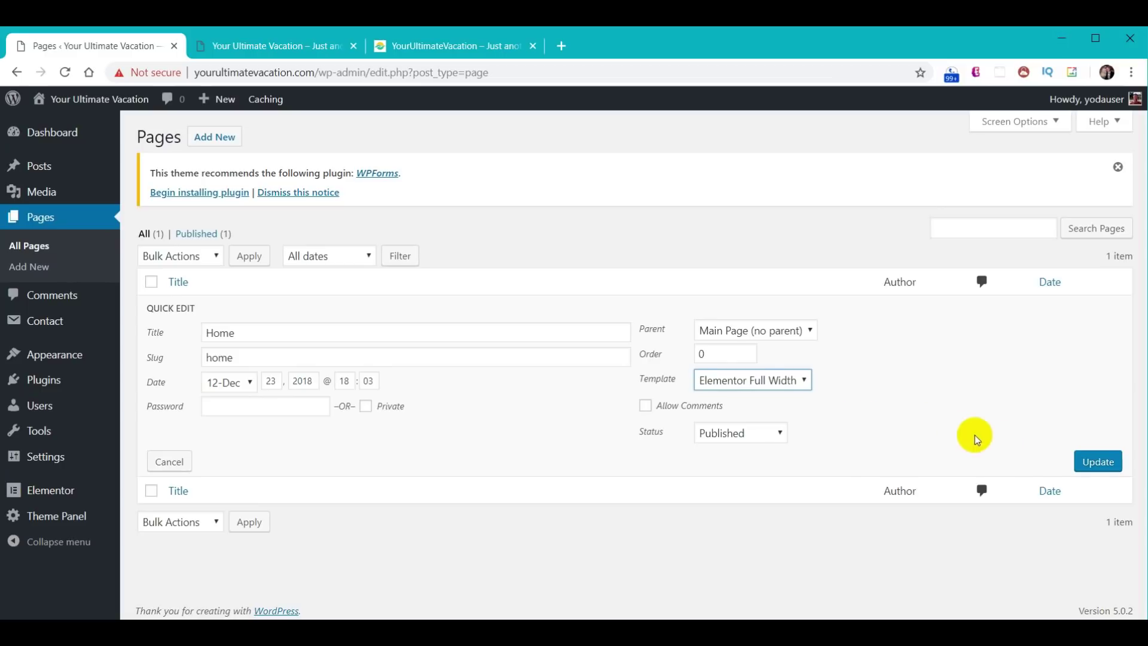
click(1097, 461)
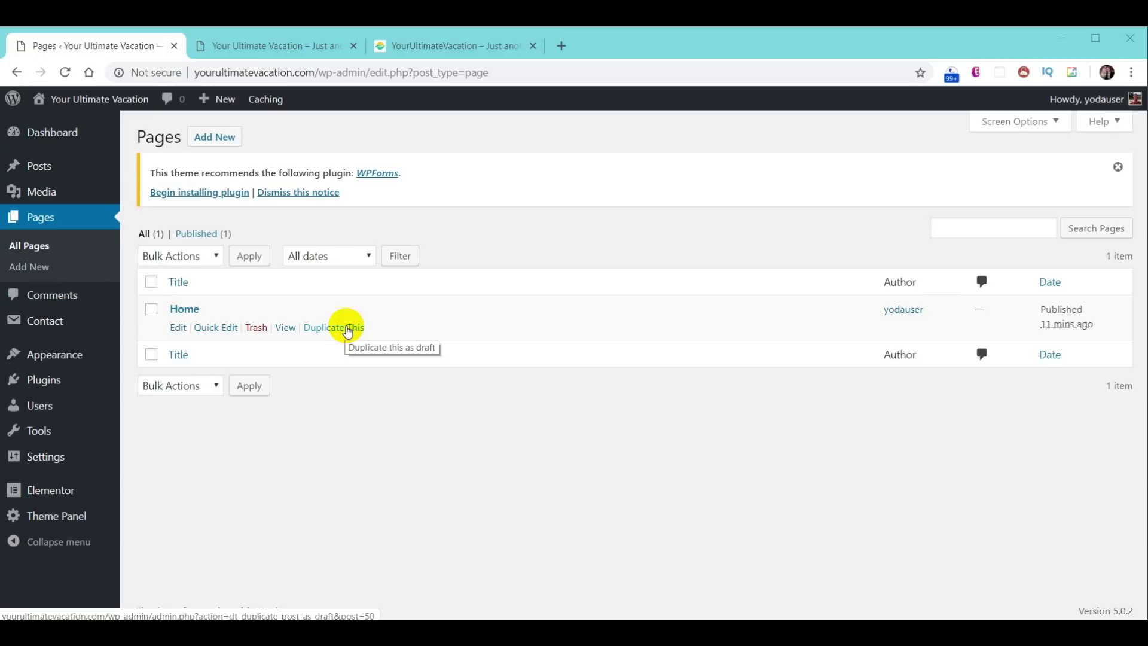
- Check the live site, then duplicate the Home page five times as drafts
click(450, 46)
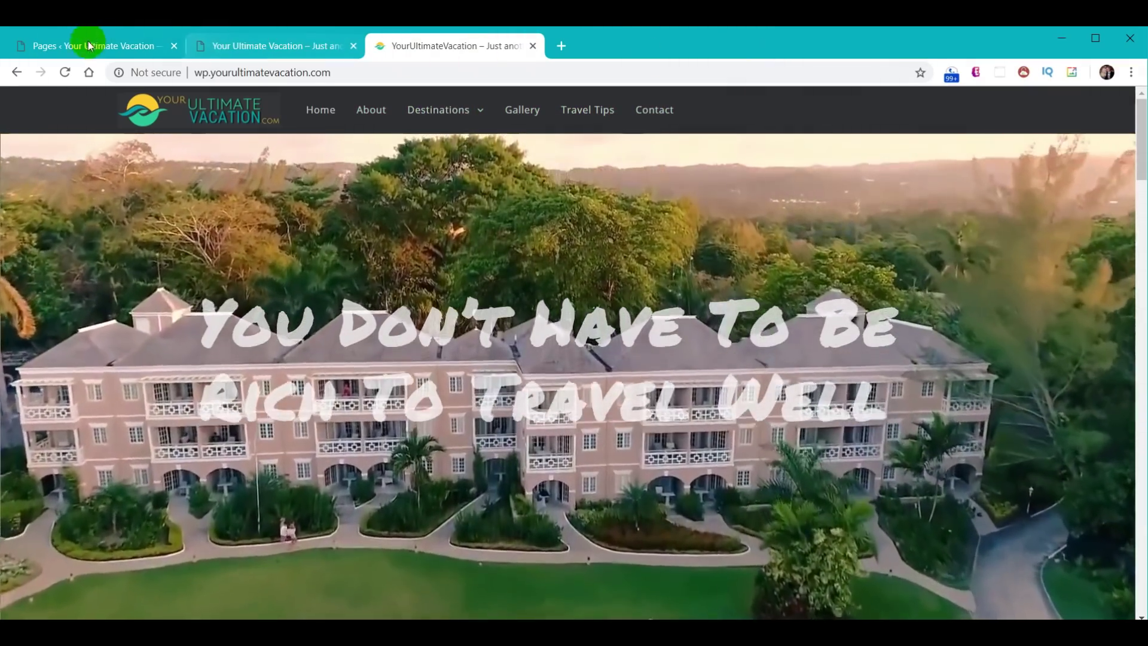
click(89, 46)
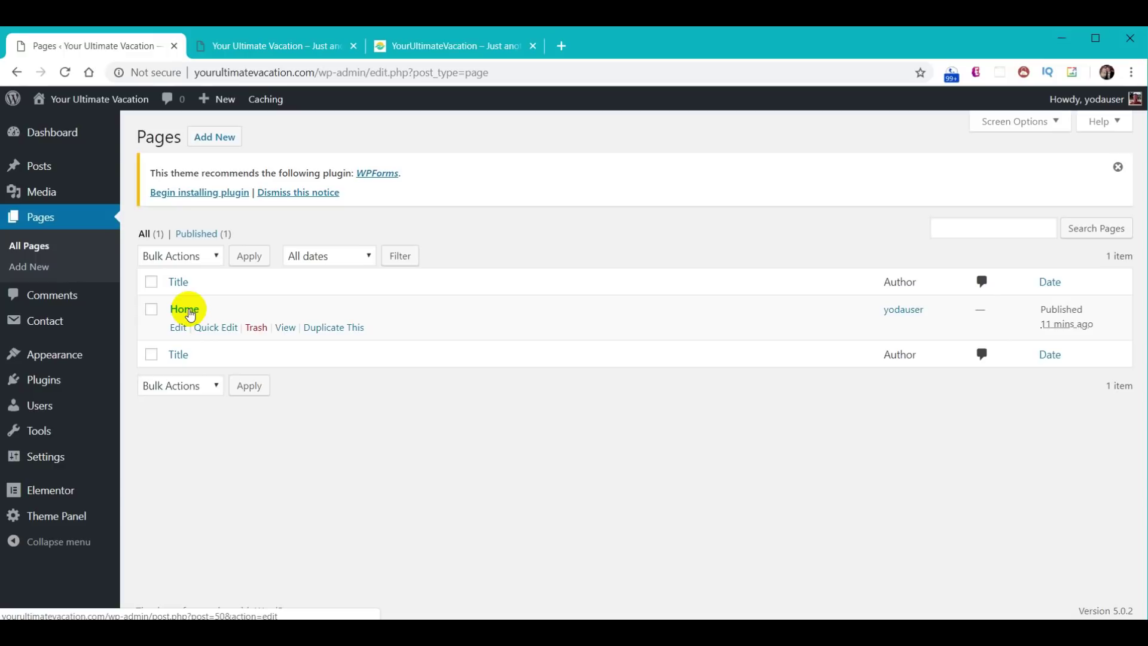
click(341, 329)
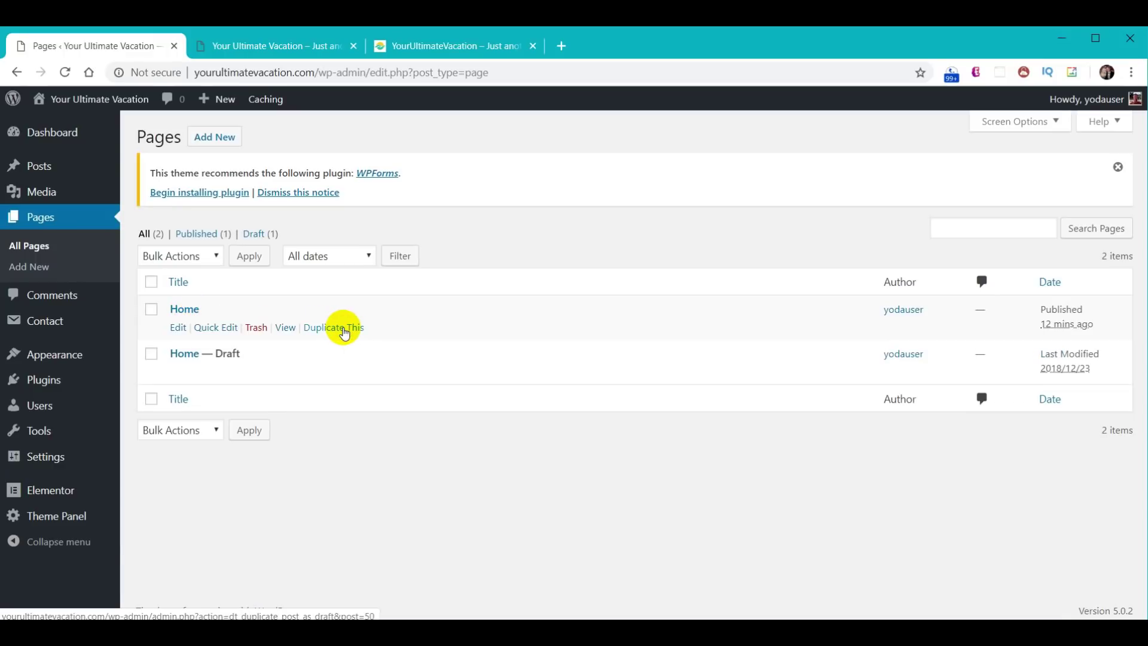
click(344, 331)
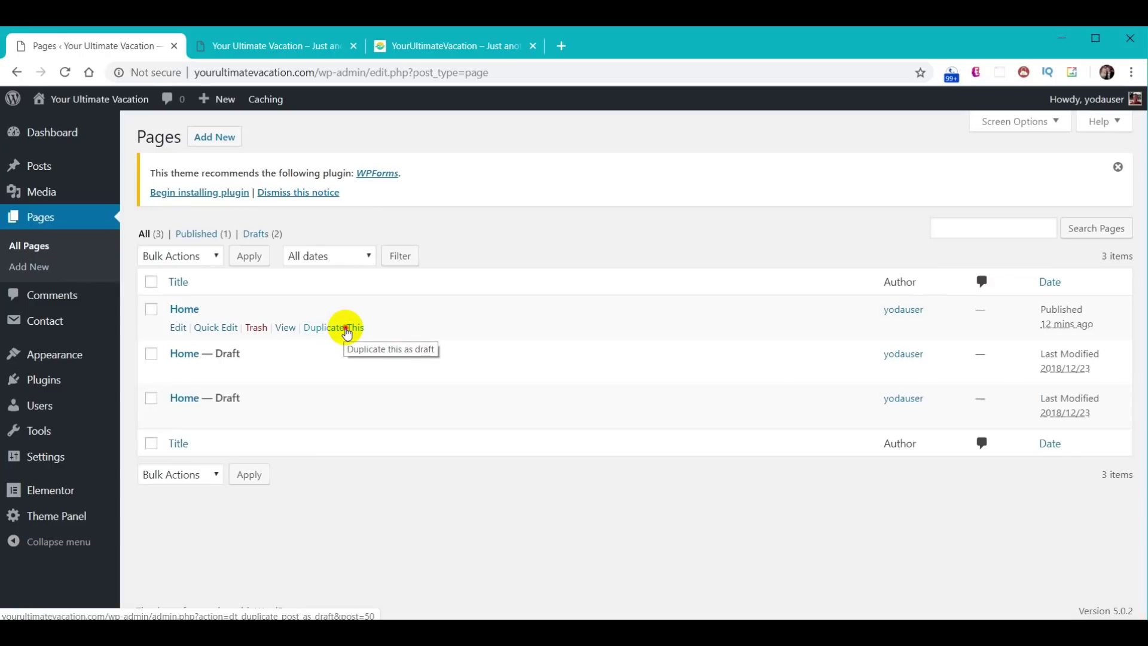
click(346, 330)
click(344, 329)
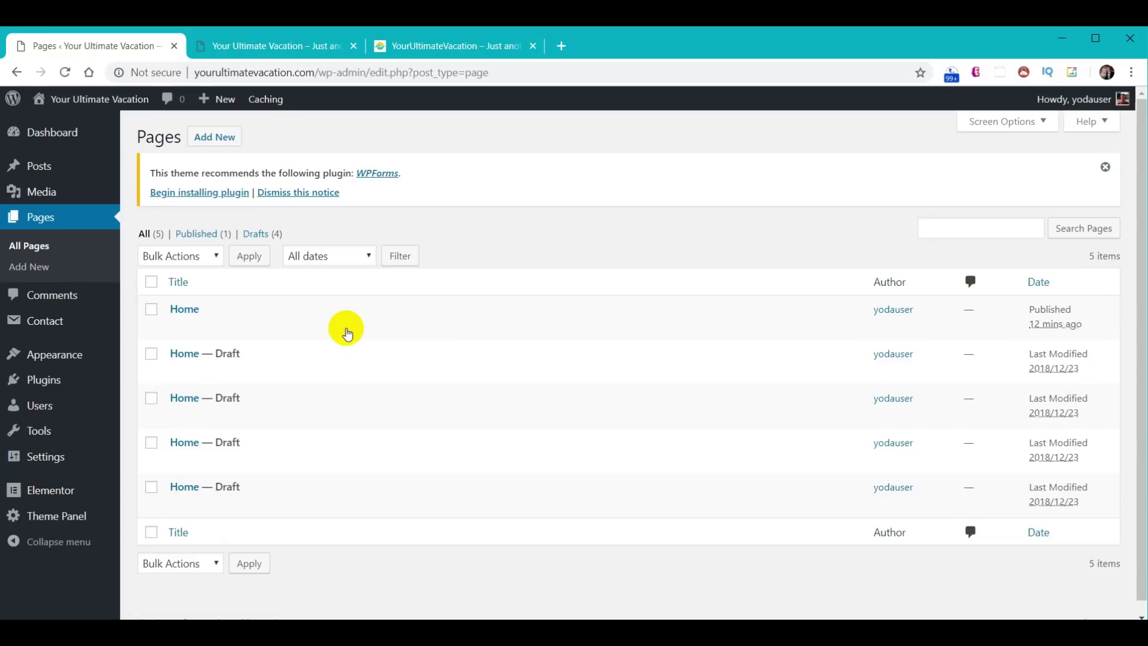
click(344, 327)
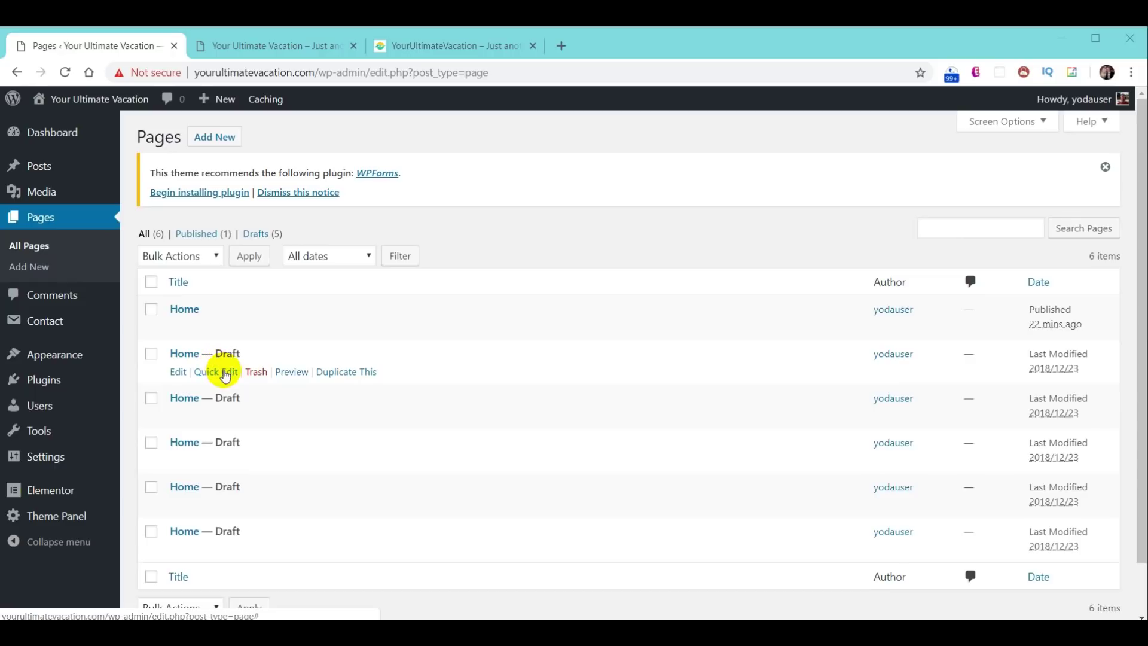
- Rename the first Home draft to title 'About' with slug about
click(225, 375)
drag(271, 375, 166, 373)
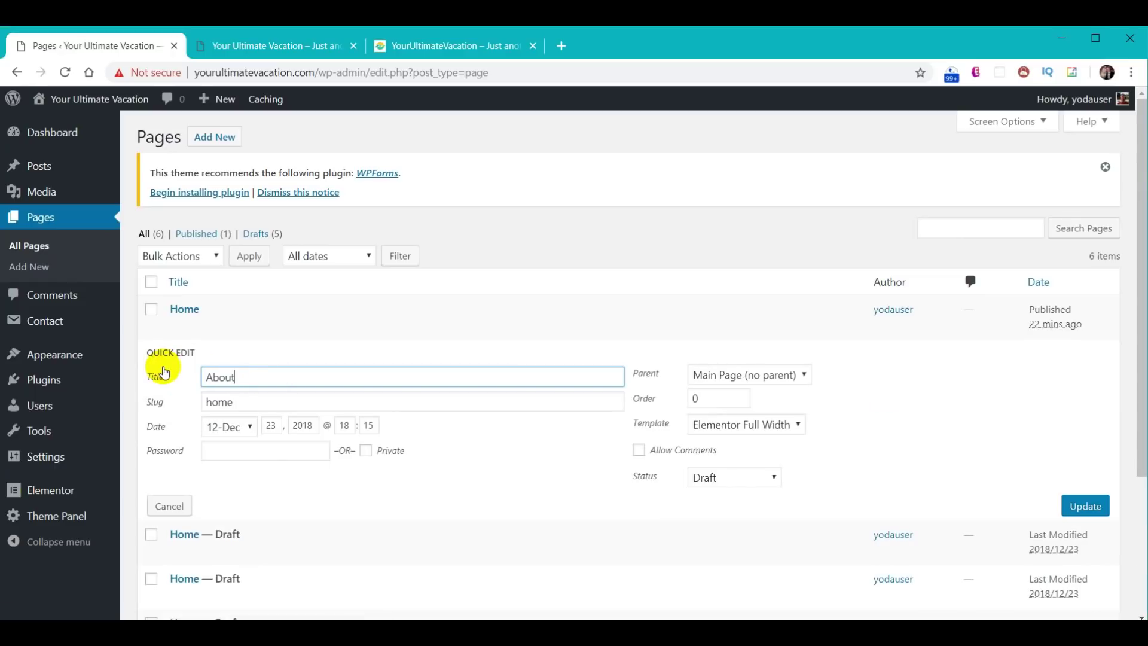
text(About)
drag(251, 402, 151, 402)
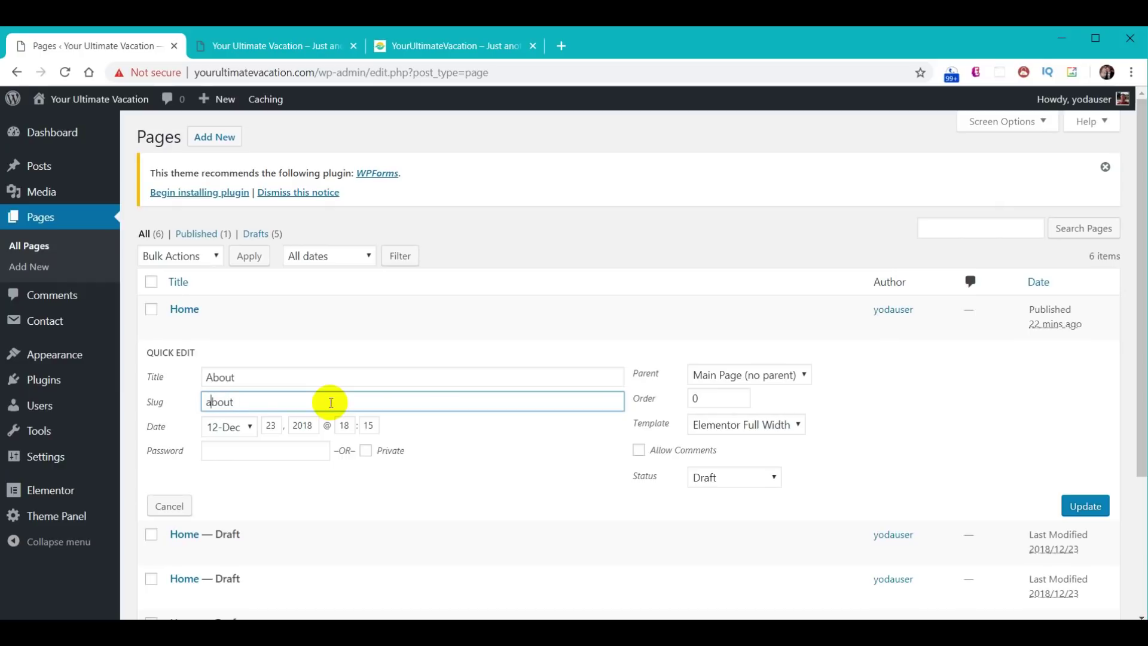
click(1077, 509)
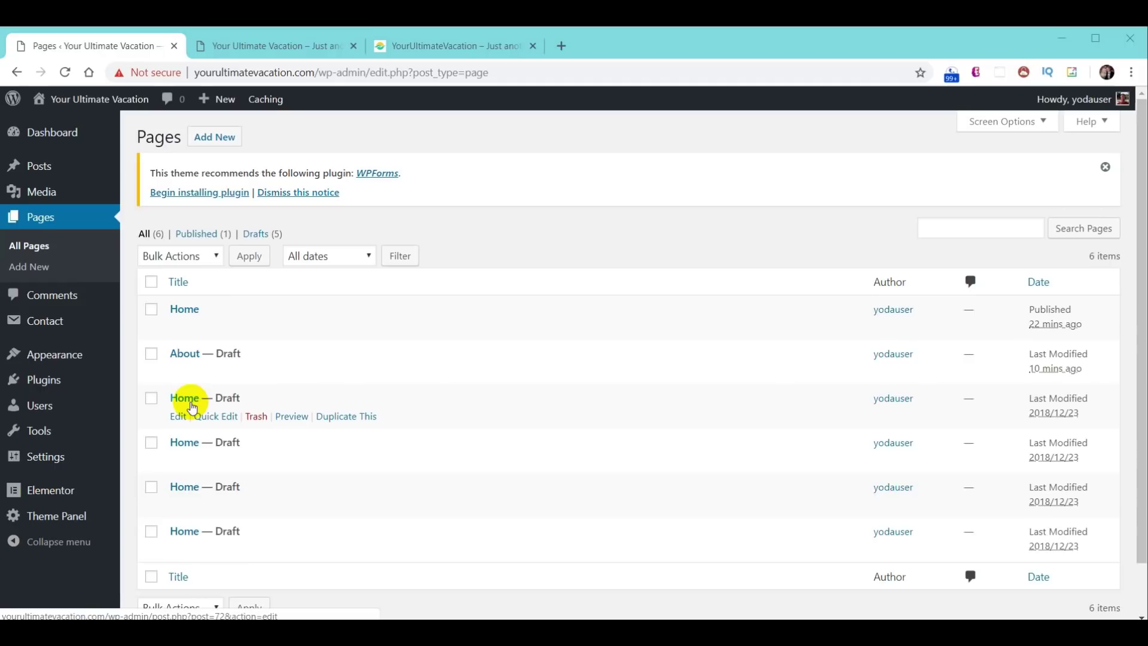
- Rename the next Home draft to 'Destinations' and save it
click(205, 416)
drag(234, 422, 203, 424)
text(Destinations)
key(Tab)
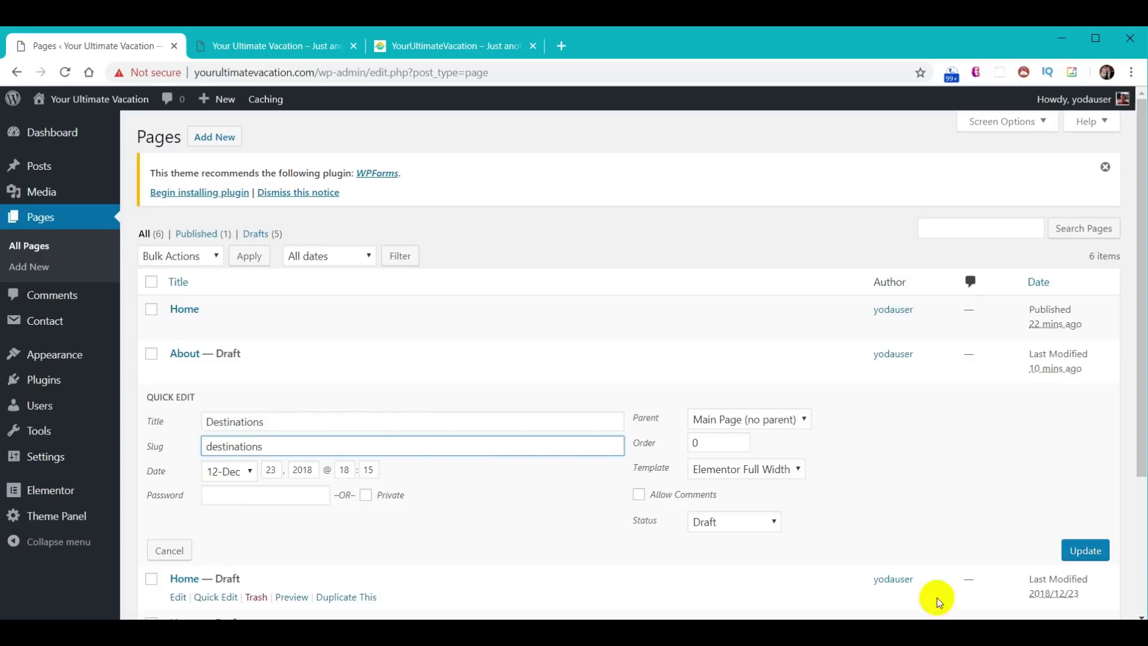
click(1088, 553)
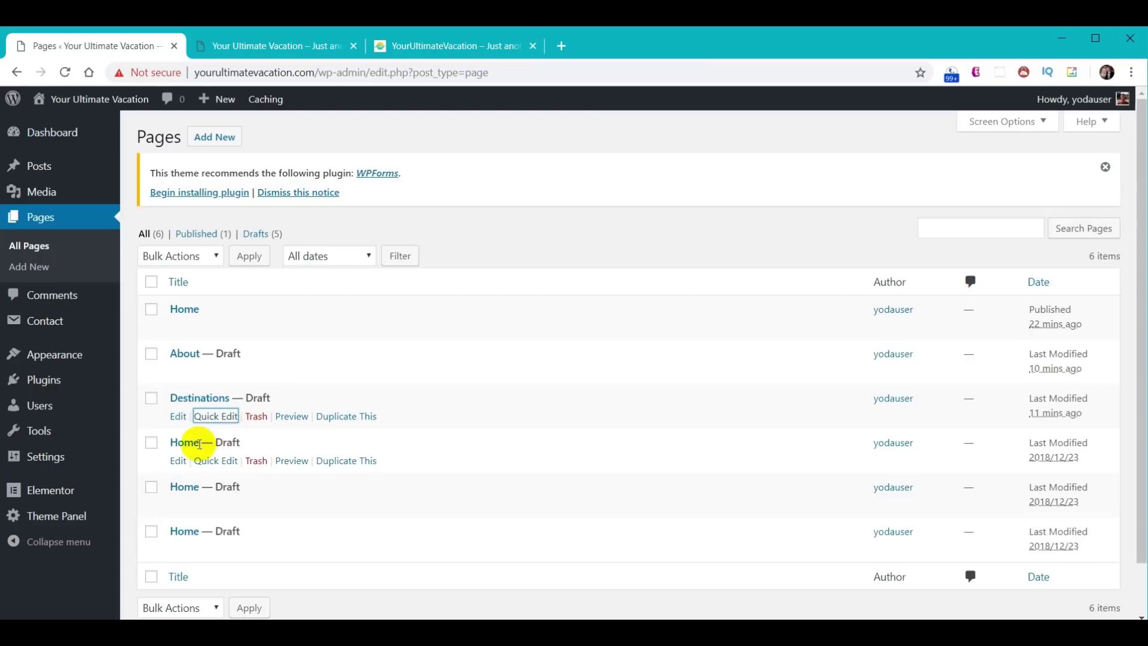
- Rename another Home draft to title 'Gallery' with slug gallery
click(212, 461)
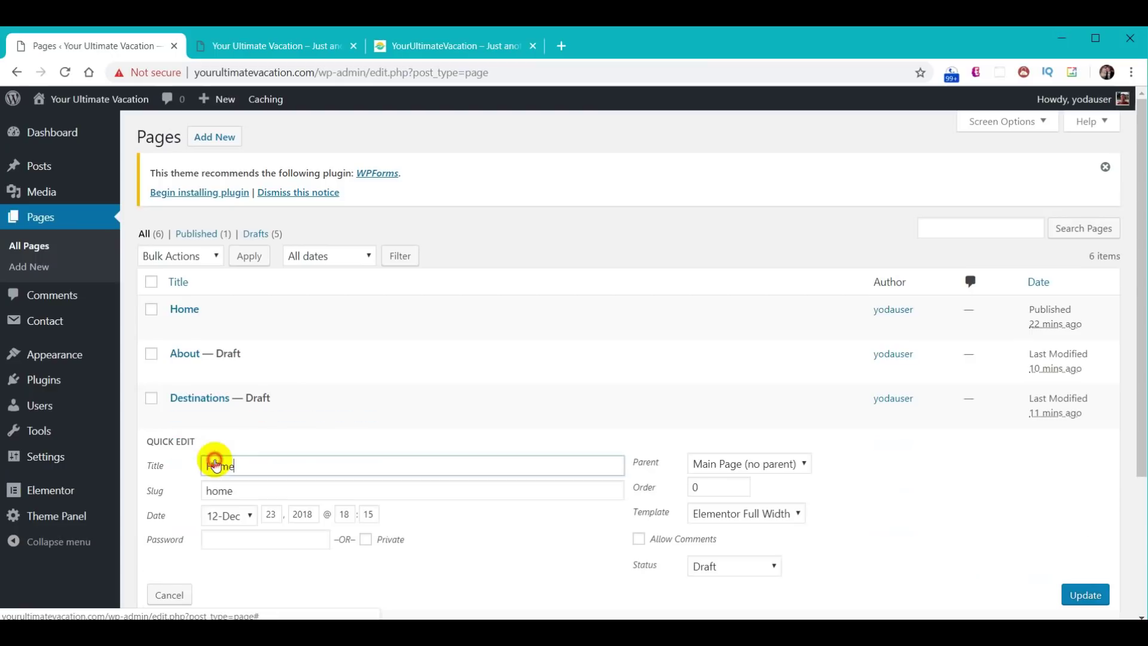
click(242, 465)
double_click(242, 466)
text(Gallery)
double_click(233, 490)
text(Gallery)
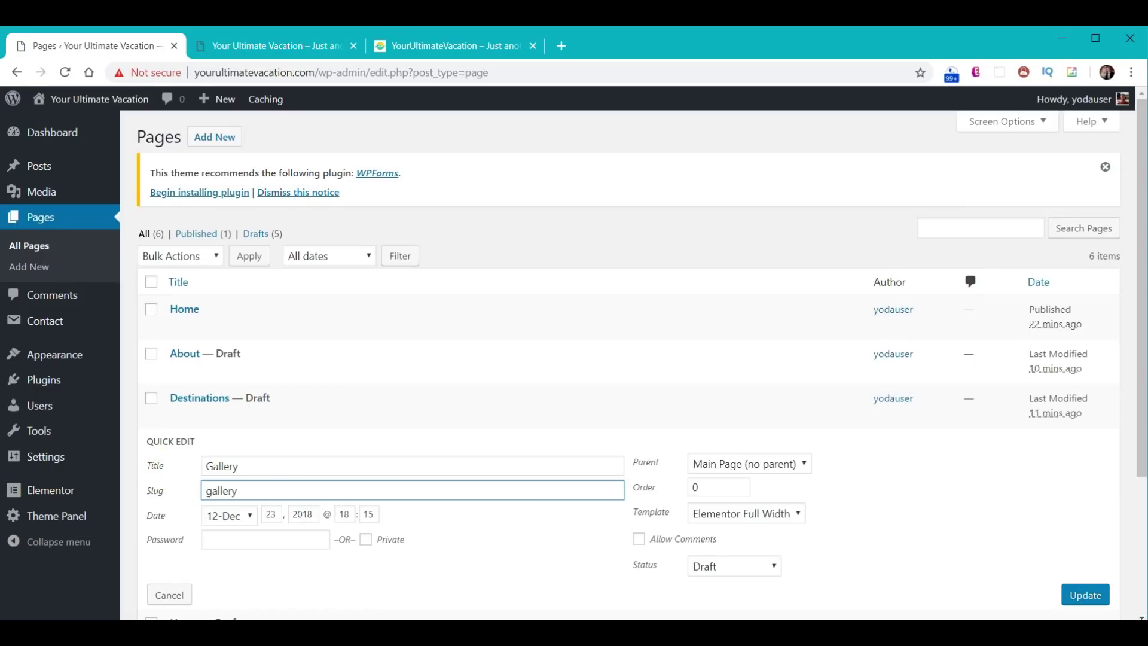
click(1085, 594)
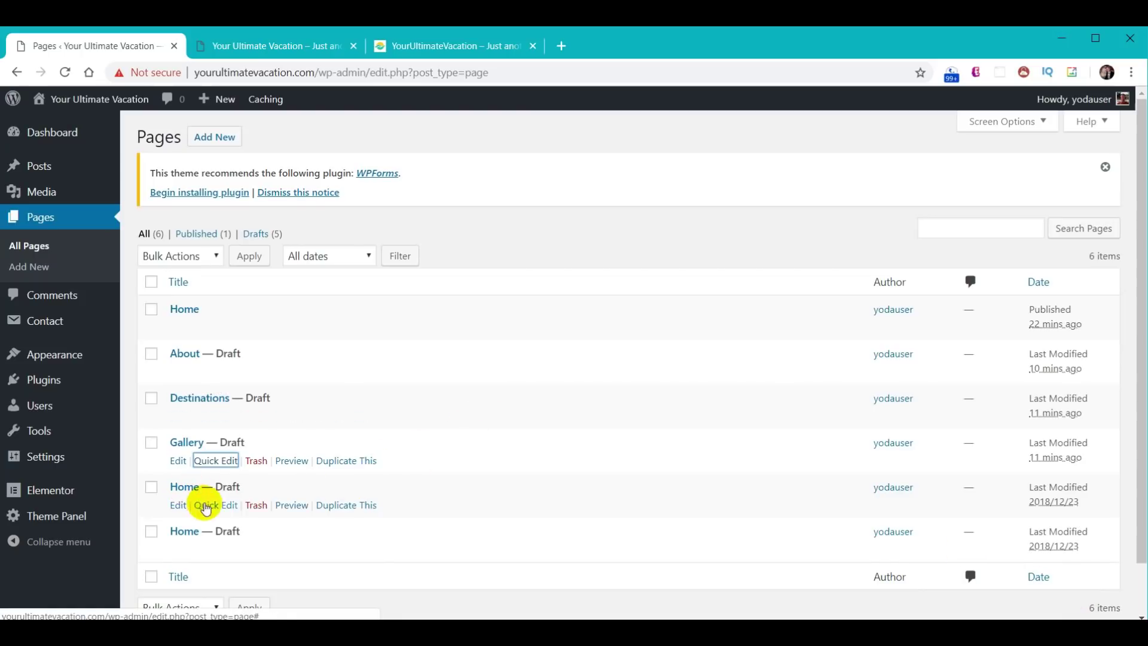
click(216, 505)
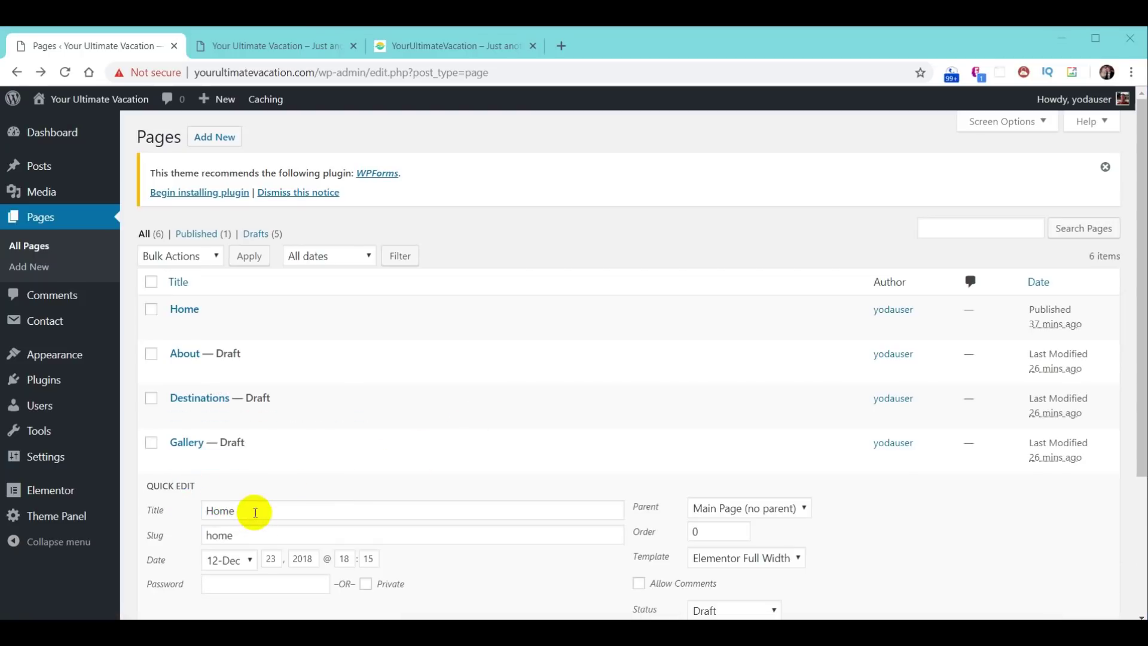
- Rename a Home draft to title 'Travel Tips' with slug travel-tips
drag(253, 510, 200, 510)
text(Travel Tips)
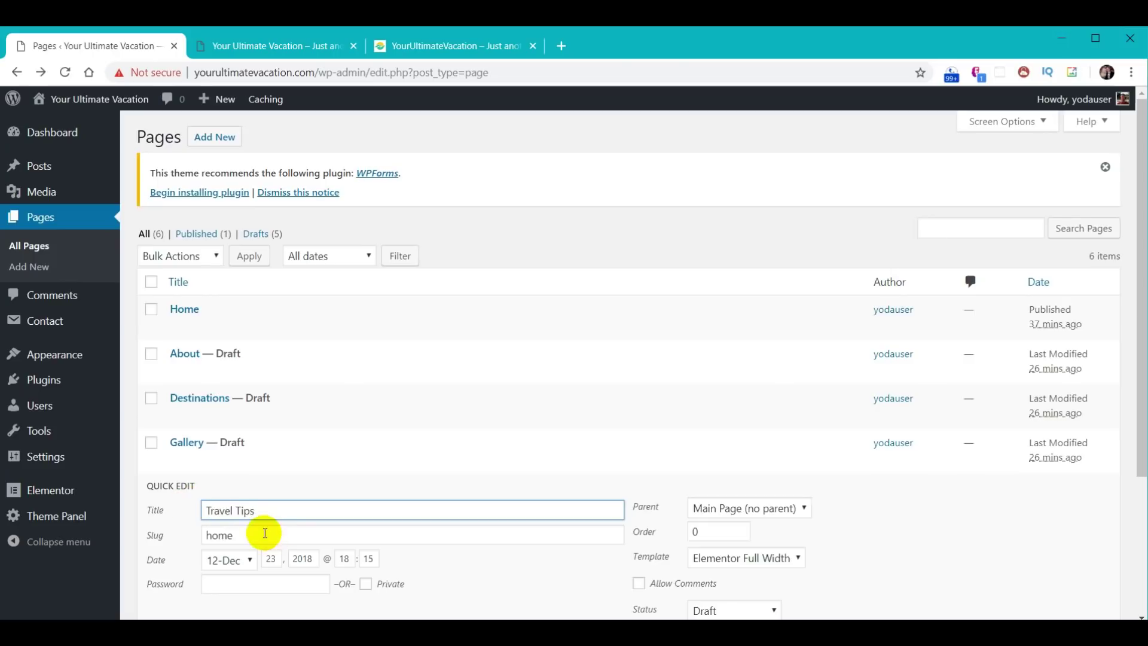
drag(263, 532, 137, 537)
text(Travel Tips)
key(ctrl+Left)
key(ctrl+Left)
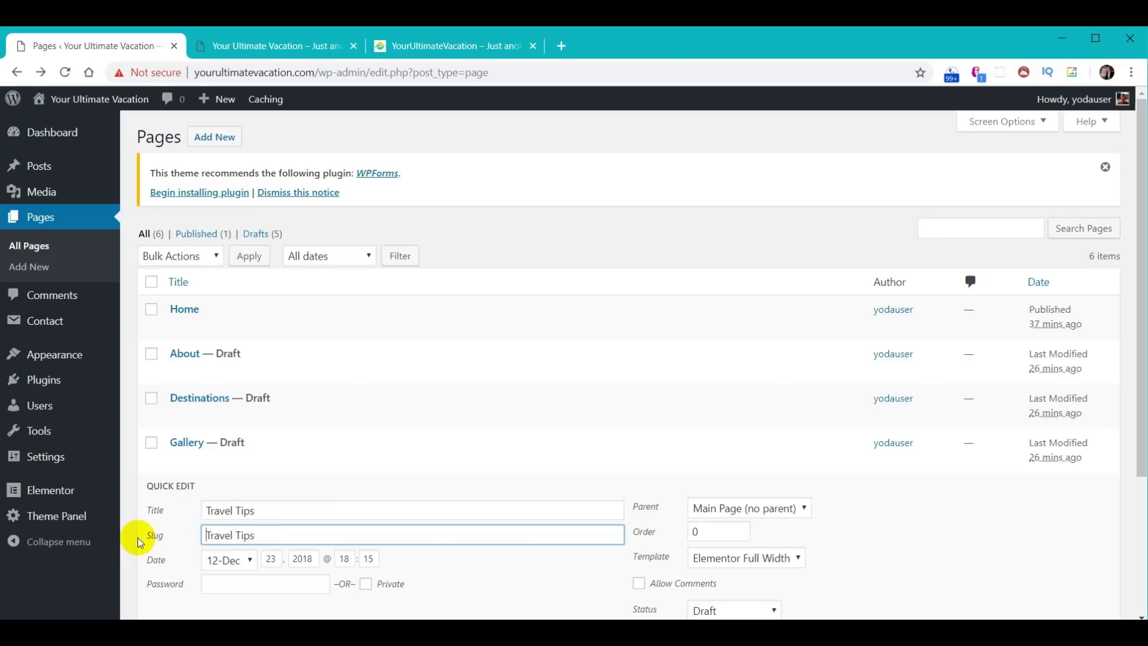
key(Delete)
text(t)
key(ctrl+Right)
key(BackSpace)
key(shift+Right)
text(-t)
scroll(894, 521, down, 1)
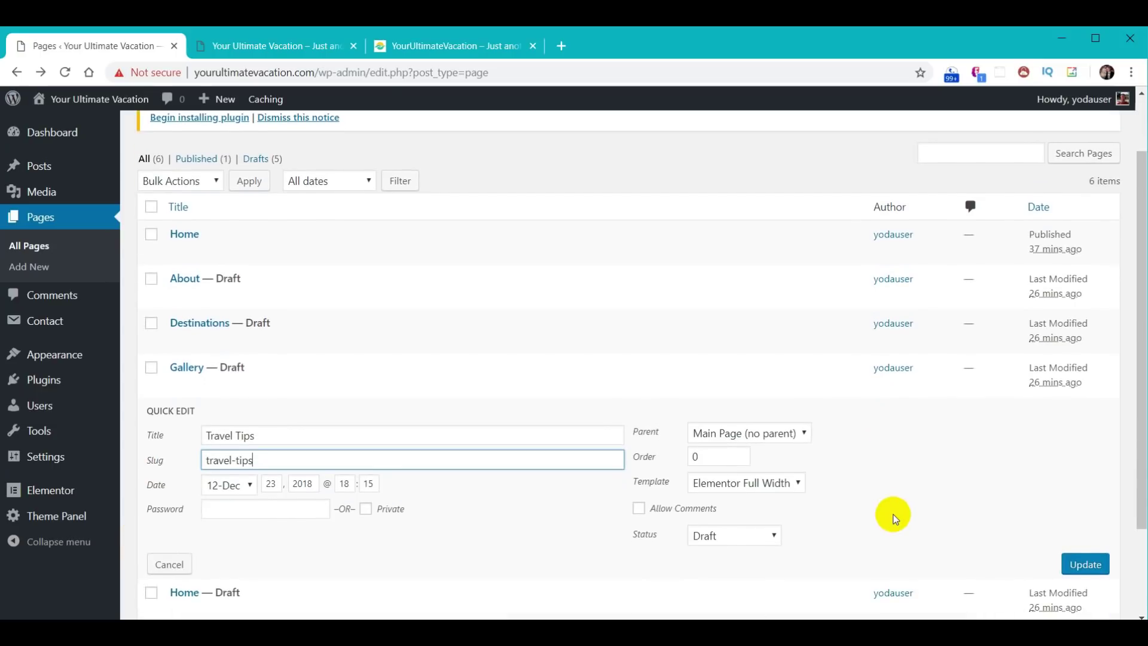
click(1086, 564)
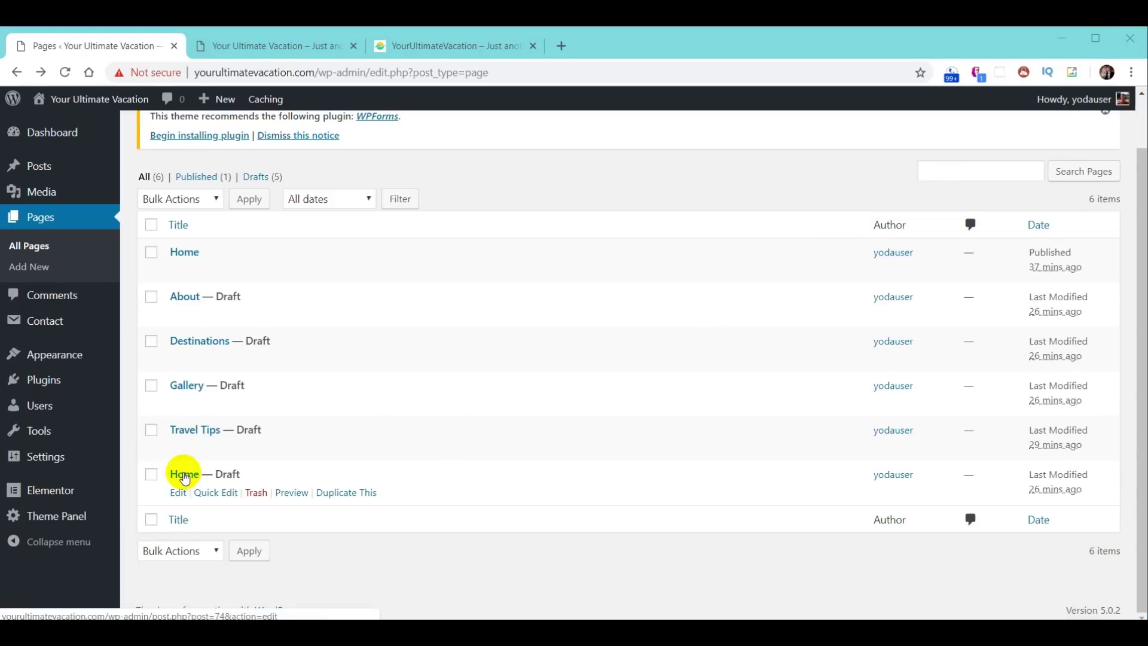
- Rename the last Home draft to title 'Contact' with slug contact
click(221, 495)
text(Contact)
key(Tab)
text(Contact)
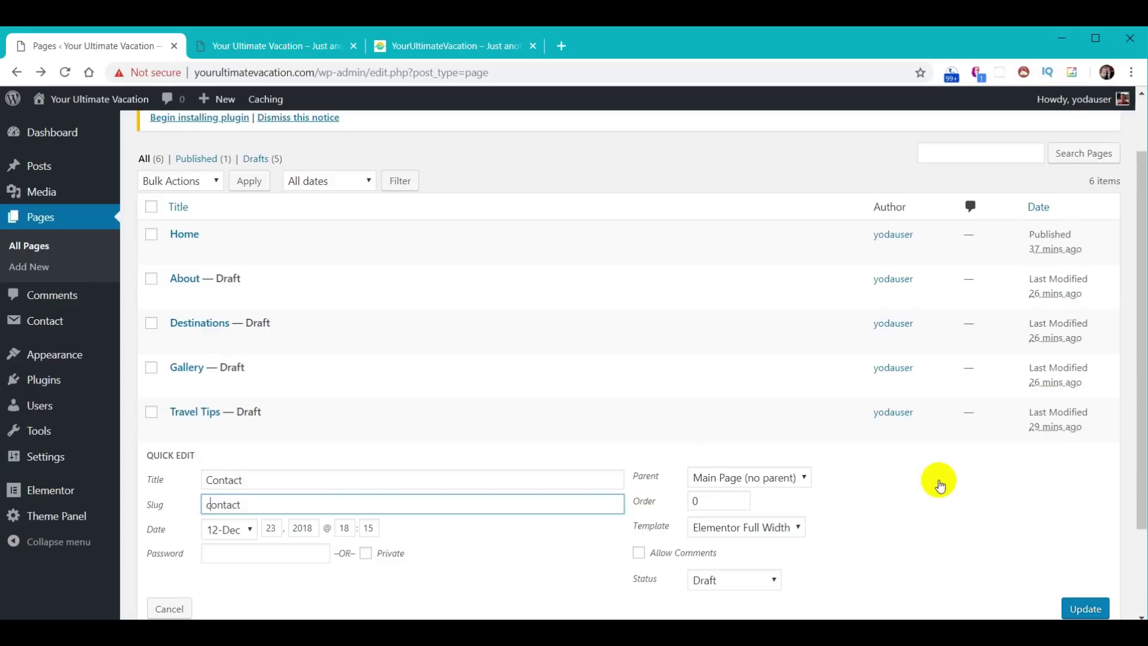
scroll(938, 478, down, 1)
click(1083, 529)
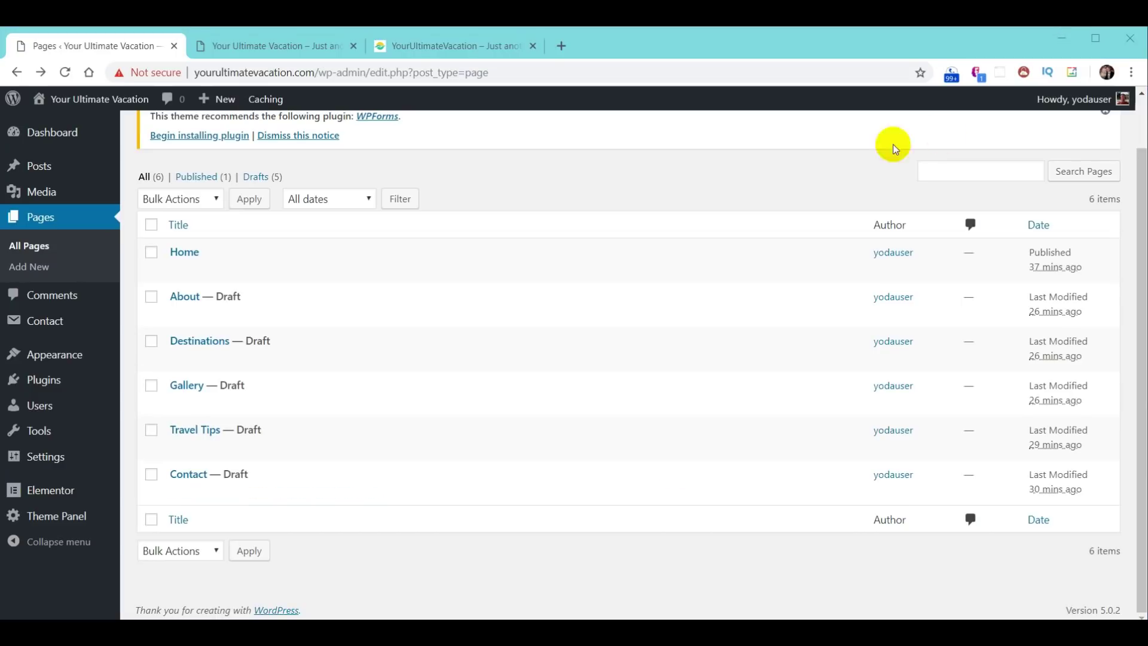
mouse_move(504, 253)
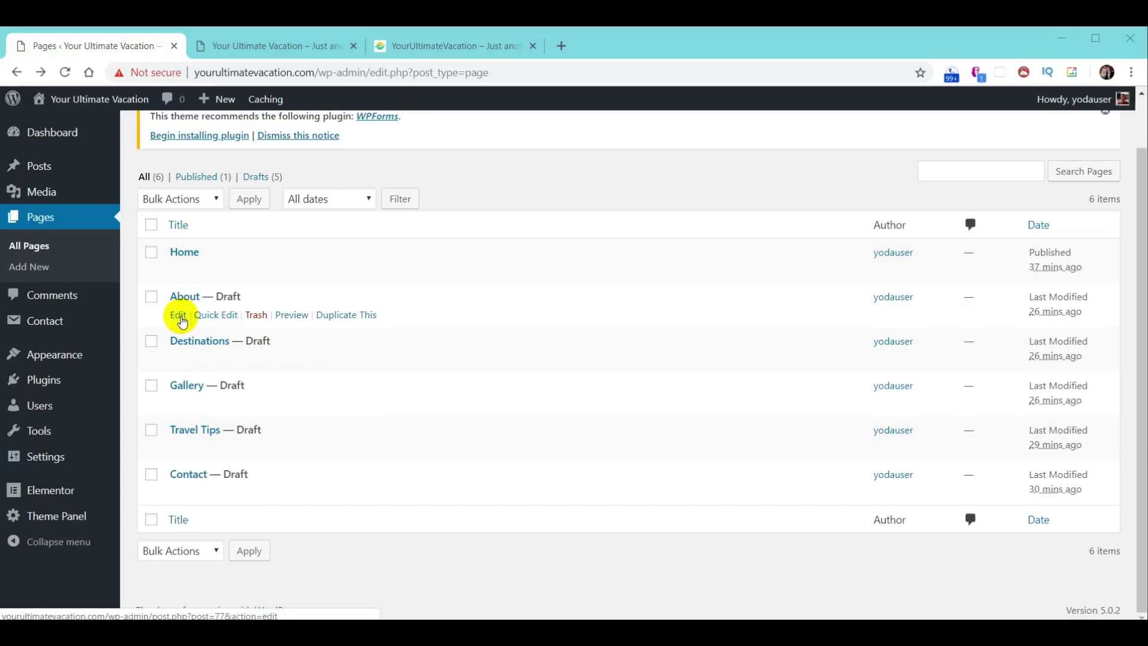
- Set the About, Destinations and Gallery pages to Published via Quick Edit
click(216, 315)
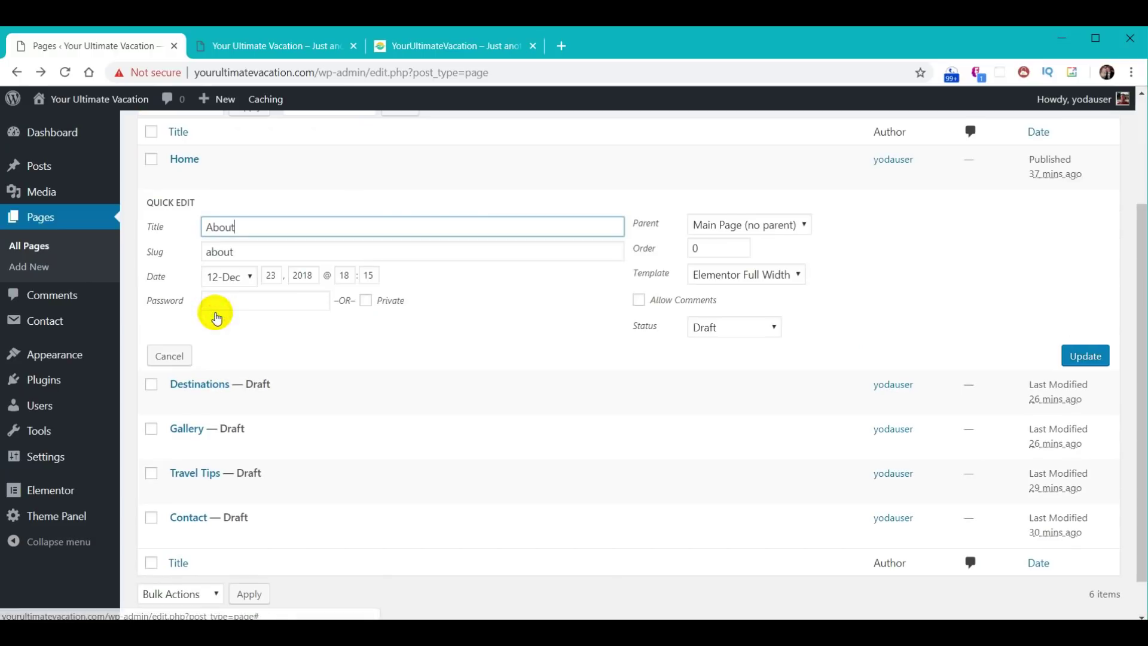
click(736, 330)
click(728, 348)
click(1068, 366)
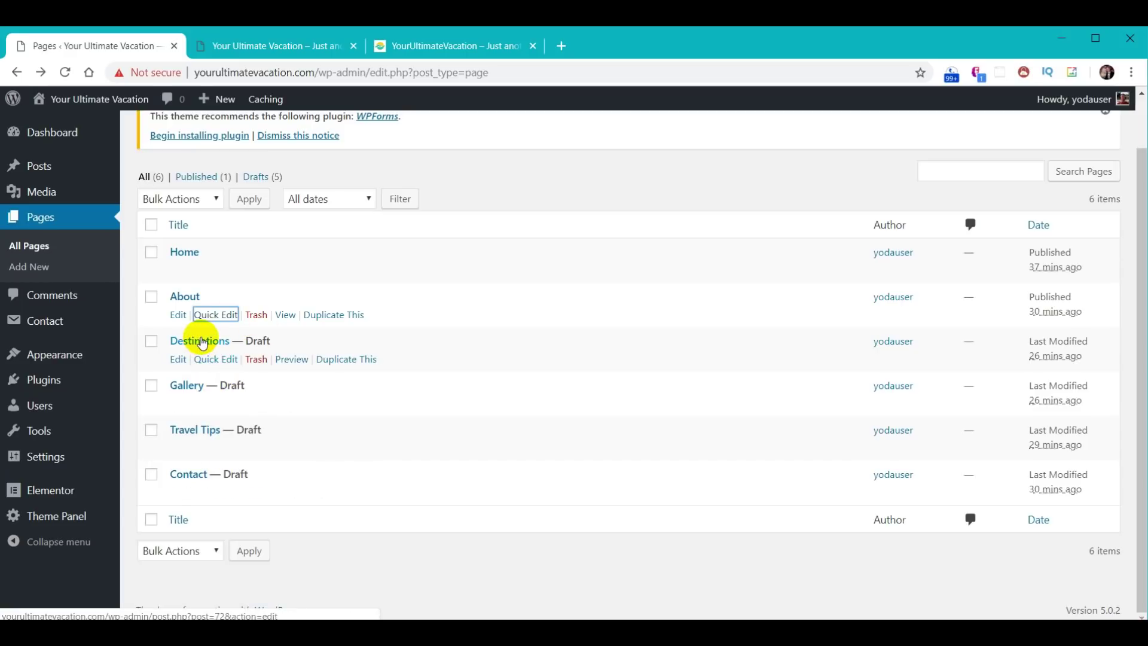
click(207, 359)
click(732, 371)
click(730, 390)
click(1085, 400)
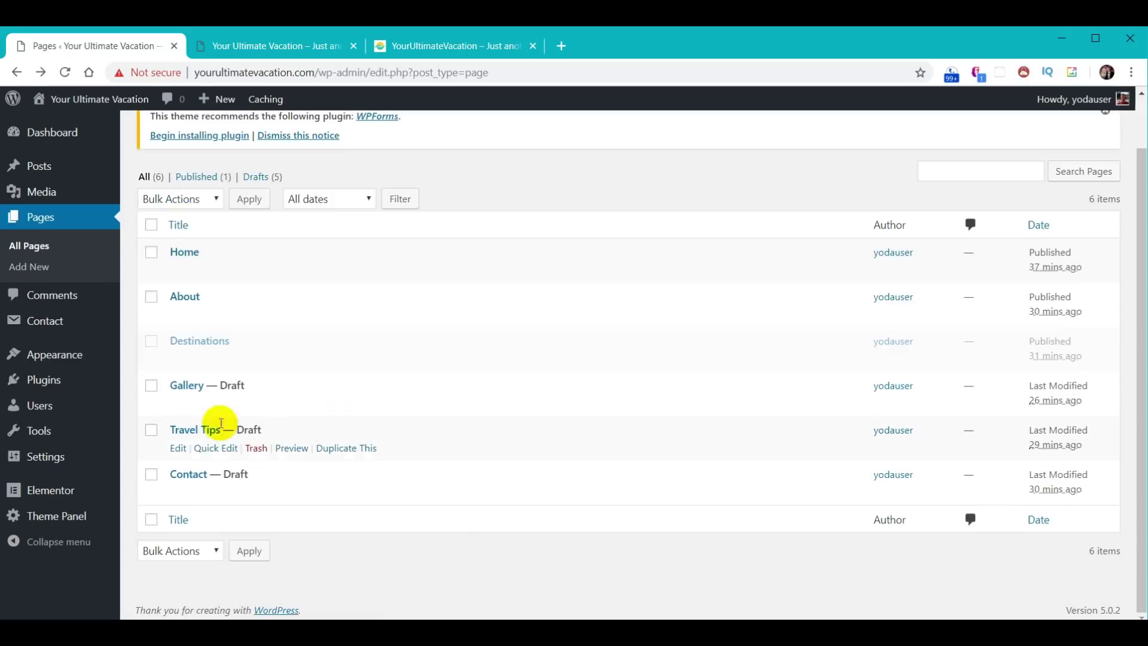
click(207, 403)
click(730, 415)
click(731, 433)
click(1084, 443)
- Publish the Travel Tips and Contact pages, then reload the Pages list
click(209, 451)
click(734, 461)
click(731, 476)
click(1085, 489)
click(212, 497)
click(734, 505)
click(733, 520)
click(1053, 538)
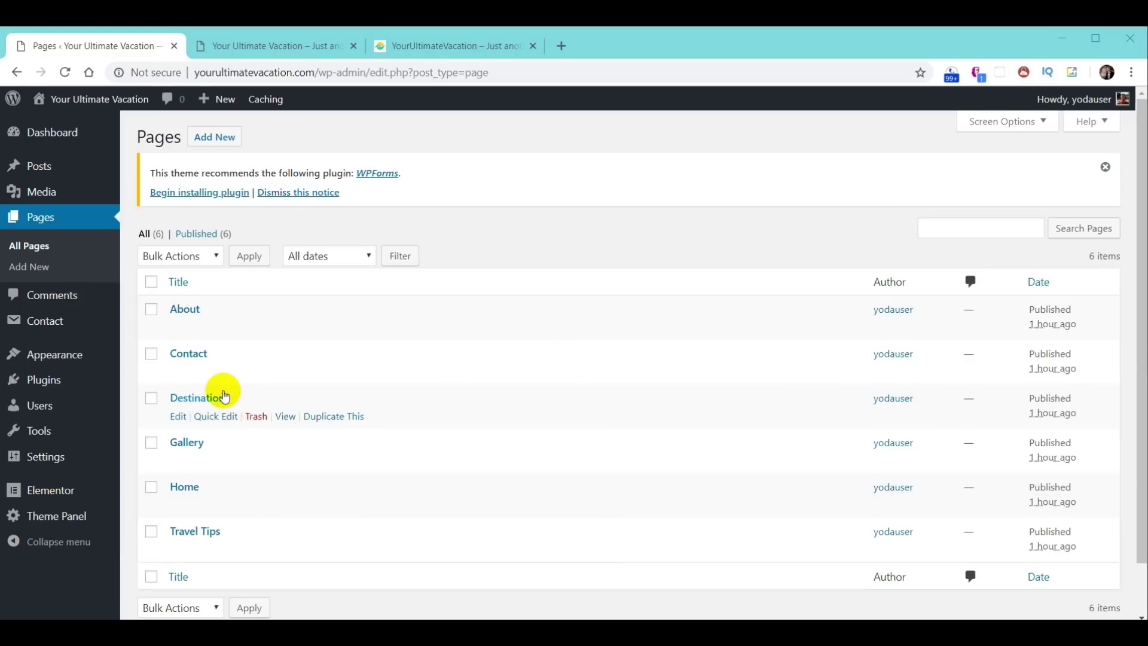
click(40, 220)
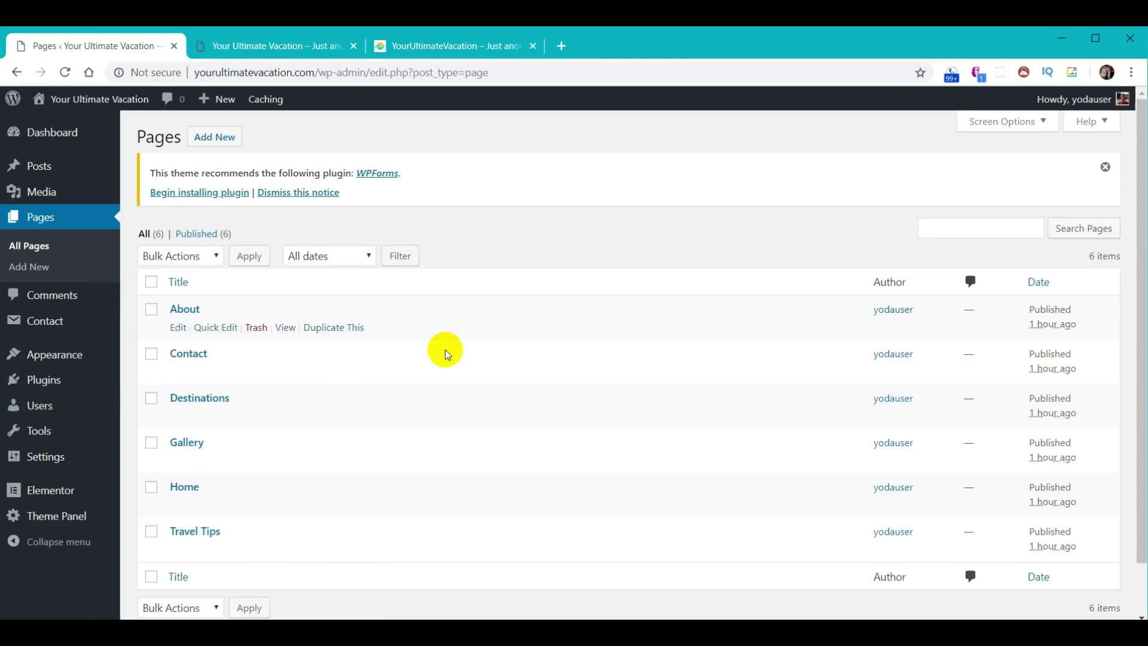
mouse_move(359, 557)
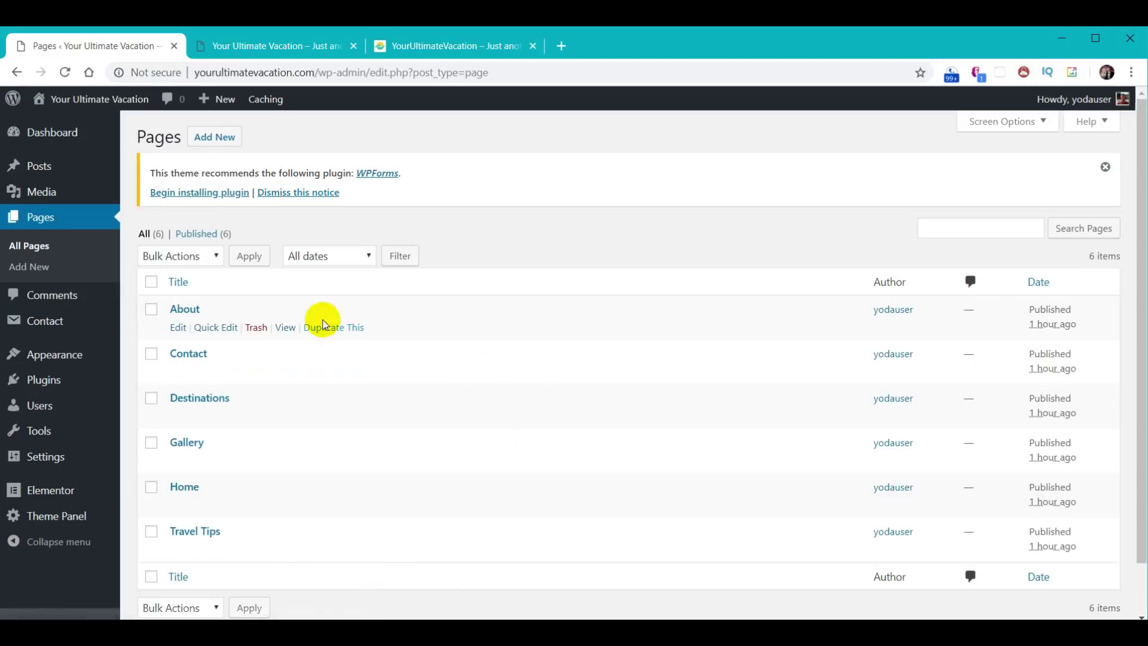
- Open the About page in Elementor, then exit back to the dashboard's Pages list
click(177, 312)
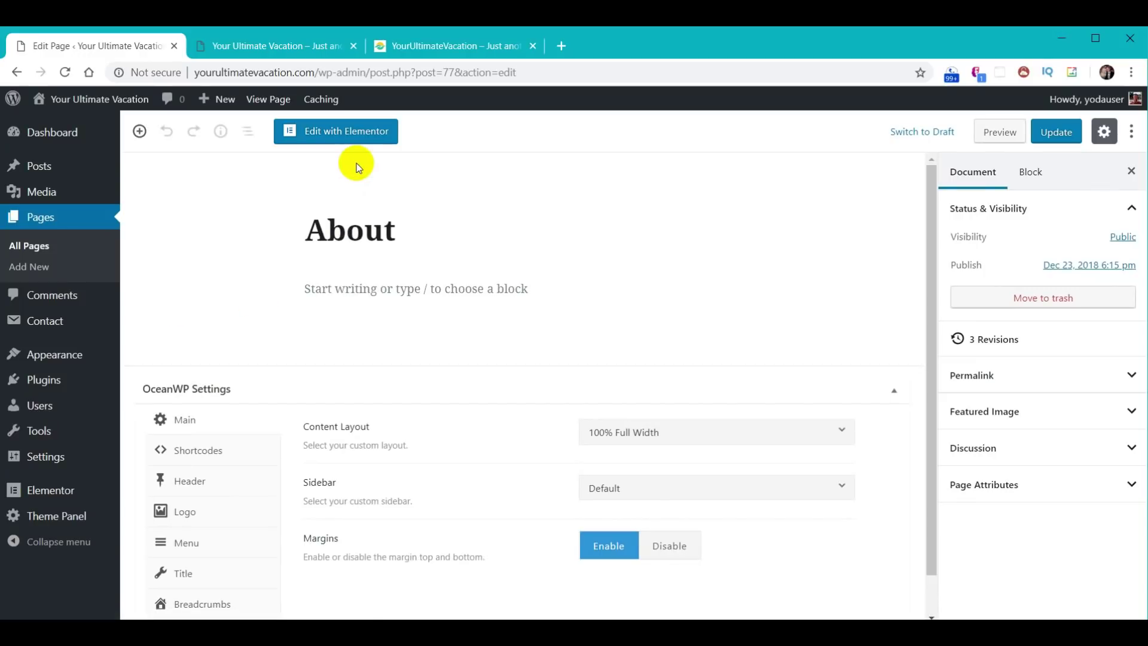
click(351, 131)
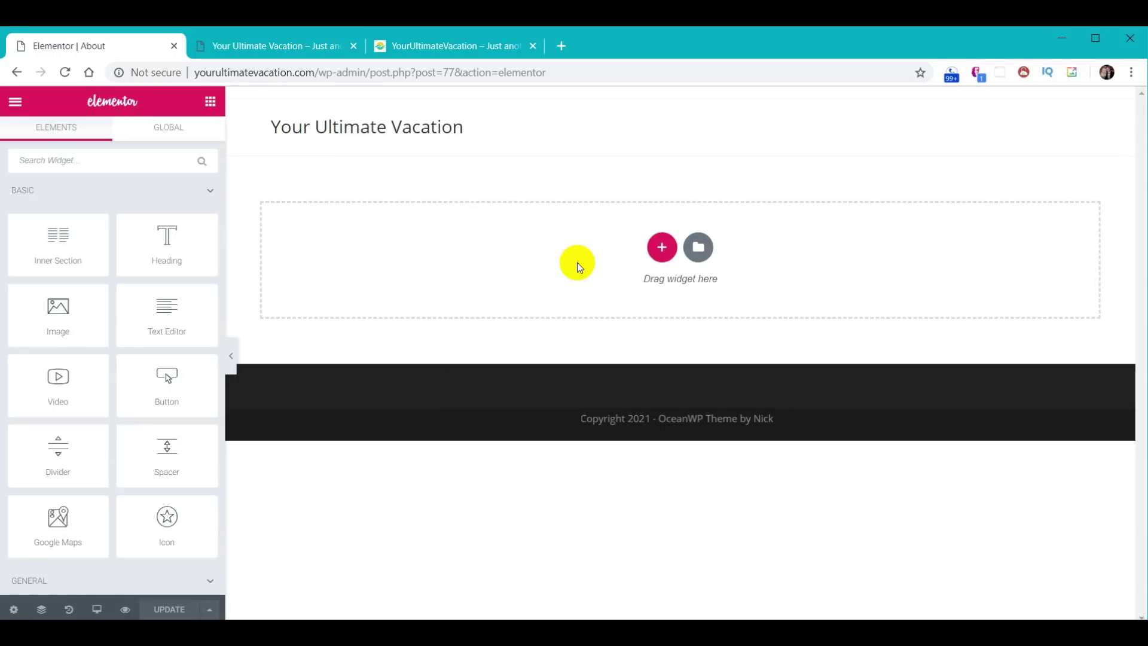
click(15, 106)
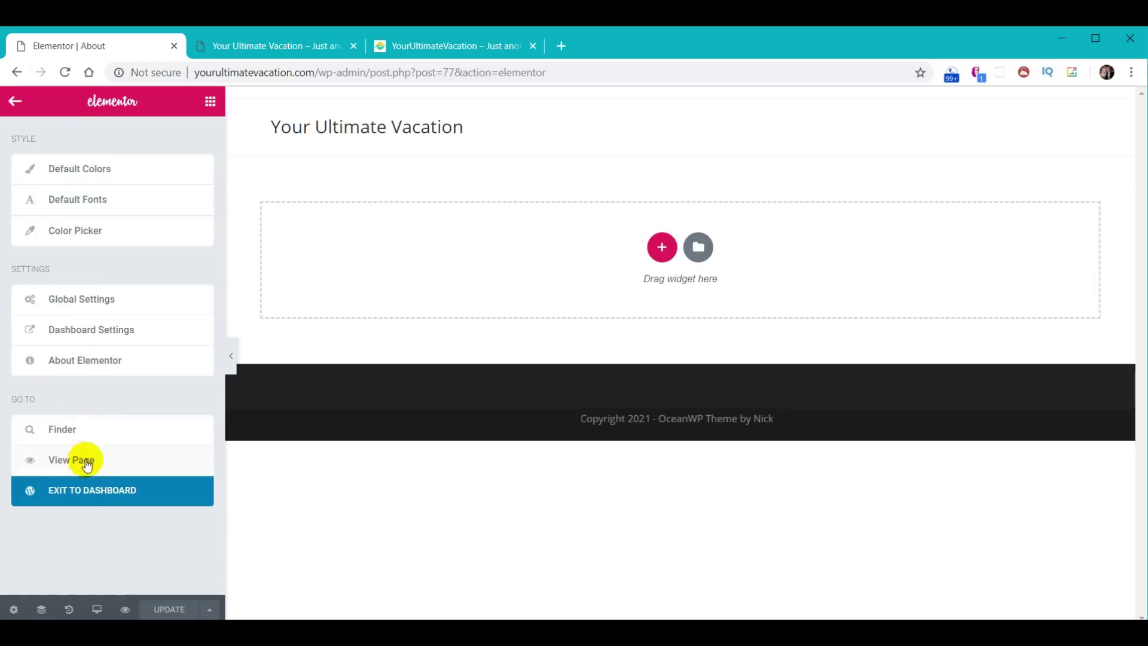
click(90, 492)
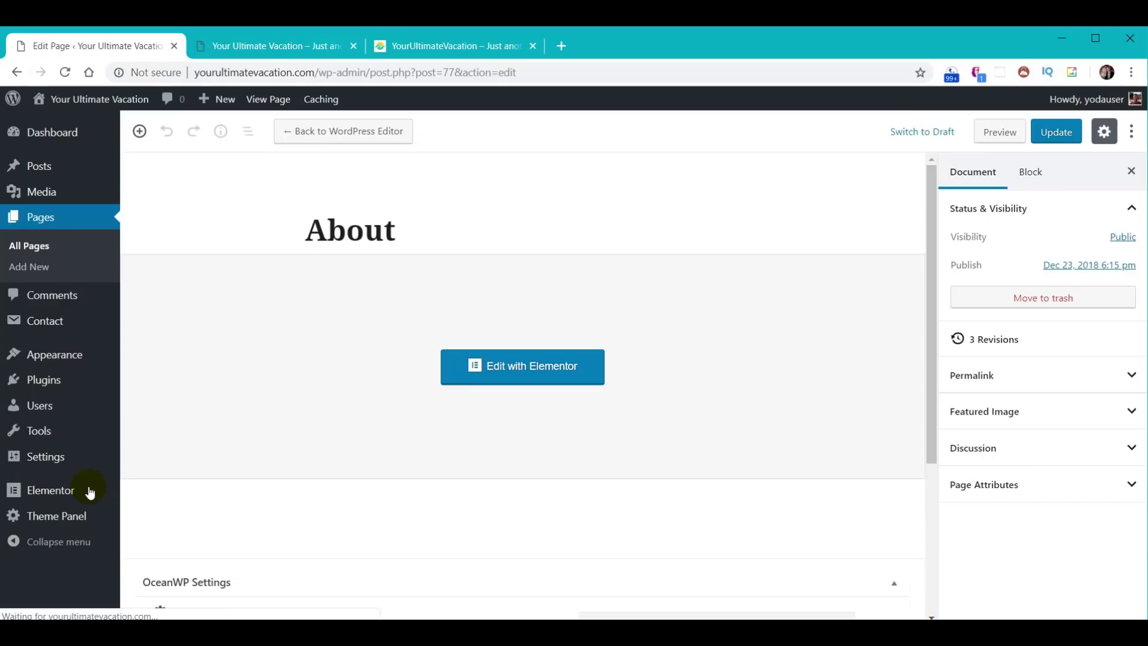
click(42, 224)
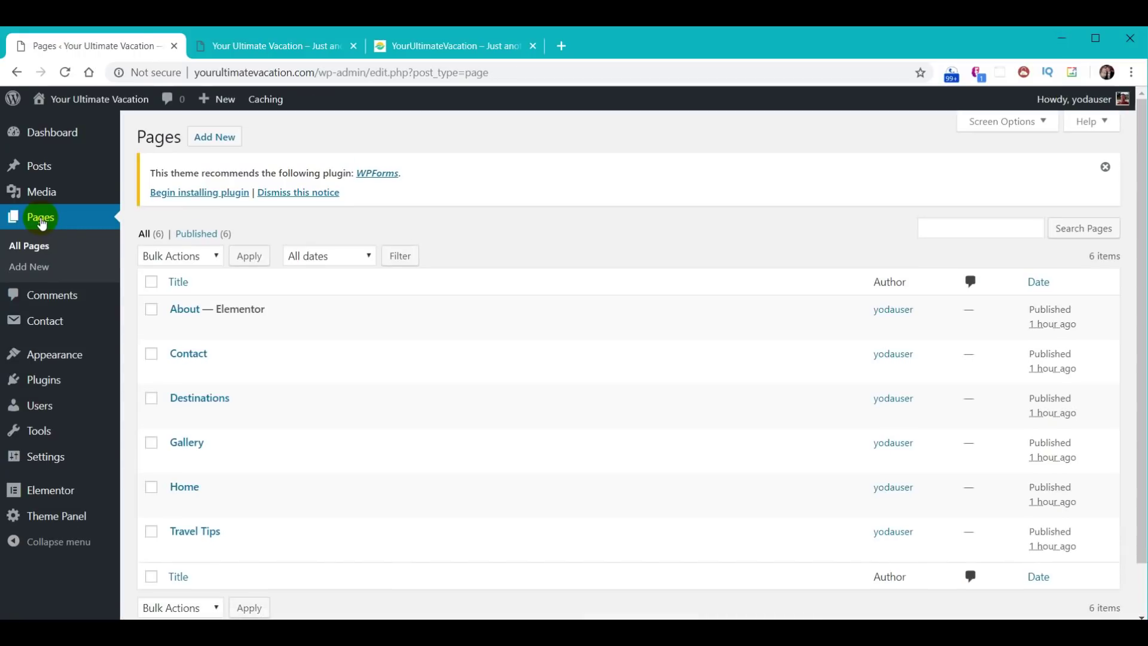
- Reopen About, start Elementor editing again, and return to the Pages list
mouse_move(185, 326)
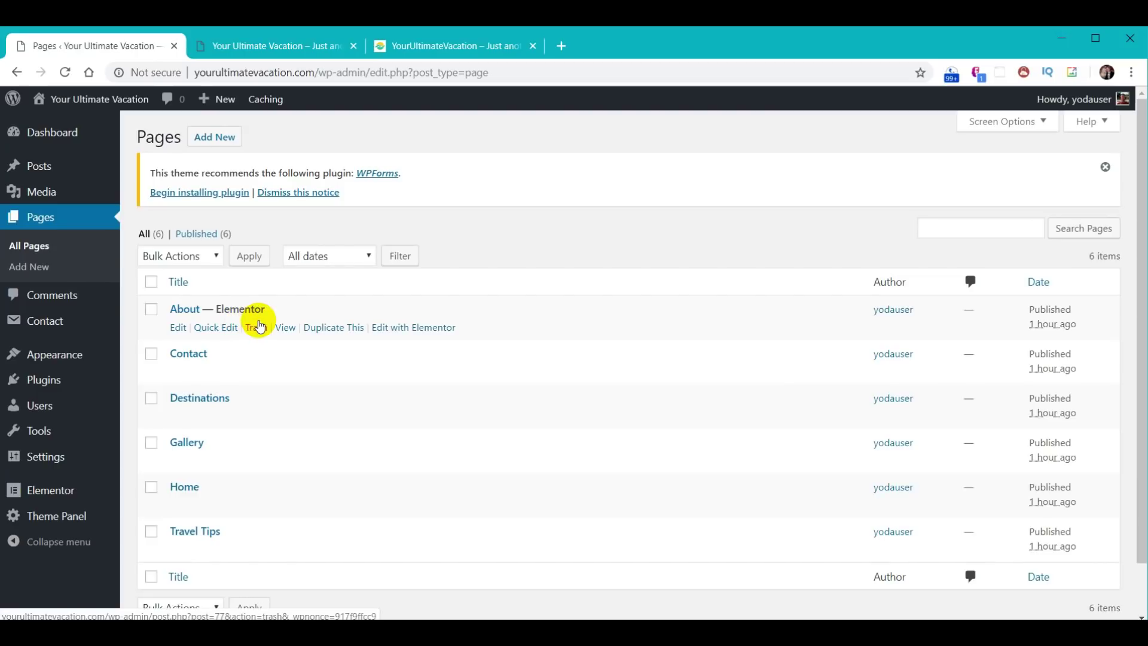
mouse_move(248, 365)
click(186, 310)
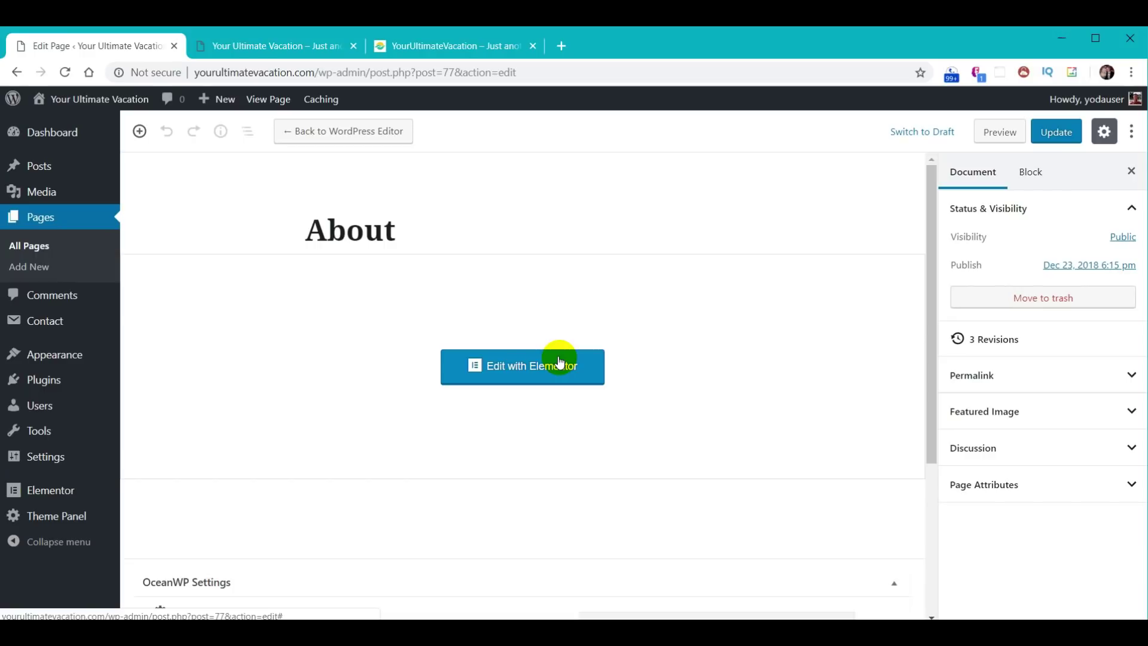
click(559, 362)
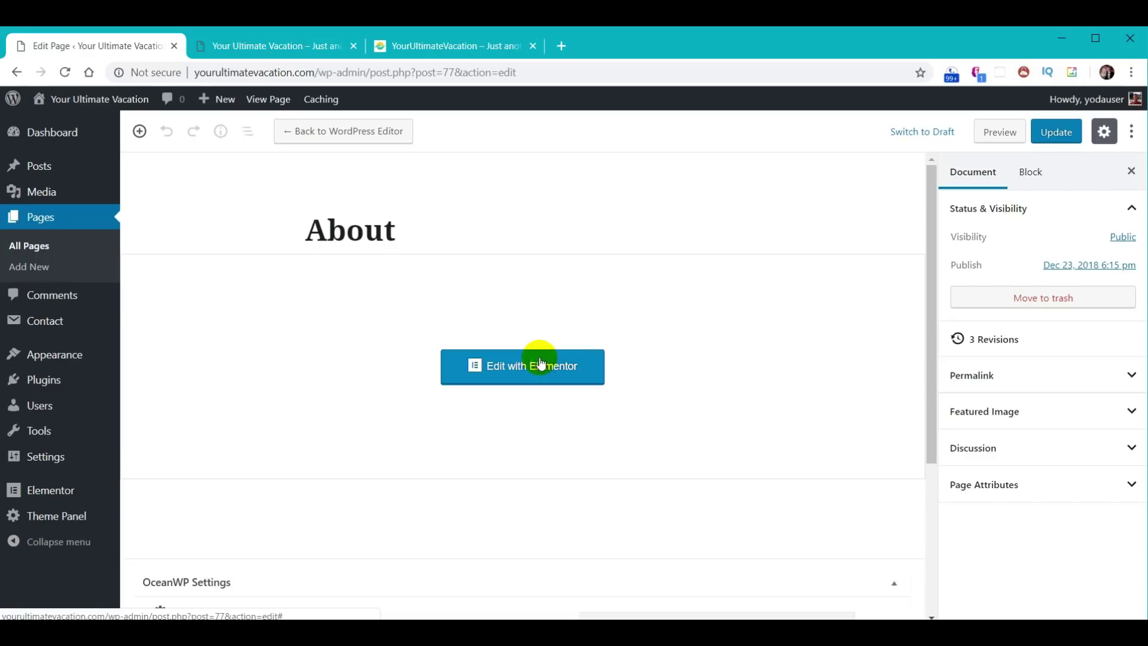
click(37, 224)
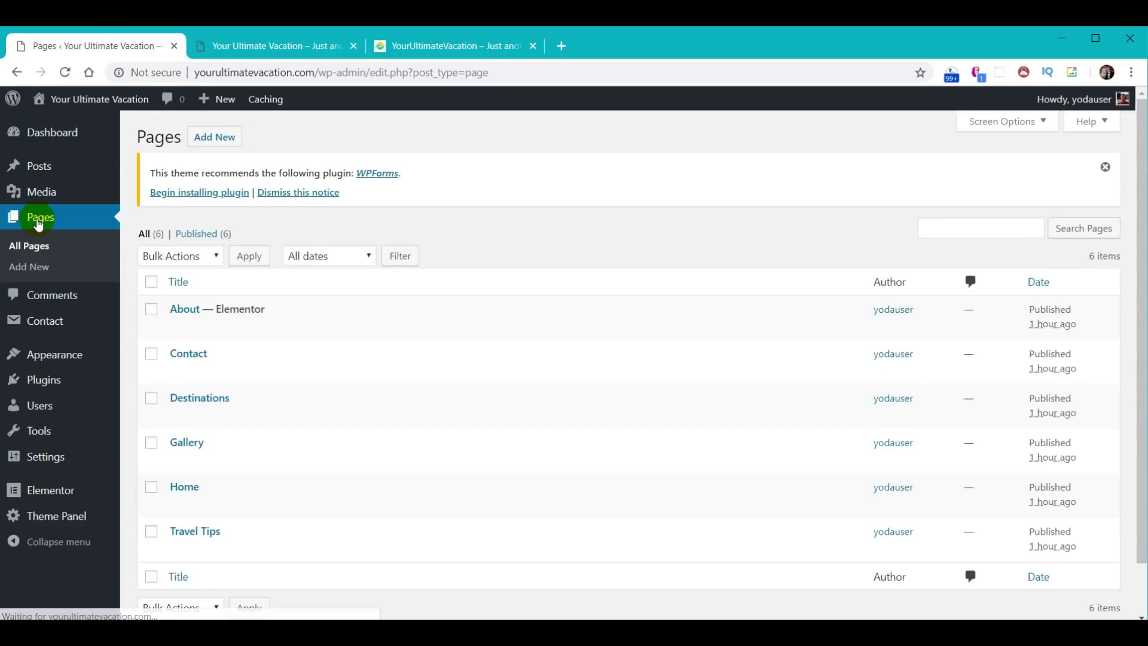
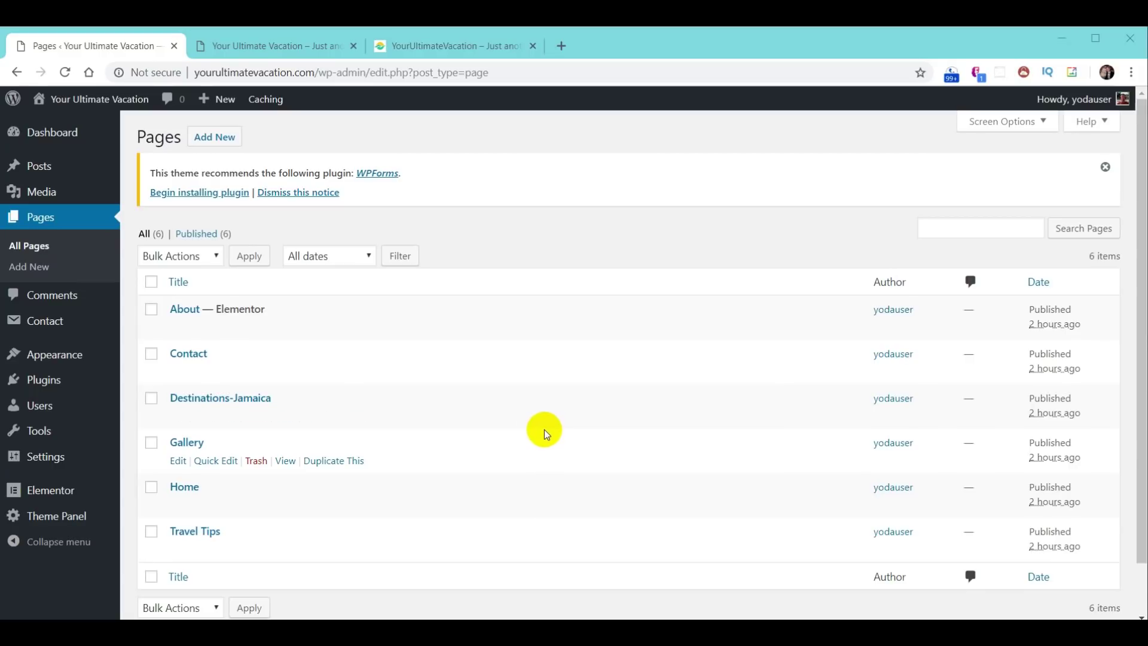
- Check the example site's homepage for reference, then go back to the WordPress pages list
click(436, 46)
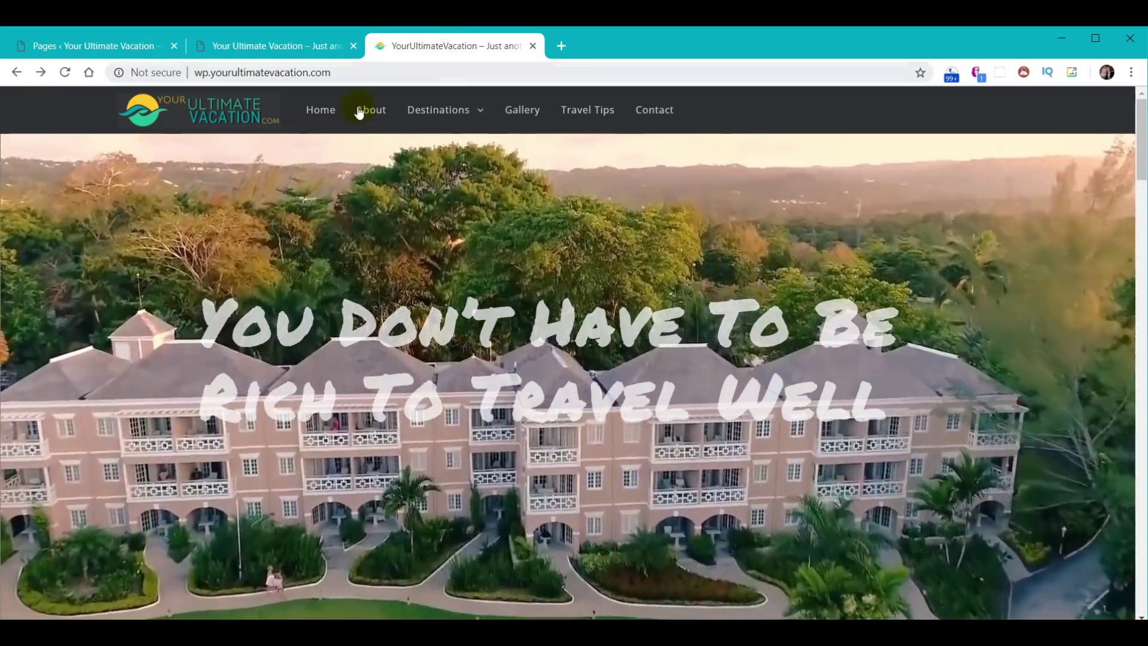
mouse_move(439, 110)
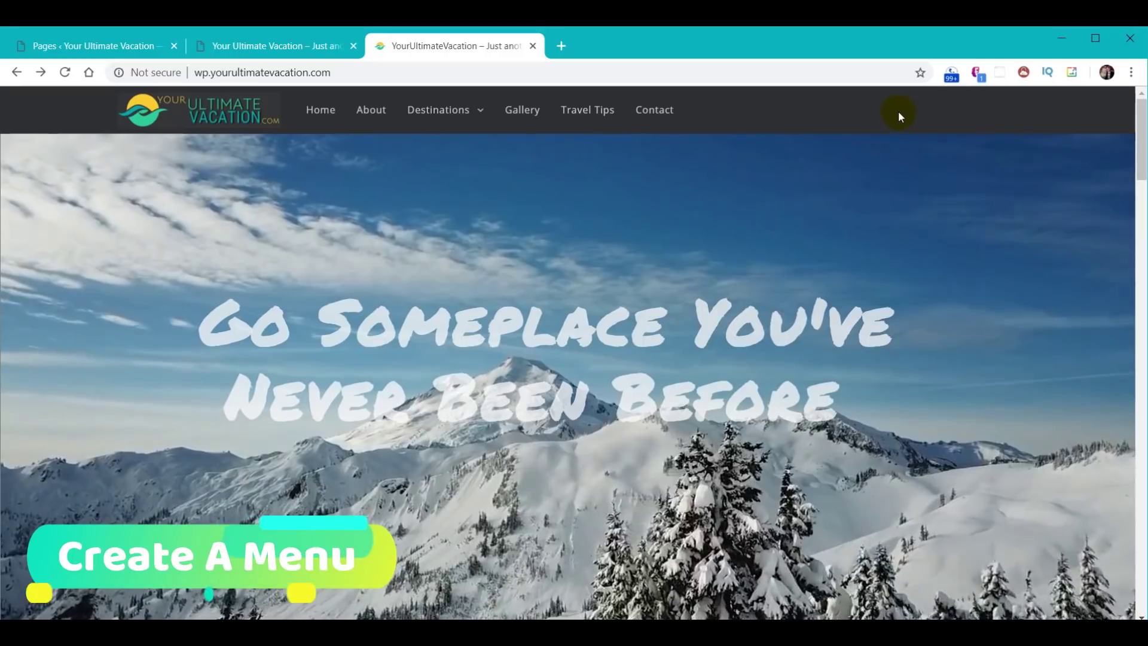
click(86, 39)
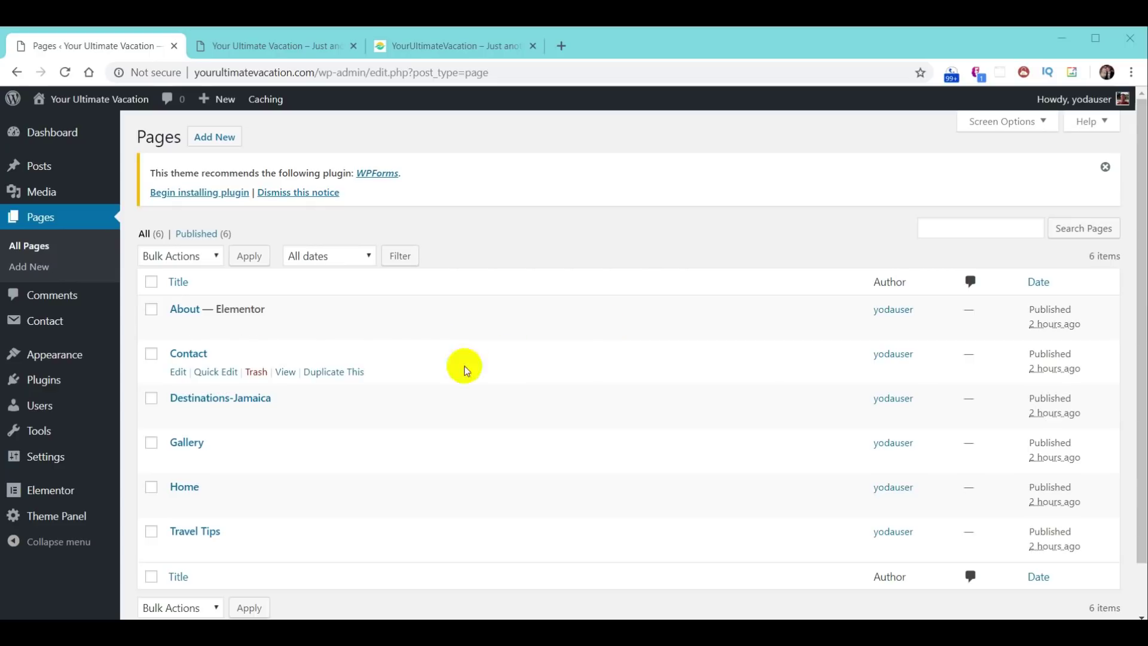
mouse_move(56, 359)
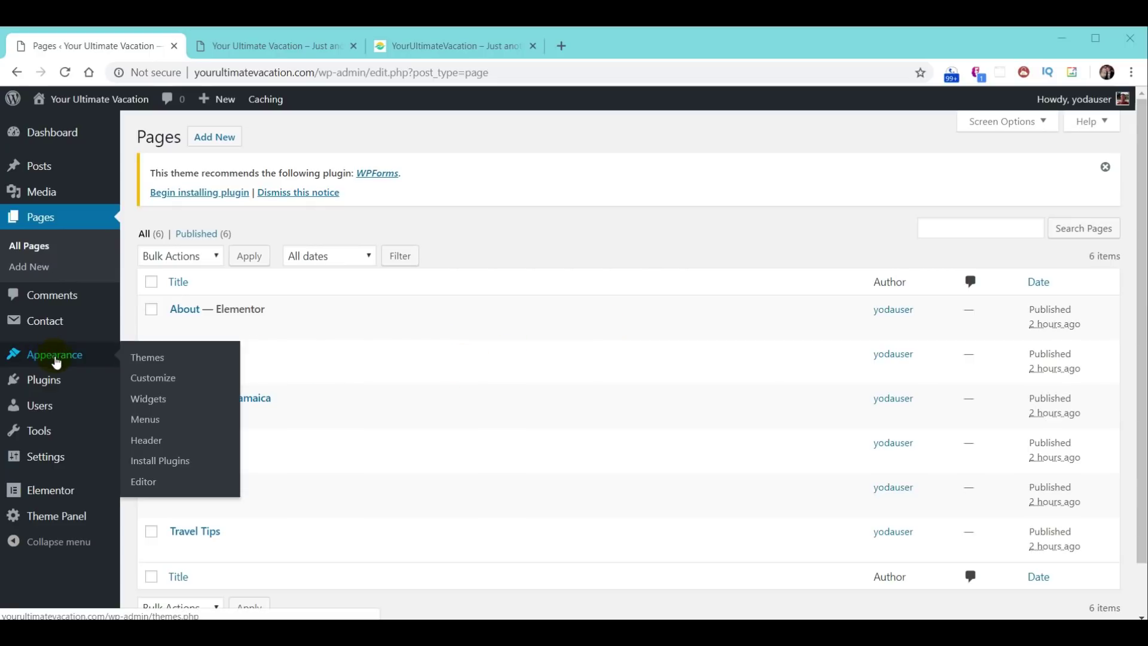
- Create and save a new menu named Main Menu
click(152, 422)
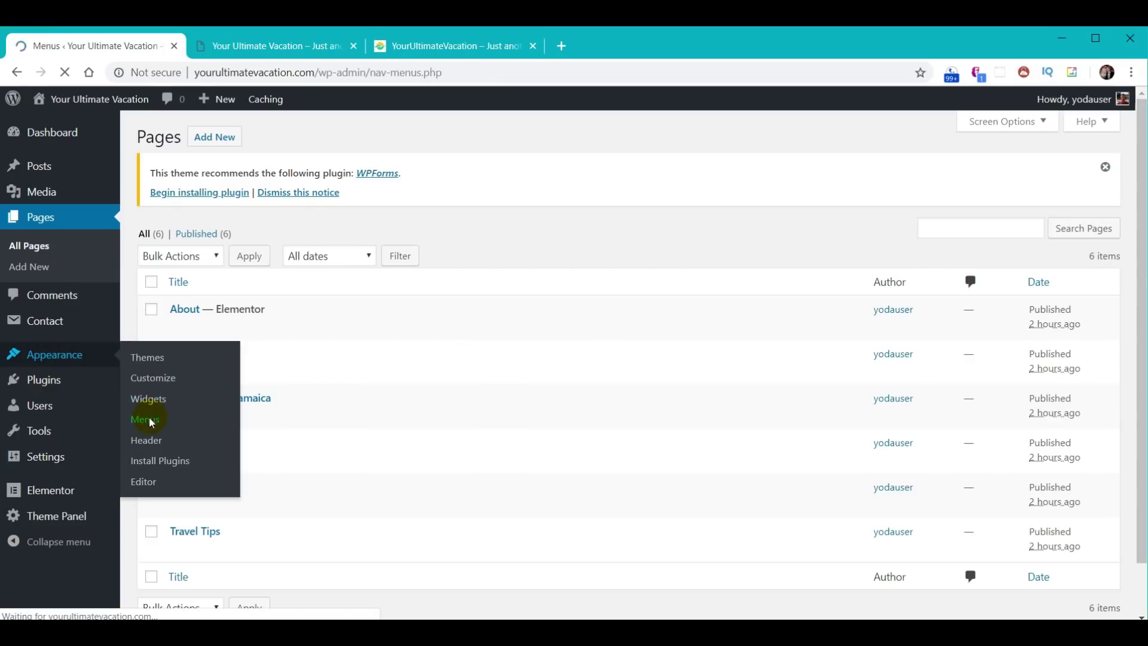
click(472, 336)
click(475, 367)
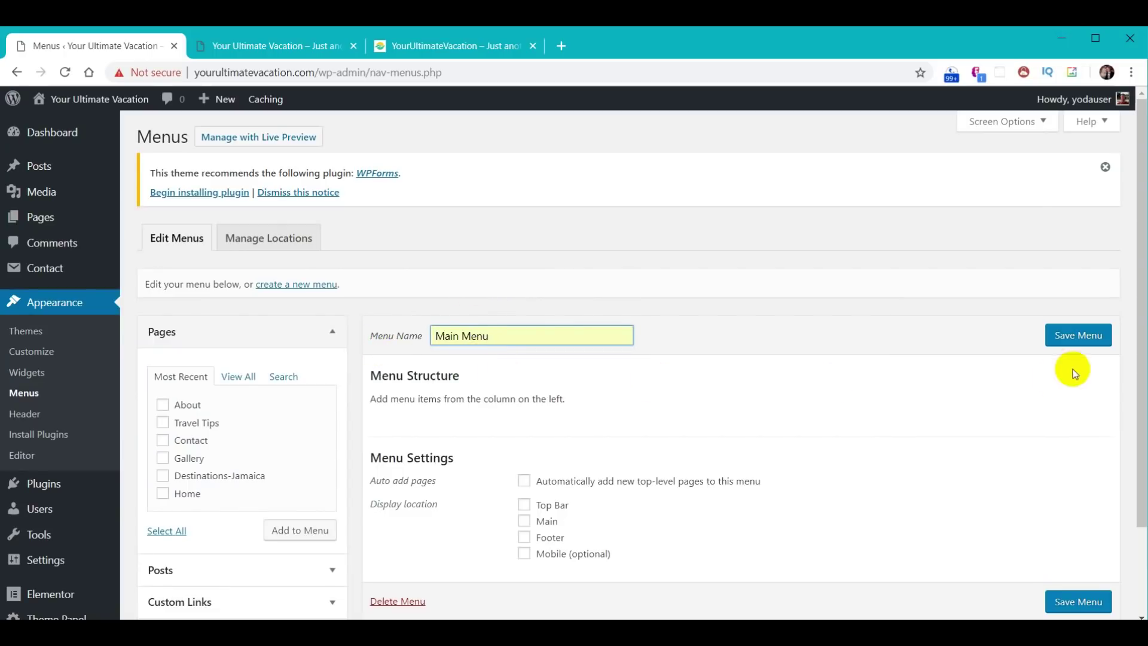
click(1079, 339)
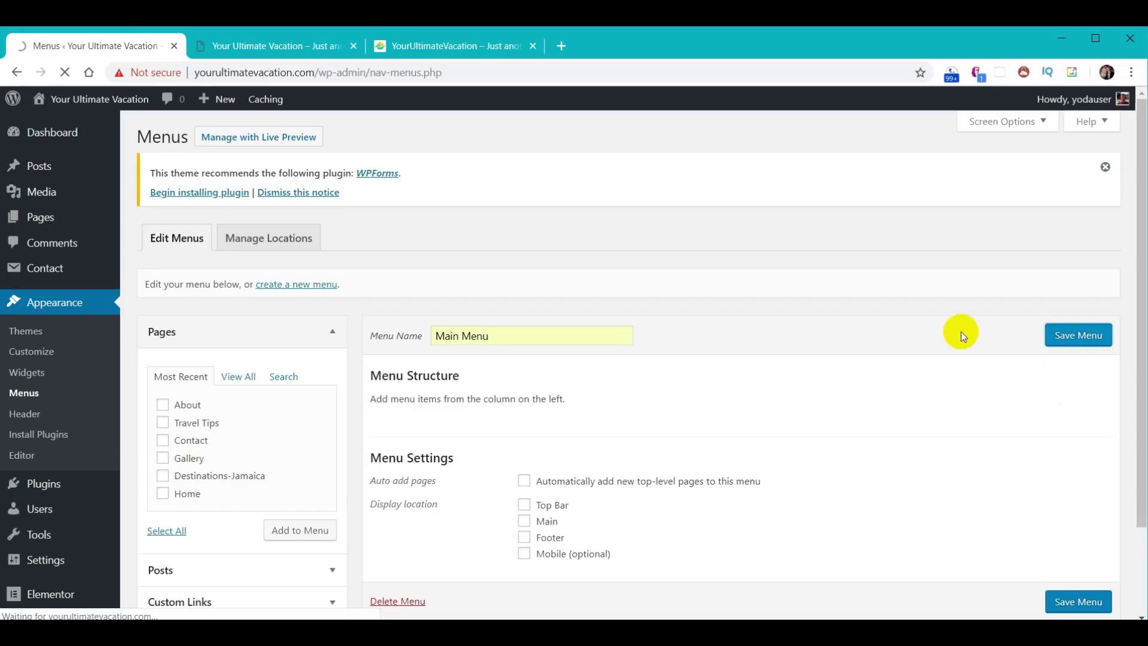
- Add the About, Travel Tips, Contact, Gallery, Destinations-Jamaica and Home pages to the menu
click(161, 444)
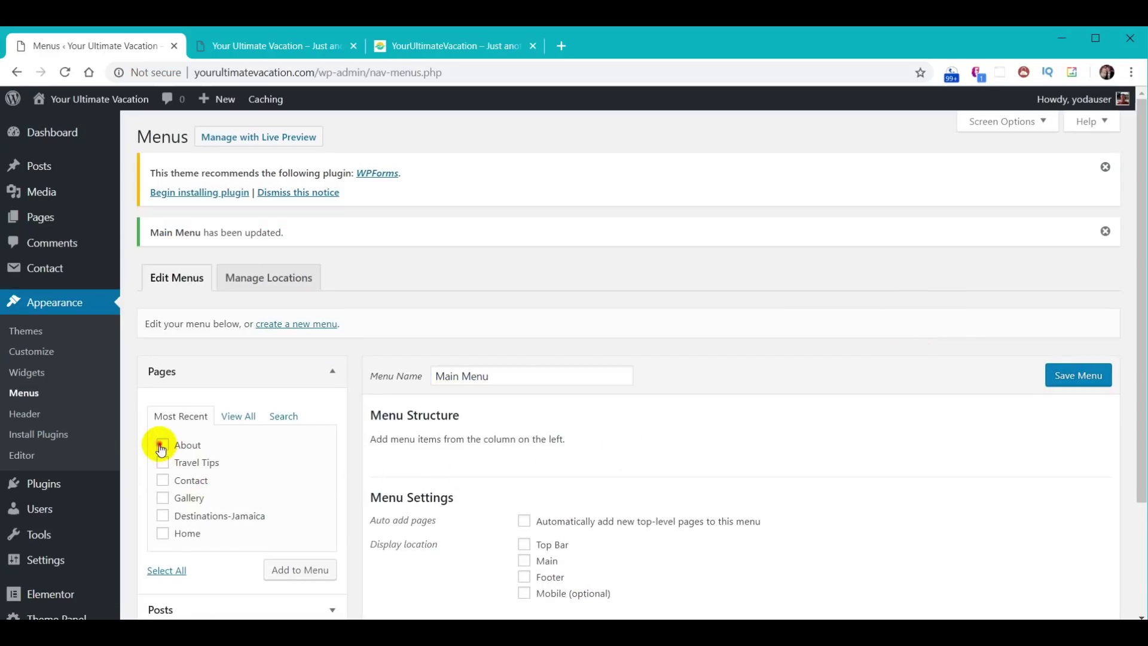
click(162, 462)
click(164, 481)
click(163, 497)
click(162, 515)
click(163, 533)
click(306, 570)
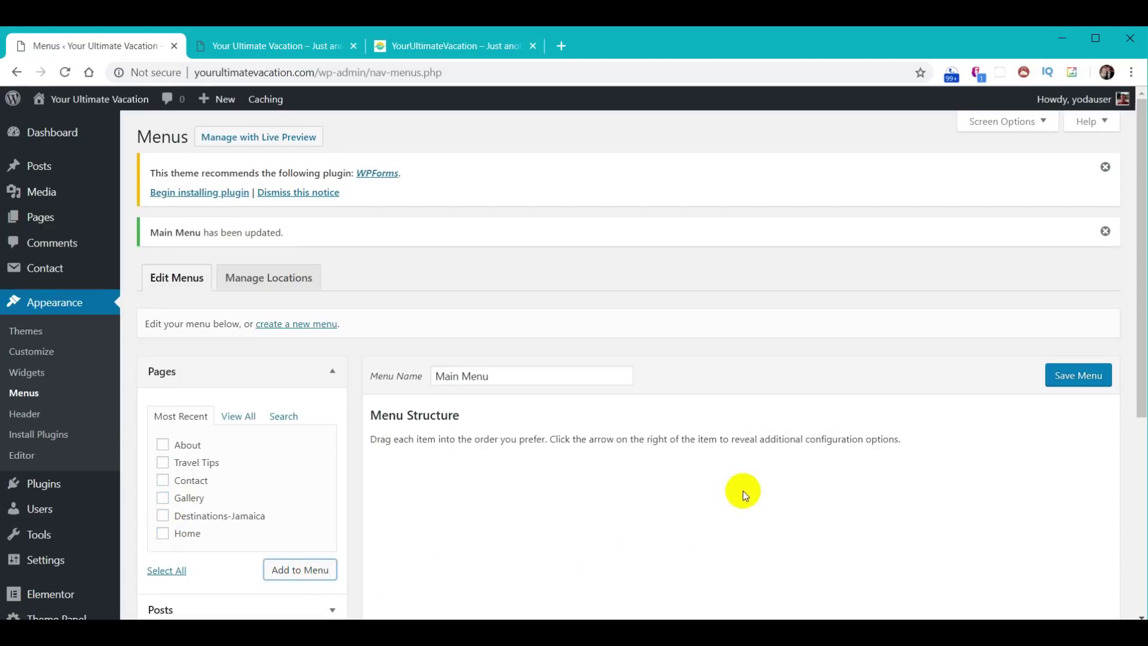
- Add a custom link labelled Destinations with URL '#' to the menu
scroll(406, 392, down, 4)
scroll(380, 393, down, 1)
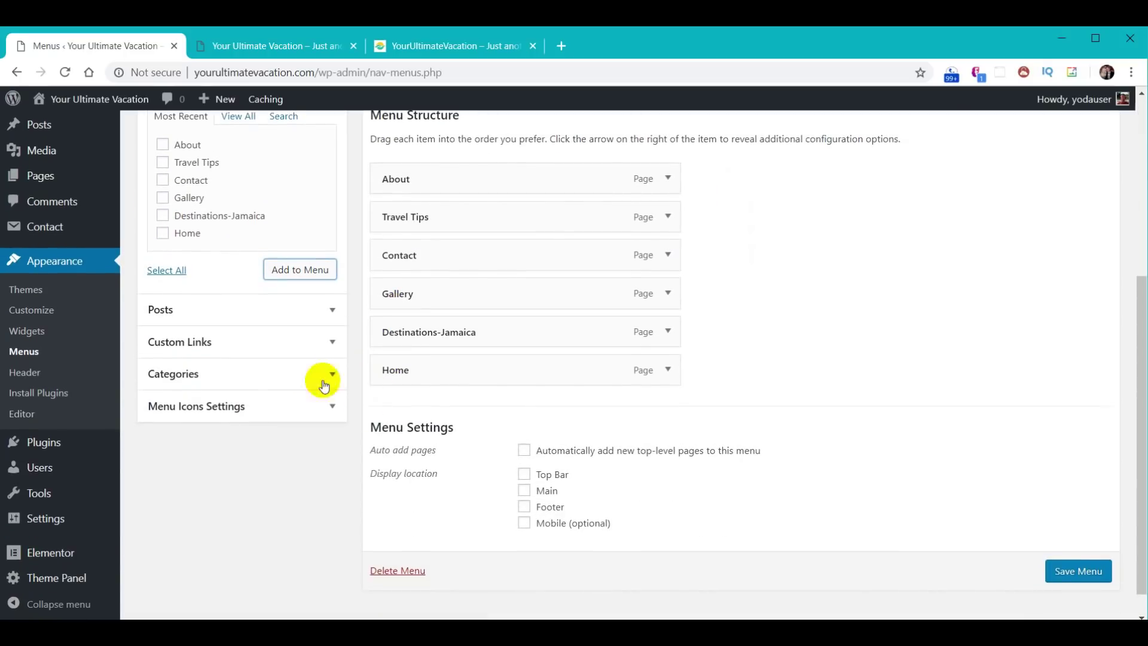
click(329, 346)
text(Destinations)
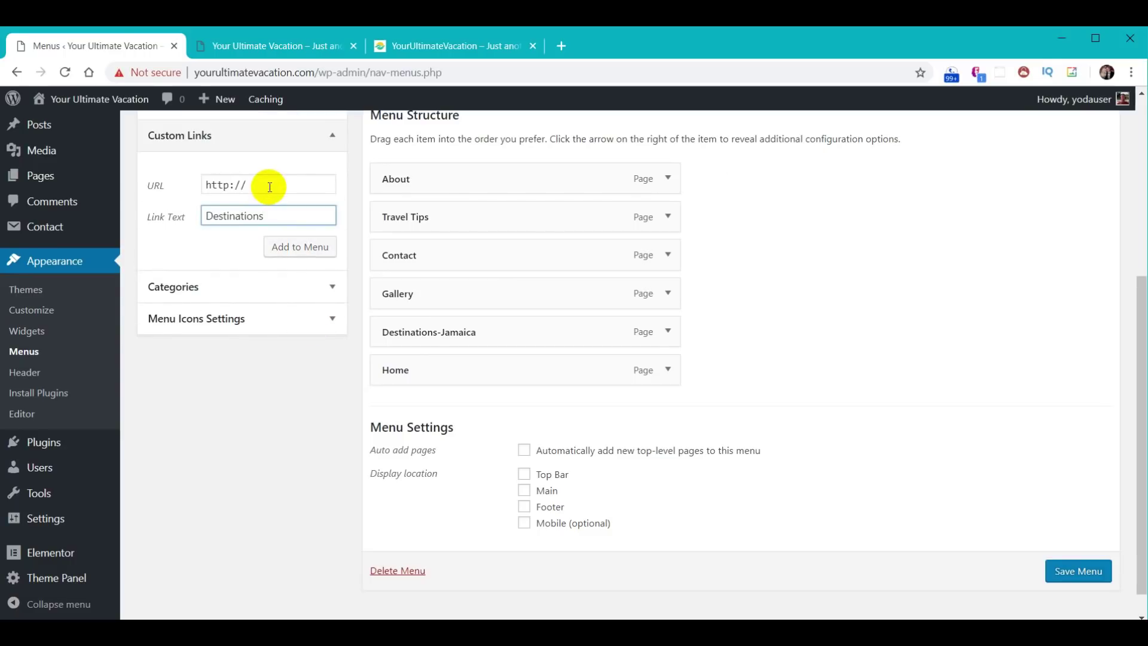
drag(268, 186, 143, 174)
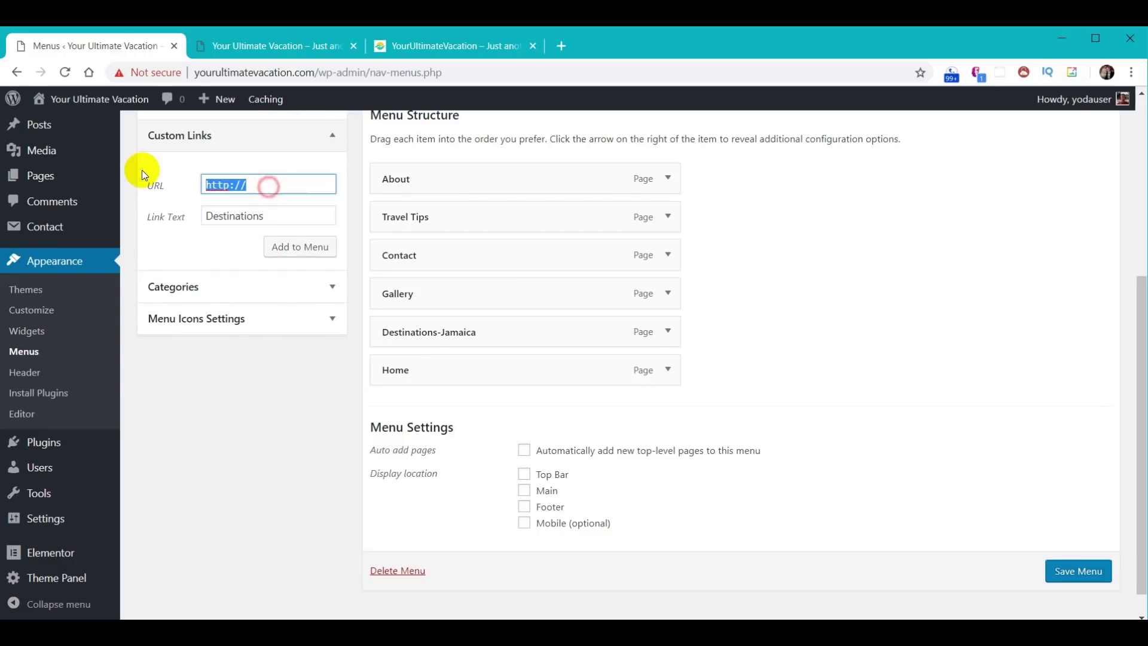
text(#)
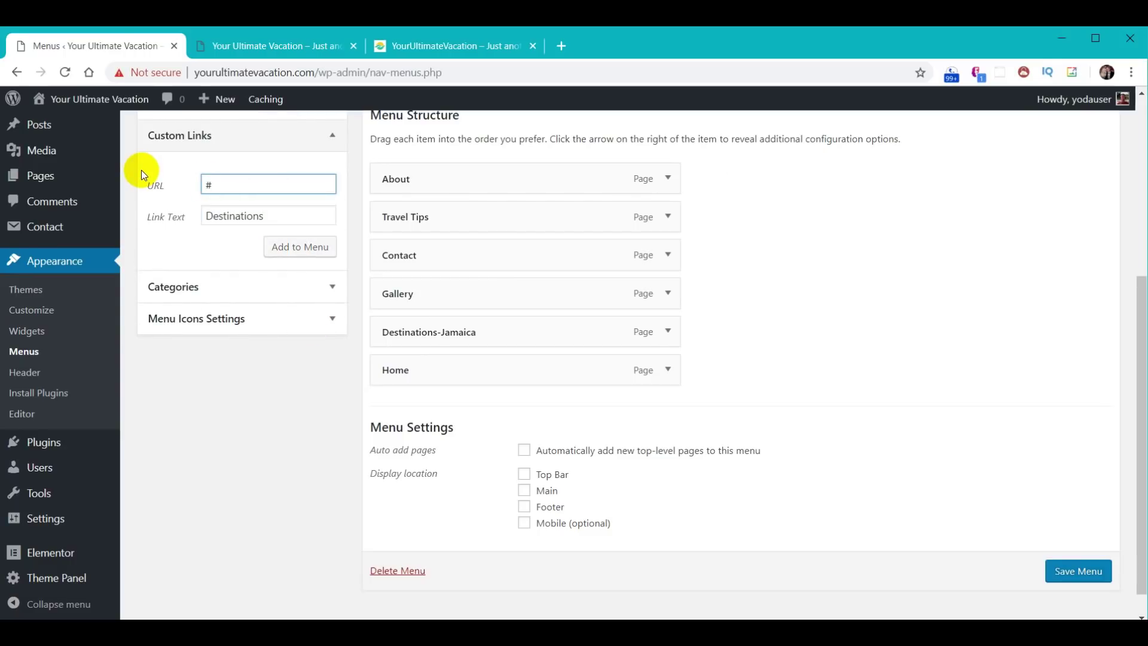
click(308, 248)
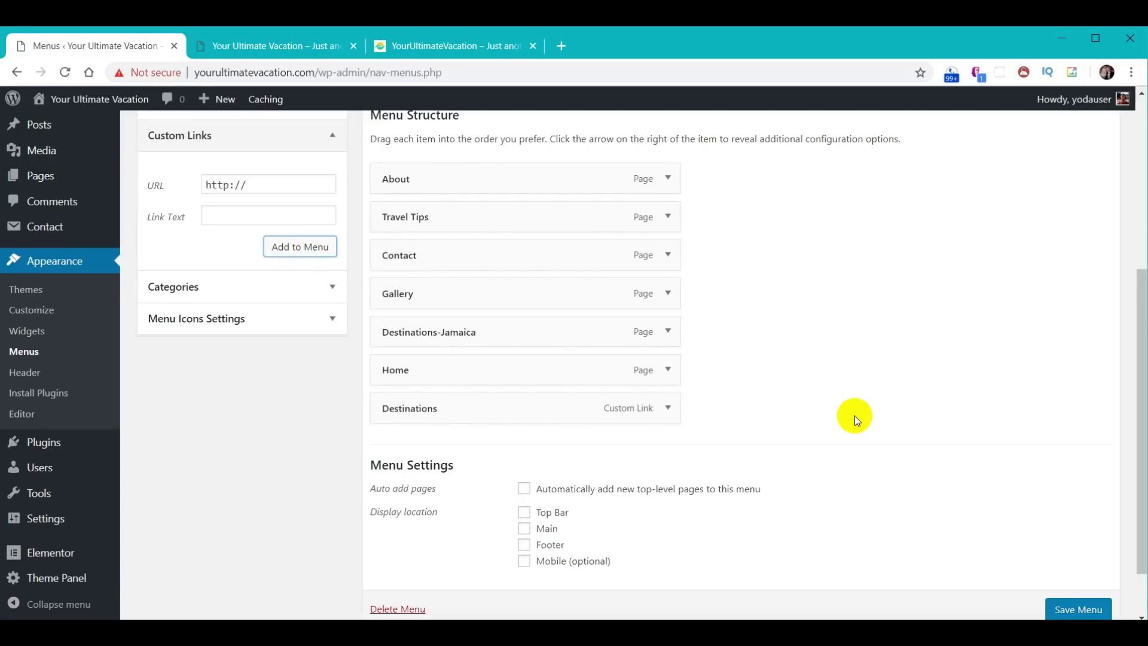
scroll(855, 413, up, 3)
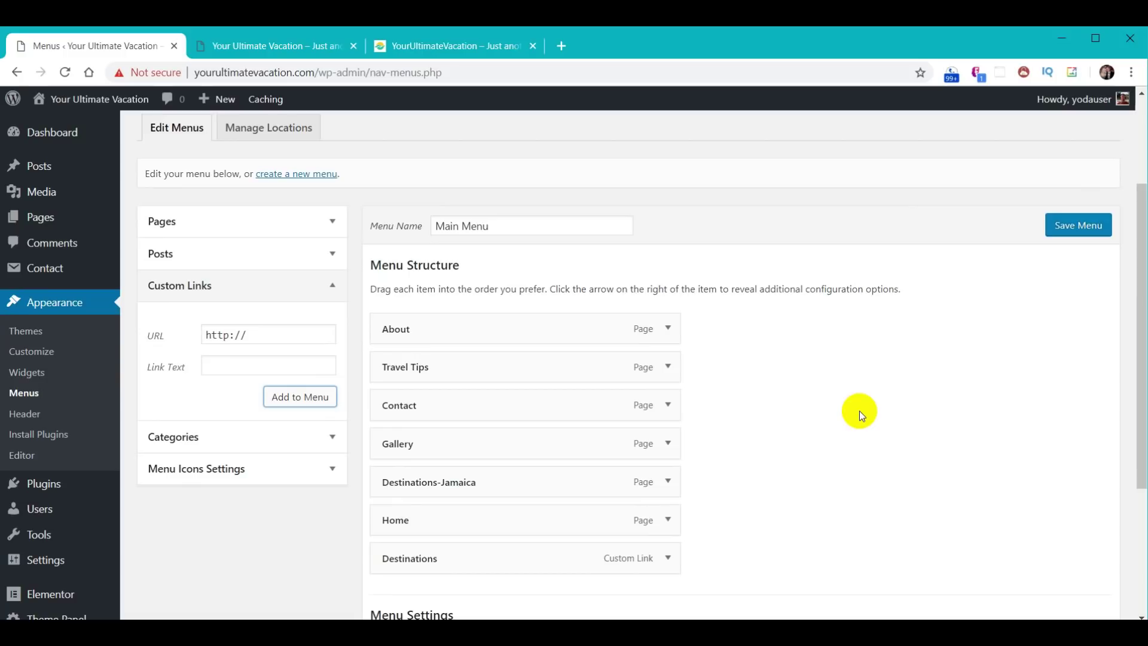
- Reorder items to Home, About, Destinations, Gallery, nesting Destinations-Jamaica under Destinations
drag(436, 518, 441, 328)
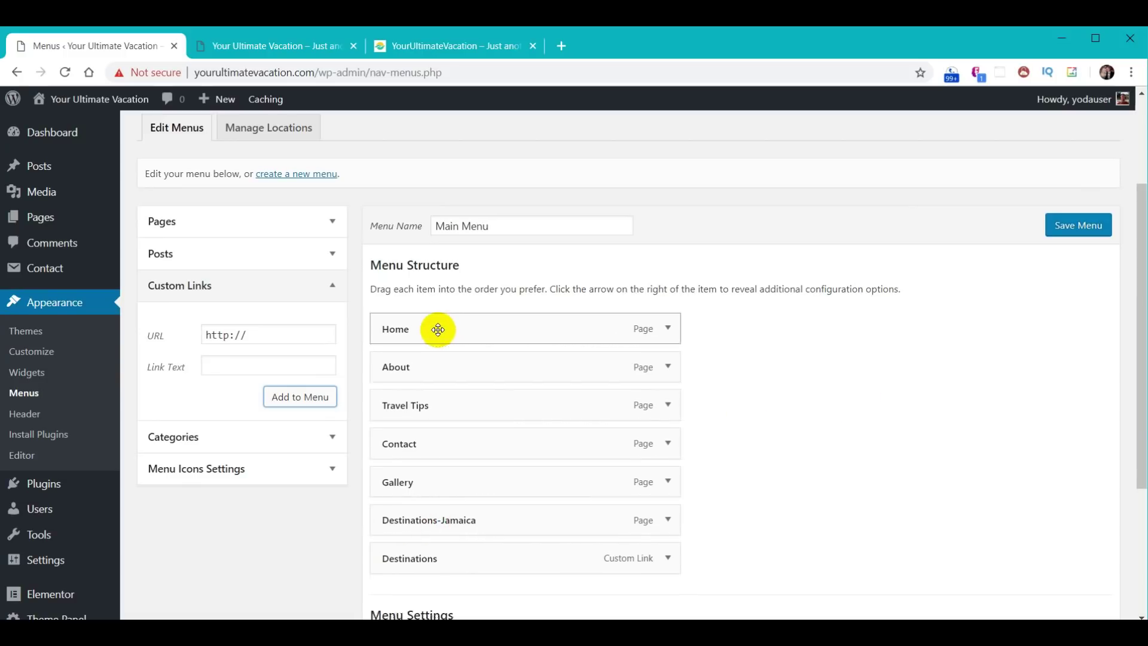
drag(425, 557, 417, 402)
drag(428, 524, 445, 461)
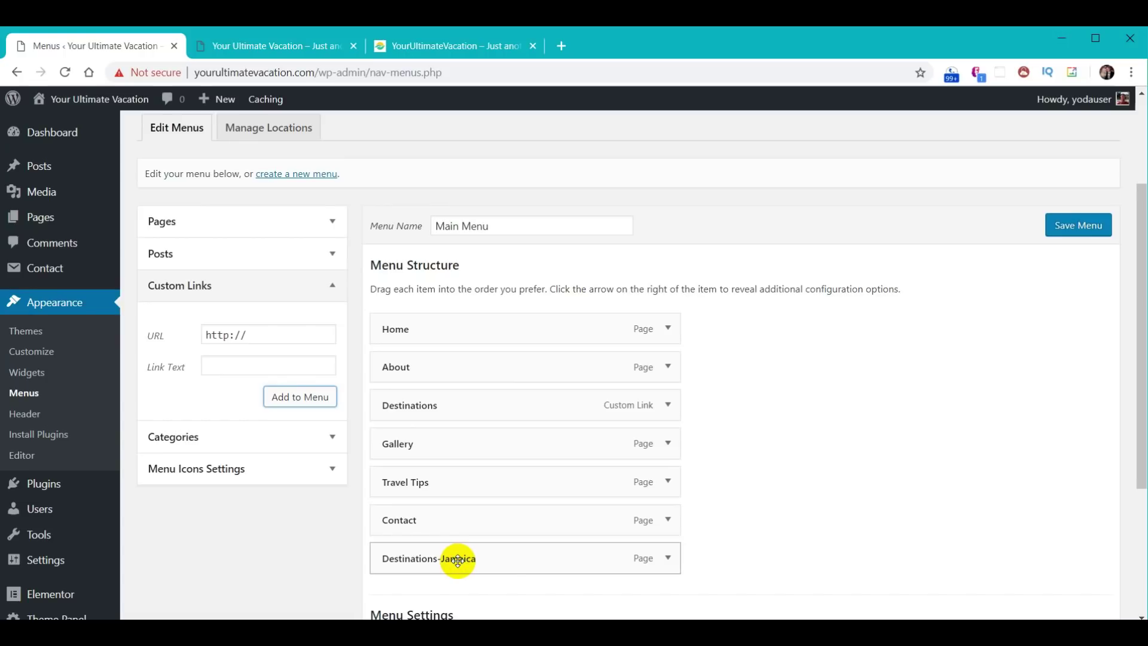
drag(458, 559, 480, 441)
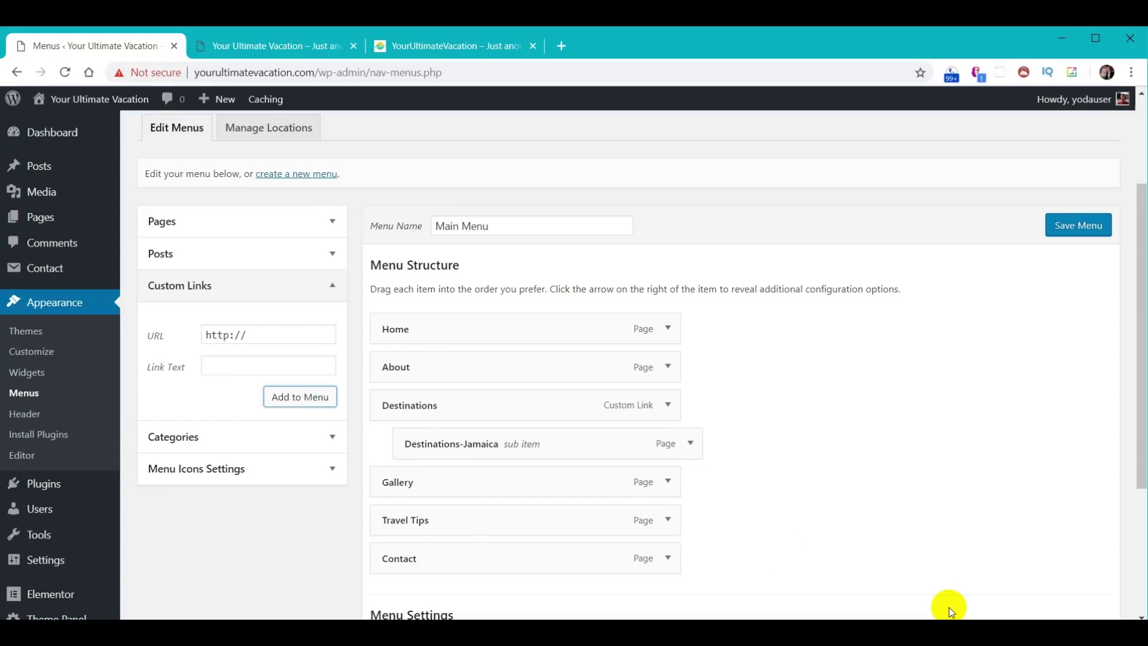
- Clear the Destinations '#' URL, assign the menu to the Main location and save
click(670, 406)
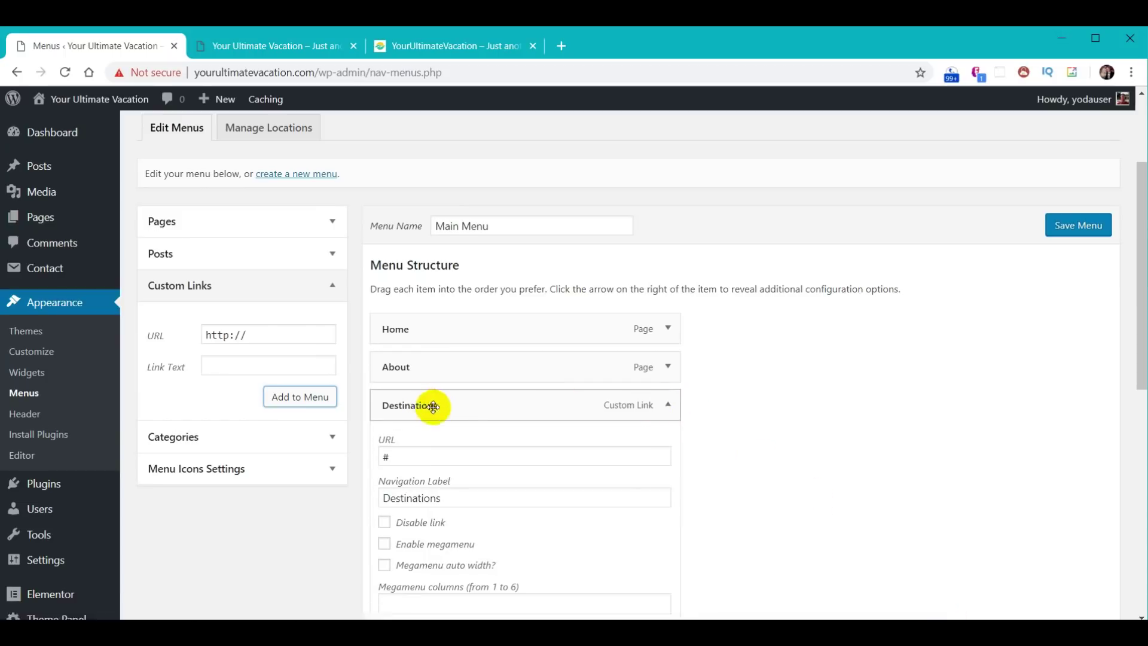
double_click(414, 459)
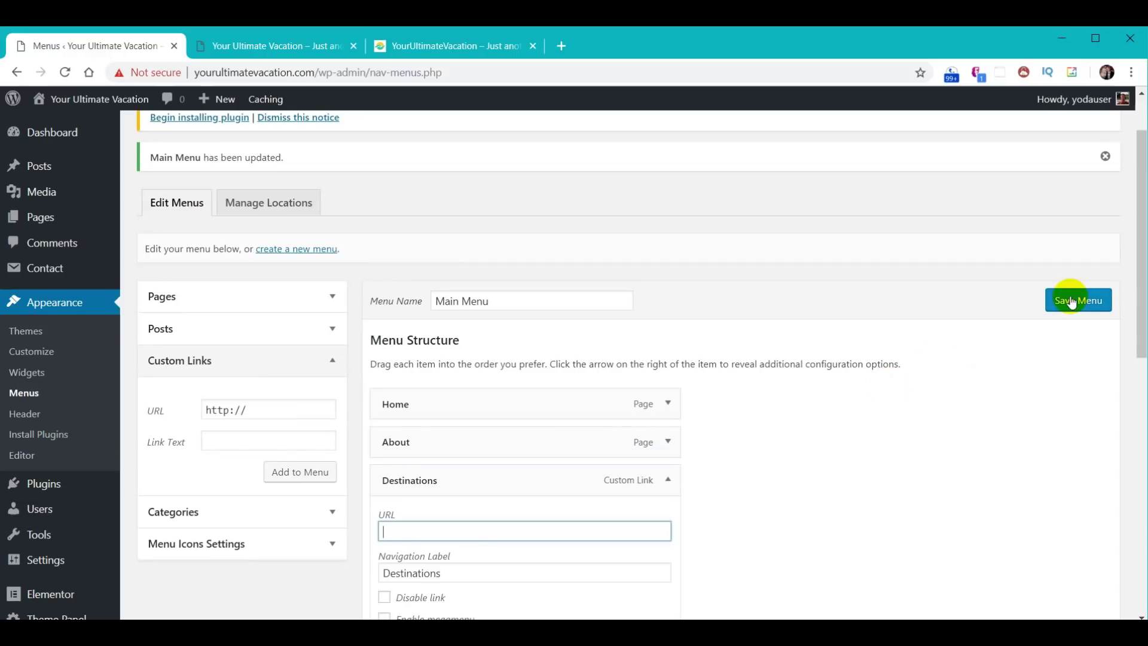
click(1079, 302)
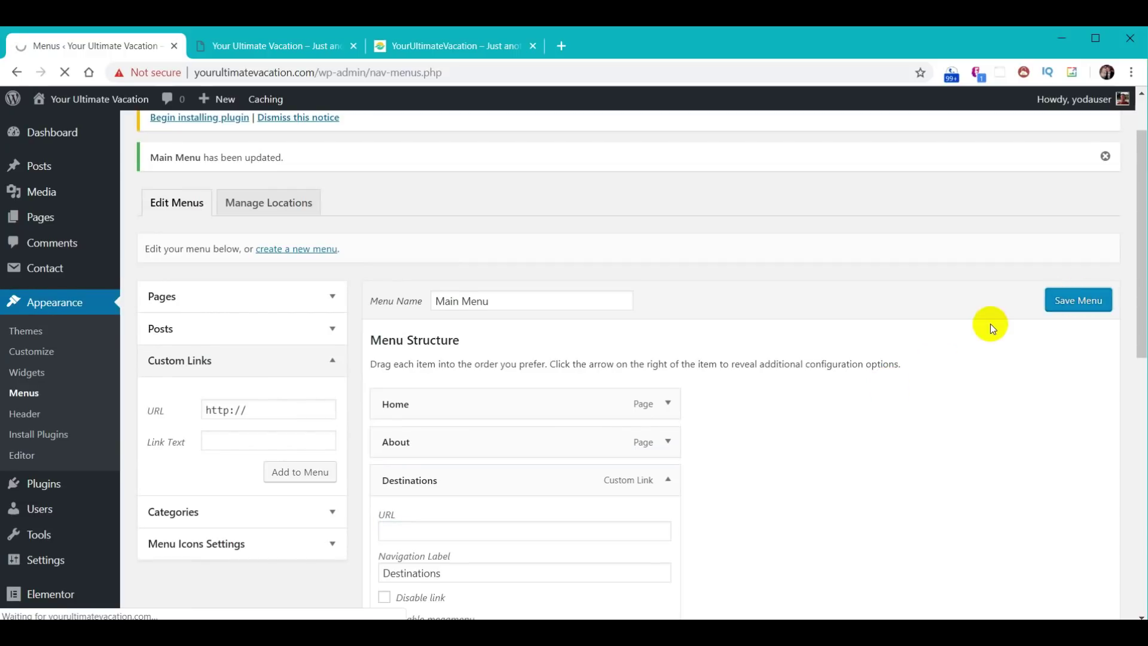
scroll(990, 324, down, 5)
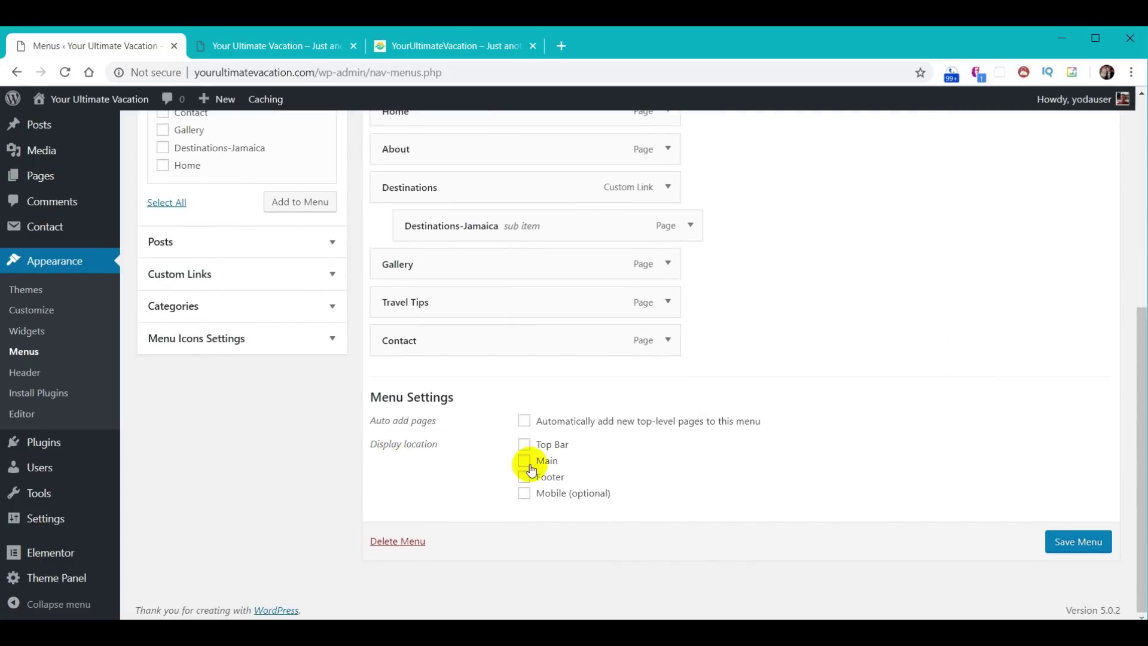
click(1064, 544)
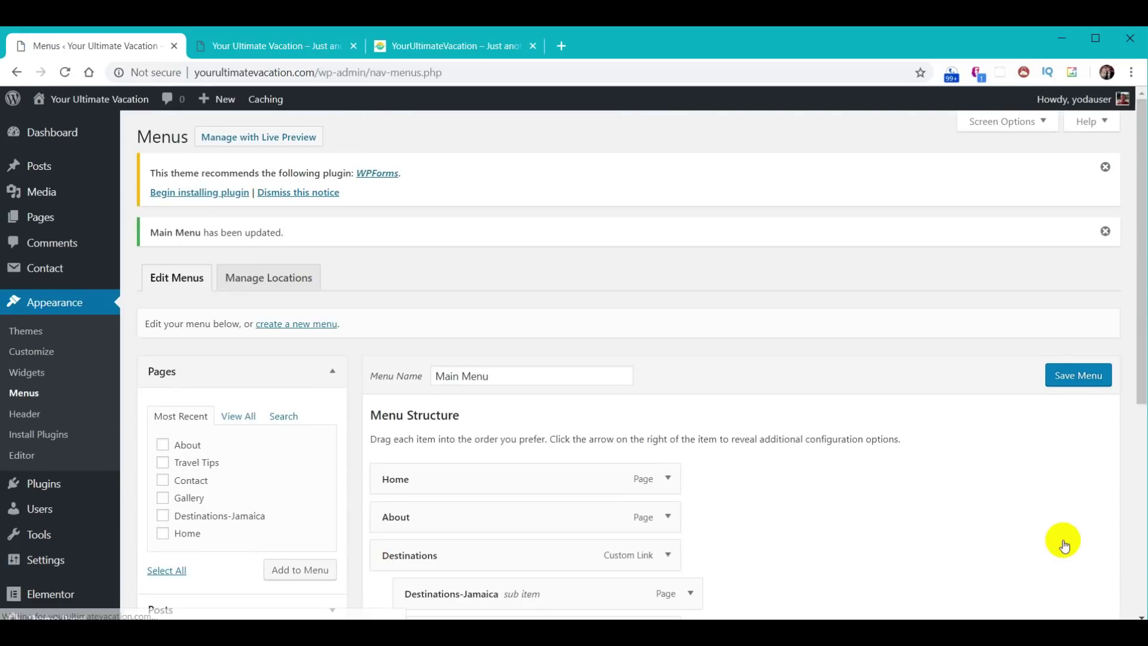
- Reload the live site and try each header link from Home through Contact
click(274, 47)
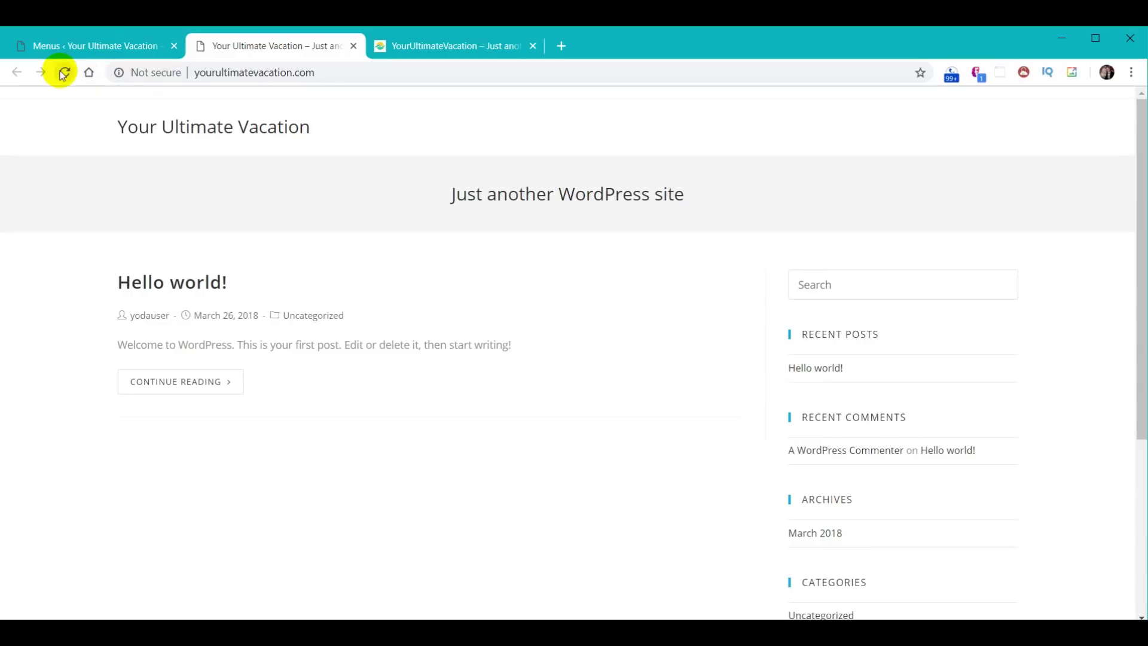
click(63, 73)
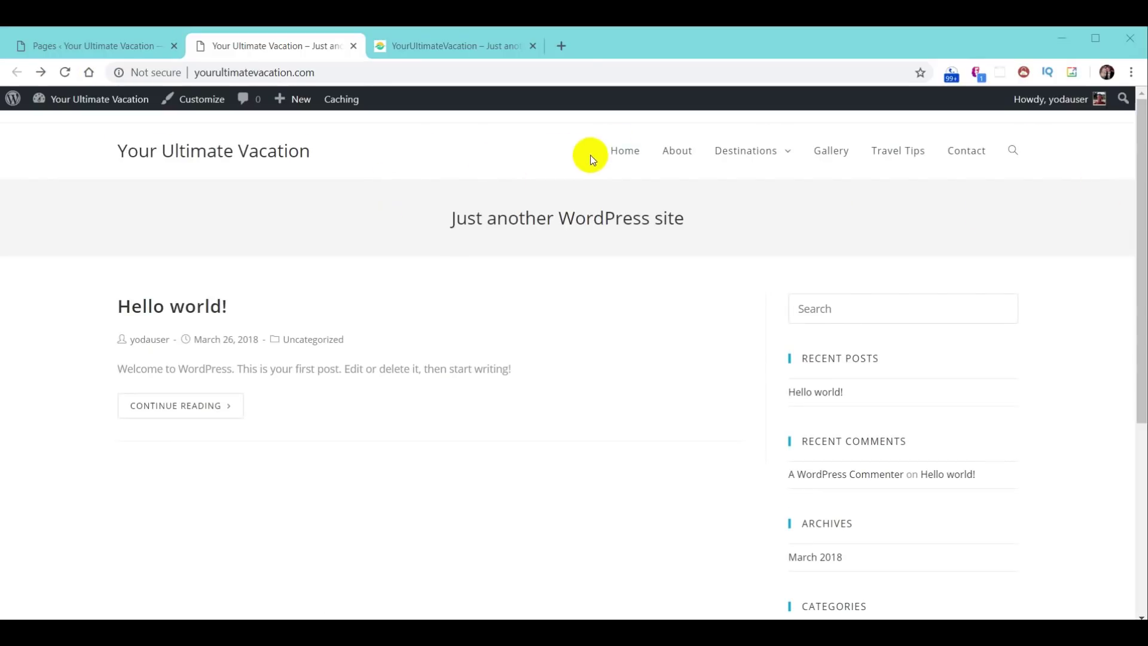
click(623, 160)
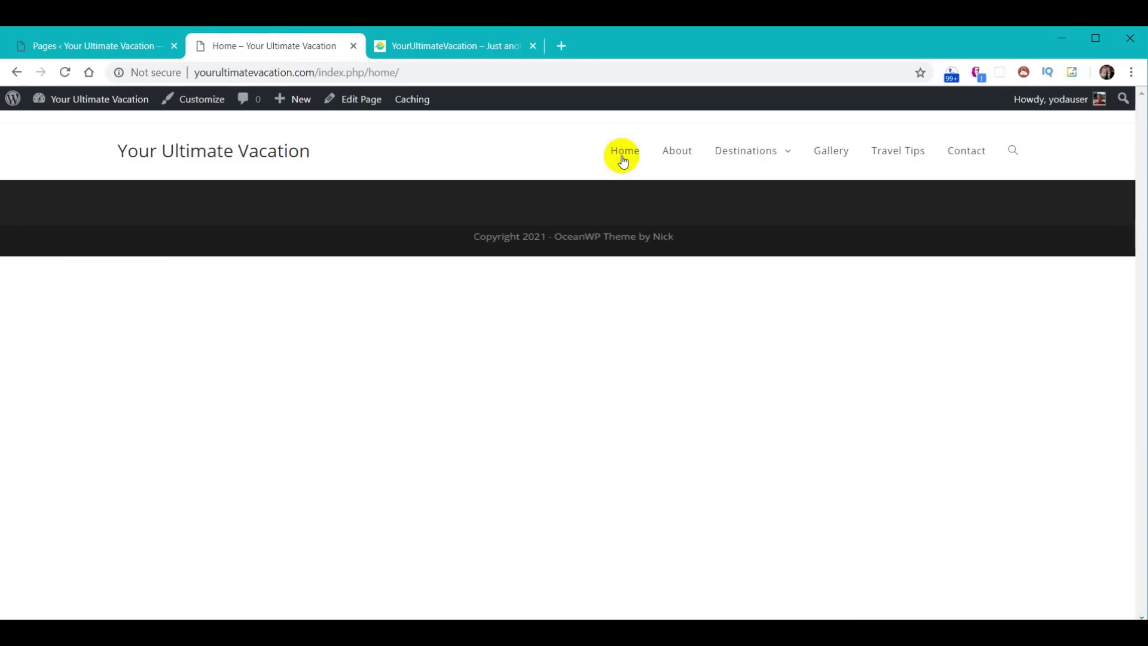
click(679, 157)
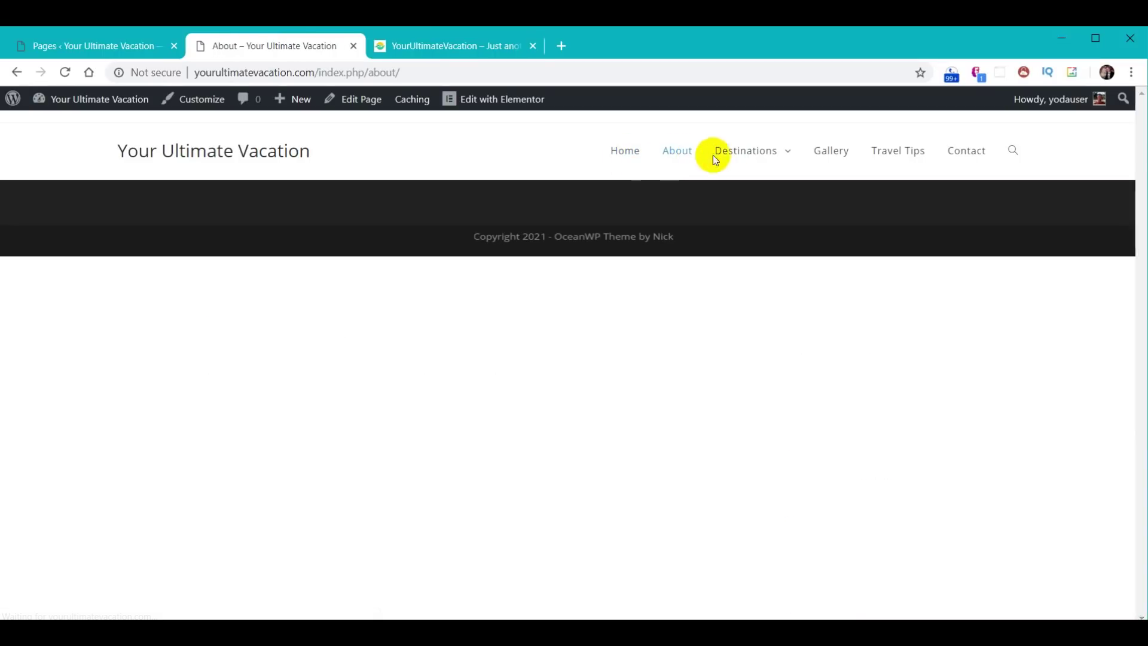
mouse_move(751, 152)
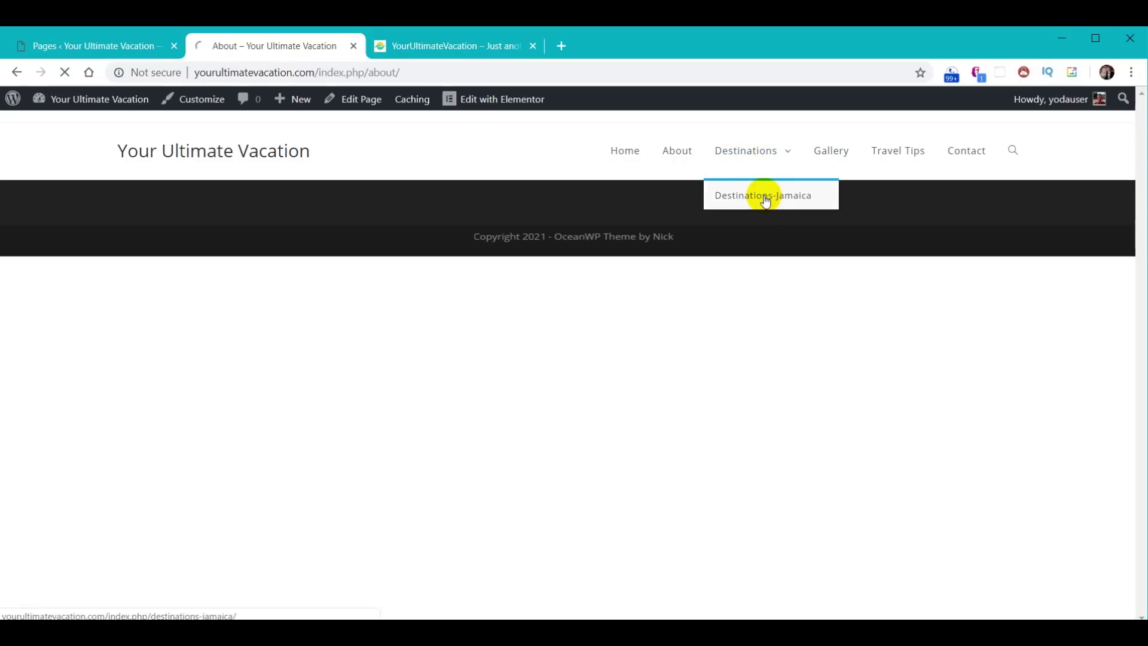
click(825, 155)
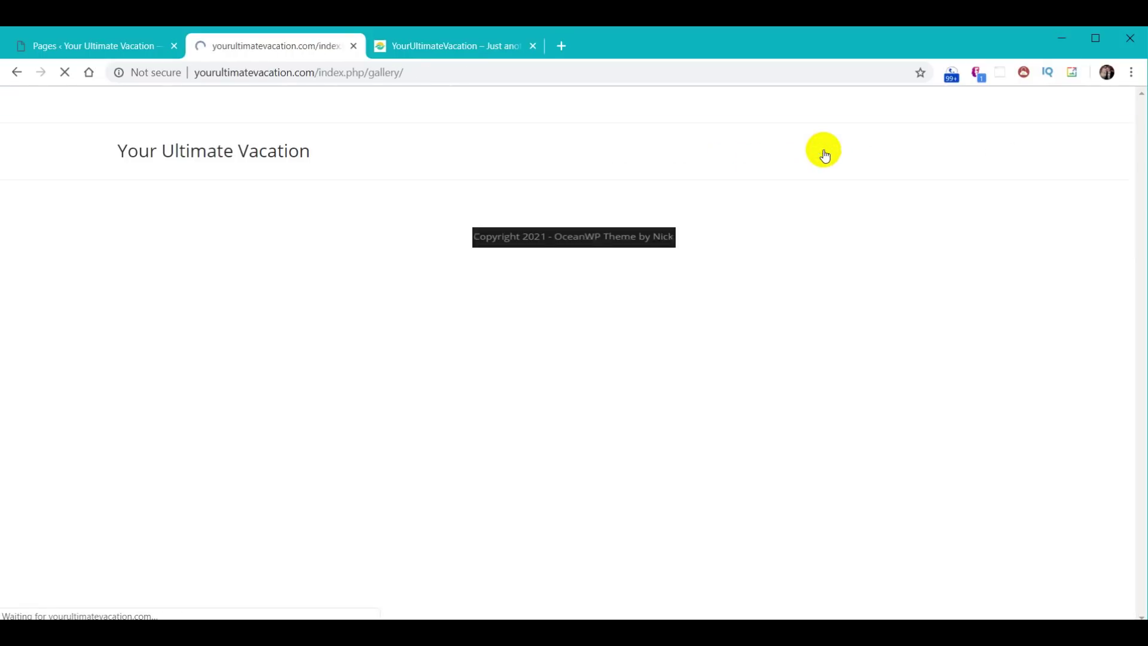
click(907, 159)
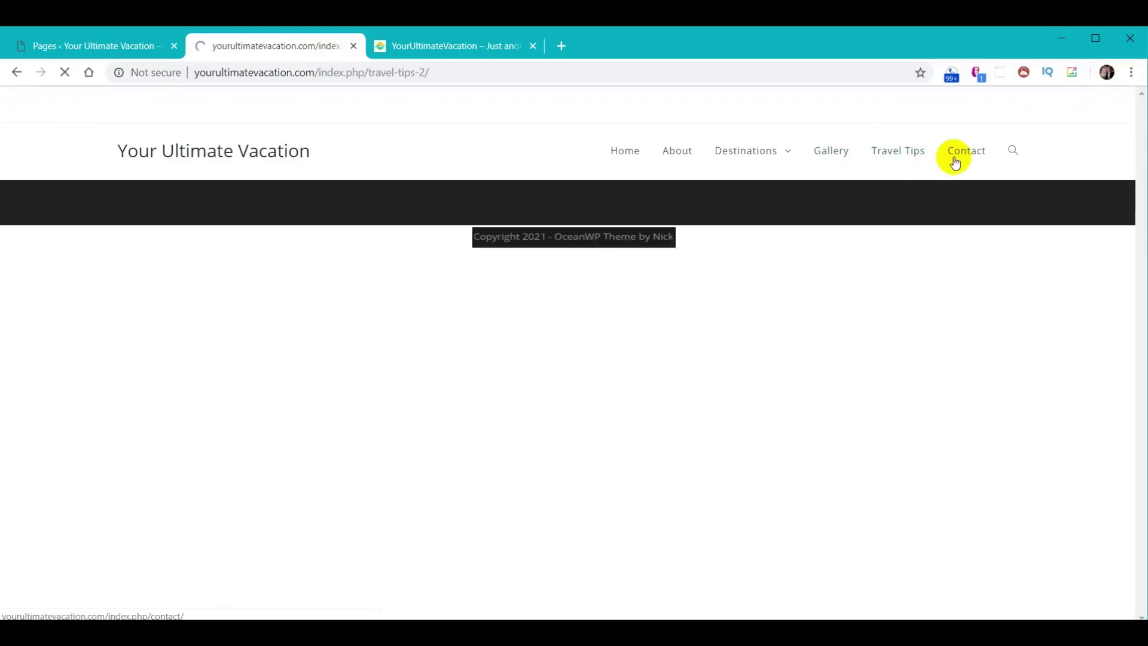
click(967, 154)
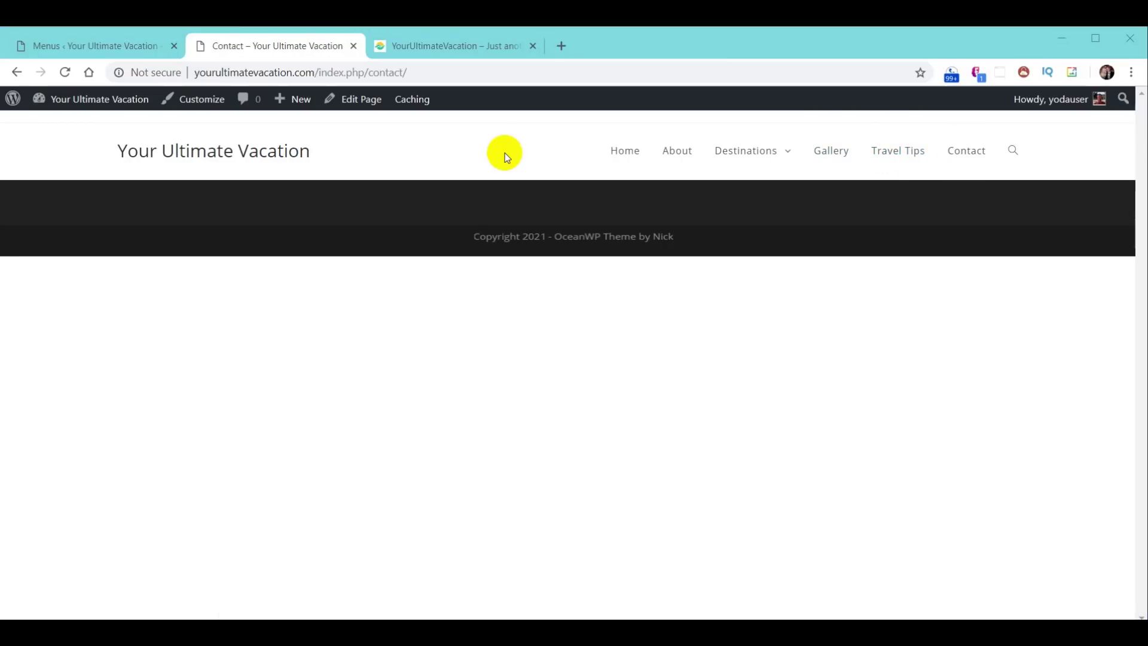
click(457, 51)
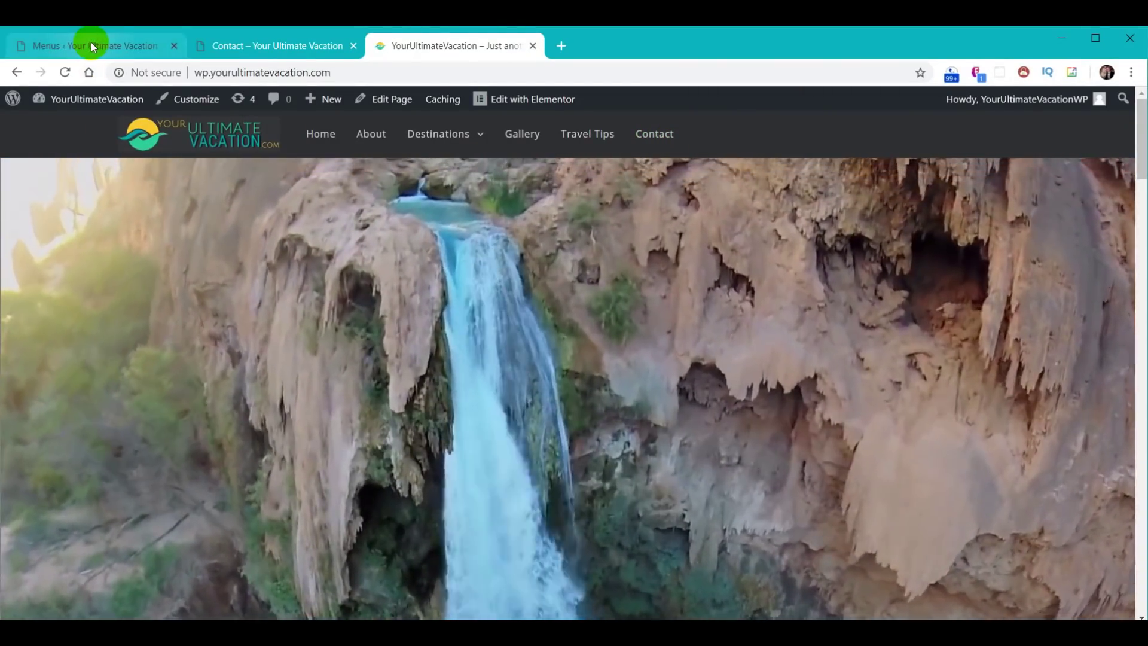
- Open the Customizer's Header > General settings and the Background Color picker
click(92, 47)
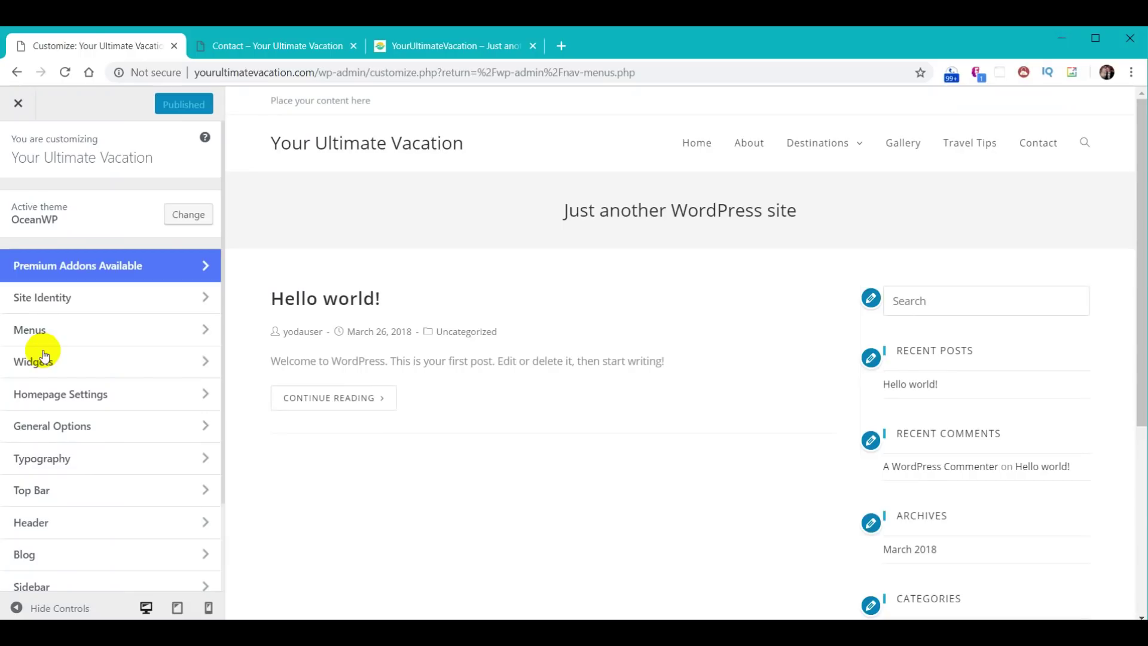
scroll(114, 505, down, 2)
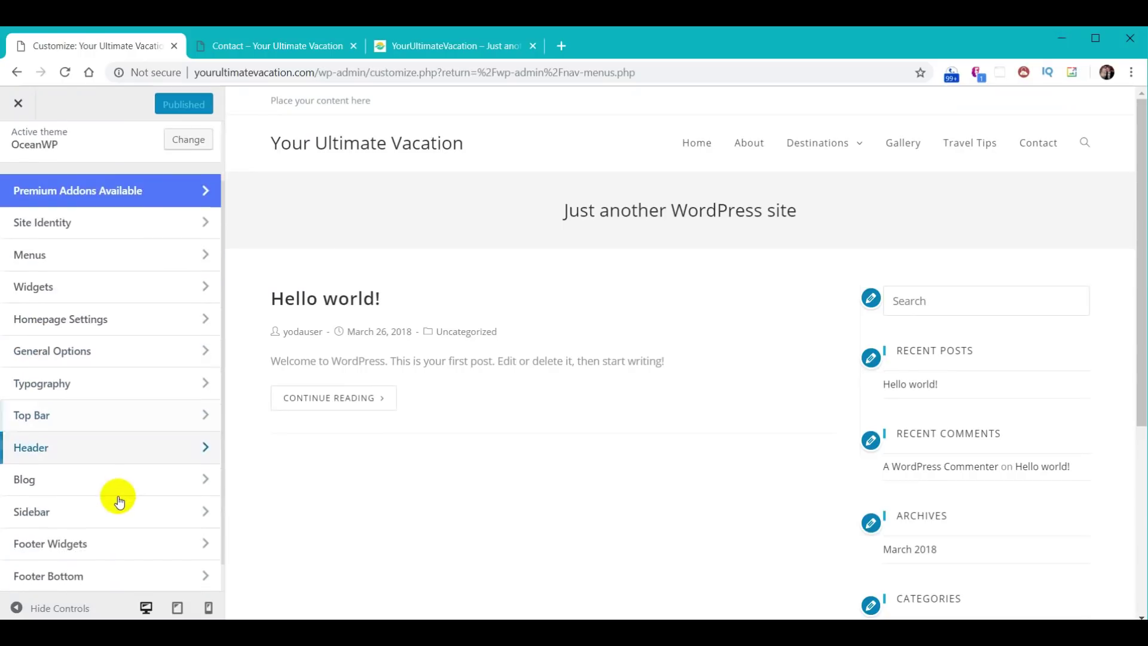
click(55, 416)
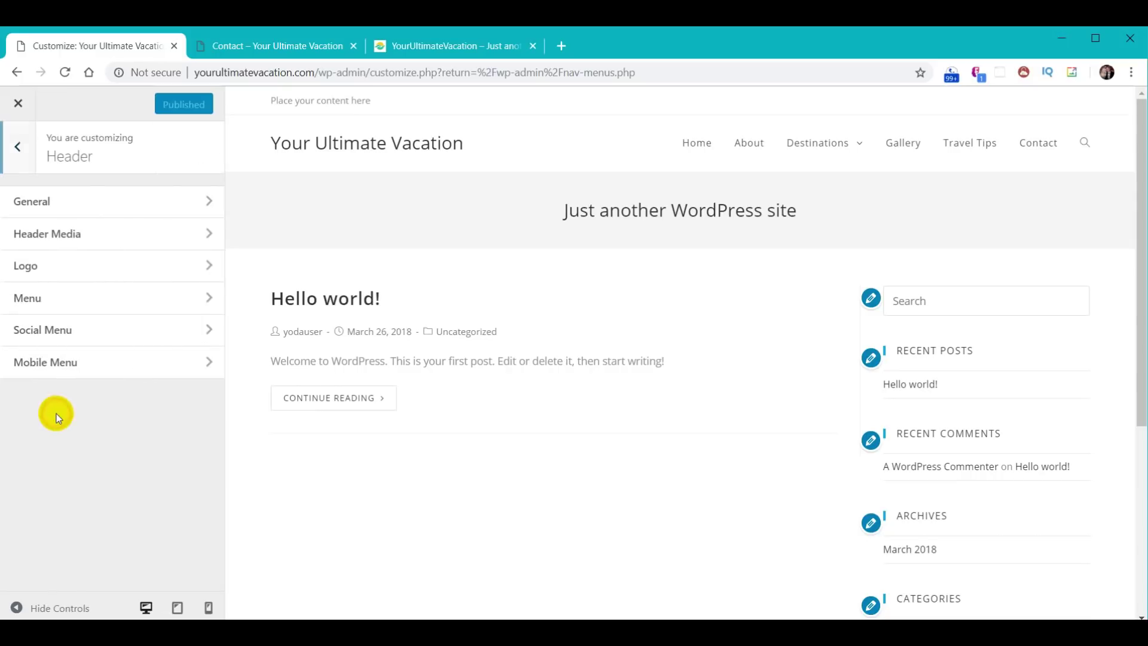
click(38, 205)
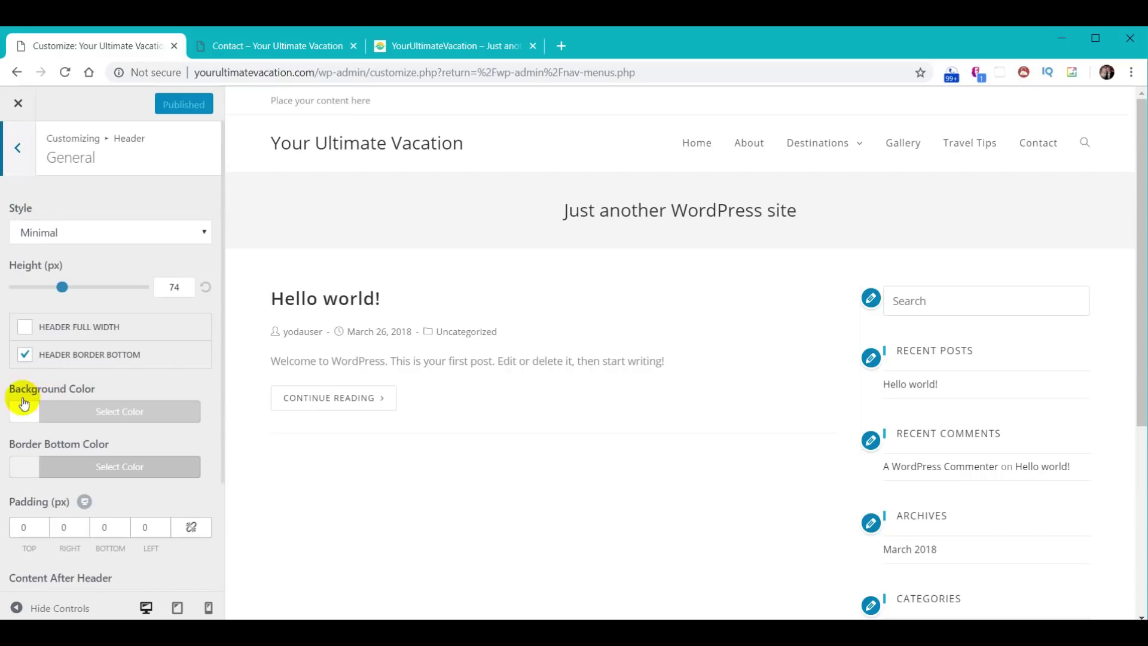
click(108, 417)
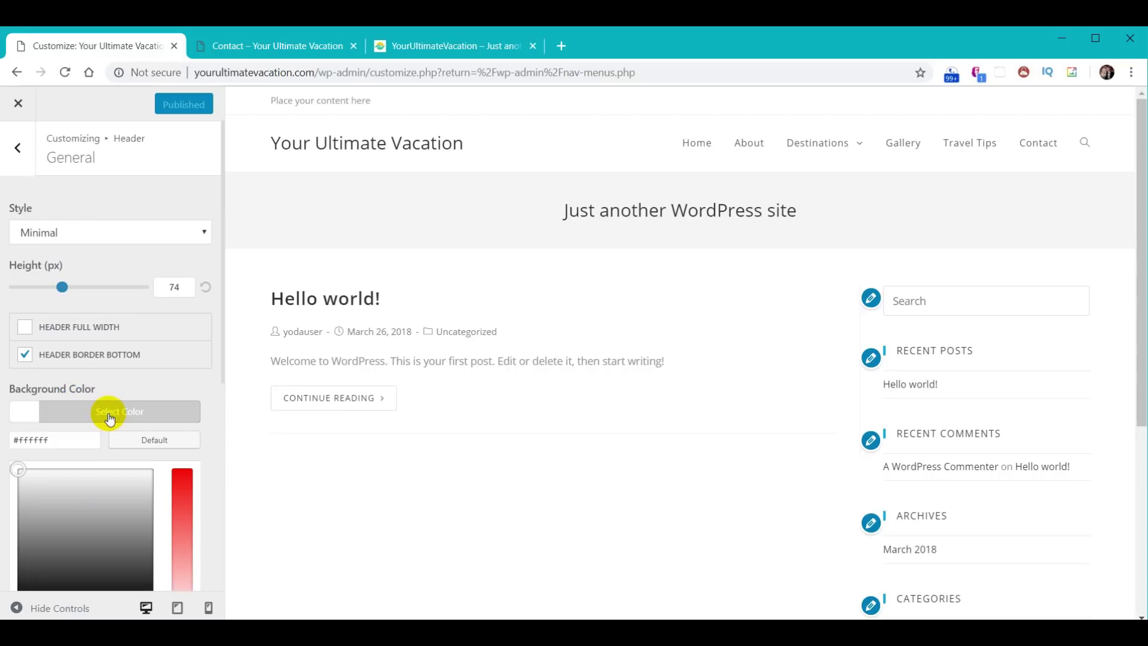
- Try grey, red, orange and yellow header backgrounds, ending on magenta #bc16cc
scroll(107, 411, down, 4)
click(97, 338)
drag(98, 338, 106, 295)
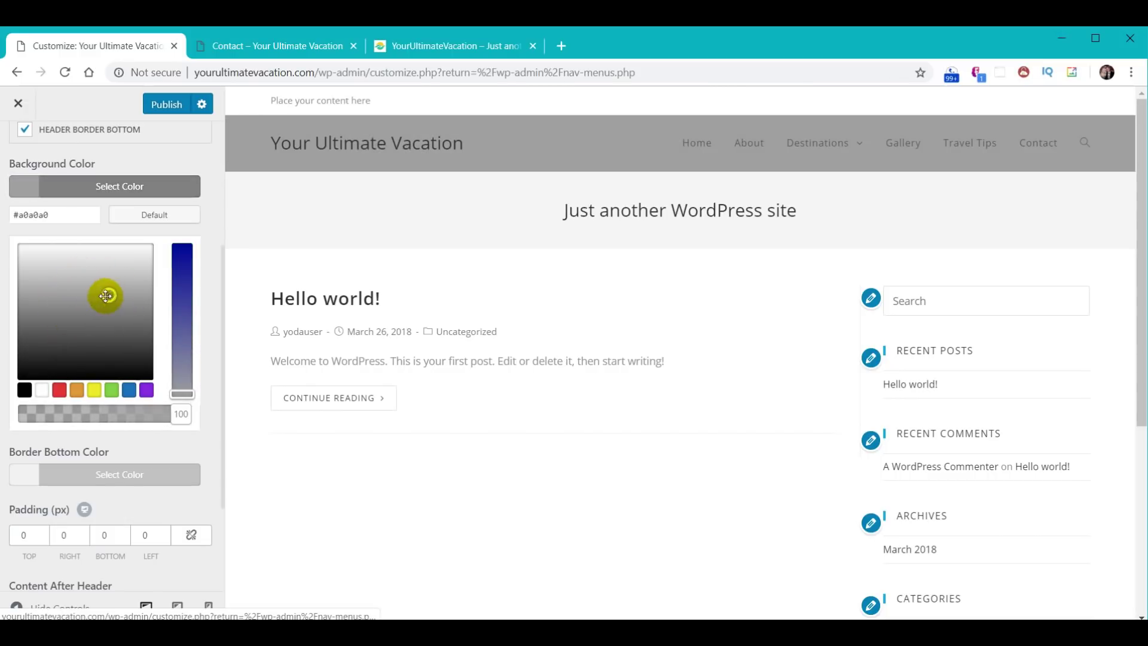
click(58, 390)
click(79, 390)
click(93, 390)
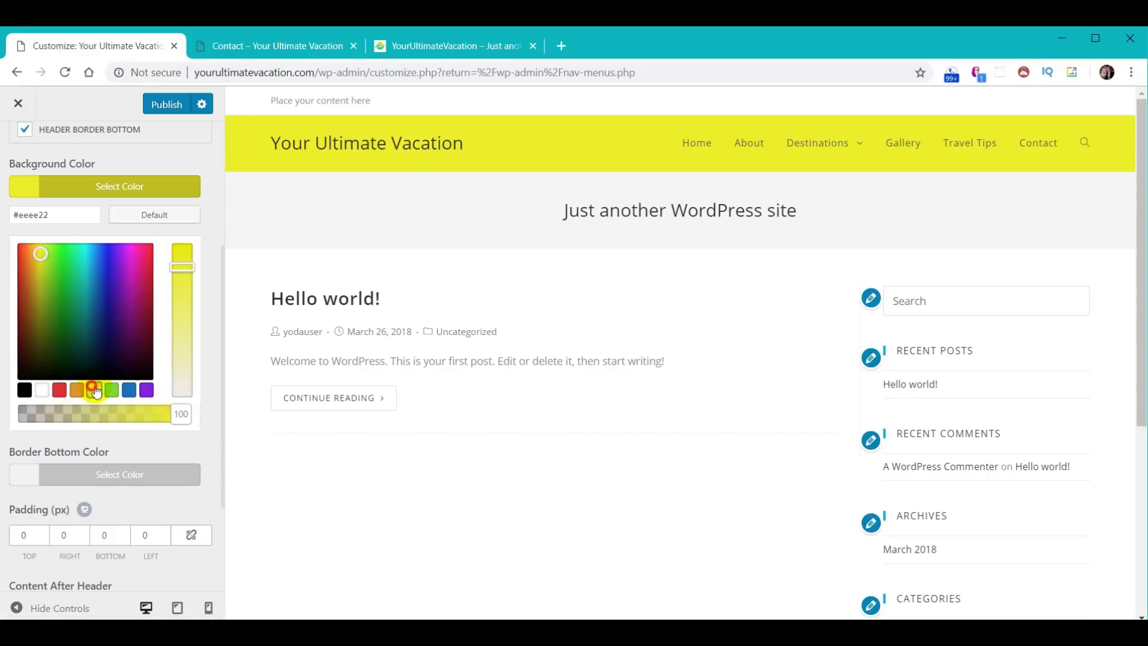
click(106, 258)
drag(106, 259, 128, 274)
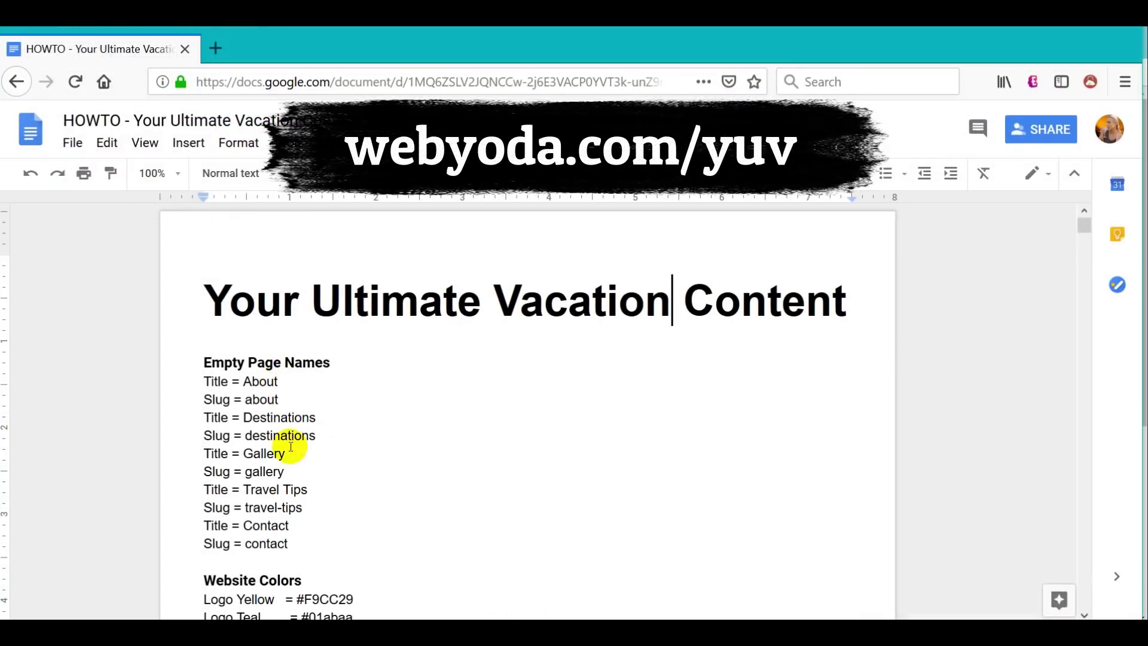
- Highlight the Menu & Footer code #2F3033 in the document's Website Colors list
scroll(542, 392, down, 3)
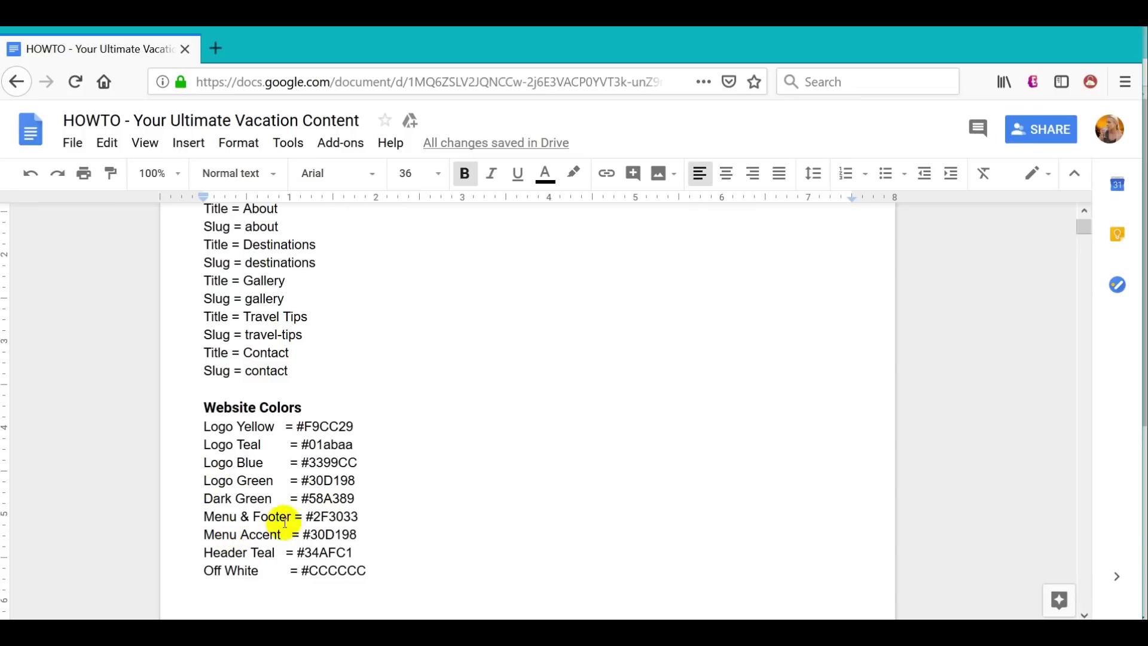
drag(306, 516, 360, 517)
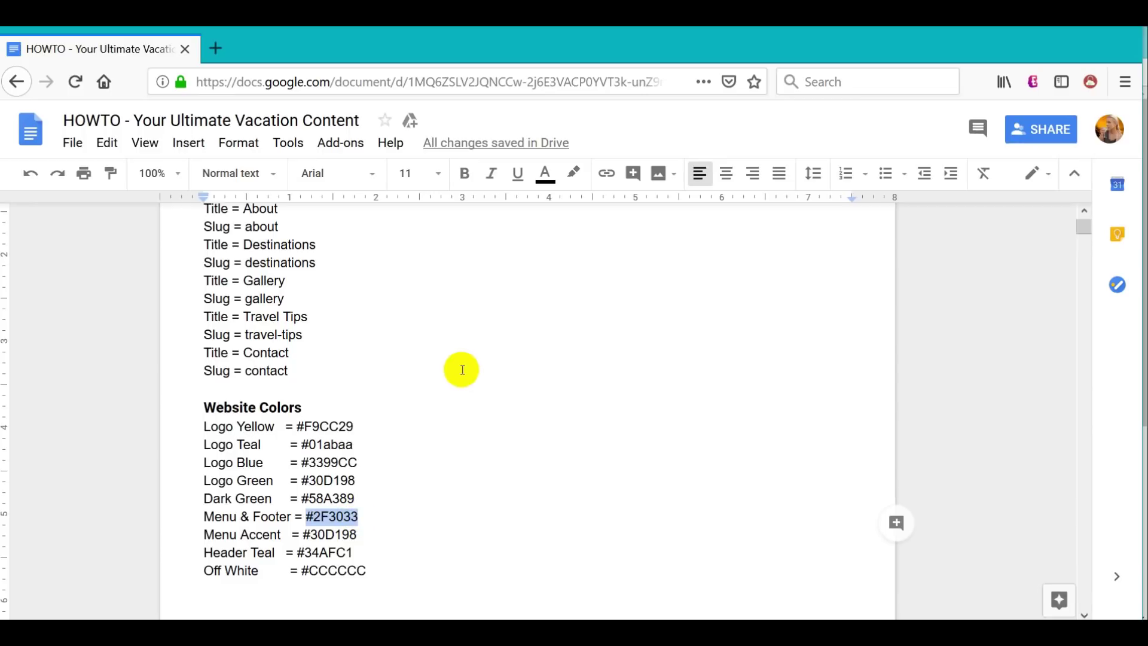
- Try black, white and grey header backgrounds in the colour picker
key(alt+Tab)
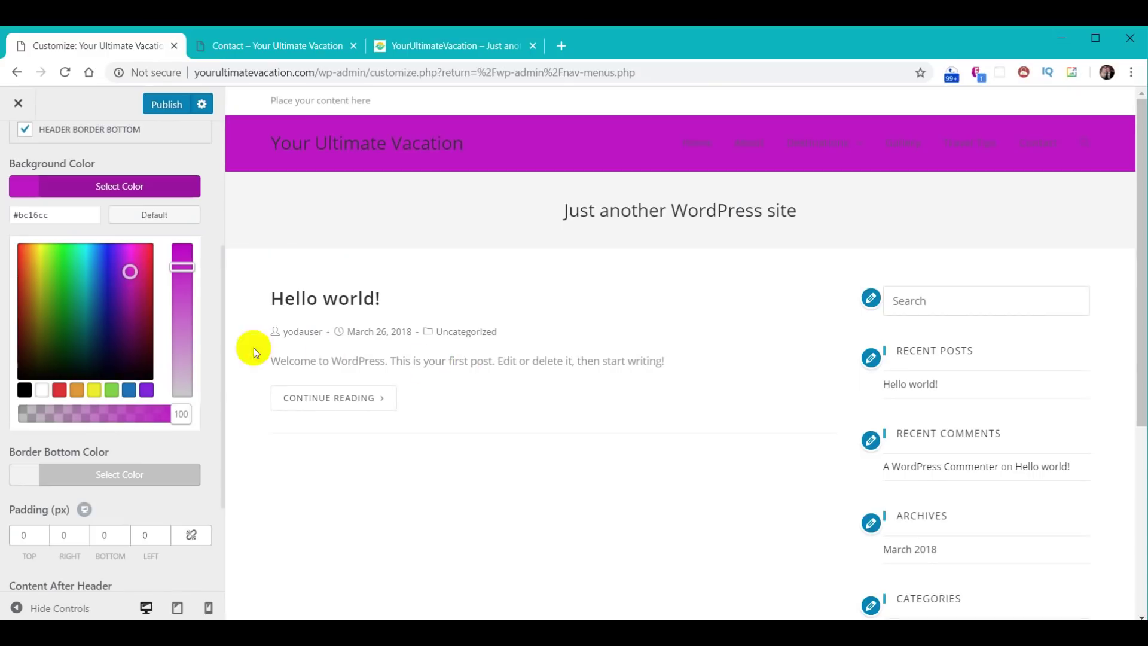
click(25, 389)
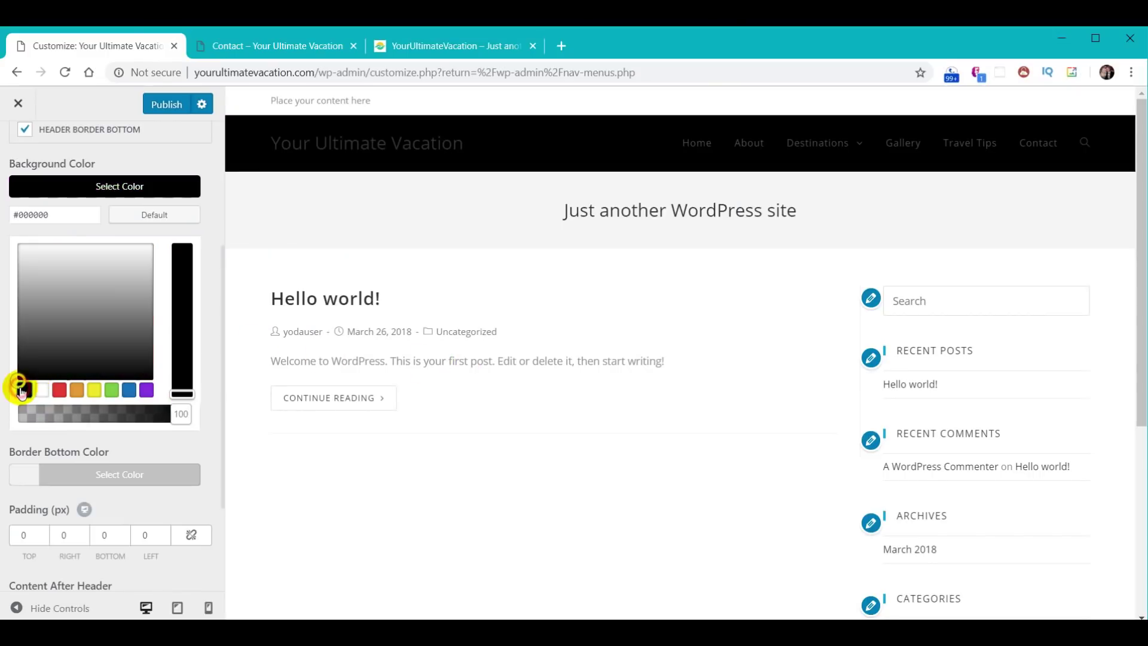
click(183, 392)
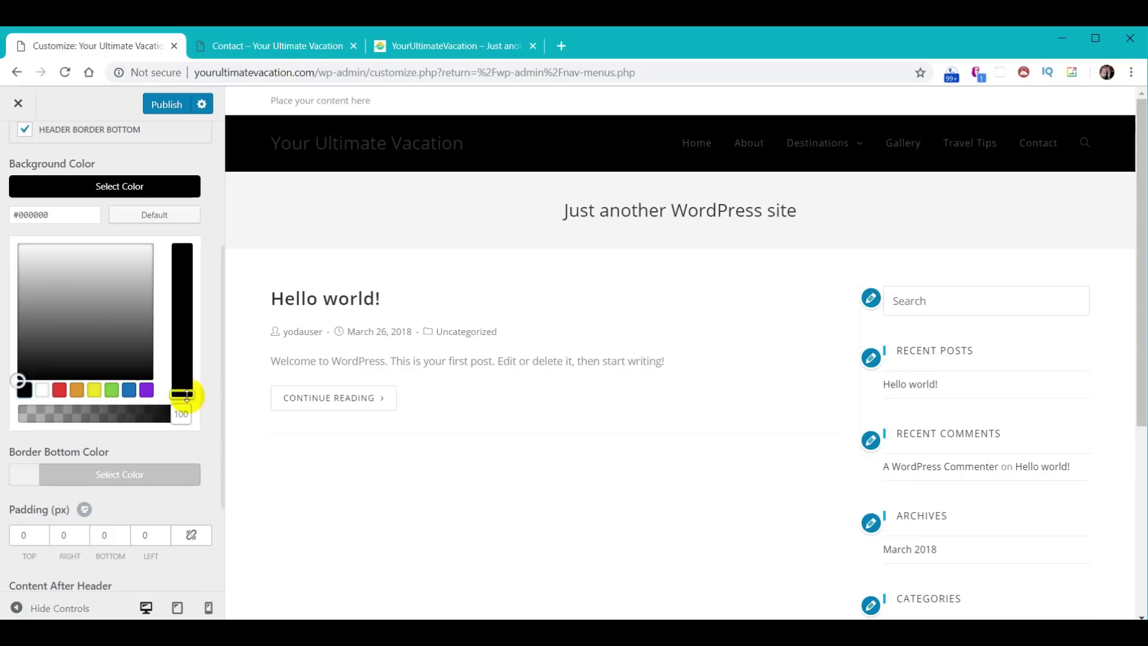
click(43, 392)
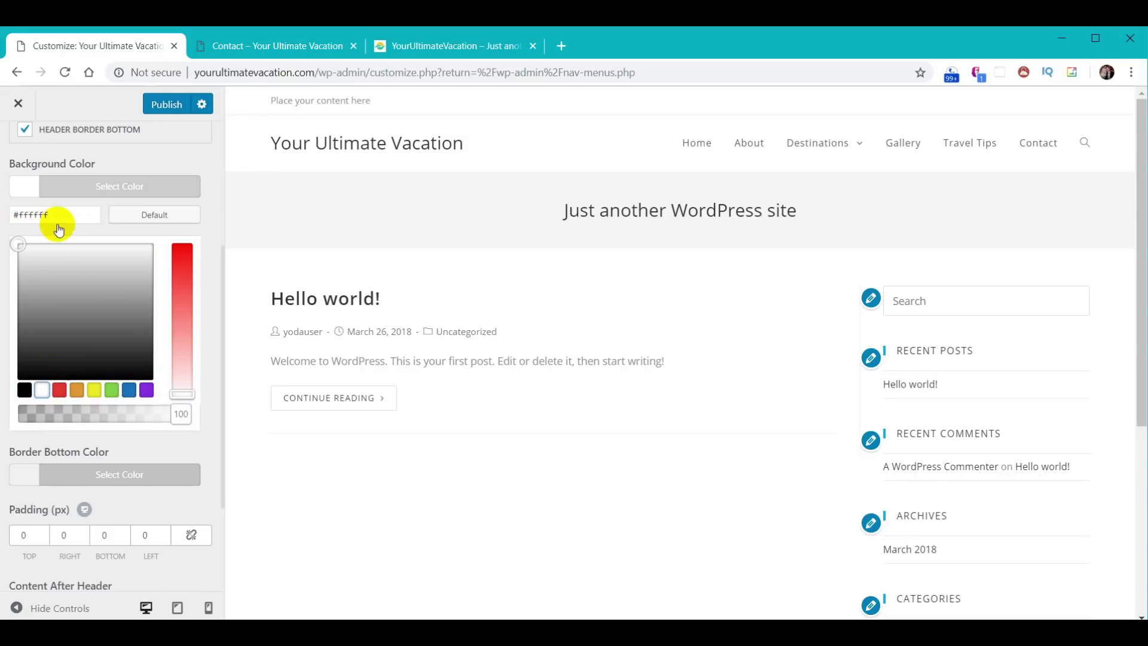
click(24, 390)
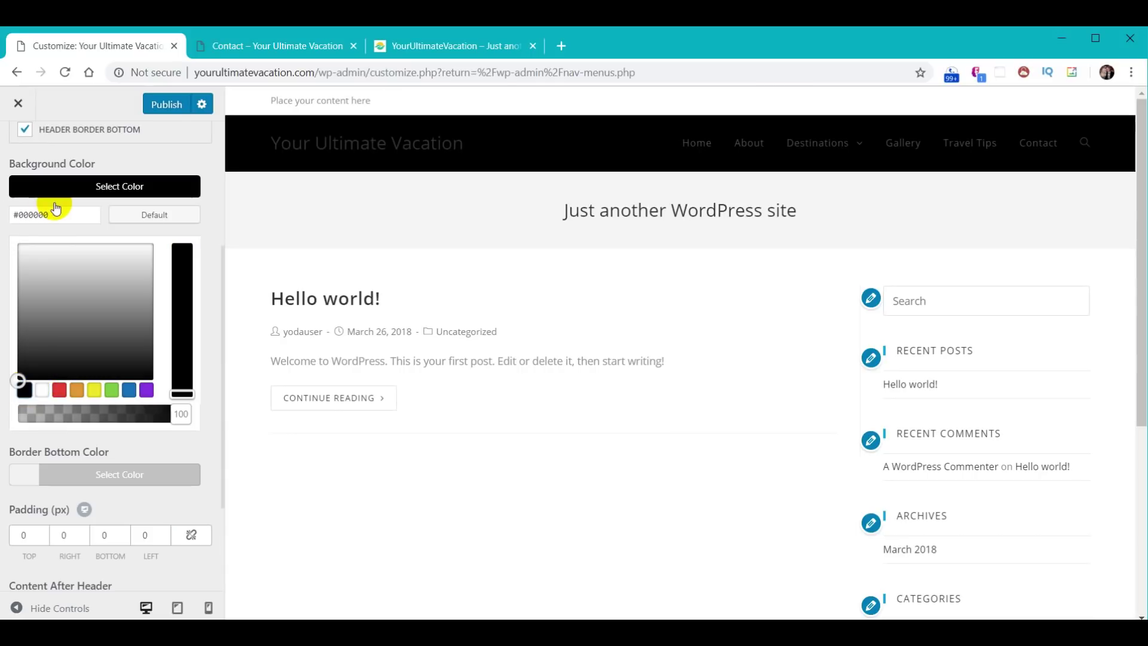
mouse_move(14, 378)
mouse_down()
mouse_move(28, 231)
mouse_move(24, 374)
mouse_up()
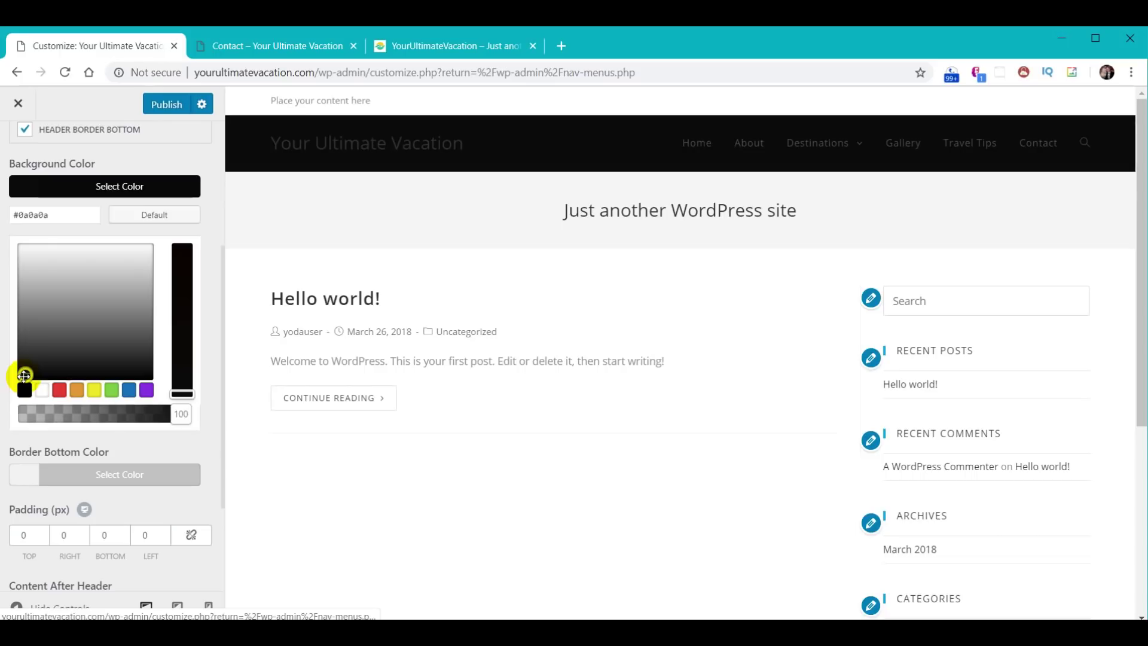
- Paste #2f3033 as the header background colour and publish it
drag(54, 214, 3, 210)
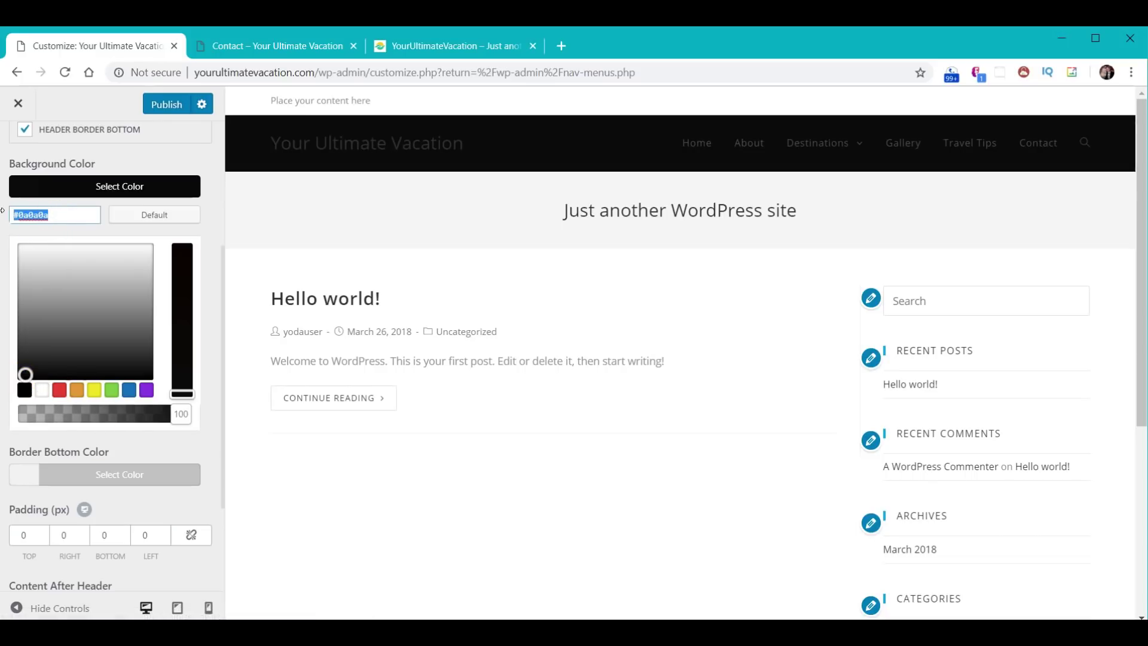
text(#2f3033)
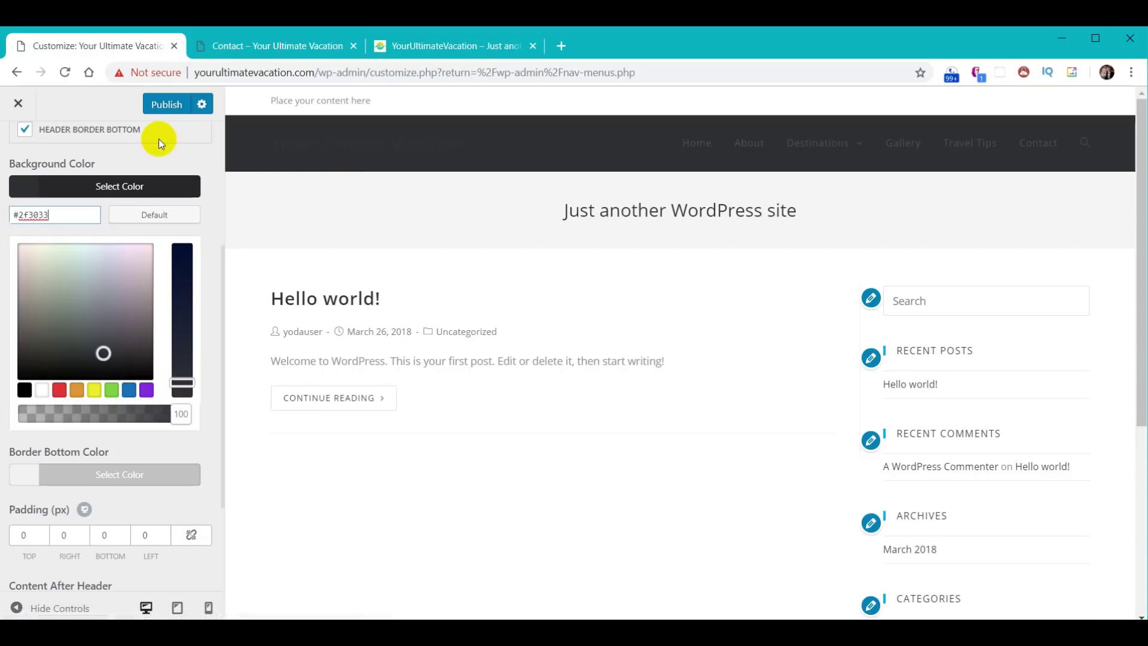
mouse_move(847, 145)
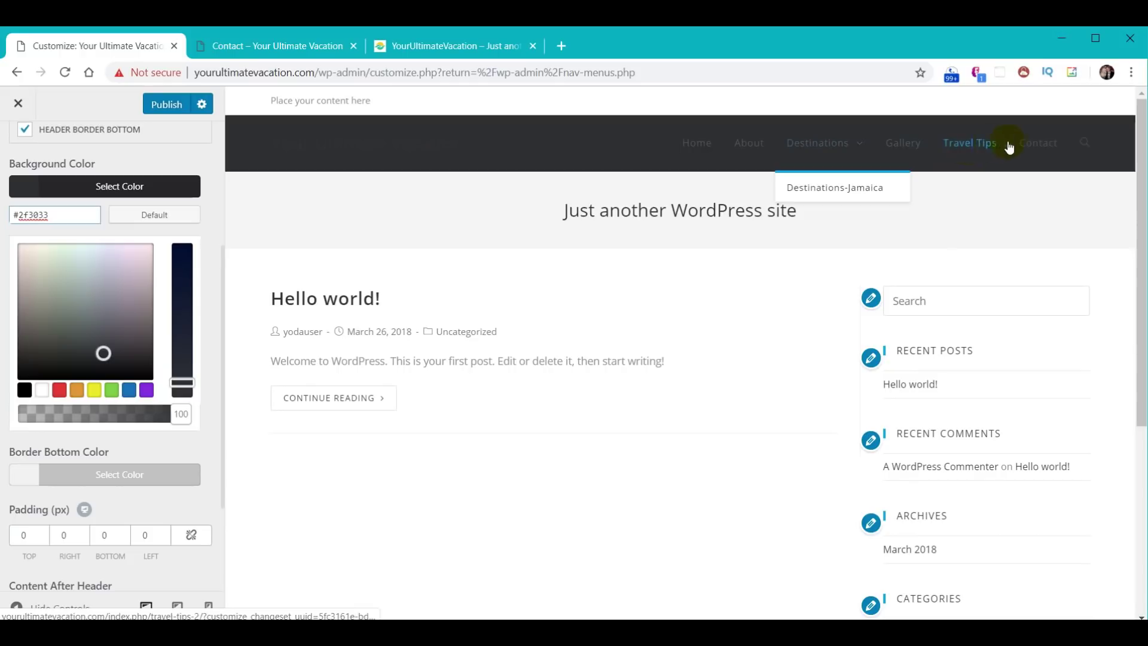
click(159, 109)
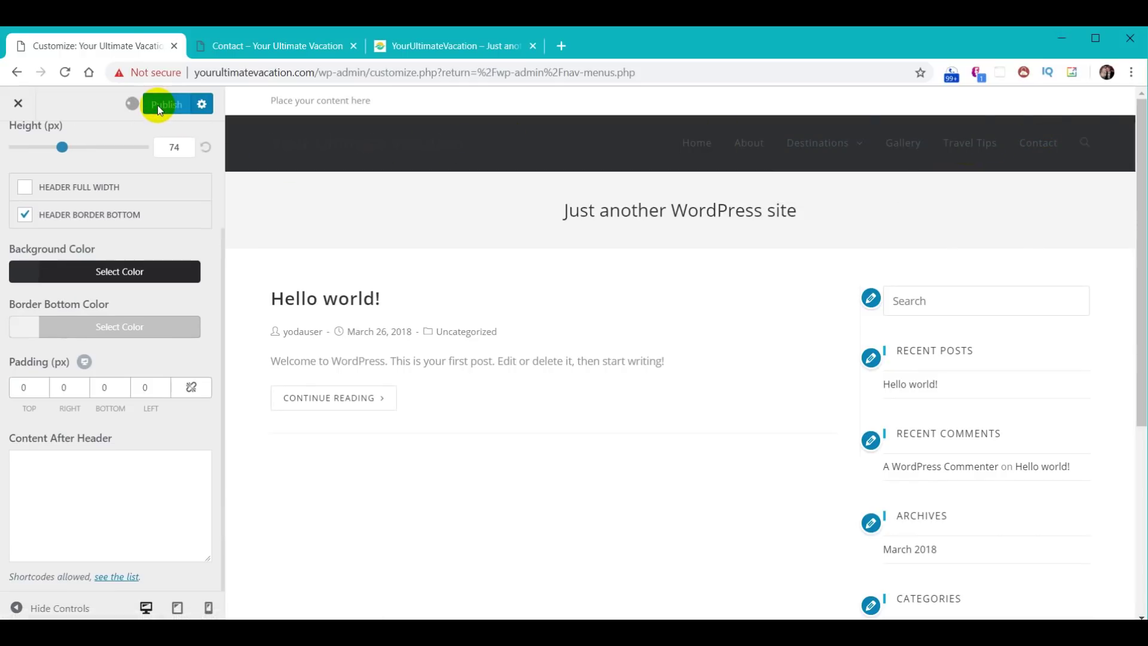
scroll(106, 263, up, 3)
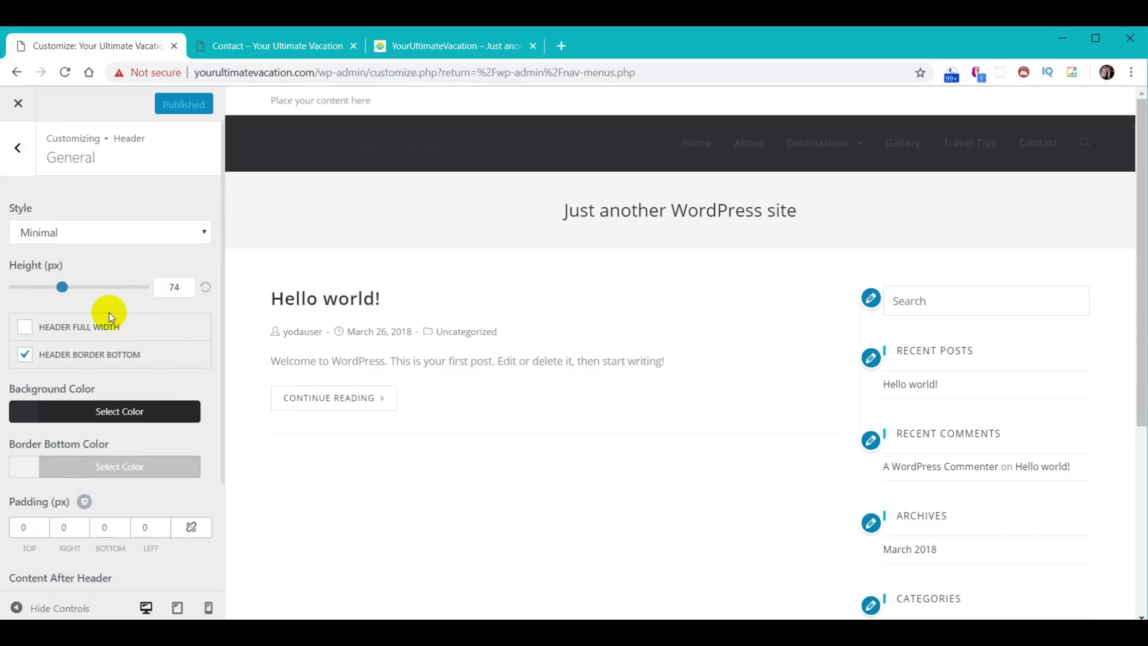
click(19, 149)
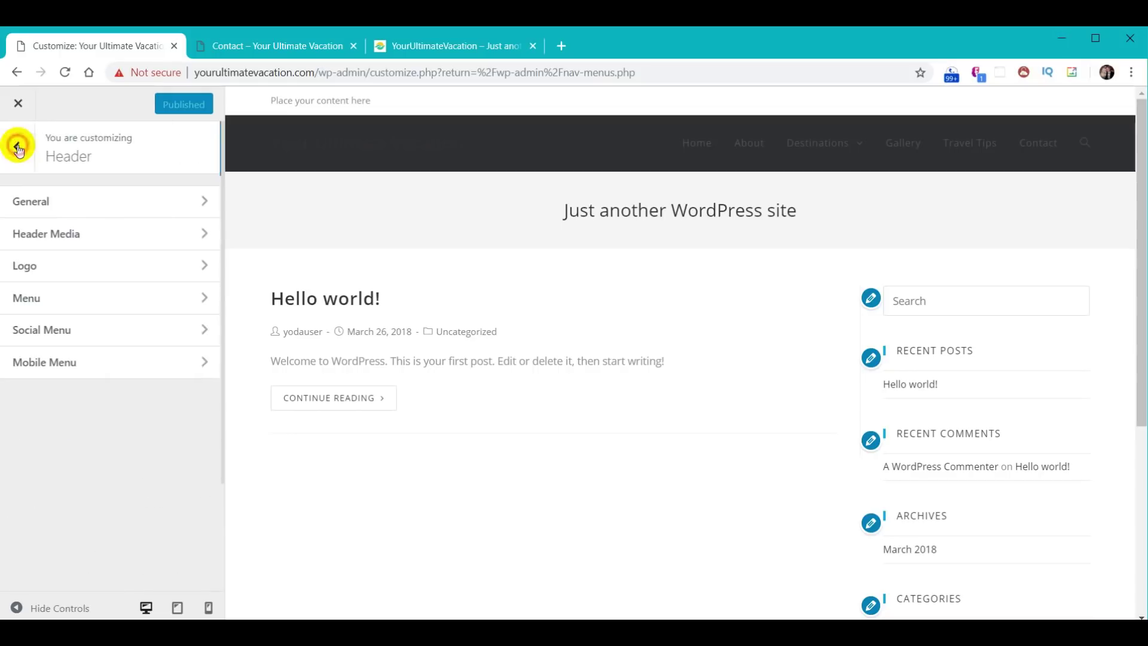
- Open Header > Menu settings and copy the Off White code #CCCCCC from the colour document
click(28, 298)
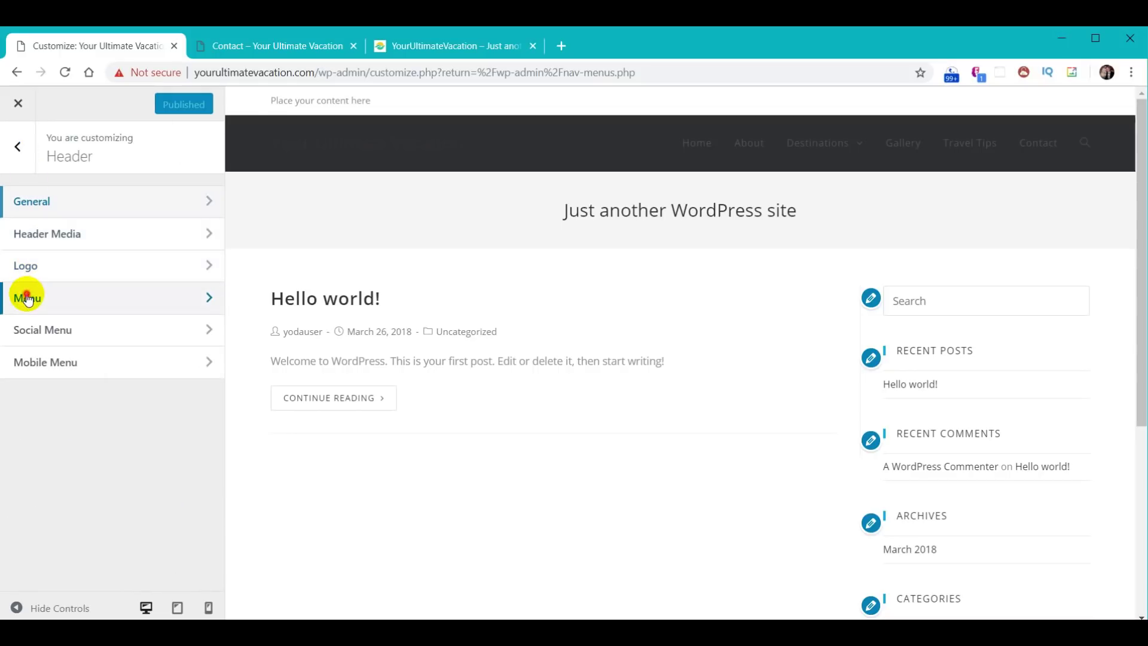
scroll(119, 310, down, 5)
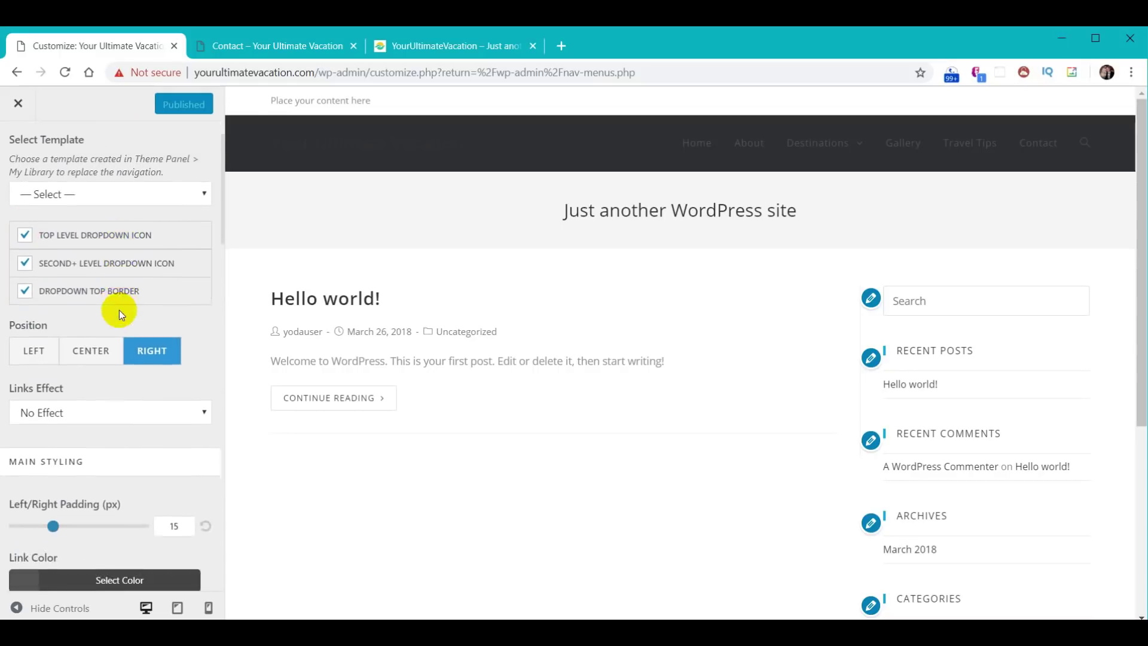
scroll(116, 312, down, 1)
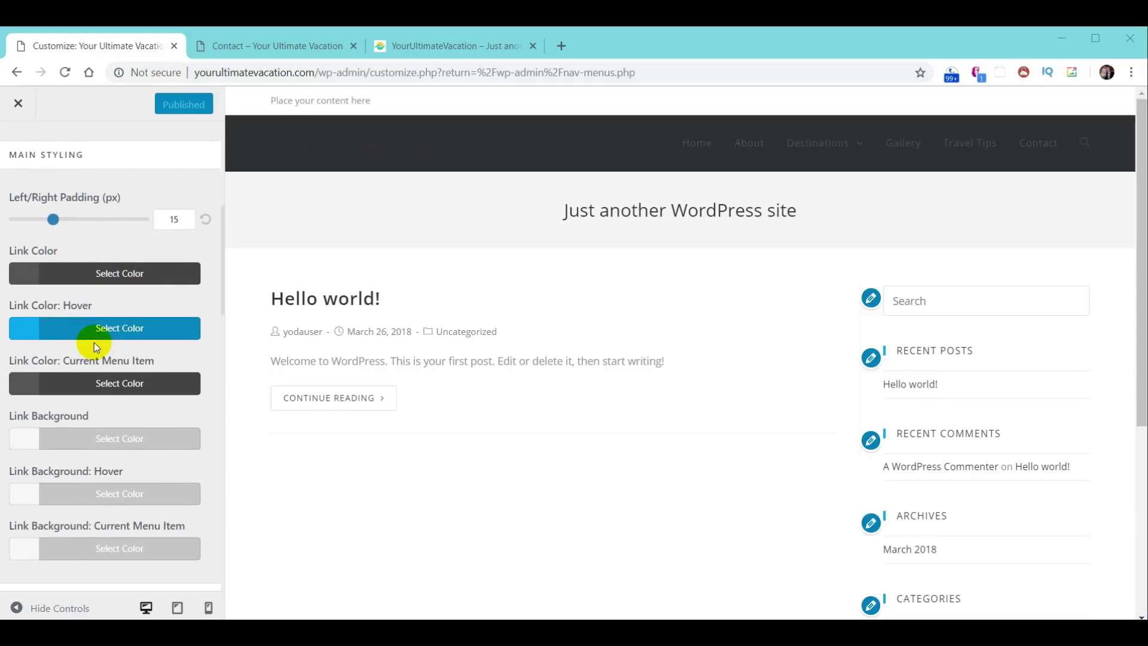
click(510, 611)
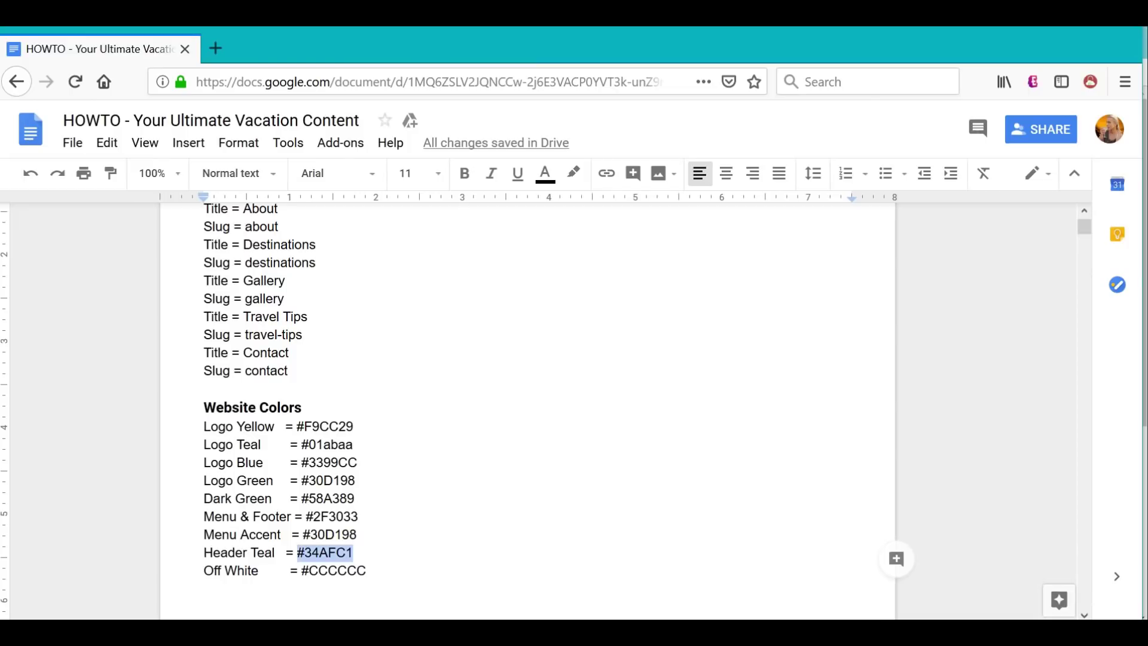
drag(302, 571, 369, 569)
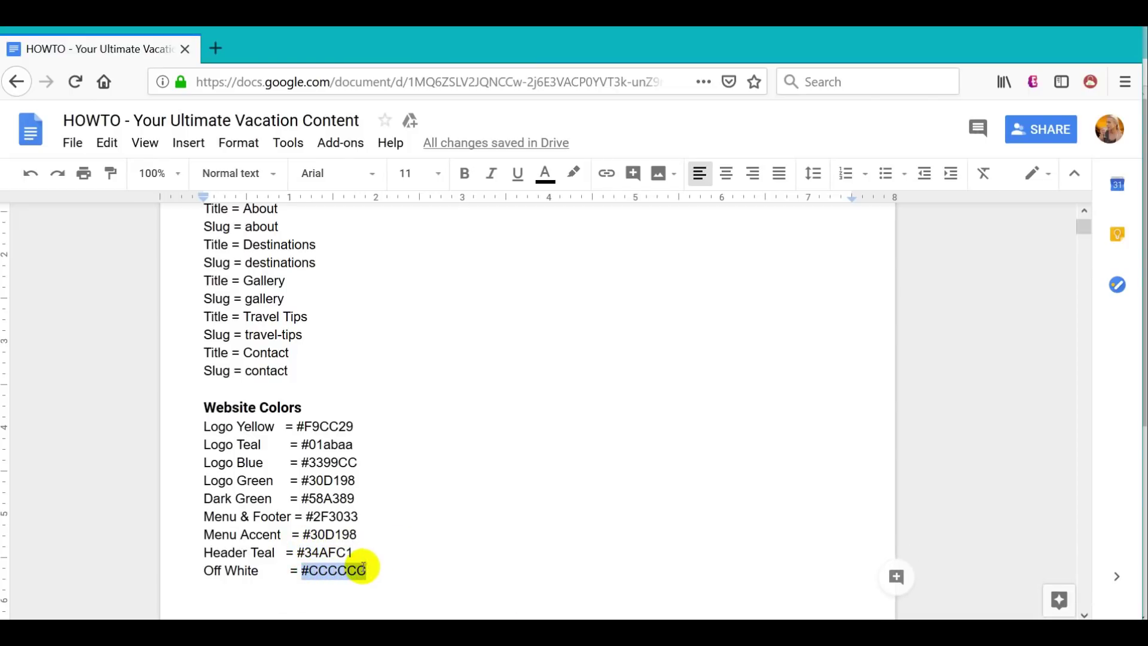
key(alt+Tab)
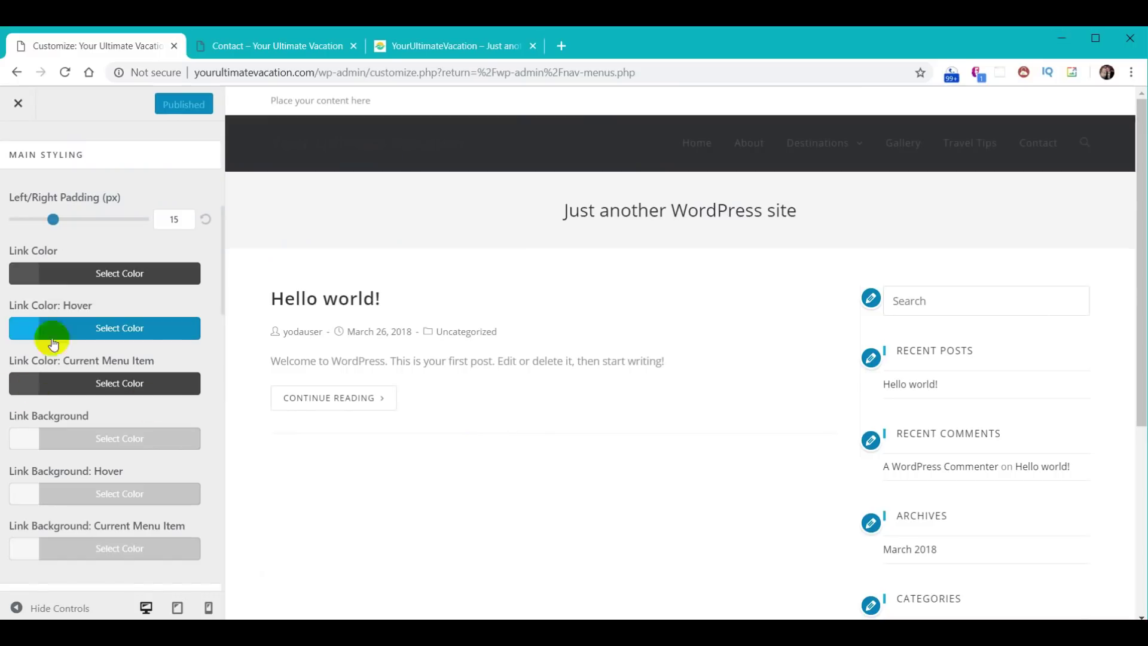
- Set the menu link colour to #cccccc
click(106, 276)
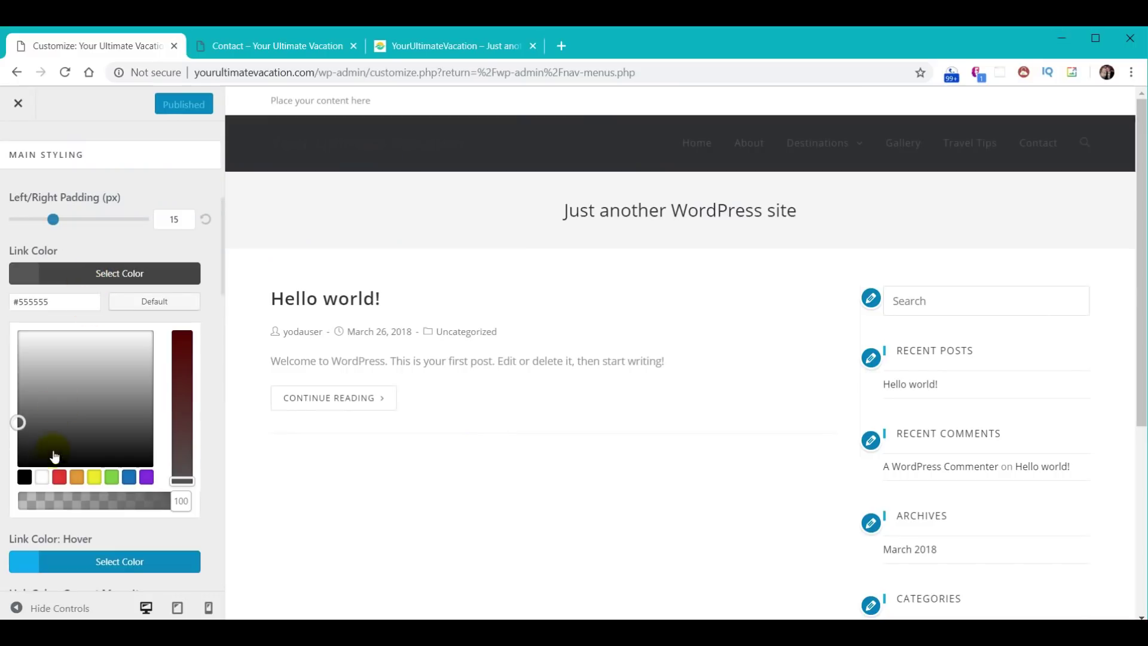
click(44, 482)
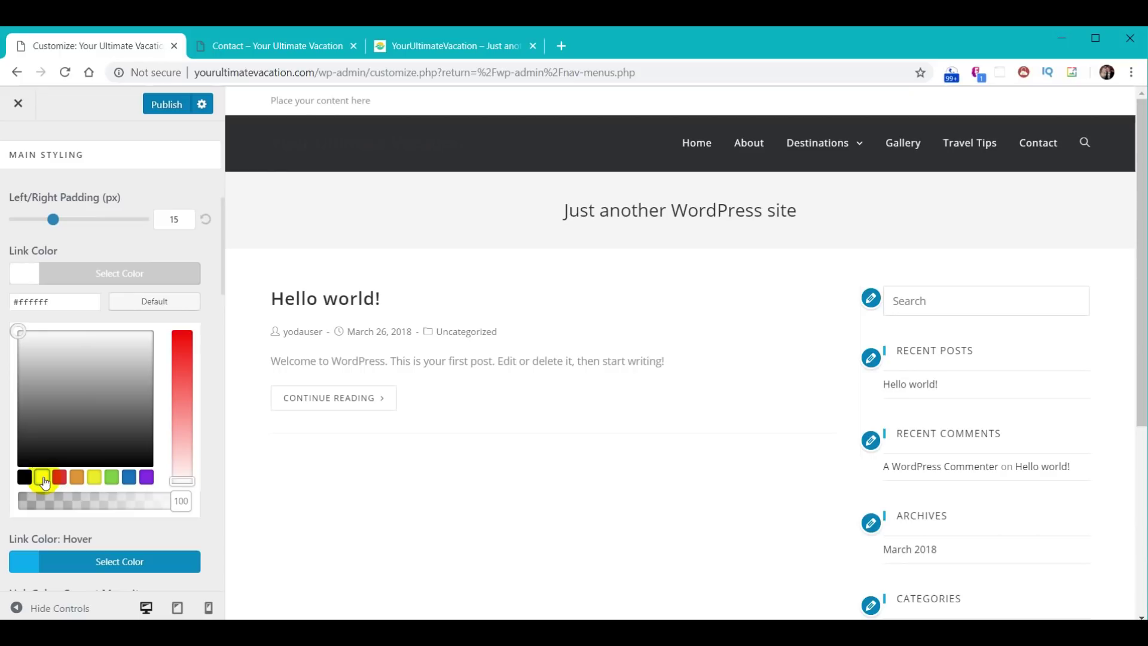
drag(56, 301, 3, 303)
text(#cccccc)
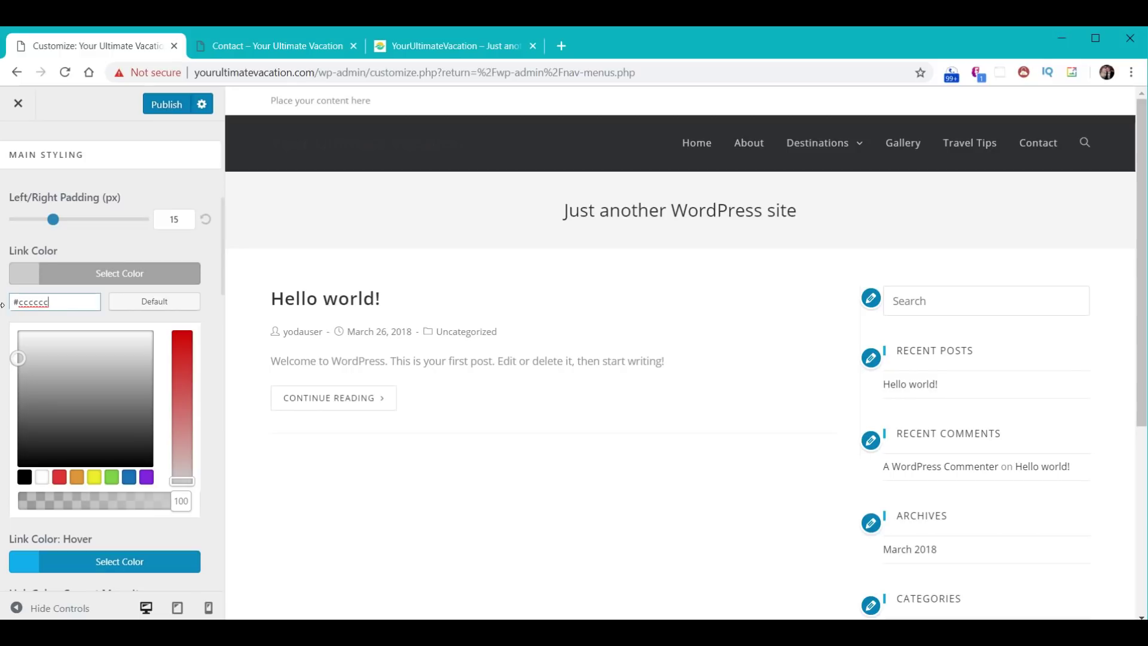
click(104, 238)
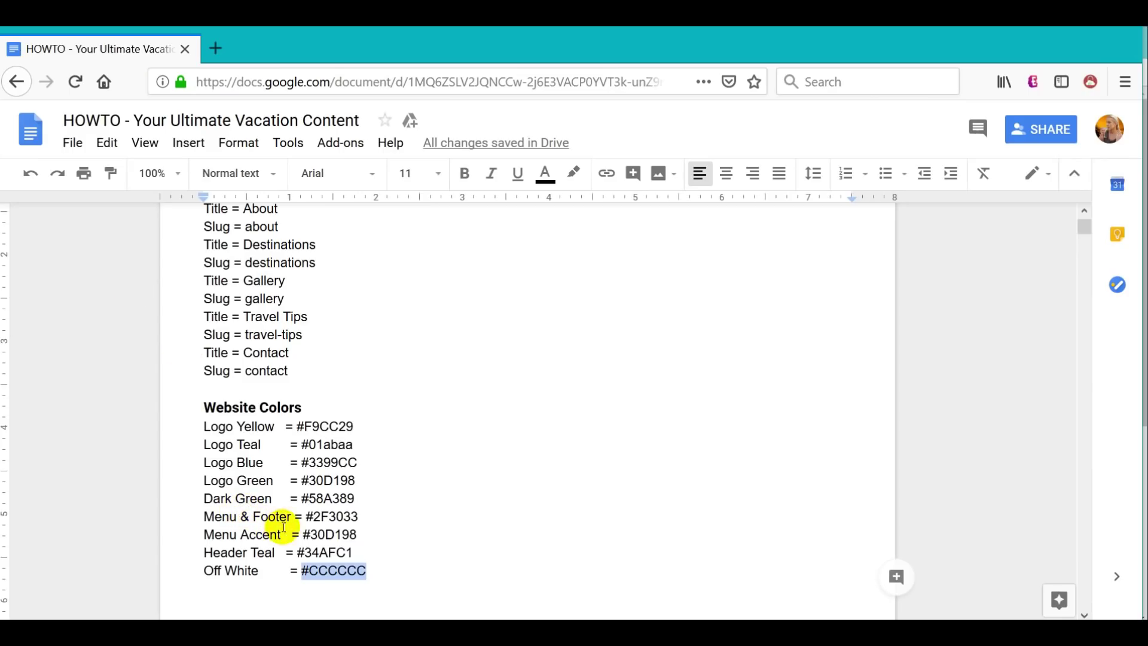
- Copy the Menu Accent code and make #30d198 the menu link hover colour
drag(303, 534, 355, 531)
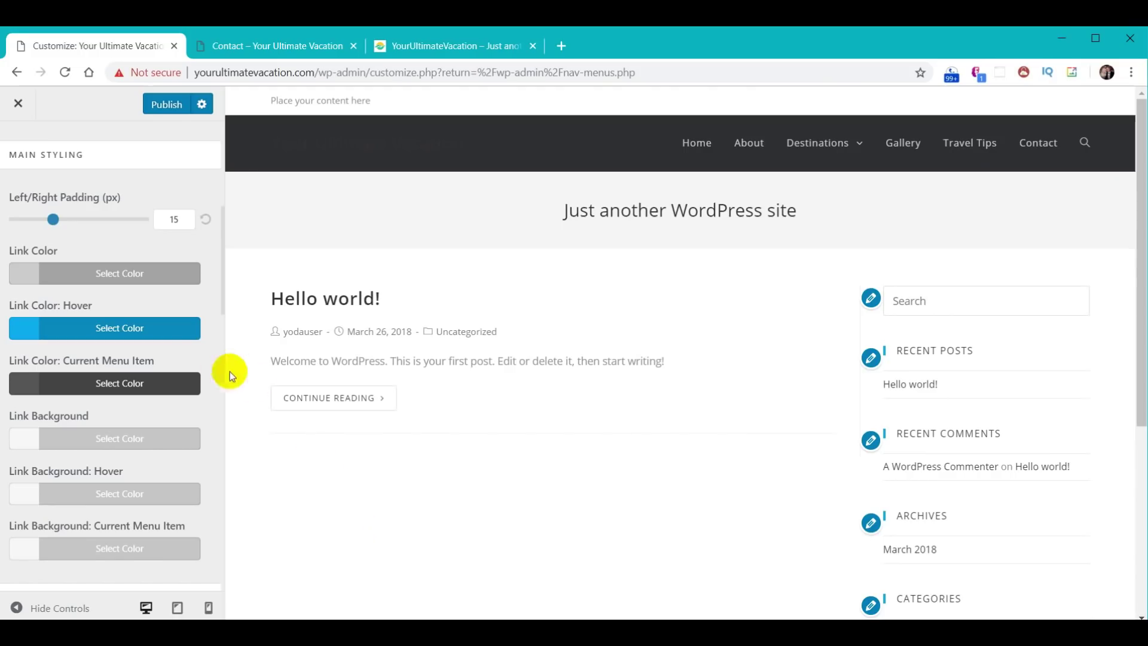
mouse_move(845, 145)
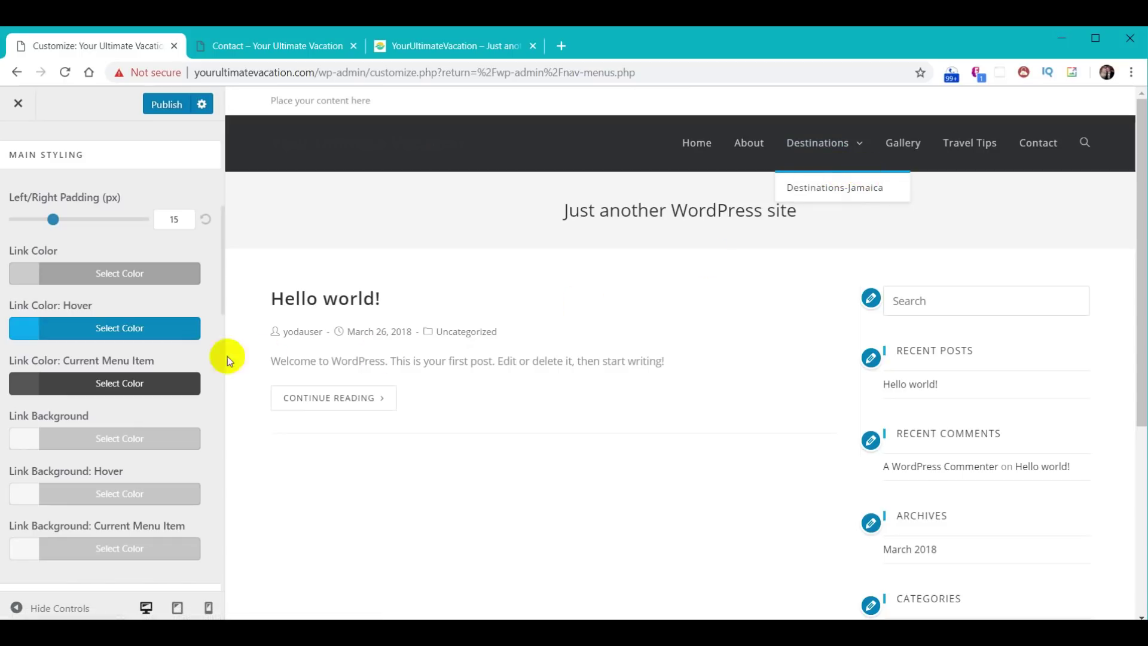
click(138, 327)
drag(72, 361, 3, 355)
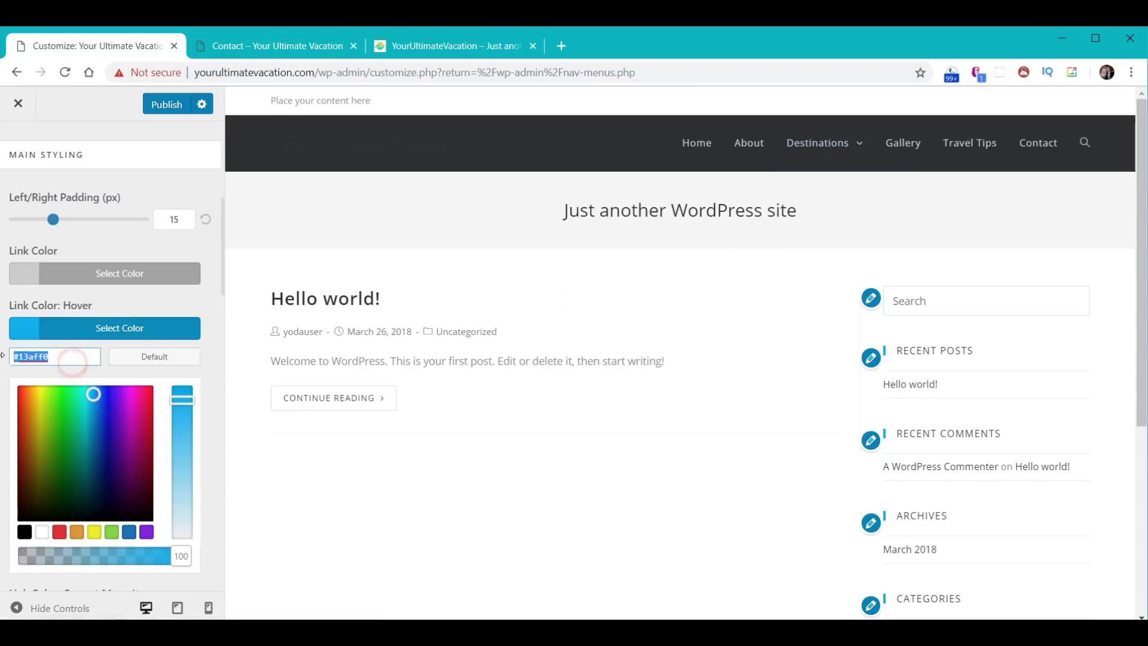
text(#30d198)
- Set the dropdown top border colour to #30d198
scroll(170, 527, down, 3)
scroll(171, 525, down, 5)
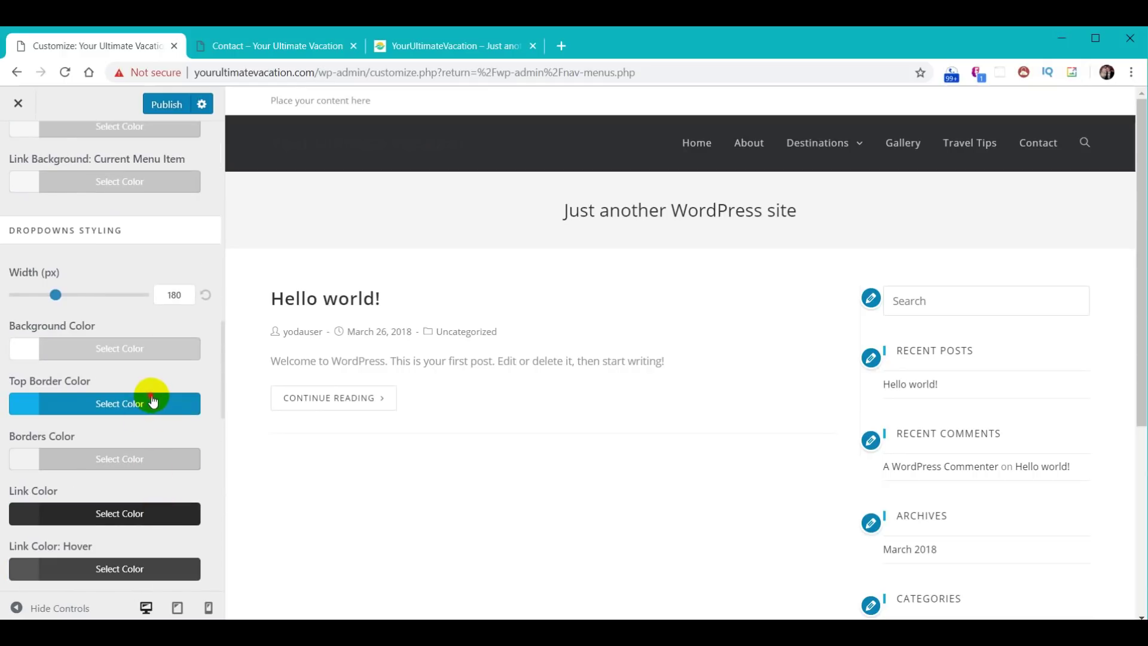
click(152, 400)
drag(76, 428, 11, 432)
text(#30d198)
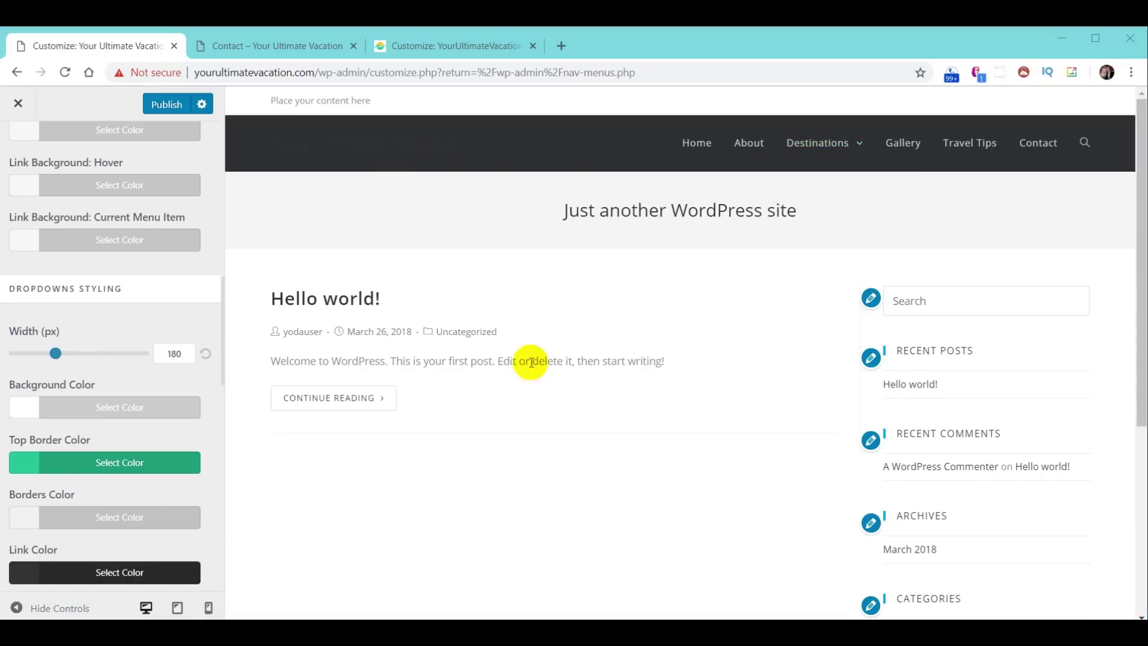
mouse_move(840, 156)
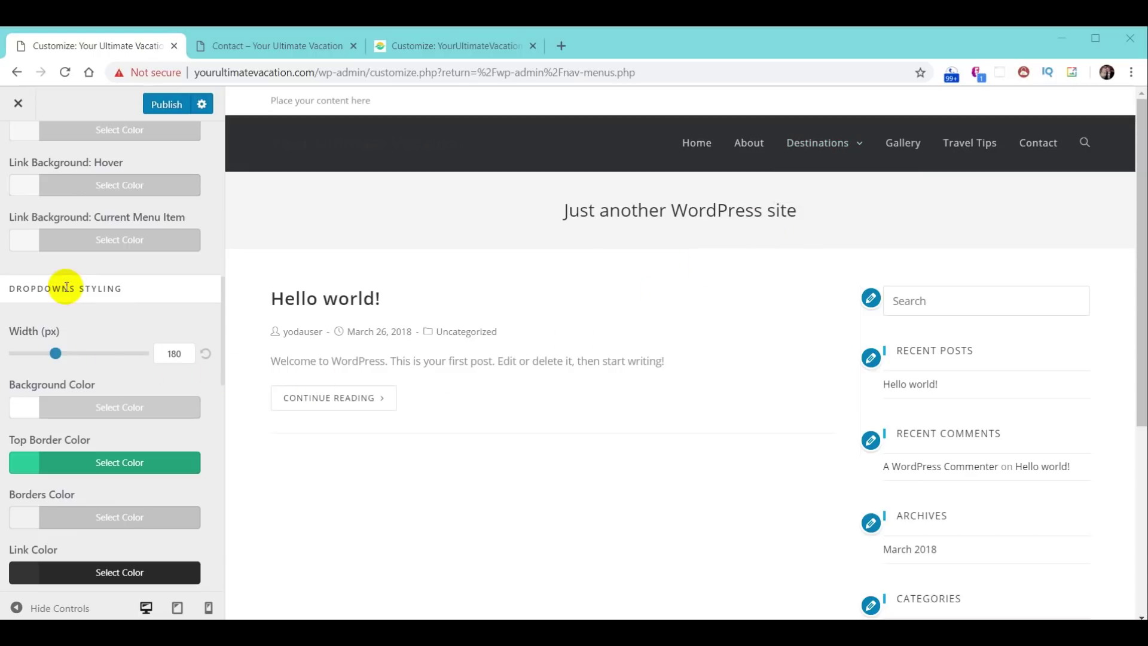
- Change the dropdown background colour from #ffffff to #2f3033
click(26, 407)
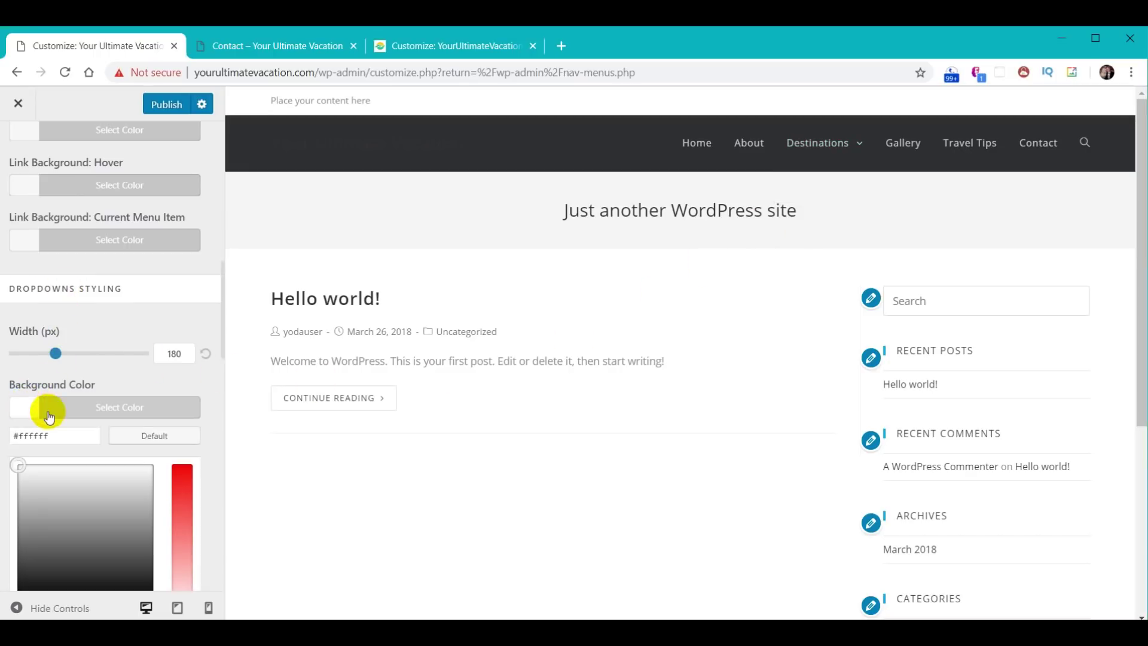
triple_click(64, 431)
text(#2f3033)
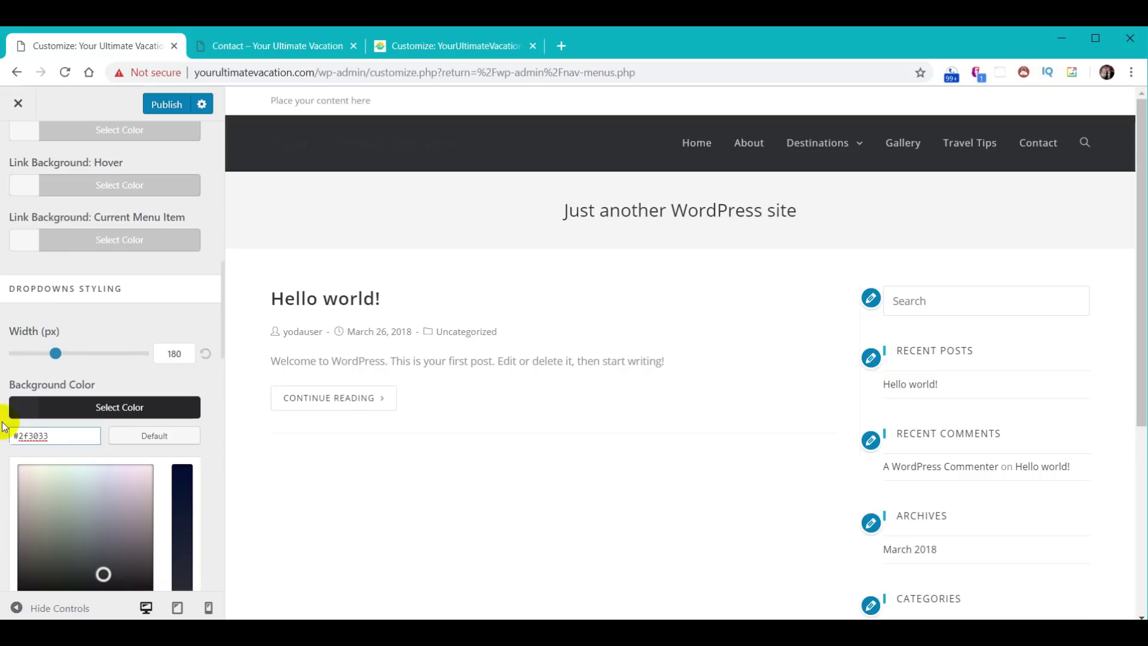
click(206, 410)
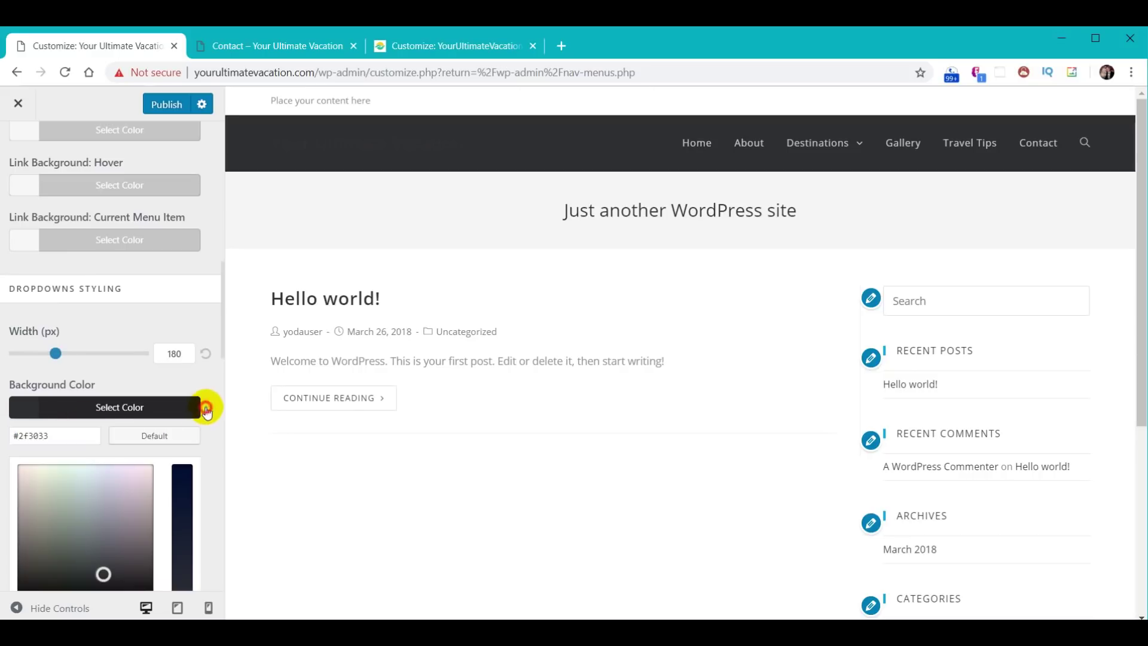
- Change the dropdown link colour from #333333 to #cccccc
scroll(218, 415, down, 6)
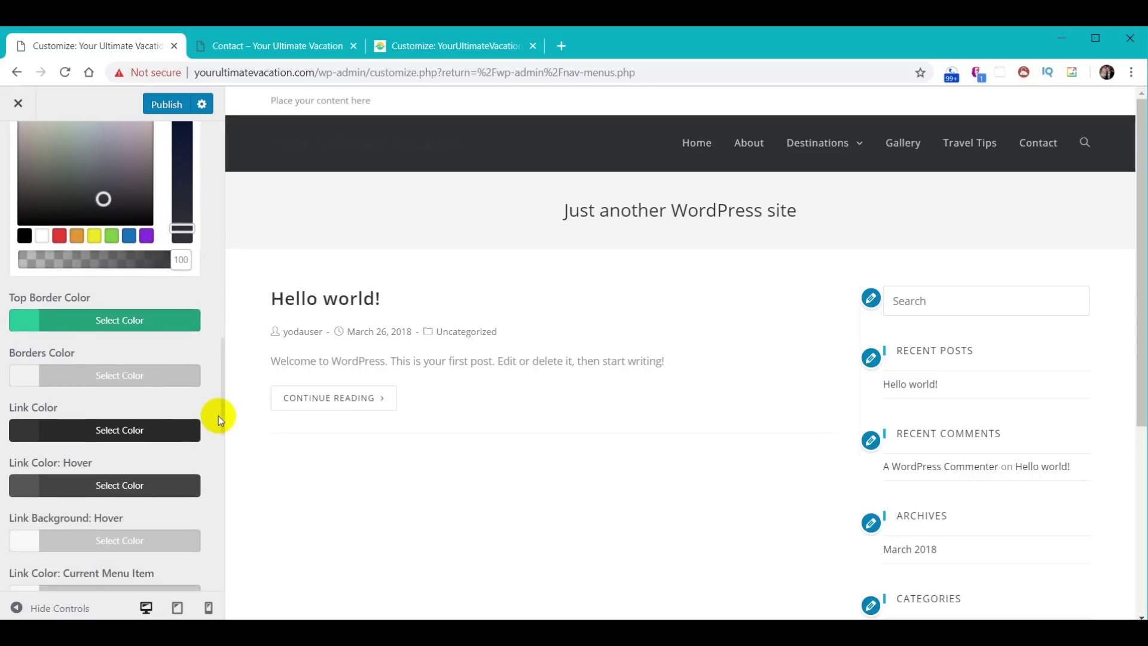
click(115, 431)
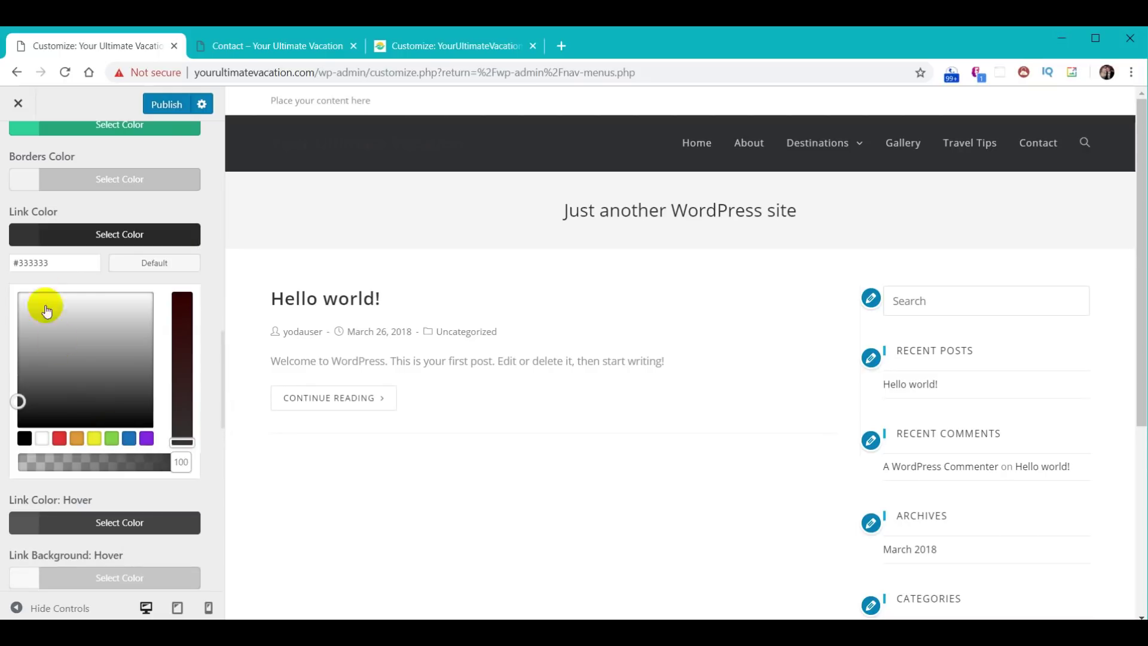
drag(48, 261, 2, 274)
text(#cccccc)
mouse_move(789, 145)
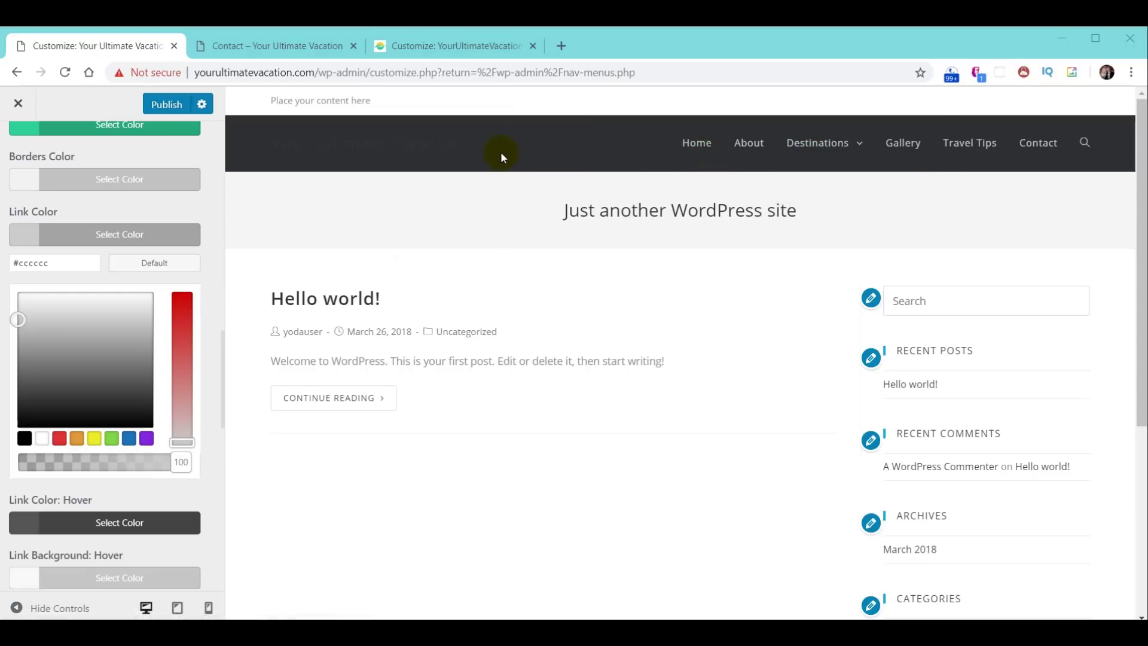
scroll(144, 305, up, 10)
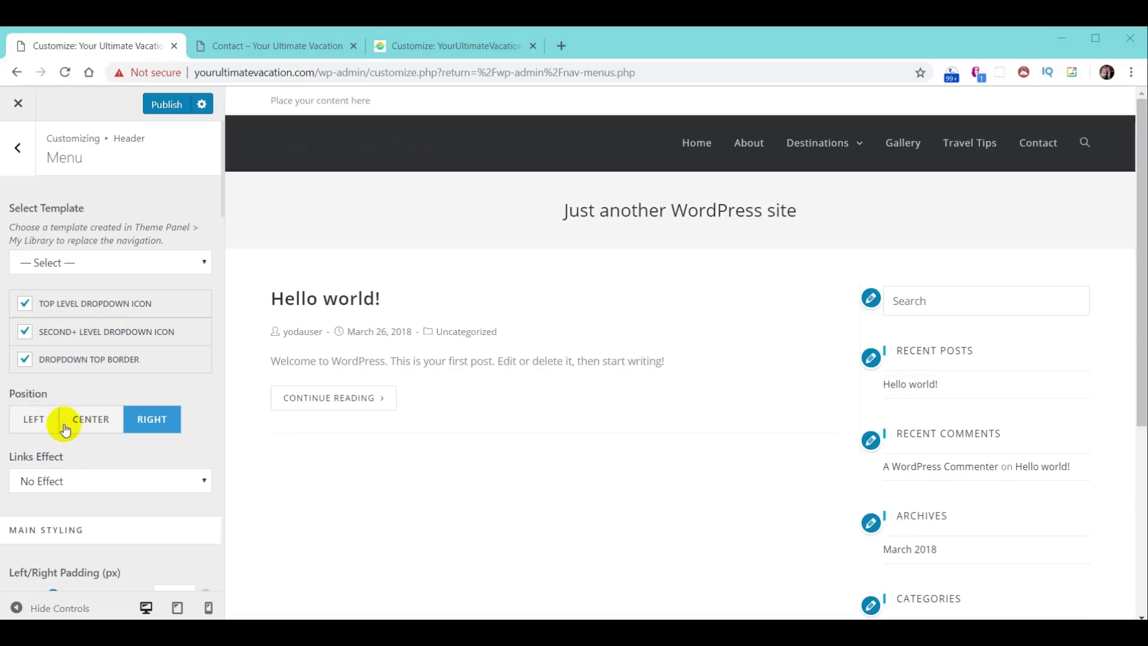
- Left-align the header menu, publish the changes and close the Customizer
click(39, 427)
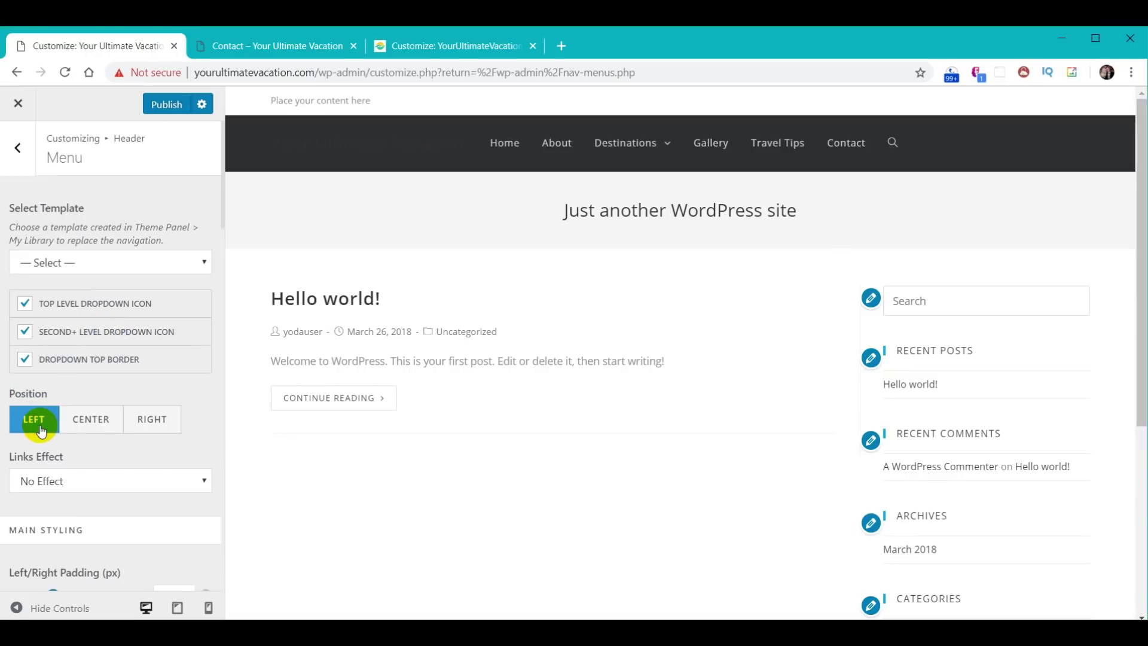
click(167, 105)
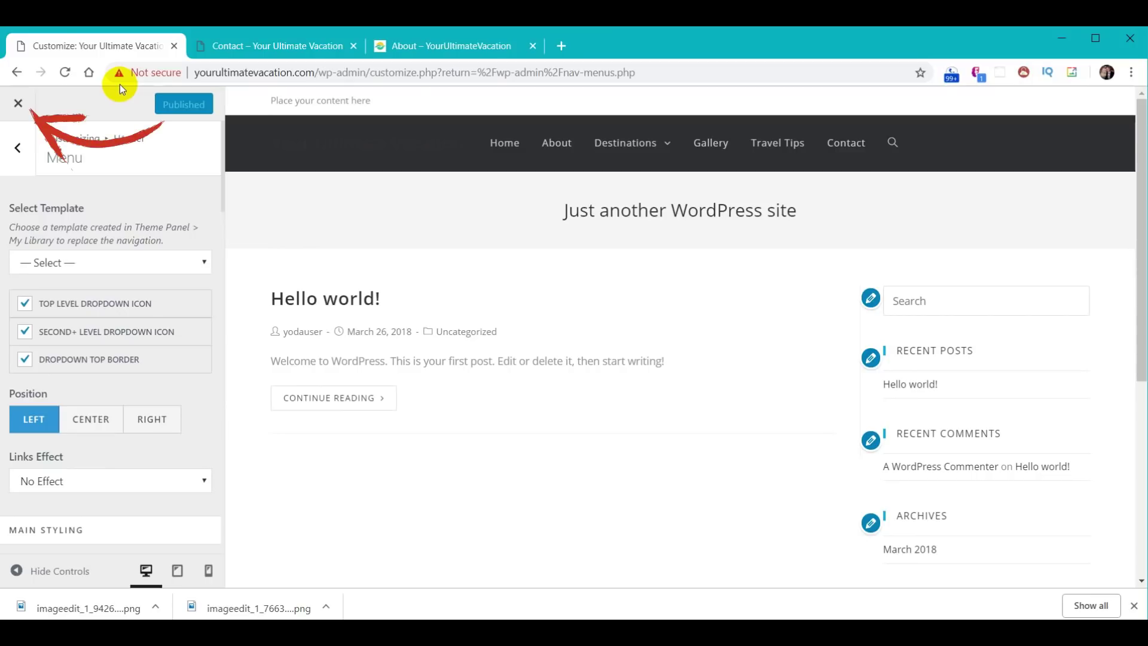
click(18, 103)
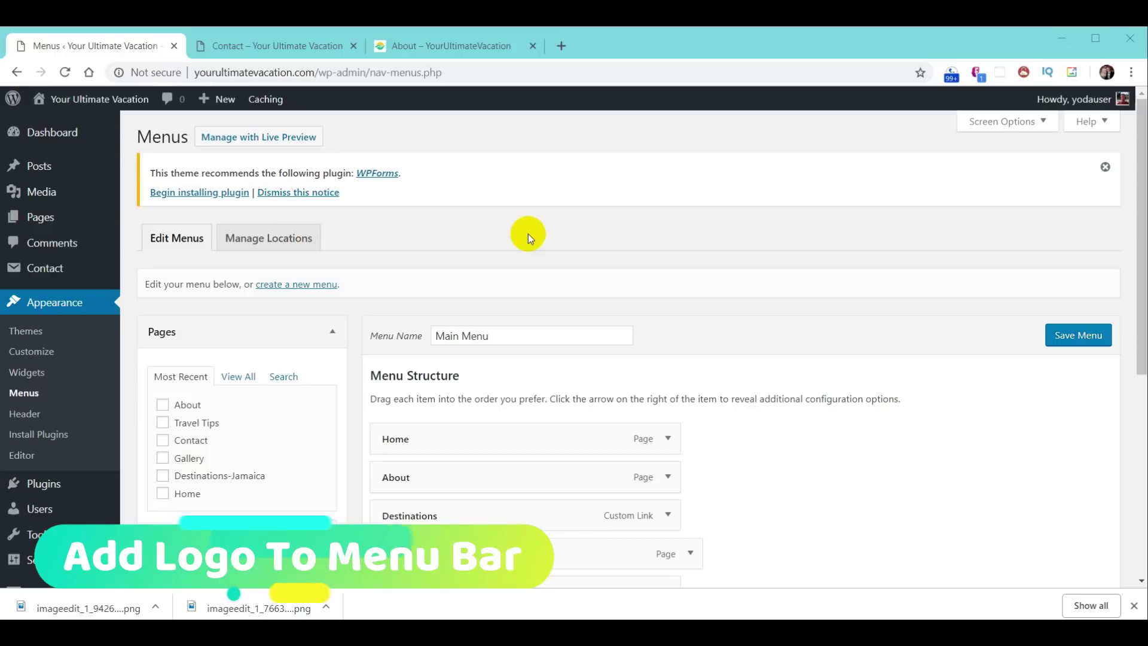
- Reopen the Customizer from Appearance > Themes on its Header section
click(57, 303)
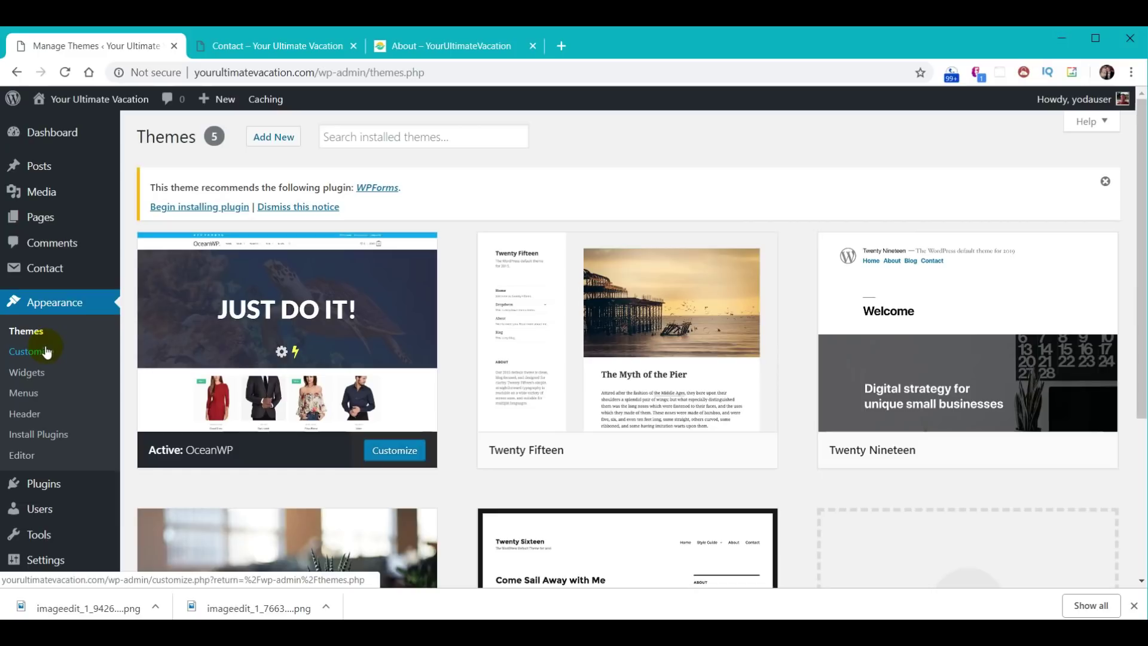
click(47, 352)
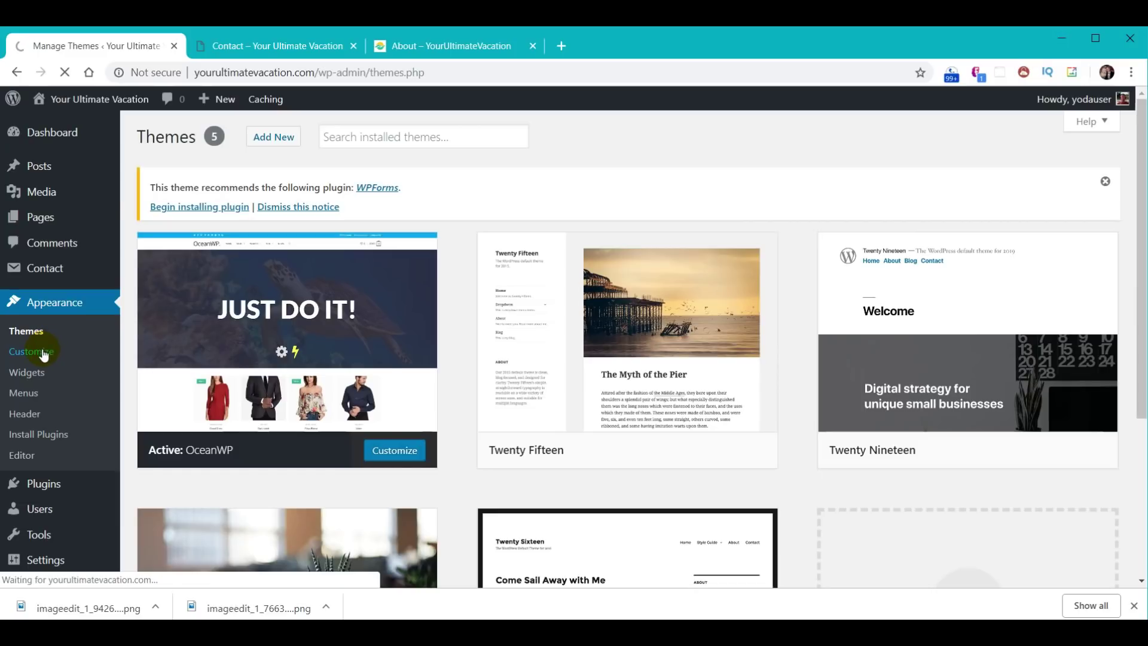
click(47, 520)
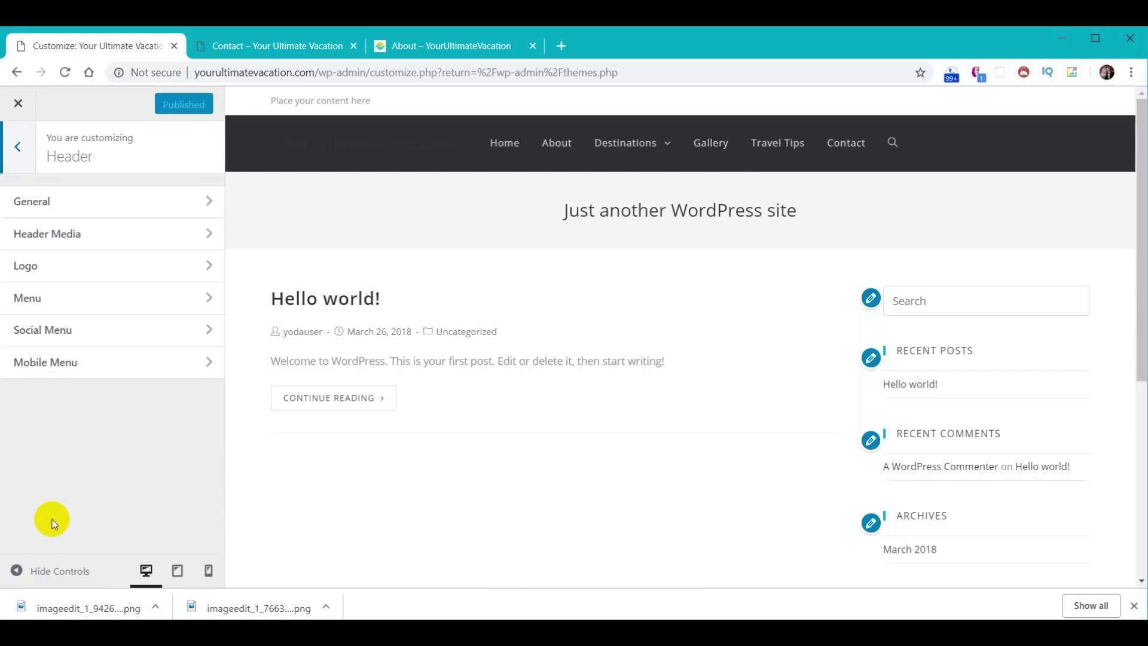
- Upload logo-menu.png and set it as the header logo, skipping cropping
click(31, 265)
click(42, 274)
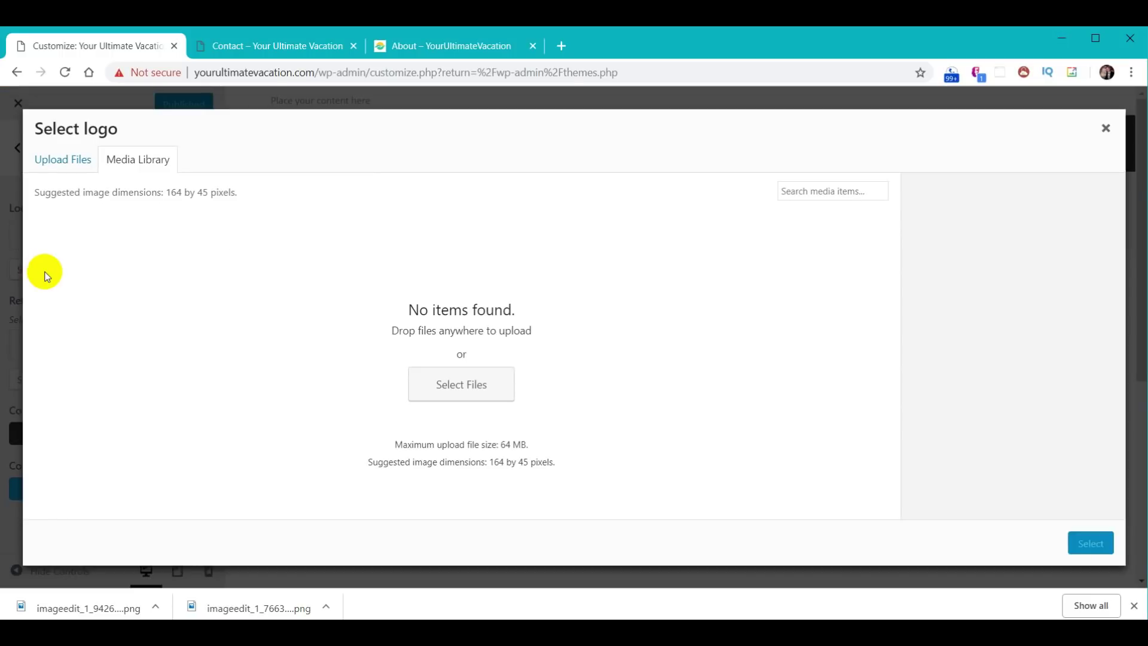
click(449, 384)
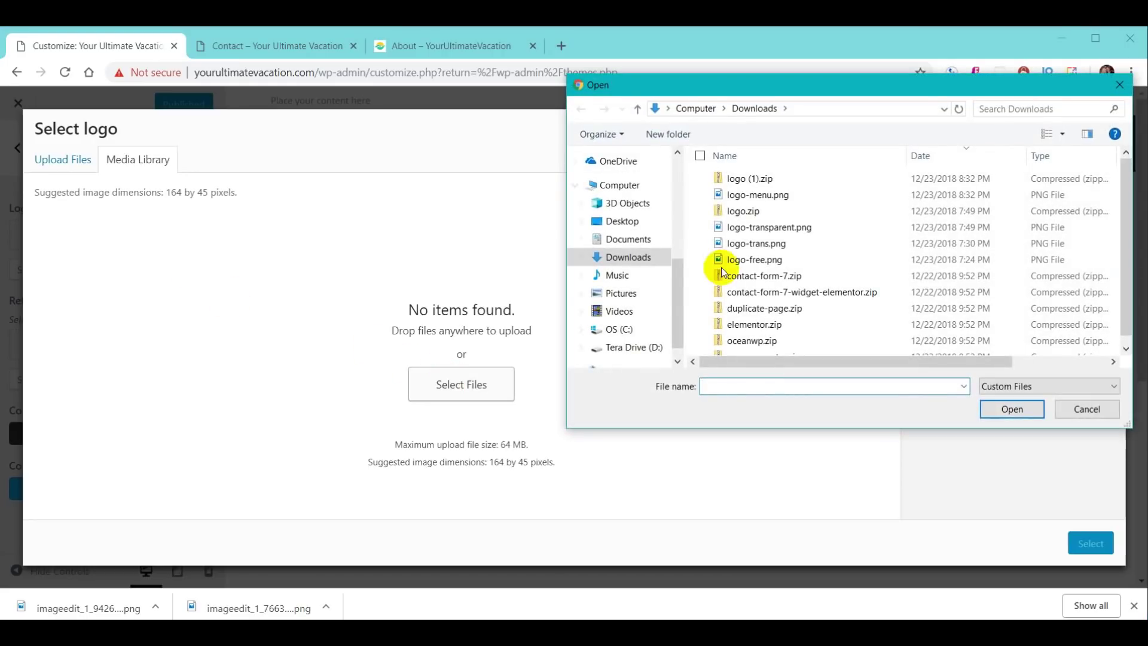
click(779, 198)
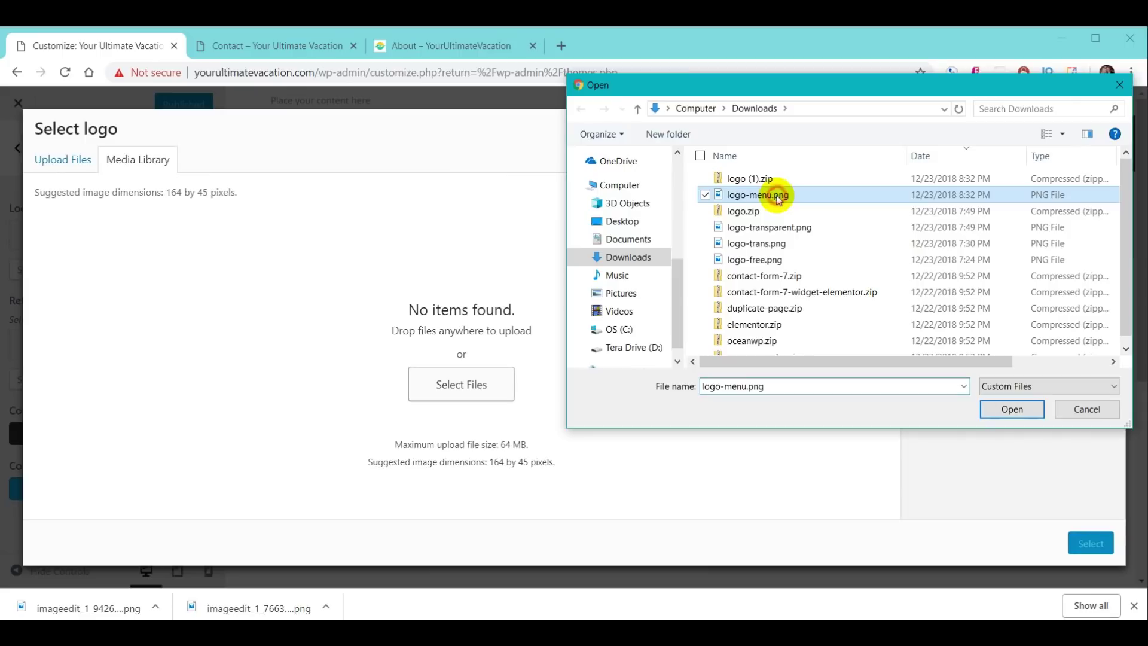
click(1022, 413)
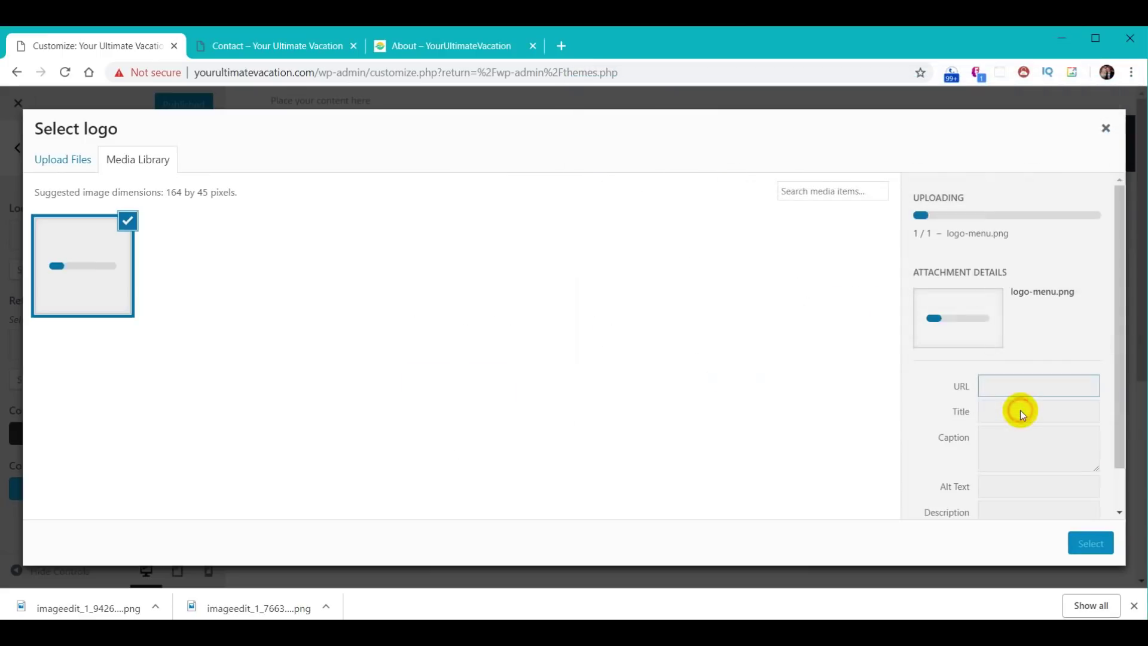
click(1090, 543)
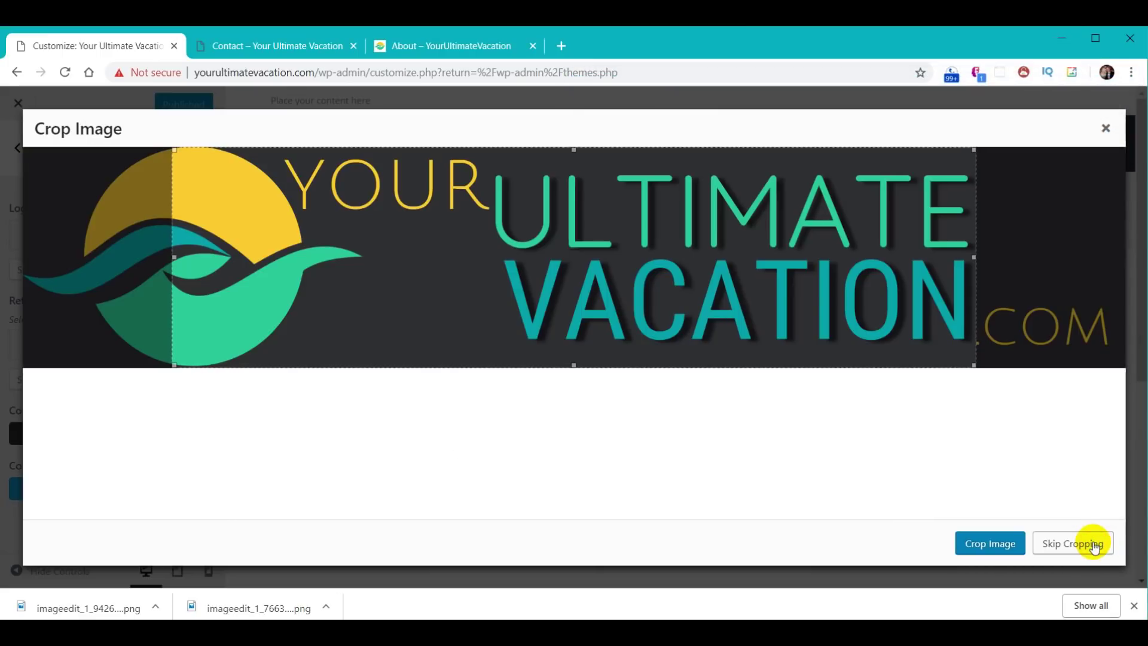
click(1081, 551)
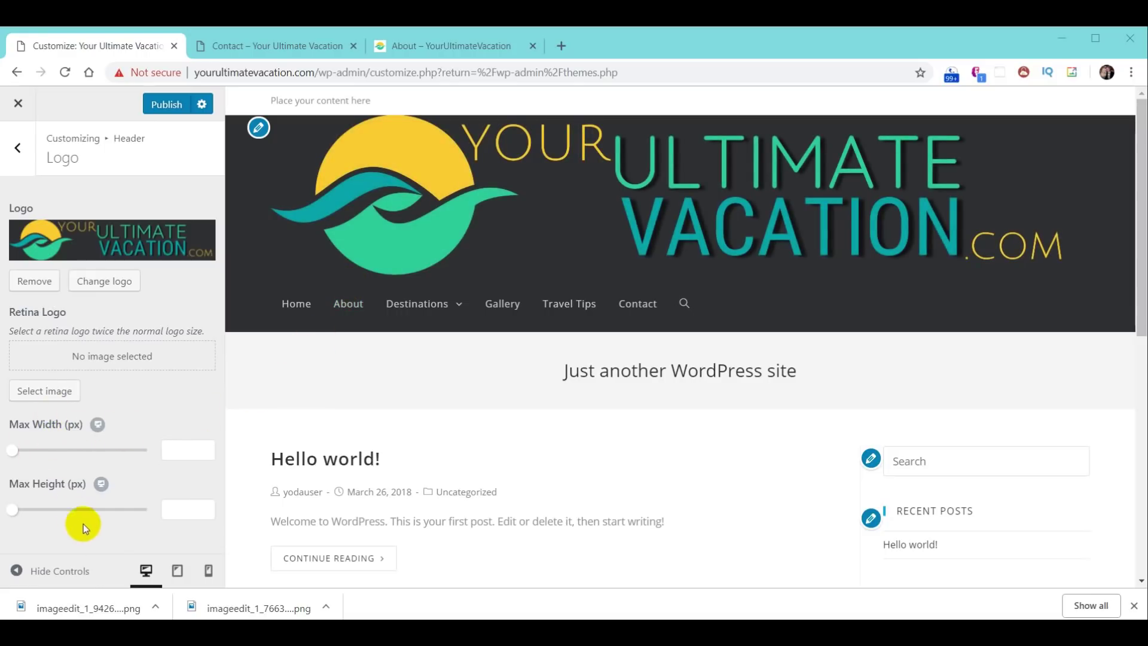
click(189, 449)
- Set the header logo's Max Width and Max Height both to 220 px
text(2)
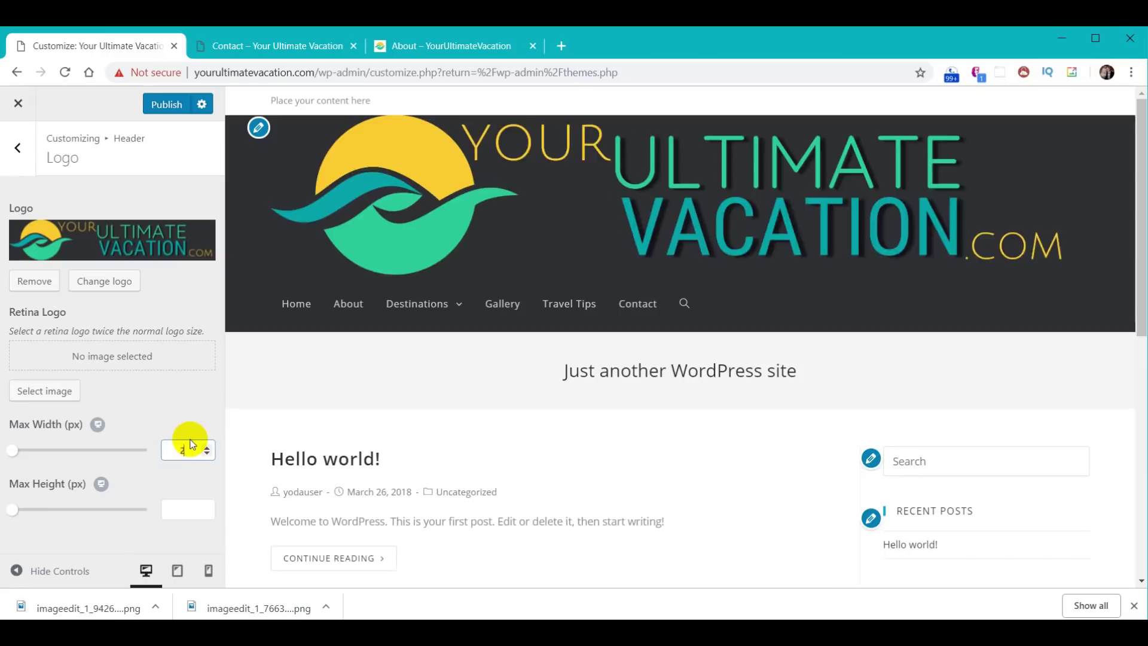
text(00)
click(187, 506)
text(200)
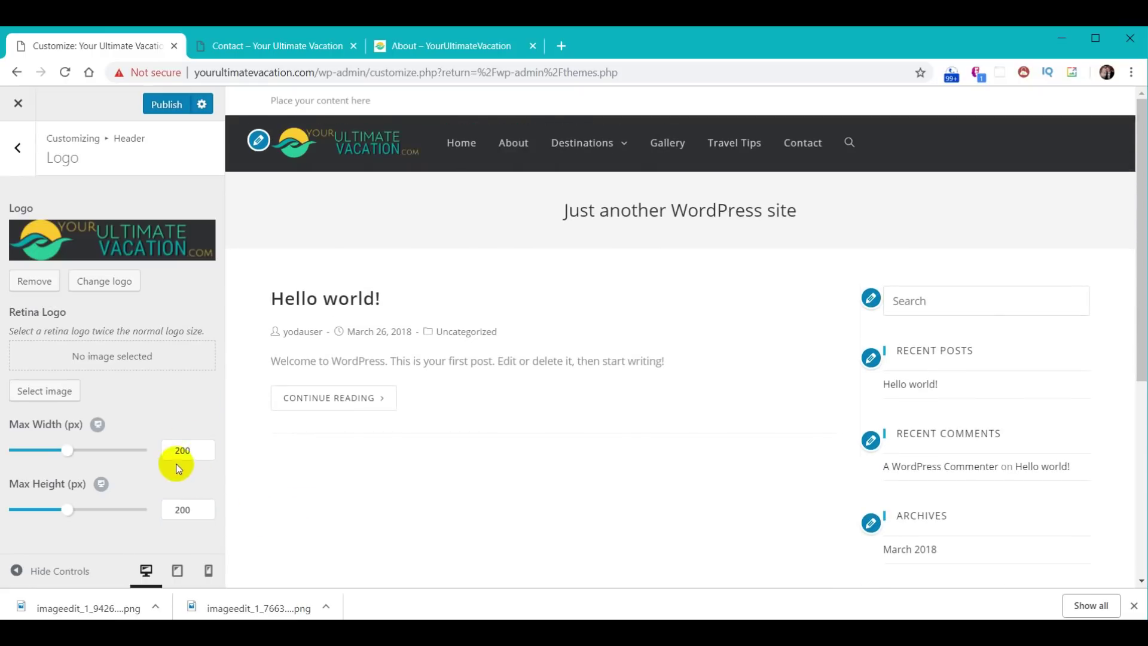
drag(179, 451, 200, 430)
text(20)
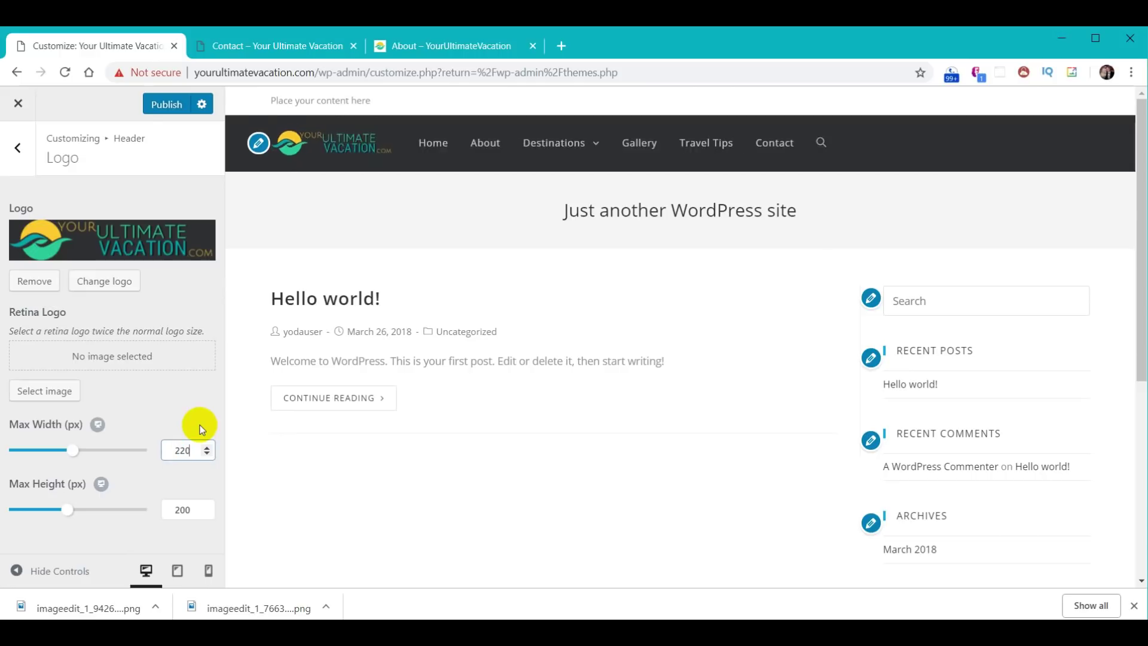
drag(181, 510, 197, 510)
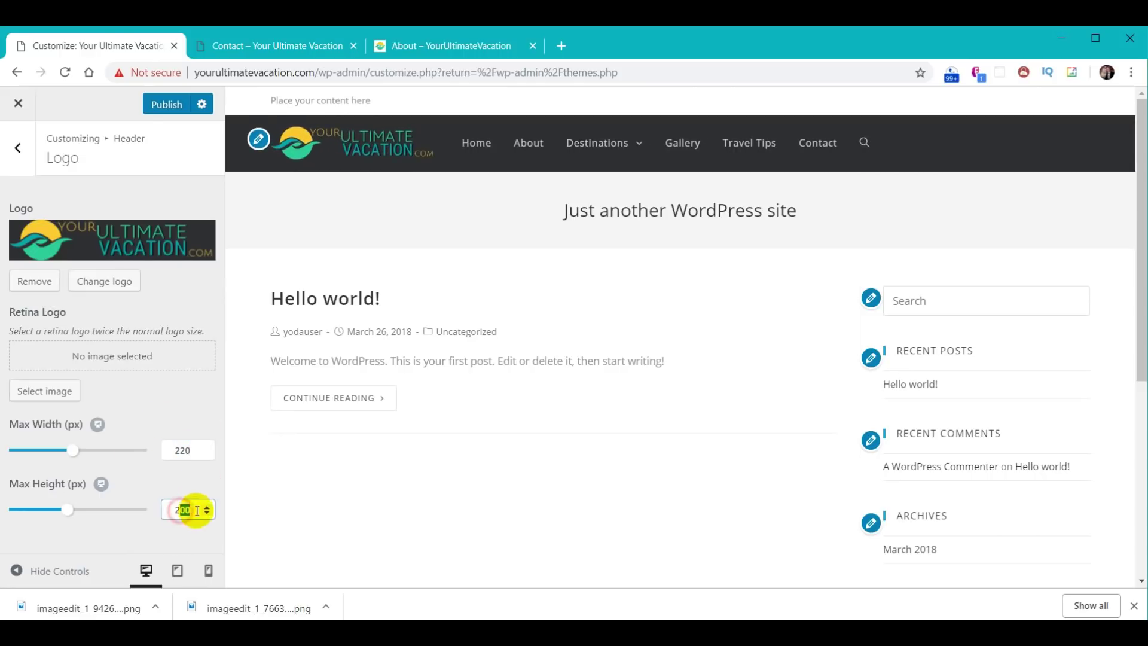
text(20)
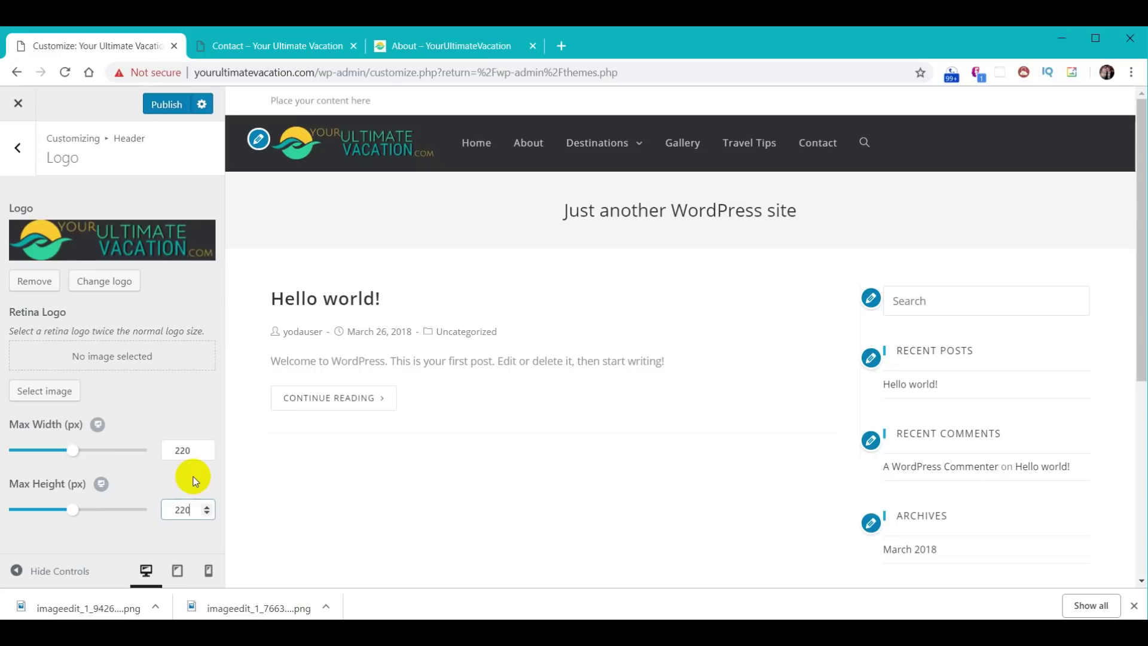
click(209, 417)
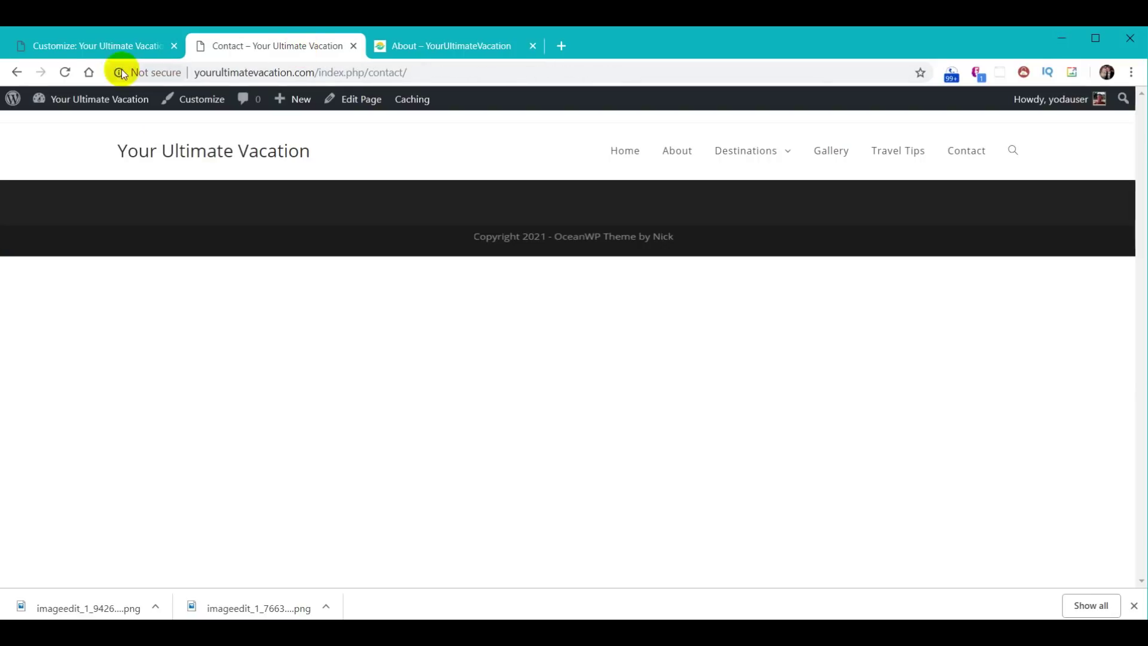
- Reload the Contact page to check the logo, then reopen the Customizer at Site Identity
click(65, 71)
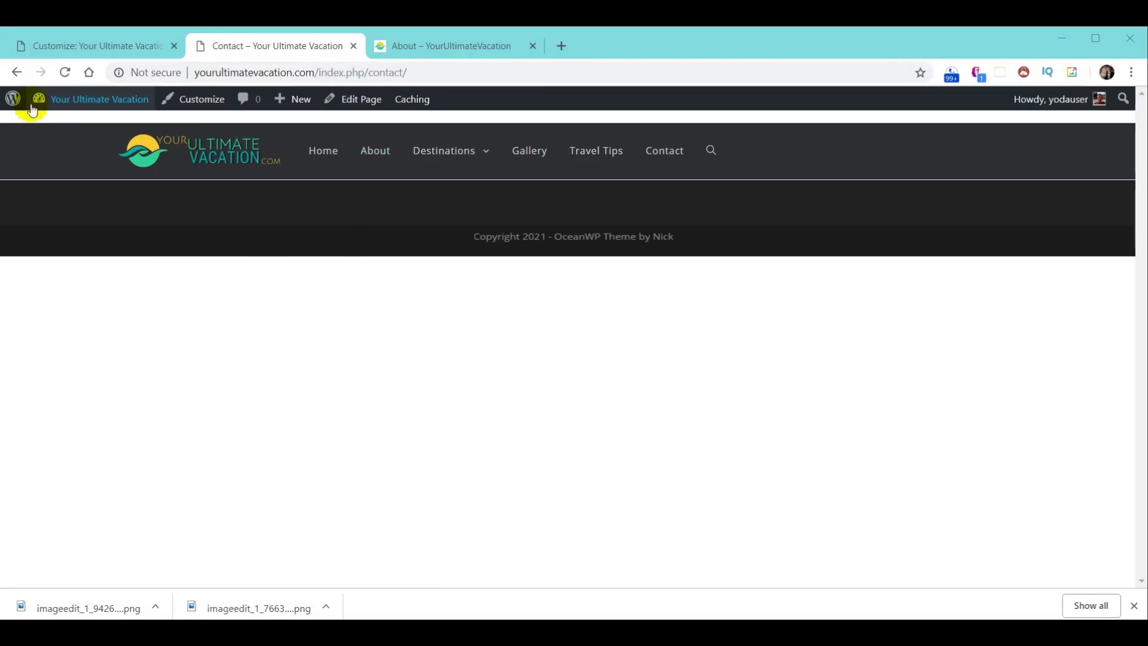
click(72, 48)
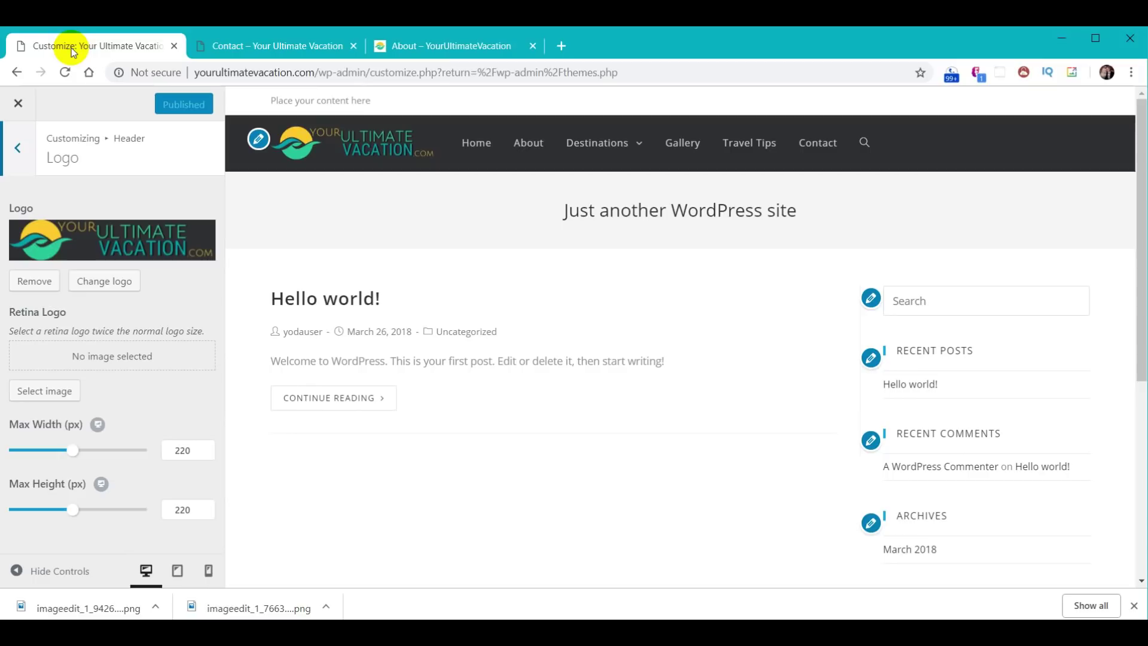
click(18, 106)
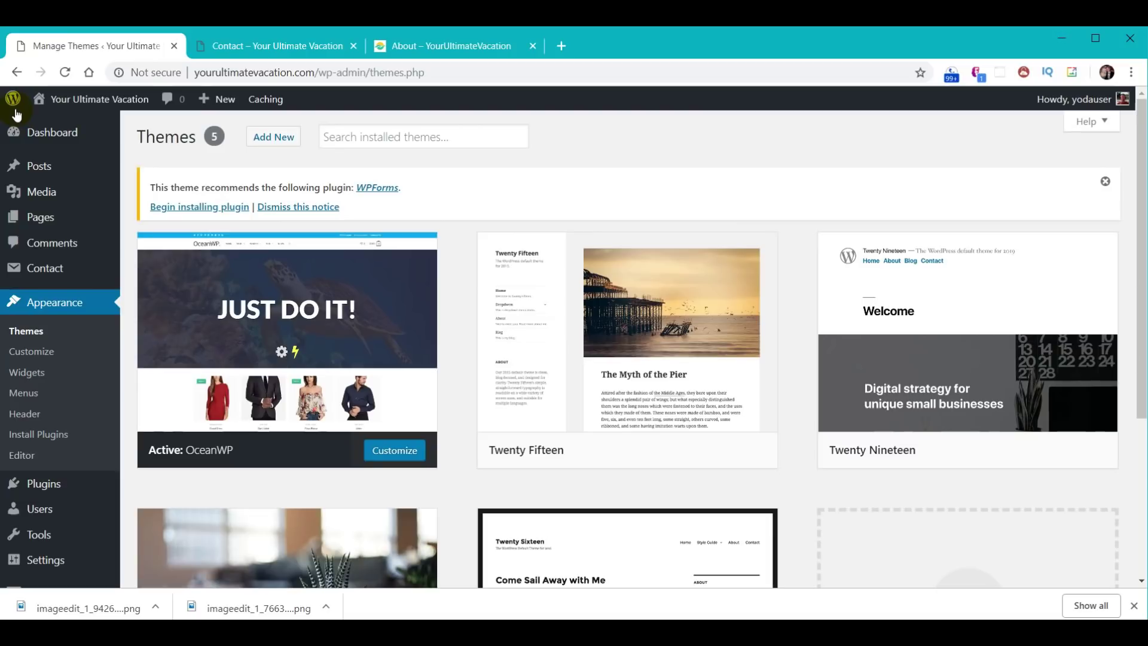
click(56, 311)
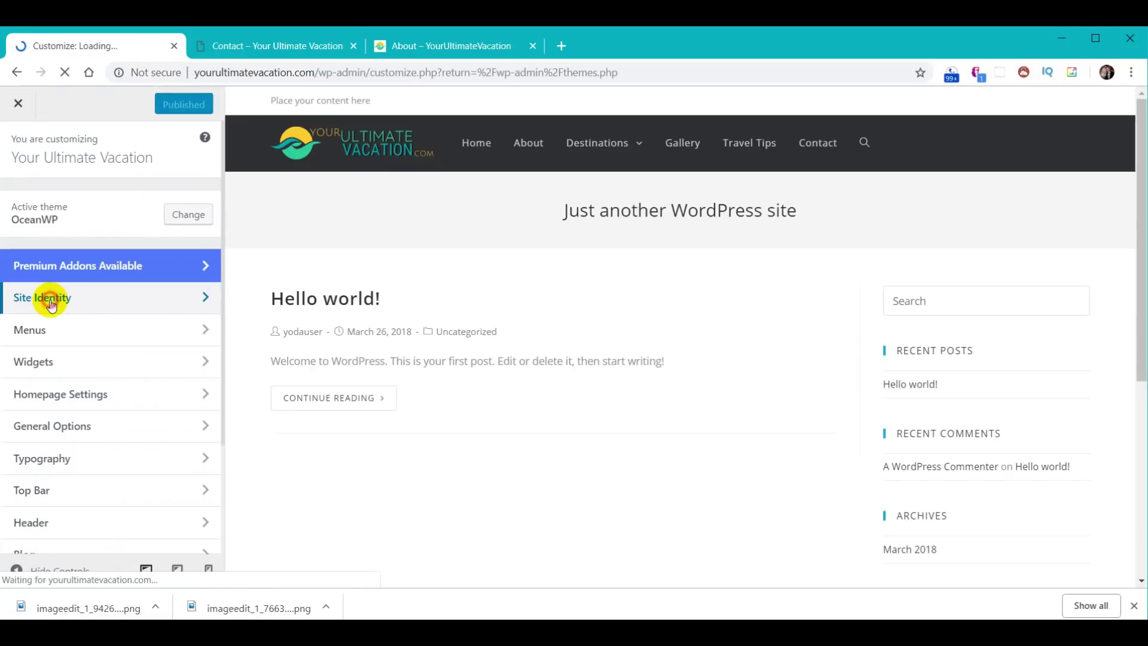
click(46, 297)
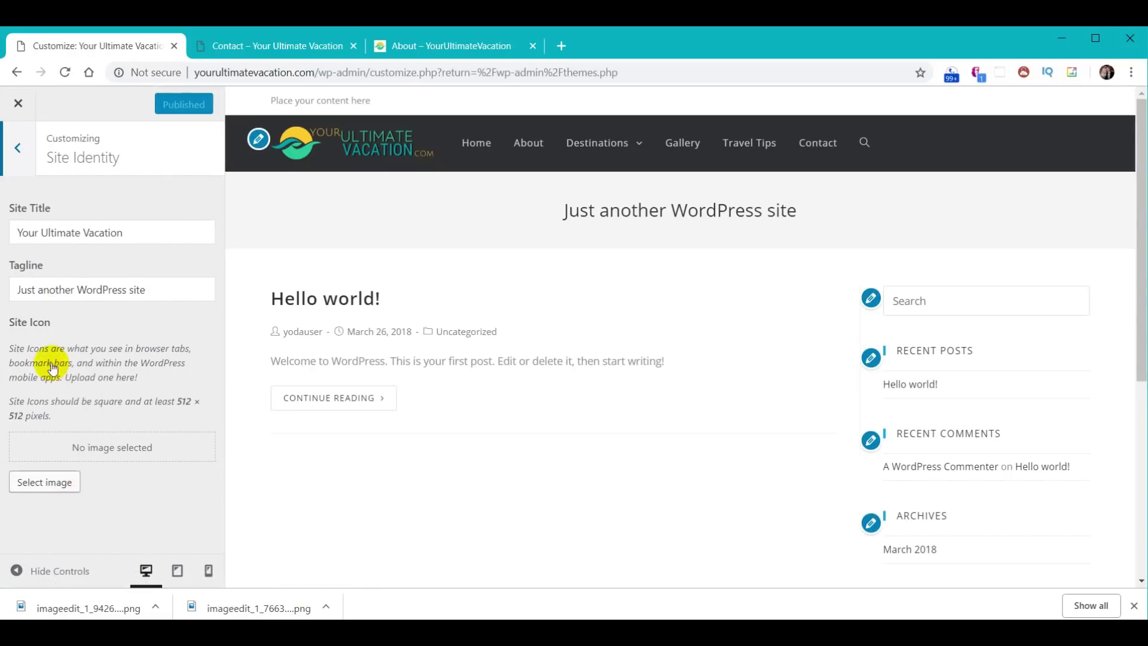
click(66, 489)
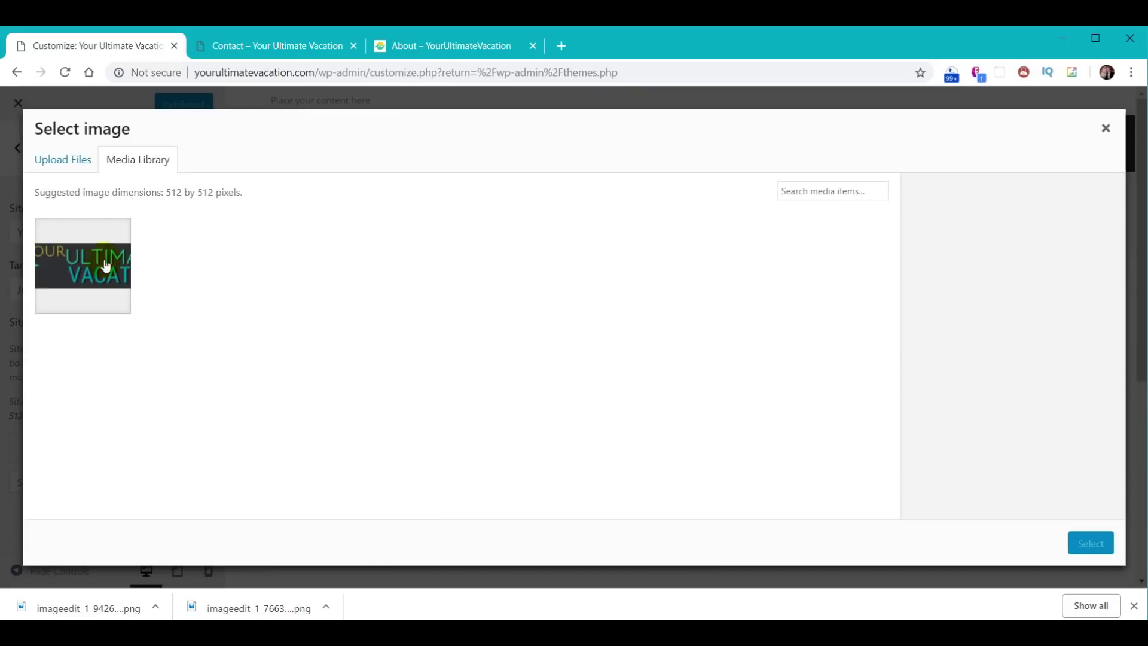
- Upload logo-transparent.png and set it, cropped to a square, as the site icon
click(61, 163)
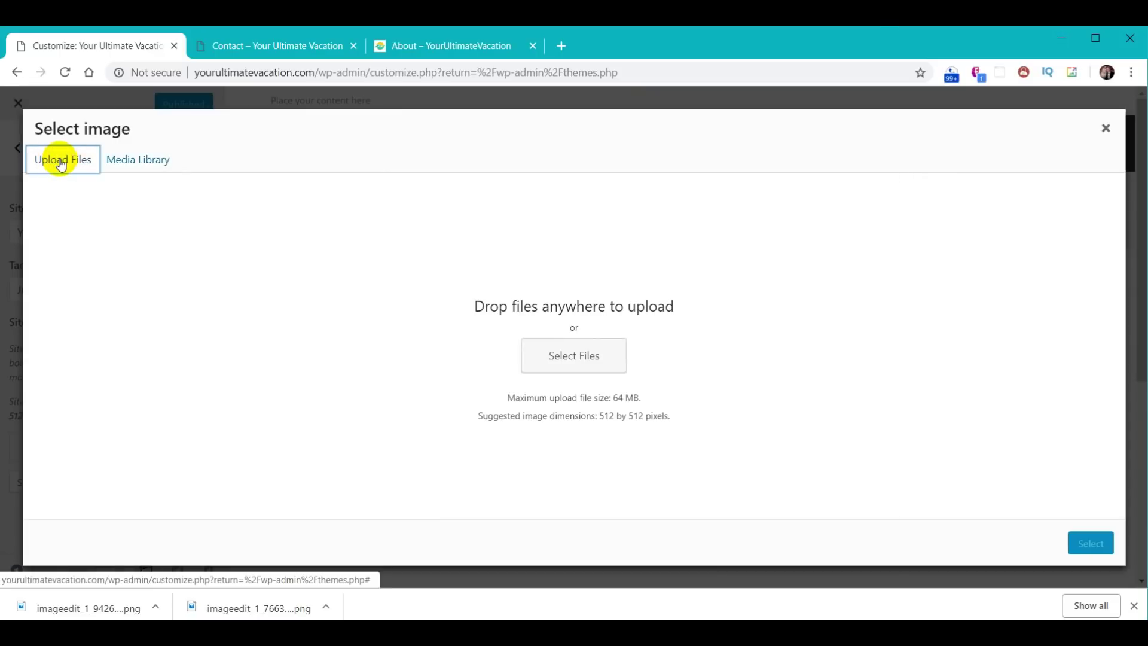
click(580, 365)
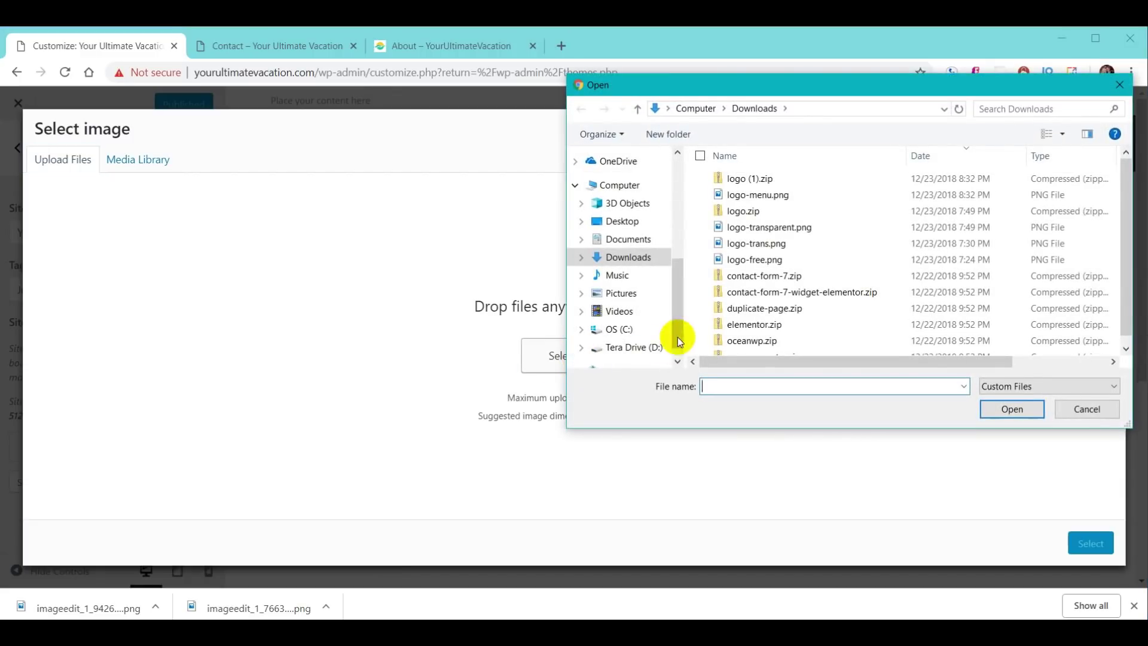
click(776, 230)
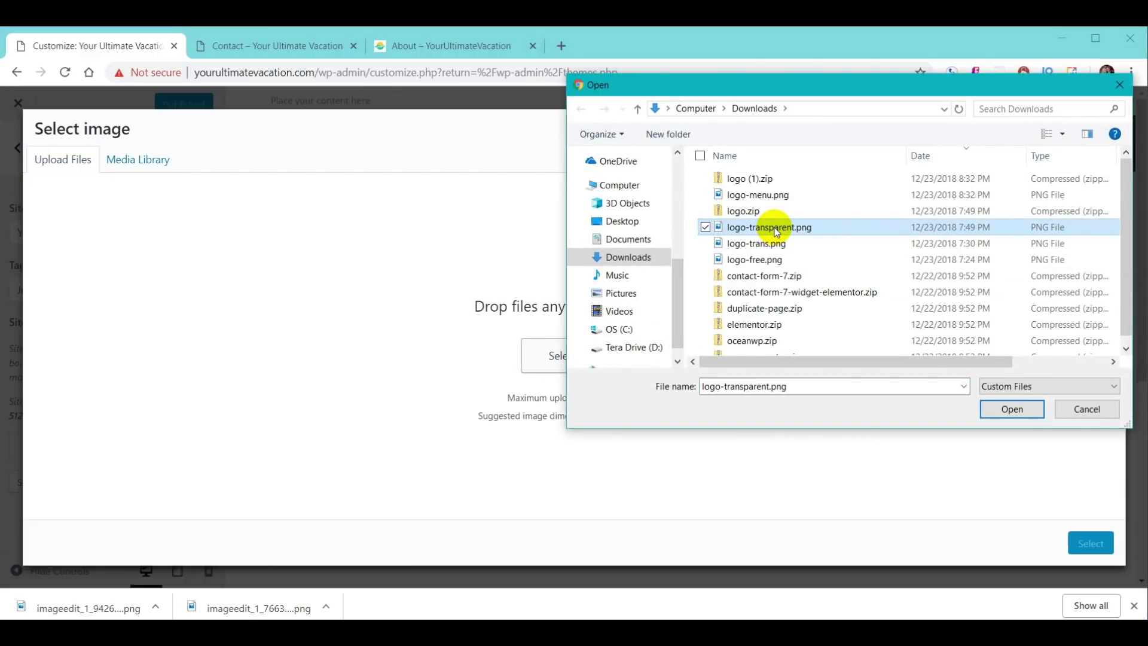
click(1008, 410)
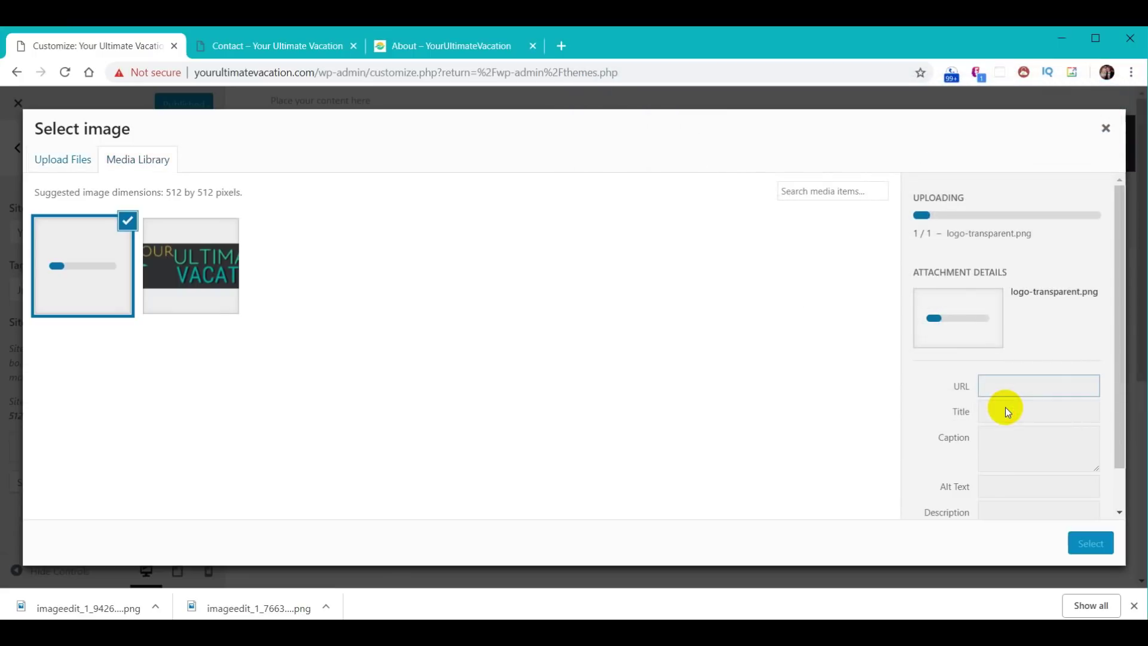
click(1094, 543)
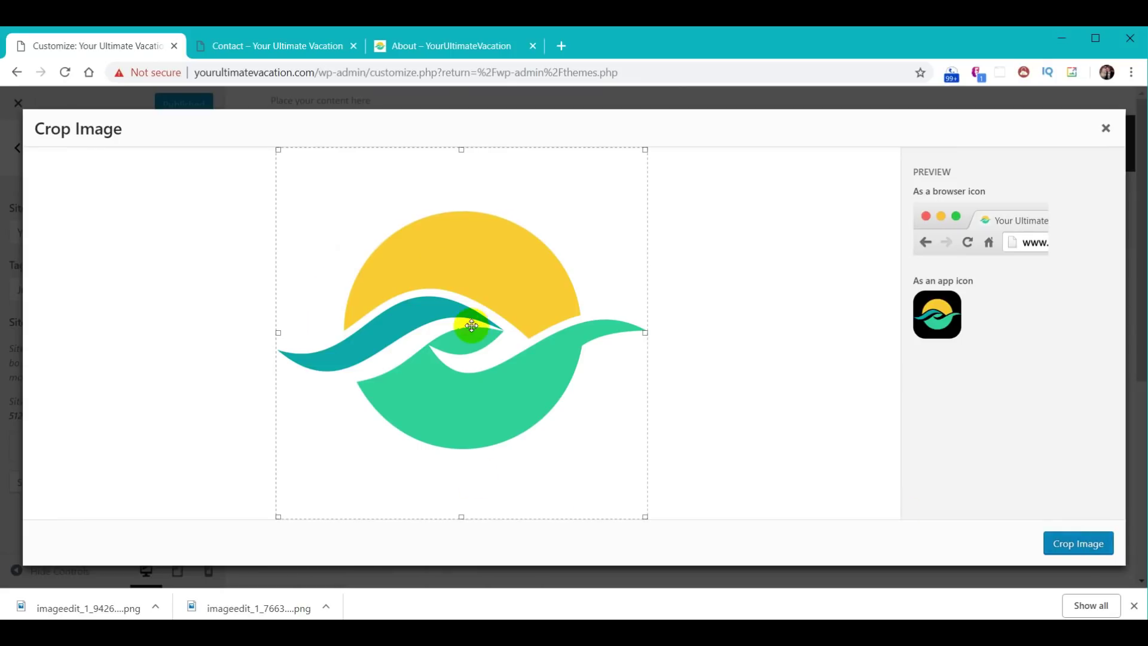
click(1086, 541)
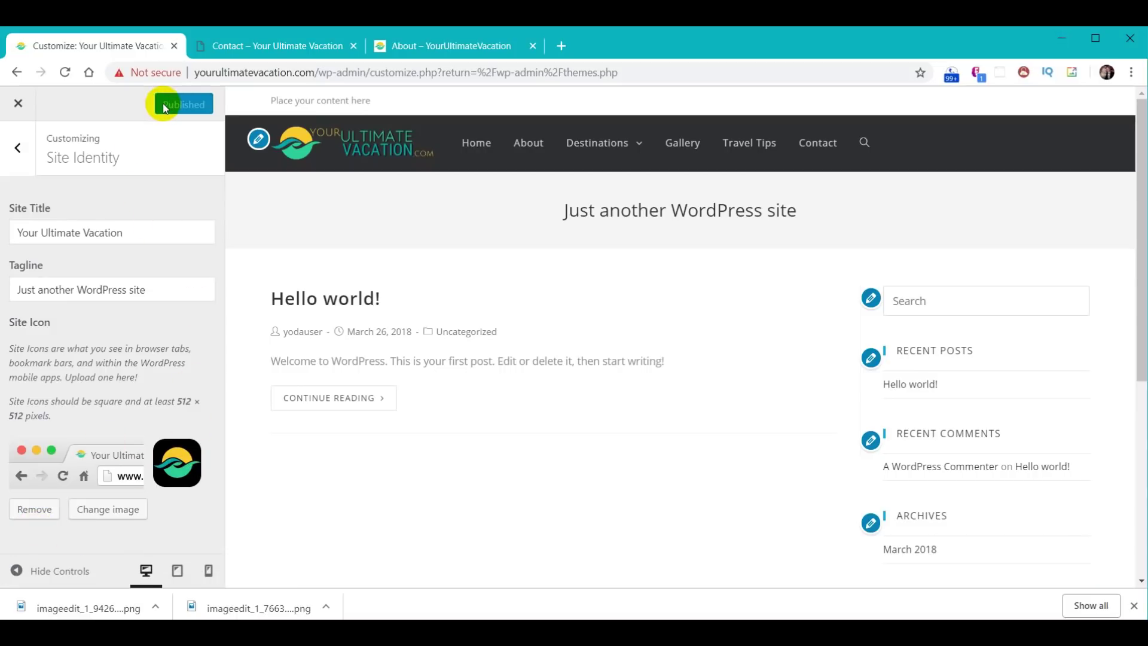
- Reload the Contact page, then load the bare domain homepage to see the new site icon
click(261, 53)
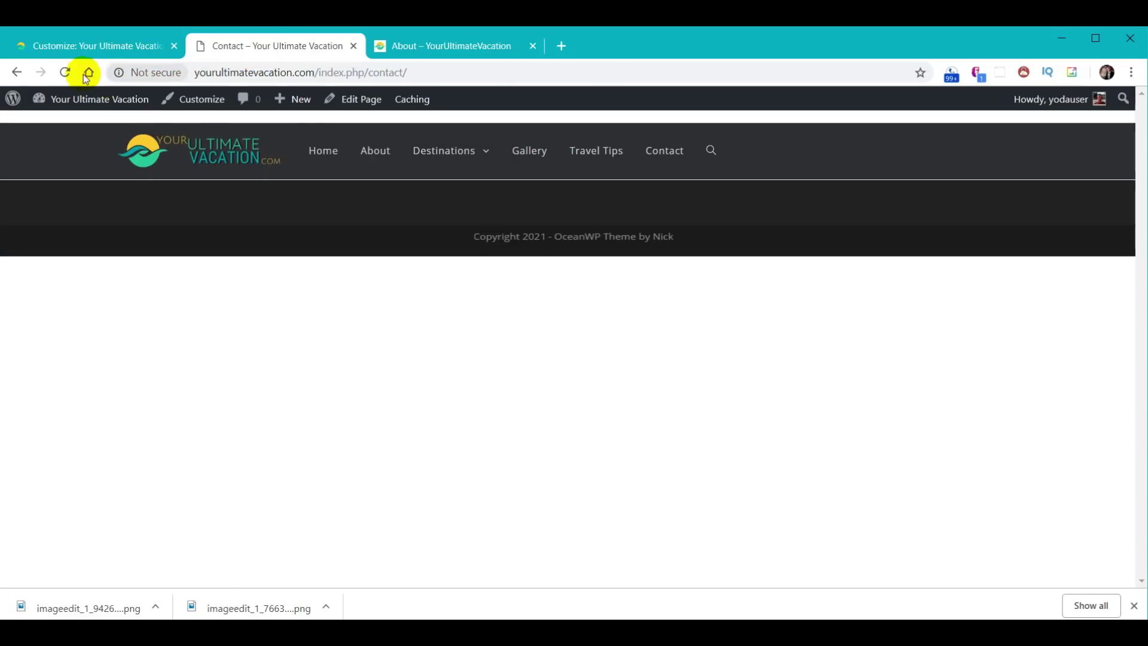
click(62, 72)
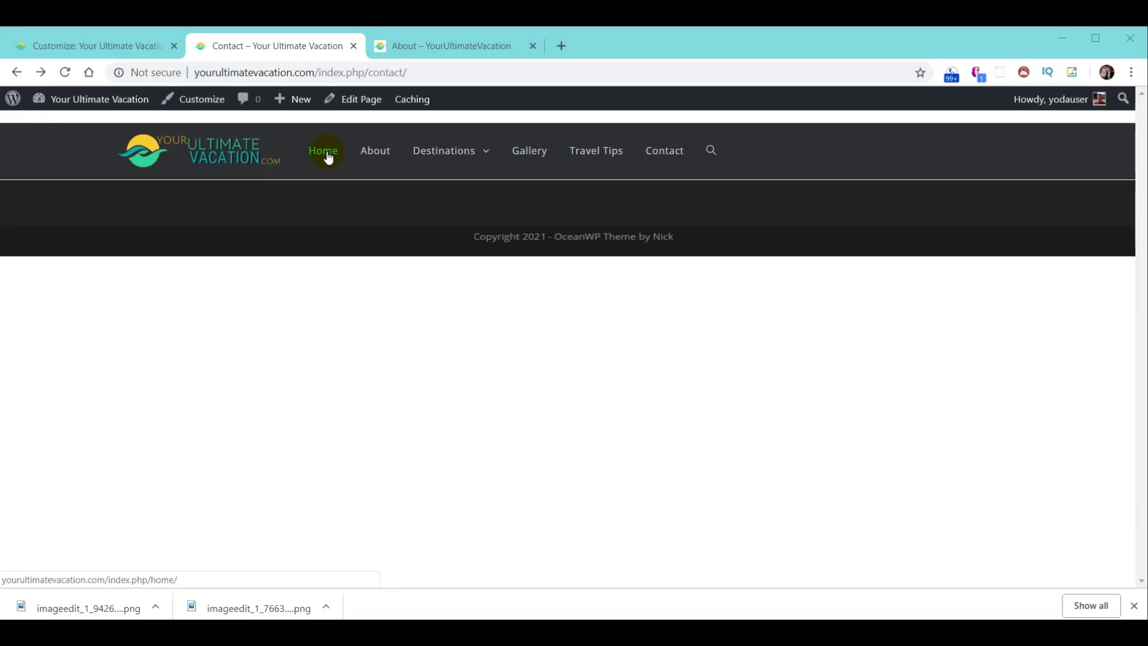
drag(316, 72, 522, 77)
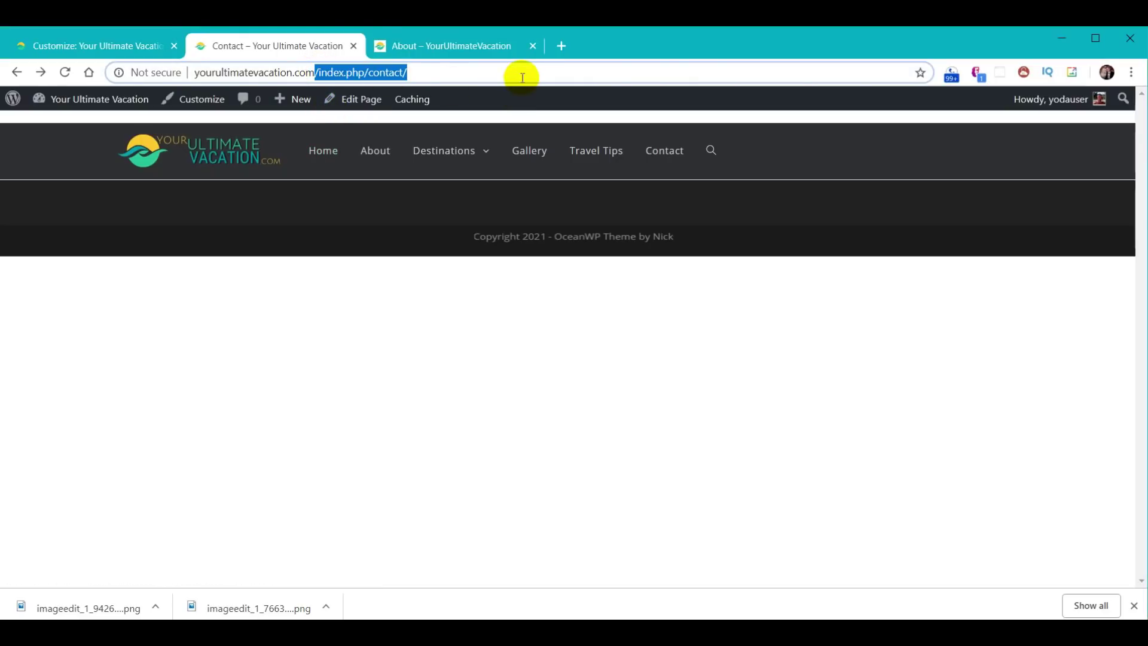
key(BackSpace)
key(Return)
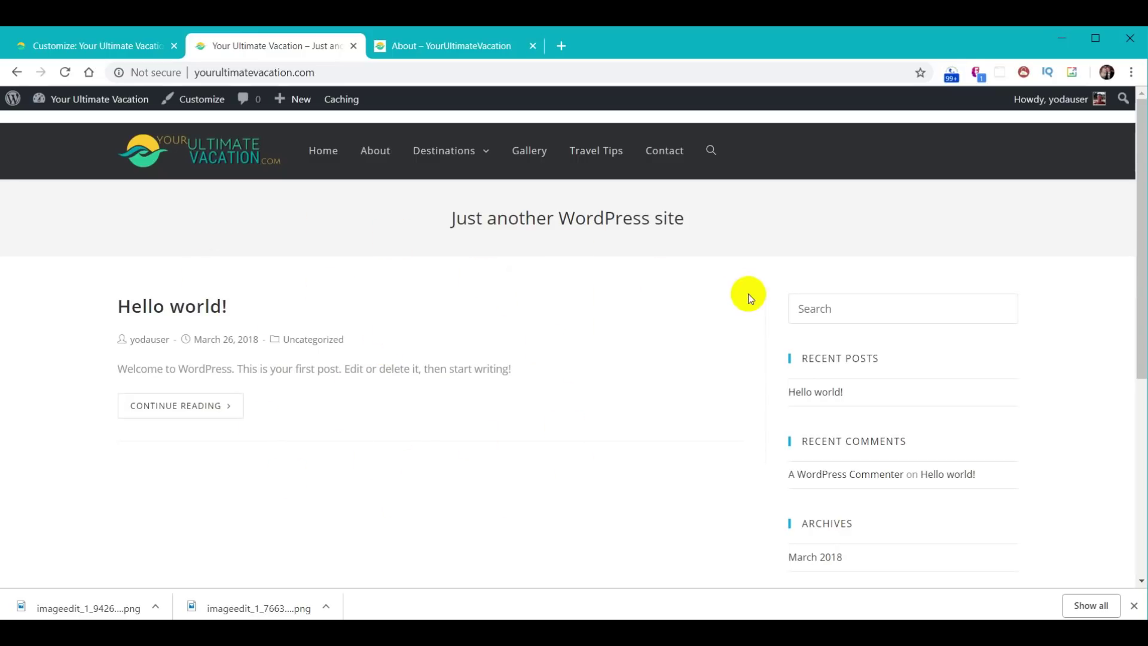
- Close the Customizer and reopen it from the Appearance menu
click(76, 46)
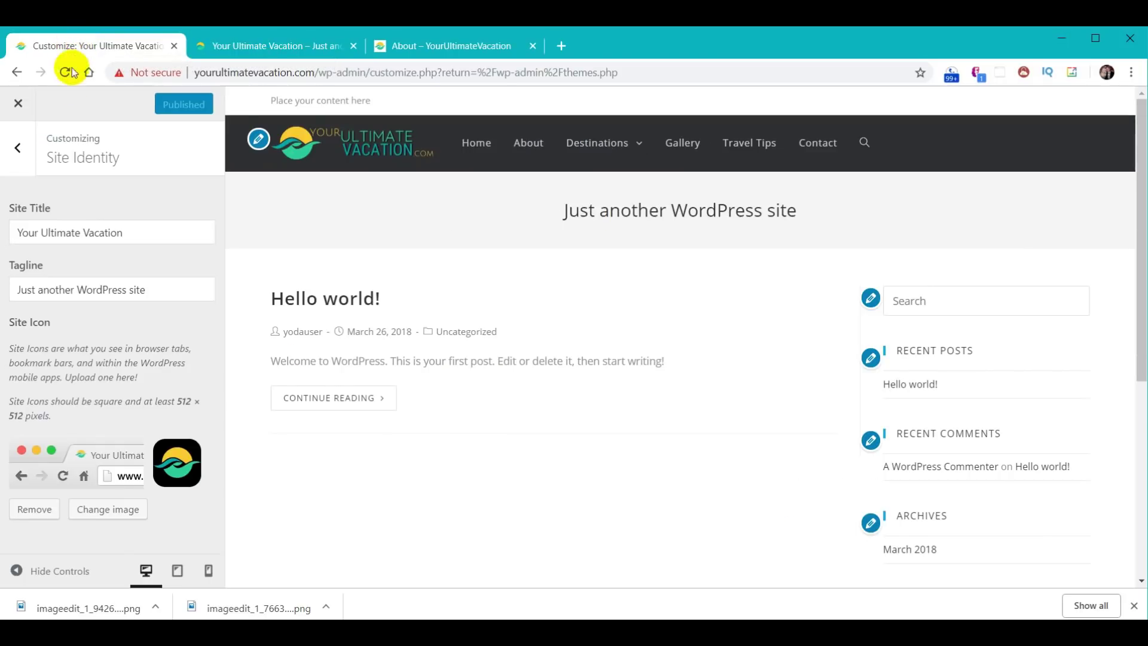
click(20, 105)
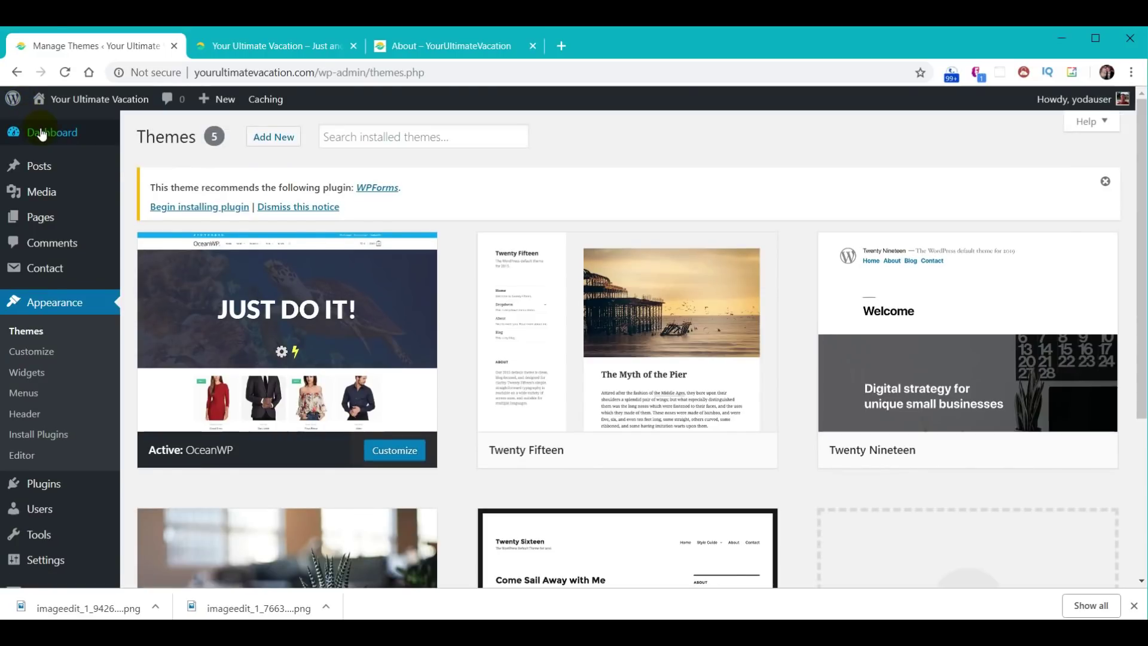
mouse_move(42, 134)
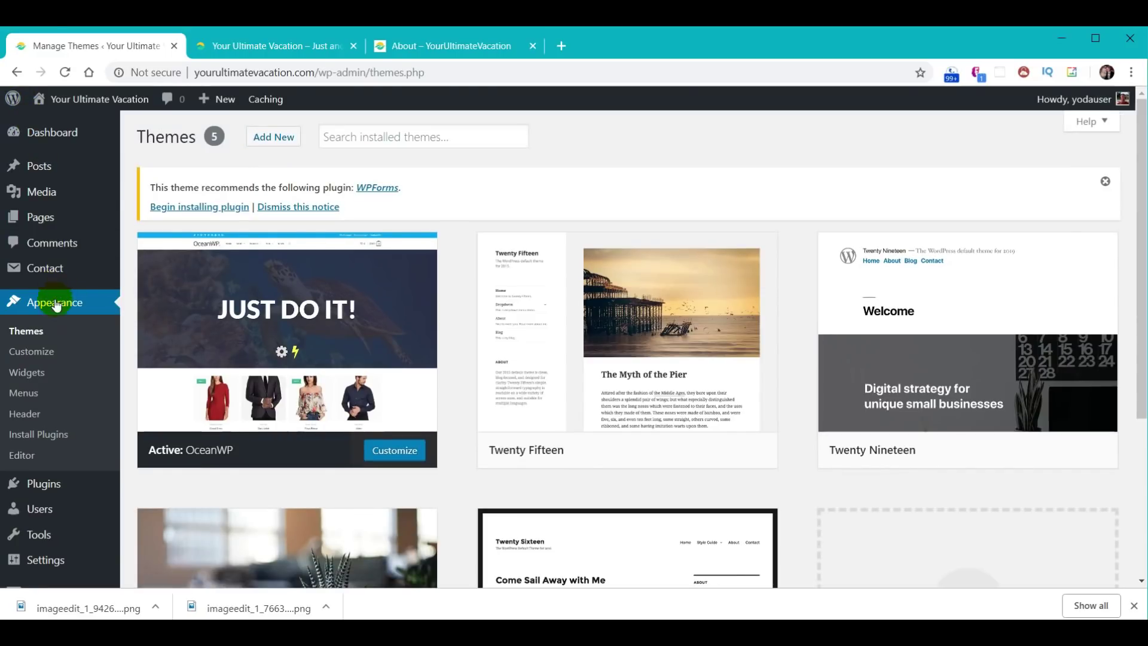
click(31, 354)
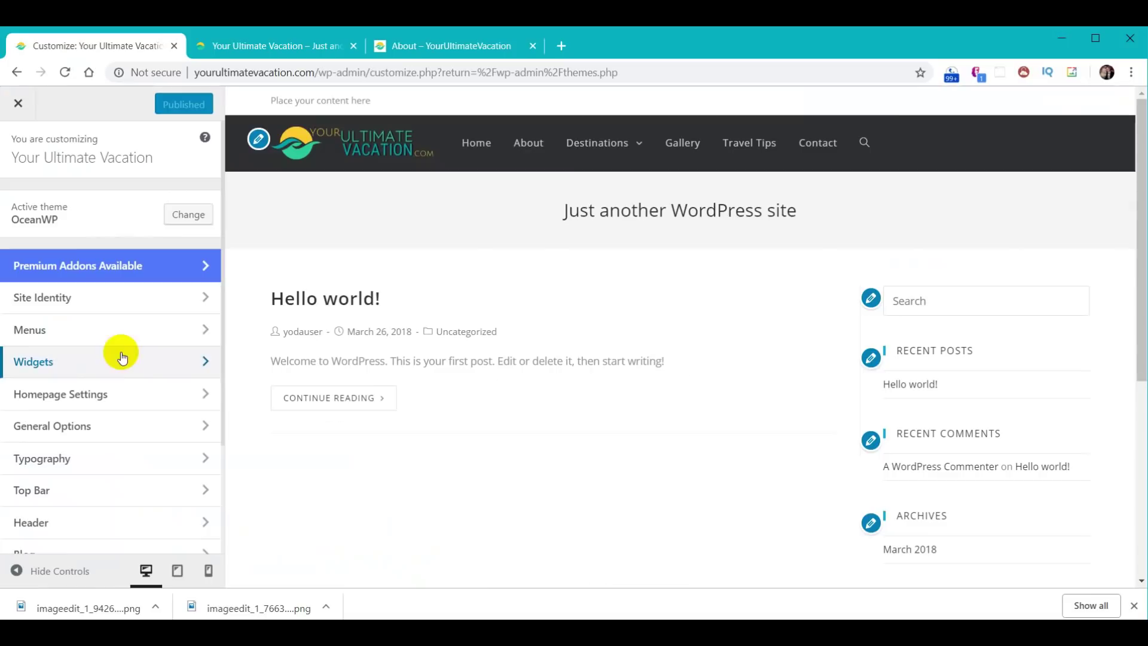
- Set the homepage to display a static page, choose Home, and publish
click(85, 397)
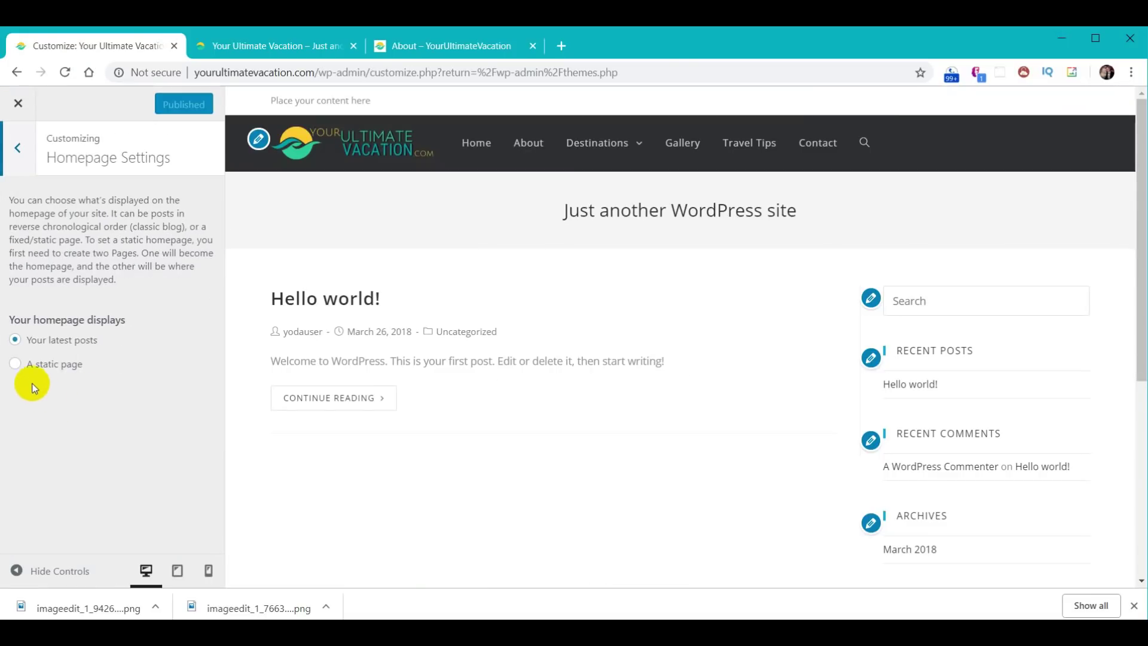
click(16, 366)
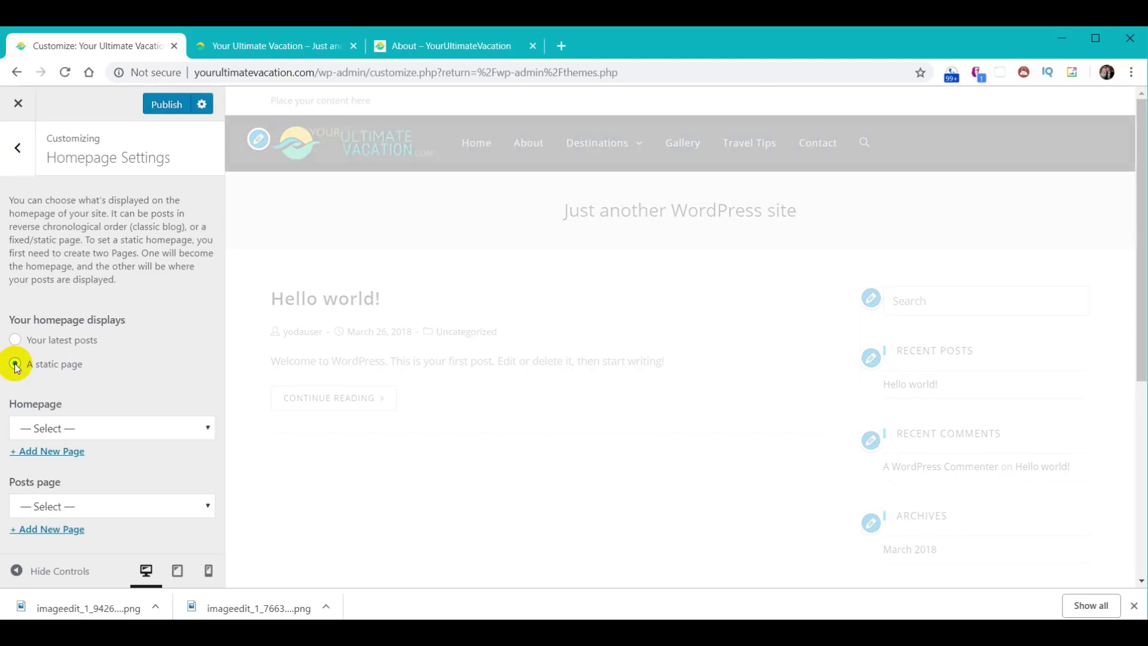
click(196, 436)
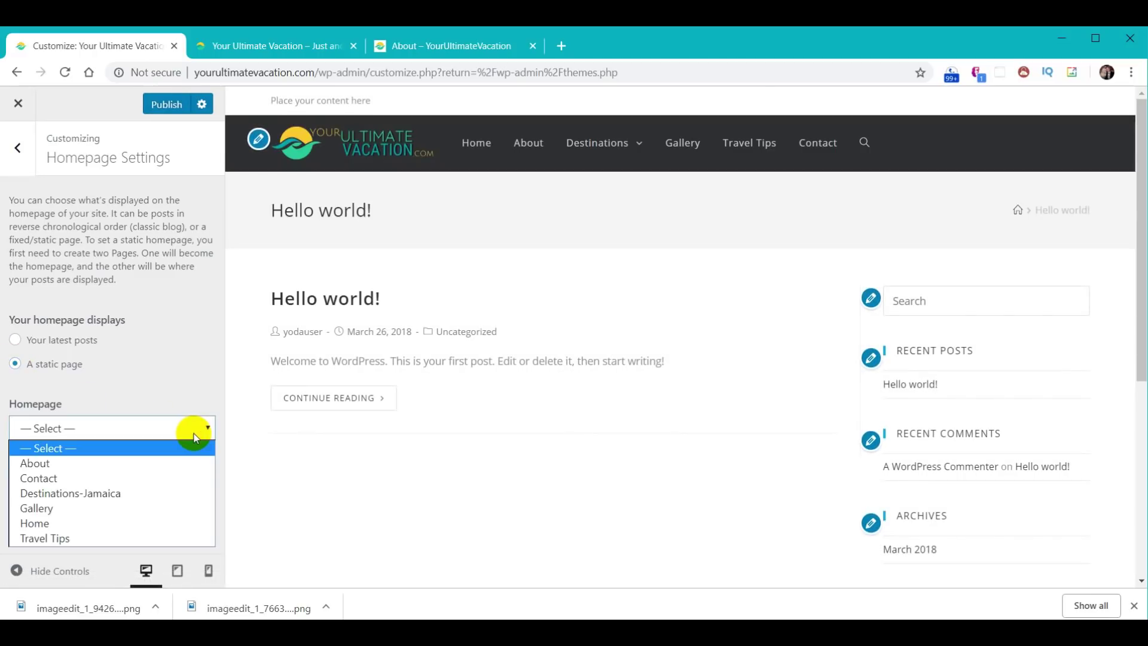
click(94, 522)
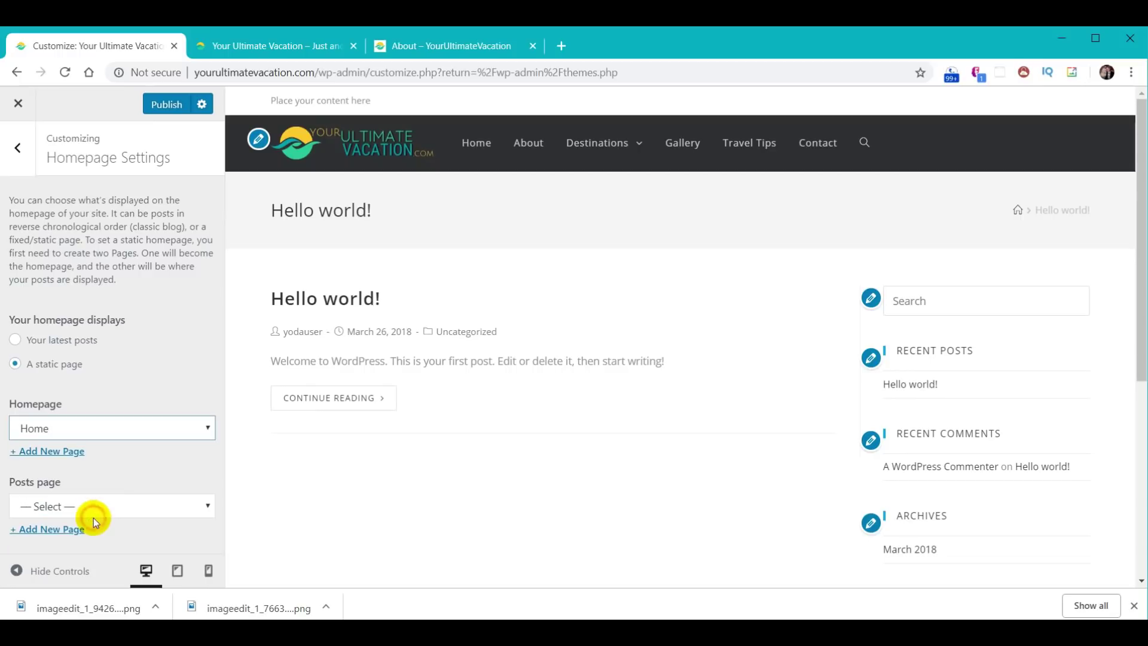
click(171, 105)
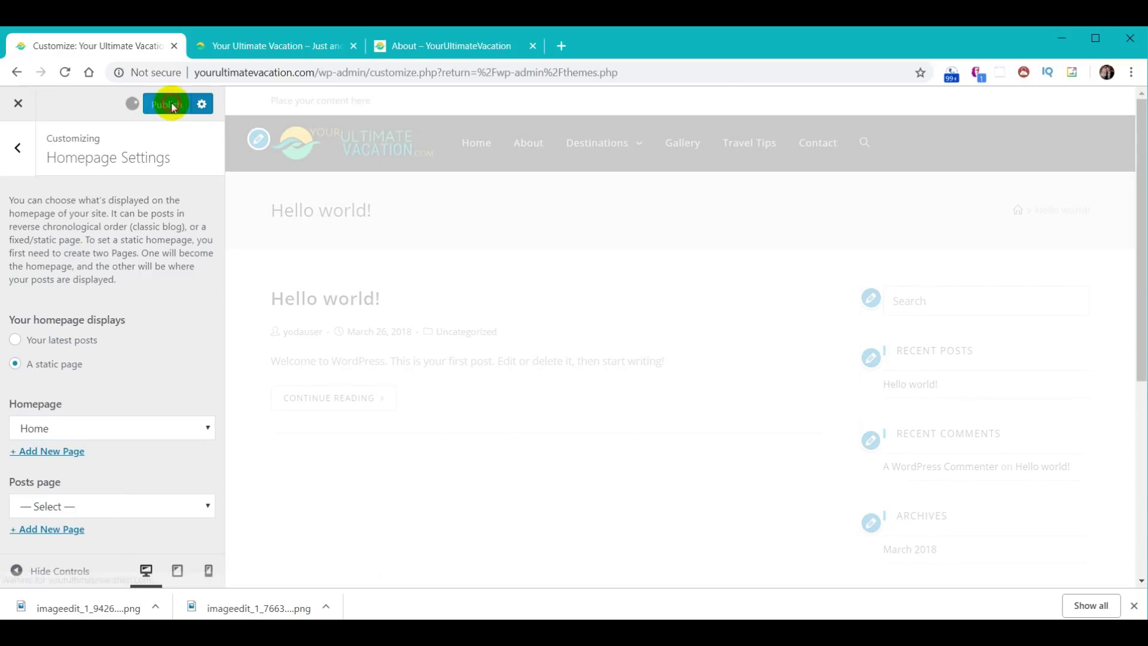
- Reload the live site's homepage via the logo to confirm it shows the static Home page
click(265, 47)
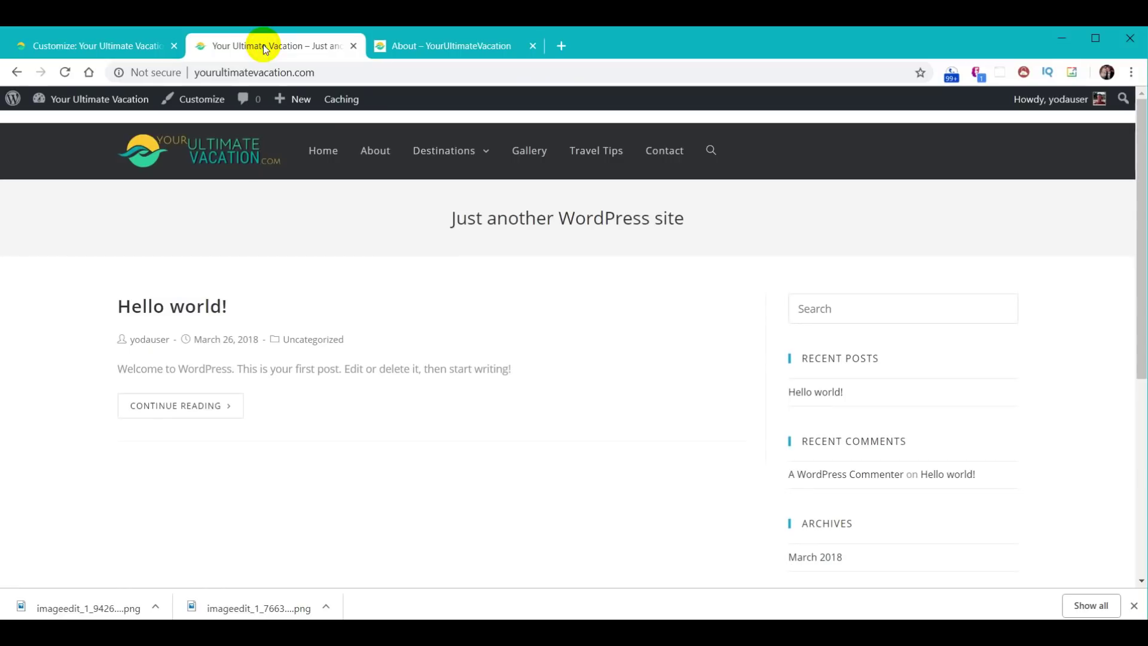
click(222, 146)
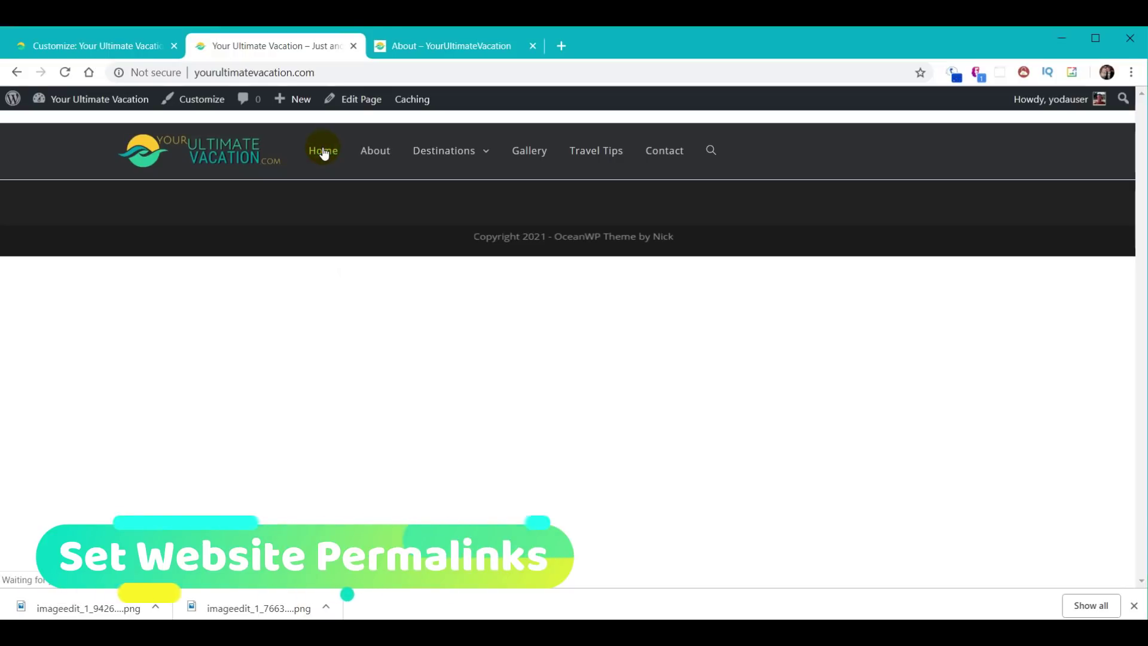
- Open the About page on the live site, then close the Customizer
click(367, 152)
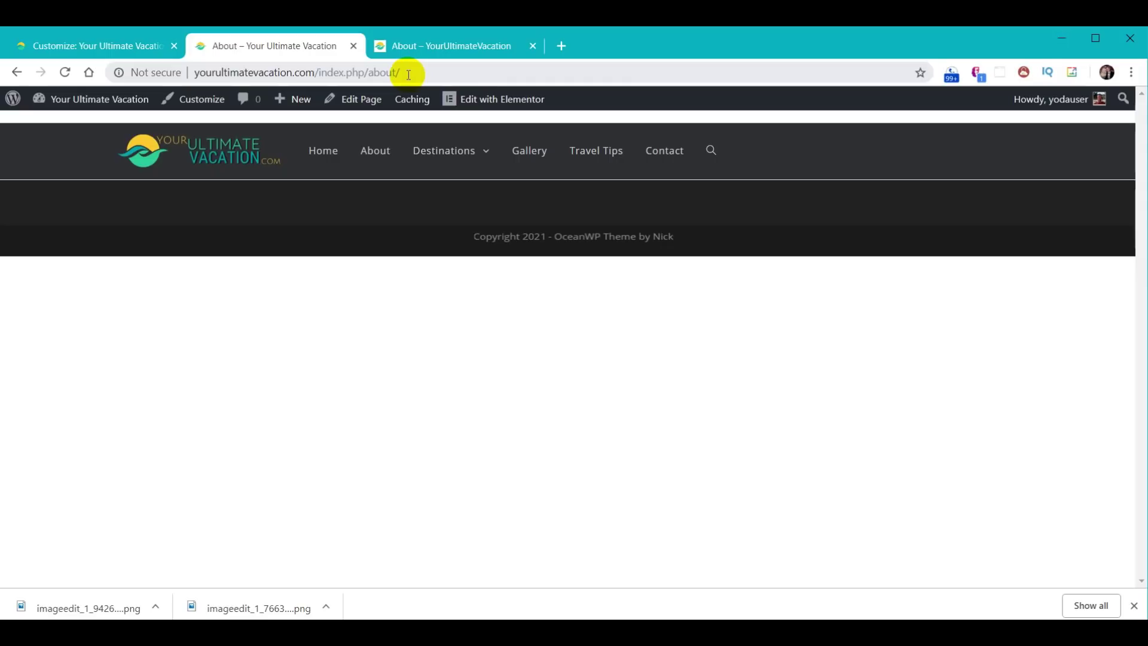
click(73, 46)
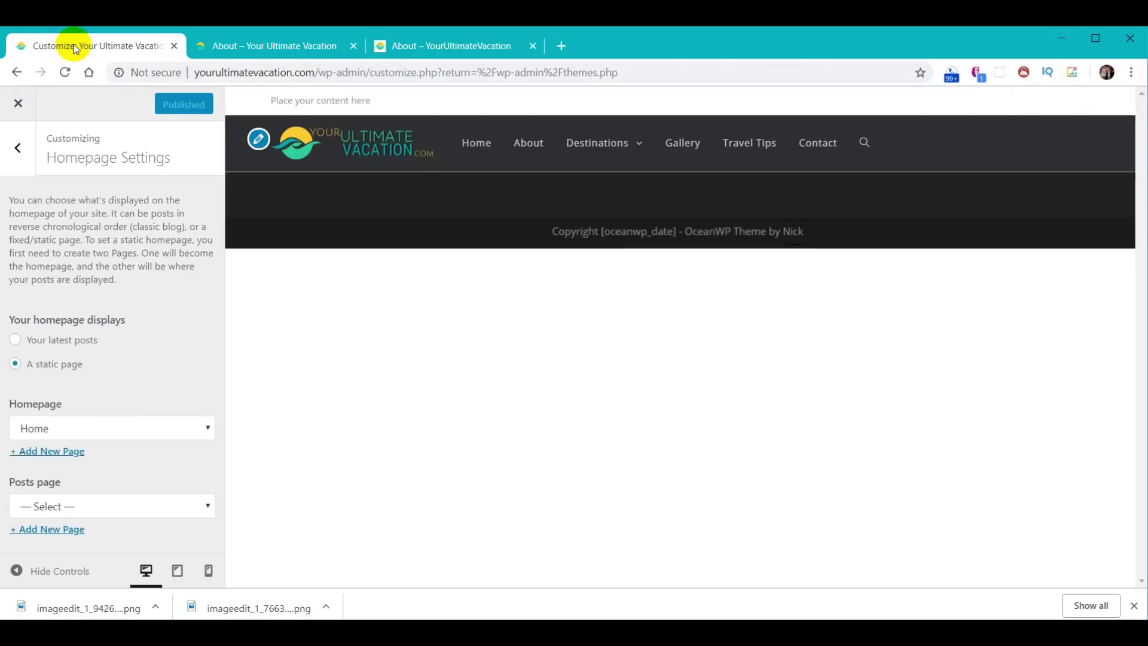
click(18, 104)
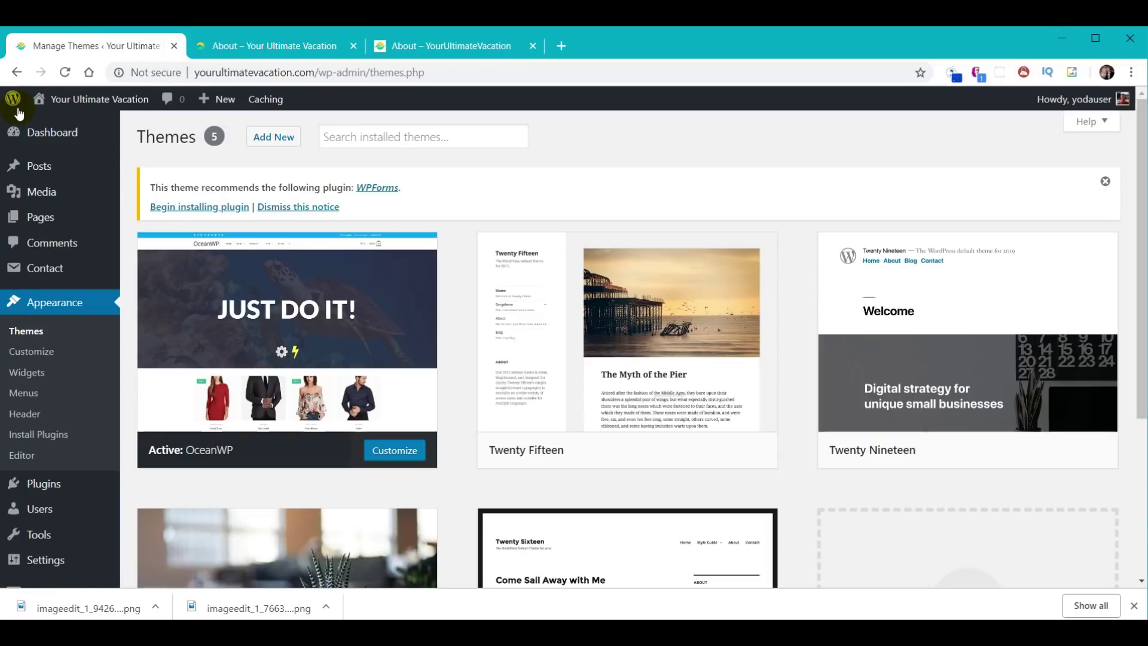
- Set the permalink structure to Post name and save the changes
mouse_move(14, 99)
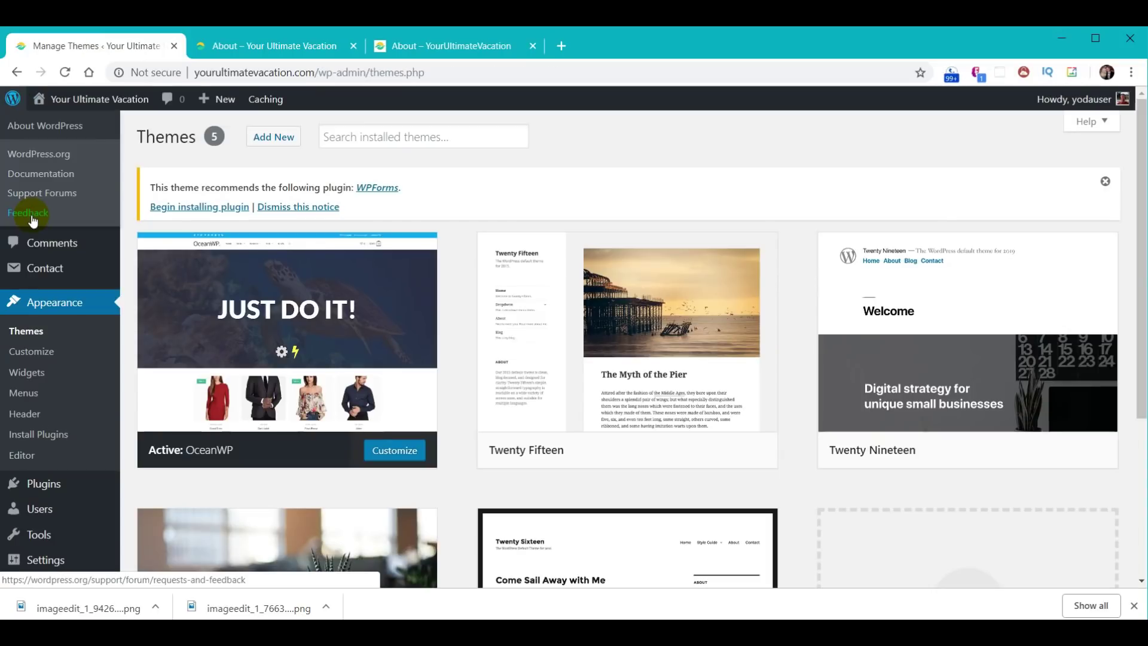
scroll(57, 500, down, 1)
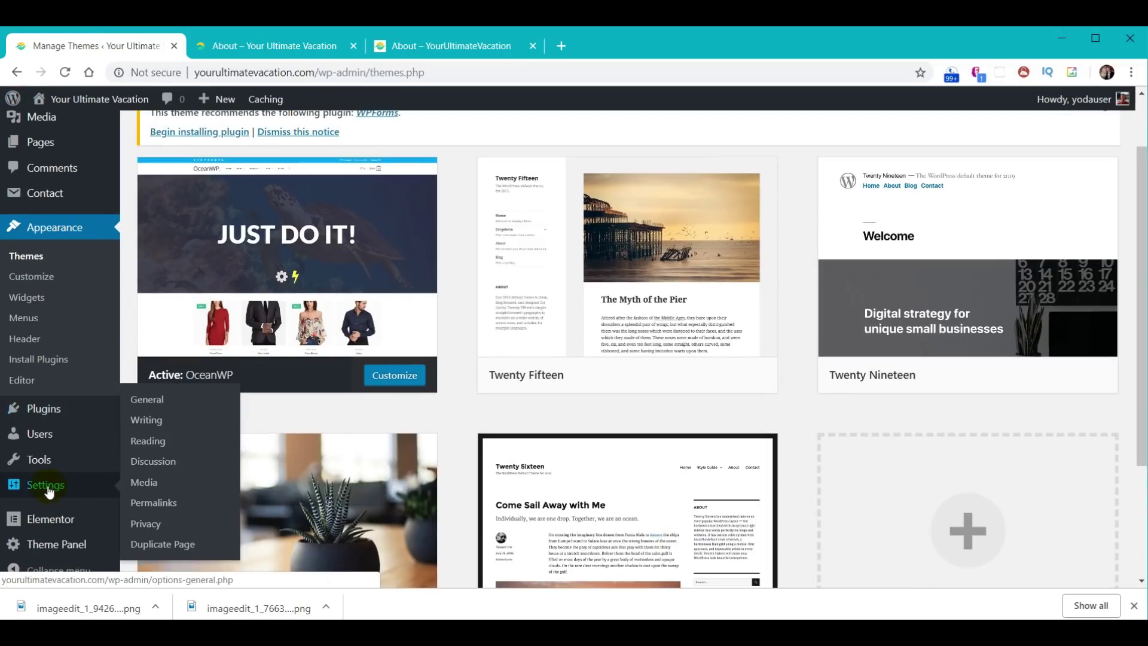
click(48, 487)
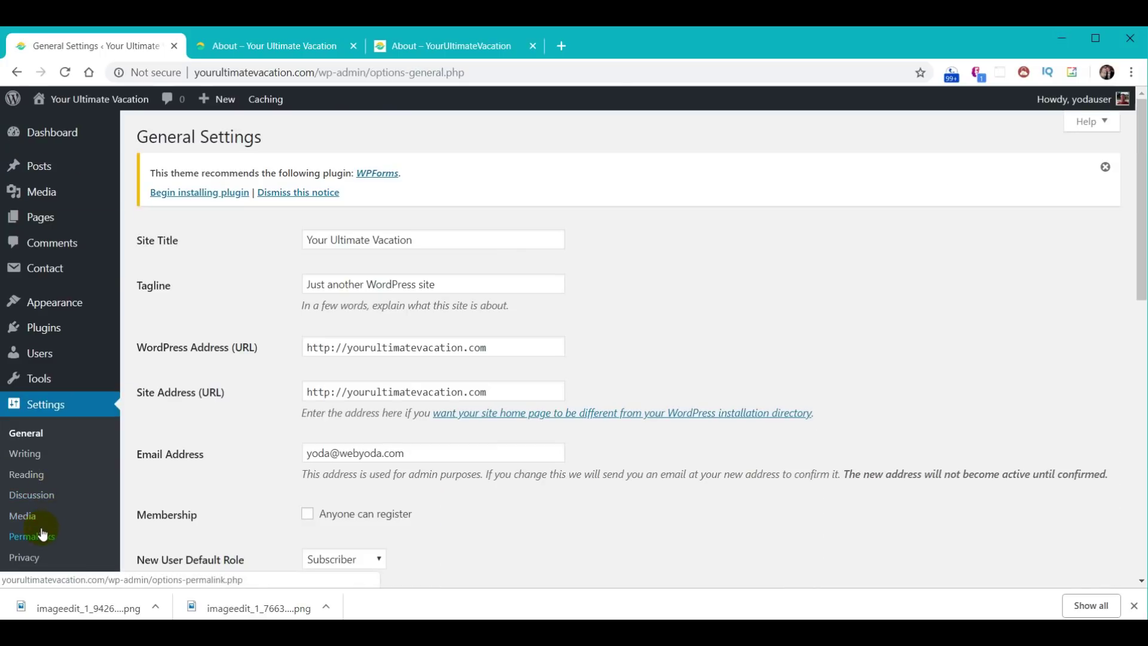
click(33, 536)
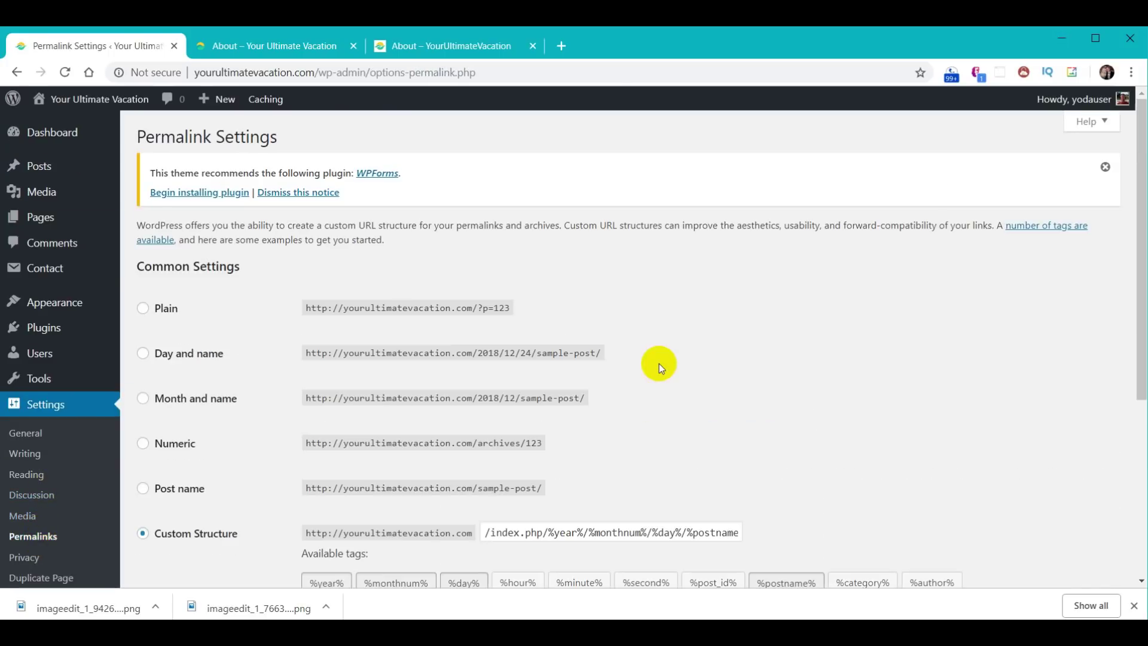
scroll(659, 363, down, 1)
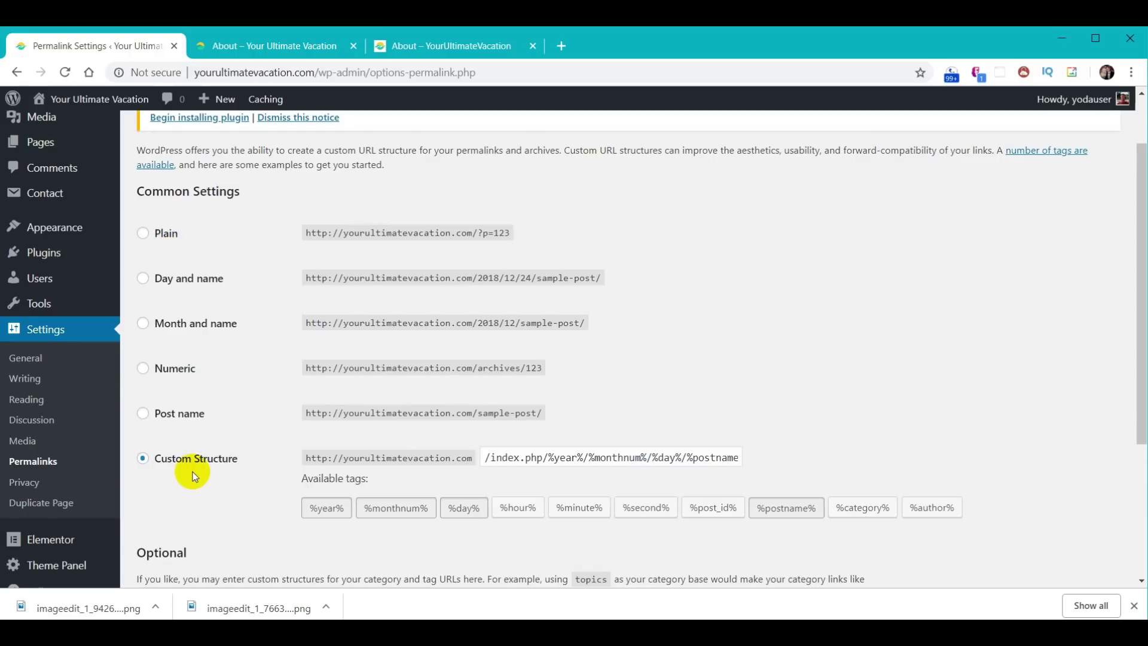
click(144, 414)
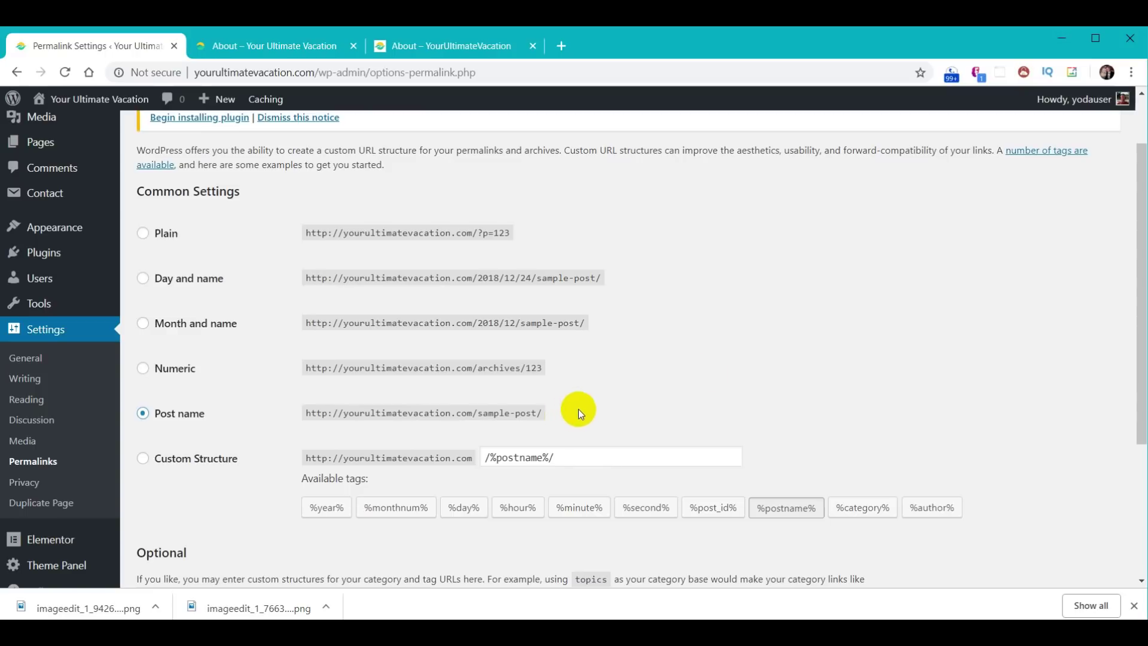
scroll(734, 336, down, 4)
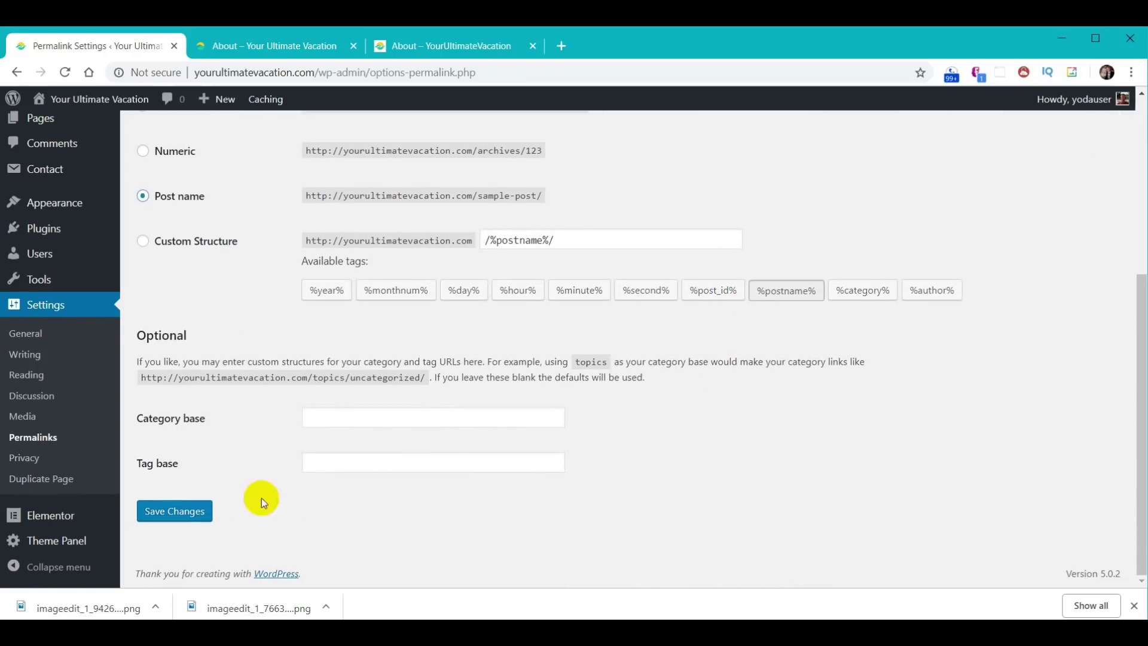
click(198, 512)
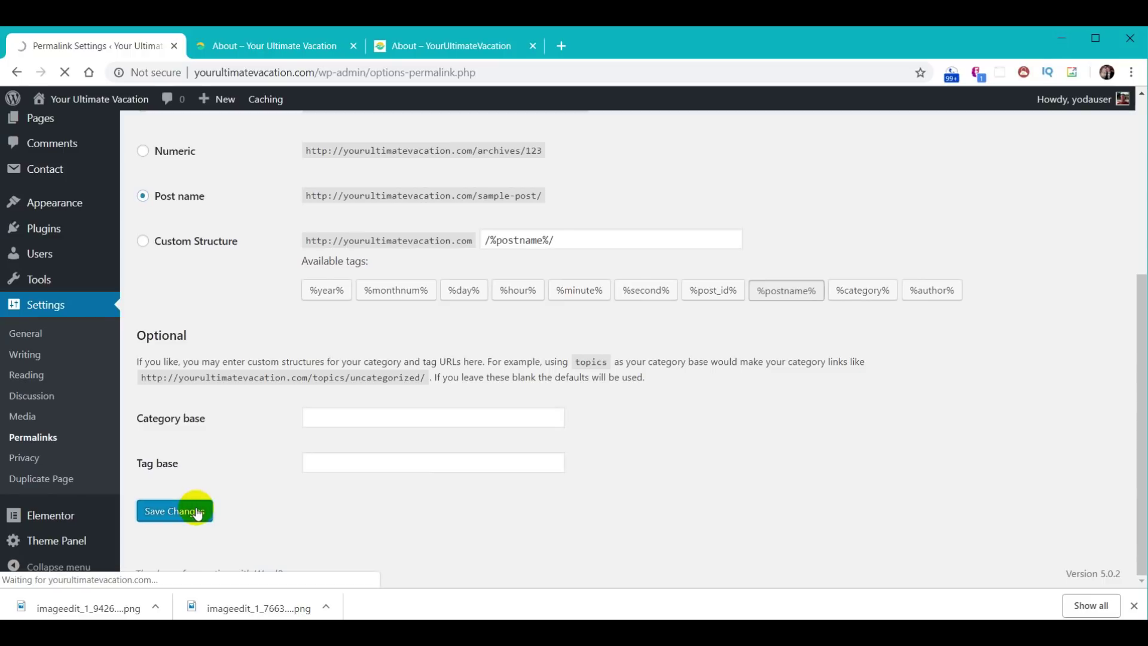
click(274, 46)
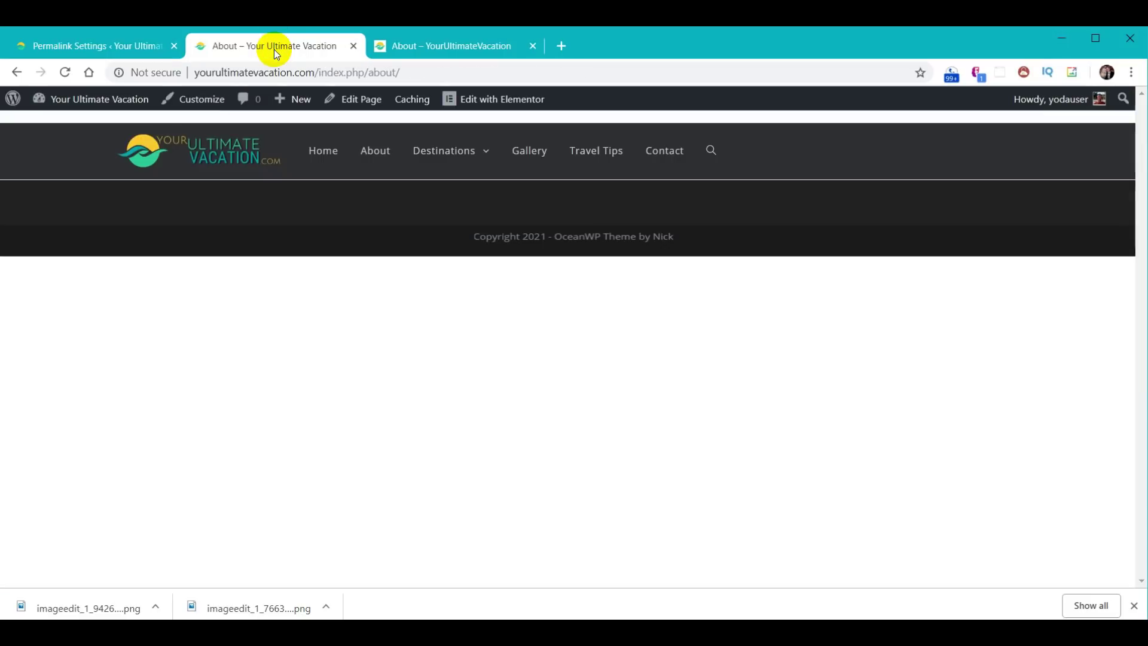
- Reload the About page at its clean /about/ address, then open Gallery and return to Permalink Settings
click(65, 72)
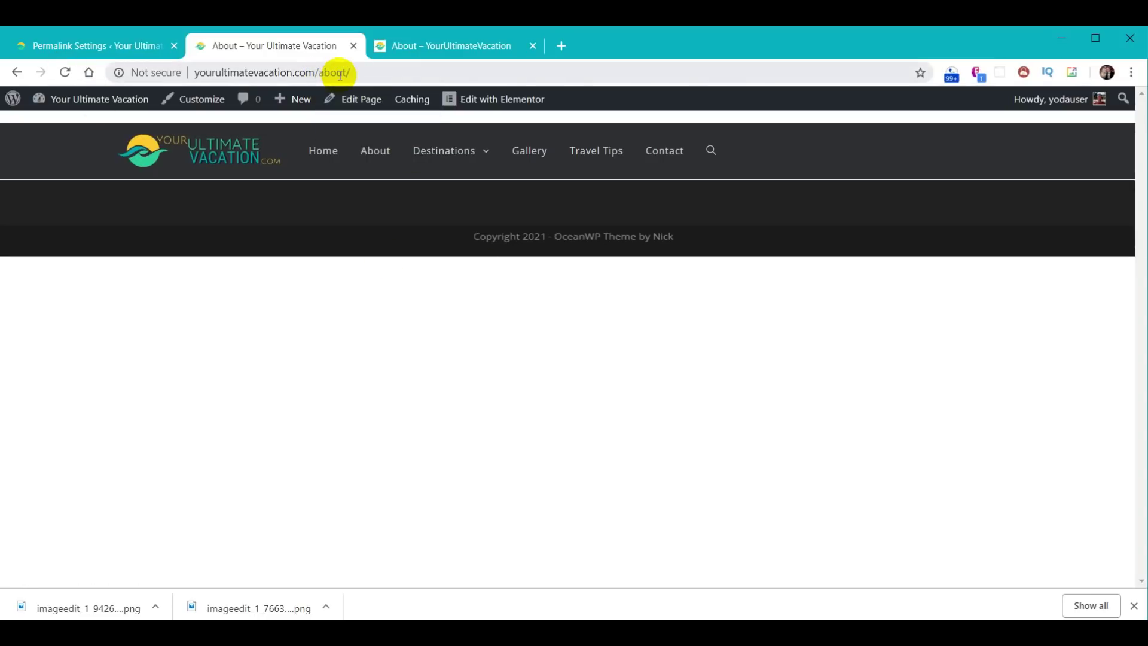
click(529, 151)
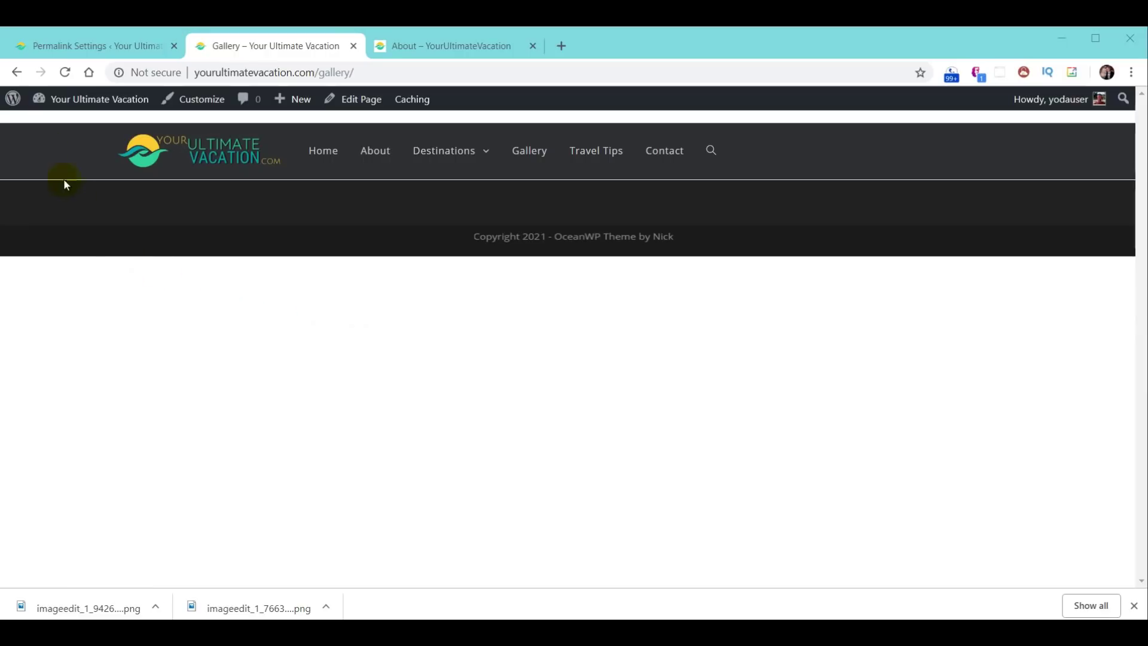
click(64, 47)
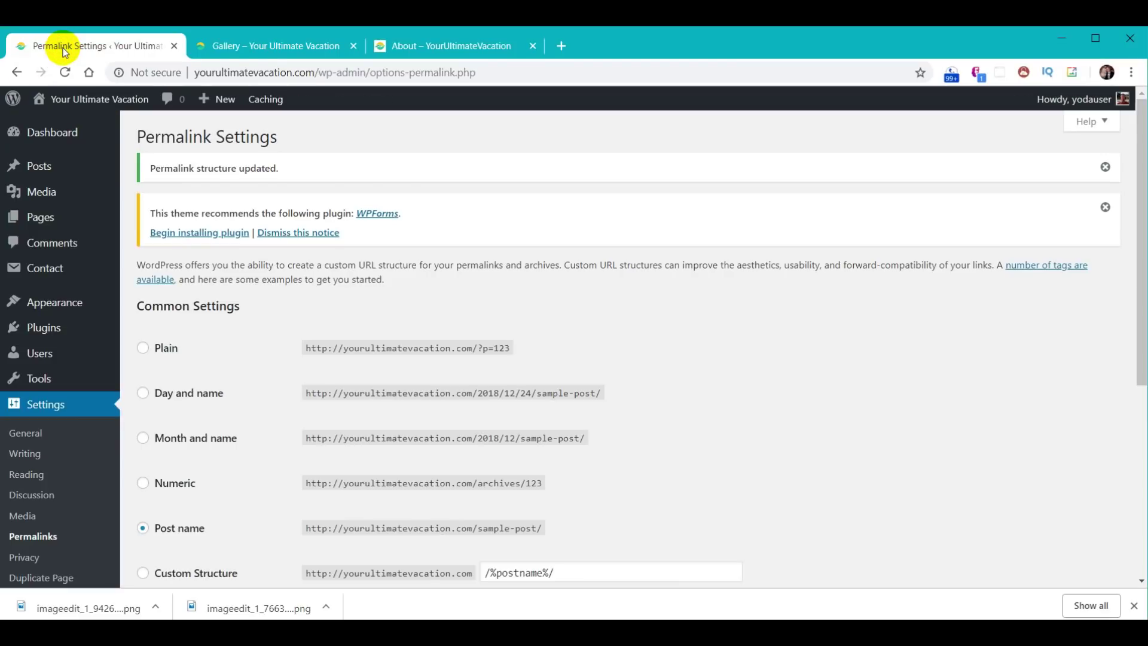
- Set the header Menu's Search Icon Style to Disabled in the Customizer and publish
mouse_move(64, 303)
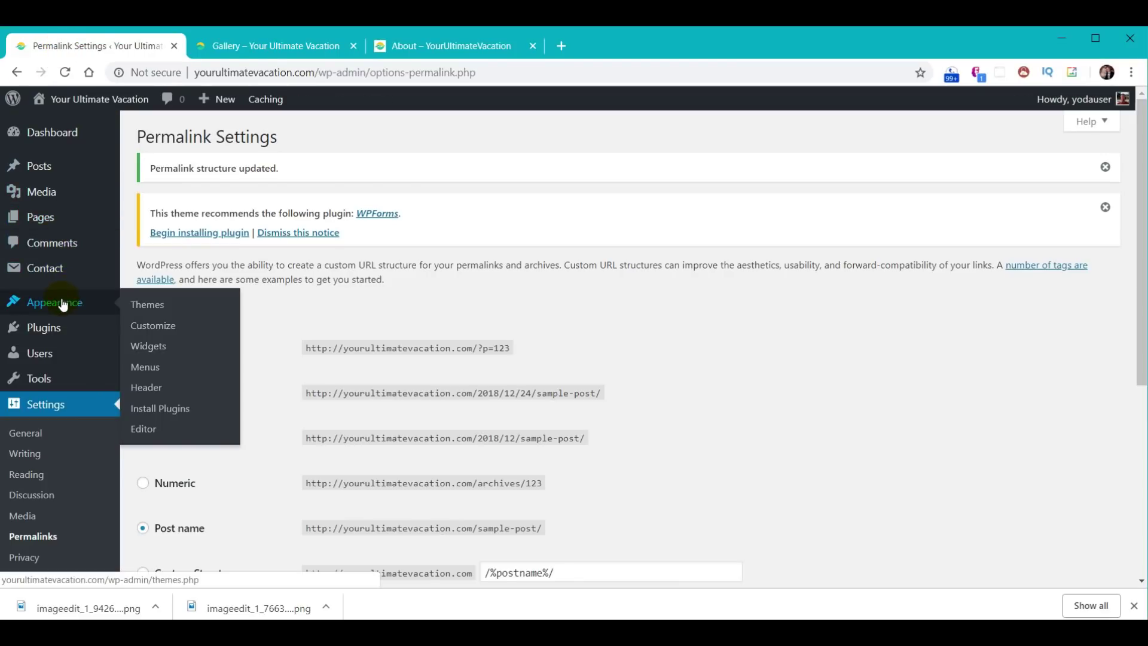
click(157, 334)
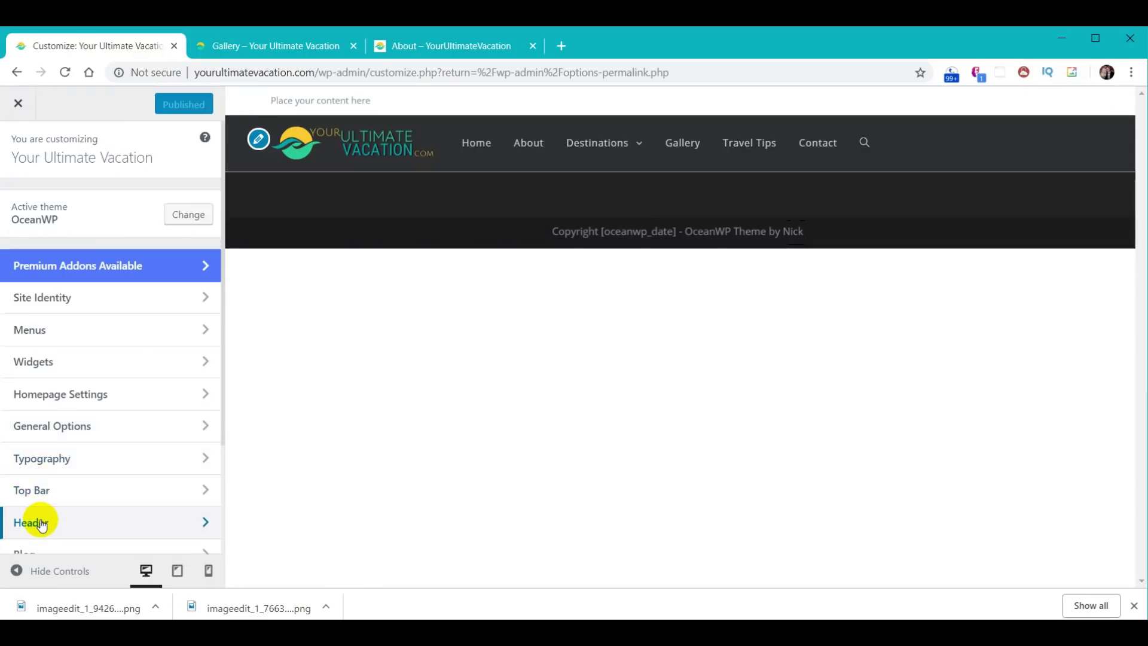
click(42, 525)
click(31, 303)
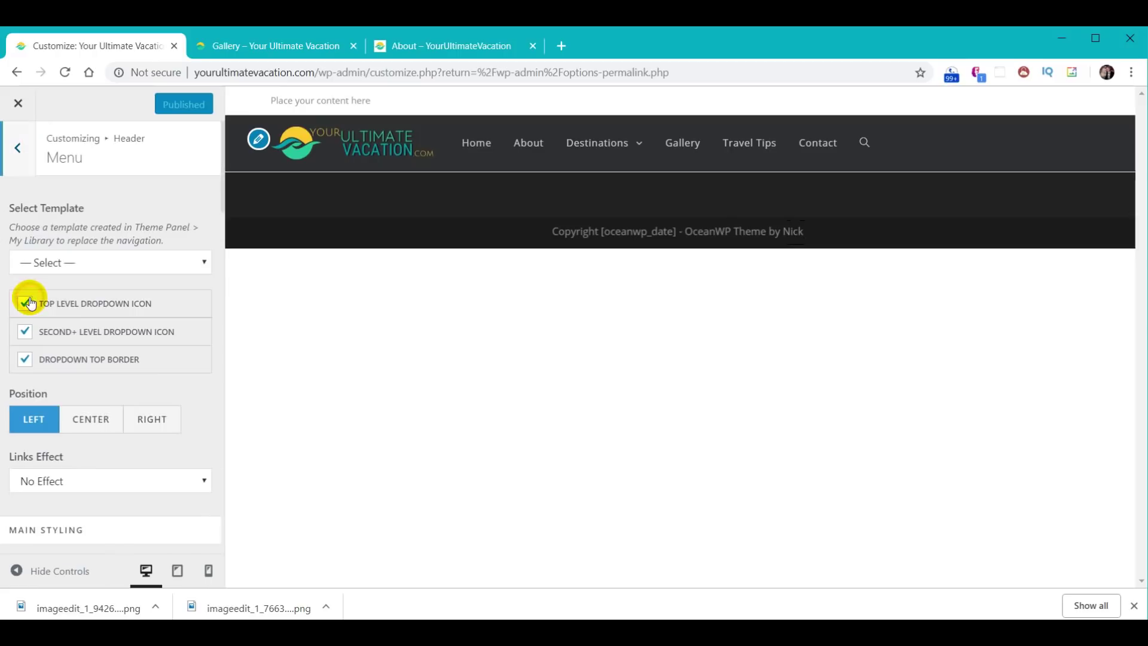
scroll(56, 359, down, 5)
scroll(57, 364, down, 15)
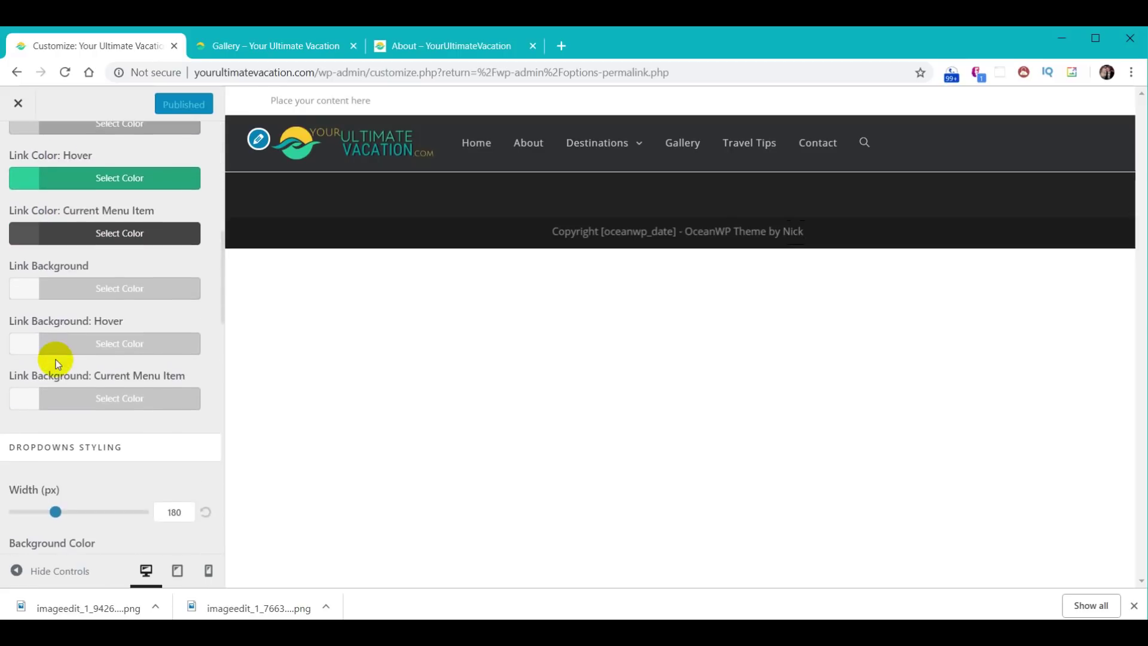
scroll(56, 360, down, 3)
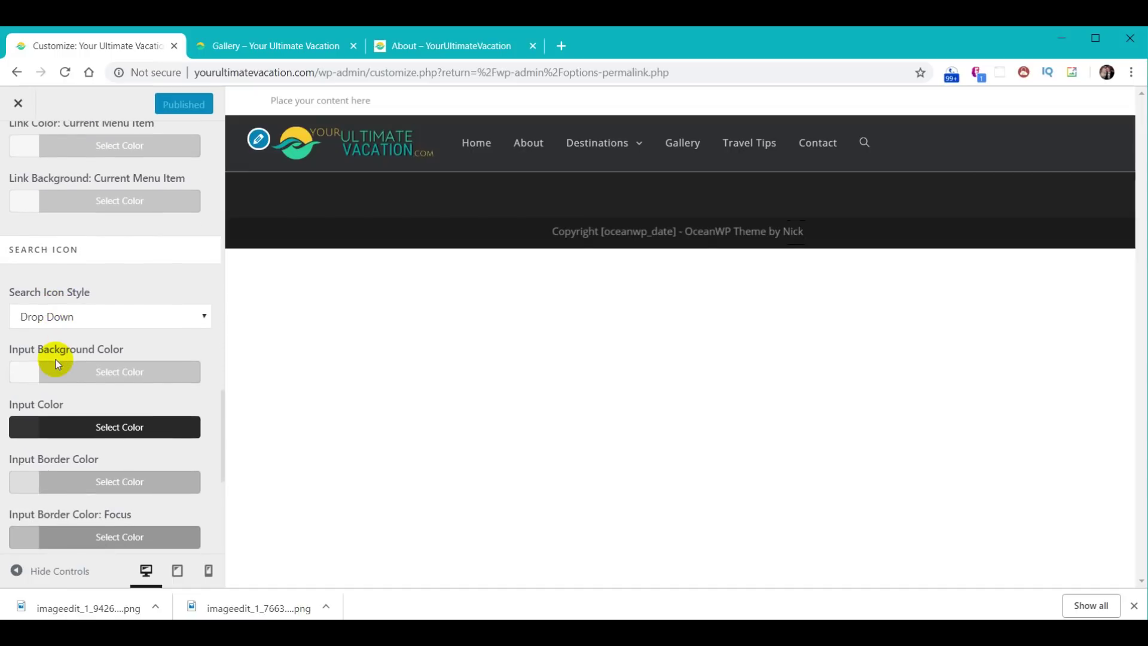
scroll(56, 360, down, 2)
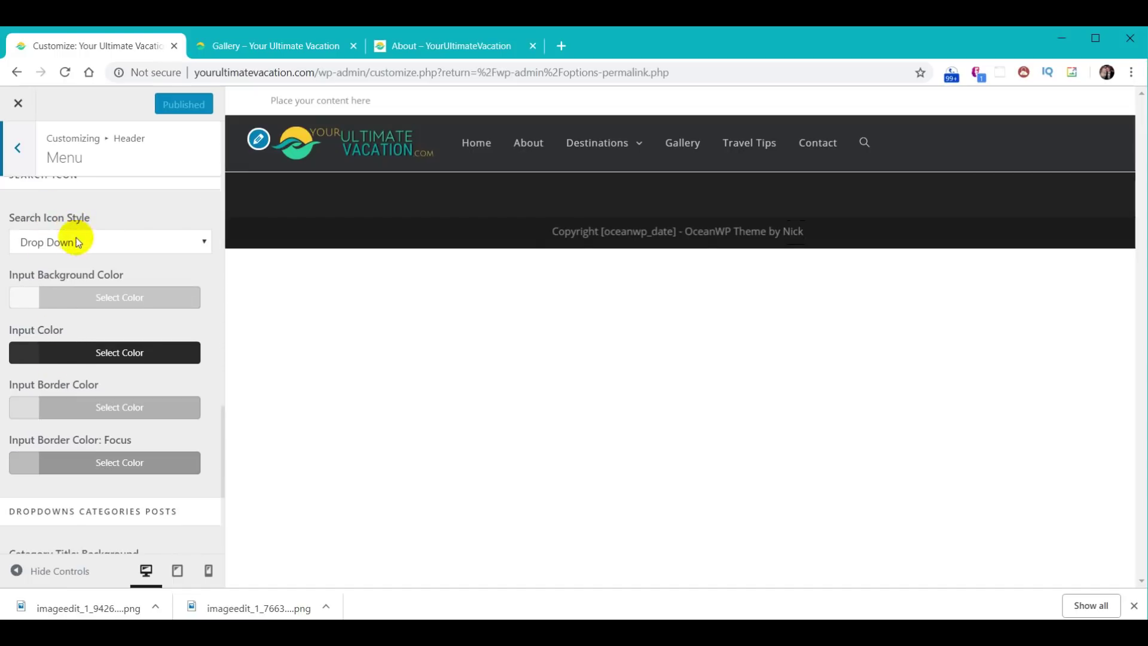
click(203, 245)
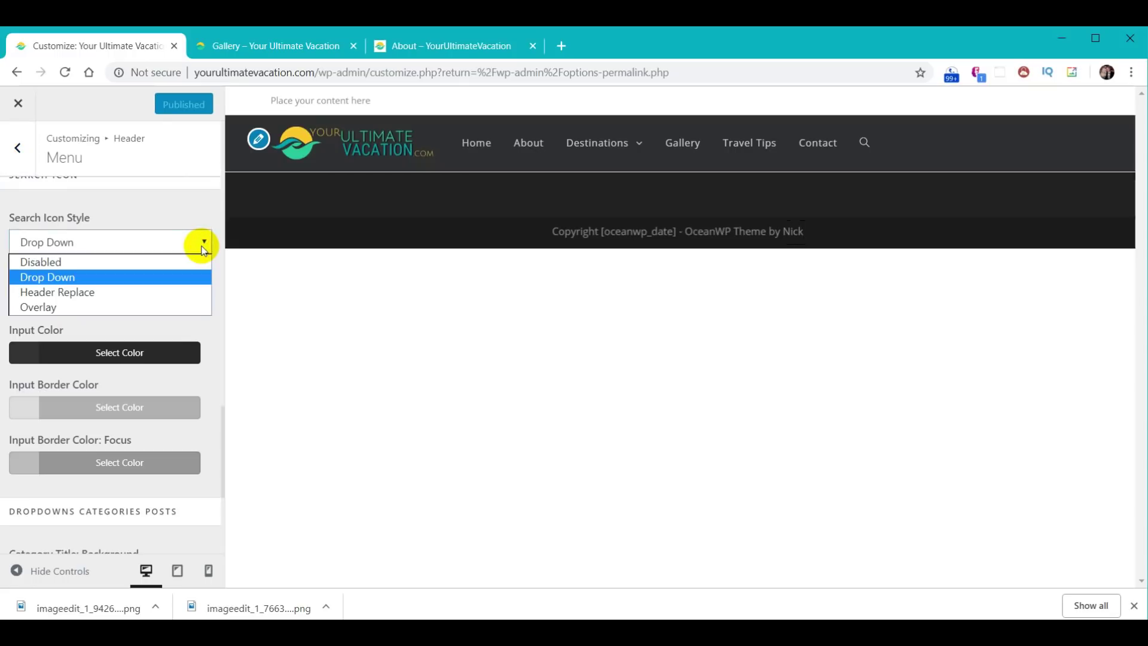
click(162, 262)
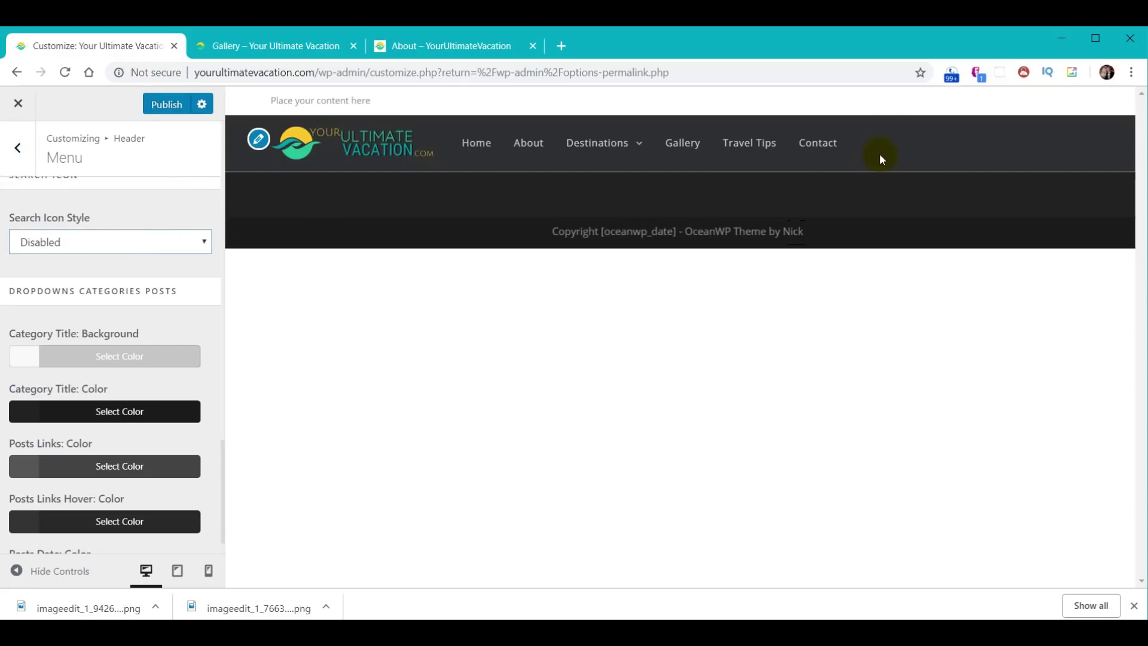
click(173, 104)
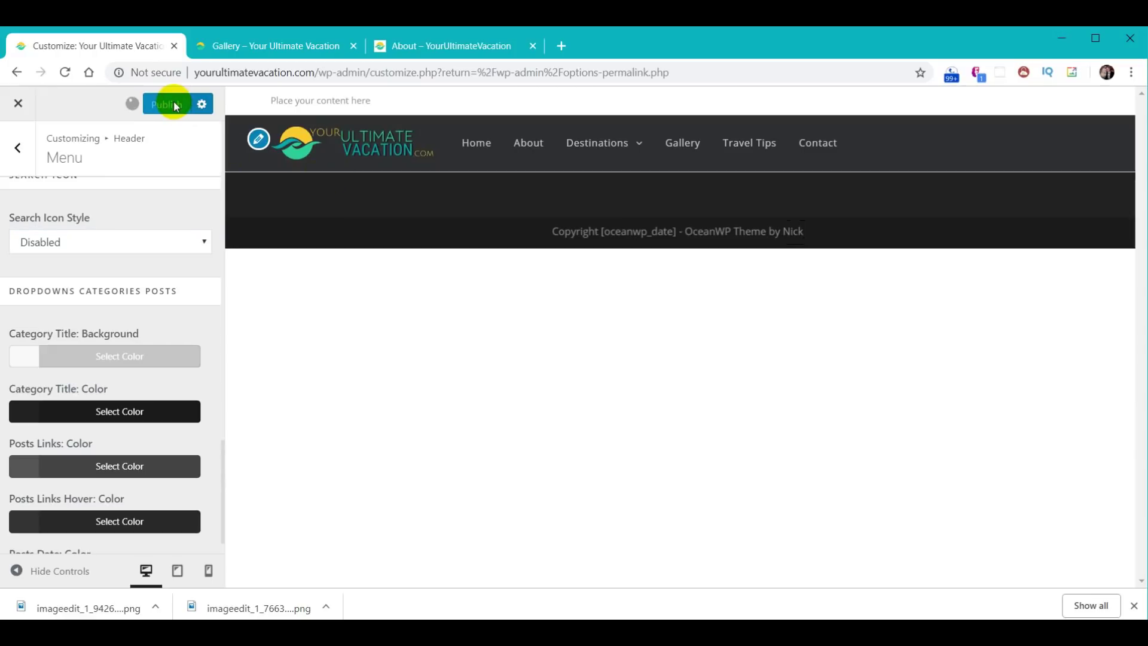
click(281, 47)
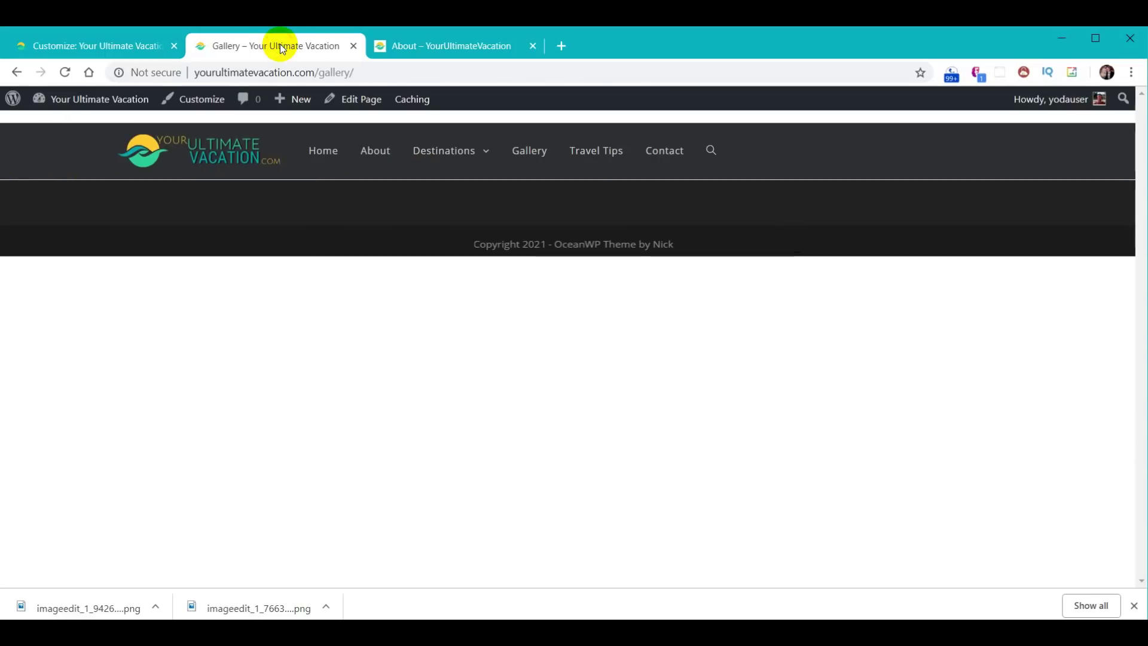
- Reload the Gallery page to confirm the search icon is gone, then close the Customizer
click(65, 72)
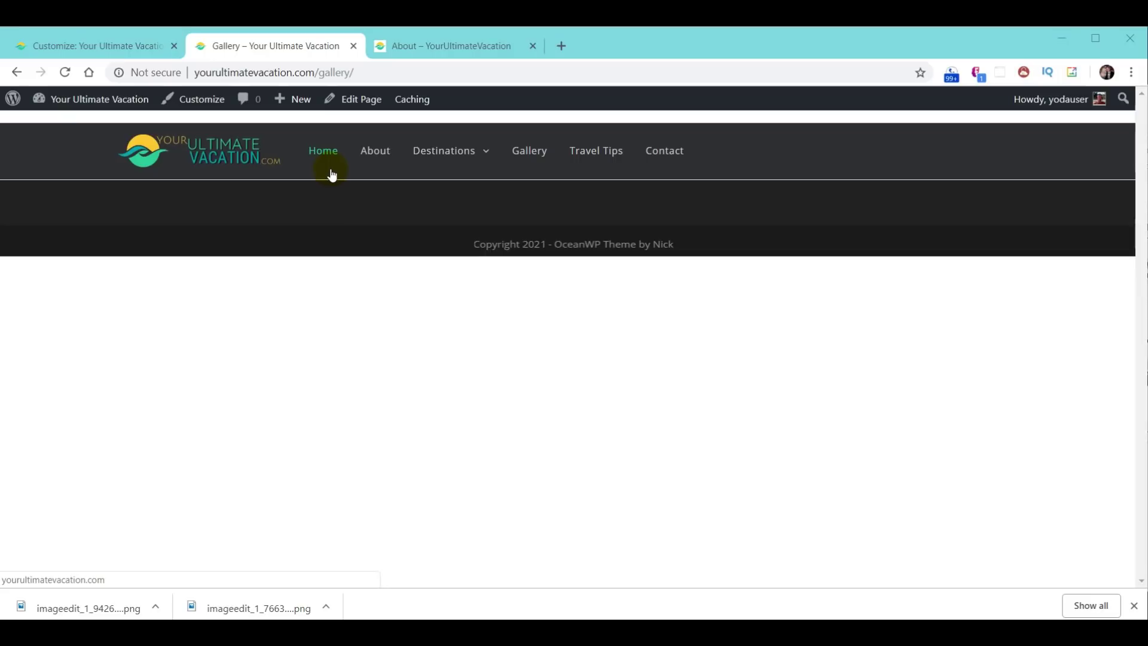
click(96, 40)
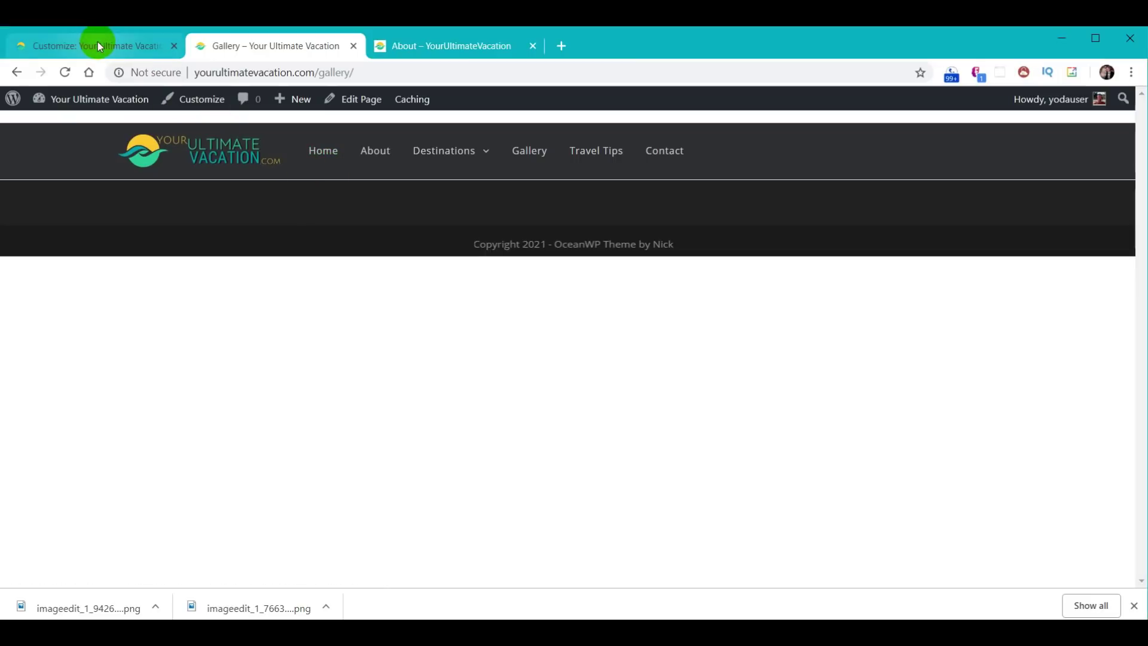
click(17, 105)
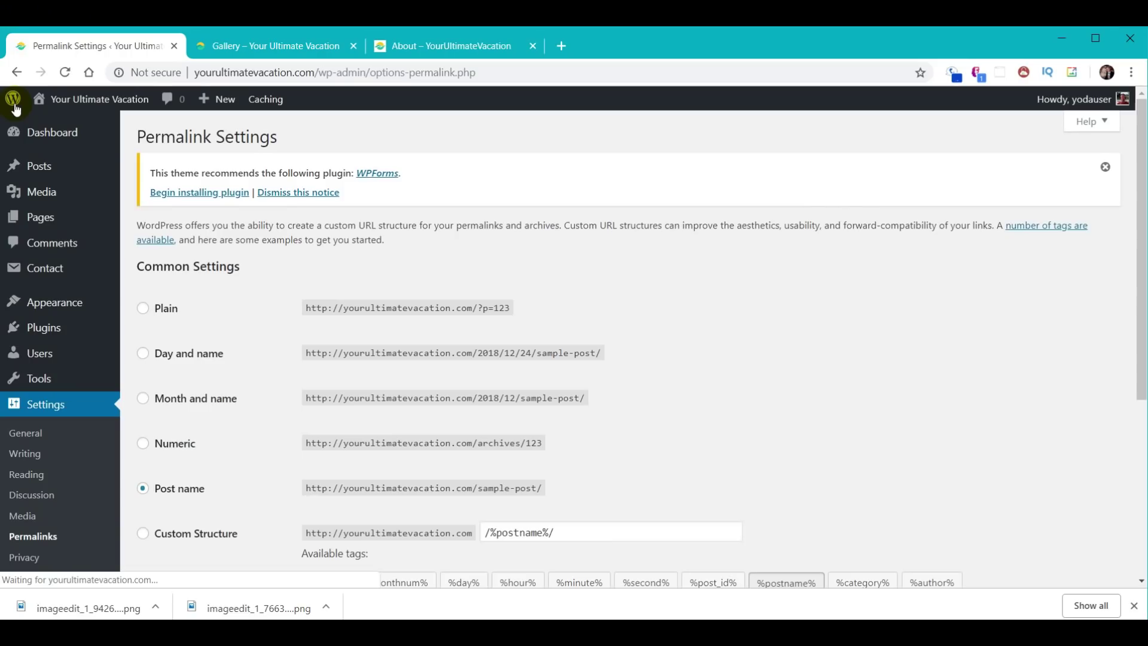
- Uncheck Header Border Bottom under Header > General, publish, and close the Customizer
mouse_move(54, 310)
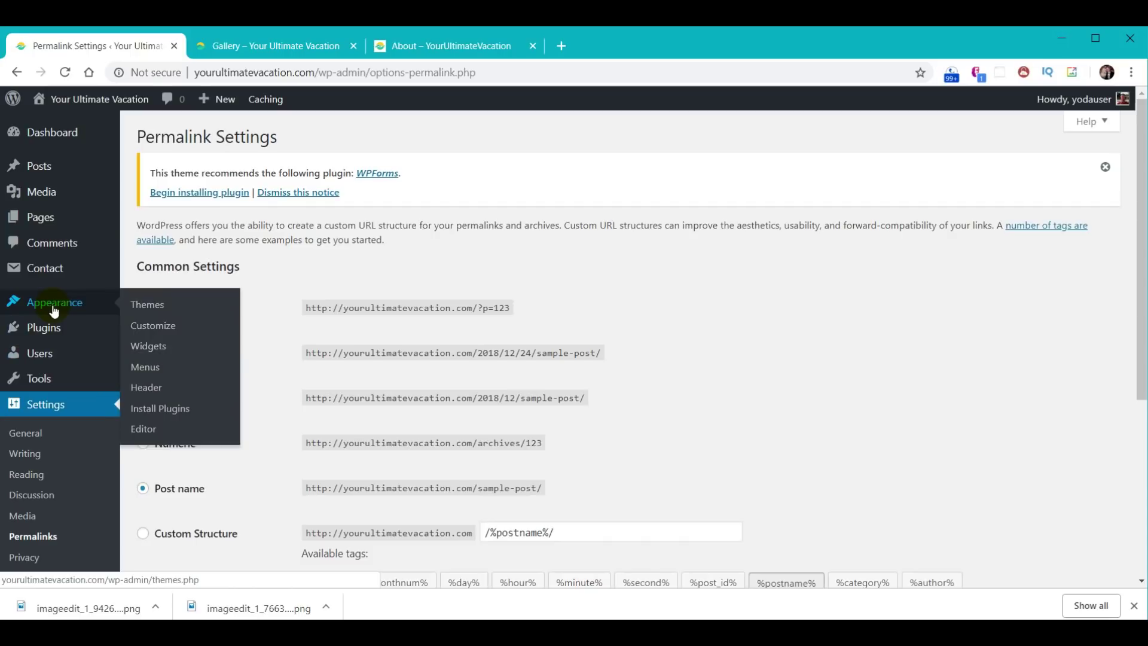
click(160, 330)
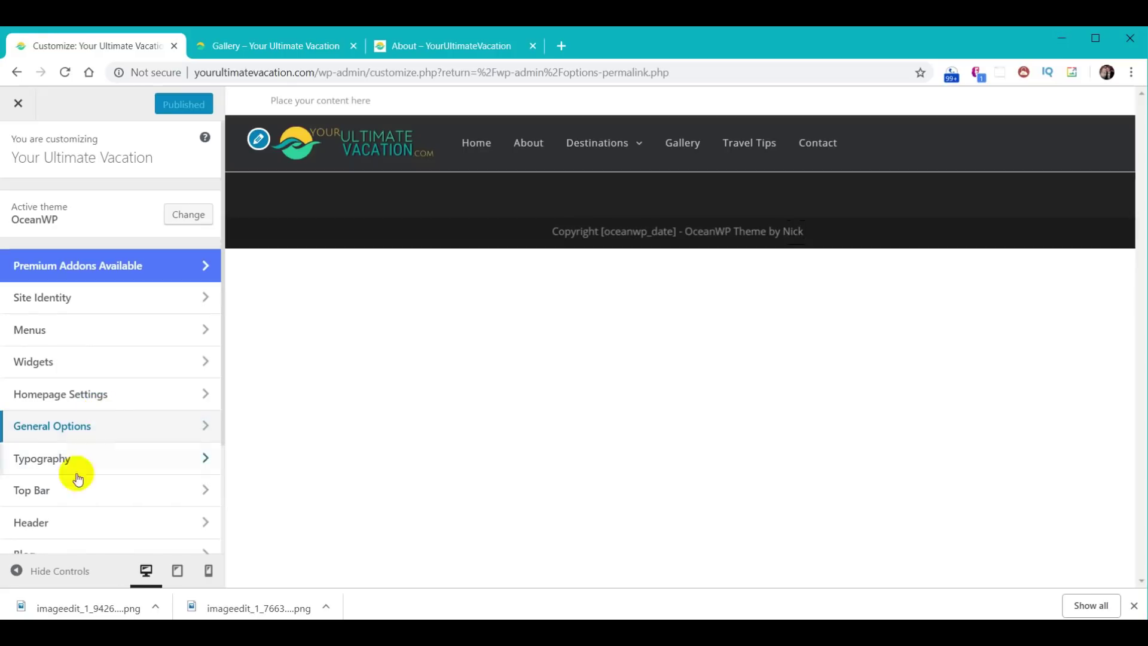
click(59, 520)
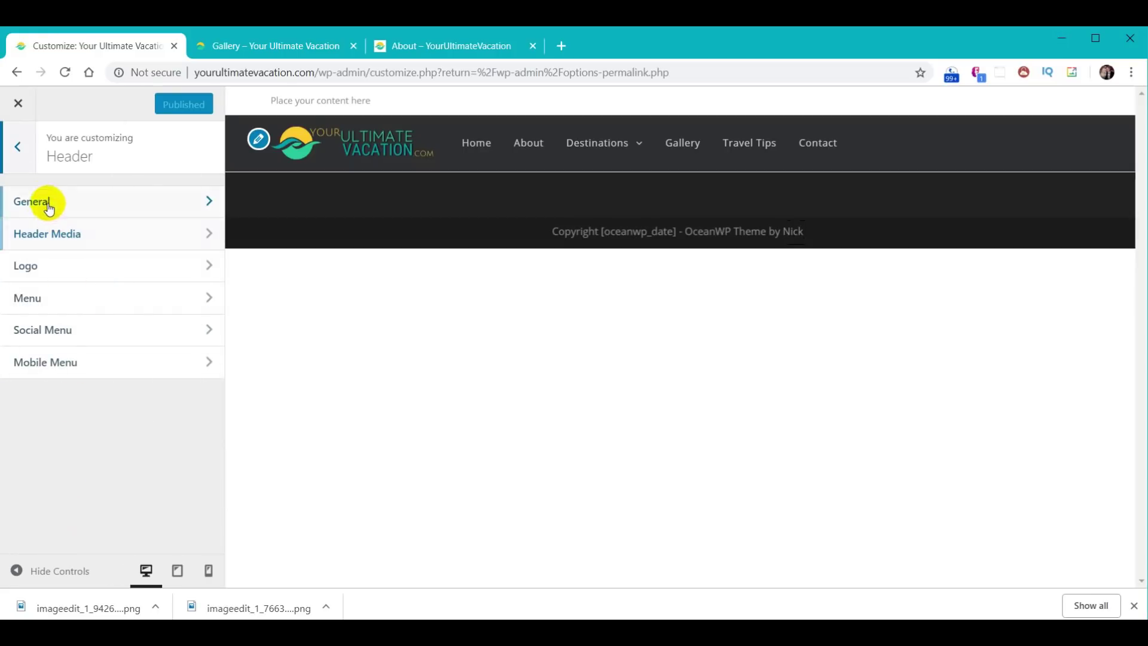
click(37, 201)
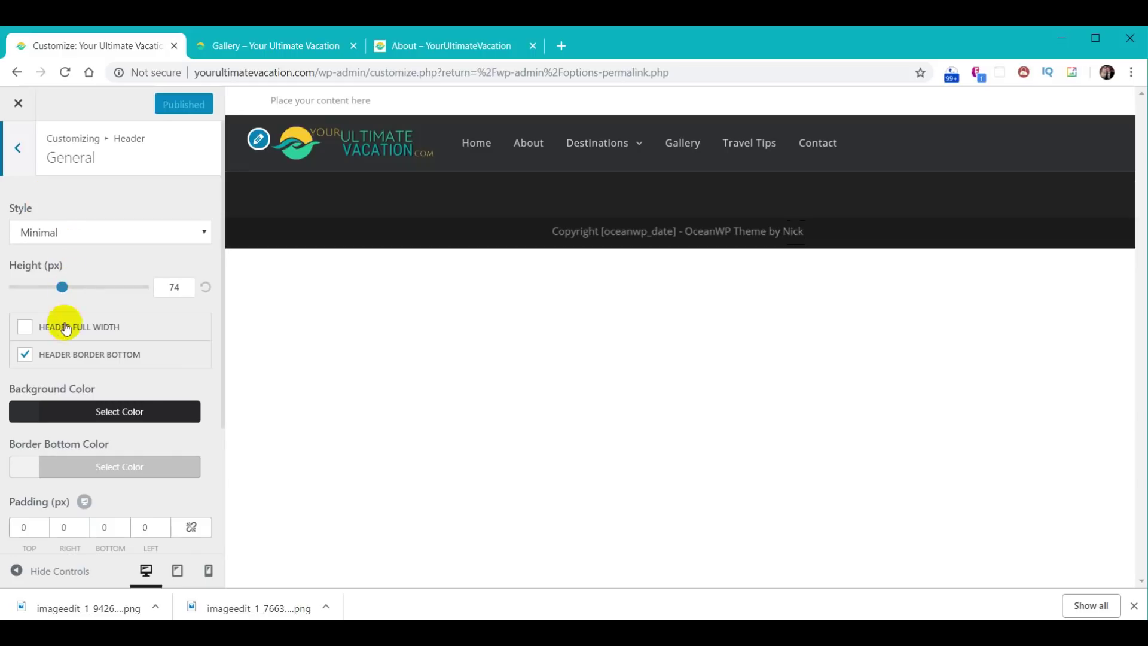
click(25, 355)
click(149, 113)
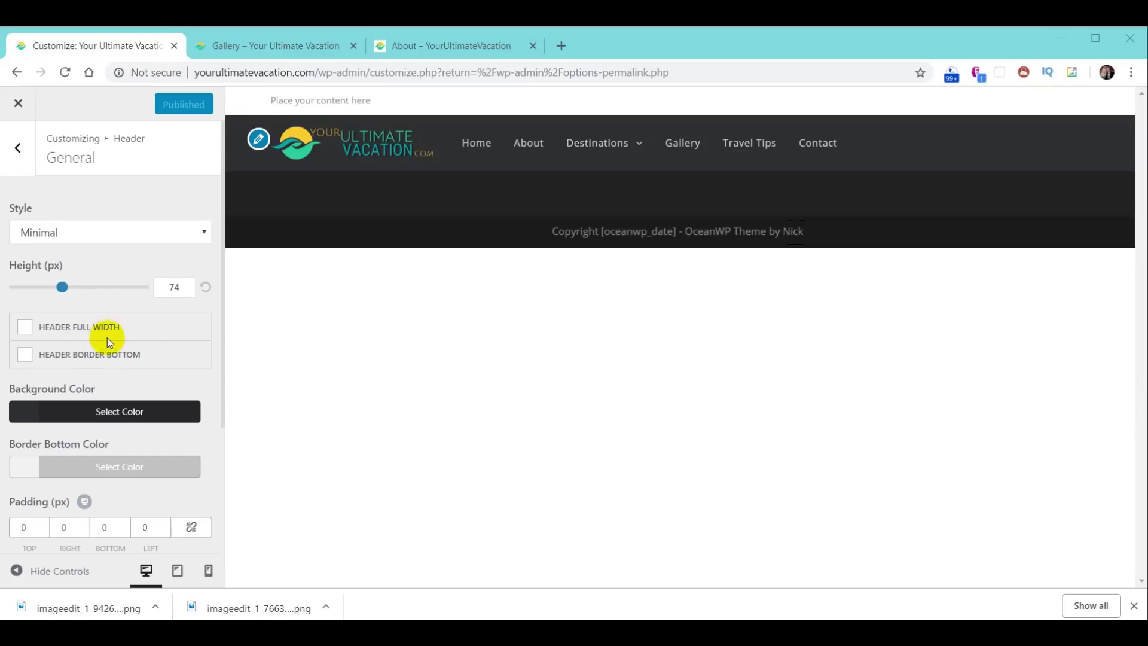
click(17, 107)
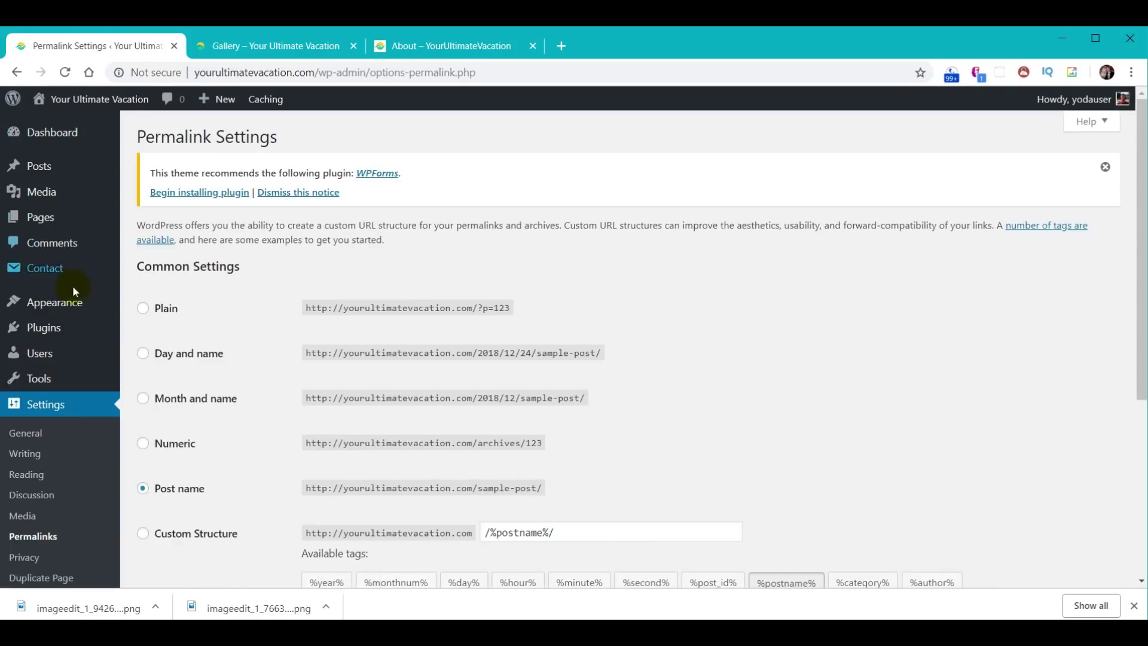
- Turn off the top bar in Top Bar > General and publish the change
mouse_move(74, 306)
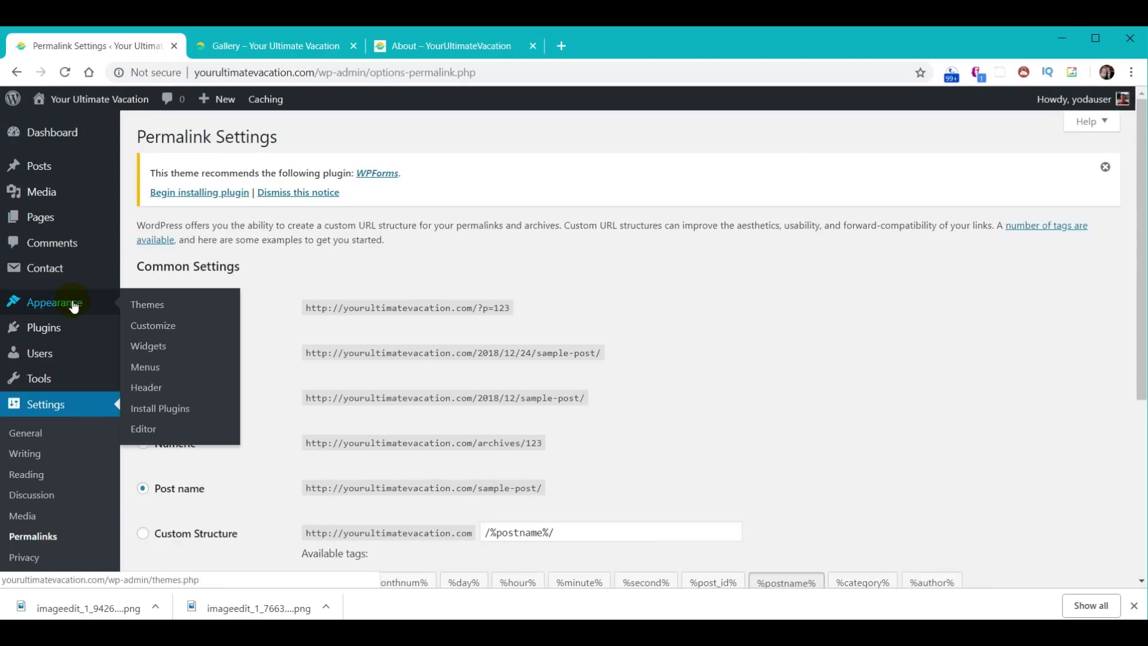
click(152, 332)
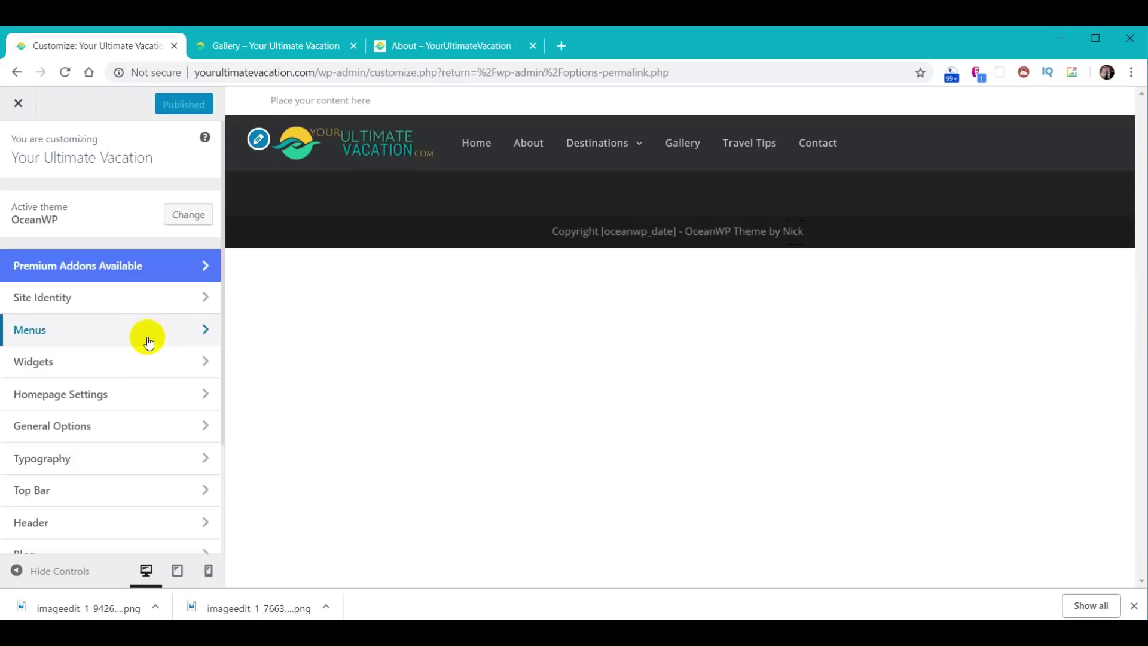
click(50, 491)
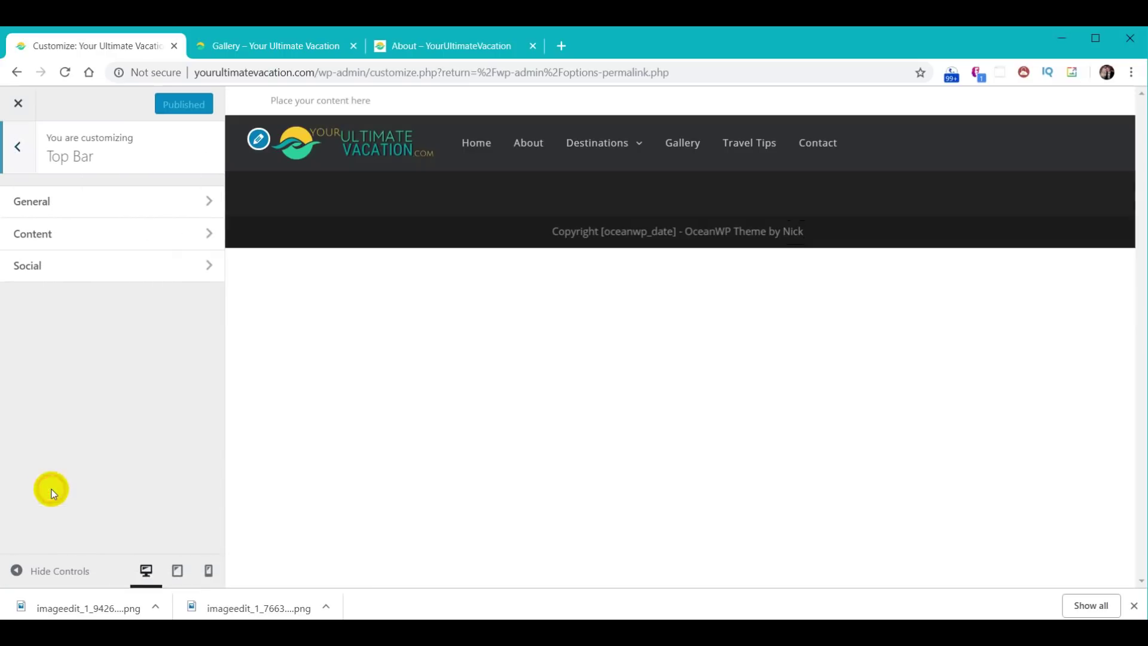
click(52, 202)
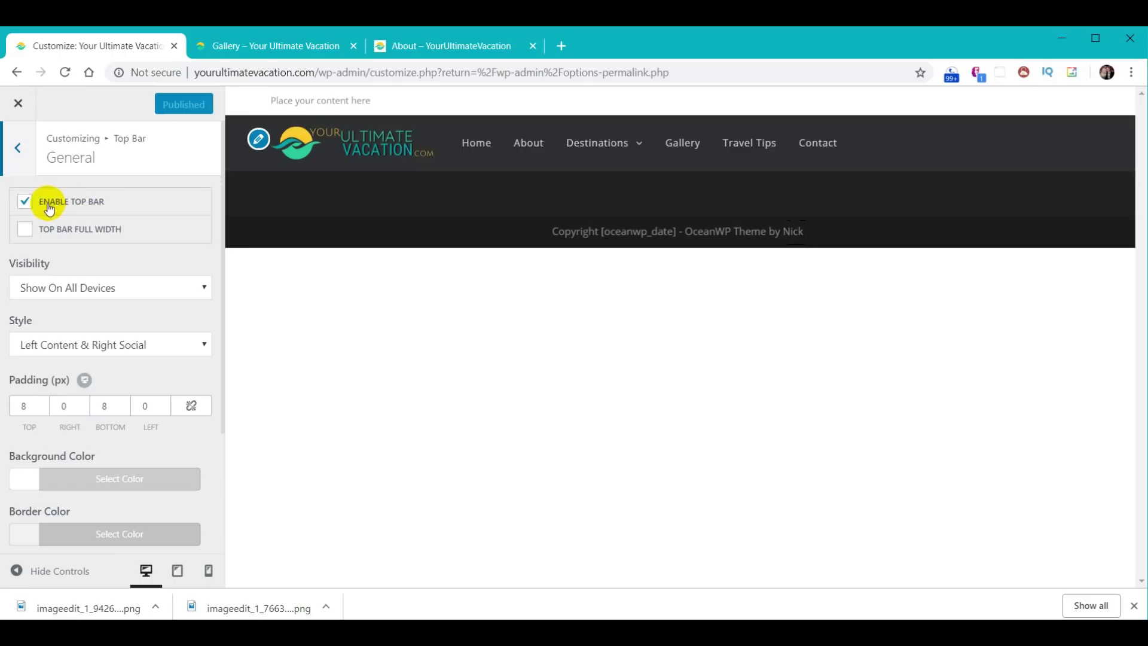
click(23, 203)
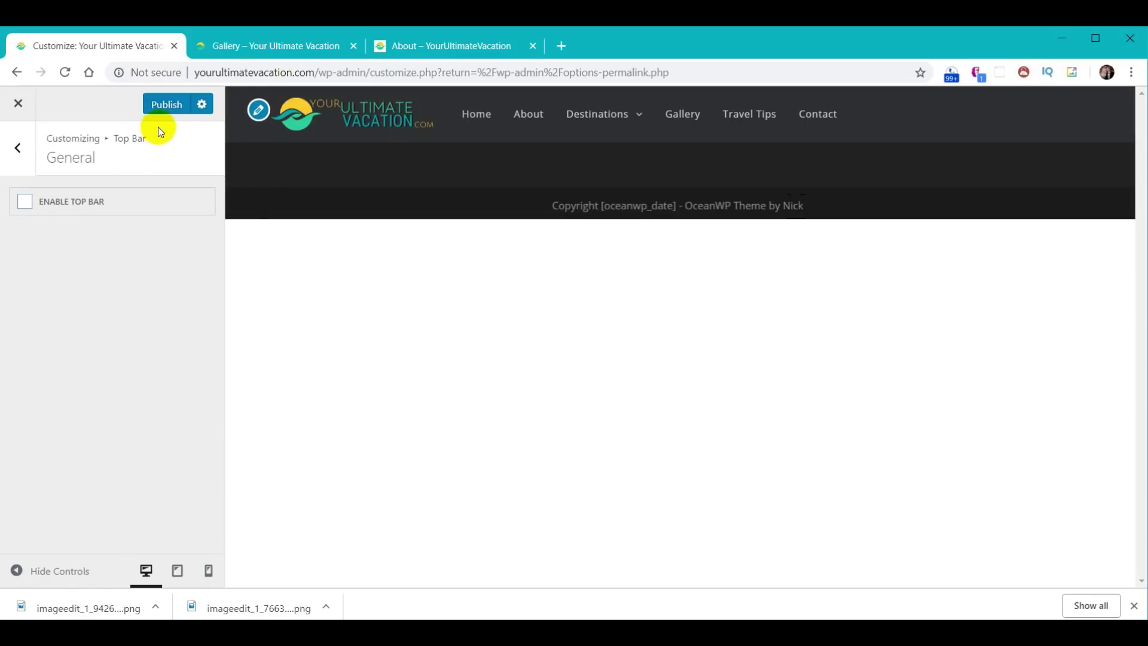
click(168, 104)
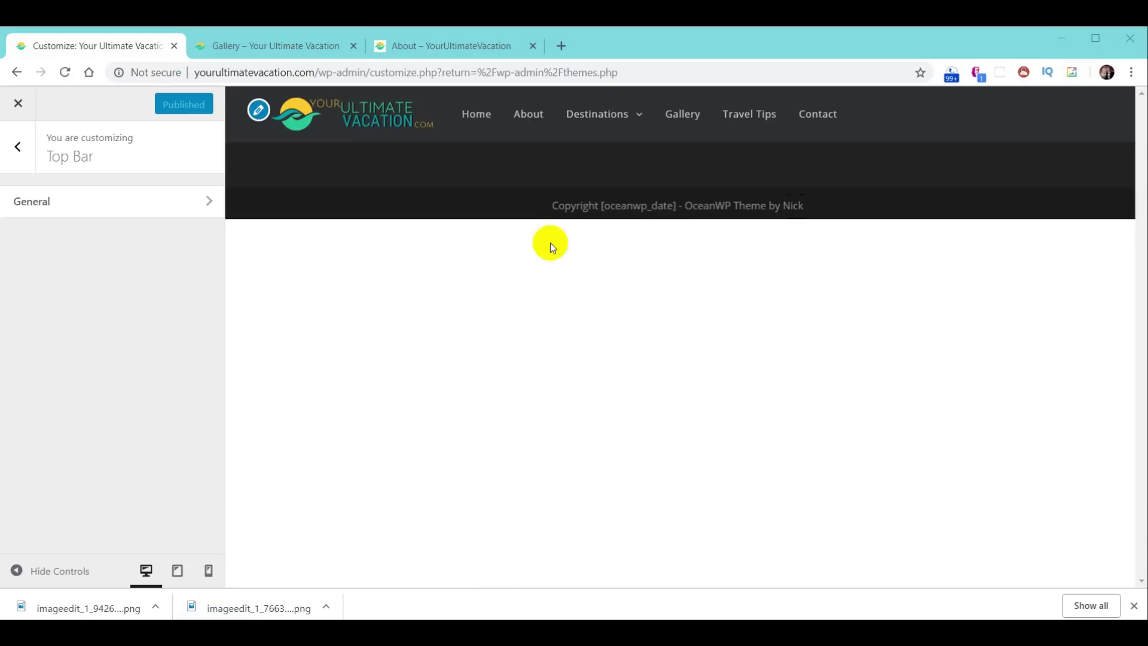
- Close the Customizer, reopen it from the Themes screen, and scroll to the Footer sections
click(16, 105)
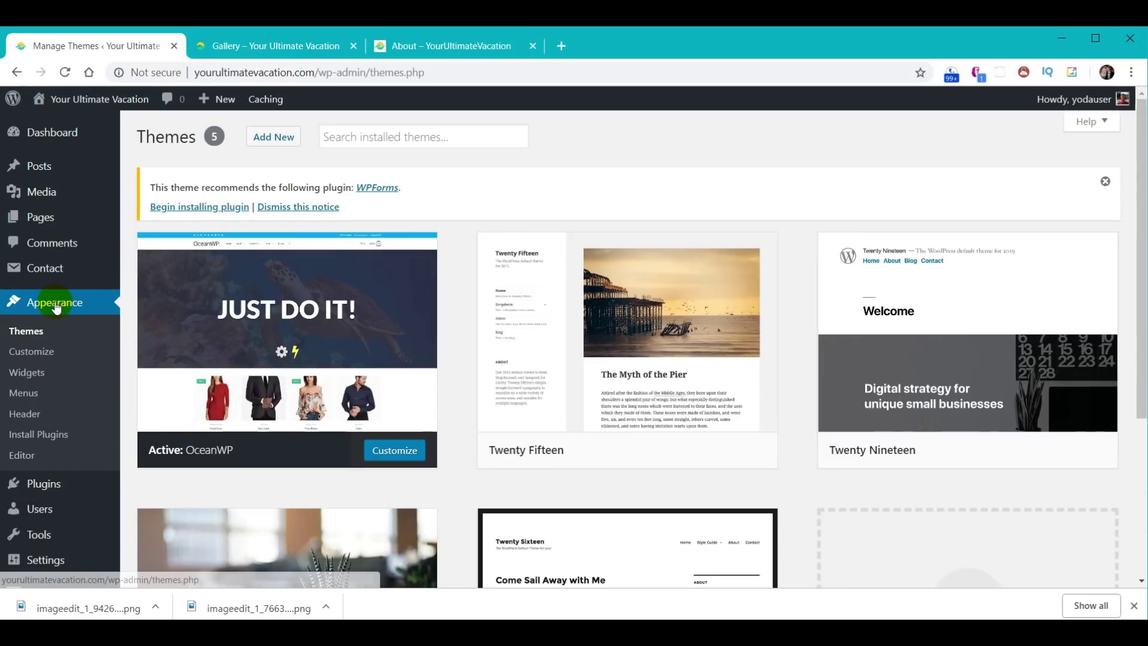
click(34, 354)
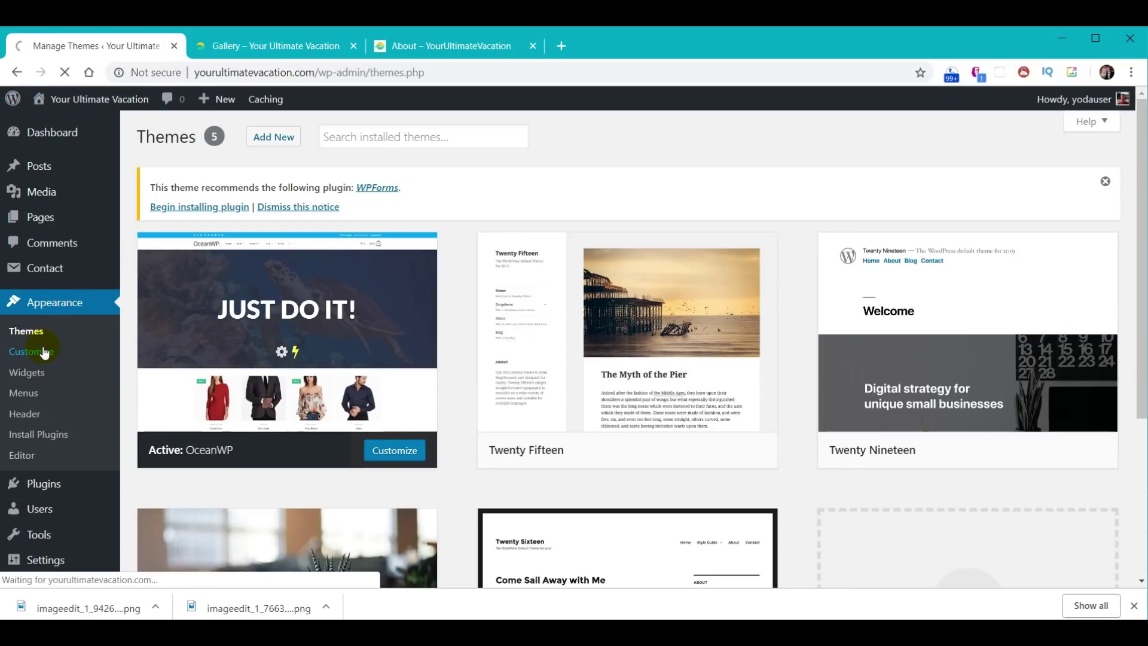
scroll(48, 347, down, 3)
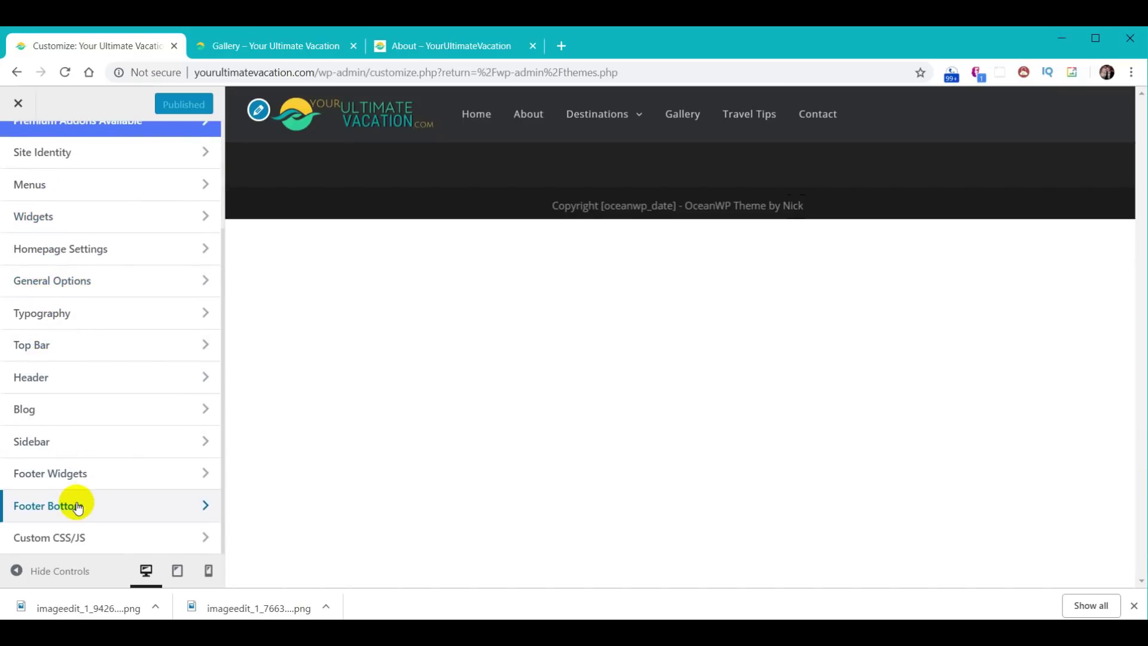
- Replace 'OceanWP Theme by Nick' in the Footer Bottom copyright with 'WebYoda, Inc.' and publish
click(81, 504)
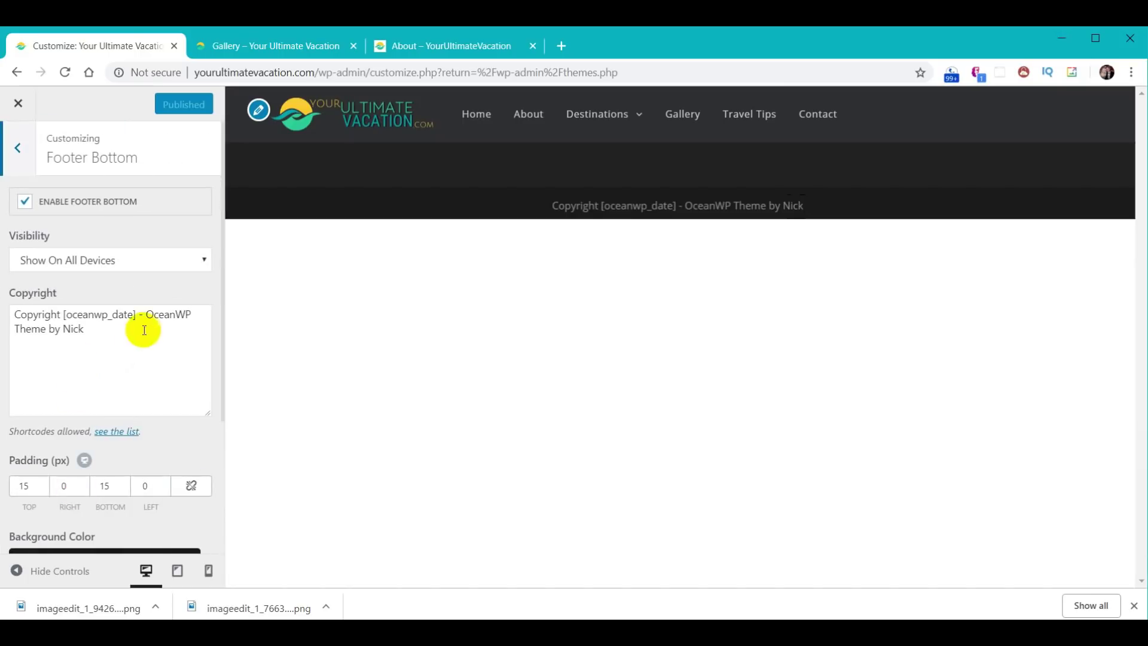
drag(147, 315, 192, 341)
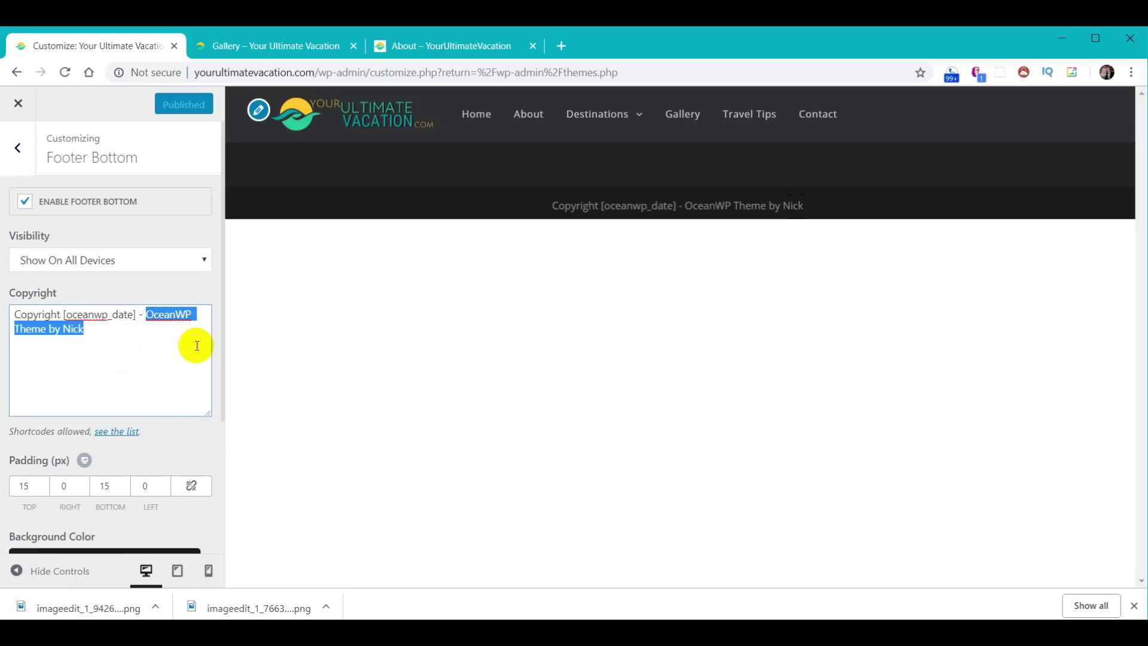
text(WebYo)
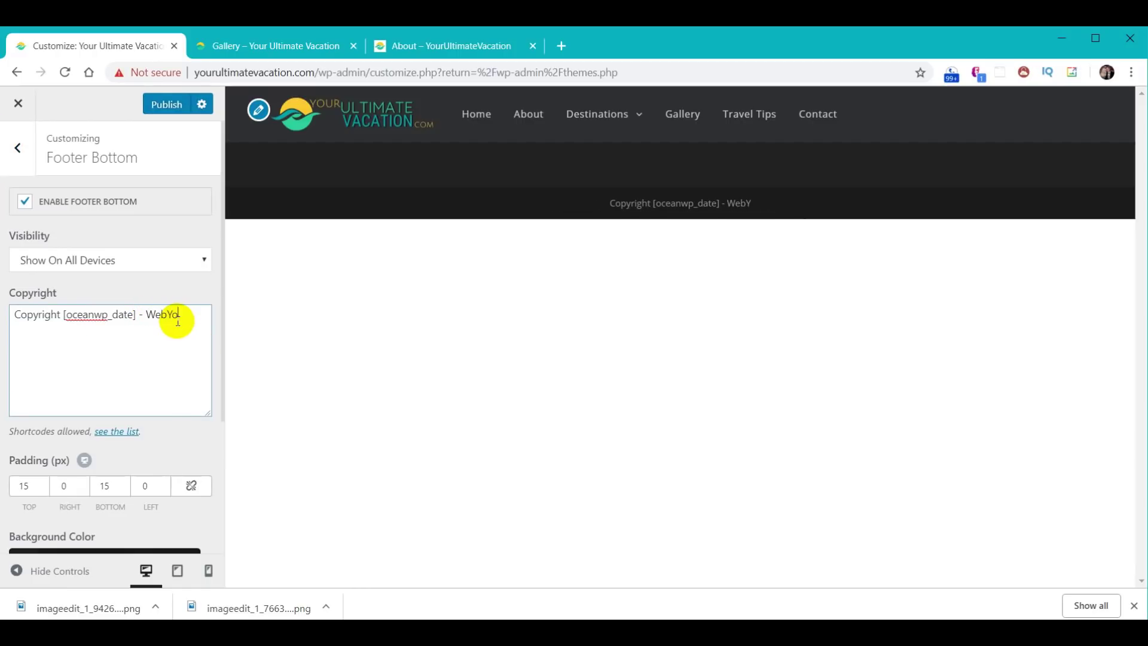
text(da, Inc.)
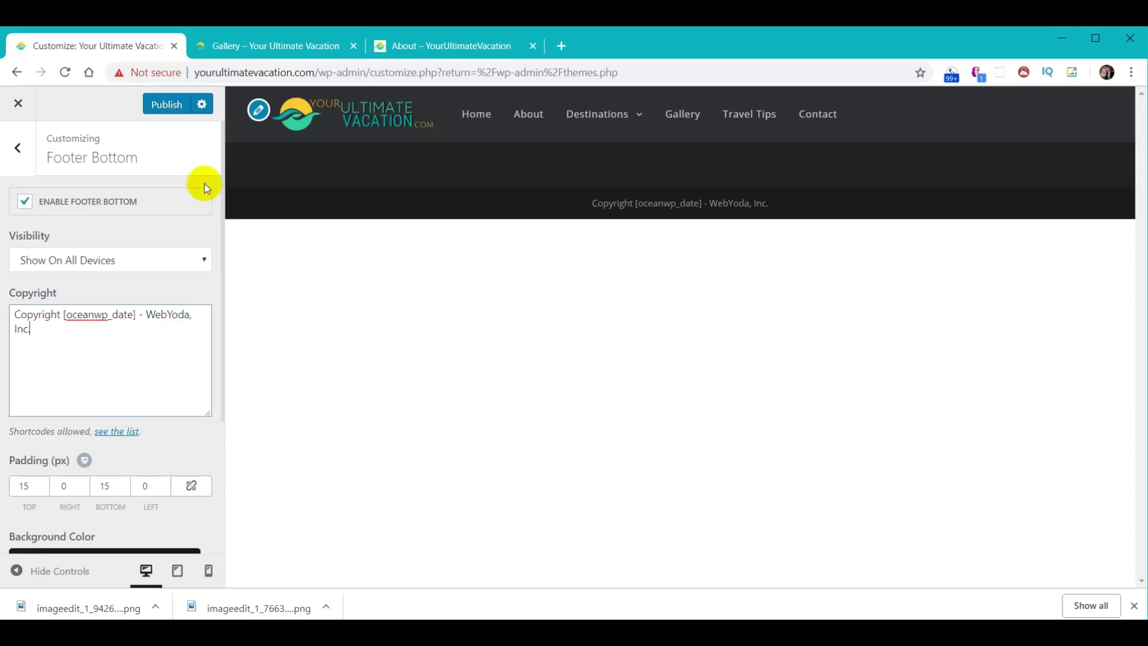
click(159, 106)
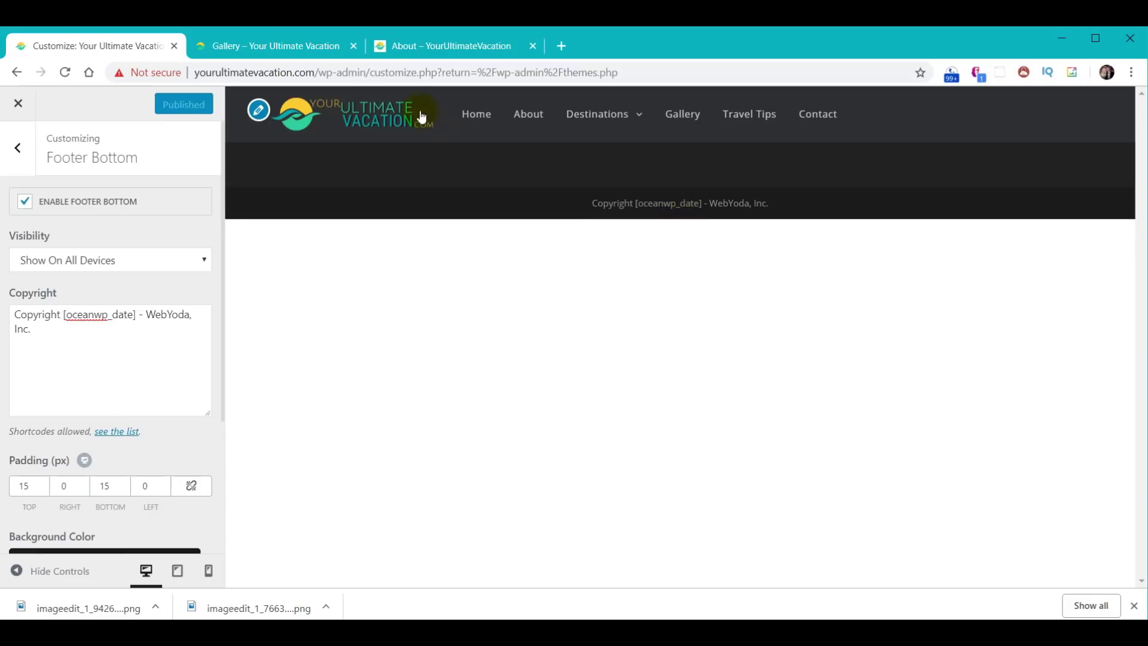
click(274, 46)
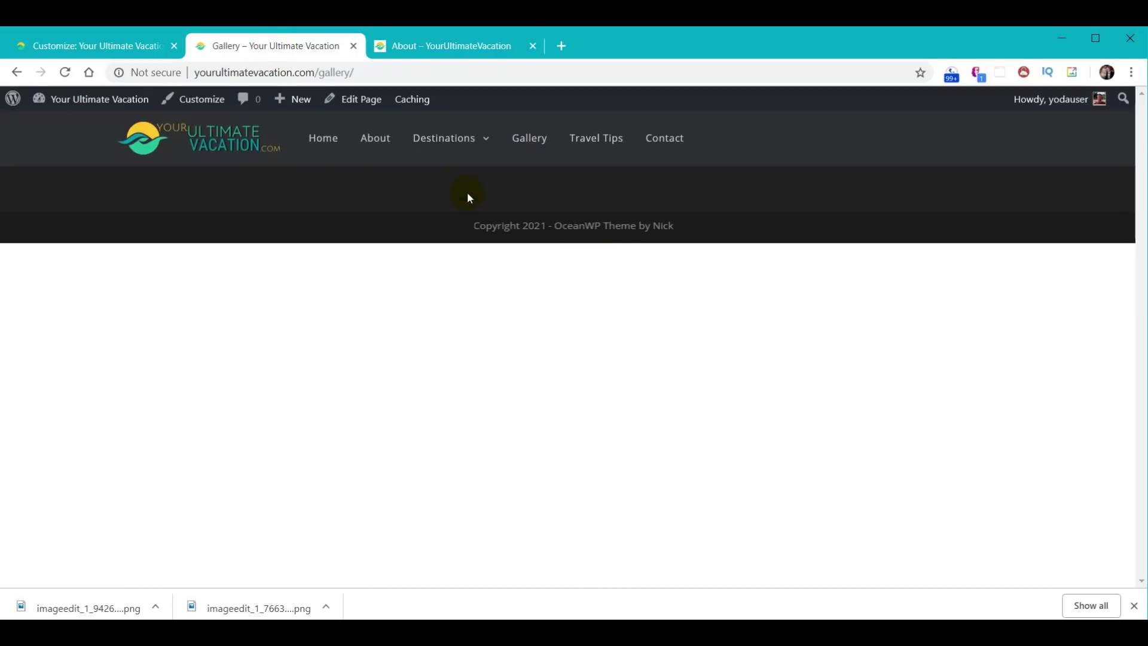
- Reload the Gallery page to confirm the 'Copyright 2021 - WebYoda, Inc.' footer, then return to the Customizer
click(65, 72)
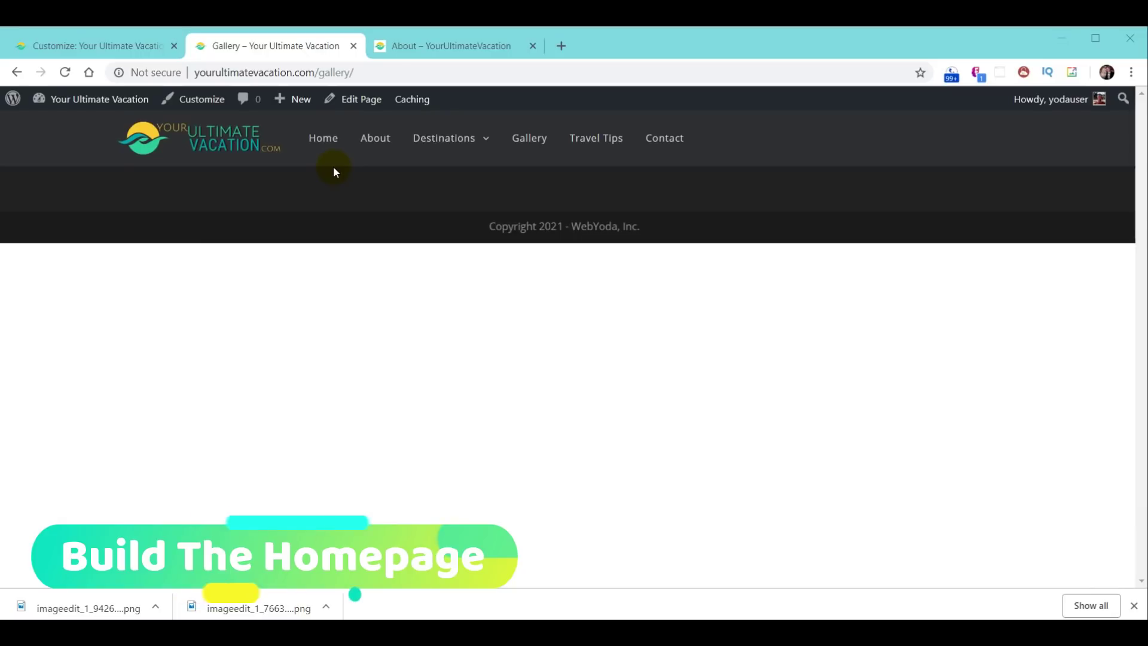
click(78, 43)
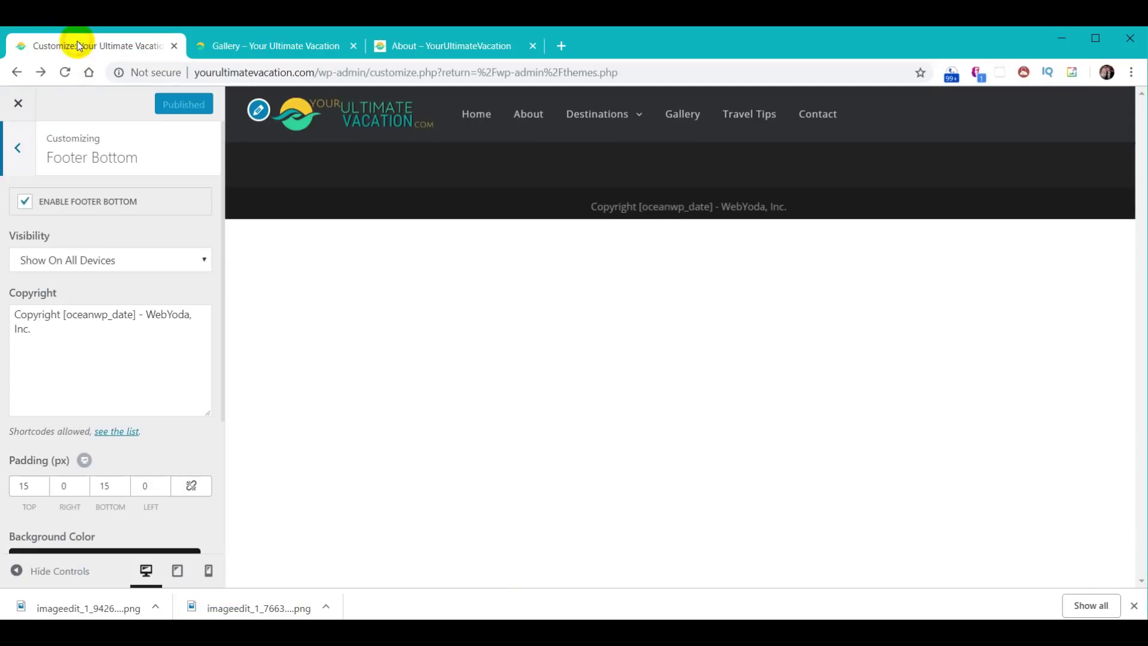
- Leave the Customizer and open the Home — Front Page from Pages in Elementor
click(18, 102)
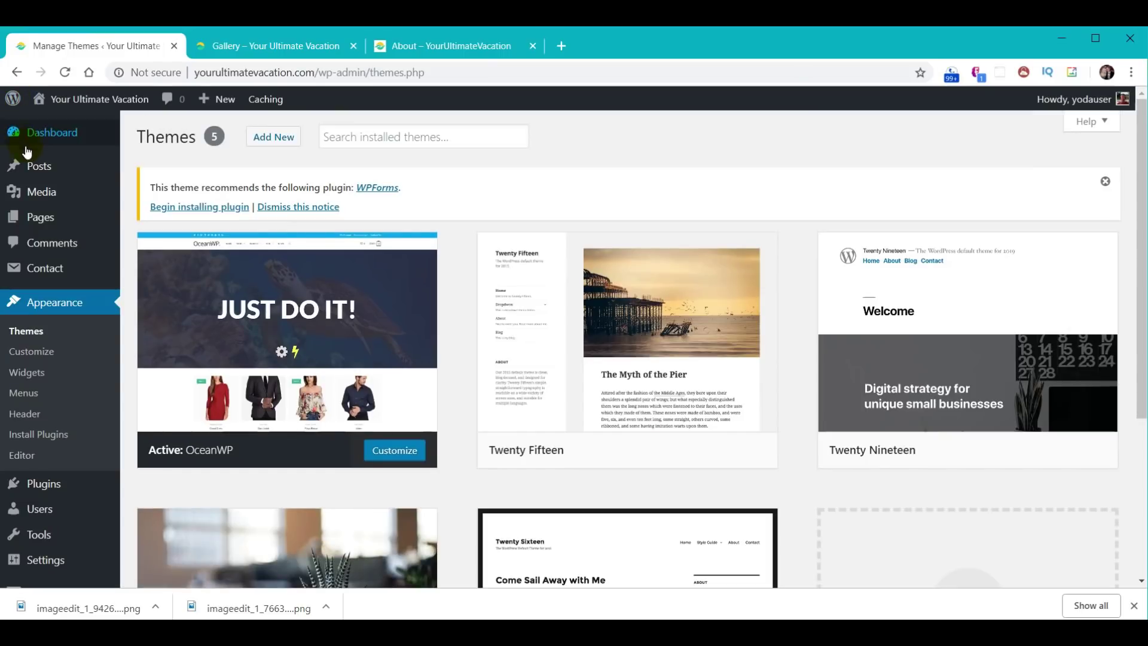
click(41, 222)
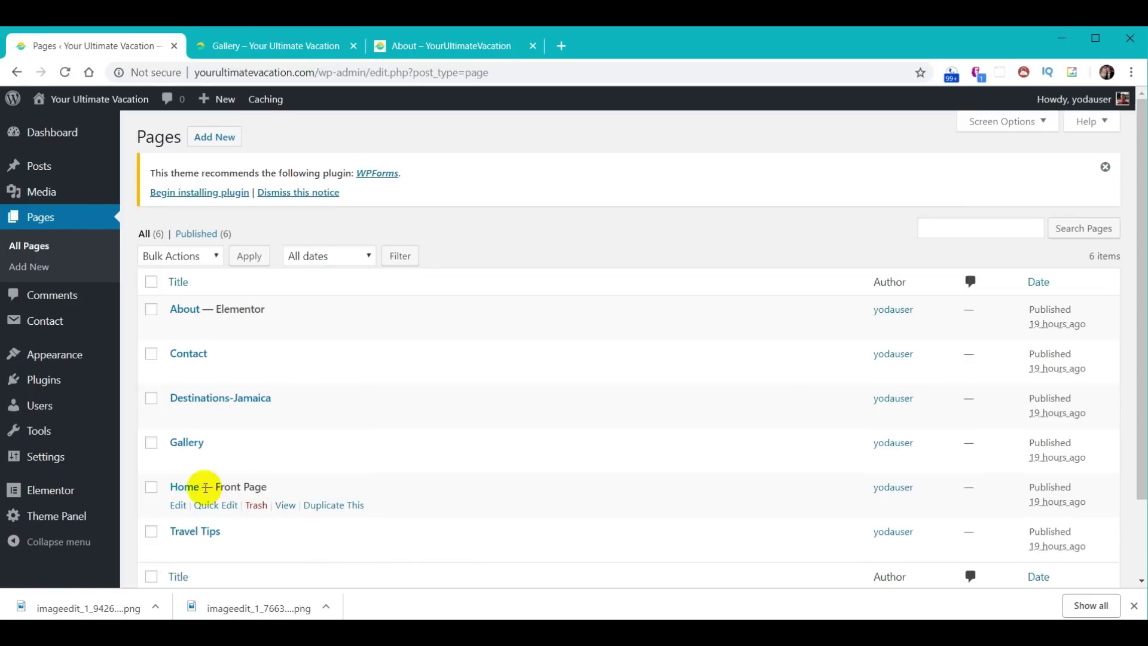
click(185, 487)
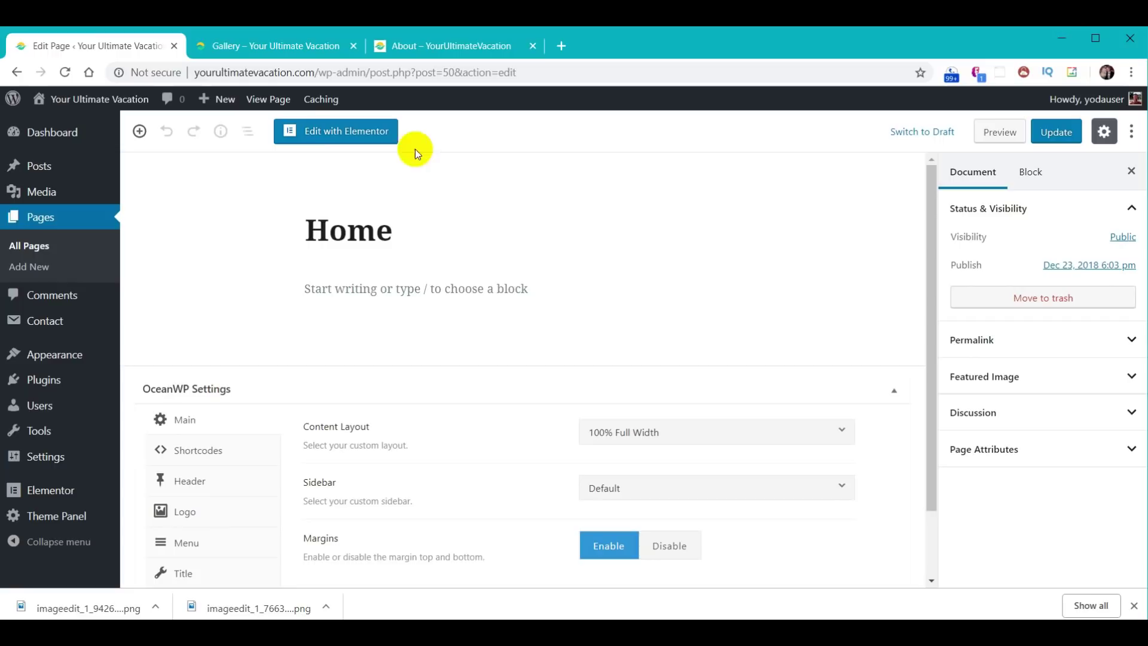
click(349, 133)
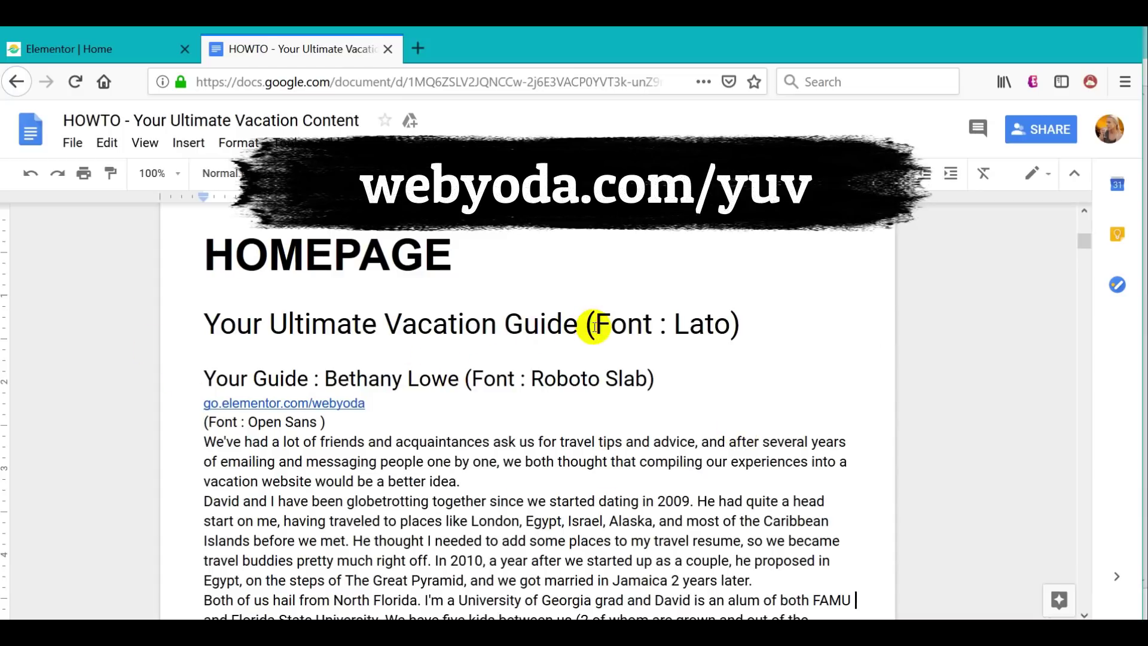
- Scroll the HOWTO document down to the ABOUT US notes, then switch back to the Elementor editor
scroll(723, 381, down, 15)
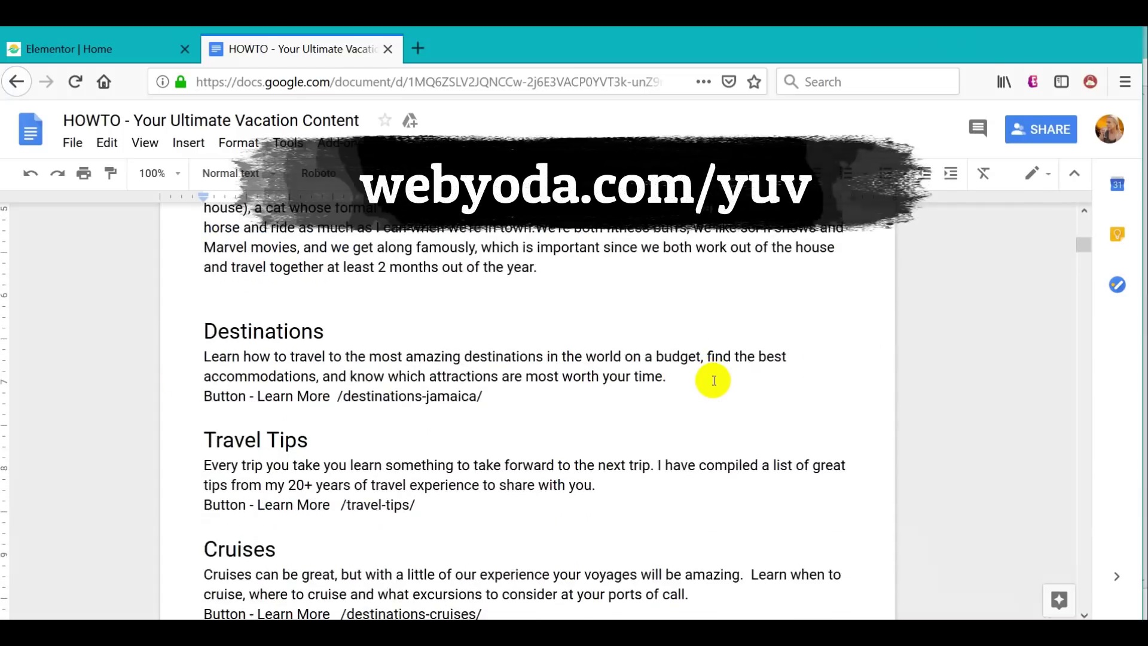
scroll(712, 379, down, 20)
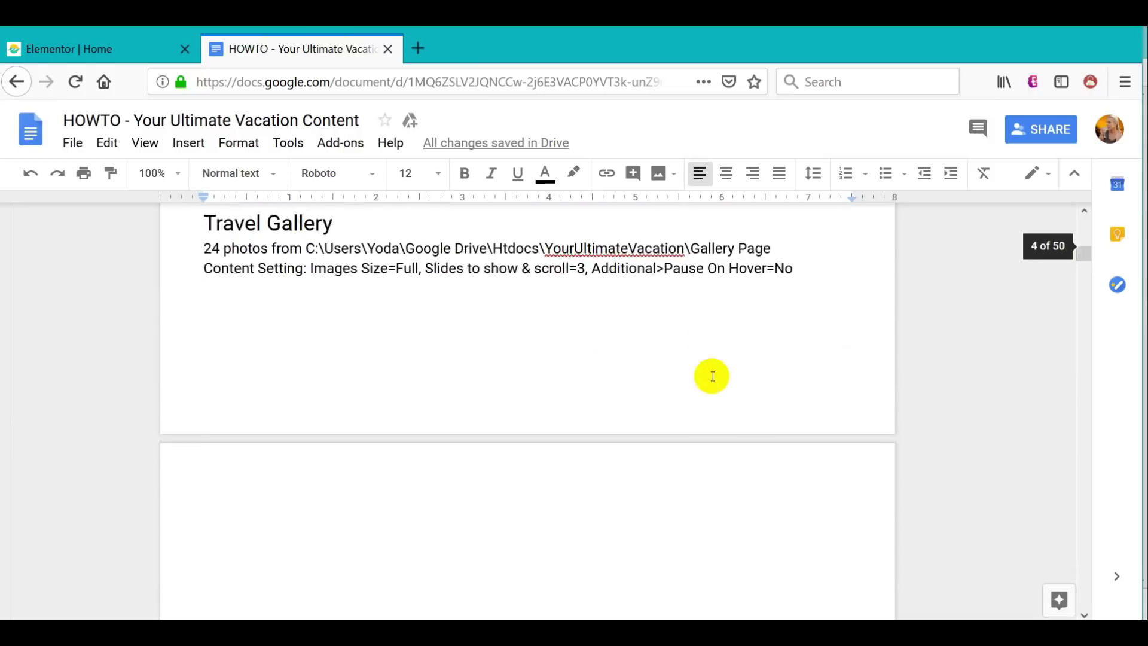
scroll(709, 378, down, 6)
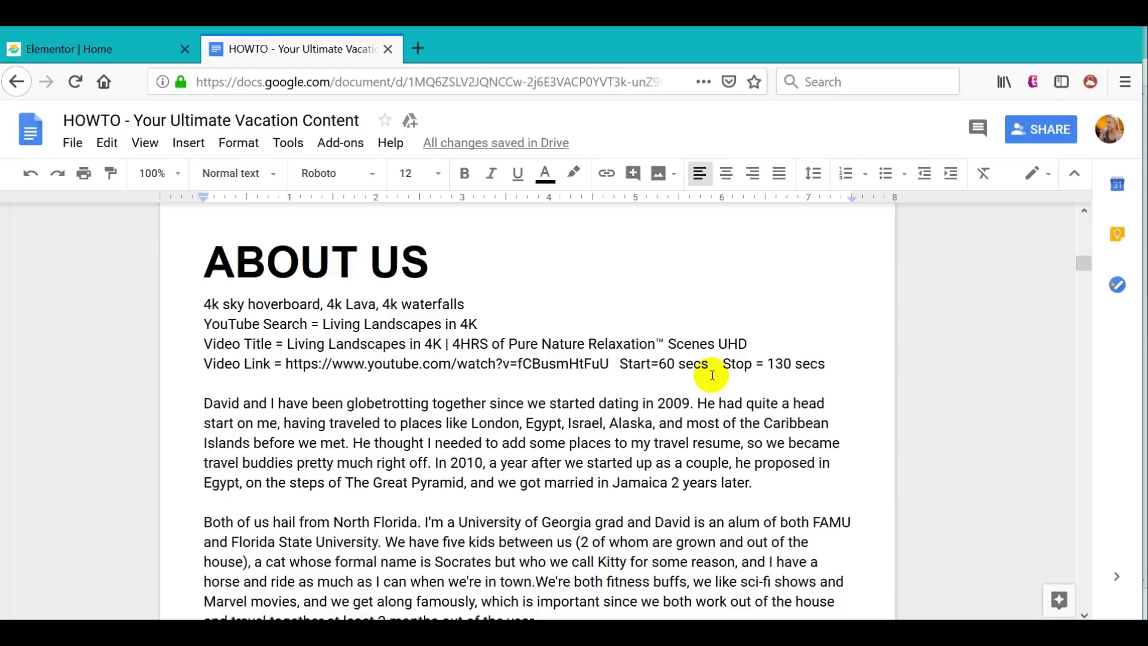
scroll(697, 433, down, 5)
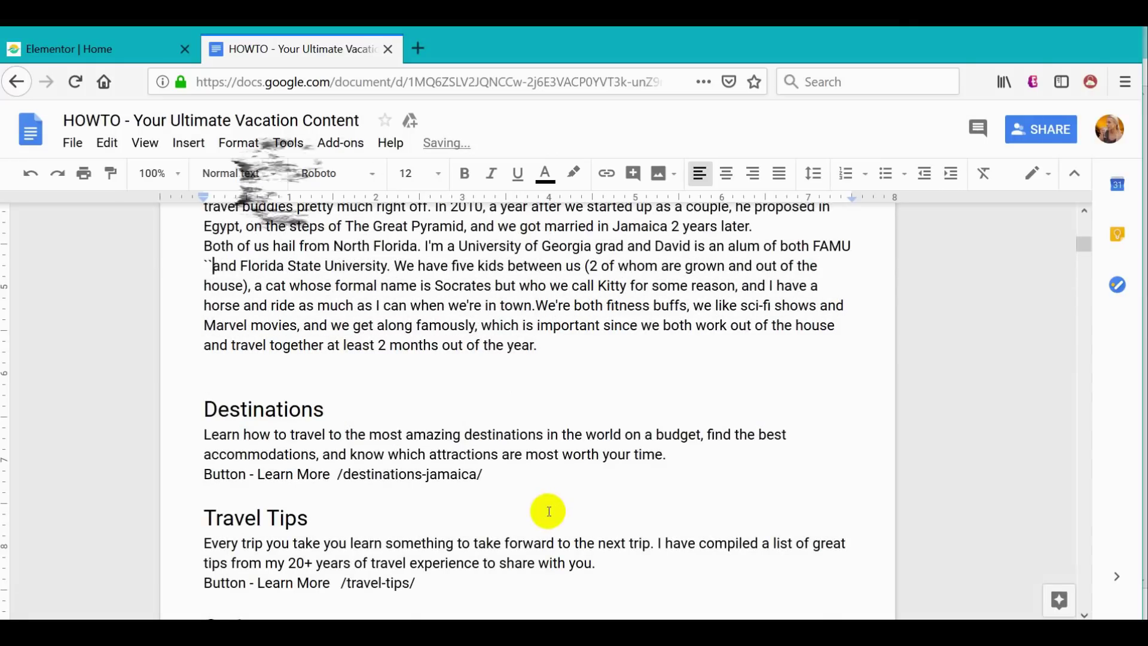
key(alt+Tab)
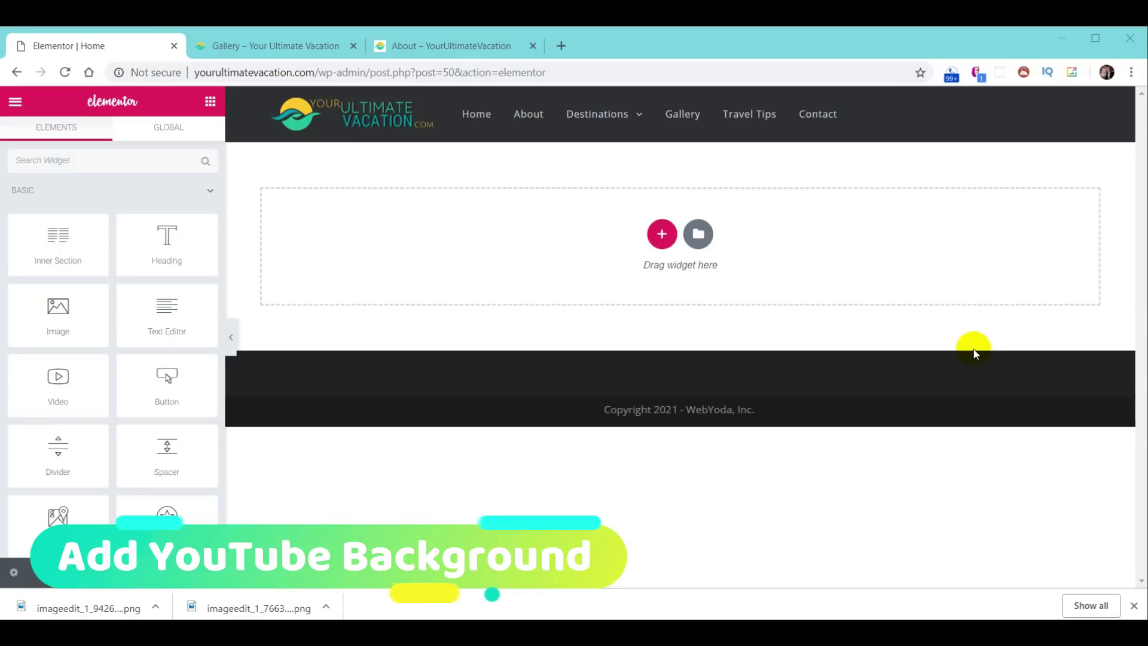
- Add a single-column section with Layout height set to Fit To Screen
click(662, 235)
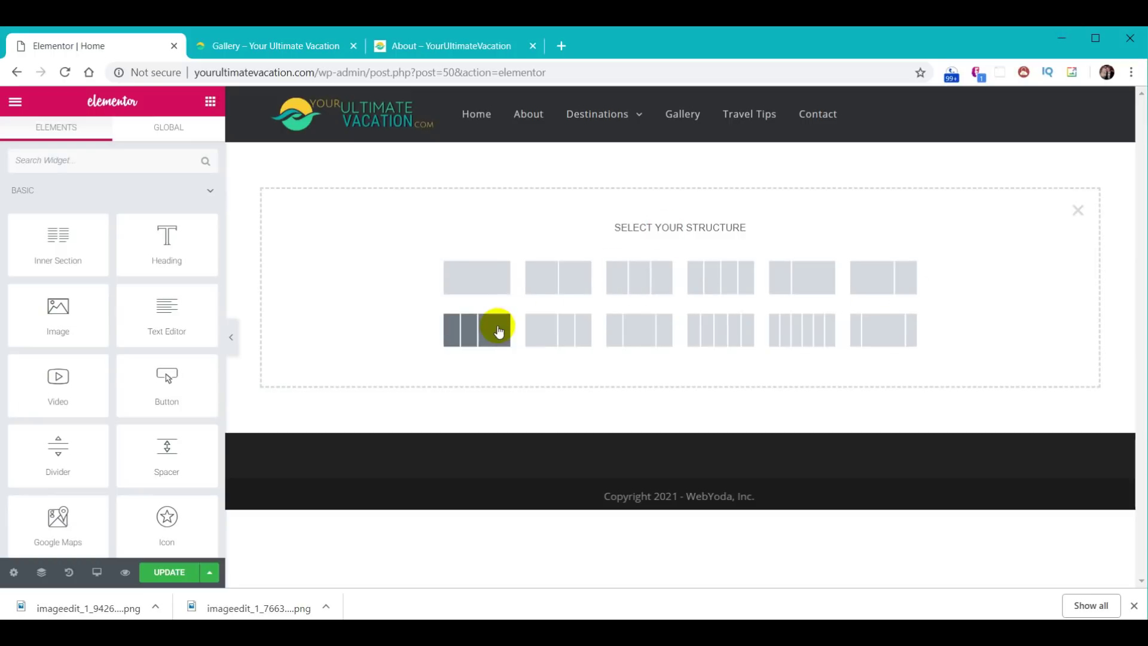
click(479, 286)
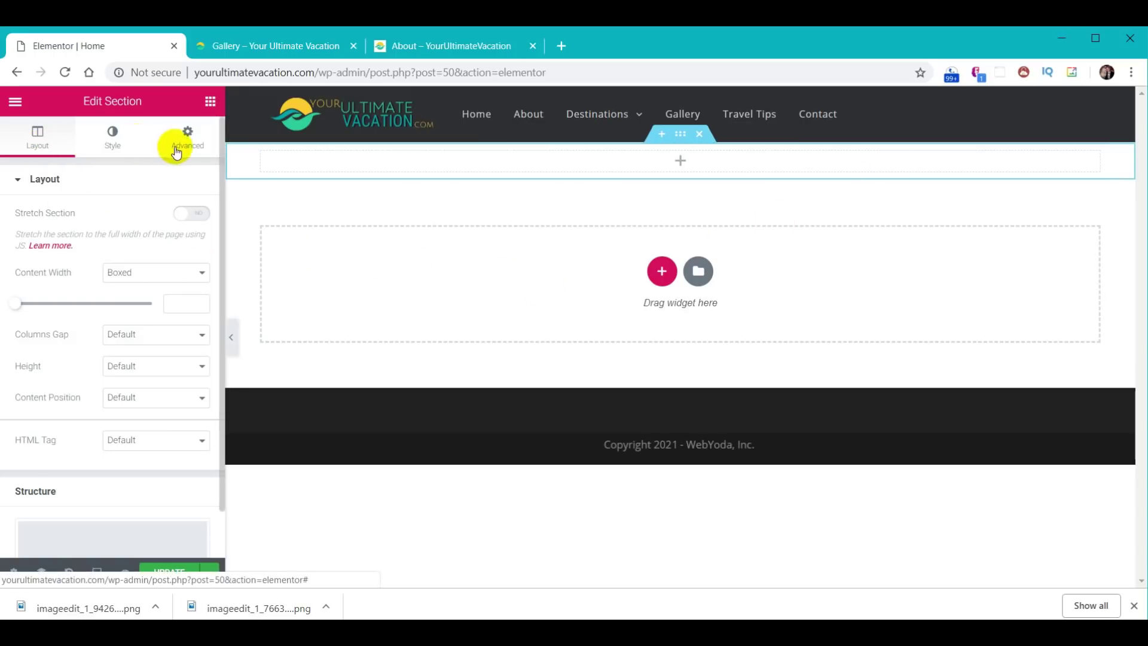
click(111, 137)
click(189, 139)
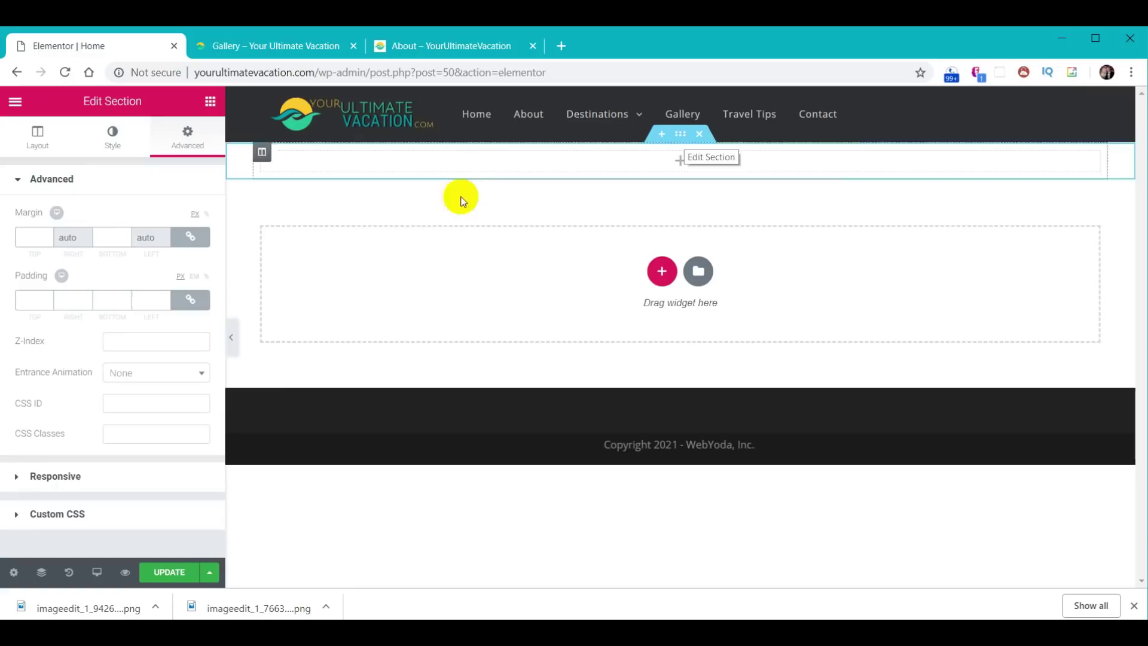
click(30, 141)
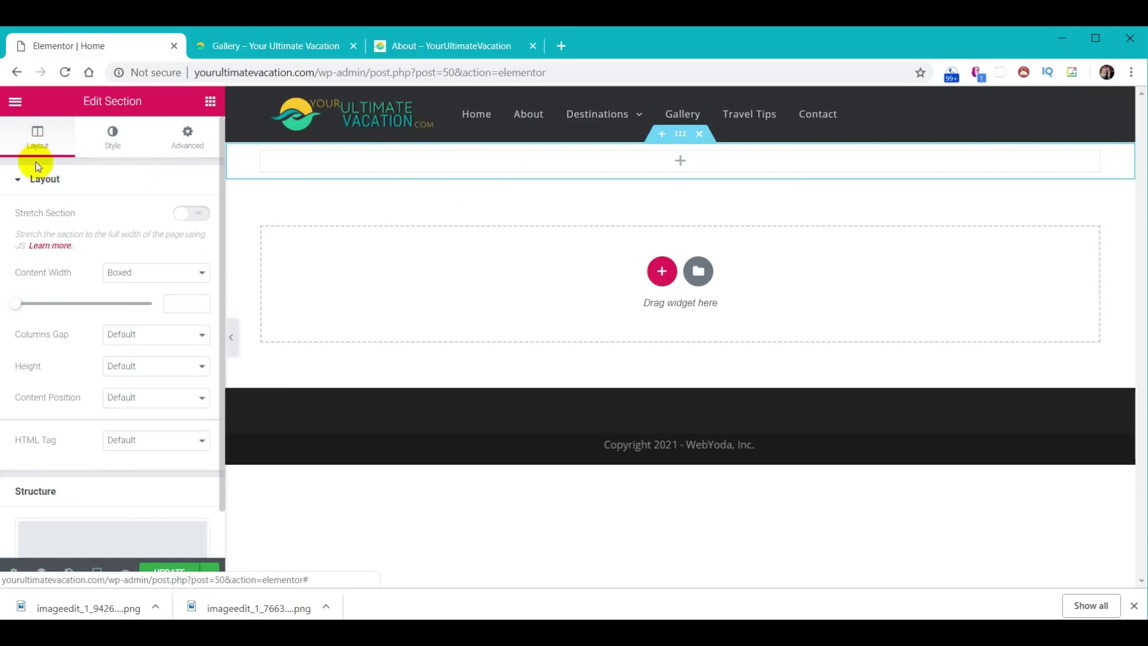
click(120, 370)
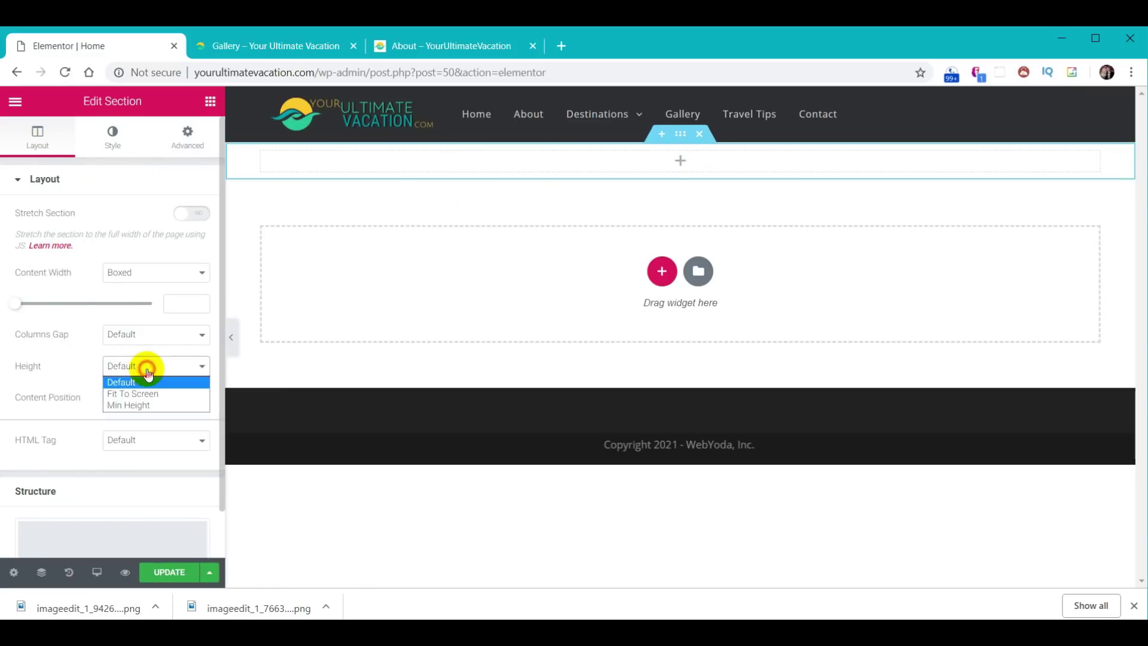
click(143, 393)
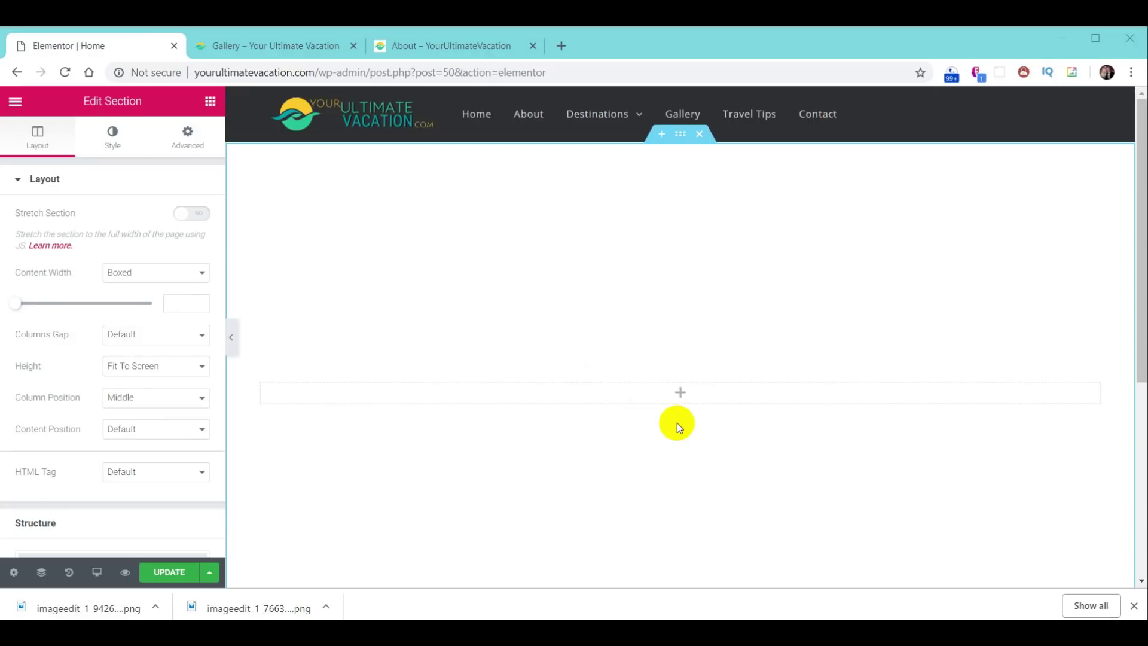
key(alt+Tab)
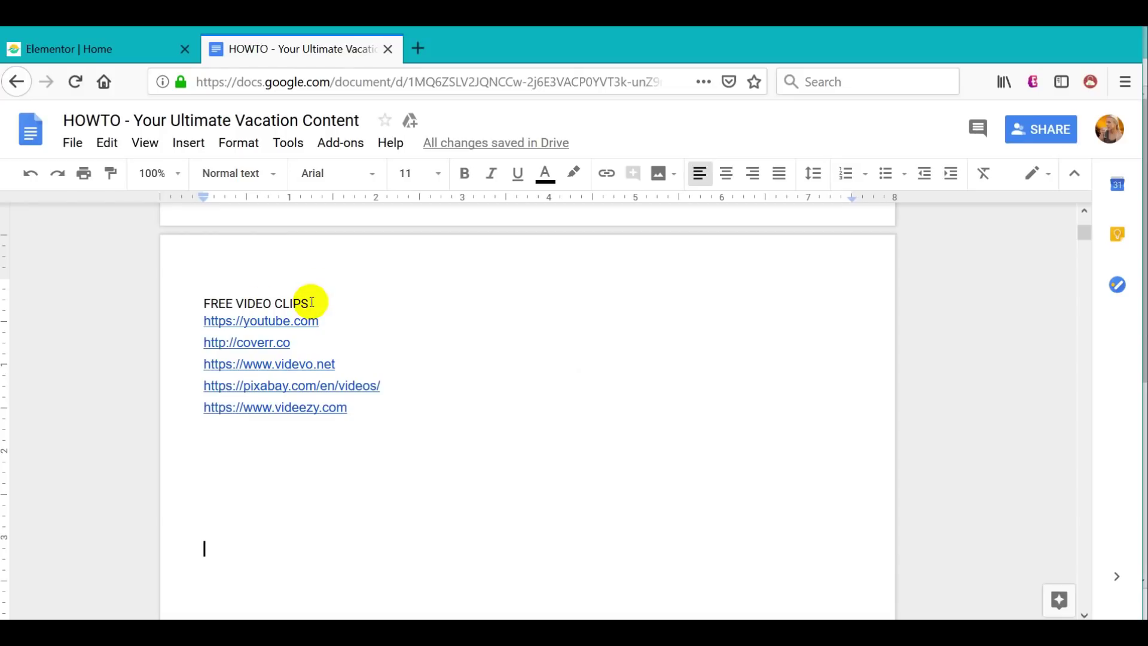
click(259, 324)
click(259, 345)
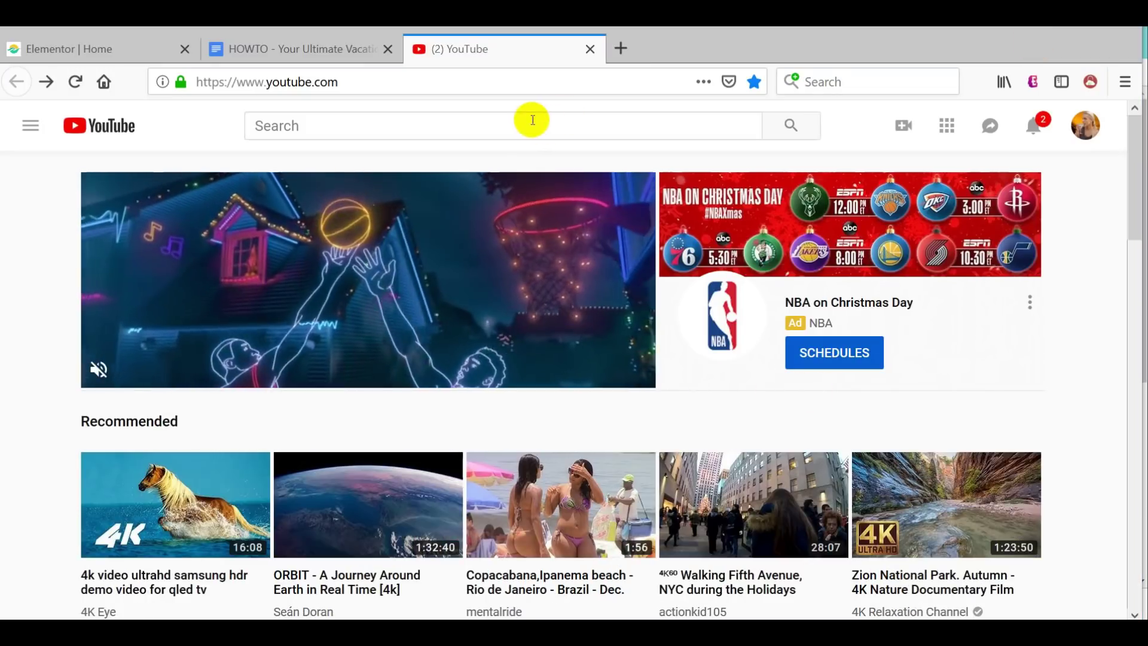
- Search YouTube for '4k beach' and open the 4K Tropical Beach - Relaxing Sea video
click(533, 120)
text(4k beach)
key(Return)
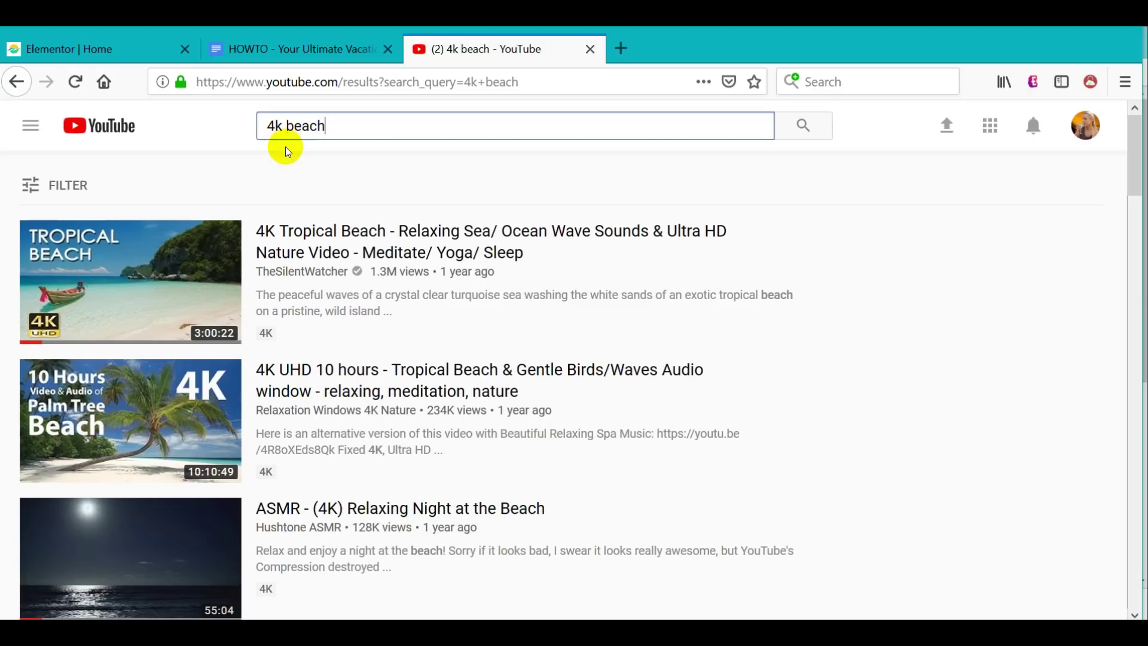
click(135, 275)
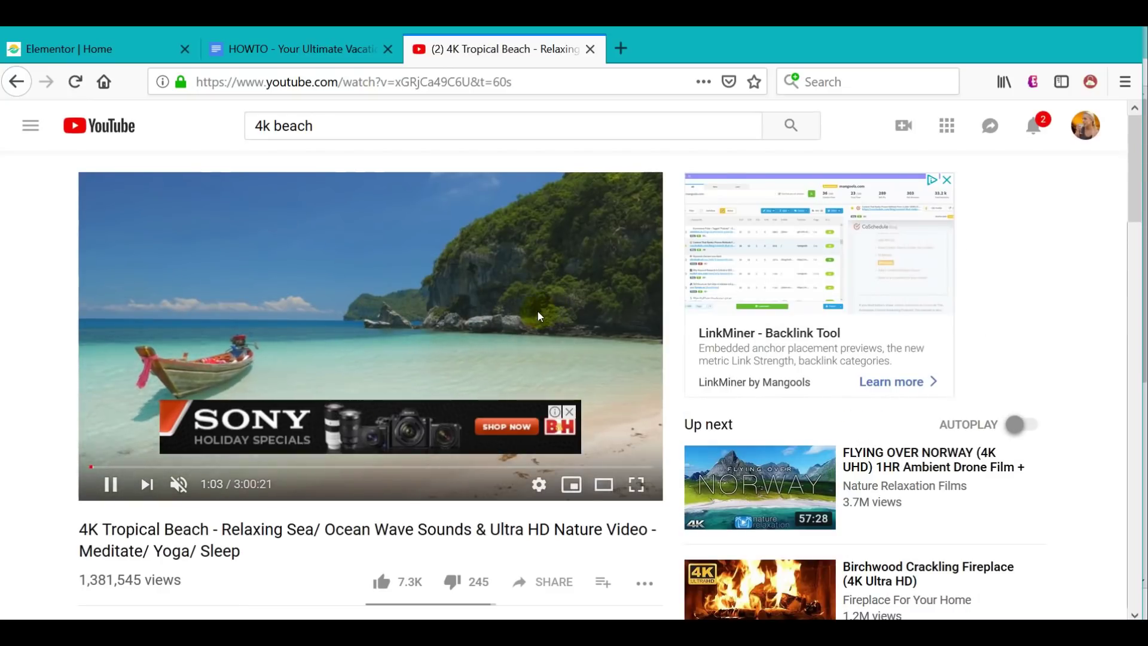
- Select the video's URL in the address bar and return to the Elementor editor
drag(536, 86, 168, 97)
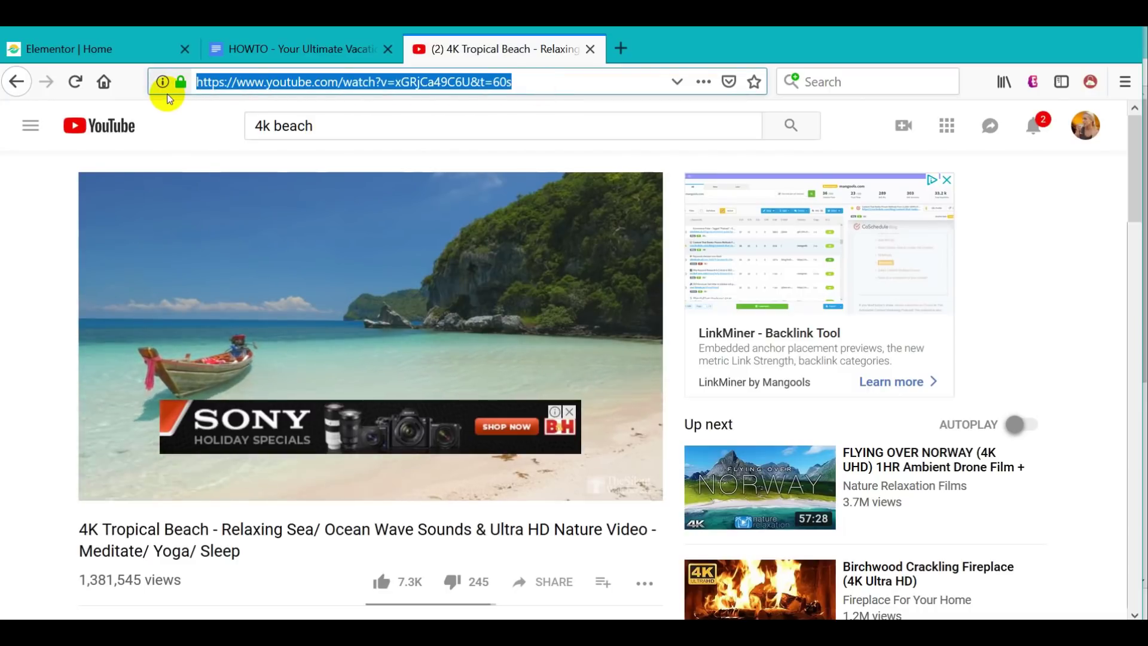
mouse_move(476, 208)
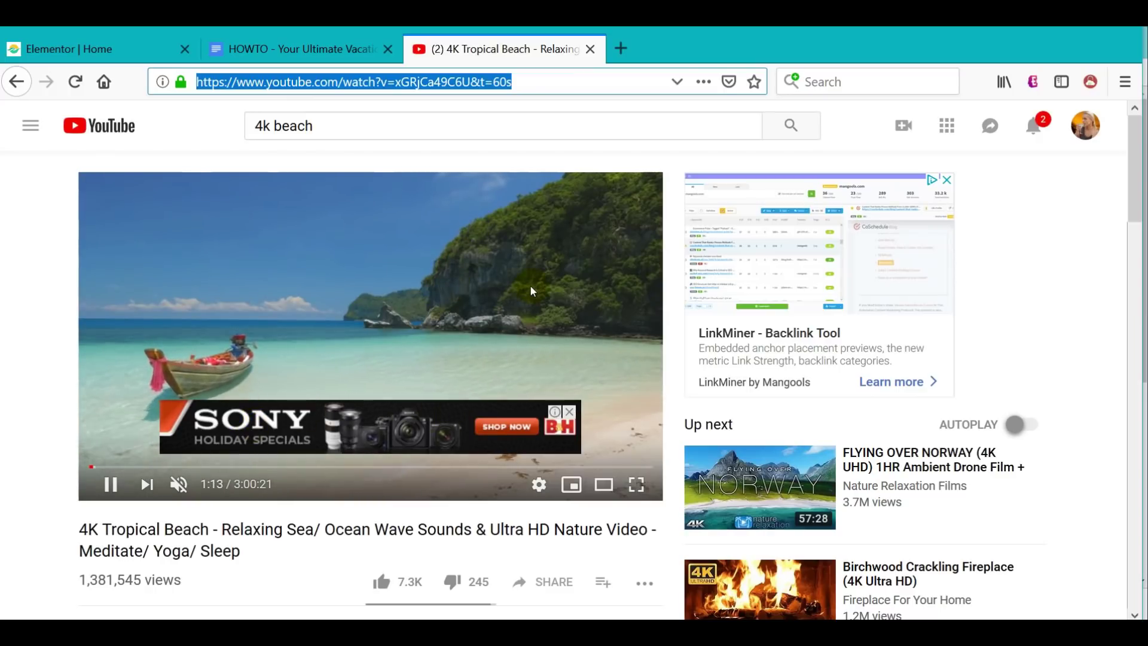
key(alt+Tab)
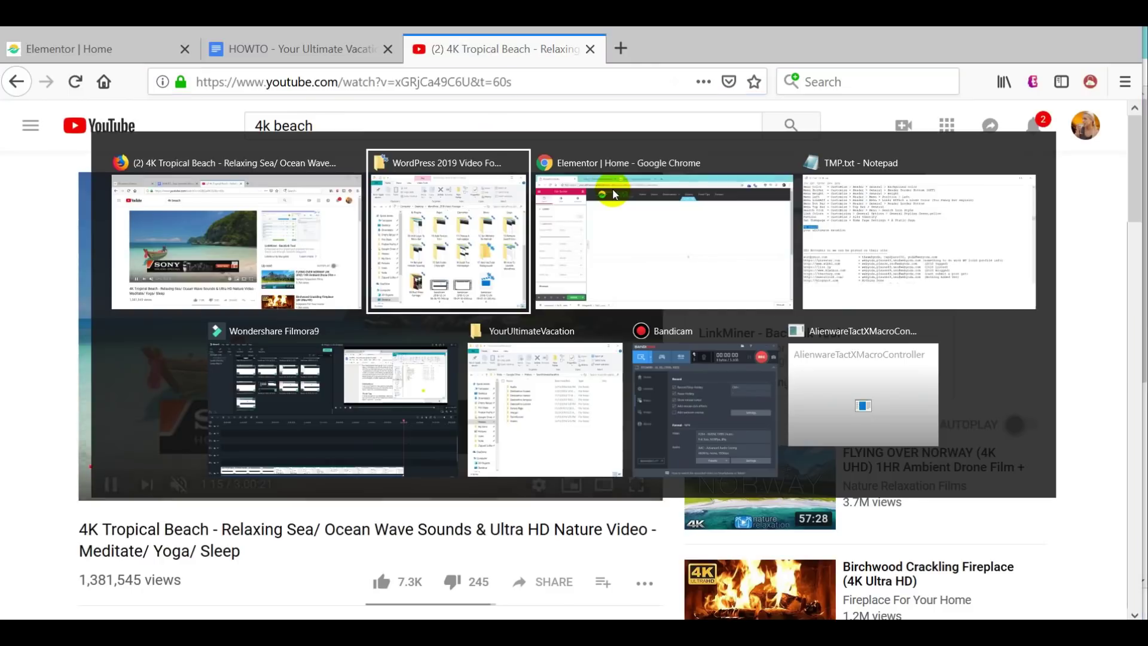
click(607, 184)
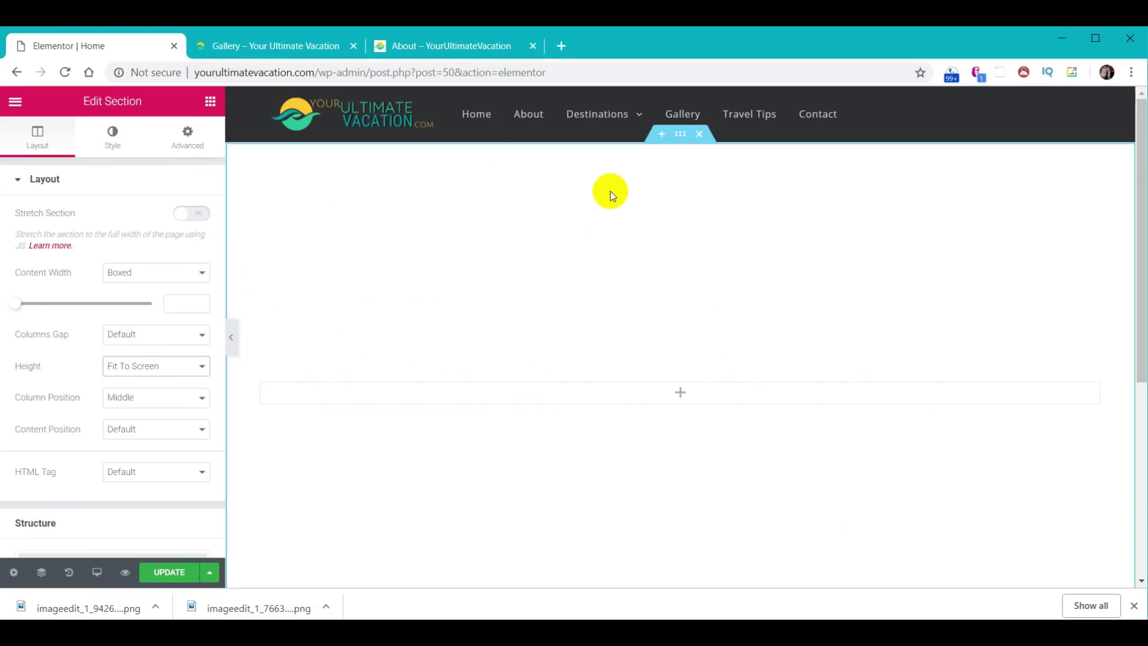
- Choose the Classic background type in the section's Style tab
click(112, 146)
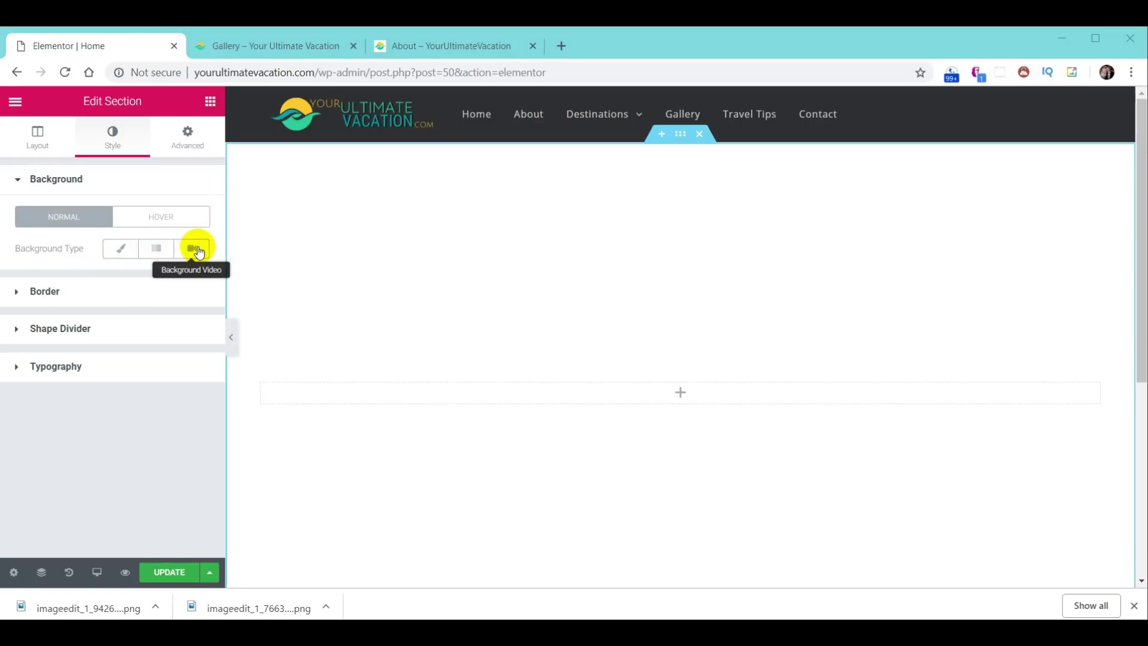
click(123, 251)
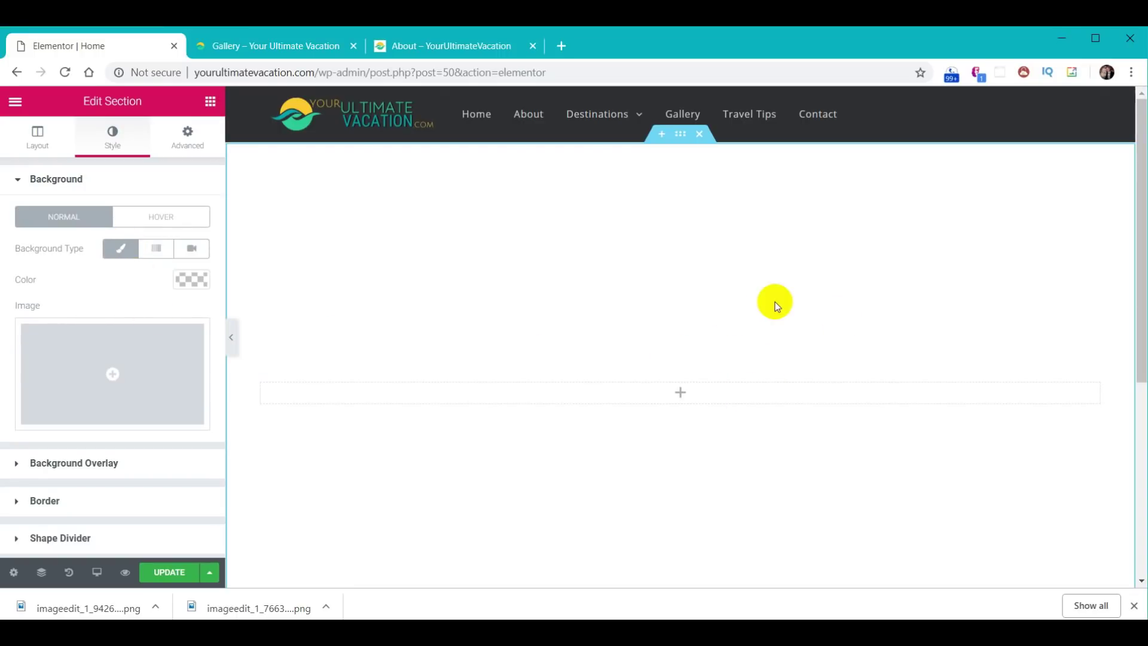
- Upload Hawaii-Sunset.jpg from the images folder and insert it as the section's background image
click(110, 375)
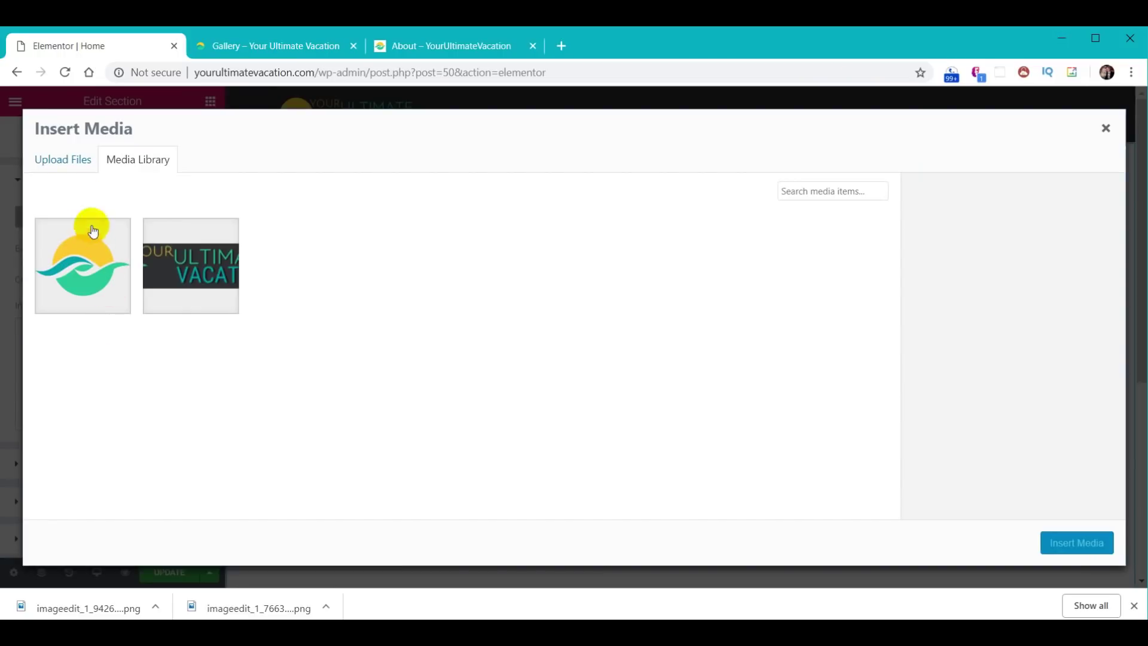
click(71, 163)
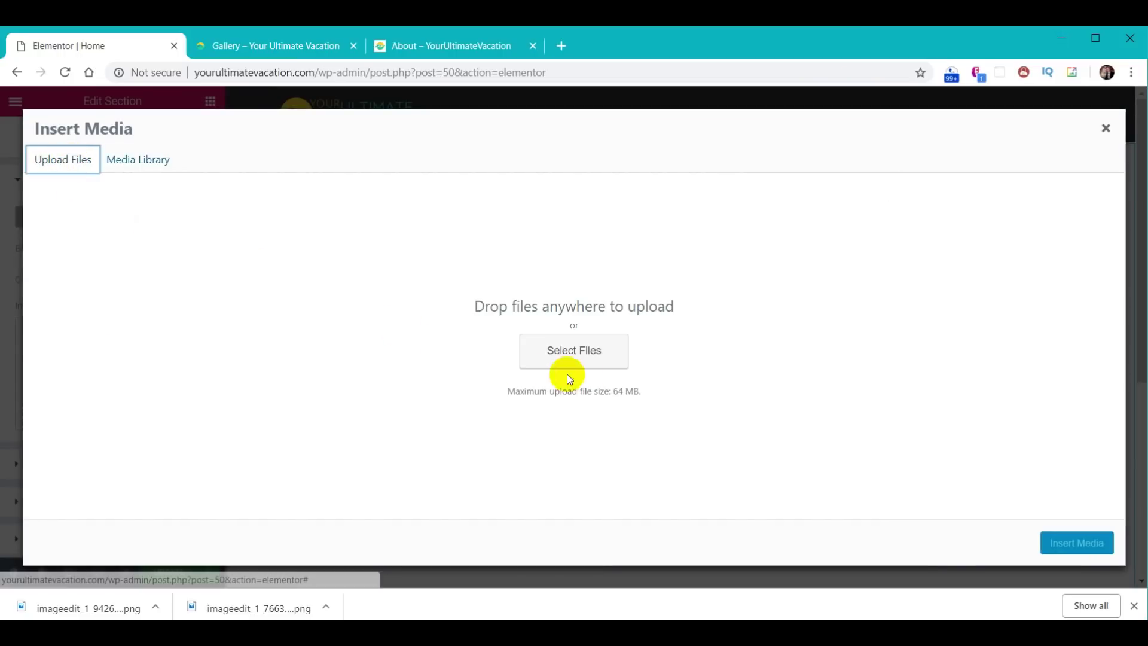
click(593, 359)
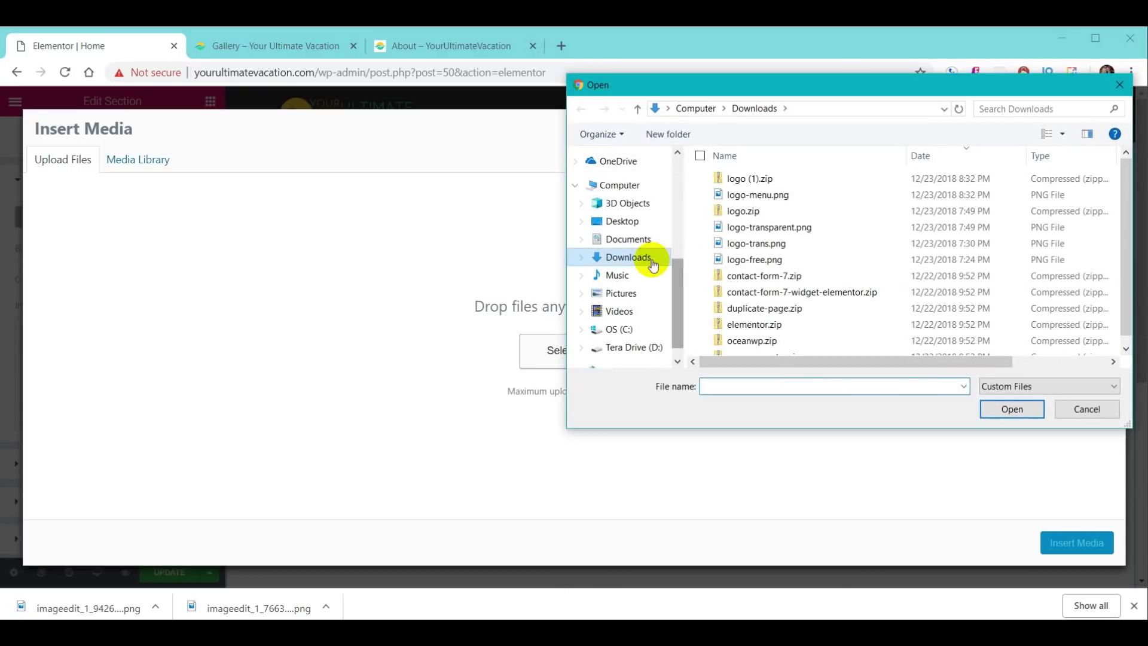
click(1094, 414)
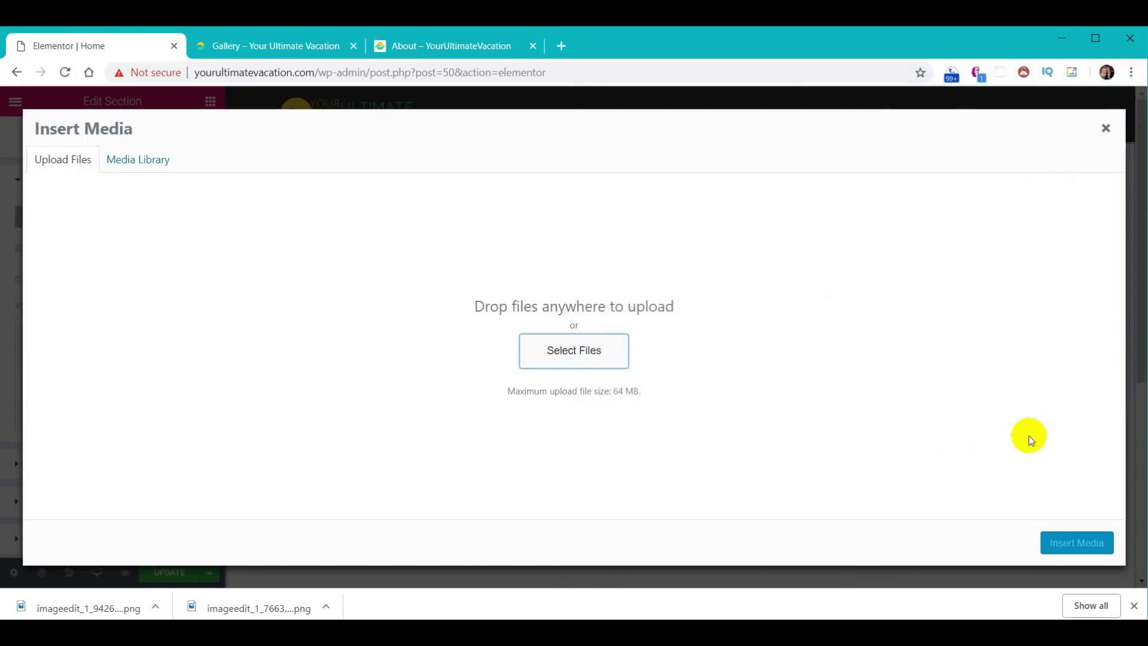
key(alt+Tab)
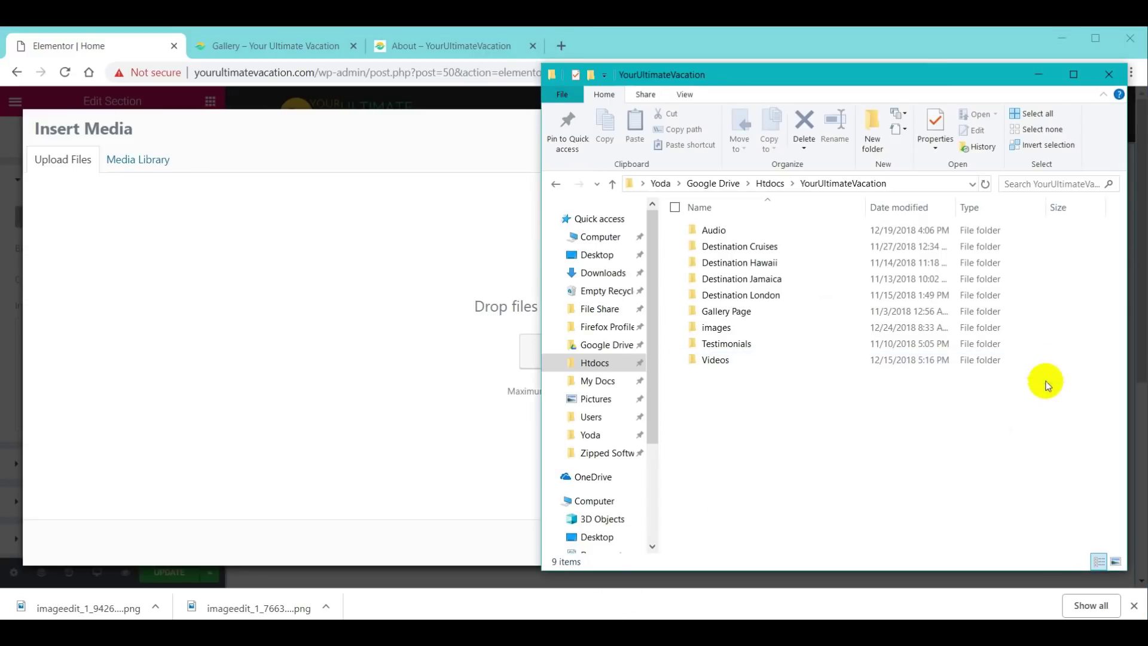
double_click(723, 327)
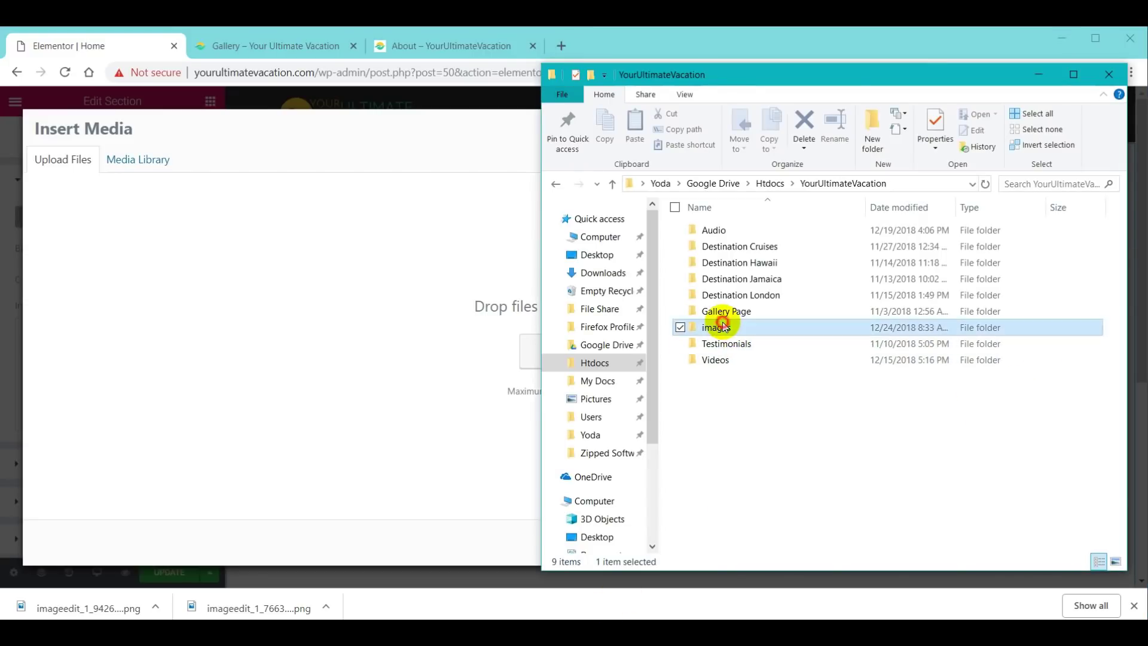
drag(982, 383, 417, 358)
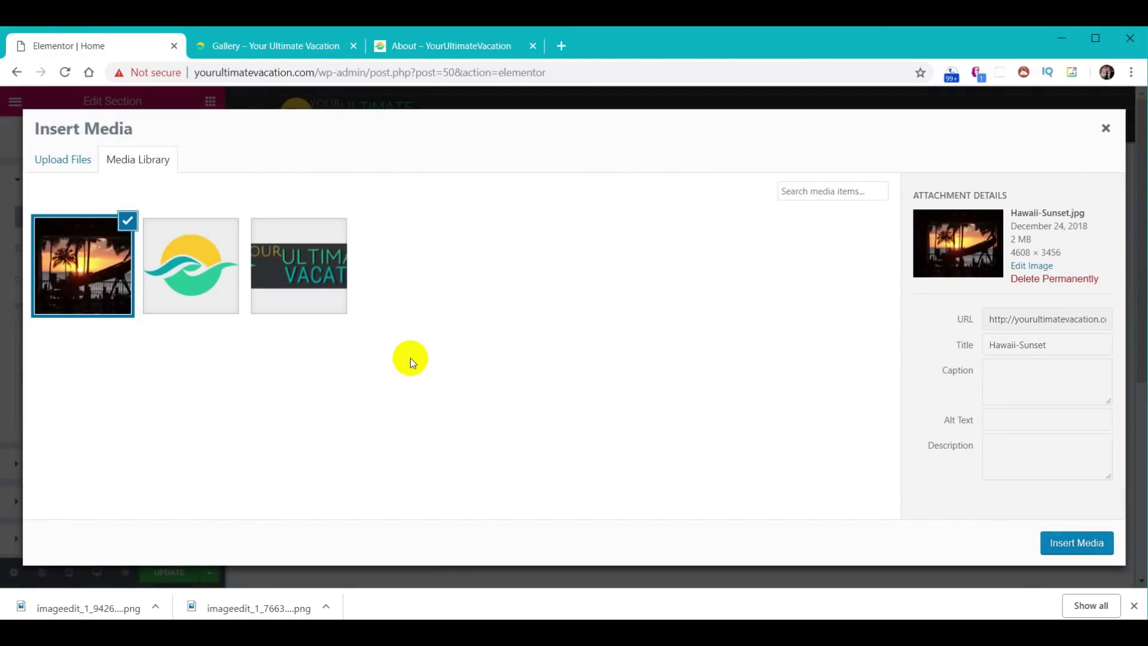
click(1069, 546)
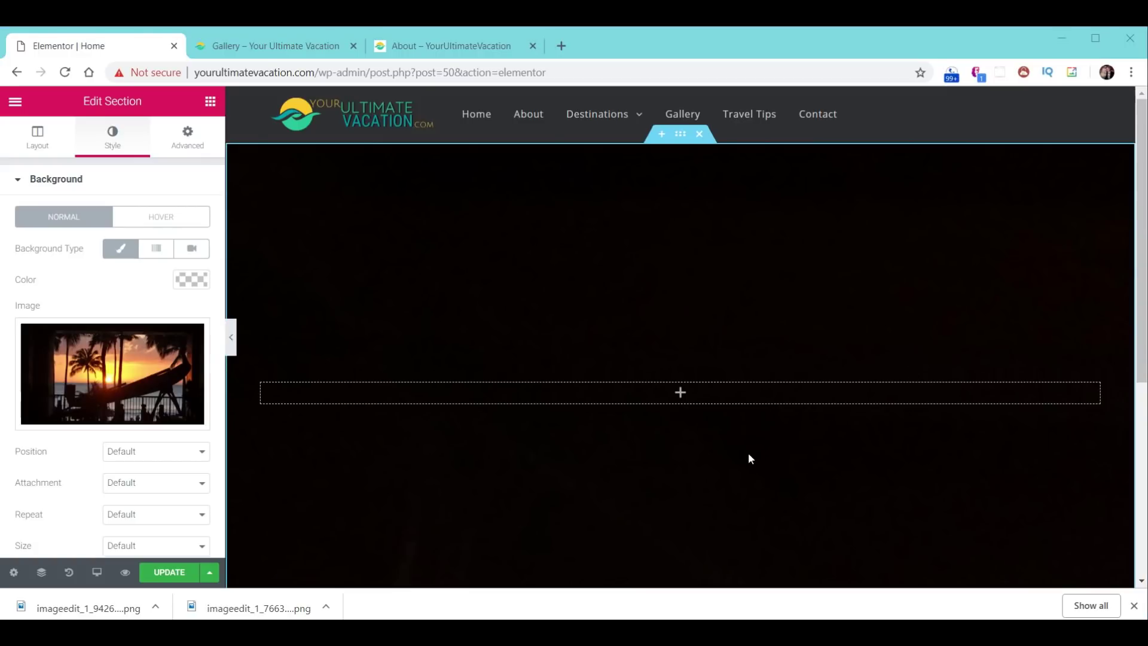
- Set the background image Position to Center Center and Size to Cover
click(202, 458)
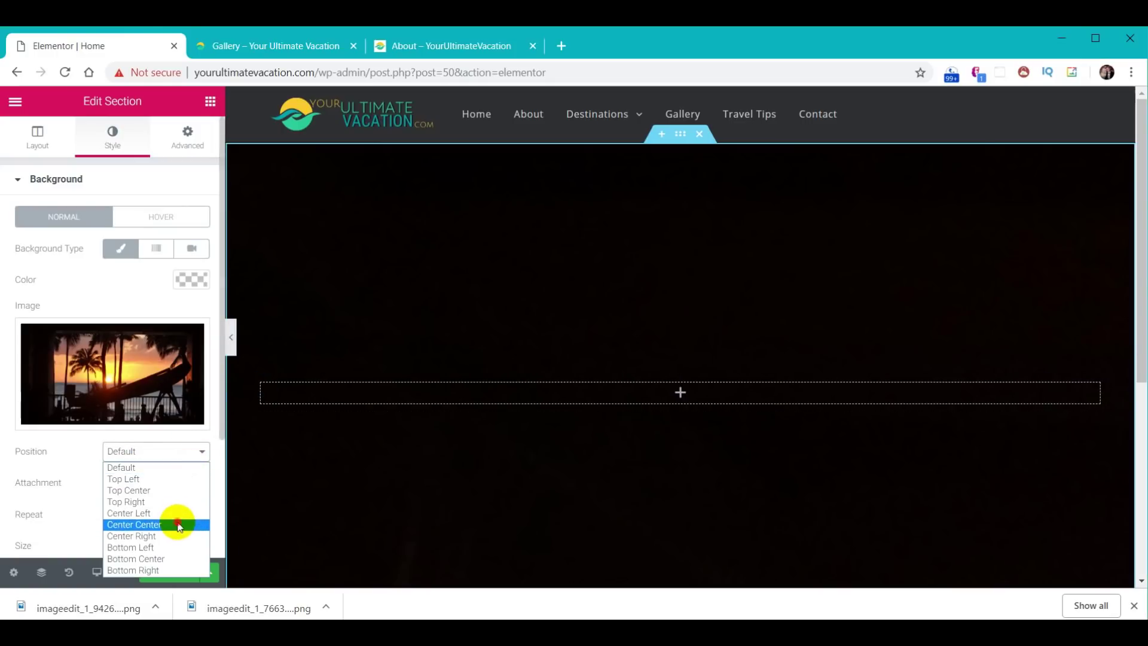
click(175, 524)
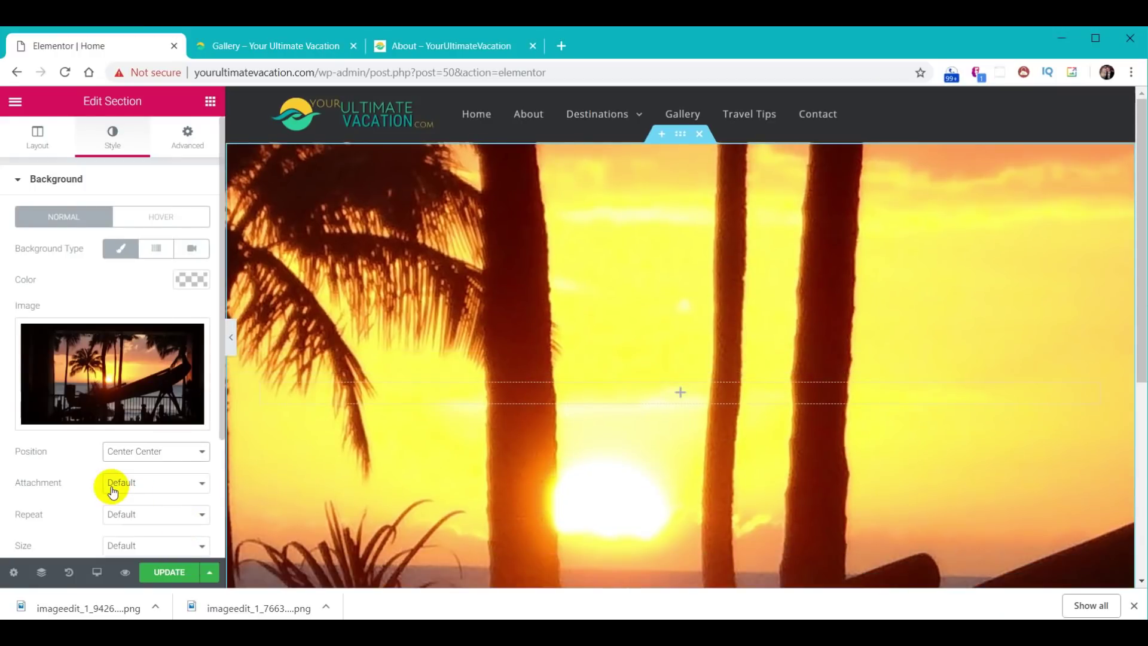
scroll(113, 492, down, 2)
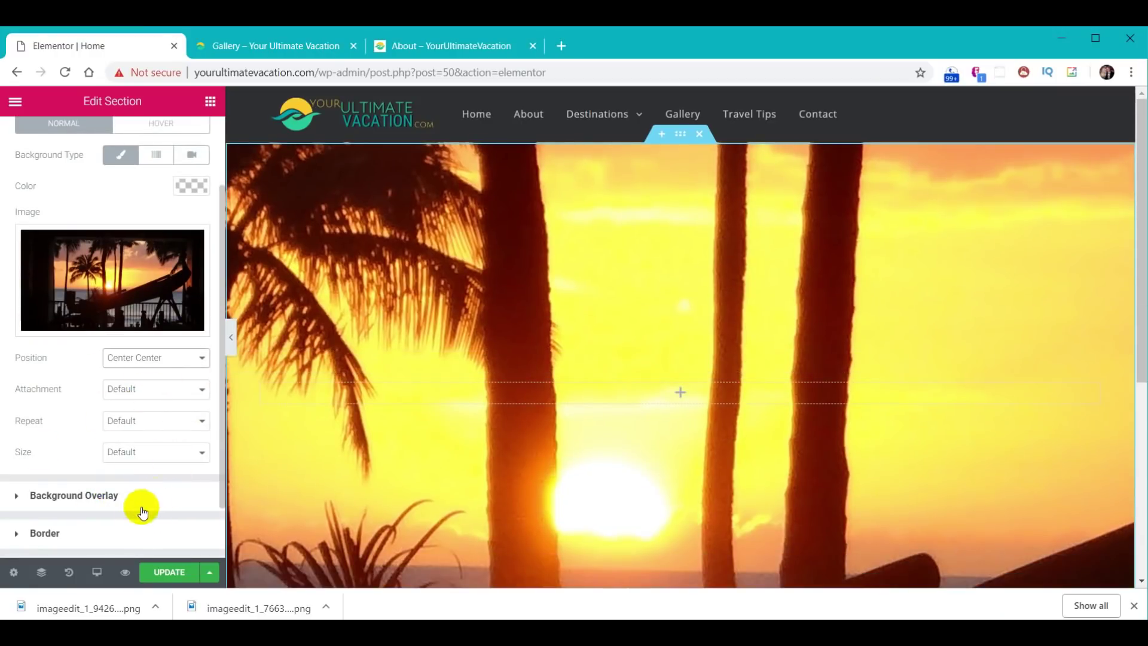
click(201, 456)
click(185, 492)
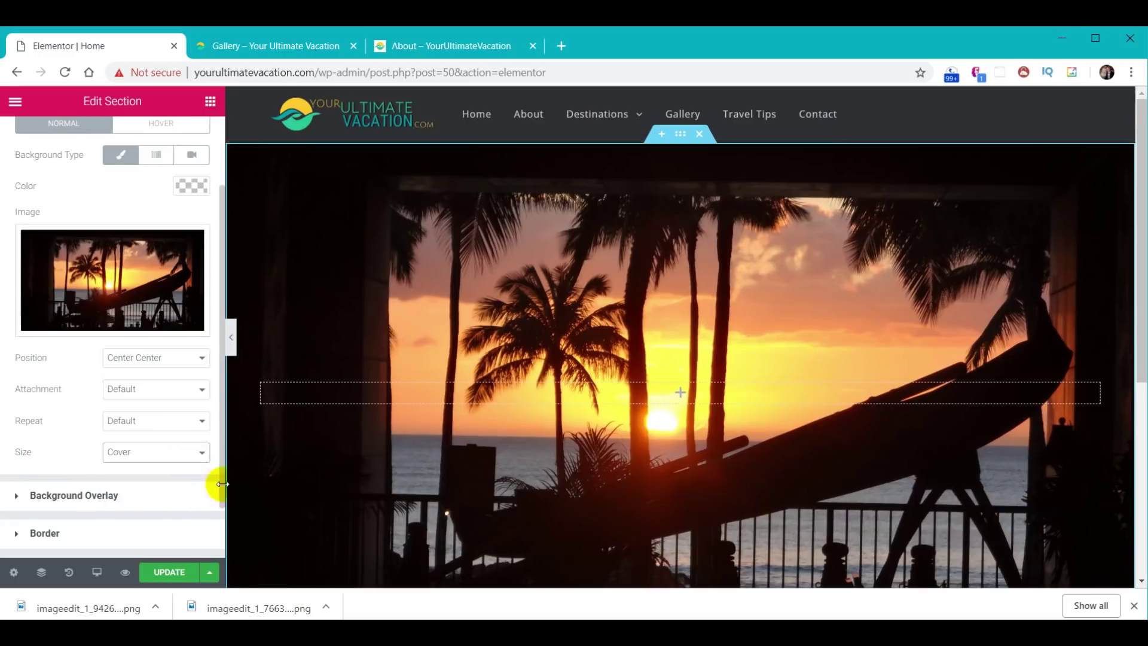
scroll(727, 446, down, 5)
scroll(722, 455, up, 5)
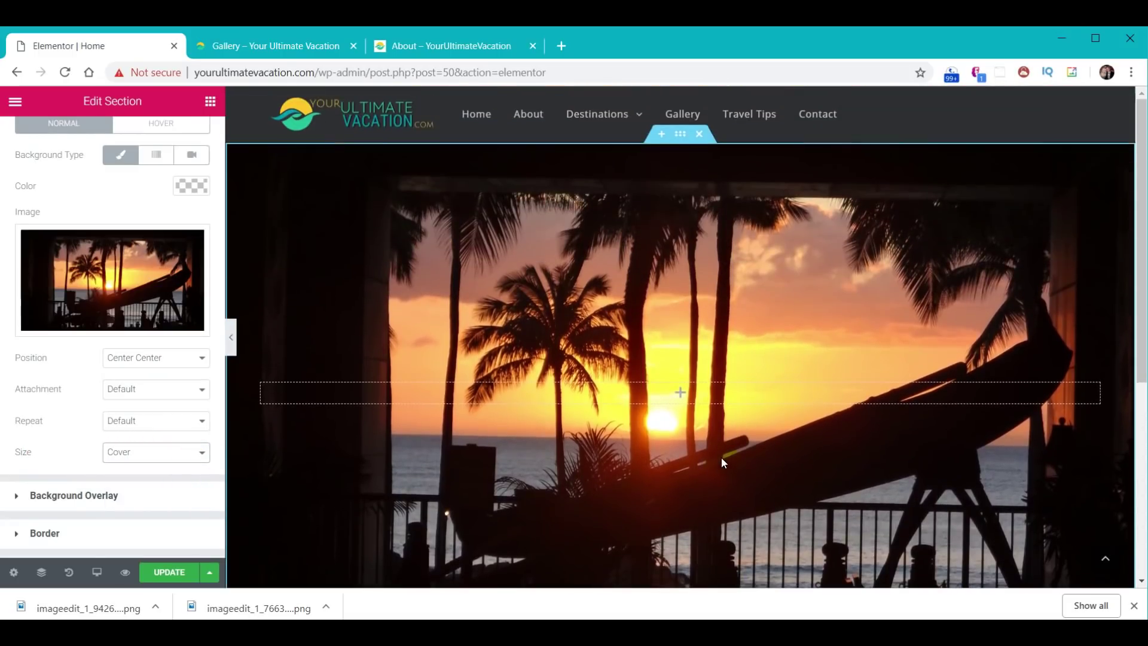
- Make the section background a gradient with green #61ce70 first colour, 250° angle and Radial type
click(157, 157)
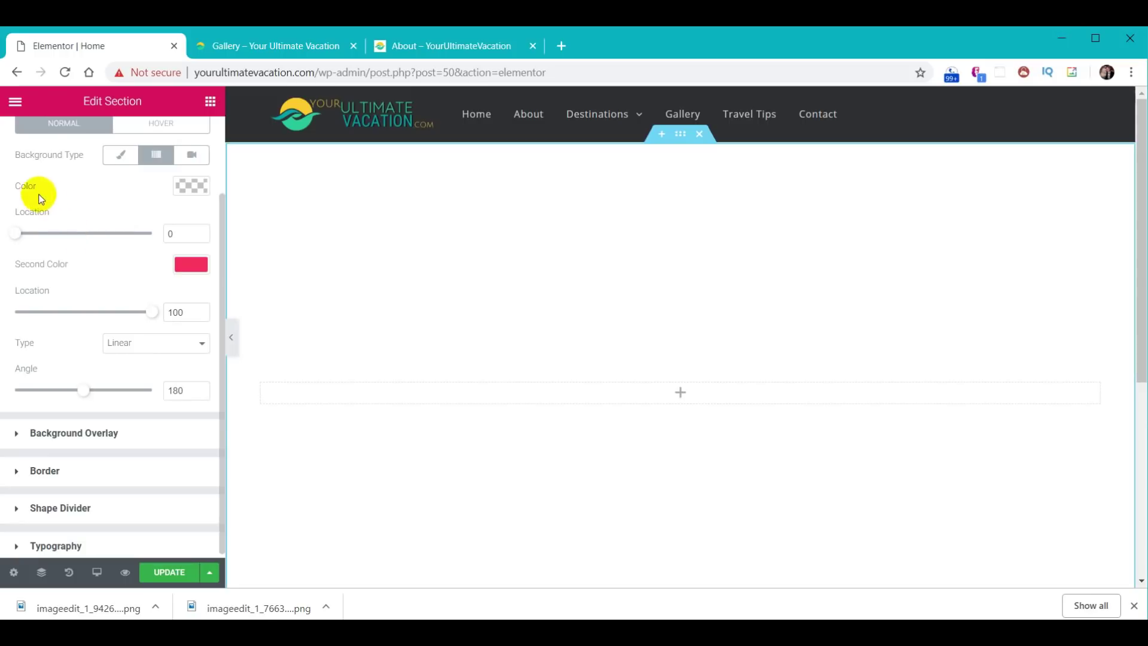
click(192, 188)
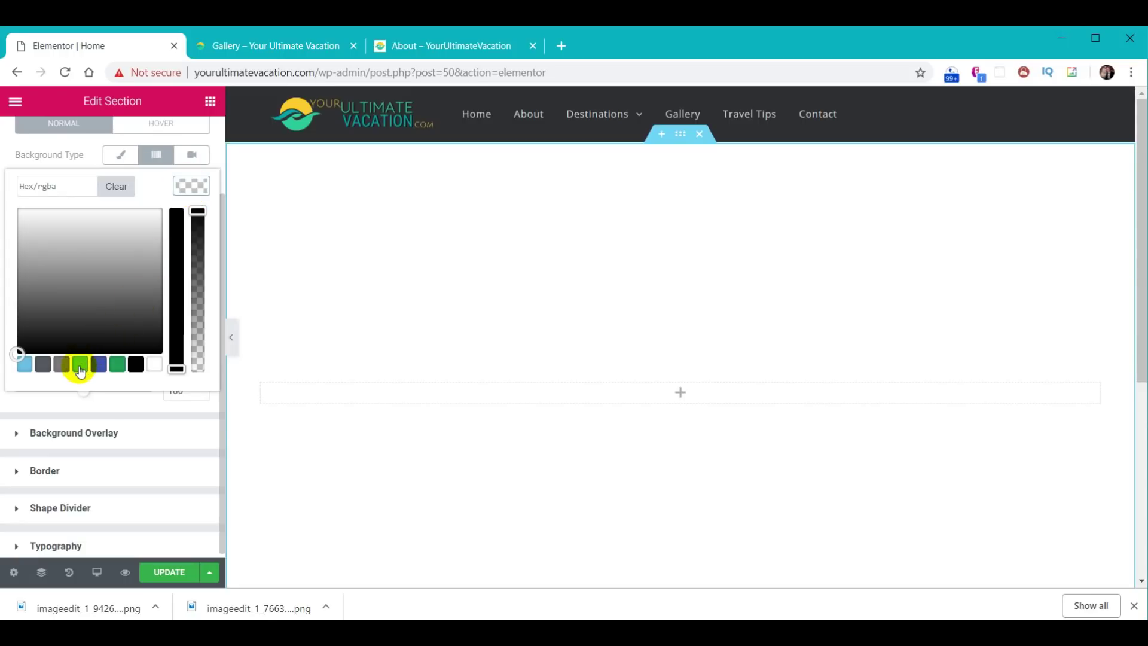
click(80, 366)
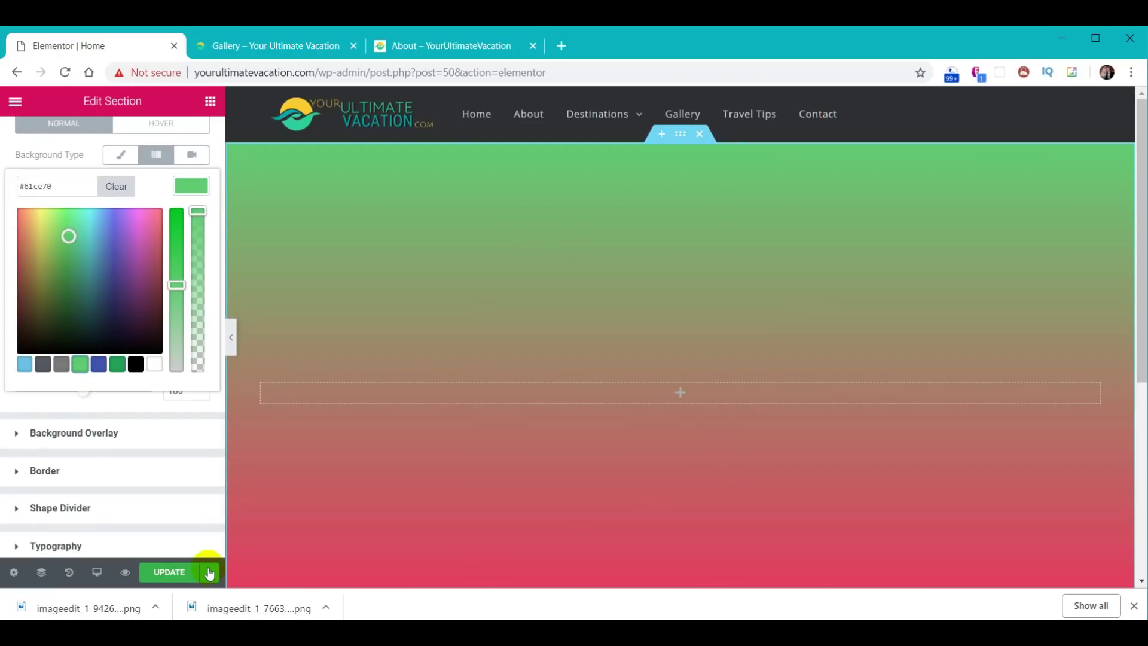
click(195, 190)
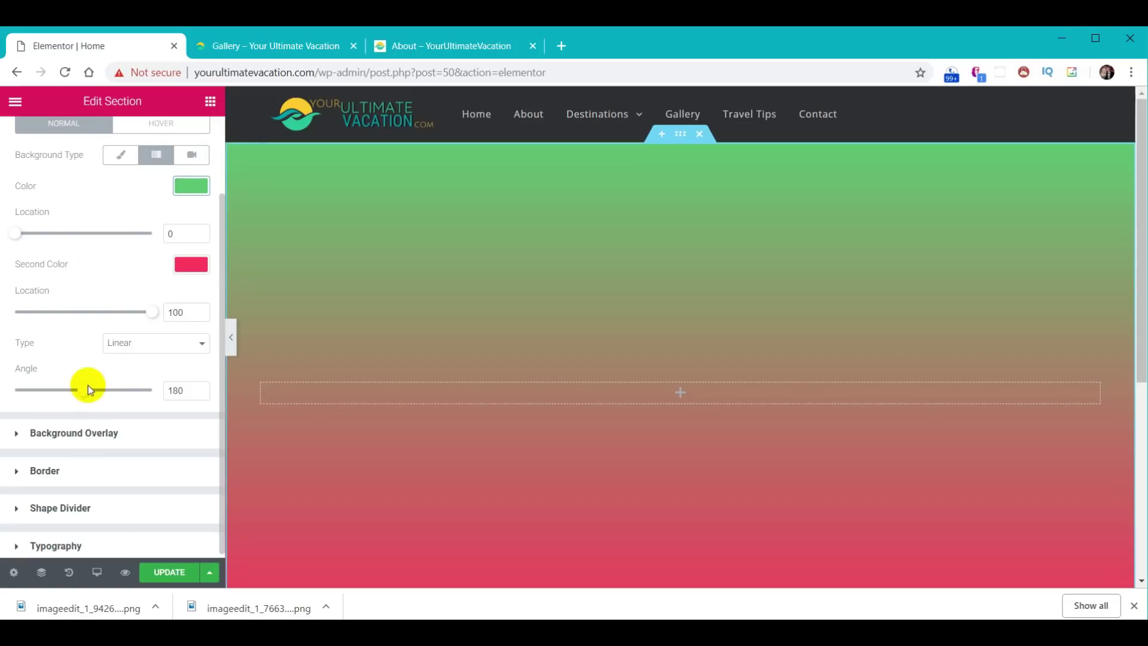
drag(83, 394, 110, 391)
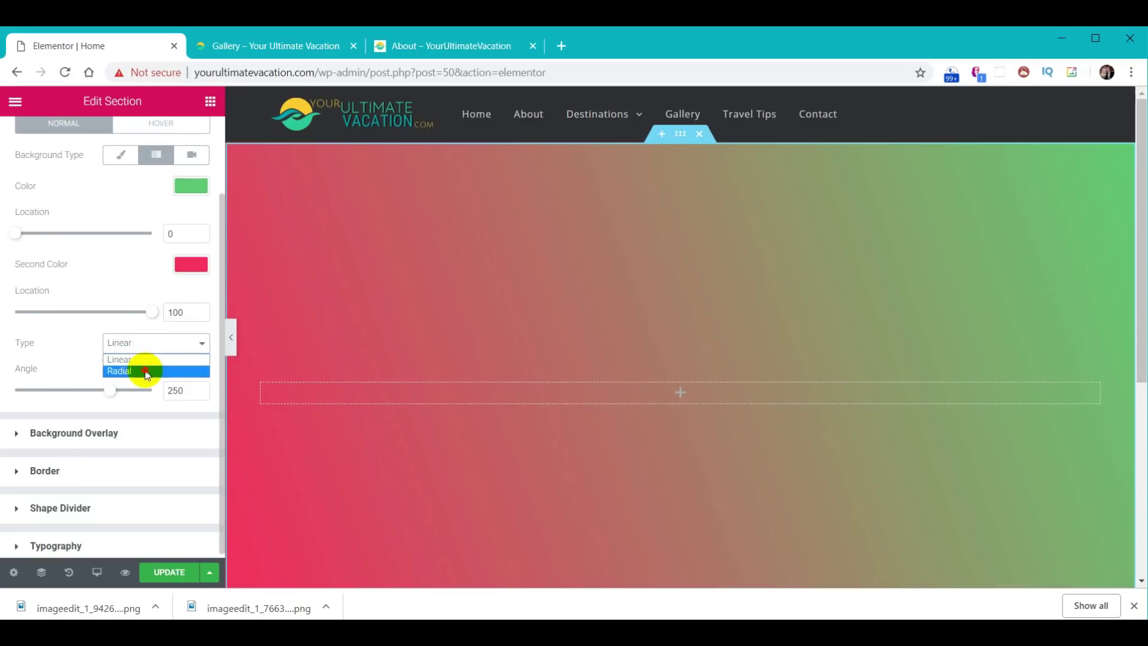
click(147, 371)
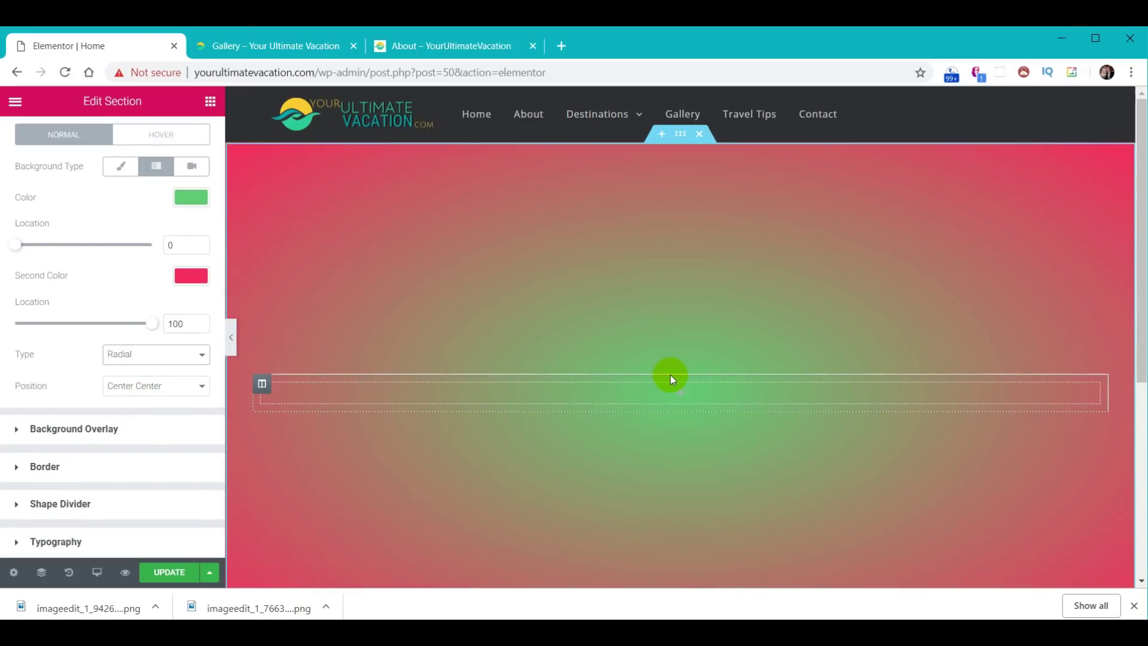
- Switch the background to Video and paste the beach YouTube link into Video Link
click(192, 167)
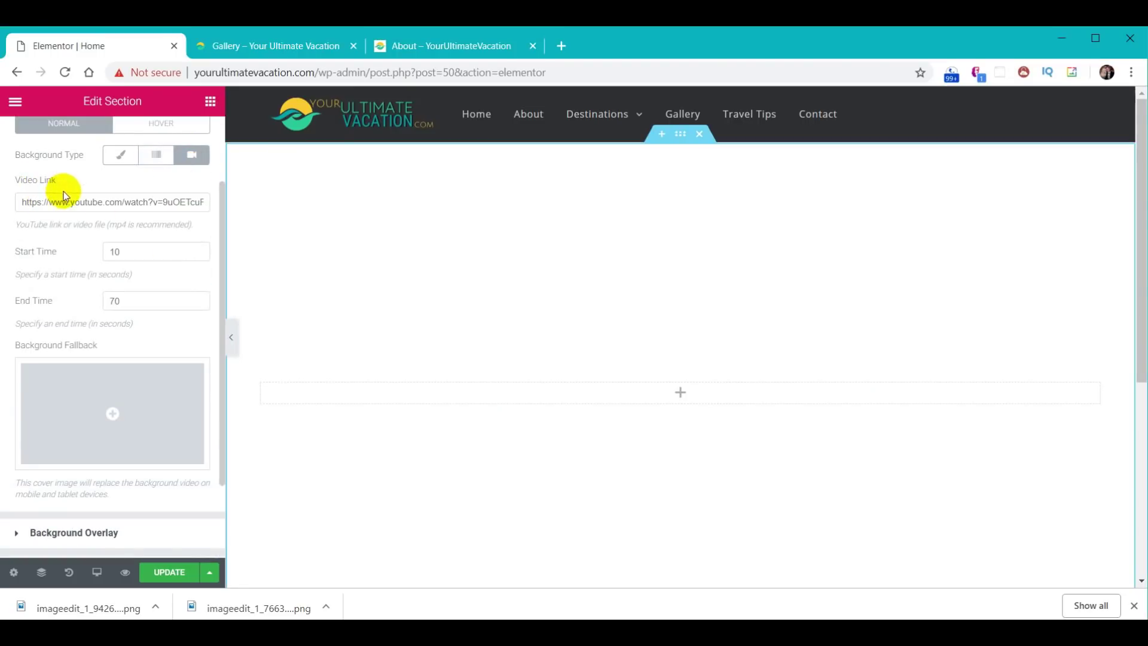
click(48, 202)
key(ctrl+a)
key(ctrl+v)
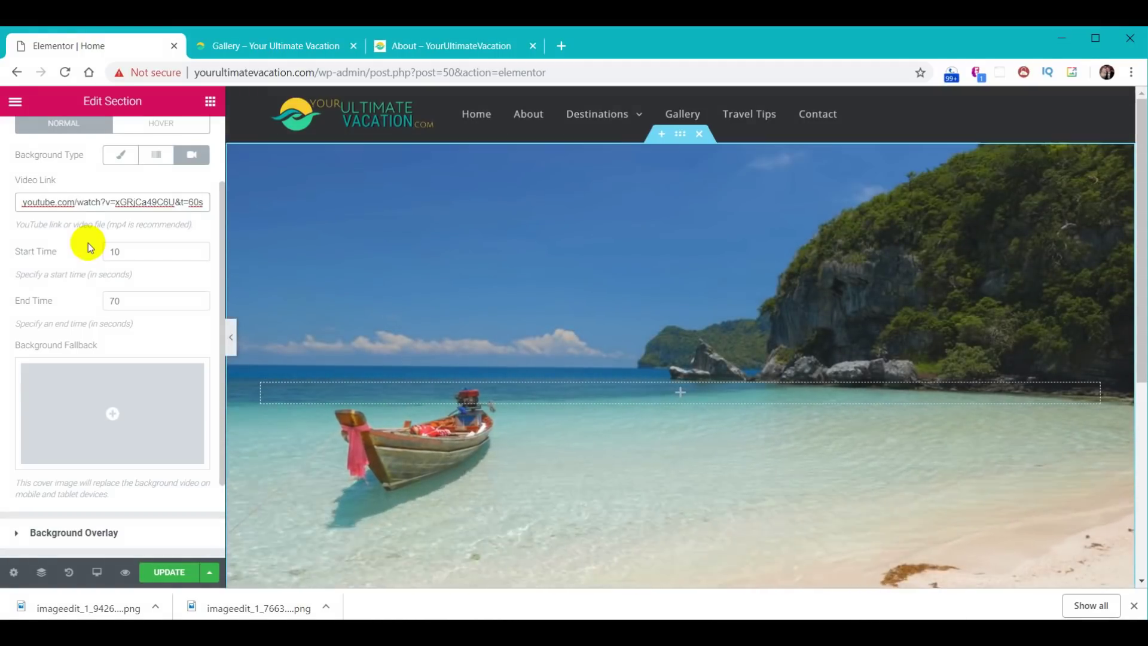
scroll(598, 419, down, 5)
scroll(645, 445, up, 5)
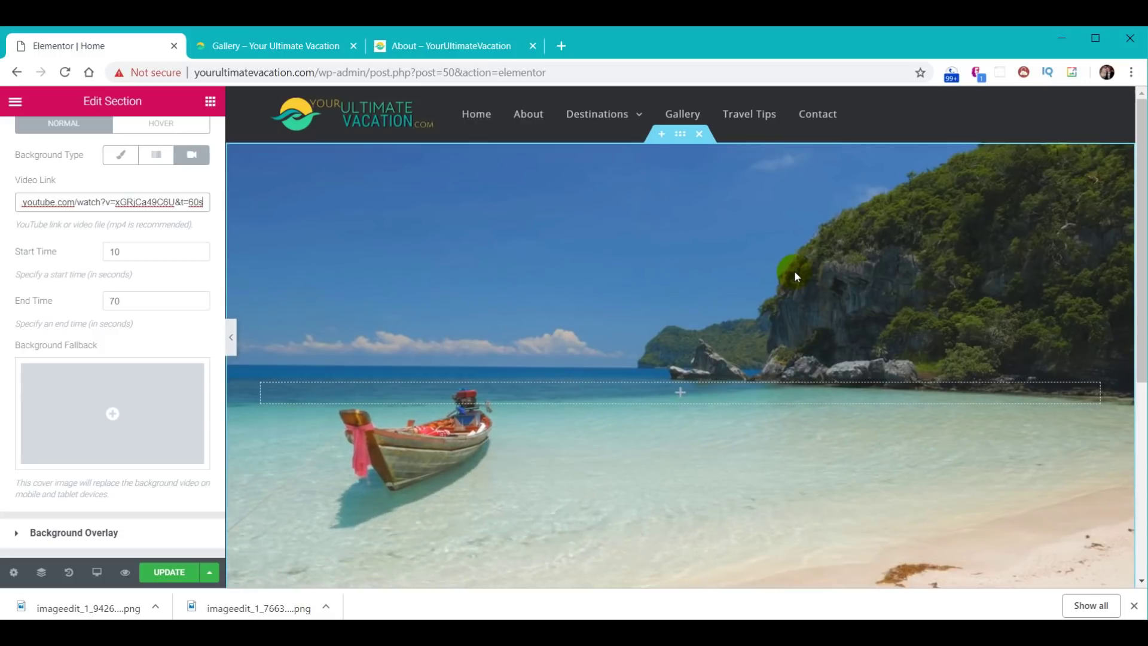
- Save the page with UPDATE and view the live site in the other tab
click(170, 574)
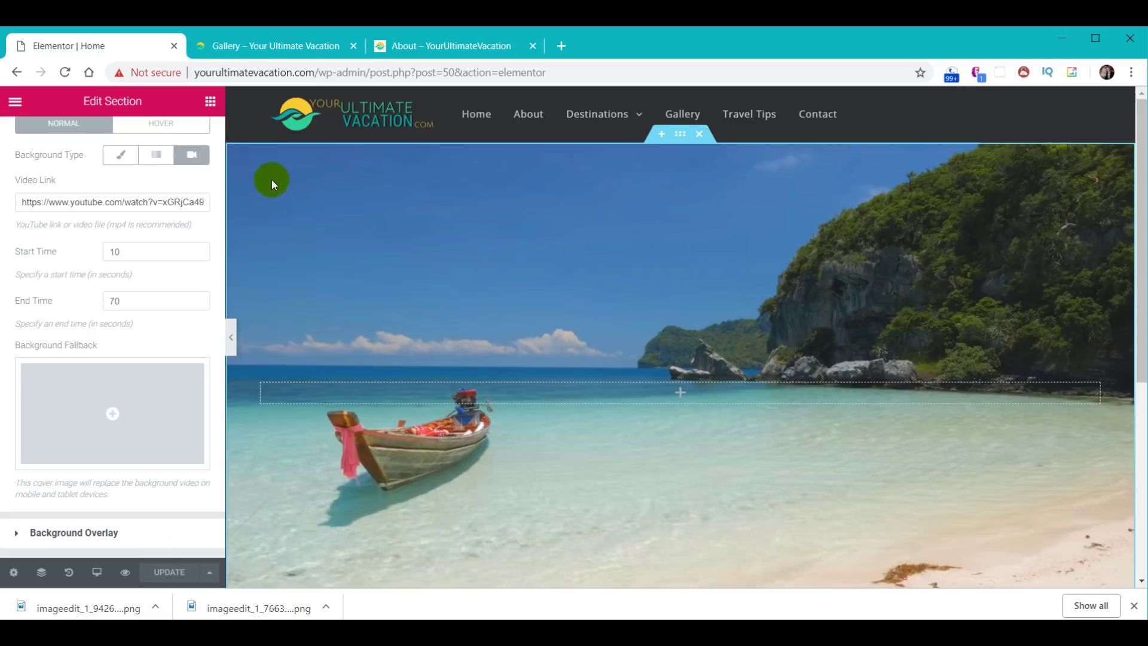
click(268, 53)
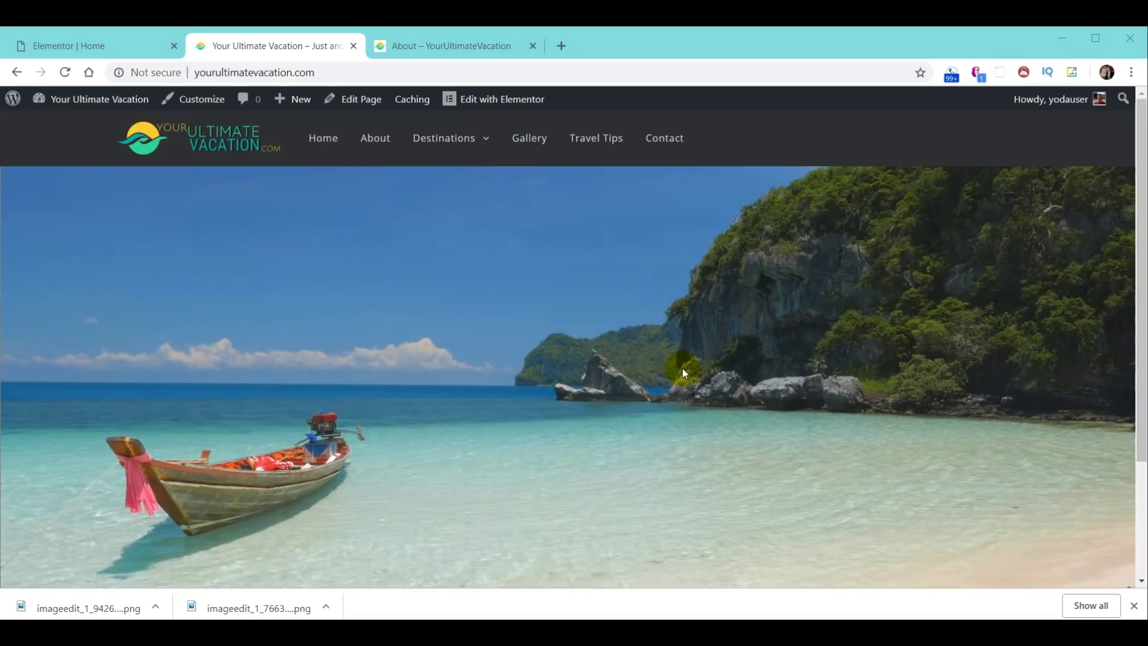
click(561, 45)
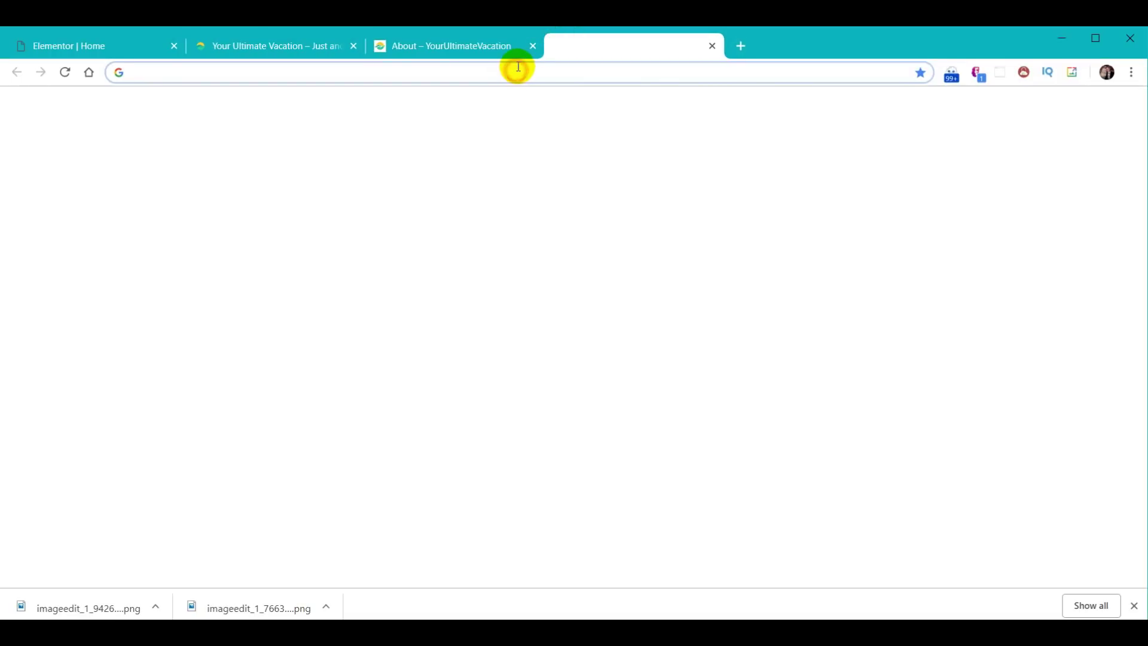
- Go to YouTube and open the 'Welcome To Your Ultimate Vacation' video
text(yo)
key(Return)
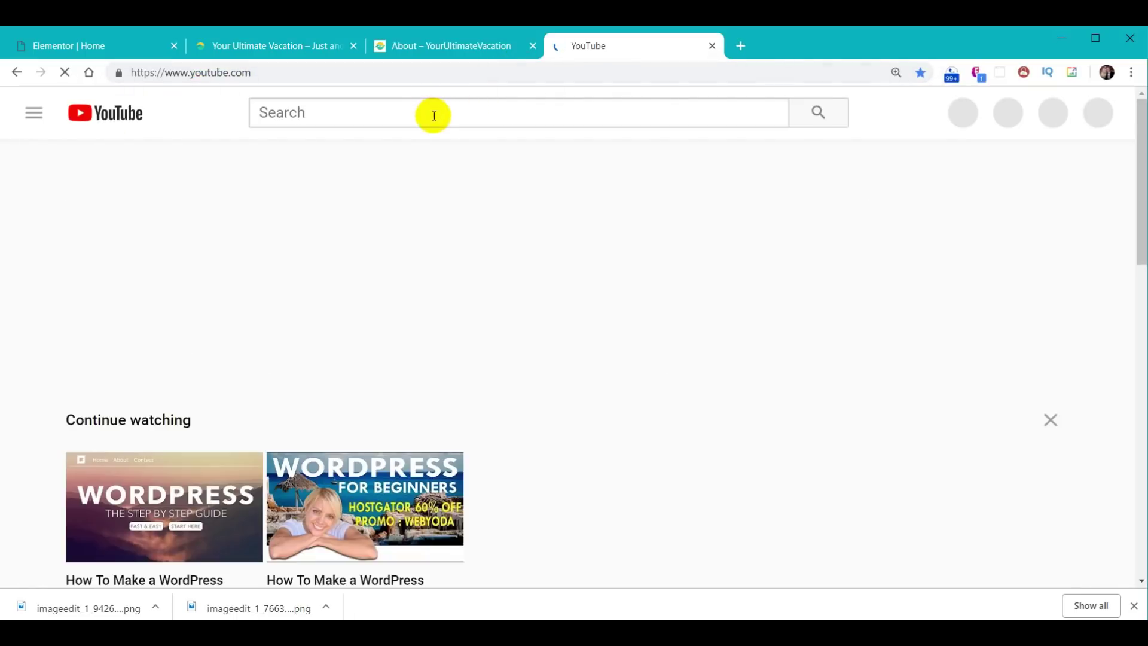
click(434, 114)
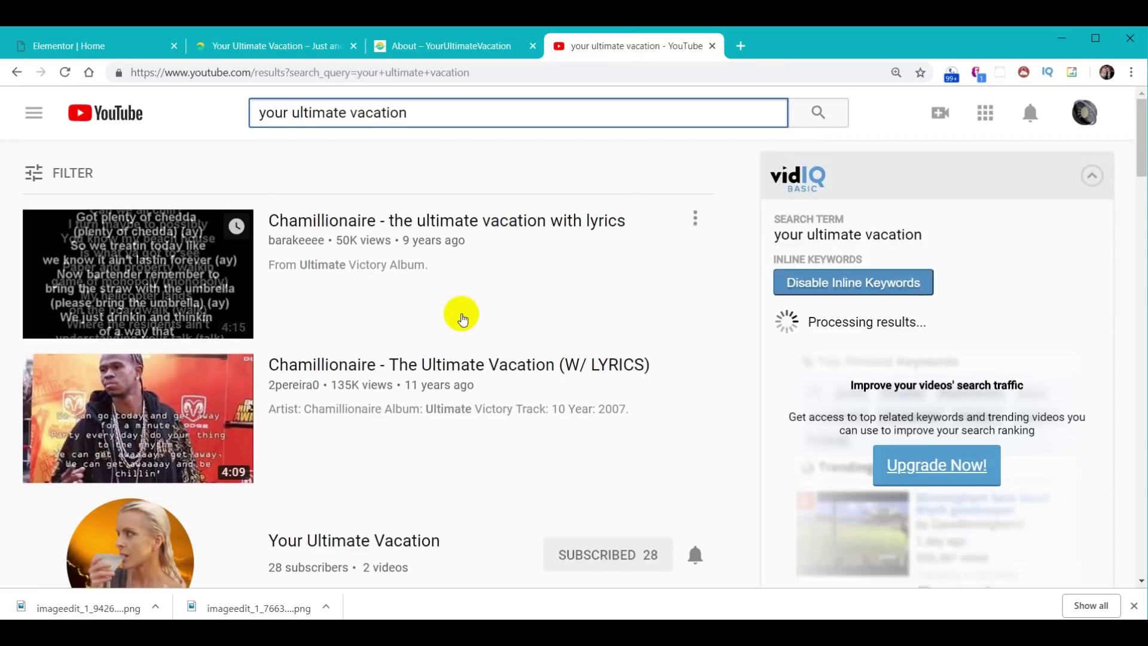
scroll(442, 323, down, 4)
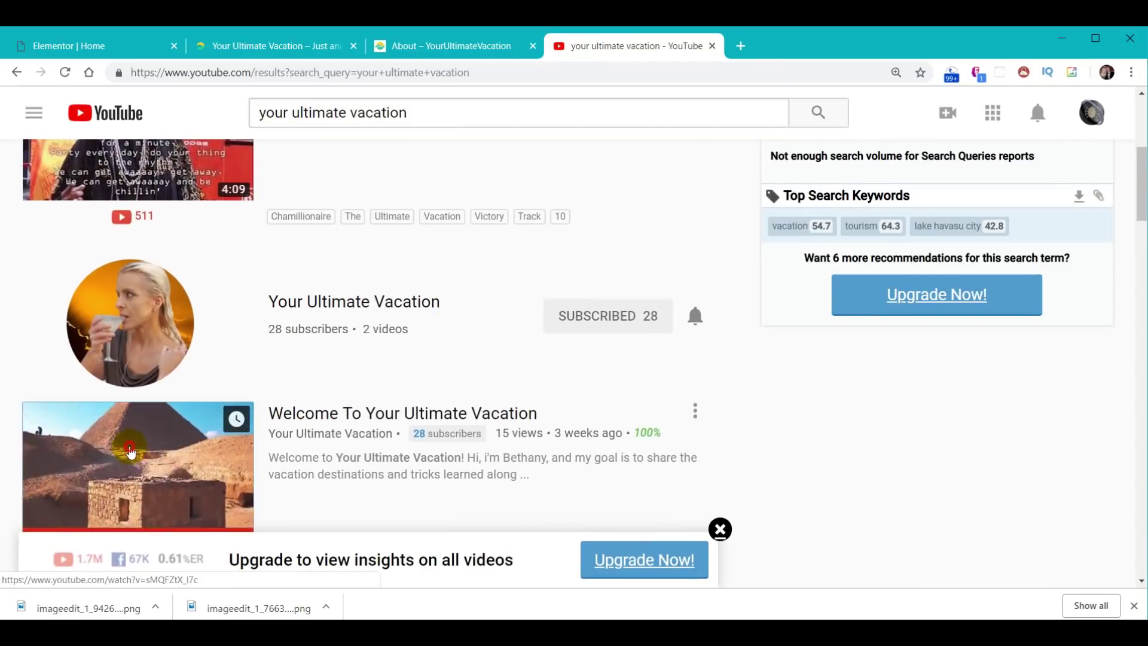
click(193, 419)
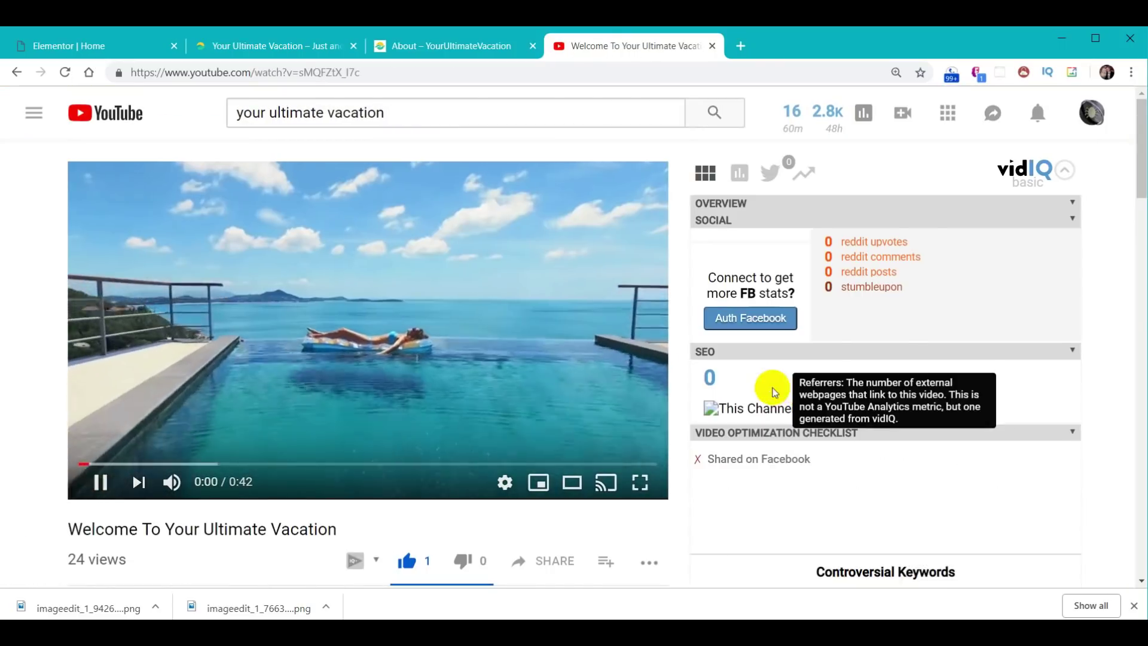
- Expand the video description, then copy the video's URL from the address bar
scroll(405, 443, down, 6)
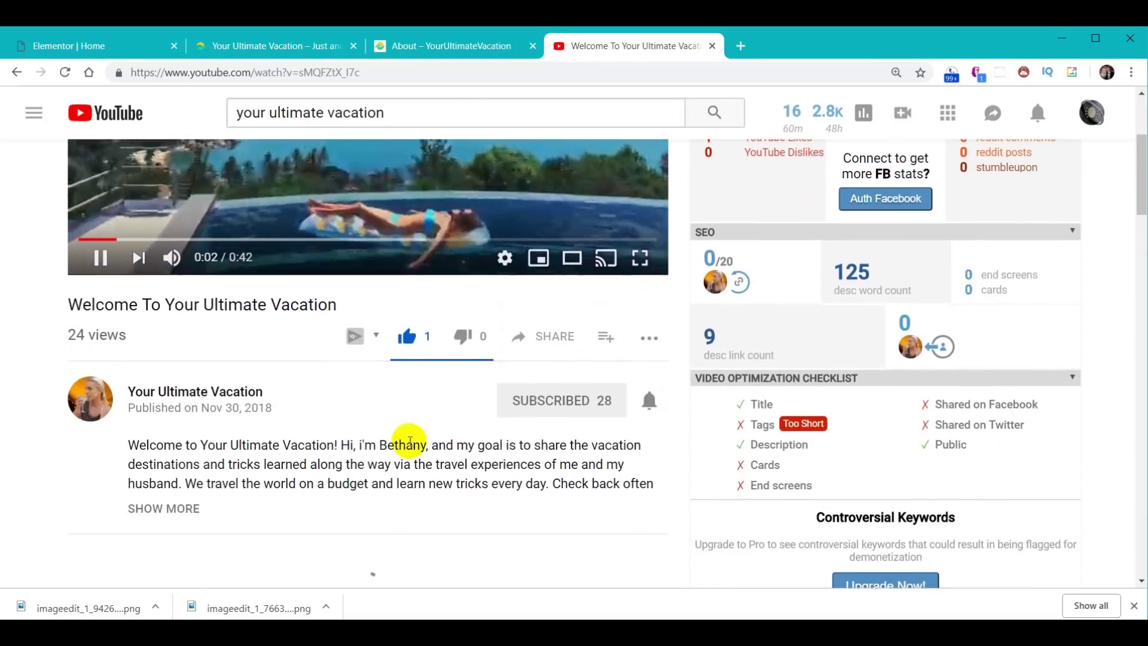
click(185, 371)
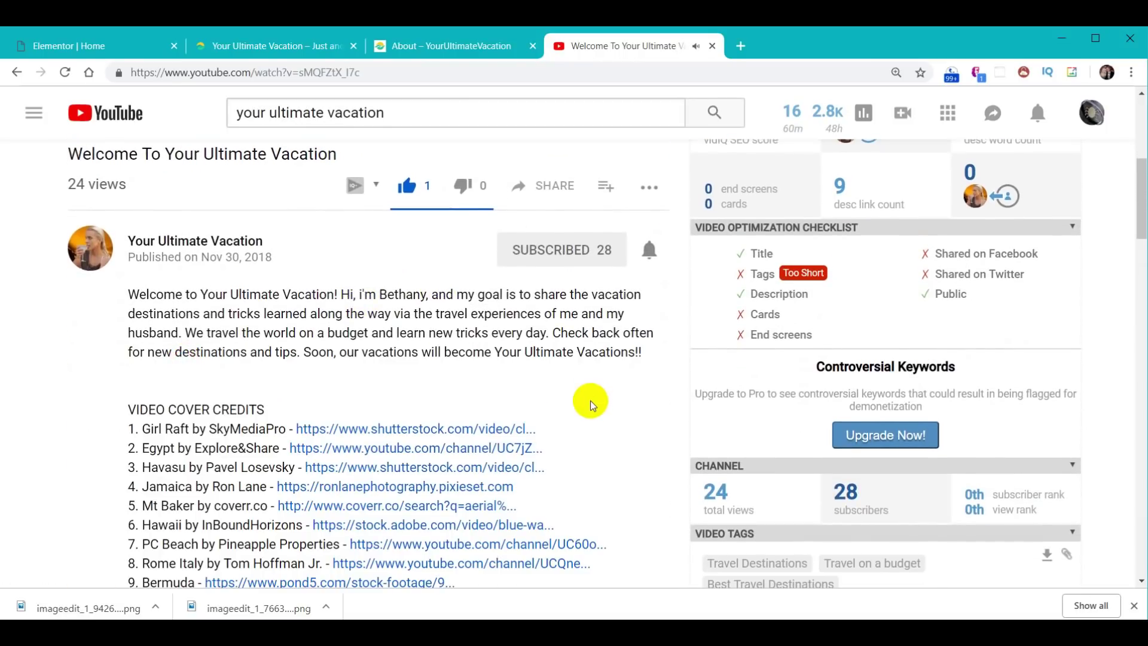
scroll(589, 399, down, 1)
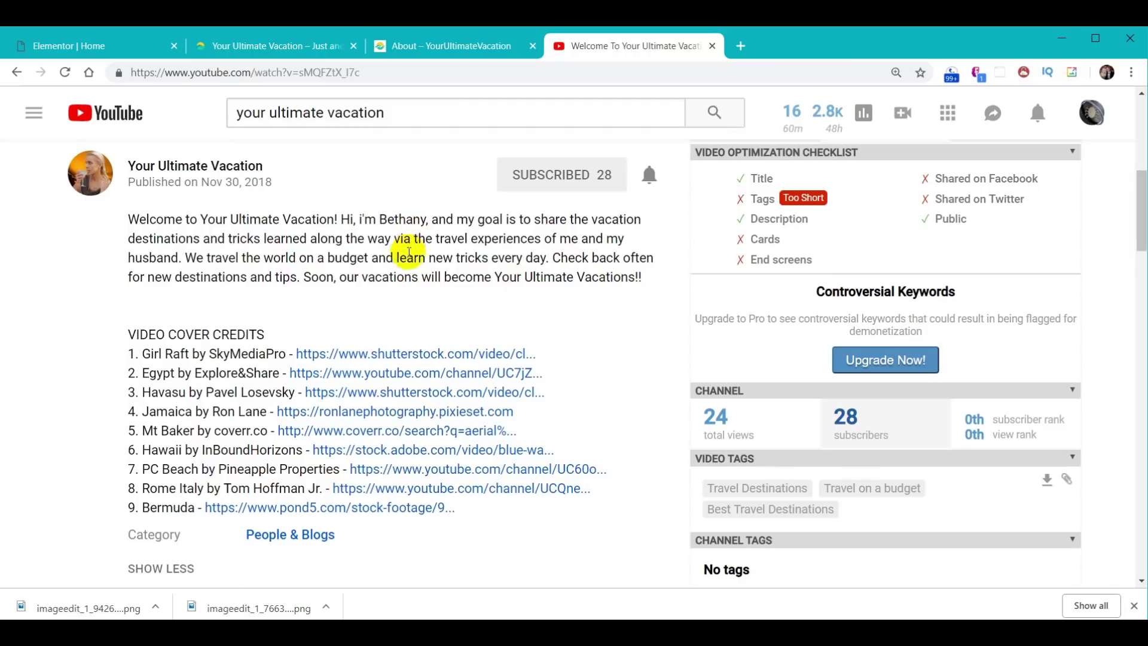
scroll(401, 251, up, 8)
click(380, 71)
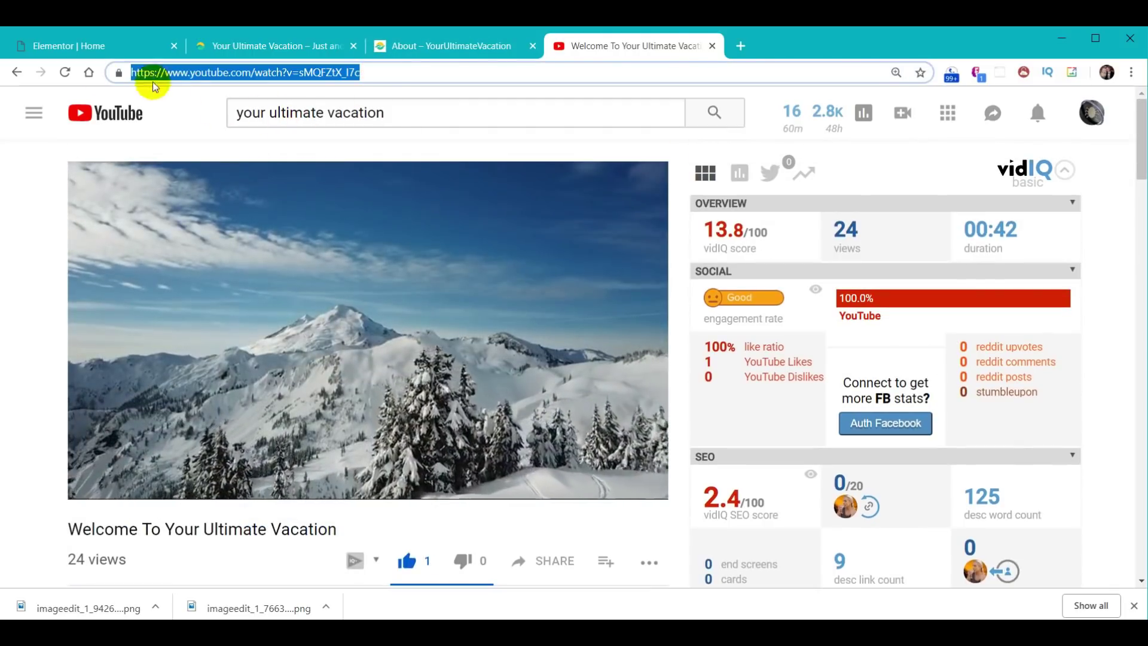
click(77, 51)
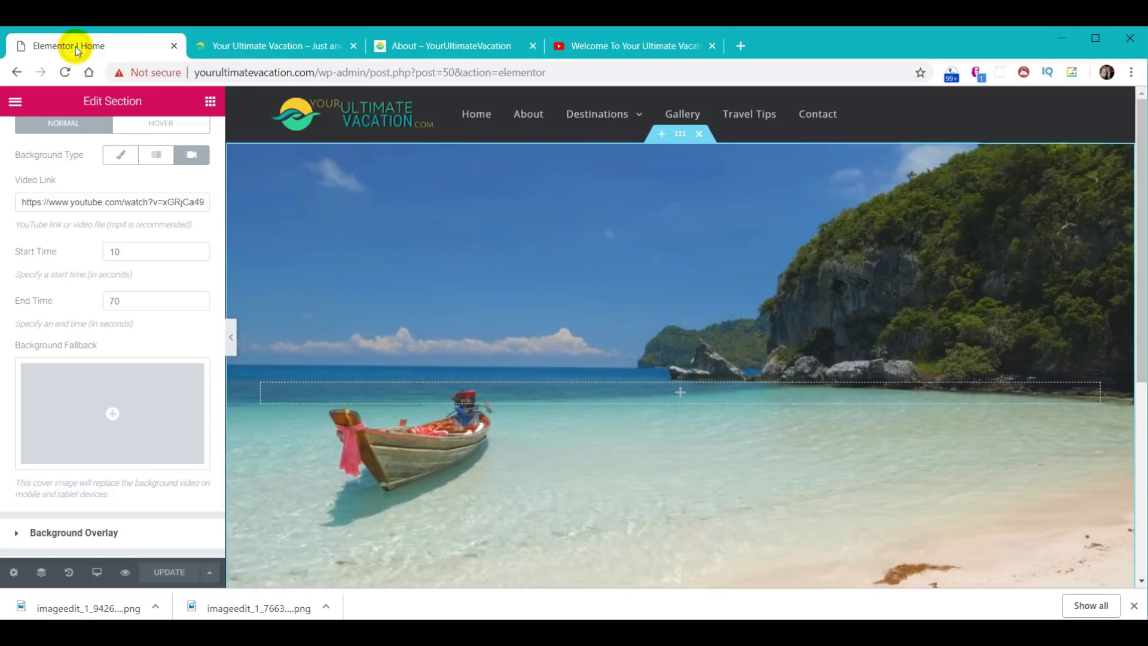
- Replace the hero's Video Link with the copied vacation video URL and save the page
click(81, 201)
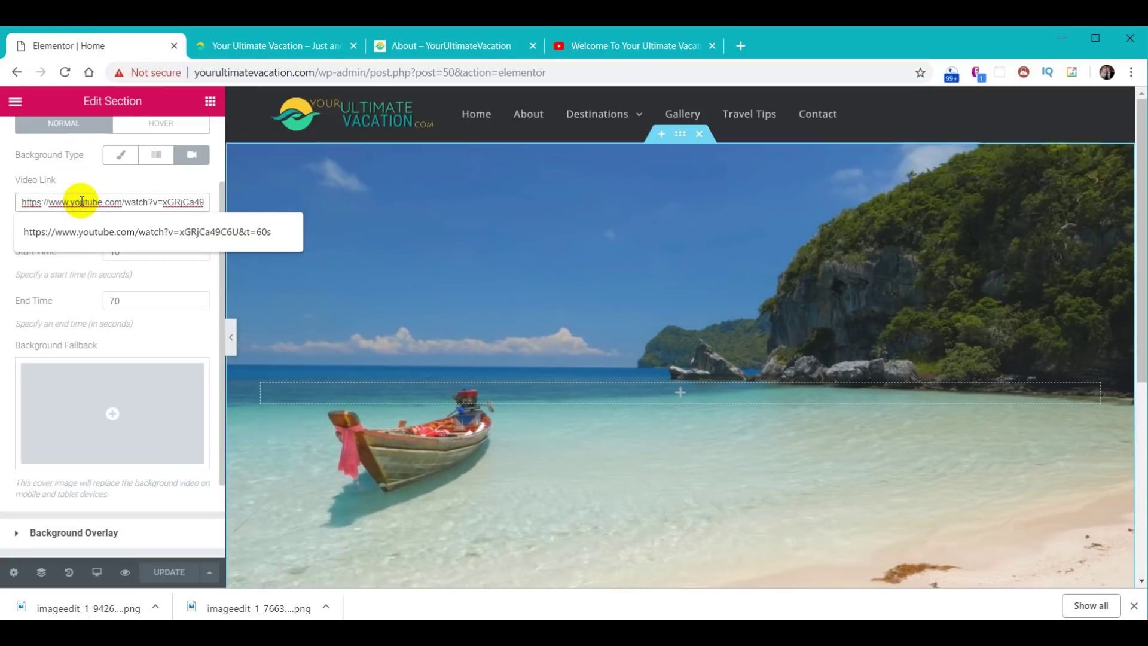
key(ctrl+a)
text(https://www.youtube.com/watch?v=sMQFZtX_I7d)
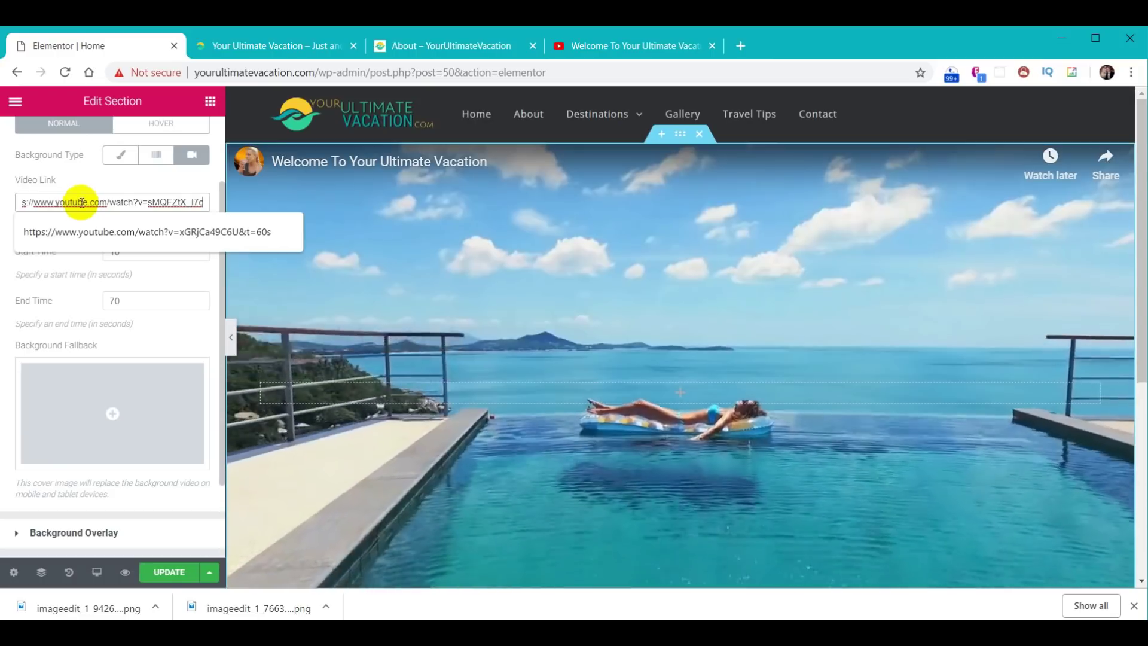
click(157, 572)
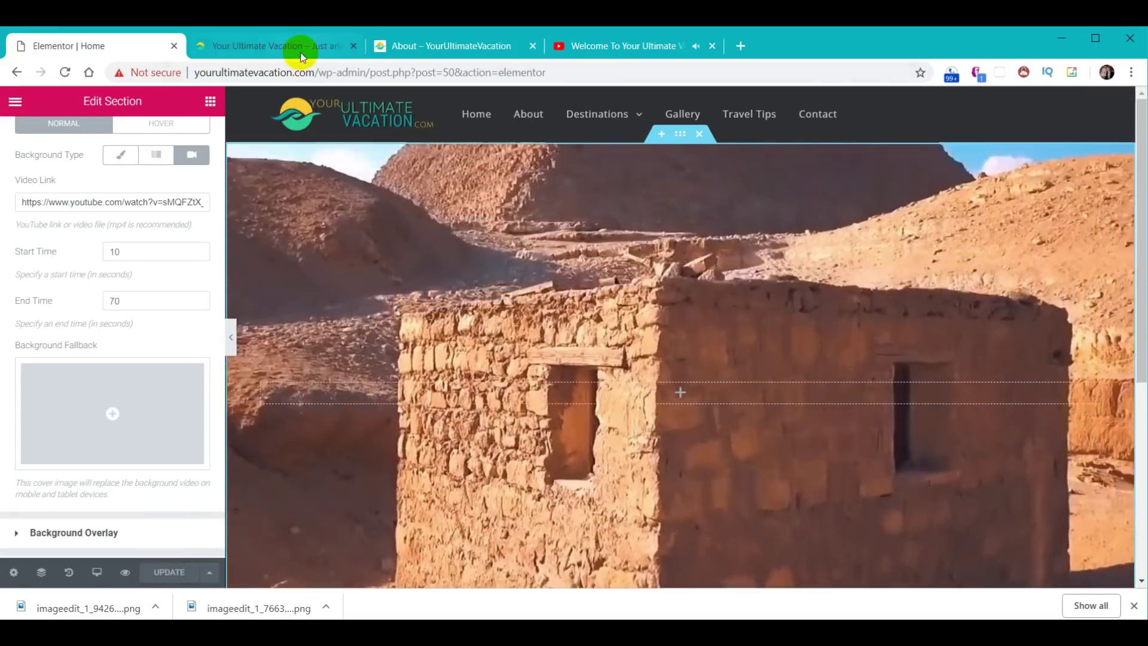
- Reload the live Home page to preview the new video background, then return to the editor
click(300, 52)
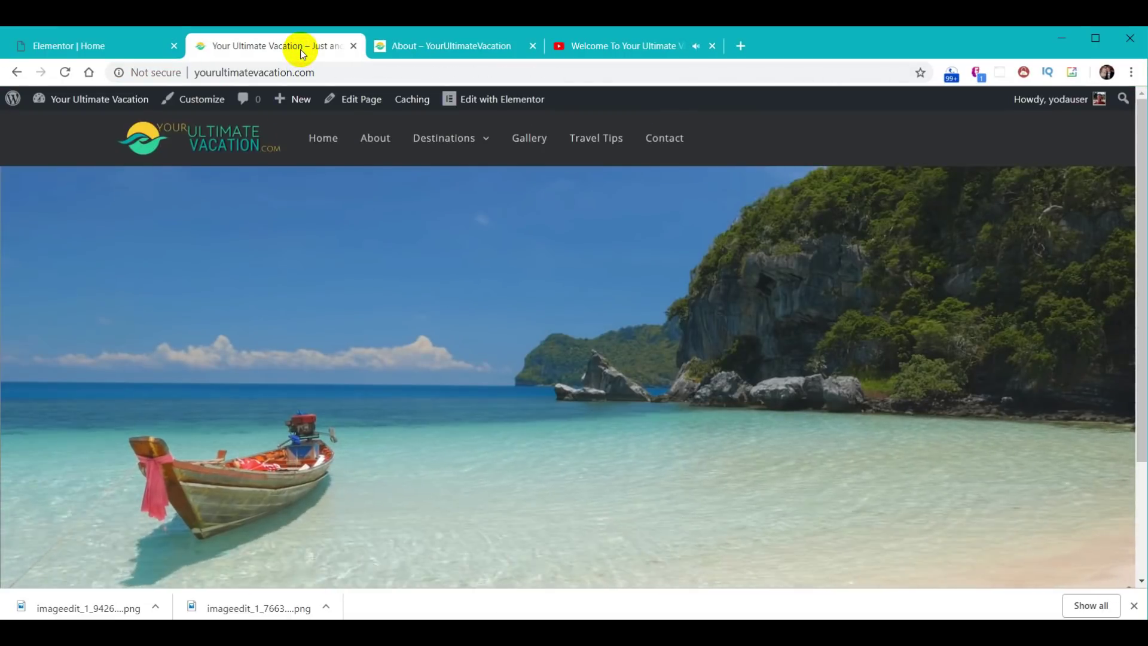
click(326, 140)
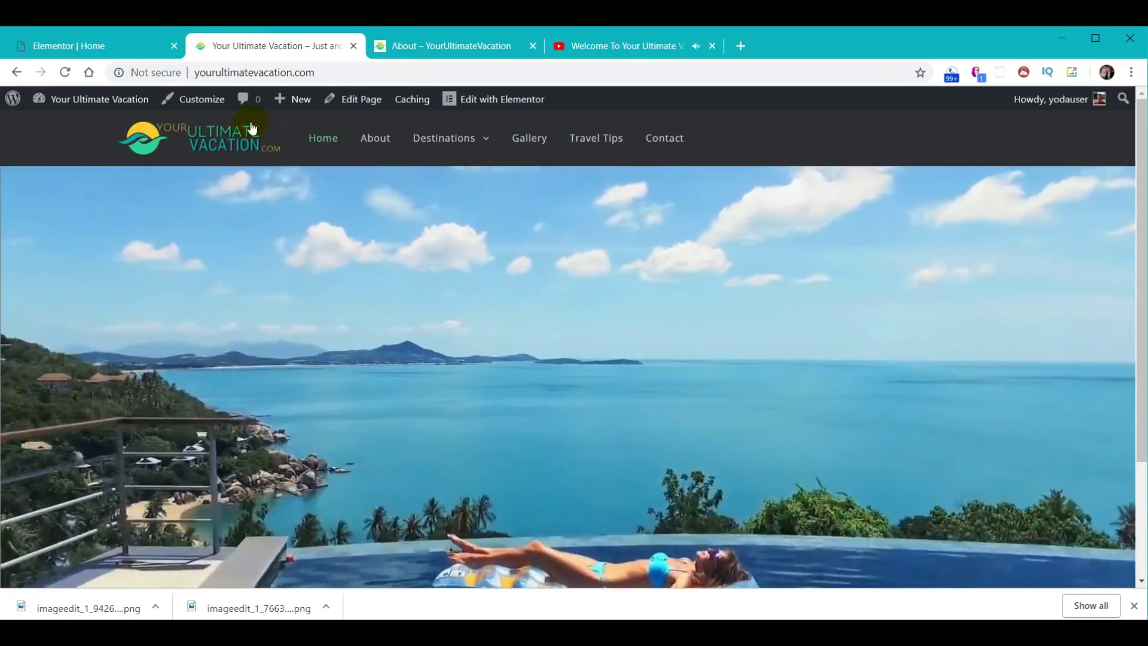
click(95, 46)
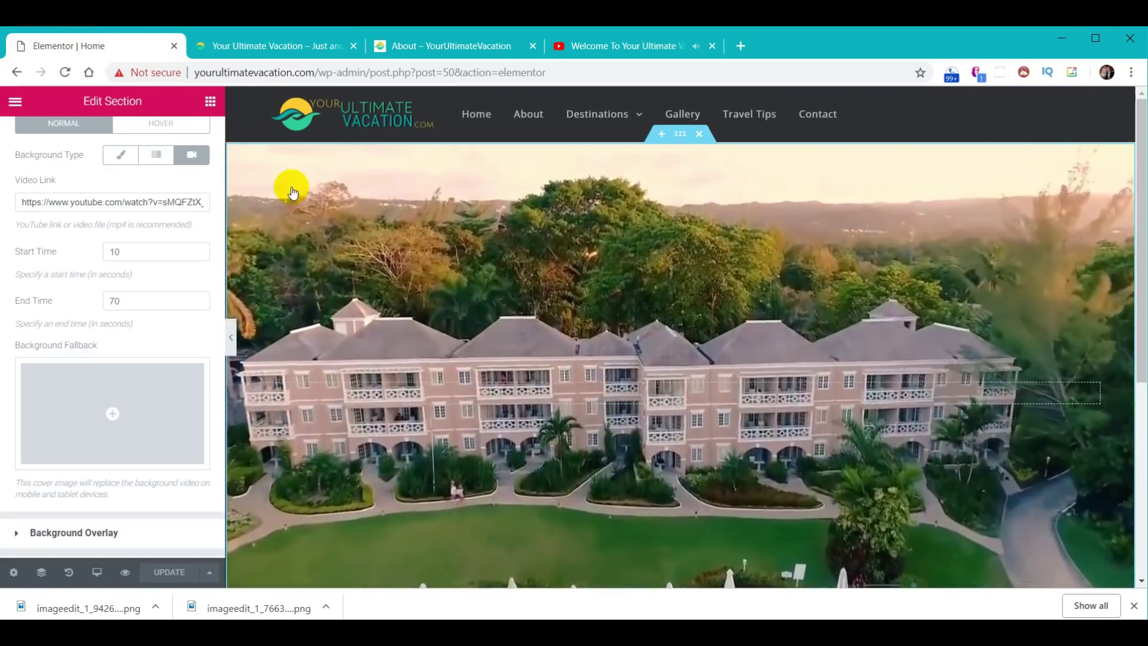
scroll(914, 378, down, 4)
scroll(913, 378, down, 2)
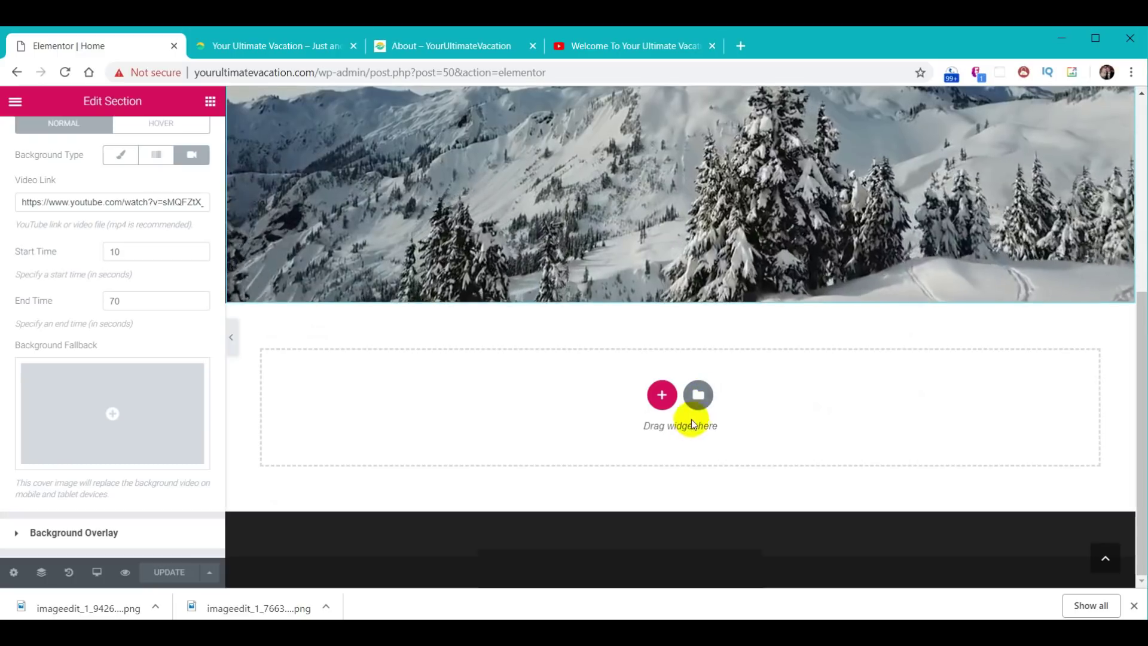
click(471, 47)
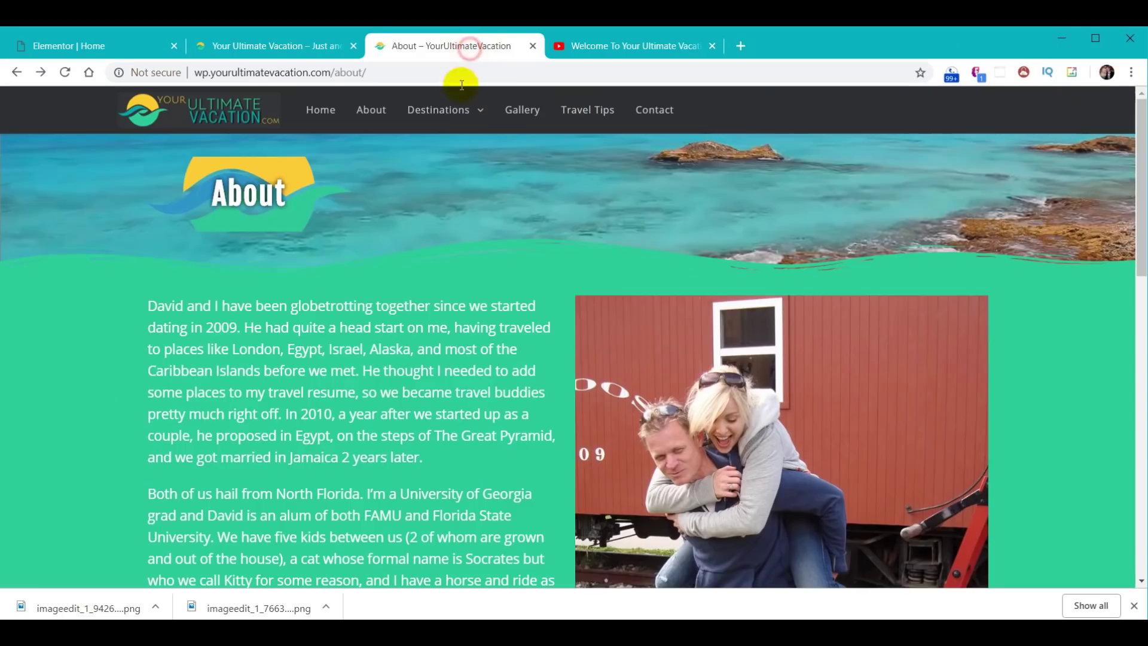
- Review the Your Ultimate Vacation Guide section on the existing site's Home page, then return to Elementor
click(321, 114)
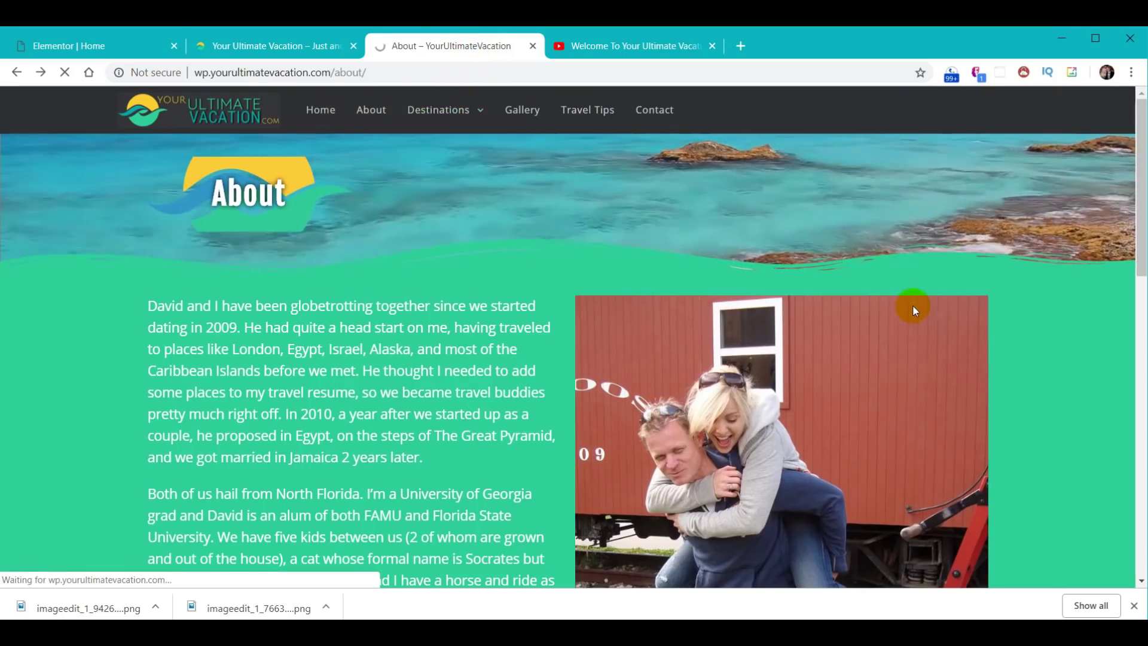
scroll(866, 332, down, 4)
scroll(866, 331, down, 3)
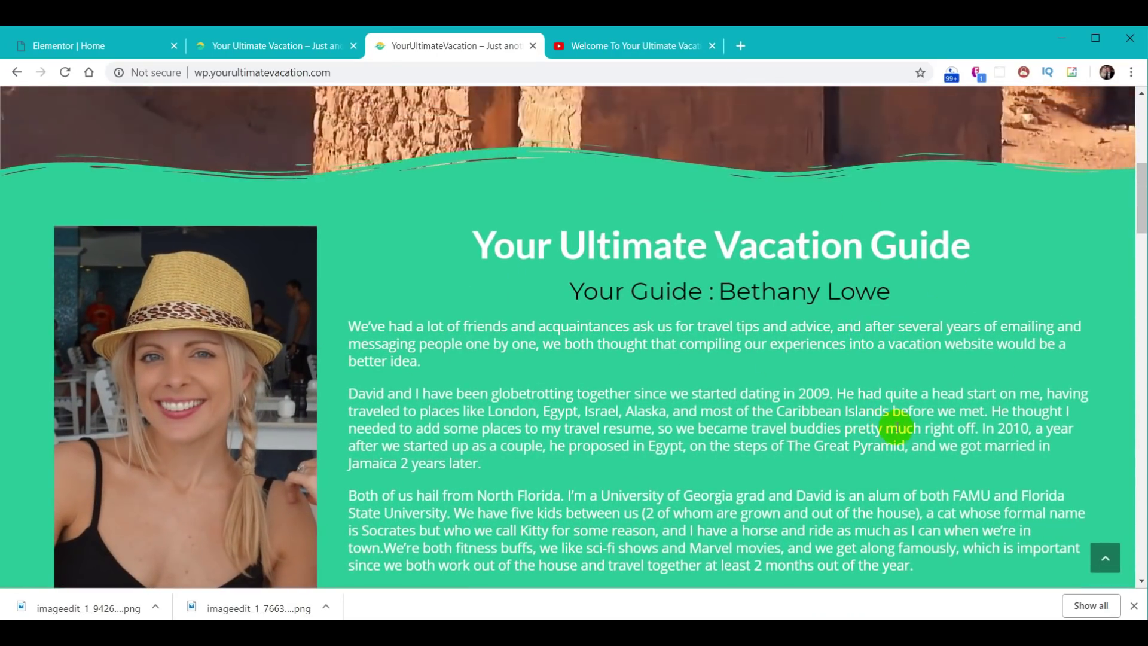
scroll(843, 436, up, 5)
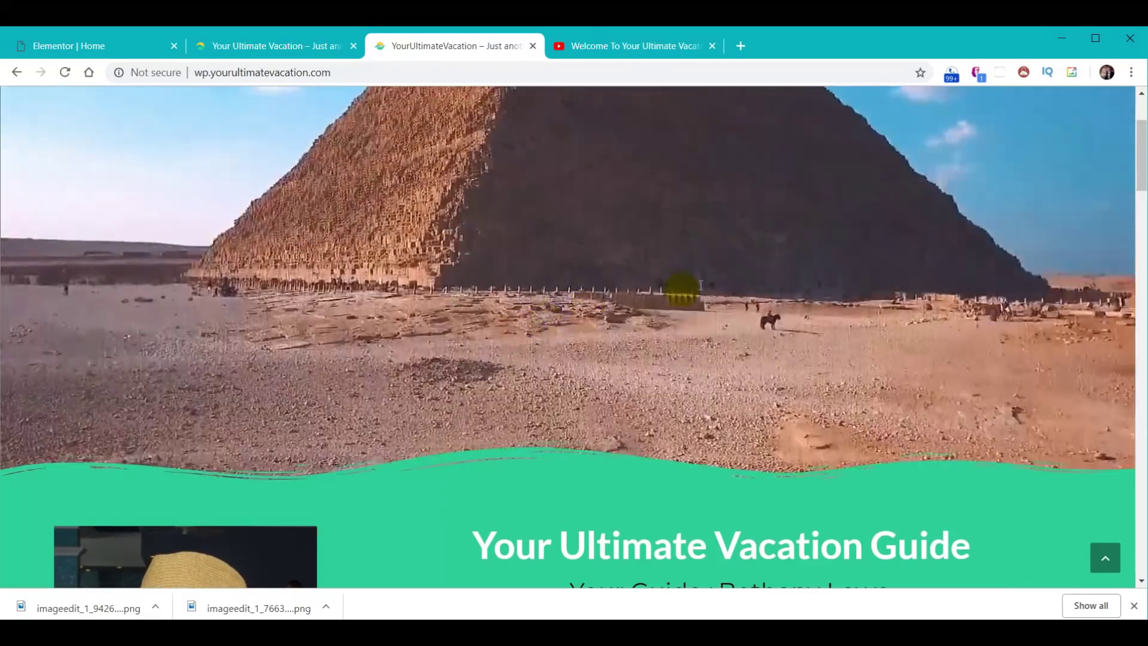
scroll(679, 339, down, 6)
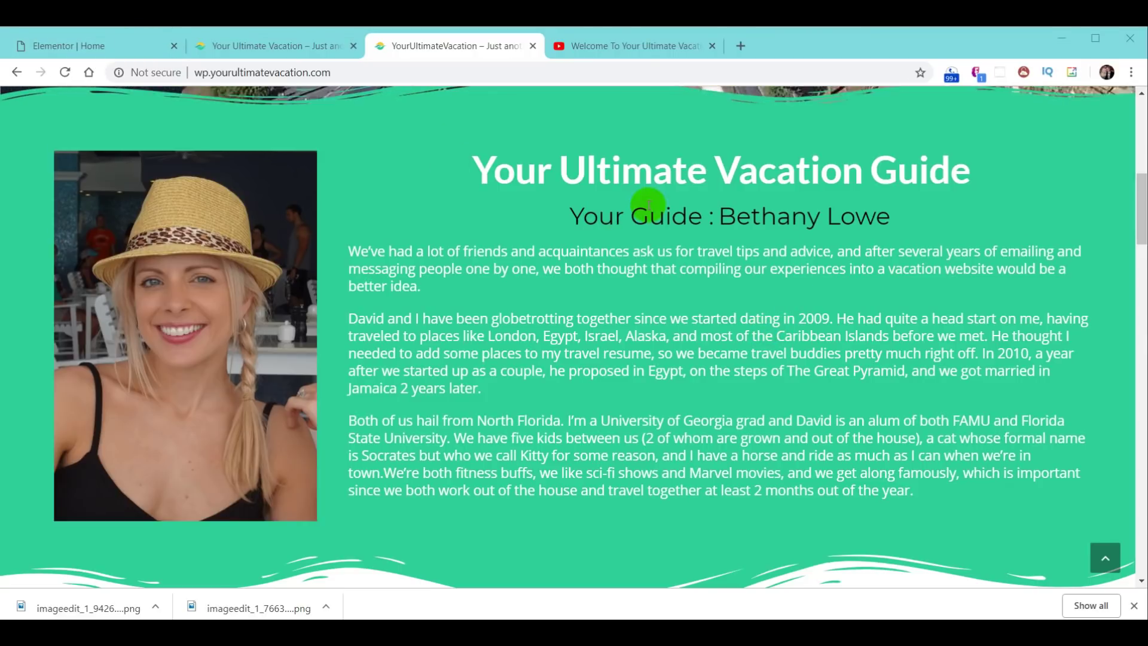
click(72, 45)
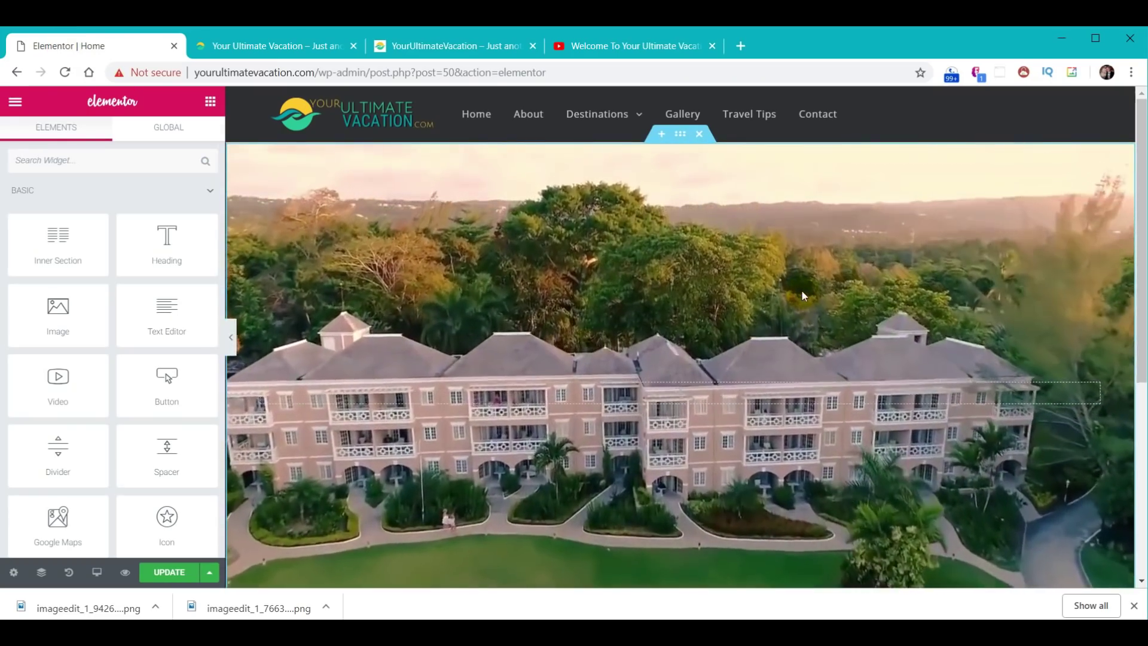
scroll(801, 289, down, 5)
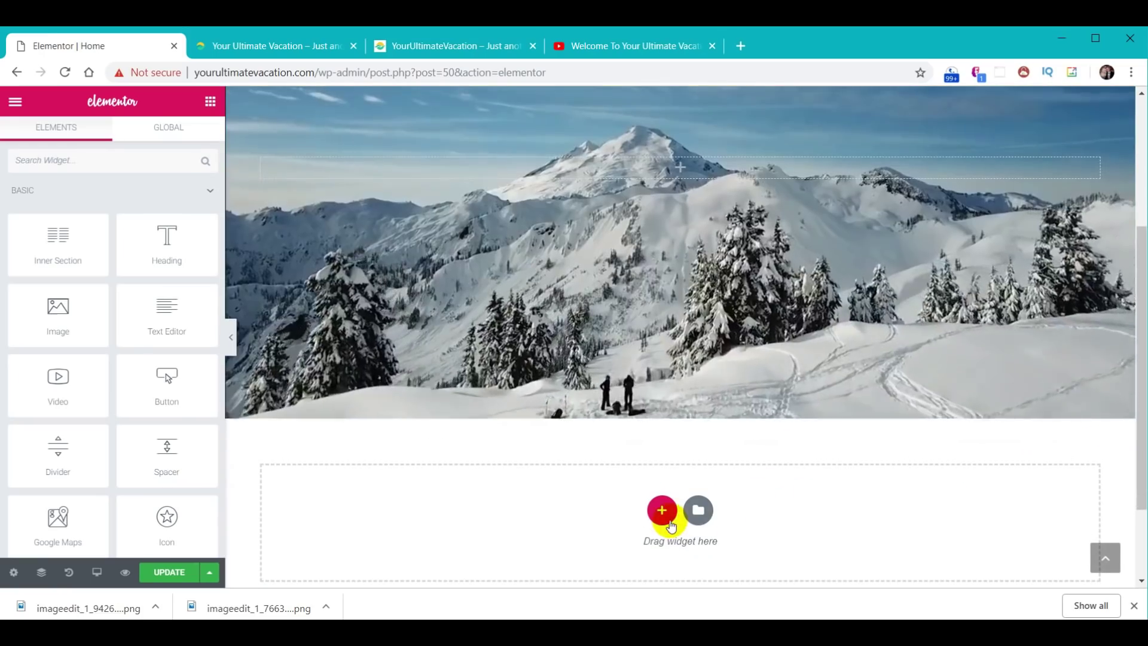
- Insert a new section with the two-column structure below the video hero
click(661, 516)
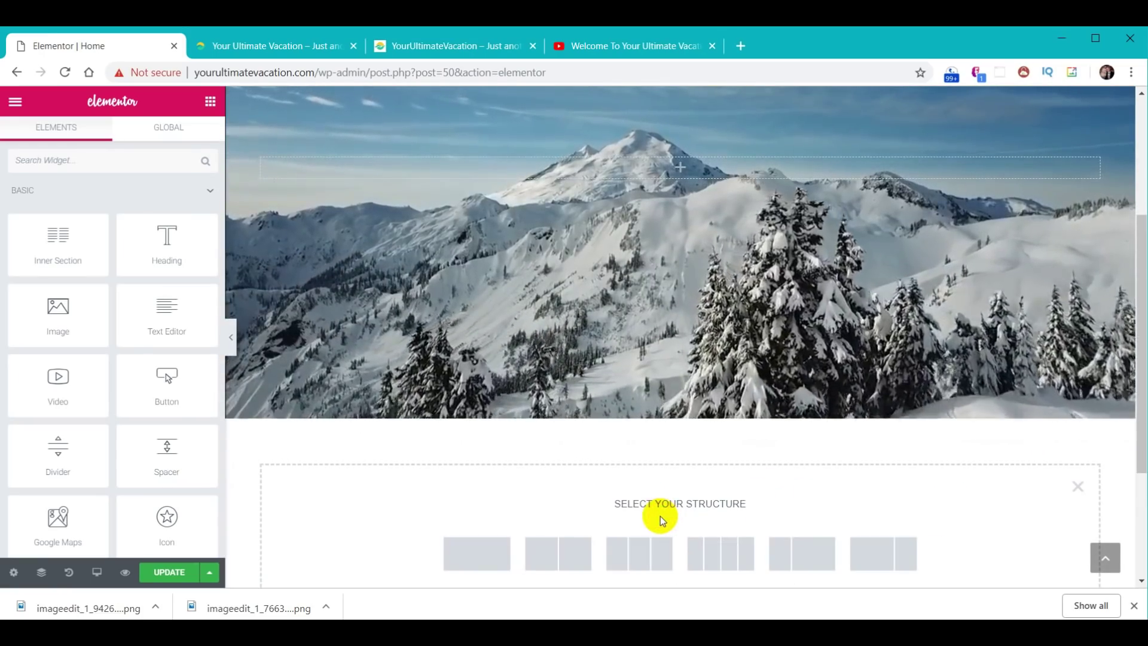
scroll(661, 520, down, 3)
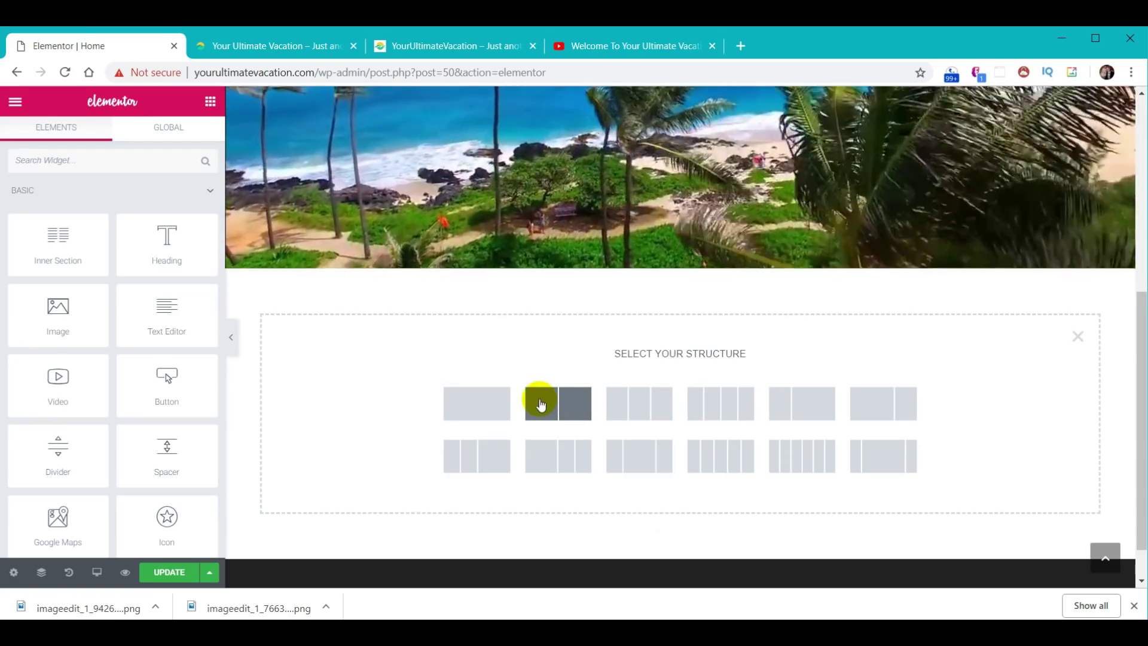
click(539, 411)
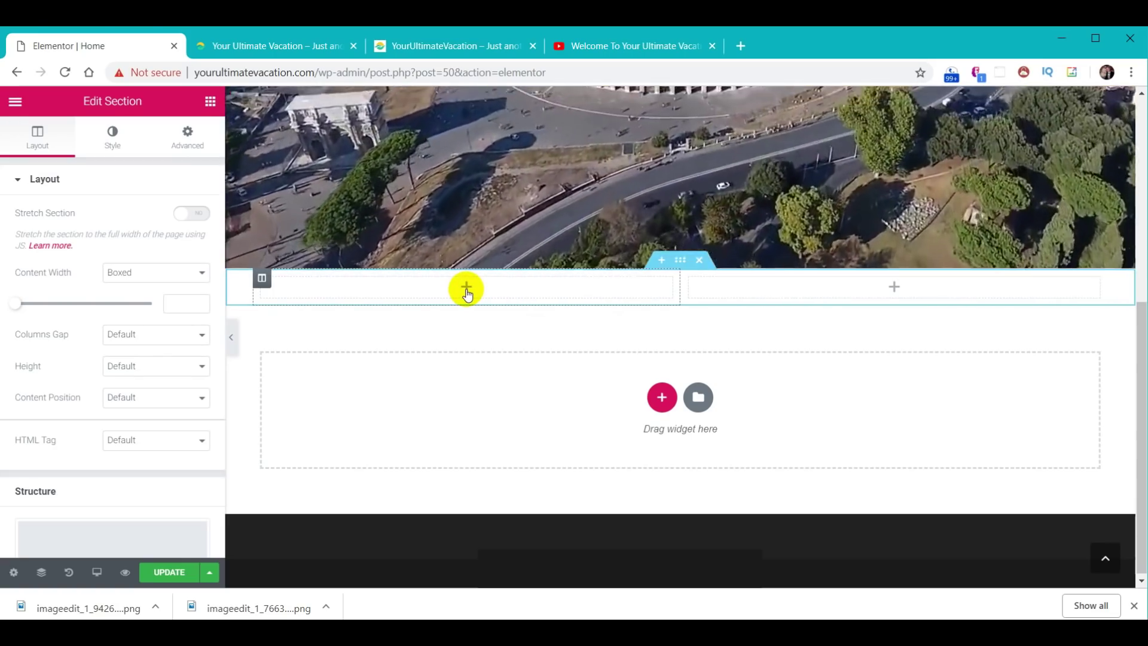
click(467, 290)
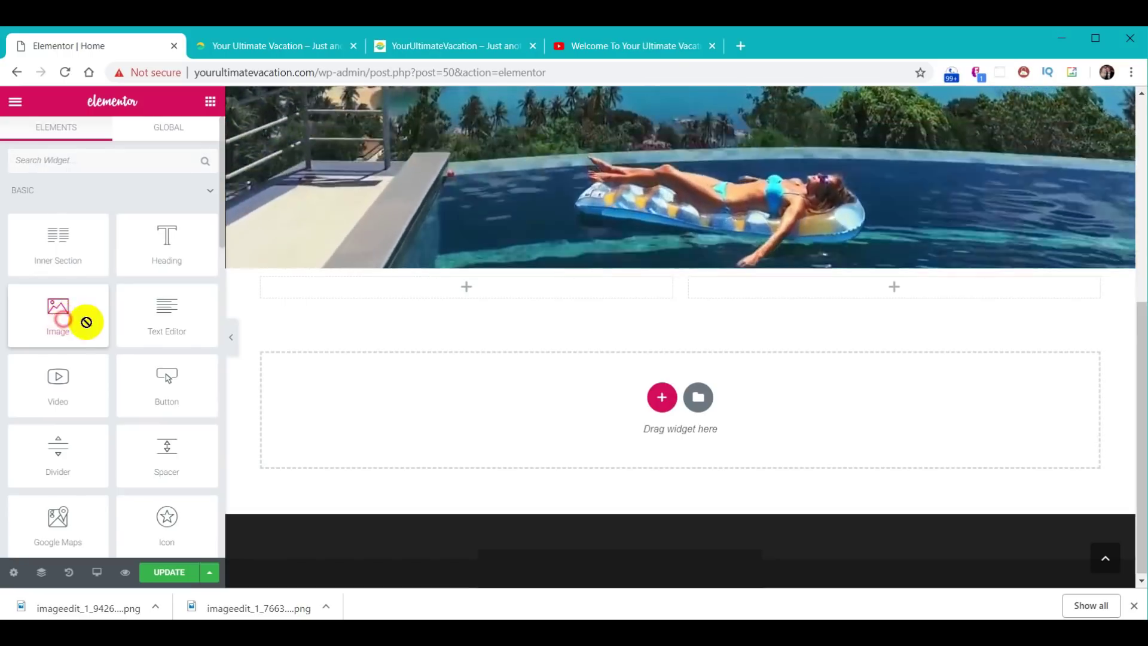
drag(84, 320, 311, 332)
drag(472, 291, 472, 291)
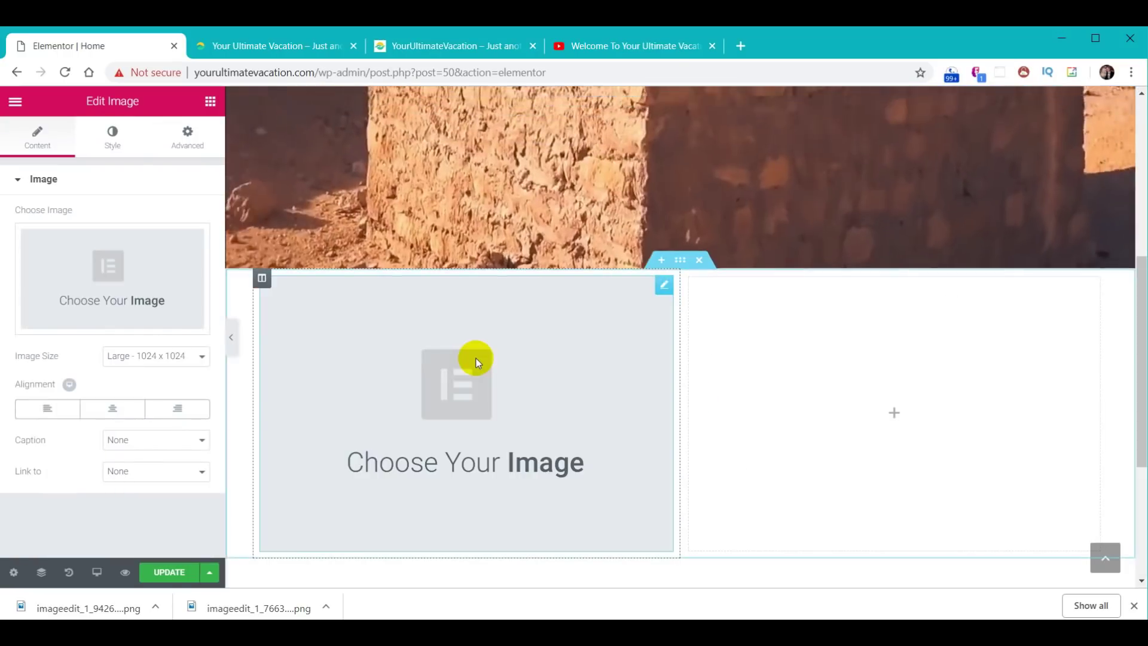
click(123, 274)
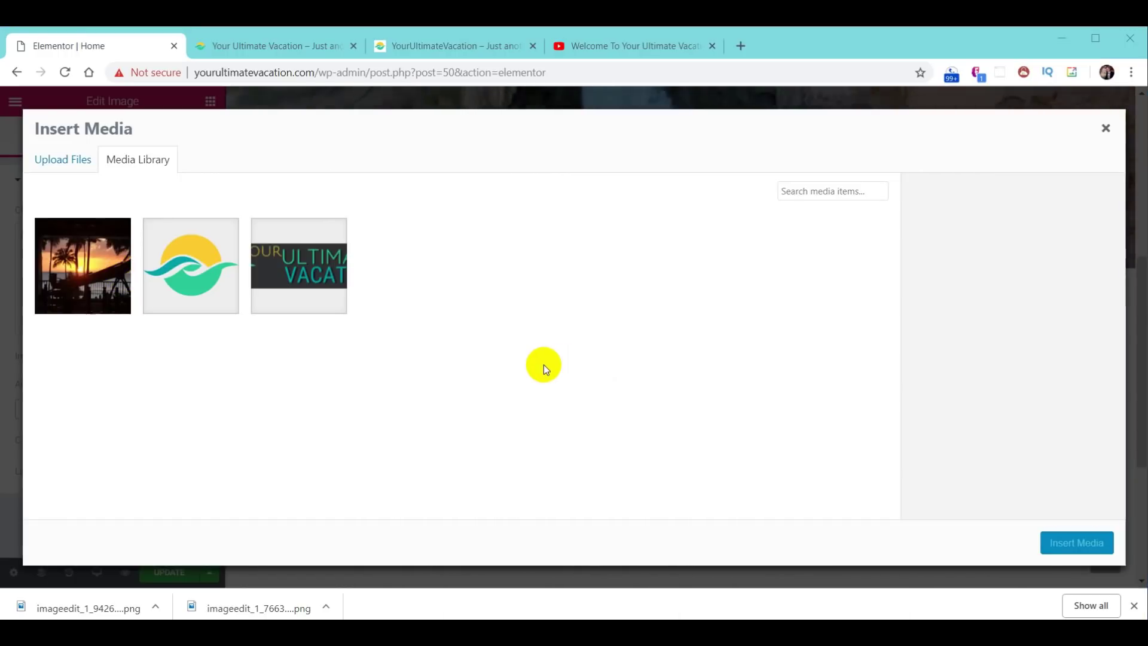
key(alt+Tab)
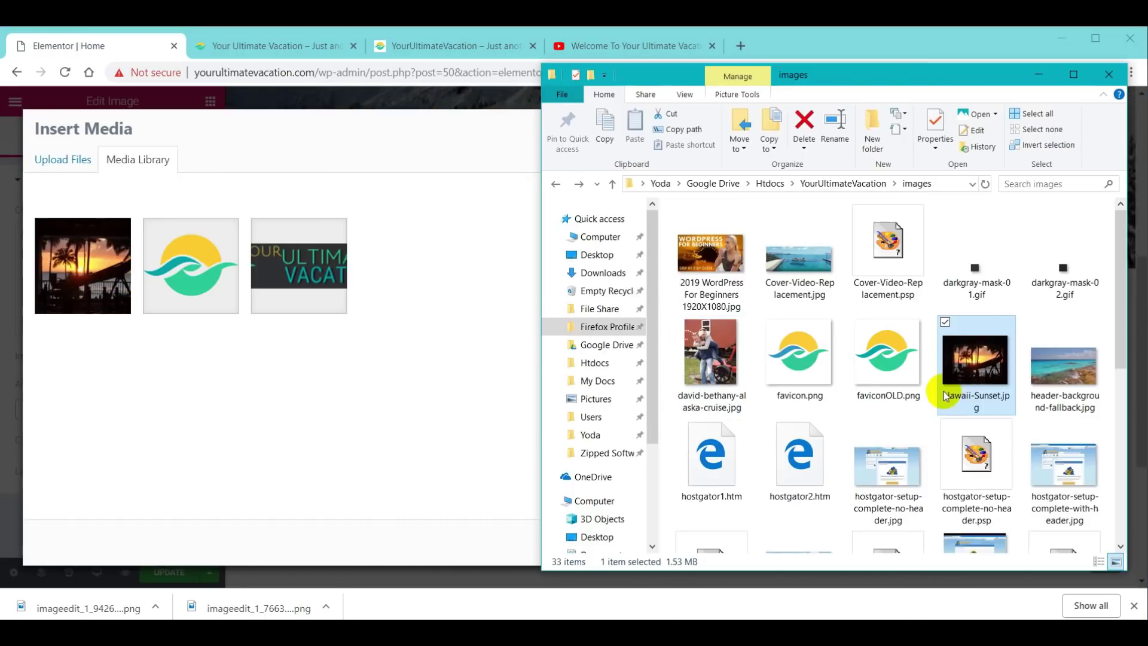
scroll(942, 395, down, 5)
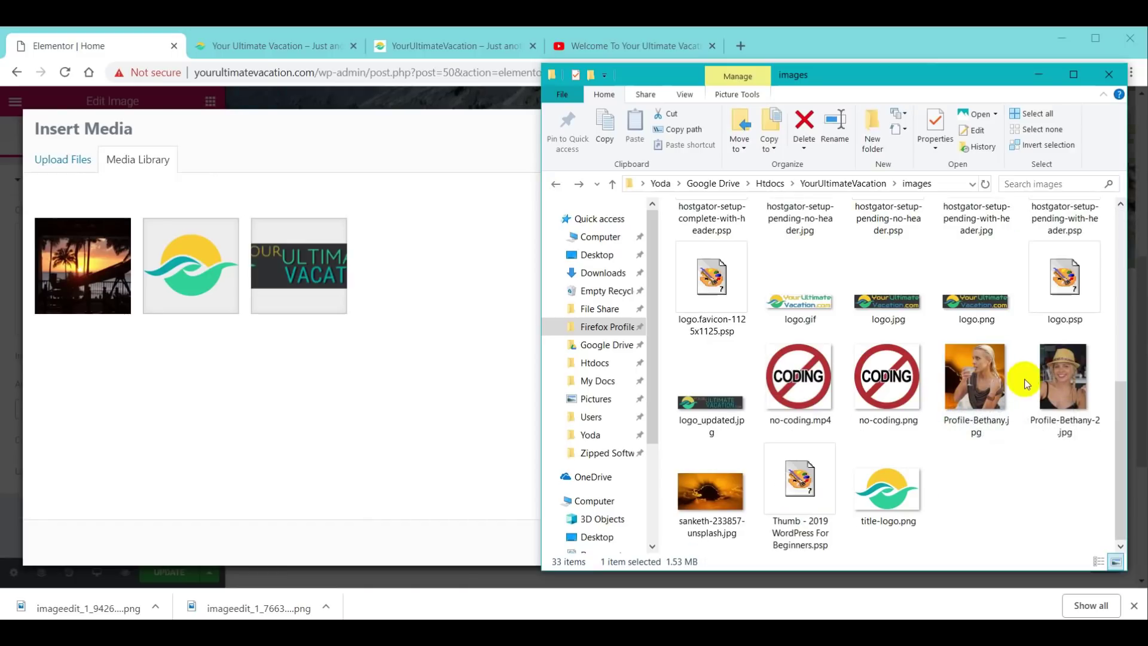
drag(1052, 383, 351, 399)
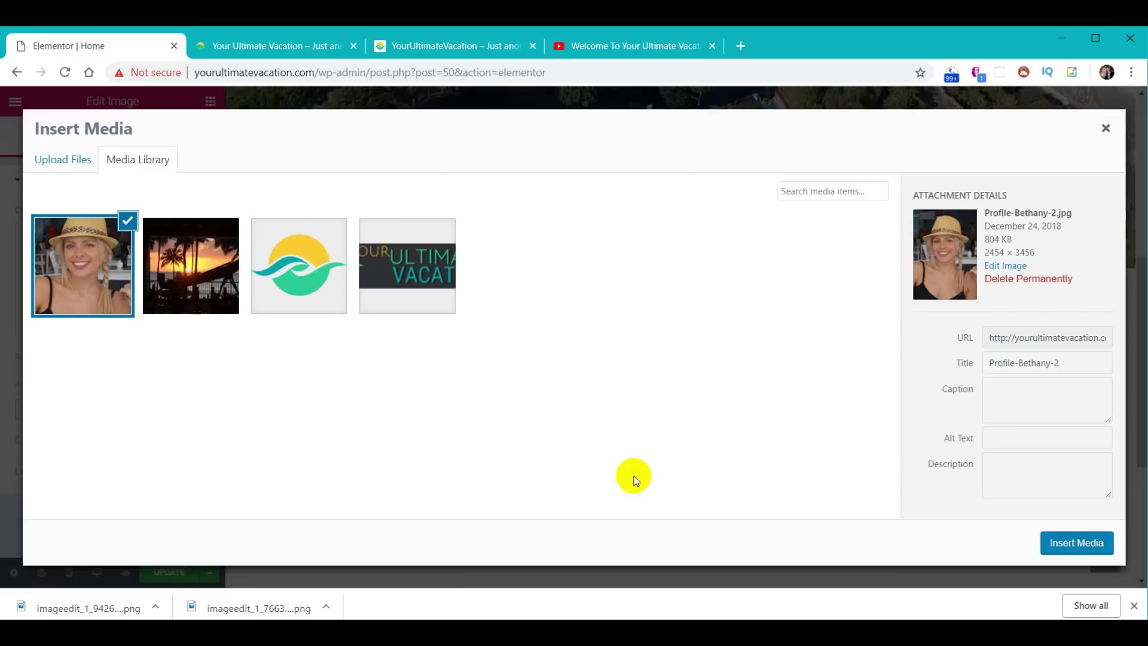
click(1079, 544)
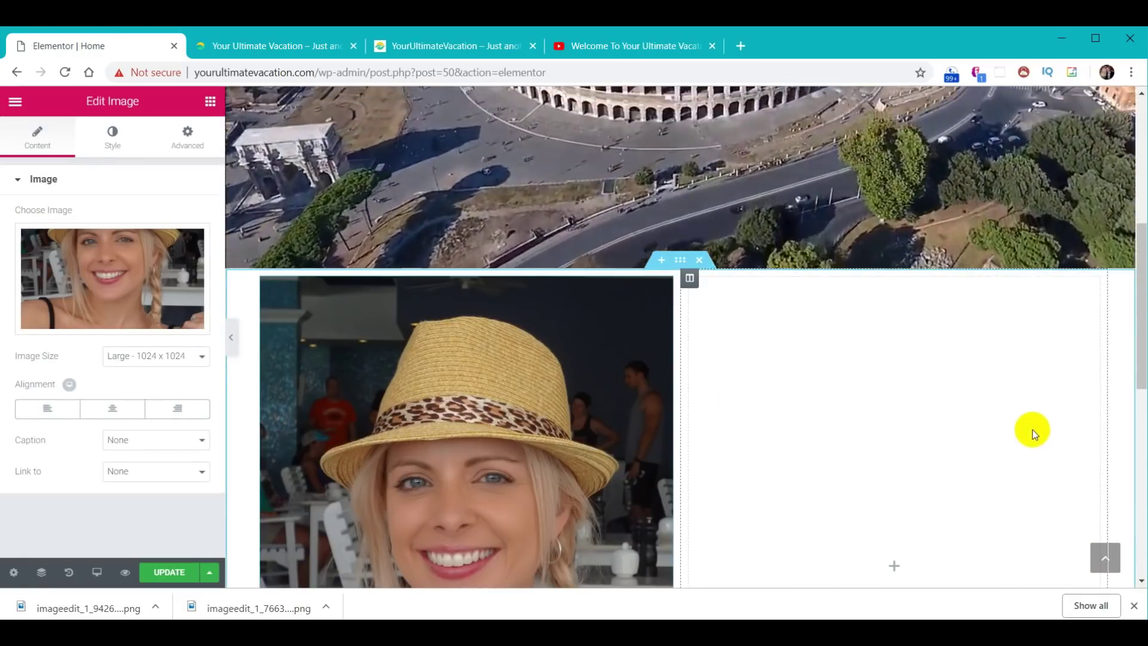
scroll(950, 442, down, 2)
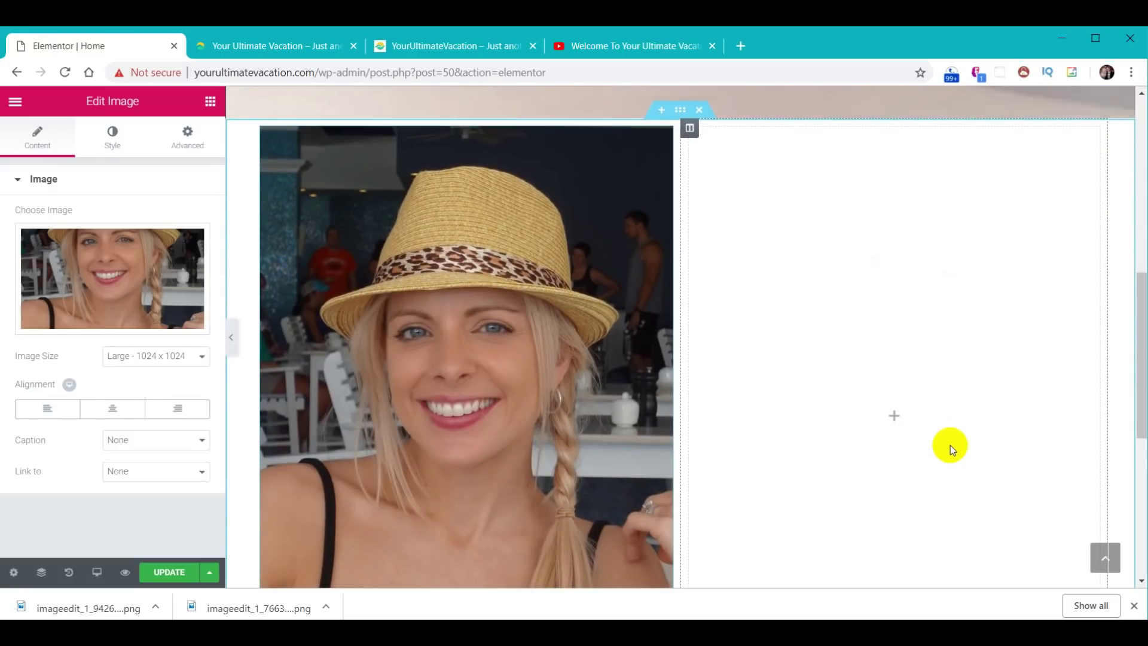
scroll(949, 445, down, 1)
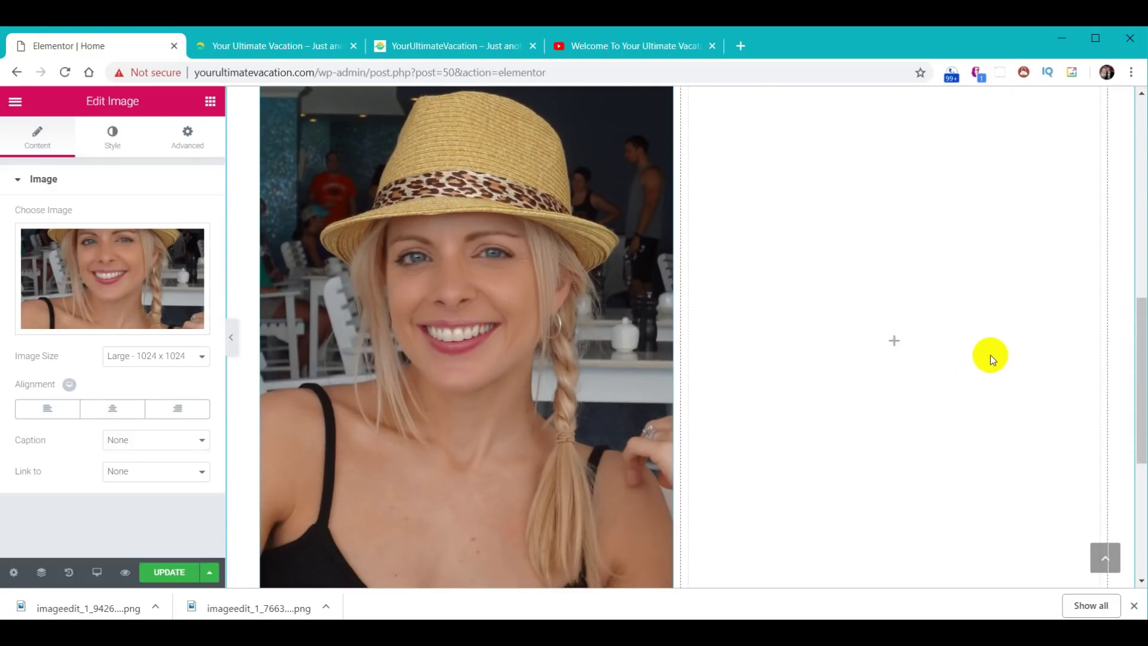
scroll(989, 359, up, 1)
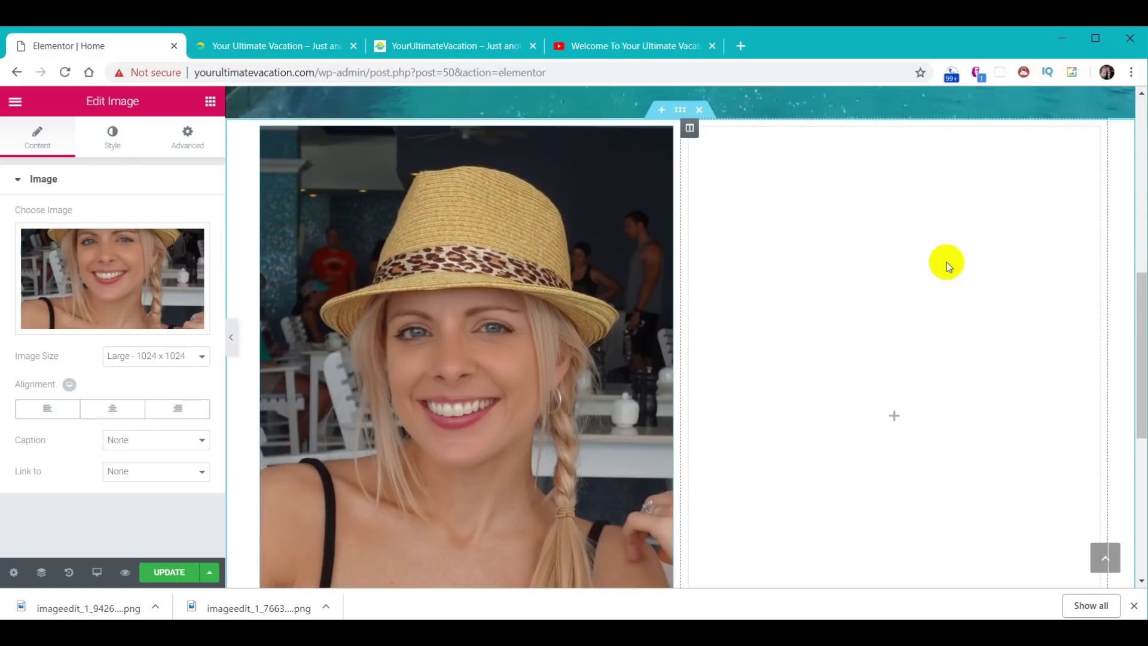
drag(1141, 309, 1138, 316)
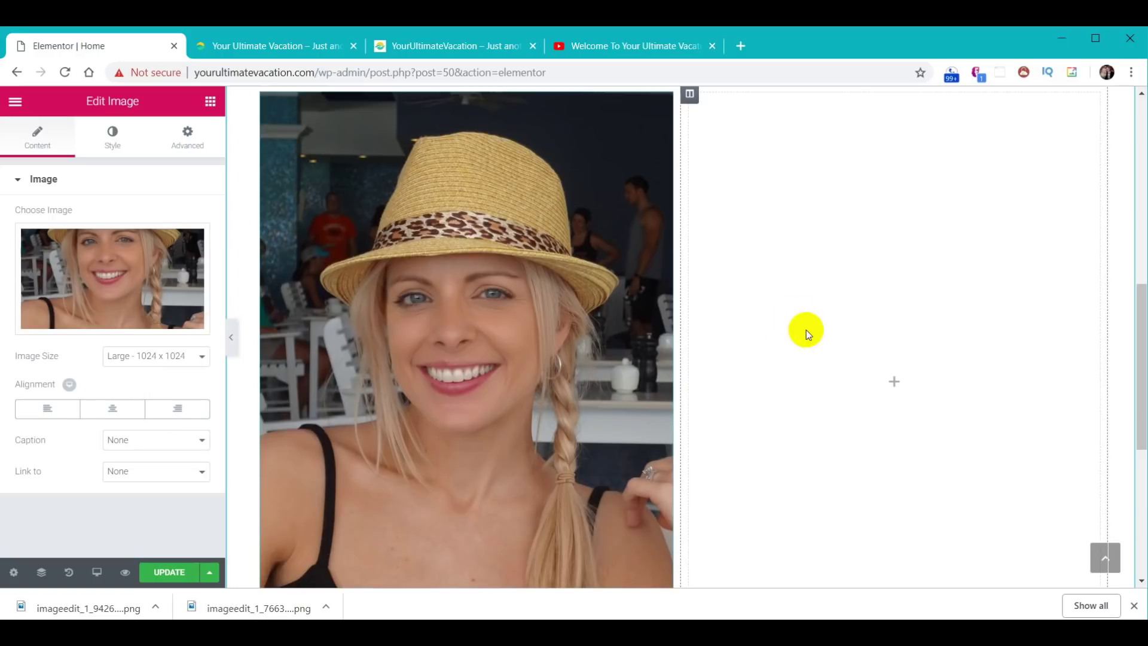
- Inspect the settings of the hero section, the photo-and-bio section and the photo's column
scroll(795, 367, up, 4)
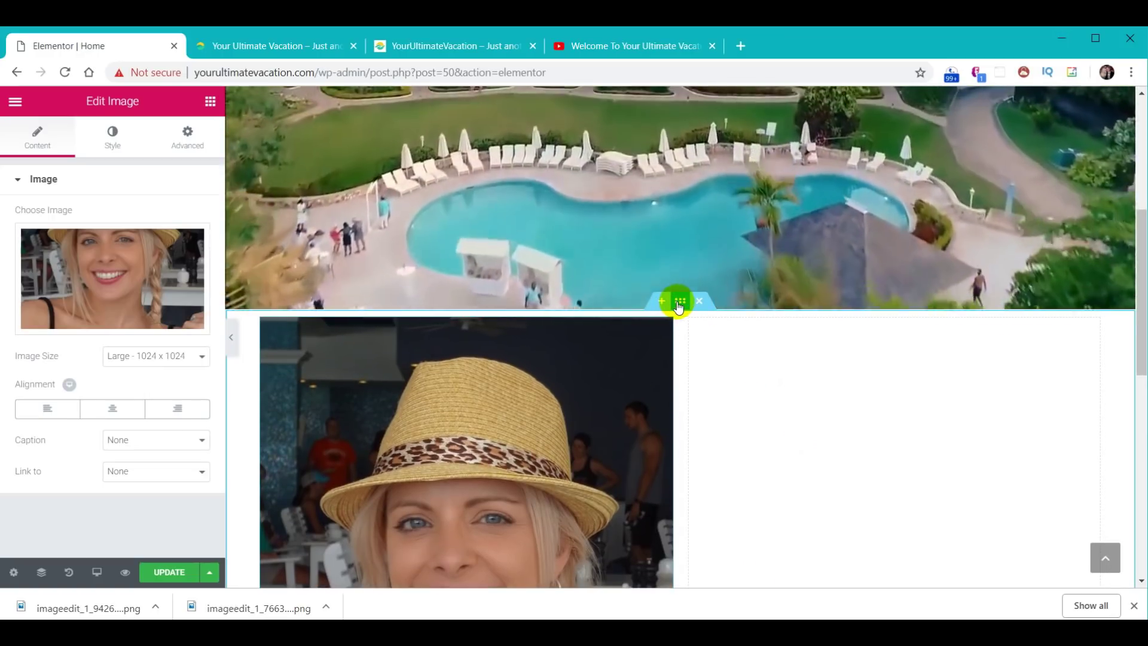
scroll(743, 418, up, 5)
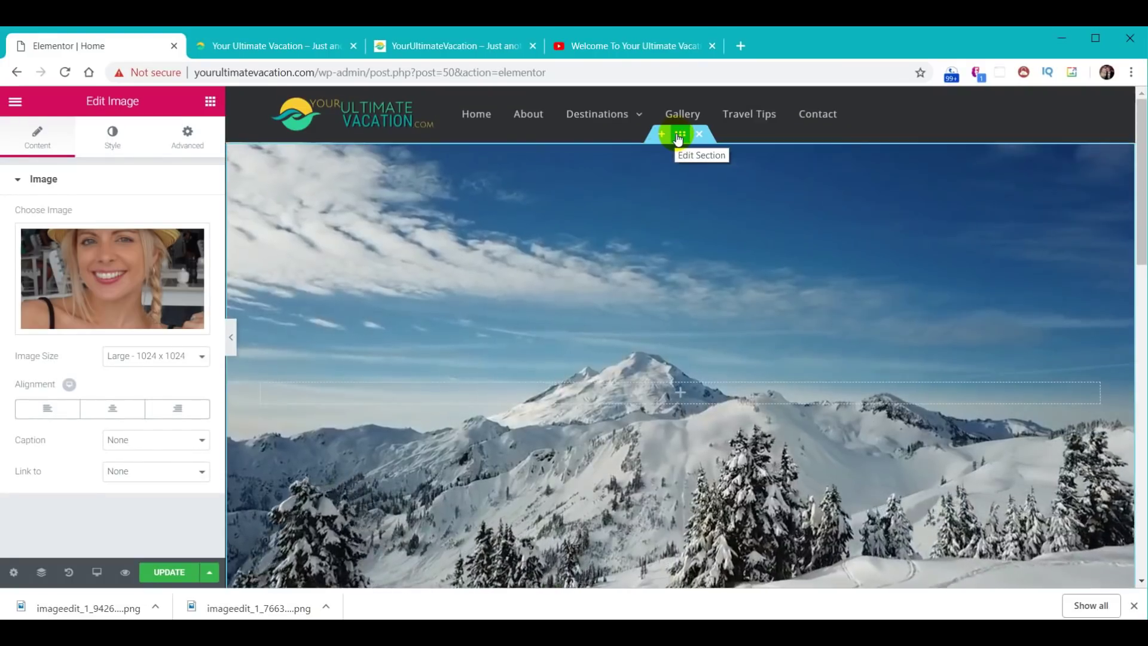
click(680, 135)
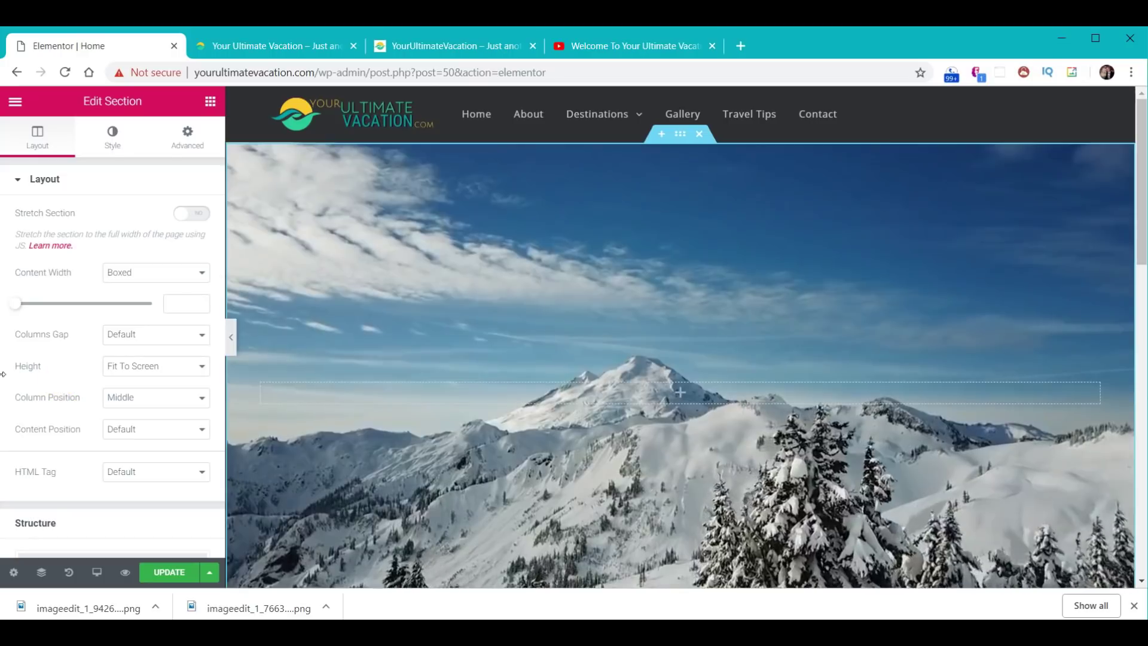
scroll(812, 370, down, 5)
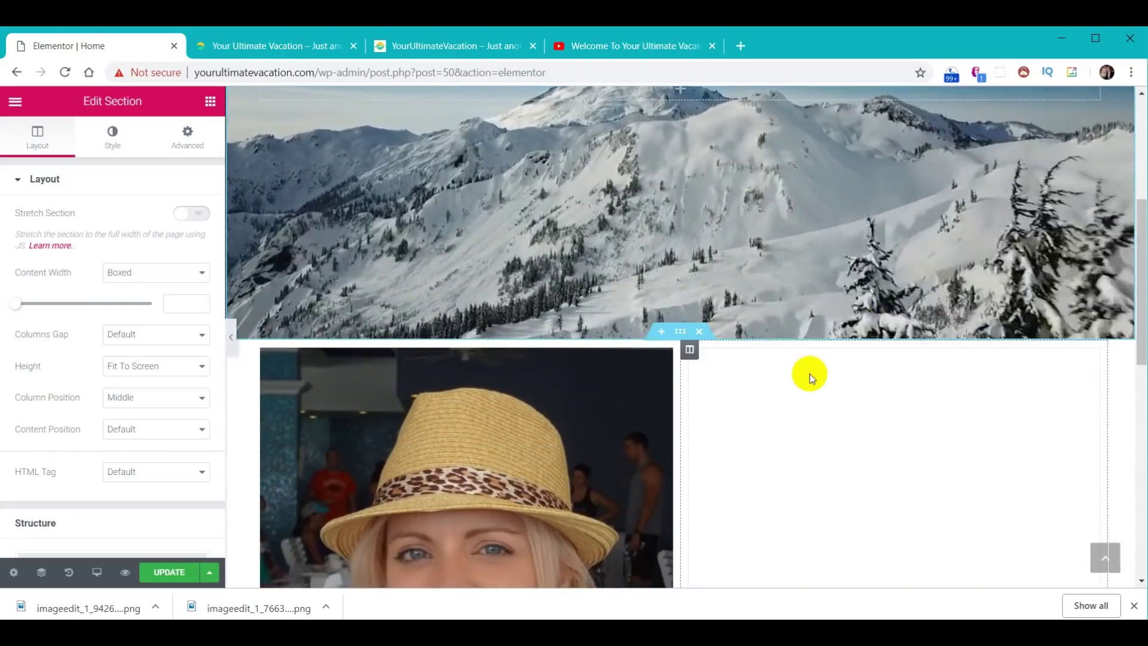
scroll(810, 374, down, 2)
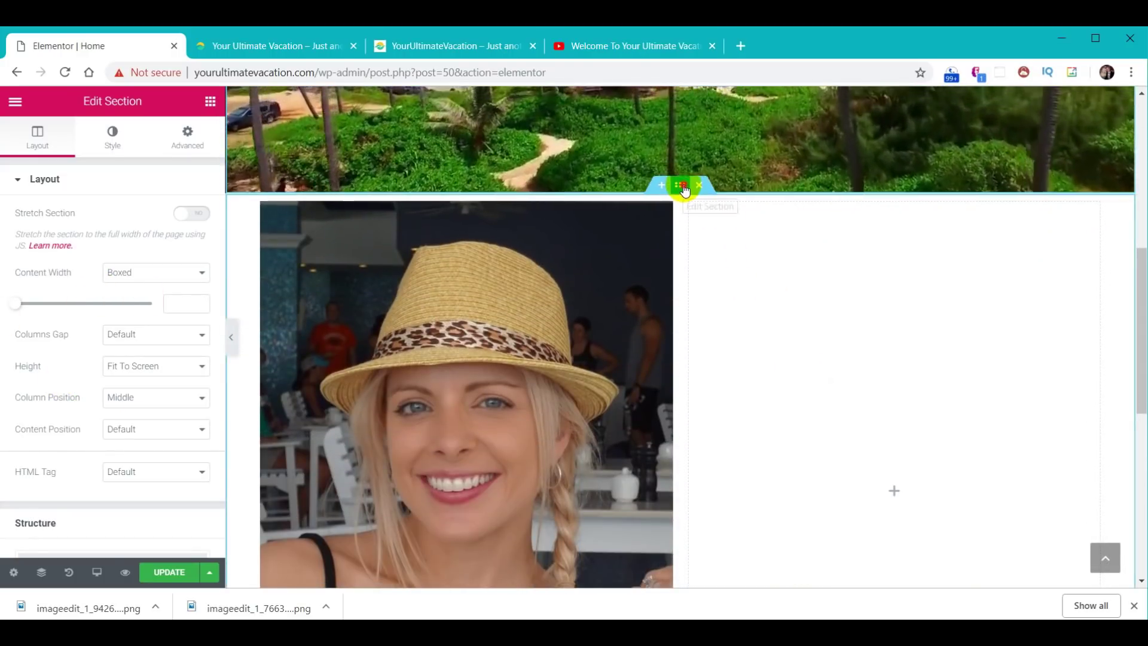
click(684, 189)
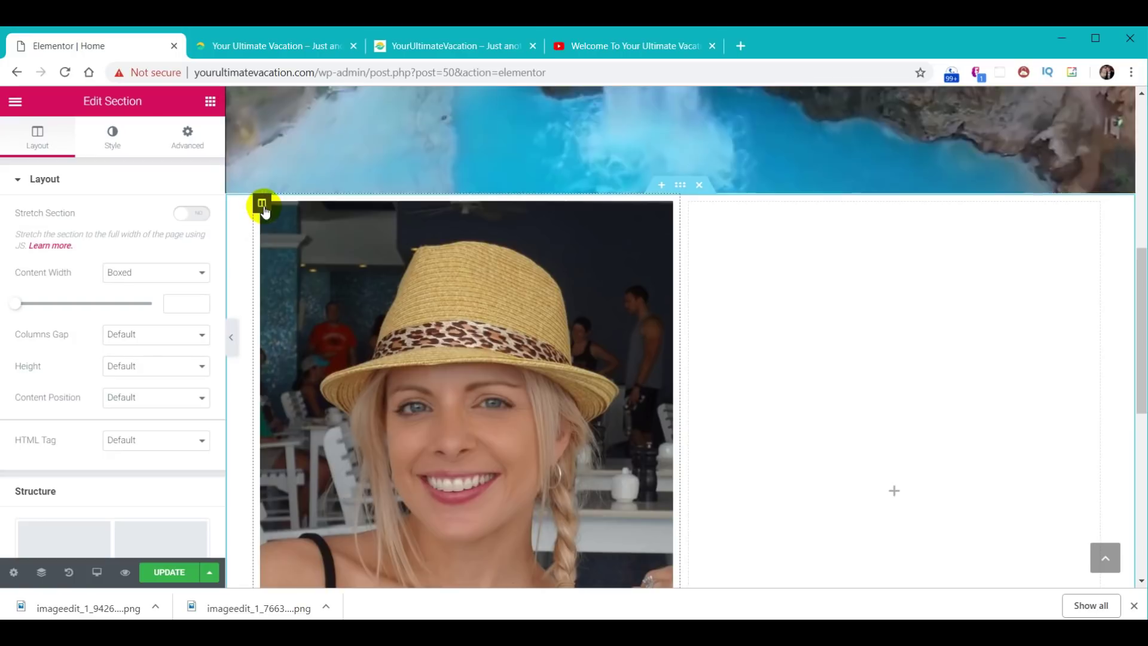
click(262, 205)
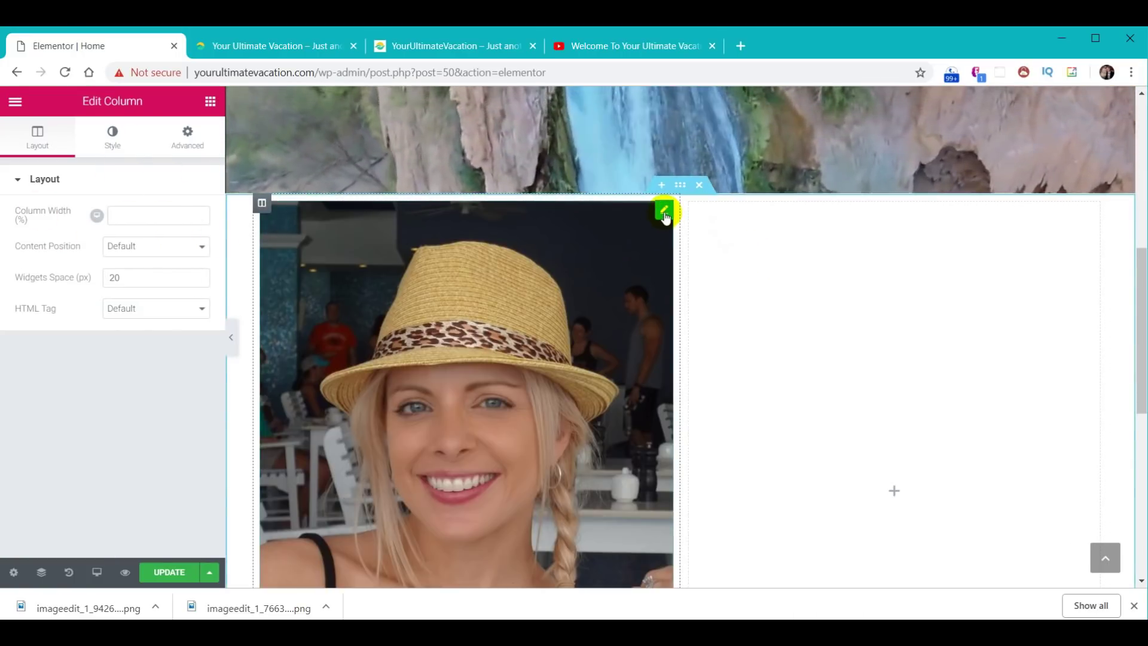
drag(1139, 285, 1135, 321)
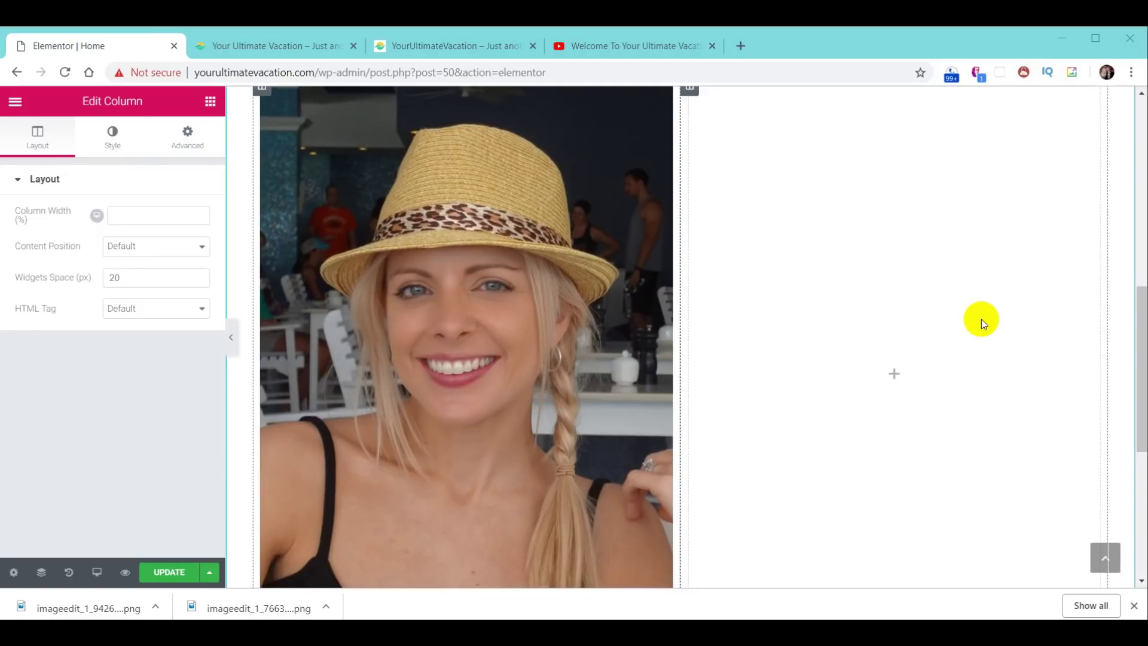
click(891, 248)
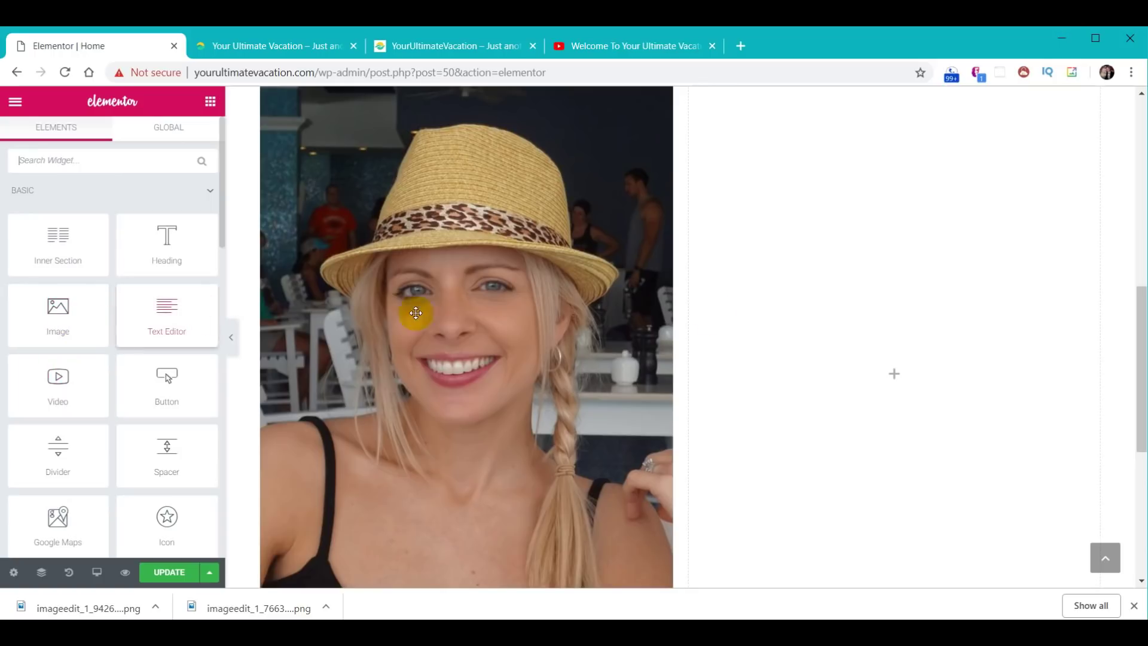
- Add the 'Your Ultimate Vacation Guide' heading and a second heading below it in the right column
drag(195, 241, 853, 192)
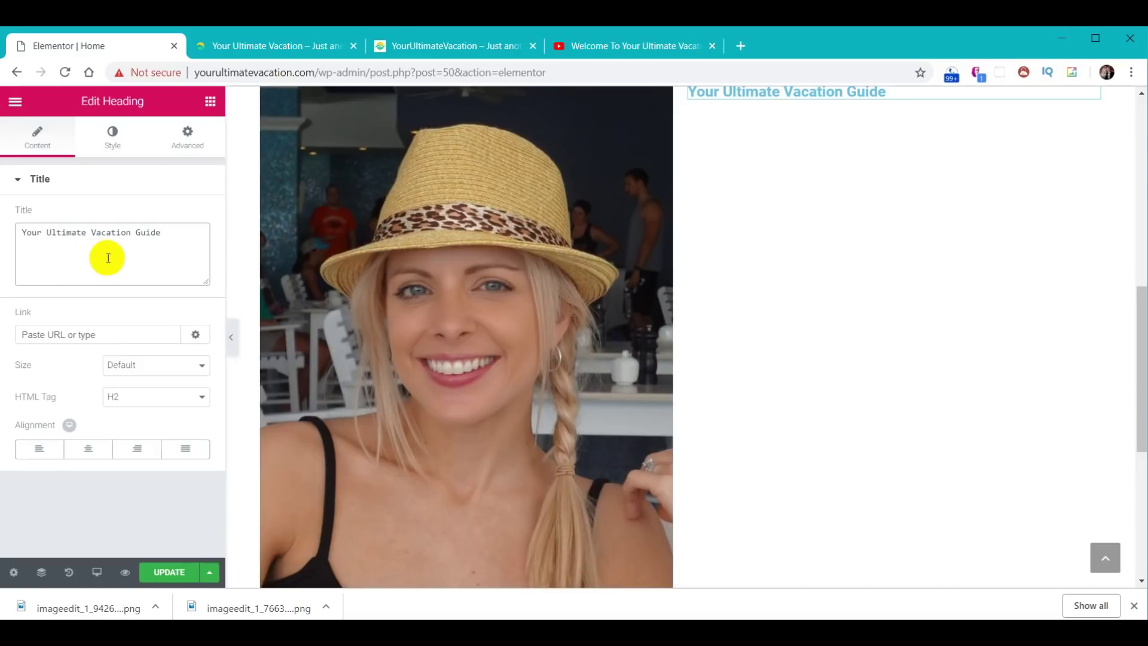
text(``)
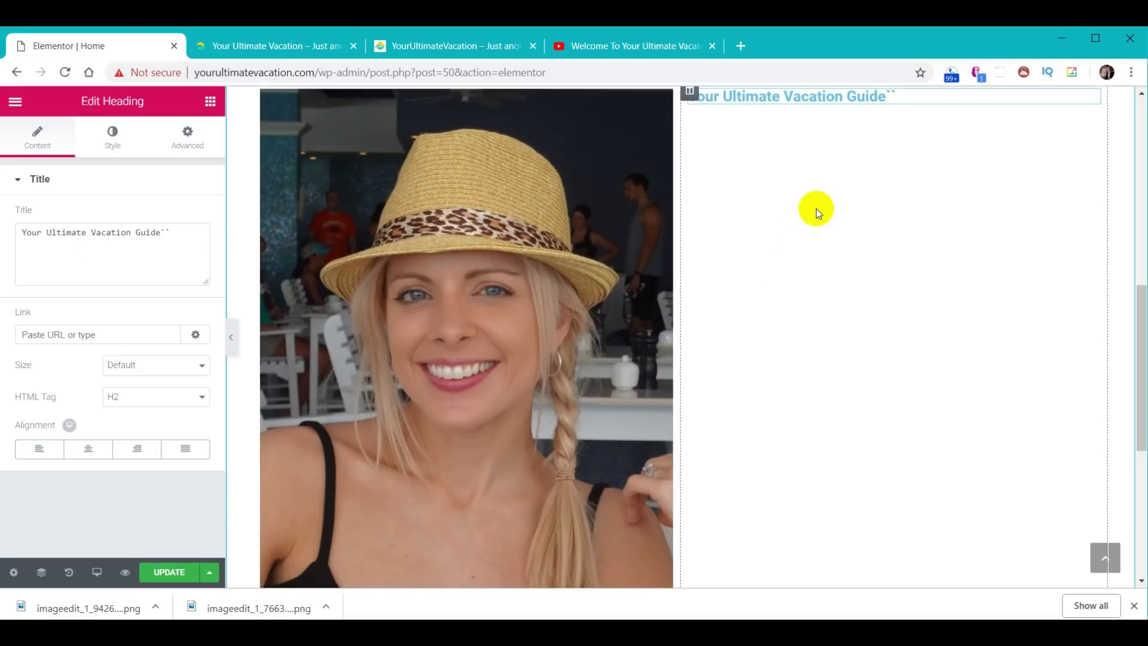
key(BackSpace)
key(BackSpace)
click(209, 104)
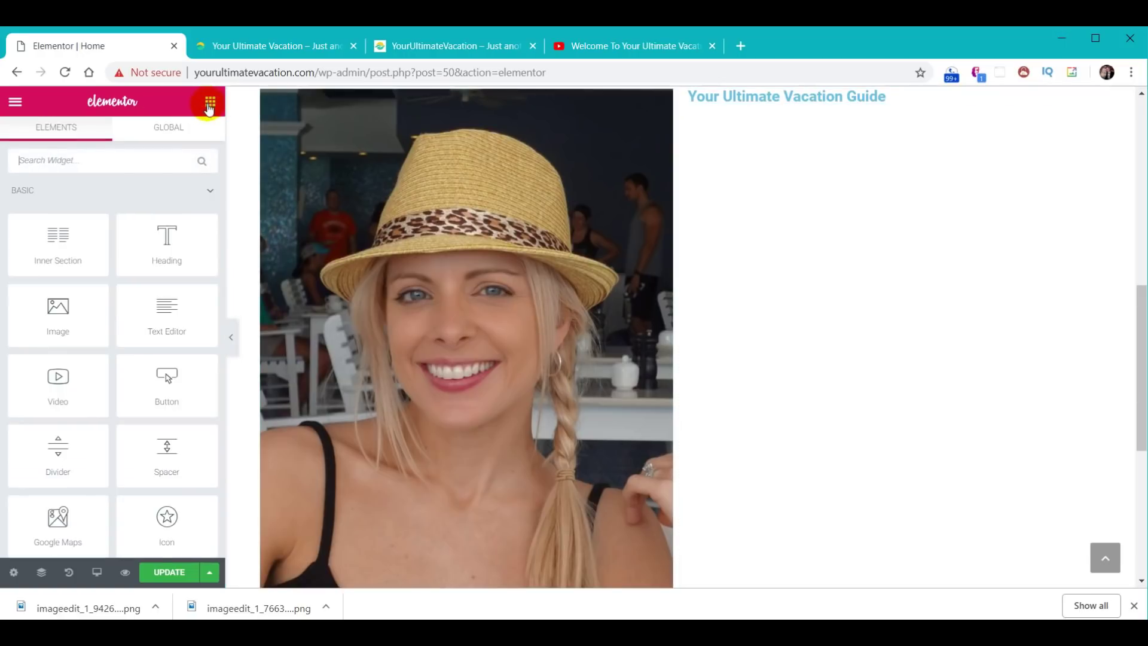
drag(175, 253, 885, 103)
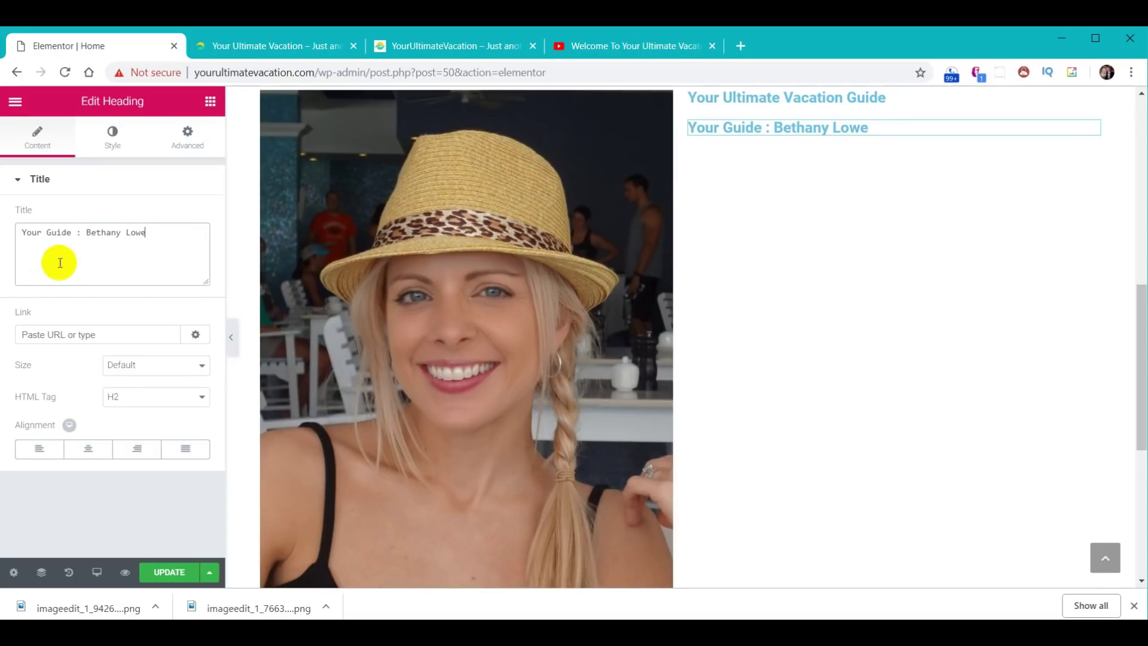
- Add a Text Editor block below the headings and paste the three bio paragraphs over its placeholder
click(208, 104)
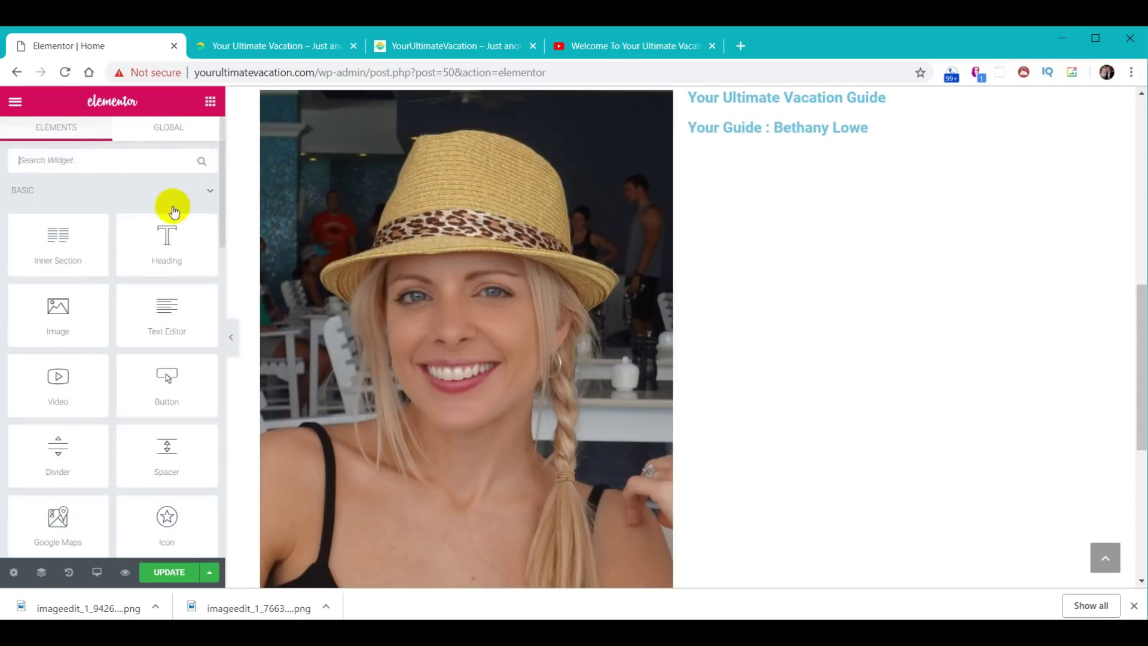
drag(165, 305, 832, 133)
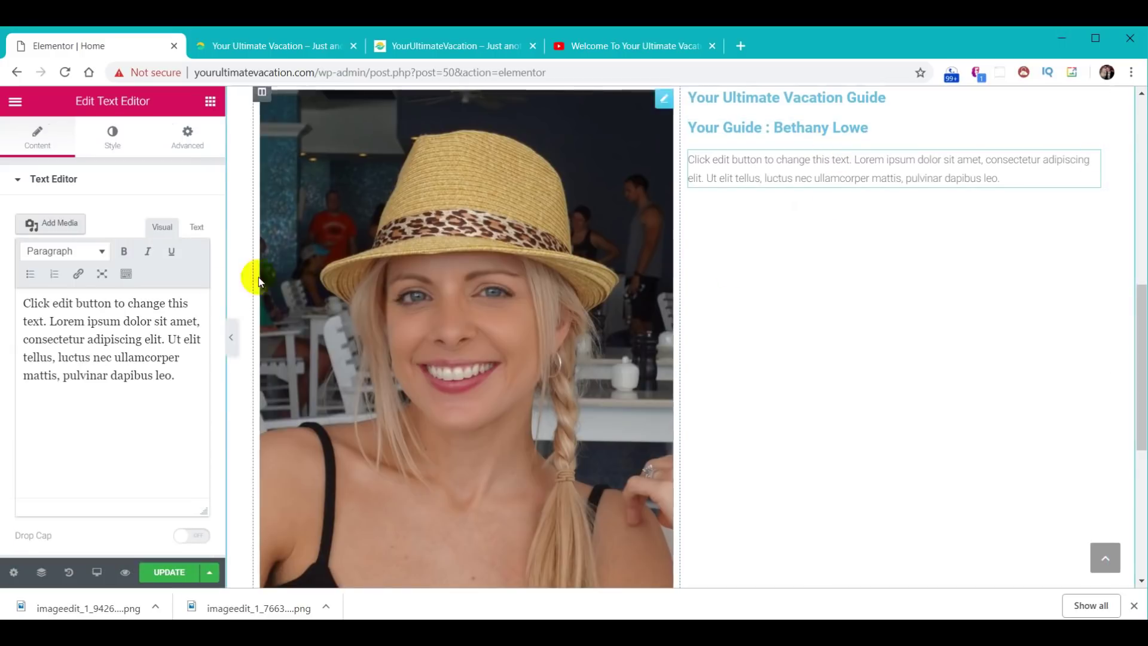
drag(26, 303, 200, 400)
text(We've had a lot of friends and acquaintances ask us for travel tips and advice, and after several years of emailing and messaging people one by one, we both thought that compiling our experiences into a vacation website would be a better idea.  David and I have been globetrotting together since we started dating in 2009. He had quite a head start on me, having traveled to places like London, Egypt, Israel, Alaska, and most of the Caribbean Islands before we met. He thought I needed to add some places to my travel resume, so we became travel buddies pretty much right off. In 2010, a year after we started up as a couple, he proposed in Egypt, on the steps of The Great Pyramid, and we got married in Jamaica 2 years later.  Both of us hail from North Florida. I'm a University of Georgia grad and David is an alum of both FAMU and Florida State University. We have five kids between us (2 of whom are grown and out of the house), a cat whose formal name is Socrates but who we call Kitty for some reason, and I have a horse and ride as much as I can when we're in town.We're both fitness buffs, we like sci-fi shows and Marvel movies, and we get along famously, which is important since we both work out of the house and travel together at least 2 months out of the year.`)
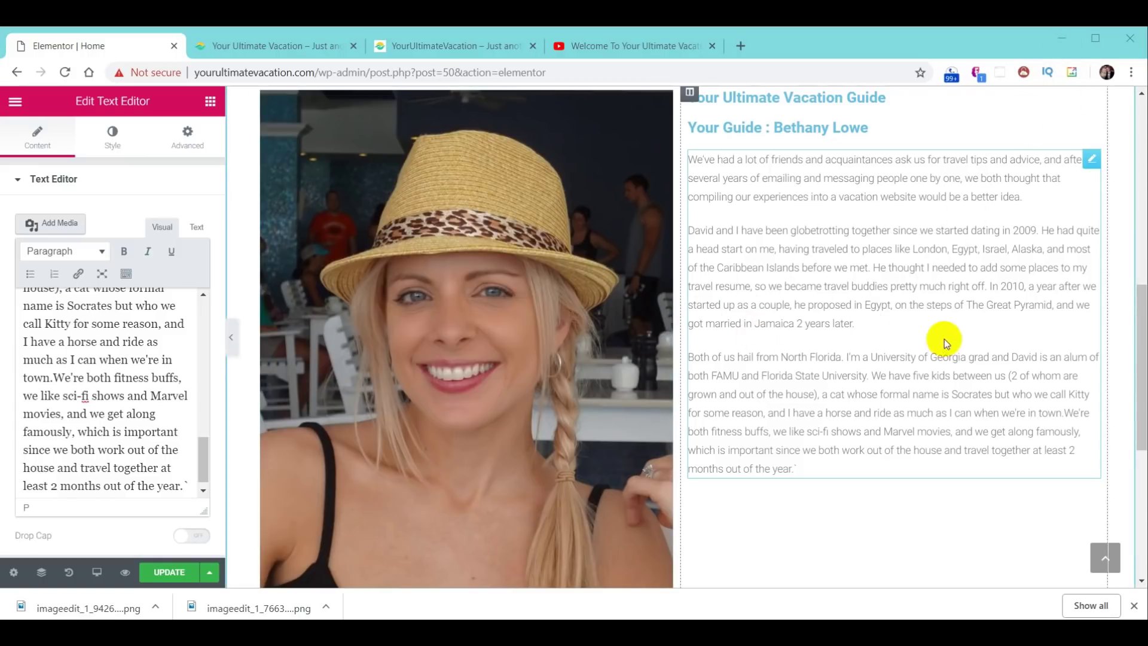
scroll(860, 305, up, 1)
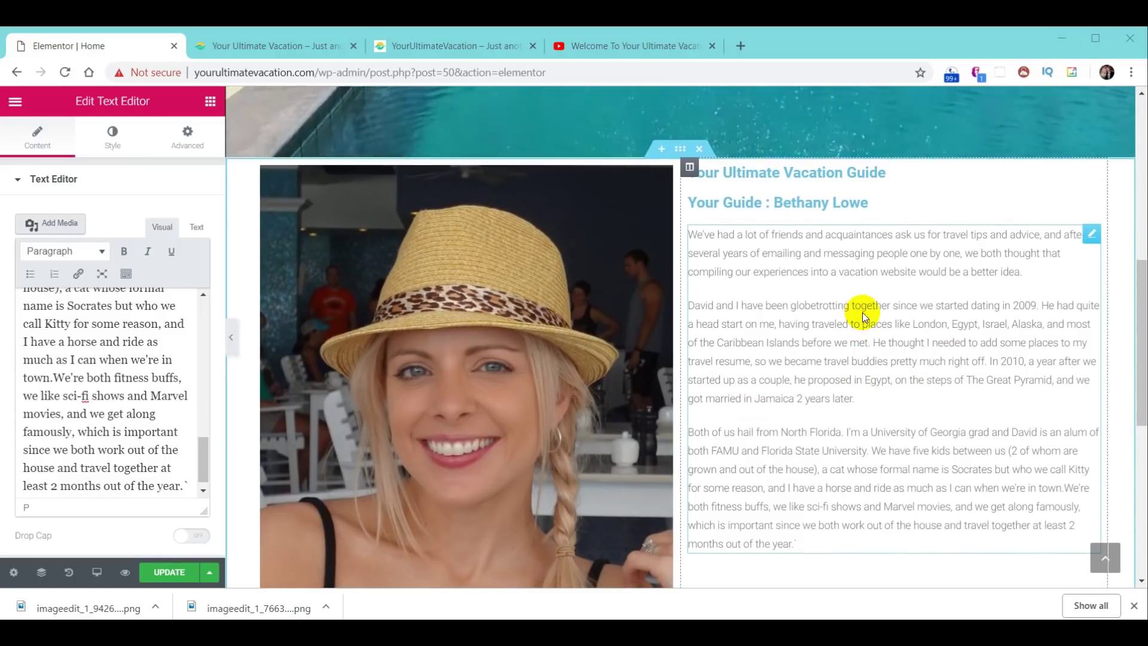
- Give the photo-and-bio section a classic solid background colour of #30d198
click(680, 150)
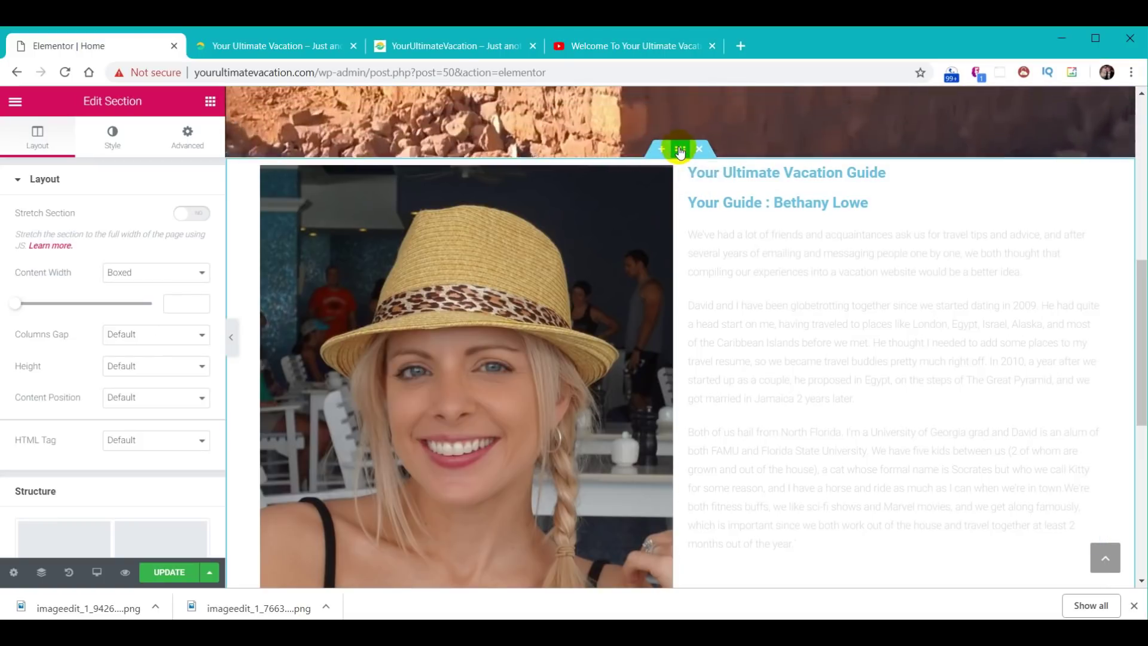
click(112, 137)
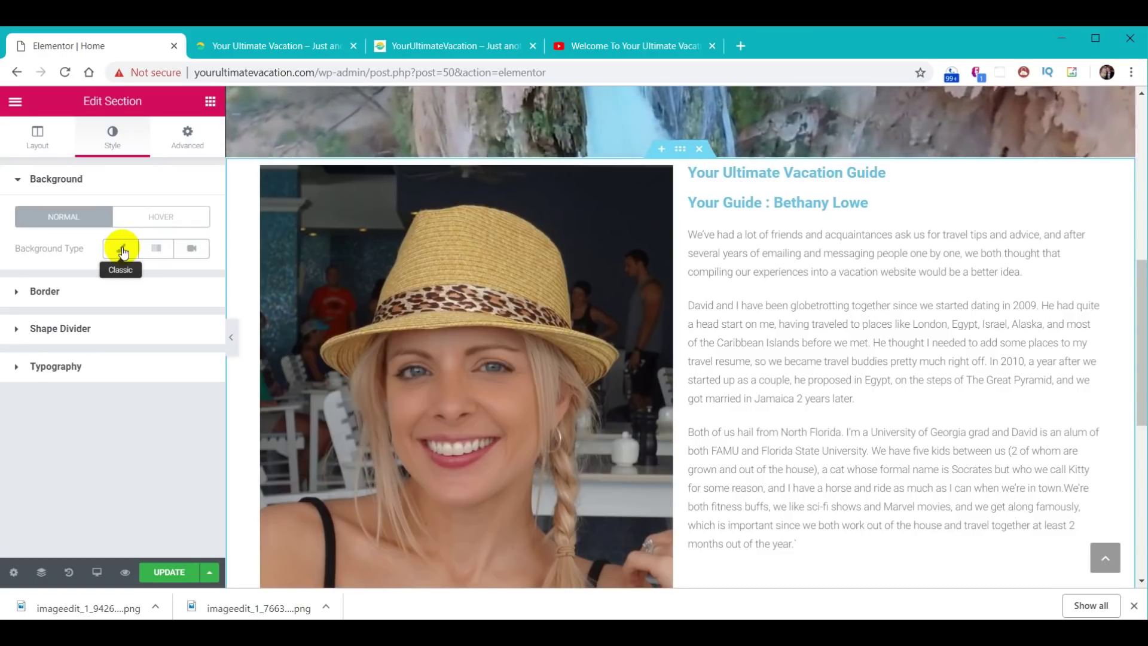
click(123, 250)
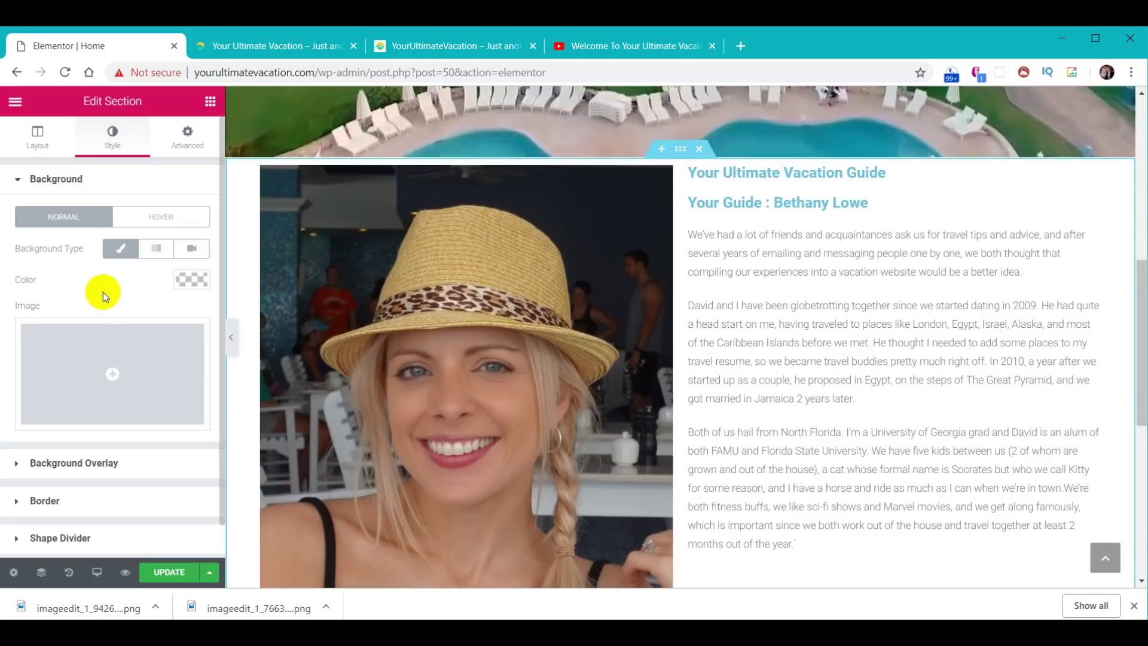
click(204, 279)
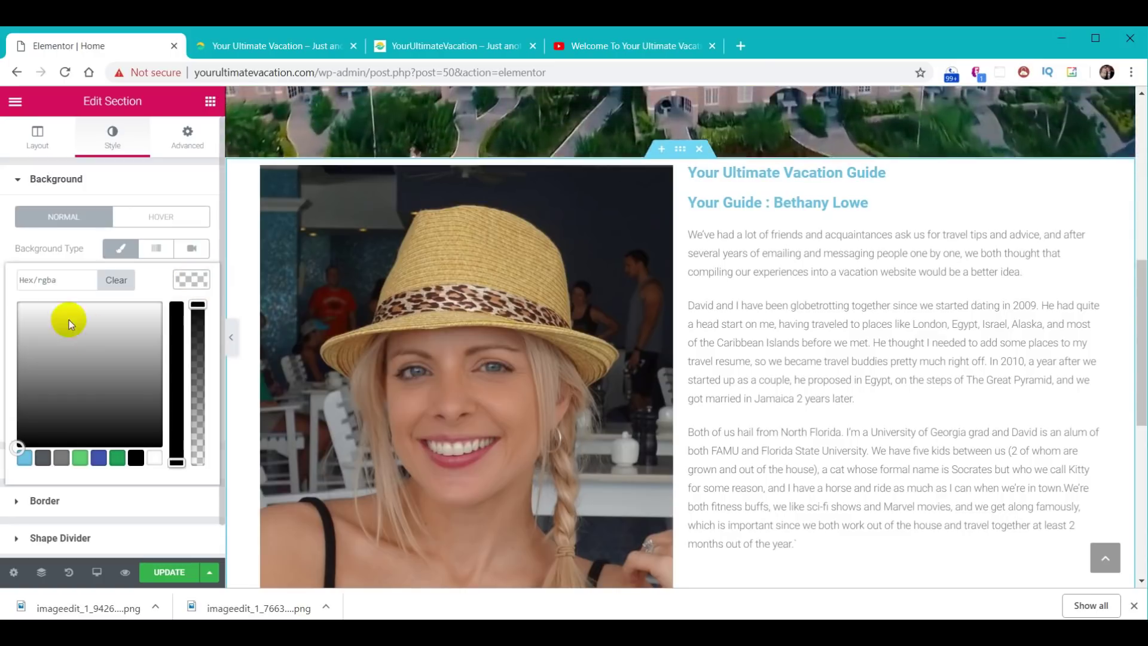
click(66, 283)
text(#30d198)
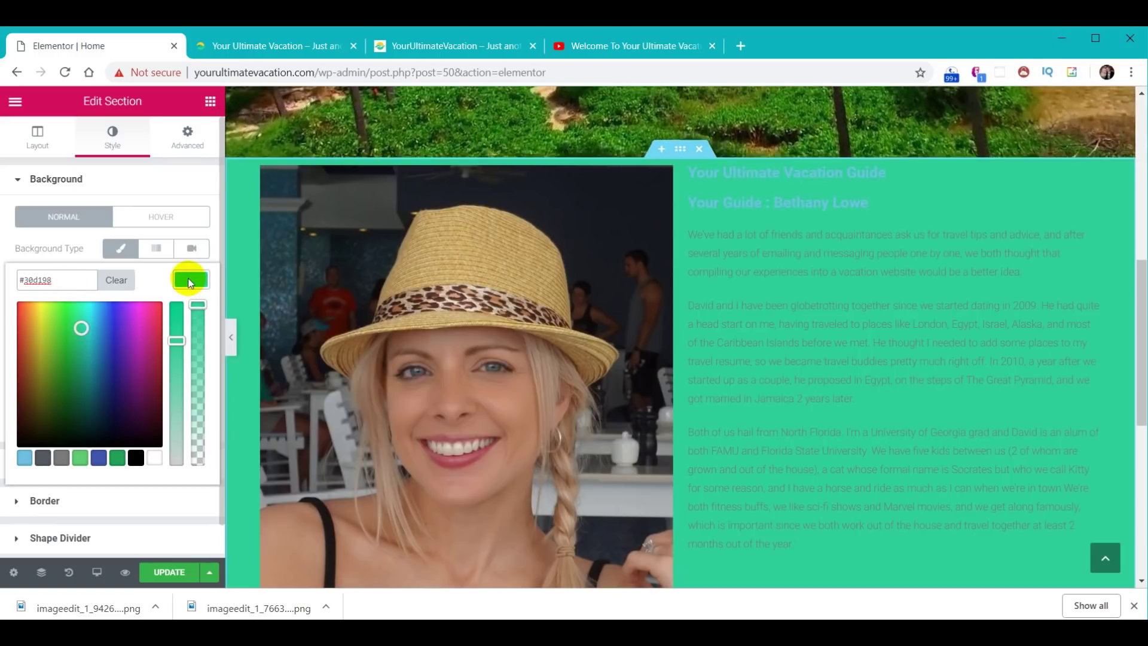
click(190, 282)
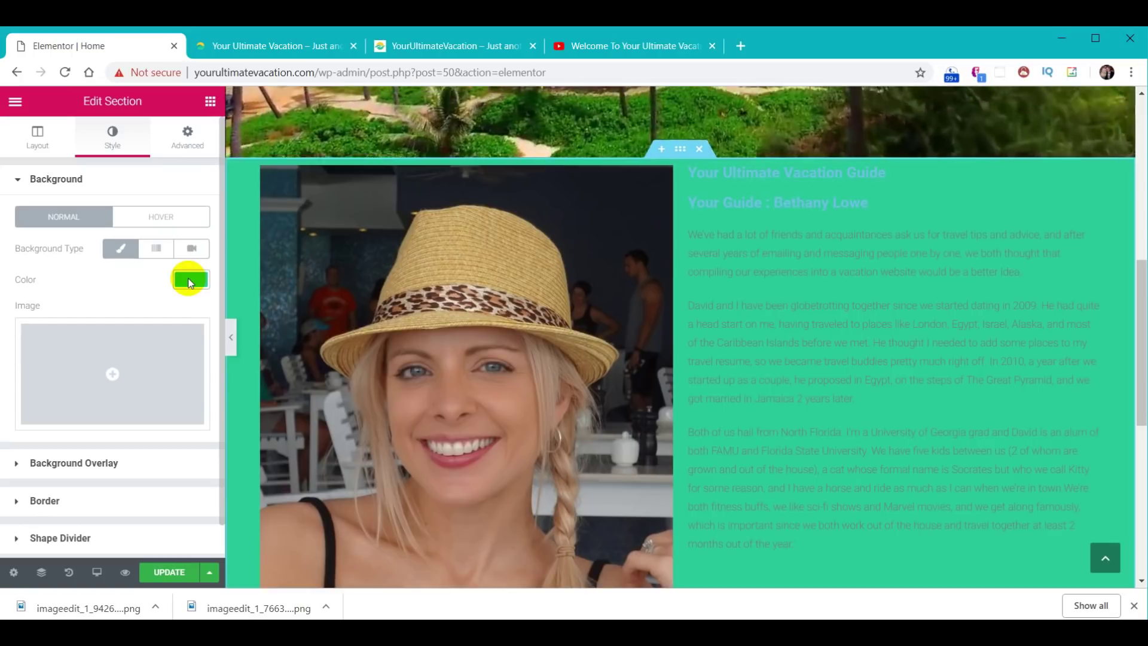
- View the live Home page showing the green photo-and-bio section
drag(1141, 264, 1141, 303)
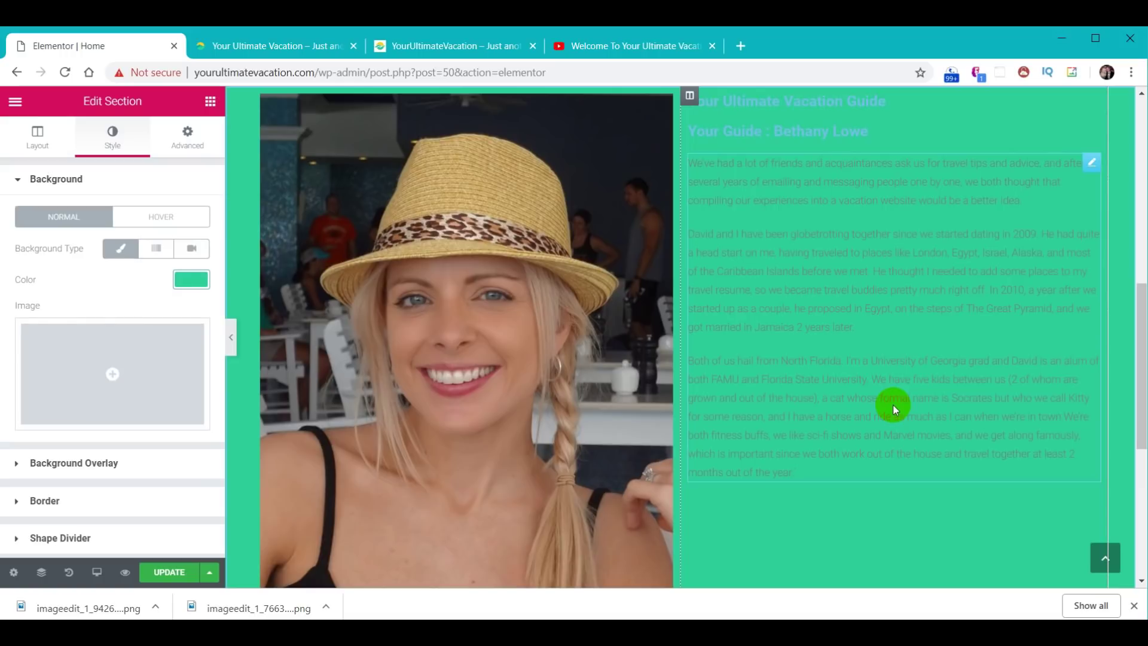
click(494, 135)
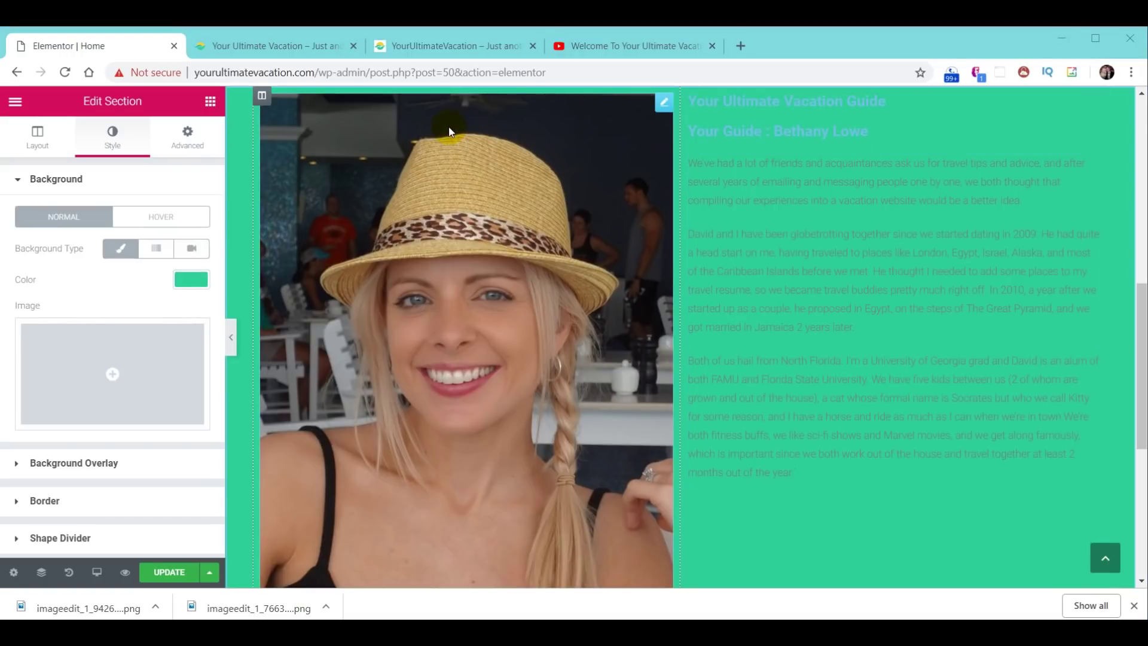
click(440, 46)
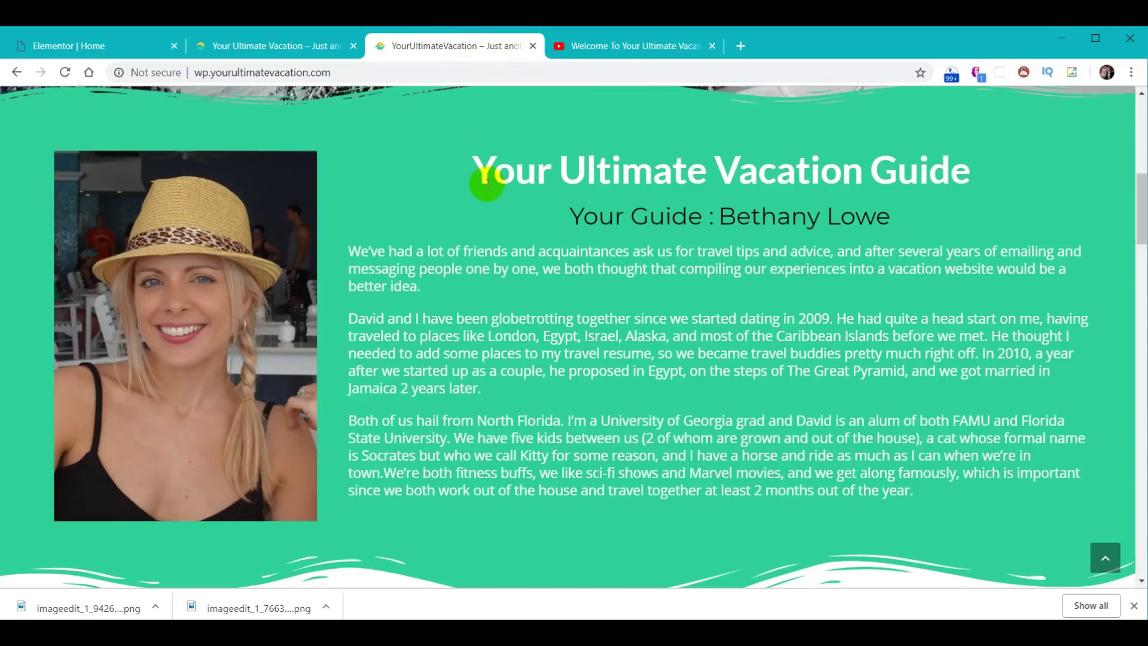
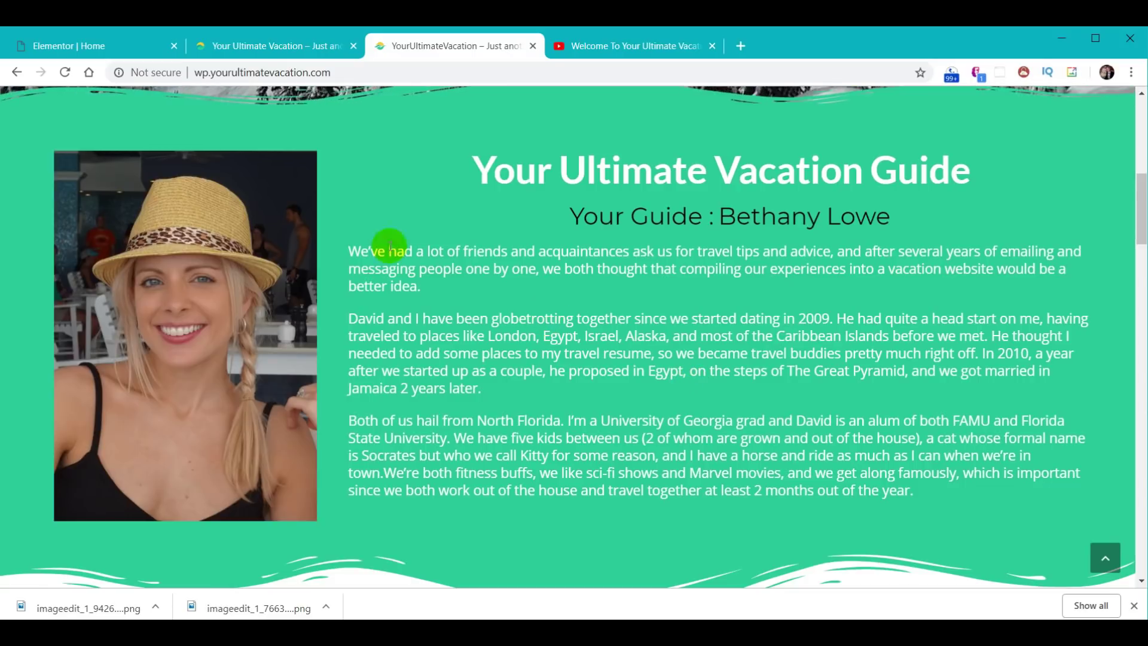
- Open Elementor's Default Fonts settings from the editor menu and expand Primary Headline
click(67, 47)
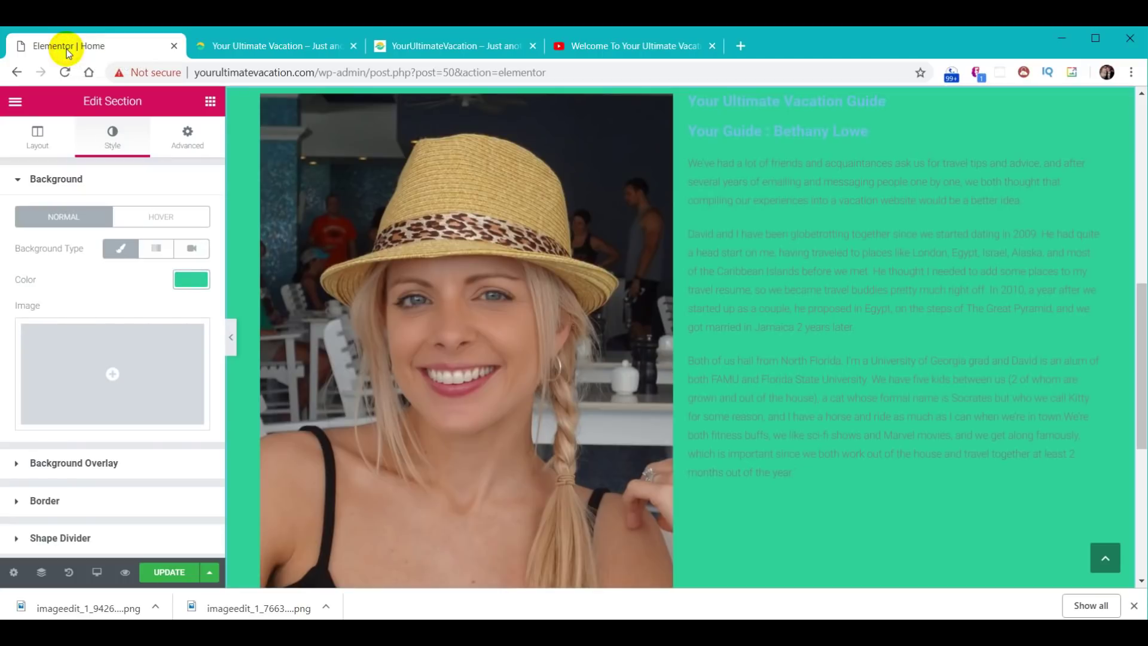
click(15, 105)
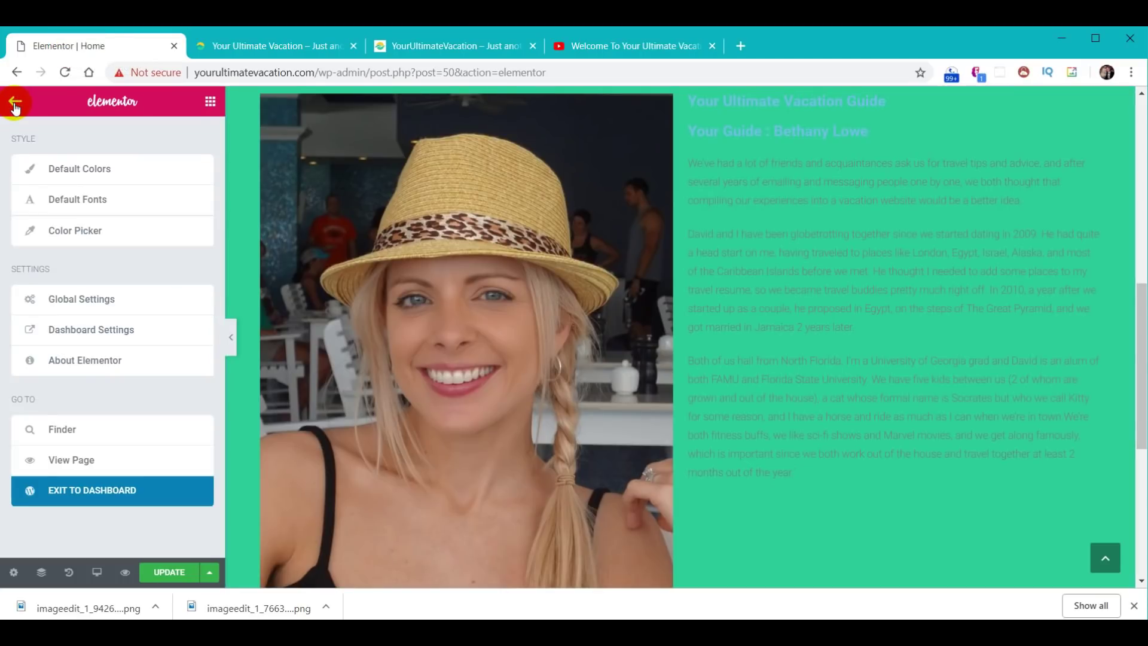
click(76, 203)
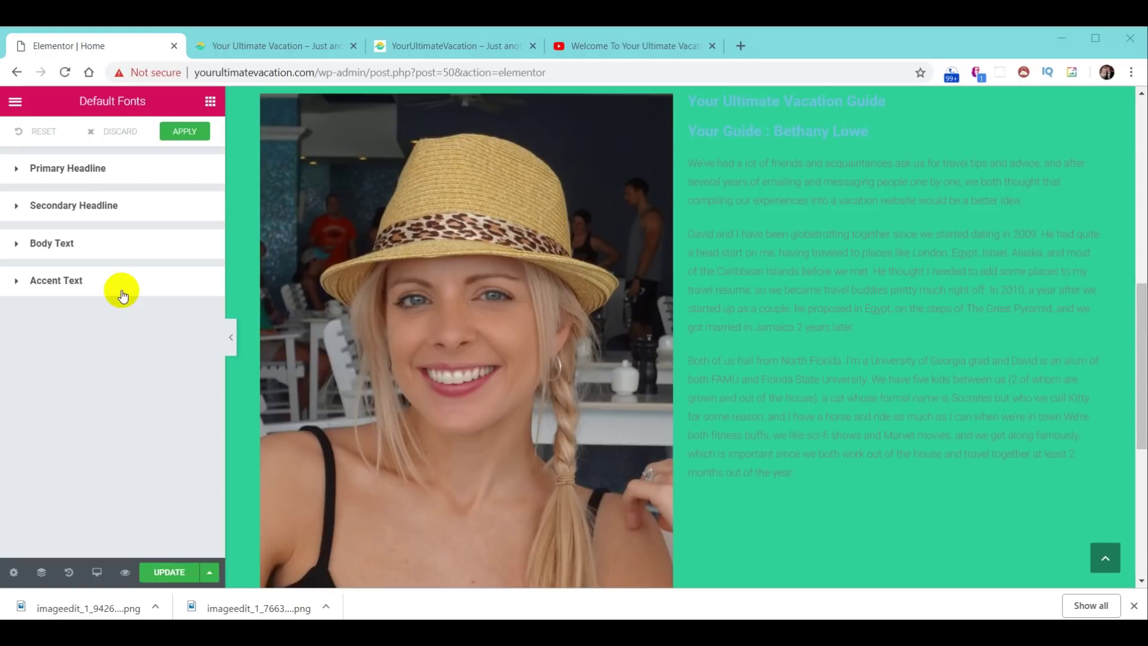
click(82, 172)
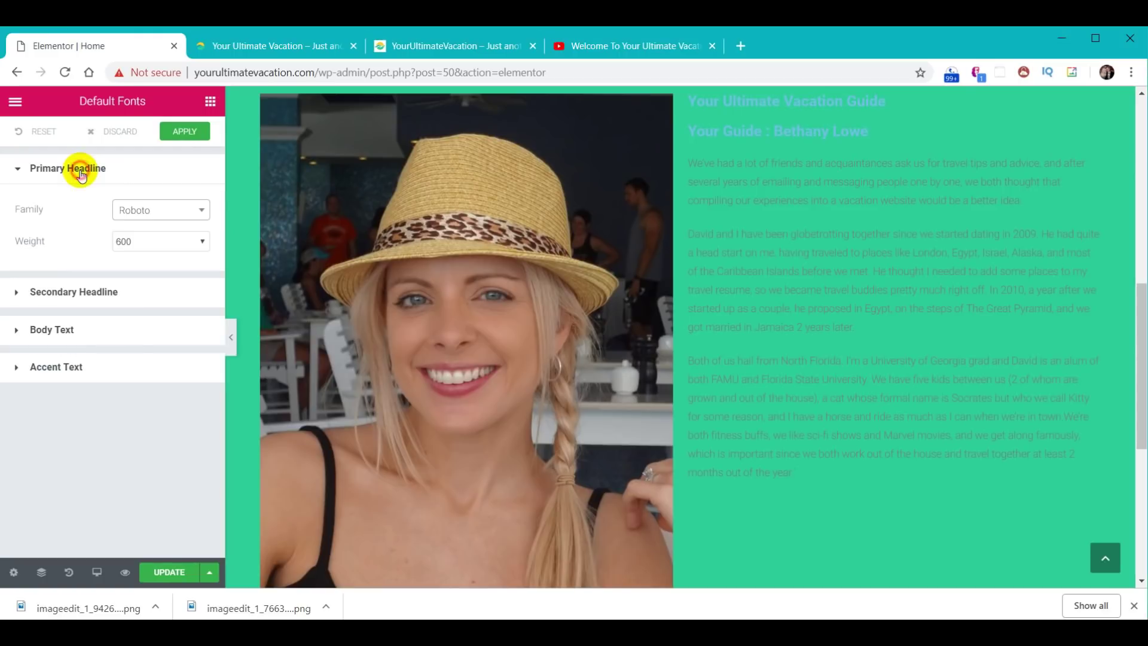
- Set the primary headline font family to Lato with weight 600
click(159, 209)
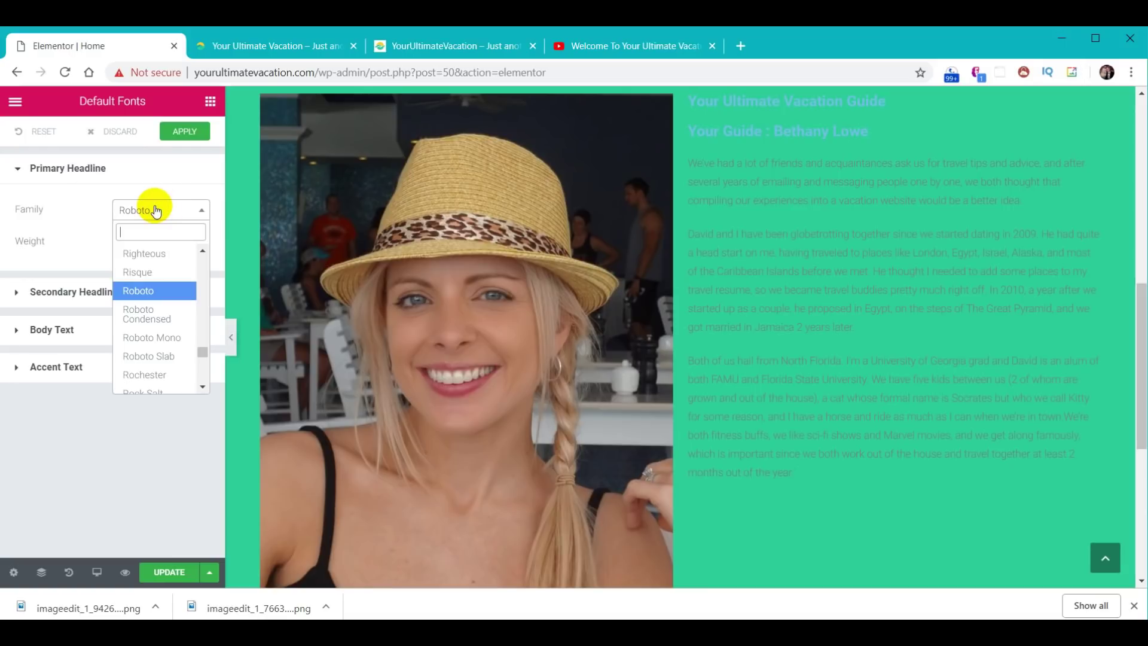
text(Lato)
key(Return)
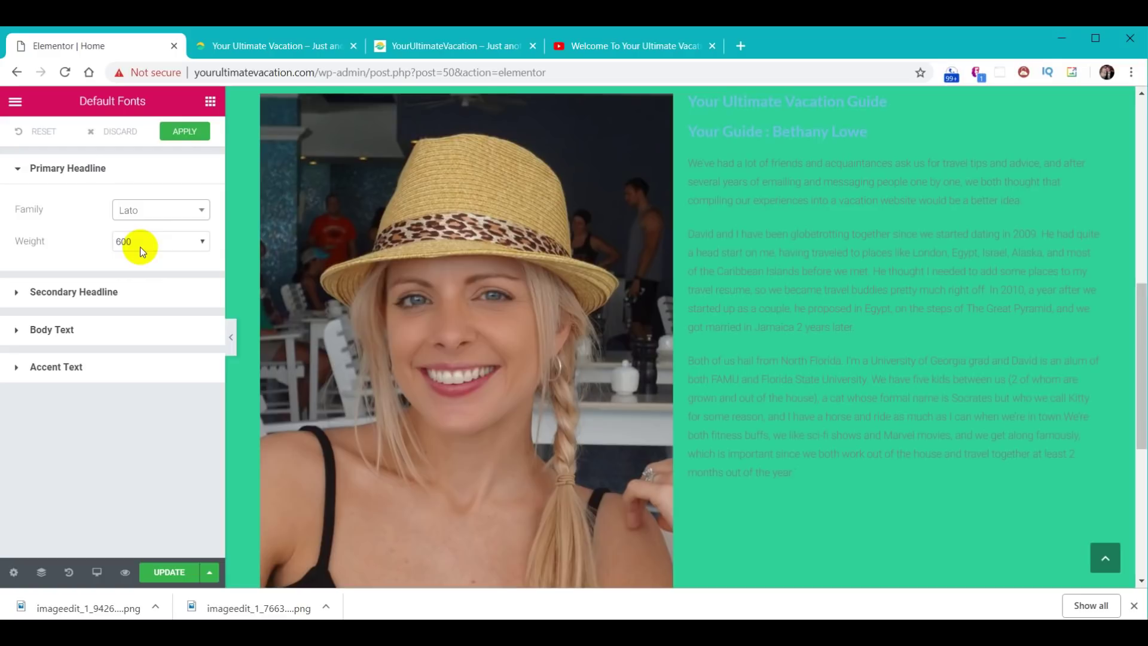
click(205, 245)
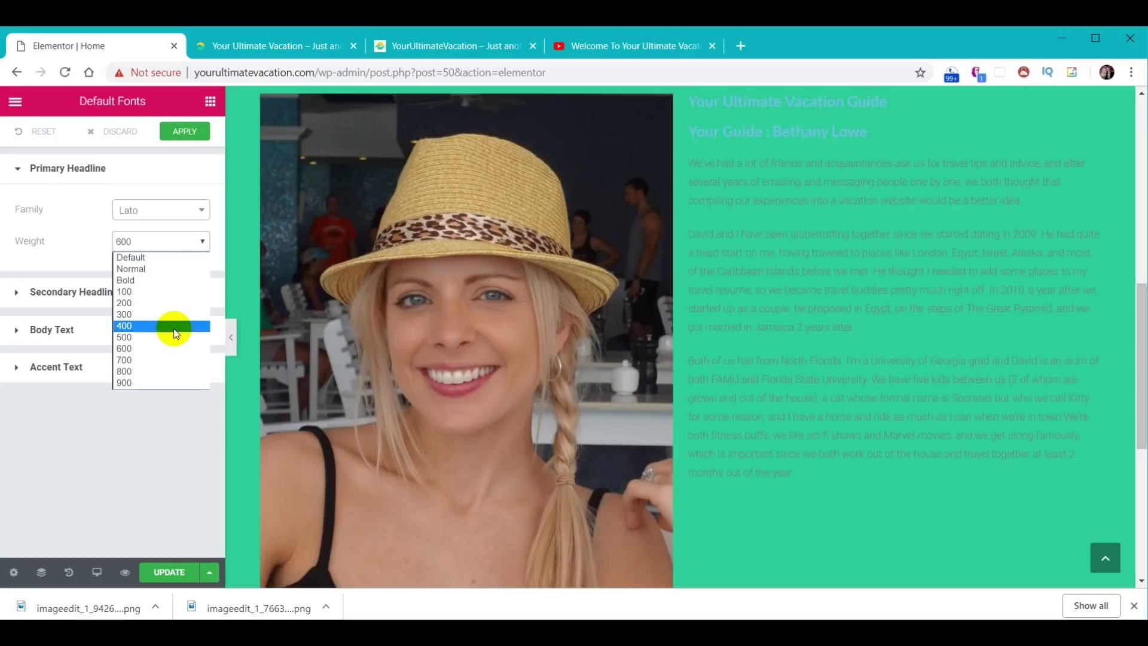
click(174, 351)
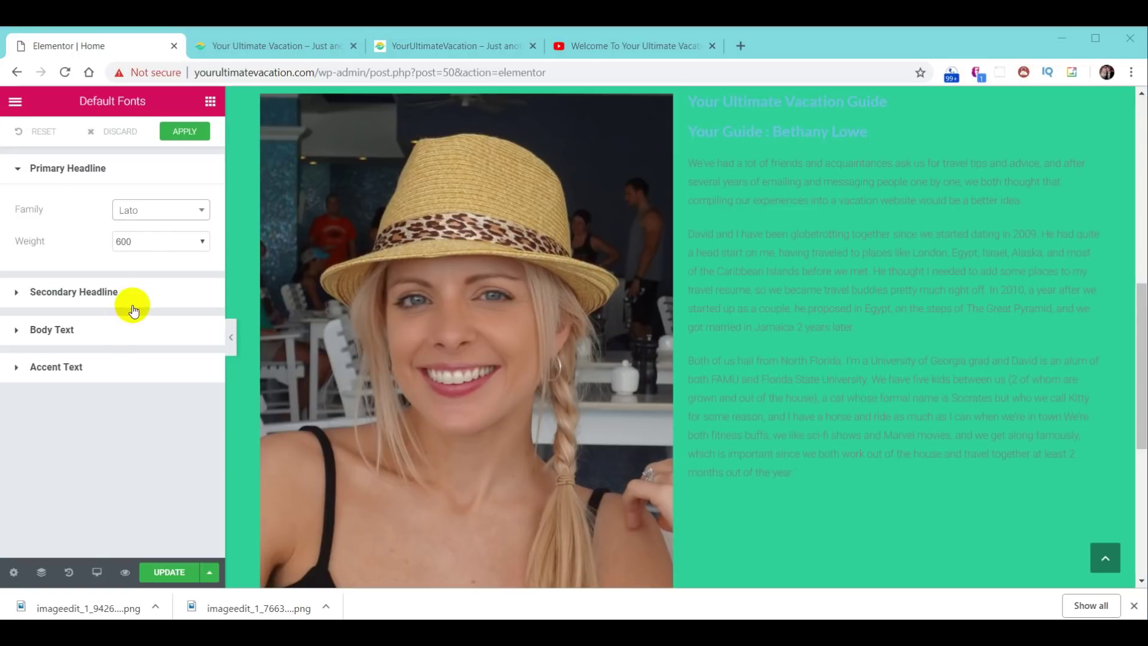
- Set the body text font family to Open Sans and apply the default fonts
click(98, 296)
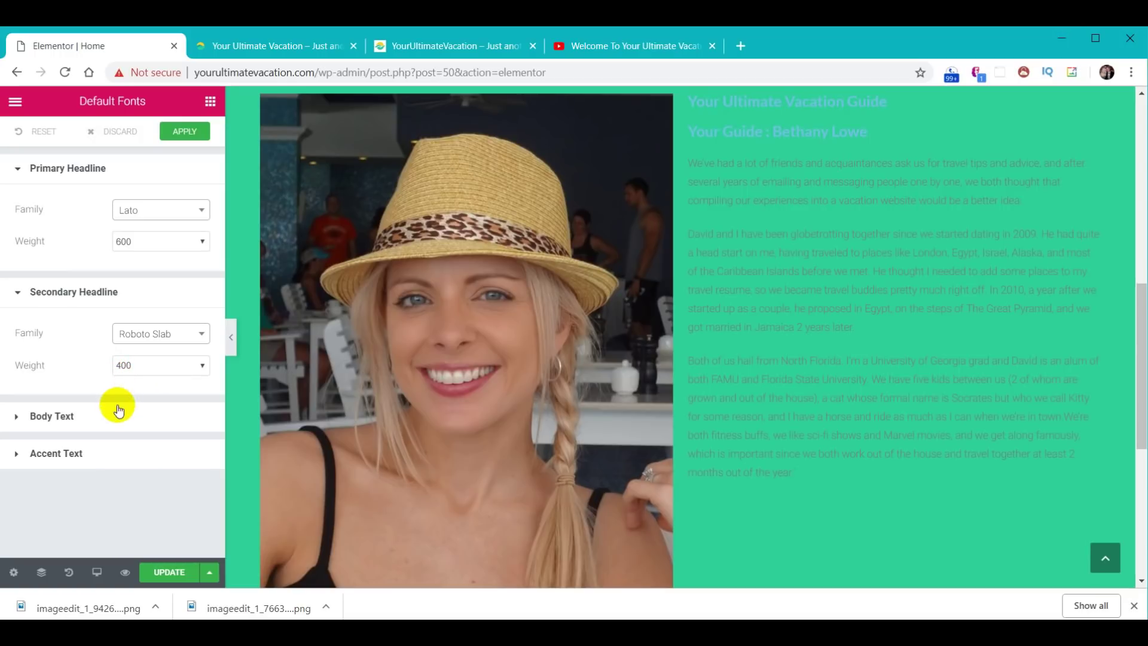
click(62, 418)
click(160, 470)
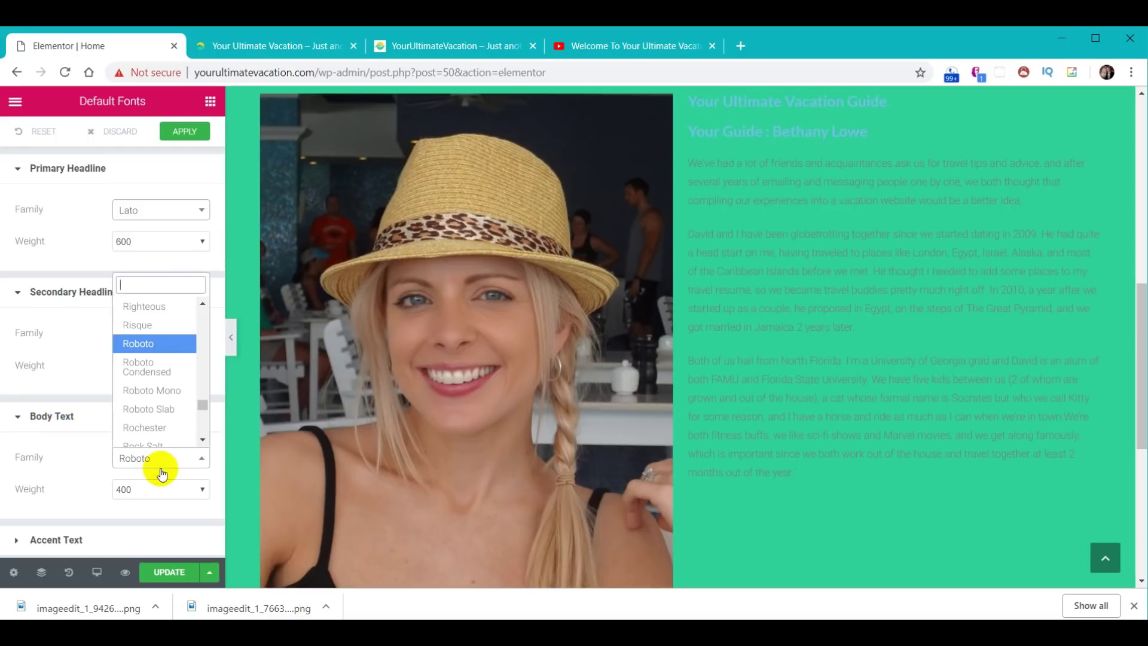
text(open)
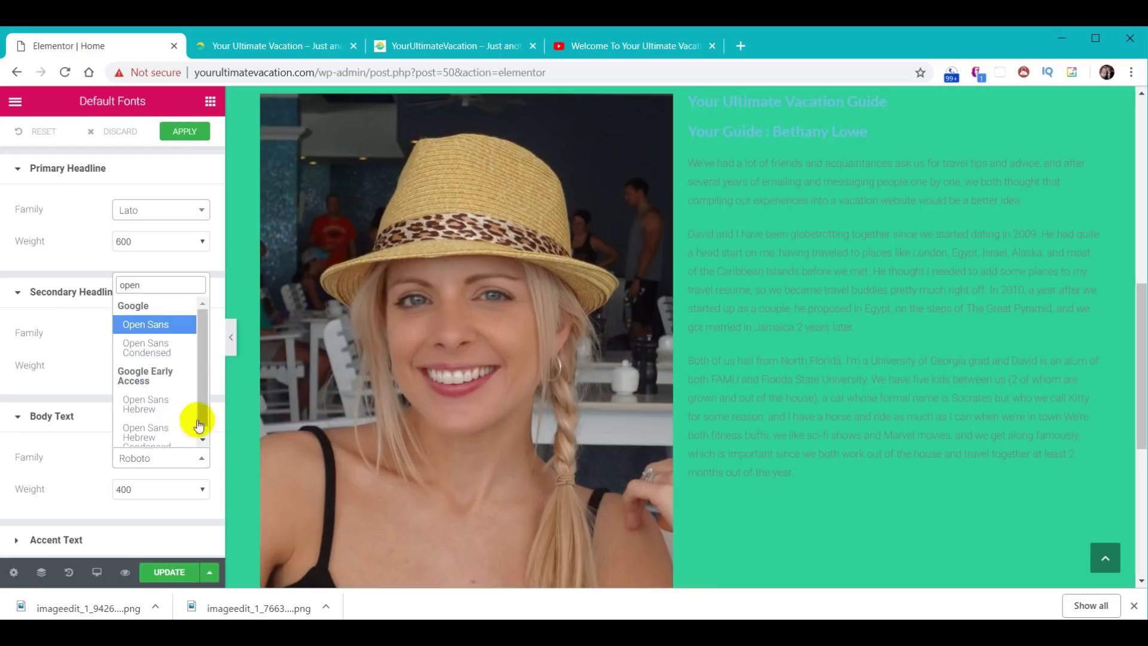
click(158, 326)
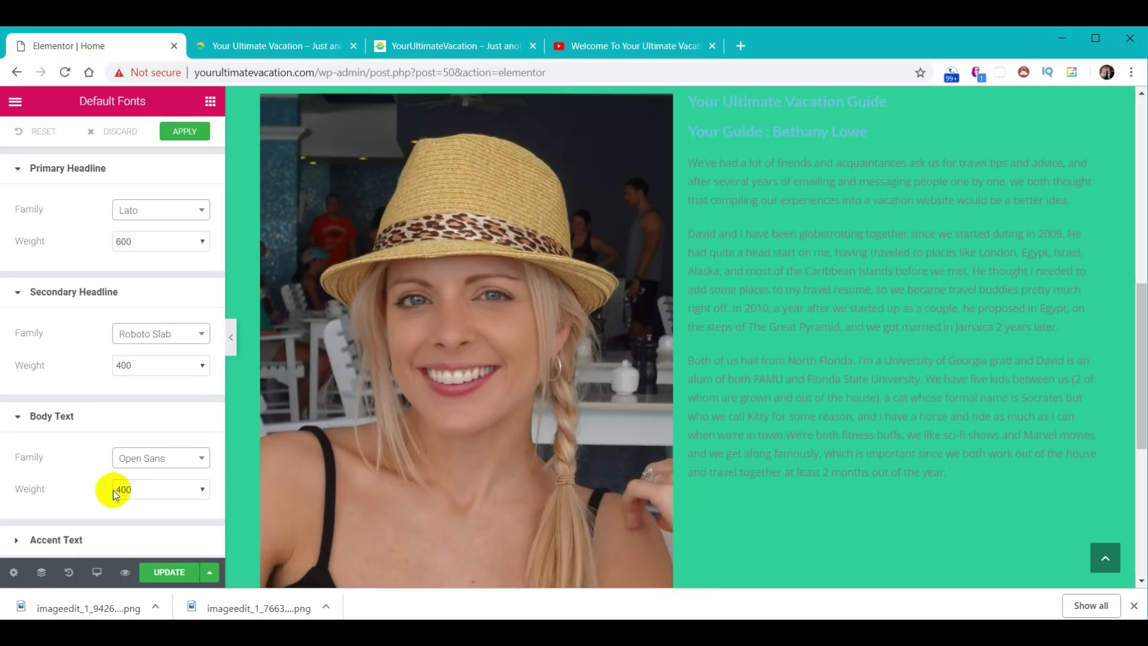
click(181, 131)
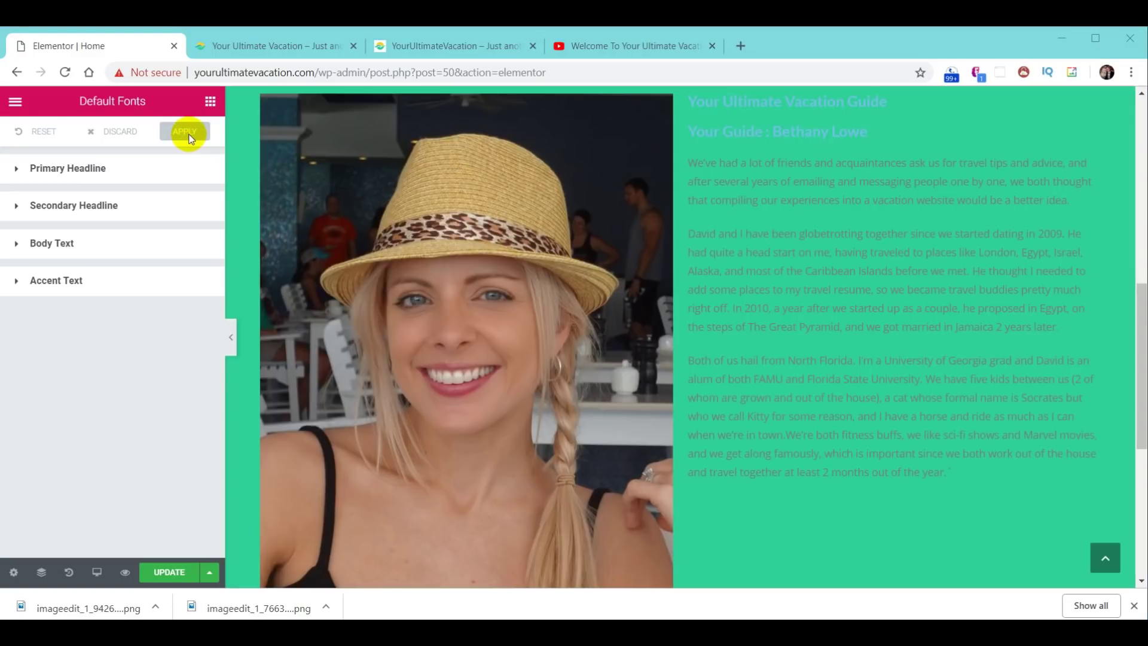
click(626, 48)
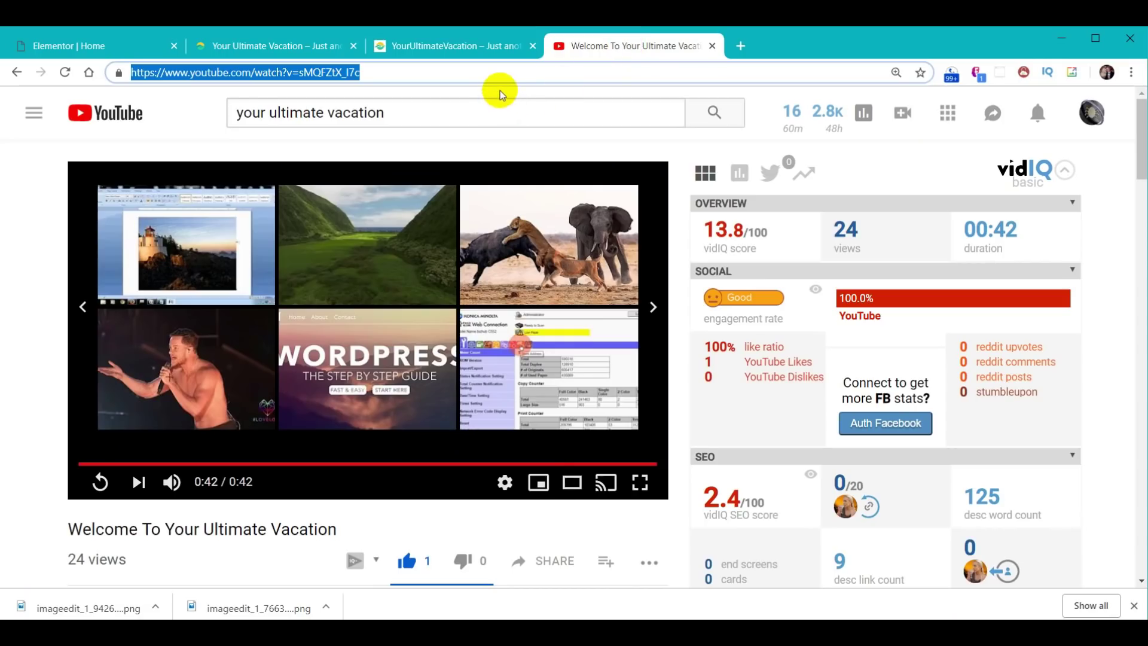
- Search the web for 'google fonts', open fonts.google.com and search for 'lato'
text(google fonts)
key(Return)
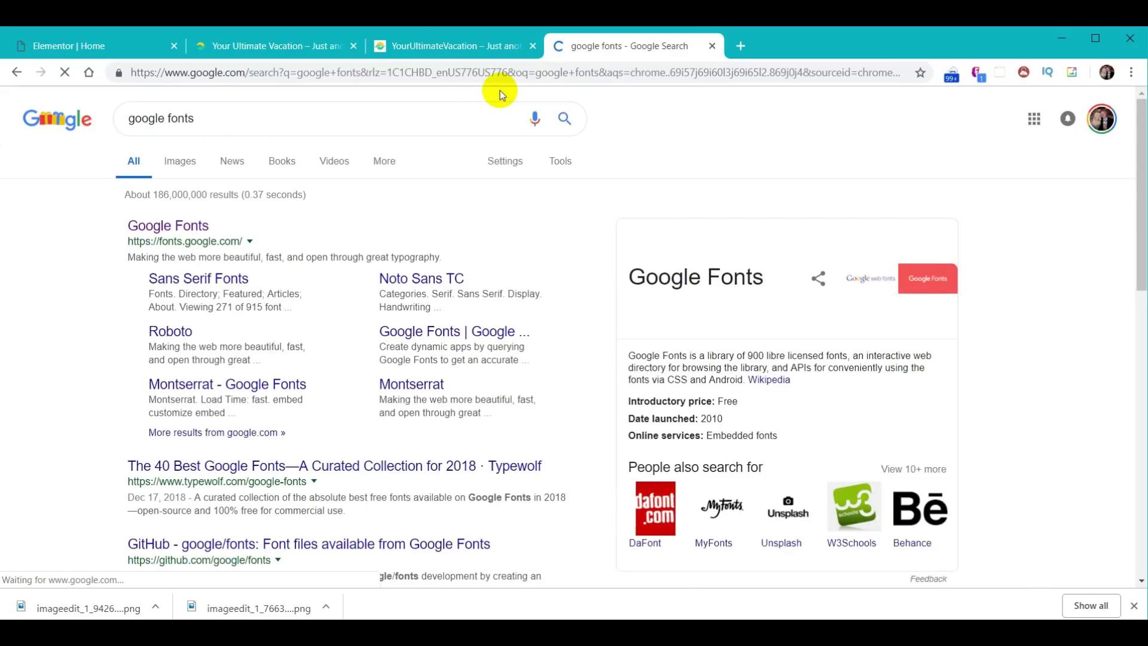
click(176, 232)
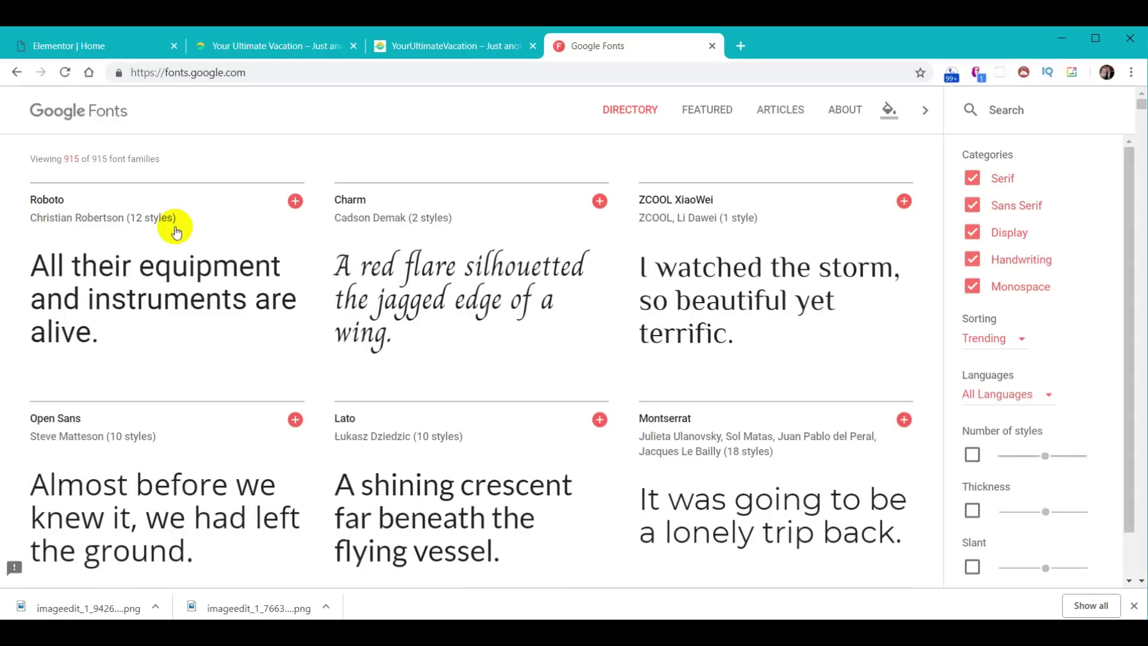
mouse_move(359, 236)
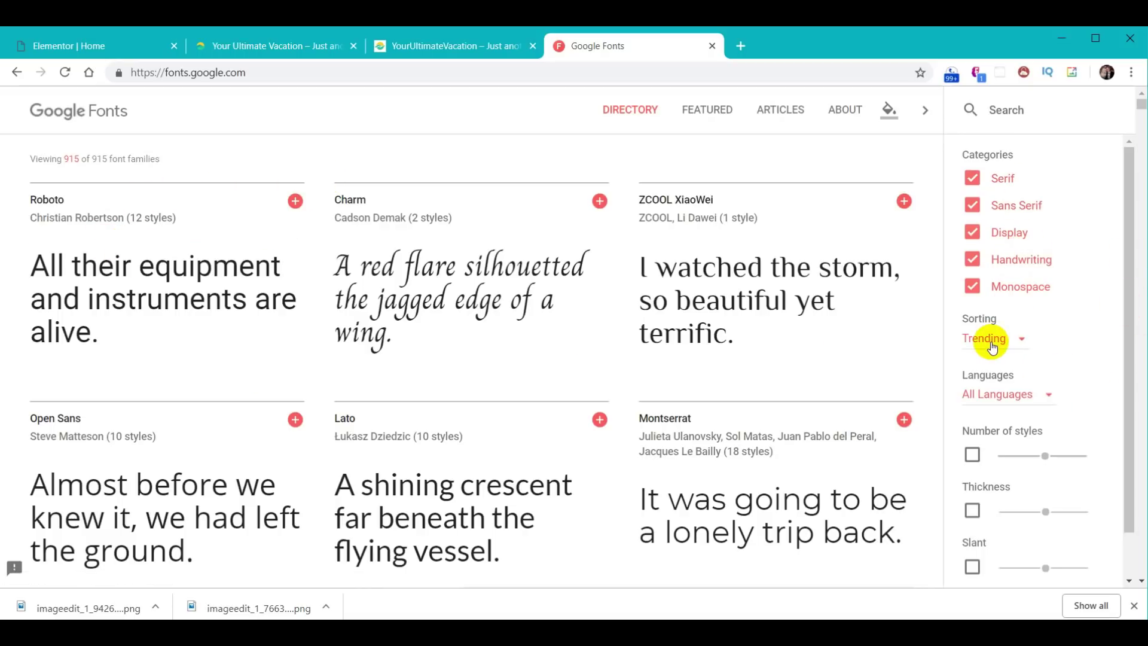
scroll(654, 360, down, 7)
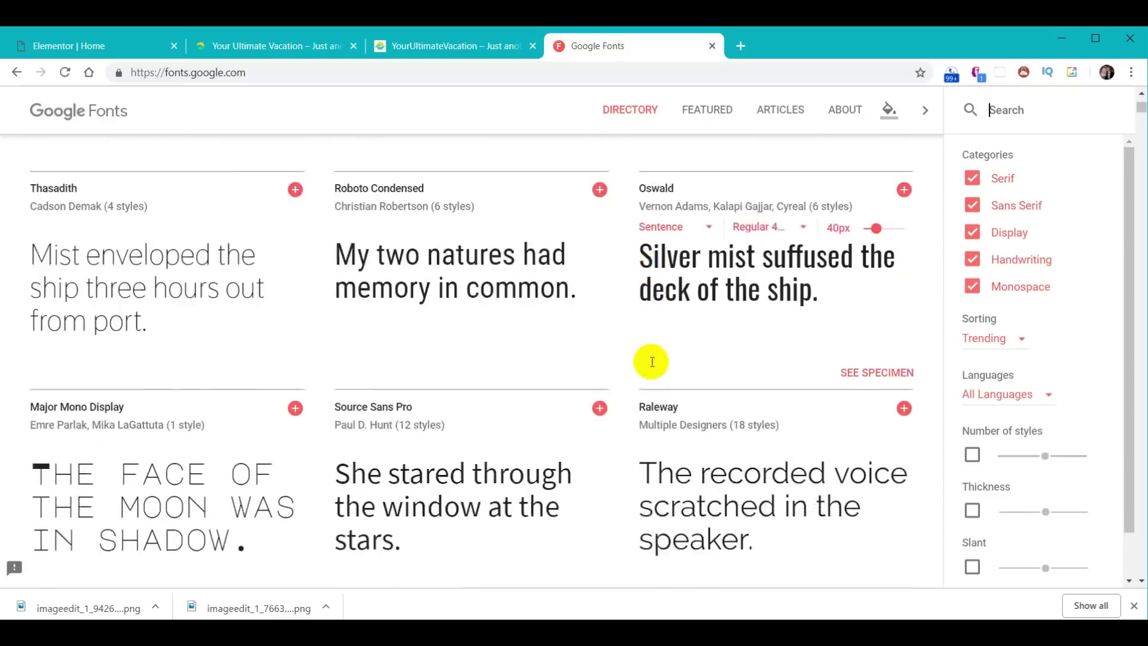
scroll(652, 361, down, 5)
scroll(654, 362, up, 12)
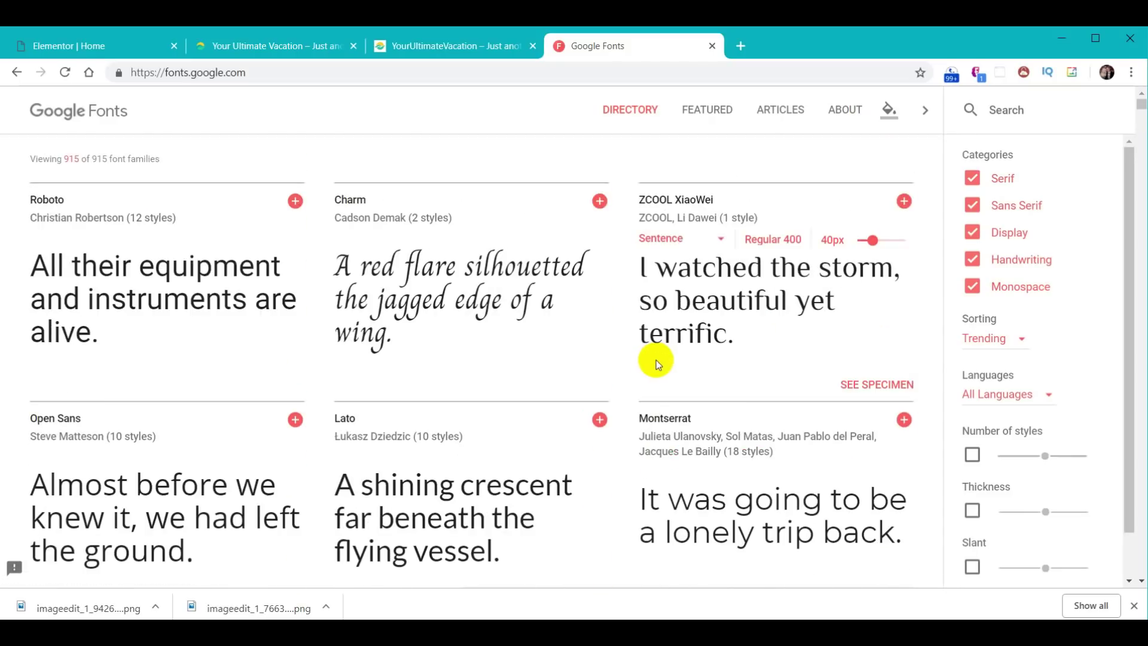
text(lato)
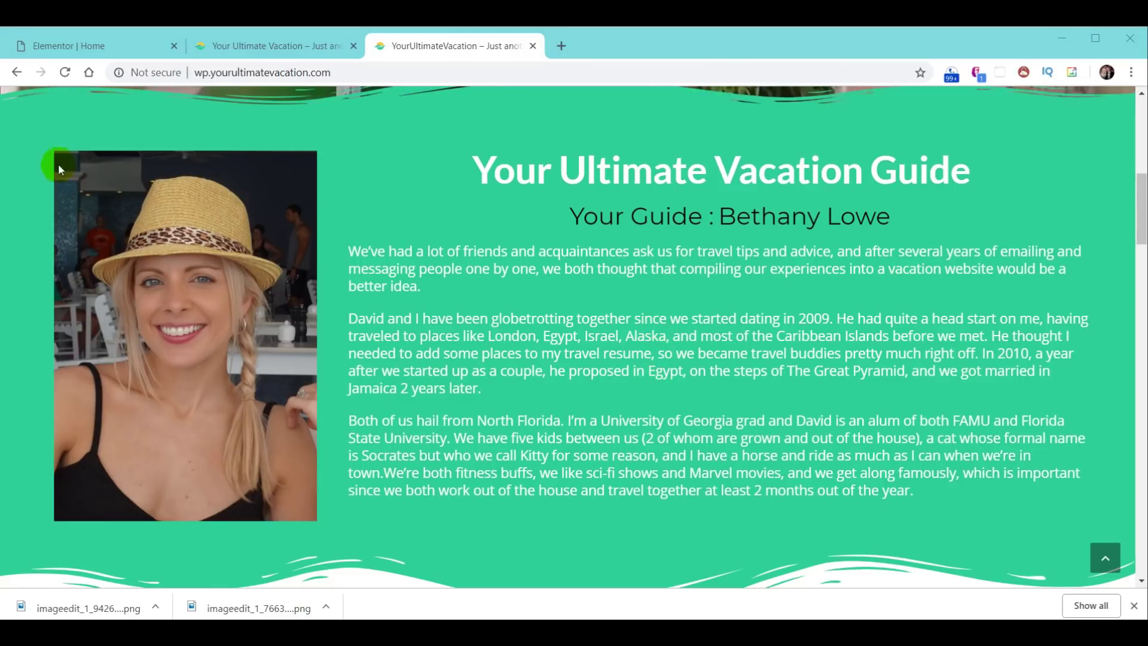
- Back in Elementor, select the About section and edit the 'Your Ultimate Vacation Guide' heading
click(30, 44)
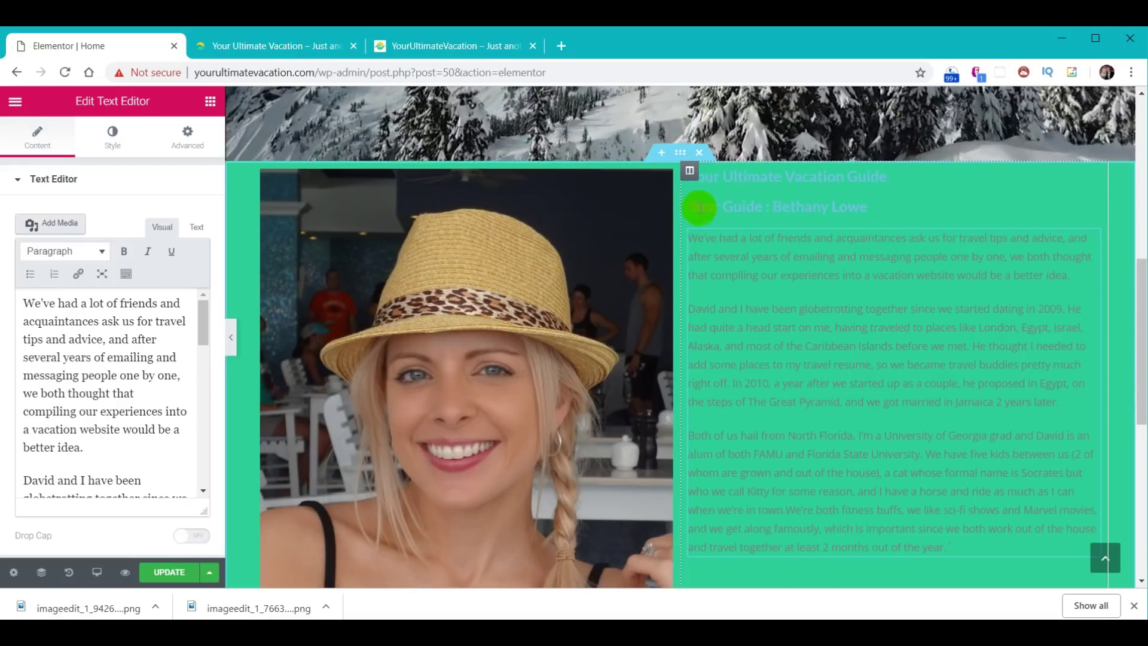
click(681, 154)
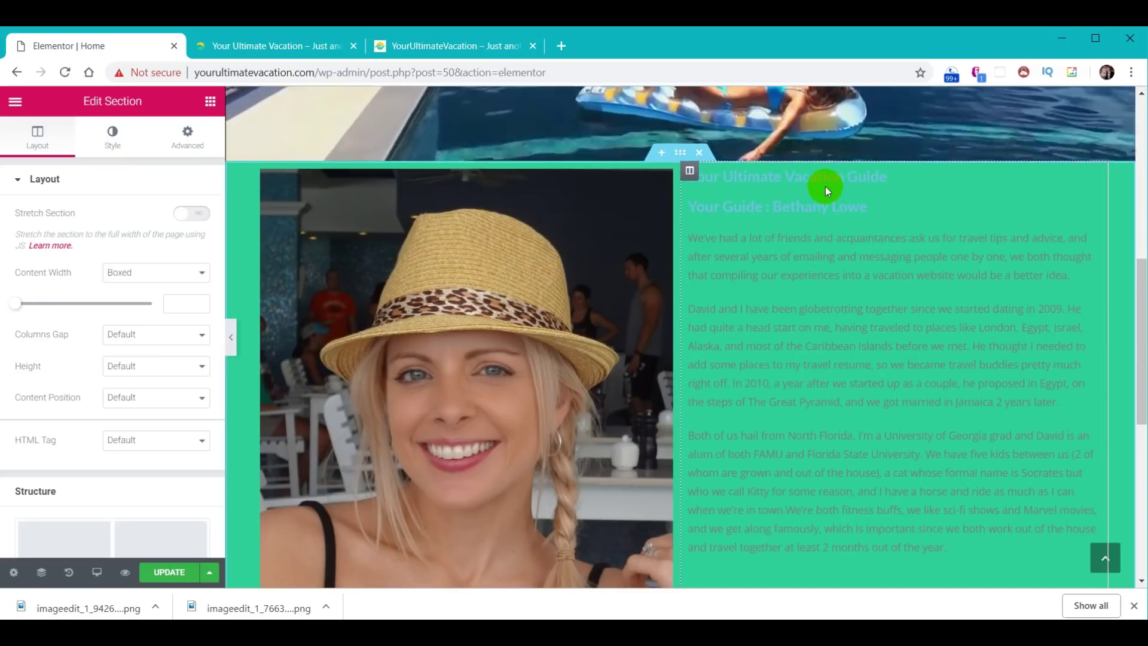
drag(1141, 261, 1141, 299)
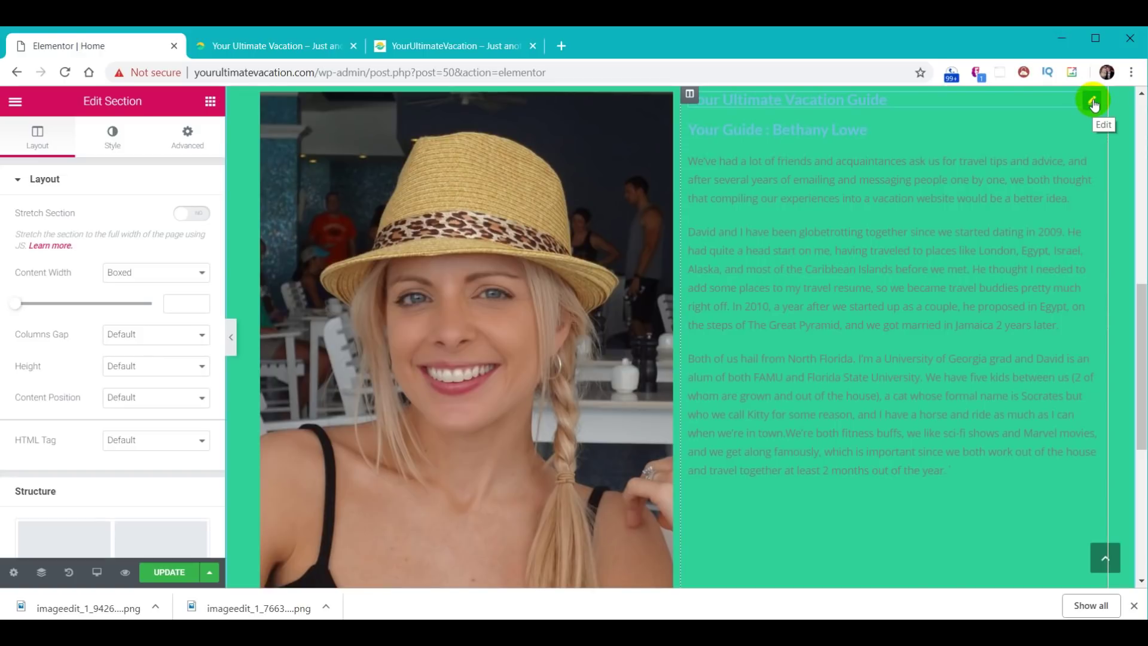
click(1092, 102)
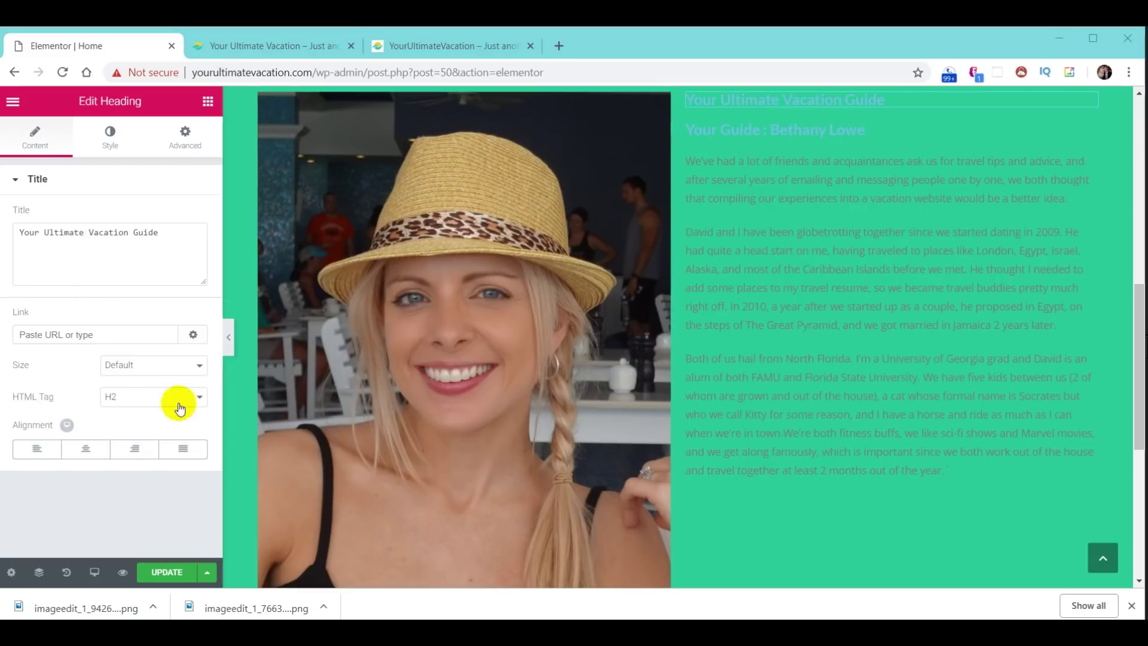
click(205, 404)
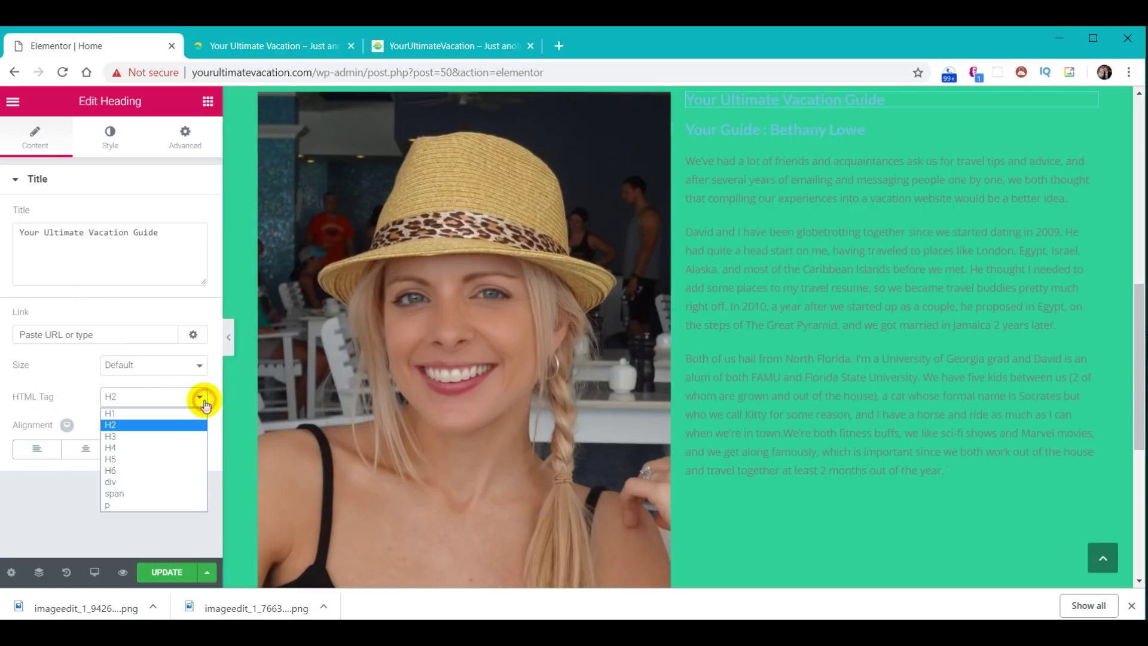
- Make the guide heading an H1 and set its text color to white (#ffffff)
click(171, 415)
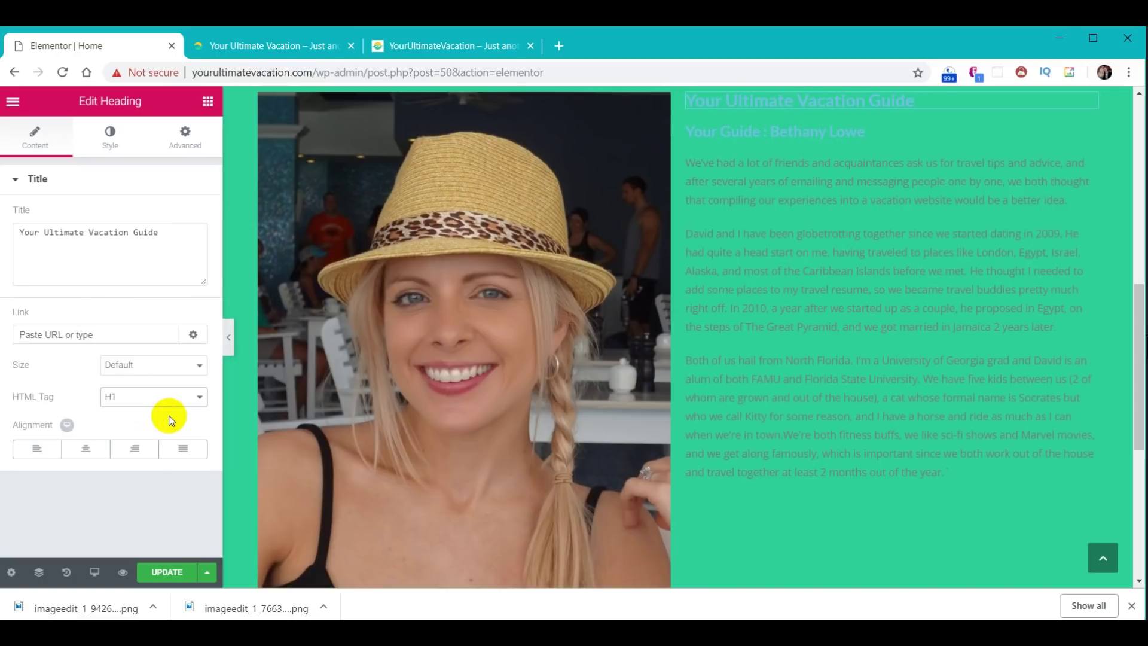
click(763, 113)
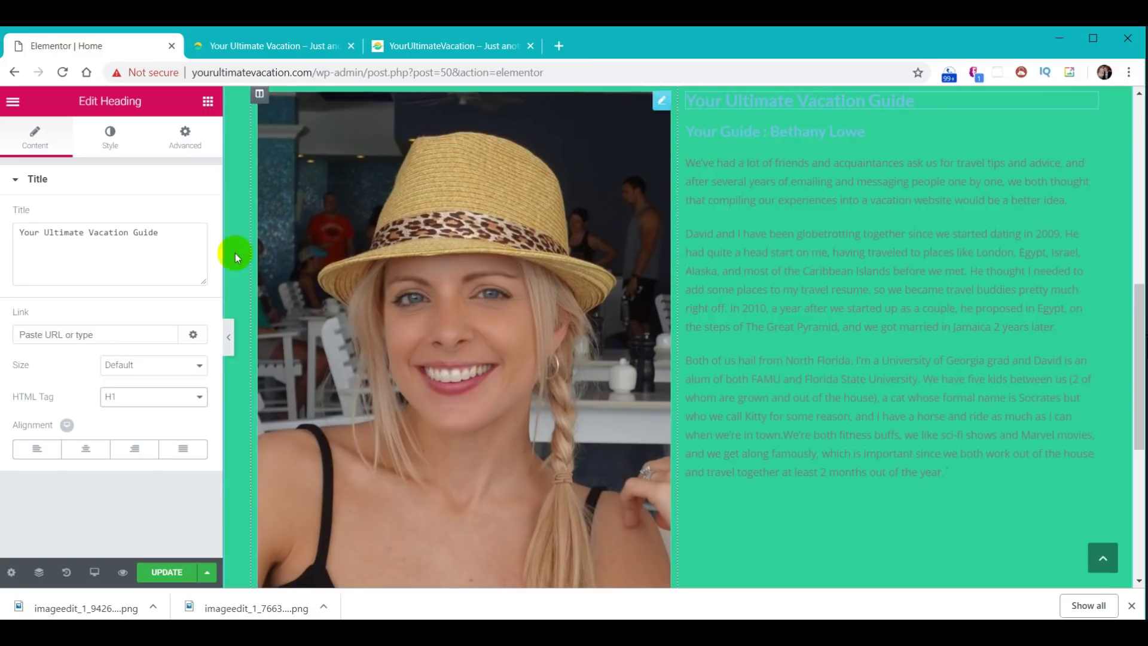
click(113, 134)
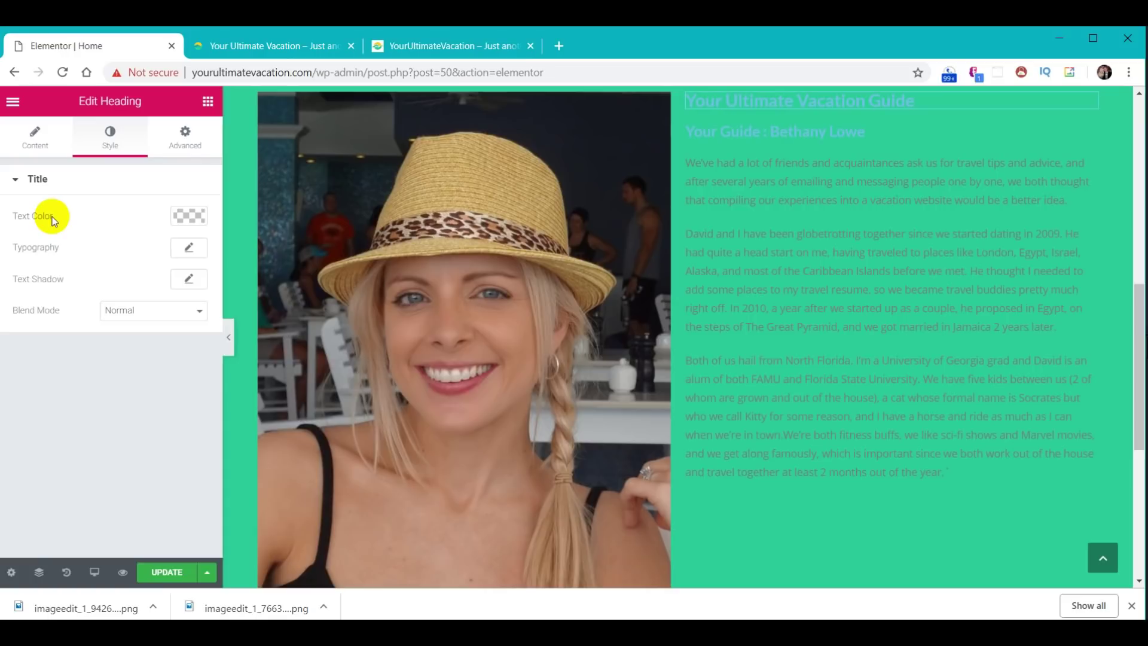
click(189, 221)
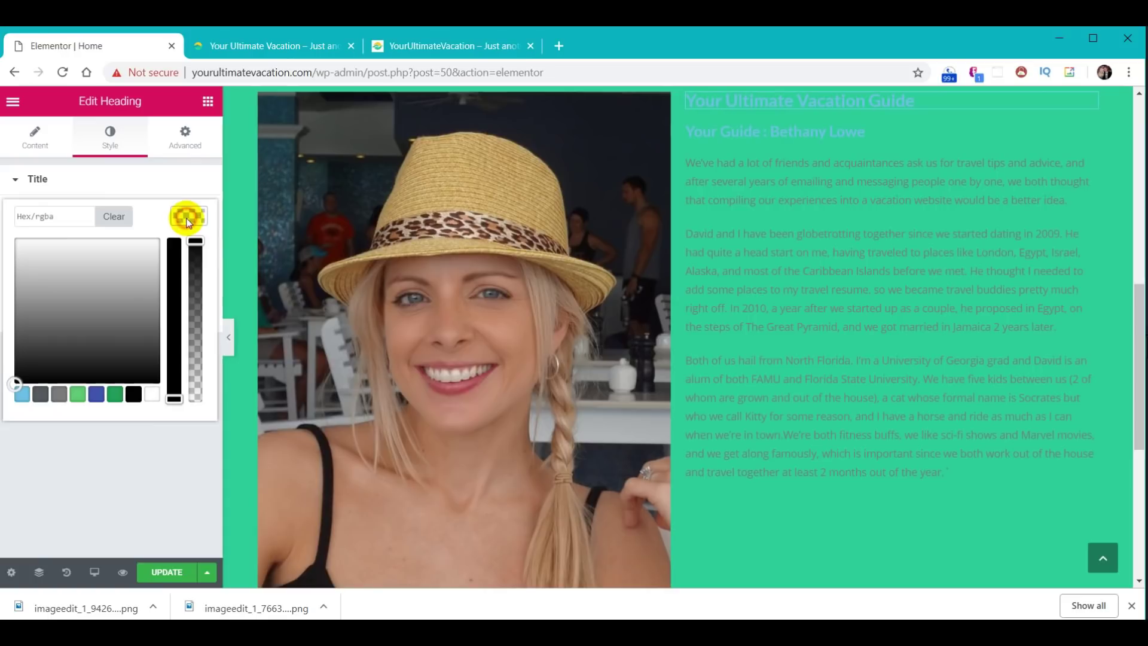
click(154, 395)
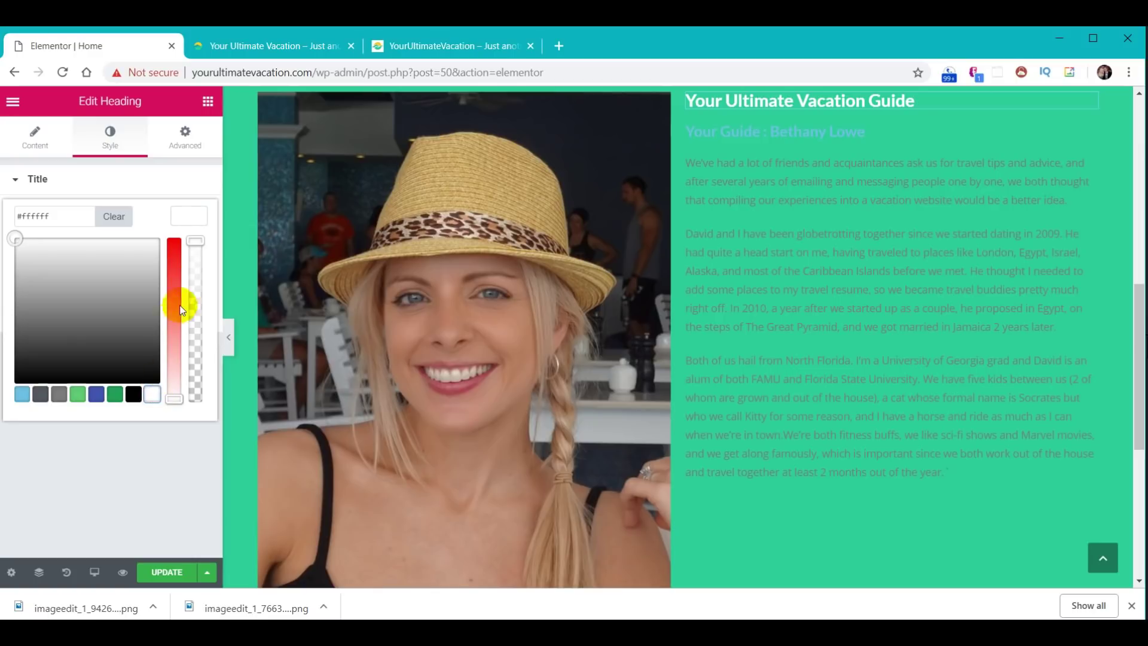
click(189, 217)
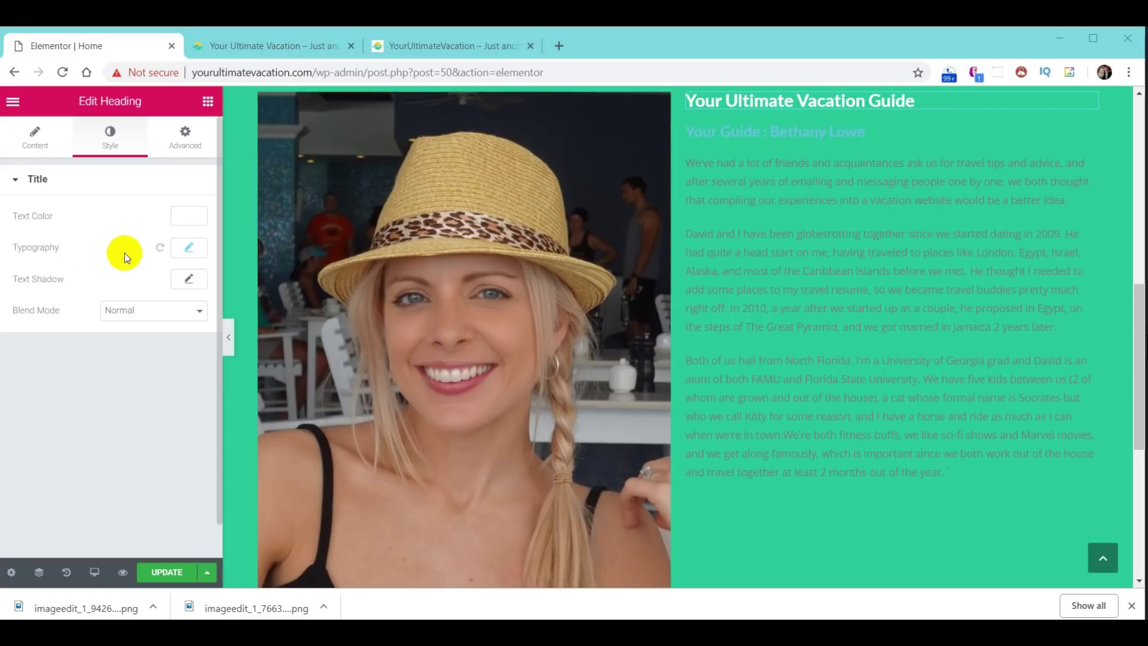
click(189, 251)
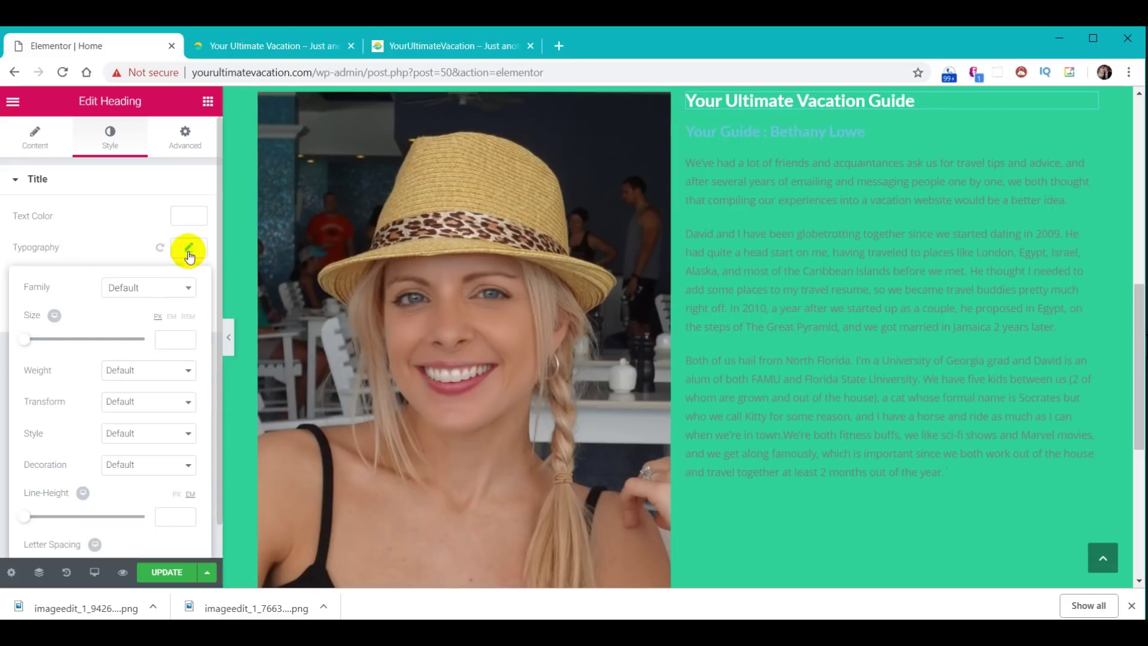
- Set the guide heading's font size to 50 px
drag(25, 339, 72, 340)
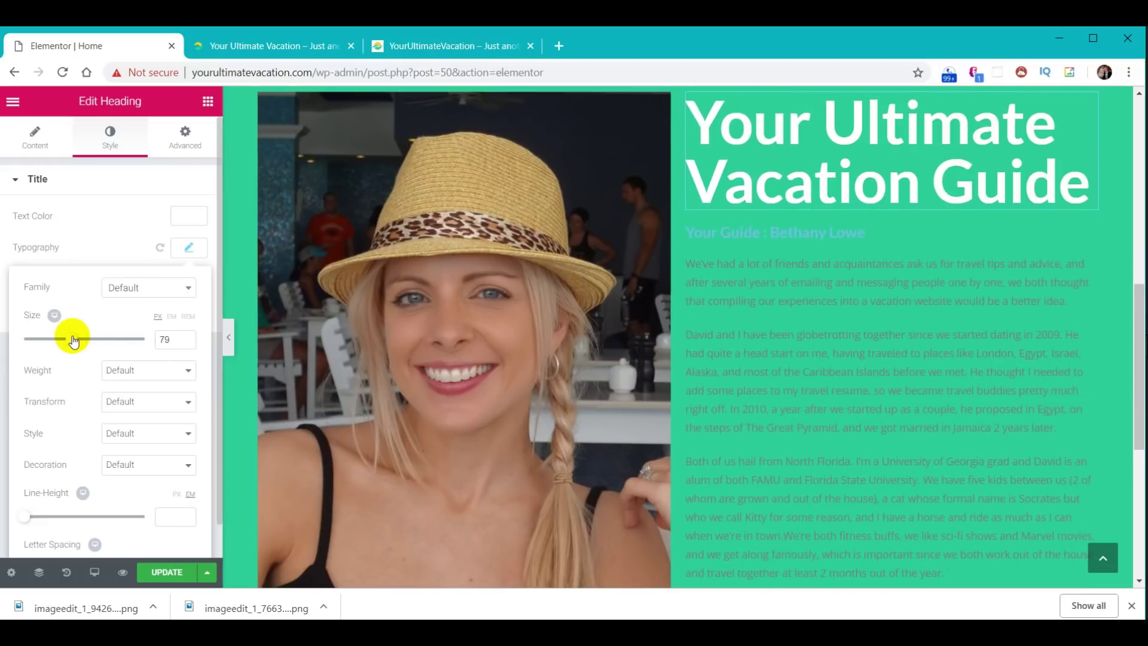
click(171, 339)
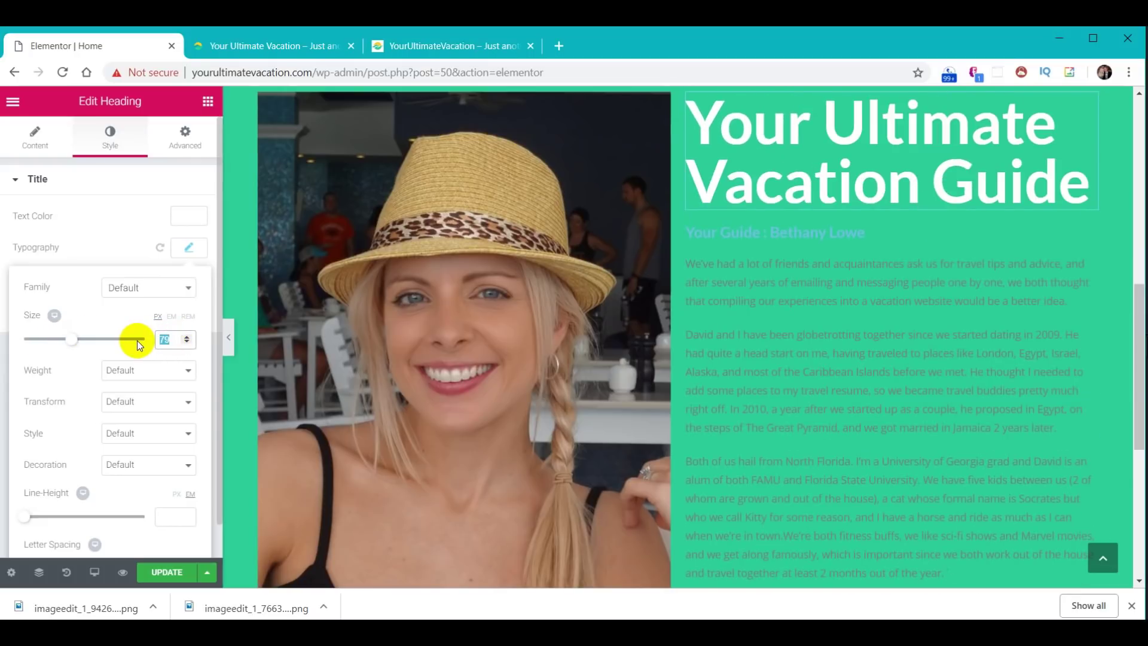
text(50)
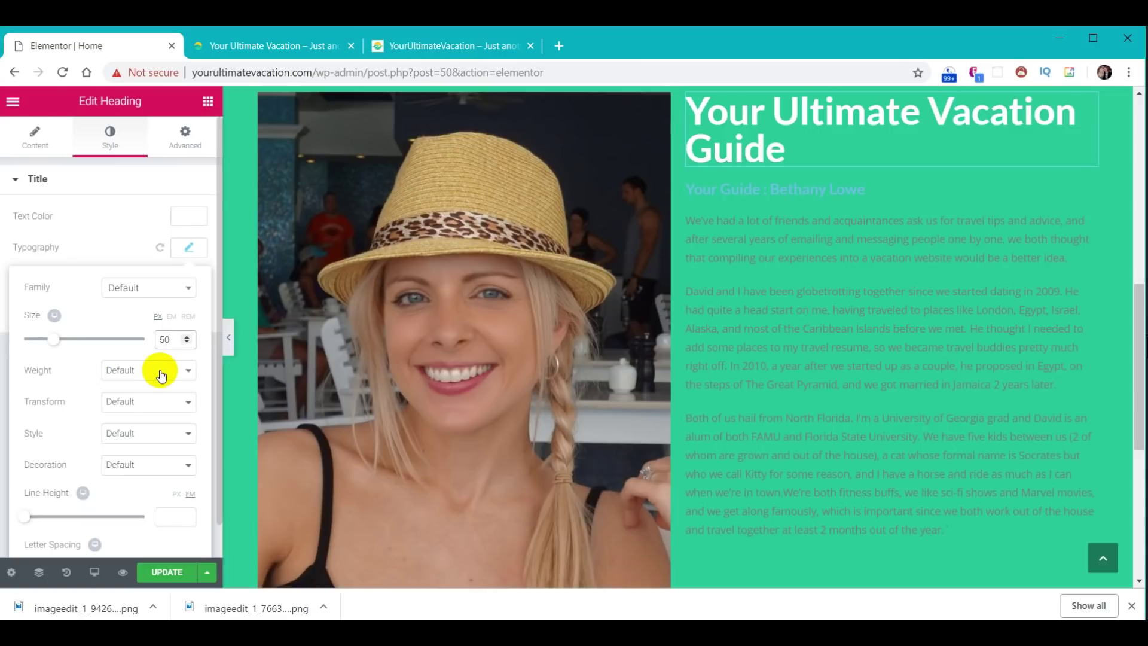
- Try uppercase, lowercase, capitalize and normal text transforms, then reset transform to Default
click(177, 403)
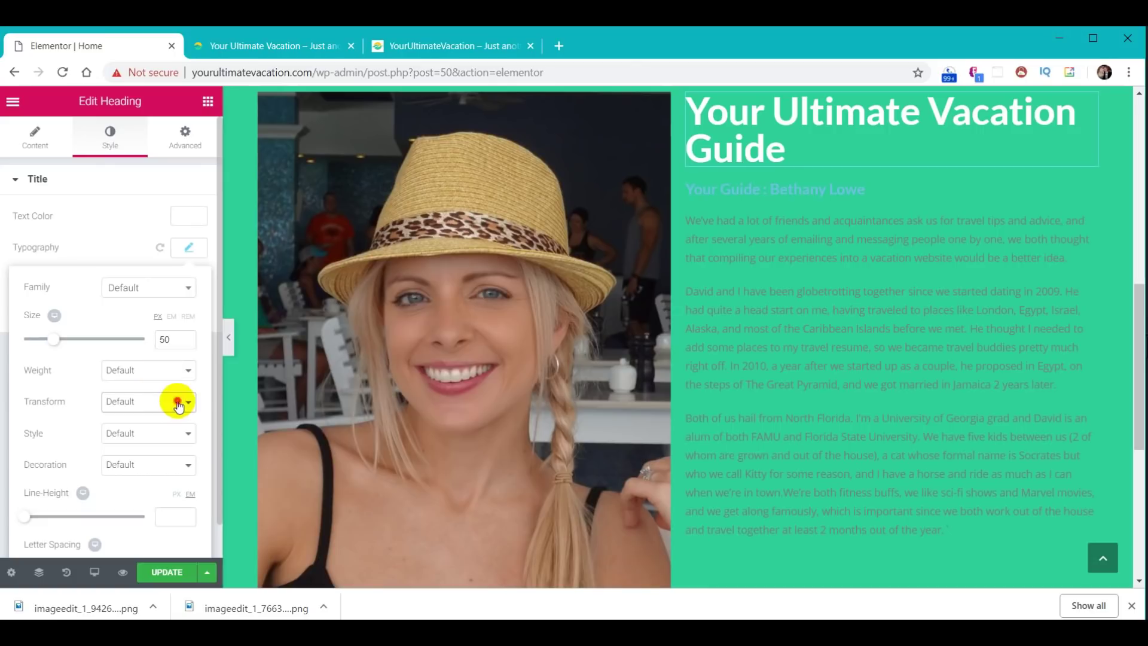
click(178, 402)
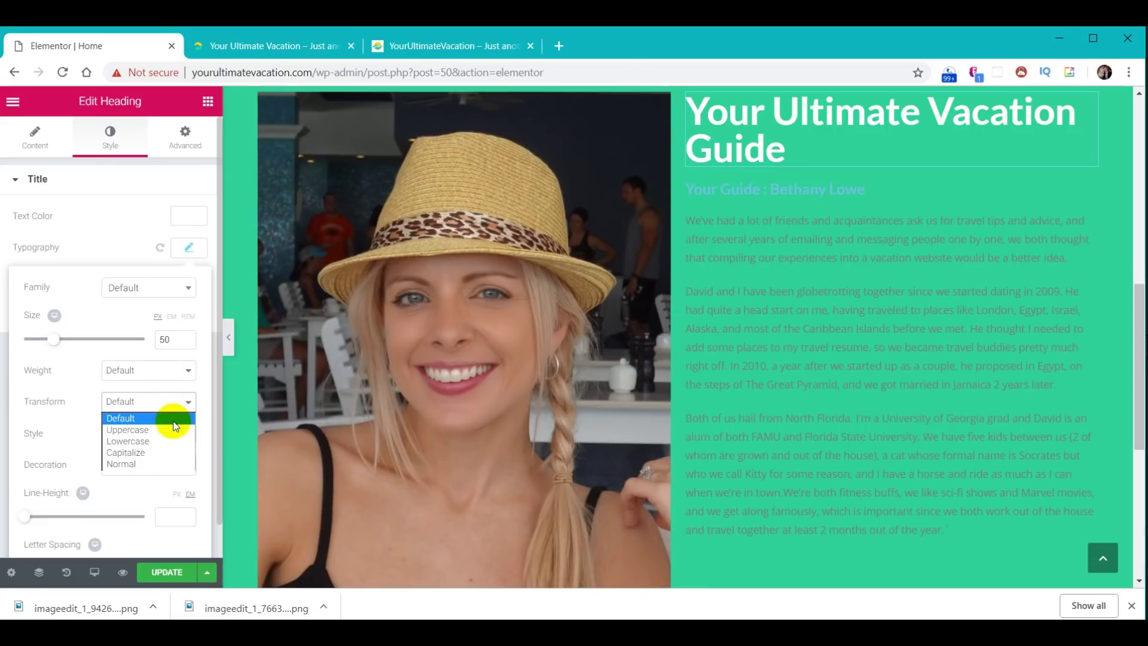
click(172, 428)
click(173, 401)
click(161, 442)
click(163, 411)
click(151, 455)
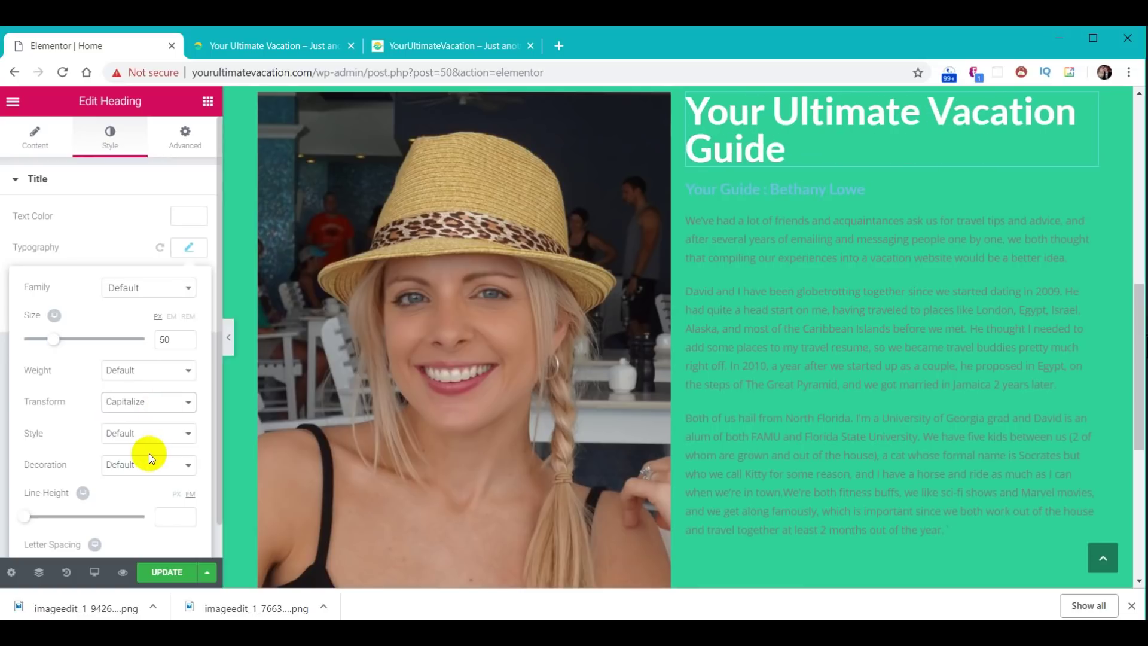
click(159, 410)
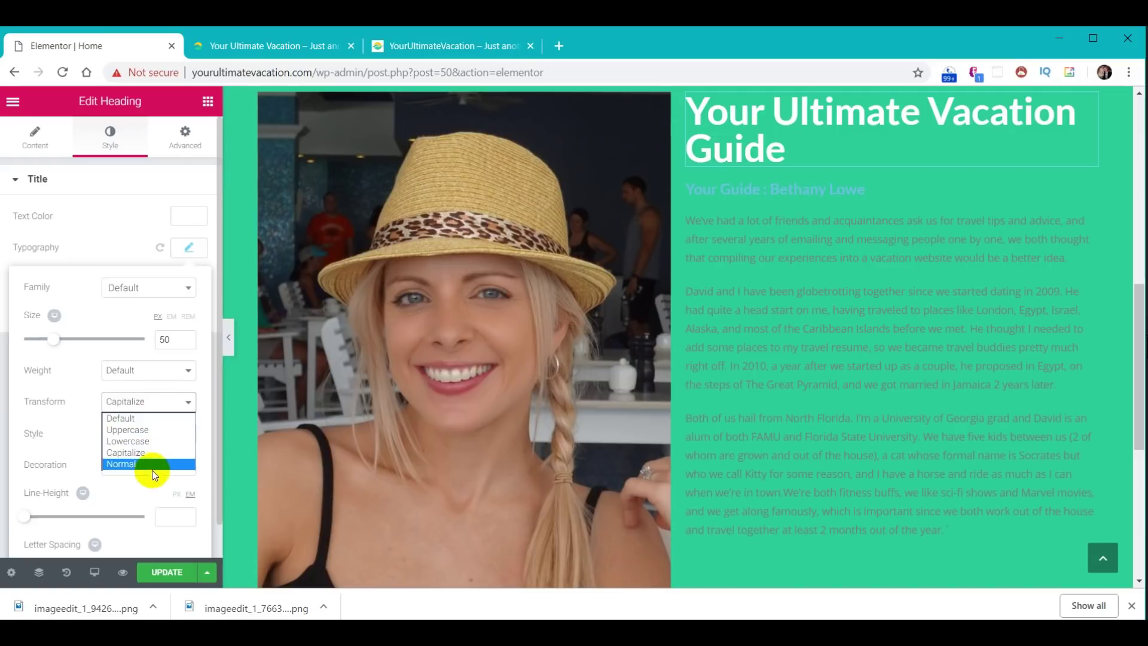
click(152, 468)
click(157, 403)
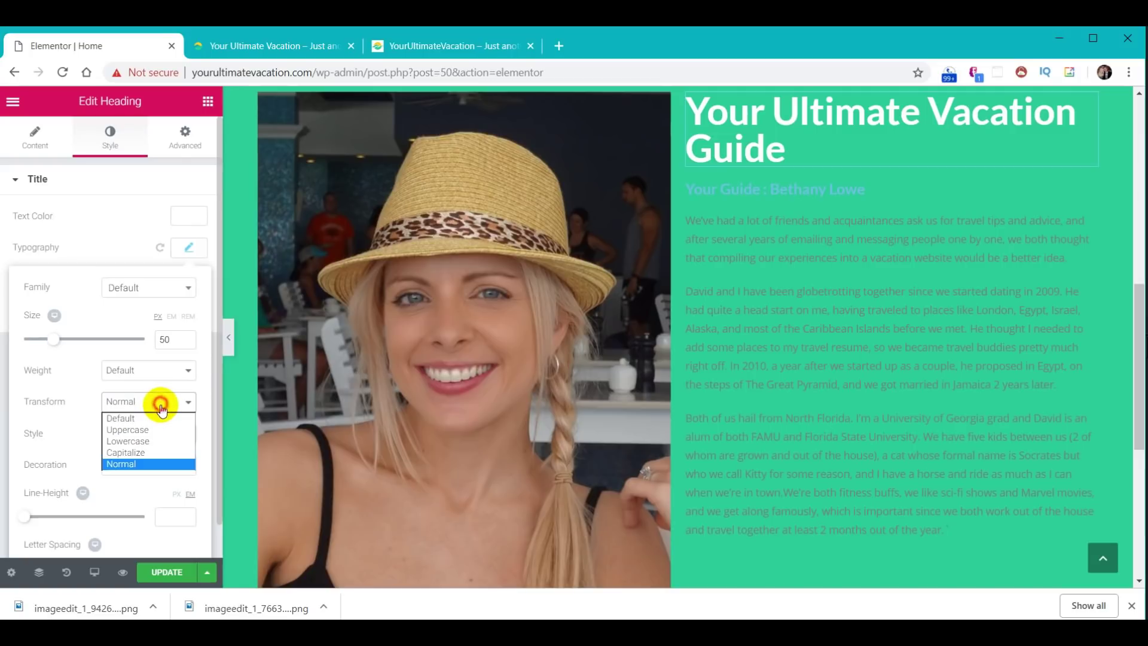
click(160, 419)
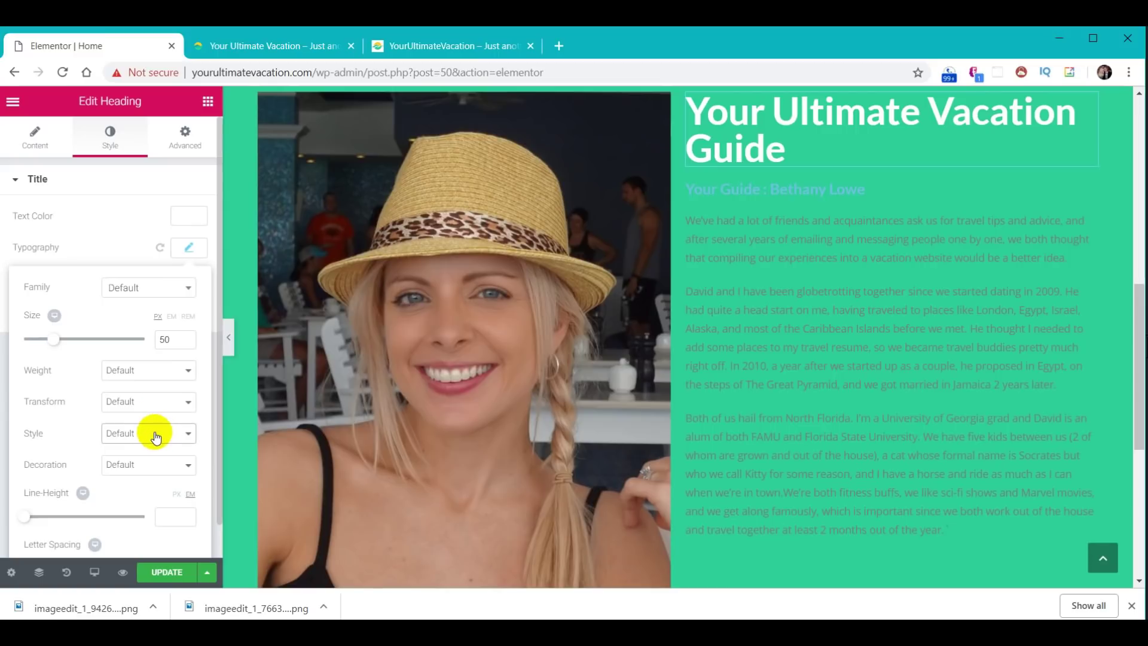
- Try italic and oblique font styles, then reset the font style to Default
click(155, 431)
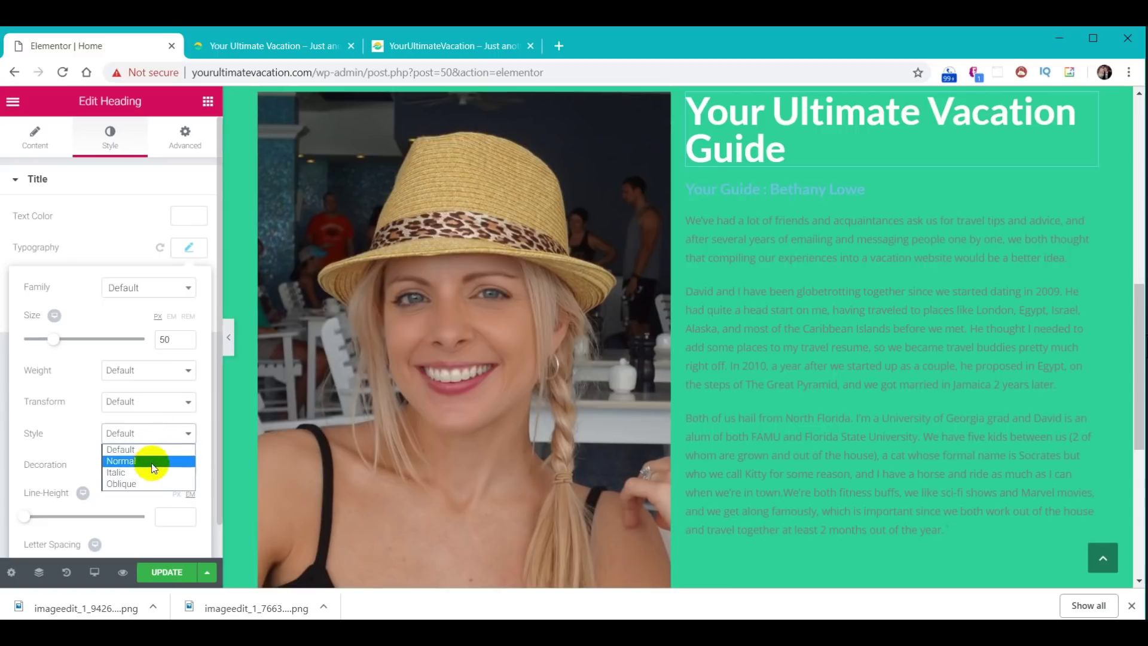
click(149, 473)
click(152, 434)
click(149, 483)
click(149, 436)
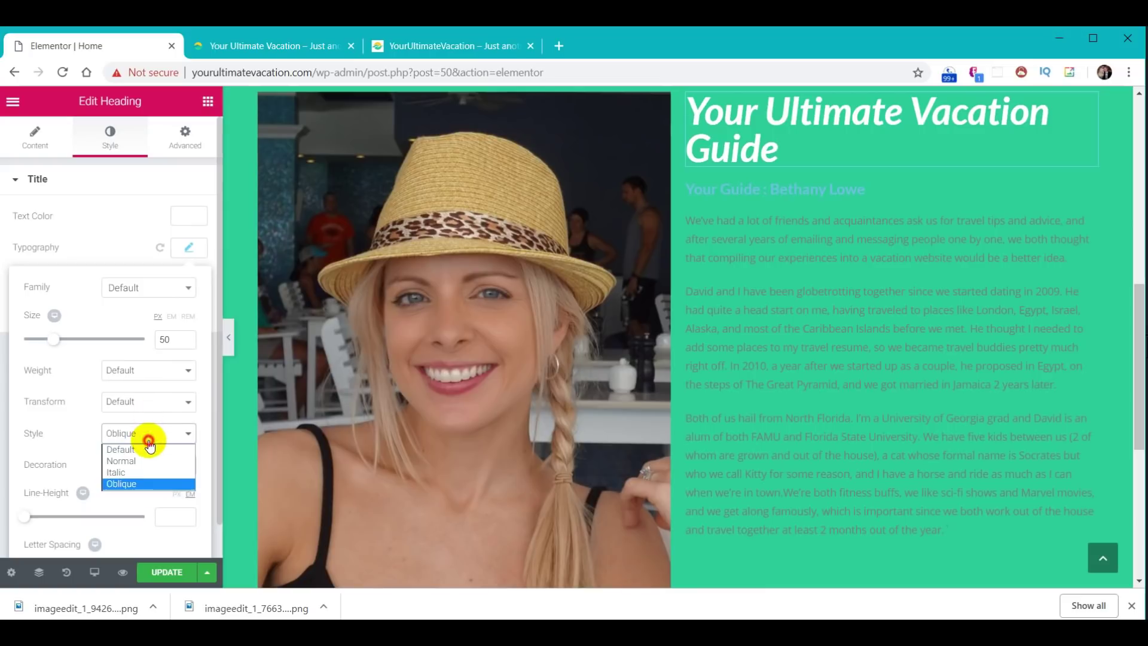
click(148, 449)
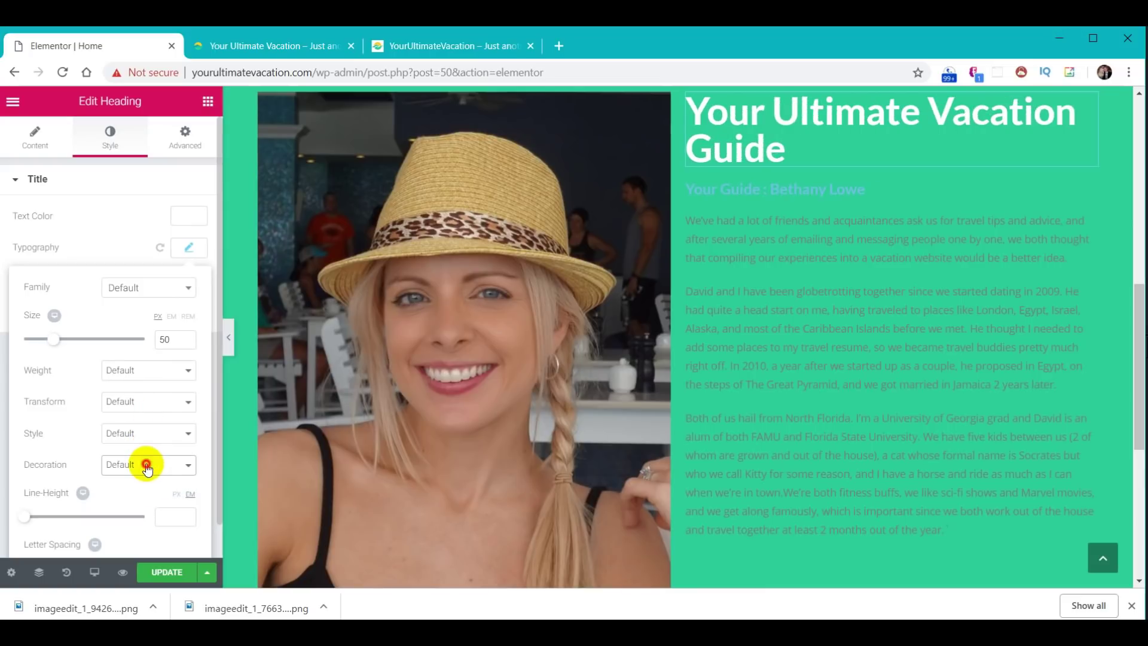
- Try underline, overline and line-through decorations, then remove the text decoration
click(147, 466)
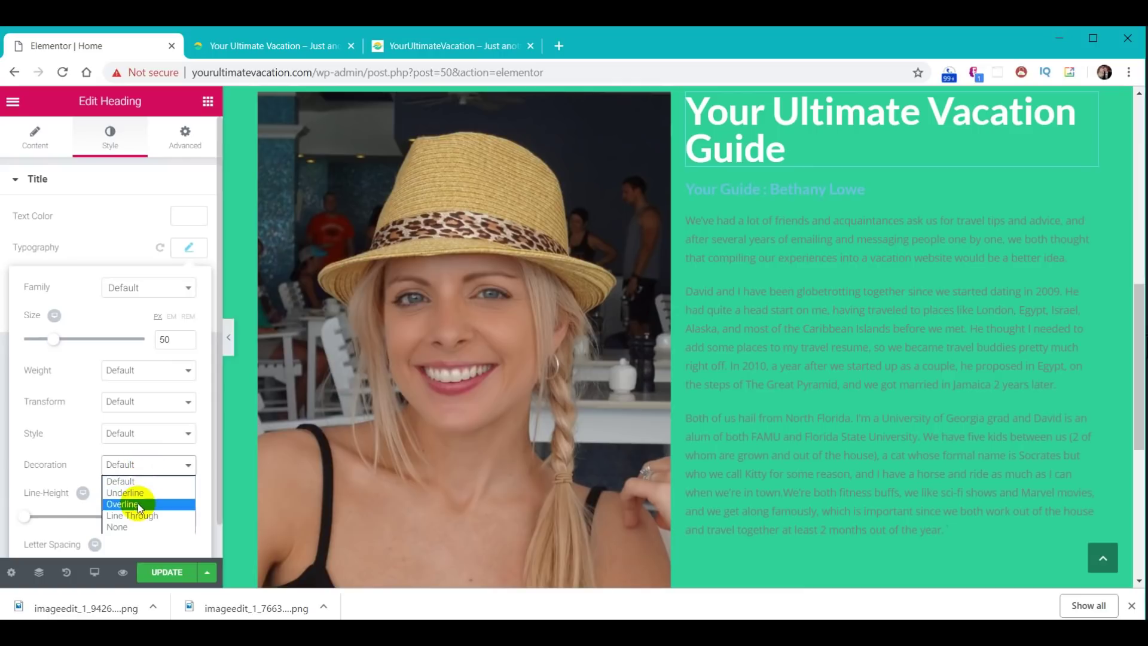
click(141, 495)
click(144, 472)
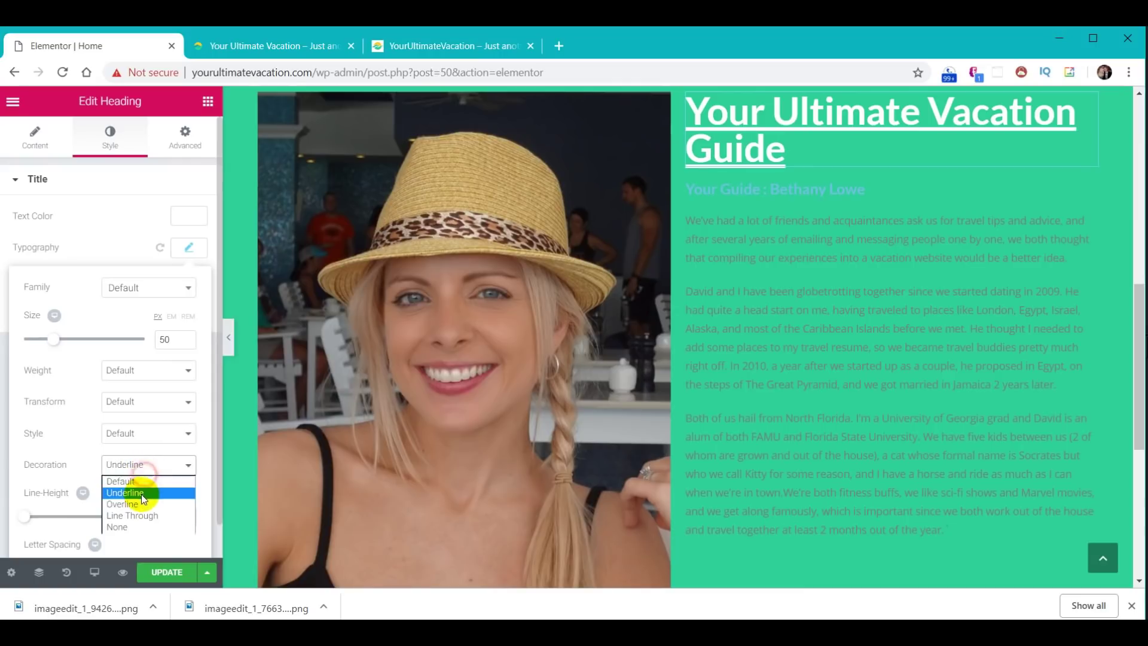
click(141, 505)
click(148, 465)
click(142, 514)
click(143, 464)
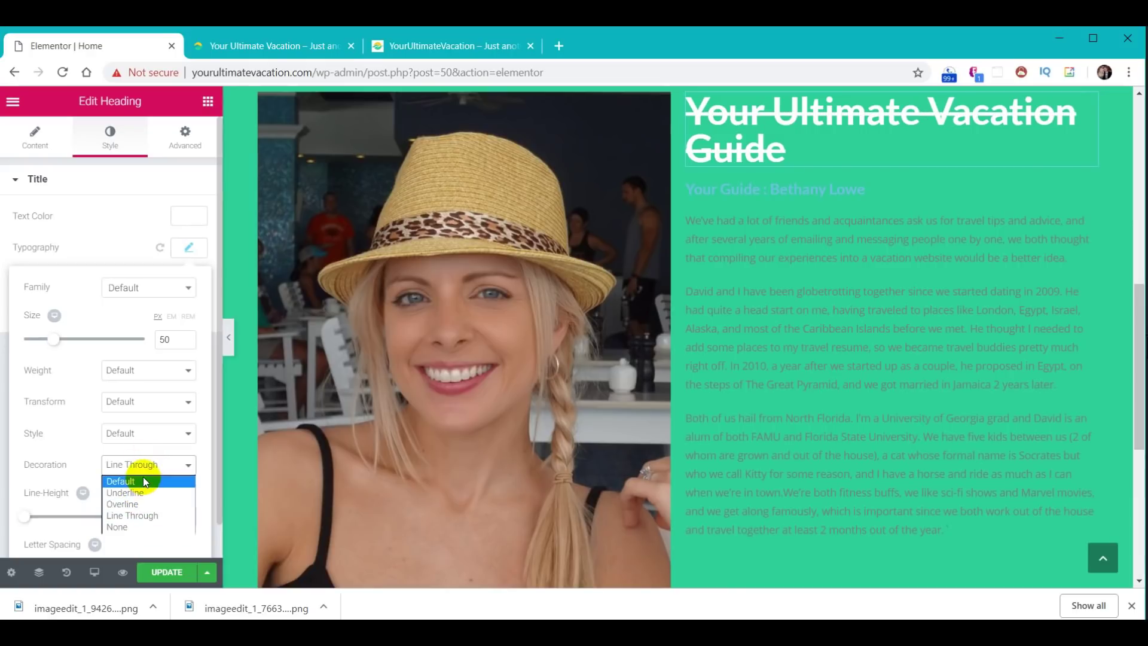
click(144, 481)
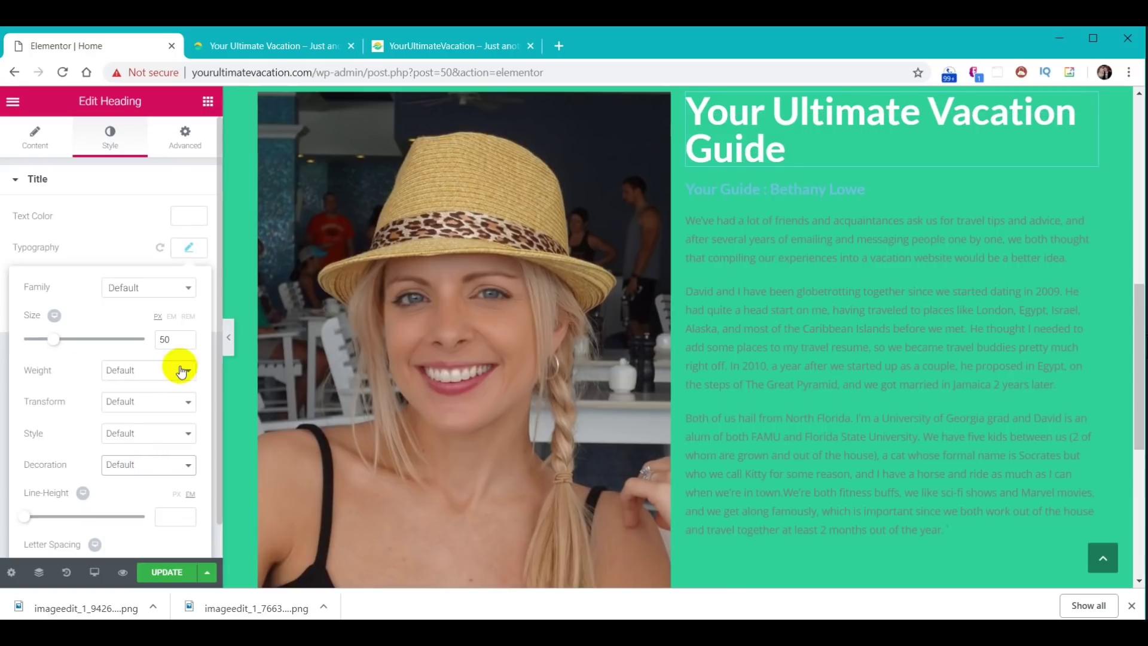
- Adjust line height and letter spacing, then clear both back to default
scroll(181, 371, down, 1)
drag(24, 487, 58, 481)
drag(64, 533, 110, 533)
double_click(187, 534)
key(BackSpace)
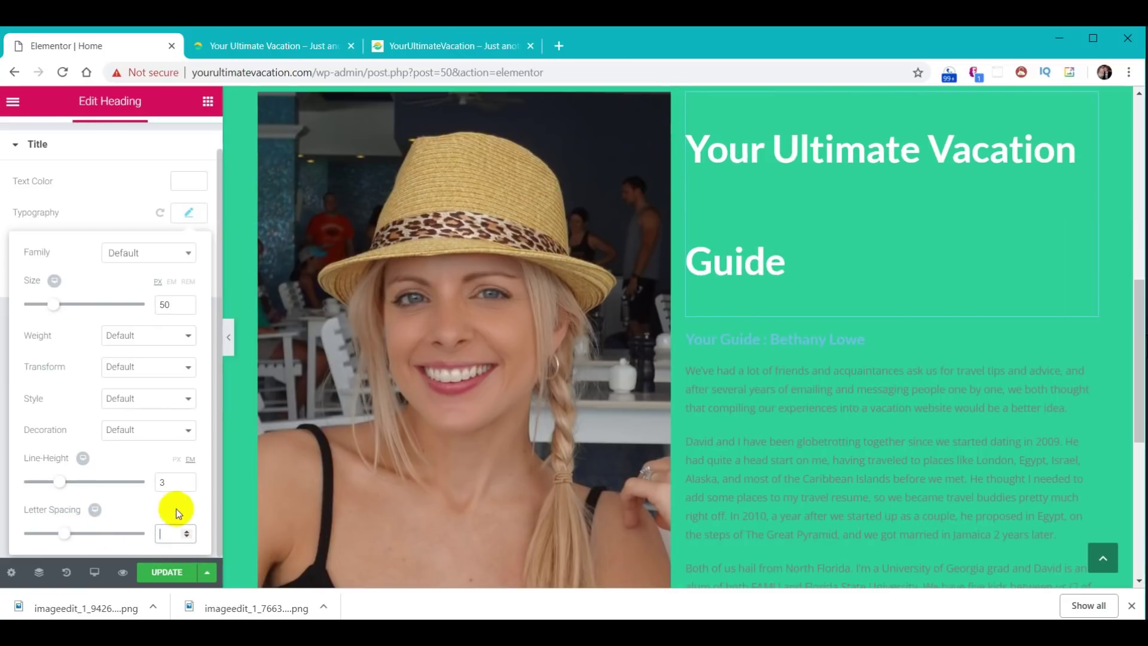
double_click(176, 483)
key(BackSpace)
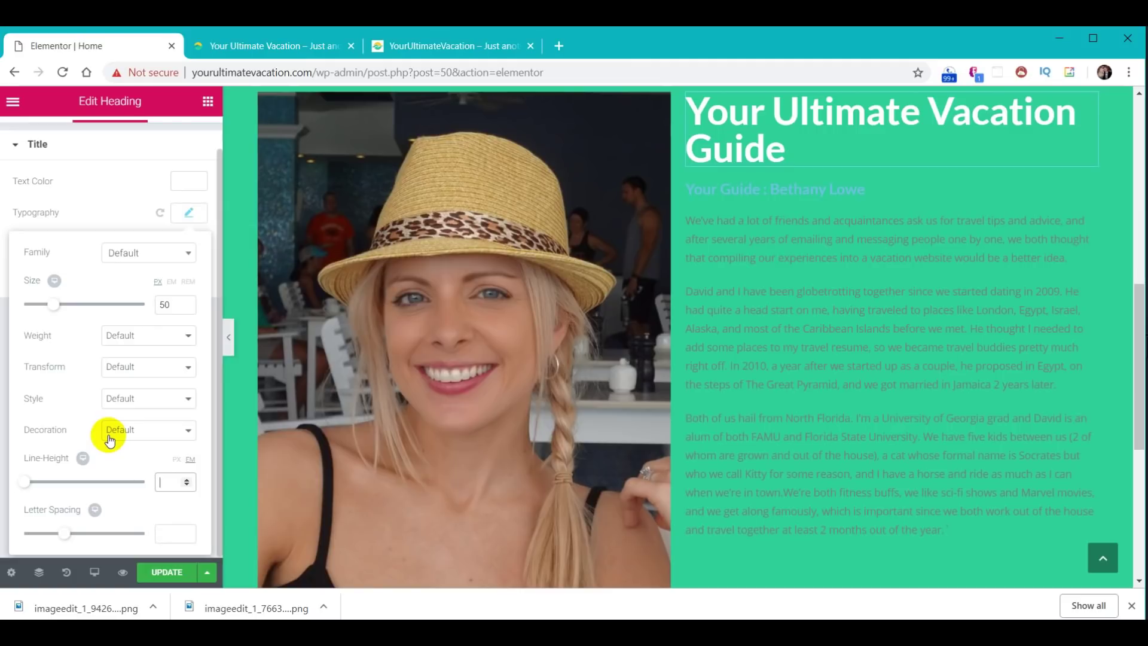
scroll(94, 411, up, 1)
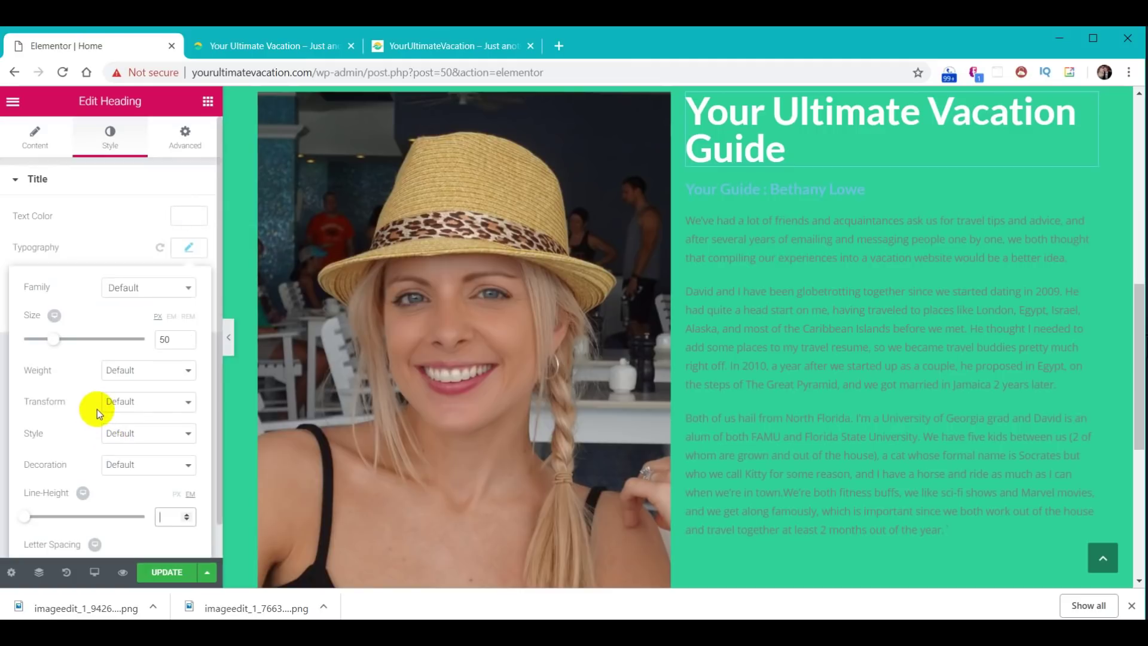
click(196, 256)
click(188, 278)
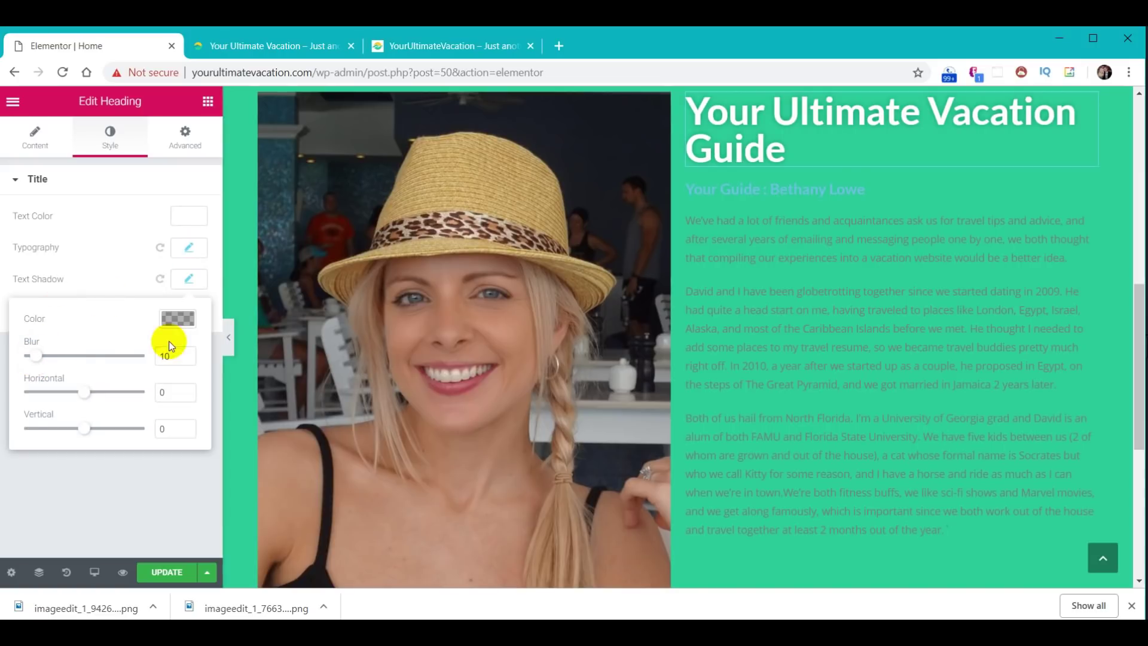
- Set the heading's text shadow colour to black at 0.71 opacity
click(178, 318)
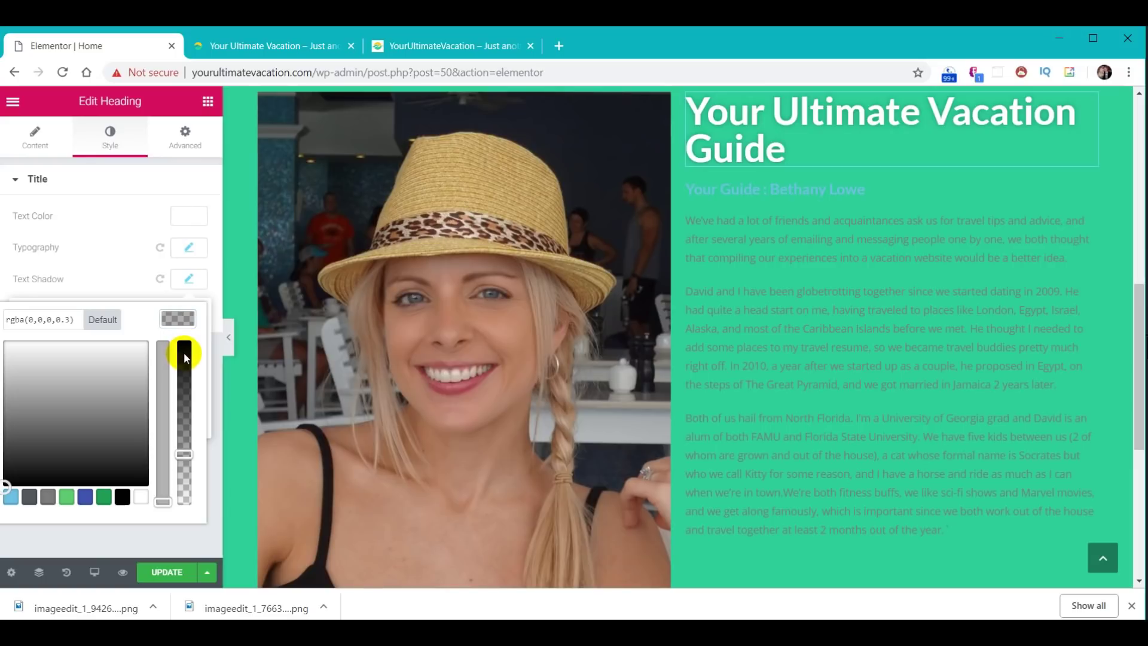
click(122, 496)
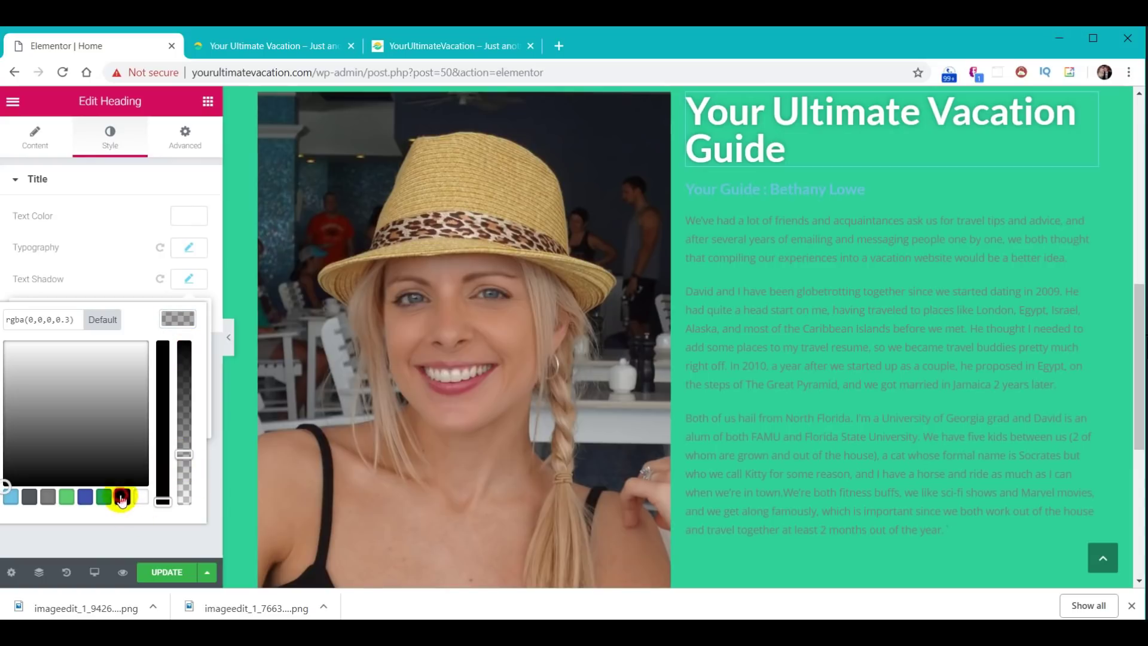
drag(183, 453, 192, 371)
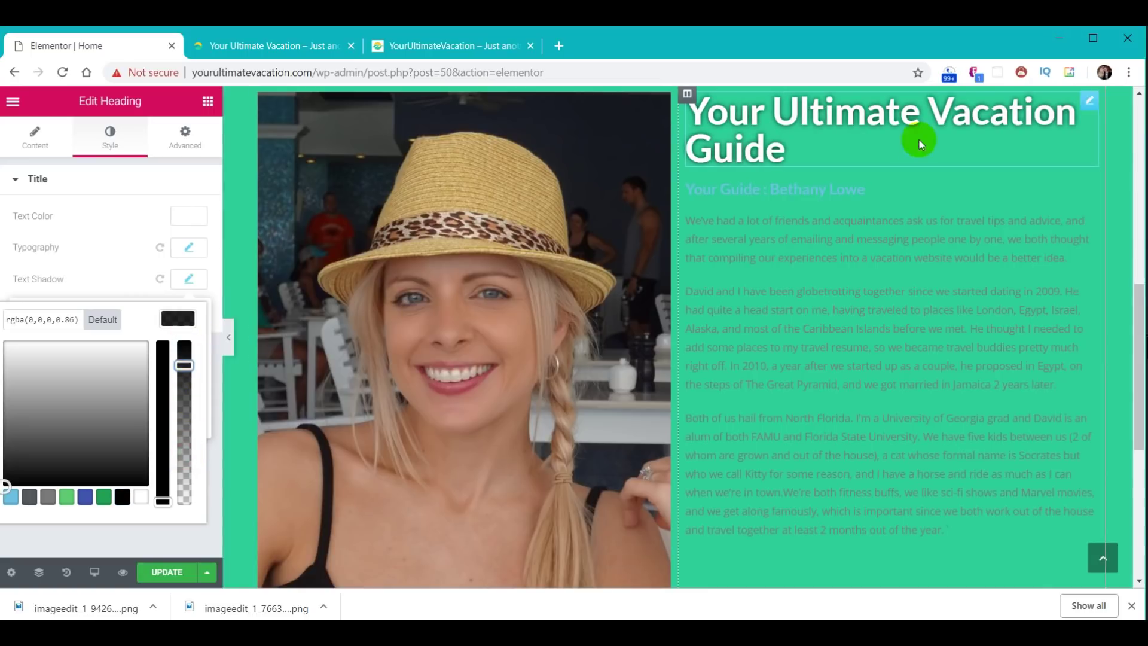
drag(185, 364, 190, 321)
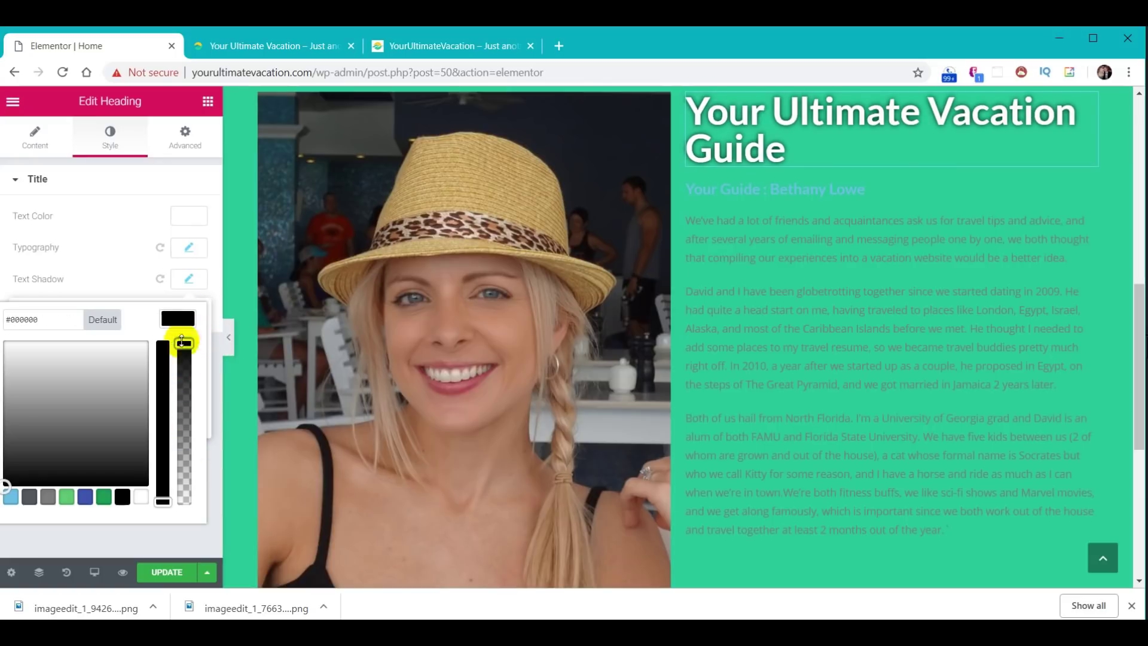
click(189, 280)
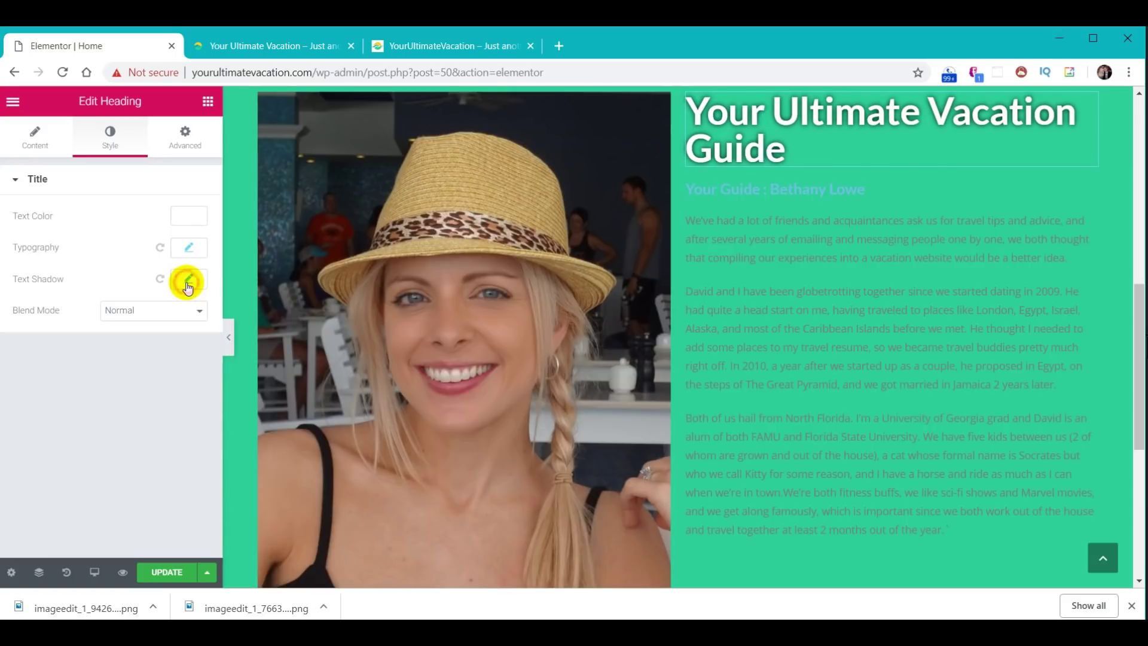
- Try Darken, Hue and Color Dodge blend modes, then set the blend mode back to Normal
click(187, 311)
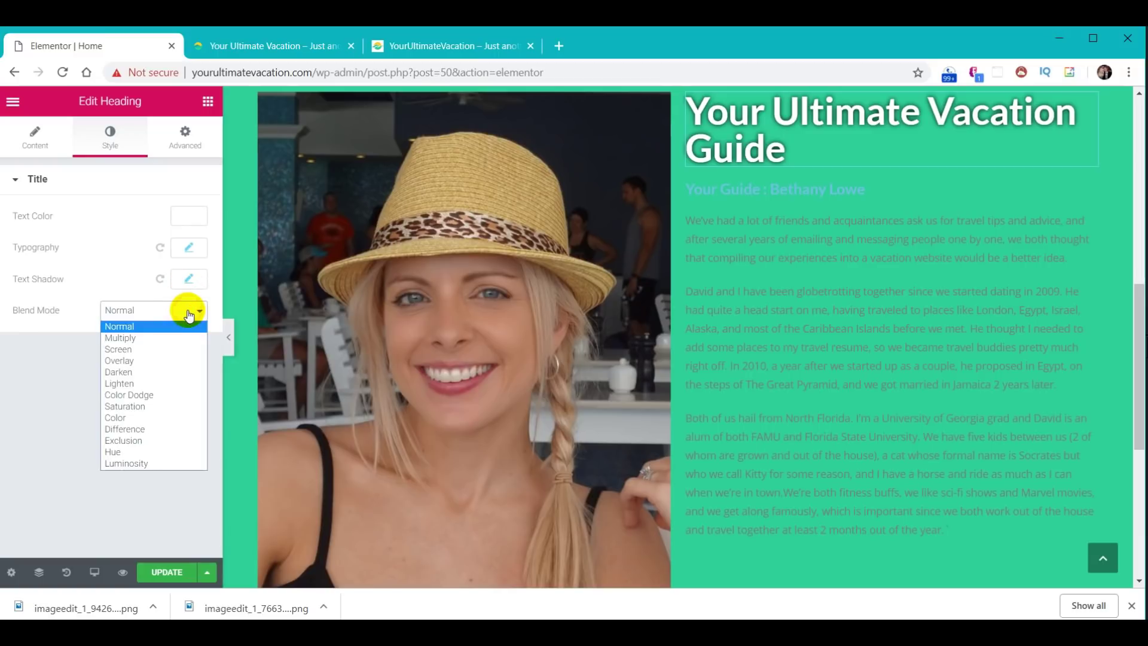
click(133, 372)
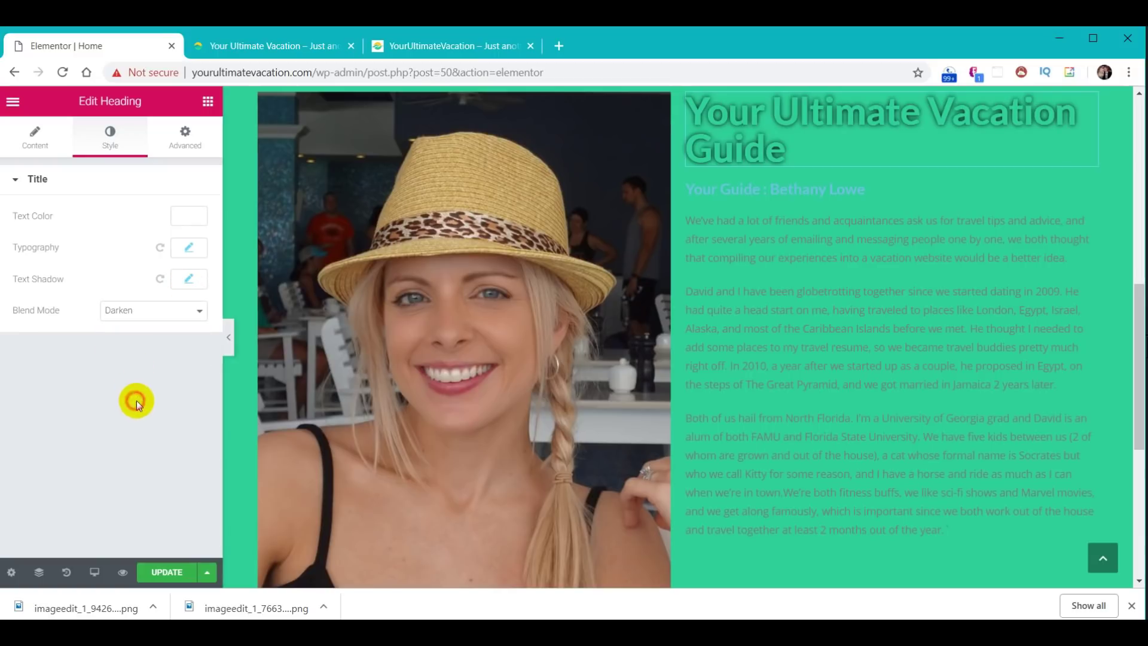
click(168, 311)
click(154, 450)
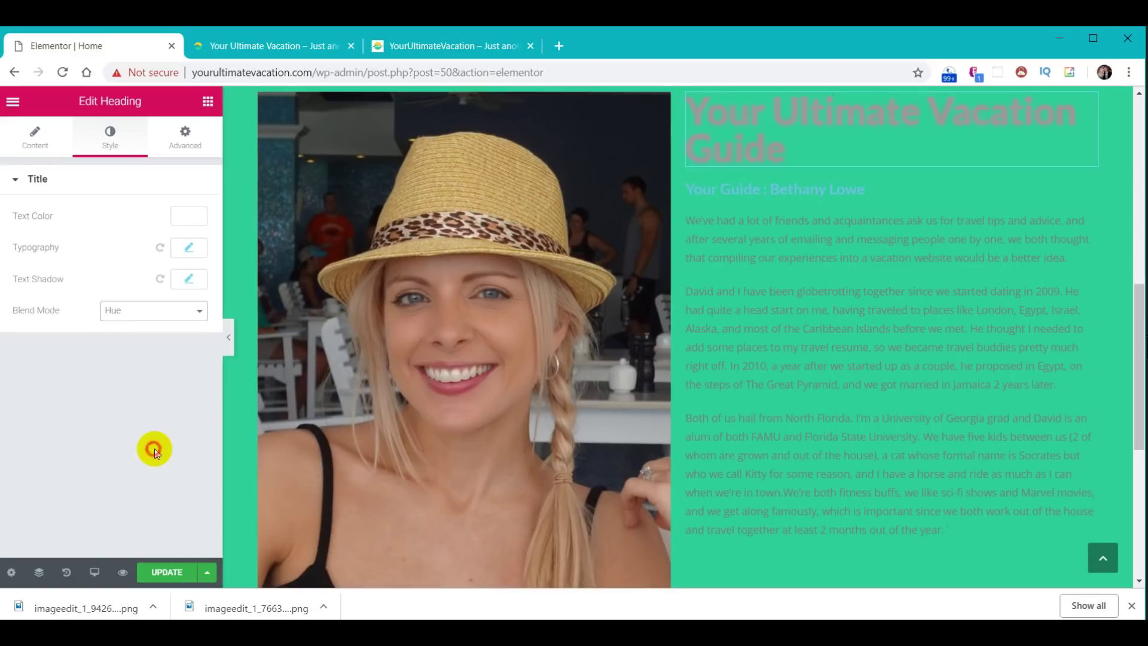
click(175, 311)
click(154, 394)
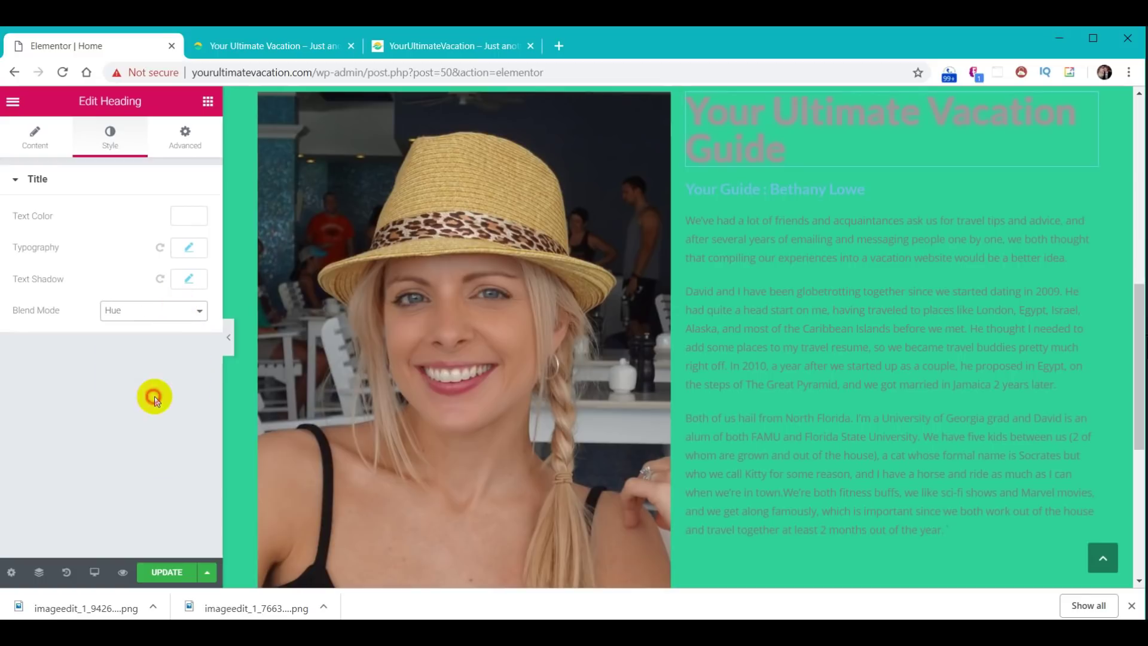
click(174, 313)
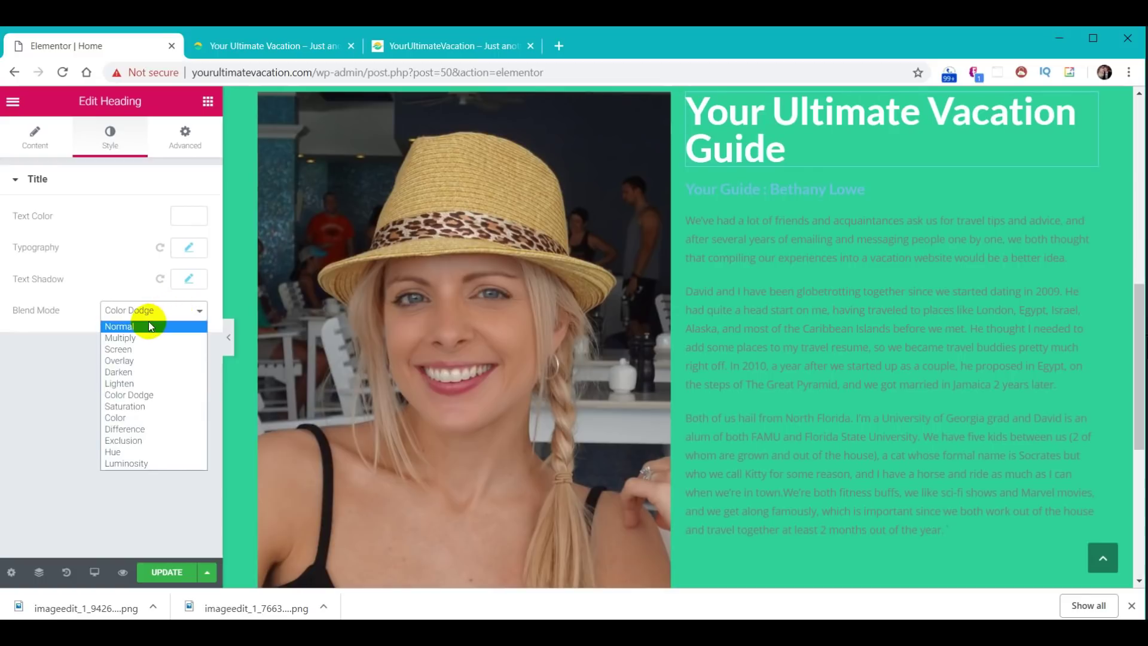
click(148, 326)
- Reset the text shadow colour to its default rgba(0,0,0,0.3)
click(195, 281)
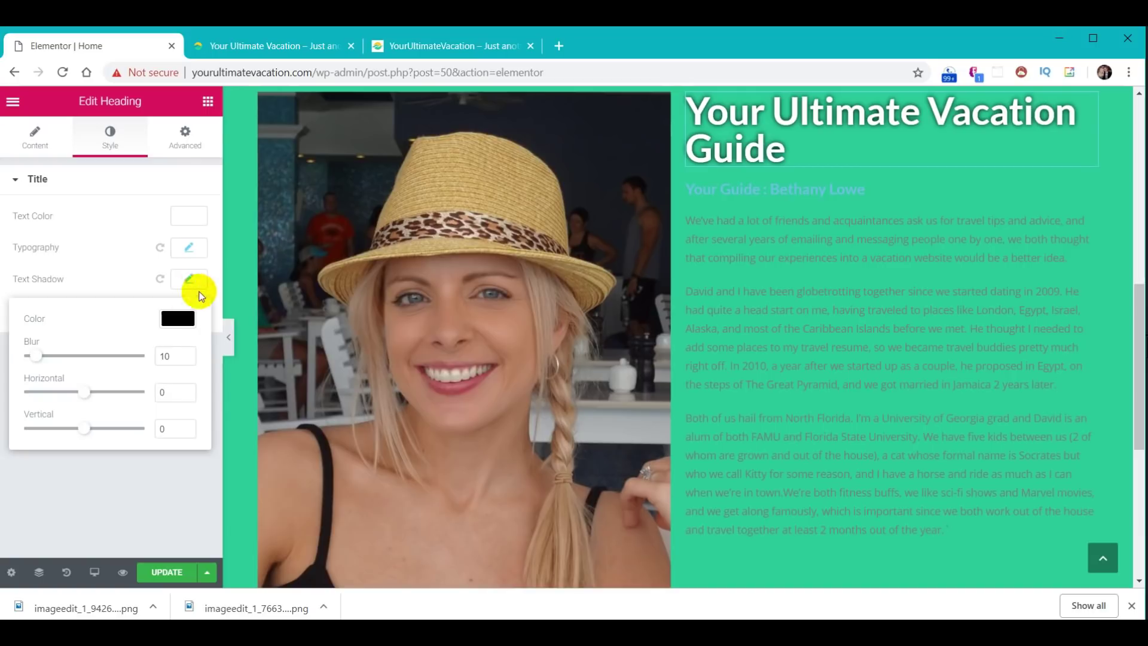
click(180, 317)
click(106, 321)
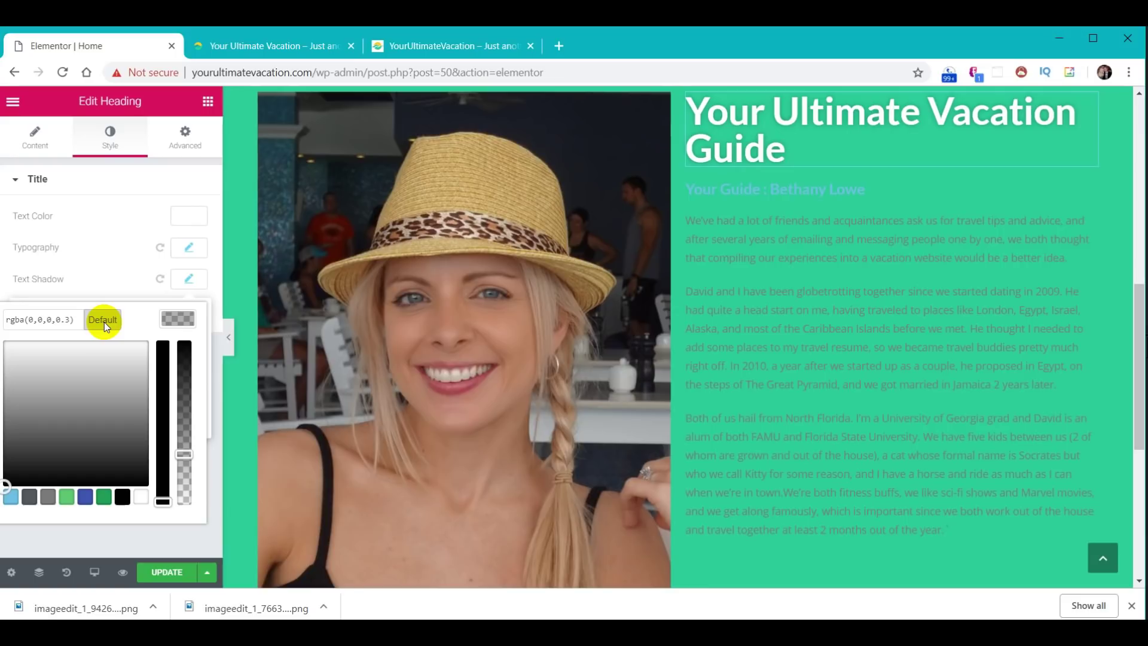
click(180, 281)
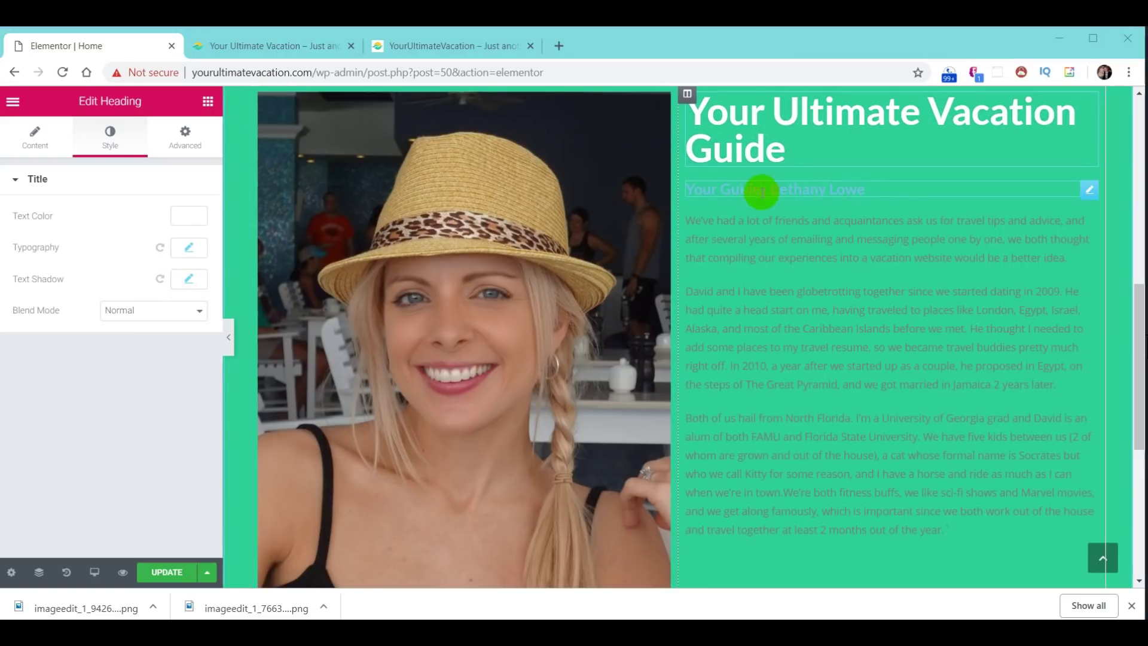
- Select the 'Your Guide' subheading and set its text color to black
click(1091, 191)
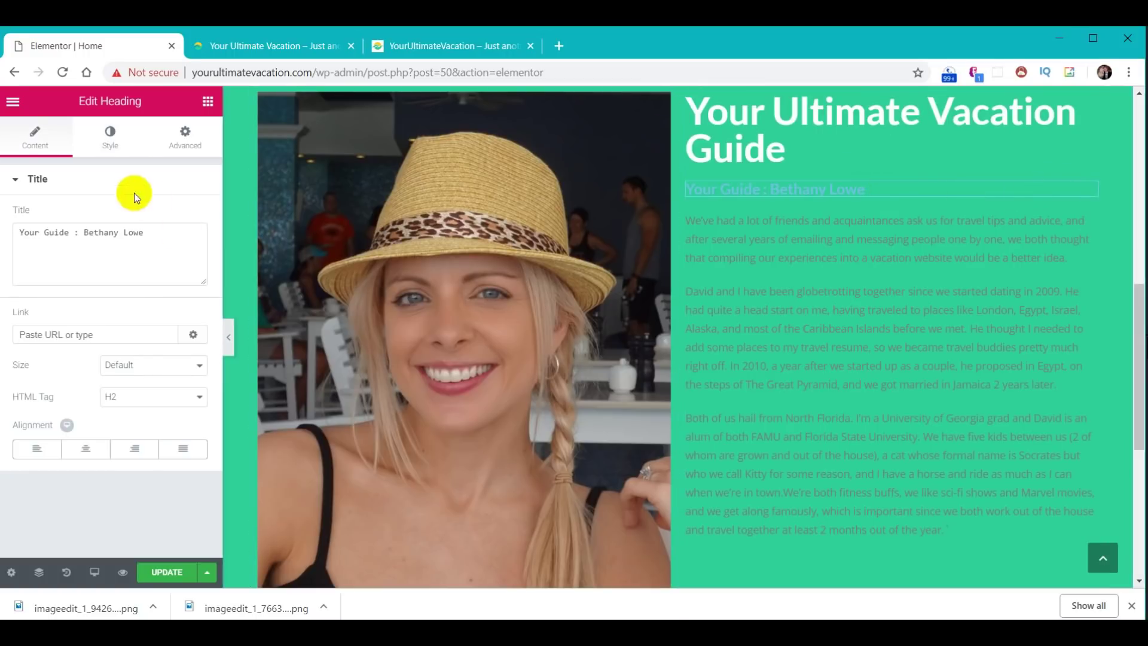
click(116, 147)
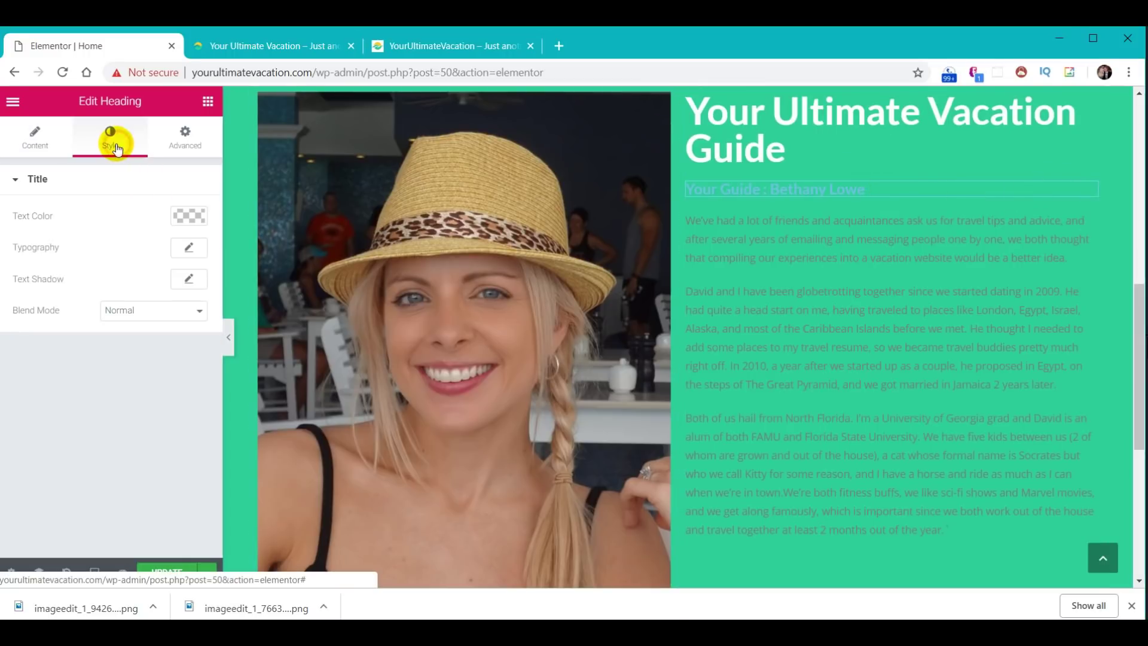
click(195, 215)
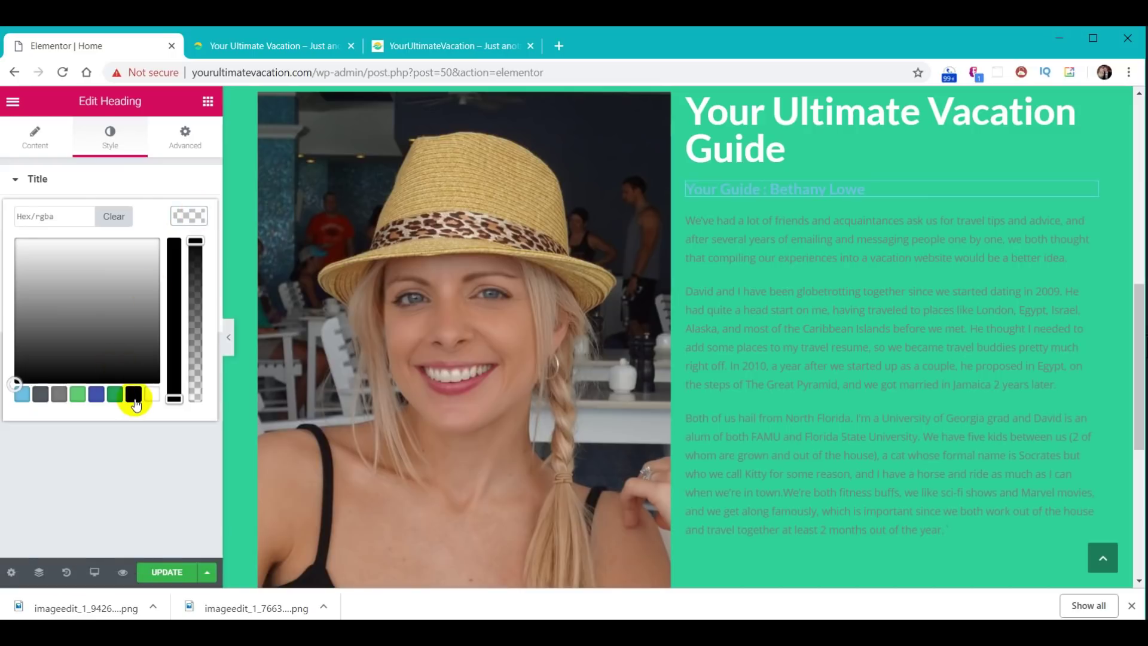
click(134, 396)
click(190, 216)
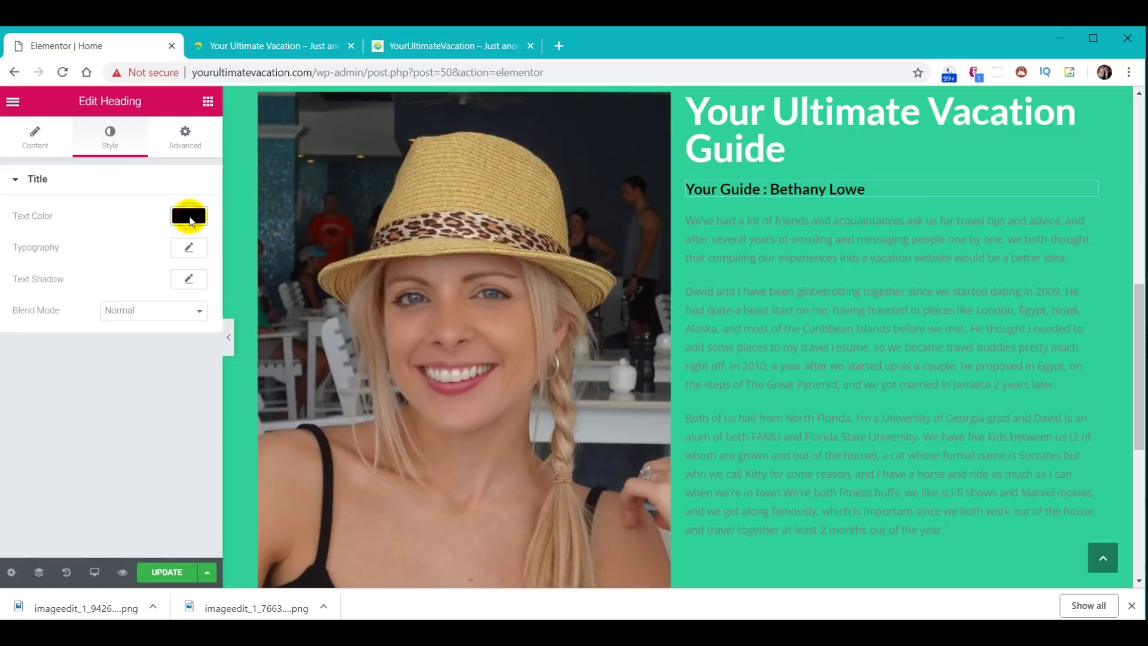
- Set the subheading's typography to Montserrat at size 32
click(193, 251)
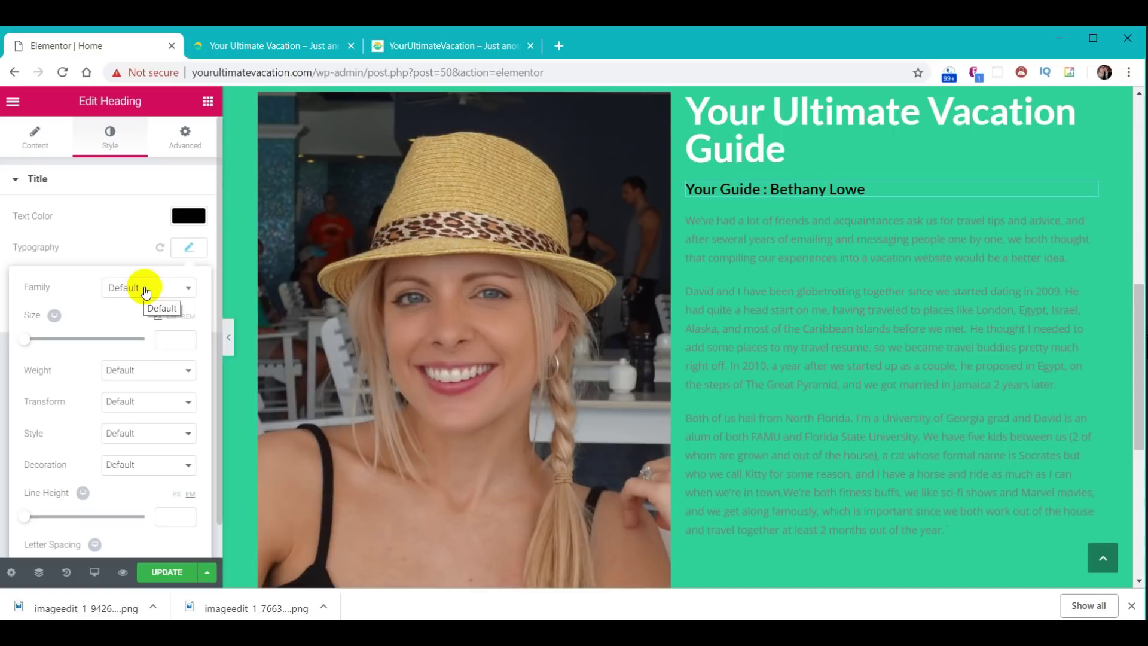
click(145, 290)
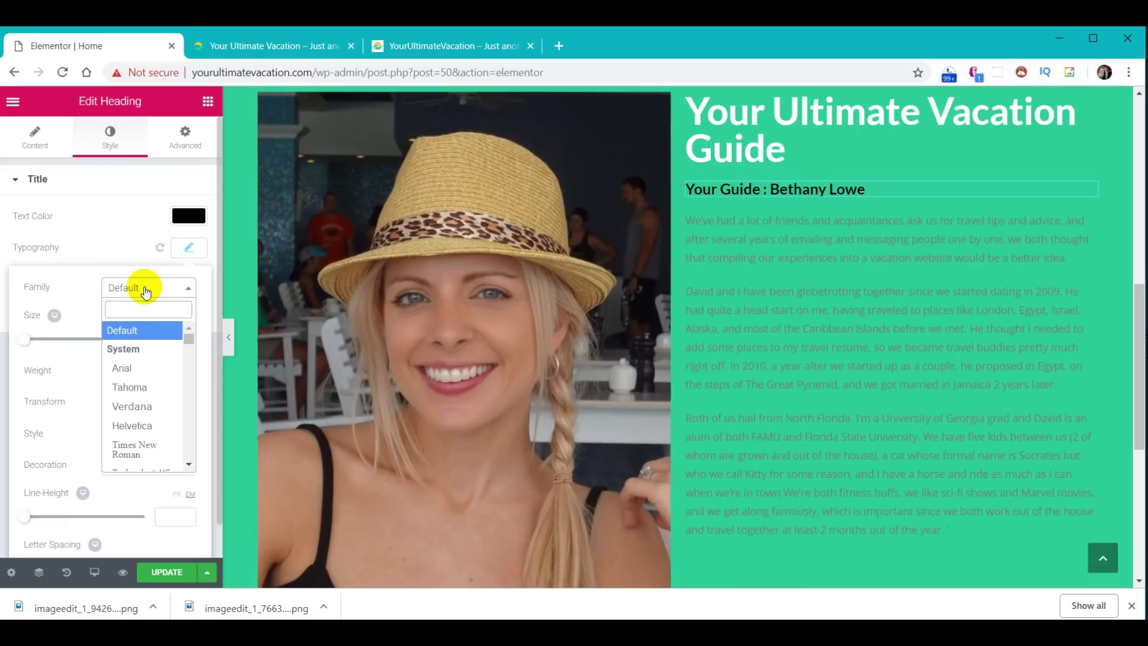
text(Montserrat)
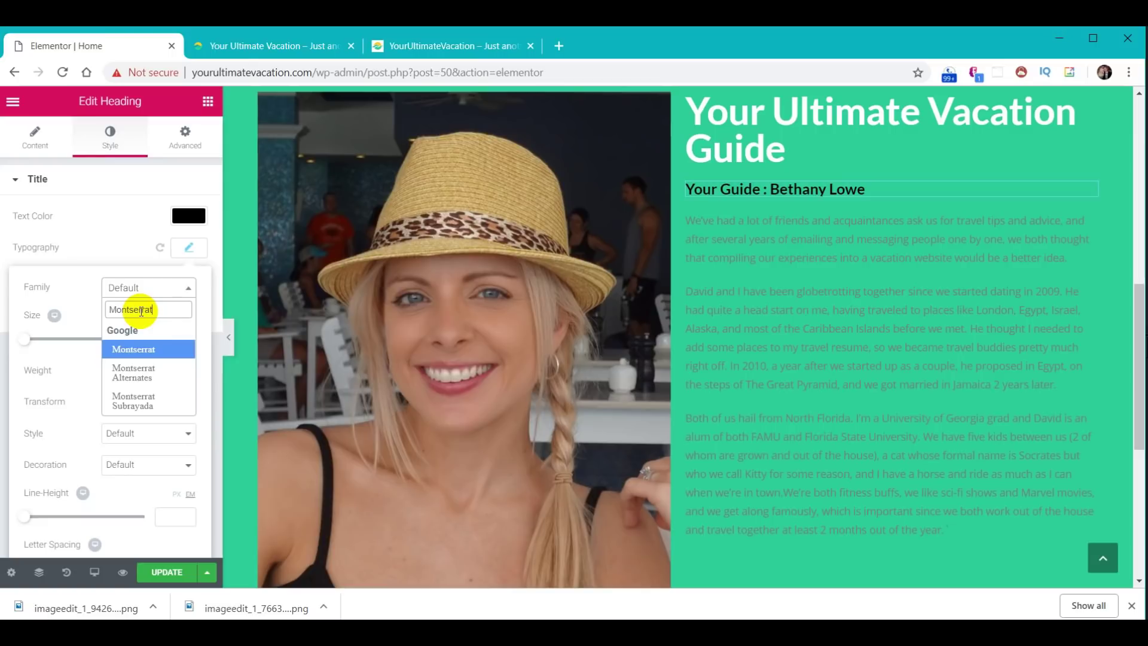
key(Return)
click(171, 338)
text(32)
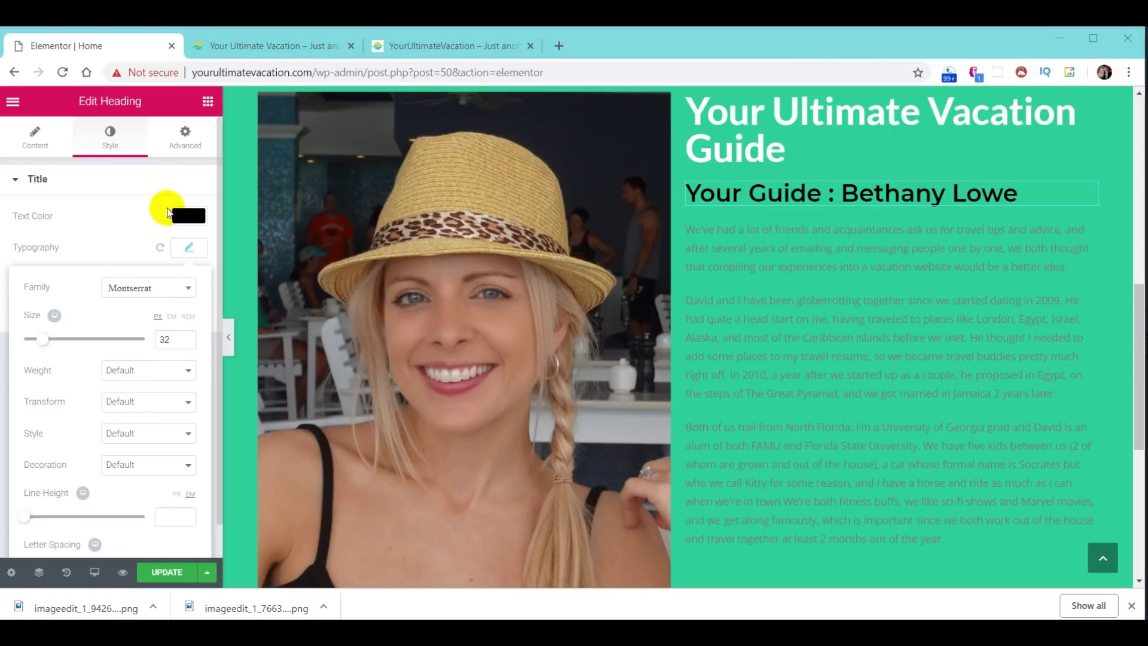
click(187, 249)
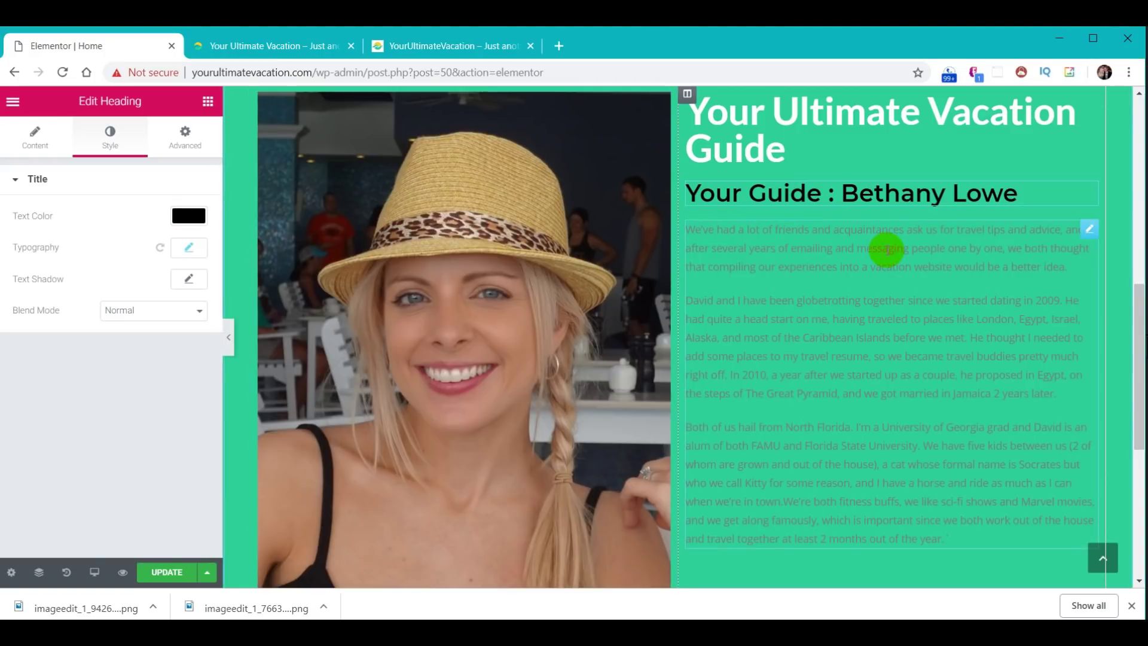
click(886, 250)
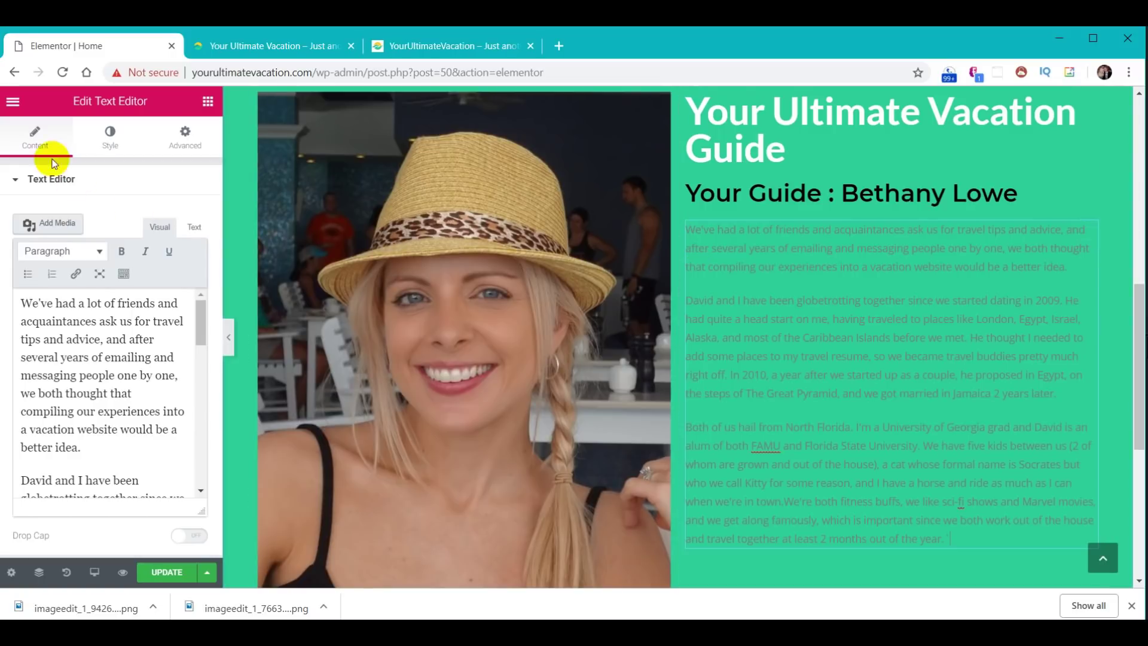
- Set the About paragraph text color to white (#ffffff) and its font size to 18
click(110, 146)
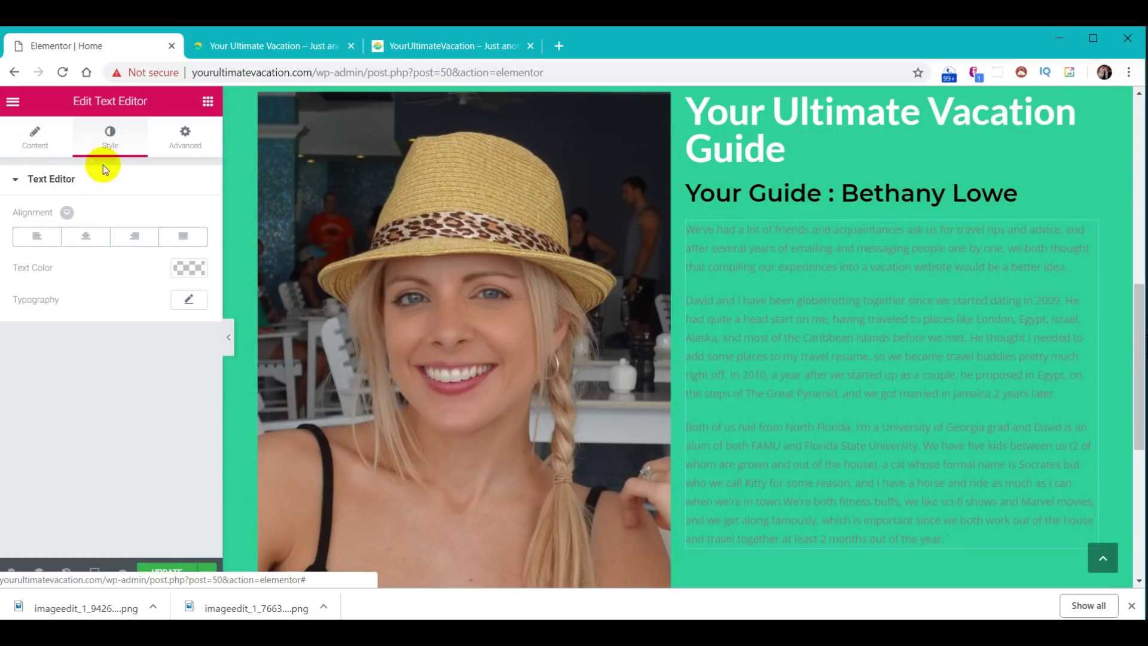
click(189, 269)
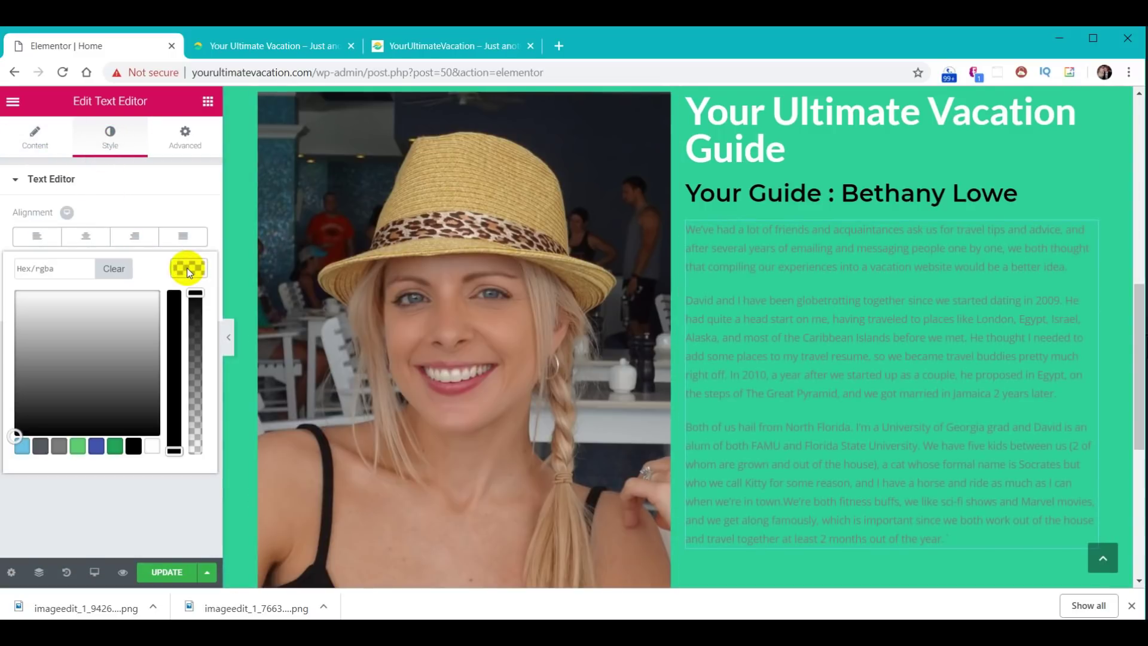
click(150, 449)
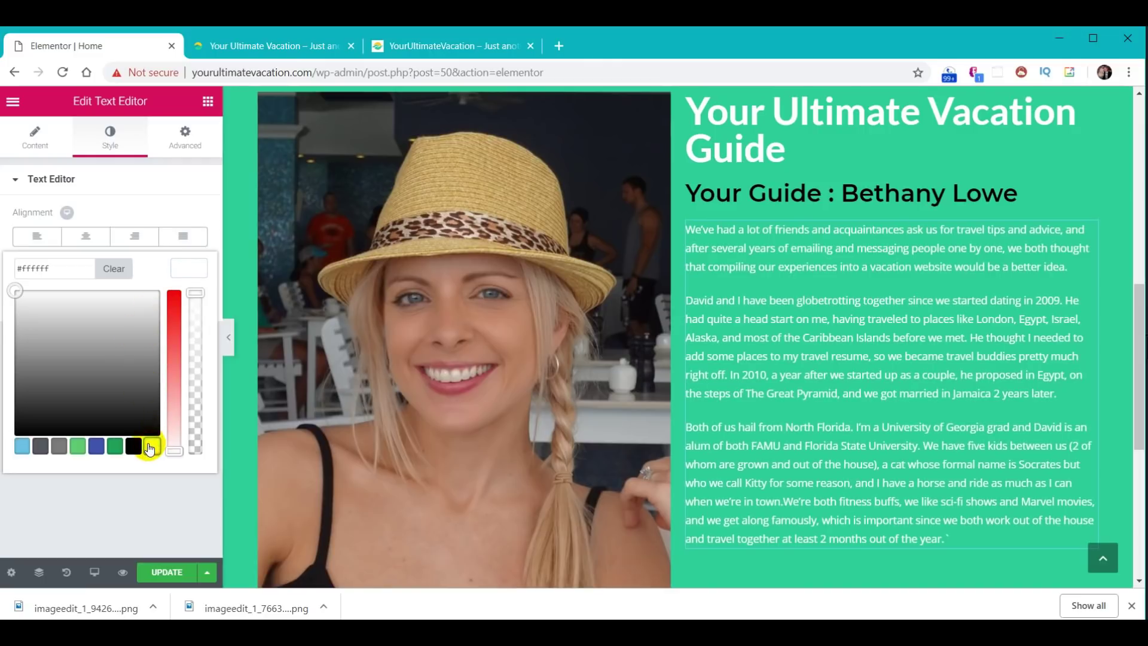
click(192, 270)
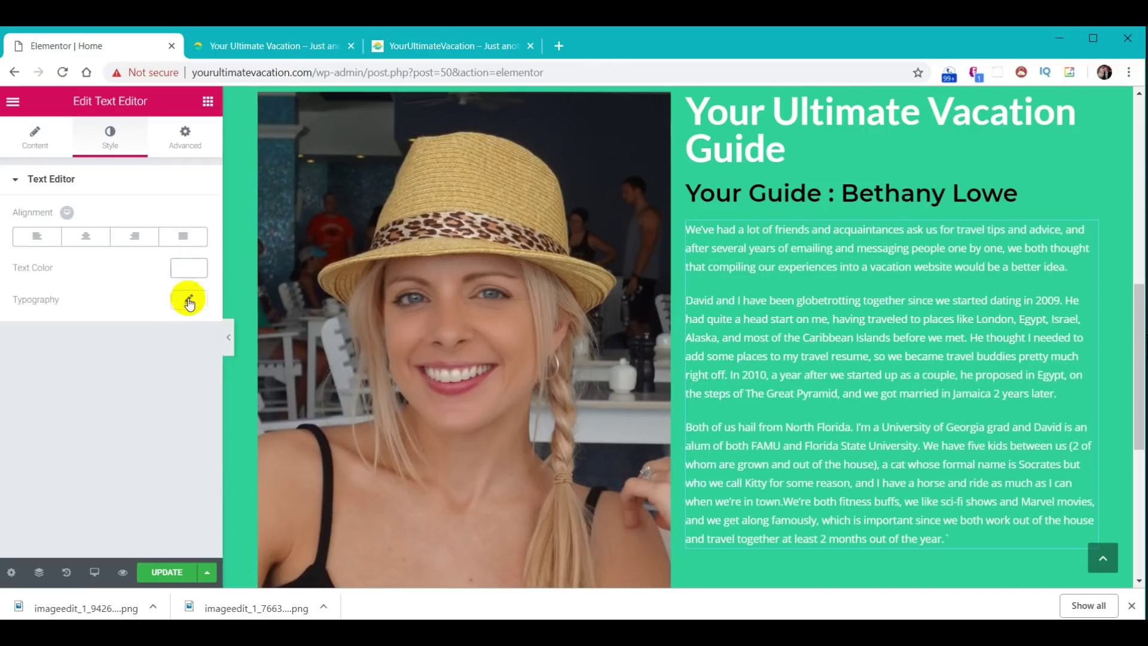
click(196, 299)
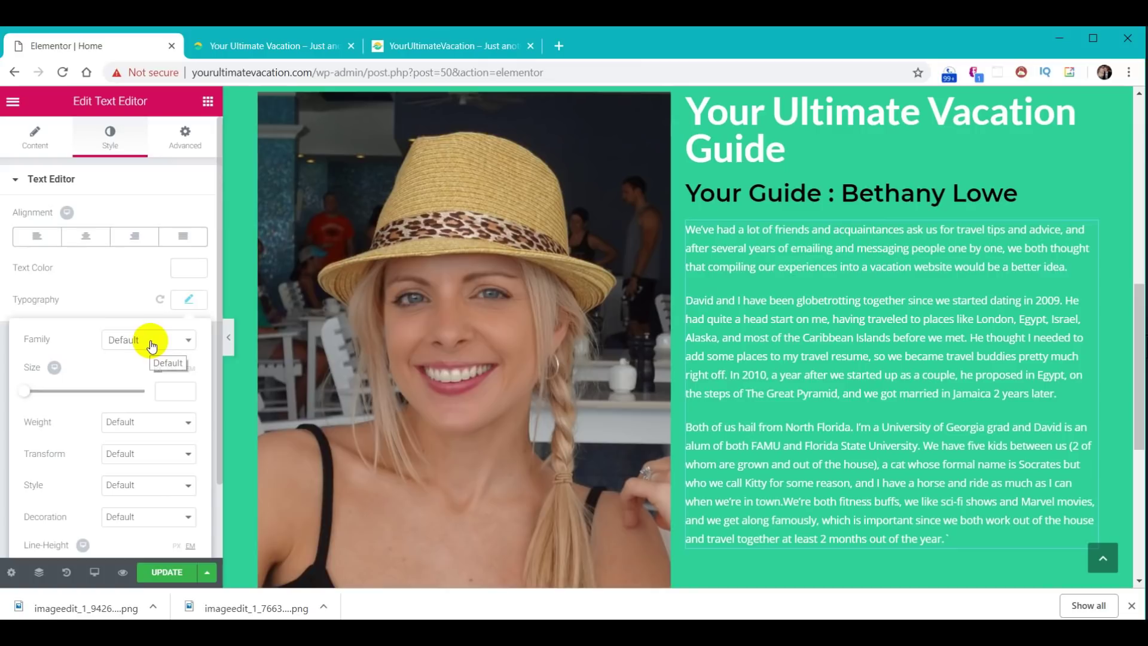
click(174, 387)
text(18)
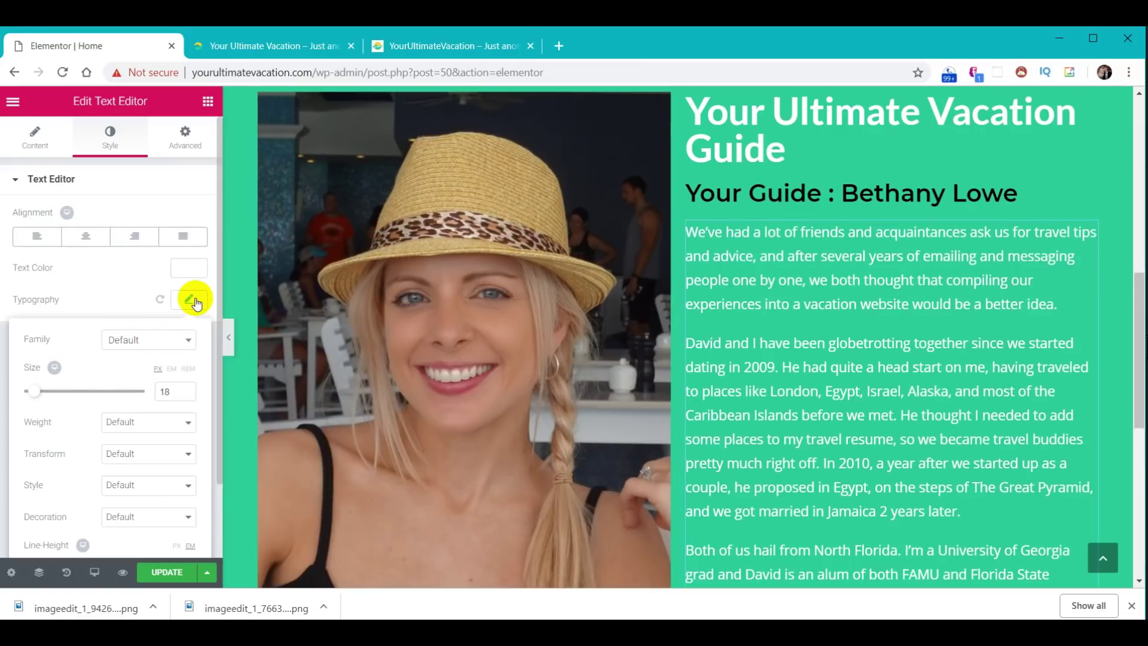
click(195, 301)
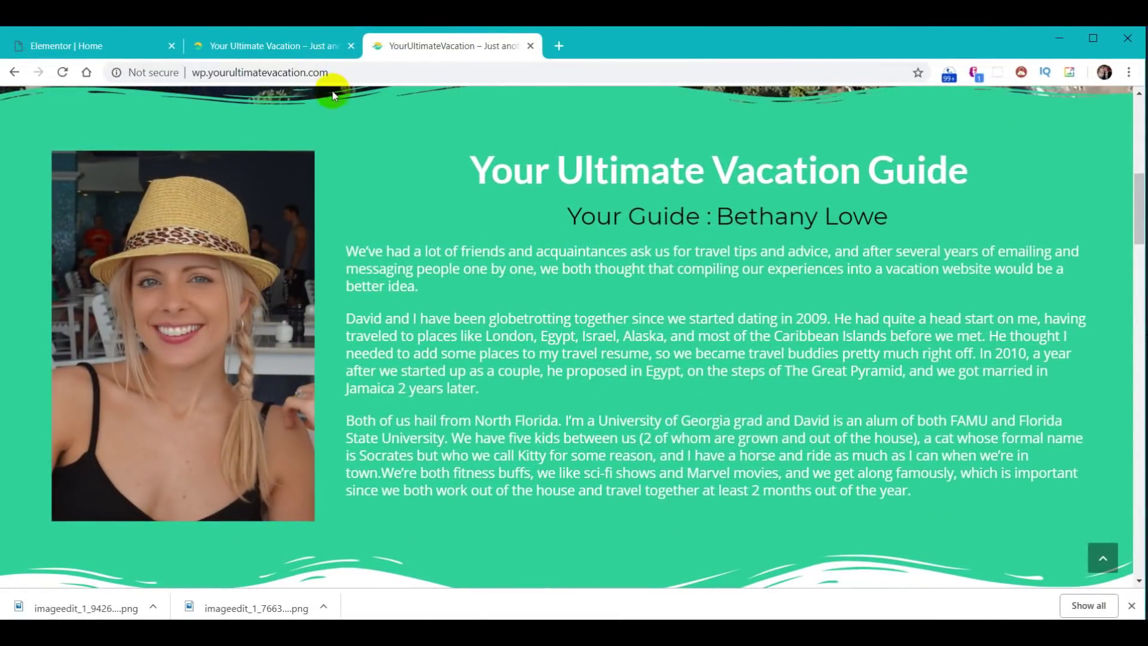
- Compare the live pages in the second and third tabs, then return to Elementor and select the photo column
click(312, 50)
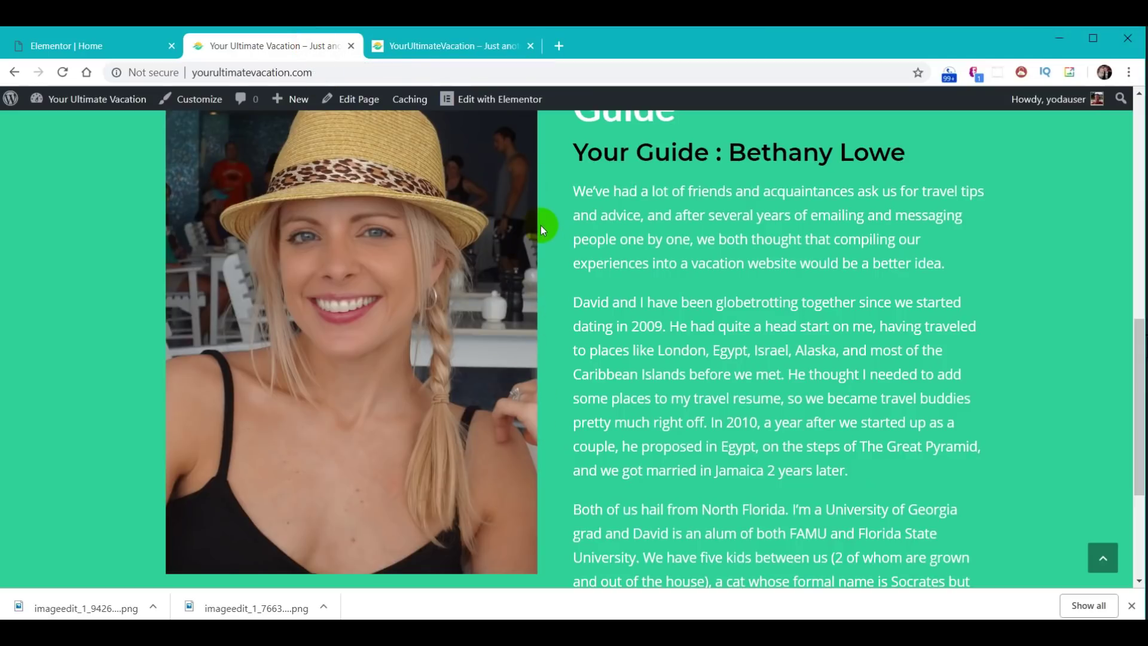
click(434, 46)
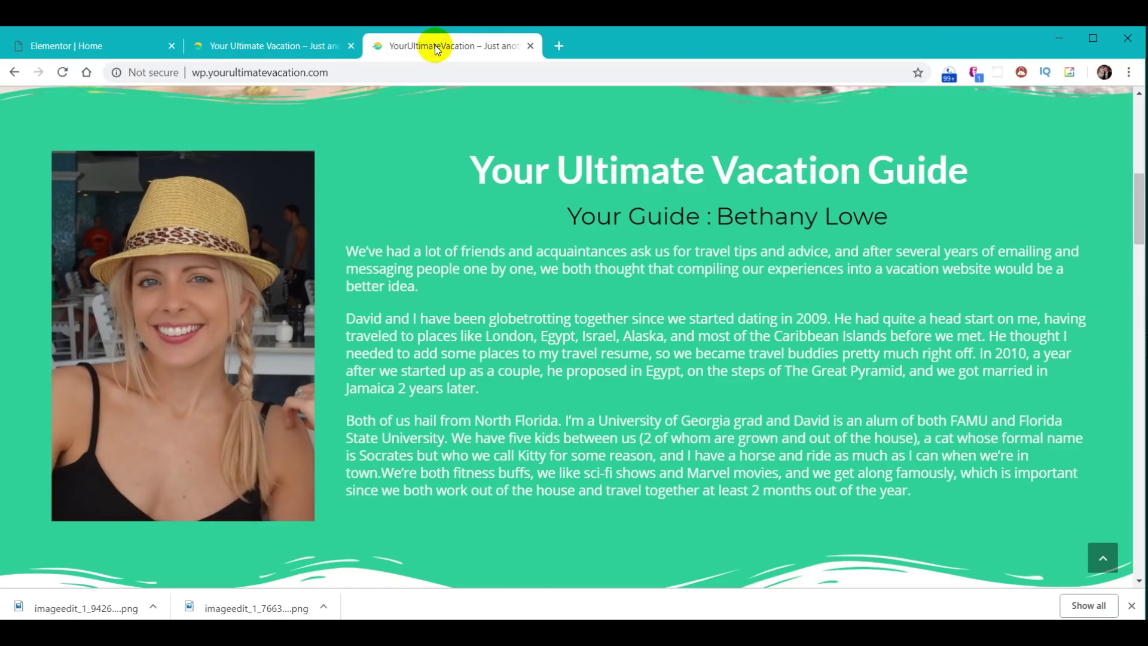
click(296, 48)
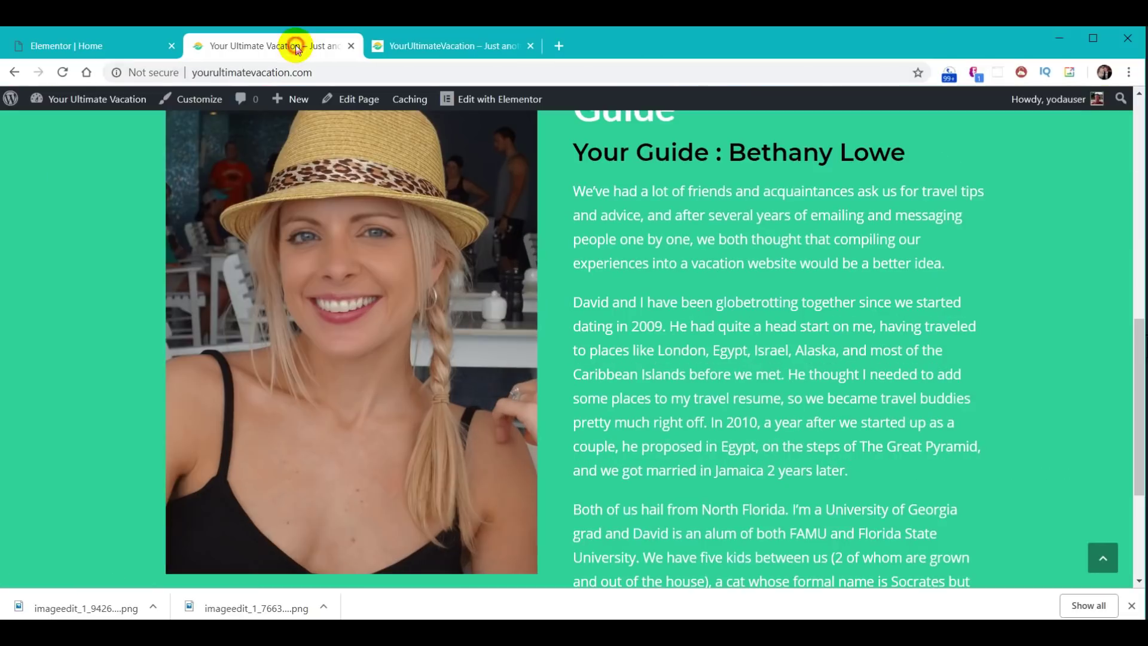
click(69, 47)
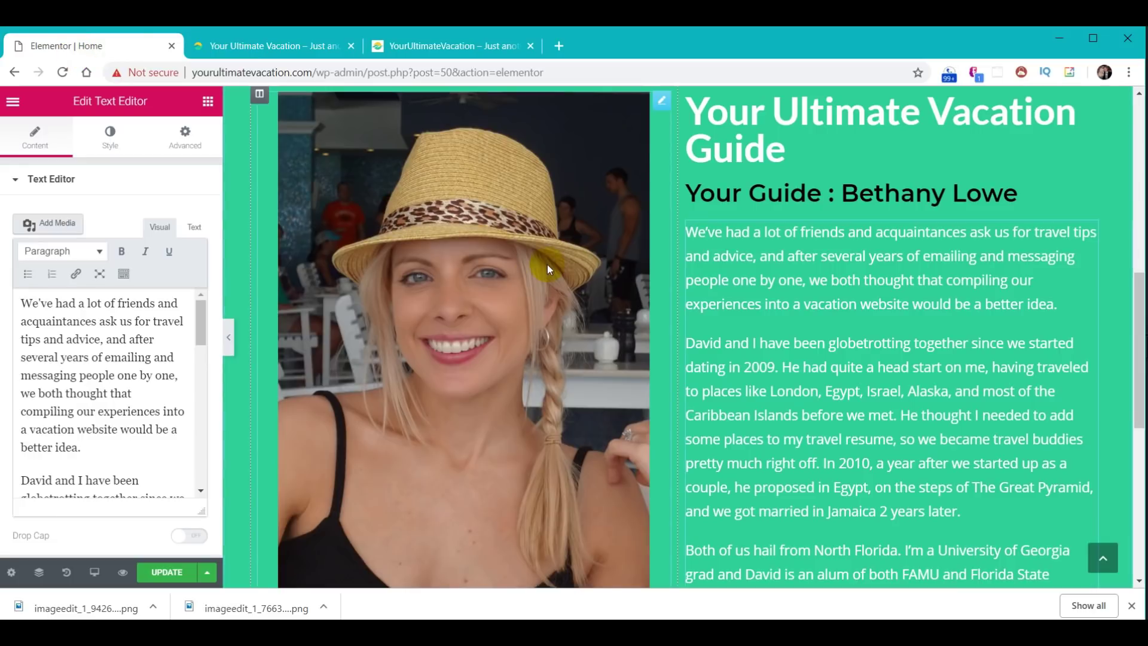
click(261, 97)
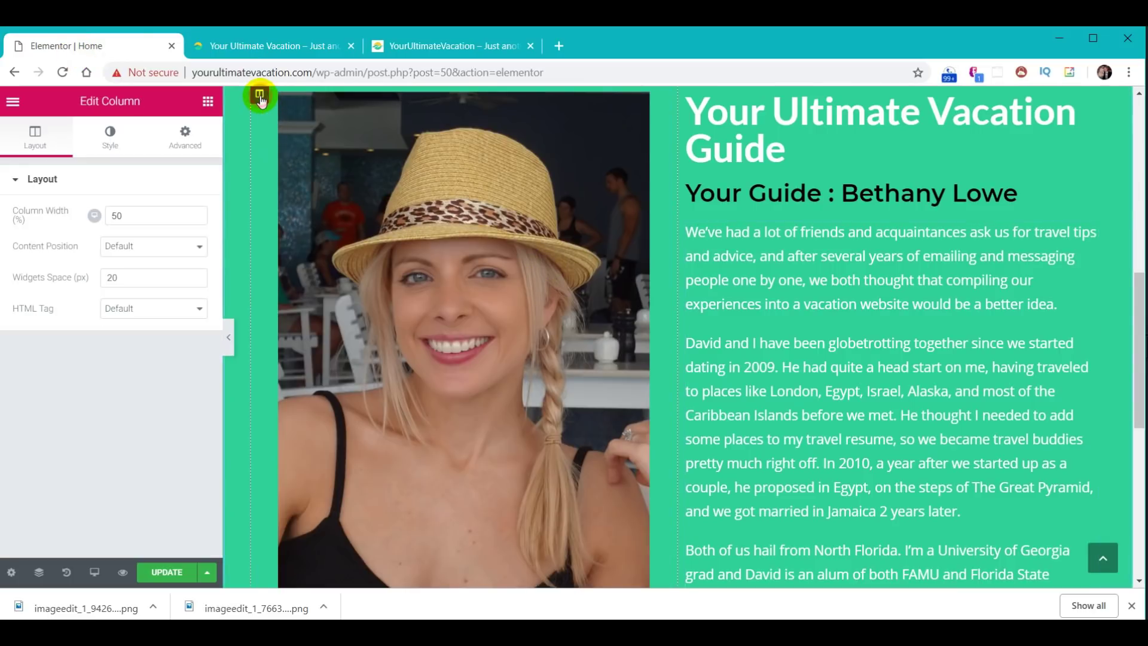
- Set the photo column width to 30%, update the page, and reload the live site
drag(156, 217, 87, 199)
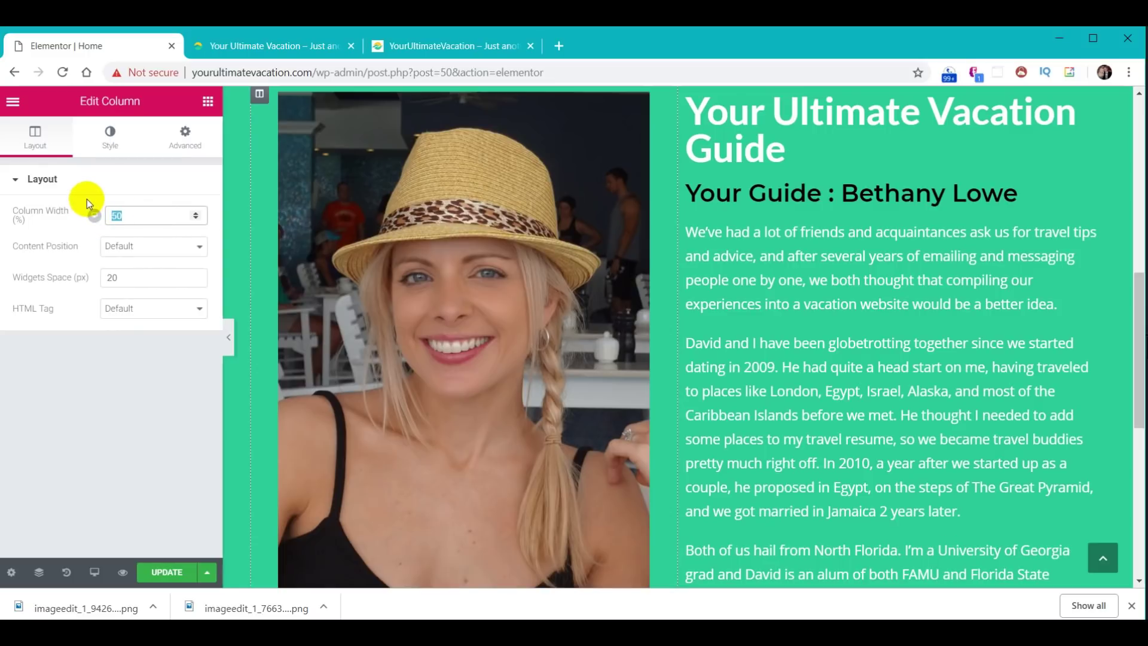
text(30)
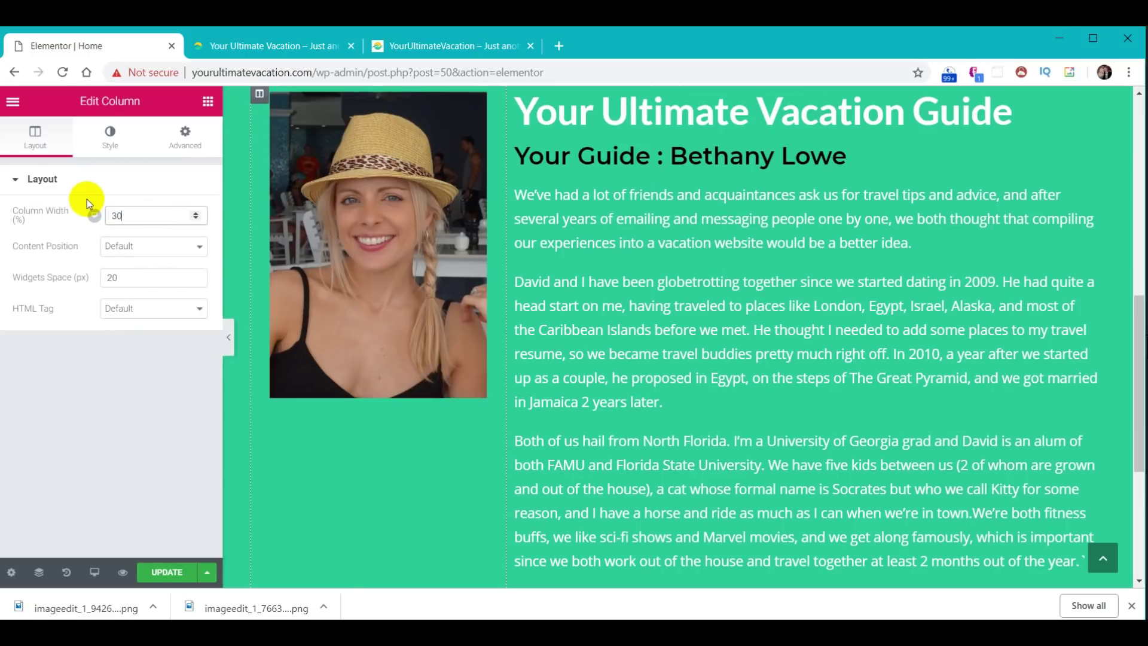
click(167, 574)
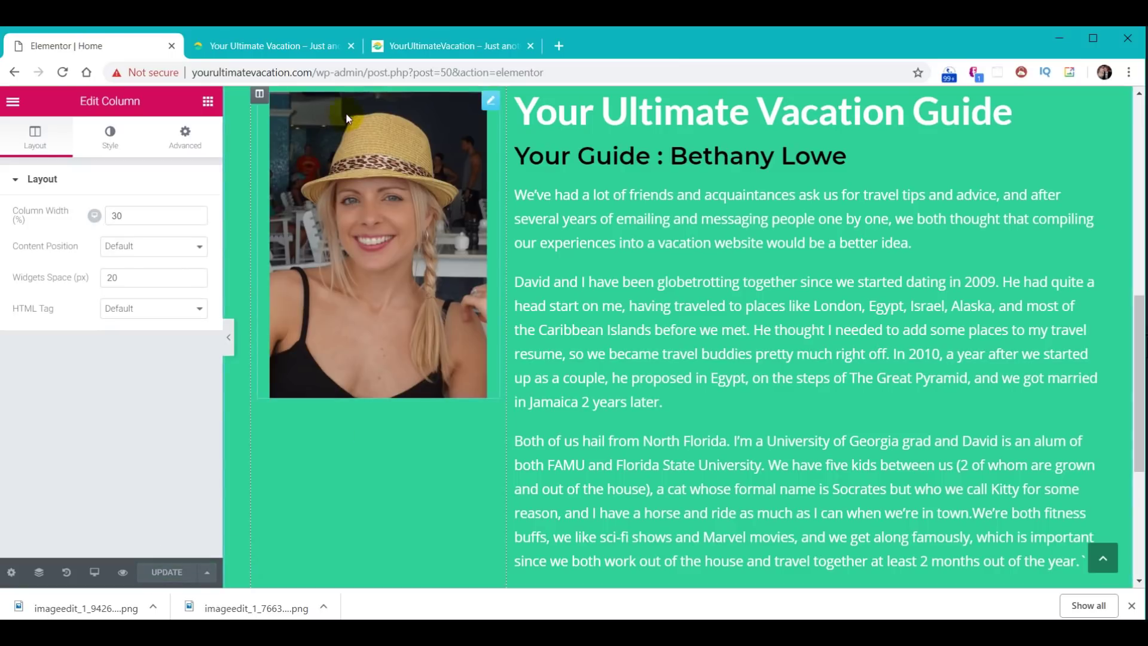
click(277, 52)
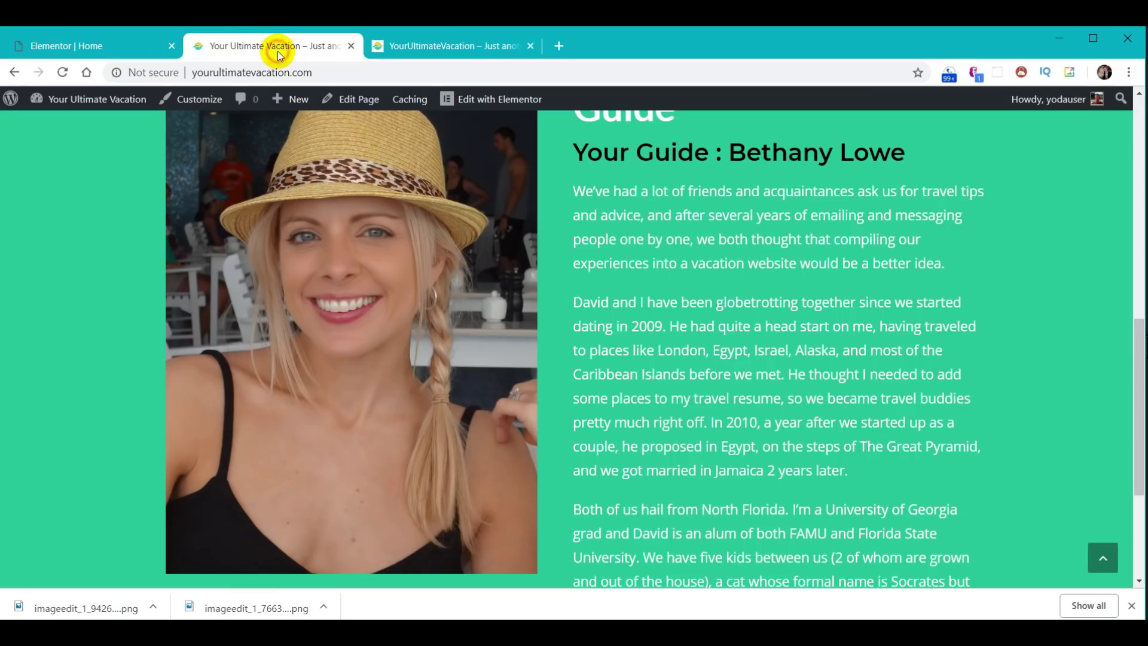
click(61, 72)
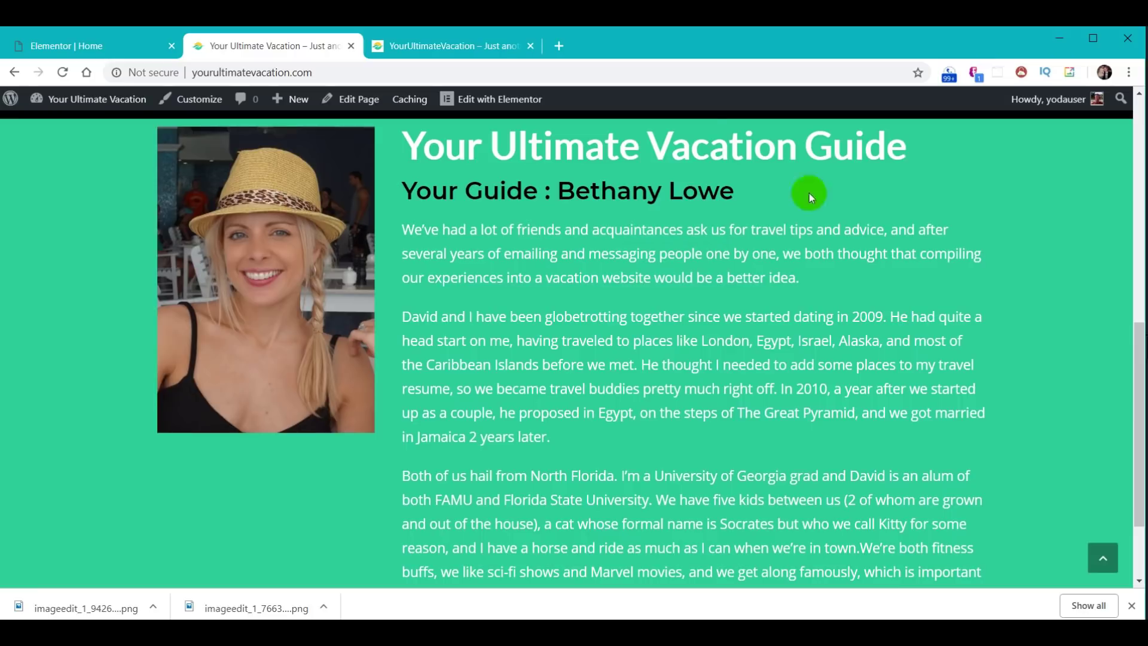
- Compare the live About section with the reference site, then go back to the Elementor editor
click(438, 45)
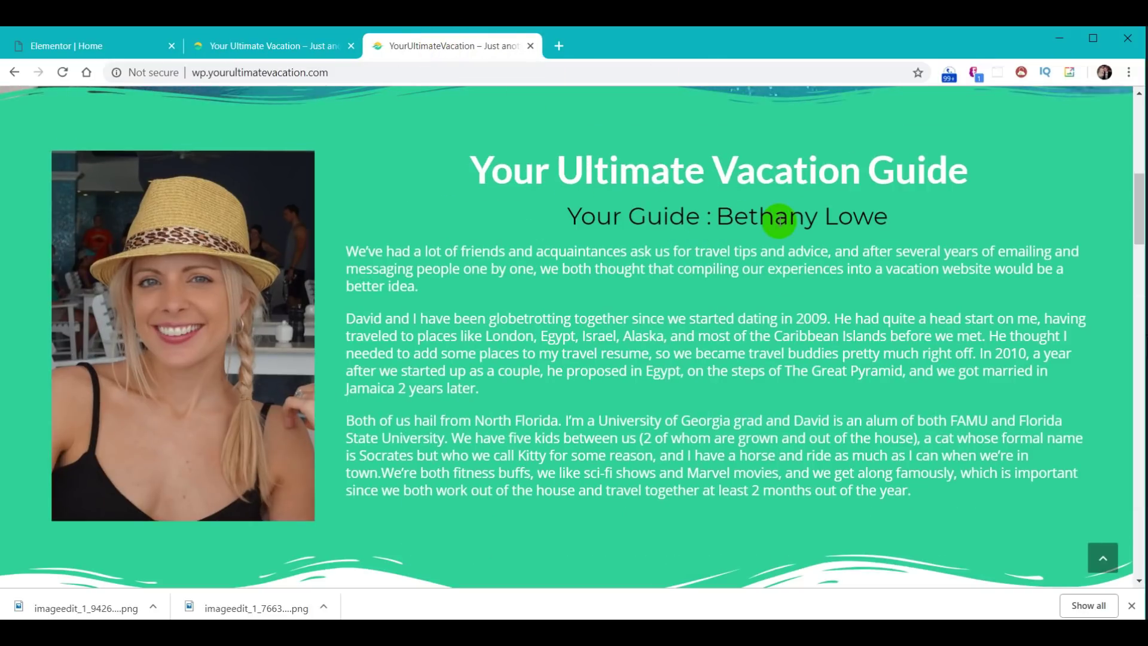
click(261, 46)
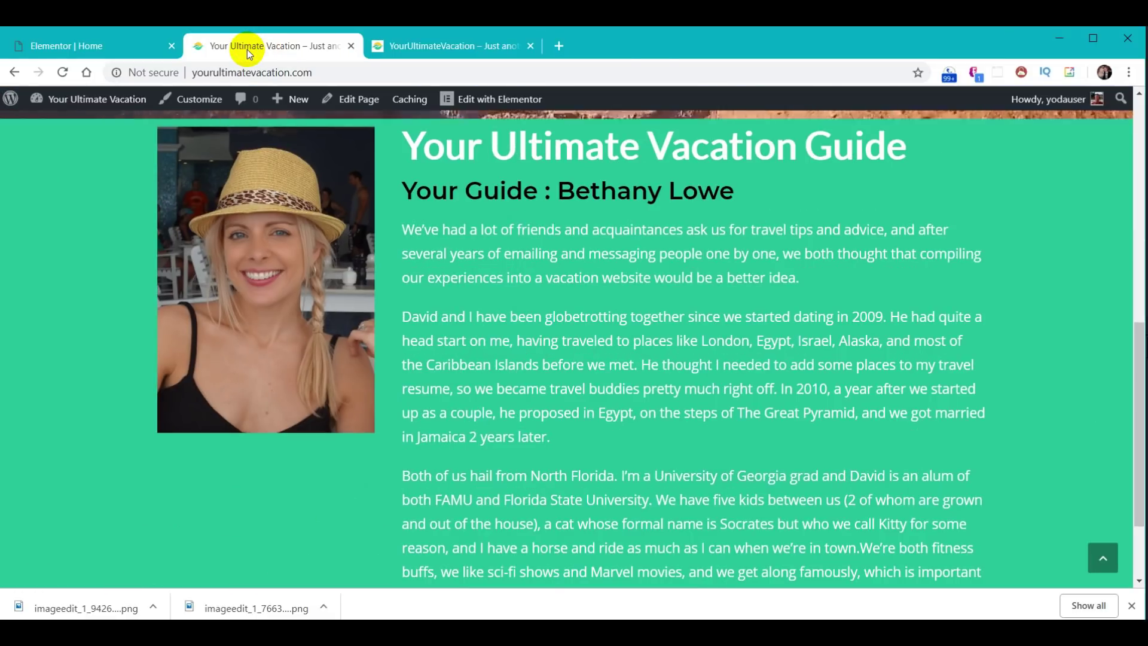
click(81, 44)
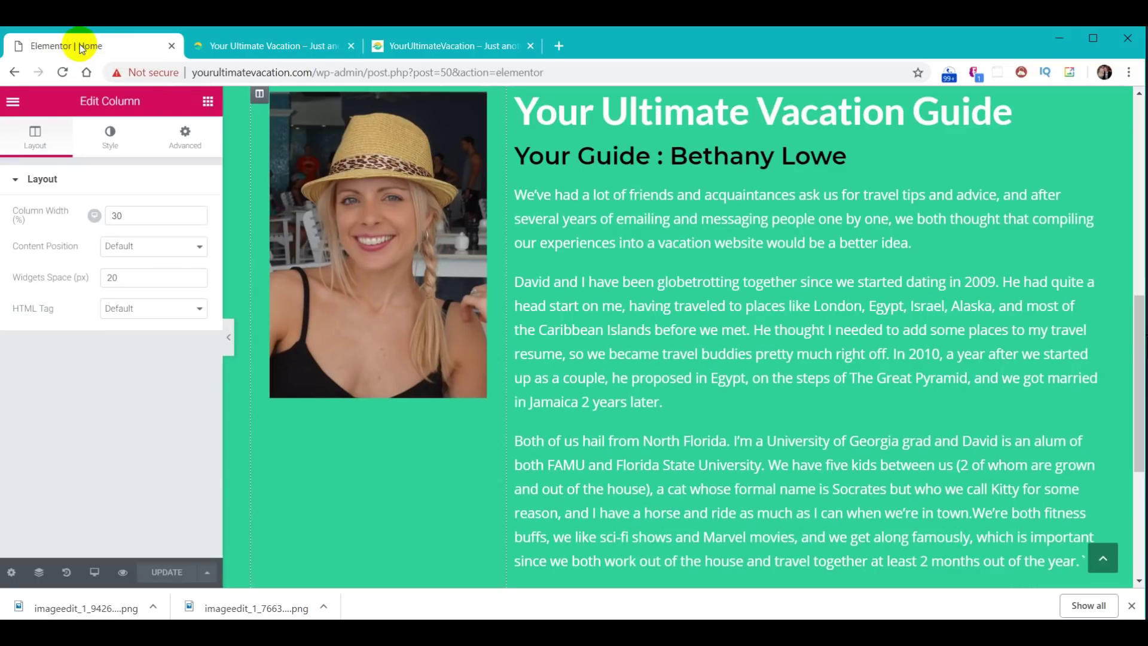
- Center-align the Your Ultimate Vacation Guide heading and its 'Your Guide' subheading, then update the page
click(669, 113)
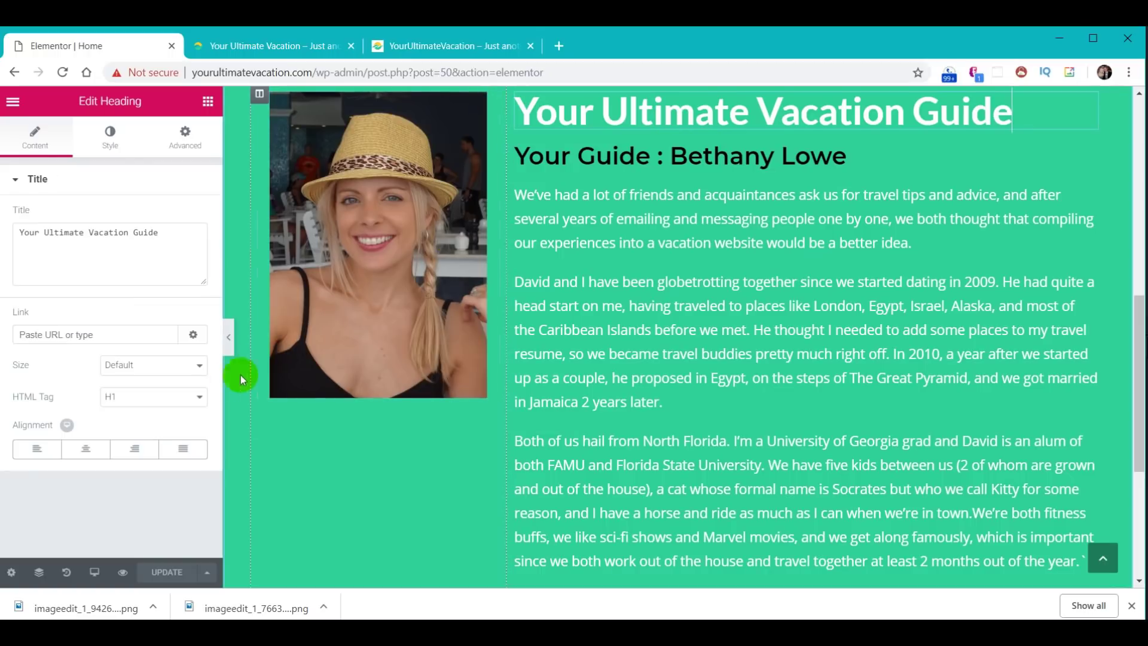
click(83, 450)
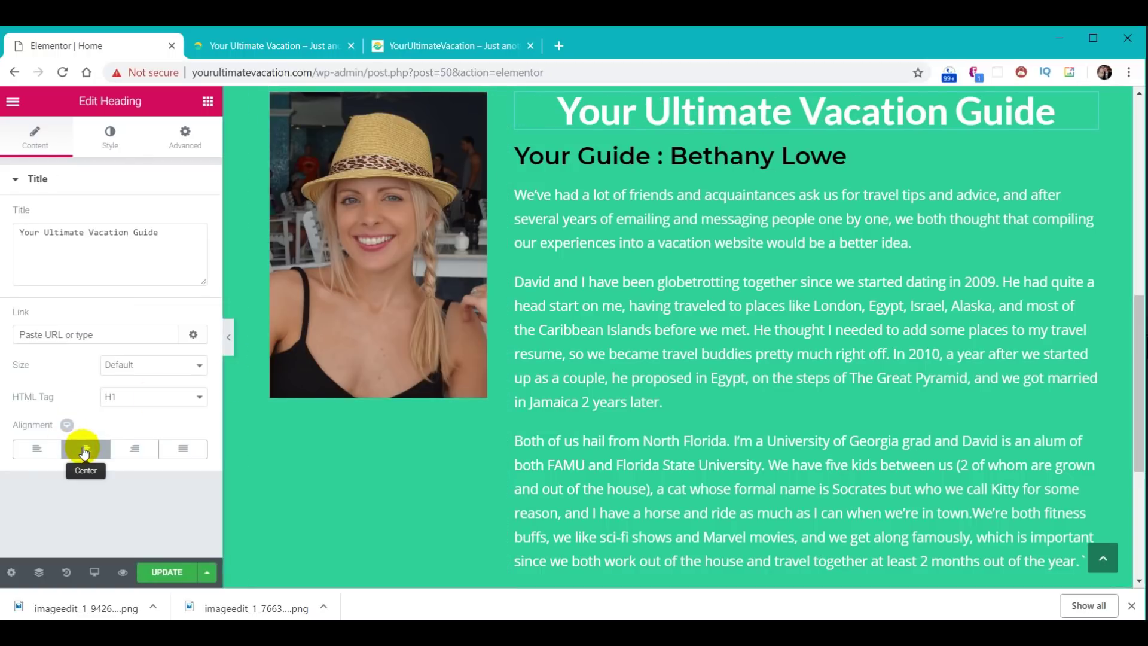
click(777, 157)
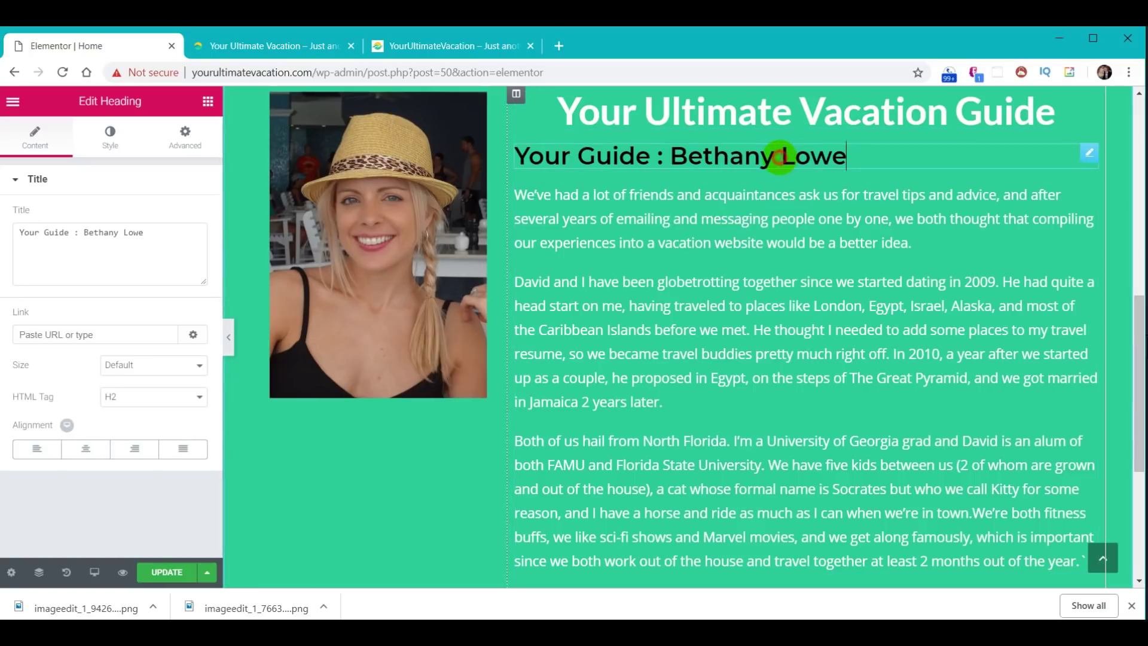
click(81, 450)
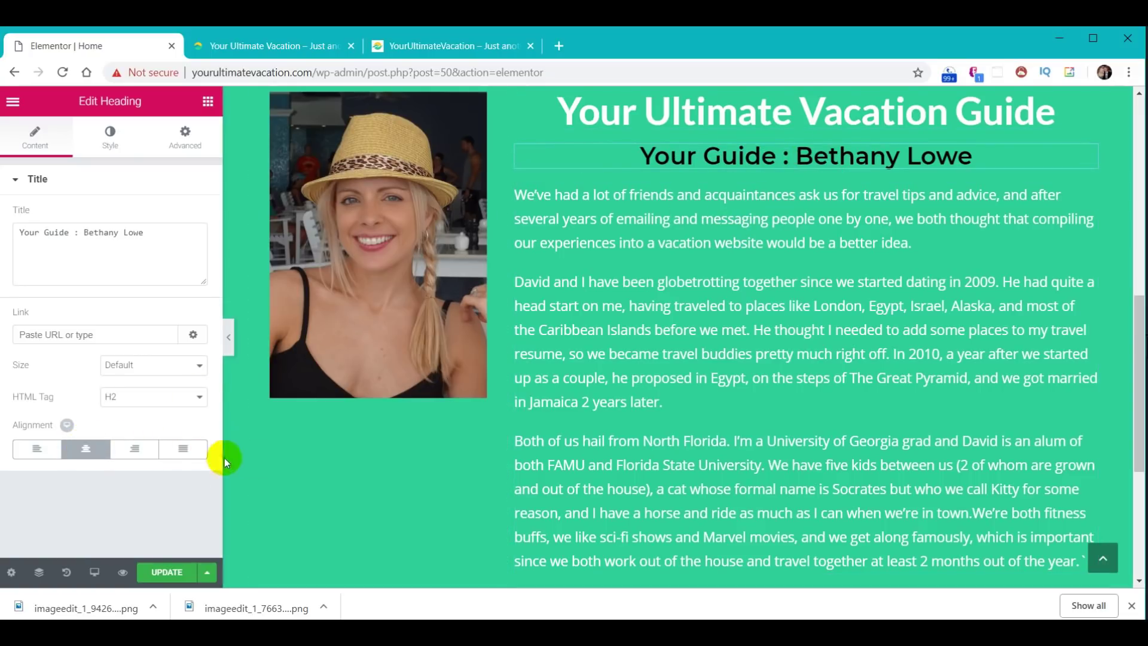
click(161, 575)
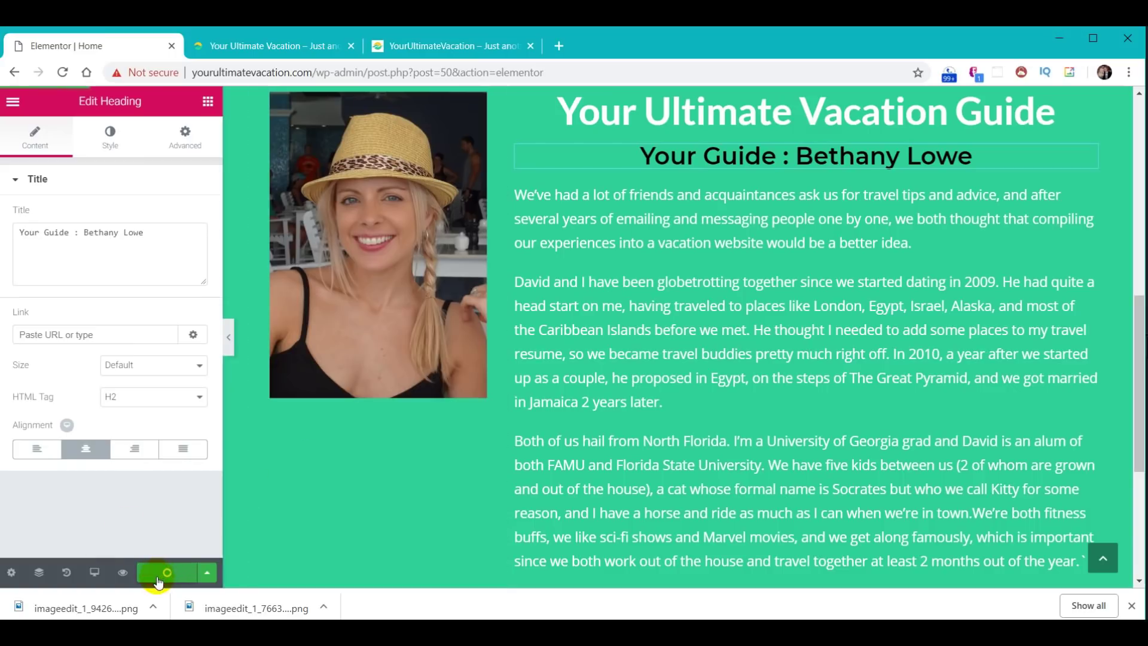
click(282, 47)
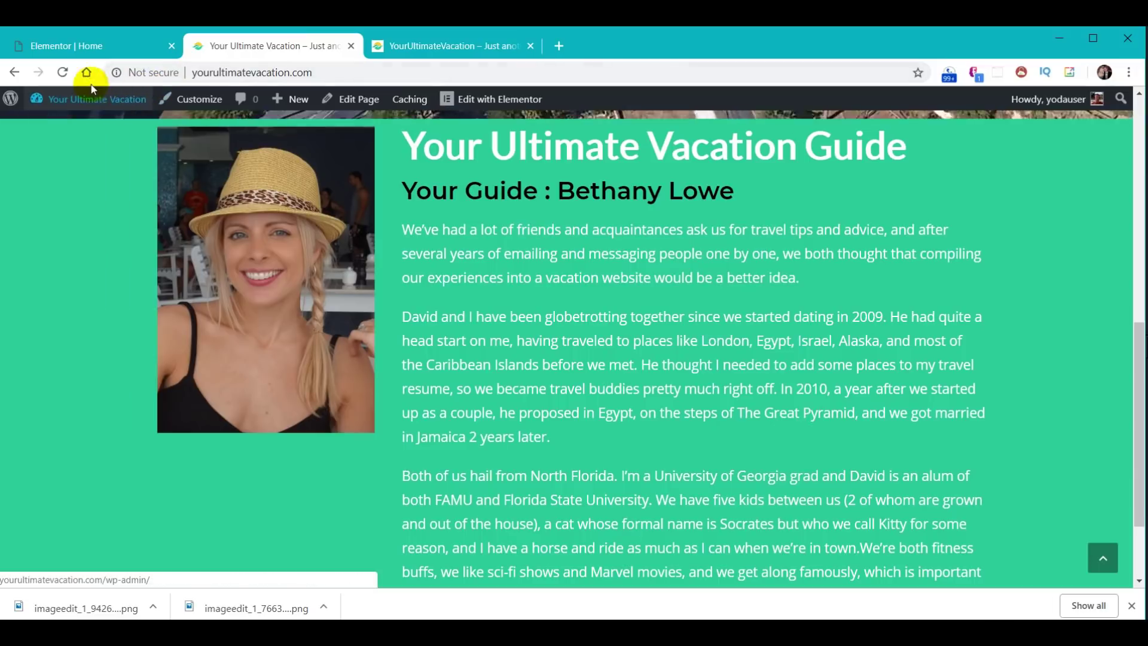
- Reload the live page to check the centered headings, compare with the reference, and switch on Stretch Section
click(63, 73)
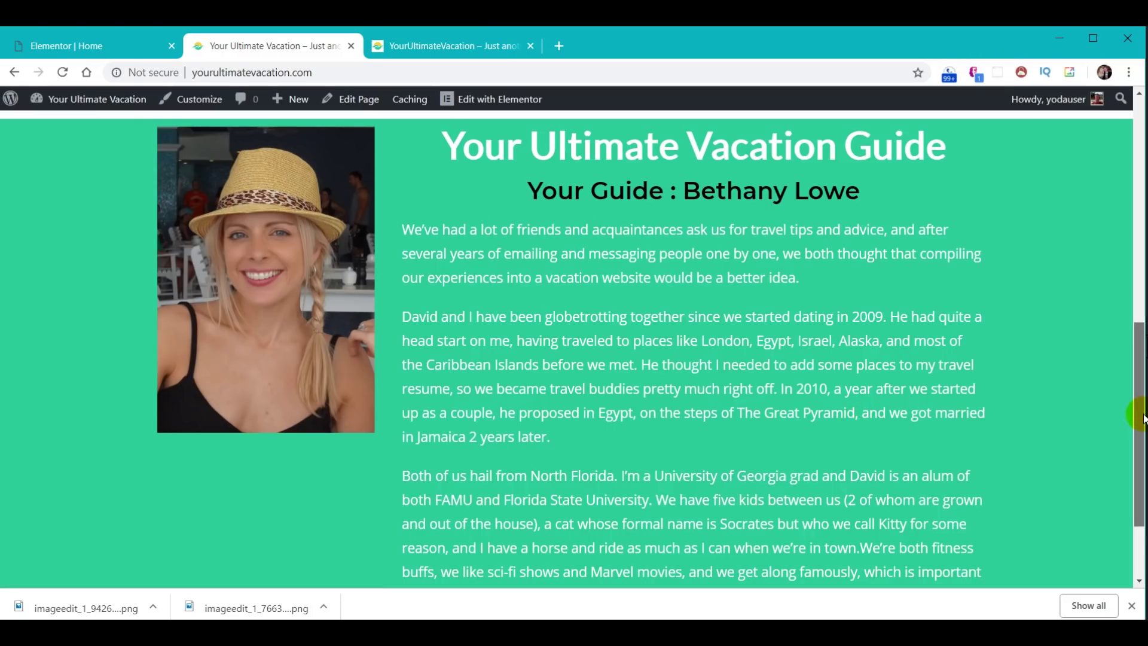
drag(1142, 419, 1142, 422)
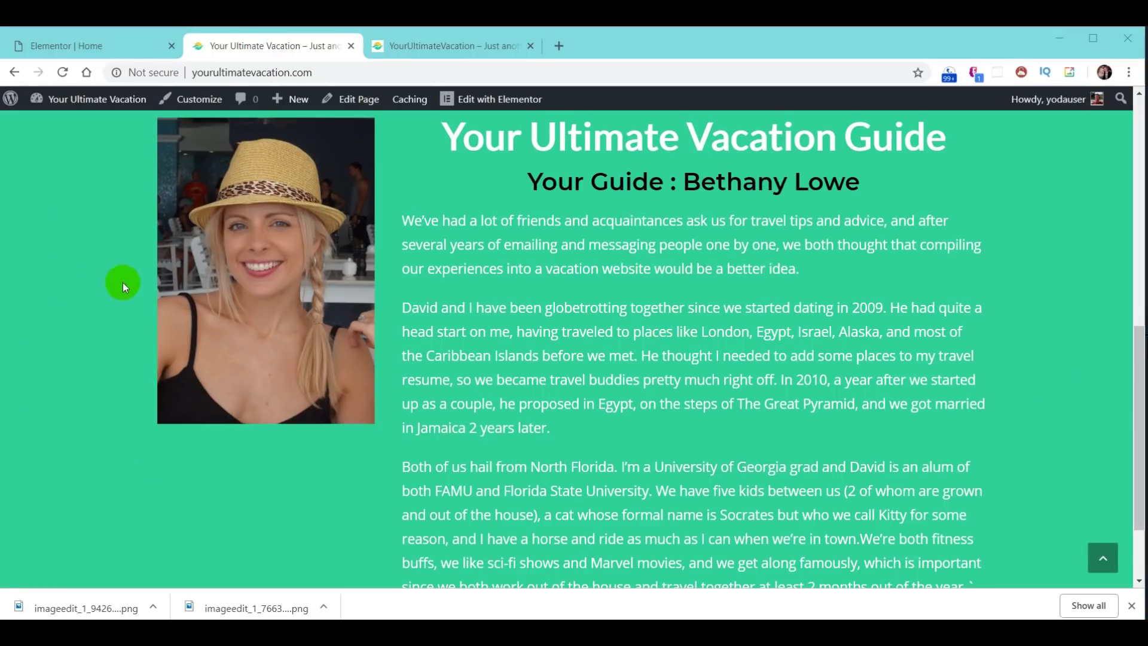
click(465, 50)
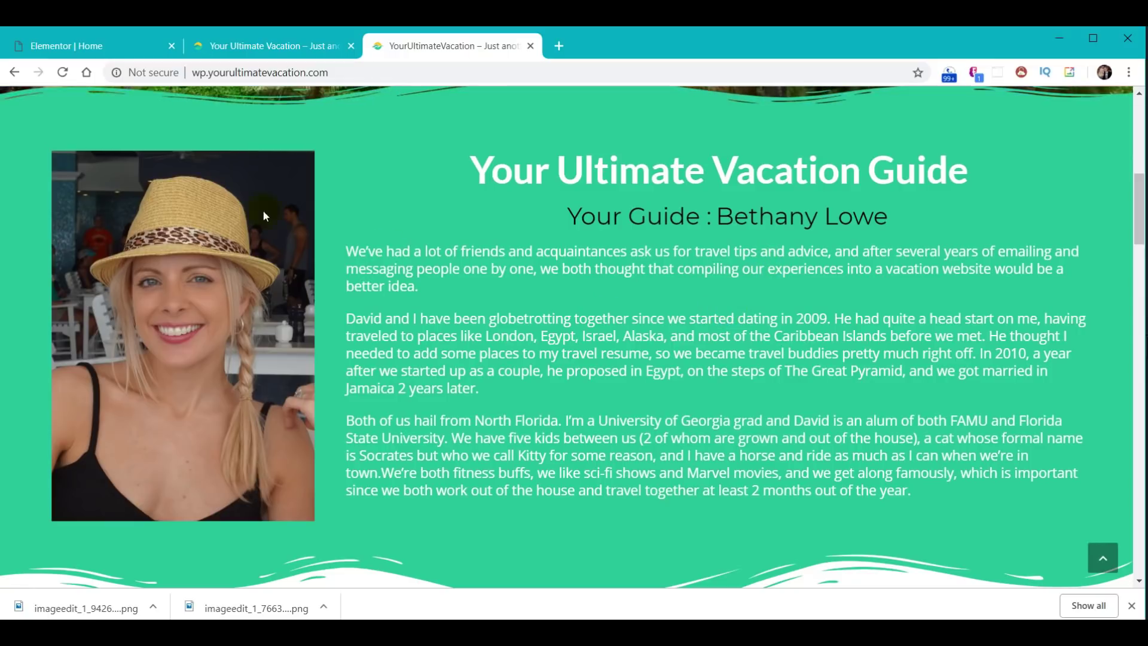
click(62, 46)
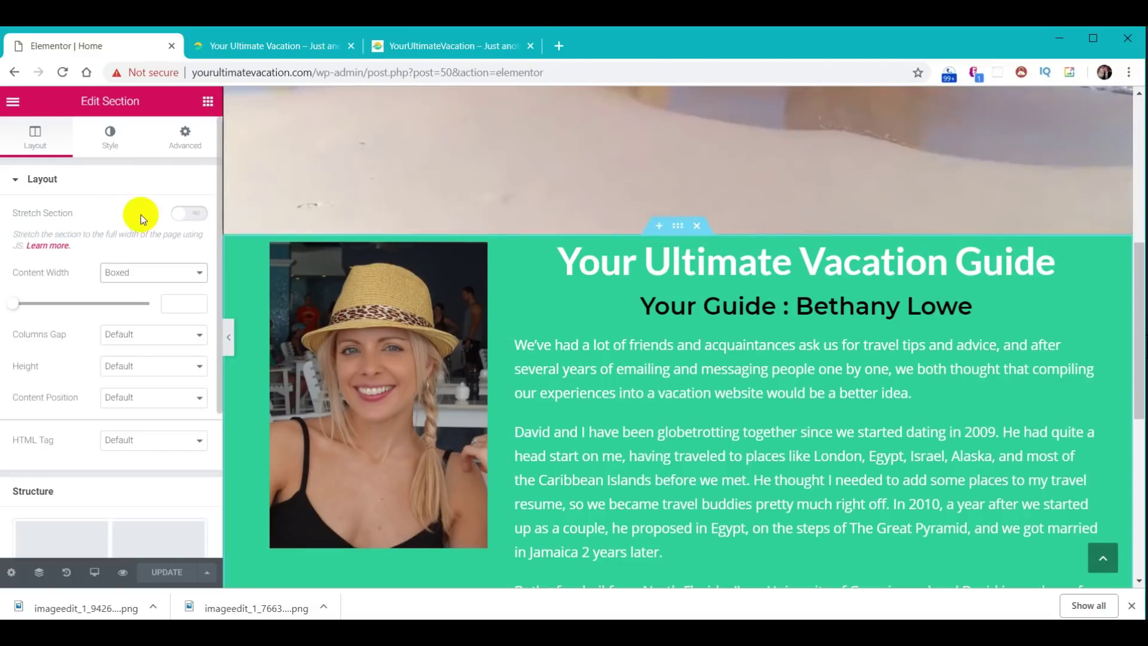
click(193, 215)
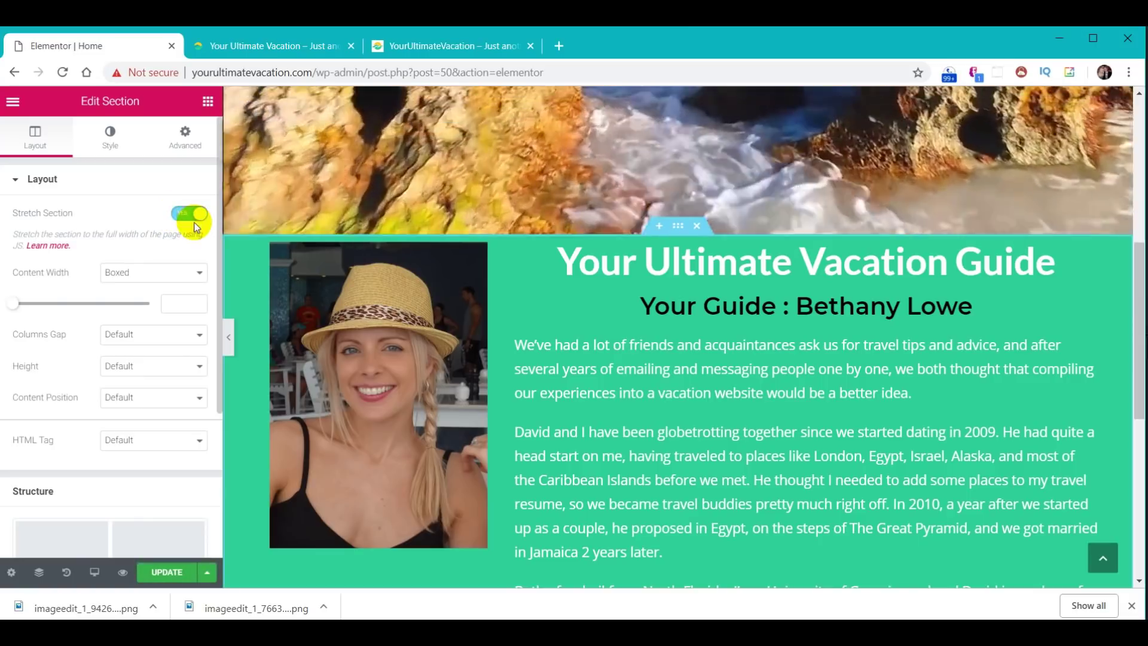
- Set the About section's content width to Full Width, update, and reload the live site
click(203, 276)
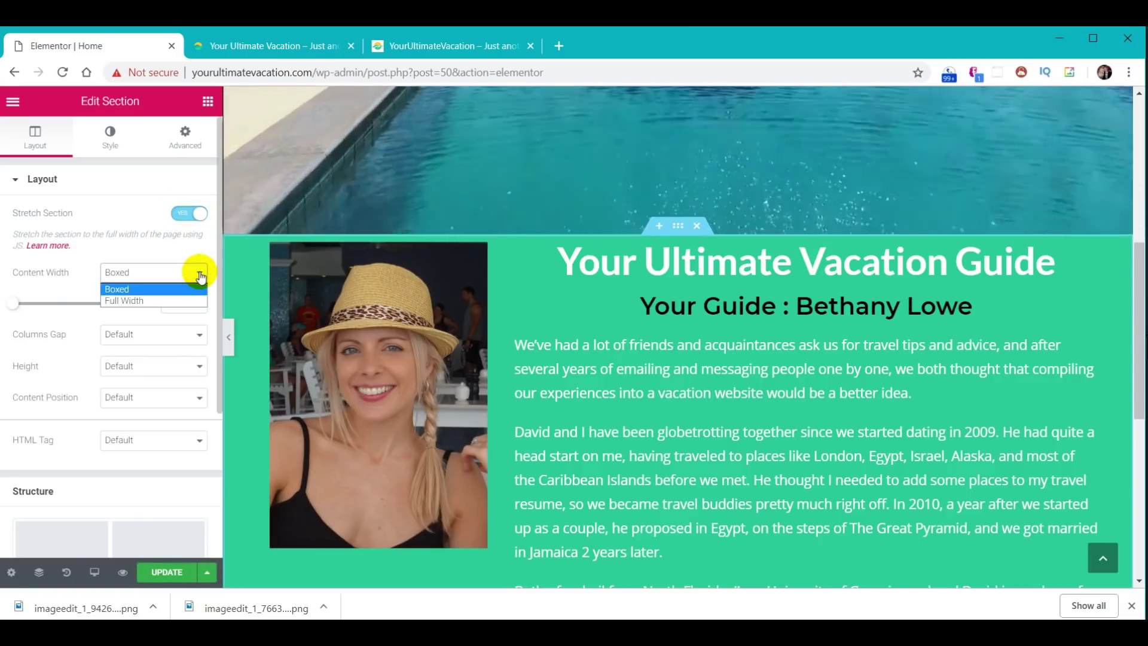
click(186, 302)
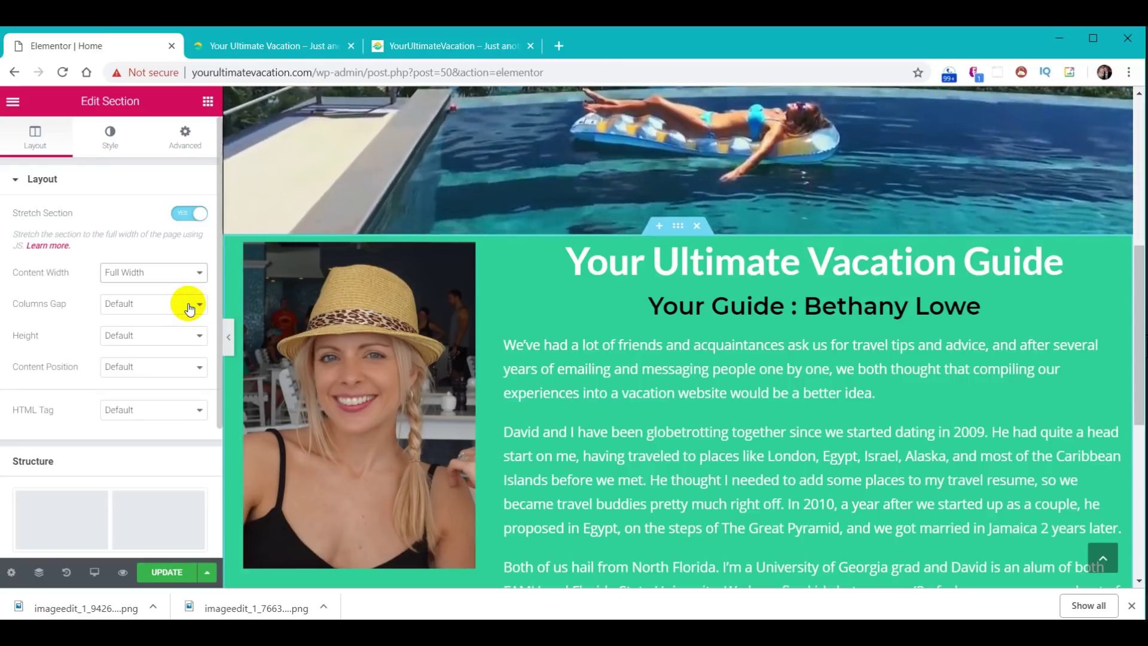
click(160, 575)
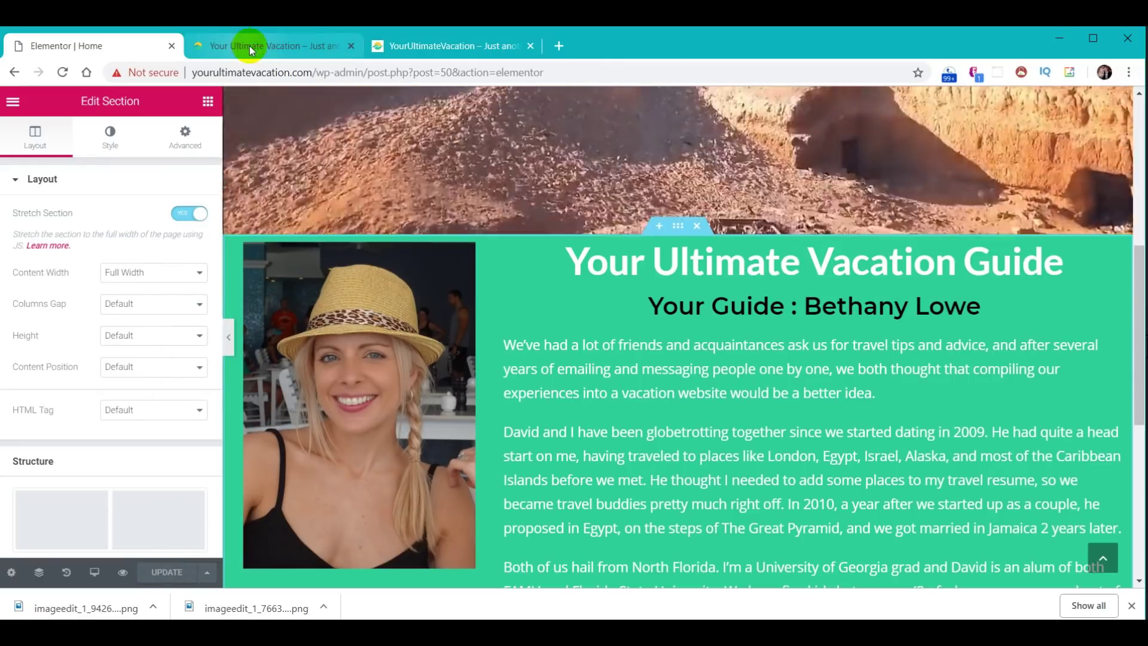
click(255, 46)
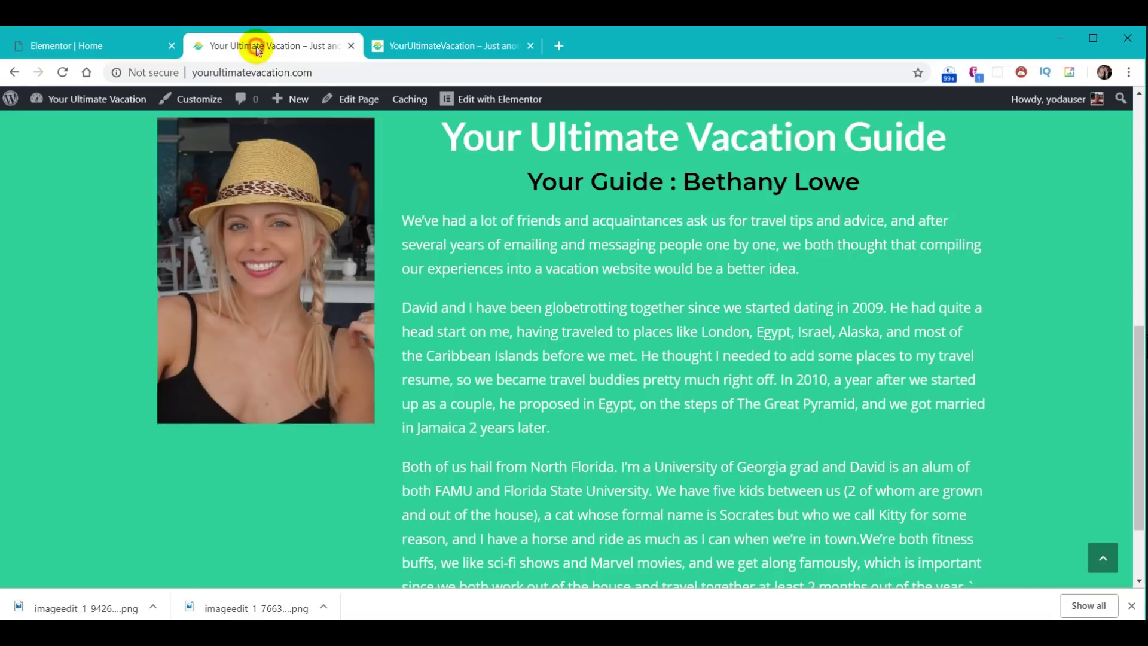
click(63, 72)
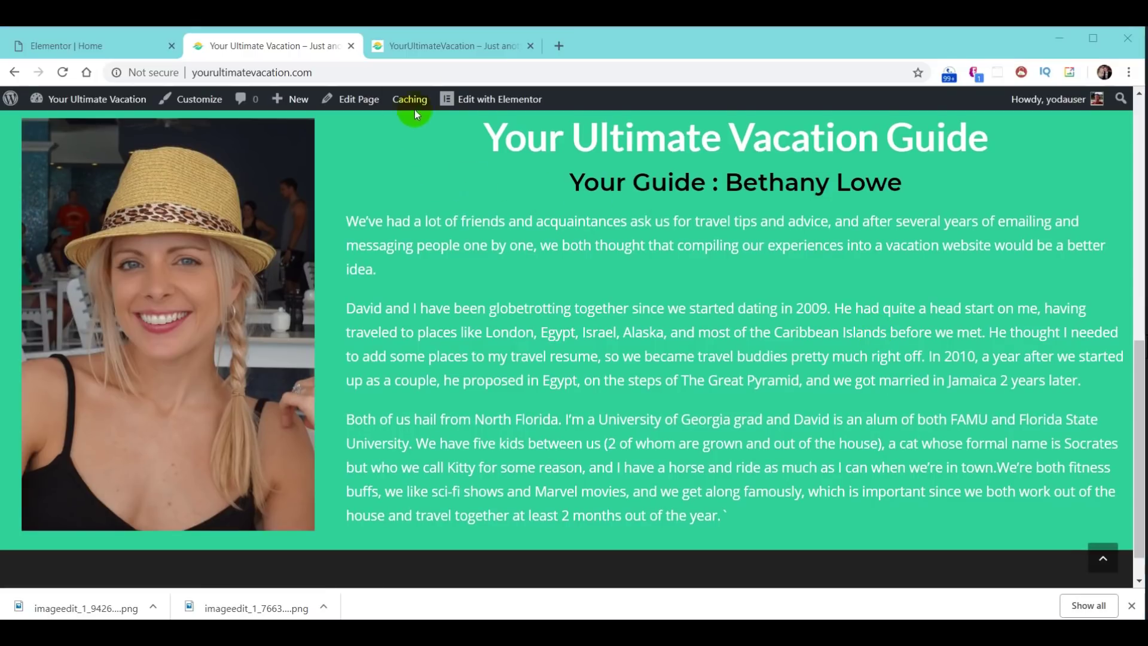
- Scroll through the reference site's About section, then return to the Elementor Home editor
click(442, 43)
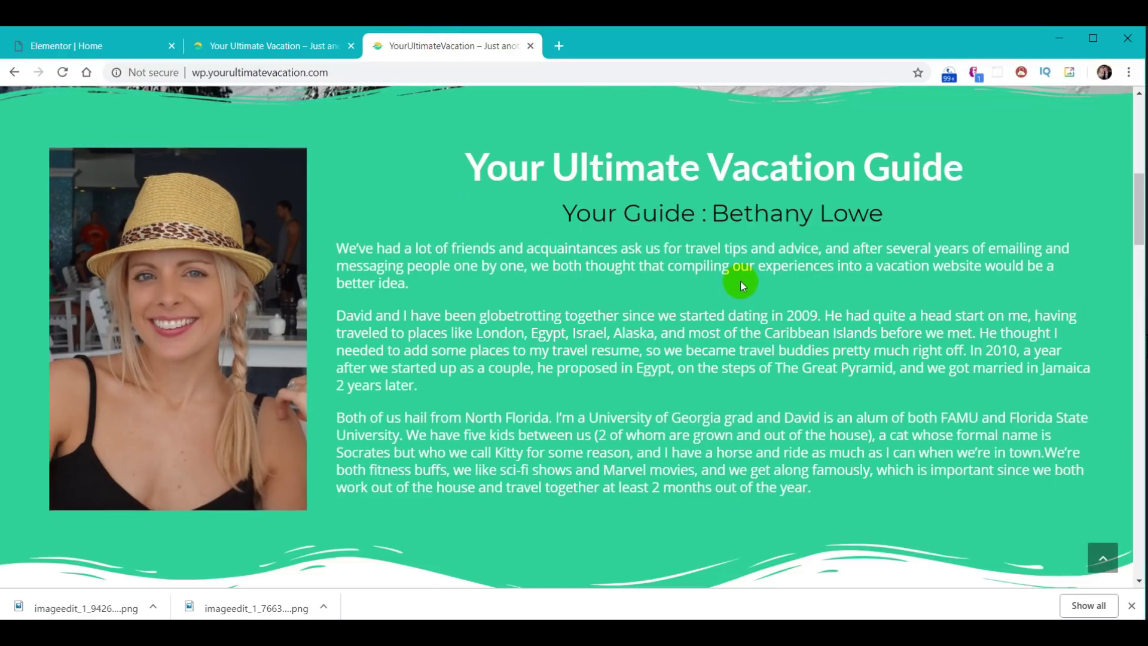
scroll(597, 274, up, 3)
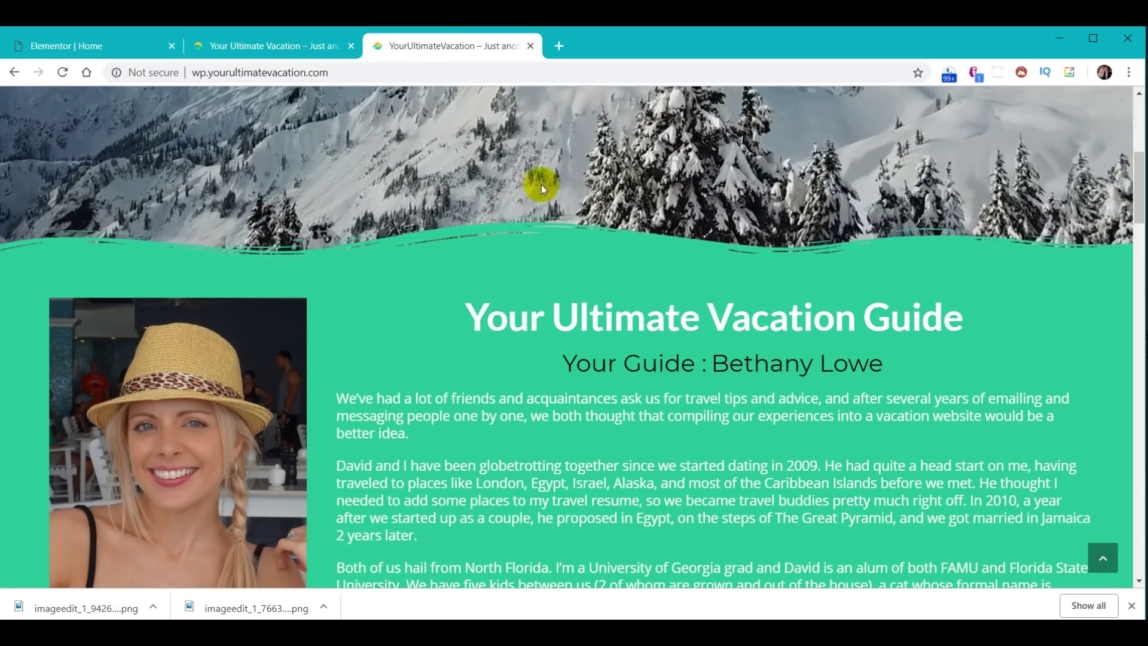
scroll(708, 339, down, 1)
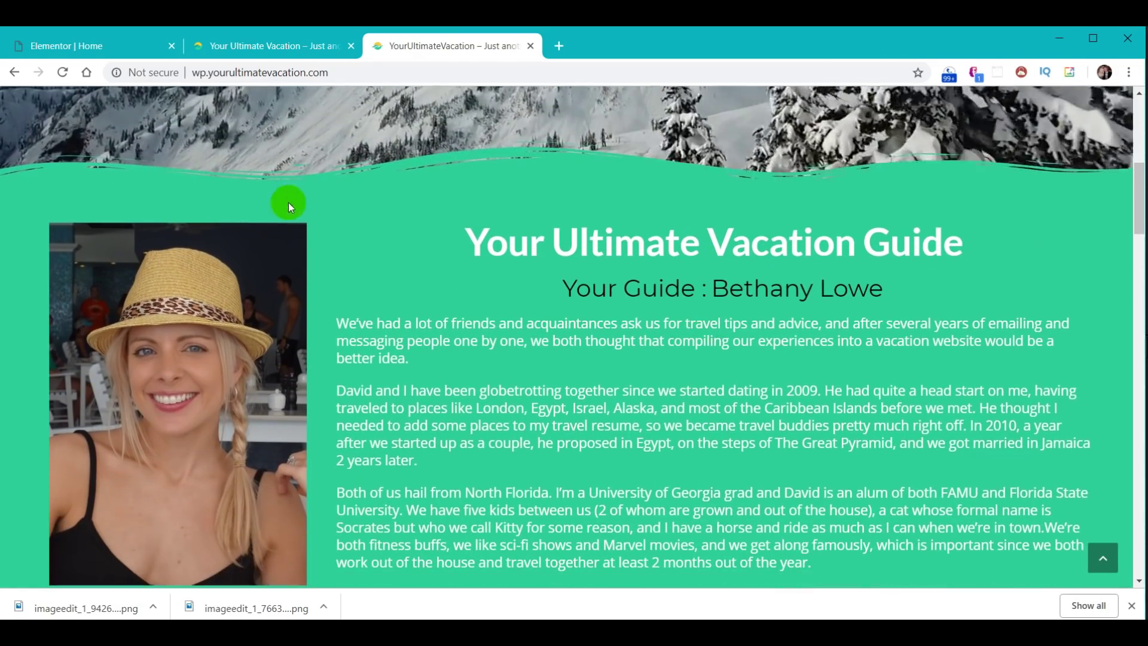
scroll(569, 302, down, 2)
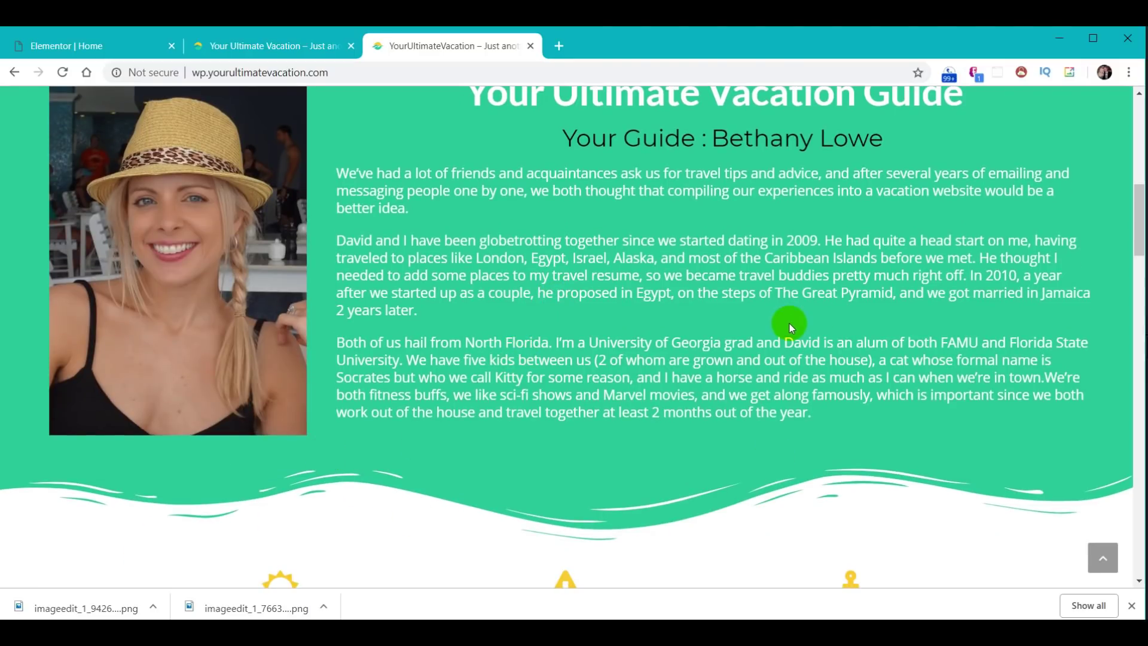
scroll(788, 326, up, 1)
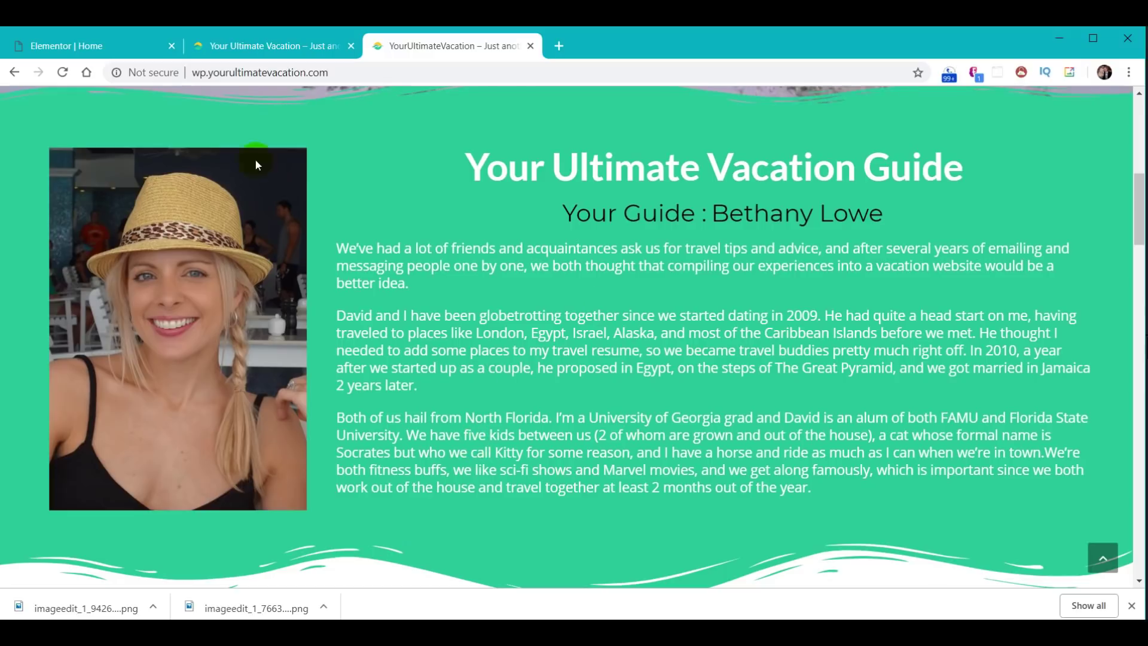
click(88, 48)
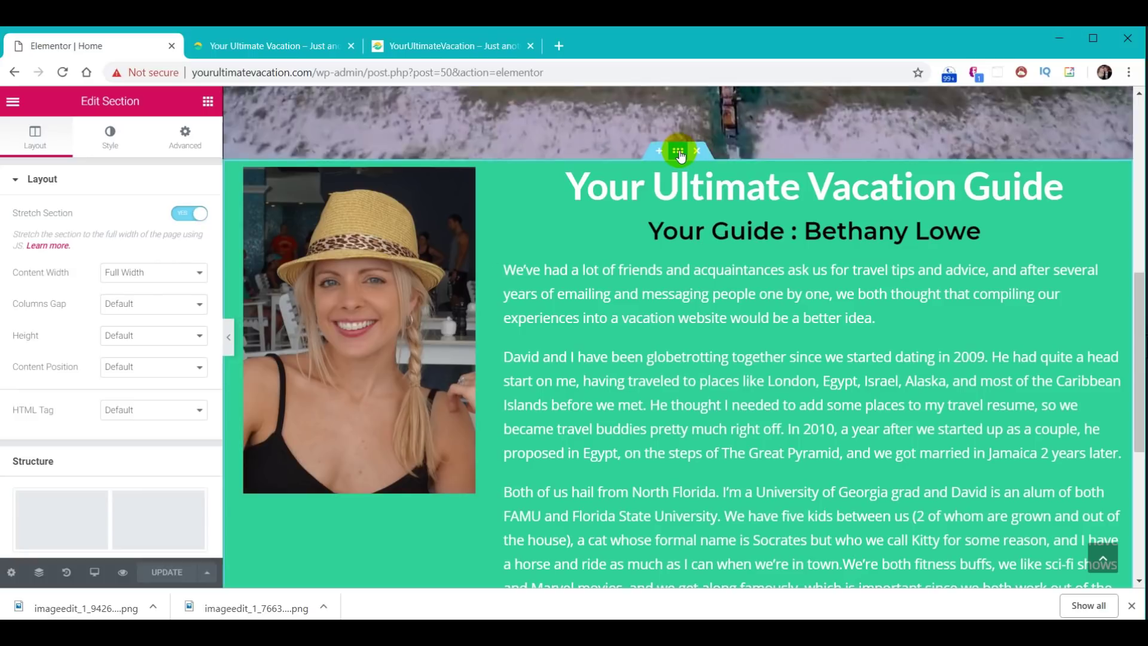
- Set the About section's padding to 40 px on all sides in the Advanced tab
click(184, 143)
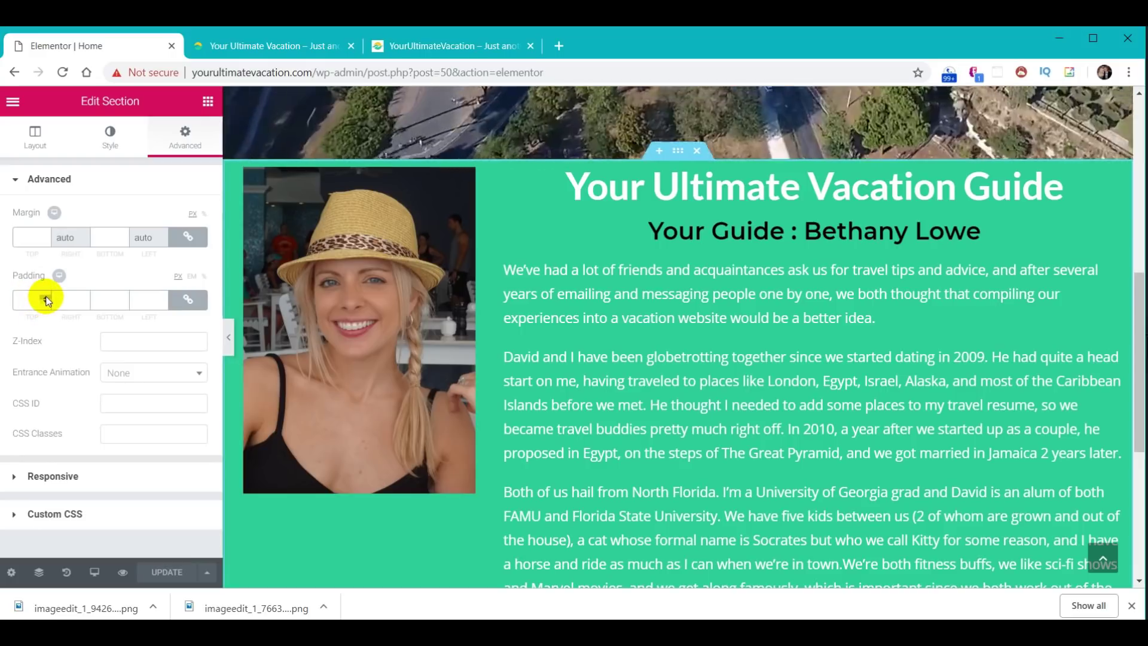
click(44, 297)
click(45, 297)
click(45, 298)
click(45, 298)
click(46, 297)
click(46, 297)
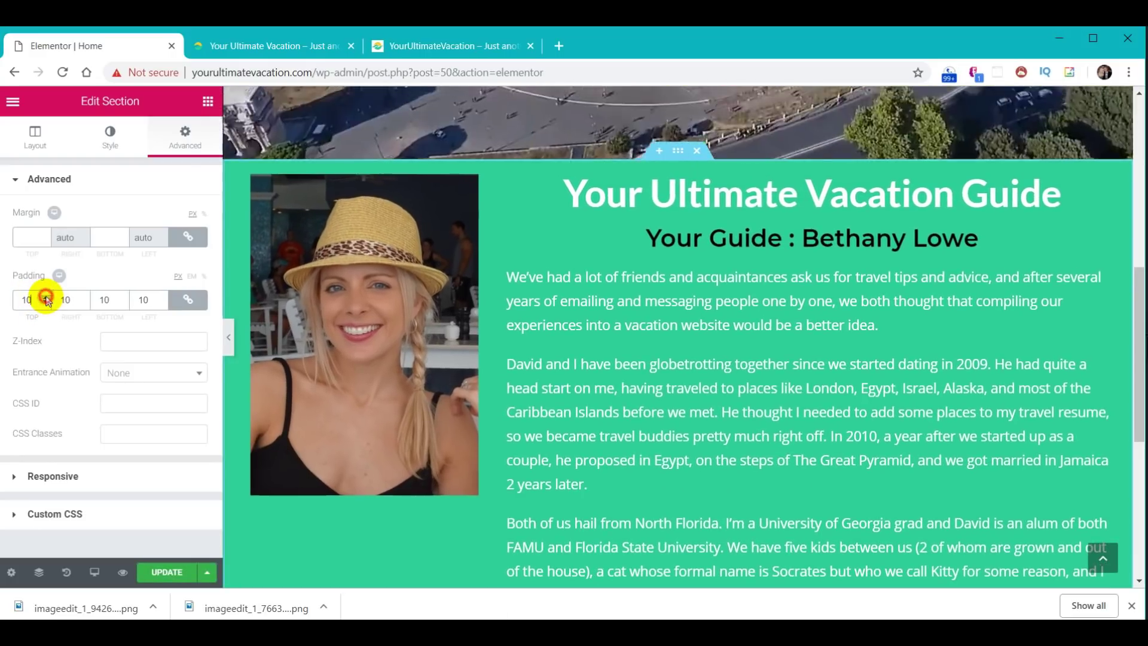
click(45, 298)
click(45, 297)
click(46, 302)
click(45, 303)
click(46, 303)
click(46, 303)
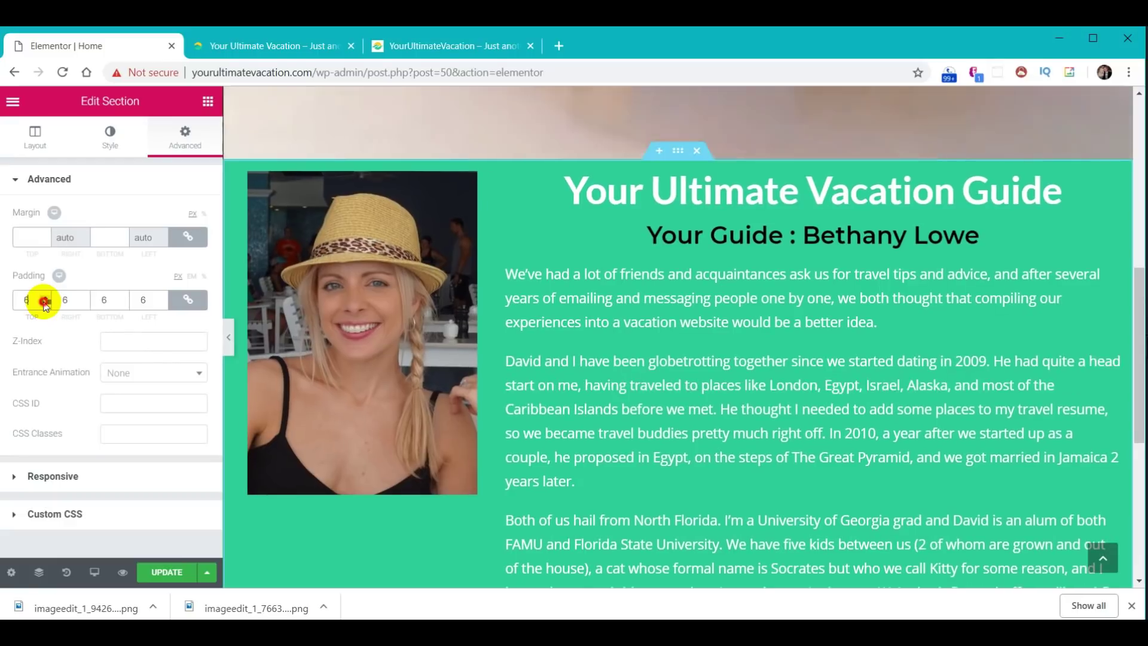
click(45, 302)
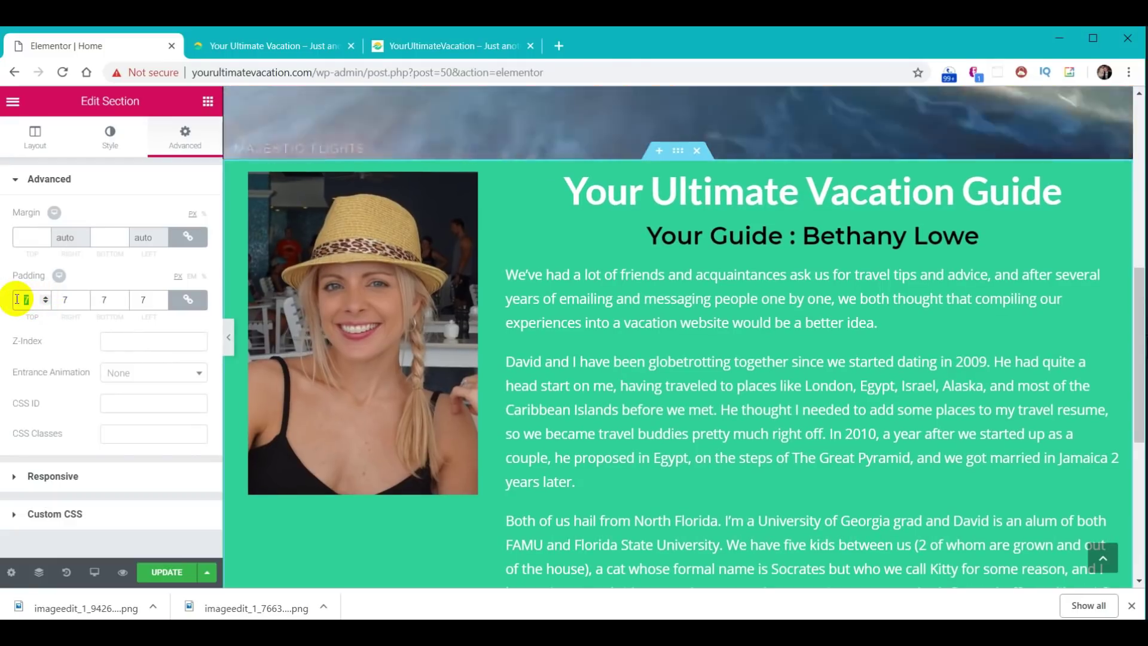
text(40)
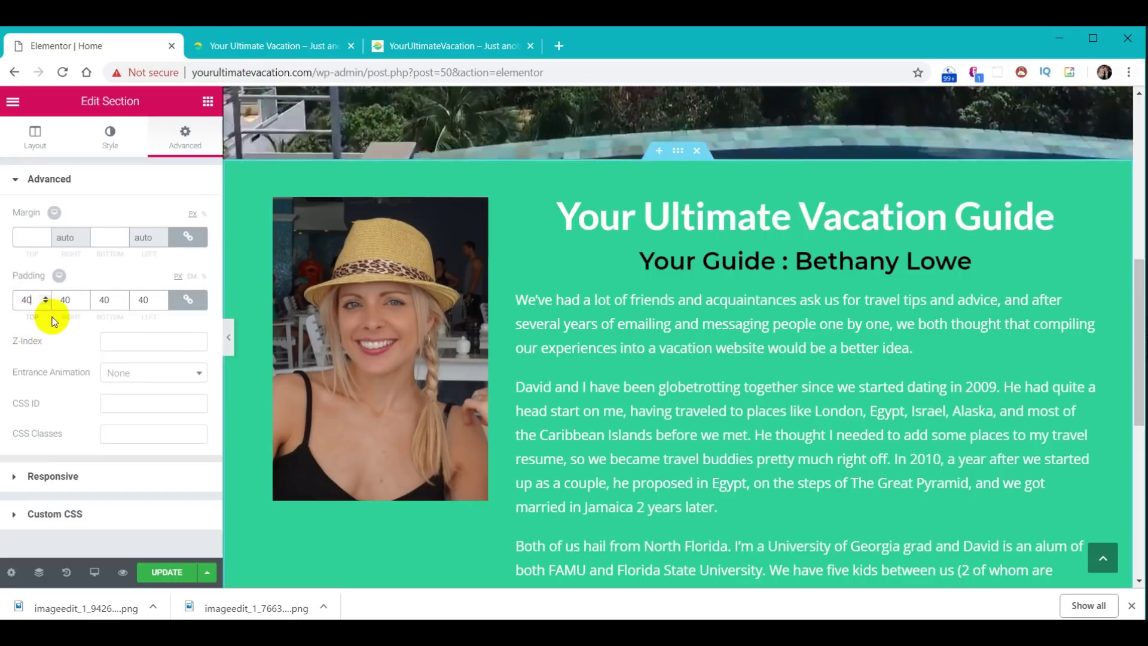
- Unlink the padding values and set right and left padding to 0
click(184, 301)
double_click(70, 299)
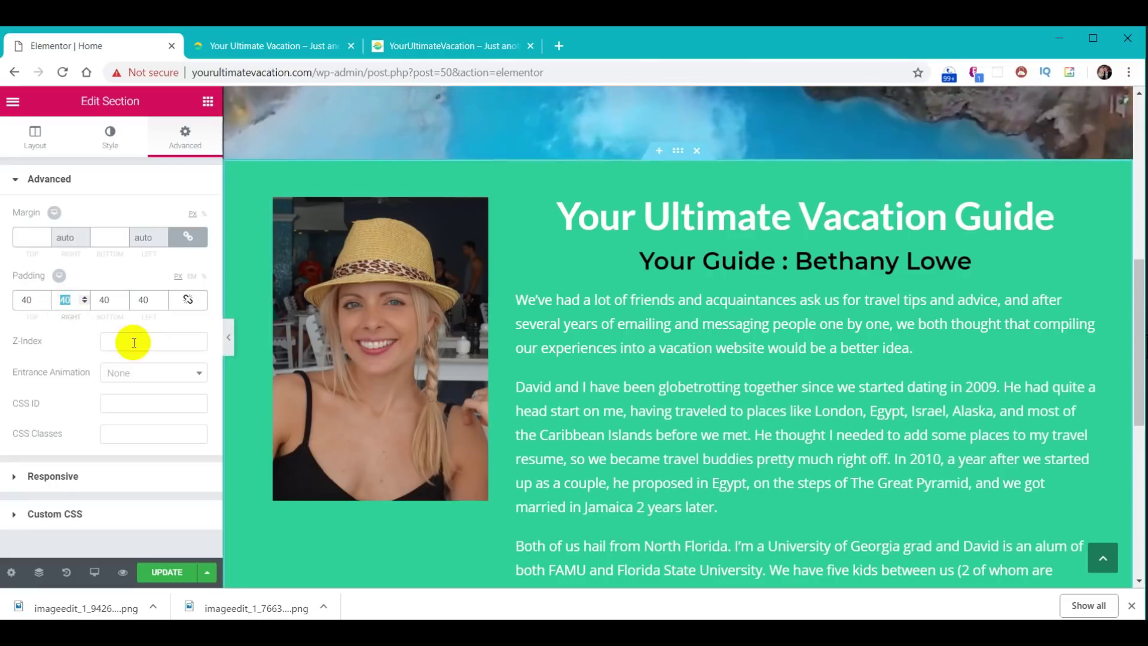
text(0)
double_click(146, 300)
text(0)
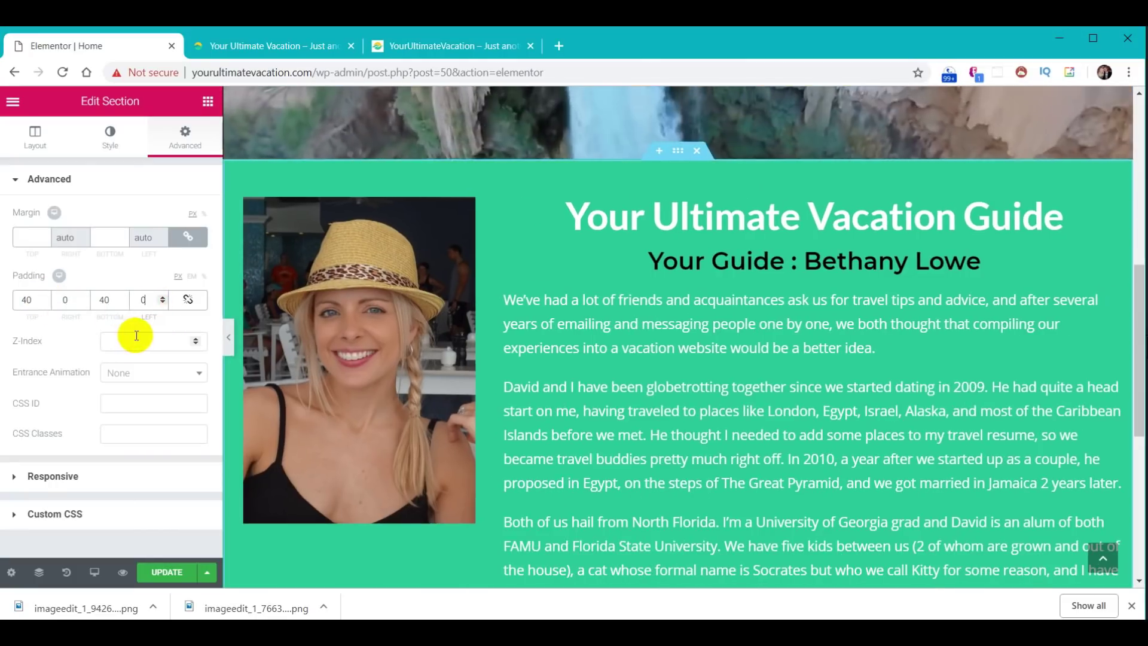
scroll(874, 446, down, 5)
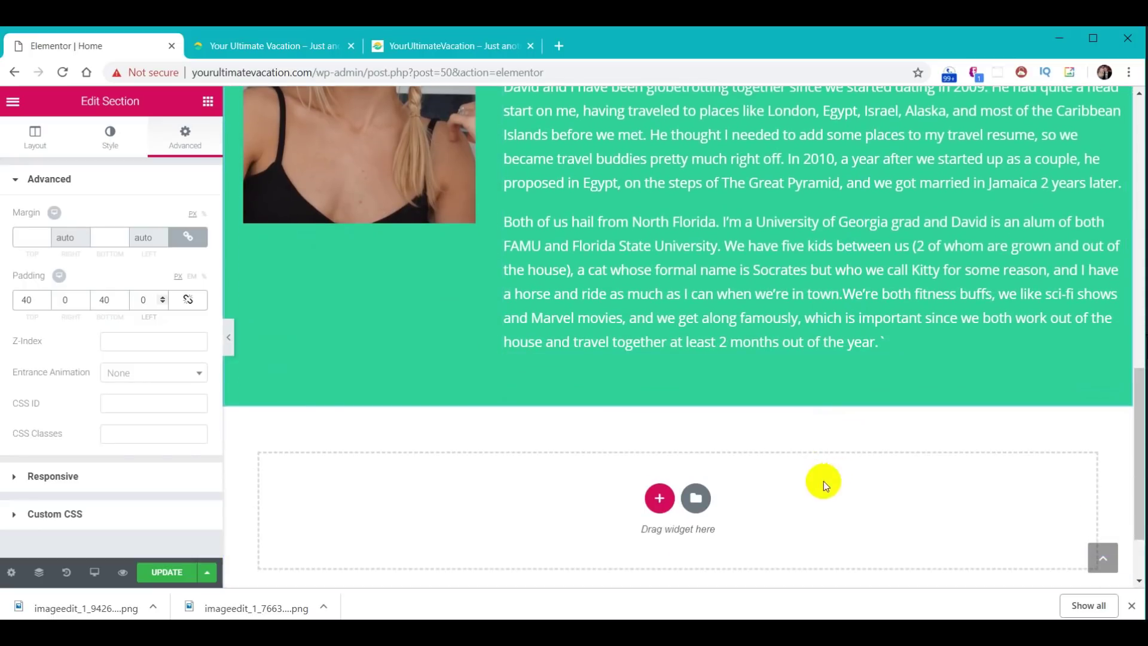
scroll(795, 418, up, 5)
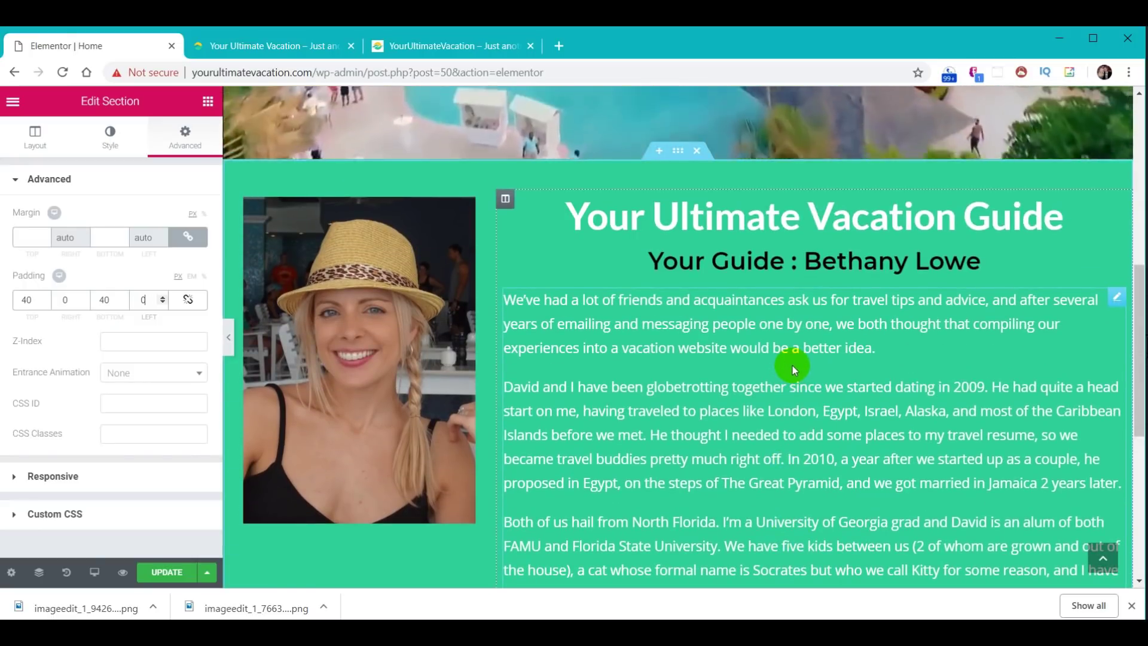
scroll(791, 366, down, 1)
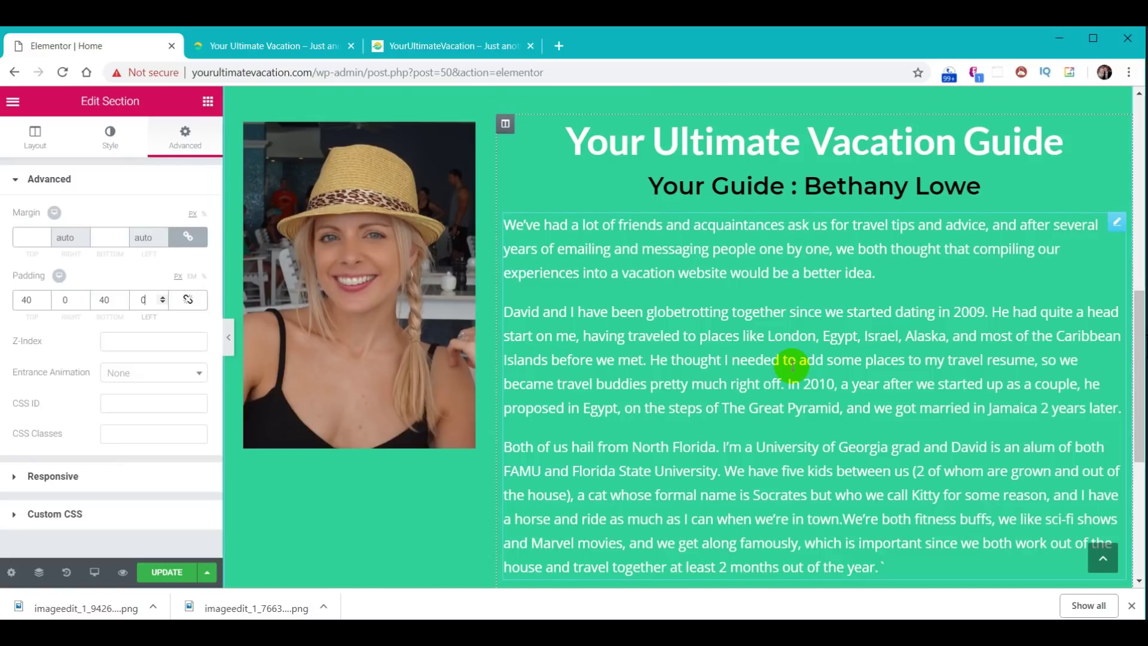
click(980, 357)
scroll(941, 358, up, 2)
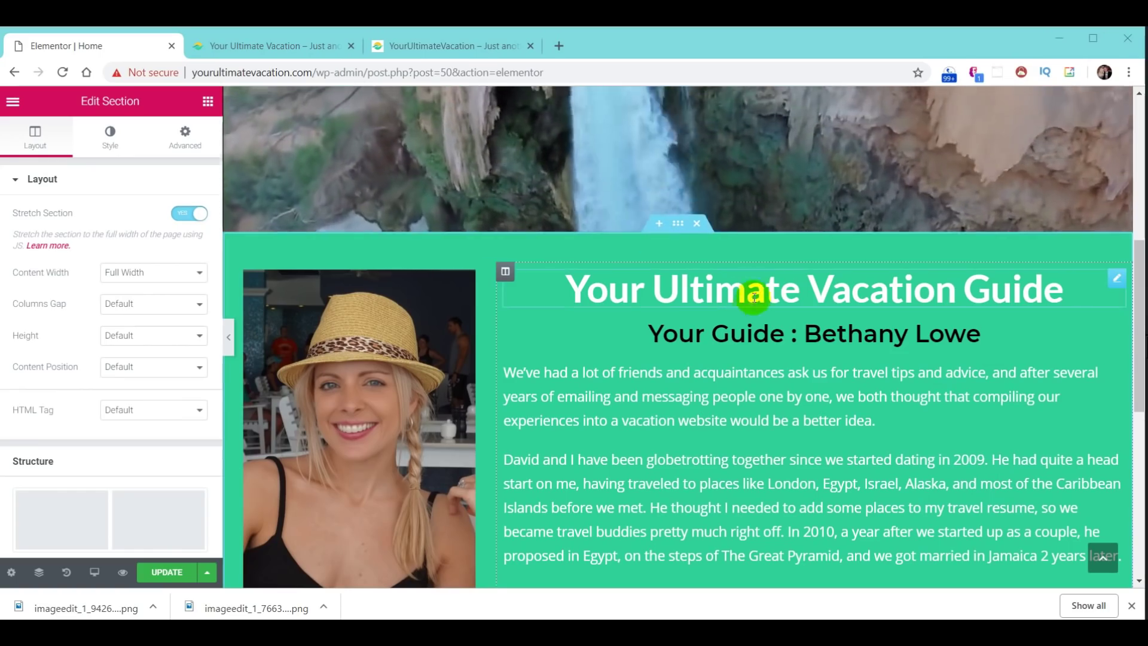
- Add a Waves Brush bottom shape divider to the header banner section
scroll(796, 335, up, 2)
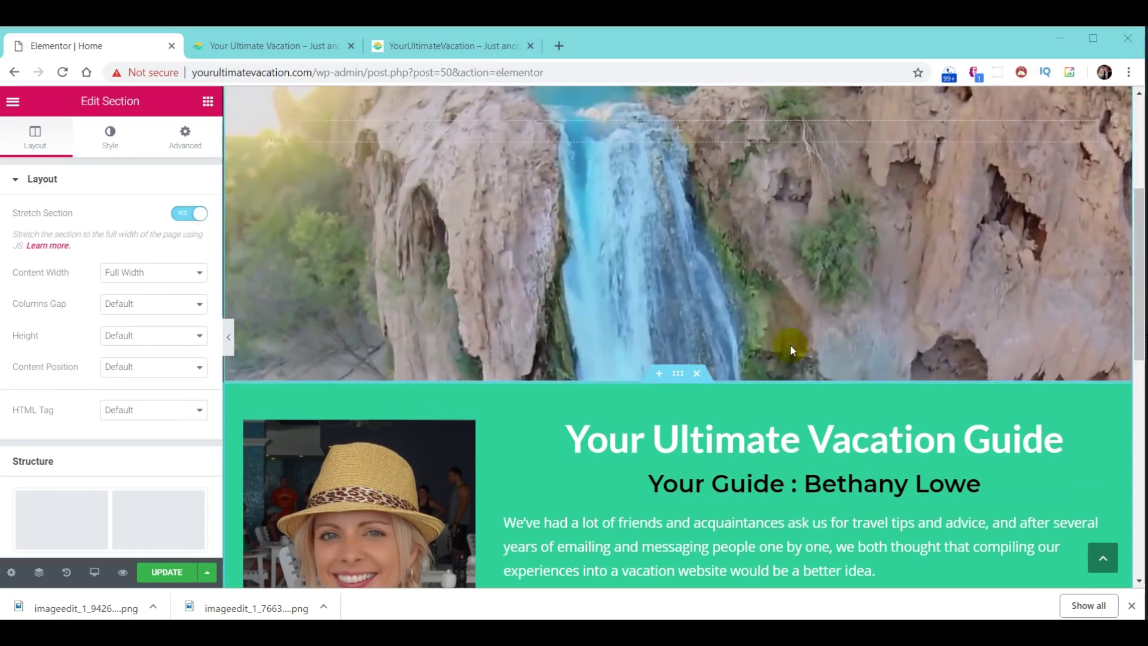
scroll(803, 396, up, 4)
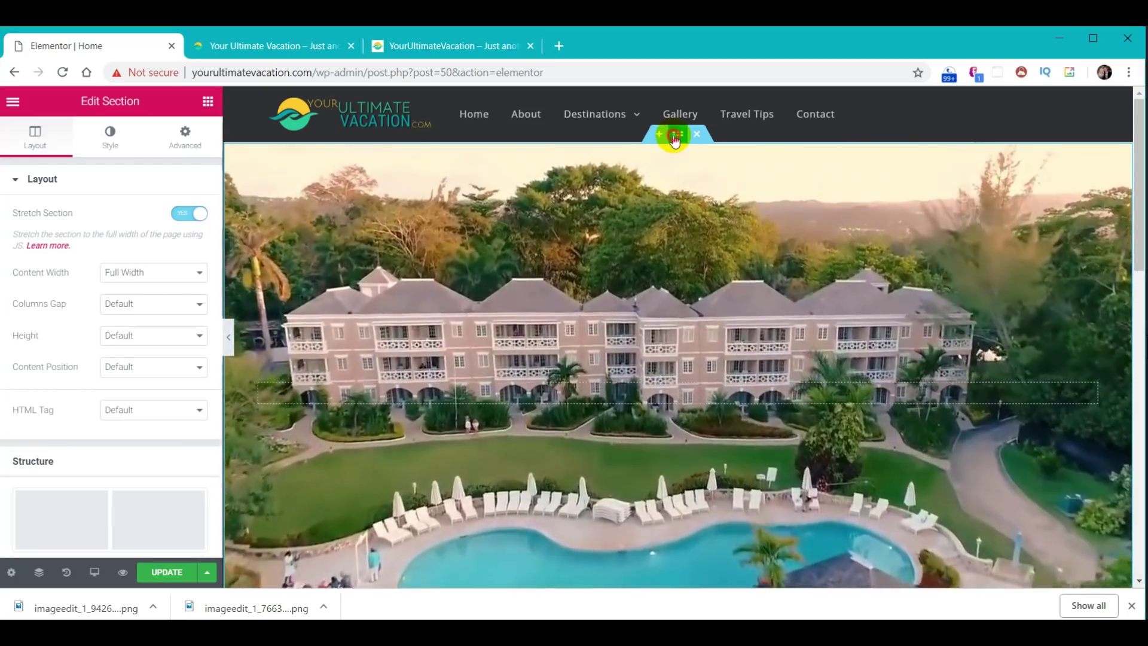
click(678, 133)
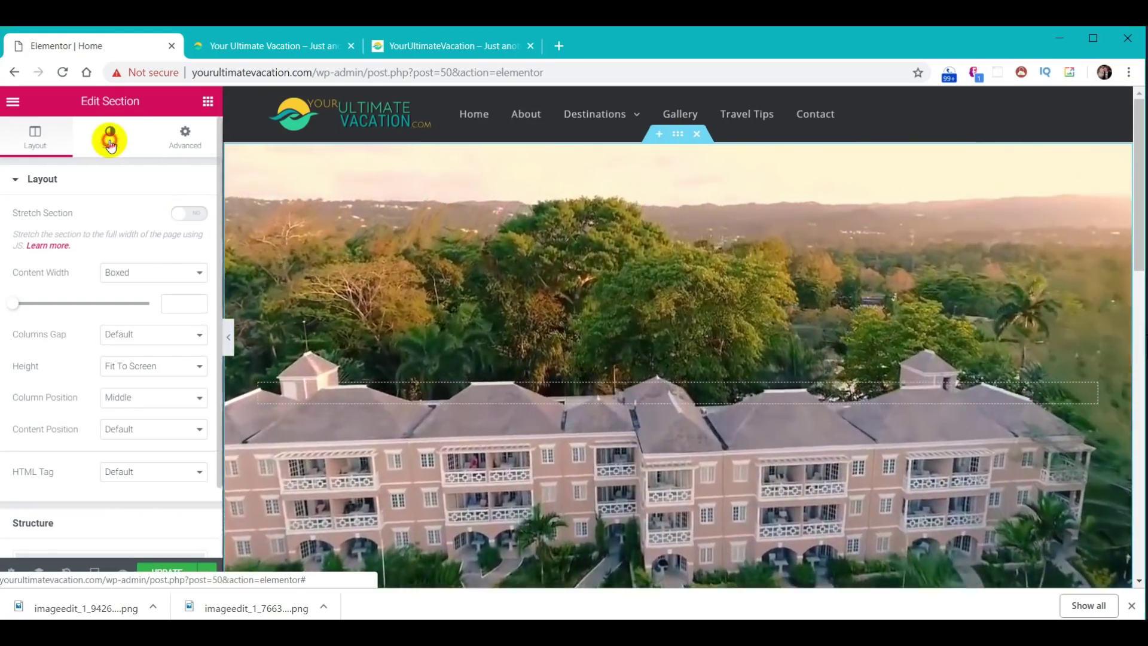
click(109, 142)
scroll(100, 340, down, 3)
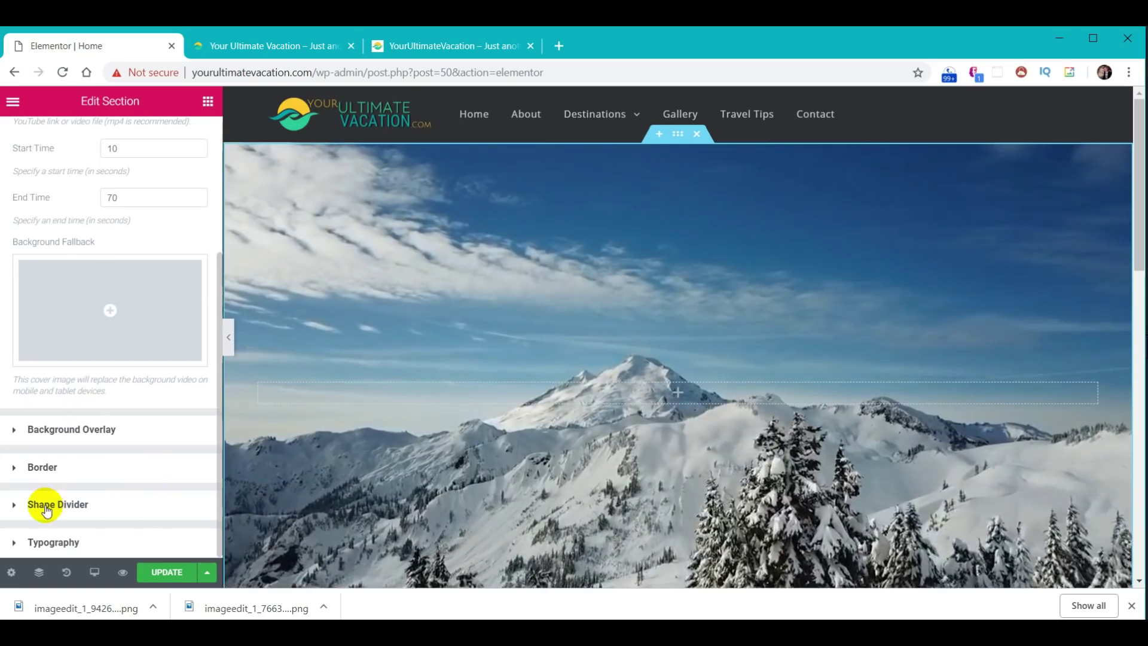
click(48, 504)
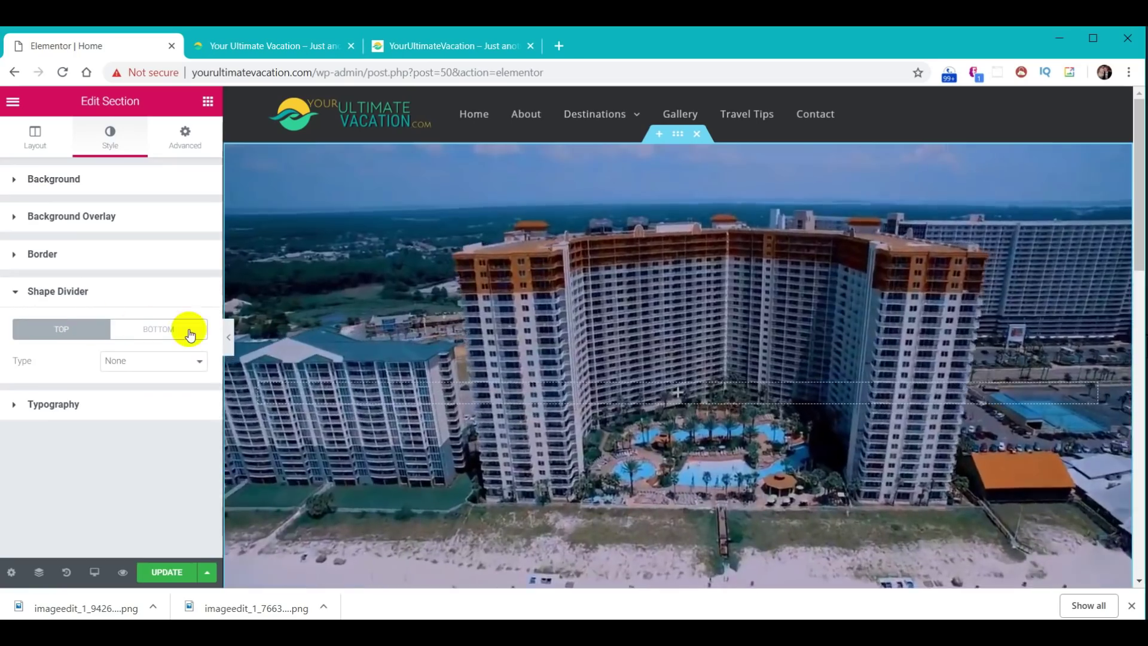
click(170, 332)
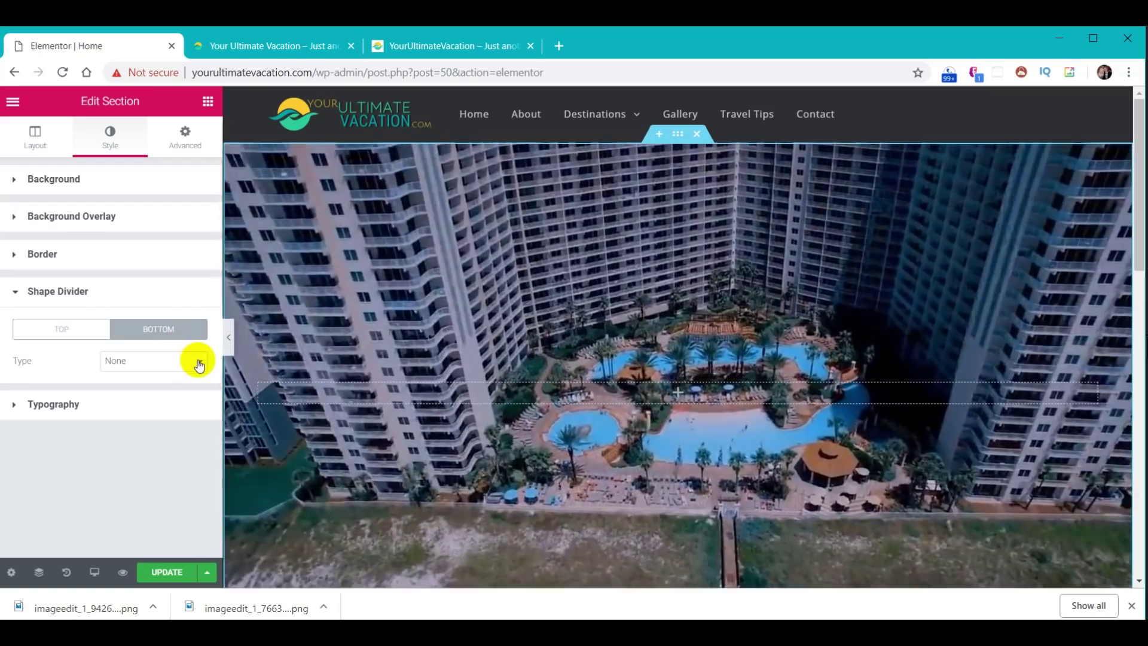
click(198, 360)
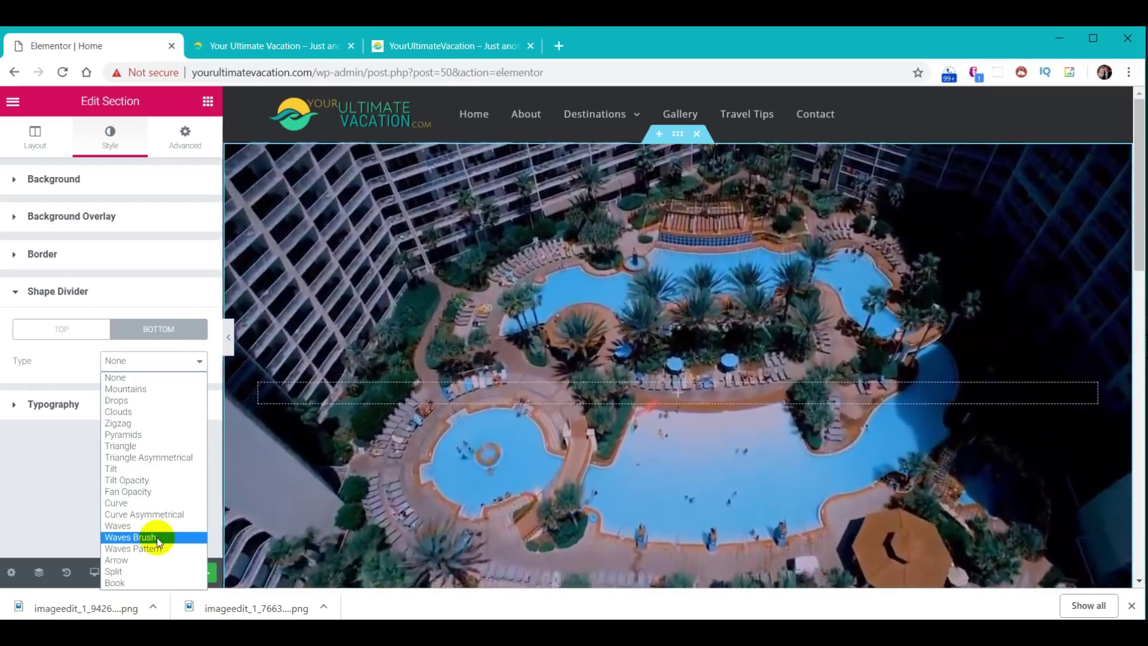
click(154, 537)
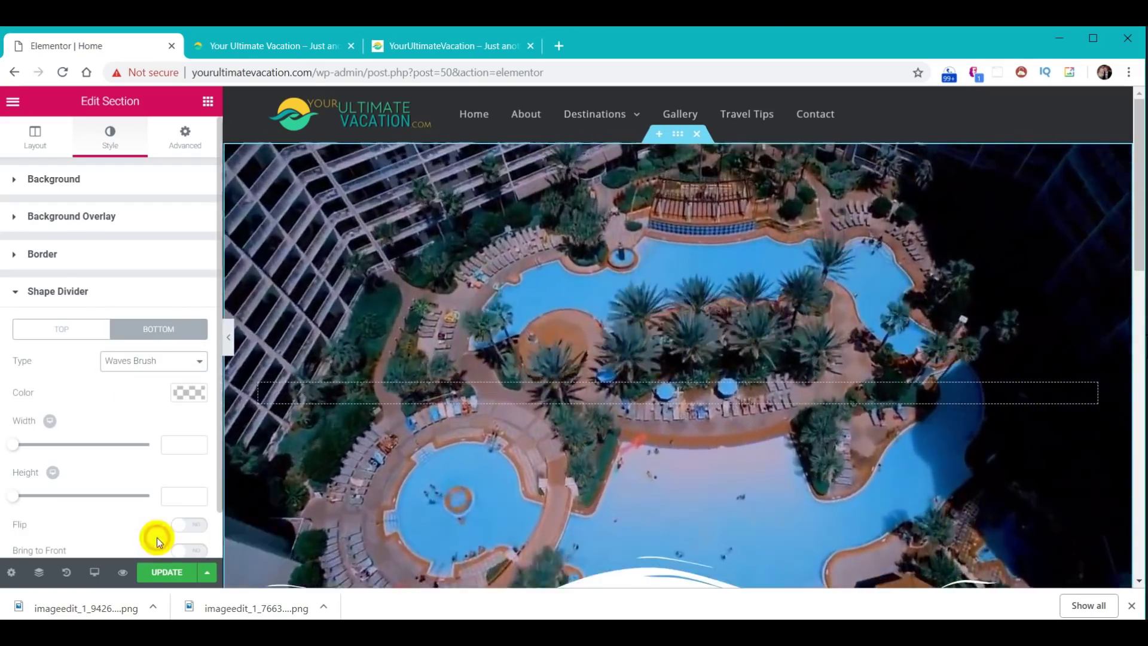
- Colour the divider green #30d198 and set its height to 60
scroll(512, 449, down, 3)
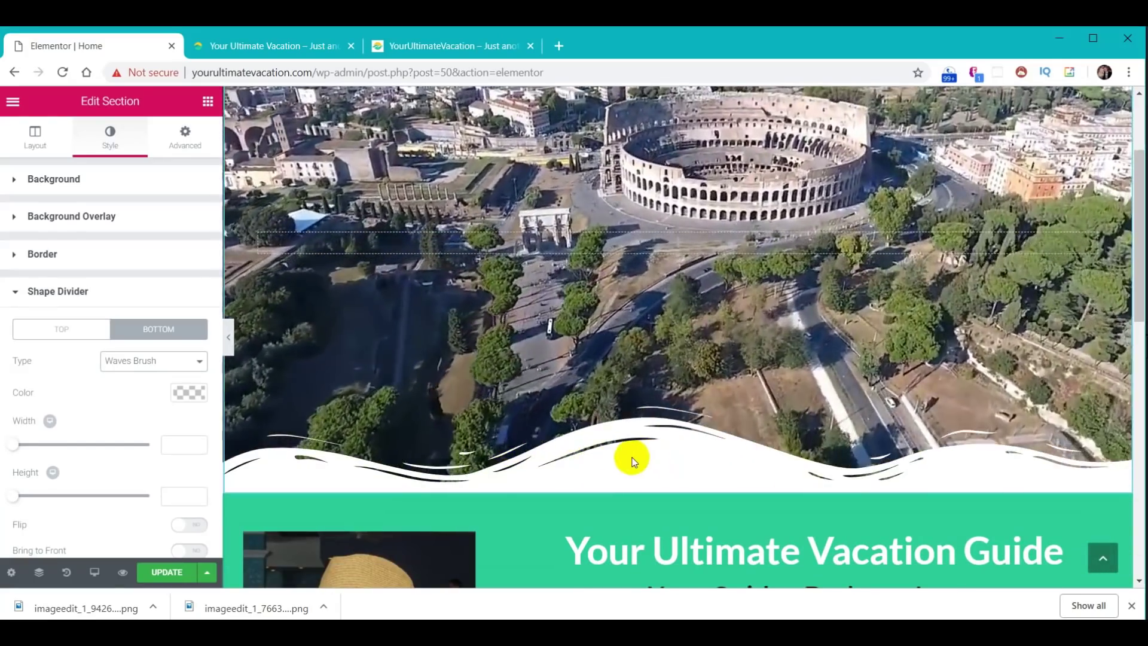
click(188, 393)
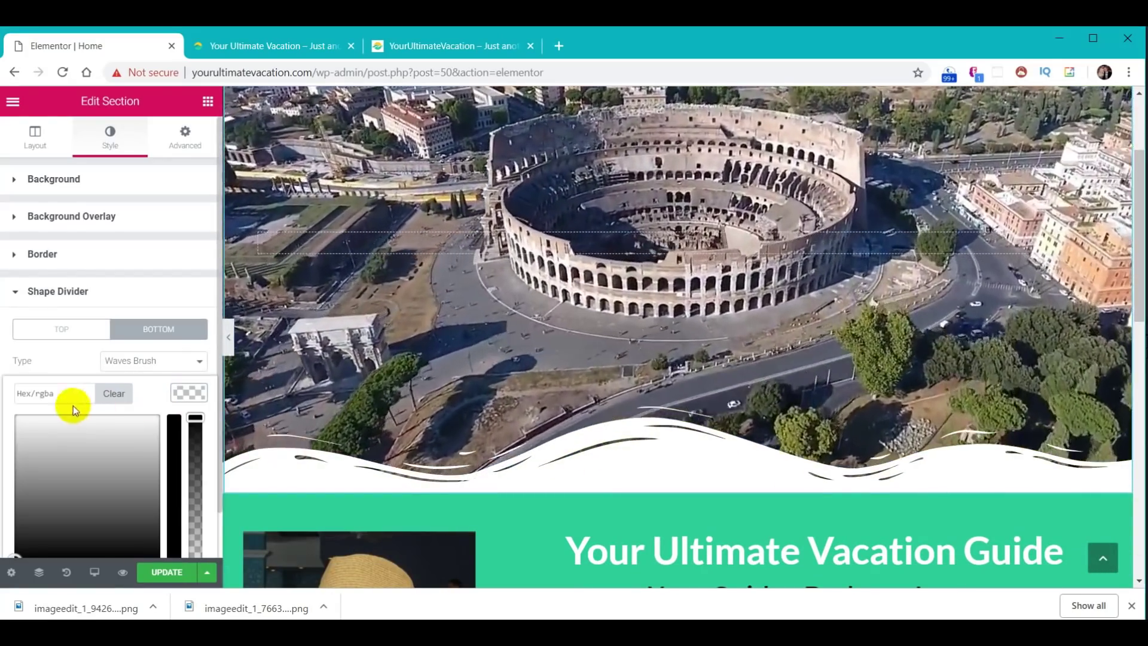
click(56, 393)
text(#30d198)
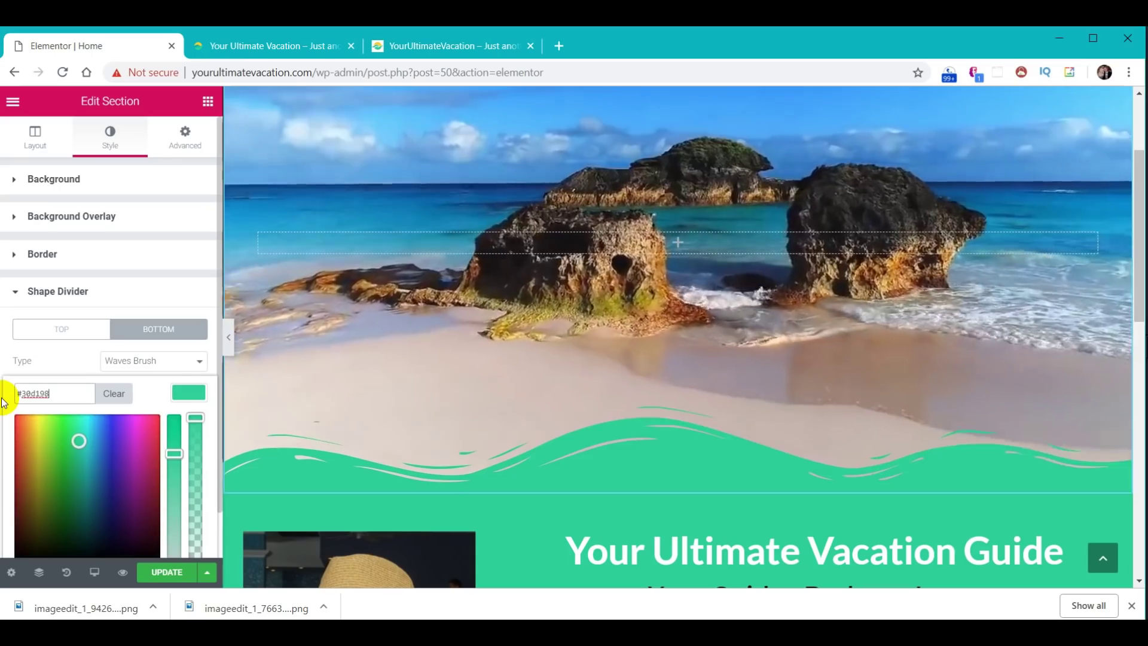
click(190, 395)
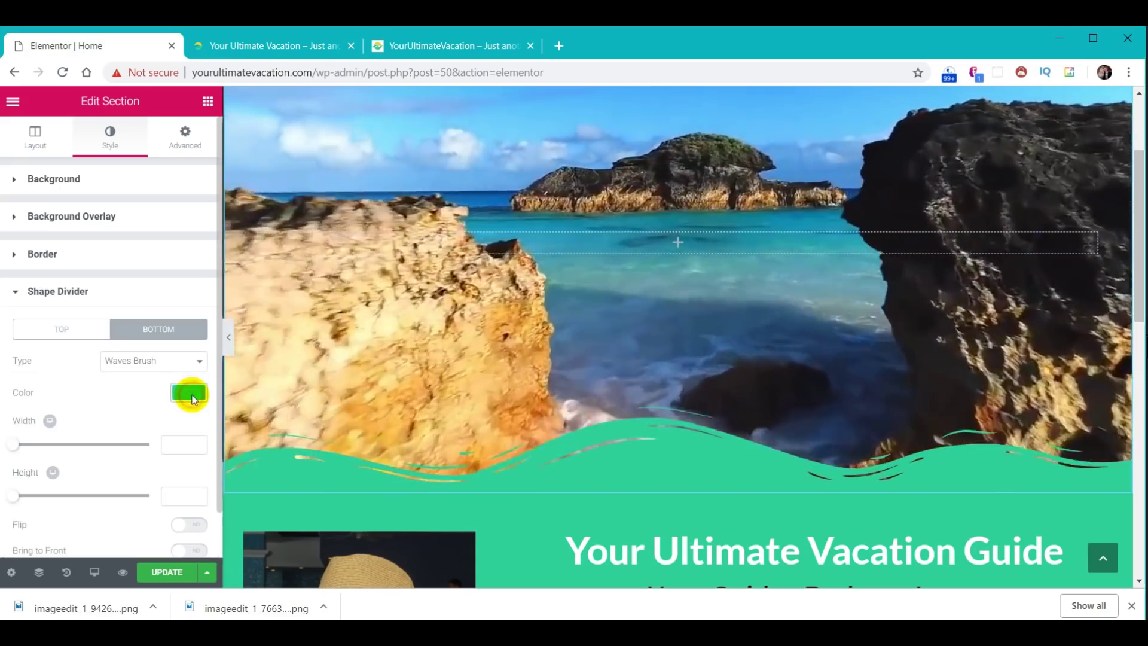
scroll(173, 427, down, 1)
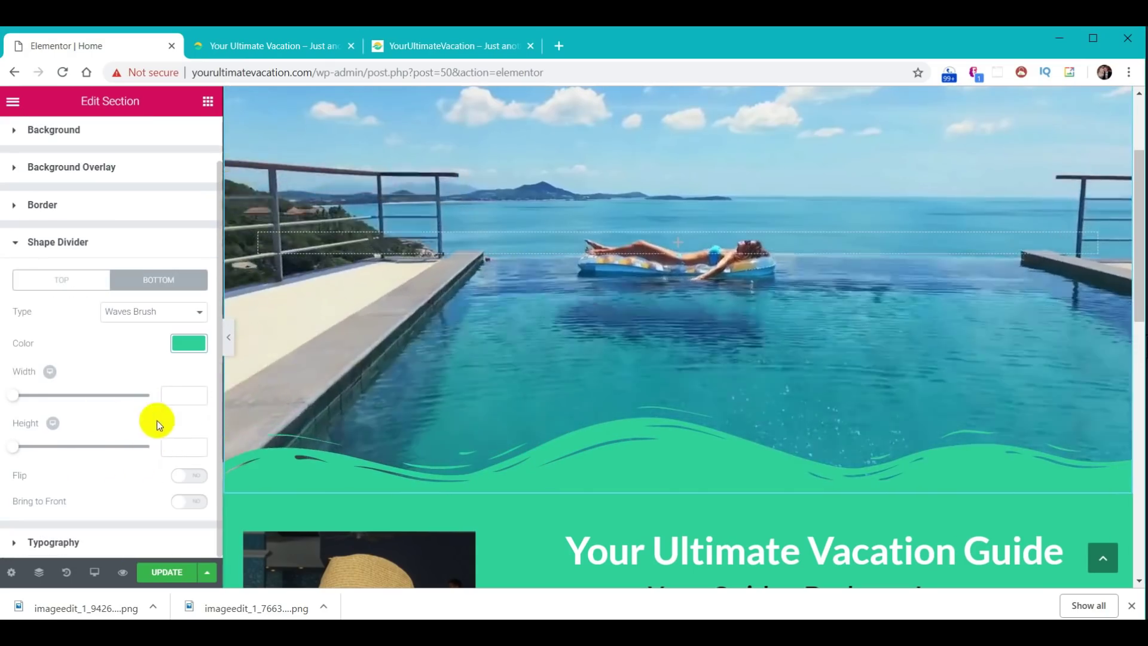
click(174, 449)
text(6)
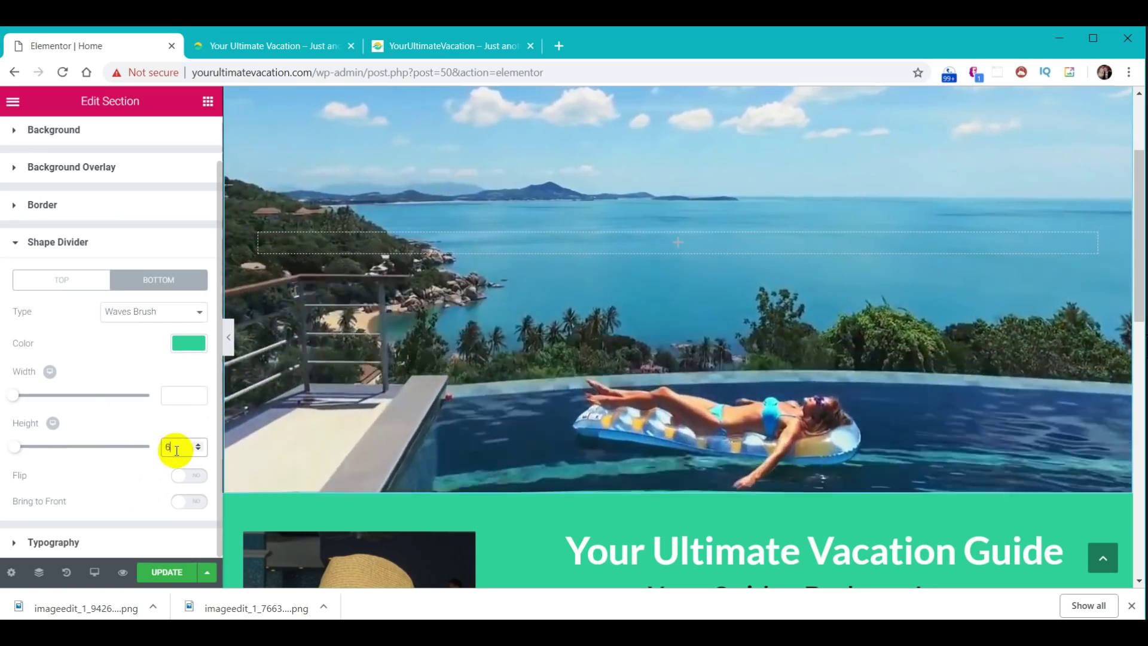
text(0)
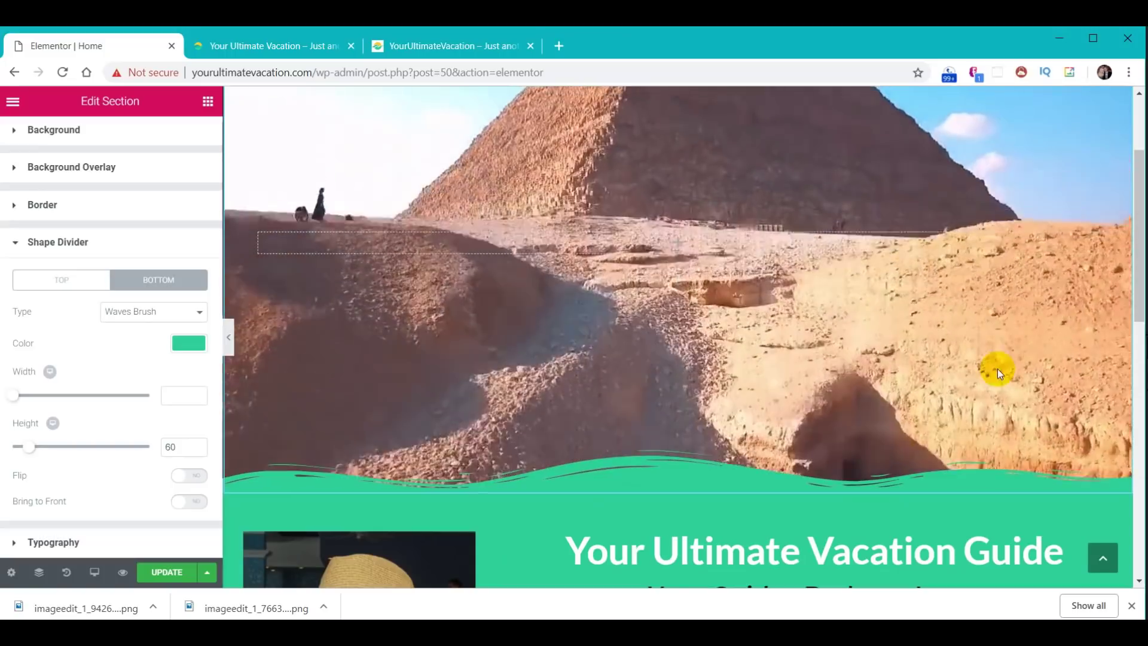
scroll(1009, 331, down, 6)
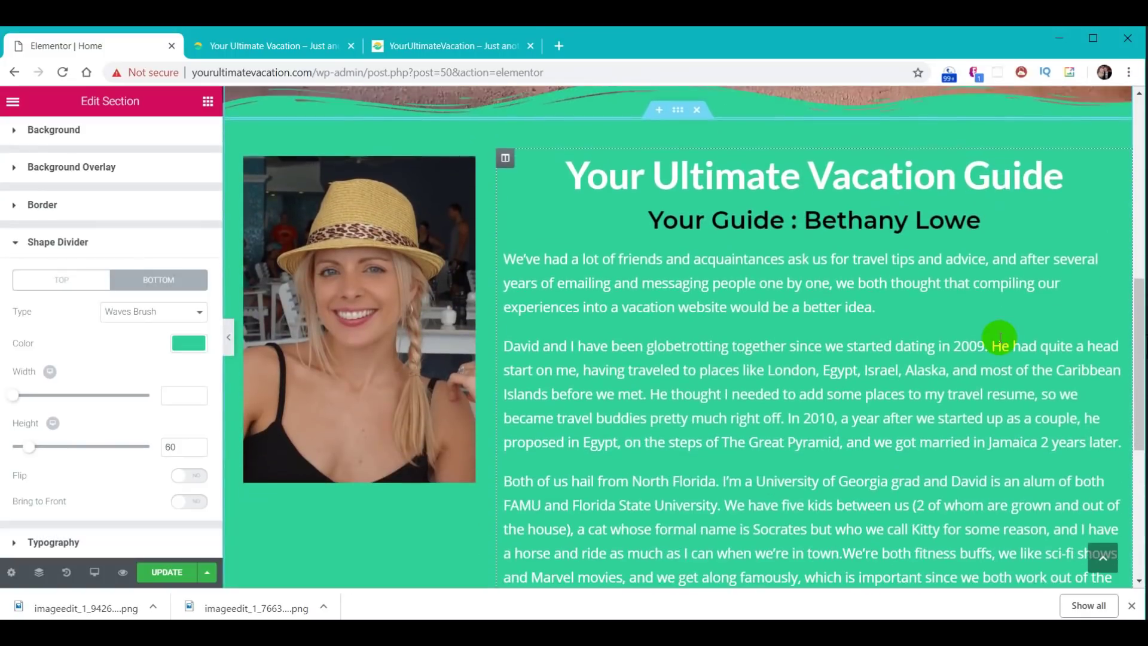
scroll(1000, 336, down, 2)
scroll(999, 336, down, 1)
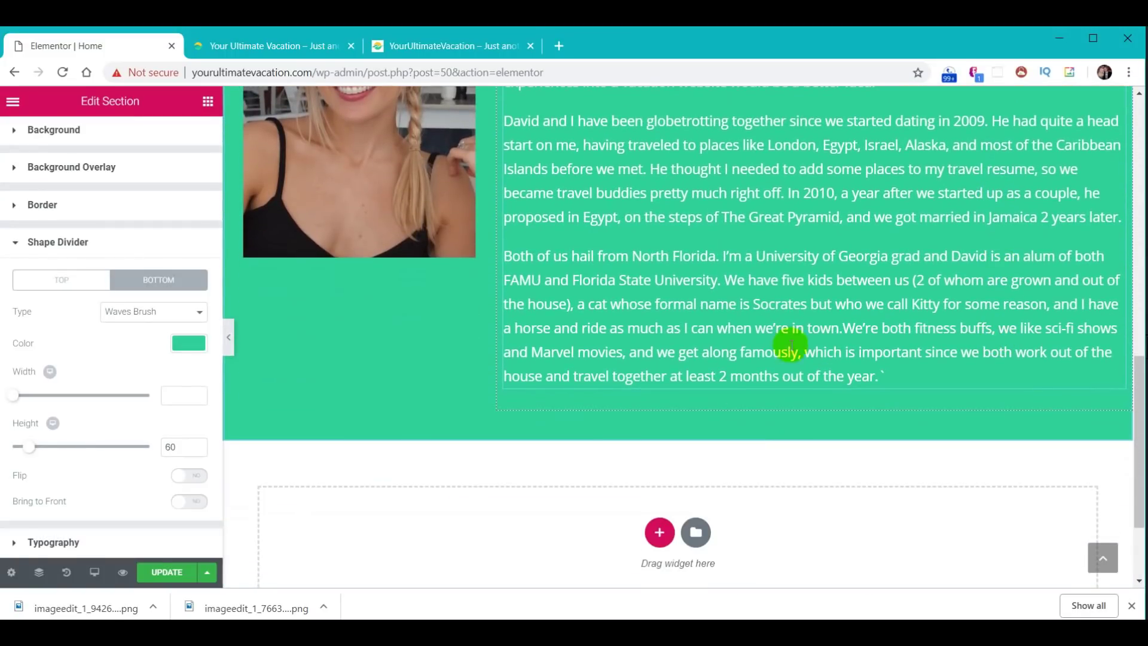
scroll(754, 287, up, 5)
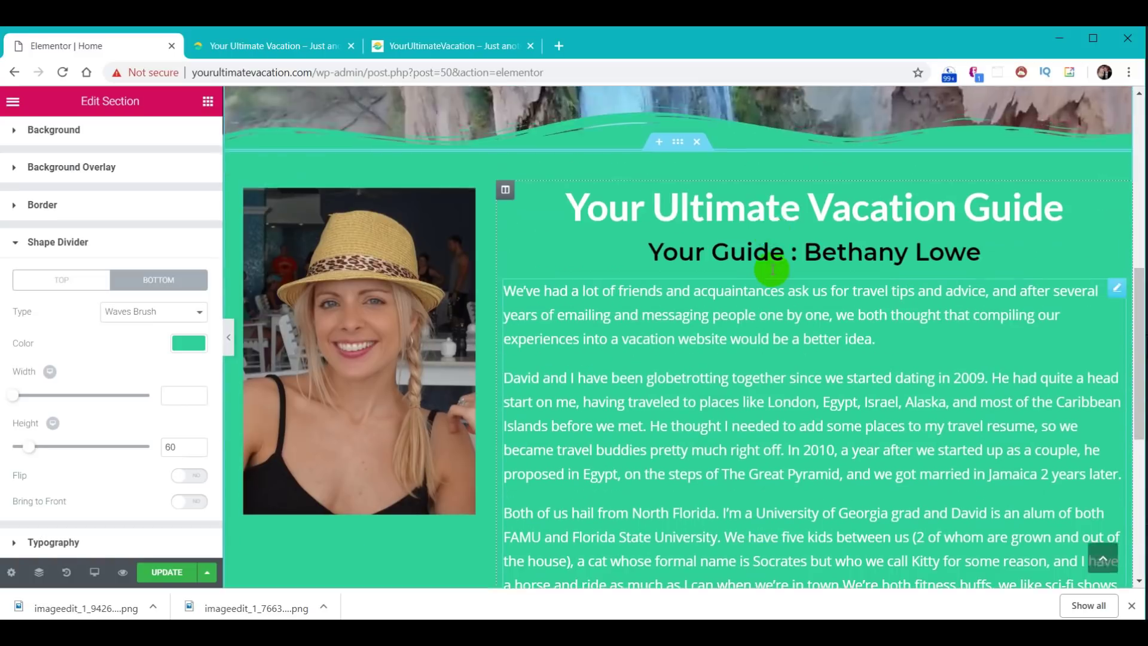
- Add a Waves Brush bottom shape divider to the About section
click(672, 191)
scroll(686, 299, down, 4)
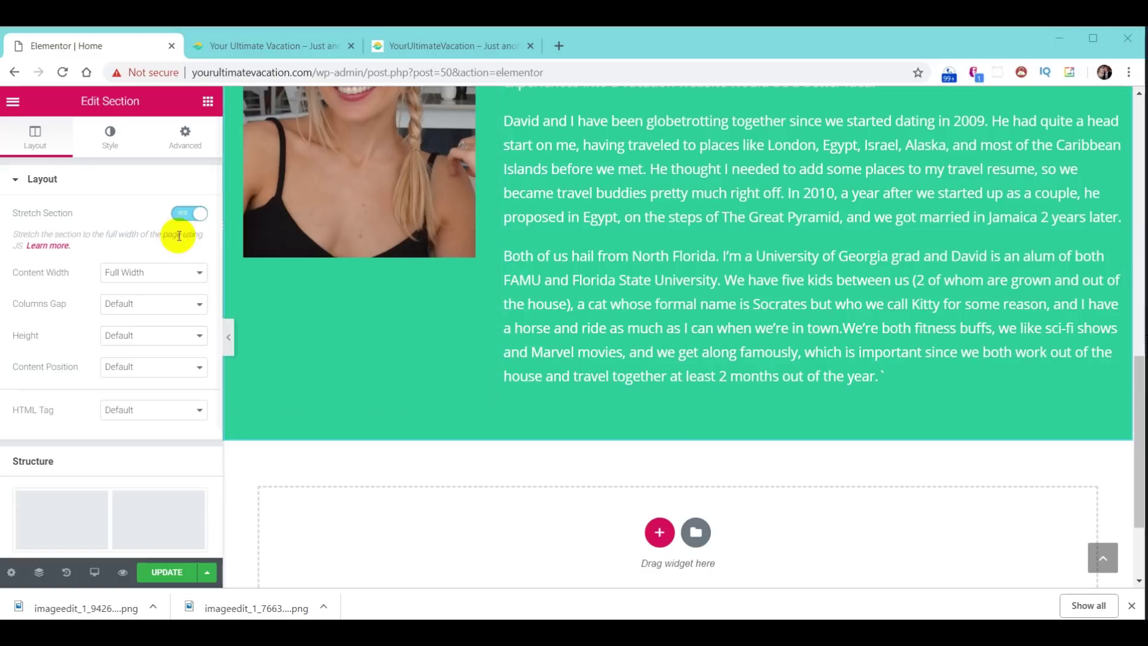
click(107, 151)
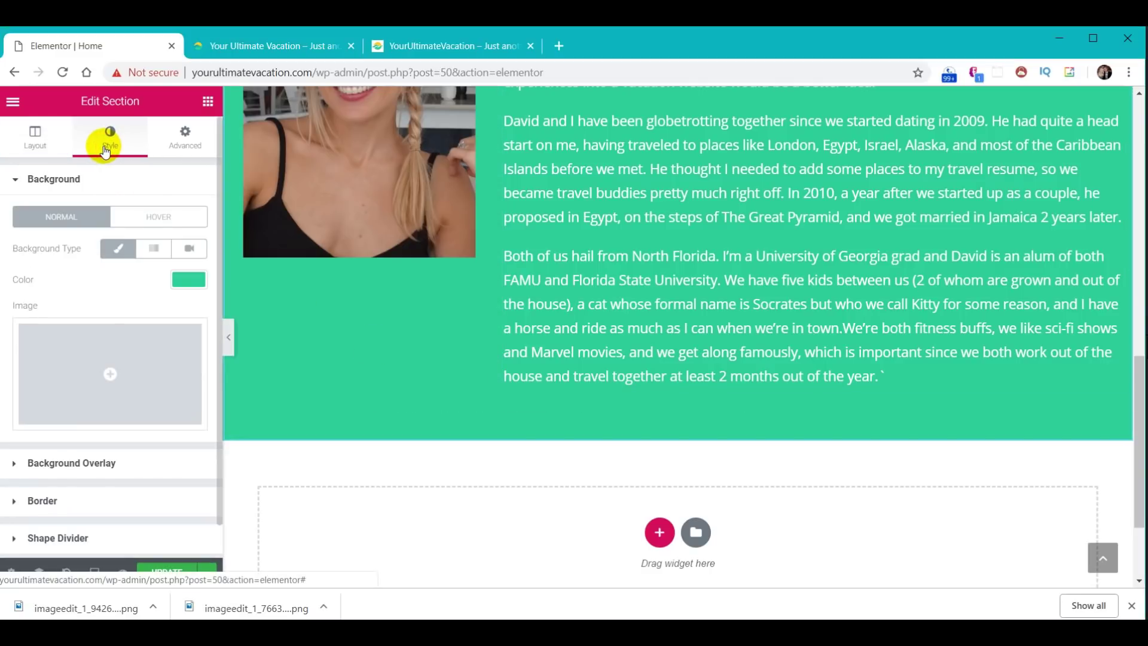
scroll(116, 306, down, 1)
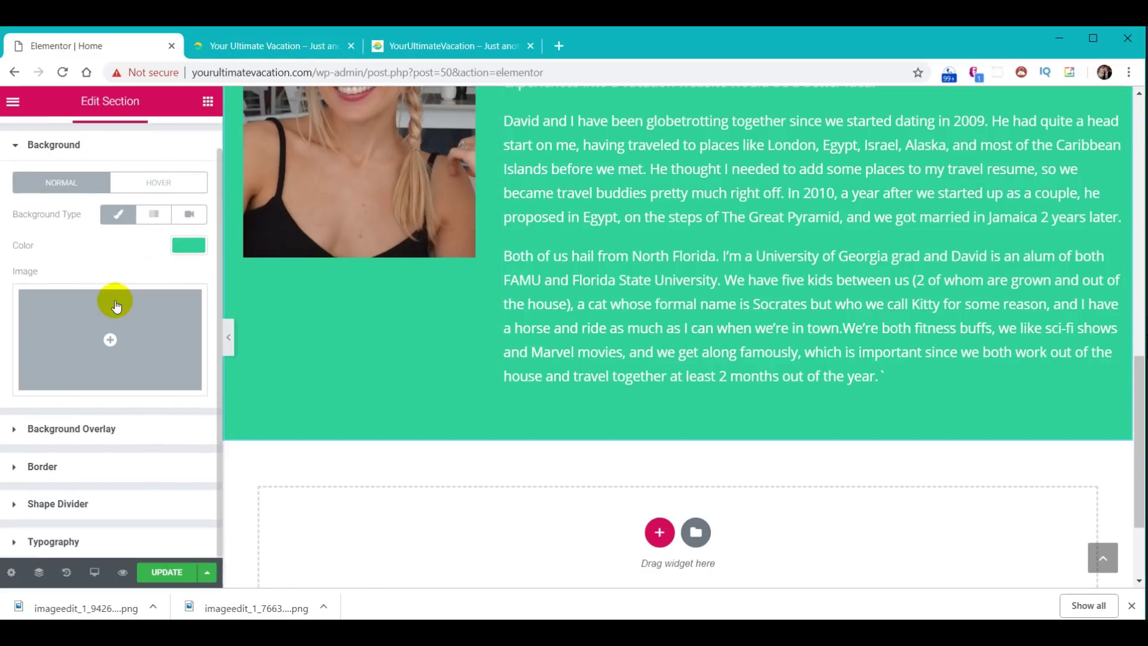
click(74, 504)
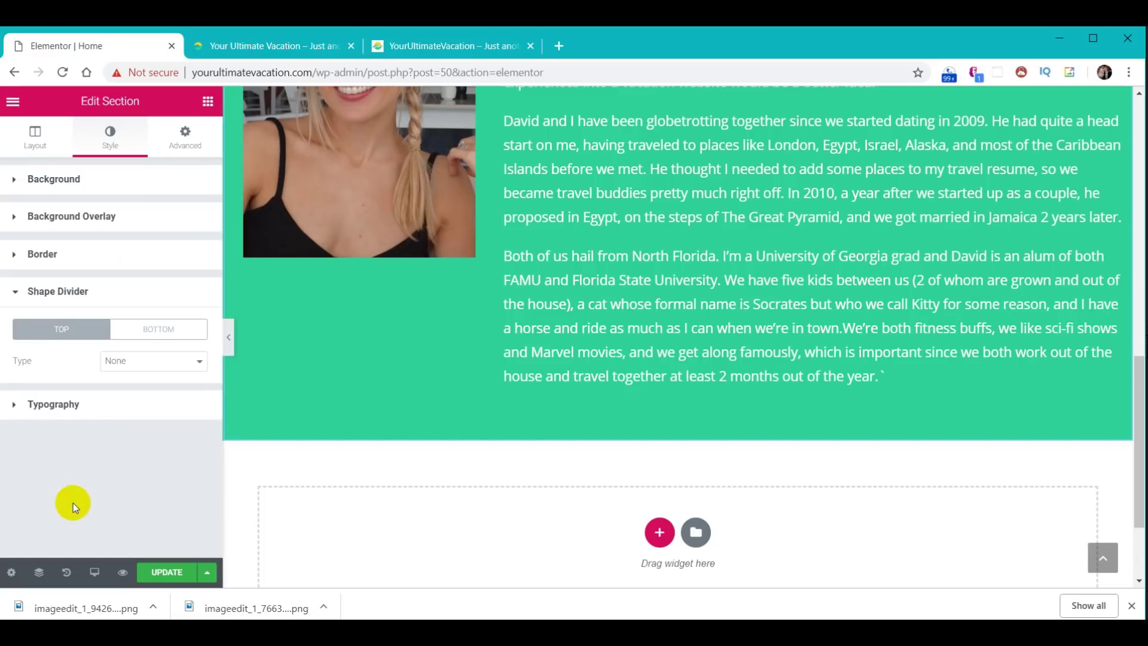
click(155, 329)
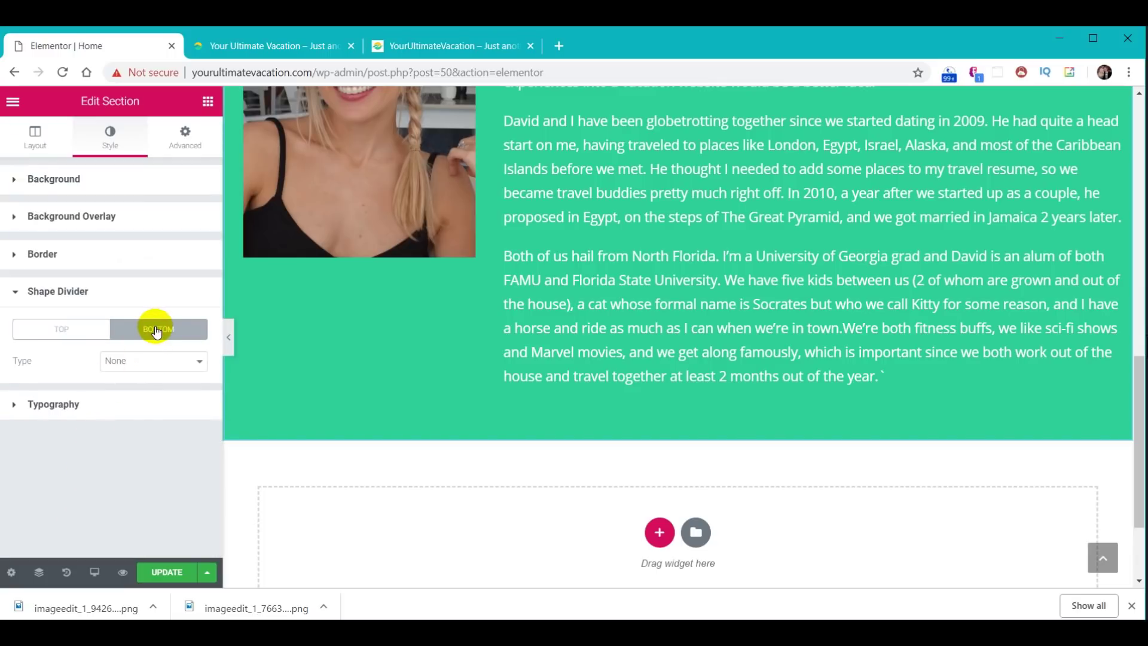
click(166, 361)
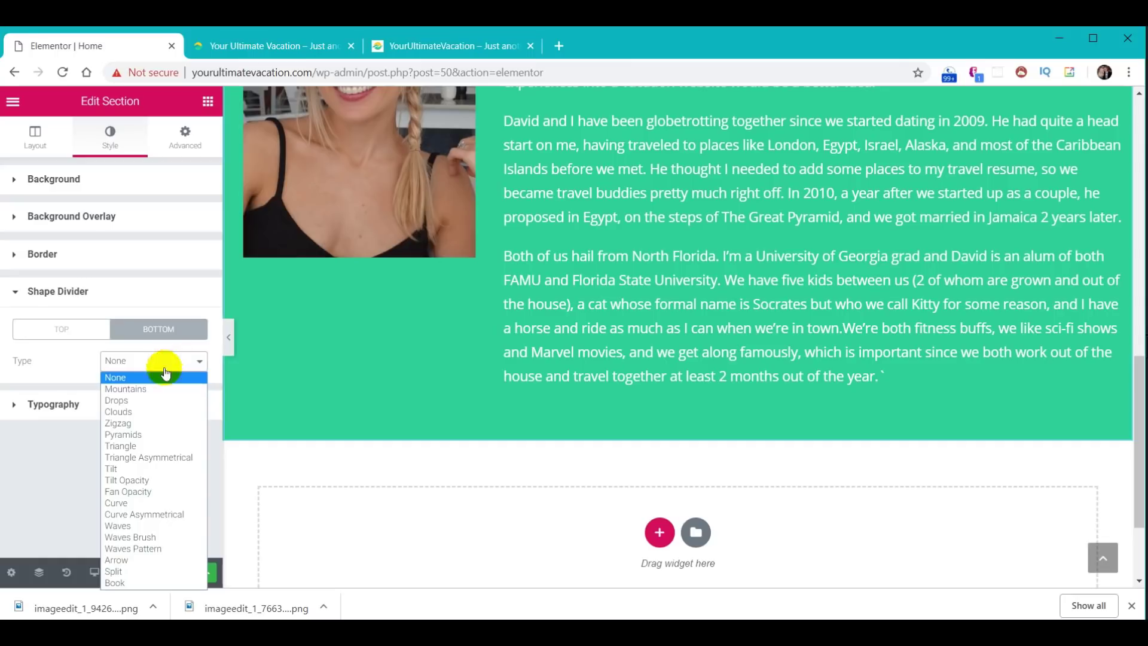
click(145, 536)
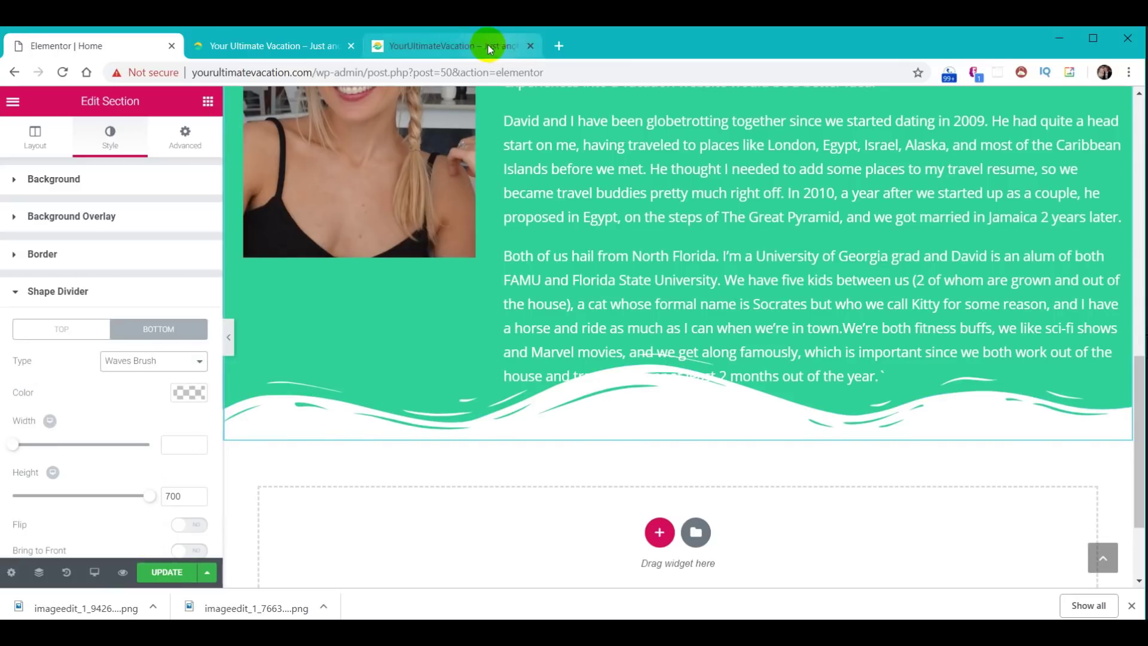
- Check the reference site's divider, then set the About divider height to 60
click(457, 45)
scroll(659, 372, down, 1)
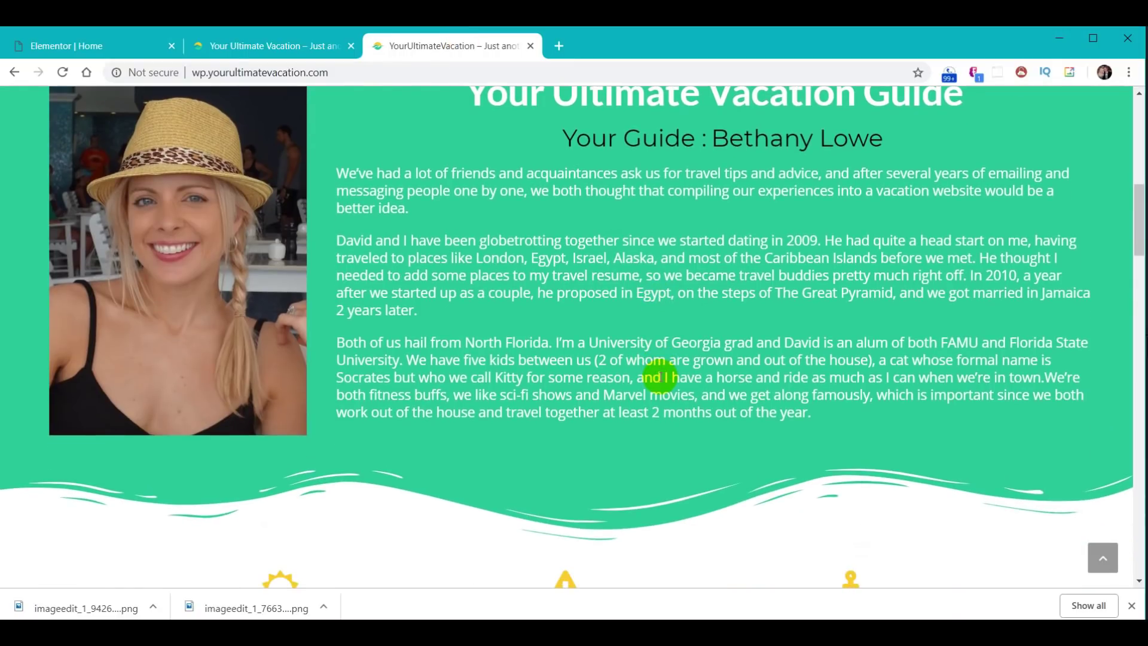
click(123, 37)
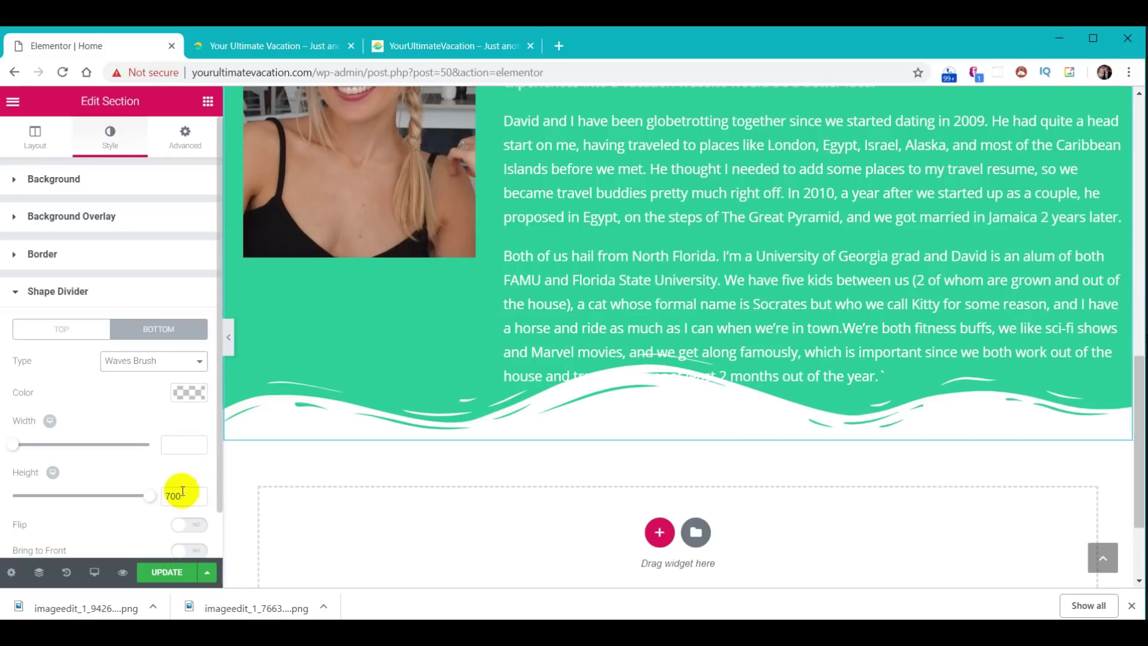
double_click(156, 485)
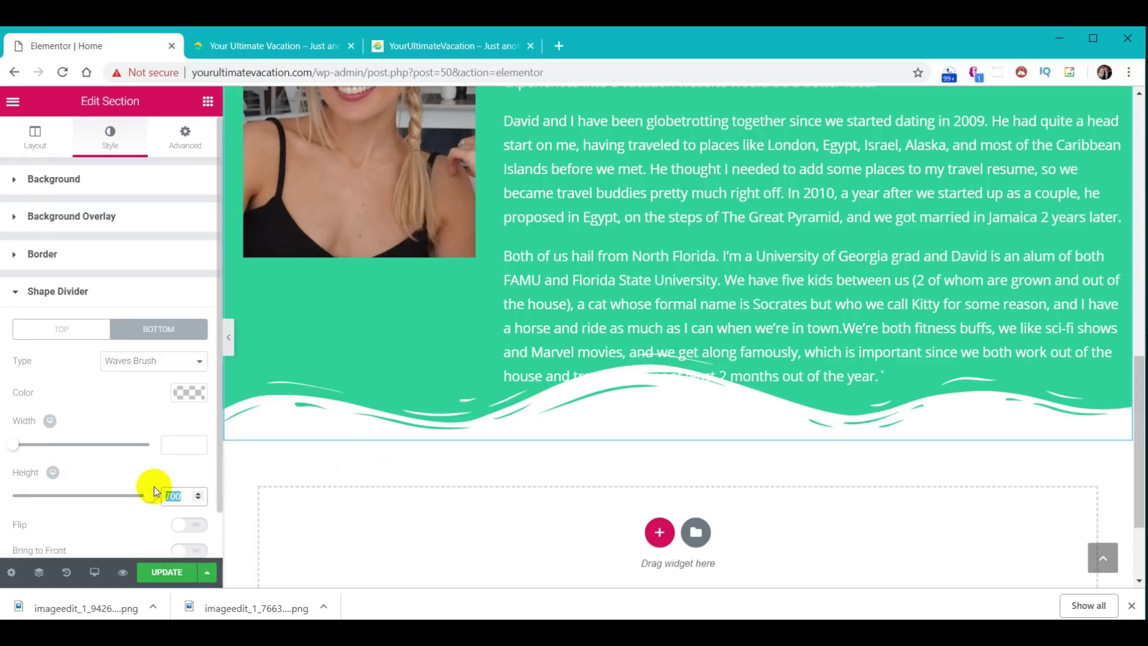
text(60)
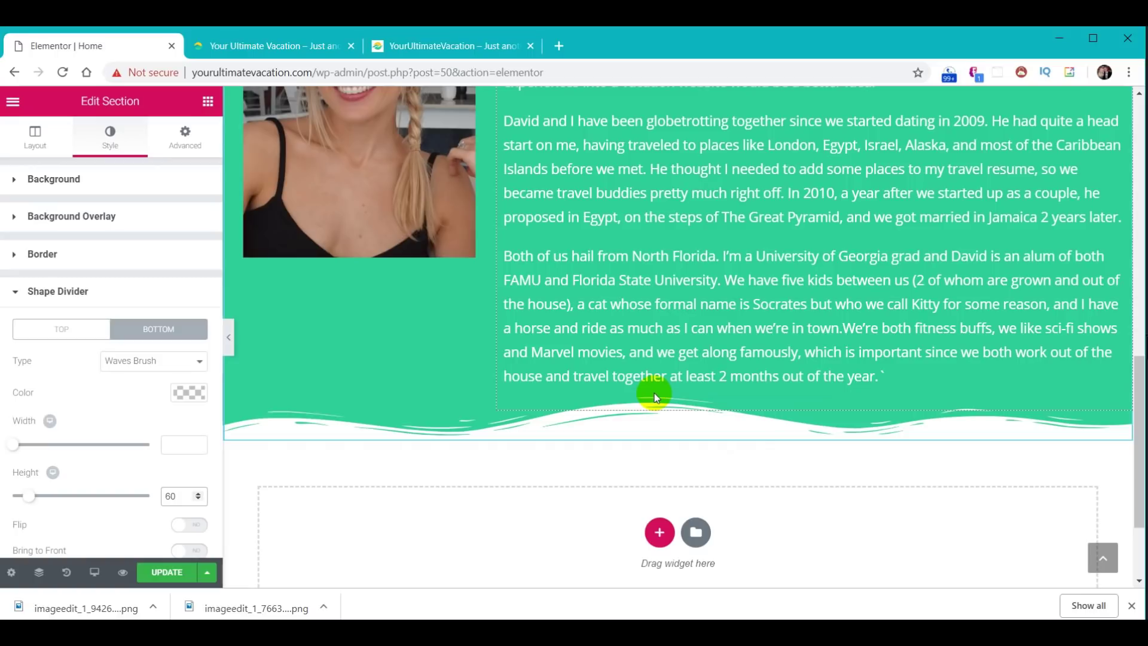
- Raise the About section's bottom padding to 70 px and update the page
click(185, 138)
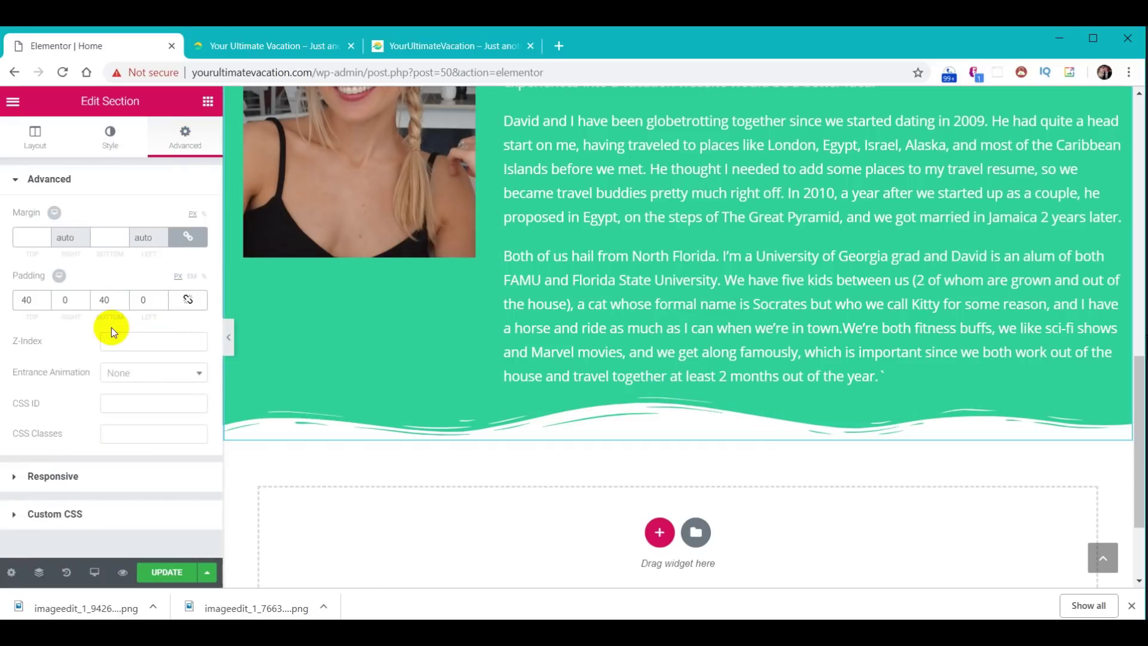
click(105, 301)
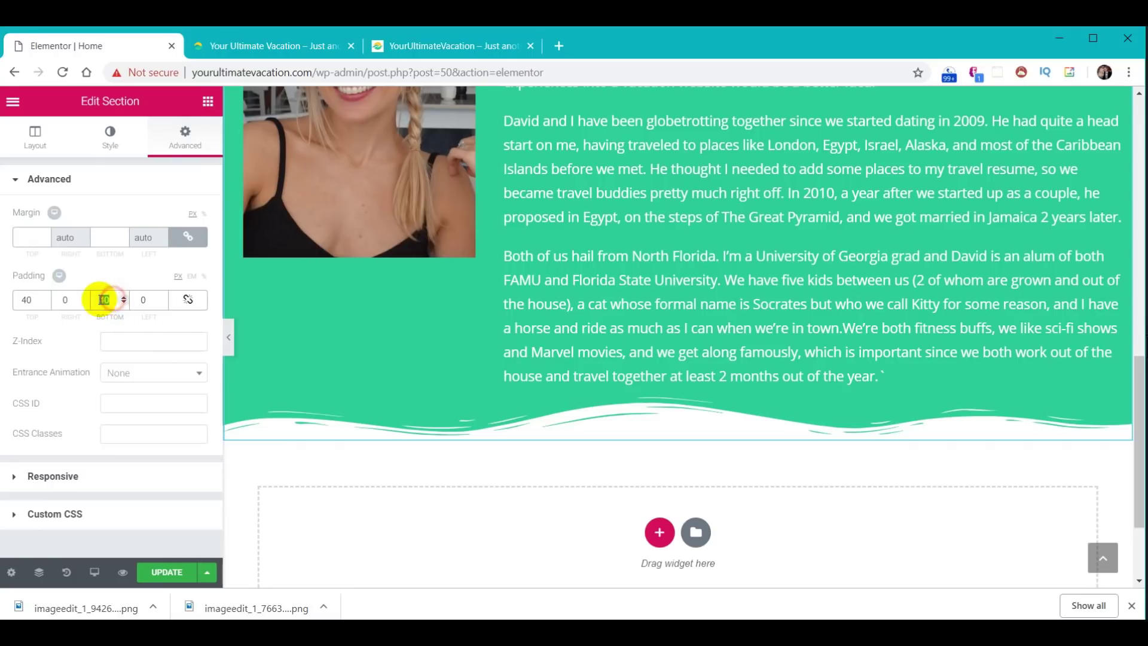
text(60)
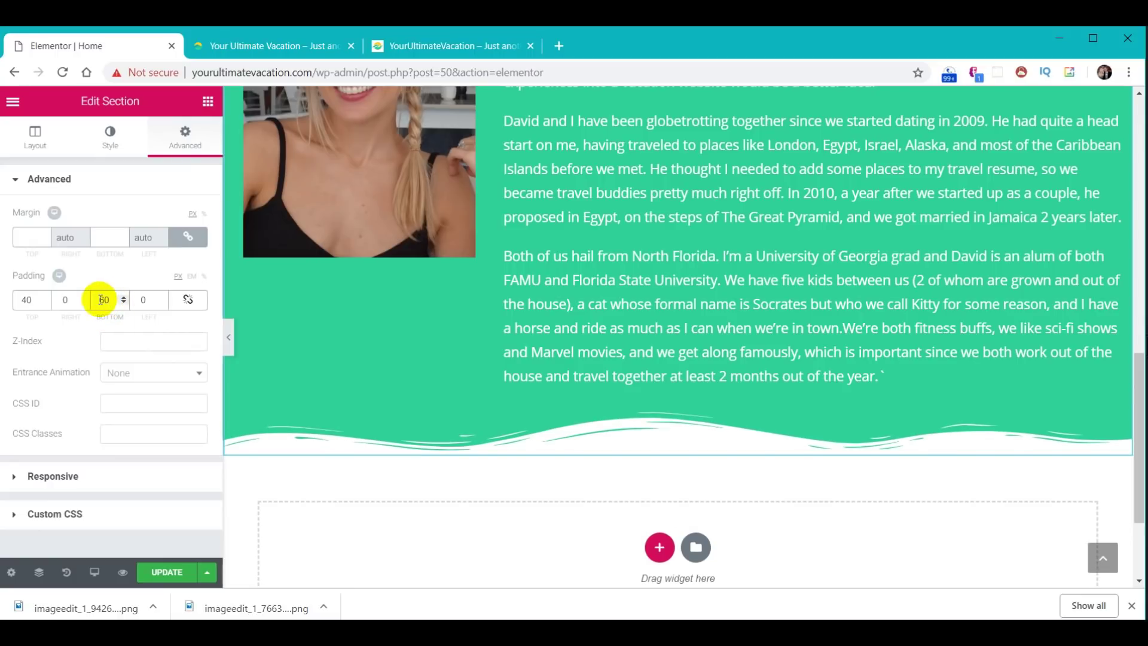
text(70)
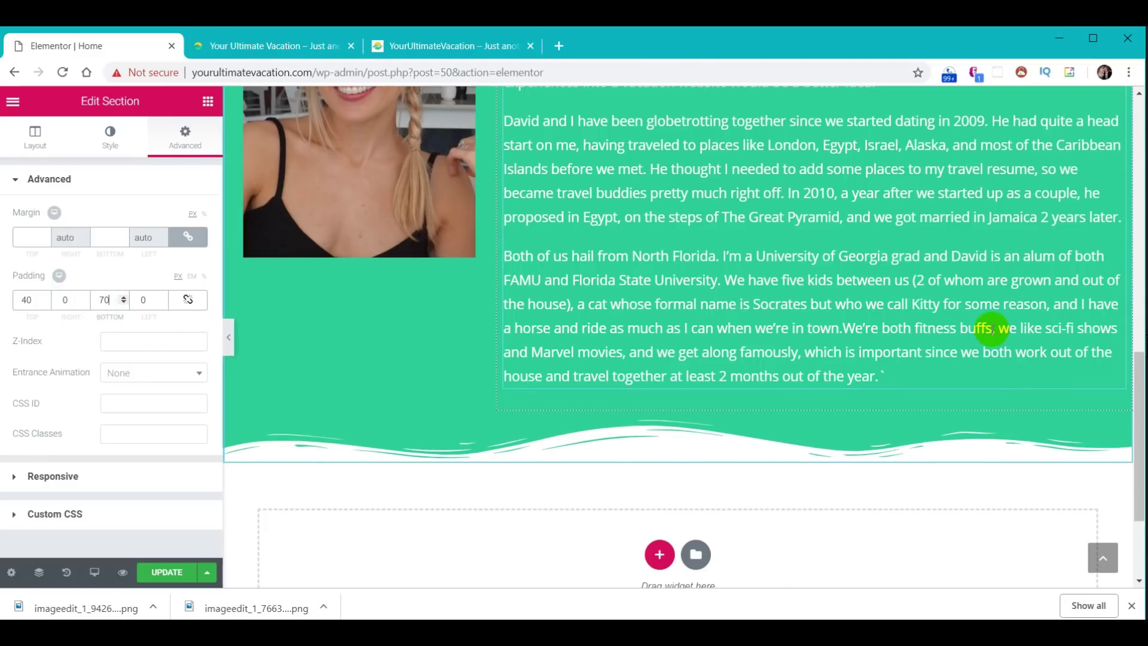
scroll(992, 329, up, 6)
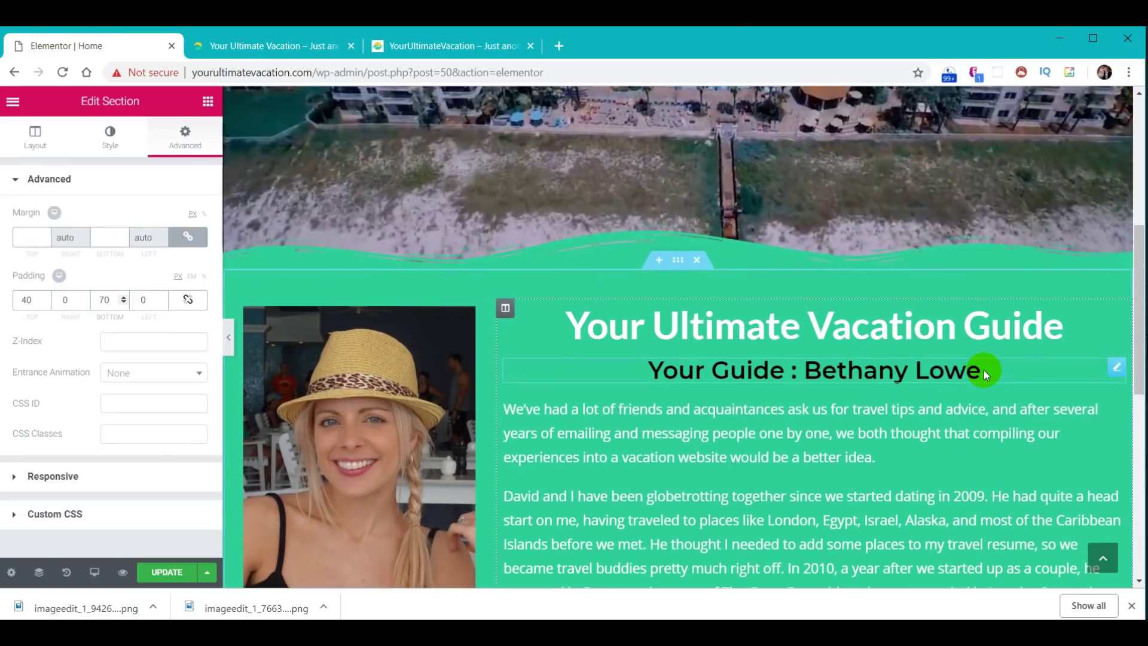
scroll(984, 370, down, 1)
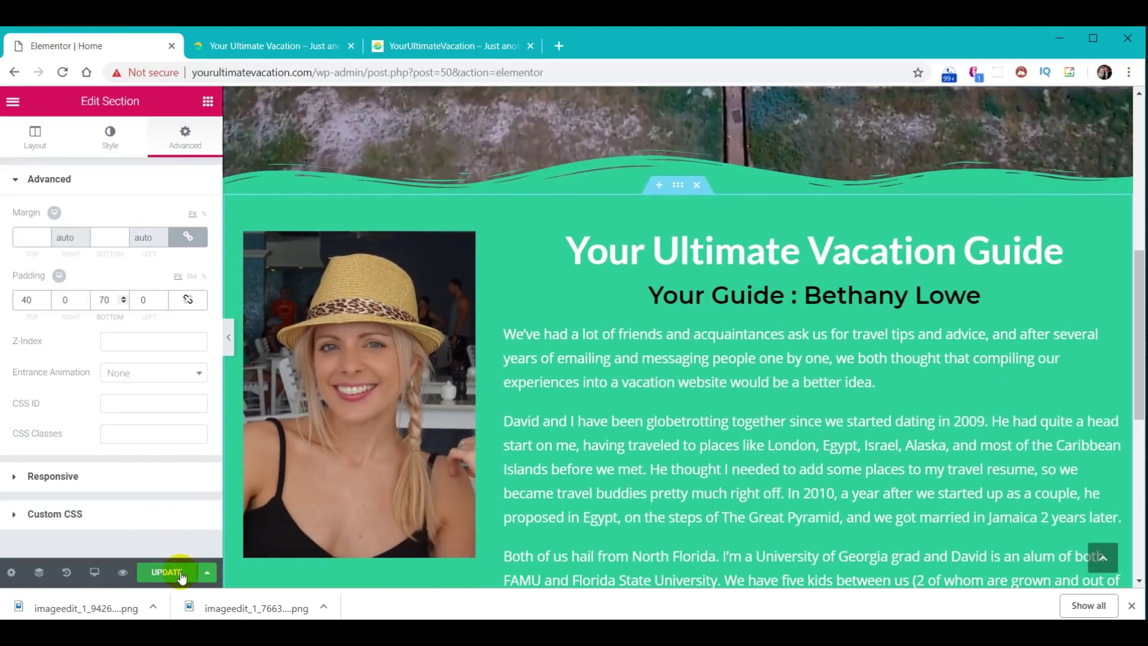
click(182, 574)
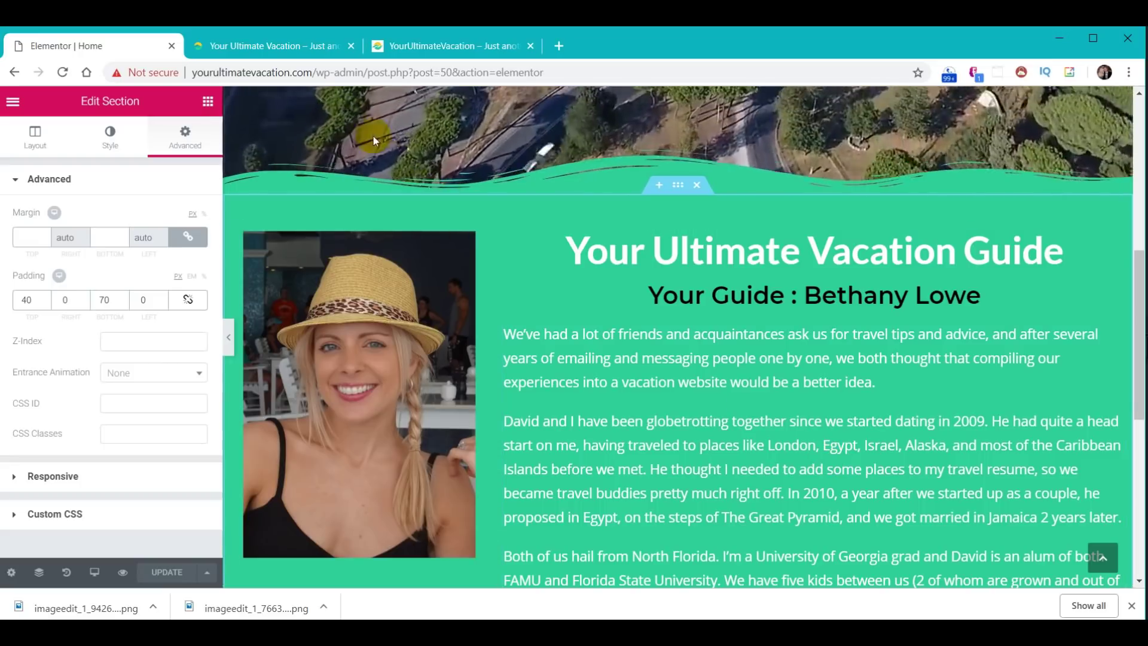
click(289, 48)
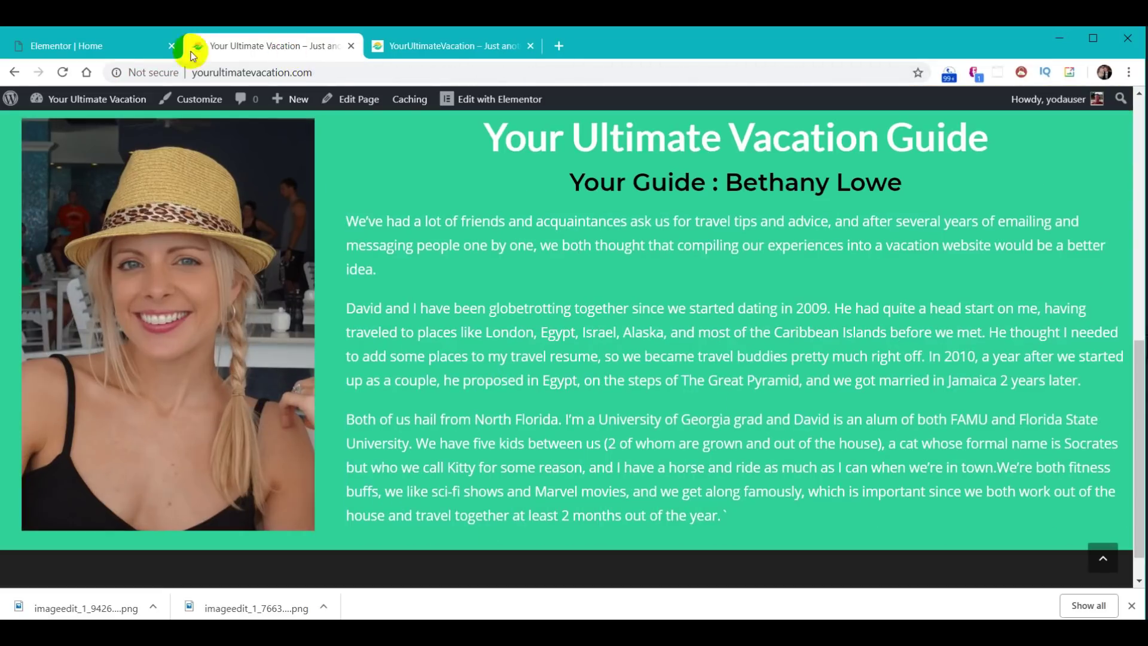
- Reload the live site and compare its About section with the reference site's Destinations cards
click(62, 73)
scroll(806, 365, down, 5)
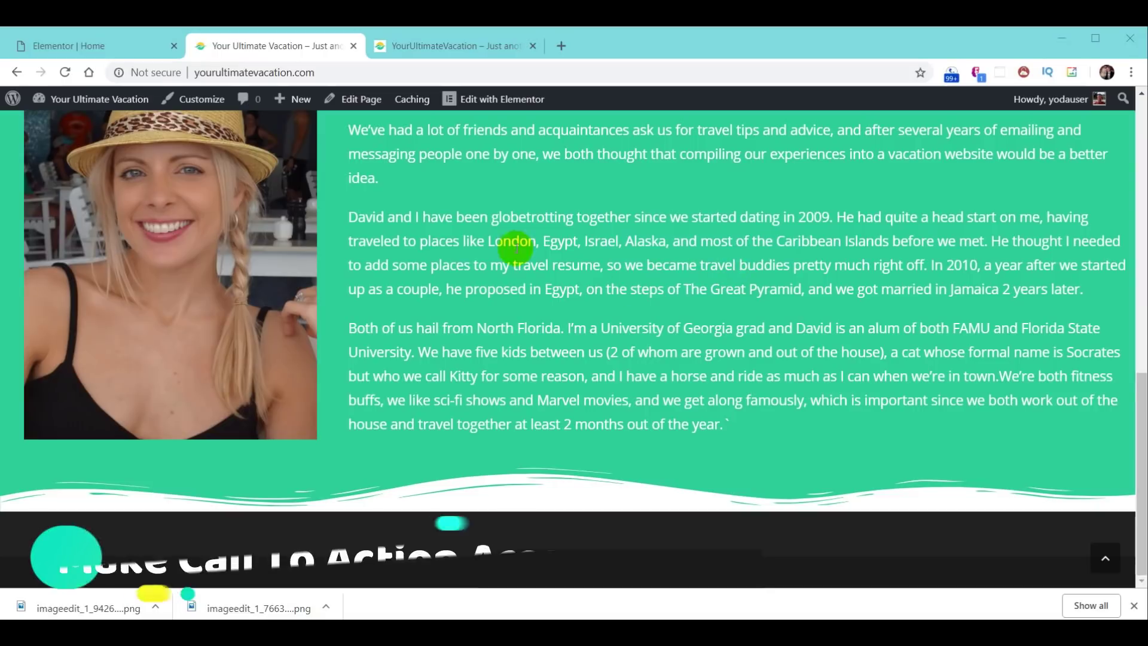
click(453, 45)
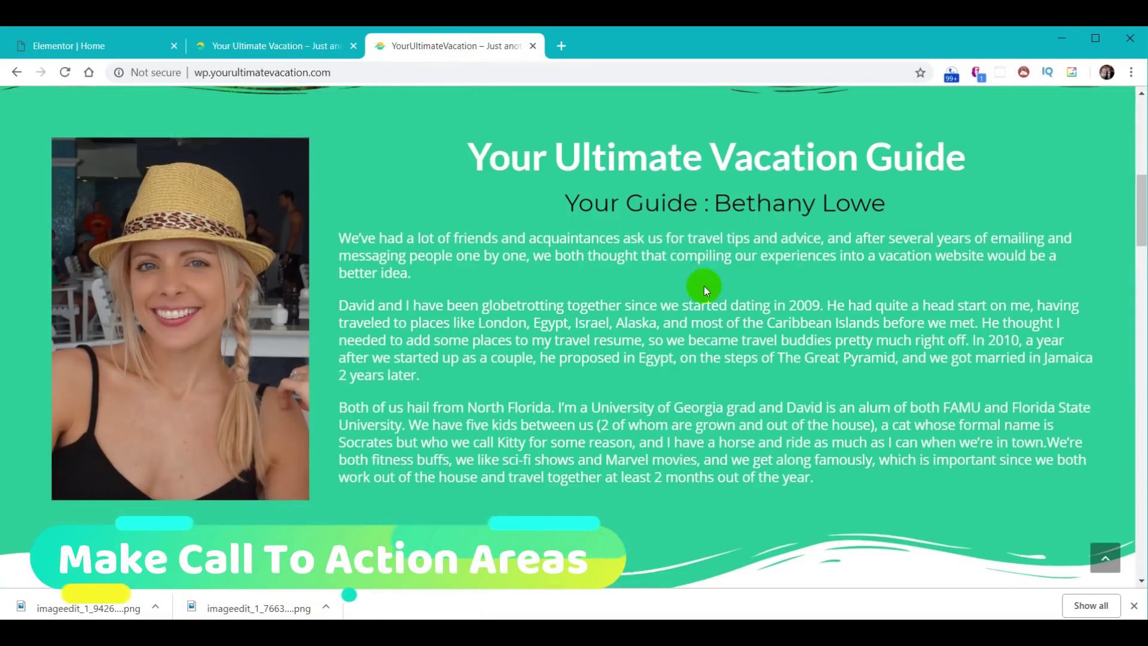
scroll(705, 286, down, 2)
scroll(699, 287, down, 4)
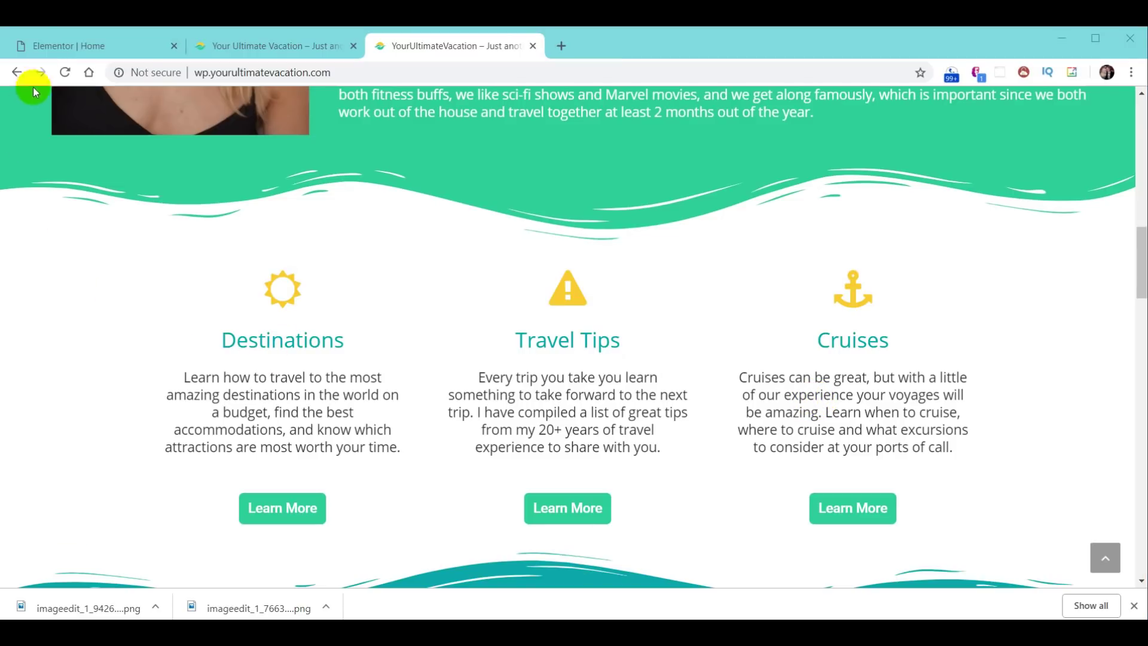
click(52, 47)
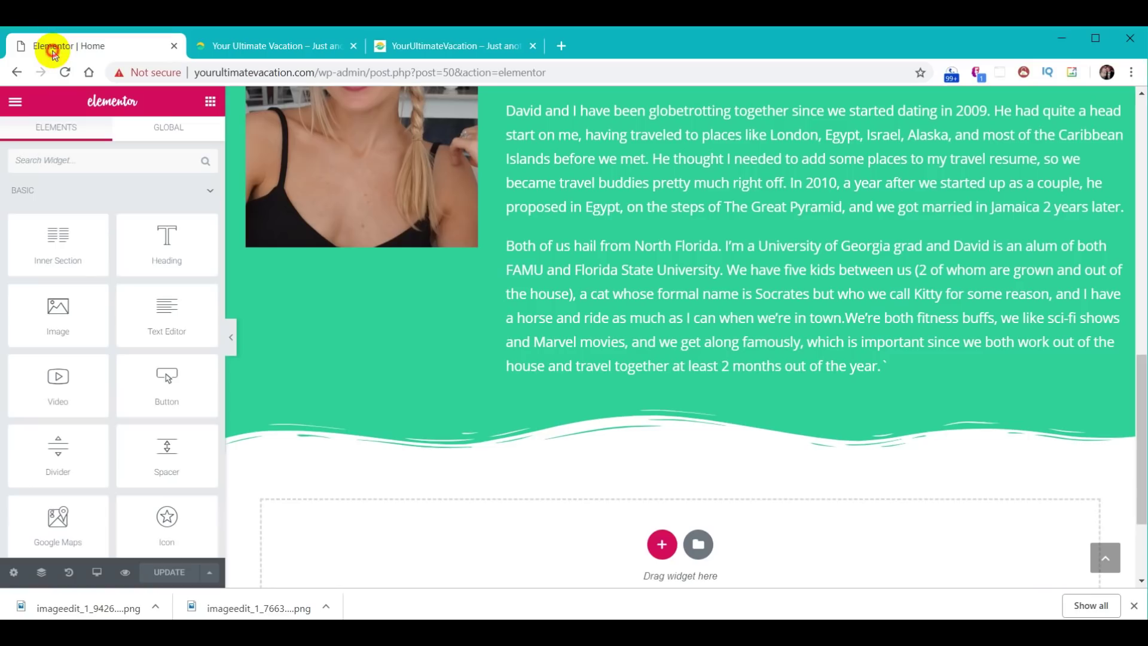
- Add a three-column section with an Icon Box and a Button widget in its first column
click(662, 545)
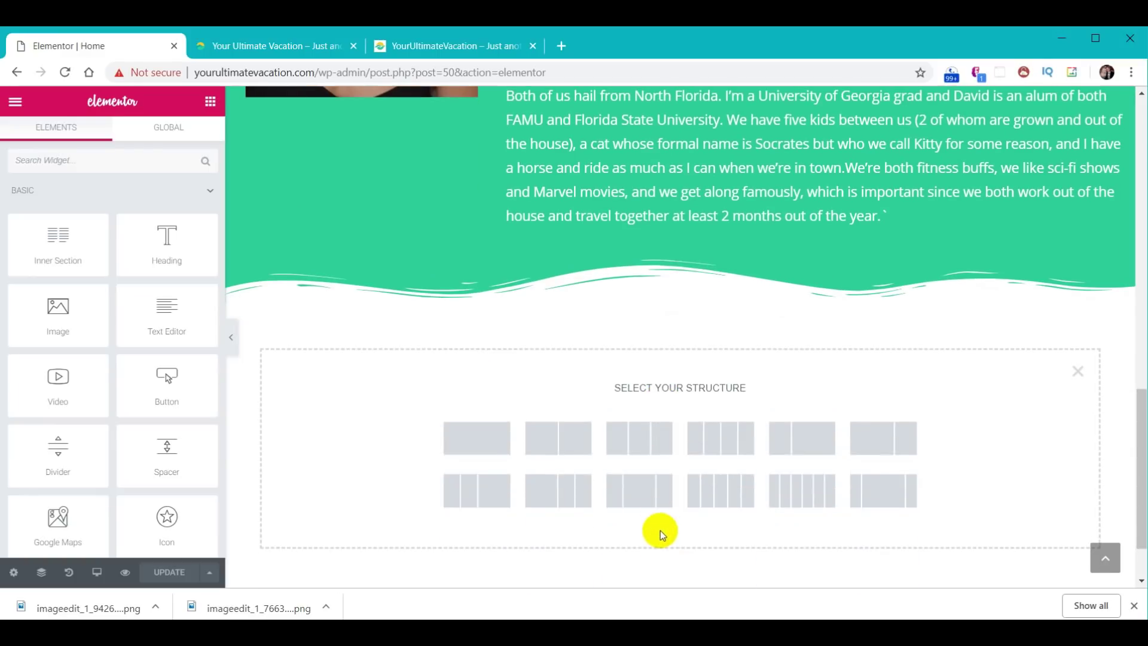
click(643, 441)
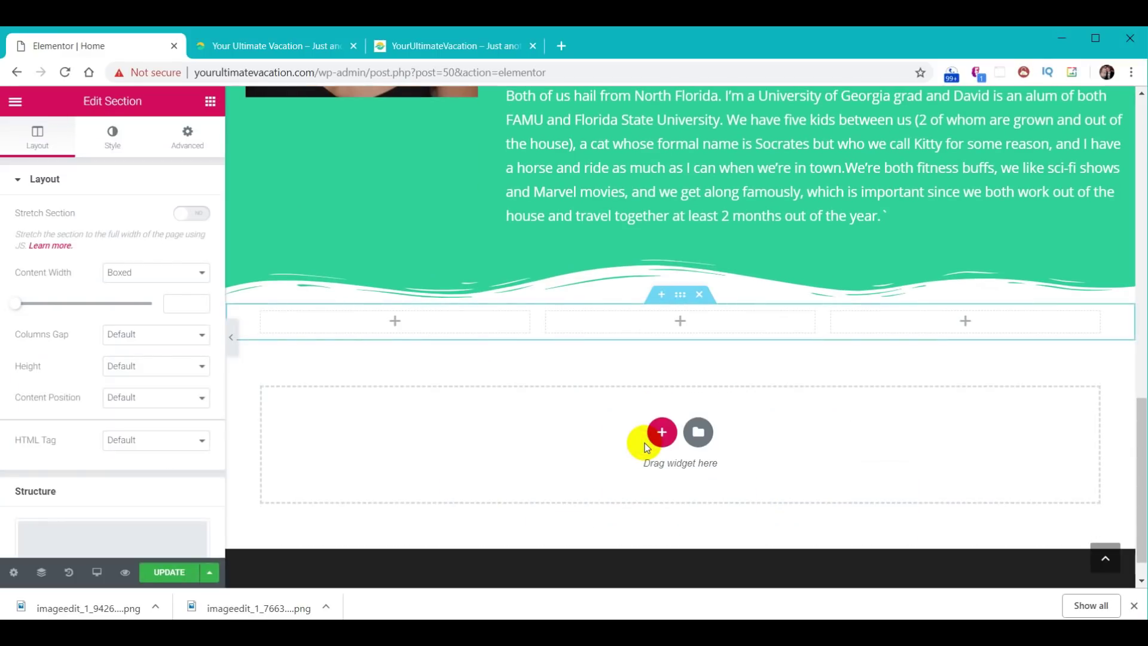
click(397, 324)
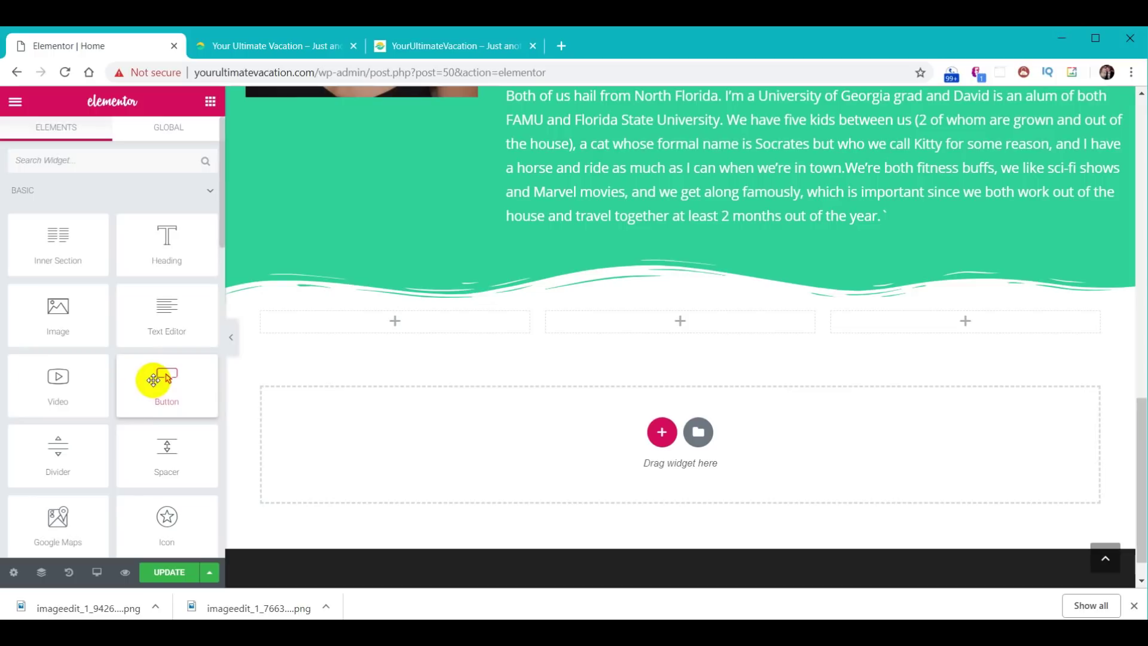
scroll(158, 377, down, 2)
scroll(157, 376, down, 4)
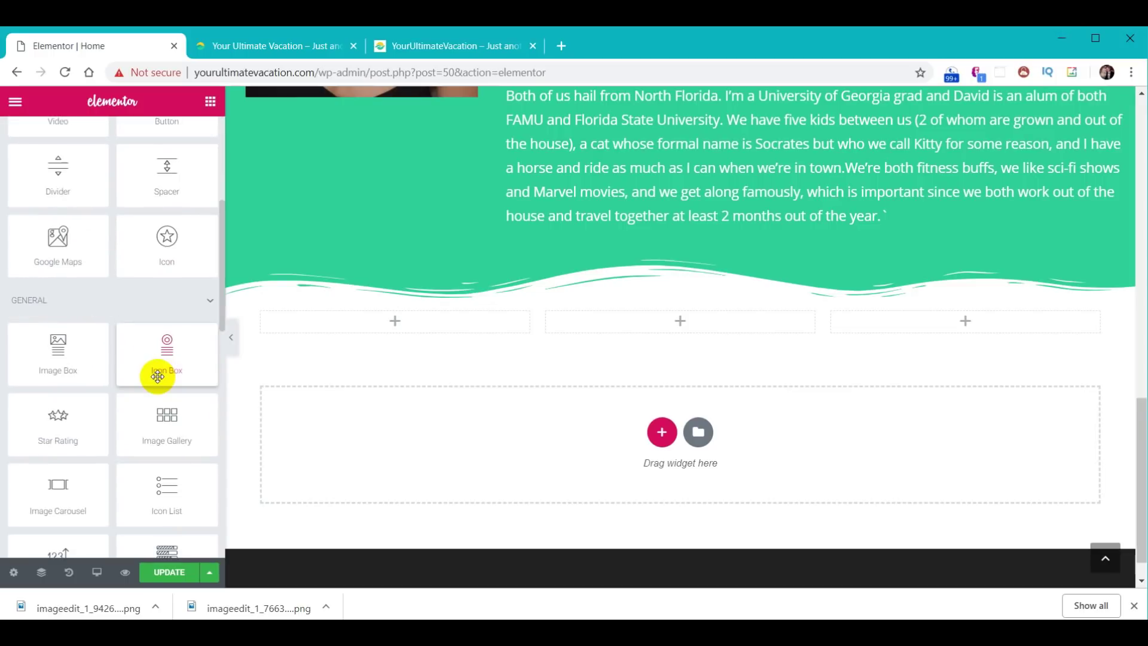
drag(169, 348, 392, 318)
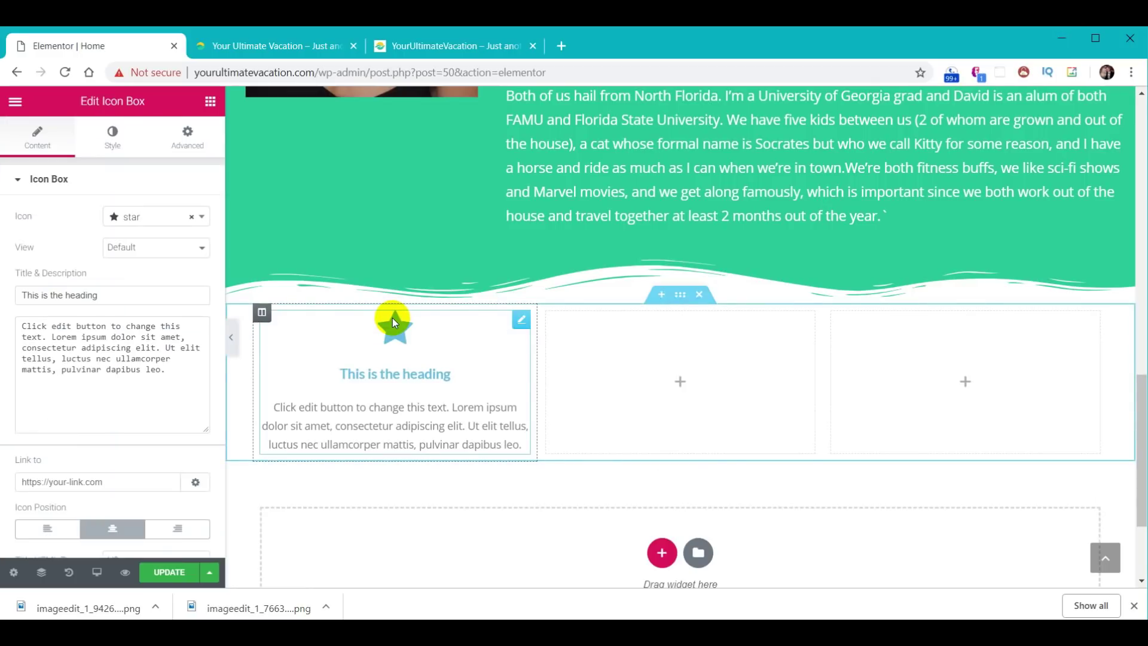
click(211, 104)
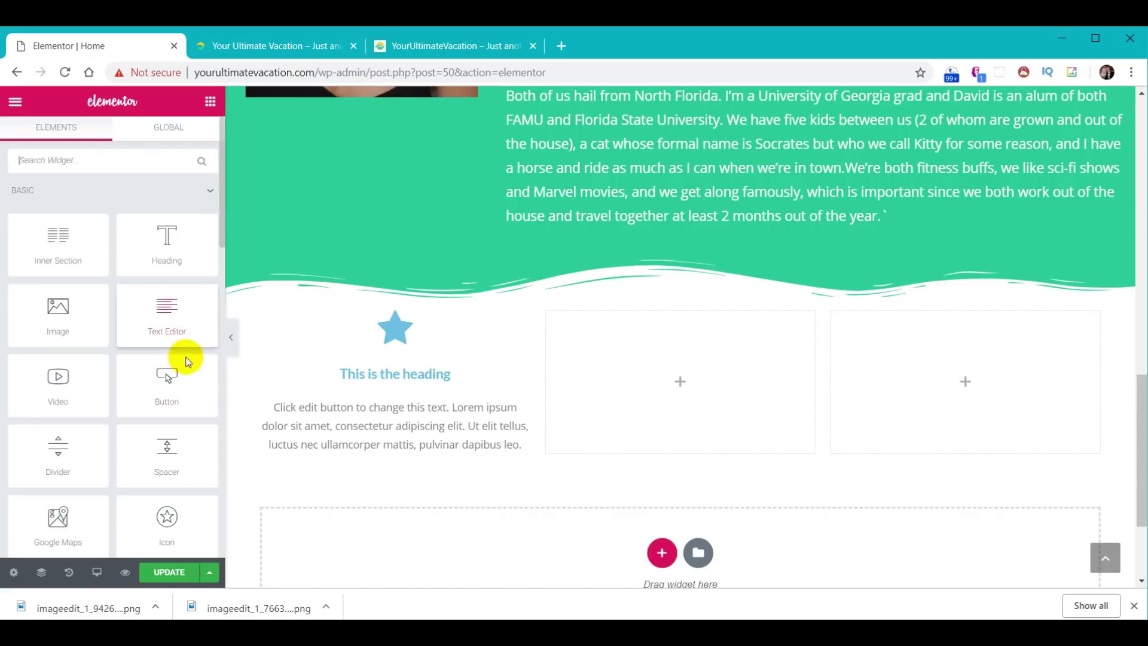
drag(169, 379, 393, 452)
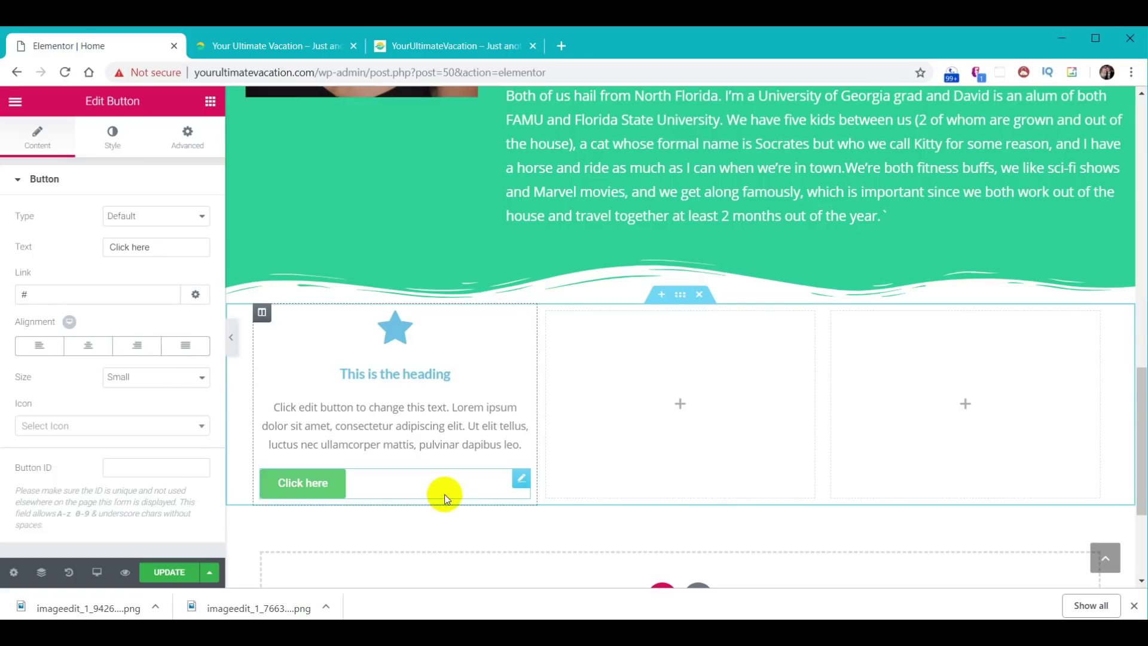
- Center the button and change the icon box's star icon to sun-o
click(89, 347)
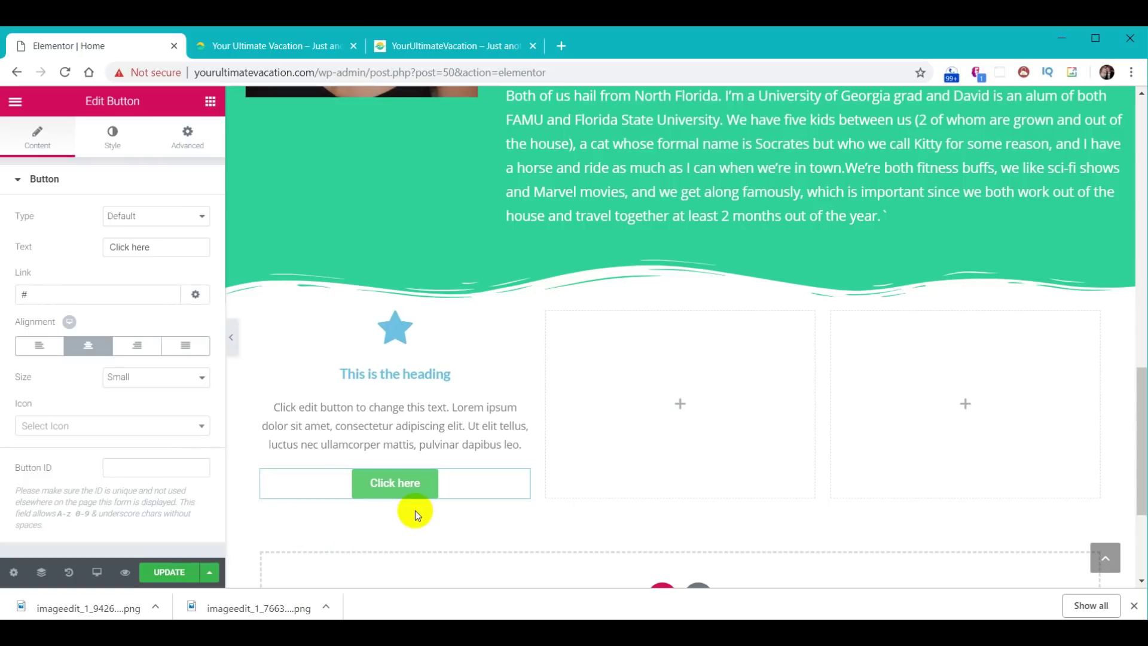
click(443, 402)
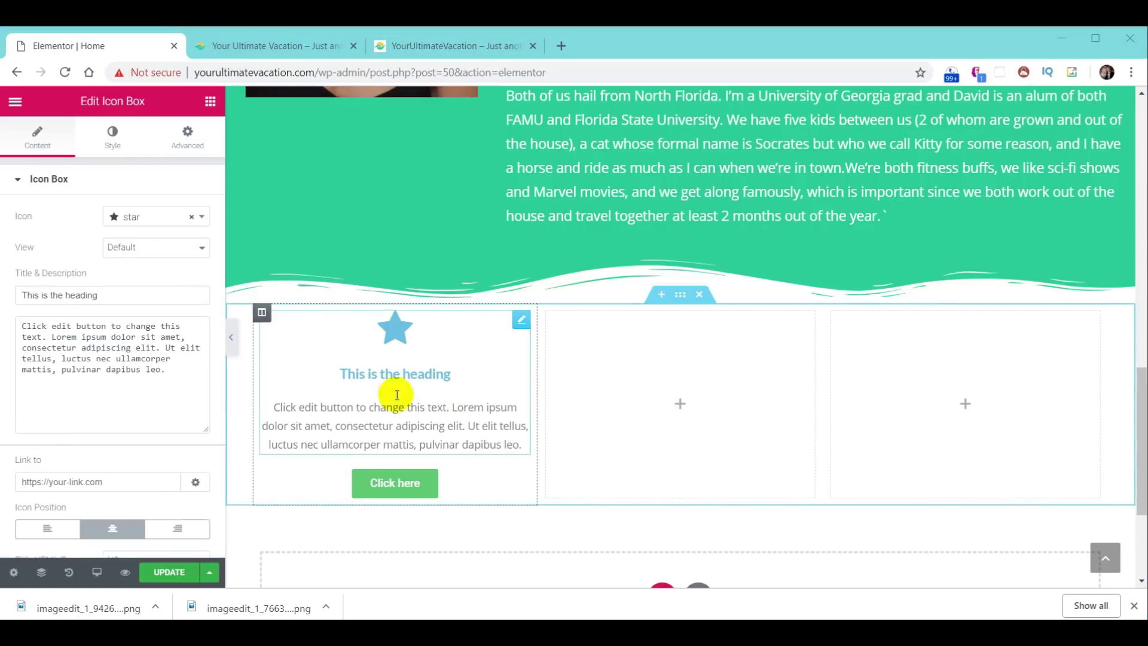
click(317, 347)
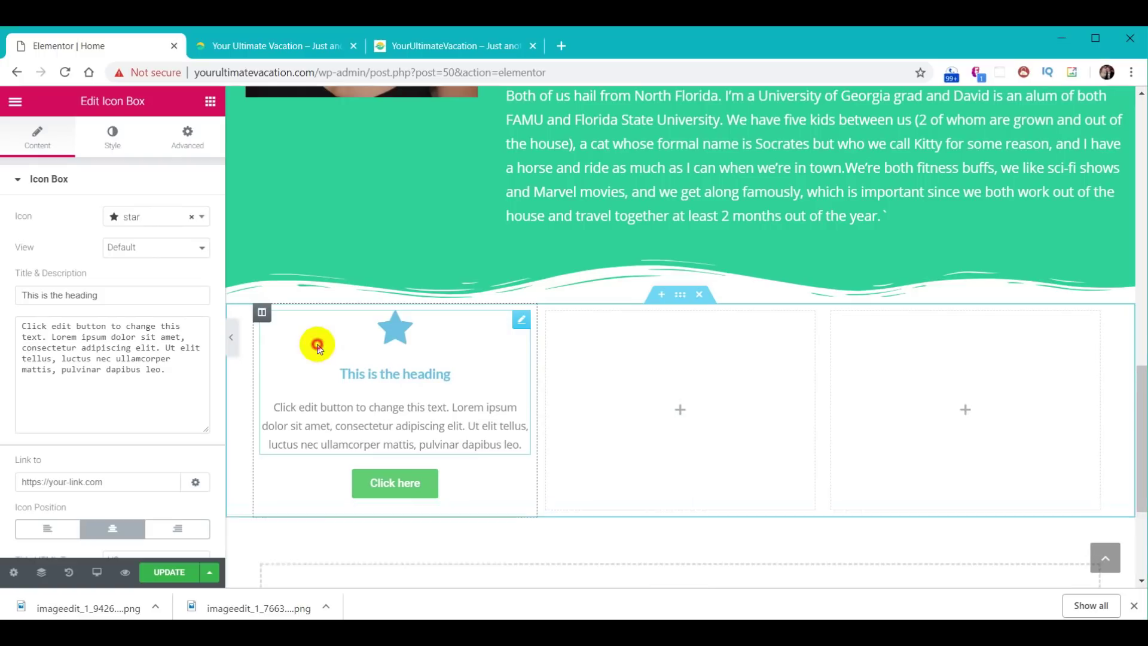
click(137, 219)
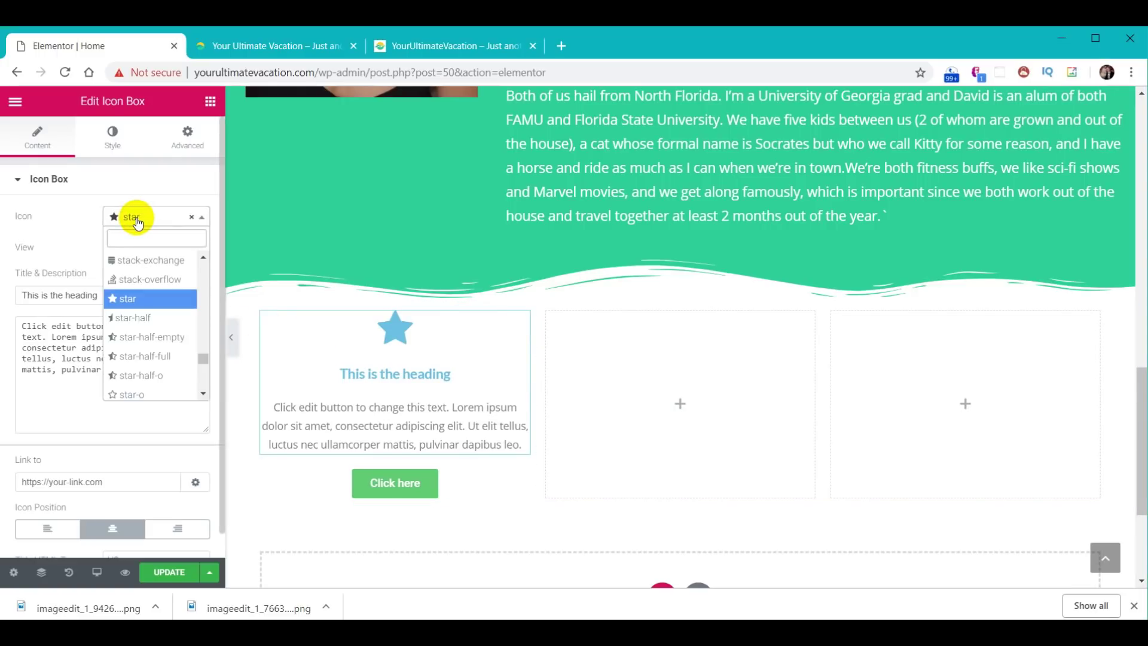
text(sun)
click(148, 260)
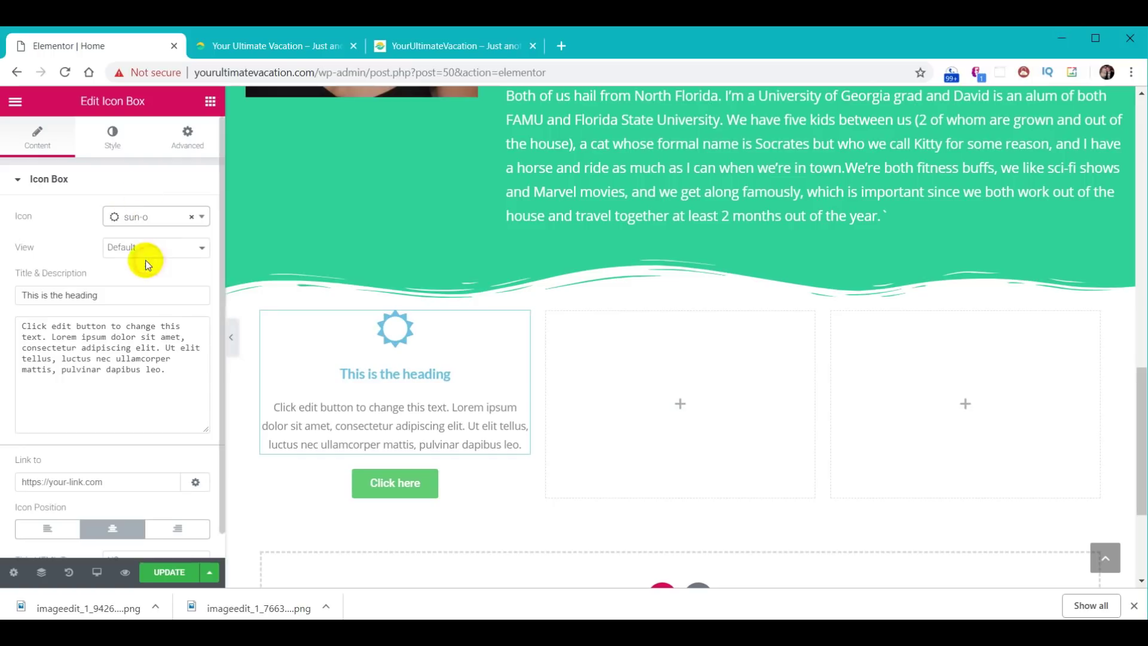
- Set the icon box title to 'Destinations' and paste in the travel description
drag(118, 294, 11, 294)
text(Destinations)
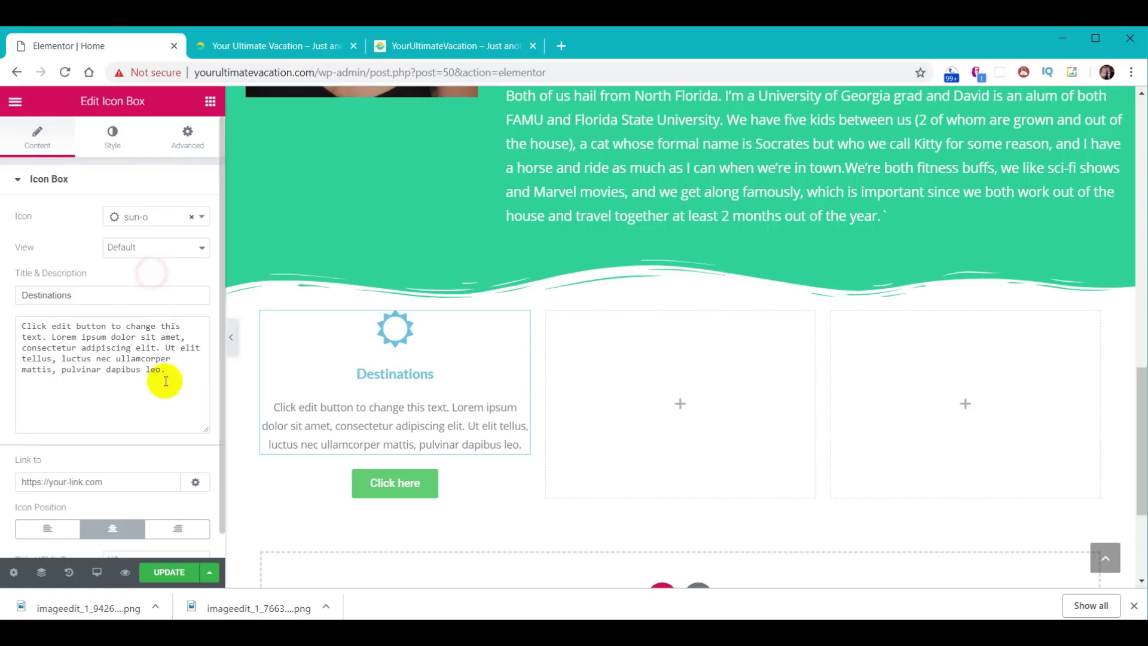
drag(177, 377, 26, 325)
text(Learn how to travel to the most amazing destinations in the world on a budget, find the best accommodations, and know which attractions are most worth your time.)
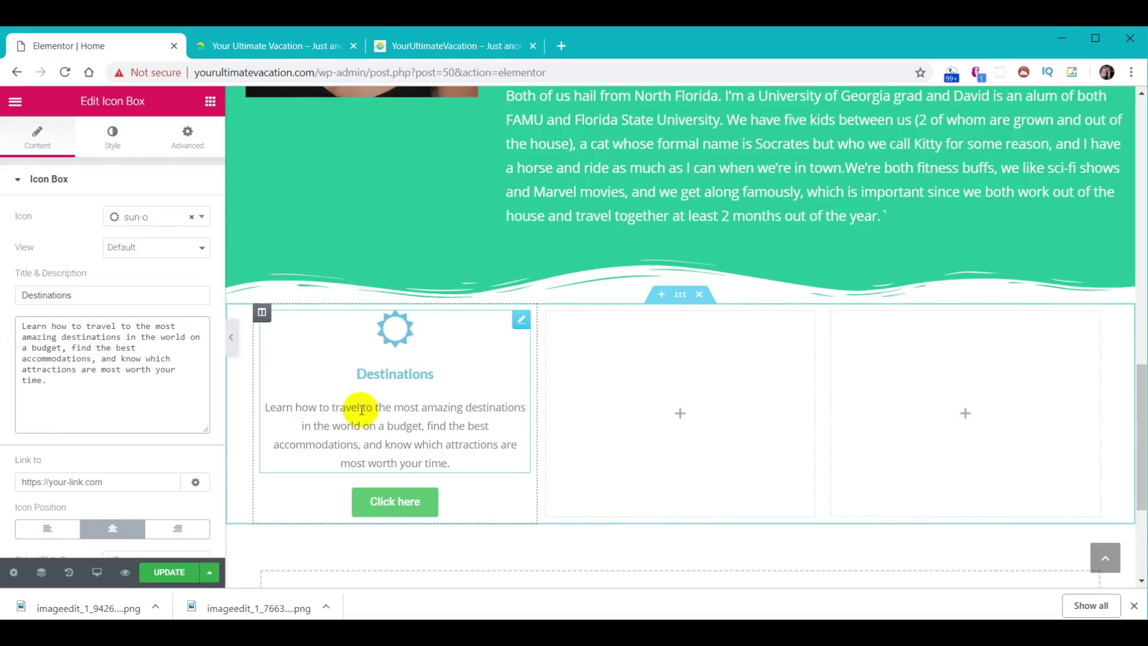
click(112, 143)
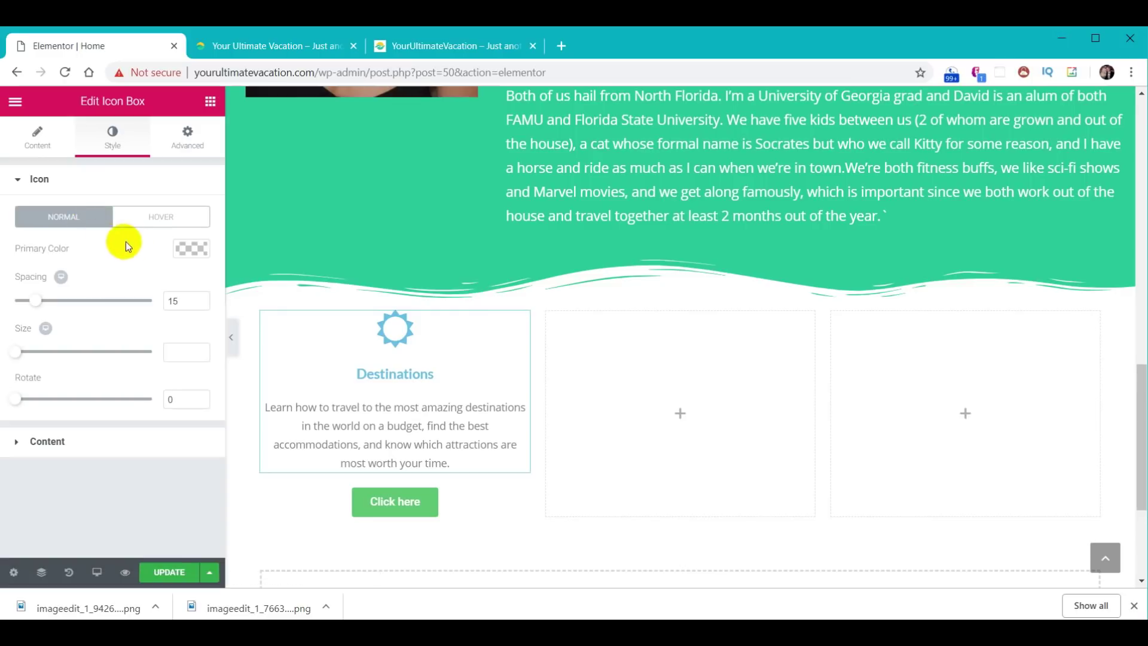
click(193, 251)
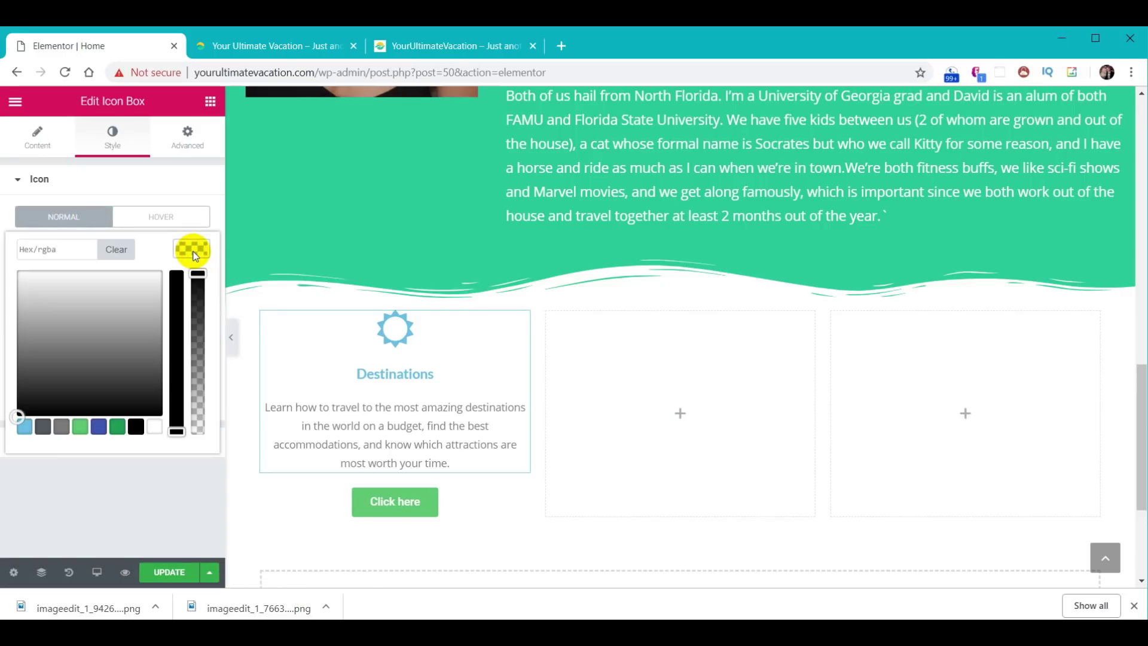
- Color the sun icon yellow #f9cc29 and the Destinations title teal #01abaa
click(46, 247)
text(#f9cc29)
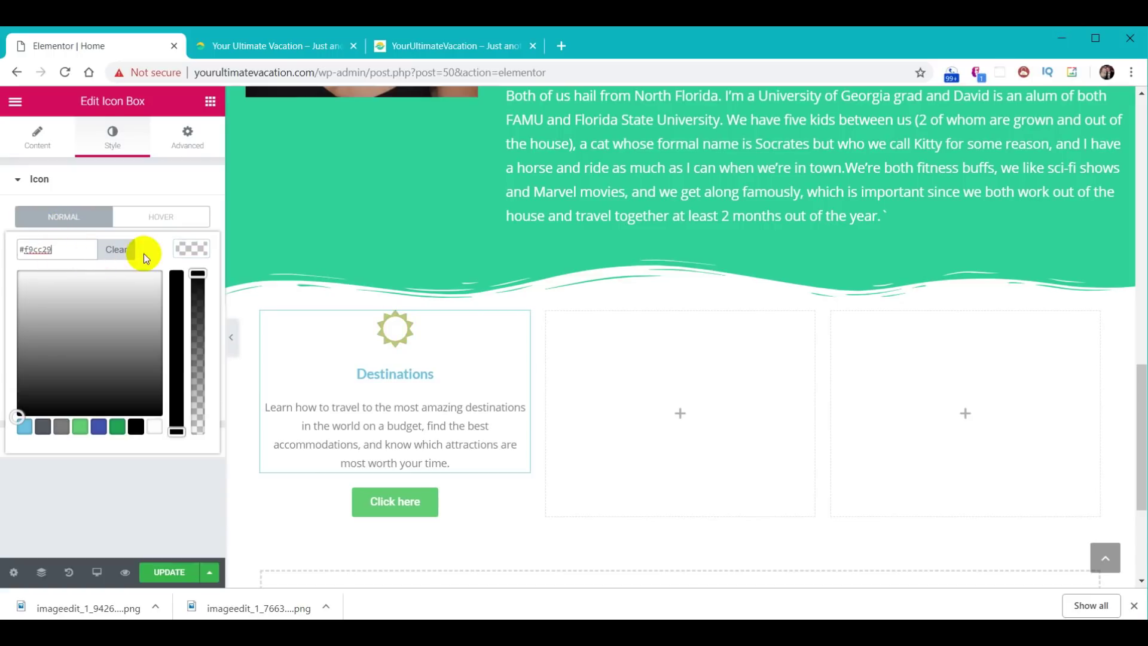
click(185, 250)
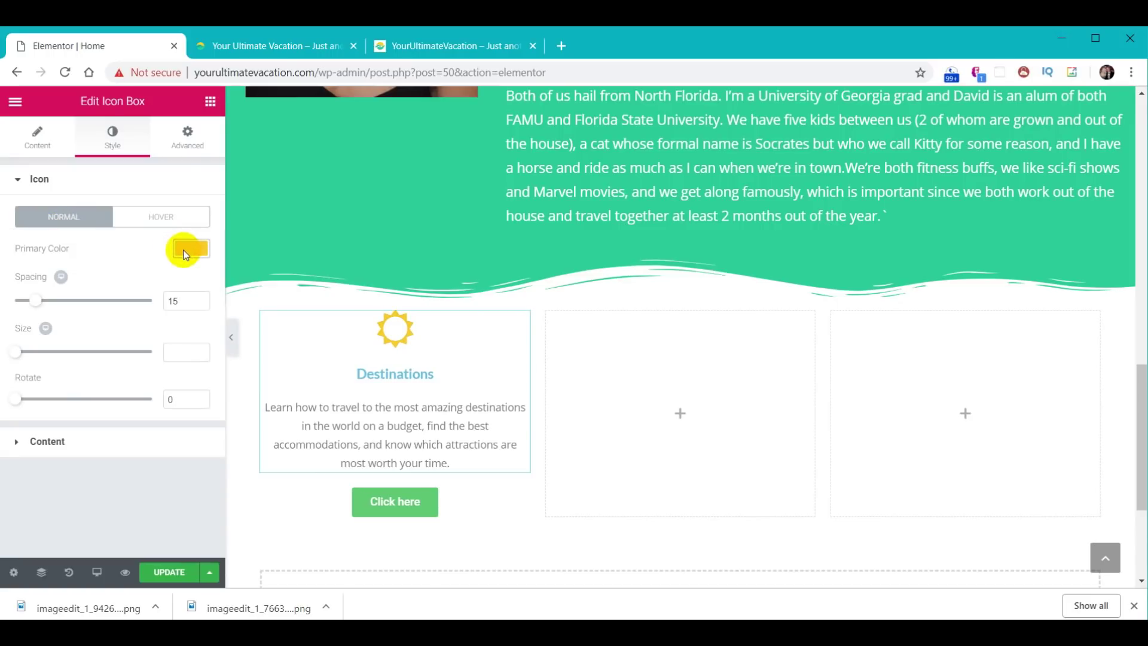
click(42, 443)
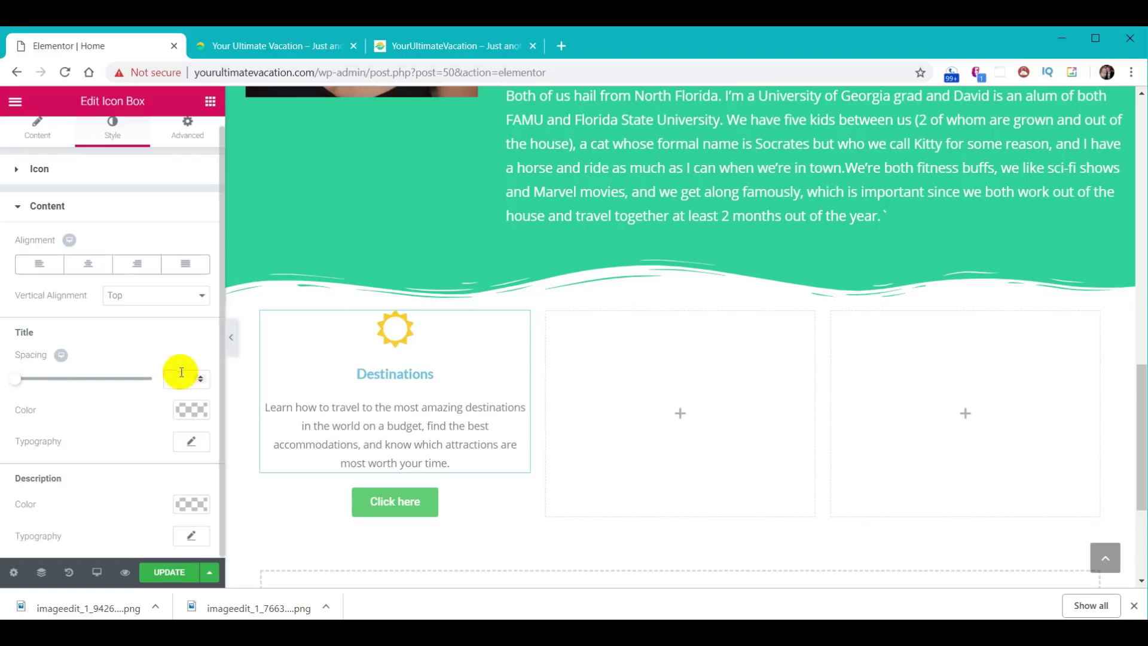
click(188, 410)
click(55, 417)
text(#01abaa)
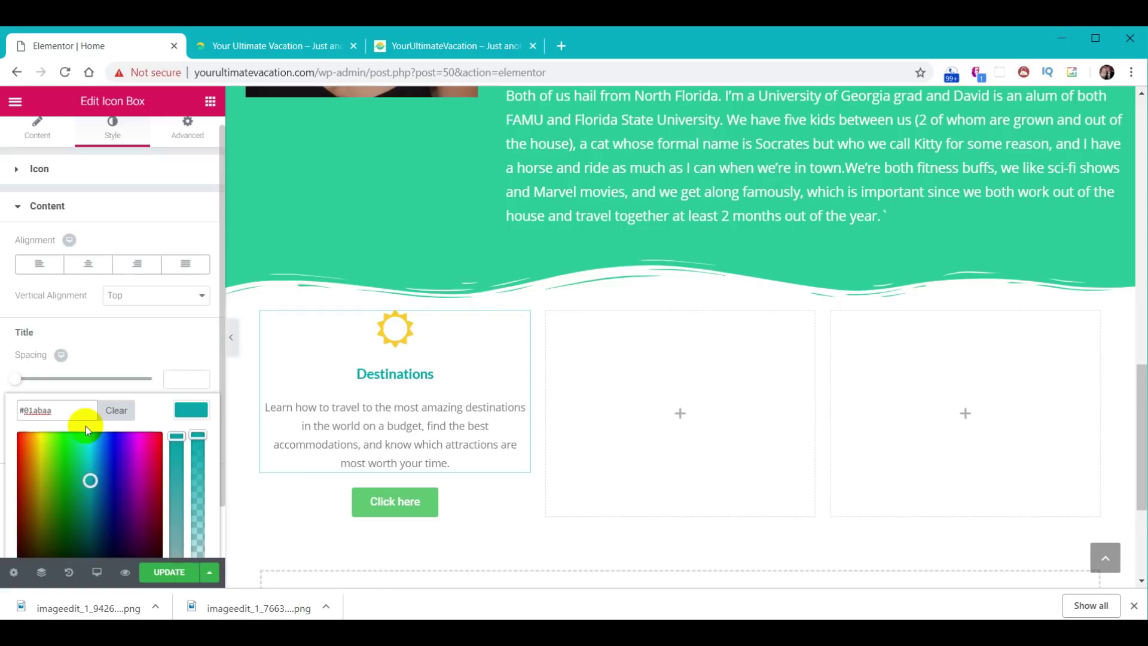
scroll(85, 426, down, 1)
click(191, 355)
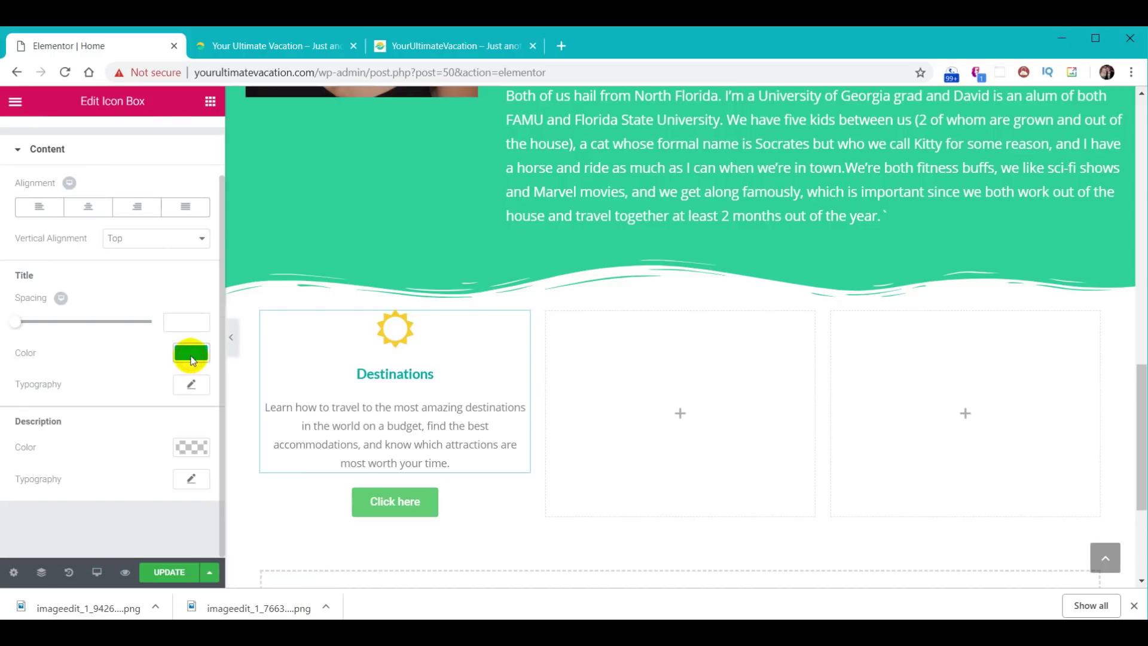
- Set the title font size to 28 and the description font size to 24
click(191, 385)
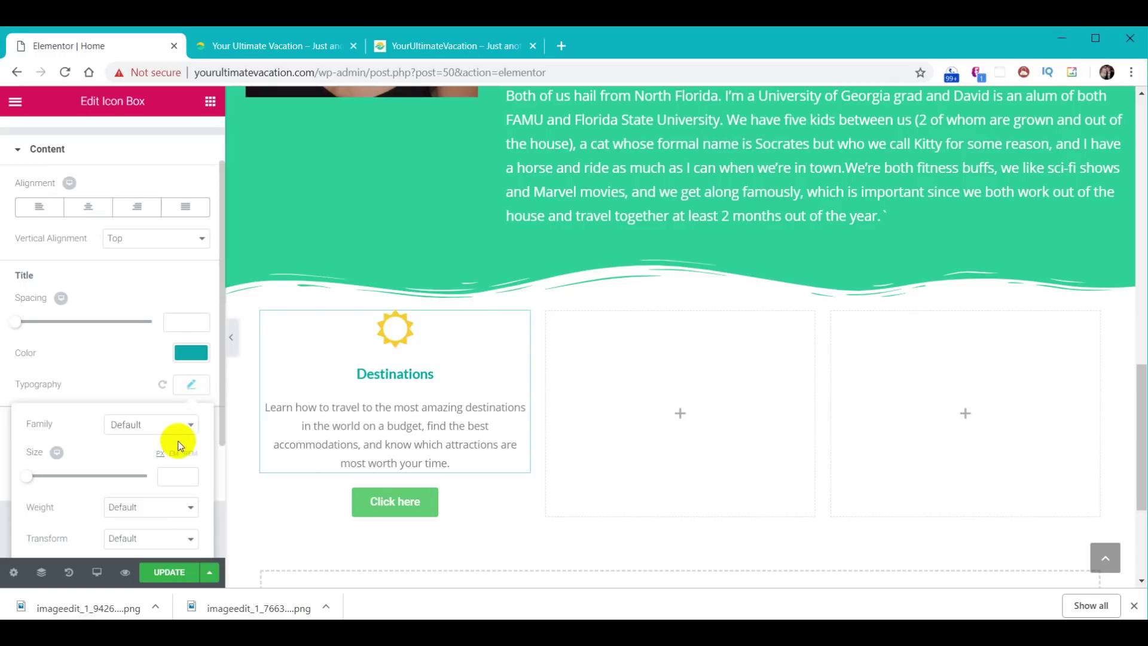
click(162, 475)
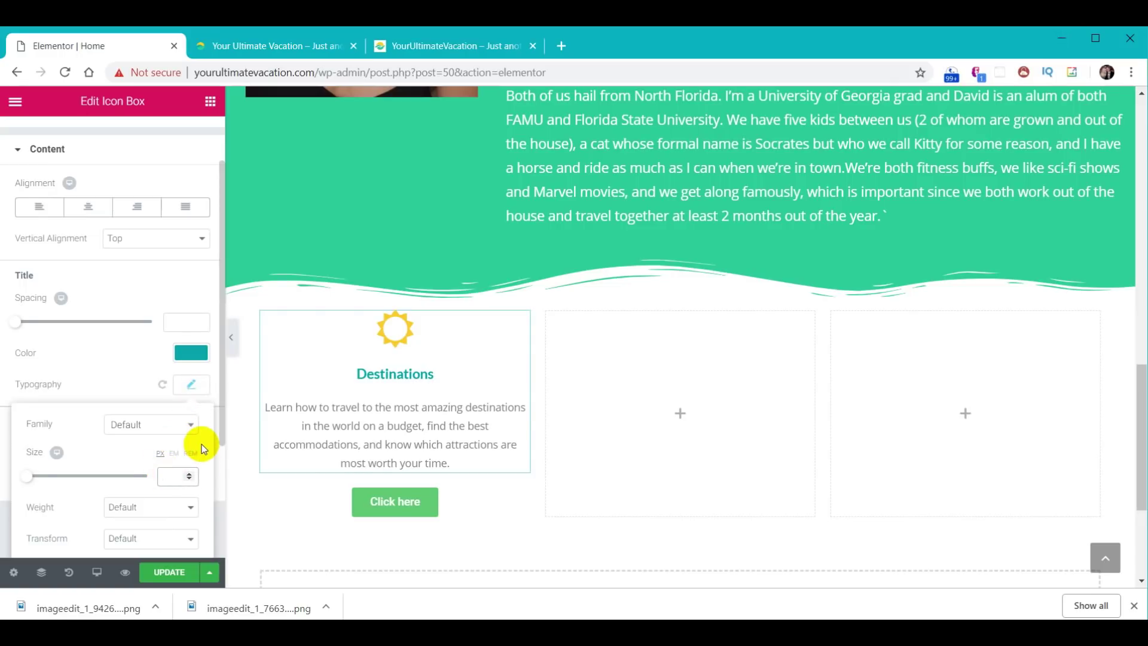
text(28)
click(192, 386)
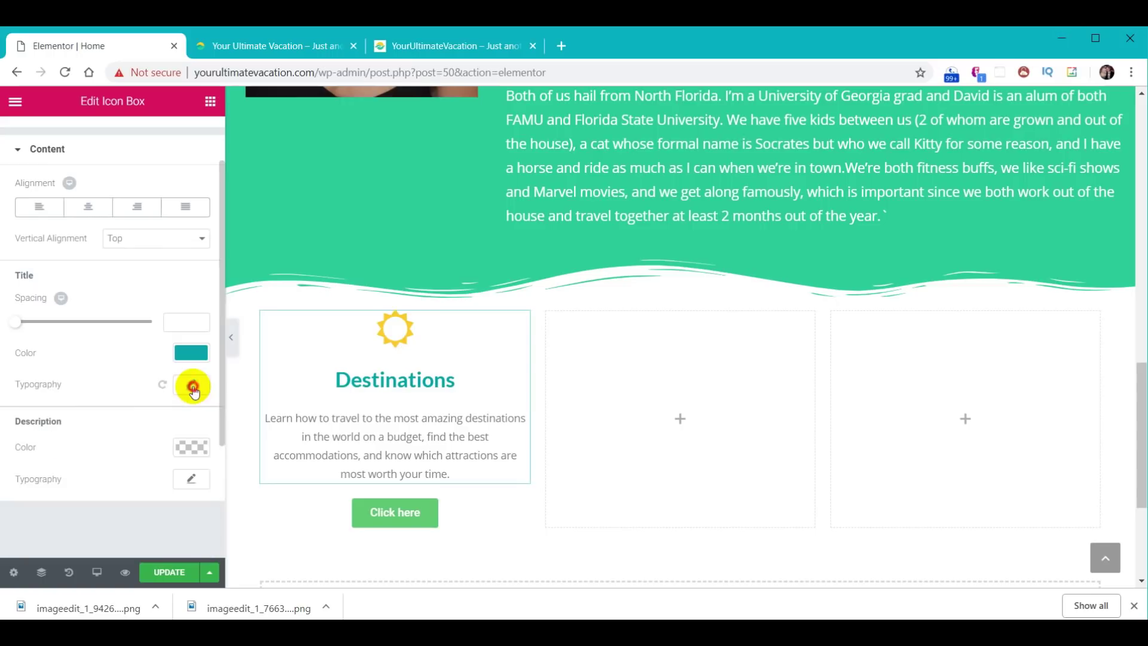
click(192, 478)
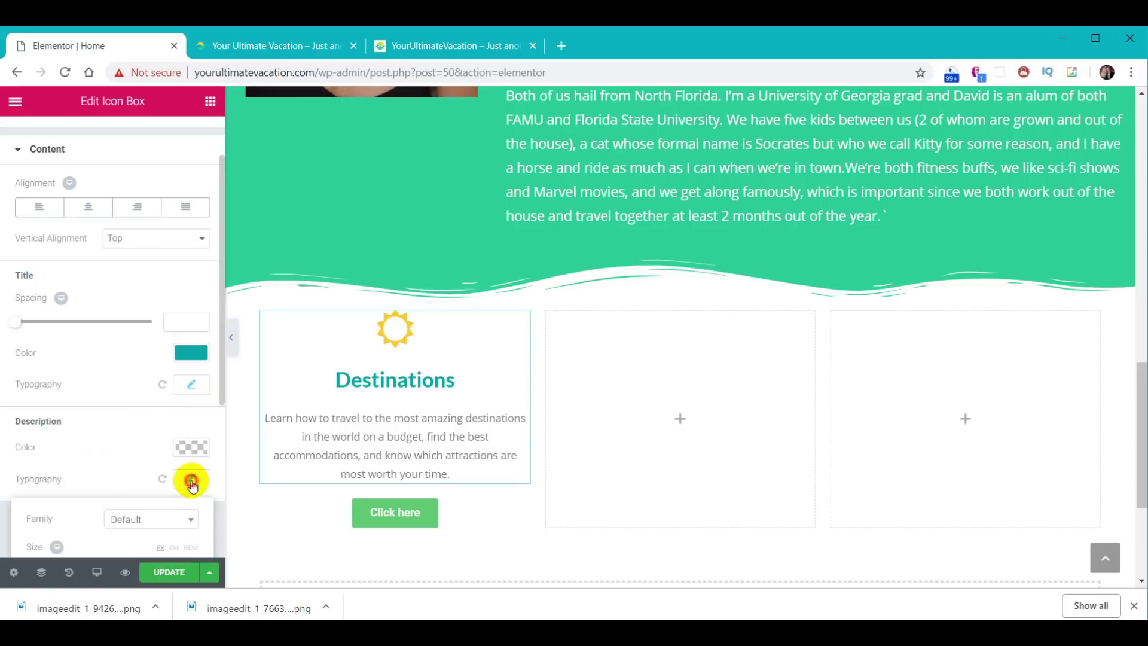
scroll(94, 394, down, 3)
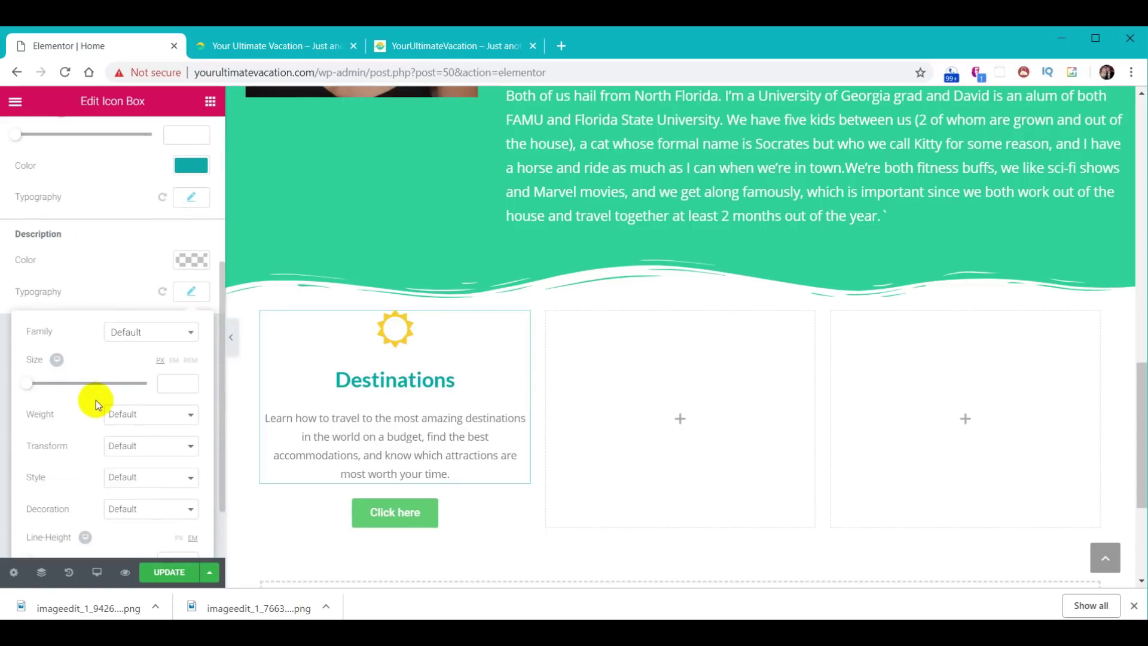
click(167, 386)
text(24)
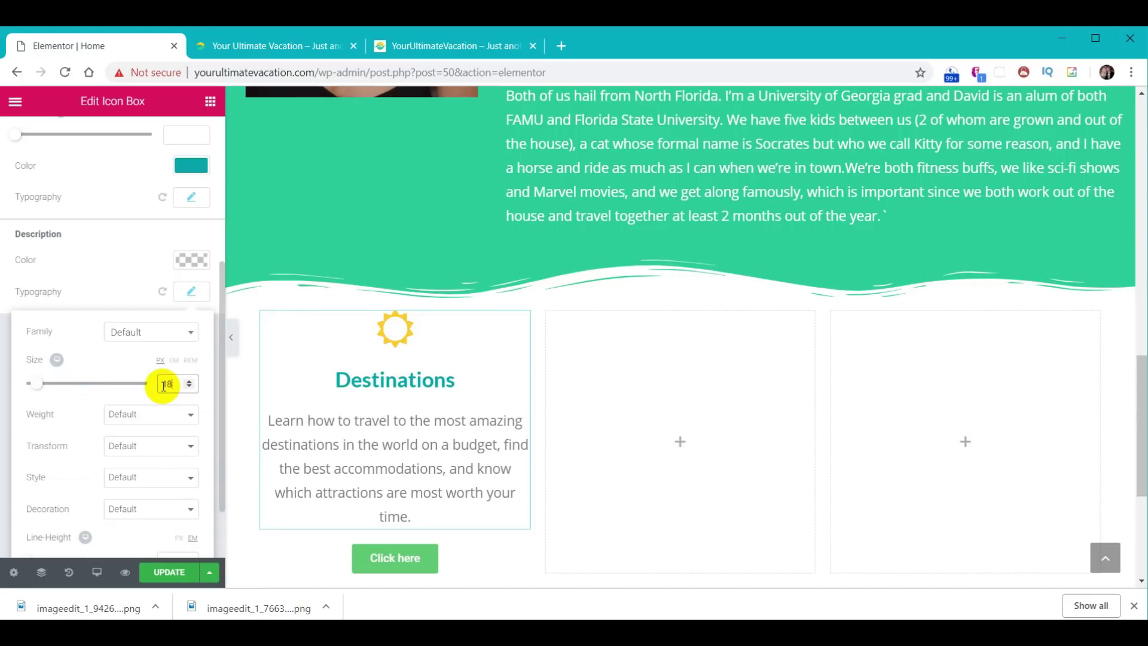
click(194, 291)
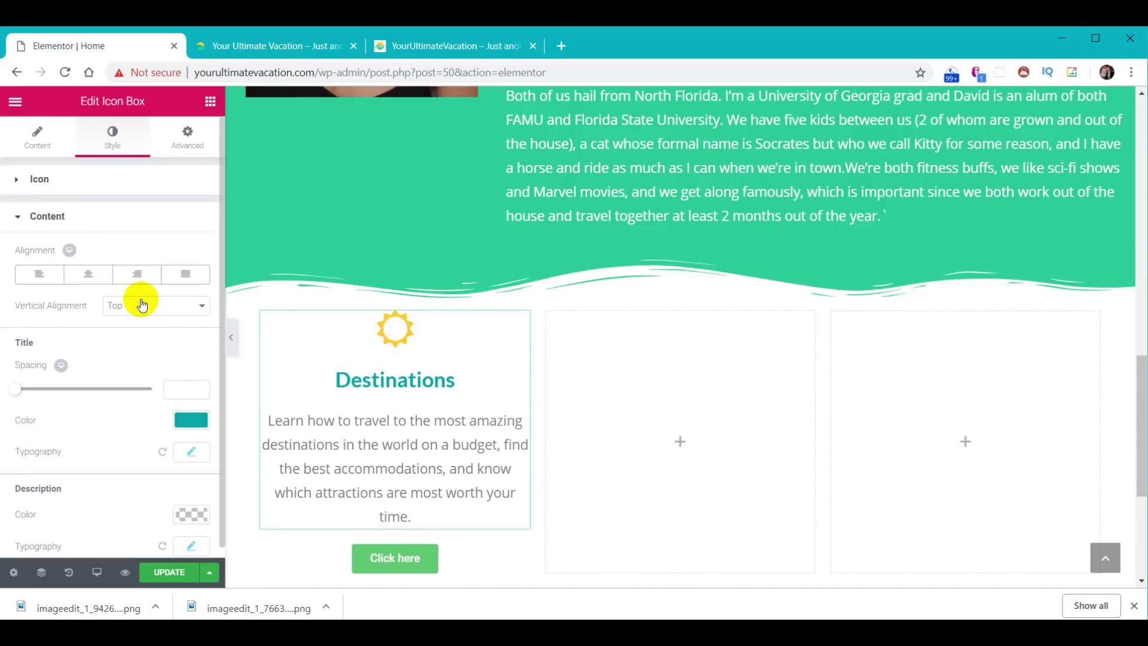
- Enter 20 px in the linked Padding fields on the icon box's Advanced tab
click(187, 137)
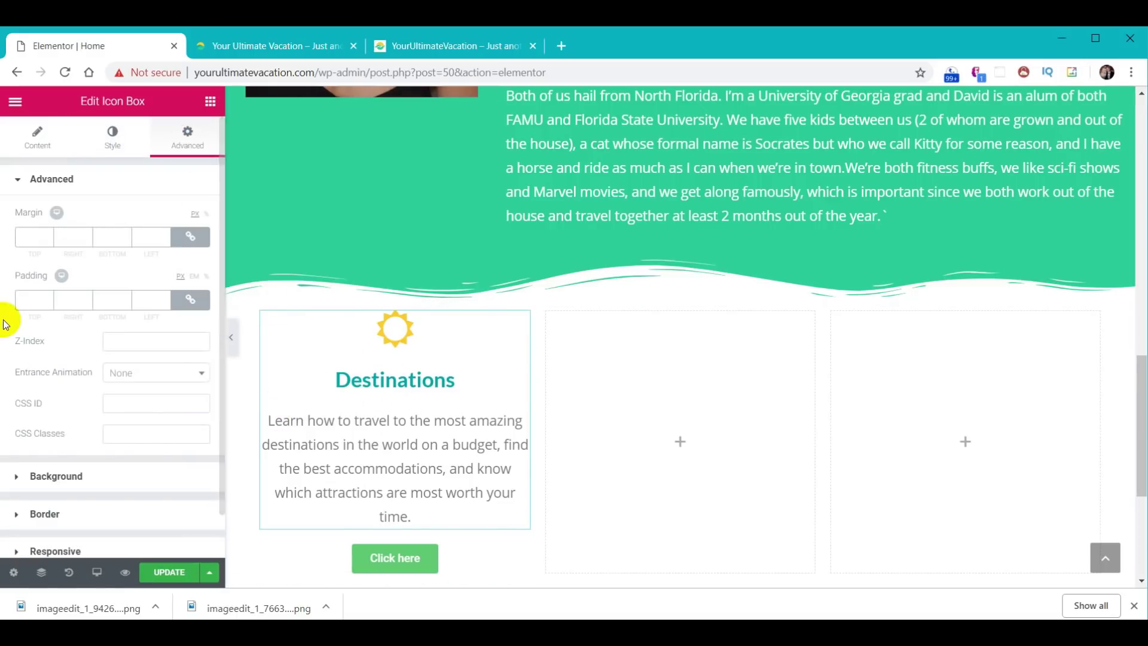
click(33, 299)
text(20)
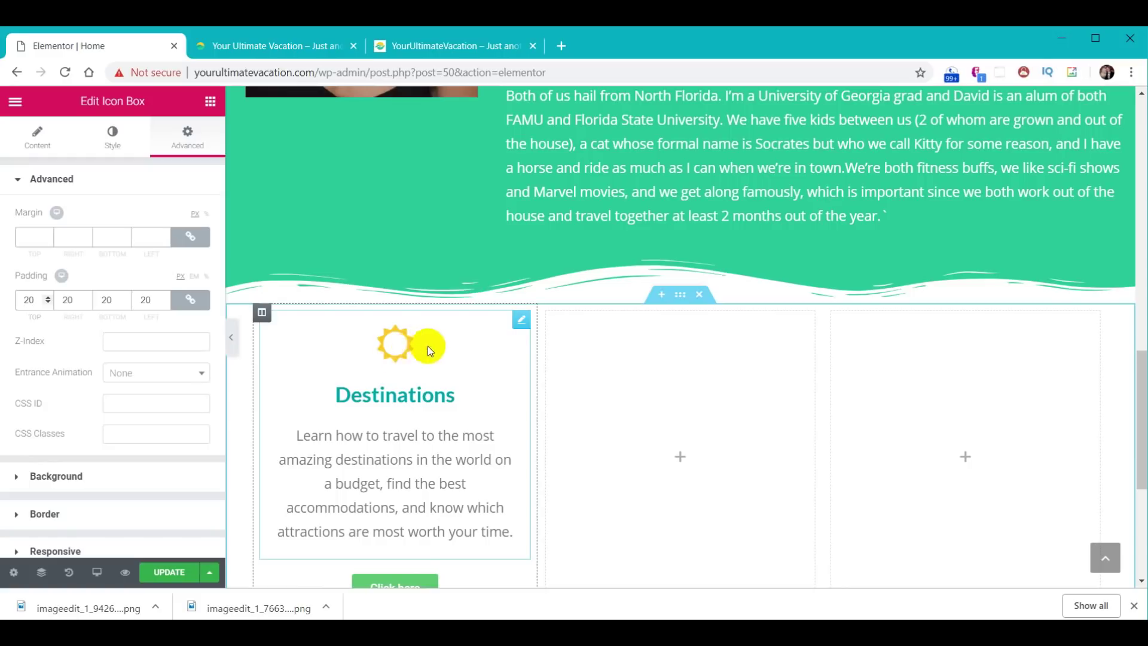
click(113, 138)
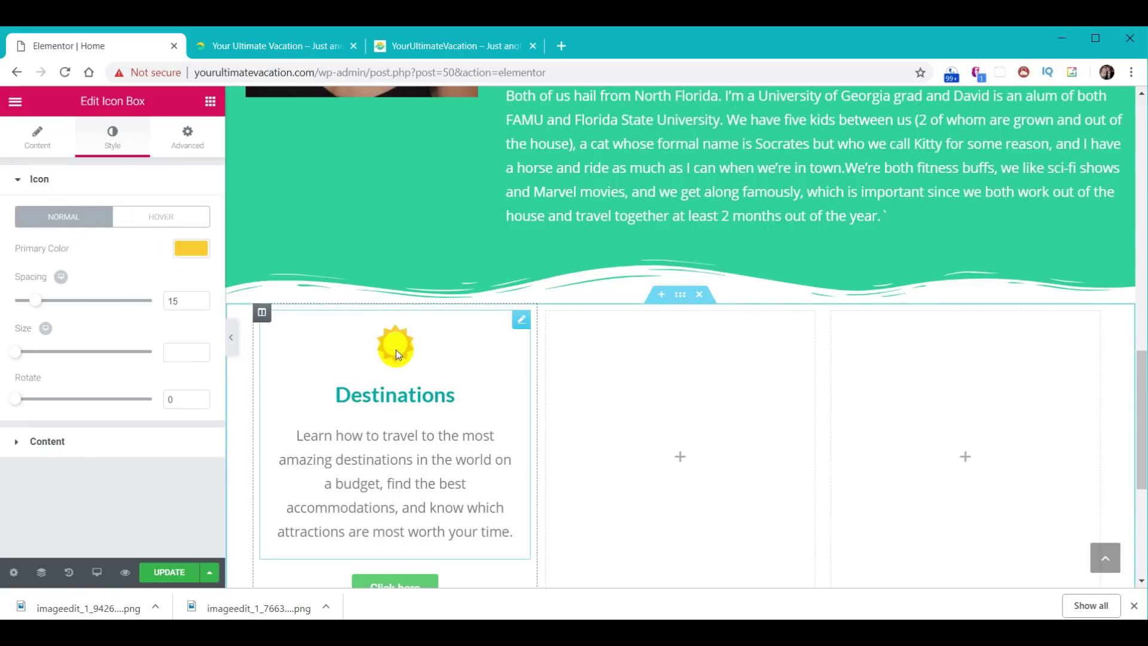
- Give the sun icon a Bounce In hover animation
click(168, 219)
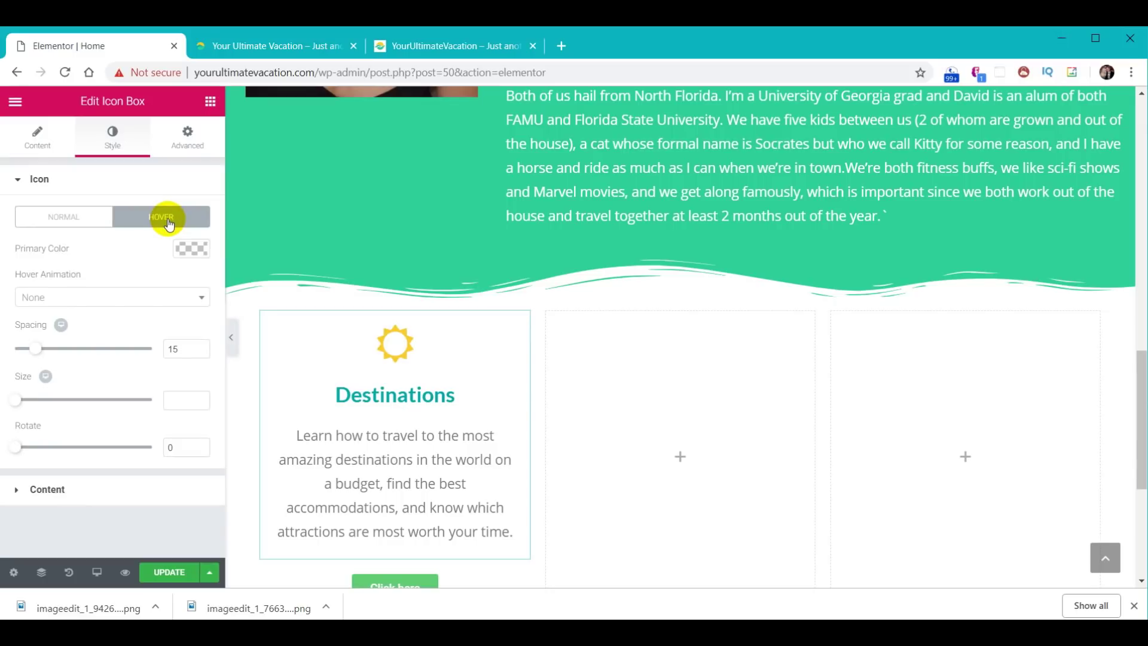
click(102, 298)
scroll(119, 430, down, 2)
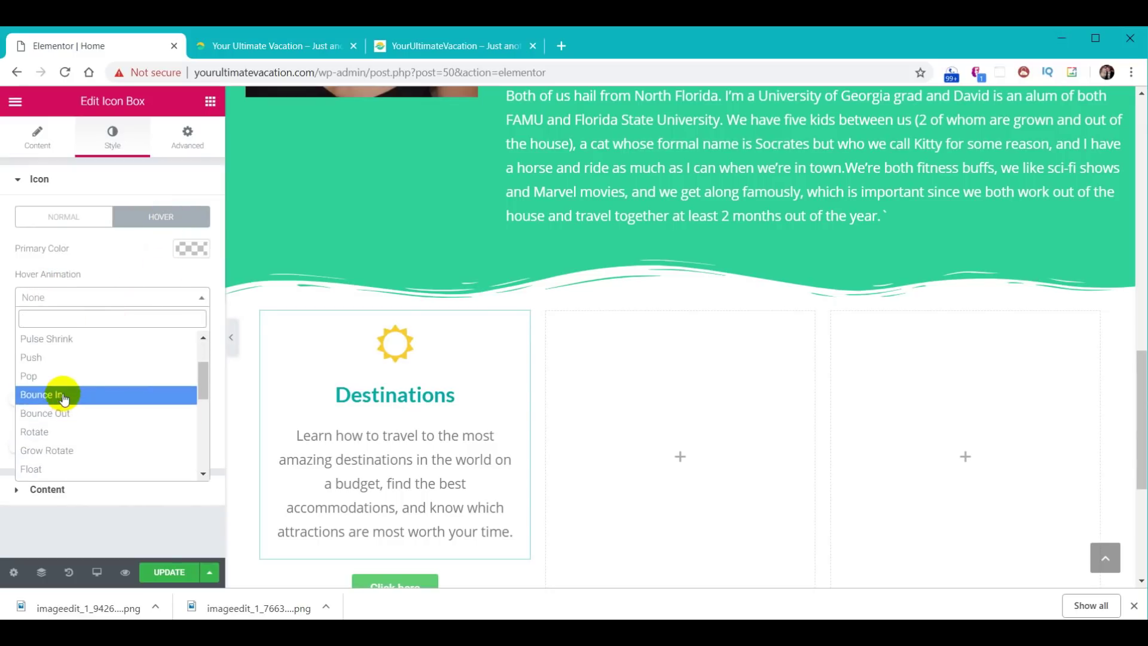
click(64, 395)
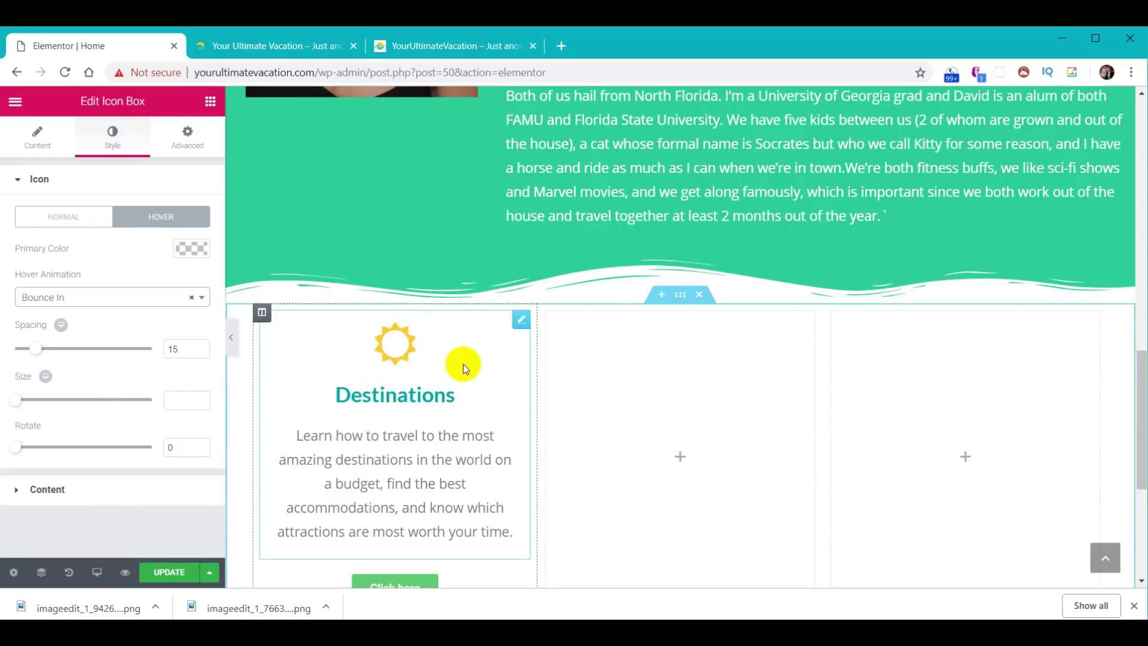
scroll(493, 475, down, 1)
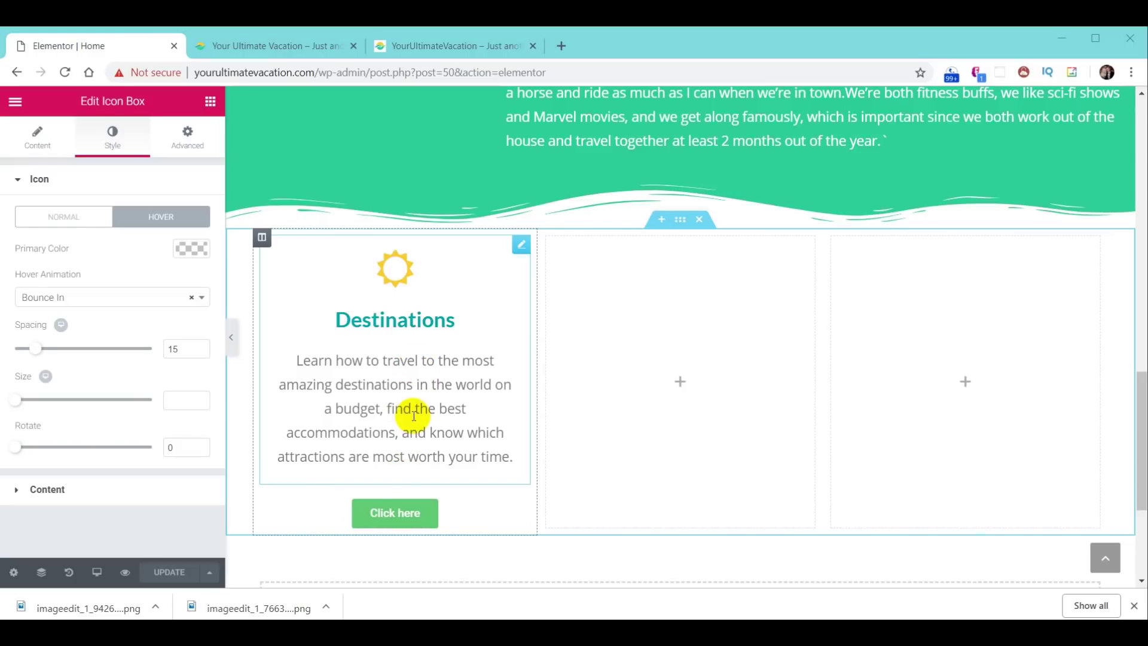
- Set the Destinations description's typography line height to 1.3
click(426, 372)
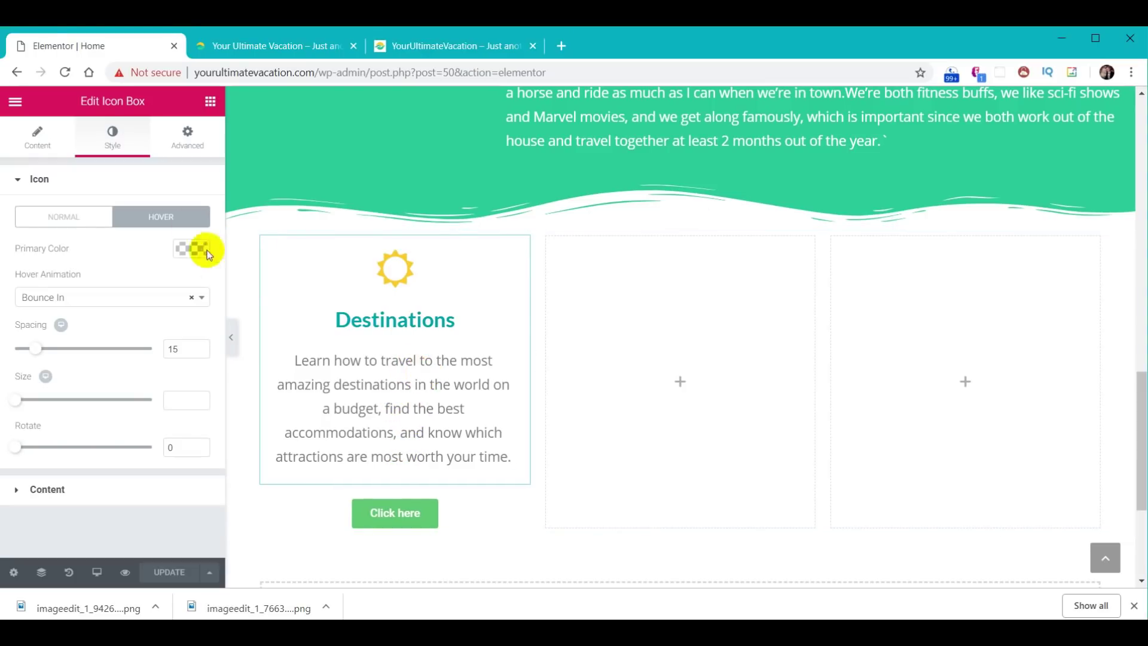
click(48, 489)
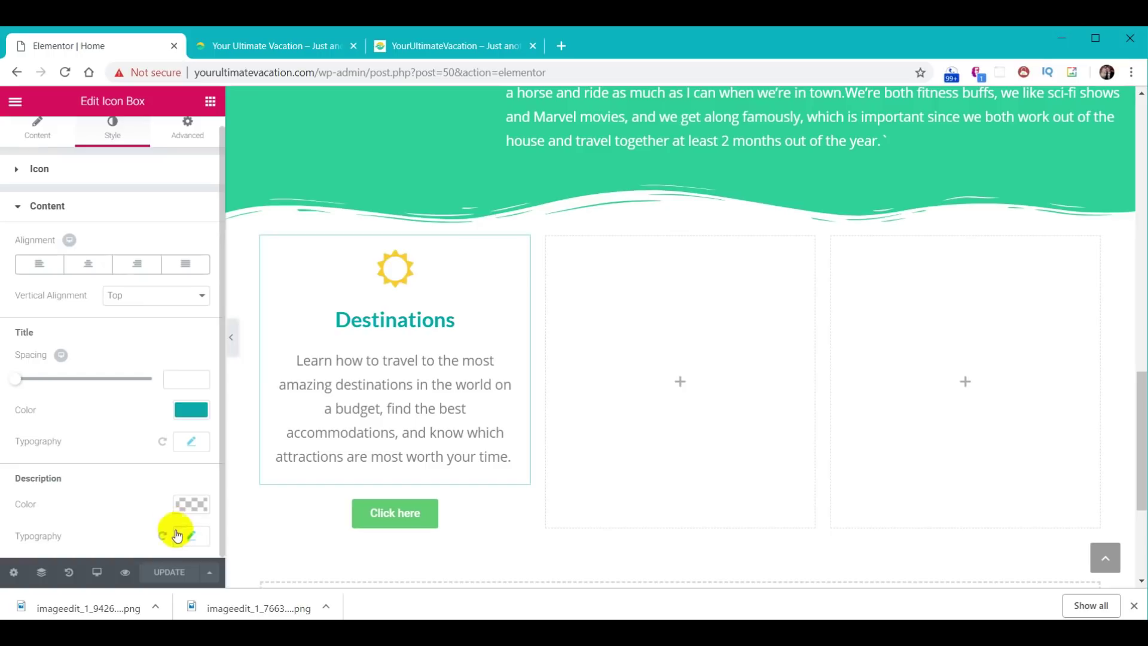
click(194, 536)
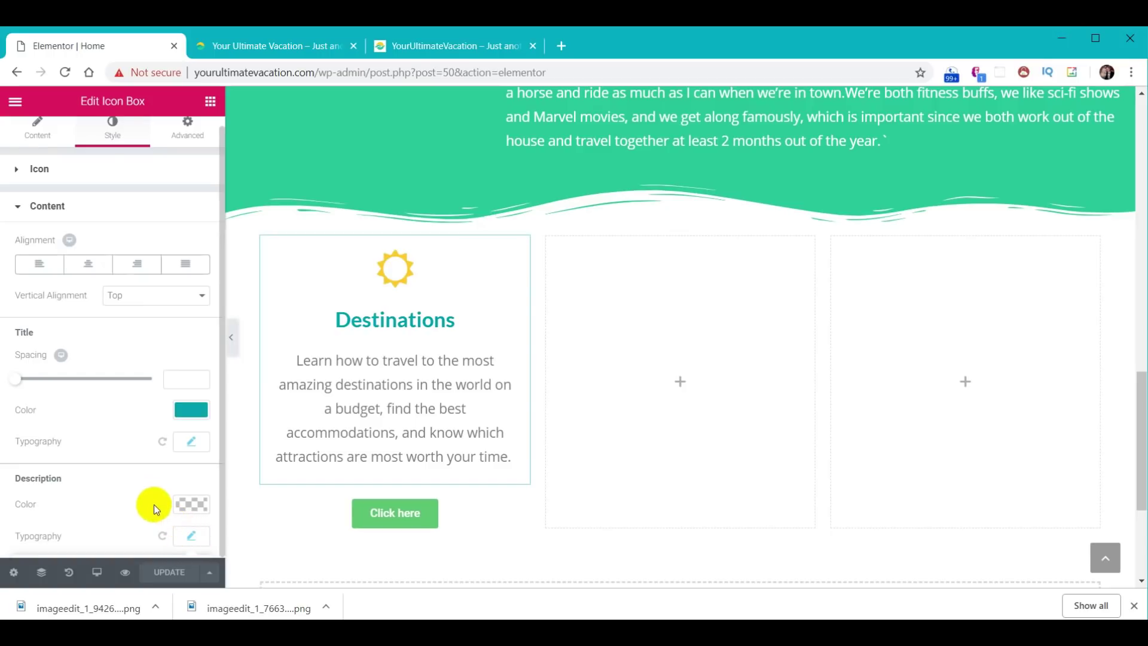
scroll(153, 504, down, 5)
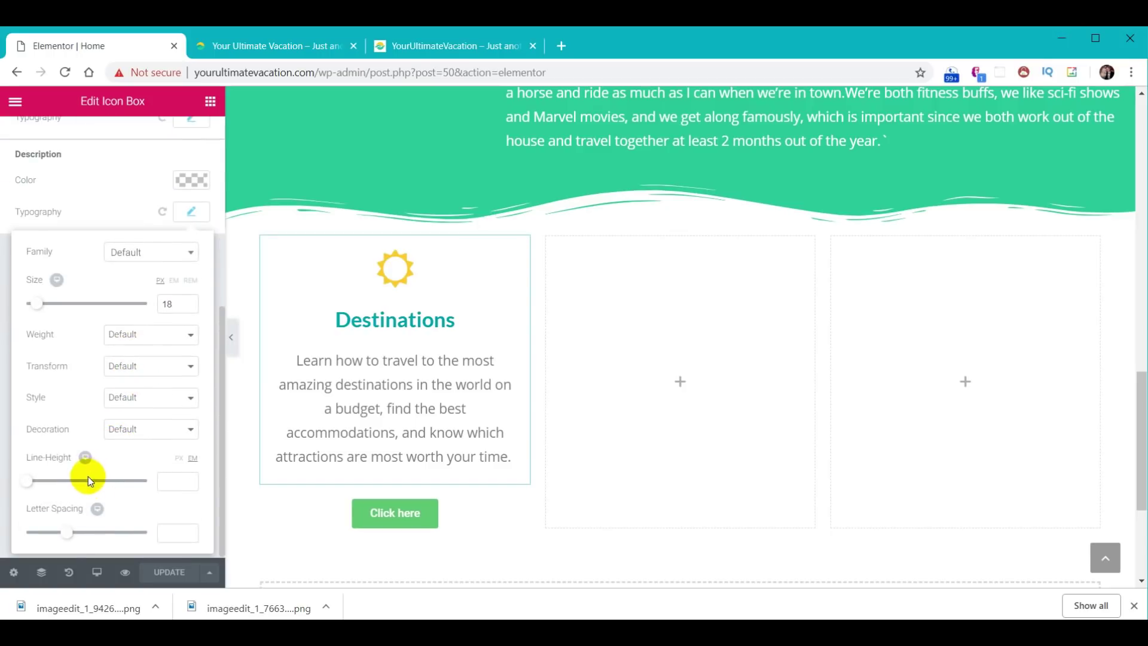
click(174, 486)
text(01)
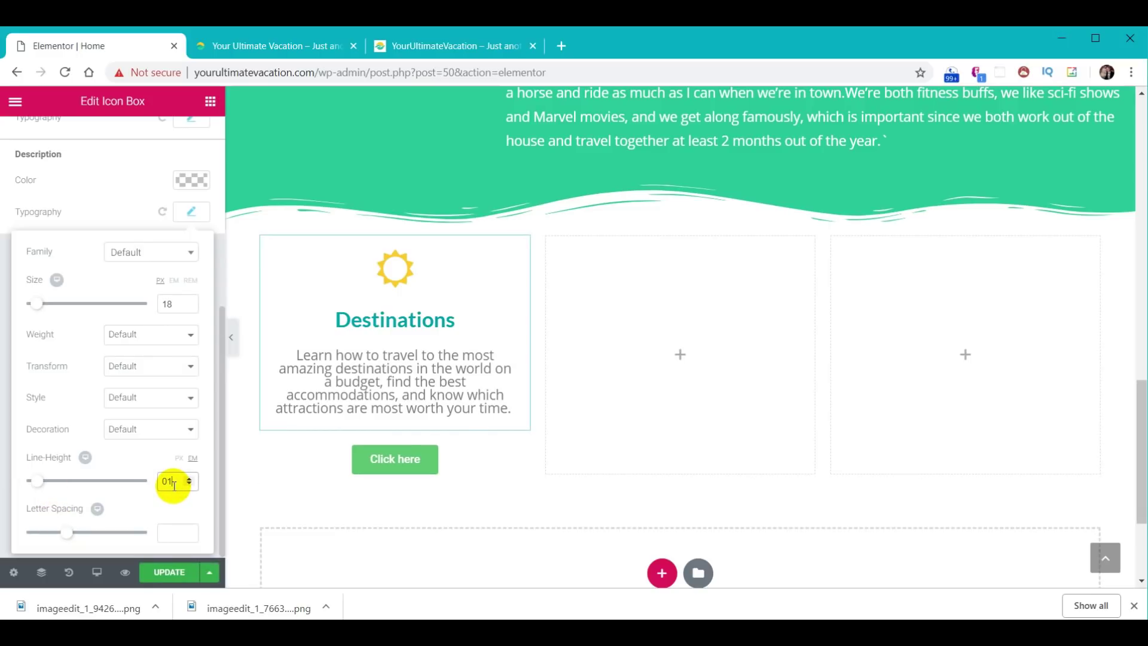
text(.3)
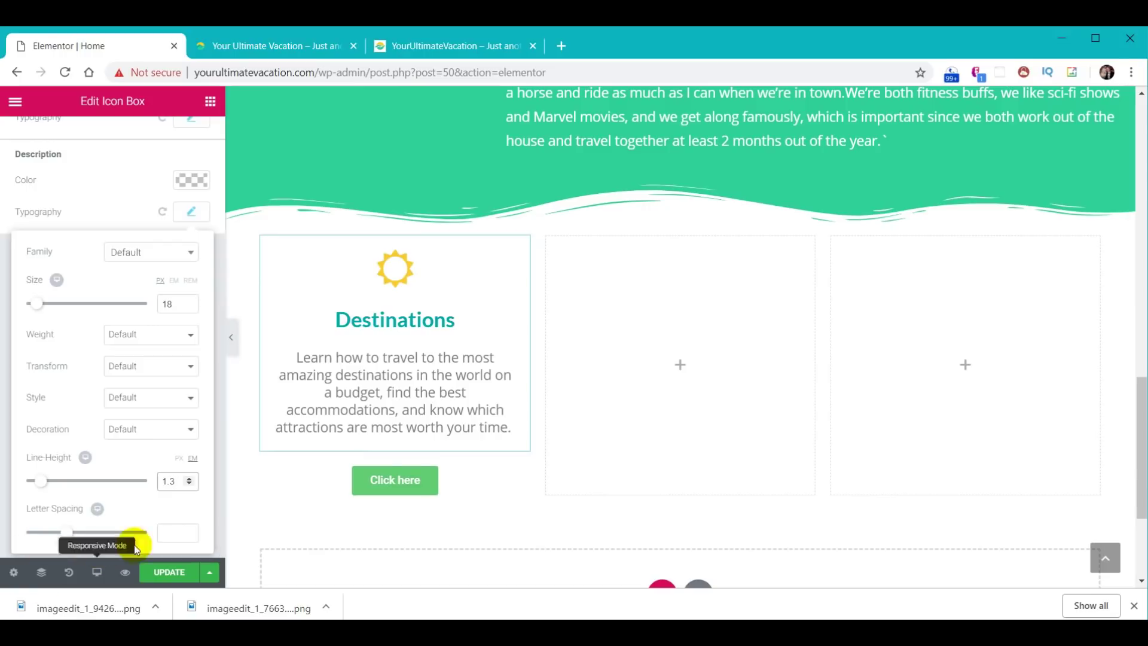
- Change the button text to 'Learn More' and its link to /destinations-jamaica/
click(468, 476)
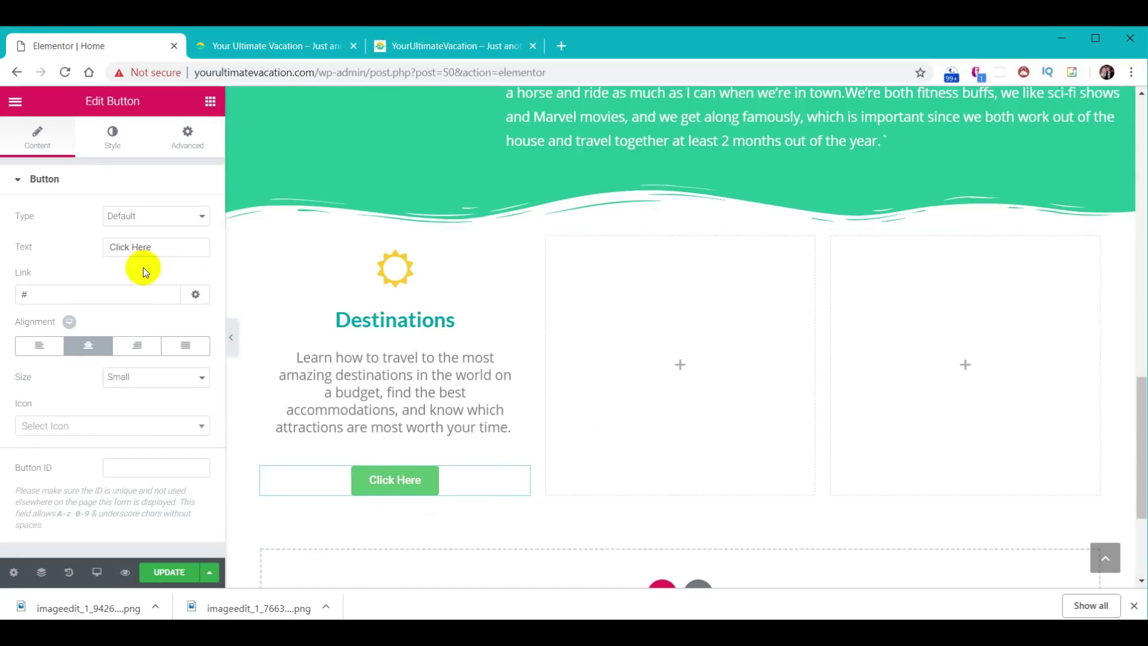
drag(171, 249, 85, 253)
text(Learn More)
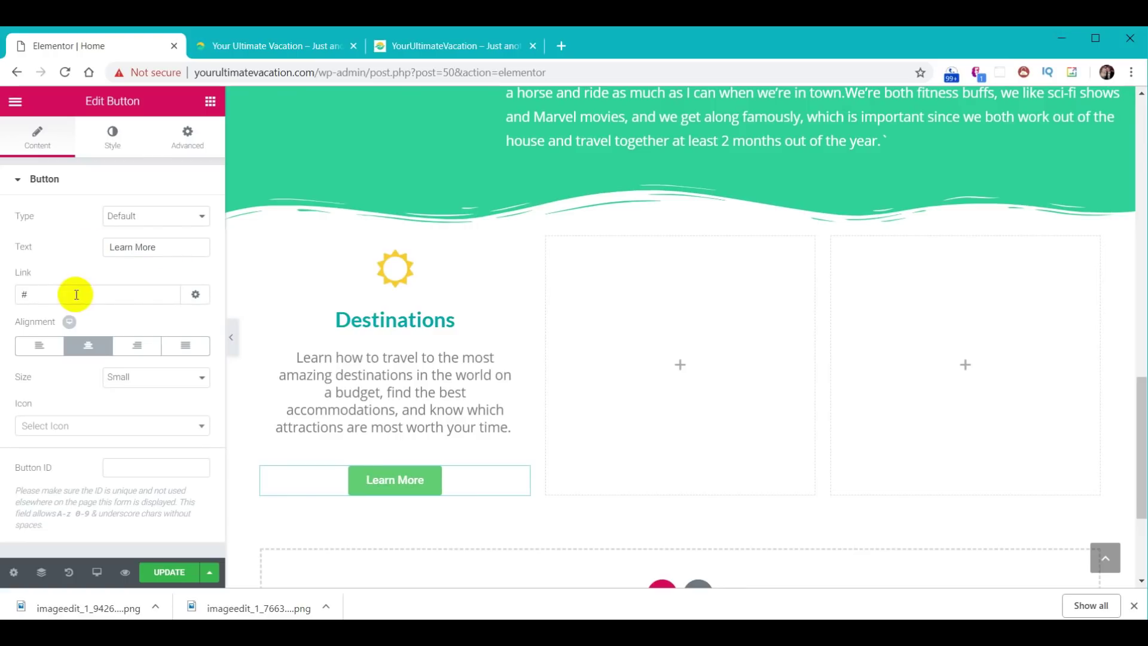
drag(75, 295, 6, 299)
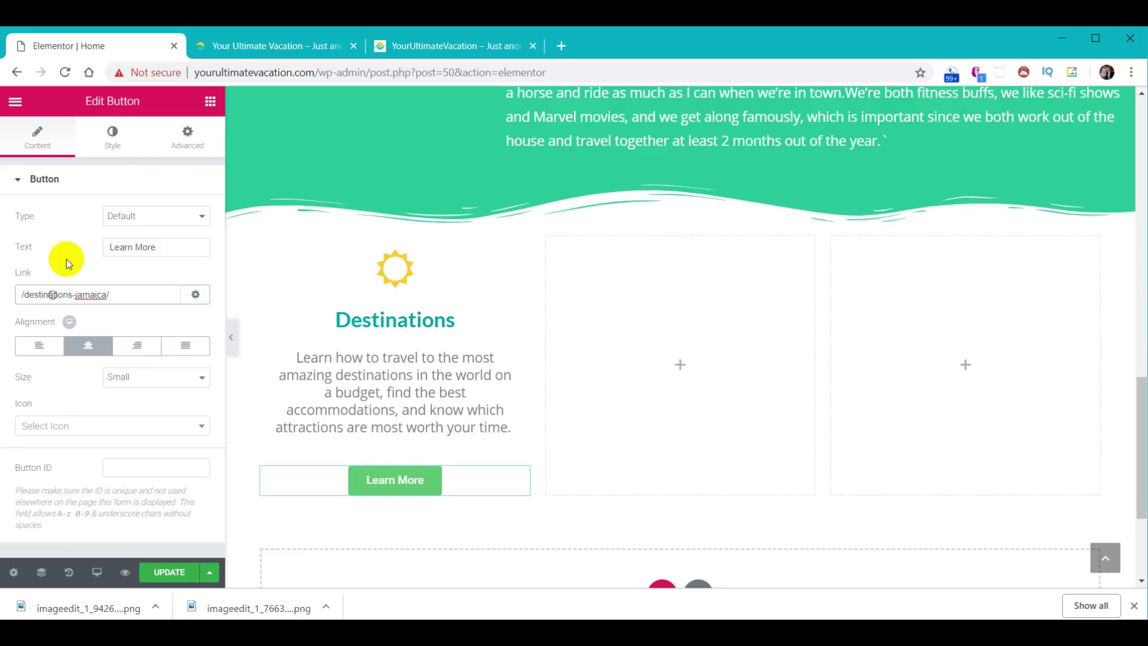
- Give the button a #30d198 green background and update the page
click(115, 147)
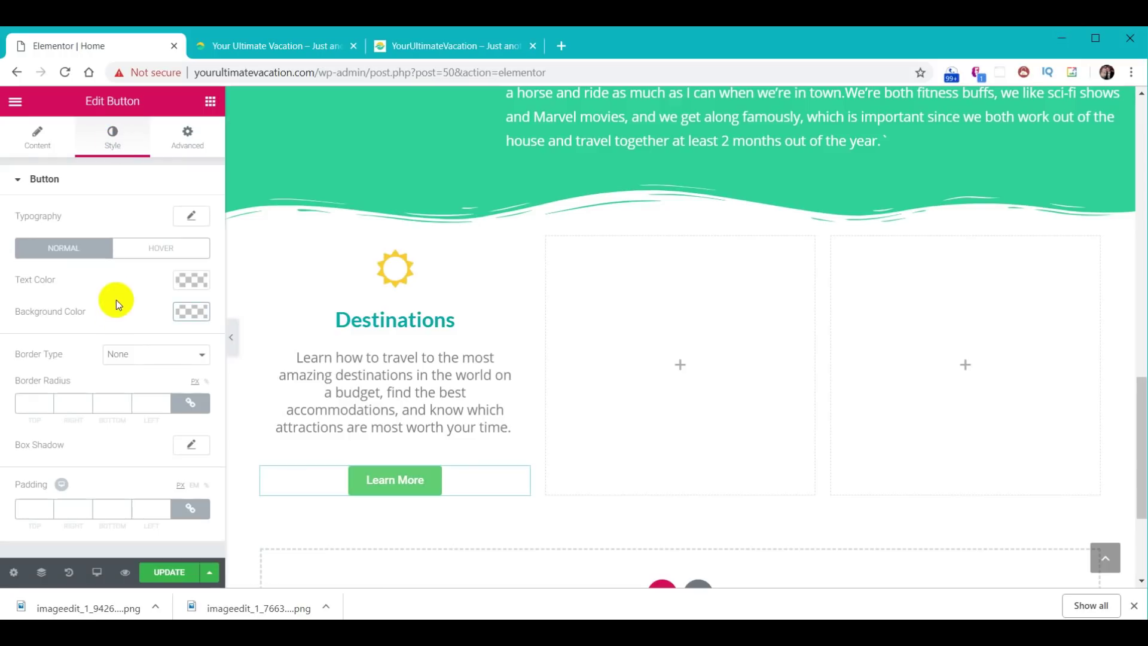
click(191, 311)
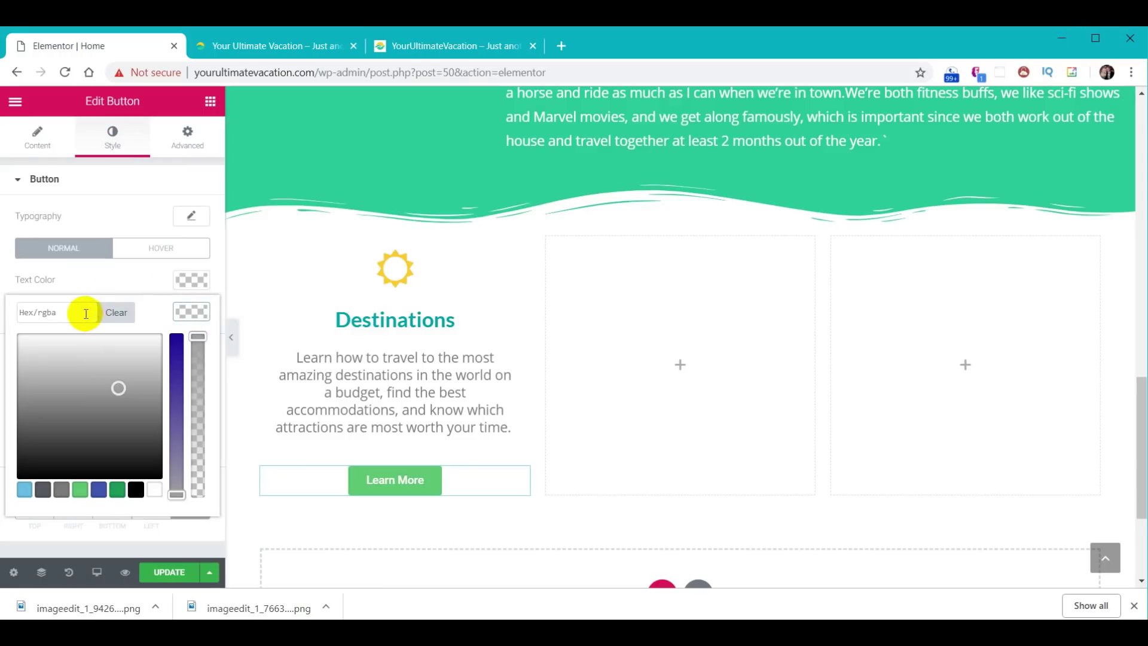
key(ctrl+v)
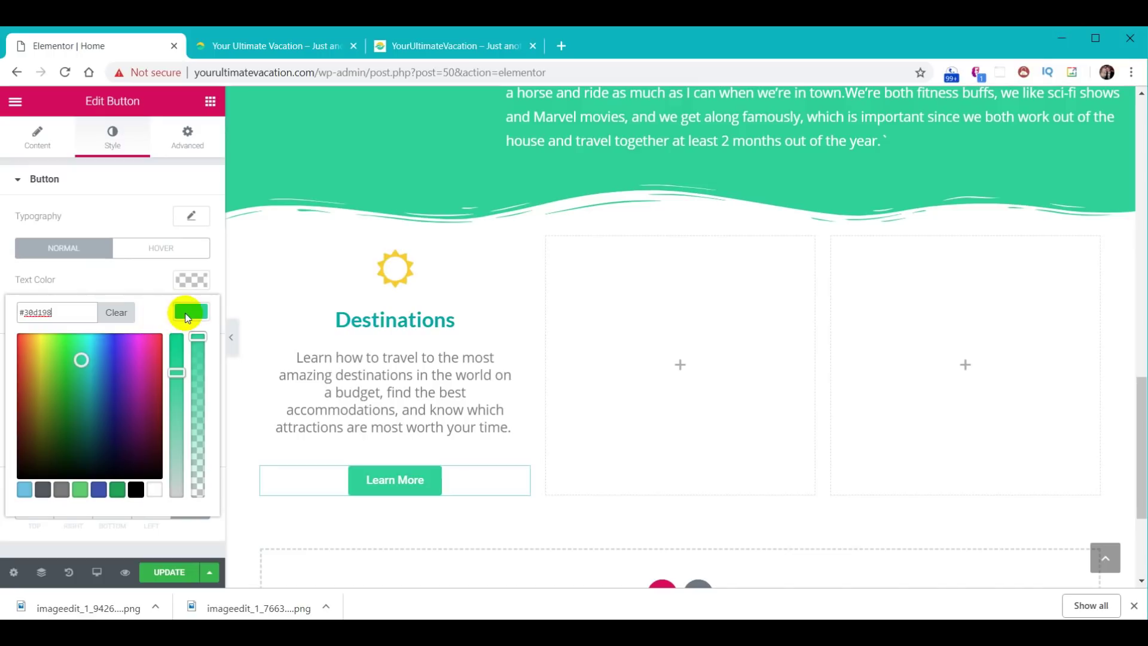
click(191, 311)
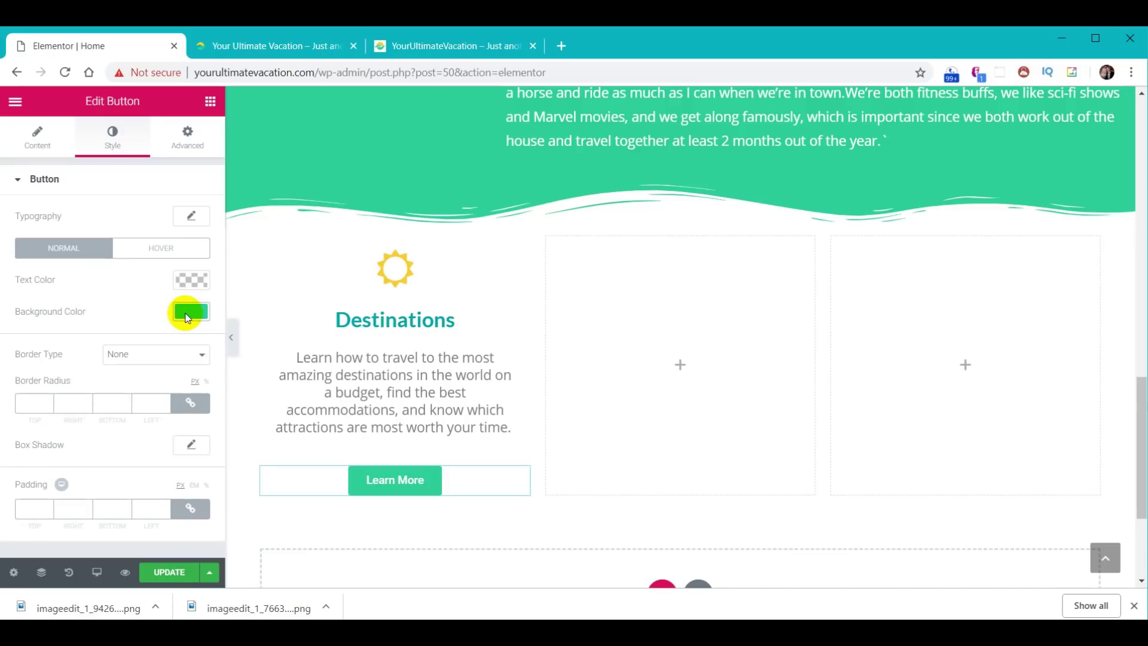
click(164, 573)
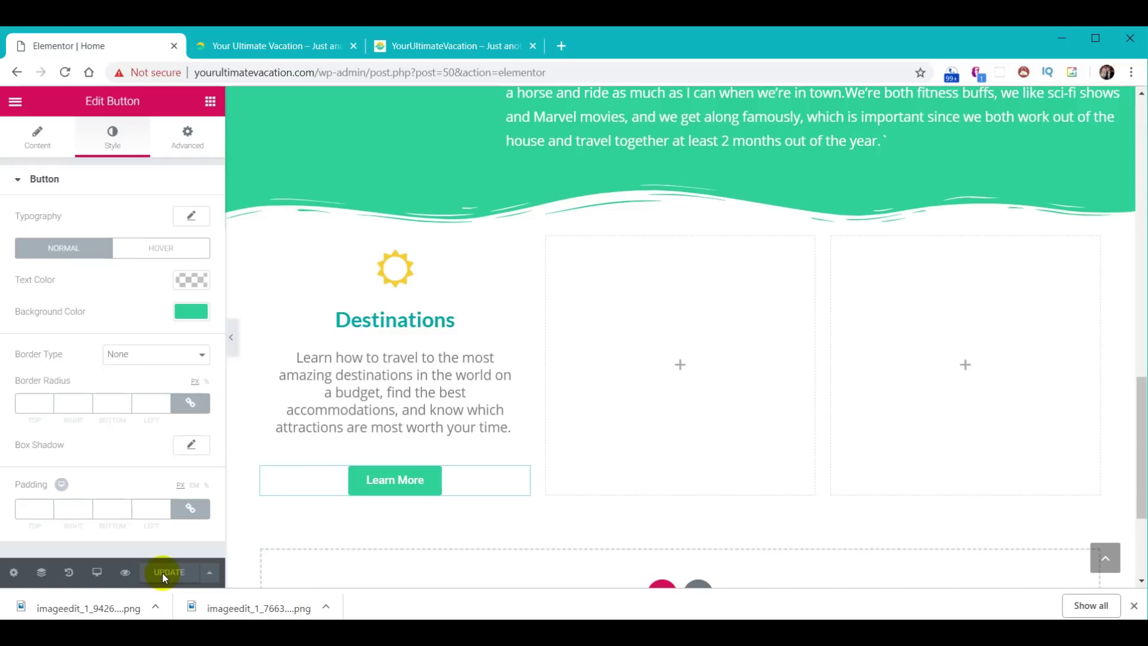
click(266, 47)
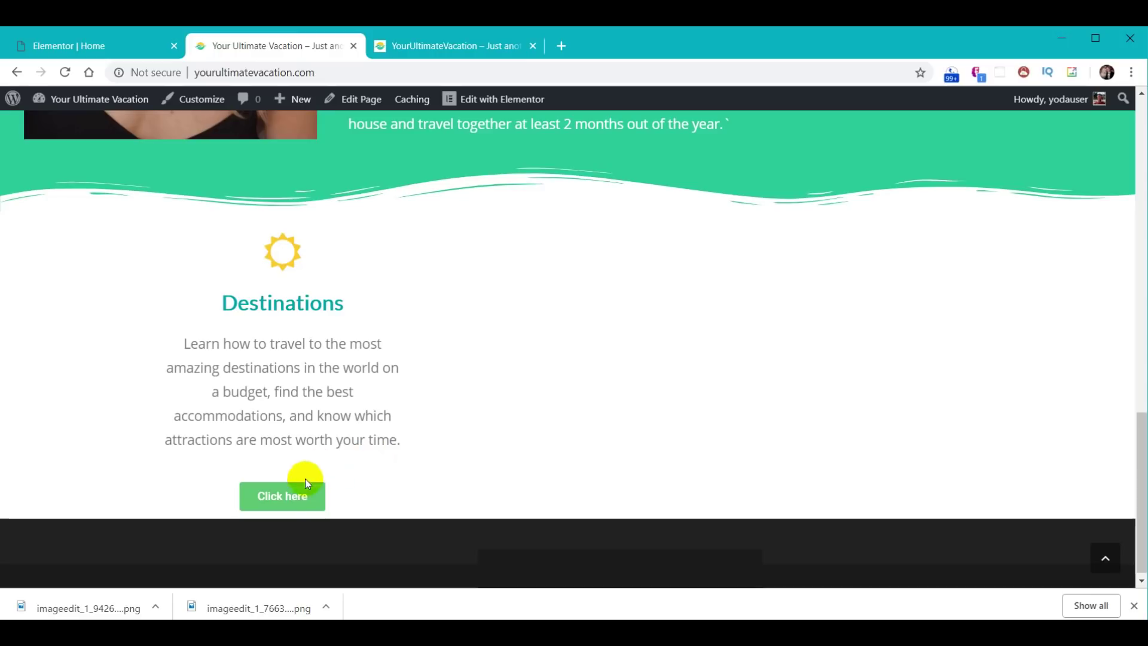
click(64, 71)
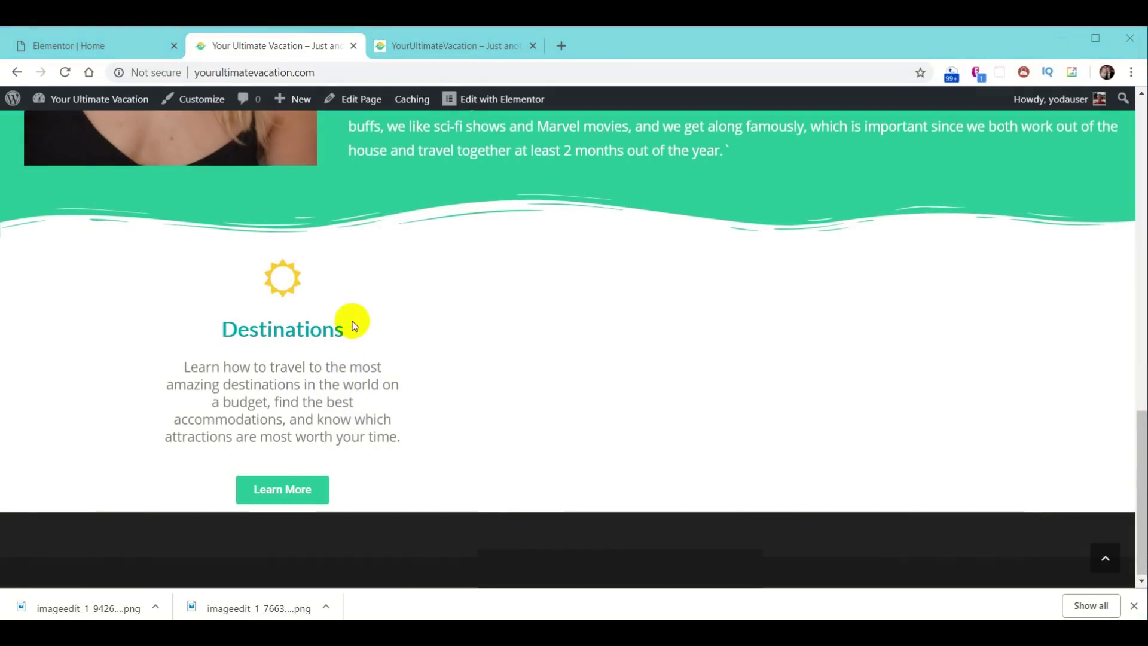
click(65, 46)
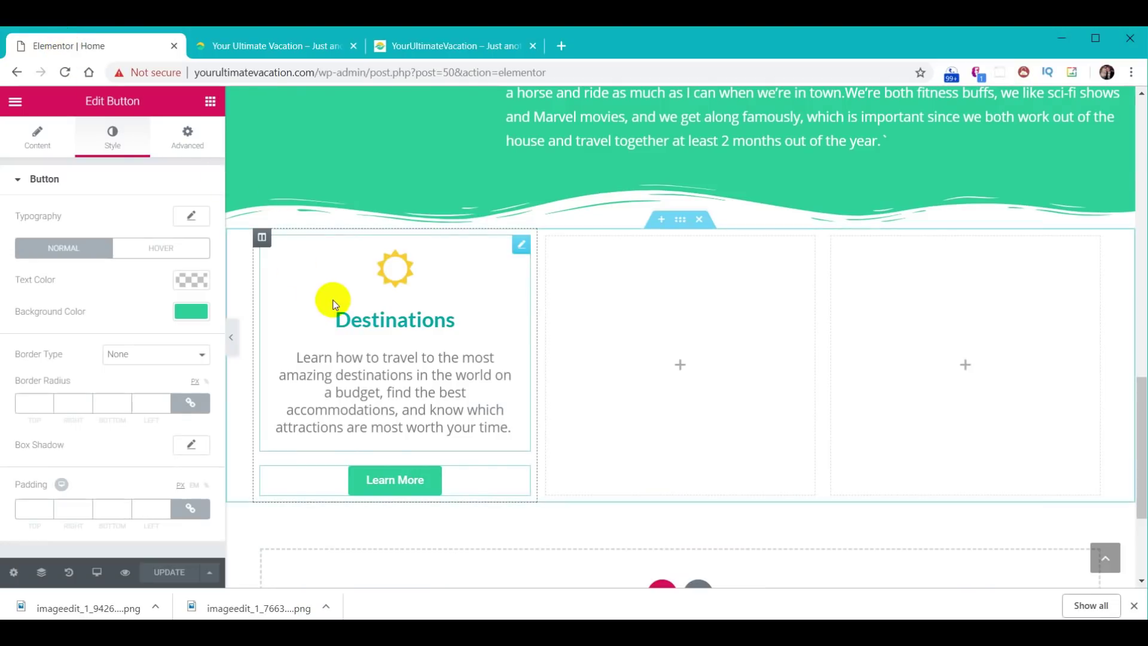
- Duplicate the Destinations column twice
right_click(262, 239)
click(299, 266)
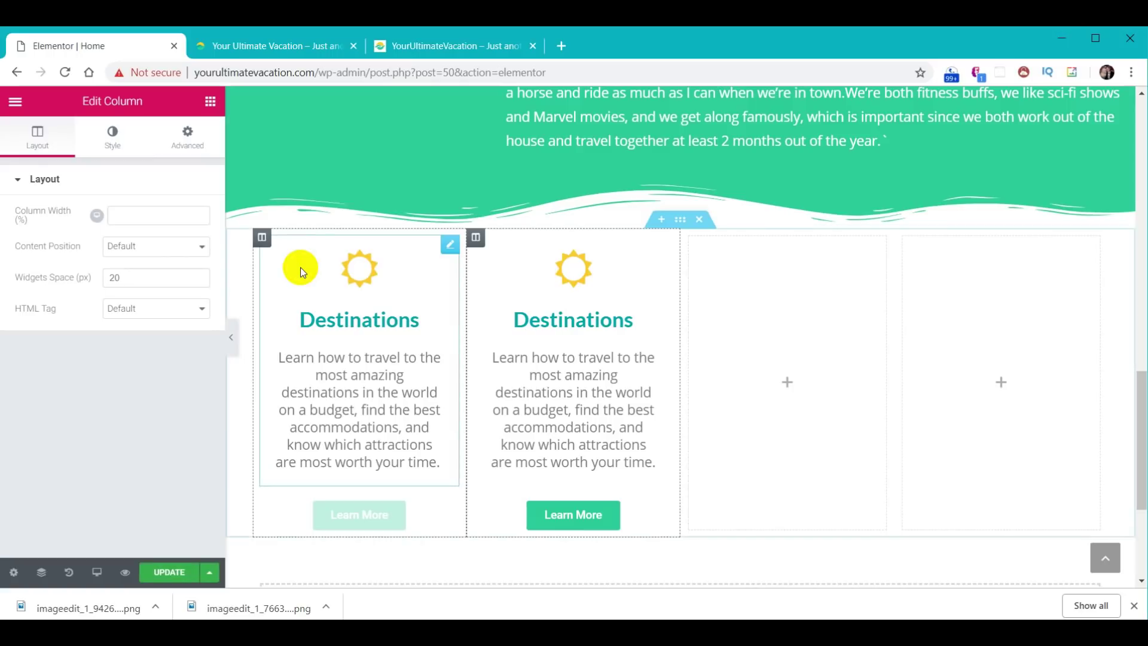
right_click(262, 238)
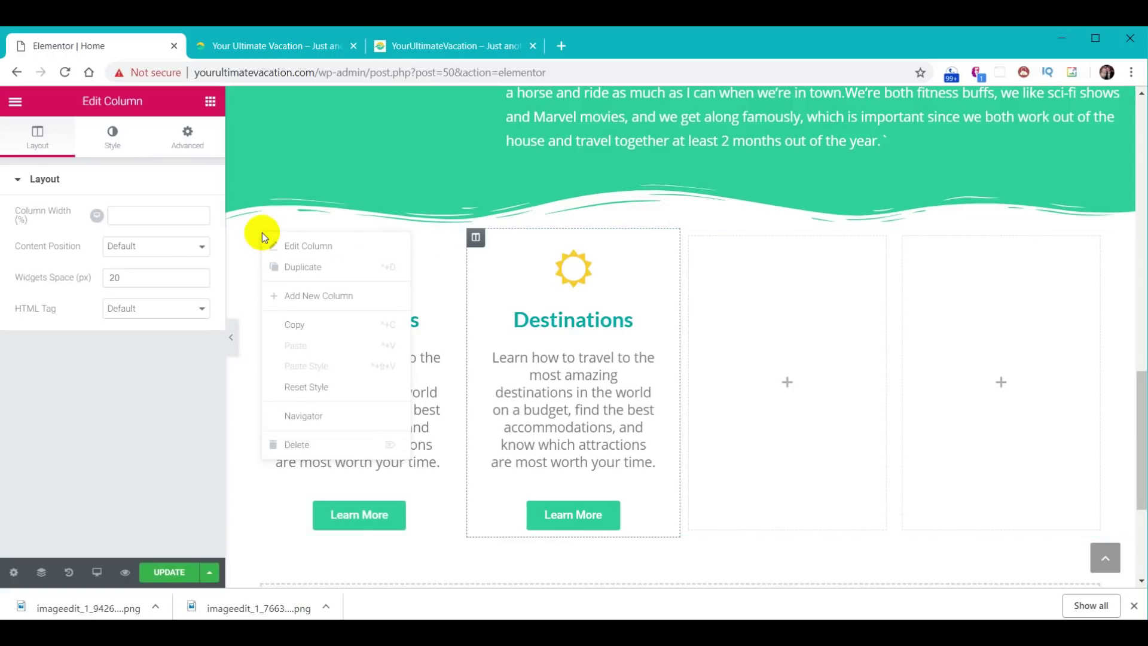
click(293, 267)
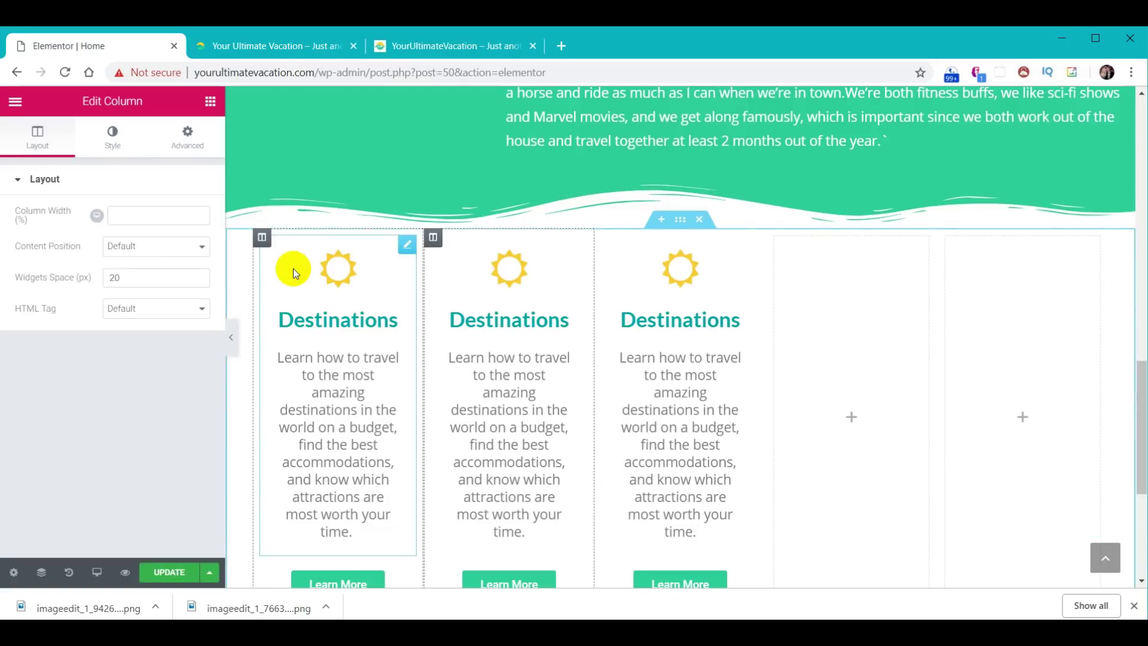
- Delete the two remaining empty columns
right_click(775, 240)
click(815, 448)
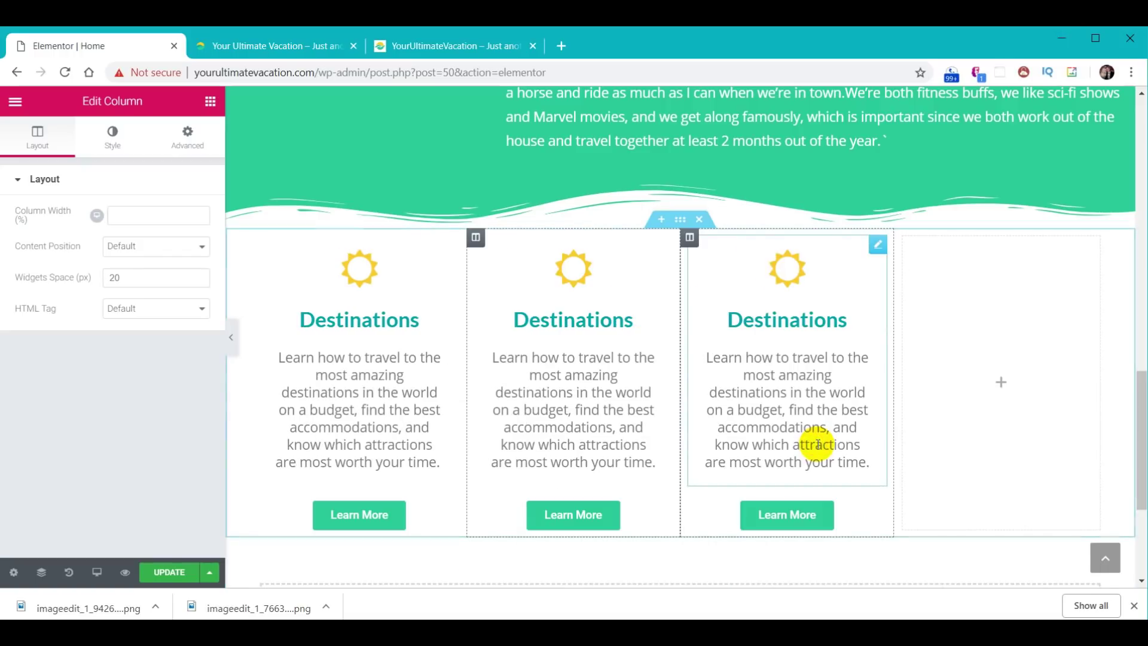
right_click(899, 238)
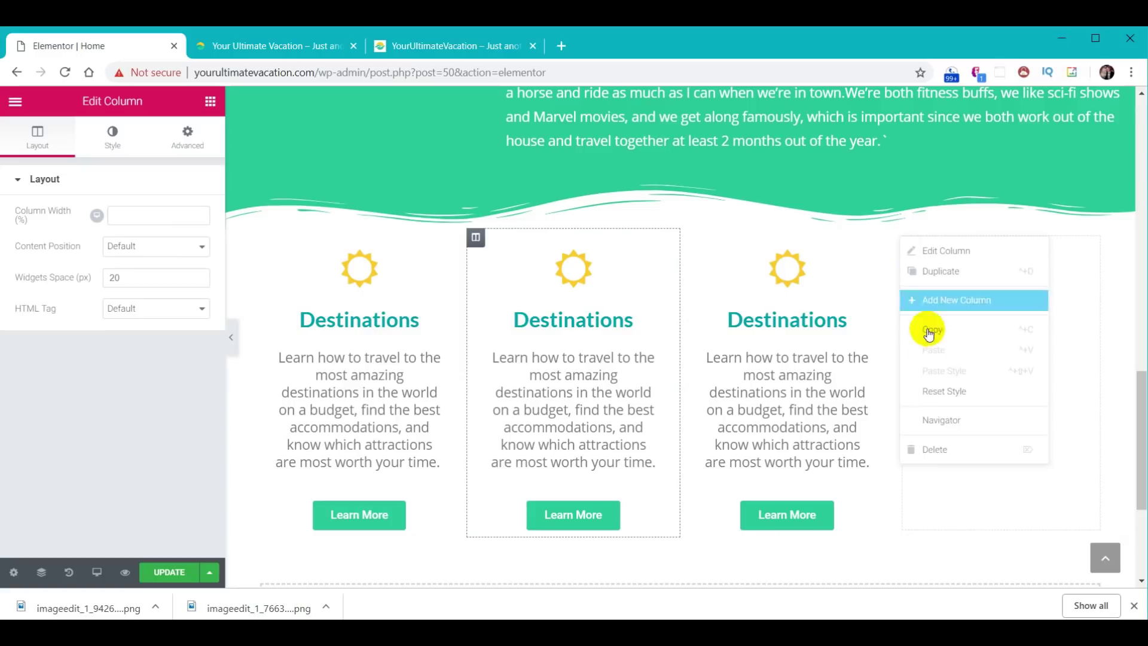
click(935, 448)
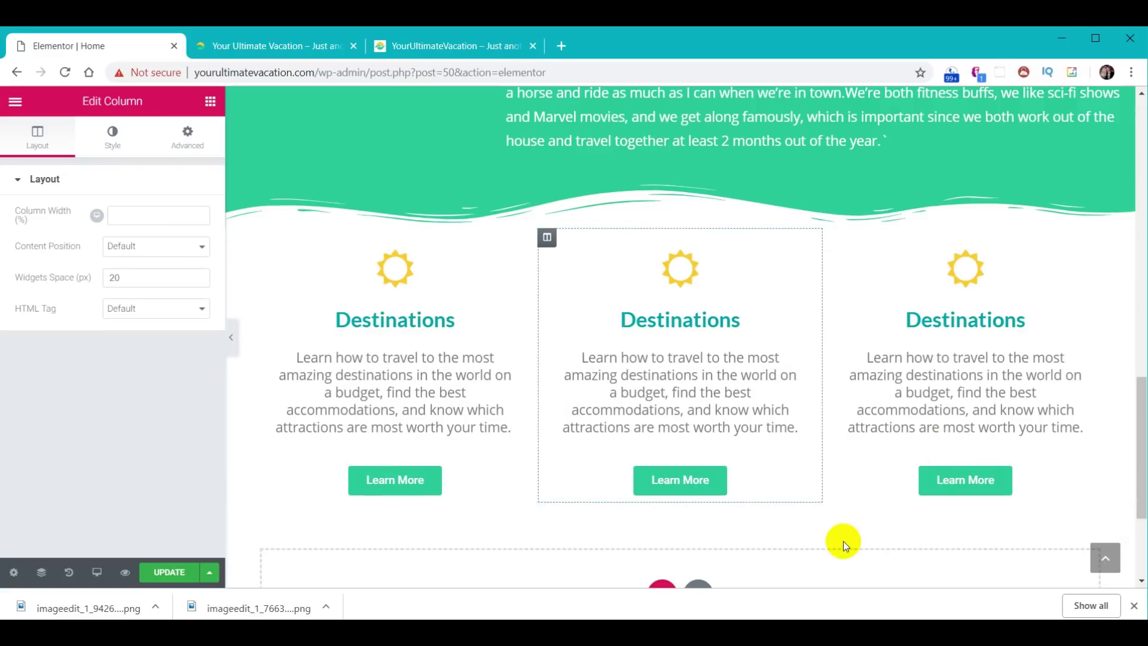
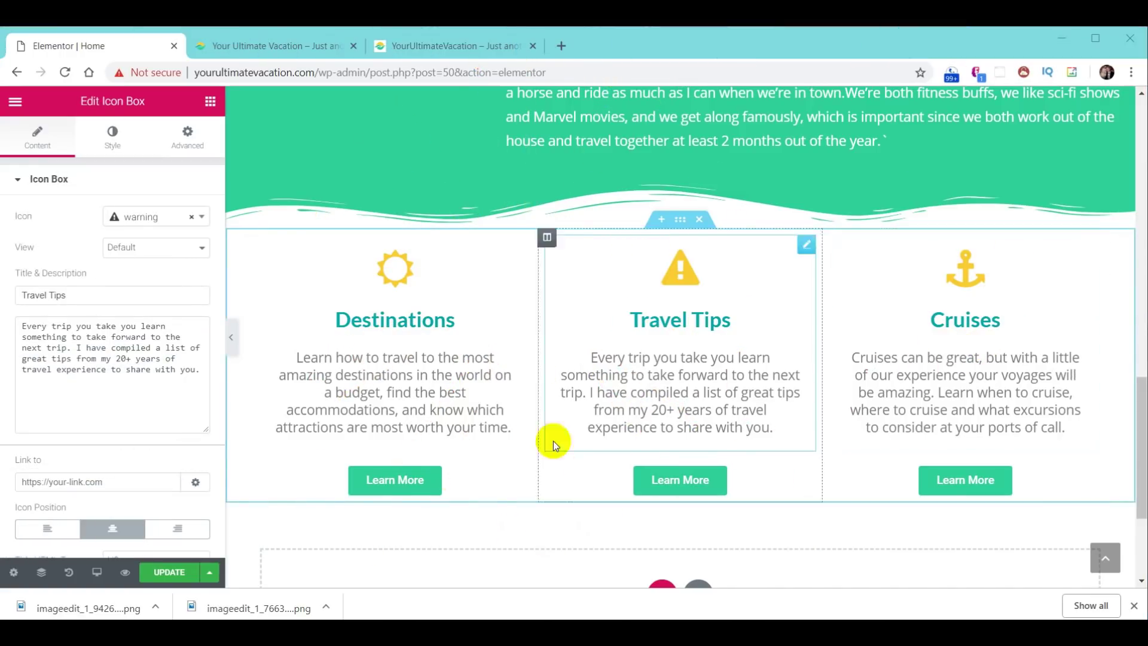
- Save the page and reload the live site to check the three icon boxes
click(171, 572)
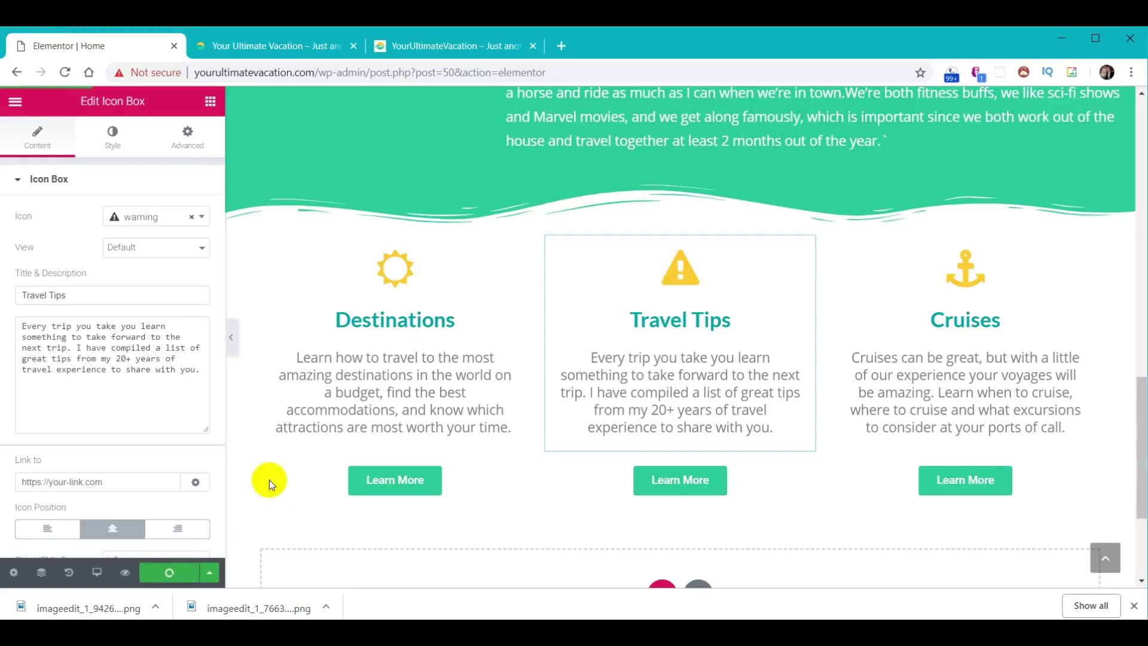
click(327, 55)
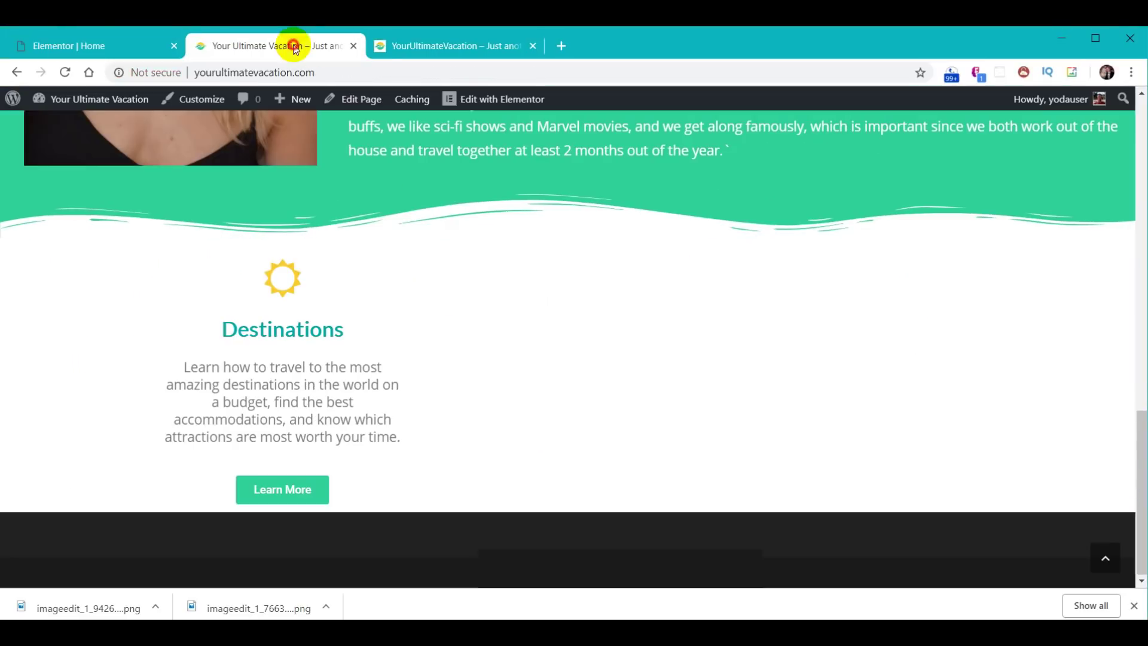
click(66, 73)
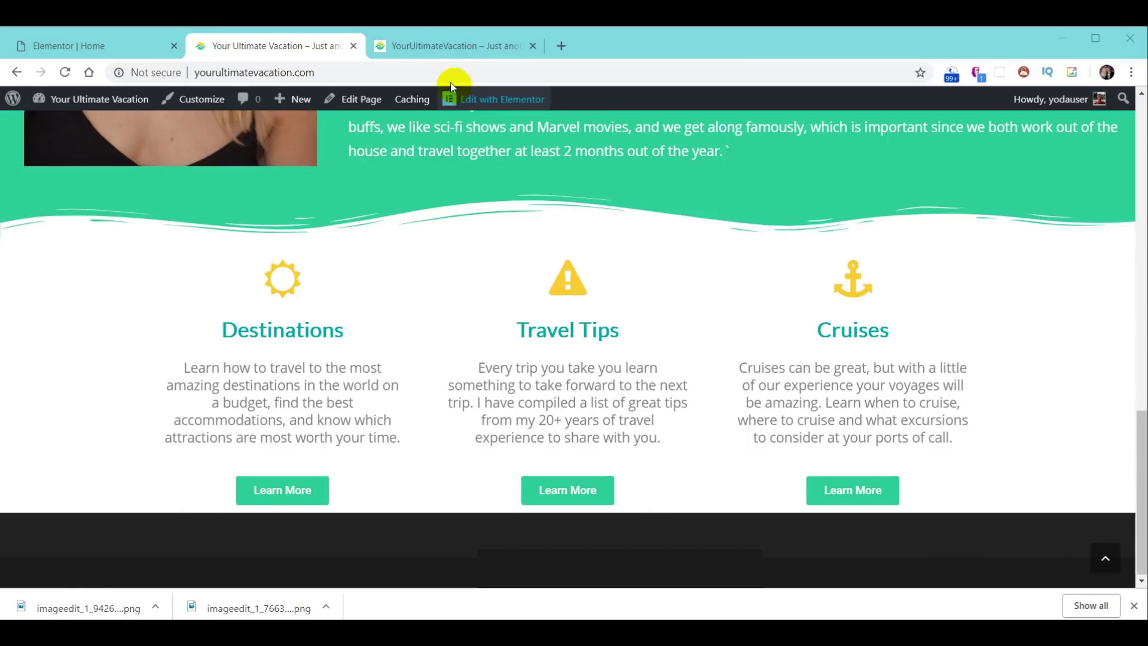
- Compare with the other site copy, then select the three-box section back in the editor
click(439, 46)
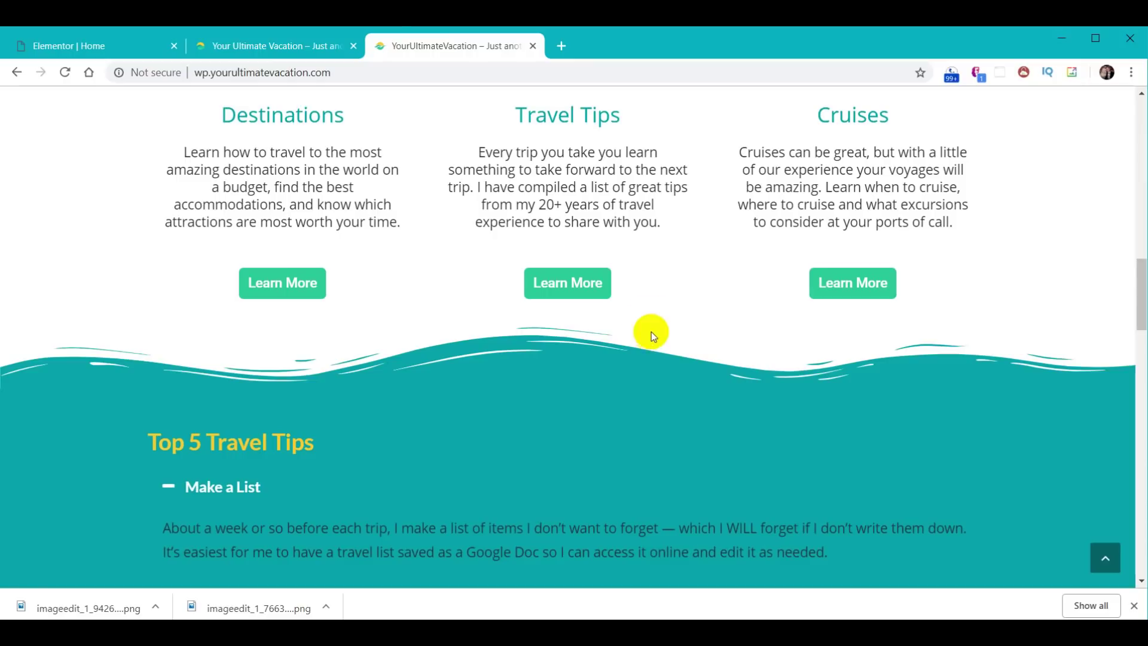
click(311, 43)
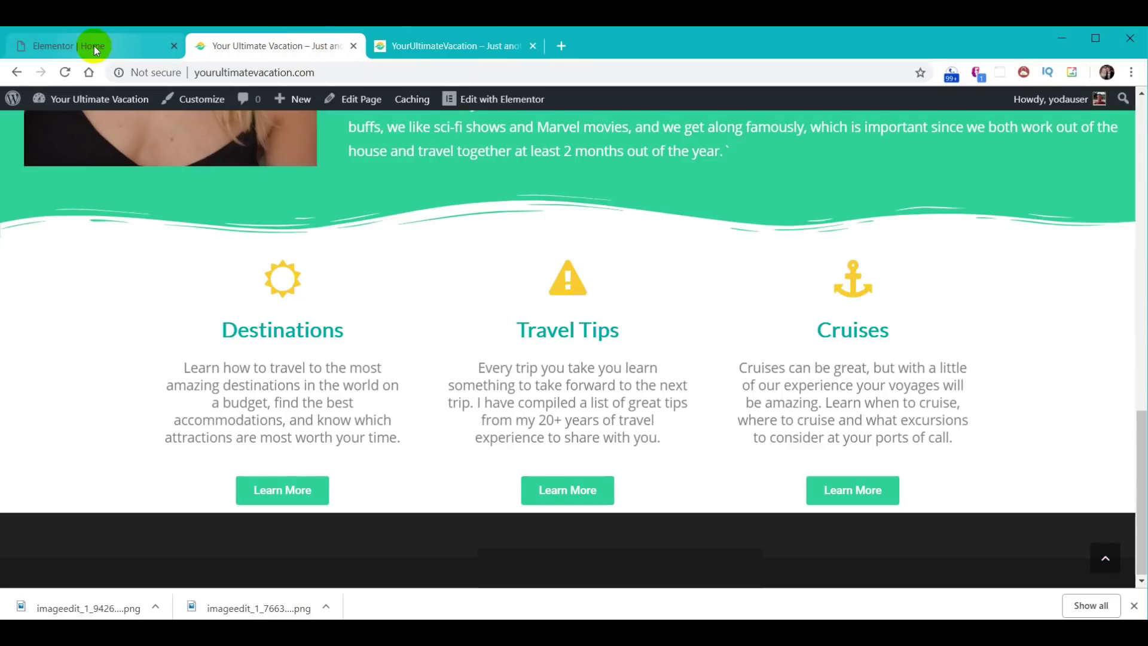
click(91, 47)
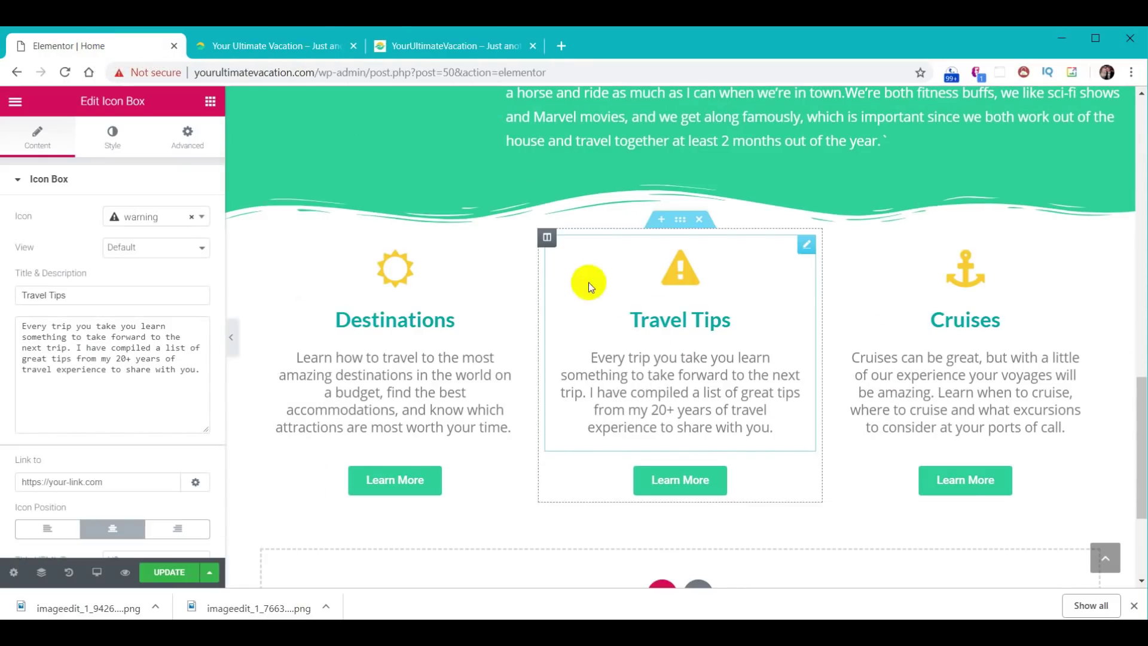
click(683, 222)
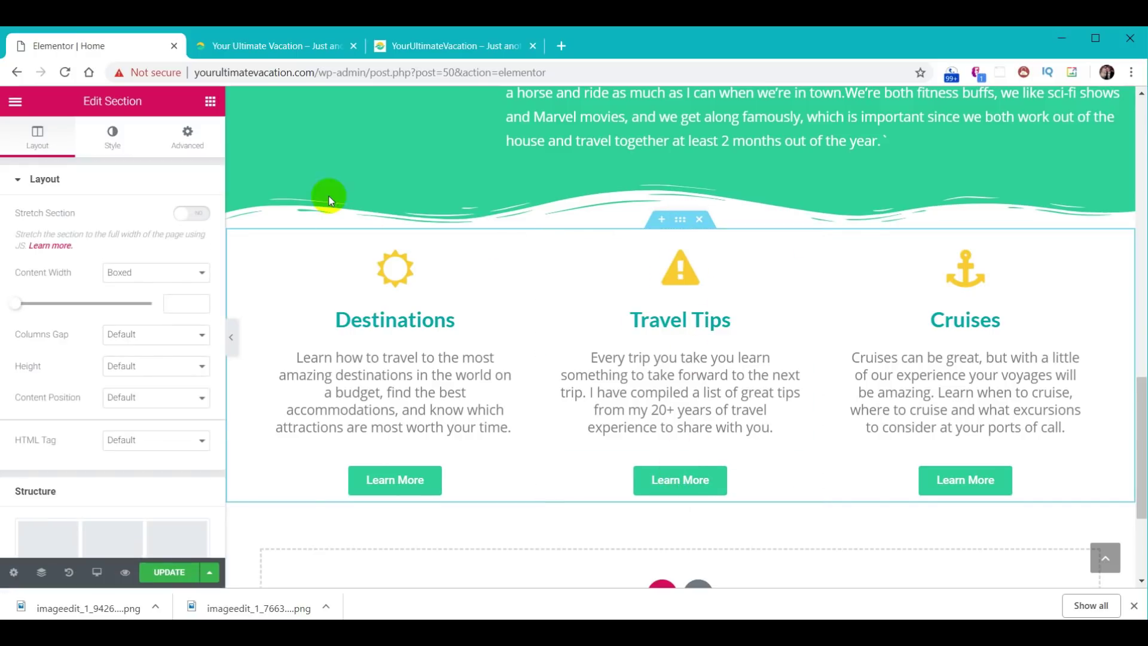
- Add a teal Waves Brush bottom shape divider with height 60 to the section
click(119, 142)
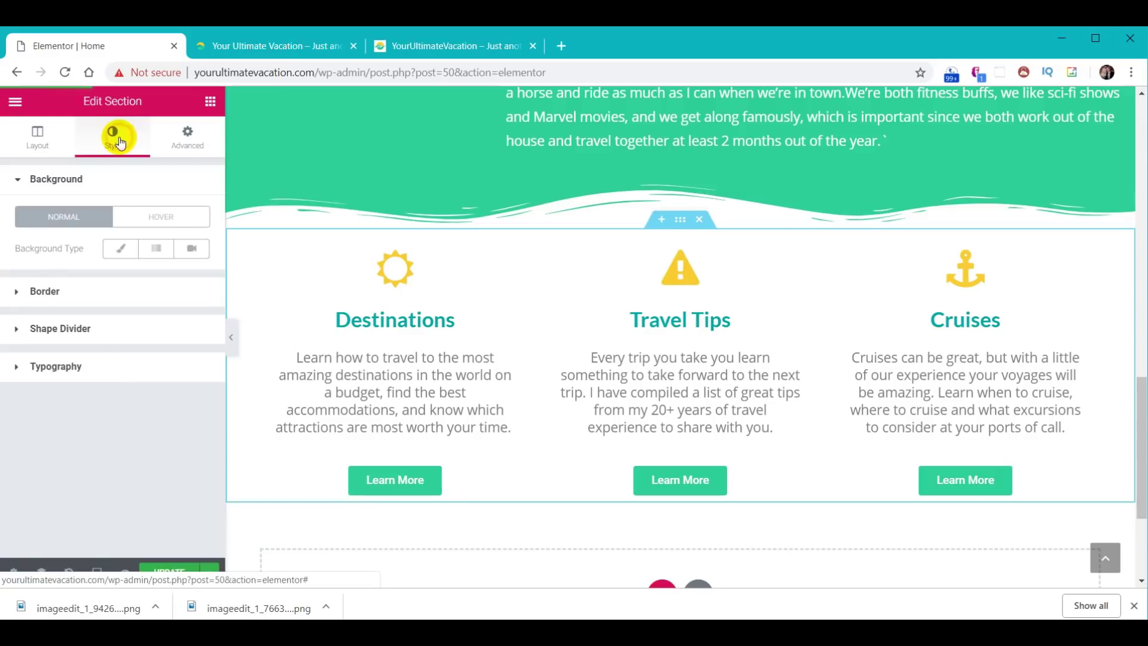
click(74, 329)
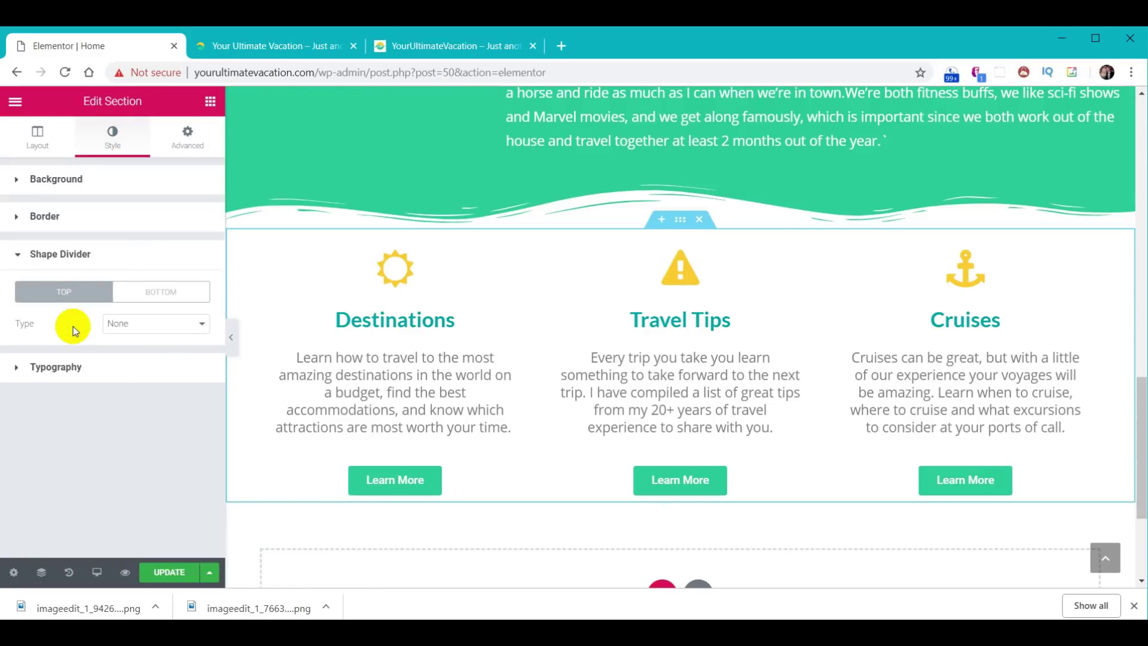
click(180, 293)
click(200, 326)
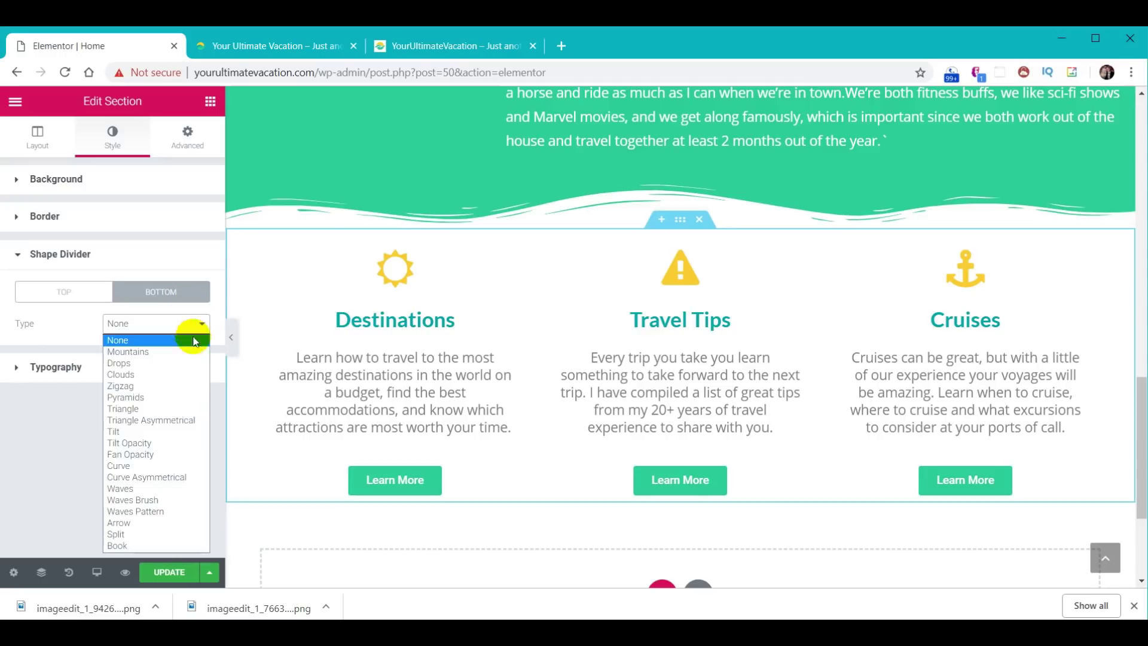
click(157, 499)
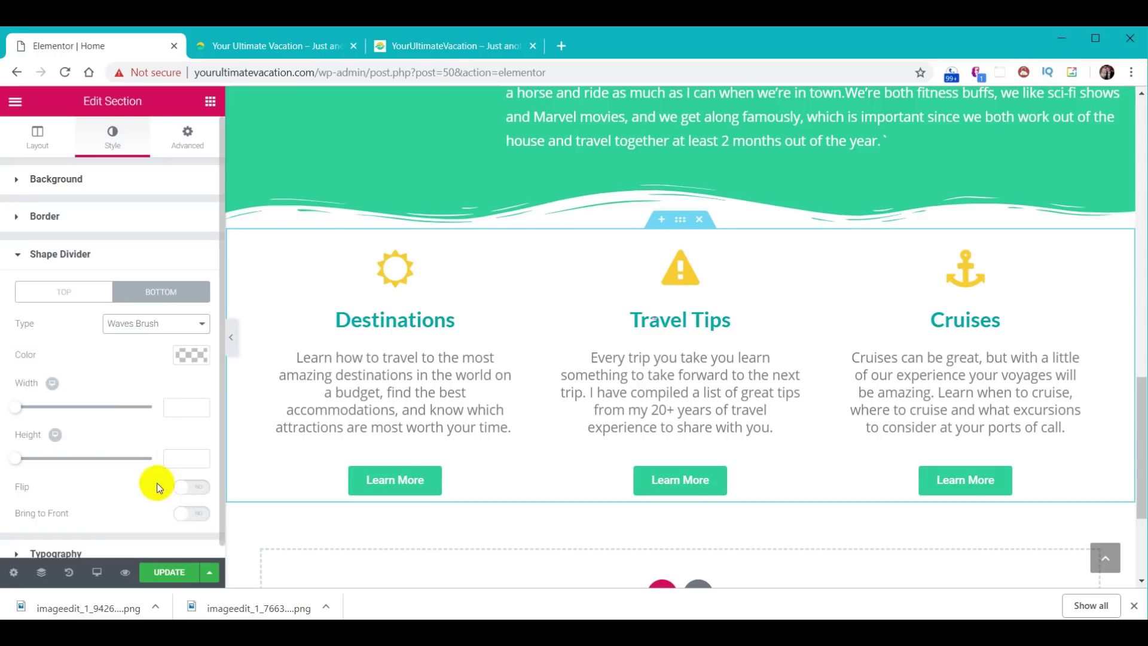
click(190, 356)
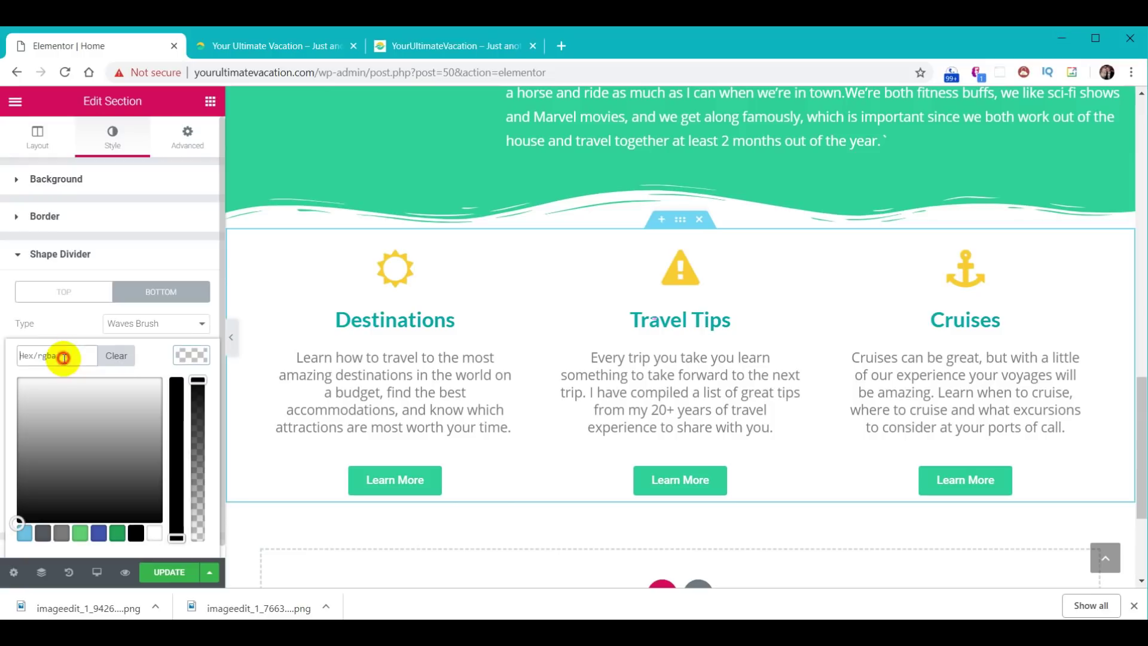
text(#01abaa)
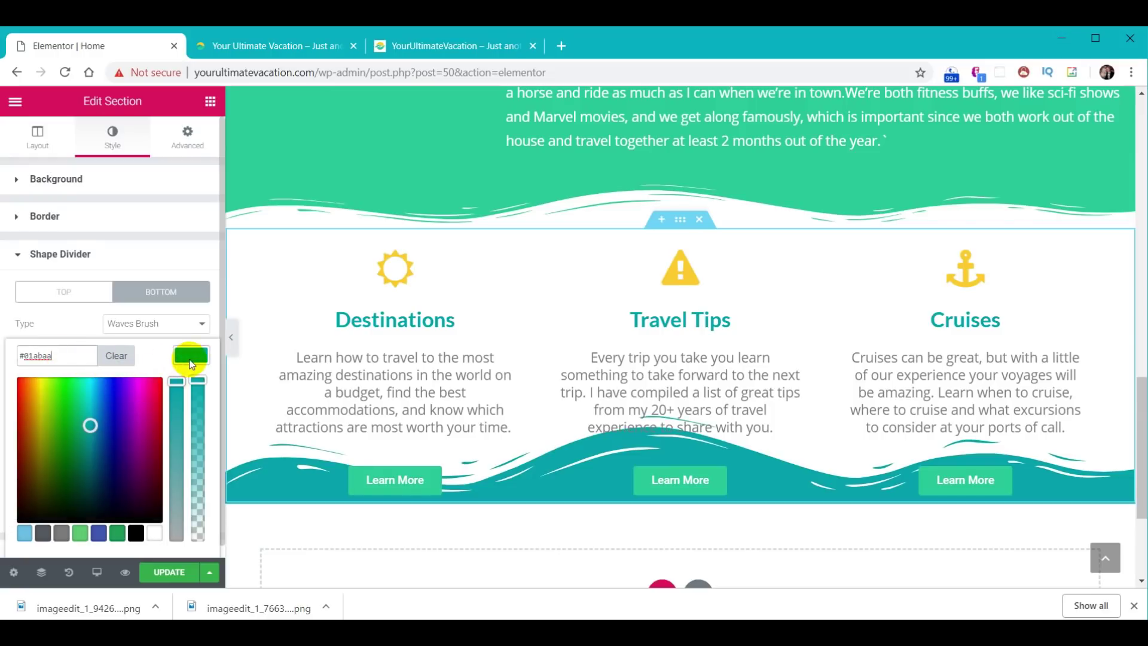
click(188, 358)
scroll(184, 383, down, 1)
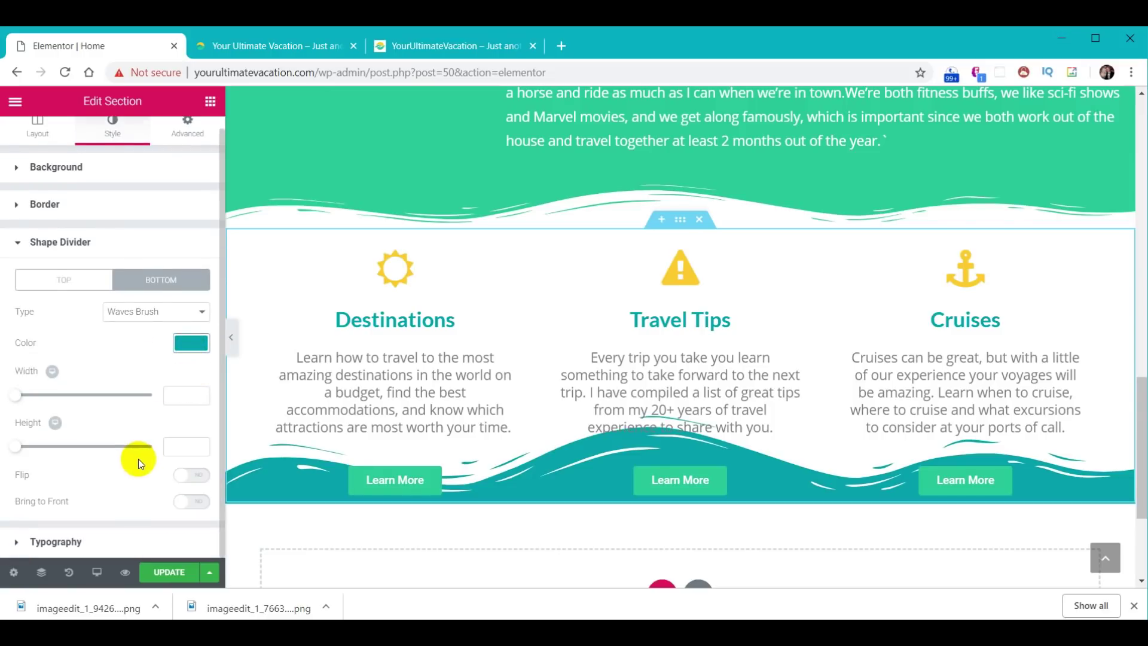
text(60)
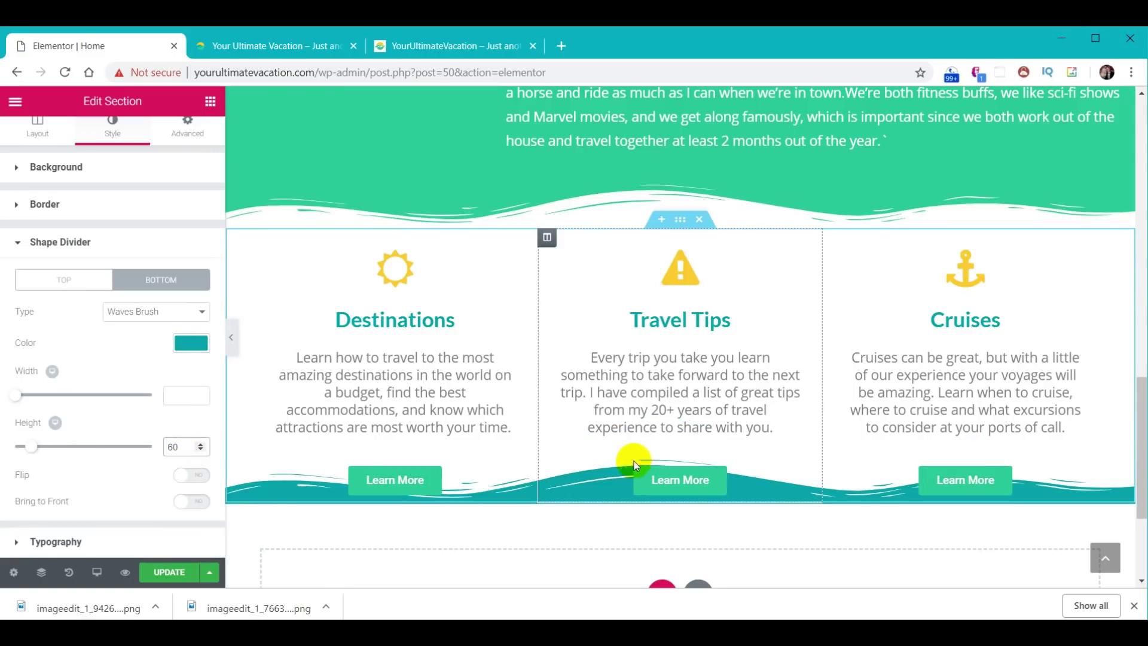
click(629, 478)
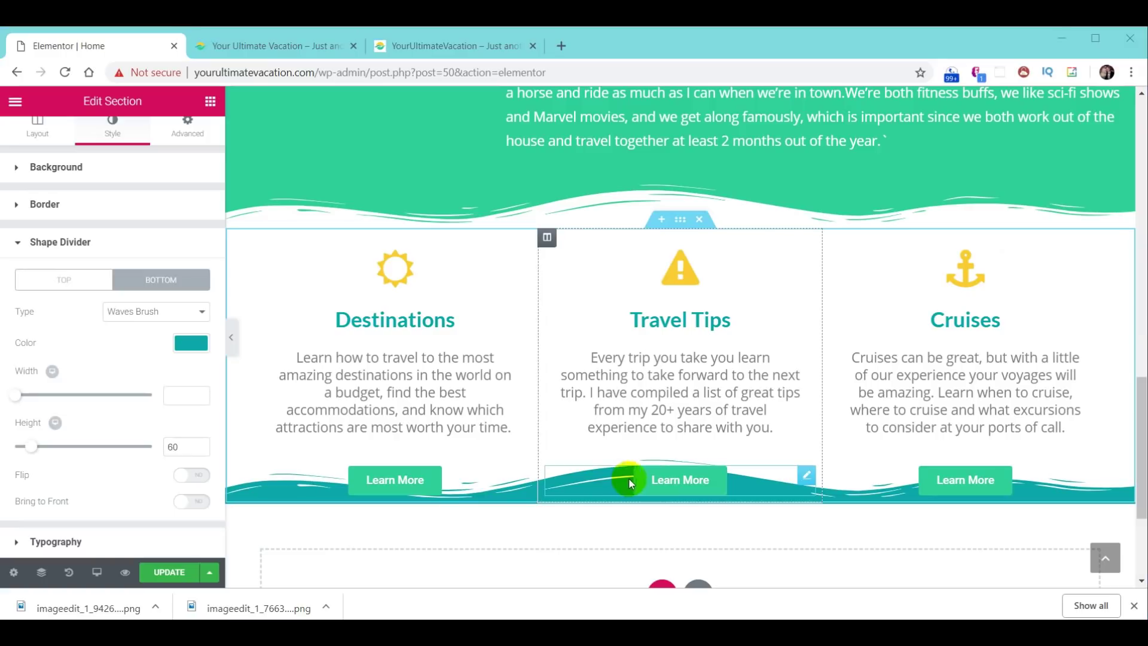
- Set the section's bottom padding to 80 and view the live site
click(186, 129)
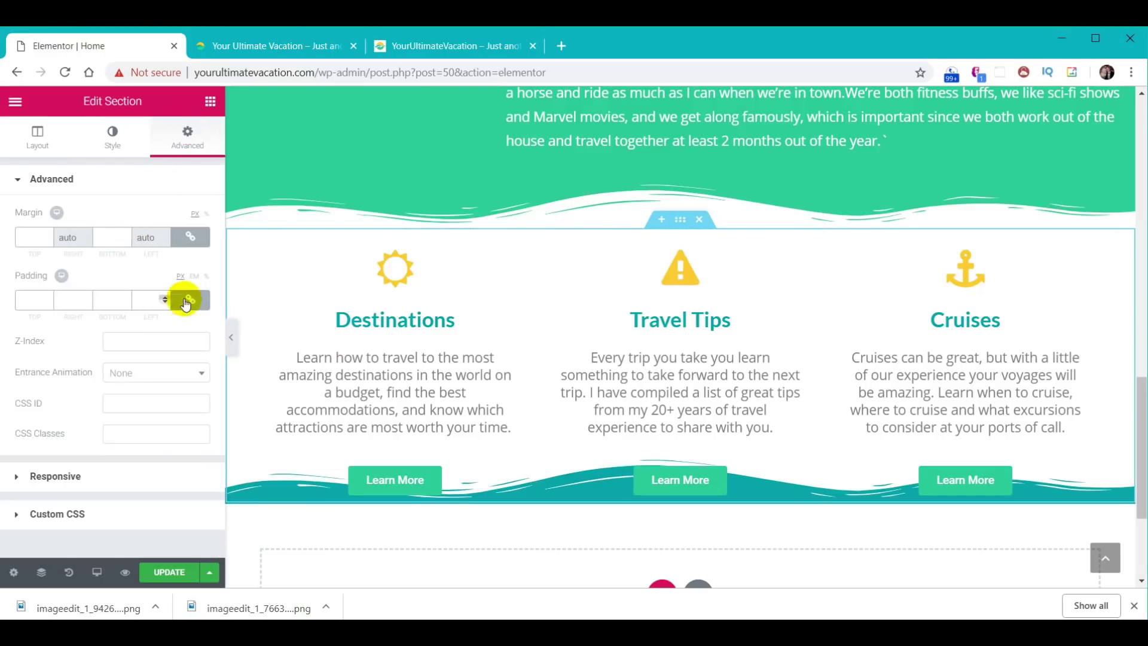
click(126, 298)
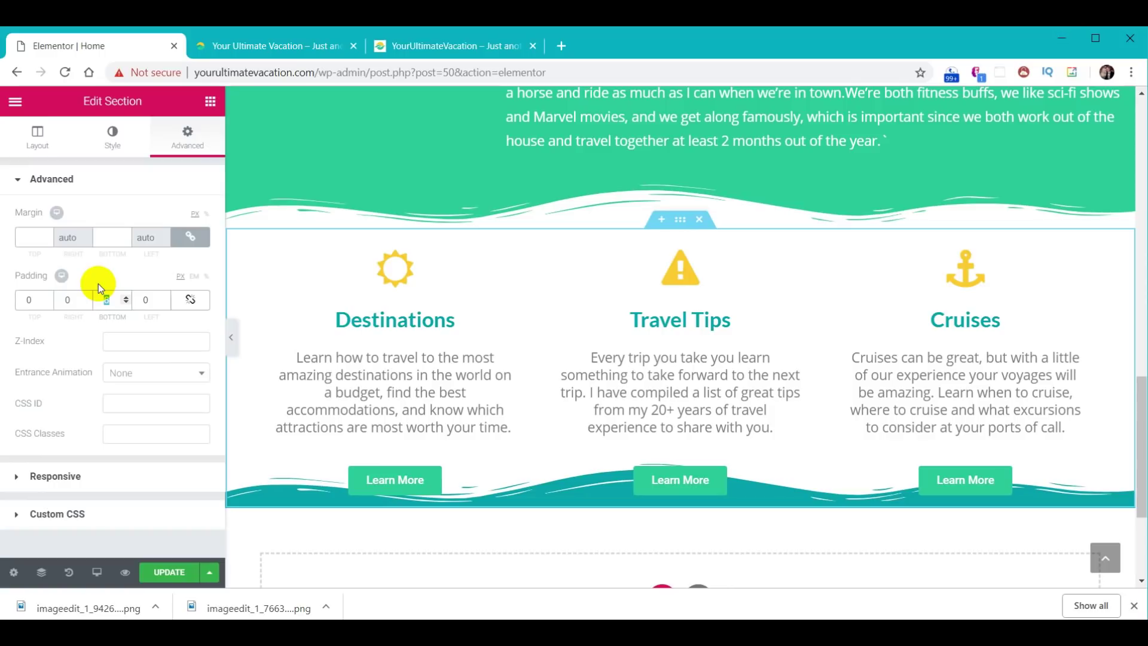
text(70)
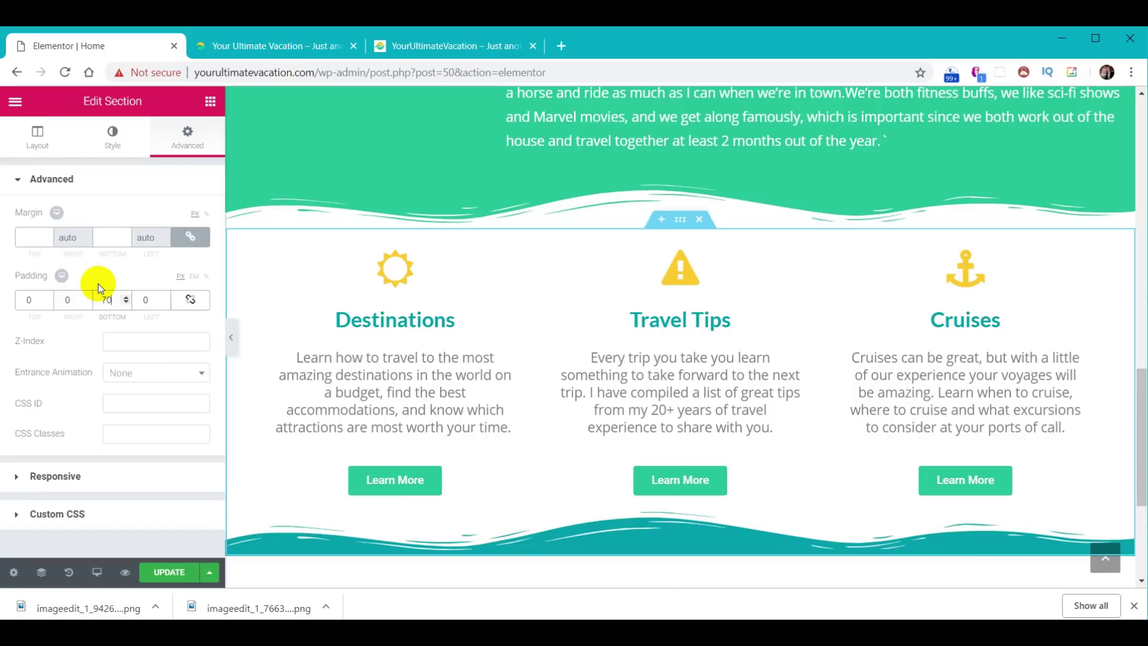
key(BackSpace)
key(BackSpace)
text(80)
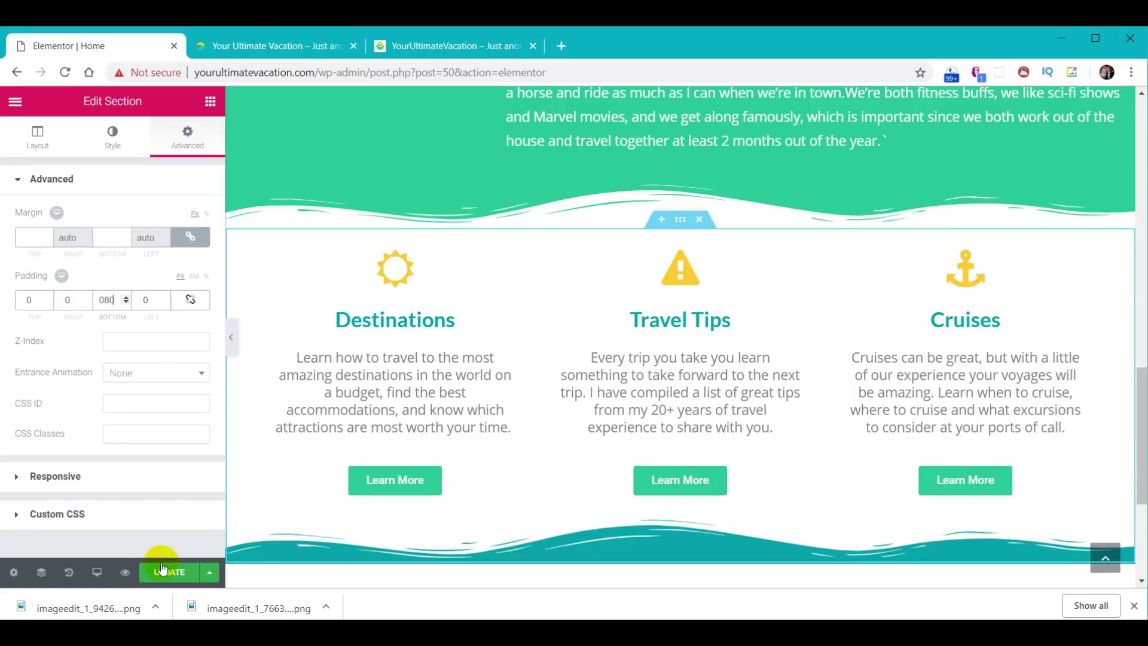
click(289, 45)
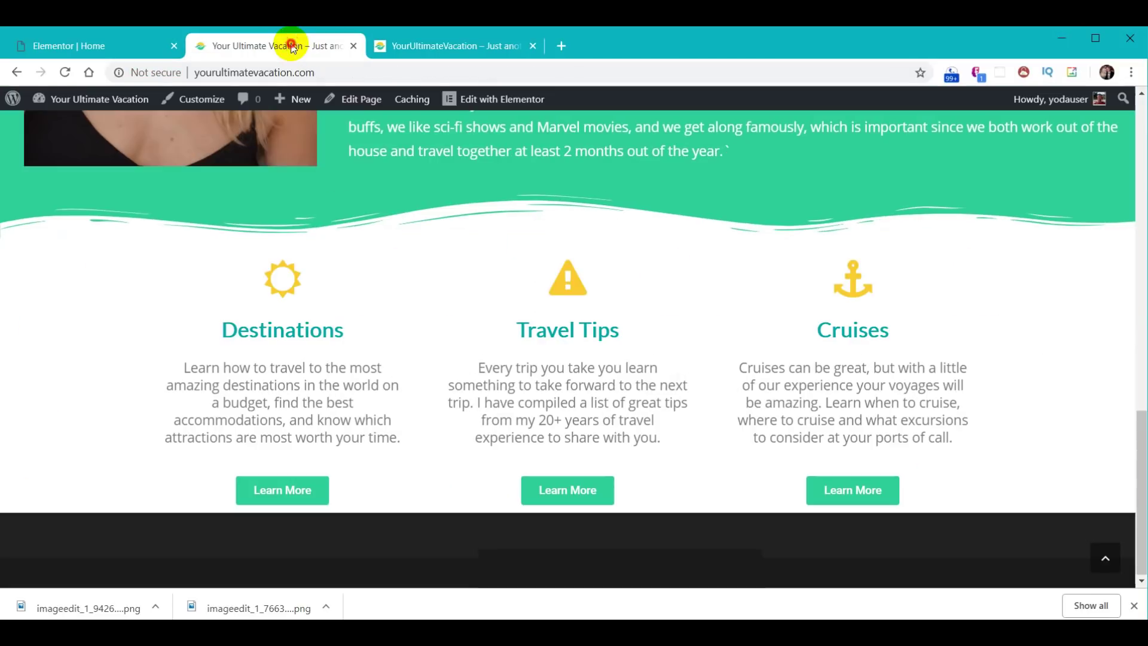
- After checking the wave live, give the Learn More button a yellow hover background
click(66, 72)
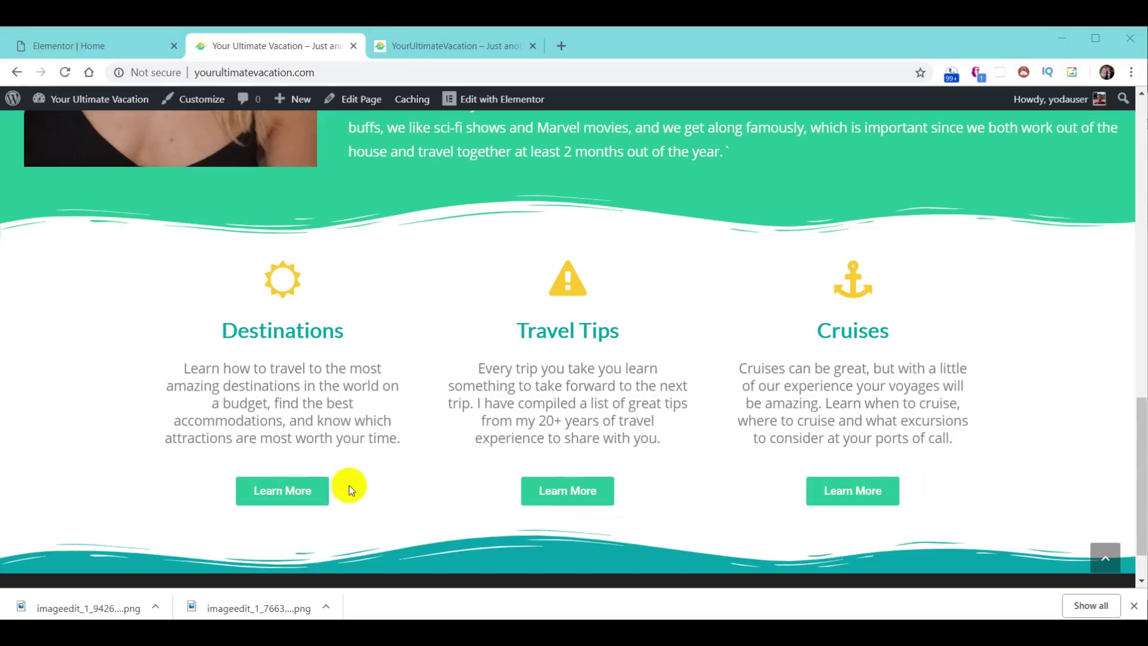
click(84, 47)
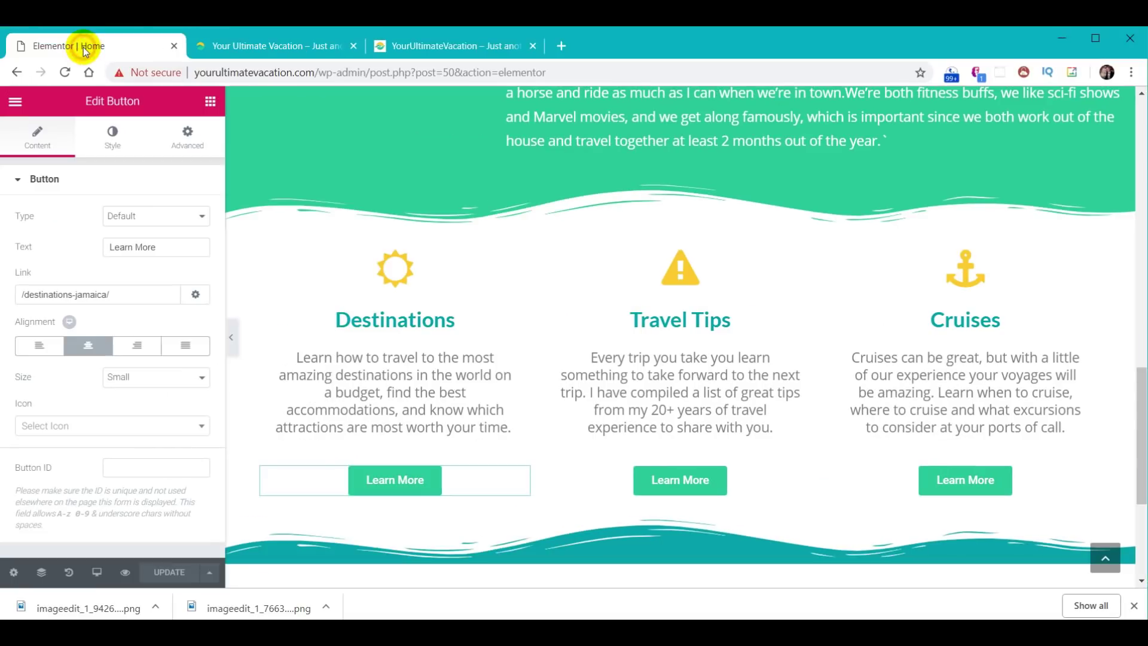
click(404, 490)
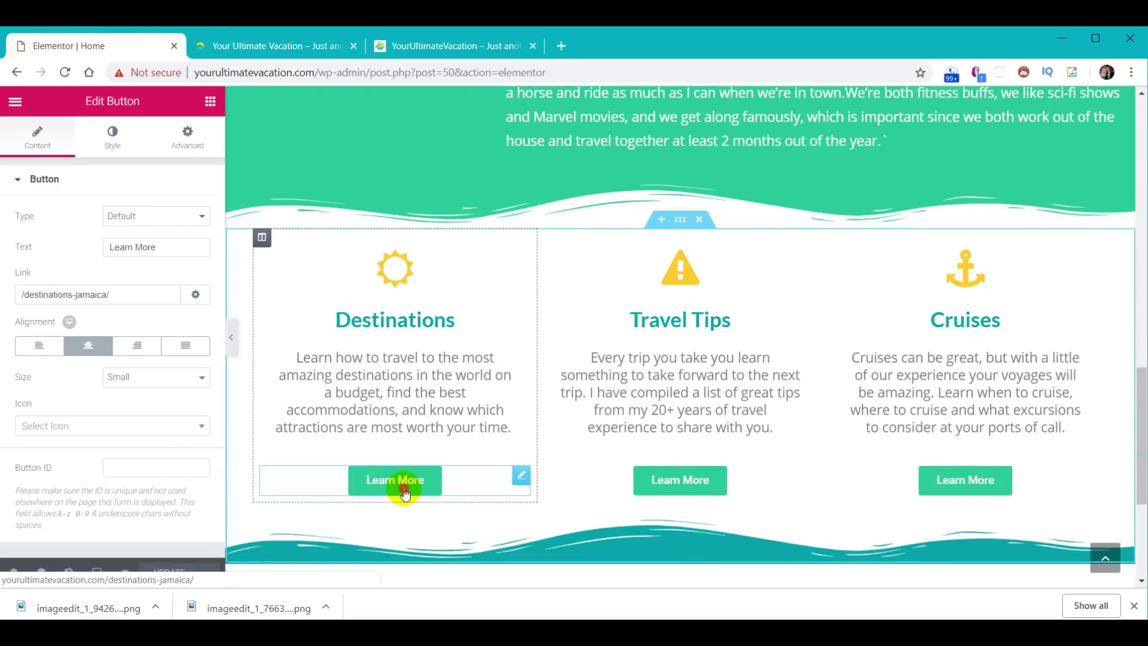
click(113, 135)
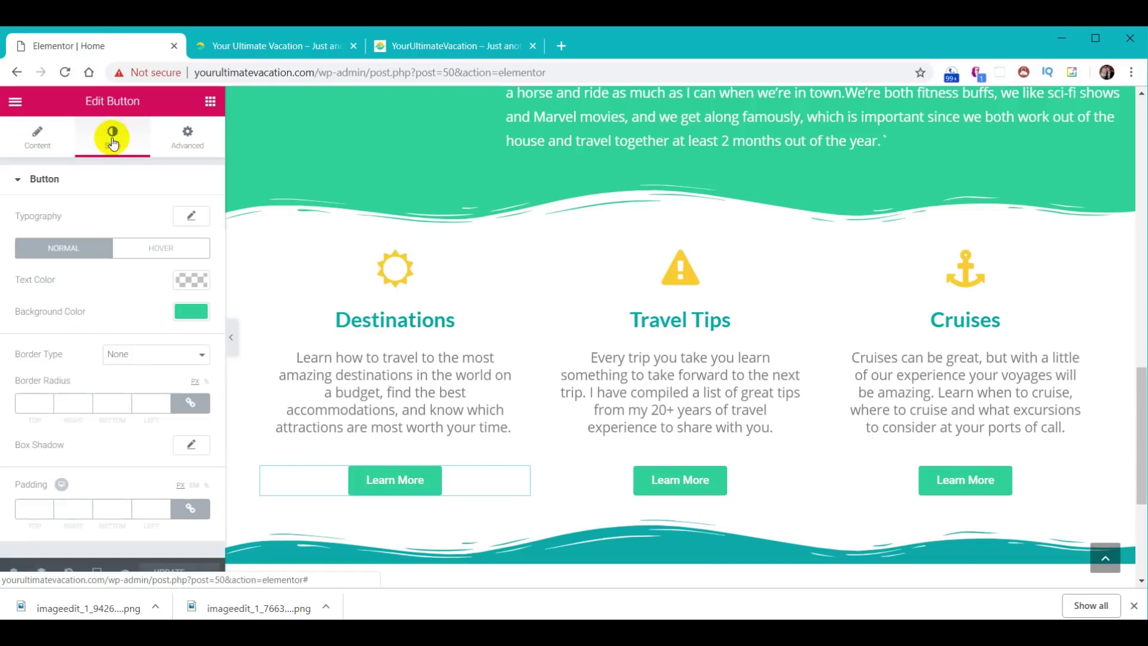
click(161, 255)
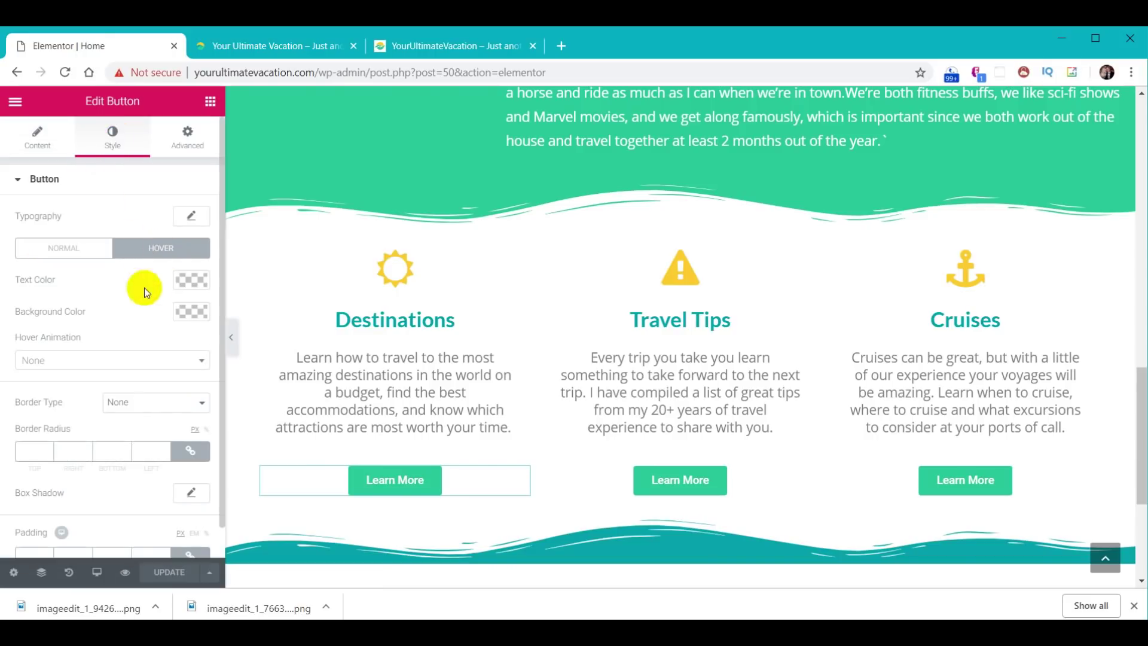
click(193, 312)
click(84, 314)
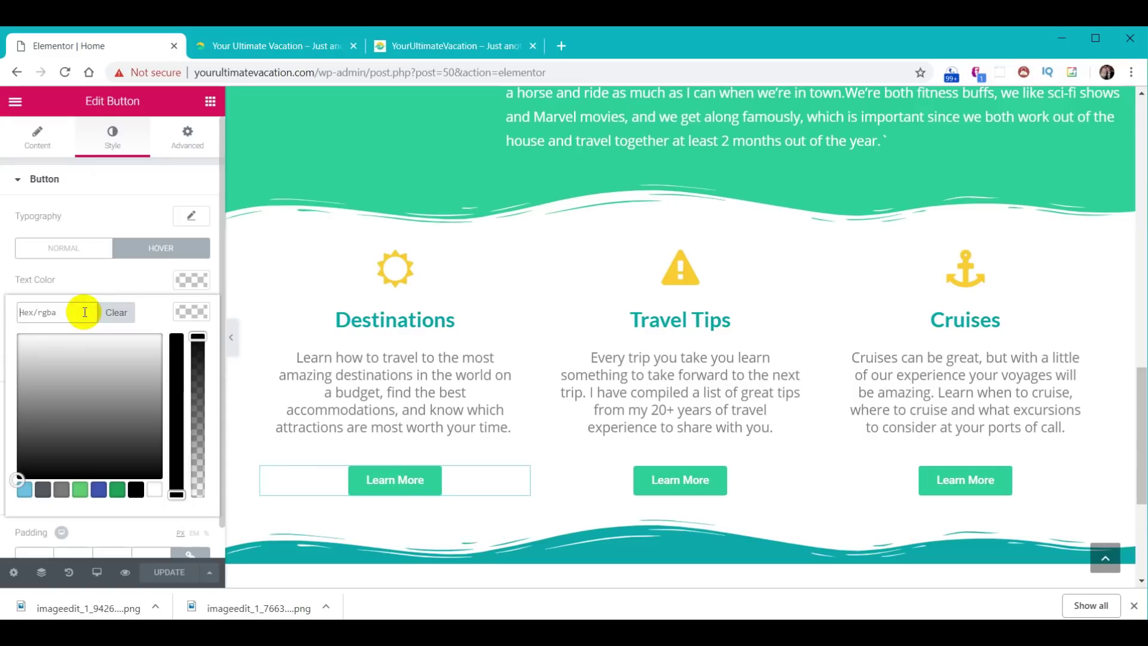
key(ctrl+v)
click(192, 314)
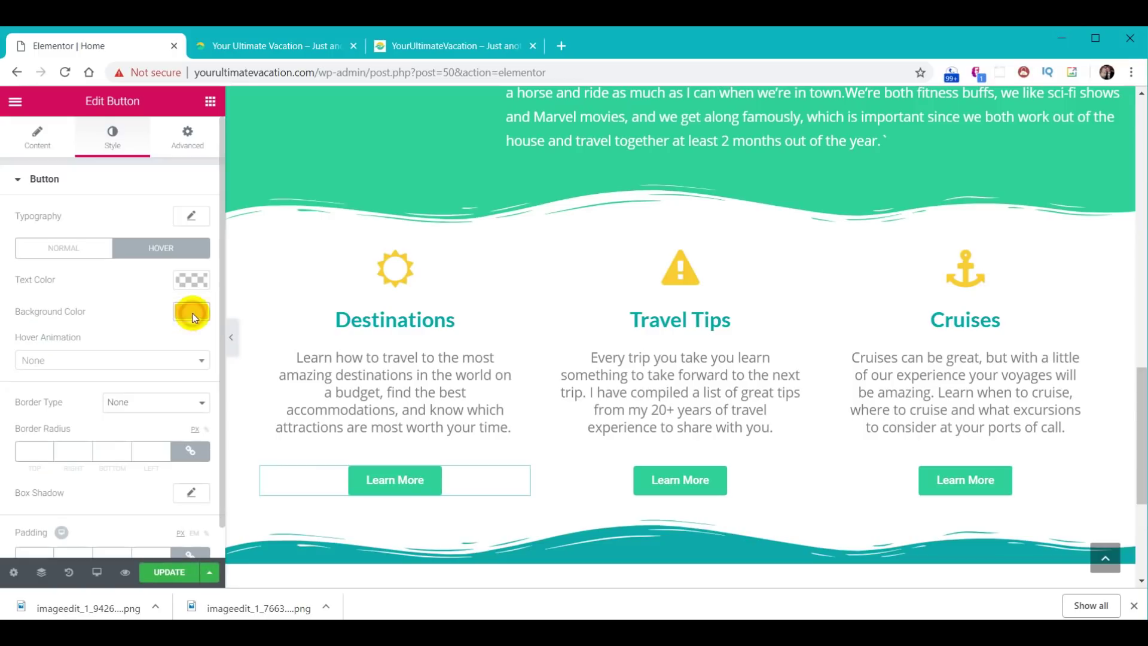
- Apply the Bounce In hover animation, save the page, and view the live site
click(138, 360)
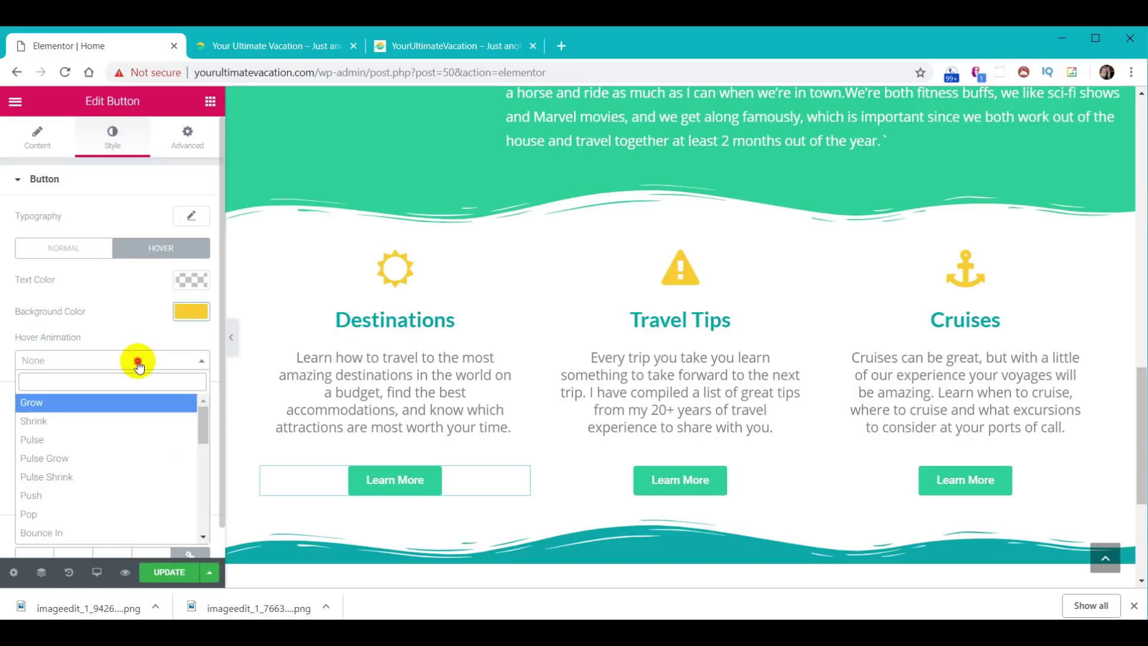
click(83, 534)
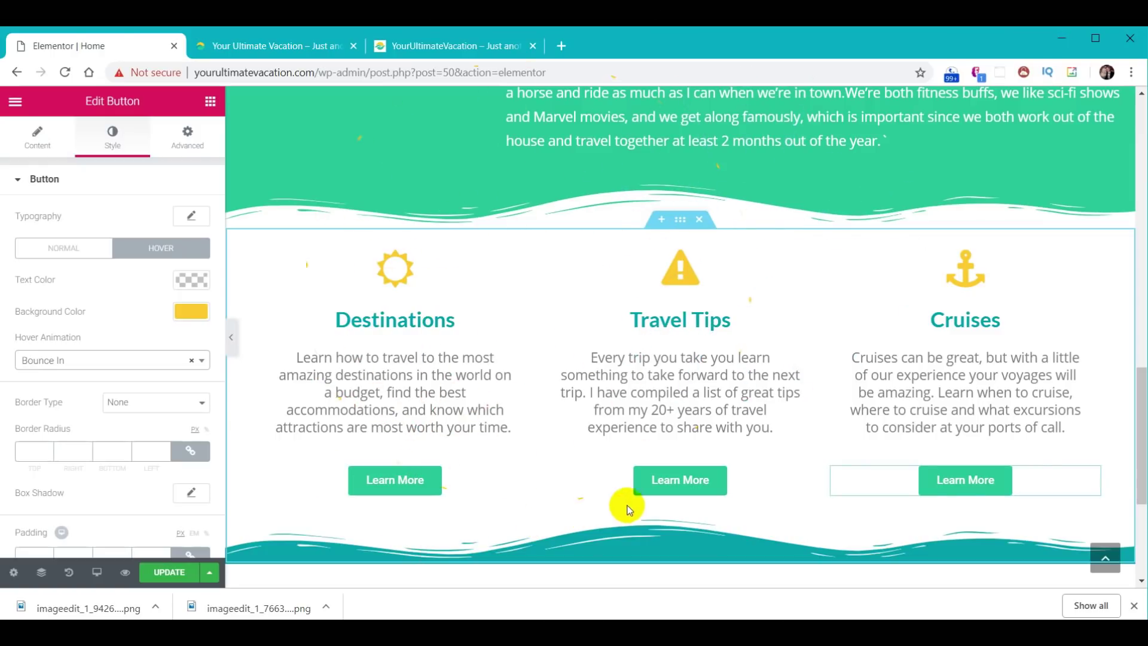
click(167, 571)
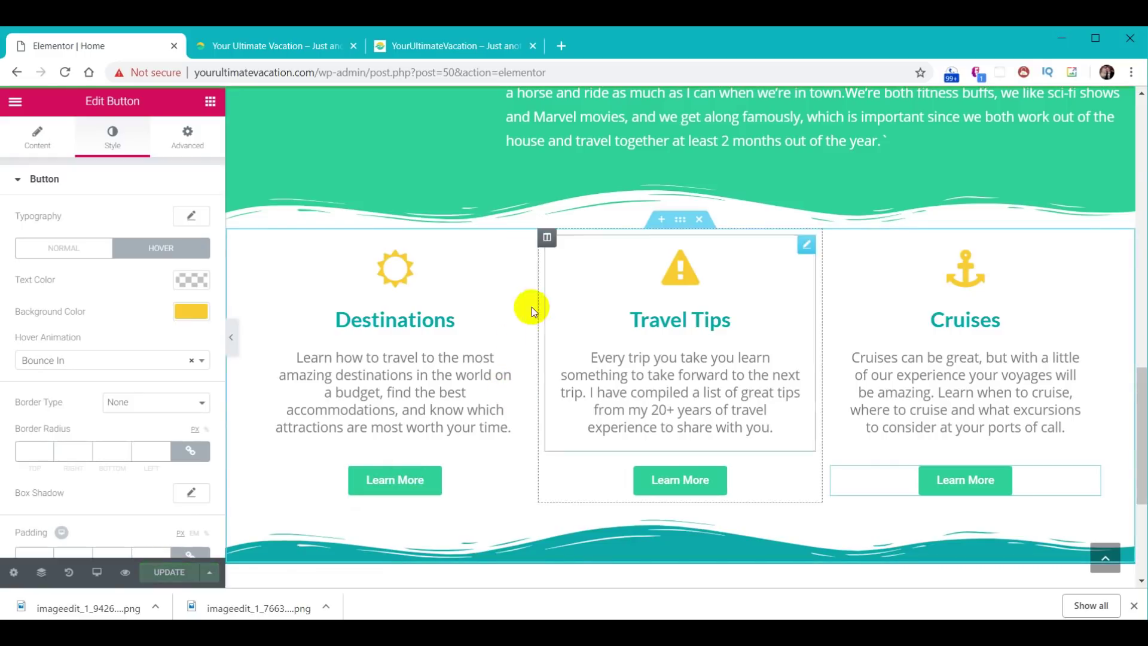
click(275, 45)
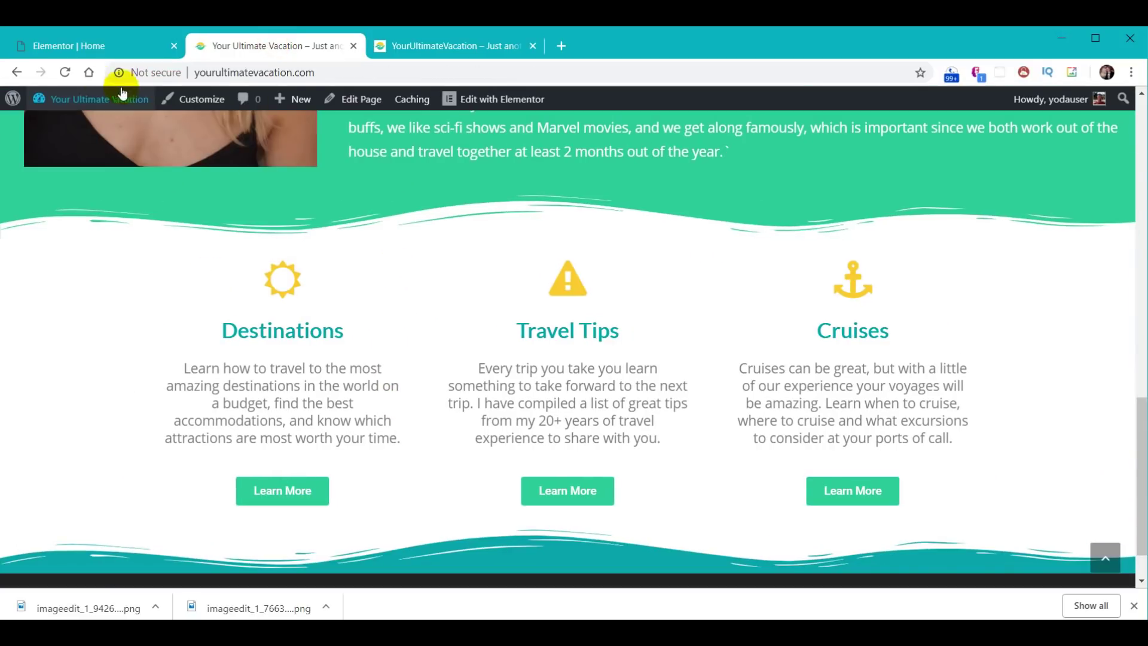
- Reload the live site, then scroll the reference site down to its tips accordion
click(65, 73)
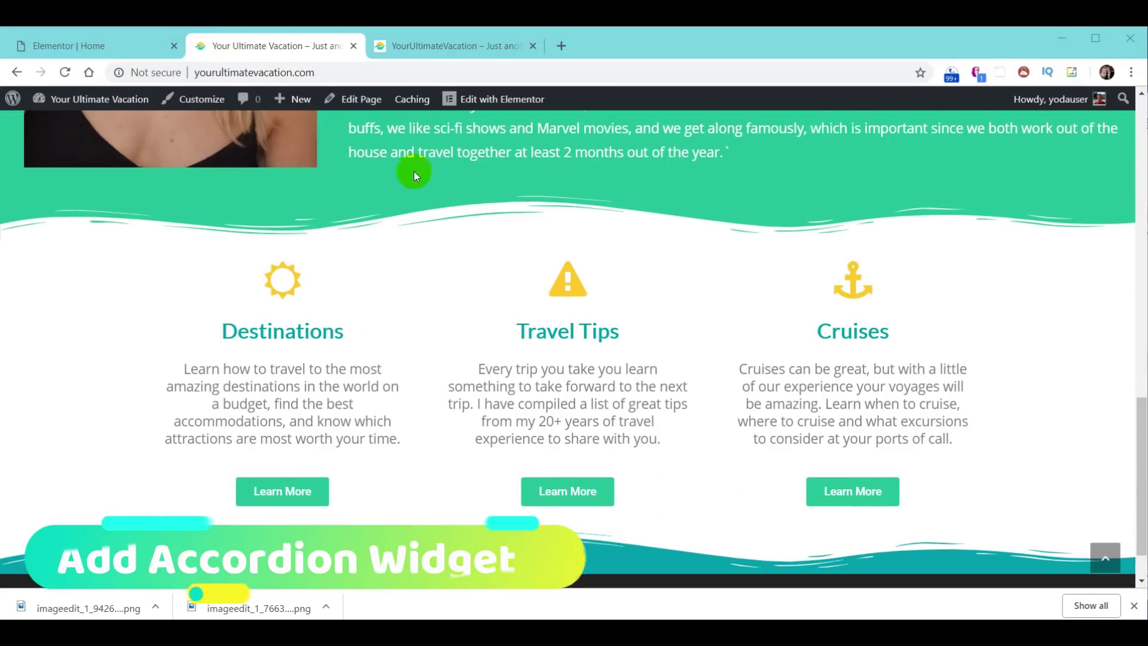
click(429, 46)
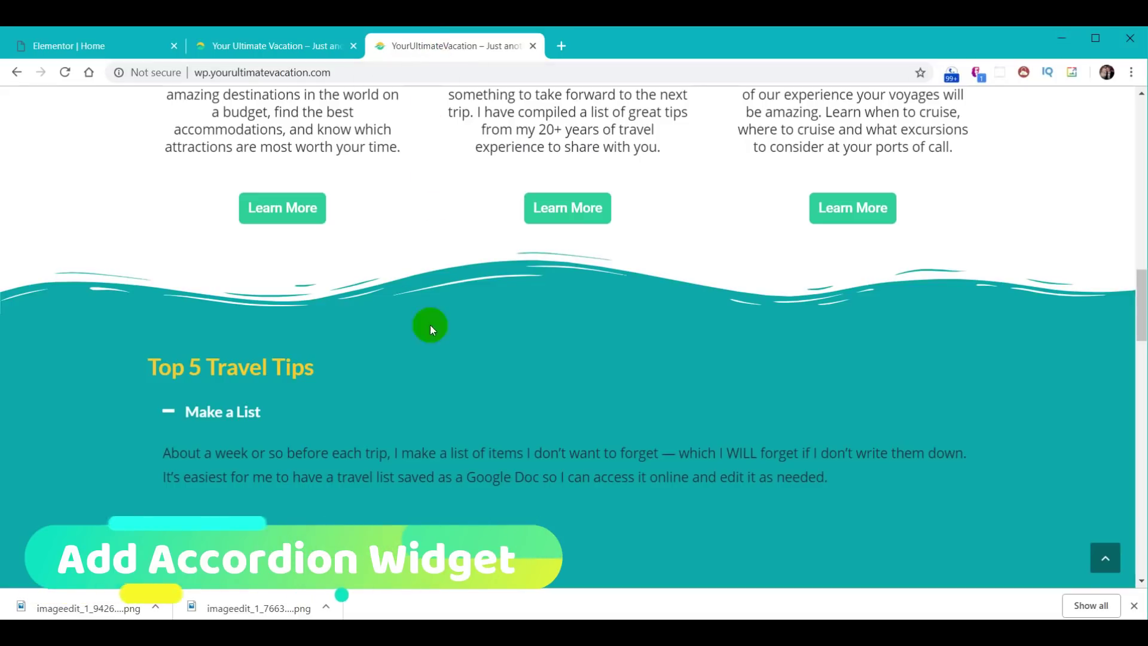
scroll(461, 324, down, 1)
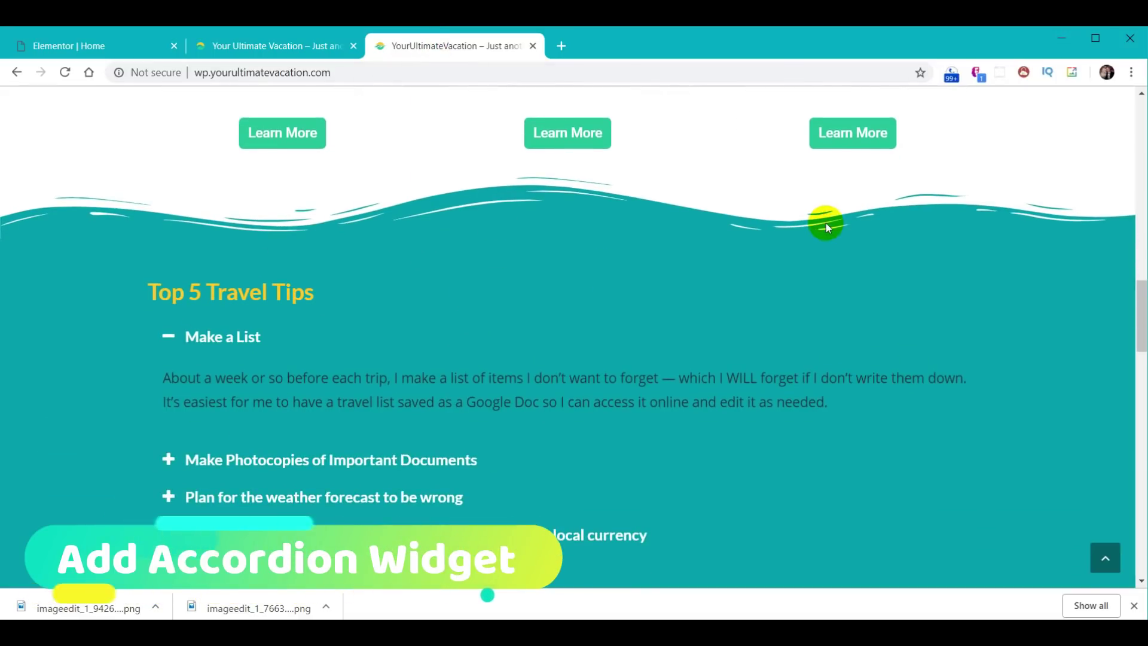
scroll(464, 402, down, 2)
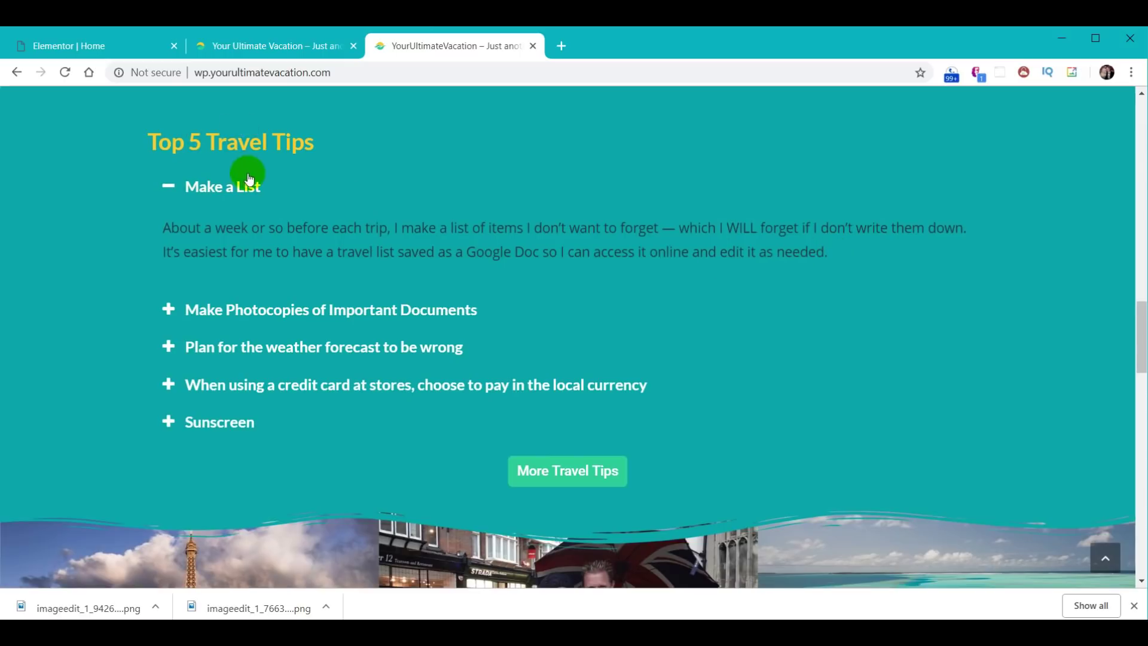
- Expand the reference accordion's photocopies, weather, currency and Sunscreen tips, then return to the editor
click(245, 308)
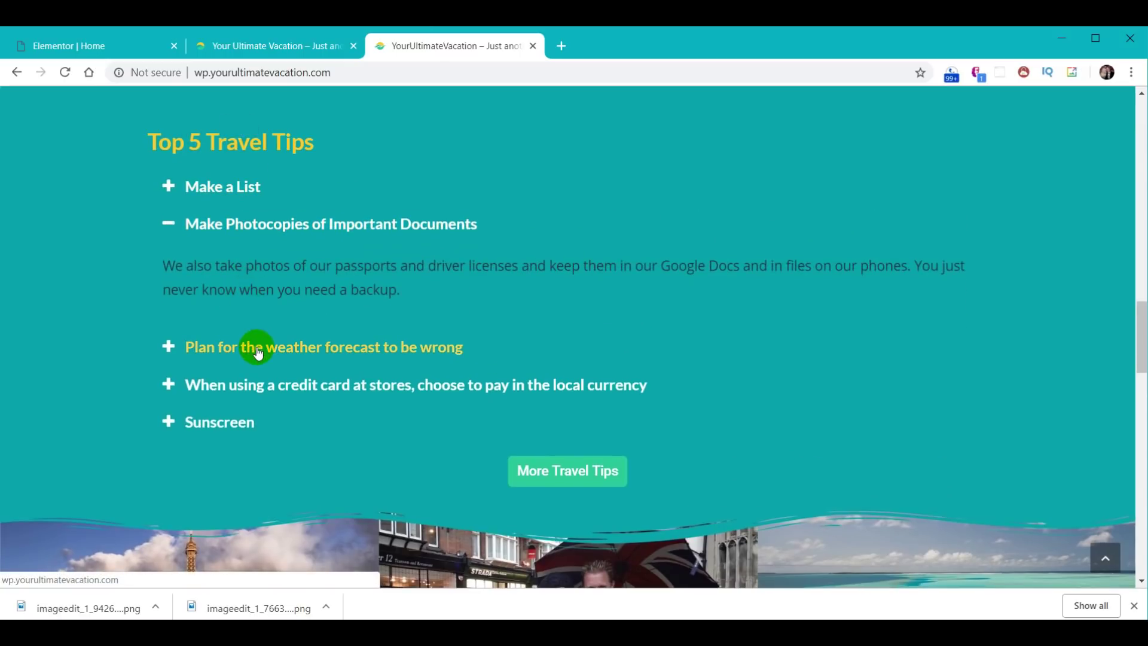
click(258, 352)
click(269, 402)
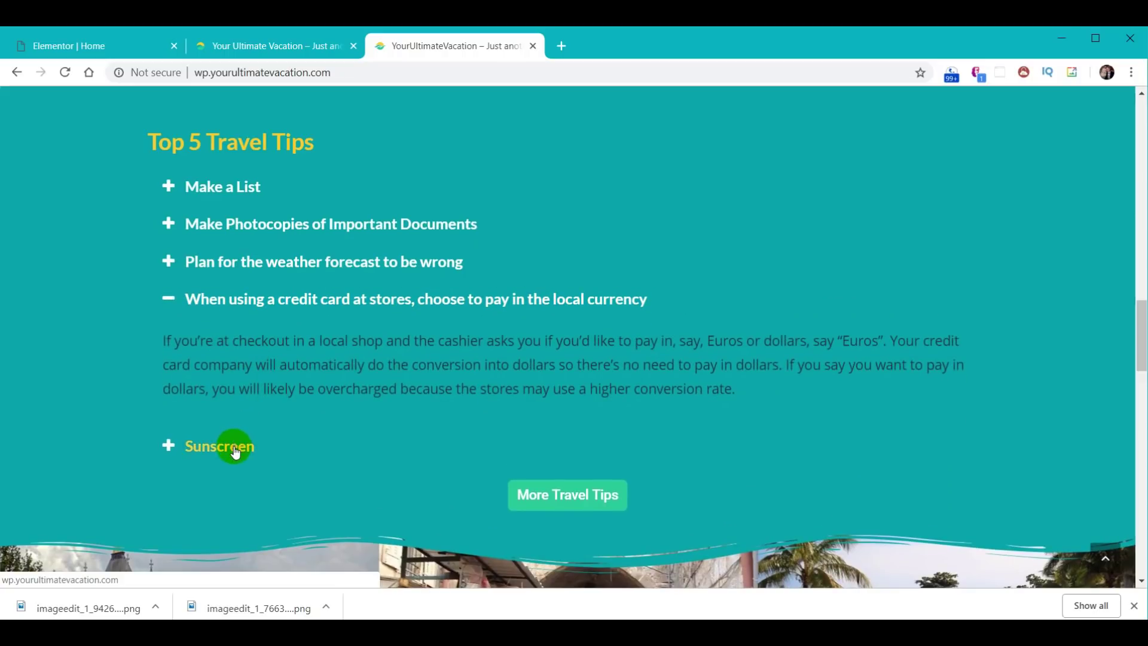
click(235, 449)
click(256, 263)
click(541, 490)
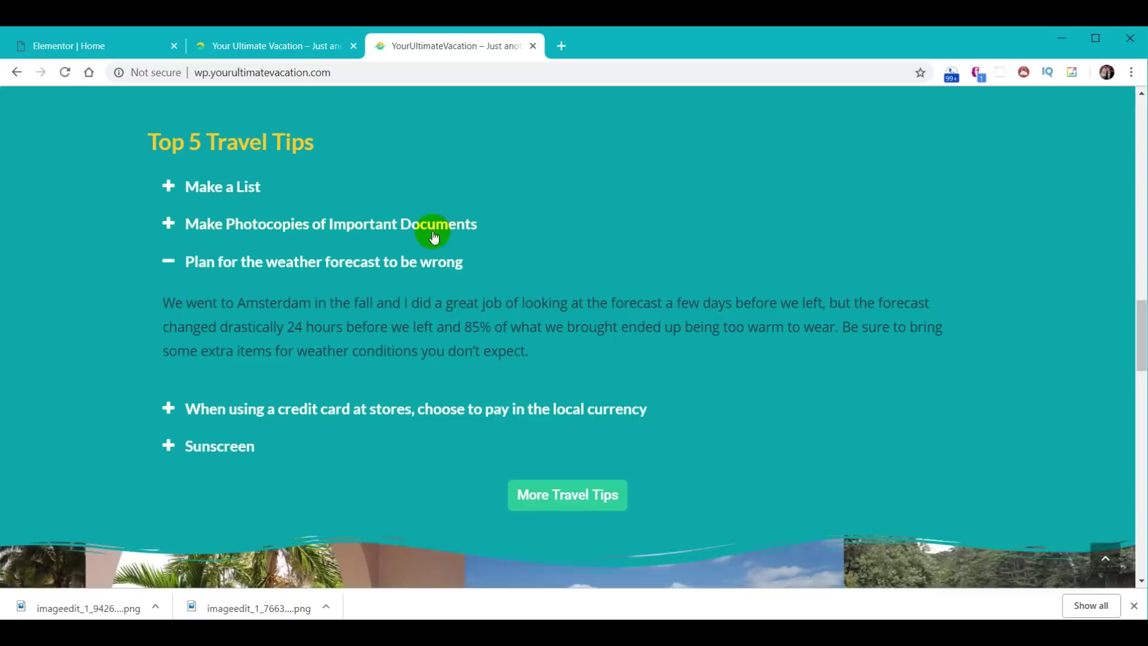
click(57, 48)
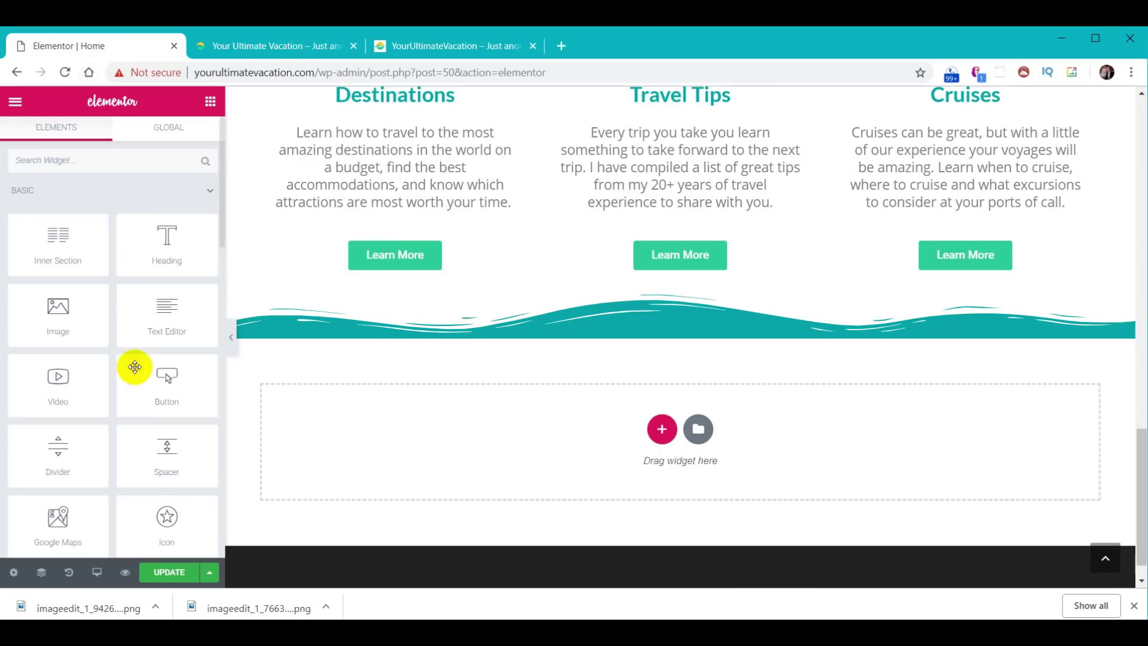
- Add a one-column section holding Heading, Accordion and Button widgets
click(661, 428)
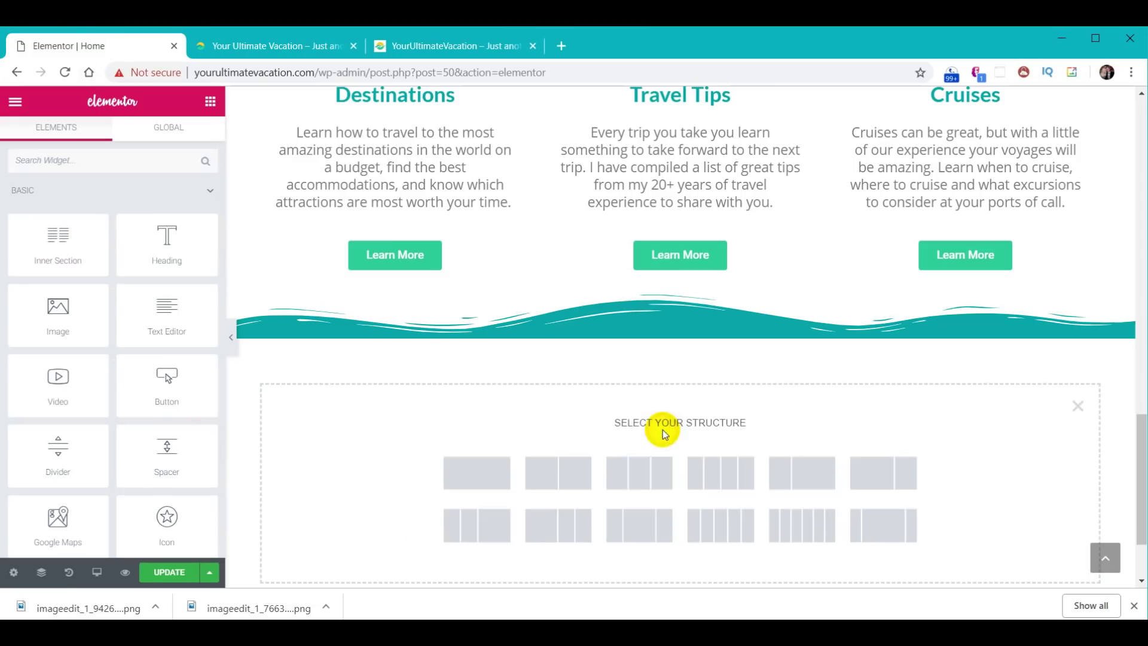
click(486, 476)
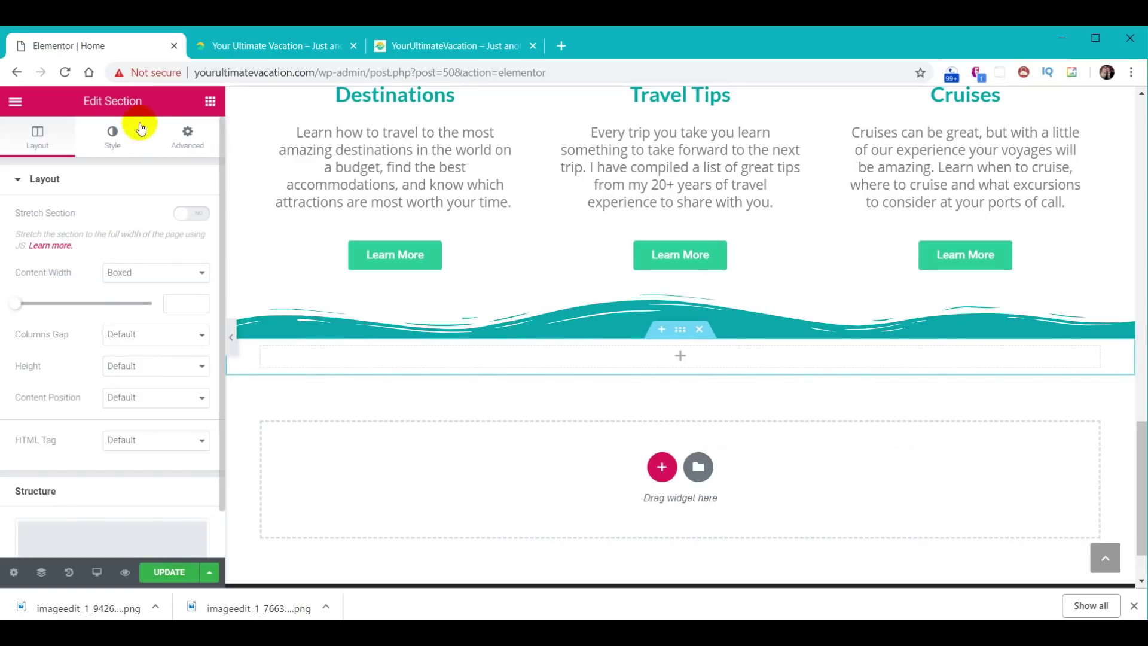
click(210, 102)
drag(184, 236, 382, 353)
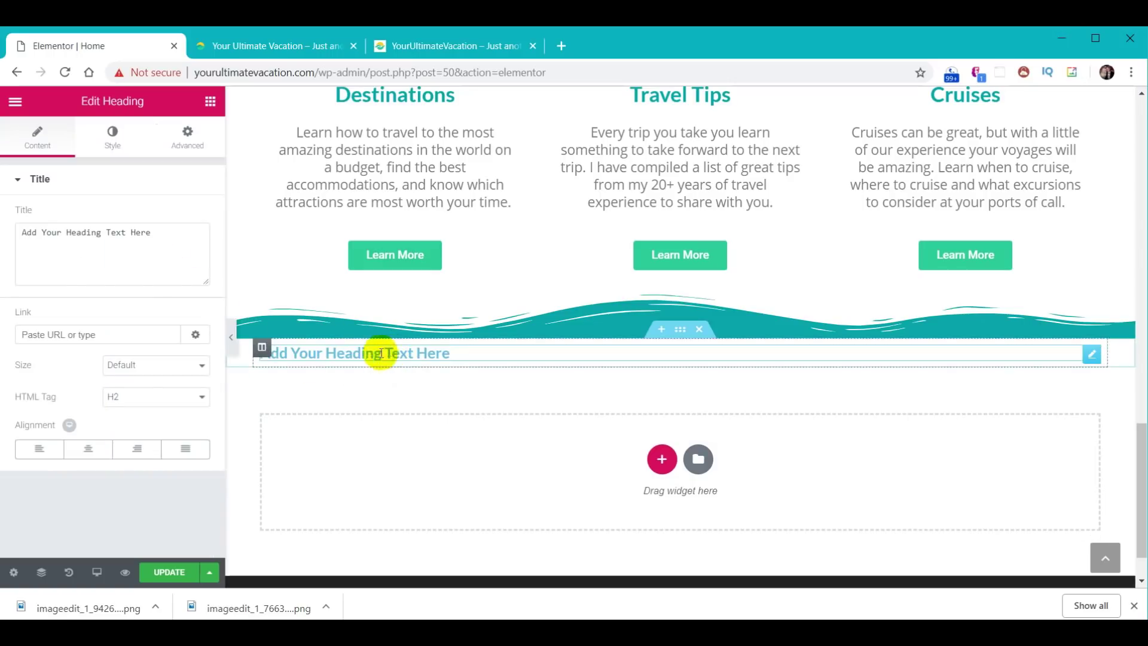
click(210, 101)
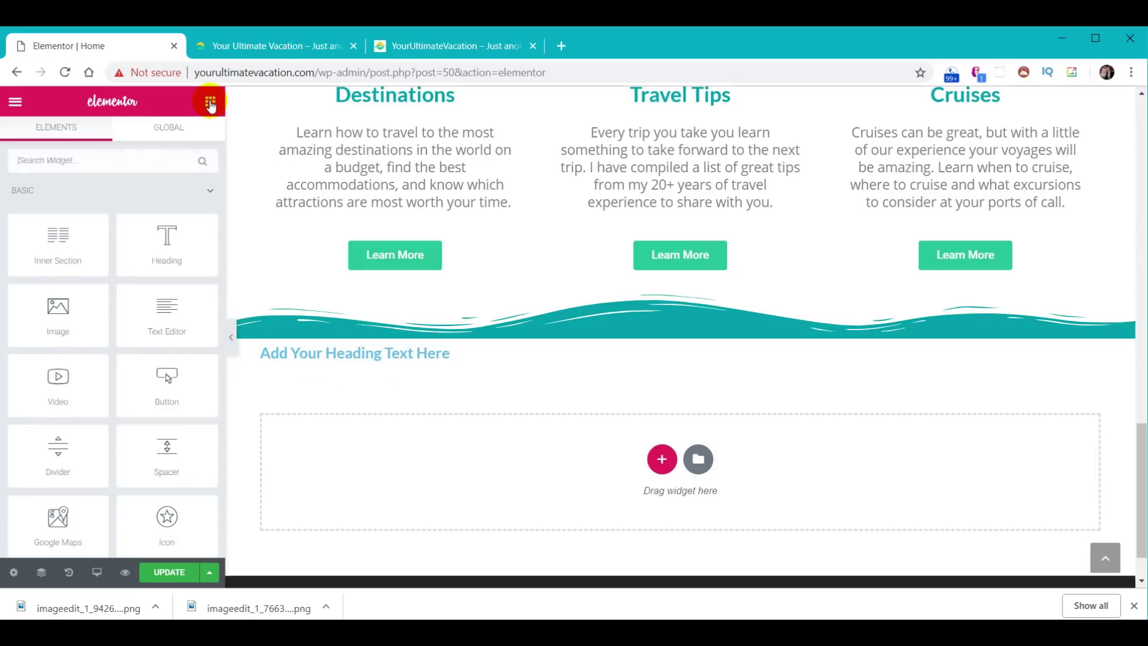
scroll(120, 372, down, 8)
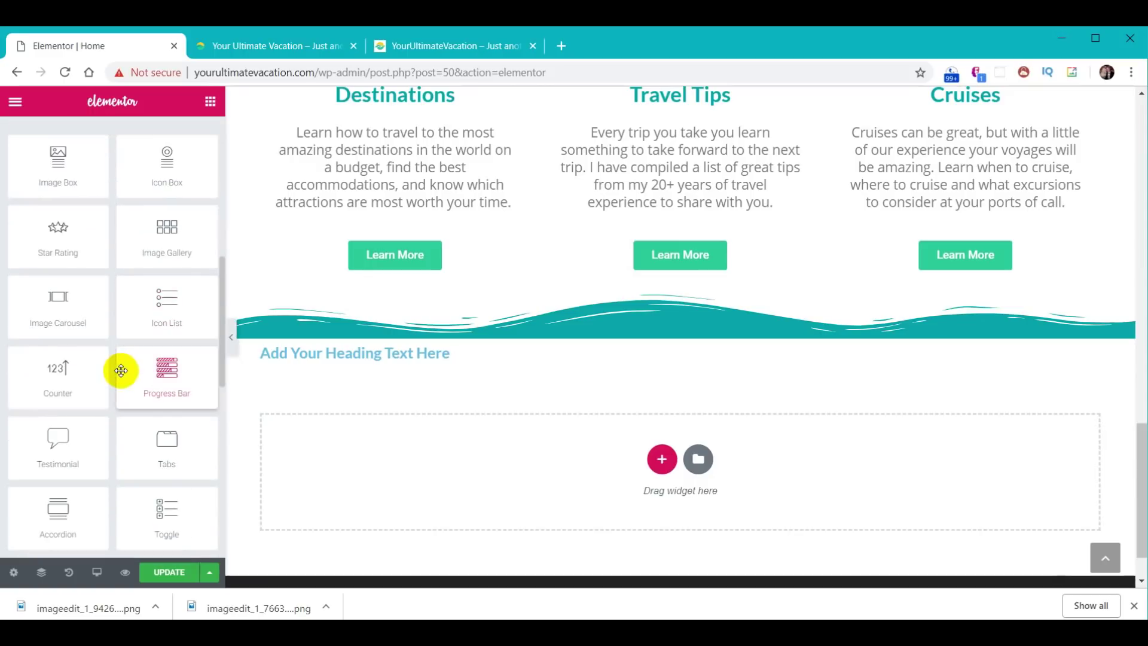
drag(77, 503, 437, 365)
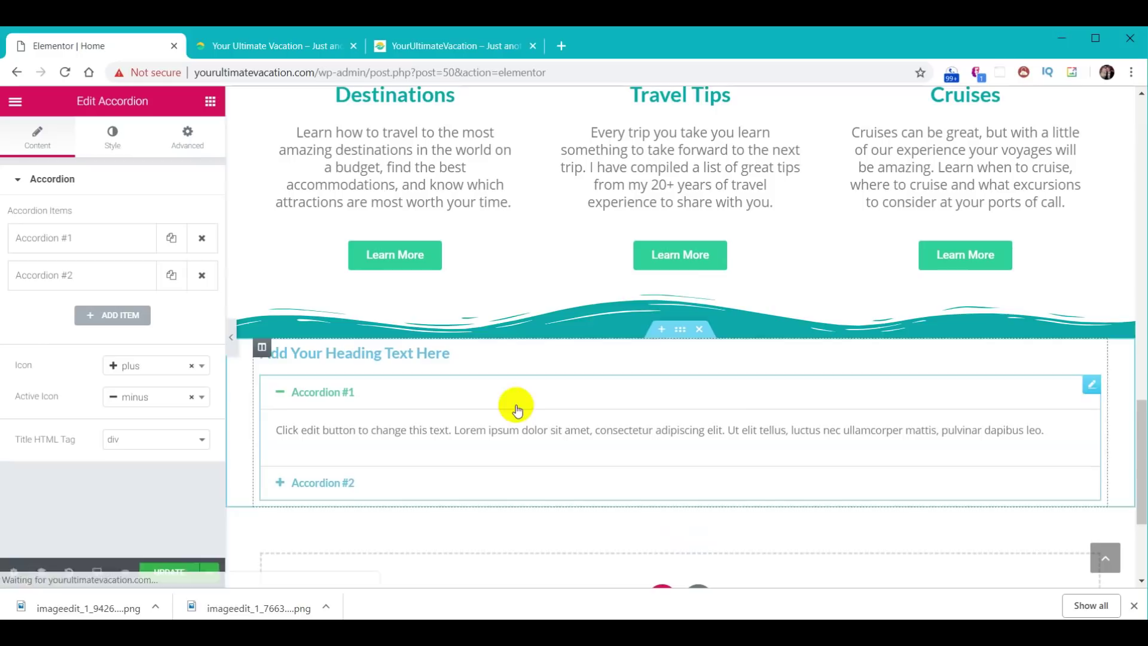
click(210, 101)
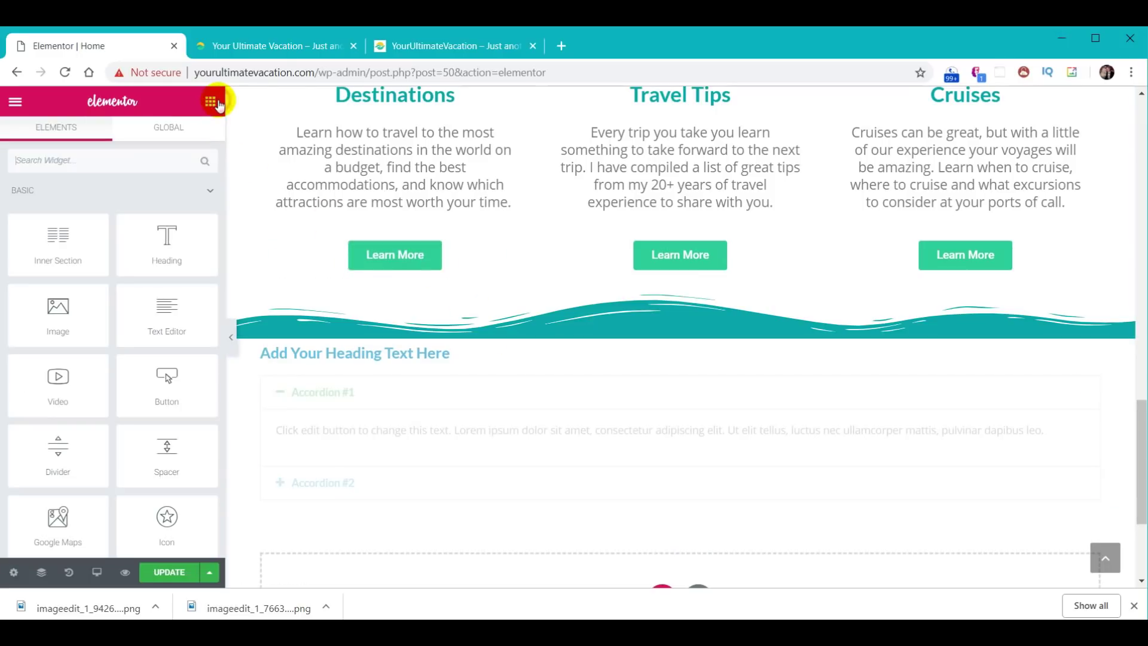
drag(197, 367, 443, 525)
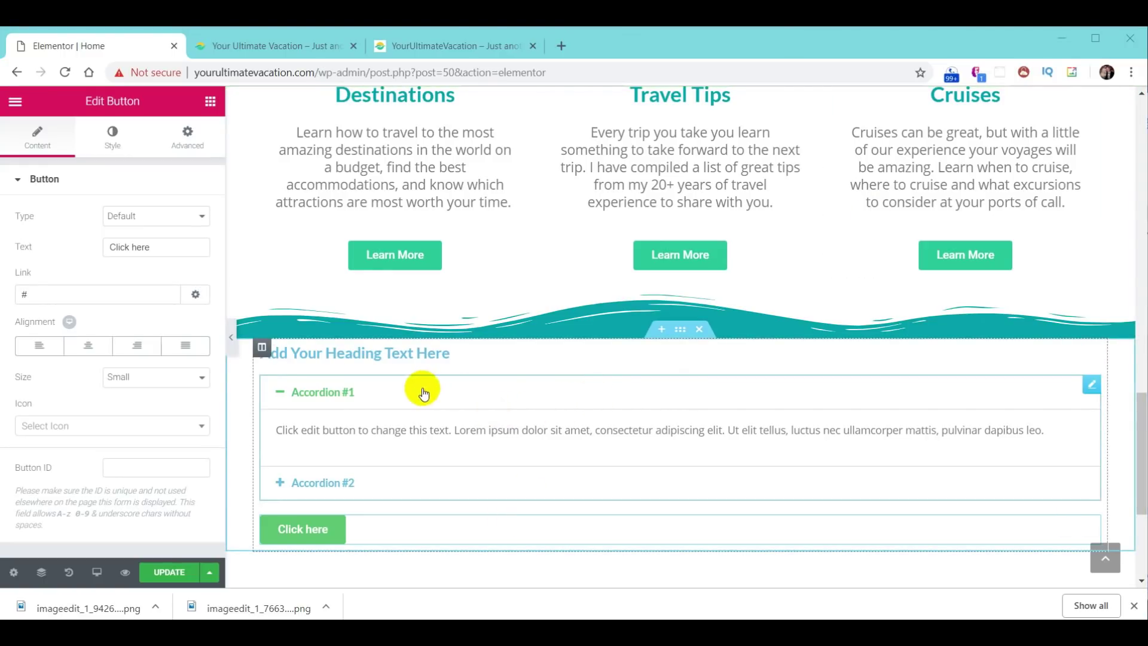
- Change the heading title to 'Top 5 Travel Tips'
click(372, 355)
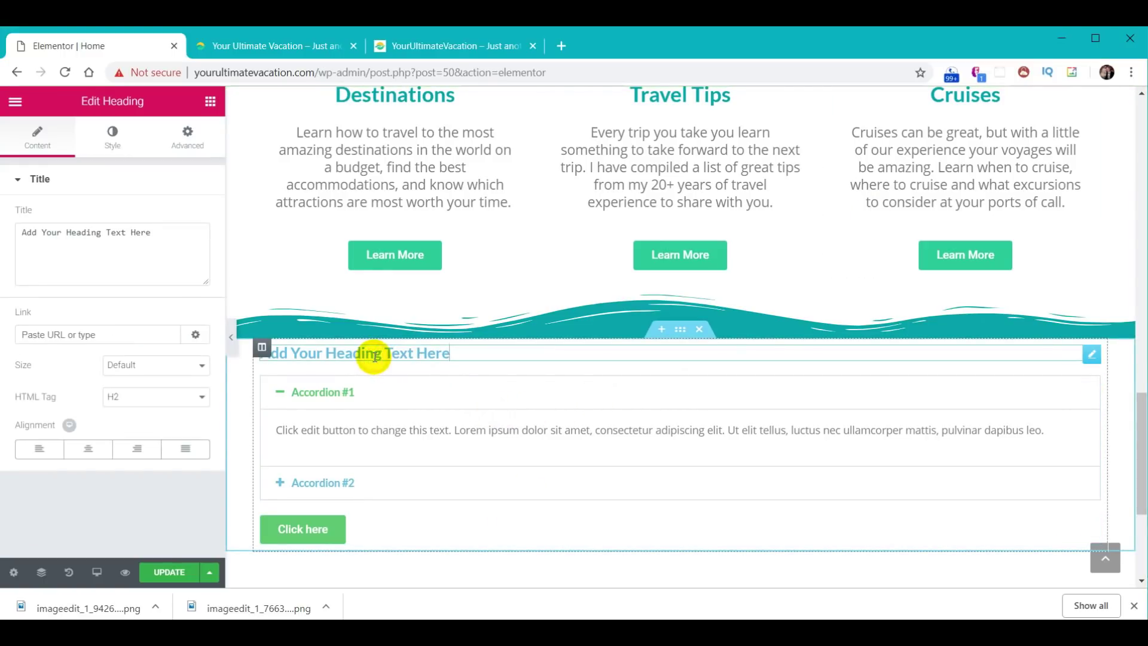
triple_click(164, 233)
text(Top 5 Travel Tips)
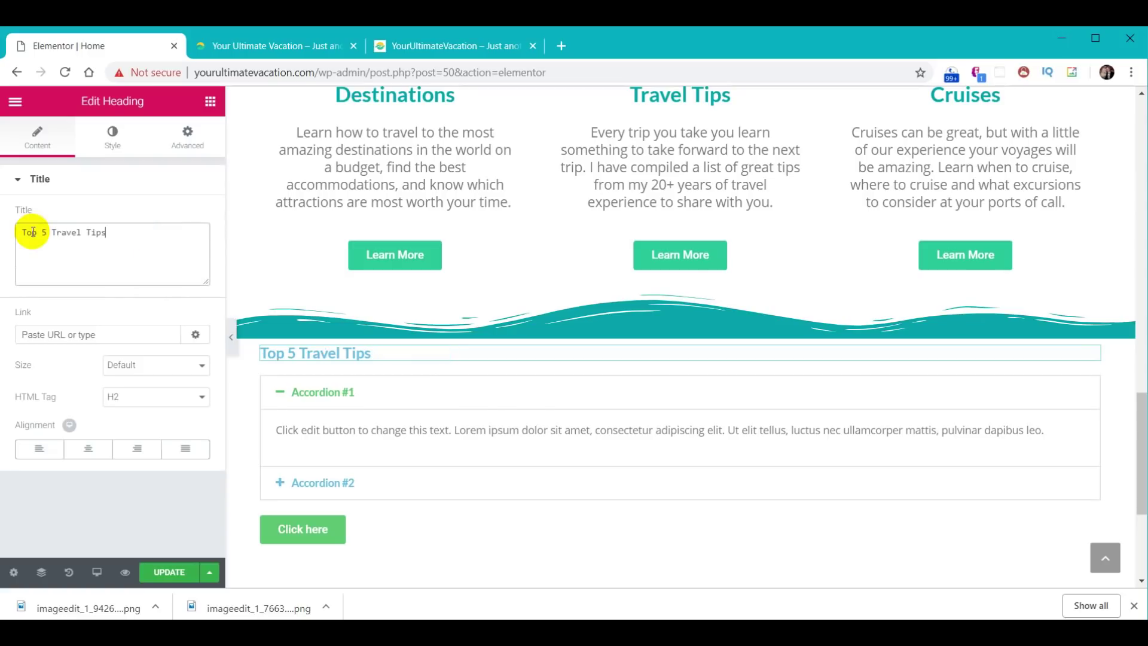
click(106, 208)
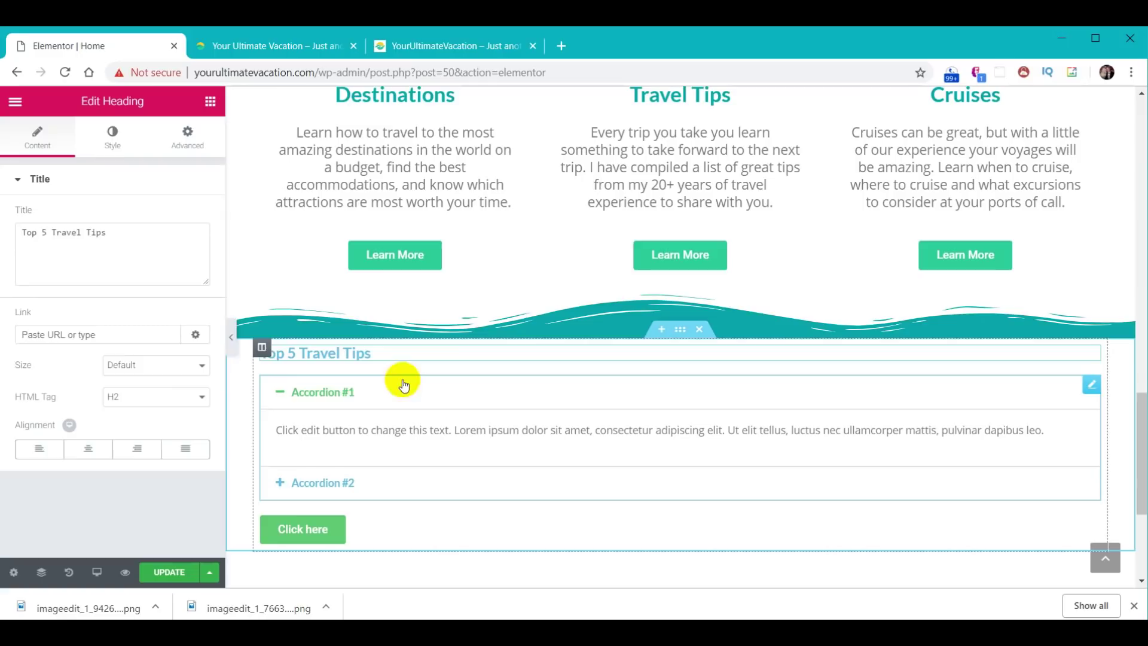
- Title the first accordion item 'Make a List' and paste its tip paragraph as content
click(323, 396)
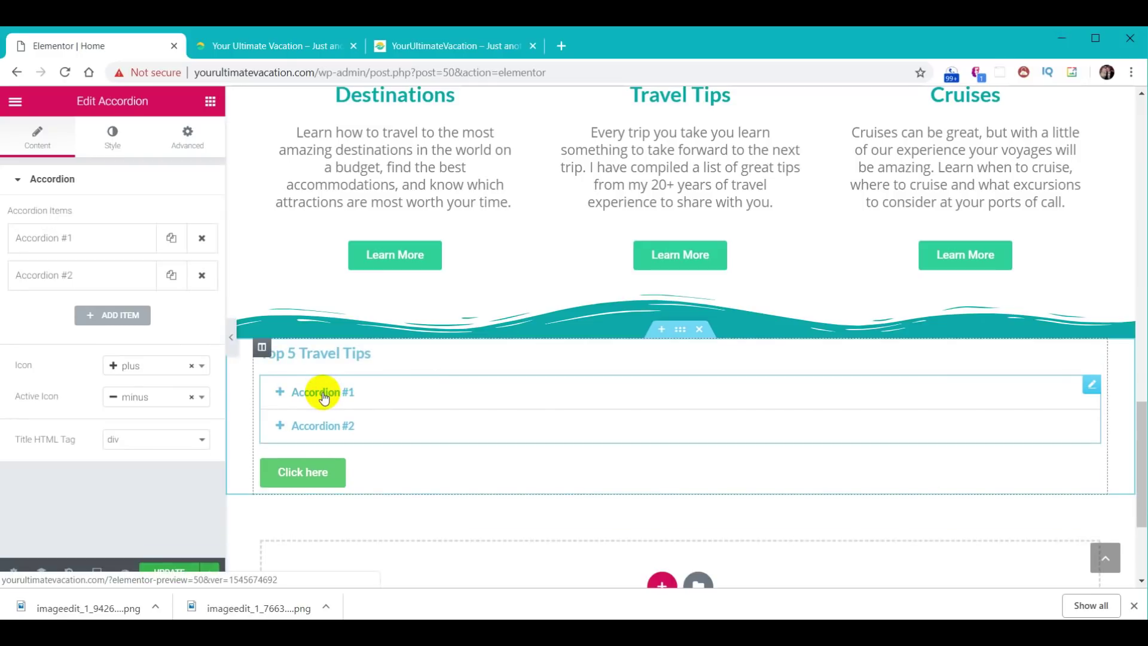
click(319, 399)
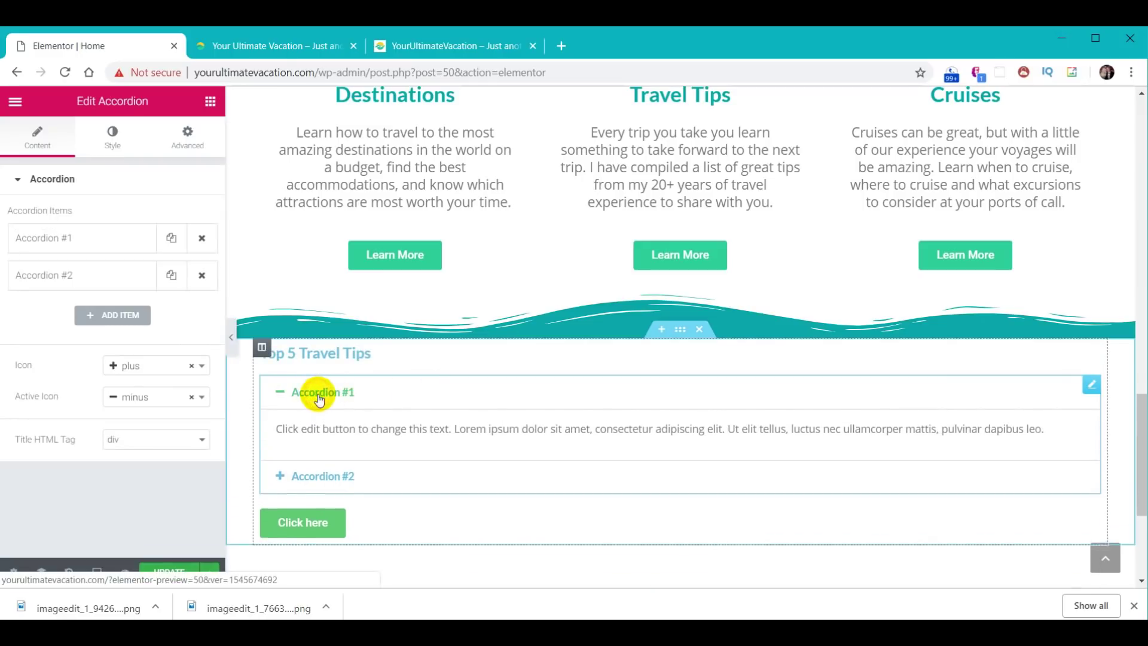
click(47, 242)
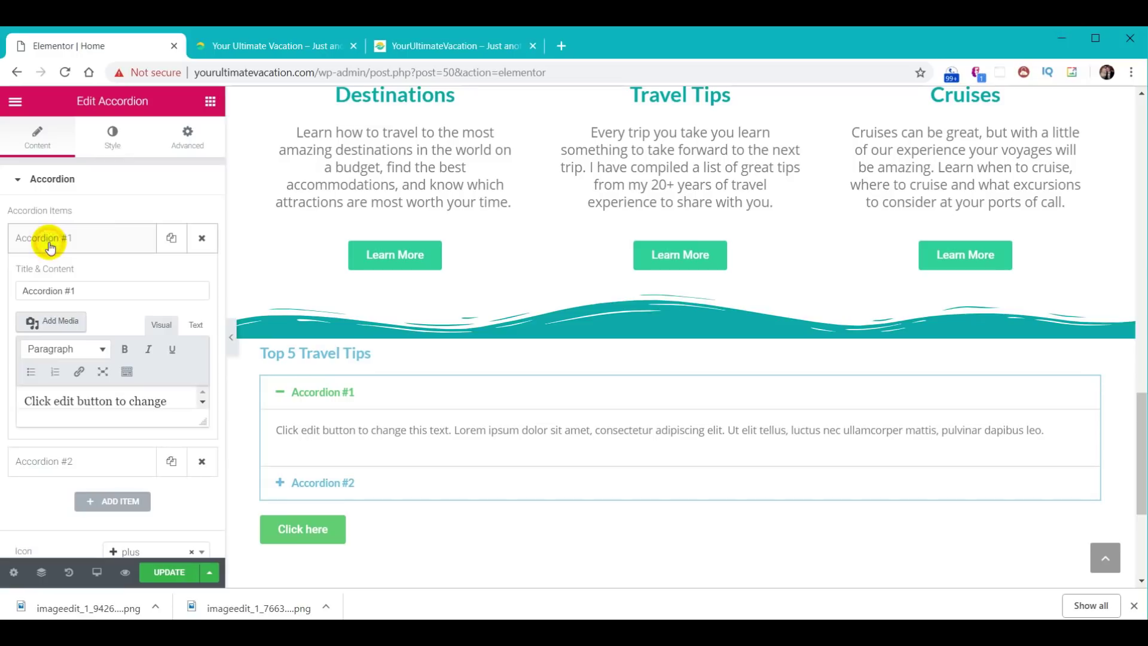
triple_click(87, 293)
text(Make a List)
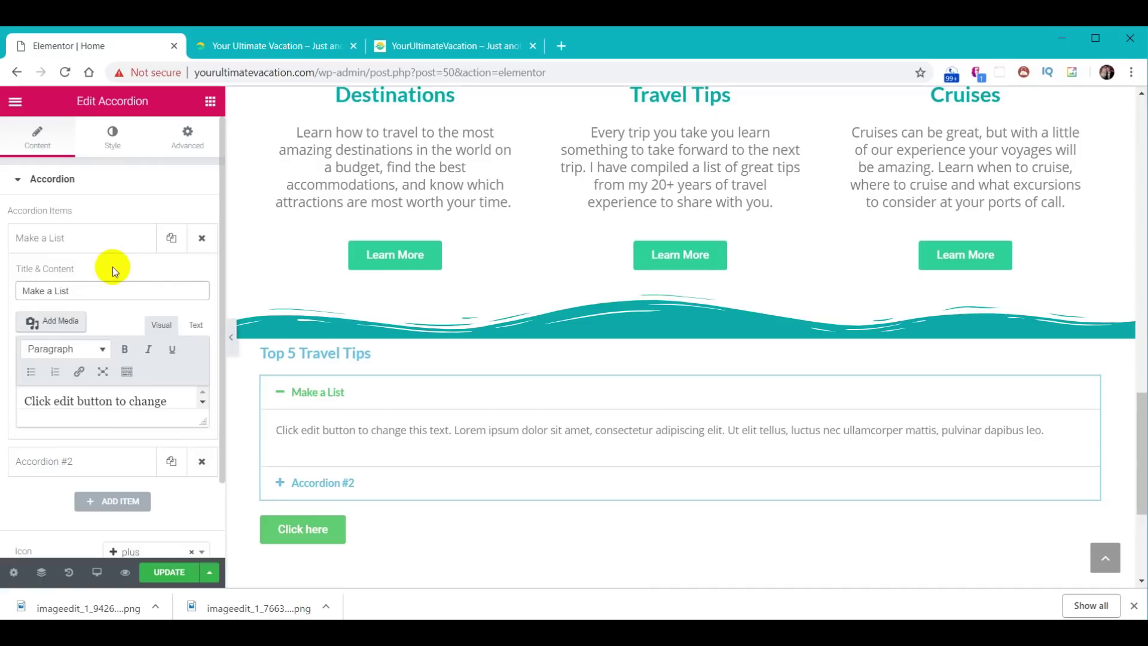
scroll(113, 270, down, 2)
click(168, 312)
drag(151, 310, 16, 306)
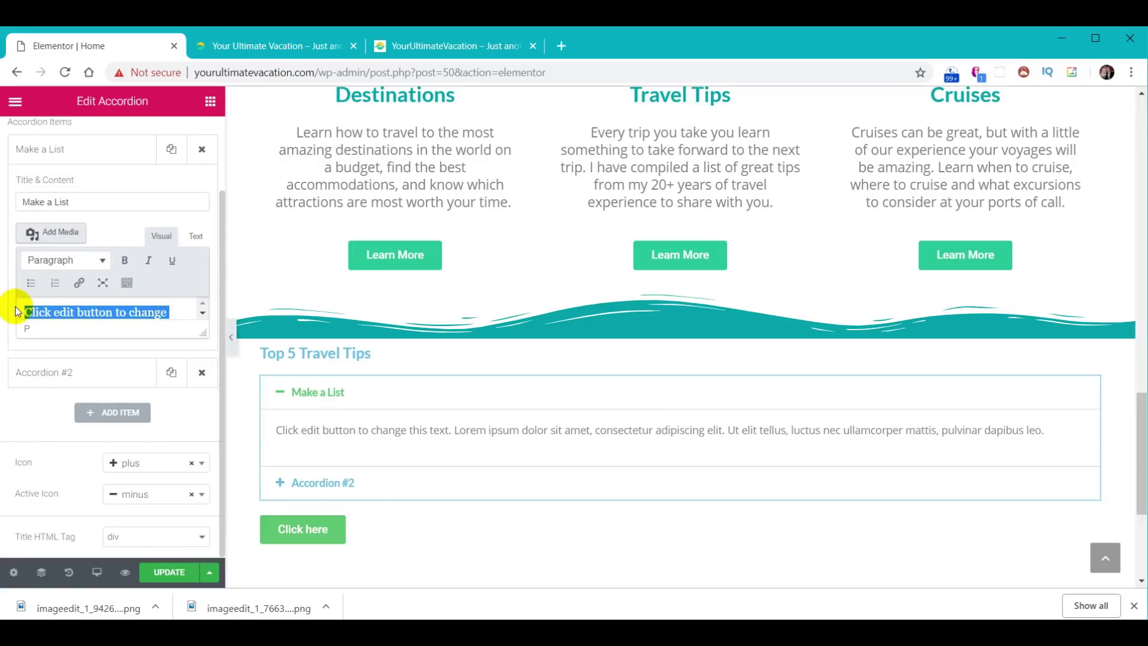
key(BackSpace)
key(Right)
key(Right)
key(Right)
key(Right)
key(Right)
key(Right)
key(Right)
key(Right)
key(Right)
key(Right)
key(Right)
key(Right)
key(Right)
key(Right)
key(Right)
key(Right)
key(Right)
key(Right)
key(Right)
key(Right)
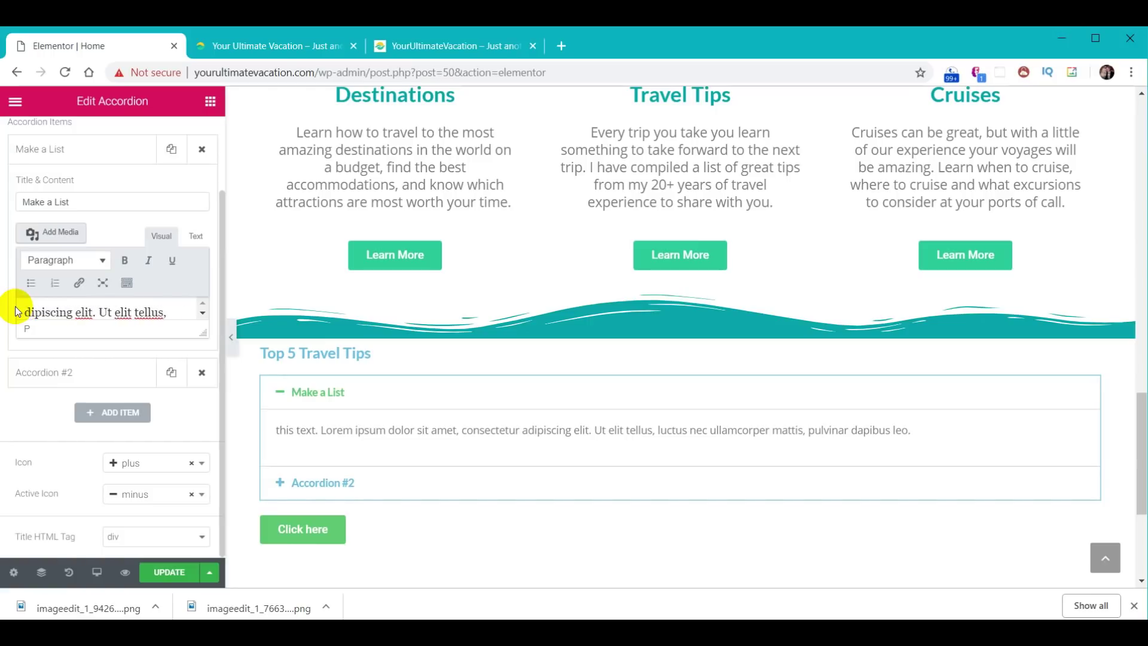
key(ctrl+a)
key(BackSpace)
click(84, 313)
text(About a week or so before each trip, I make a list of items I don’t want to forget — which I WILL forget if I don’t write them down. It’s easiest for me to have a travel list saved as a Google Doc so I can access it online and edit it as needed.)
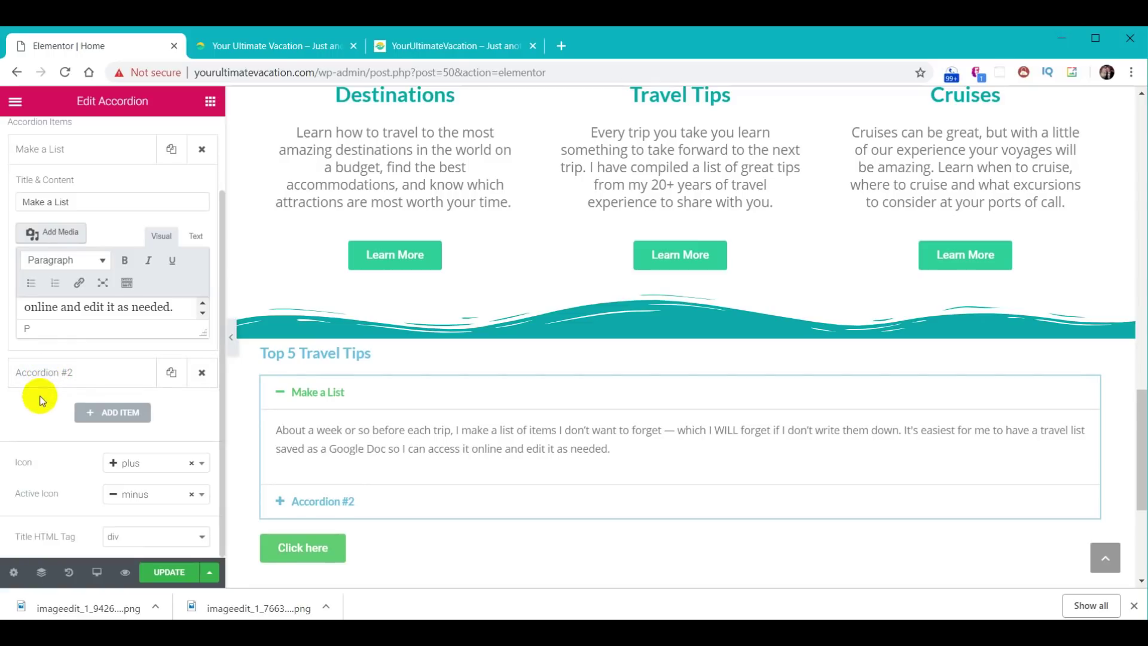
- Title the second item 'Make Photocopies of Important Documents' with its passport-copies paragraph, then preview both tips
click(71, 372)
triple_click(111, 239)
text(Make Photocopies of Important Documents)
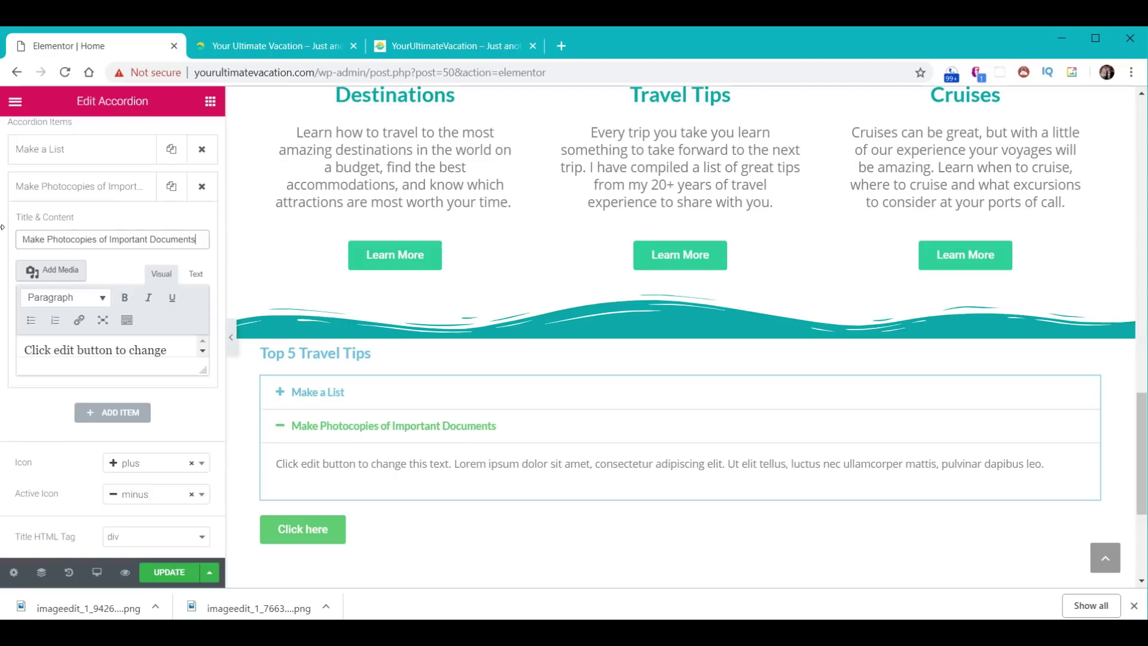
click(87, 355)
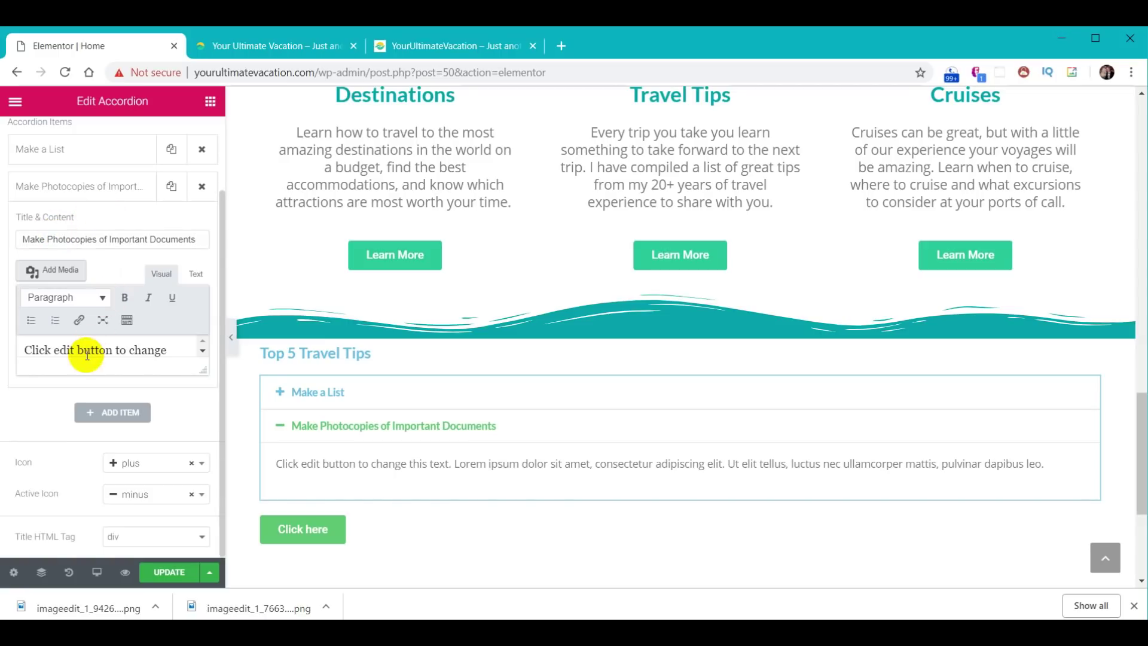
triple_click(83, 351)
text(We also take photos of our passports and driver licenses and keep them in our Google Docs and in files on our phones. You just never know when you need a backup.)
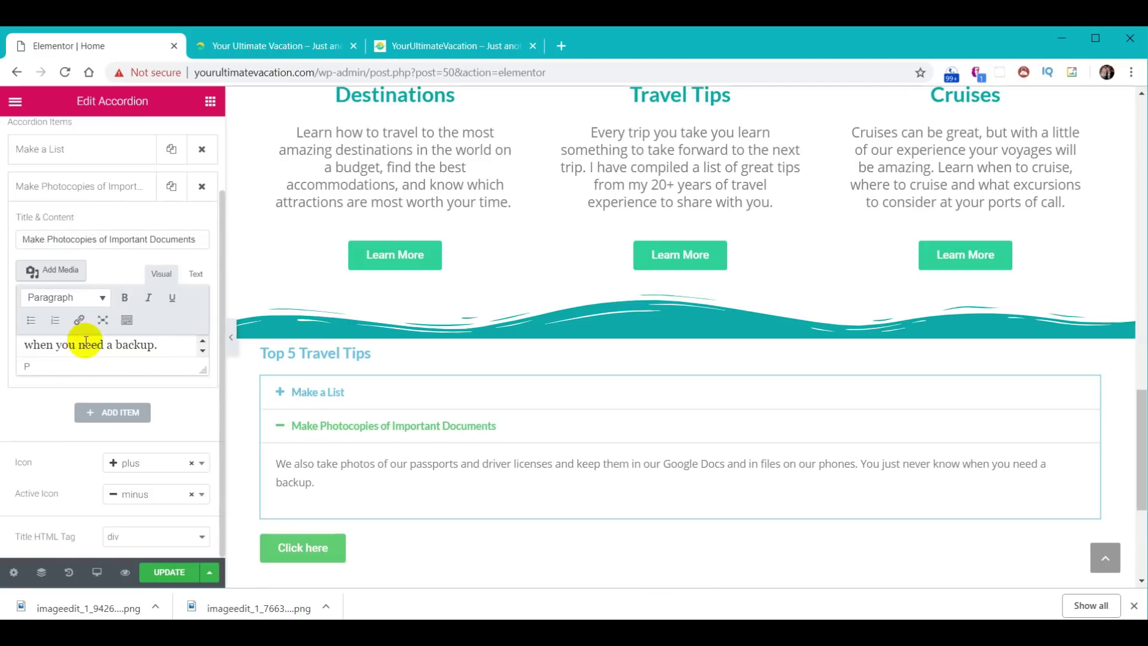
scroll(149, 359, down, 1)
drag(204, 367, 204, 499)
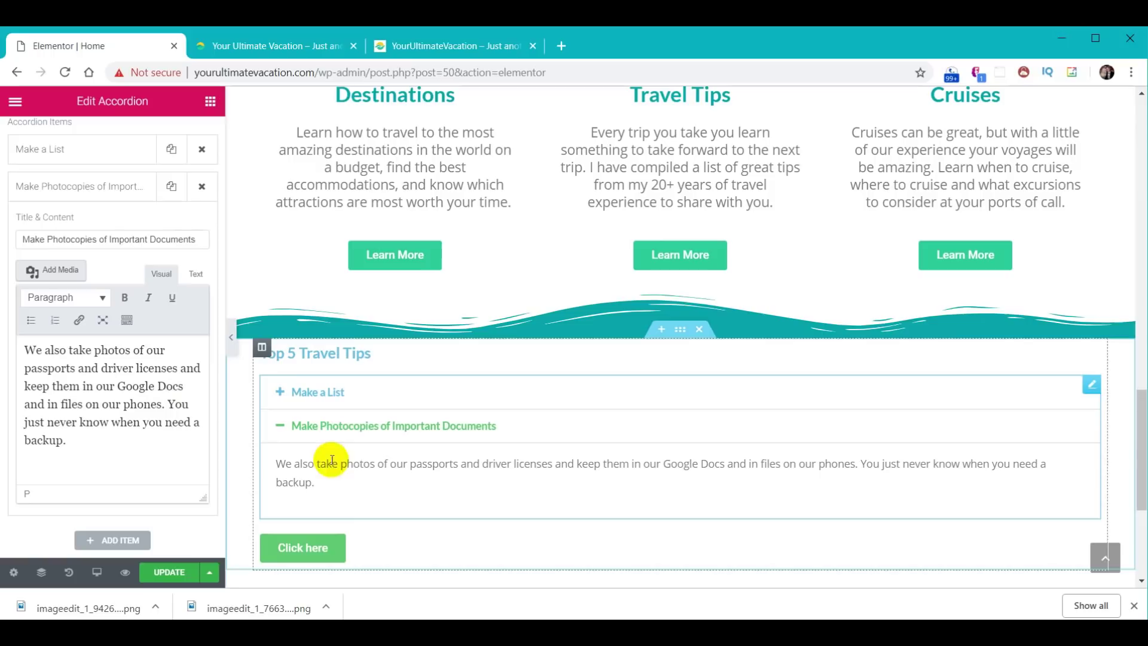
click(320, 392)
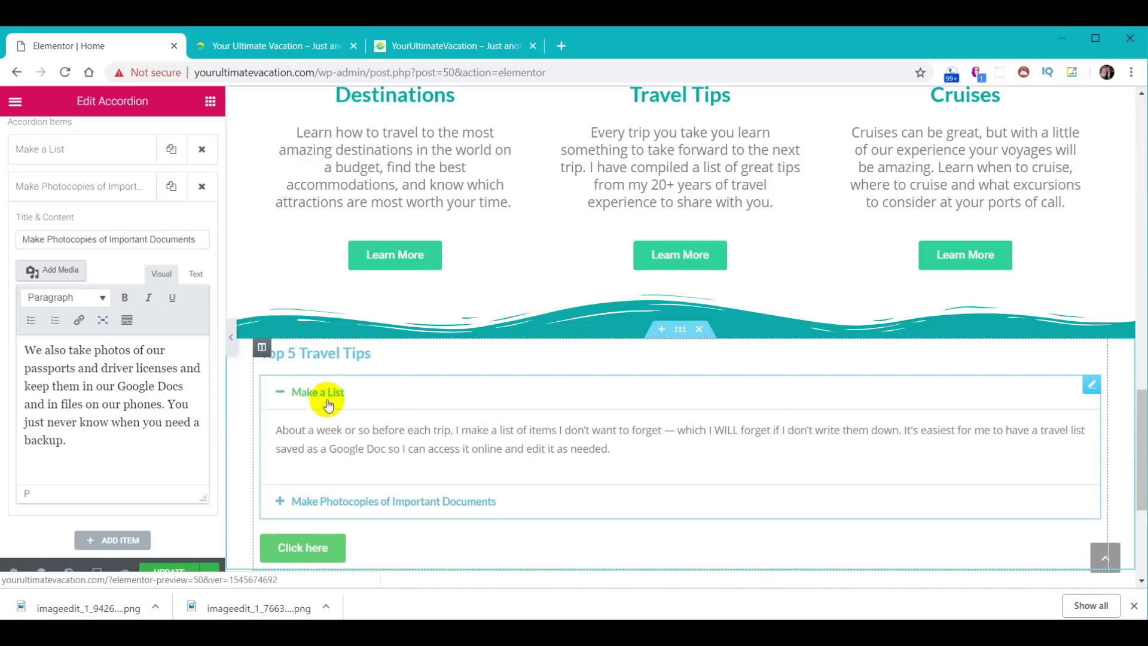
click(357, 502)
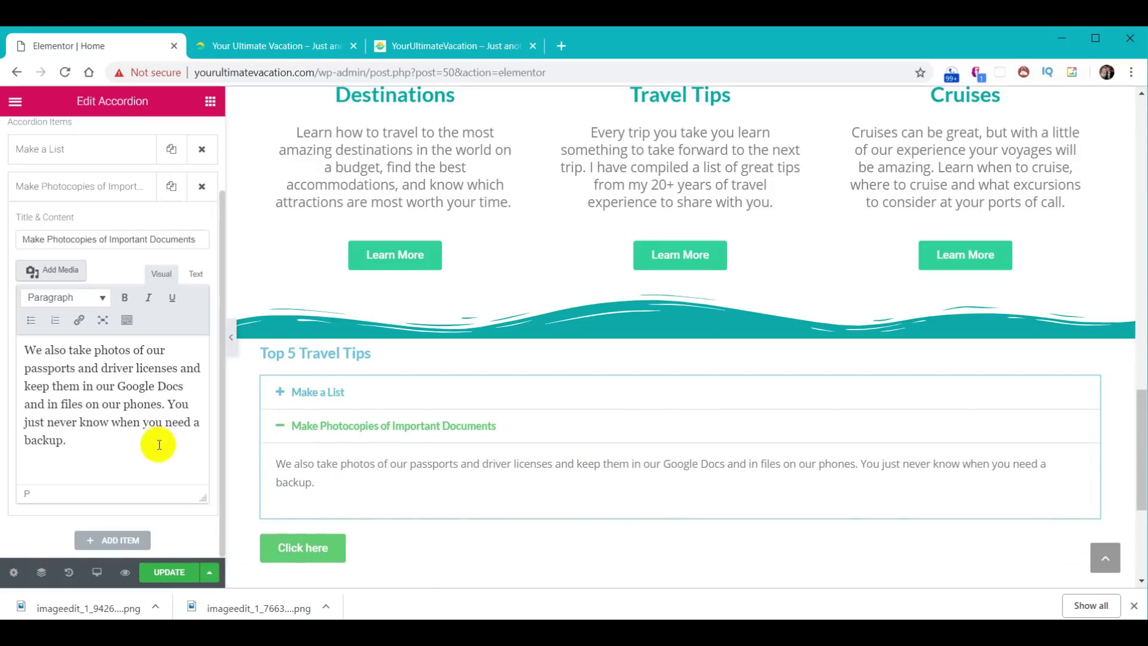
click(131, 544)
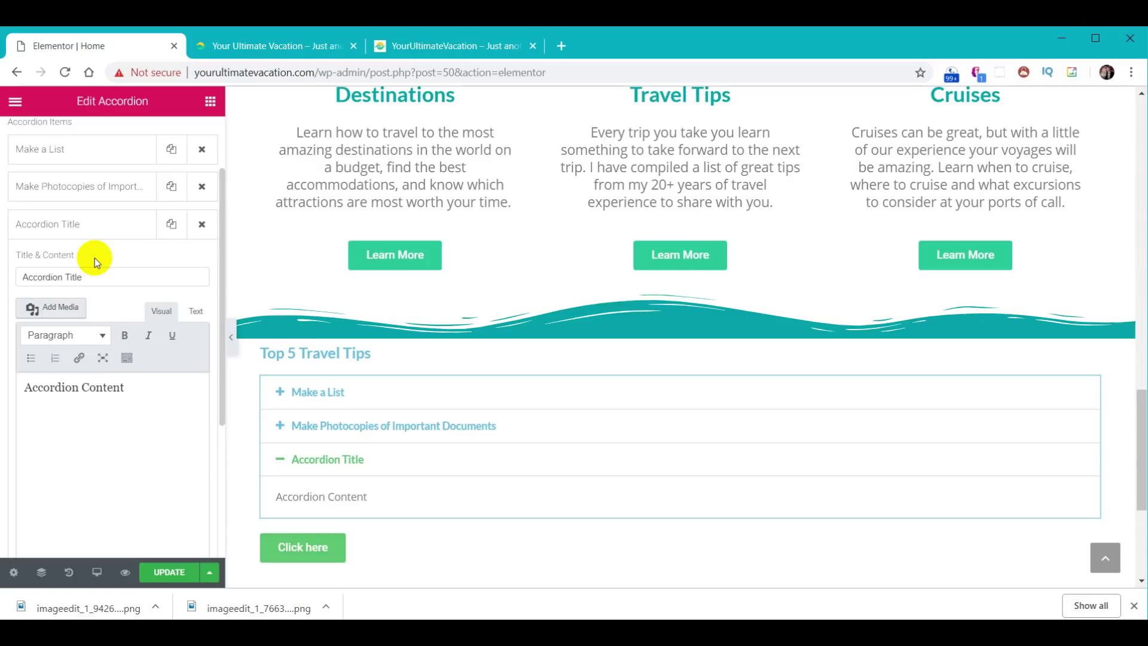
- Title the new item 'Plan for the weather forecast to be wrong' with its Amsterdam weather paragraph
key(ctrl+a)
text(Plan for the weather forecast to be wrong)
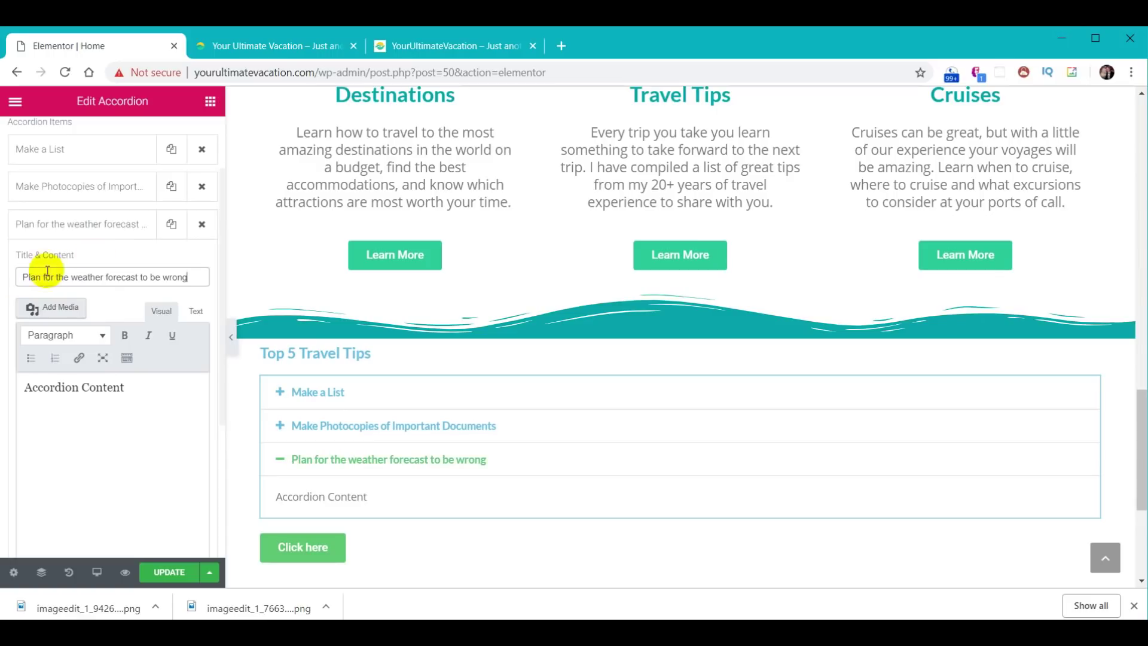
click(154, 397)
key(ctrl+a)
text(We went to Amsterdam in the fall and I did a great job of looking at the forecast a few days before we left, but the forecast changed drastically 24 hours before we left and 85% of what we brought ended up being too warm to wear. Be sure to bring some extra items for weather conditions you don't expect.)
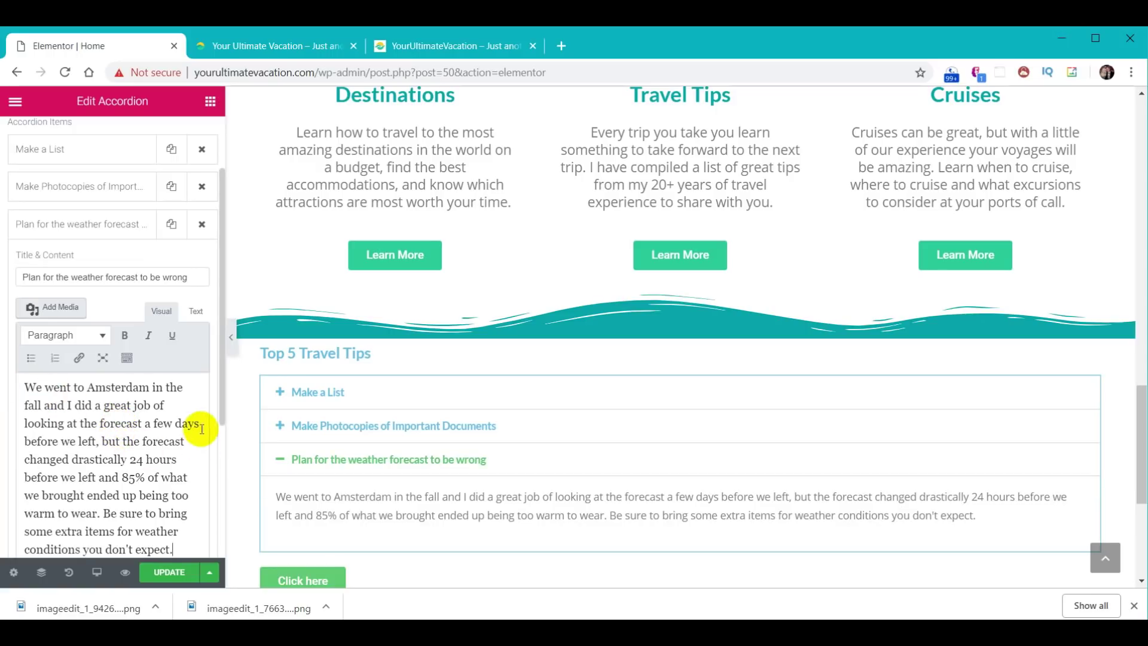
click(81, 231)
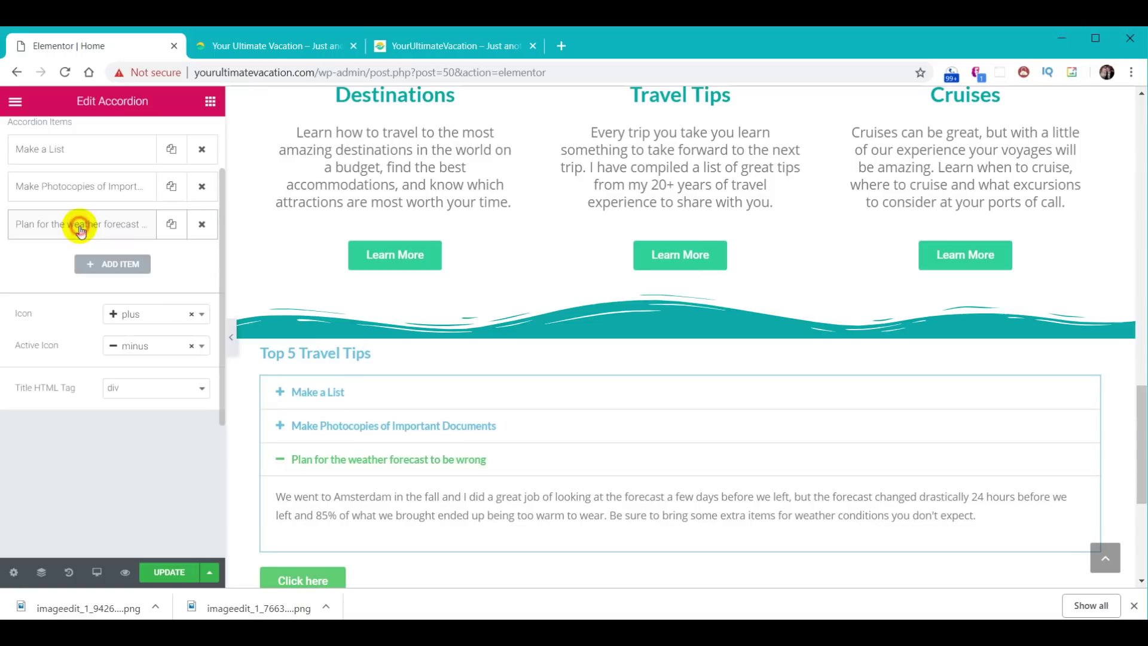
- Add a credit-card local-currency tip item with its payment paragraph
click(118, 264)
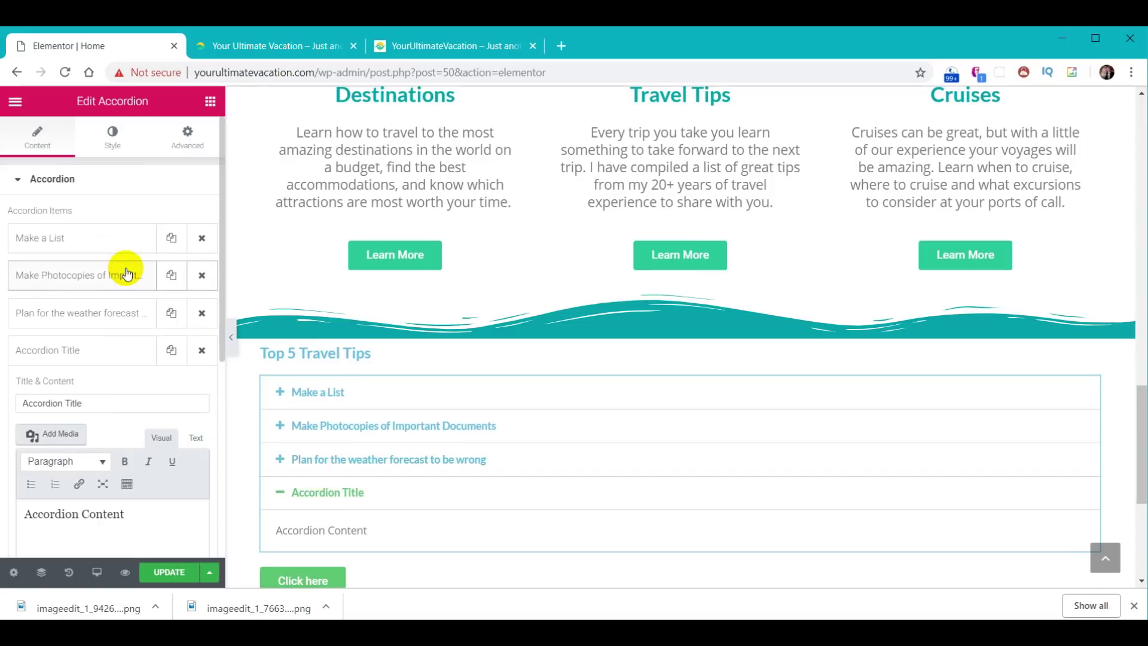
drag(89, 403, 14, 401)
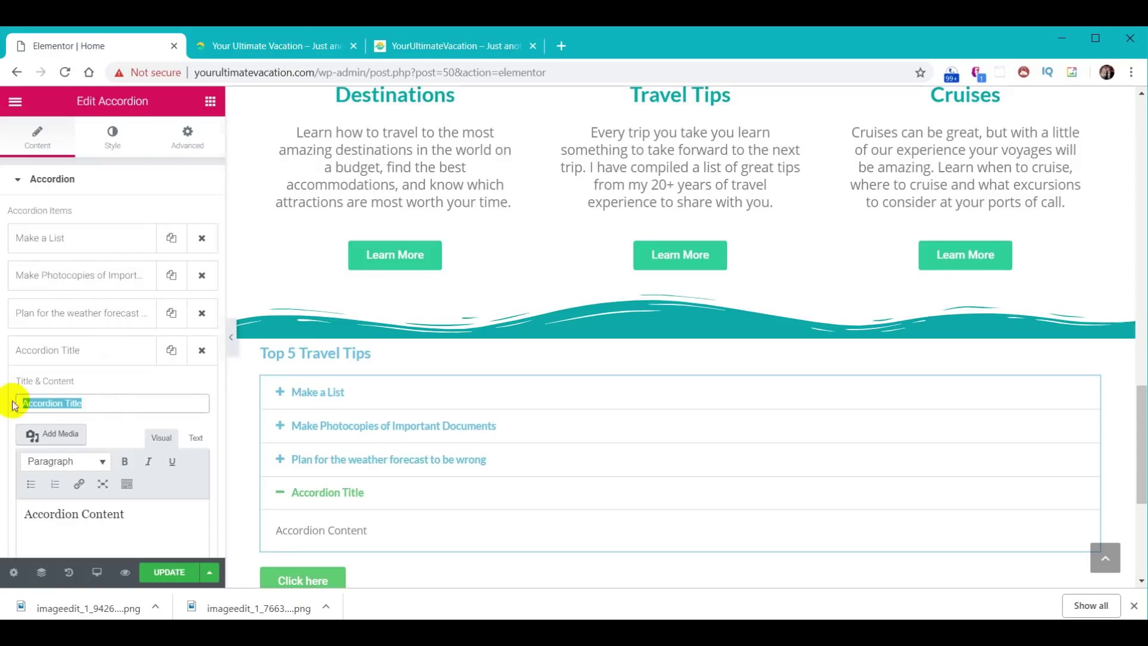
text(When using a credit card at stores, choose to pay in the local currency)
click(113, 384)
scroll(113, 384, down, 2)
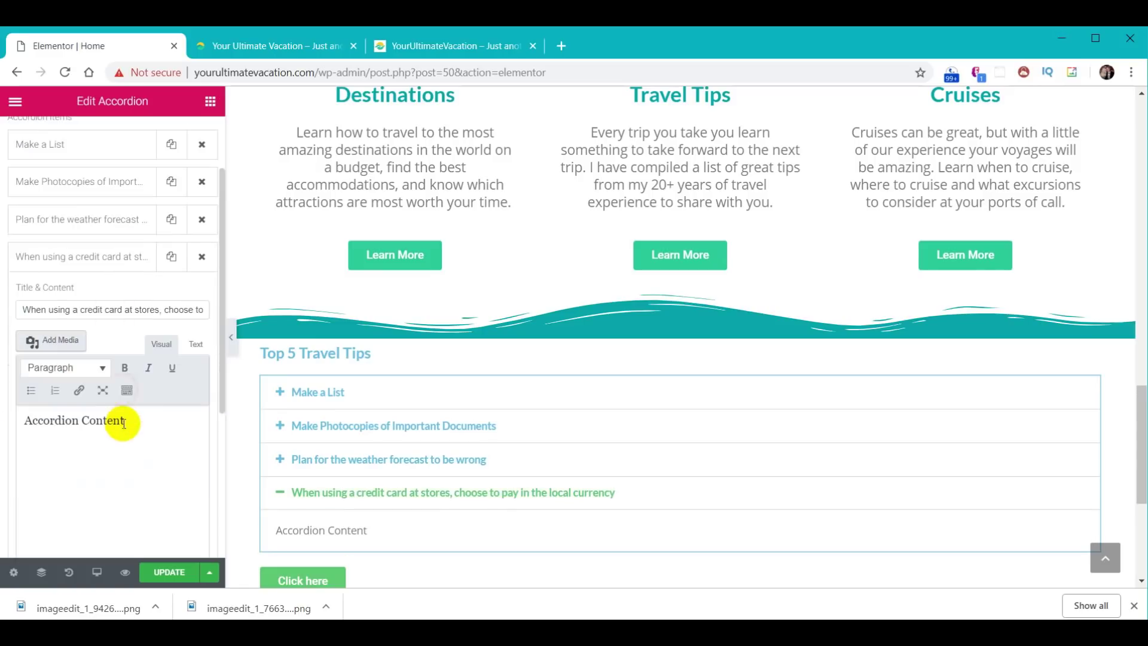
triple_click(133, 428)
text(If you're at checkout in a local shop and the cashier asks you if you'd like to pay in, say, Euros or dollars, say "Euros". Your credit card company will automatically do the conversion into dollars so there's no need to pay in dollars. If you say you want to pay in dollars, you will likely be overcharged because the stores may use a higher conversion rate.)
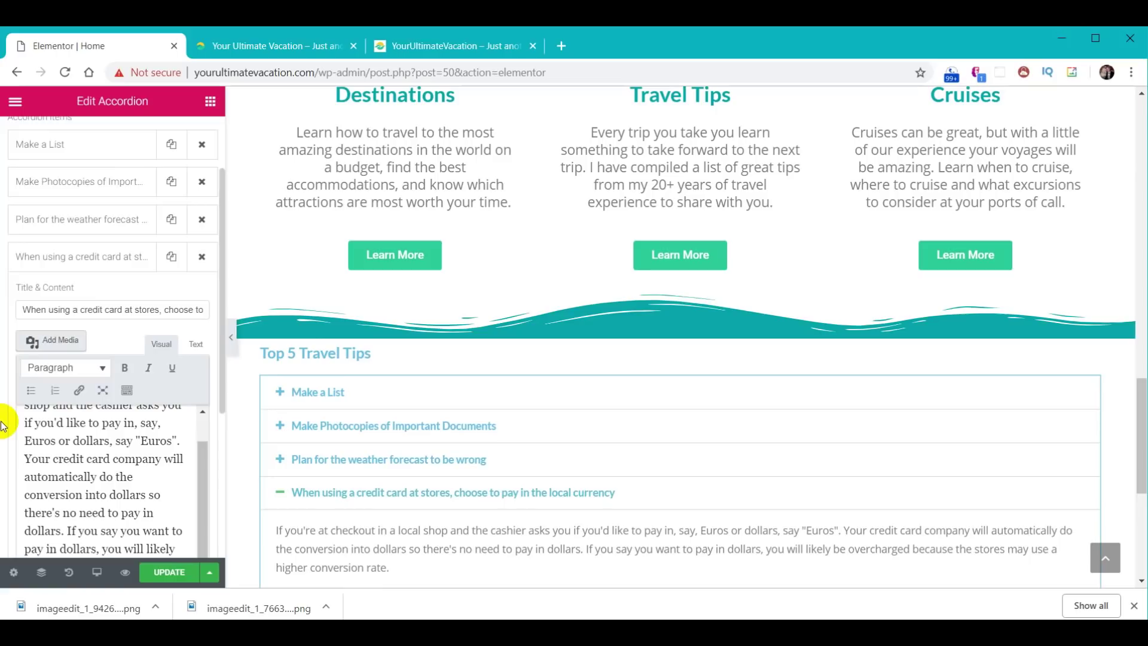
click(65, 263)
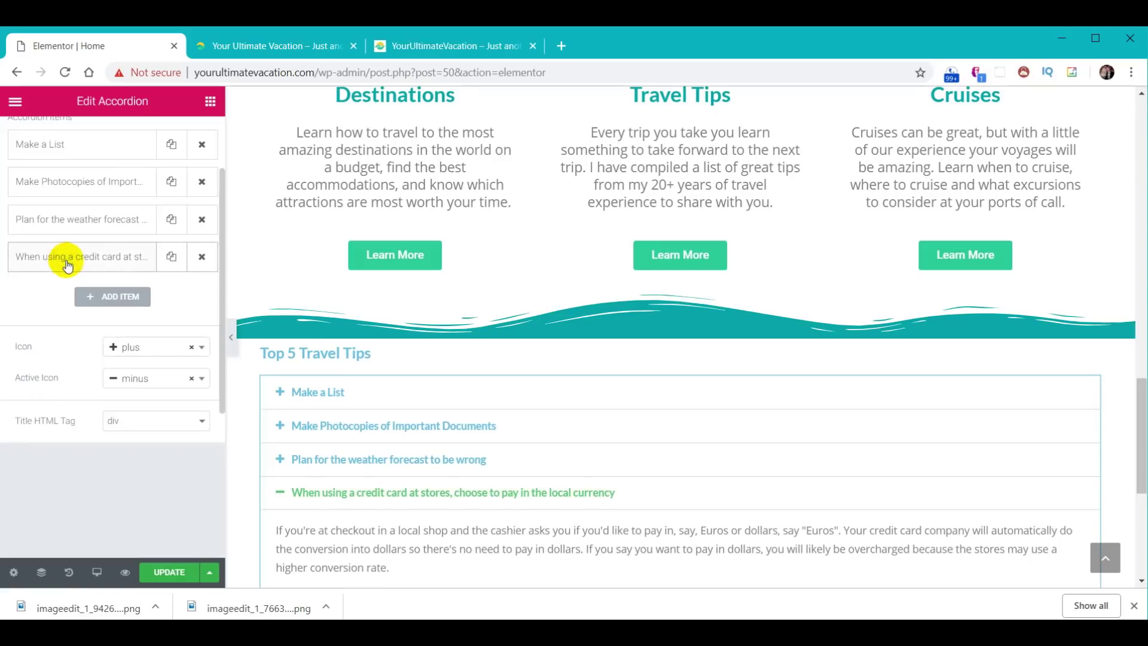
- Add a fifth item titled 'Sunscreen' with its sunscreen paragraph
click(123, 297)
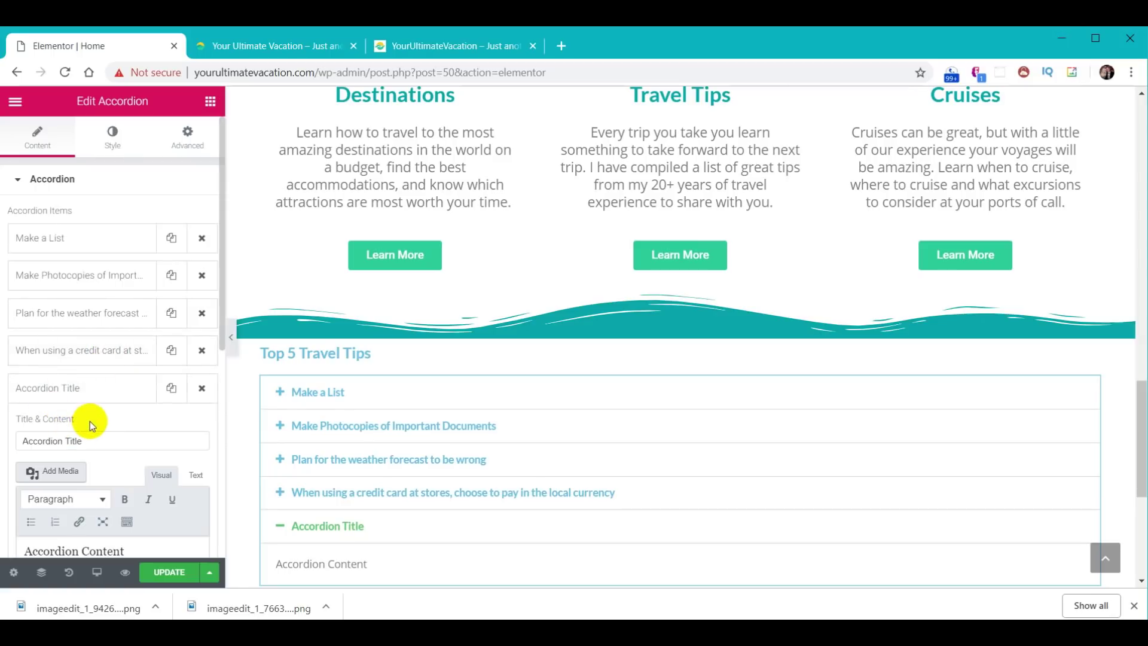
drag(98, 442, 2, 437)
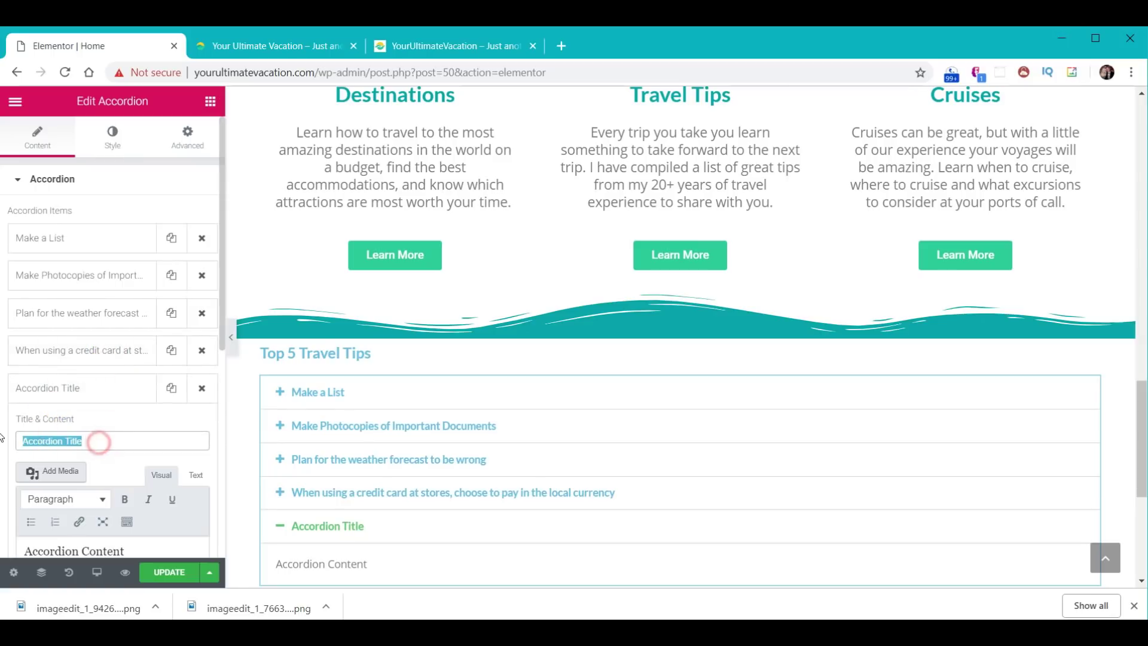
text(Sunscreen)
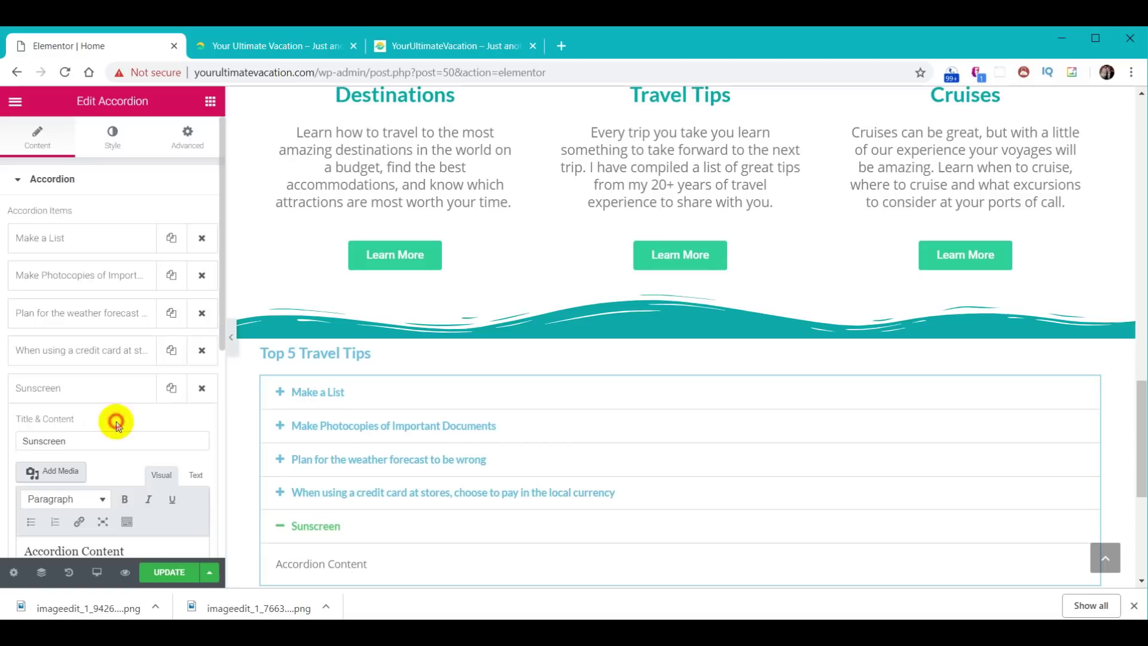
scroll(112, 418, down, 3)
drag(138, 379, 21, 366)
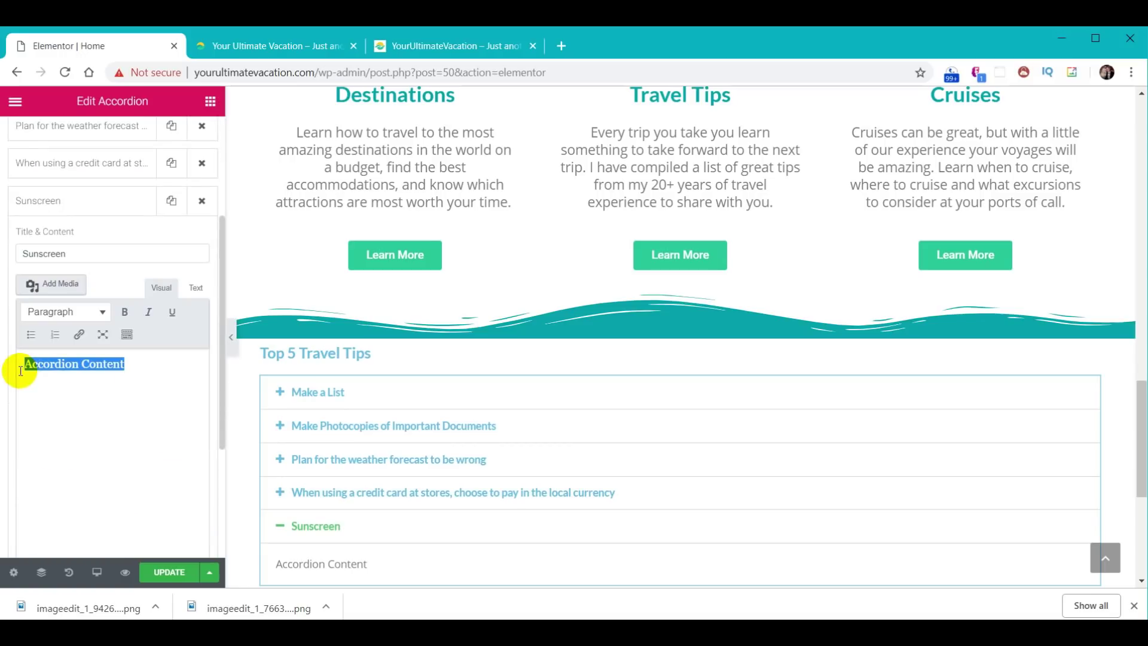
text(Get into the habit of using sunscreen. I use it daily, regardless of the weather. You will likely be walking a lot more than you think, and even if the sun isn't literally shining, you can get sunburned. Don't forget to apply sunscreen to your hands and arms as well as your neck, chest, and ears, and don't forget to reapply. I take a small lightweight container of sunscreen with me in my bag when I know I'm going out for the day.)
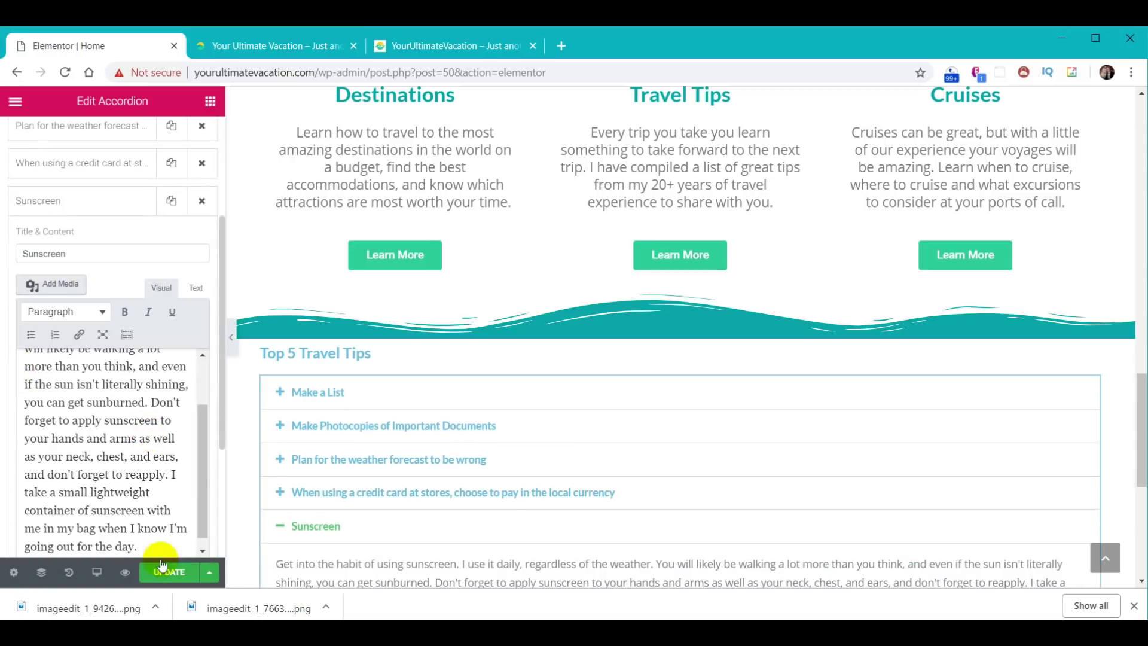
click(82, 203)
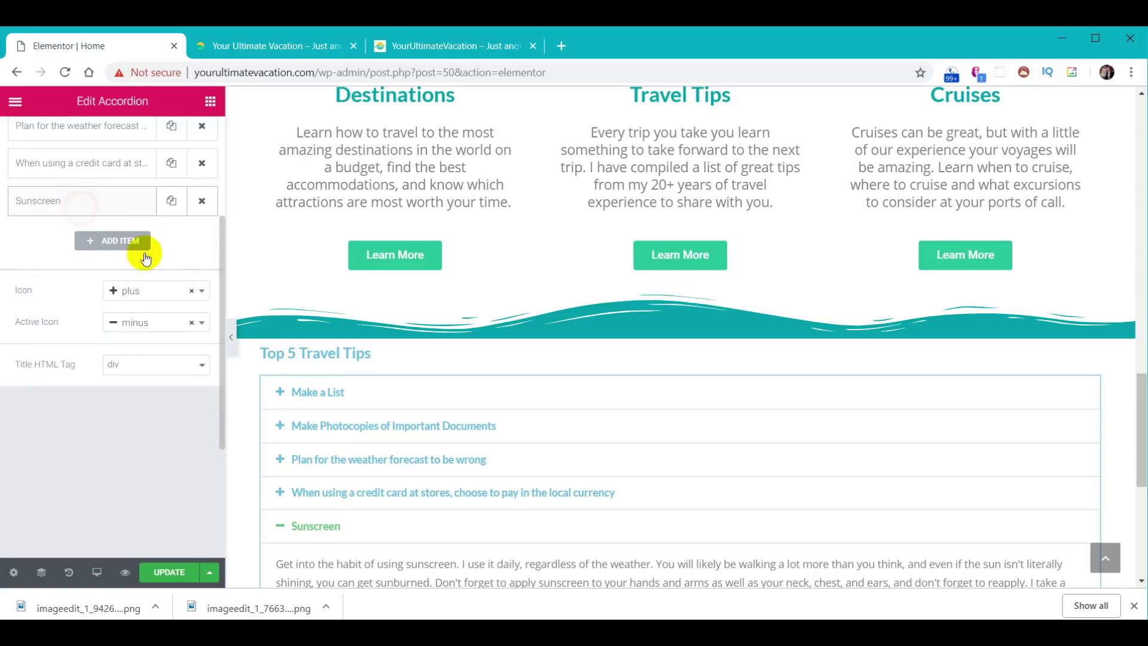
- Preview each tip in the accordion, then select the Top 5 Travel Tips heading
click(358, 492)
click(362, 460)
click(358, 427)
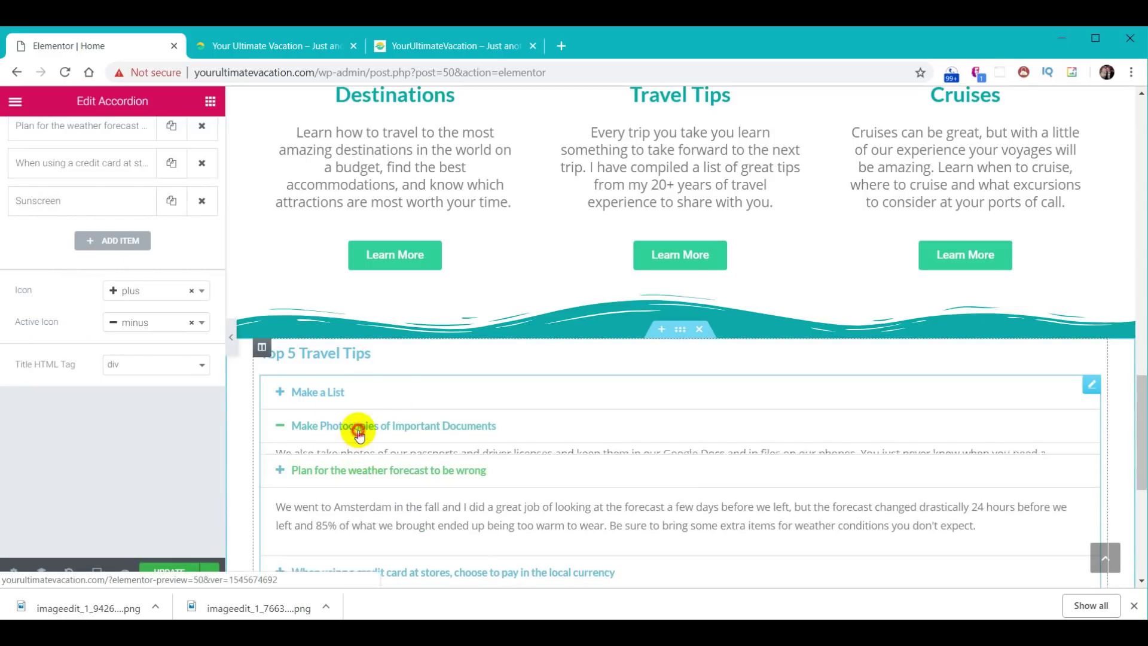
click(314, 392)
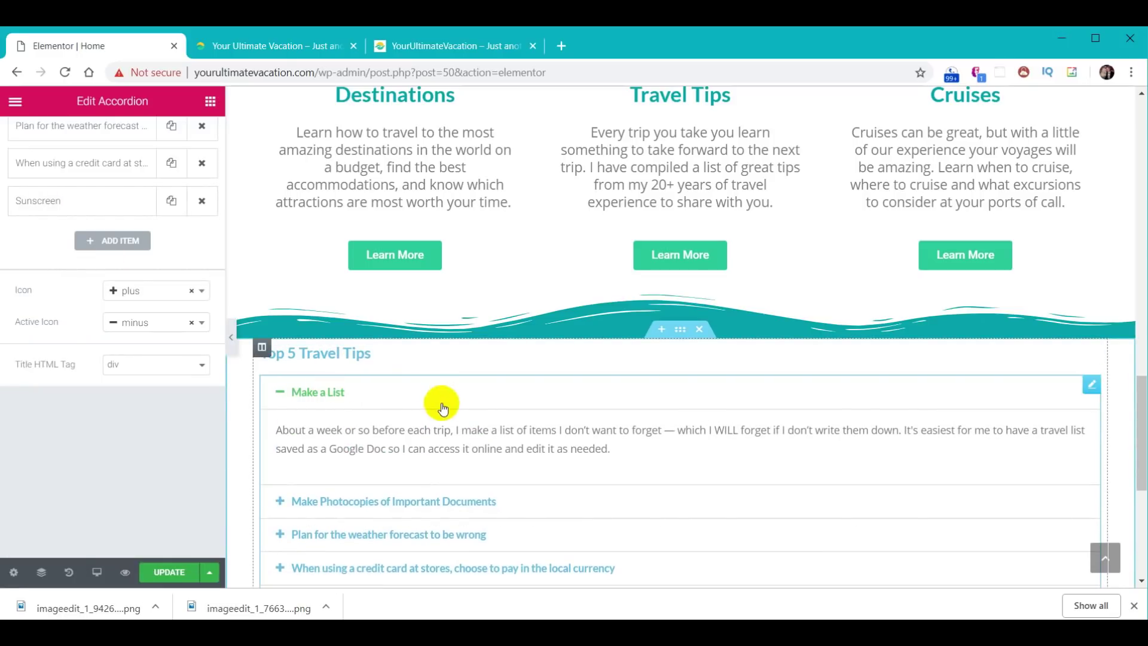
scroll(443, 413, down, 3)
scroll(569, 480, up, 2)
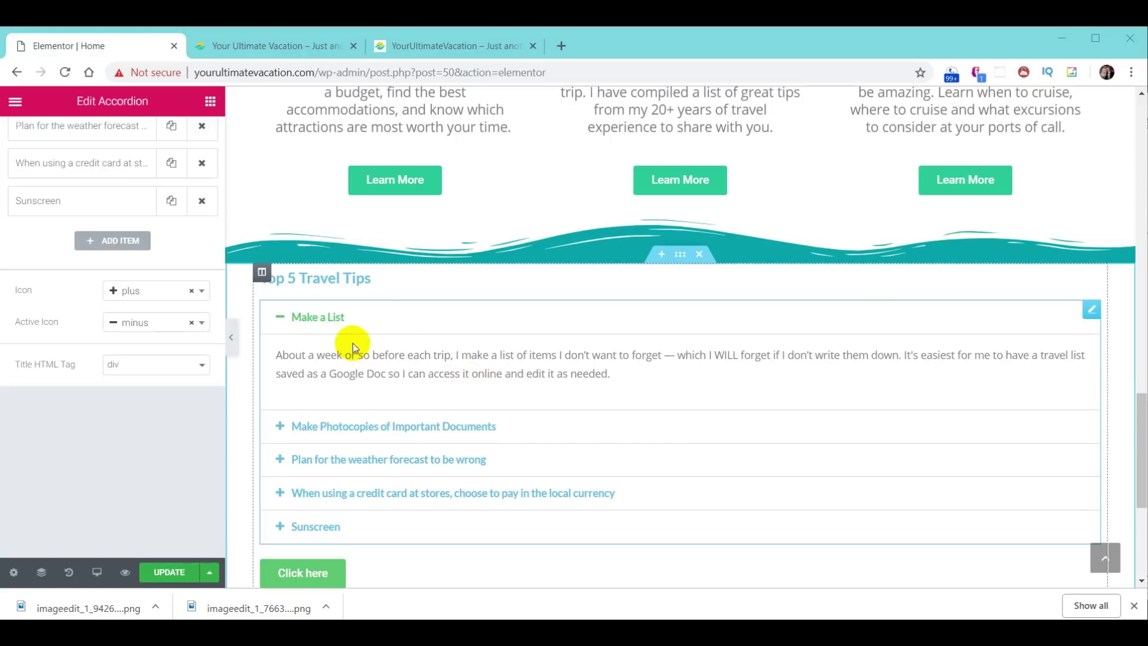
click(325, 274)
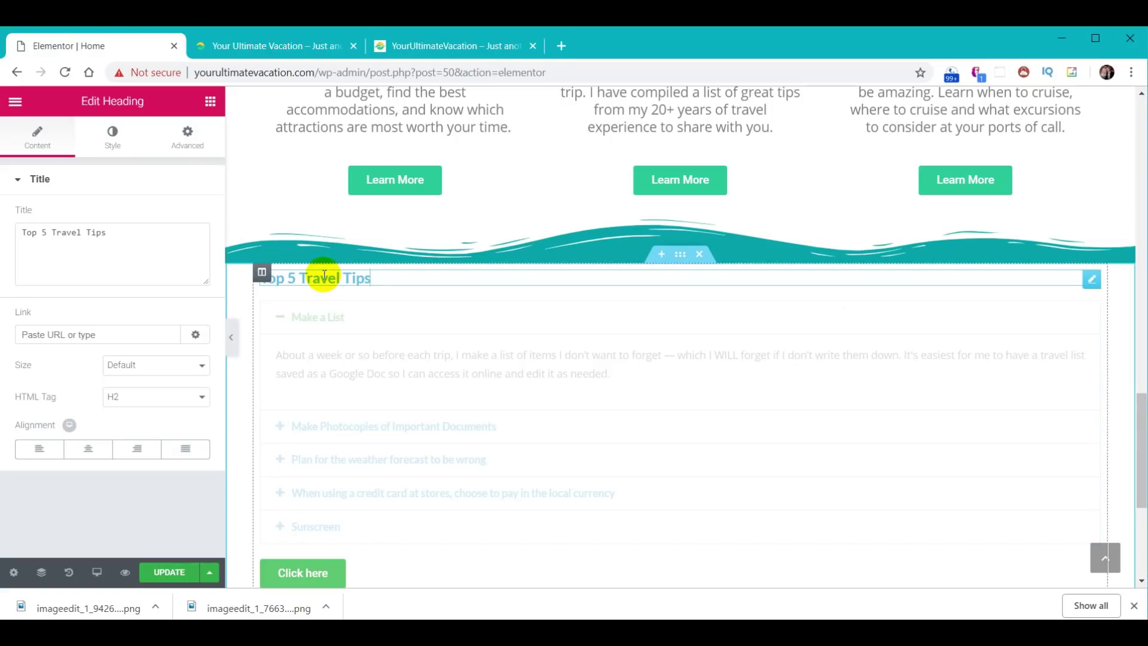
- Make the Top 5 Travel Tips heading yellow with font size 30
click(114, 144)
click(186, 216)
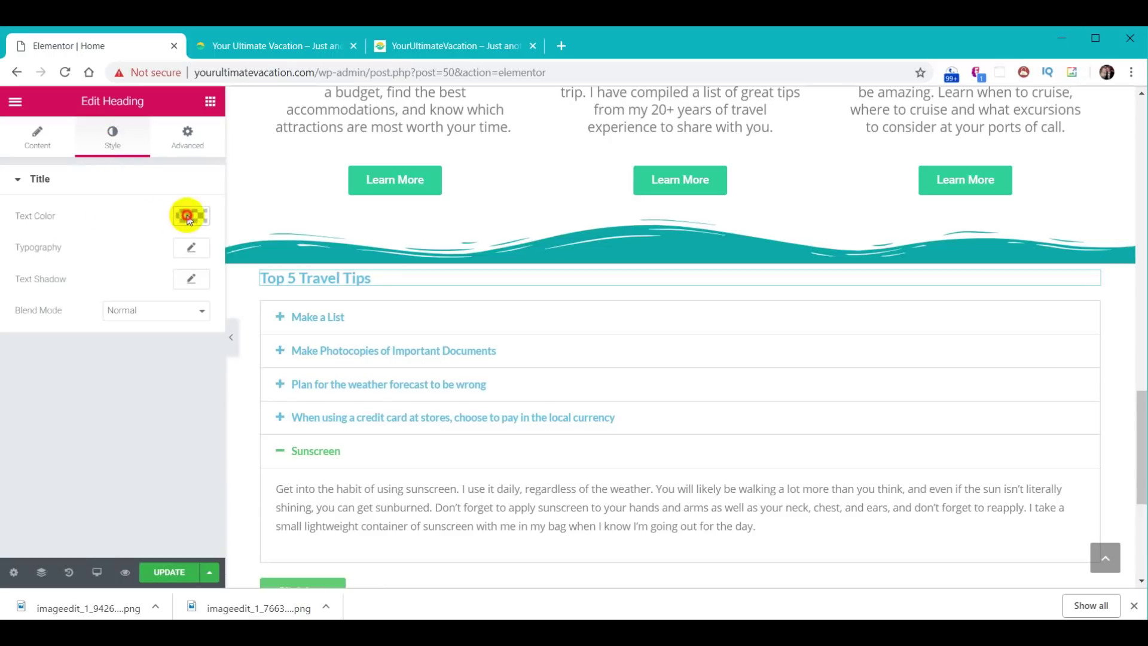
click(65, 220)
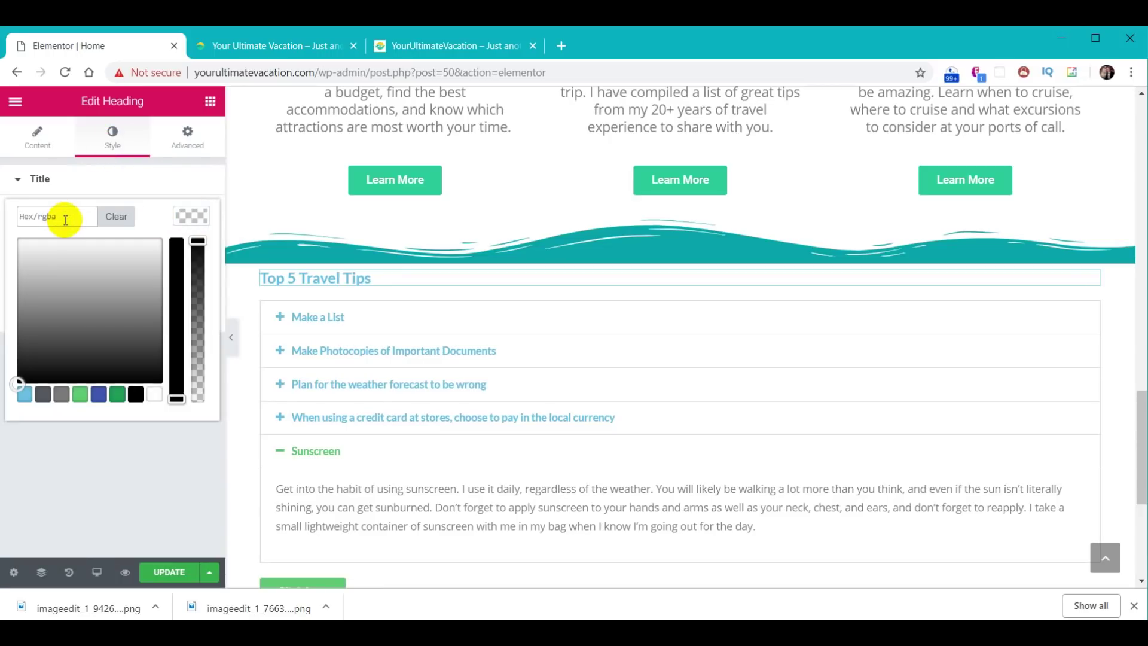
key(ctrl+v)
click(186, 215)
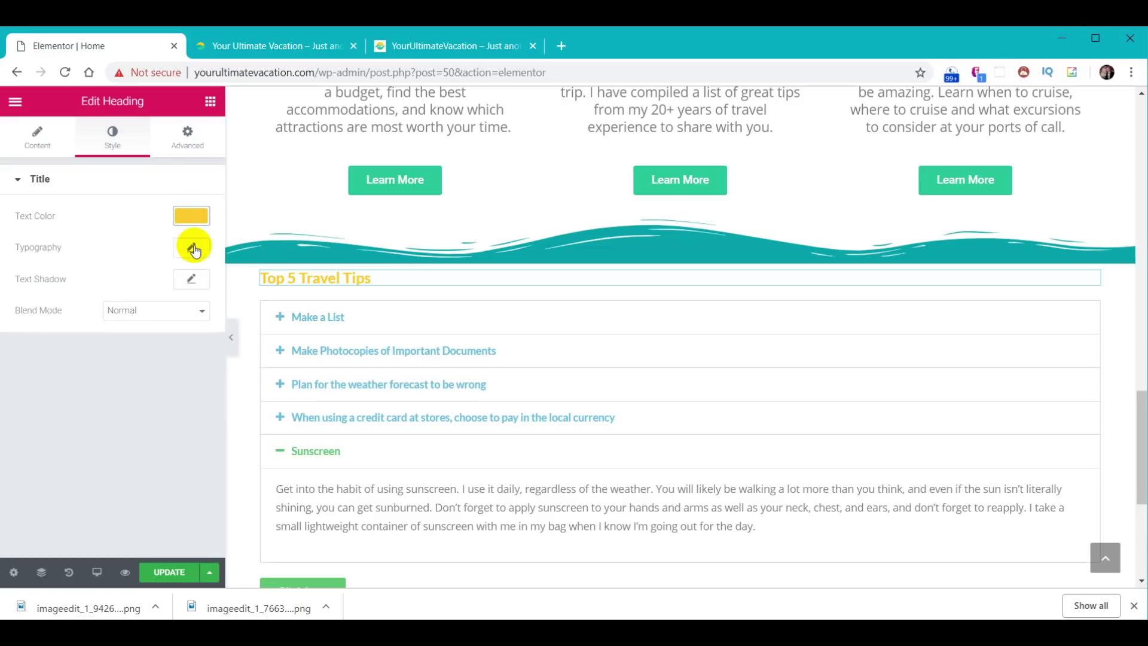
click(192, 247)
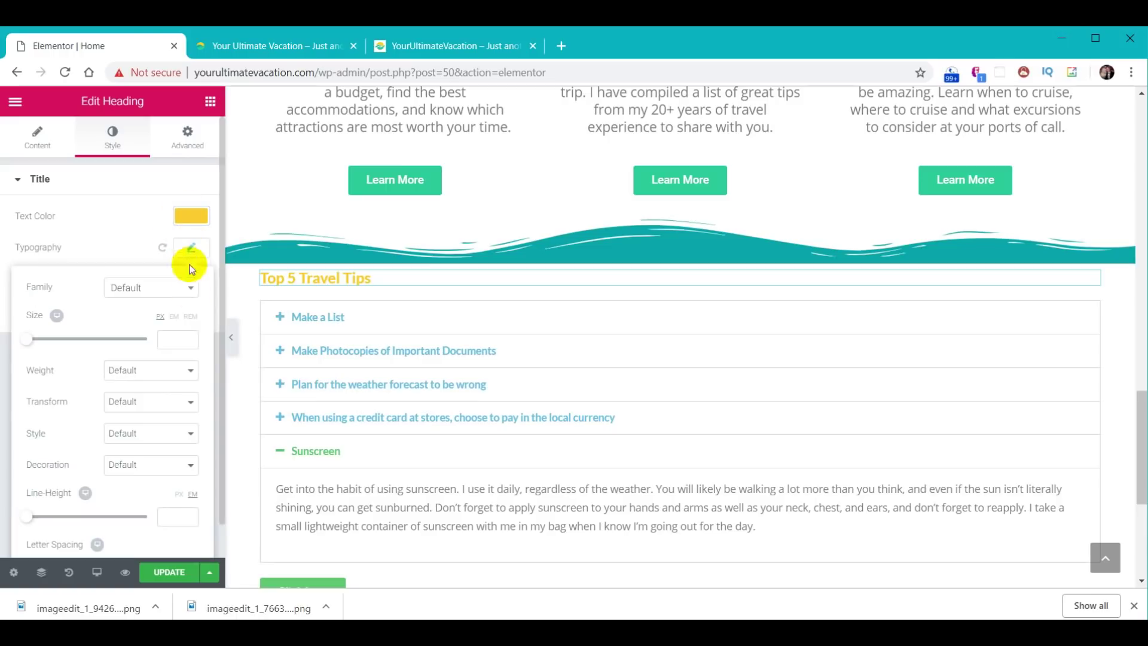
click(170, 338)
text(30)
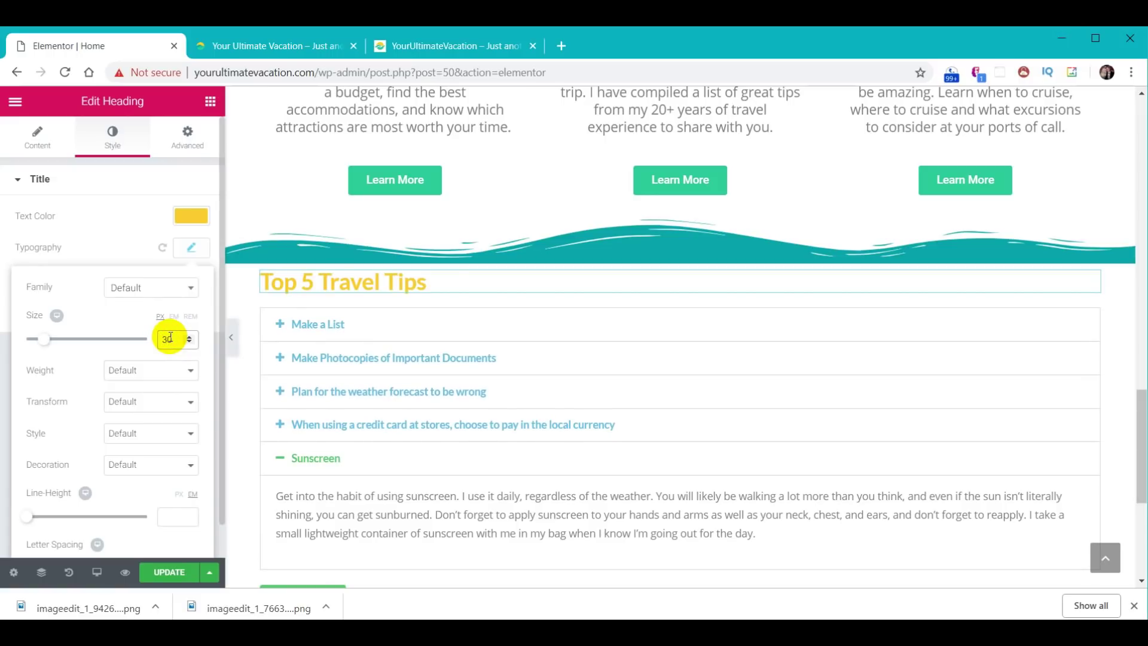
click(191, 247)
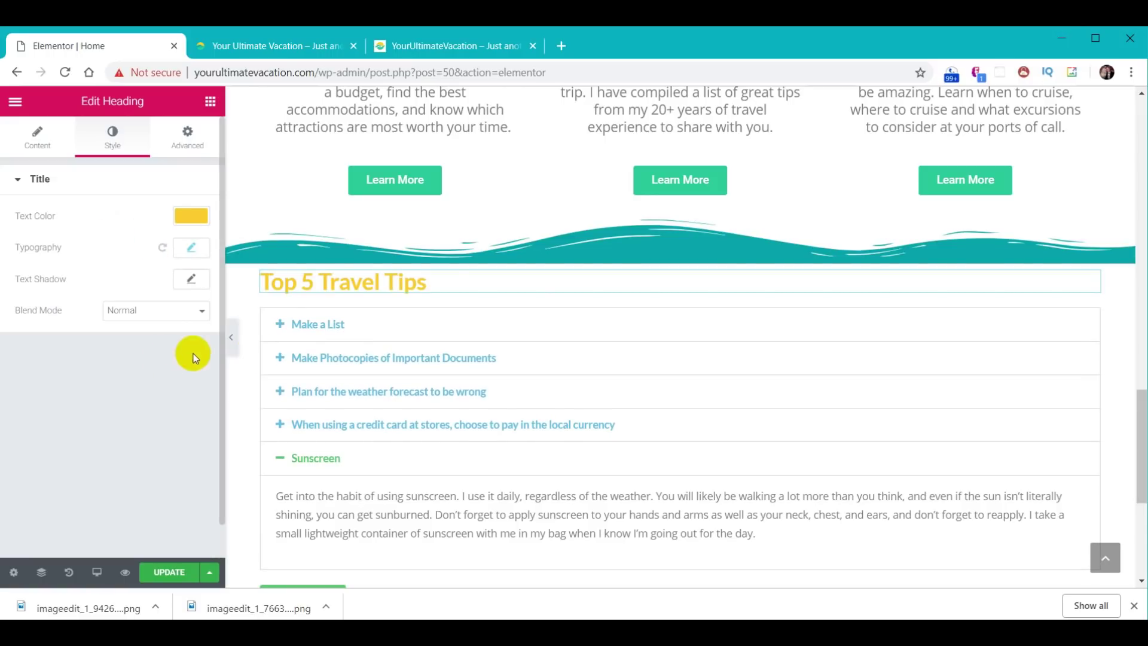
- Set the accordion's tip title colour to white
click(371, 329)
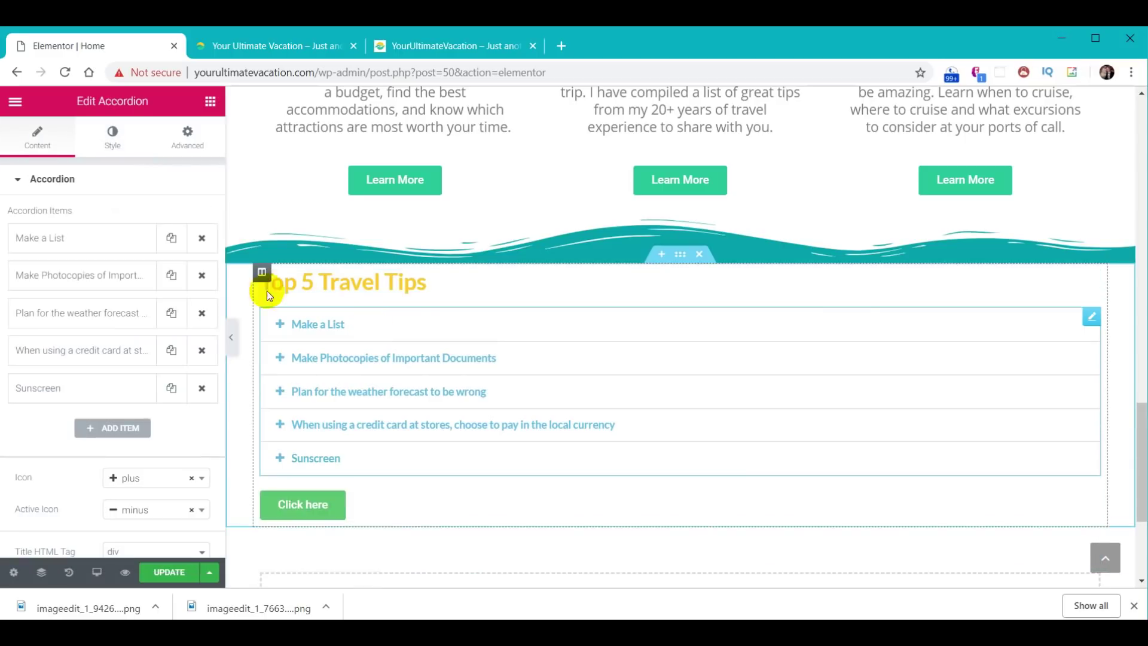
click(112, 139)
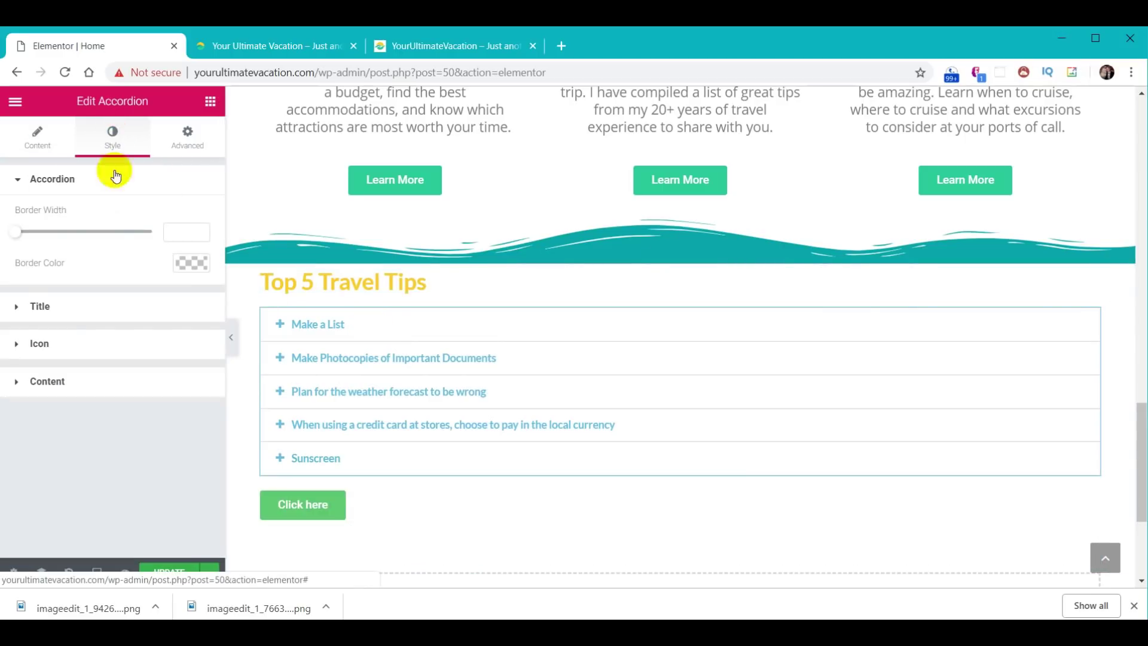
click(50, 309)
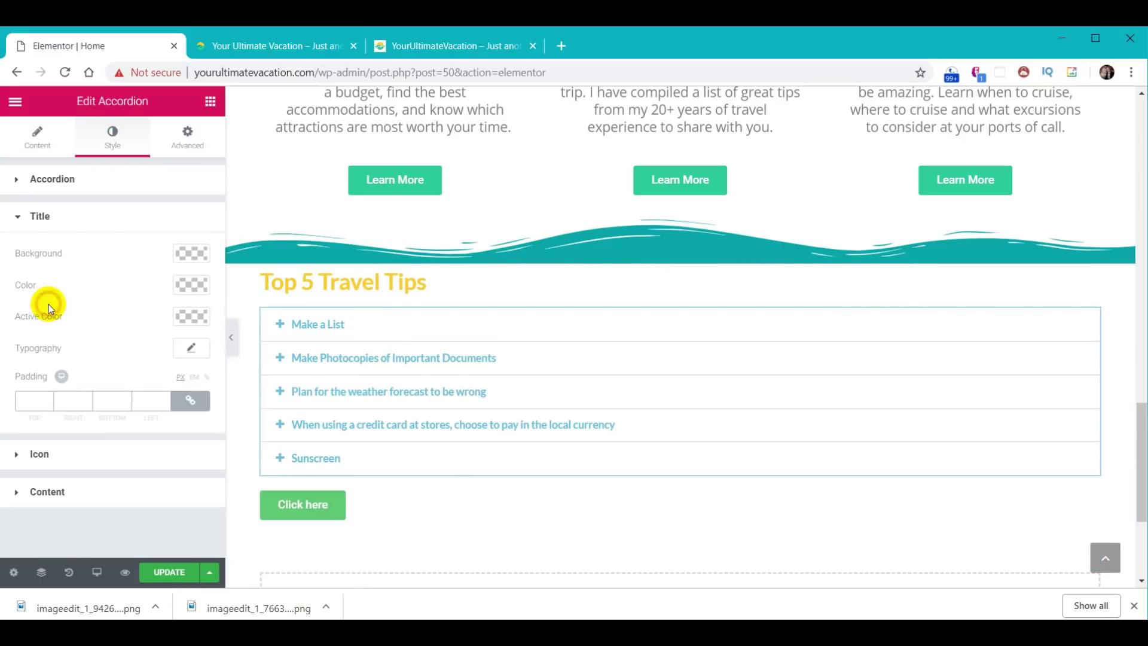
click(185, 289)
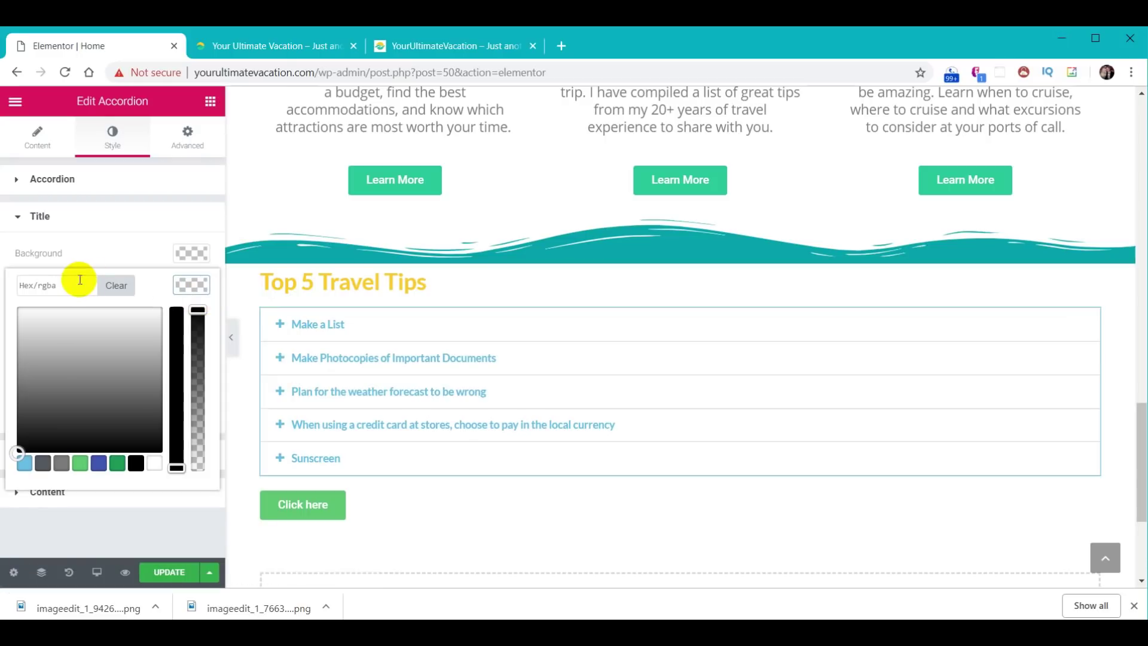
click(154, 466)
click(185, 286)
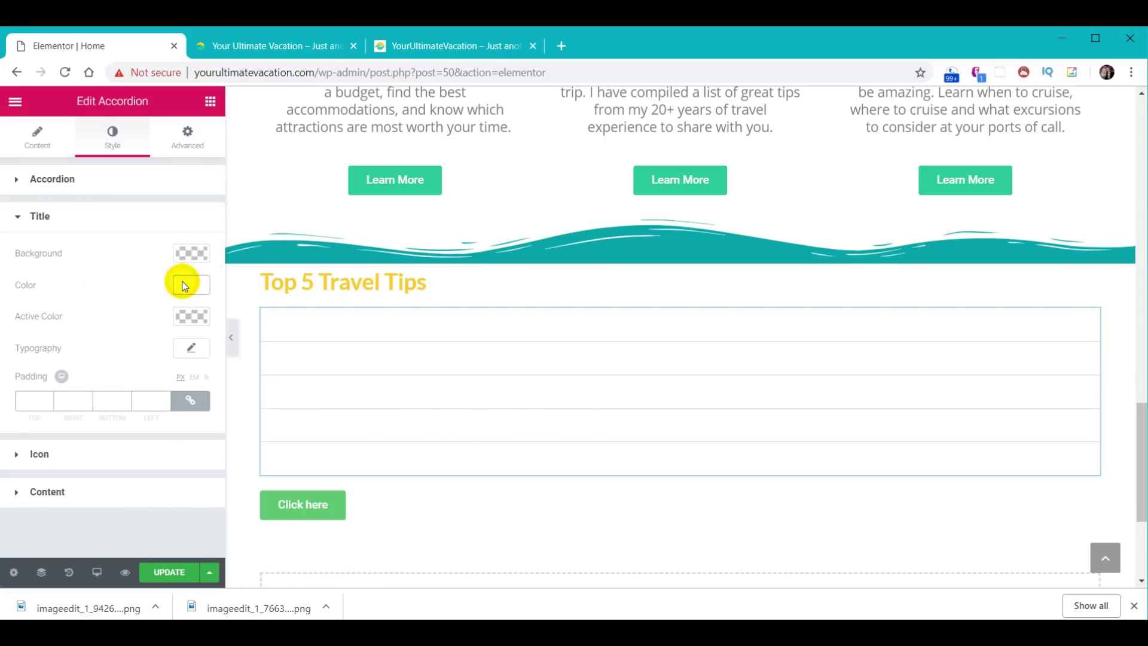
click(199, 254)
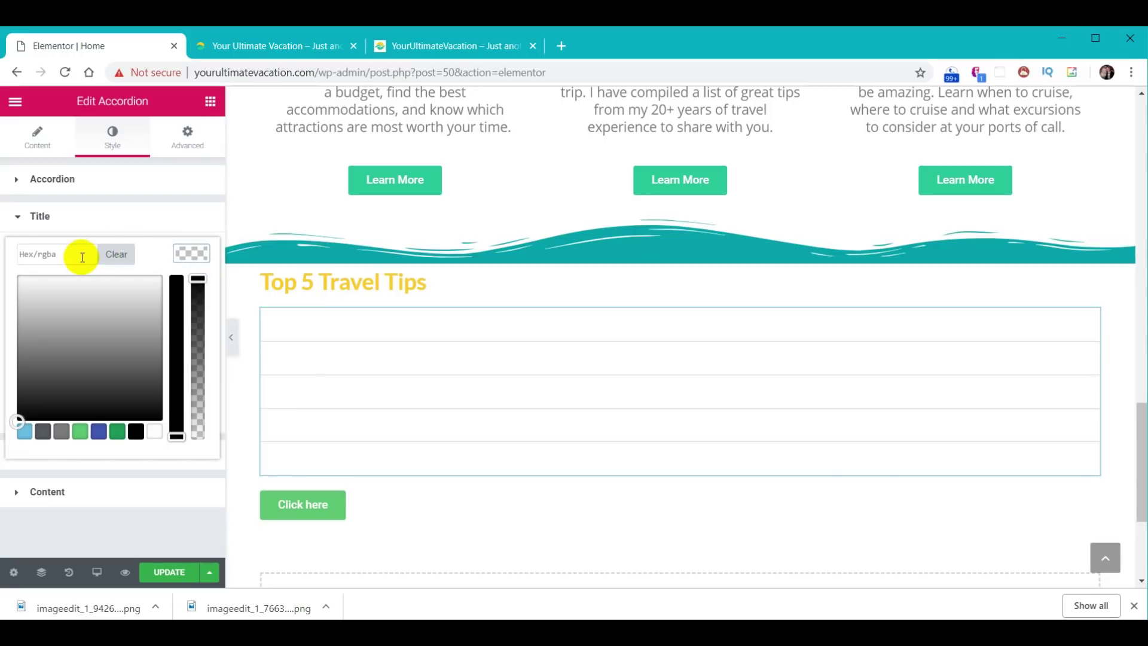
click(91, 221)
click(85, 218)
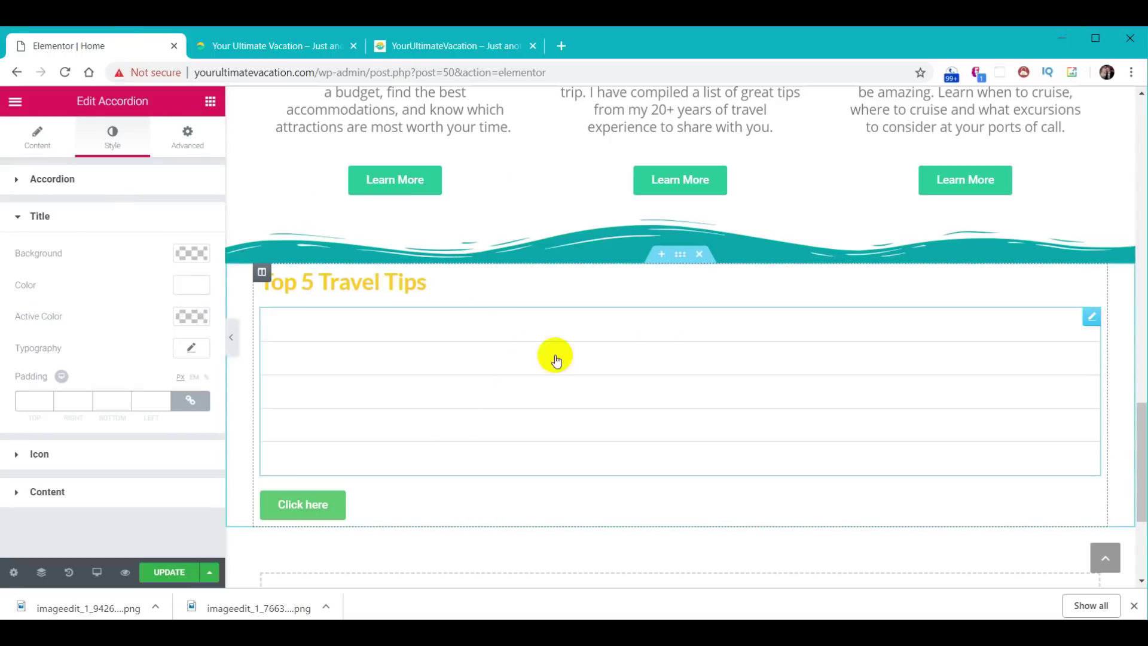
- Give the tips section a classic #01abaa teal background, then check the Make a List tip
click(680, 255)
click(112, 138)
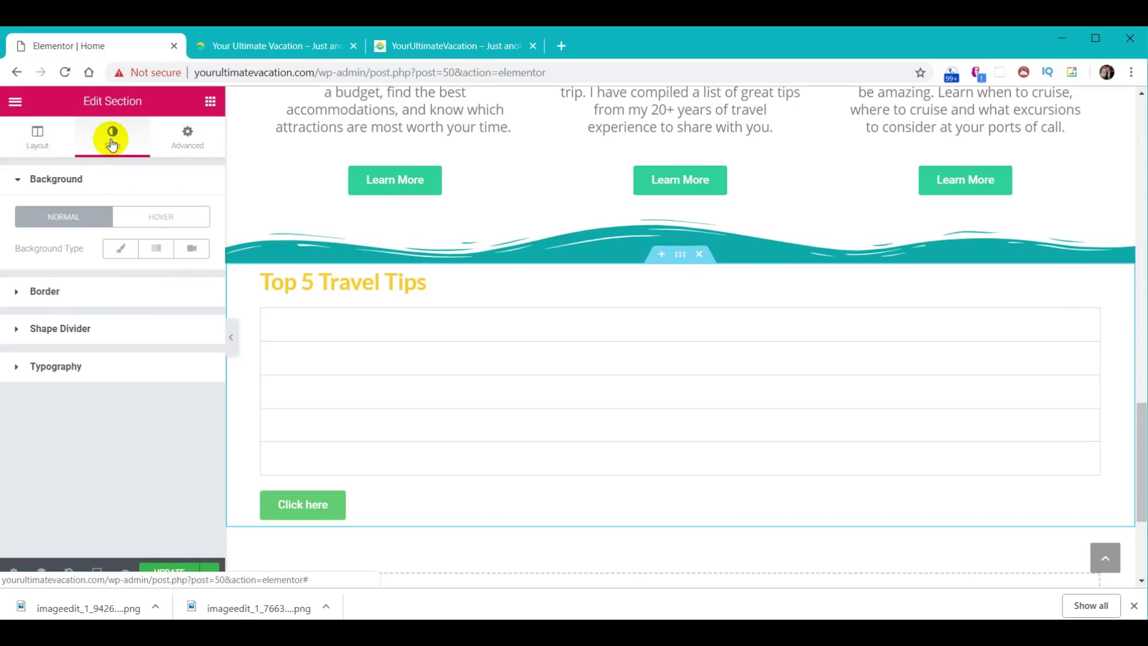
click(117, 250)
click(191, 276)
click(85, 282)
text(#01abaa)
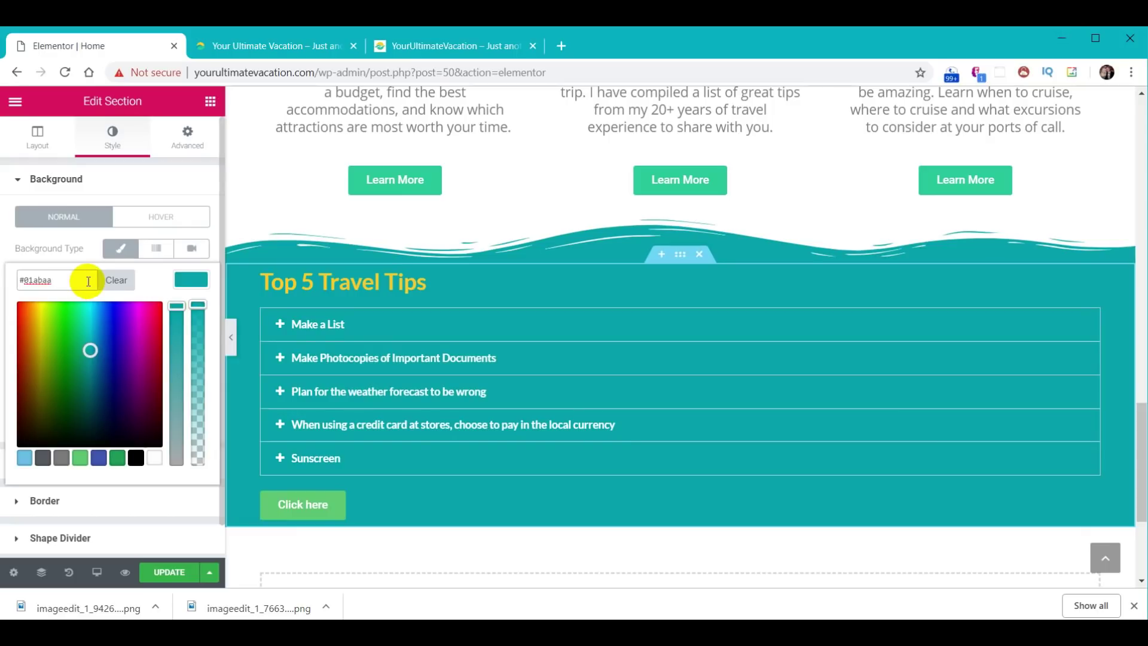
click(191, 284)
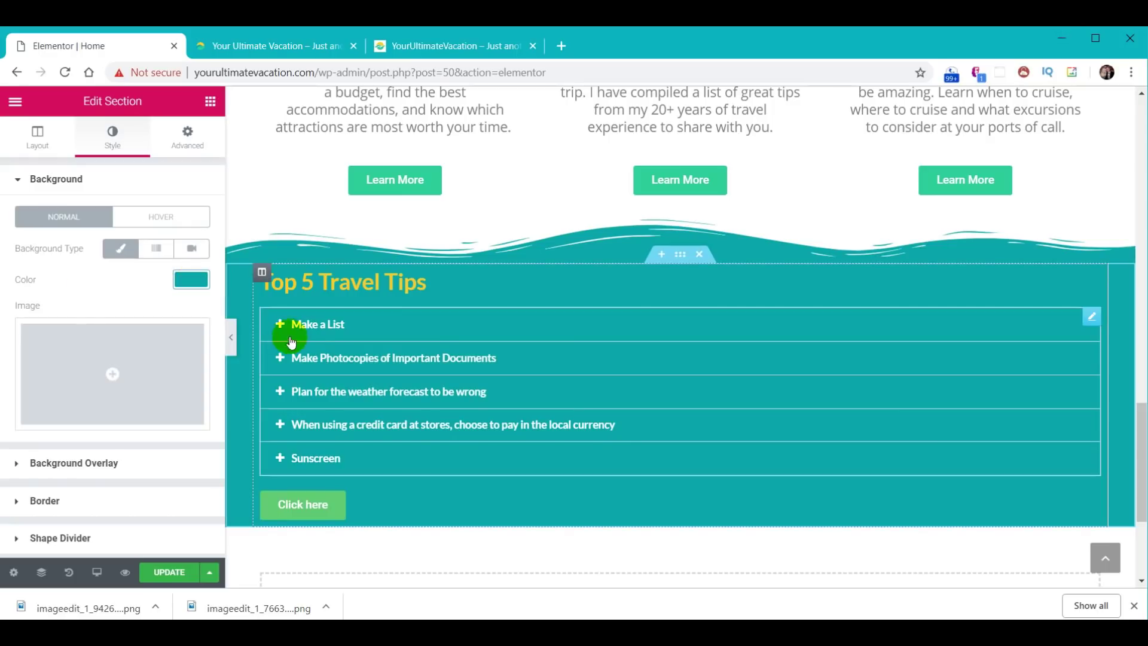
click(335, 327)
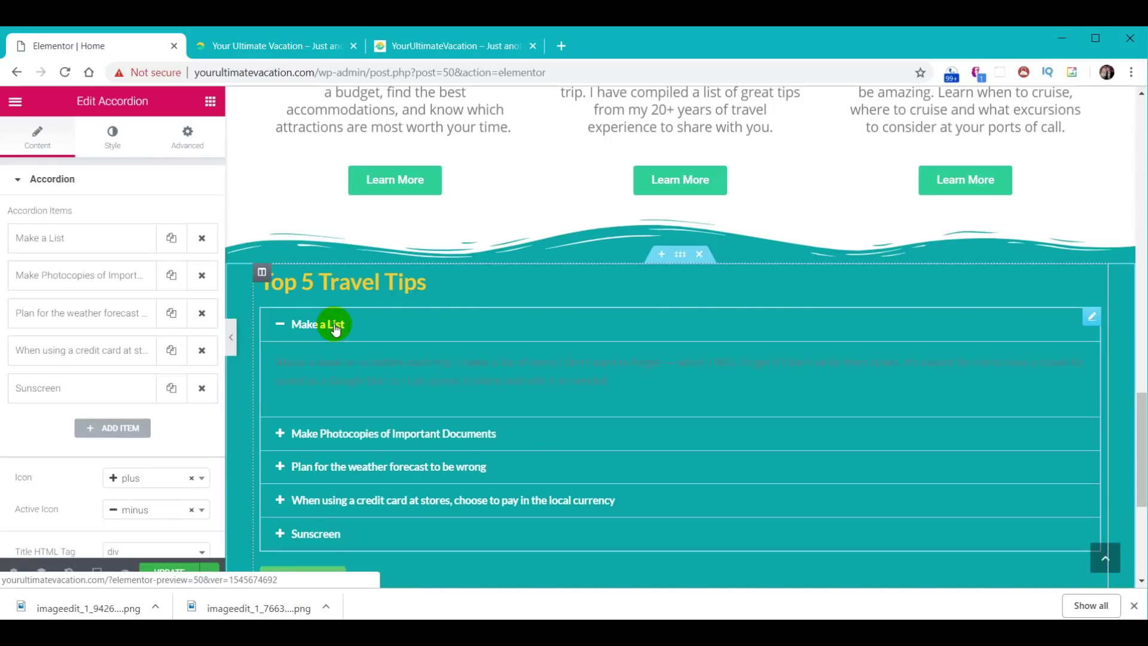
- Set the accordion title typography size to 30
click(111, 144)
click(84, 304)
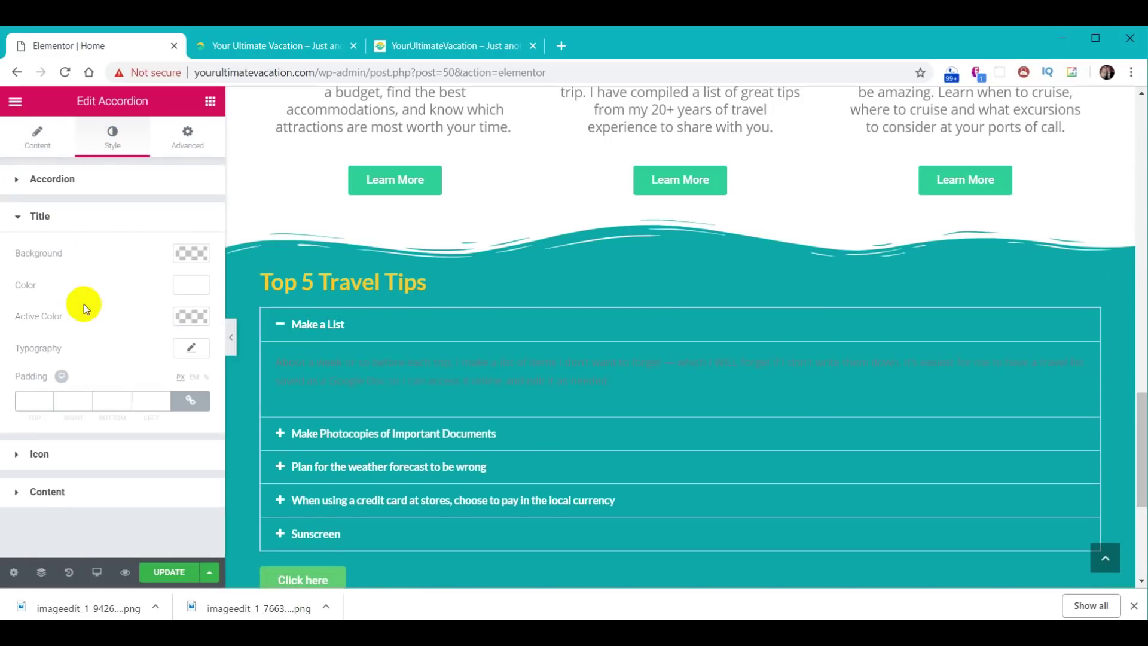
click(191, 347)
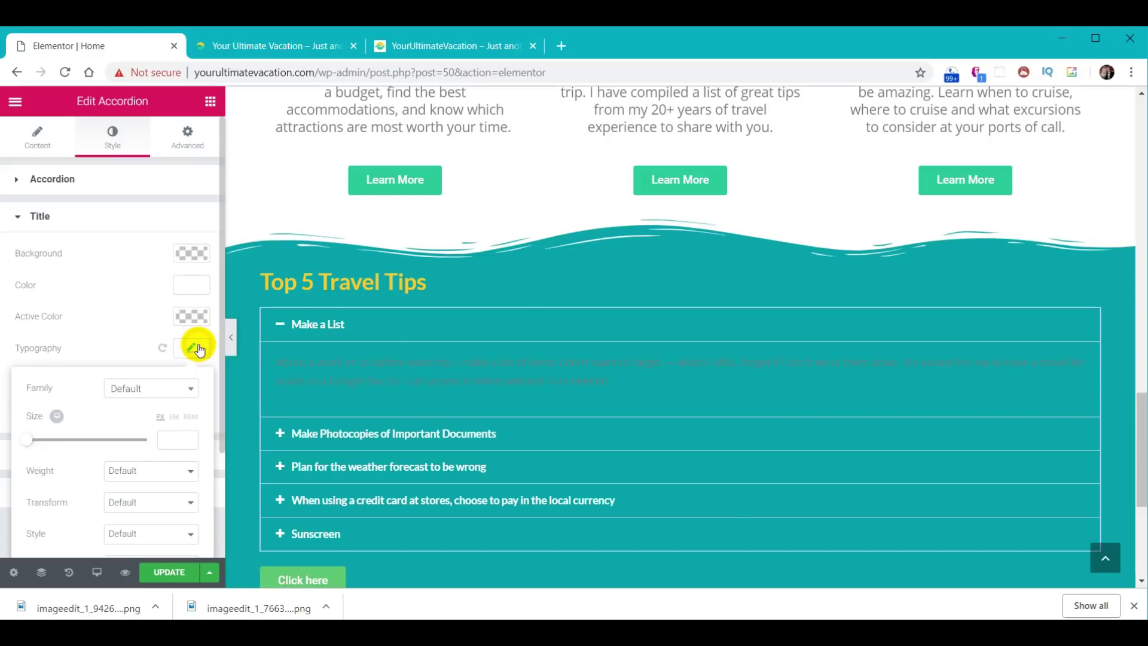
click(169, 440)
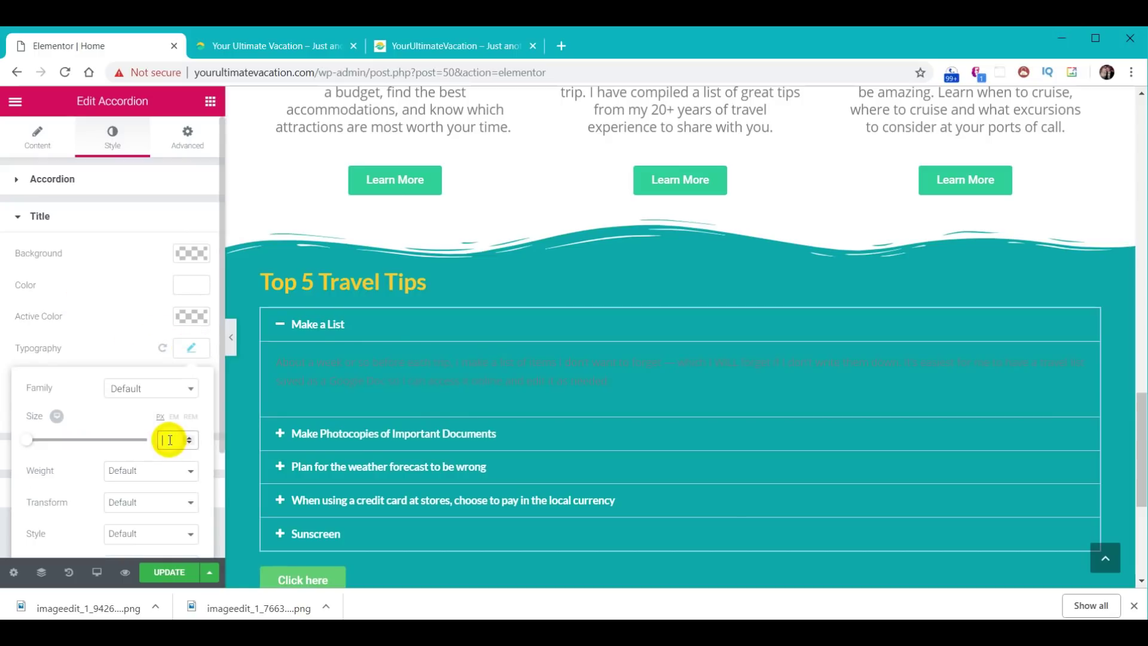
text(30)
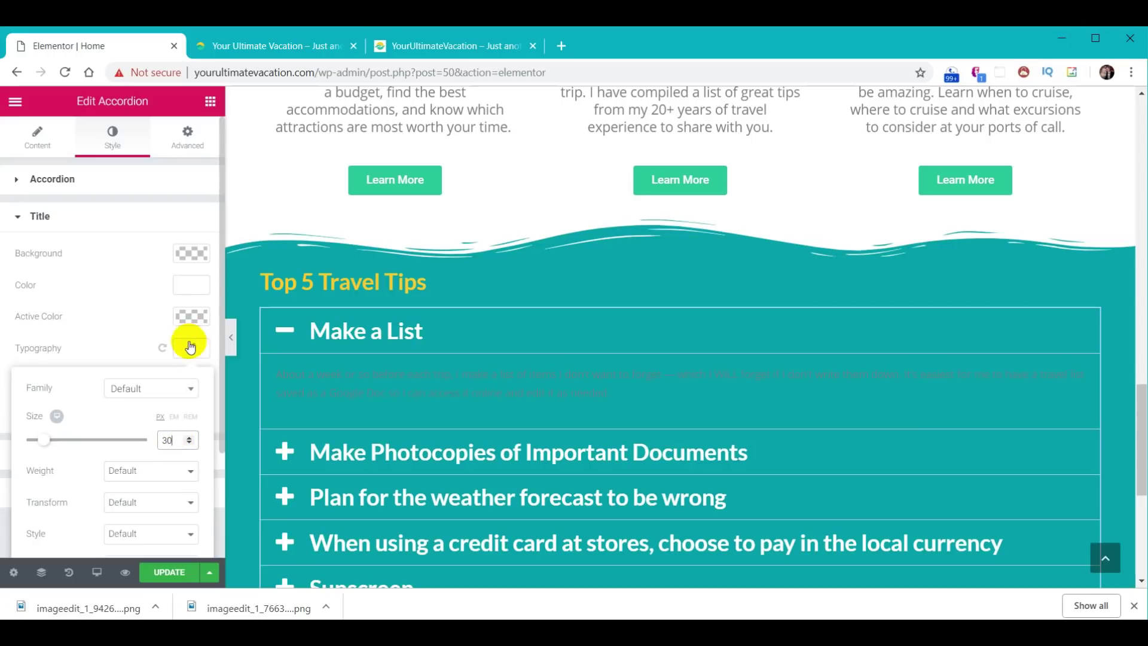
click(191, 350)
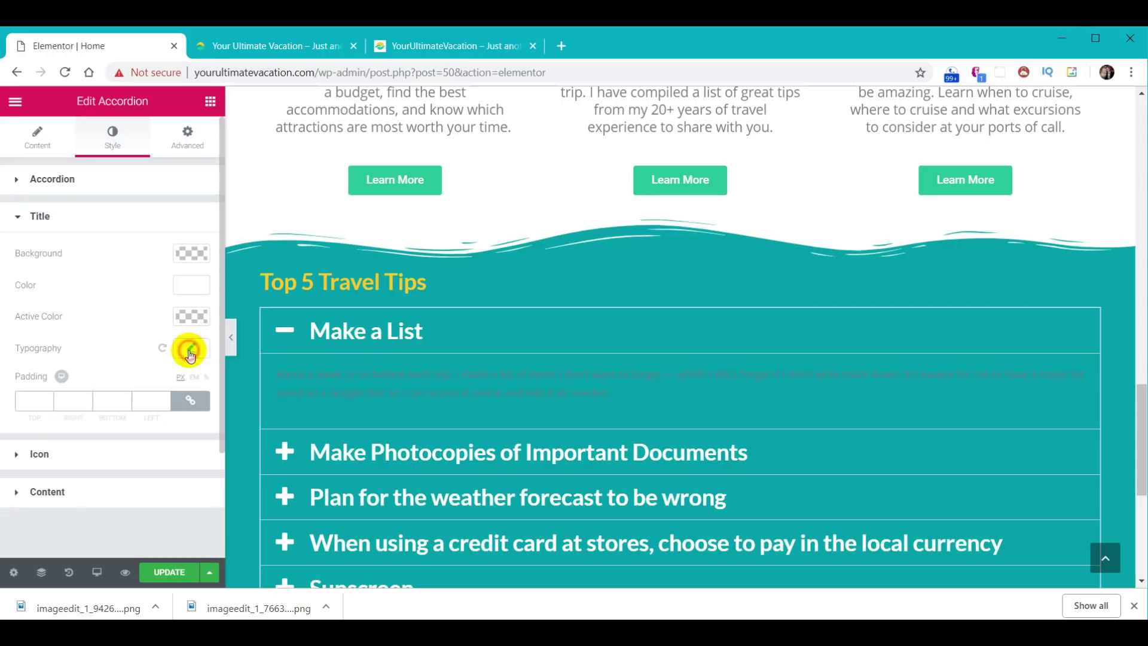
- Set the accordion answer text to size 18 and colour it black
click(83, 492)
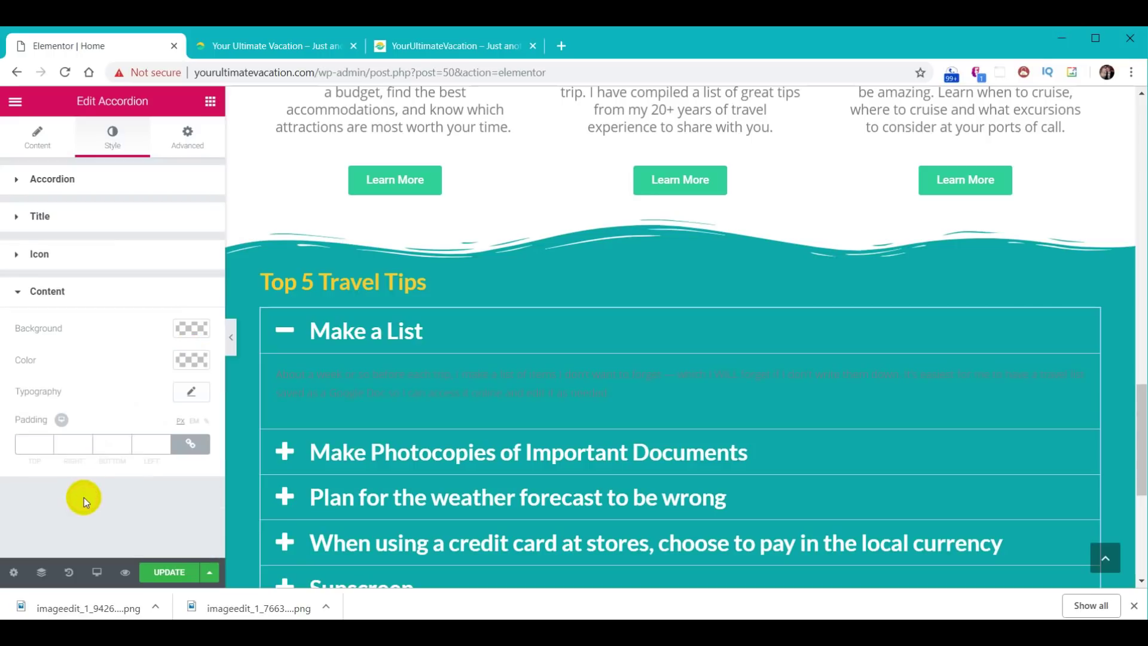
click(191, 395)
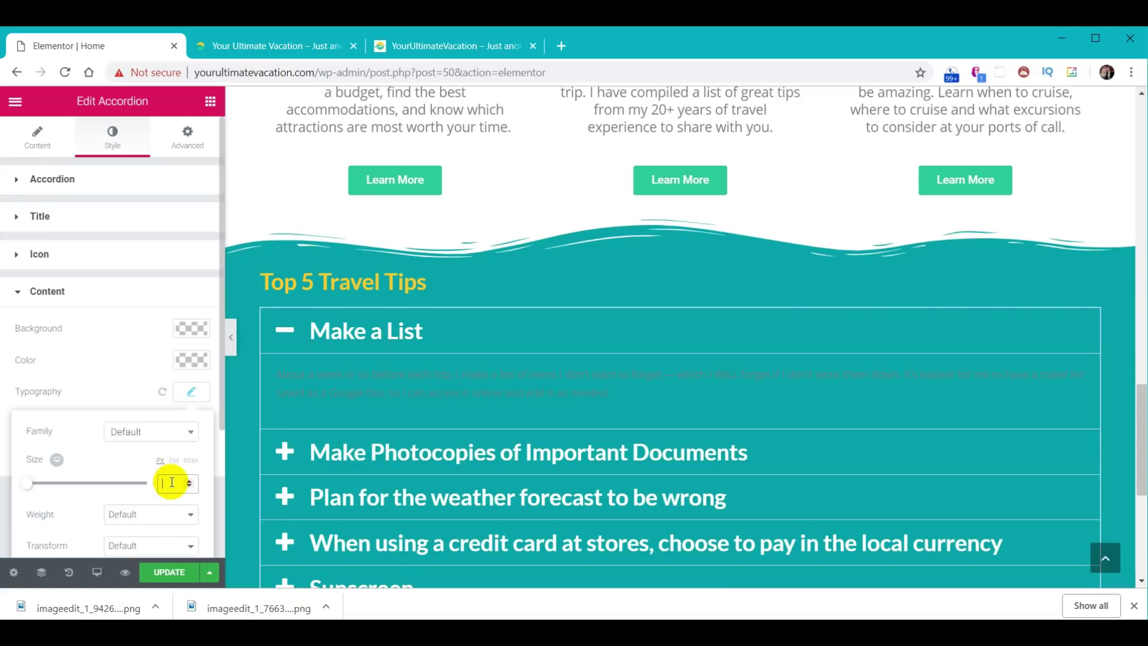
text(18)
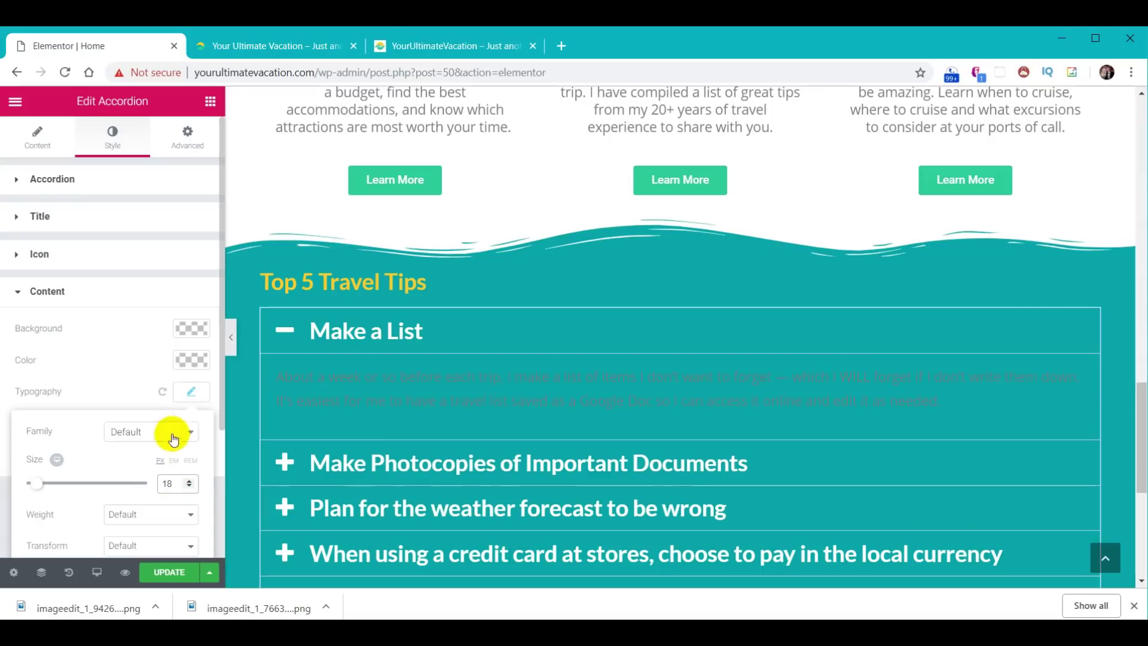
click(190, 359)
click(135, 538)
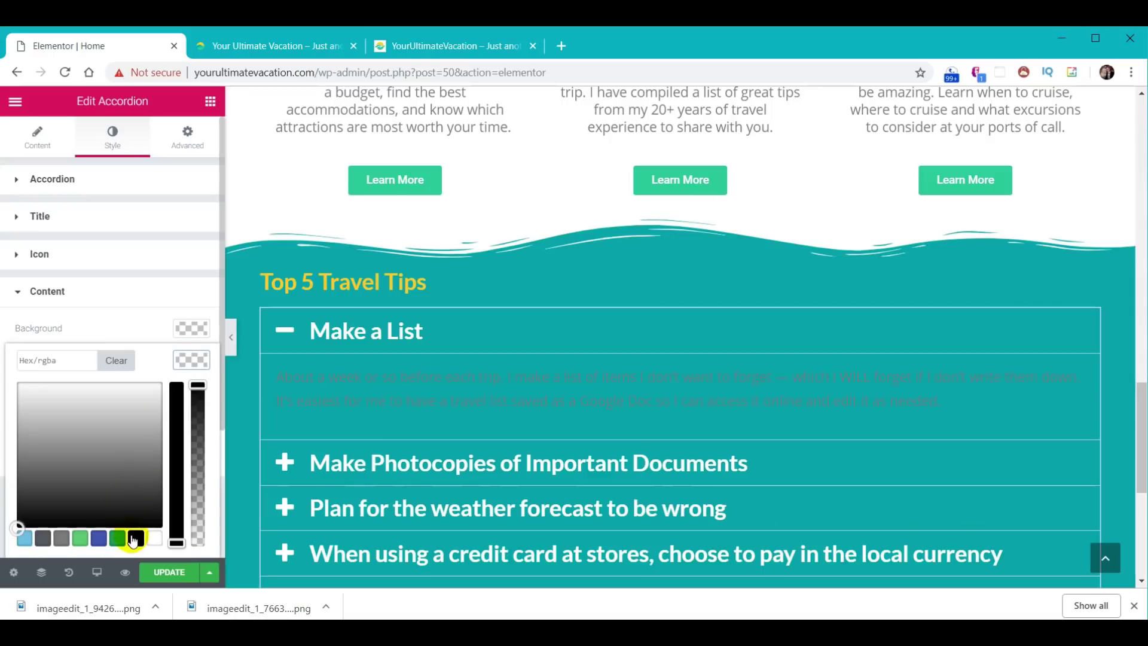
scroll(530, 418, down, 1)
scroll(529, 419, down, 1)
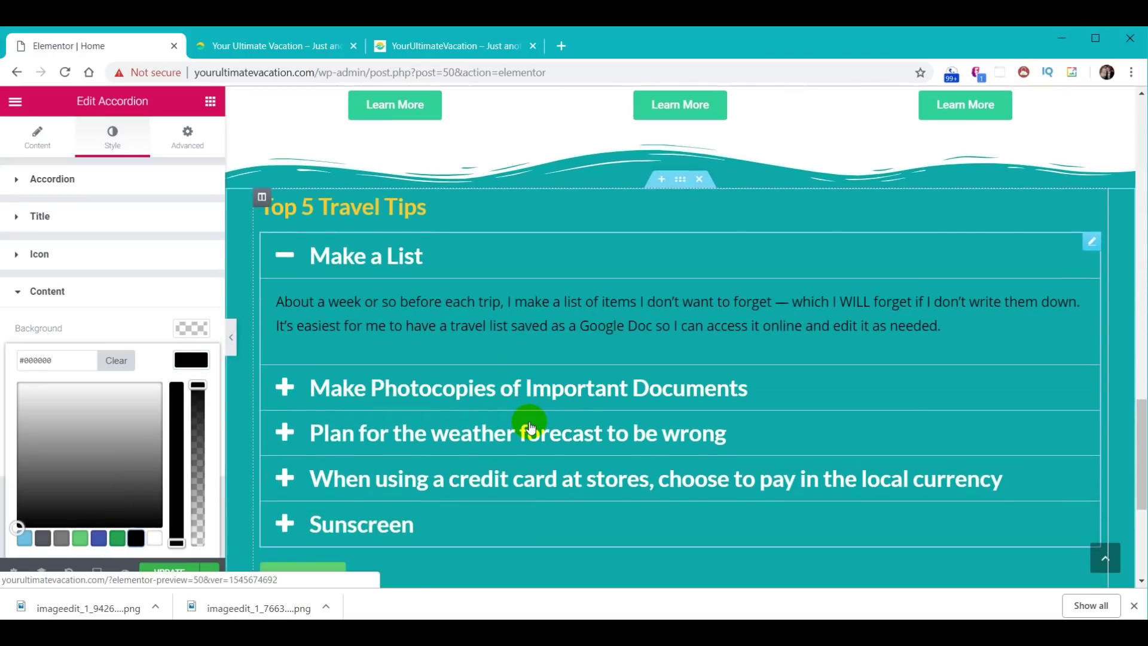
- Reduce the accordion title size from 30 to 20 and check the Make a List tip
click(362, 263)
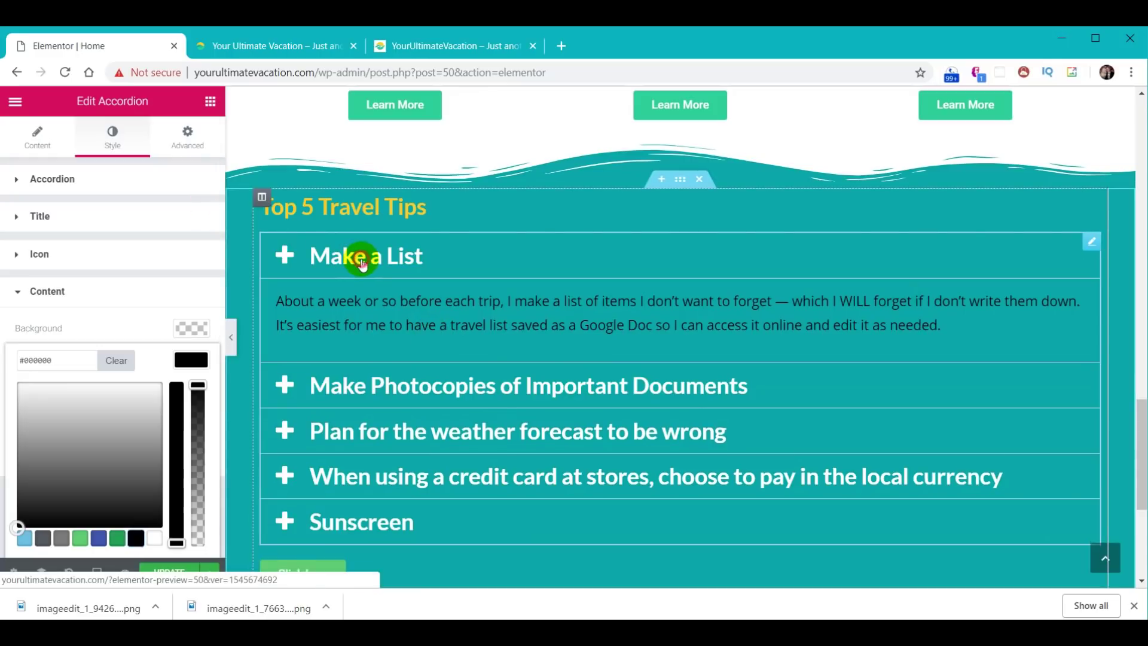
click(83, 225)
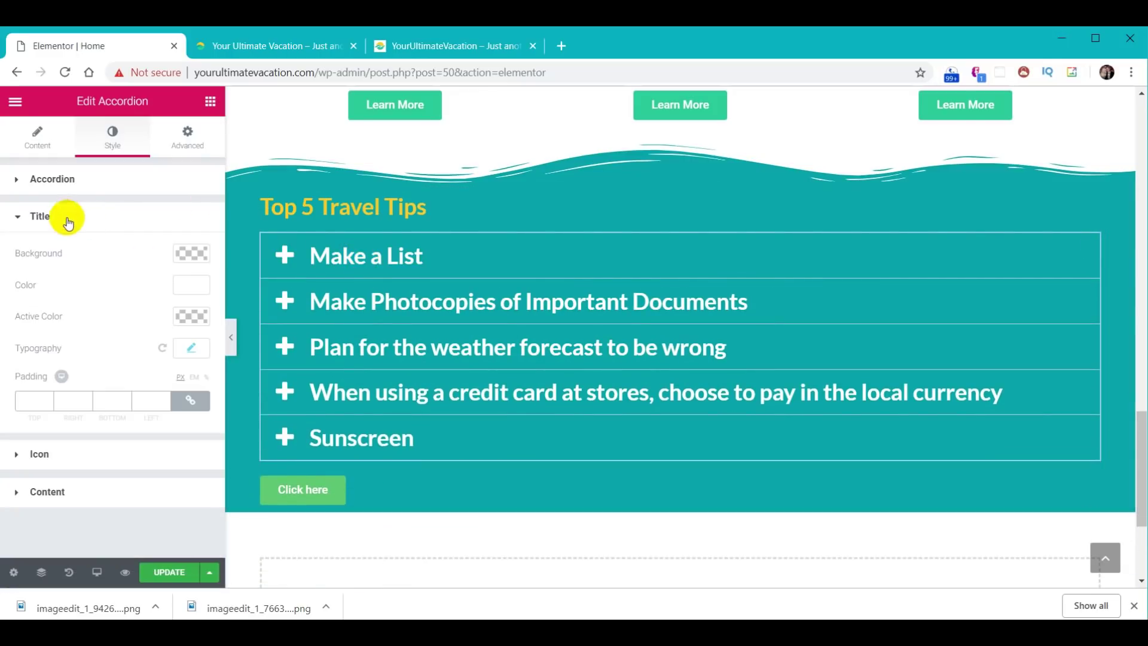
click(192, 347)
drag(176, 447, 155, 444)
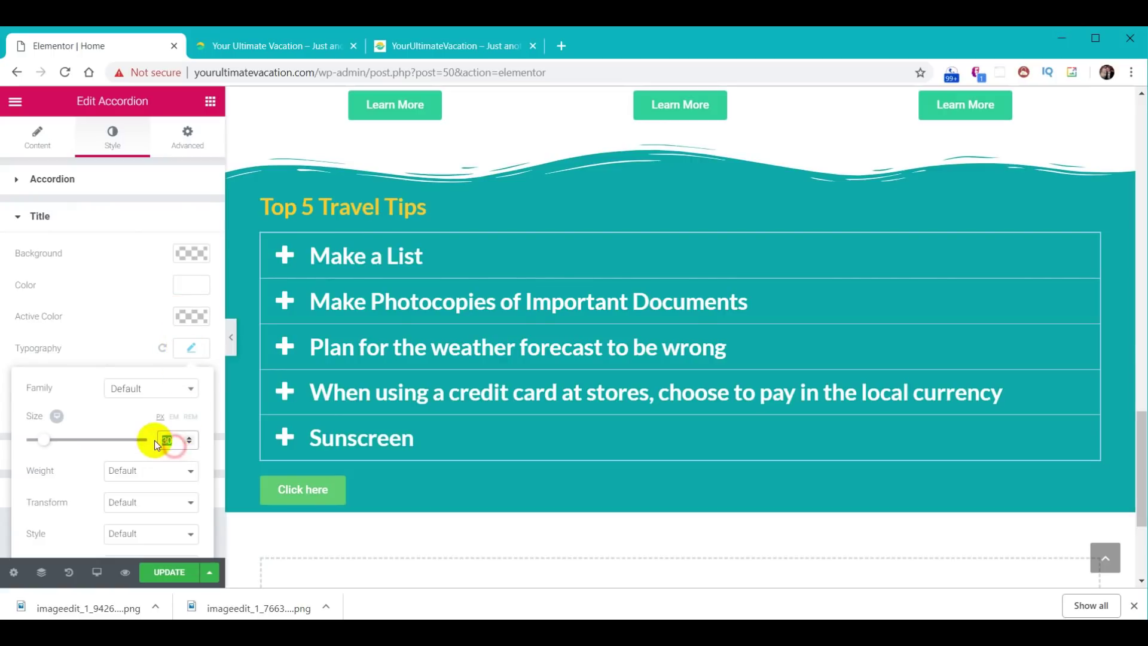
text(20)
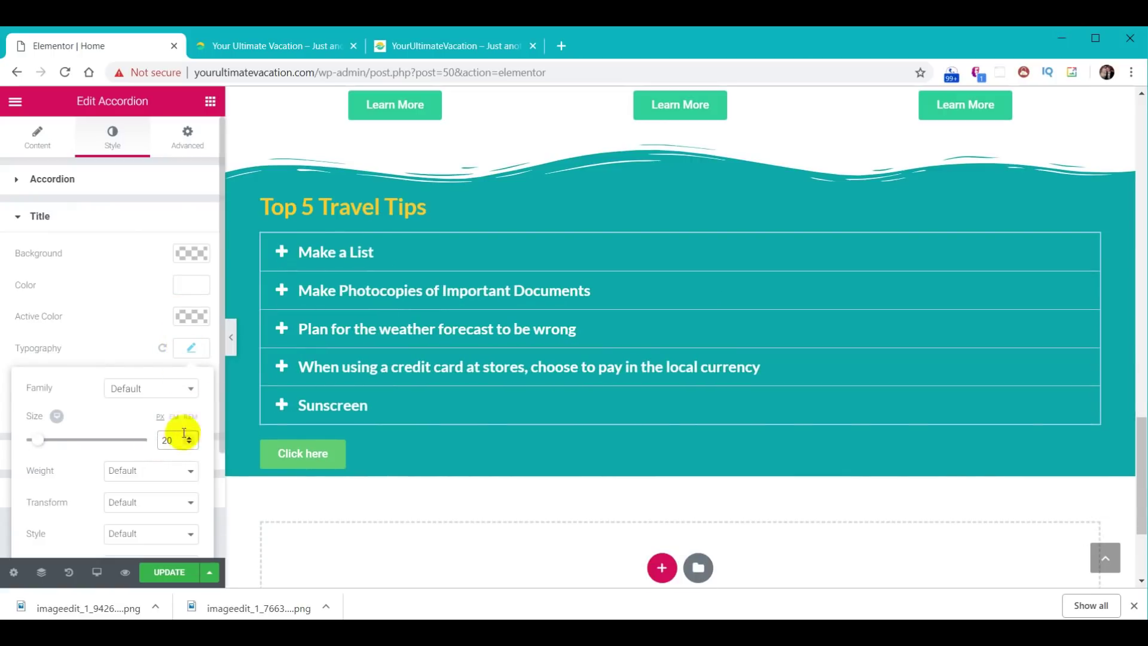
click(330, 253)
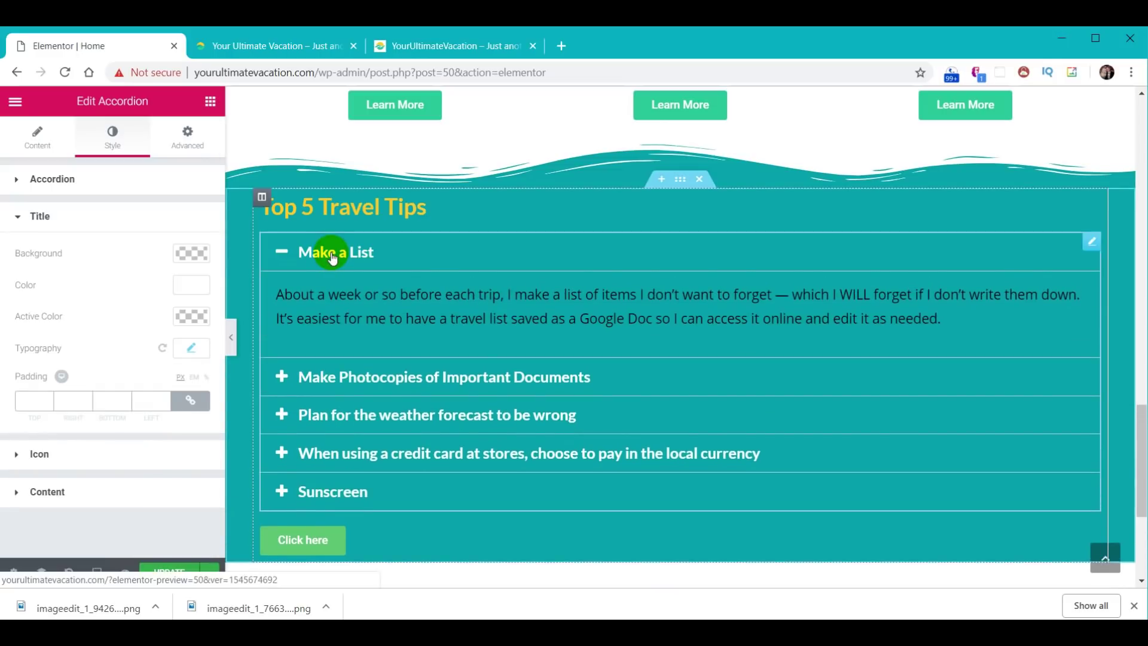
click(514, 317)
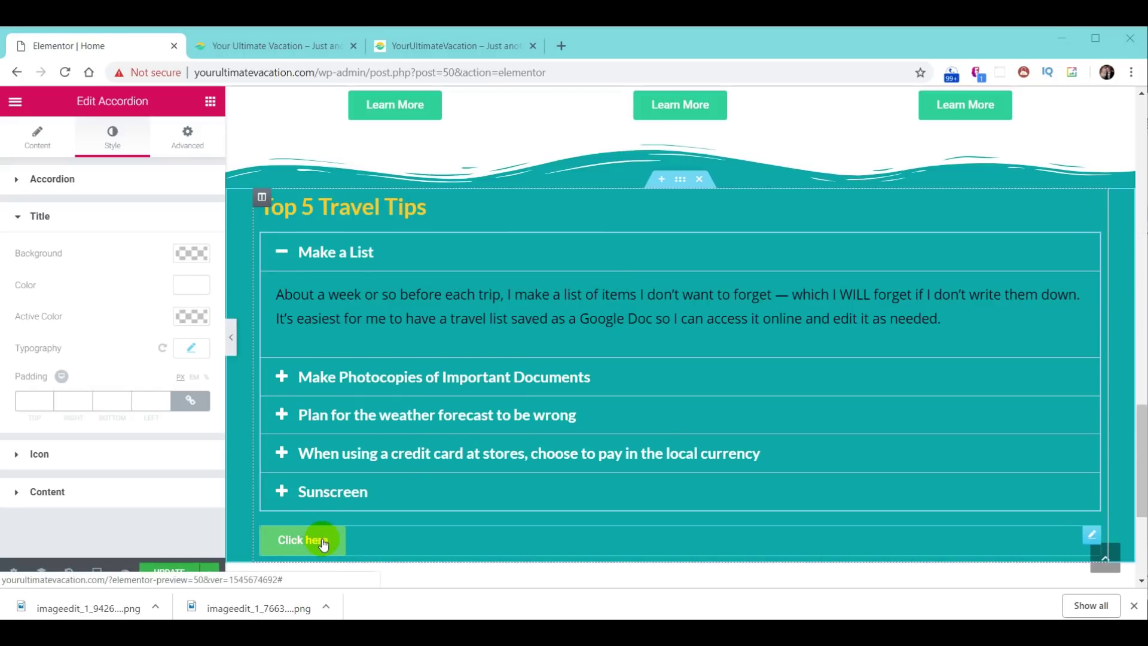
- Delete the Click here button through its right-click menu
right_click(1089, 534)
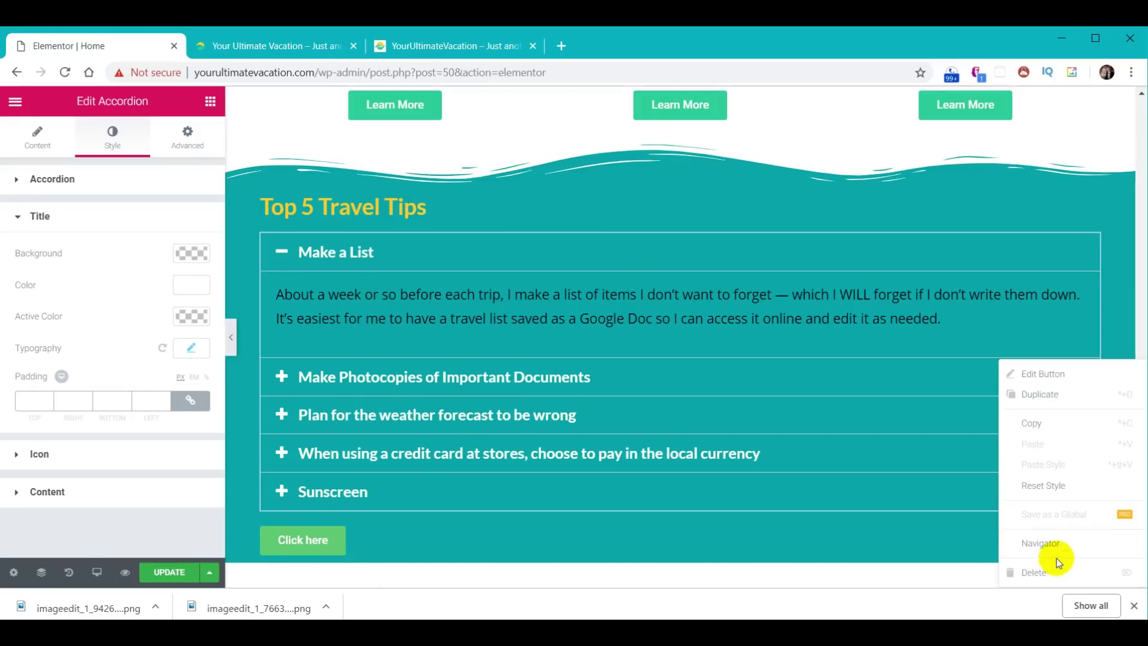
click(1040, 573)
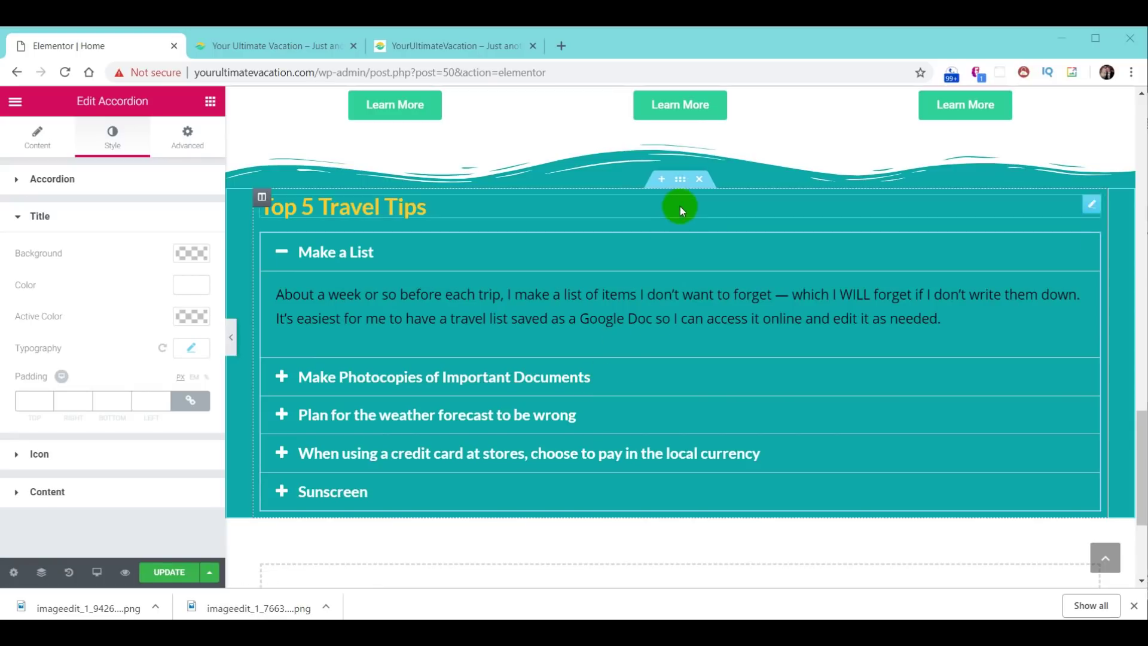
- Save the tips section as the template 'YUV - Travels Tips' and close the library
right_click(679, 185)
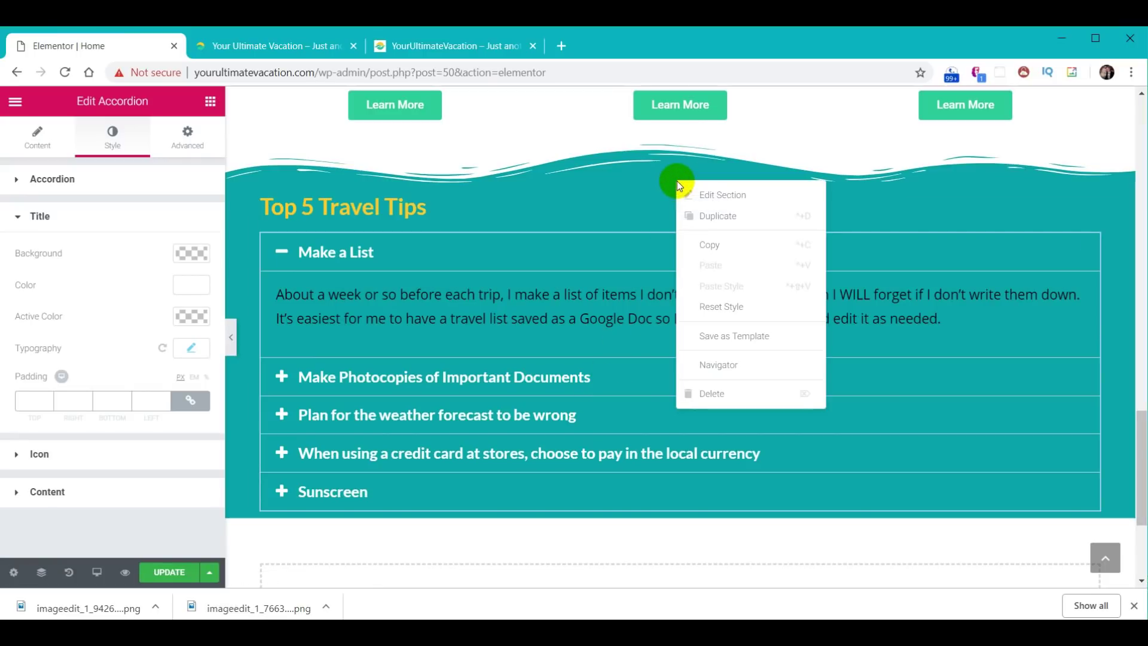
click(711, 333)
click(519, 395)
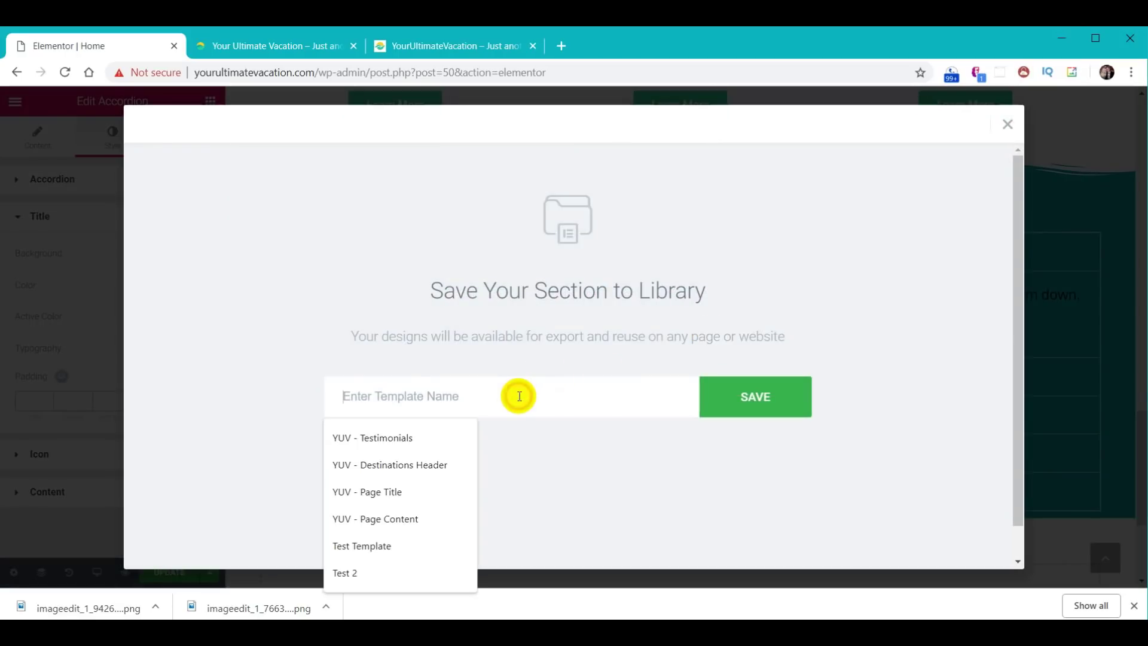
text(YUV - )
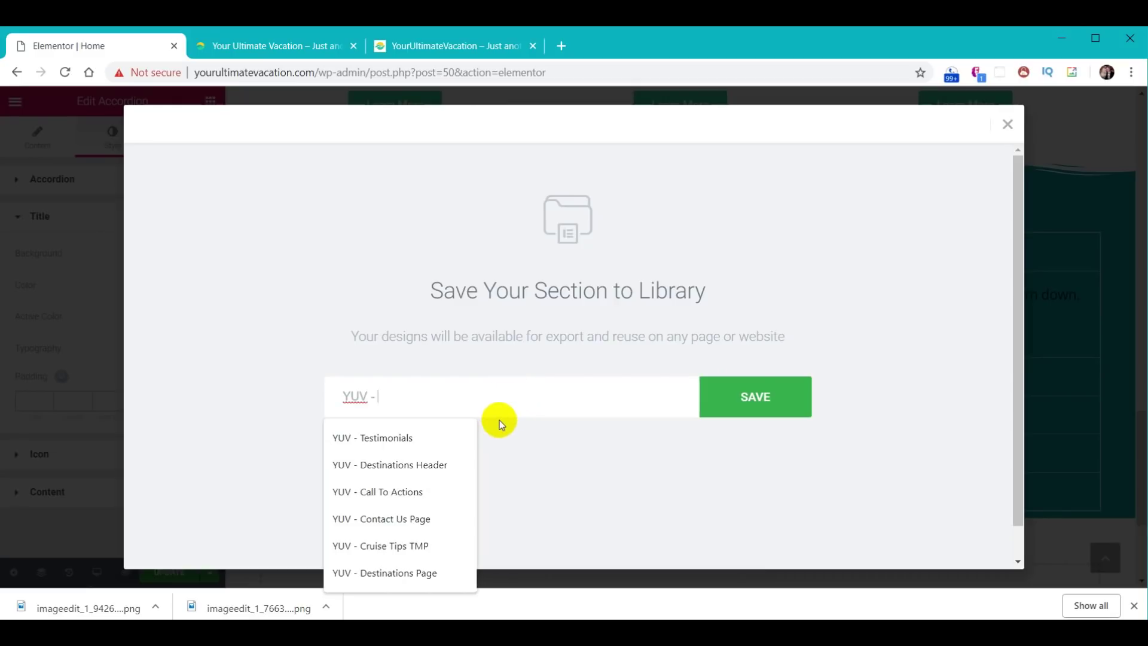
text(Travels Tips)
click(759, 400)
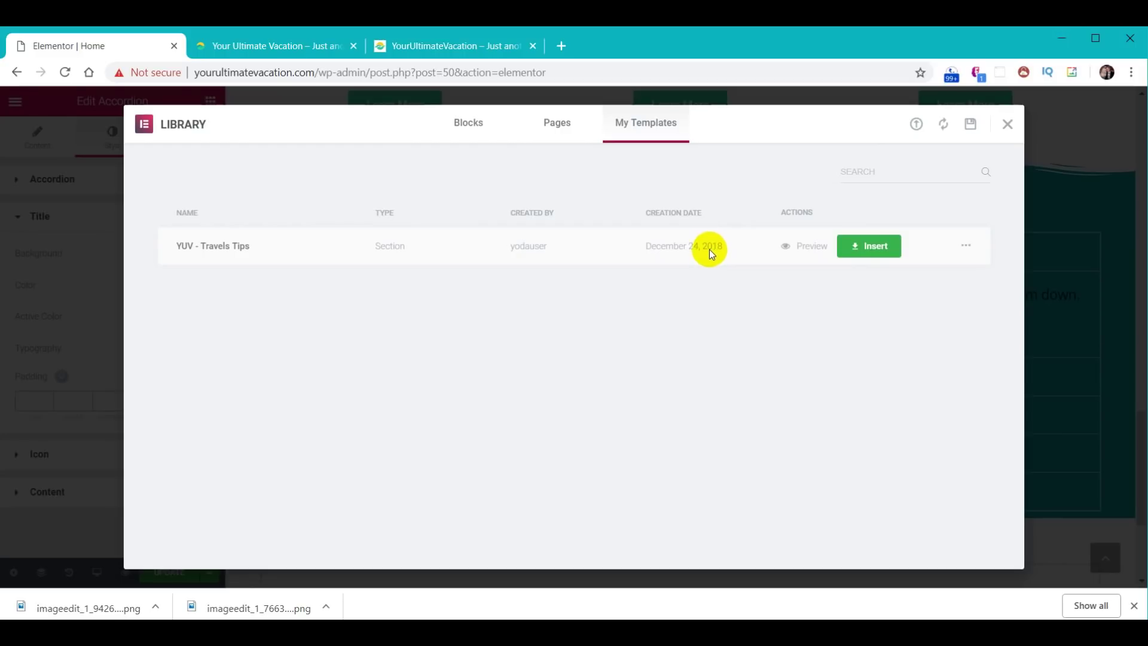
click(1008, 125)
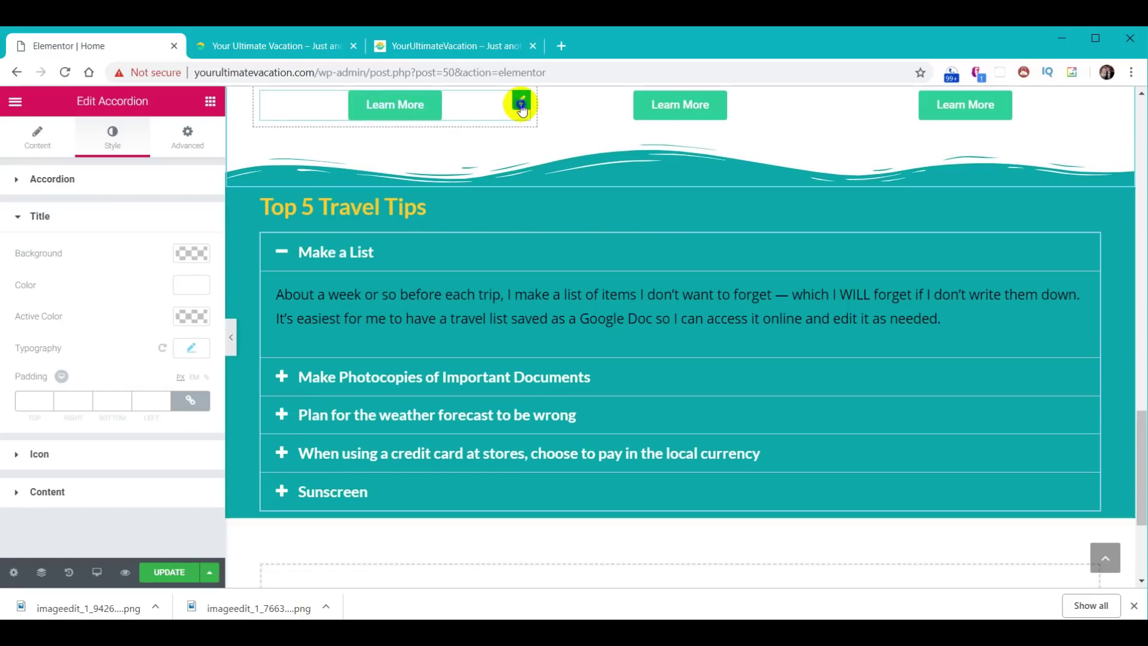
- Duplicate a Learn More button and move the copy below the tips accordion
right_click(520, 103)
click(560, 140)
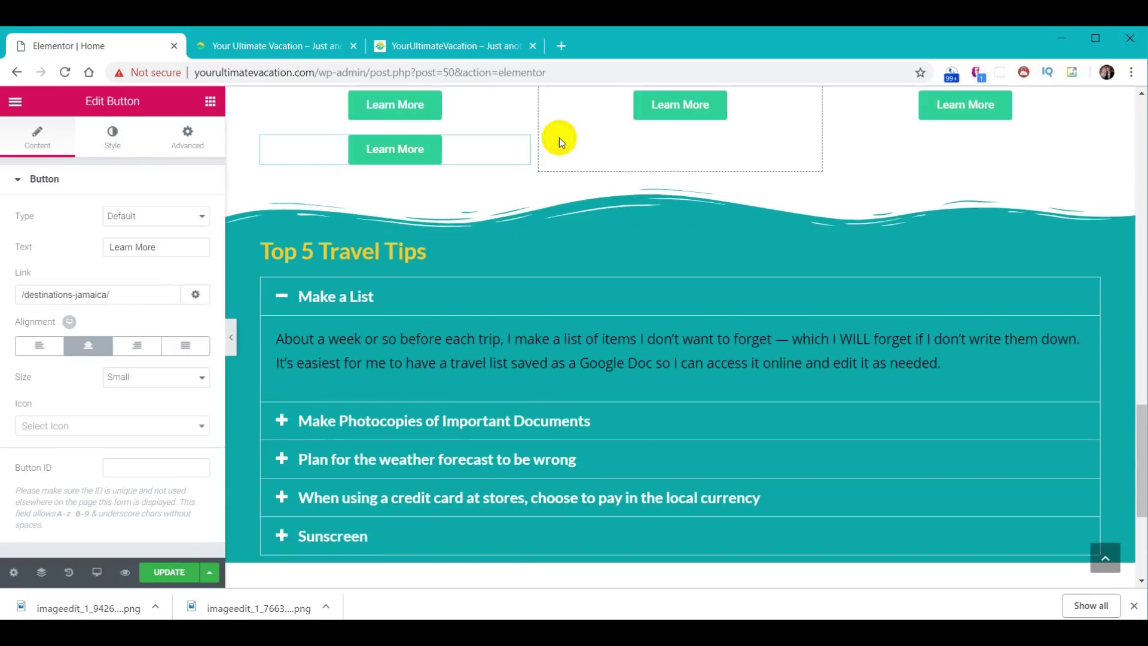
drag(443, 155, 474, 551)
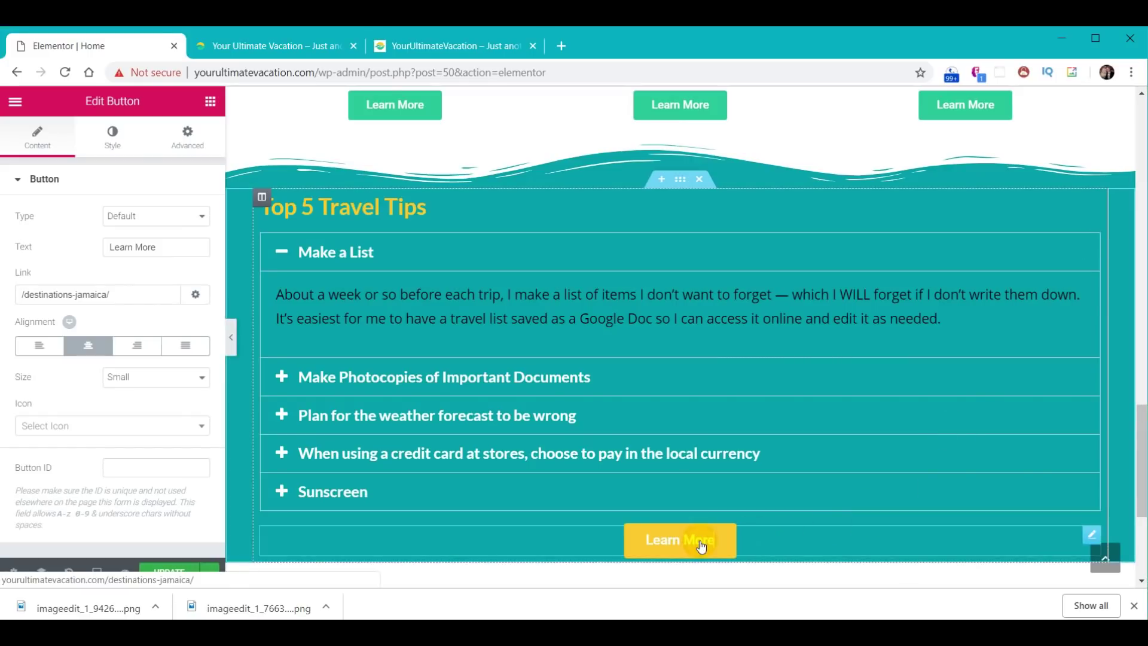
- Relabel the copied button 'More Travel Tips' and link it to /travel-tips
click(165, 249)
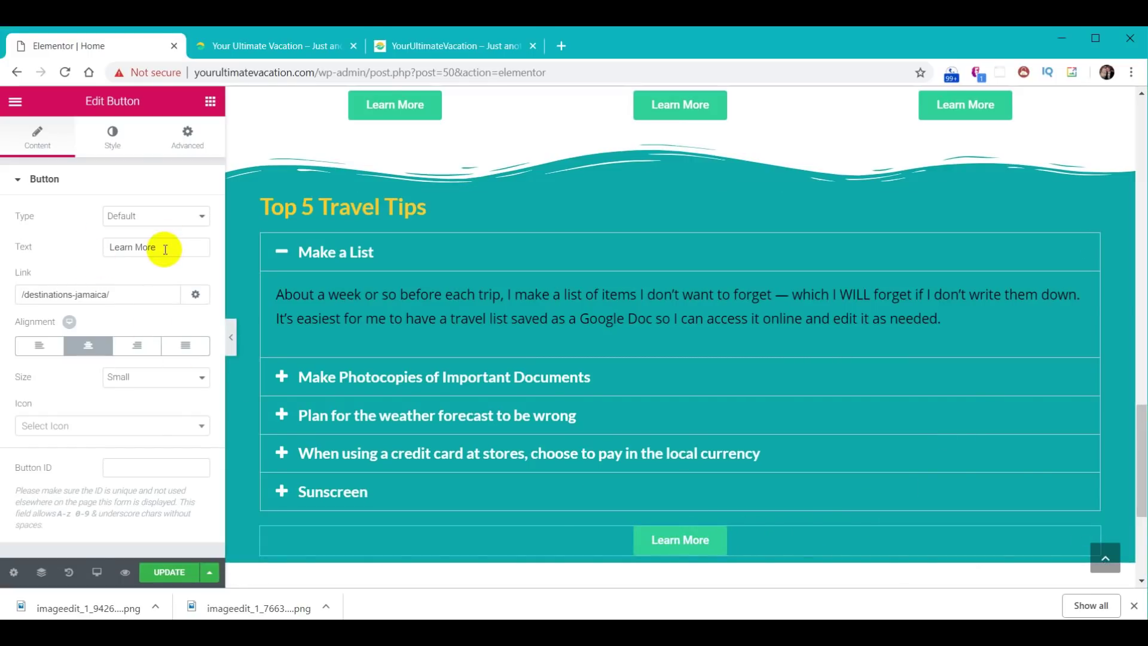
drag(179, 245, 96, 246)
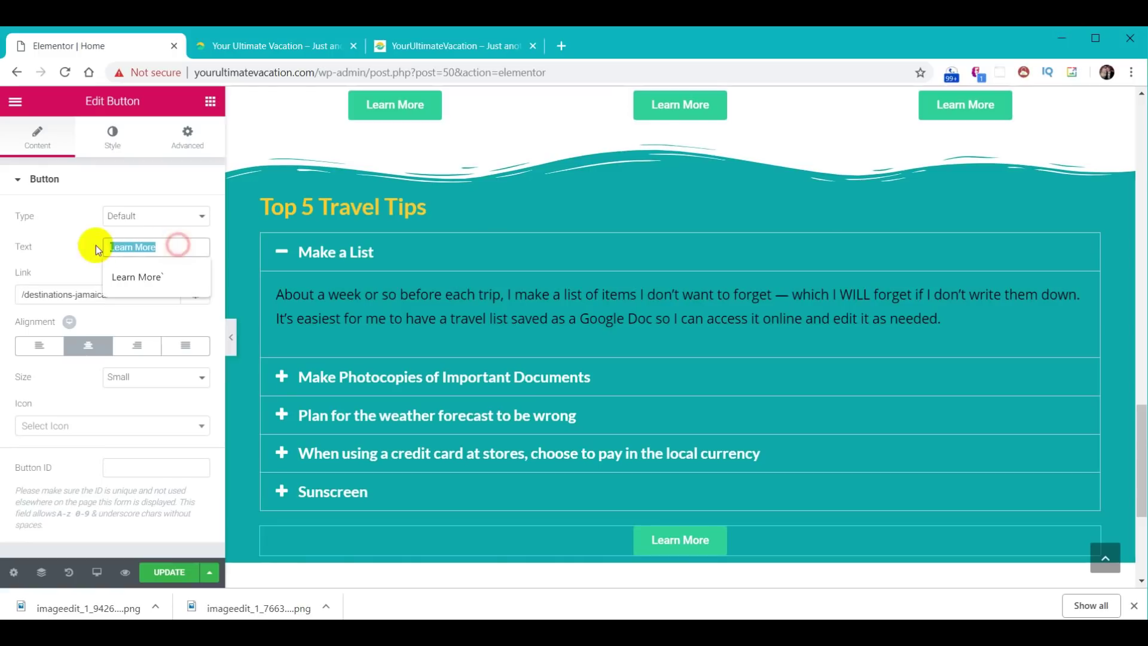
text(More Travel Tips)
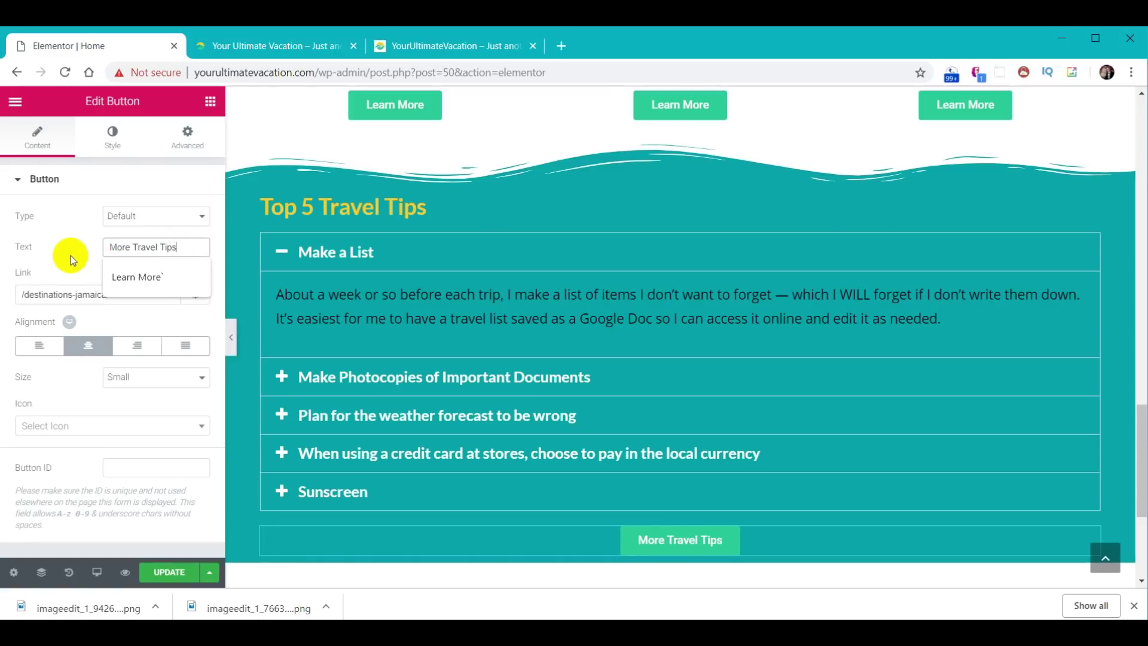
drag(136, 295, 2, 297)
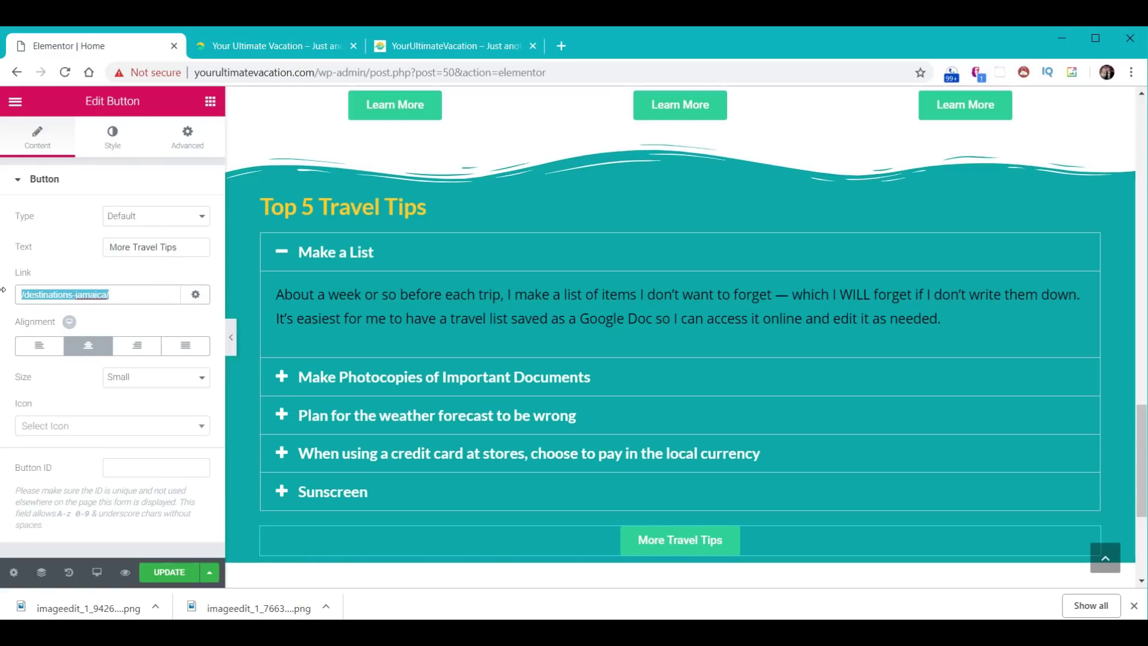
text(/travel-tips)
click(147, 293)
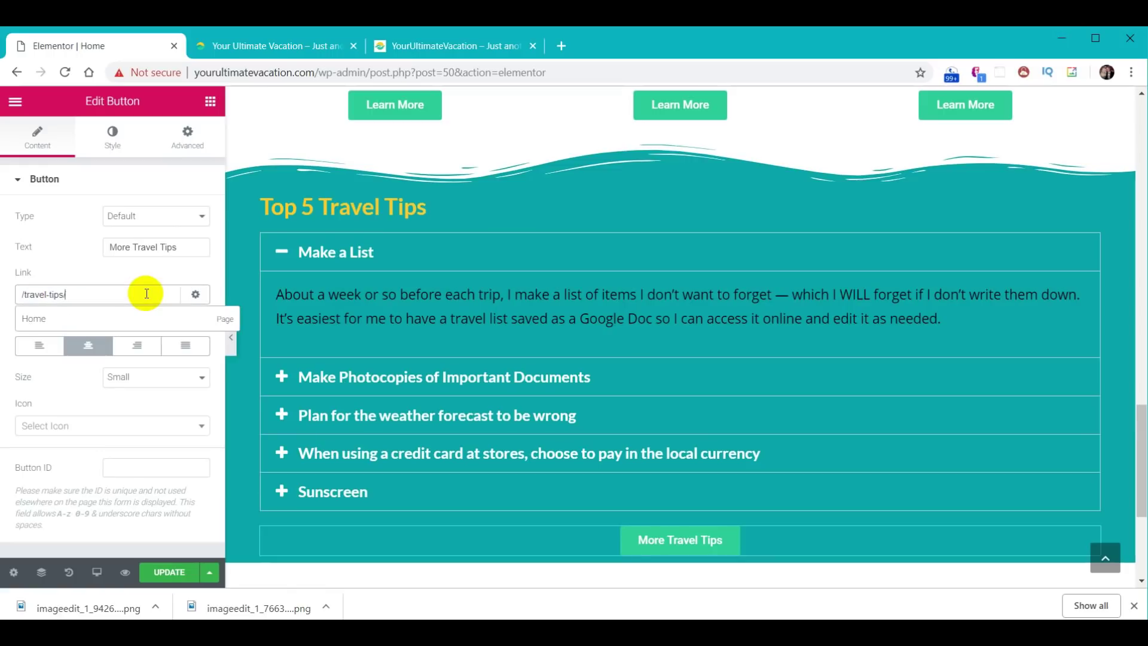
click(512, 510)
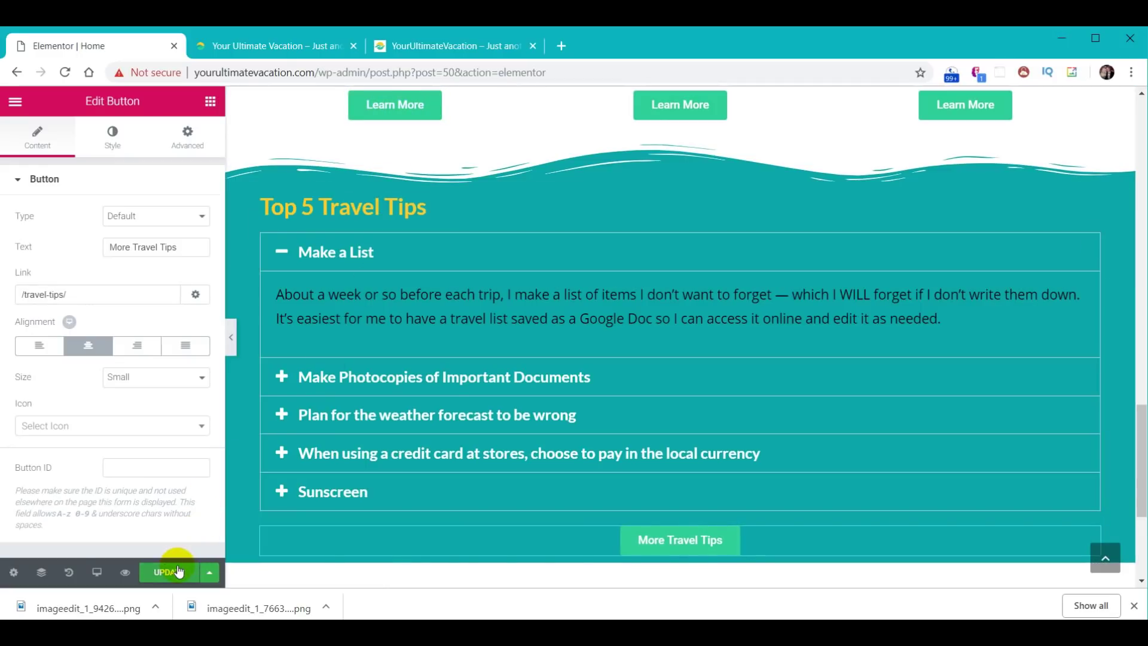
click(260, 48)
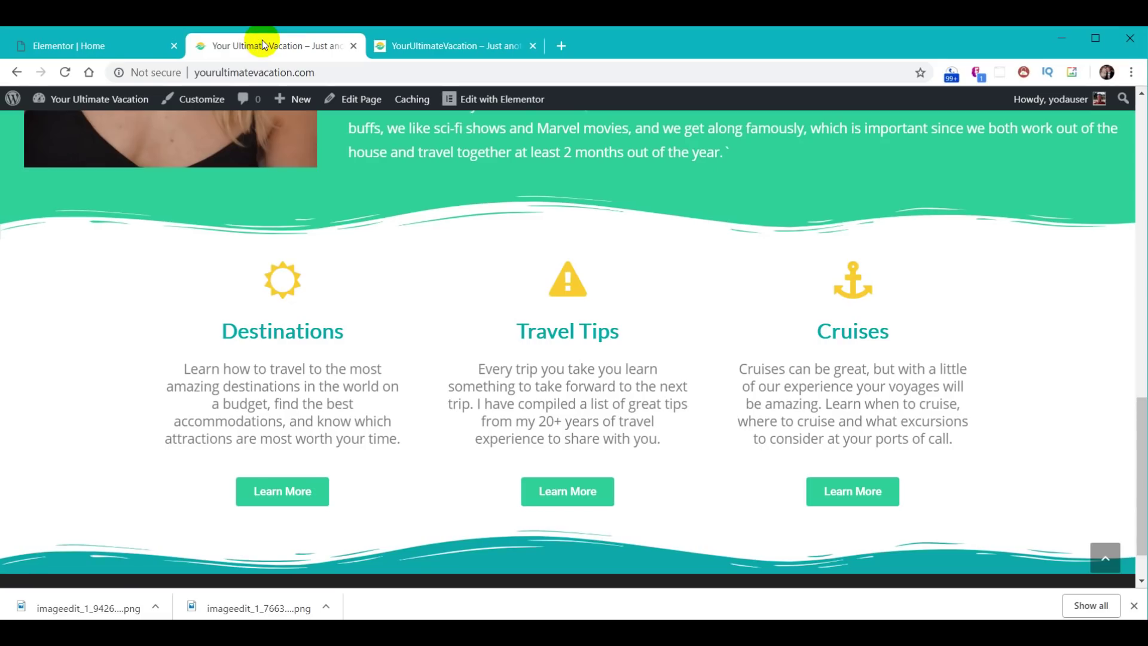
- Reload the live homepage and expand the Make Photocopies, Plan for the weather and Sunscreen tips
click(66, 72)
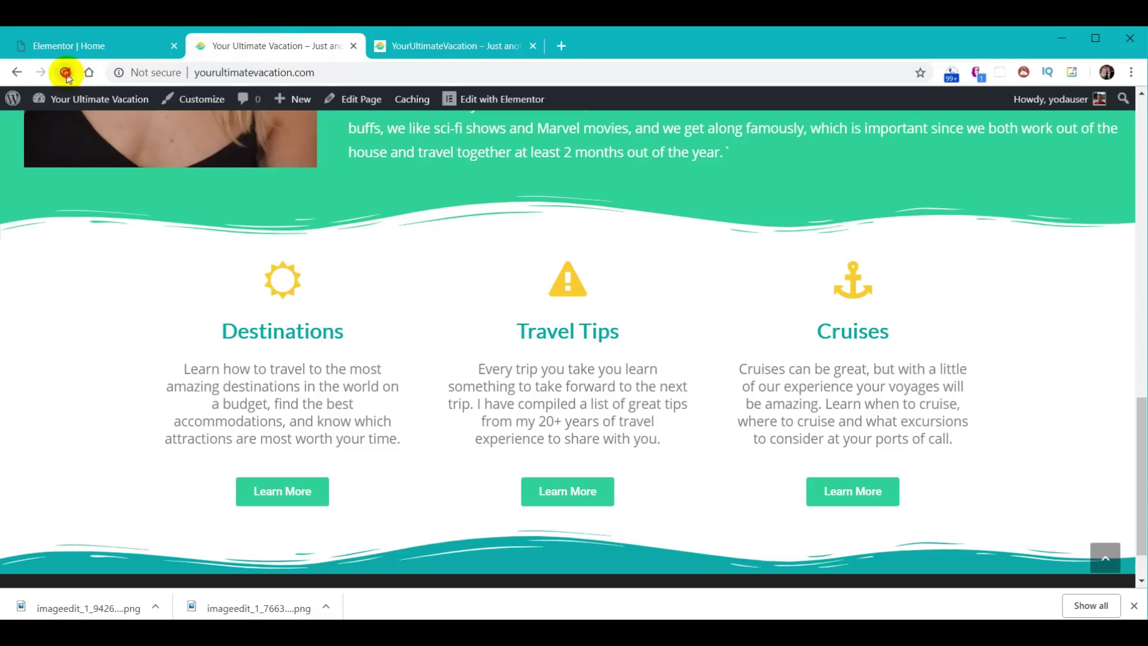
scroll(724, 329, down, 5)
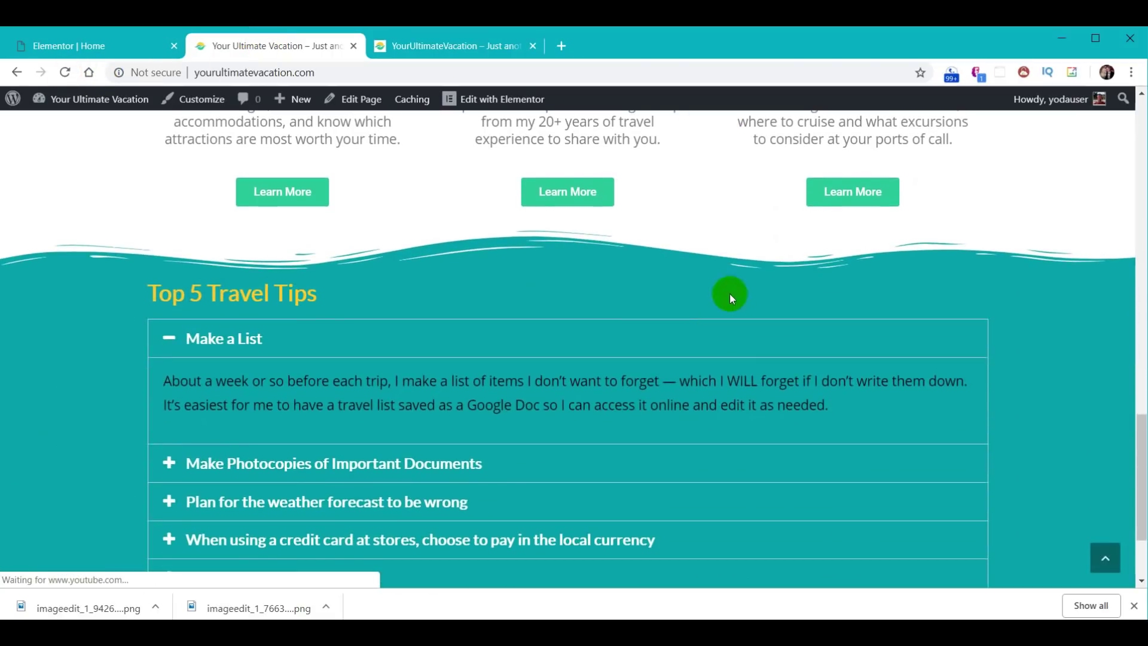
scroll(951, 289, down, 1)
click(218, 387)
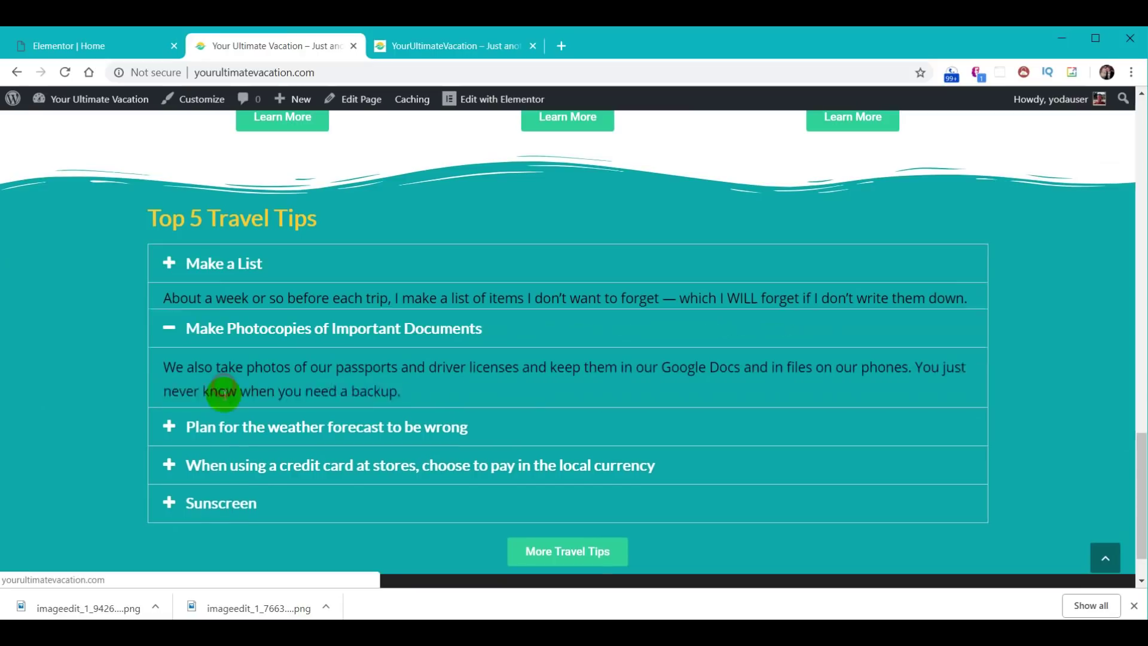
click(225, 427)
click(227, 524)
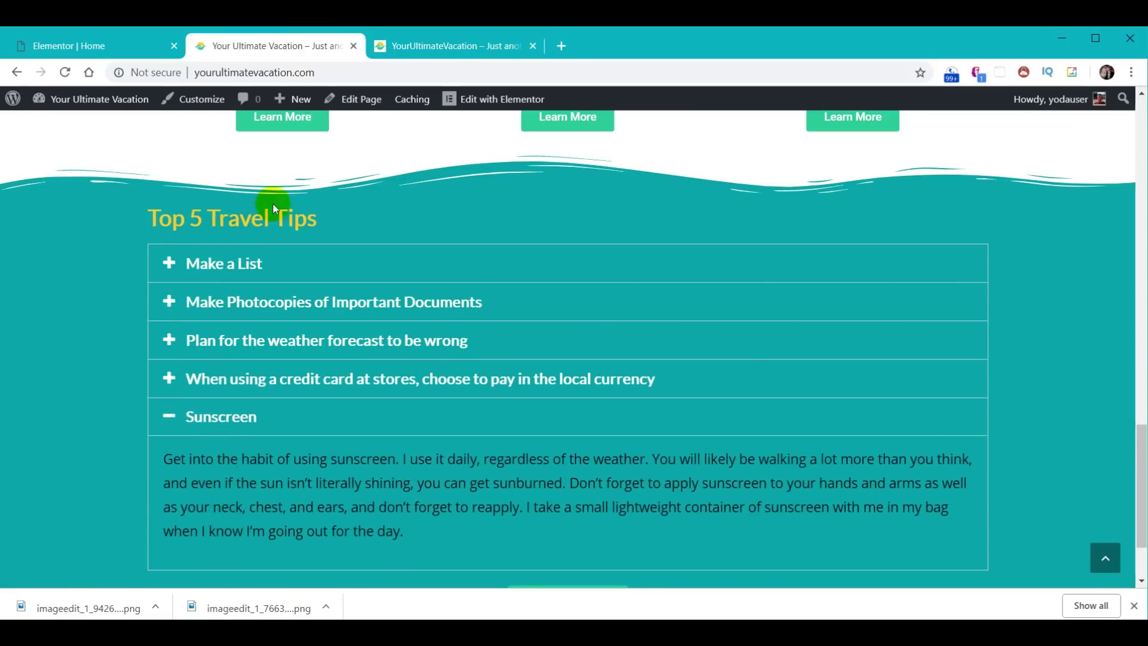
scroll(435, 281, down, 2)
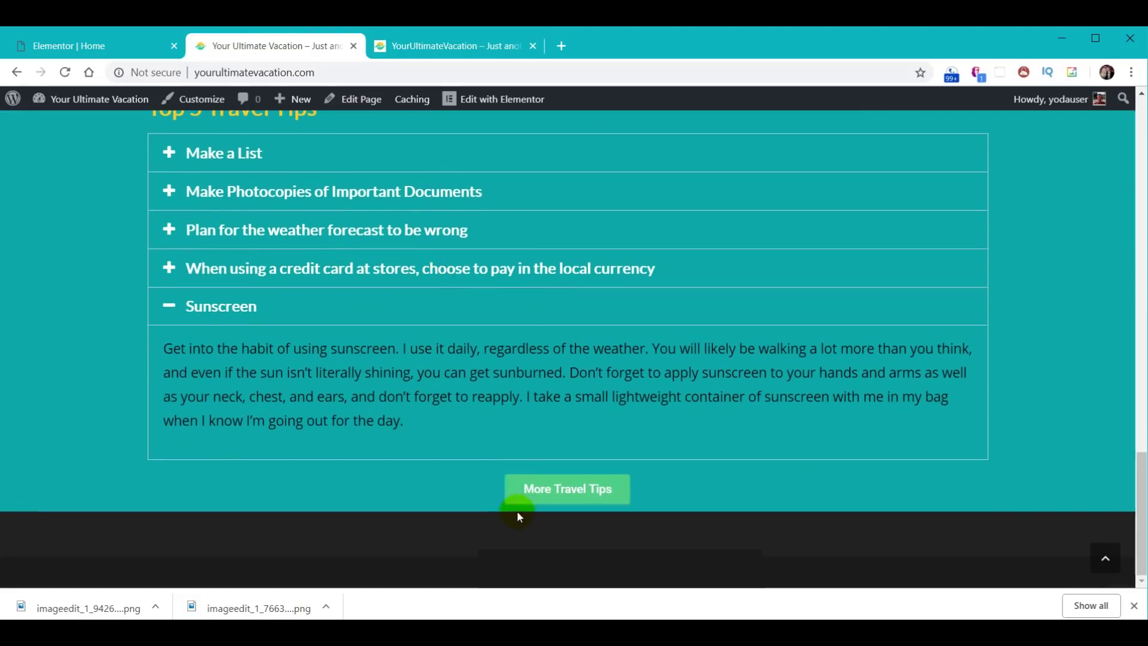
click(94, 48)
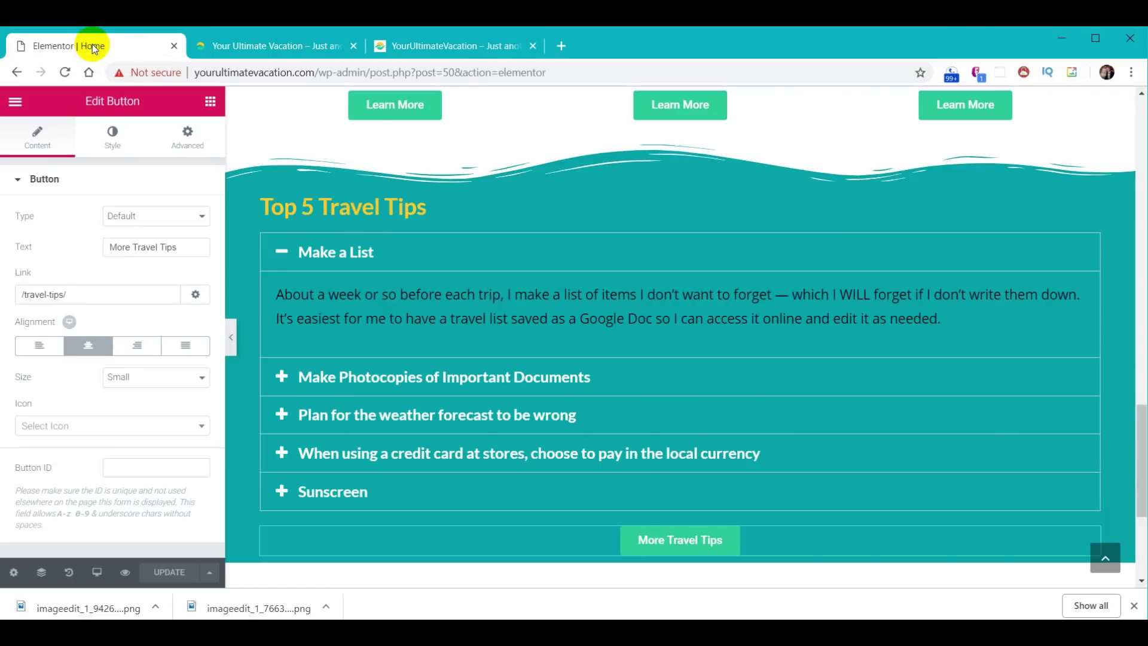
- Unlink the tips section's padding, set top and bottom to 30, and update the page
click(679, 179)
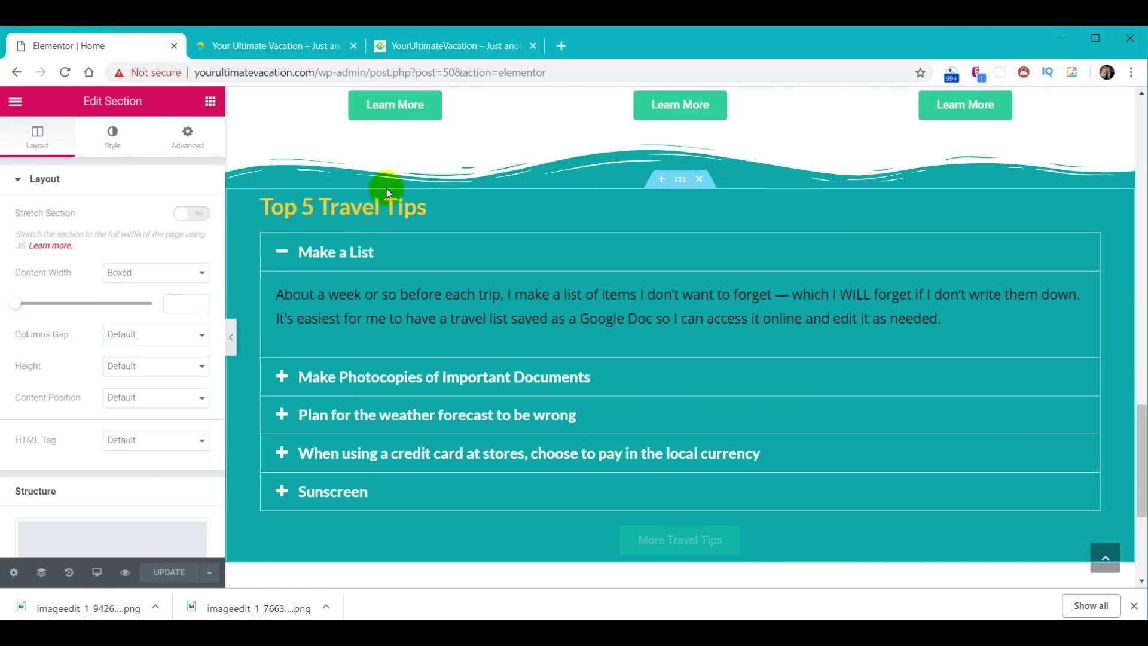
click(187, 142)
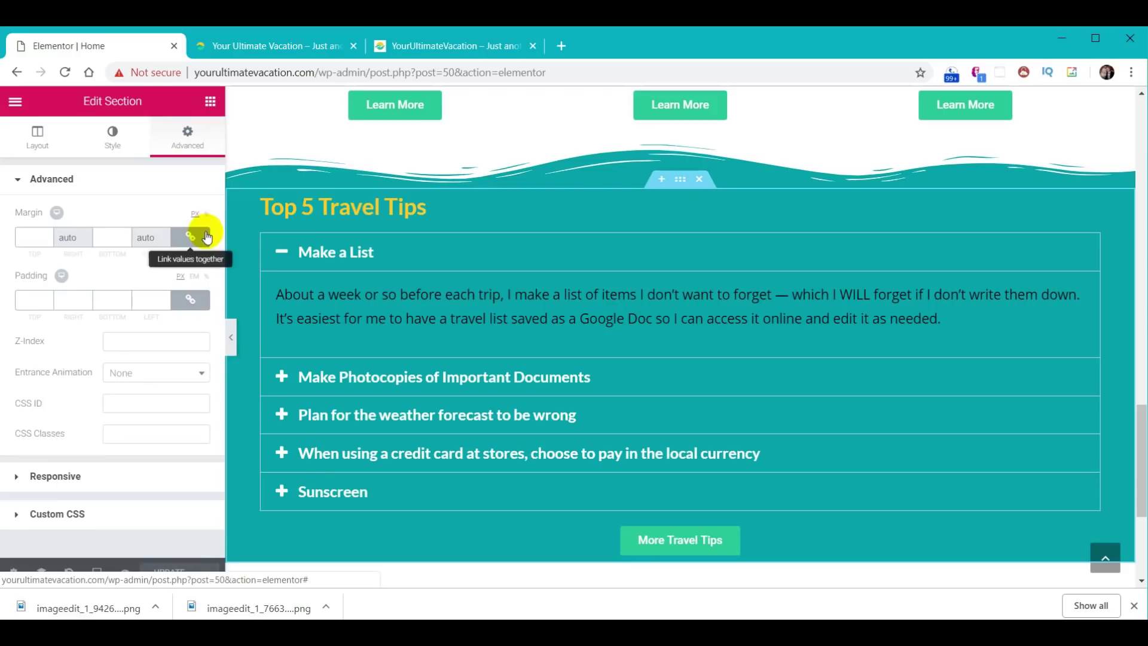
click(190, 301)
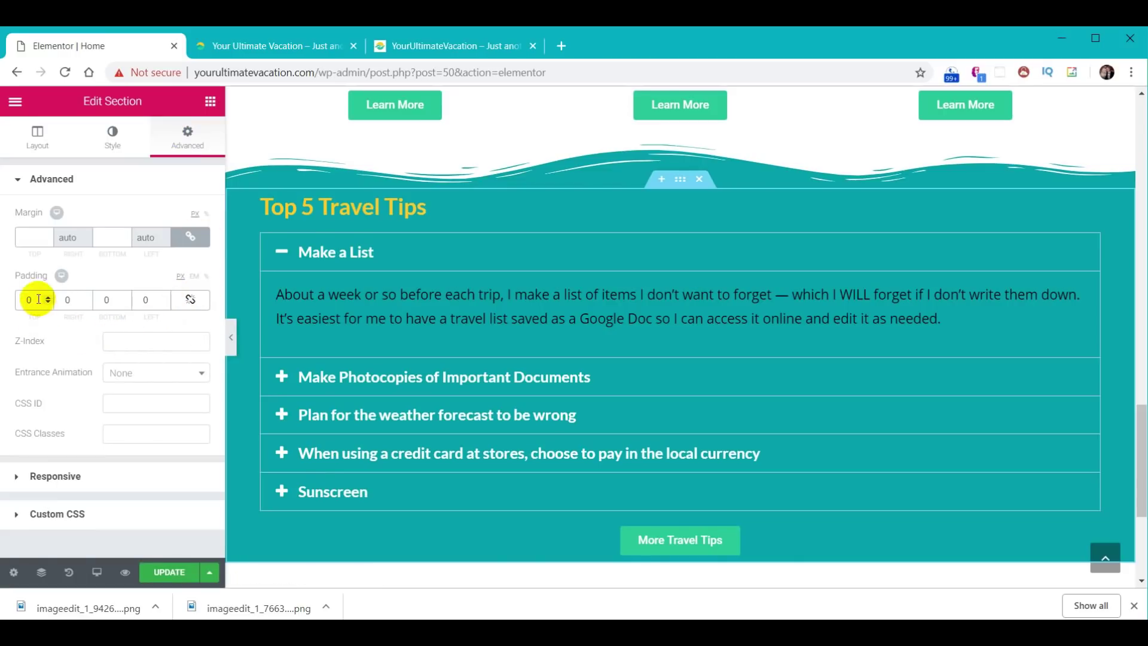
text(20)
key(BackSpace)
key(BackSpace)
text(30)
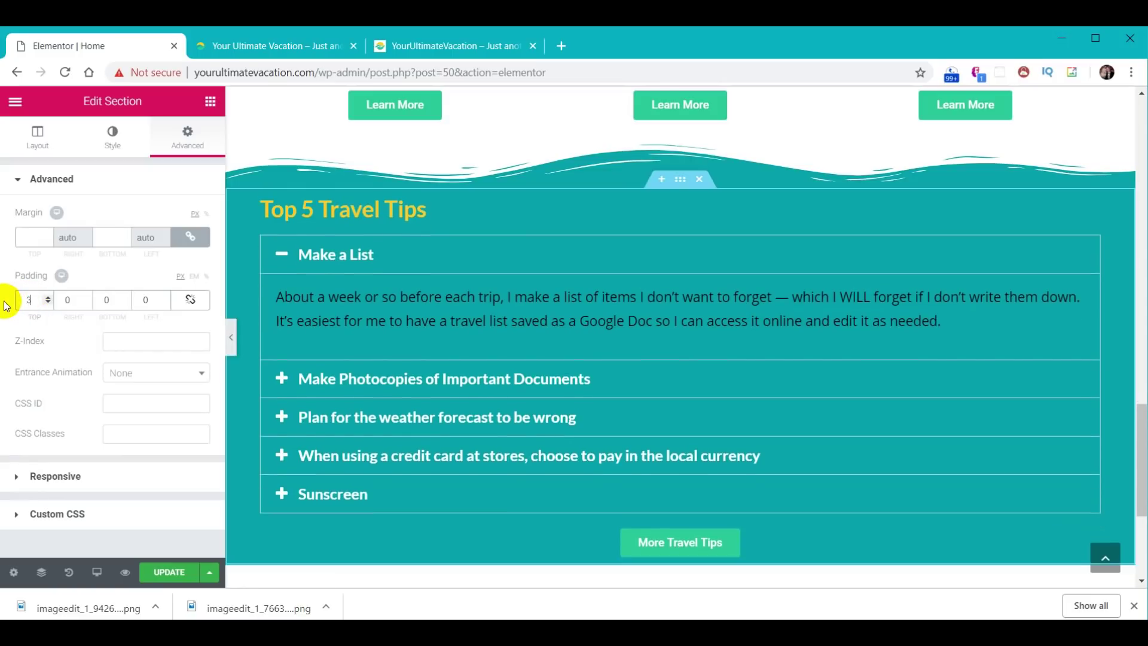
key(Tab)
key(Tab)
text(30)
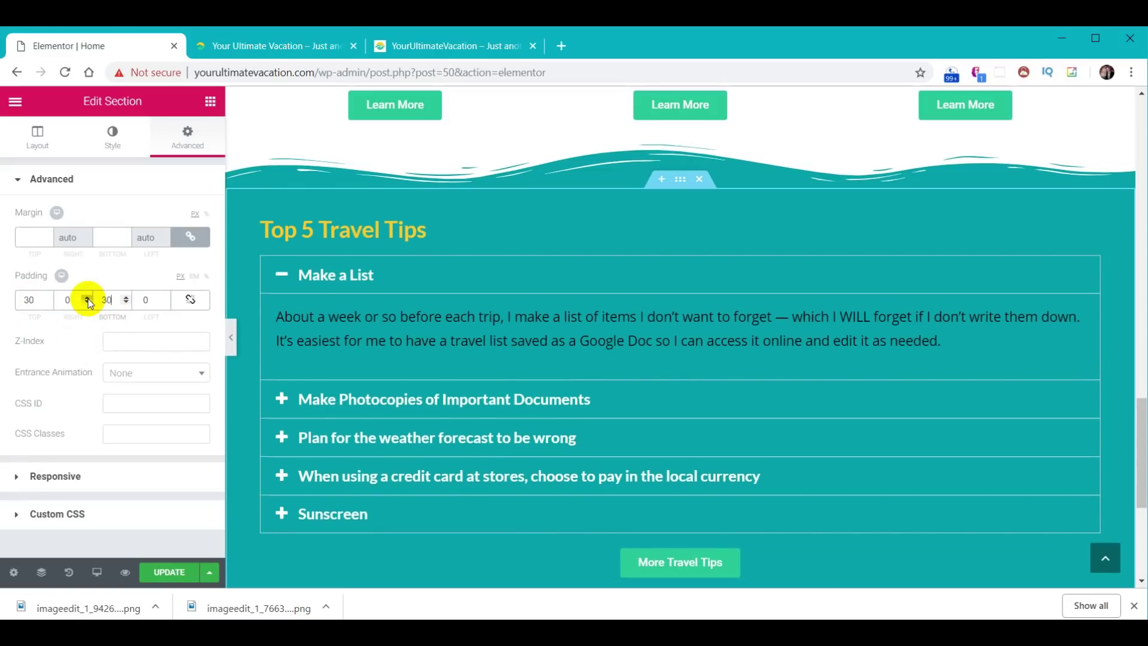
scroll(839, 409, down, 3)
scroll(830, 427, up, 1)
click(170, 573)
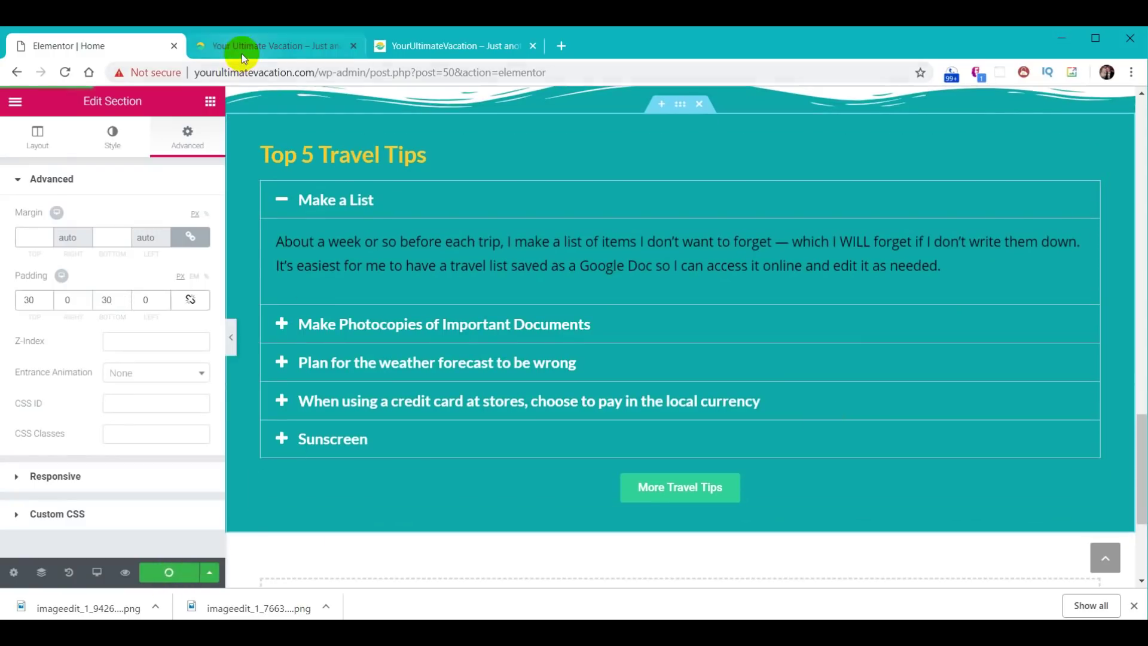
- Reload the live homepage and compare its bordered accordion with the reference site's borderless tips
click(240, 45)
click(64, 72)
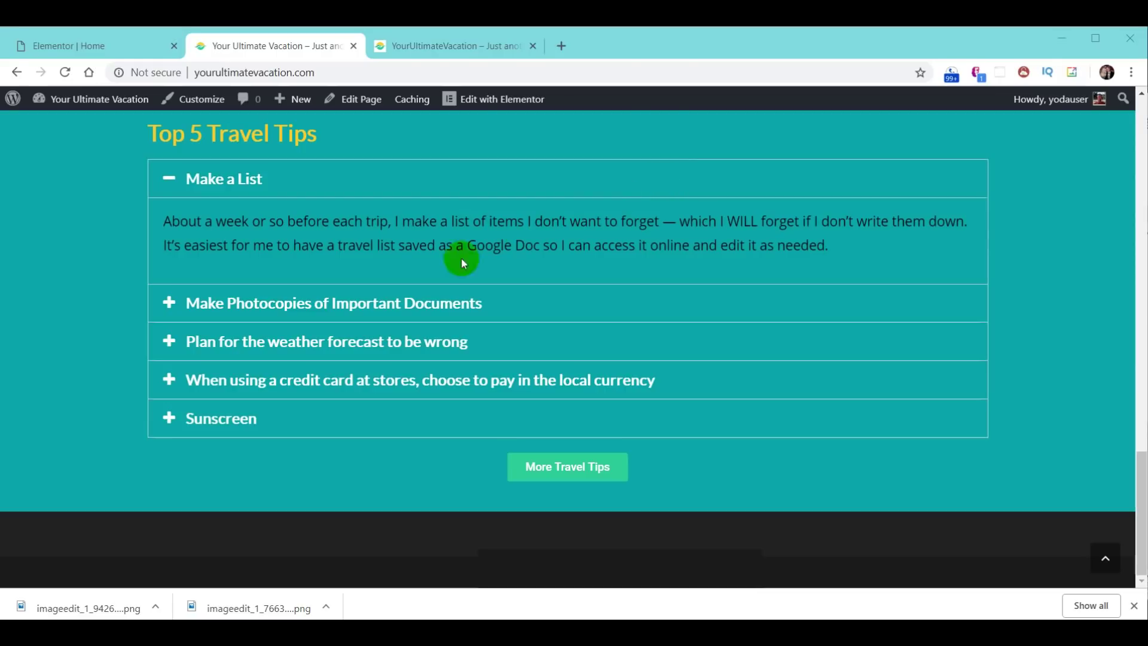
click(427, 46)
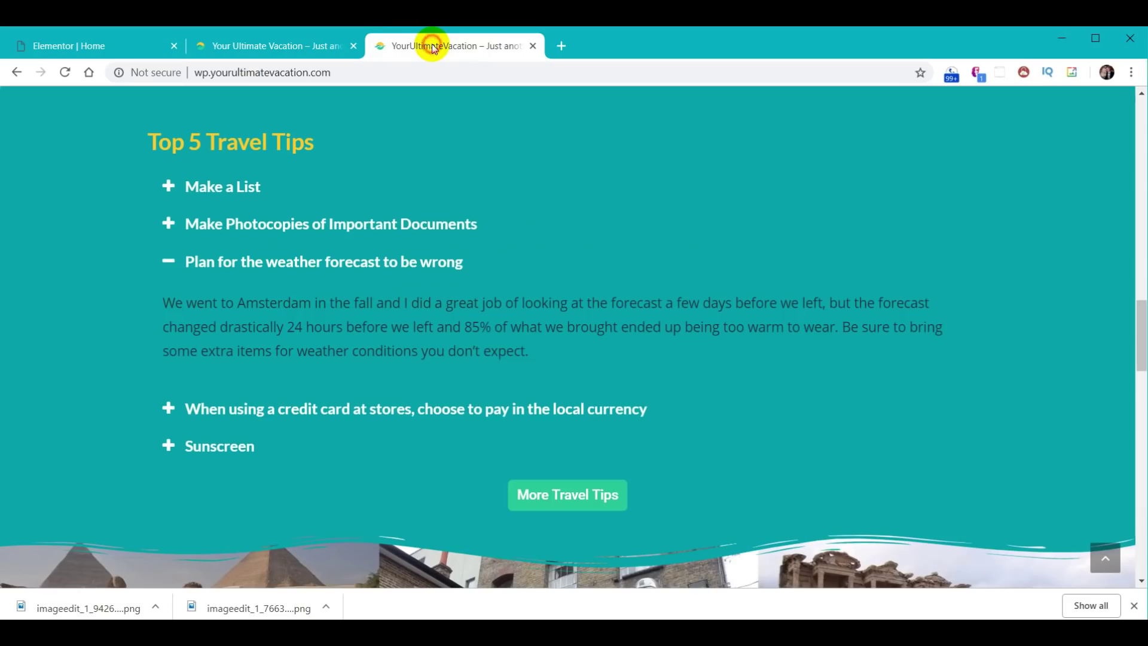
click(258, 48)
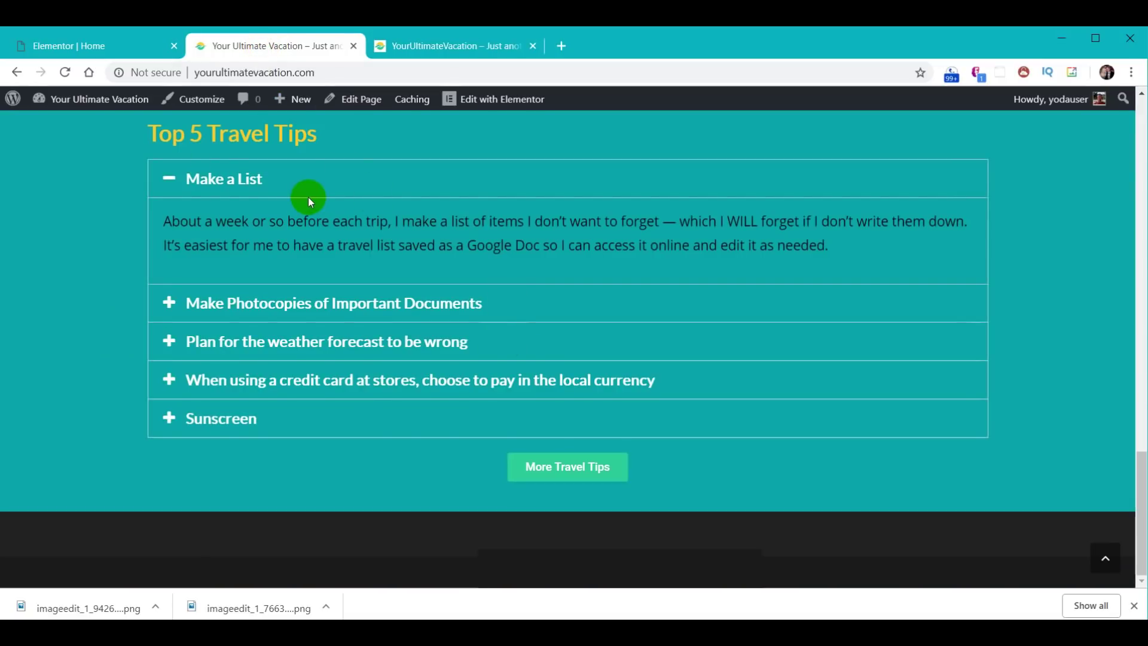
click(446, 47)
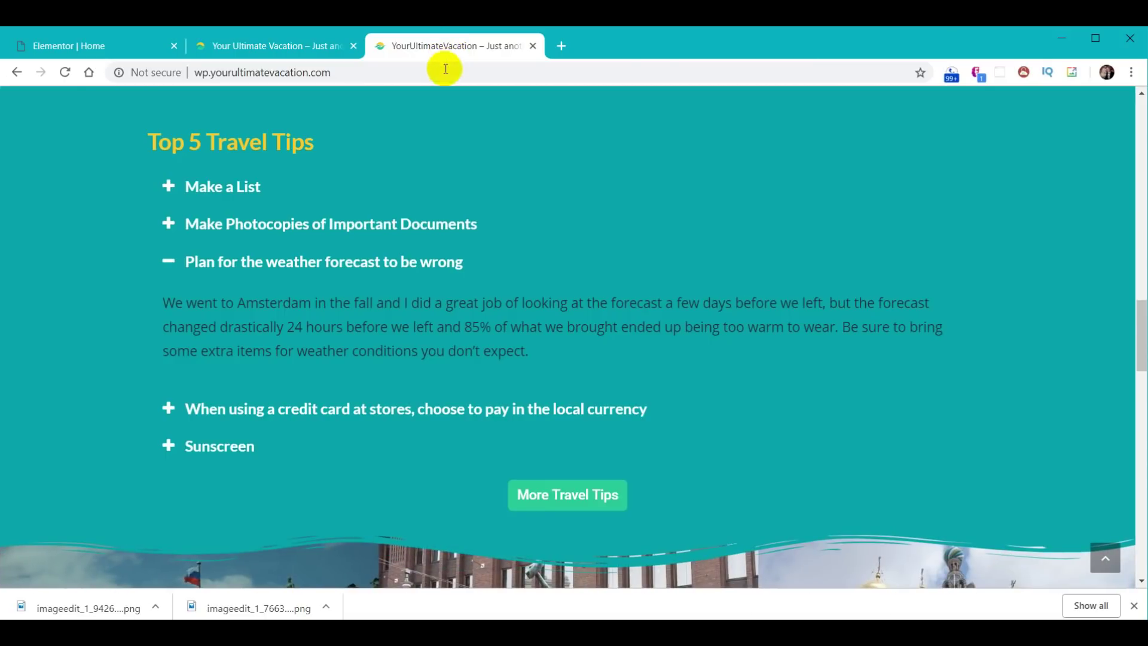
click(310, 47)
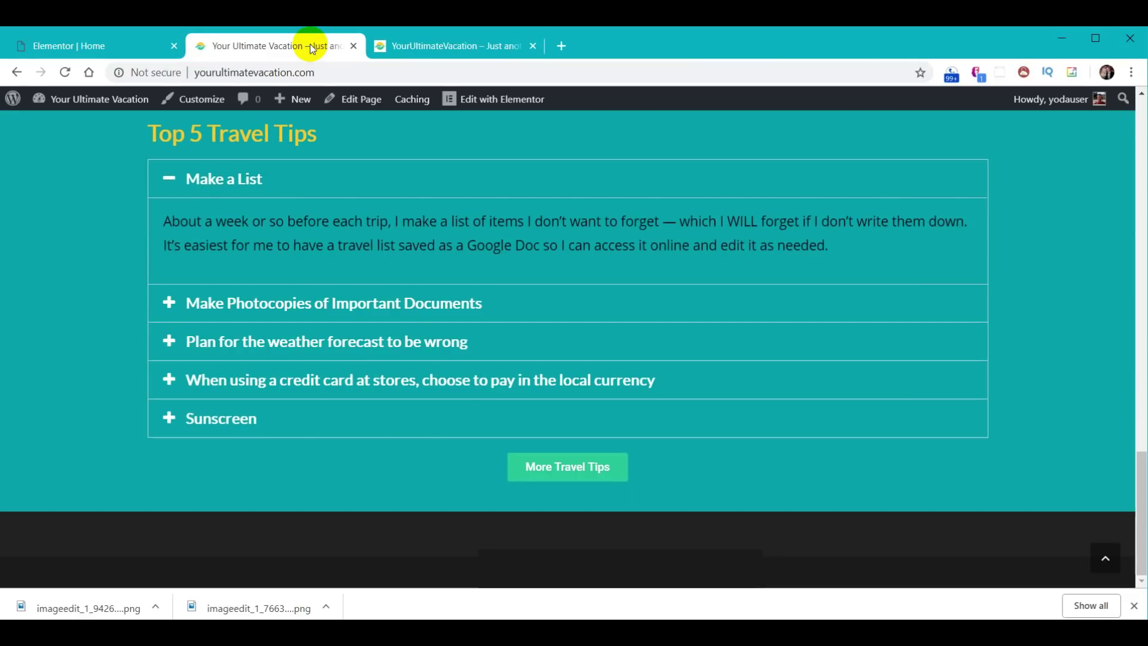
click(85, 48)
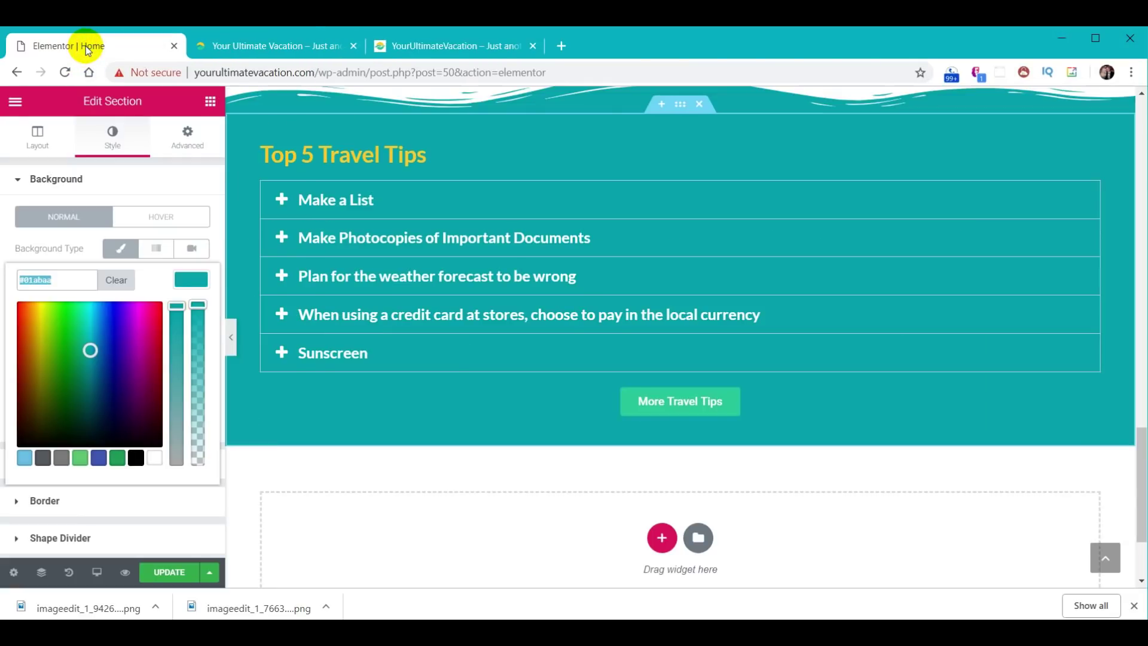
- Paste the teal background hex value into the accordion's Border Color to hide the border
click(464, 205)
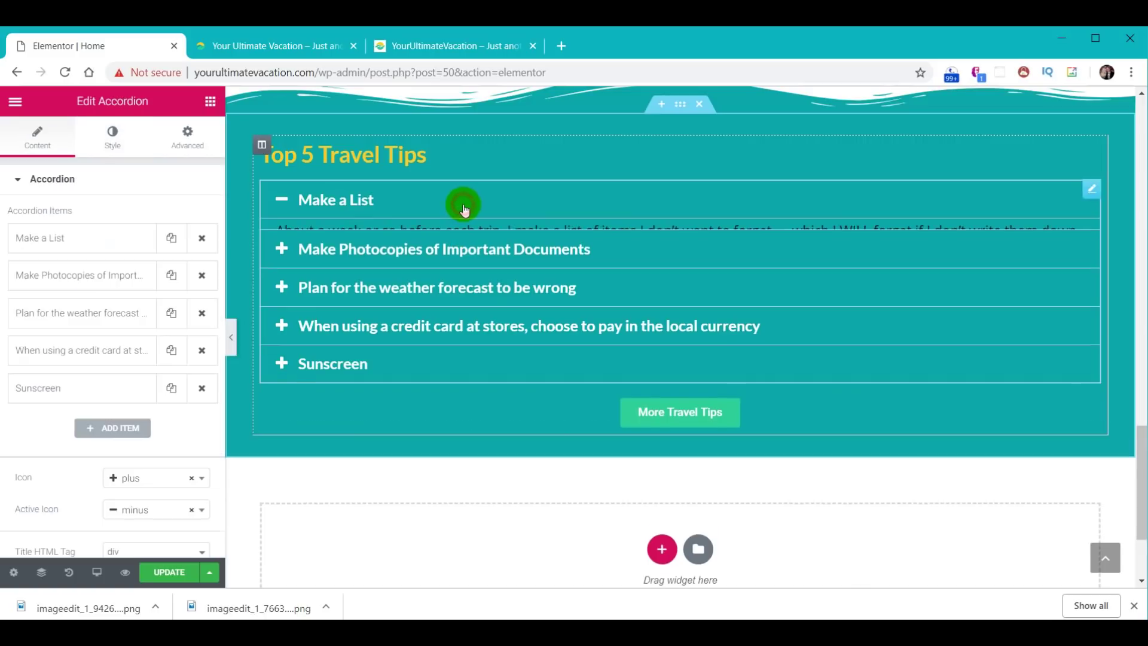
click(113, 142)
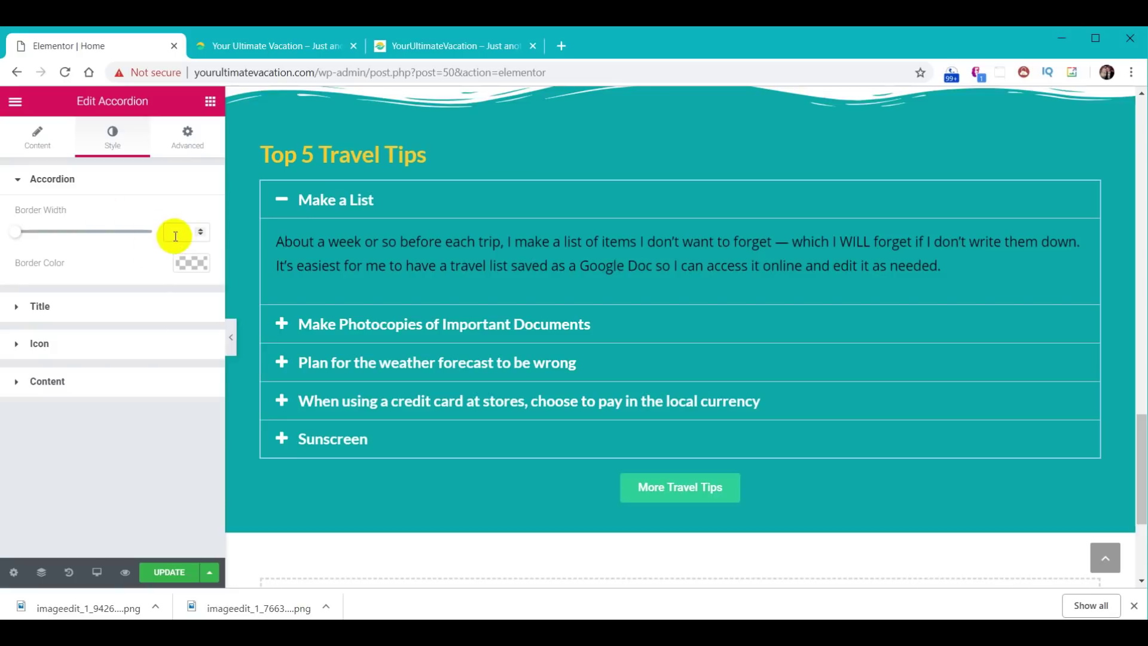
click(189, 261)
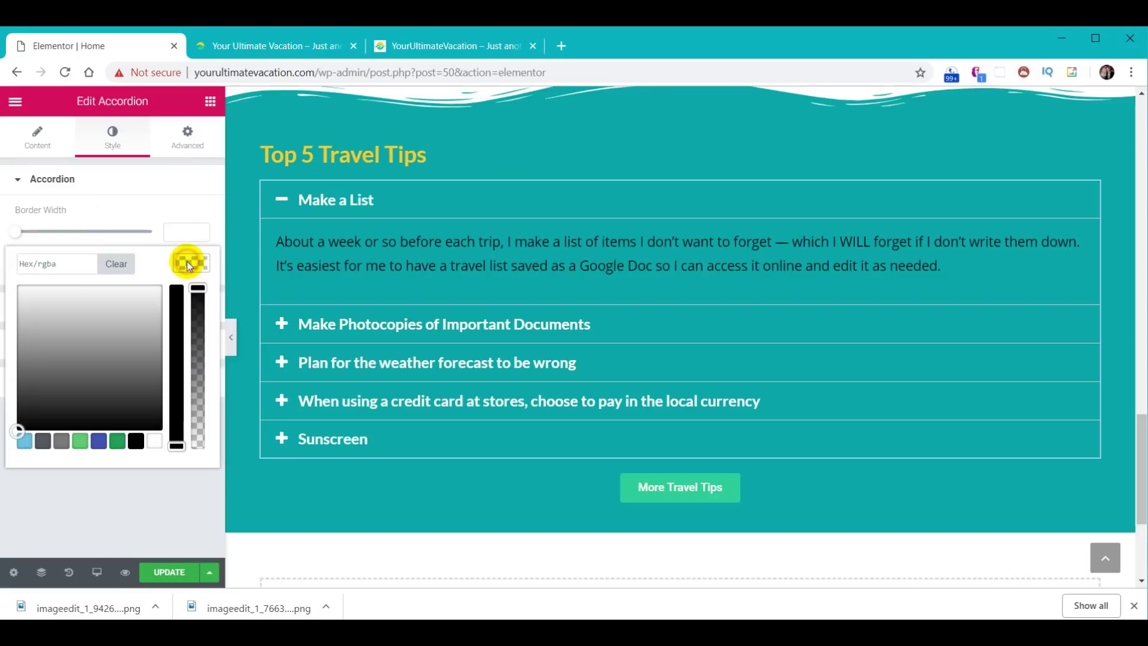
click(66, 265)
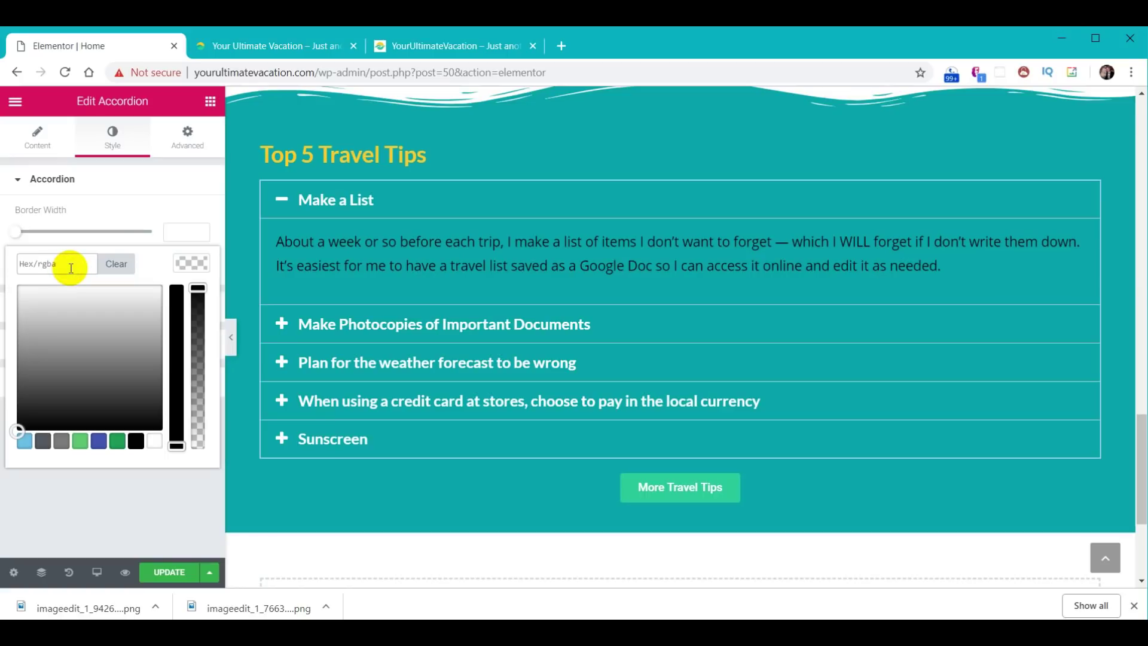
key(ctrl+v)
click(184, 263)
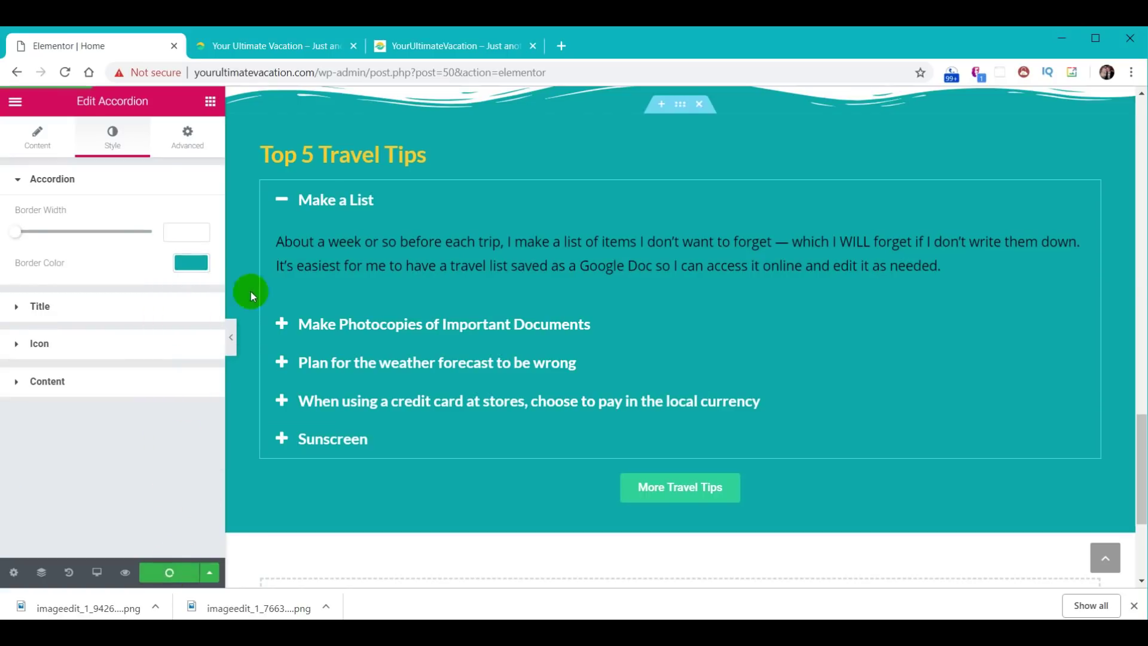
click(286, 53)
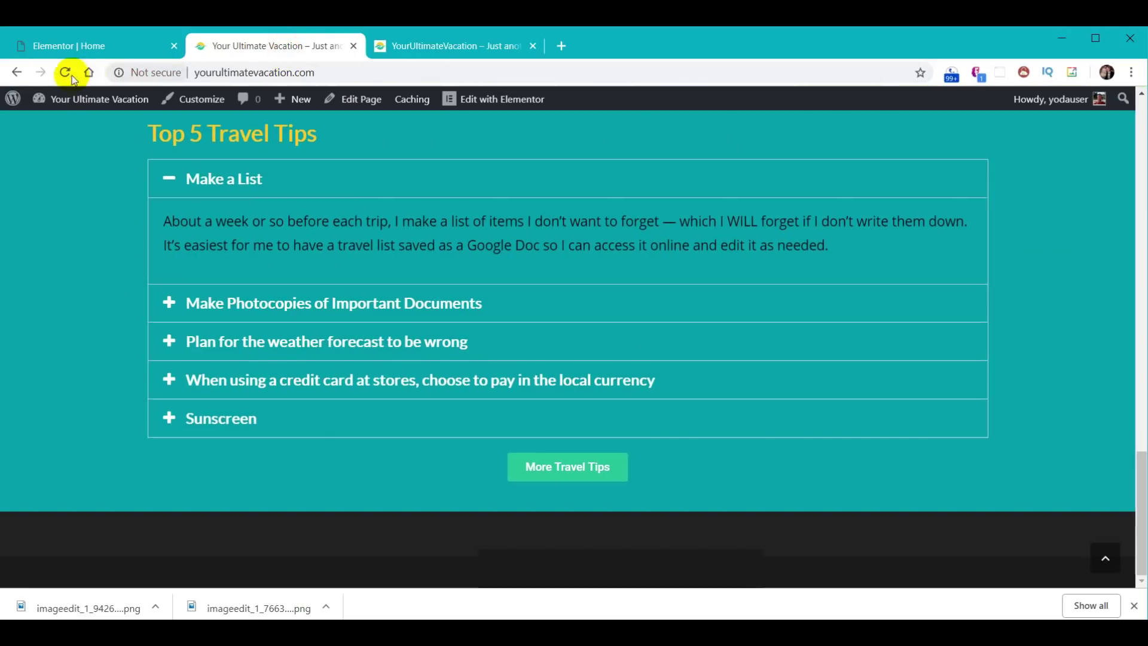
- Reload the live homepage, then scroll the reference site down to its wave-edged photo carousel
click(65, 72)
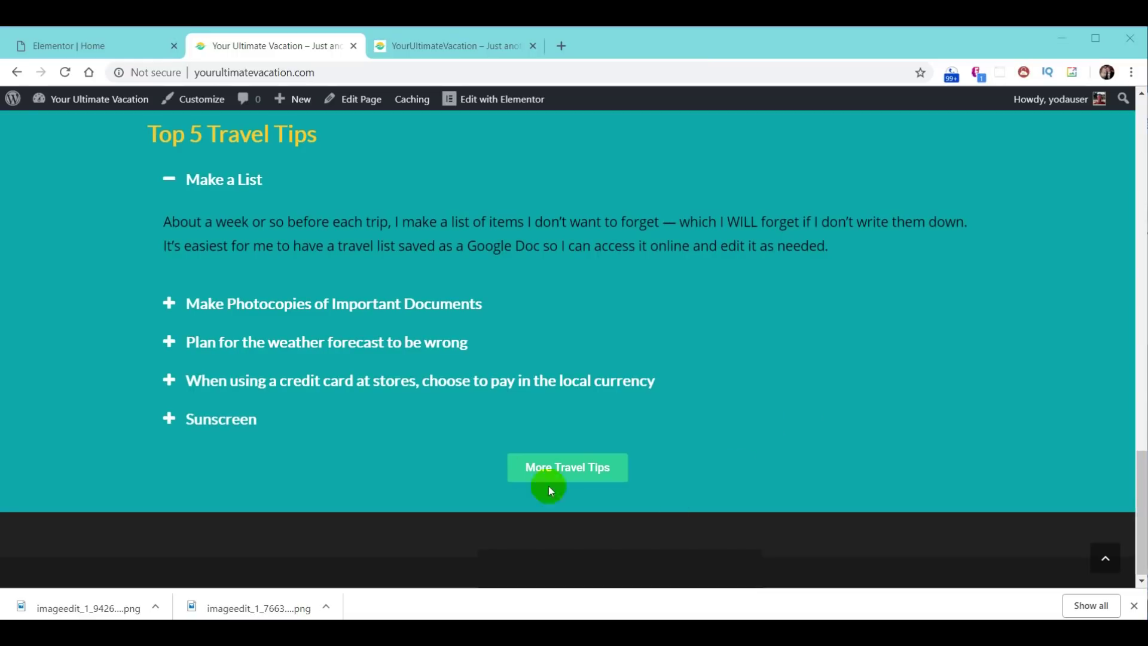
click(436, 47)
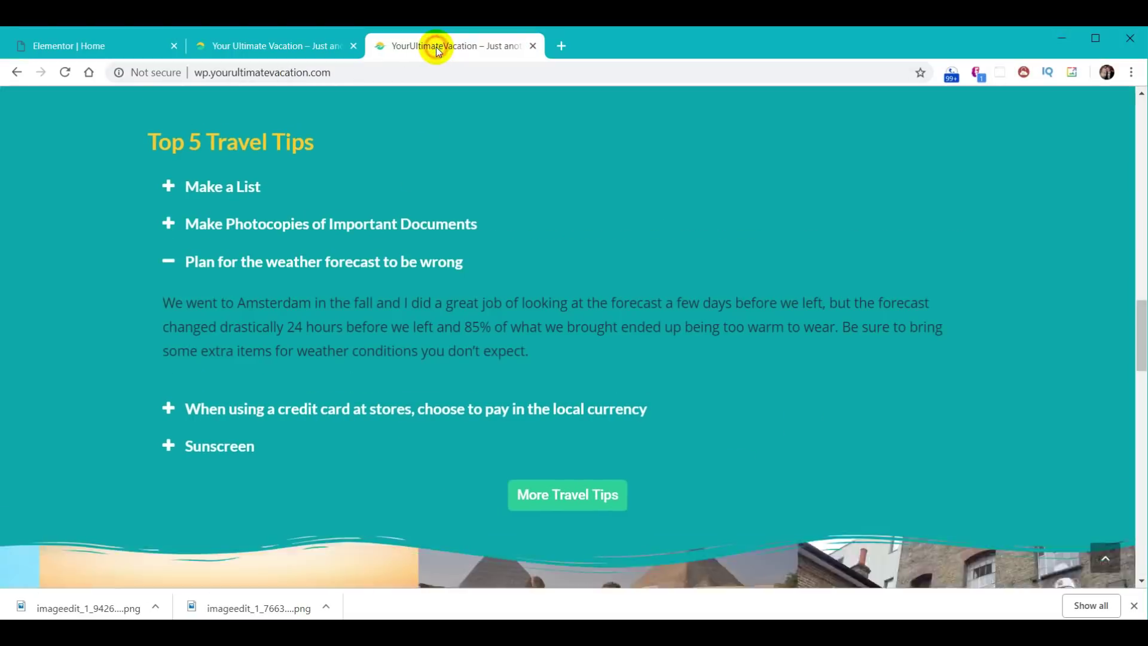
scroll(854, 341, down, 4)
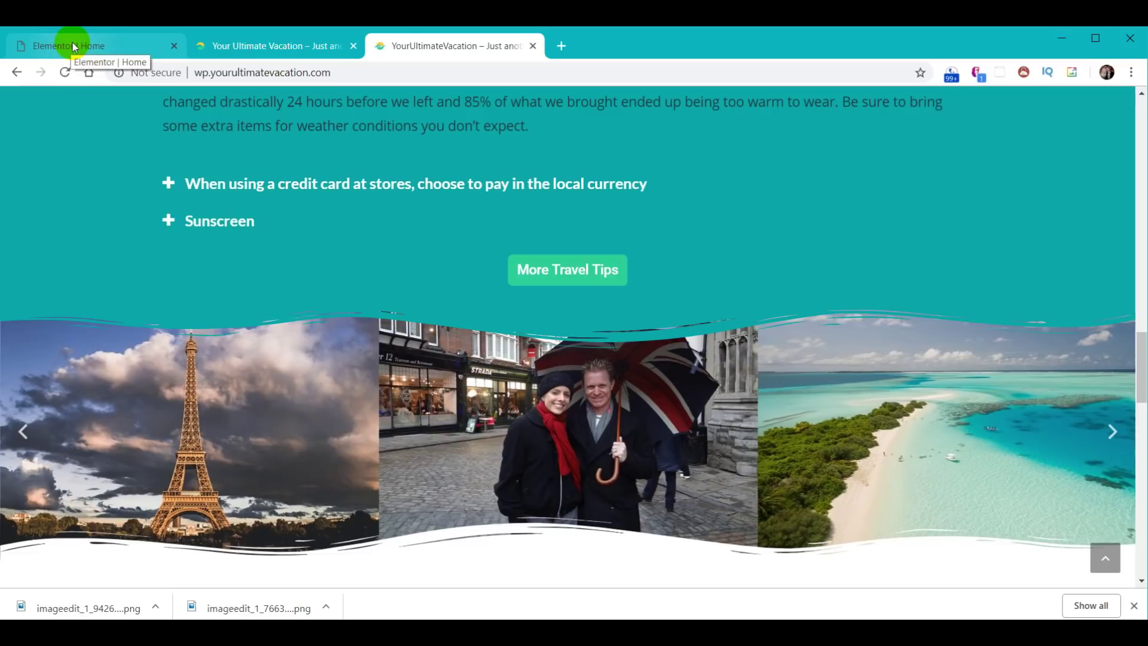
click(74, 48)
- Add a stretched single-column section below the tips with Full Width content and No Gap columns
scroll(717, 418, down, 4)
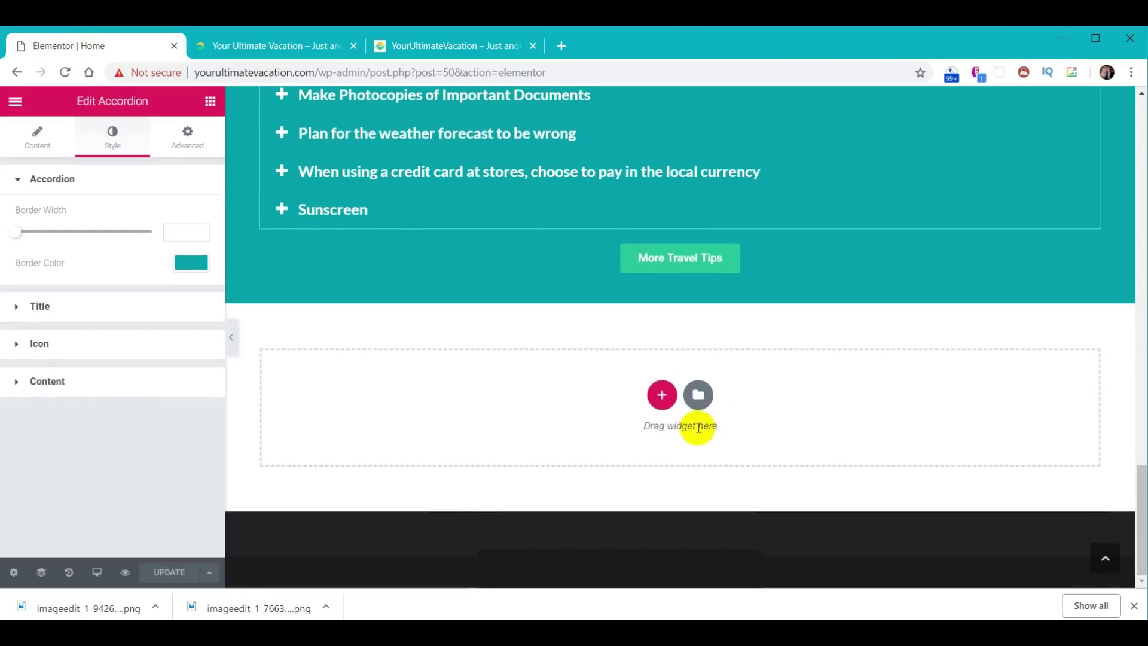
click(661, 396)
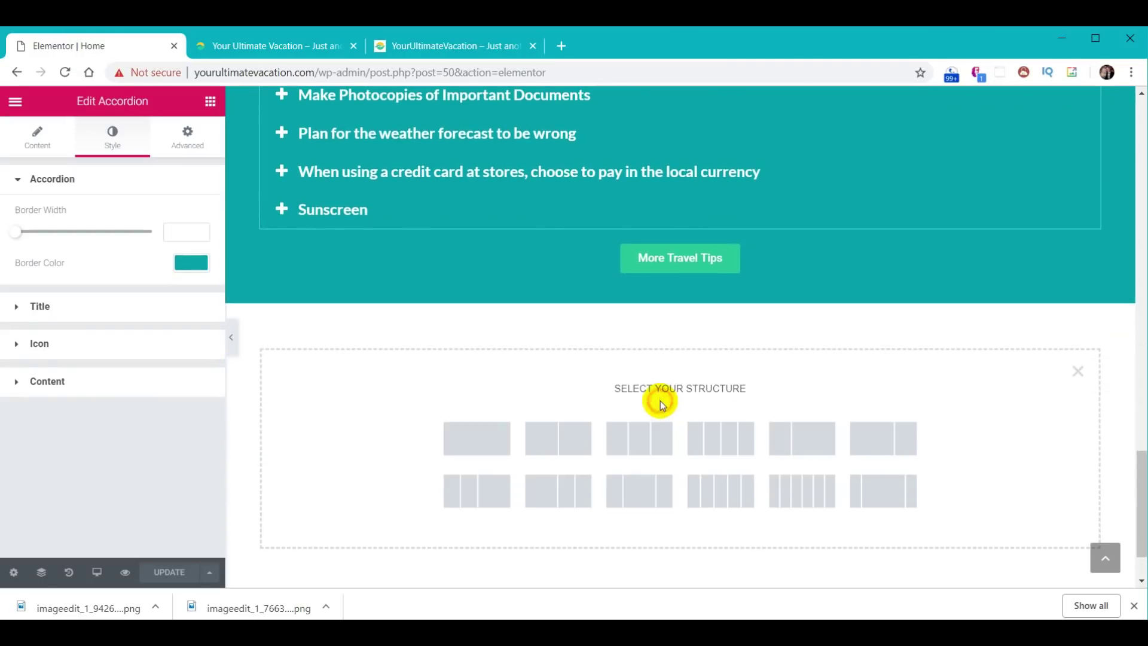
click(469, 437)
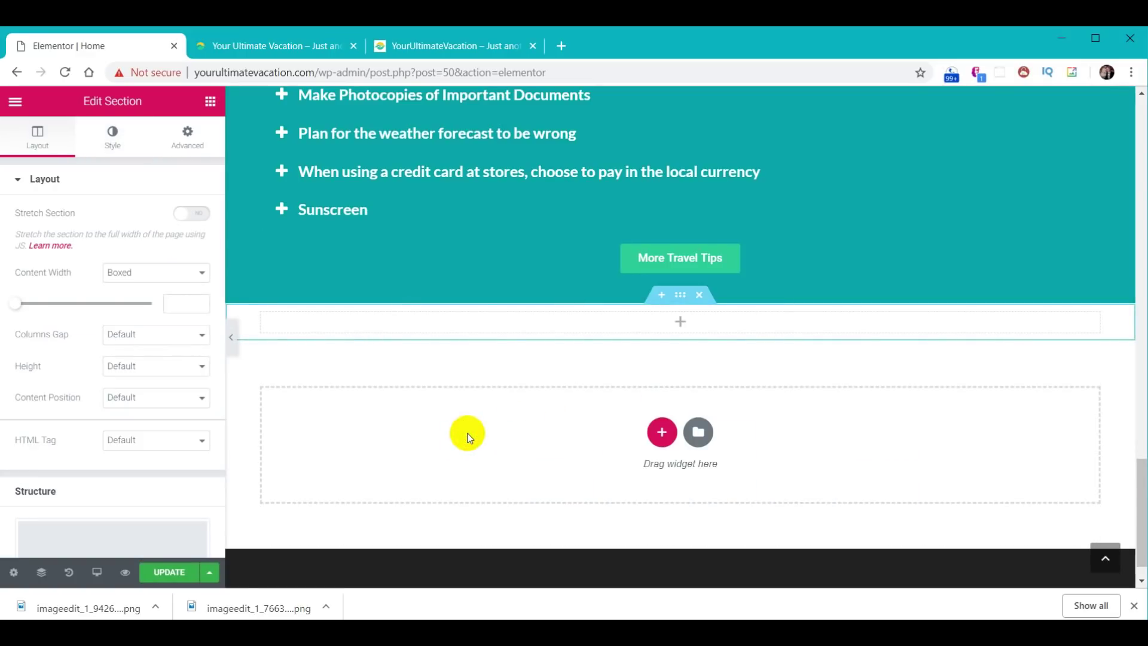
click(184, 220)
click(200, 274)
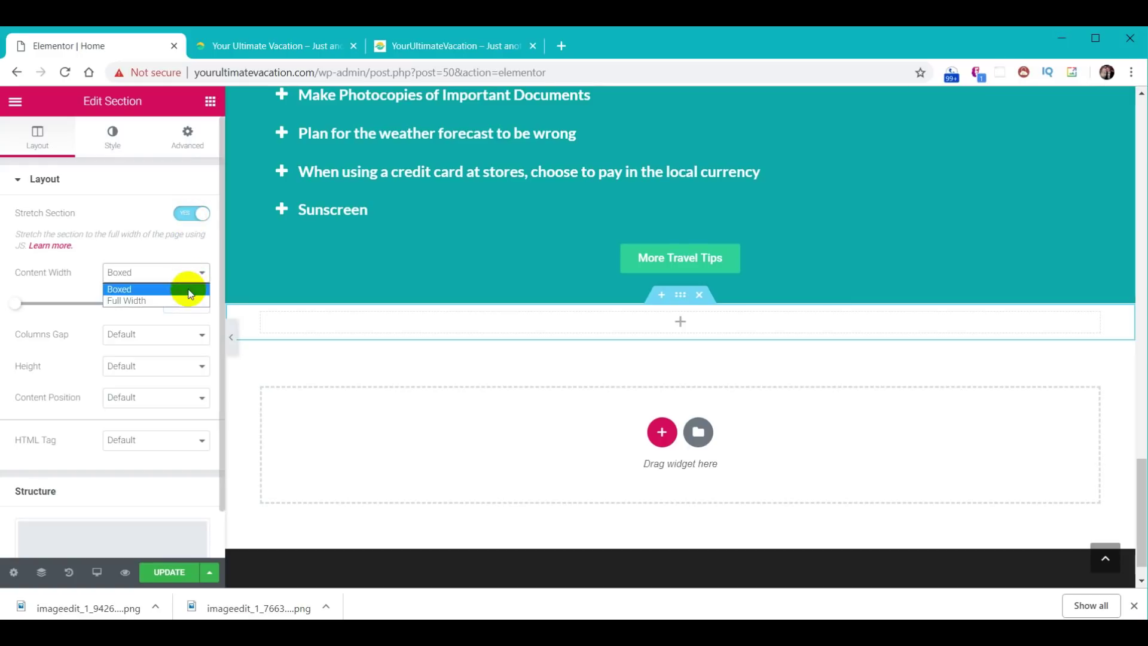
click(184, 301)
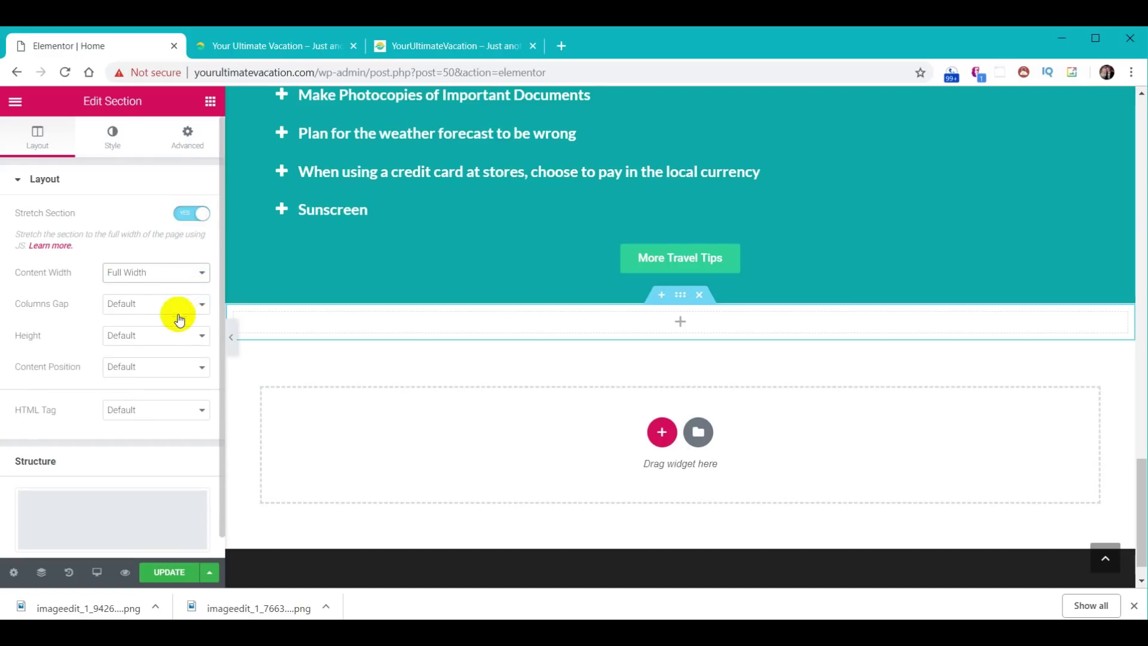
click(182, 305)
click(179, 332)
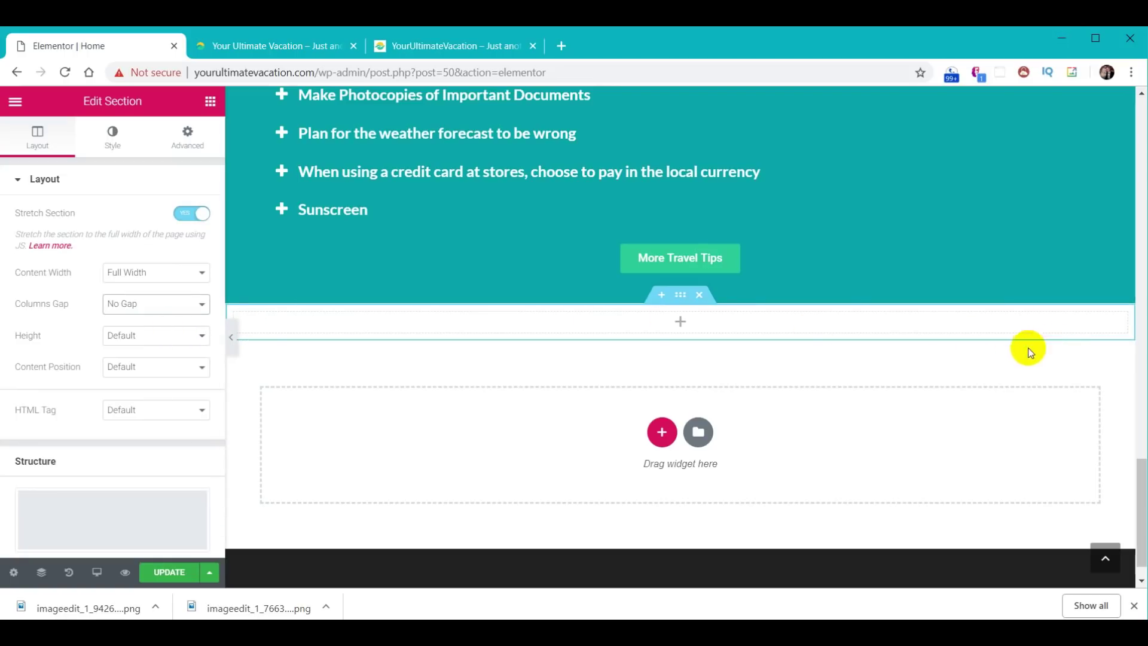
click(210, 103)
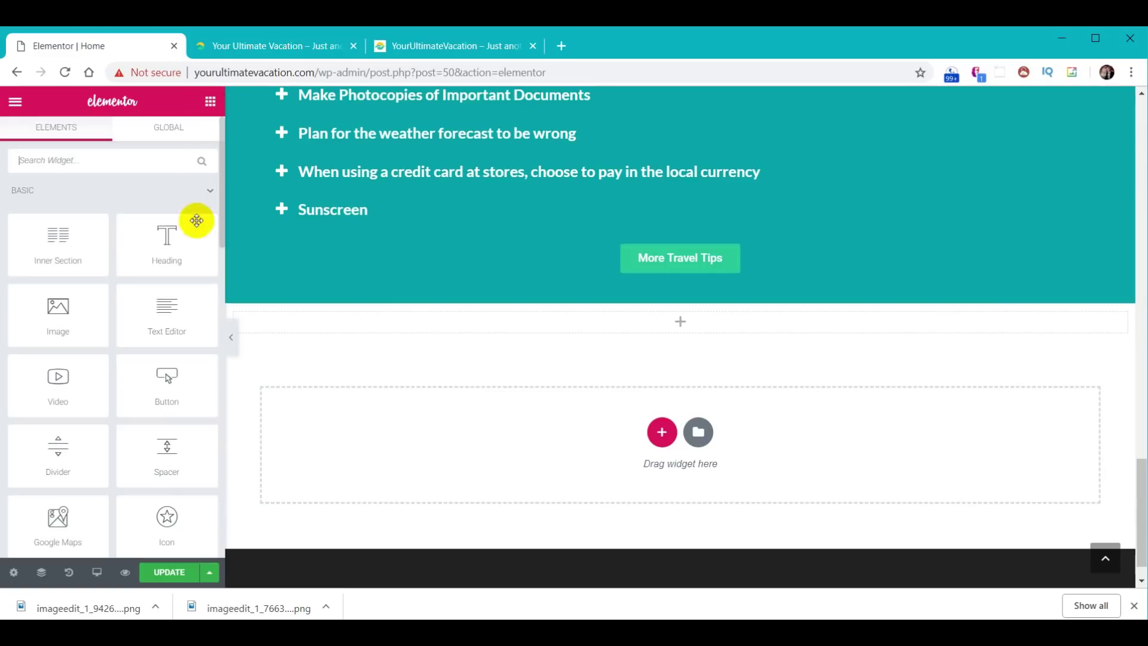
scroll(180, 311, down, 3)
- Drop an Image Carousel widget into the new section and start uploading its images from the computer
scroll(172, 312, down, 5)
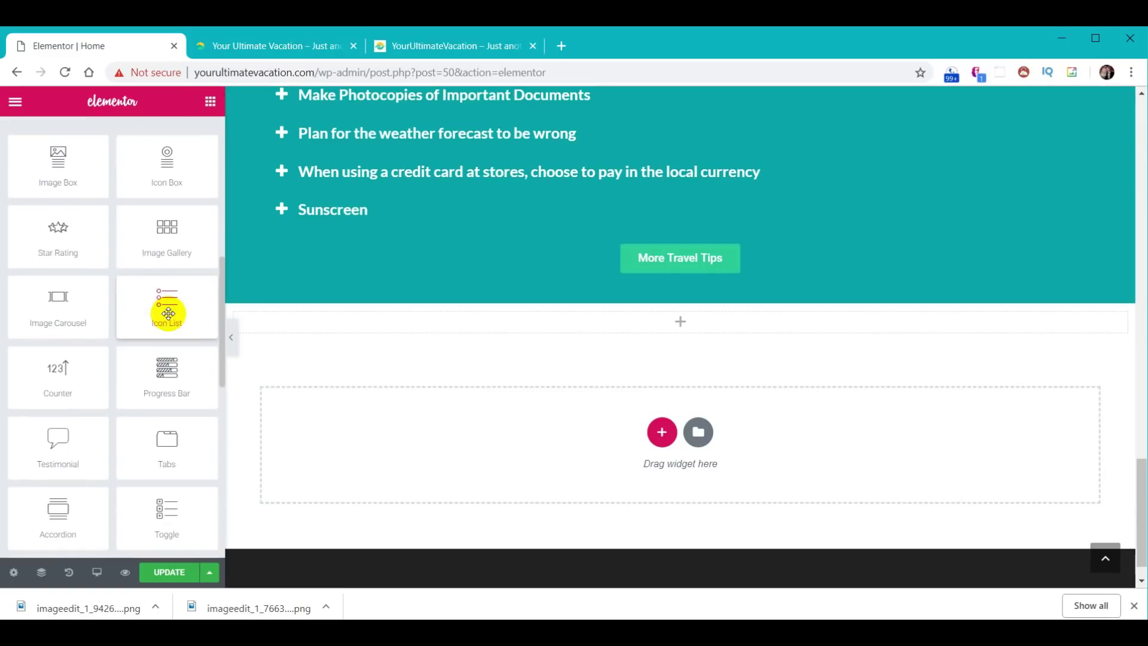
drag(58, 302, 690, 313)
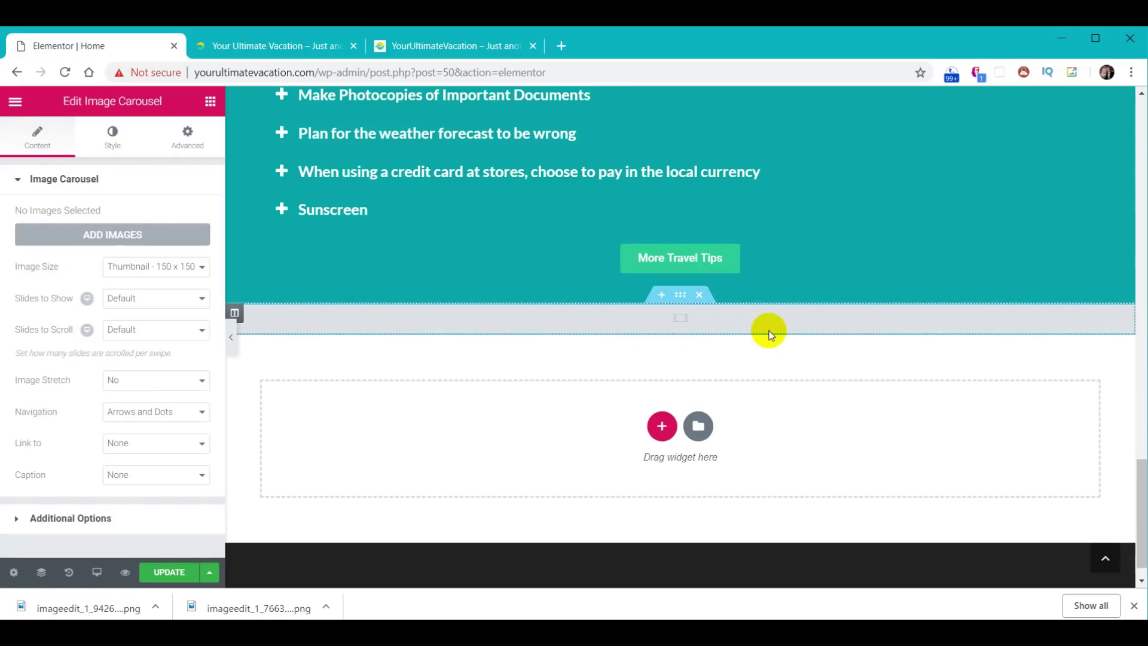
click(99, 240)
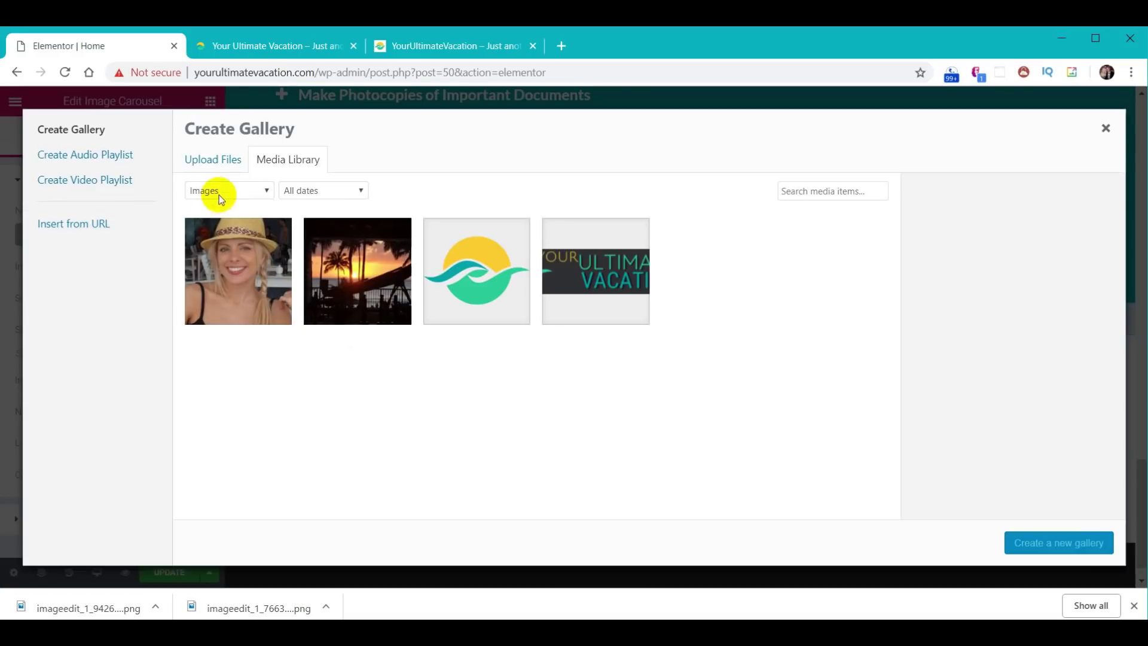
click(216, 161)
key(alt+Tab)
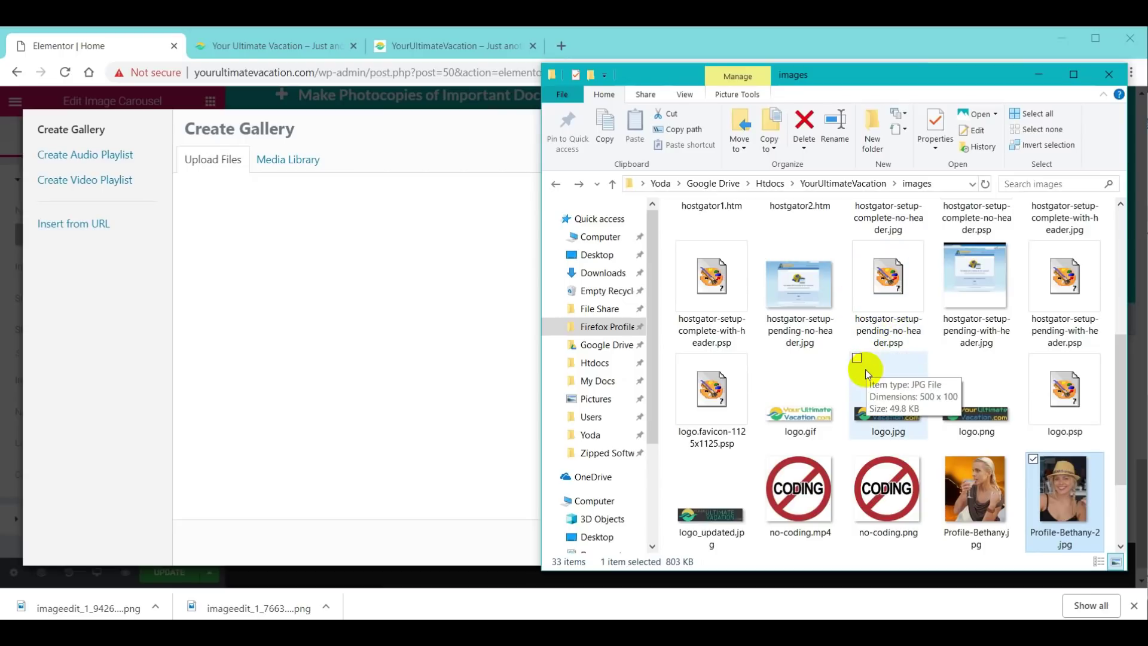
- Select all 24 photos in the Gallery Page folder and drag them into the gallery uploader
click(839, 186)
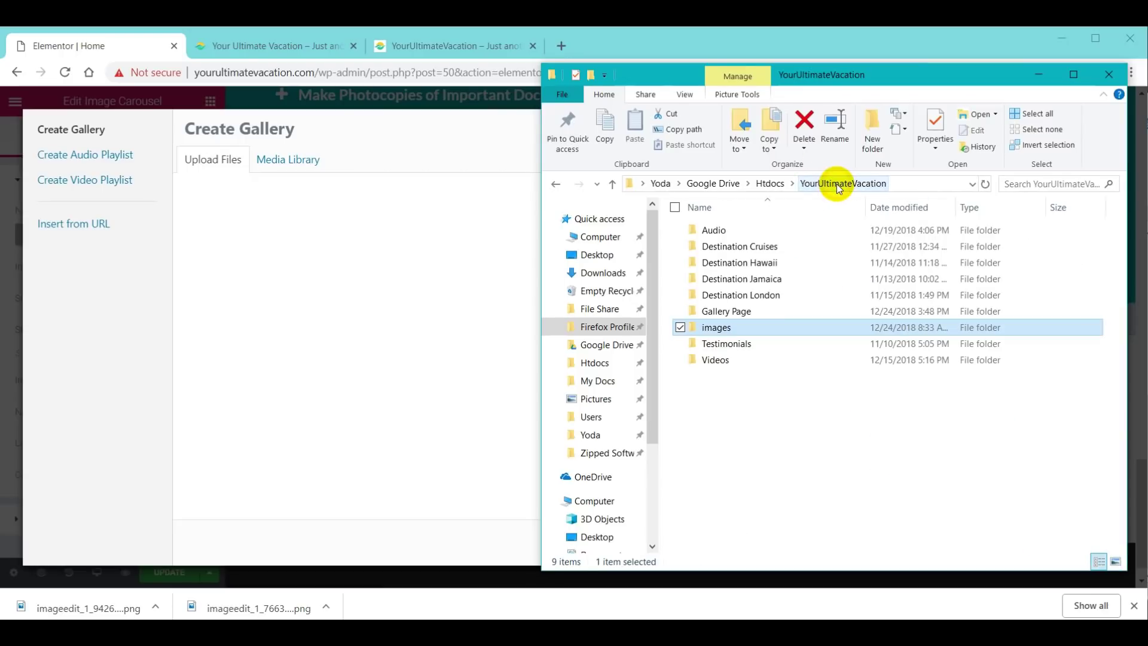
double_click(736, 312)
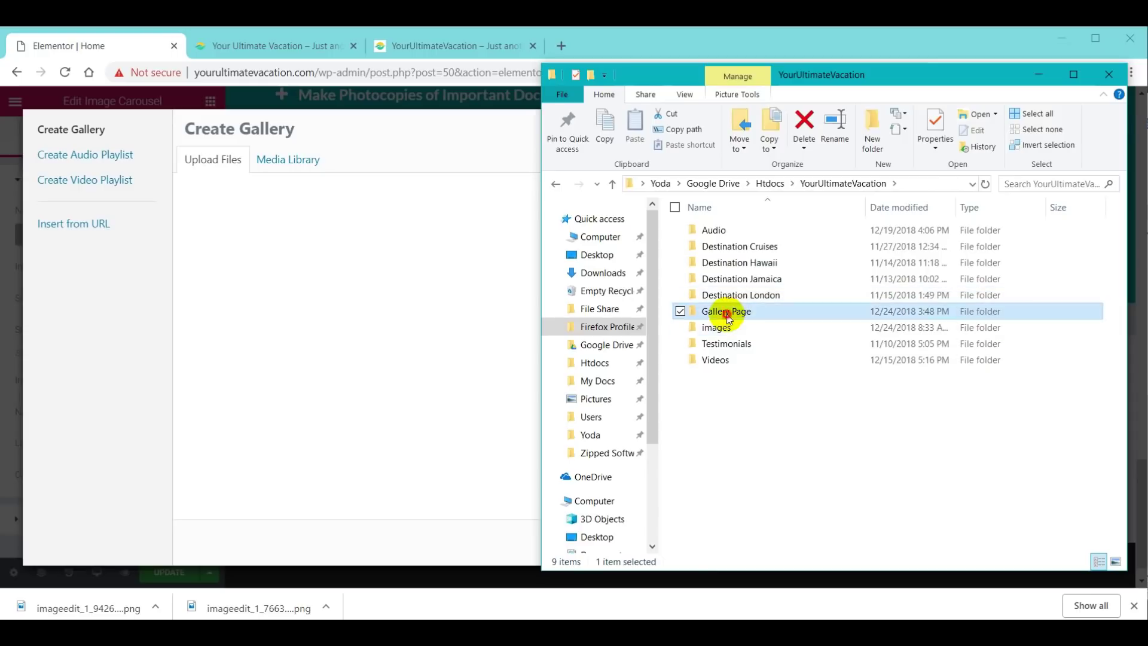
click(719, 238)
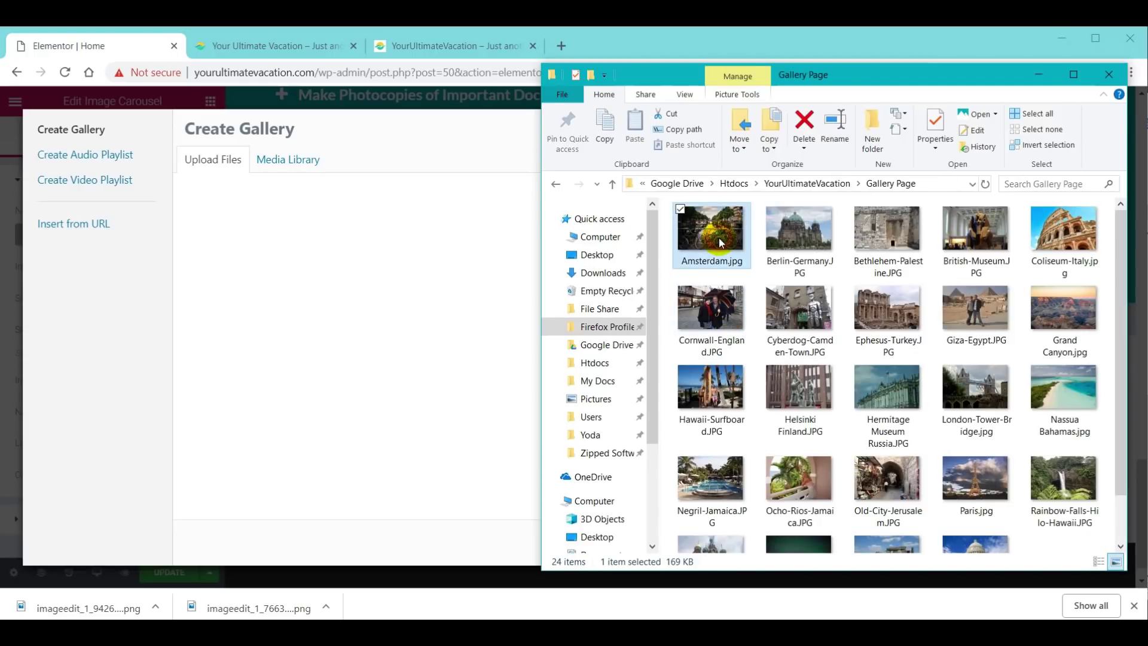
key(ctrl+a)
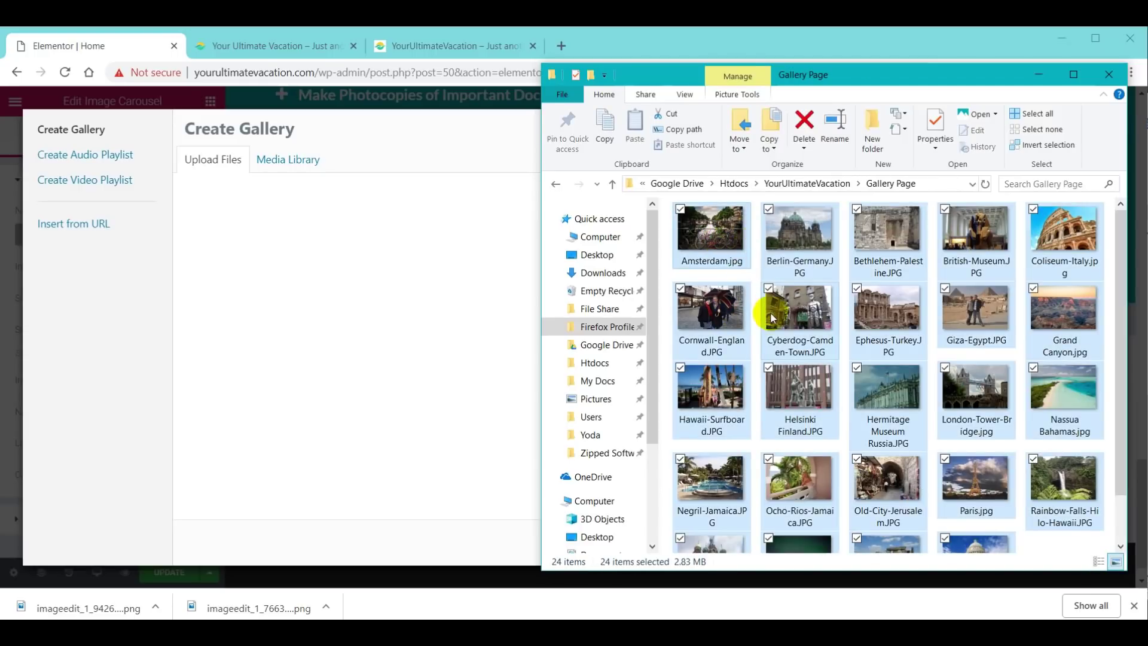
drag(687, 256, 362, 296)
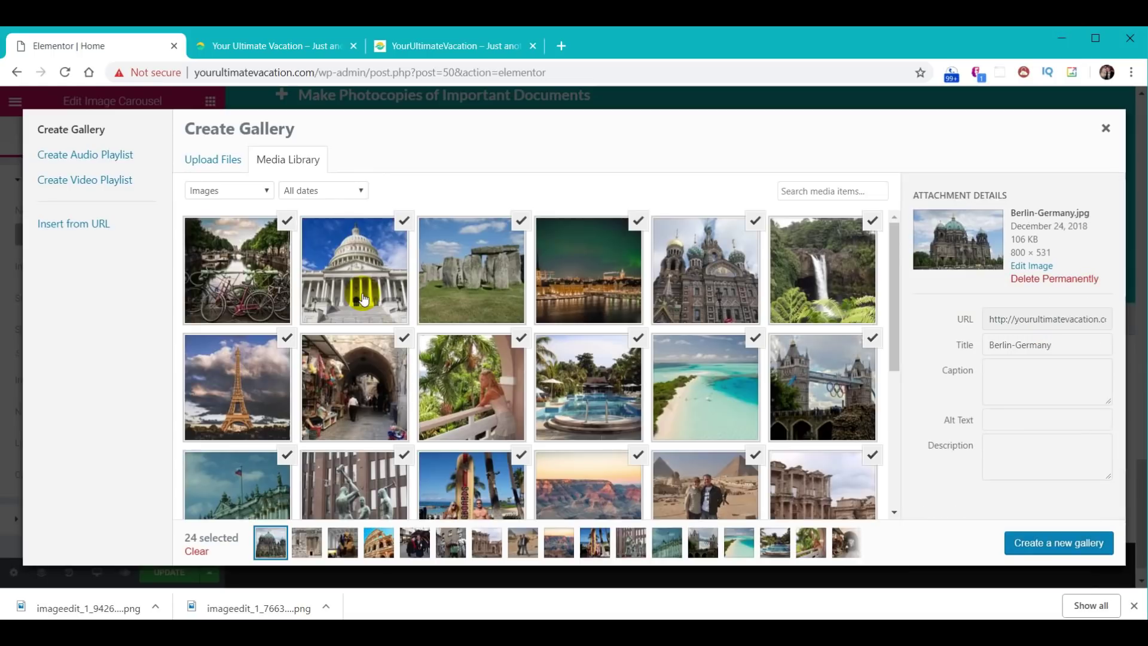
- Create a new gallery from the 24 uploaded photos and insert it into the carousel
click(1062, 545)
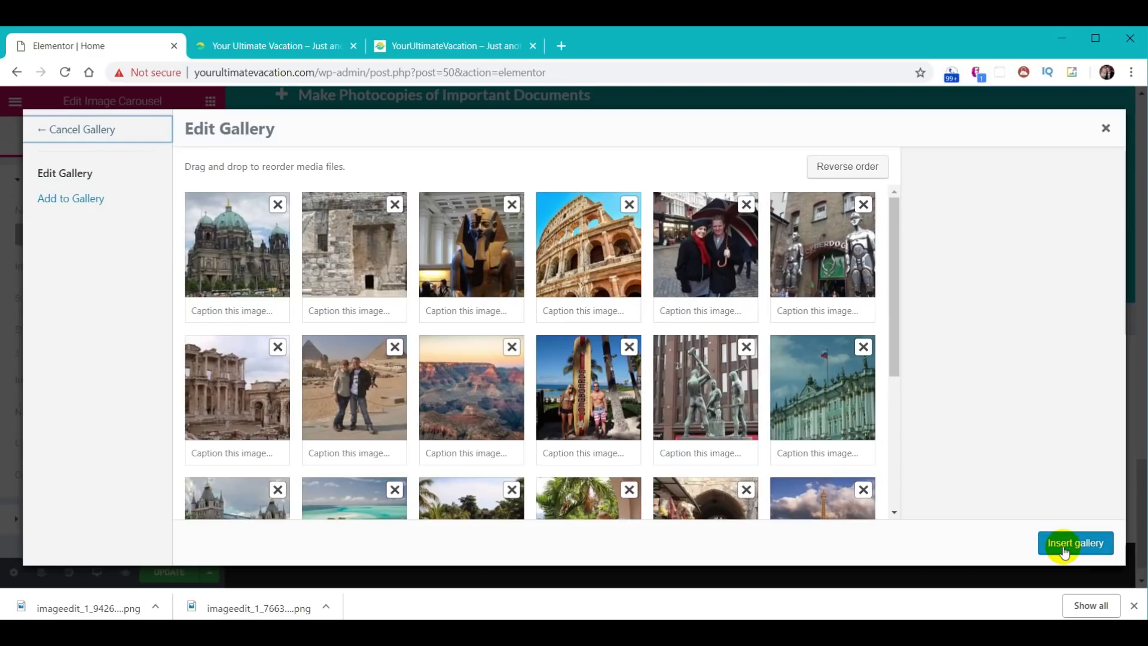
click(1063, 545)
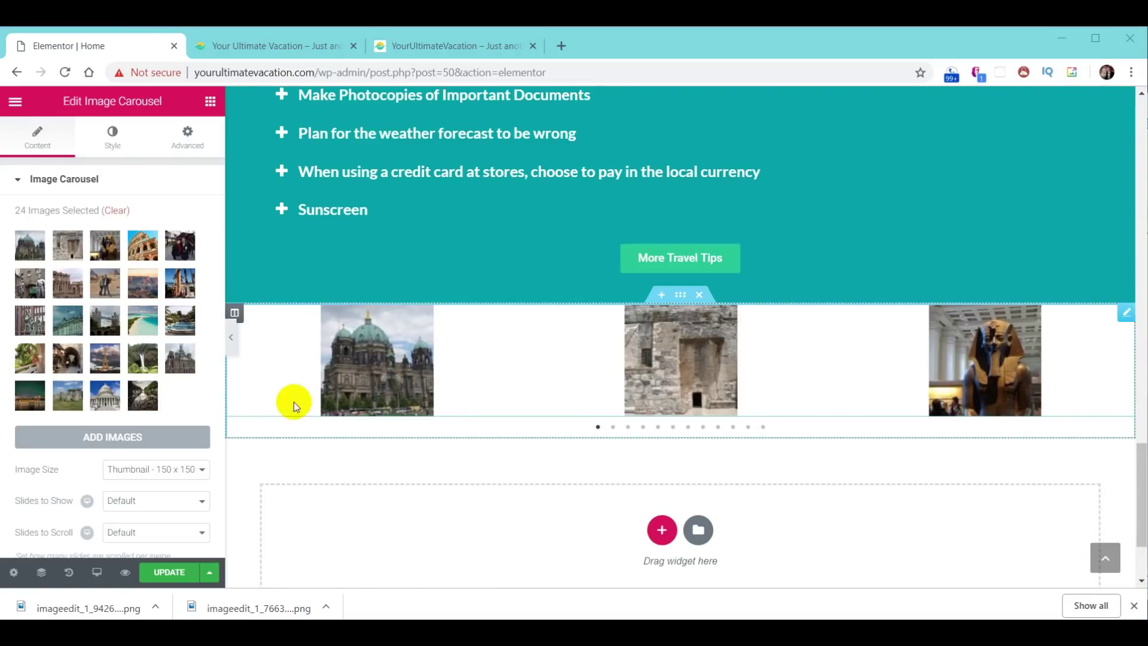
- Set the carousel to Full image size, 3 slides to show and 3 slides to scroll
click(155, 469)
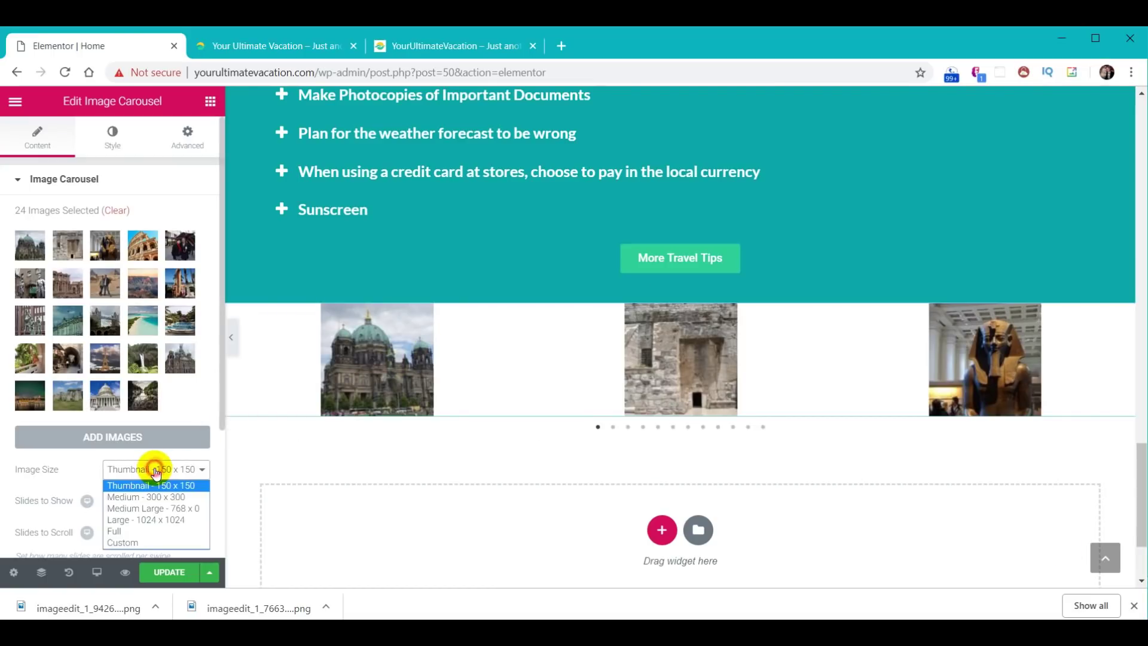
click(119, 530)
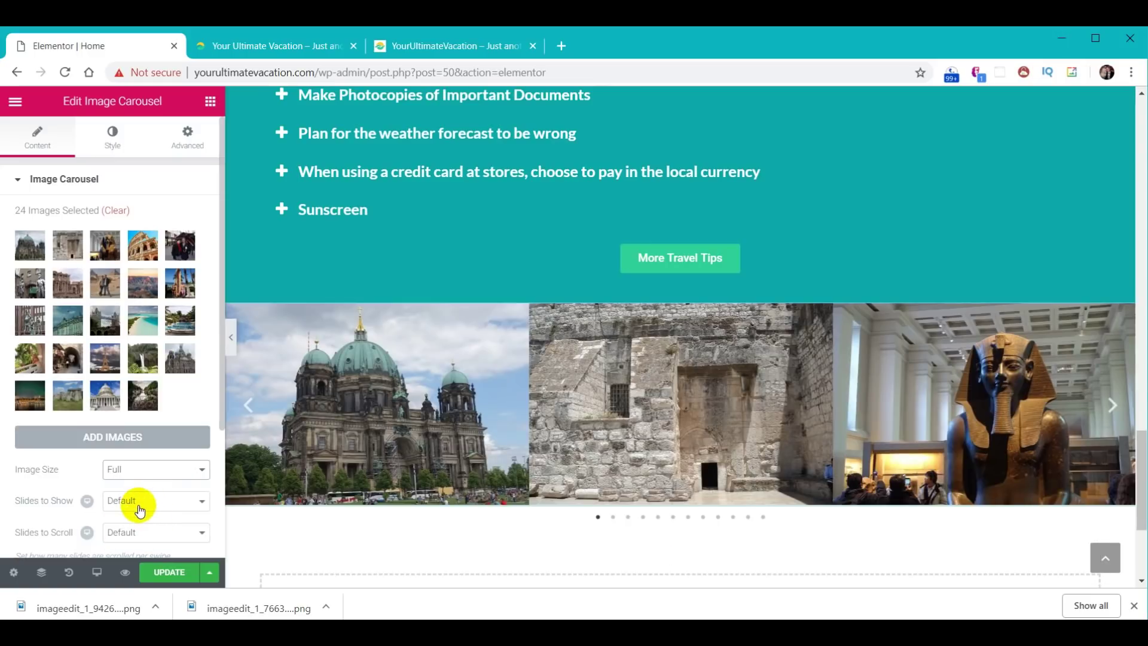
click(139, 510)
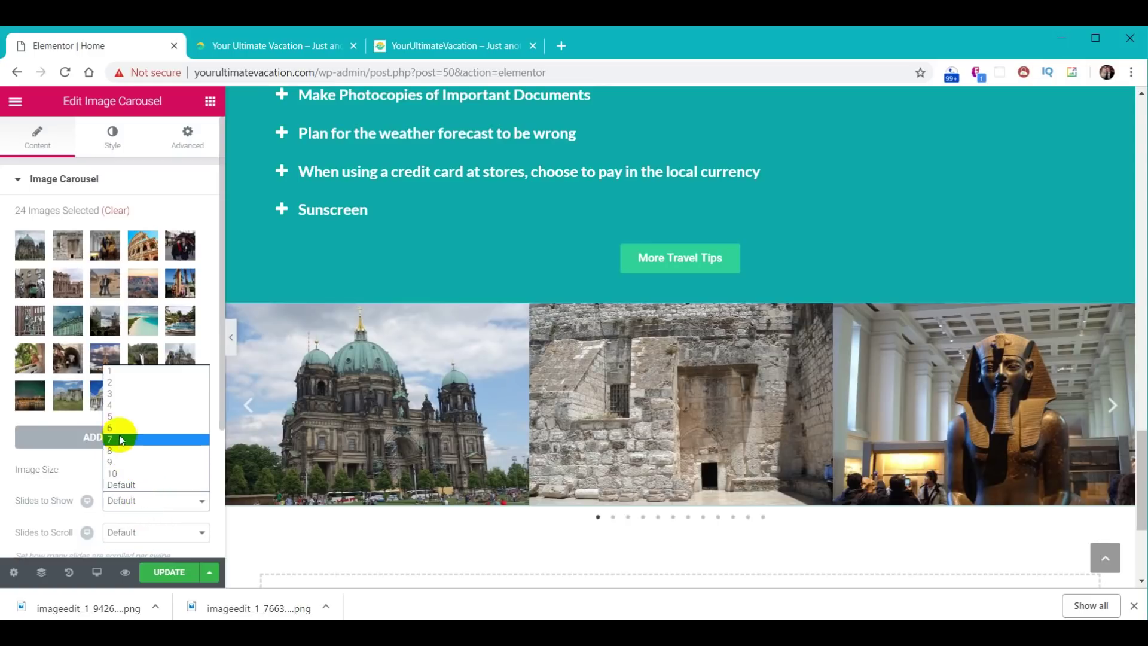
click(119, 396)
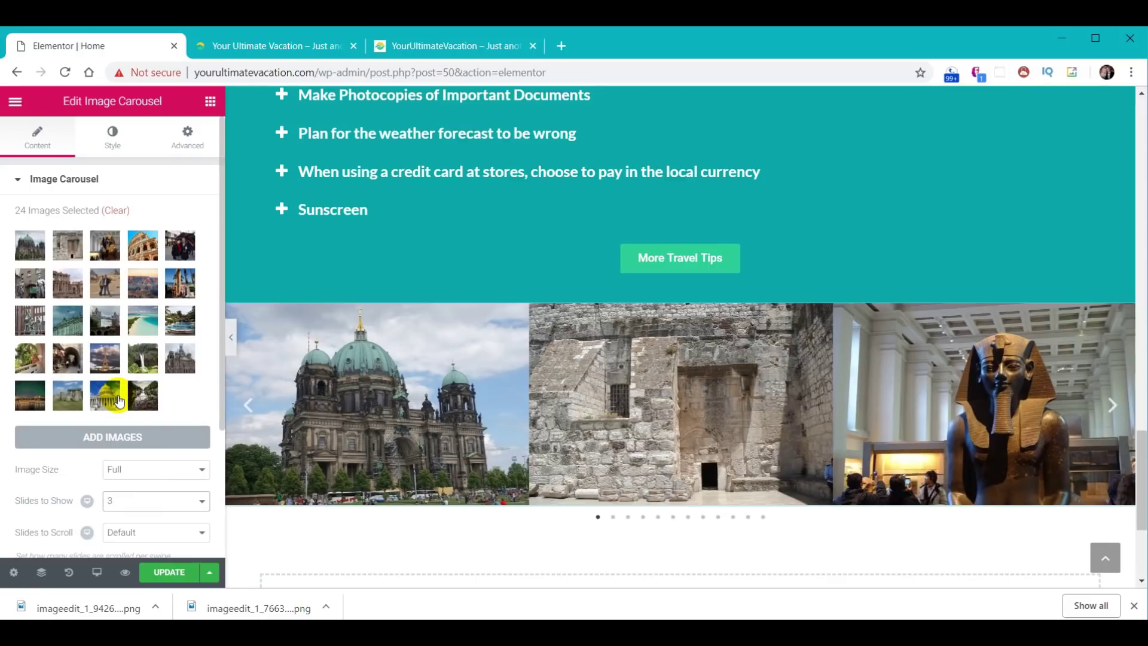
click(136, 537)
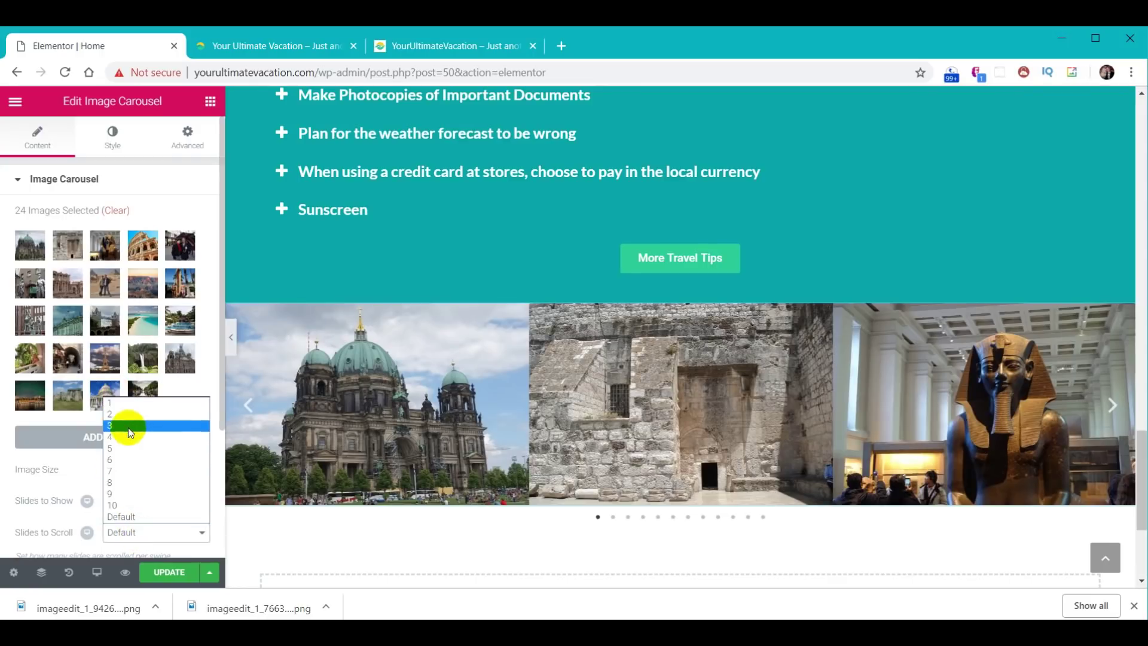
click(129, 426)
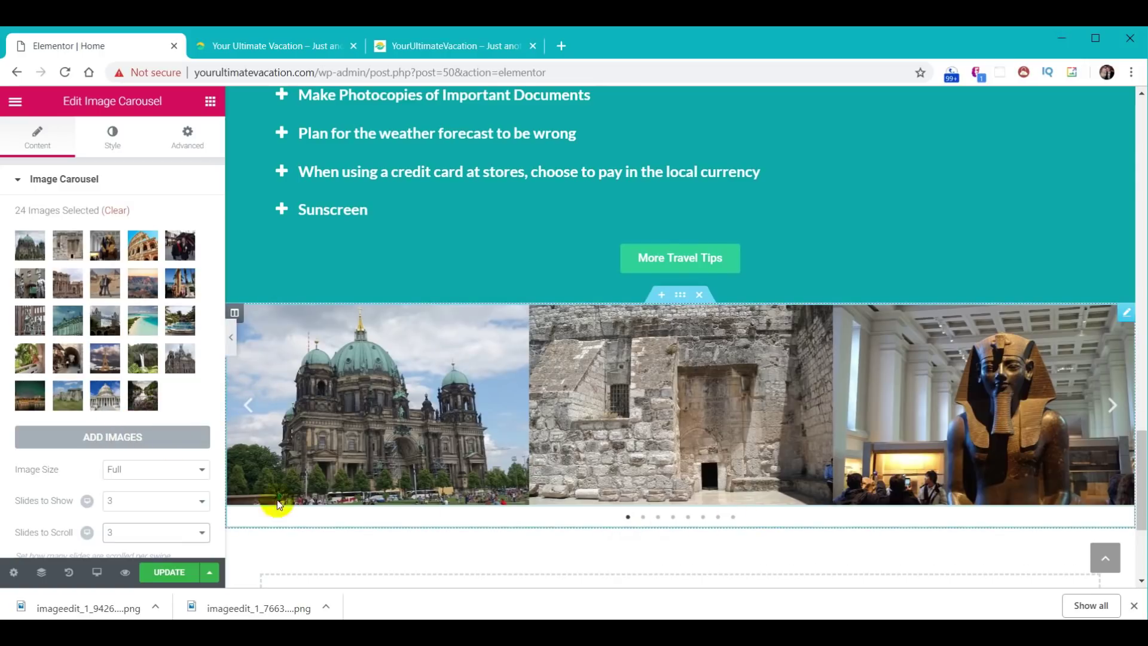
- Limit carousel navigation to arrows only, then bring up the carousel section's style settings
scroll(146, 484, down, 2)
scroll(145, 489, down, 2)
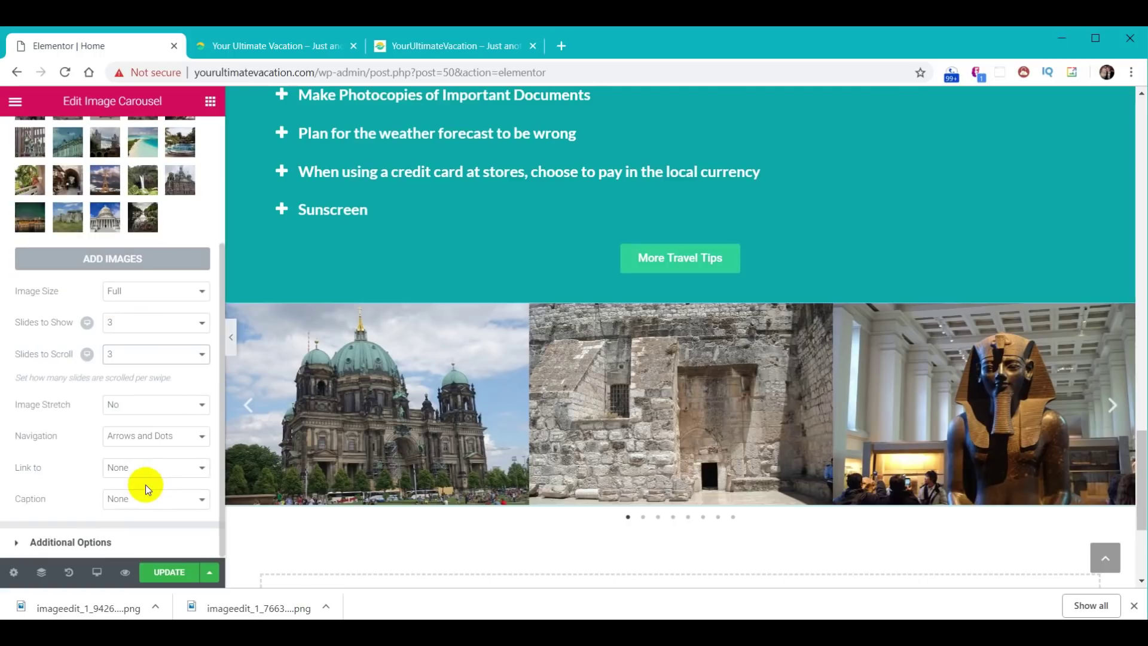
click(202, 437)
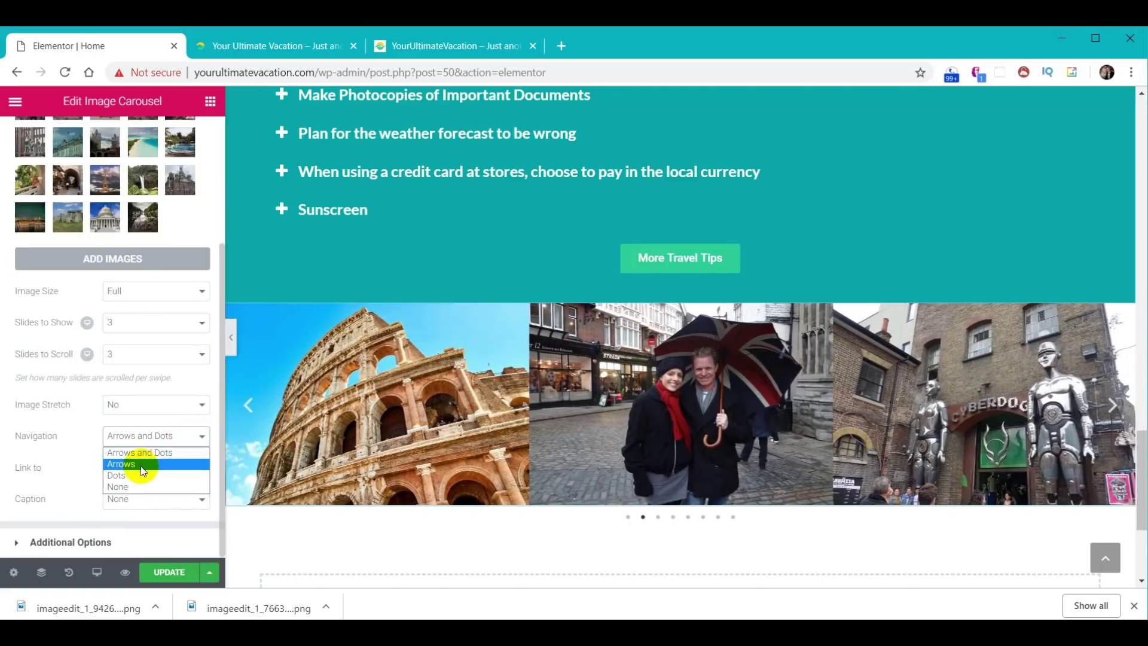
click(141, 465)
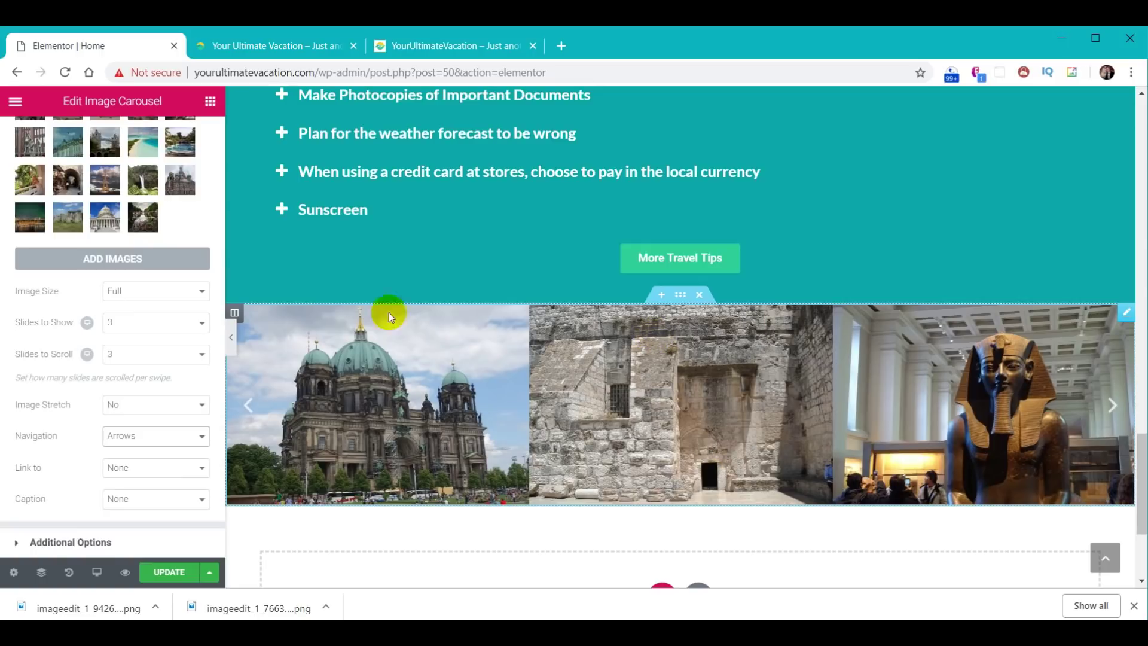
click(680, 294)
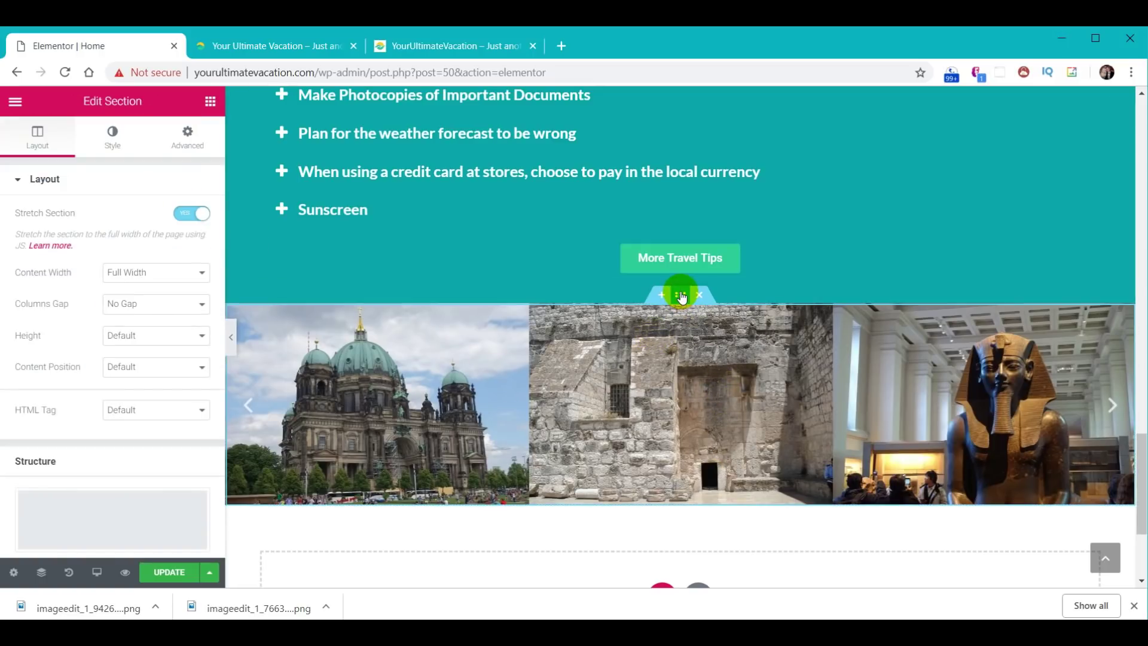
click(112, 135)
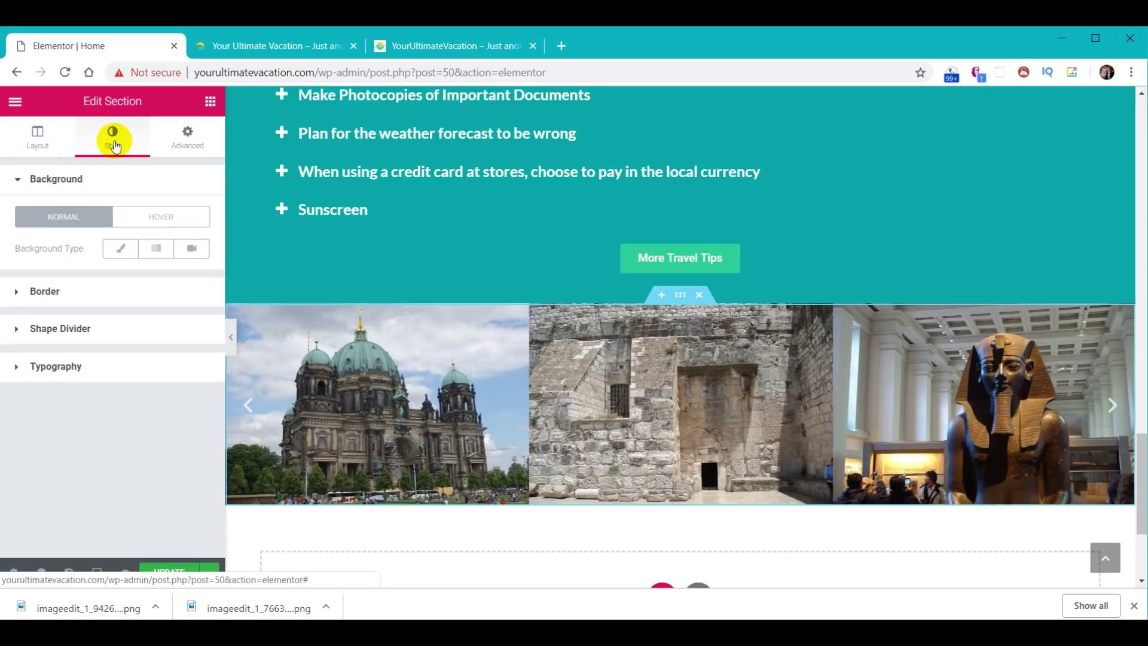
- Give the section a Waves Brush top shape divider coloured teal #01abaa
click(83, 329)
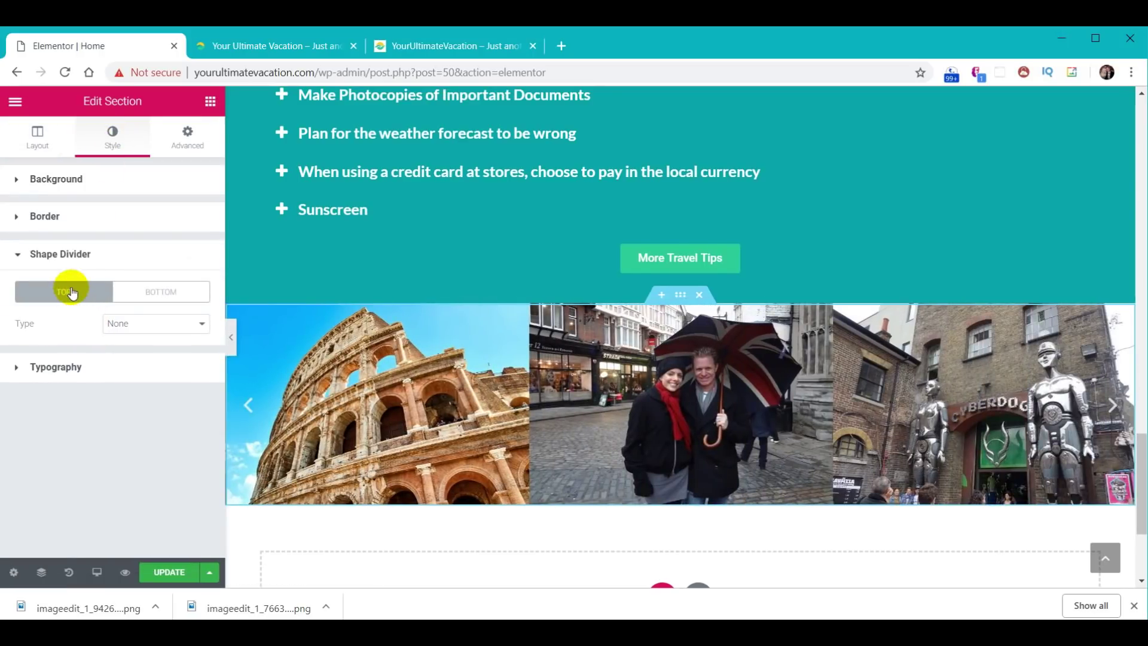
click(182, 336)
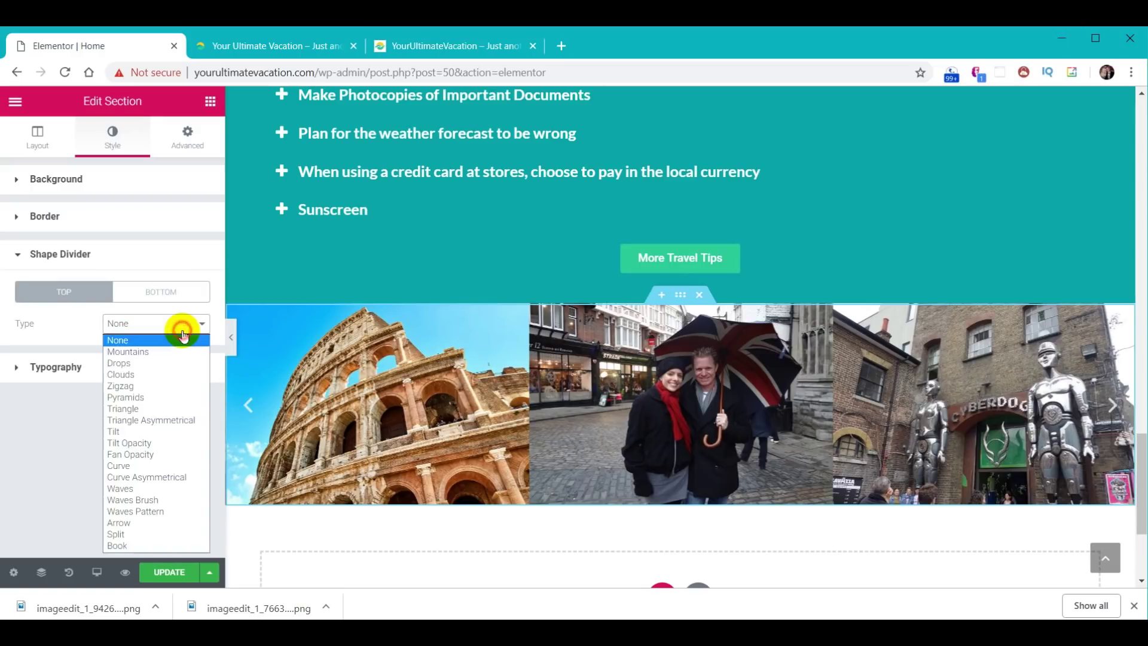
click(139, 500)
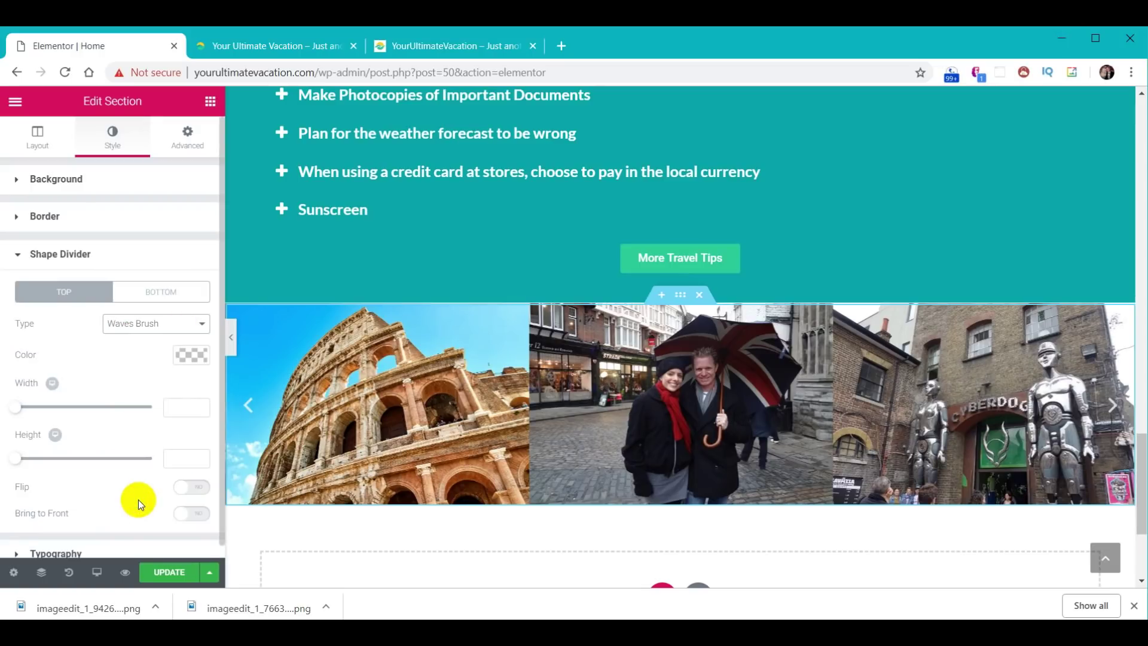
click(192, 357)
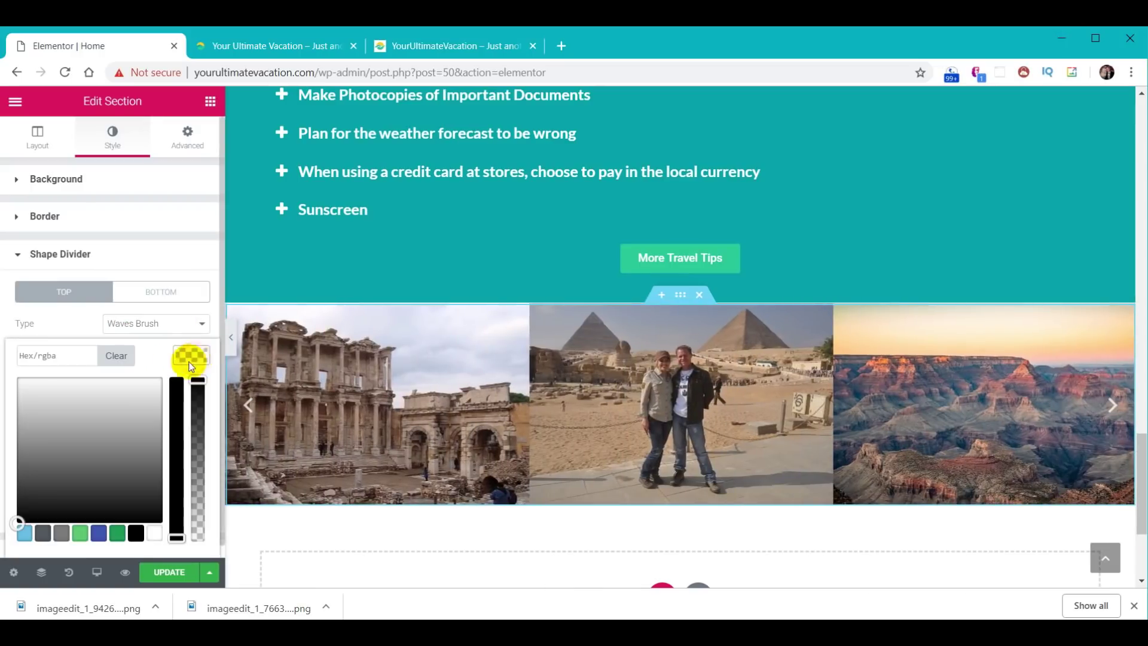
click(66, 365)
text(#01abaa)
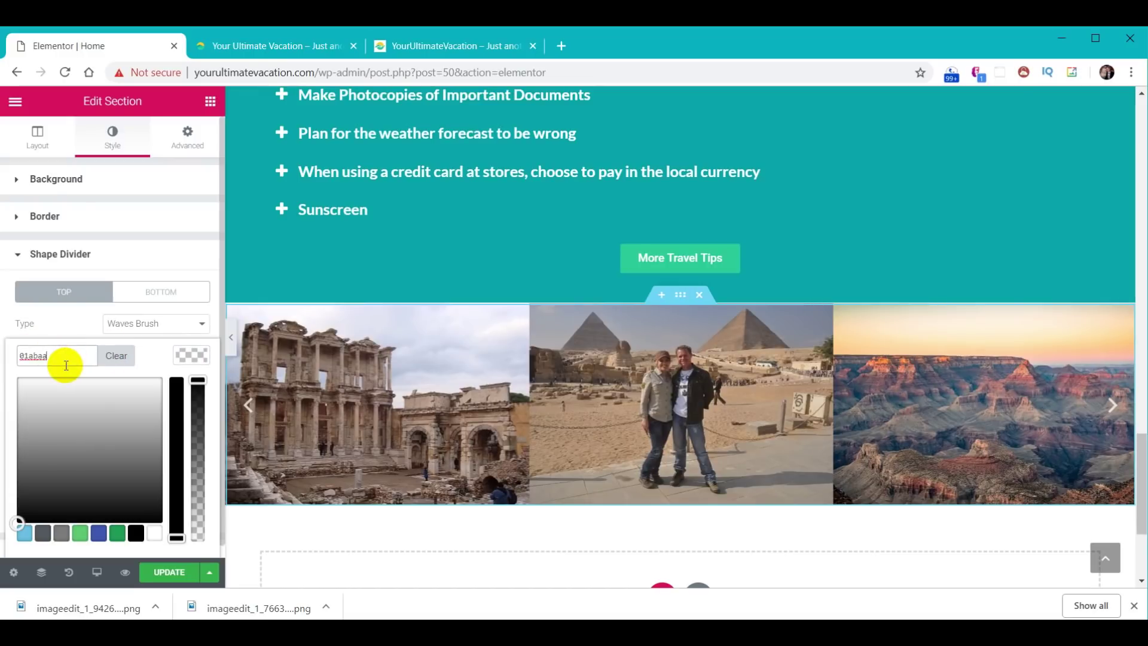
click(199, 362)
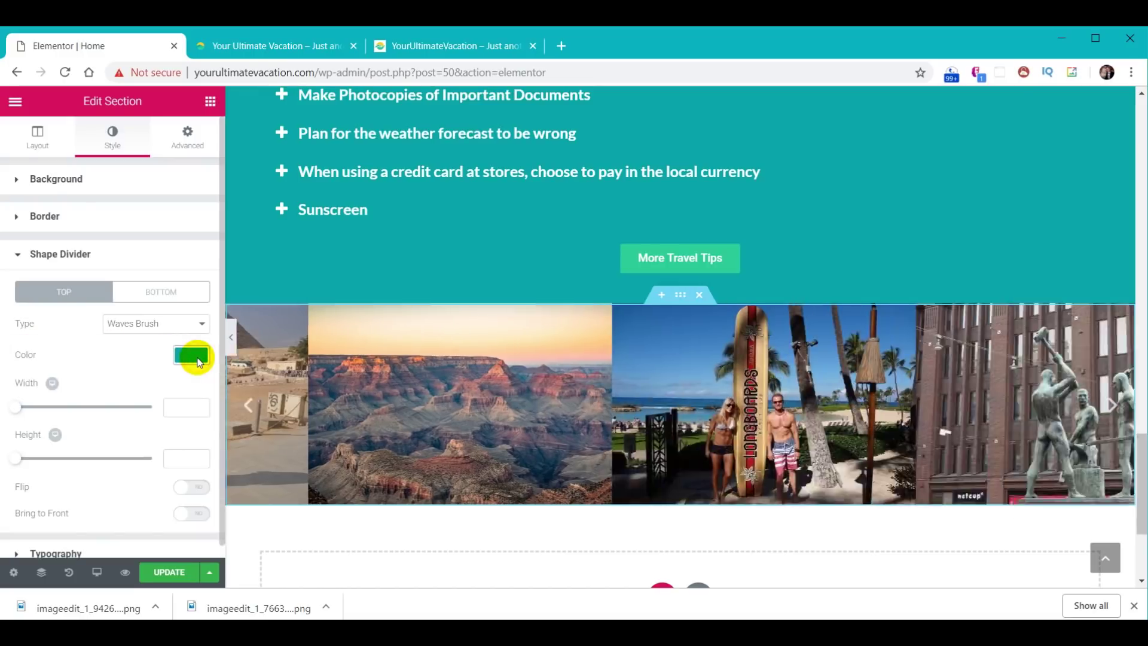
- Set the top divider height to 60 and bring it in front of the photos
click(181, 461)
text(60)
click(193, 412)
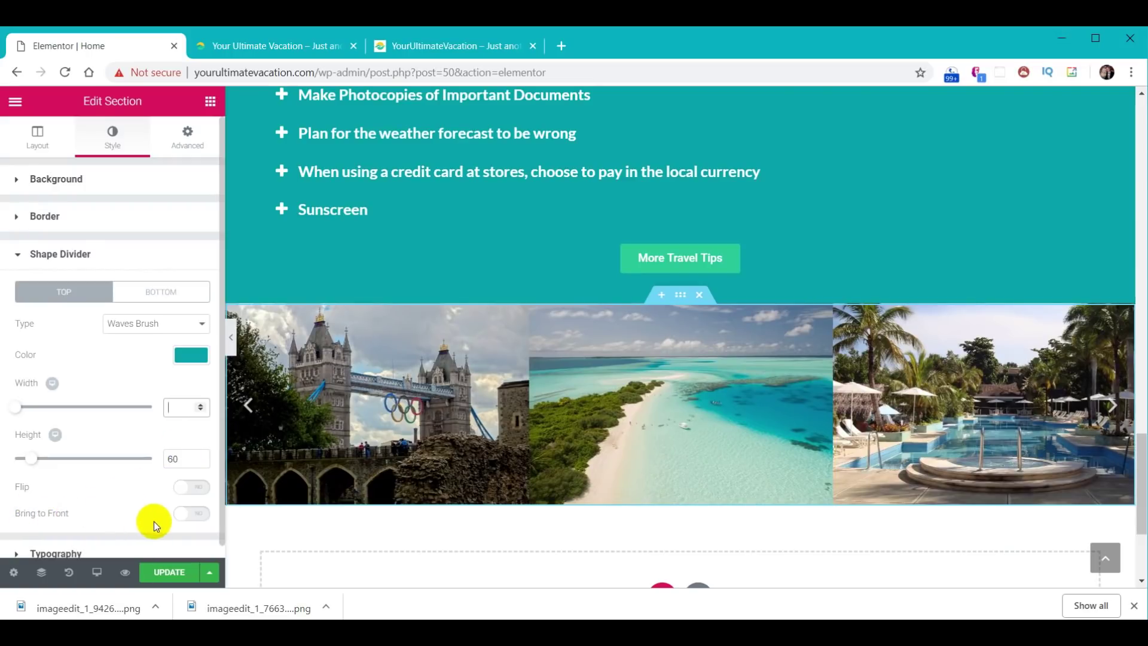
click(197, 516)
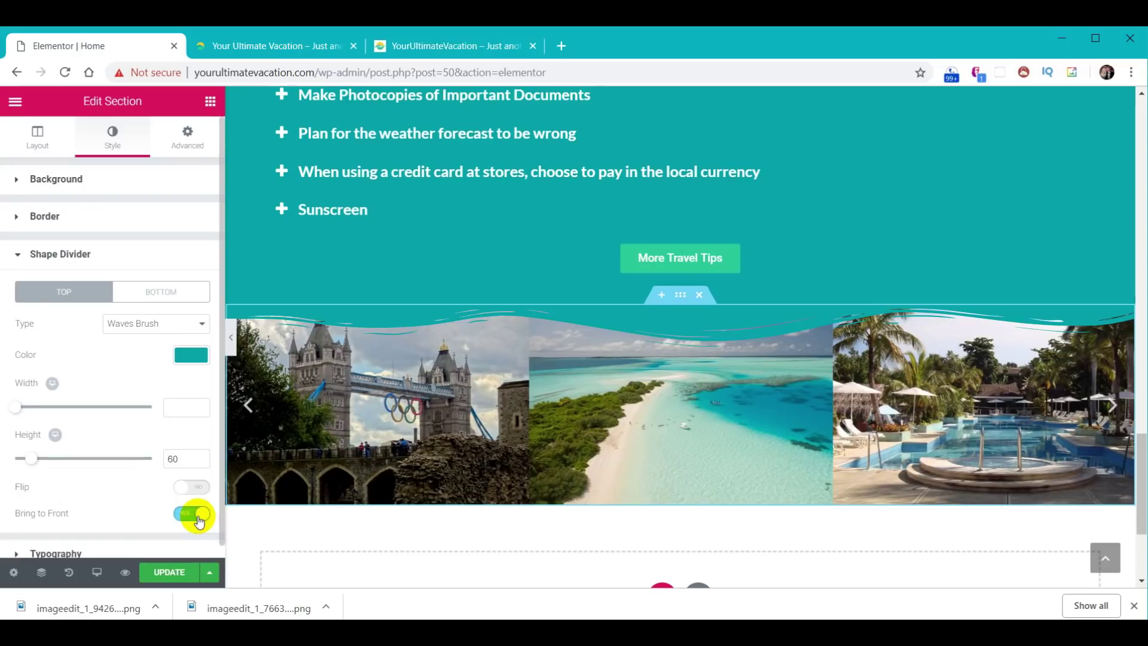
click(167, 291)
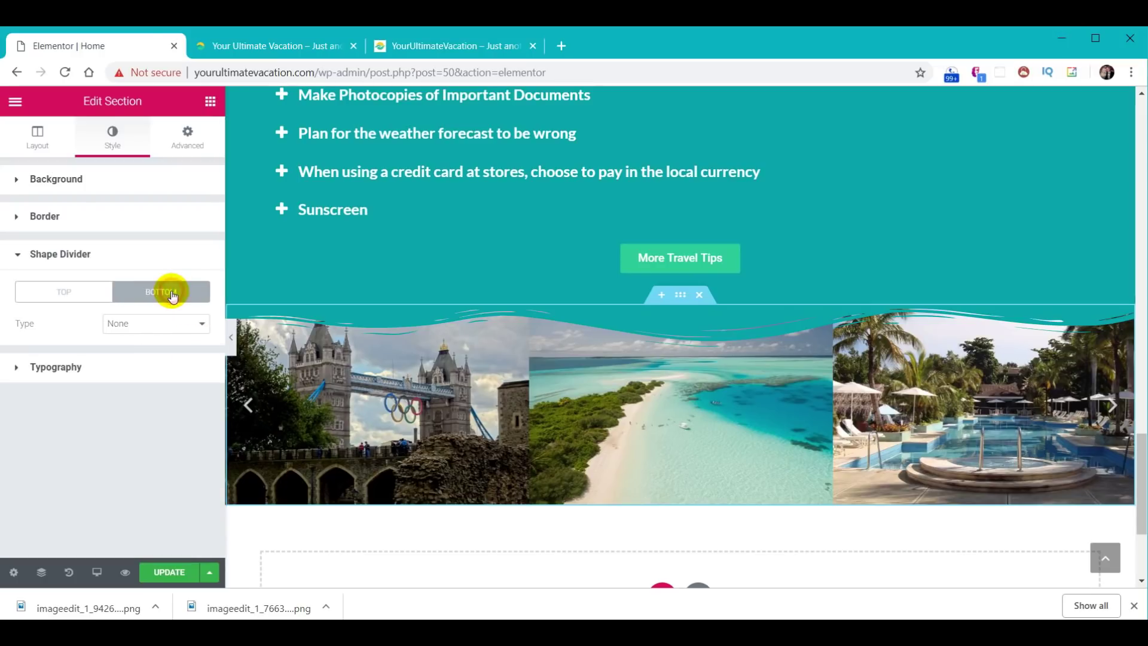
- Add a white Waves Brush bottom divider, height 60, brought to the front
click(171, 329)
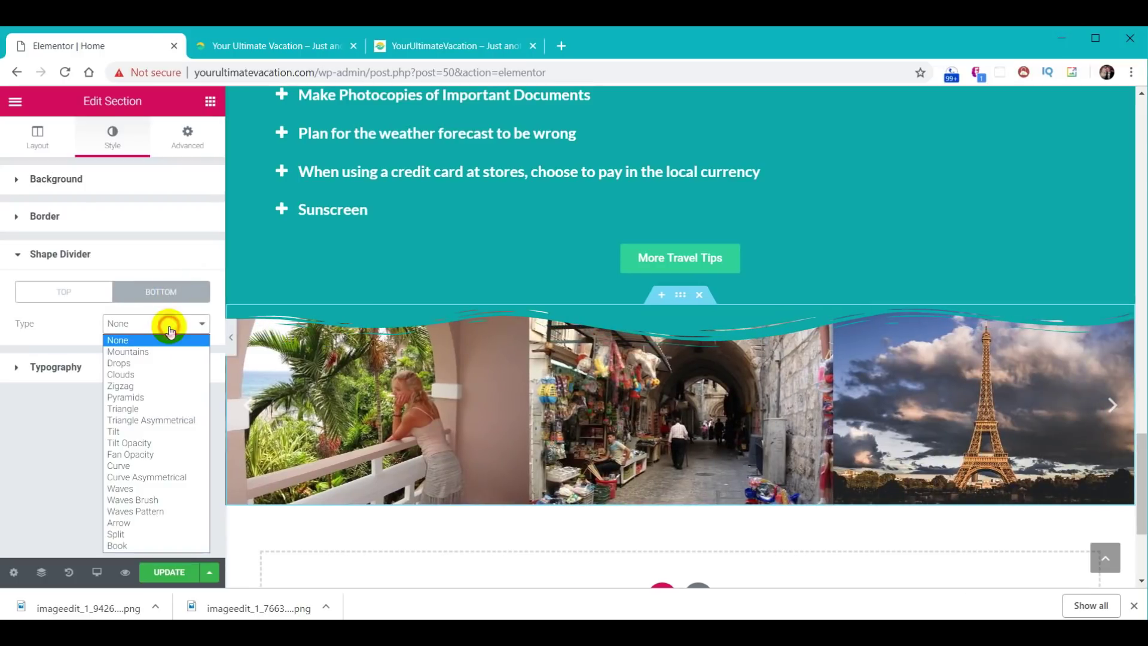
click(137, 500)
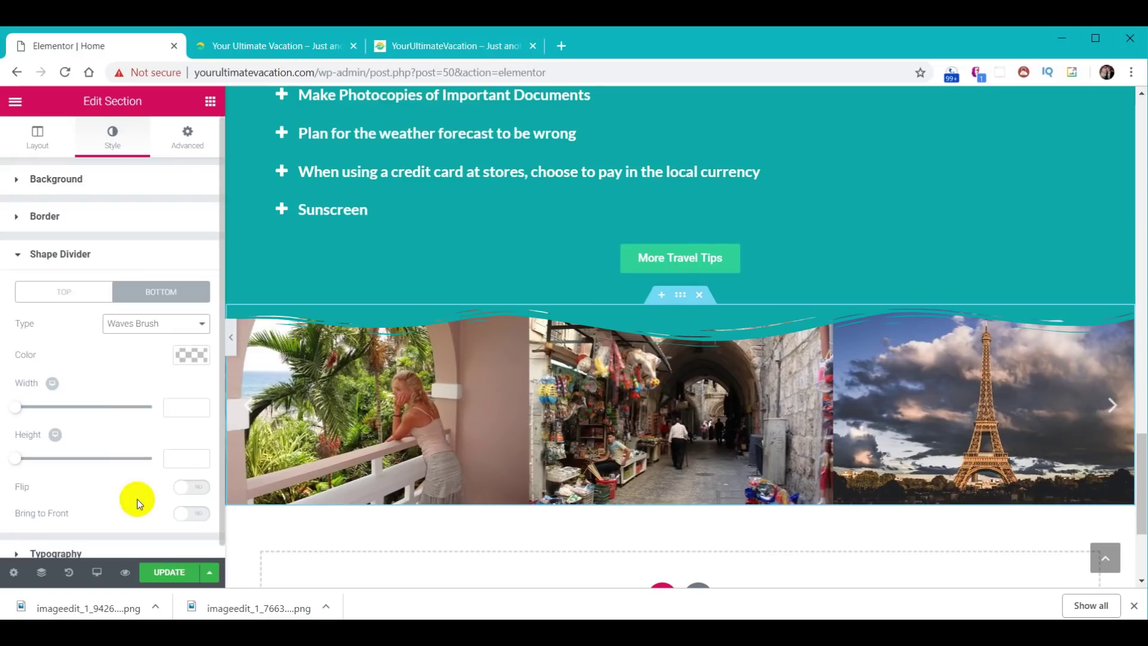
click(192, 360)
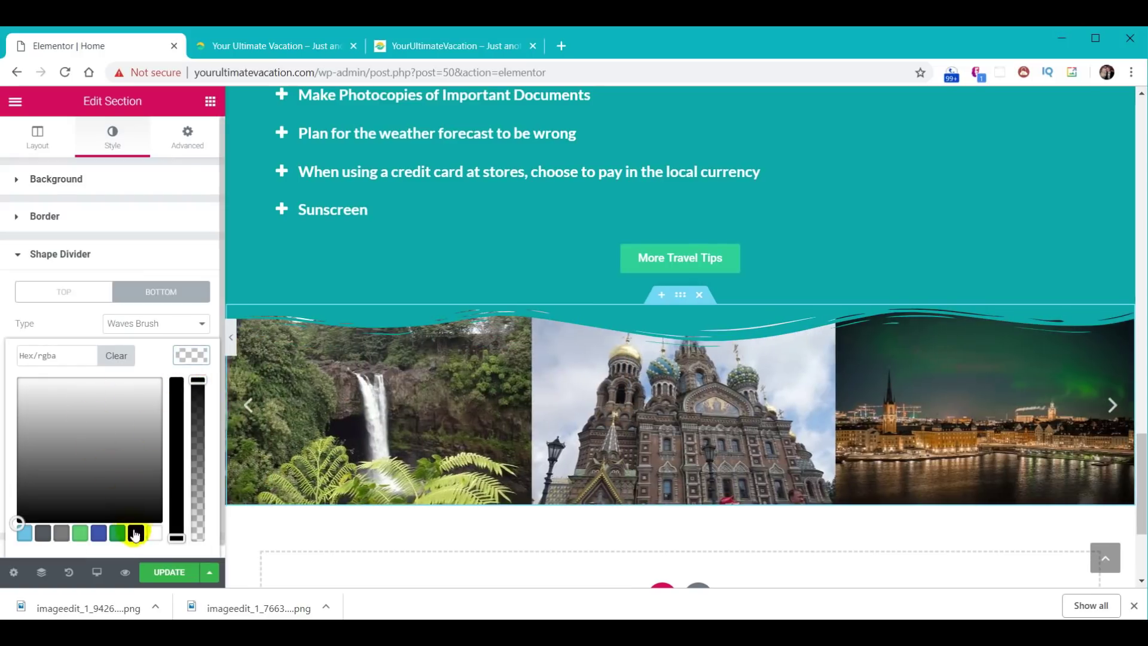
click(155, 533)
click(200, 359)
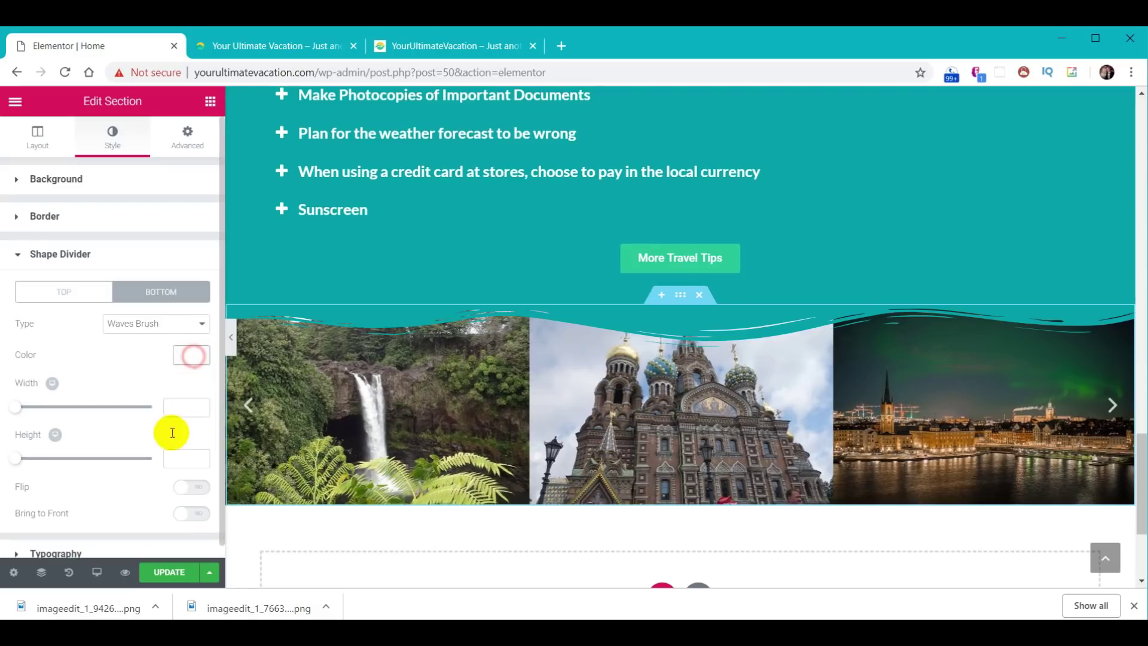
click(186, 459)
text(60)
click(190, 521)
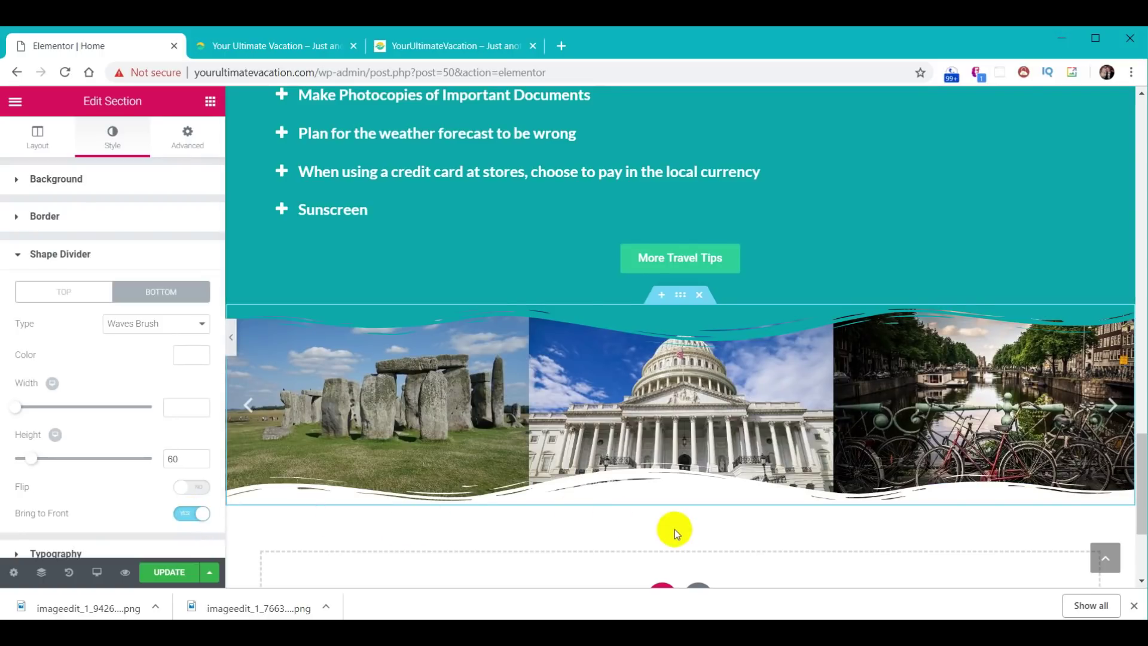
- Preview Mountains, Pyramids, Triangle Asymmetrical and Fan Opacity bottom edges, keep Waves Brush, and save the page
click(173, 323)
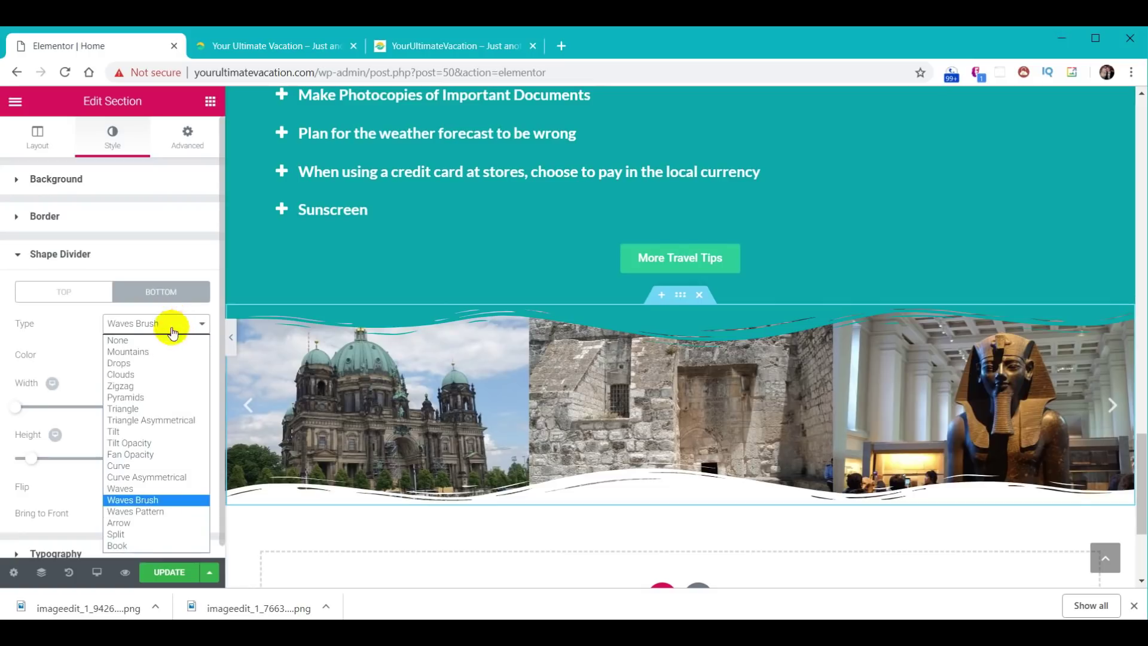
click(154, 351)
click(170, 325)
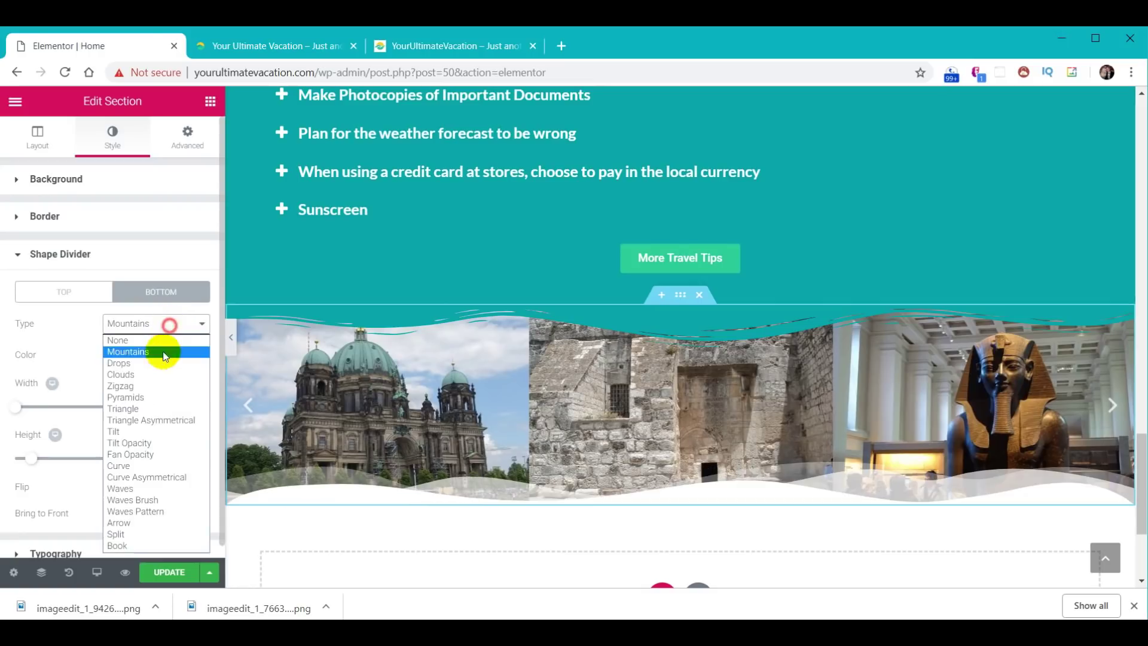
click(147, 398)
click(154, 323)
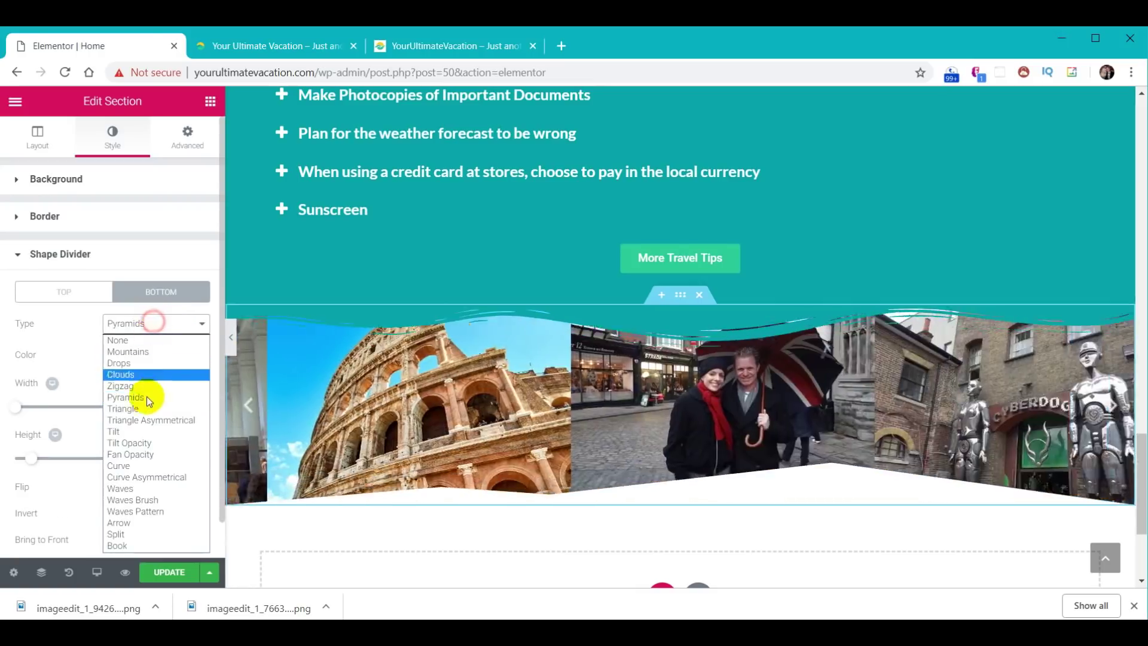
click(142, 421)
click(160, 330)
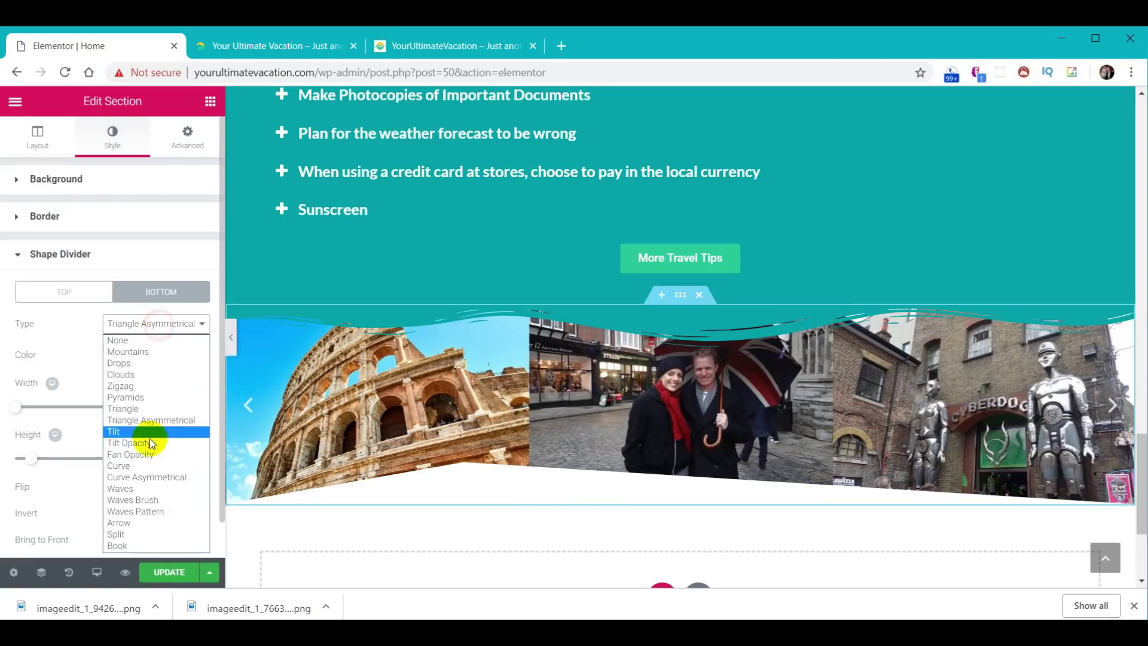
click(147, 453)
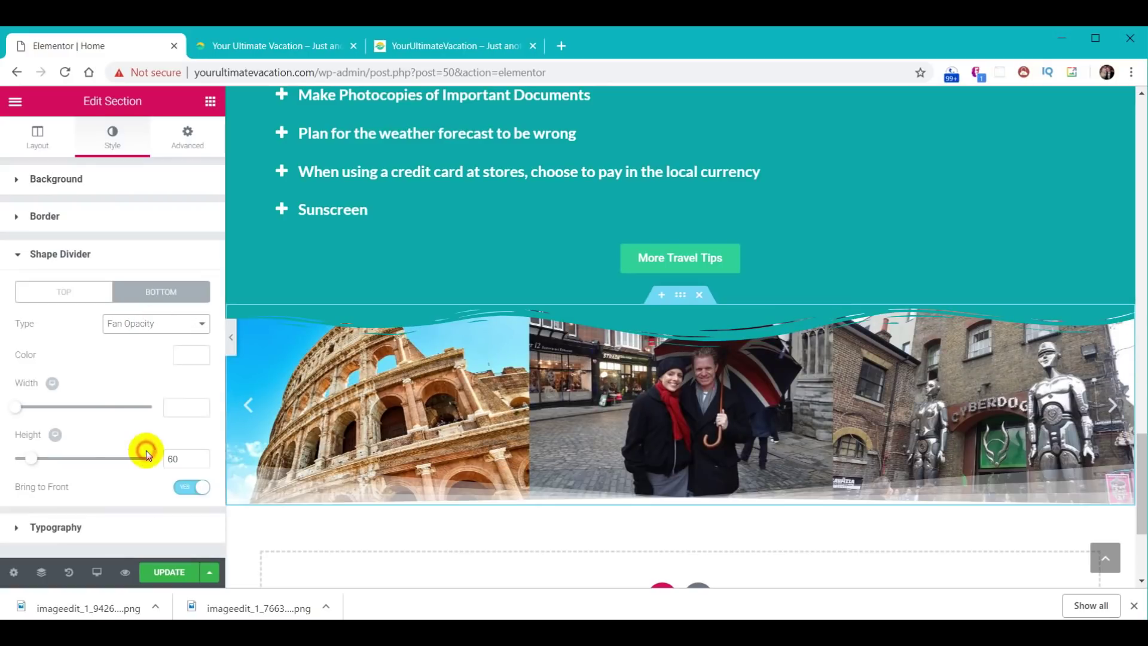
click(169, 333)
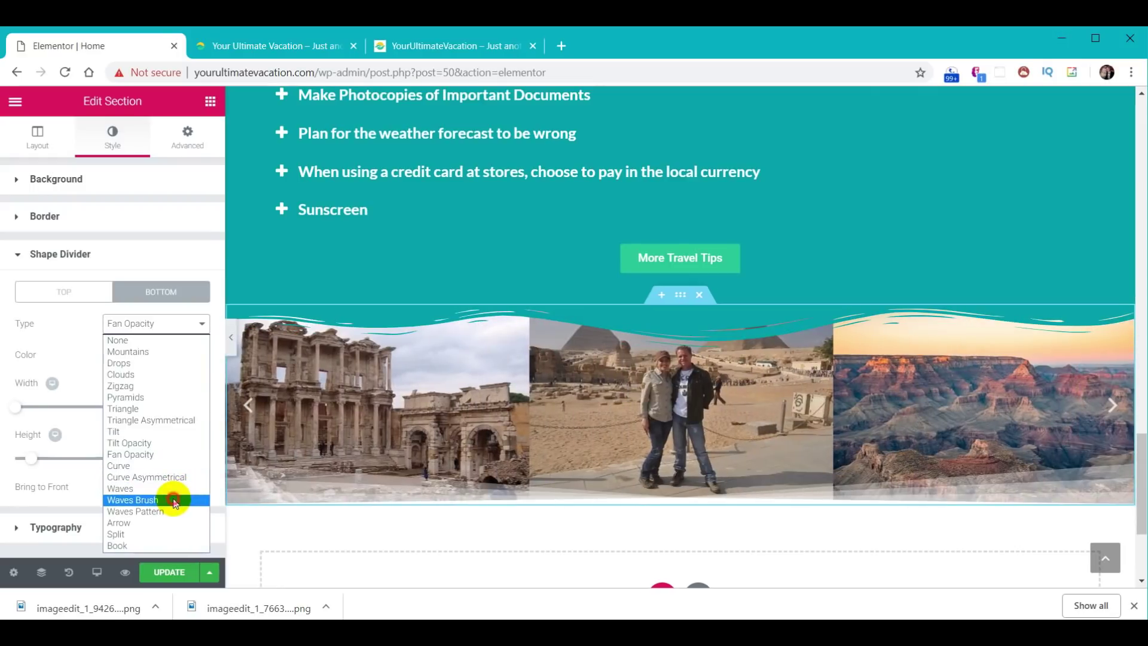
click(175, 501)
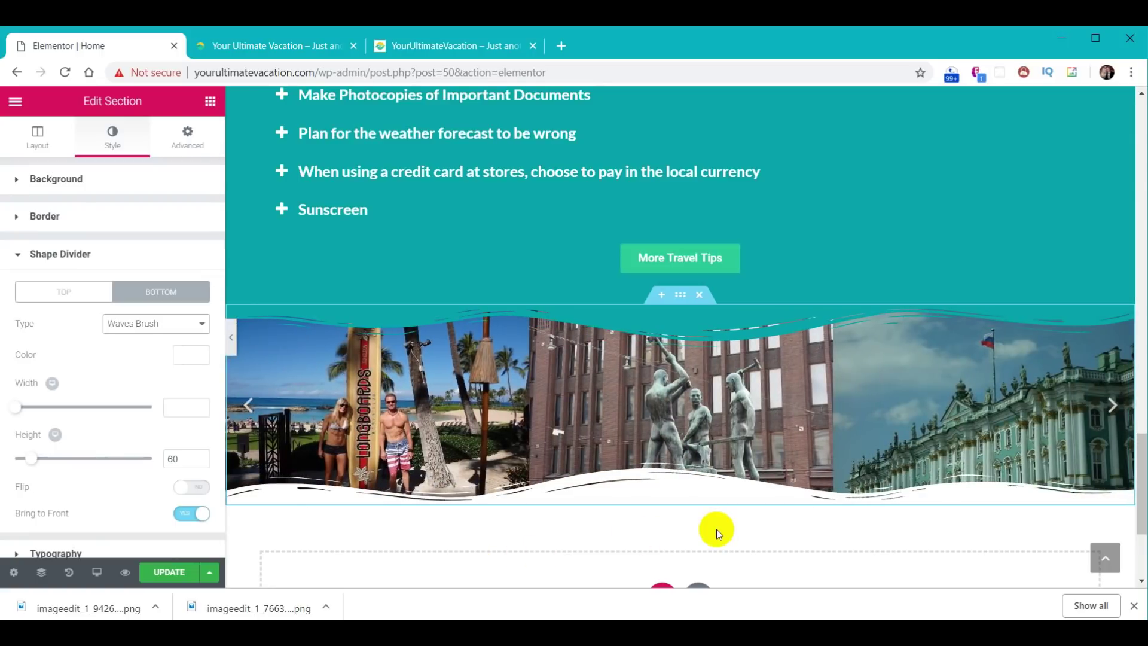
click(170, 576)
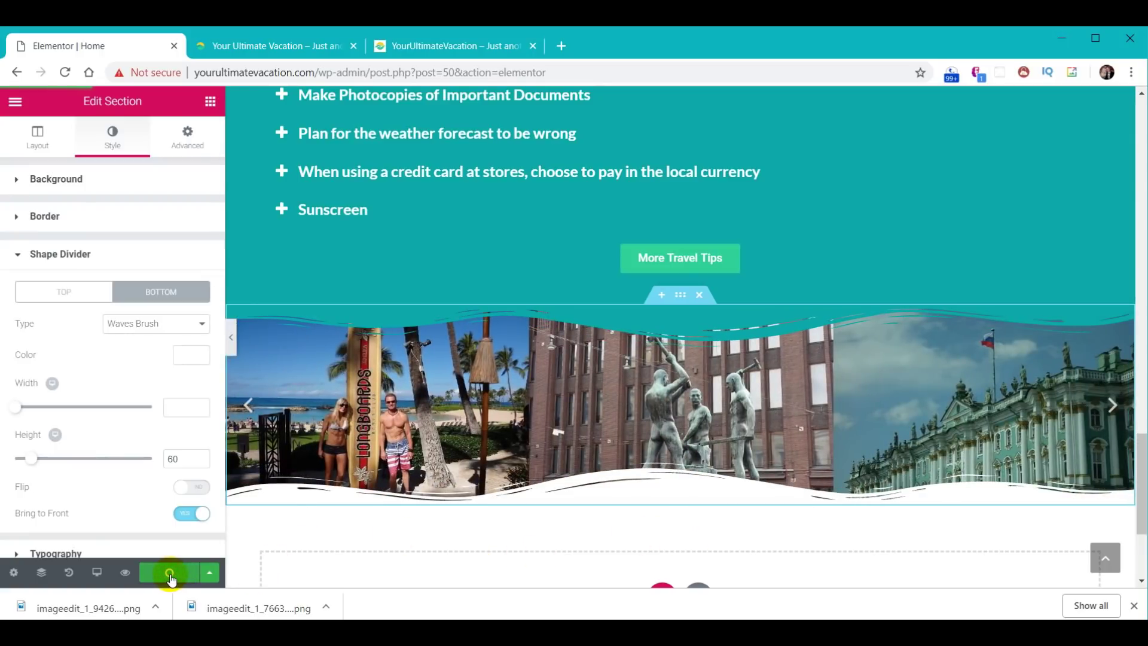
click(311, 48)
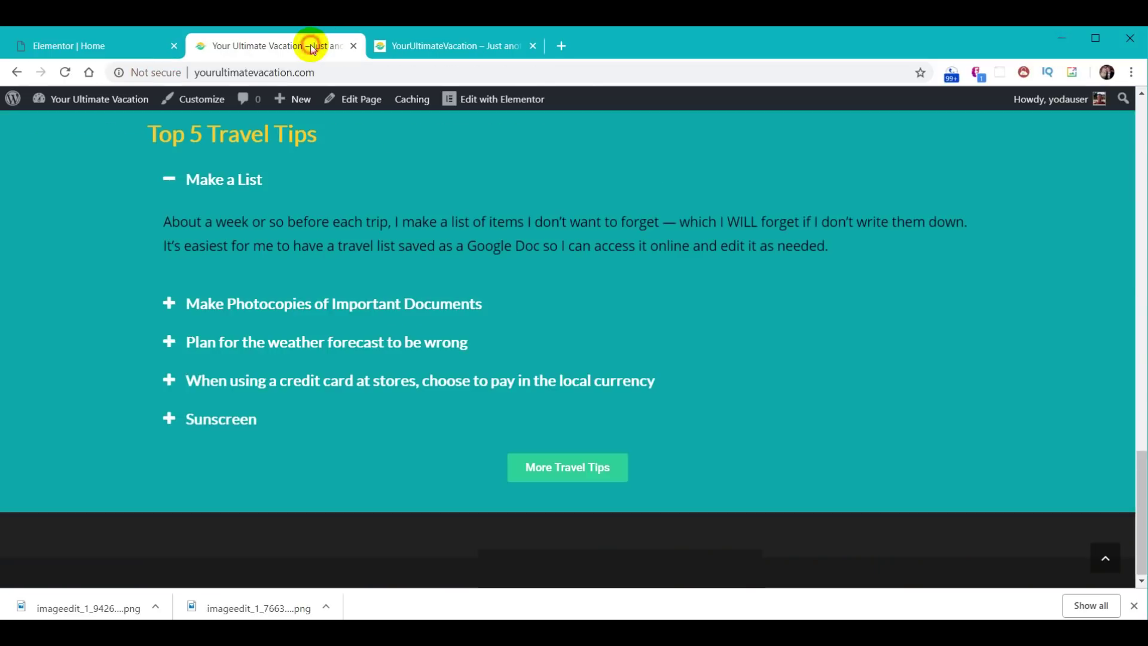
click(65, 72)
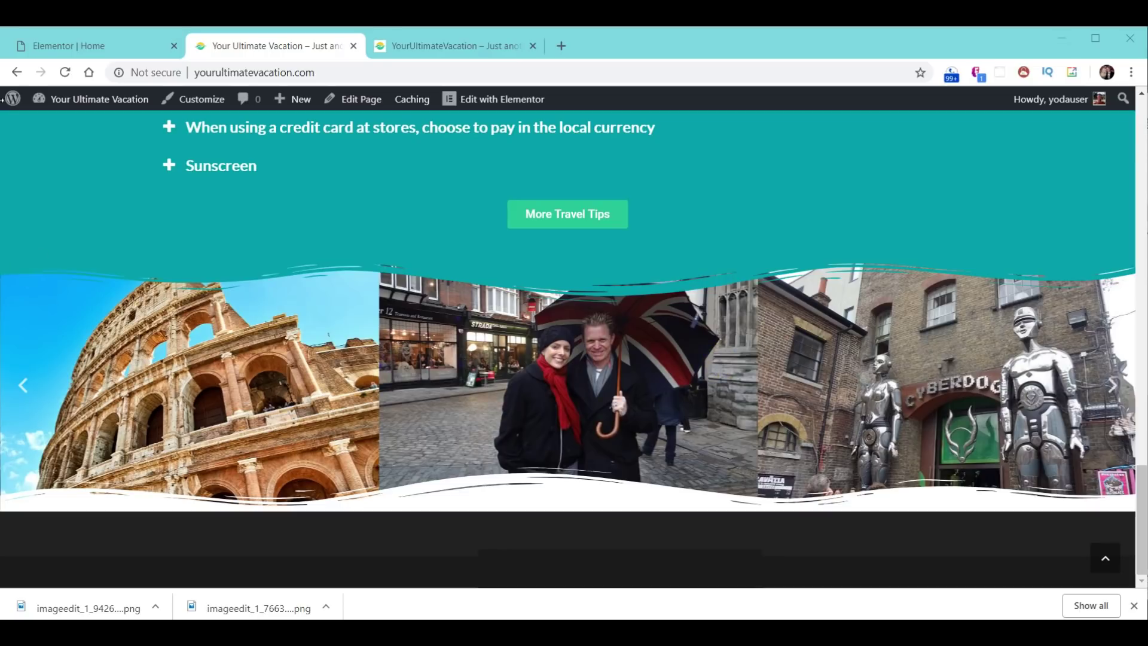
click(86, 44)
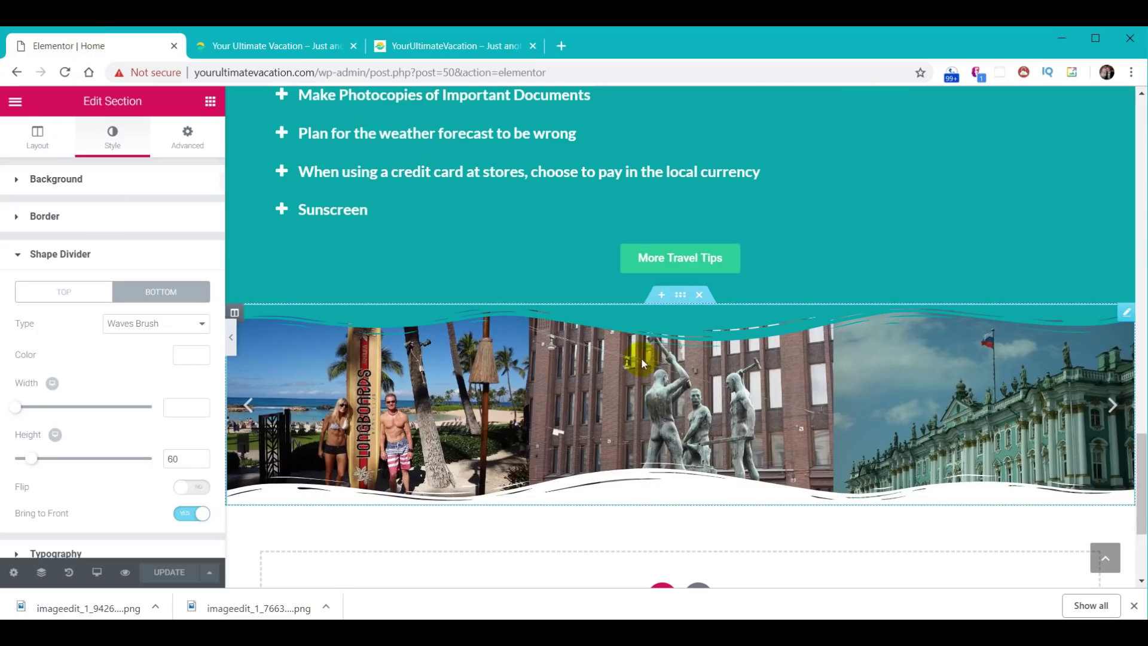
click(682, 296)
- Save the carousel section as the template 'YUV - Carousel' and close the library
right_click(682, 295)
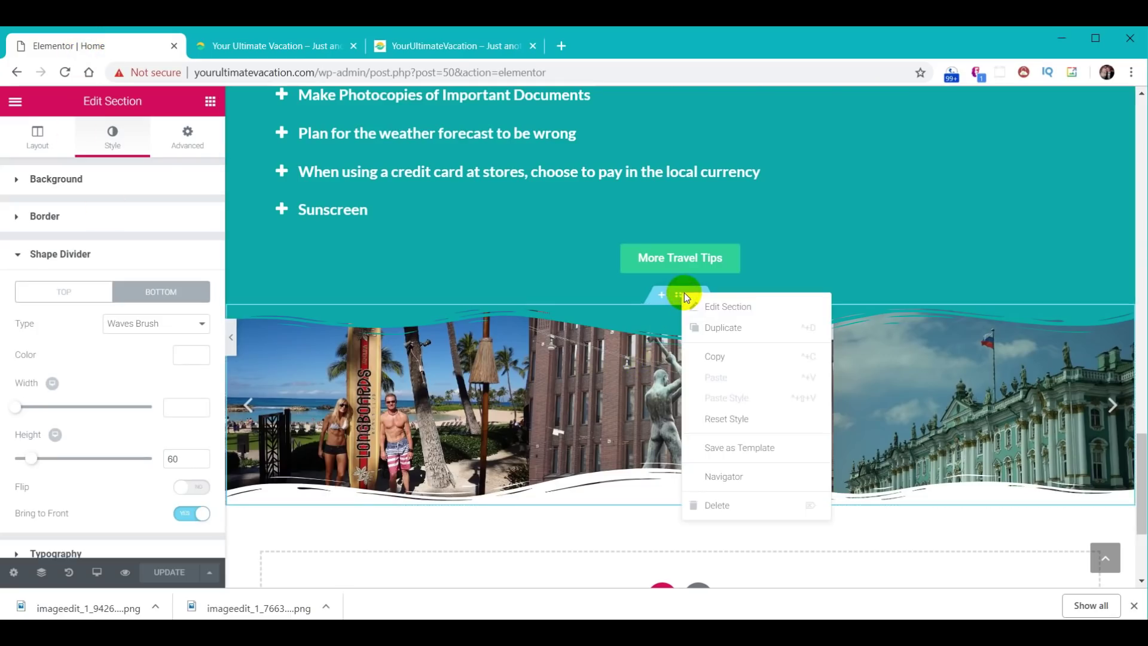
click(762, 456)
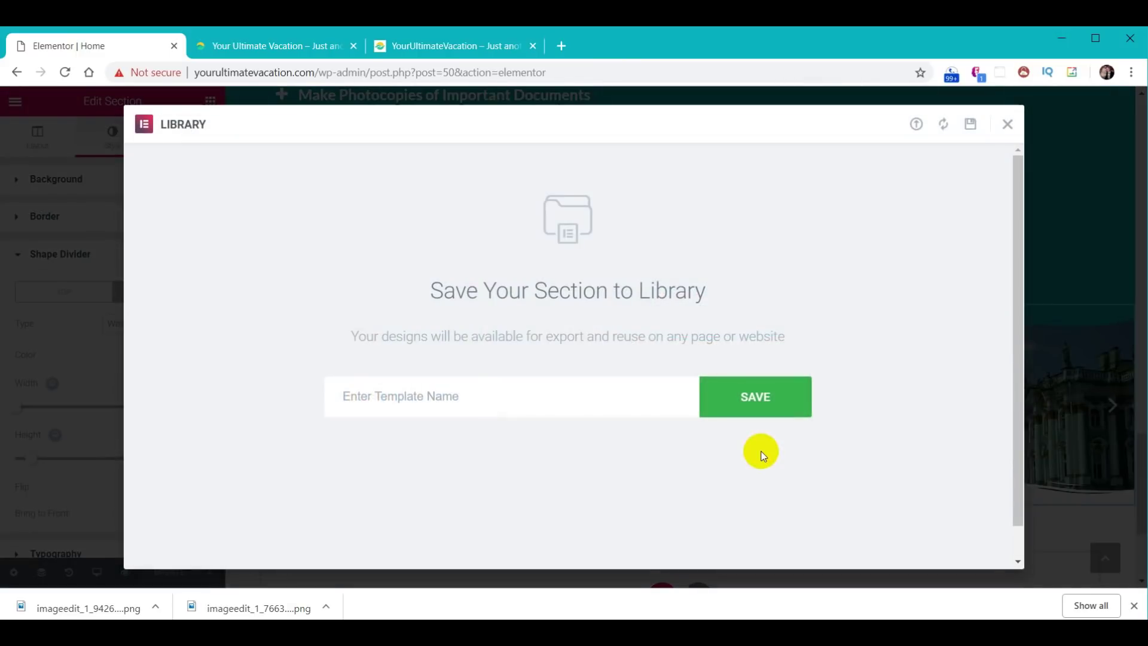
click(525, 402)
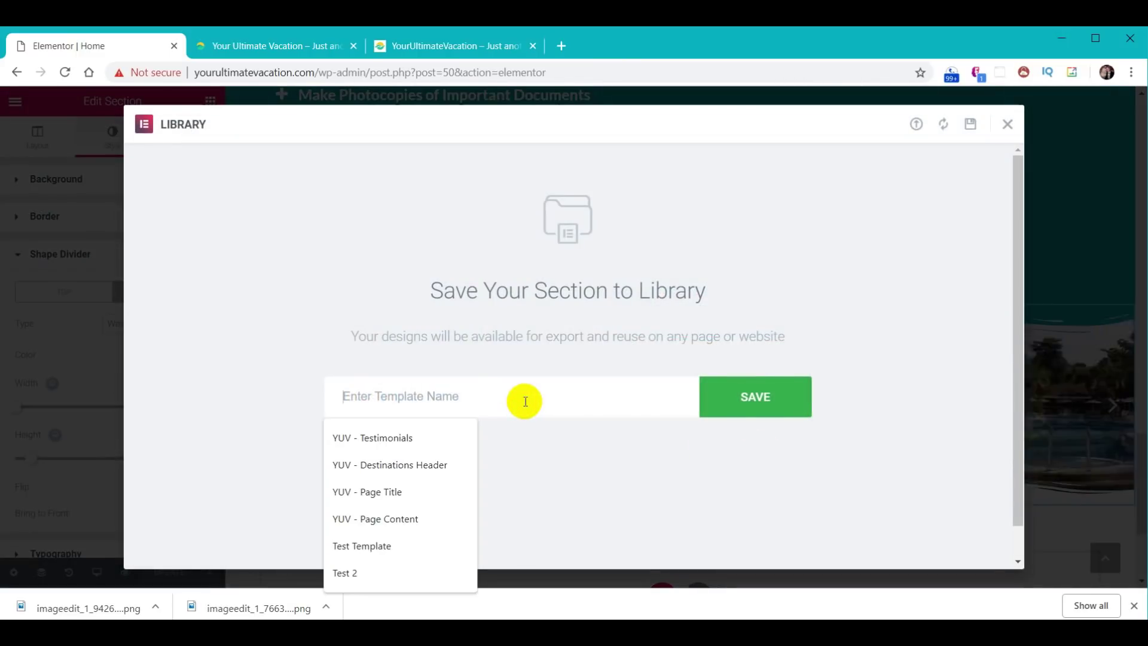
text(YUV - Carousel)
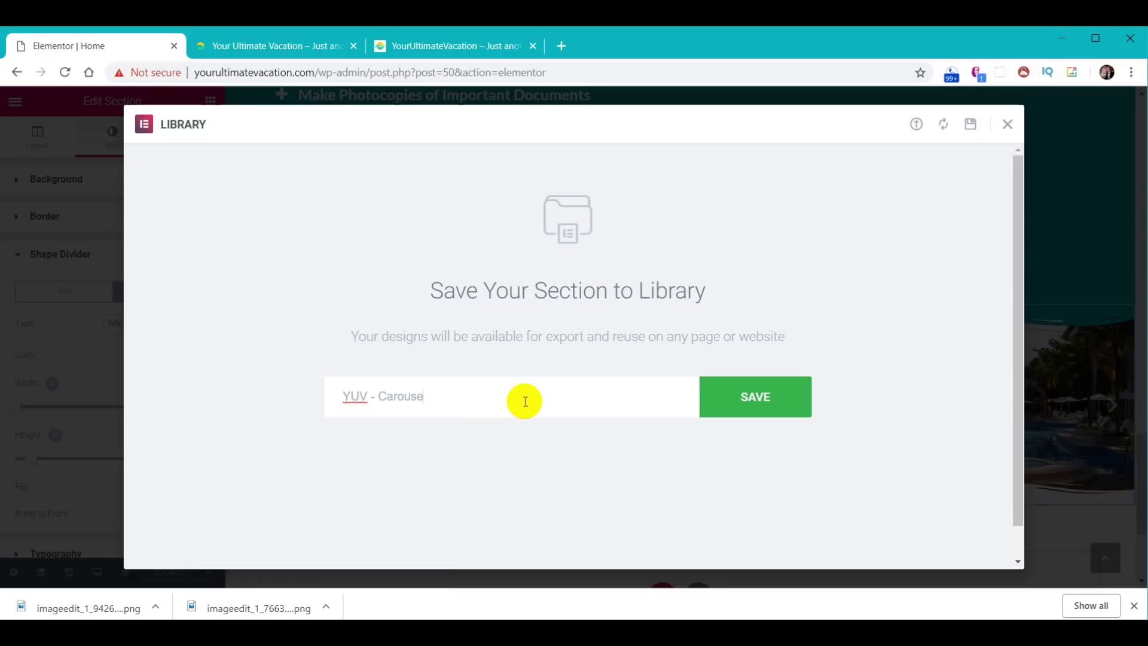
click(712, 402)
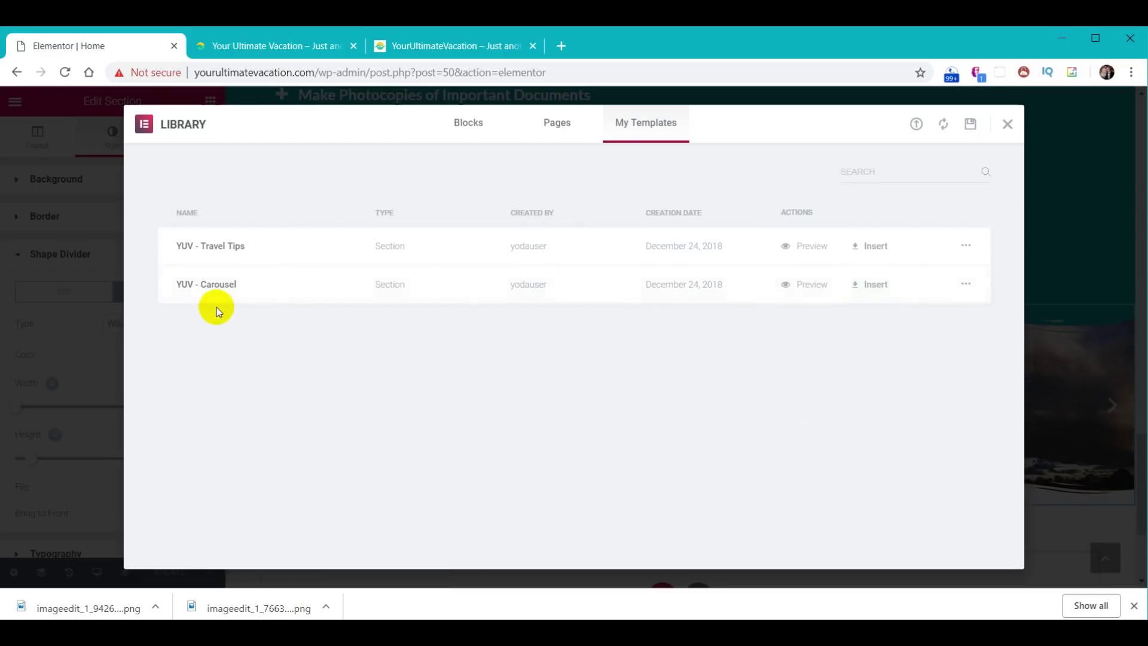
click(1007, 125)
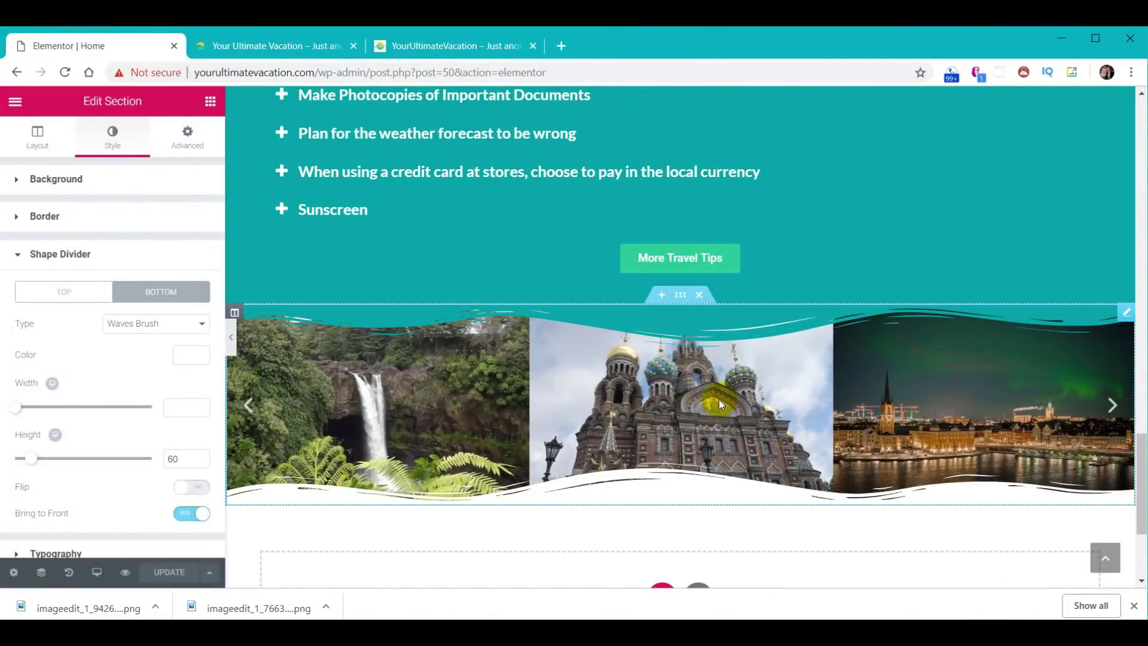
- Scroll the reference site down to its four-quote Testimonials section, then go back to the editor
click(429, 47)
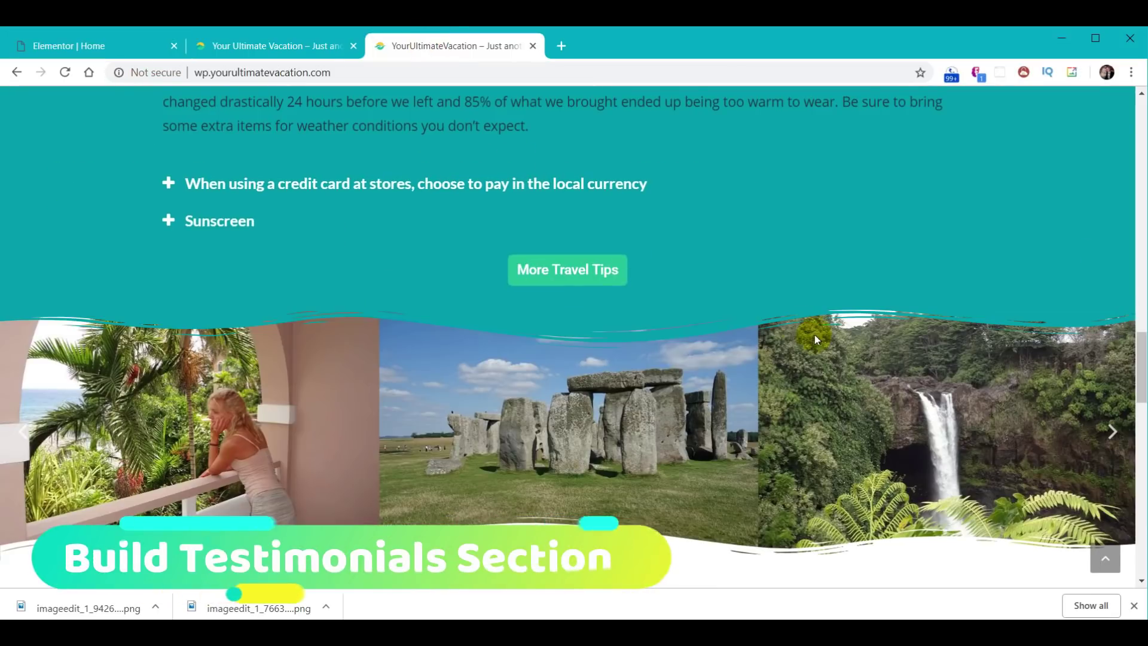
scroll(801, 336, down, 6)
scroll(801, 333, down, 1)
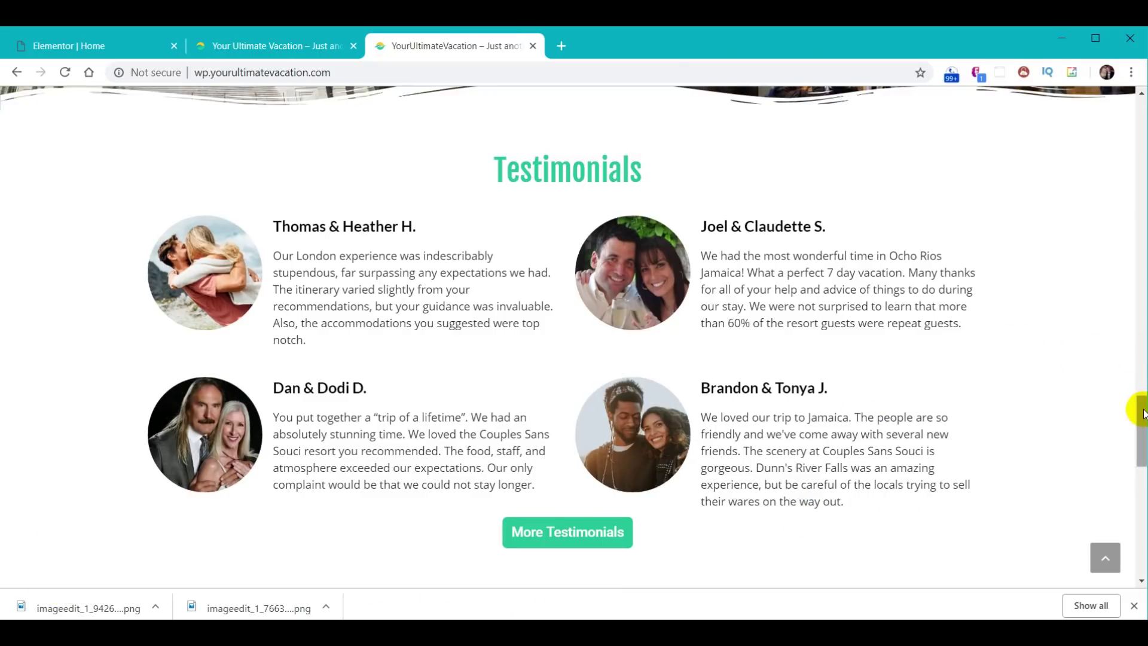
scroll(1139, 413, down, 1)
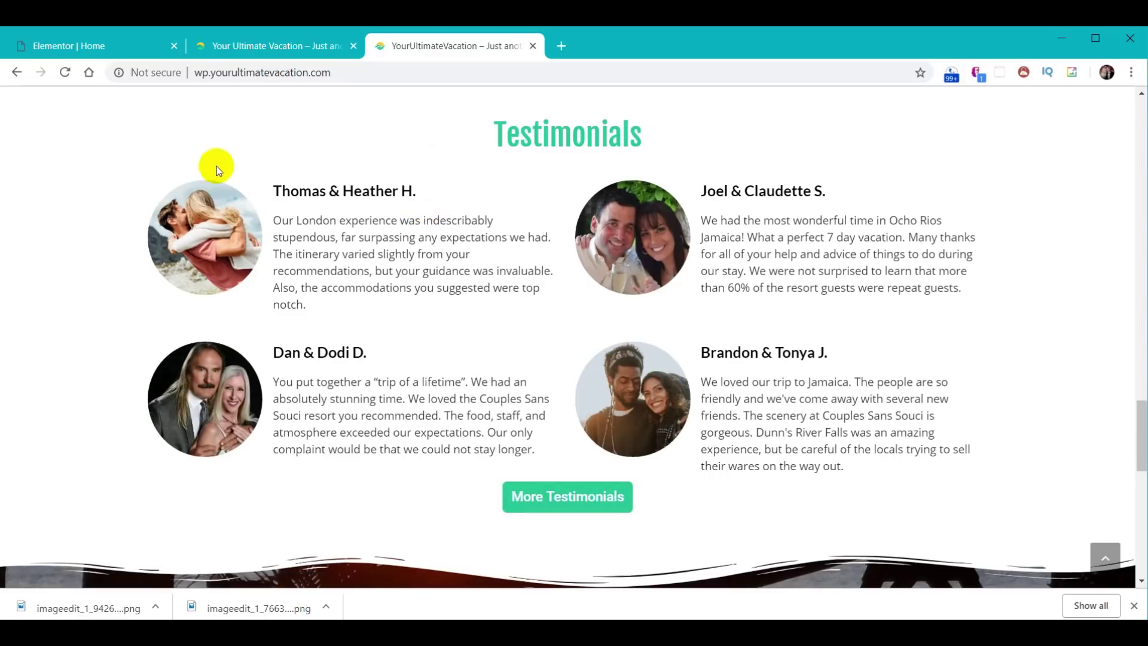
click(66, 52)
- Add a stretched one-column section below the carousel with full-width content
scroll(662, 413, down, 10)
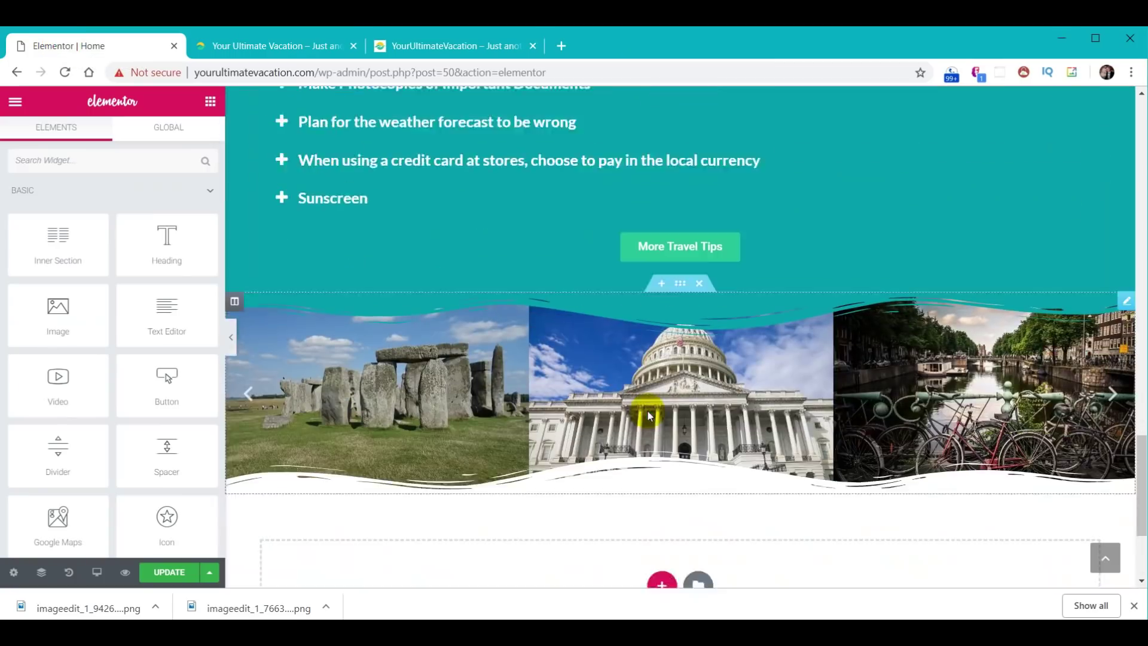
click(662, 460)
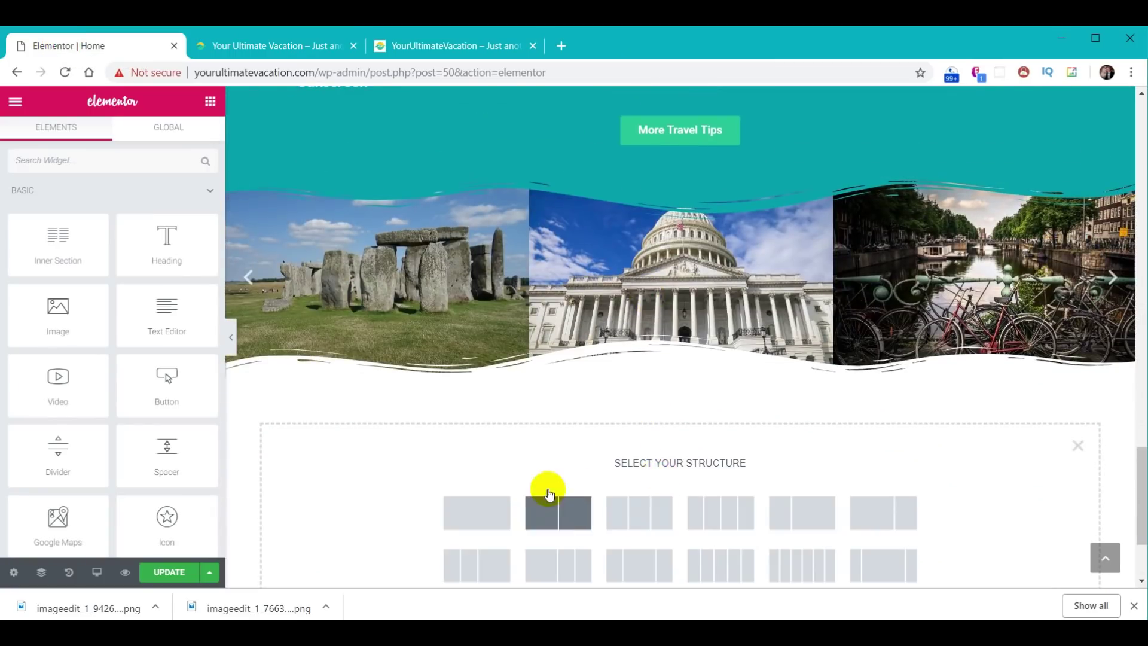
click(483, 509)
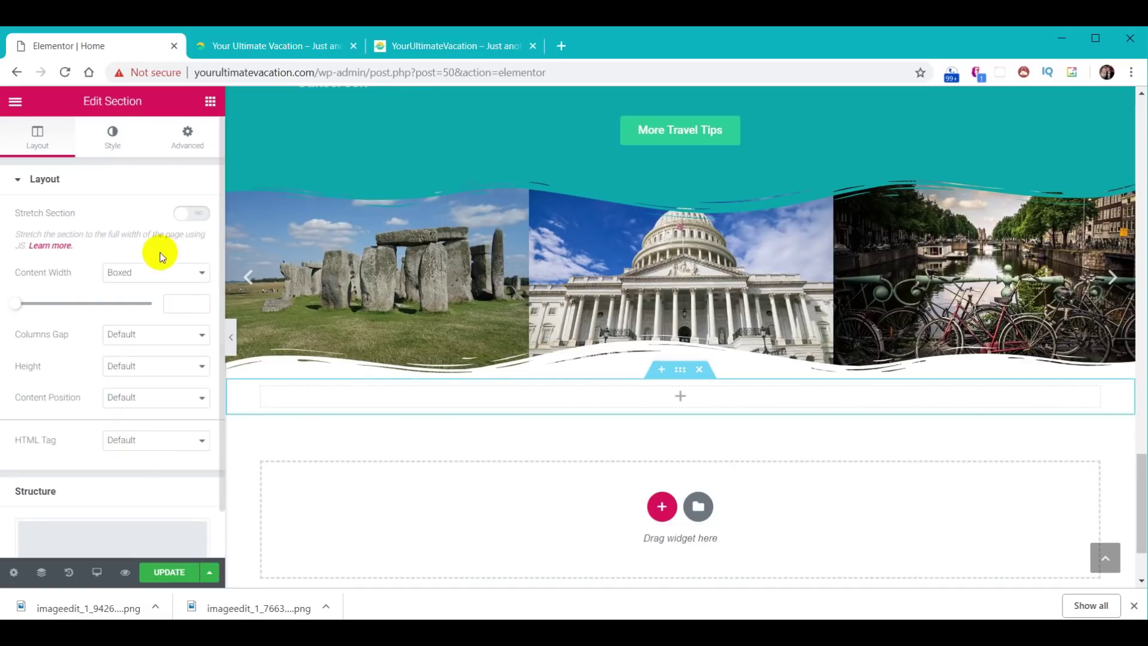
click(192, 216)
click(197, 272)
click(185, 300)
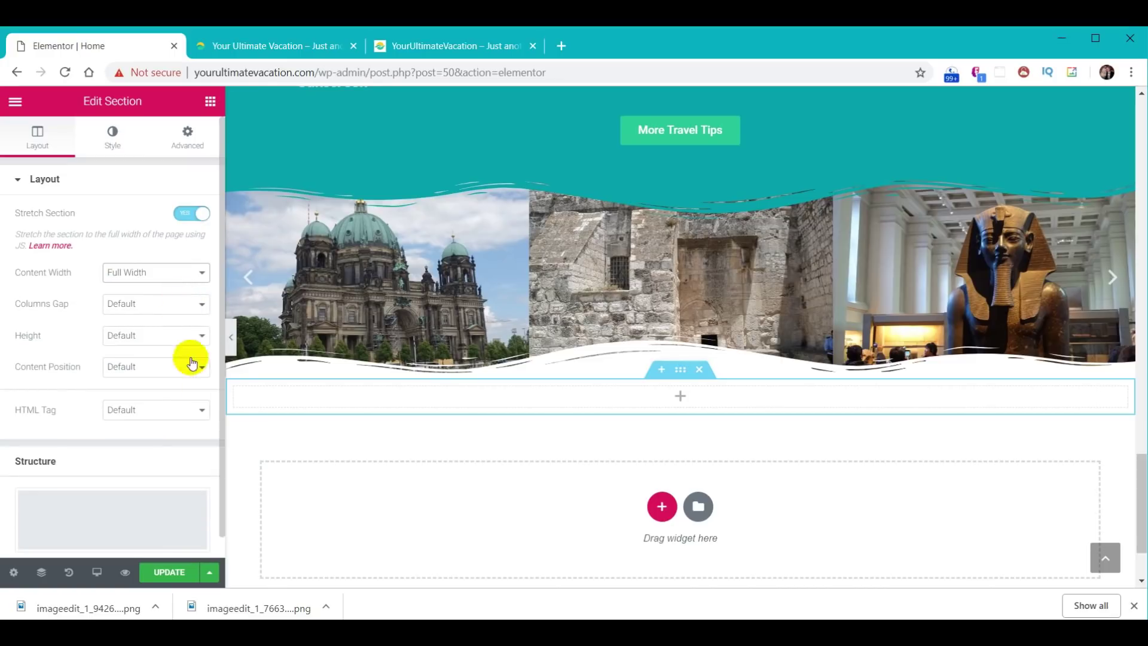
- Place a Heading widget and a two-column Inner Section in the new section
click(212, 103)
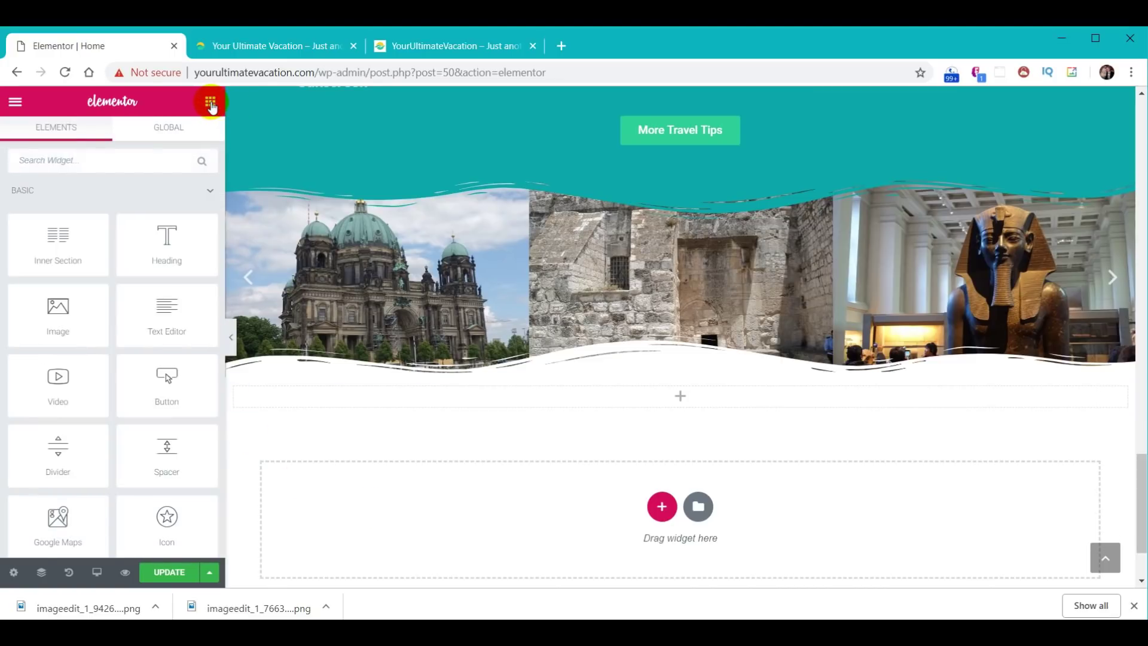
drag(171, 249, 676, 393)
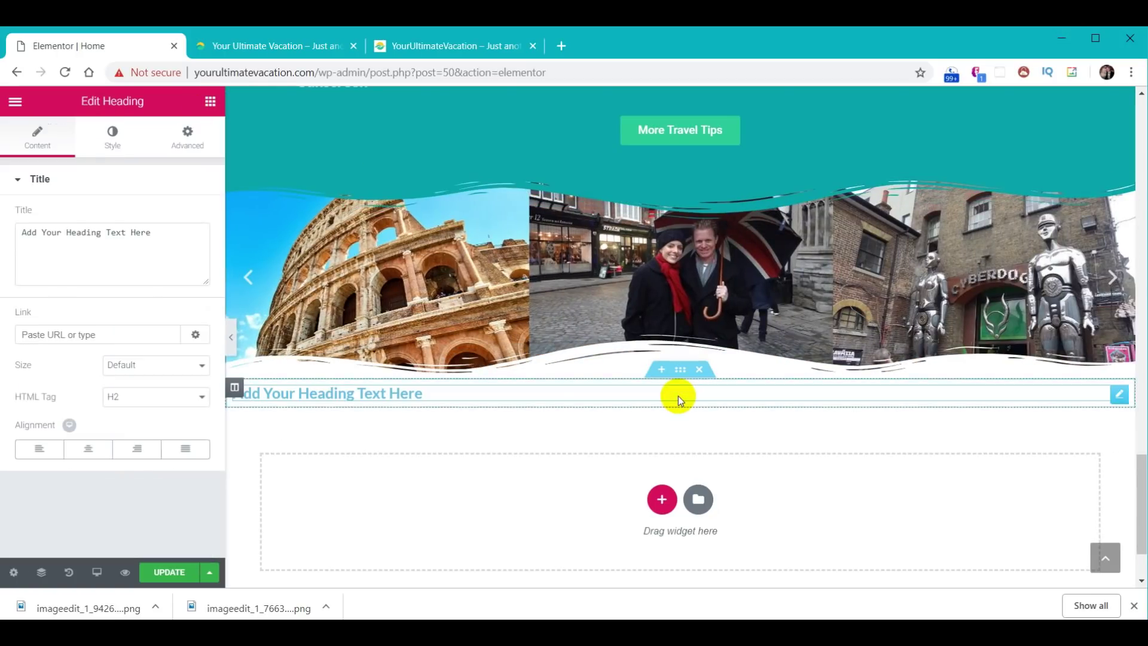
click(210, 102)
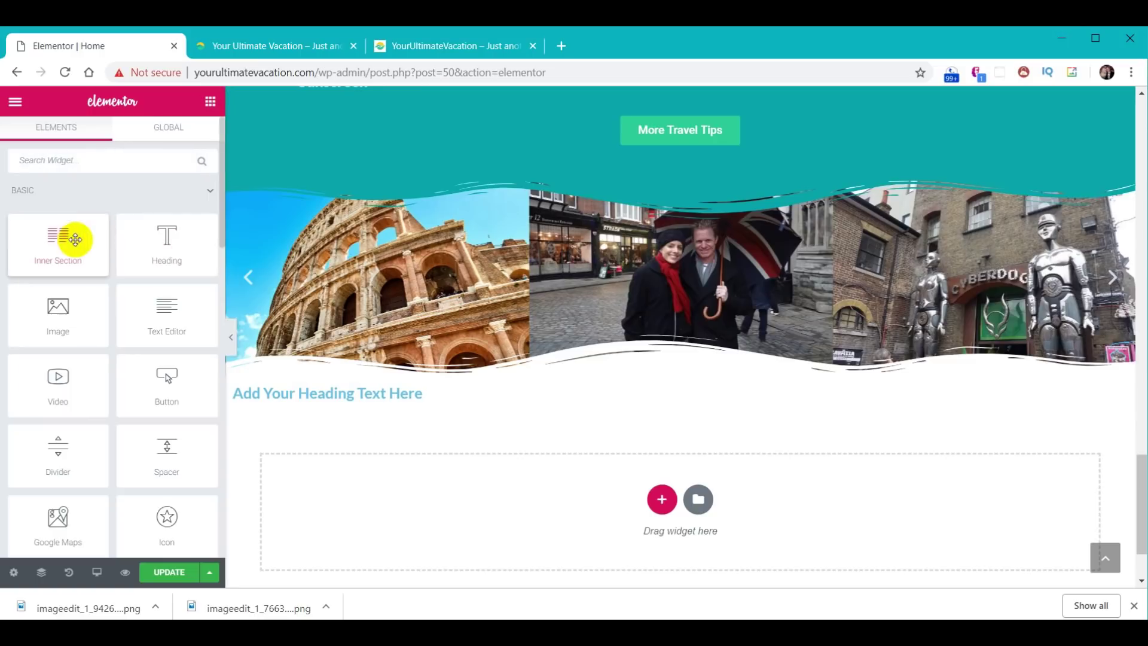
drag(66, 243, 689, 396)
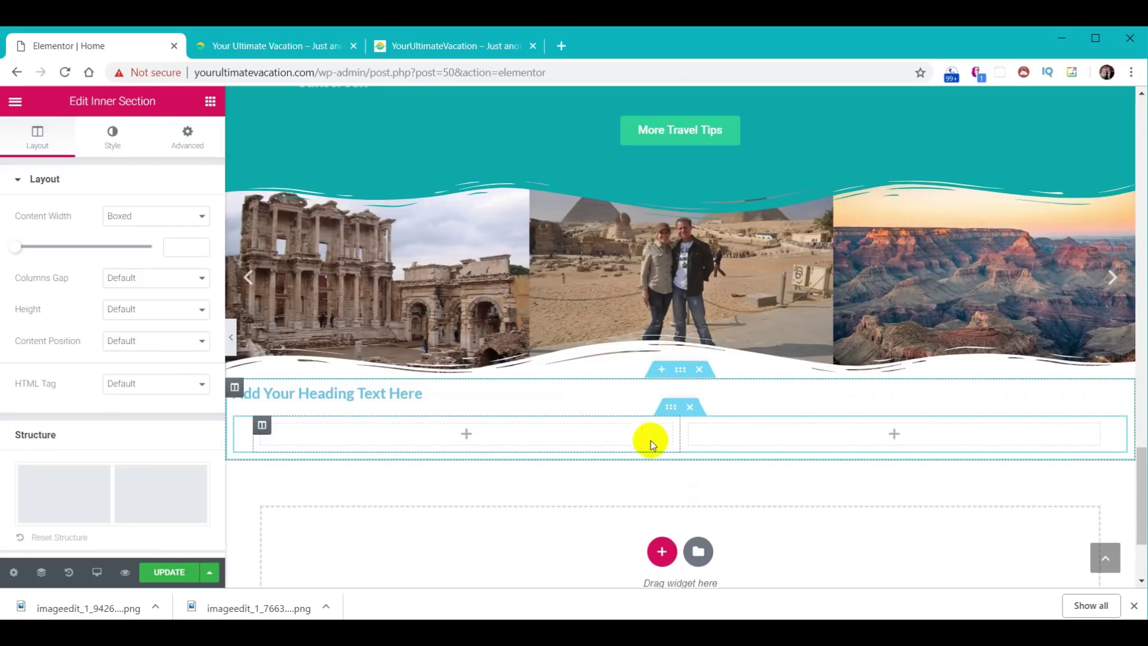
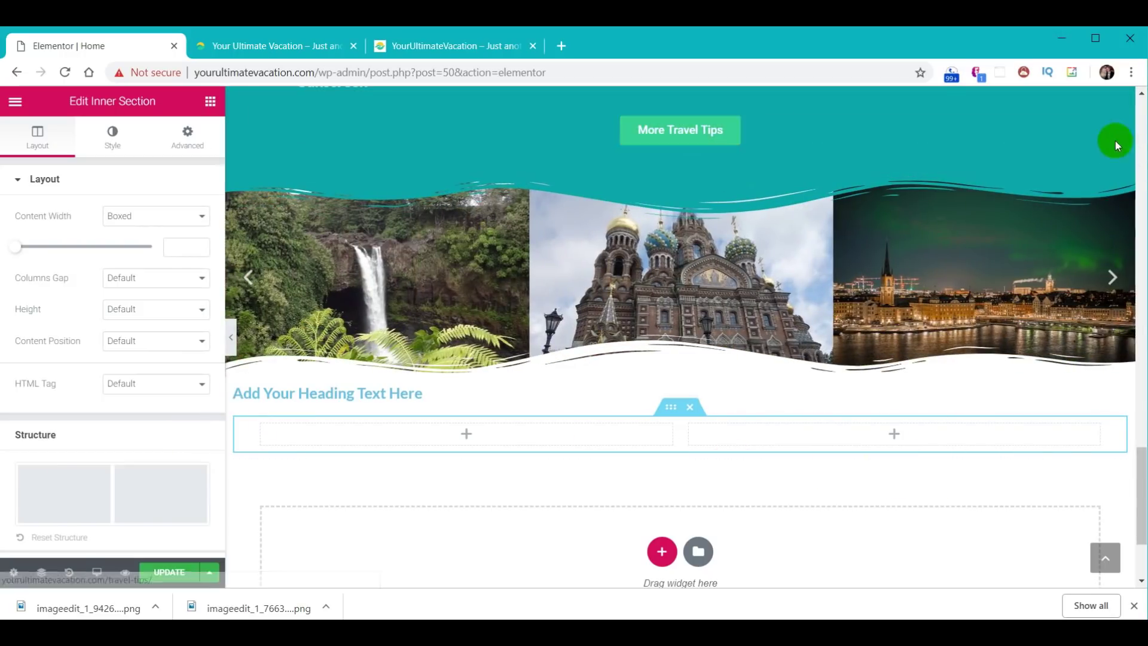
- Duplicate the More Travel Tips button and drop the copy below the empty two-column inner section
right_click(1094, 126)
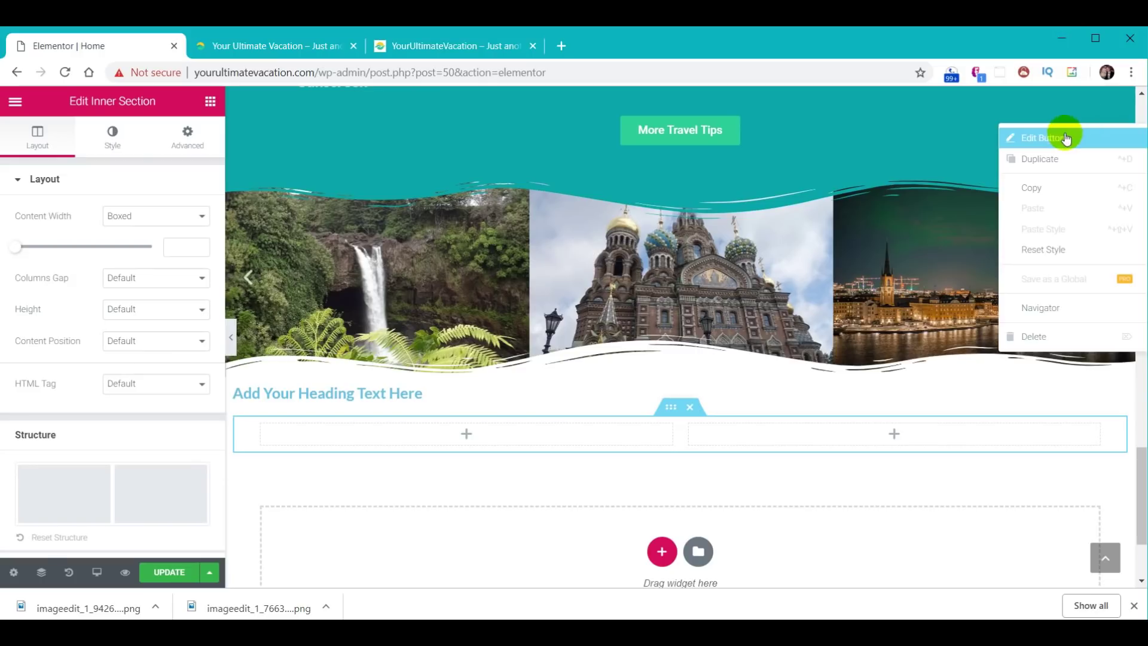
click(1046, 162)
drag(758, 172, 691, 411)
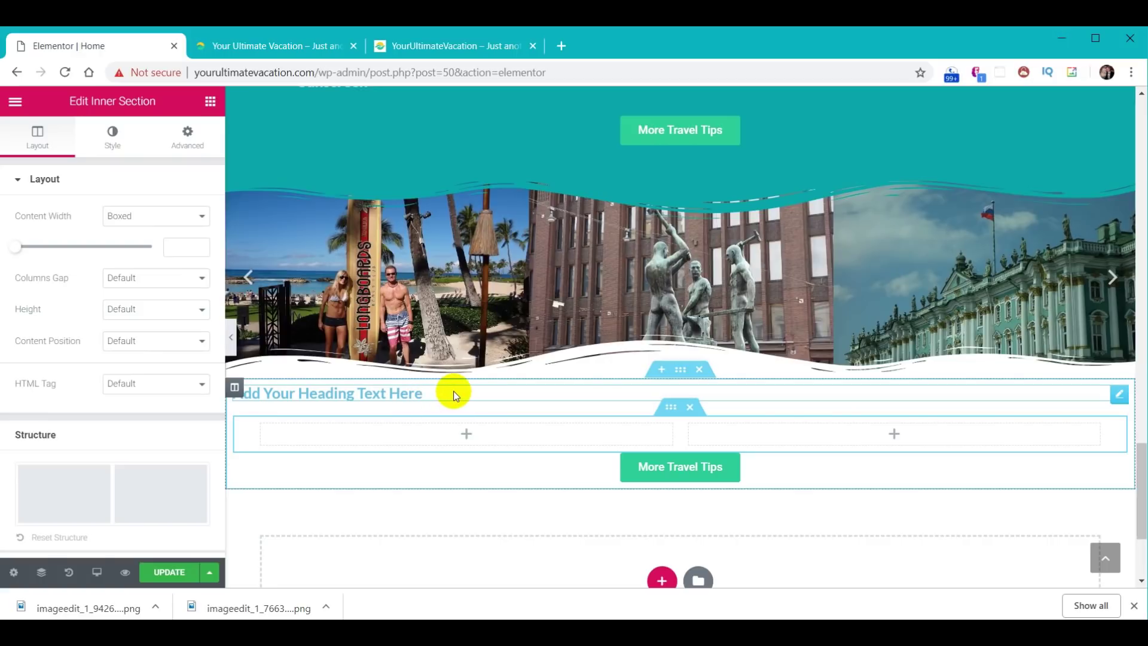
- Retitle the placeholder heading 'Testimonials' and colour it green #30d198
click(313, 239)
click(353, 395)
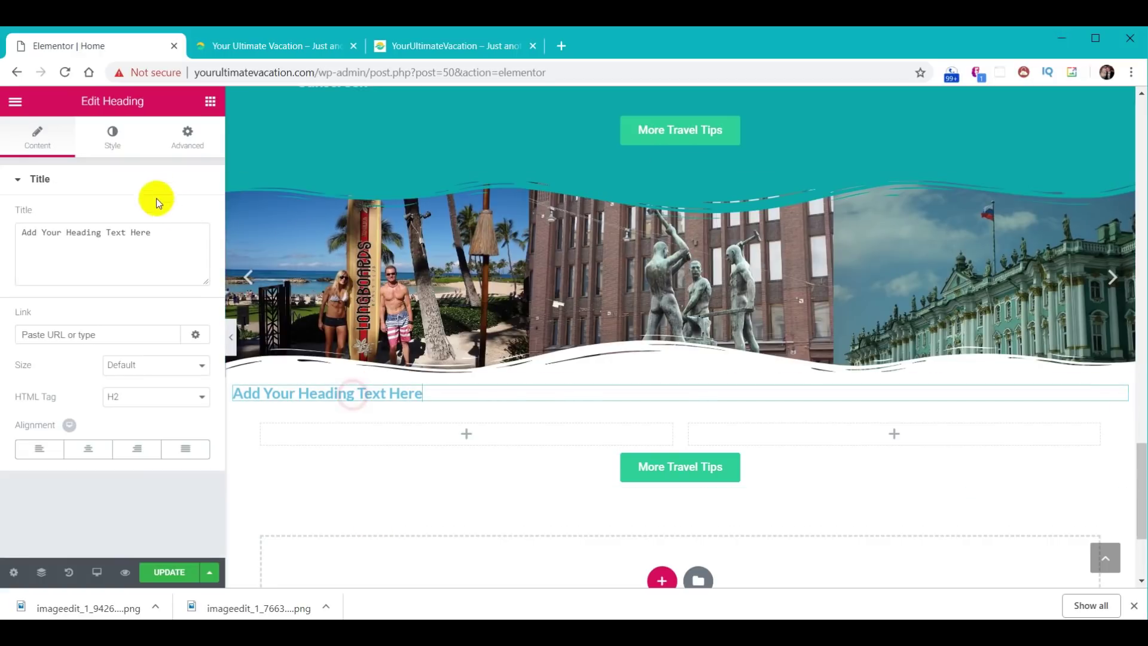
drag(154, 233, 5, 226)
text(Testimonials)
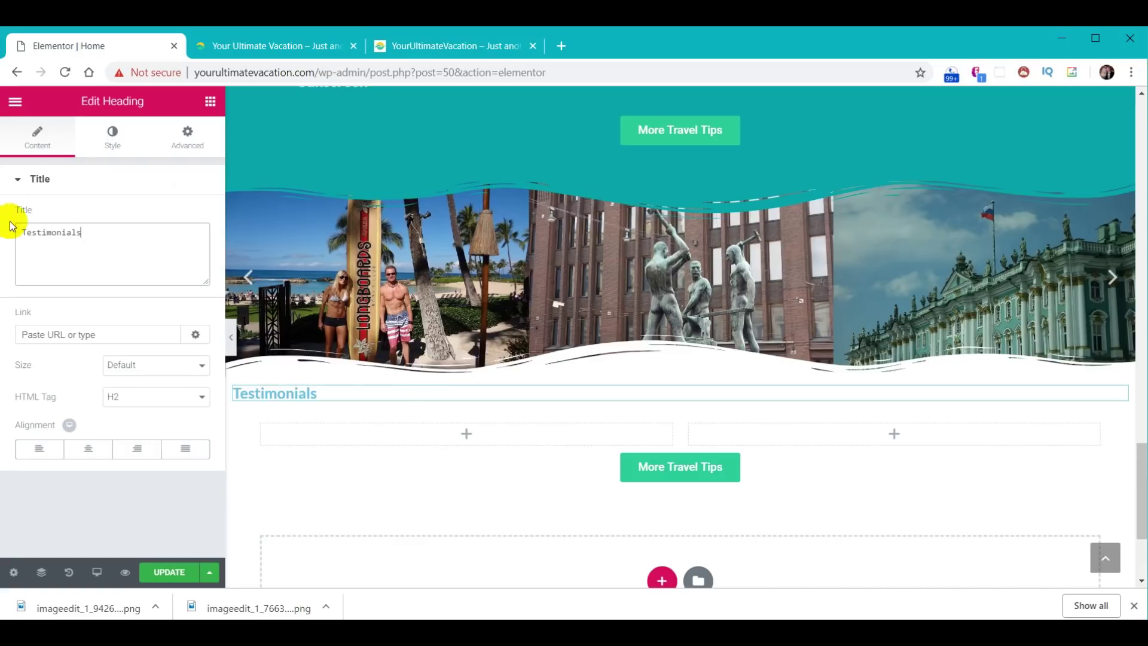
click(118, 140)
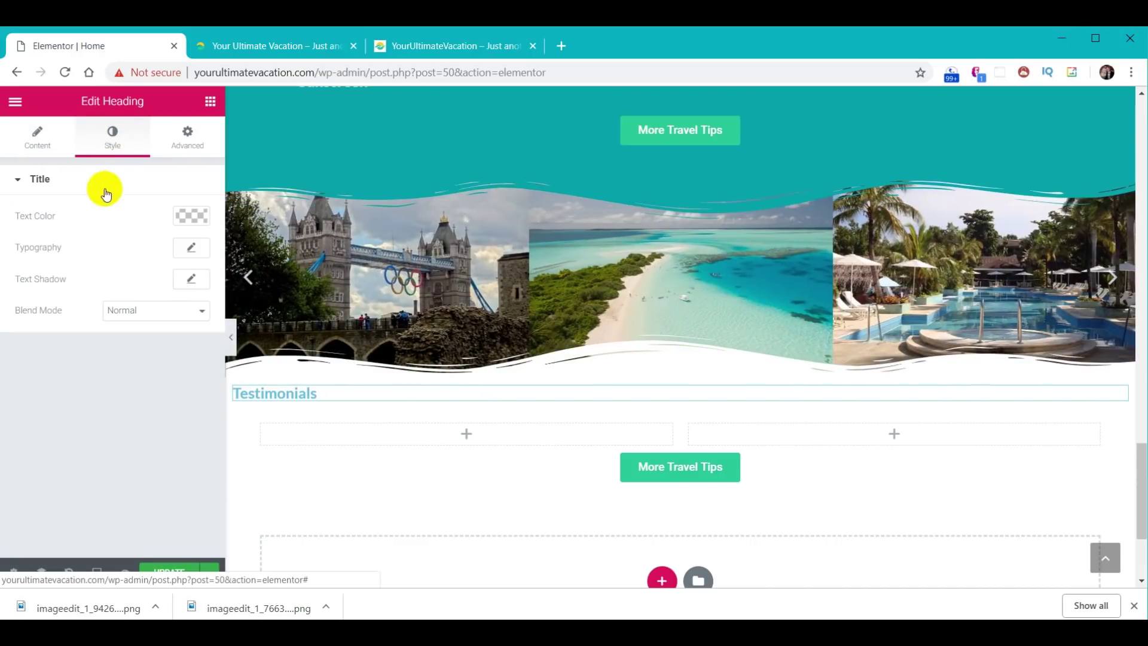
click(196, 215)
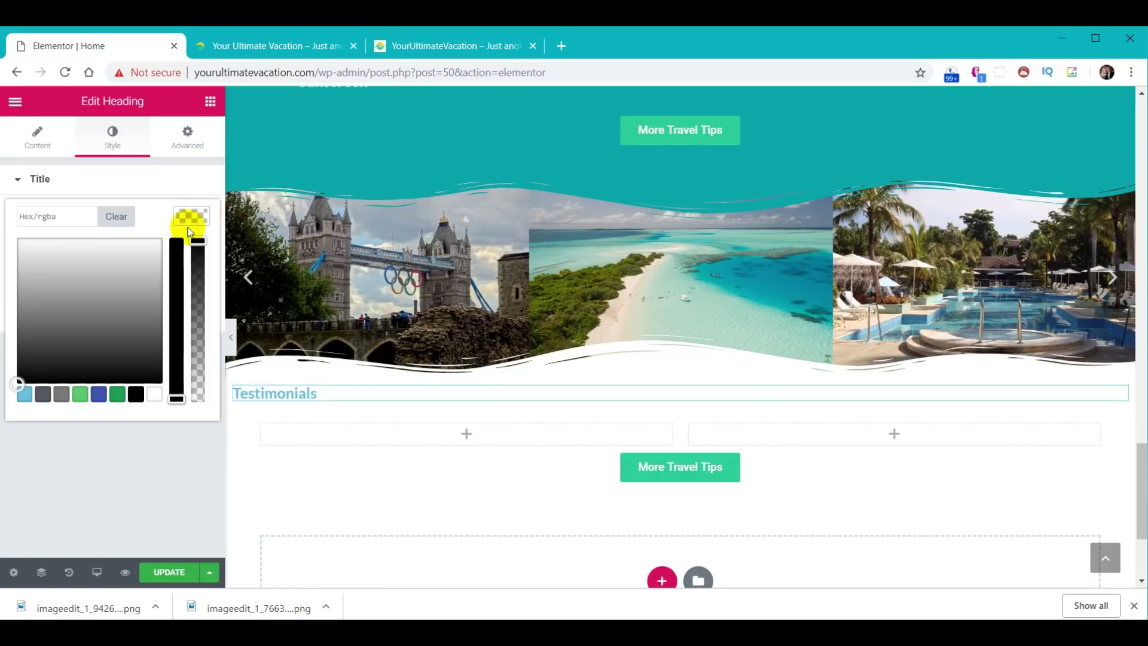
text(#30d198)
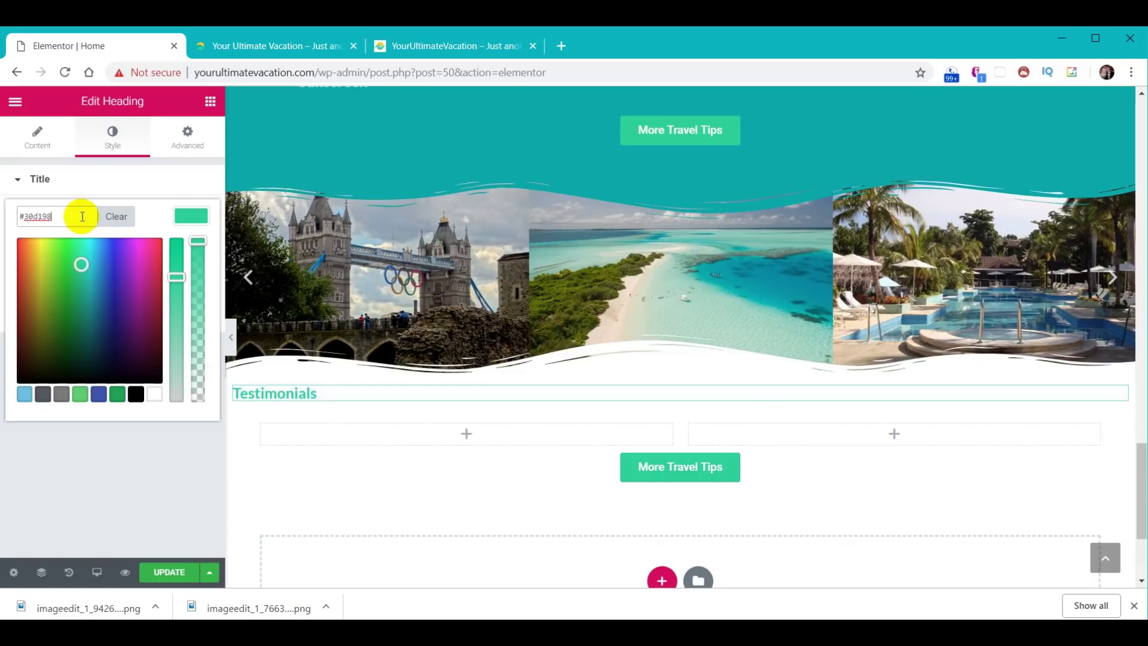
click(190, 215)
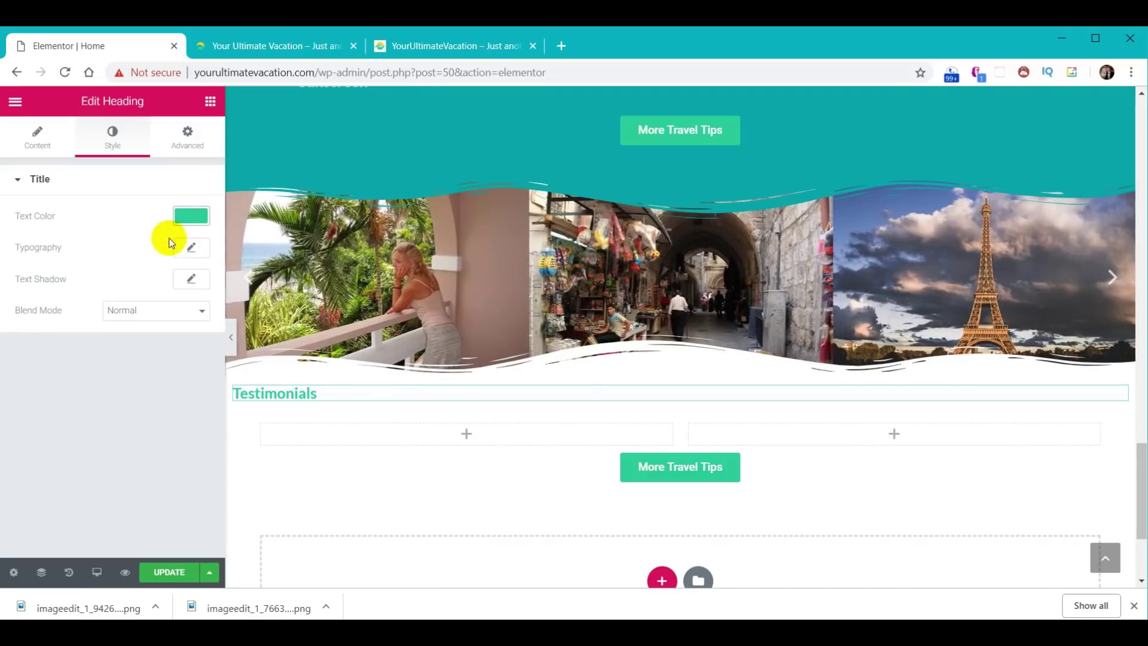
- Set the heading typography to Fjalla One, size 40, weight 300
click(195, 250)
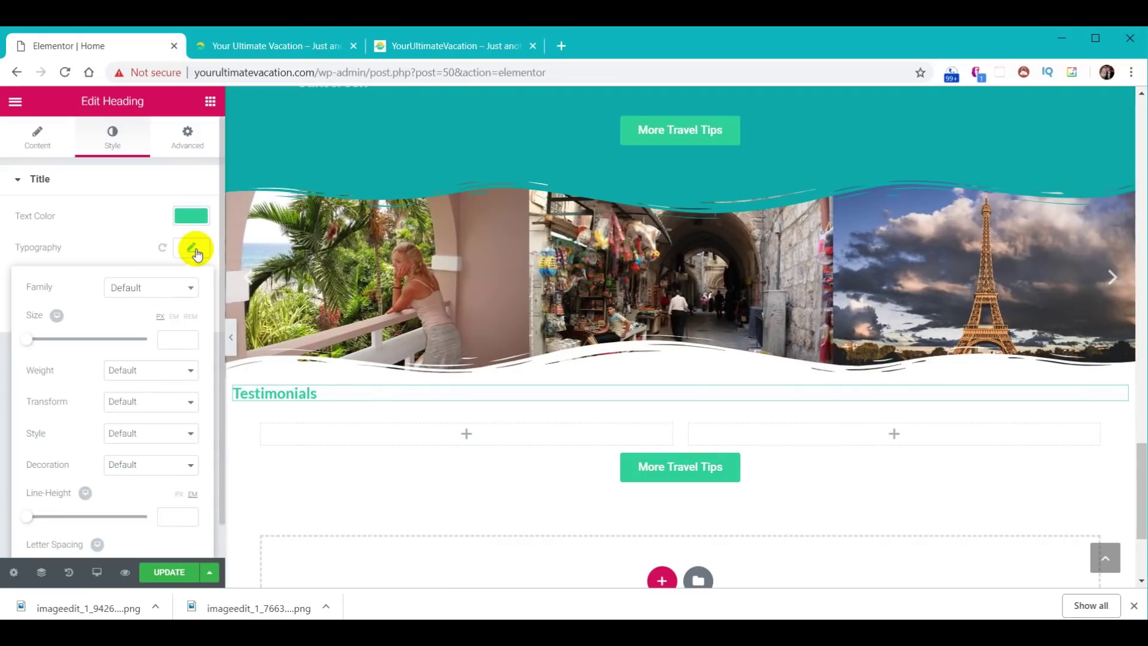
click(170, 338)
text(40)
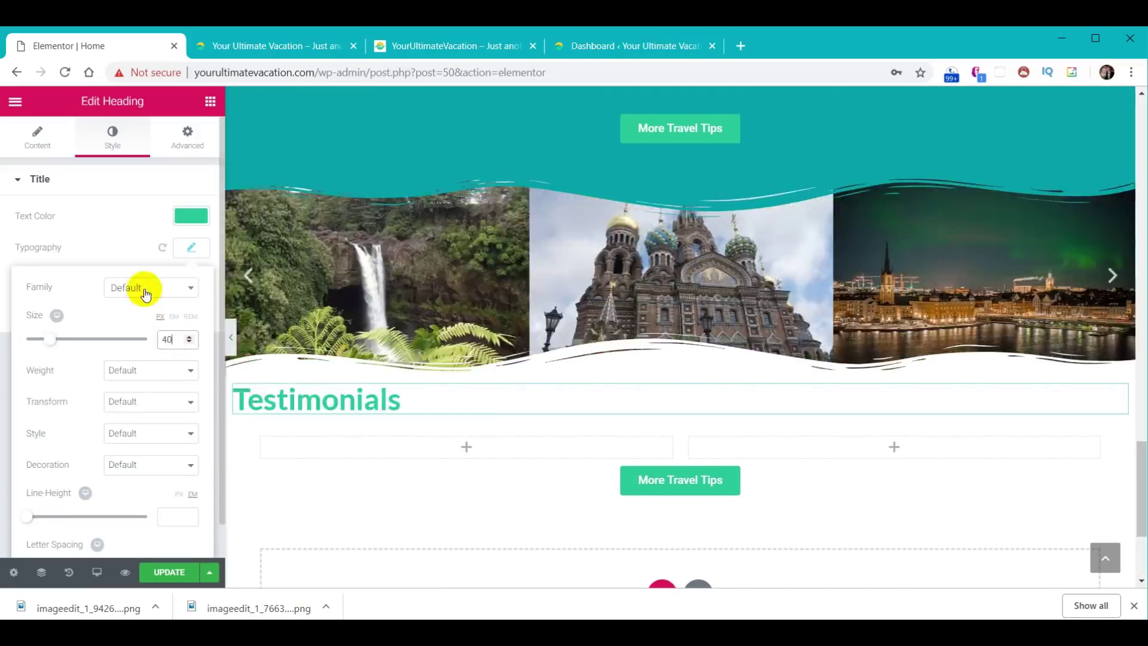
click(146, 289)
text(fj)
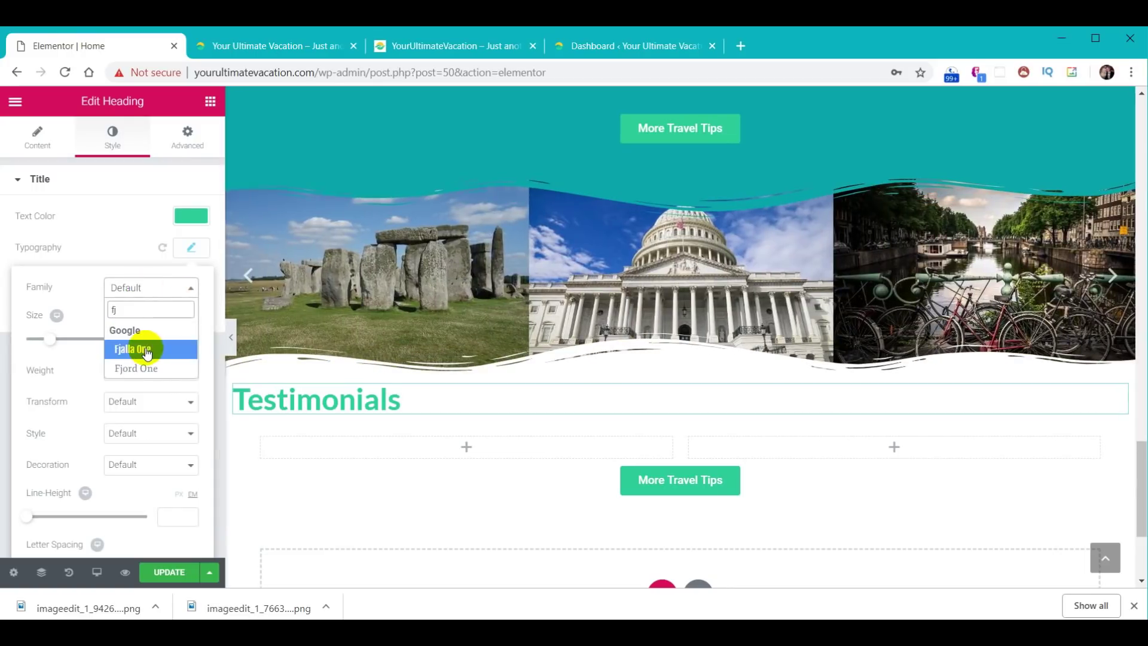
click(146, 348)
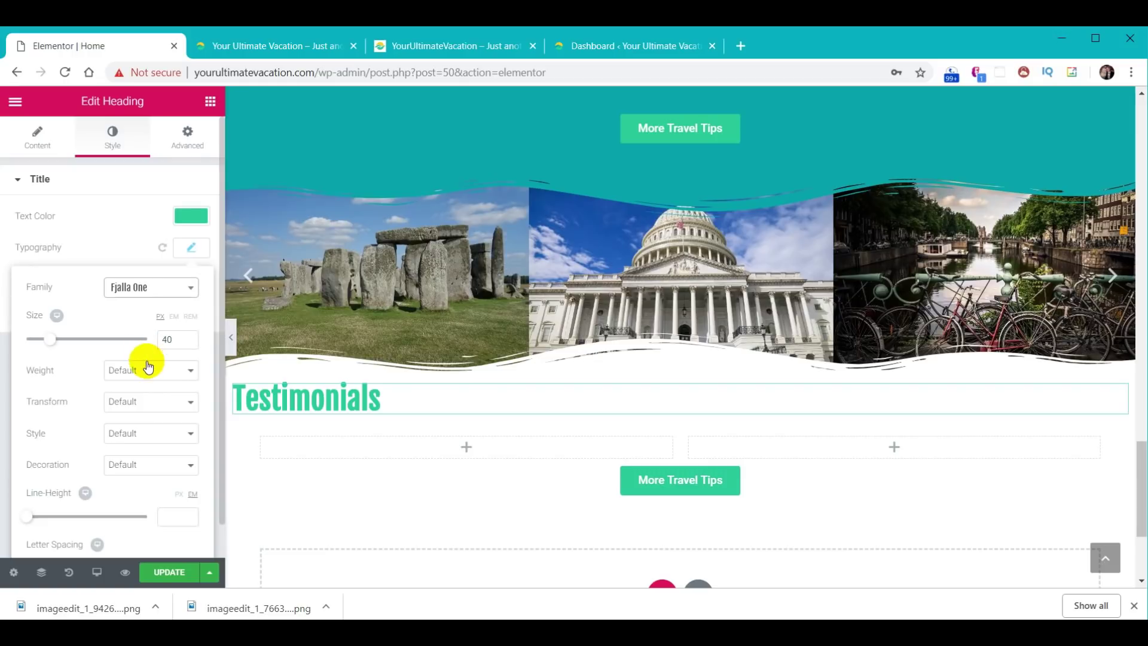
click(147, 370)
key(3)
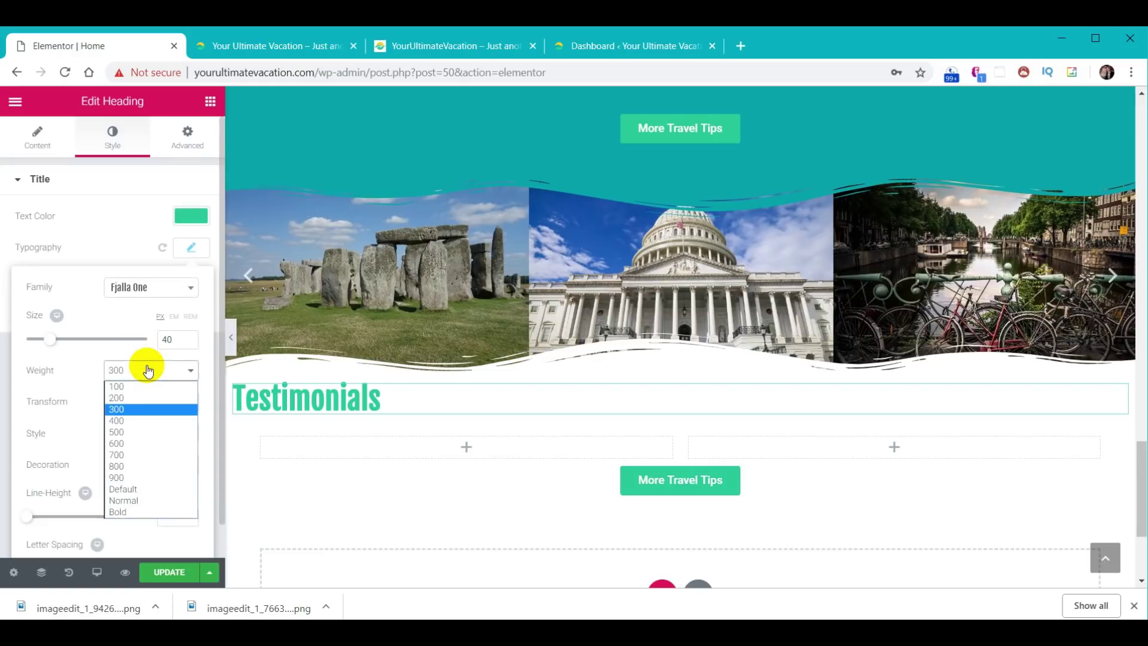
click(193, 248)
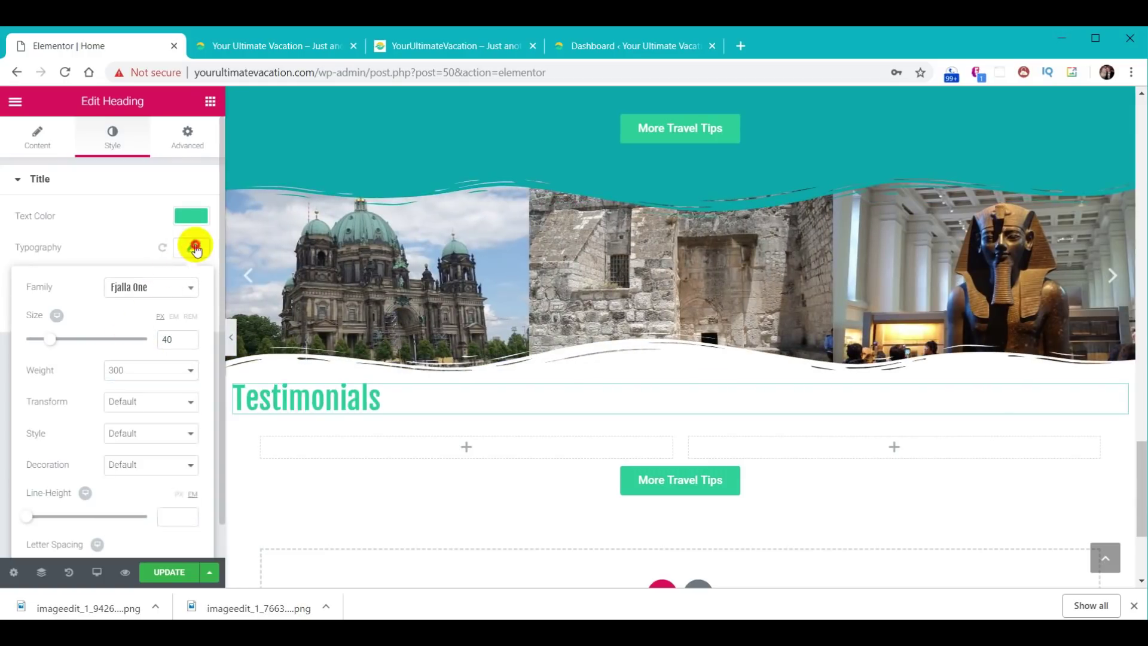
click(195, 248)
- Centre-align the Testimonials heading
click(40, 141)
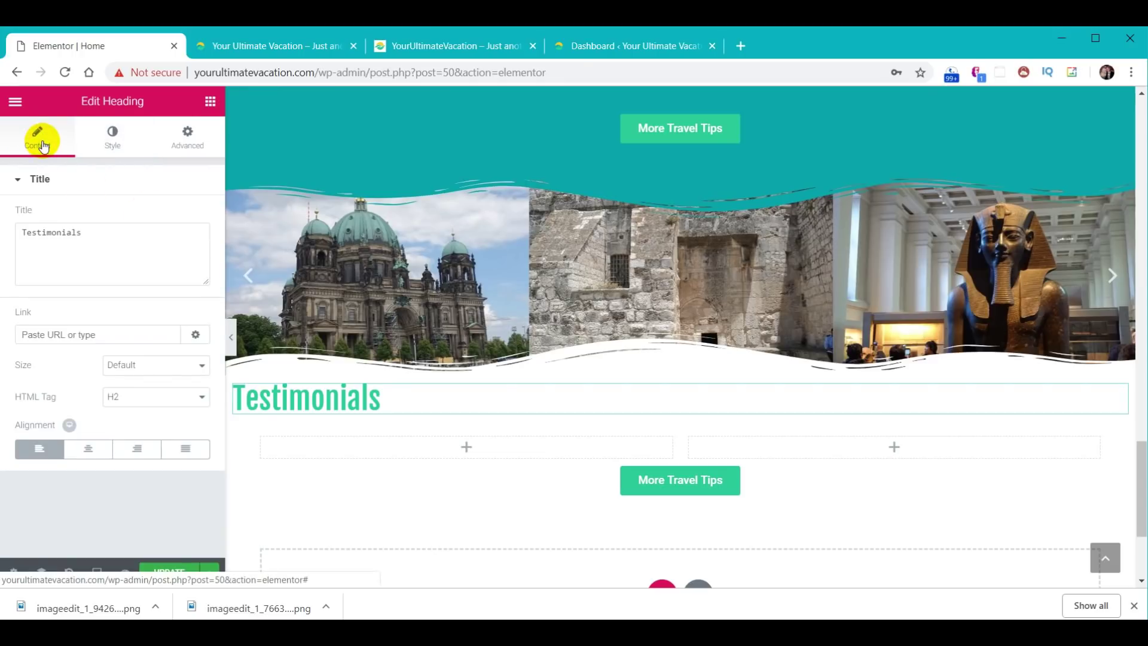
click(89, 450)
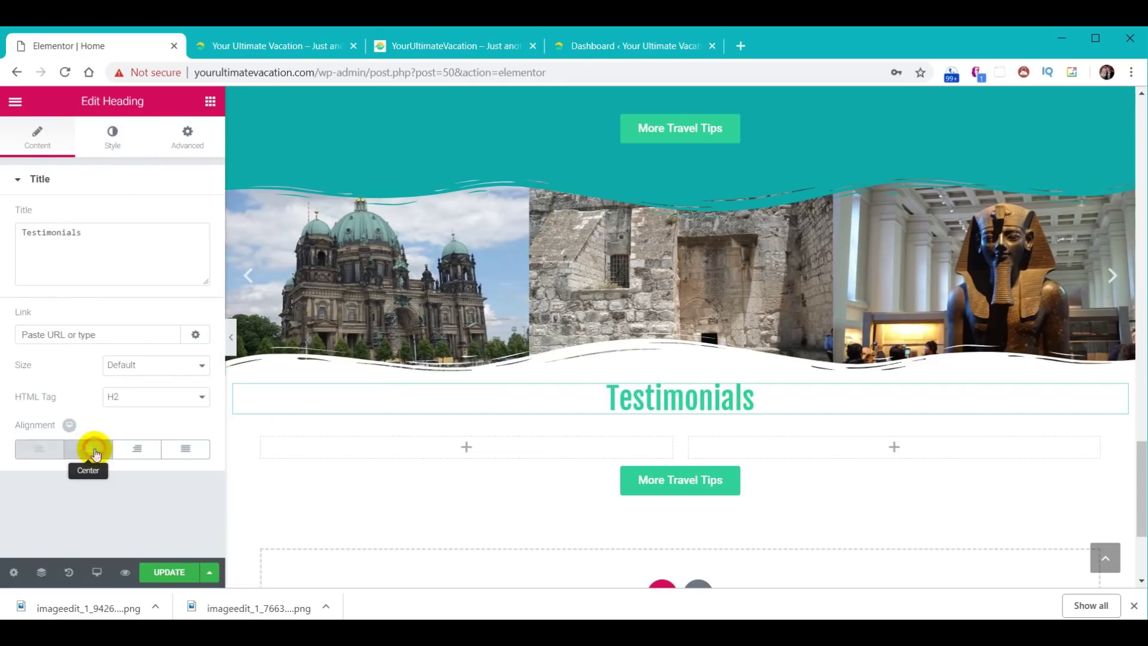
click(210, 101)
- Add an Image Box to the left column with Image Position set to Left
scroll(161, 290, down, 3)
scroll(161, 290, down, 2)
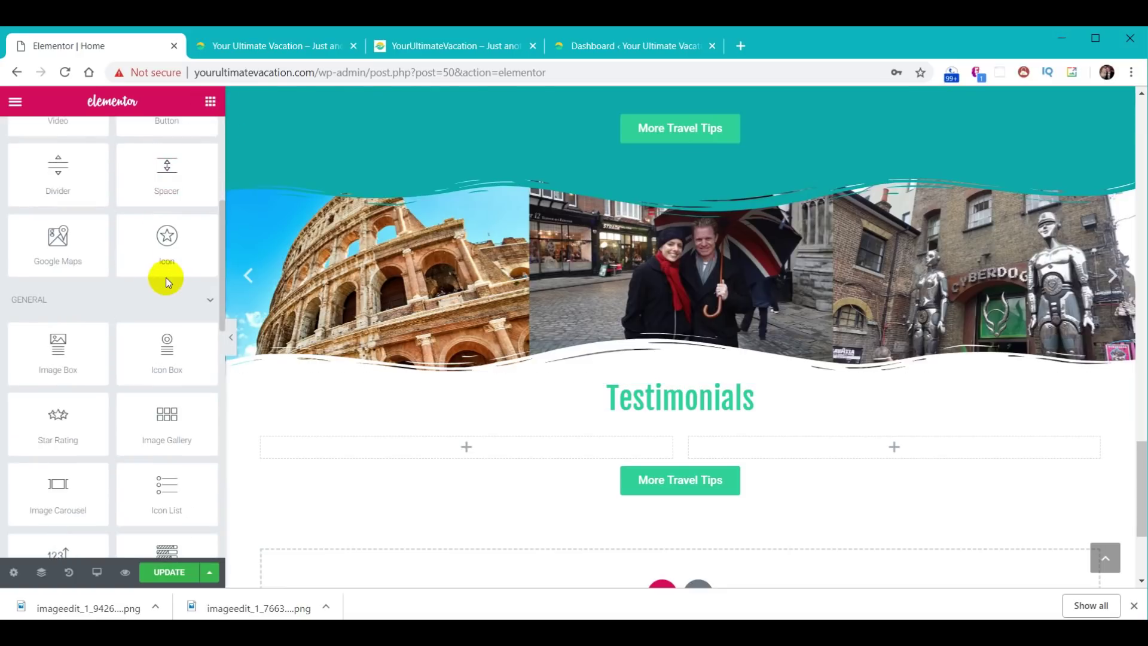
drag(77, 341, 466, 444)
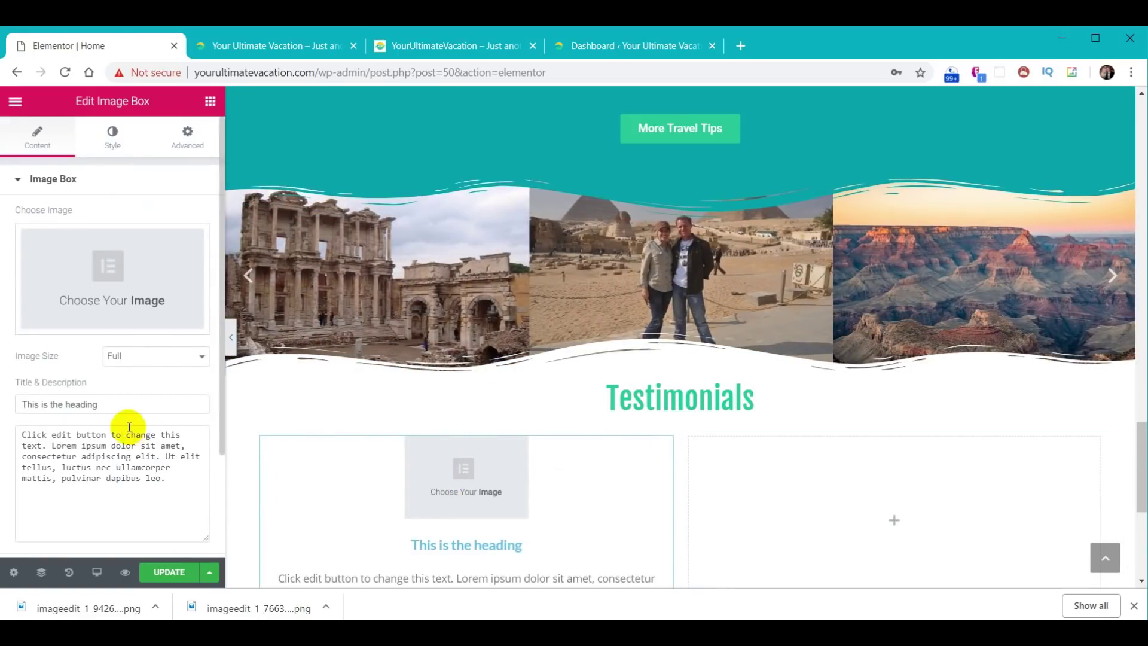
scroll(126, 428, down, 2)
click(50, 505)
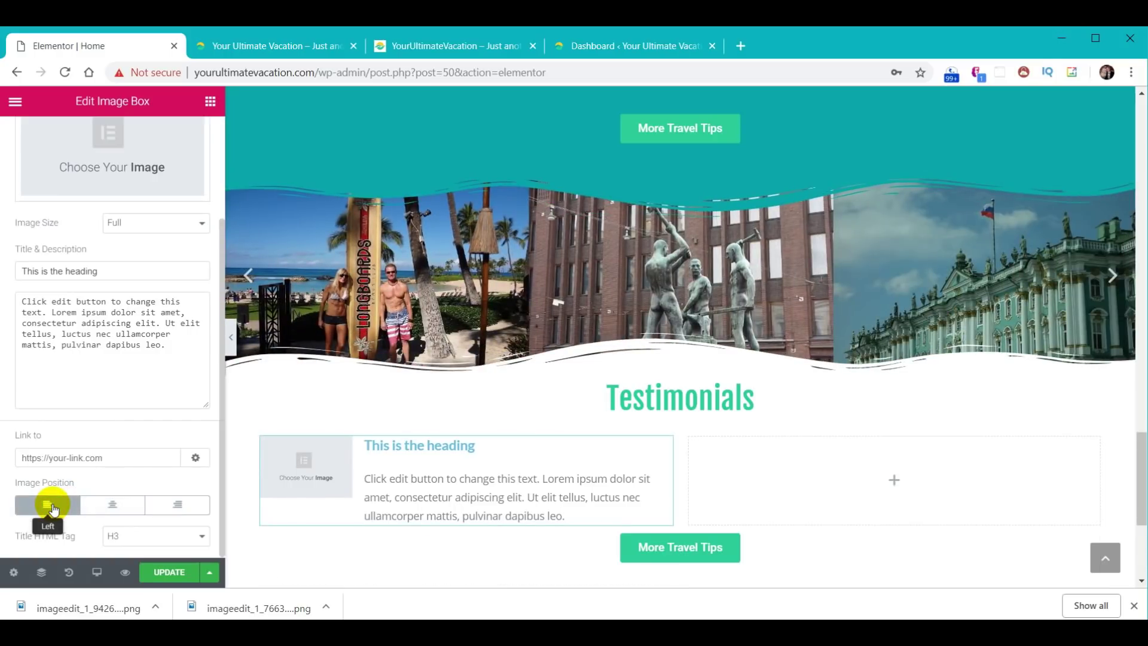
- Open the image box's Choose Image dialog on the Upload Files tab
scroll(1135, 464, down, 5)
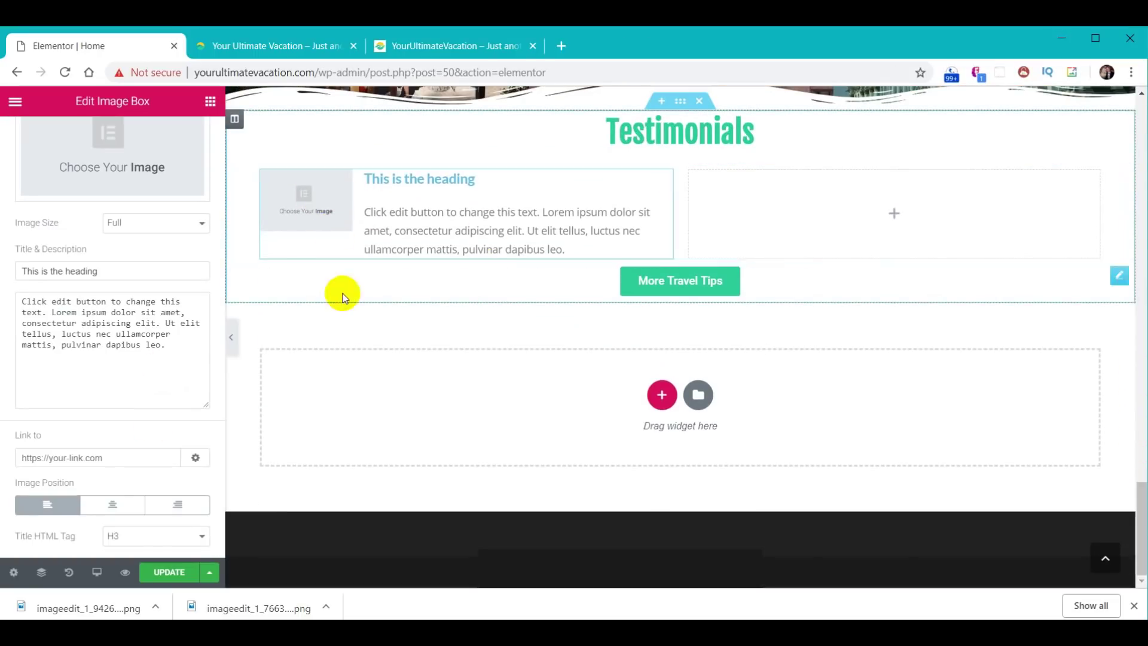
scroll(341, 298, up, 1)
scroll(96, 263, up, 2)
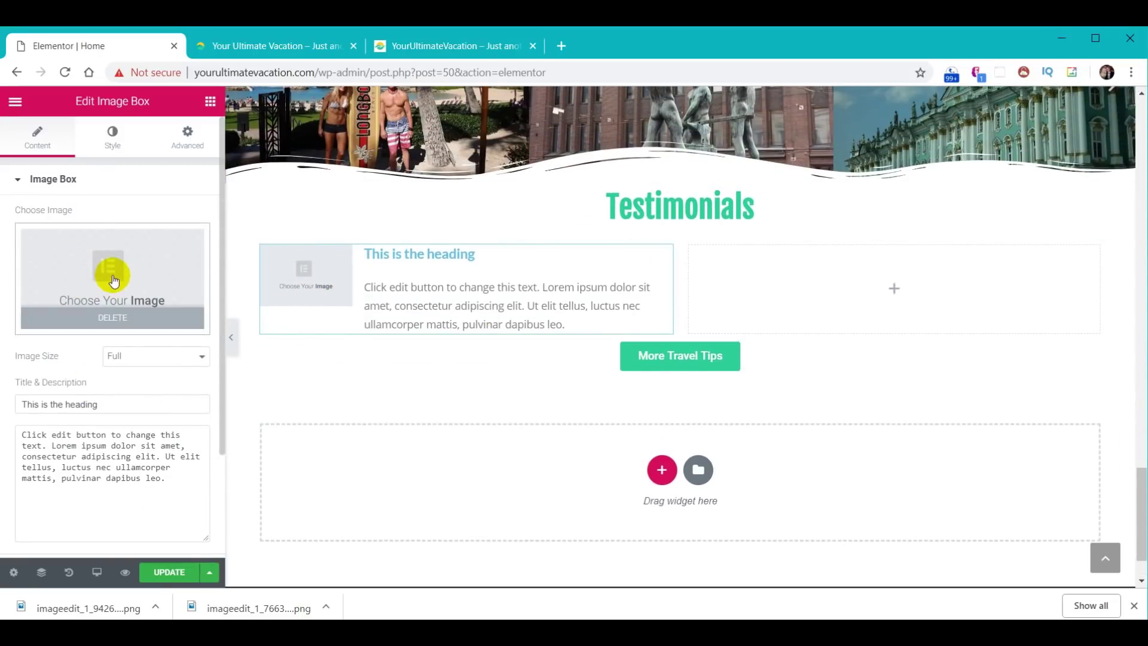
click(100, 289)
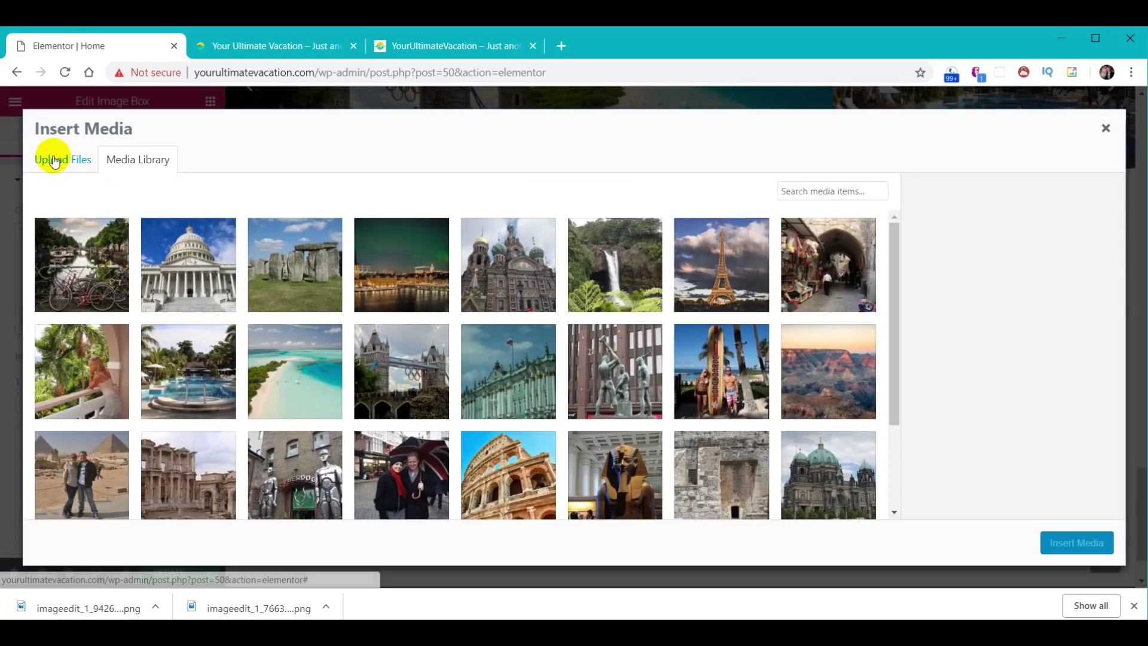
click(54, 160)
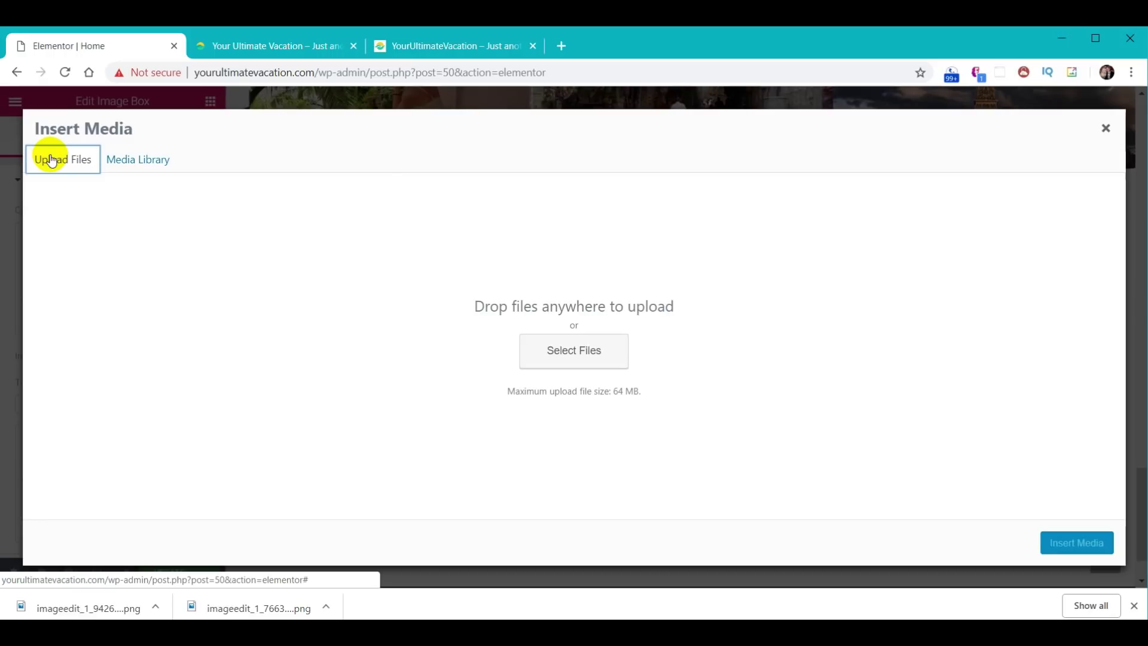
key(alt+Tab)
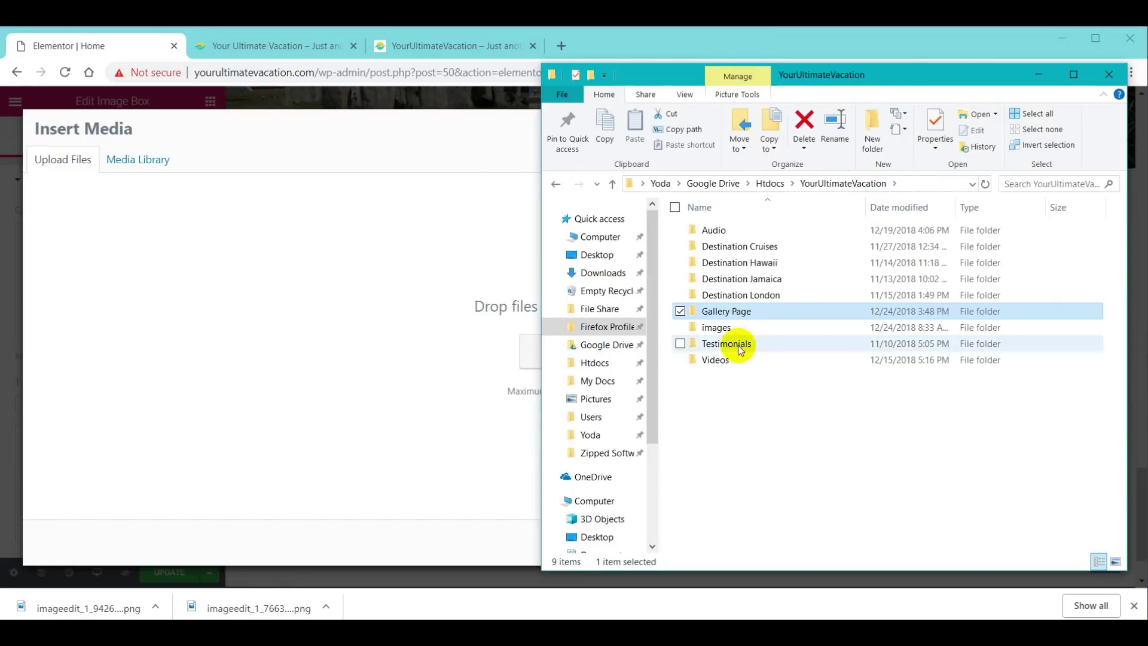
- Select testimonials-01 through testimonials-12 in the Testimonials folder and drop them onto Insert Media
double_click(733, 344)
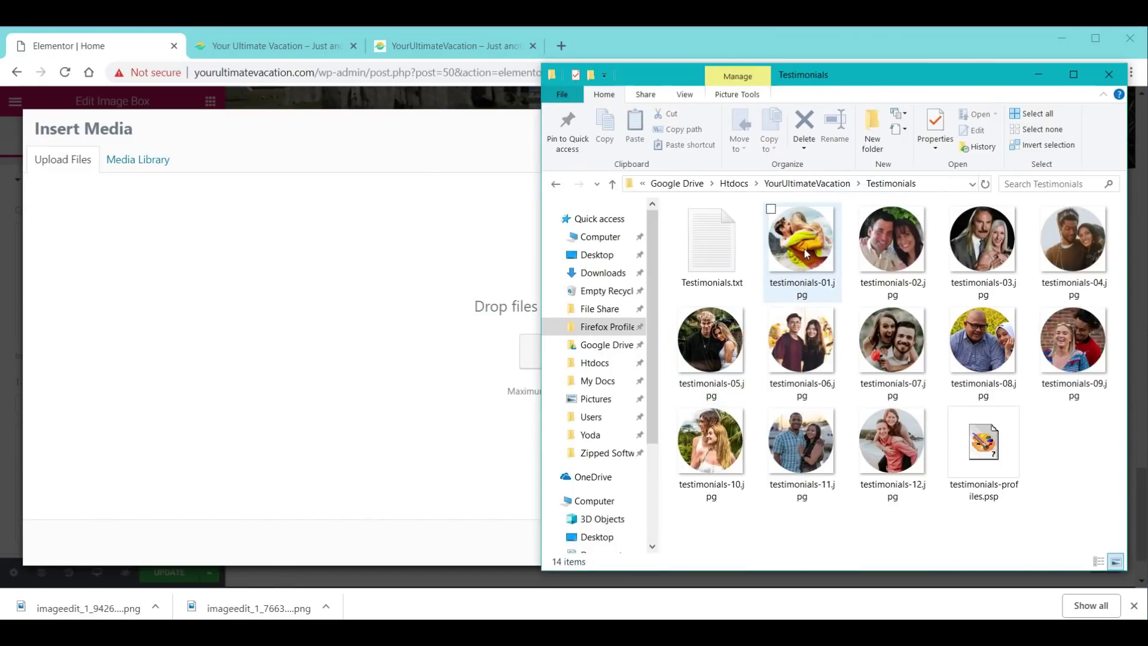
click(801, 242)
shift+click(902, 461)
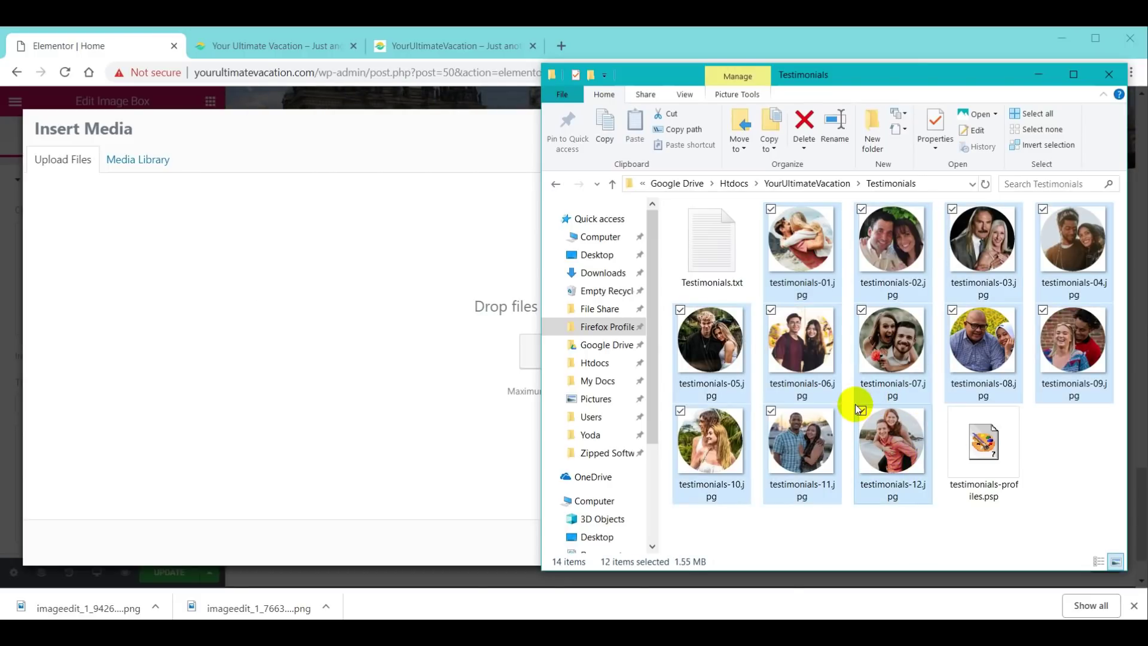
drag(812, 253, 428, 328)
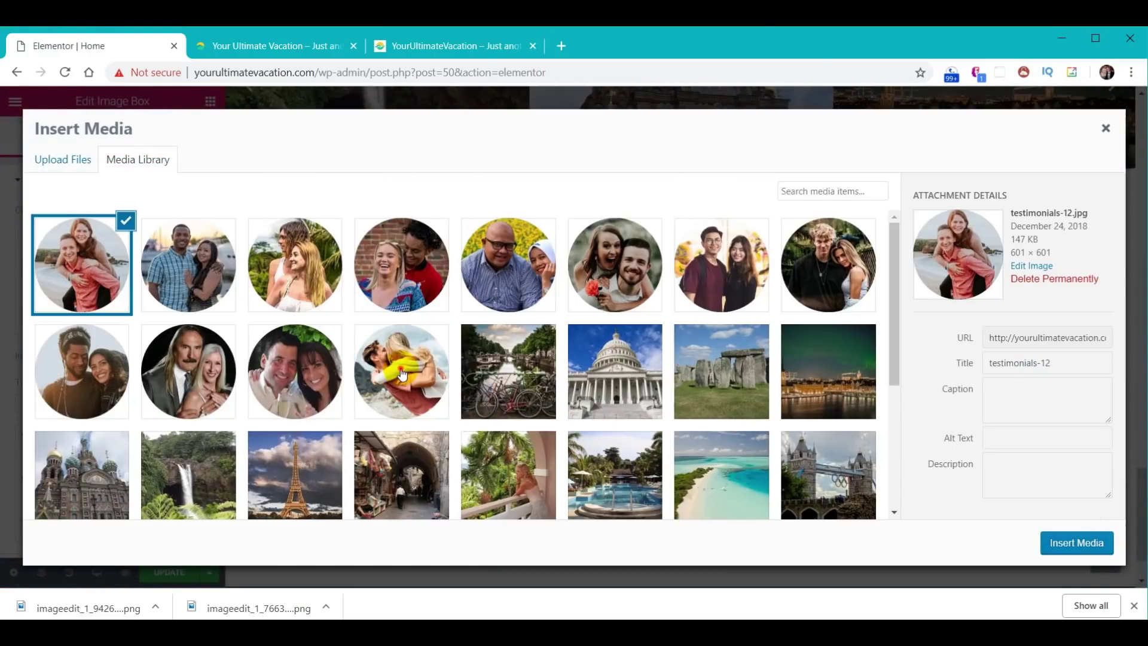
- Insert the testimonials-01 couple photo and paste the customers' names as the box title
click(402, 375)
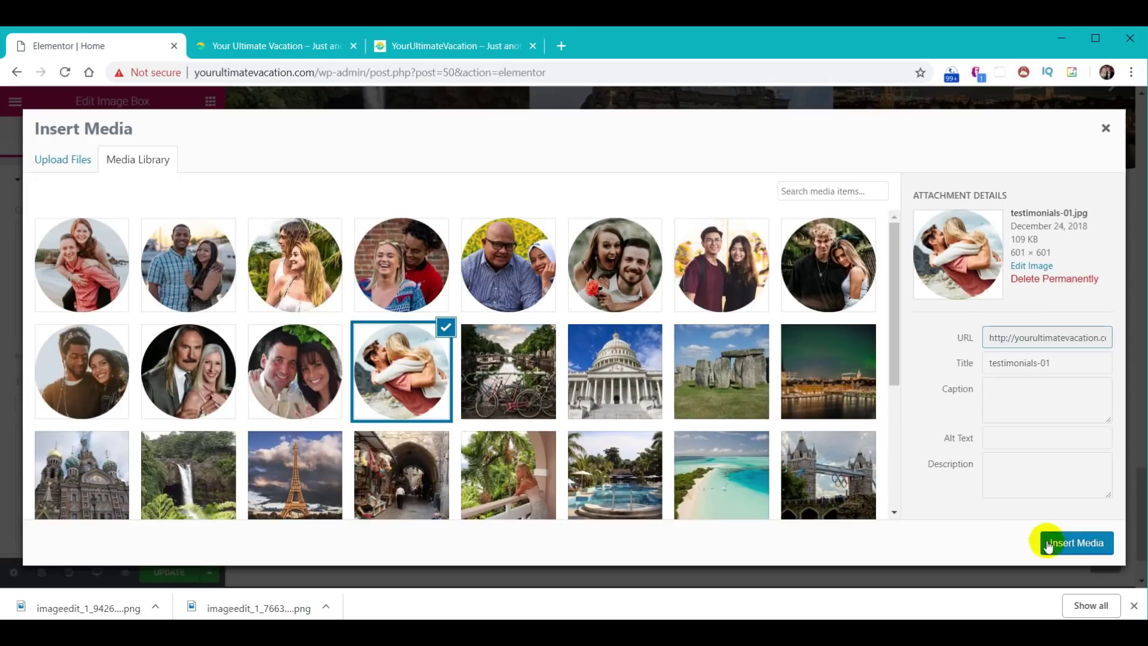
click(1073, 543)
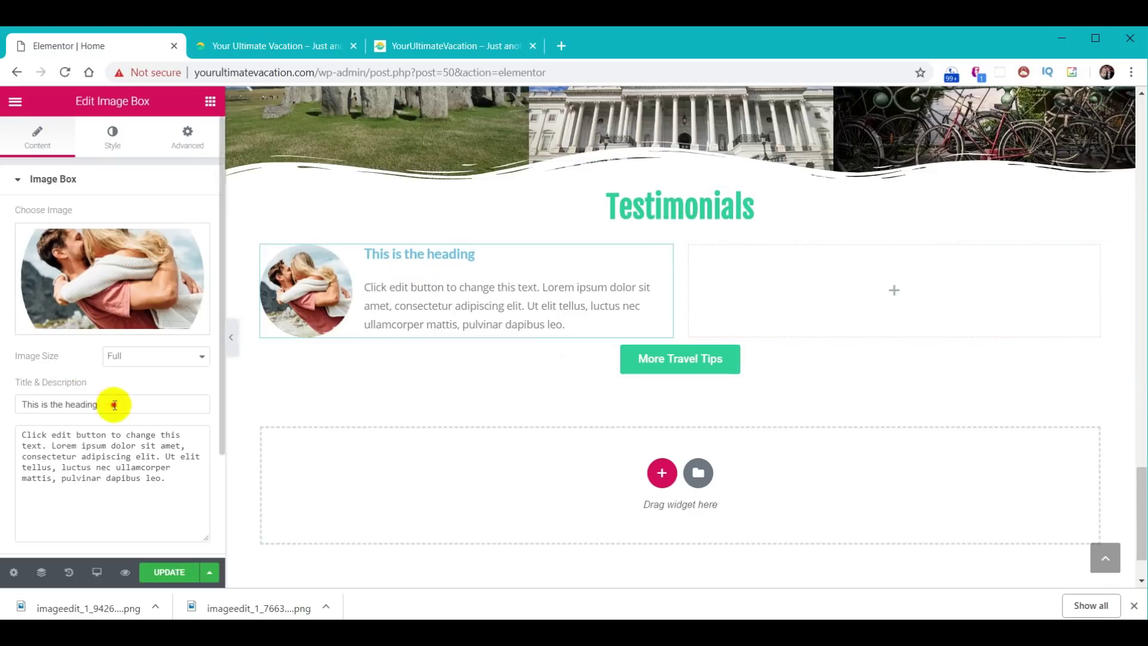
drag(113, 405, 2, 396)
text(Thomas &amp; Heather H.)
key(BackSpace)
drag(57, 404, 82, 404)
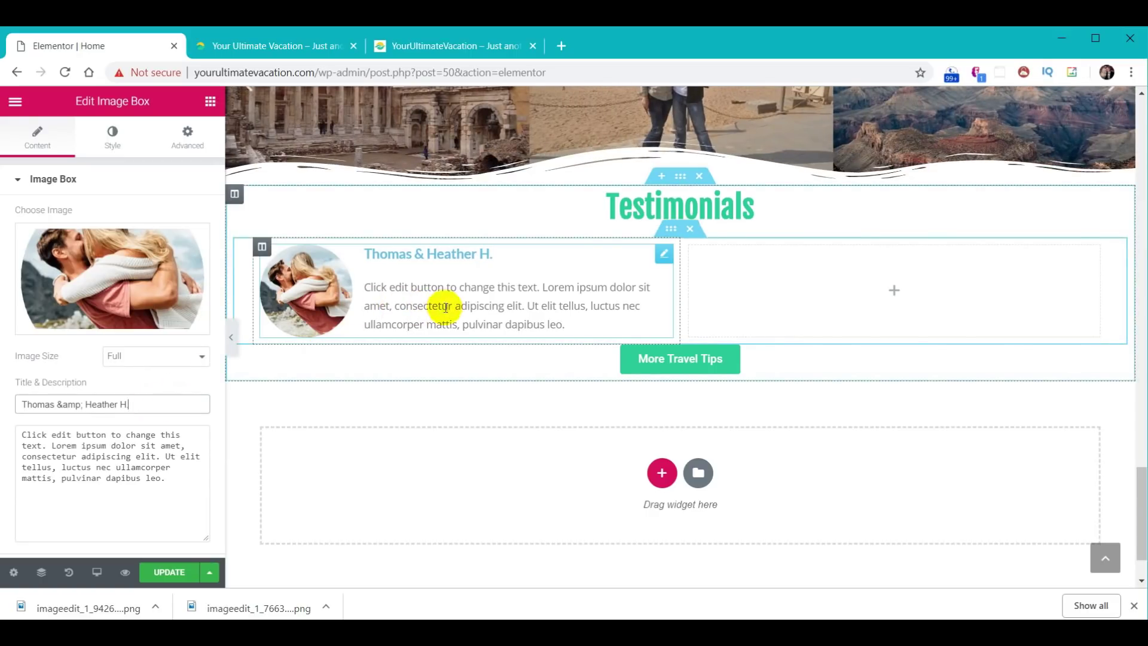
- Replace the placeholder description with the couple's London testimonial text
triple_click(150, 434)
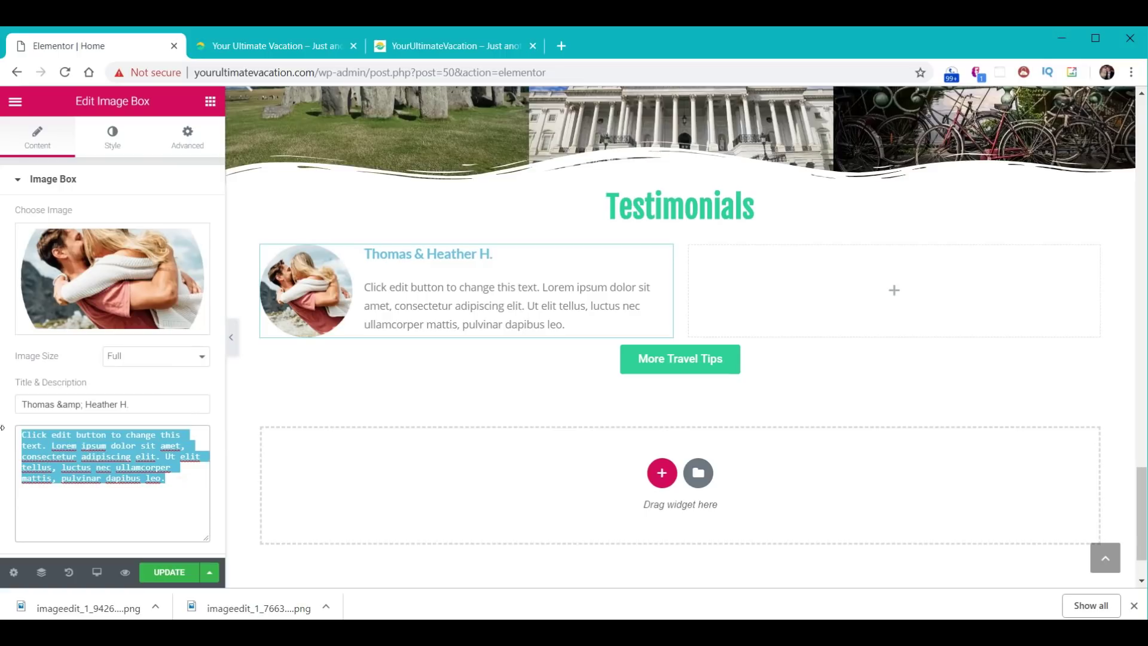
text(Our London experience was indescribably stupendous, far surpassing any expectations we had. The itinerary varied slightly from your recommendations, but your guidance was invaluable. Also, the accommodations you suggested were top notch.)
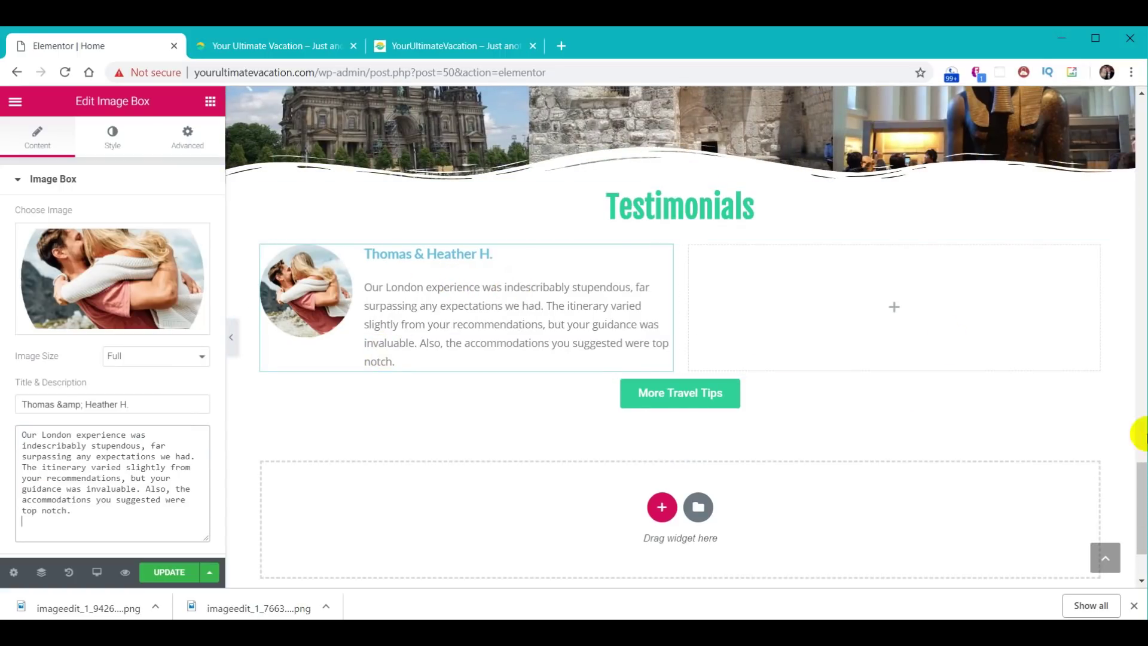
mouse_move(1140, 479)
mouse_down()
mouse_move(1144, 509)
mouse_move(1143, 495)
mouse_up()
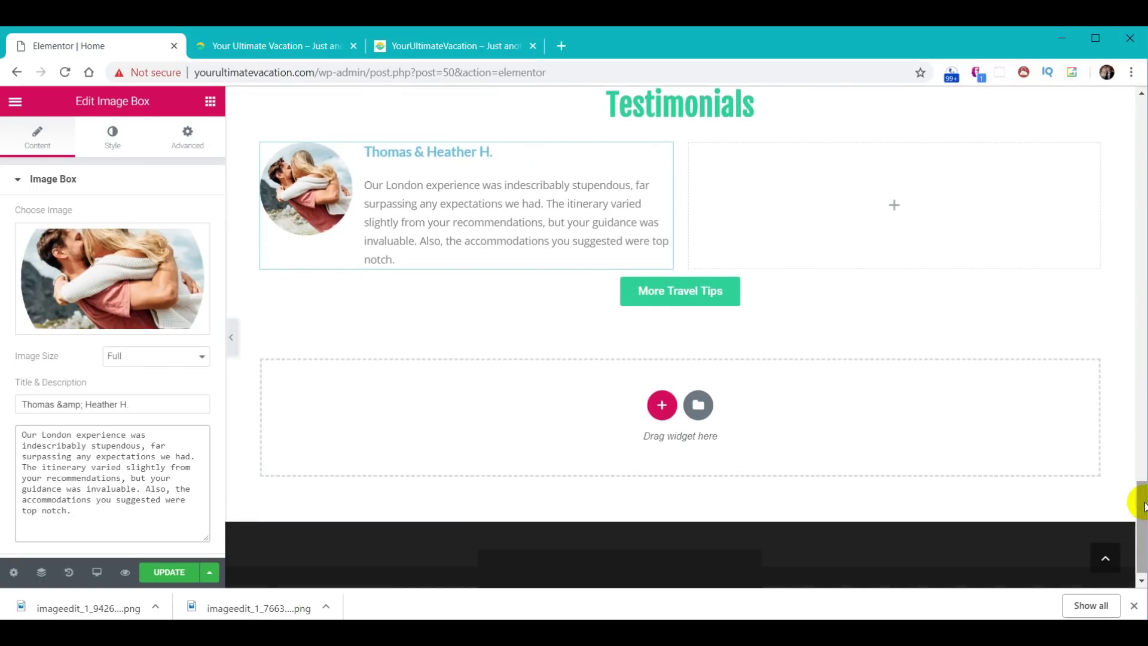
text(`)
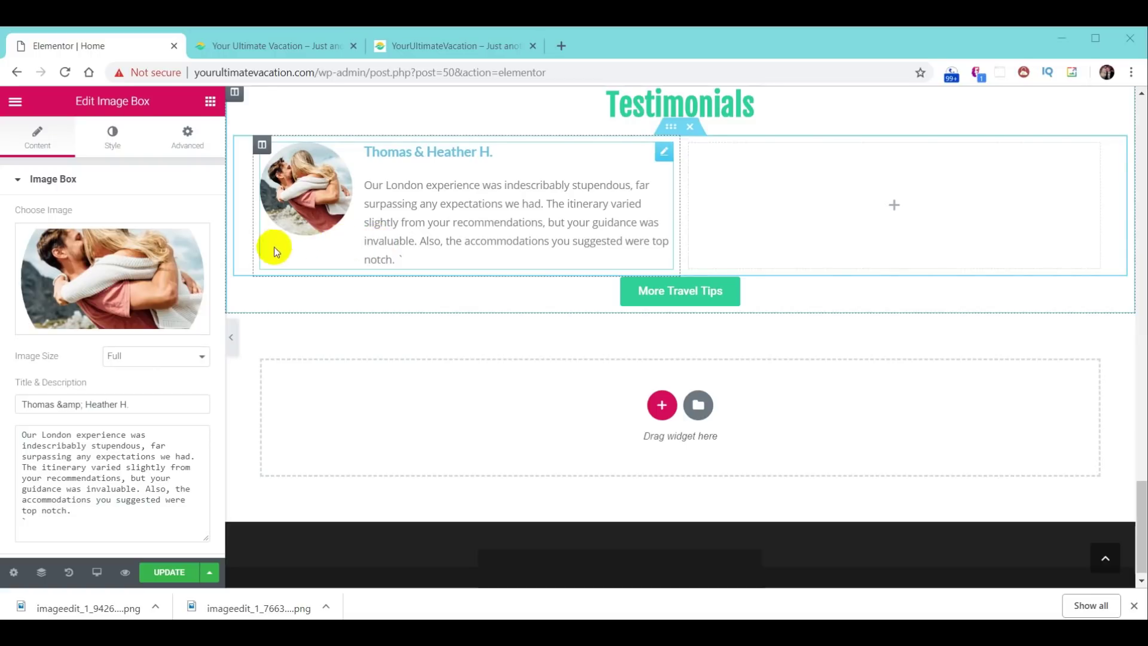
click(112, 146)
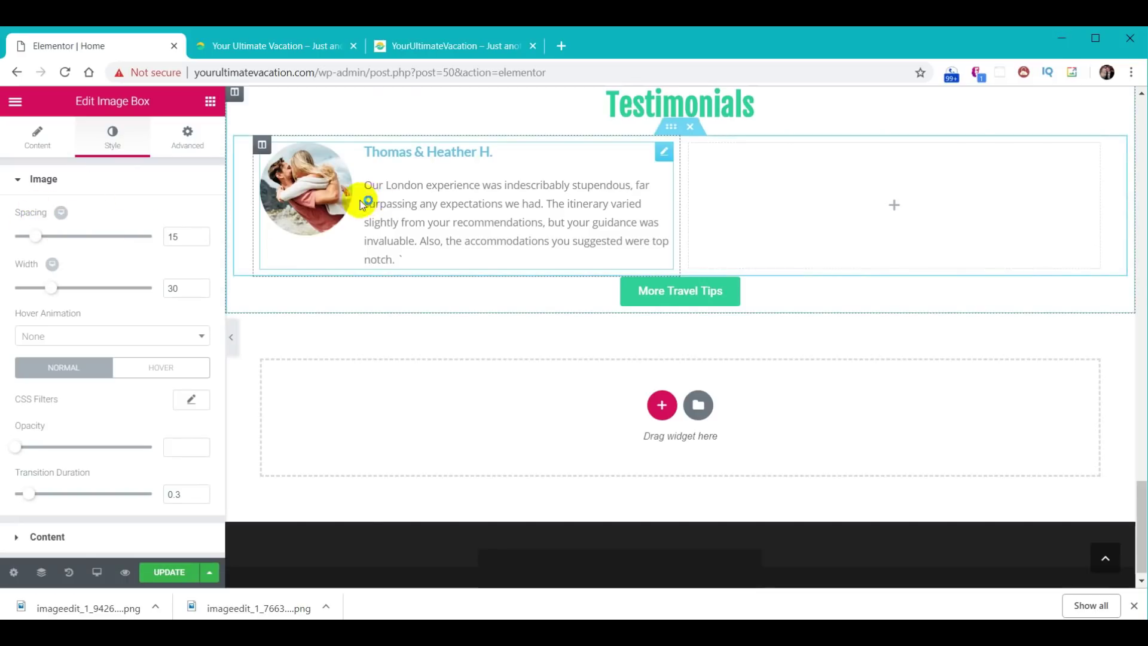
- Set the testimonial image spacing to 20 and width to 40
double_click(190, 236)
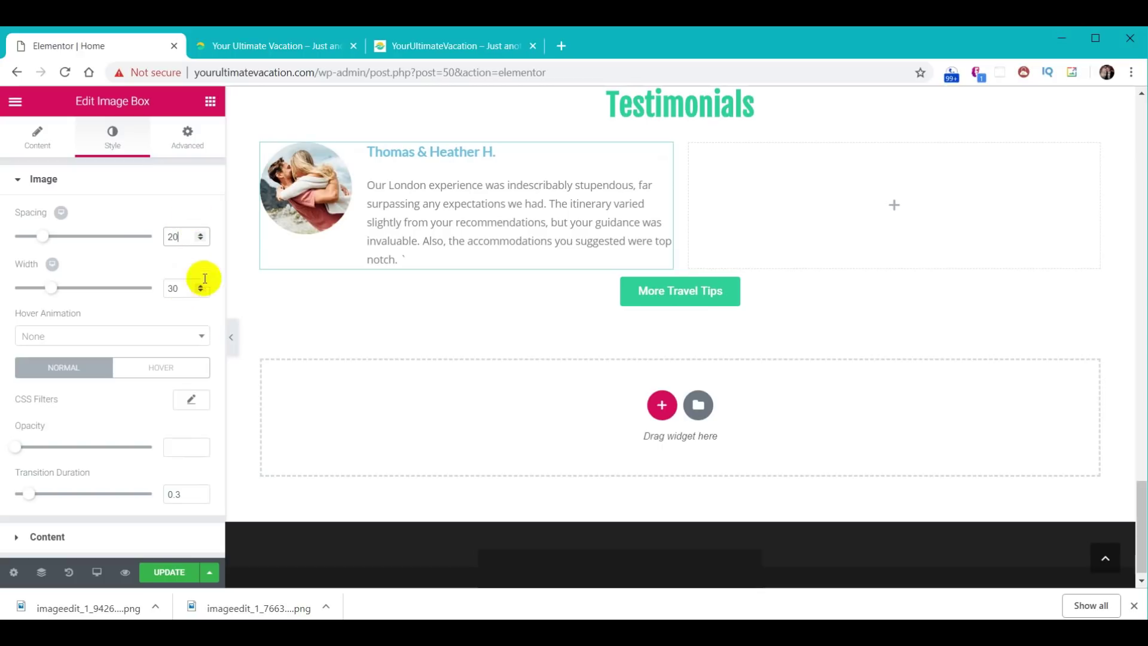
click(185, 289)
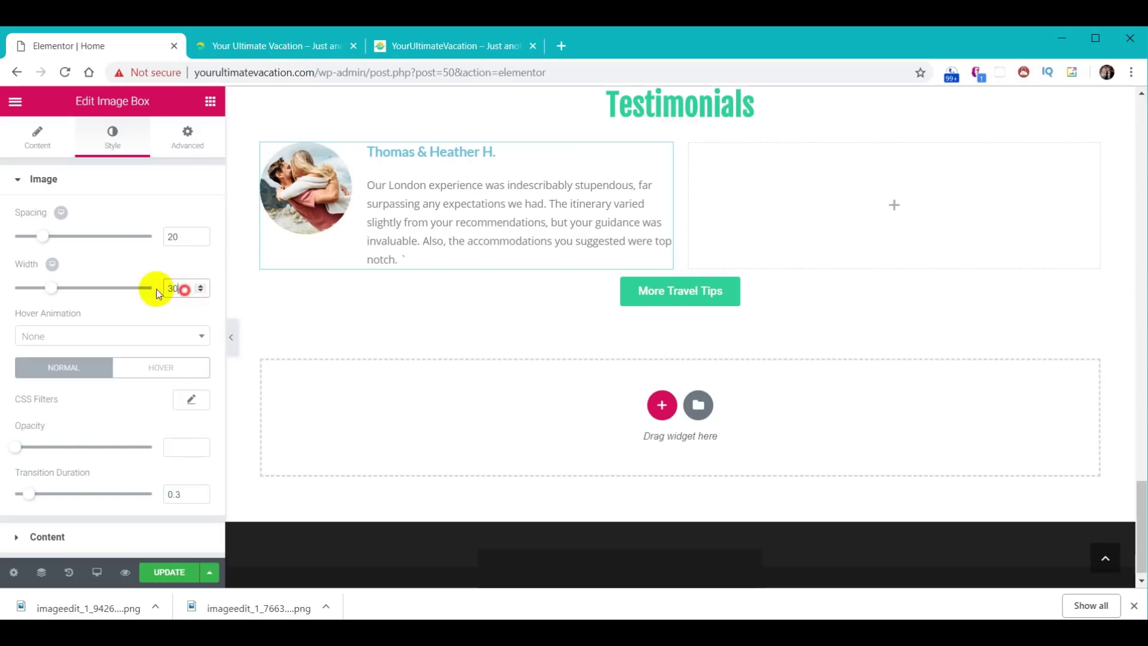
text(40)
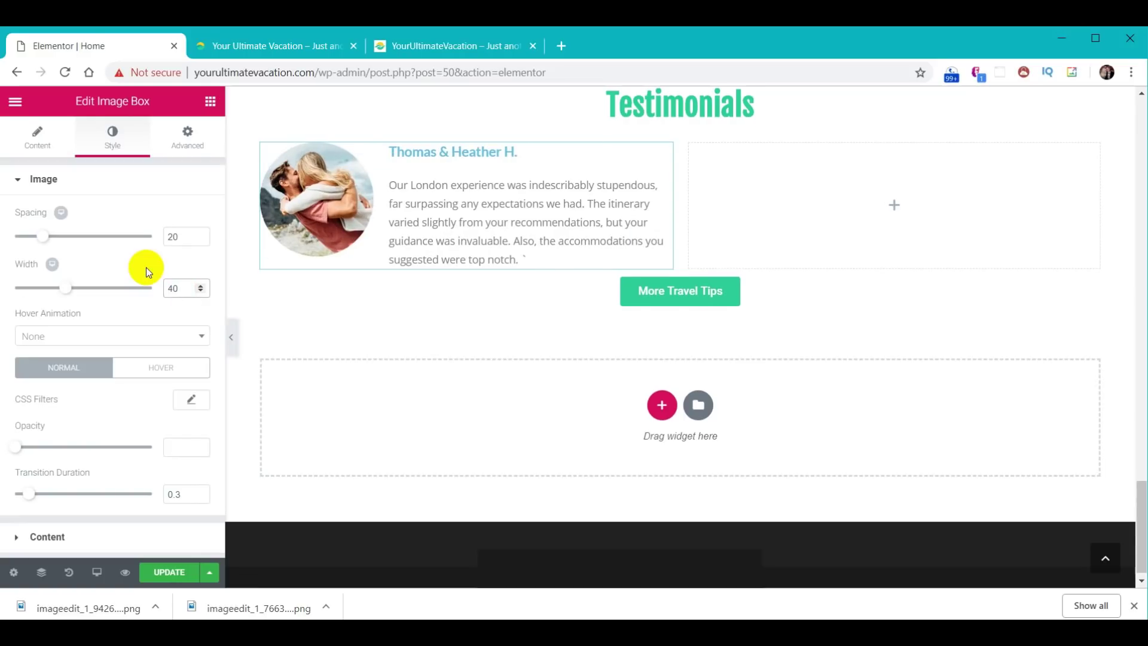
- Make the testimonial title black at font size 20
click(43, 542)
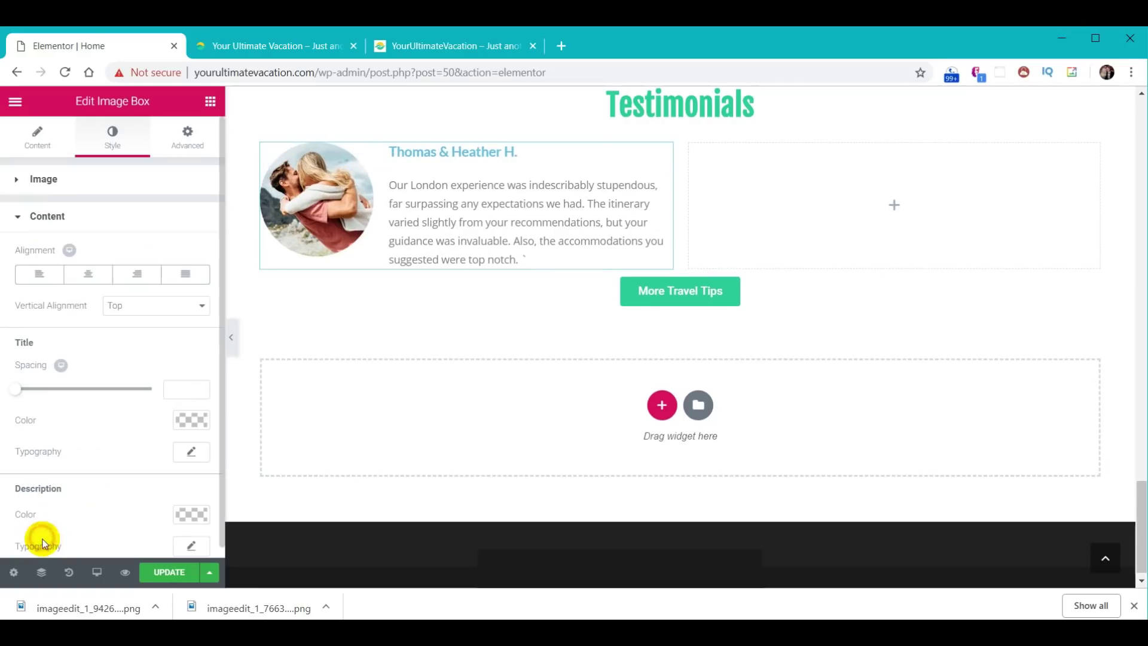
scroll(122, 394, down, 1)
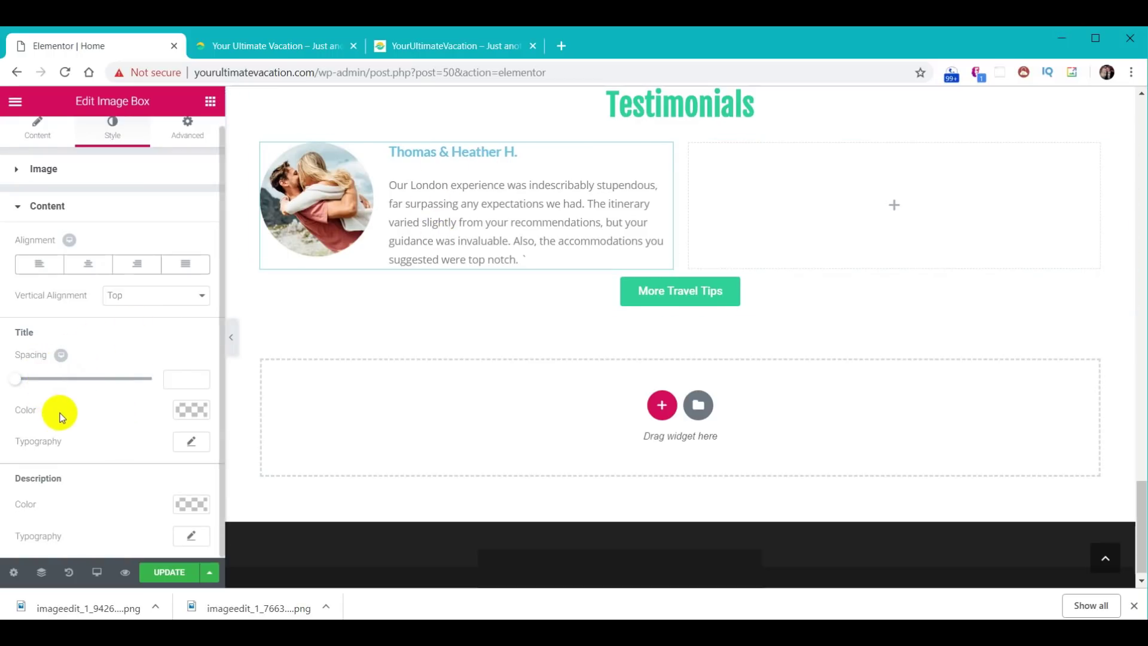
click(191, 410)
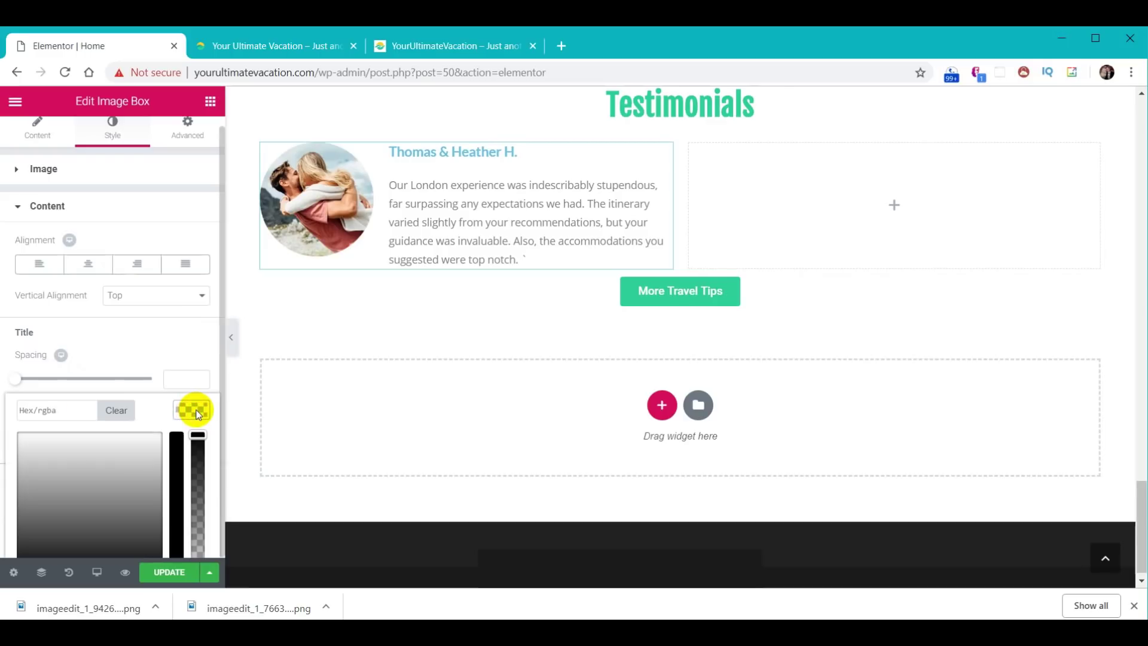
scroll(134, 450, down, 1)
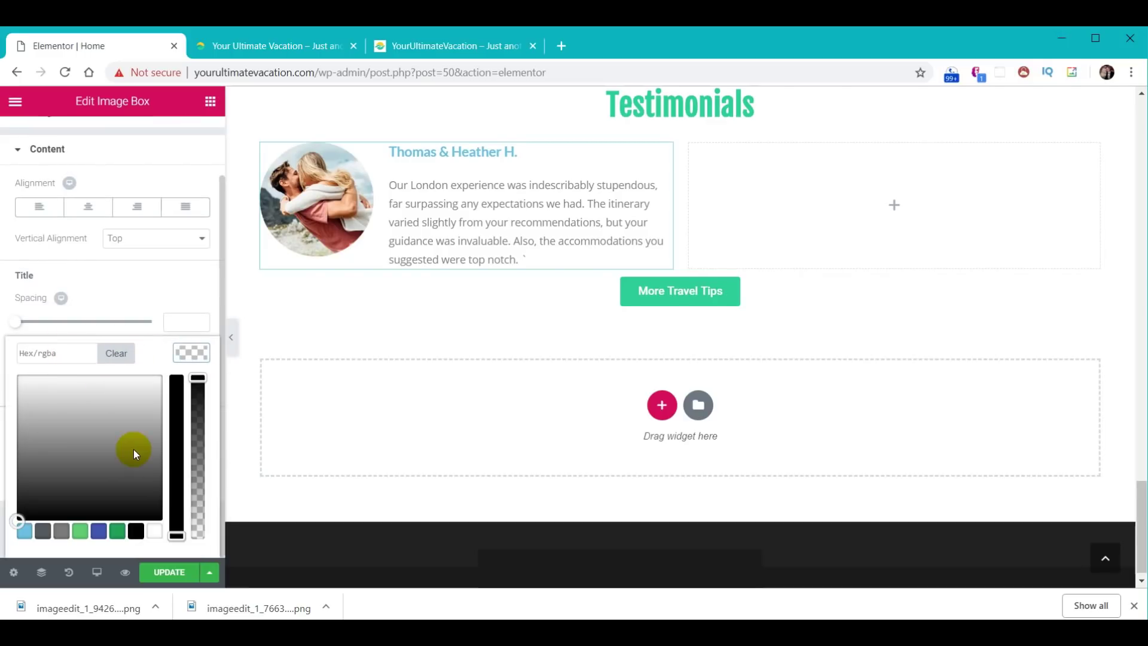
click(137, 532)
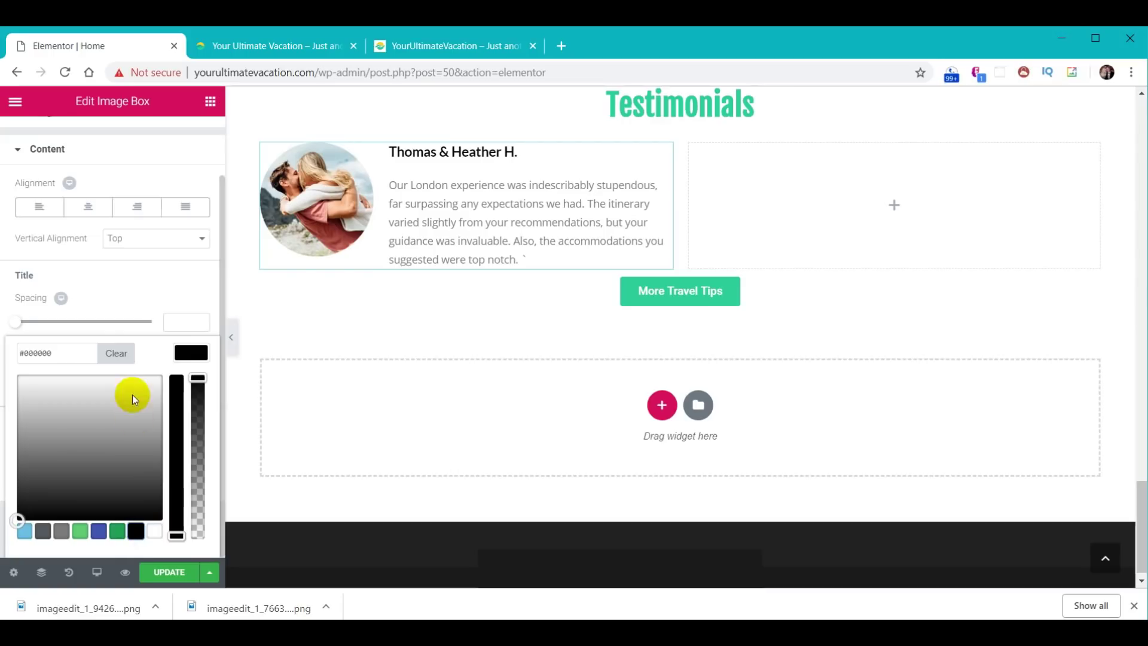
click(192, 354)
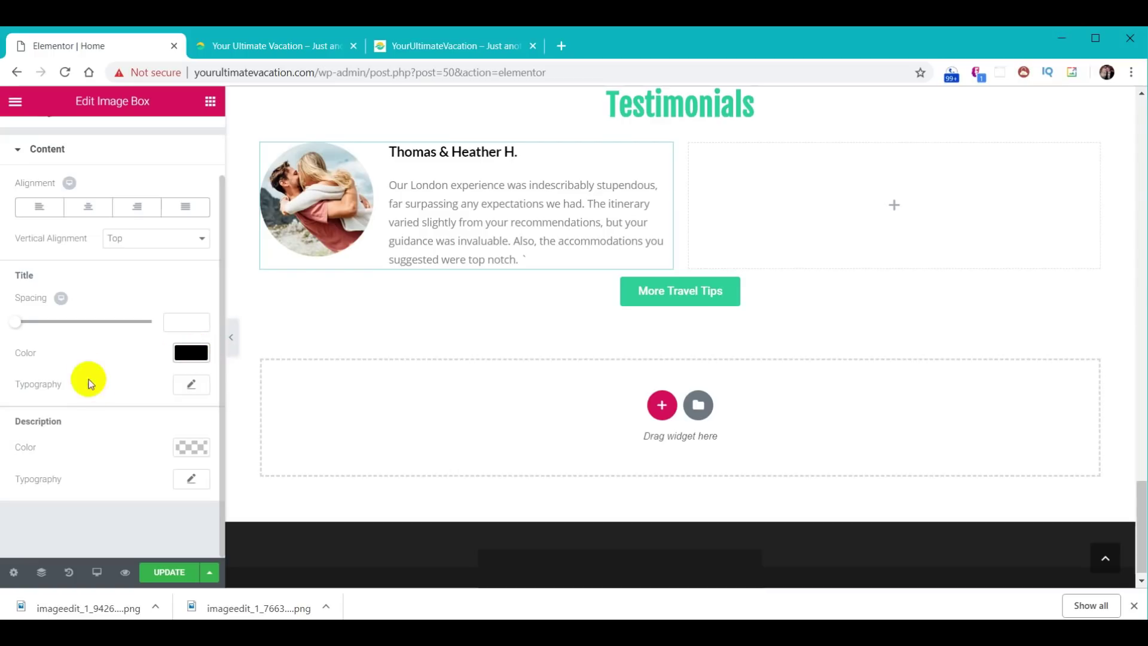
click(193, 385)
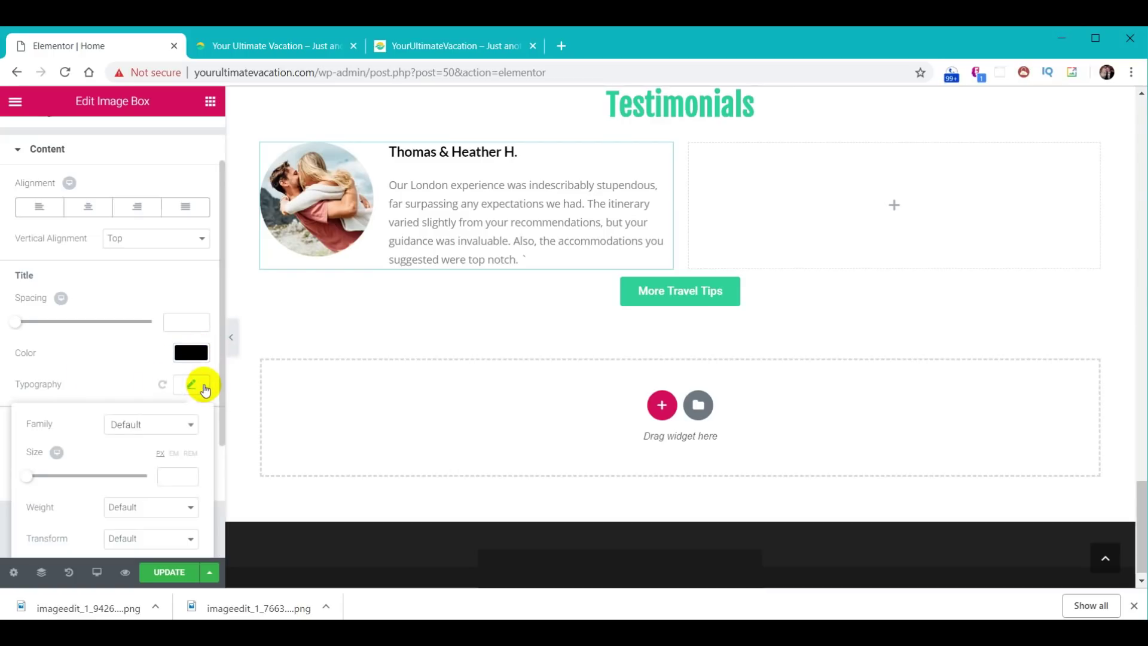
click(177, 476)
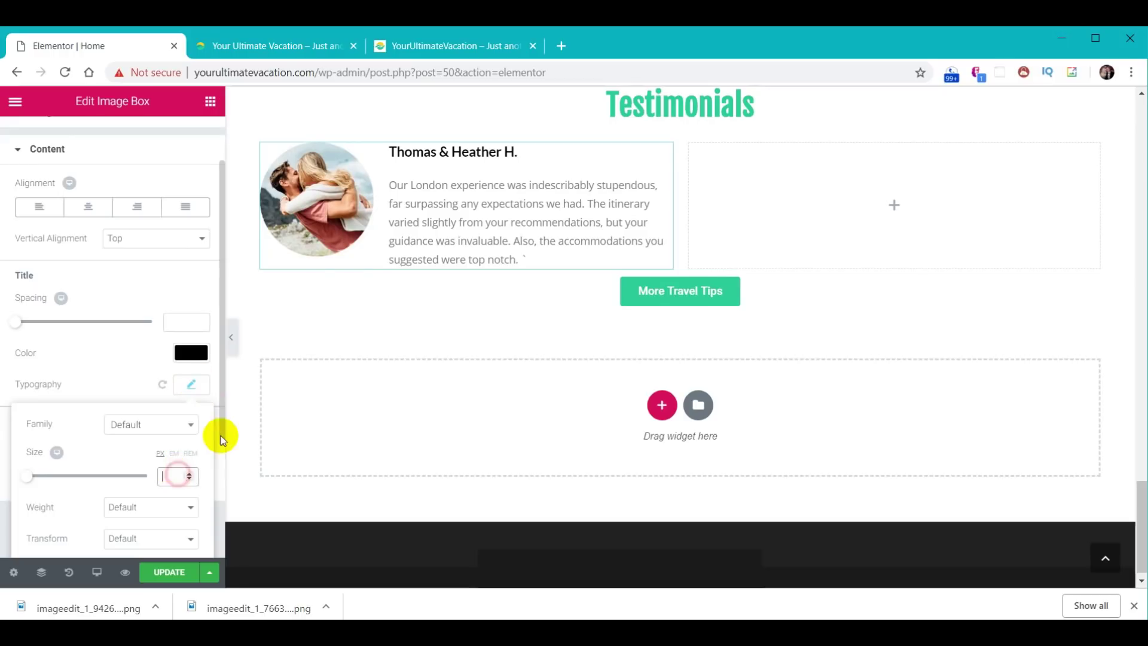
text(20)
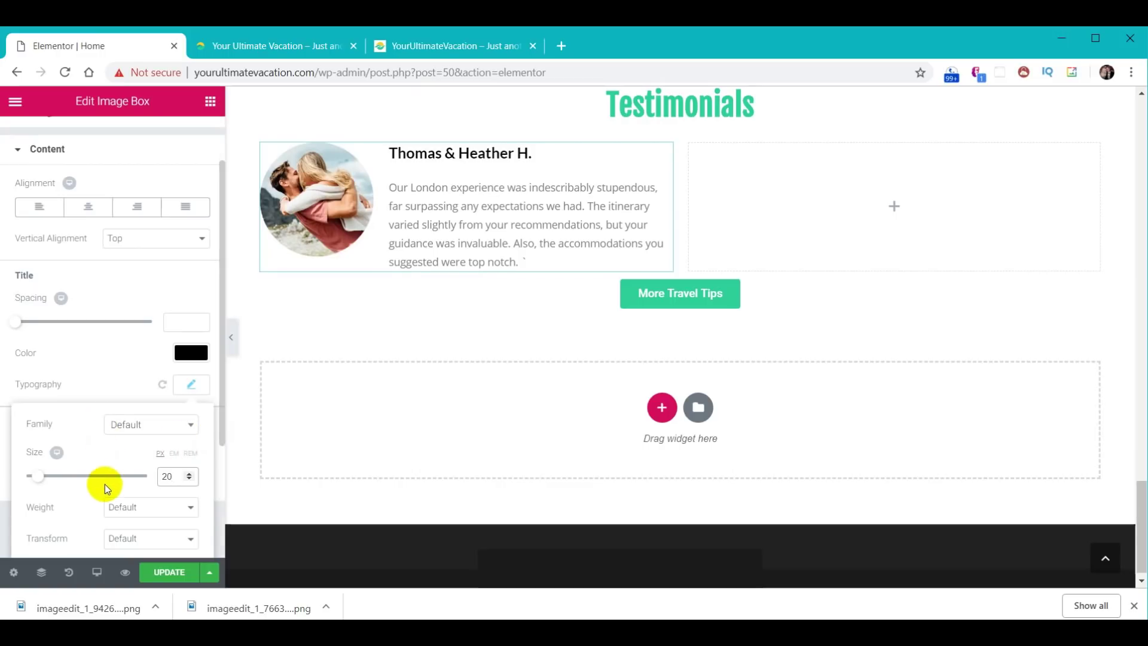
click(187, 384)
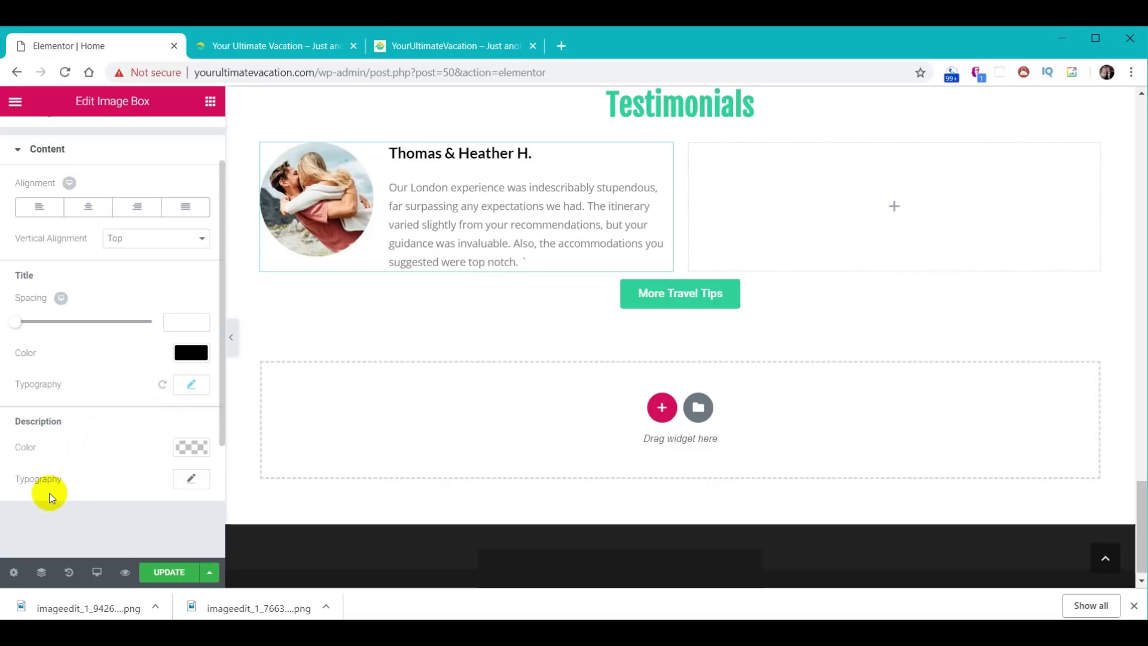
- Set the description font size to 15 and delete the stray mark after 'notch.'
click(192, 481)
scroll(152, 478, down, 5)
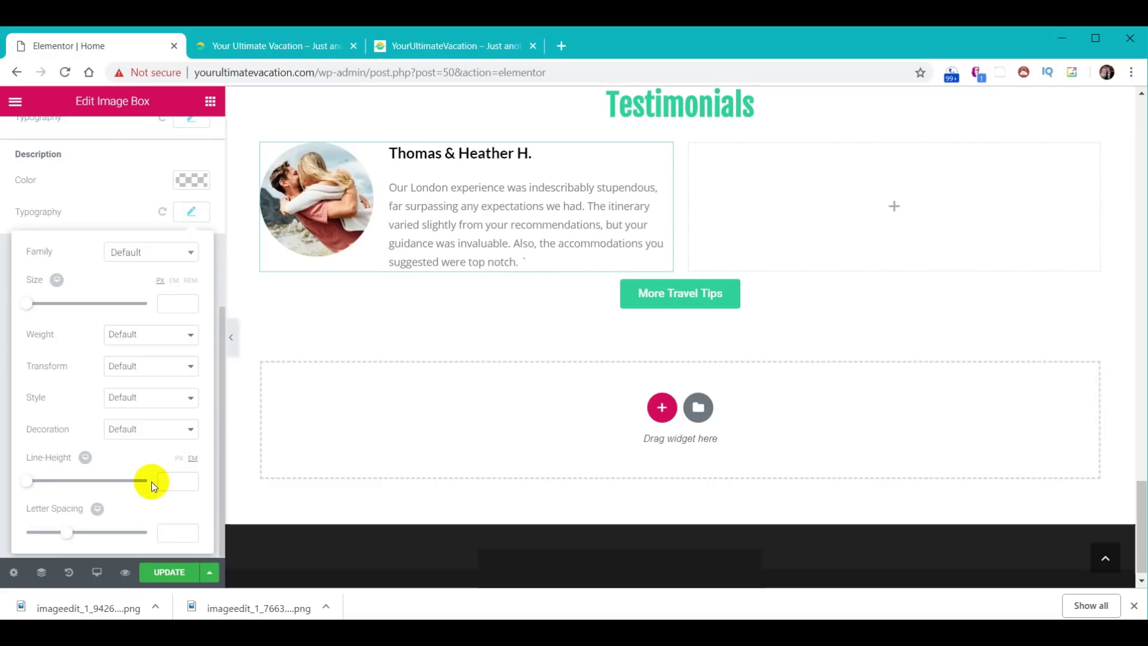
click(177, 304)
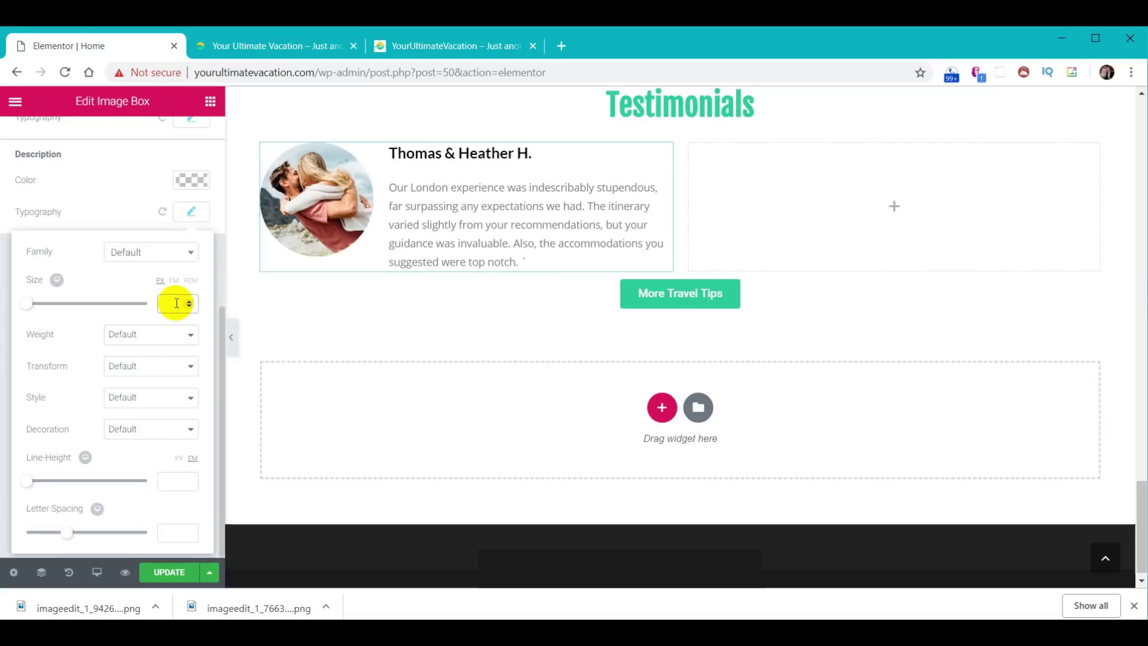
text(15)
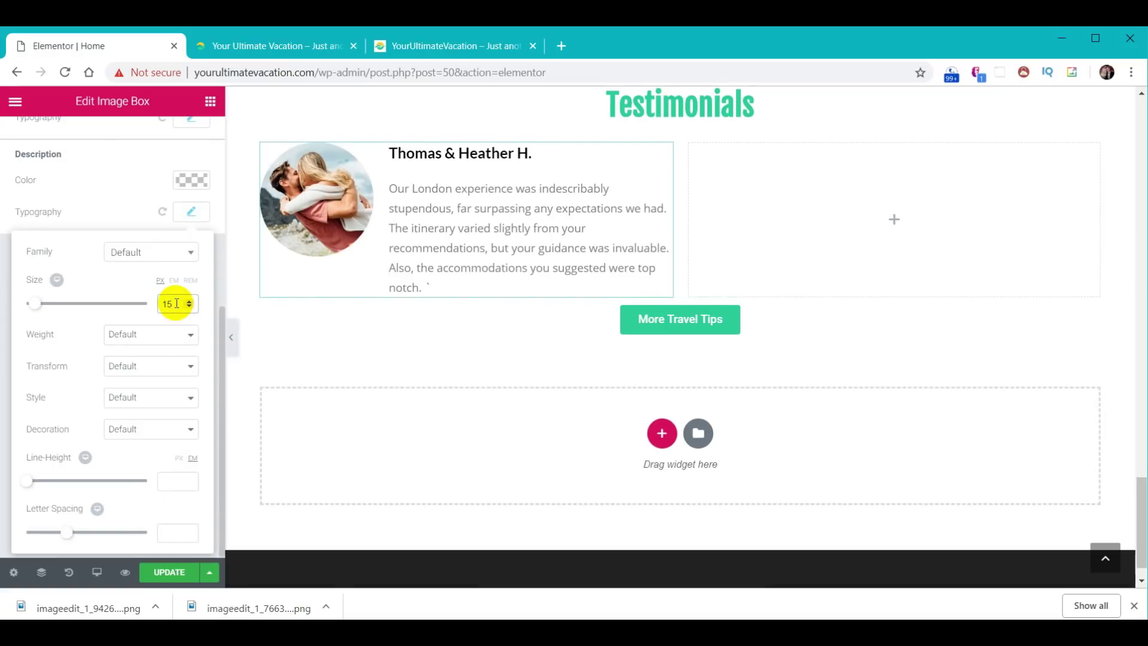
click(199, 214)
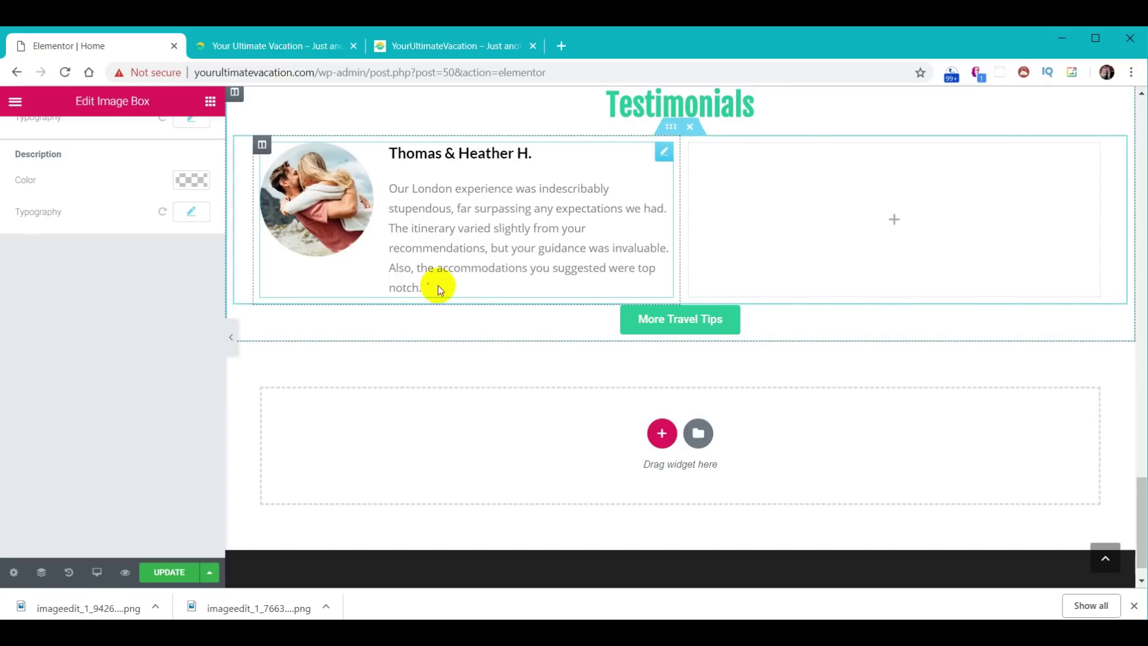
key(Return)
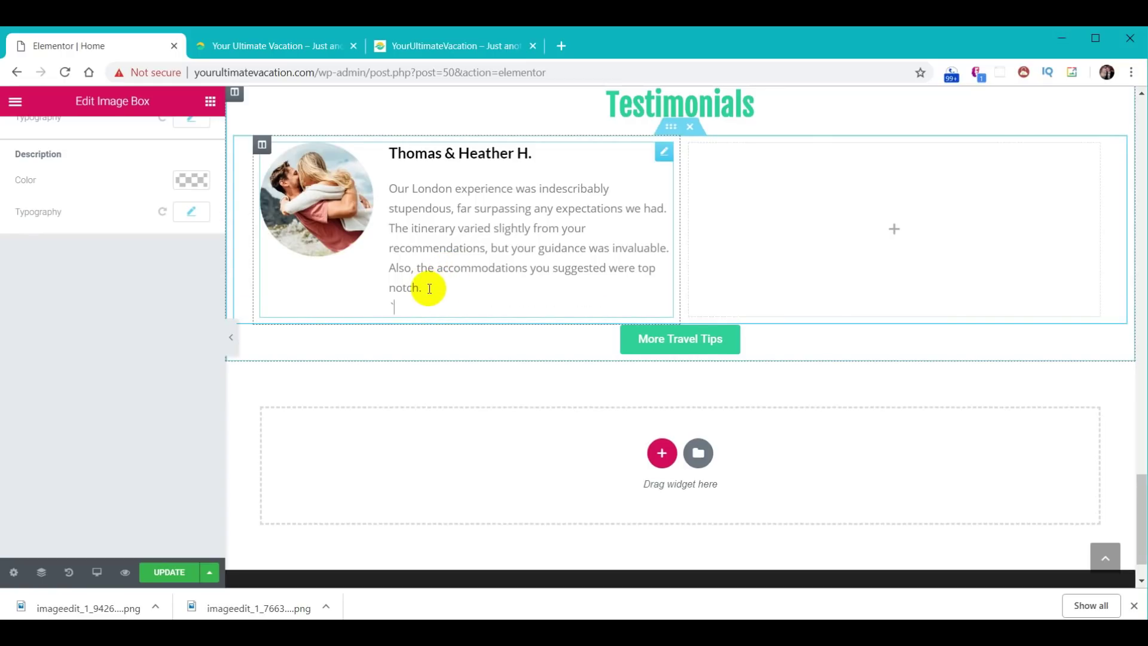
key(BackSpace)
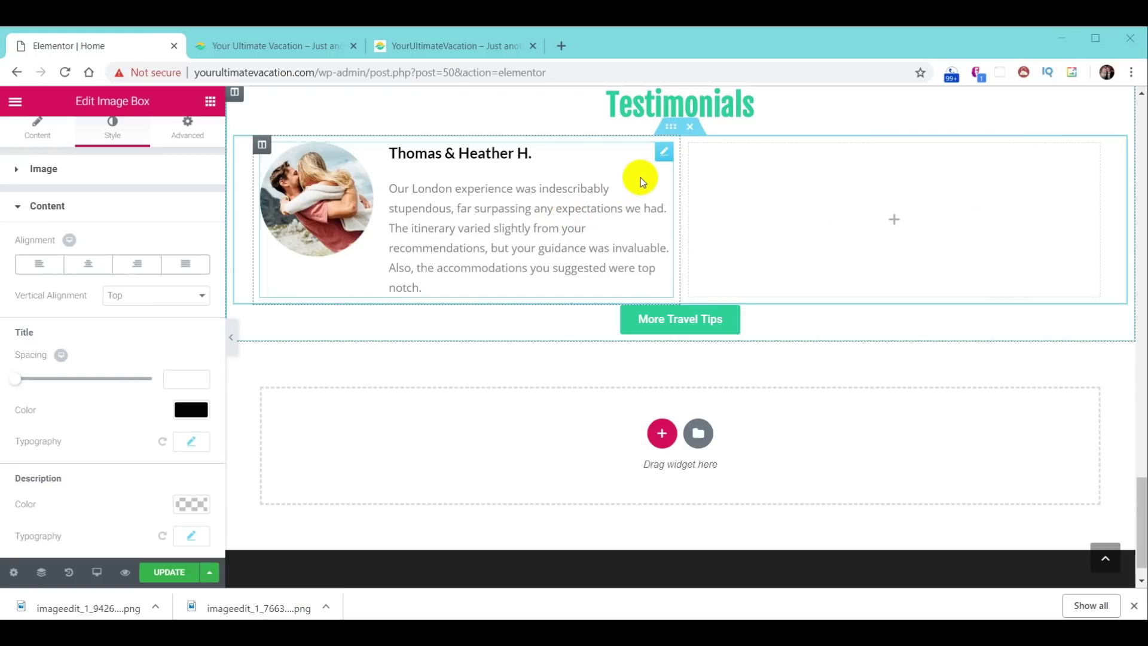
- Duplicate the testimonial box into the right column, then duplicate the row for four boxes
right_click(664, 153)
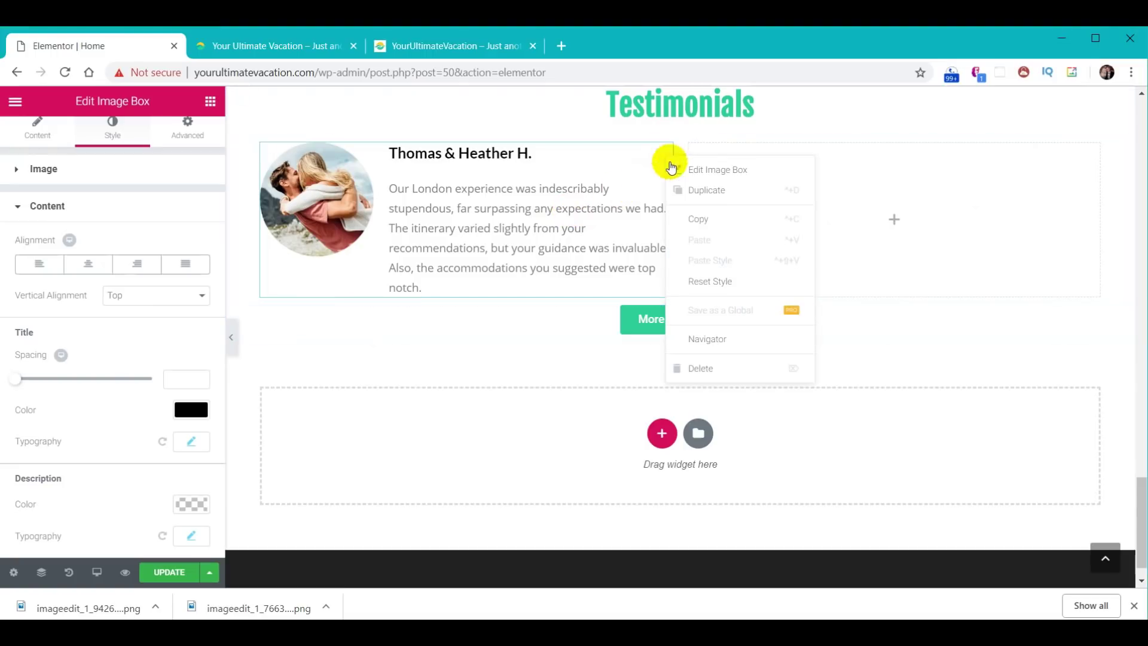
click(701, 192)
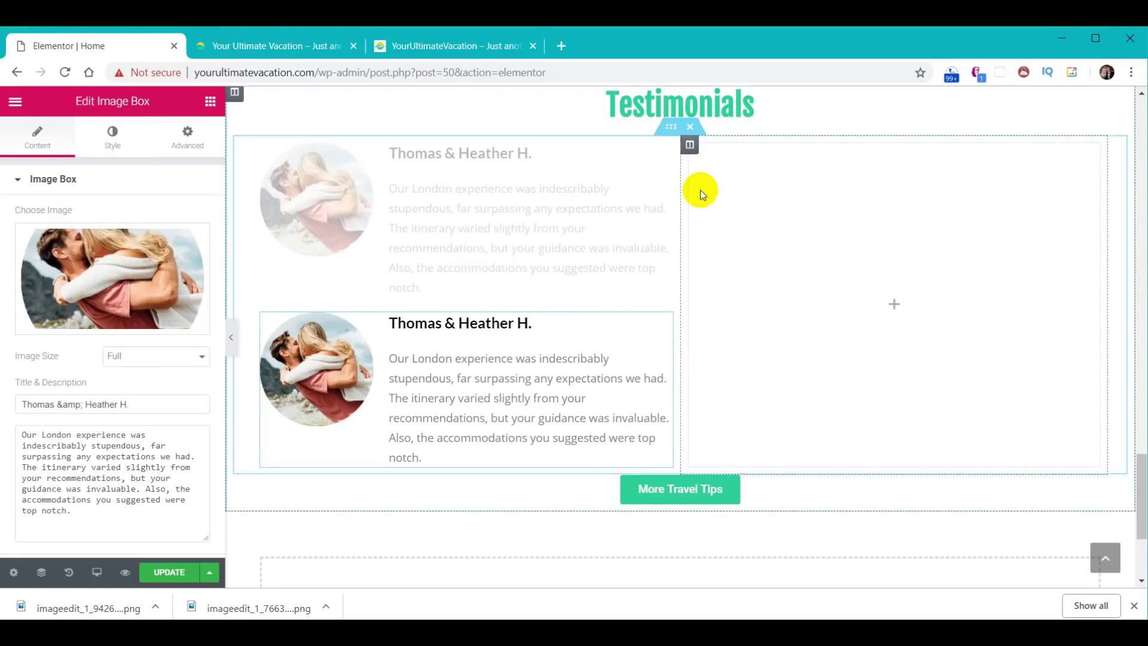
drag(539, 351, 823, 212)
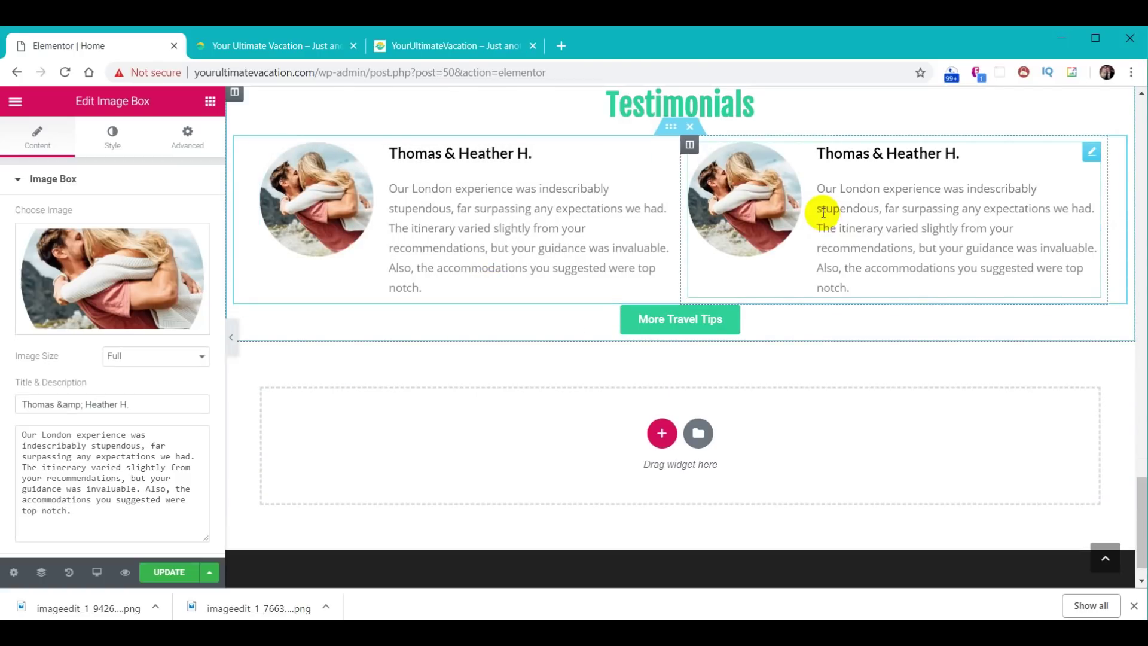
right_click(681, 127)
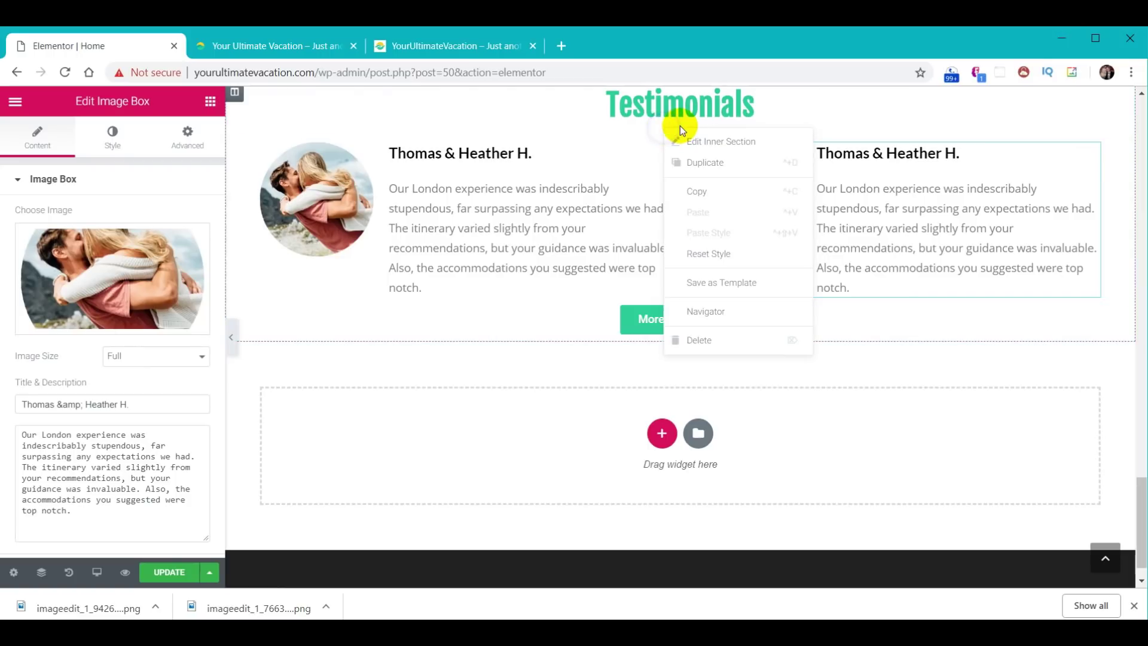
click(691, 162)
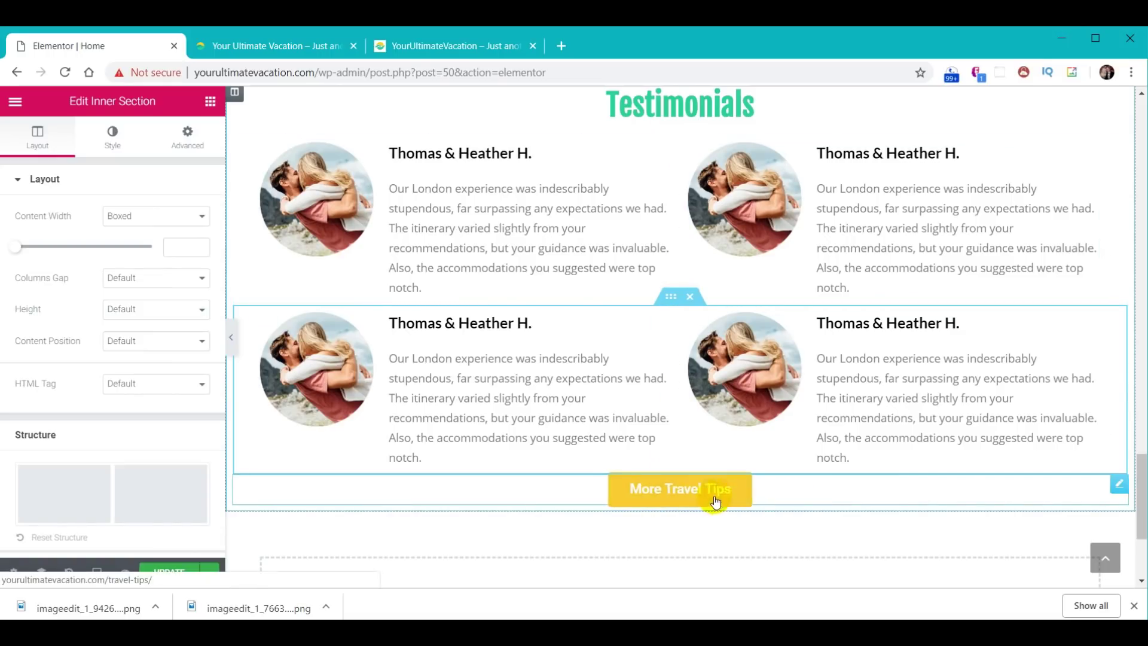
click(794, 493)
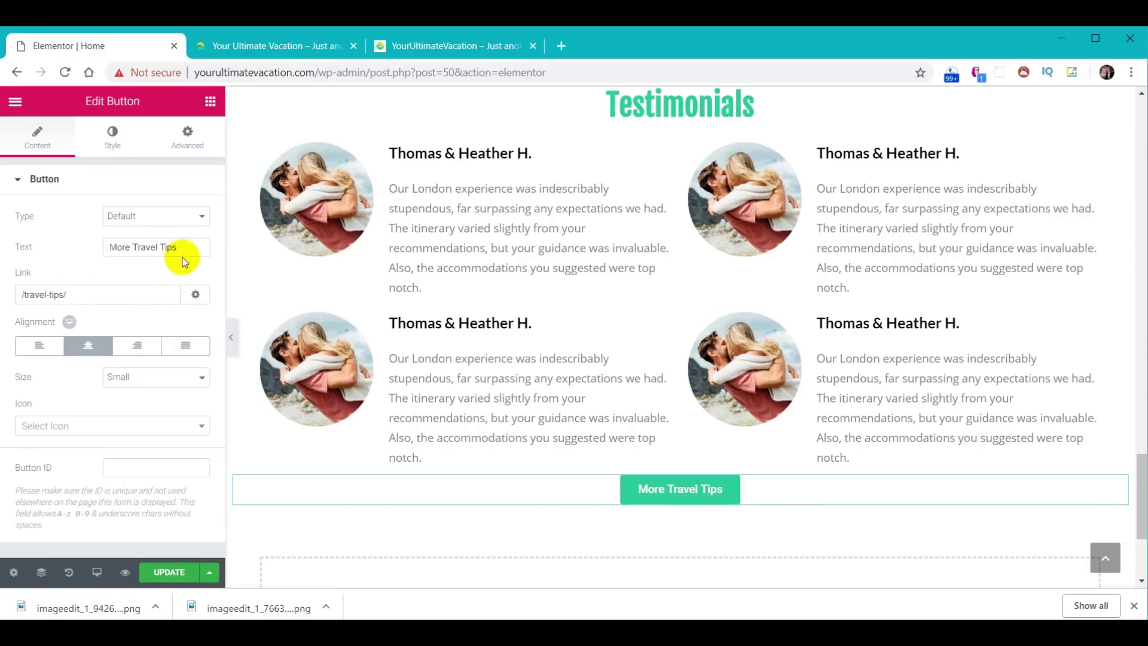
- Relabel the button 'More Testimonials' and set its link to /testimonials/
drag(184, 249, 44, 244)
text(More Testimonials)
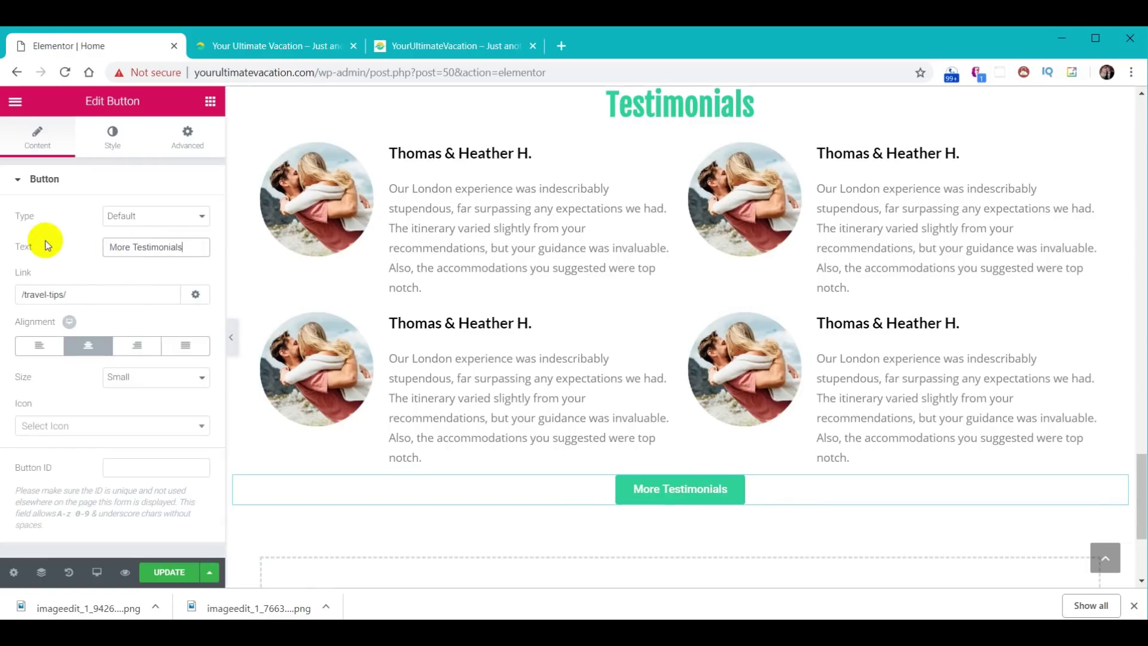
drag(176, 295, 8, 292)
text(More Testimonials)
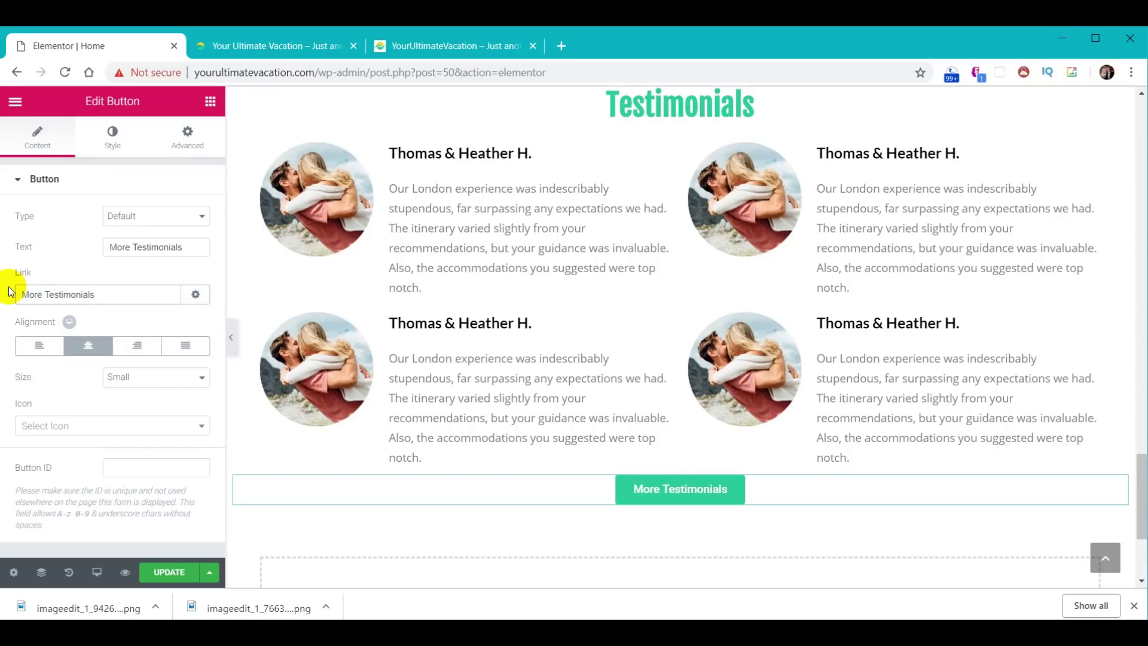
key(ctrl+a)
text(/testimonials/)
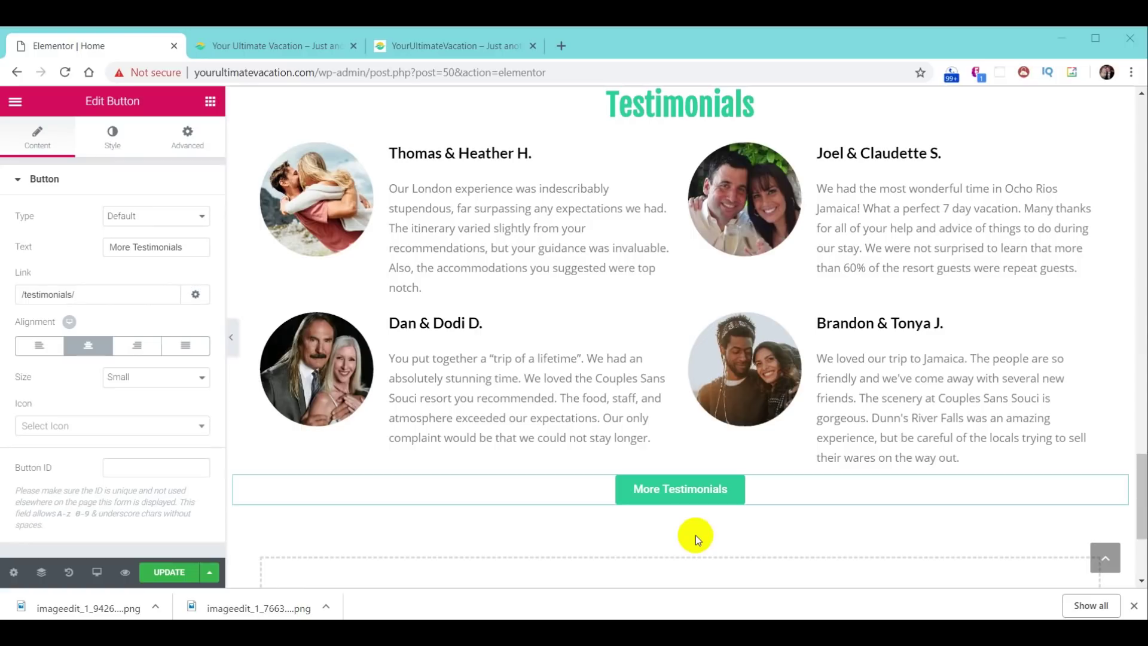
scroll(720, 303, up, 3)
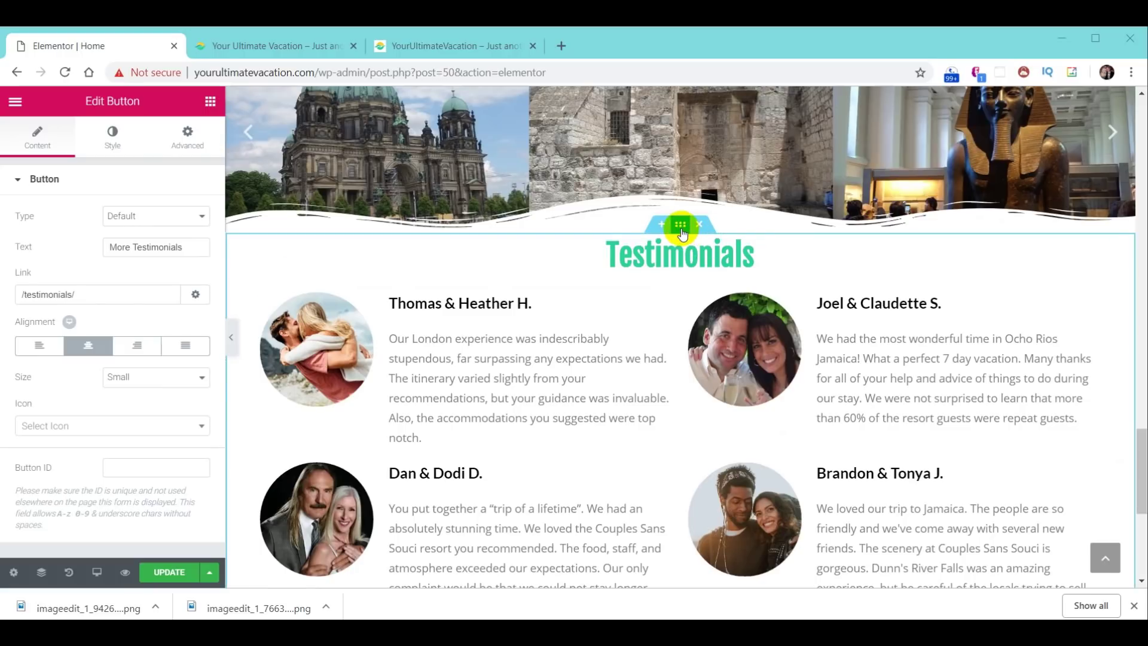
- Save the section as template 'YUV - Testimonials' and update the page
right_click(683, 231)
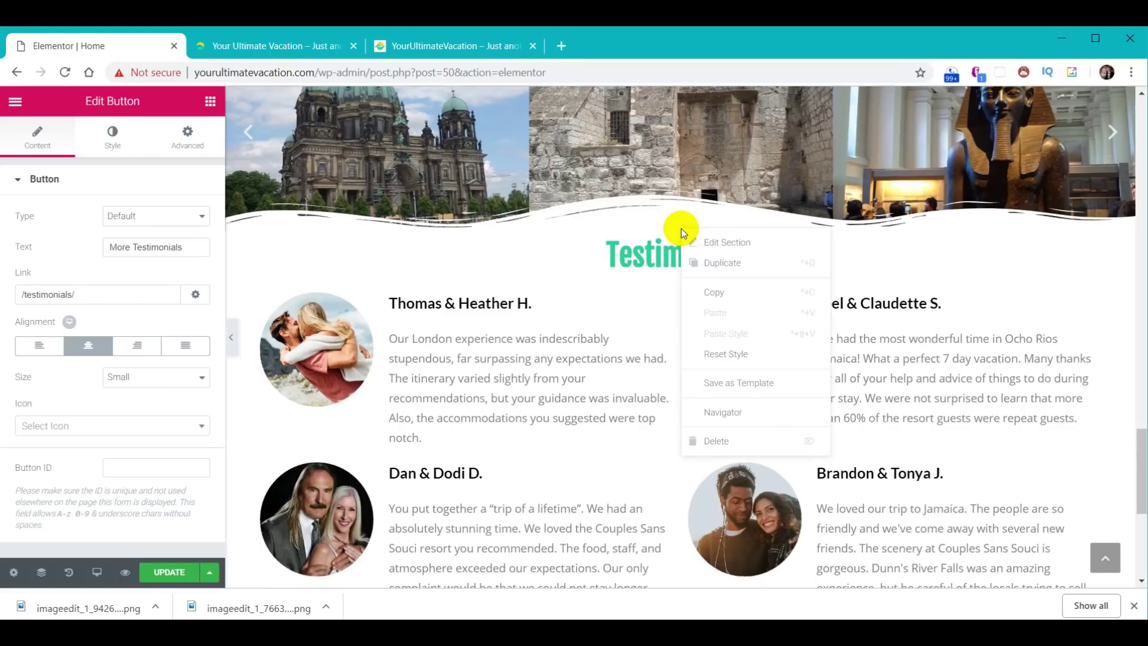
click(719, 376)
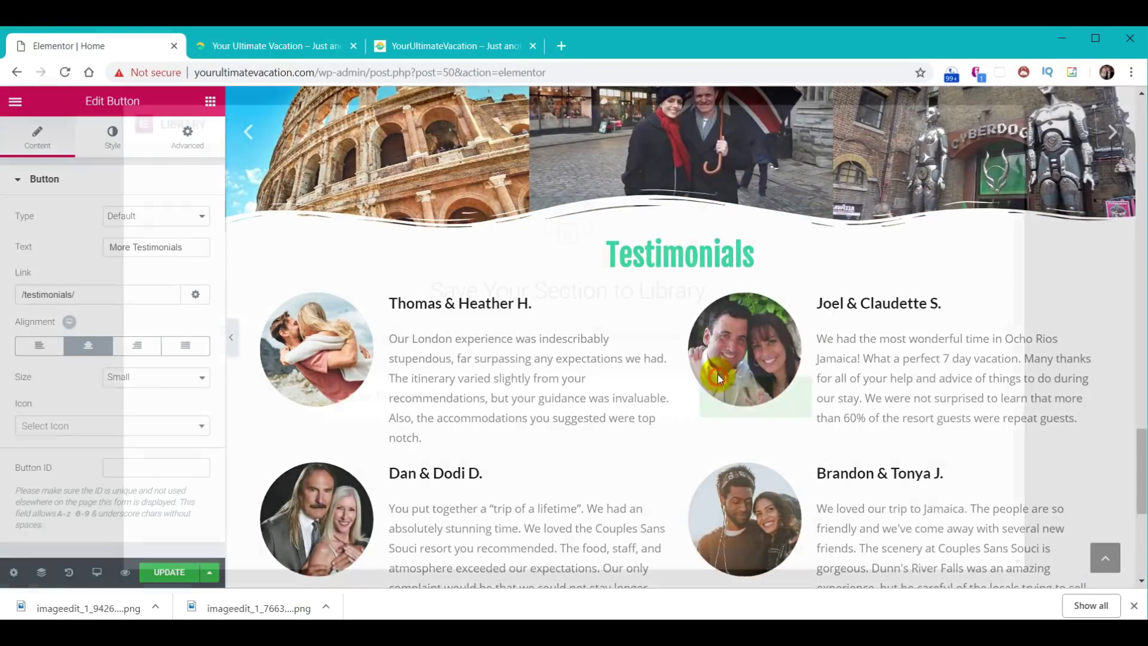
click(443, 390)
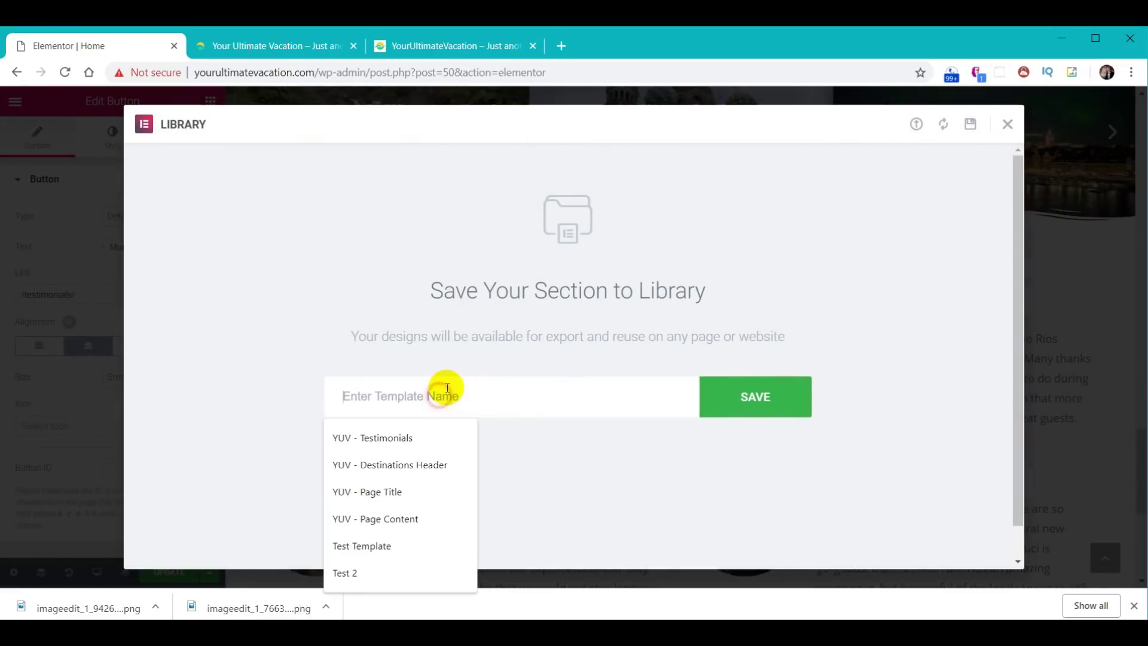
text(YUV - Testimonials)
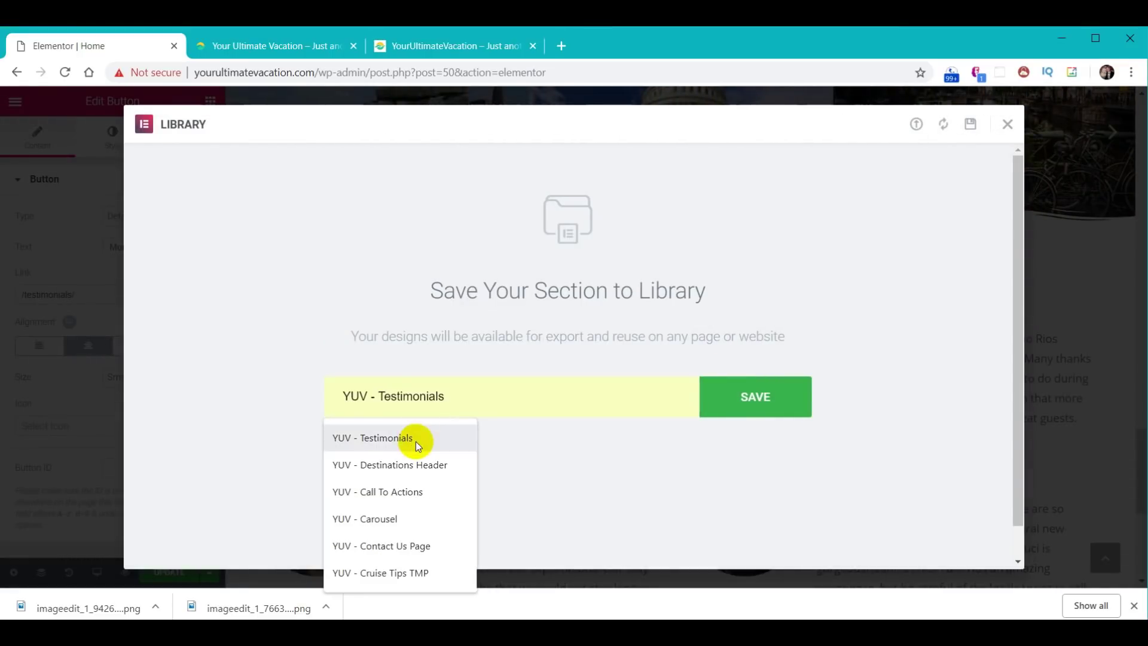
click(412, 439)
click(756, 398)
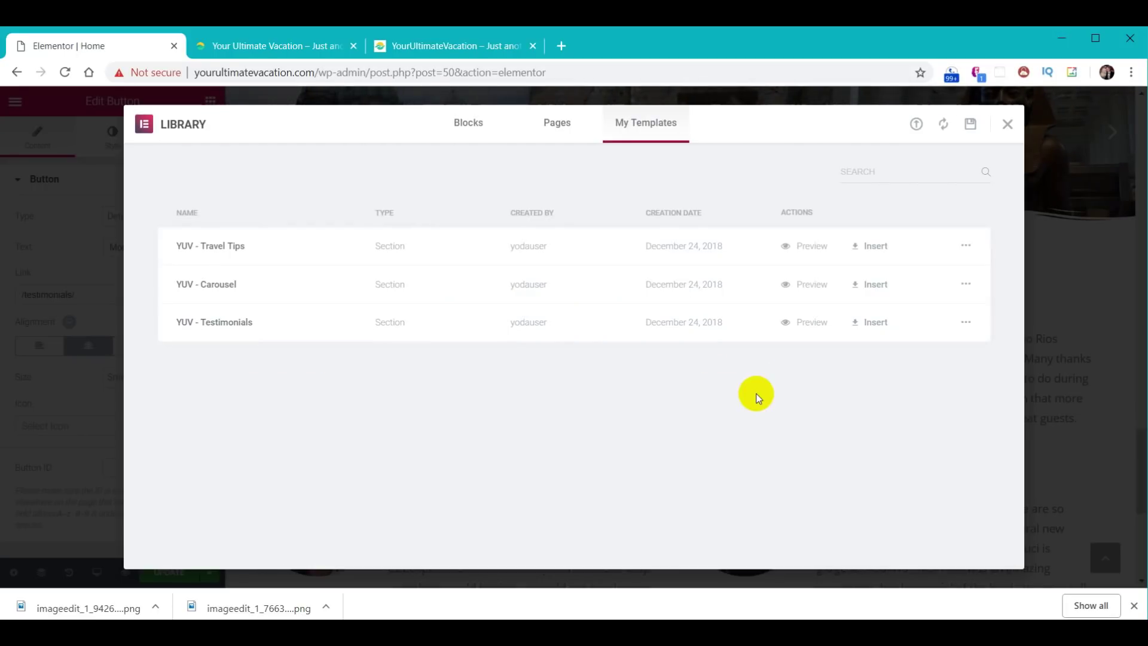
click(1007, 123)
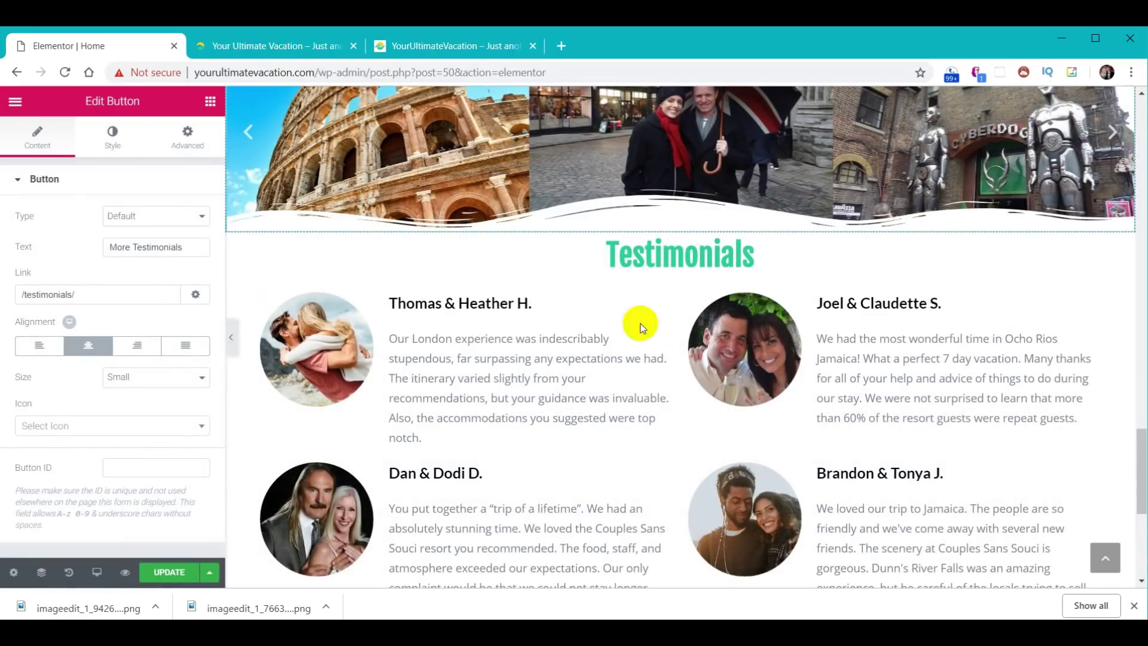
click(171, 574)
click(280, 48)
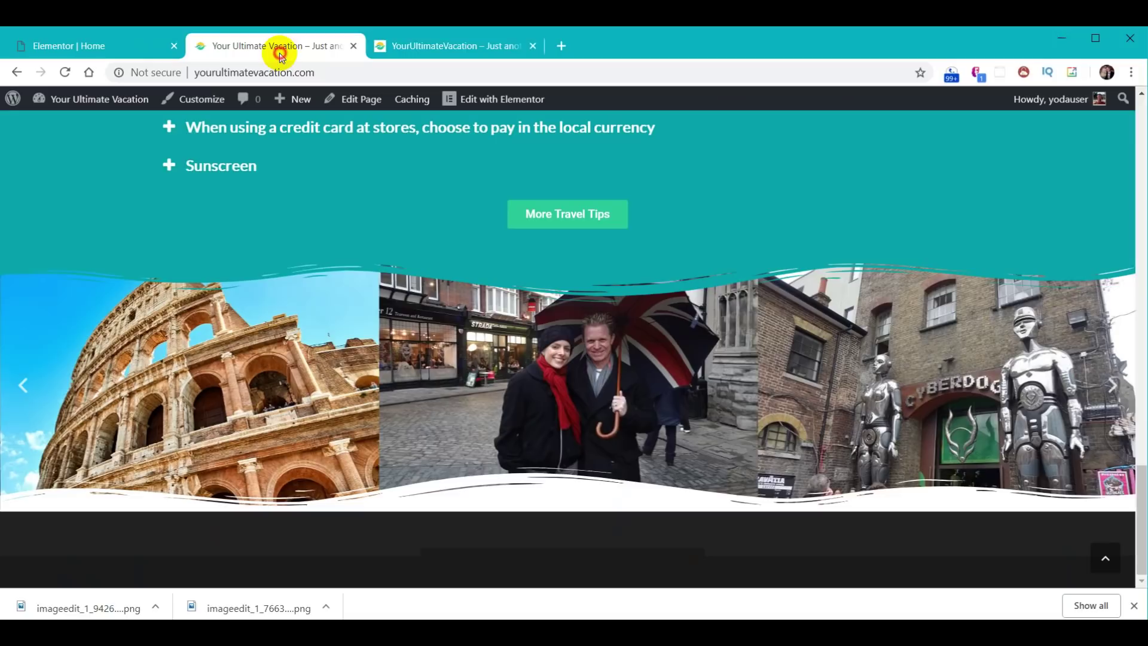
- Reload the live homepage, browse the reference site's email section and footer, then return to Elementor
click(64, 72)
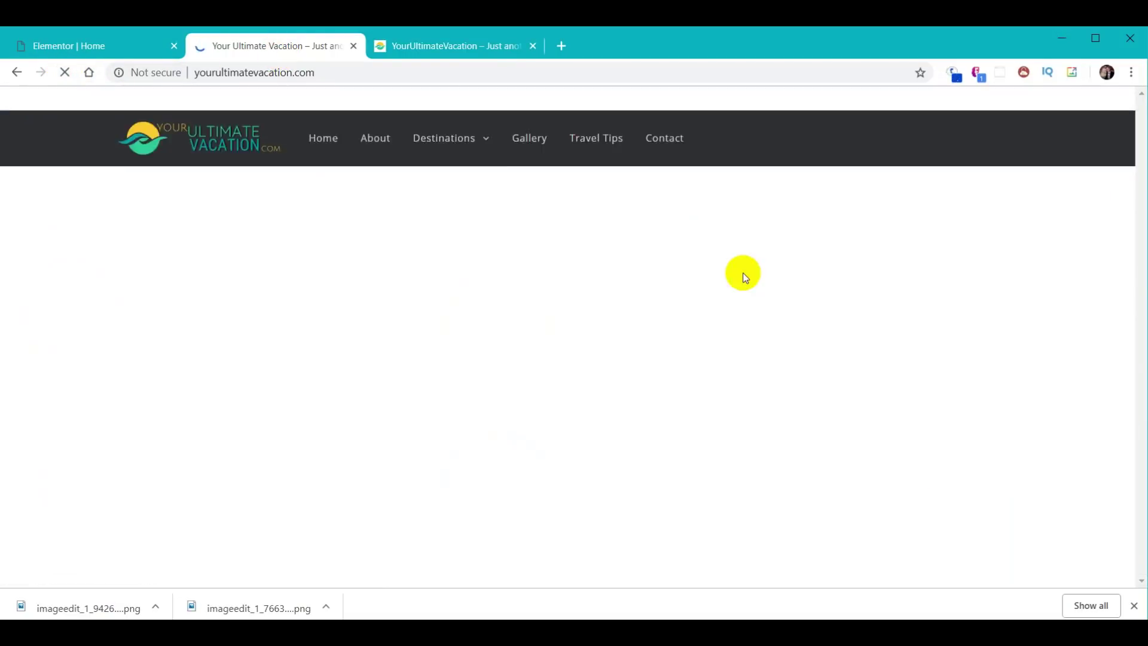
scroll(942, 320, down, 5)
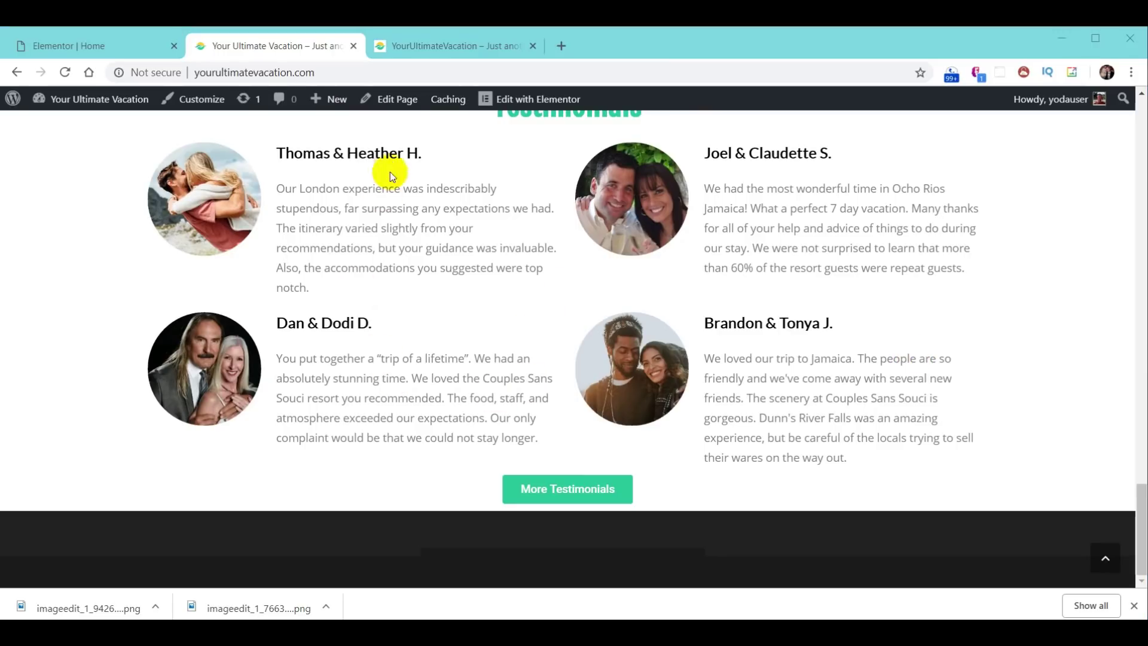
click(432, 49)
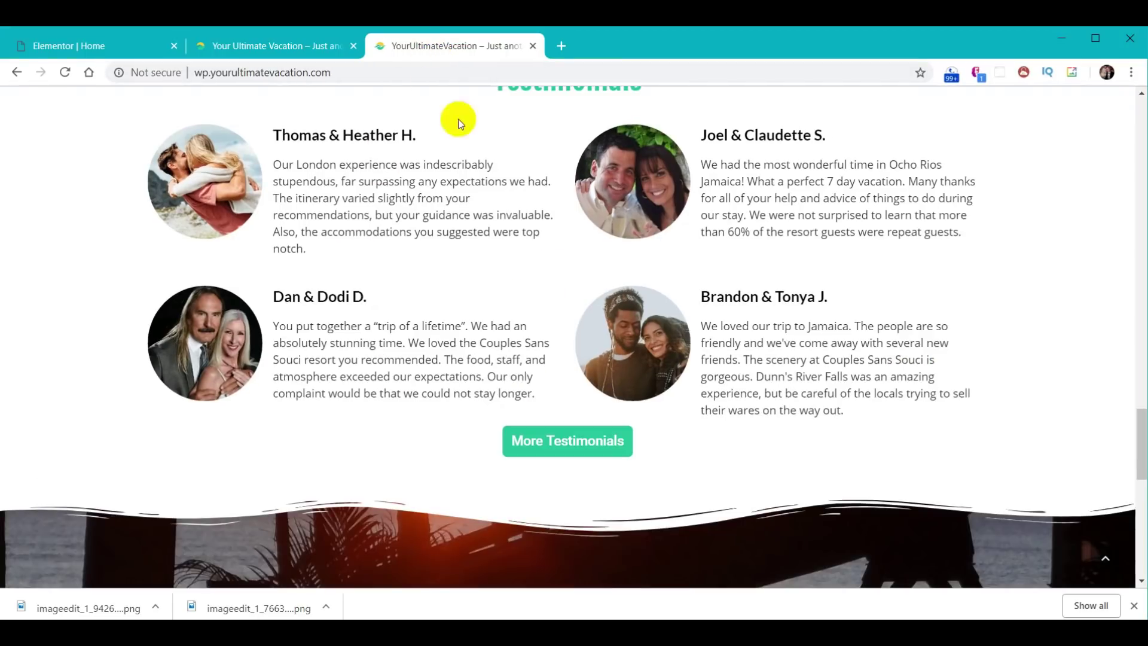
scroll(957, 353, down, 6)
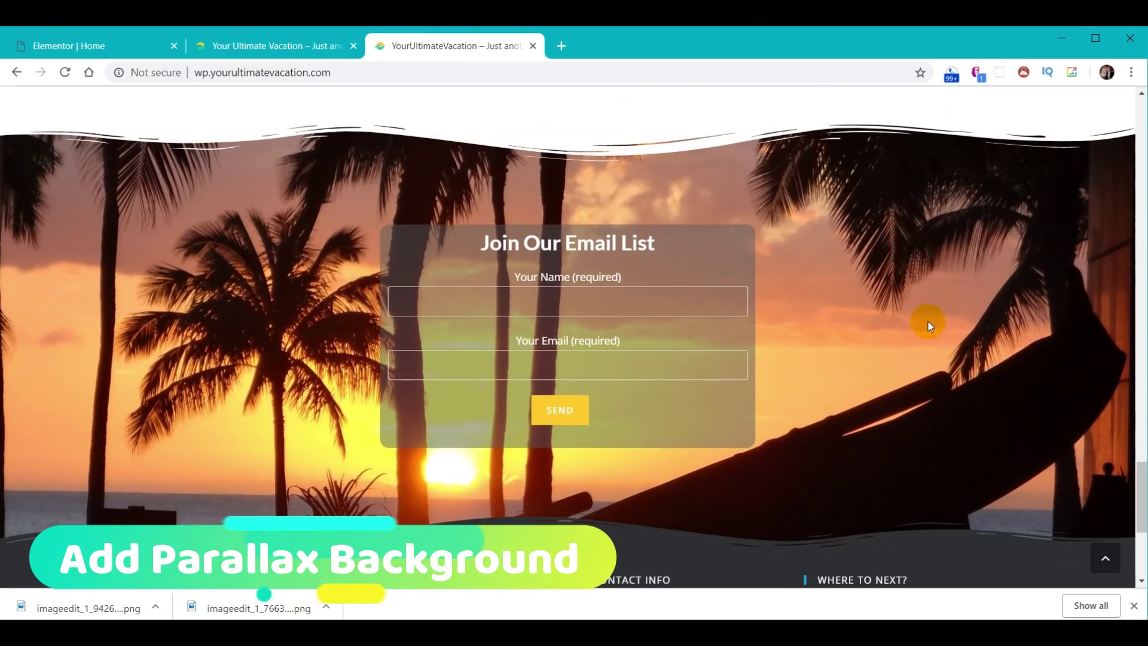
scroll(928, 336, down, 4)
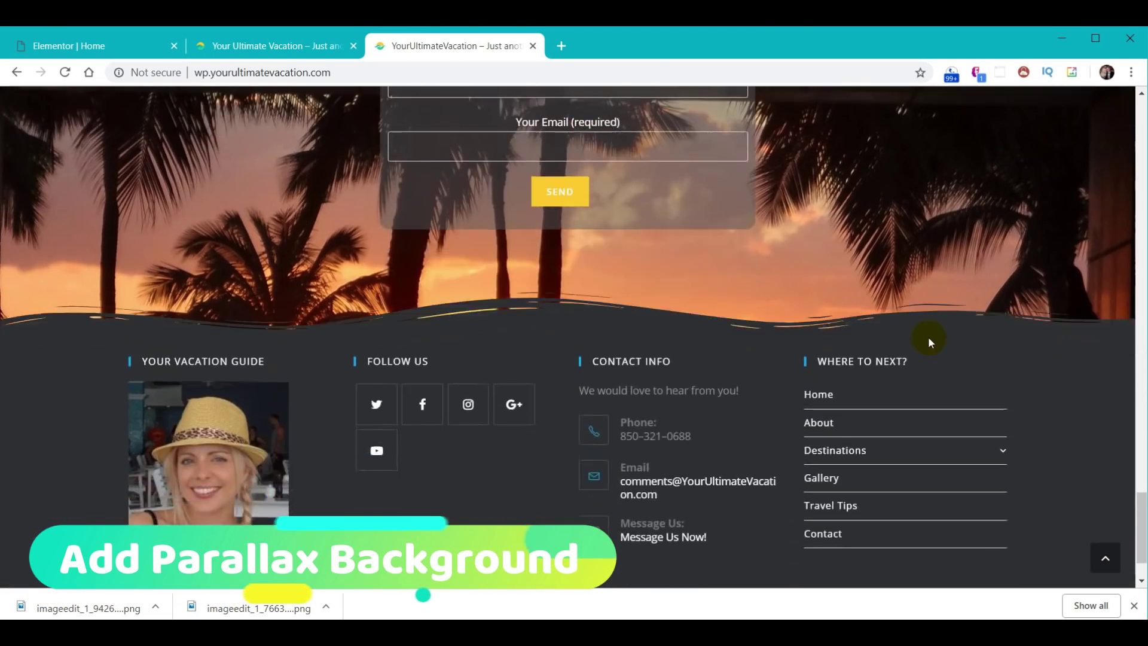
scroll(928, 338, up, 4)
scroll(928, 340, down, 1)
scroll(923, 337, up, 2)
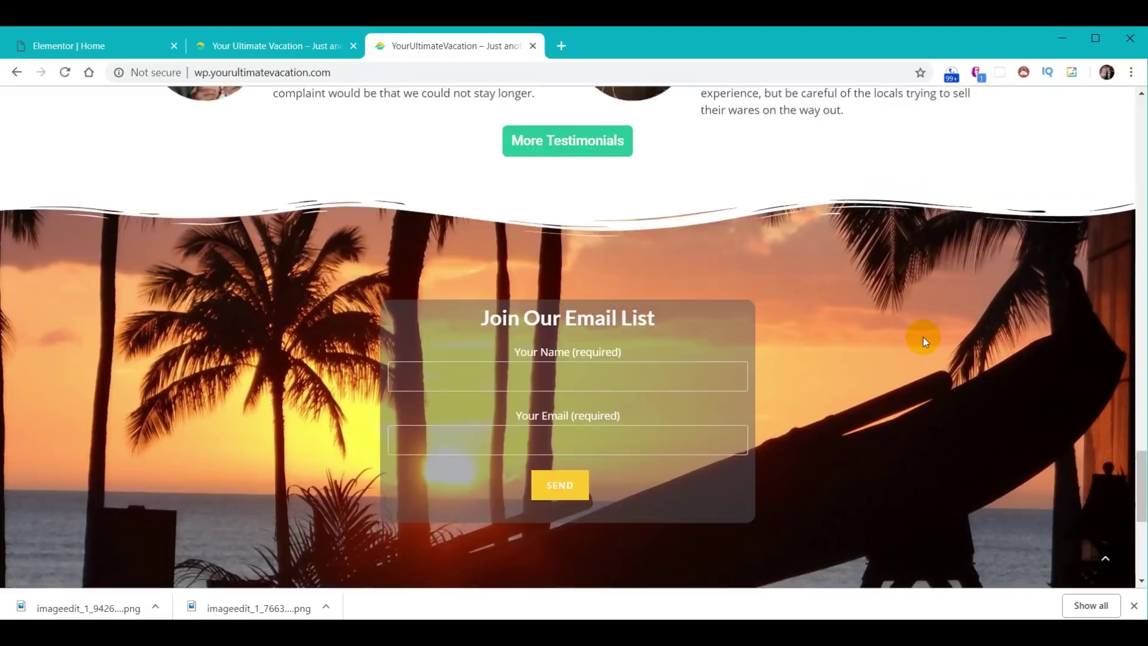
scroll(923, 337, down, 3)
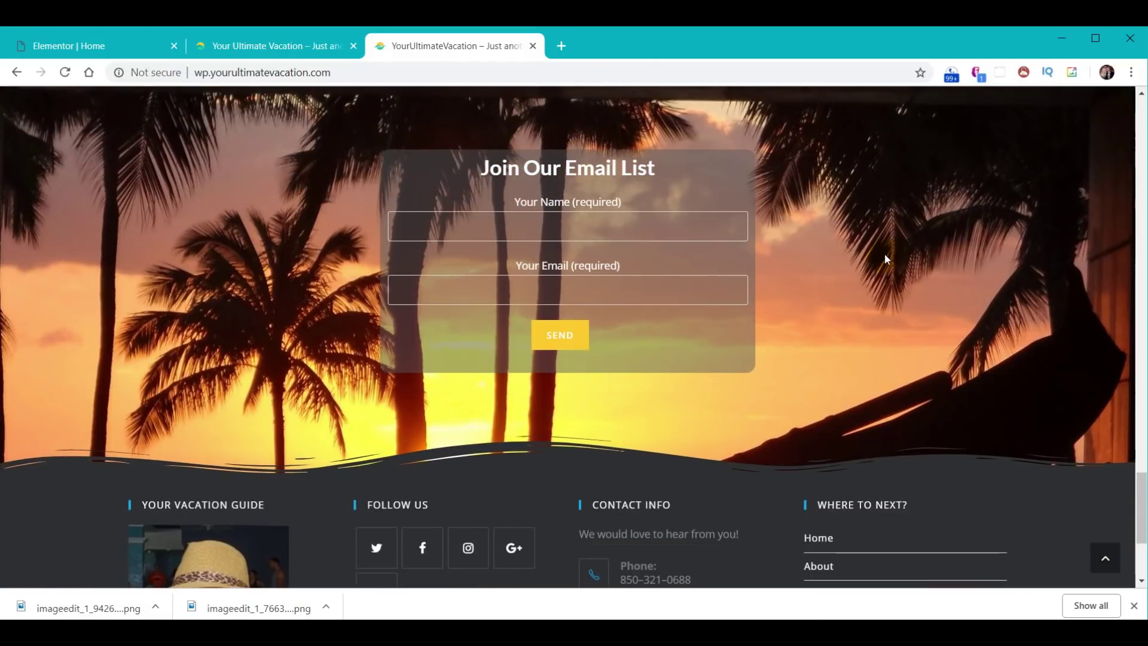
click(84, 45)
scroll(696, 405, down, 5)
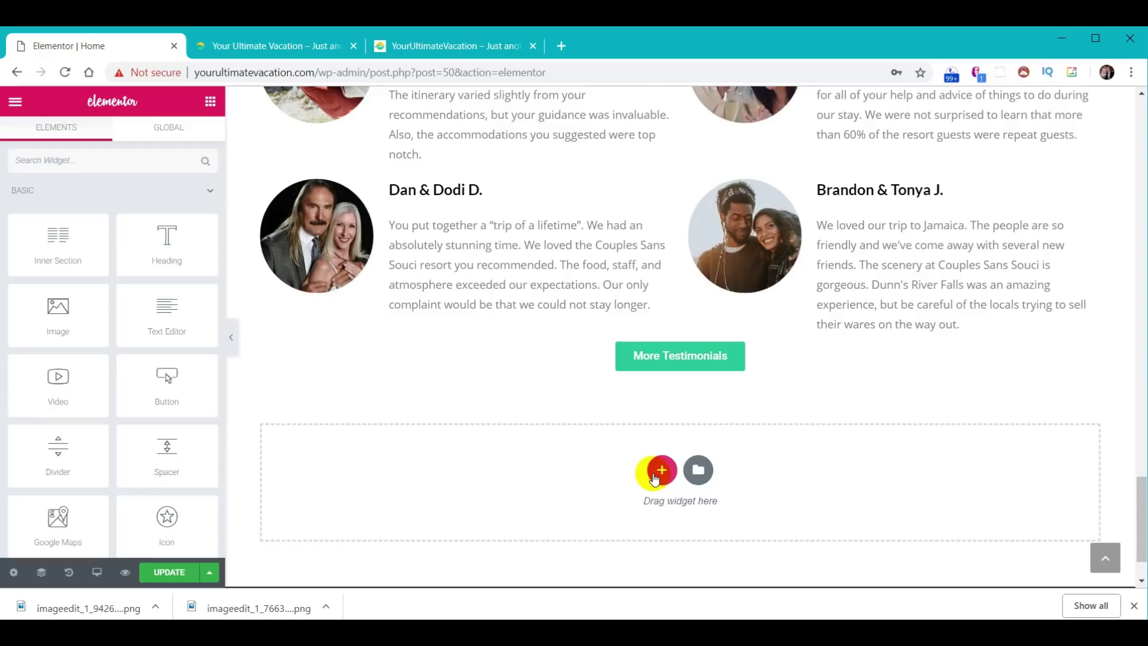
- Add a single-column section below the testimonials with 130 px top and bottom padding
click(662, 470)
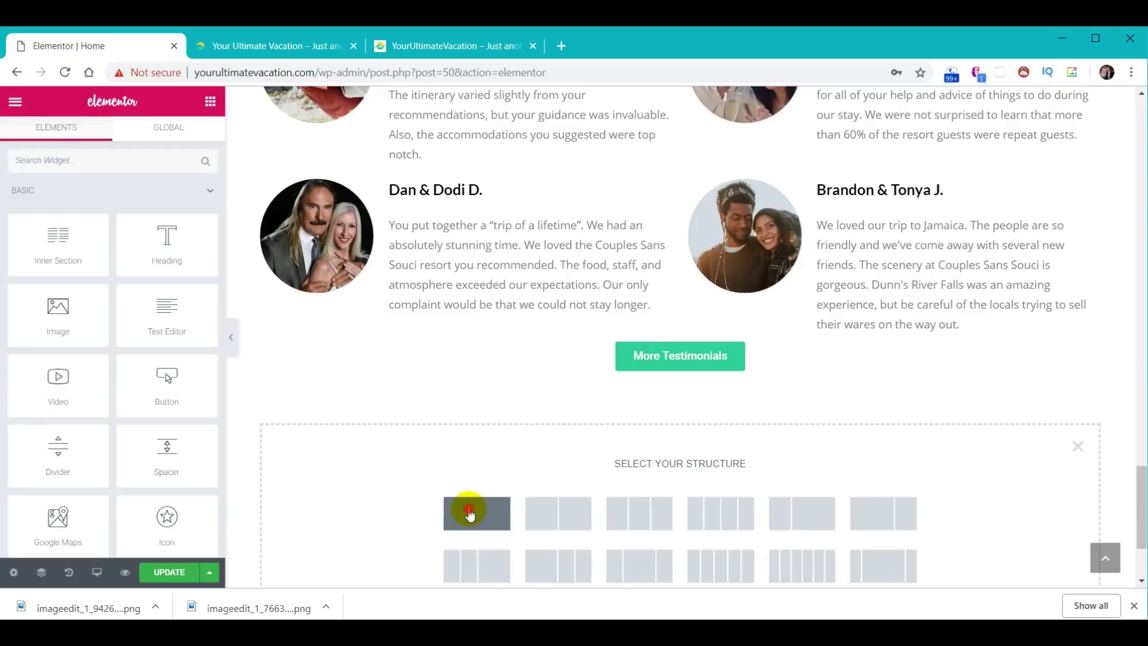
click(470, 512)
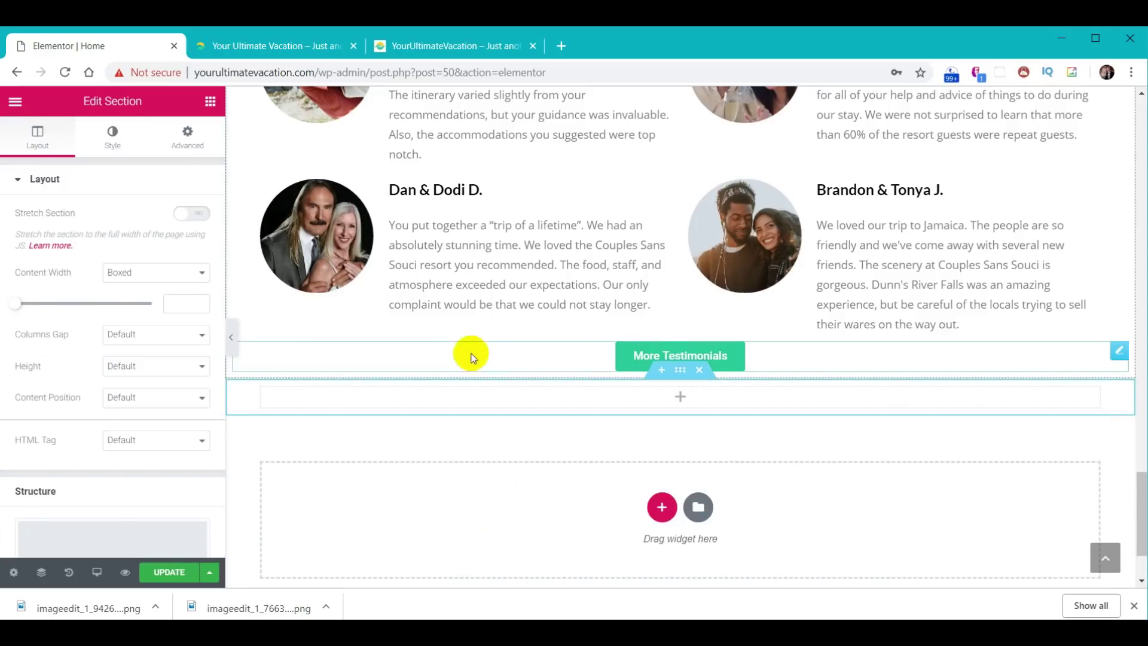
click(190, 139)
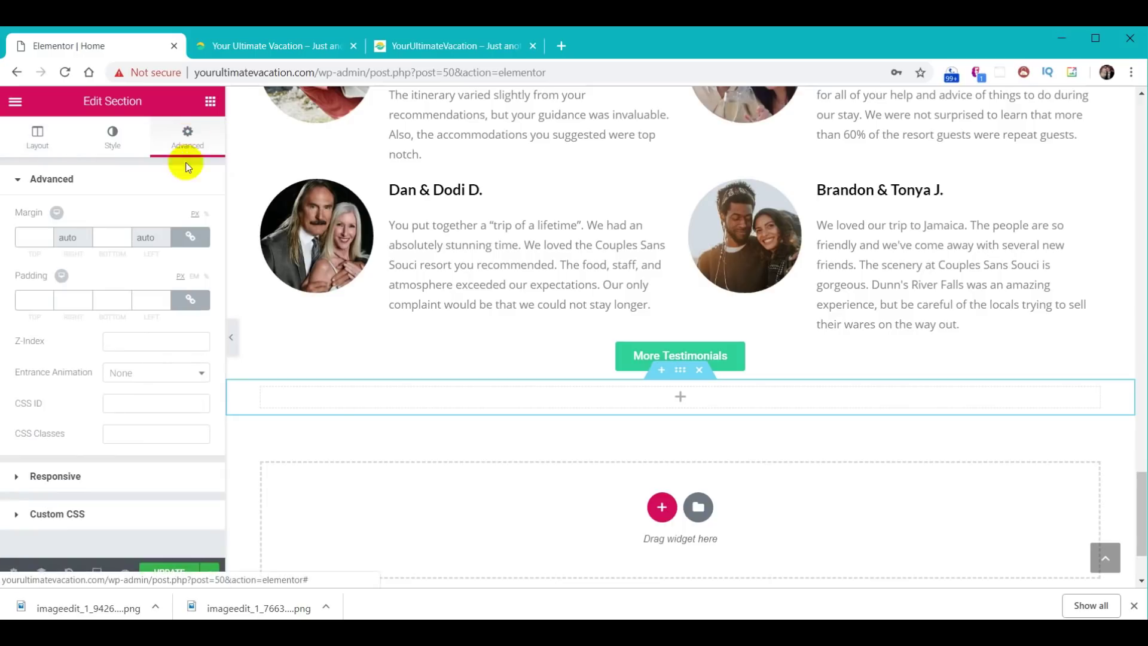
click(189, 300)
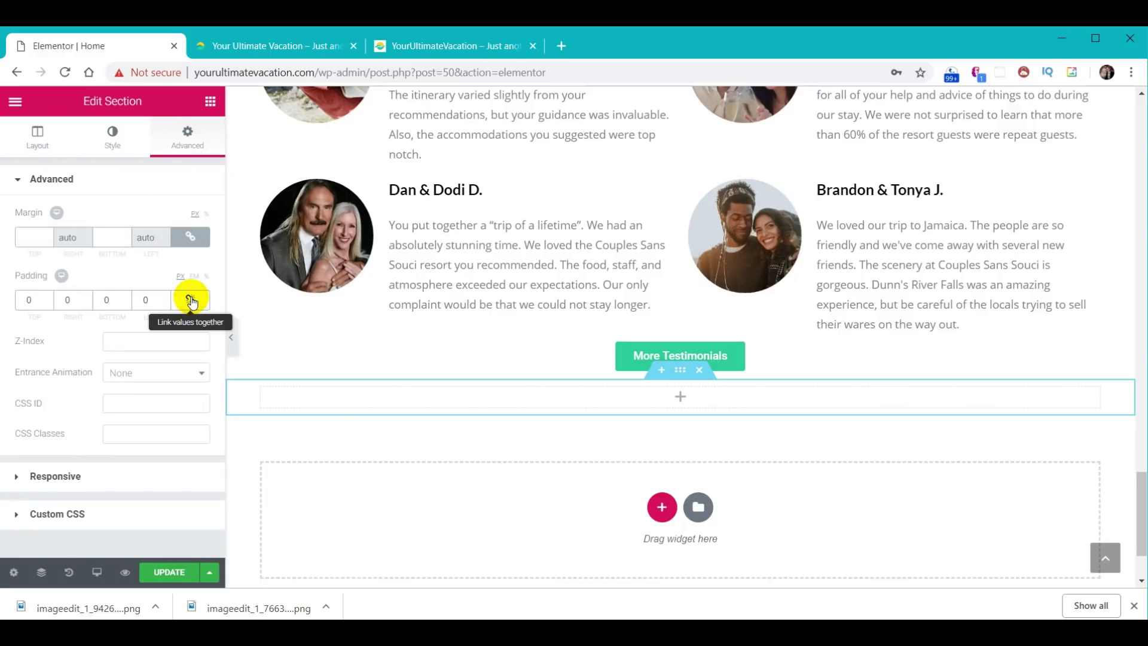
click(30, 300)
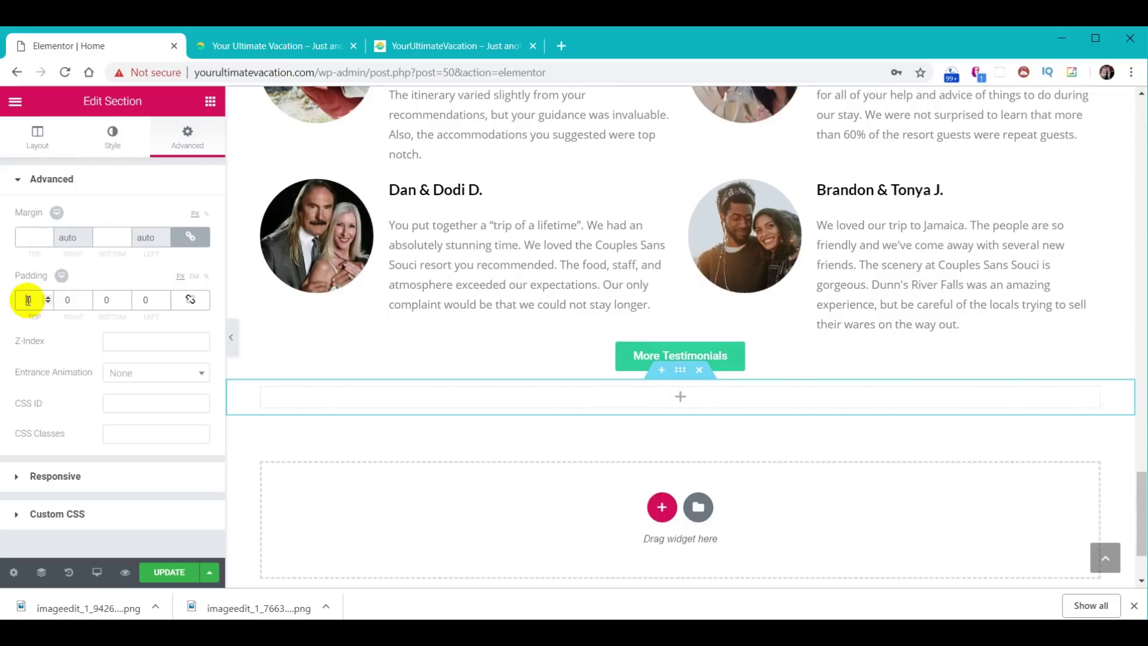
text(130)
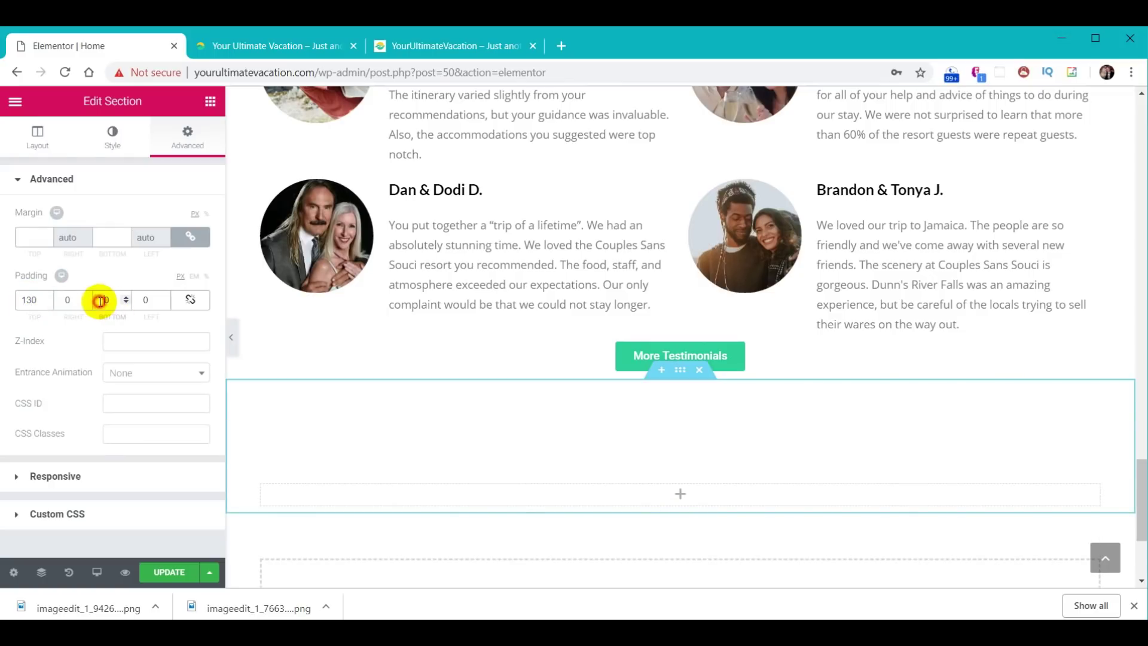
click(99, 300)
text(13)
scroll(601, 370, down, 3)
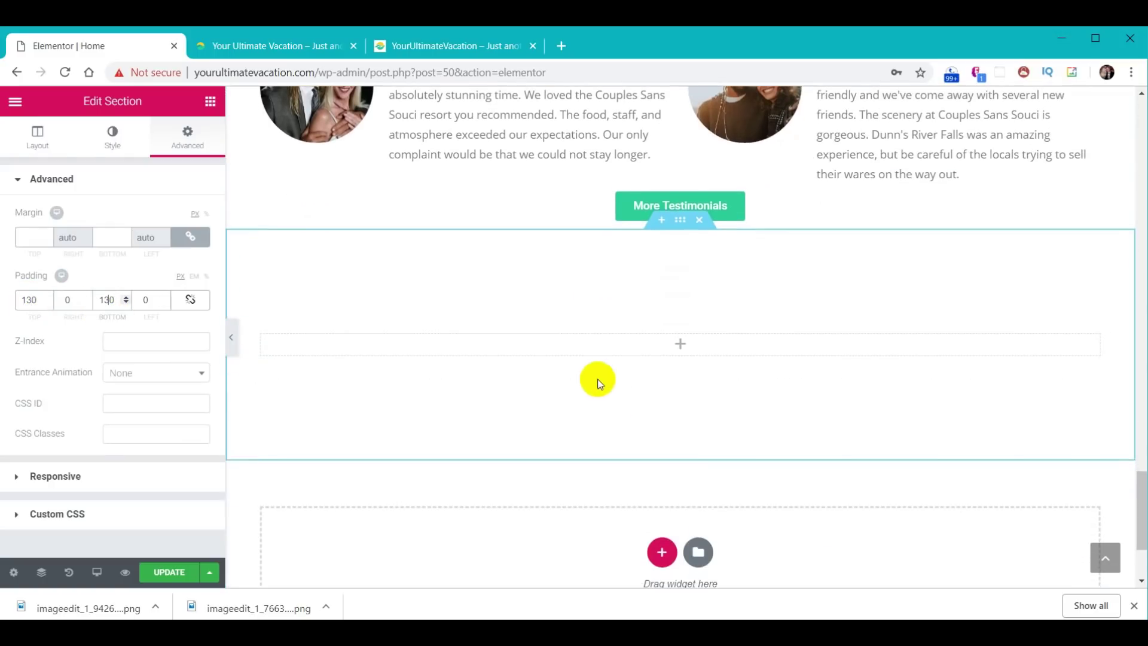
- Give the section a classic background using the Hawaii-Sunset image
click(114, 145)
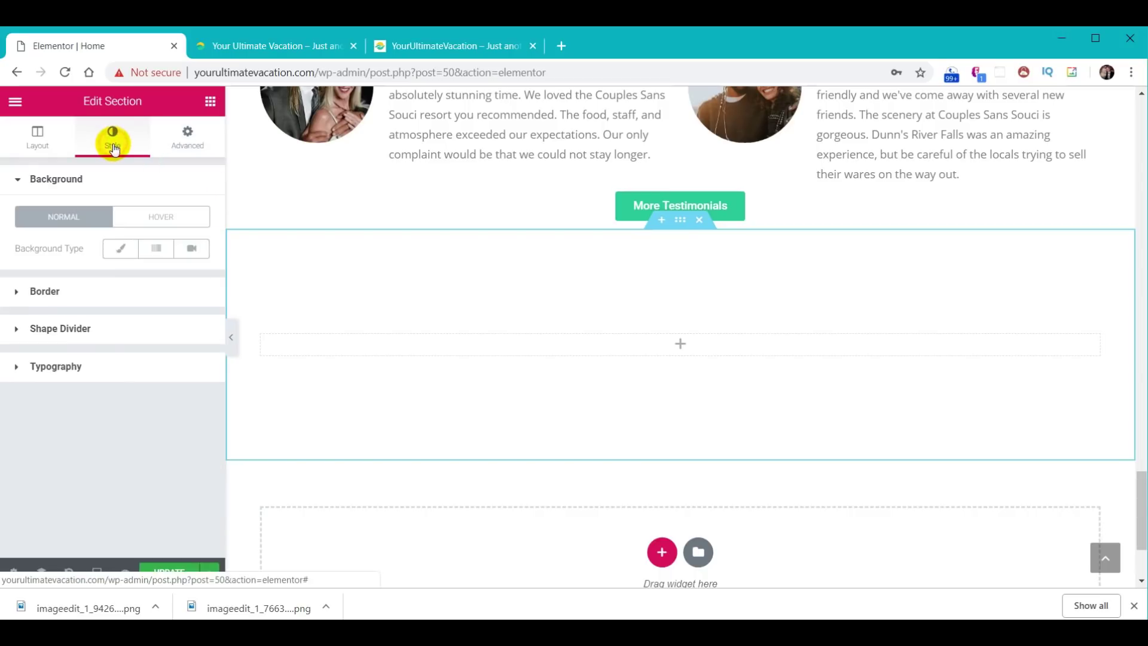
click(119, 250)
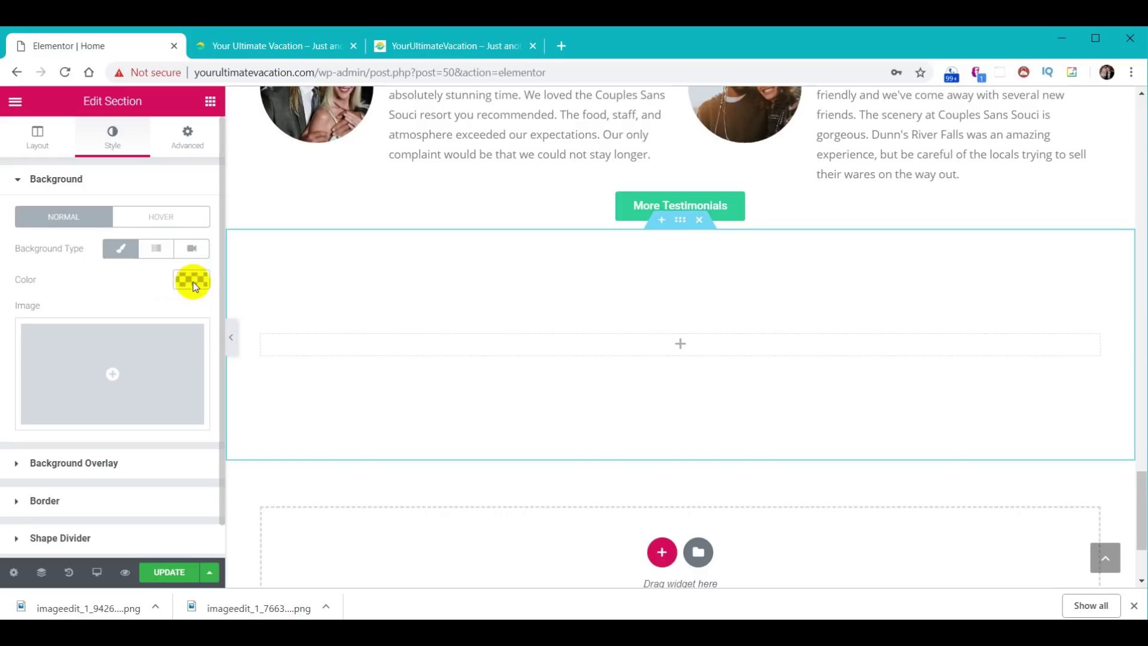
click(118, 374)
scroll(575, 324, down, 1)
scroll(641, 351, down, 2)
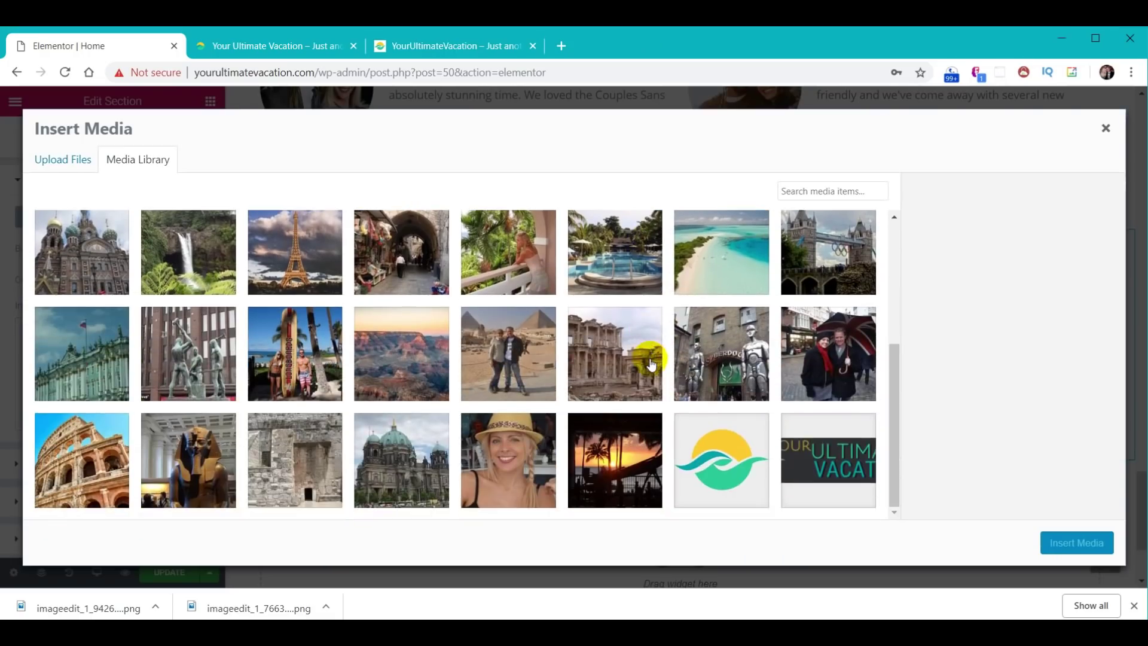
scroll(632, 496, up, 1)
click(632, 505)
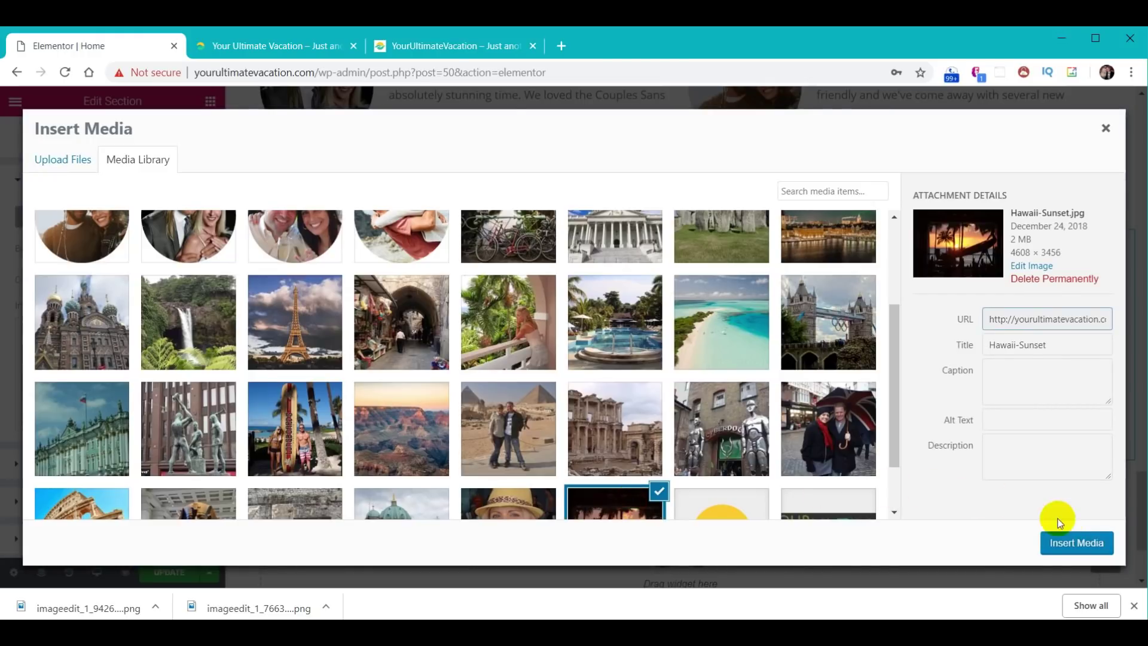
click(1073, 543)
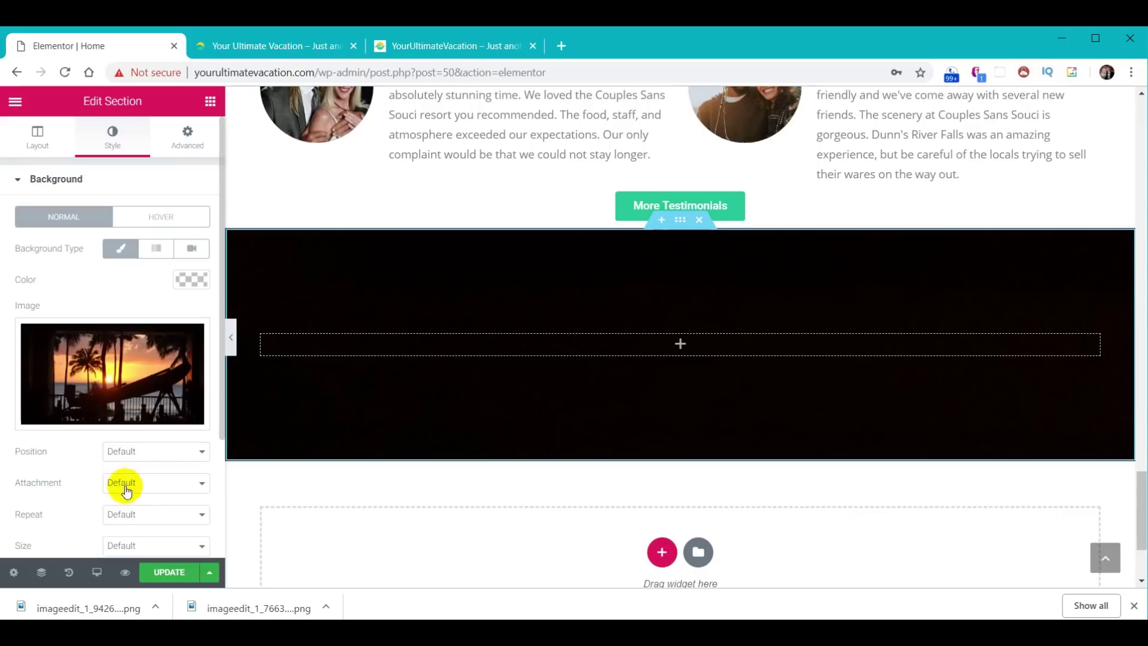
- Set the background attachment to Fixed and size to Cover, then drag in an inner section
click(157, 483)
click(146, 523)
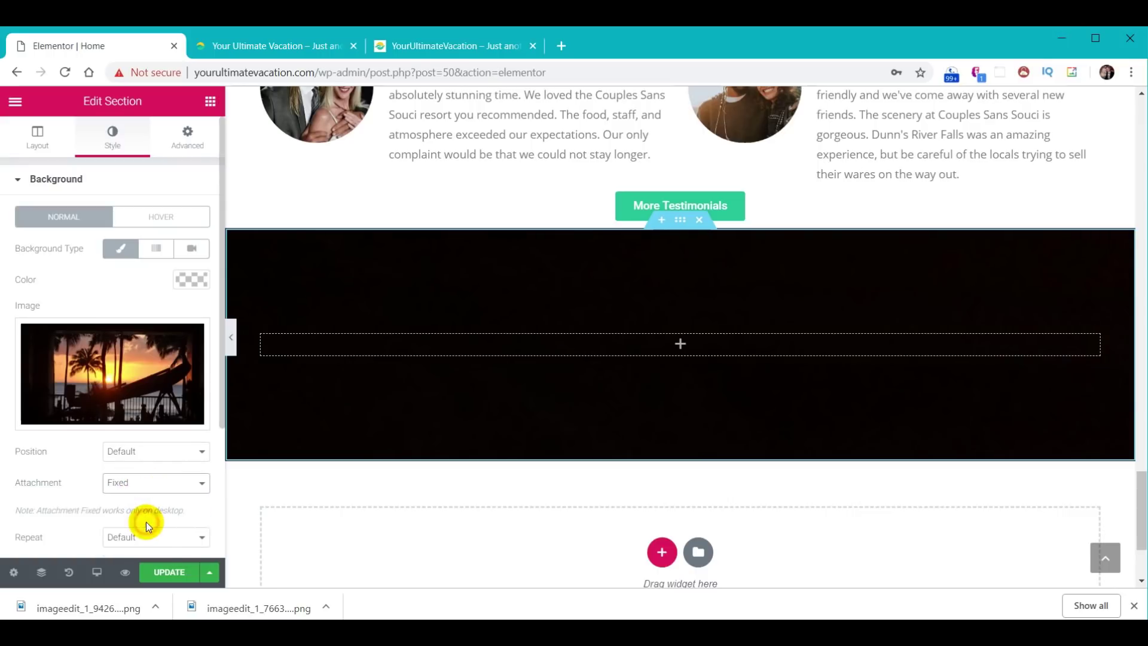
scroll(144, 517, down, 3)
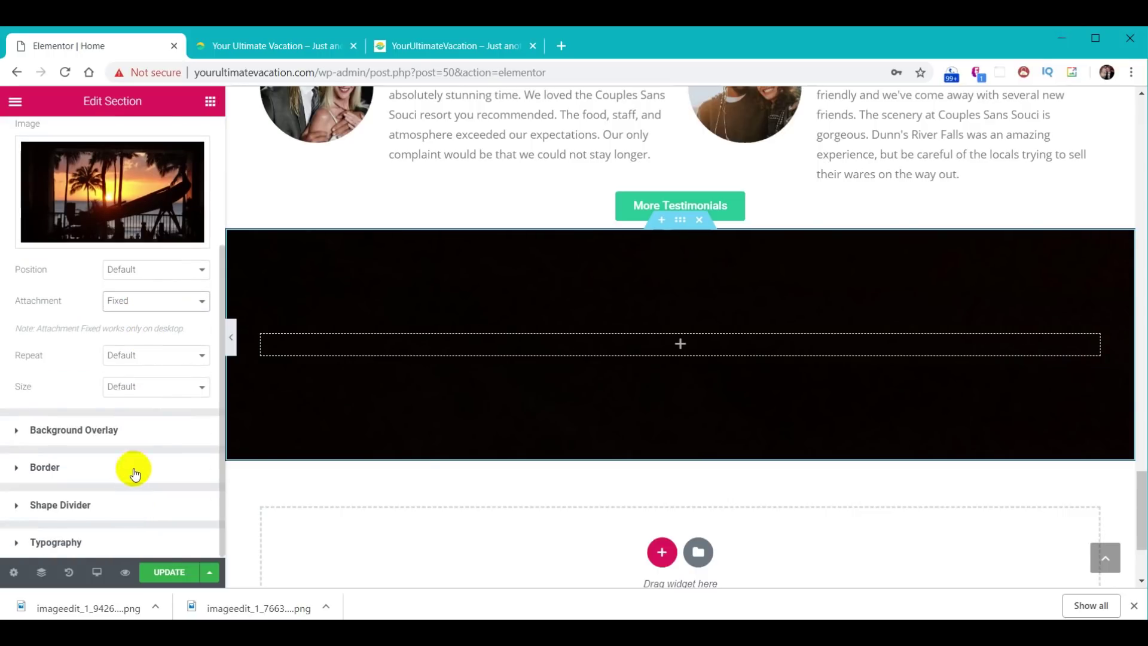
click(158, 386)
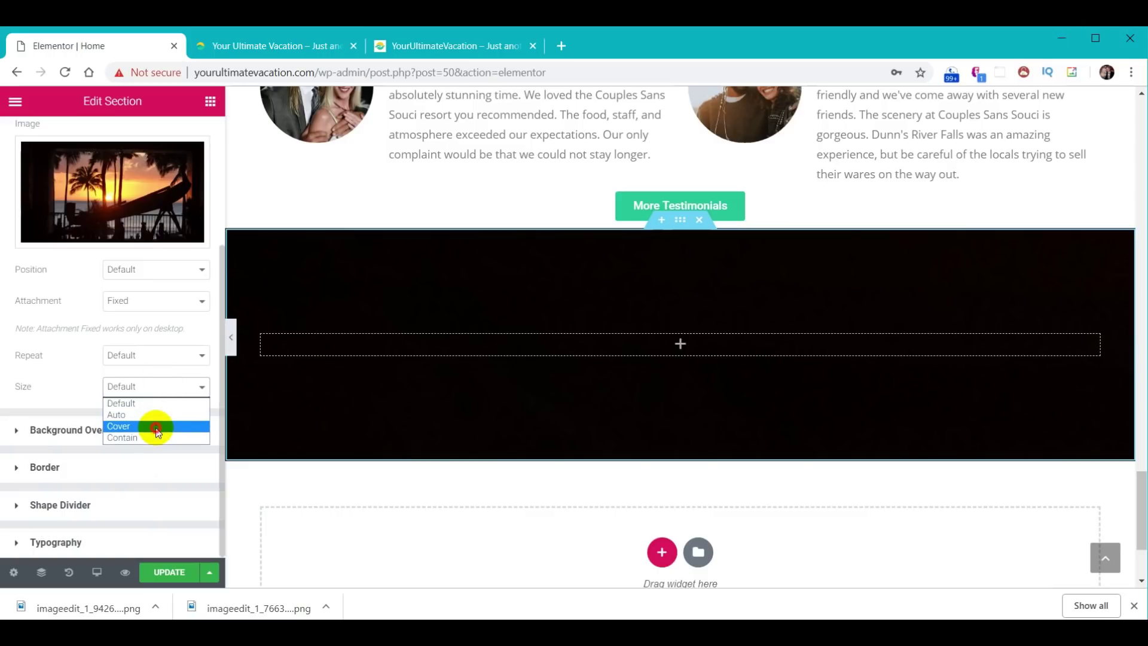
click(157, 427)
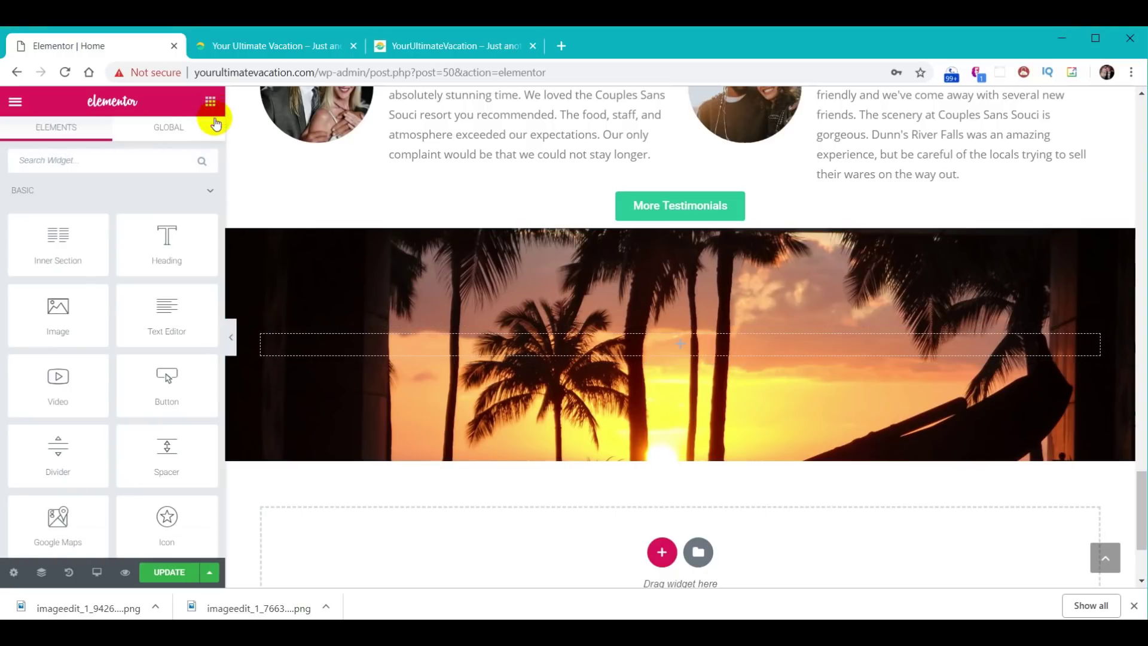
drag(58, 243, 766, 344)
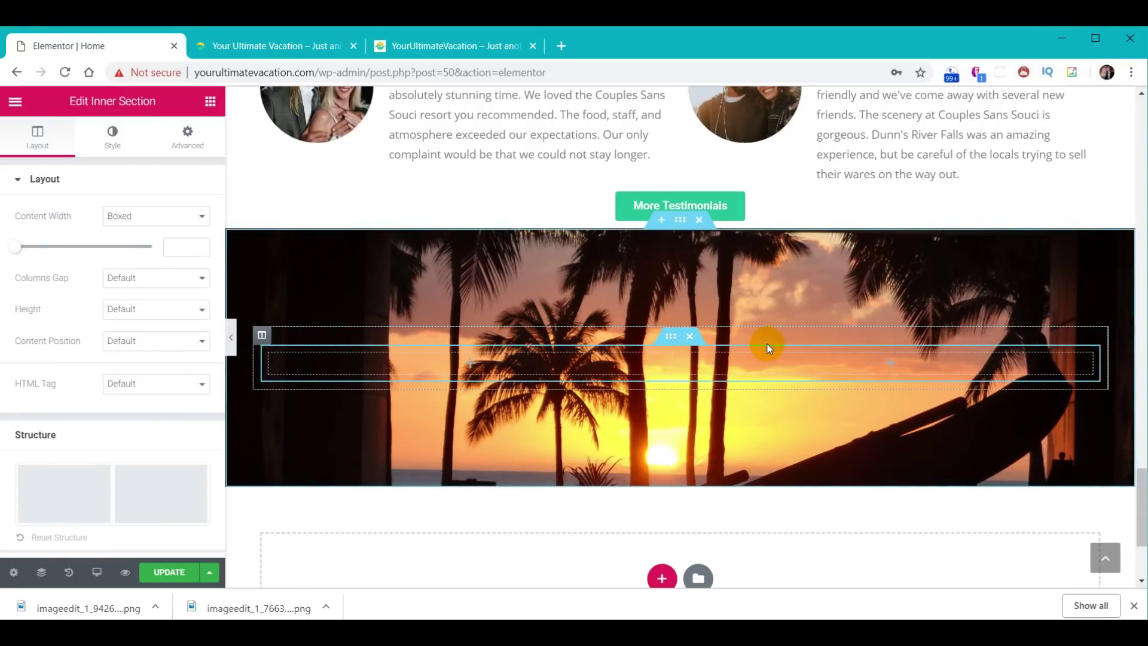
- Delete one inner-section column, set content width to 500, and drop a Heading widget in
right_click(270, 360)
click(298, 565)
click(179, 242)
text(500)
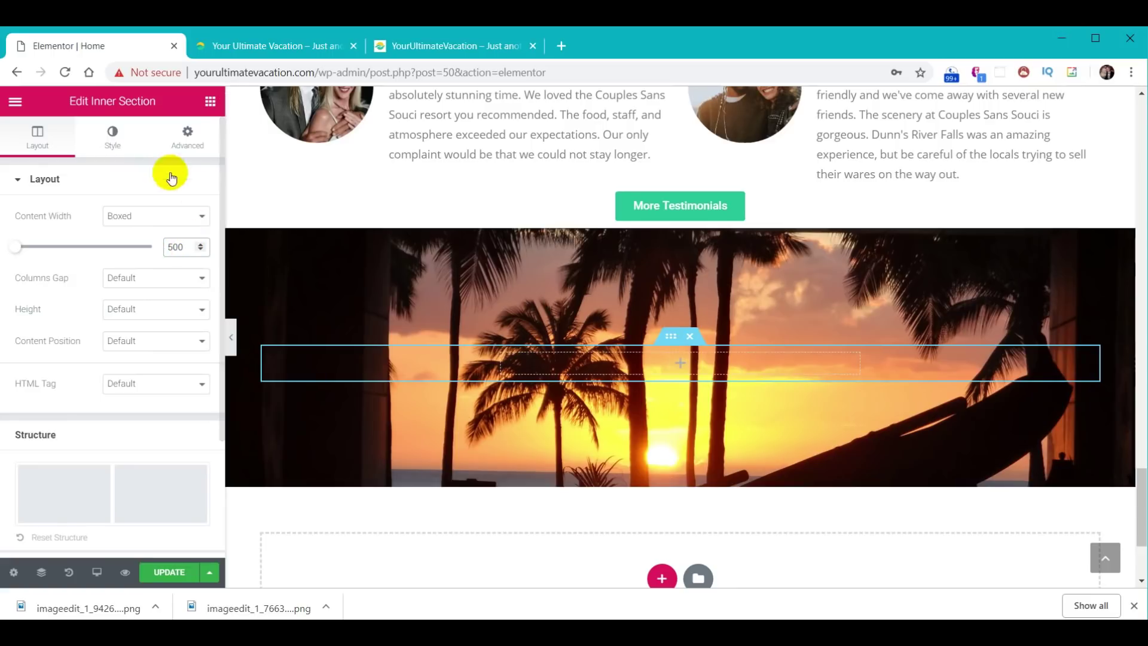
click(209, 102)
drag(176, 236, 739, 358)
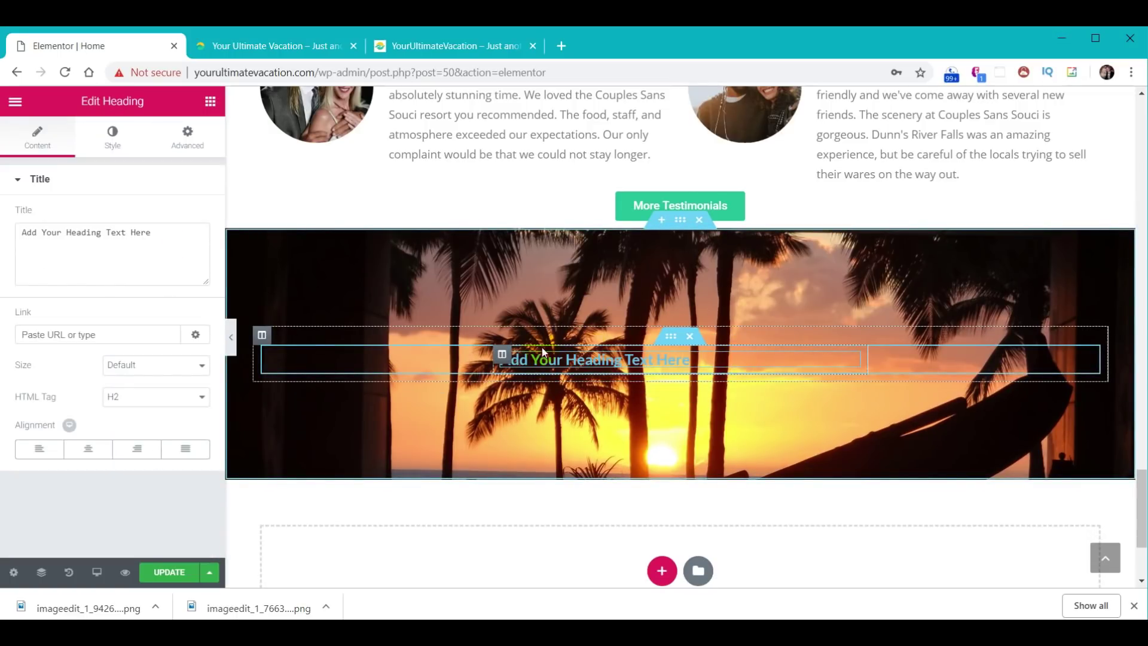
click(502, 355)
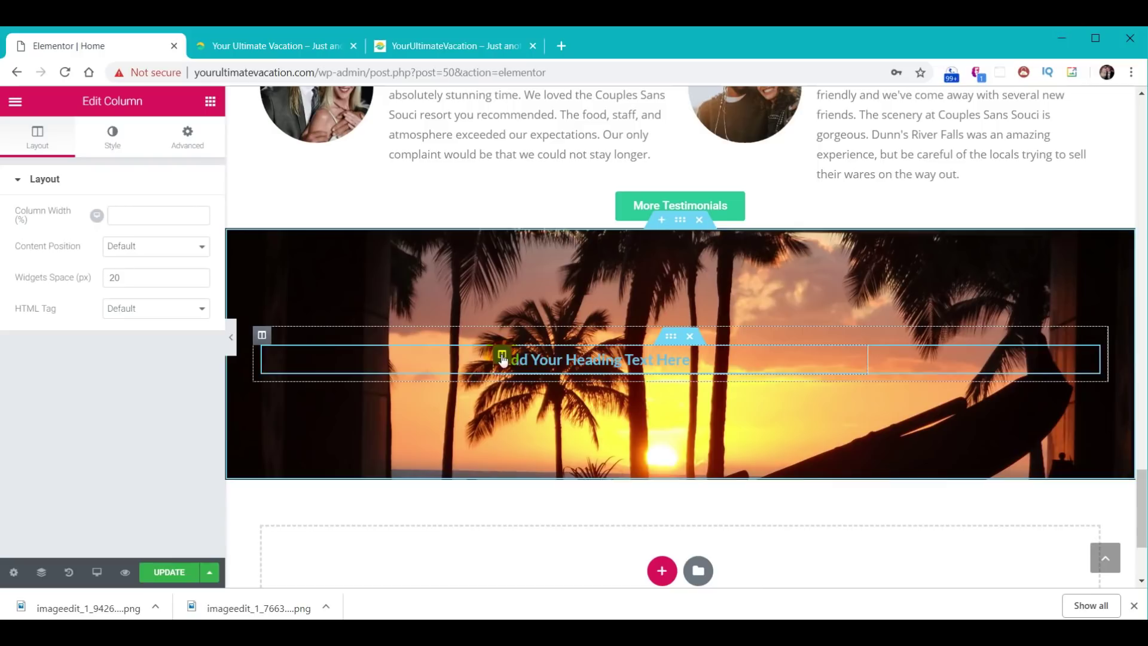
- Give the heading's column a semi-transparent #54595f grey background with 12 border radius
click(110, 141)
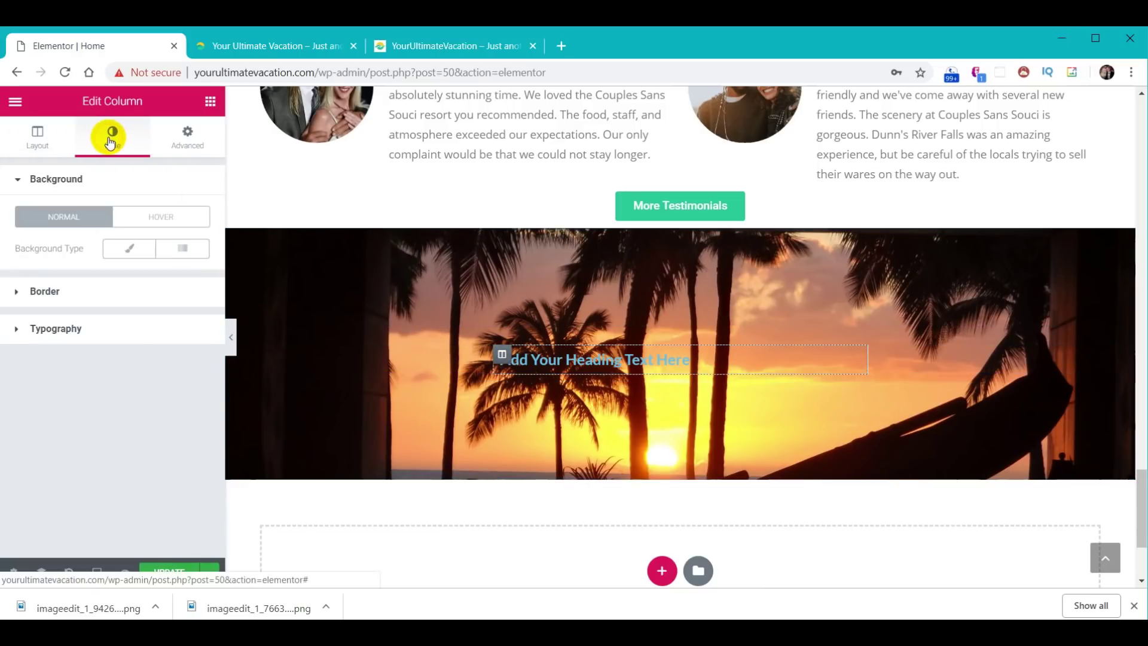
click(131, 250)
click(189, 279)
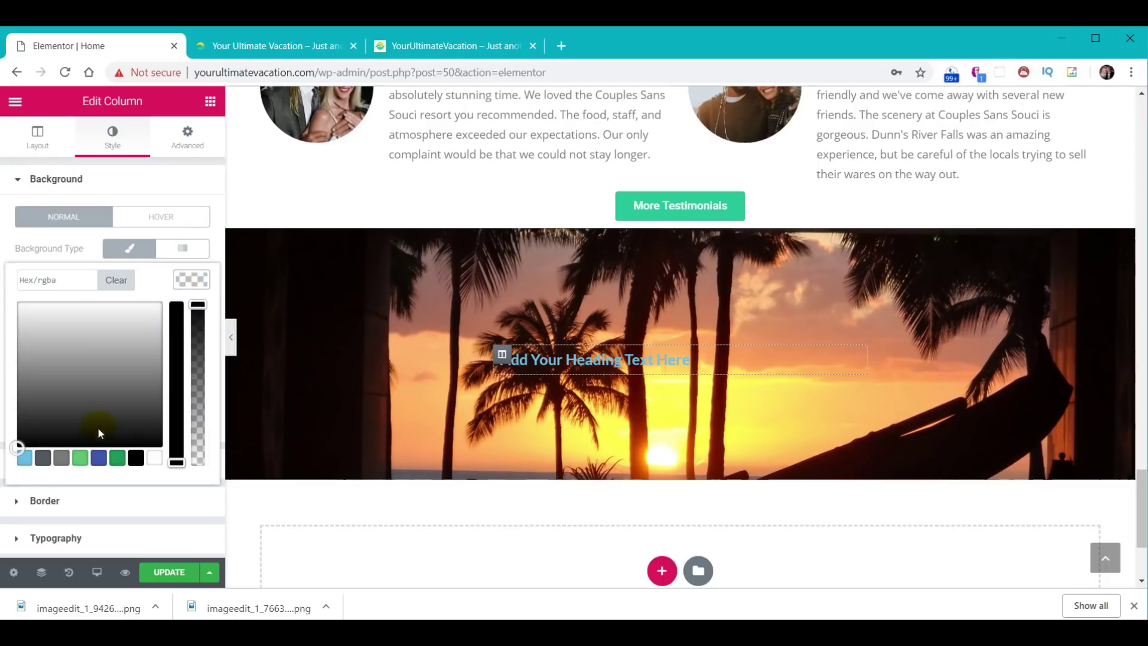
click(49, 459)
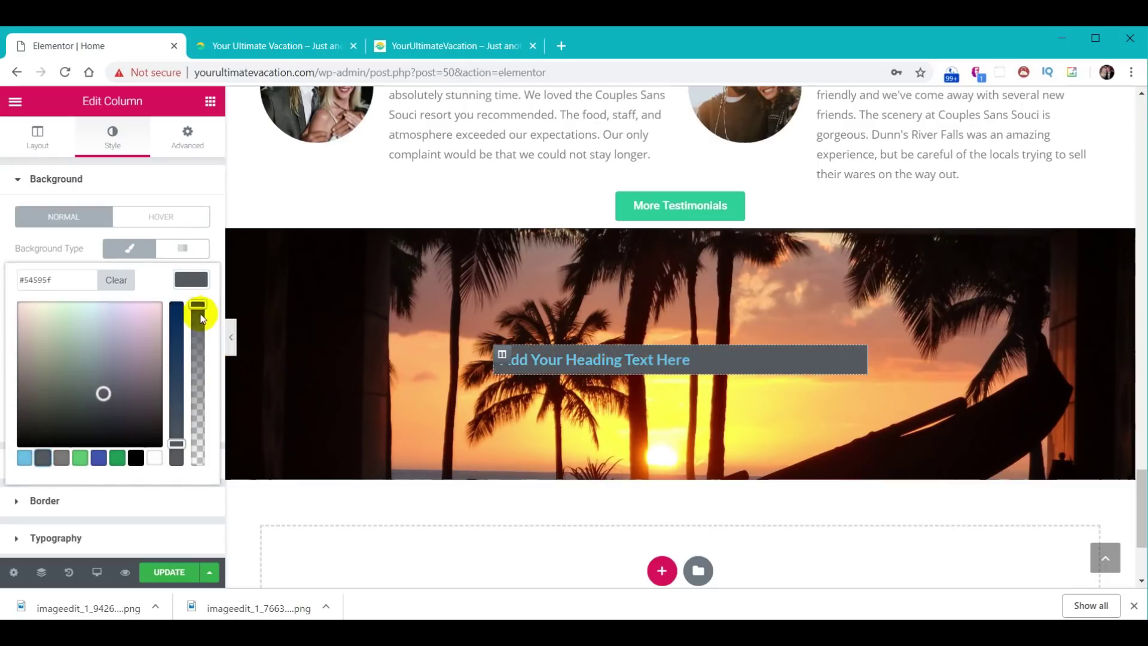
drag(199, 306, 199, 382)
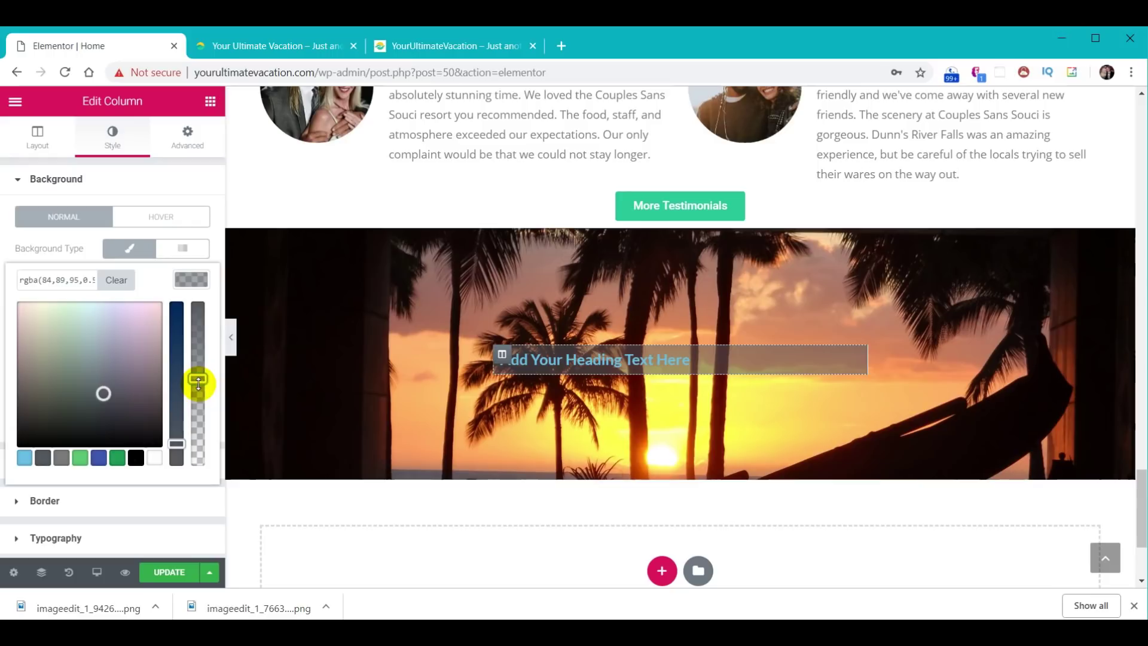
click(59, 503)
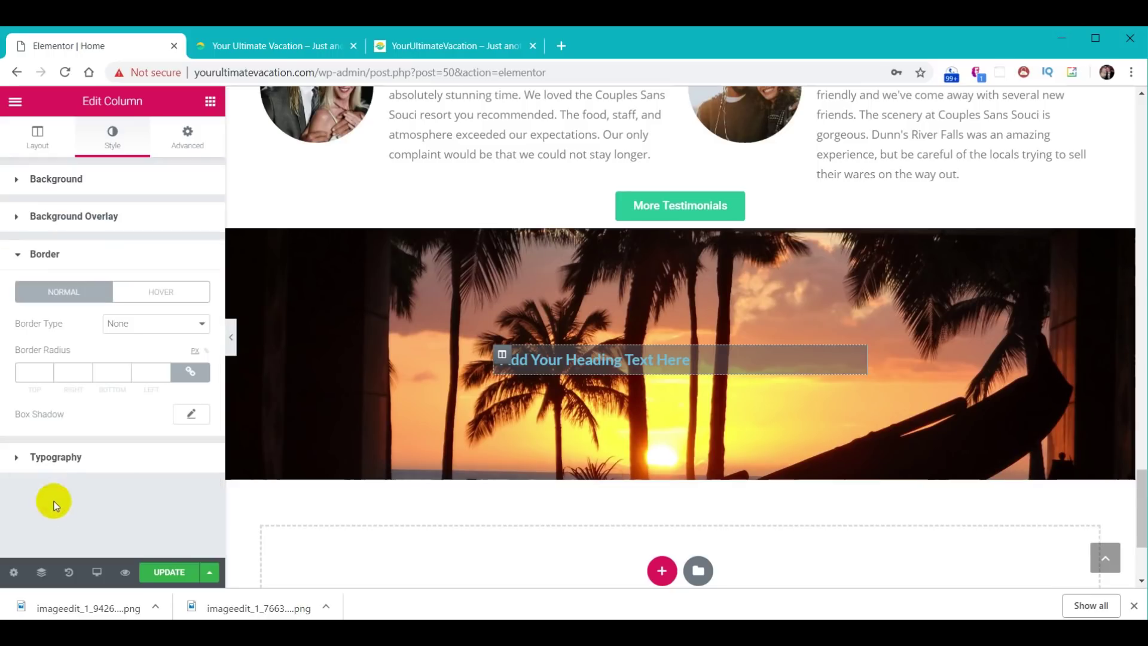
click(34, 371)
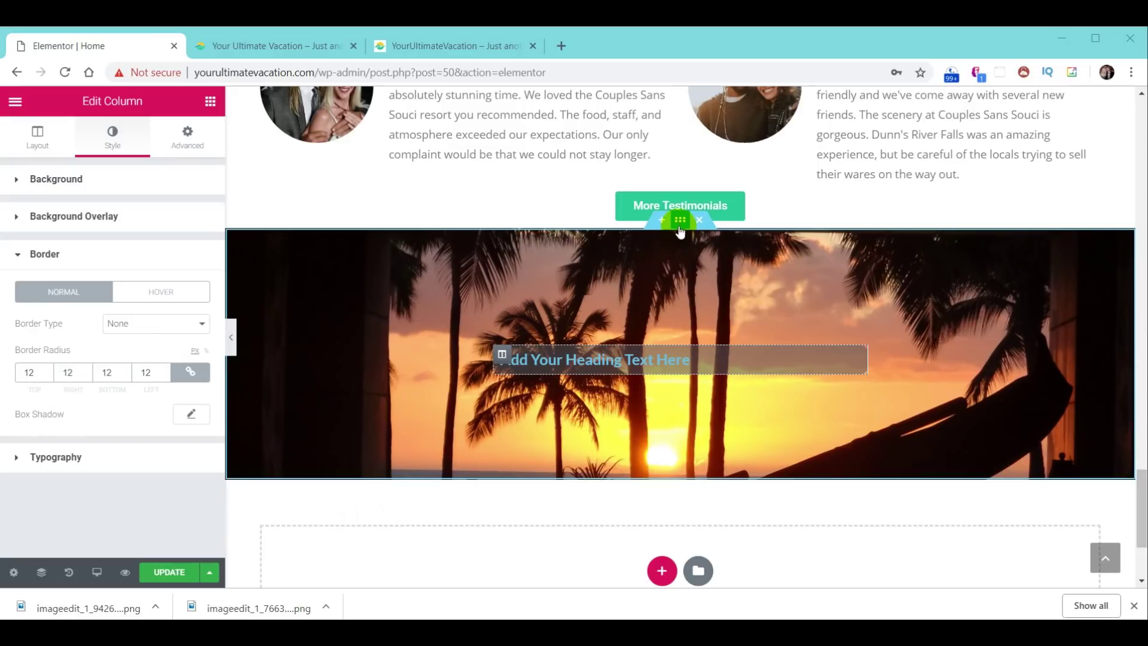
click(680, 229)
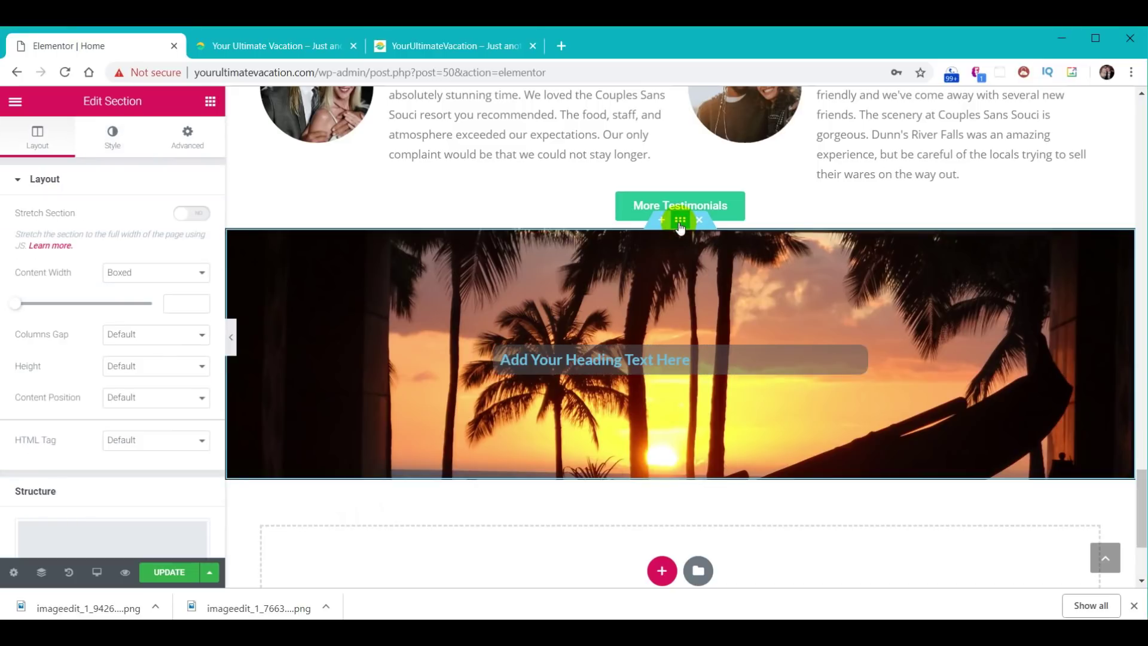
- Add a Waves Brush top shape divider to the sunset section with height 60
click(112, 137)
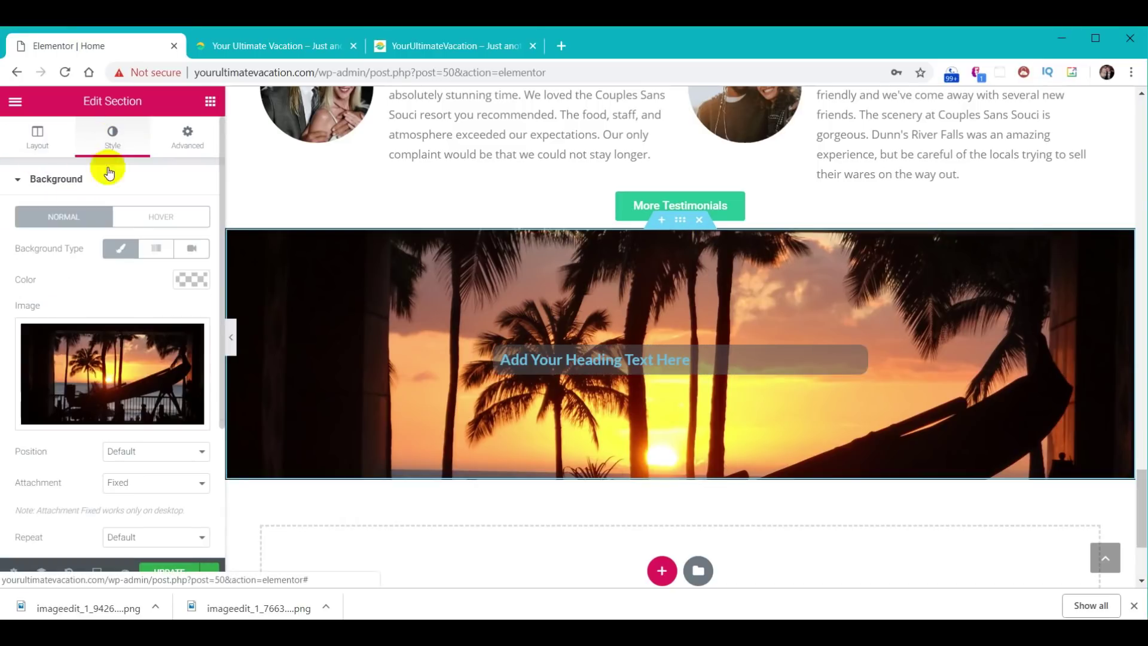
scroll(134, 400, down, 3)
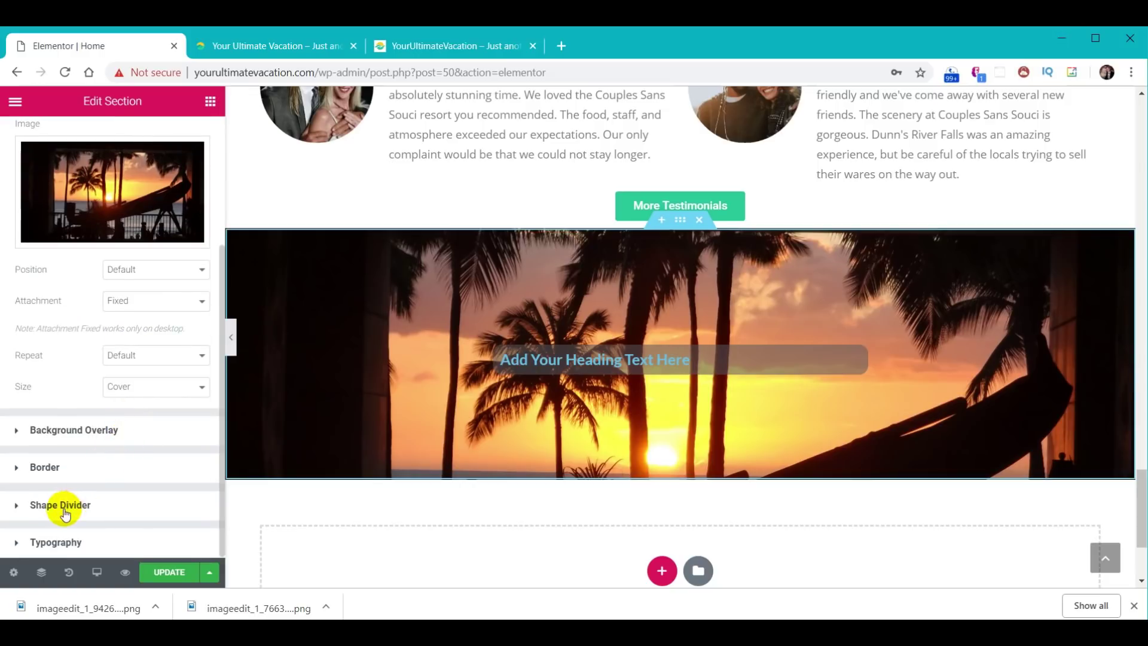
click(63, 506)
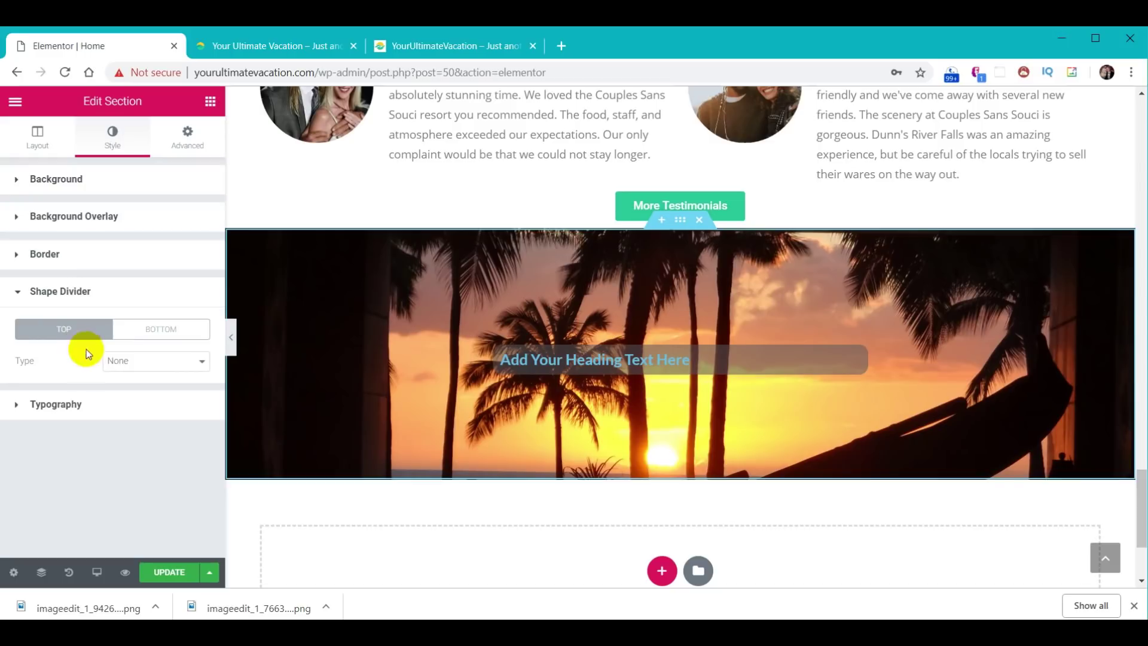
click(153, 361)
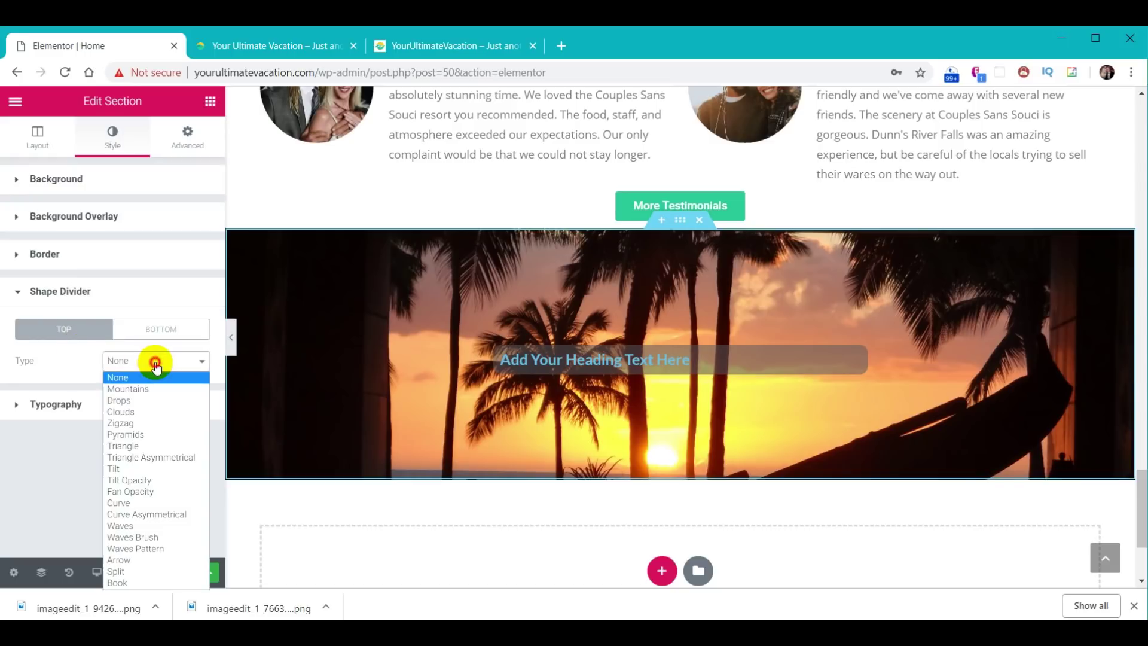
click(152, 536)
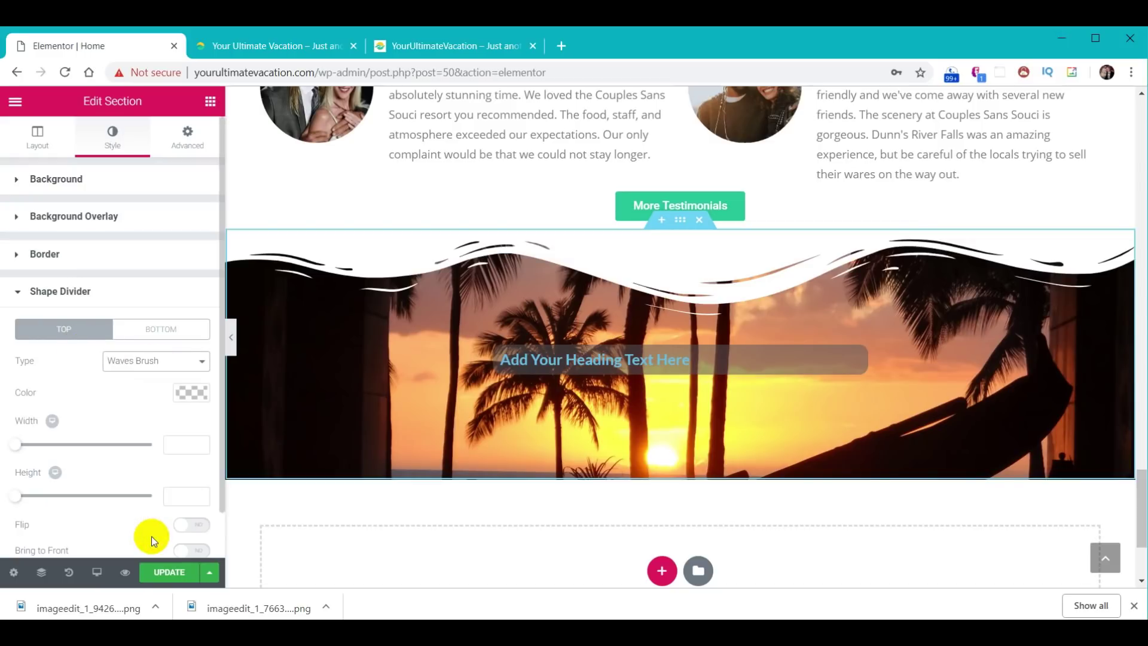
click(187, 393)
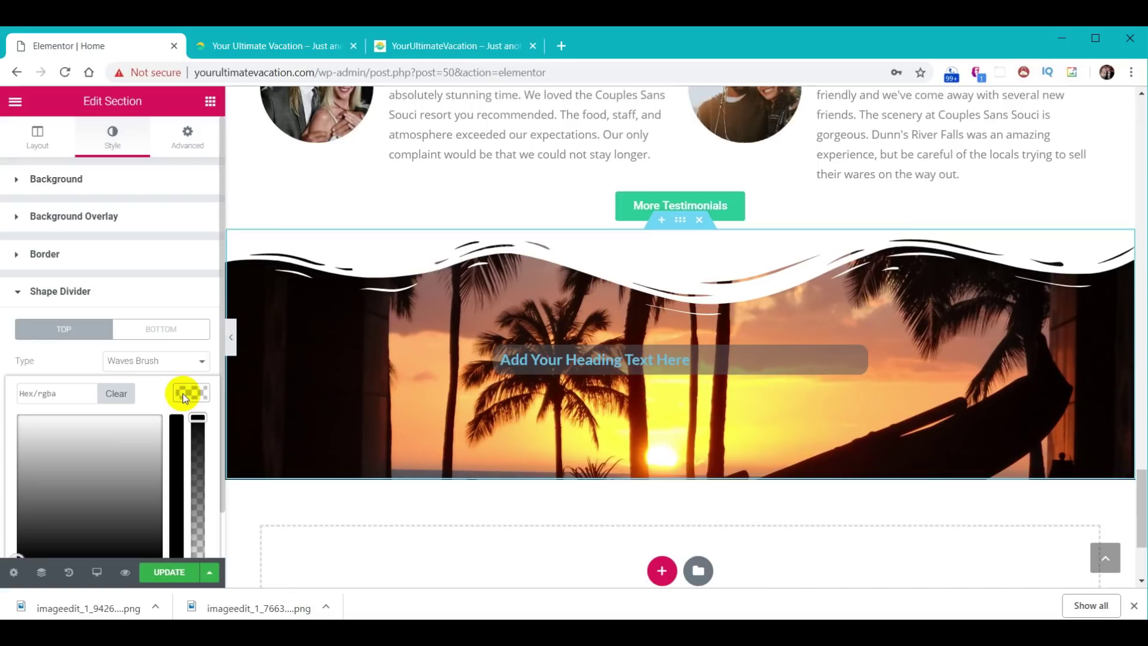
click(186, 398)
click(182, 495)
text(60)
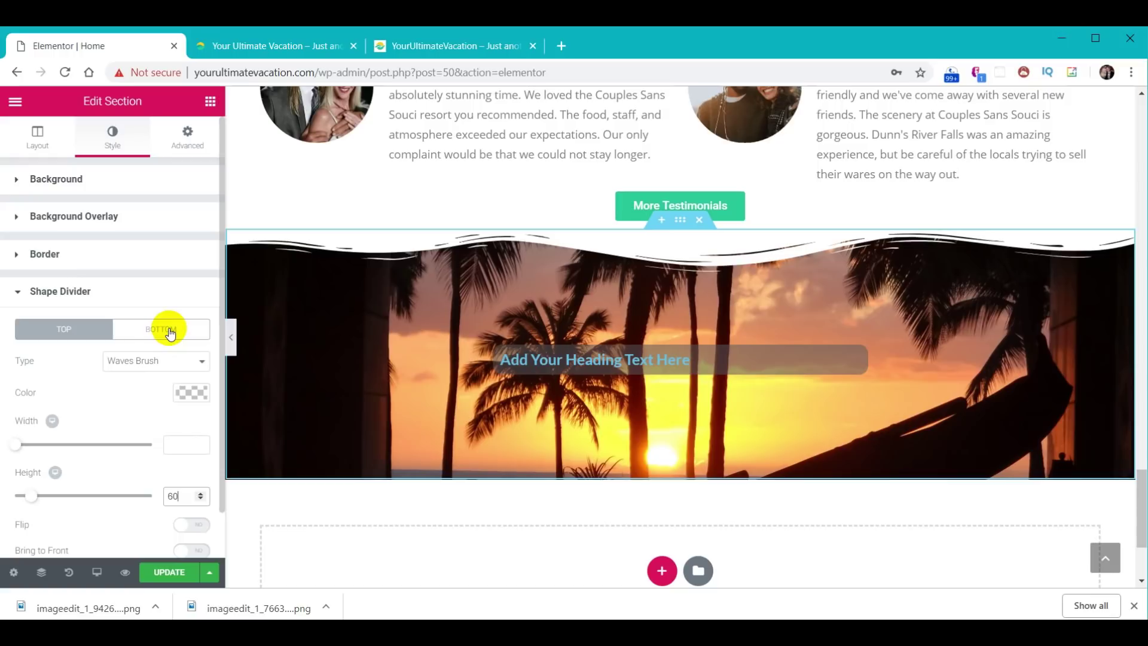
- Add a dark grey Waves Brush bottom divider at height 60 and update the page
click(169, 330)
click(169, 355)
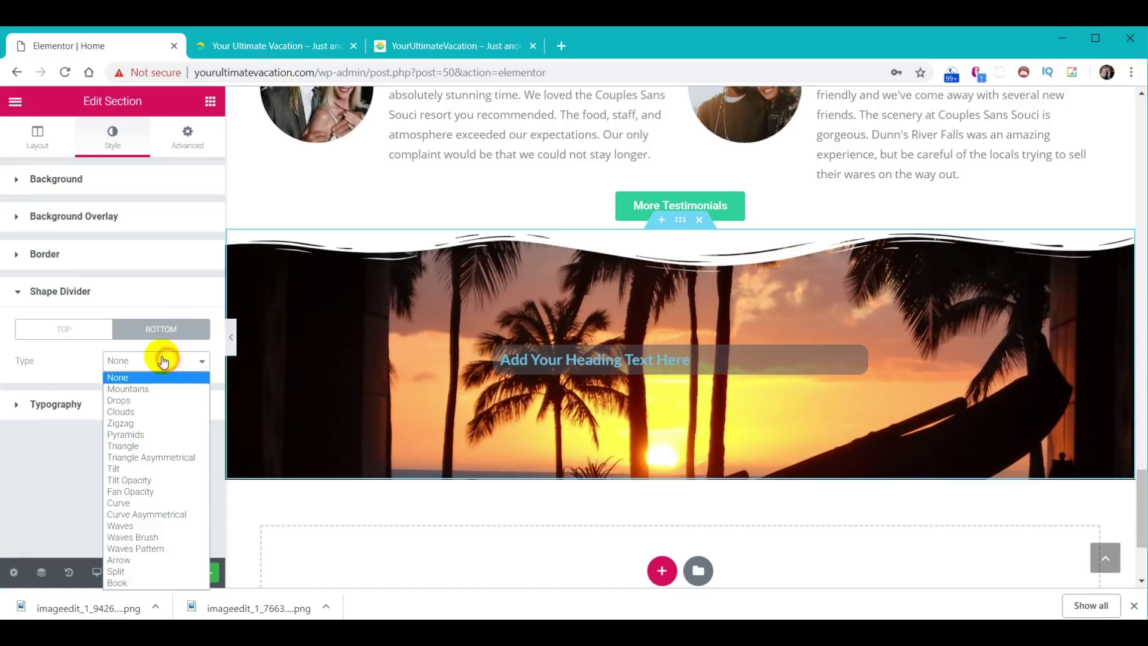
click(153, 535)
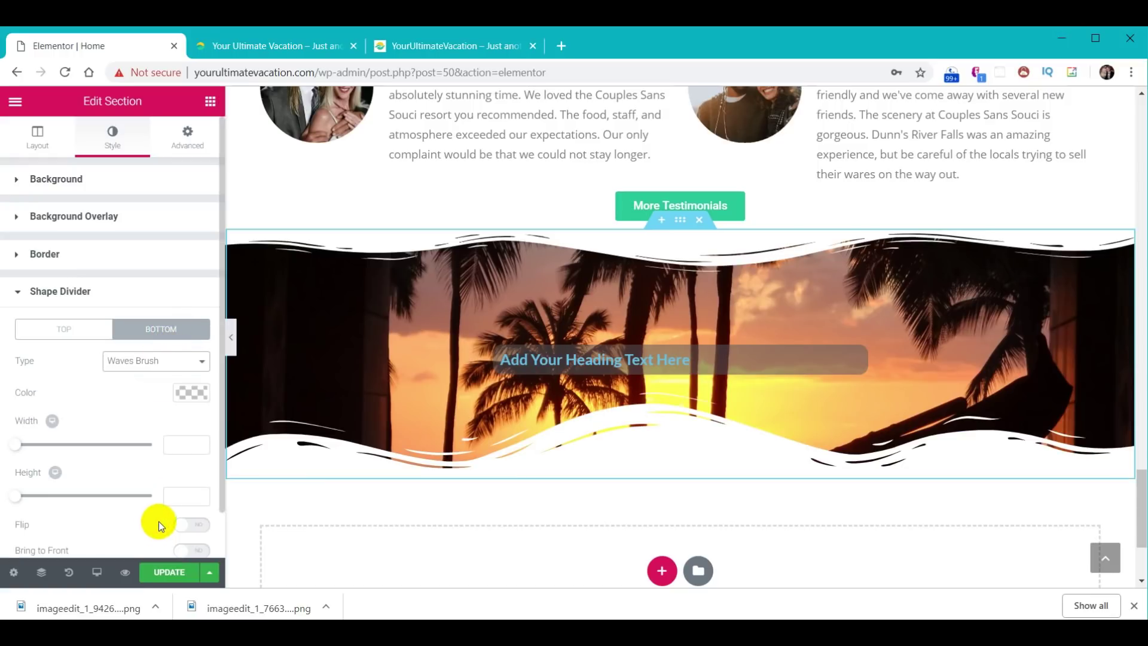
click(190, 392)
scroll(125, 475, down, 1)
click(124, 474)
click(192, 342)
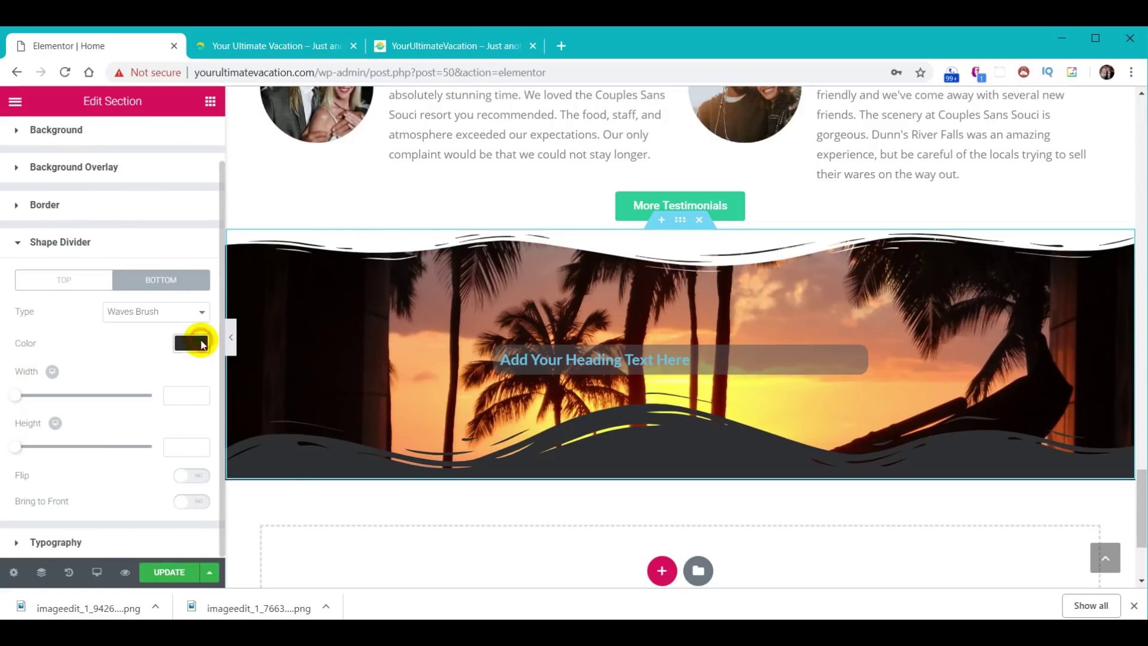
click(182, 446)
text(60)
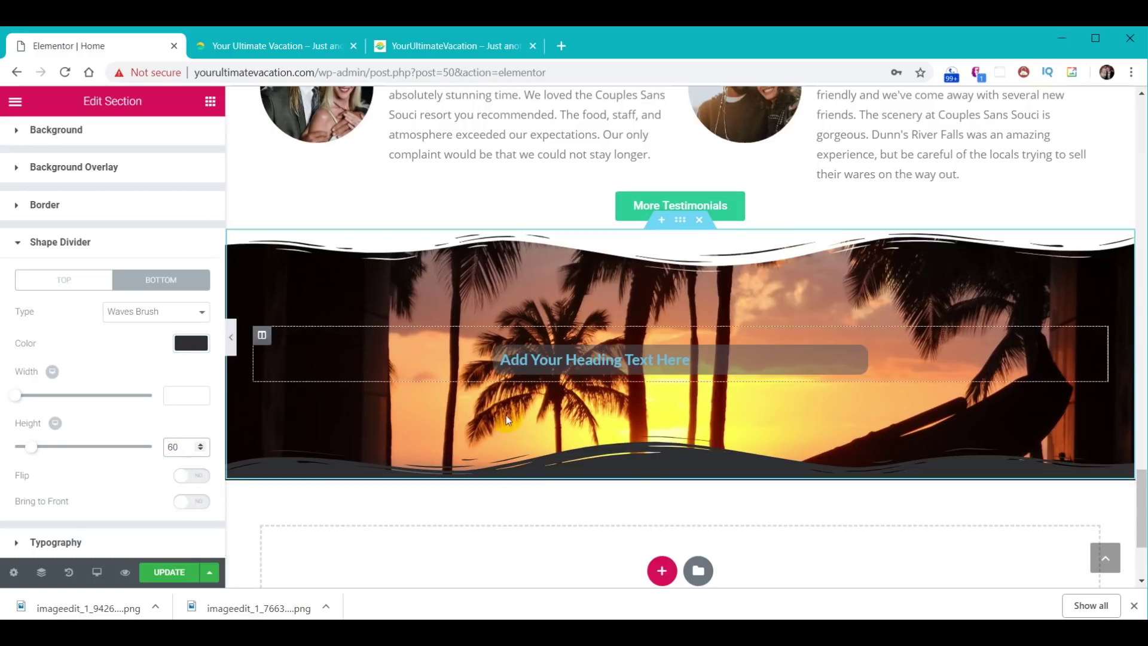
click(171, 572)
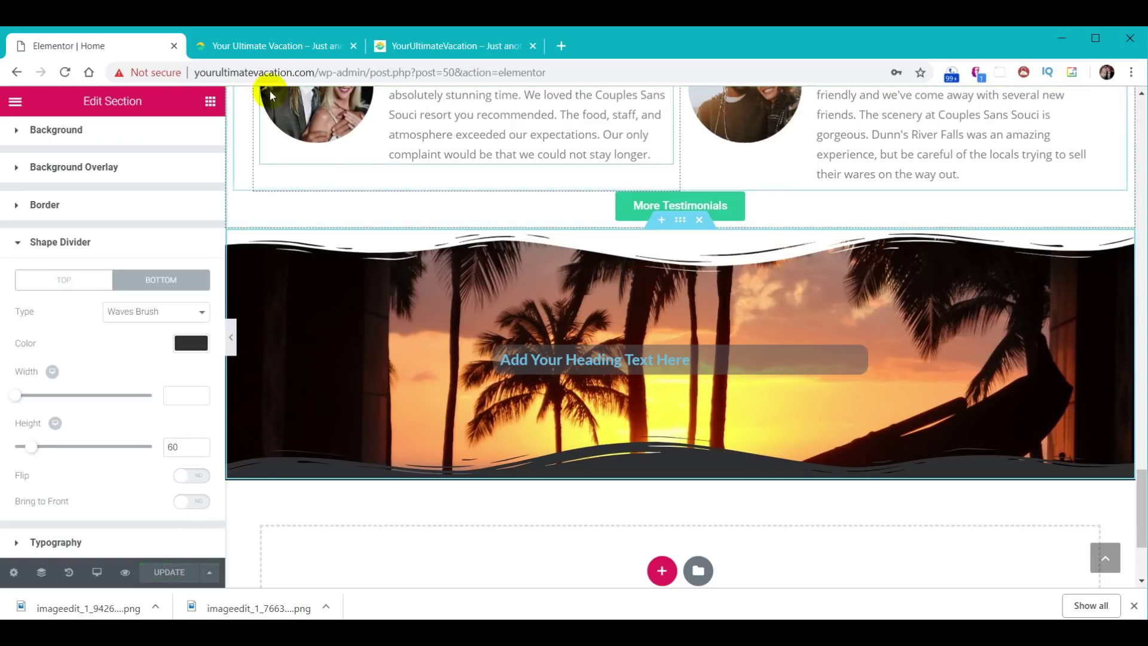
click(278, 48)
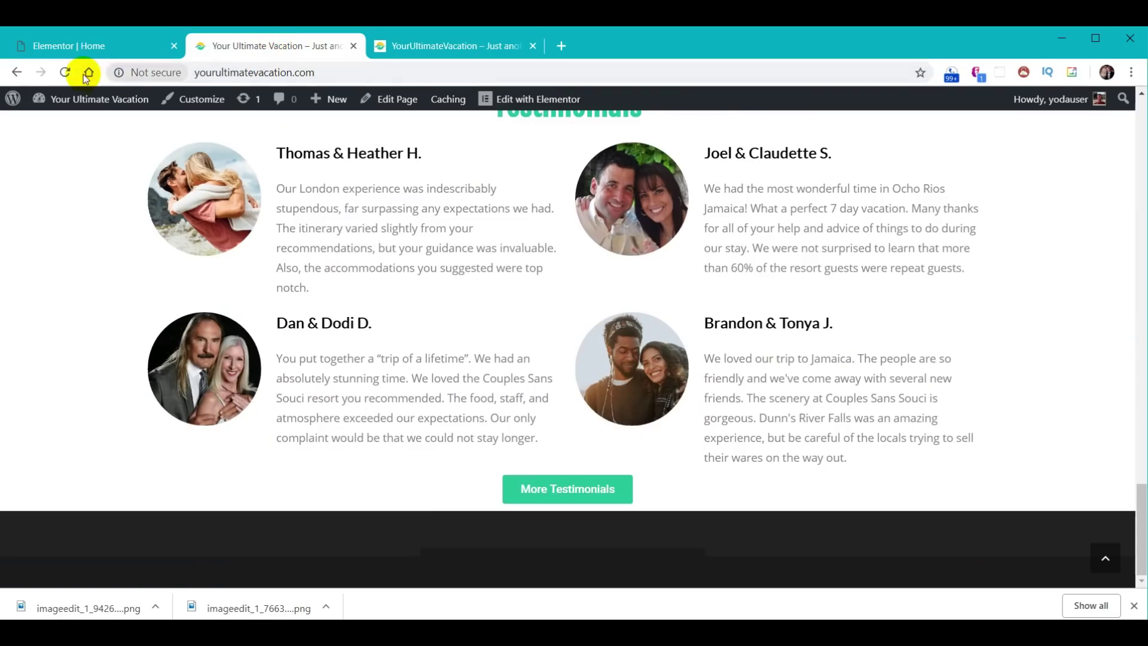
- Reload the live home page and scroll down to view the sunset section's wavy edges
click(65, 72)
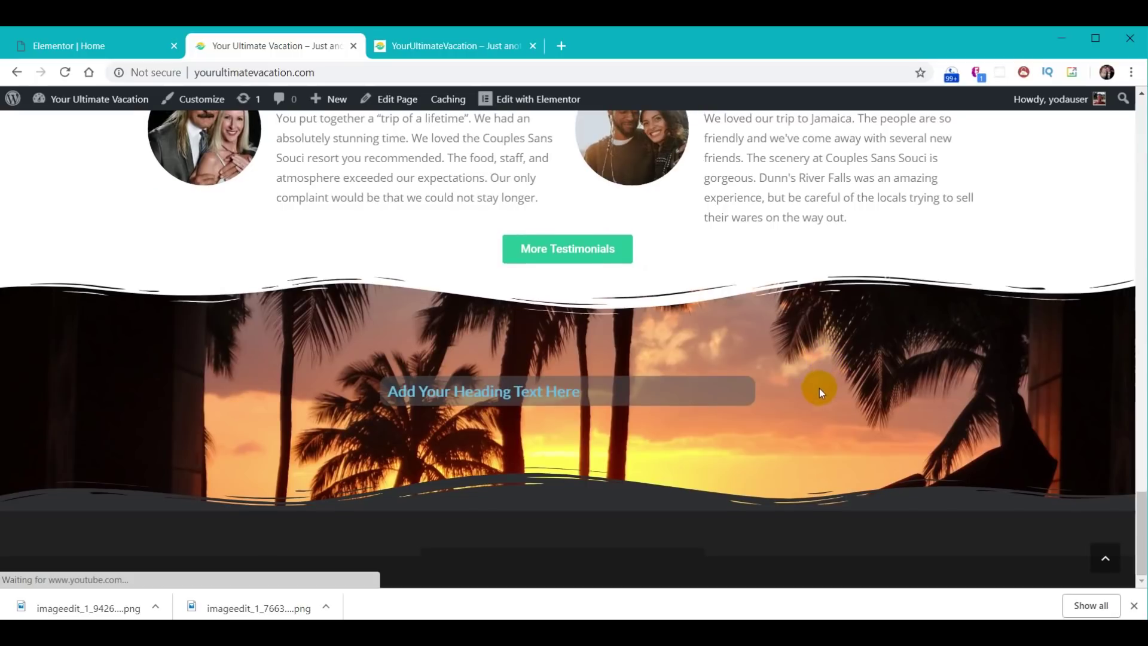
scroll(809, 399, down, 3)
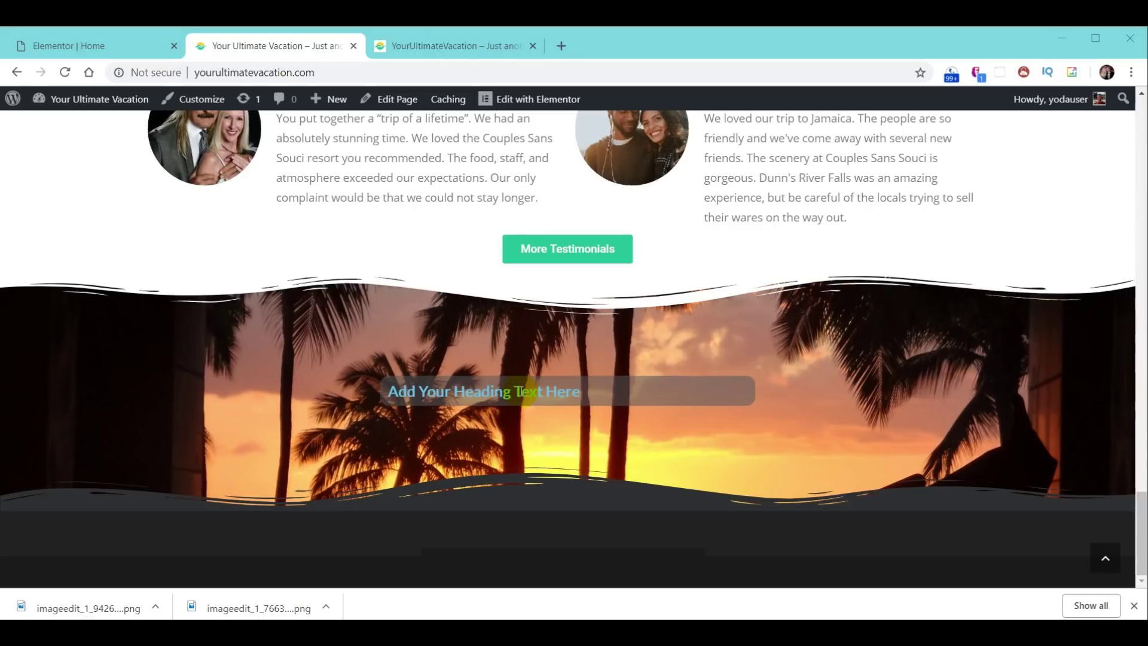
click(77, 48)
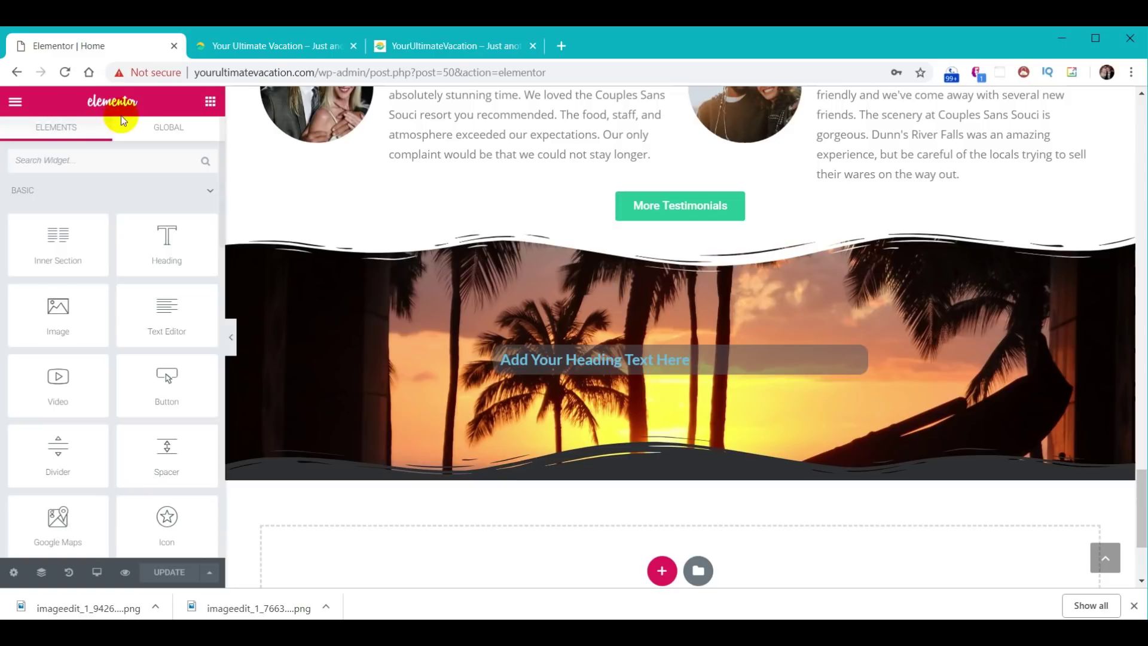
- Exit Elementor to the dashboard and open Contact form 1 in Contact Form 7
click(15, 105)
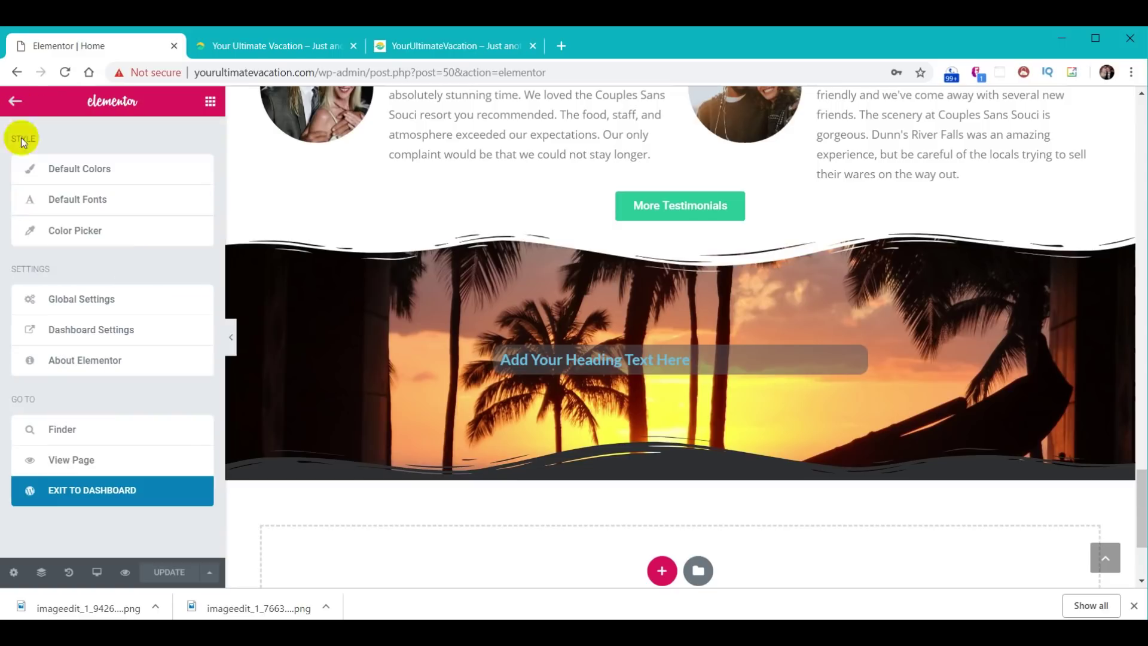
click(91, 498)
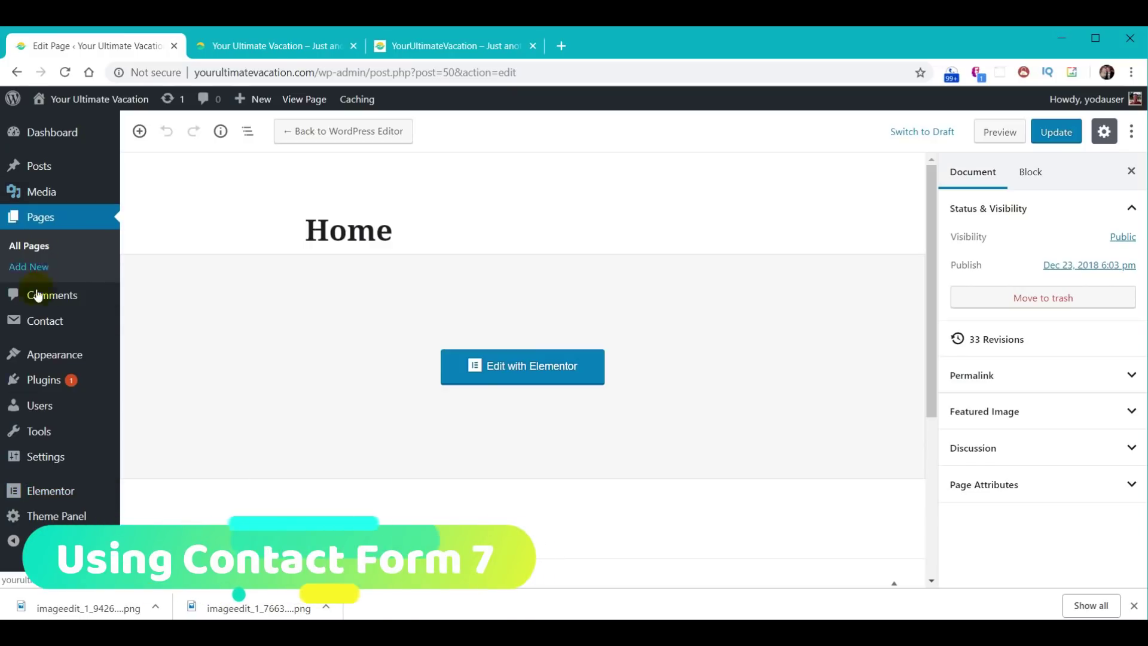
mouse_move(37, 325)
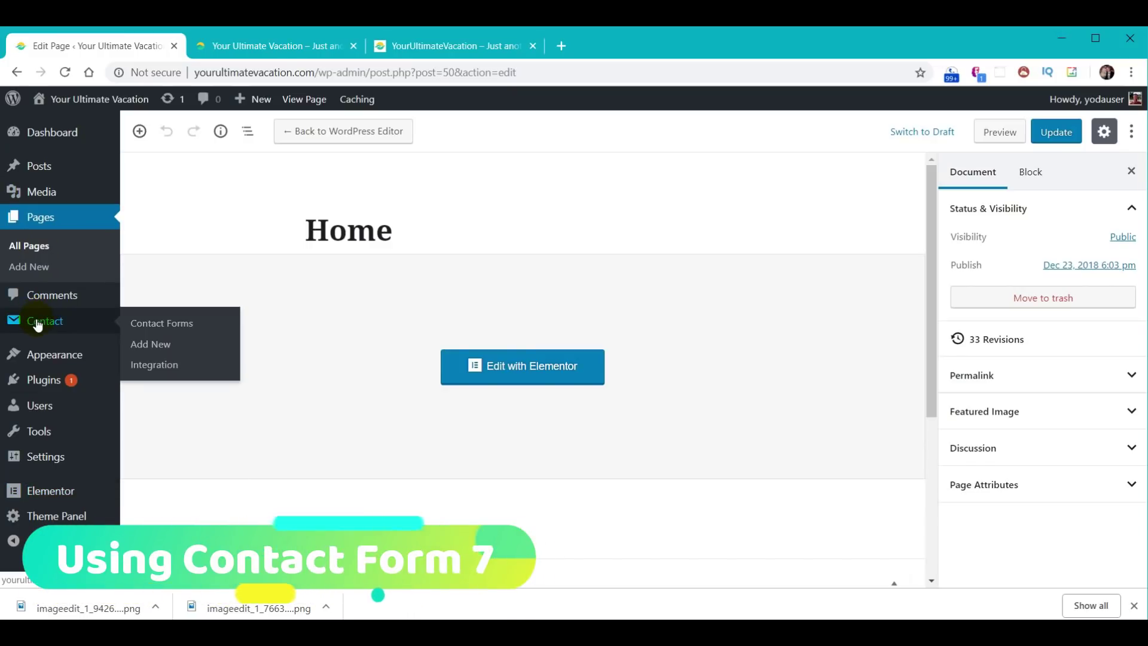
click(37, 323)
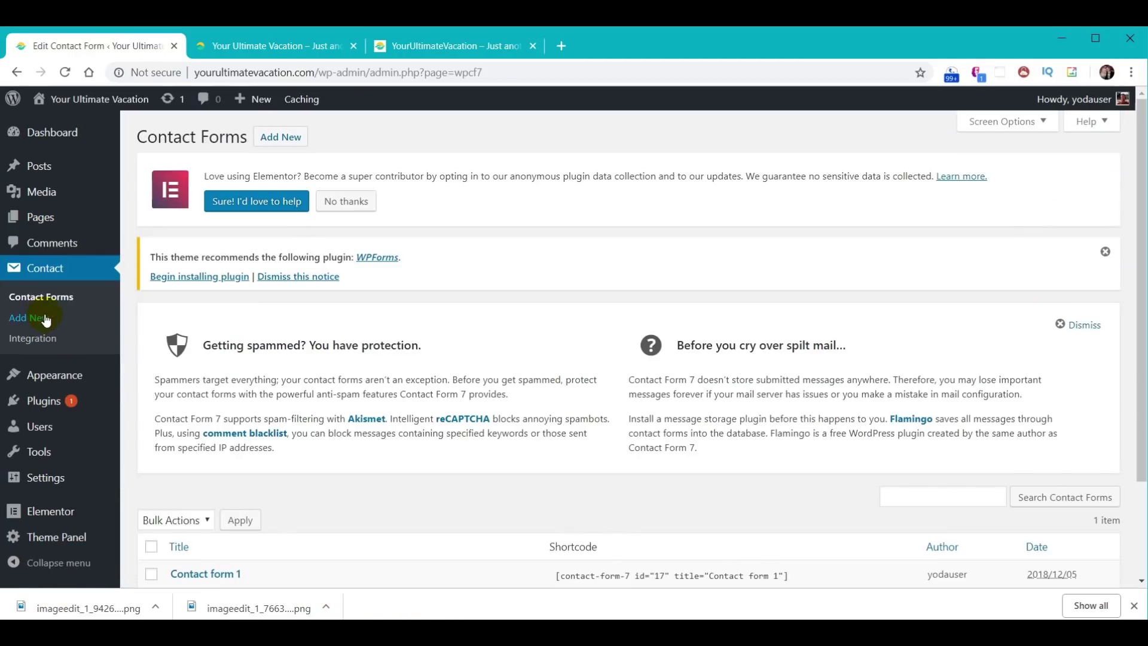
scroll(284, 362, down, 2)
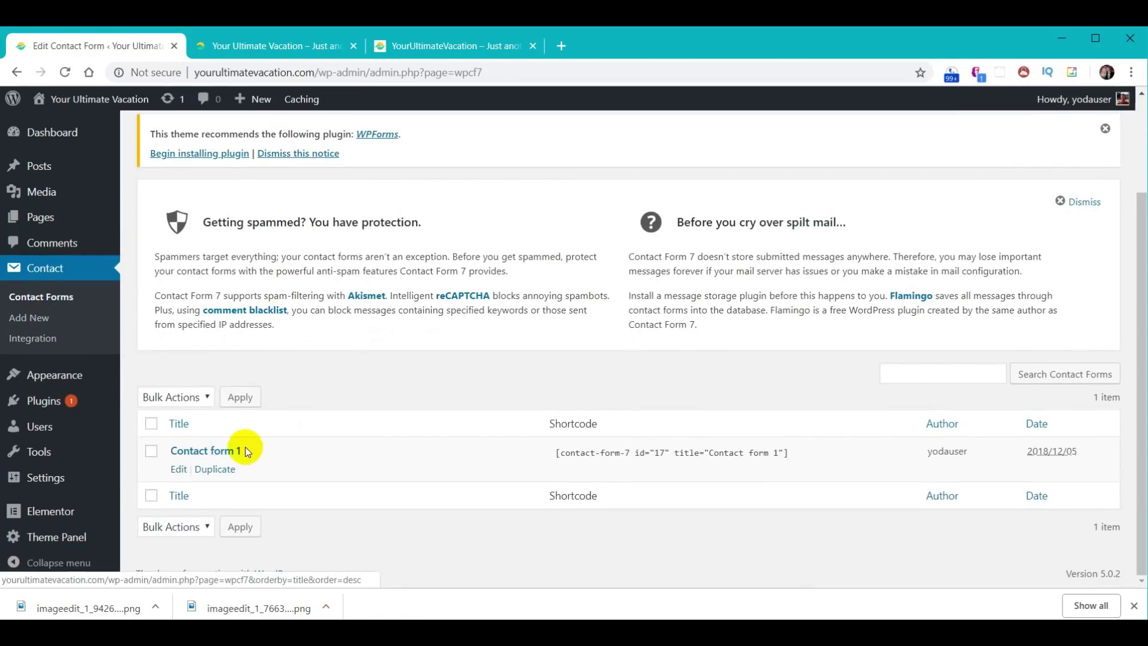
click(207, 451)
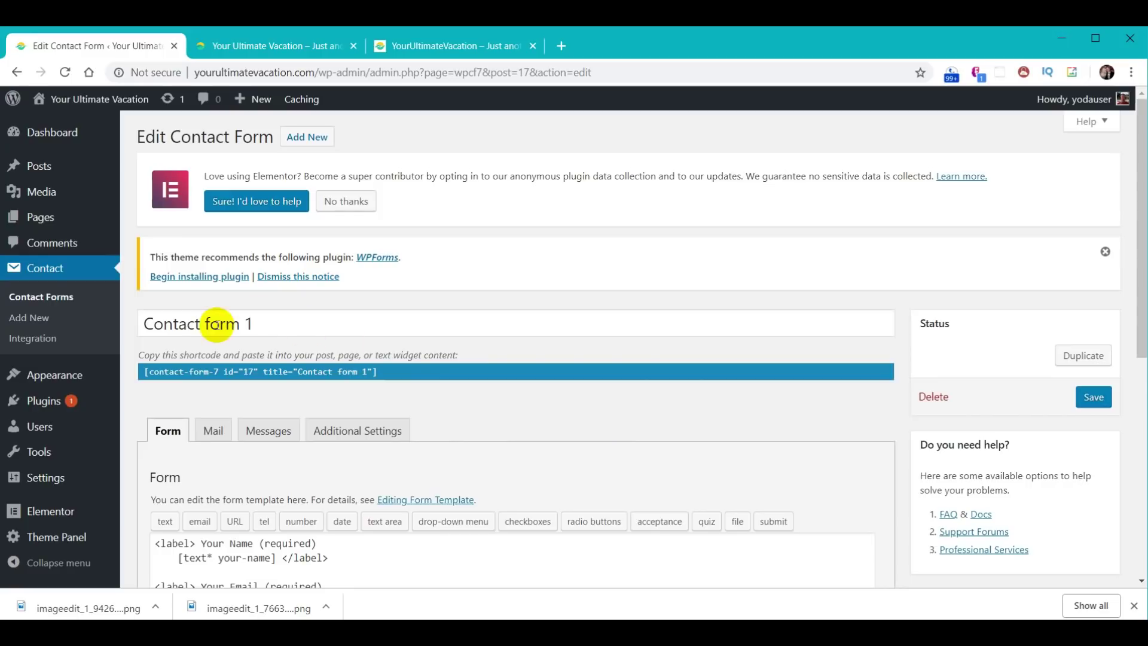
- Change the form title from 'Contact form 1' to 'Contact Us' and save it
drag(205, 323, 282, 323)
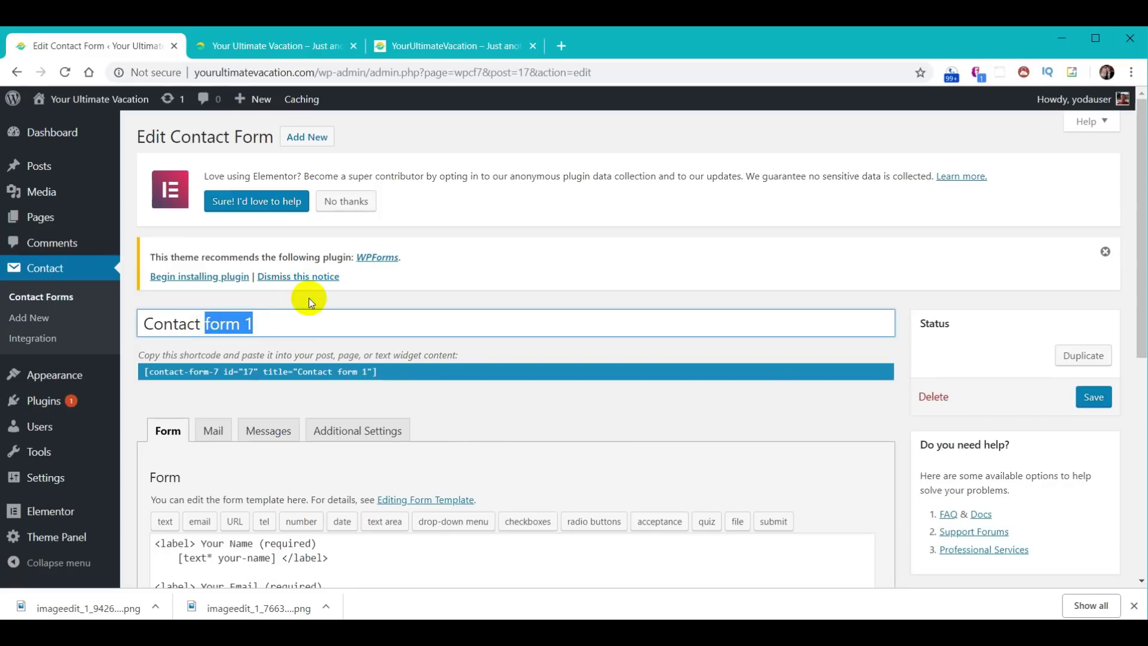
text(Us)
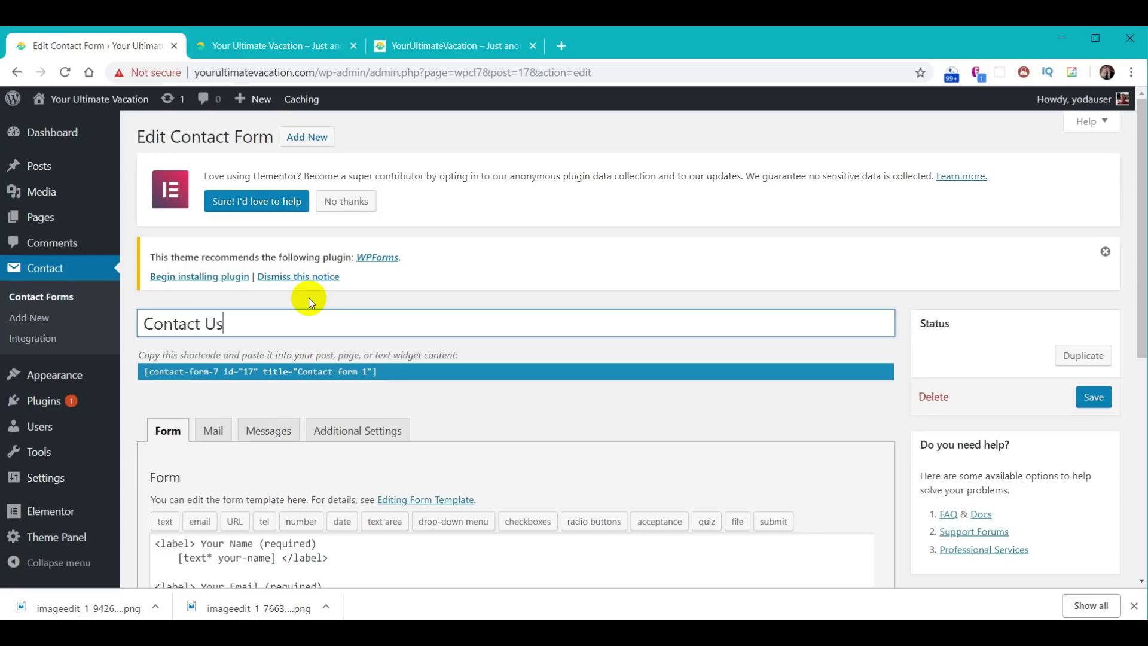
click(1078, 393)
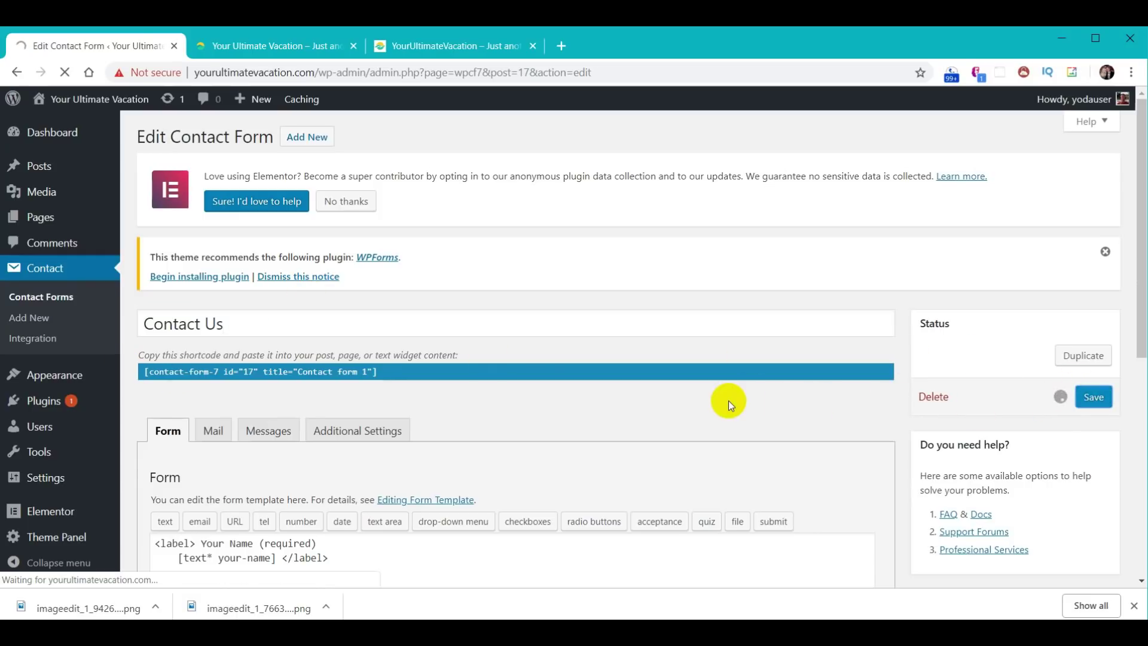
scroll(607, 341, down, 5)
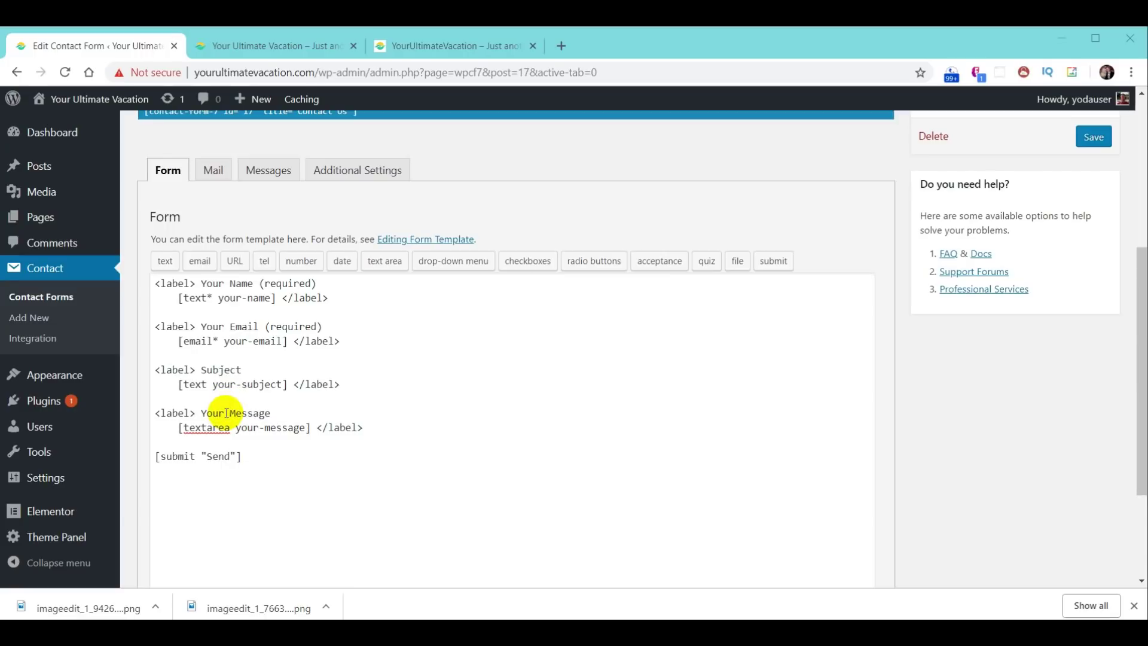
- Insert a telephone tag and duplicate the Your Email block, swapping in the tel tag
click(355, 342)
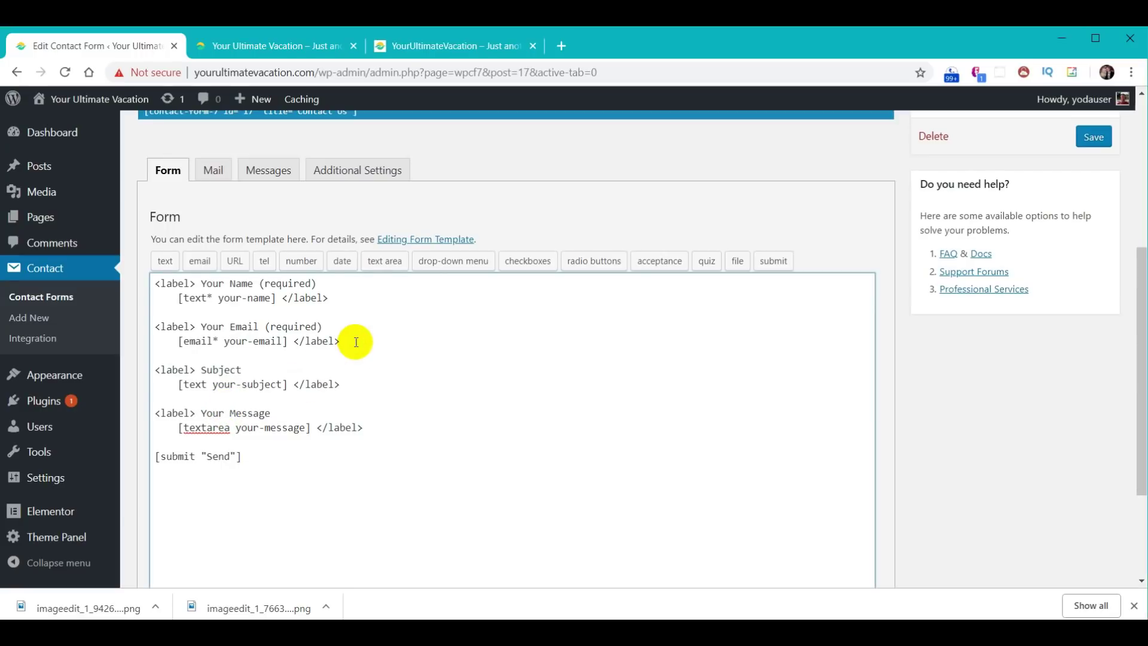
key(Return)
key(Return)
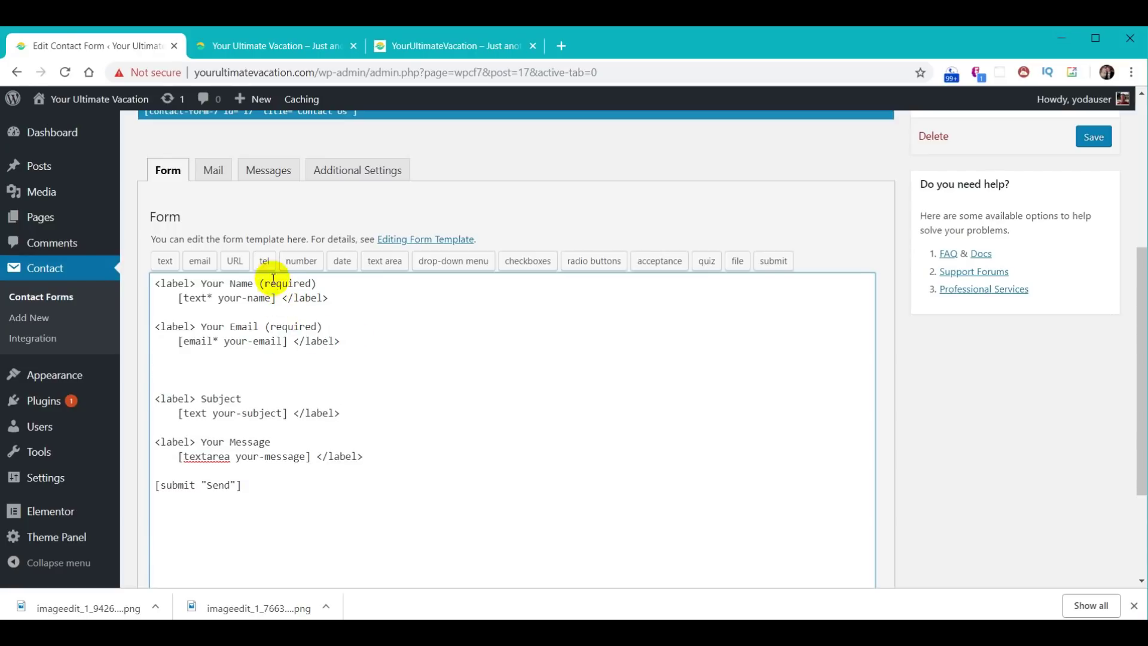
click(263, 262)
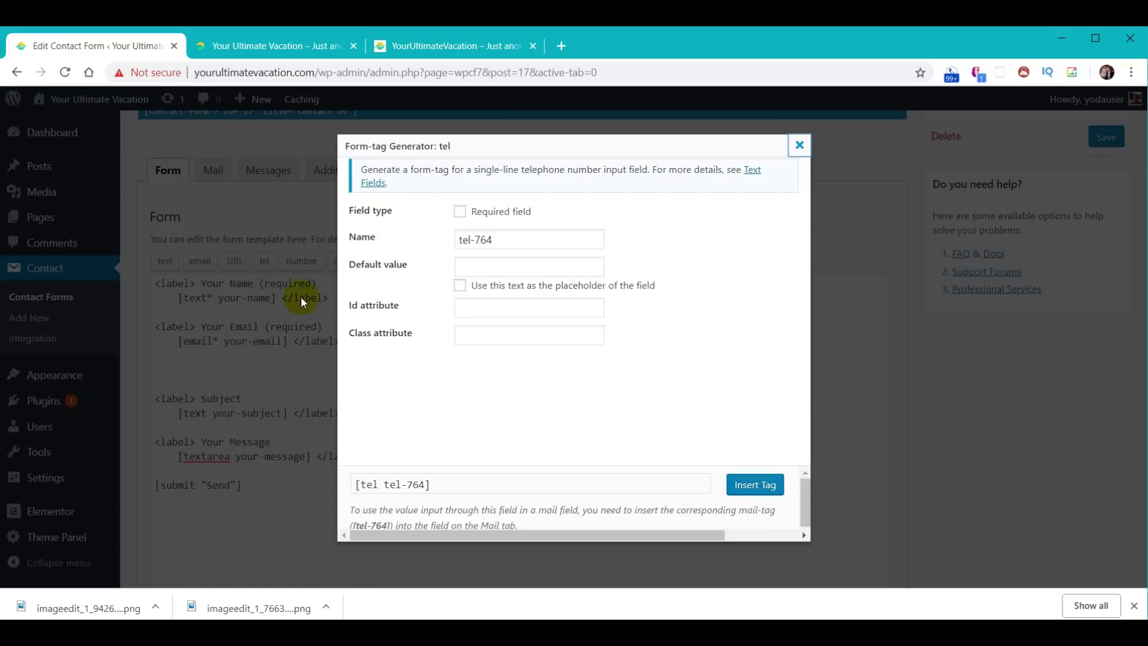
click(755, 486)
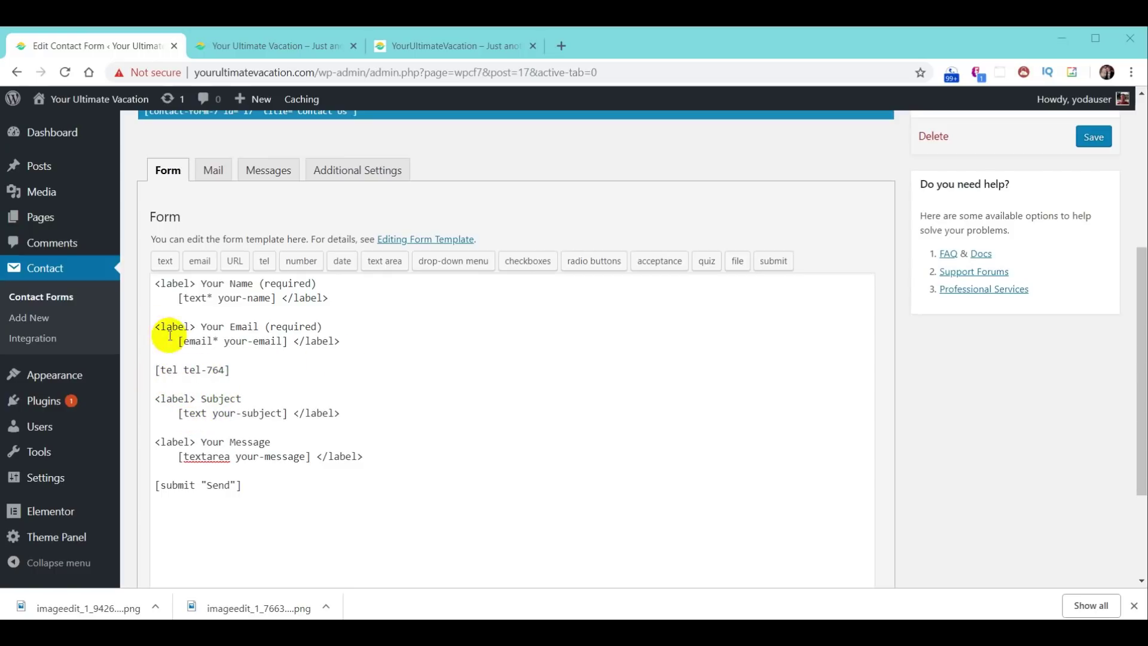
drag(155, 326, 370, 337)
key(ctrl+c)
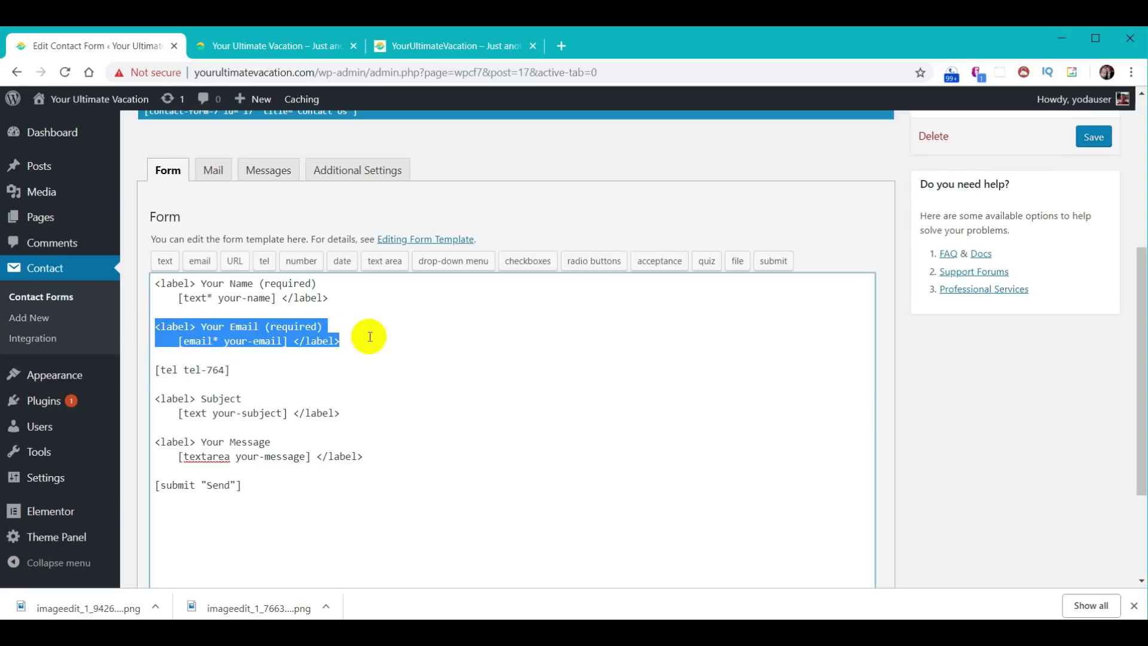
key(Down)
key(ctrl+v)
key(Return)
key(Return)
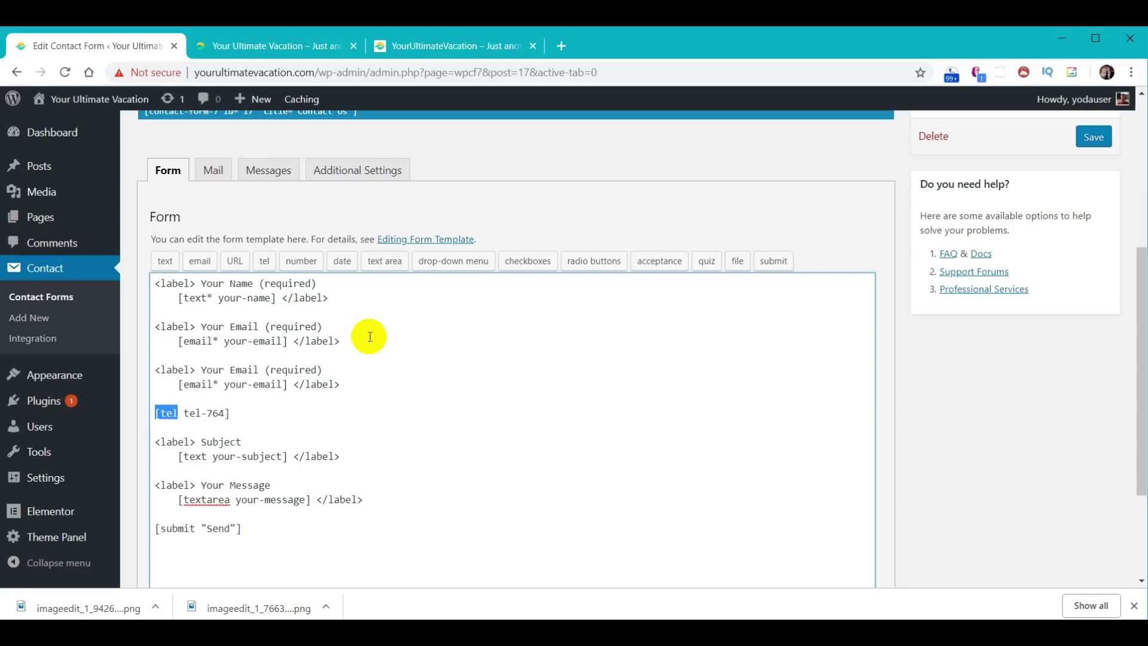
key(Delete)
key(Delete)
key(Delete)
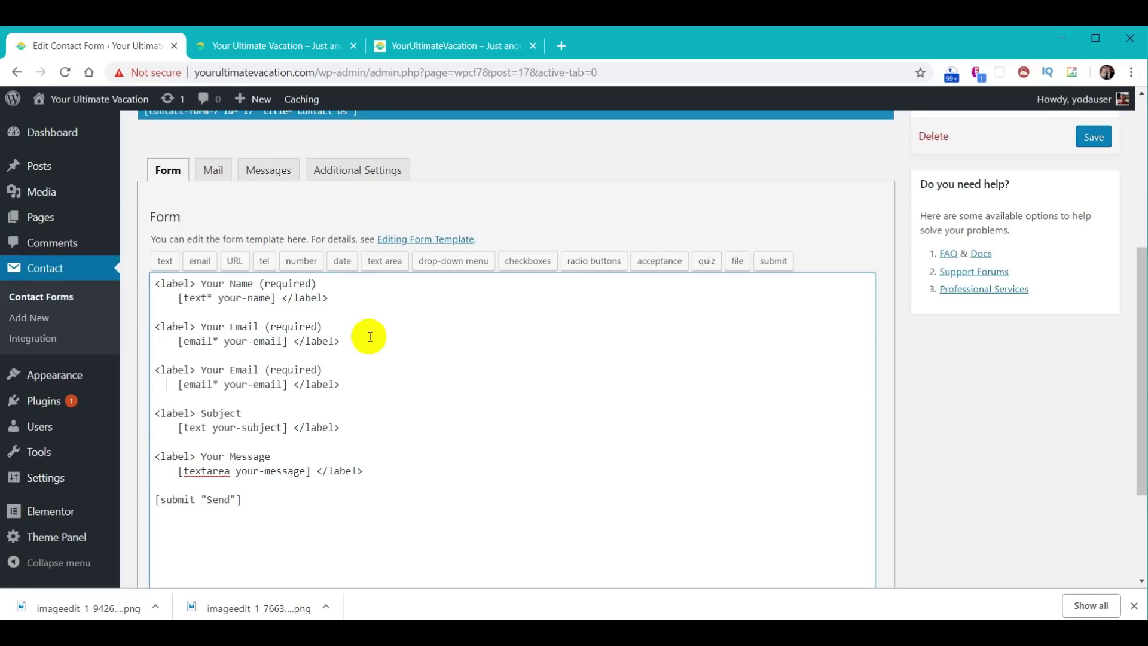
key(shift+Right)
key(shift+Right)
key(shift+Right)
key(shift+Right)
key(shift+Right)
key(shift+Right)
key(shift+Right)
key(shift+Right)
key(shift+Right)
key(shift+Right)
key(shift+Right)
key(shift+Right)
key(shift+Right)
key(shift+Right)
key(shift+Right)
key(shift+Right)
key(shift+Right)
key(shift+Right)
key(shift+Right)
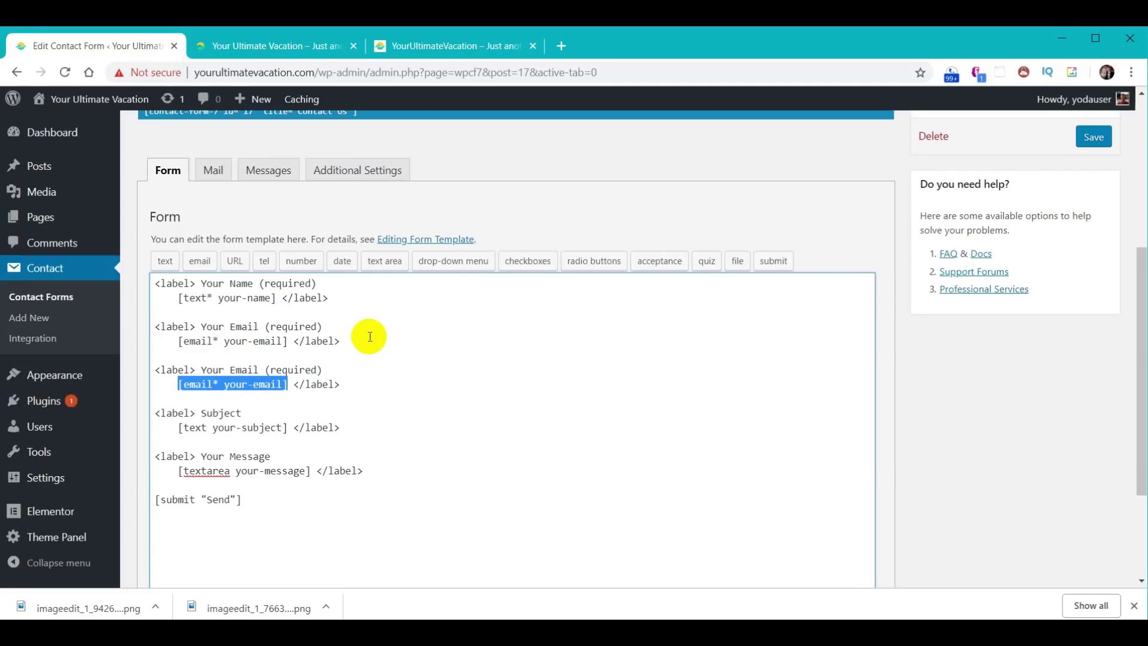
text([tel tel-764])
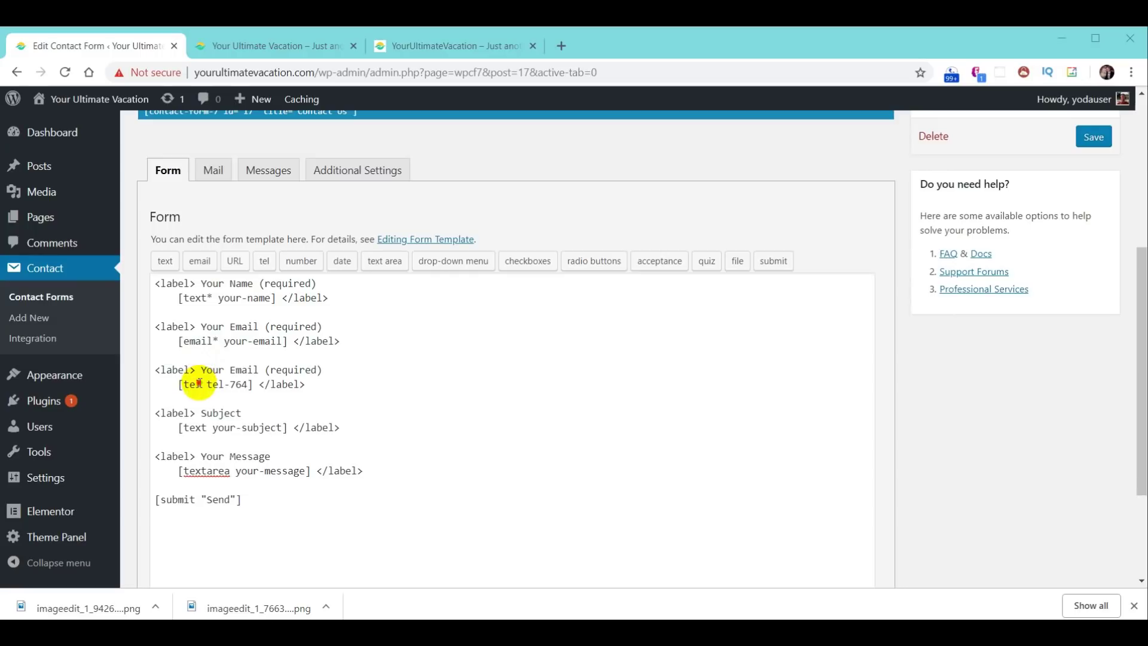
- Make the tel field required, relabel it 'Your Phone', and save the form
click(199, 383)
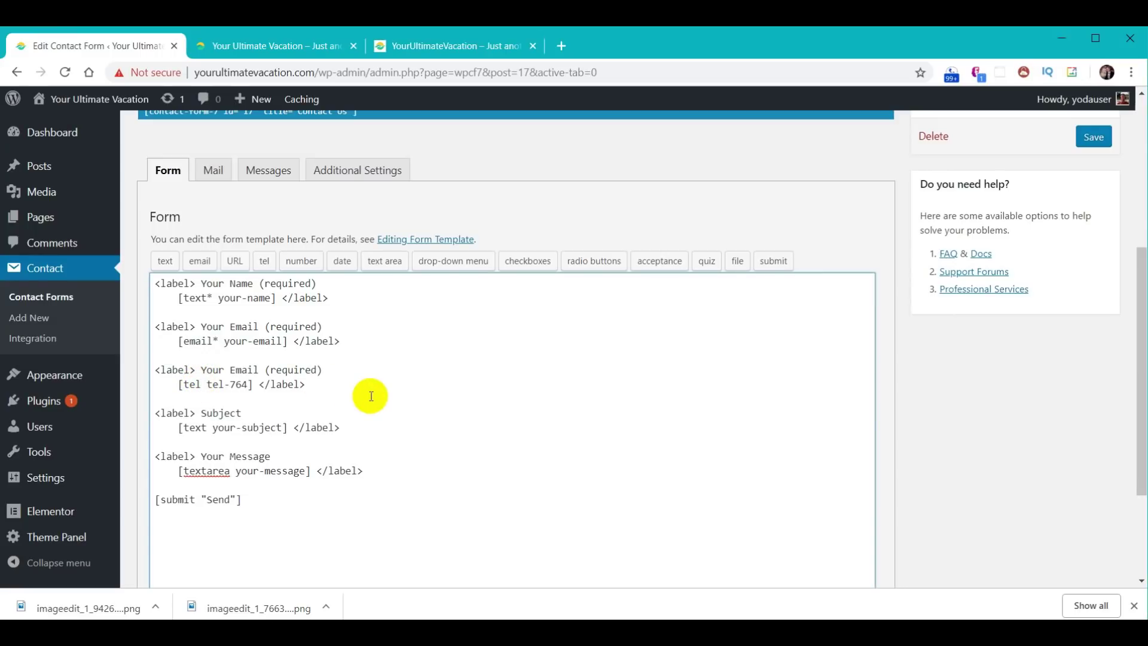
text(*)
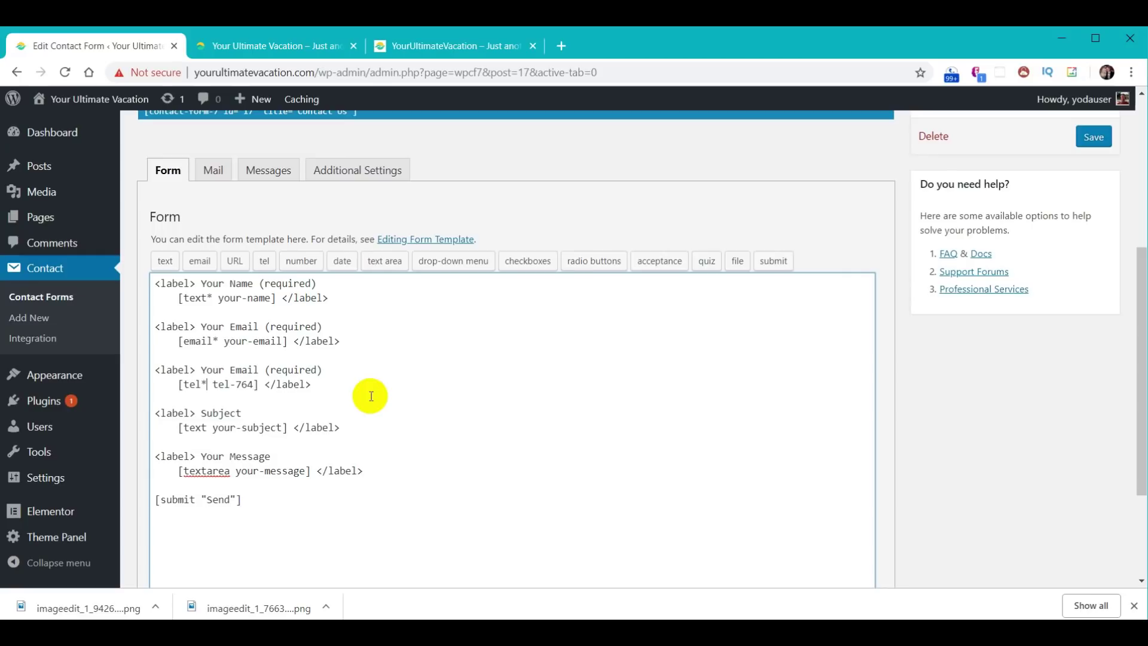
click(202, 369)
text(Phone)
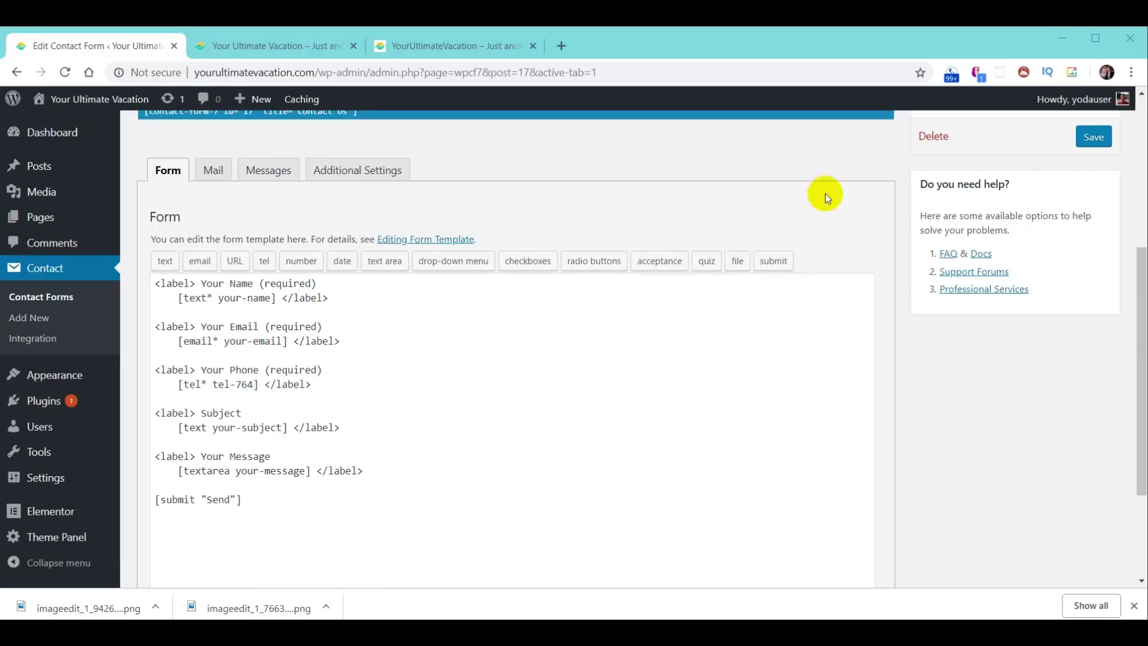
click(1093, 138)
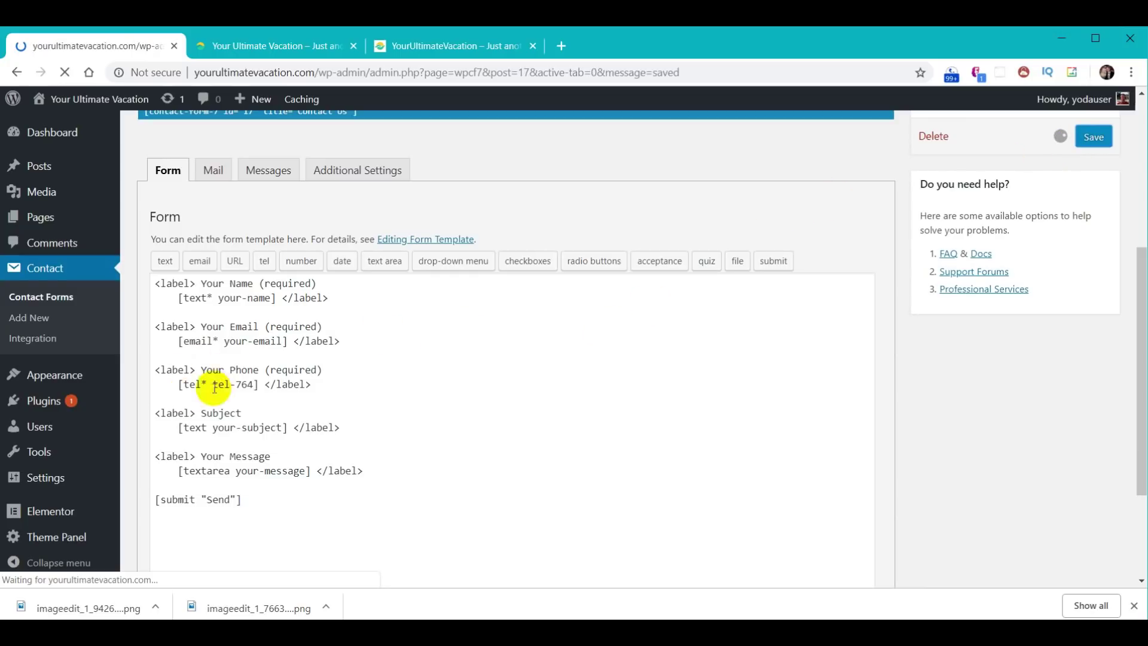
scroll(656, 265, down, 5)
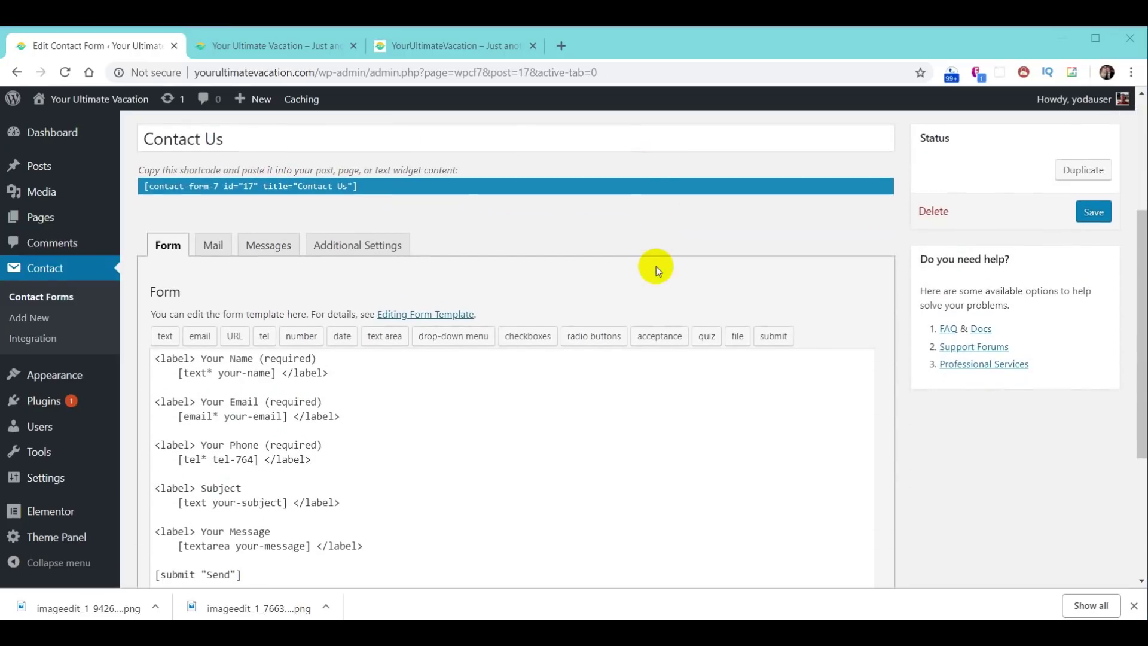
click(209, 173)
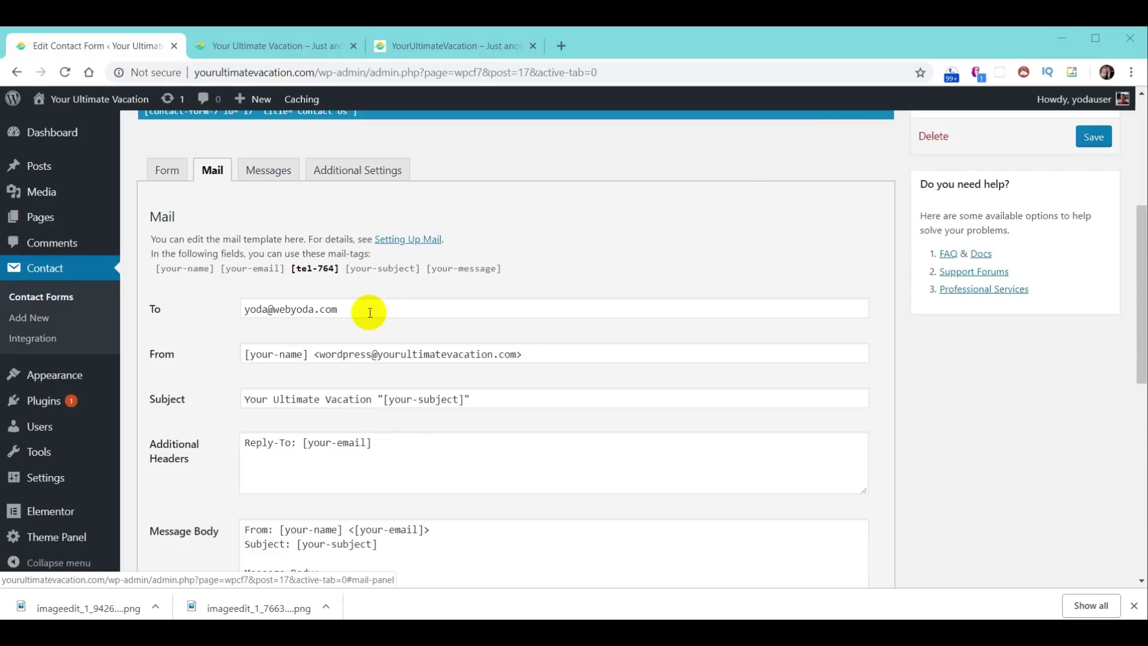
- Set the mail recipient to the site's comments address and change sender 'wordpress' to 'noreply'
drag(370, 312, 249, 310)
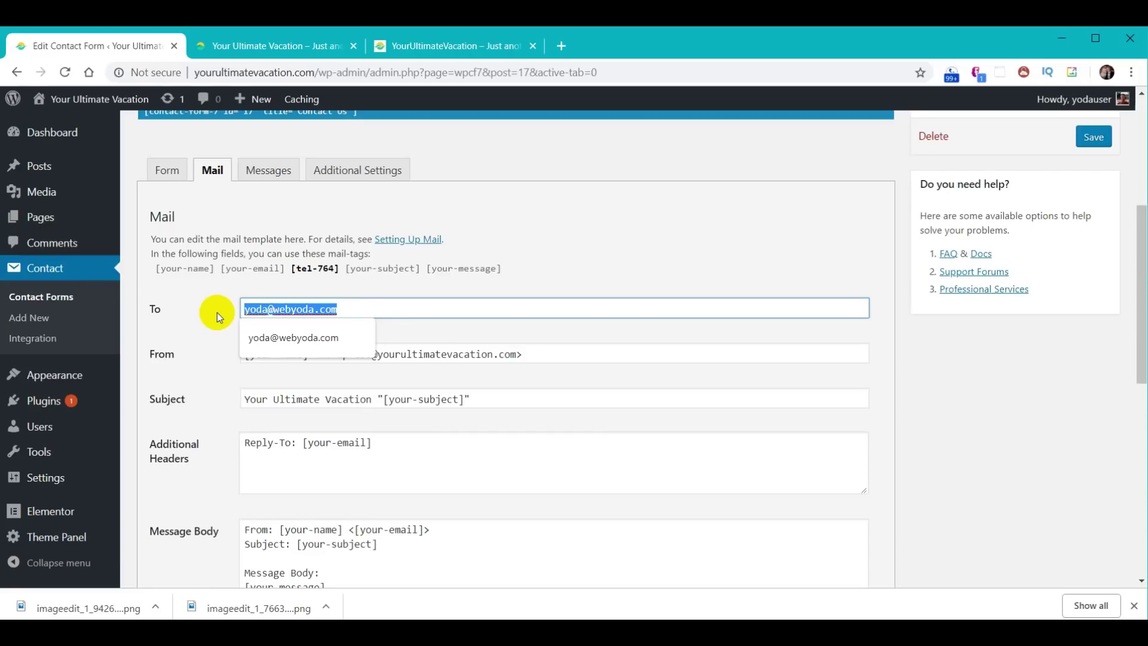
key(ctrl+v)
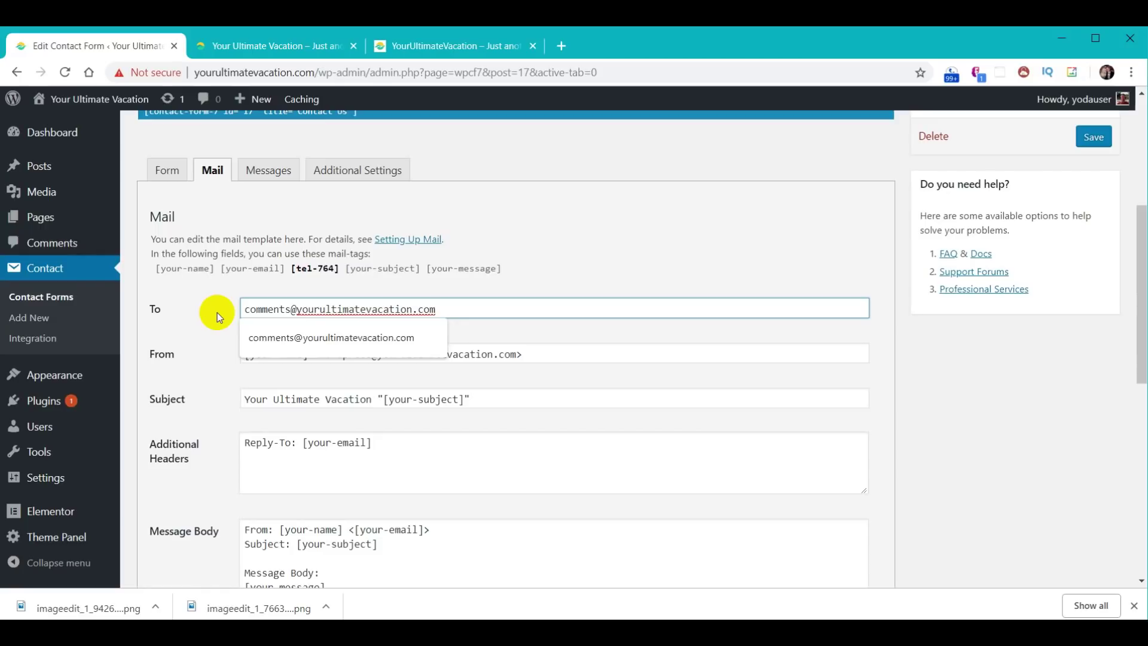
click(217, 313)
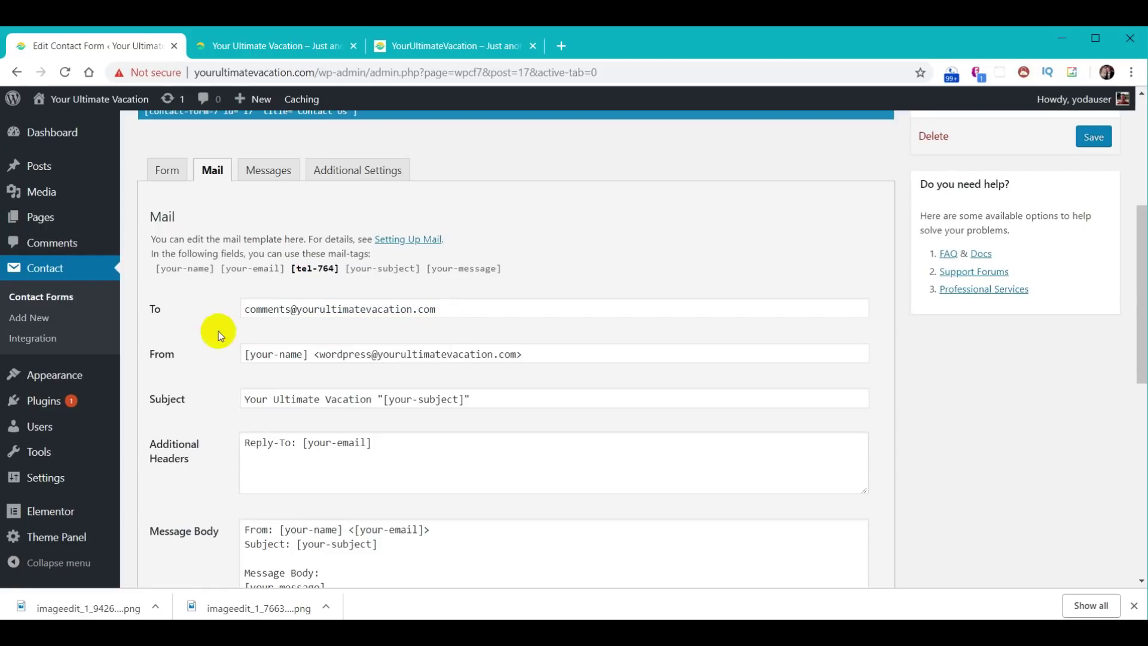
double_click(344, 354)
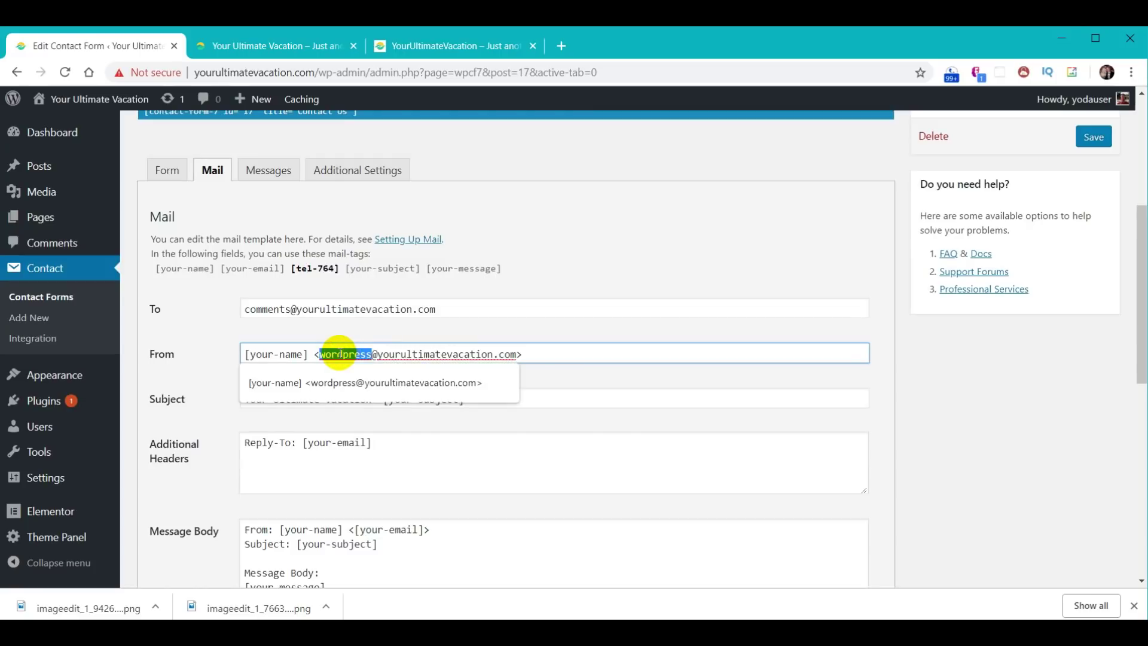
text(noreply)
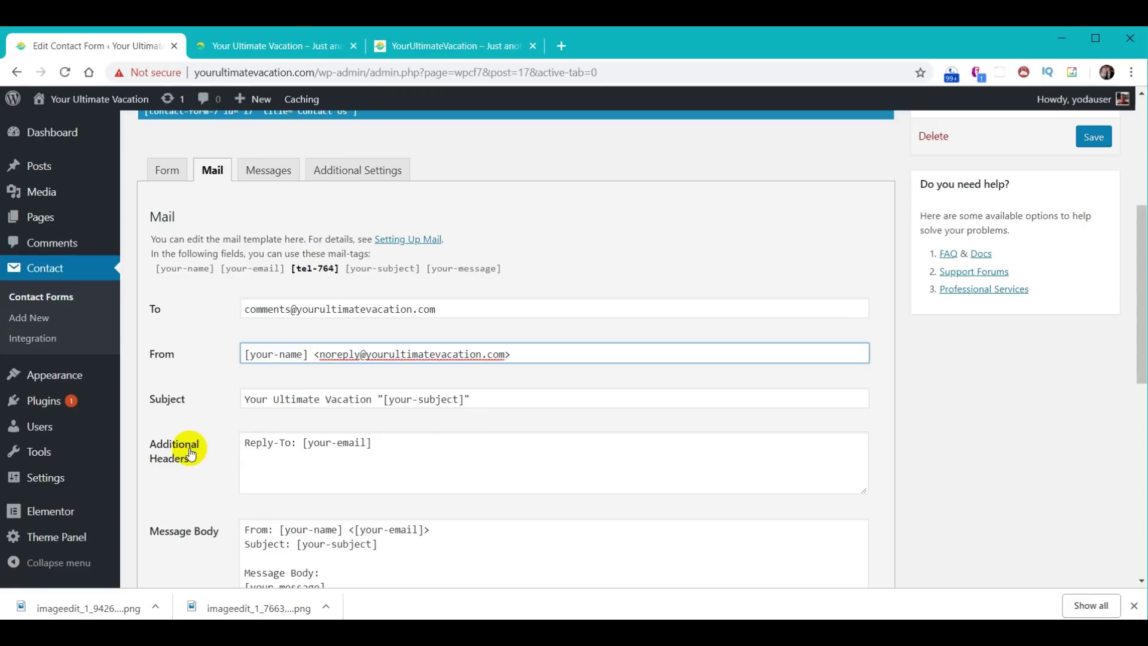
drag(307, 443, 363, 444)
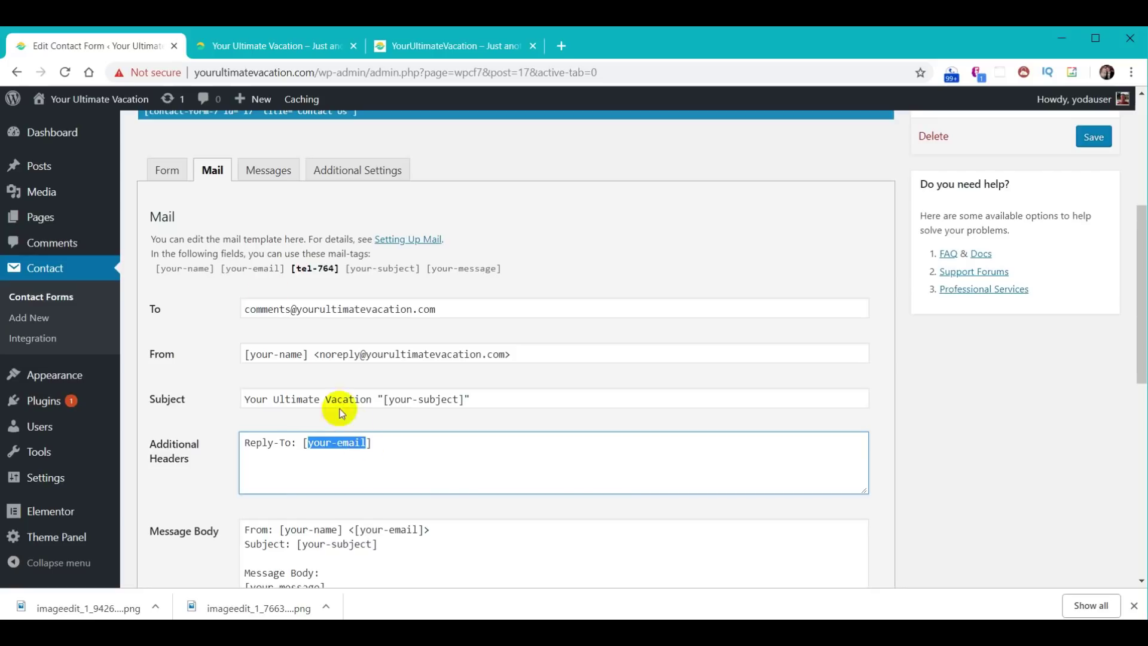
click(166, 172)
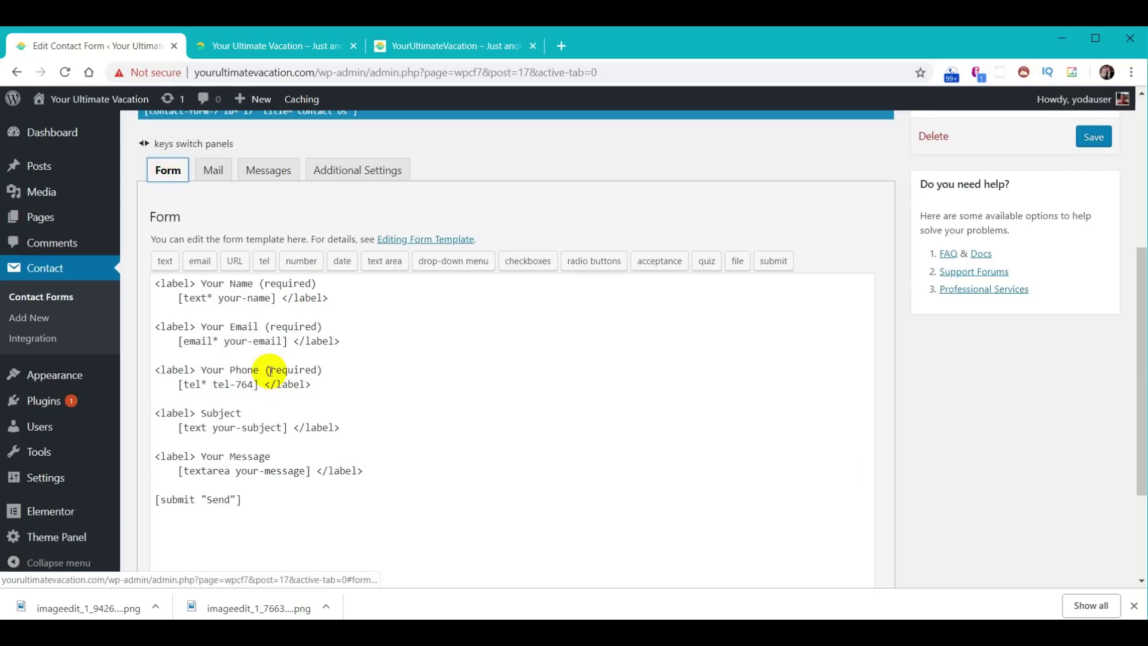
click(217, 179)
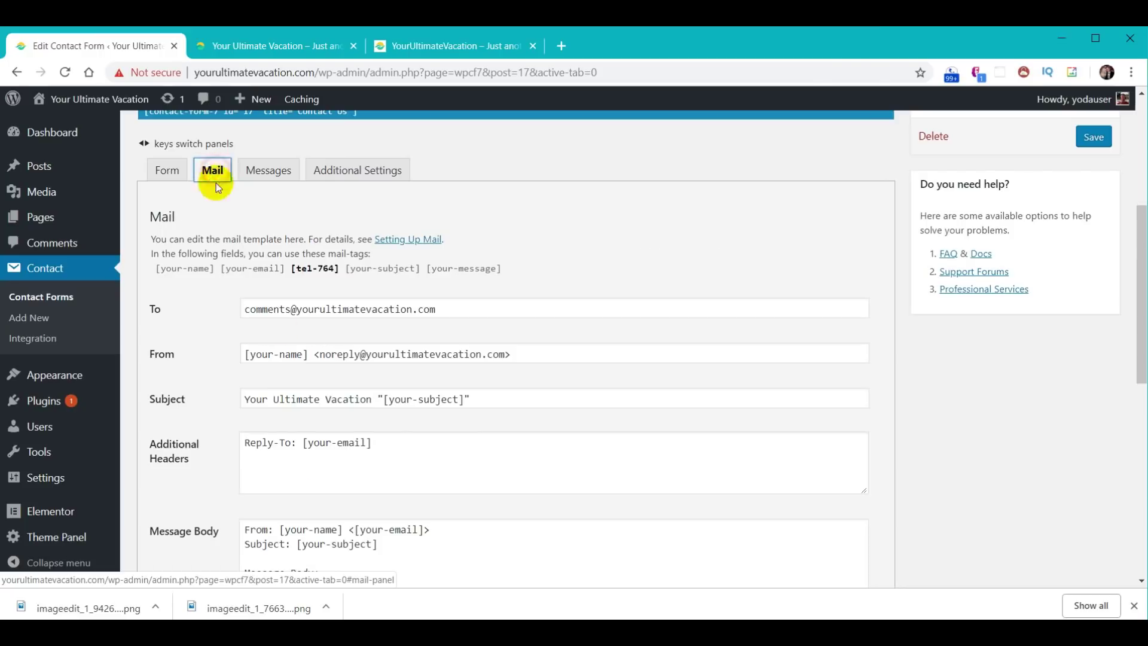
click(509, 359)
scroll(579, 302, down, 1)
scroll(579, 302, down, 3)
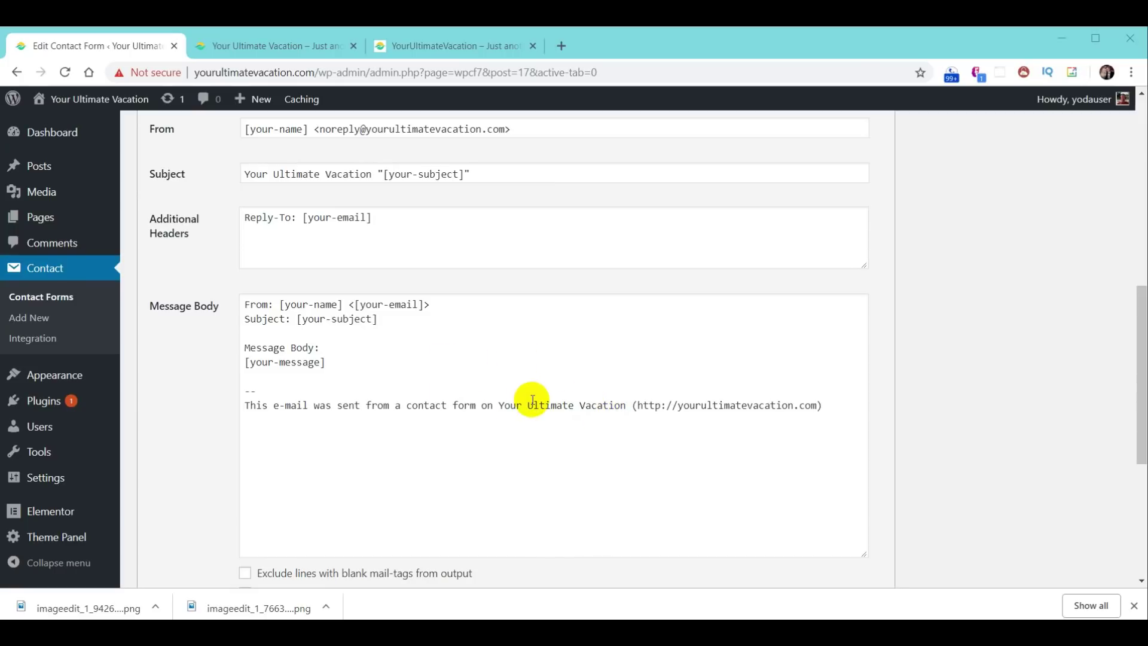
- Add a 'Phone: [tel-764]' line below Subject in the mail body and save the form
scroll(532, 399, up, 2)
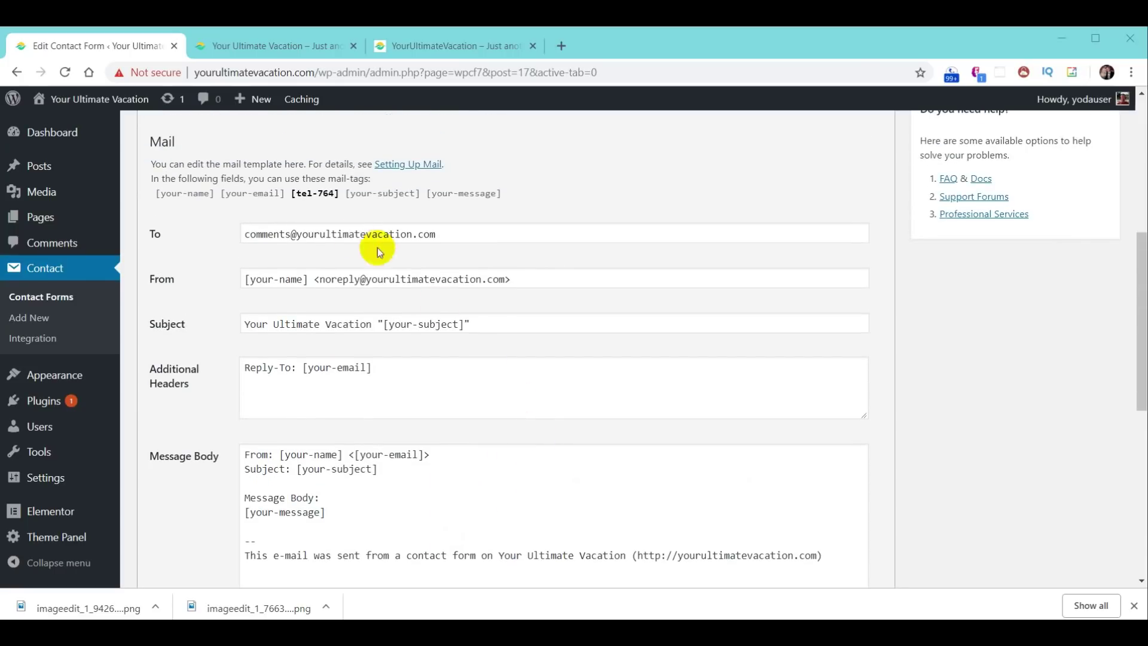
click(307, 197)
drag(308, 204, 341, 205)
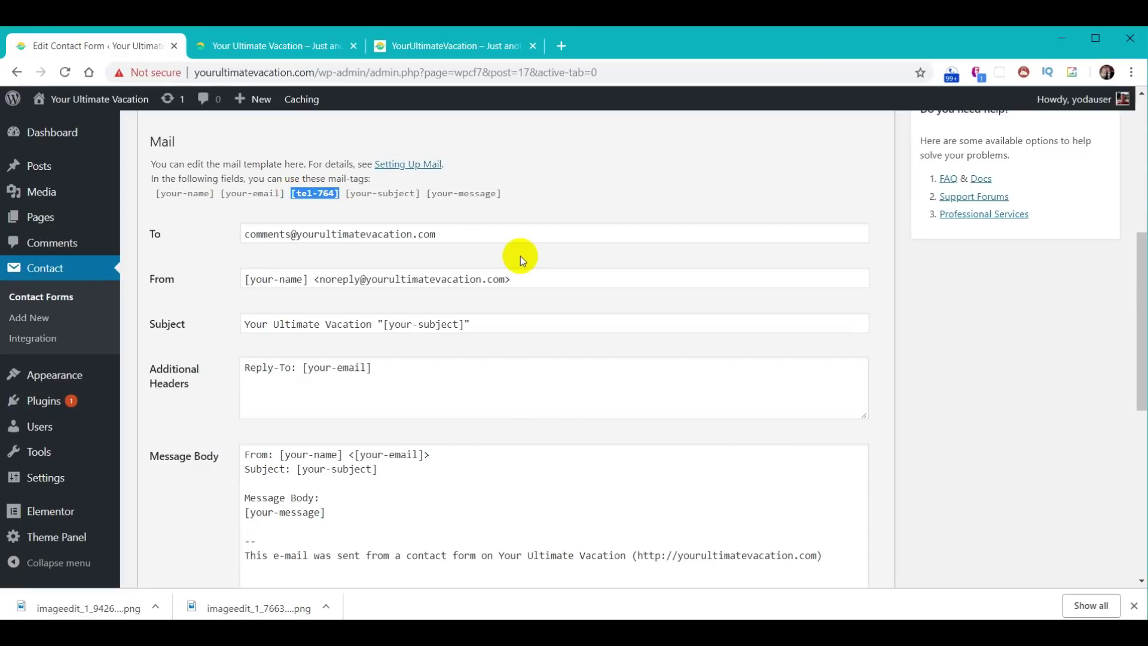
scroll(526, 263, down, 2)
click(280, 331)
key(Return)
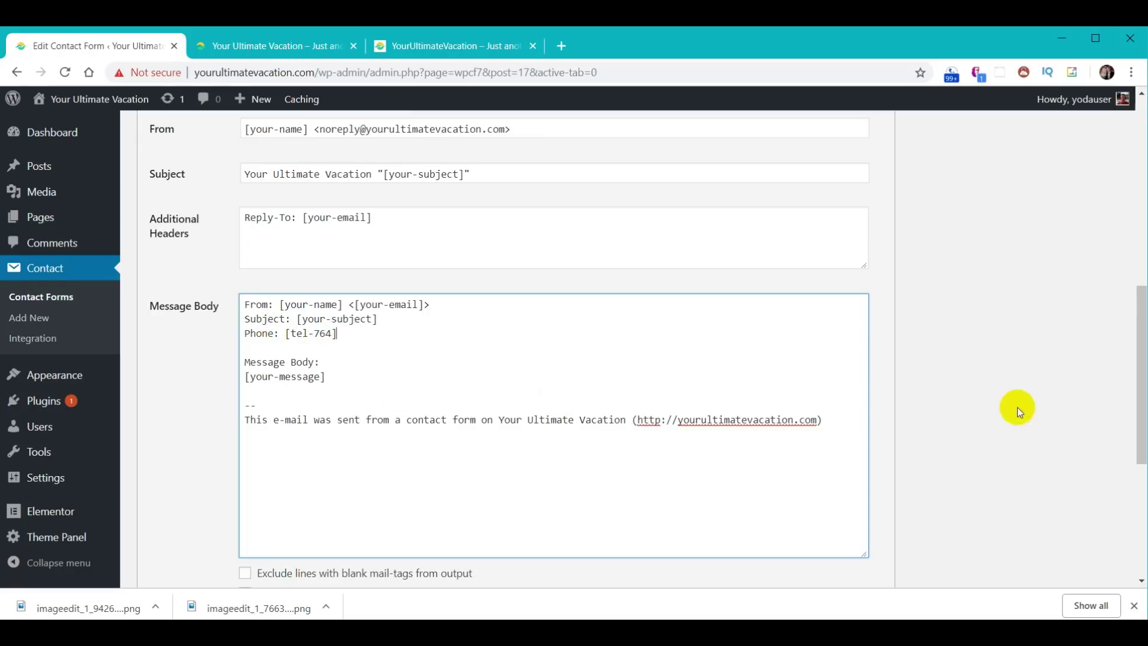
scroll(997, 438, up, 5)
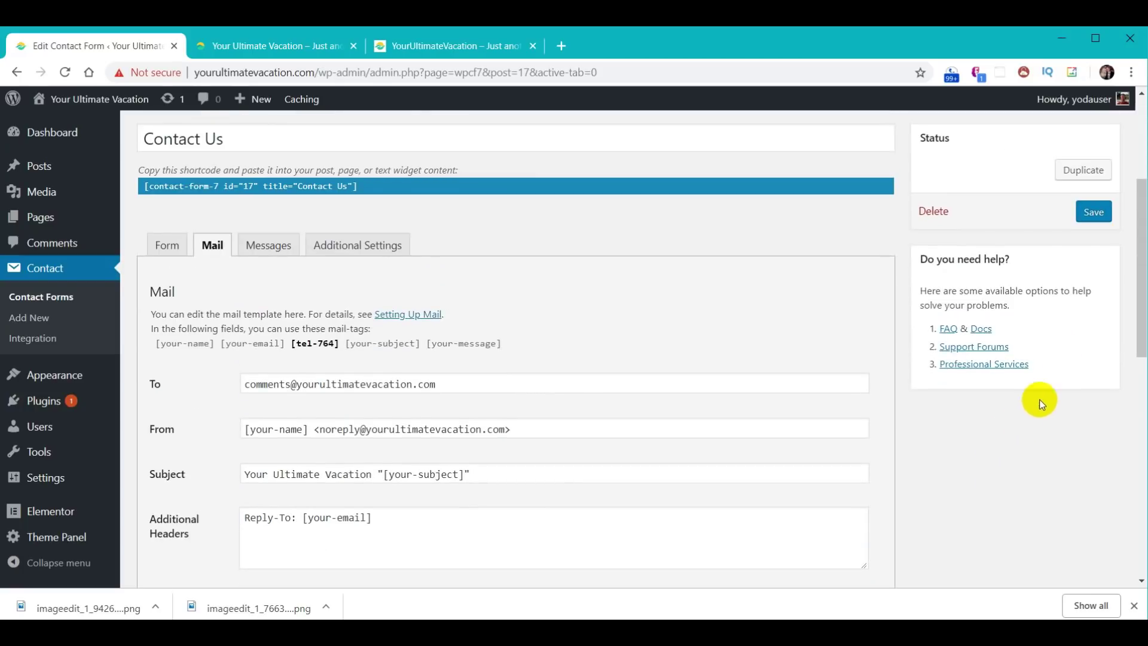
click(1094, 213)
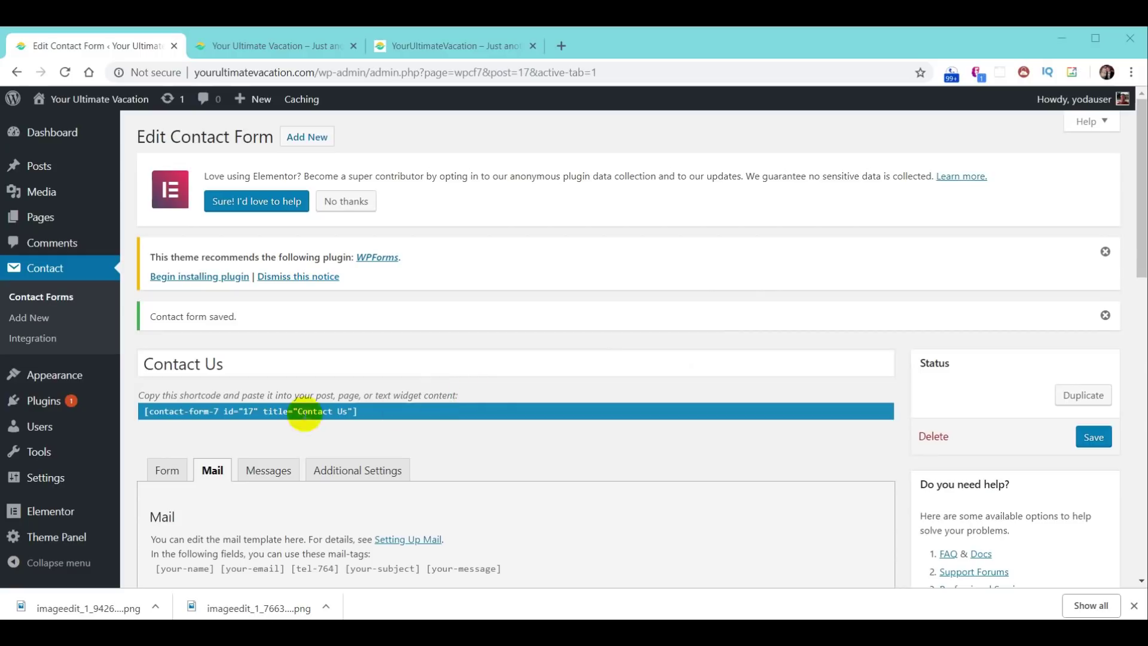
click(31, 267)
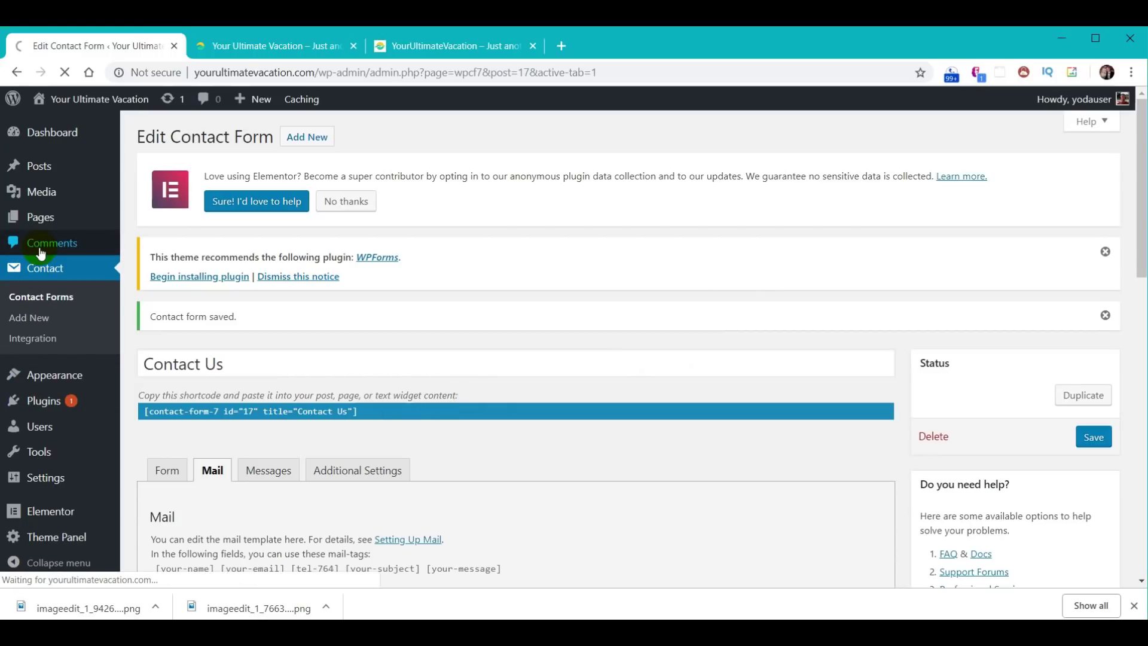
- Duplicate the Contact Us form and rename the copy 'Join Our Email'
scroll(584, 361, down, 3)
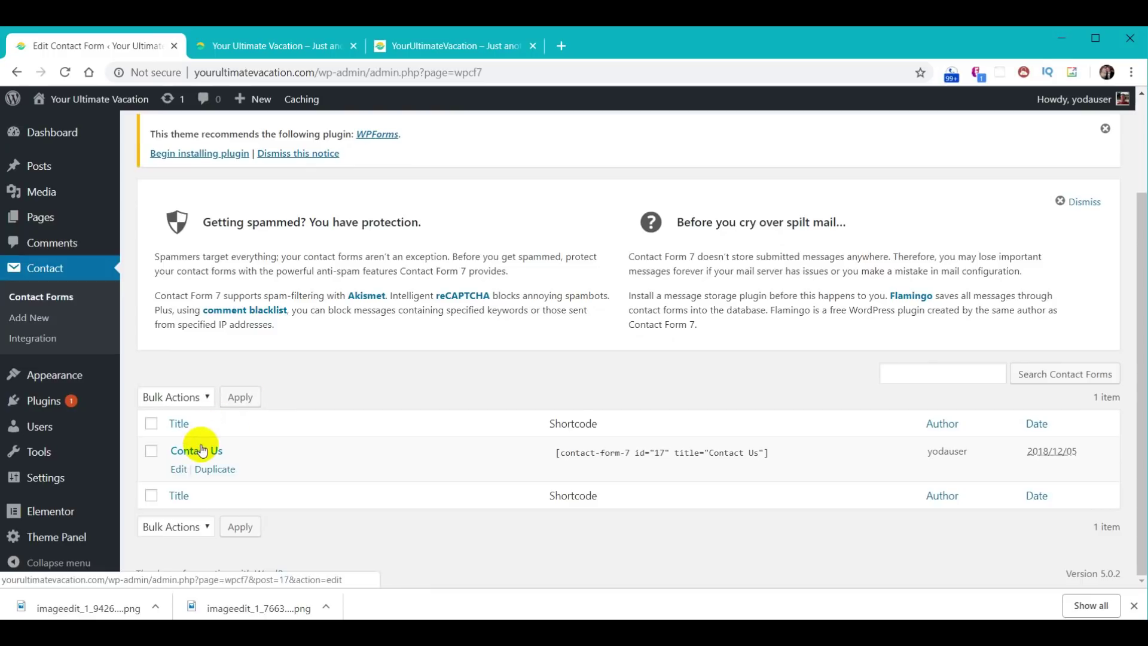
click(214, 469)
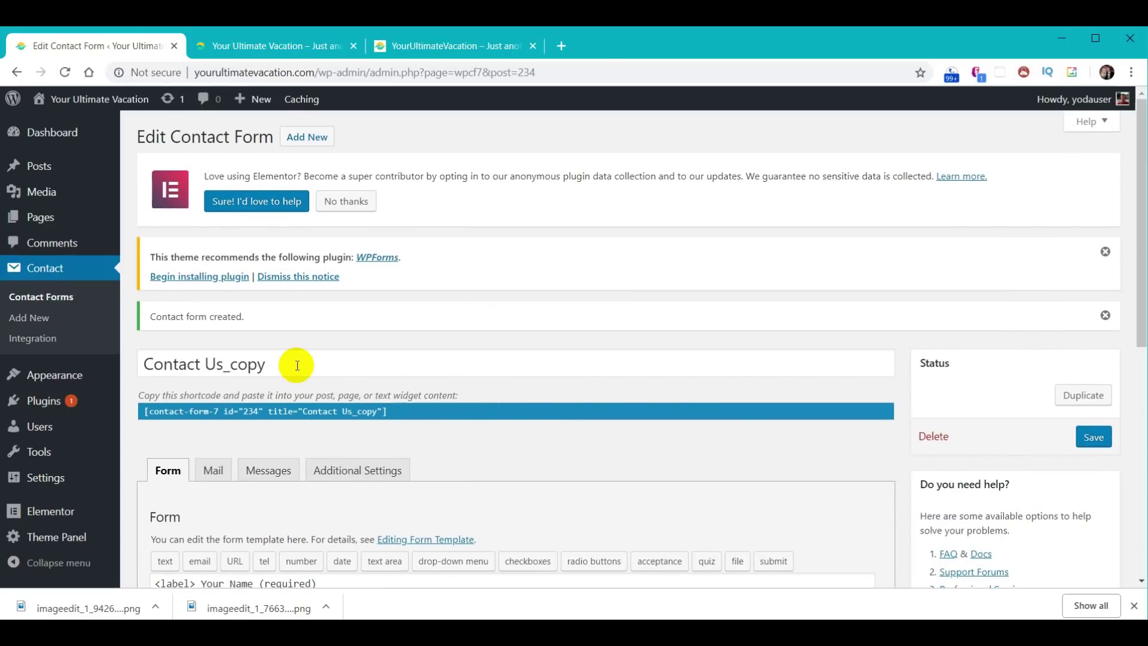
drag(306, 323, 84, 325)
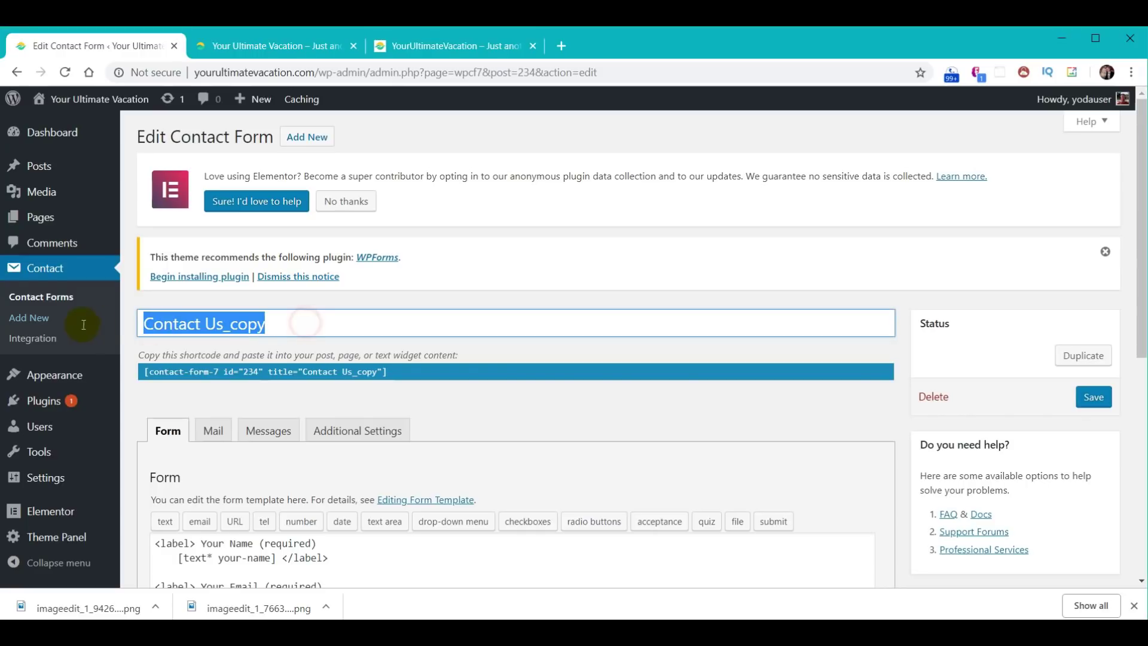
text(Join Our Email)
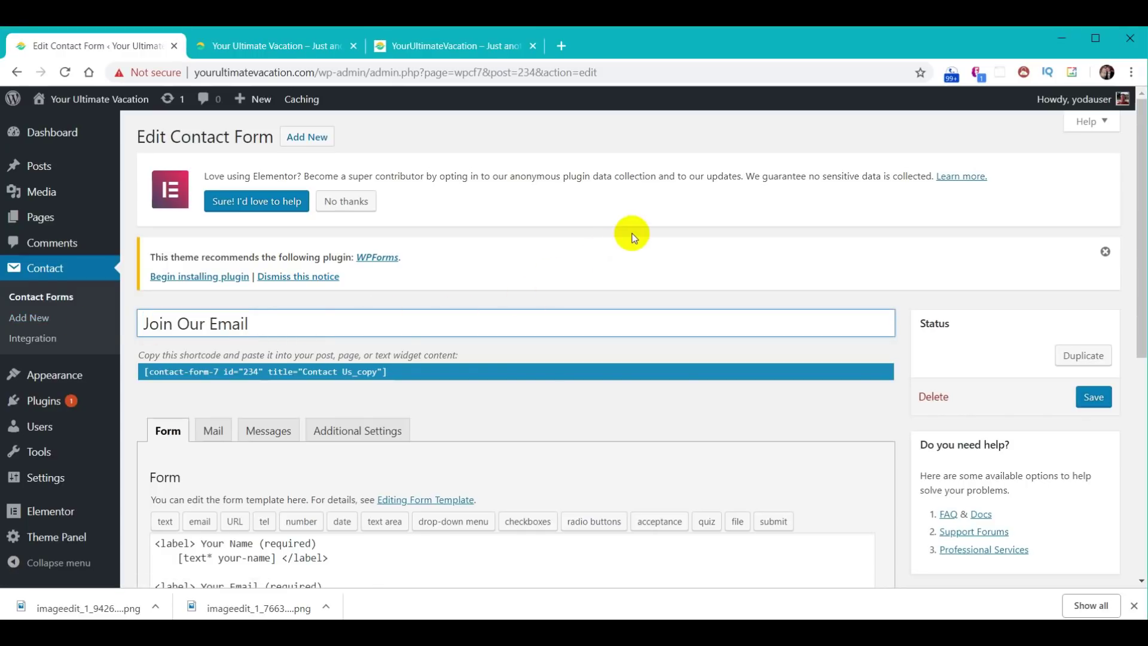
- Delete the Phone, Subject and Message fields from the template and save the form
scroll(650, 335, down, 4)
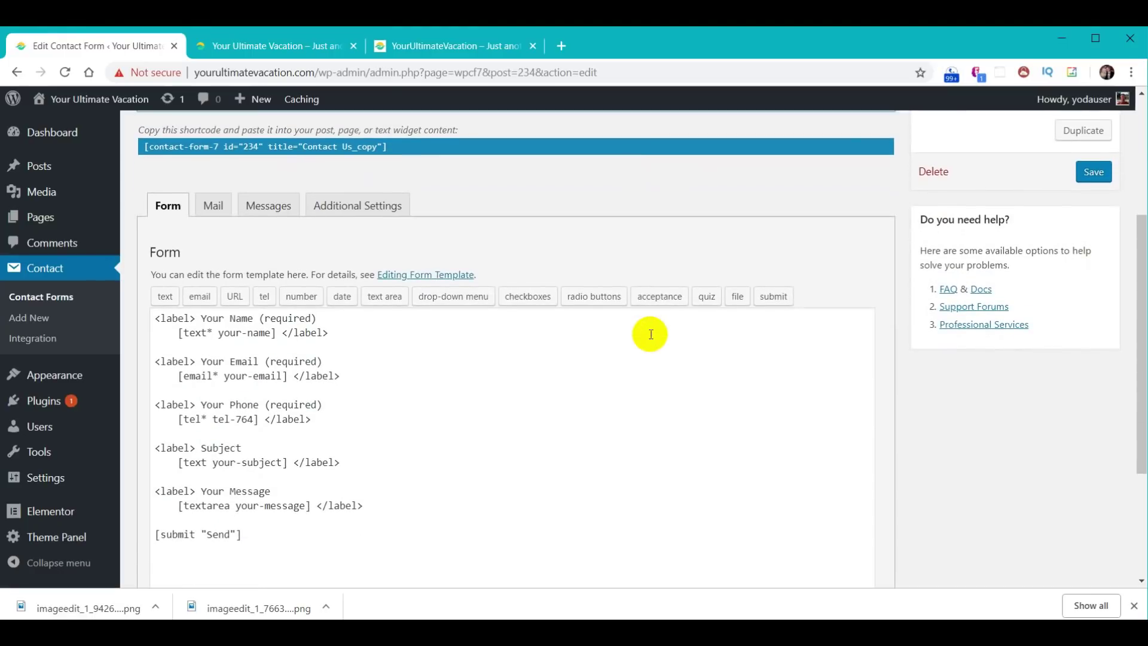
scroll(650, 334, down, 1)
drag(412, 433, 113, 325)
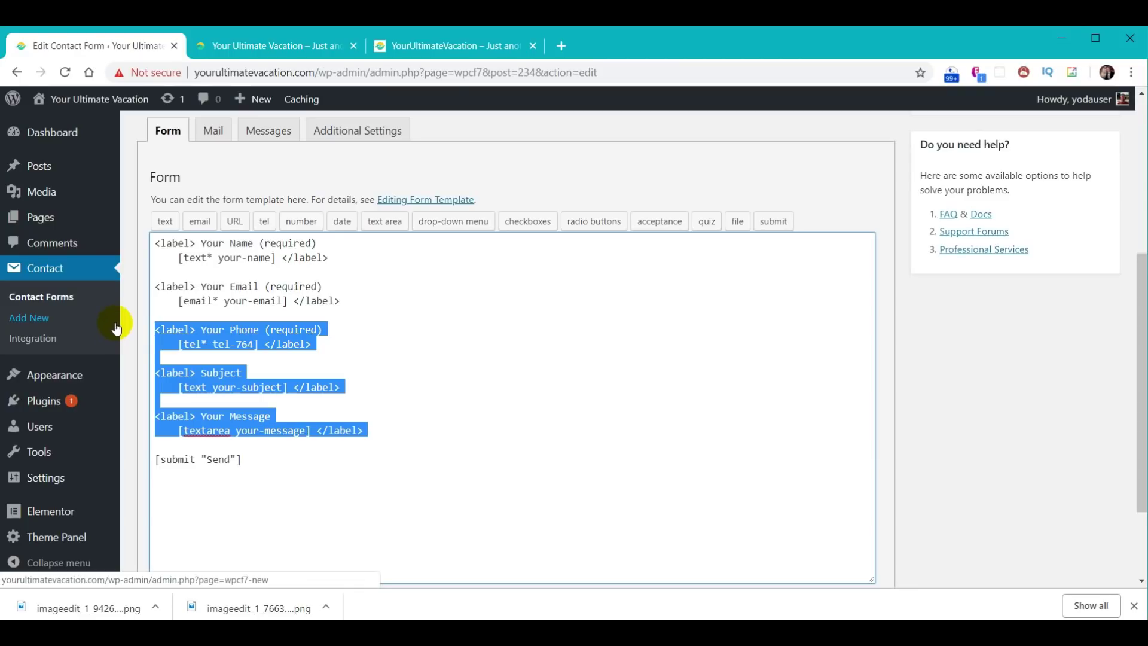
key(BackSpace)
key(BackSpace)
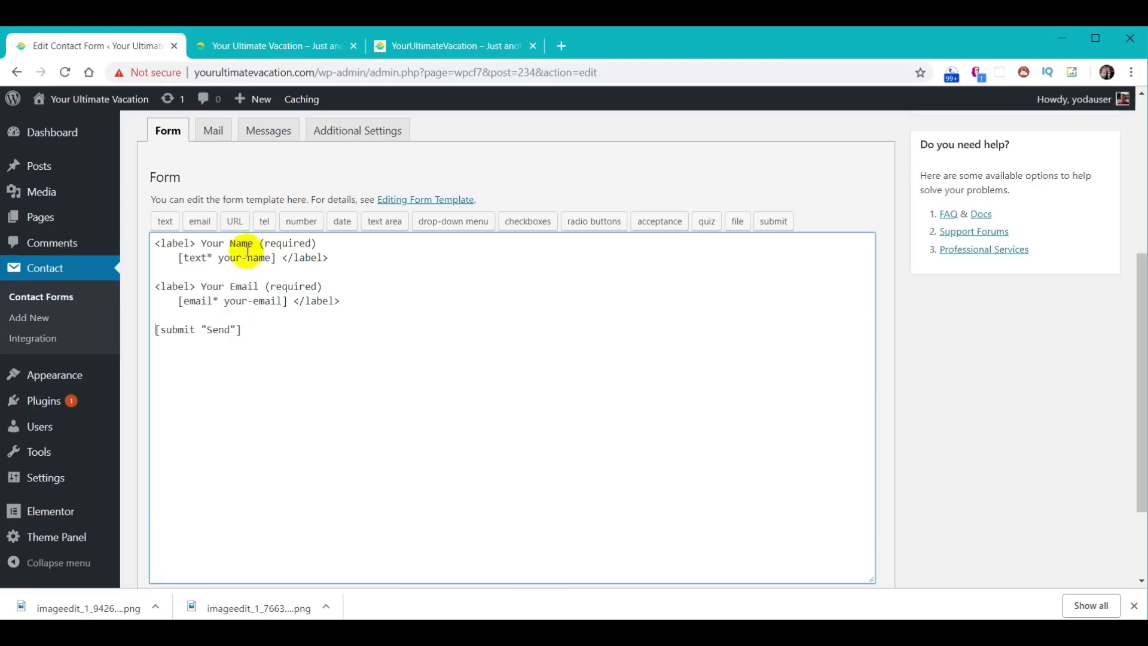
scroll(825, 457, up, 5)
click(1096, 401)
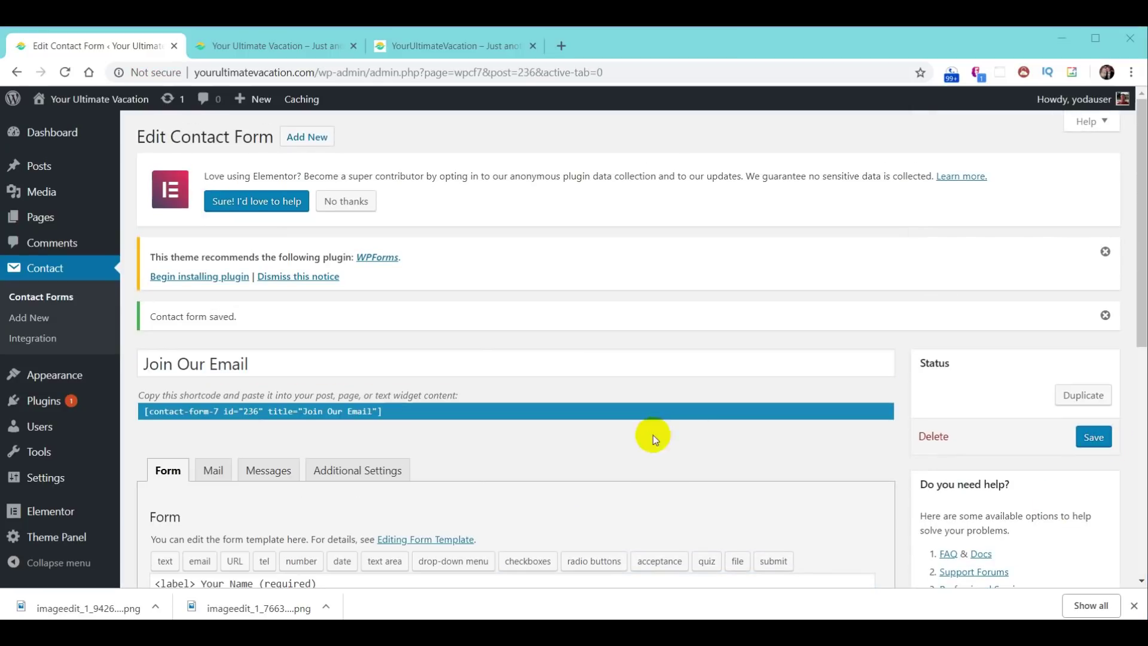
- In the Mail tab, replace the [your-subject] placeholder with 'Join Our Email'
click(216, 473)
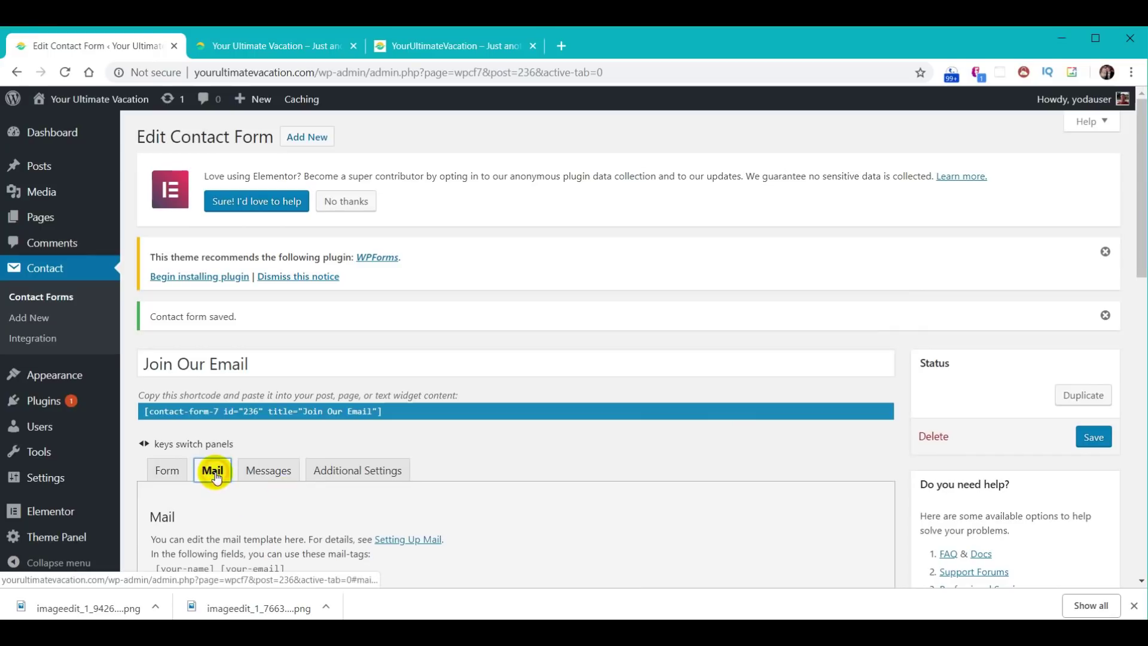
scroll(608, 451, down, 3)
scroll(608, 452, down, 2)
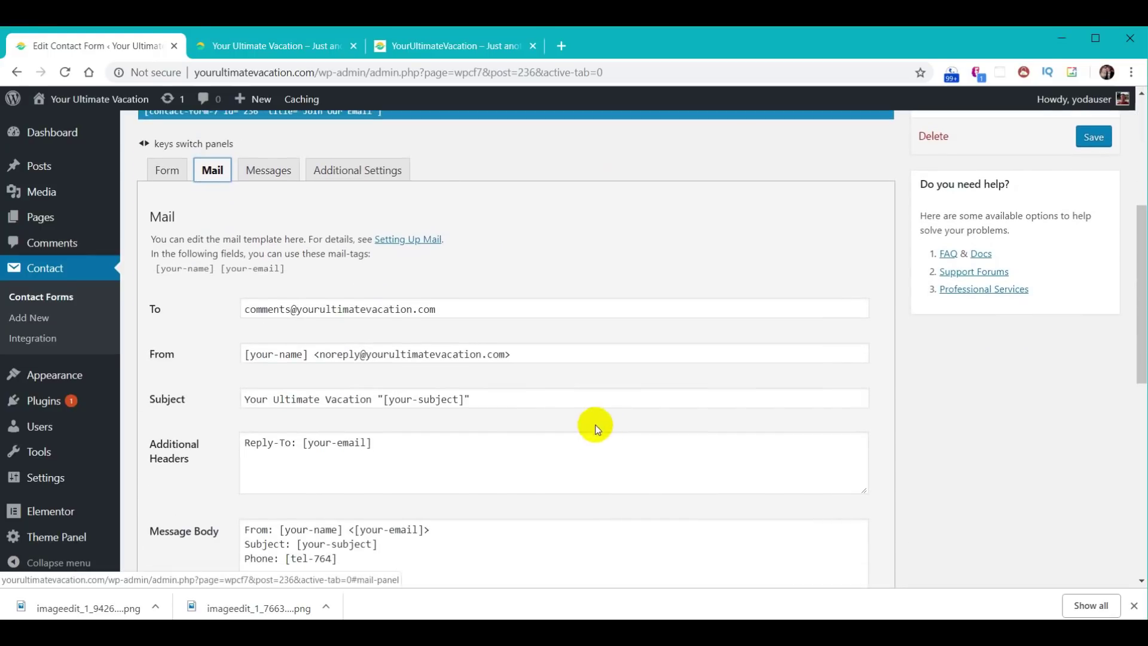
click(383, 401)
key(shift+Right)
key(shift+Right)
key(shift+Right)
key(shift+Right)
key(shift+Right)
key(shift+Right)
key(shift+Right)
key(shift+Right)
key(shift+Right)
key(shift+Right)
key(shift+Right)
key(shift+Right)
key(shift+Right)
key(shift+Right)
key(shift+Right)
key(shift+Left)
text(Join Our Email)
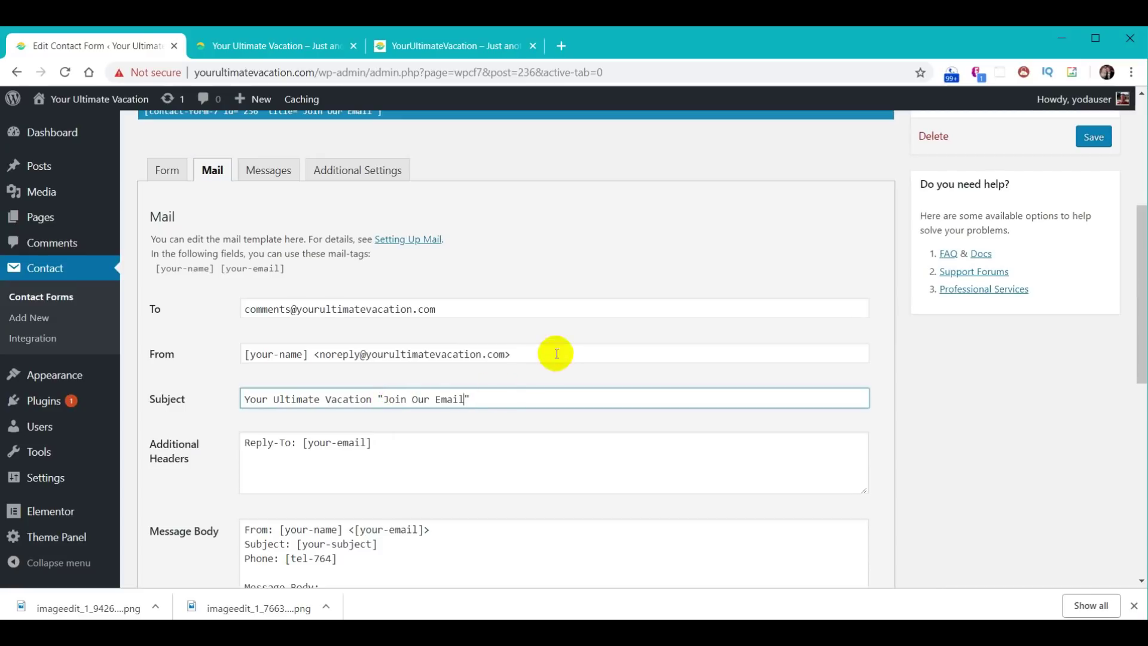
- Trim the message body to only the Name: and Email: lines, save, then go to Pages
scroll(676, 371, down, 4)
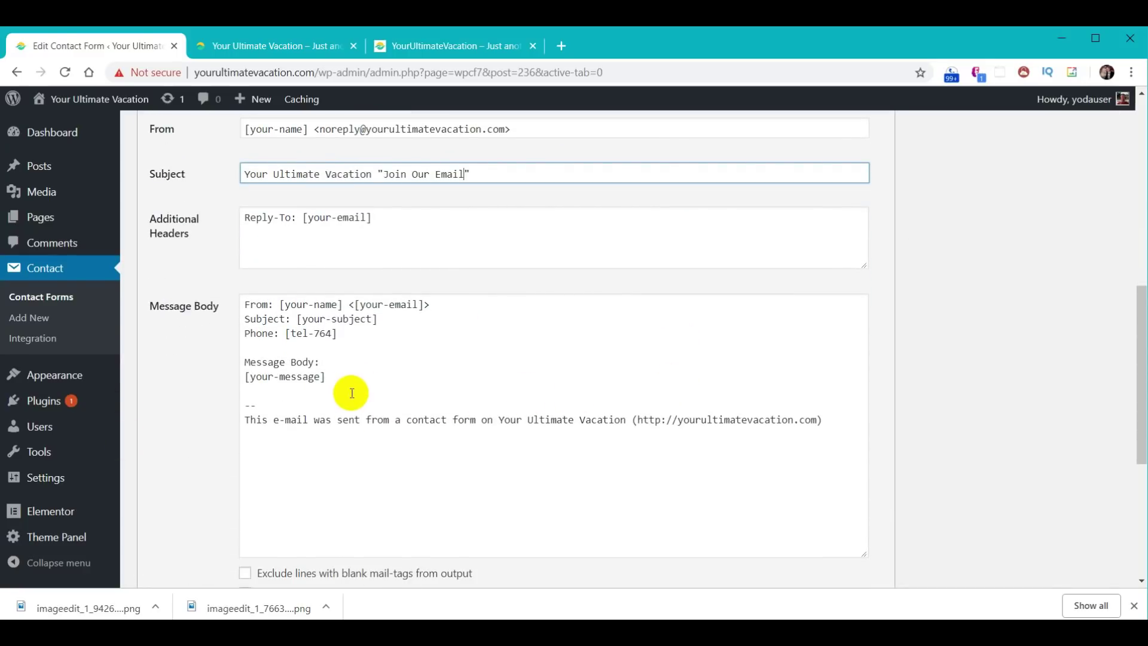
drag(351, 393, 224, 321)
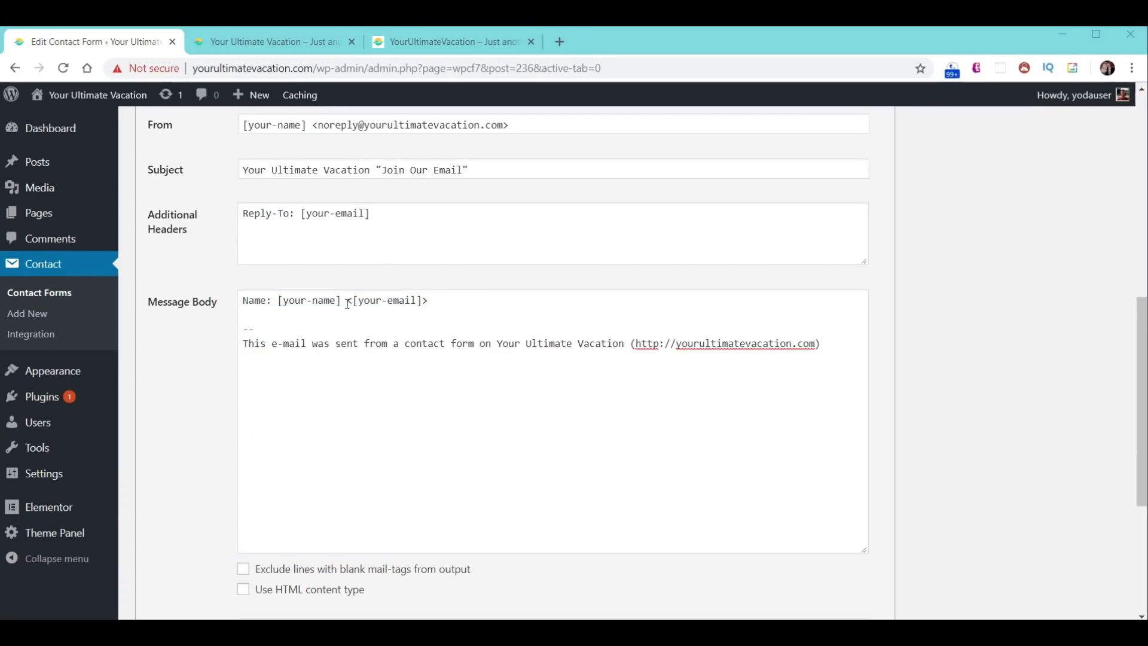
click(346, 305)
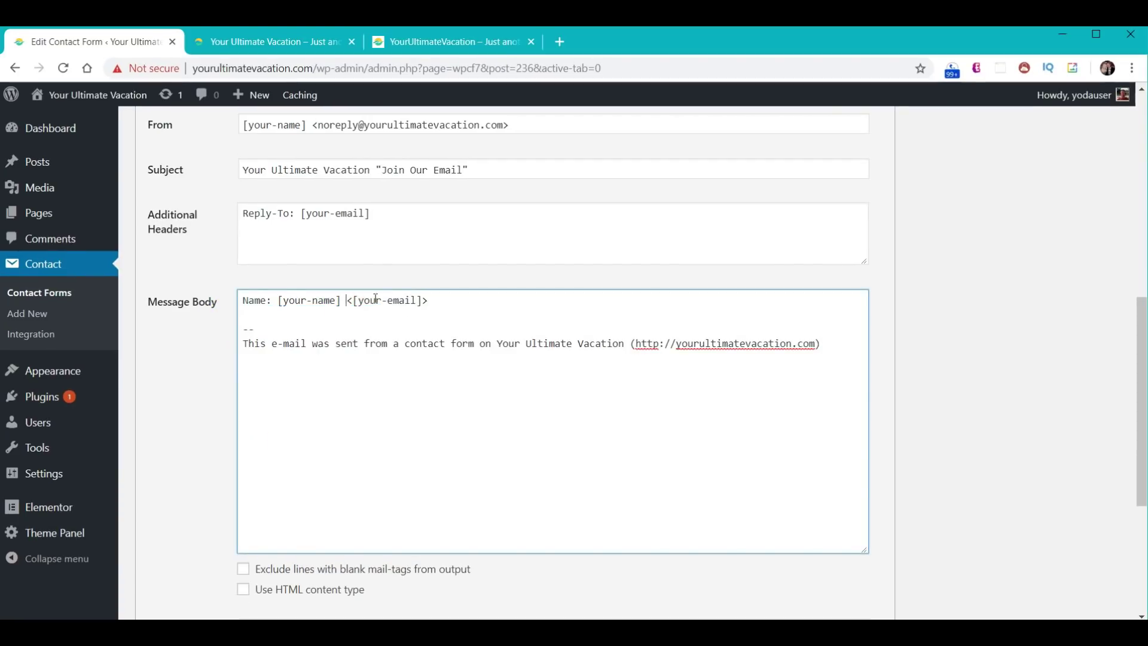
key(Return)
text(Email)
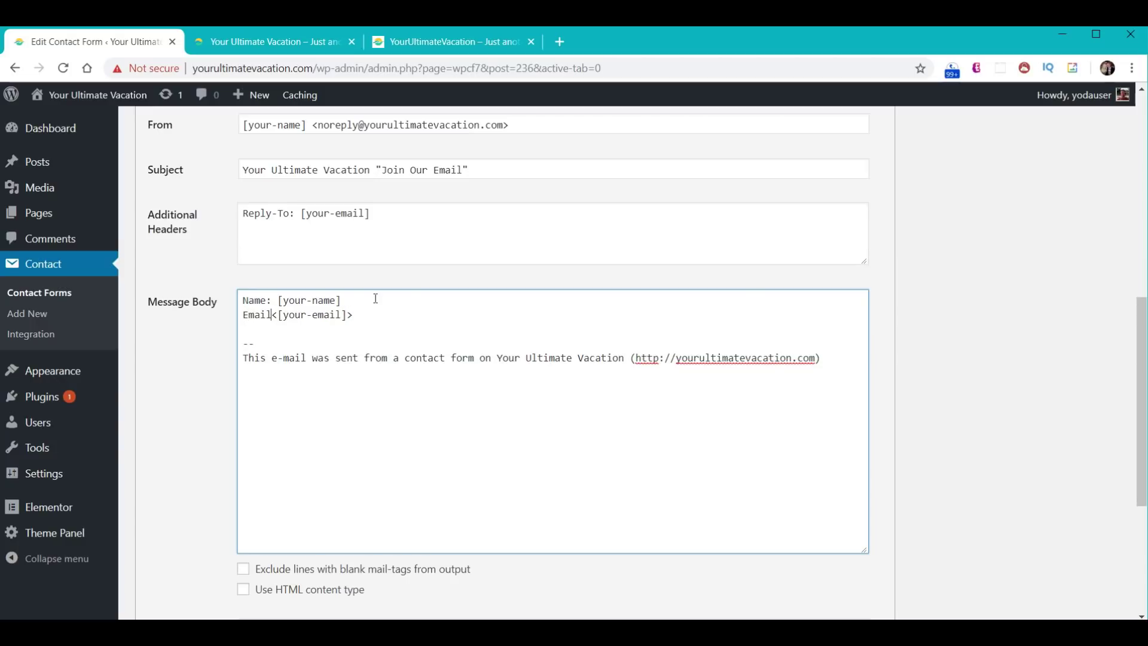
text(:)
key(shift+Right)
key(BackSpace)
scroll(1002, 294, up, 5)
click(1092, 209)
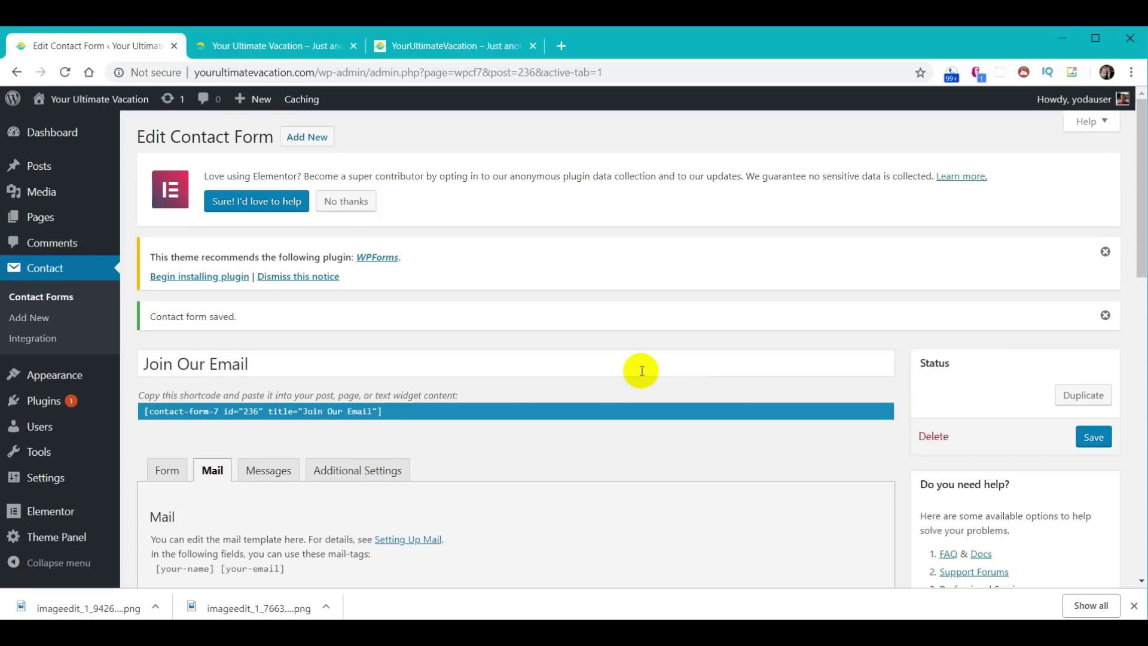
click(39, 220)
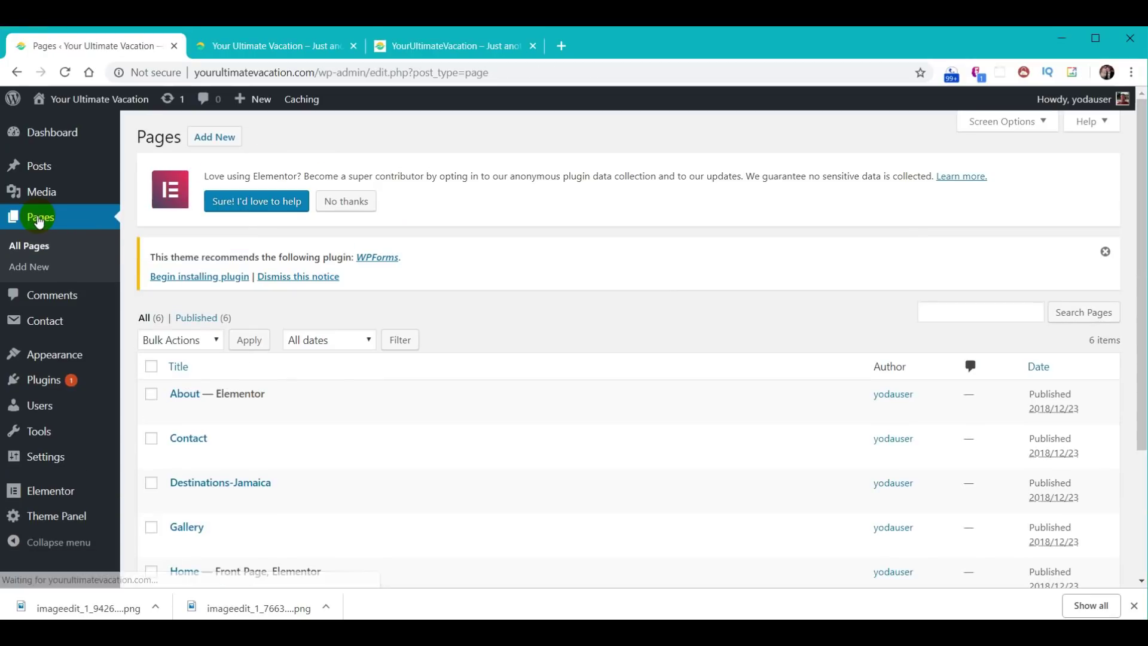
- Open the Home page with Elementor and scroll down to the sunset heading banner
scroll(265, 361, down, 3)
click(183, 422)
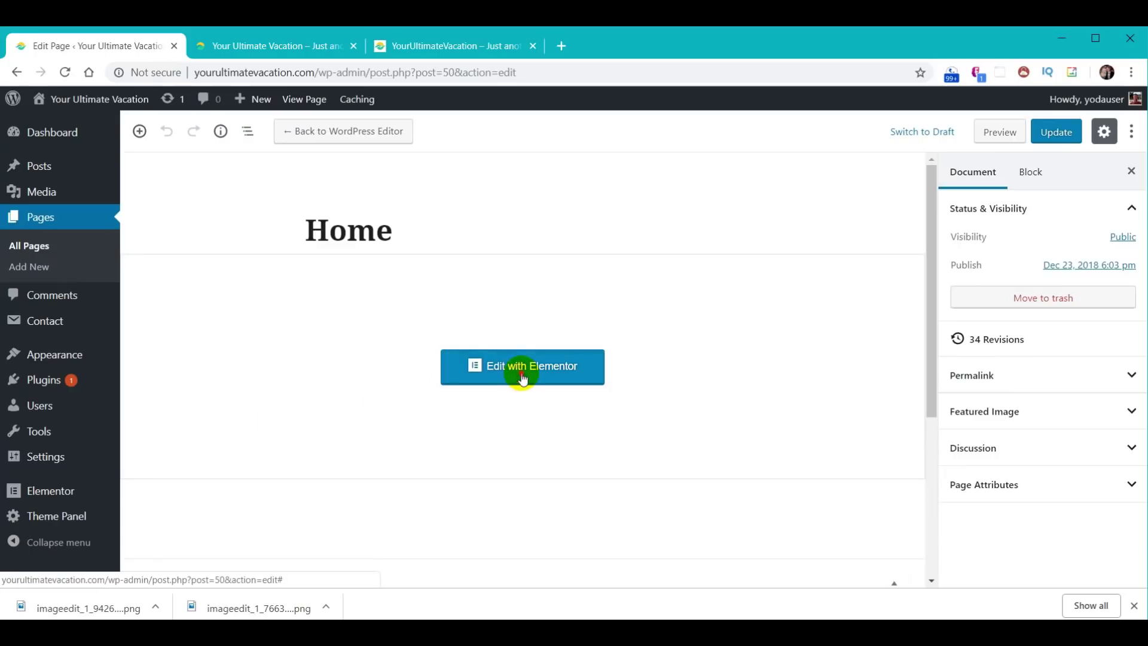
click(521, 375)
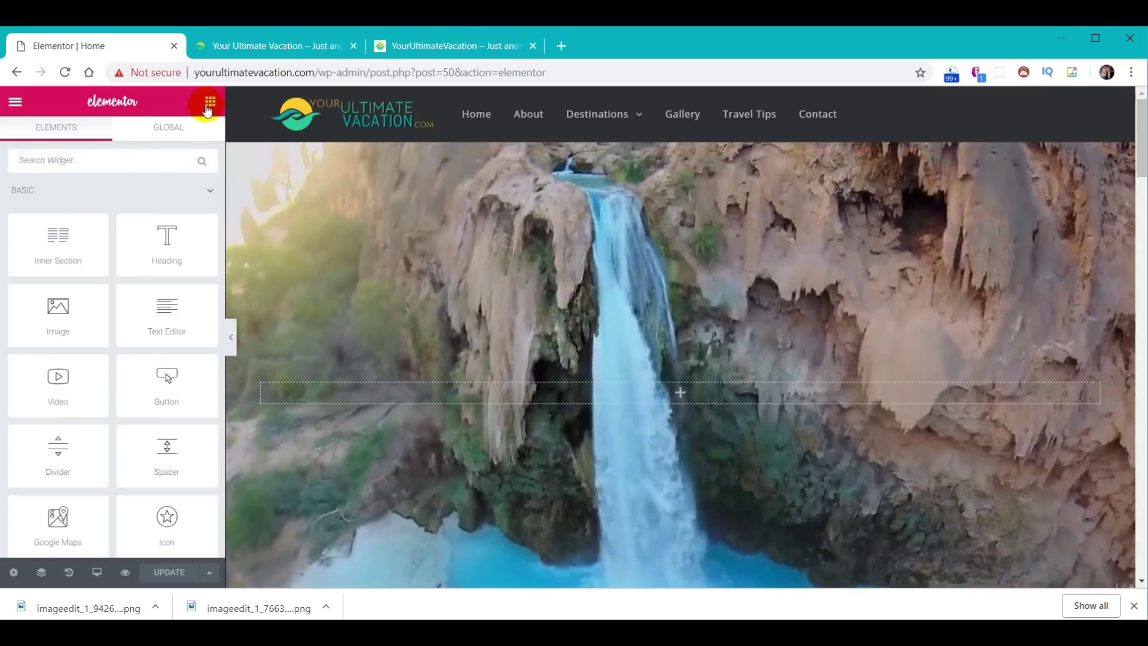
scroll(615, 303, down, 12)
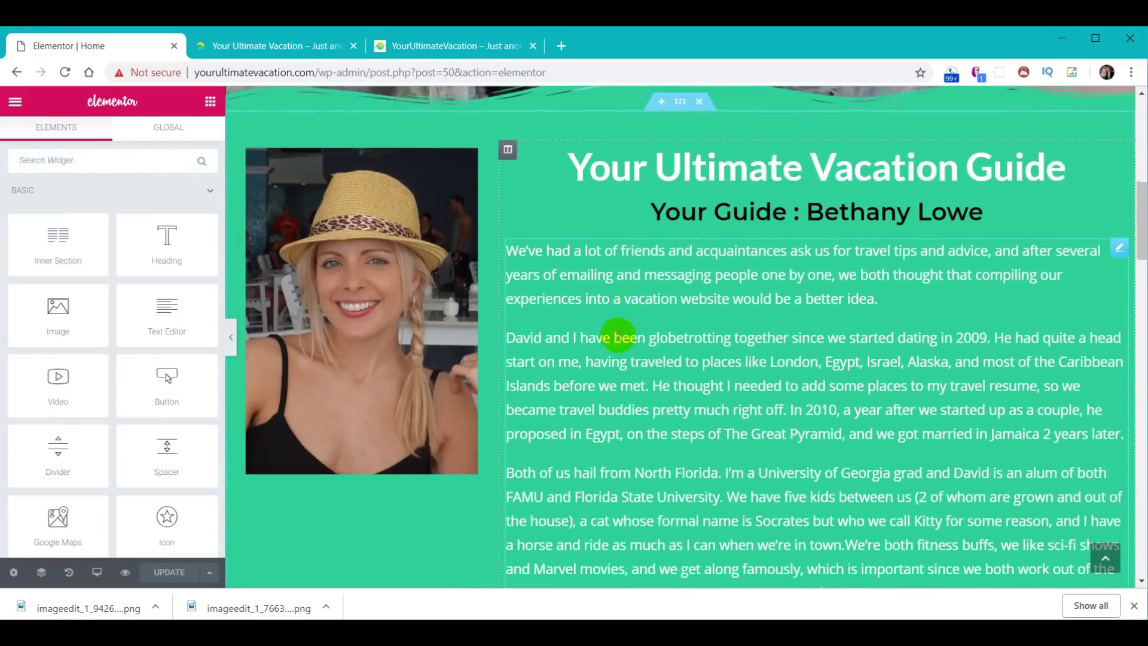
scroll(634, 383, down, 15)
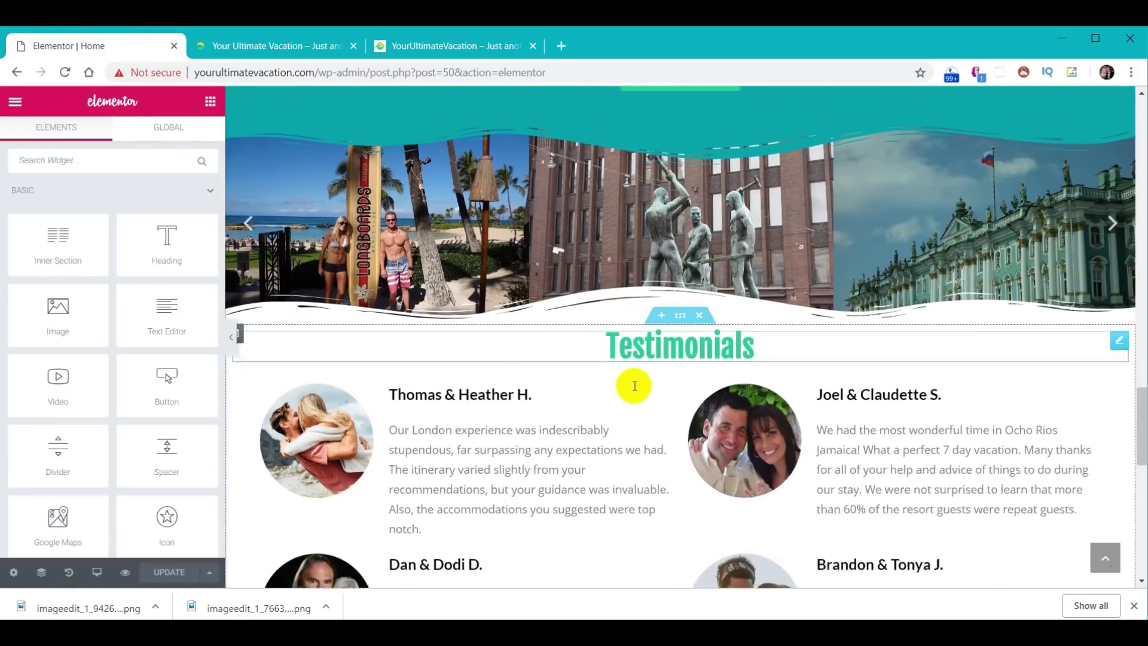
scroll(633, 385, down, 8)
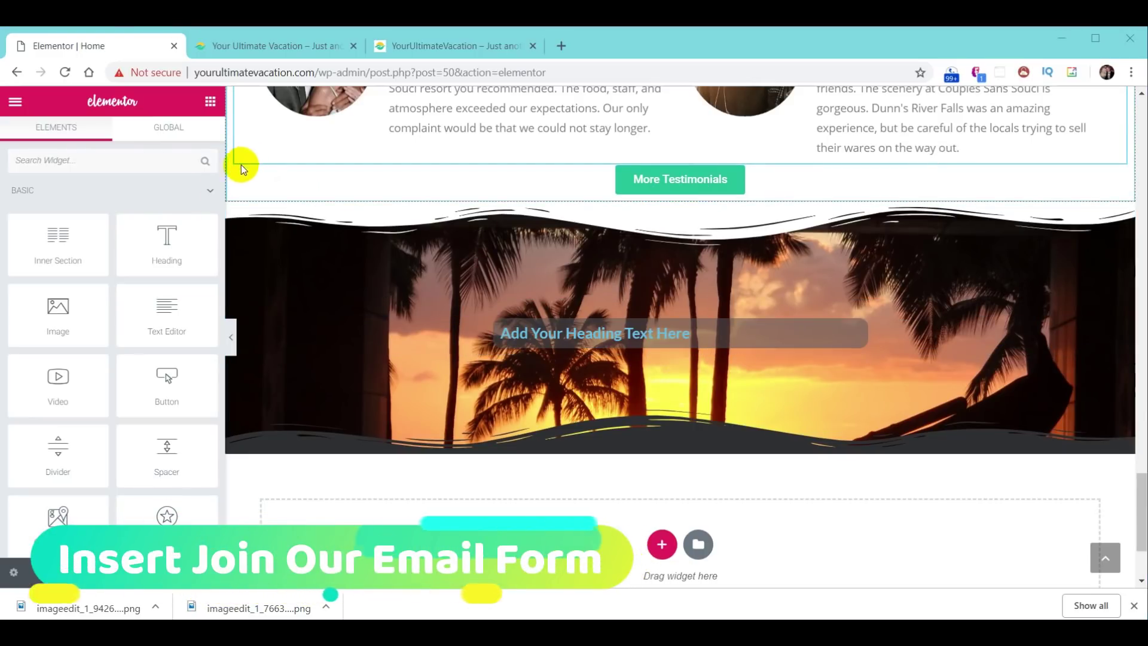
scroll(139, 349, down, 5)
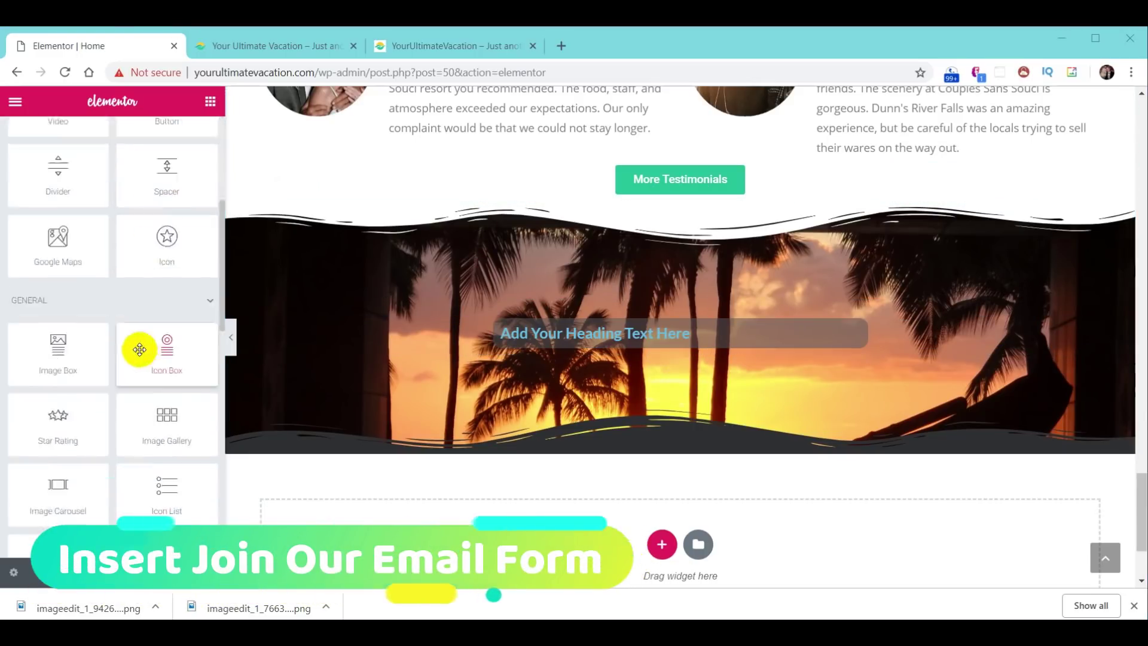
- Add a Void Contact Form 7 widget under the banner heading and embed the Join Our Email form
scroll(136, 348, down, 10)
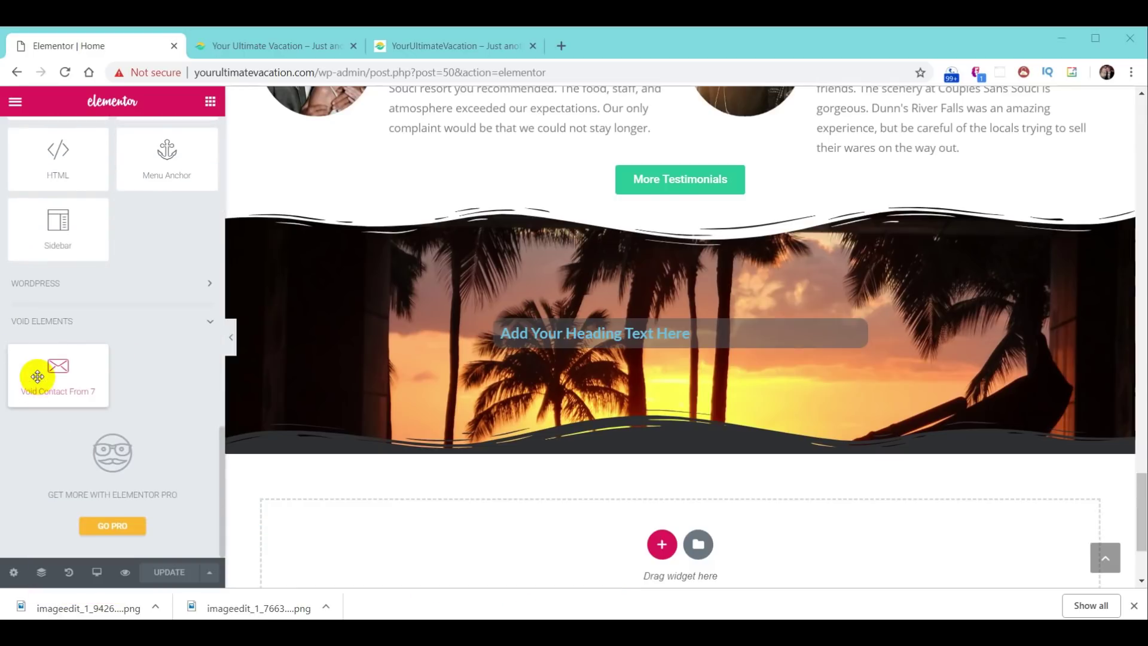
drag(43, 378, 684, 345)
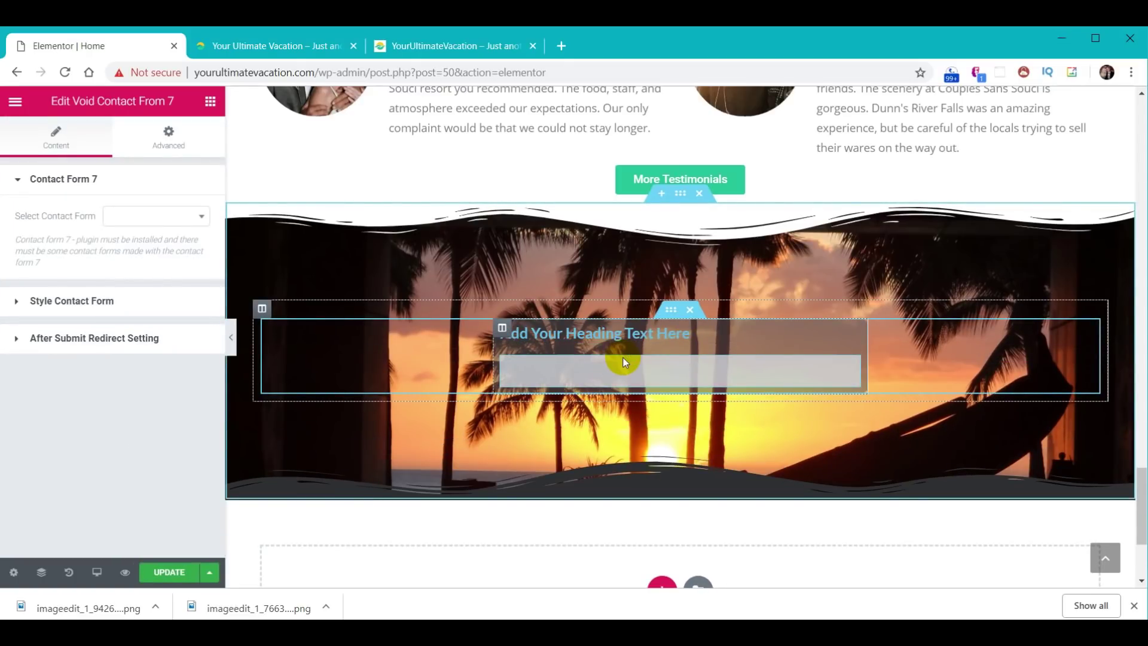
click(202, 219)
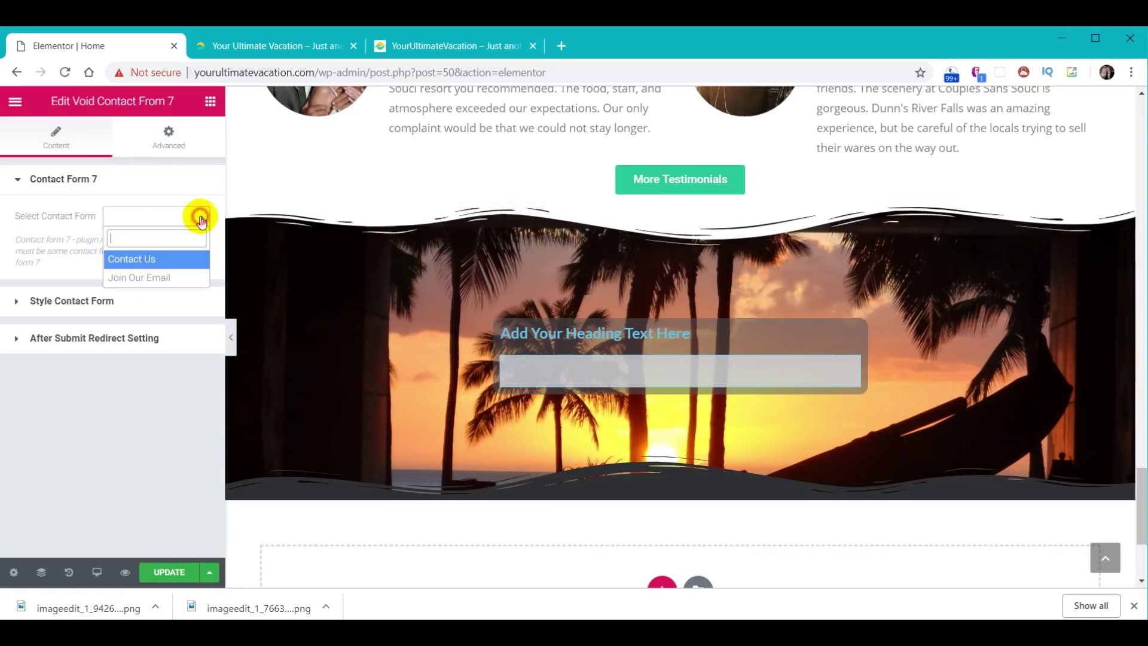
click(173, 278)
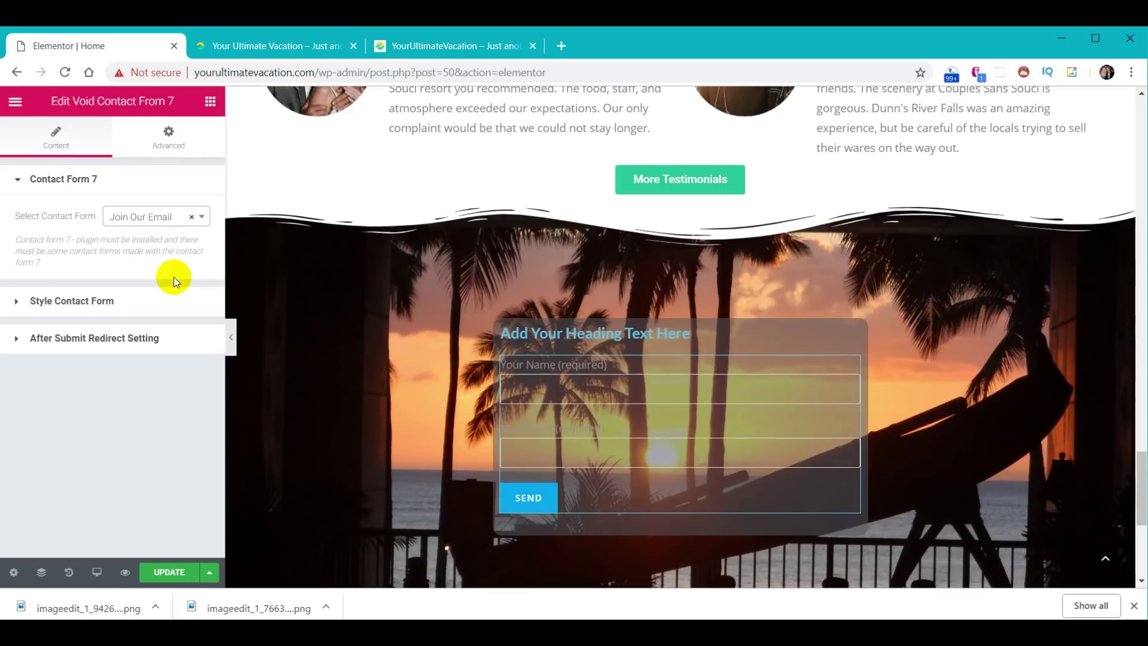
- In Style Contact Form, set the global colour and All Input CSS to white text
click(88, 303)
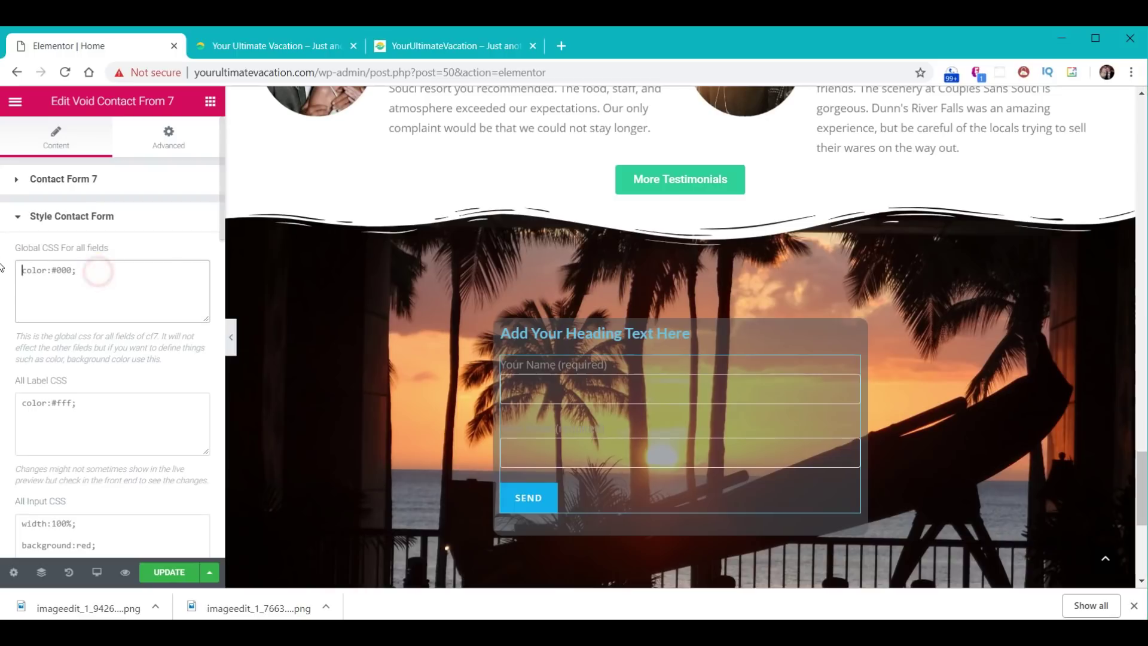
double_click(63, 270)
text(white)
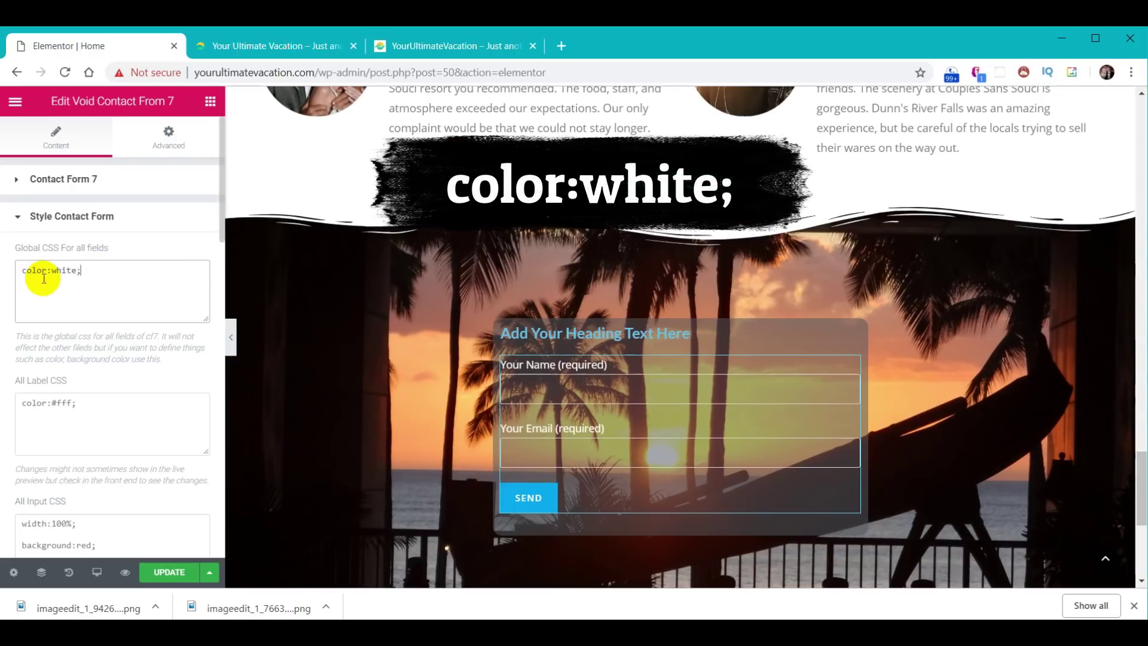
click(85, 280)
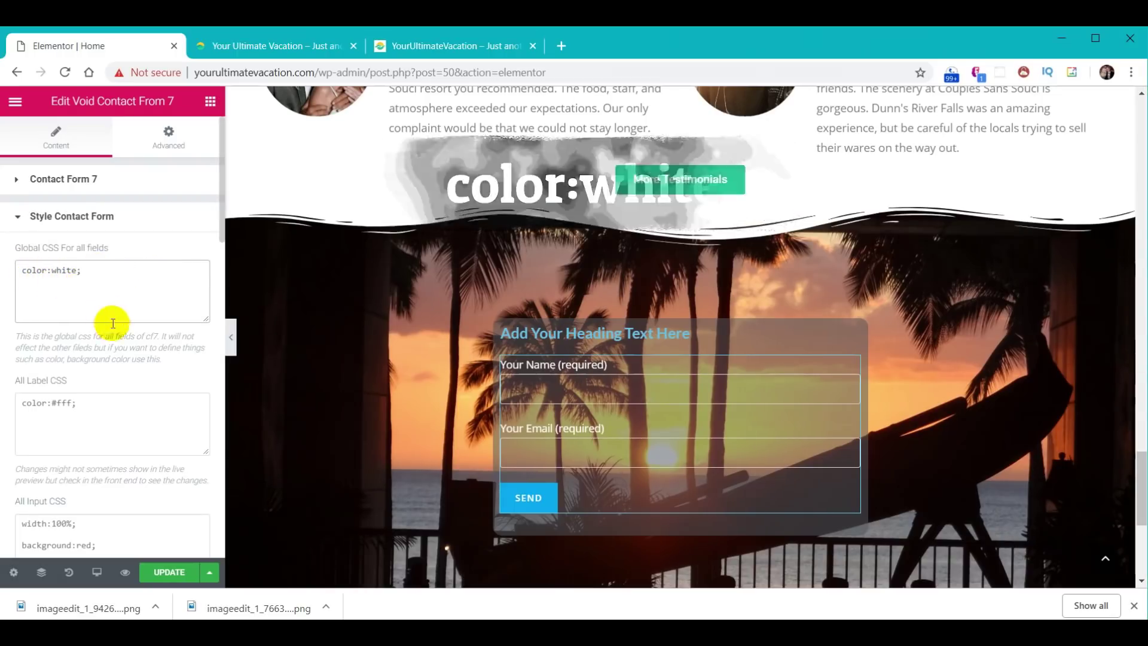
scroll(154, 309, down, 2)
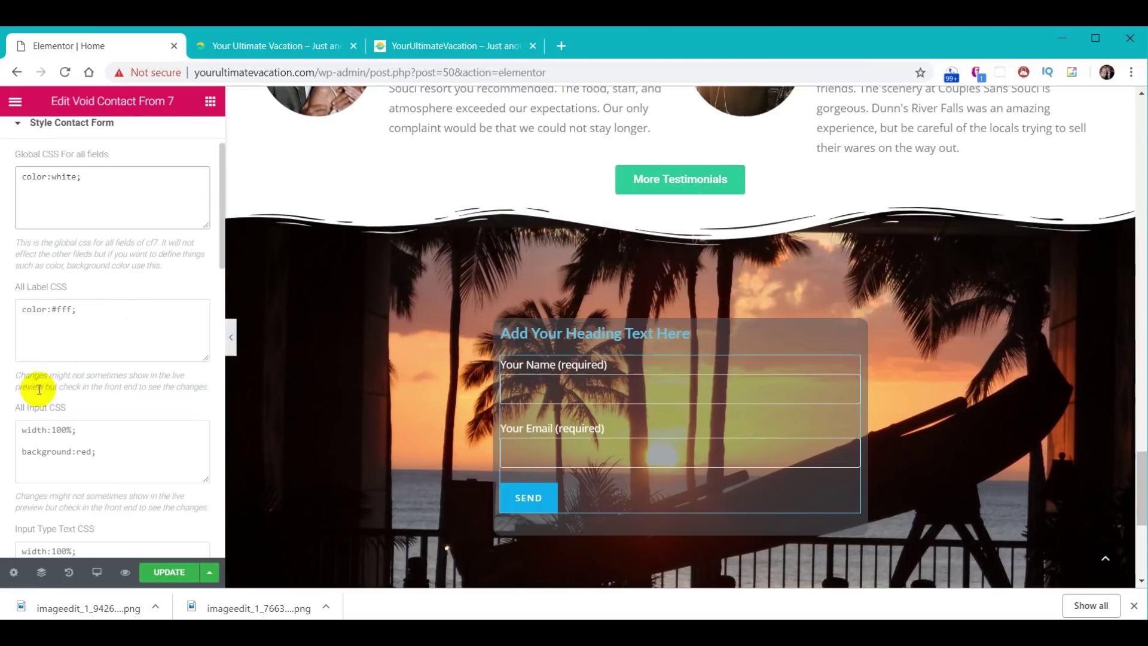
click(53, 434)
key(ctrl+a)
key(ctrl+v)
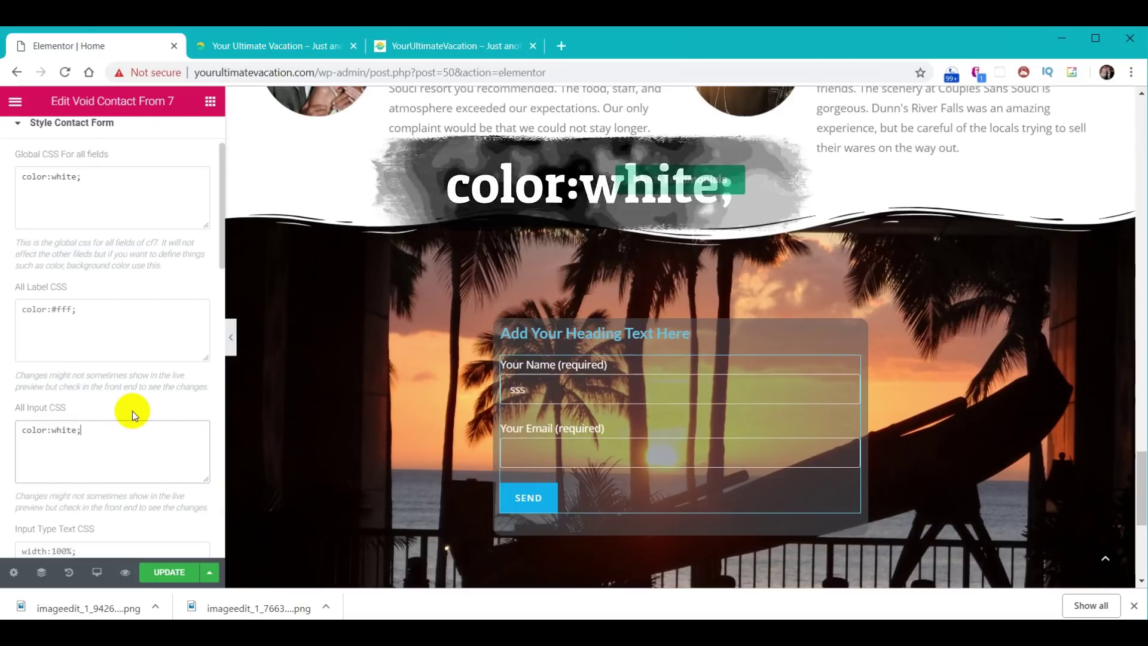
- Set the Submit Button CSS to color:white; with a #F9CC29 background
scroll(133, 410, down, 4)
scroll(132, 411, down, 2)
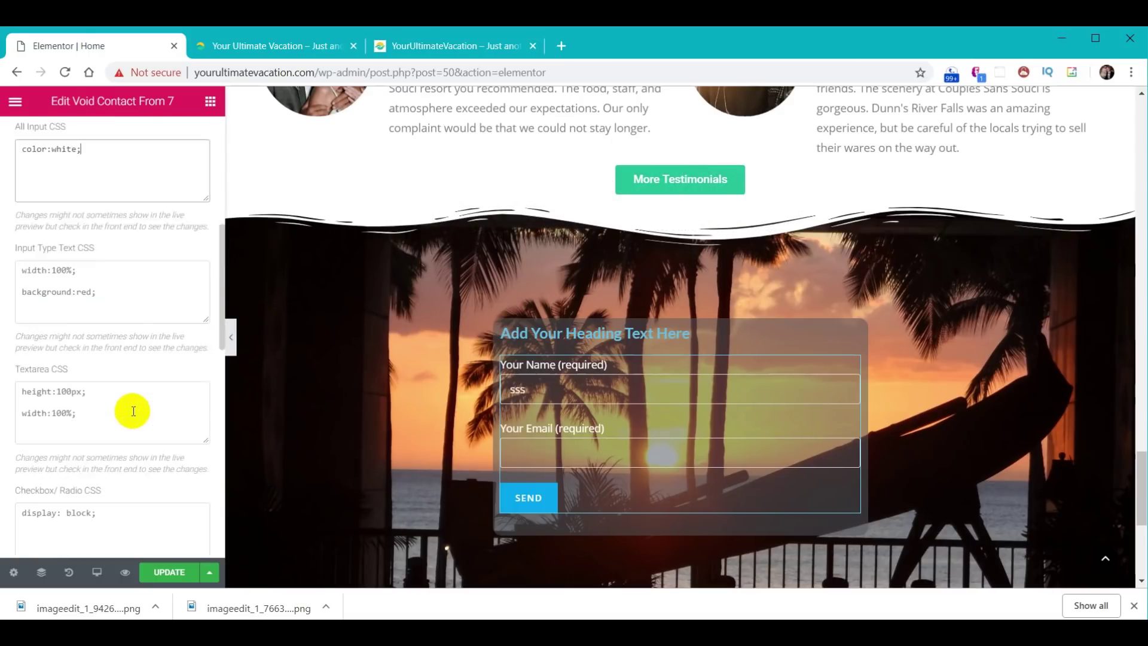
scroll(132, 410, down, 4)
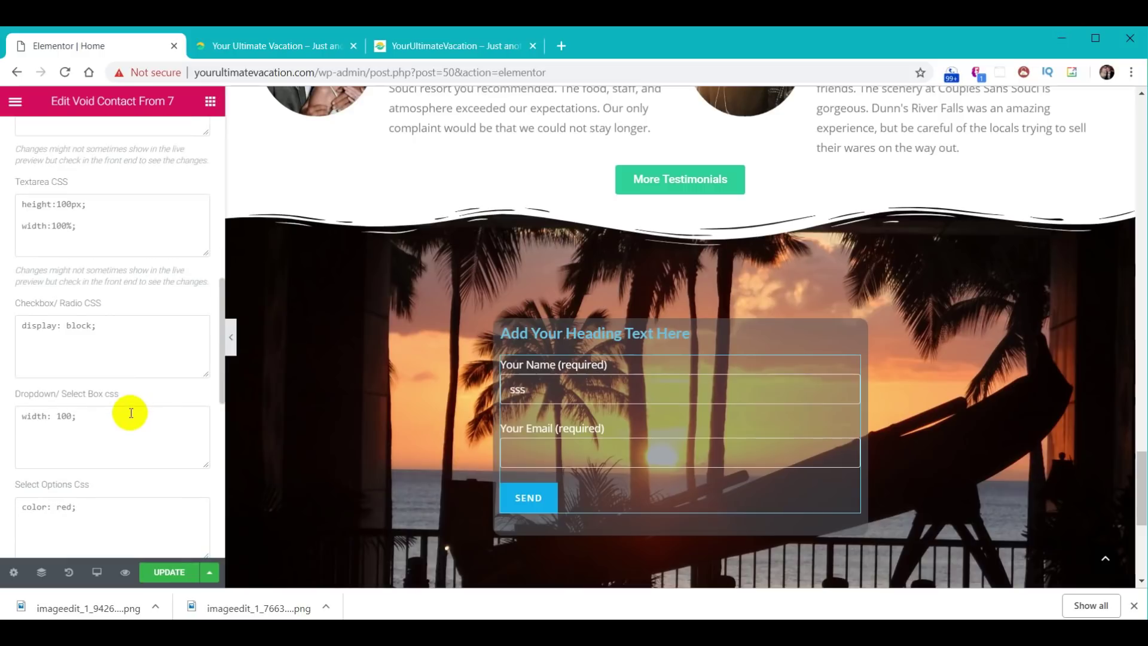
scroll(131, 413, down, 6)
scroll(128, 418, down, 2)
click(128, 418)
key(ctrl+a)
text(color:white;)
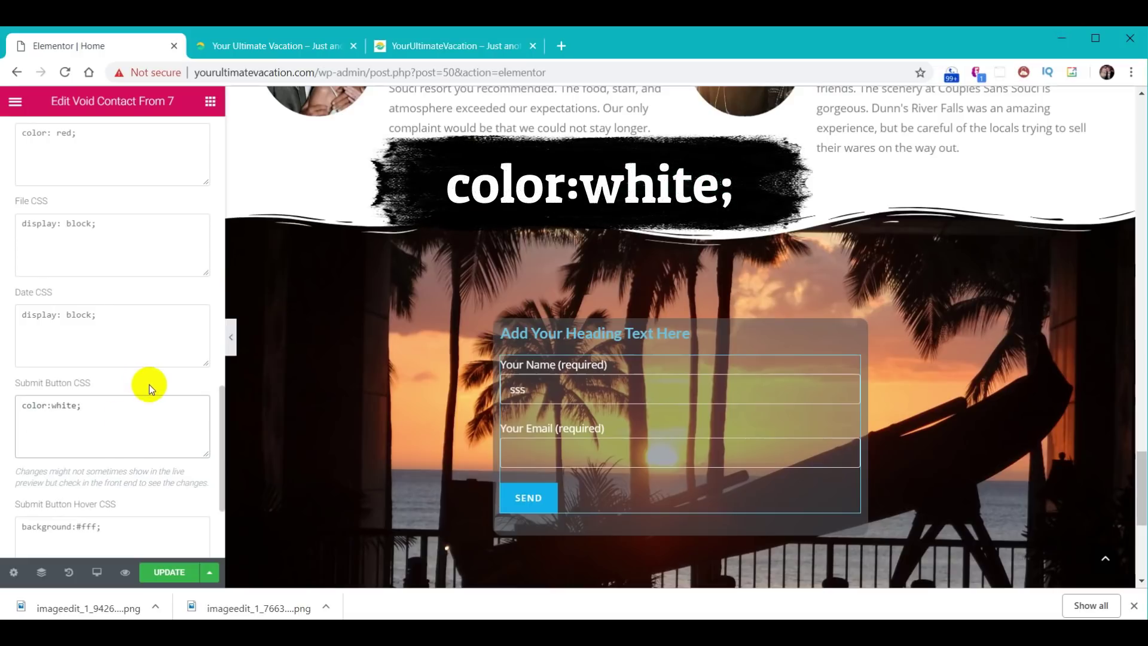
drag(75, 420, 66, 421)
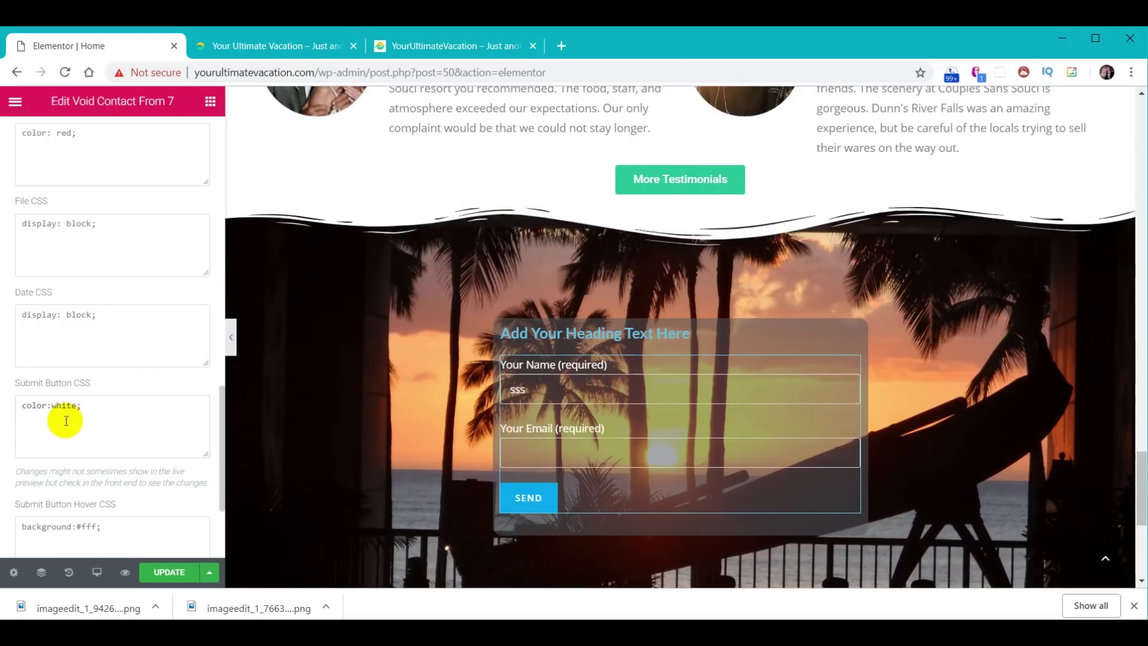
click(66, 421)
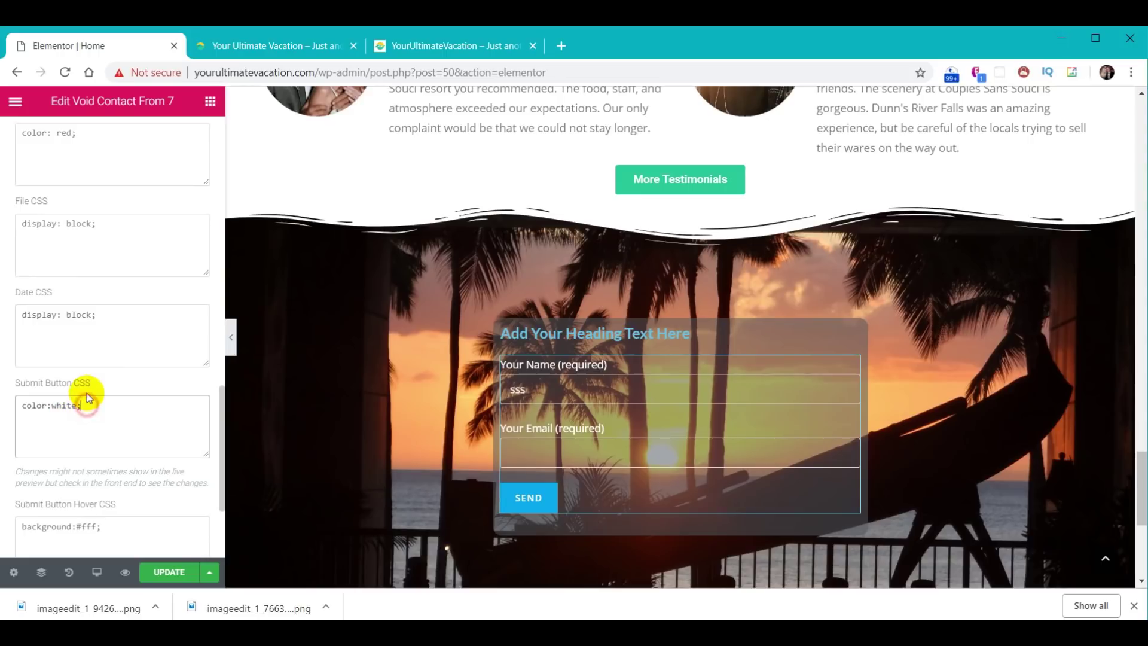
key(Return)
text(background:#F9CC29;)
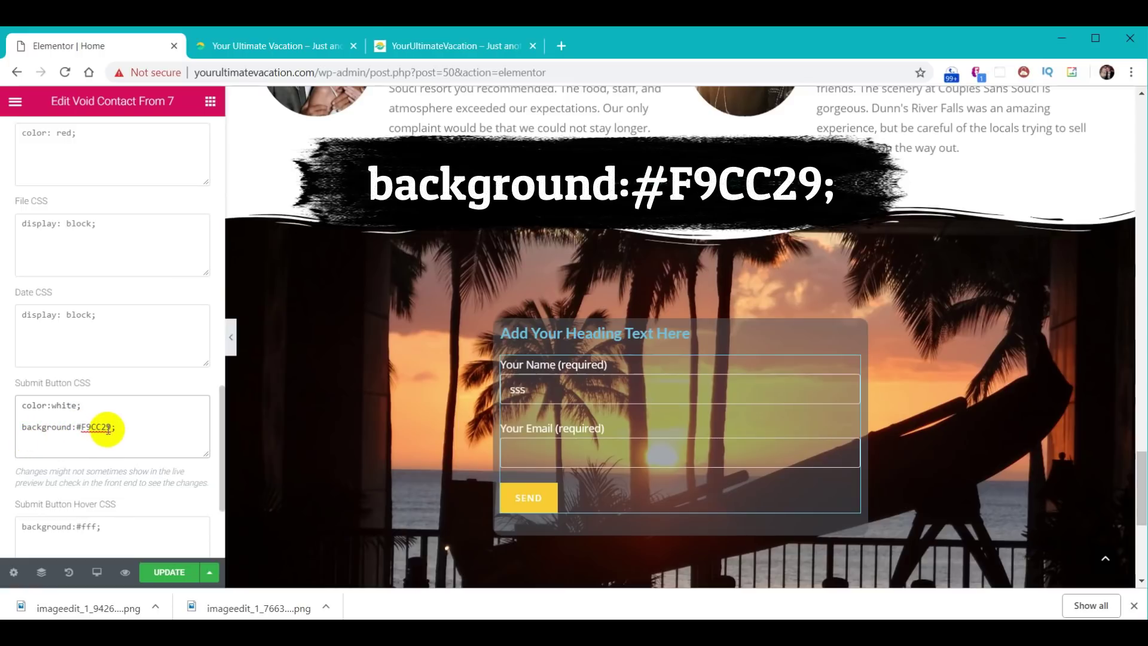
scroll(110, 428, down, 2)
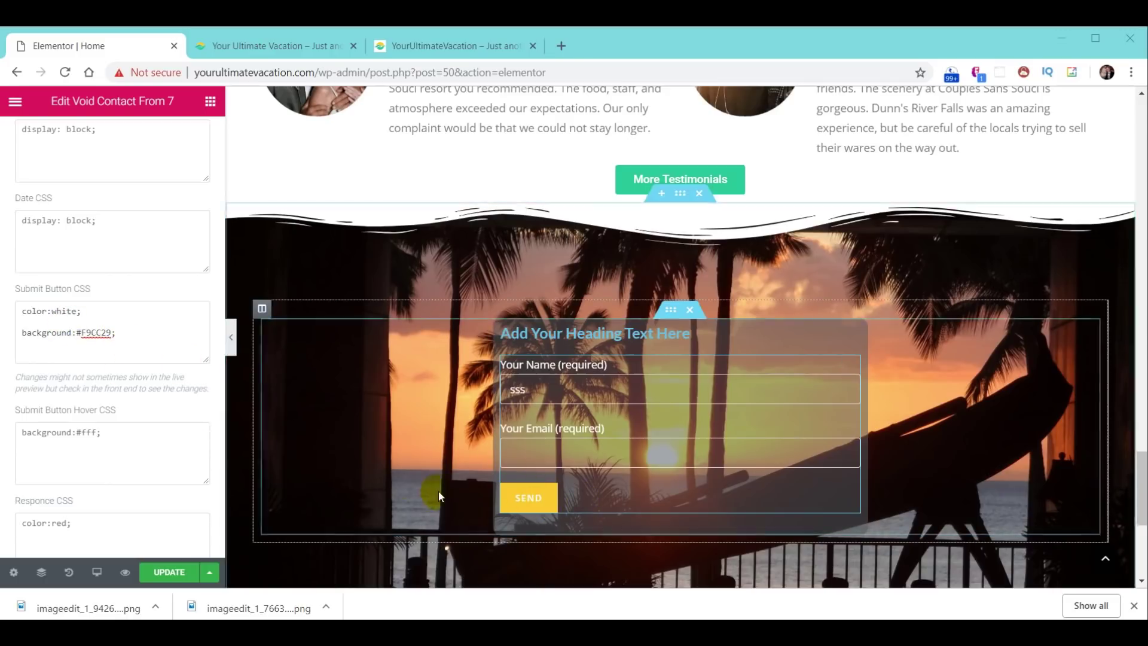
- Type the test text 'dddddd' into the form's name field
scroll(53, 317, up, 15)
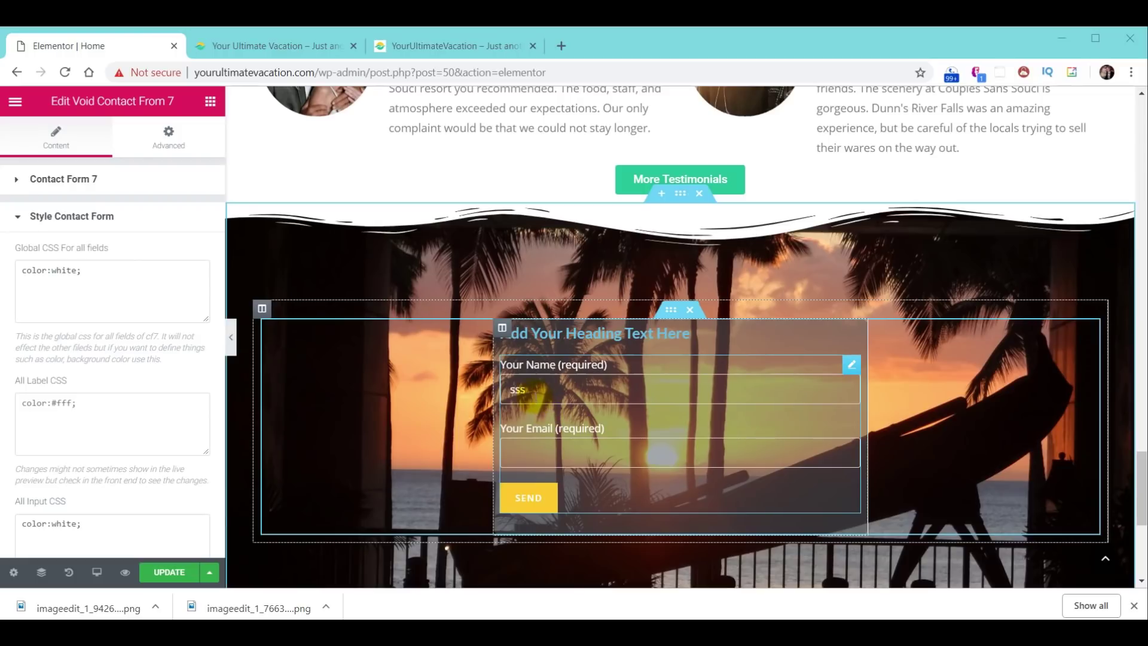
double_click(519, 390)
text(dddddd)
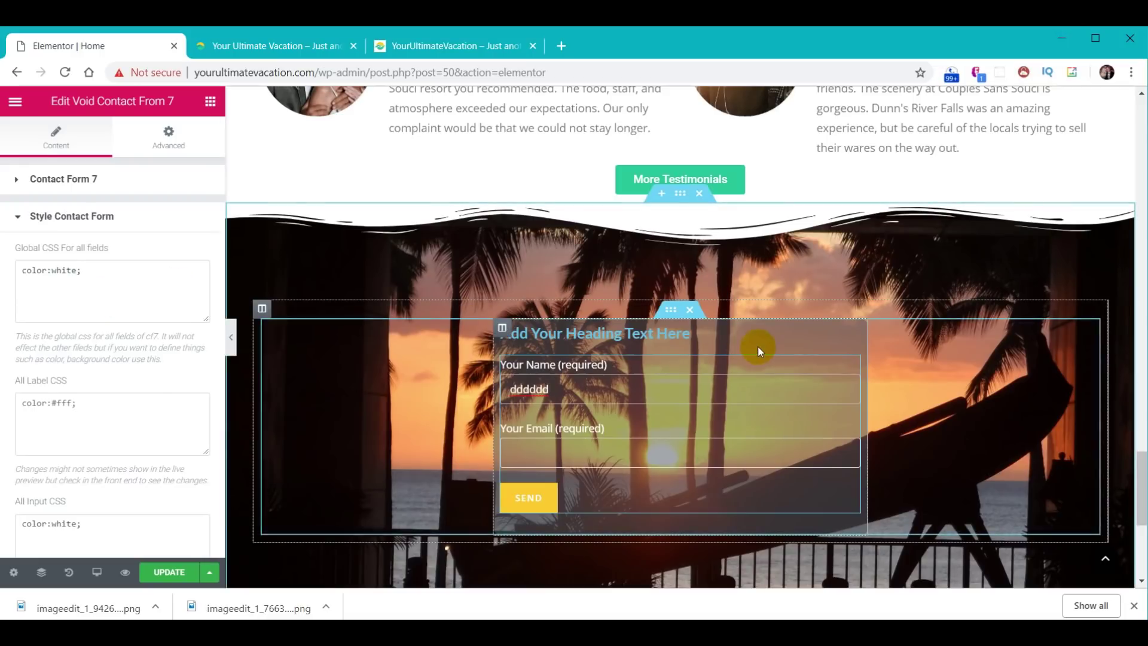
- Set the sunset column's Typography text alignment to Center
click(502, 329)
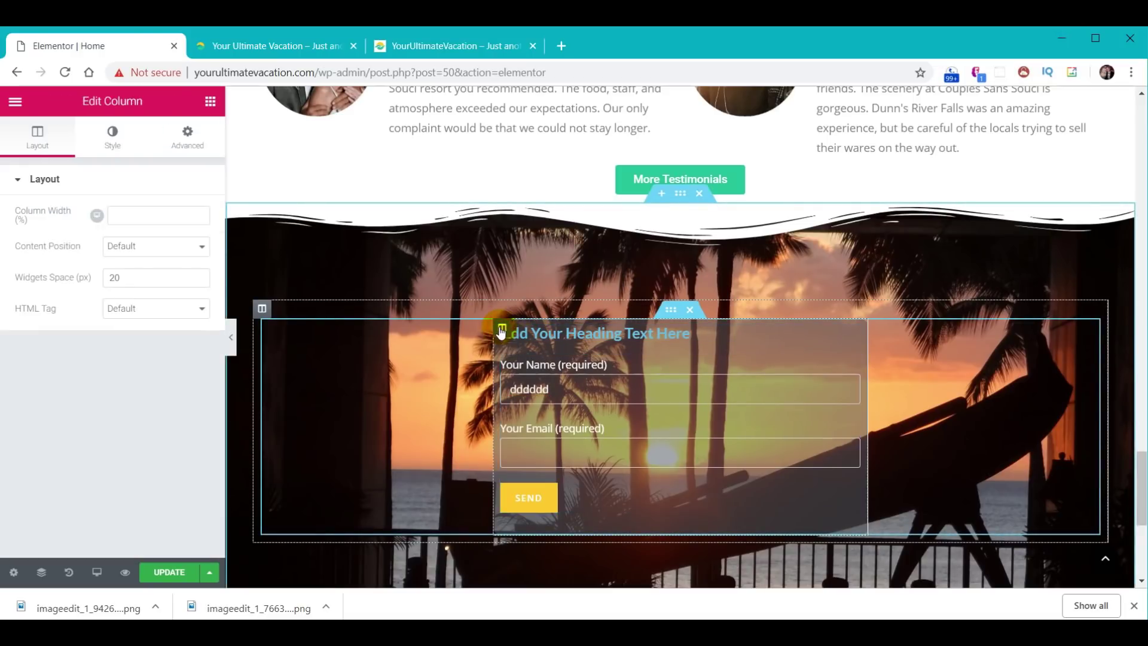
click(112, 135)
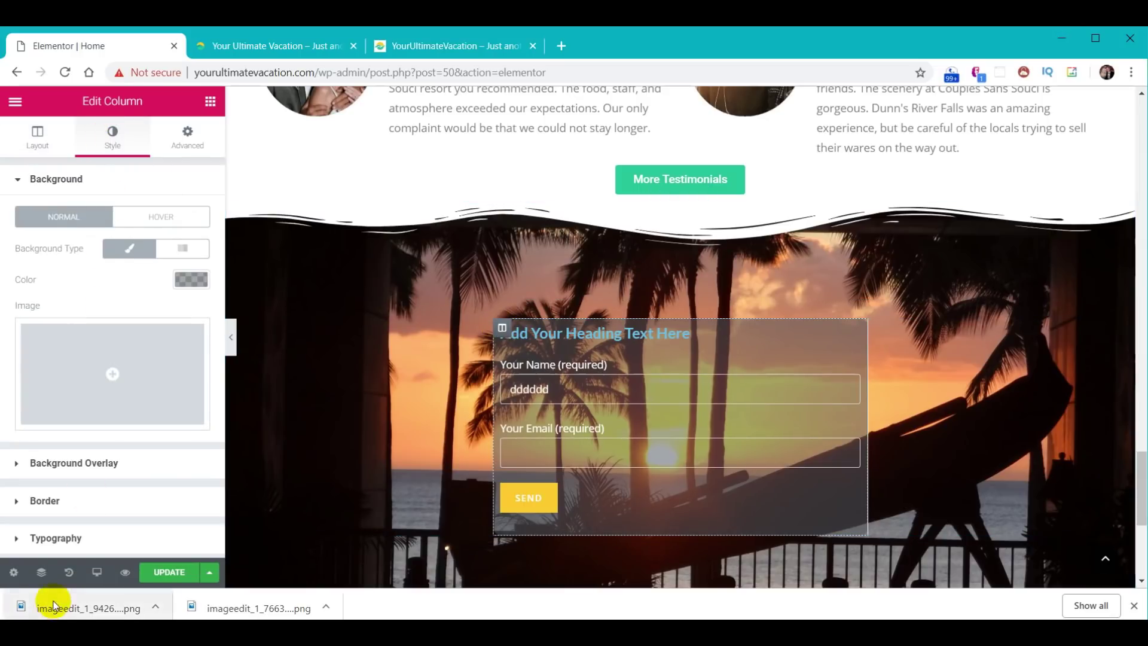
click(58, 538)
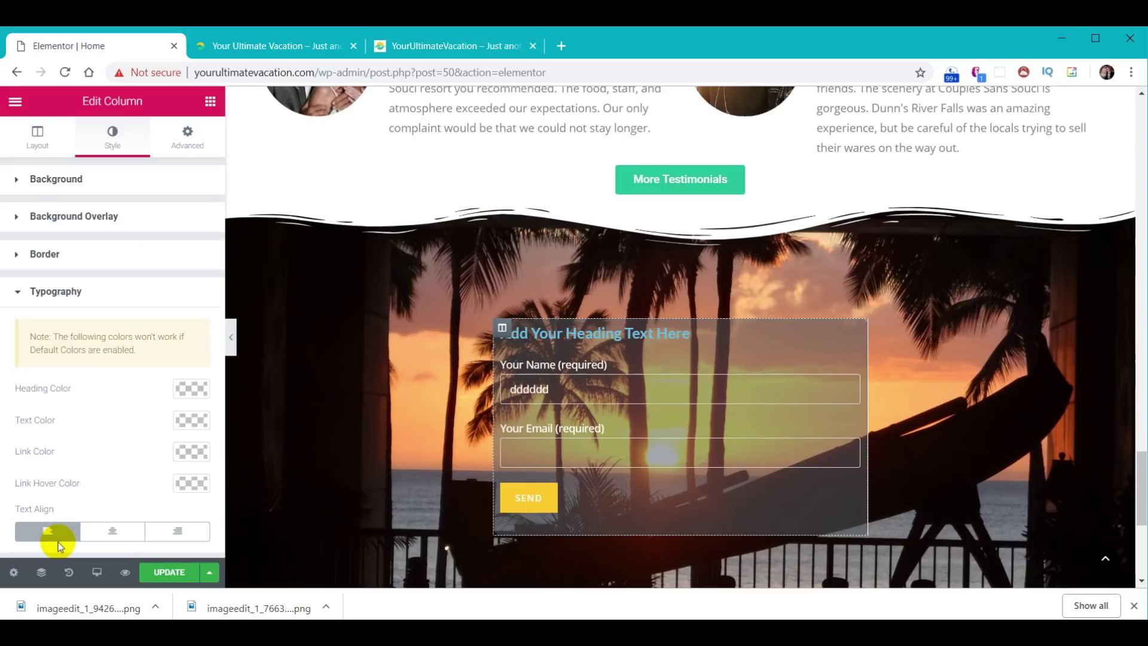
click(113, 532)
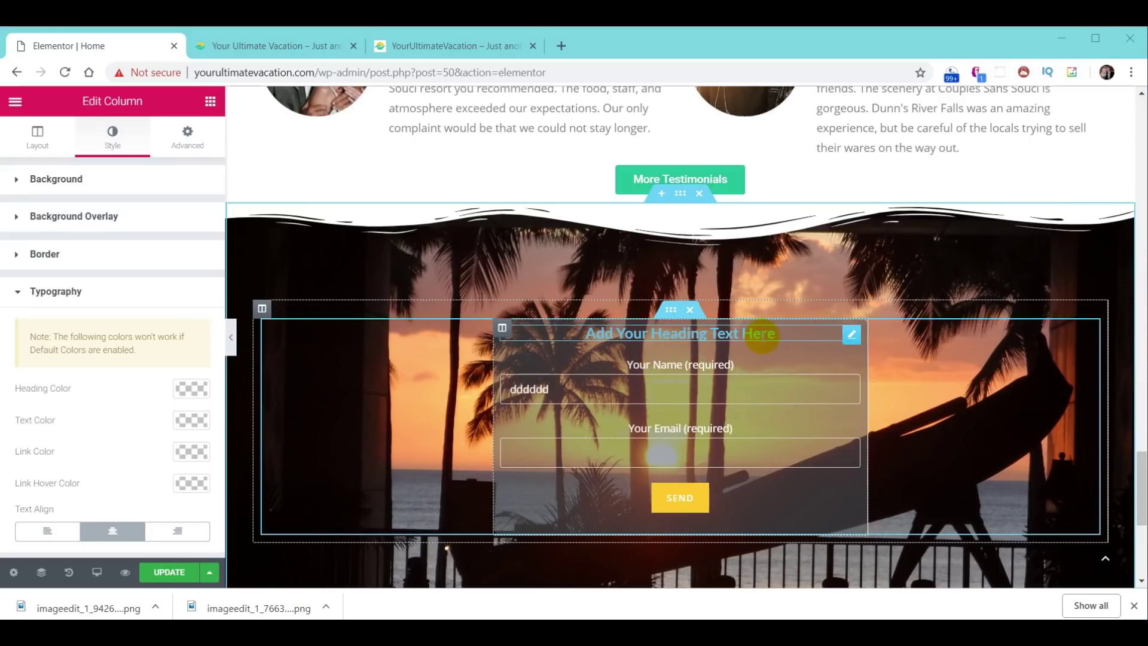
click(674, 337)
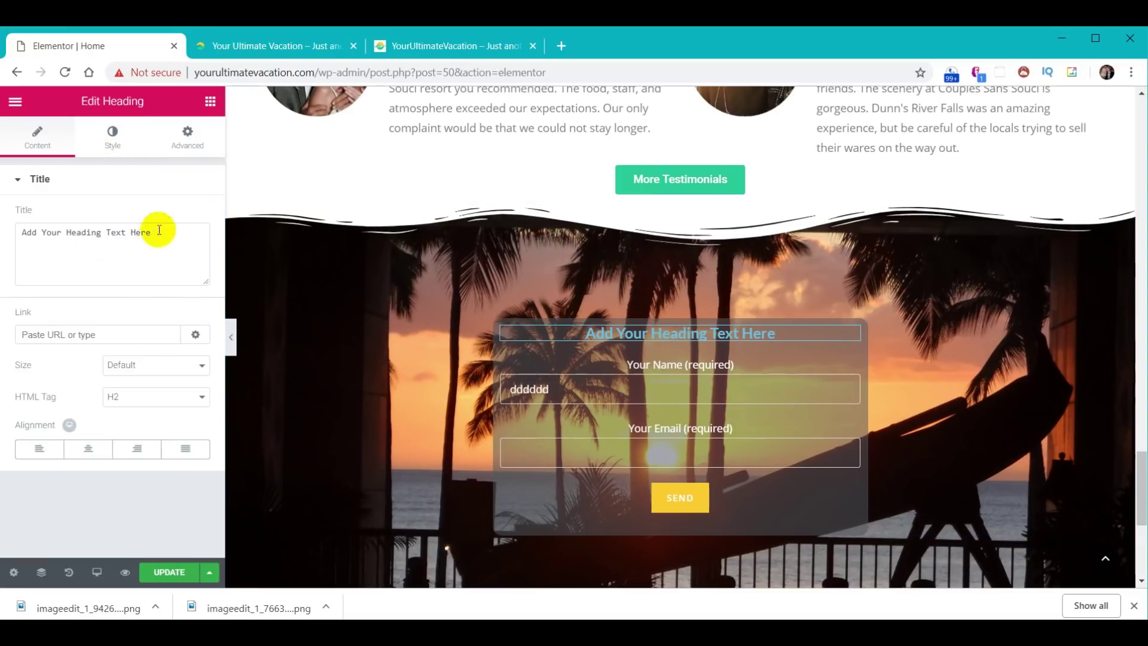
- Retitle the heading 'Join Our Email', set size 28 and #ffffff text, then update the page
drag(158, 232, 13, 232)
text(Join Our Email)
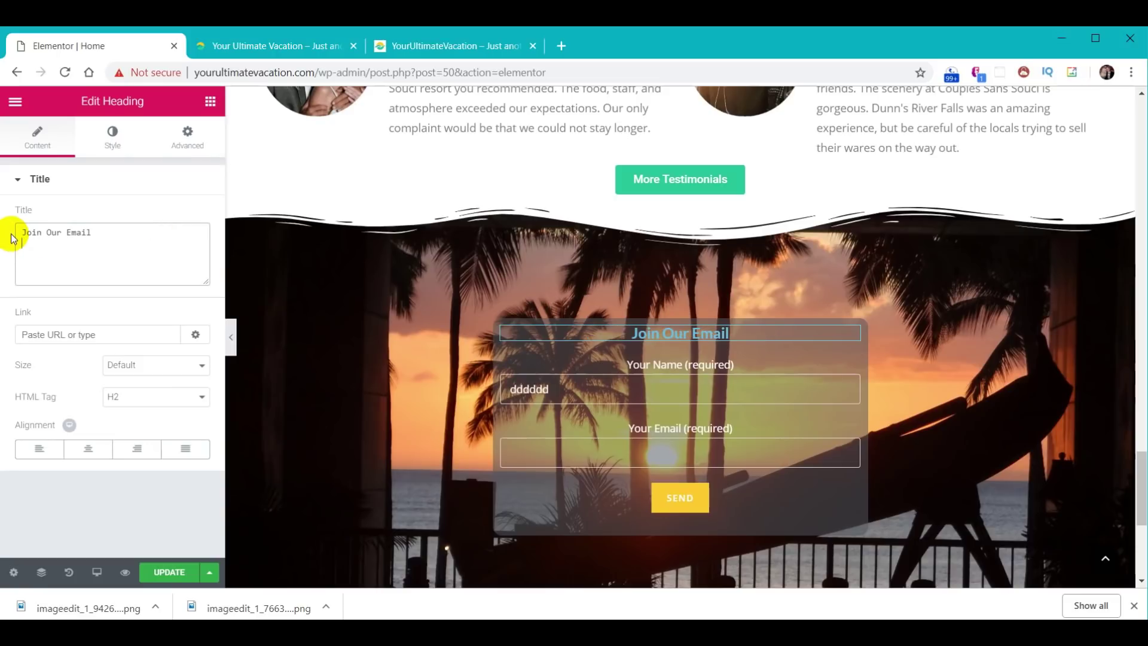
click(111, 143)
click(192, 249)
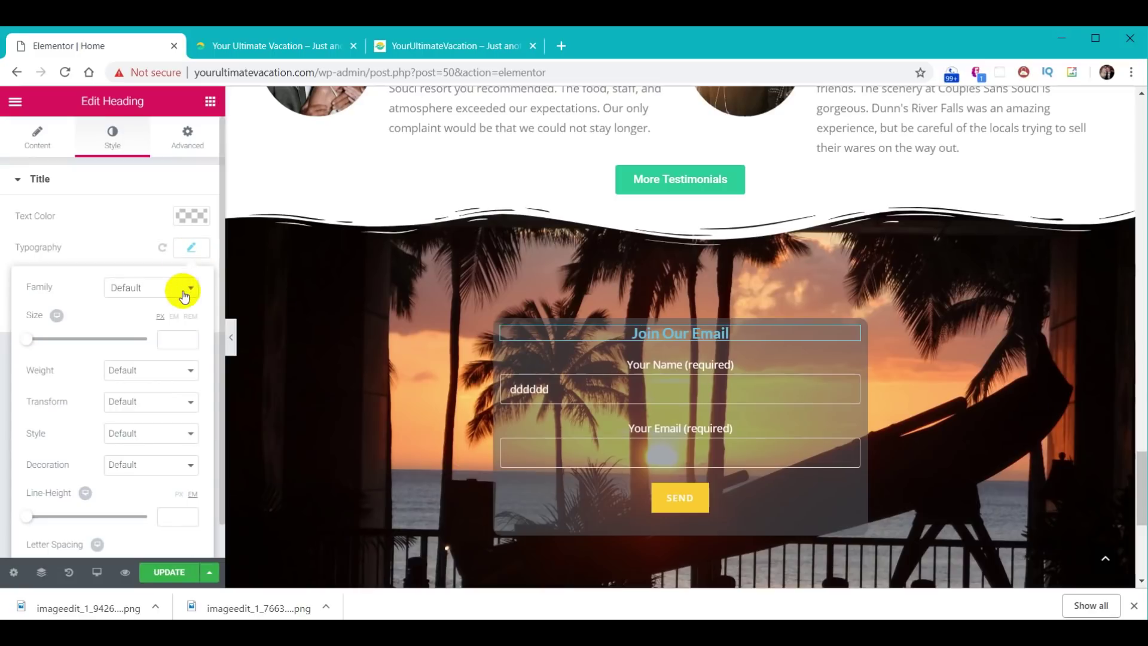
click(176, 340)
text(28)
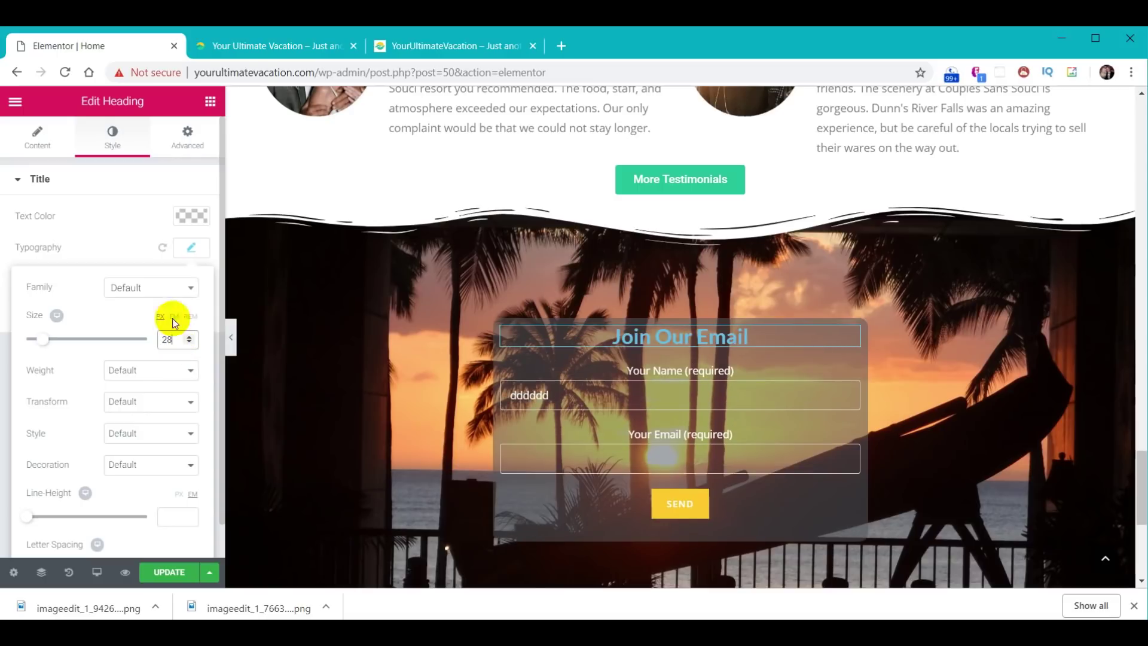
click(195, 216)
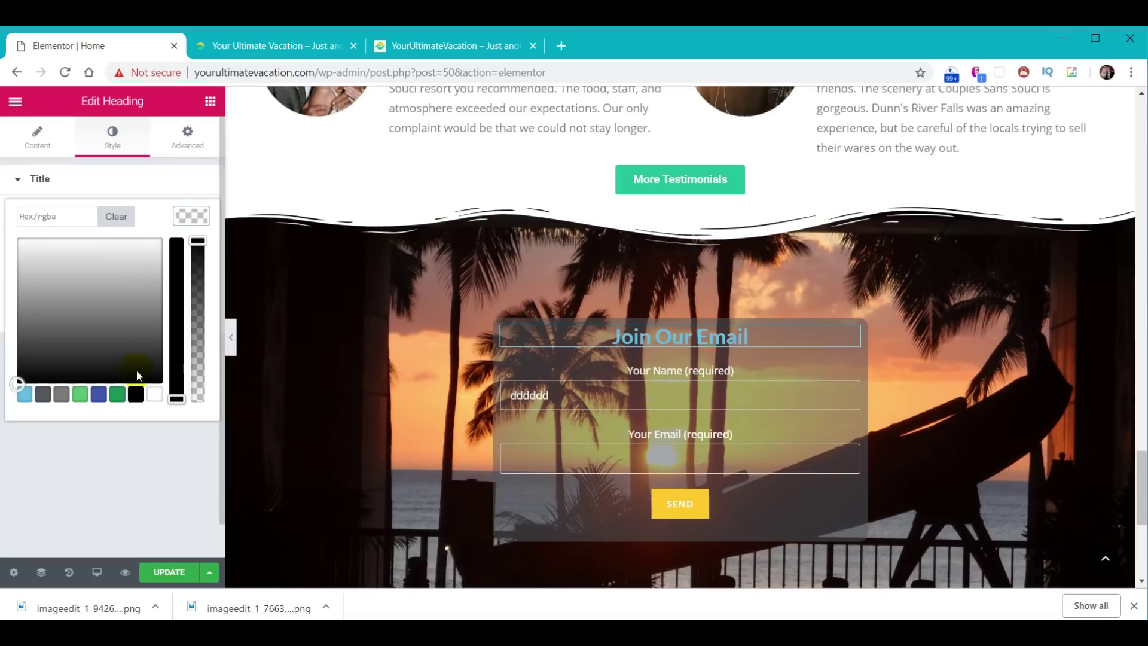
click(153, 395)
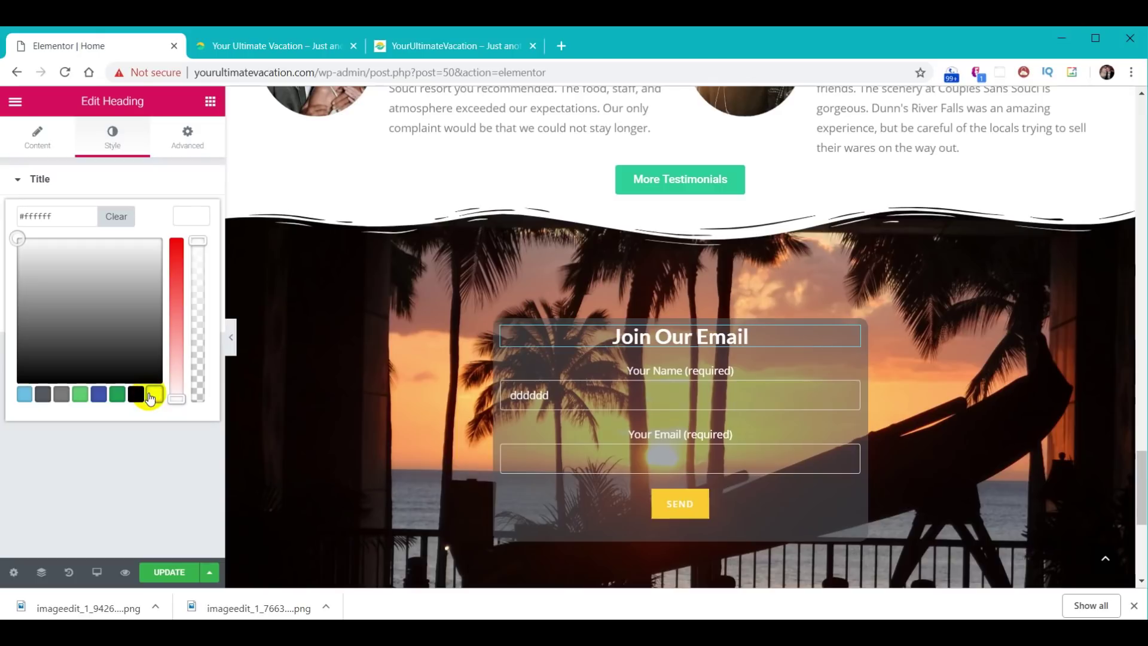
click(167, 573)
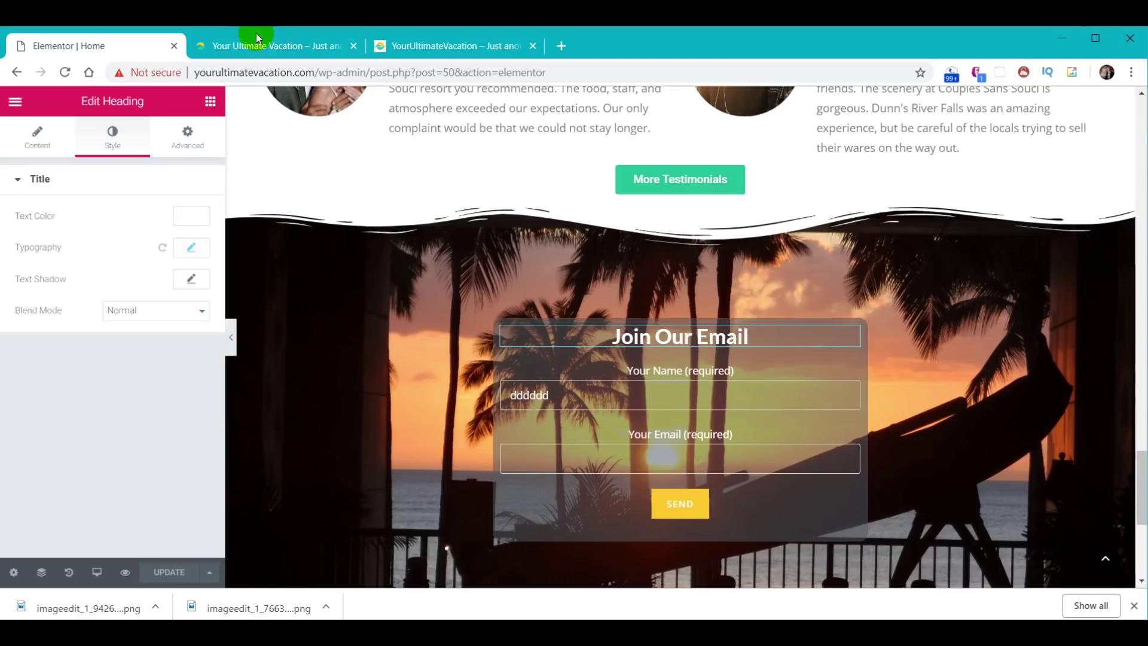
click(256, 35)
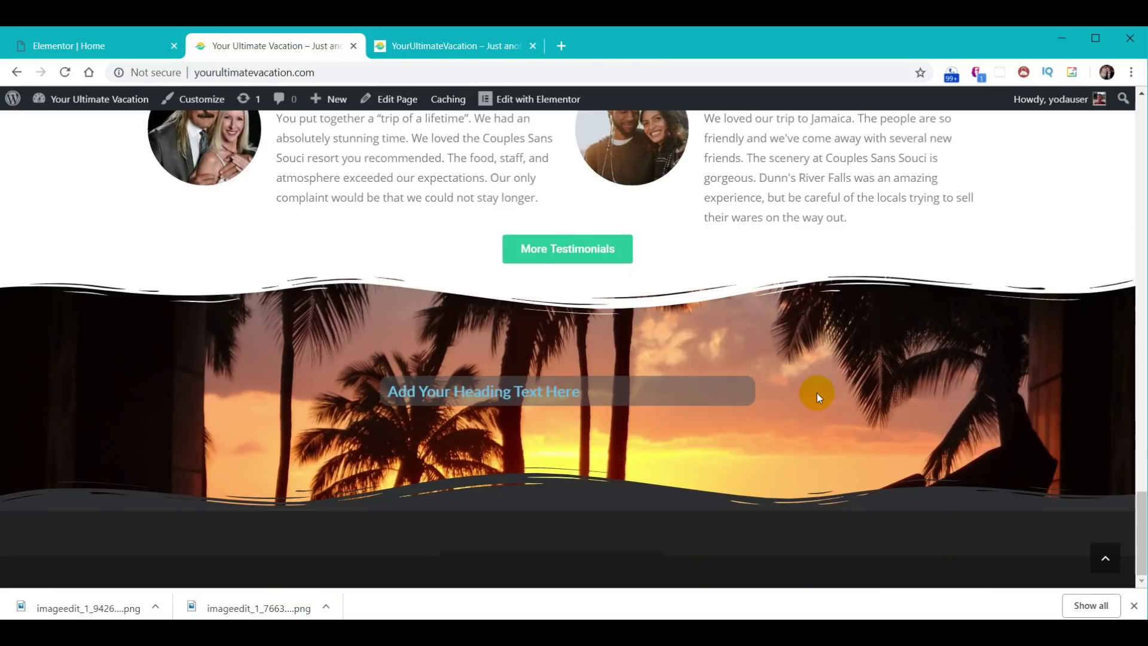
- Reload the live homepage to confirm the form, then scroll the reference site to its footer
key(F5)
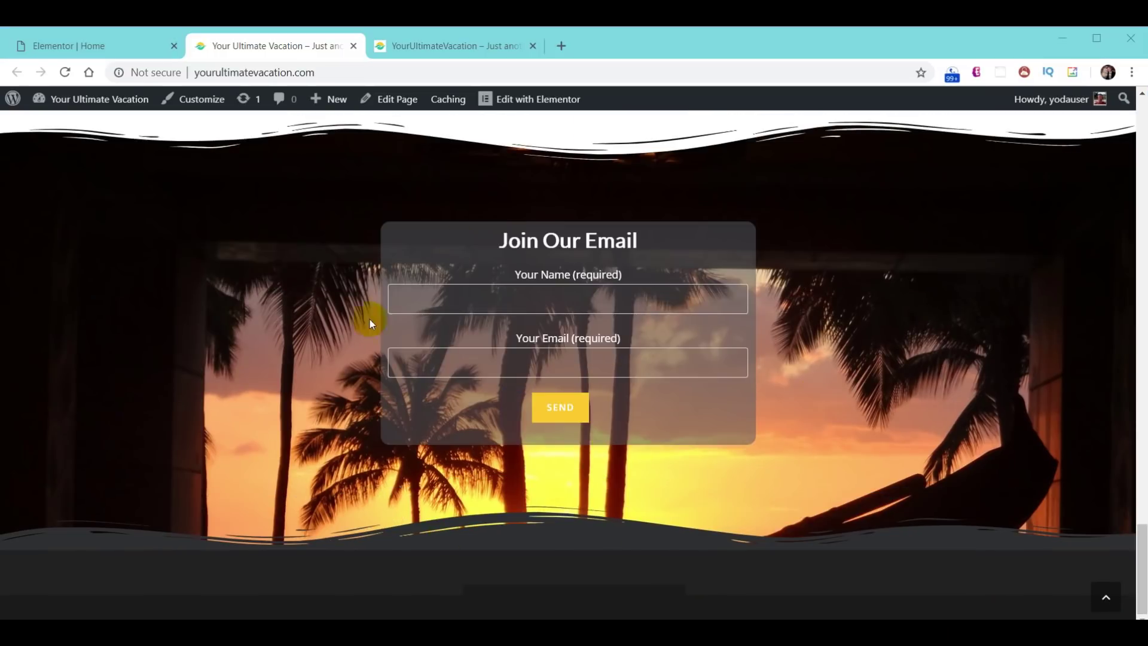
scroll(761, 289, up, 4)
scroll(761, 290, down, 4)
click(443, 49)
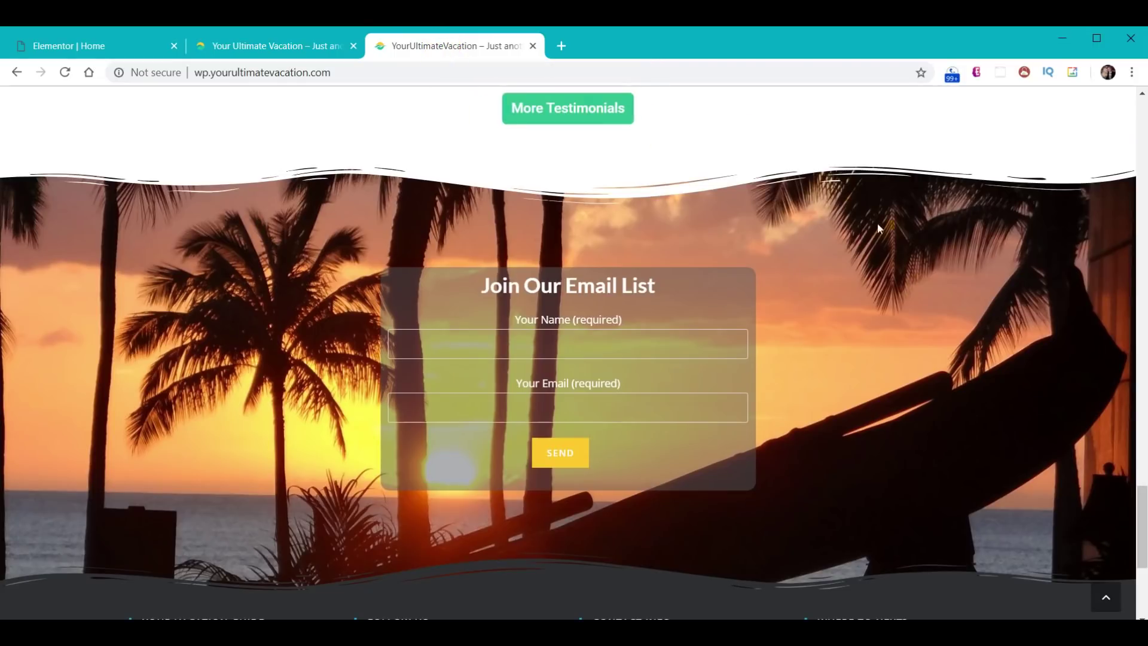
scroll(991, 263, down, 5)
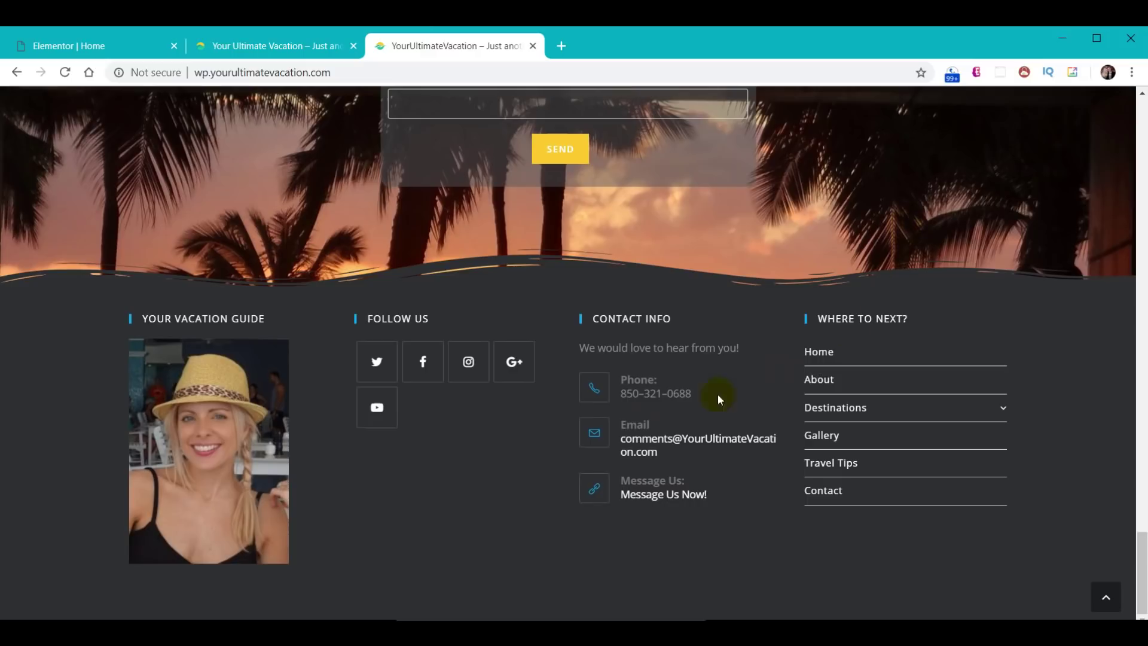
- Exit Elementor to the WordPress dashboard and open Appearance > Widgets
click(67, 52)
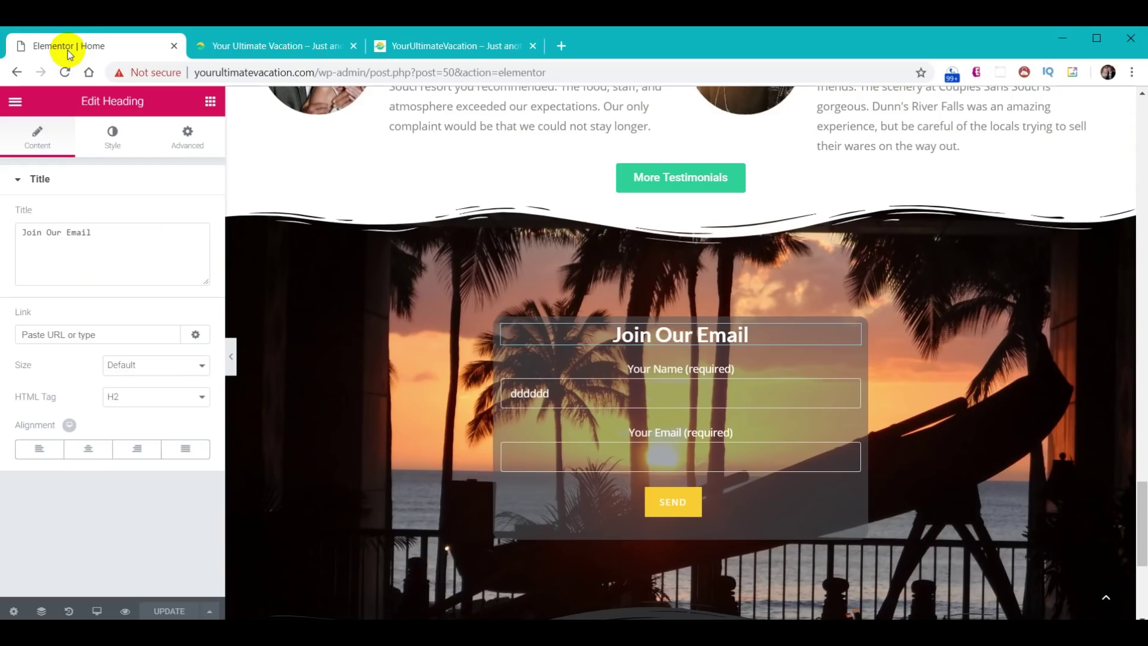
click(15, 103)
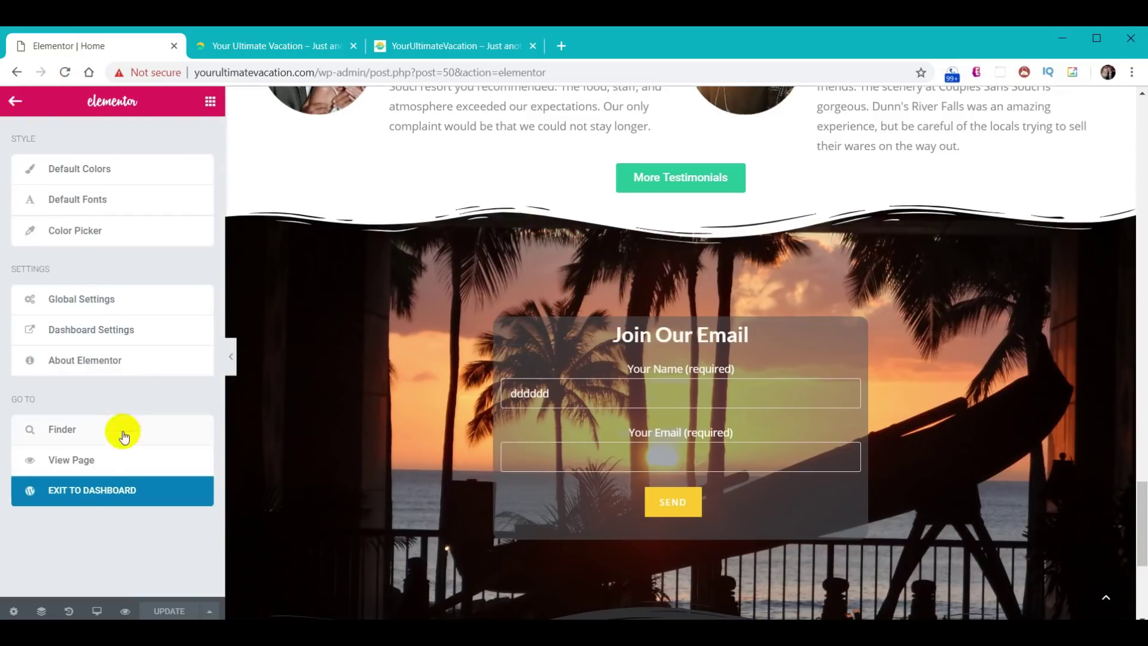
click(94, 491)
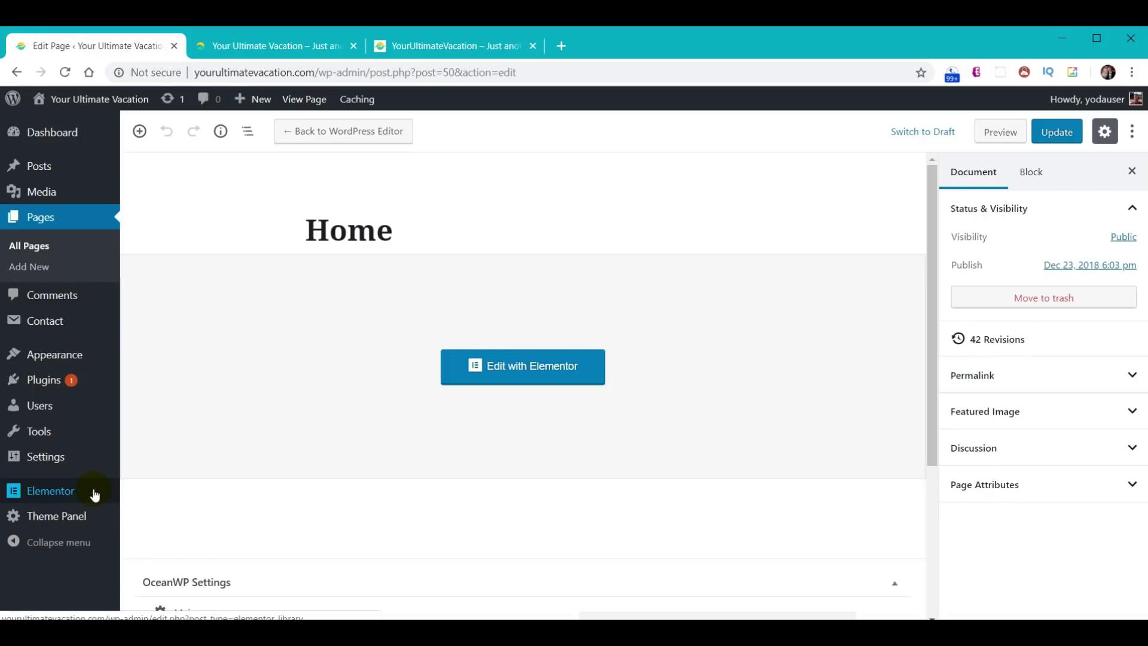
click(48, 360)
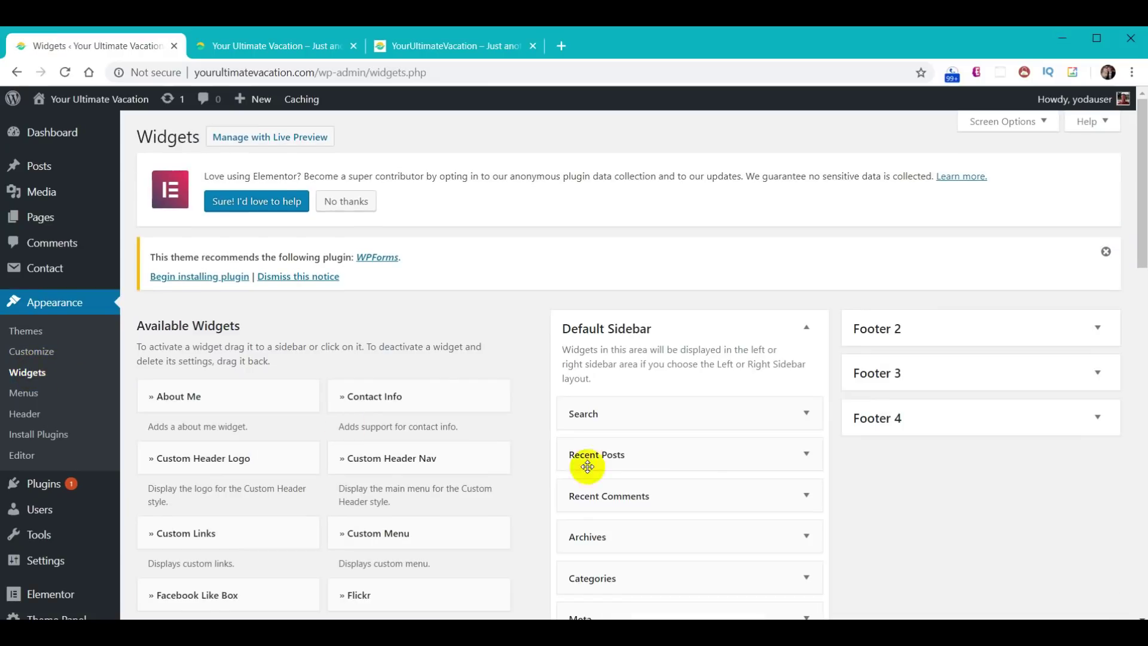
scroll(801, 514, down, 3)
scroll(780, 538, down, 3)
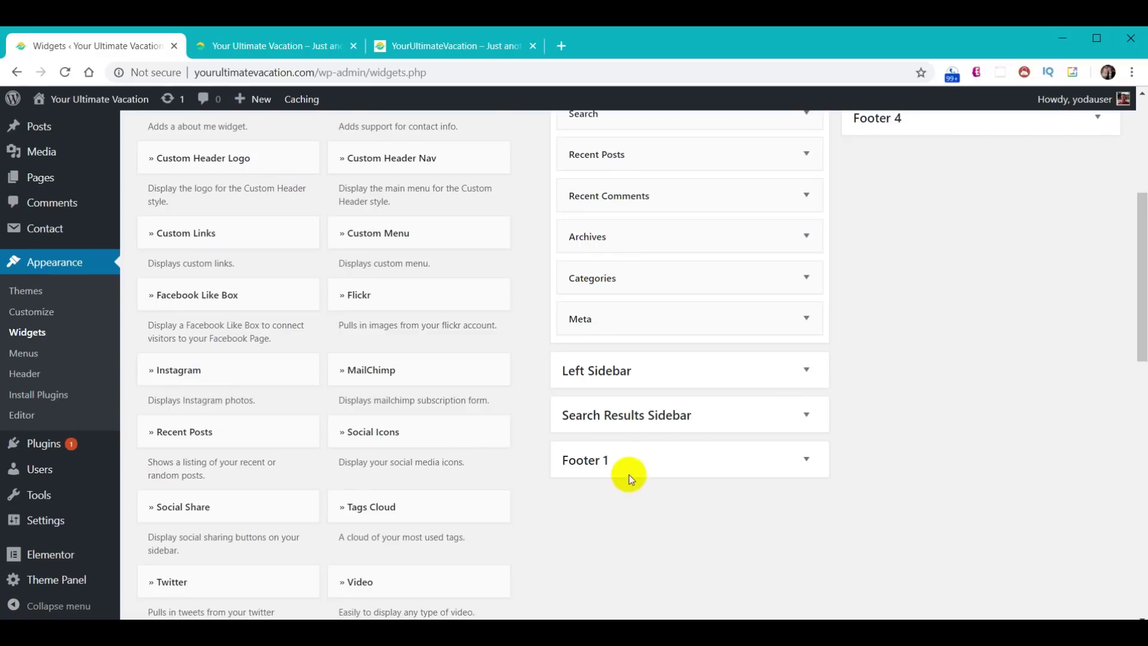
scroll(894, 446, up, 4)
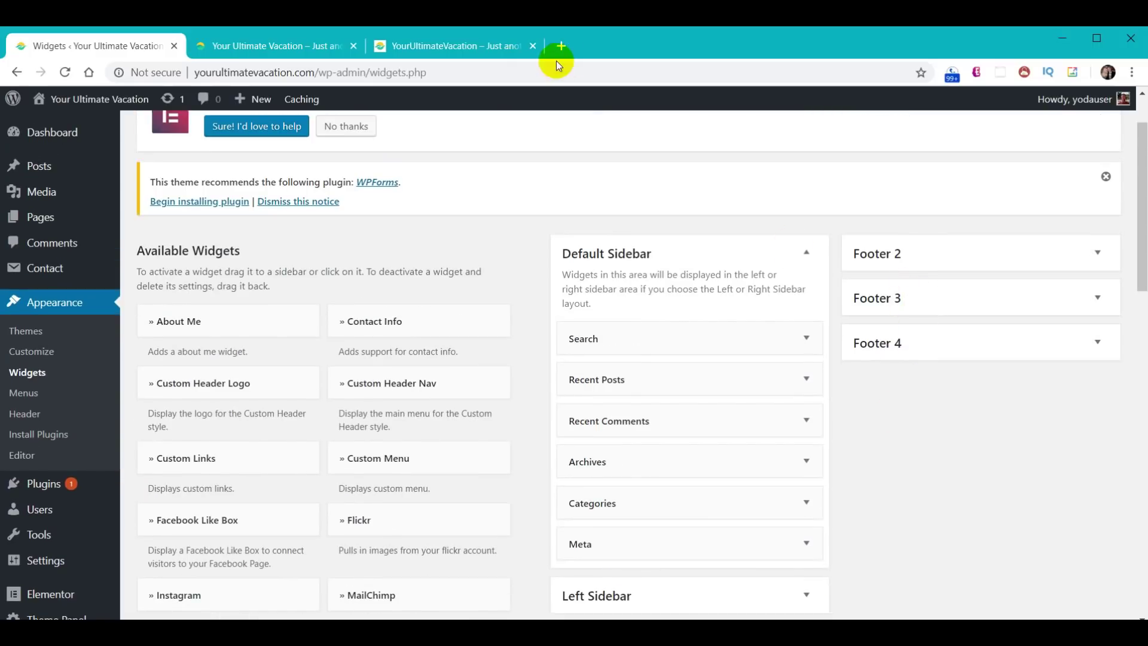
- Compare with the reference site's four-widget footer, then scroll to the available widgets list
click(460, 54)
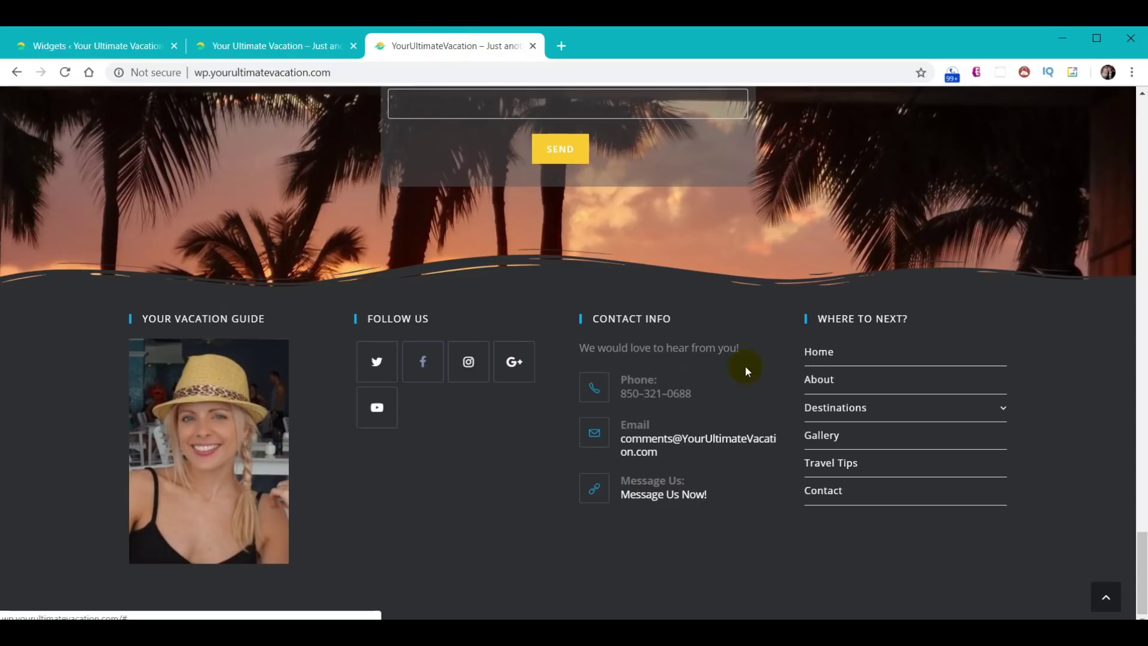
click(110, 43)
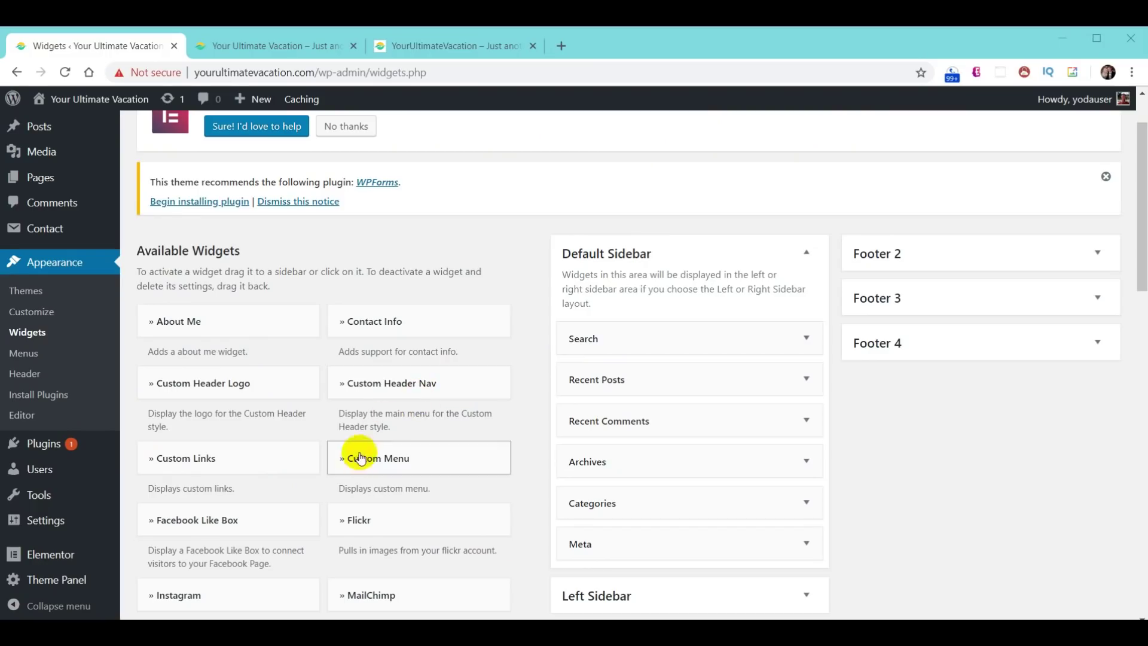
scroll(352, 460, down, 3)
scroll(352, 467, down, 9)
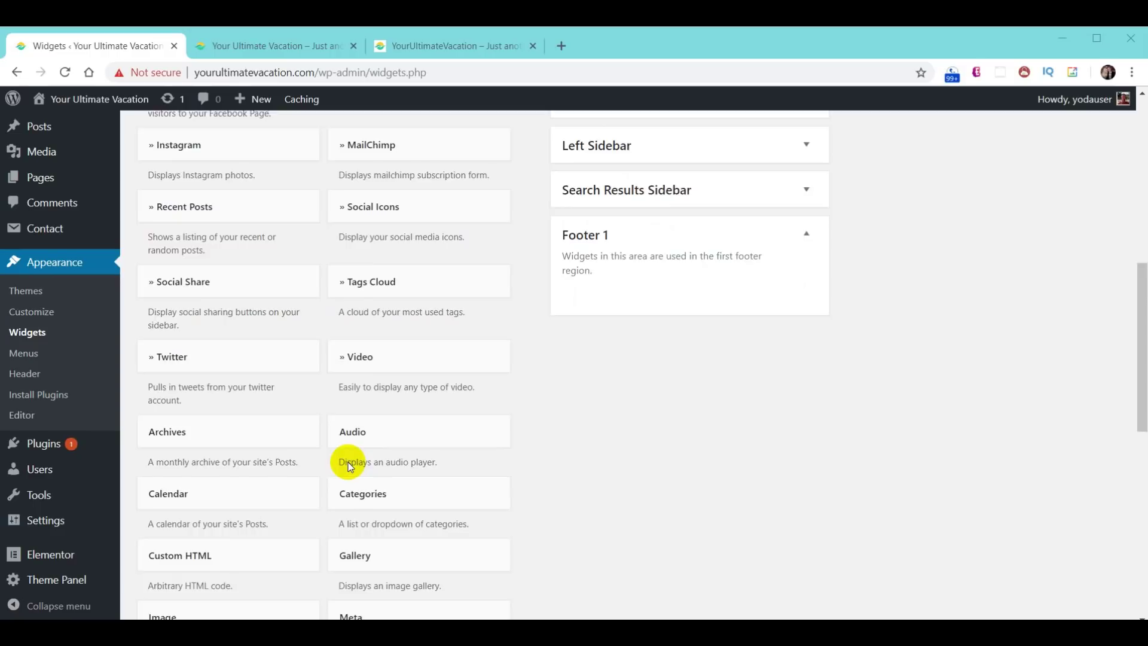
scroll(349, 467, down, 1)
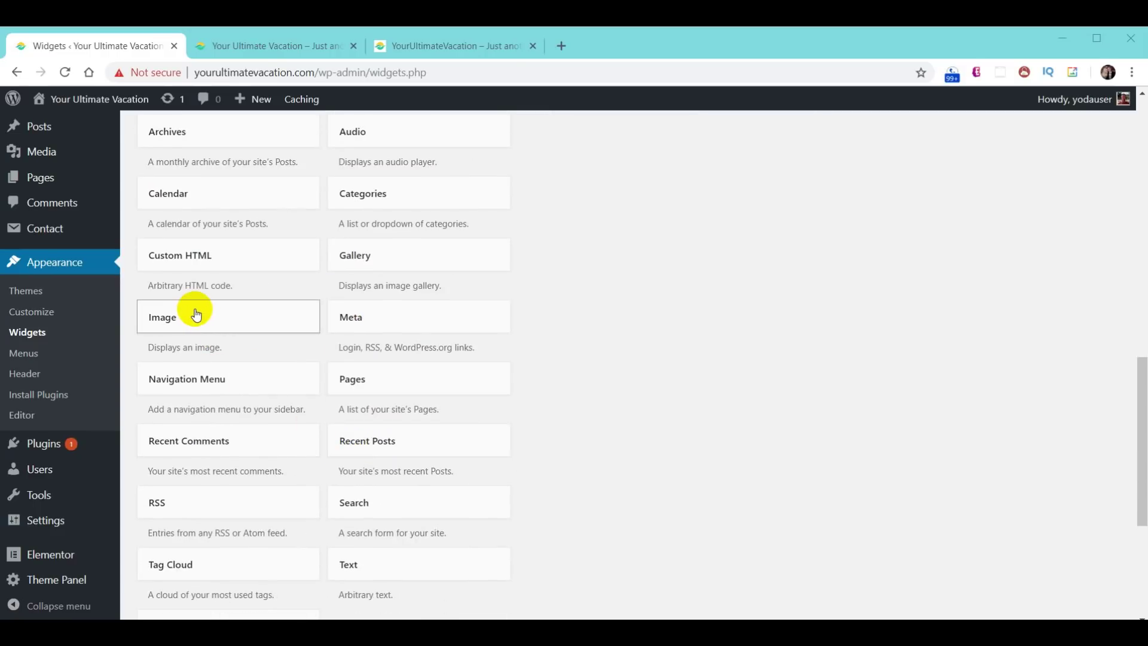
- Add an Image widget to Footer 1 titled 'Your Vacation Guide'
click(196, 315)
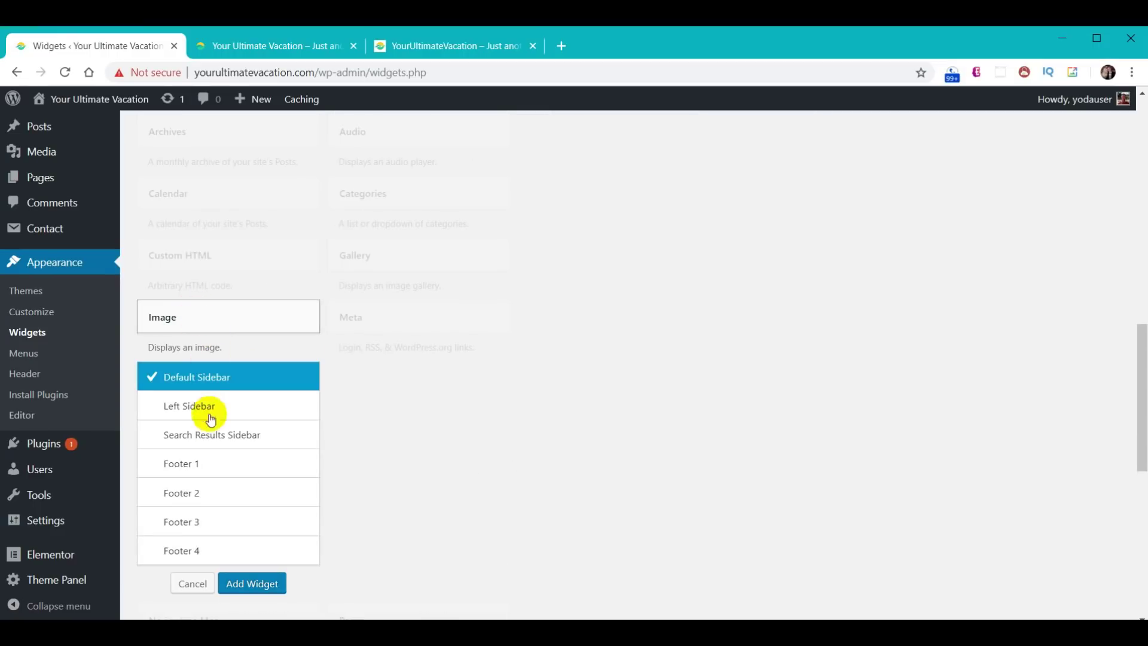
click(209, 464)
click(234, 586)
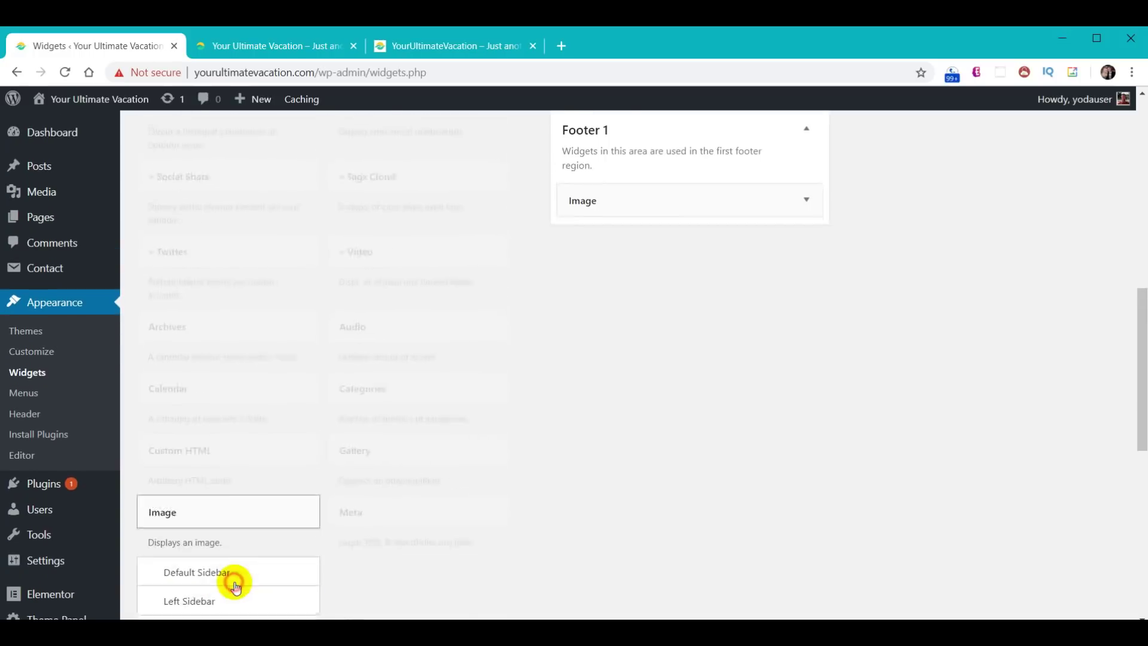
click(664, 327)
text(Your Vacation Guide)
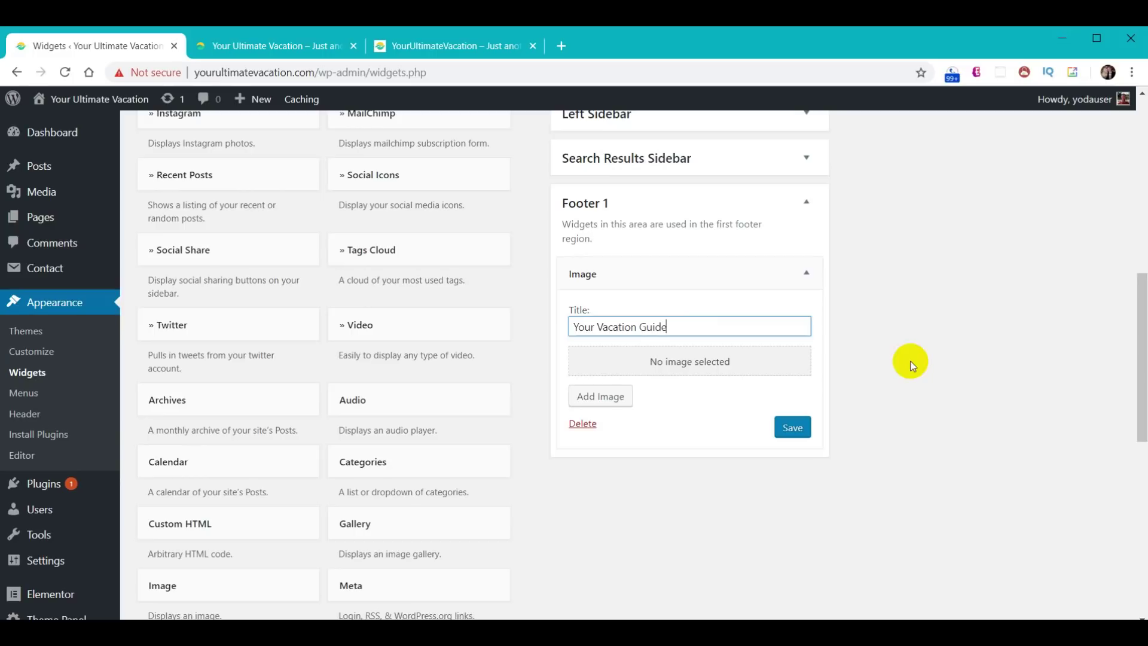
- Insert the hat photo, link it to /about/, save the widget, and reload the front page
click(718, 372)
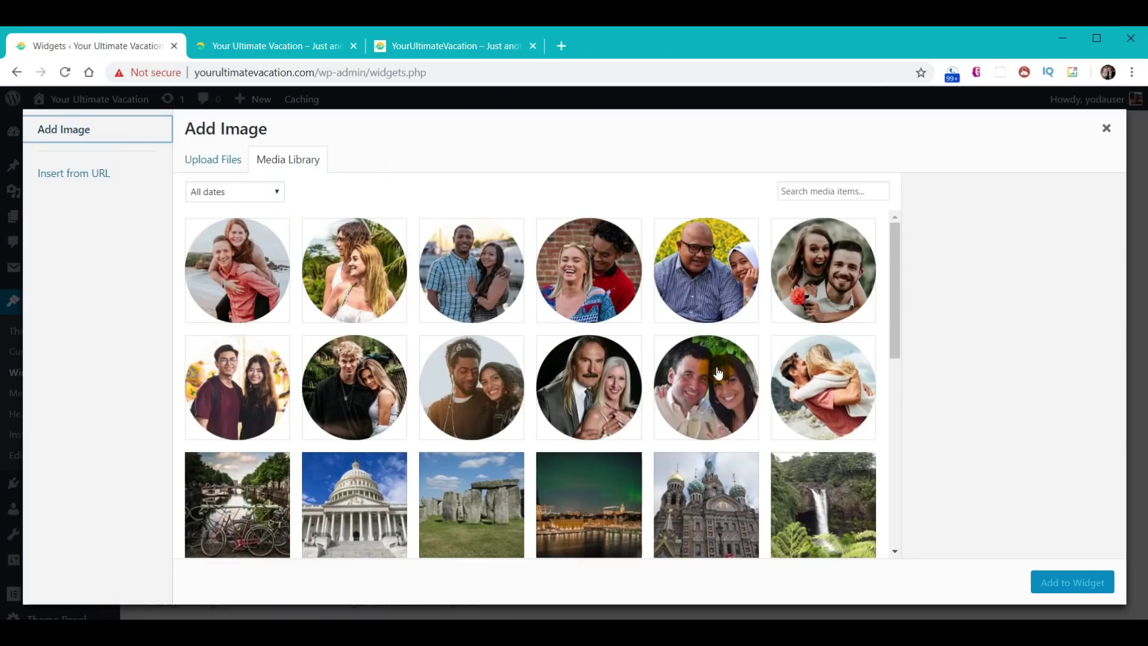
scroll(718, 372, down, 10)
click(265, 484)
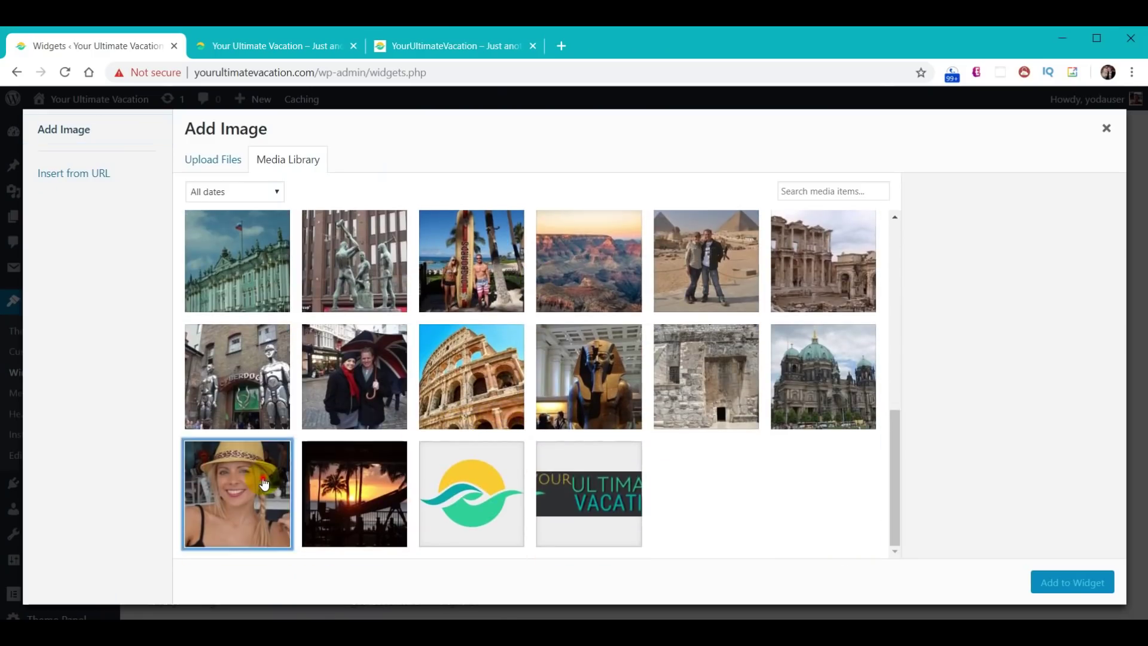
click(1076, 582)
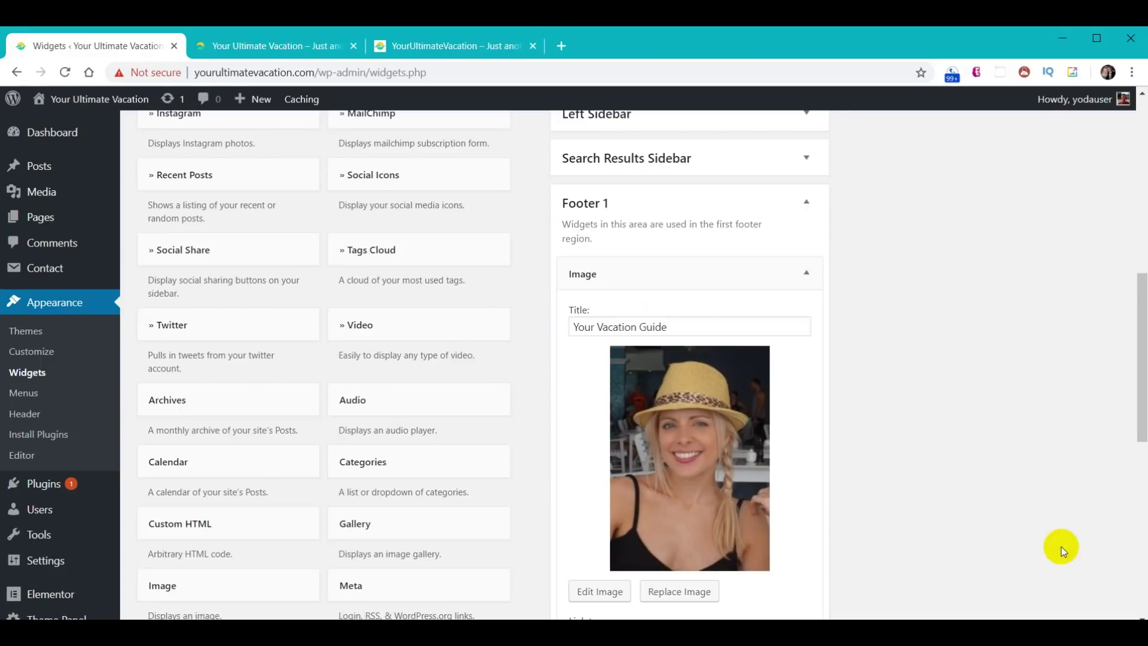
scroll(928, 468, down, 3)
click(628, 488)
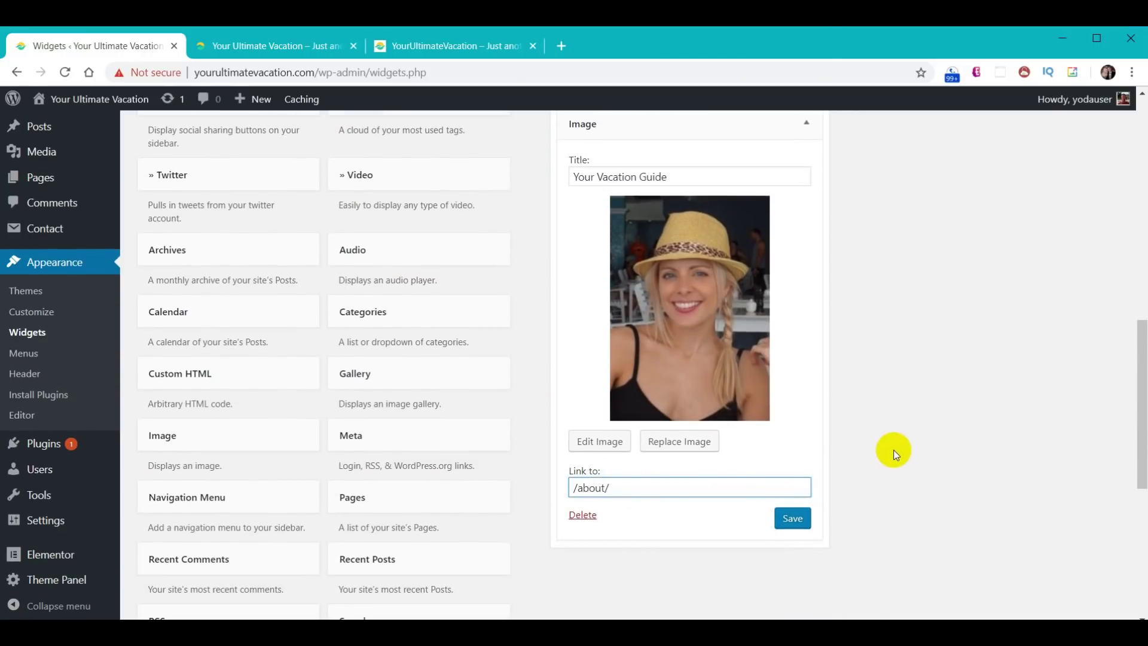
click(797, 524)
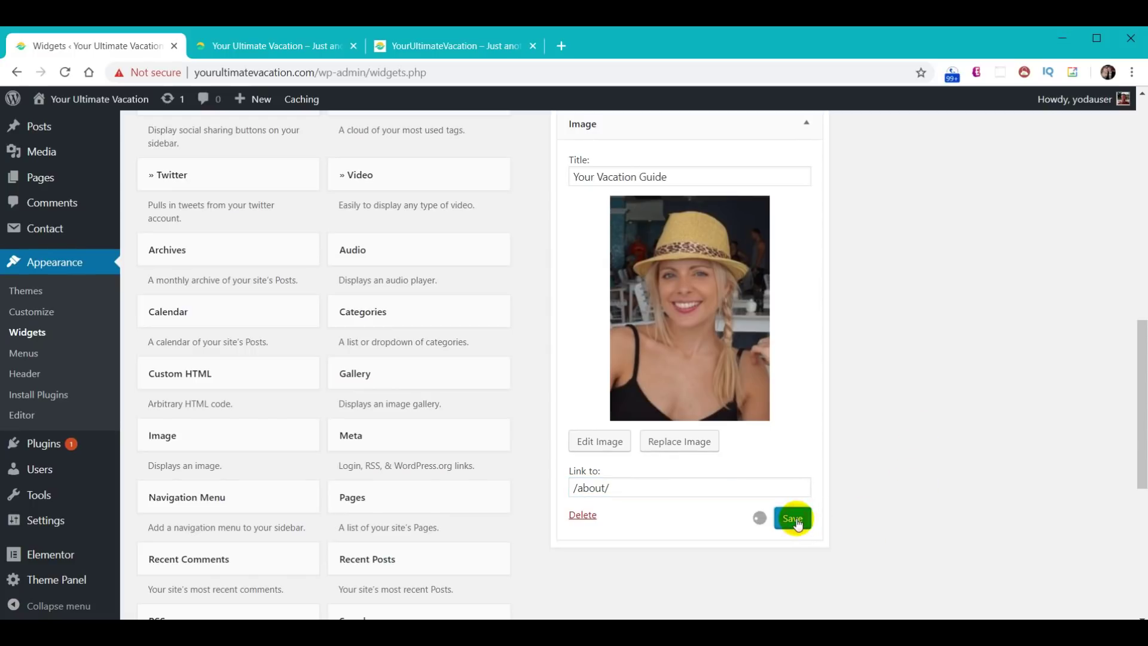
click(270, 46)
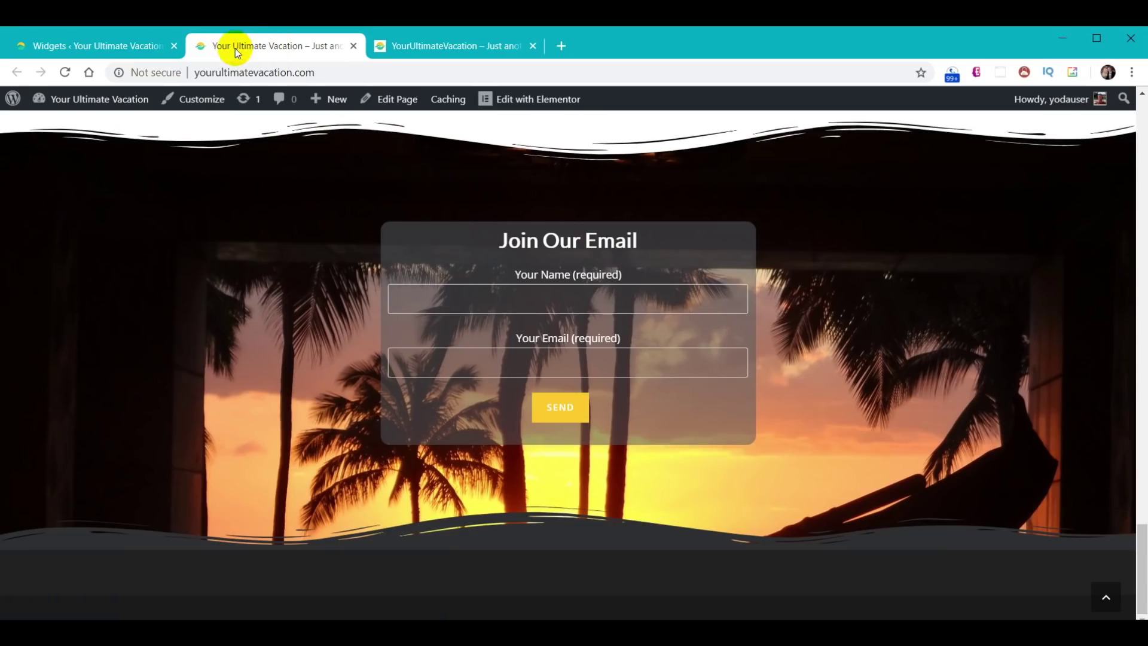
click(65, 72)
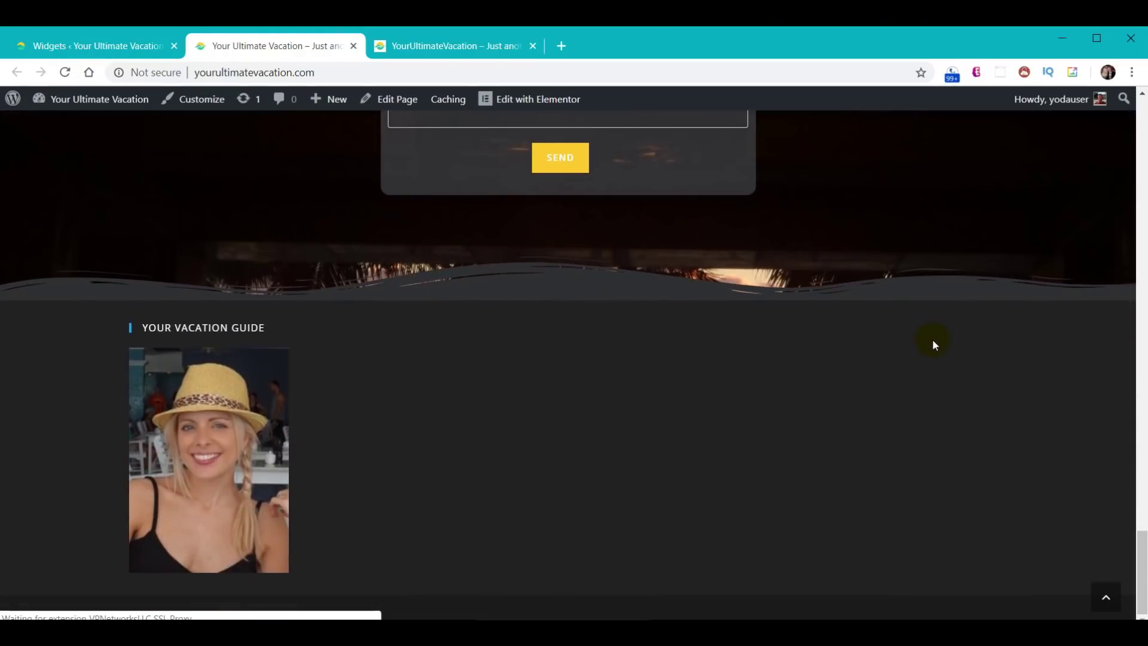
- Add and save a Follow Us Social Icons widget in Footer 2, then reload the front page
click(110, 48)
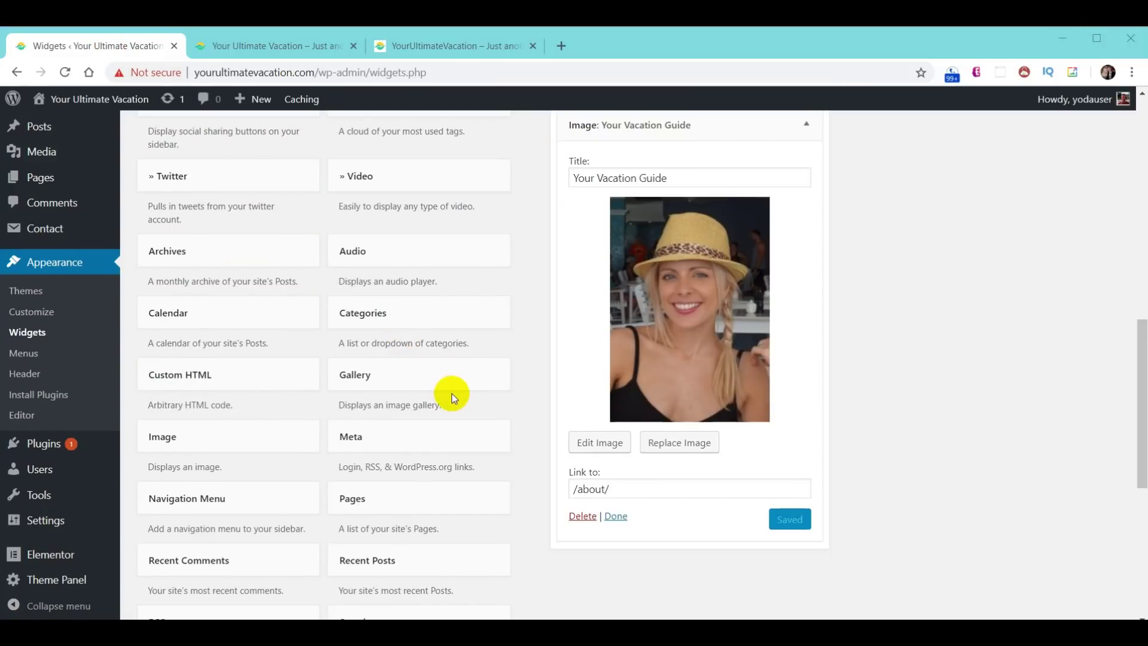
scroll(451, 392, up, 2)
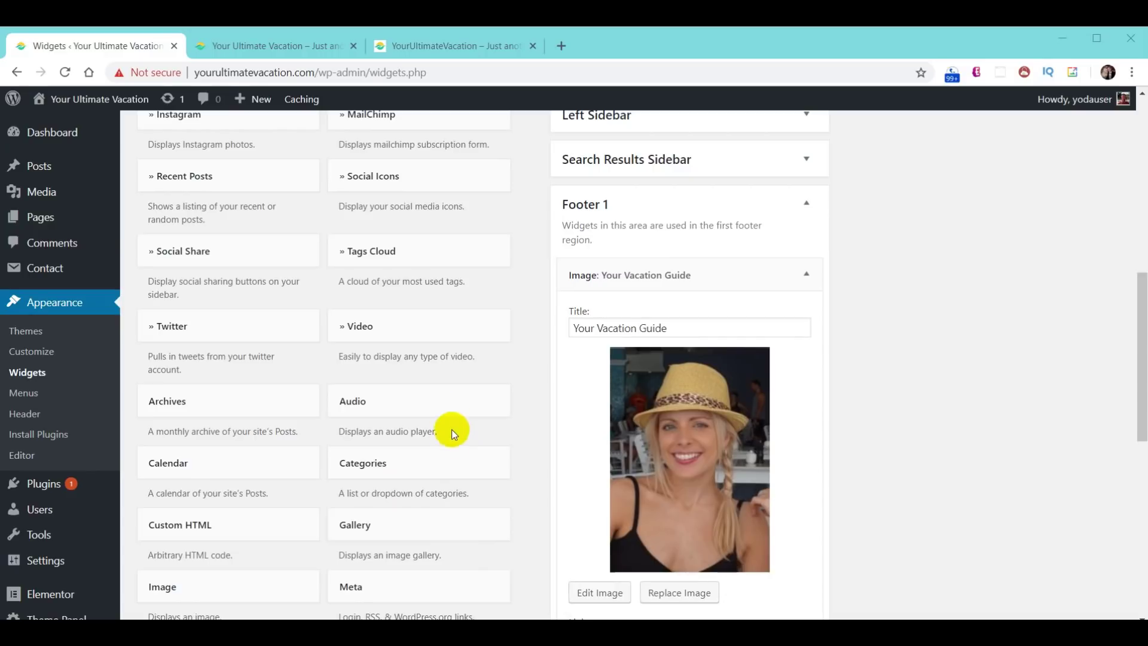
click(418, 185)
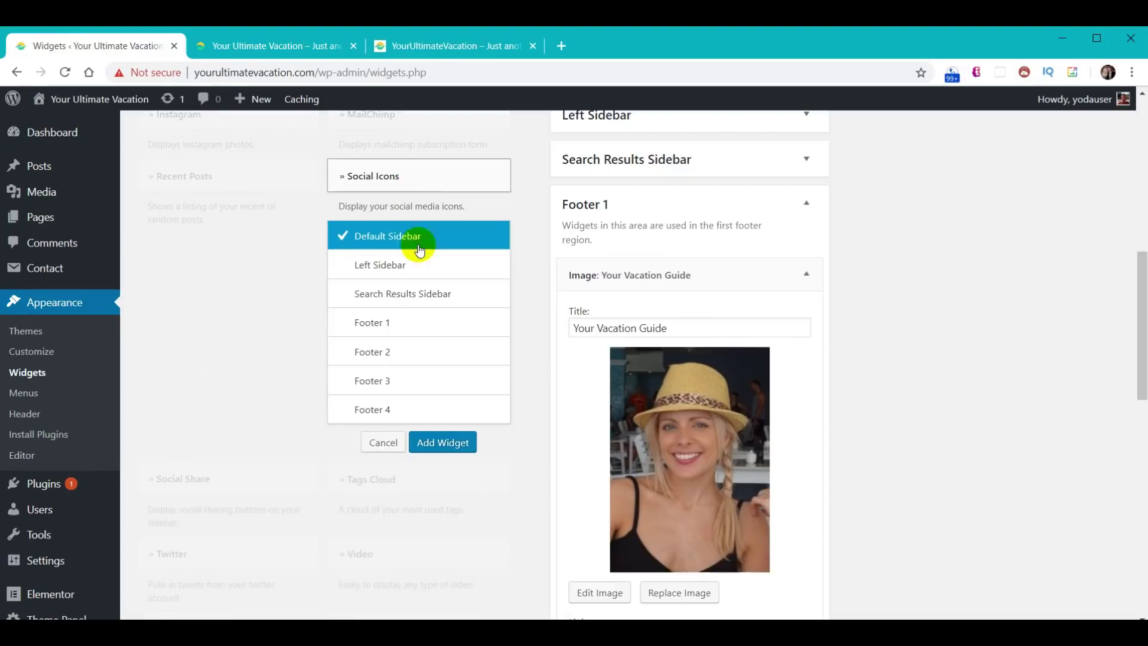
click(422, 353)
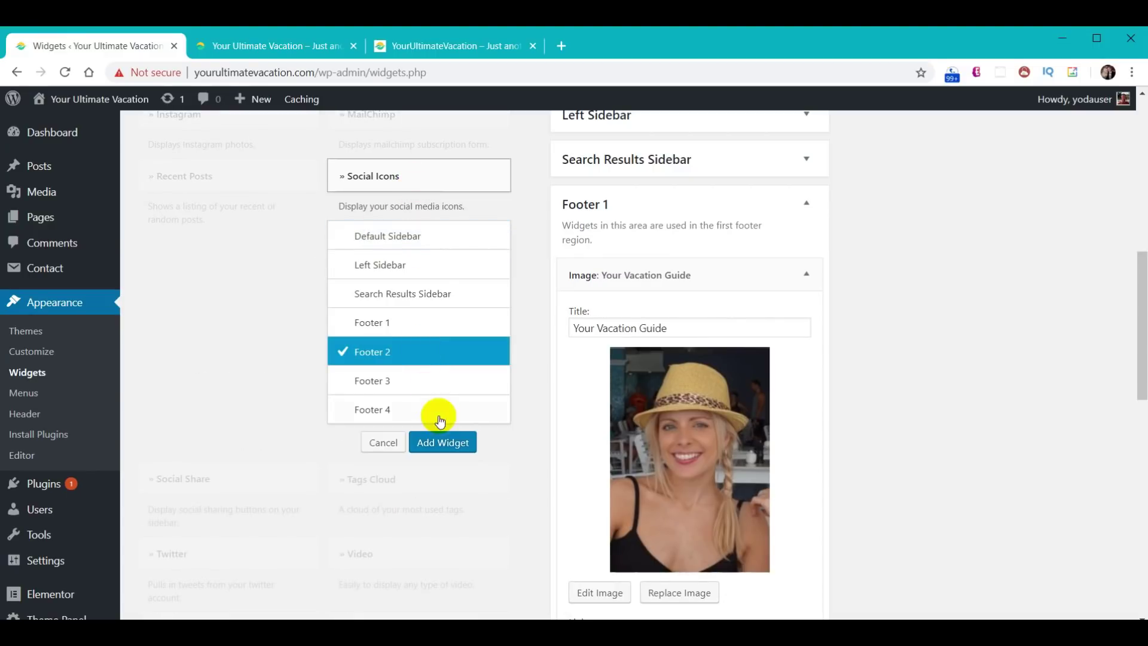
click(452, 442)
scroll(1016, 366, down, 12)
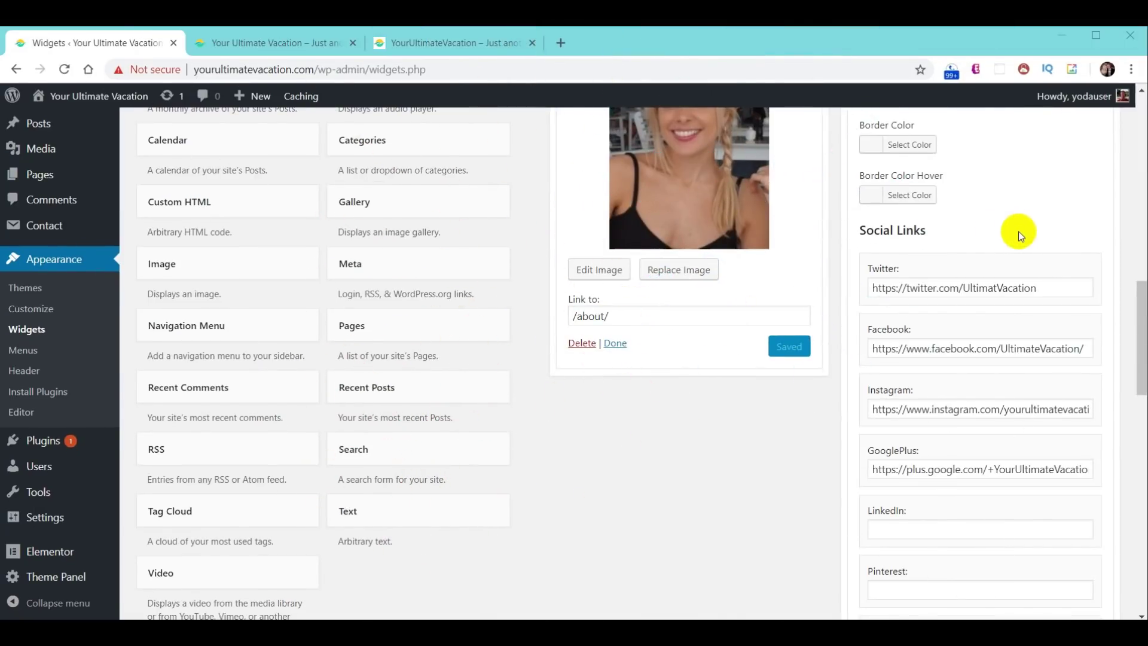
scroll(1012, 335, down, 15)
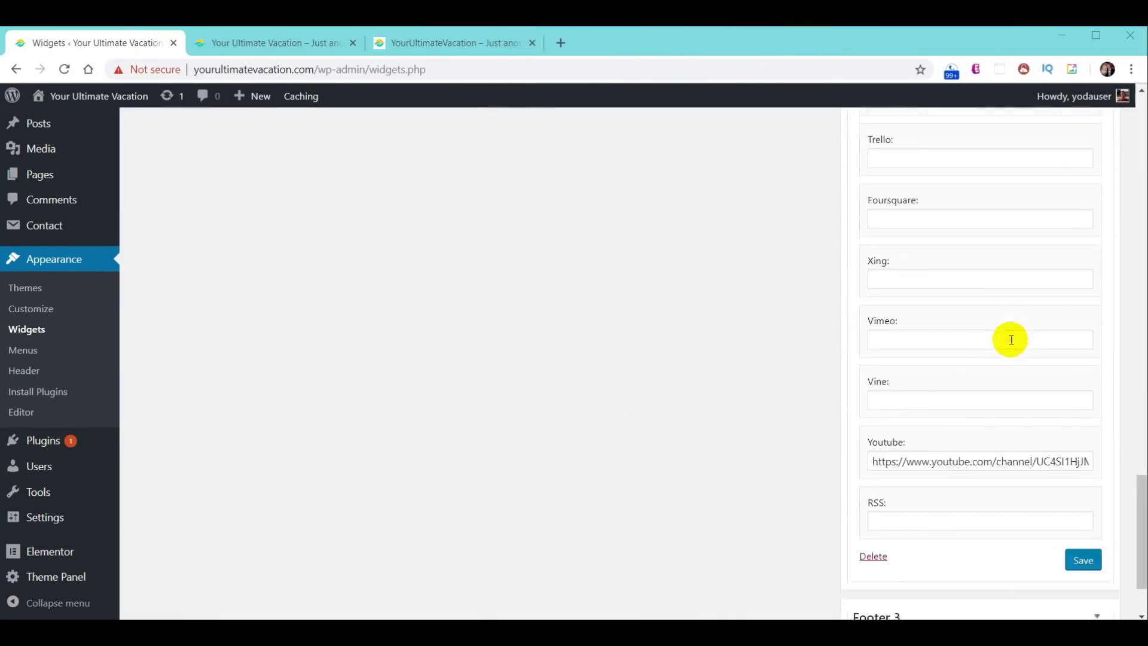
click(1084, 509)
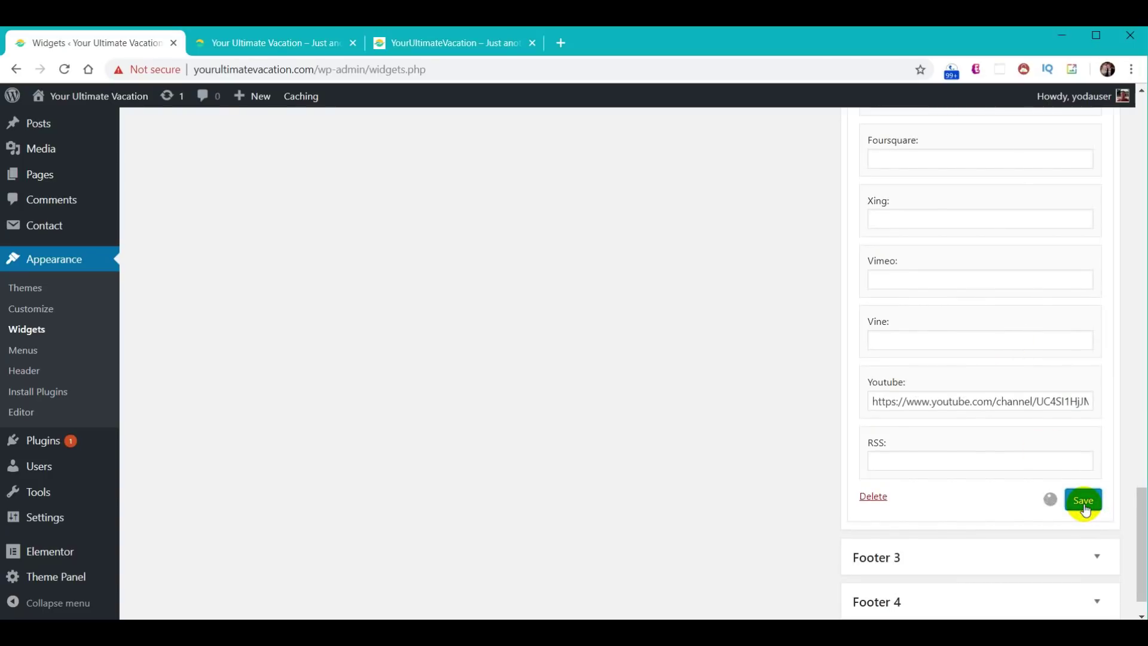
click(290, 53)
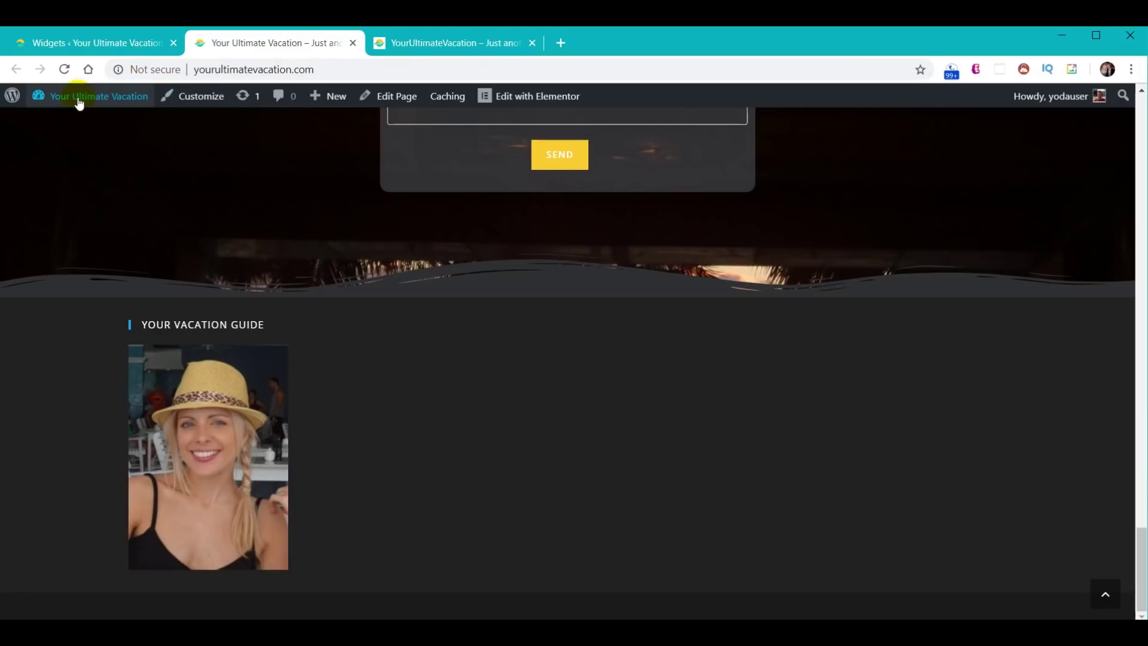
click(64, 69)
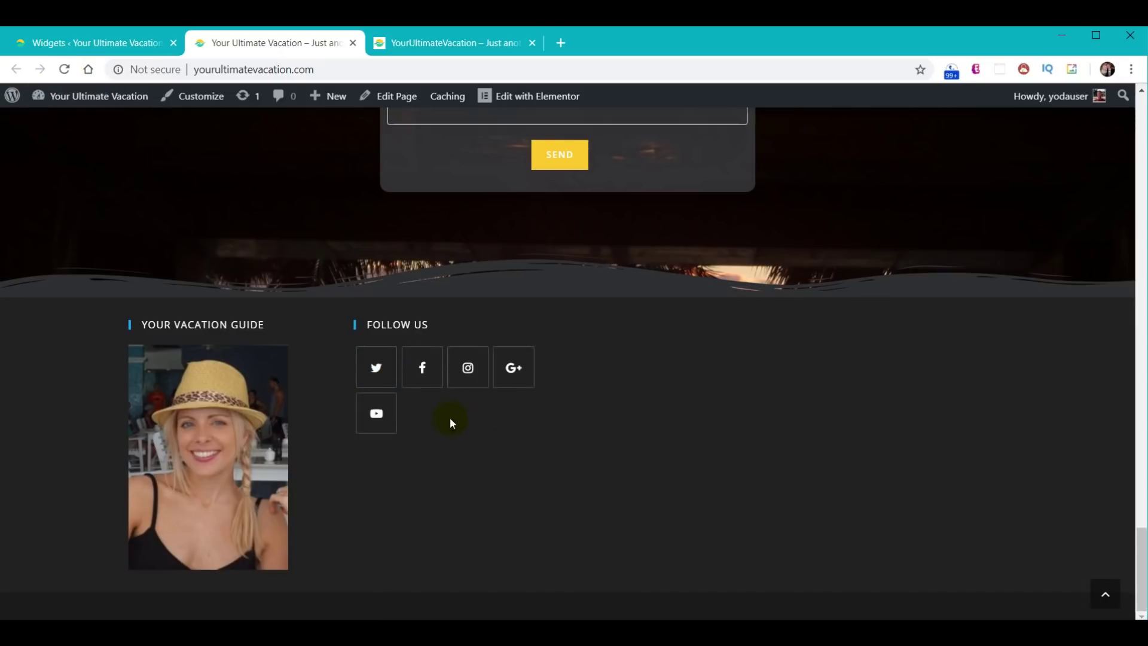
- Add a Contact Info widget to the Footer 3 area
click(91, 48)
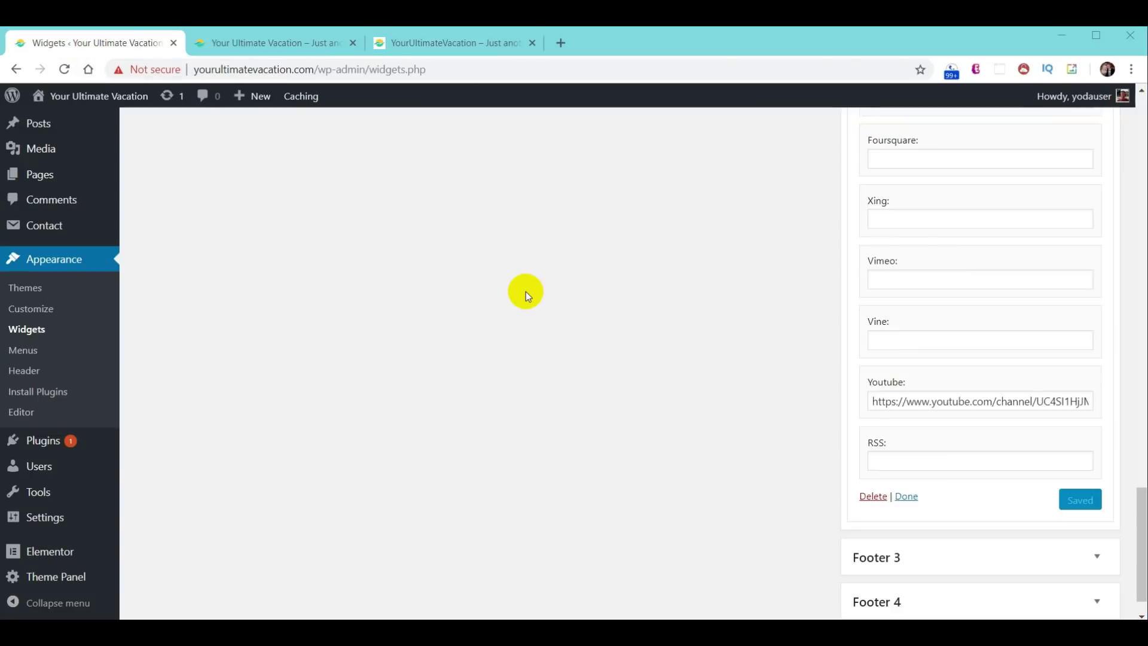
scroll(540, 390, up, 20)
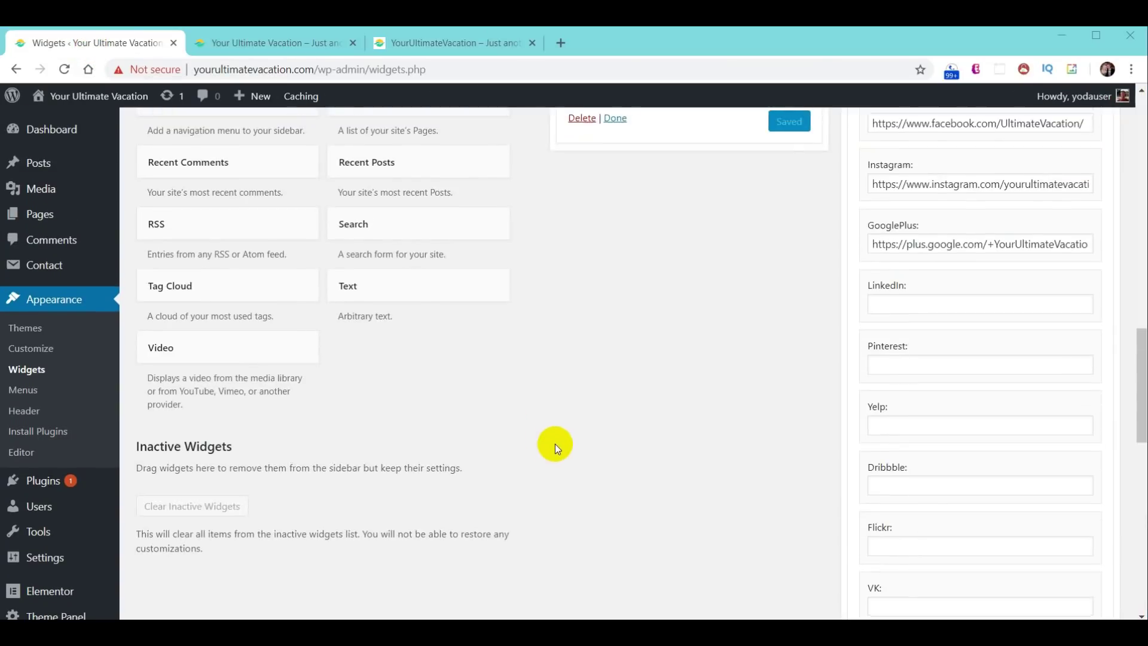
scroll(468, 467, up, 5)
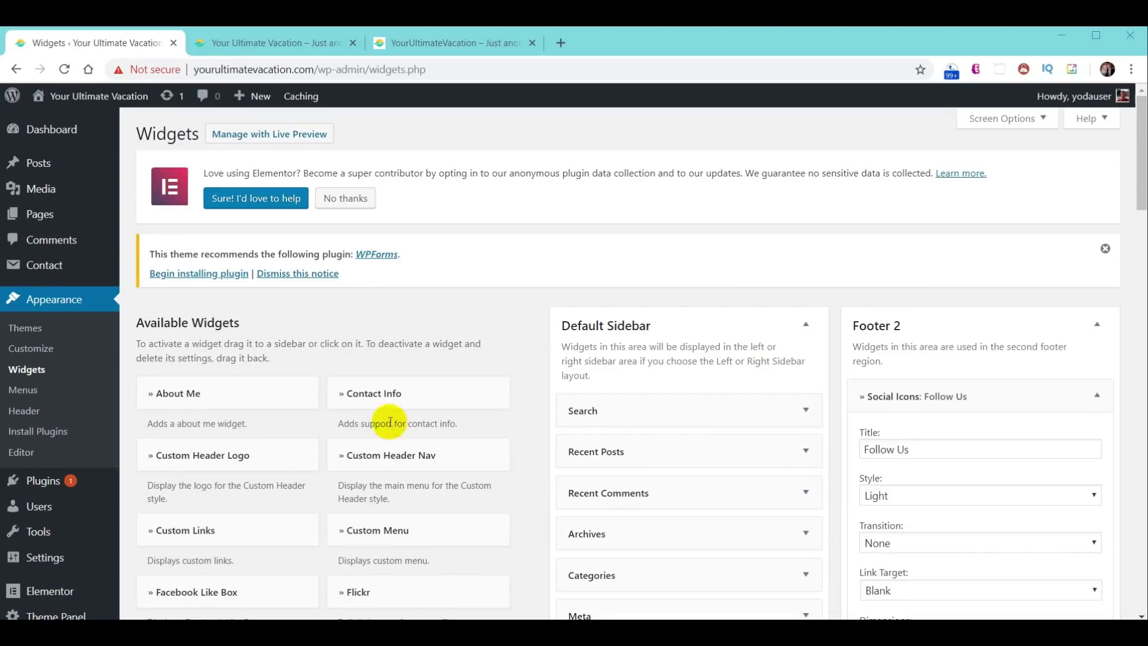
click(378, 396)
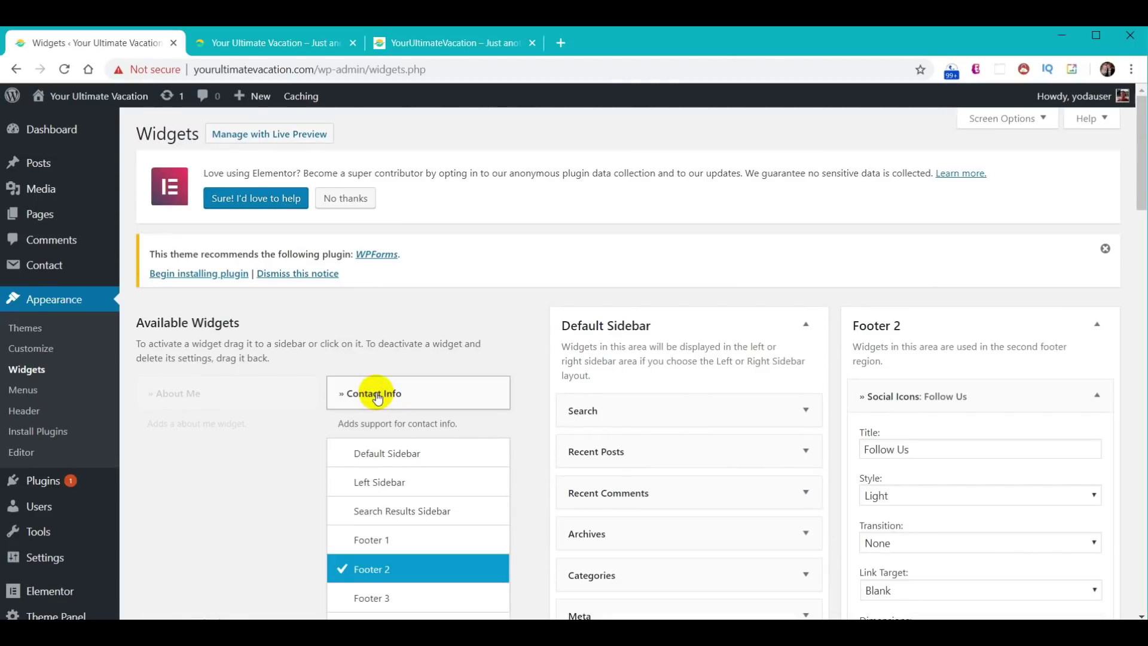
scroll(423, 418, down, 3)
click(386, 448)
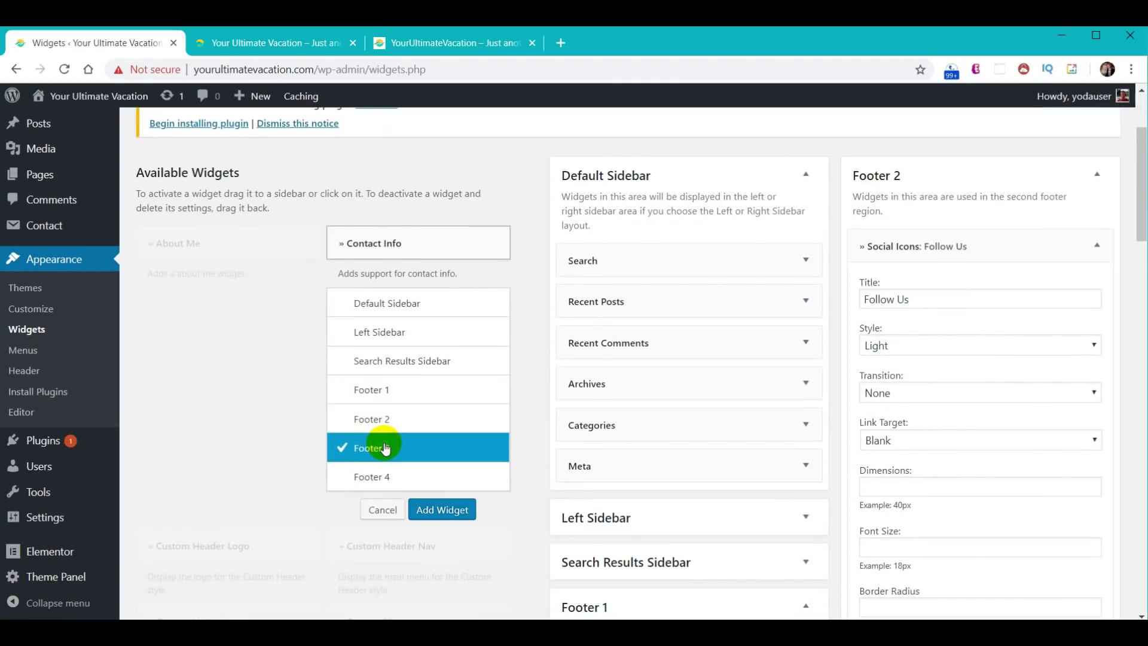
click(445, 509)
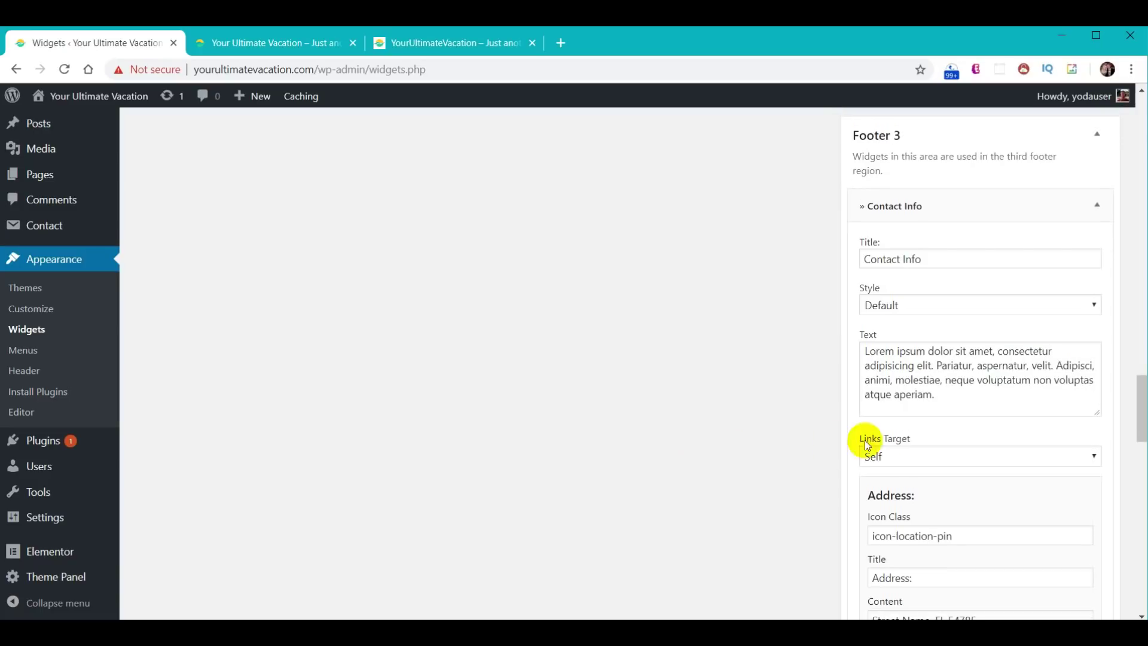
- Replace the lorem ipsum intro with a welcome line and clear the Address icon, title and street
drag(953, 399, 831, 354)
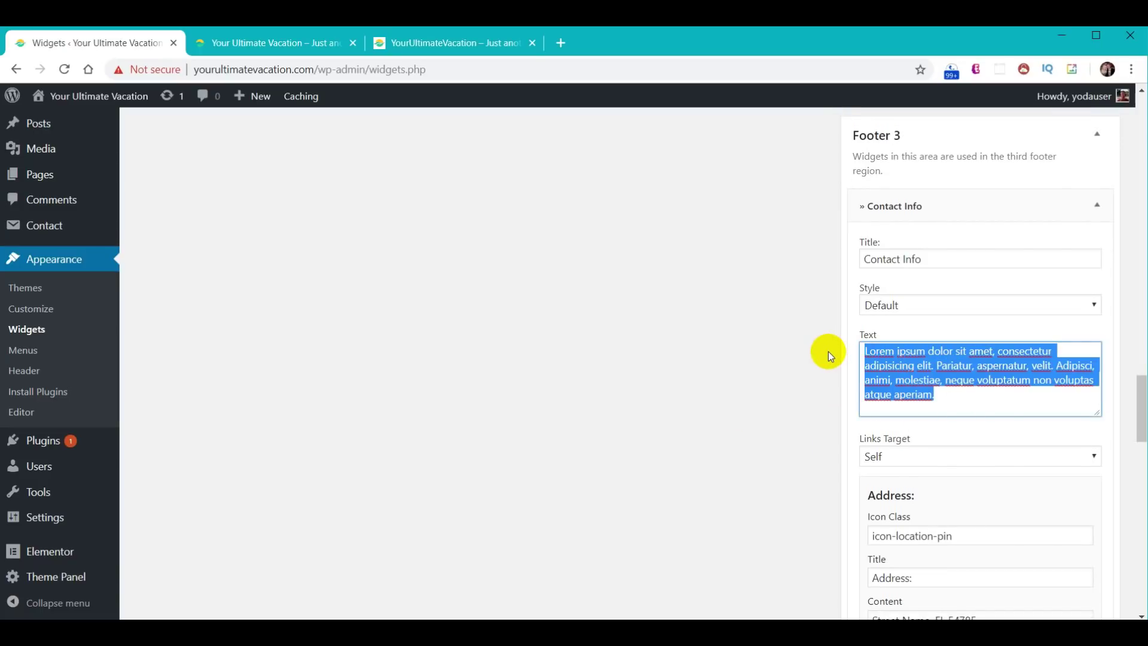
text(We would love to hear from you!)
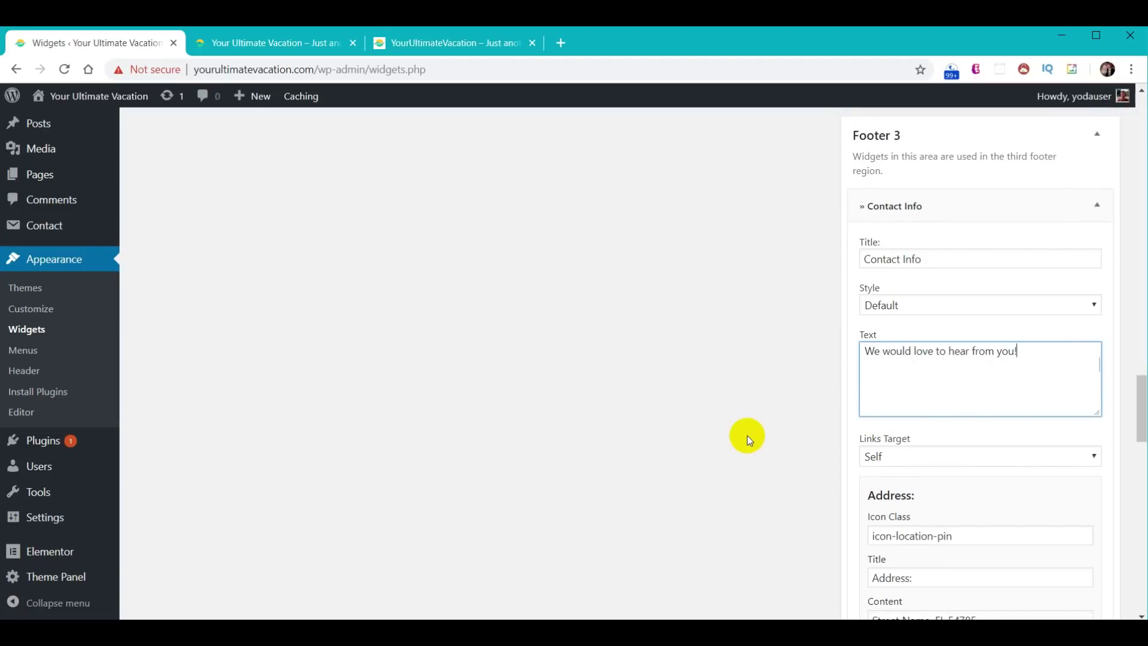
click(723, 297)
scroll(733, 300, down, 4)
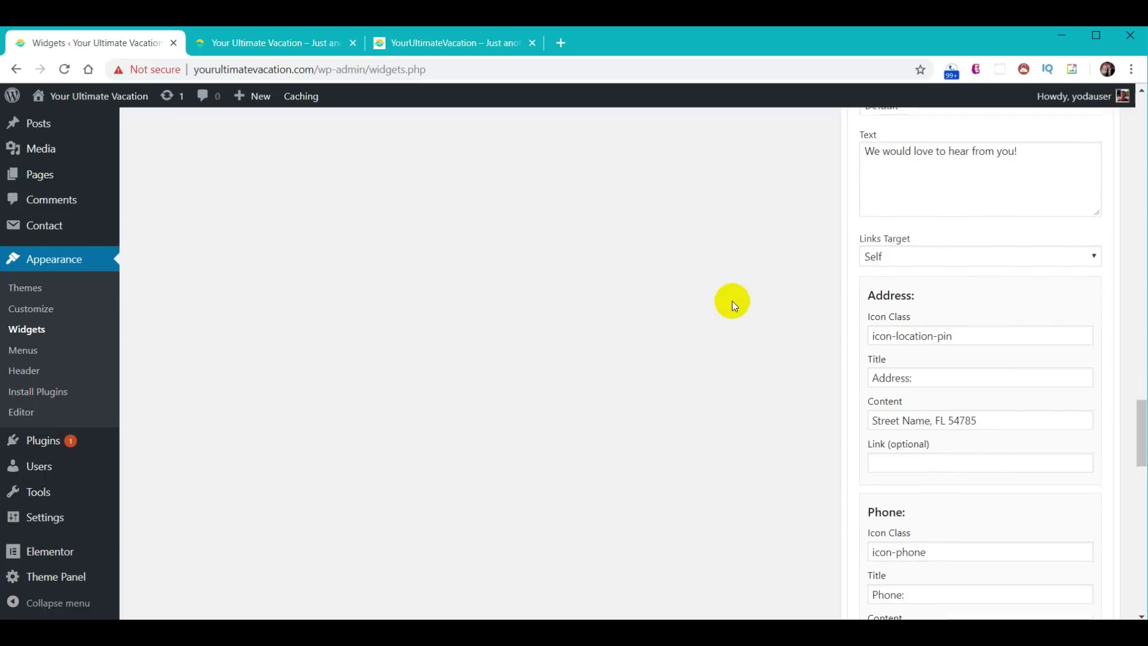
drag(969, 305, 825, 305)
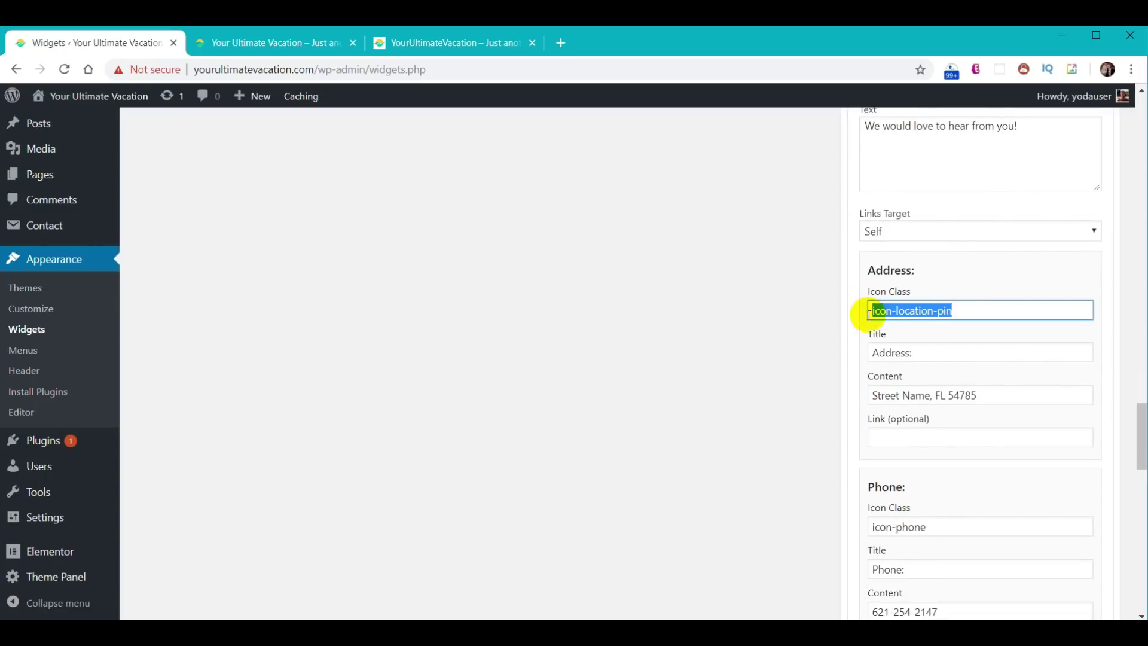
key(BackSpace)
triple_click(939, 357)
key(BackSpace)
triple_click(992, 394)
key(BackSpace)
- Enter the real phone number and clear the Mobile icon, title and number
scroll(761, 392, down, 4)
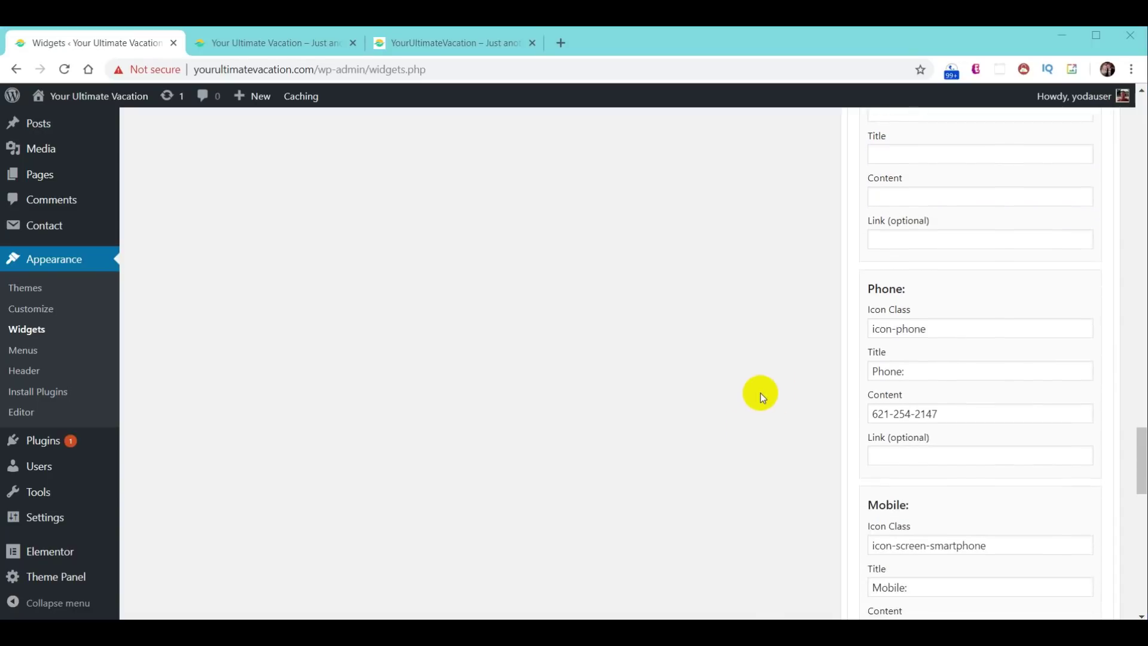
drag(985, 383, 769, 382)
key(ctrl+v)
scroll(769, 387, down, 4)
drag(996, 290, 796, 298)
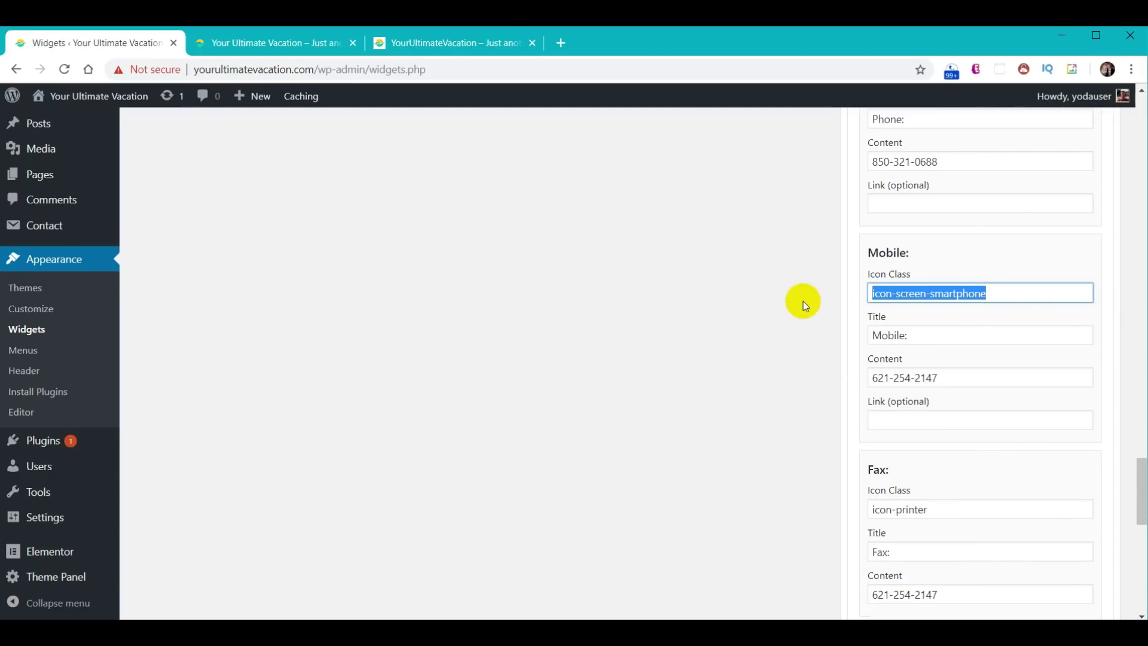
key(BackSpace)
drag(910, 333, 811, 338)
key(BackSpace)
drag(986, 376, 800, 373)
key(BackSpace)
- Clear the Fax icon class, Fax: title and sample fax number
scroll(941, 454, down, 3)
drag(938, 361, 859, 361)
key(BackSpace)
drag(890, 401, 870, 401)
key(BackSpace)
drag(965, 449, 901, 445)
key(BackSpace)
- Set the site's contact e-mail as both the e-mail link address and link text
scroll(771, 439, down, 3)
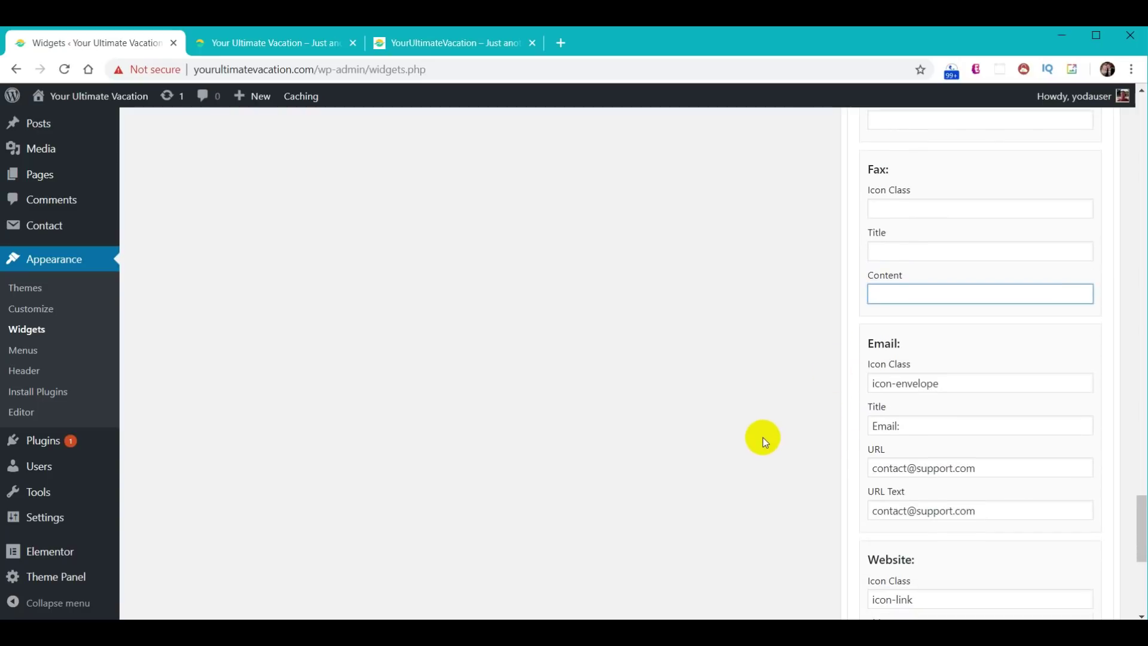
drag(992, 468, 797, 467)
key(ctrl+v)
drag(994, 510, 777, 508)
key(ctrl+v)
- Retitle the Website entry 'Message Us:' linking to /contact/ with text 'Message Us Now!'
scroll(764, 506, down, 5)
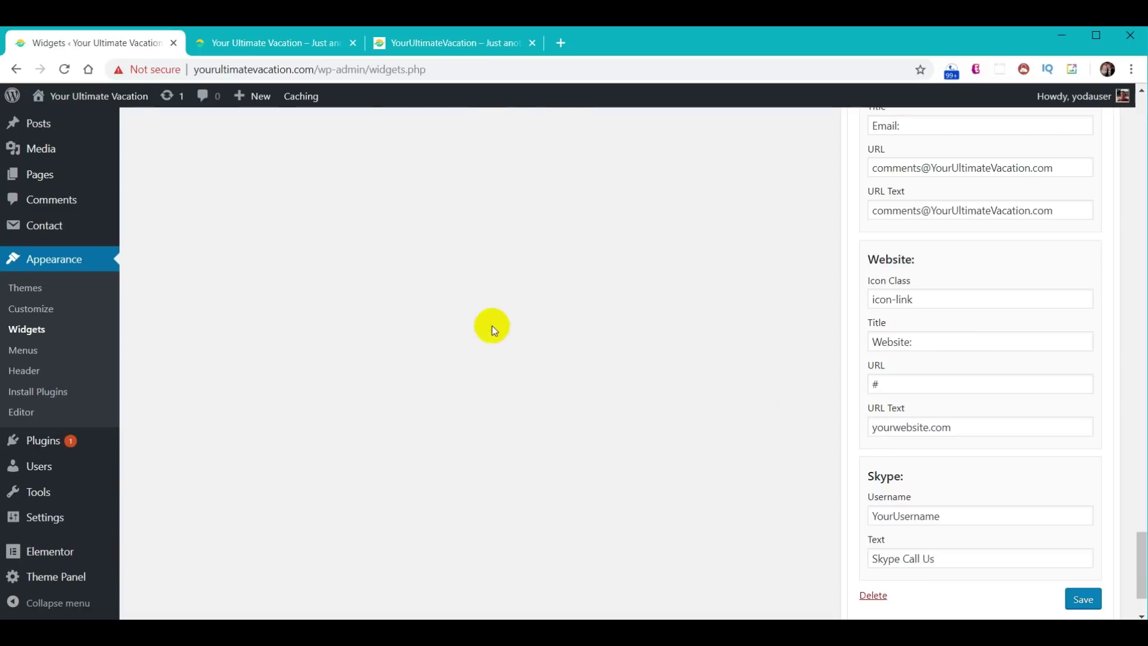
drag(952, 341, 745, 348)
text(Message Us:)
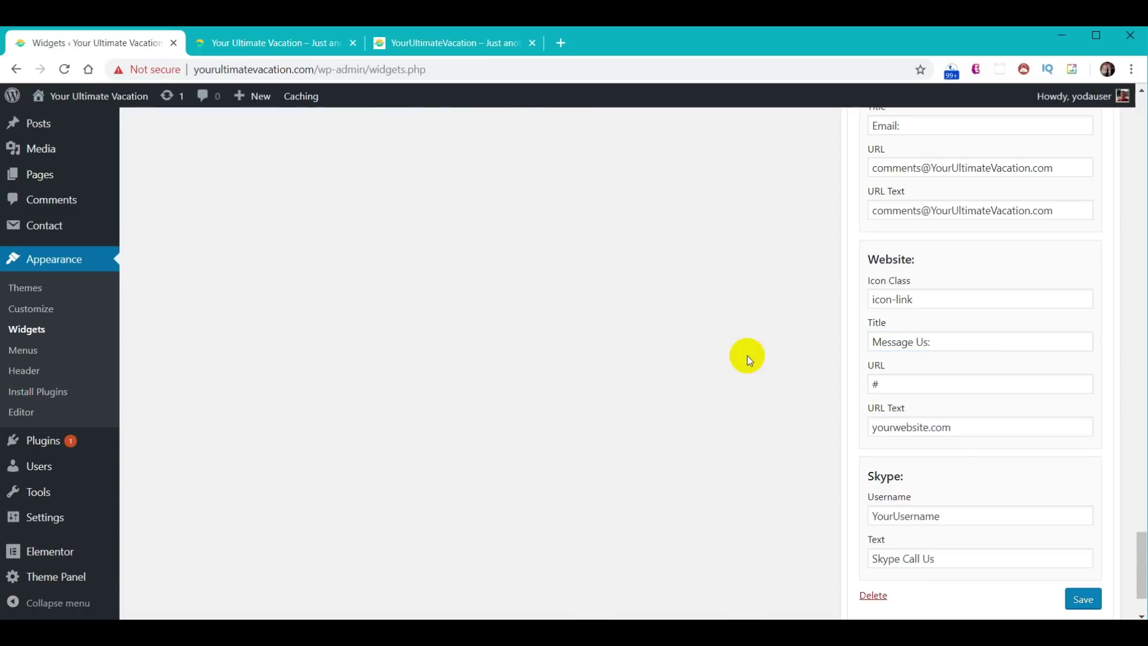
drag(918, 382, 784, 381)
text(/contact/)
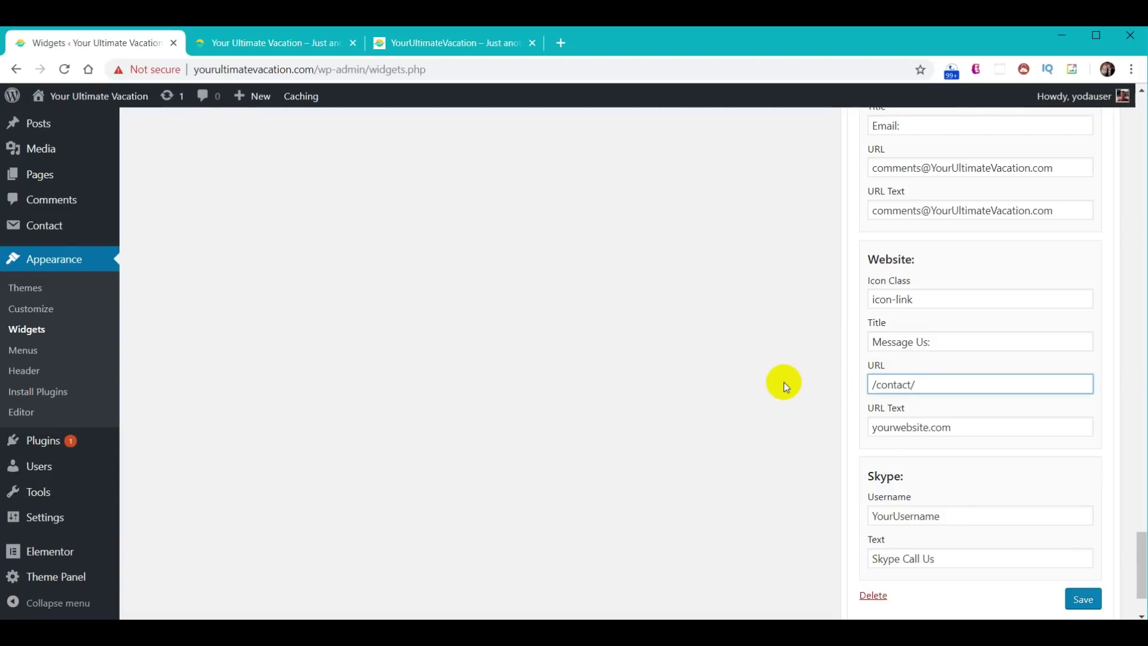
click(789, 392)
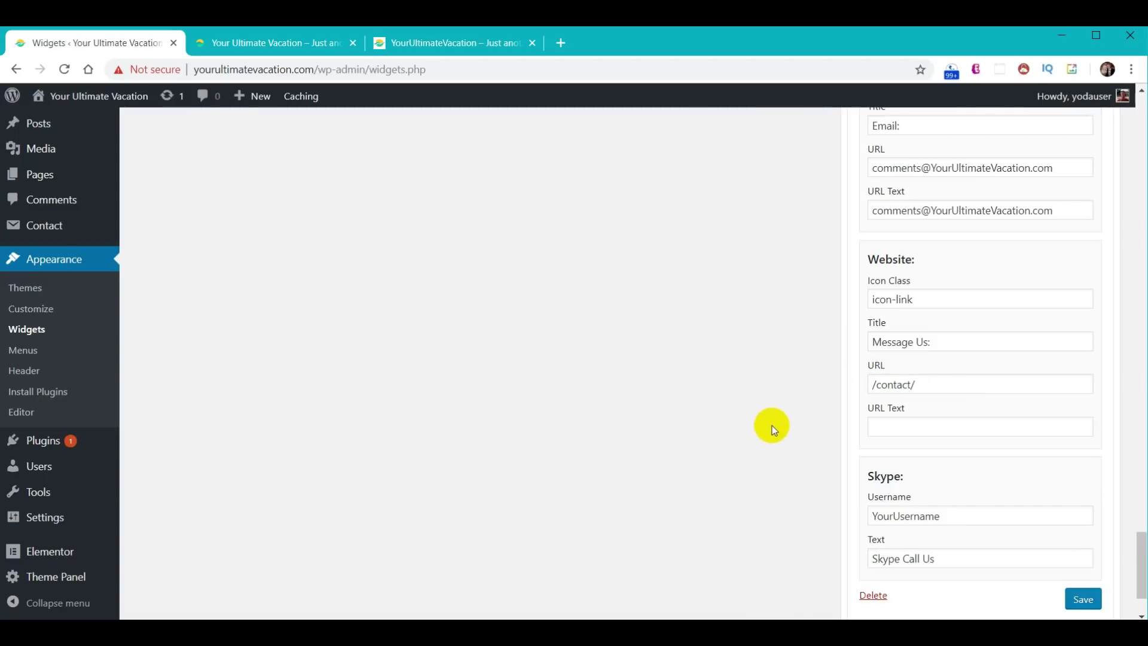
click(923, 427)
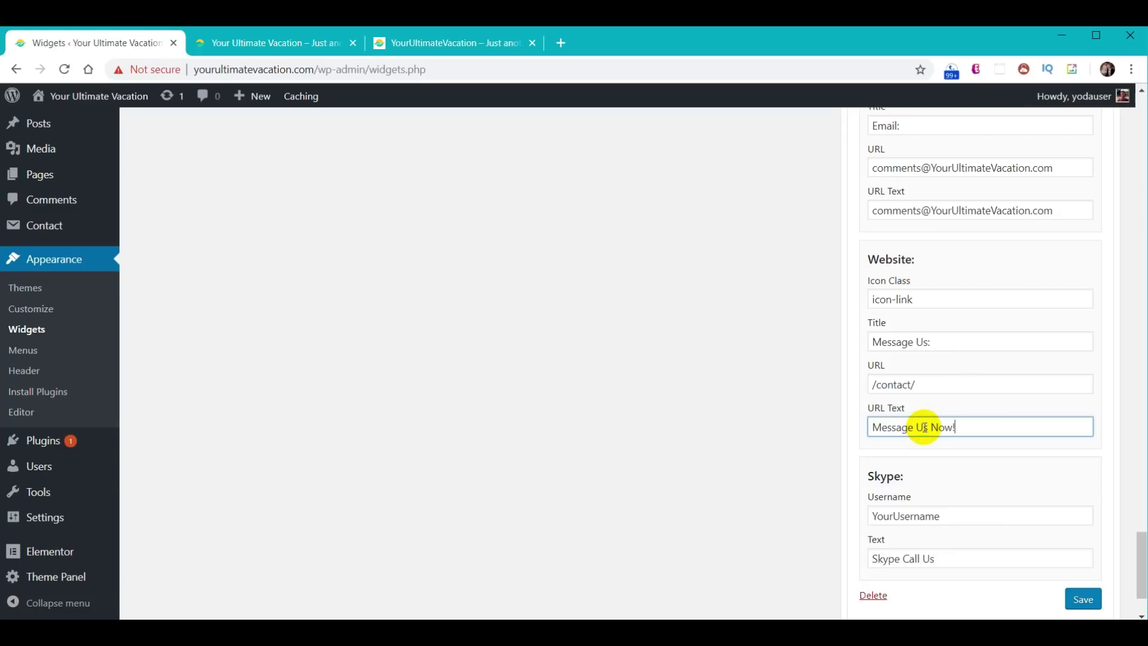
click(738, 415)
- Clear the Skype username and Call Us text, then save the Contact Info widget
drag(955, 527, 826, 510)
key(BackSpace)
drag(944, 549, 871, 559)
key(BackSpace)
click(1089, 603)
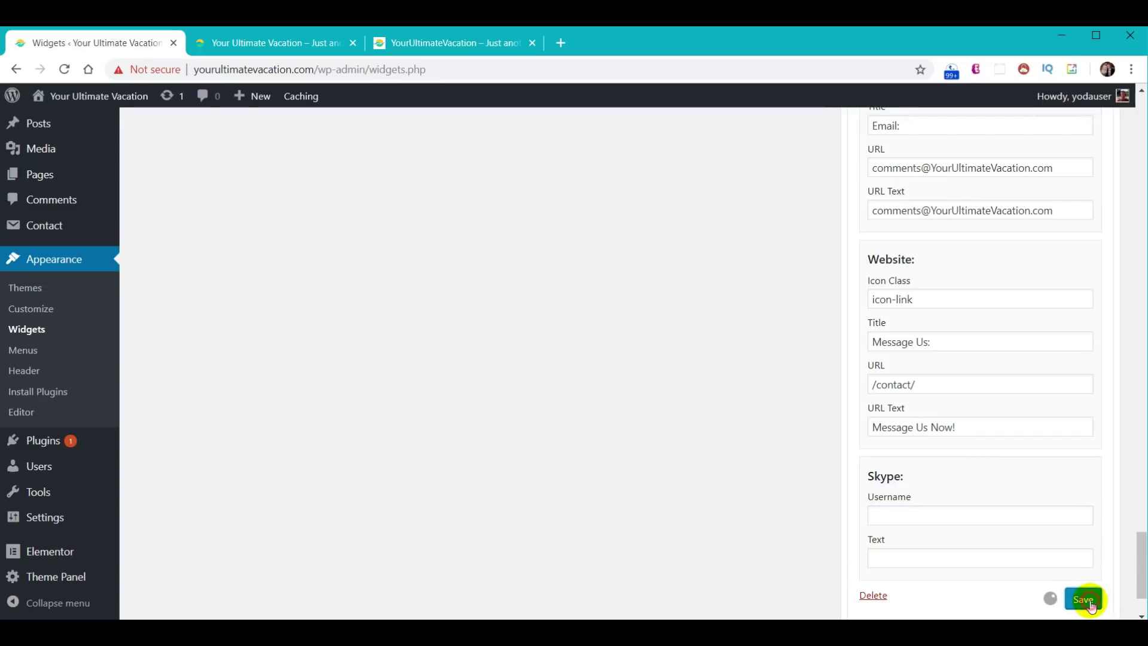
- Reload the live site to check the footer, then return to the widgets admin page
click(260, 40)
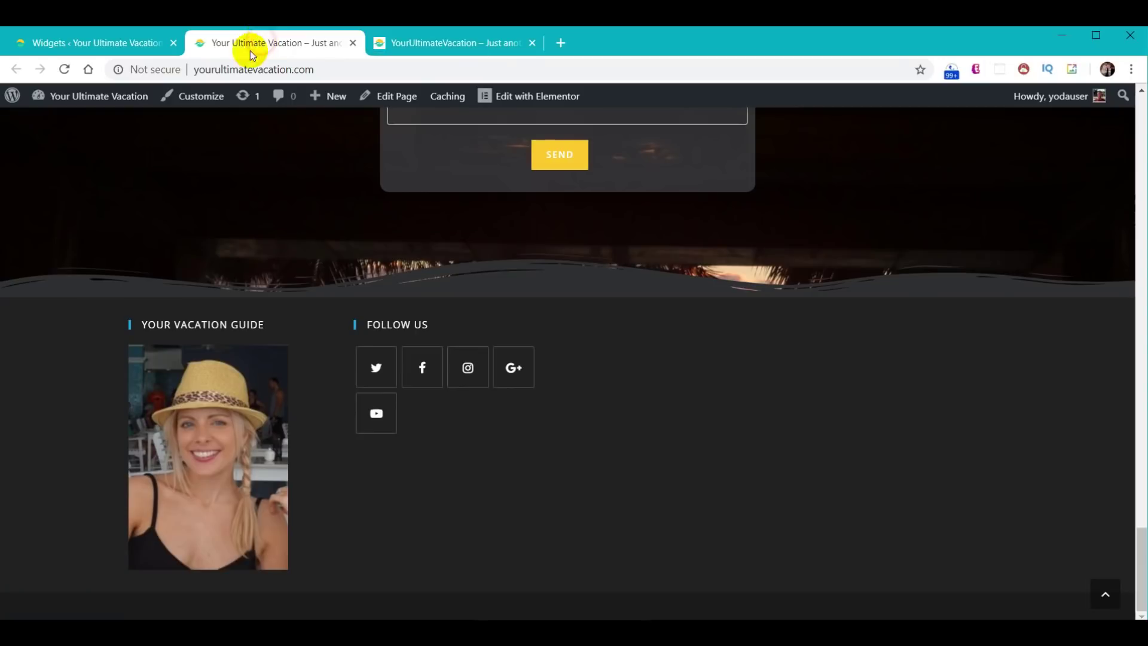
click(62, 69)
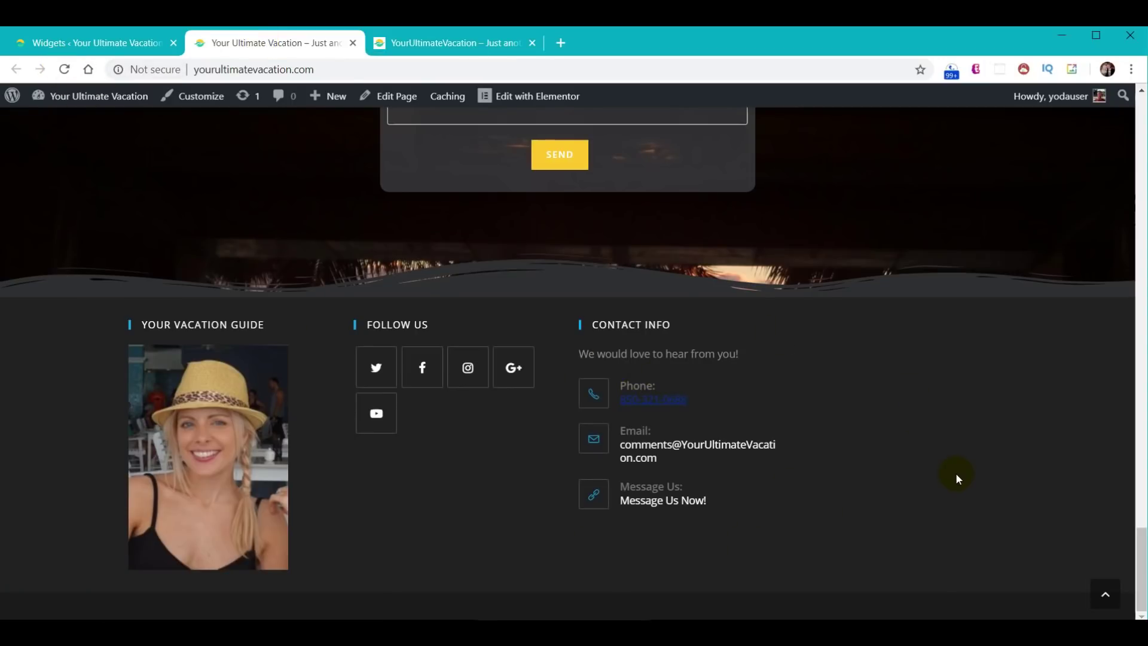
click(97, 44)
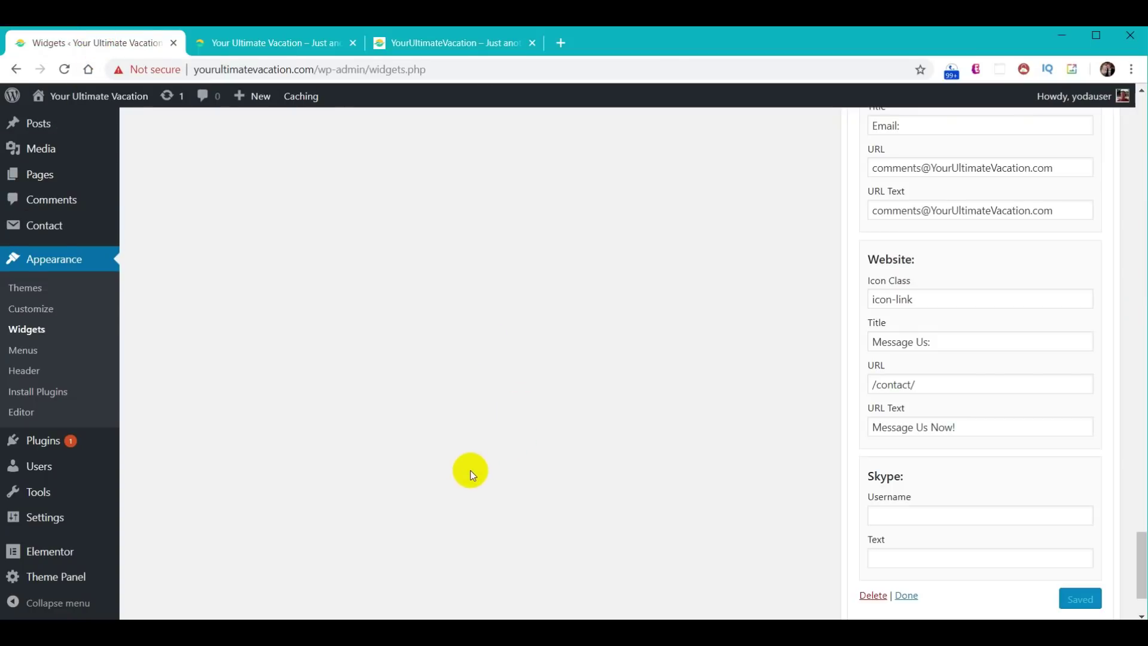
scroll(472, 475, up, 15)
- Add a Custom Menu widget to the Footer 4 area
scroll(461, 411, up, 15)
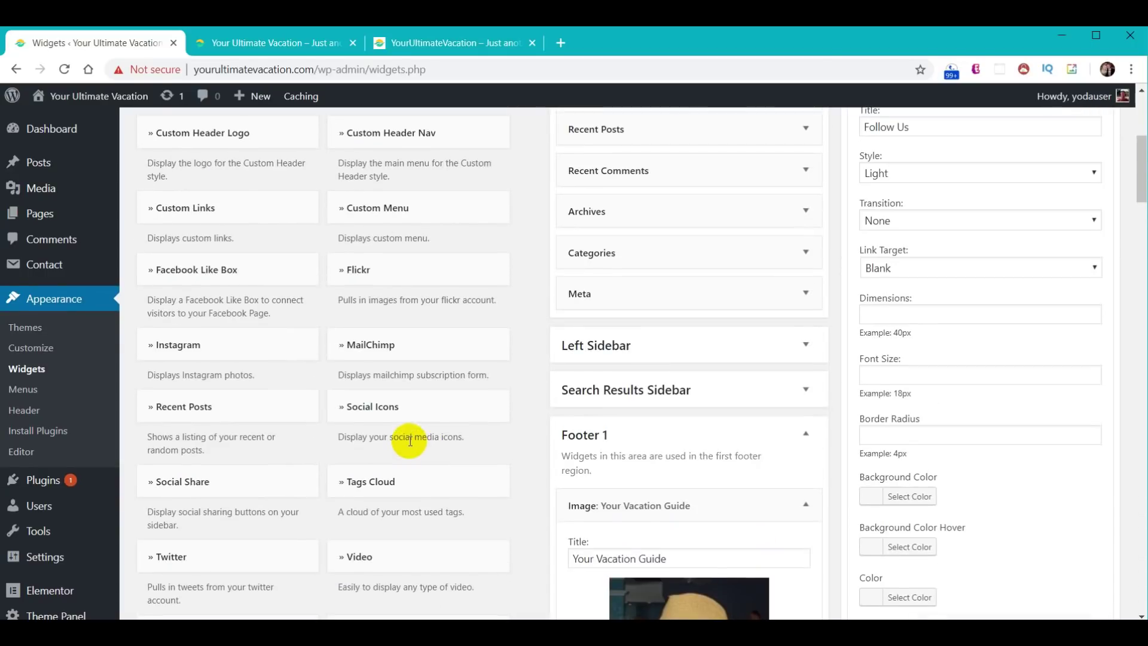
scroll(410, 441, up, 5)
scroll(410, 445, down, 2)
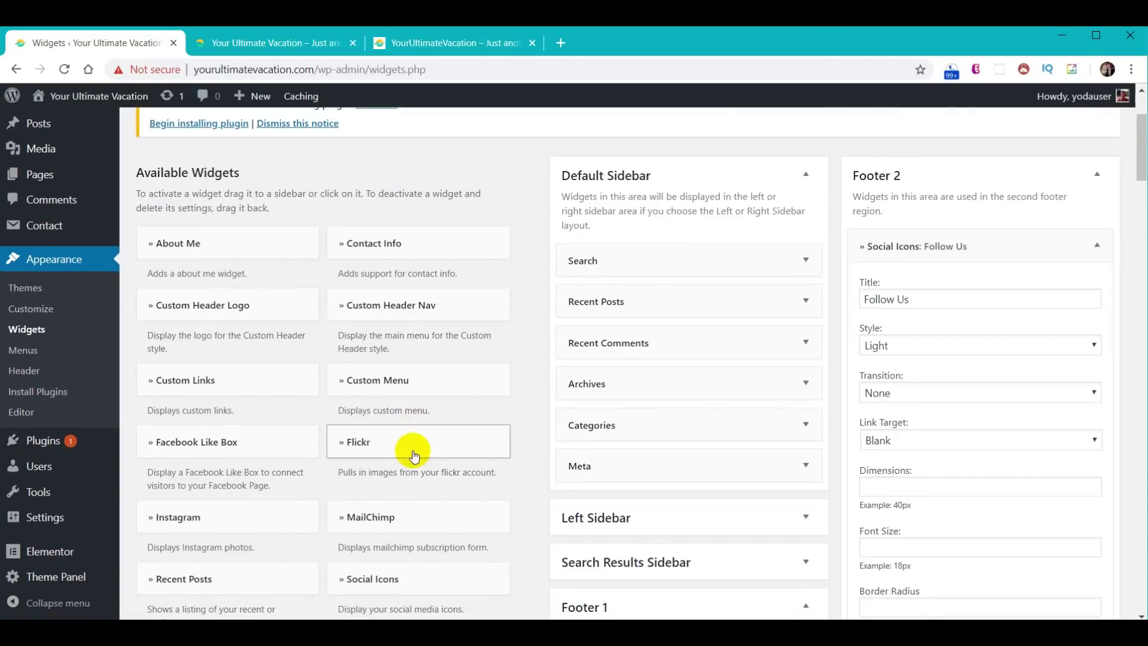
click(389, 384)
scroll(390, 397, down, 4)
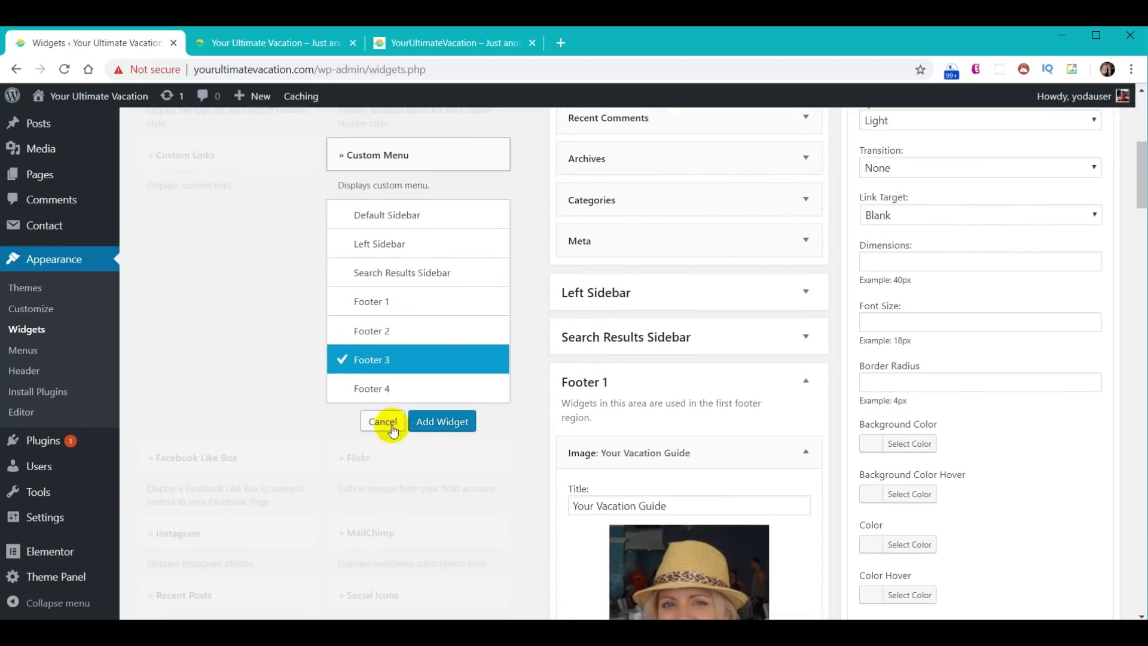
click(385, 389)
click(453, 422)
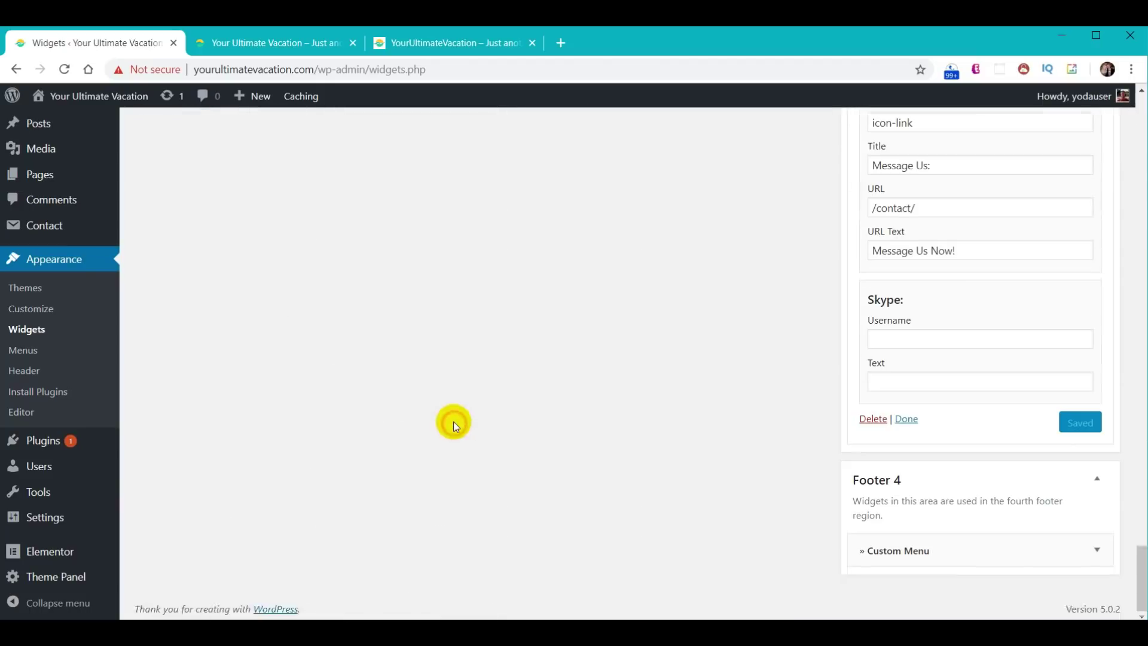
- Title the menu widget 'Where To Next?' and have it show the Main Menu
scroll(720, 444, down, 4)
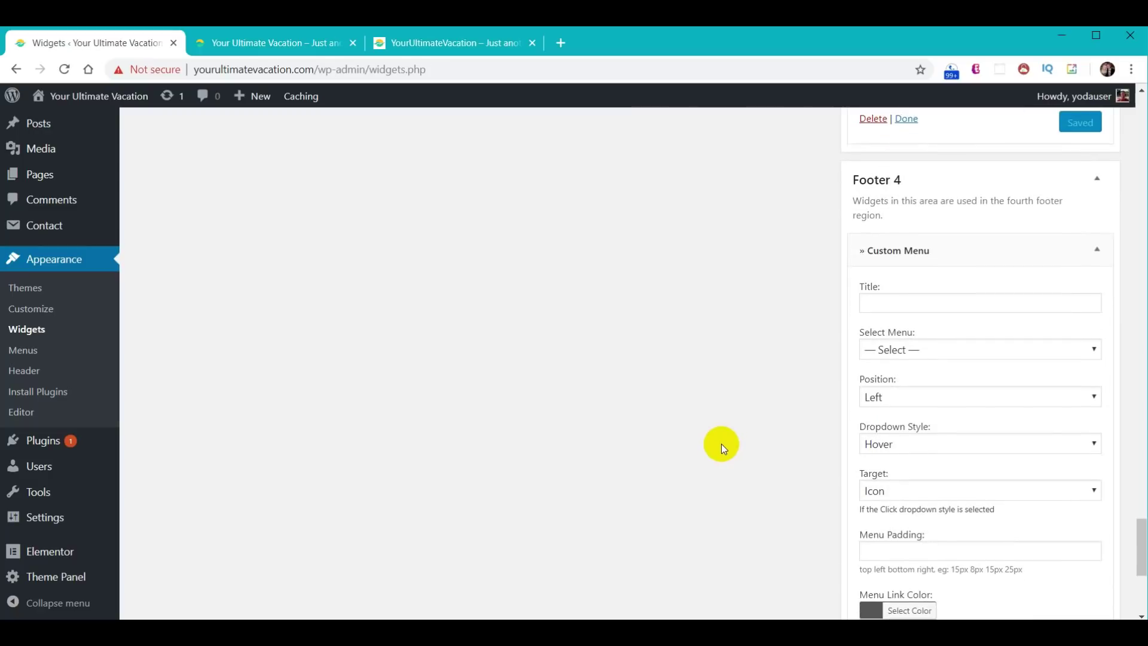
click(954, 303)
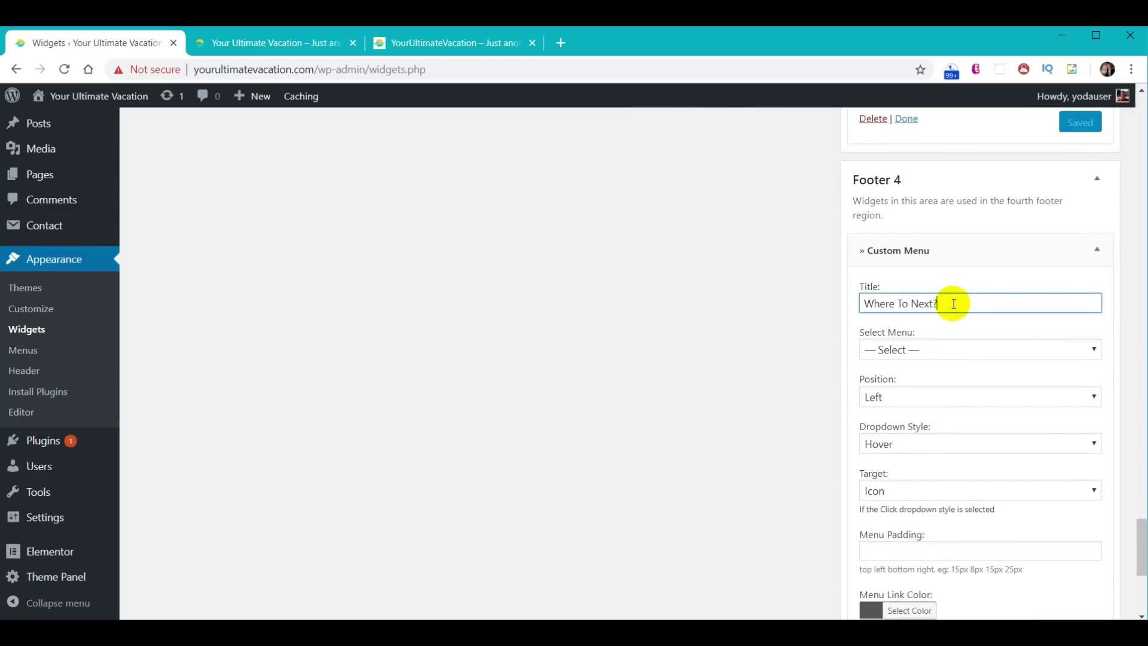
click(726, 322)
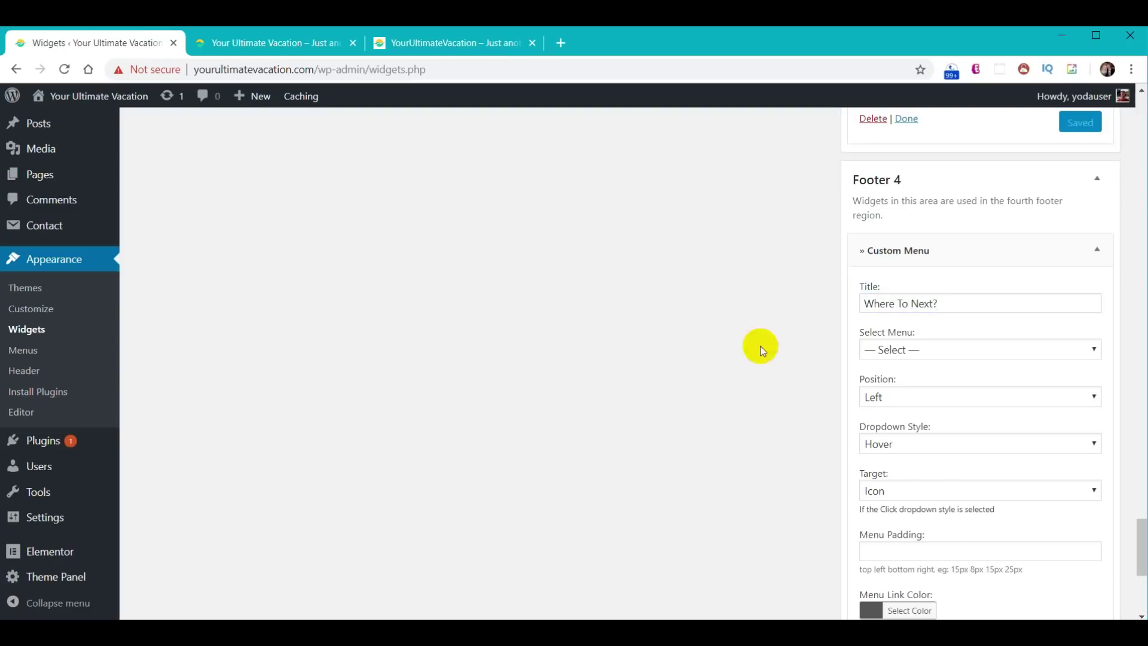
click(980, 350)
click(923, 380)
- Set the menu link colour to #cccccc and the hover colour to #30d198
scroll(802, 434, down, 4)
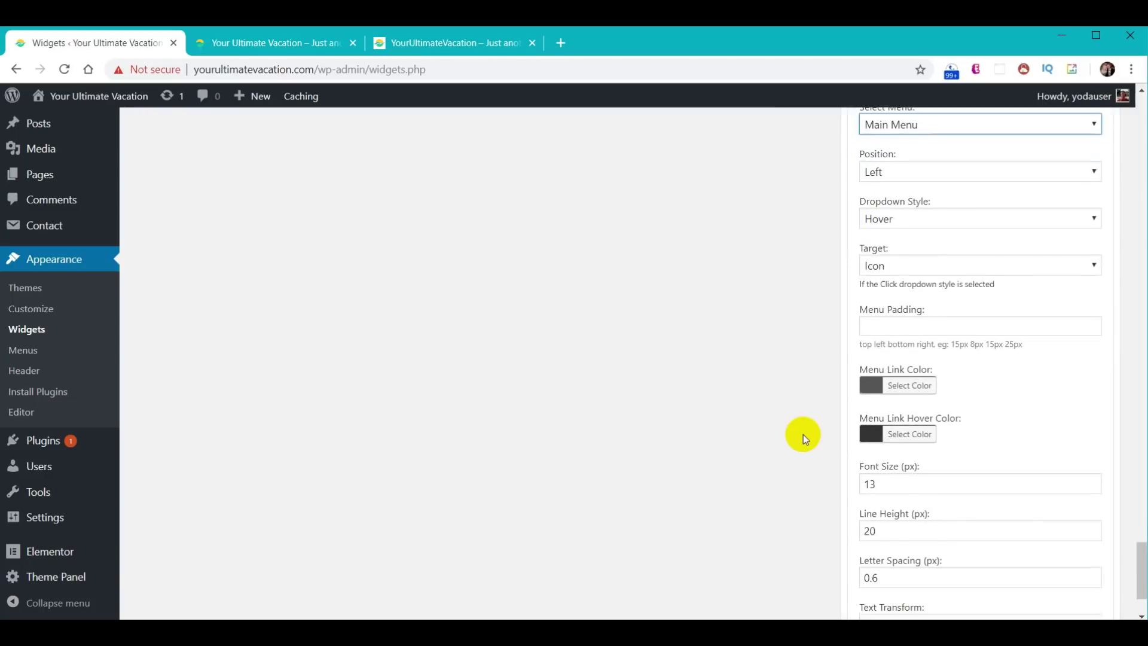
click(915, 400)
double_click(966, 385)
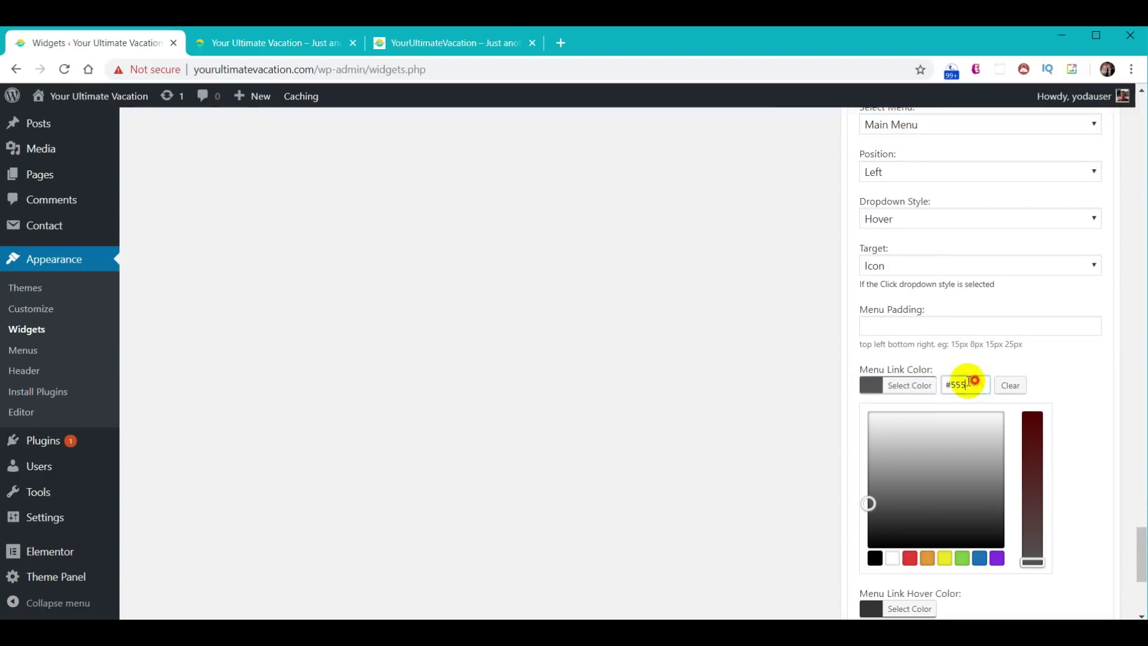
text(#cccccc)
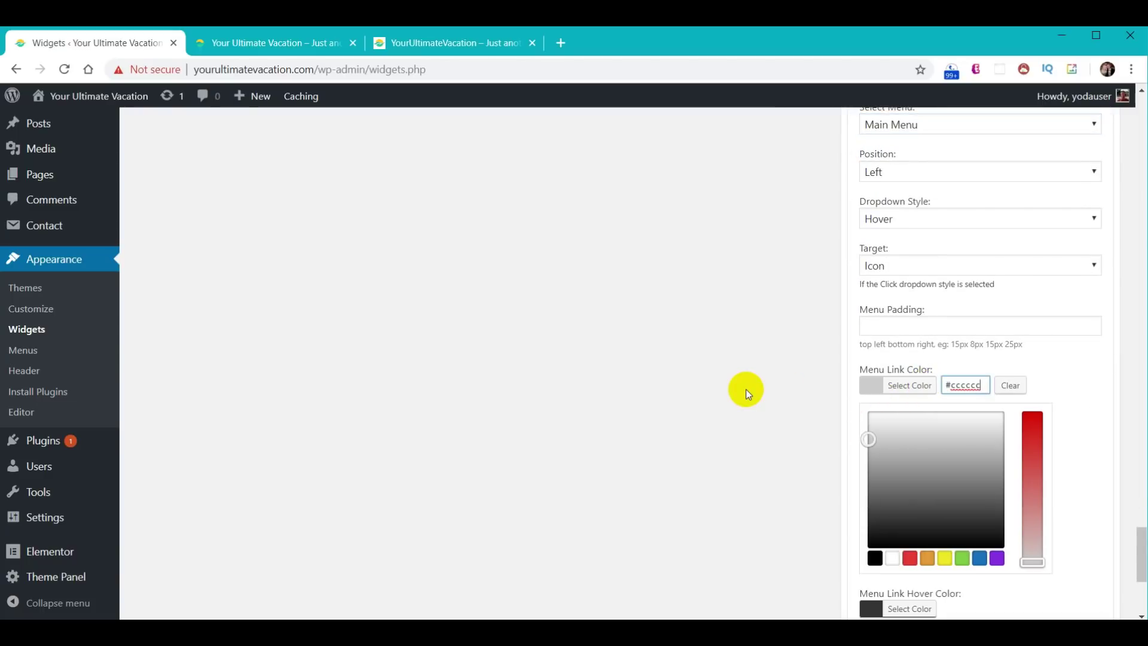
click(746, 392)
click(910, 433)
double_click(957, 433)
text(#30d198)
click(766, 419)
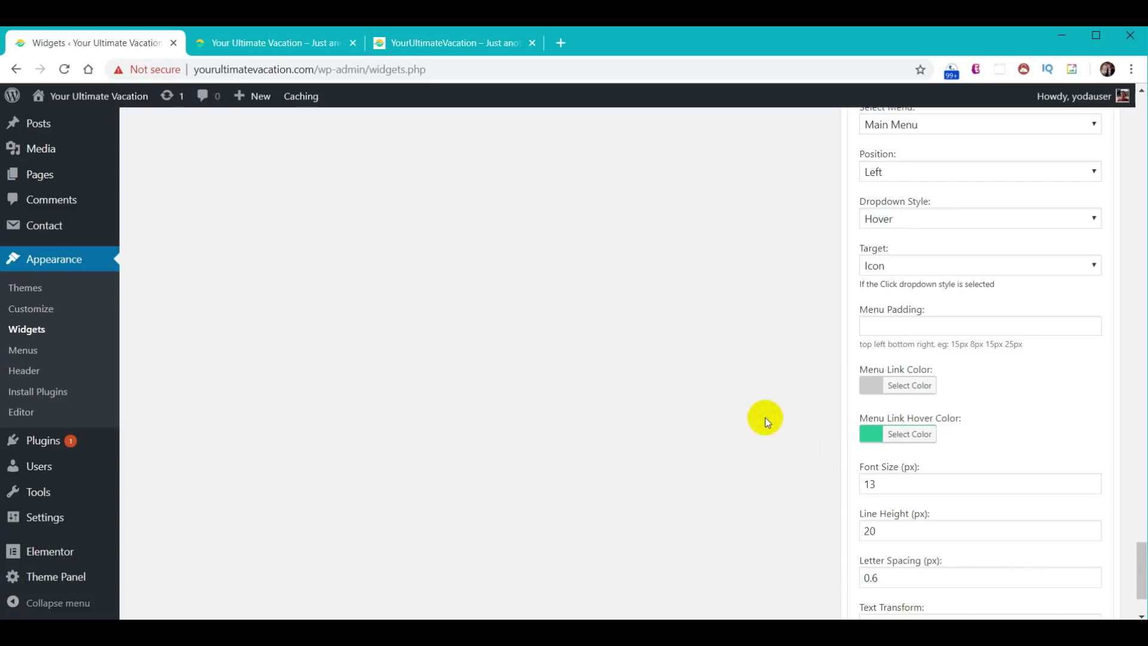
- Reload the live site to view the new footer menu
scroll(764, 412, down, 3)
scroll(763, 415, up, 2)
scroll(826, 532, down, 2)
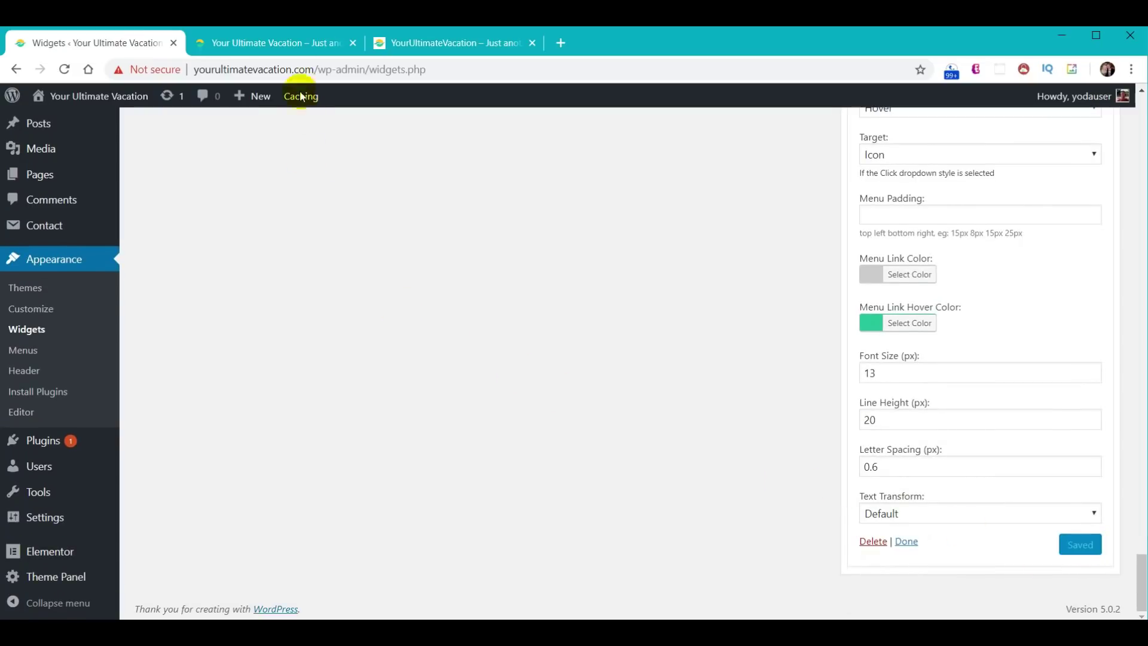
click(287, 44)
click(64, 70)
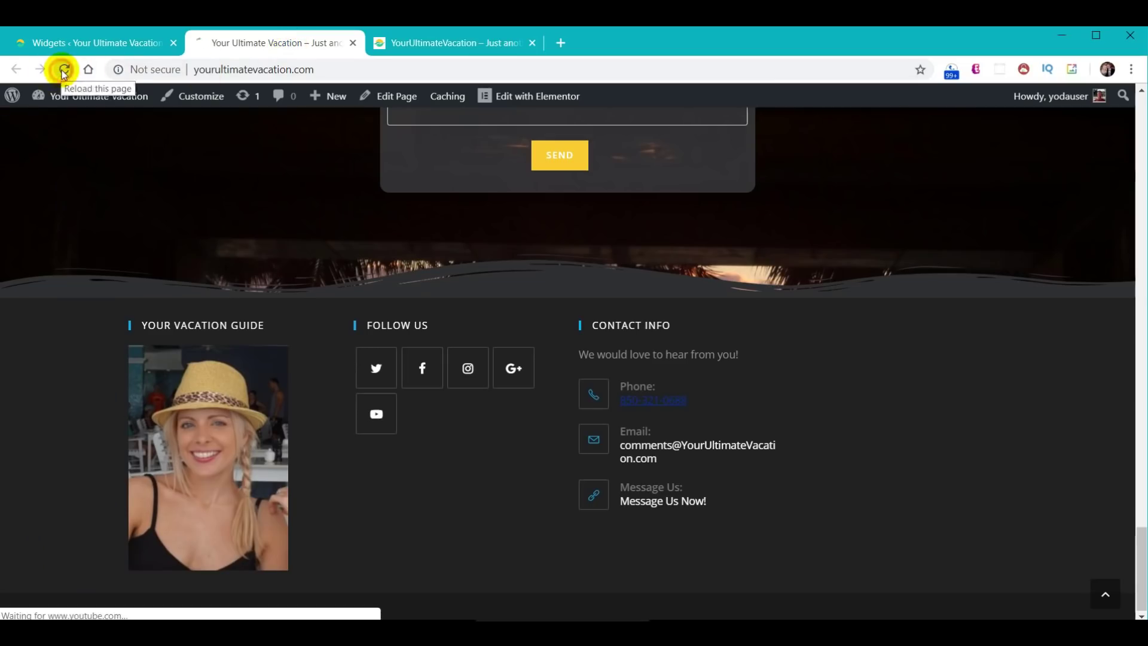
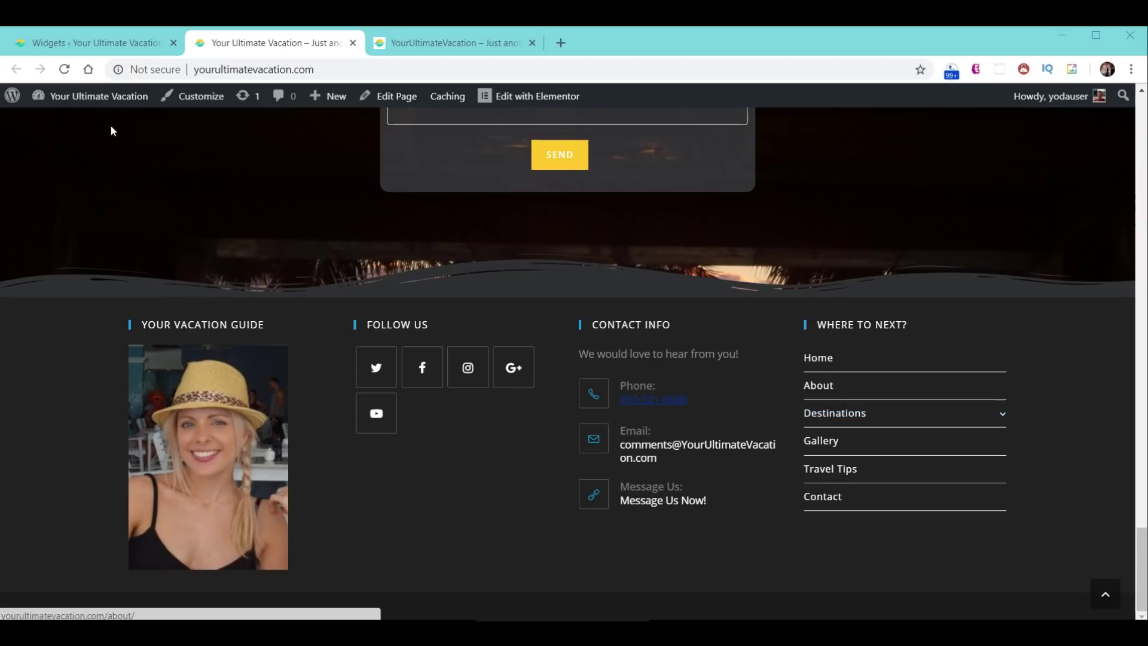
- Change the Customizer's Footer Widgets background colour from #222222 to #2f3033 and publish it
click(88, 43)
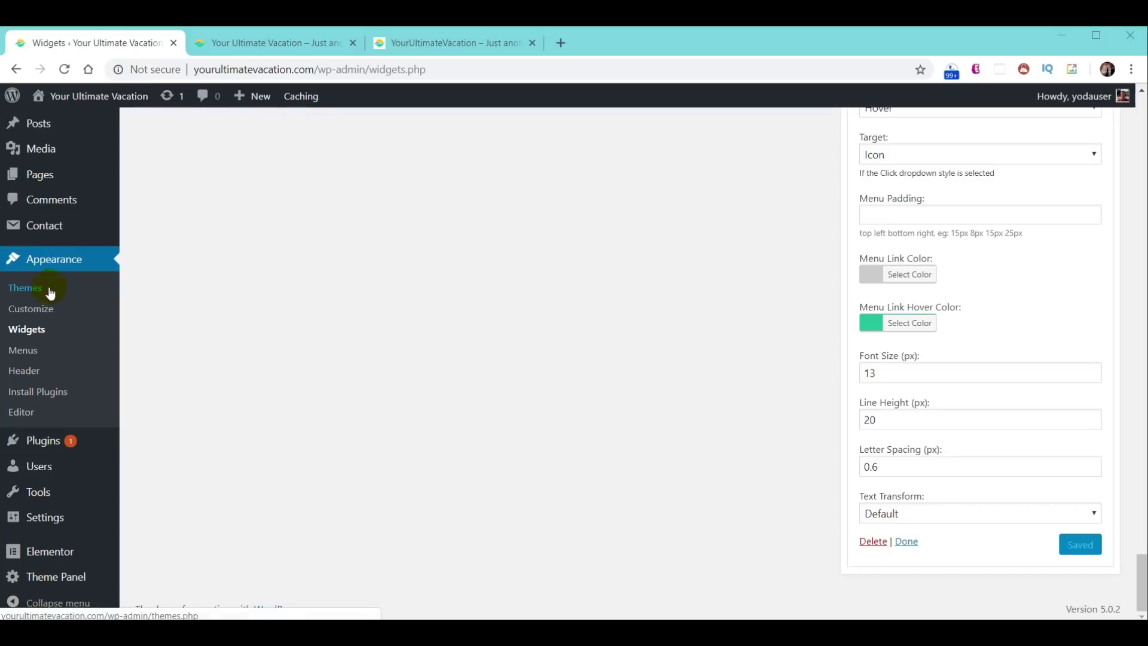
click(39, 315)
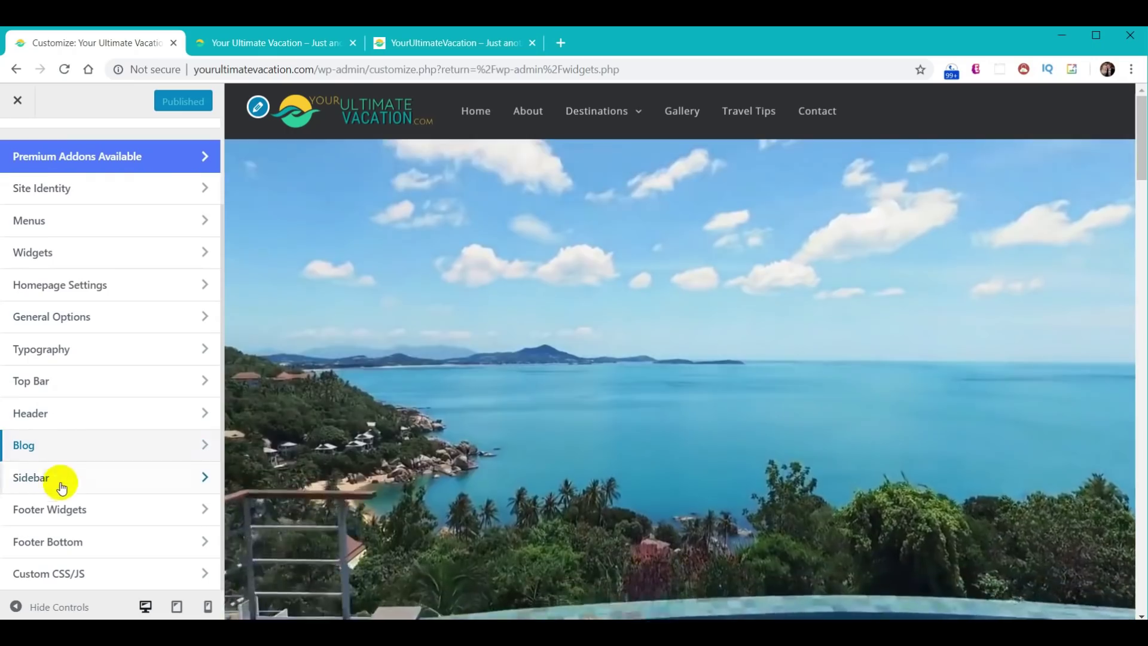
click(56, 508)
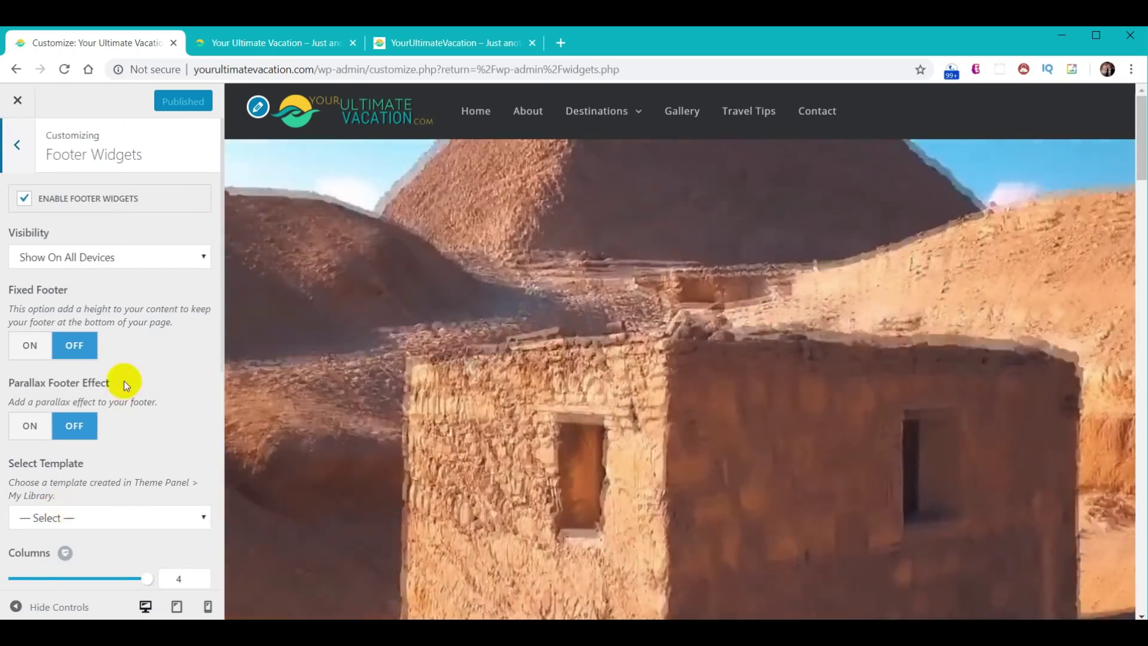
scroll(124, 383, down, 7)
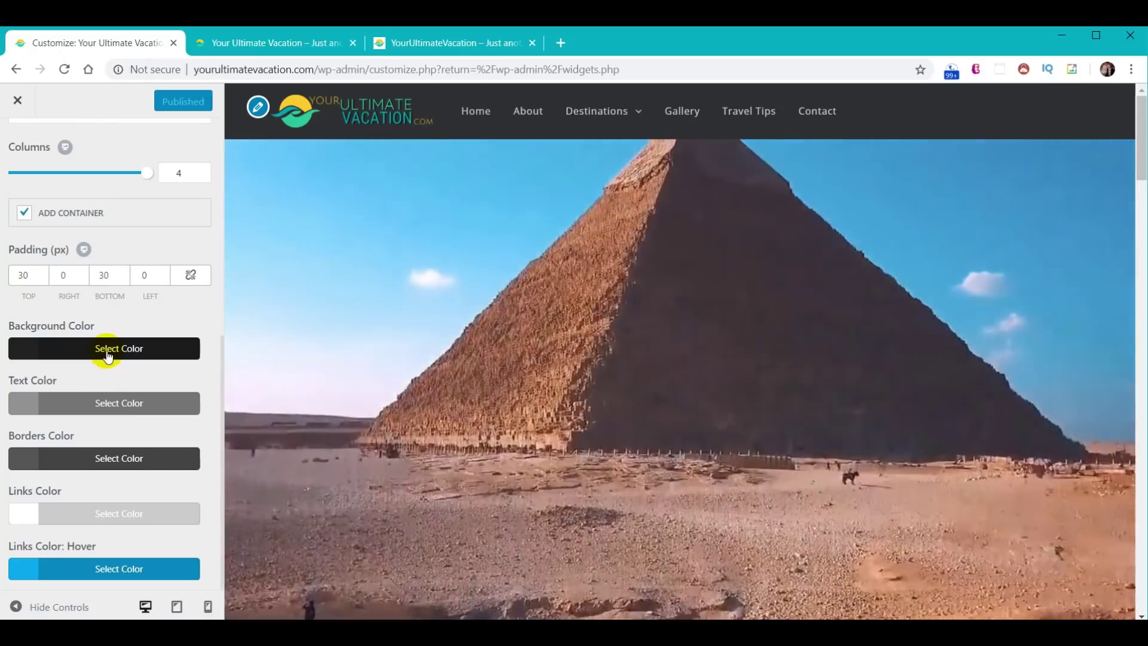
click(102, 353)
drag(71, 369, 8, 359)
text(#2f3033)
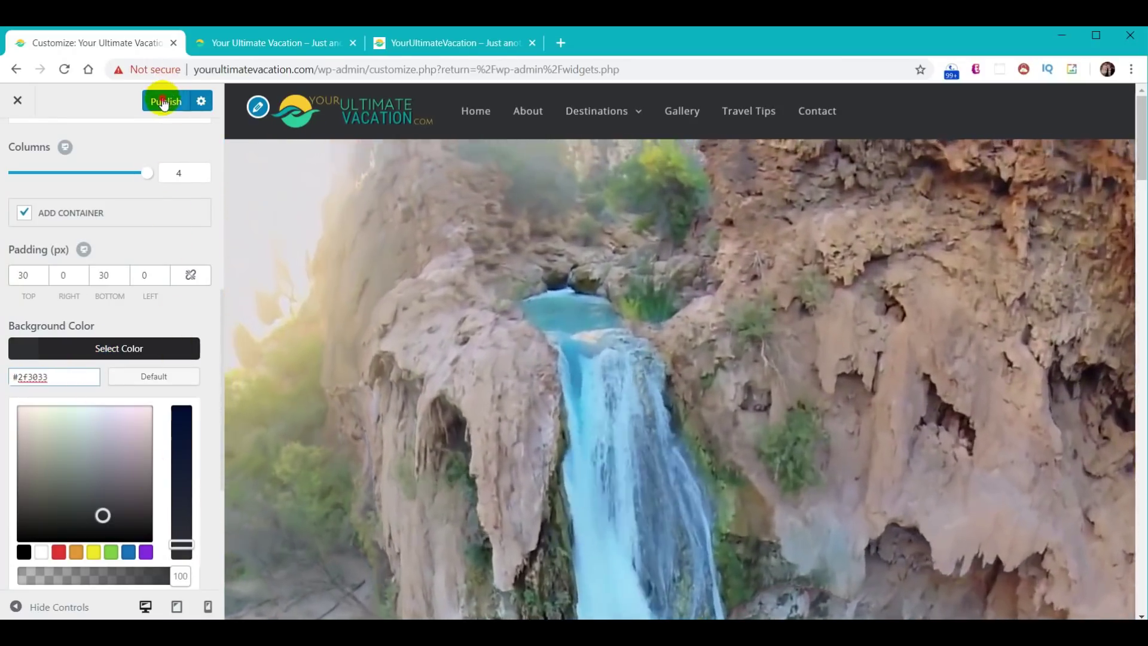
click(162, 102)
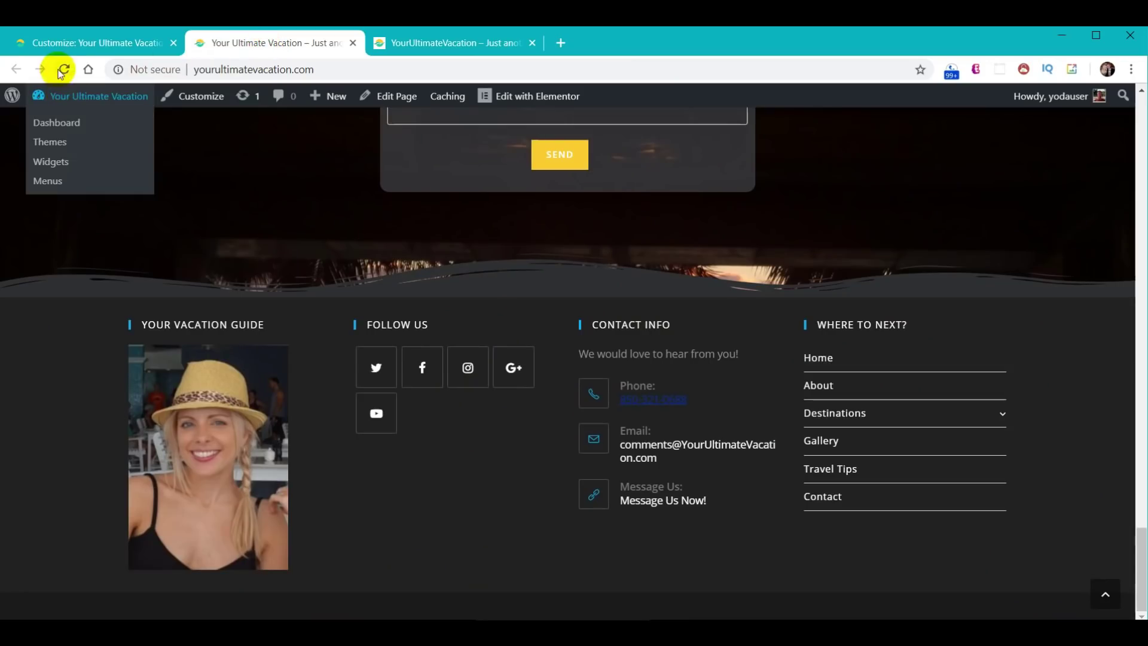
- Reload the live home page and scroll through it to check the new #2f3033 footer
click(64, 69)
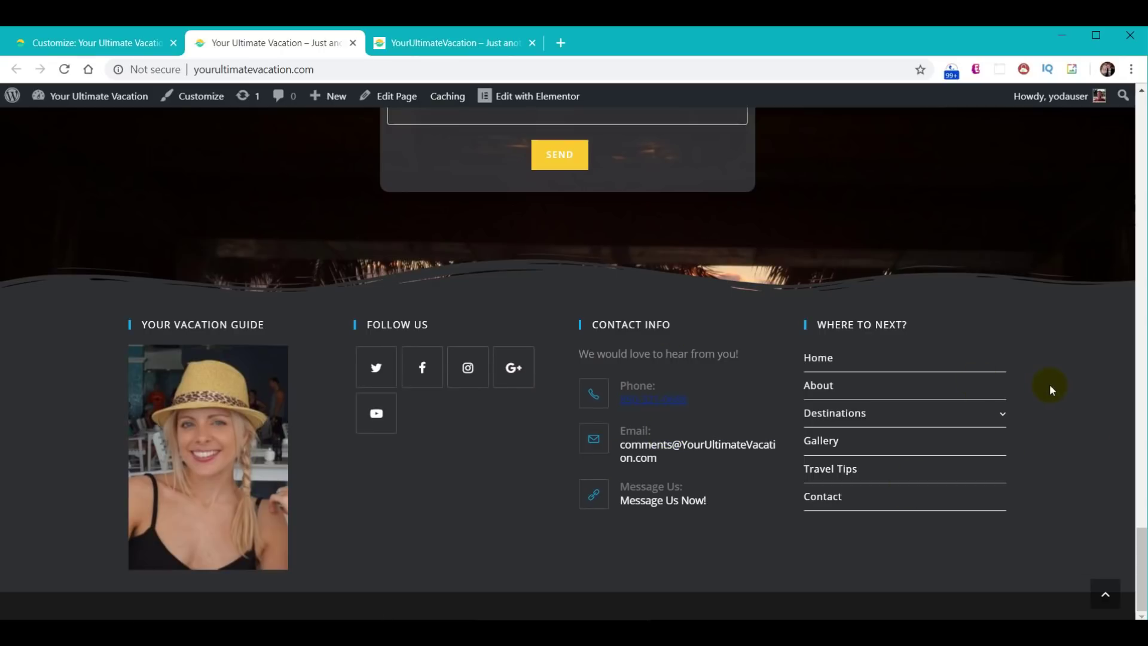
scroll(1050, 384, up, 15)
scroll(956, 496, up, 15)
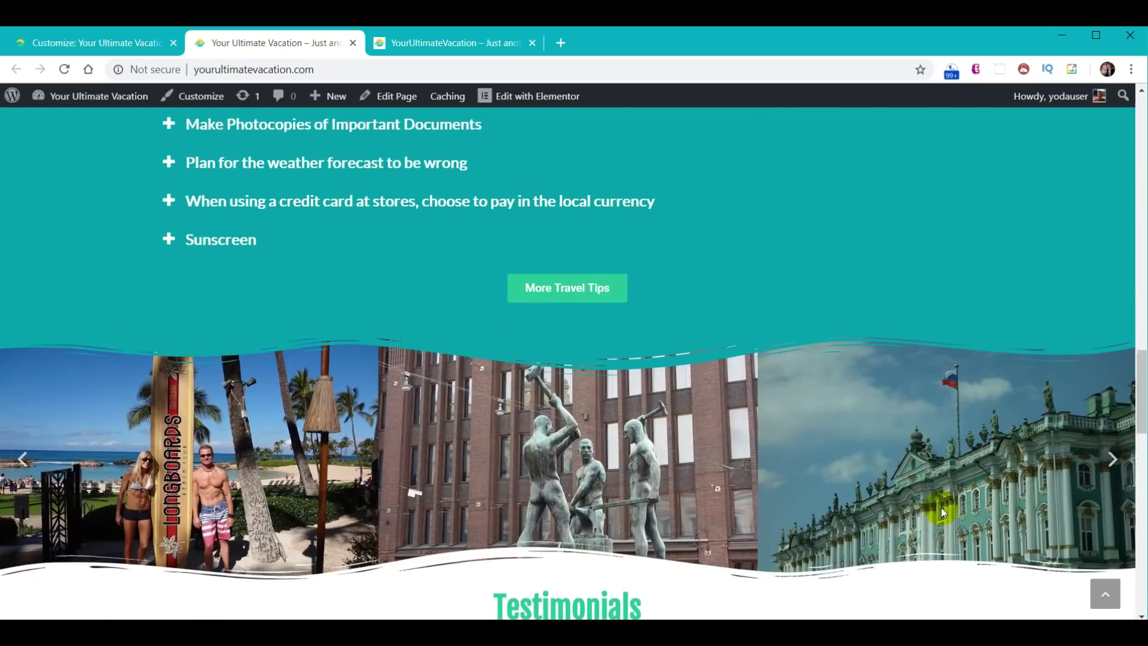
scroll(942, 490, up, 10)
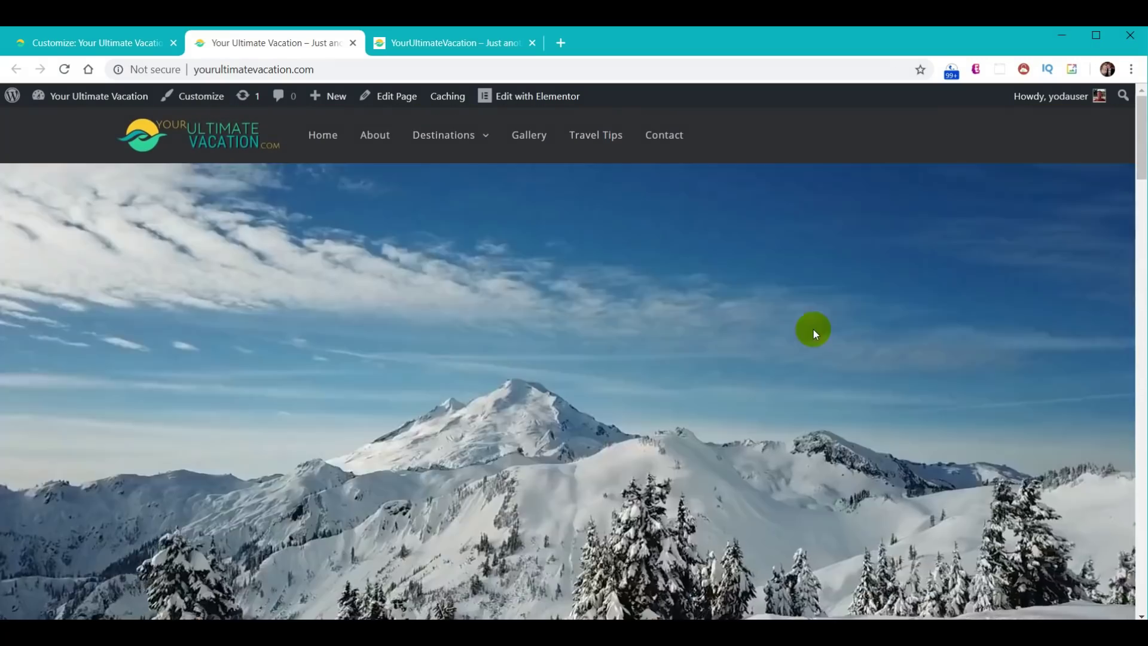
scroll(812, 335, down, 8)
scroll(812, 336, down, 10)
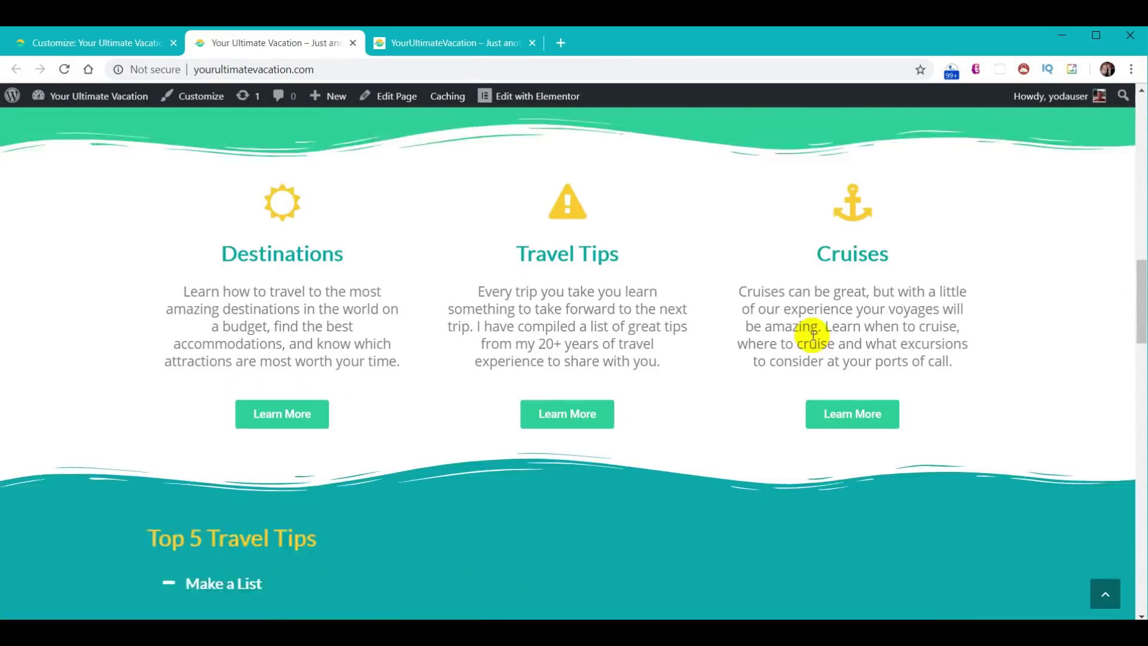
scroll(808, 338, up, 10)
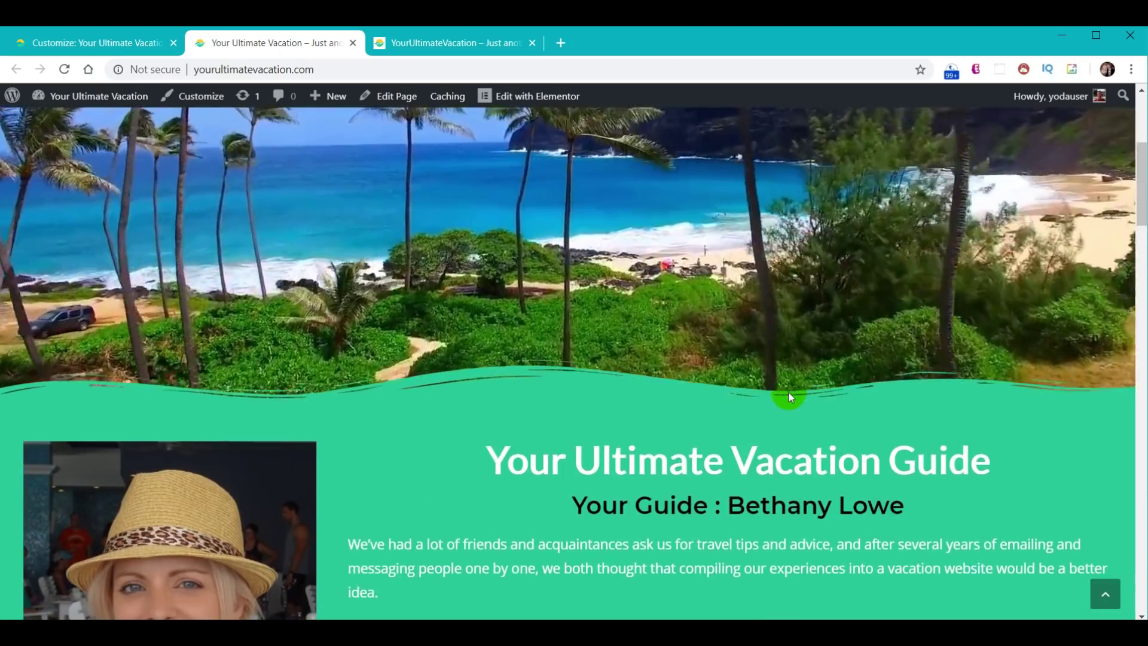
scroll(788, 393, up, 6)
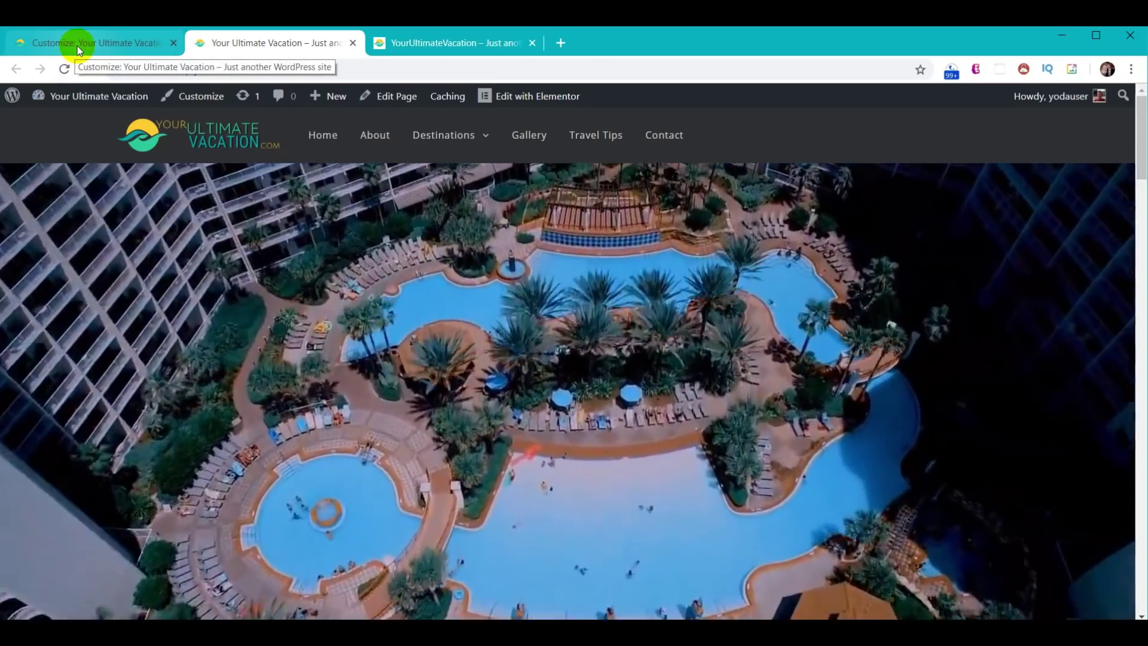
- Close the Customizer, open the About page with Elementor, and go to the reference site
click(78, 47)
click(16, 101)
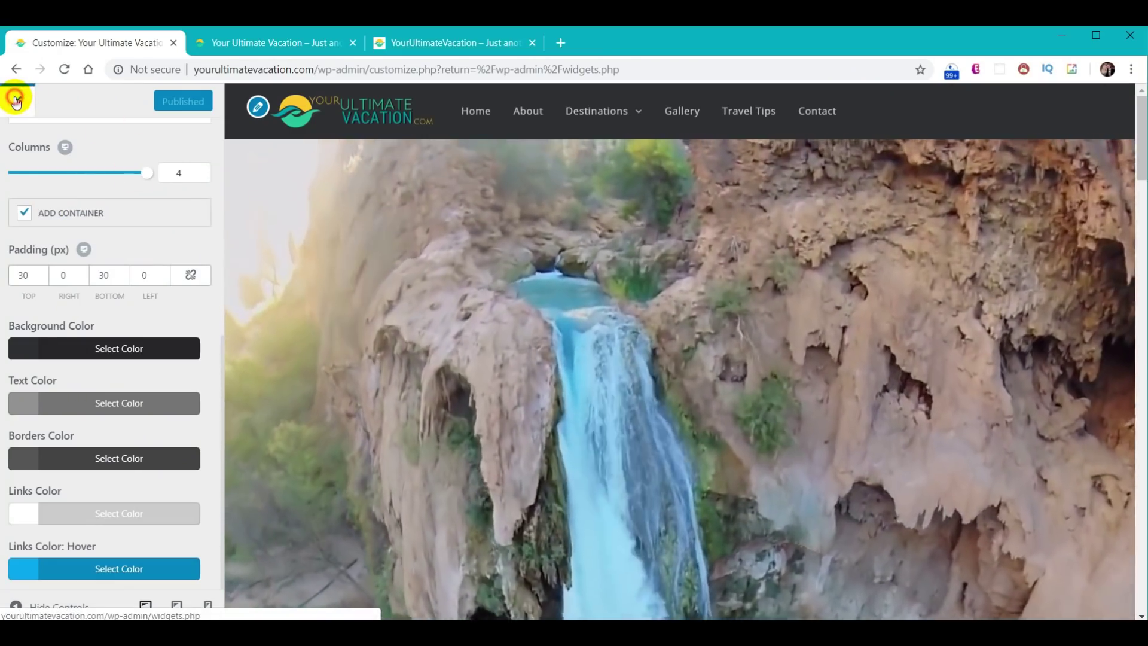
click(42, 217)
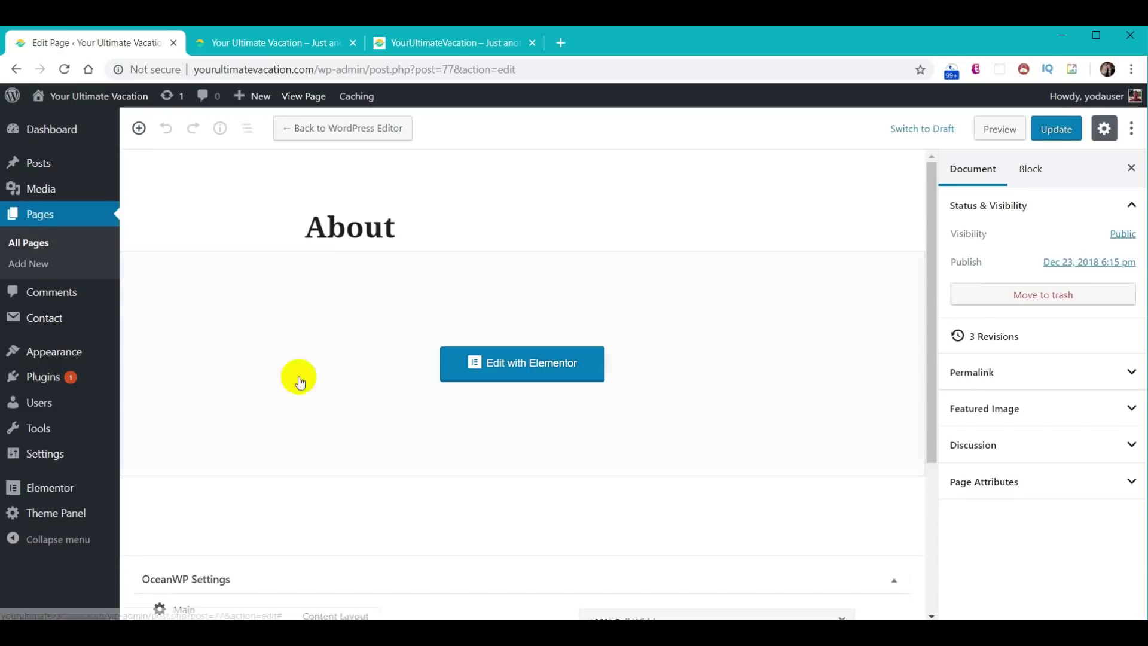
click(507, 377)
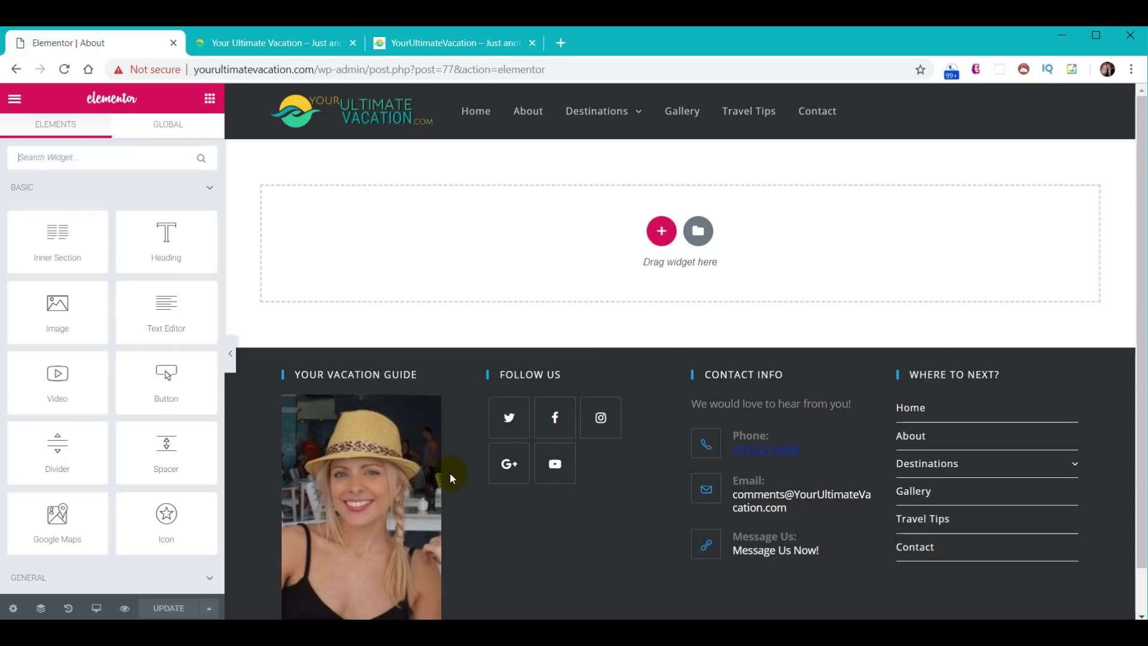
click(414, 43)
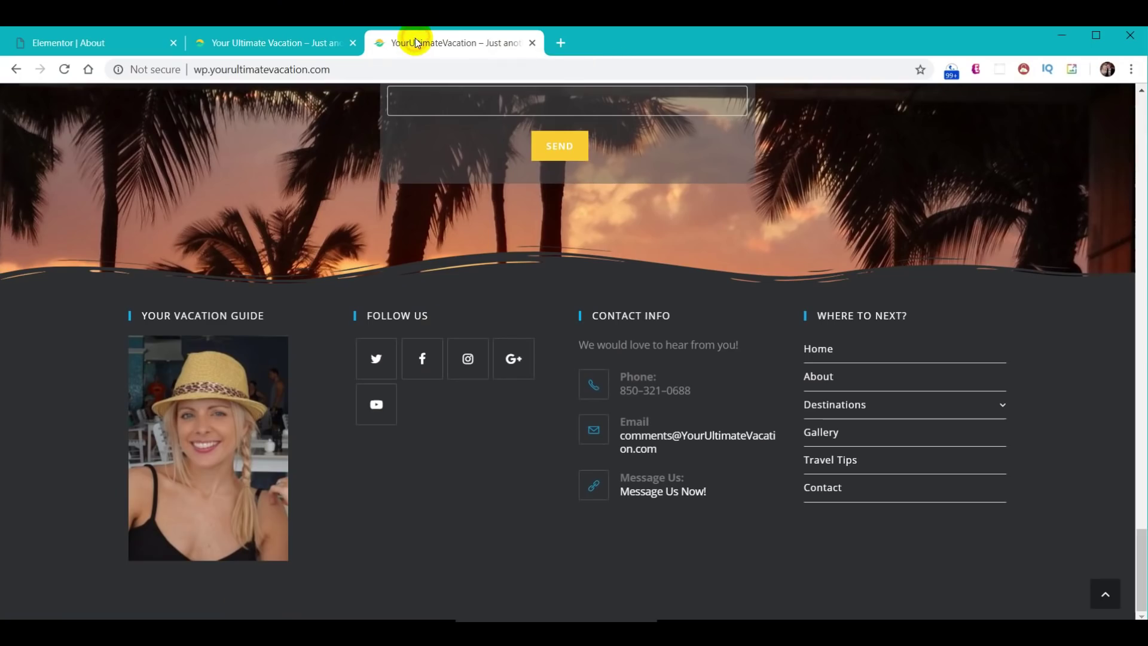
- Open the reference site's About page and scroll through its banner, text, gallery and footer
scroll(910, 483, up, 10)
scroll(1061, 492, down, 10)
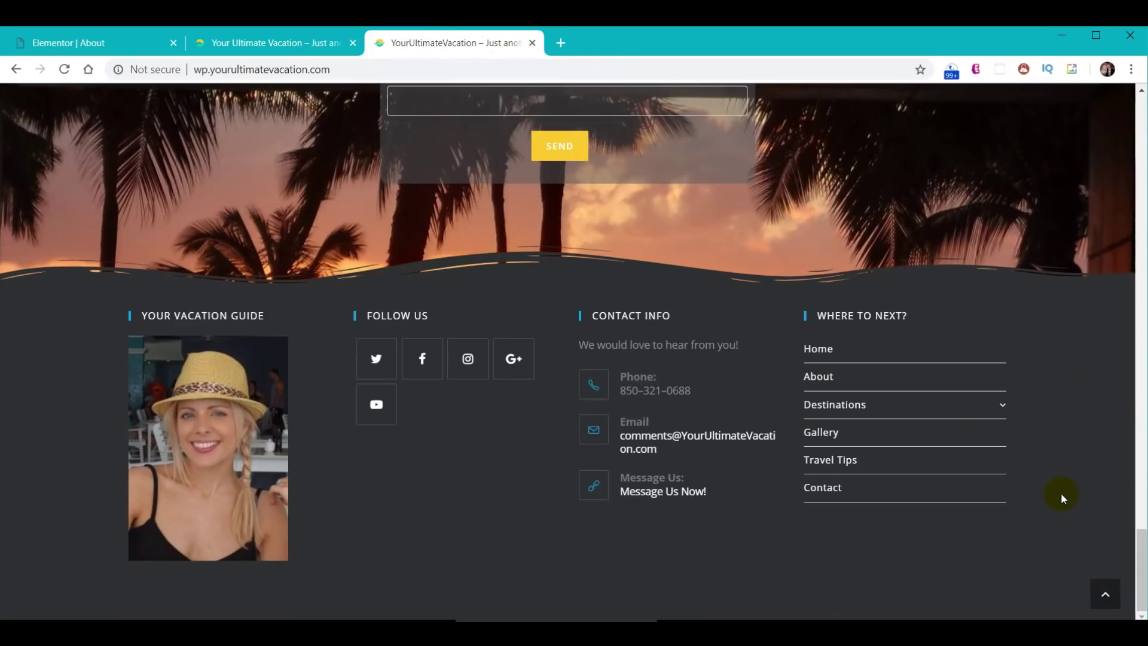
click(1106, 594)
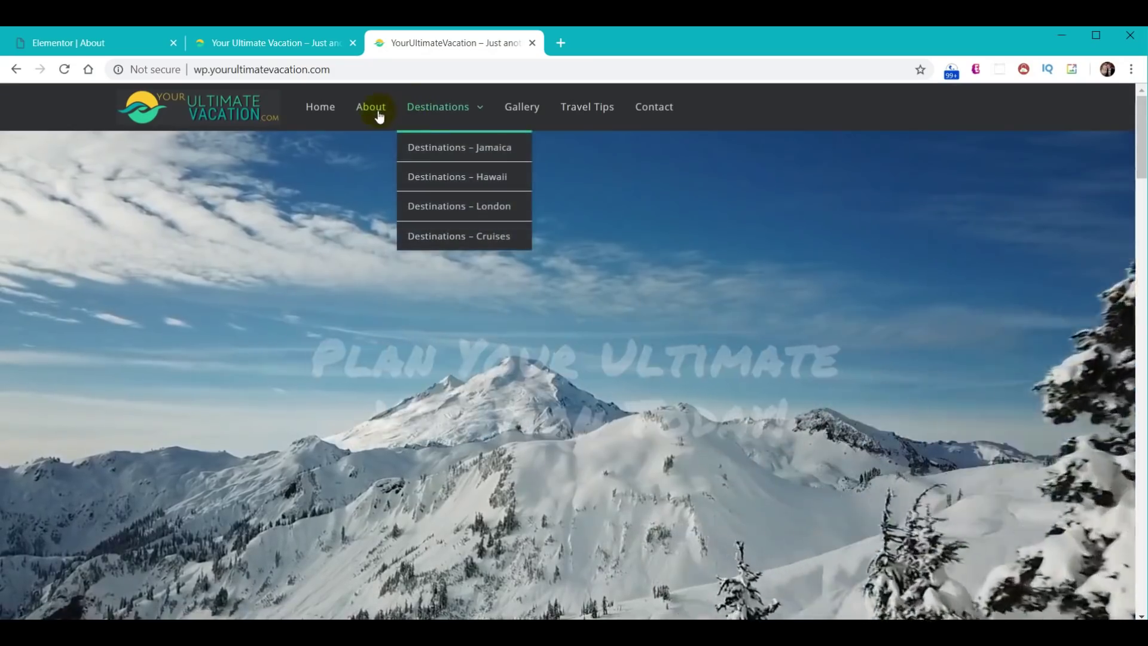
click(372, 107)
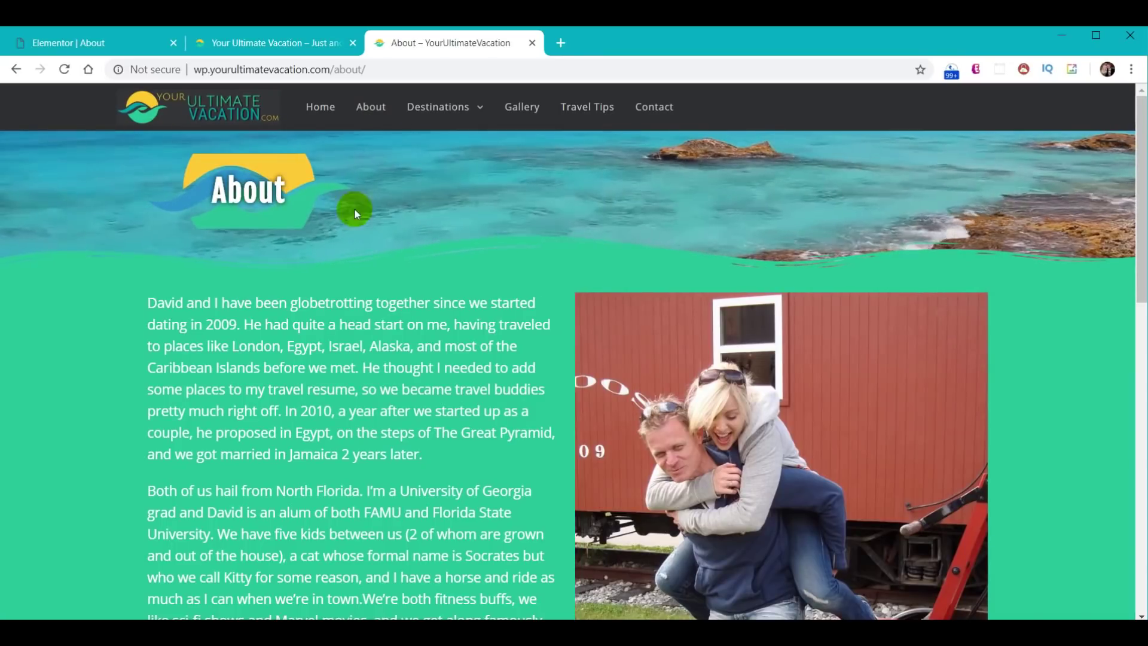
scroll(437, 377, down, 6)
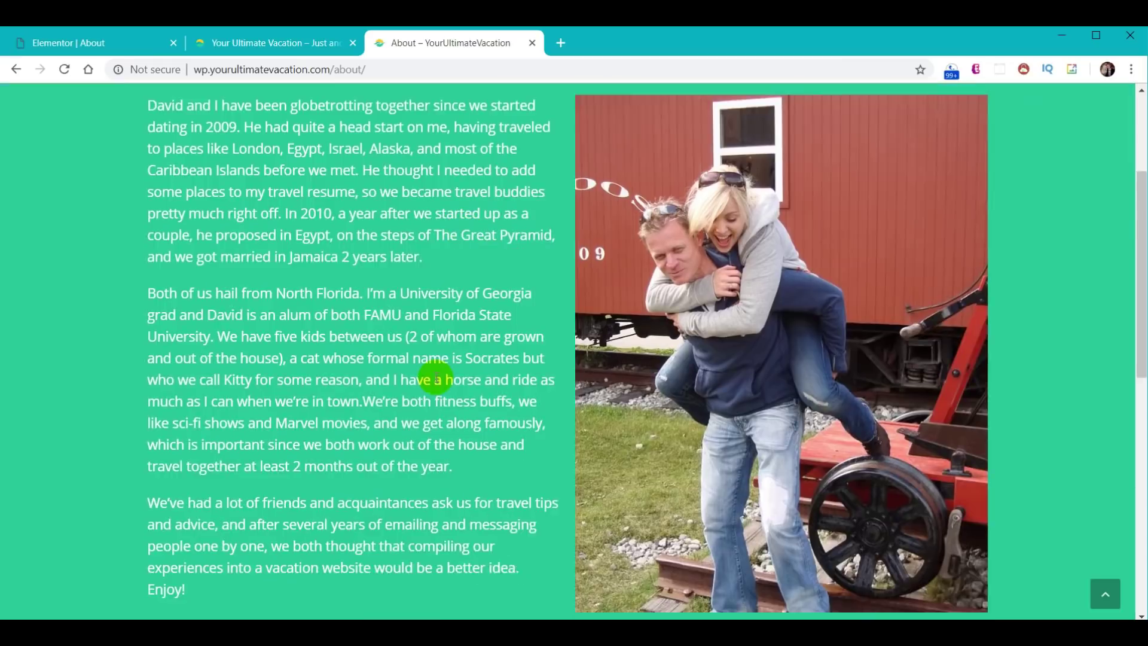
scroll(618, 381, down, 6)
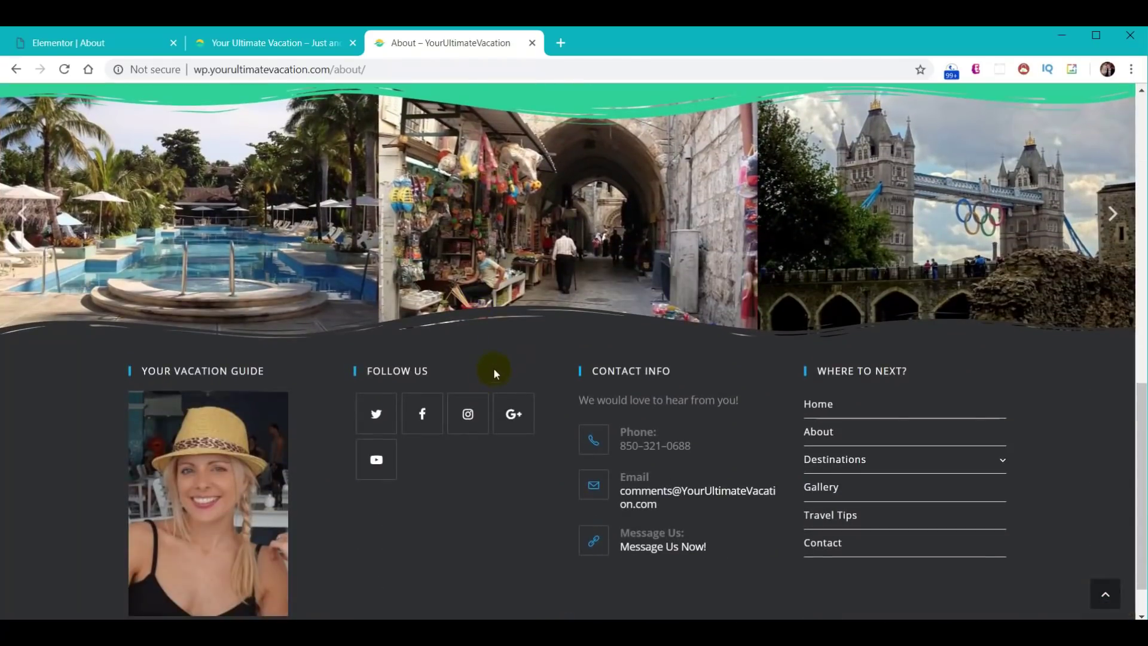
scroll(523, 369, up, 1)
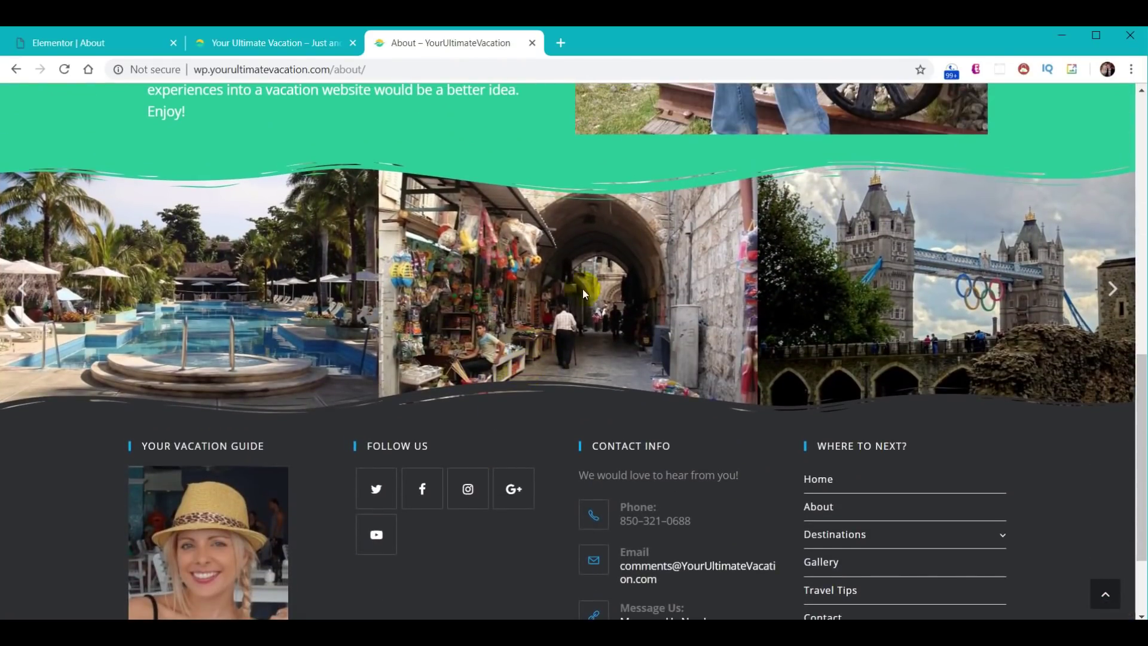
scroll(487, 468, down, 2)
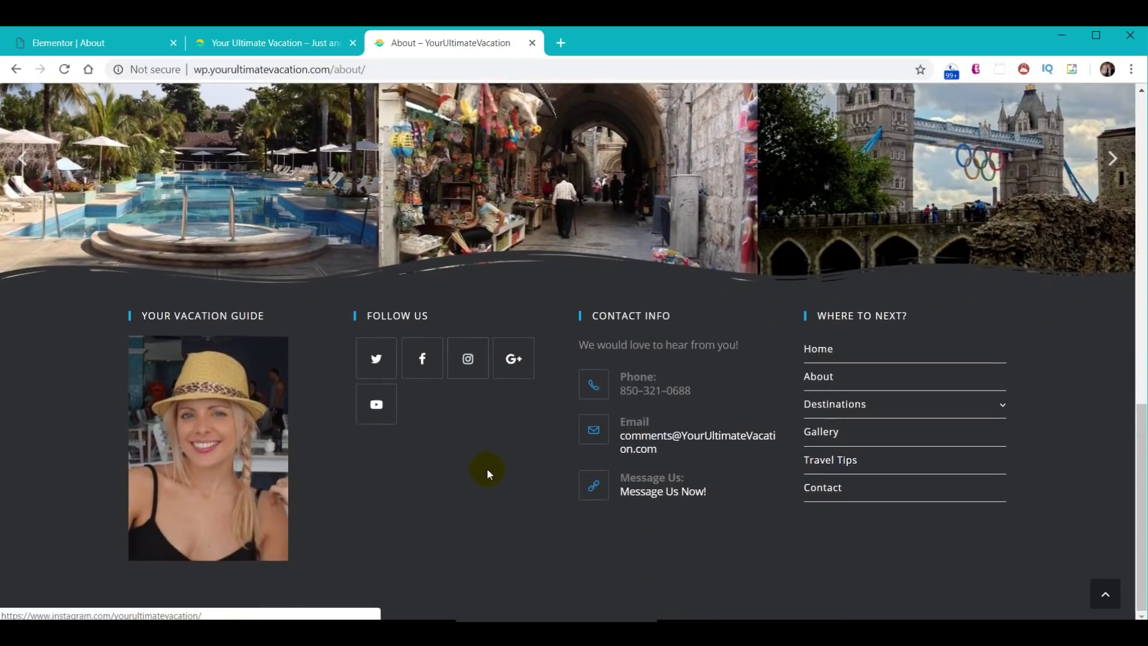
scroll(450, 434, up, 9)
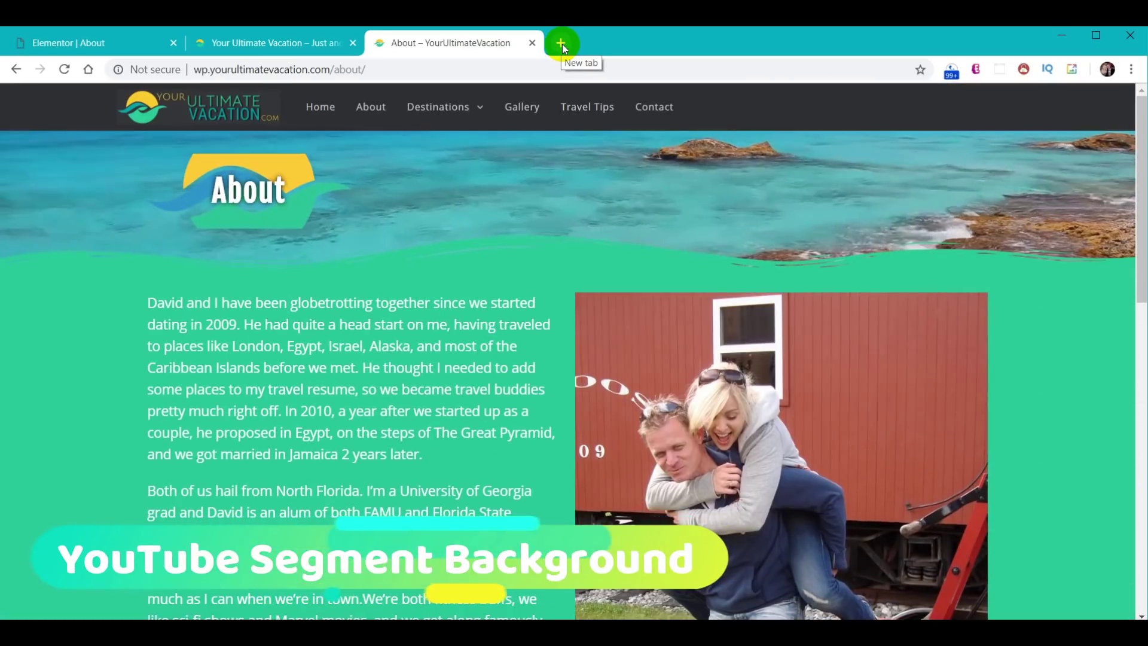
click(561, 43)
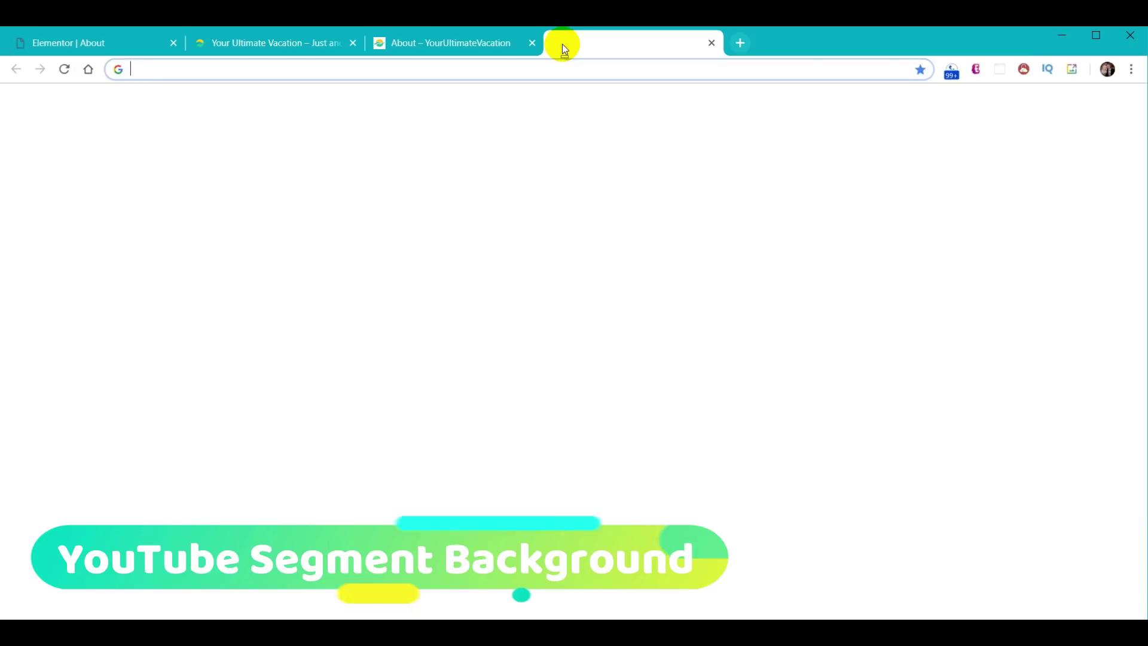
- Search YouTube for 'Landscapes Nature Relaxation 4K' and open the Living Landscapes in 4K video
text(youtube.com)
key(Return)
click(367, 117)
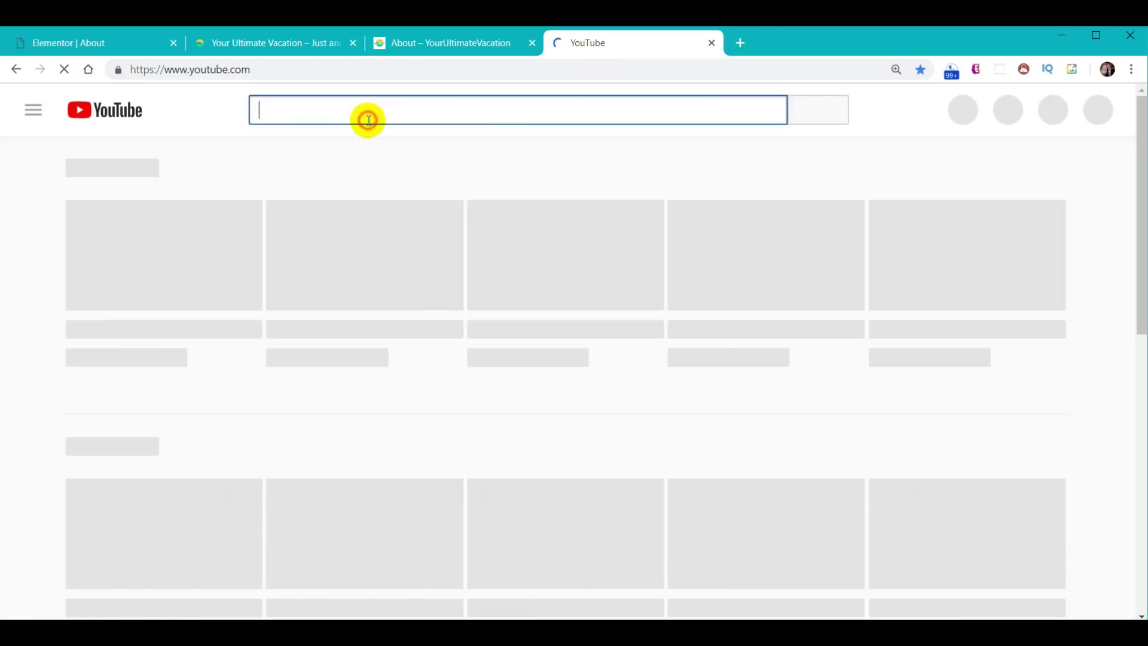
text(Landscapes Nature Relaxation 4K)
key(Return)
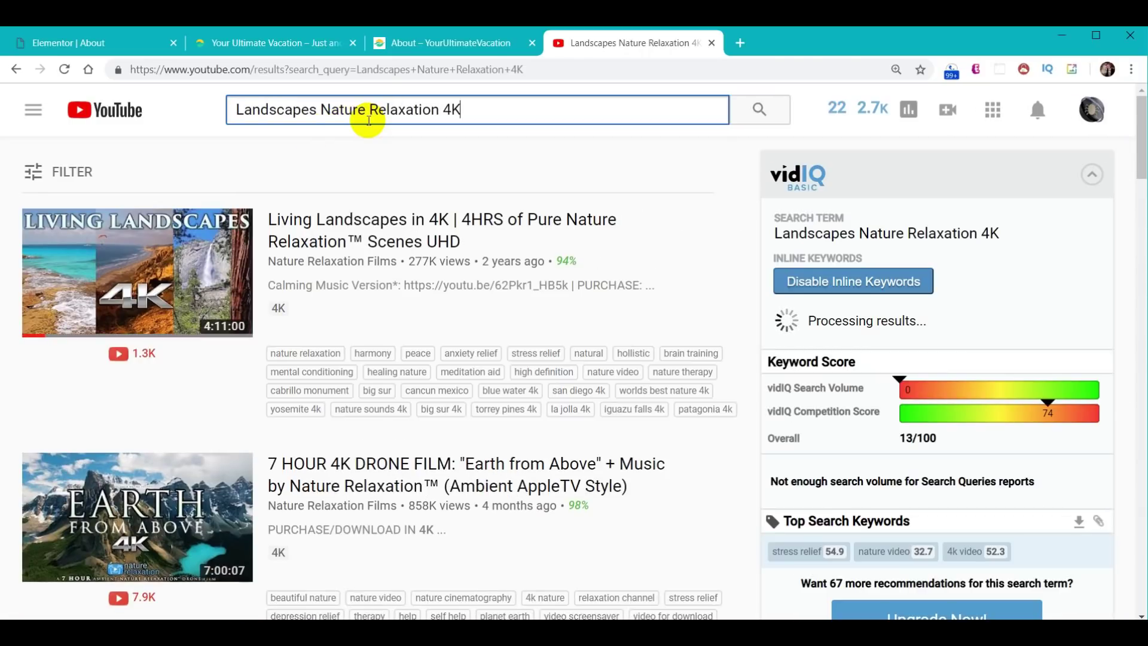
click(67, 269)
- Skip ahead in the video, close the overlay ad, and pause at 1:00
key(0)
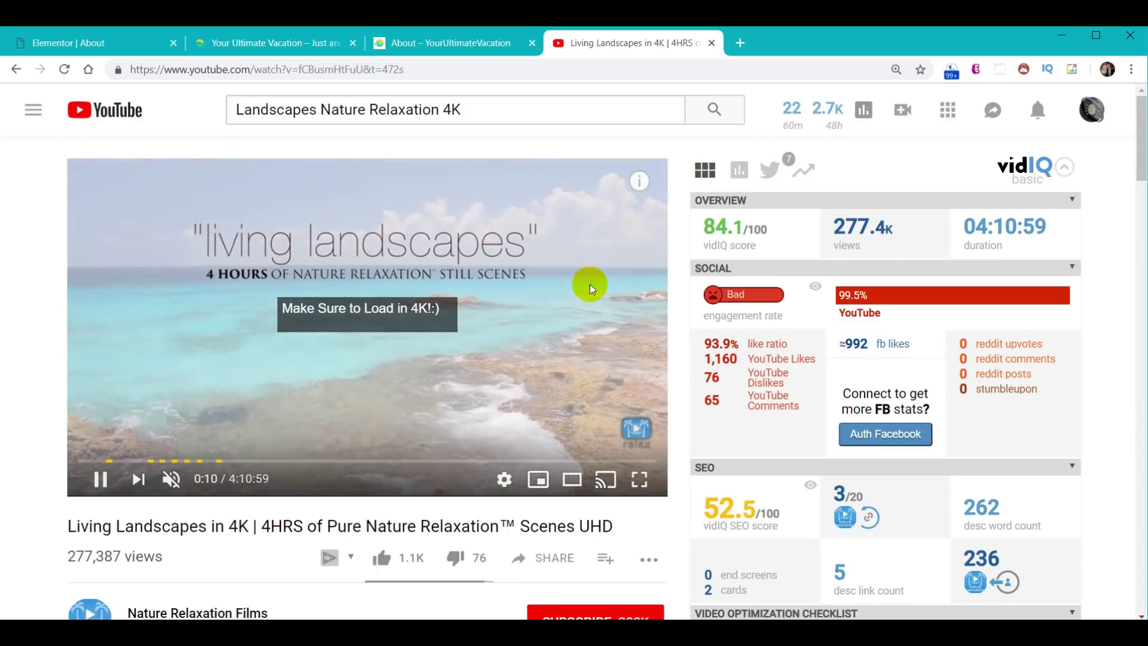
click(424, 461)
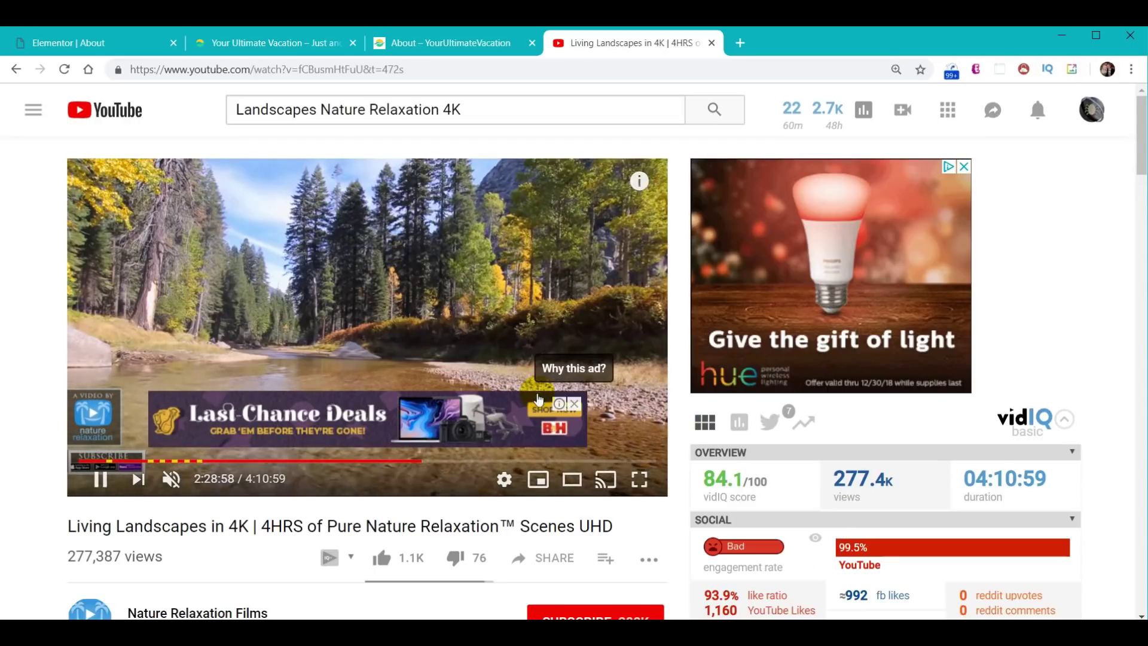
click(574, 403)
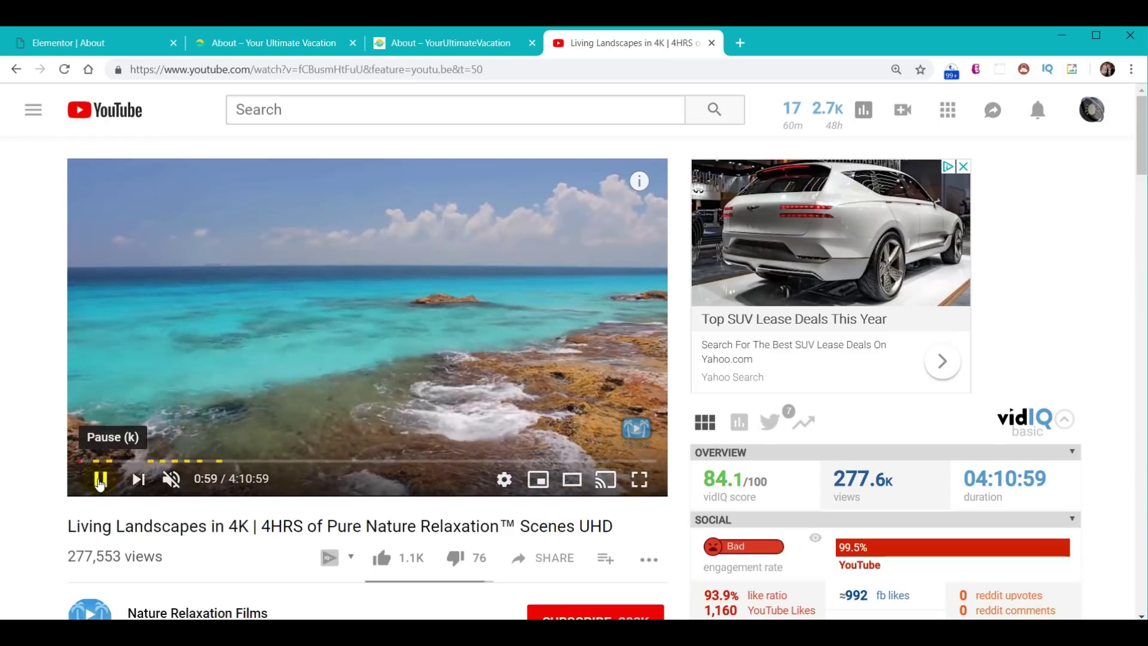
click(100, 480)
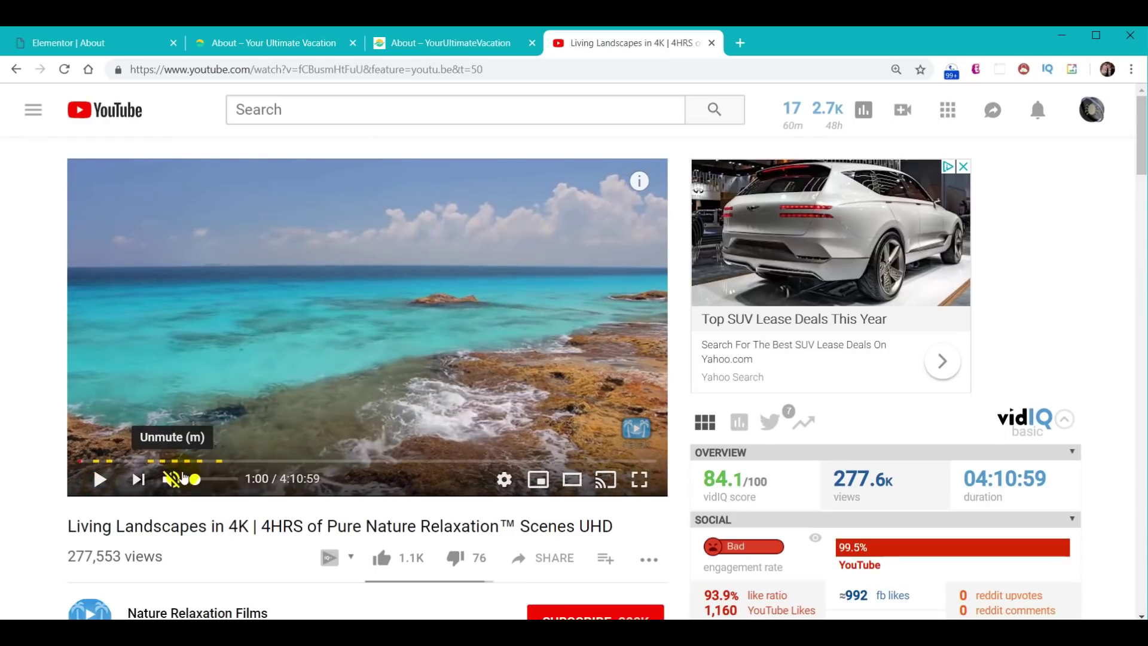
- Copy the video link at the 1:00 mark and paste it into the address bar
right_click(507, 490)
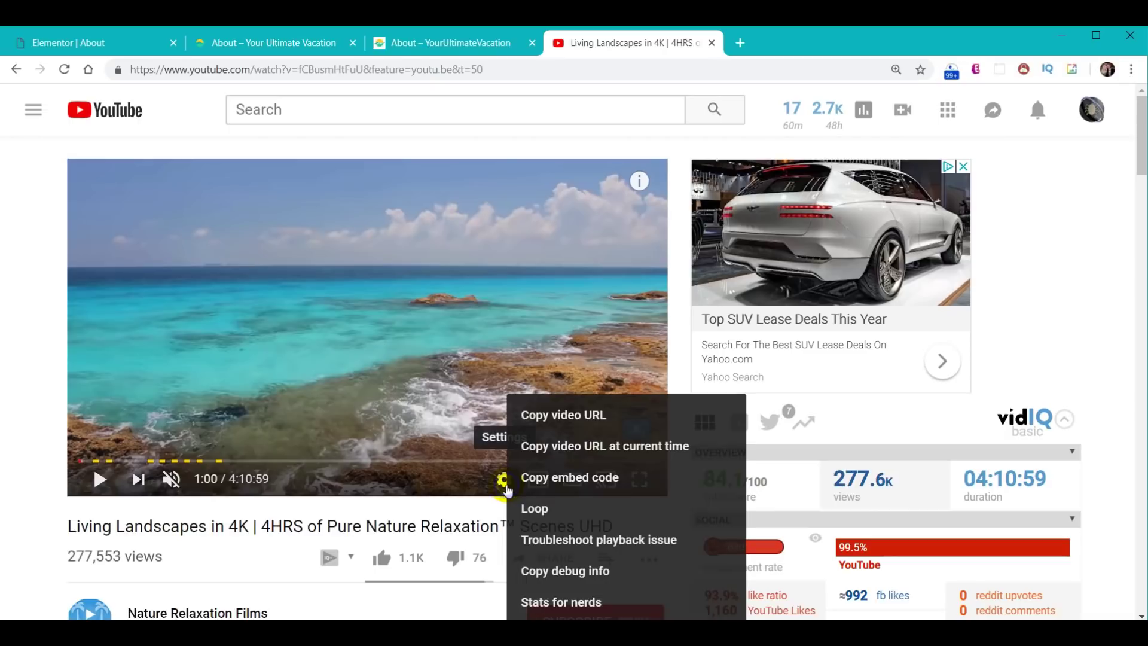
click(602, 454)
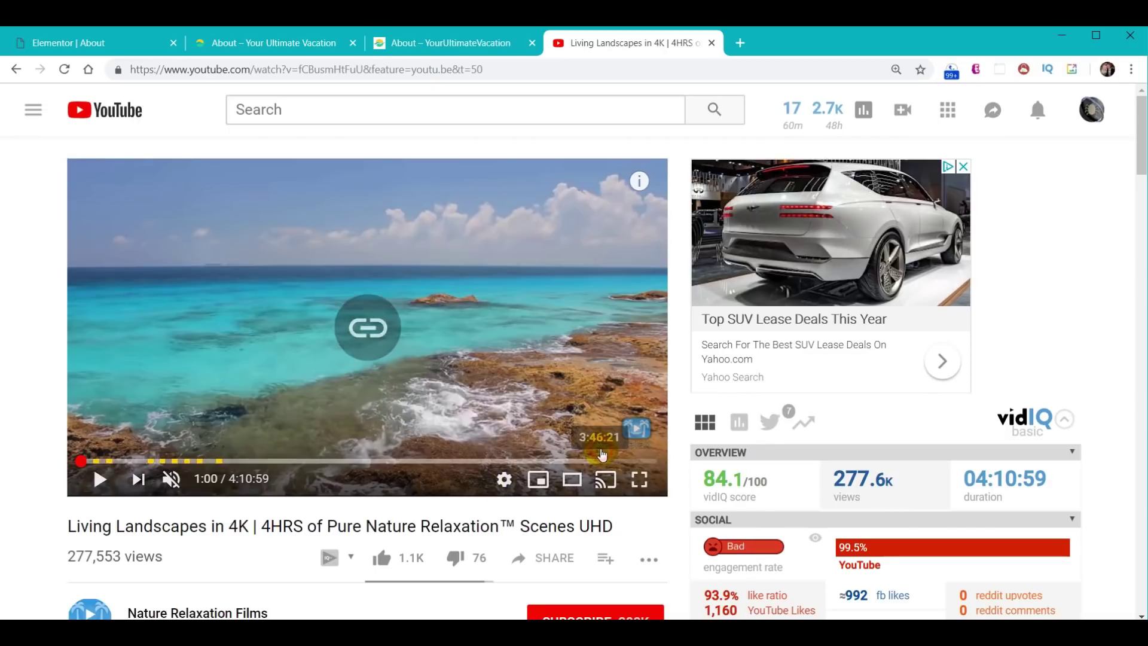
click(558, 75)
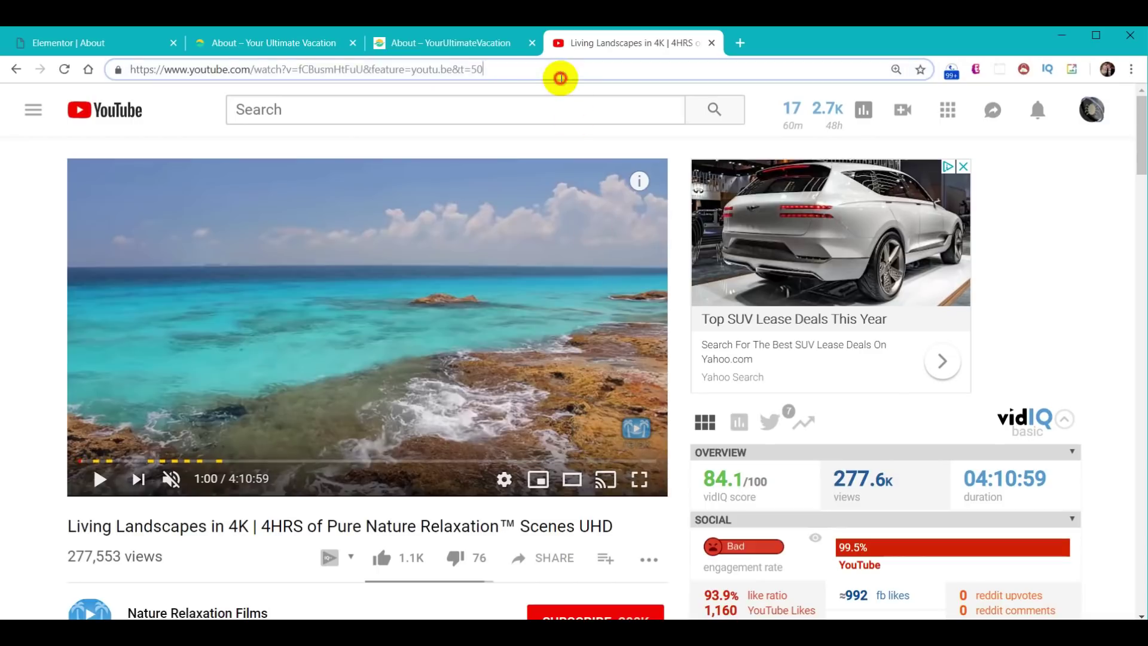
key(ctrl+v)
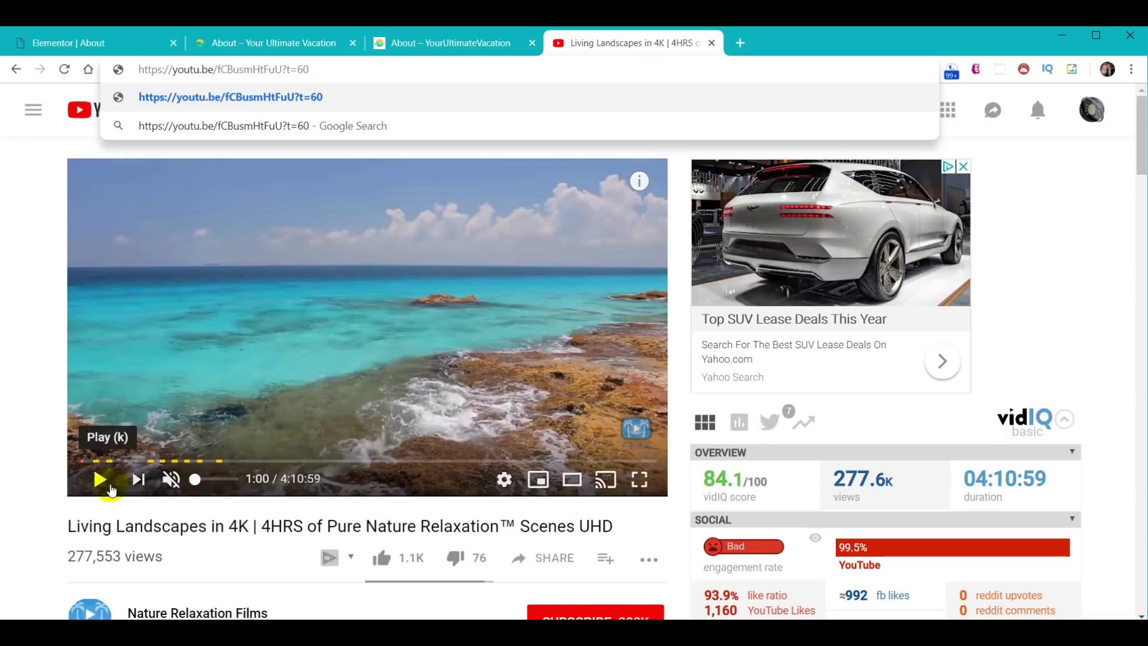
- Pause at 3:06, copy that time-stamped link, and select the full t=186 URL
click(100, 482)
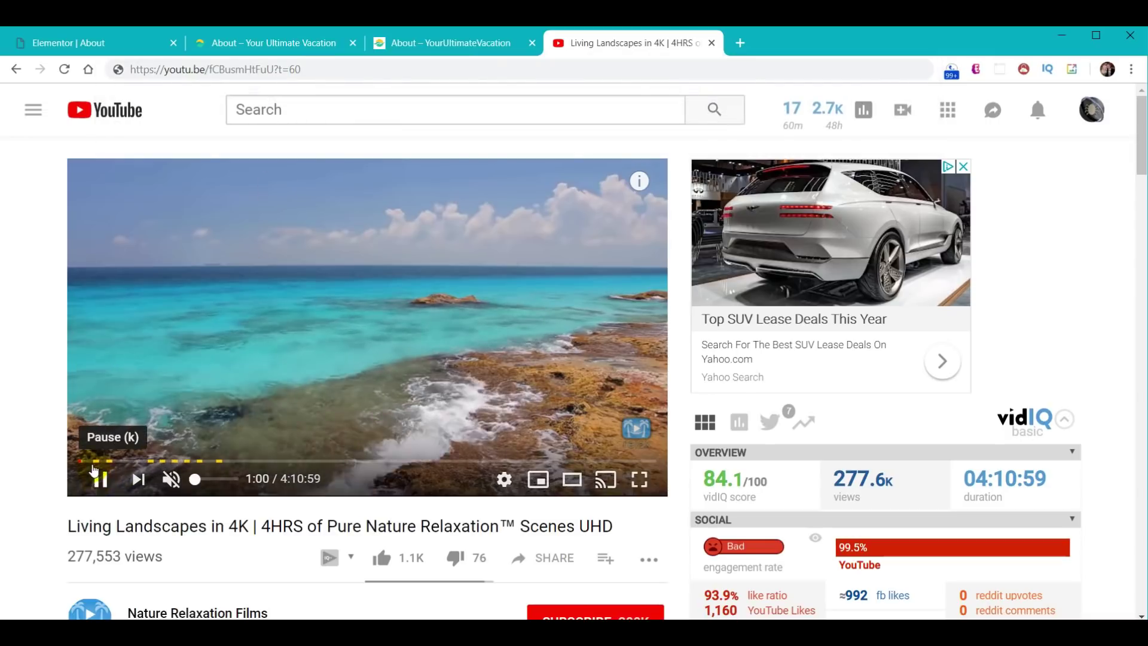
click(83, 466)
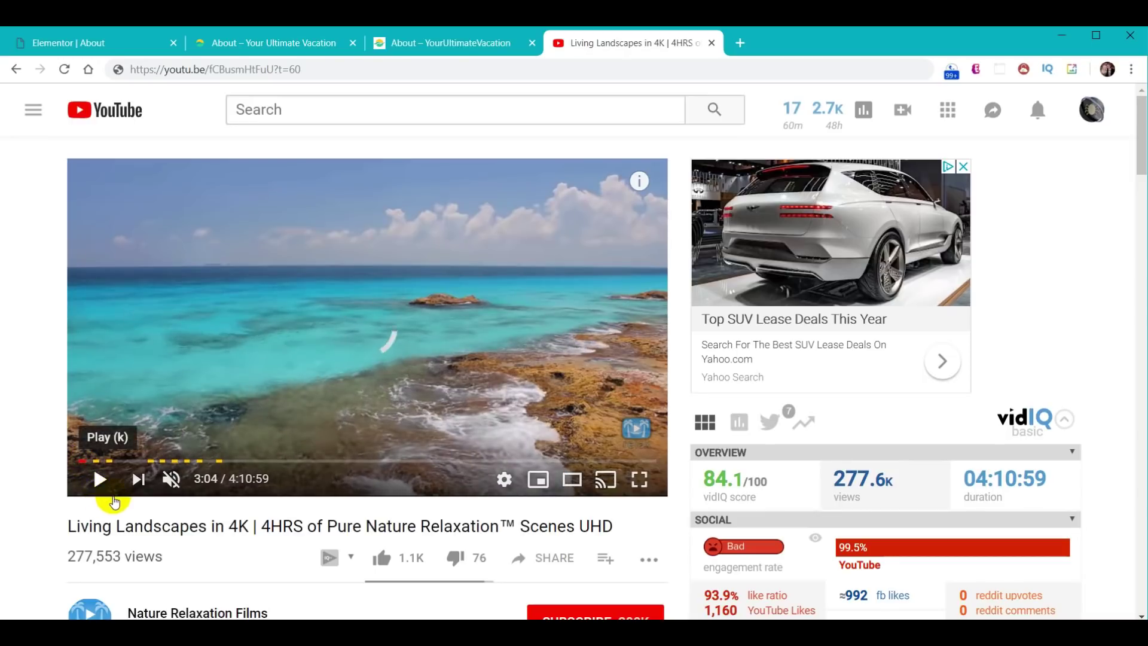
click(100, 478)
right_click(504, 483)
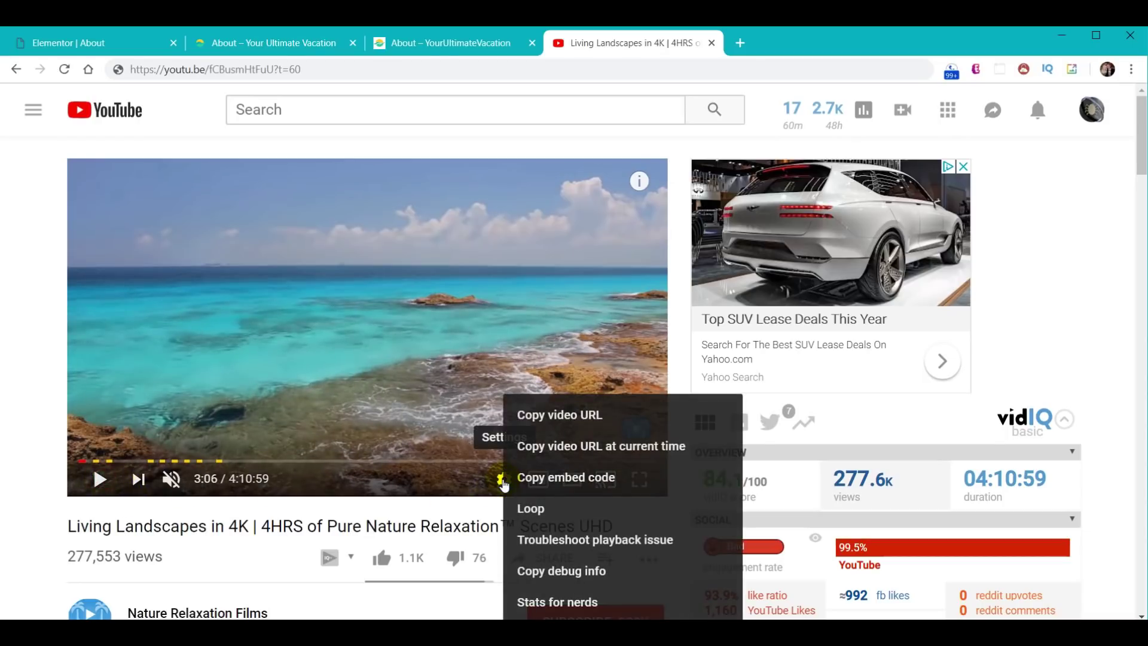
click(562, 450)
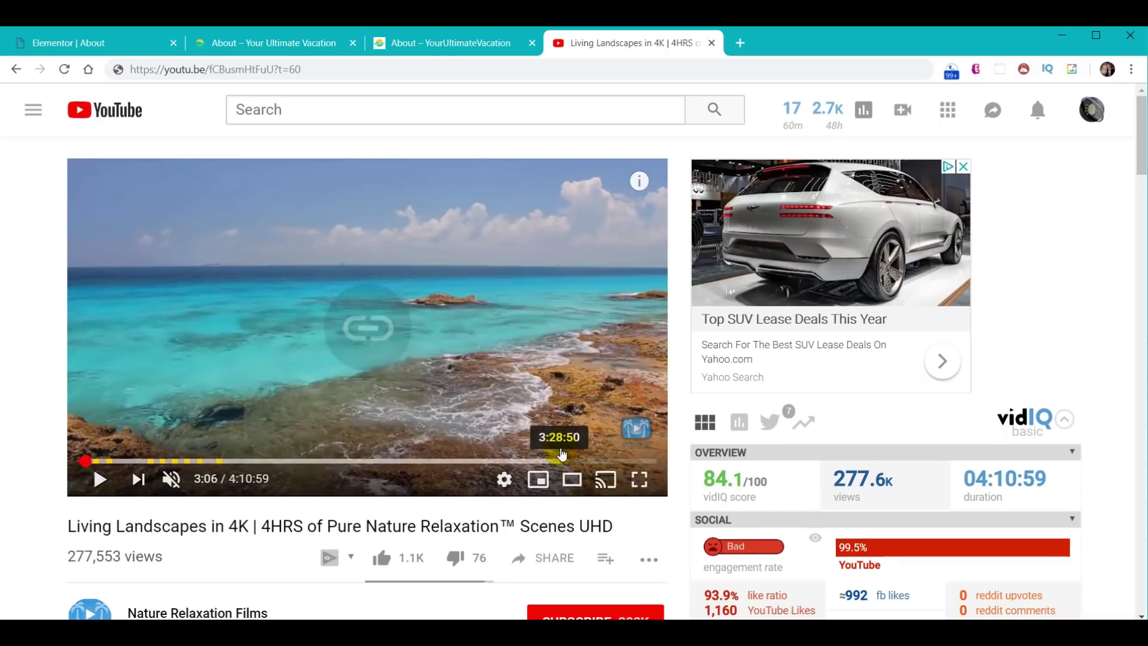
click(369, 71)
key(ctrl+v)
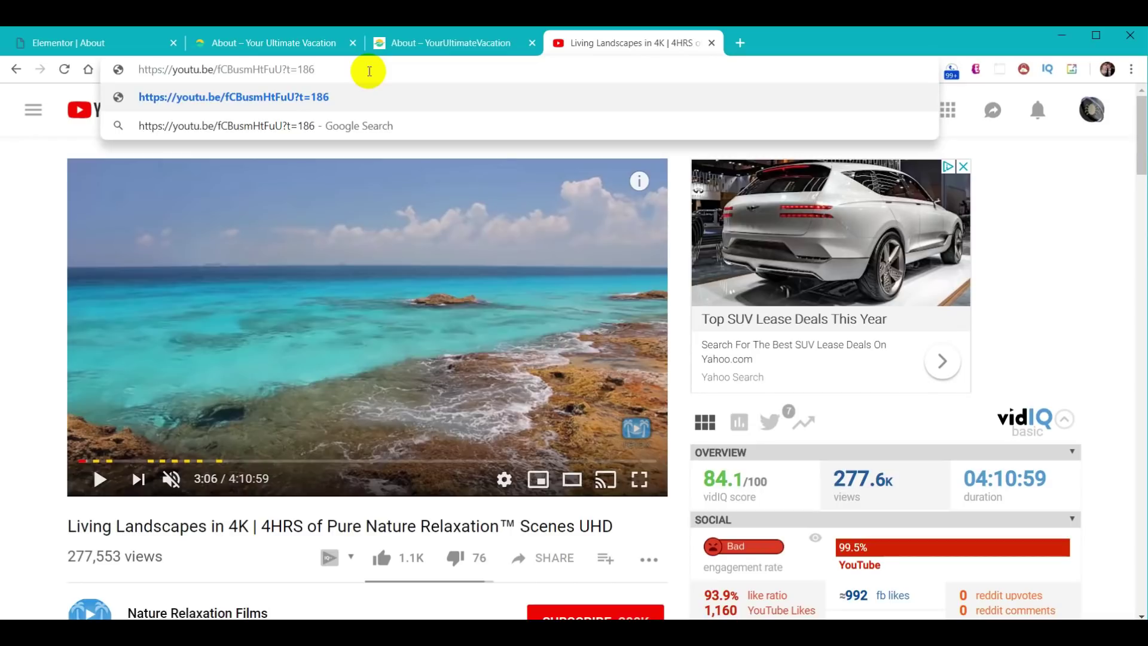
drag(370, 71, 91, 71)
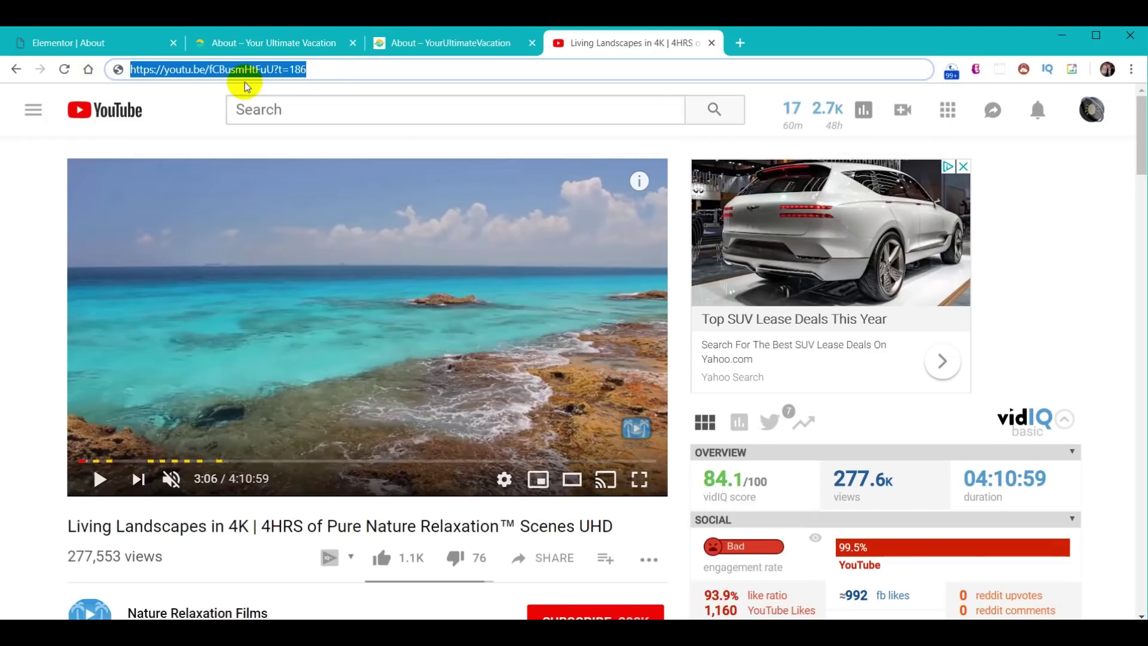
click(75, 43)
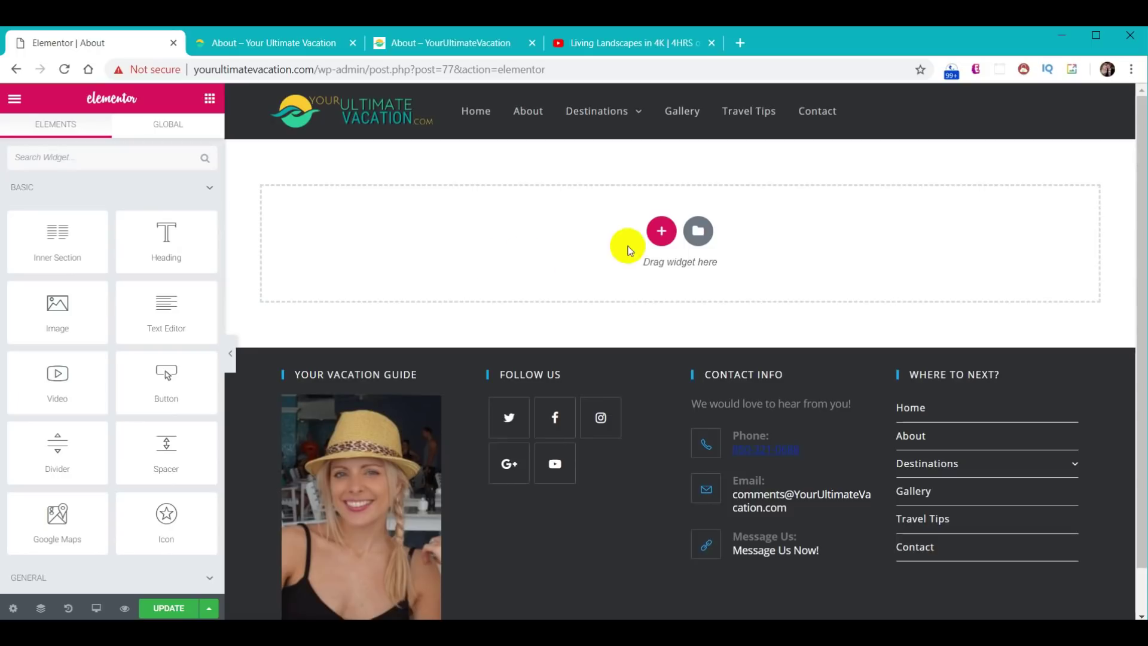
- Add a one-column section with the t=186 beach video as background, playing from 60 to 130 seconds
click(661, 232)
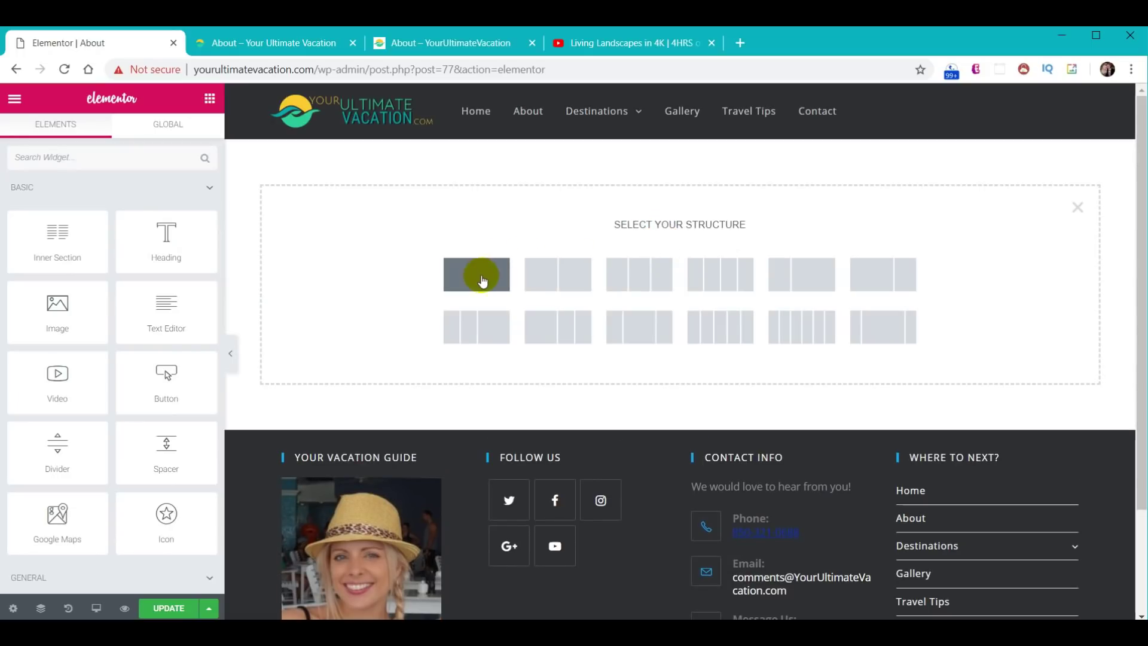
click(462, 284)
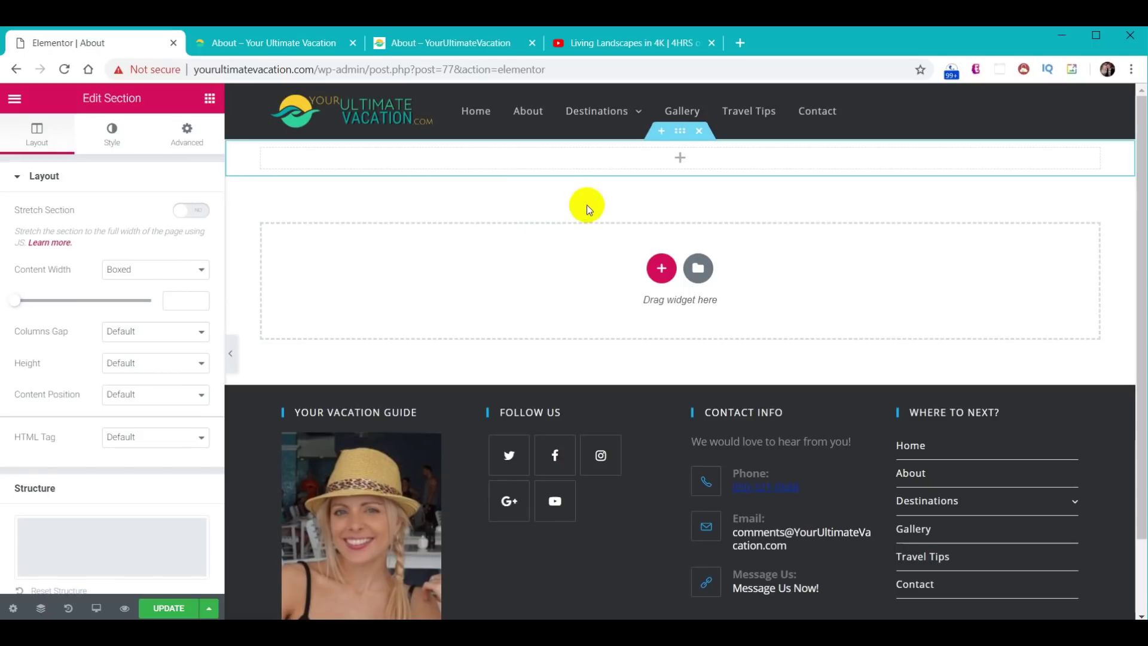
click(113, 138)
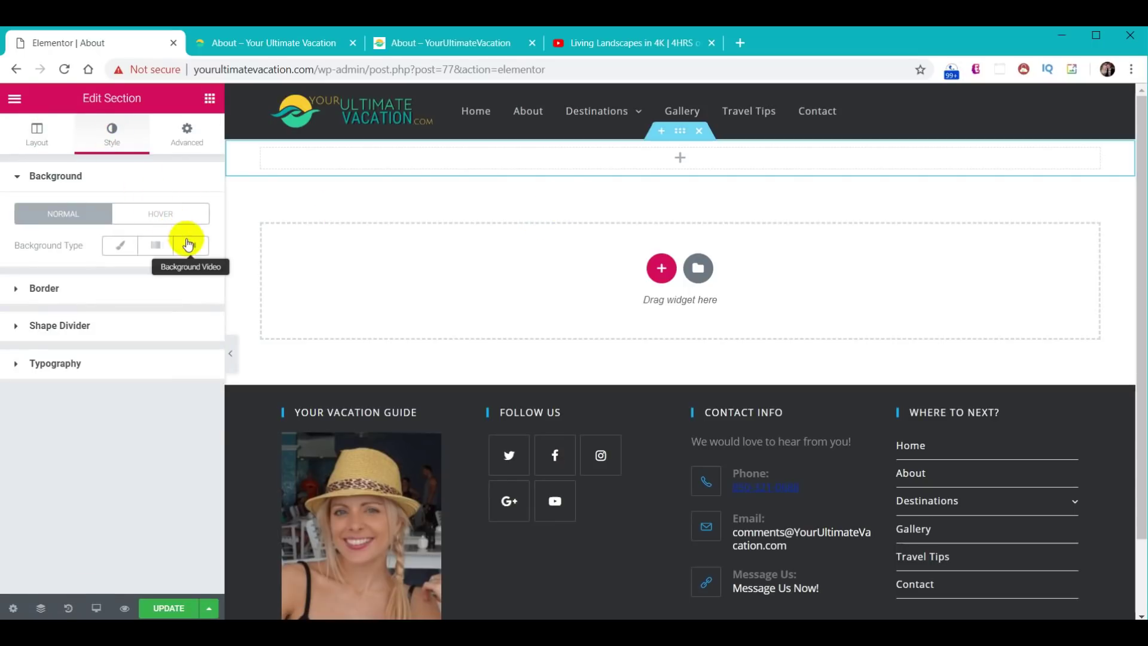
click(187, 244)
click(94, 293)
key(ctrl+a)
key(ctrl+v)
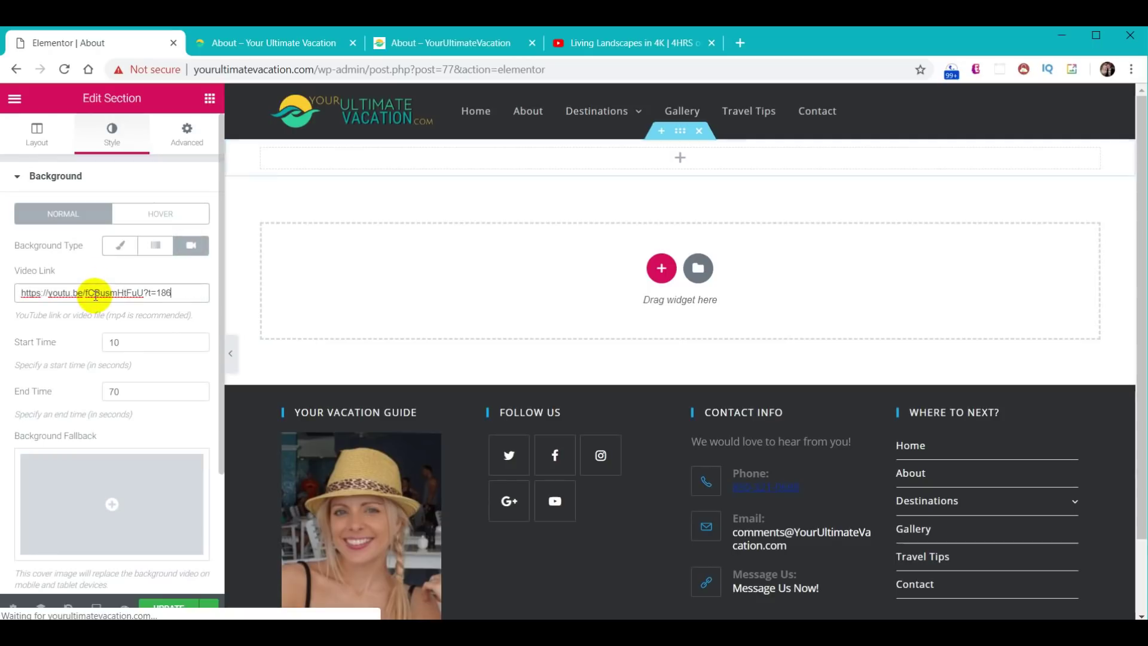
click(134, 351)
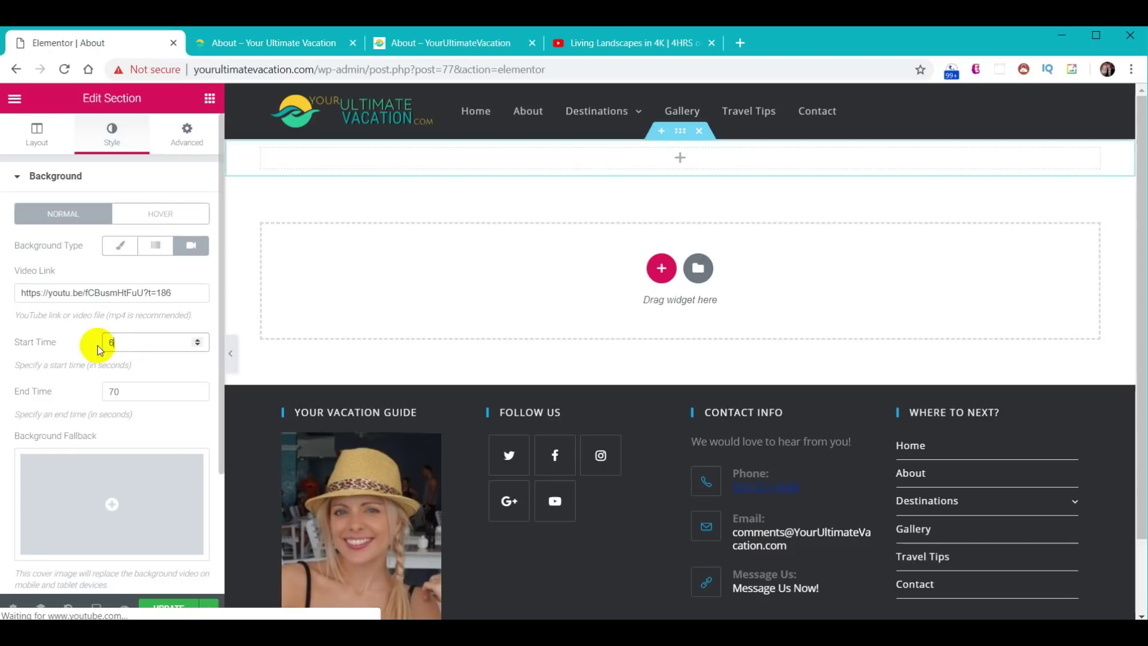
text(60)
click(139, 372)
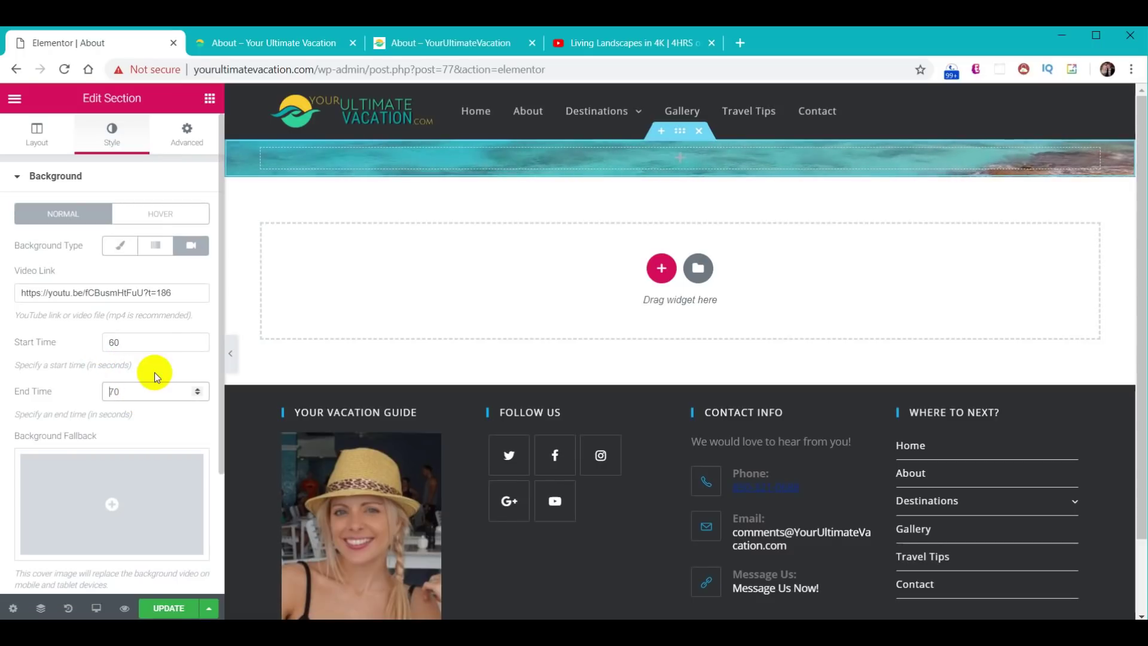
text(130)
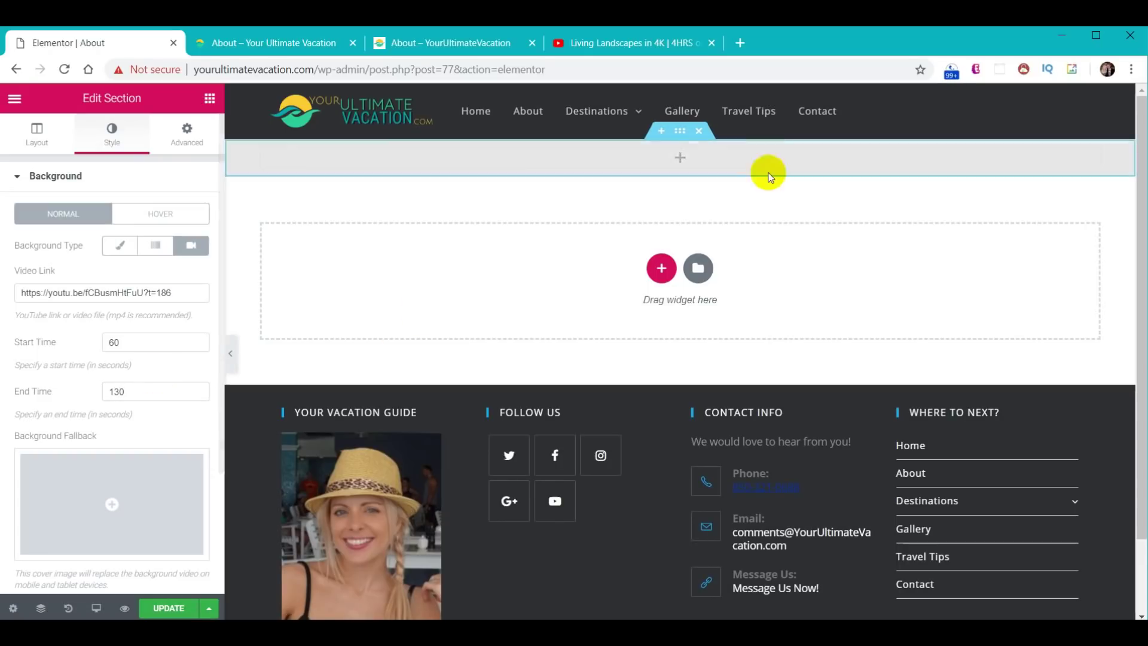
- Unlink the section padding and set 30 top and 60 bottom padding
click(183, 149)
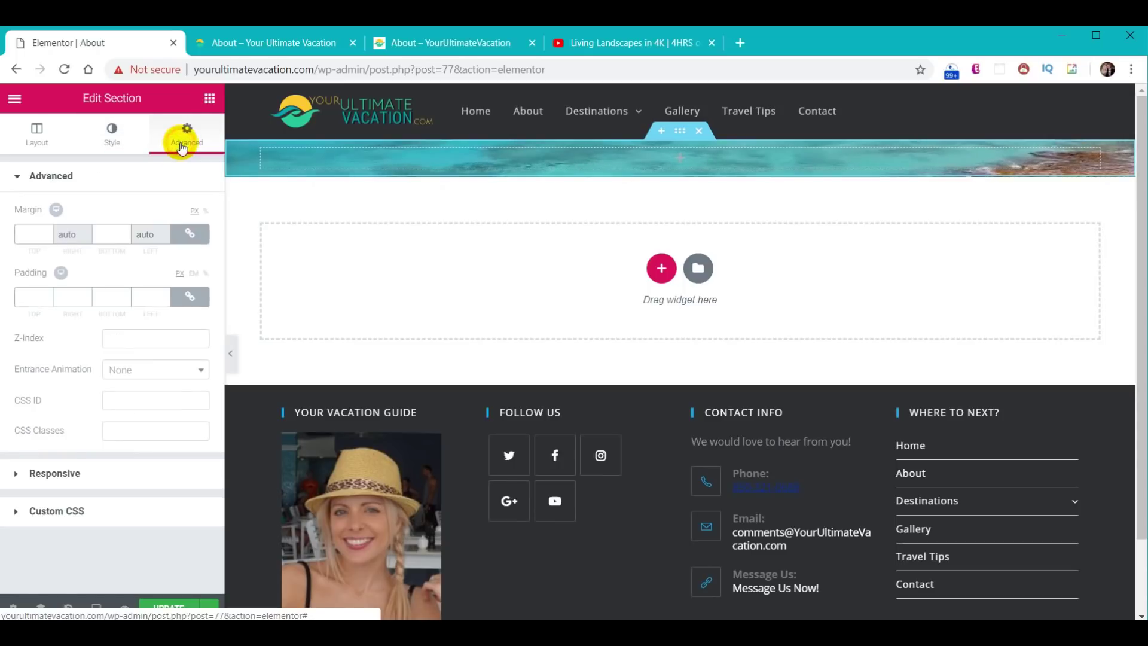
click(189, 297)
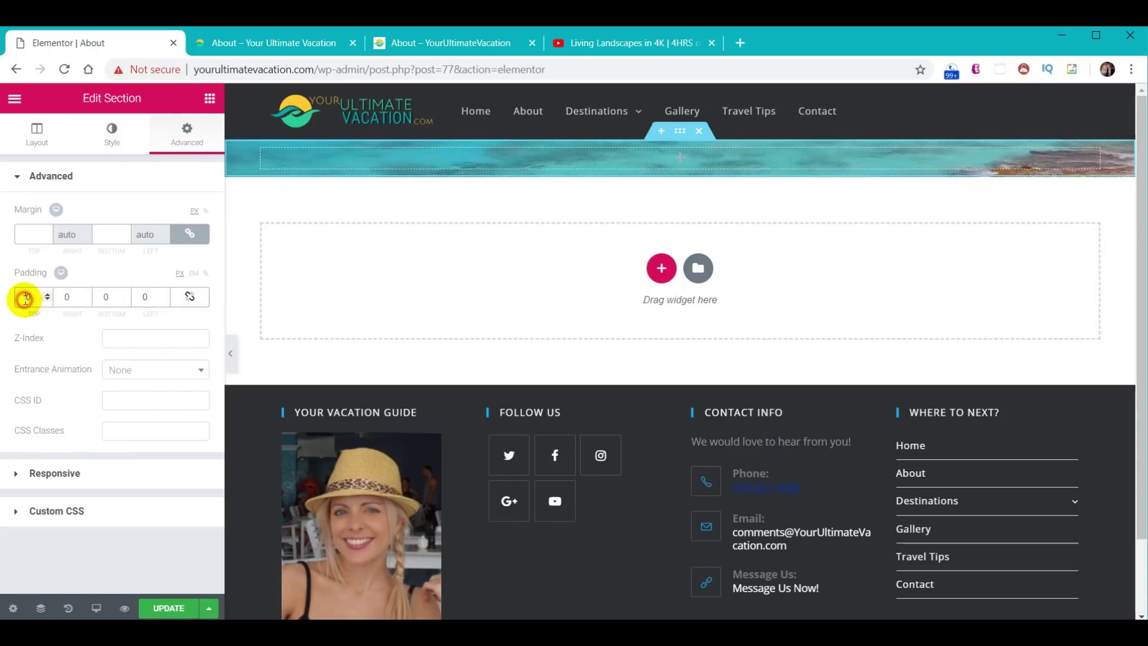
text(1)
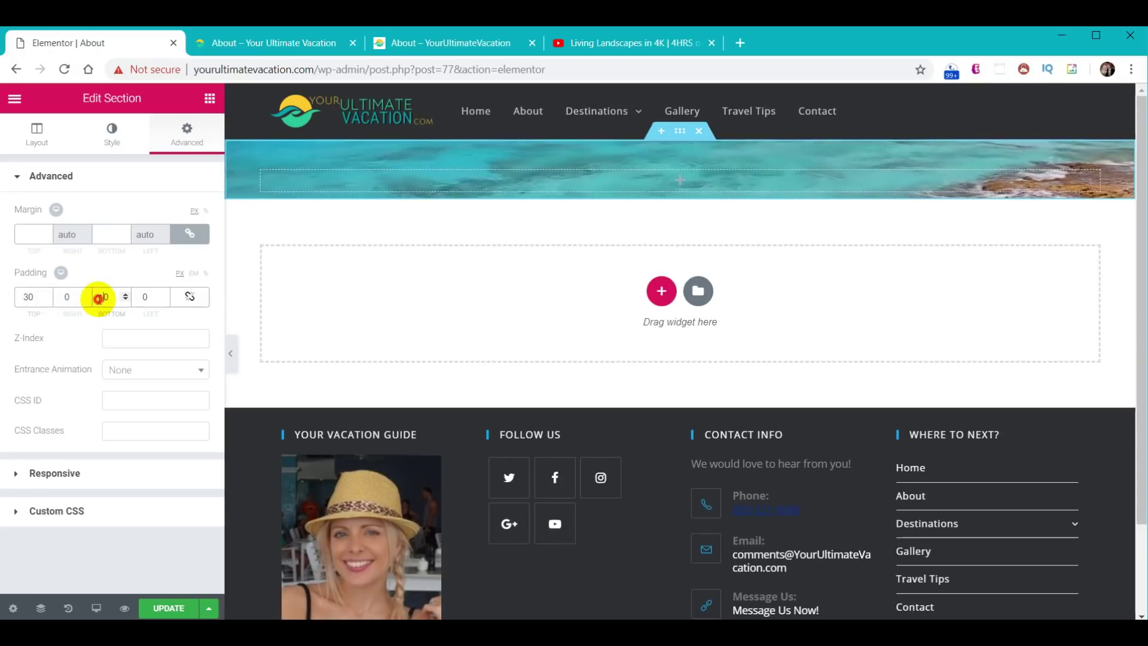
text(6)
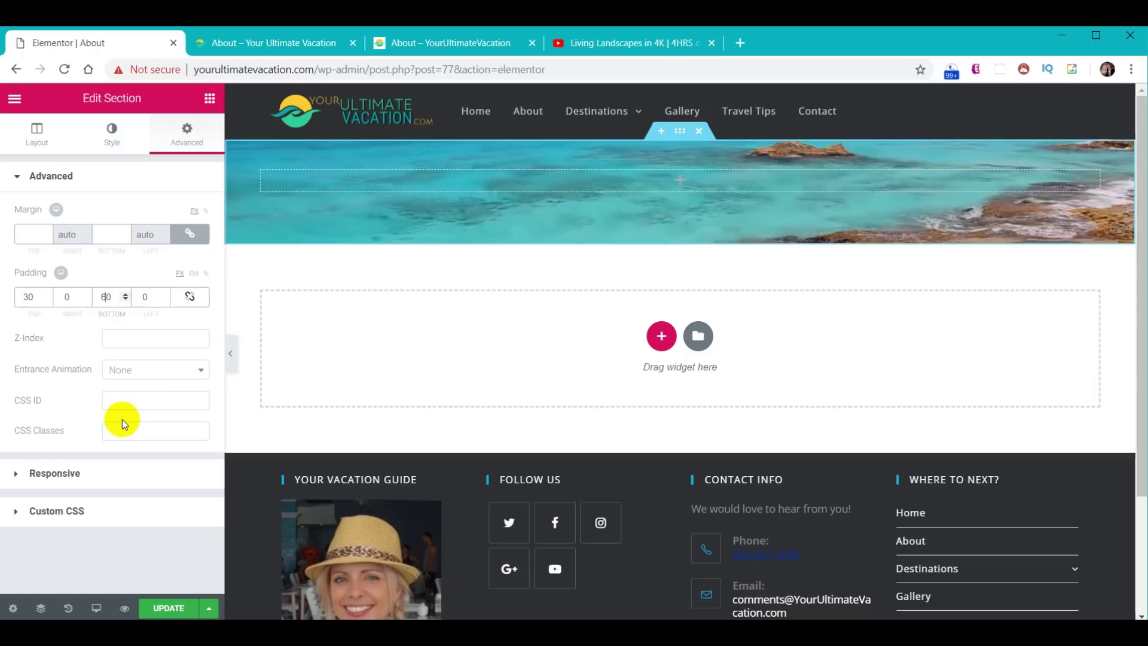
click(113, 137)
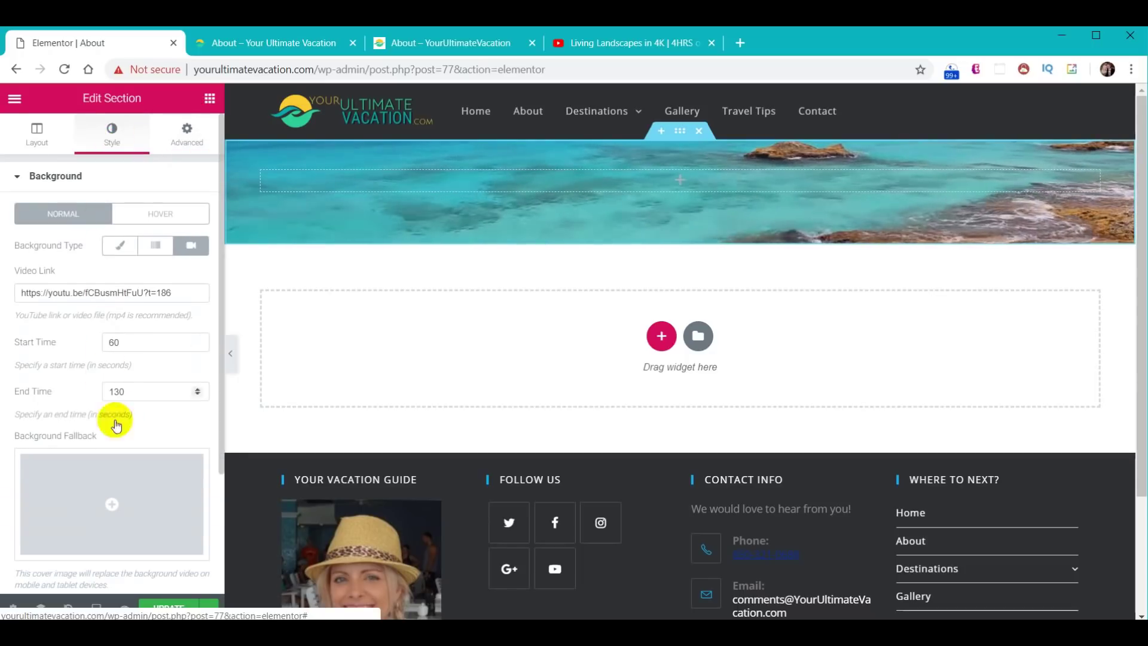
scroll(112, 454, down, 3)
click(66, 543)
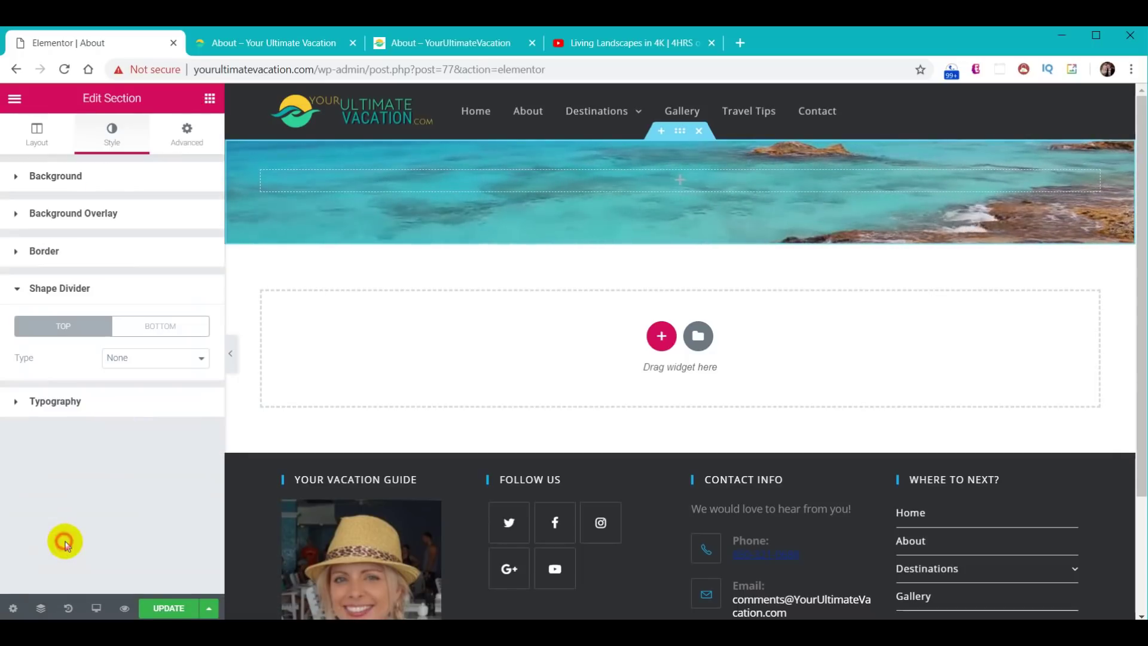
- Give the section a #30d198 green Waves Brush bottom divider with height 60
click(175, 329)
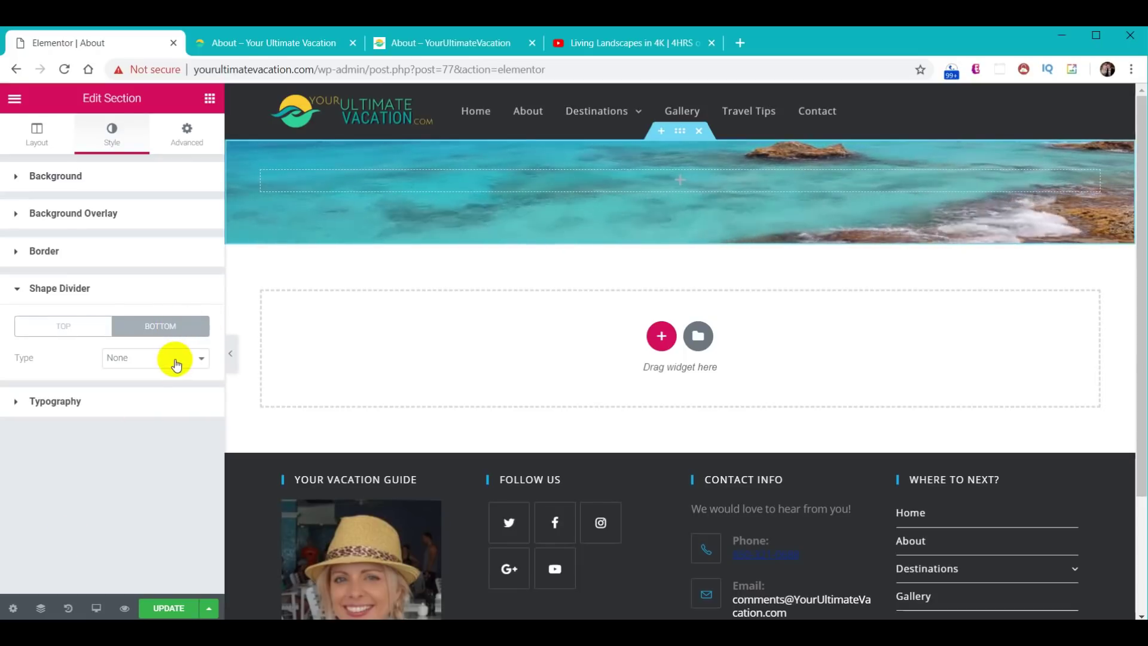
click(175, 364)
click(156, 533)
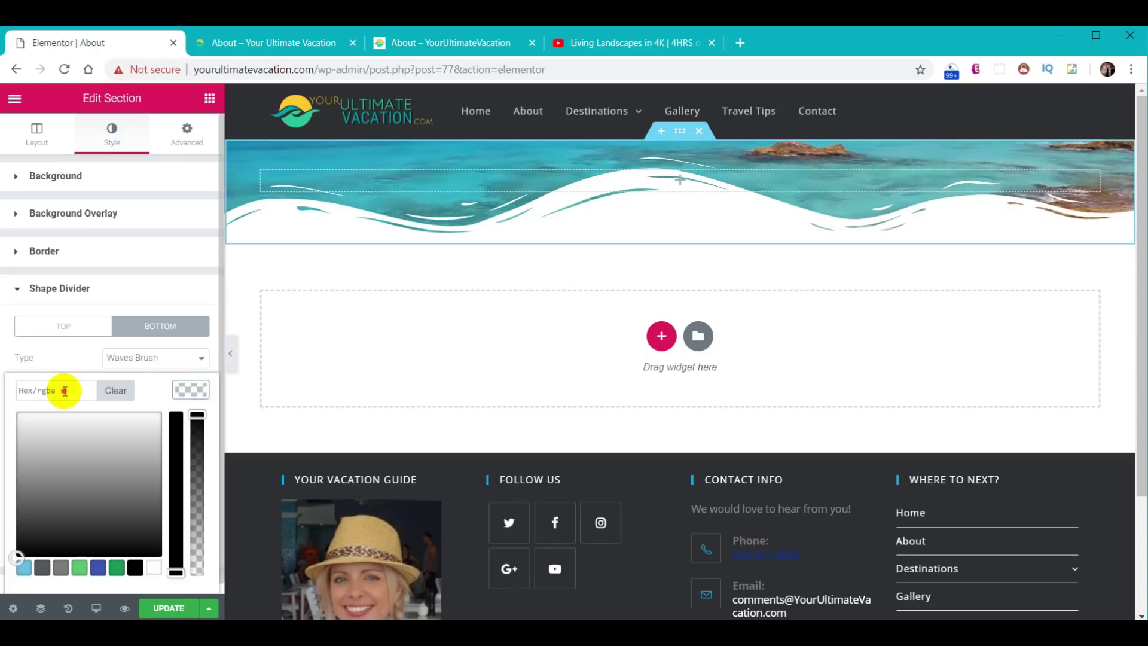
key(Return)
click(169, 390)
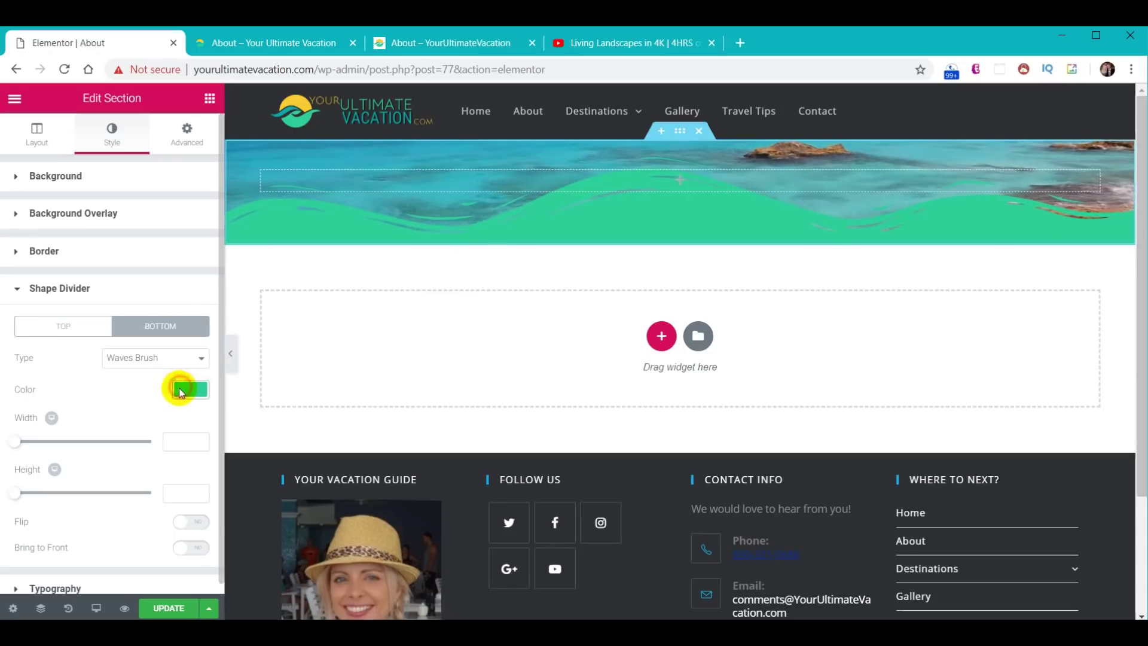
click(180, 492)
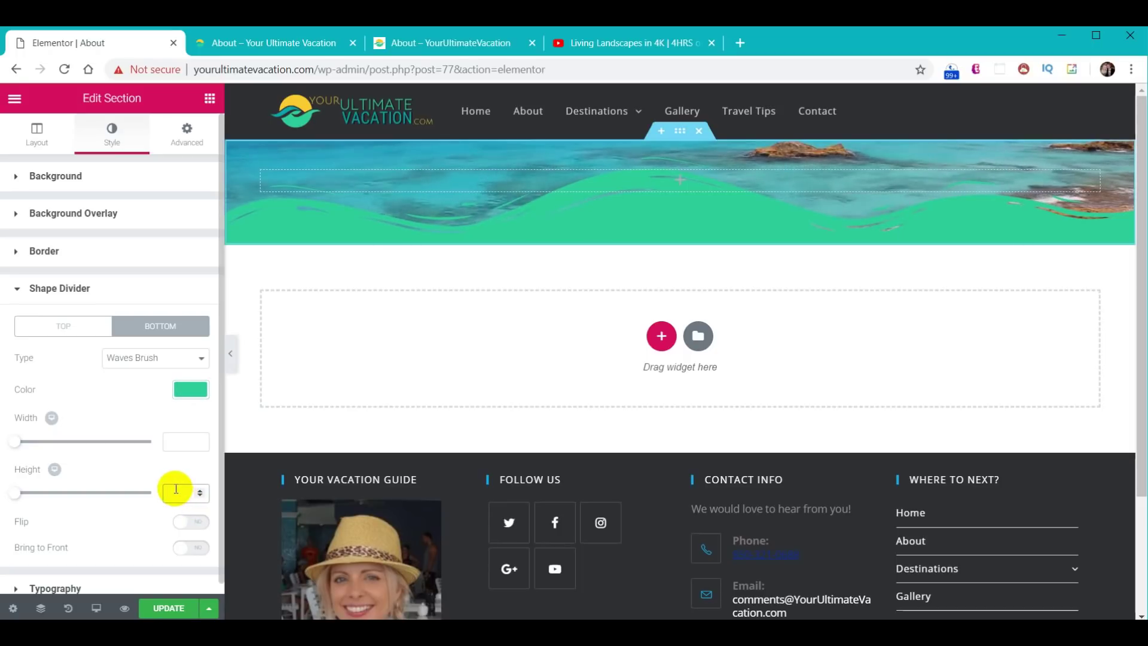
text(66)
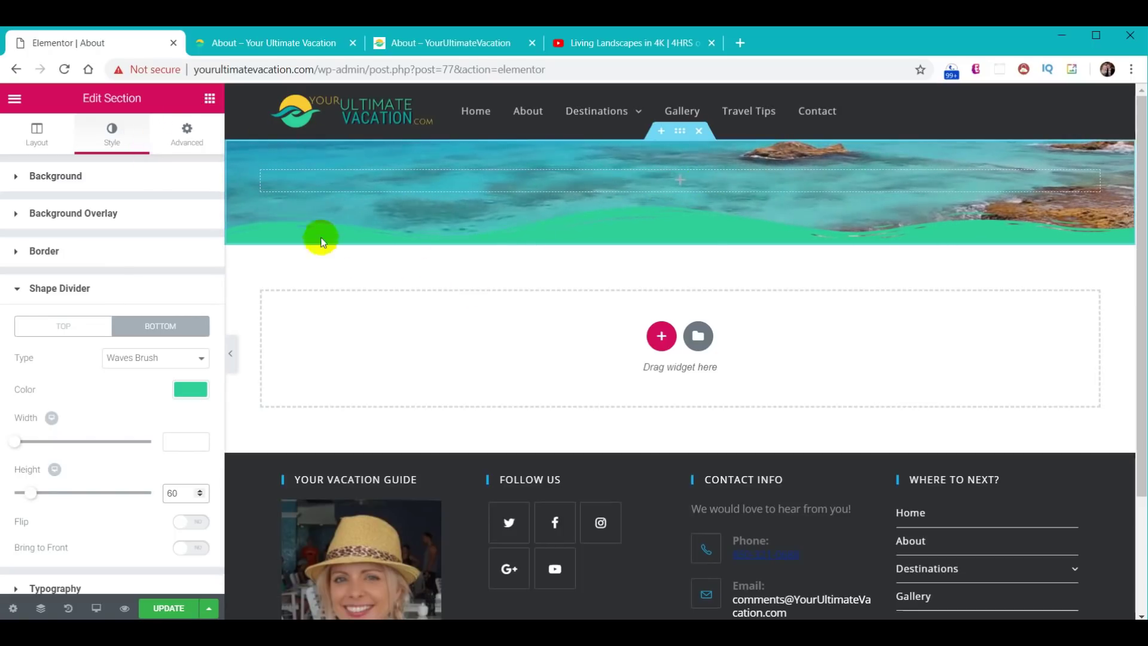
click(209, 98)
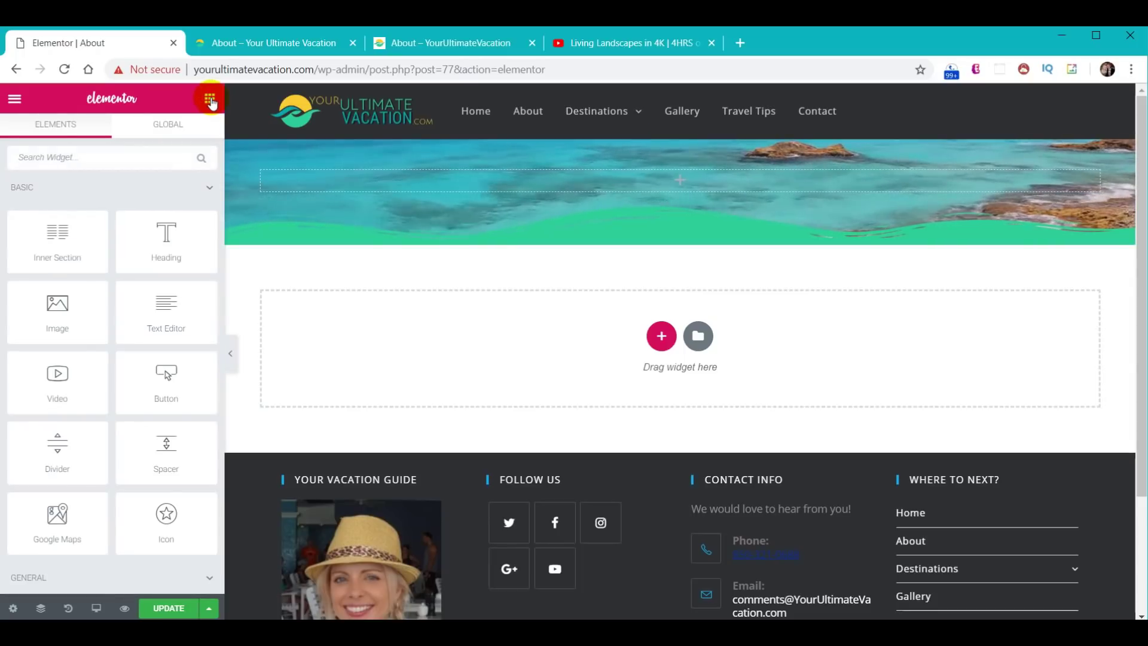
- Place a Heading widget reading 'About' in the hero and make its text white
drag(169, 236, 678, 185)
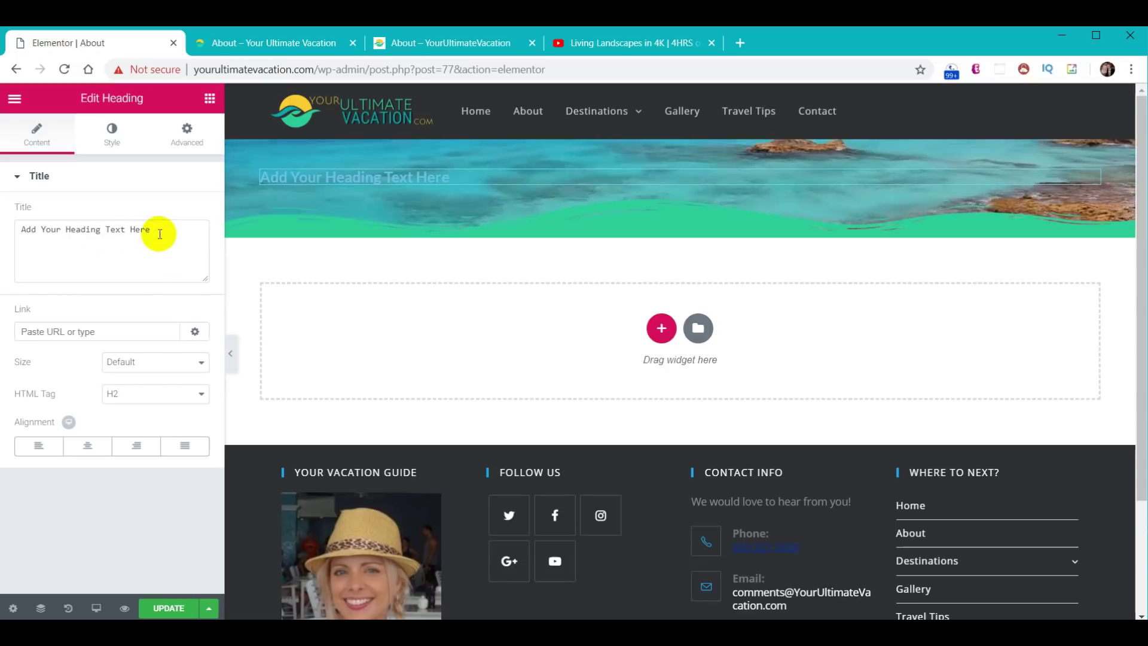
drag(160, 234, 1, 227)
text(About)
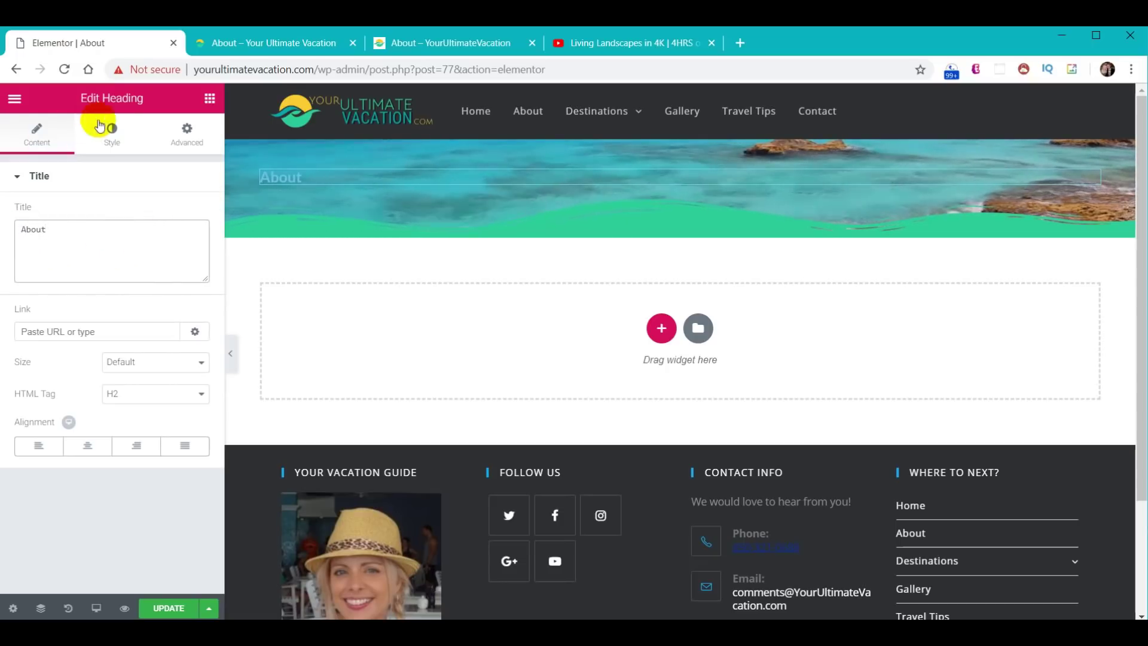
click(116, 130)
click(191, 217)
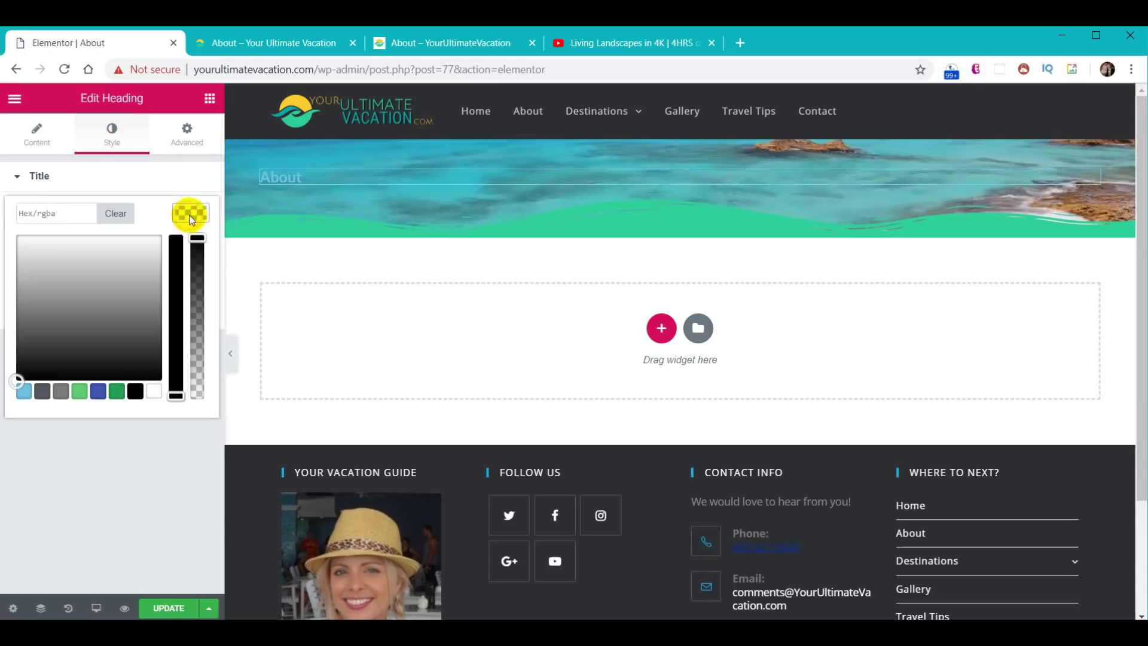
click(156, 393)
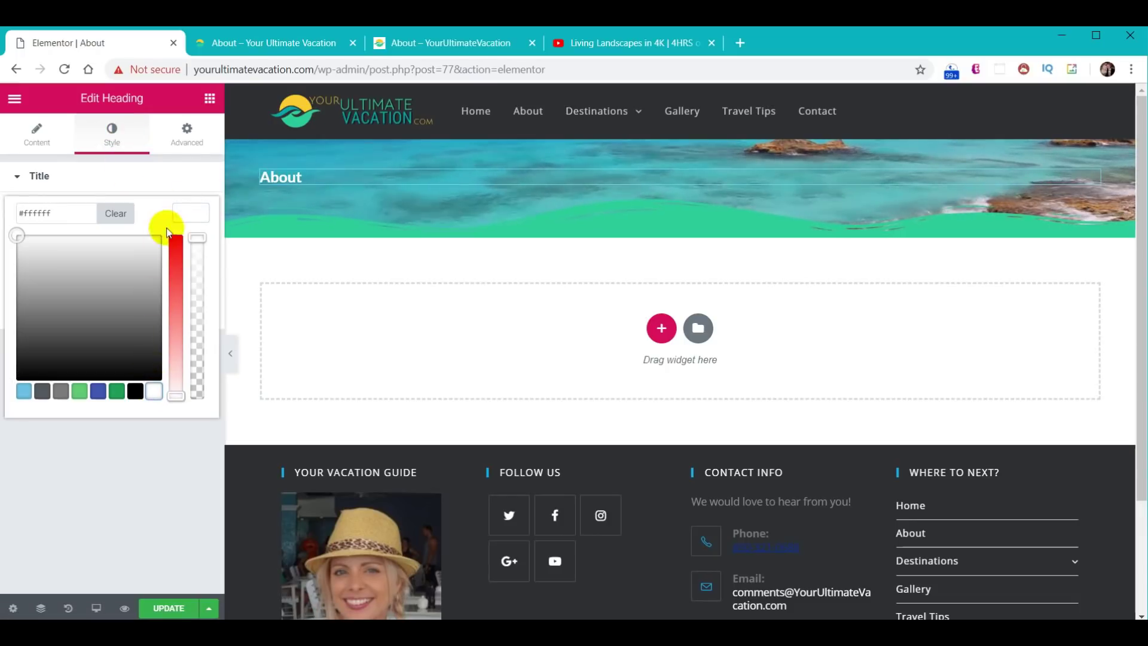
click(188, 214)
- Set the heading font to Fjalla One at 40px
click(192, 244)
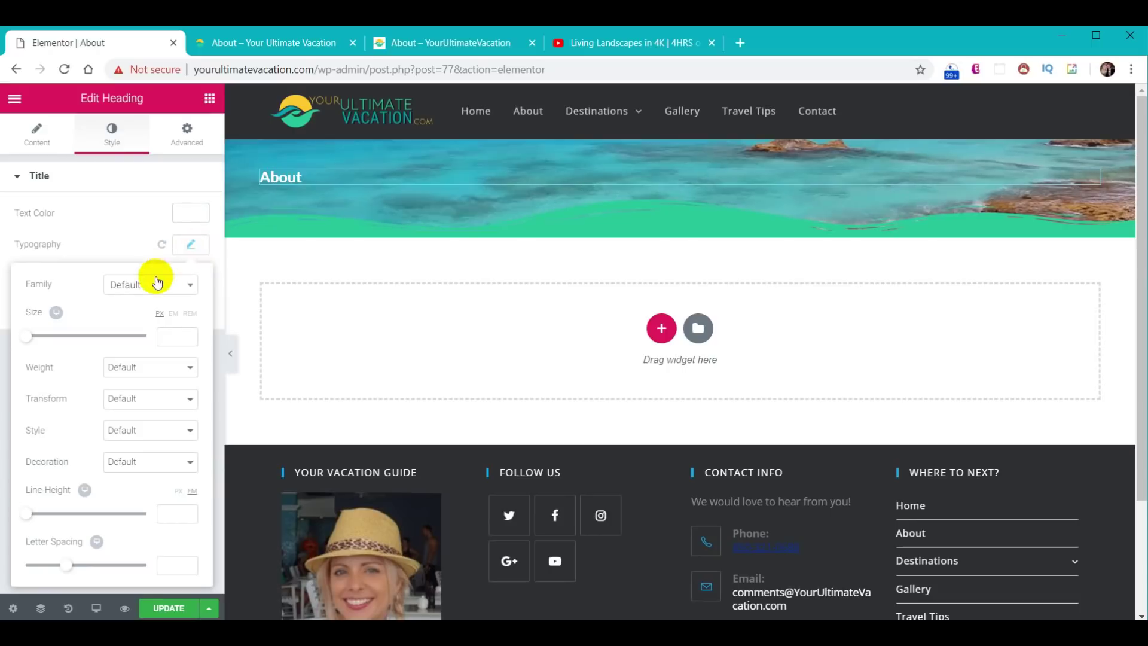
click(150, 287)
text(fk)
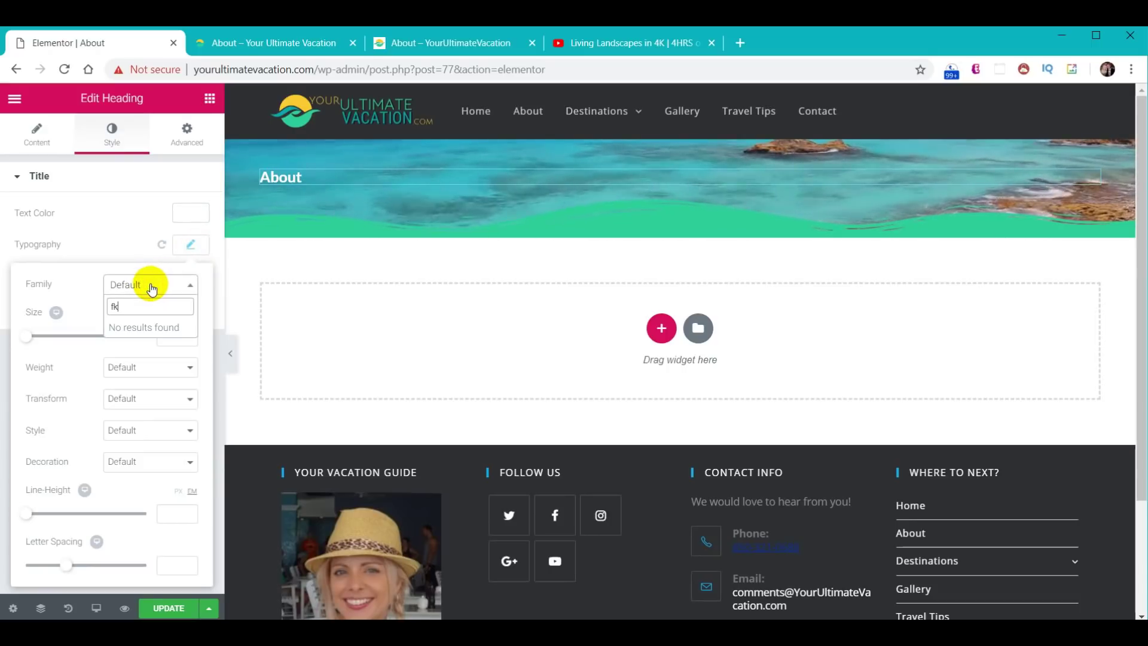
key(BackSpace)
text(j)
click(122, 341)
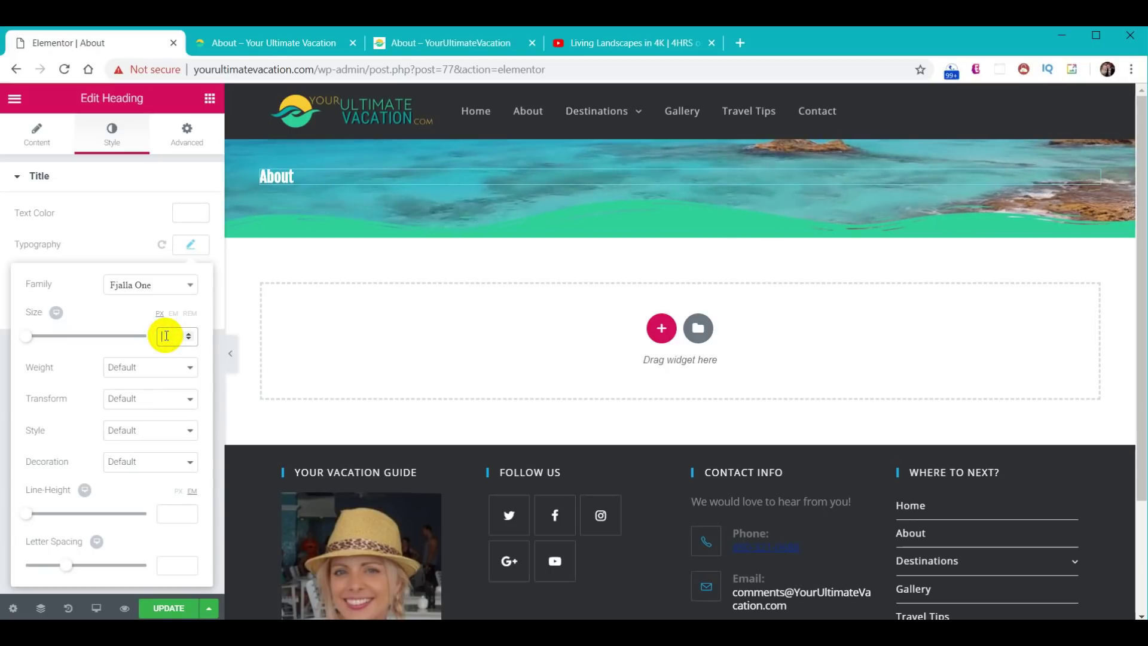
text(40)
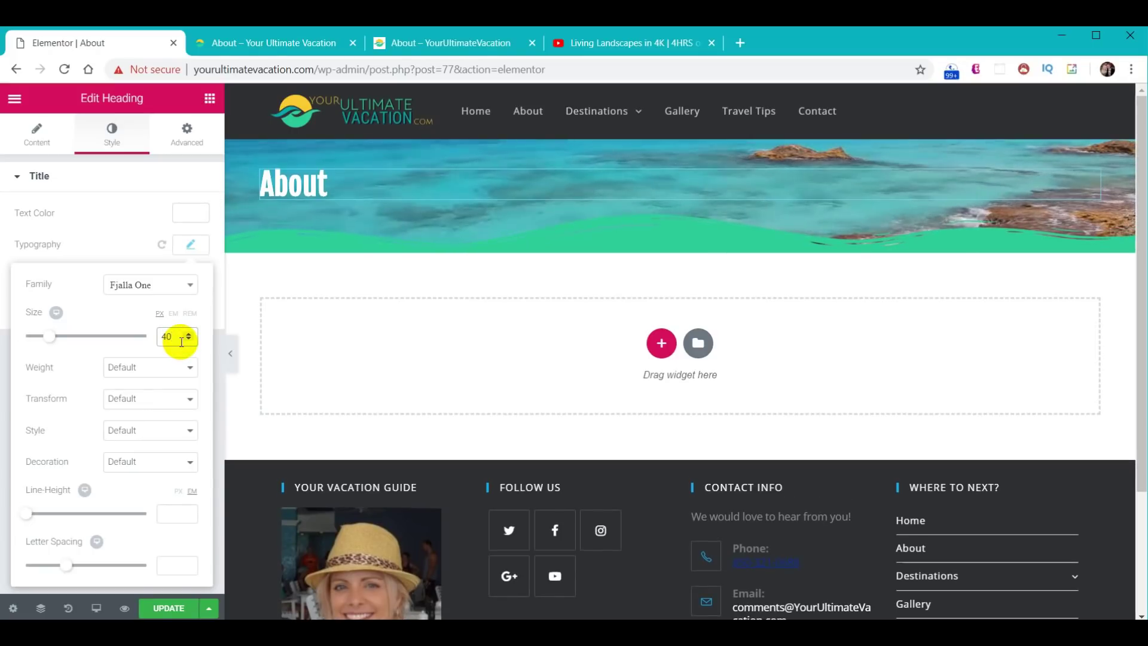
click(191, 244)
- Add a nearly opaque black text shadow and centre the About heading
click(189, 281)
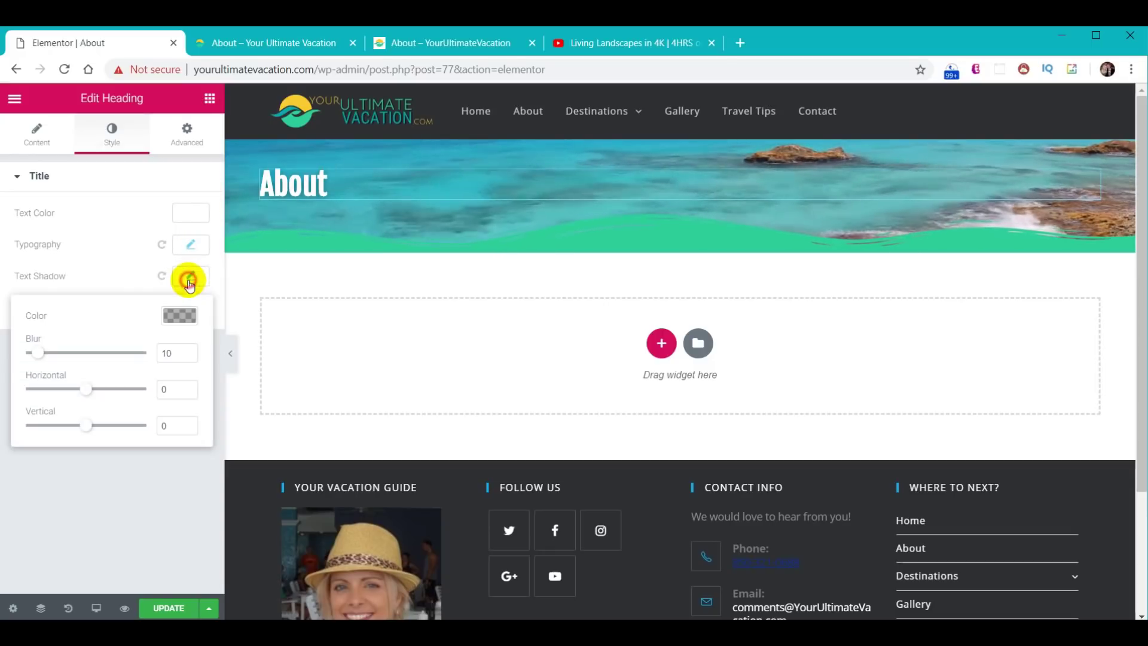
click(180, 315)
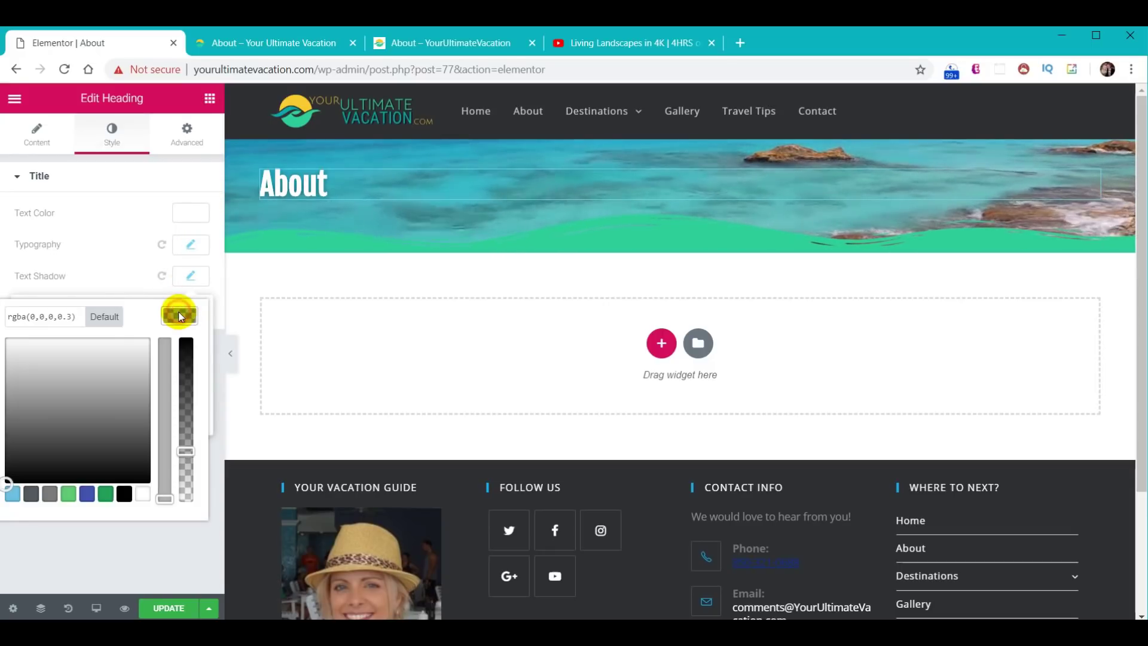
click(124, 492)
drag(186, 451, 187, 362)
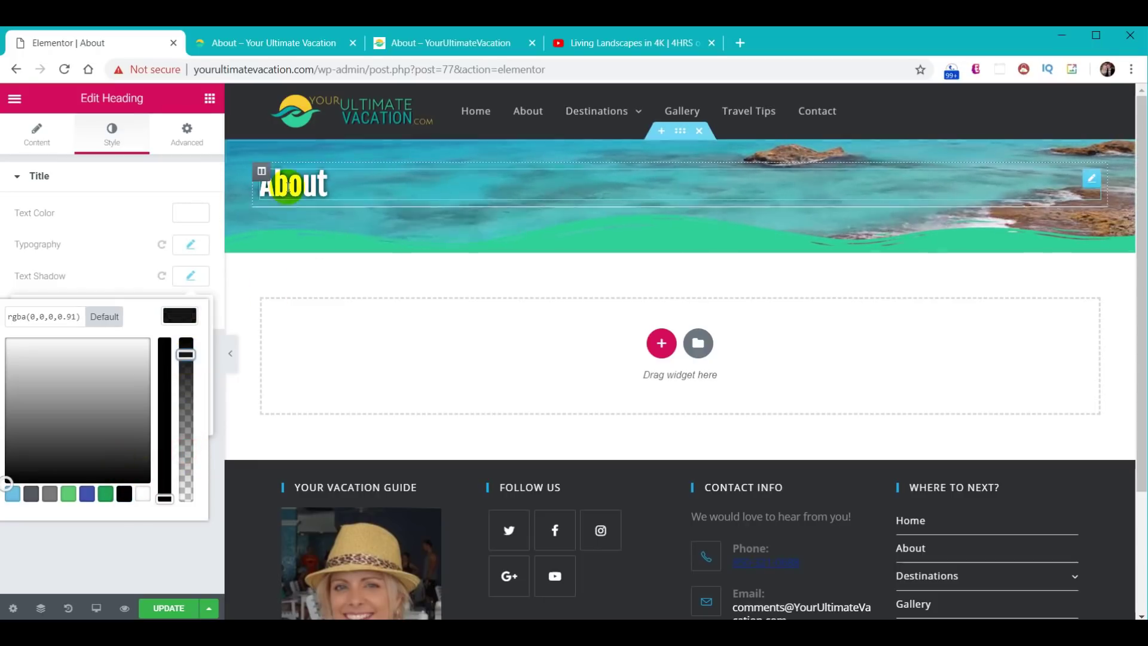
click(37, 143)
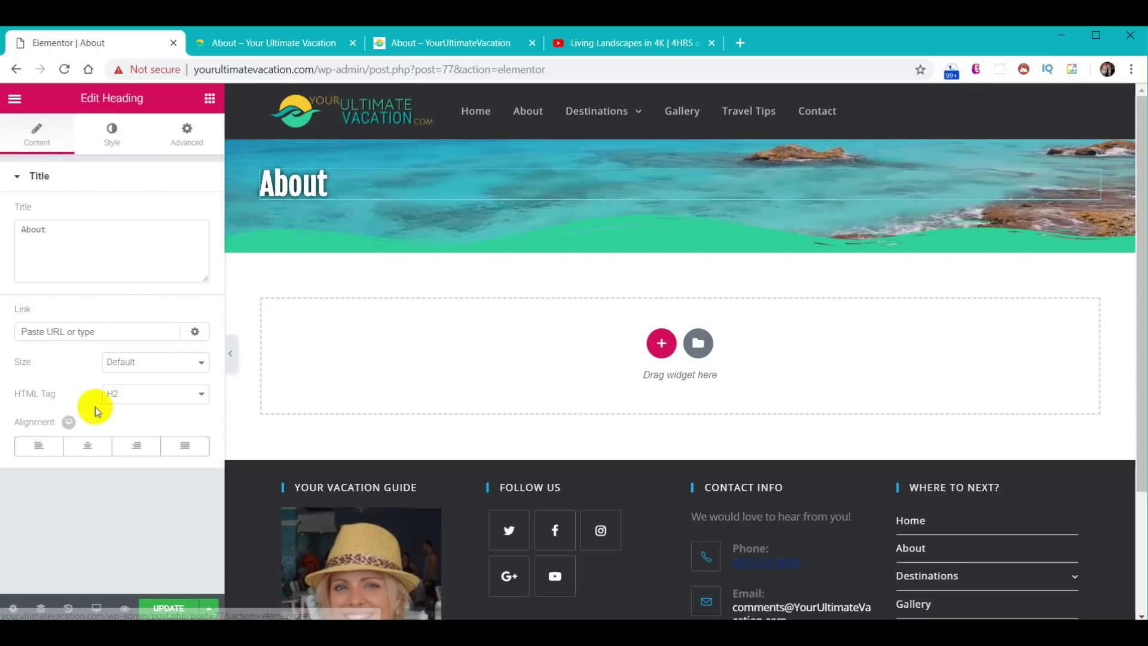
click(91, 446)
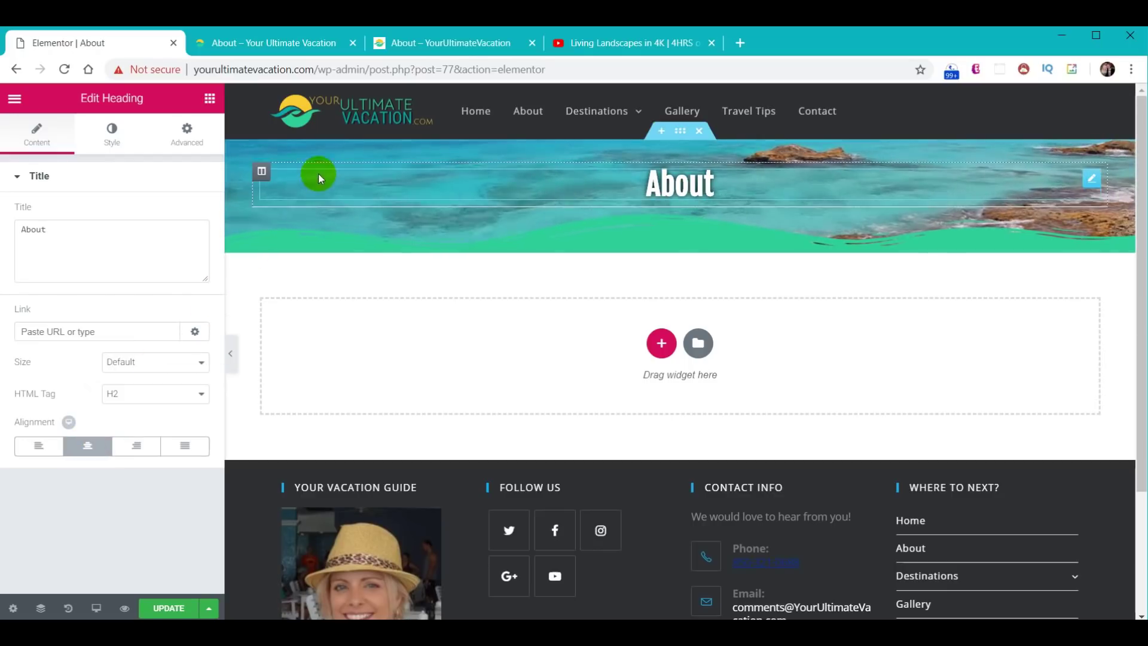
right_click(261, 173)
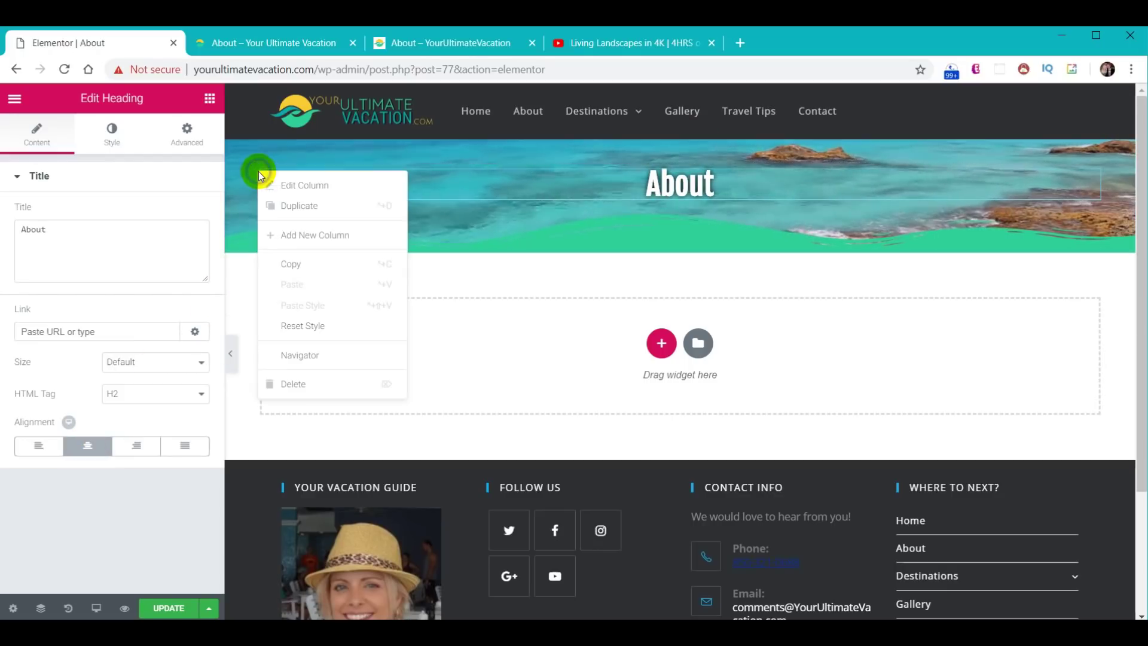
- Add a second hero column, narrow the left one, and give it the site logo as background image
click(290, 184)
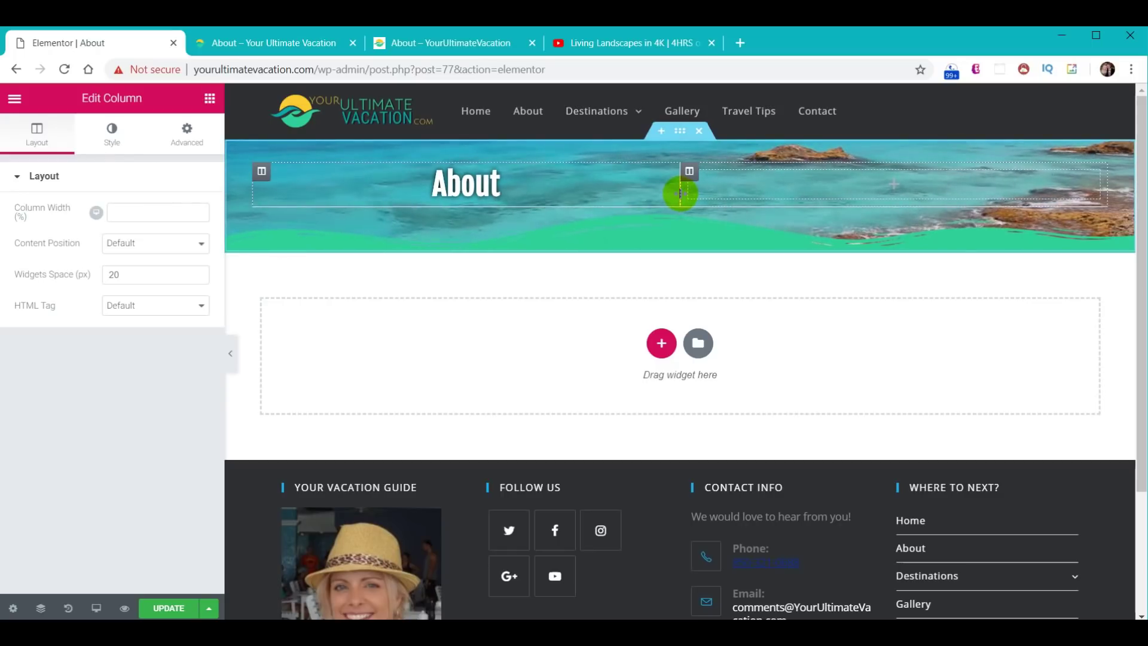
drag(680, 193, 476, 195)
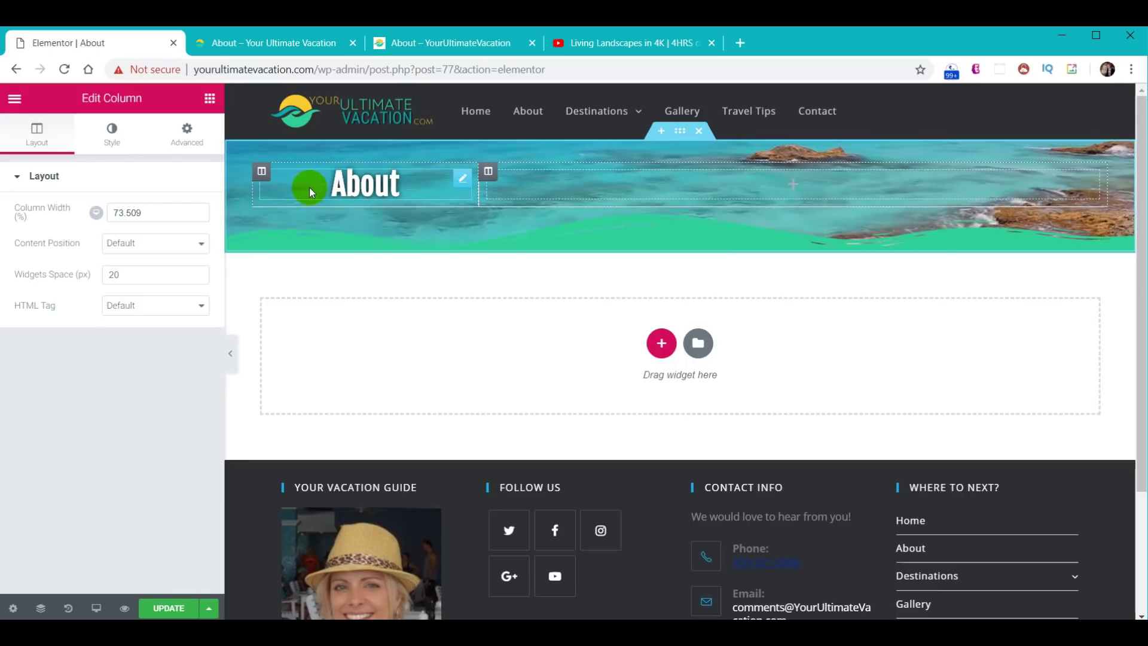
click(262, 172)
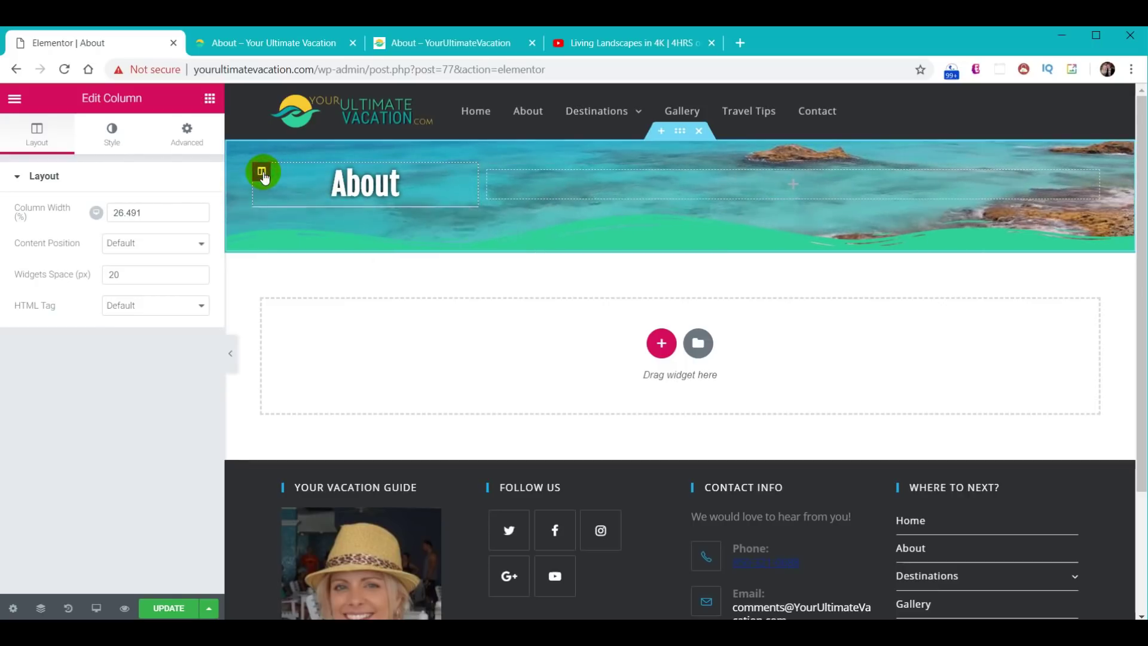
click(109, 134)
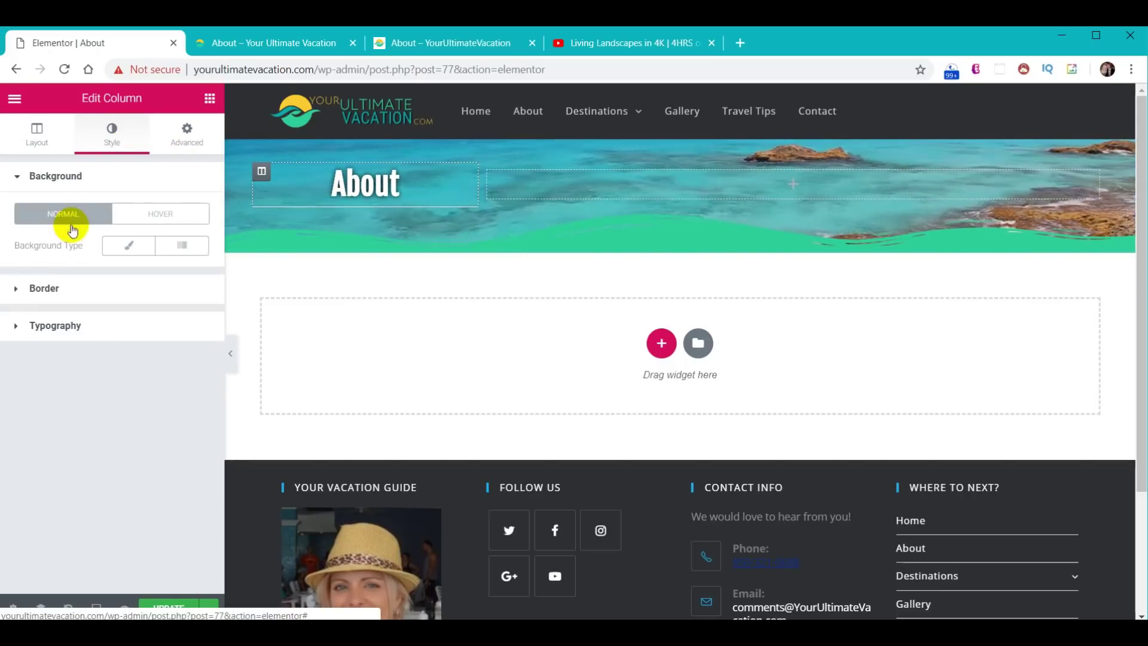
click(131, 250)
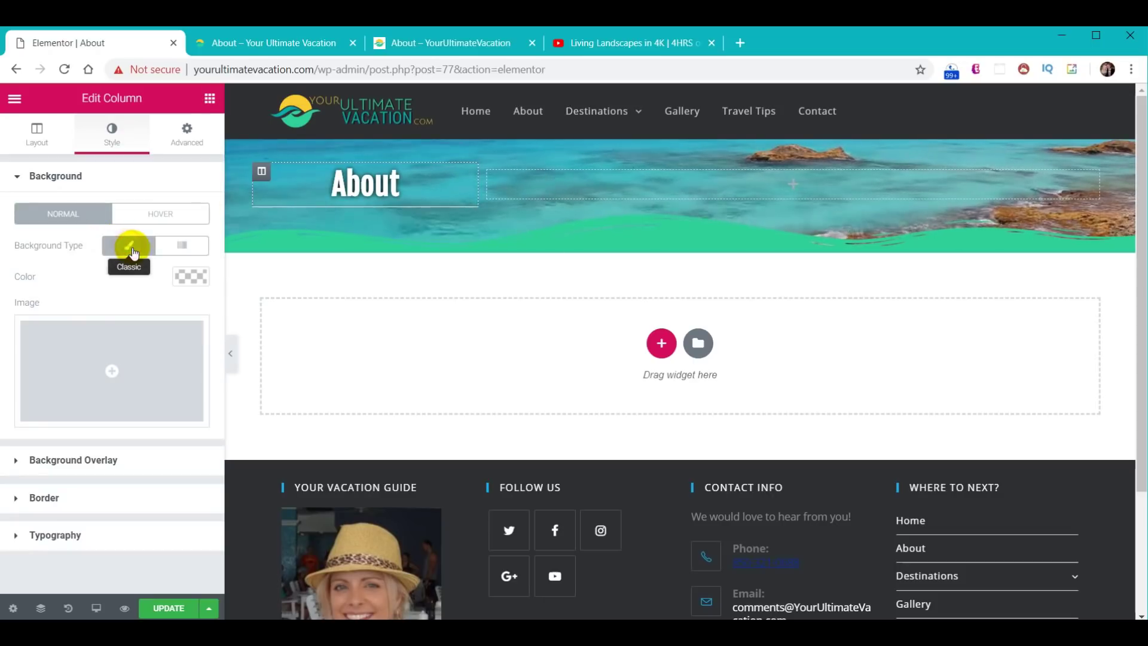
click(113, 370)
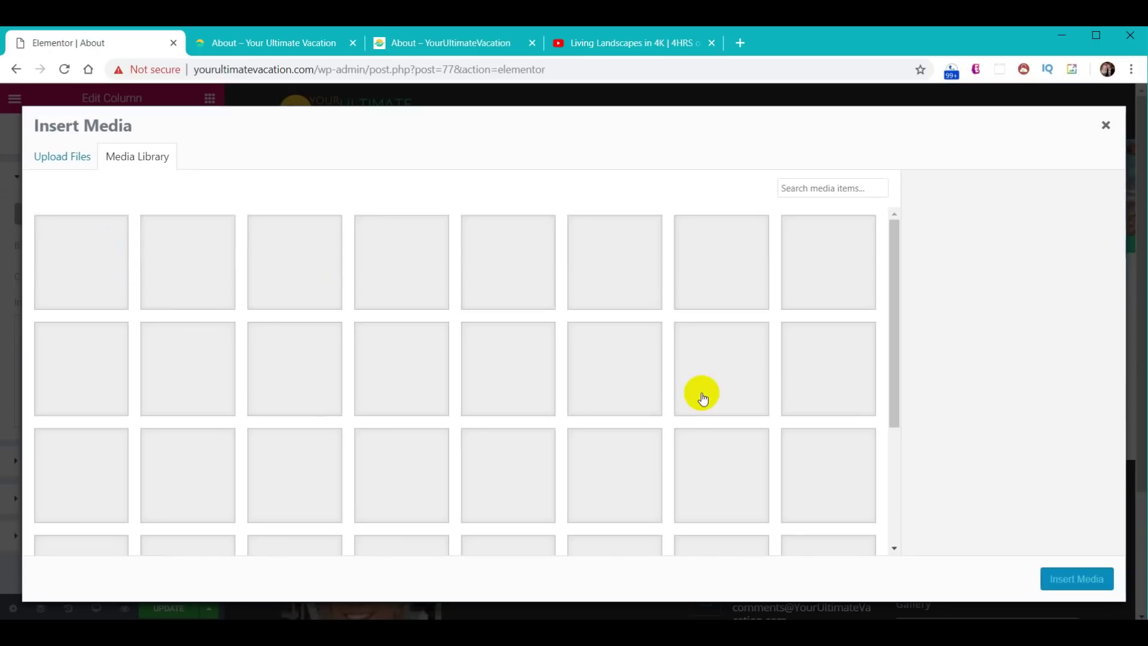
scroll(702, 400, down, 4)
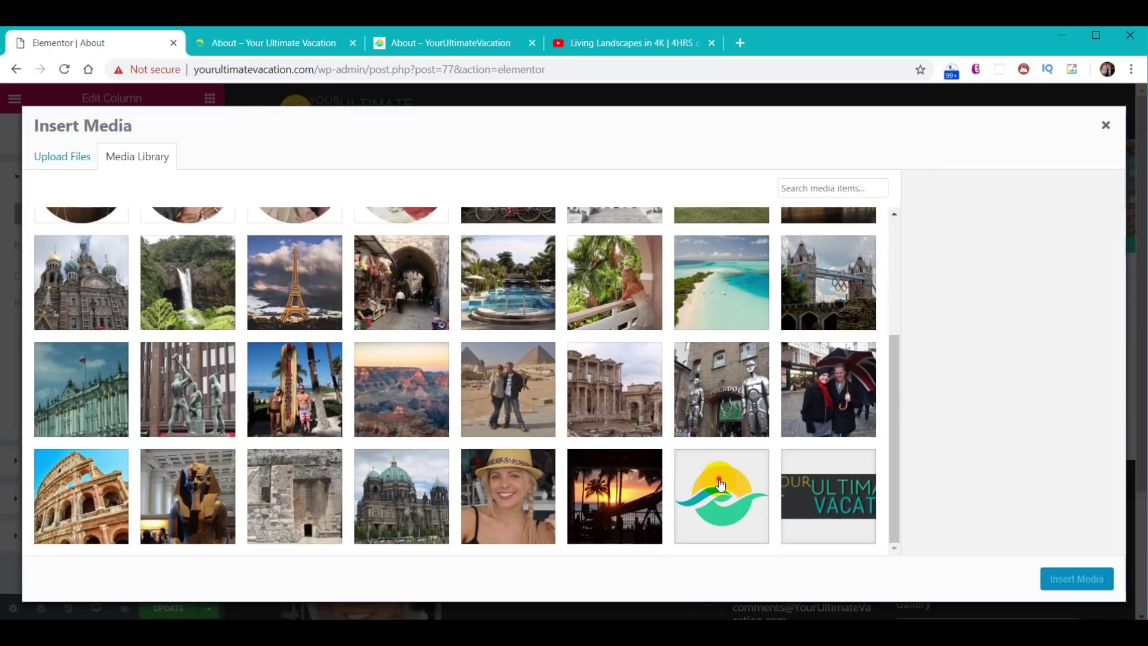
click(721, 484)
click(1075, 579)
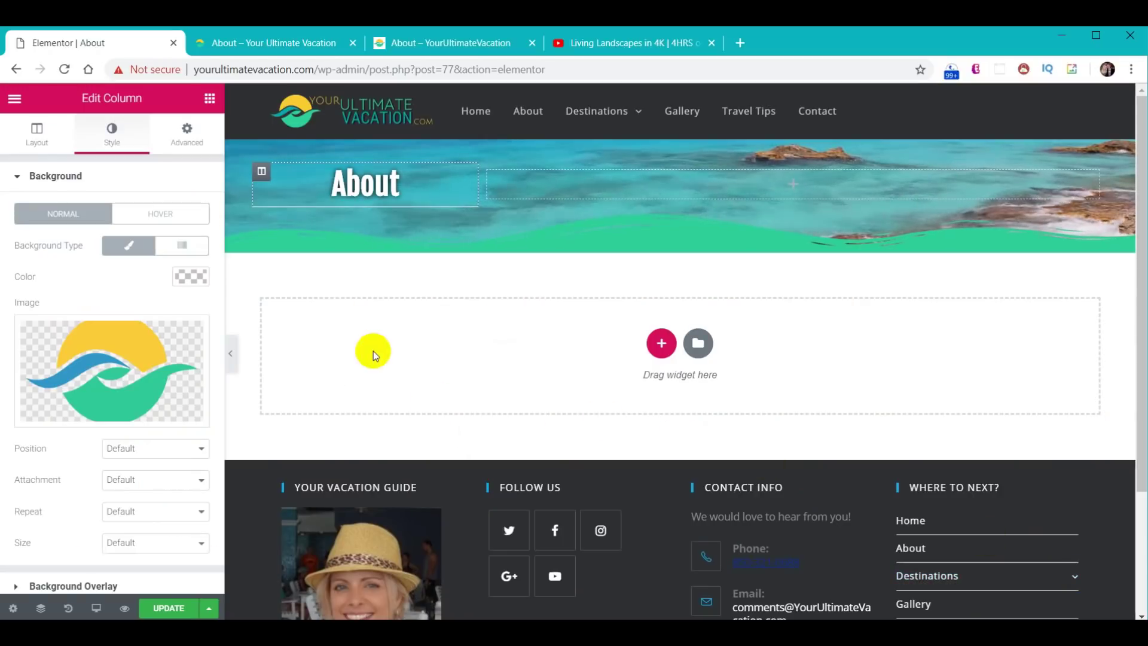
- Centre the logo background image and set its size to cover the column
click(172, 449)
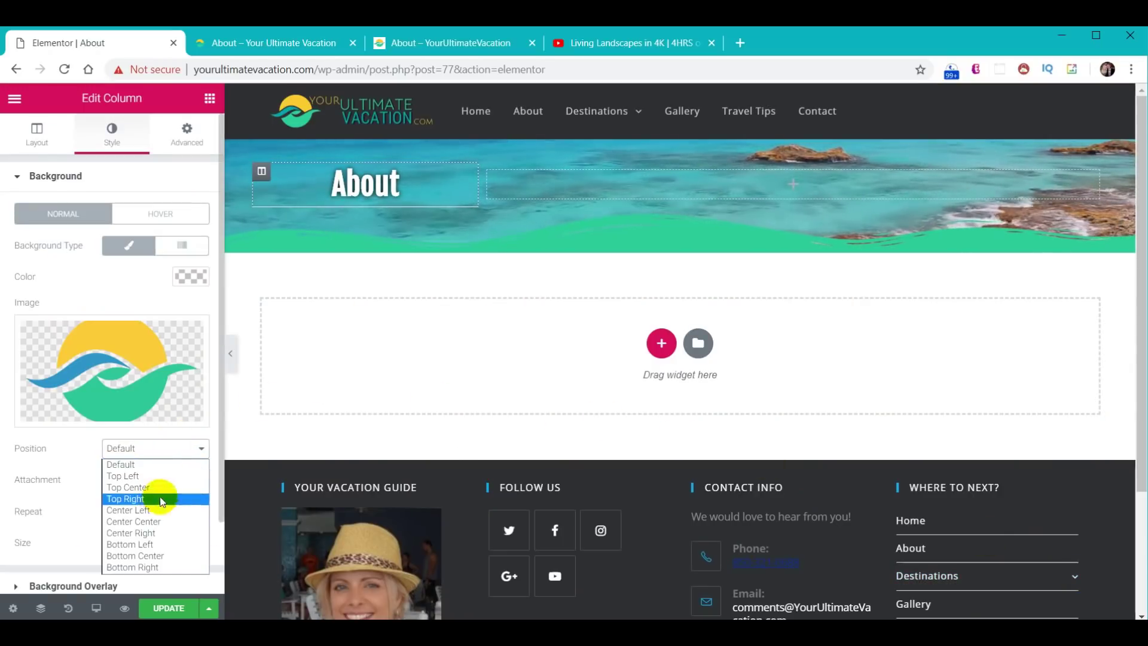
click(152, 523)
scroll(155, 514, down, 2)
click(154, 460)
click(151, 500)
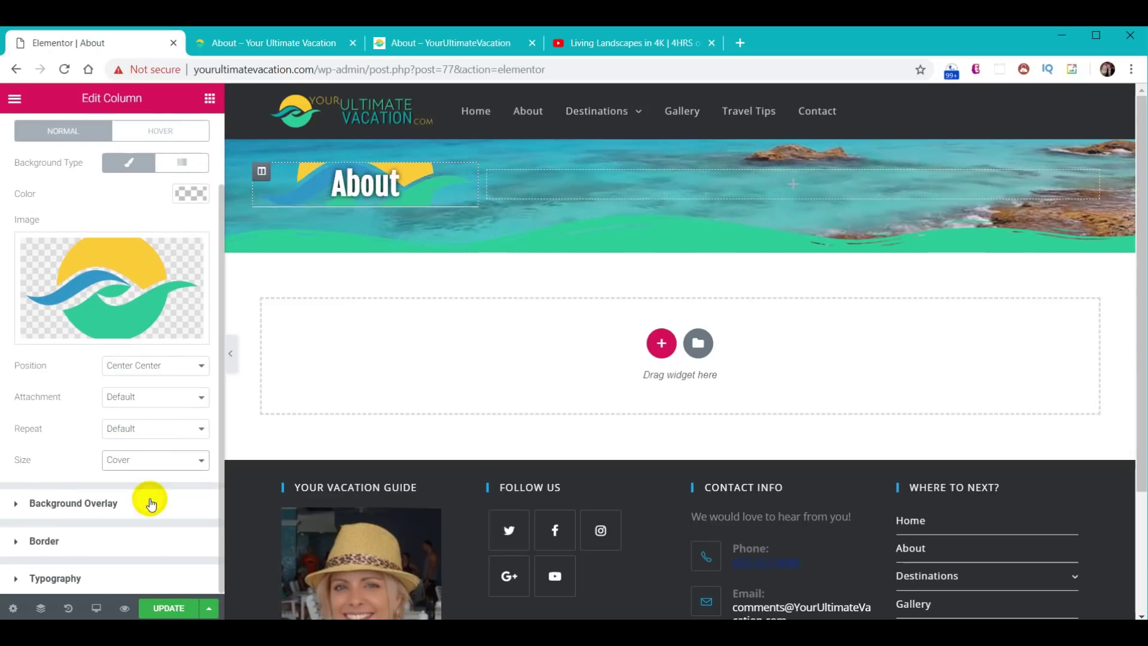
- Give the About heading 20px top and bottom padding and update the page
click(384, 193)
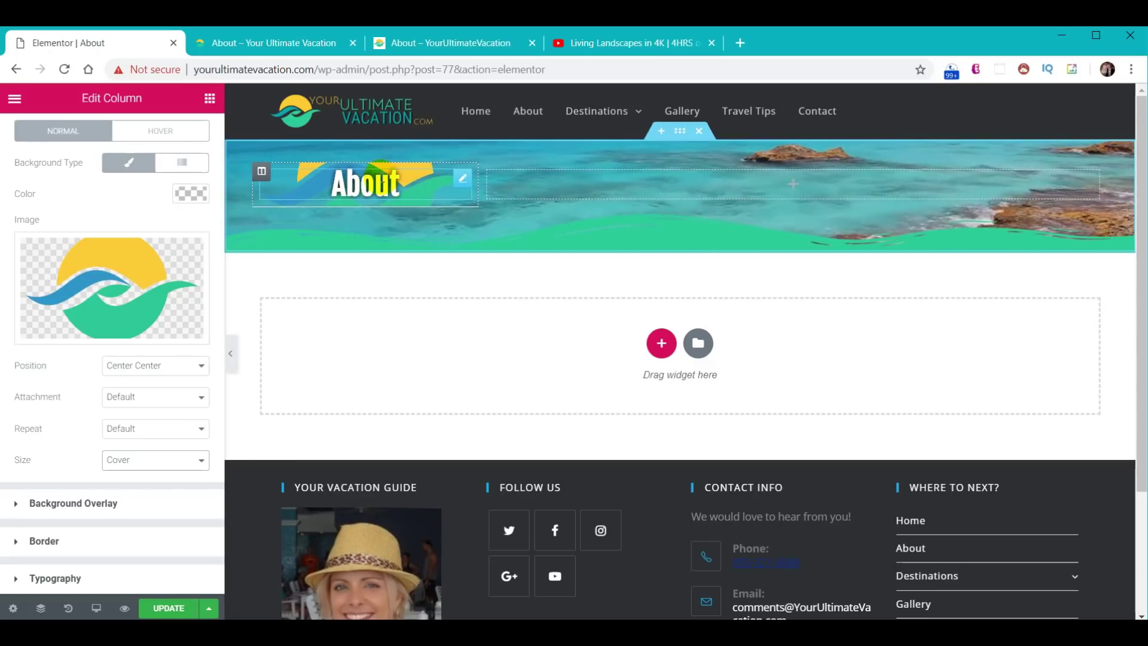
click(398, 178)
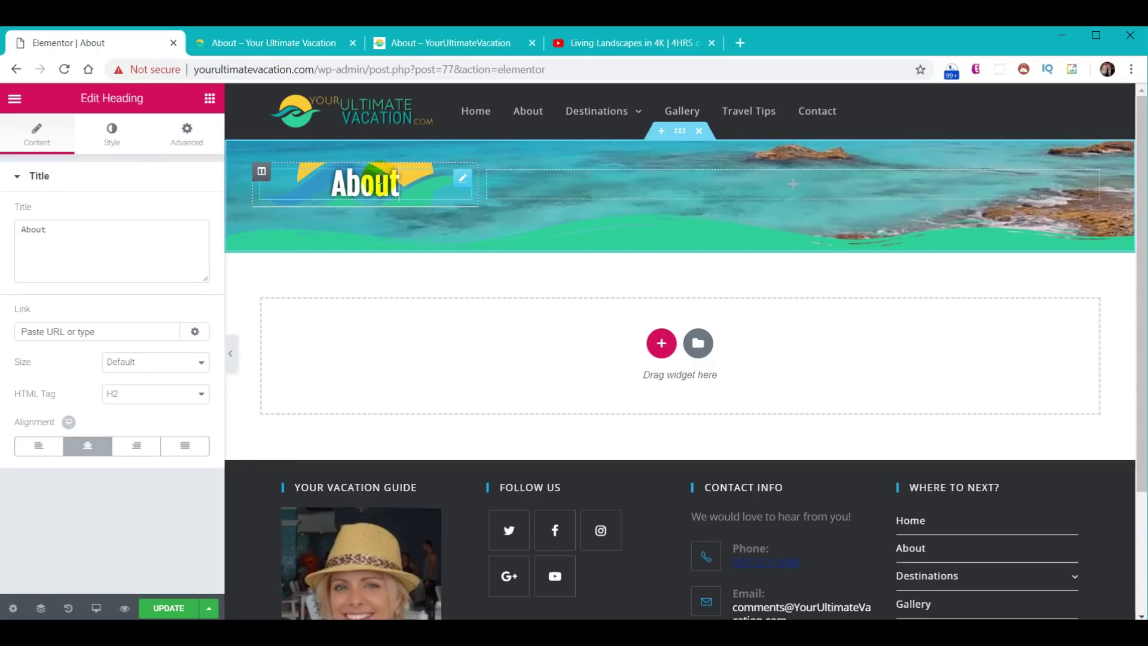
click(186, 132)
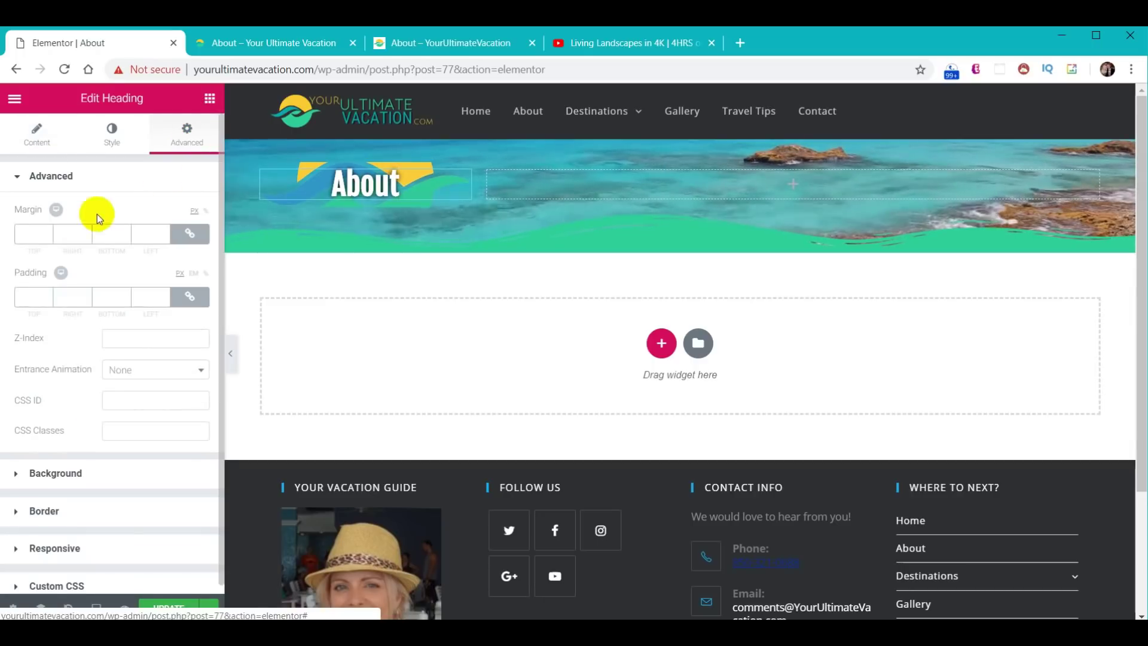
click(190, 297)
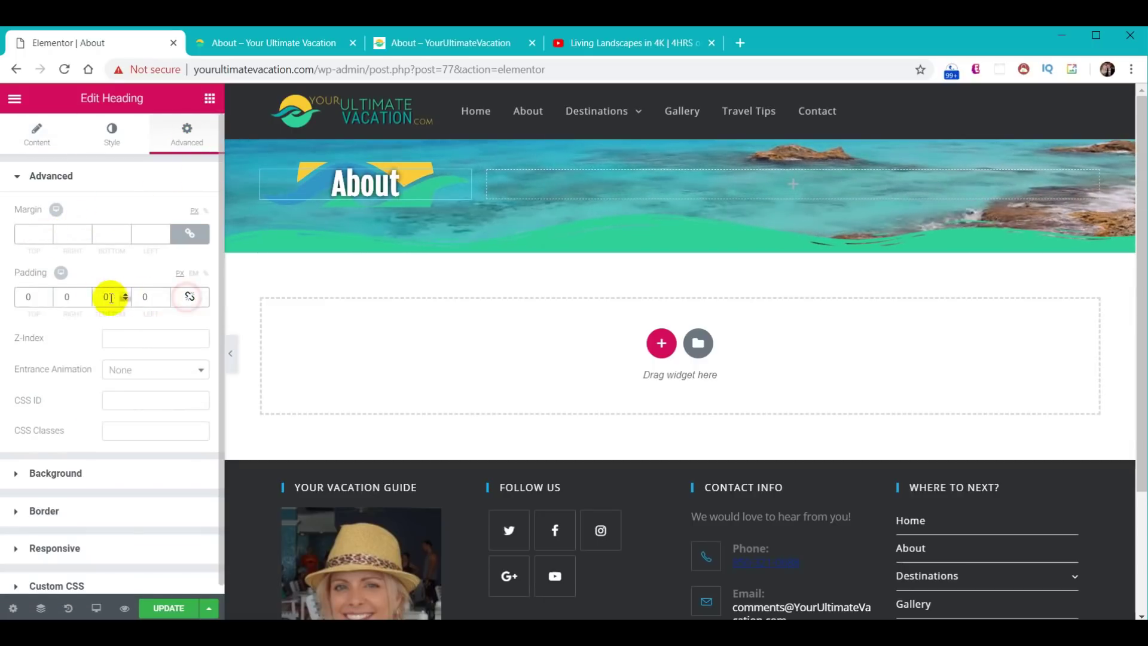
click(31, 297)
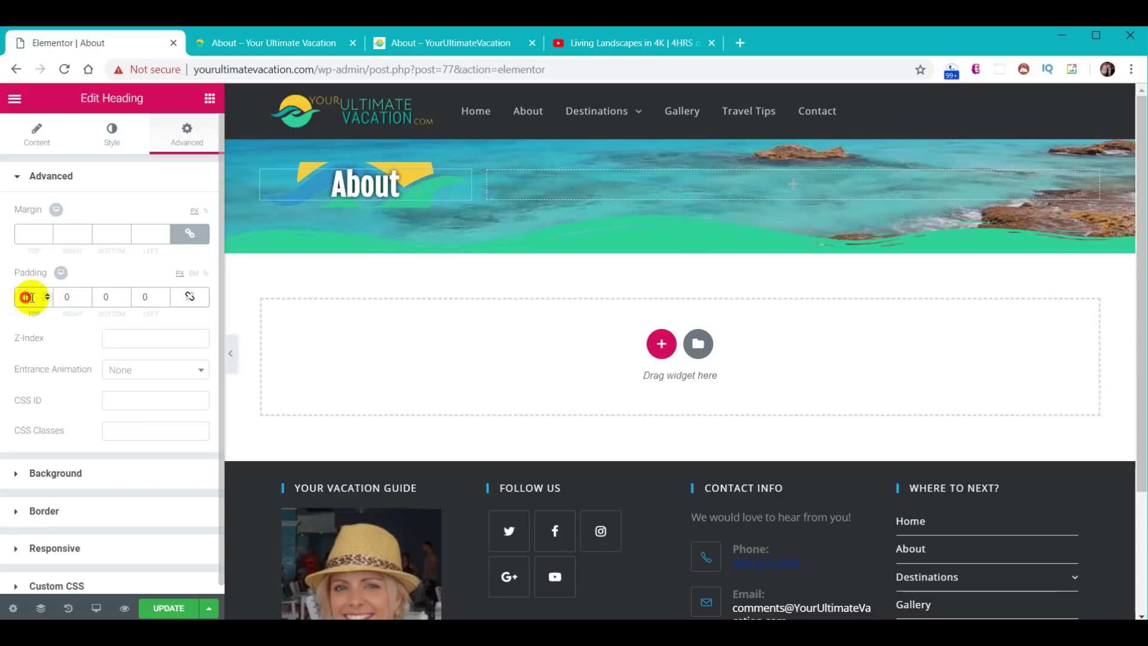
text(20)
click(103, 297)
text(20)
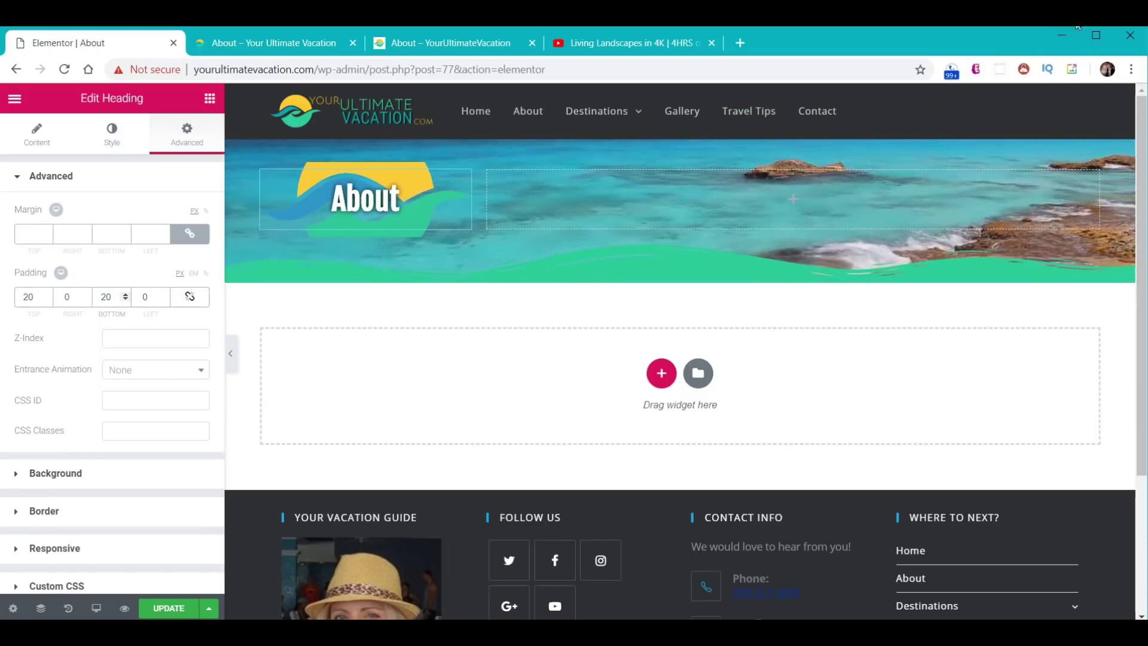
click(210, 98)
click(164, 608)
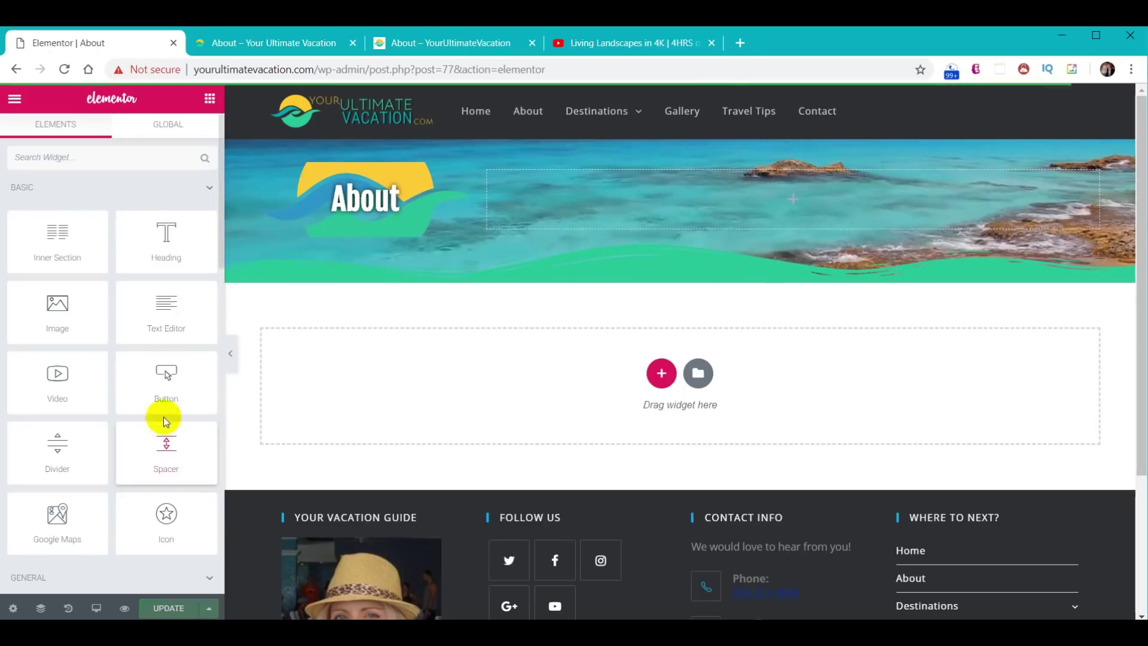
click(266, 42)
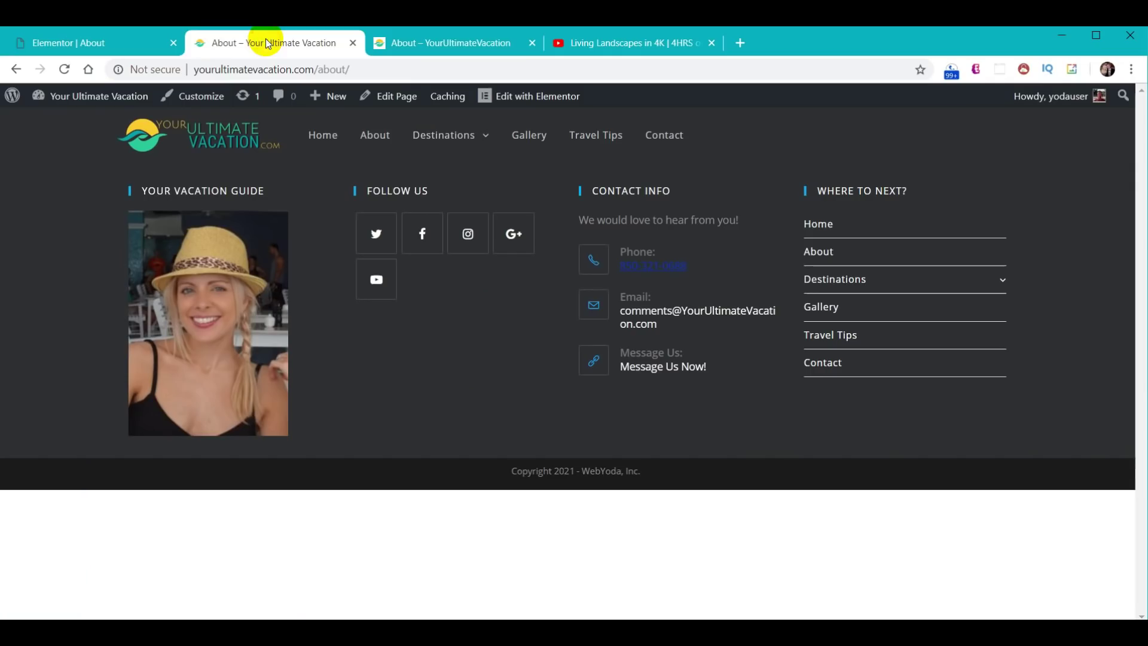
click(66, 69)
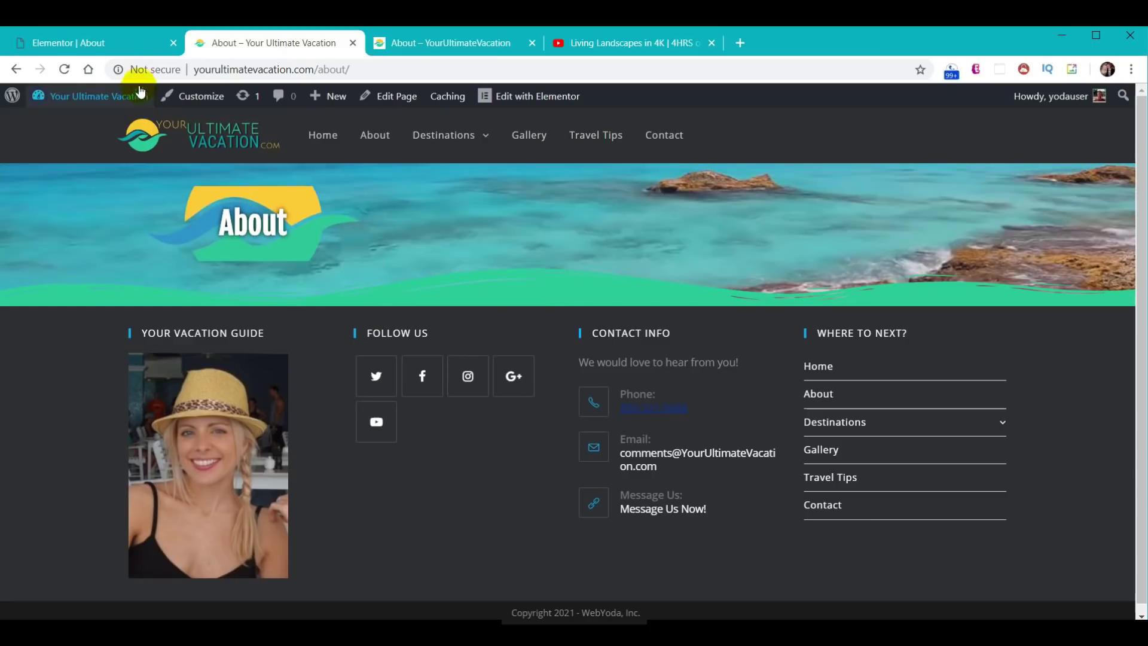
click(98, 43)
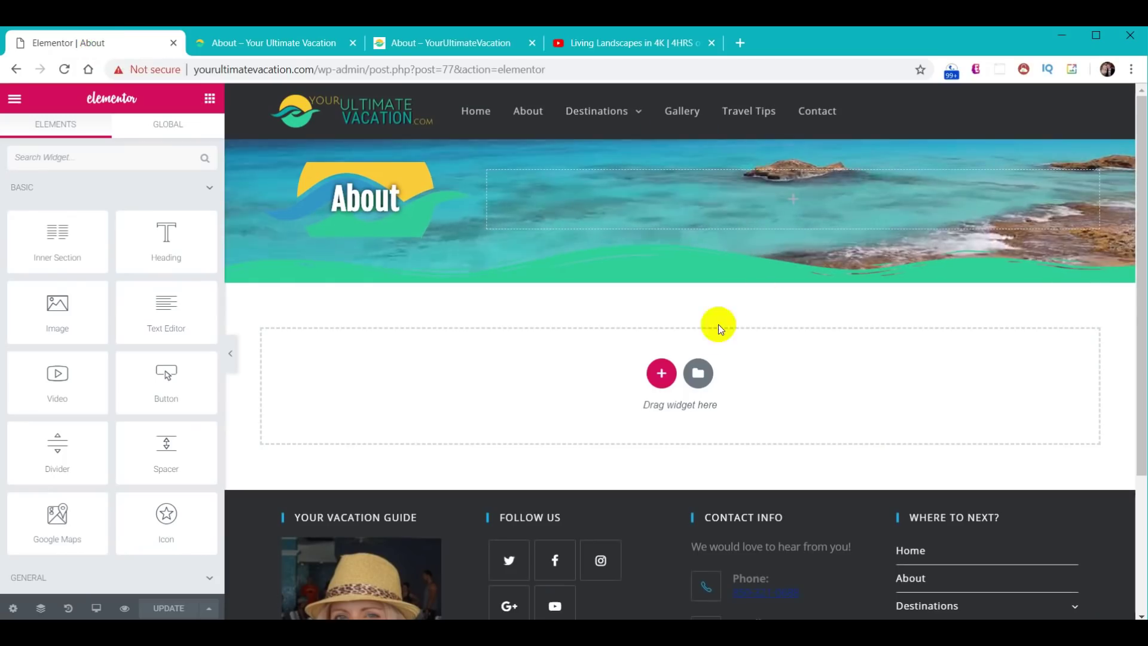
click(660, 389)
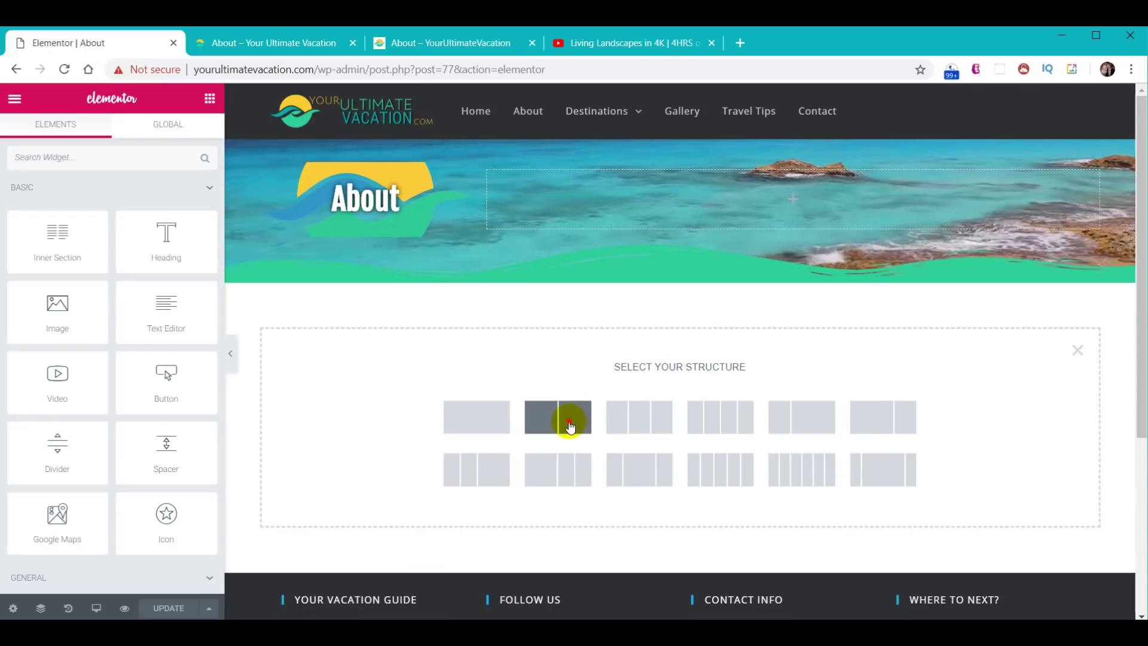
- Add a two-column section with a classic #30d198 background and an Image widget in its right column
click(569, 420)
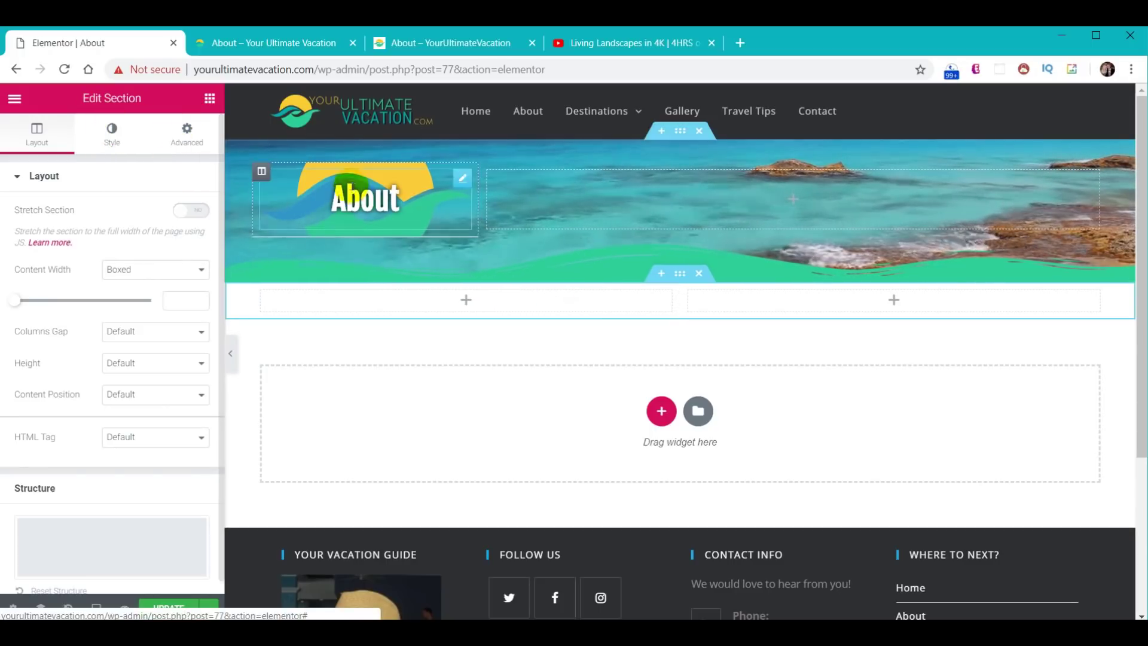
click(111, 135)
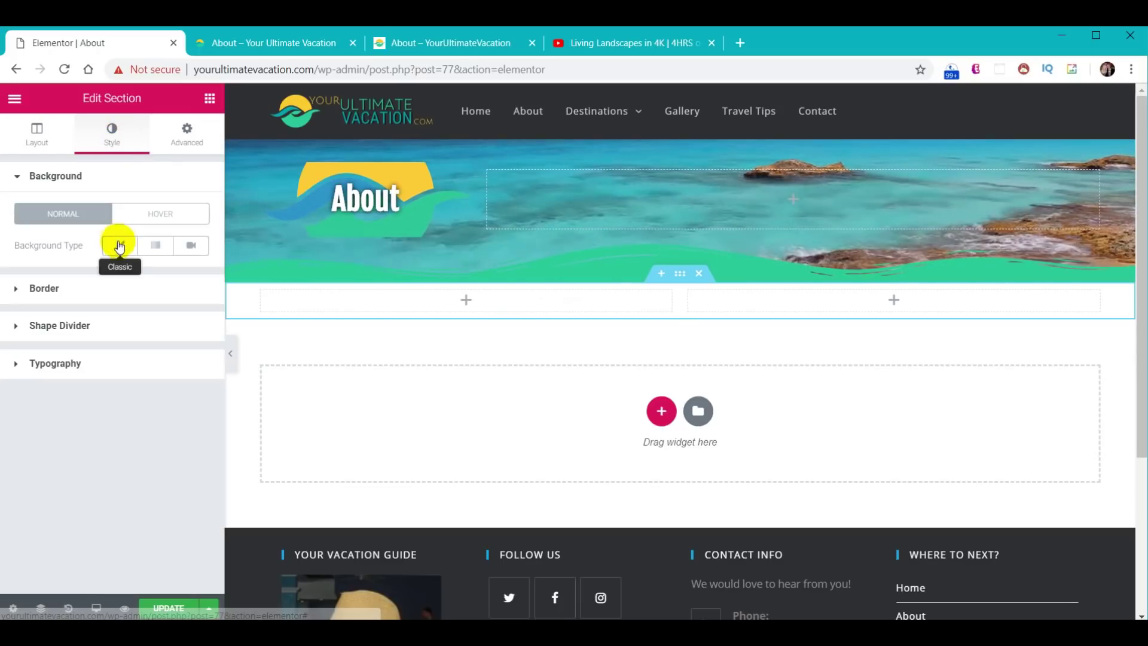
click(119, 247)
click(186, 276)
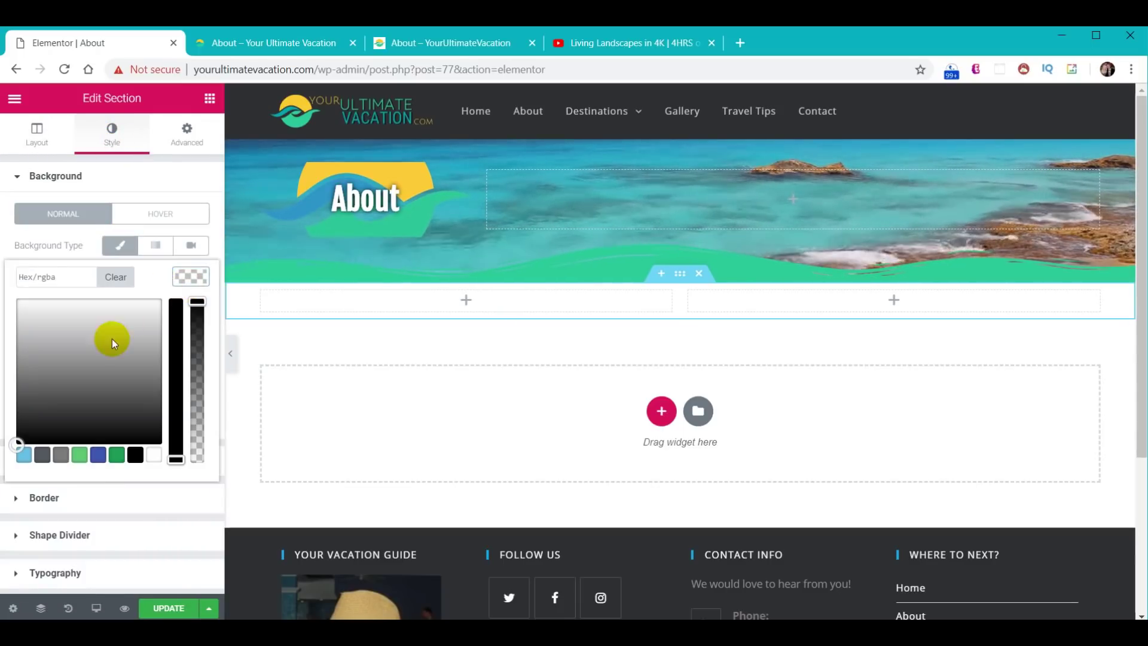
click(49, 275)
text(#30d198)
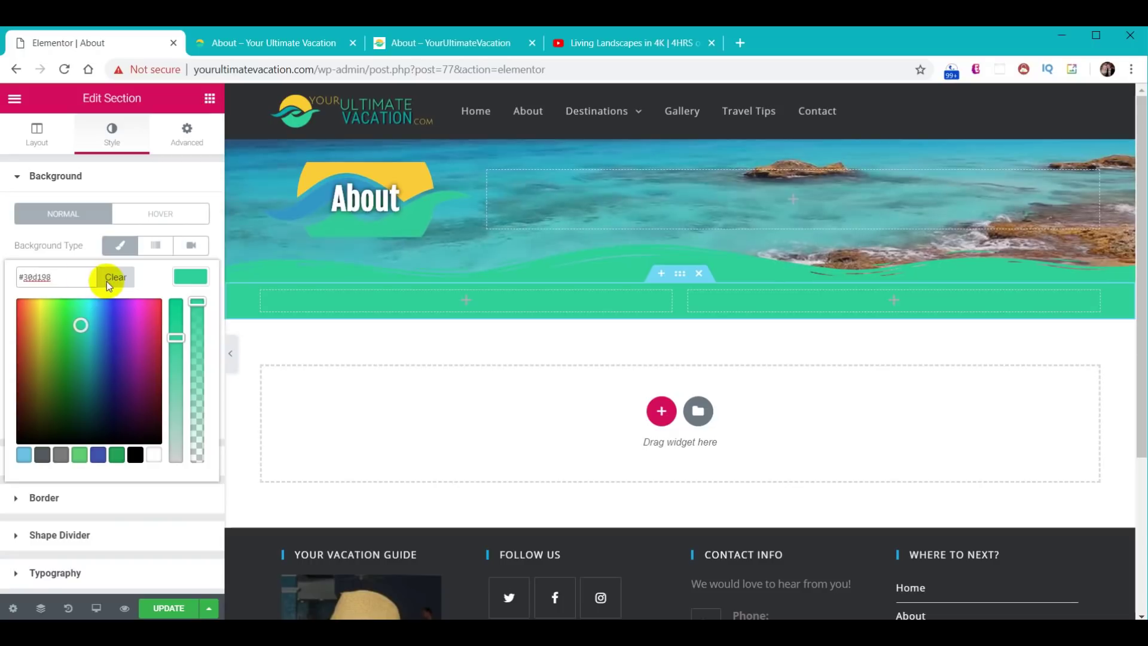
click(187, 277)
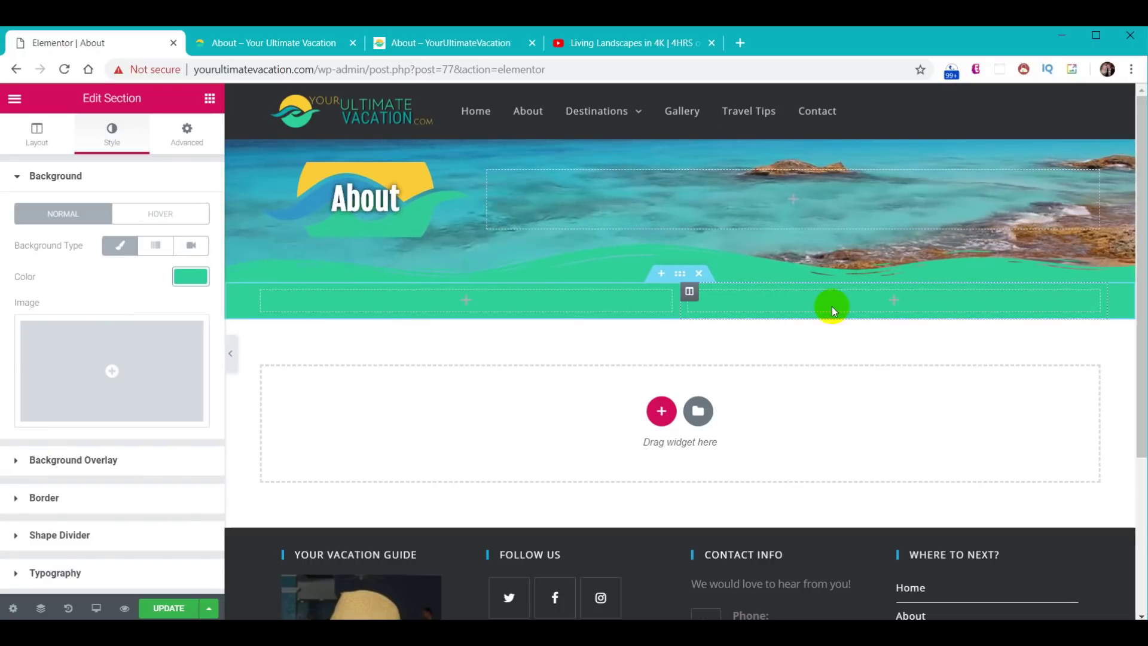
click(208, 99)
drag(69, 307, 932, 304)
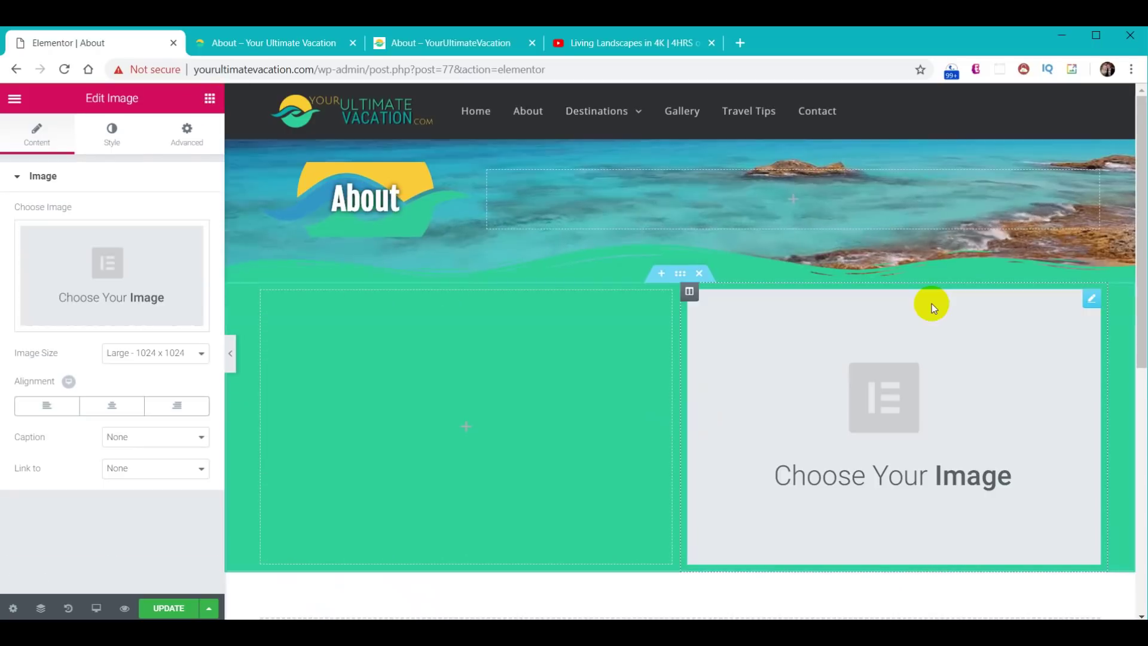
- Upload the couple's cruise photo from the project's images folder and insert it into the Image widget
click(136, 263)
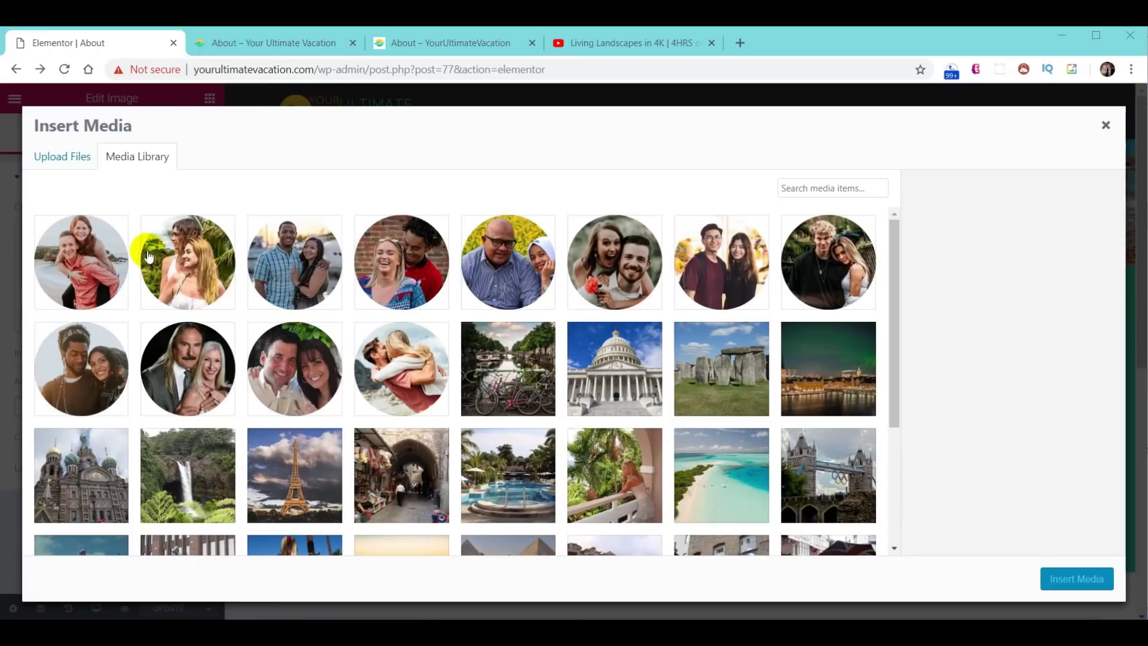
click(59, 161)
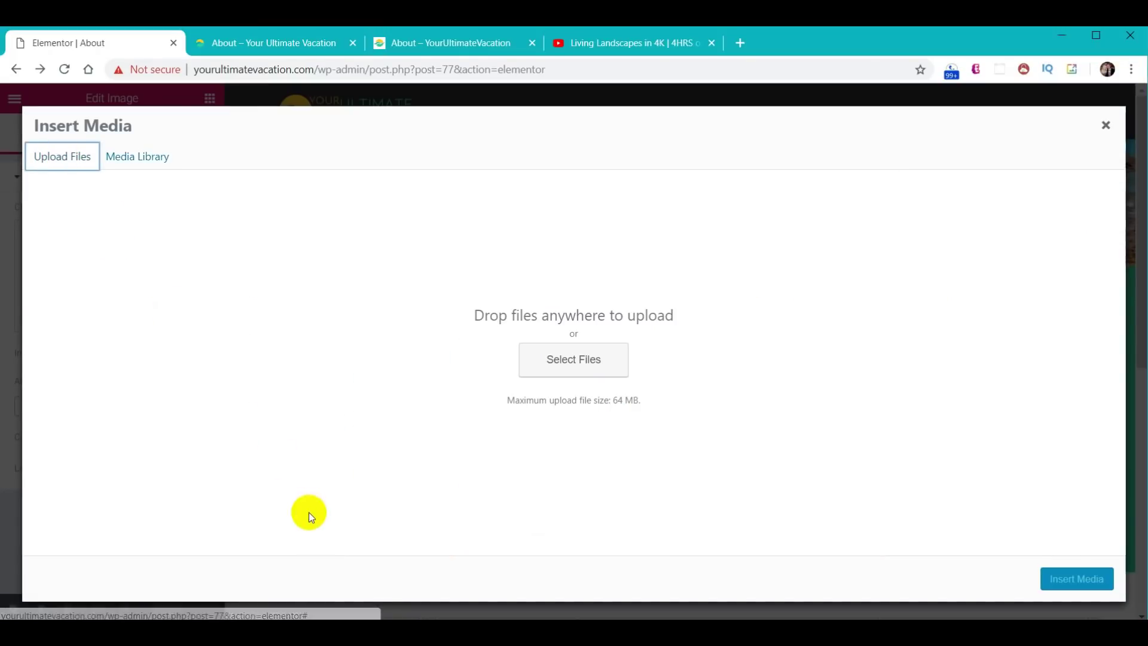
mouse_move(378, 631)
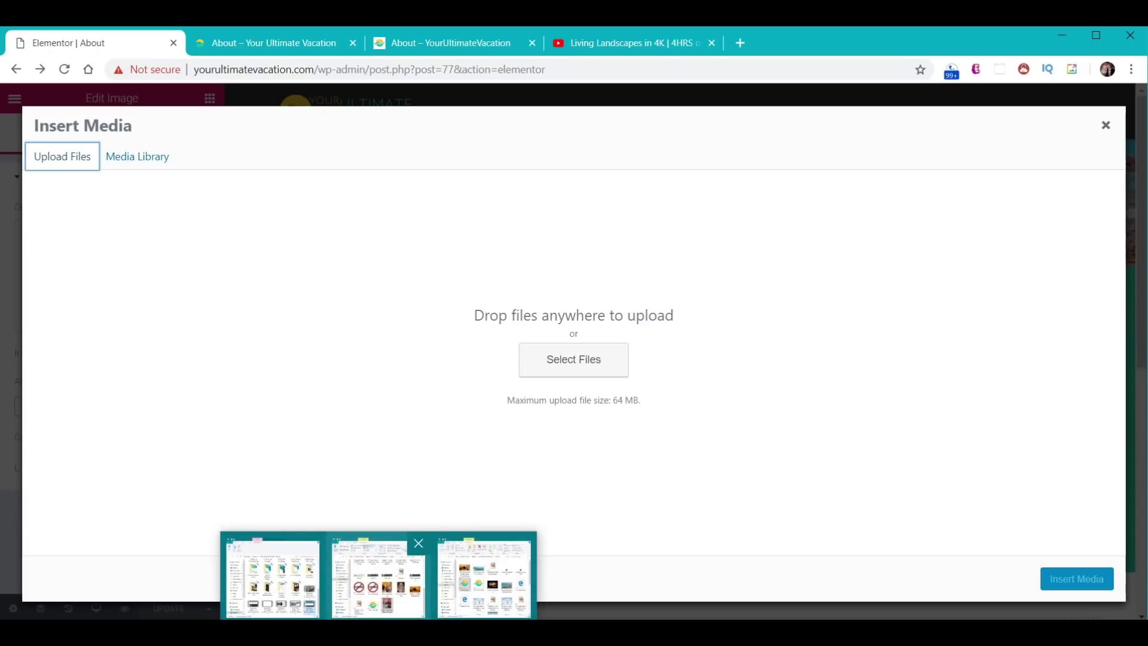
click(378, 577)
click(806, 215)
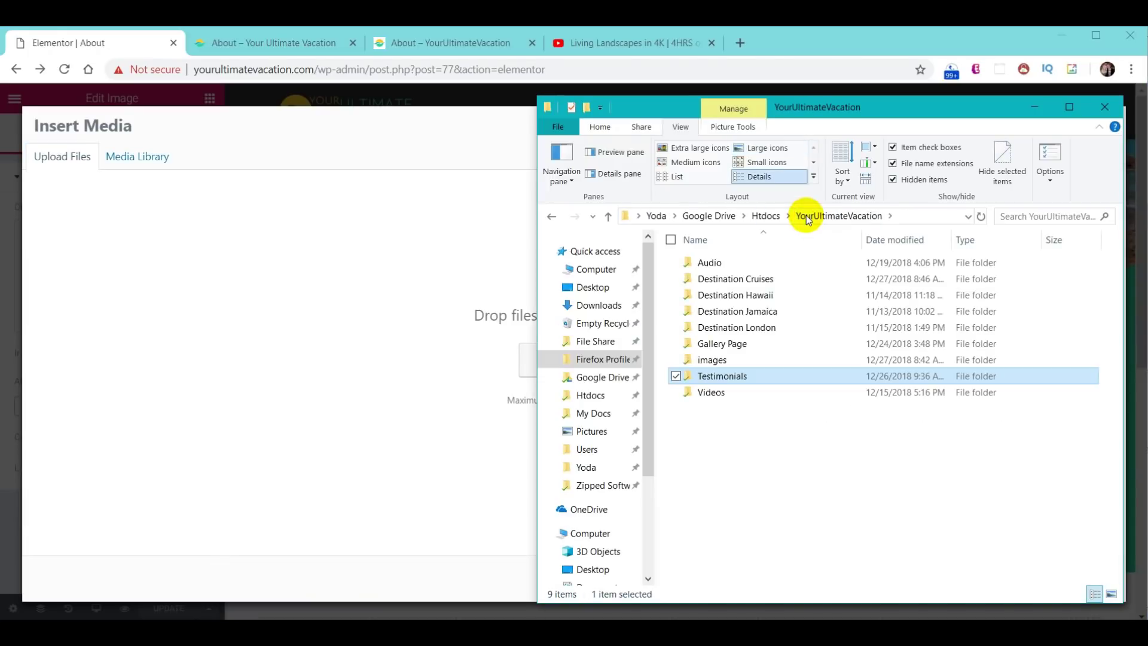
click(734, 361)
double_click(733, 361)
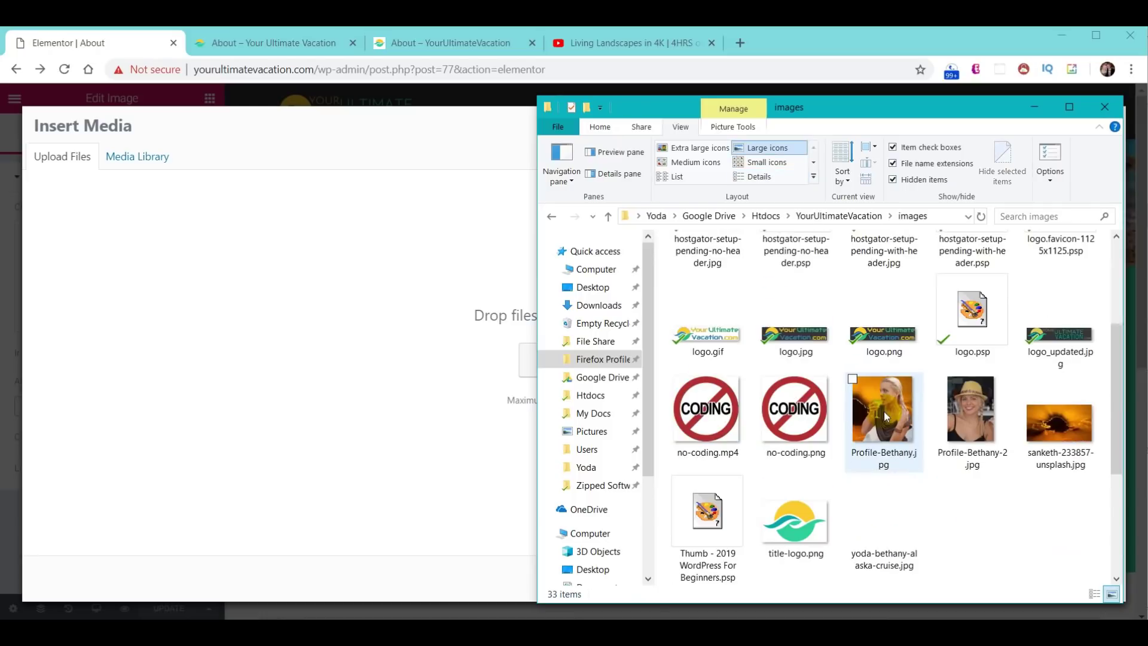
drag(885, 516, 467, 347)
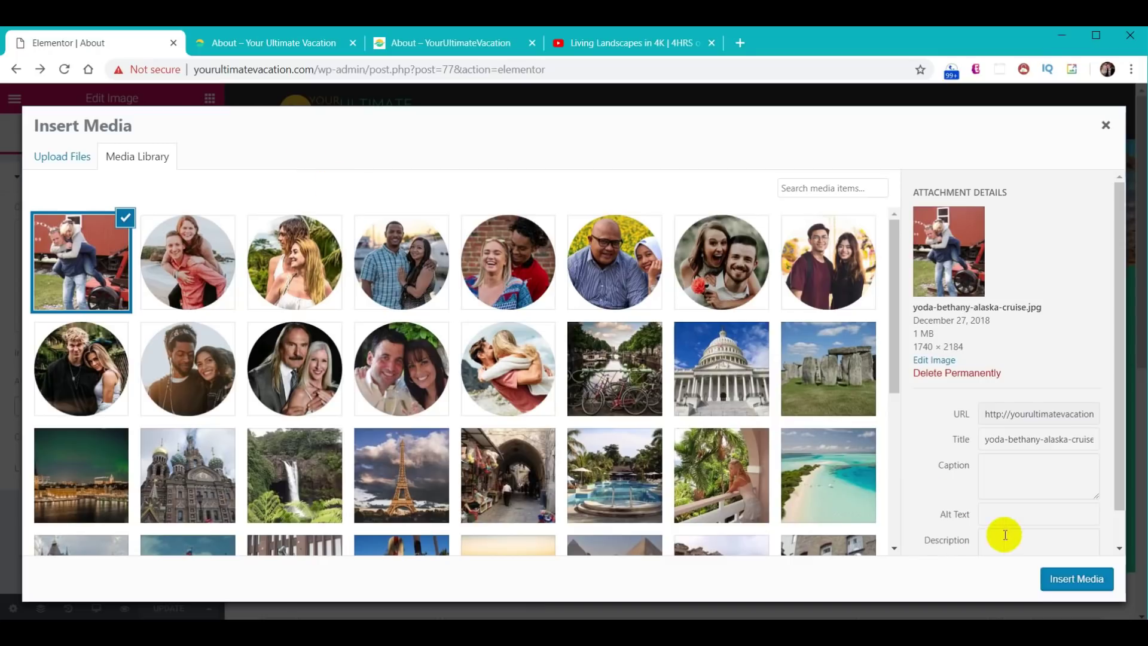
click(1076, 579)
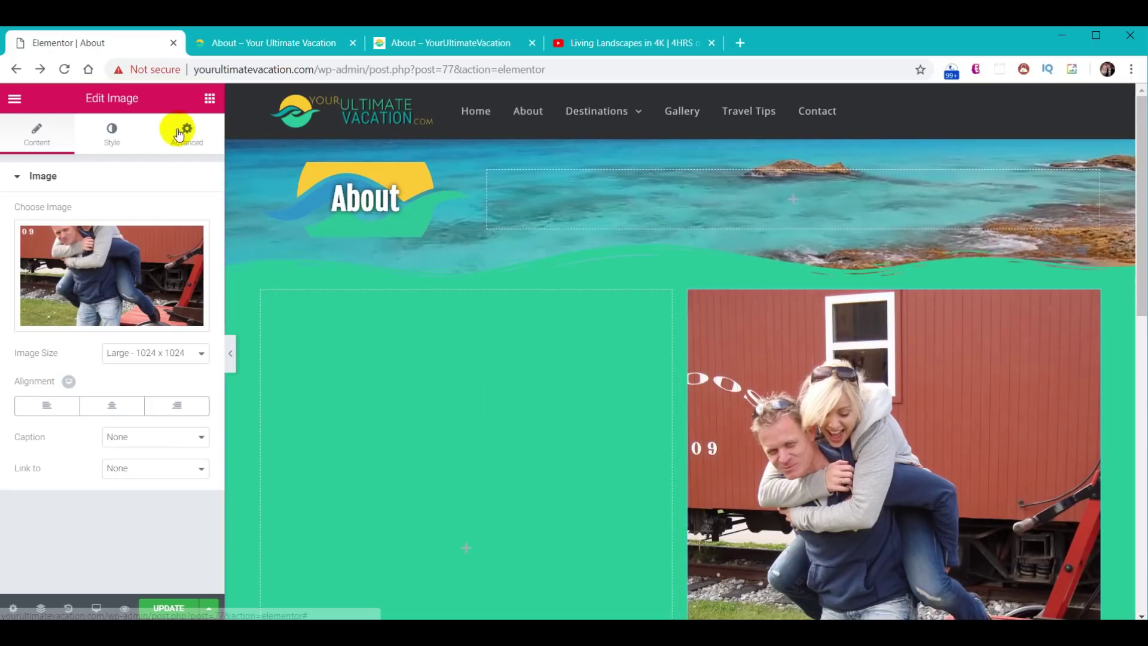
click(209, 99)
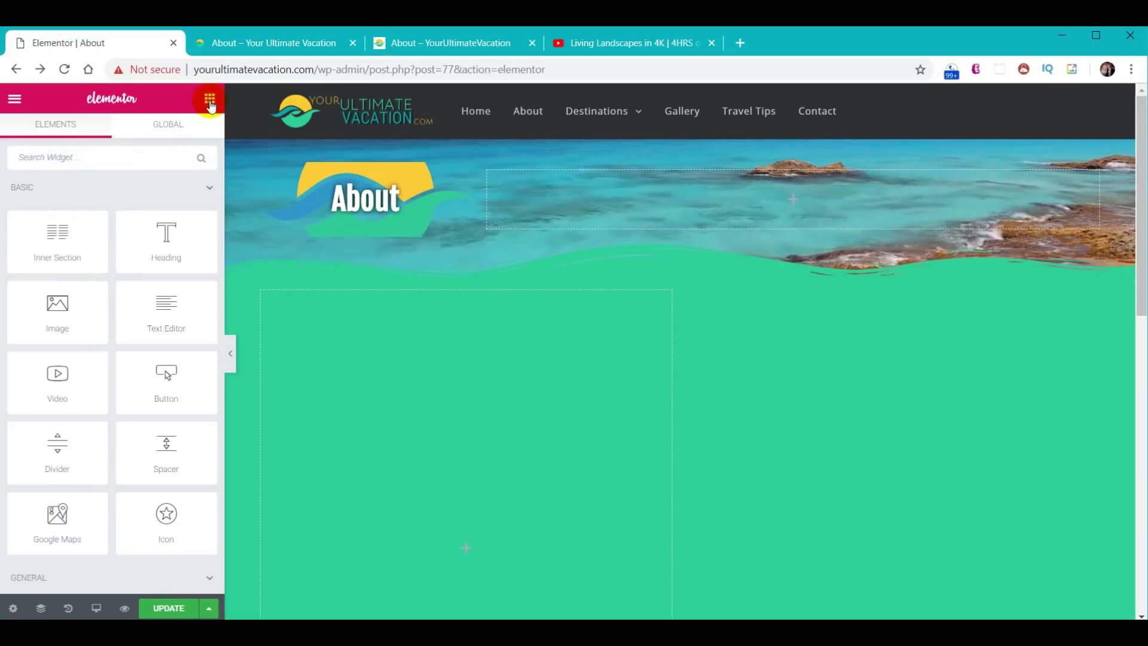
- Add a Text Editor block to the left column holding the three-paragraph About story
drag(184, 320, 433, 465)
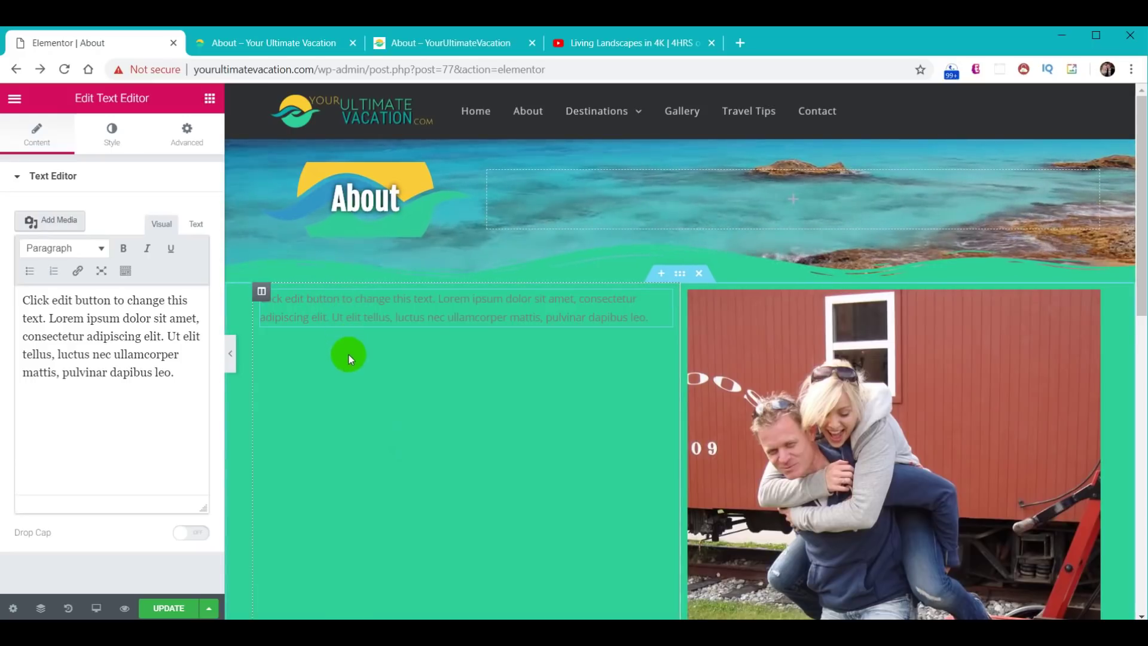
click(94, 333)
key(ctrl+a)
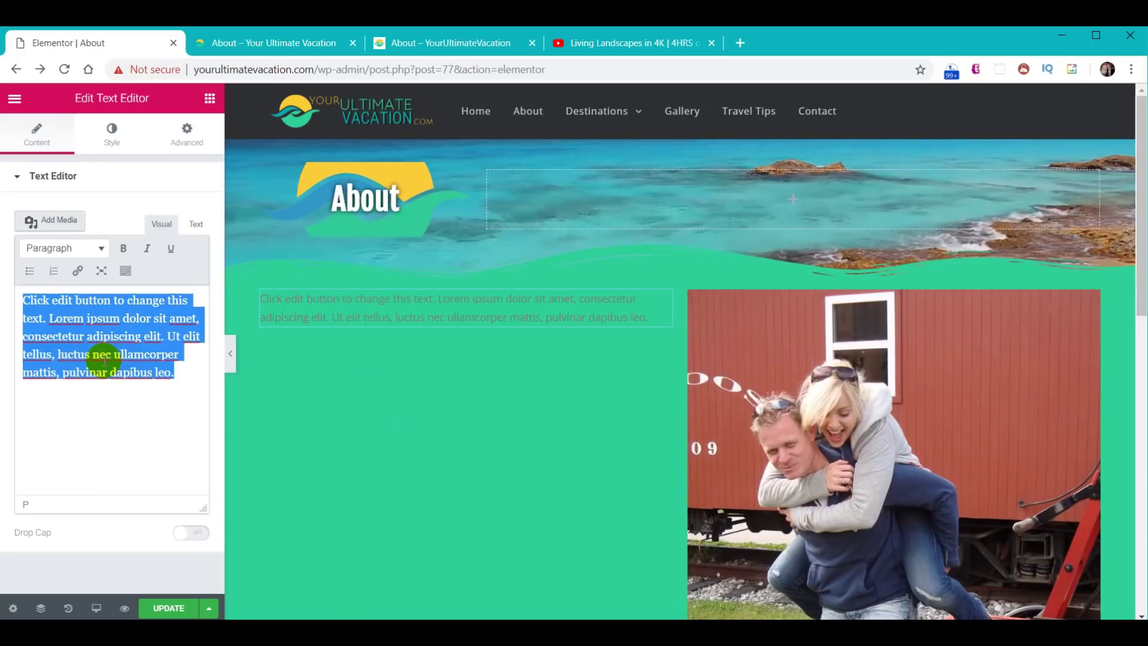
key(ctrl+v)
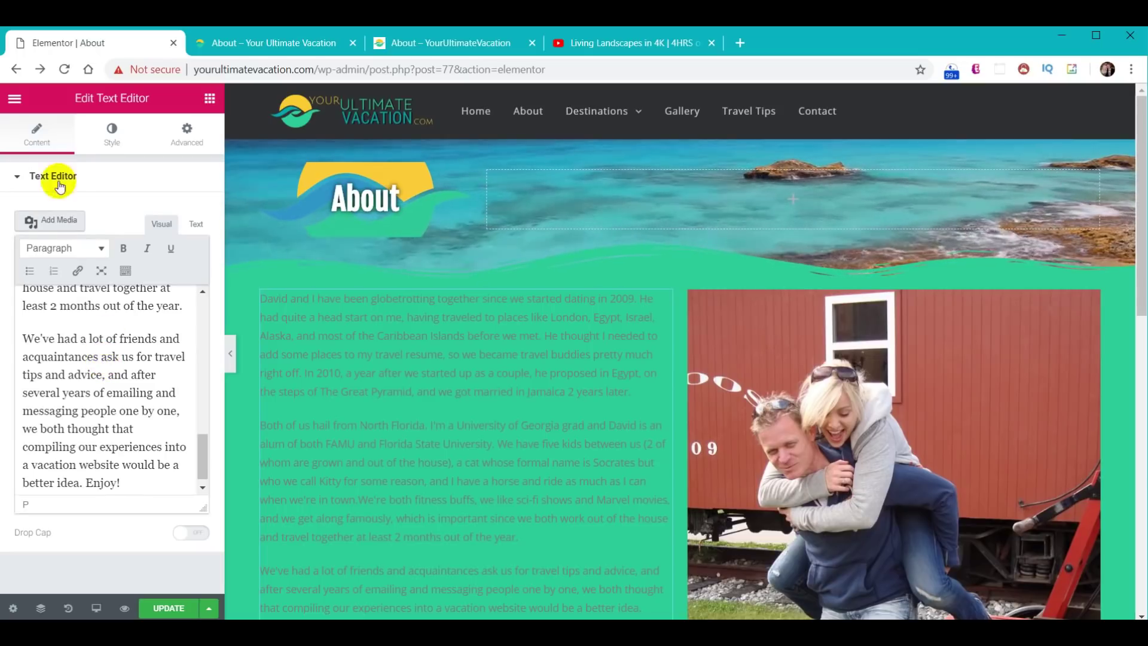
- Style the About story text white with an 18 px font size
click(106, 138)
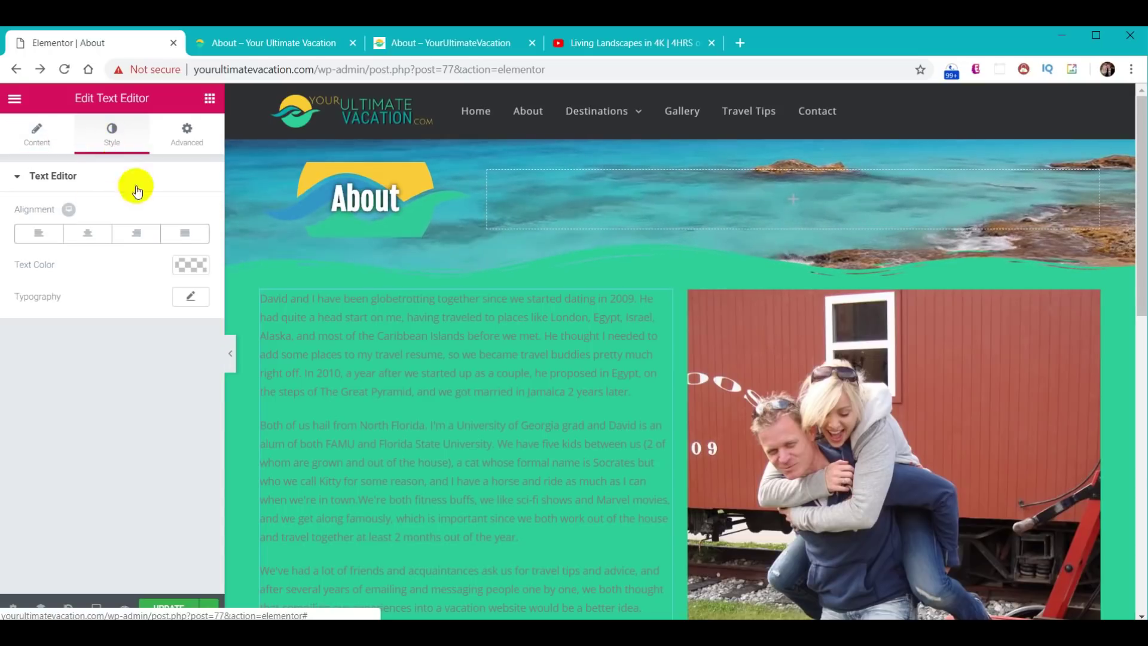
click(188, 265)
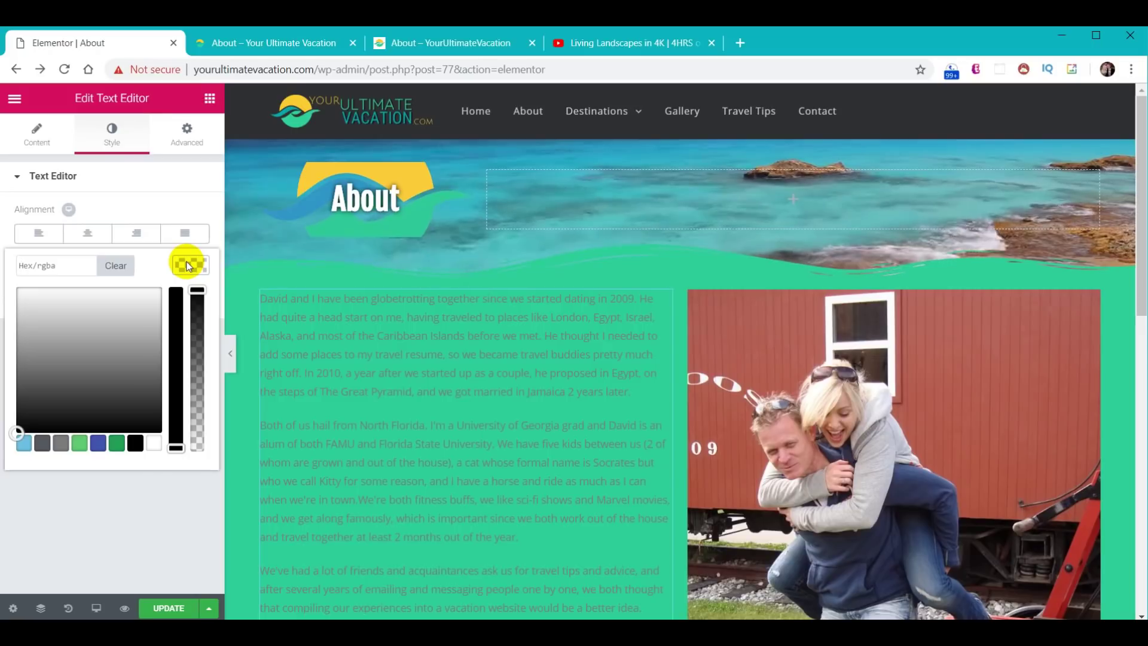
click(155, 443)
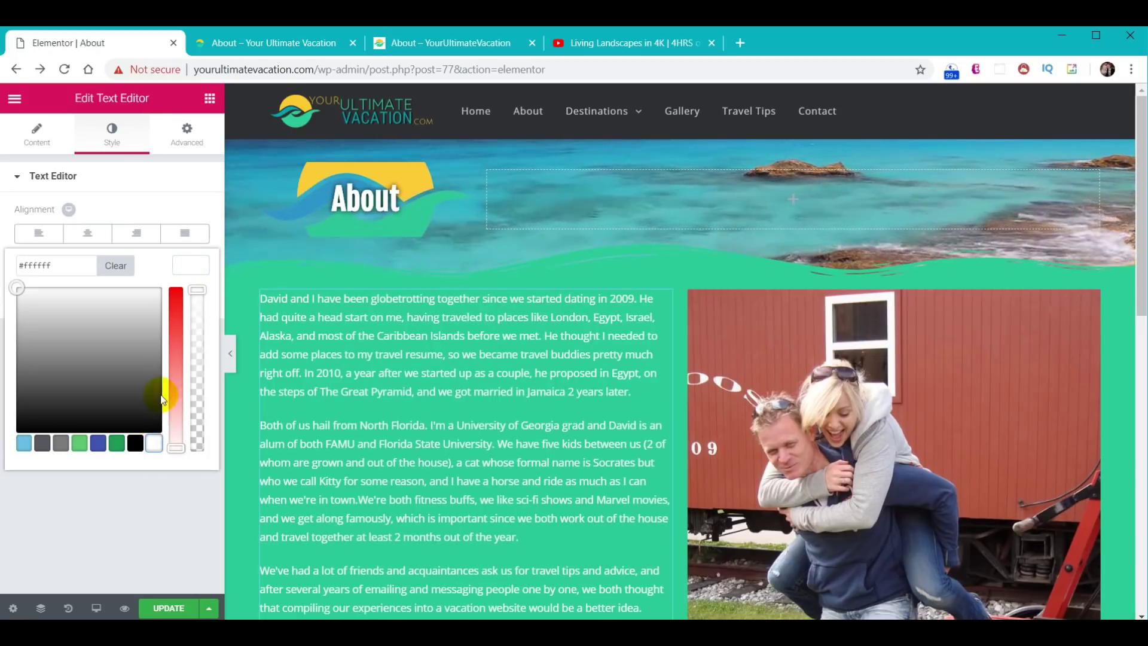
click(196, 264)
click(192, 296)
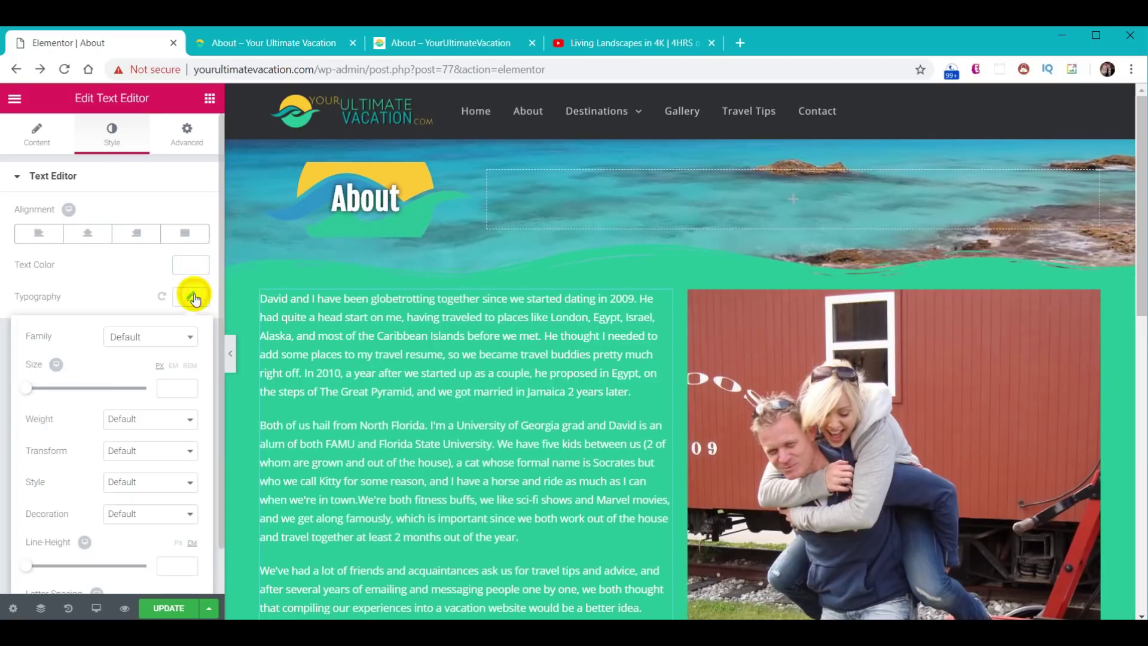
text(18)
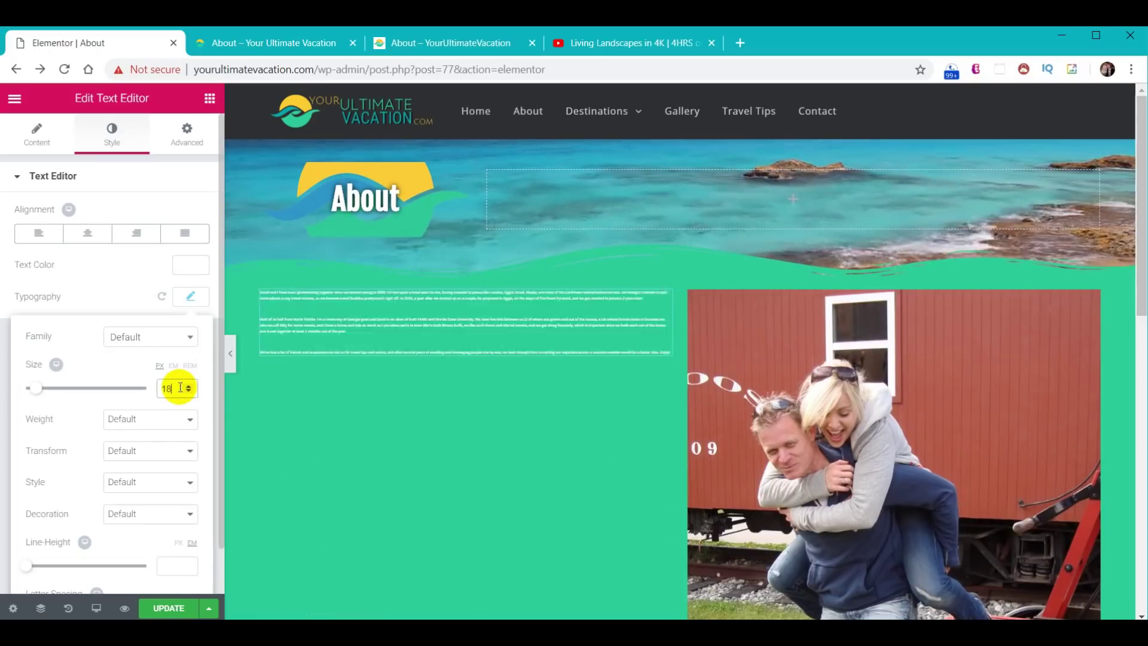
drag(1141, 194, 1136, 246)
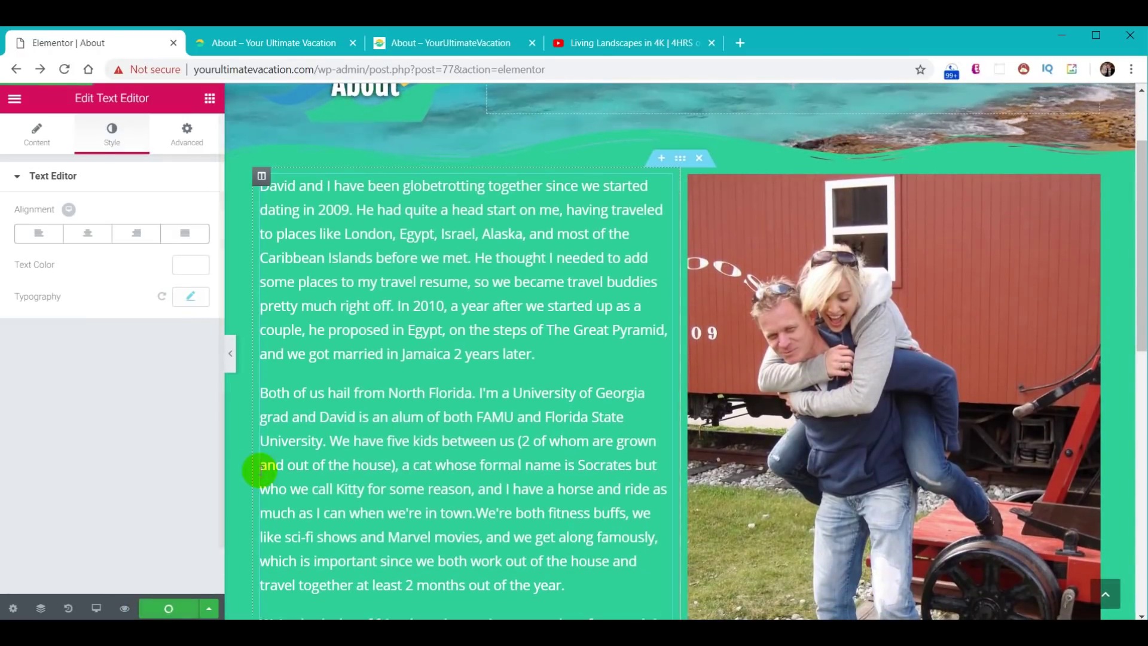
click(275, 55)
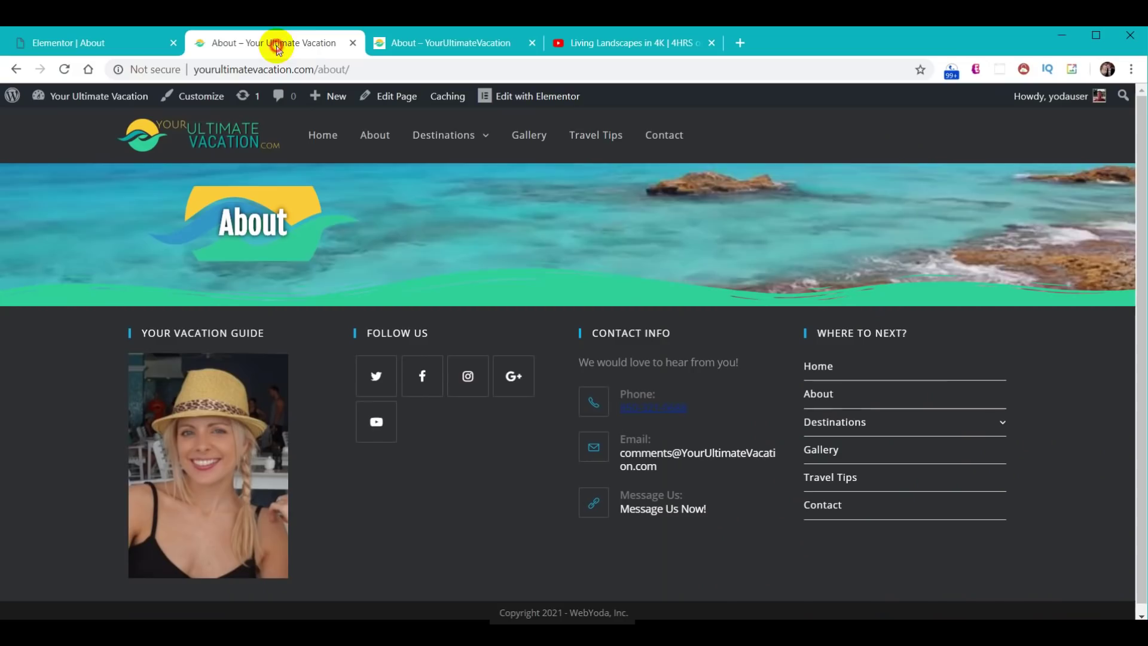
click(64, 69)
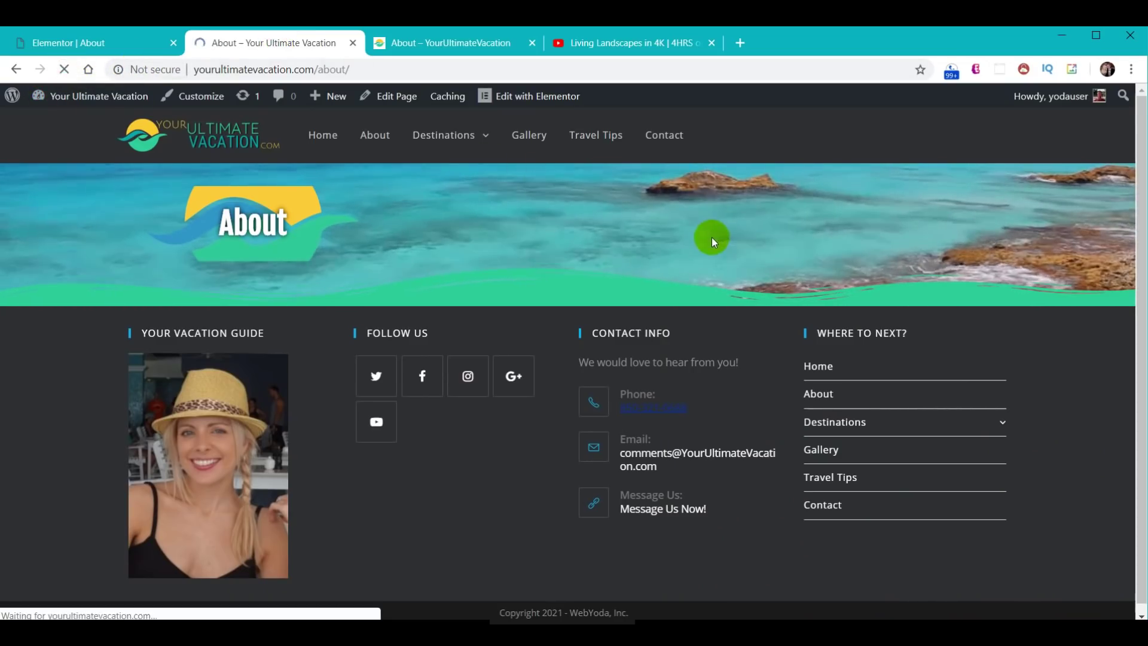
scroll(1038, 337, down, 9)
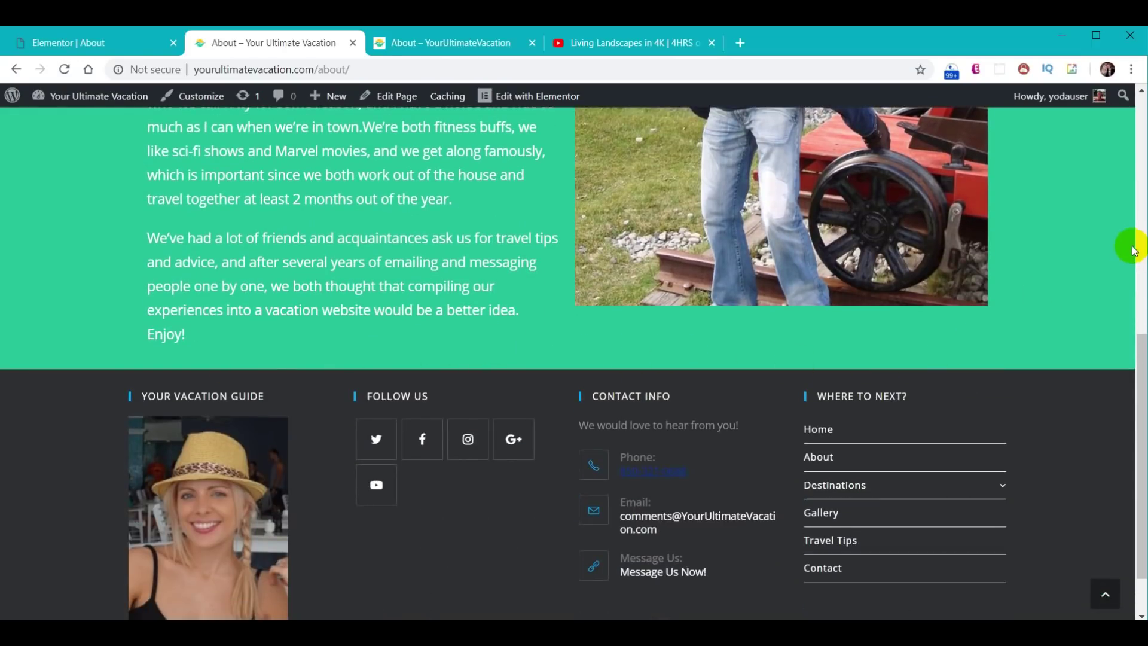
click(30, 43)
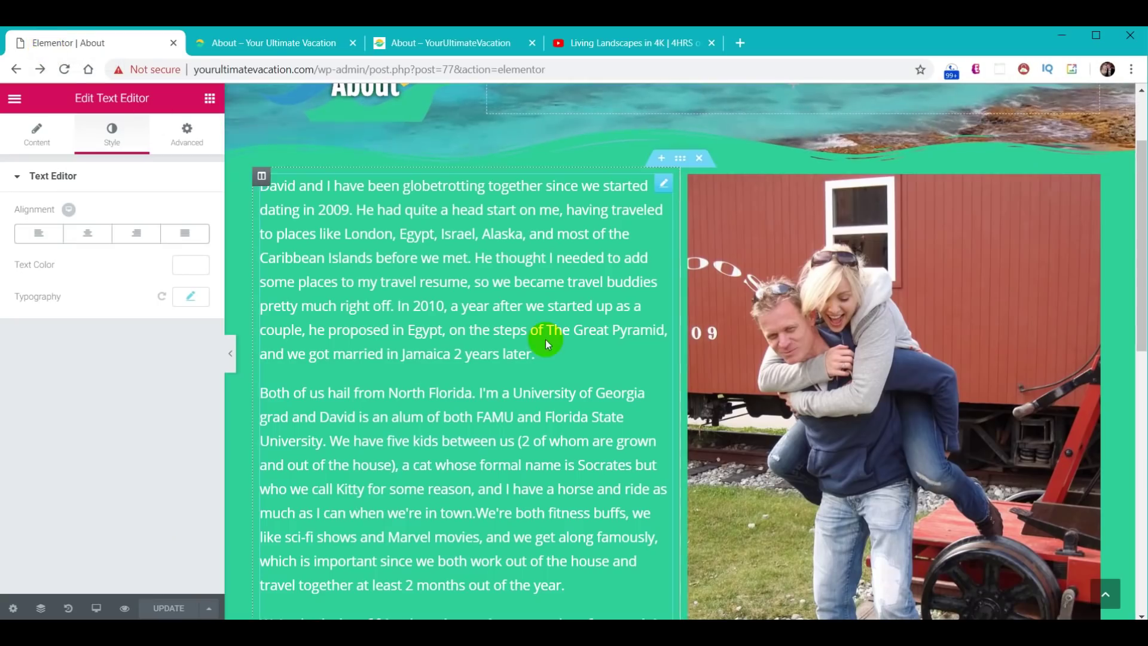
scroll(598, 338, down, 6)
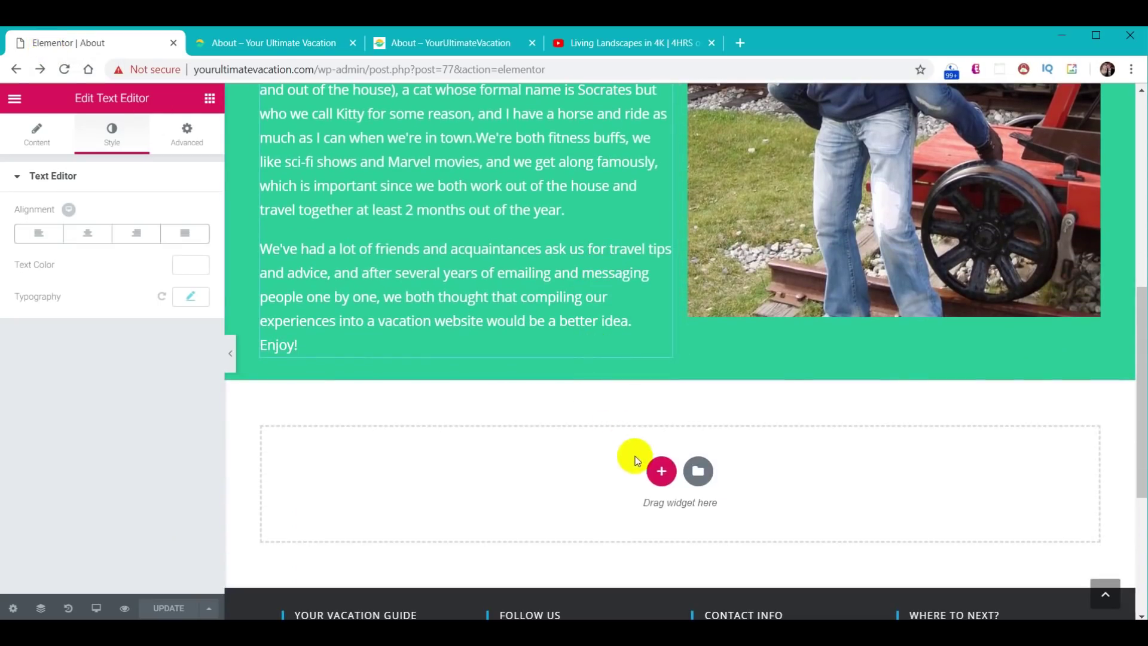
- Insert the YUV - Carousel template from My Templates without importing its document settings
click(699, 473)
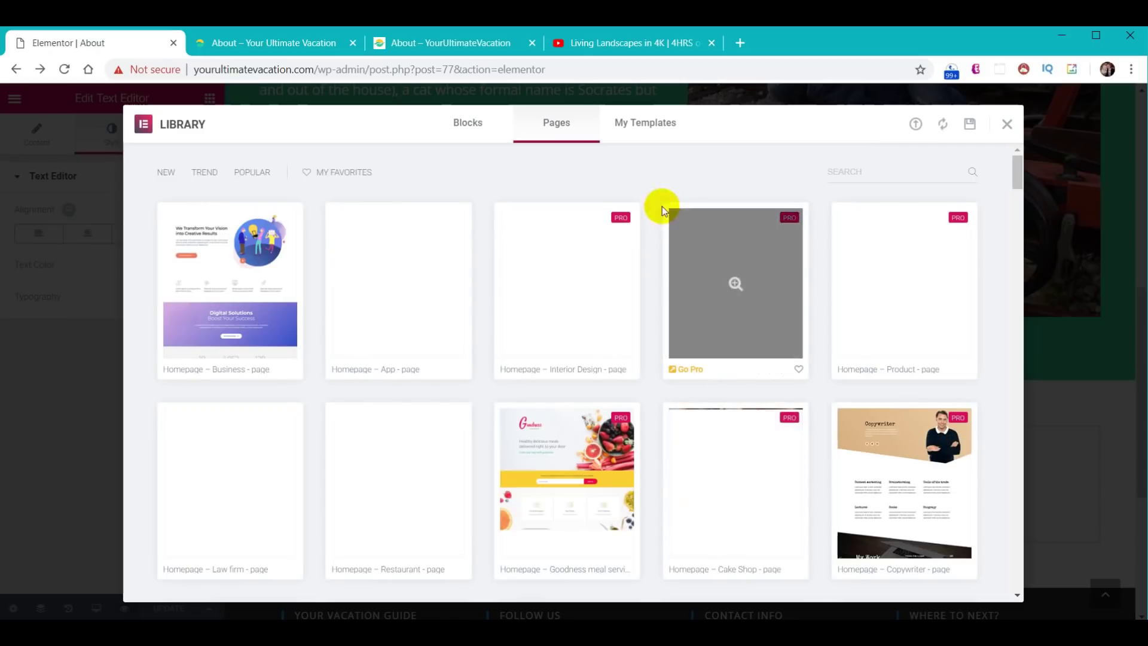
click(655, 127)
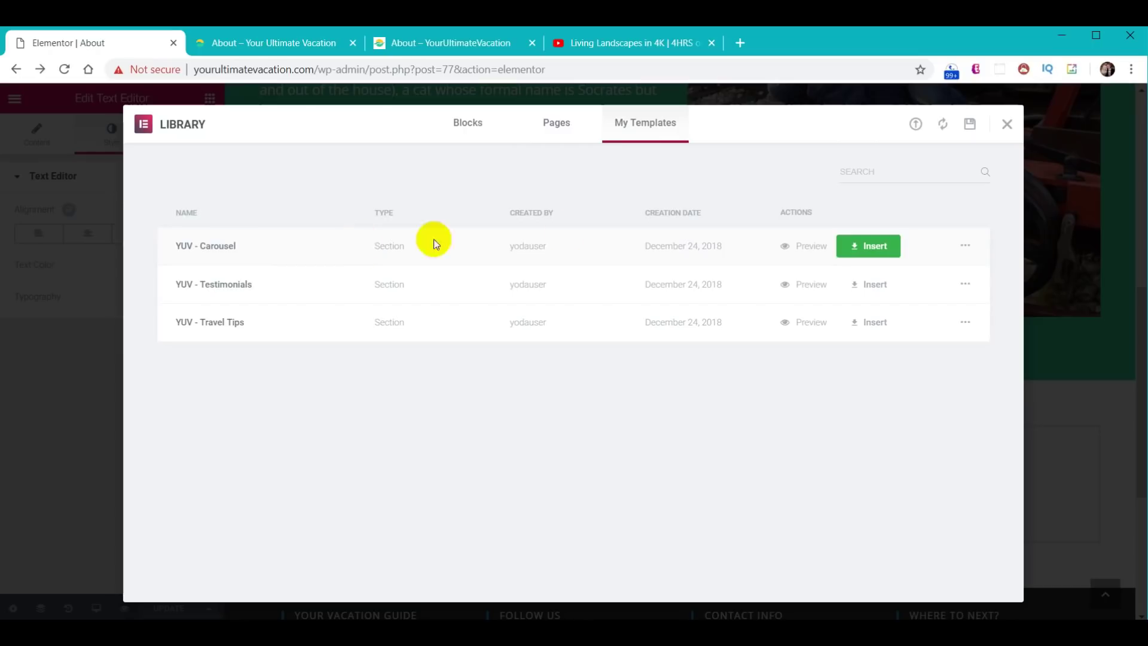
click(869, 252)
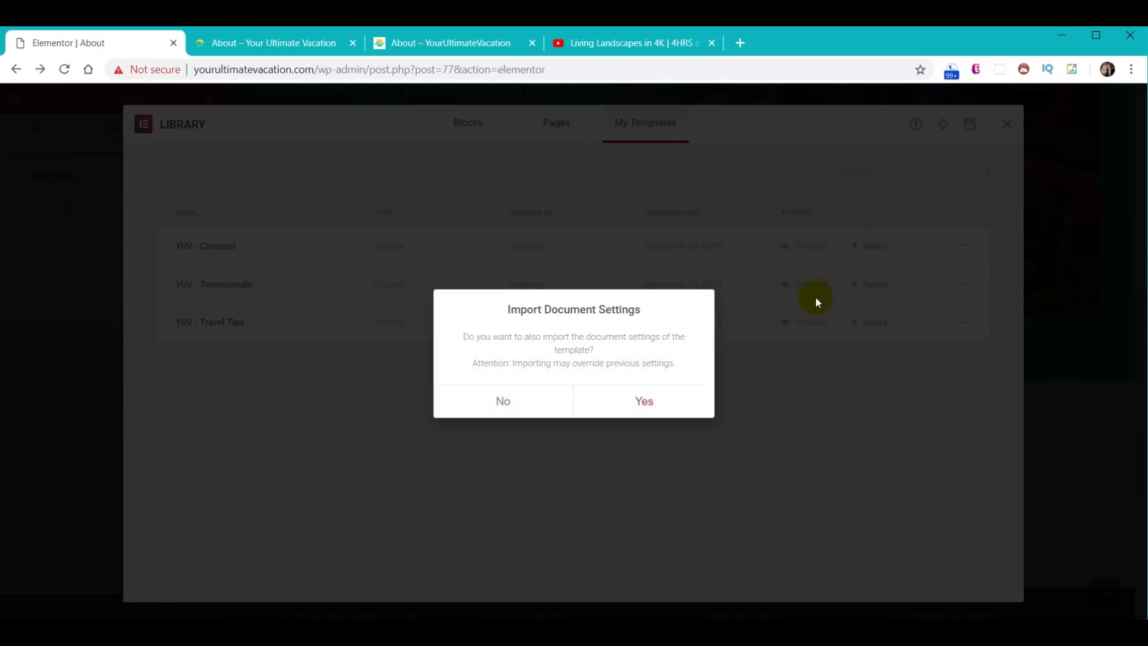
click(503, 403)
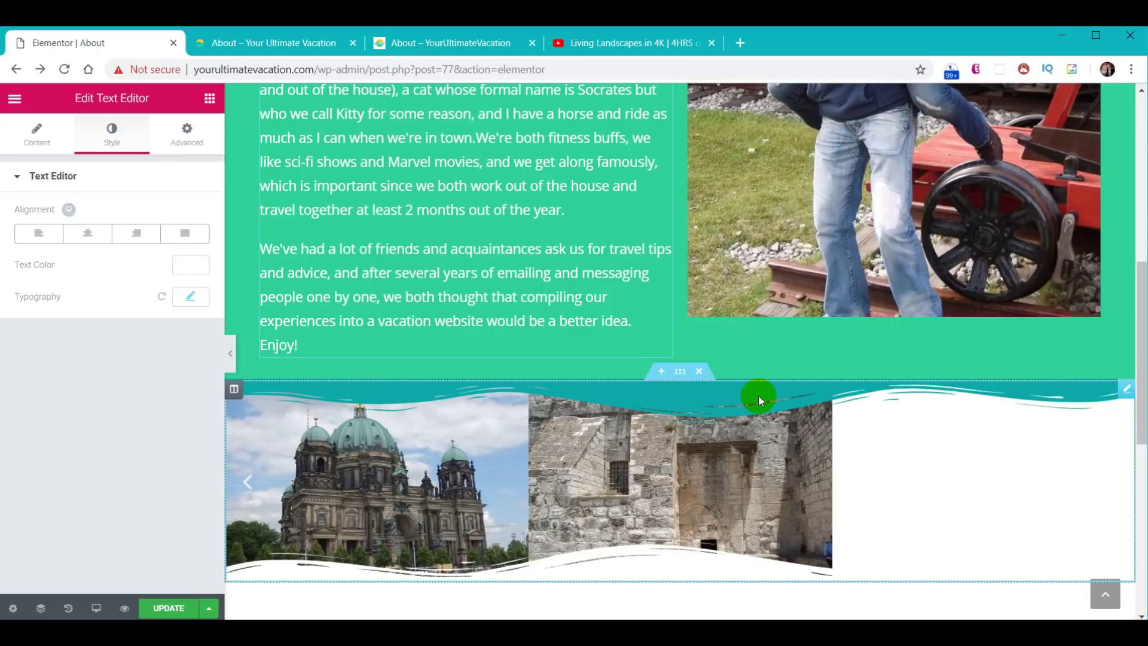
scroll(672, 494, down, 1)
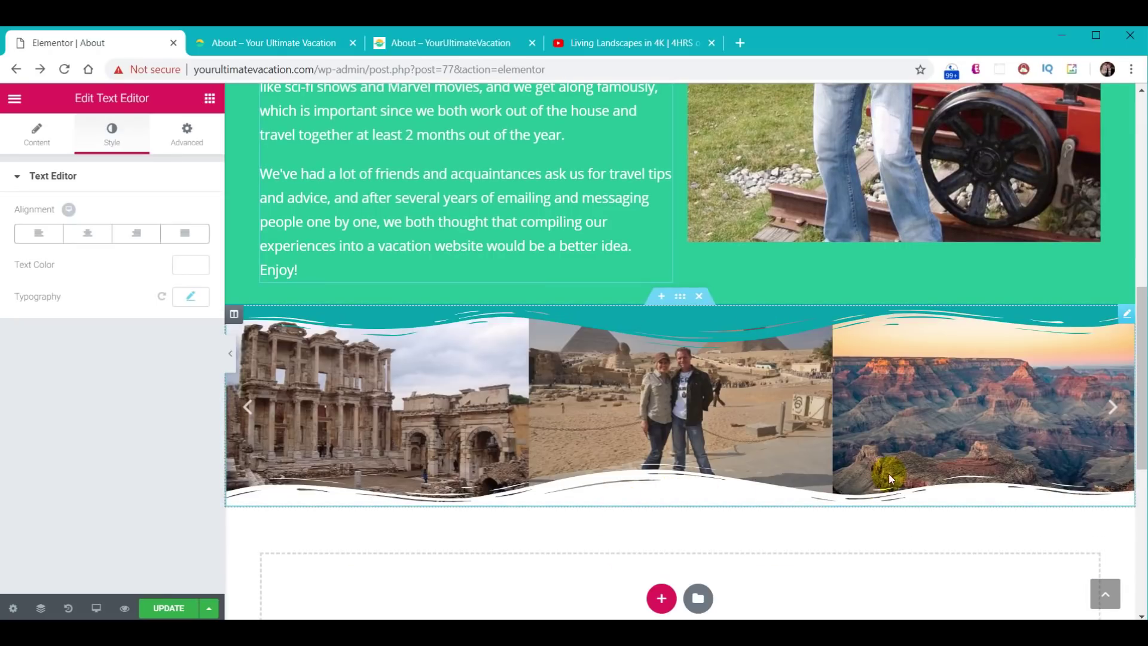
- Set the carousel section's top shape divider colour to #30D198
click(684, 299)
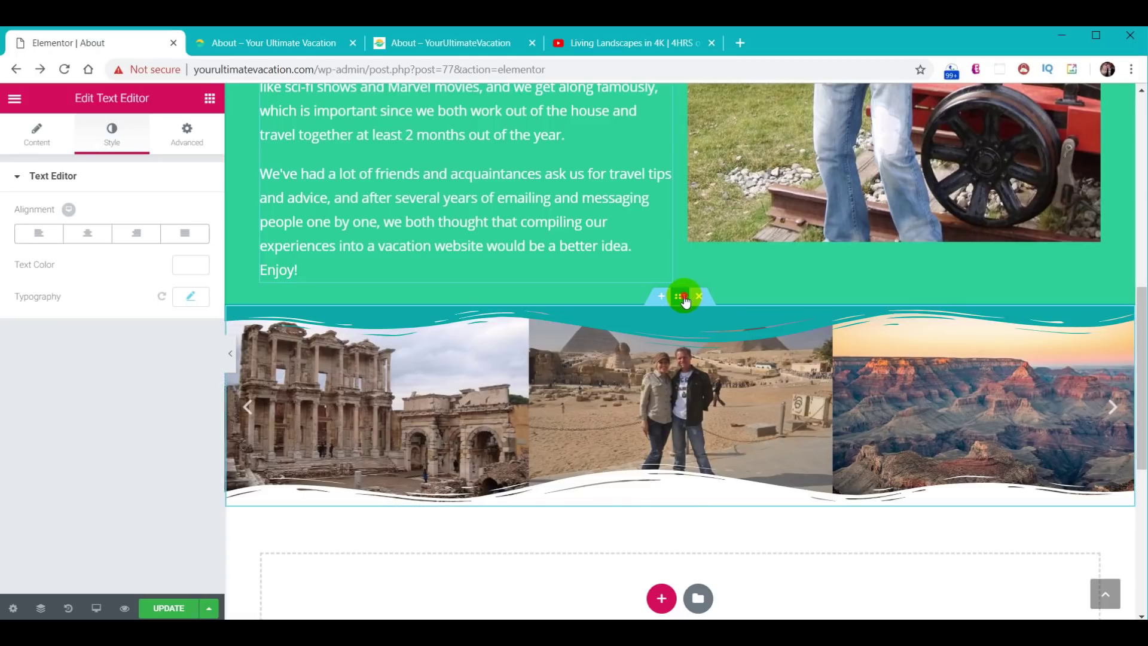
click(107, 134)
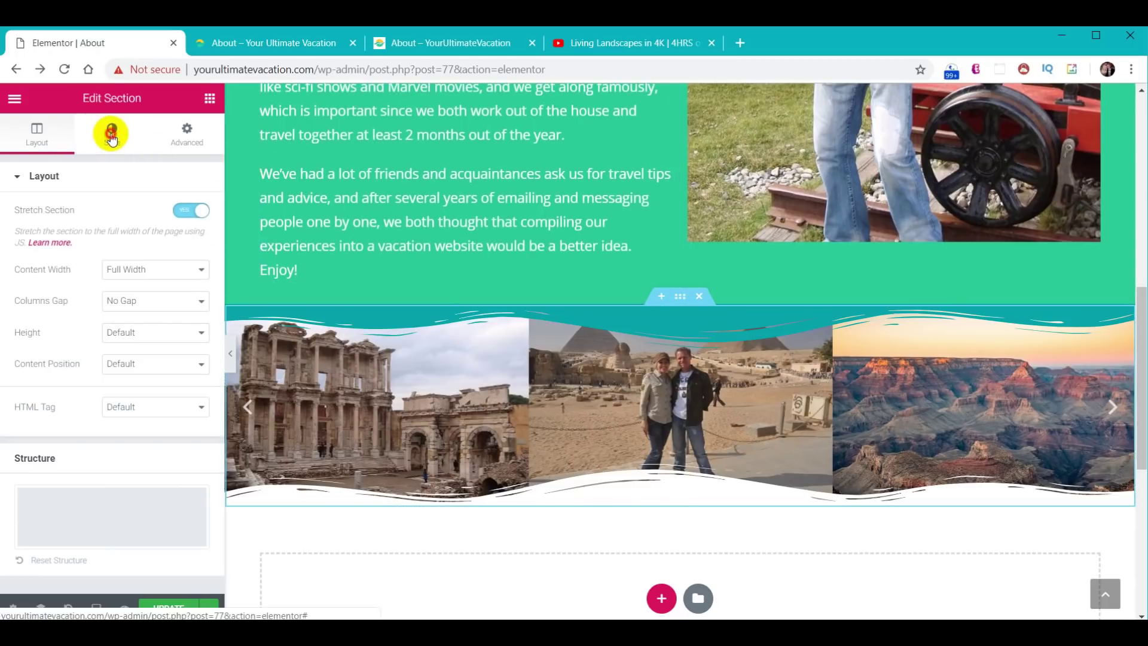
click(54, 325)
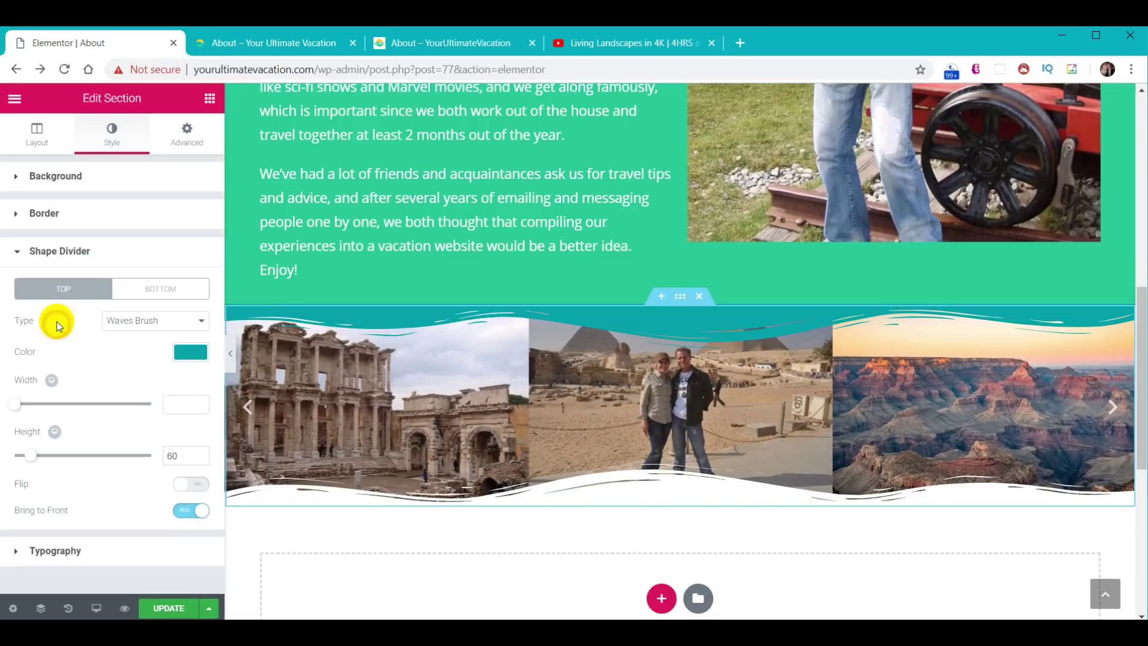
click(190, 351)
drag(72, 352, 2, 344)
text(#30D198)
click(36, 348)
click(64, 326)
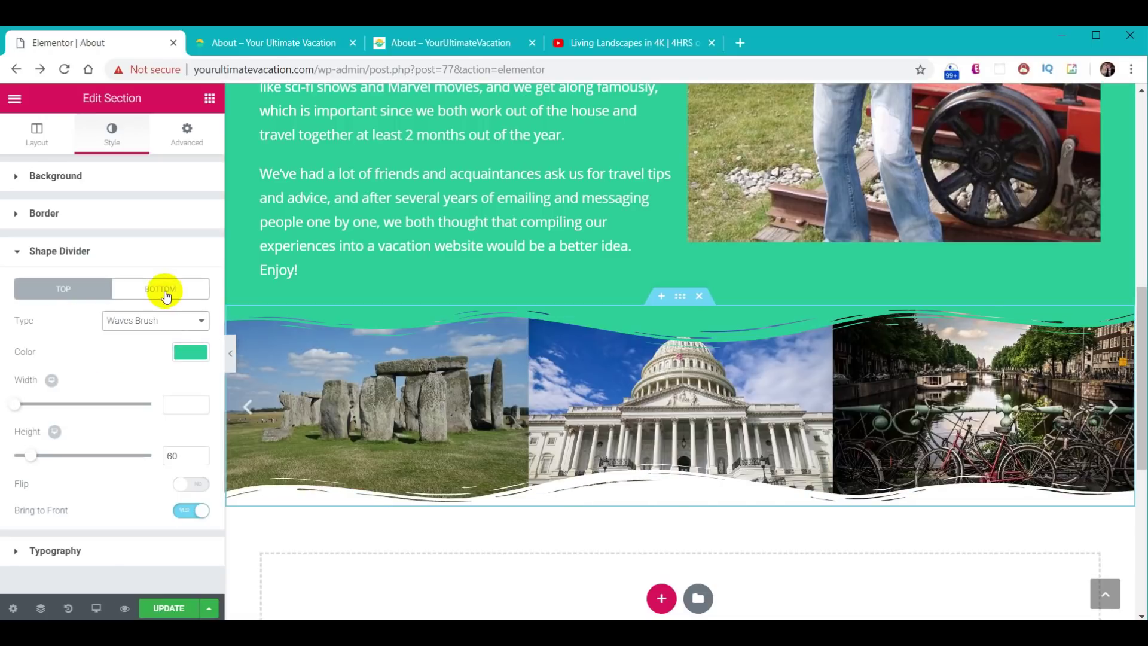
- Set the bottom wave divider colour to #2f3033 and update the page
click(160, 291)
click(187, 354)
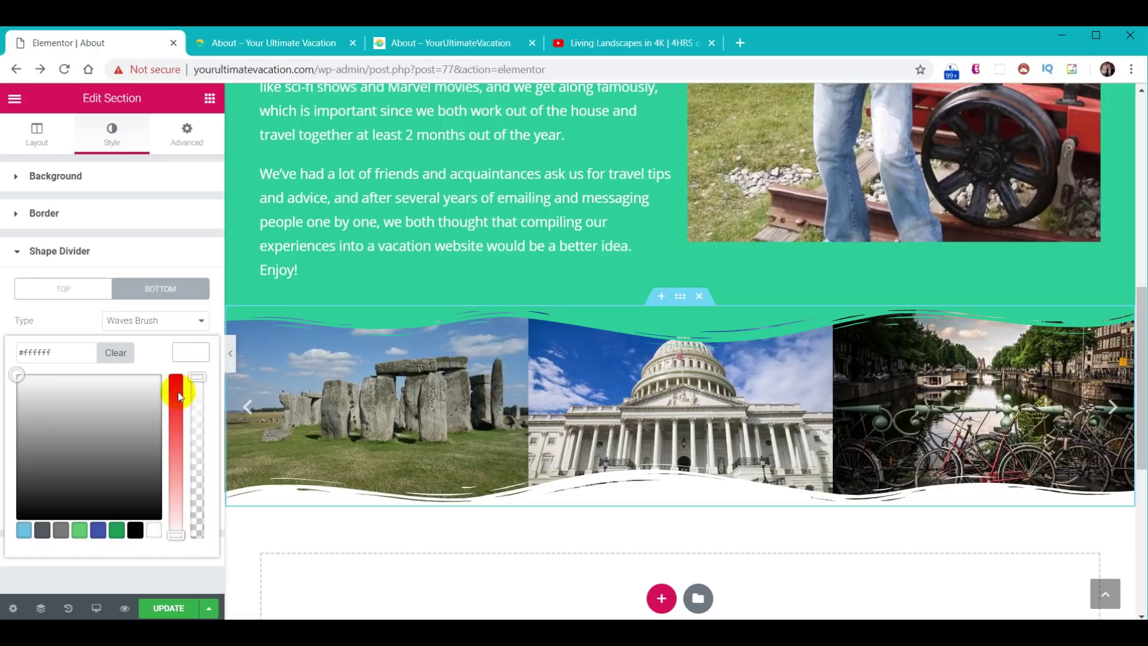
drag(65, 359, 5, 360)
text(#2f3033)
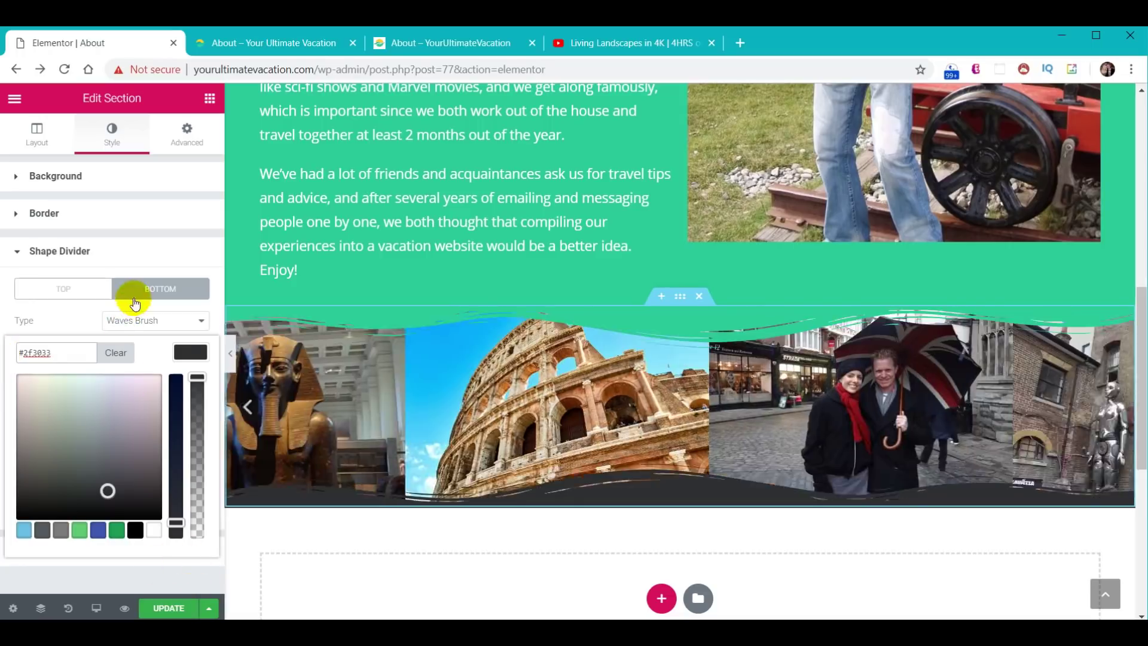
click(189, 352)
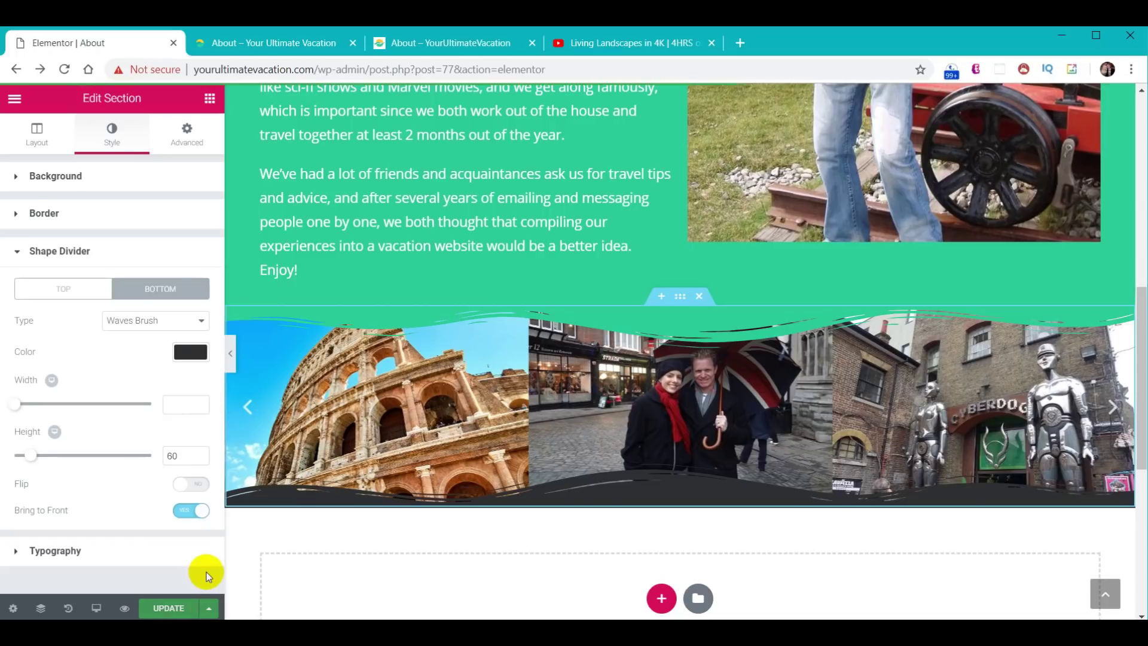
click(266, 43)
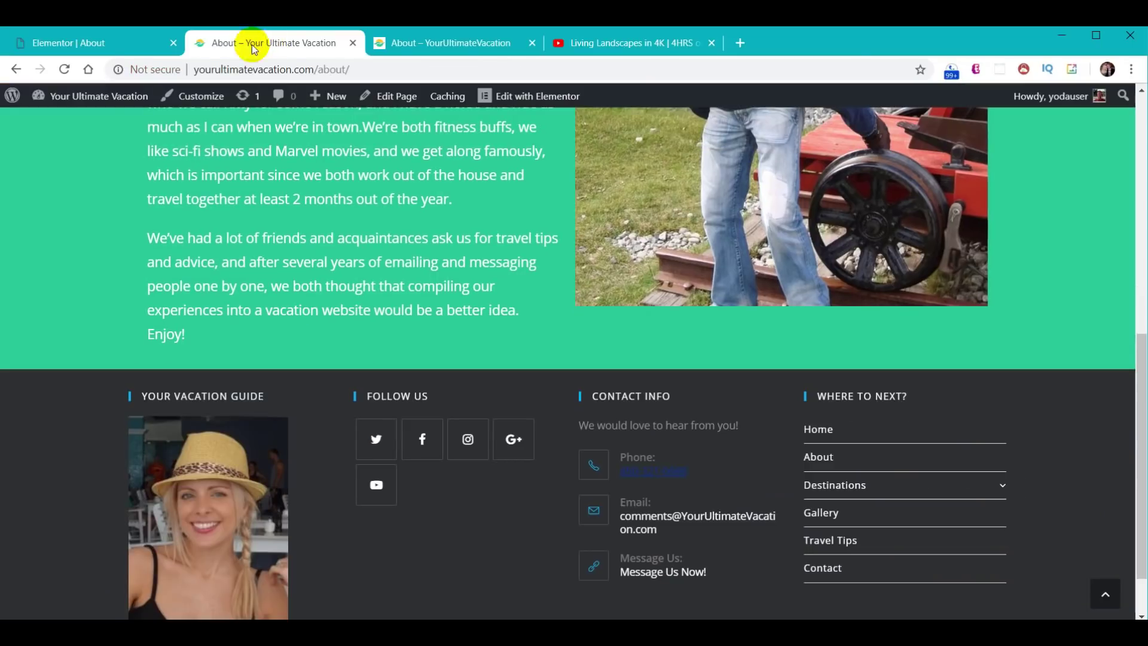
click(64, 69)
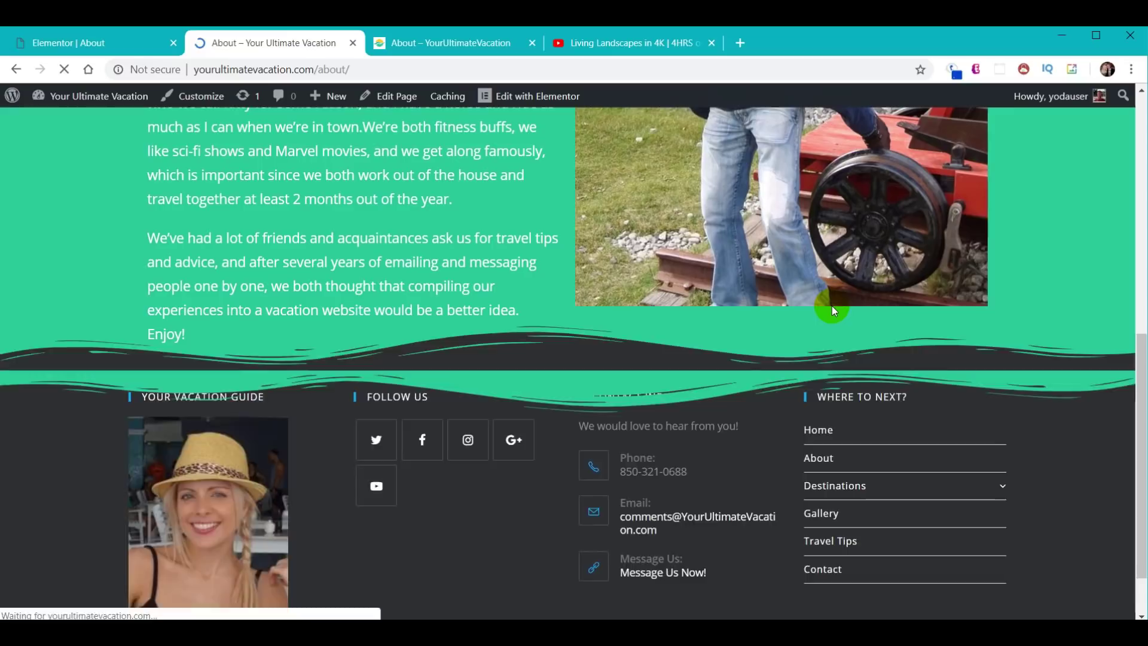
- Check the live About page's carousel and dark bottom wave above the footer, then reload
scroll(832, 314, down, 5)
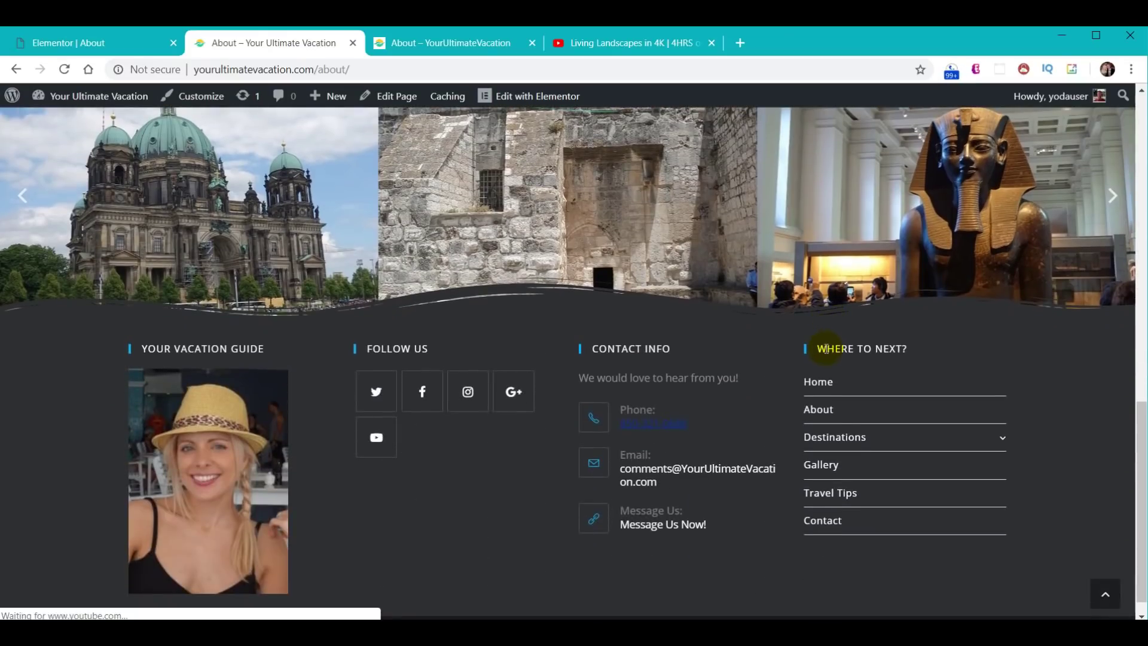
scroll(906, 418, up, 10)
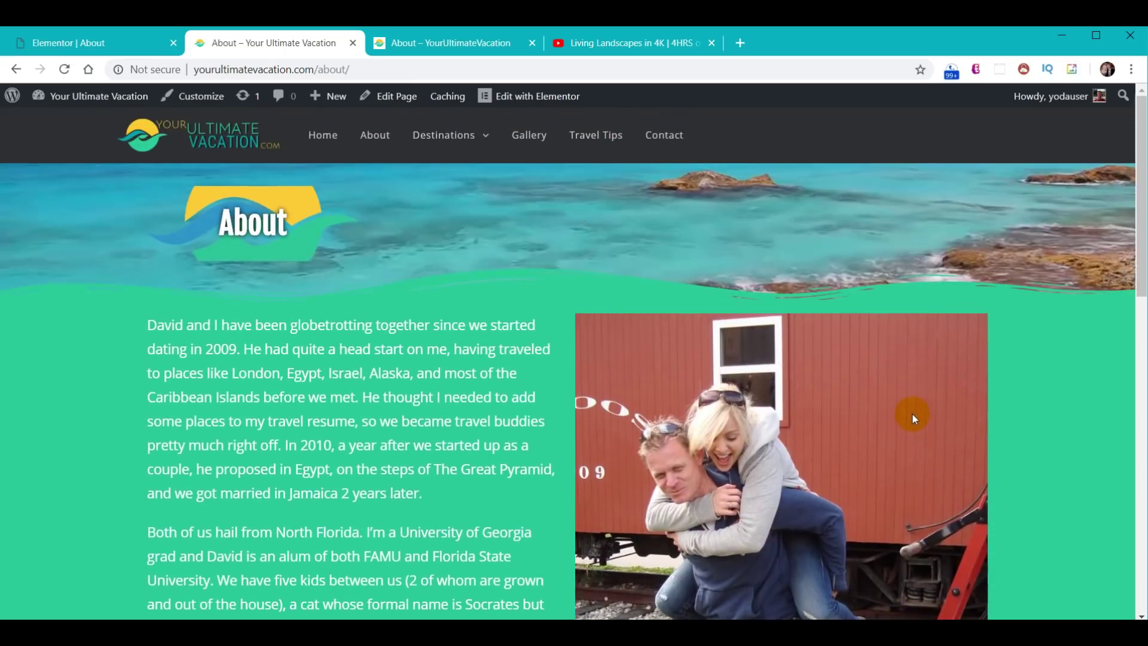
click(787, 35)
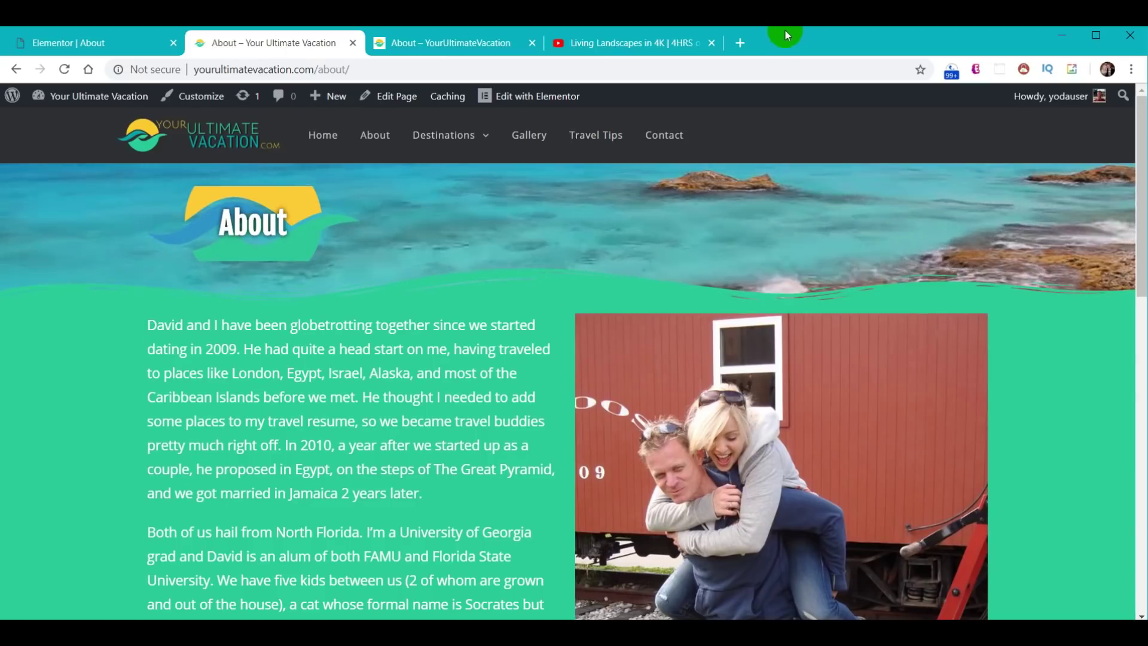
- Exit to the dashboard and open Destinations-Jamaica from All Pages in Elementor
click(82, 46)
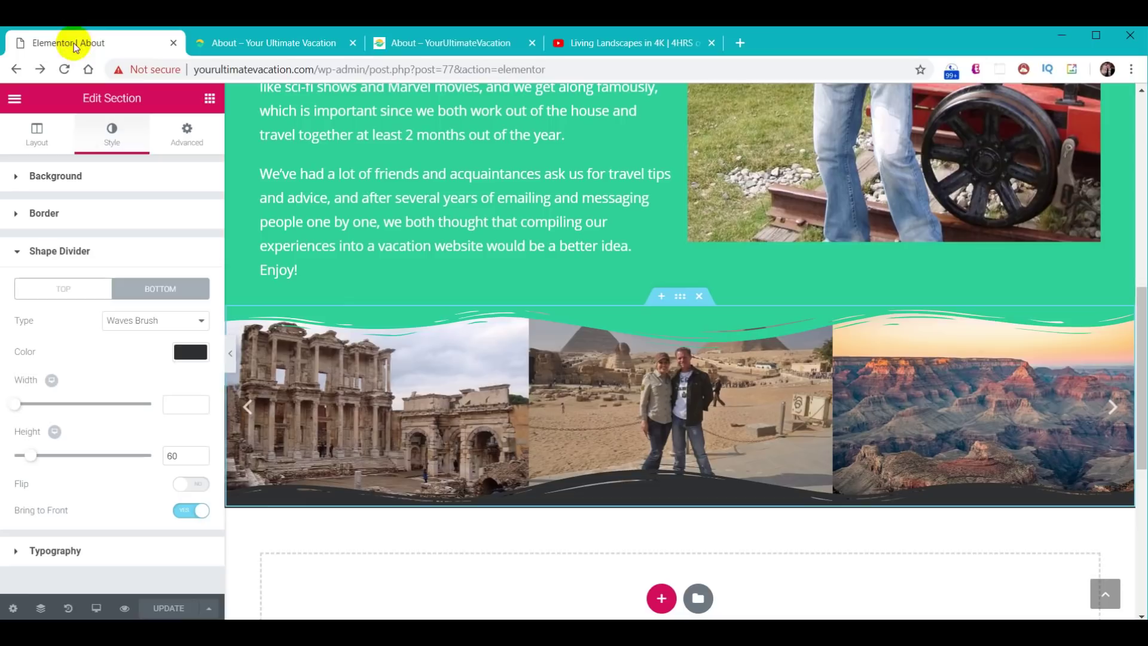
click(15, 101)
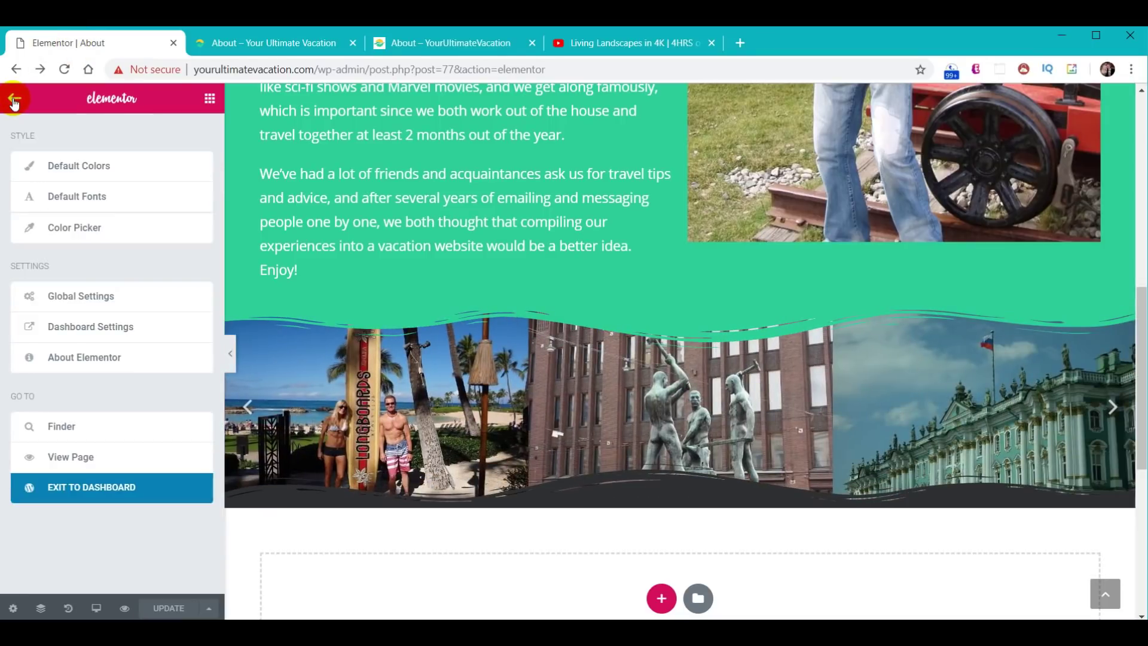
click(78, 494)
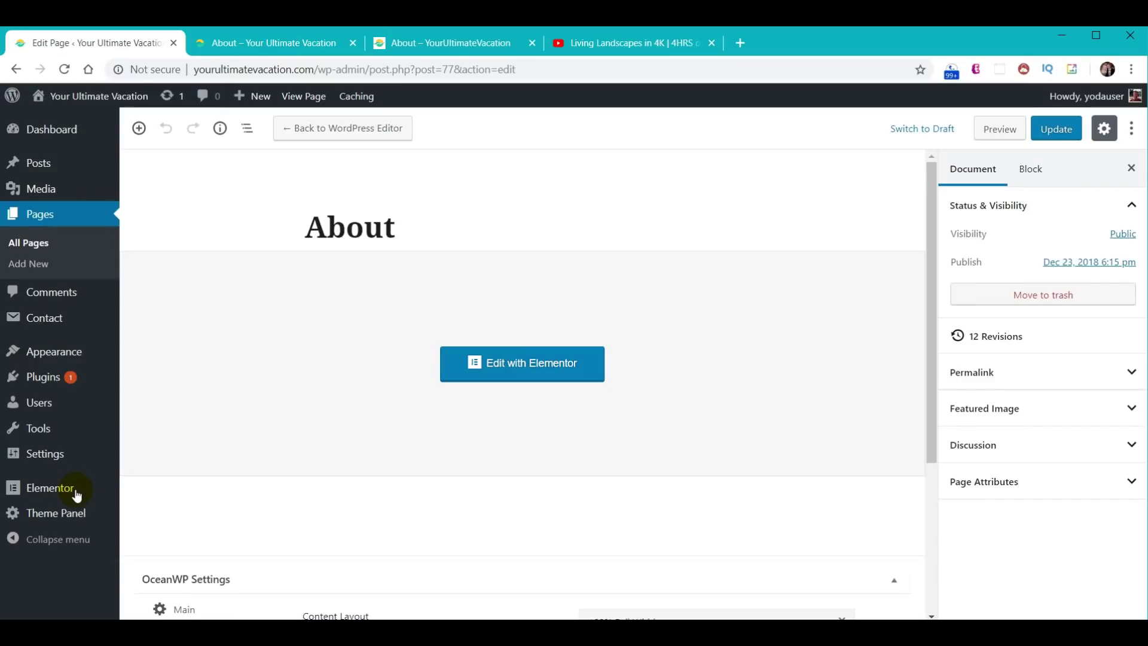
click(46, 215)
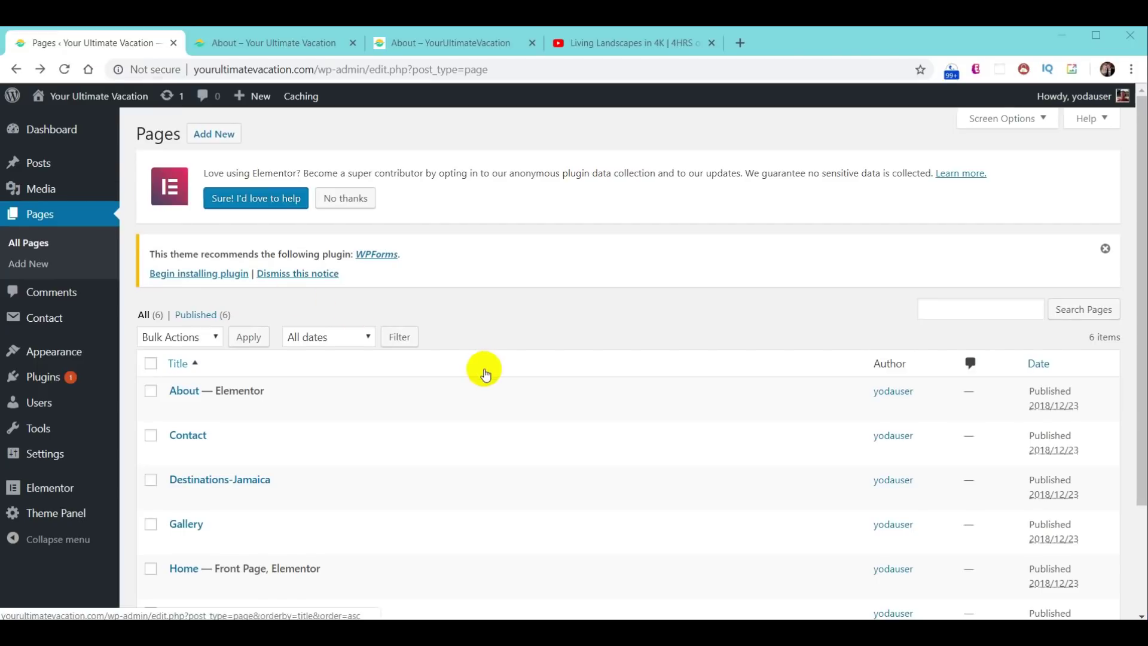
scroll(482, 376, down, 1)
scroll(482, 377, down, 2)
click(210, 341)
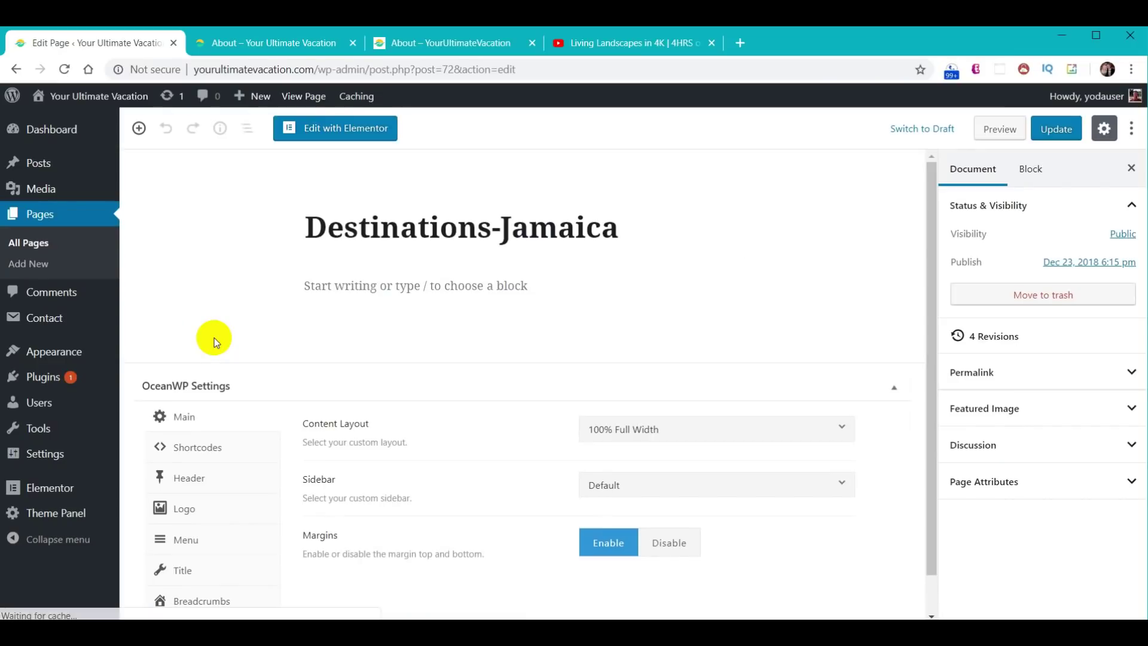
click(336, 128)
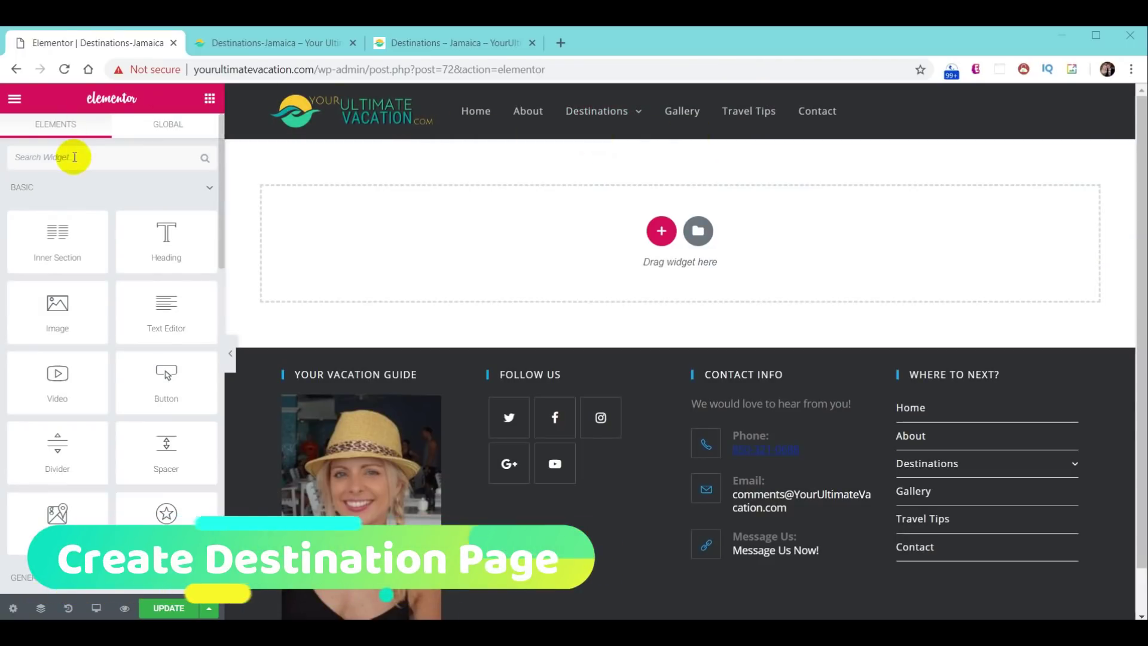
- Add a stretched single-column section with full-width content and a classic image background
click(650, 239)
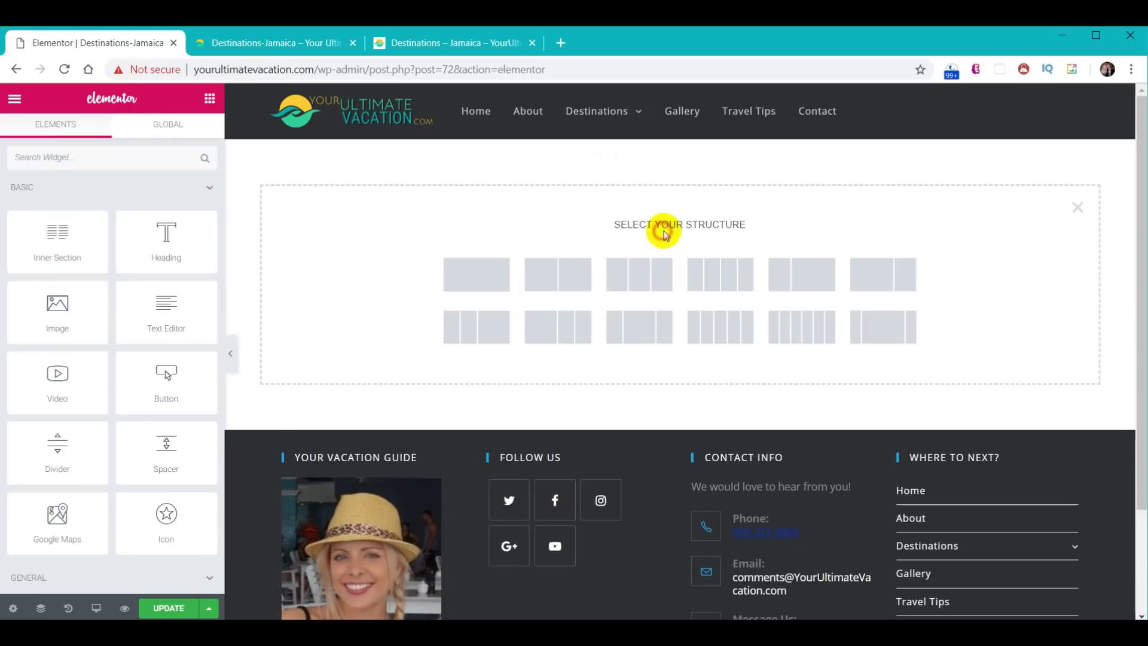
click(484, 274)
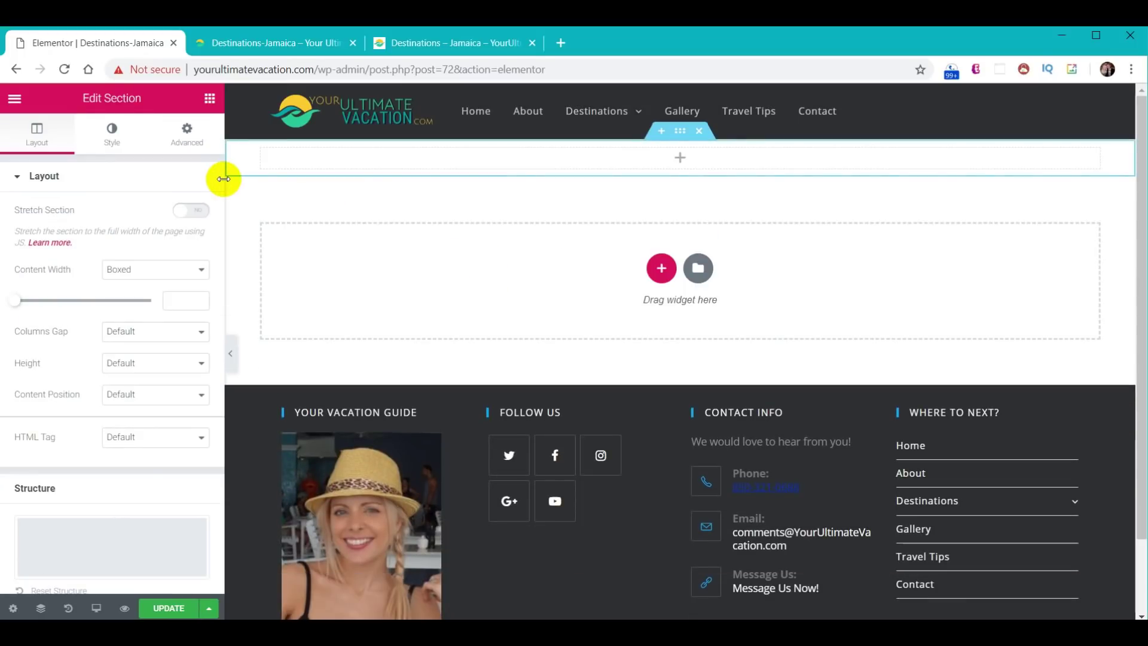
click(197, 210)
click(195, 269)
click(187, 298)
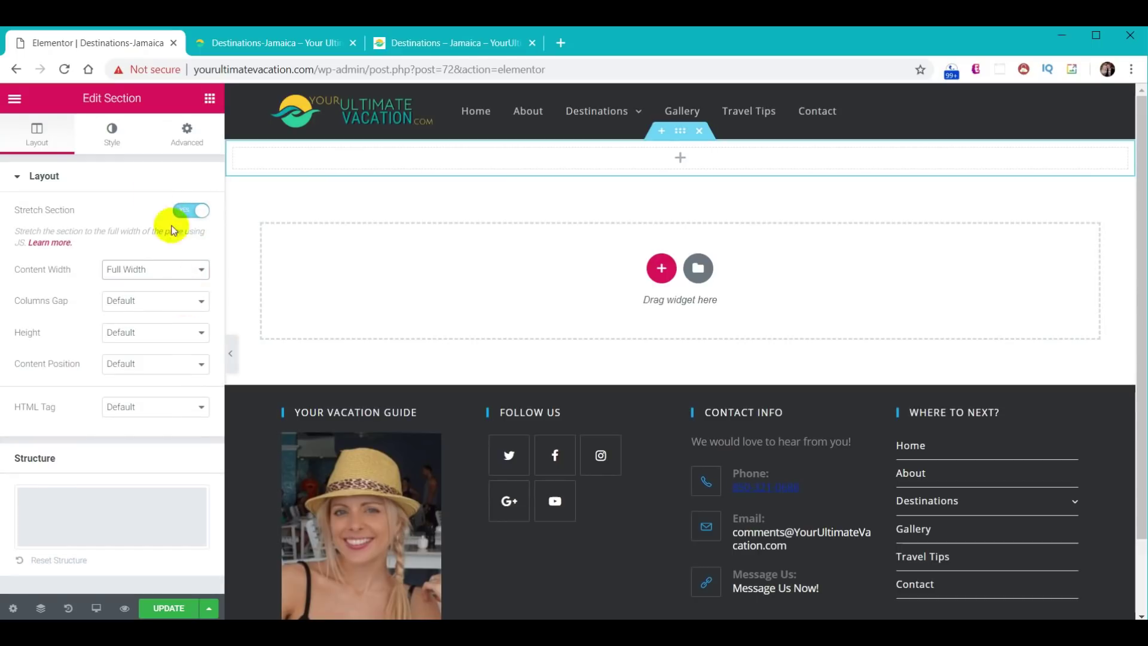
click(110, 137)
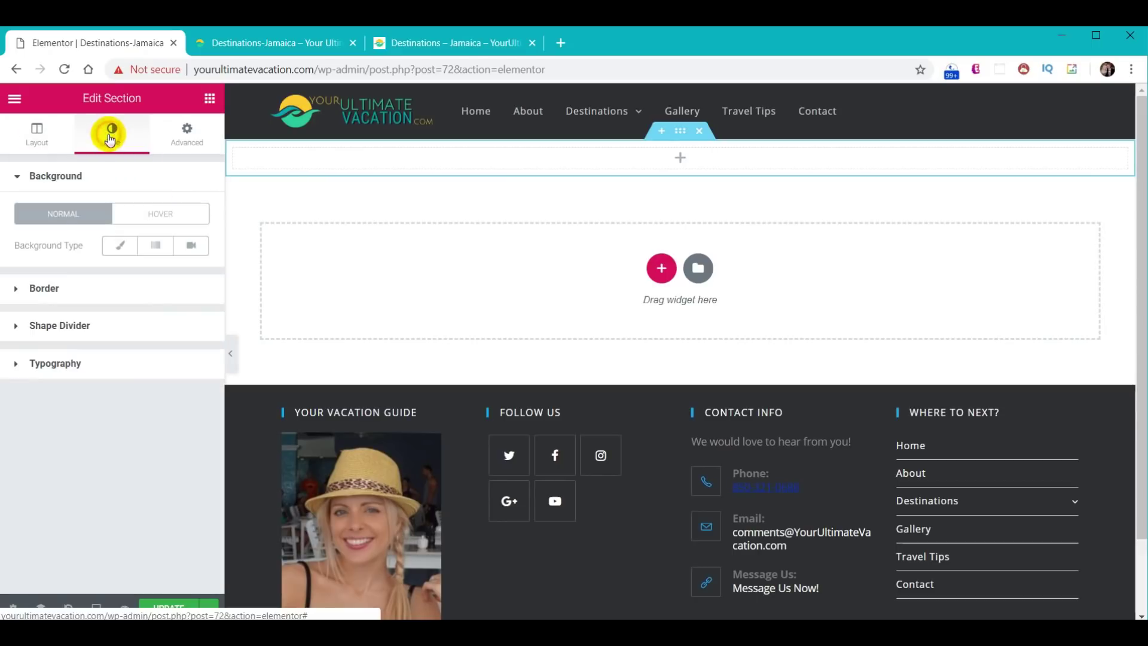
click(124, 247)
click(109, 370)
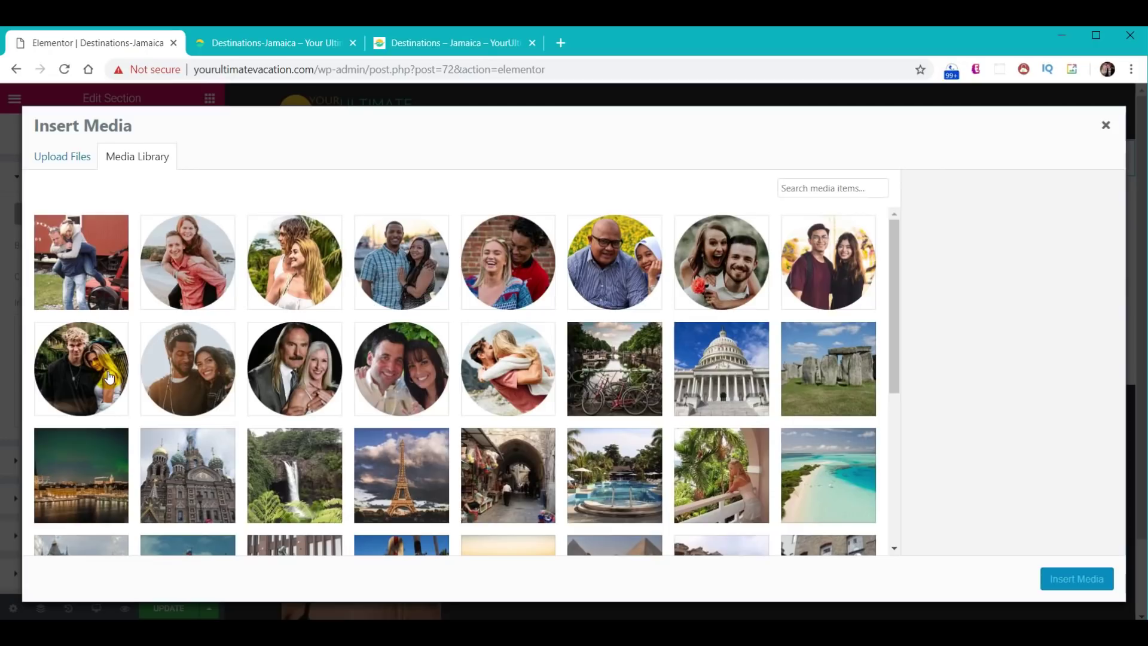
- Upload Cover-Photo-Jamaica.JPG from the Destination Jamaica folder as the section's background image
key(alt+Tab)
click(820, 217)
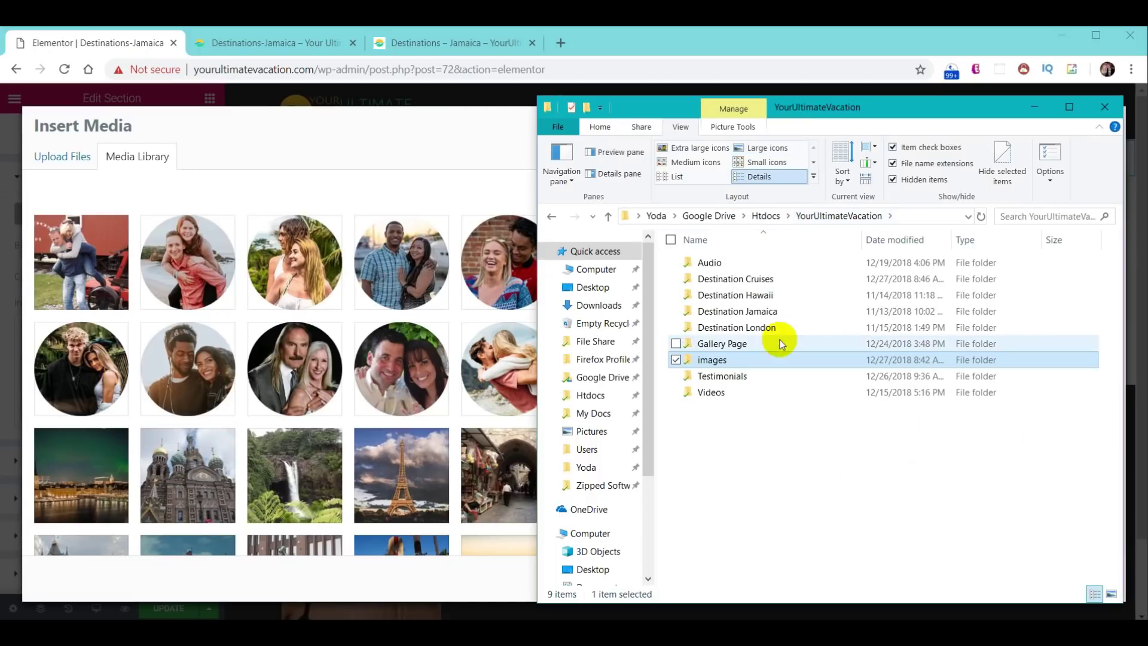
double_click(763, 311)
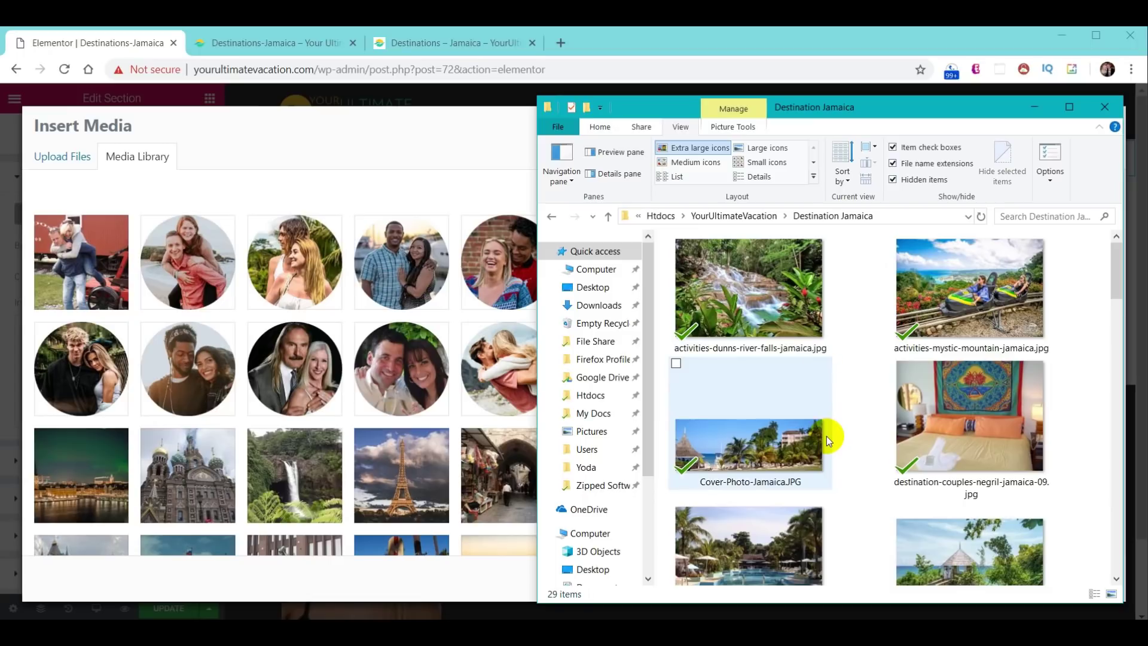
click(42, 158)
key(alt+Tab)
click(712, 447)
drag(712, 448, 366, 321)
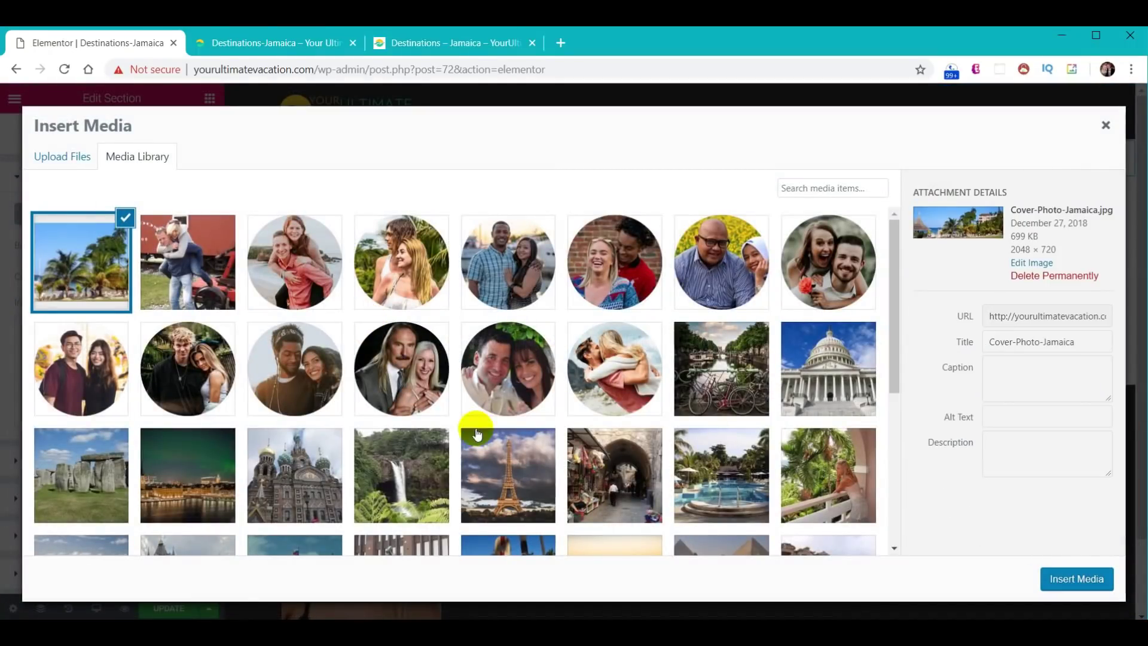
click(1071, 589)
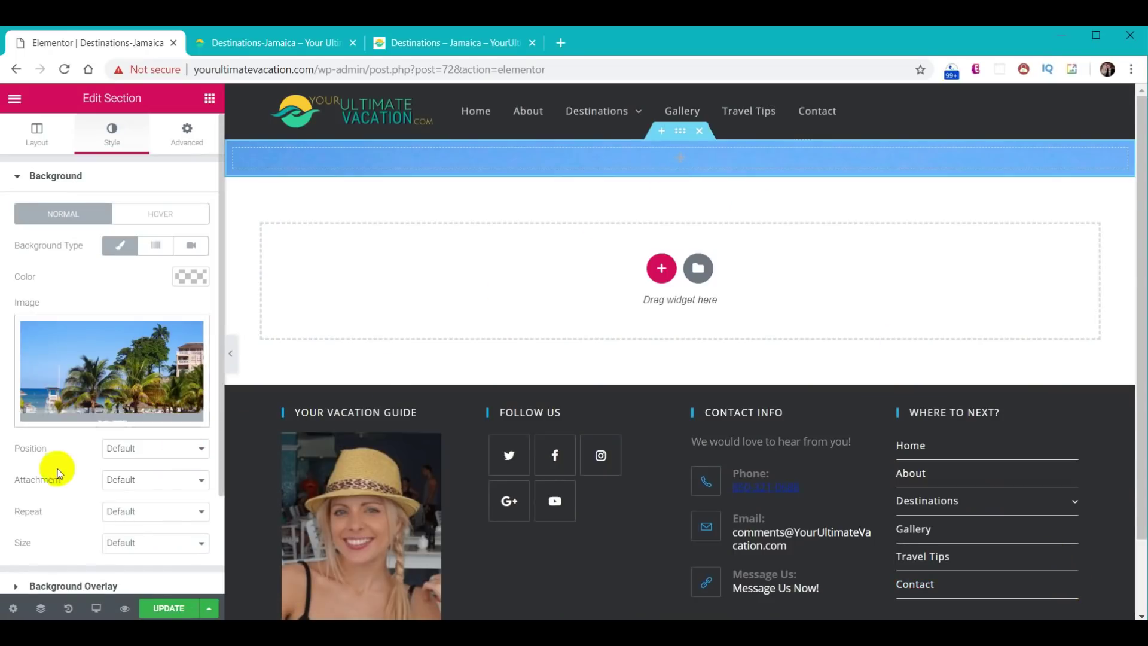
- Set the background attachment to Fixed and the background size to Contain
click(148, 482)
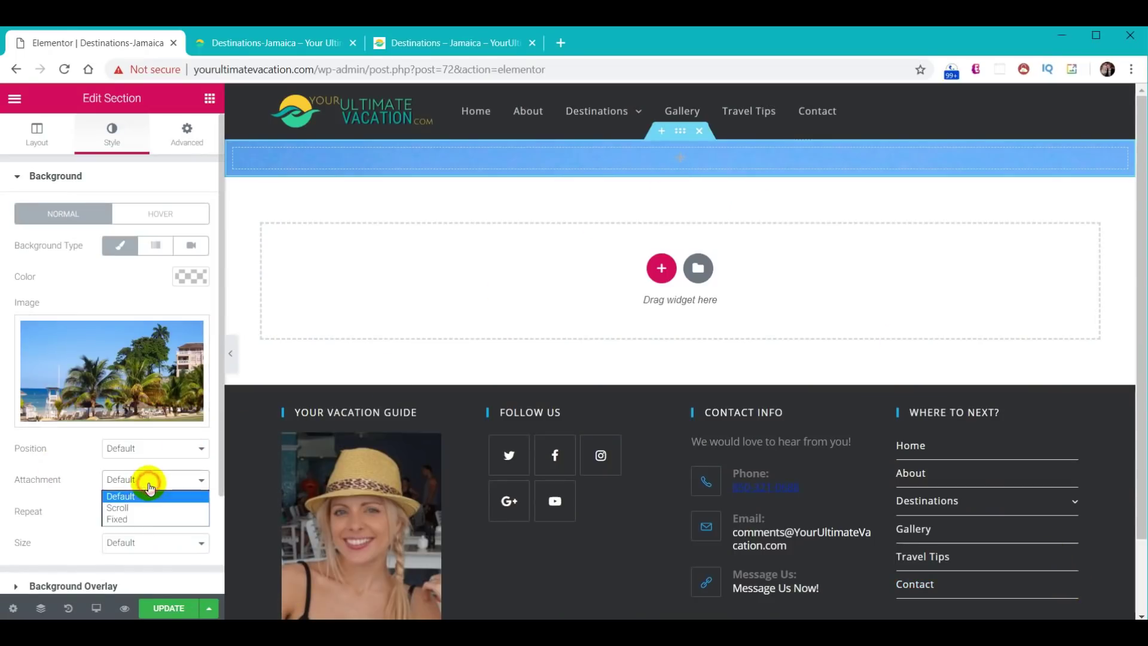
click(144, 519)
click(139, 566)
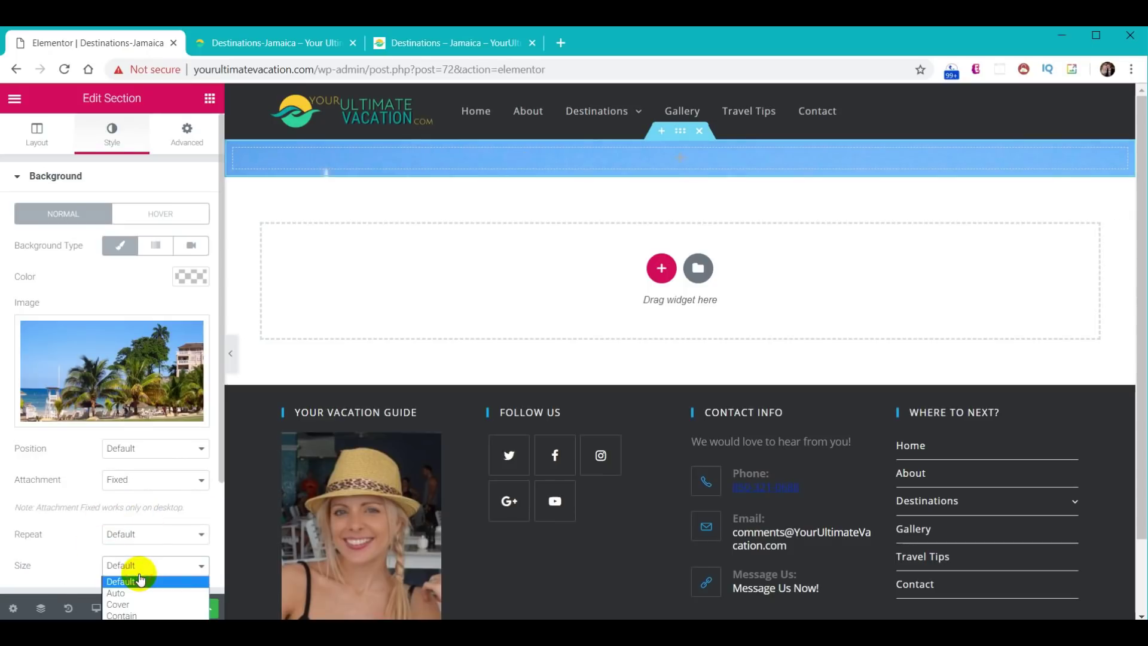
click(142, 614)
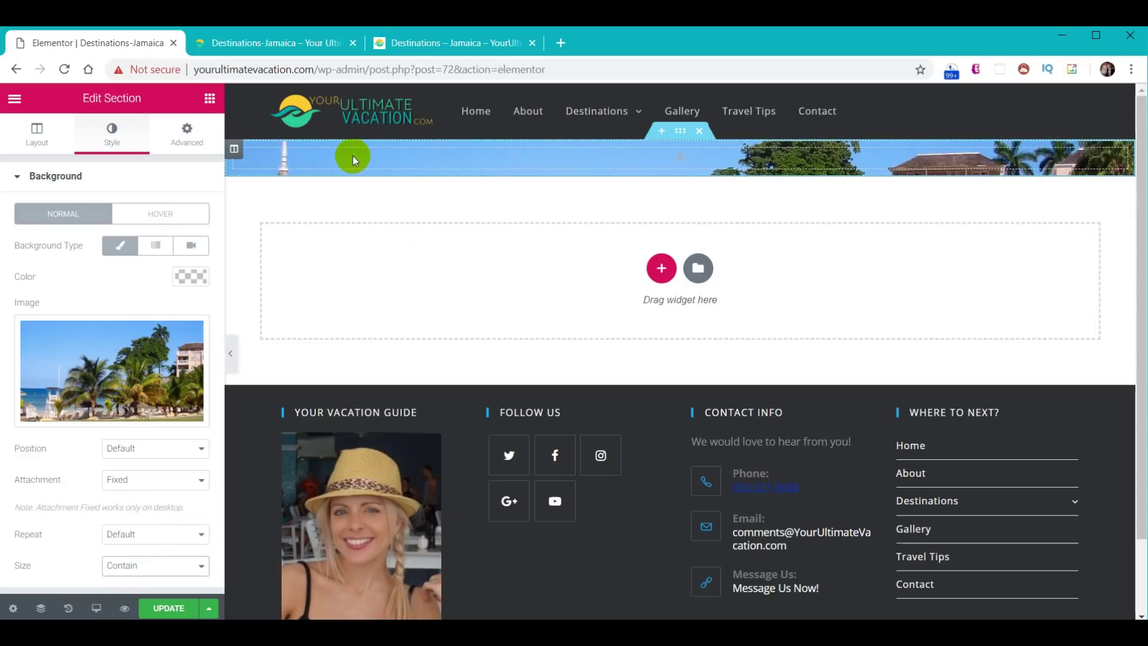
click(210, 99)
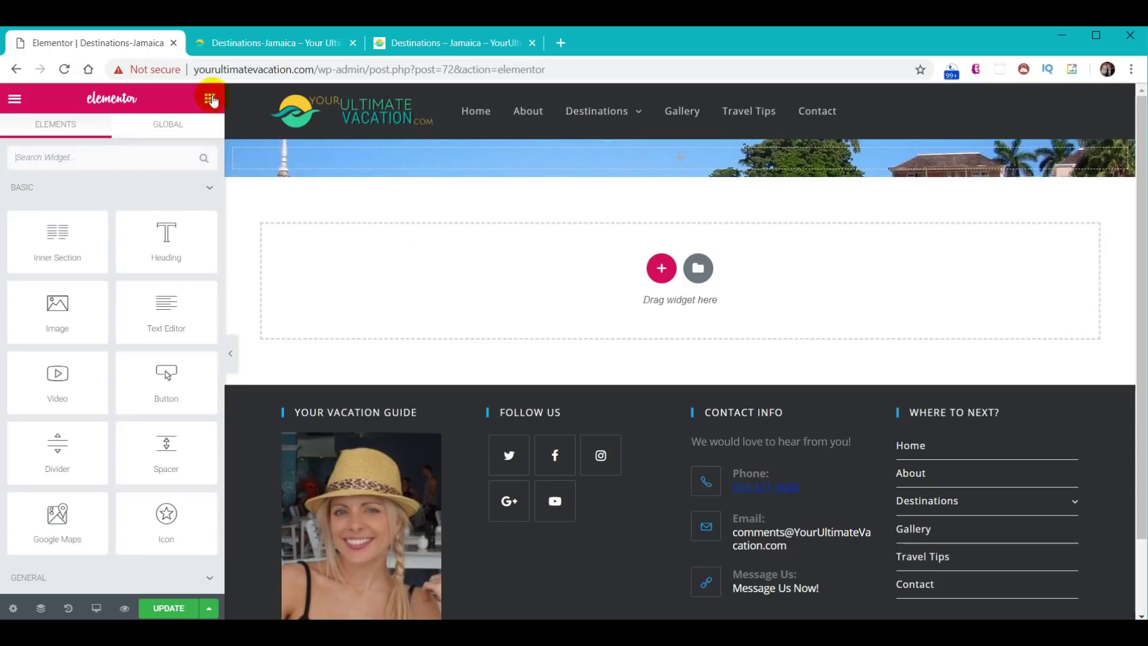
- Drop two Heading widgets into the photo banner section
drag(171, 233, 309, 177)
click(209, 99)
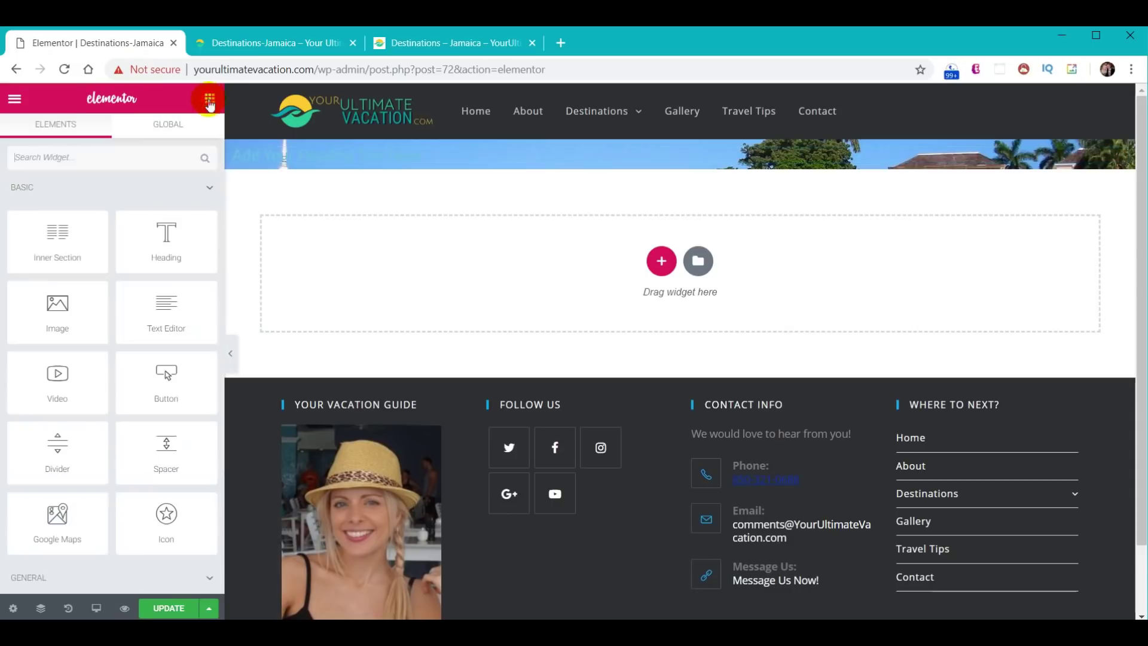
drag(180, 247, 395, 171)
click(210, 99)
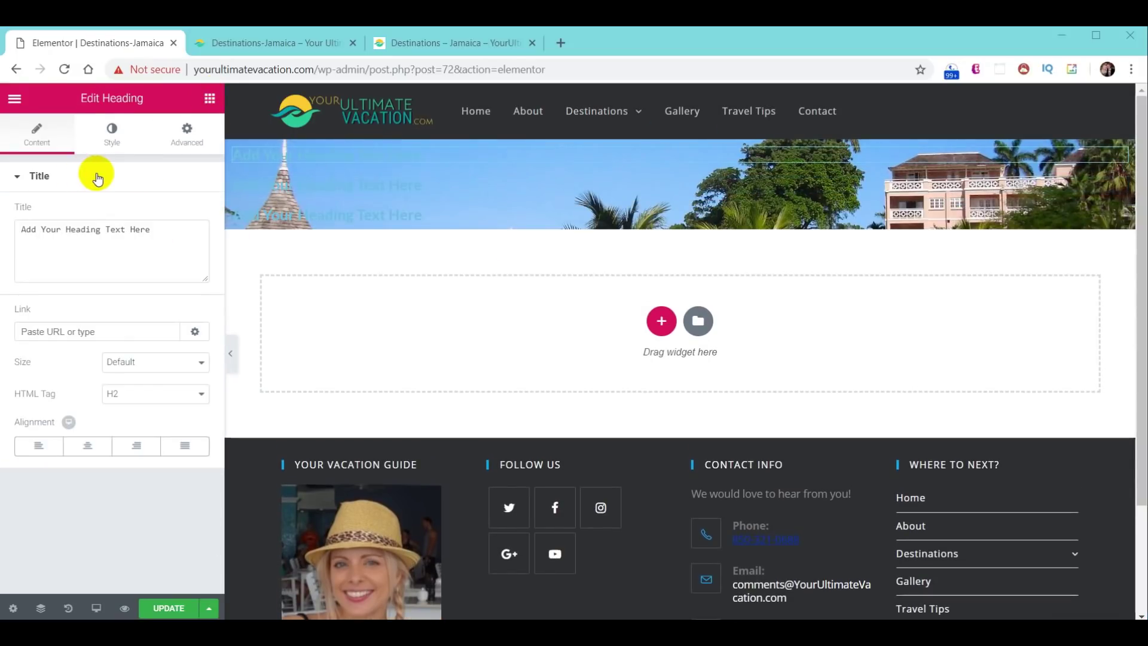
- Change the first heading's text to 'Destination' and colour it white
drag(163, 228, 6, 229)
text(Destination)
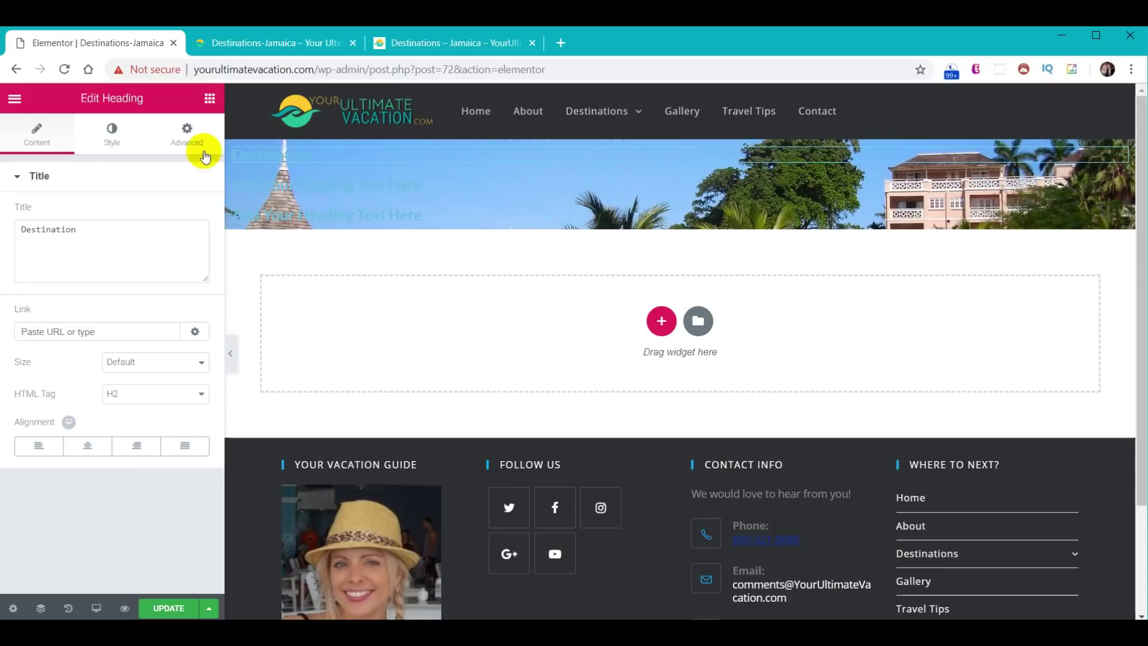
click(101, 134)
click(191, 212)
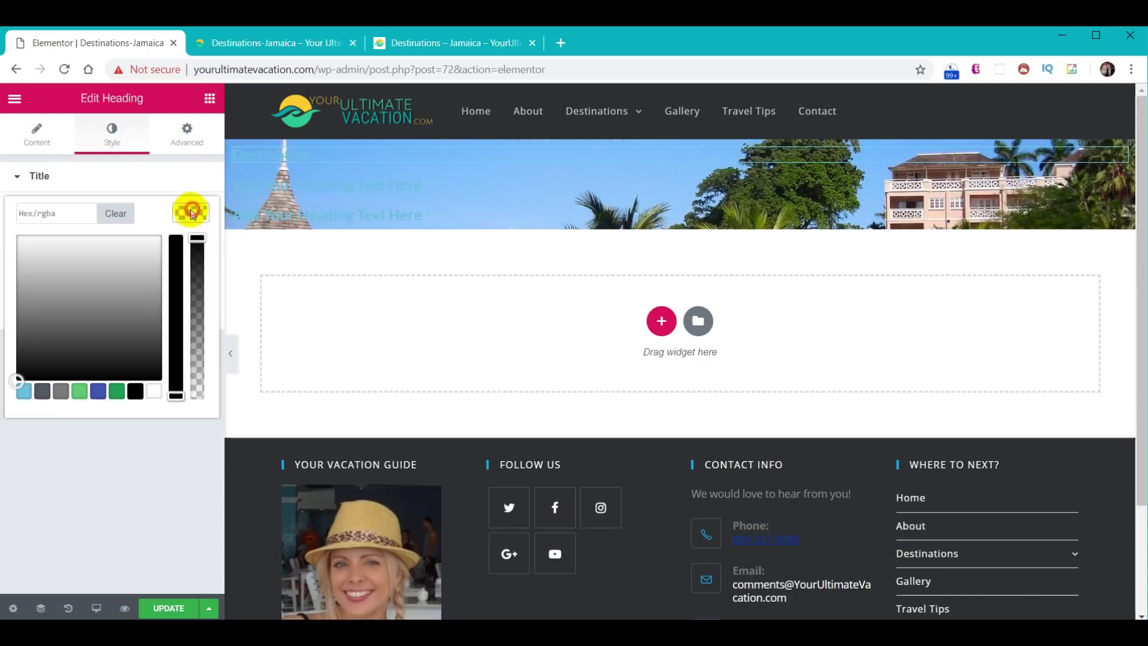
click(153, 395)
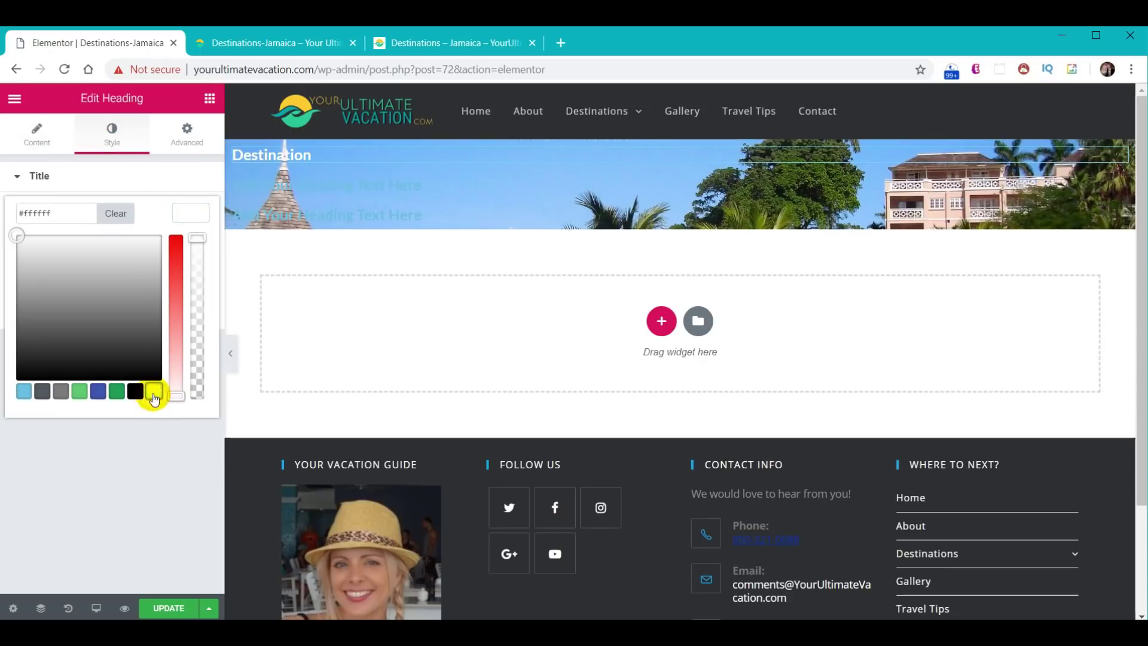
click(187, 213)
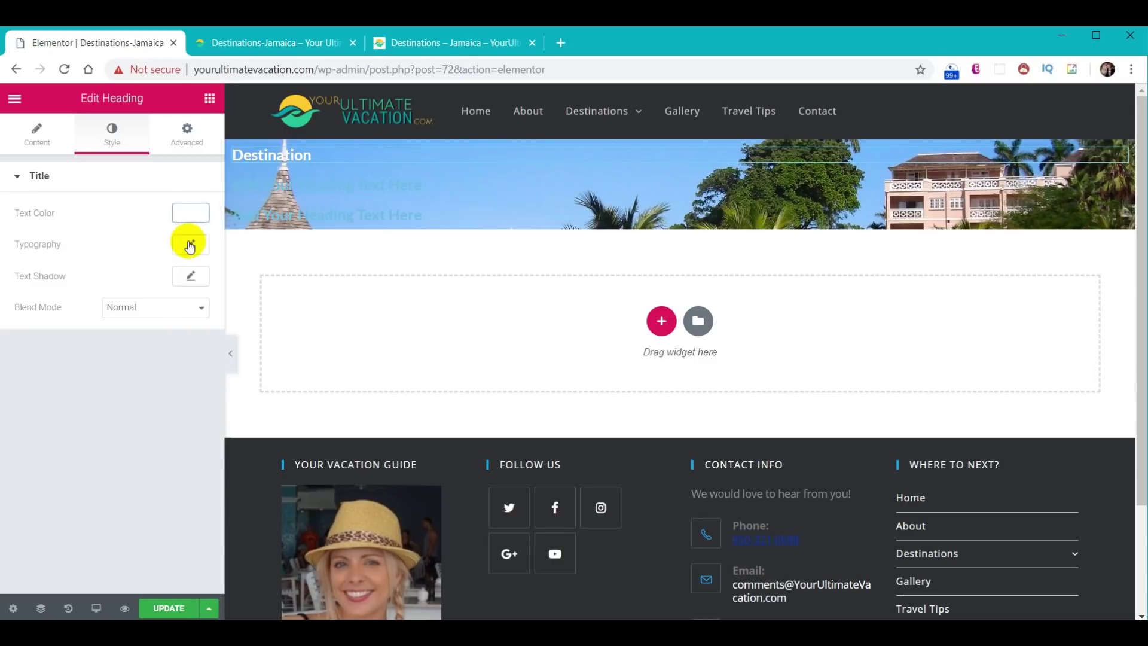
- Set the Destination heading's typography to Viga, size 23, weight 200
click(190, 246)
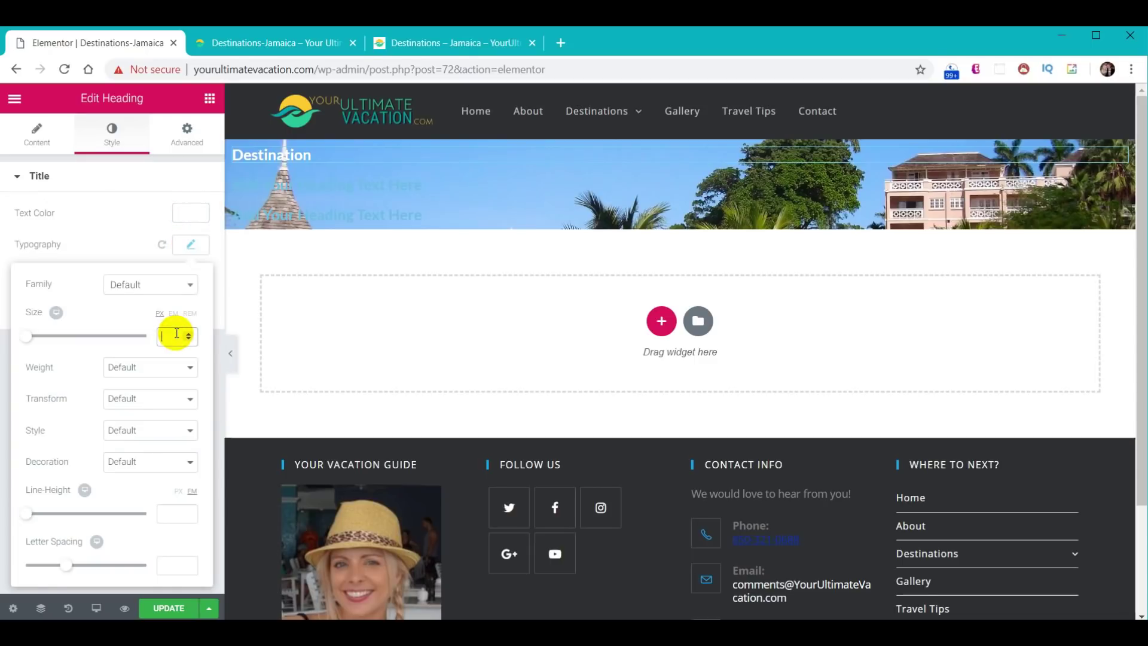
text(23)
click(186, 285)
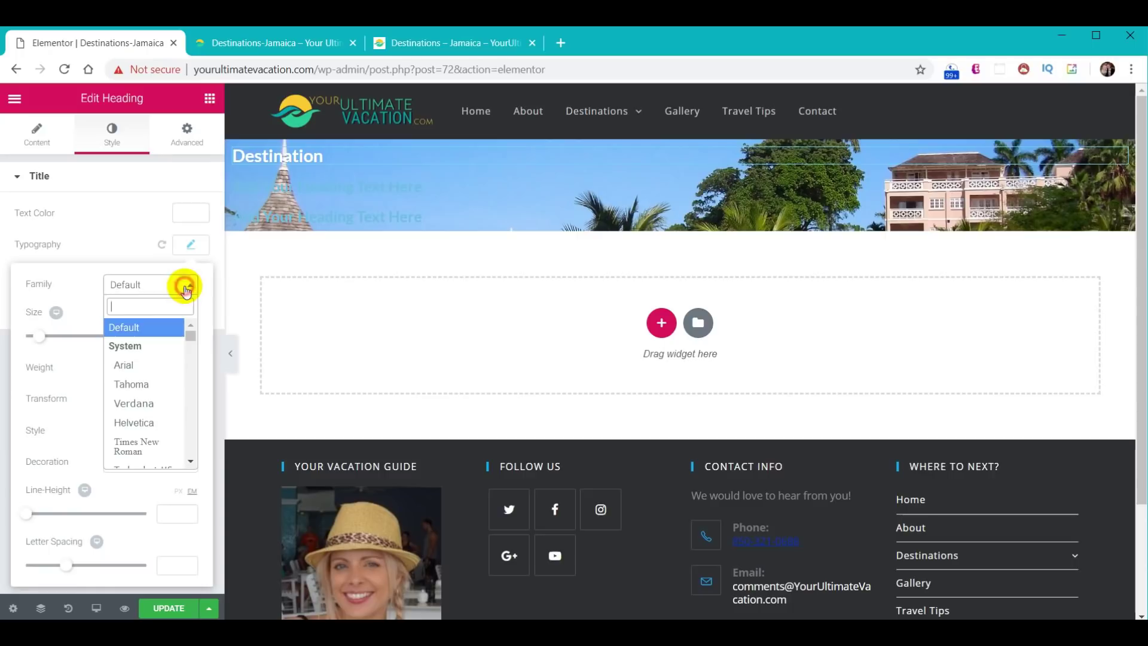
text(vig)
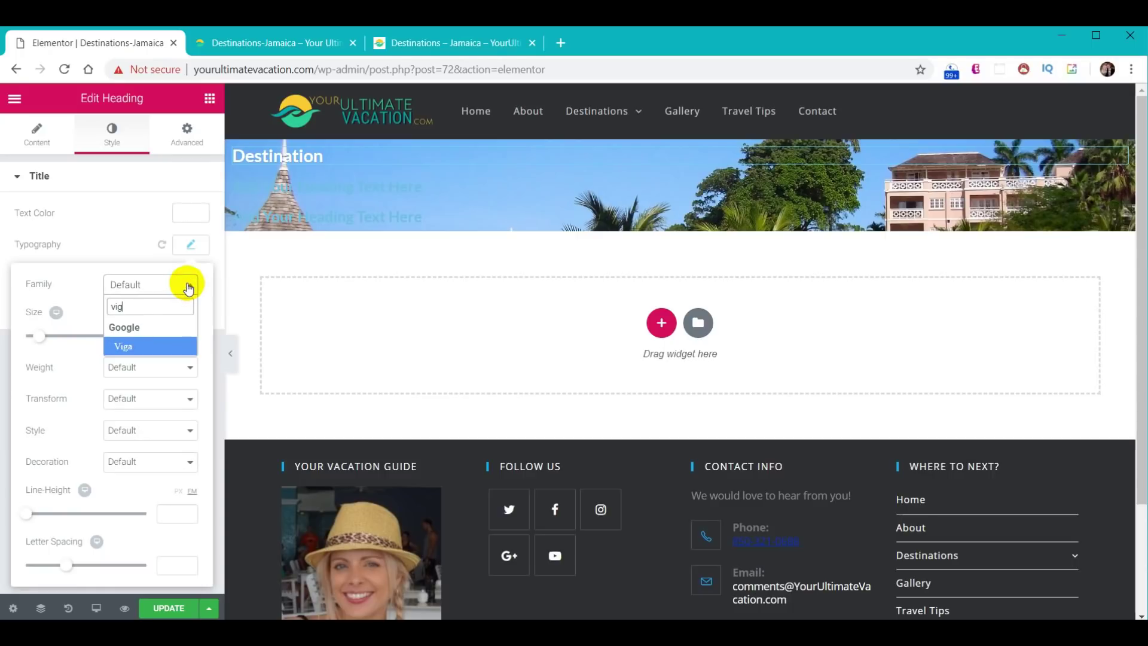
click(151, 351)
click(175, 366)
click(149, 395)
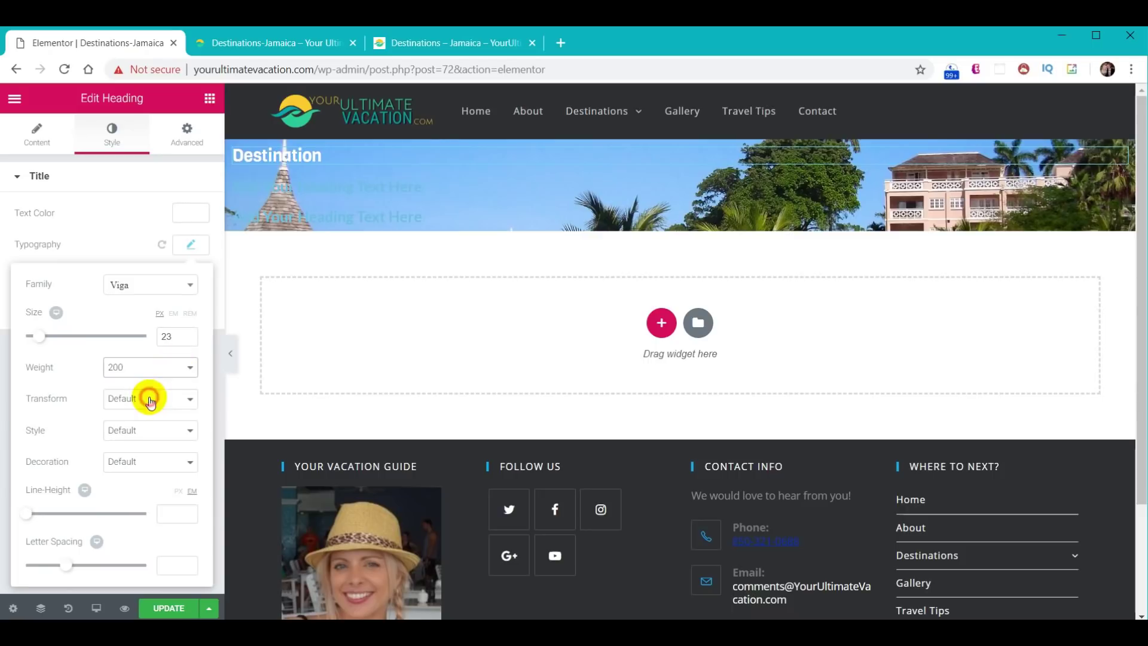
click(190, 251)
- Give the Destination heading a text shadow, entering values 52 and 2
click(191, 276)
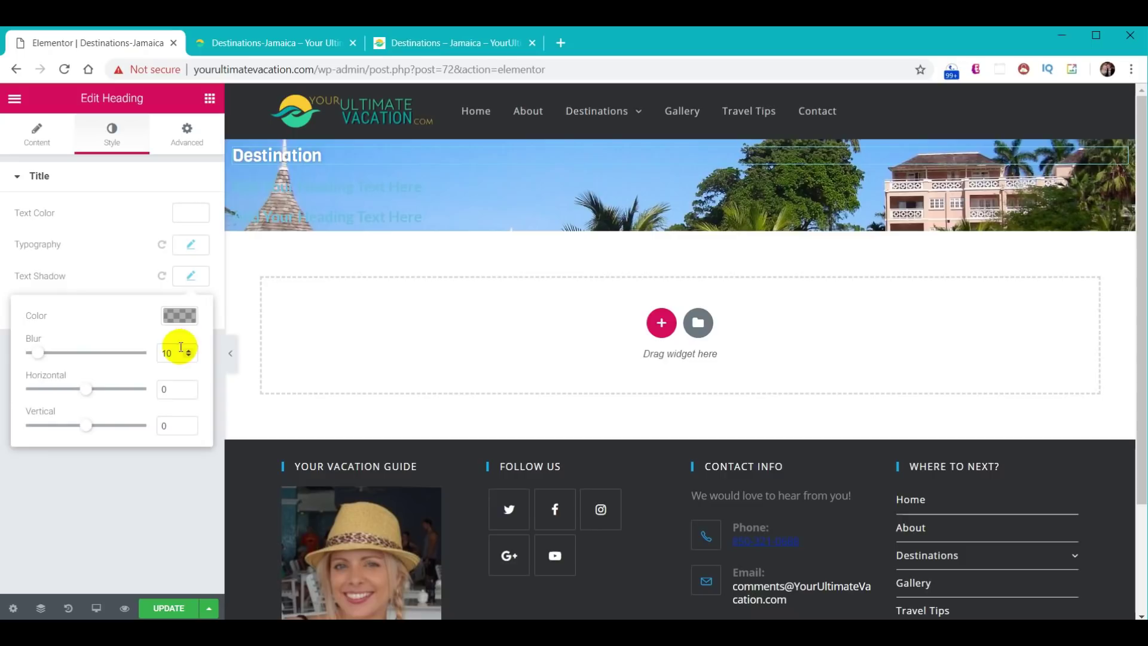
text(5)
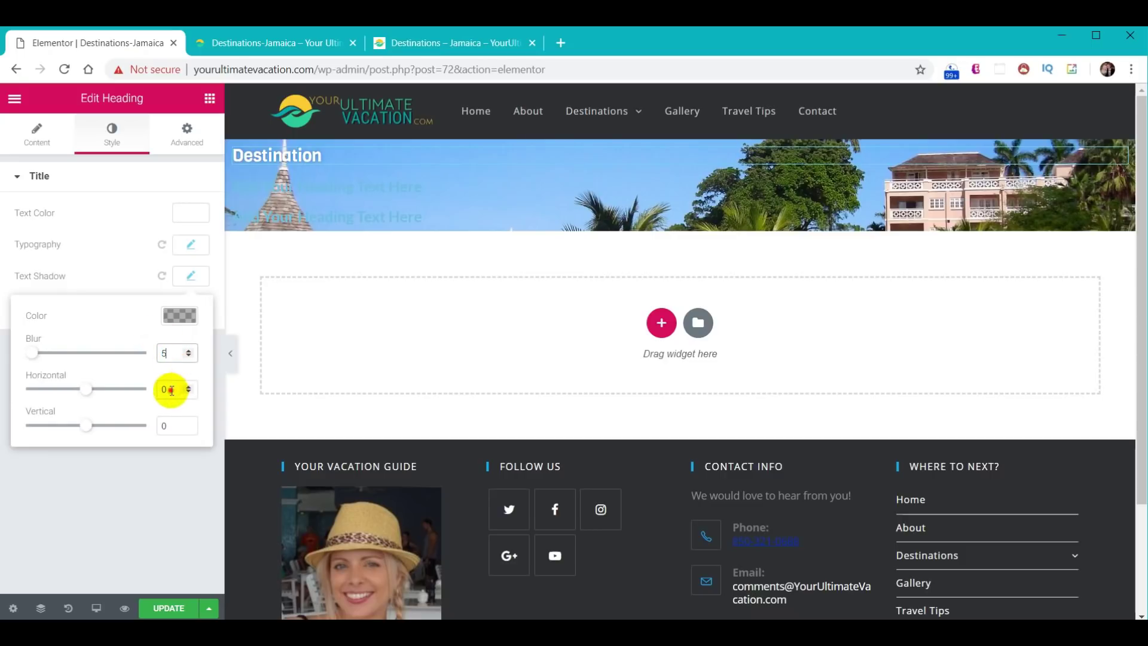
text(2)
double_click(168, 425)
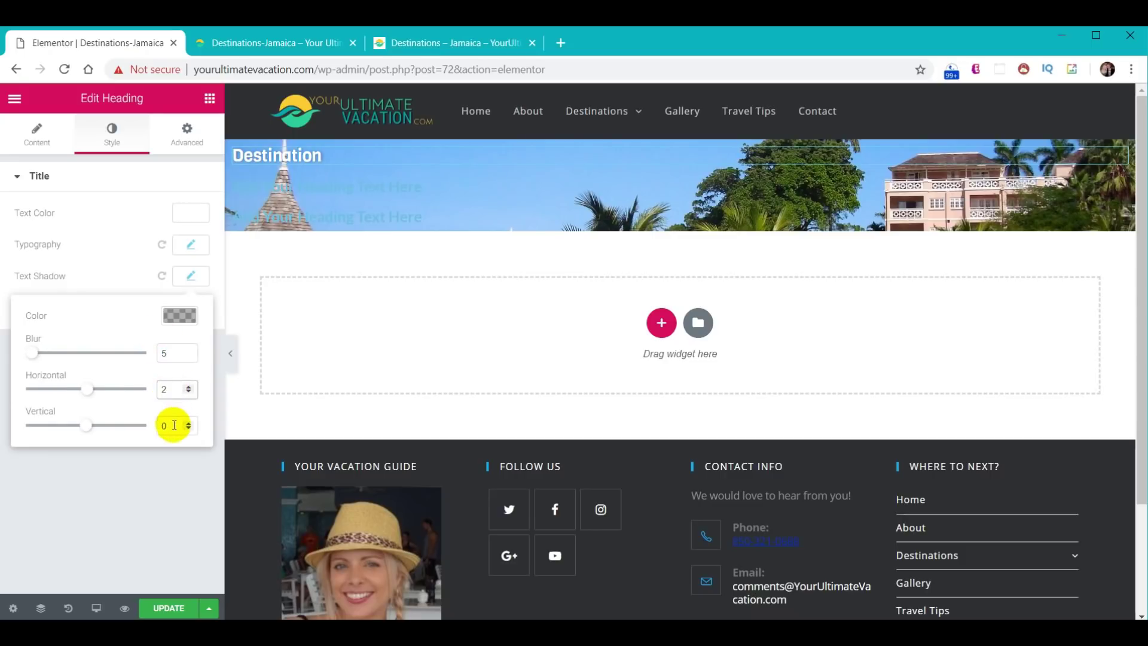
text(2)
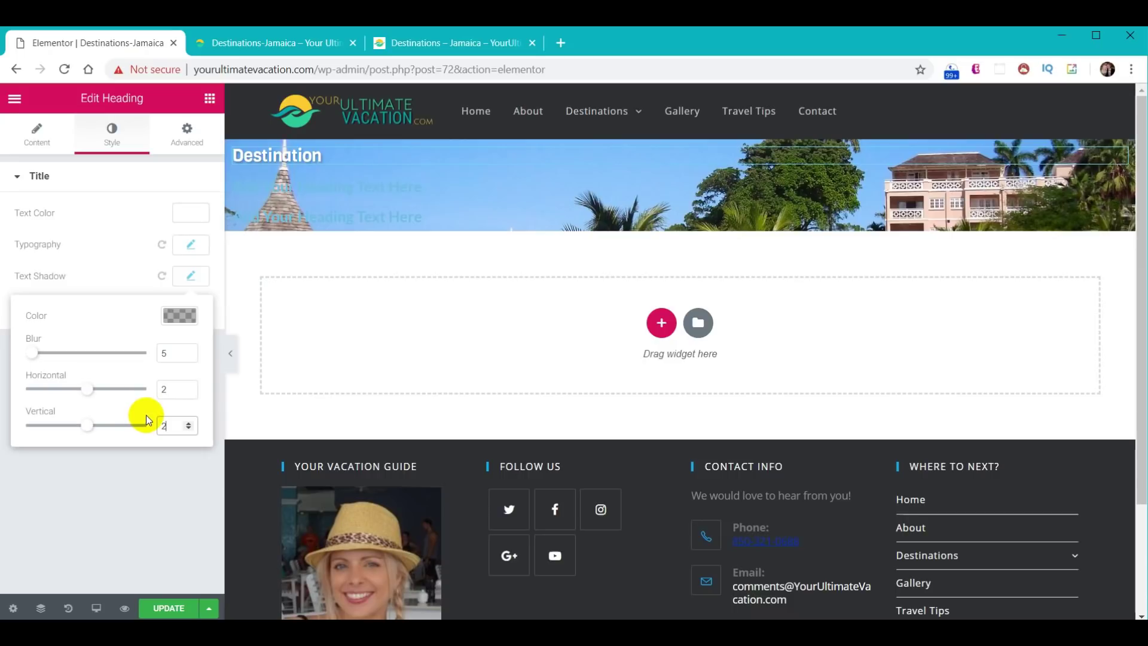
- Replace the second heading's placeholder with 'Couples Ocho Rios & Runaway Bay, Jamaica'
click(308, 190)
triple_click(185, 231)
text(Couples Ocho Rios & Runaway Bay, Jamaica)
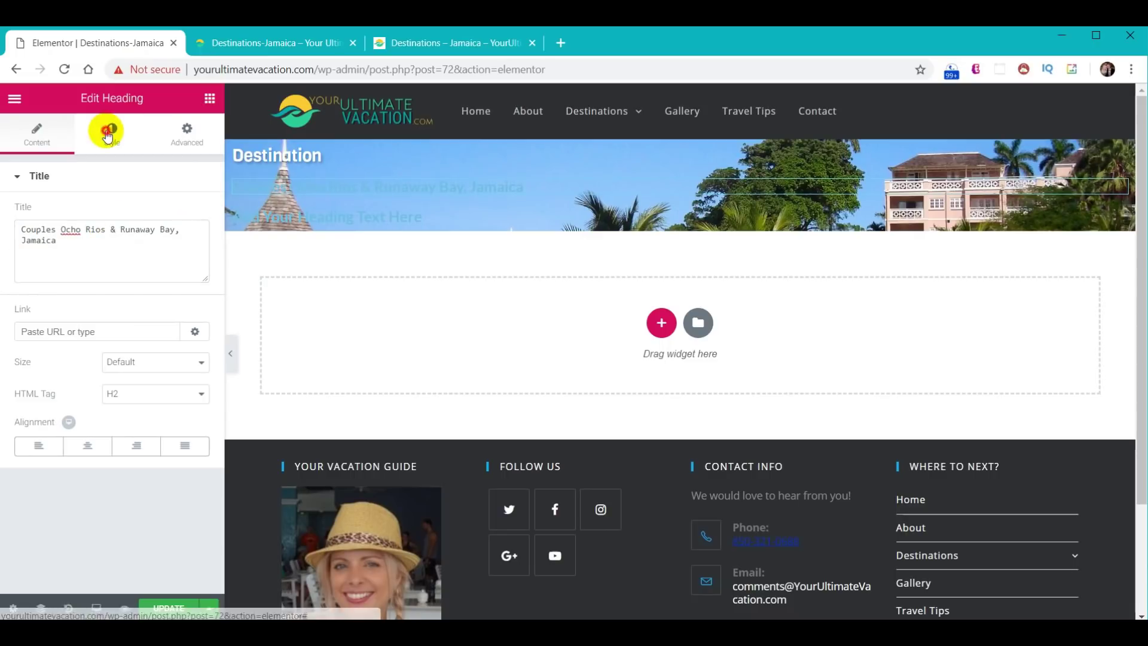
- Set the Couples Ocho Rios heading's text colour to the white preset
click(107, 130)
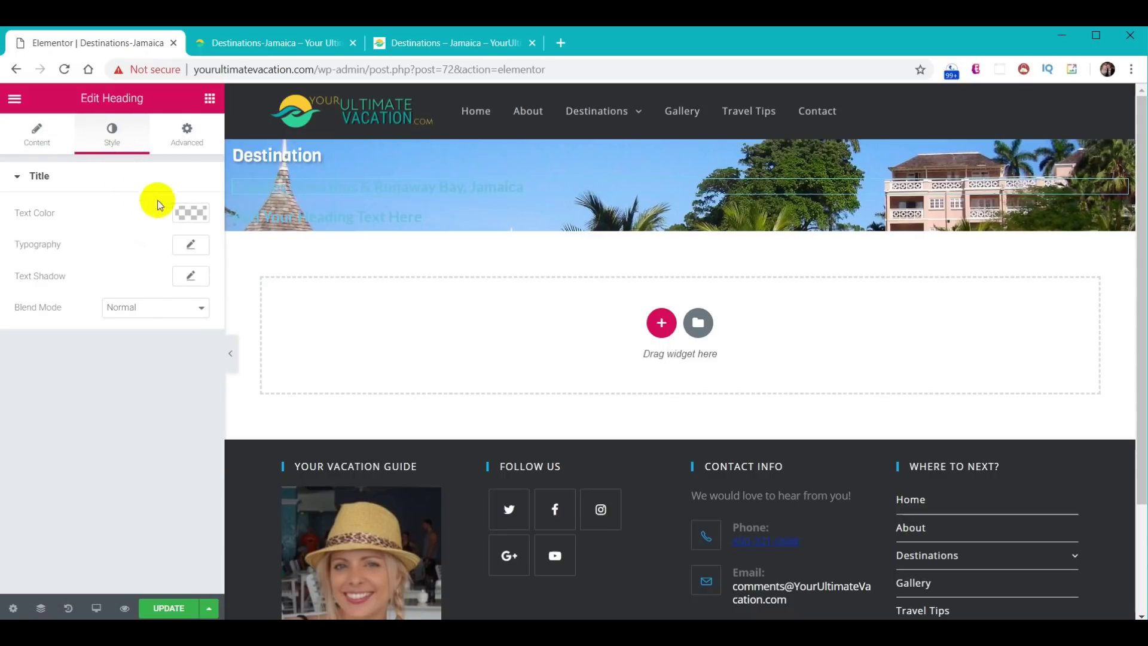
click(190, 214)
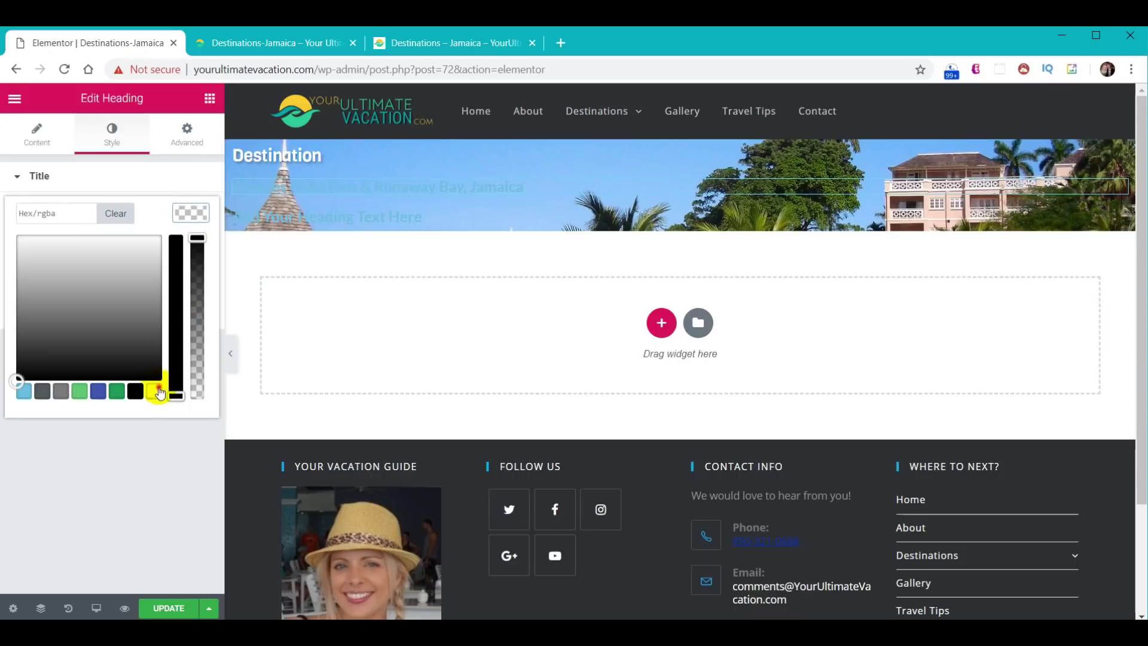
click(159, 392)
click(193, 213)
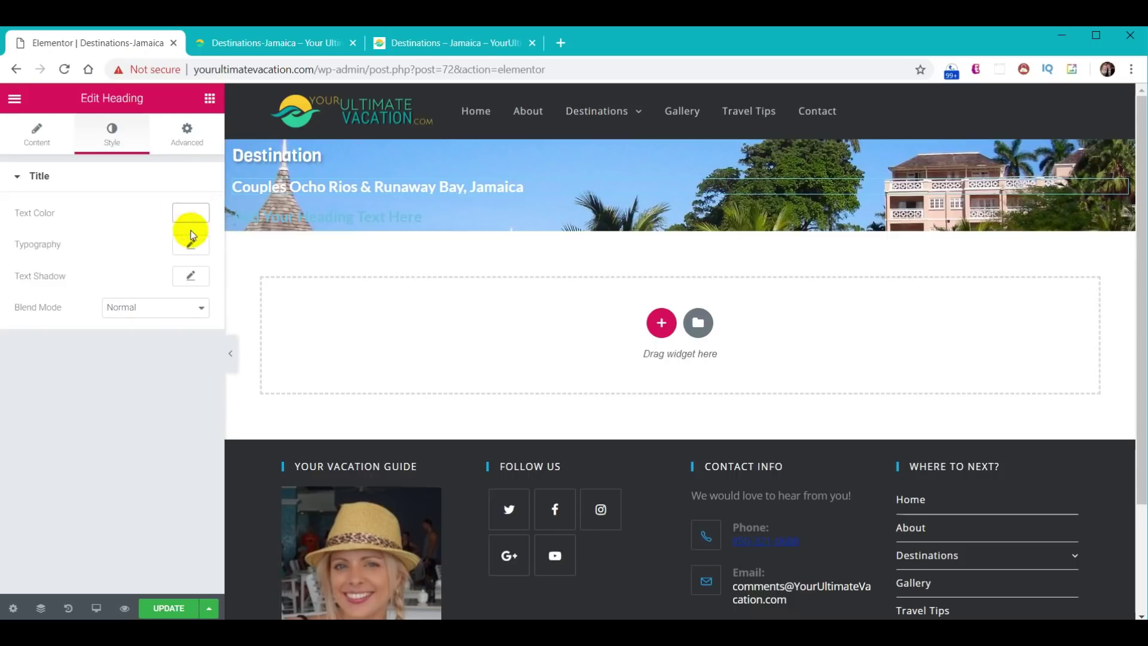
- Set the heading's typography size to 35
click(191, 246)
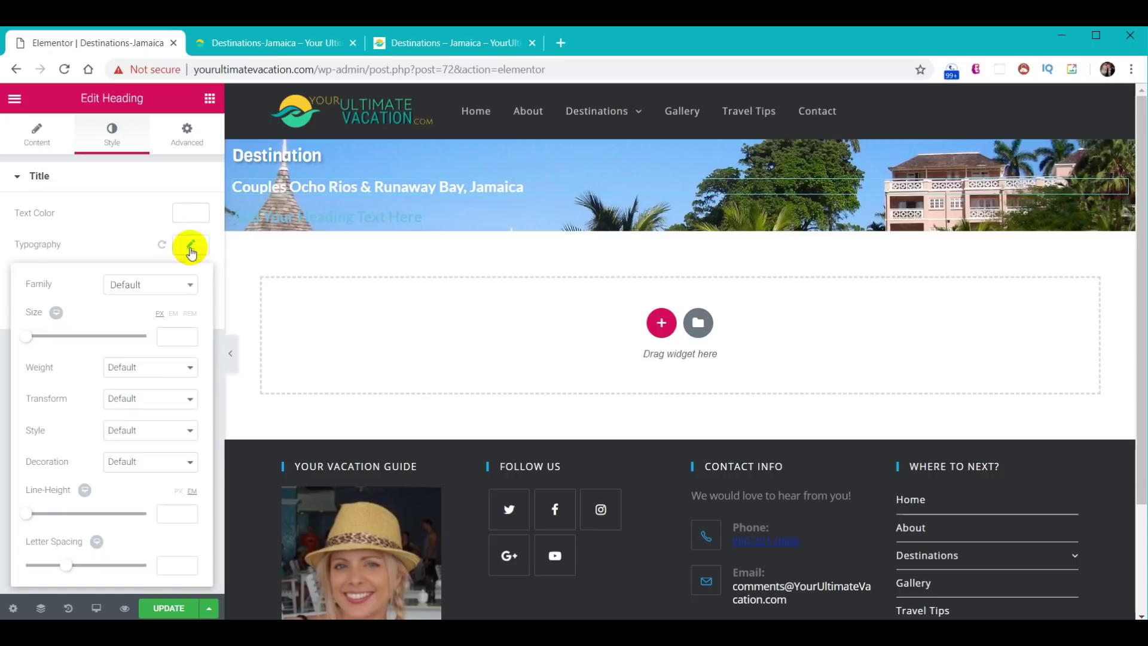
click(172, 340)
text(35)
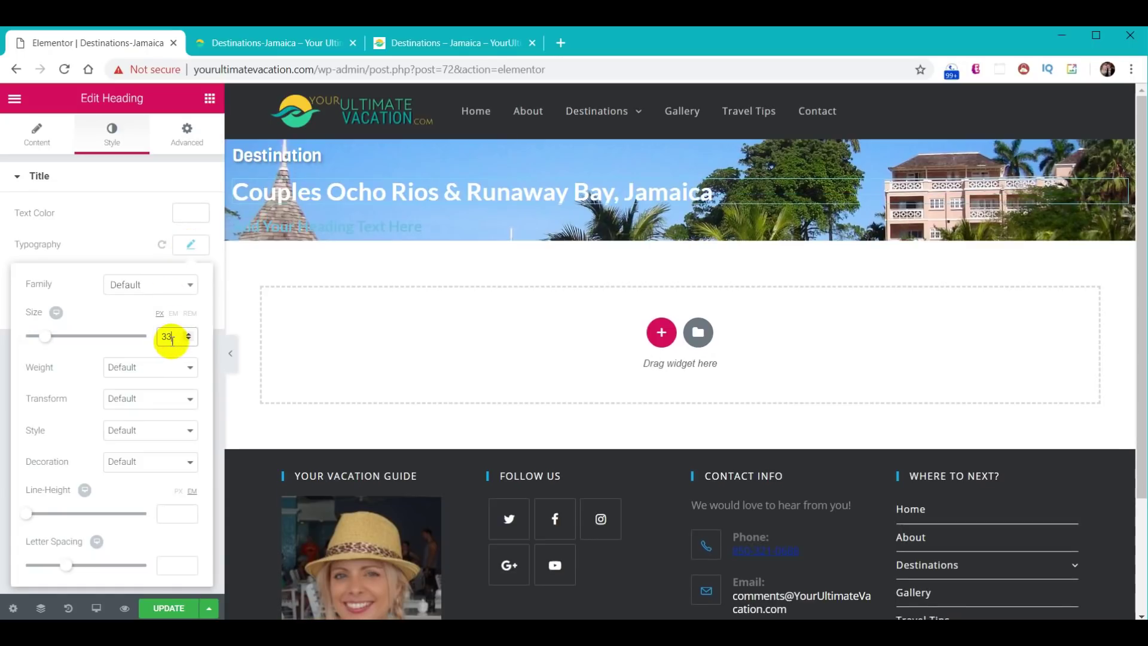
click(170, 290)
text(vigo)
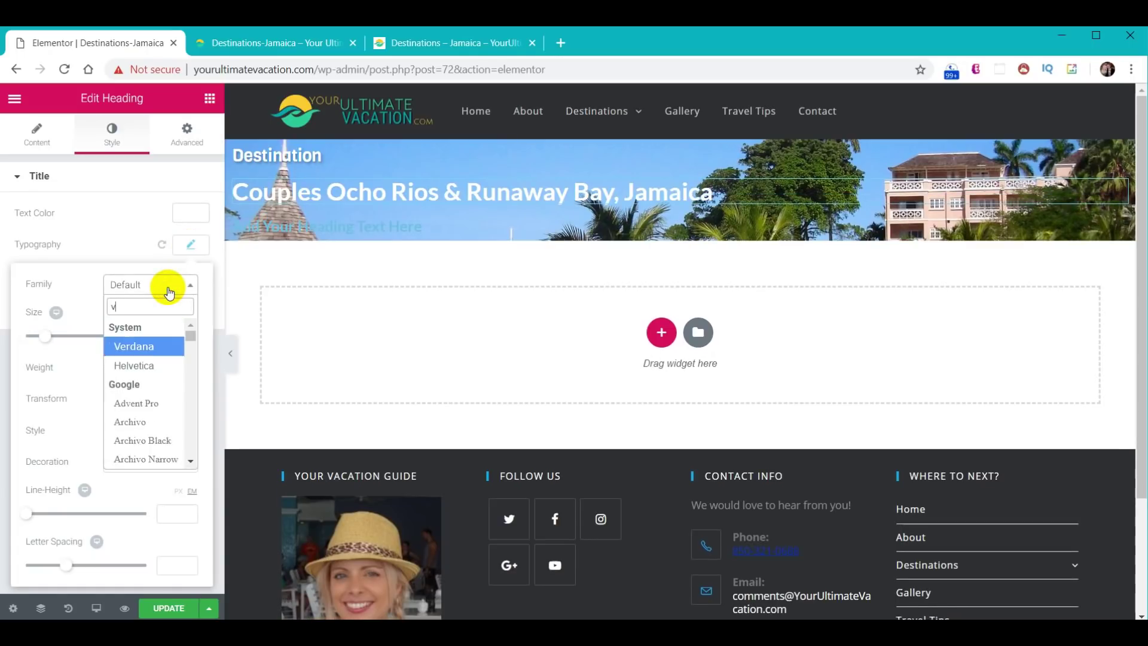
click(168, 283)
click(191, 245)
- Give the heading a text shadow with blur 5 and horizontal offset 2
click(191, 282)
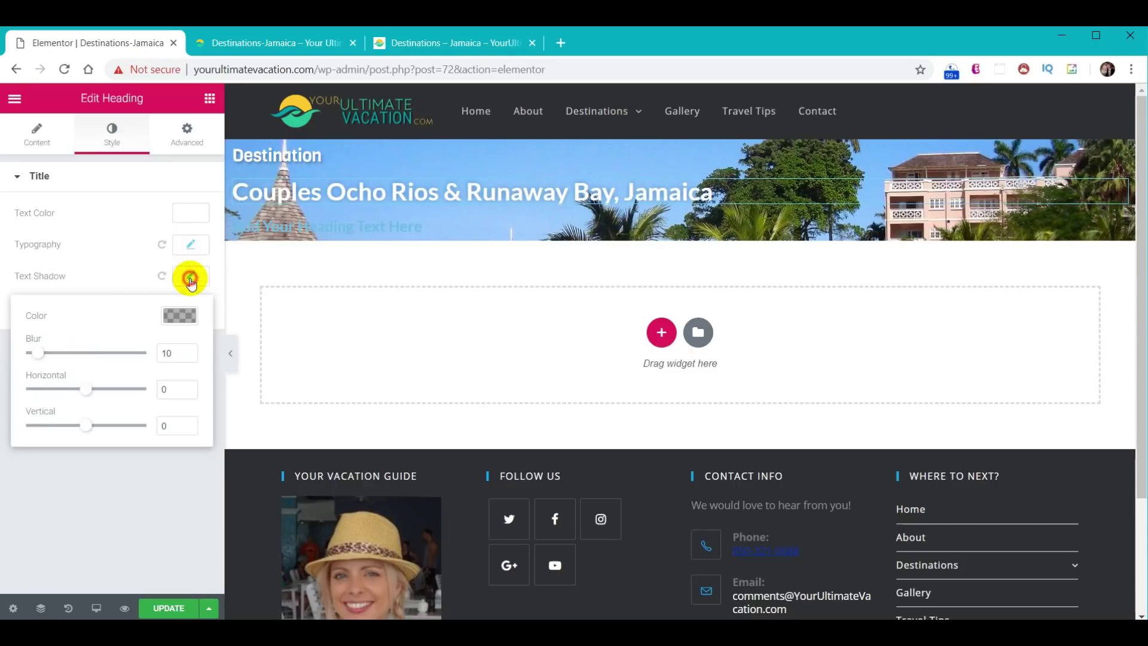
double_click(158, 350)
text(5)
double_click(165, 387)
text(2)
double_click(164, 425)
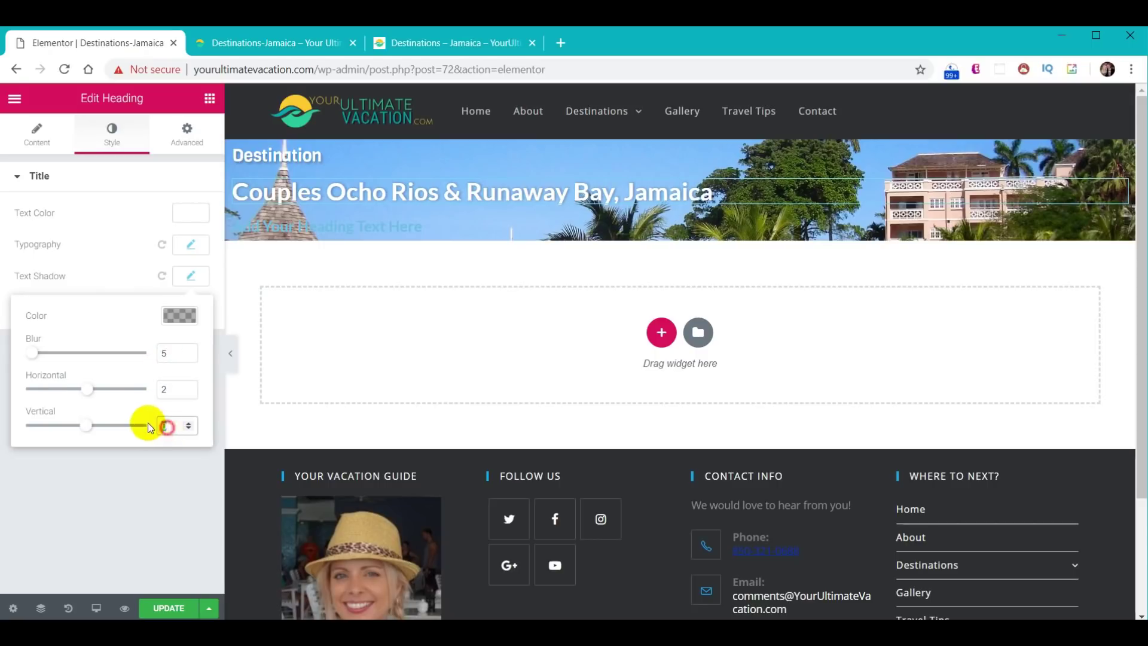
- Change the third heading's title text to 'Jamaica'
click(191, 276)
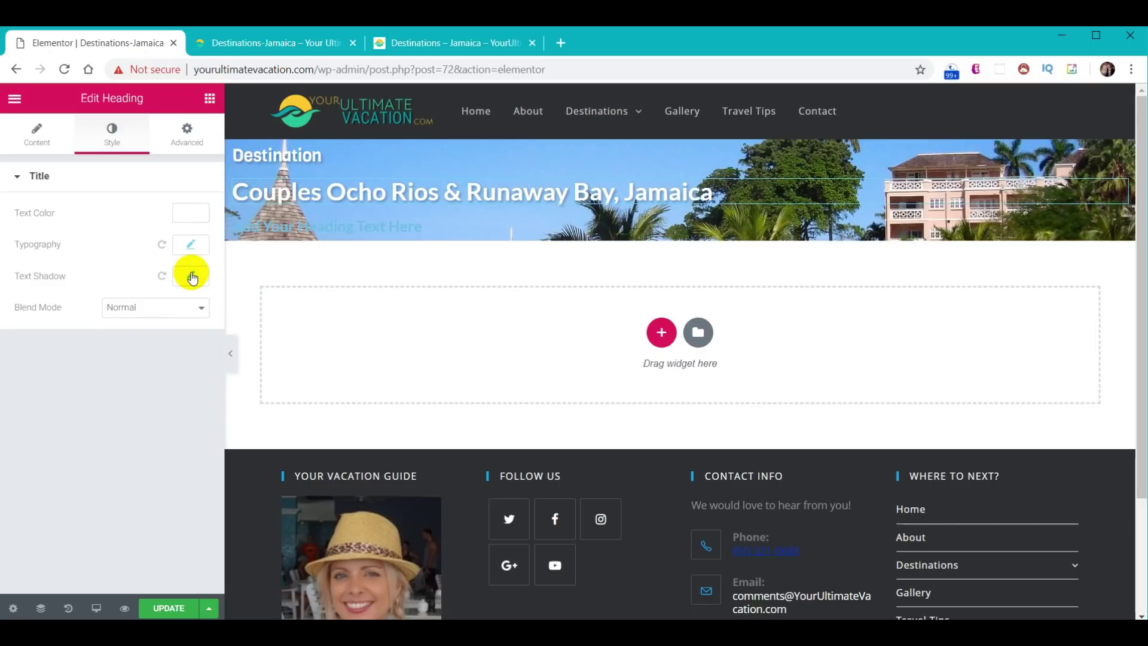
click(333, 226)
drag(183, 244, 20, 228)
text(Jamaica)
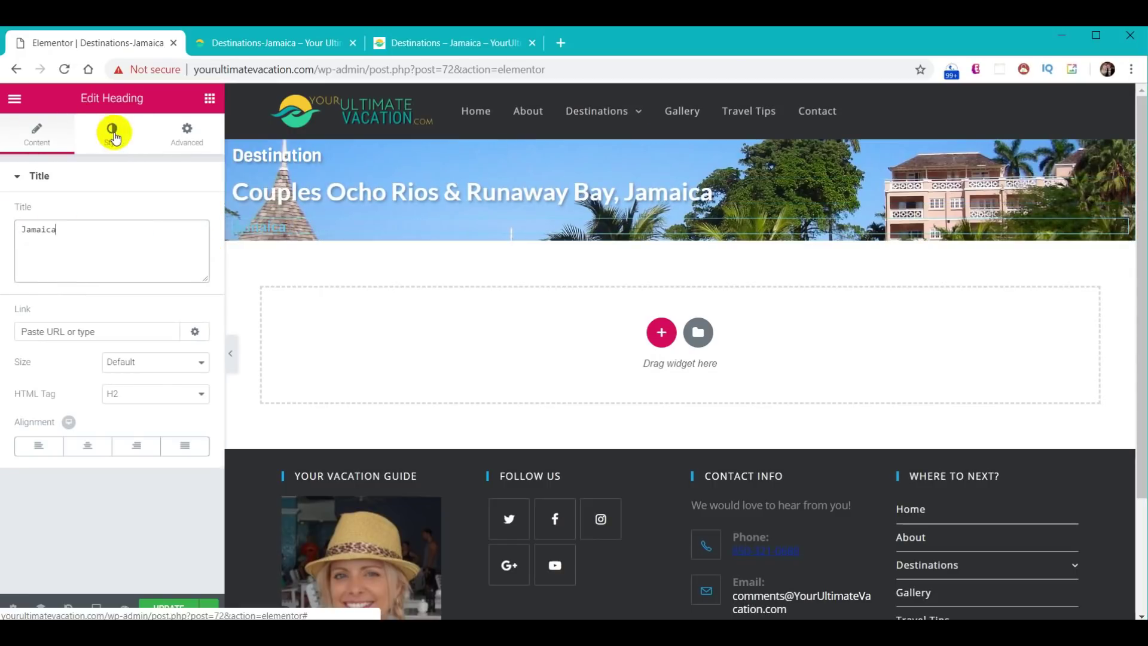
- Make the Jamaica heading green by pasting colour #30d198
click(112, 133)
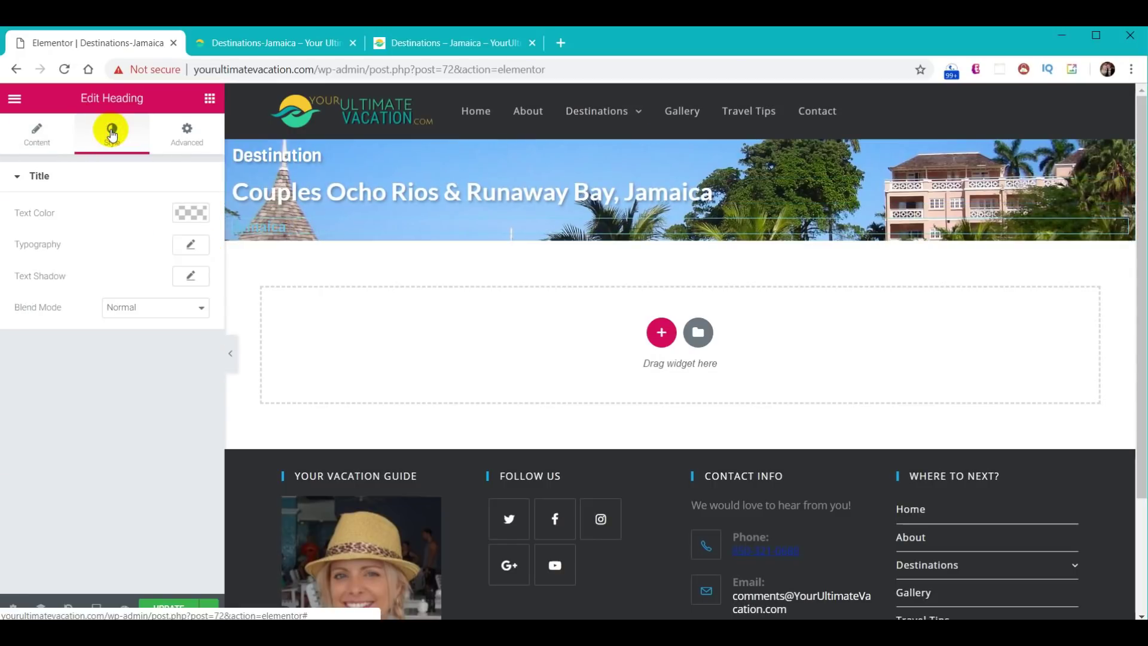
click(193, 214)
click(72, 215)
key(ctrl+v)
click(189, 211)
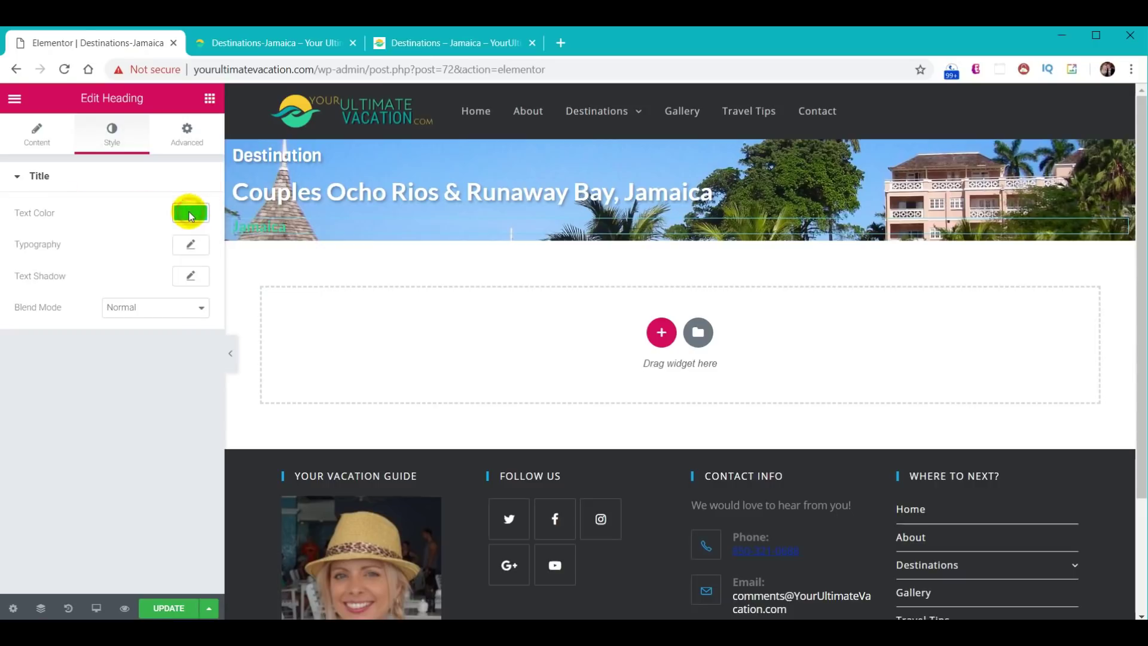
- Set the Jamaica heading's font to Squada One at size 300
click(191, 245)
click(142, 285)
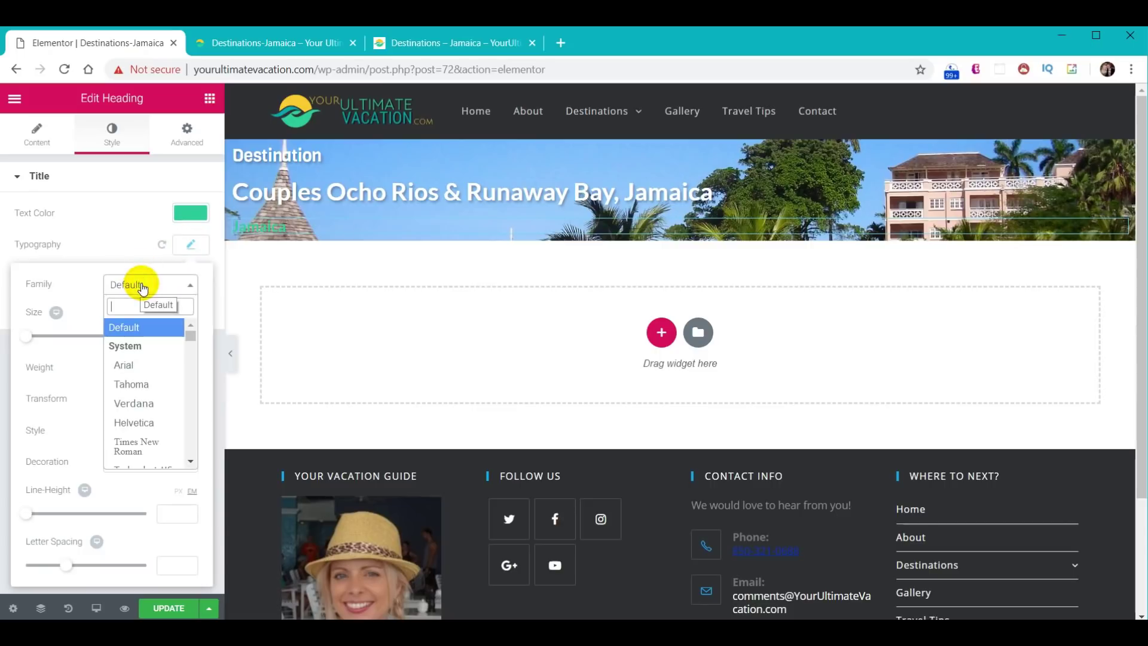
text(sq)
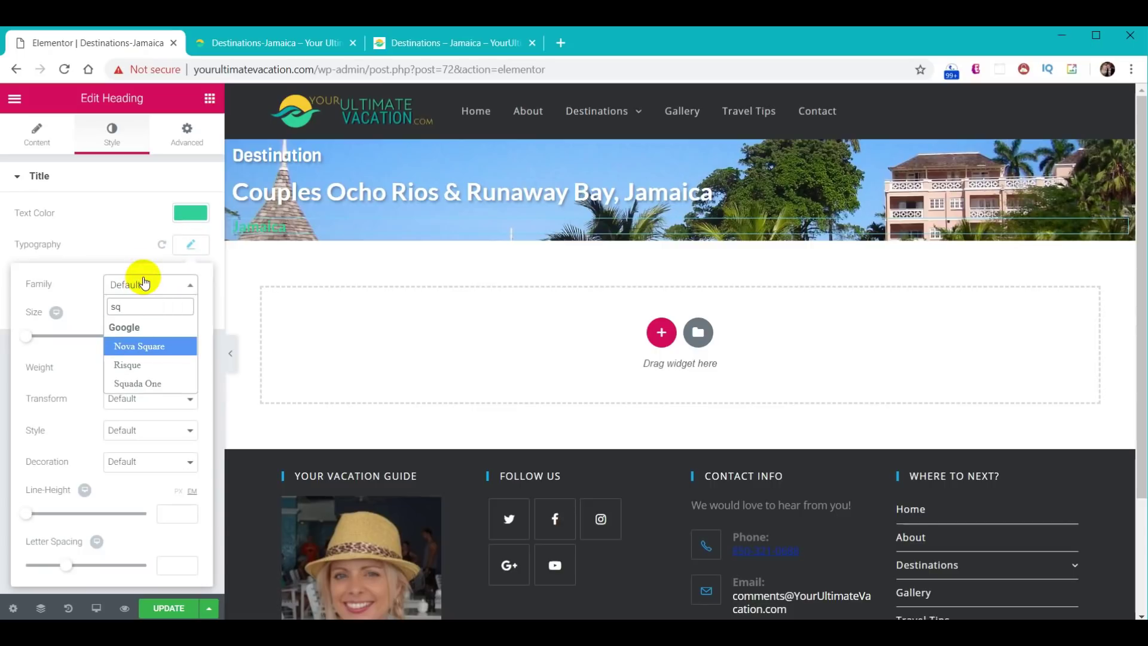
click(147, 383)
click(169, 337)
text(300)
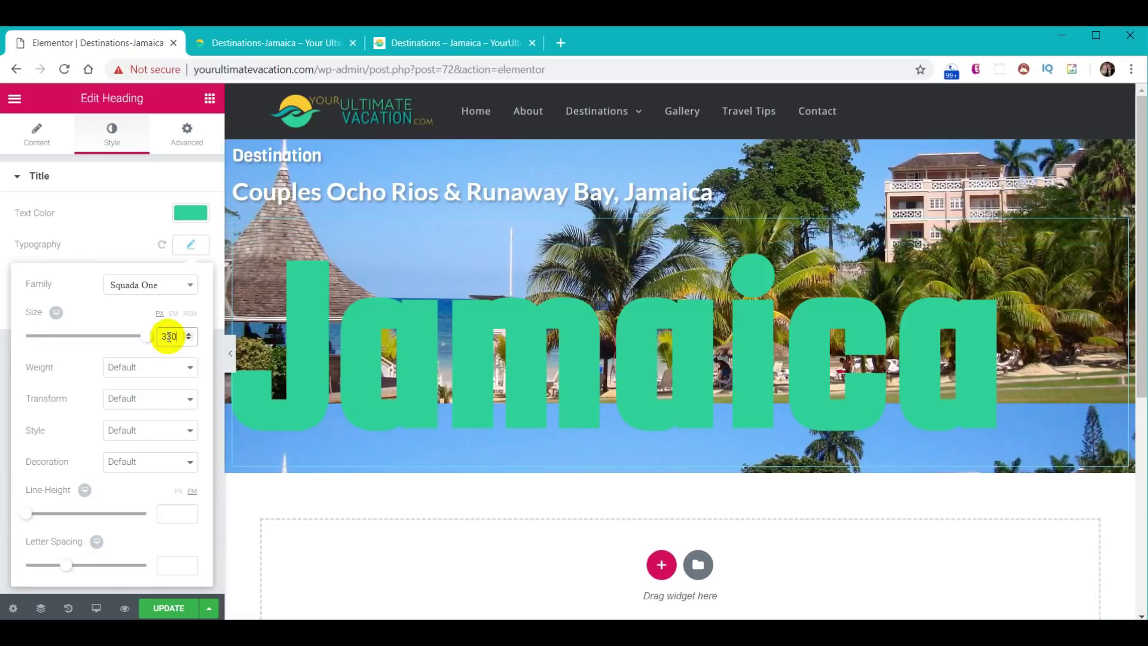
click(194, 245)
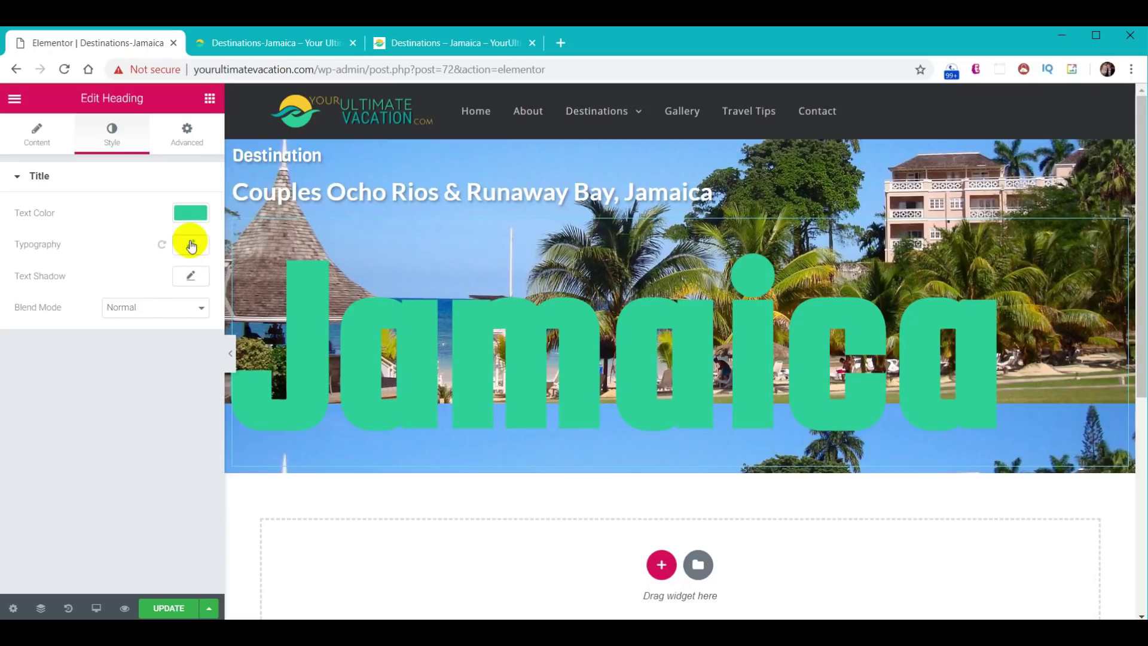
click(191, 217)
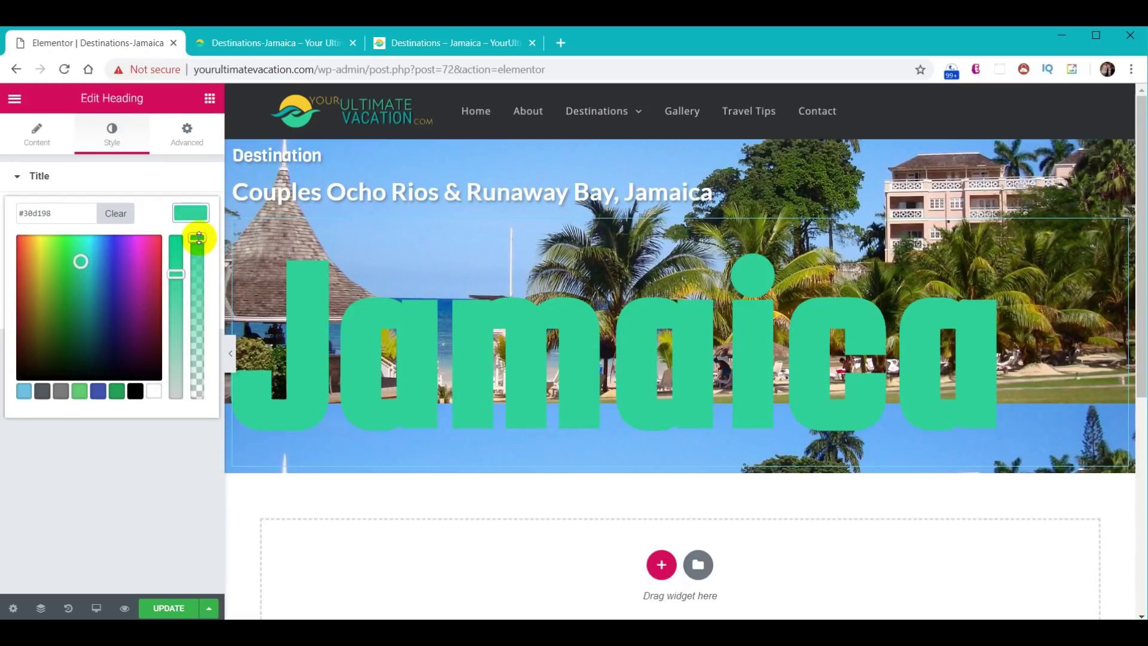
- Lower the green colour's opacity and add a text shadow: blur 5, horizontal 2, vertical 2
drag(197, 239, 199, 275)
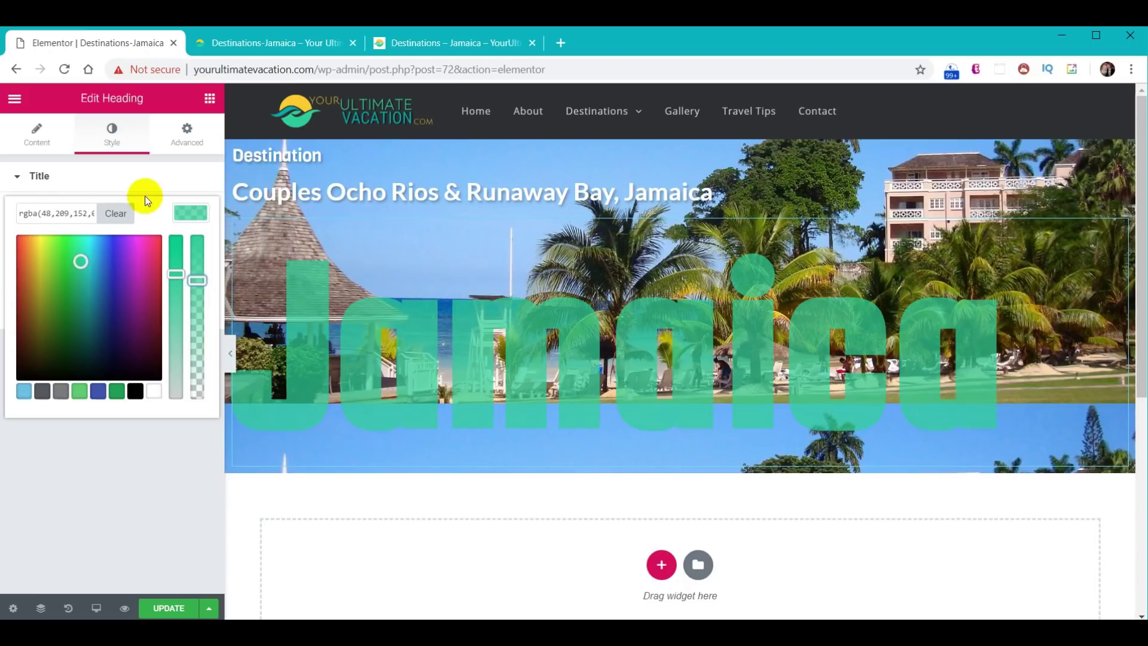
click(189, 214)
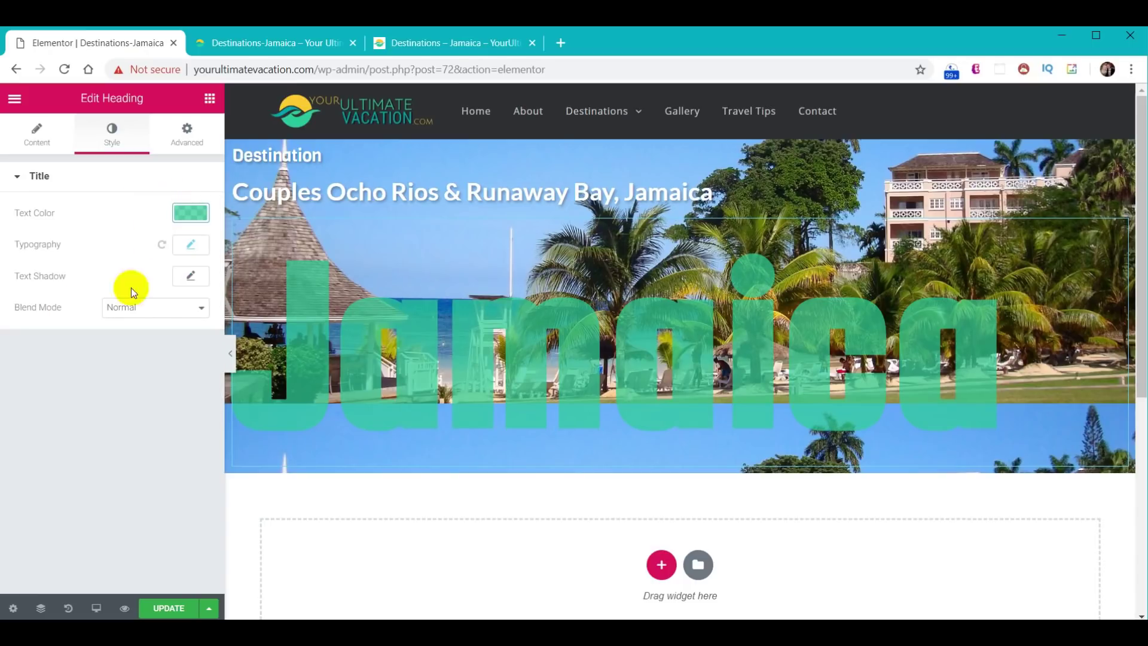
click(191, 275)
key(BackSpace)
key(BackSpace)
text(5)
click(162, 389)
key(BackSpace)
text(2)
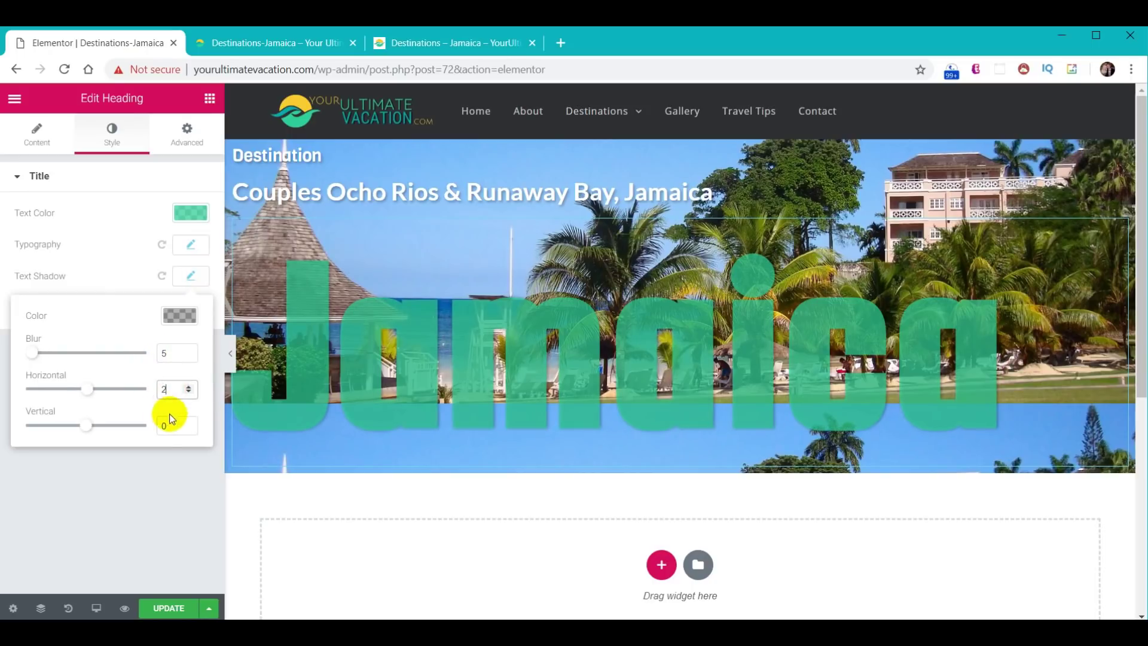
key(BackSpace)
text(2)
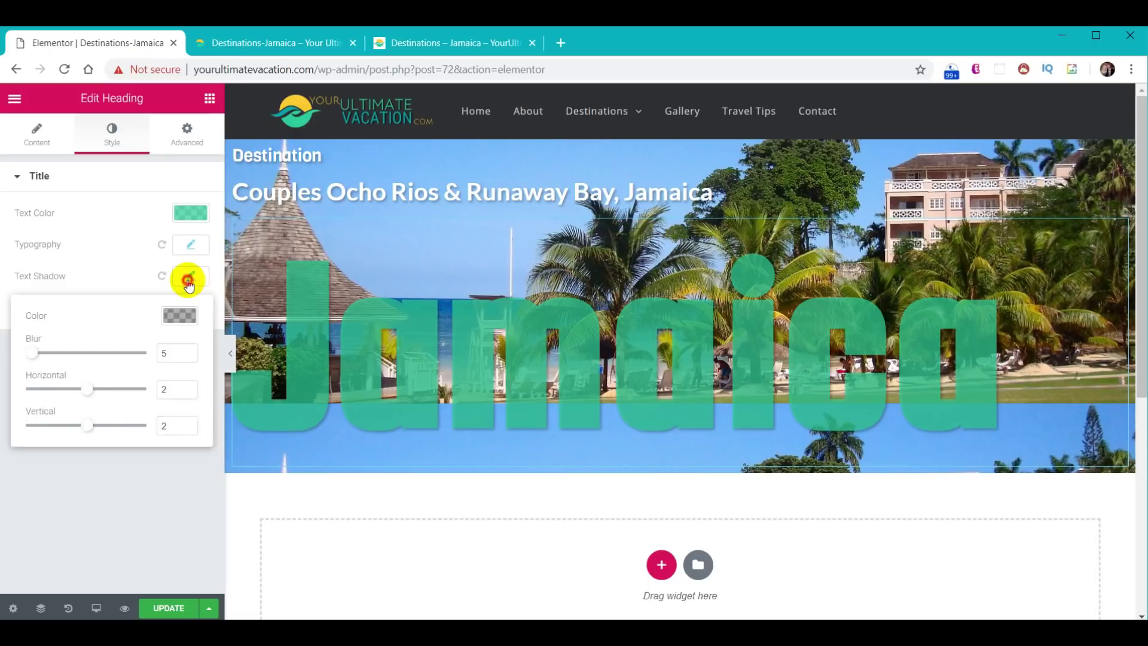
- Set the Jamaica heading's blend mode to Luminosity
click(189, 279)
click(162, 307)
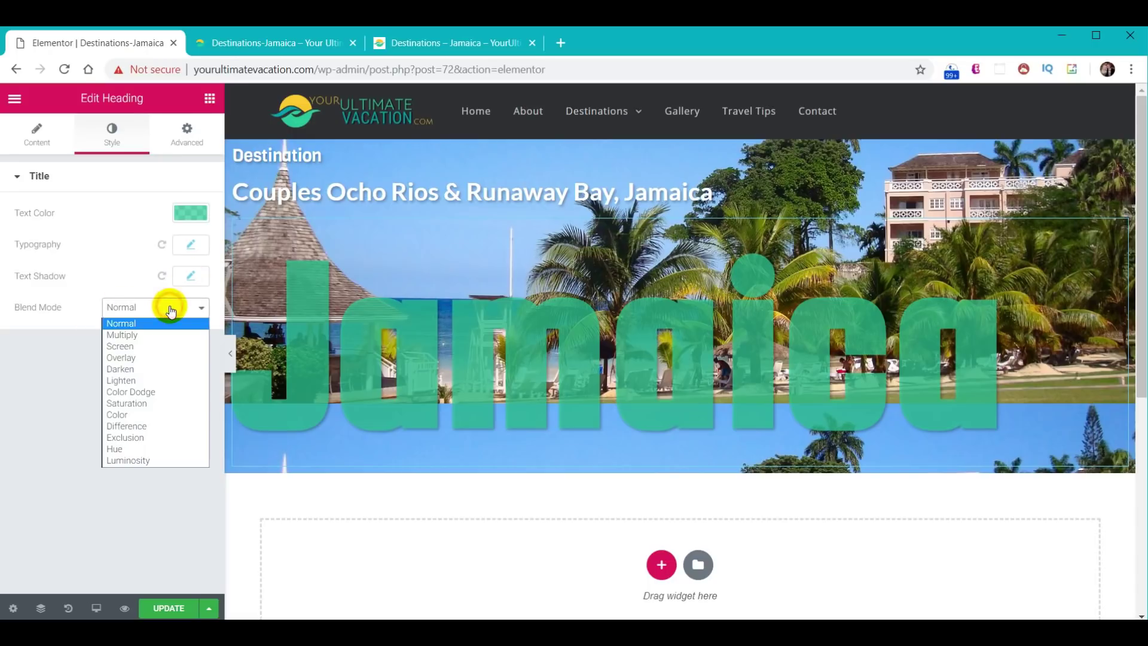
click(146, 460)
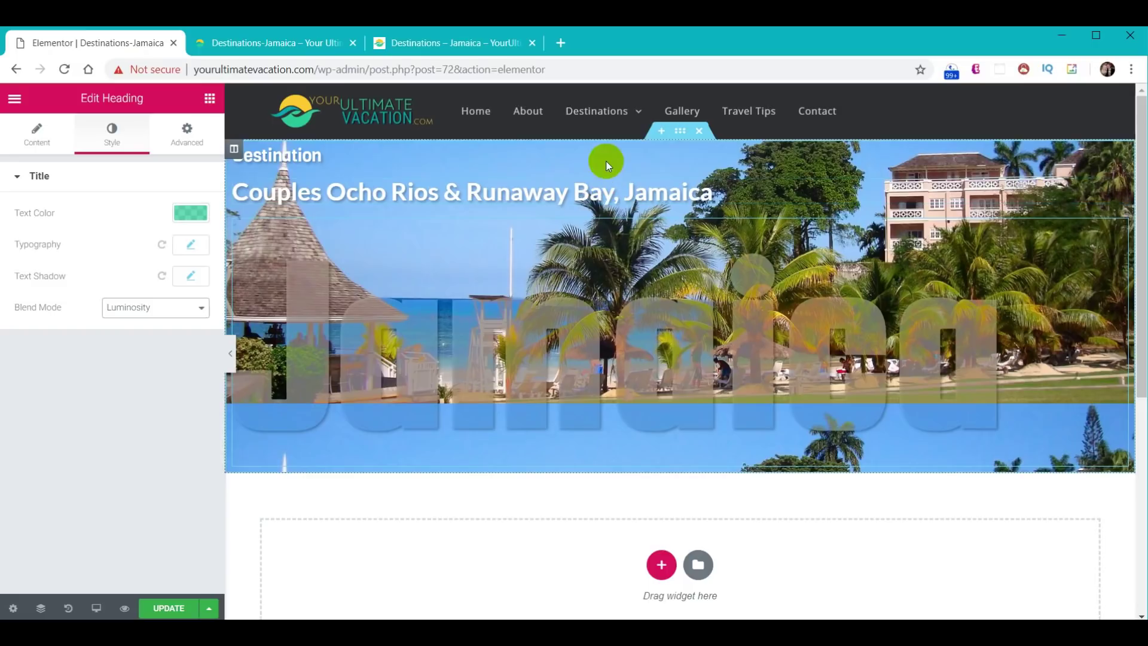
- Give the hero section unlinked padding of 0, 0, 0, 20 (20 px left)
click(678, 132)
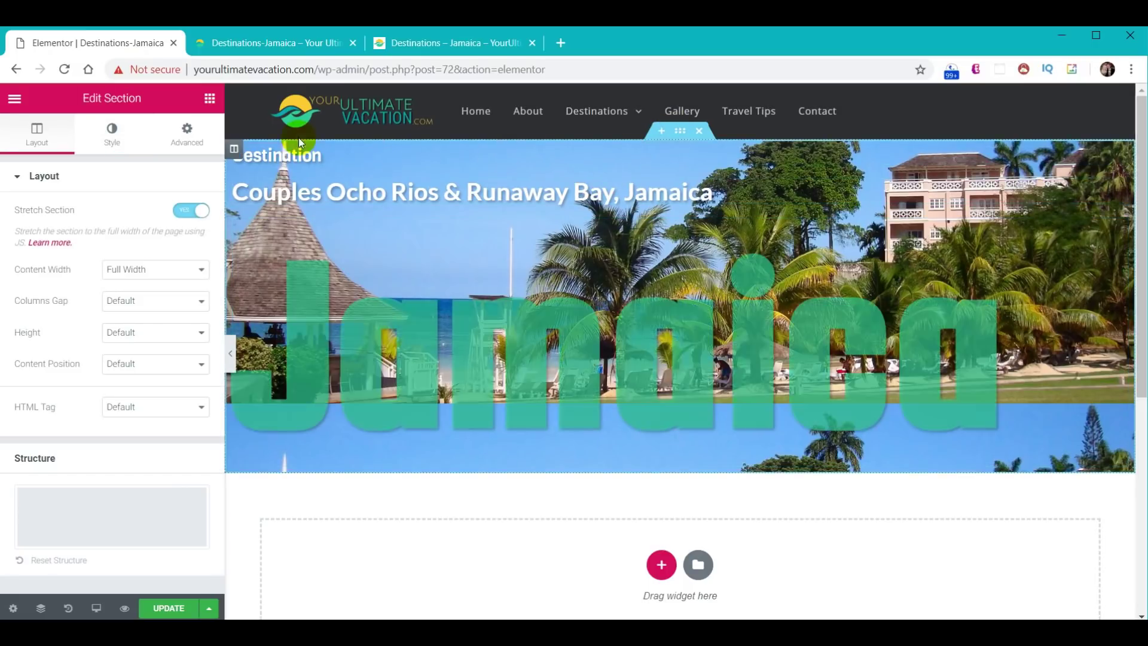
click(188, 135)
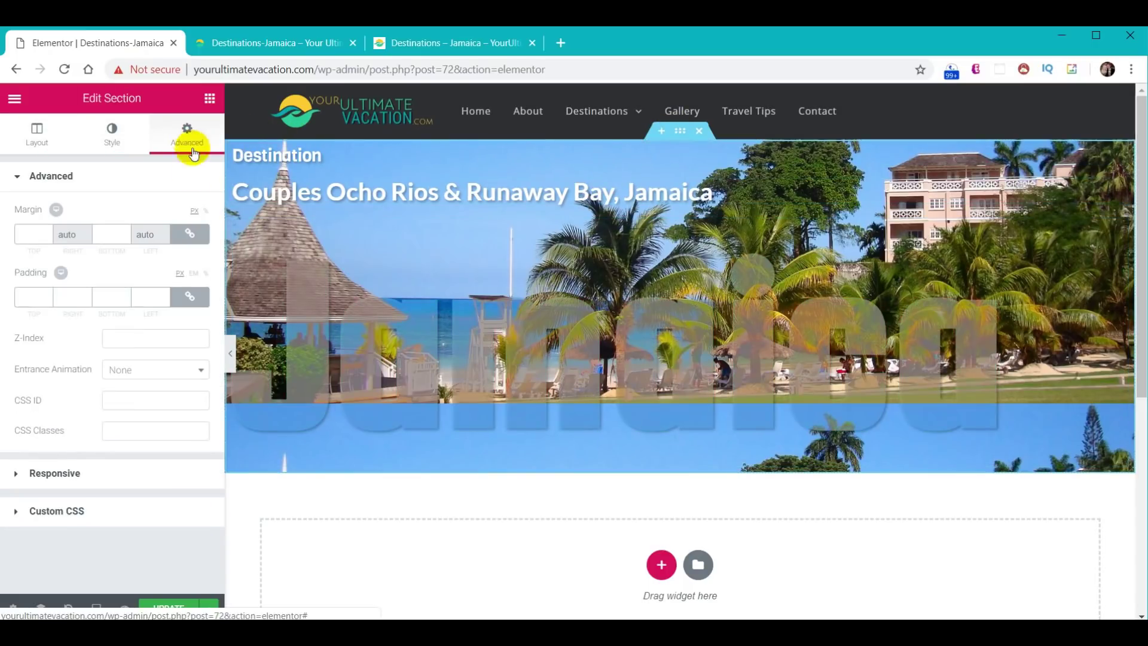
click(195, 297)
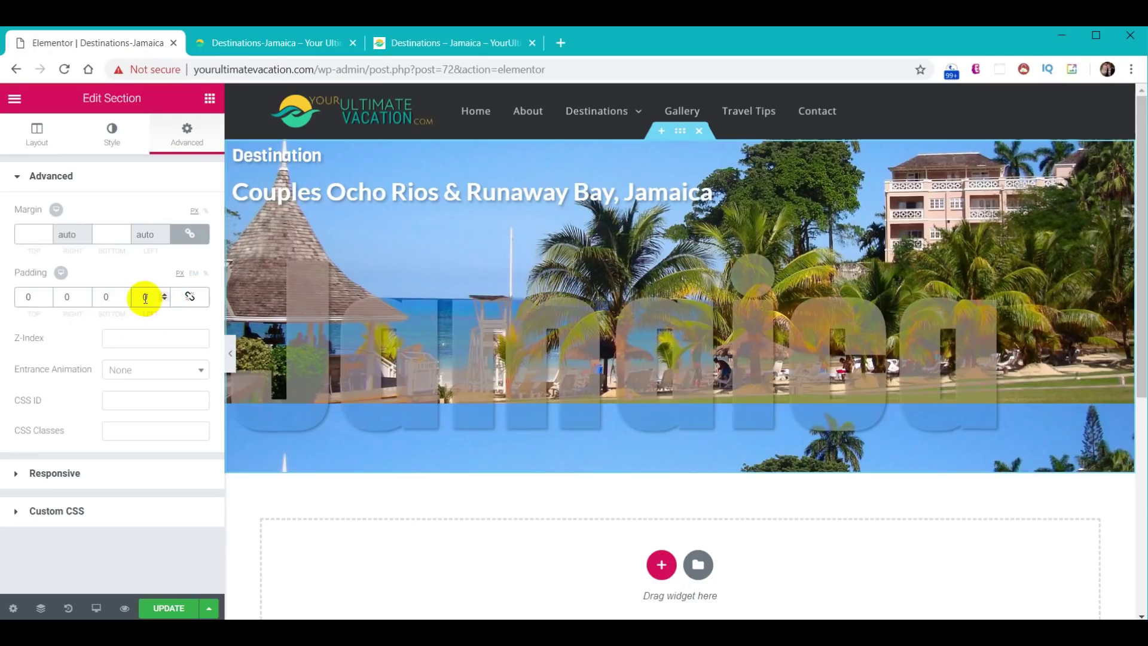
text(2)
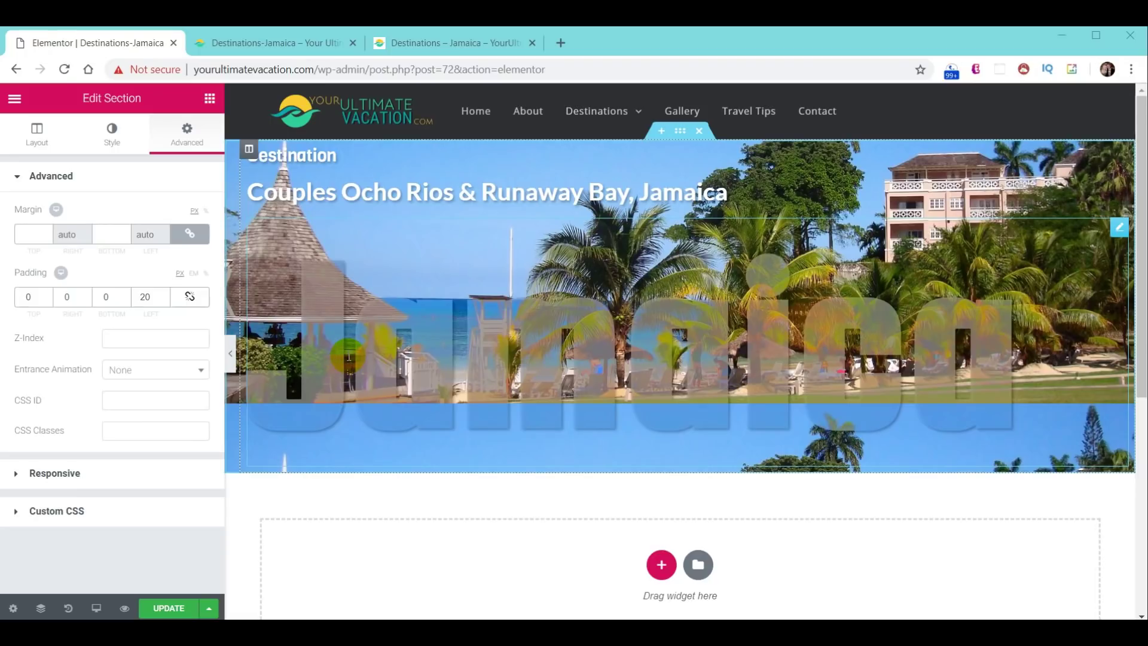
click(349, 357)
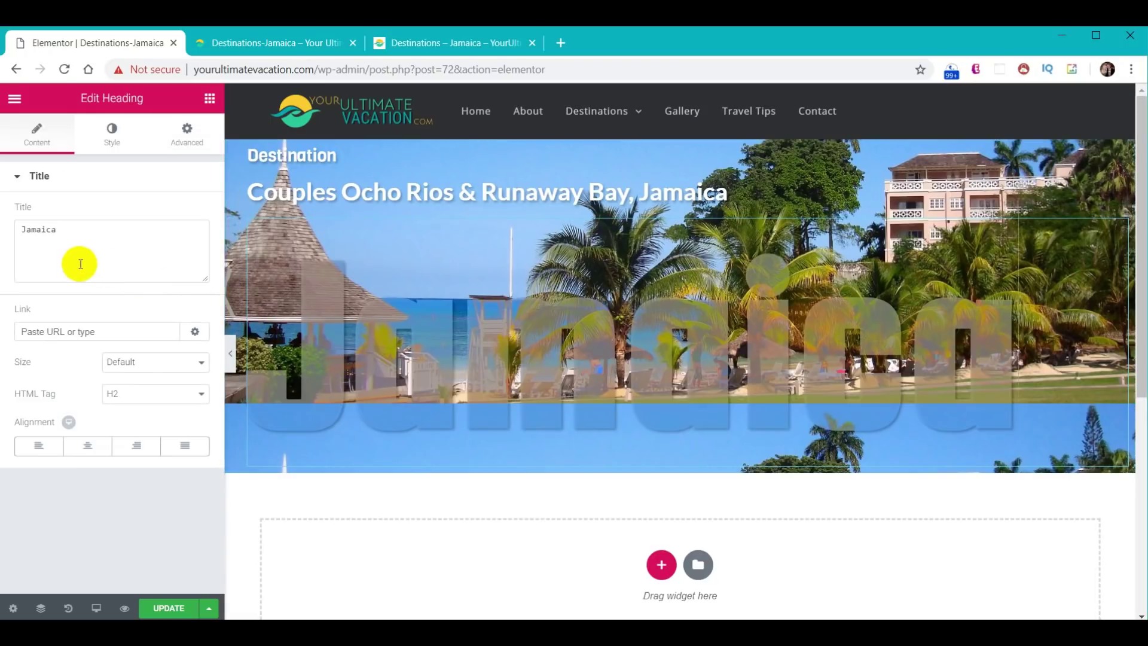
- Set the Jamaica heading's top margin to -30 with margin sides unlinked
click(185, 133)
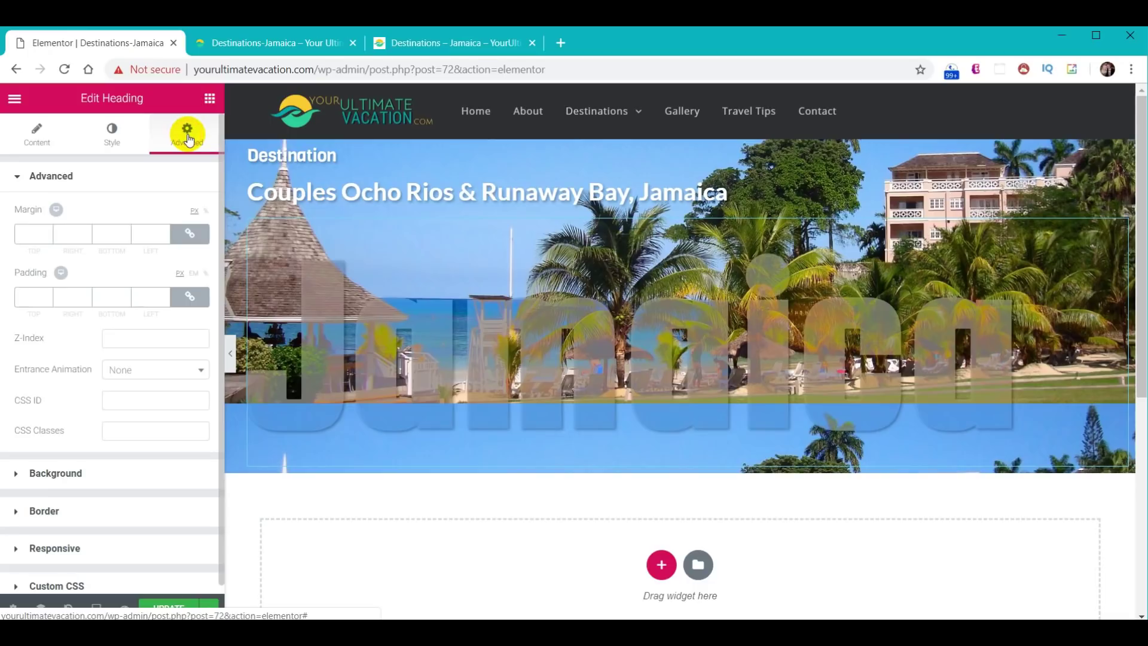
click(190, 235)
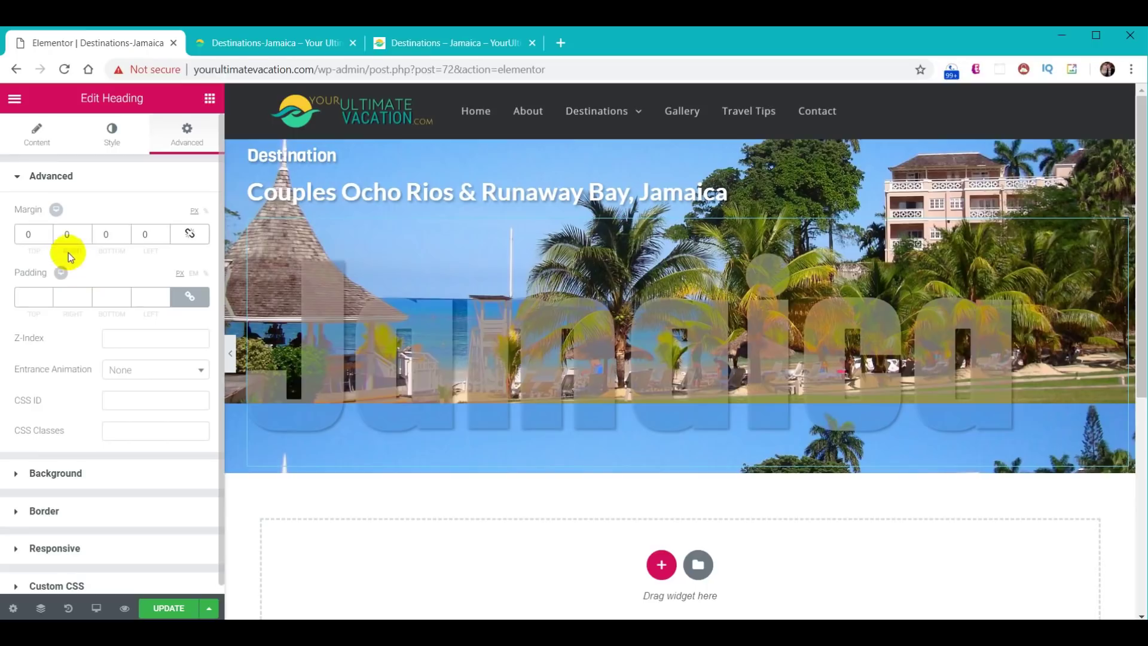
click(26, 235)
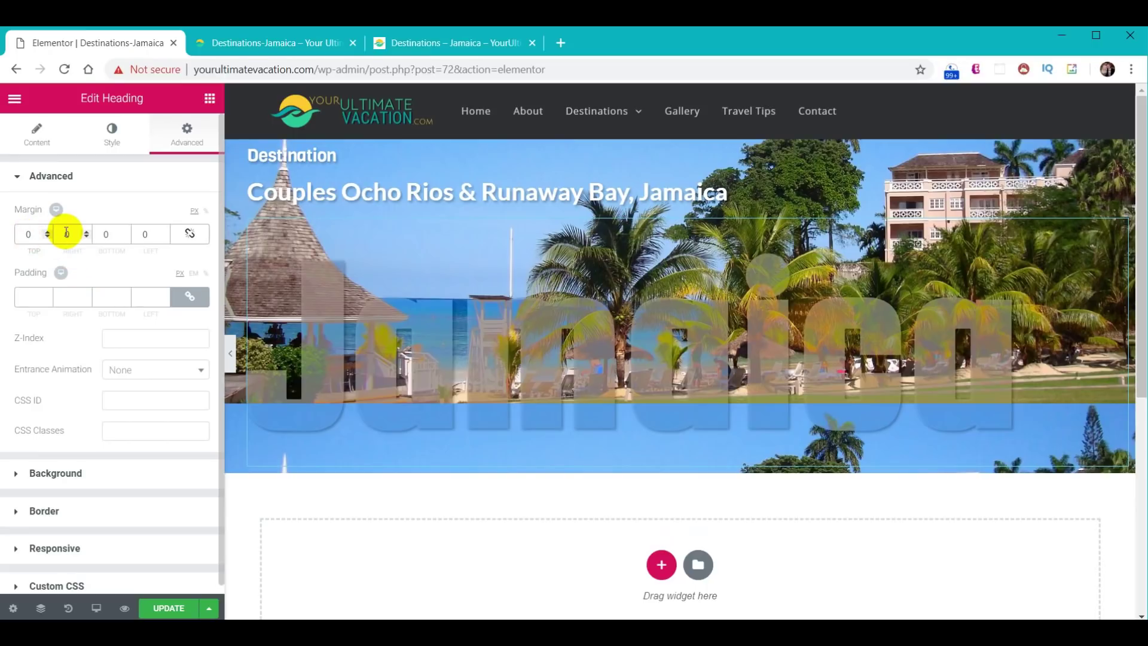
text(-3)
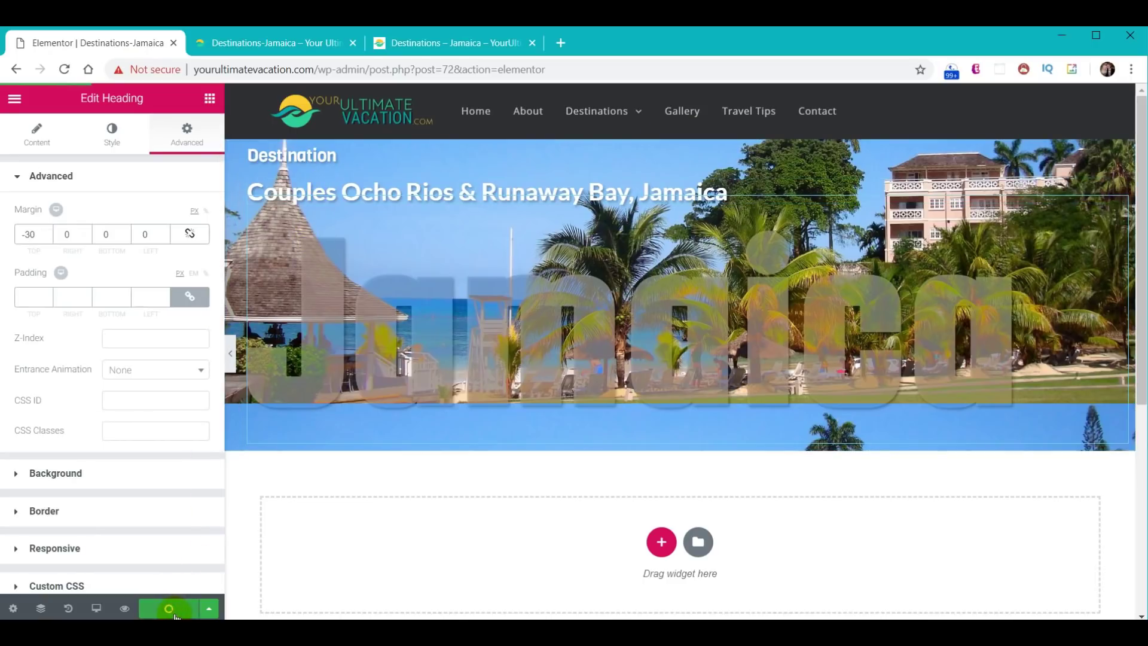
- Reload the live Destinations-Jamaica page to check the banner, then return to the editor
click(265, 45)
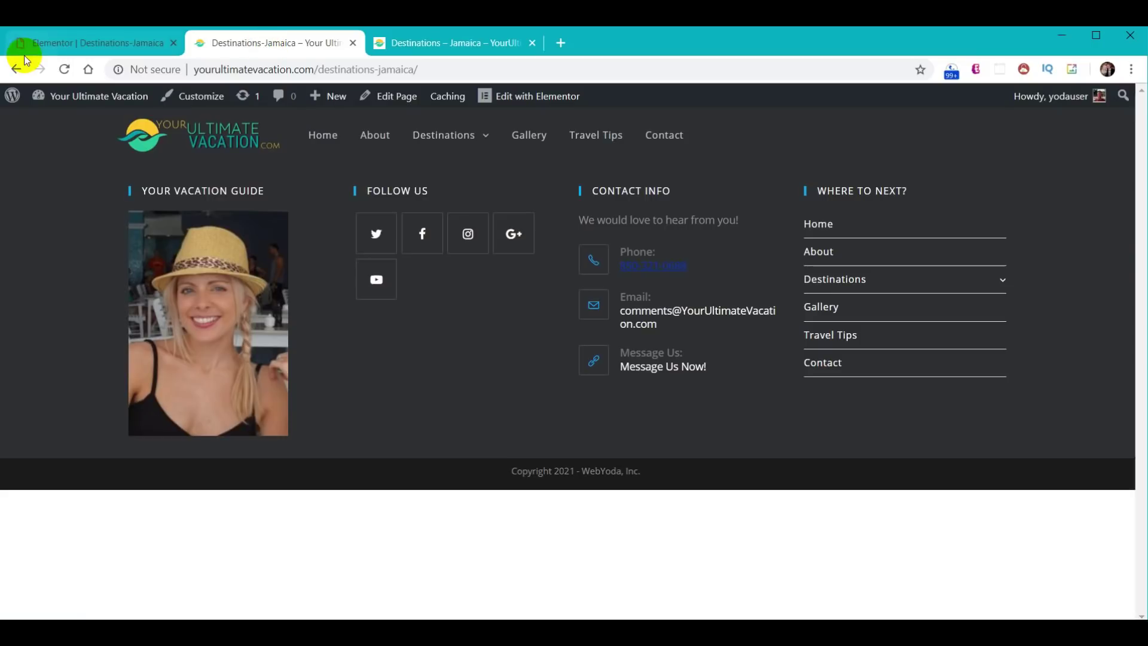
click(64, 70)
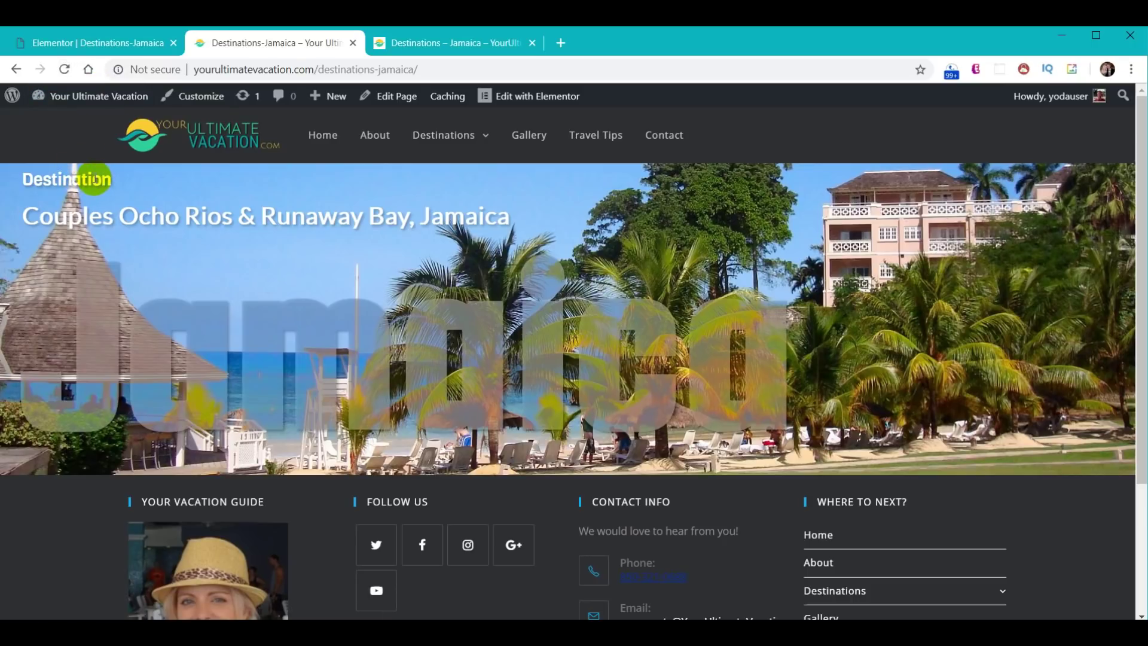
click(114, 43)
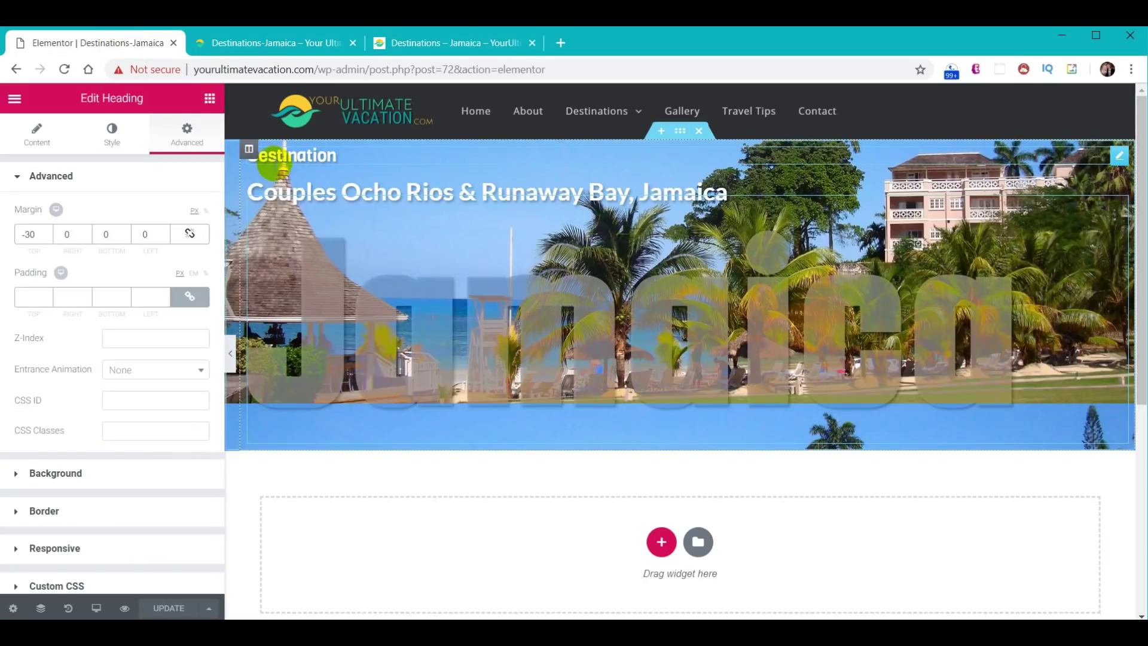
- Give the Destination heading a 20 px top padding with sides unlinked
click(257, 160)
click(188, 133)
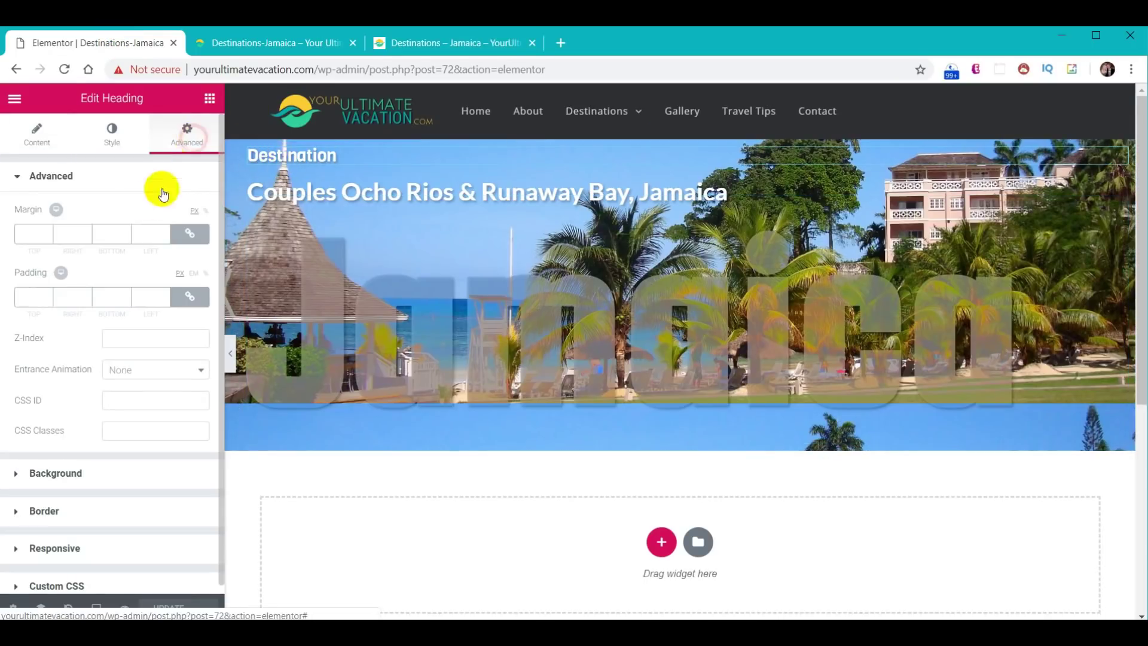
click(189, 299)
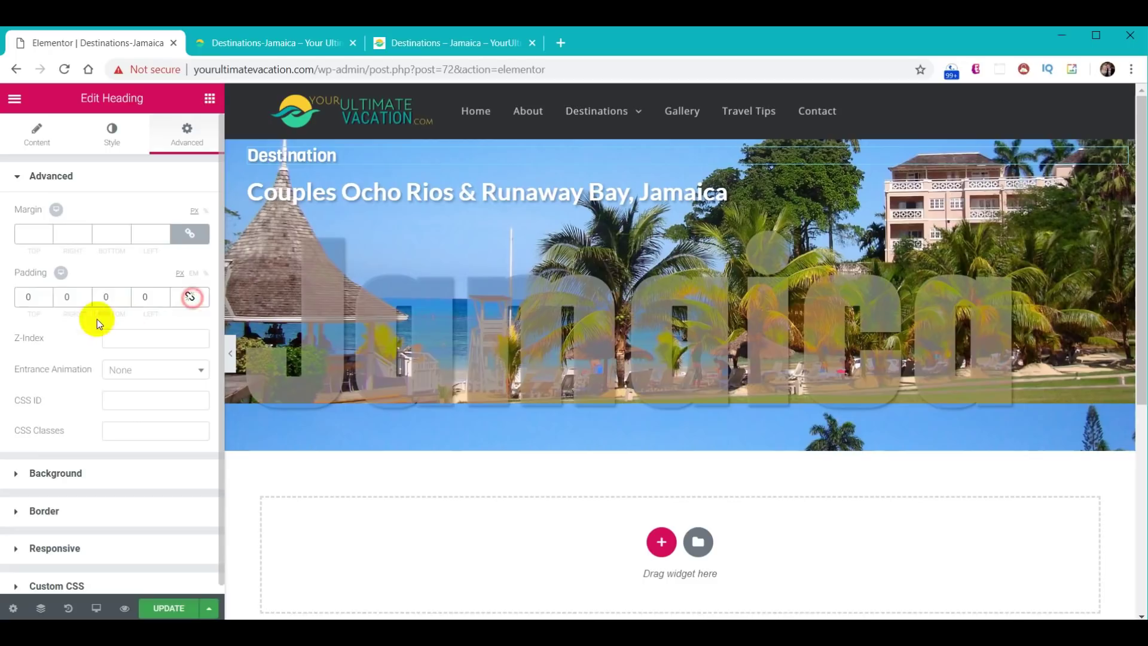
click(24, 297)
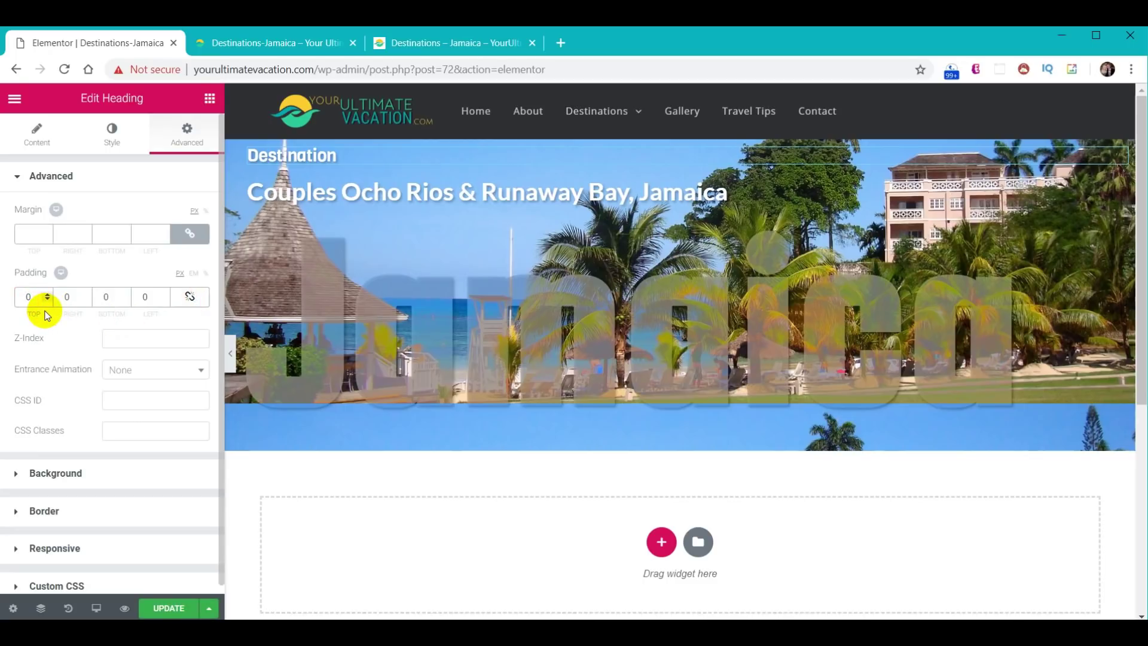
text(2)
- Save the page and preview the change on the live Destinations-Jamaica page
click(168, 608)
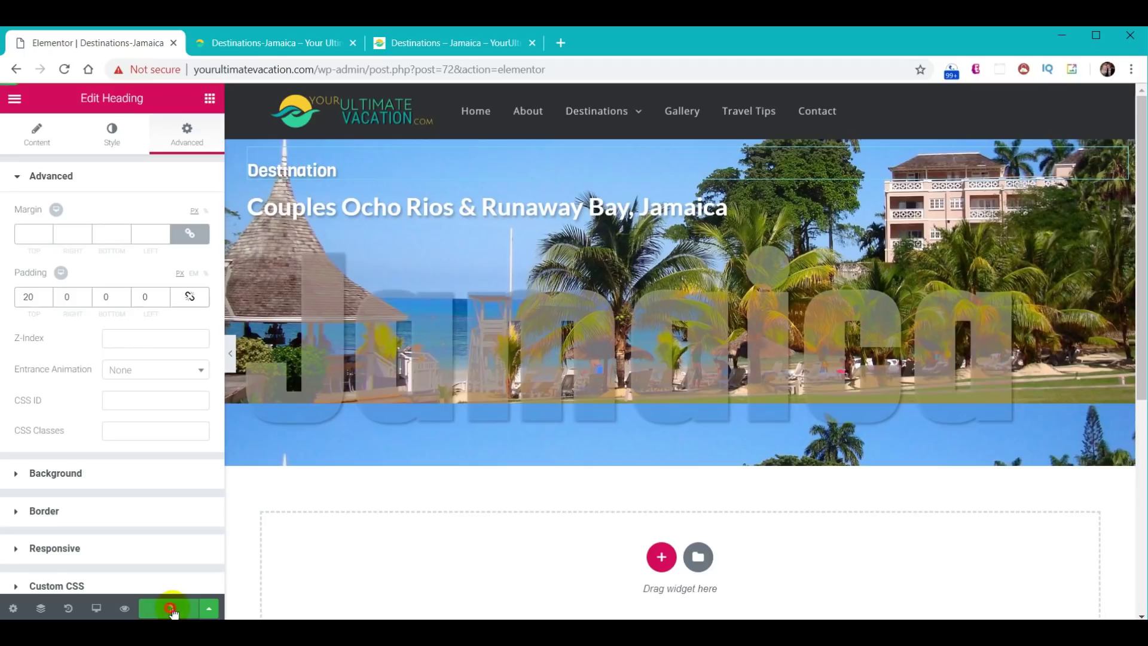
click(269, 45)
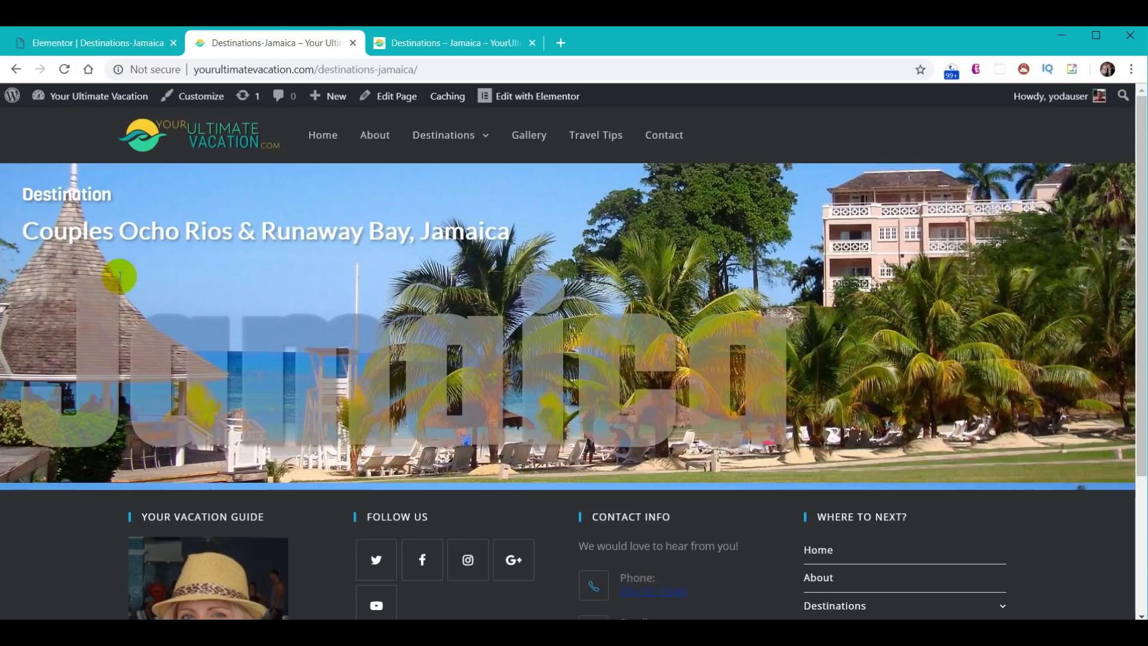
click(127, 40)
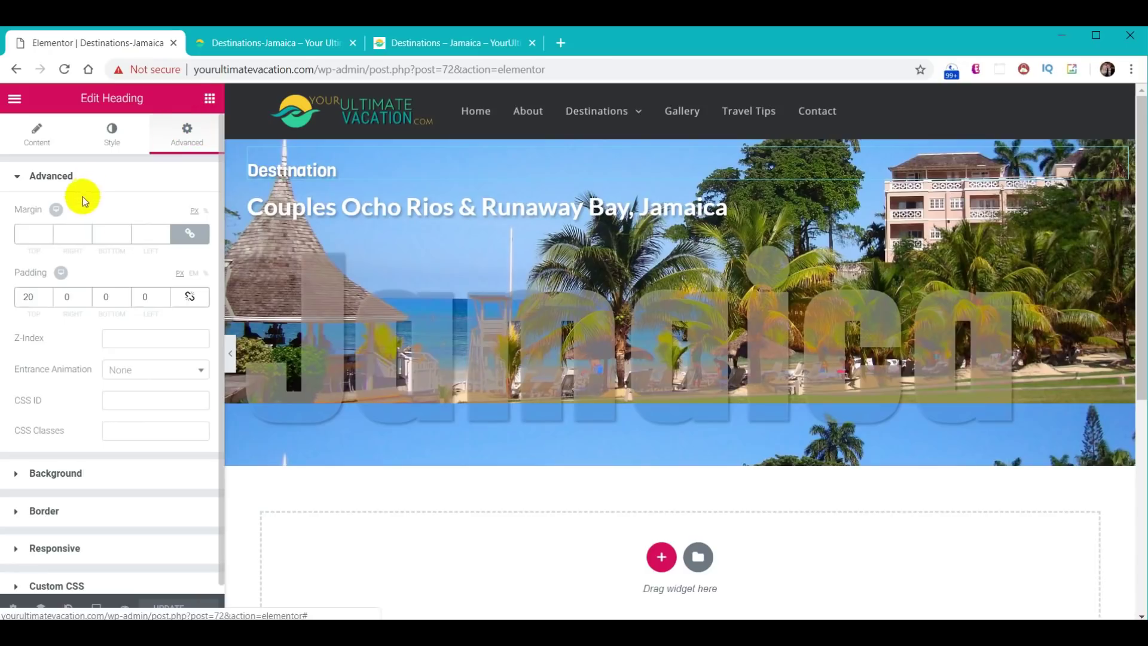
- Set the Destination heading's bottom margin to -10
click(189, 234)
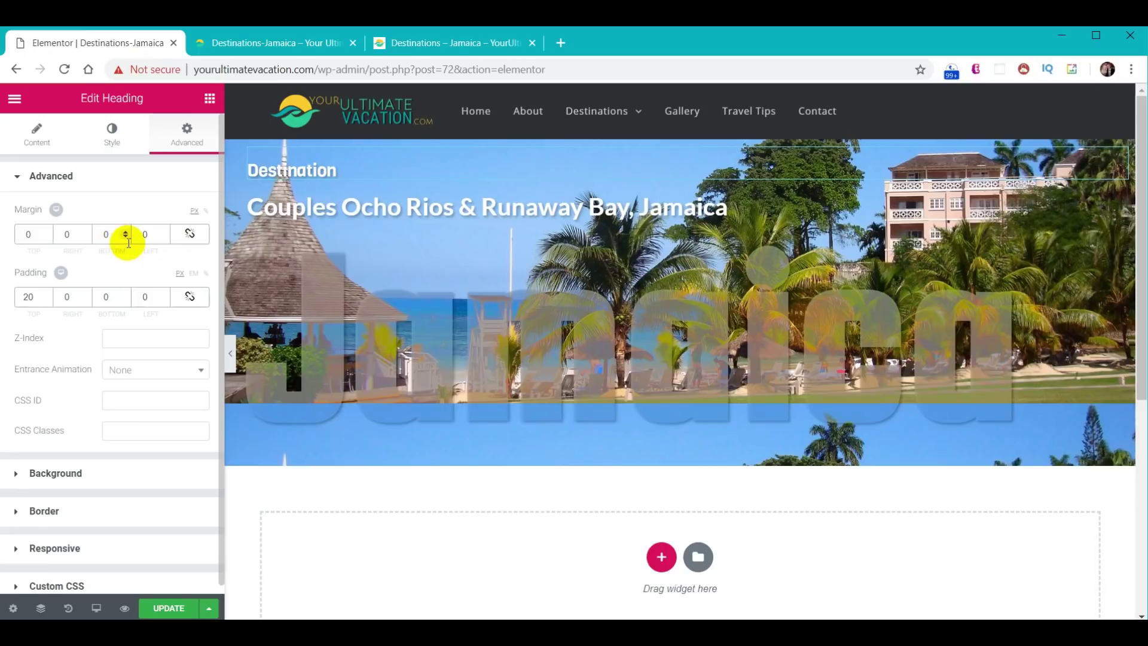
click(101, 236)
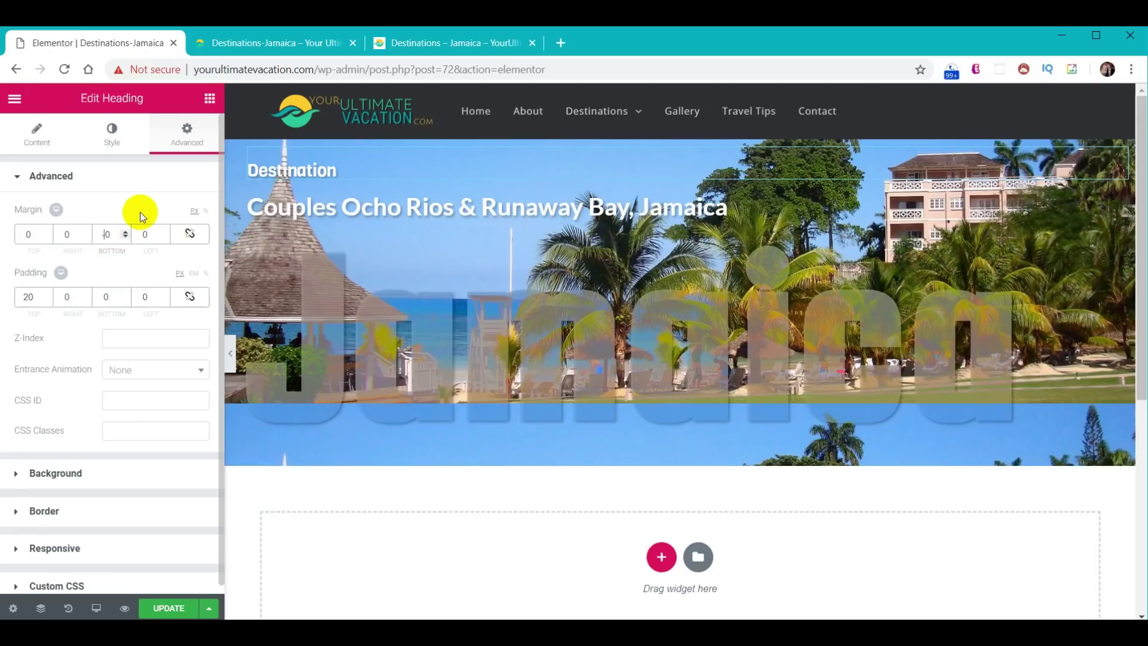
text(-1)
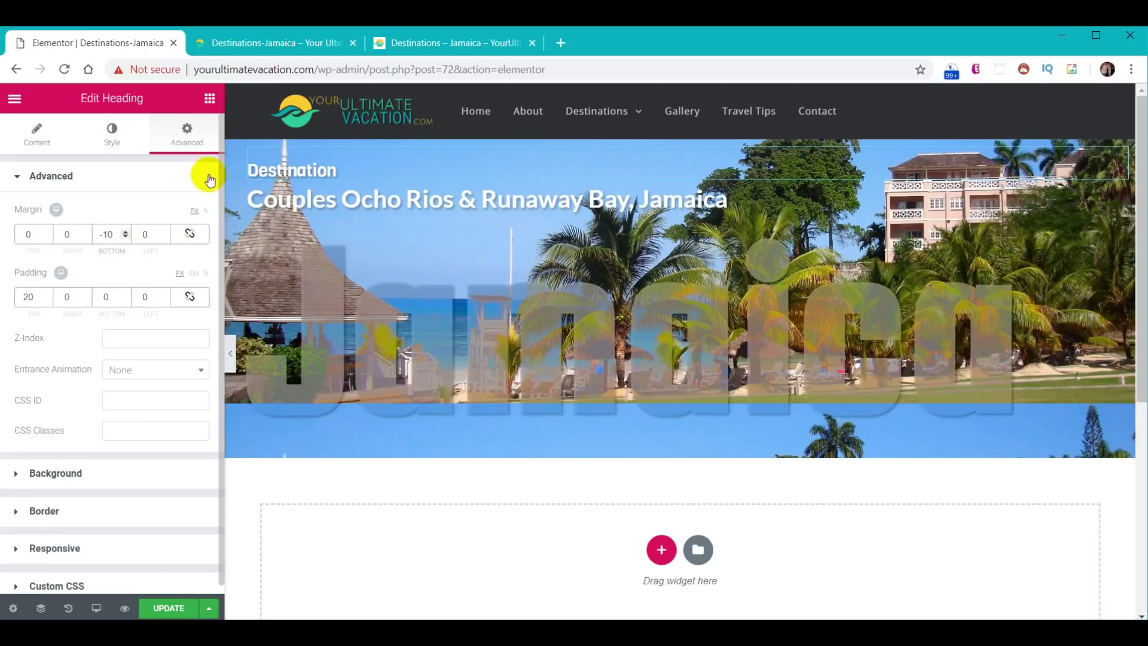
- Change the Jamaica heading's top margin to -40 and save the page
click(325, 270)
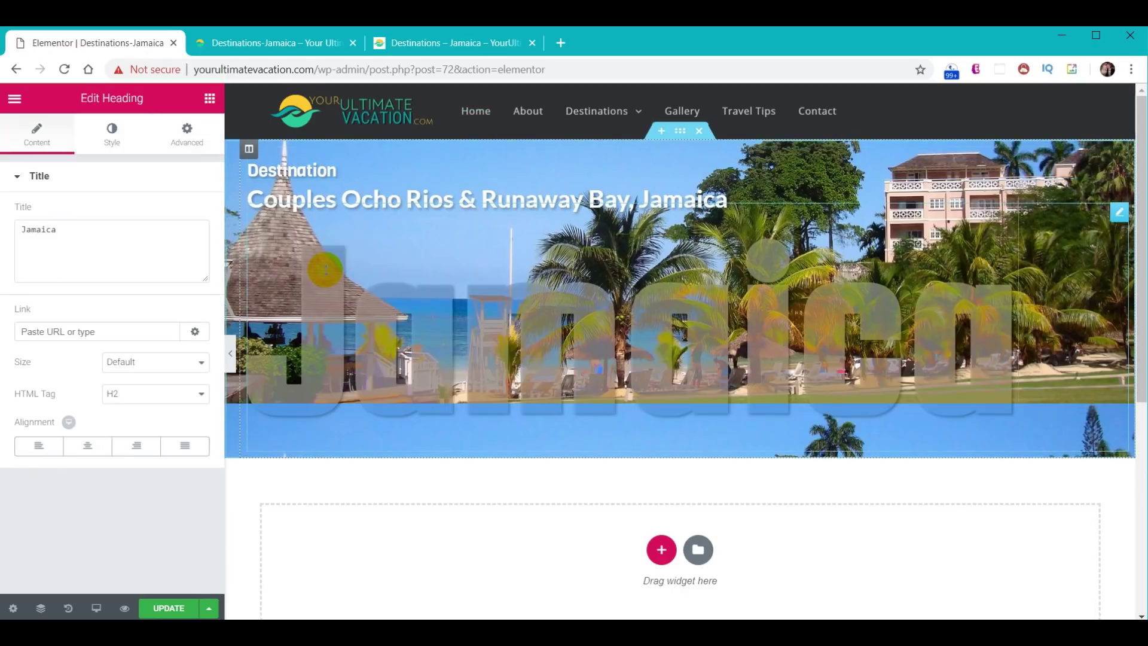
click(186, 134)
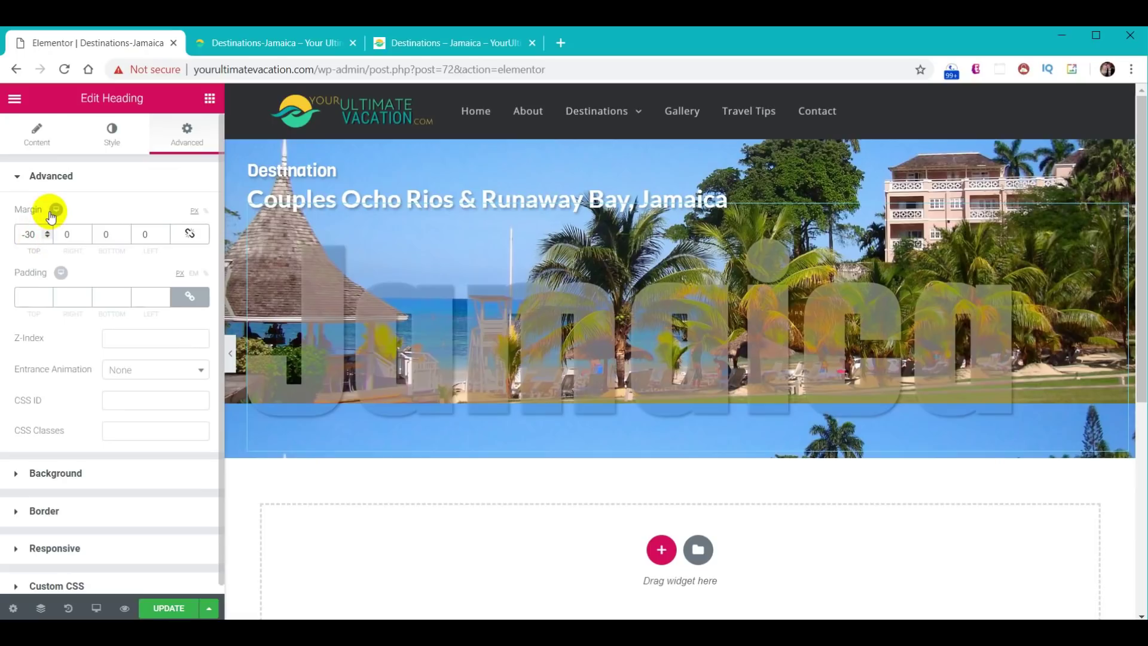
key(BackSpace)
text(4)
click(152, 605)
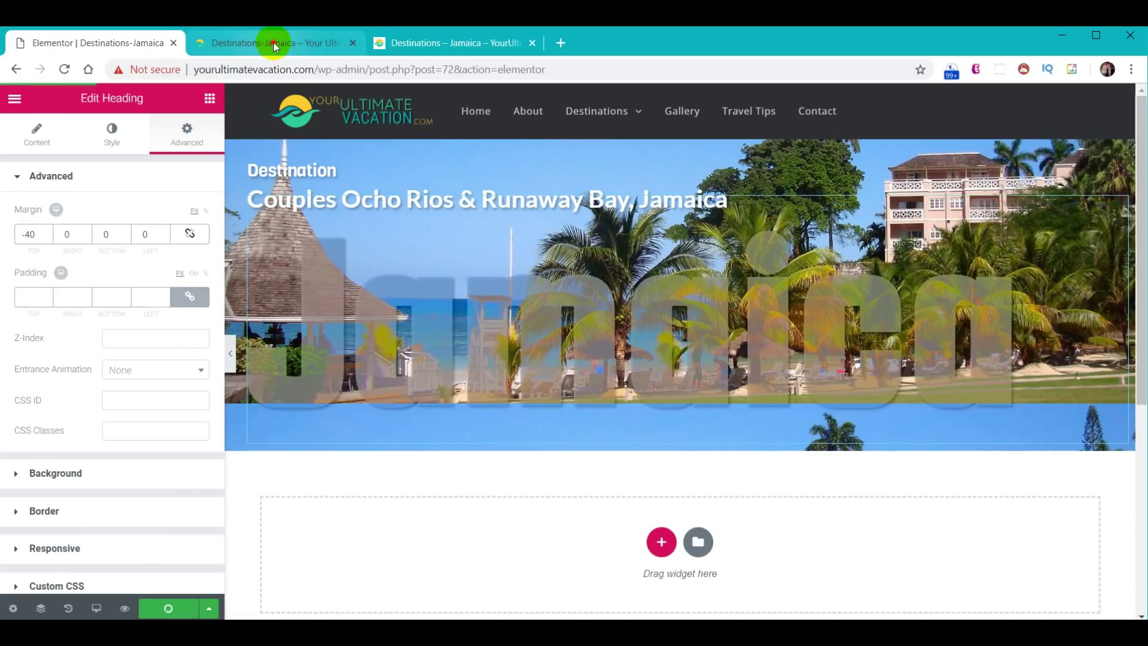
click(274, 42)
- Reload the updated live page, then scroll the reference Jamaica page to its Introduction and rating bars
click(64, 70)
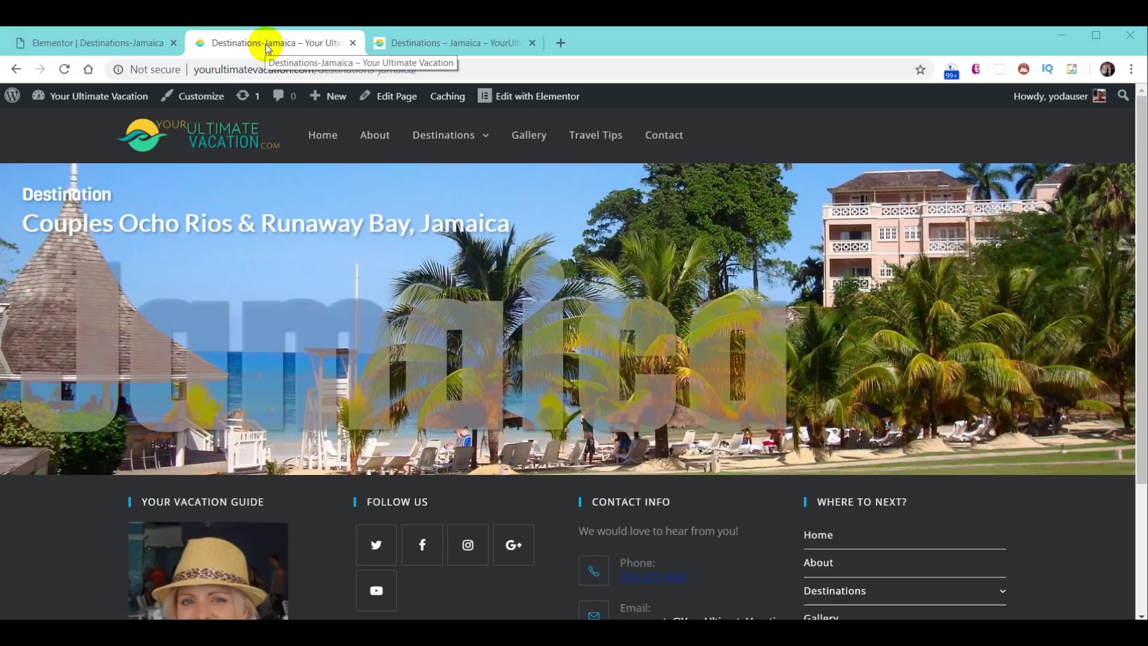
click(439, 45)
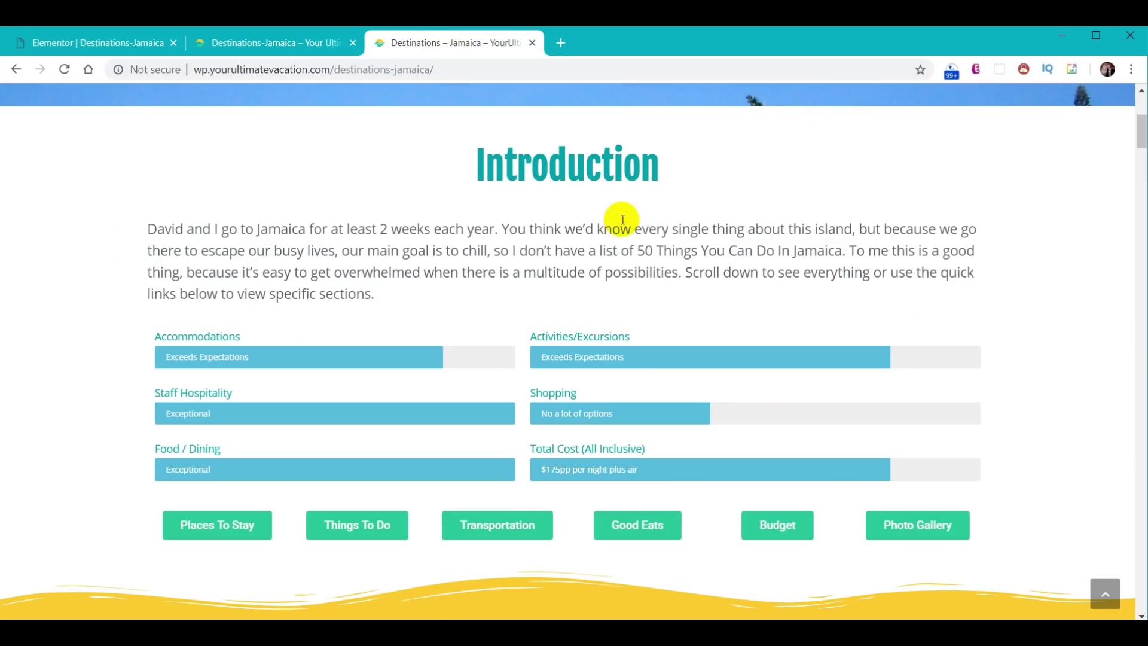
scroll(616, 225, up, 5)
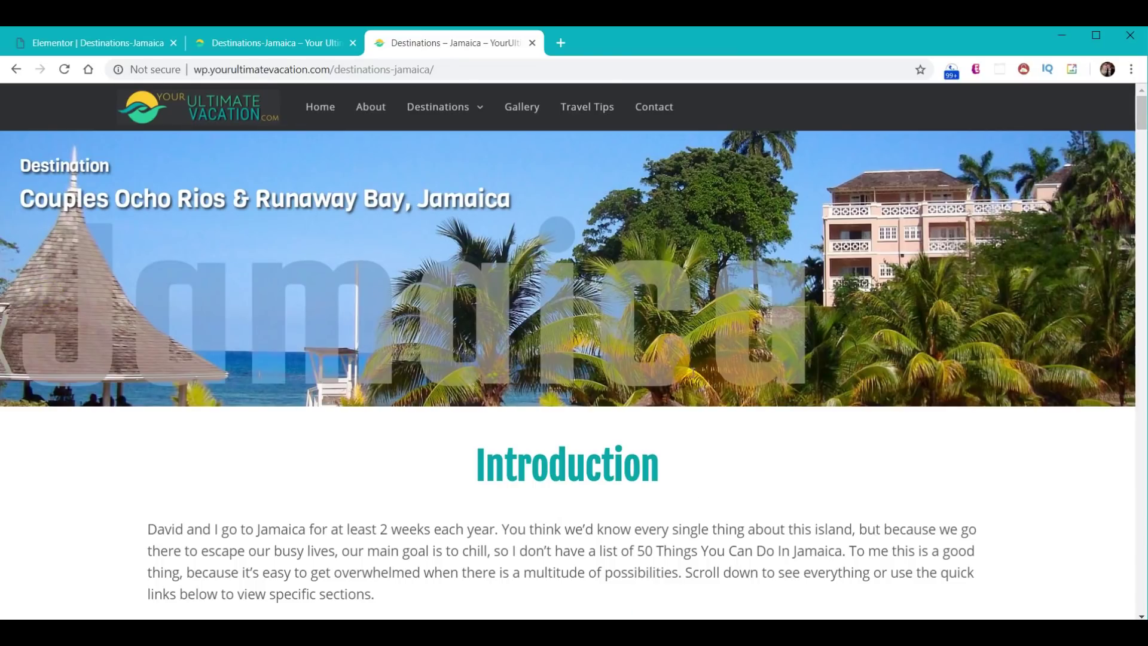
scroll(574, 287, down, 4)
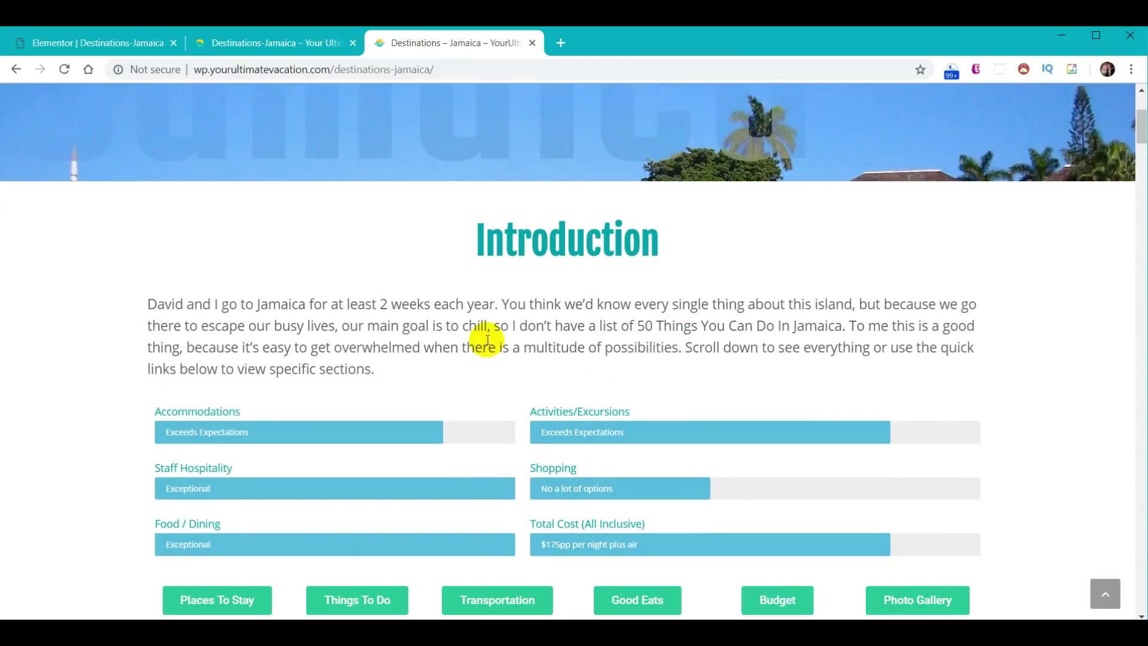
scroll(687, 296, down, 3)
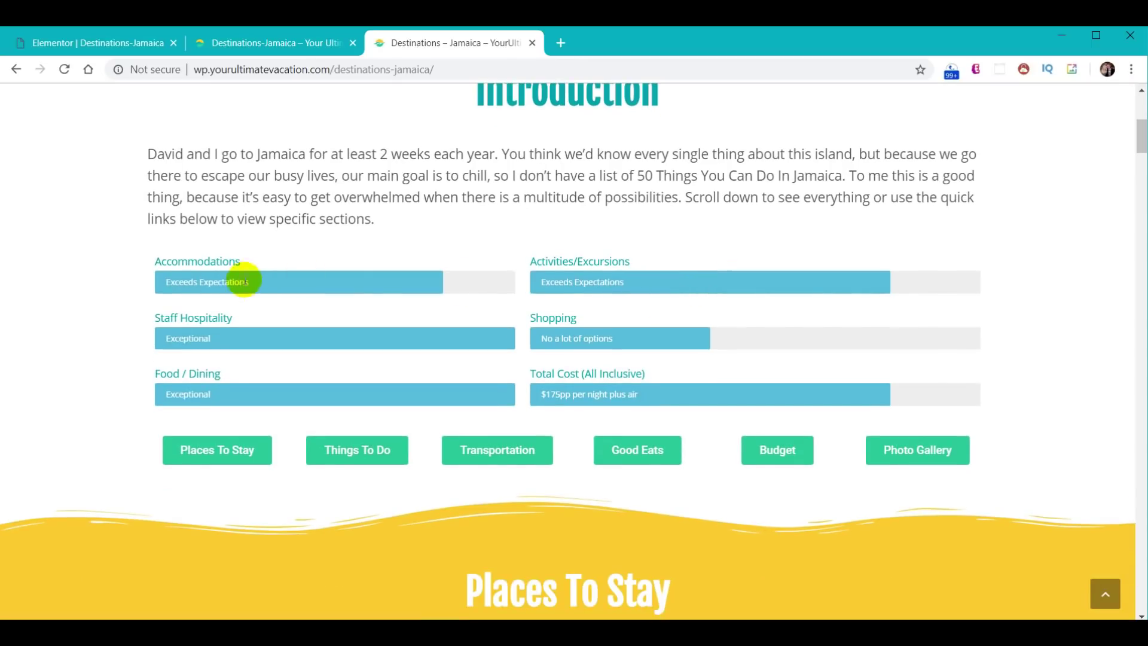
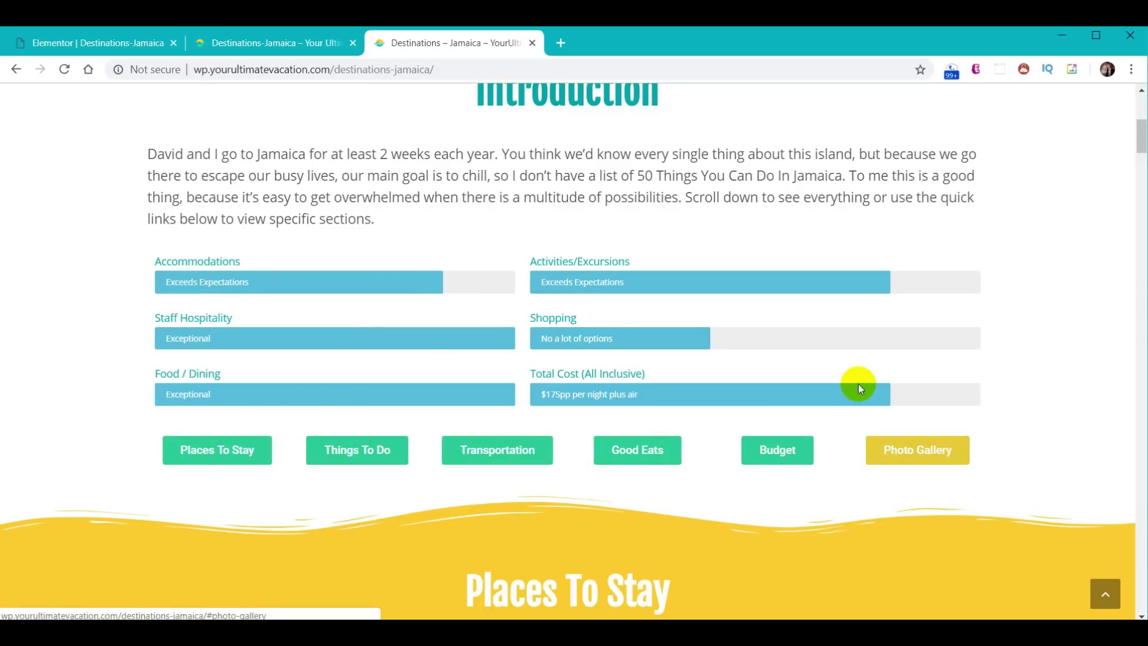
- In the Jamaica page editor, add a new single-column section below the banner
scroll(583, 325, up, 2)
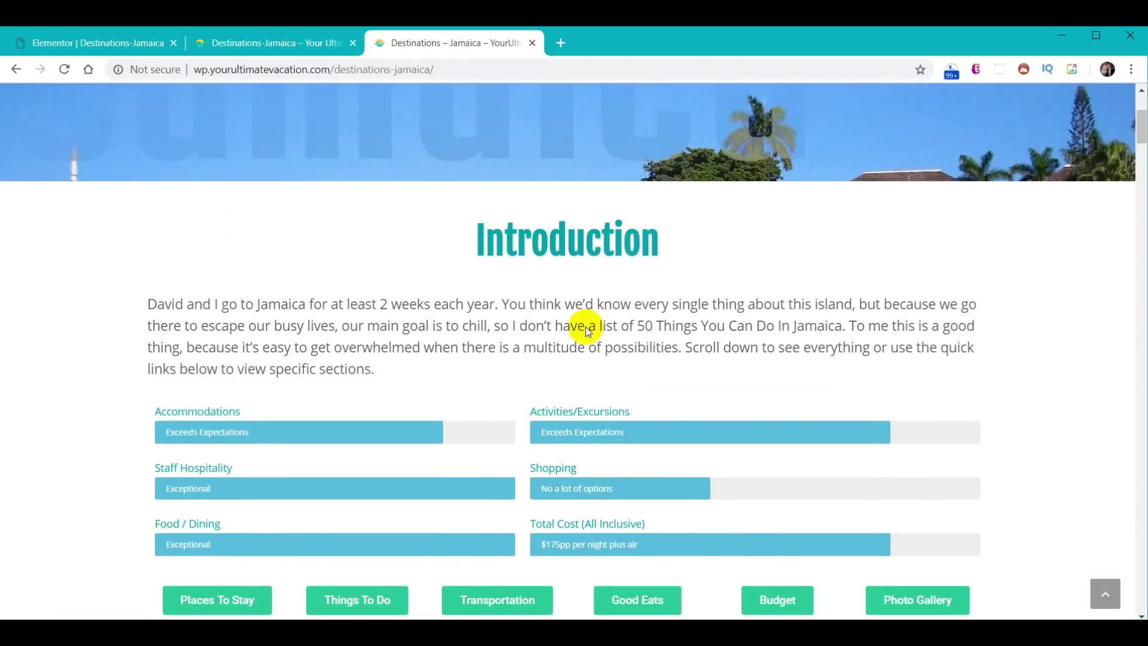
click(92, 41)
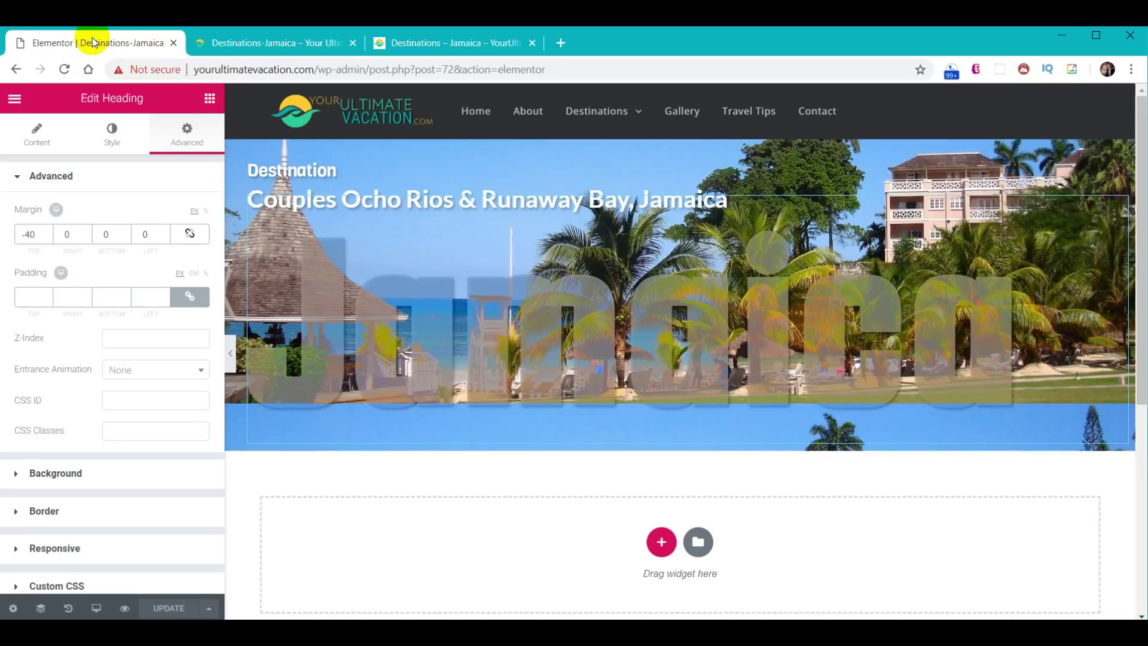
scroll(767, 532, down, 1)
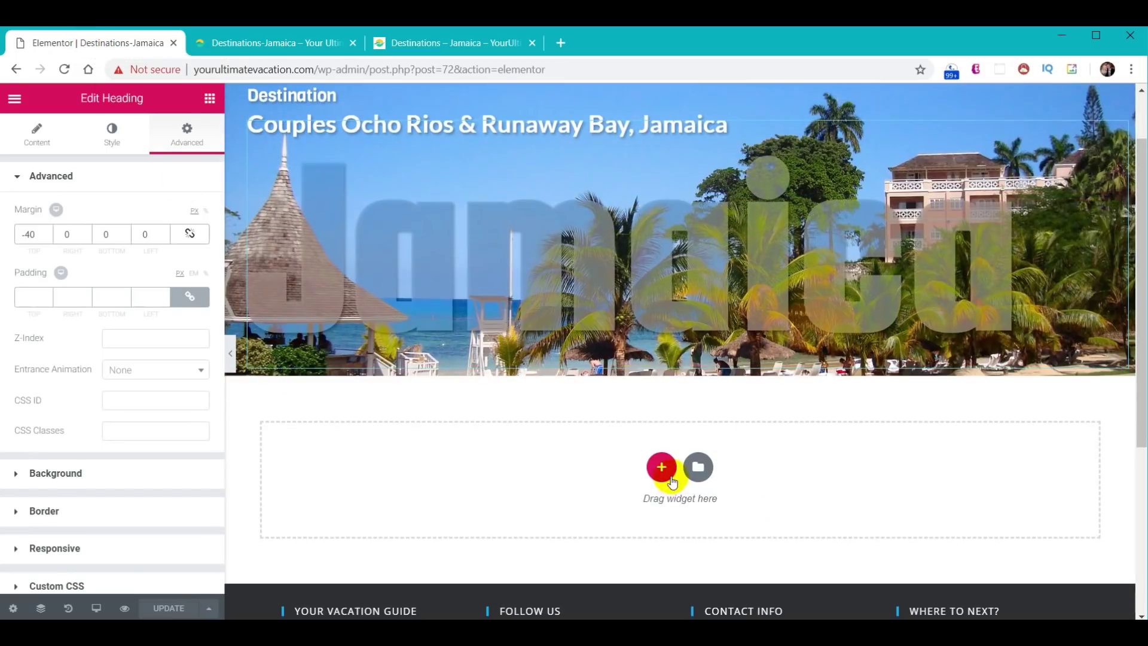
click(662, 467)
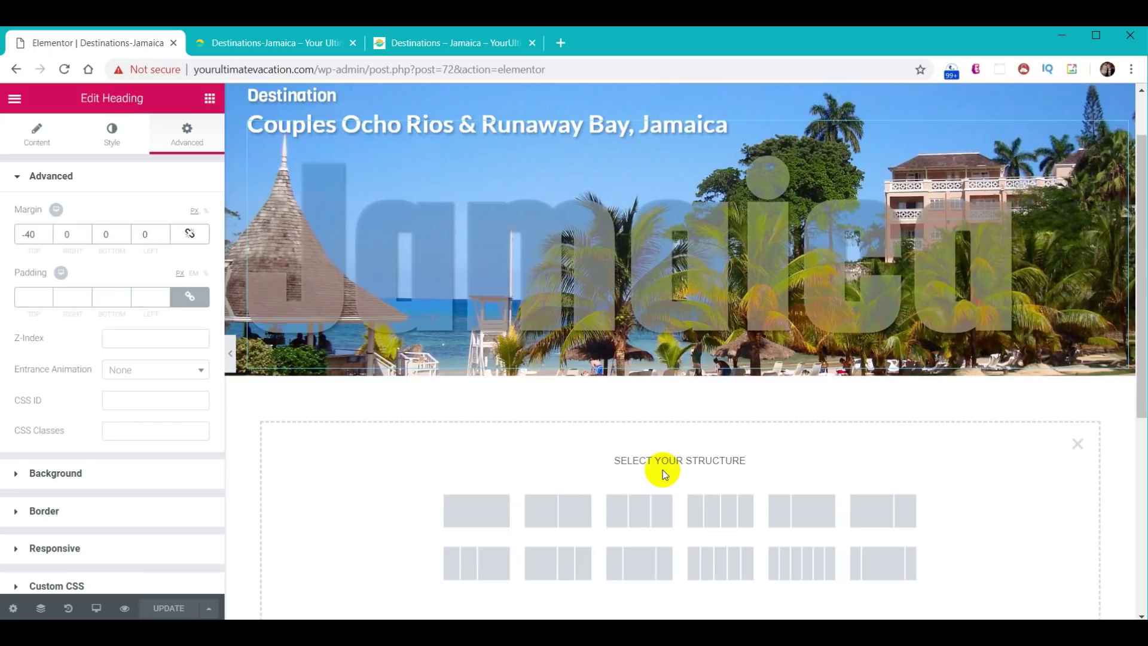
click(474, 517)
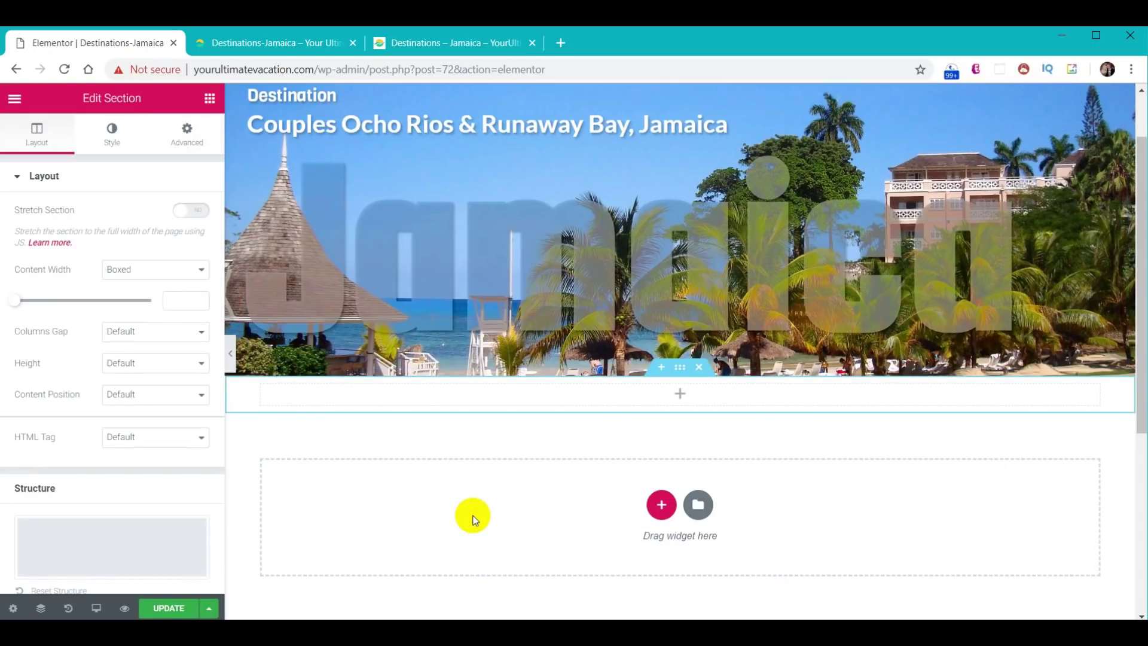
- Drop a Heading, a Text Editor and a two-column Inner Section into the new section
click(209, 99)
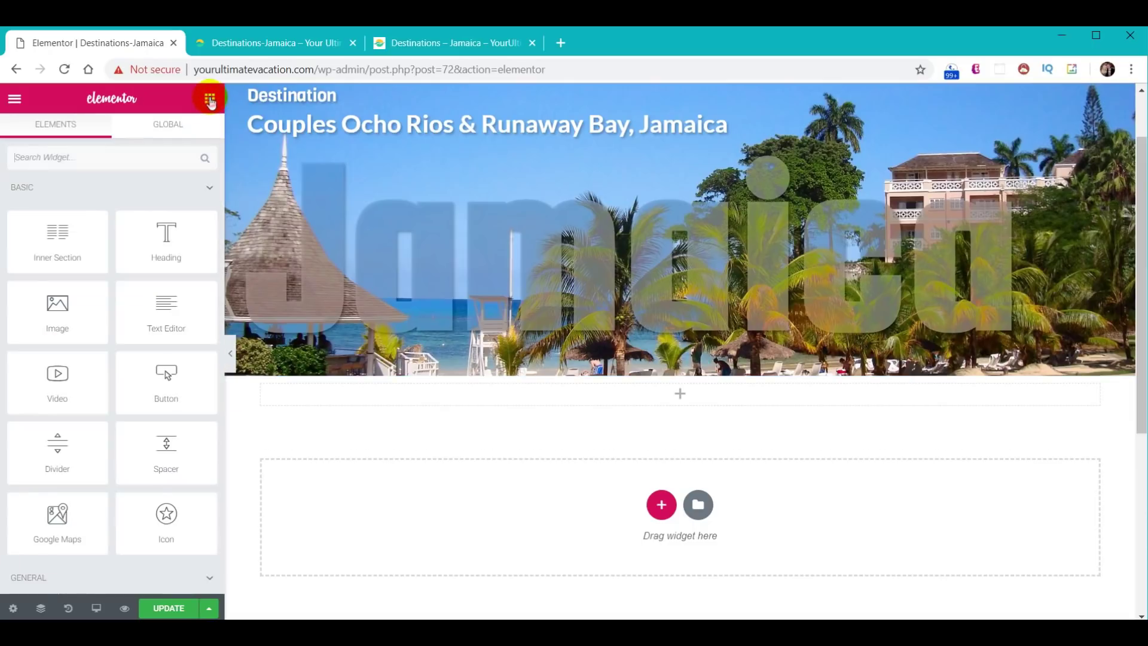
drag(173, 259, 674, 396)
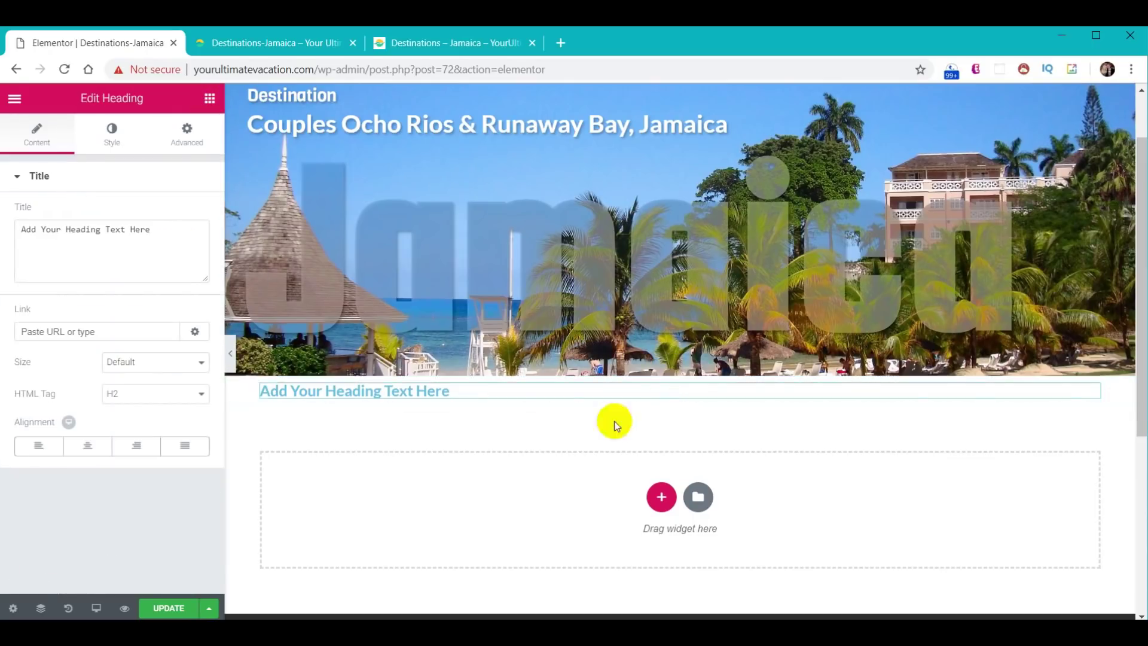
click(210, 99)
drag(174, 297, 417, 397)
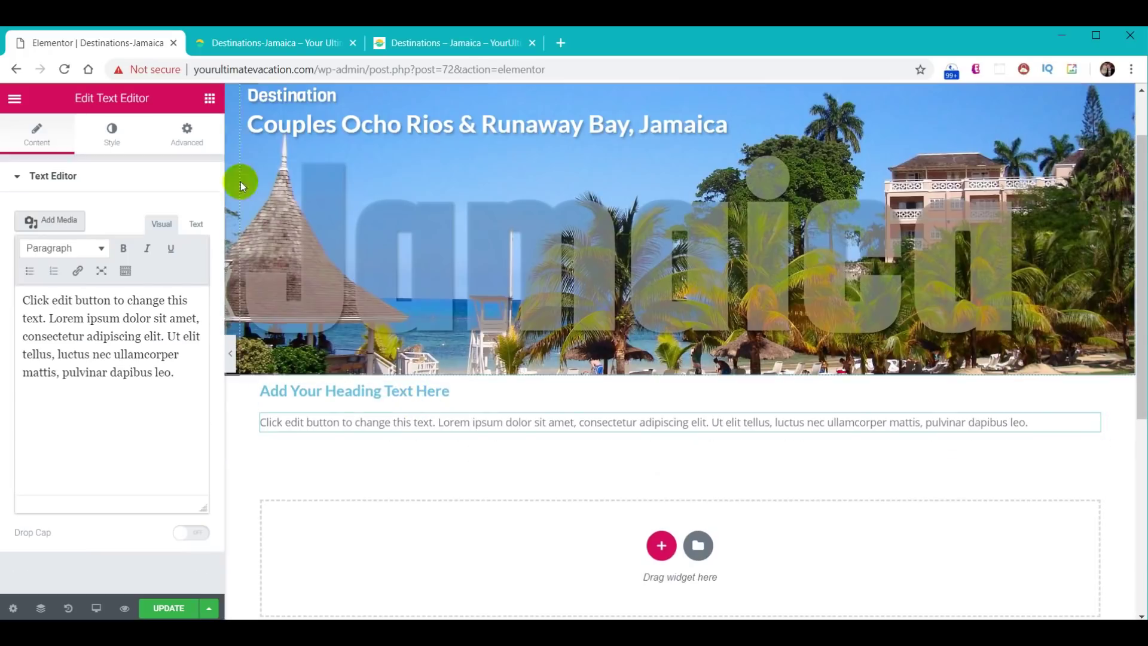
click(210, 98)
drag(52, 238, 464, 436)
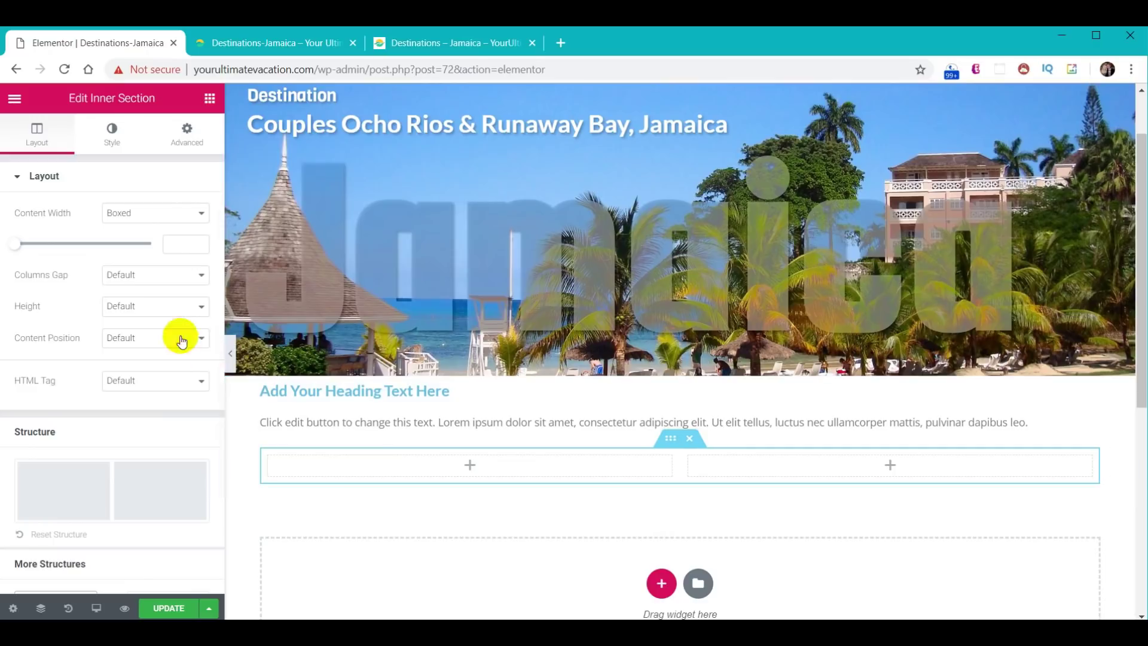
- Place a Progress Bar widget in the inner section's left column
click(210, 98)
scroll(192, 256, down, 10)
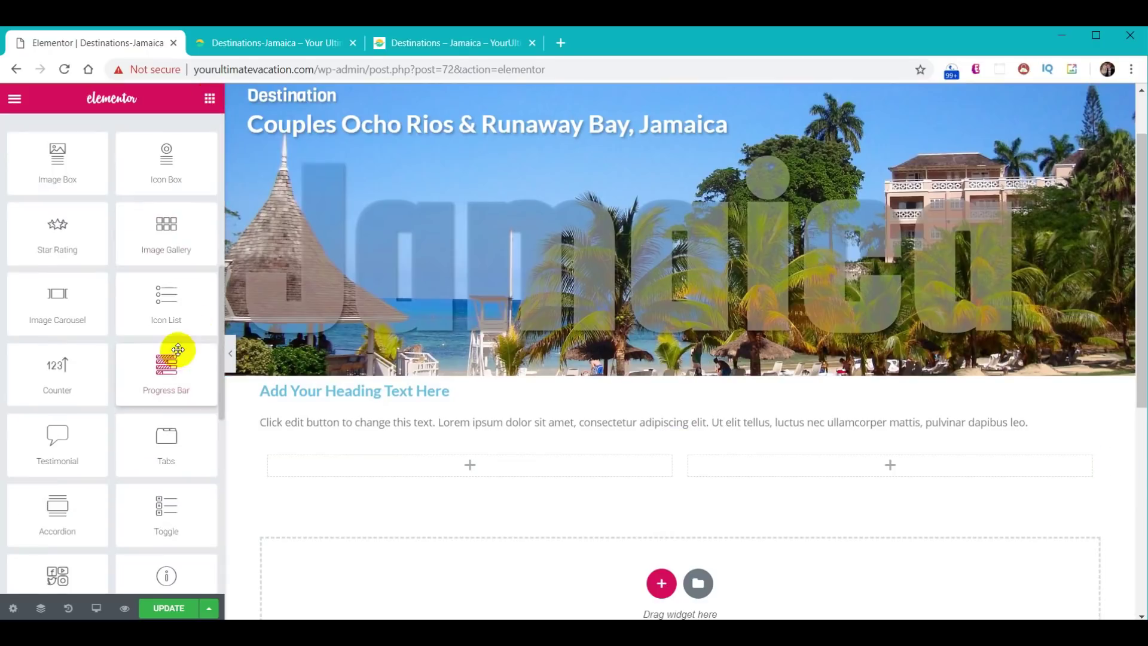
scroll(197, 350, down, 4)
scroll(192, 354, up, 4)
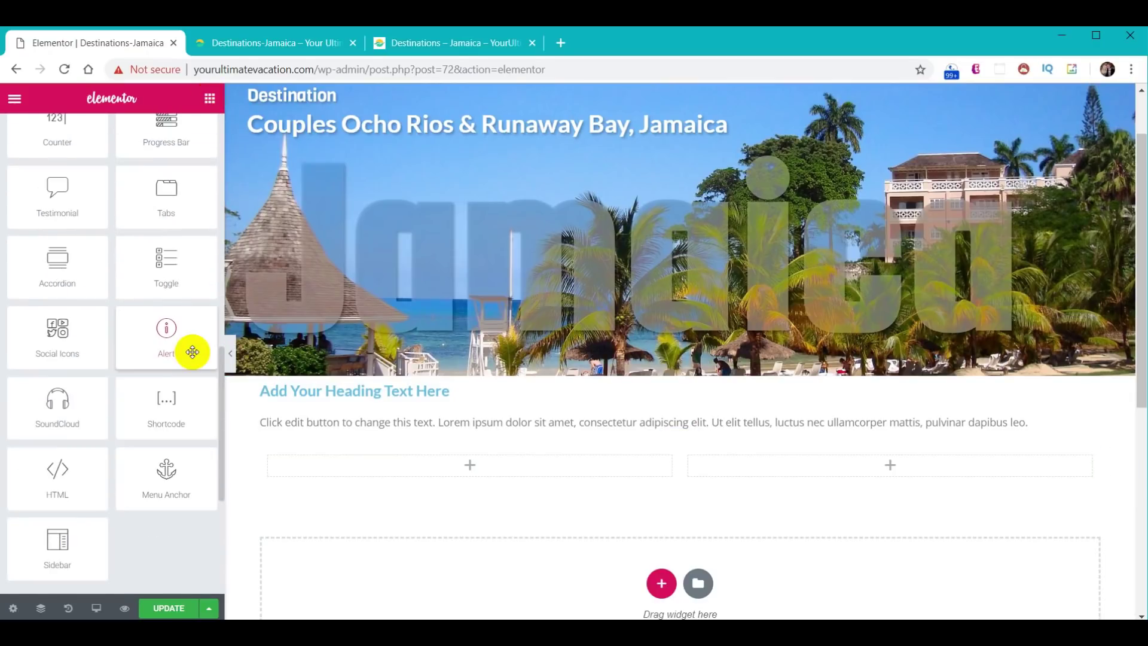
scroll(176, 341, up, 2)
drag(177, 333, 453, 467)
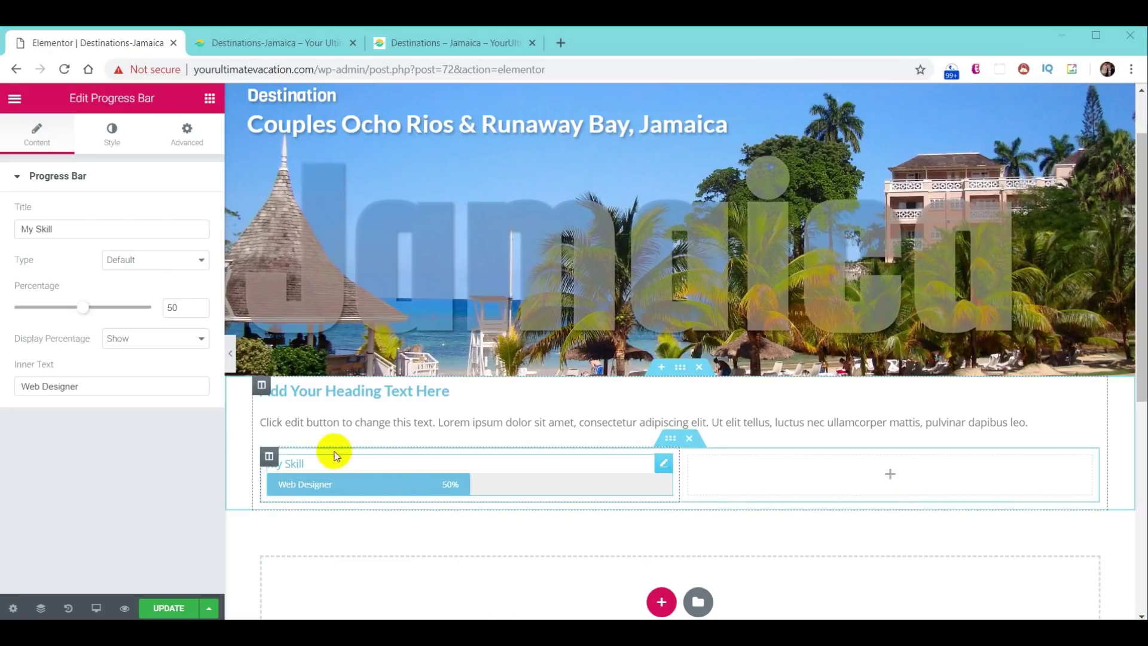
click(333, 394)
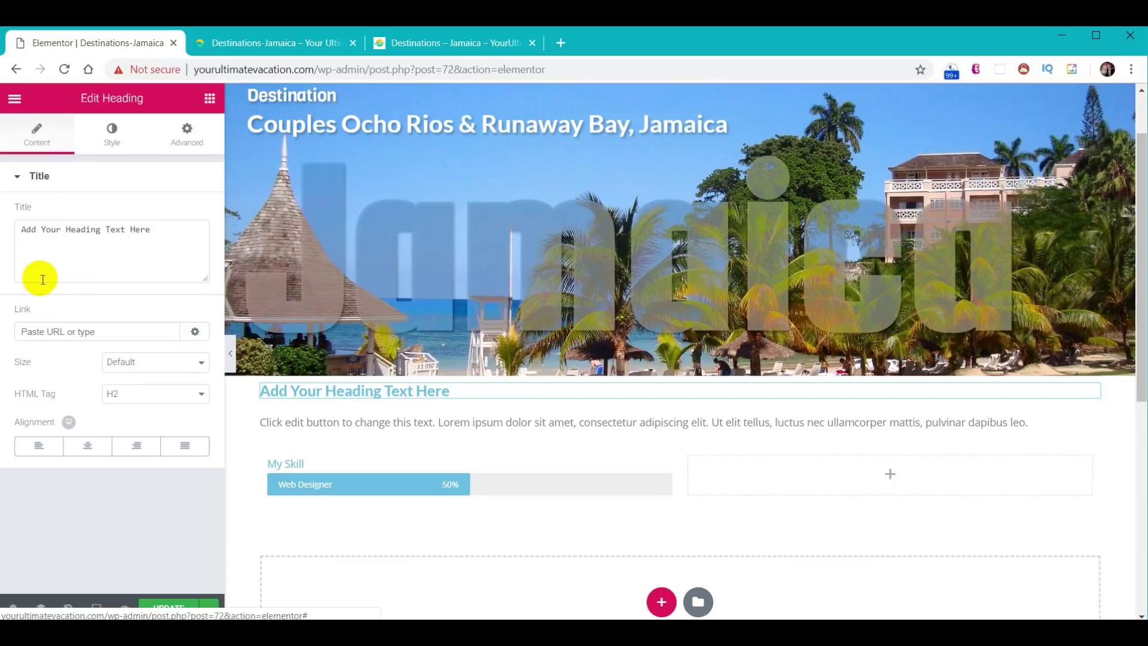
- Centre the heading, retitle it 'Introduction' and colour it teal #01abaa
click(89, 447)
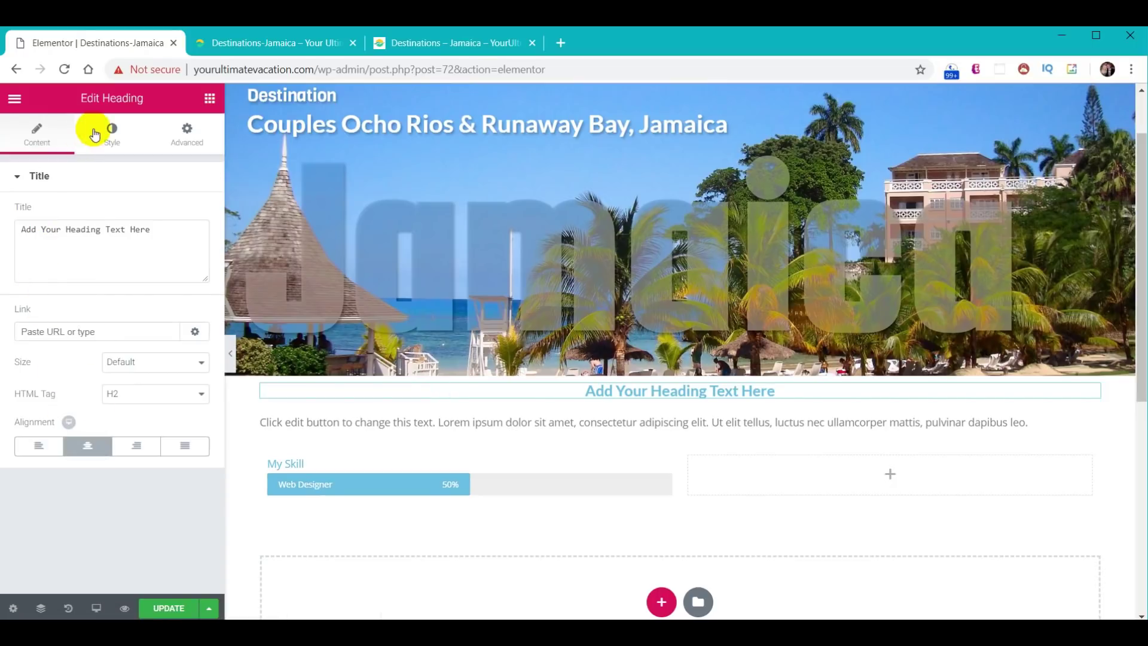
drag(154, 233, 1, 222)
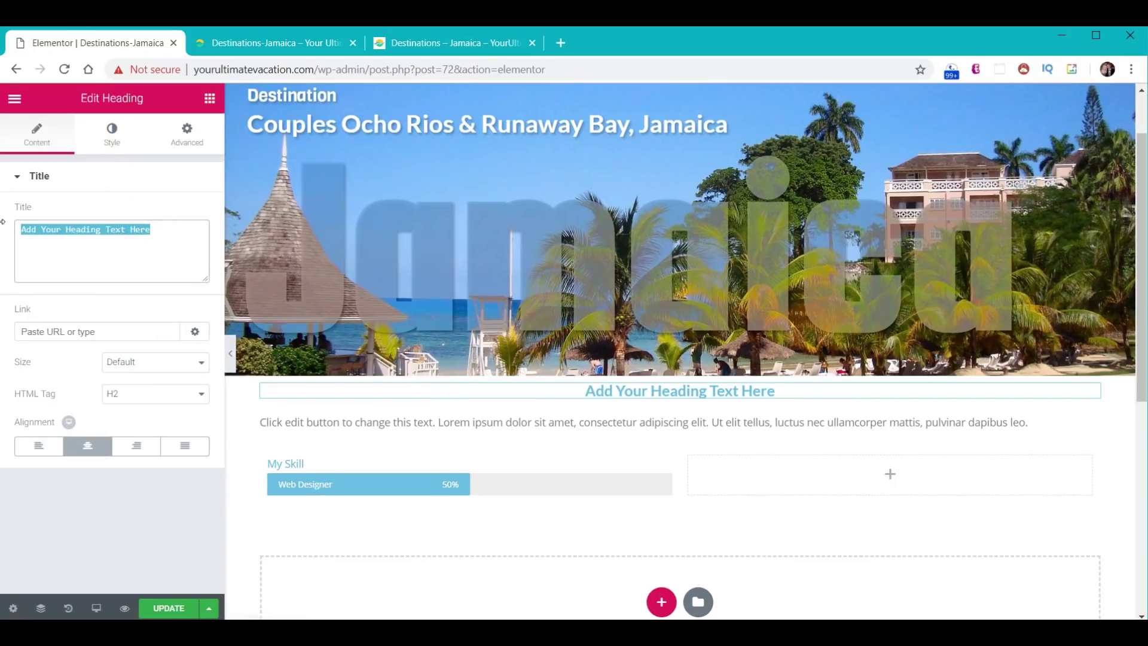
text(Introduction)
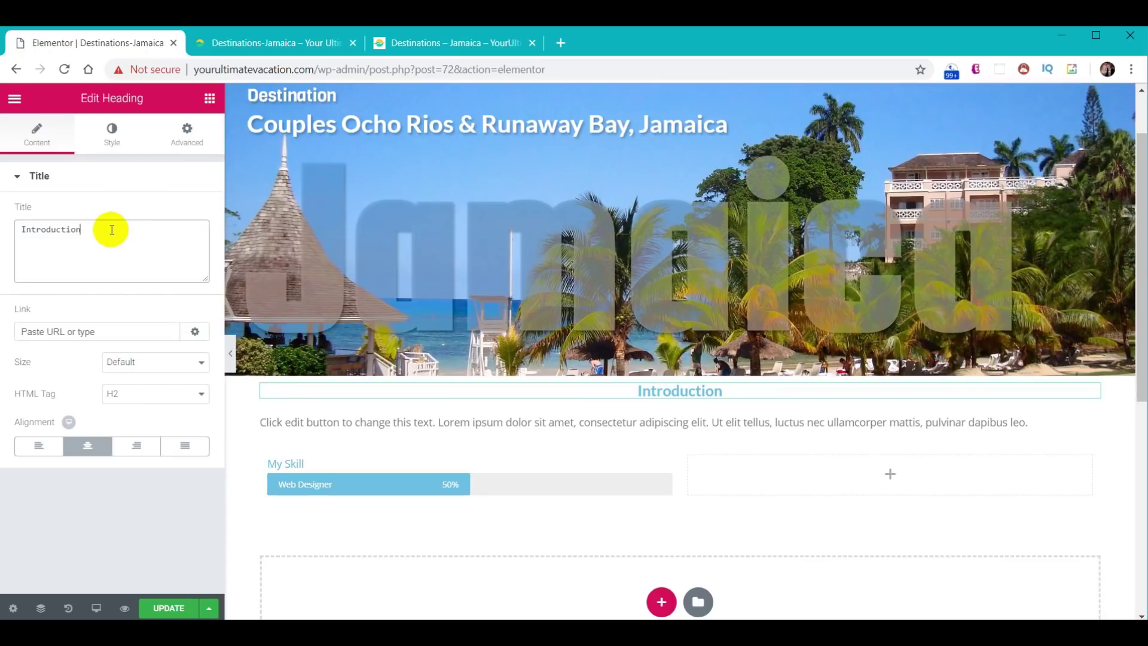
click(113, 152)
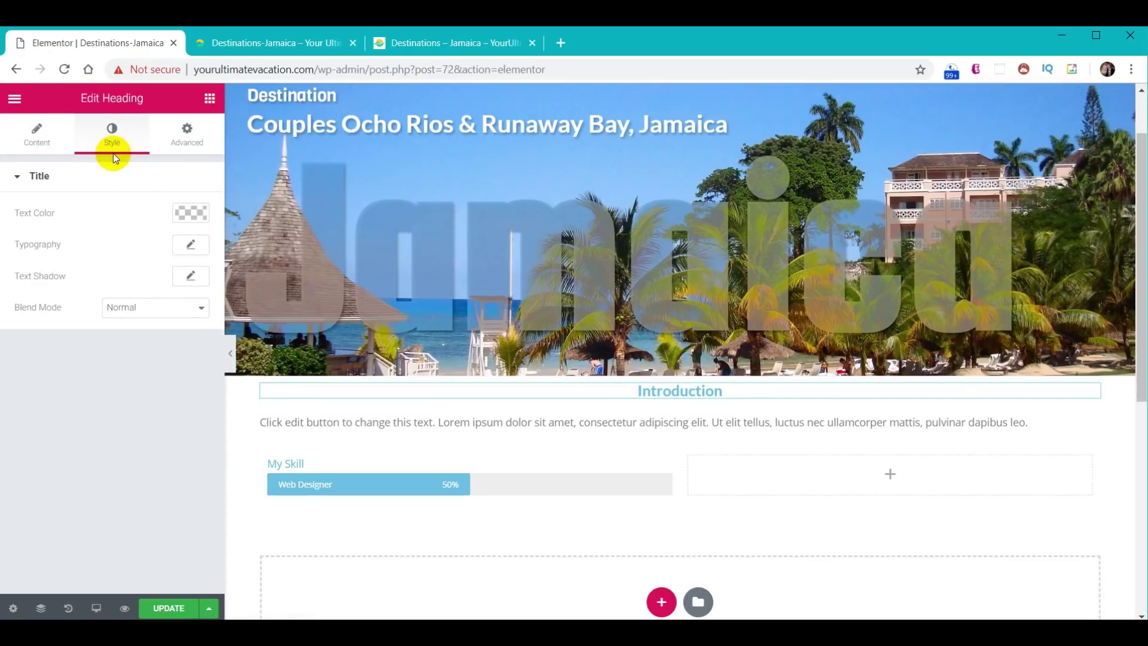
click(198, 215)
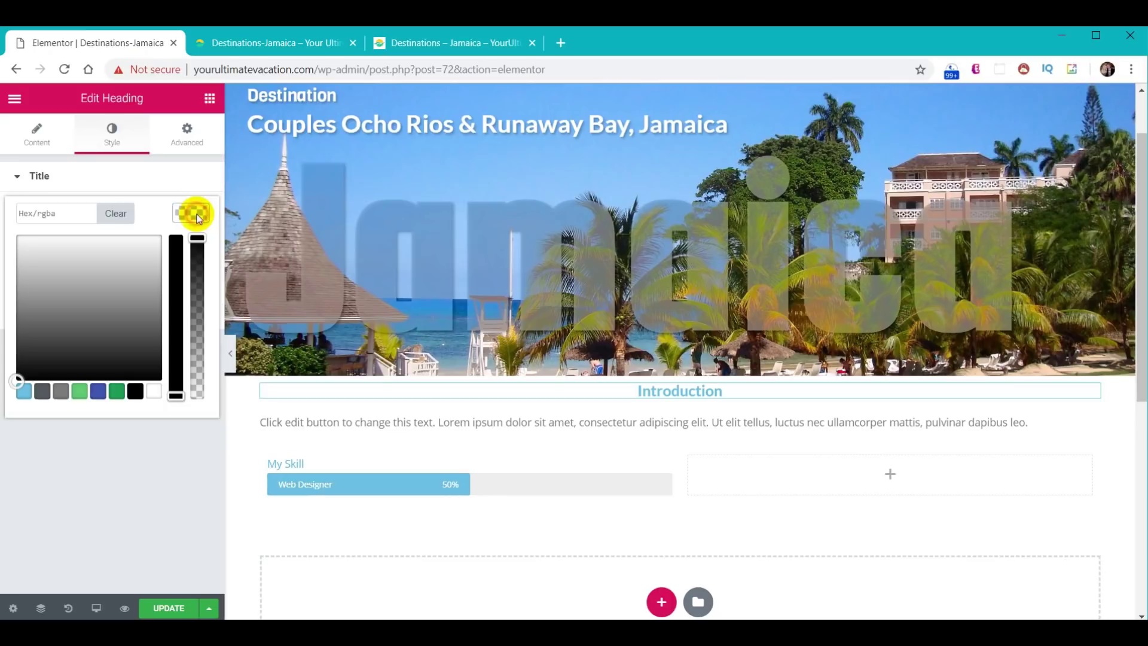
click(90, 223)
text(#01abaa)
click(197, 218)
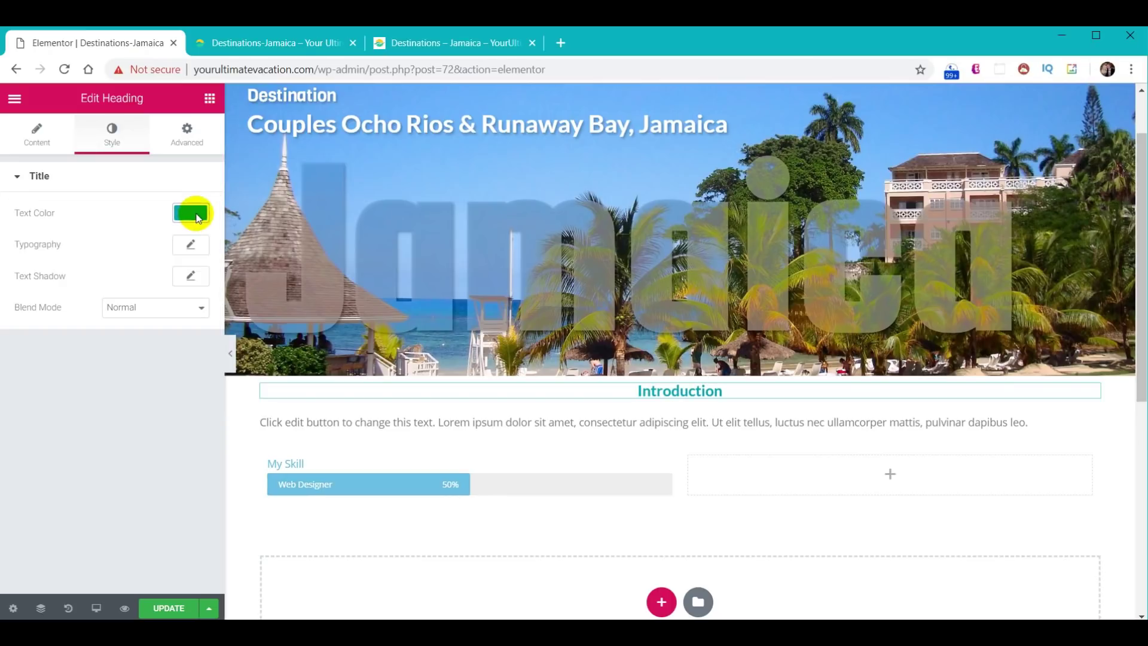
- Set the Introduction heading font to Fjalla One at size 50
click(191, 250)
click(144, 288)
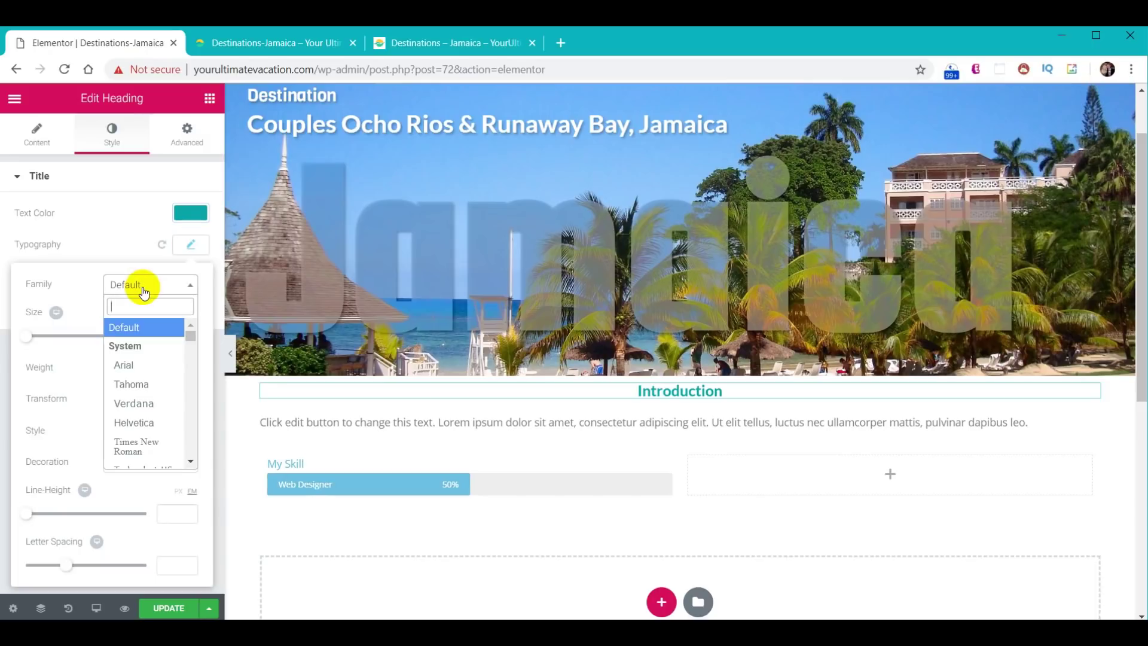
text(fj)
key(Return)
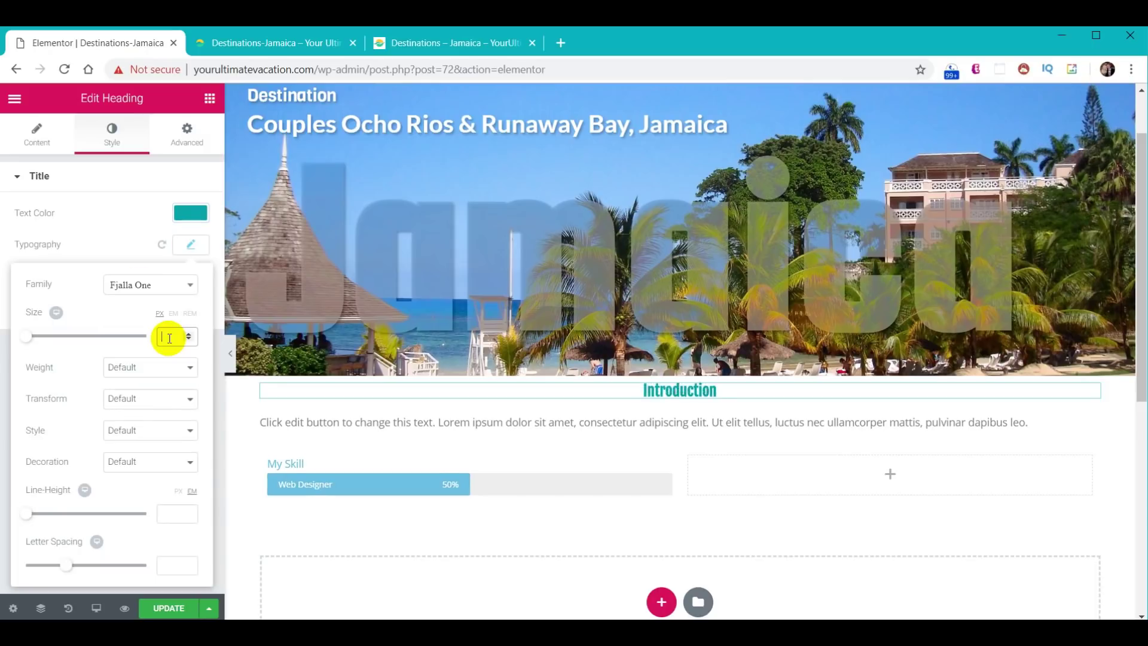
click(168, 336)
text(50)
click(192, 247)
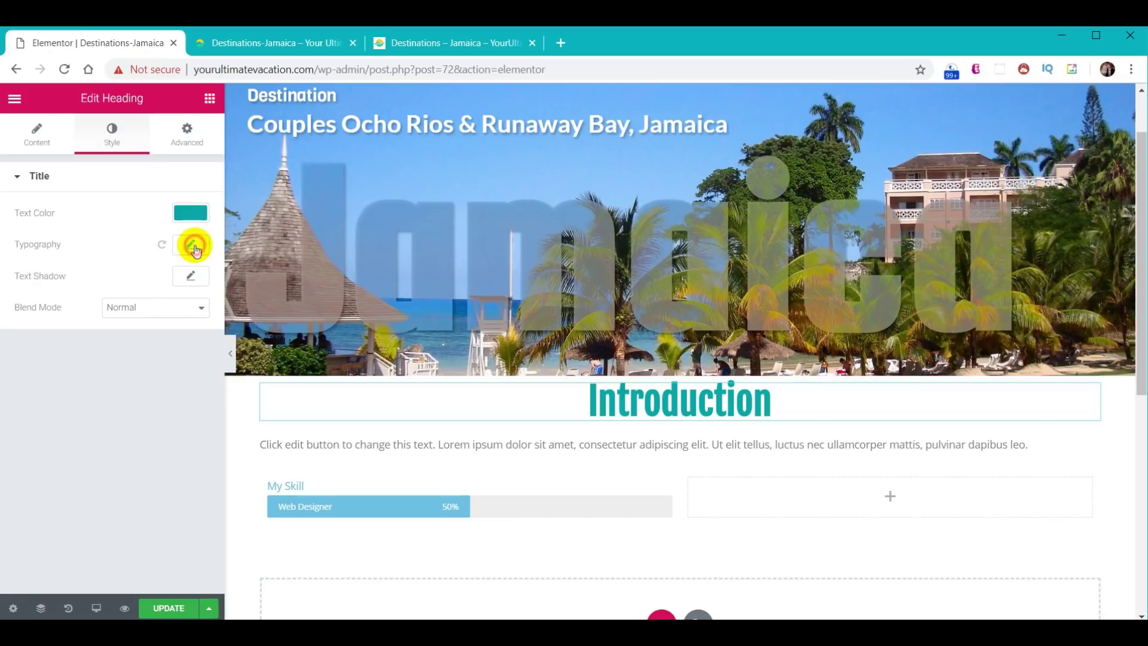
- Replace the paragraph with the Jamaica introduction text, font size 18, coloured black #000000
click(491, 449)
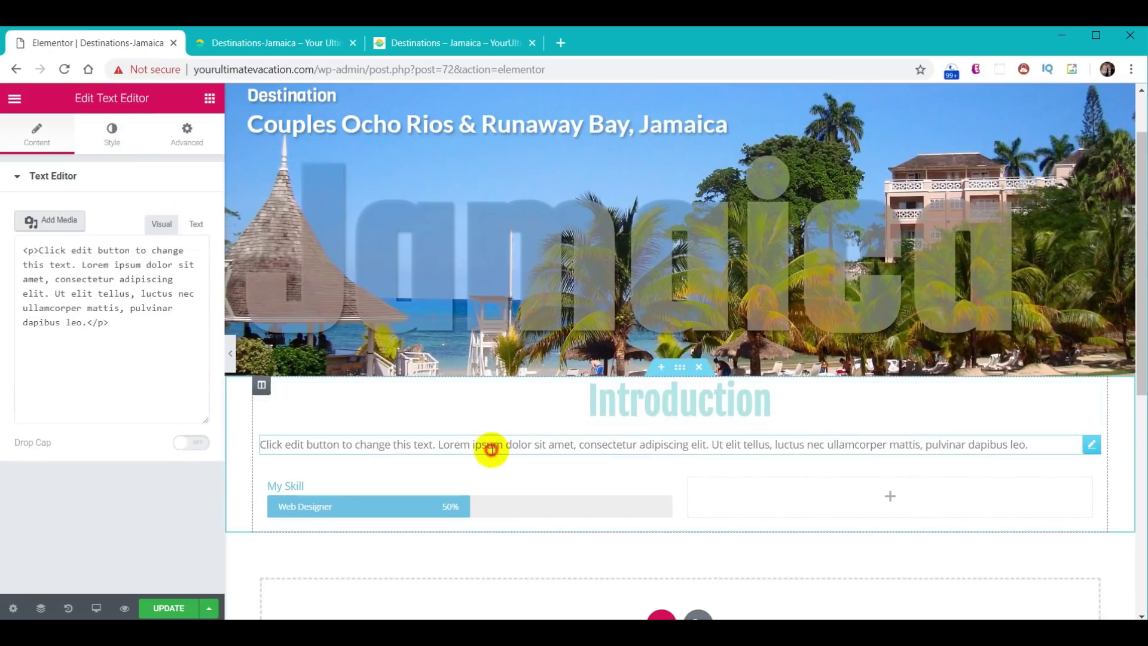
drag(179, 371, 8, 281)
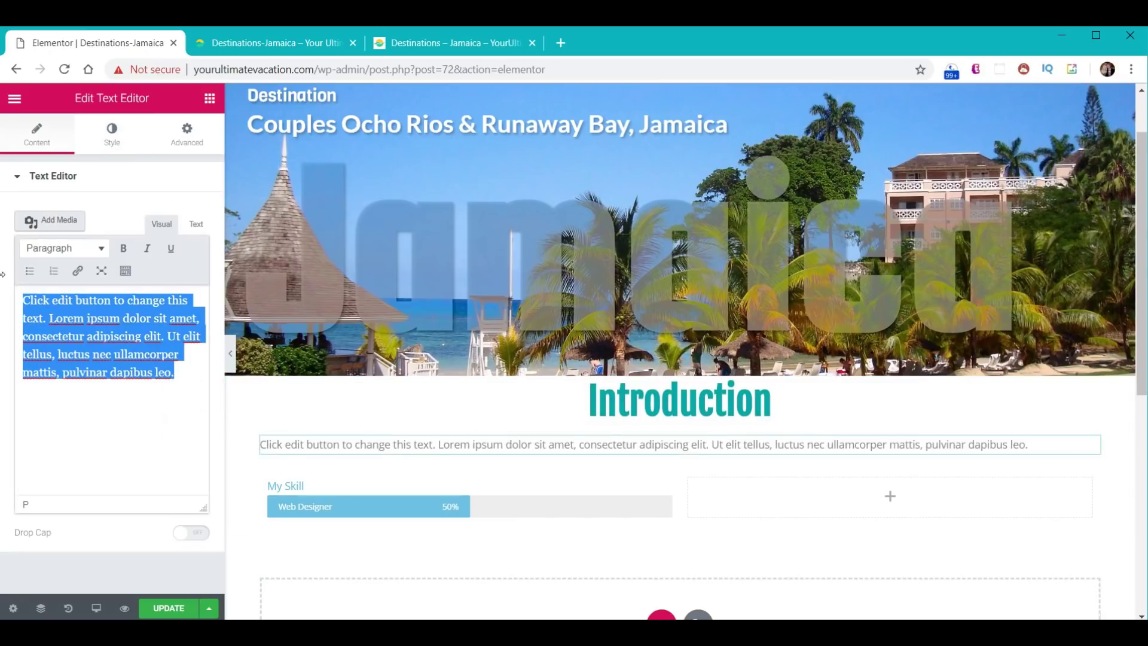
text(David and I go to Jamaica for at least 2 weeks each year. You think we'd know every single thing about this island, but because we go there to escape our busy lives, our main goal is to chill, so I don't have a list of 50 Things You Can Do In Jamaica. To me this is a good thing, because it's easy to get overwhelmed when there is a multitude of possibilities. Scroll down to see everything or use the quick links below to view specific sections.)
click(114, 133)
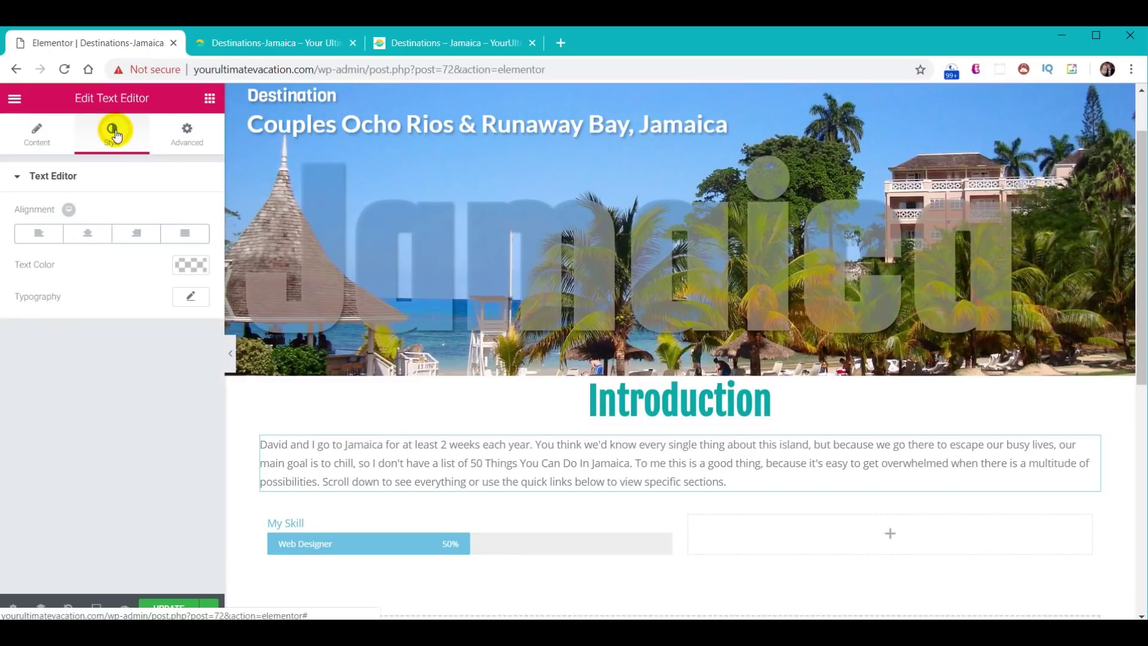
click(190, 297)
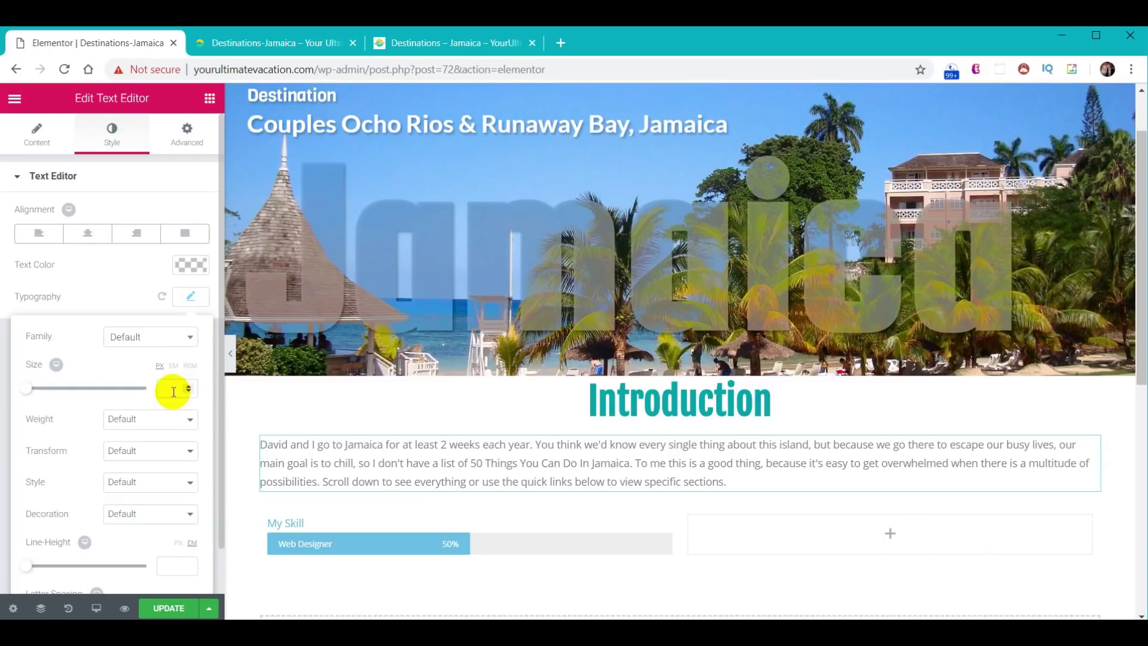
text(18)
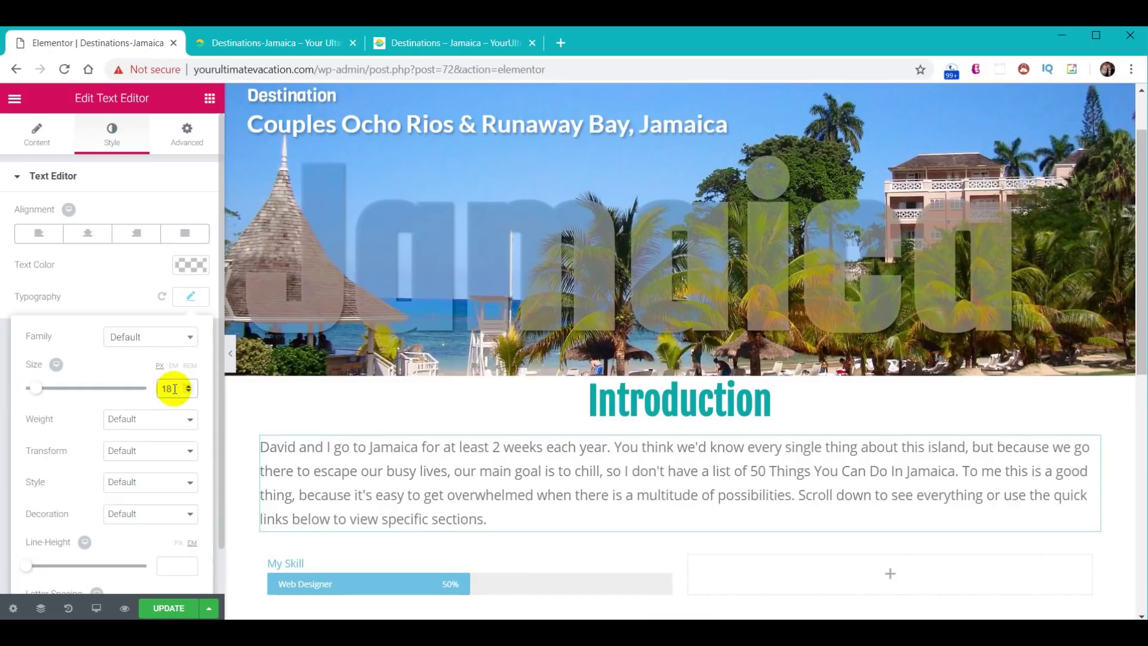
click(190, 266)
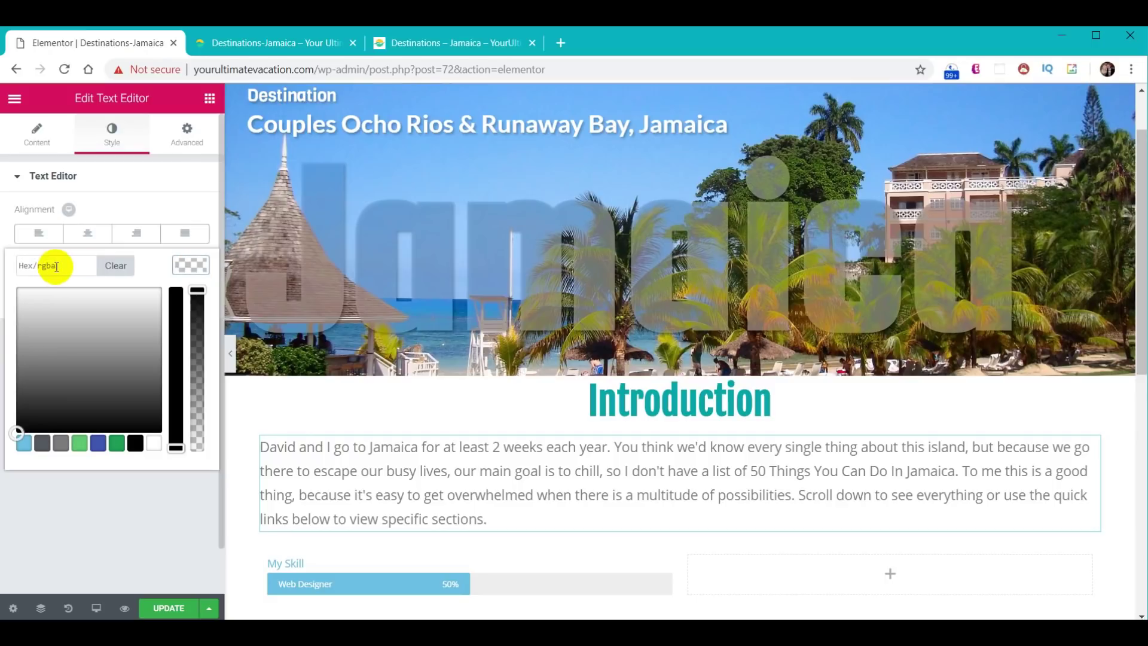
click(135, 443)
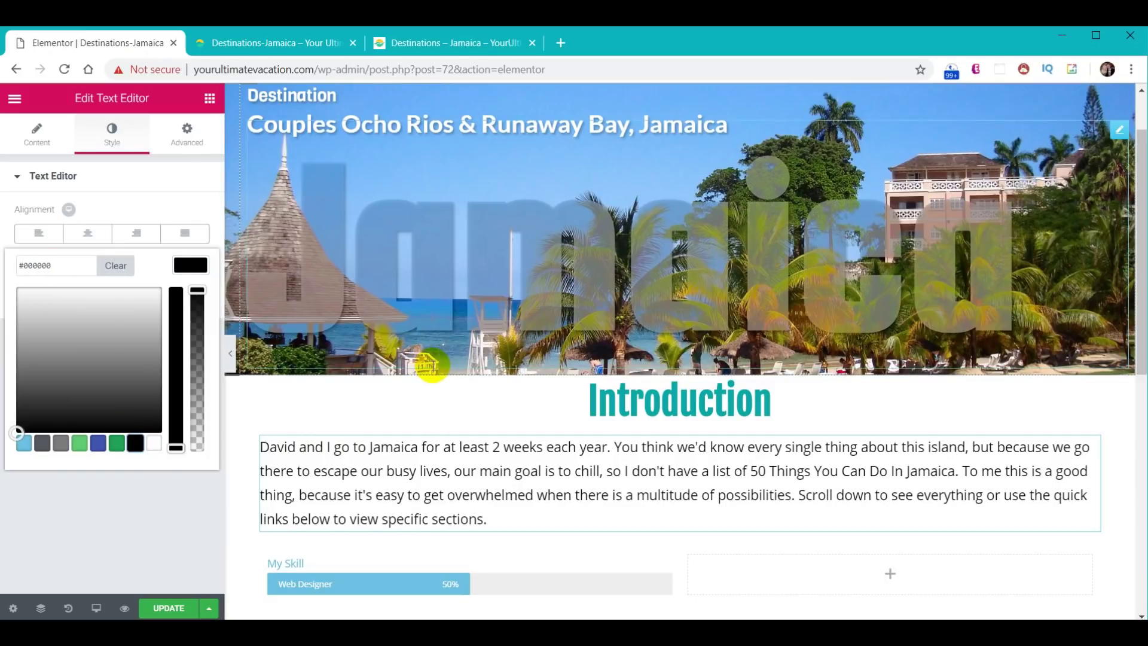
scroll(428, 363, down, 5)
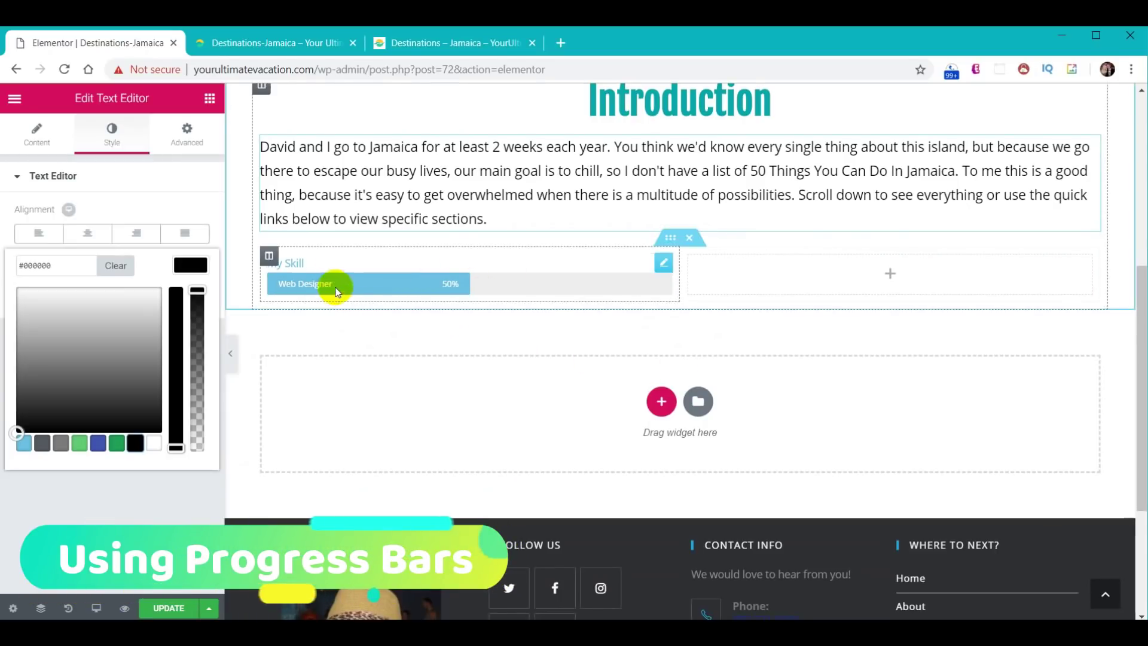
click(317, 263)
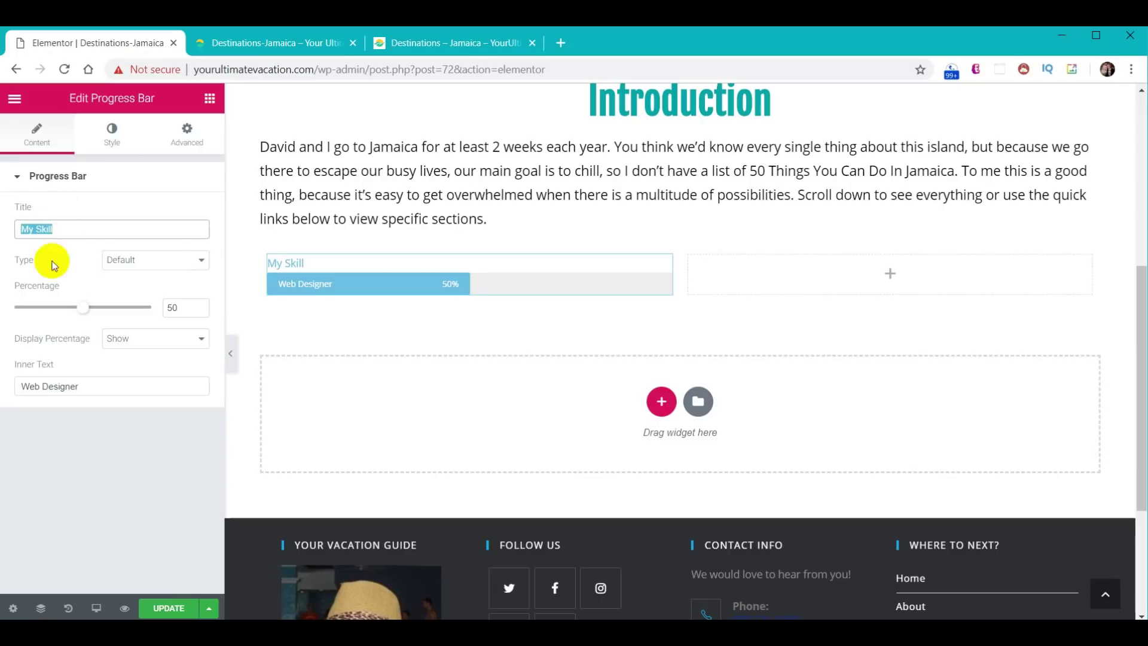
- Set the progress bar to title Accommodations, 80 percent, inner text 'Exceeds Expectations'
text(Accommodations)
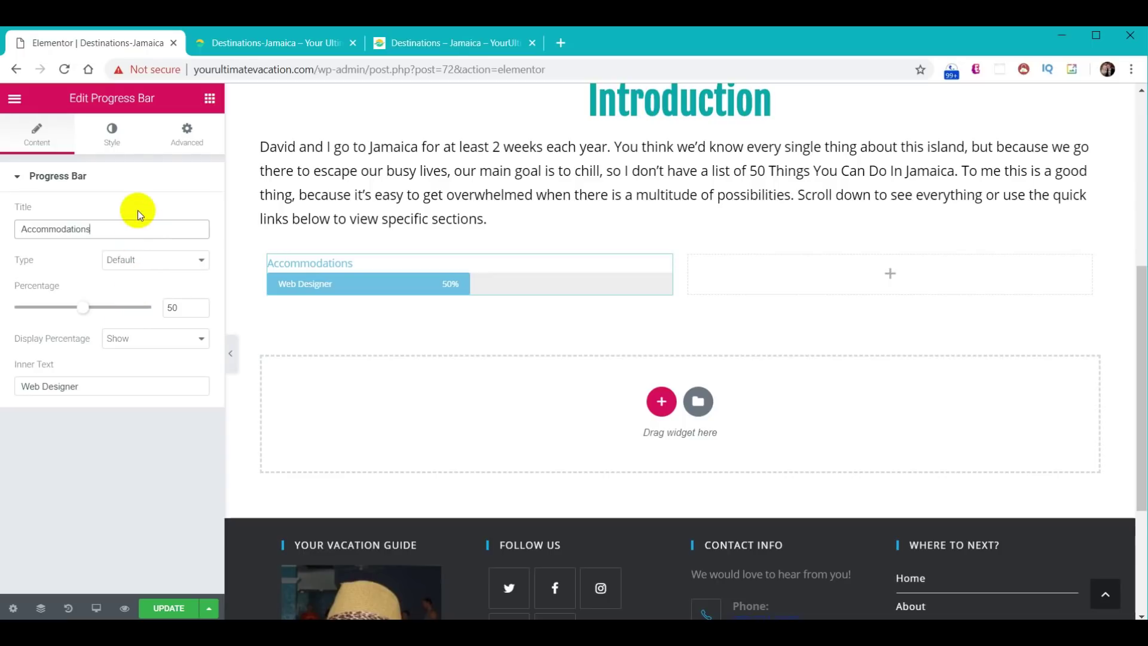
double_click(183, 310)
text(80)
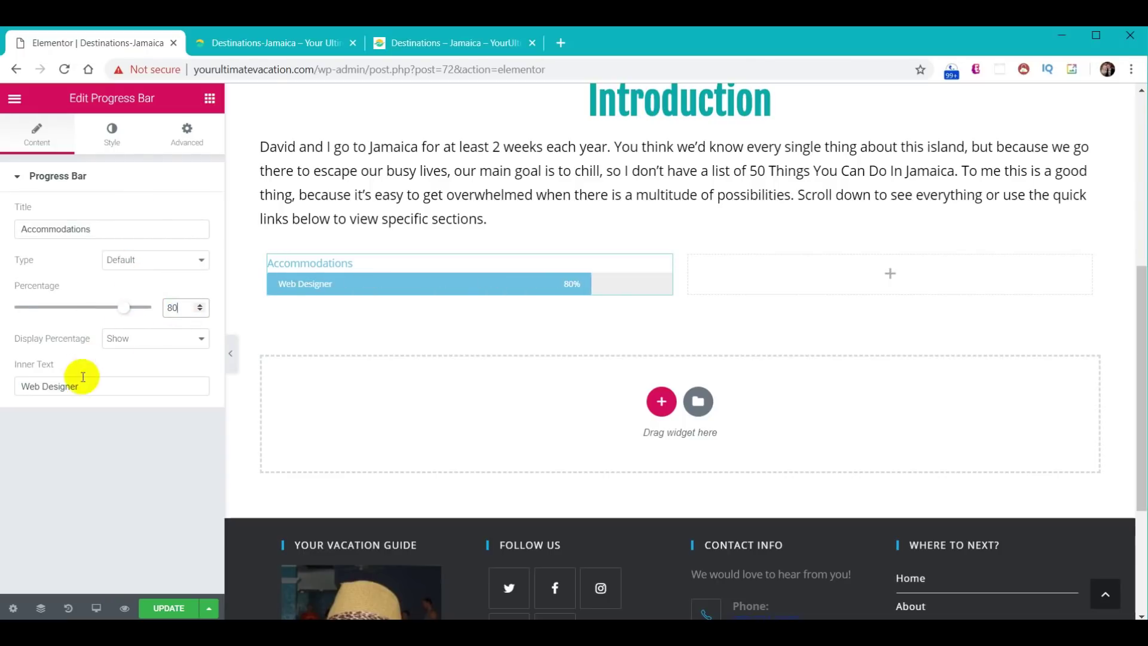
drag(83, 377, 3, 375)
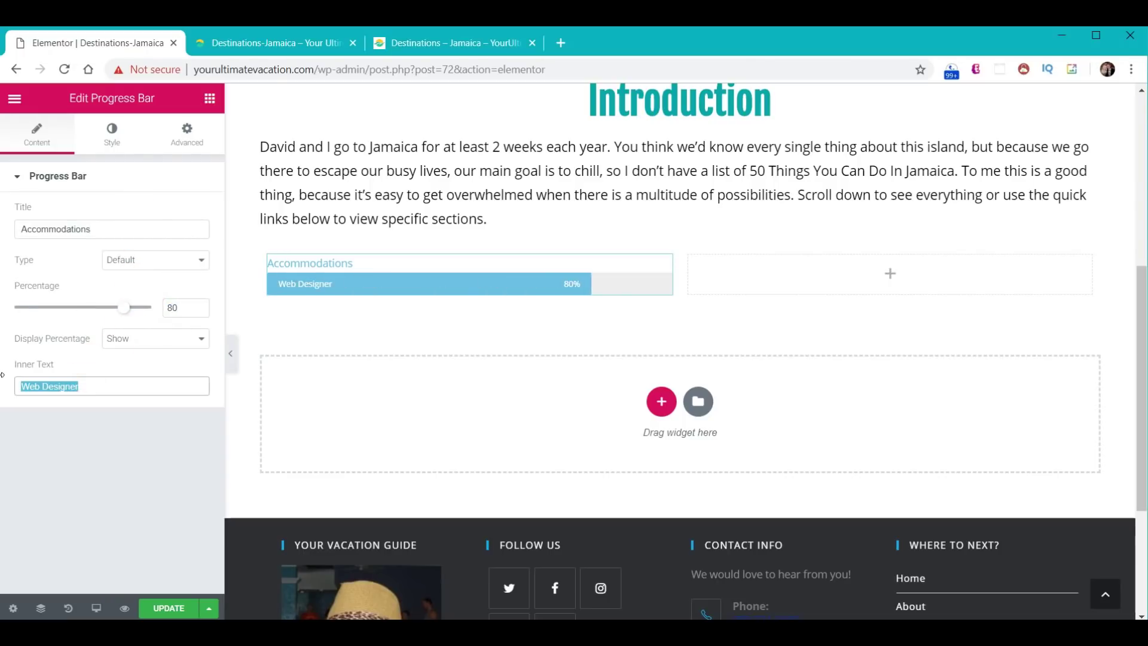
text(Exceeds Expectations)
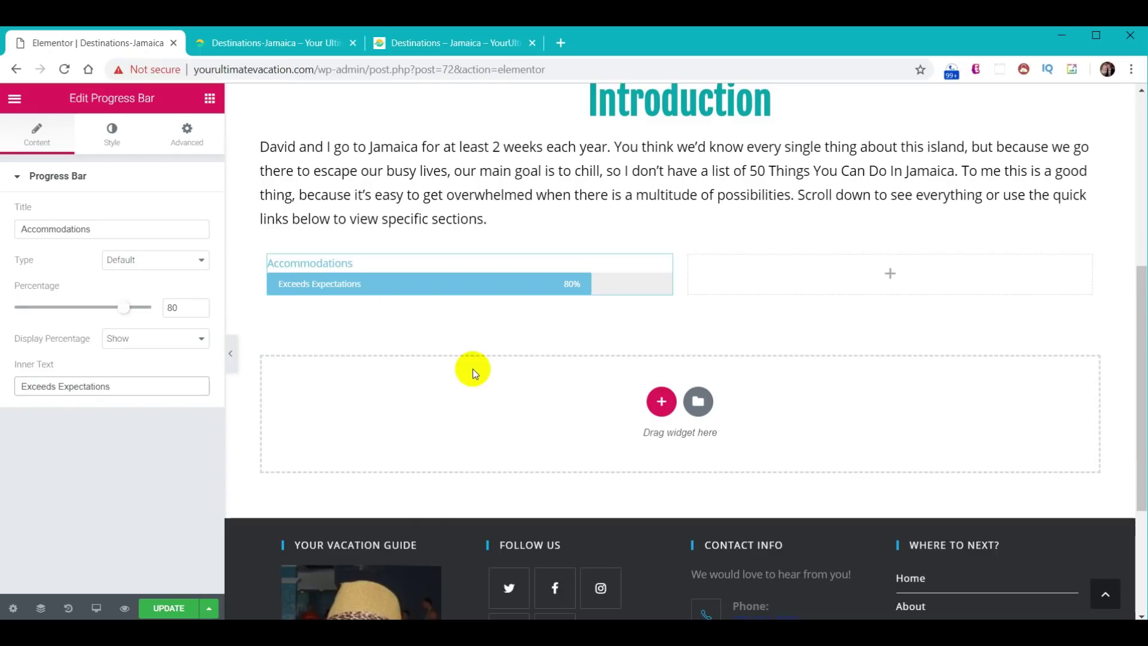
- Duplicate the bar into six rating bars, three in each column
scroll(483, 364, up, 3)
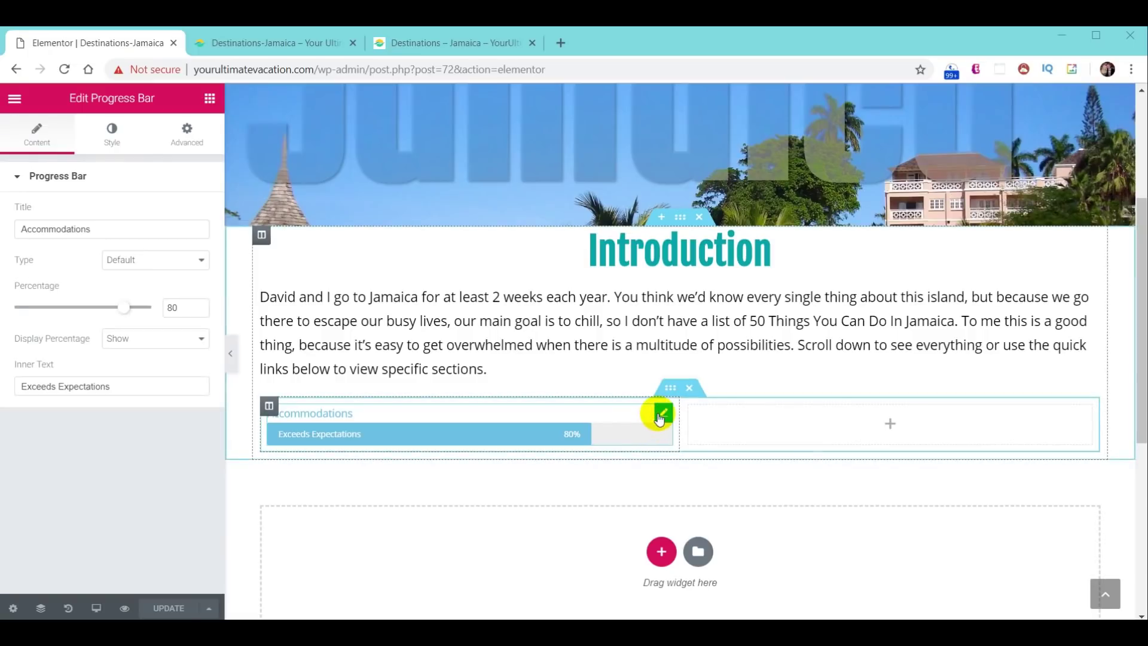
right_click(659, 413)
click(672, 430)
right_click(665, 410)
click(694, 434)
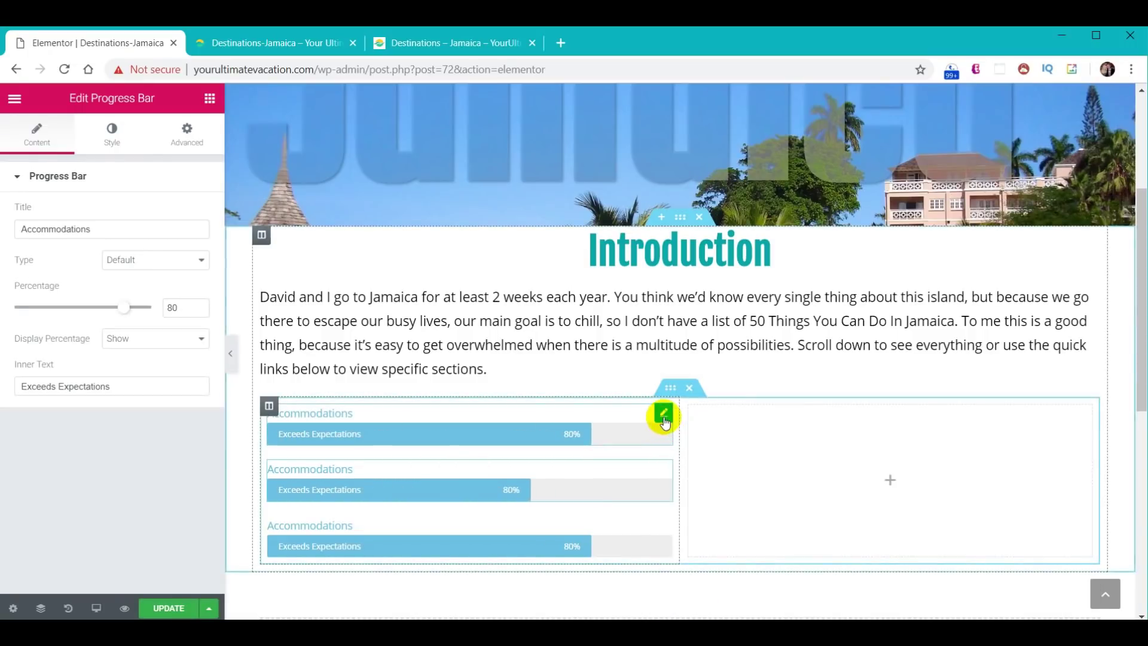
right_click(665, 412)
click(695, 431)
drag(664, 410, 878, 422)
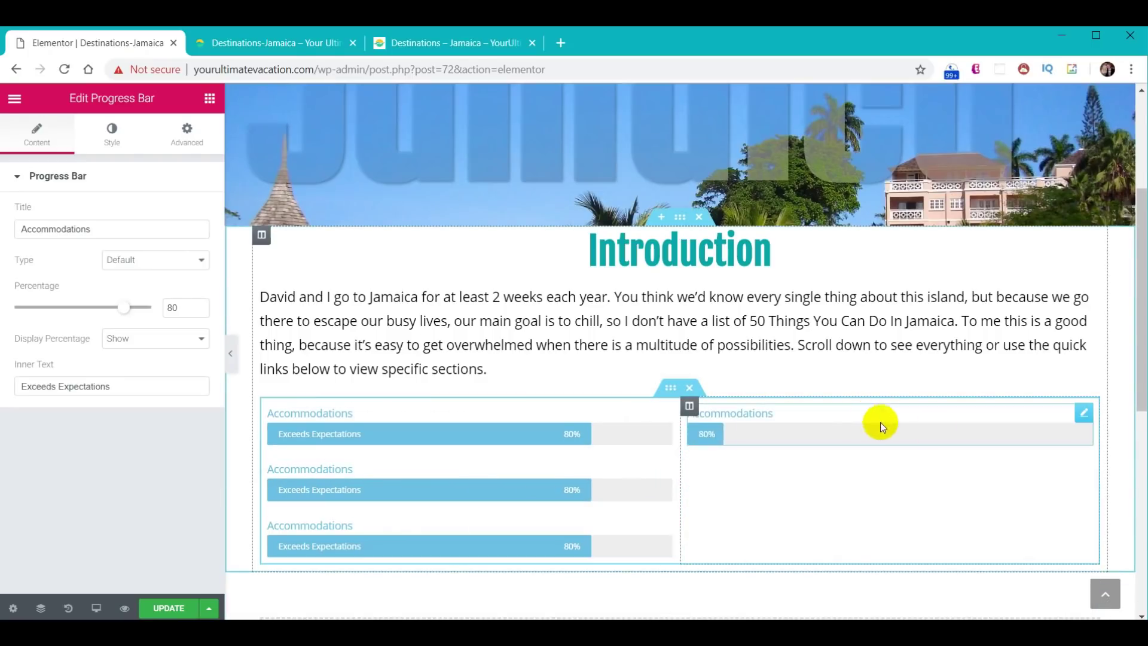
right_click(1084, 412)
click(1077, 432)
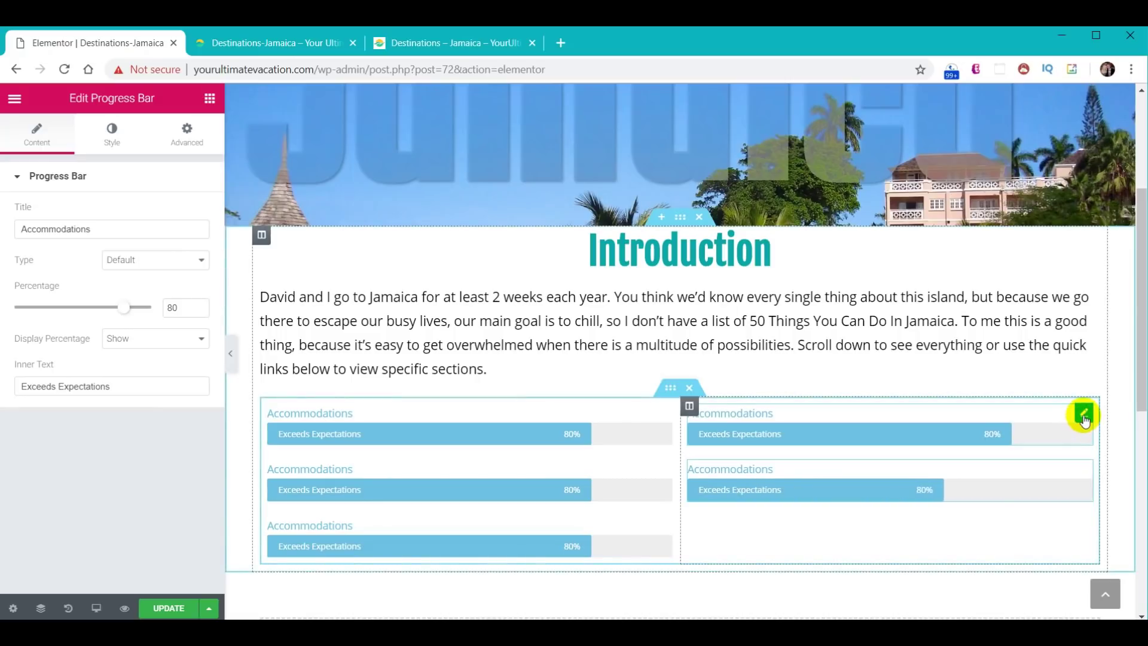
right_click(1081, 414)
click(1082, 432)
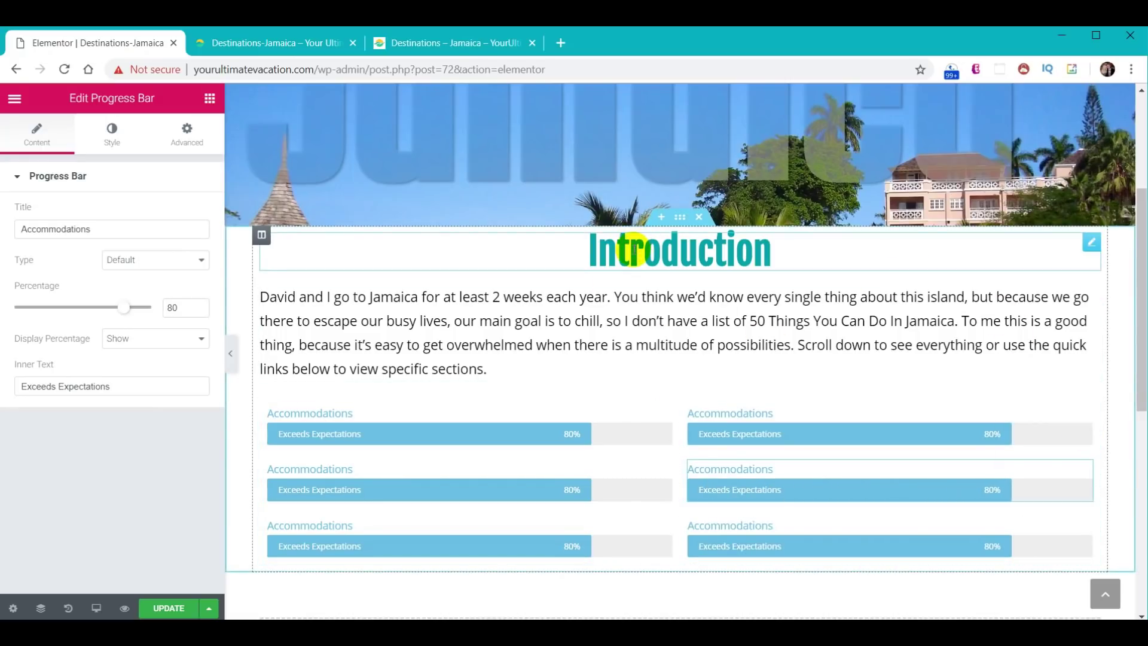
- Give the Introduction heading a top padding of 30
click(633, 250)
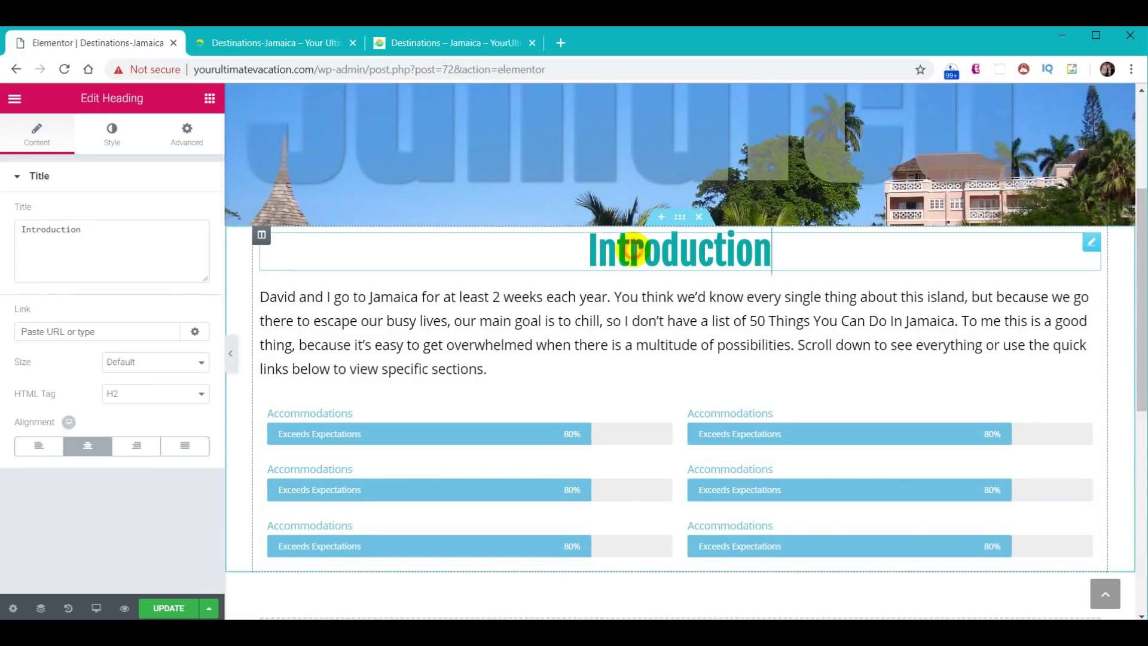
click(187, 133)
click(186, 298)
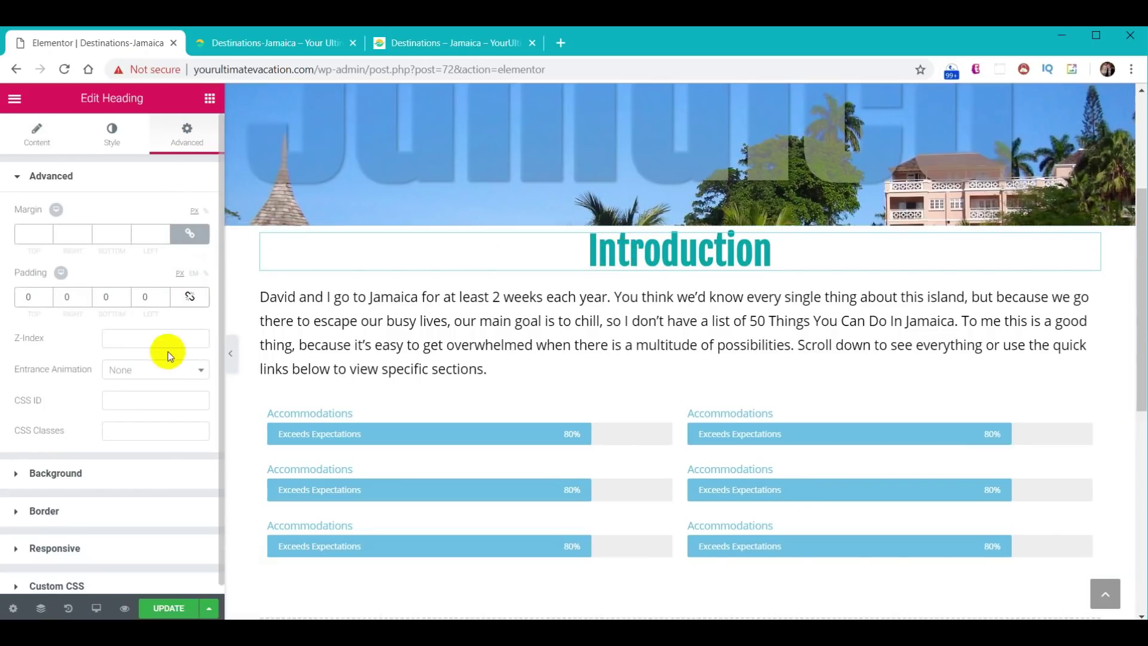
click(26, 297)
text(30)
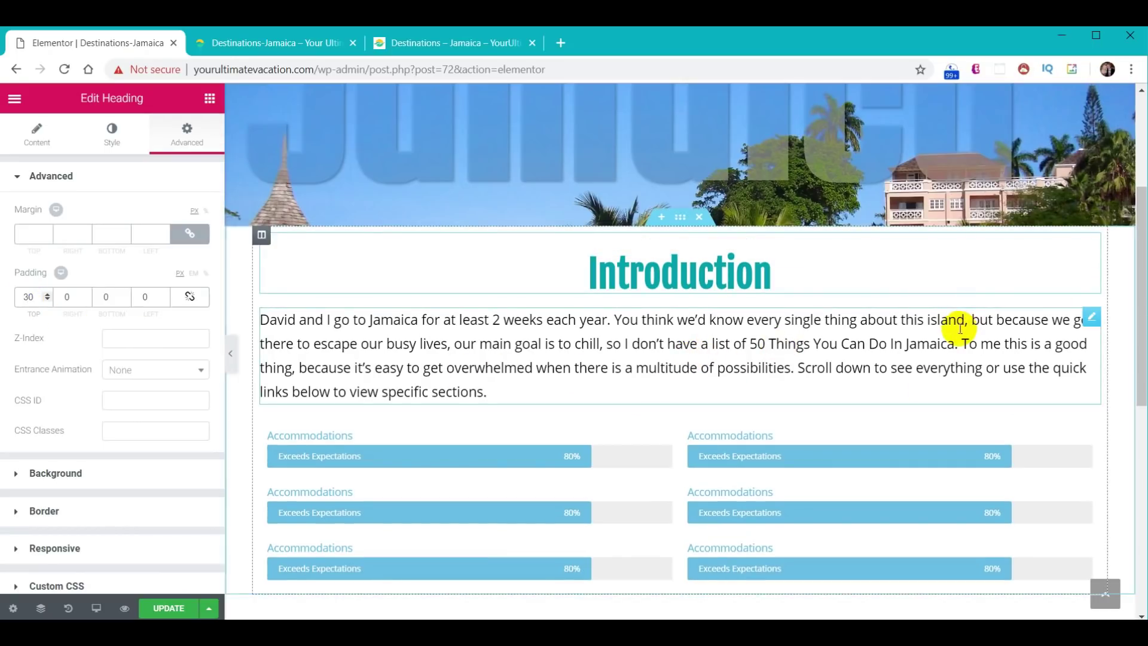
- Hide the percentage display on the rating bars, starting with Accommodations
scroll(905, 355, down, 3)
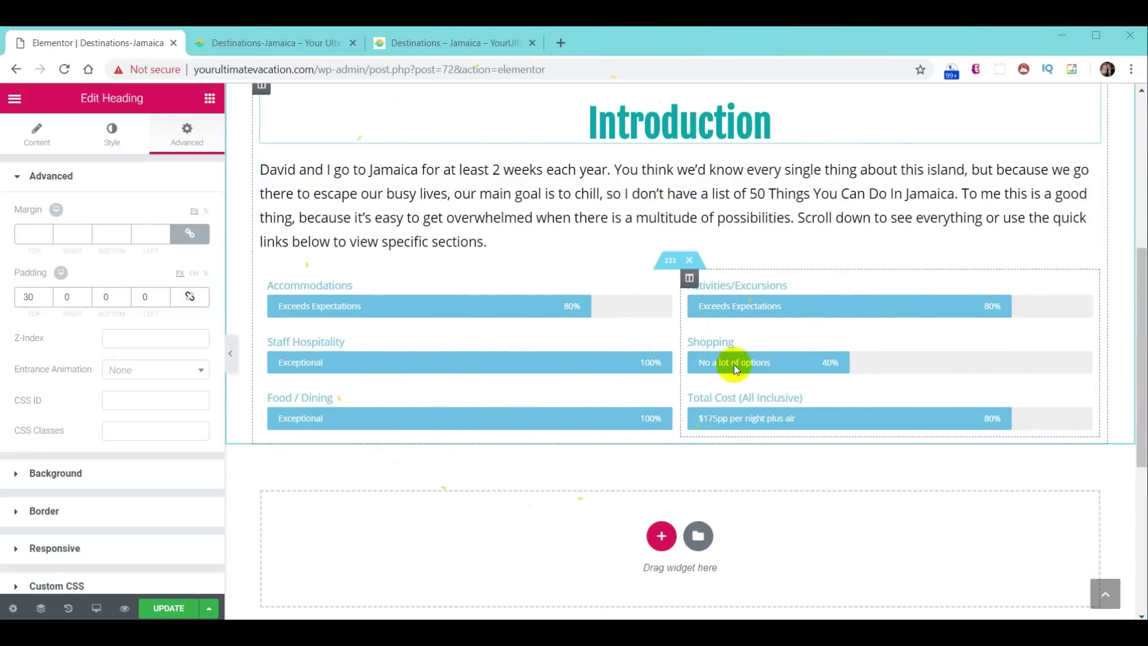
click(418, 33)
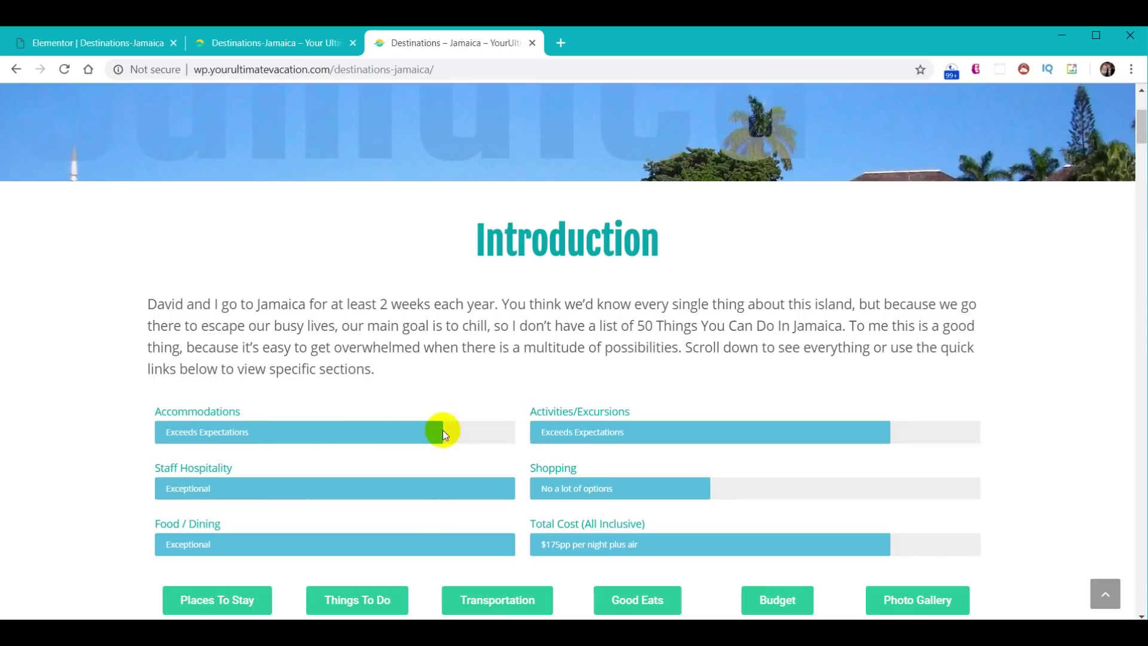
click(91, 46)
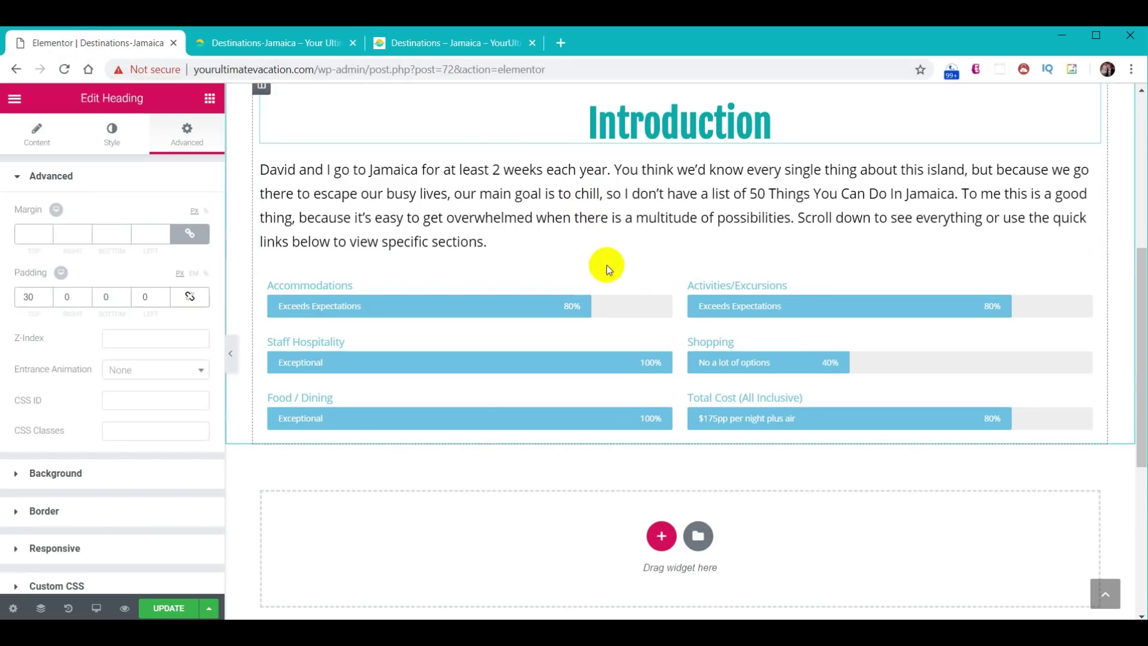
click(508, 314)
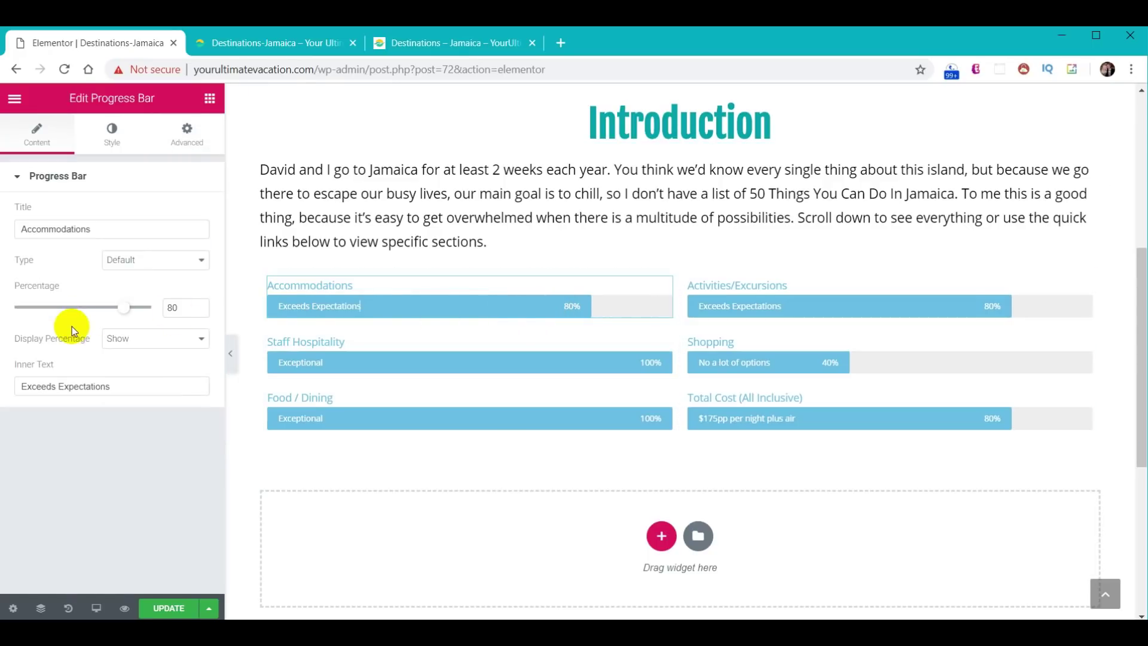
click(151, 340)
click(151, 366)
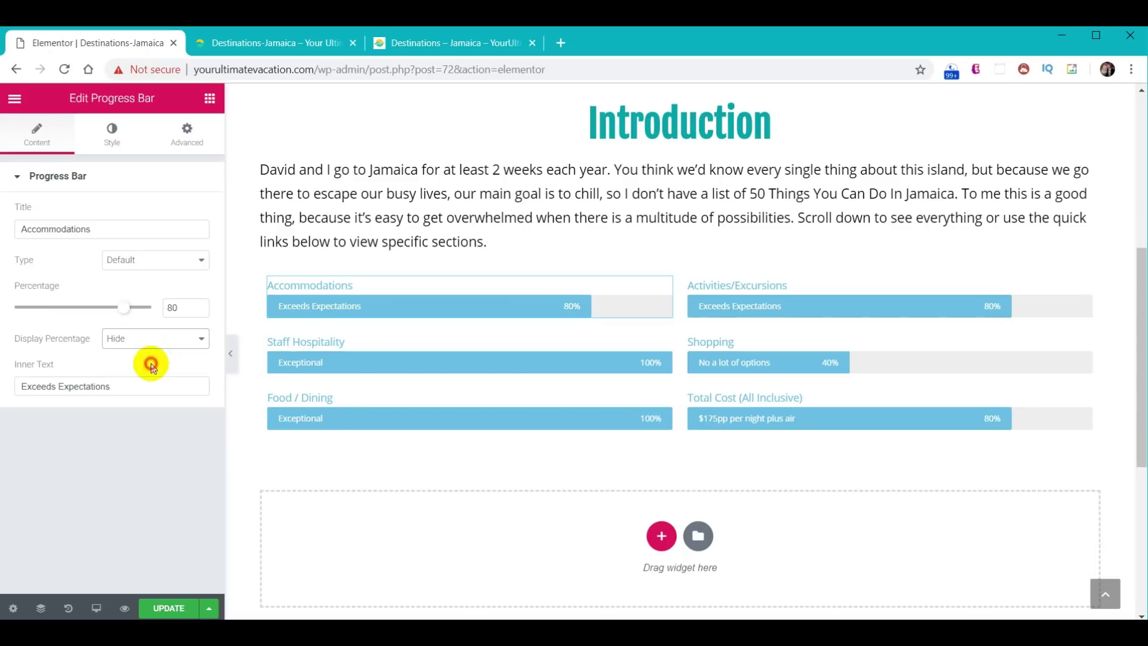
click(1050, 36)
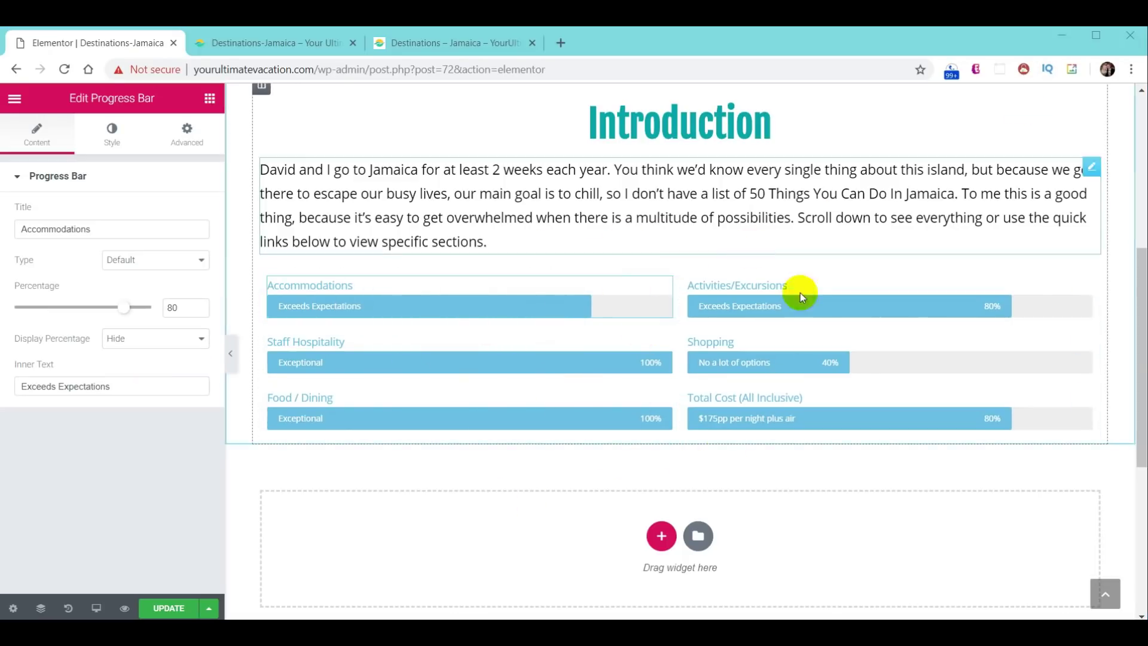
click(787, 392)
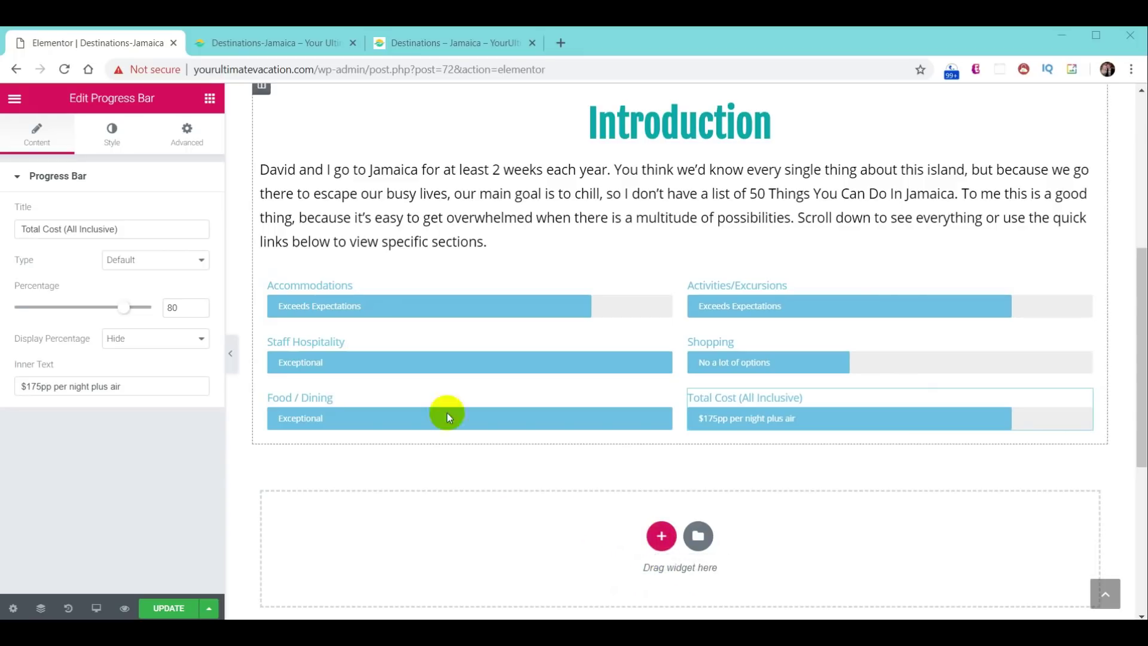
click(210, 98)
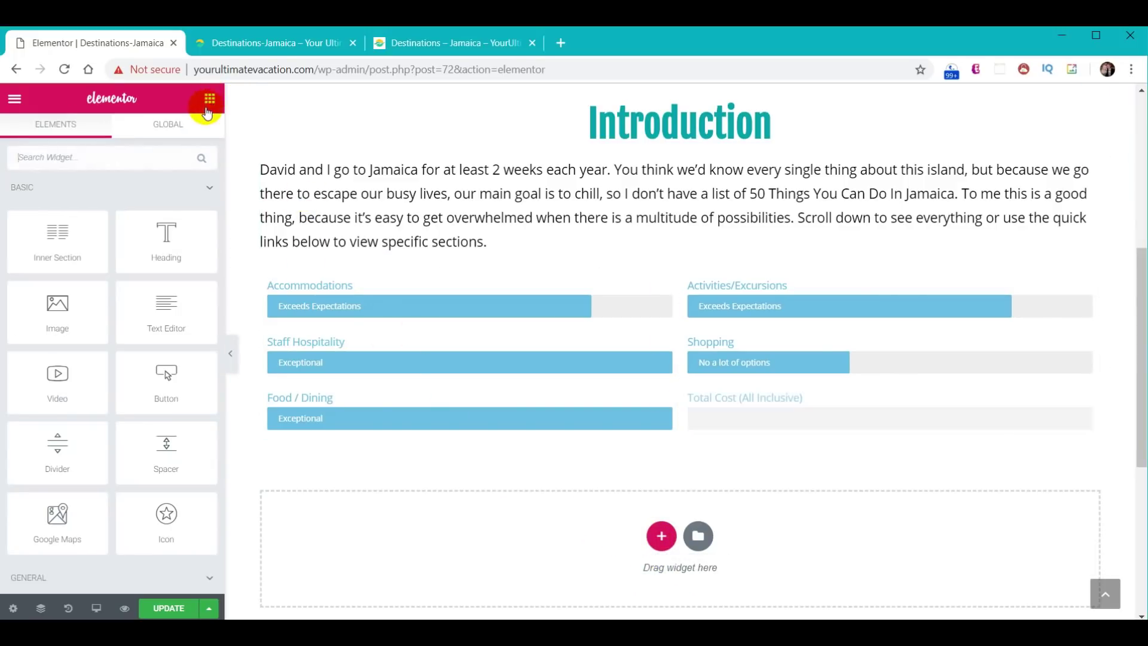
- Add a two-column inner section below the rating bars, comparing with the live Jamaica page
drag(59, 230, 710, 433)
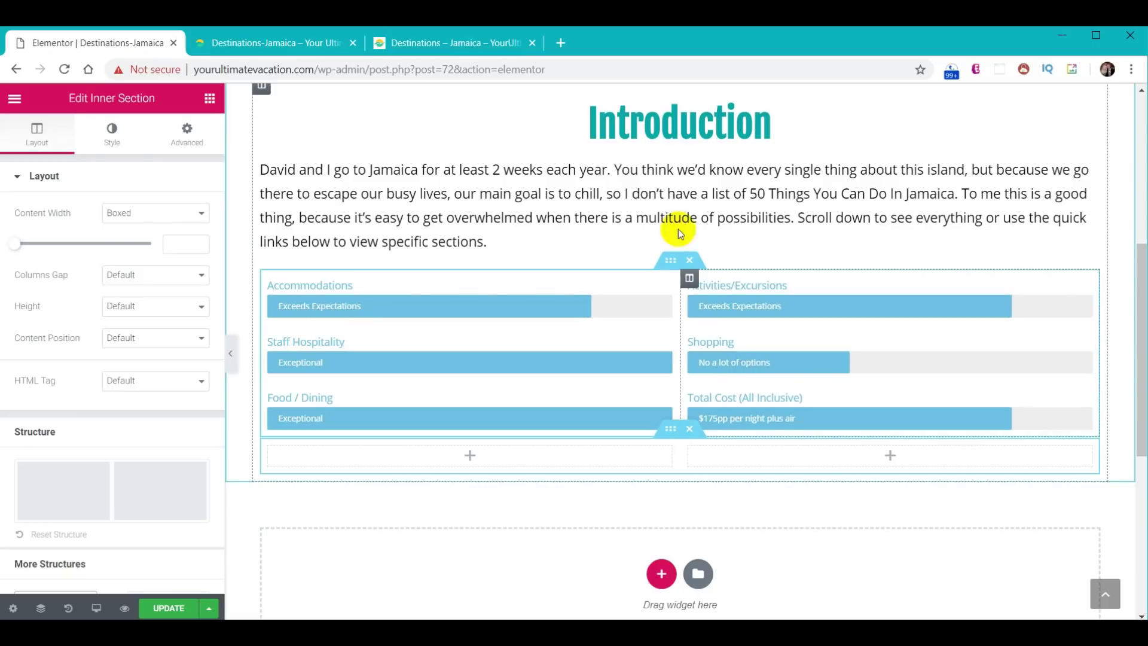
click(456, 43)
scroll(622, 443, up, 15)
scroll(622, 446, up, 15)
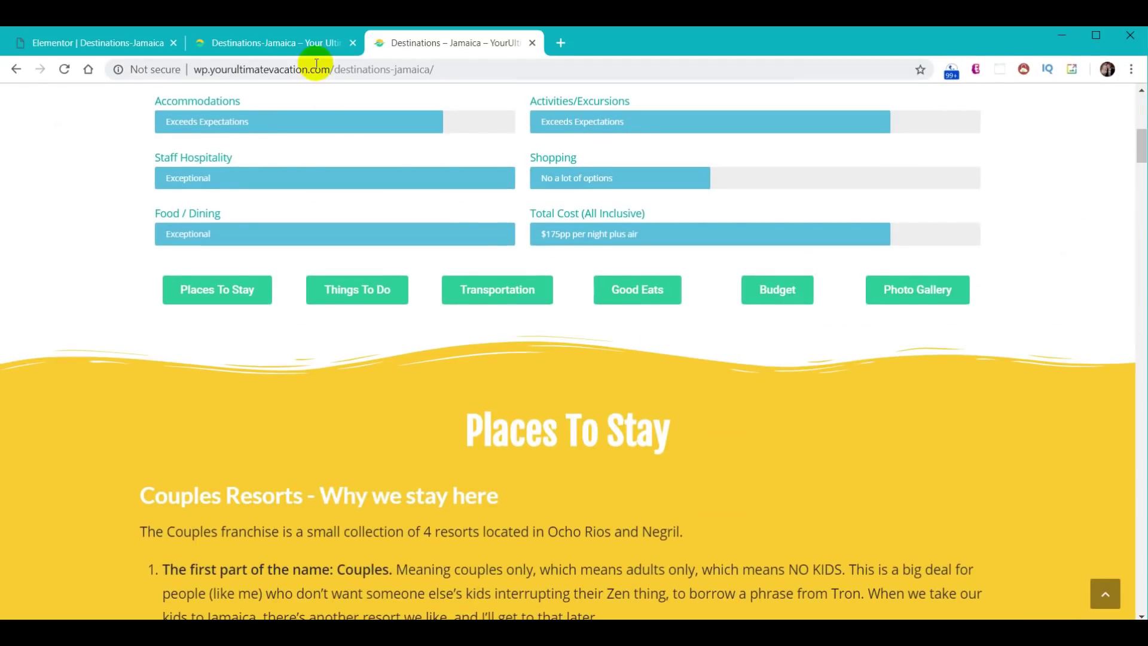
click(119, 46)
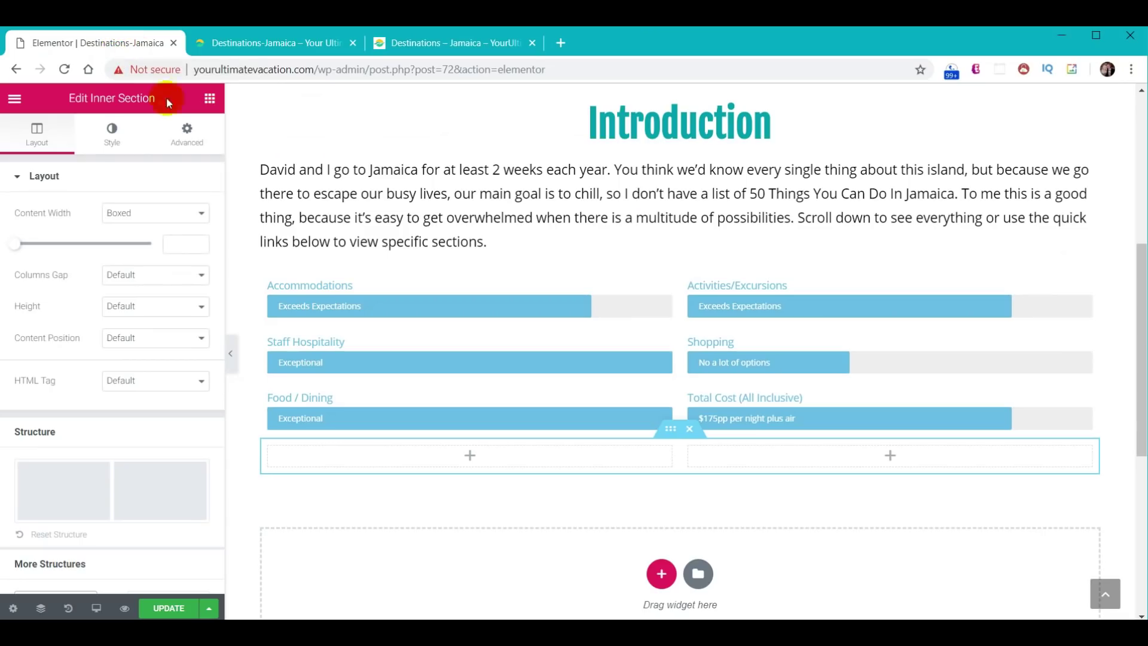
scroll(625, 167, up, 4)
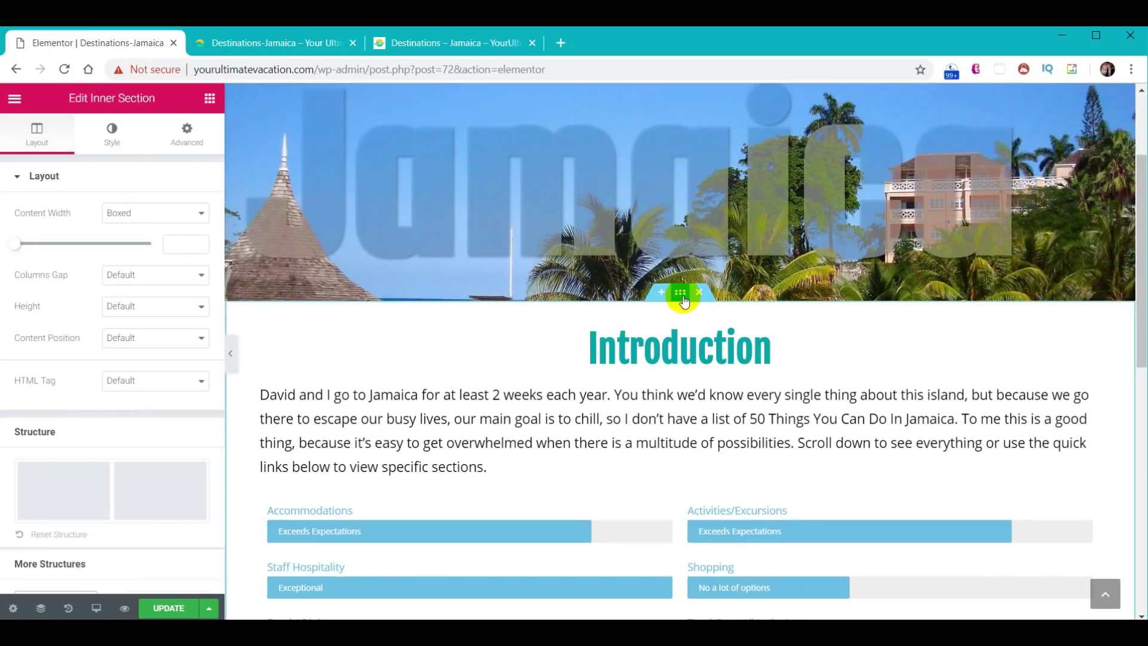
- Give the Introduction section a yellow #f9cc29 Waves Brush bottom shape divider
click(682, 294)
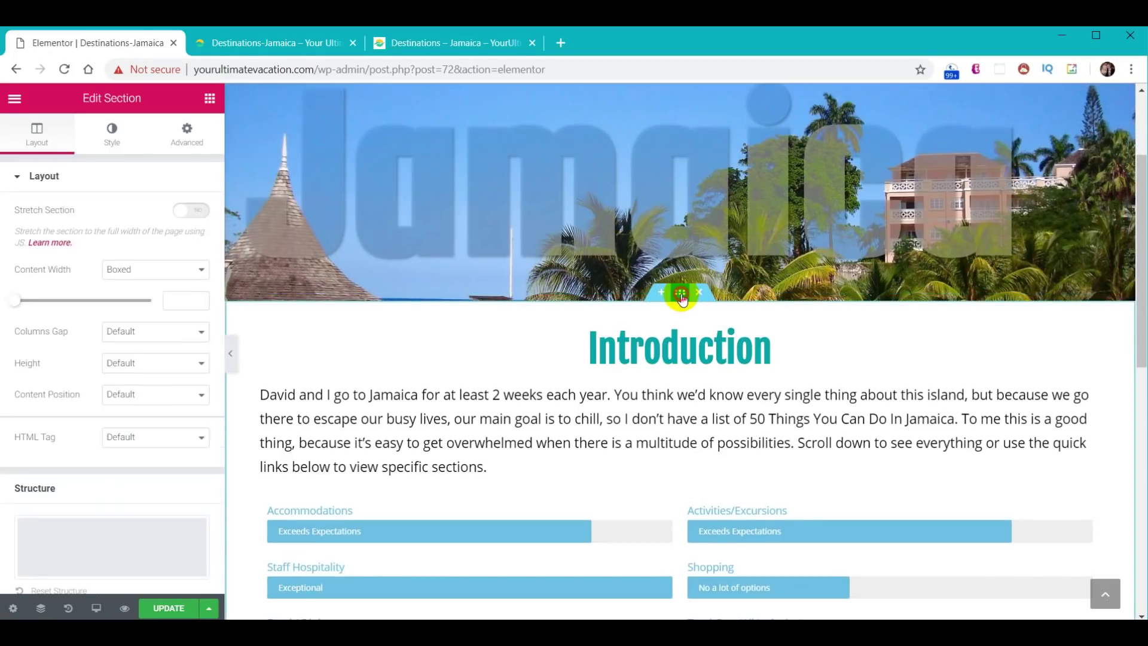
click(112, 129)
click(82, 328)
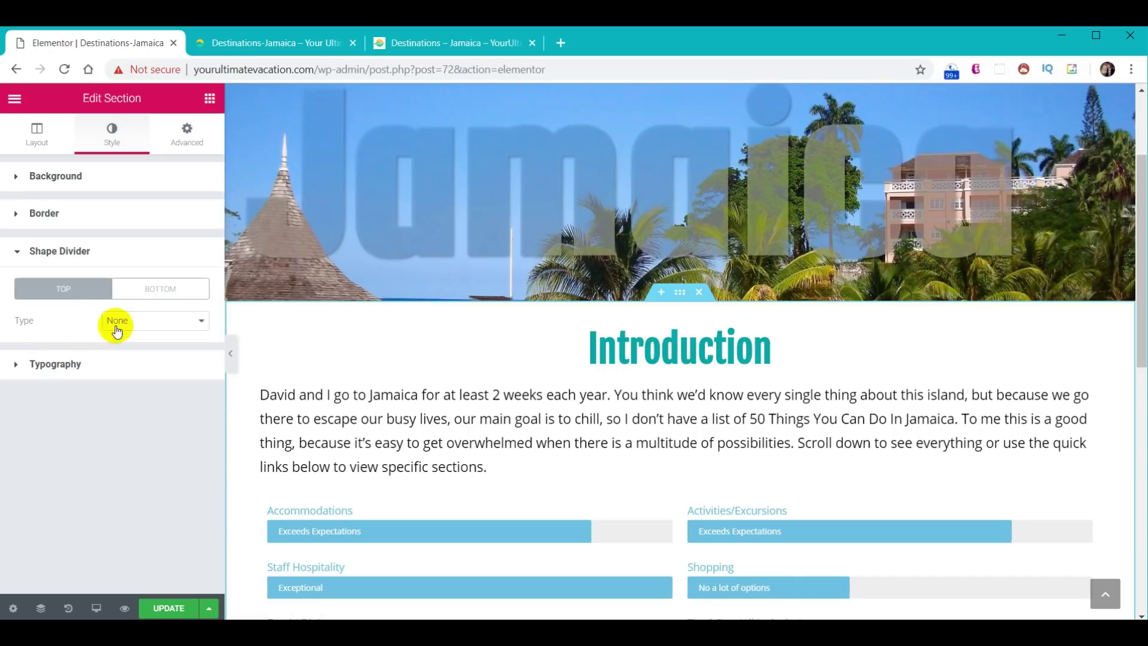
click(161, 290)
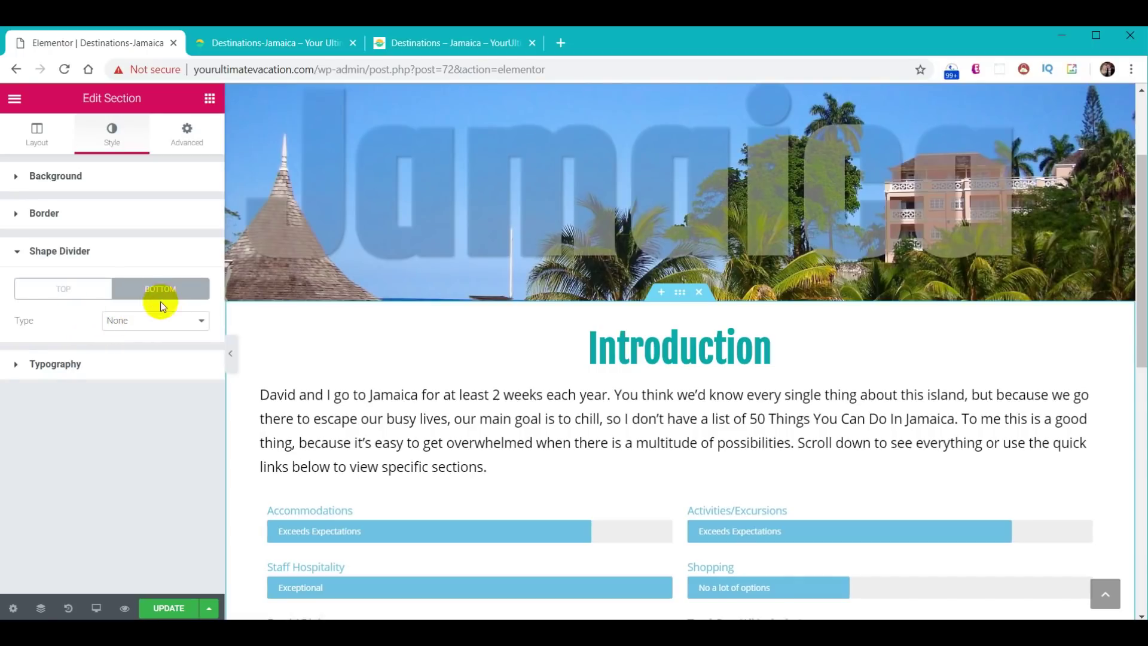
click(158, 327)
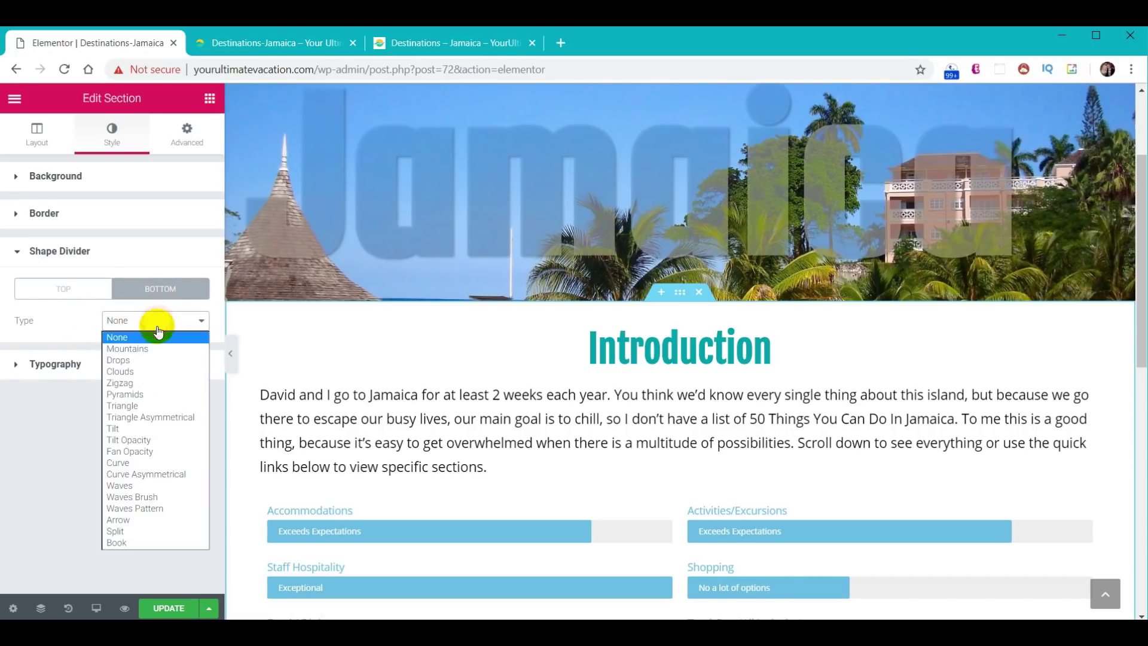
click(160, 491)
click(186, 354)
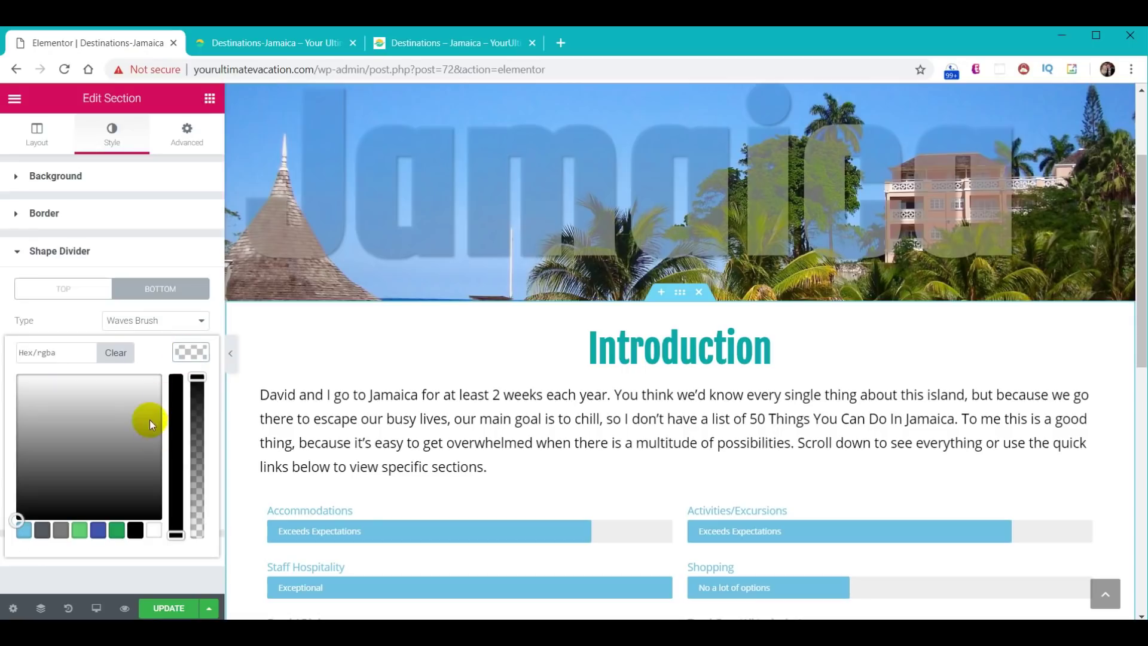
text(#f9cc29)
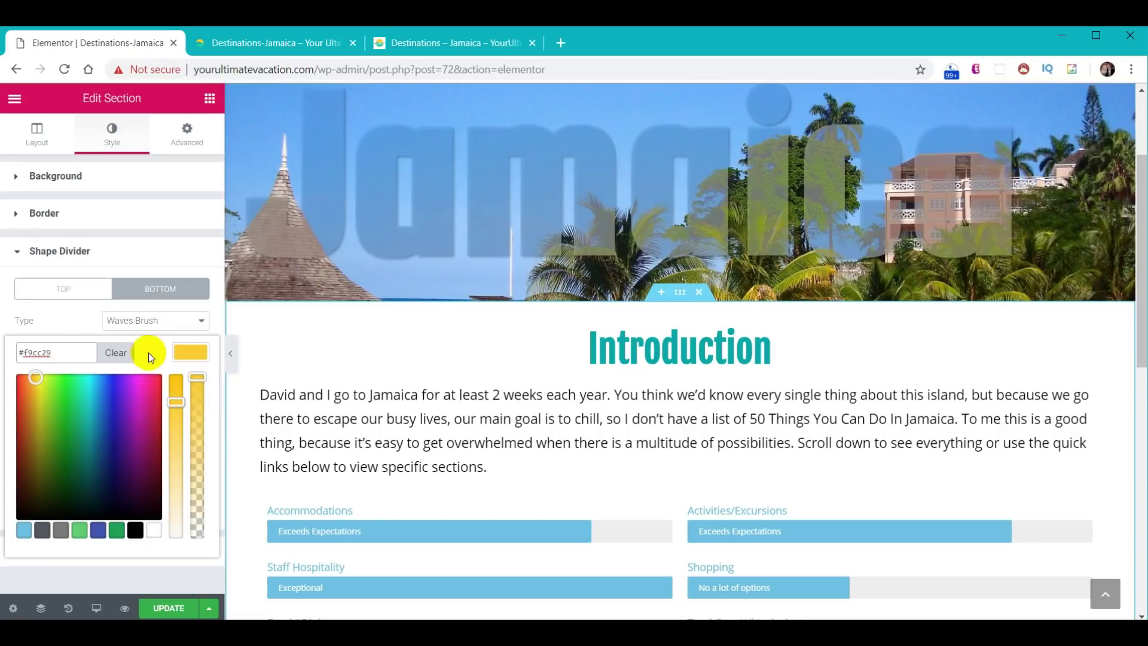
click(196, 357)
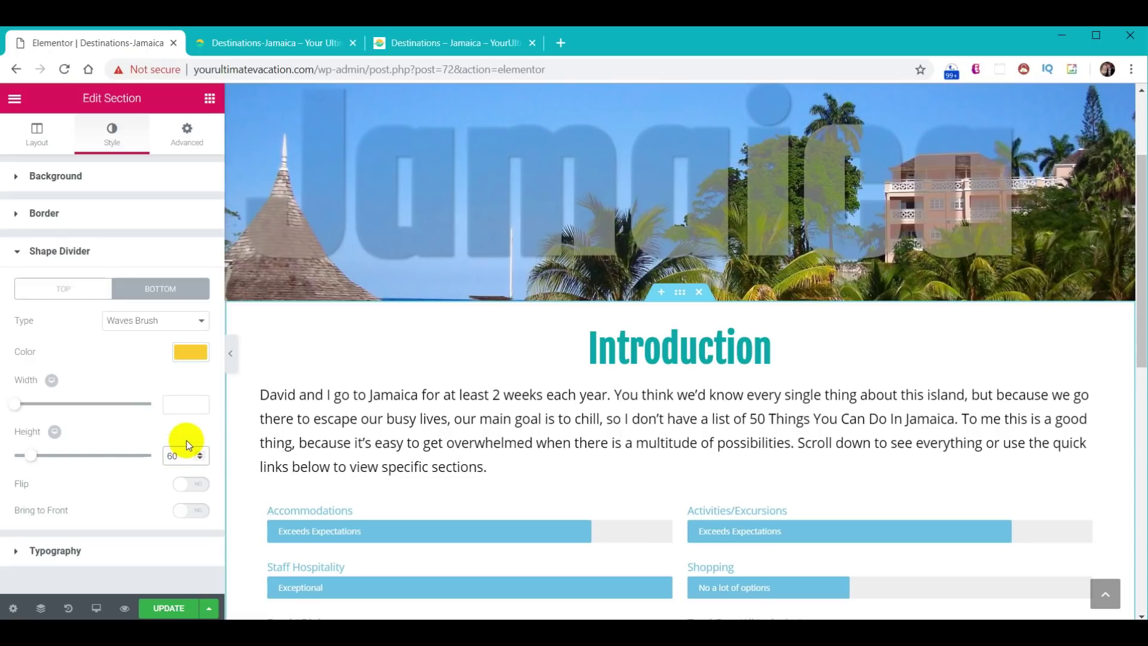
- Unlink the section's padding and set the bottom padding to 60
scroll(550, 397, down, 4)
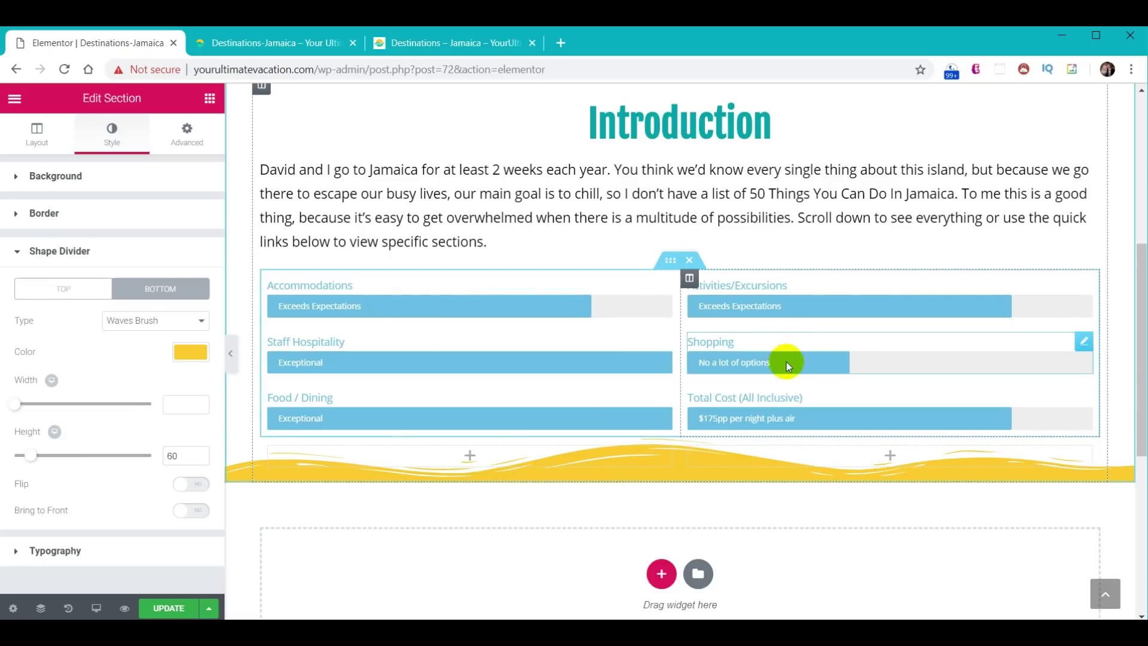
click(188, 143)
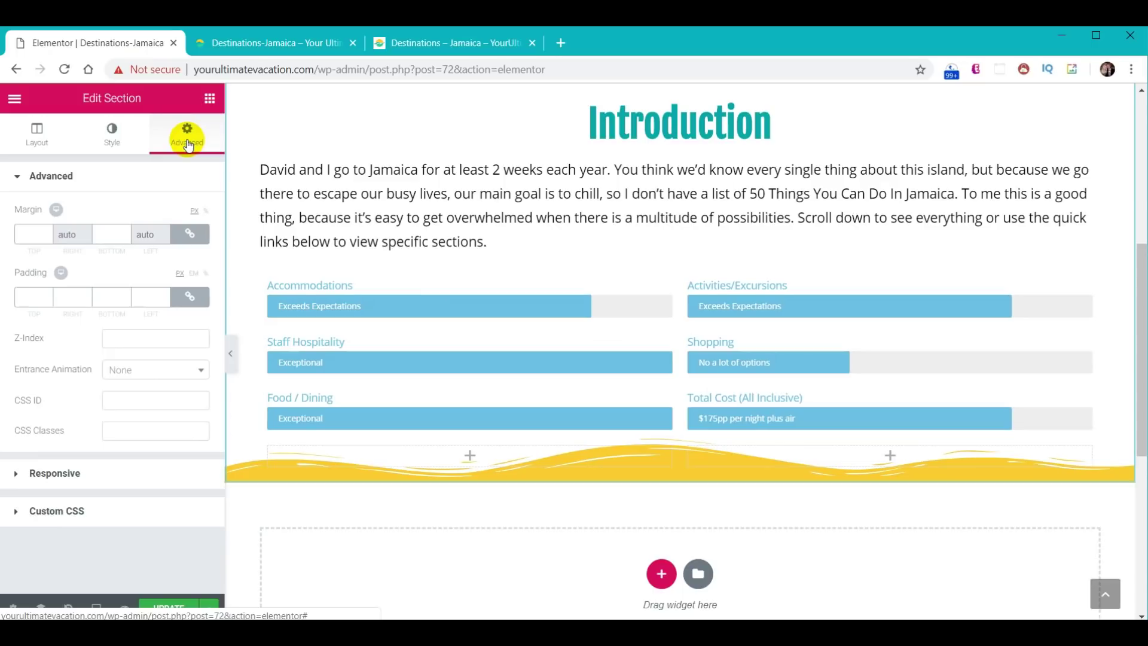
click(190, 298)
click(105, 298)
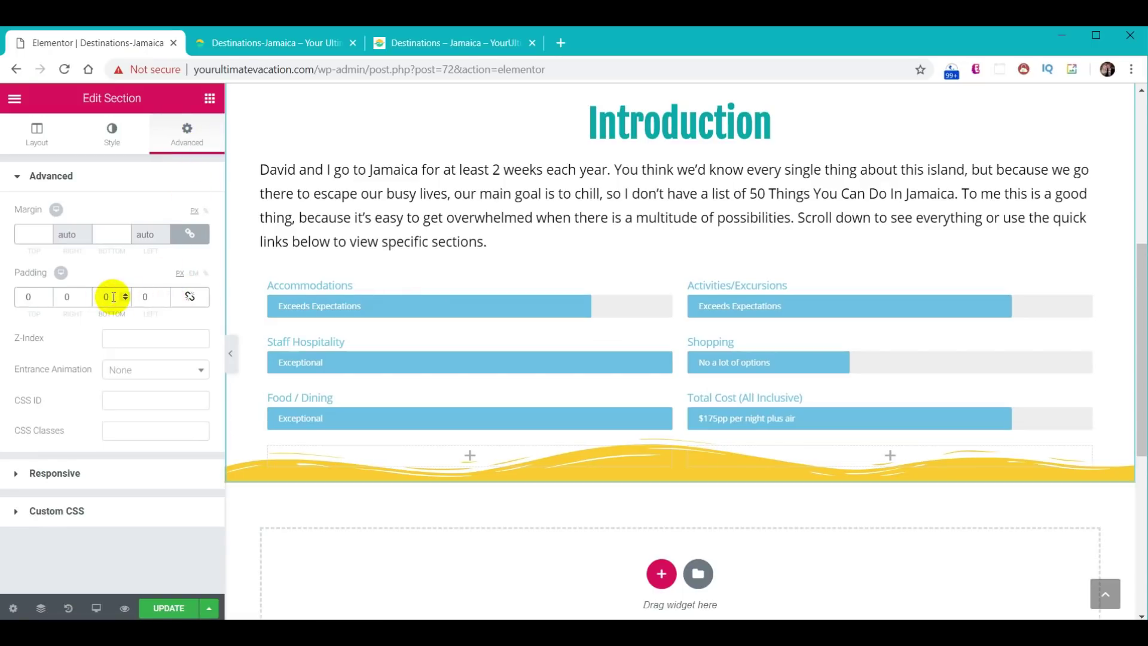
text(6)
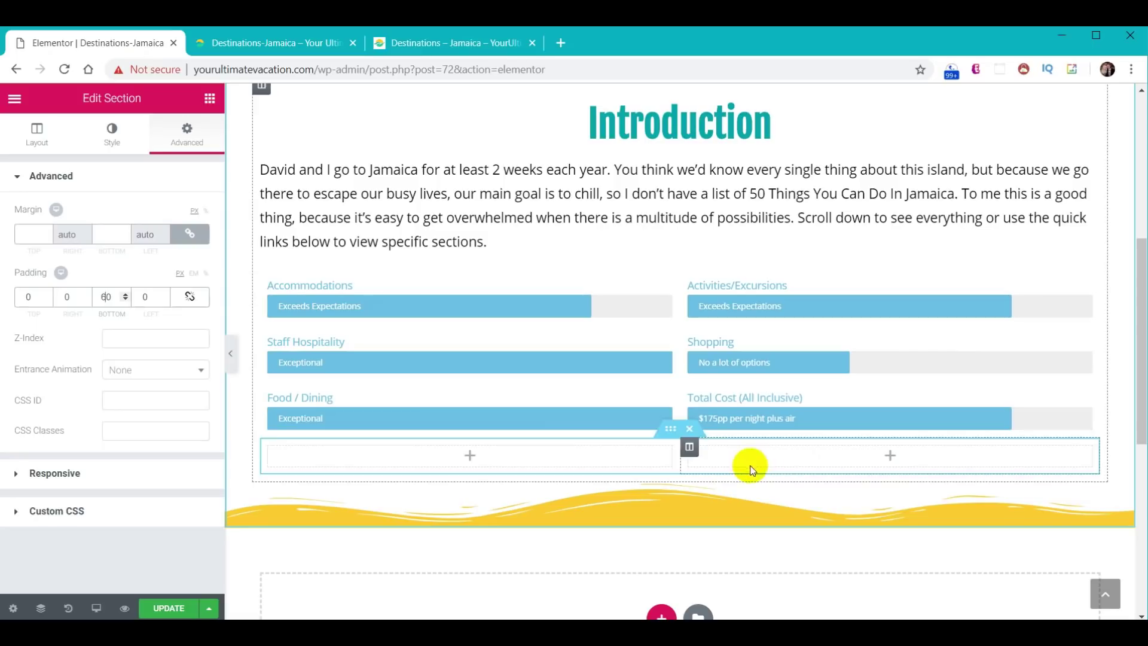
- Add a centred Click here button to the left column and delete the empty right column
click(210, 99)
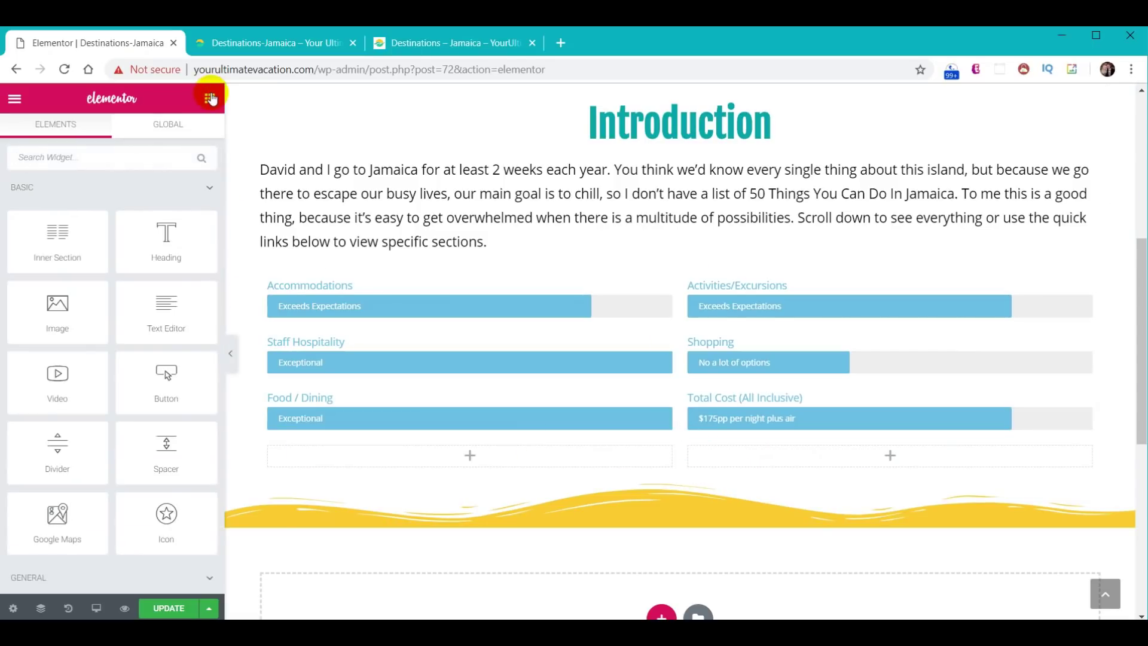
drag(172, 377, 489, 459)
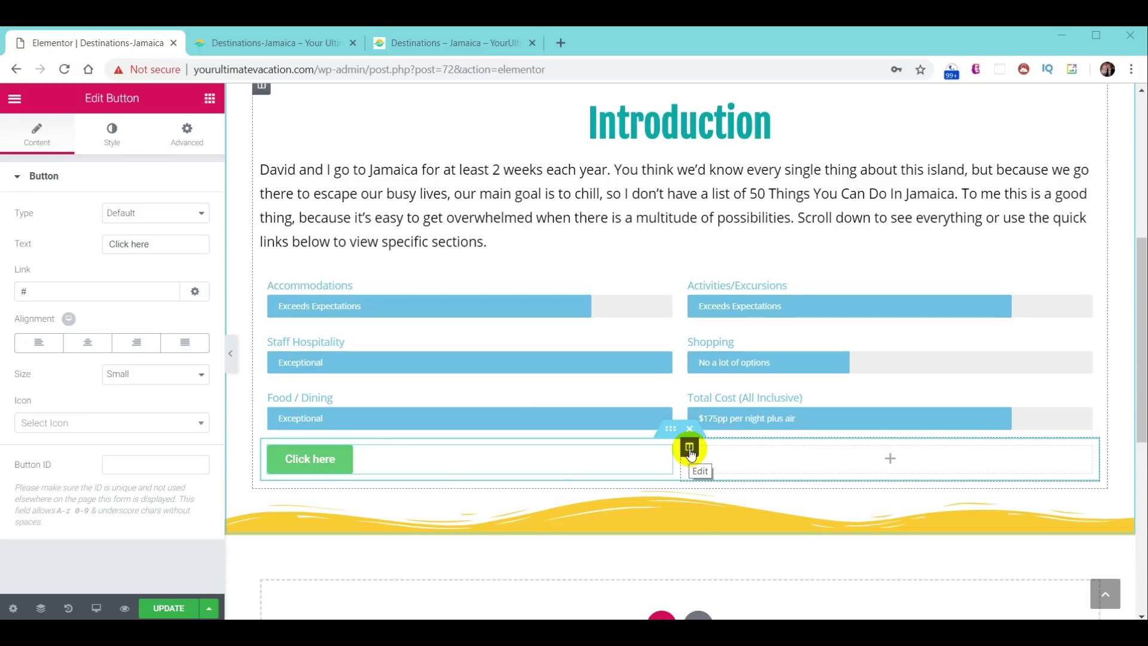
right_click(691, 453)
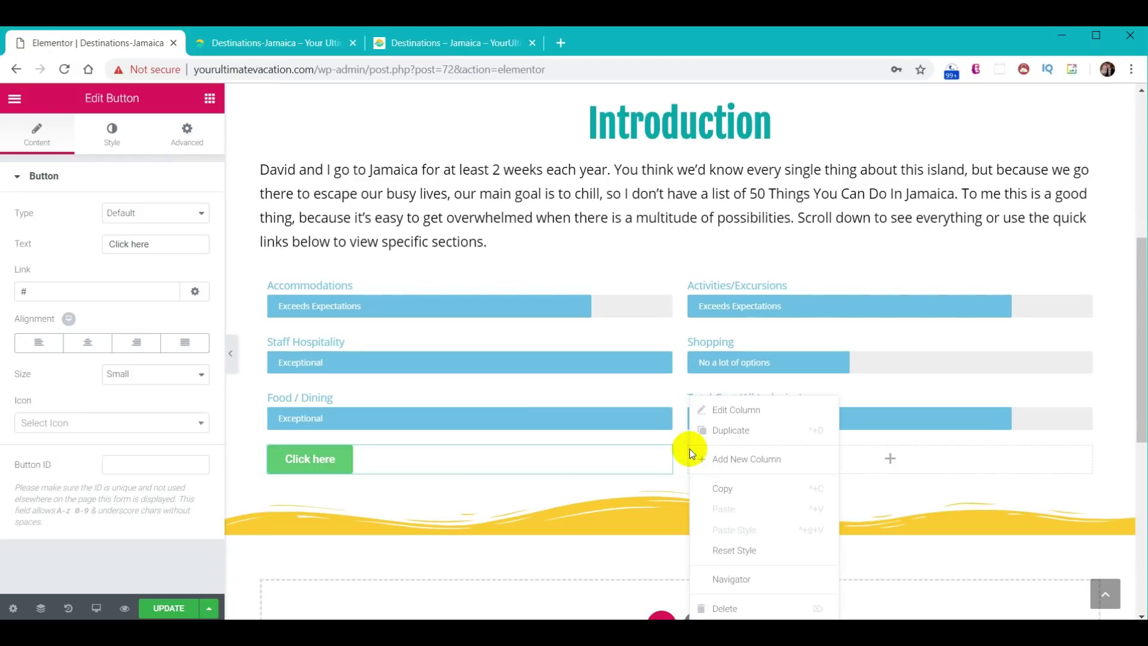
click(725, 609)
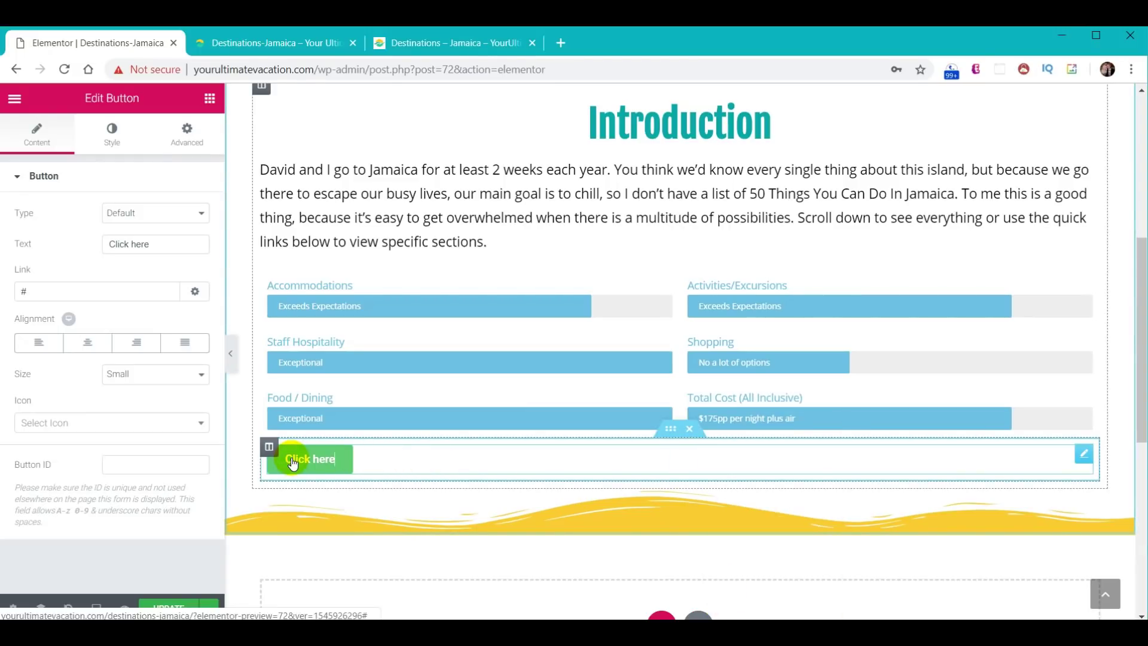
click(91, 344)
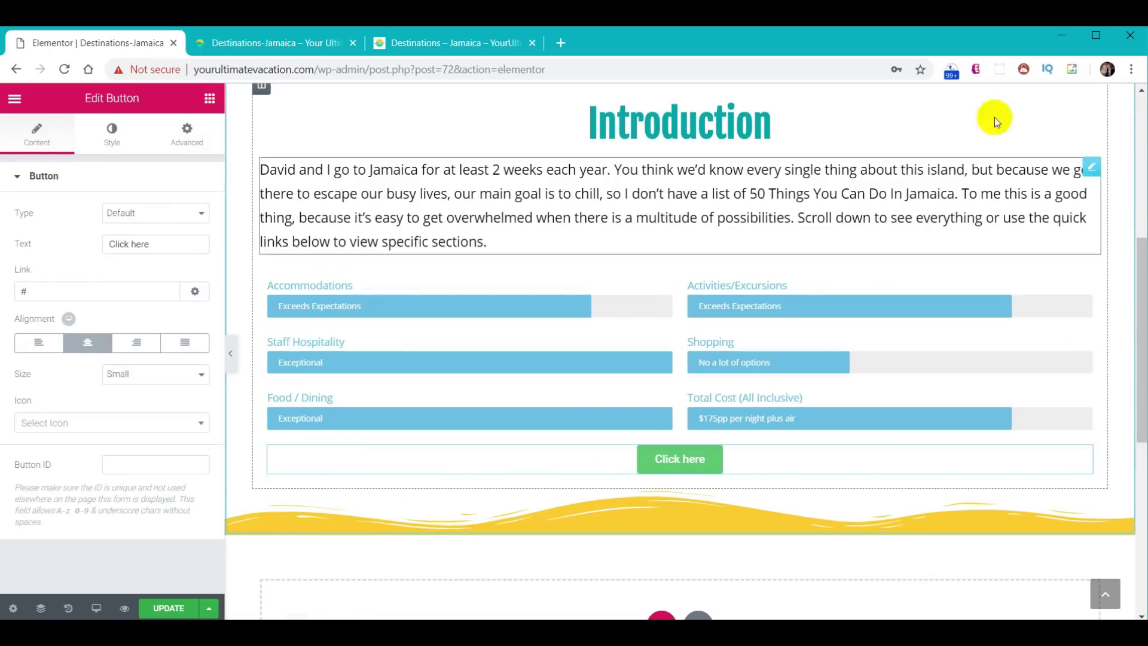
- Give the button a green #30d198 background and a yellow hover background
scroll(992, 115, down, 4)
click(106, 149)
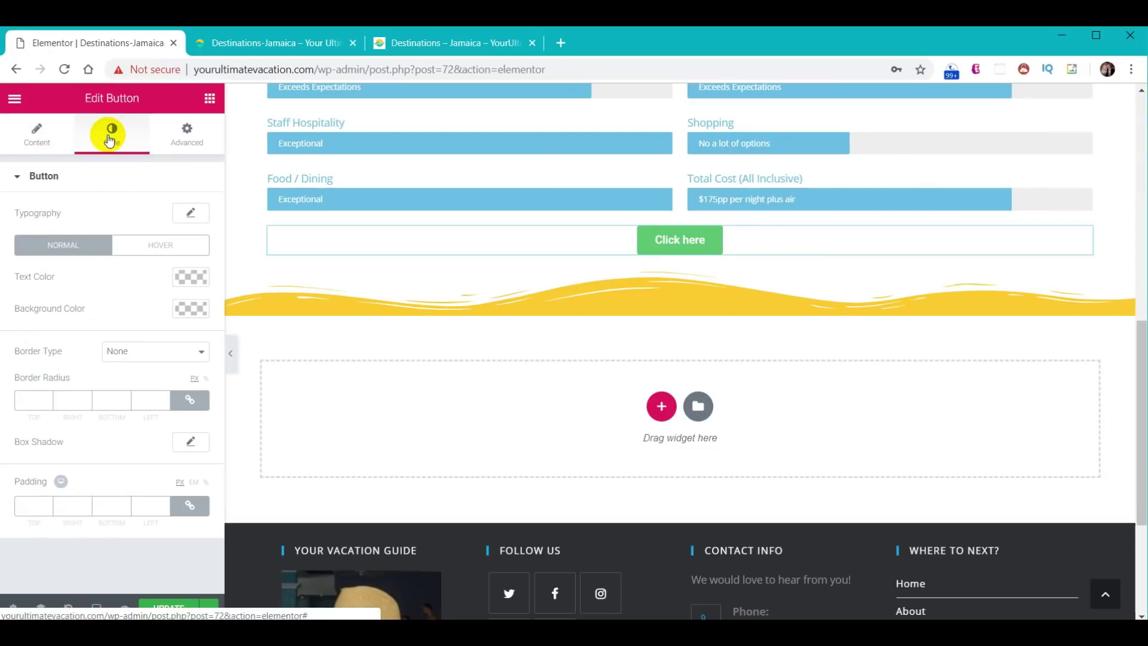
click(191, 309)
click(74, 310)
text(#30d198)
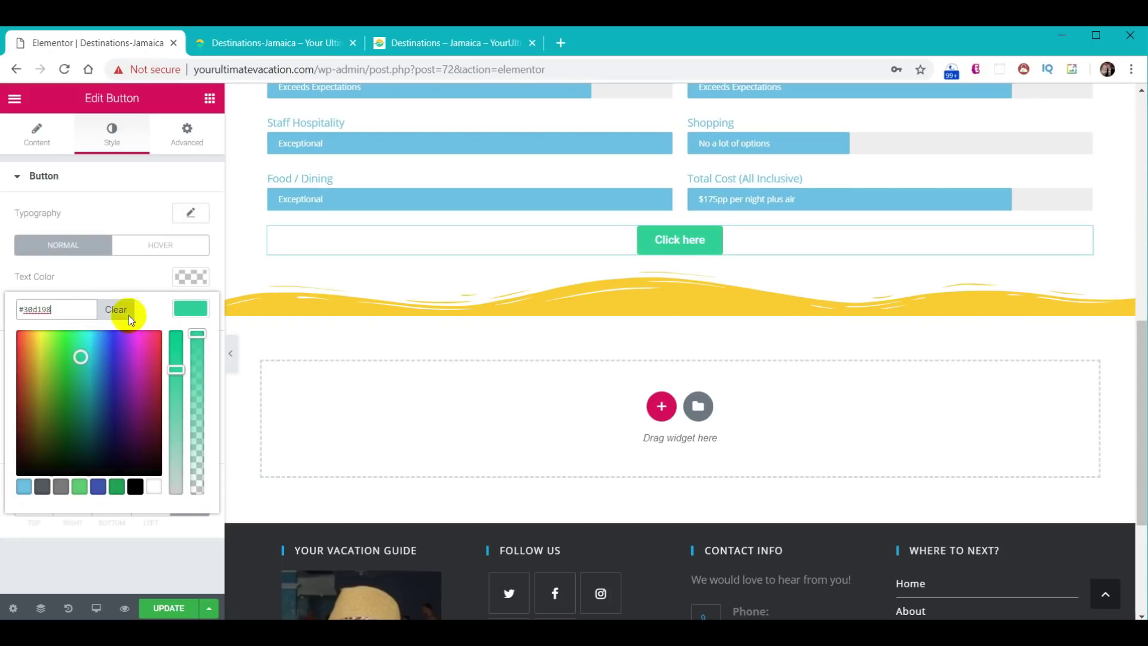
click(135, 282)
click(155, 251)
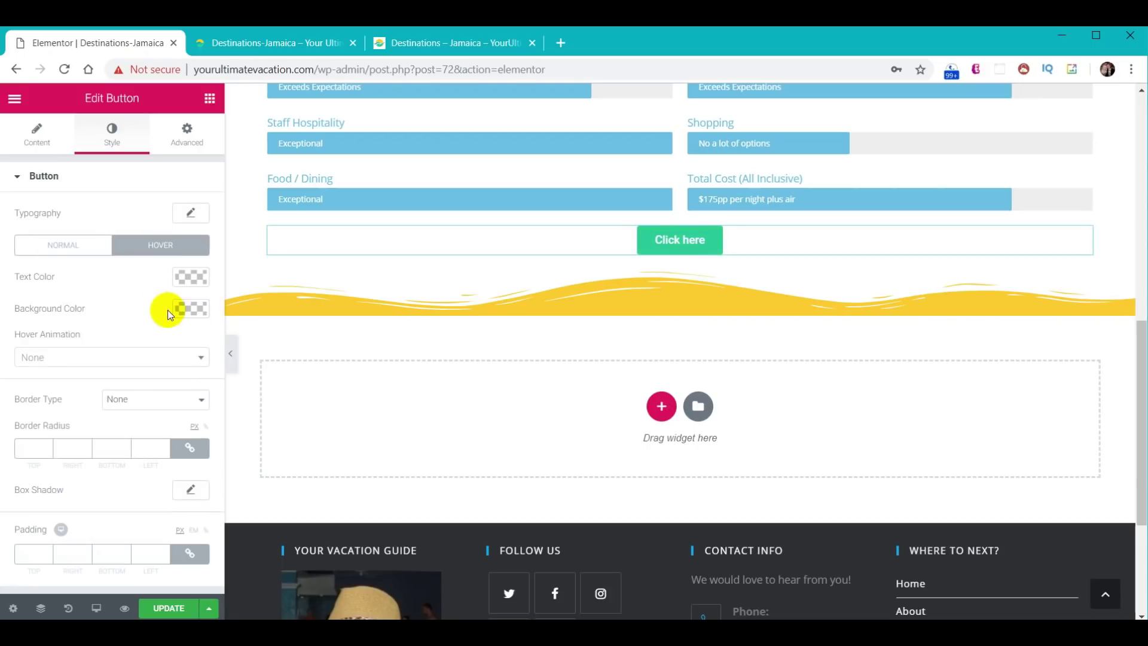
click(189, 311)
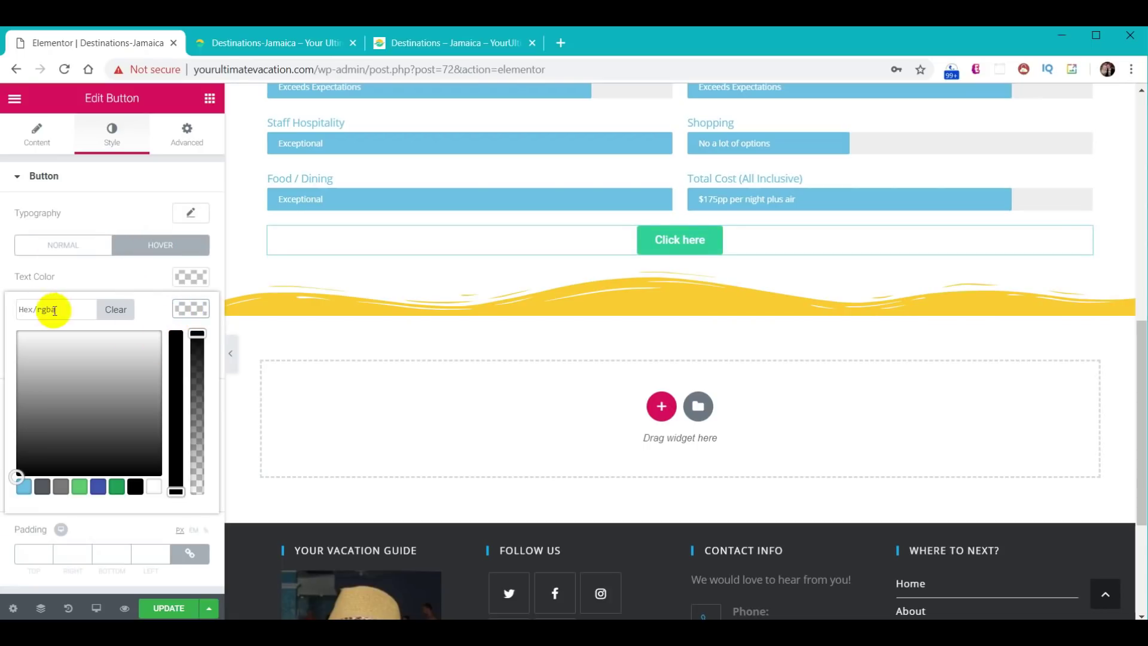
click(67, 312)
key(ctrl+v)
click(181, 307)
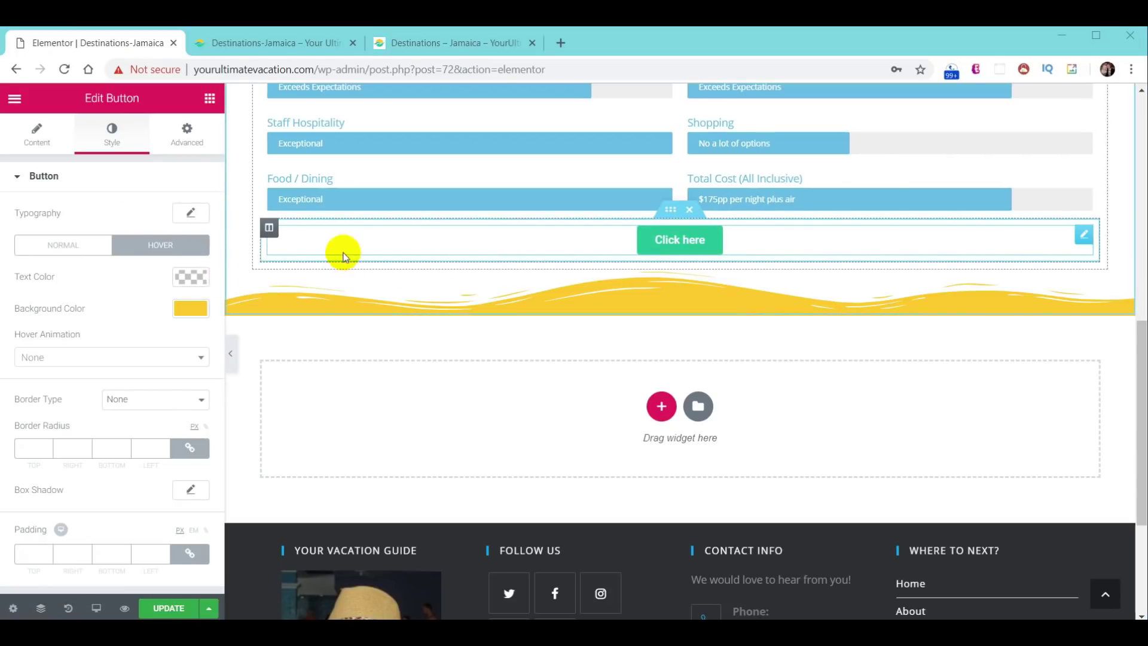
- Duplicate the button column repeatedly to form a row of six buttons
right_click(269, 230)
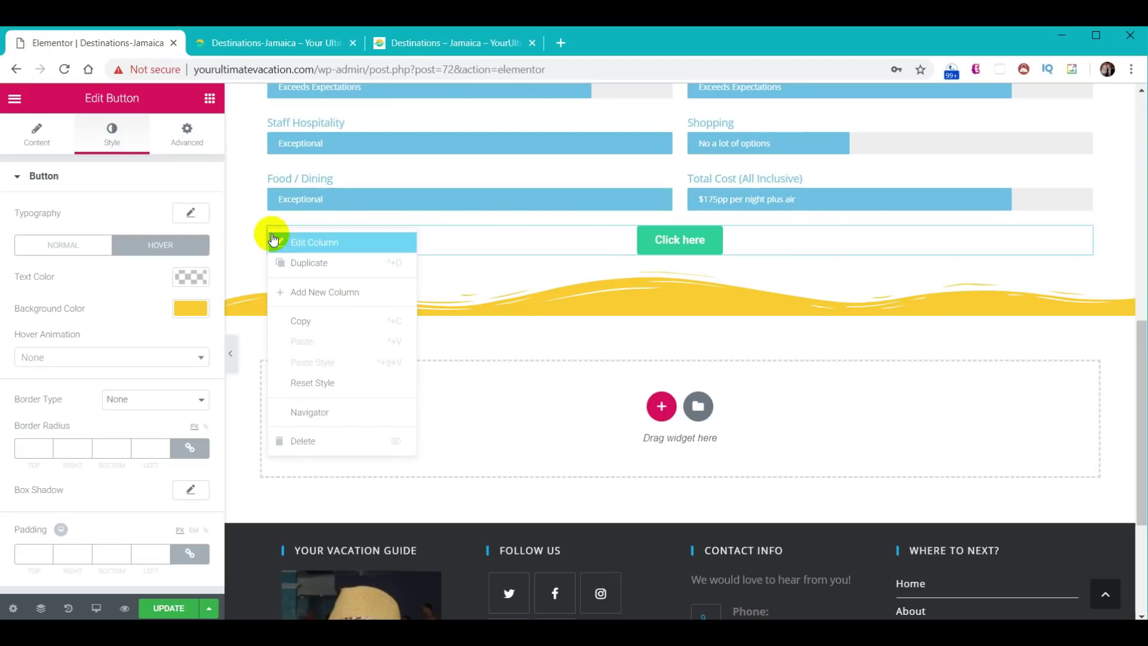
click(303, 264)
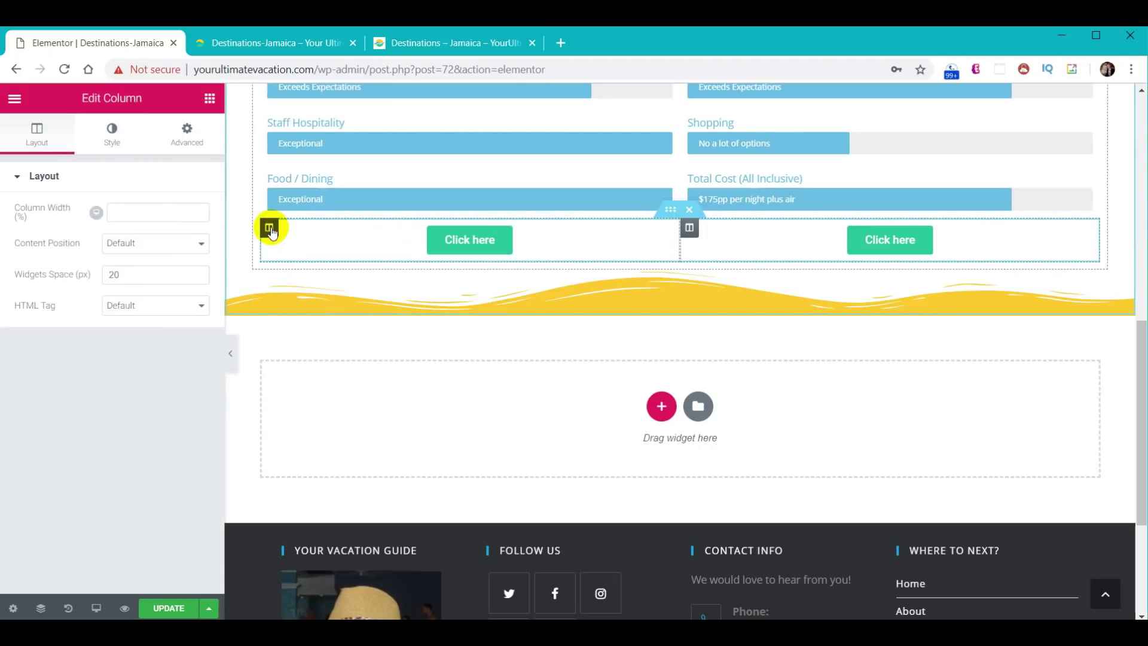
right_click(269, 228)
click(282, 257)
right_click(269, 228)
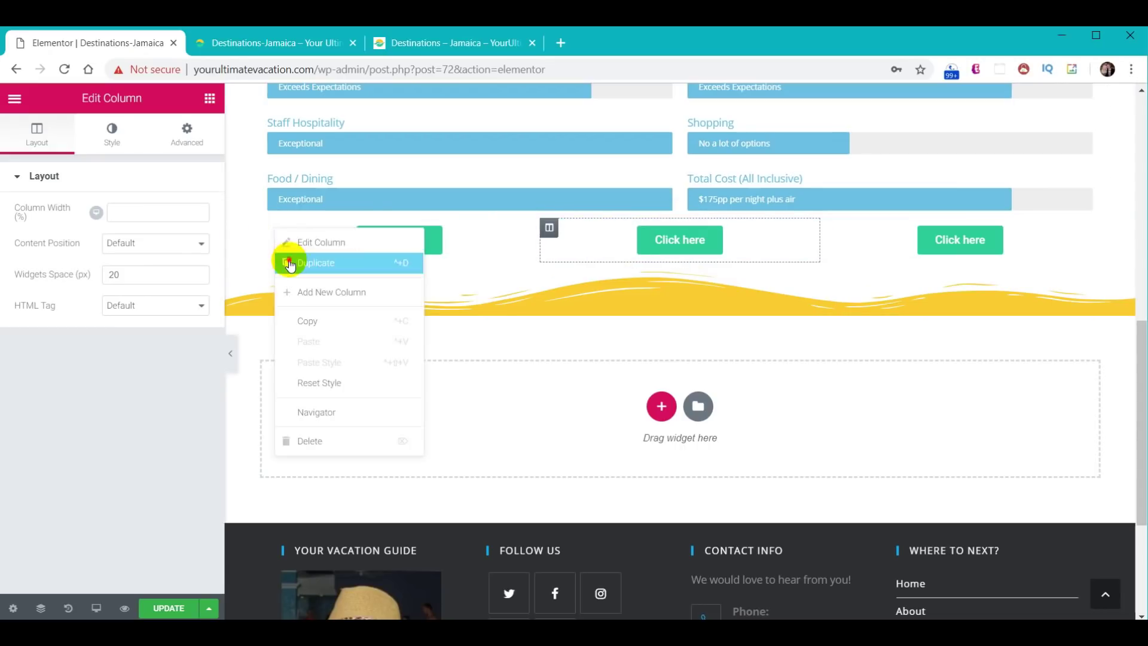
click(287, 259)
right_click(269, 228)
click(287, 259)
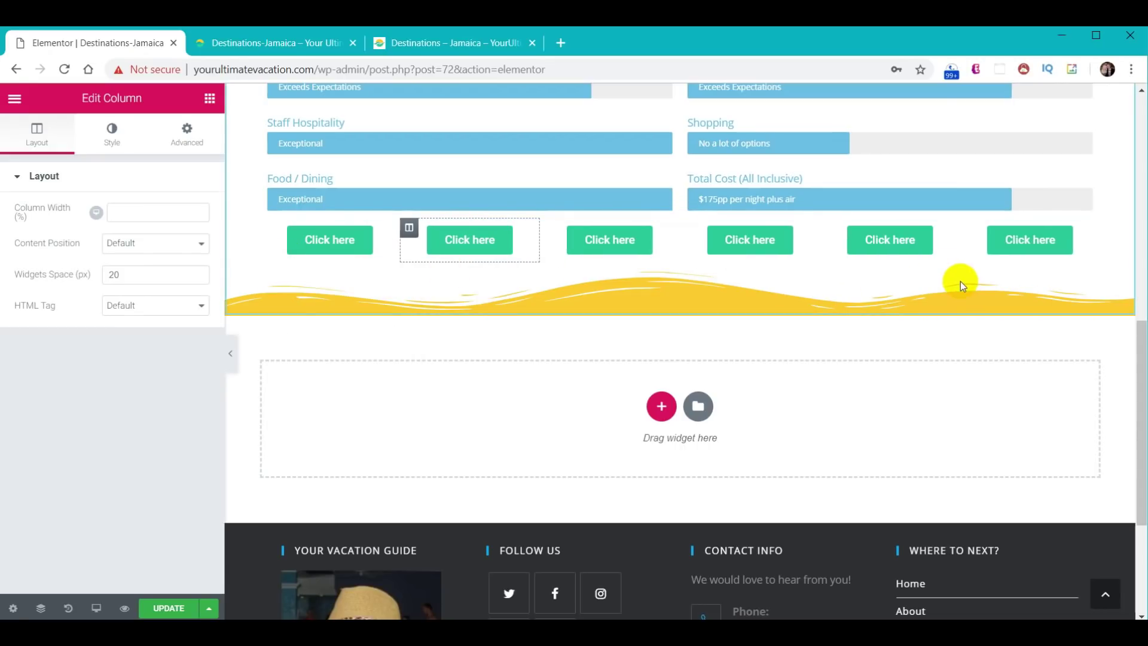
scroll(295, 418, up, 3)
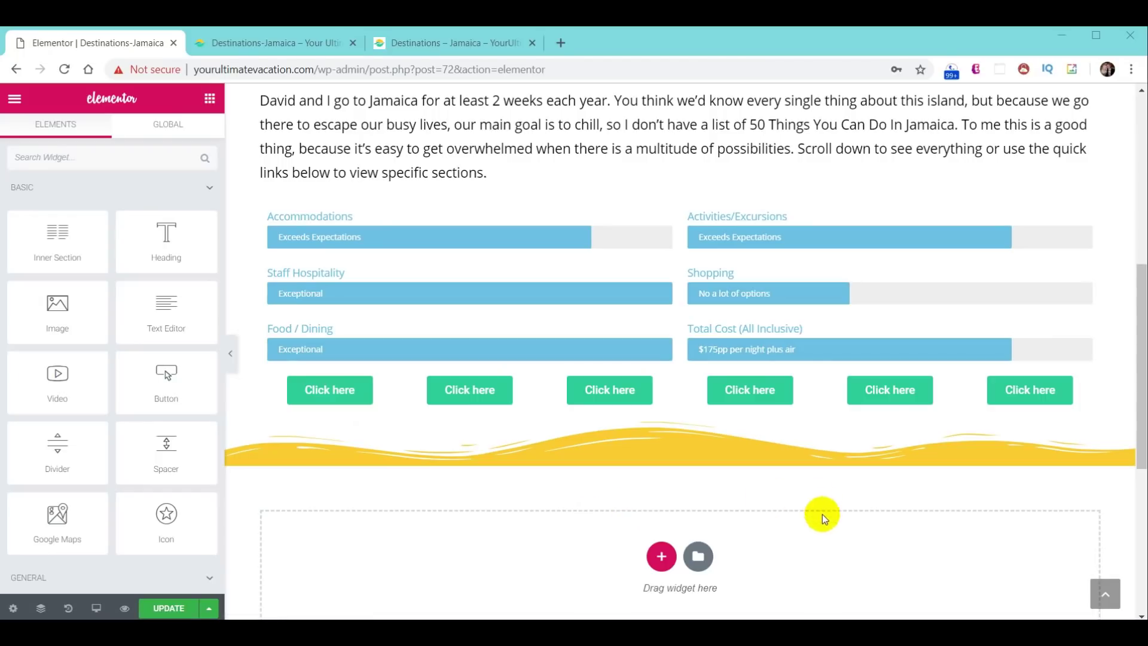
- Add a new single-column section below the wave divider
click(659, 556)
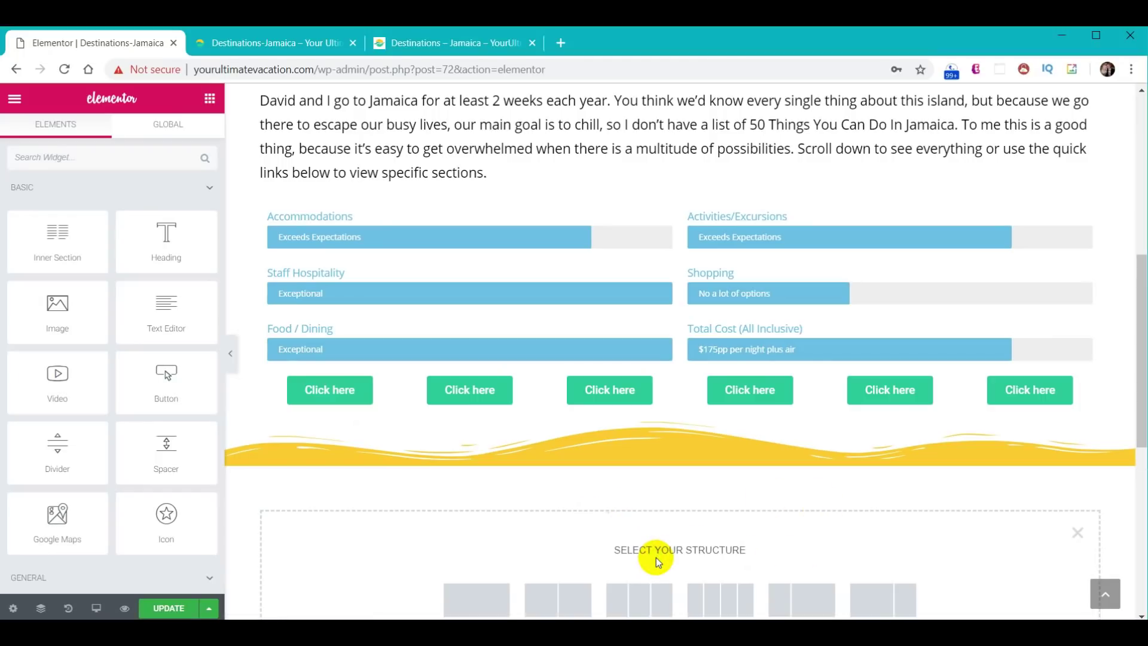
scroll(568, 512, down, 3)
click(475, 461)
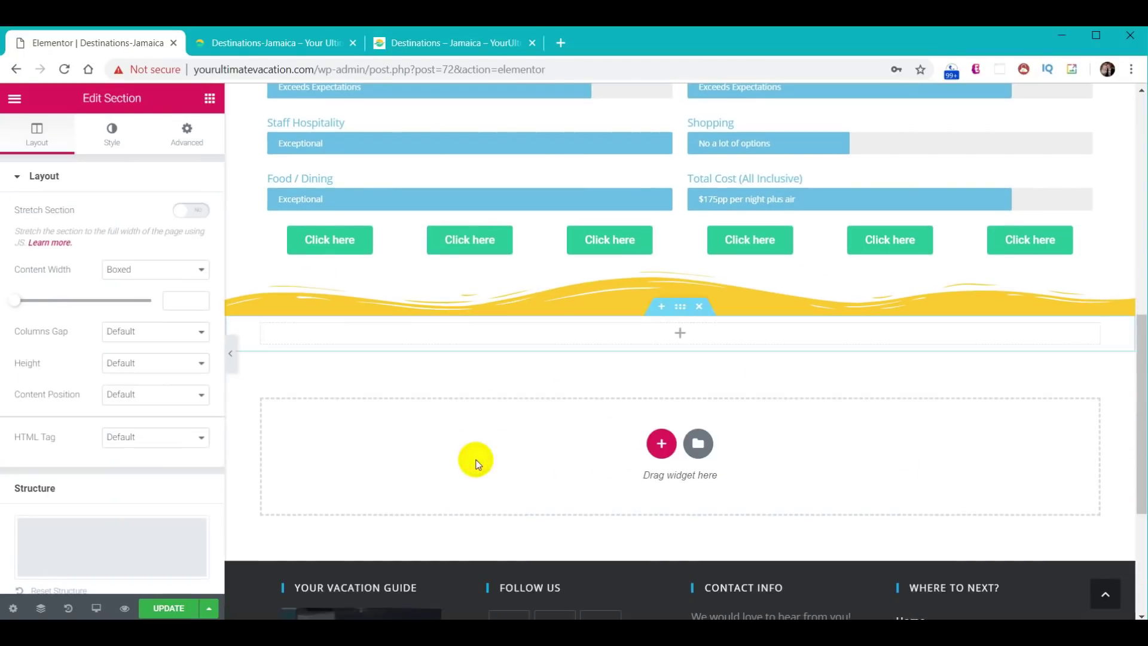
- Give the new section a classic solid background of #f9cc29
click(112, 133)
click(118, 242)
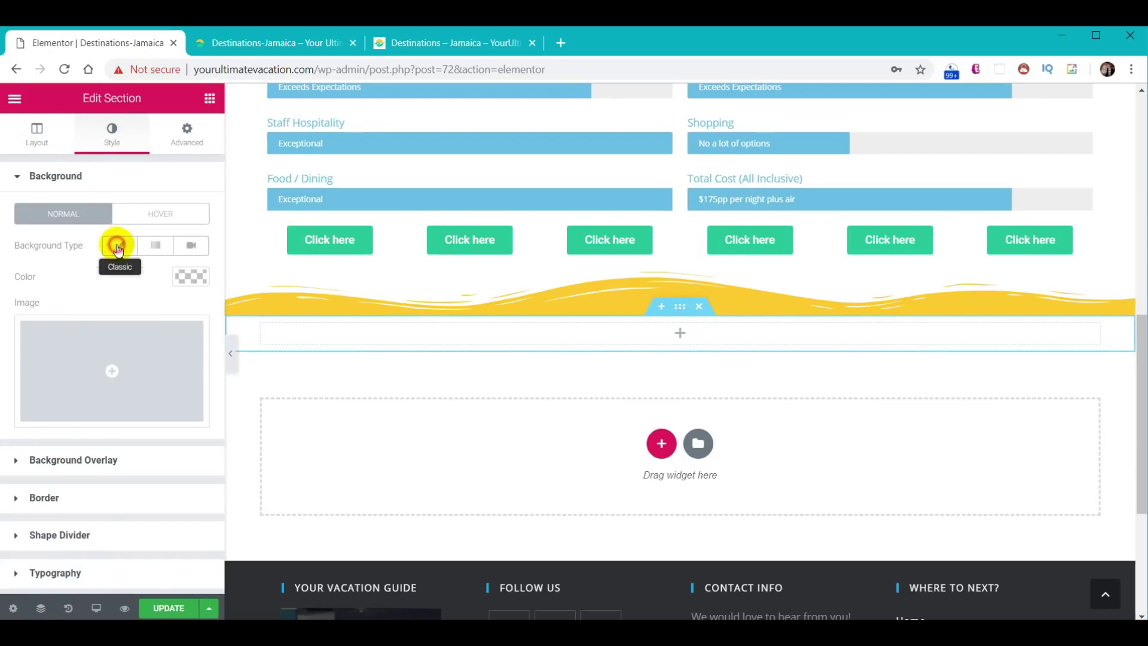
click(187, 278)
click(70, 276)
text(#f9cc29)
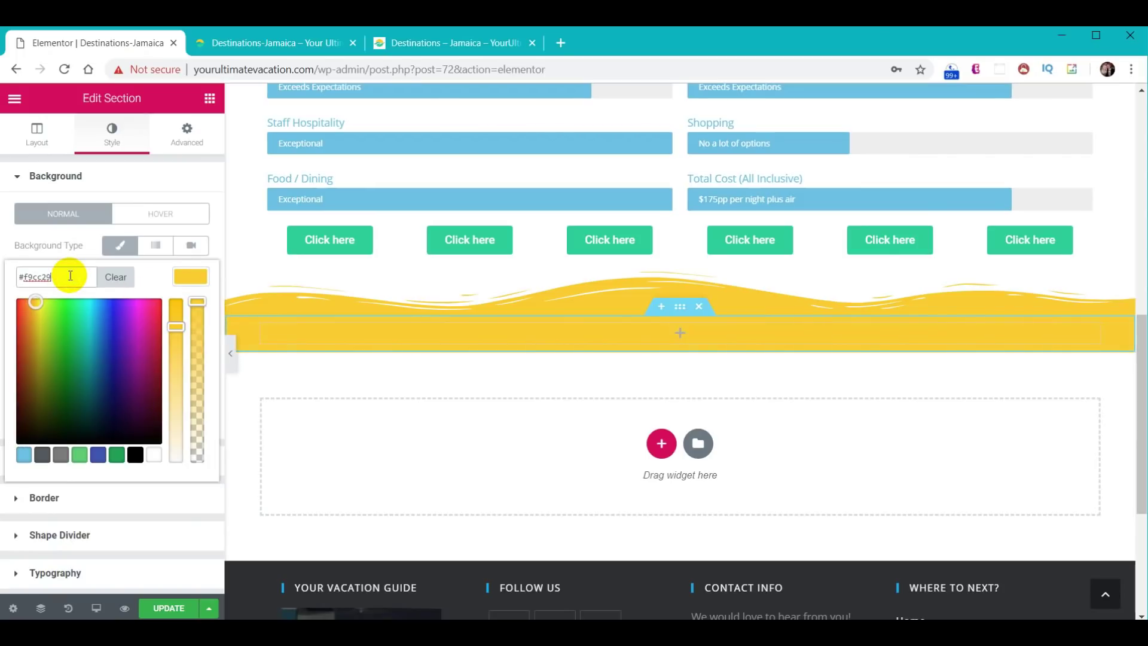
click(195, 286)
- Drop a Heading, a Text Editor and a second Heading into the yellow section
click(209, 100)
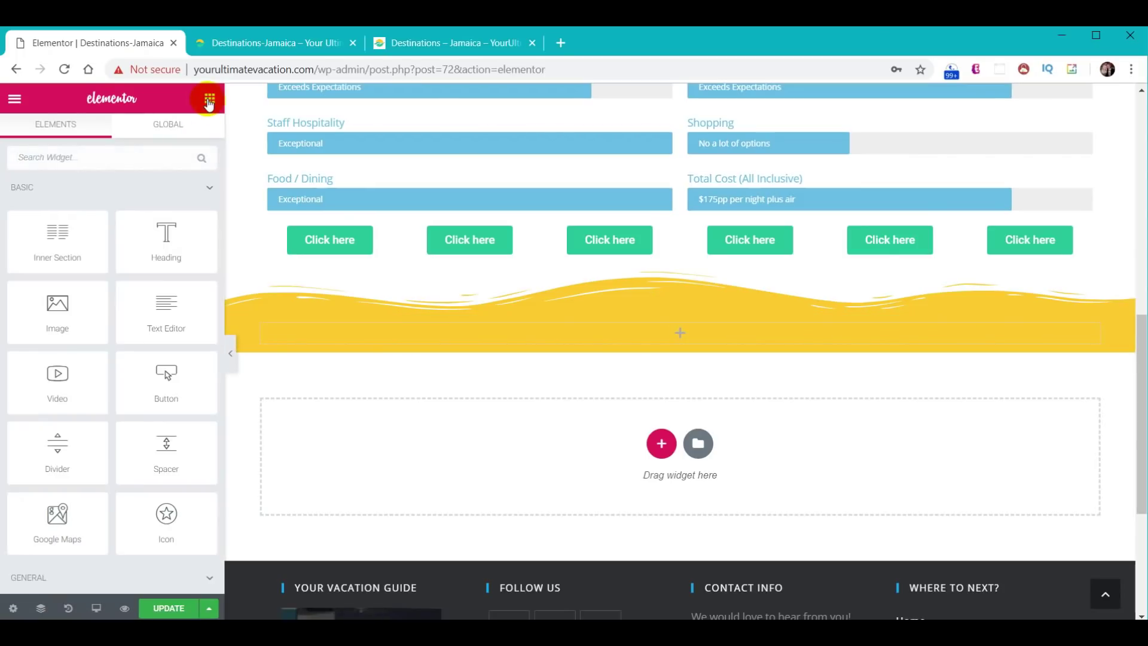
drag(166, 234, 643, 333)
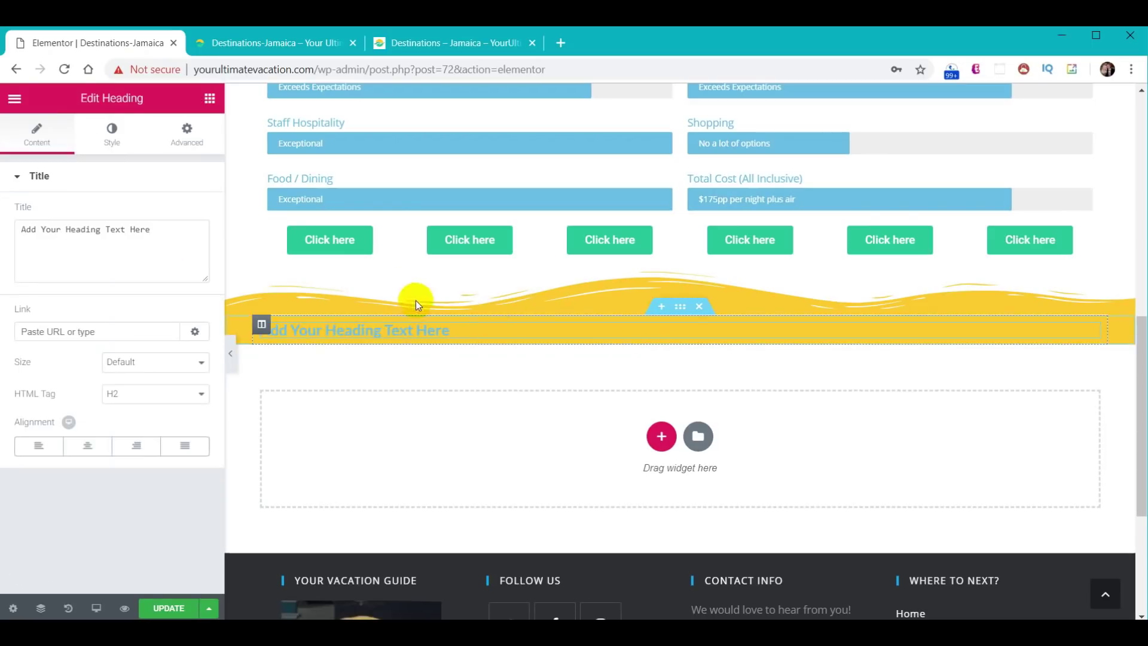
click(209, 98)
drag(171, 309, 578, 340)
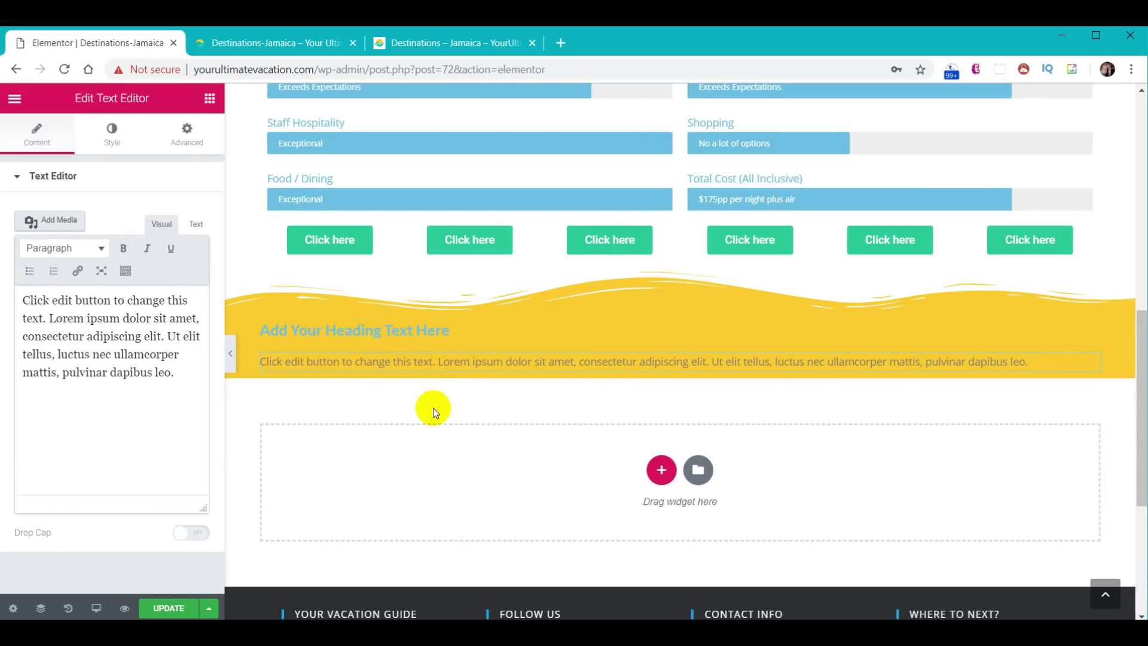
click(209, 107)
drag(167, 239, 361, 344)
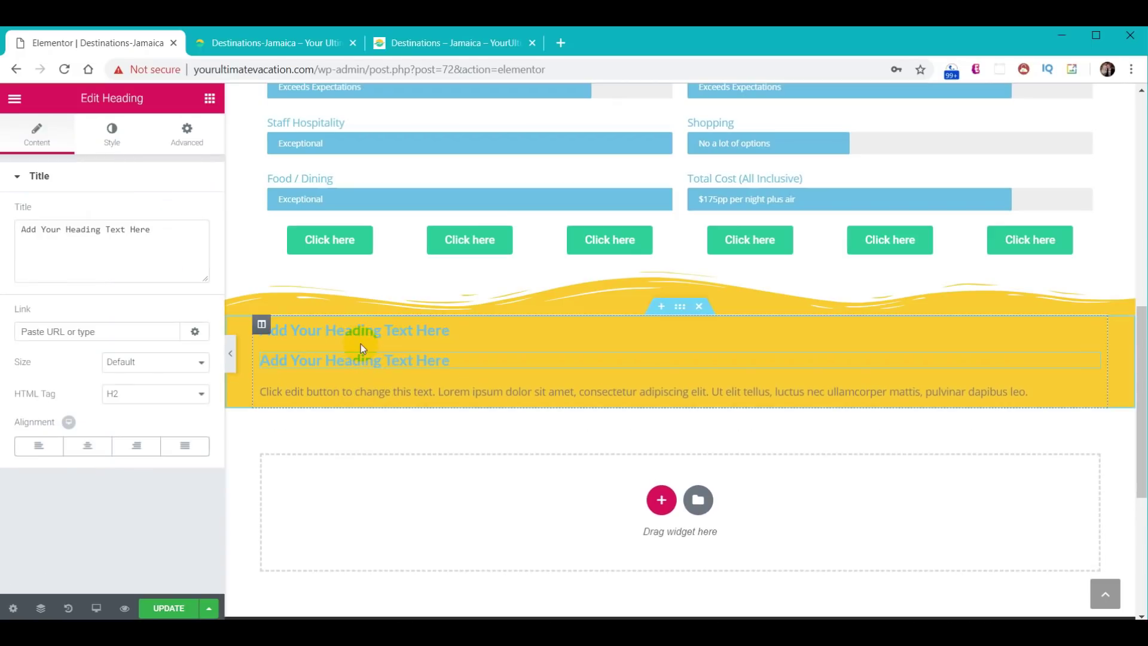
click(363, 332)
click(103, 139)
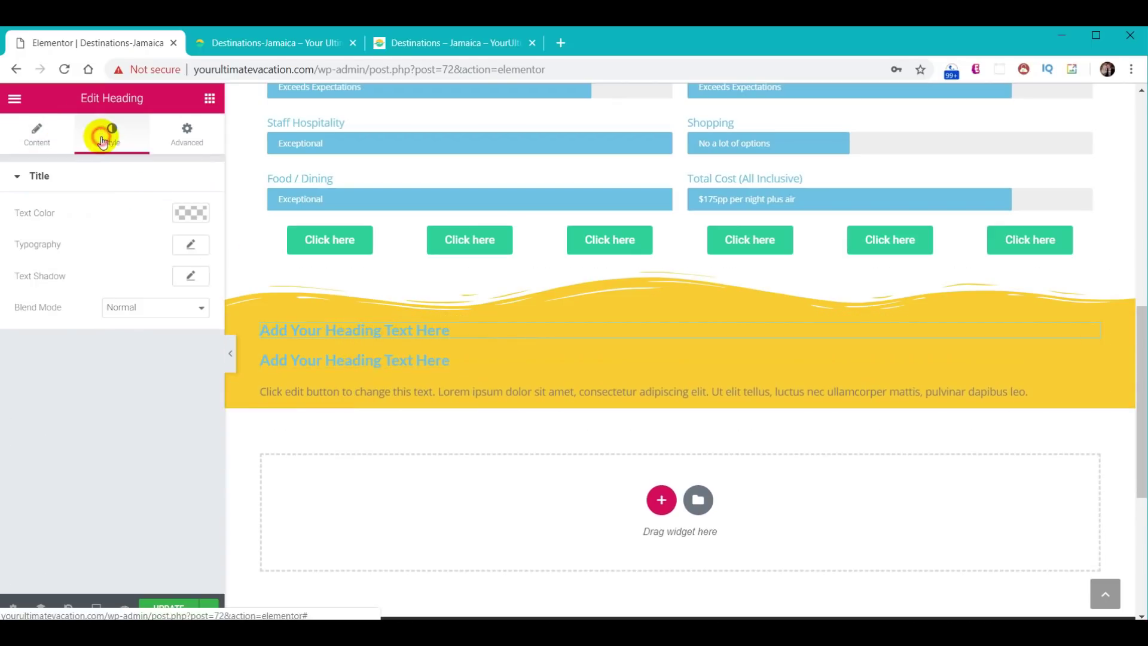
- Set the first heading's typography to Fjalla One at 50px
click(191, 244)
click(148, 286)
text(fj)
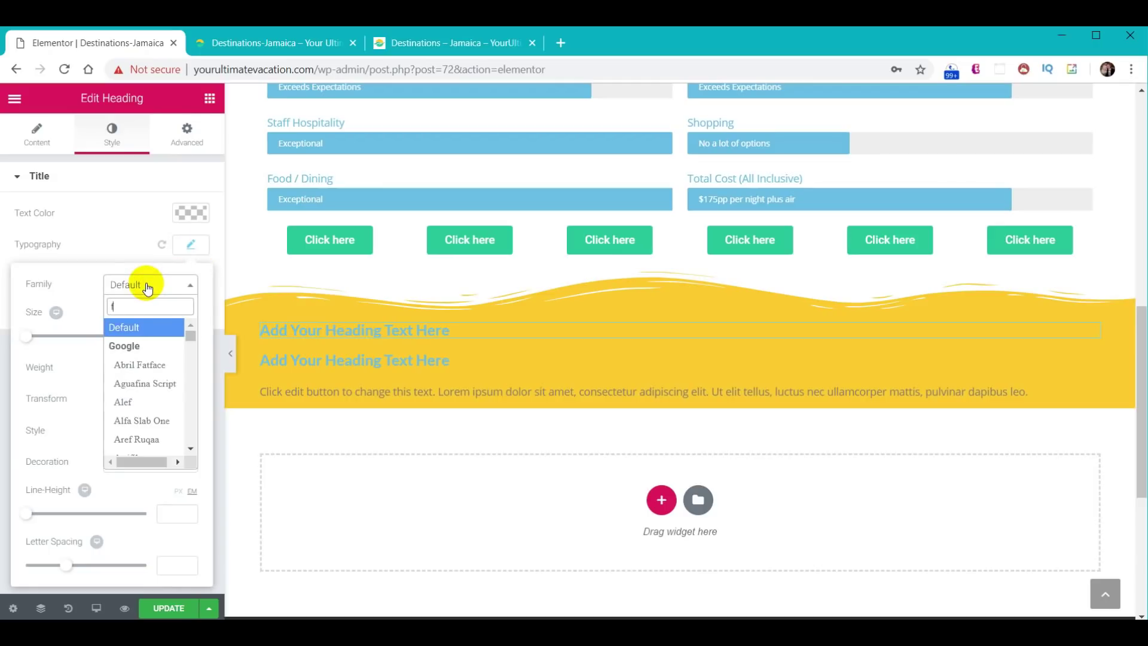
click(145, 344)
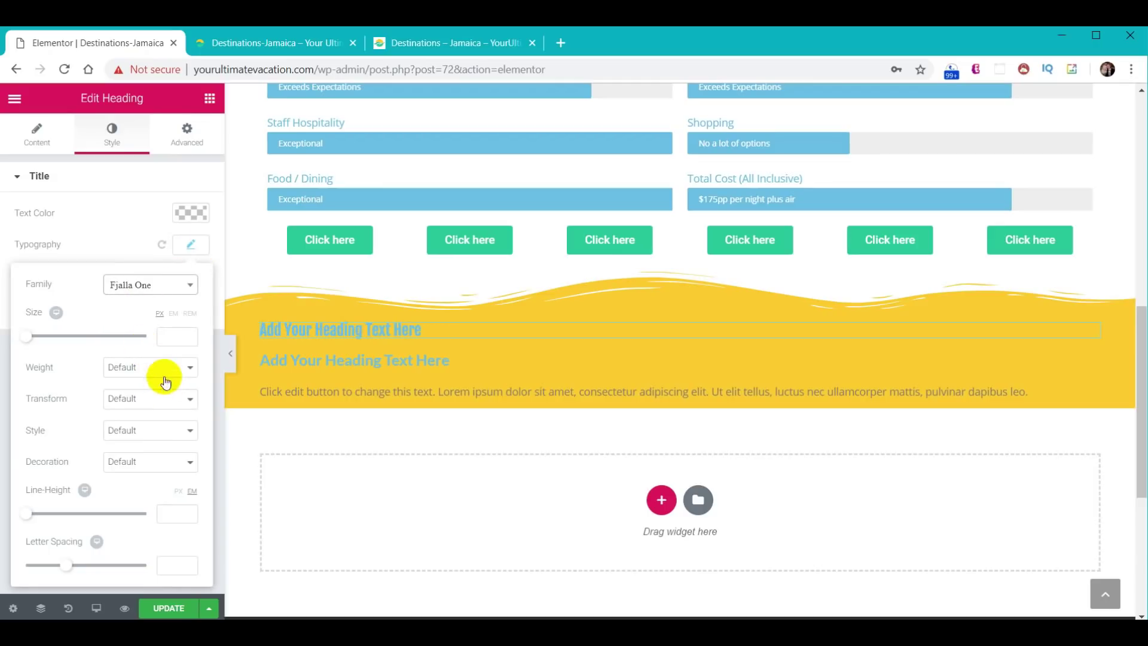
text(50)
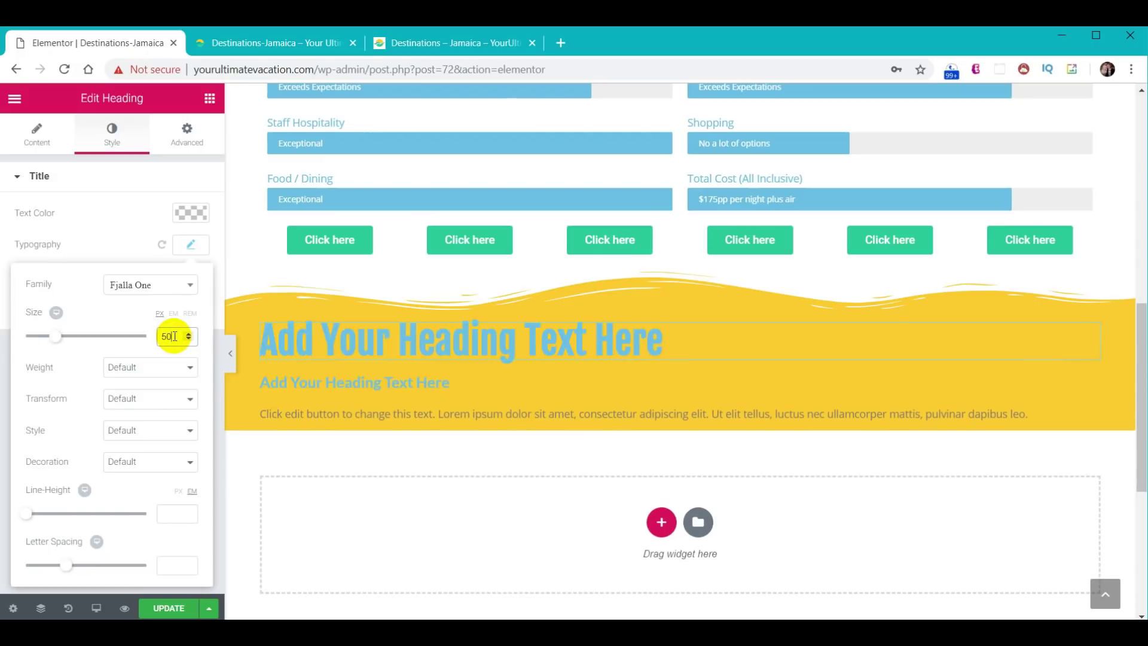
- Retitle the first heading 'Places To Stay' and make its text white
click(344, 335)
click(31, 134)
triple_click(160, 236)
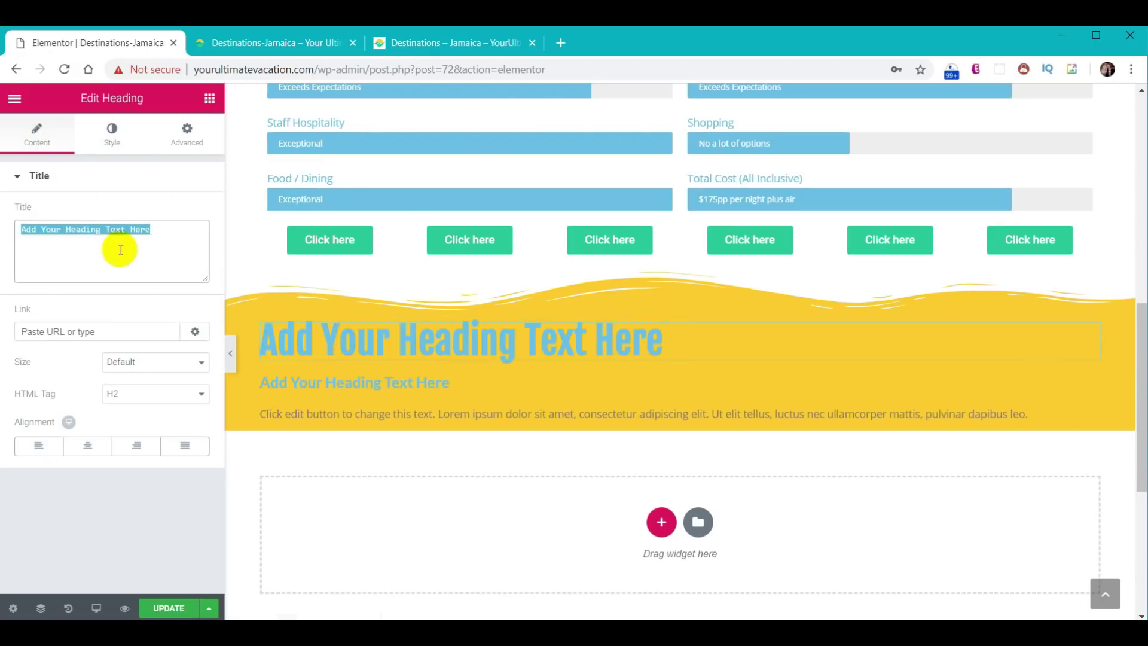
text(Places To Stay)
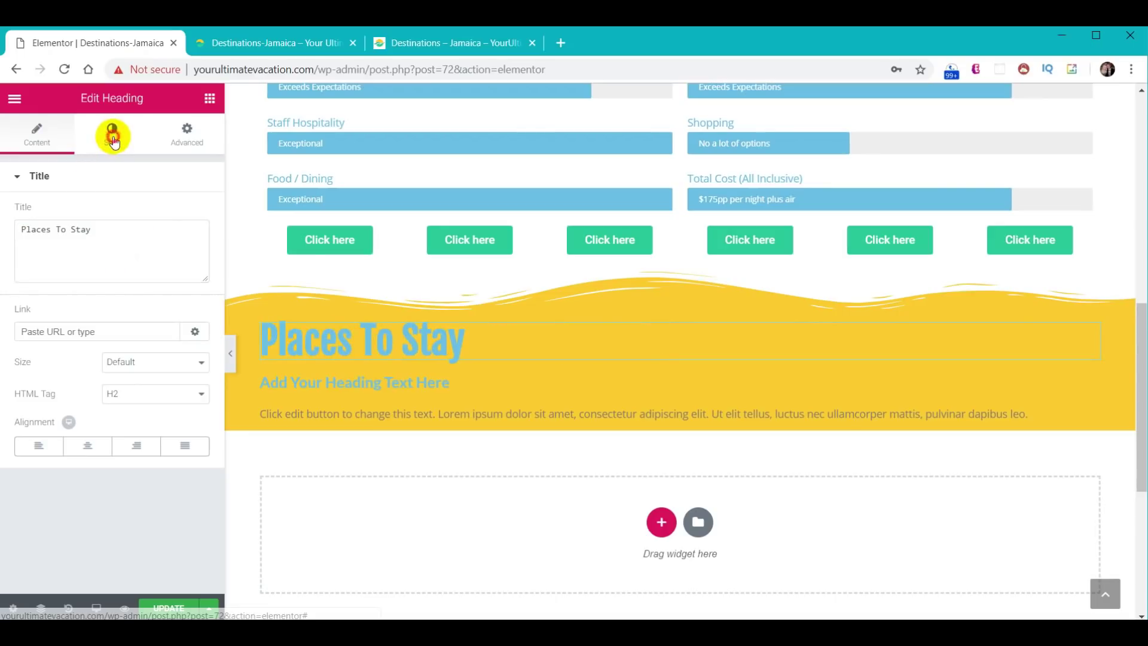
click(110, 133)
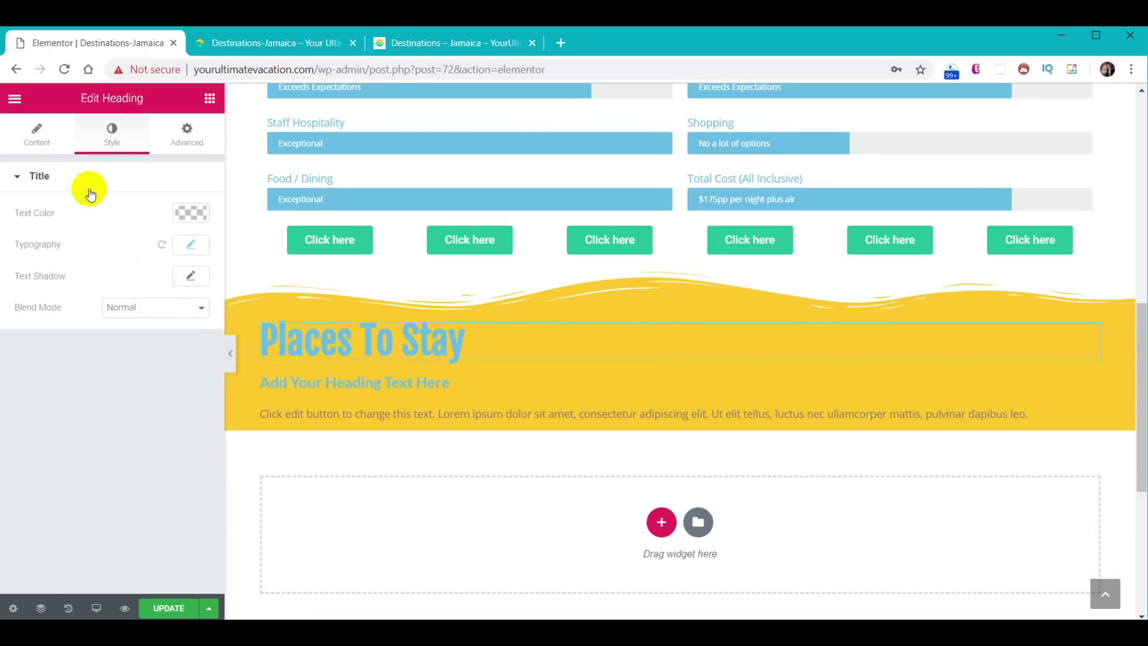
click(195, 213)
click(198, 366)
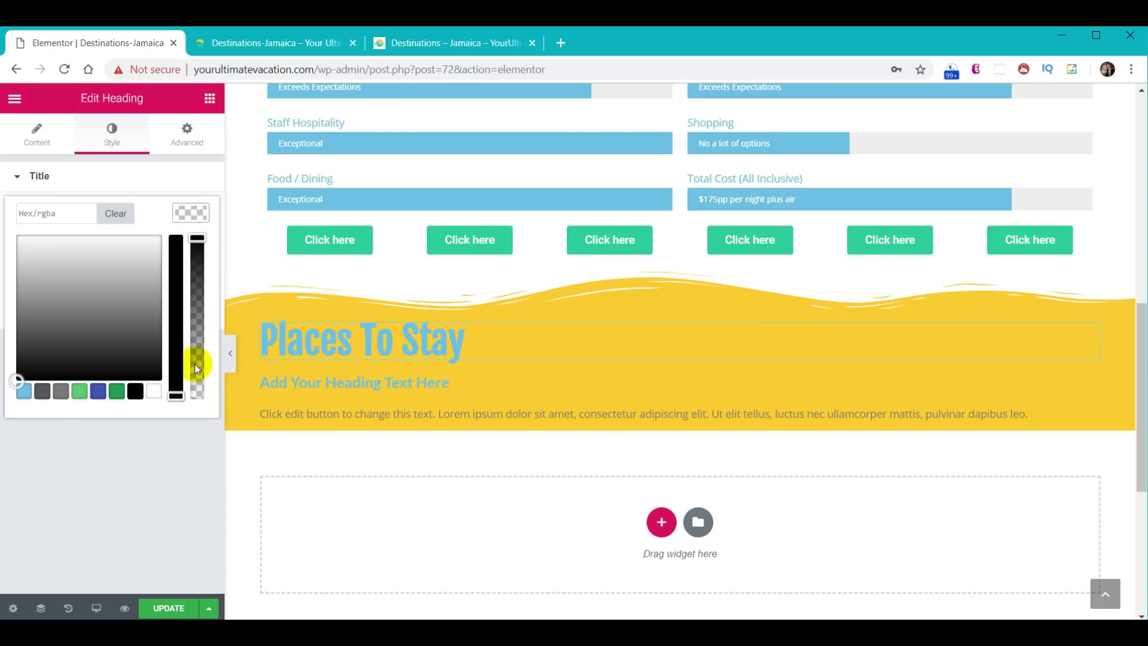
click(156, 392)
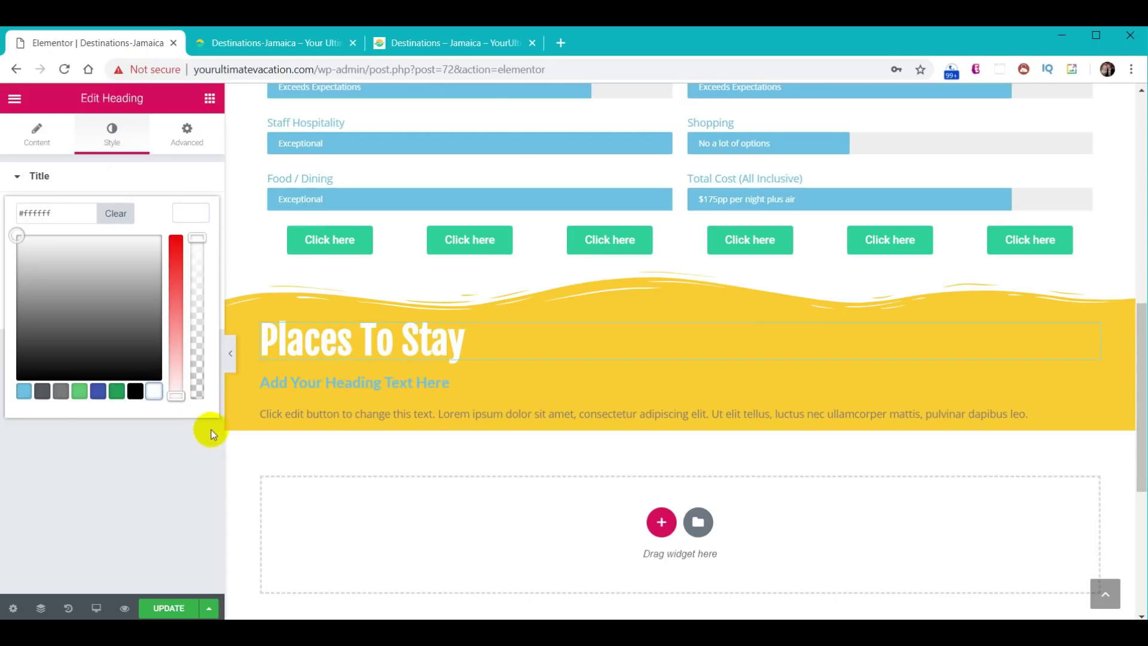
- Retitle the second heading 'Couples Resorts - Why we stay here', white, at 30px
click(336, 382)
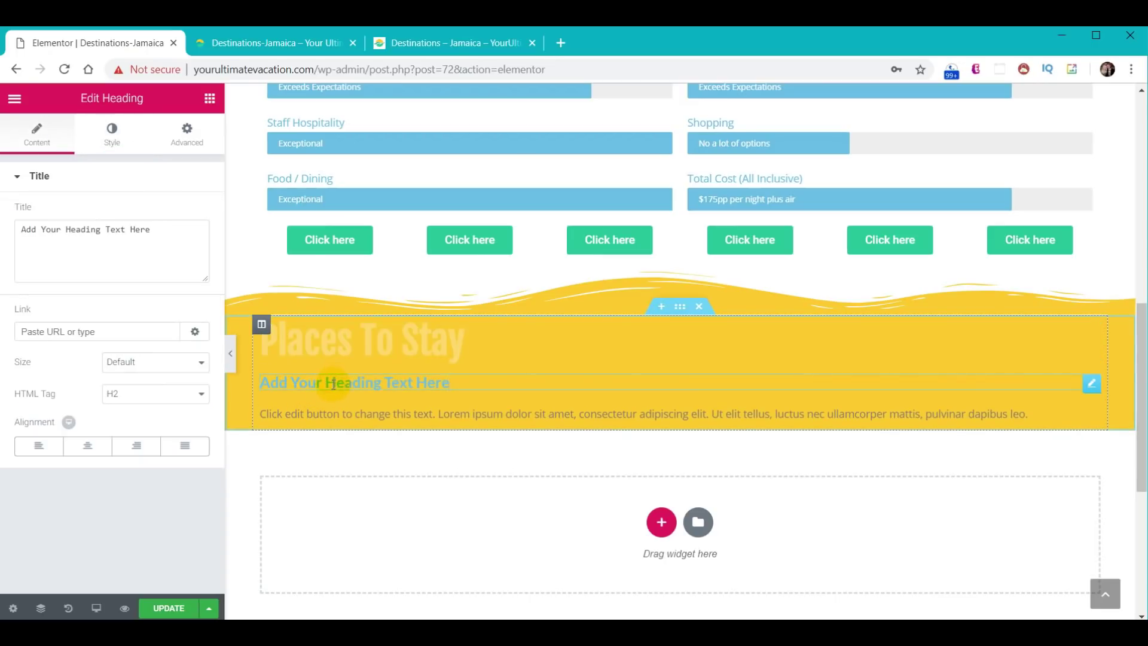
drag(152, 229, 6, 233)
text(Couples Resorts - Why we stay here)
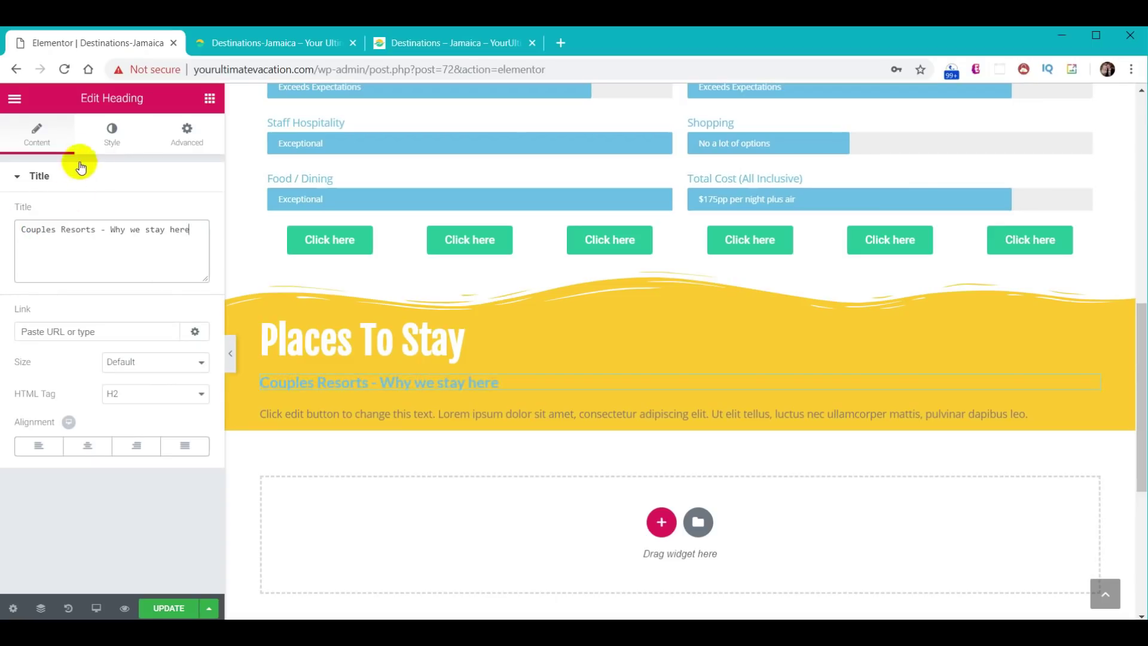
click(112, 133)
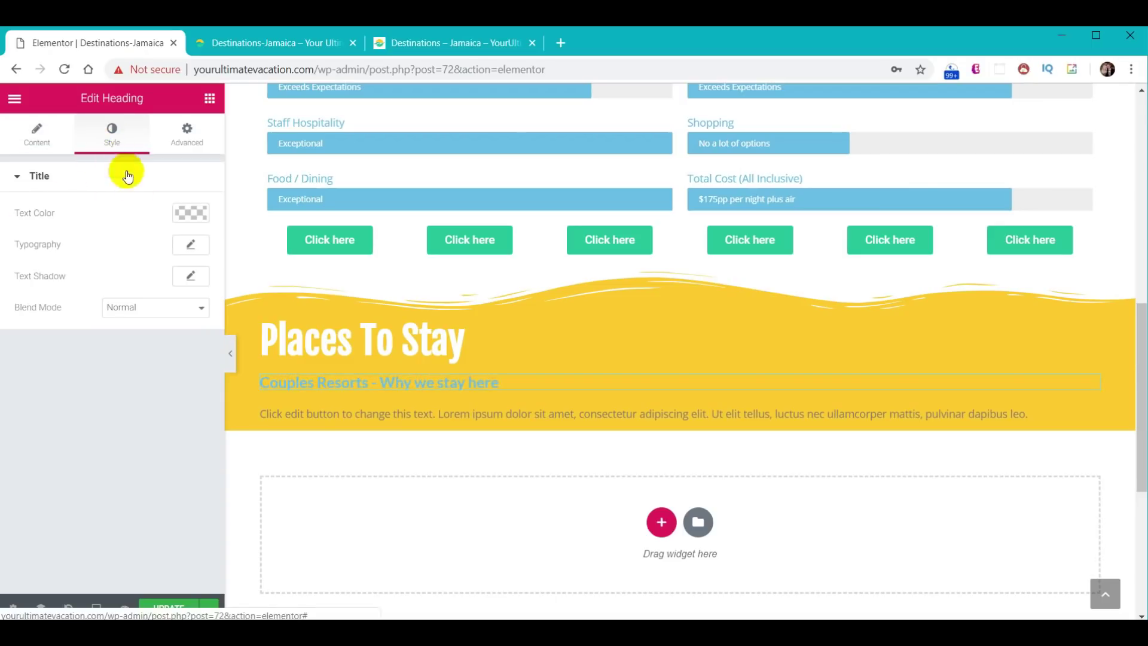
click(191, 211)
click(155, 392)
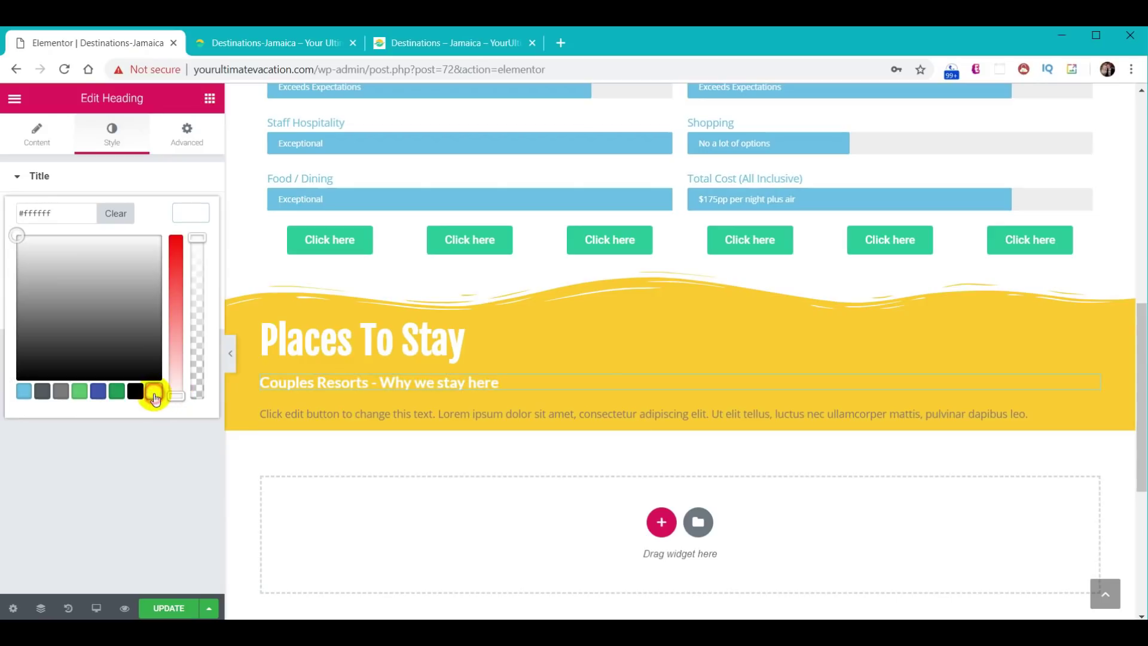
click(190, 212)
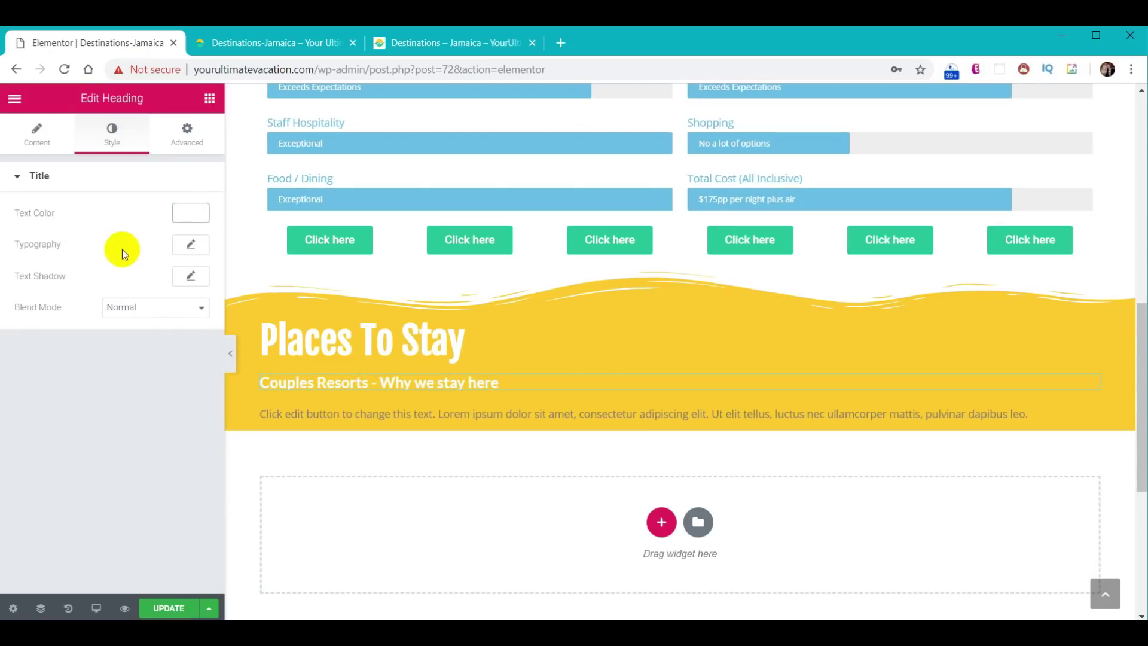
click(193, 246)
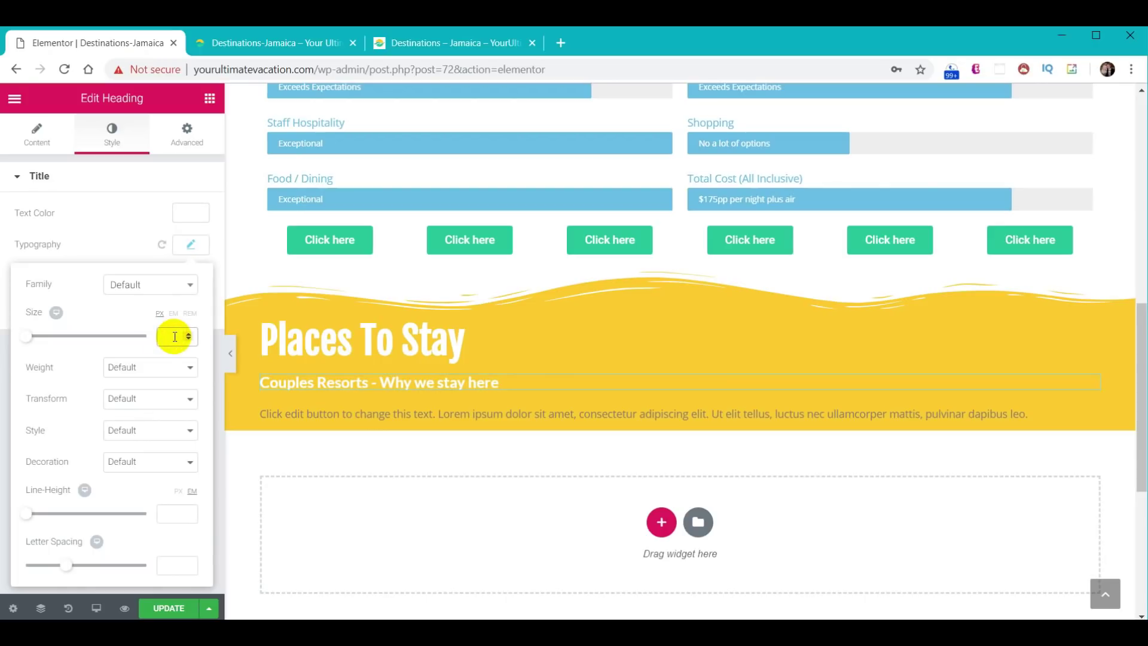
text(30)
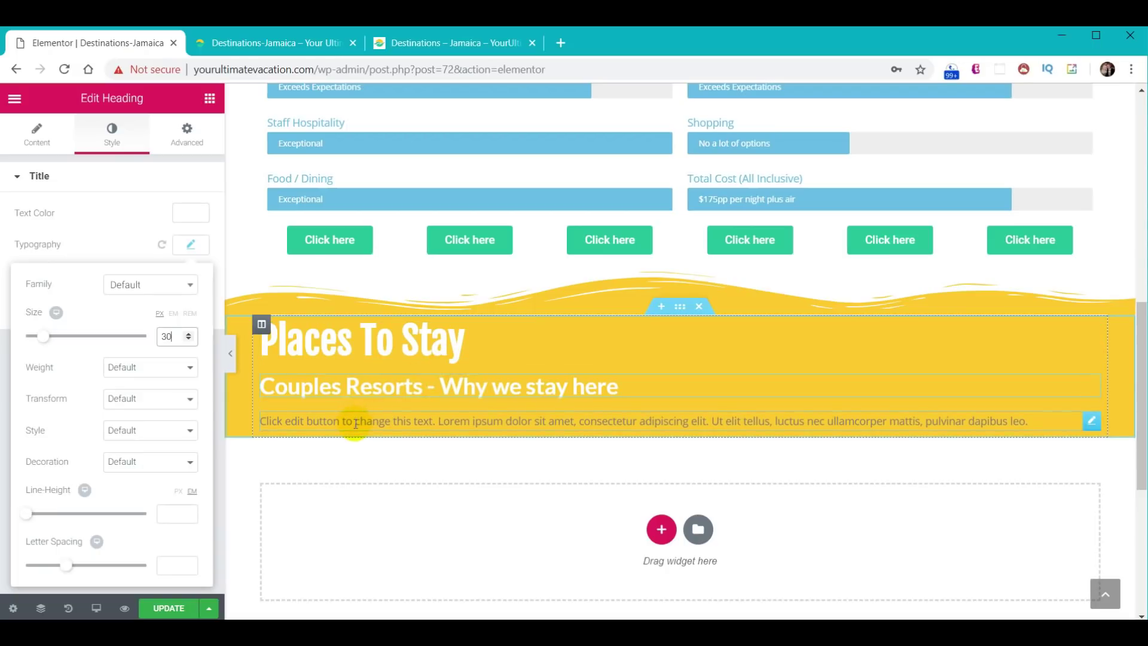
click(357, 424)
- Paste the Couples franchise sentence over the placeholder and add a second Text Editor below
drag(175, 373, 3, 284)
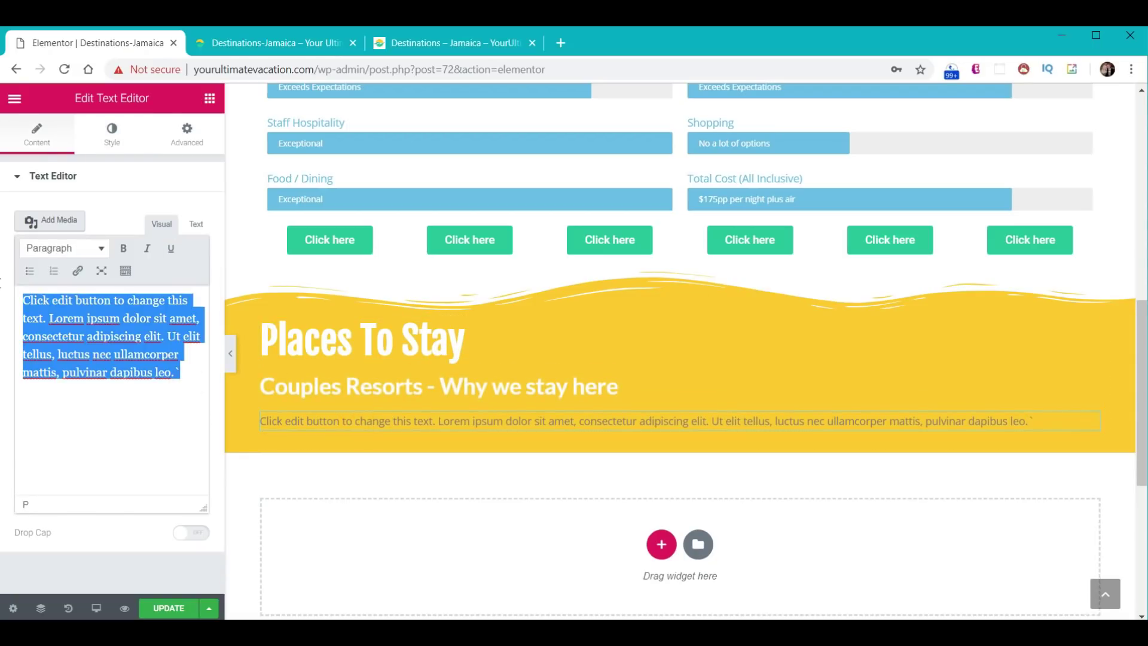
text(The Couples franchise is a small collection of 4 resorts located in Ocho Rios and Negril.)
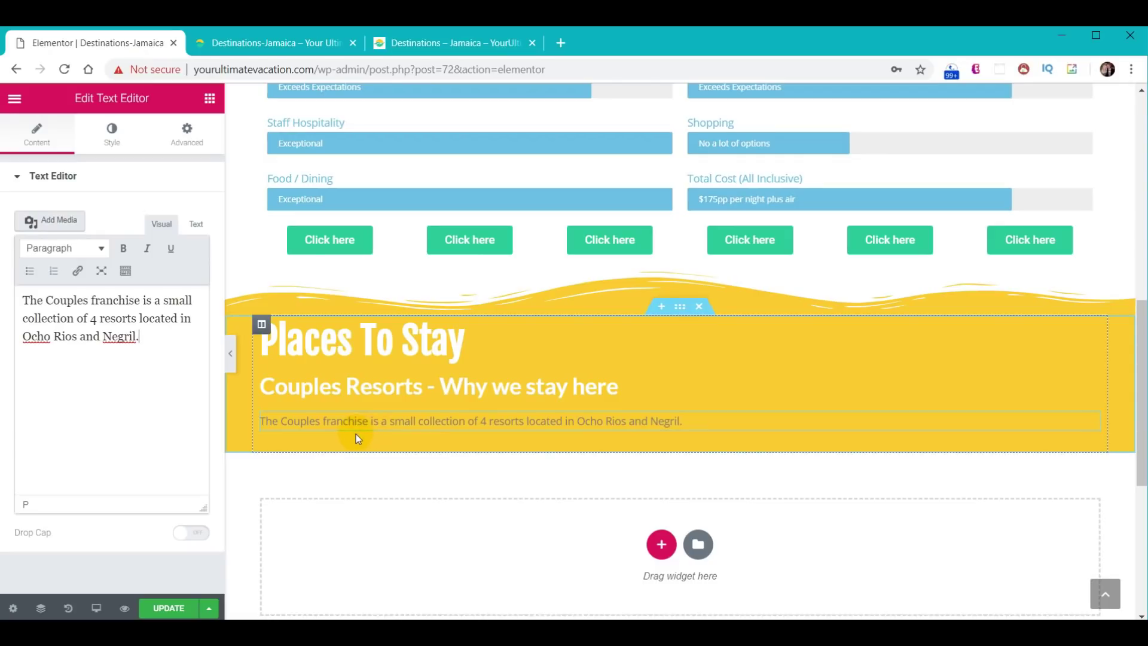
click(210, 99)
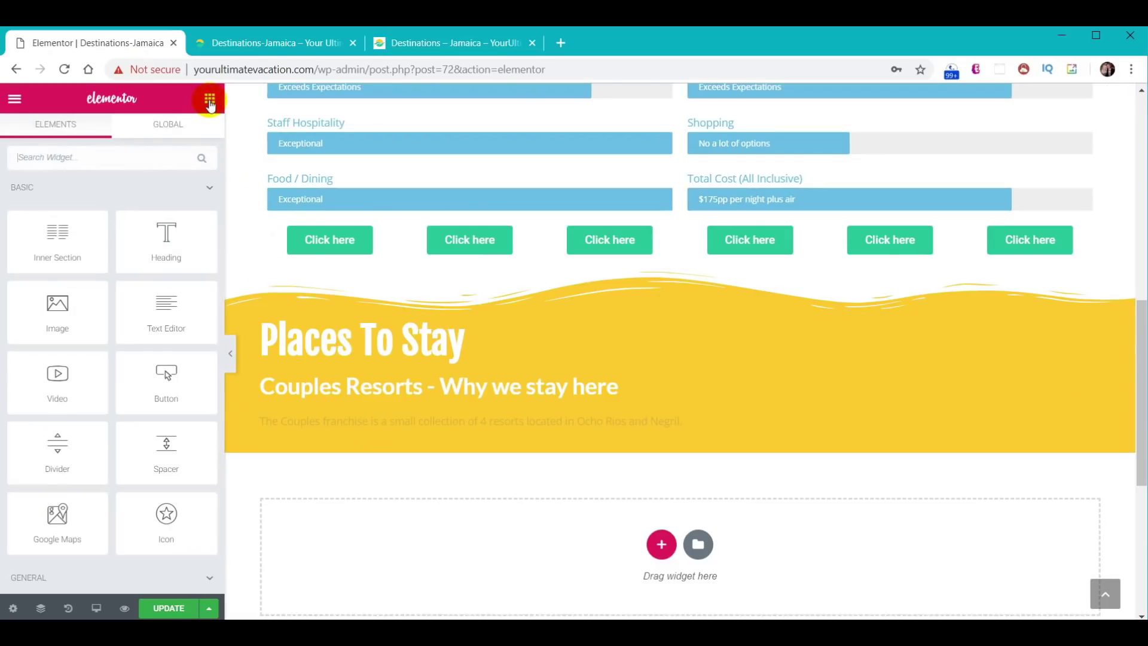
drag(170, 302, 342, 437)
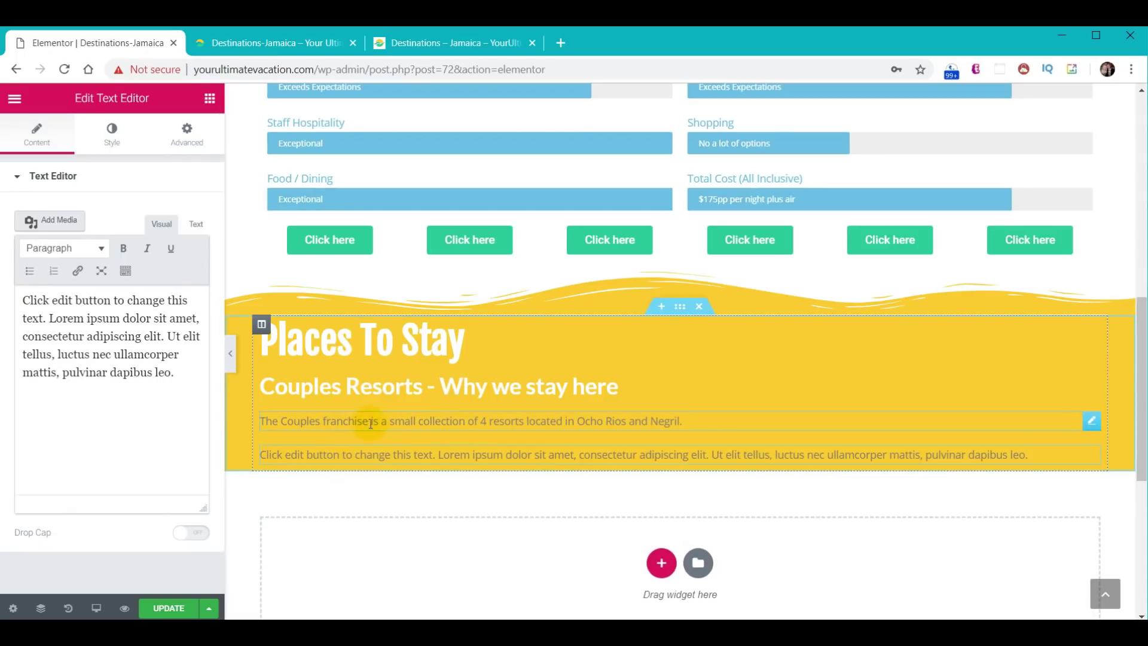
- Make the Couples franchise paragraph black at 18px size
click(376, 421)
click(109, 135)
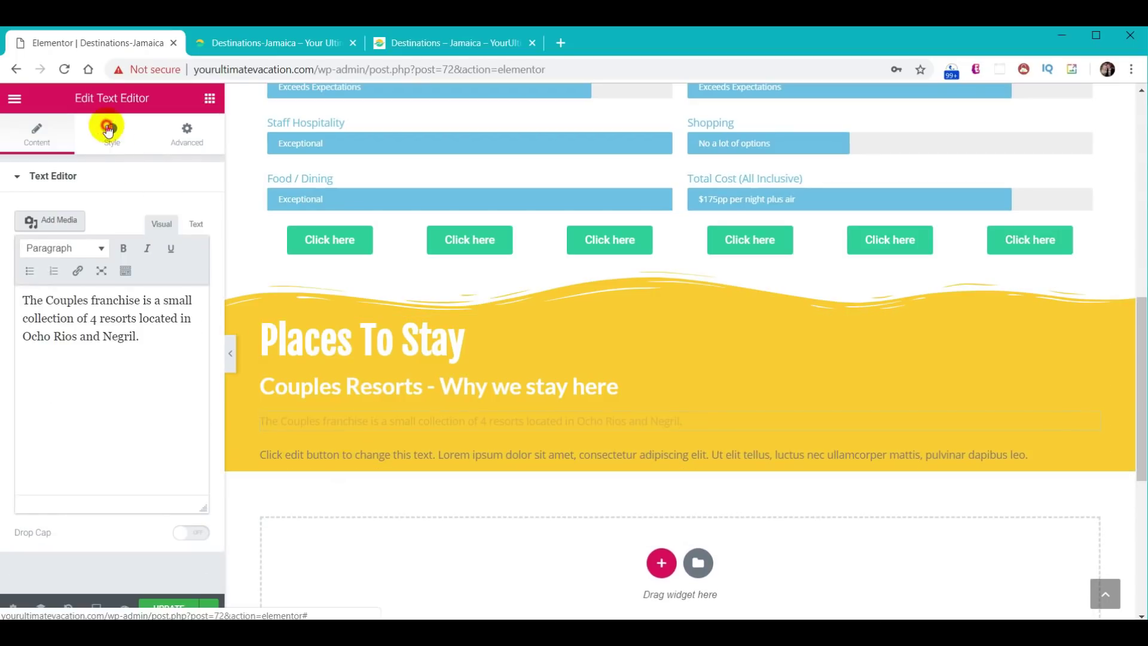
click(191, 266)
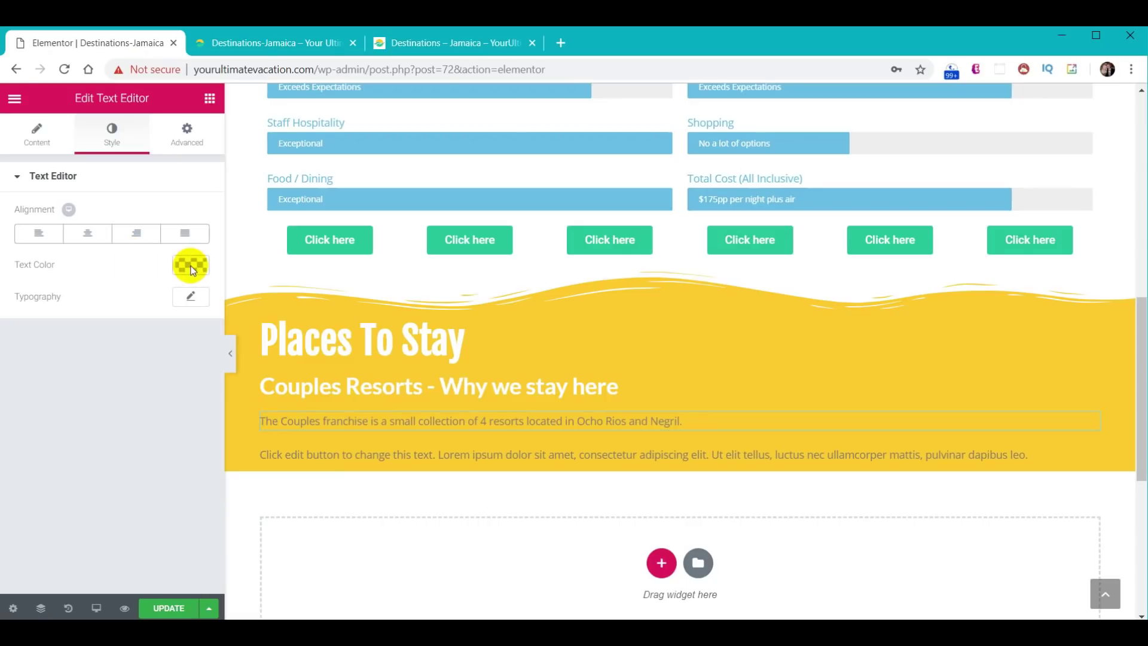
click(137, 445)
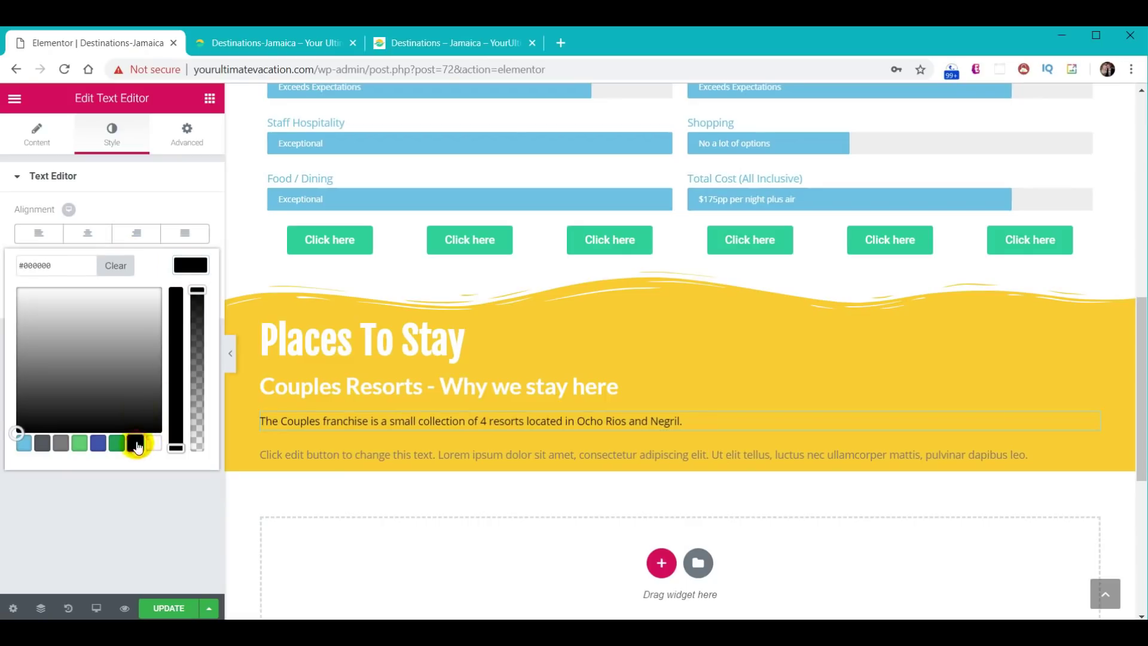
click(182, 265)
click(188, 297)
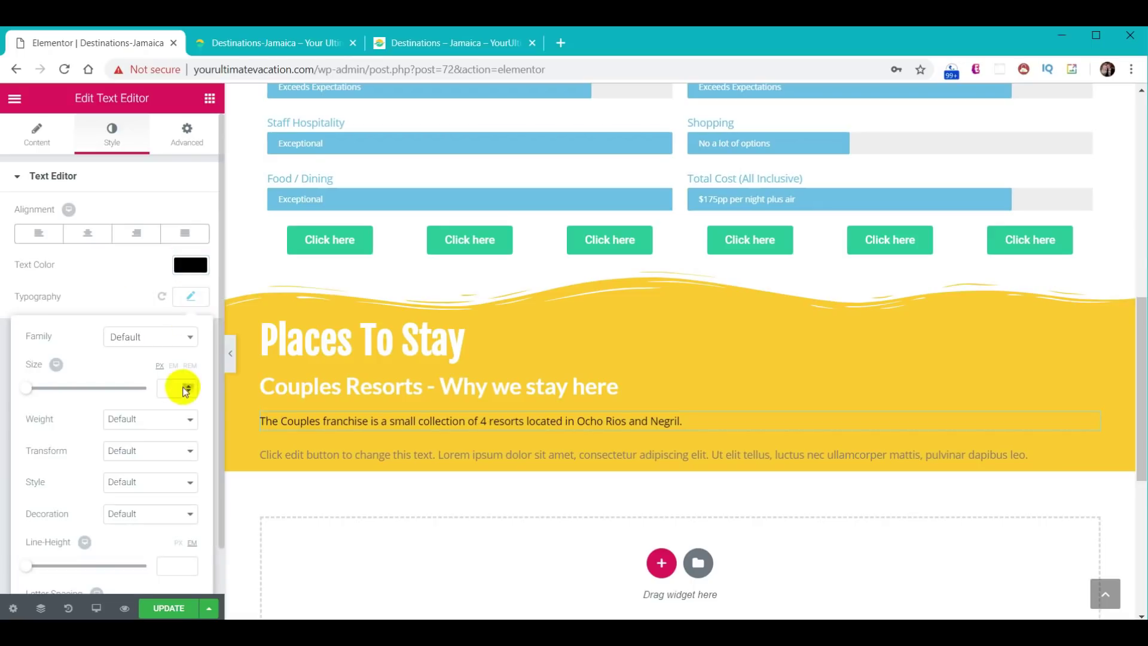
text(18)
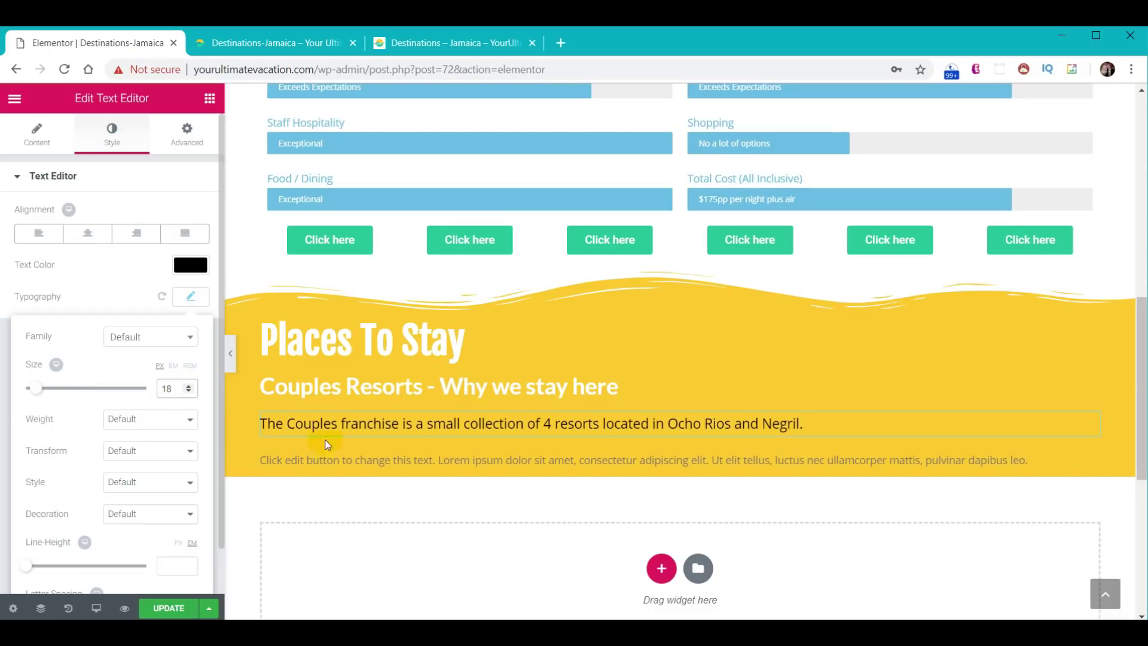
- Style the new placeholder paragraph black at 18px as well
click(385, 460)
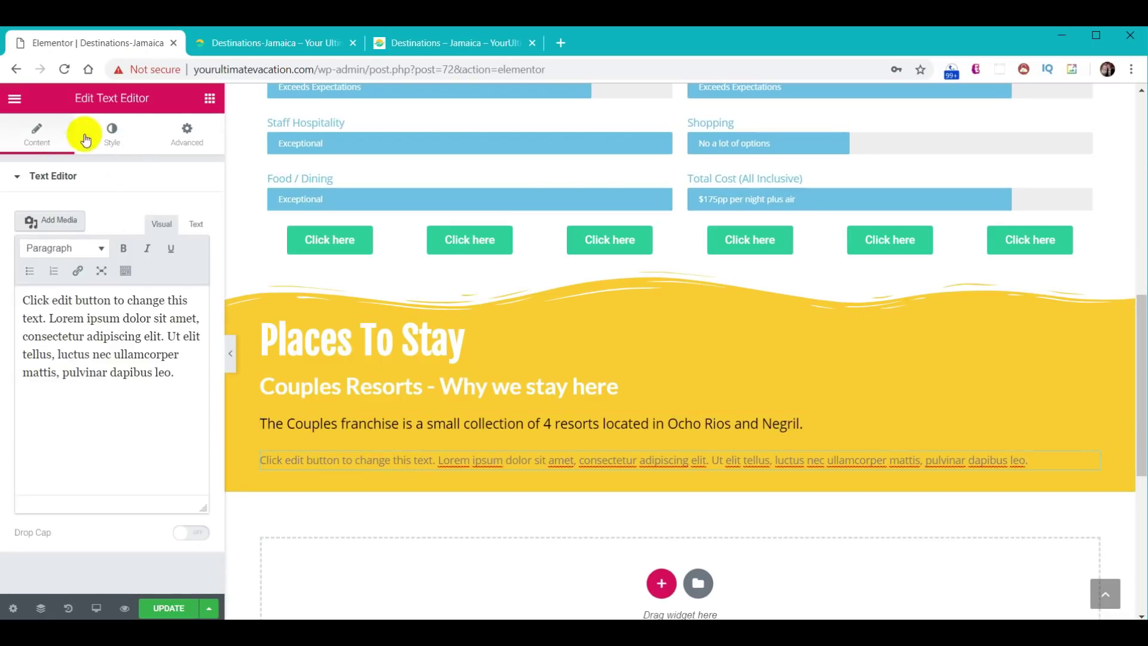
click(112, 133)
click(189, 265)
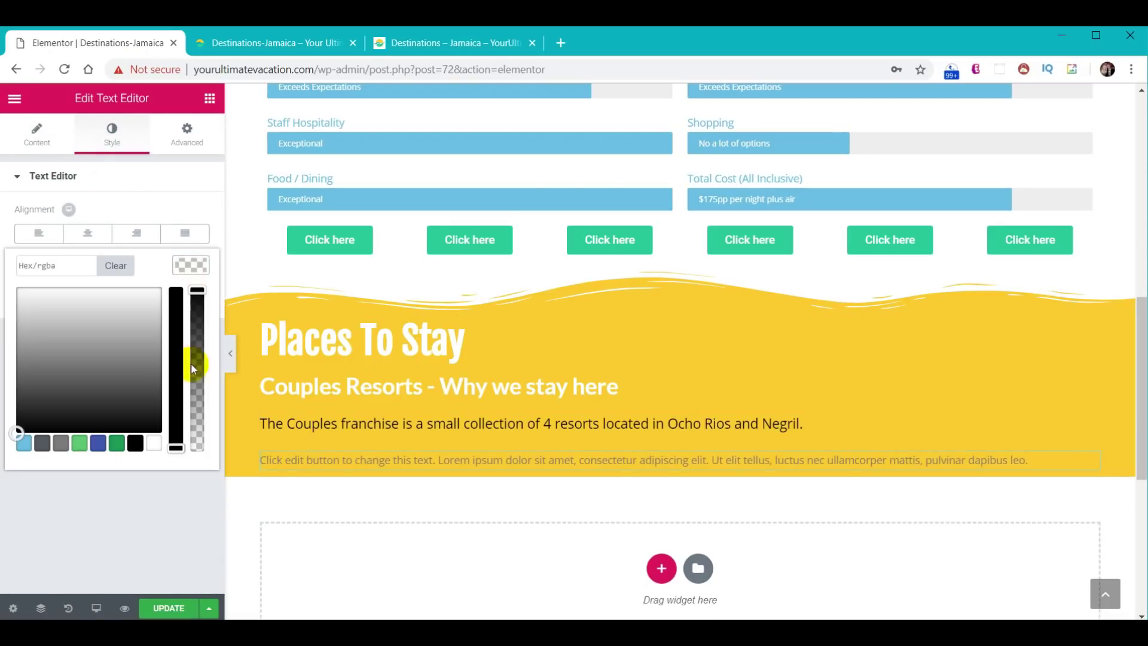
click(136, 447)
click(201, 264)
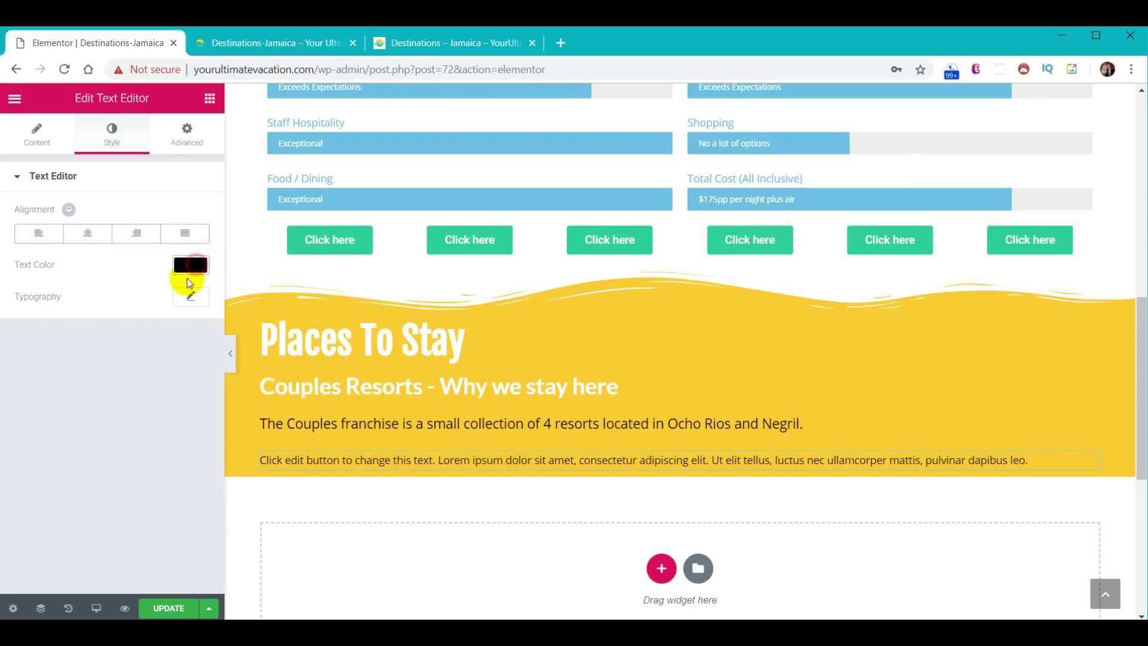
click(190, 296)
click(174, 388)
text(18)
click(389, 490)
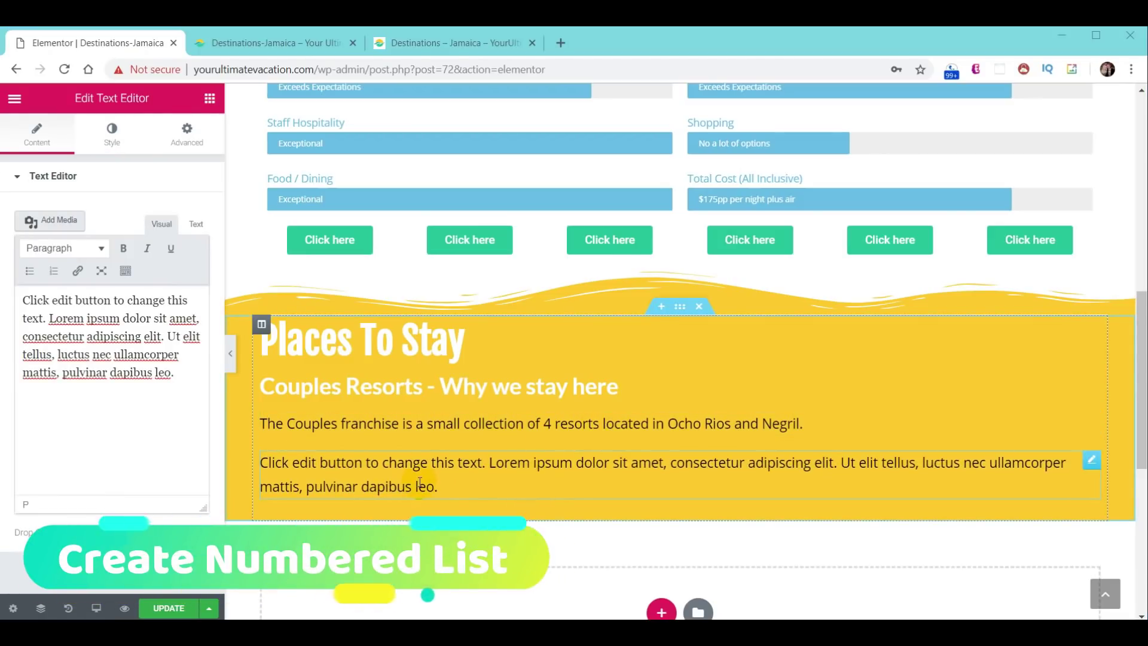
- Copy the five resort paragraphs from Notepad and paste them over the placeholder text
key(alt+Tab)
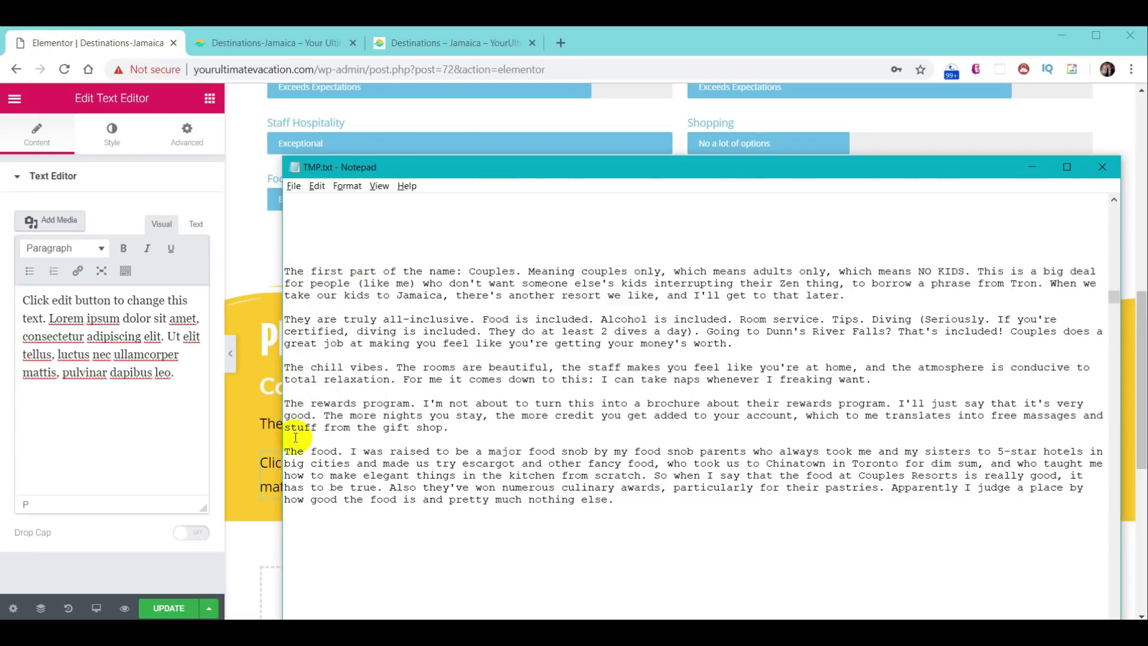
drag(285, 274, 679, 509)
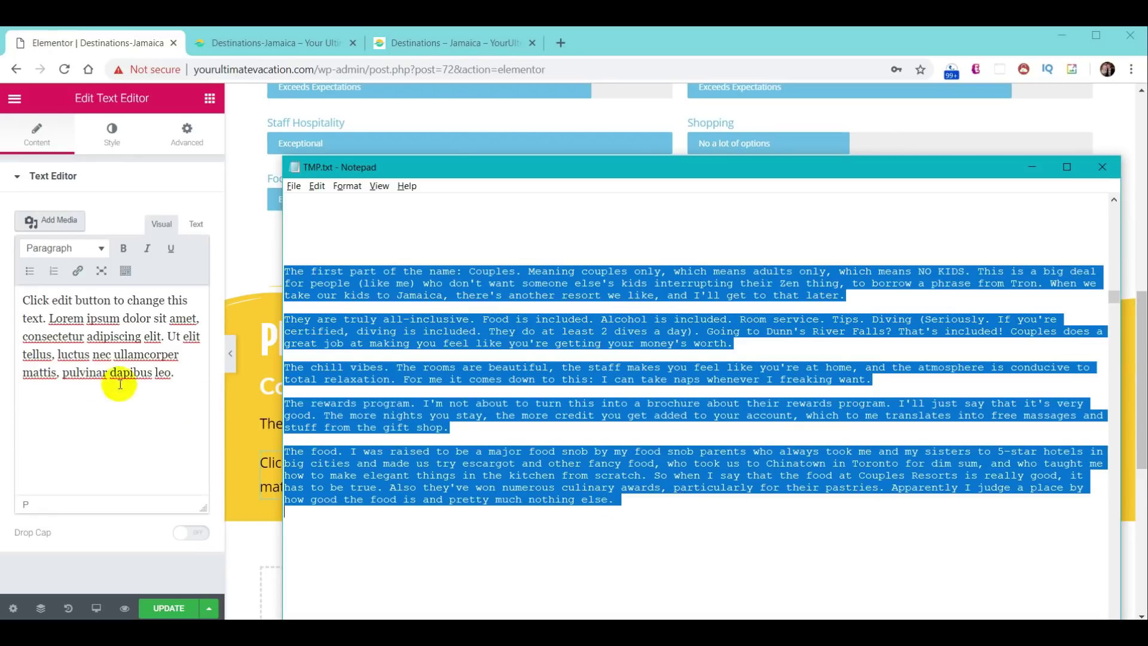
click(93, 417)
drag(24, 299, 192, 379)
key(ctrl+v)
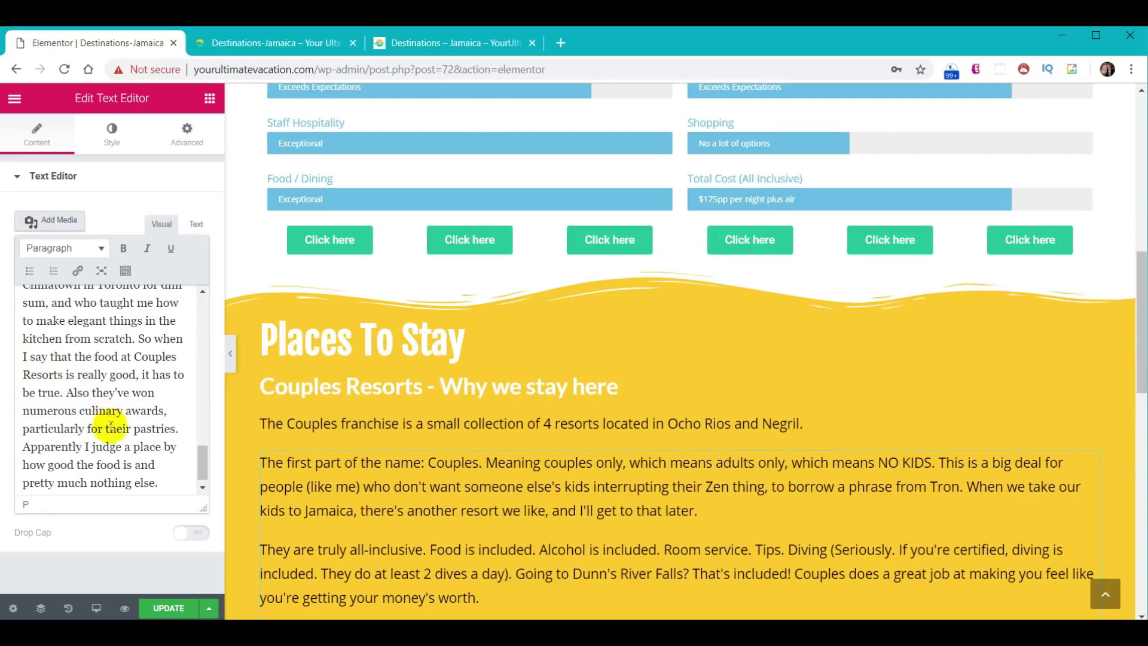
- Fix the spacing between 'deal' and 'for', then format all paragraphs as a numbered list
scroll(99, 436, up, 8)
scroll(93, 448, up, 10)
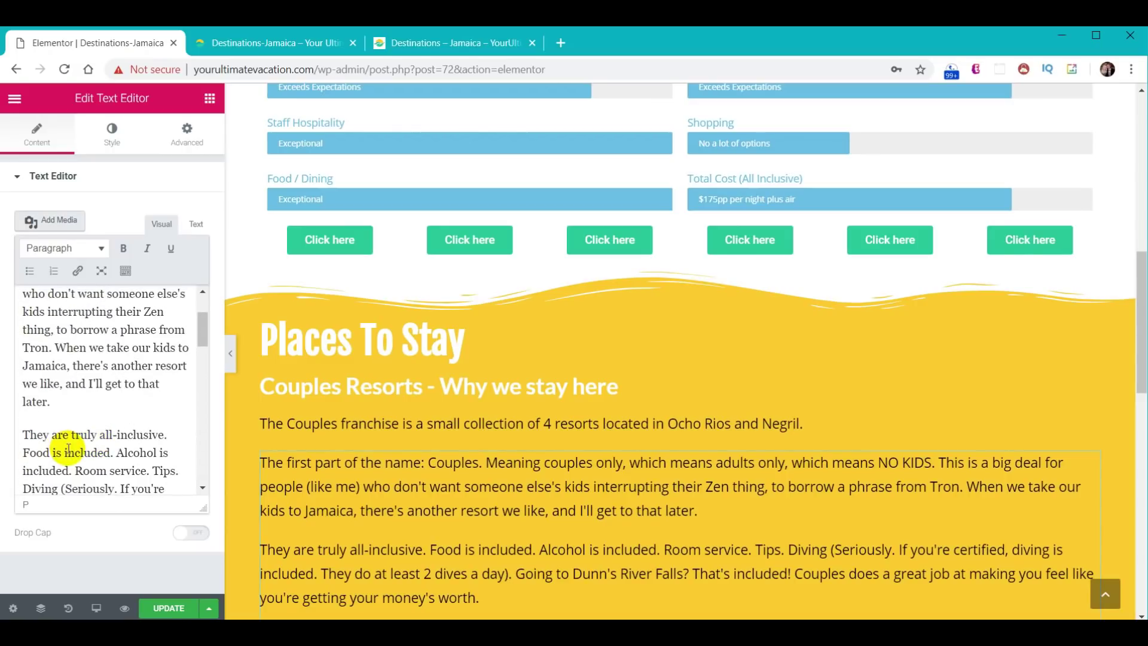
scroll(89, 413, up, 3)
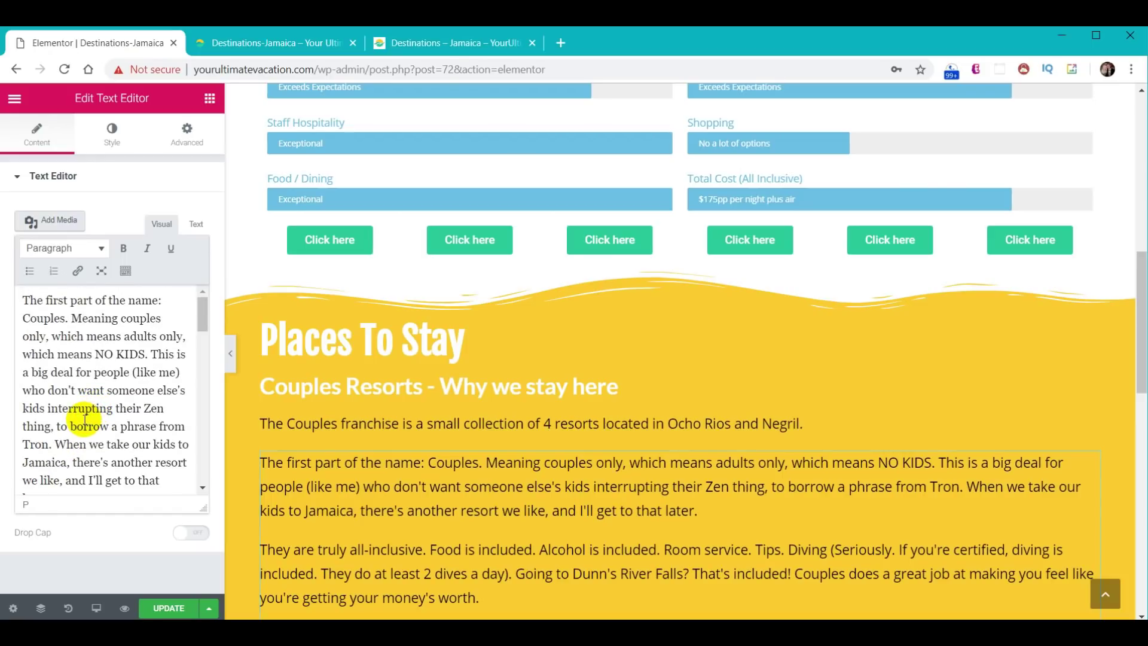
click(74, 371)
key(Delete)
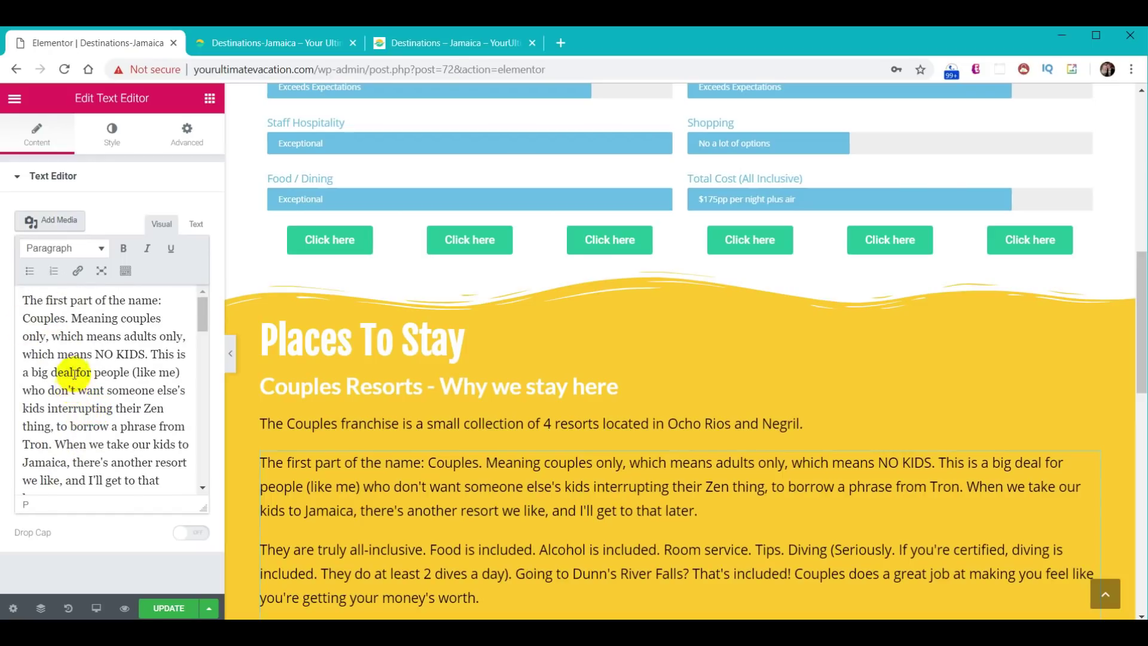
key(ctrl+a)
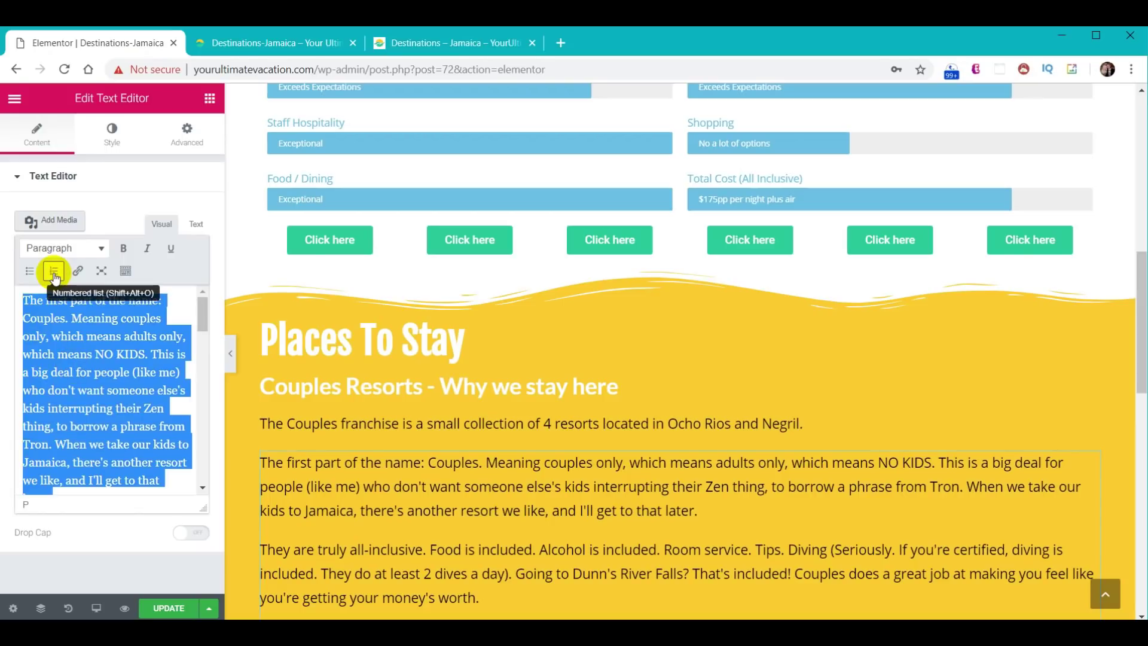
click(54, 272)
scroll(78, 376, down, 3)
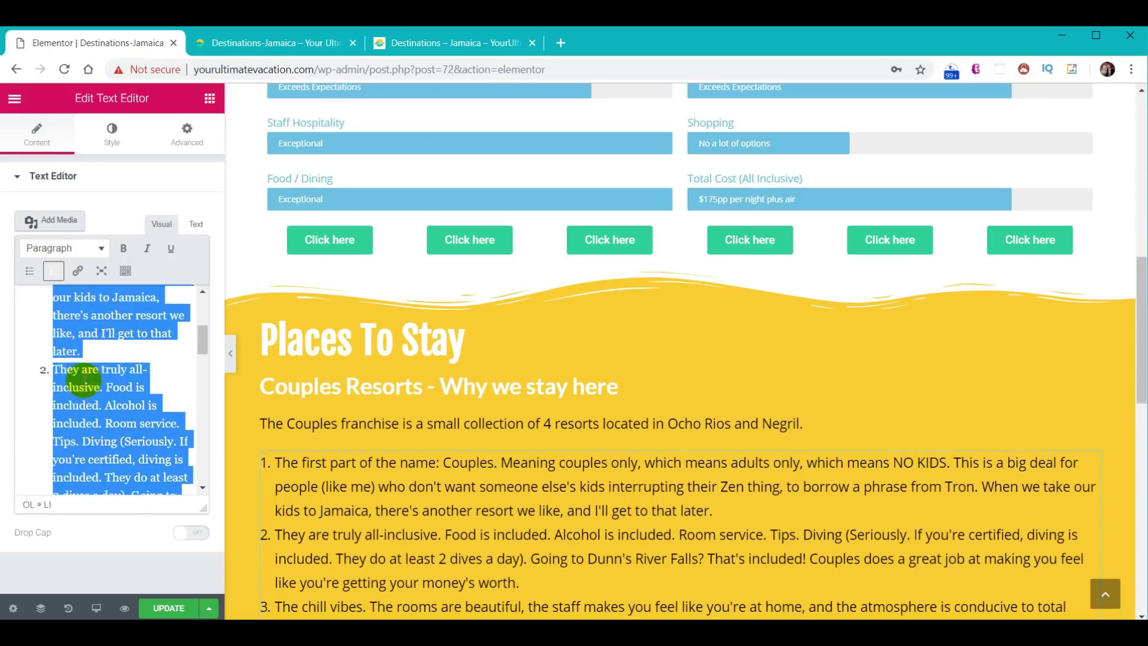
scroll(78, 382, down, 4)
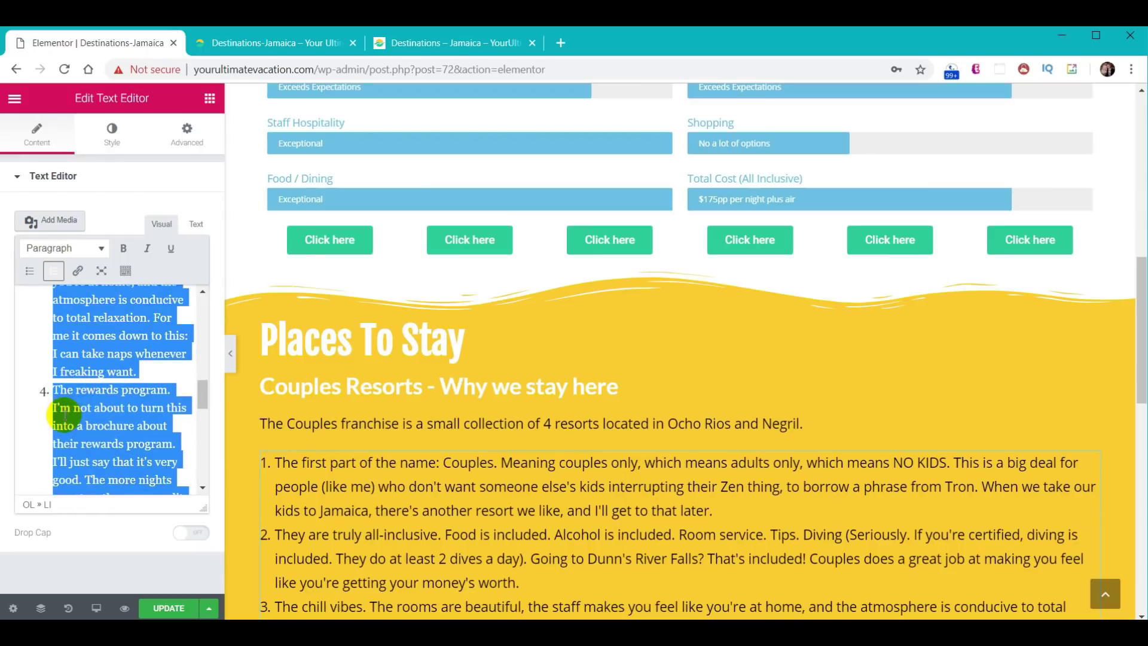
scroll(66, 418, up, 4)
scroll(70, 431, up, 4)
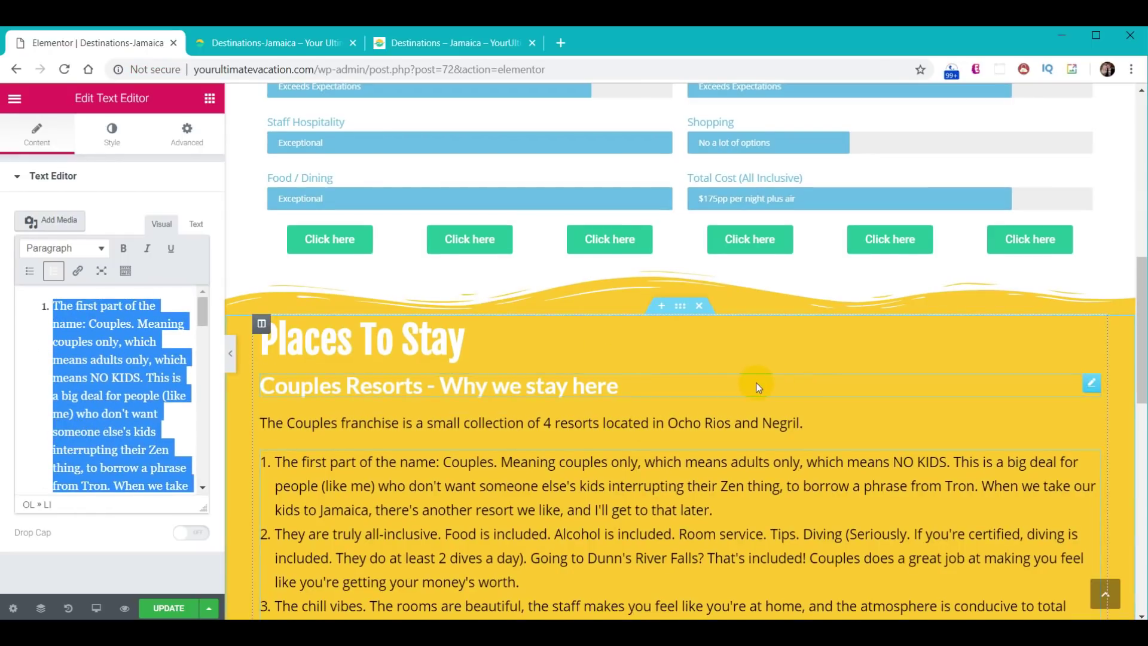
scroll(756, 382, down, 6)
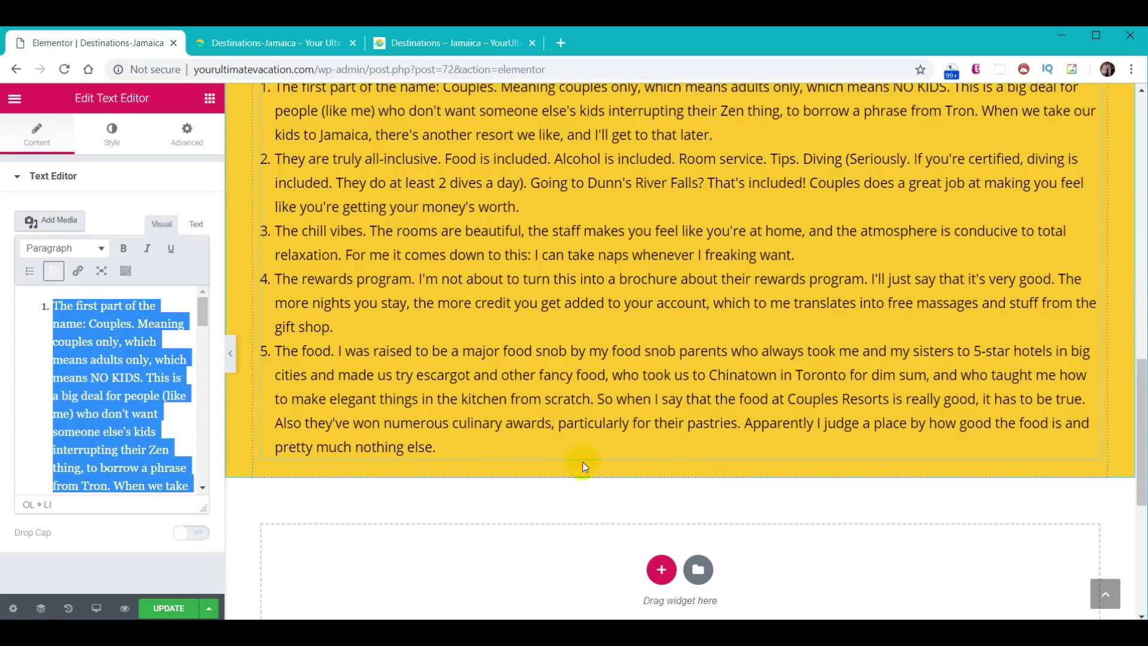
- Add a Waves Brush shape divider to the bottom of the Places To Stay section
scroll(611, 351, up, 5)
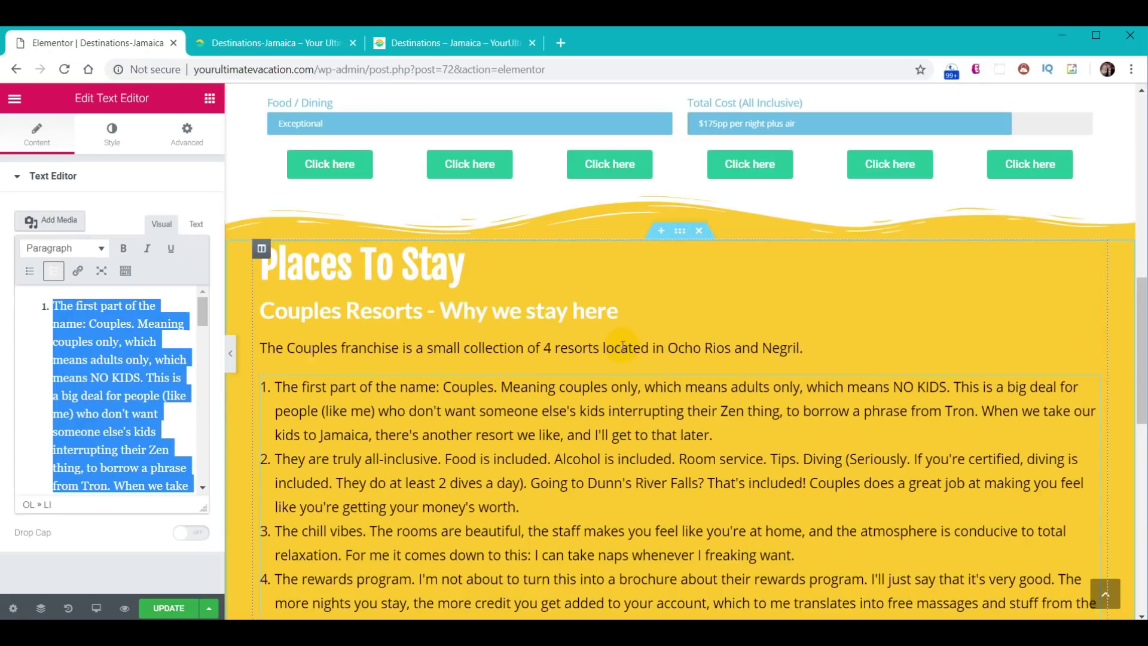
click(680, 232)
click(111, 143)
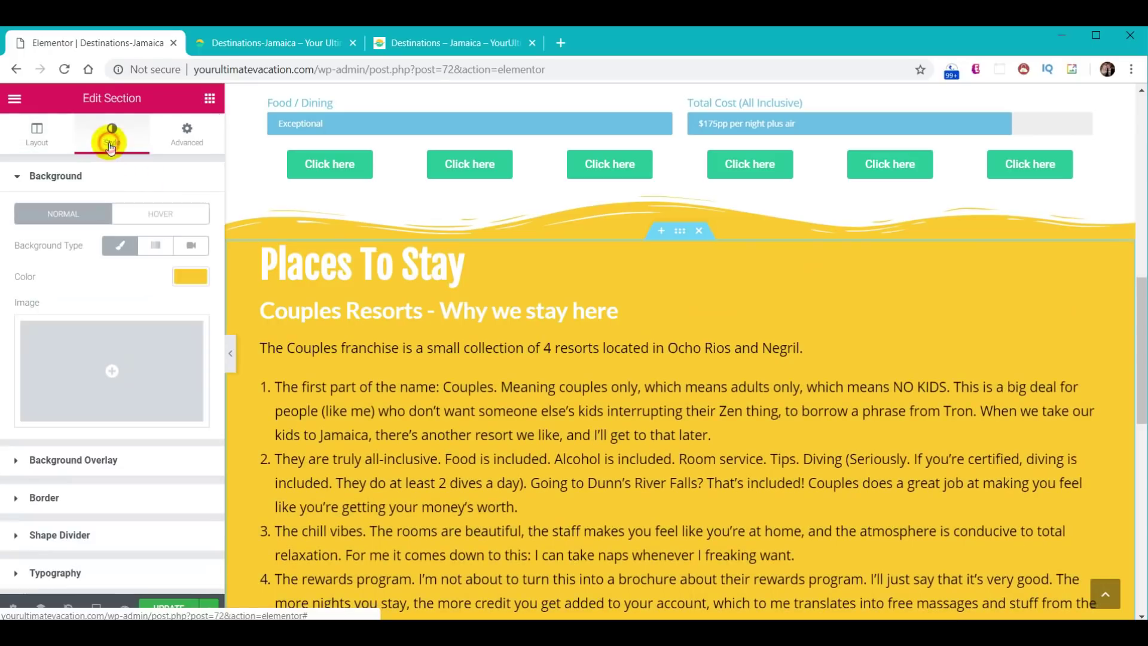
click(58, 535)
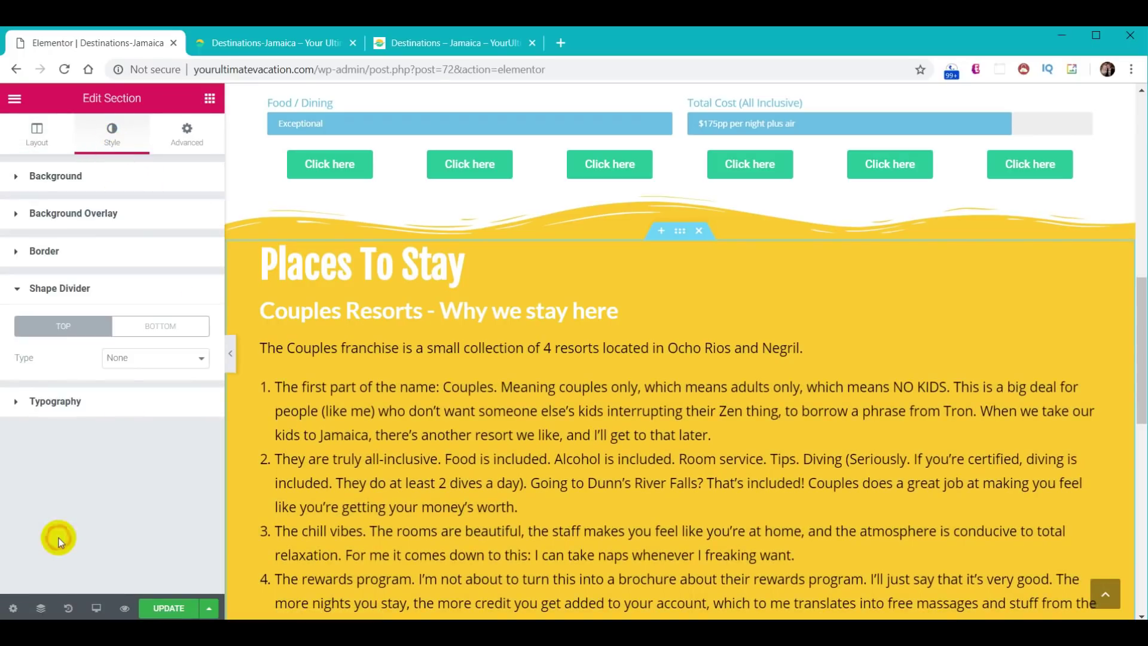
click(156, 329)
click(154, 359)
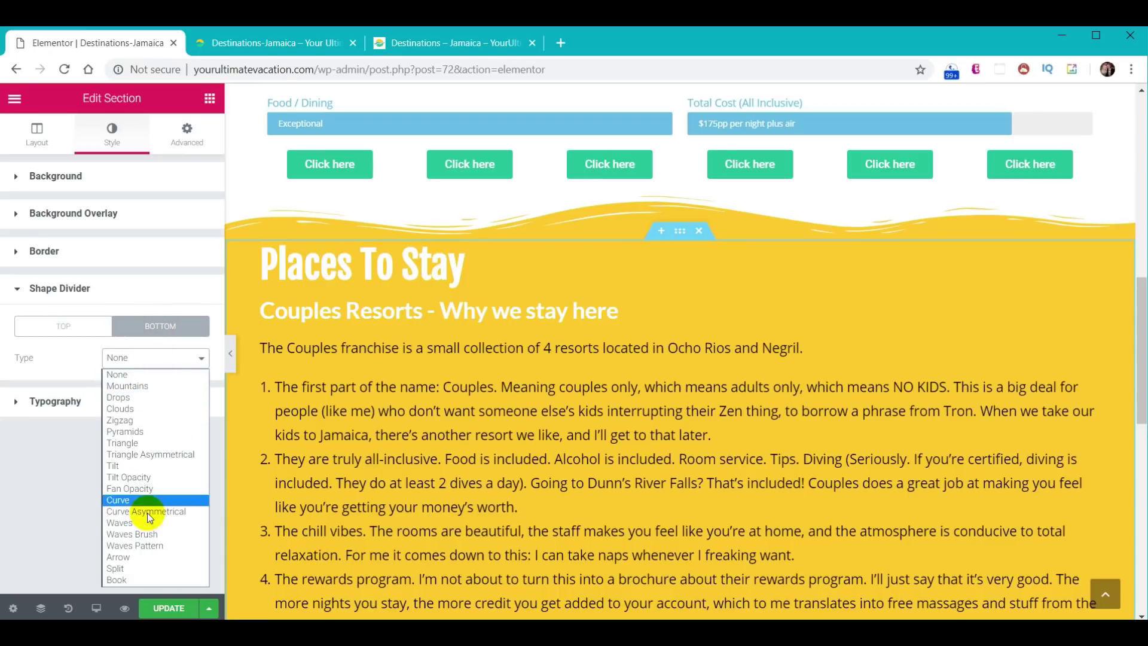
click(146, 533)
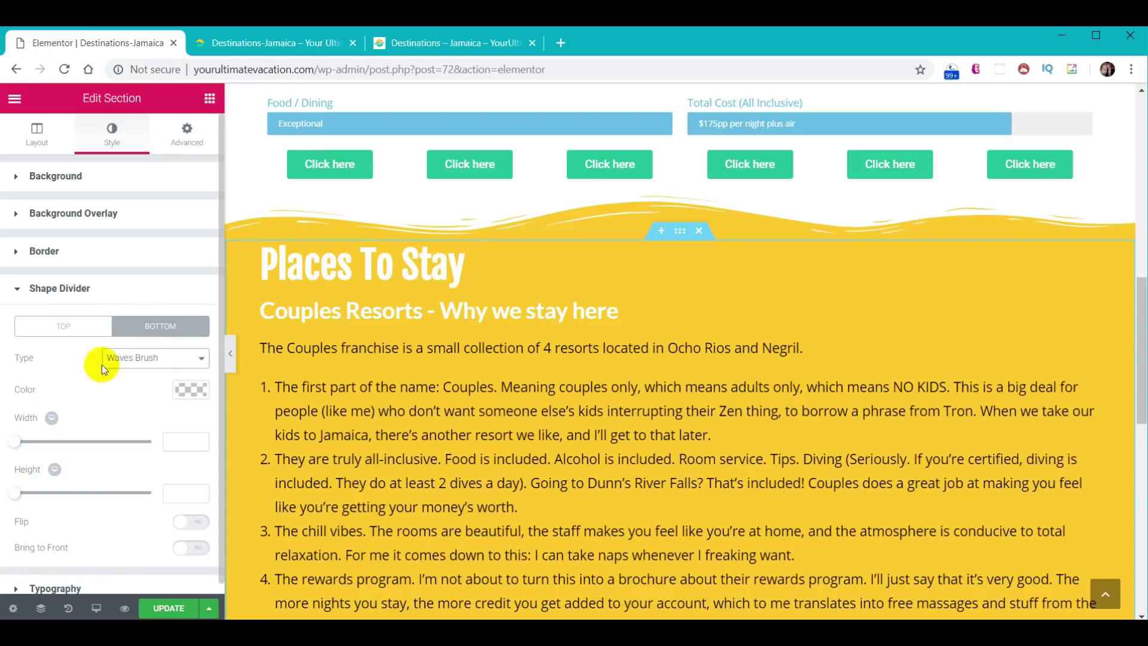
- Colour the bottom divider #30d198 and set its height to 60
click(179, 390)
click(66, 390)
text(#30d198)
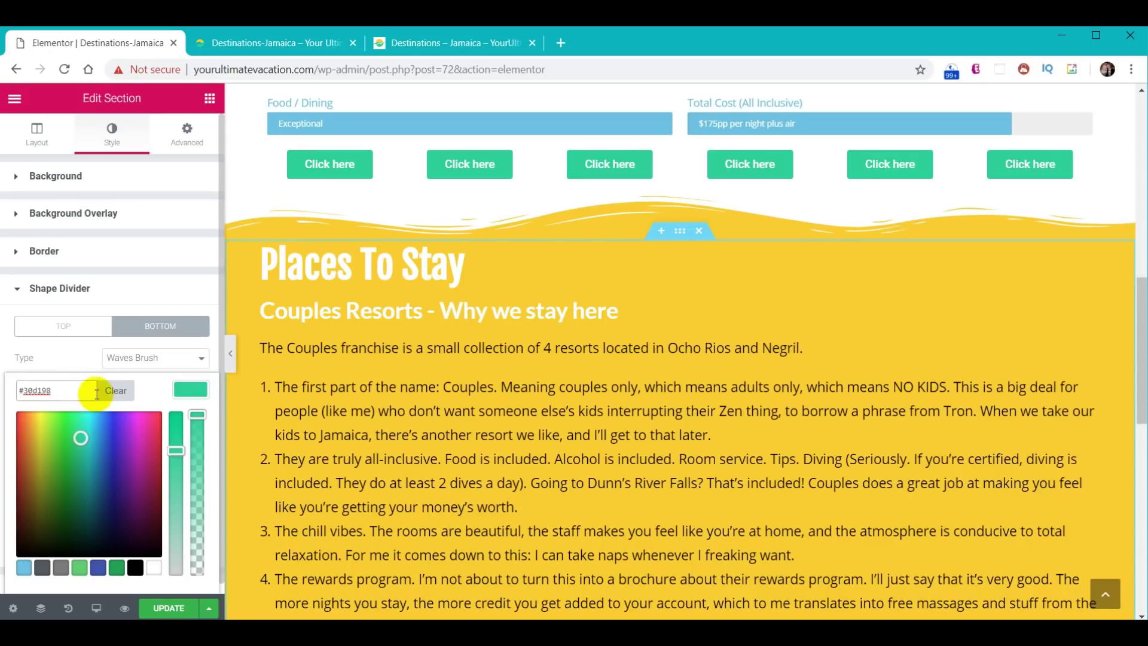
click(189, 389)
click(190, 487)
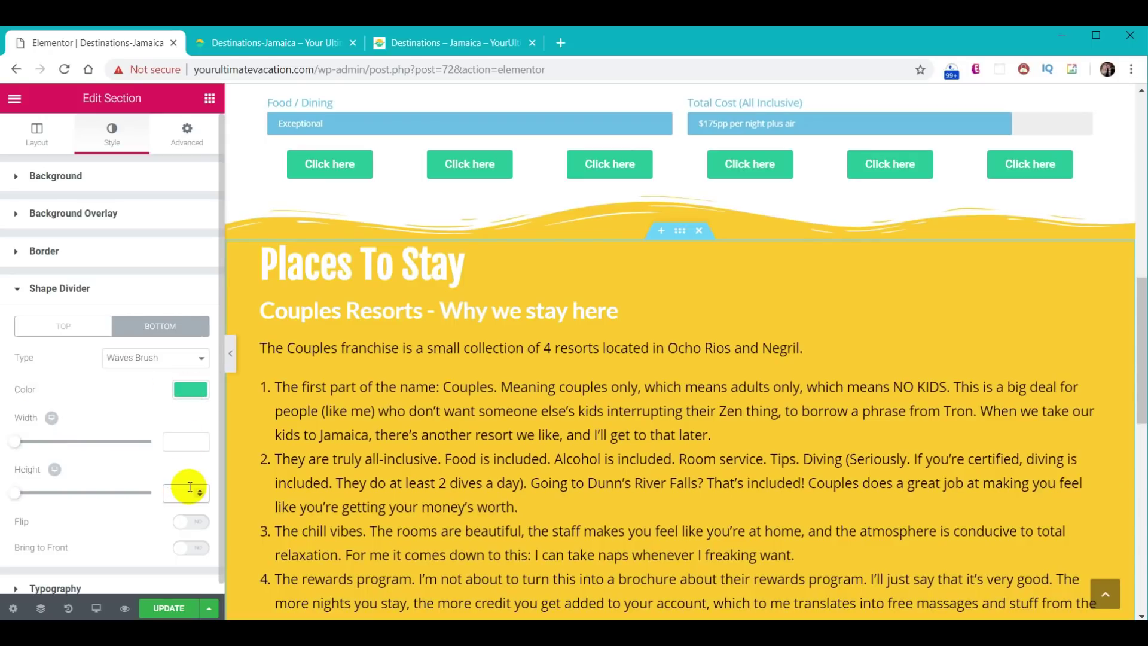
text(60)
scroll(614, 379, down, 8)
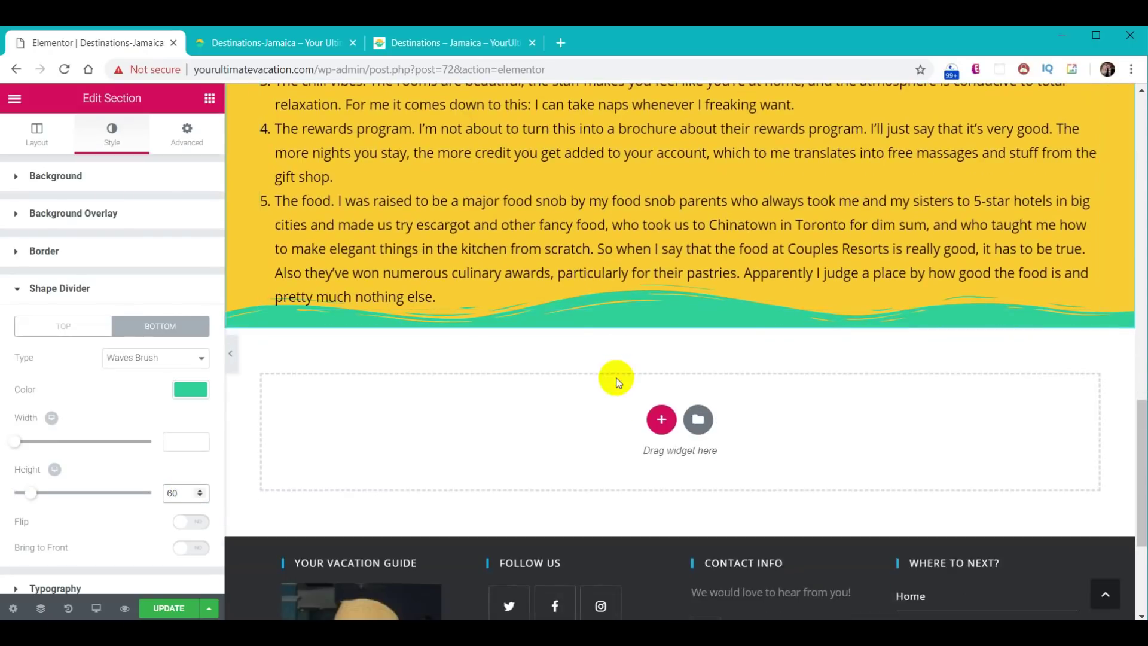
click(646, 306)
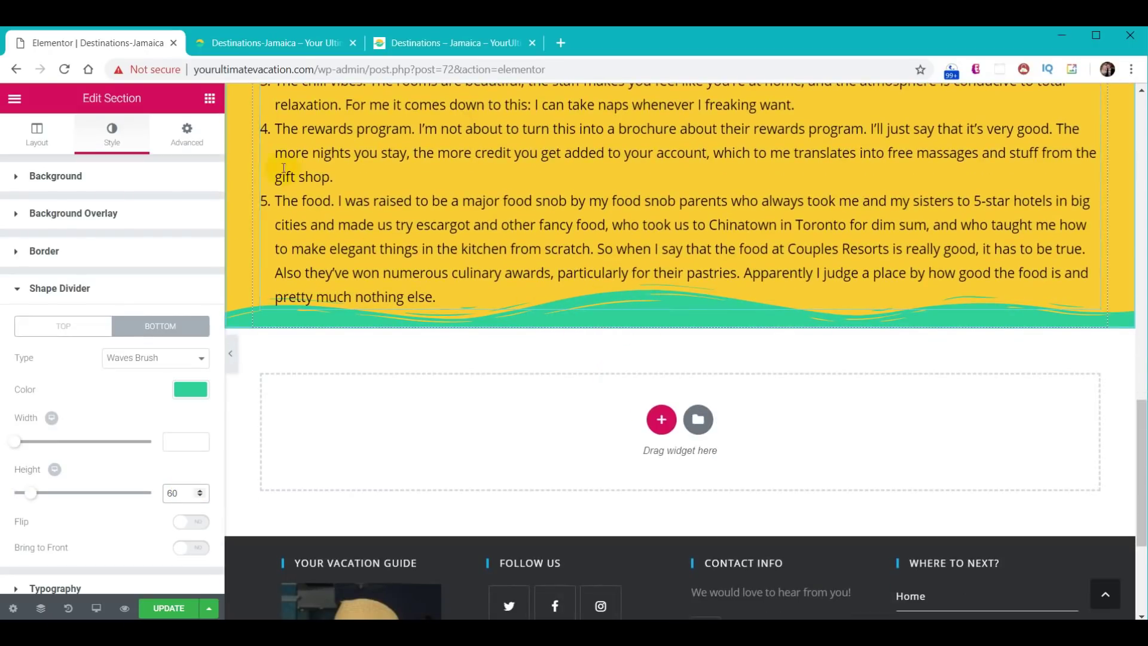
click(191, 139)
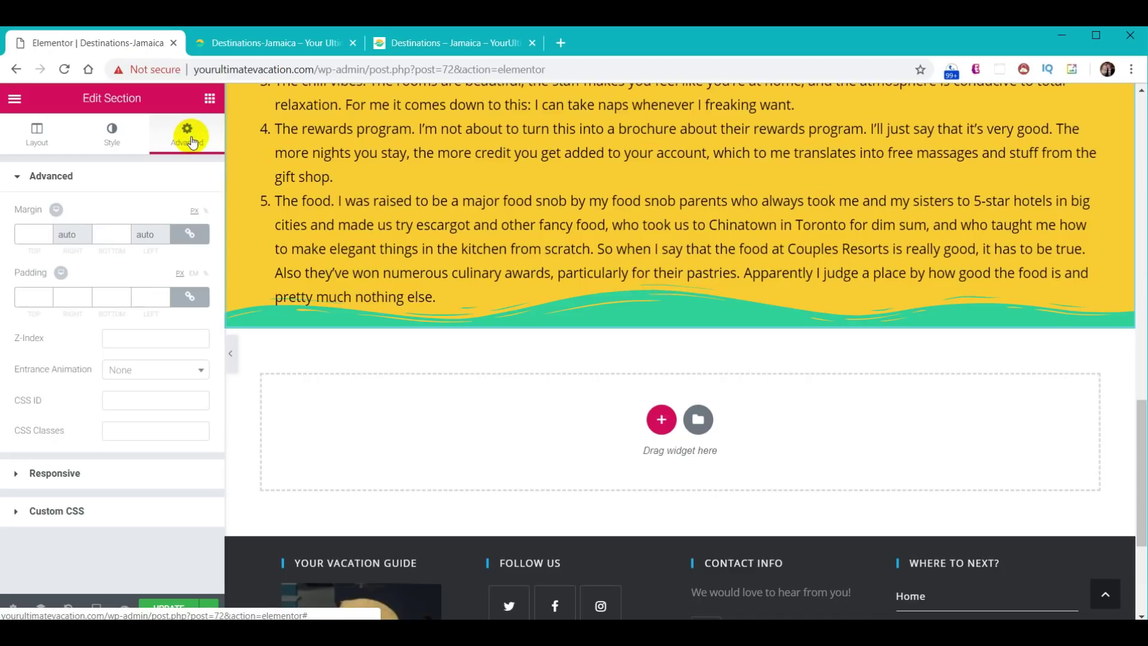
- Unlink the section padding, set bottom padding to 60, and switch to the live Jamaica page
click(190, 297)
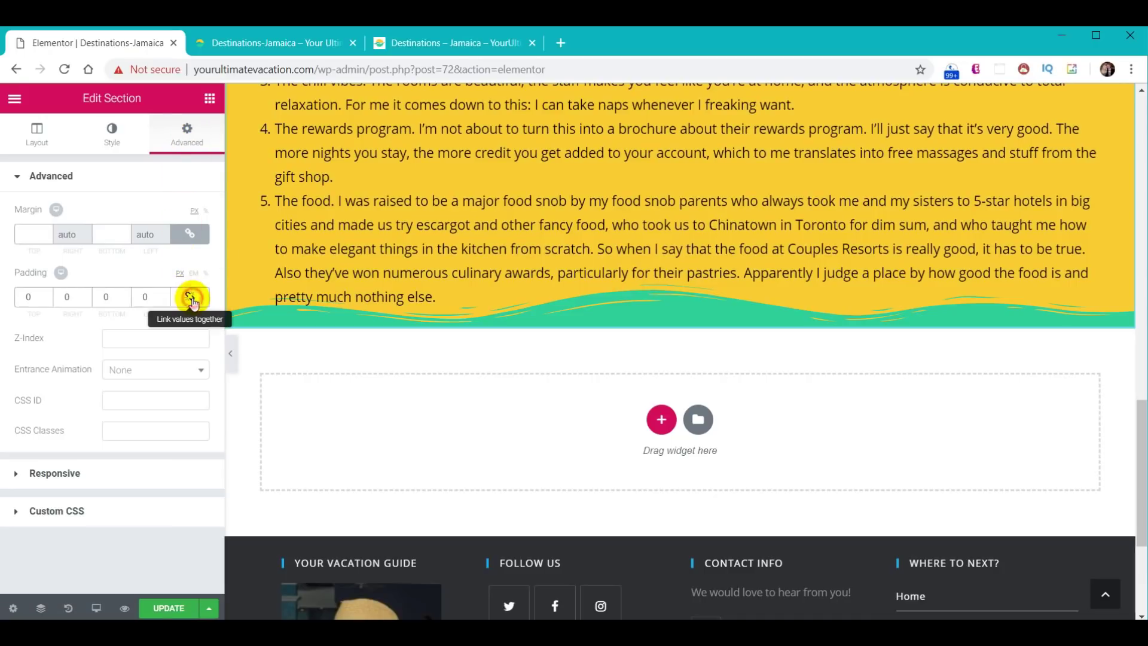
click(103, 297)
text(6)
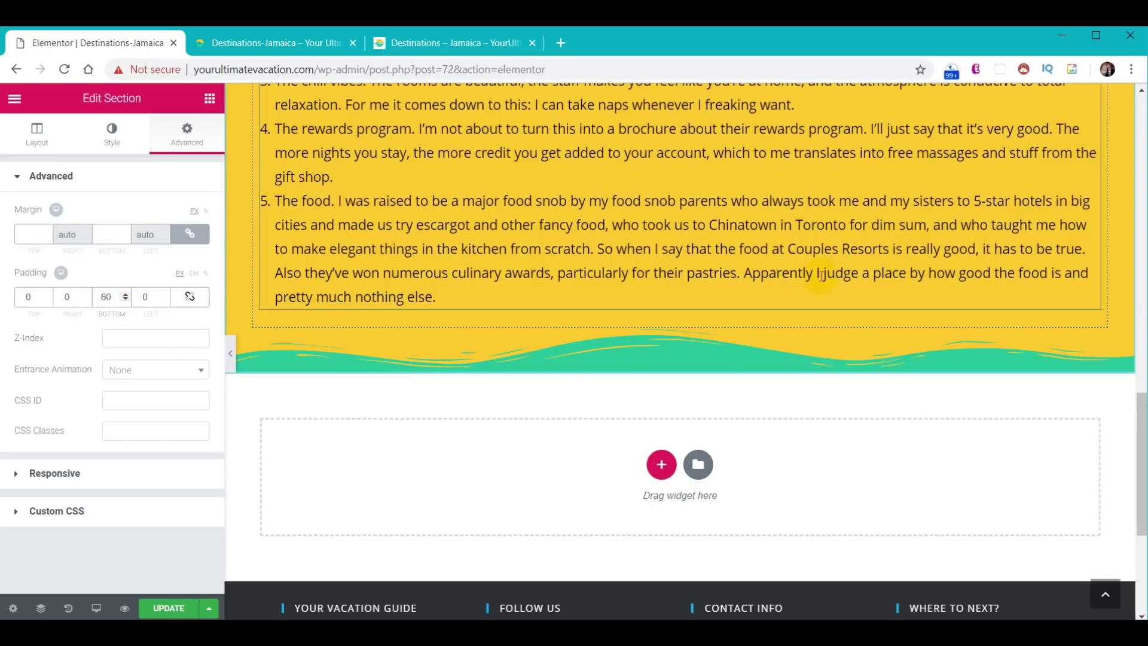
click(460, 245)
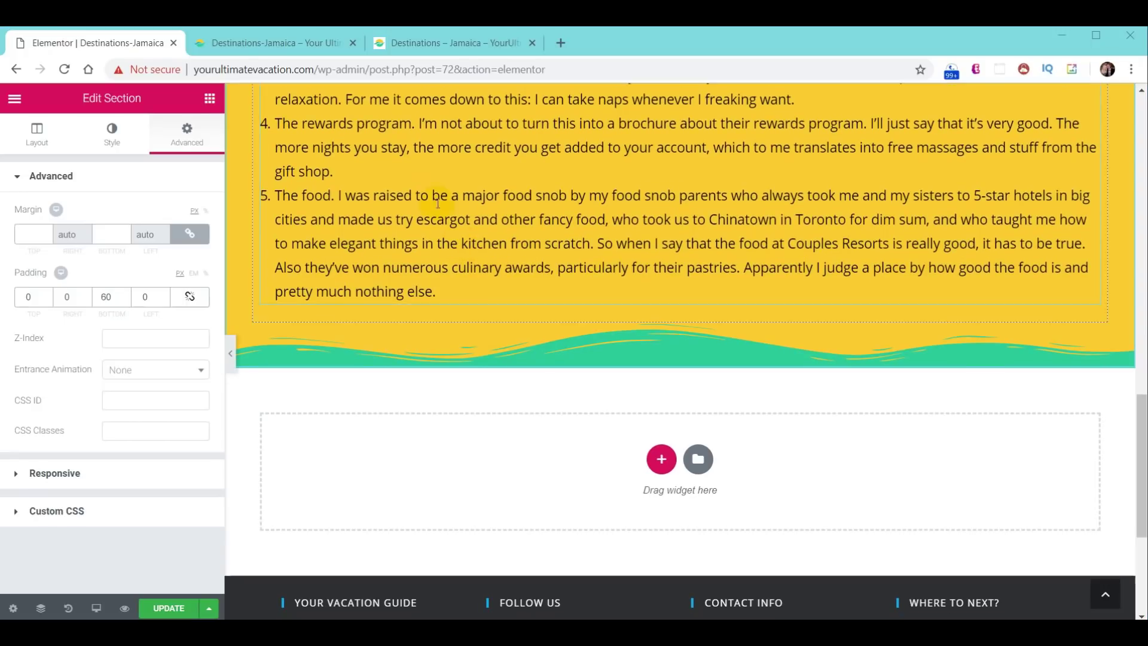
click(406, 44)
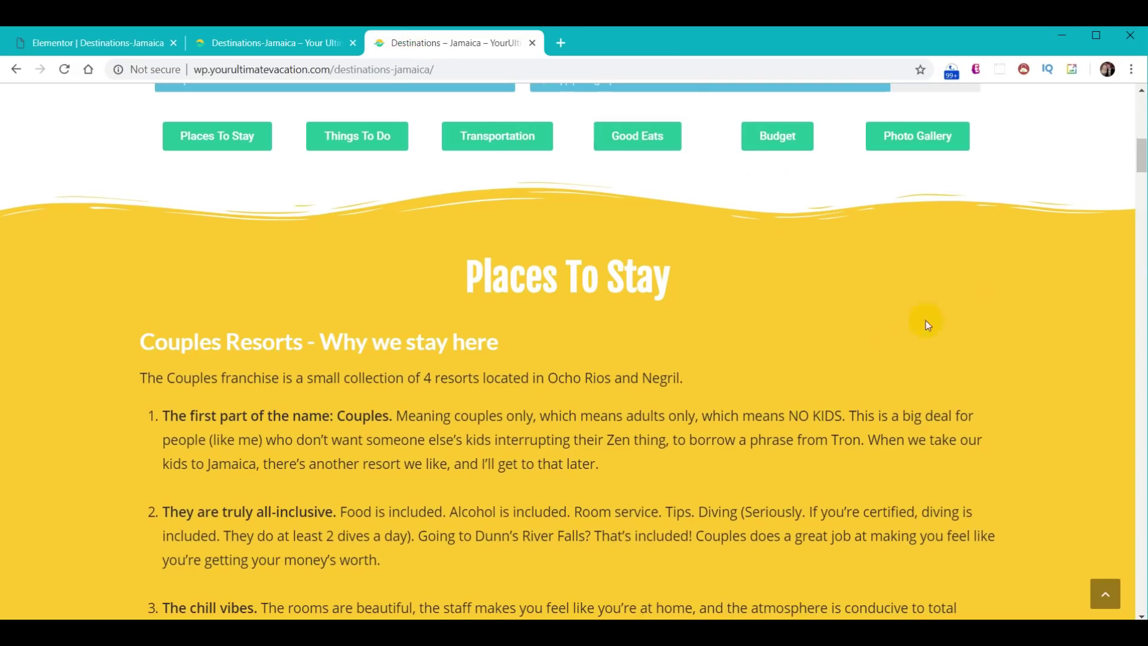
- Scroll the live Destinations-Jamaica page to review the Places To Stay section
scroll(962, 292, down, 18)
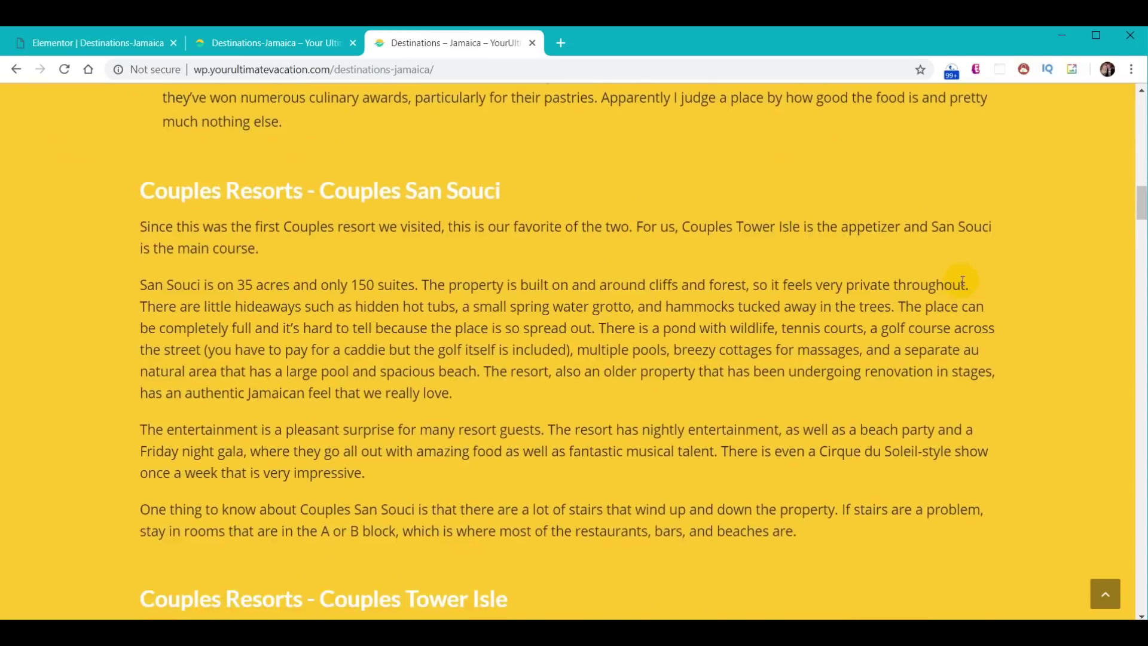
scroll(963, 279, down, 17)
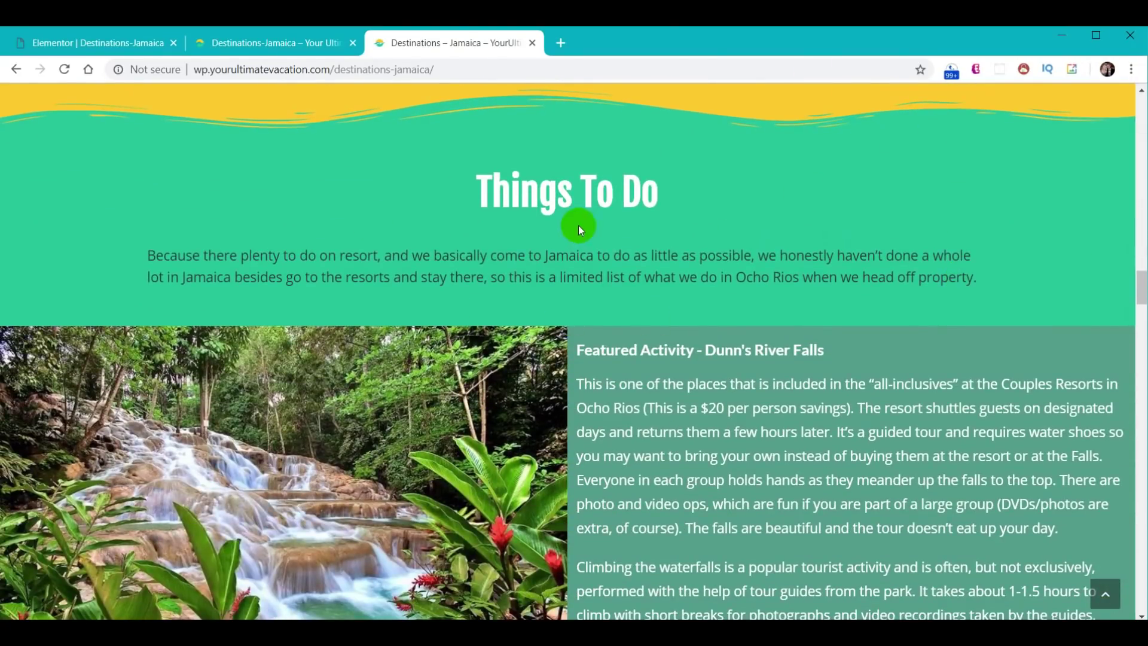
scroll(794, 177, down, 5)
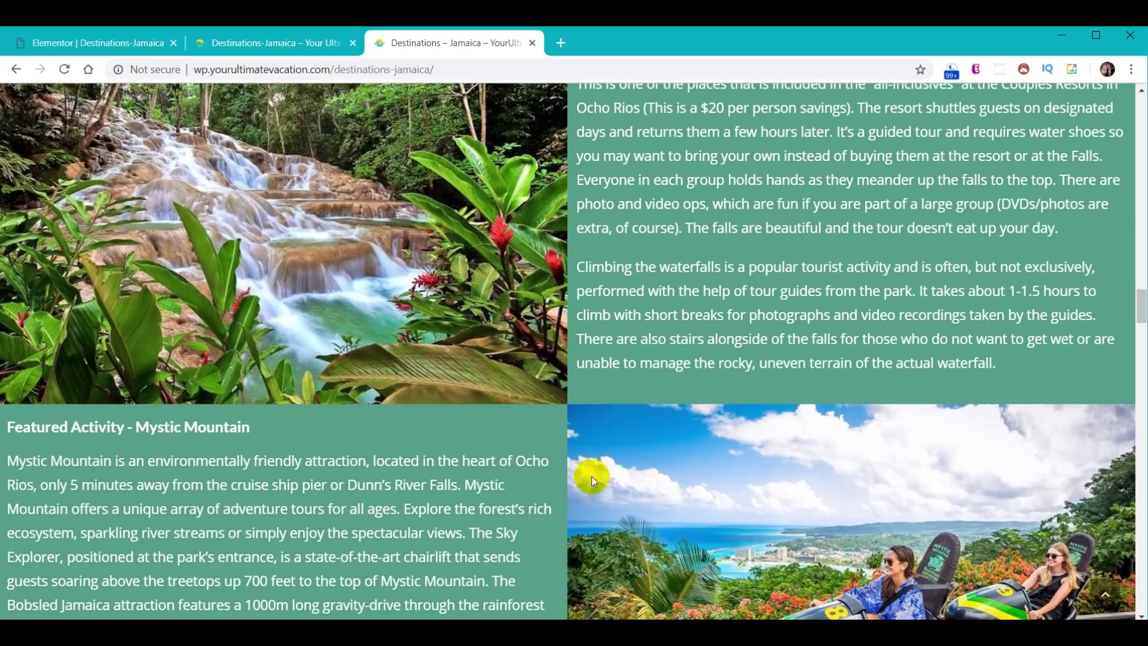
scroll(776, 375, down, 16)
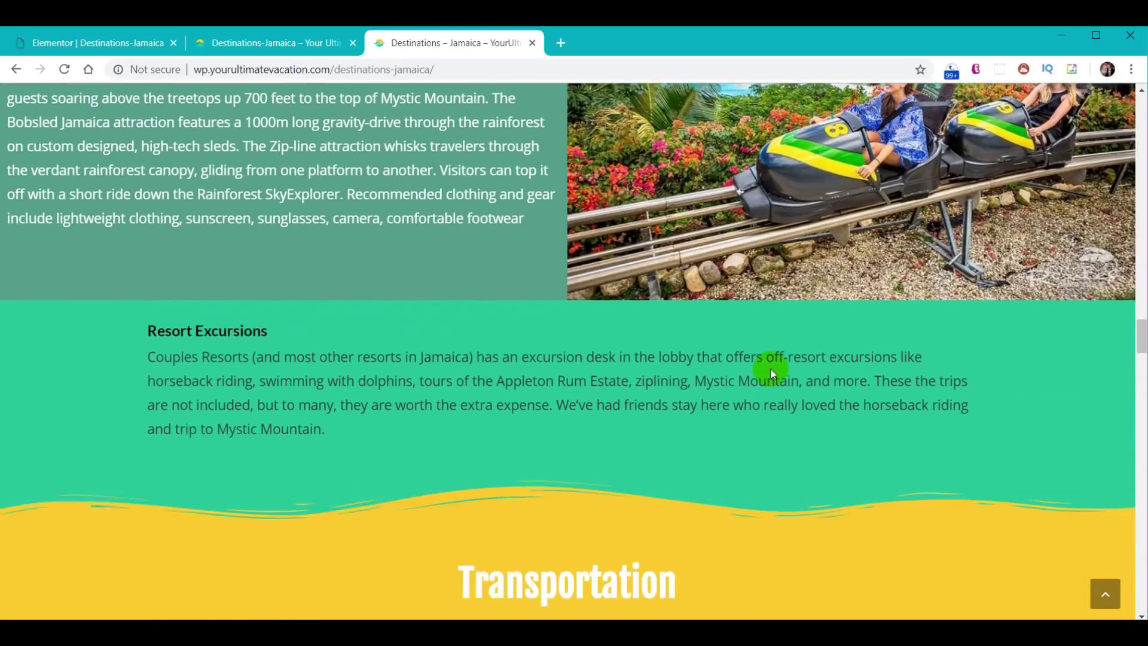
scroll(765, 374, down, 20)
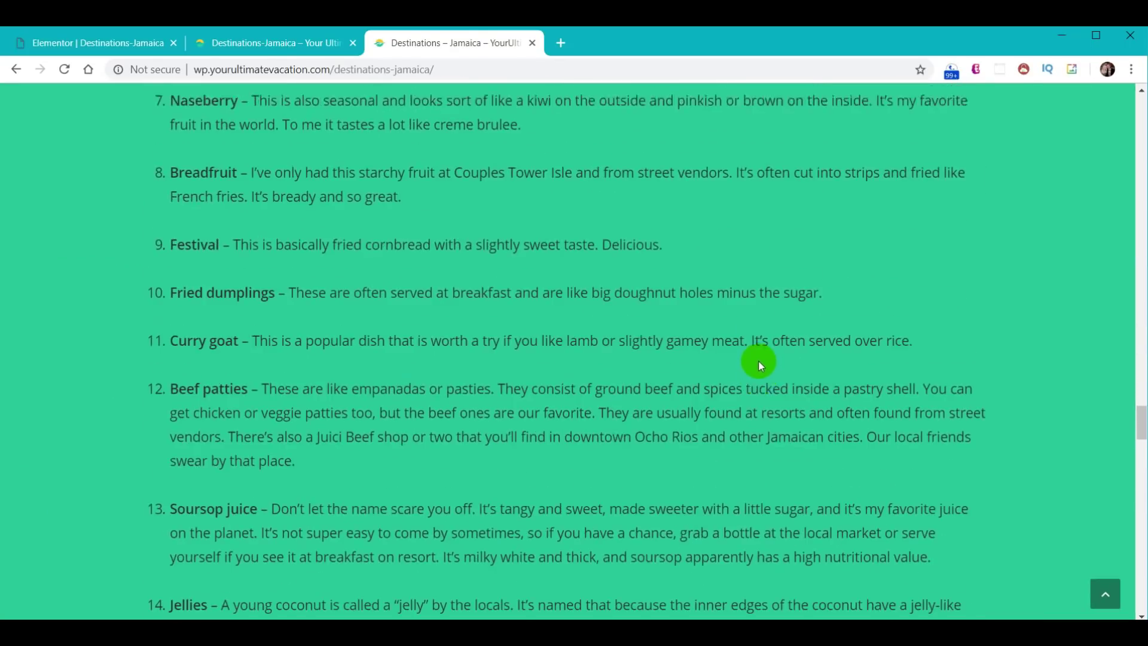
scroll(755, 360, down, 20)
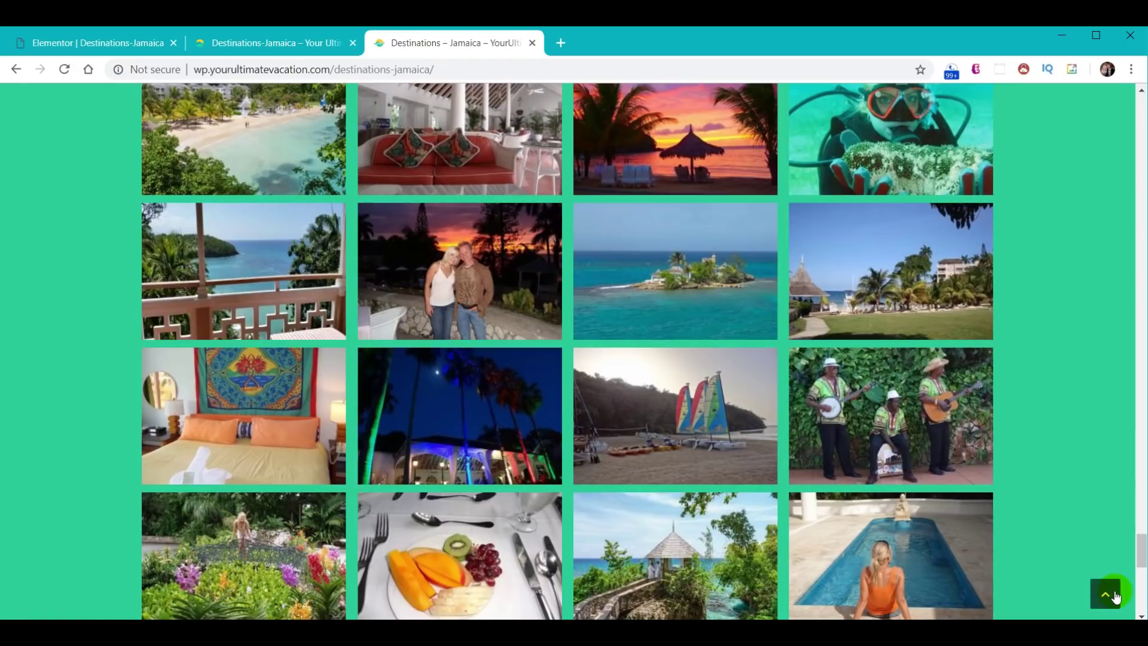
click(1114, 595)
scroll(867, 388, down, 12)
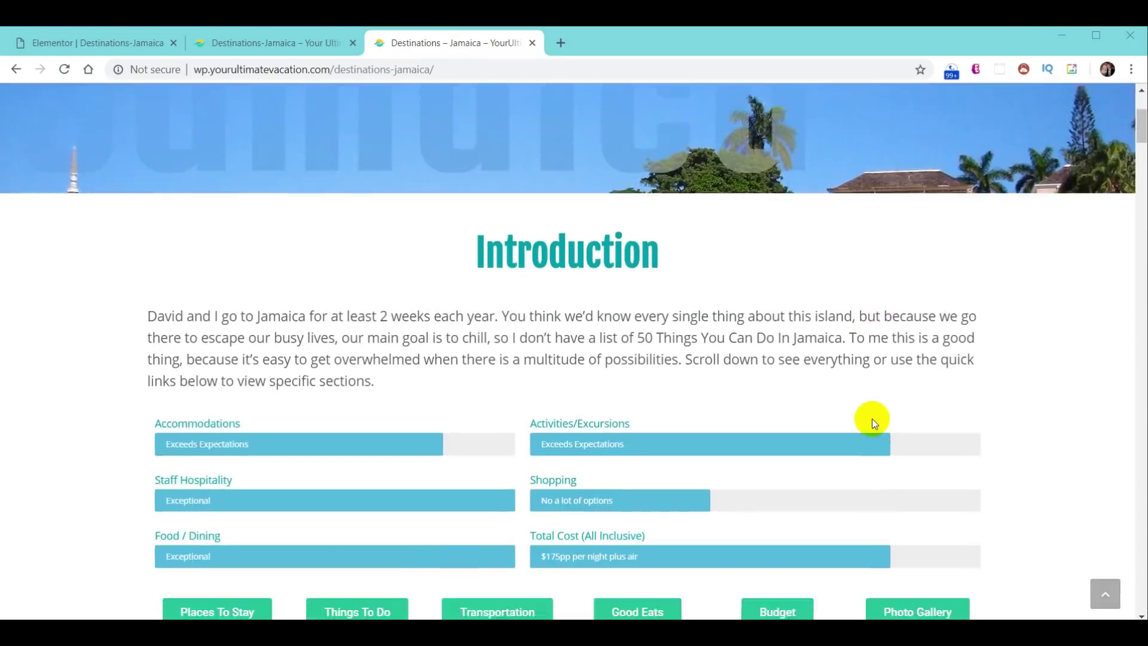
scroll(841, 385, up, 1)
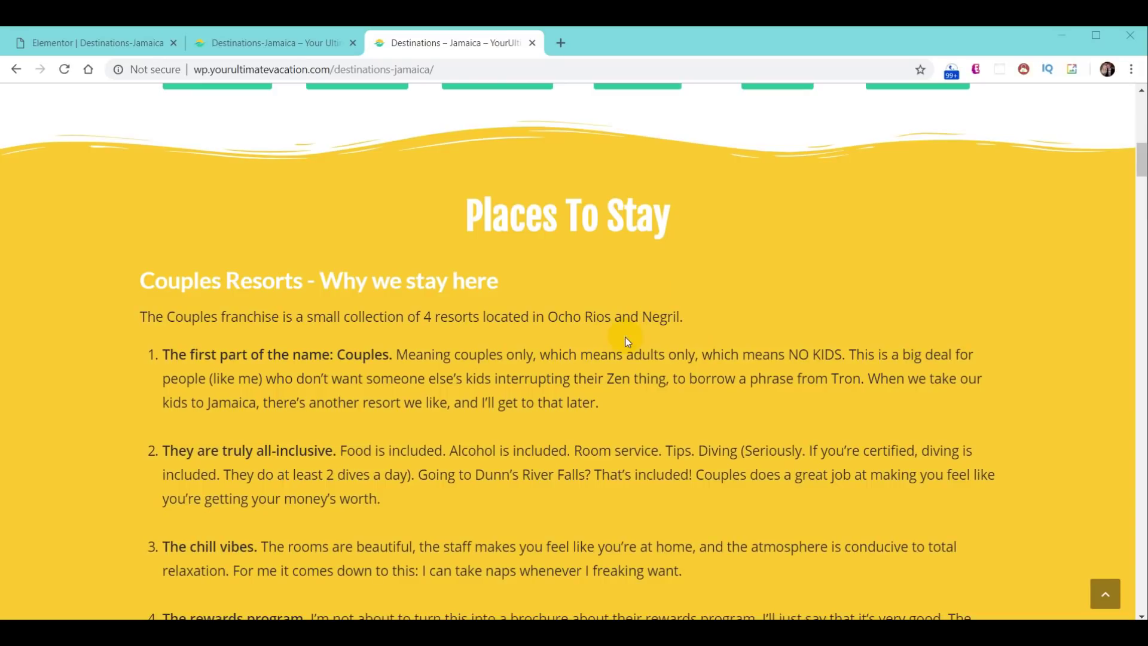
scroll(626, 337, down, 15)
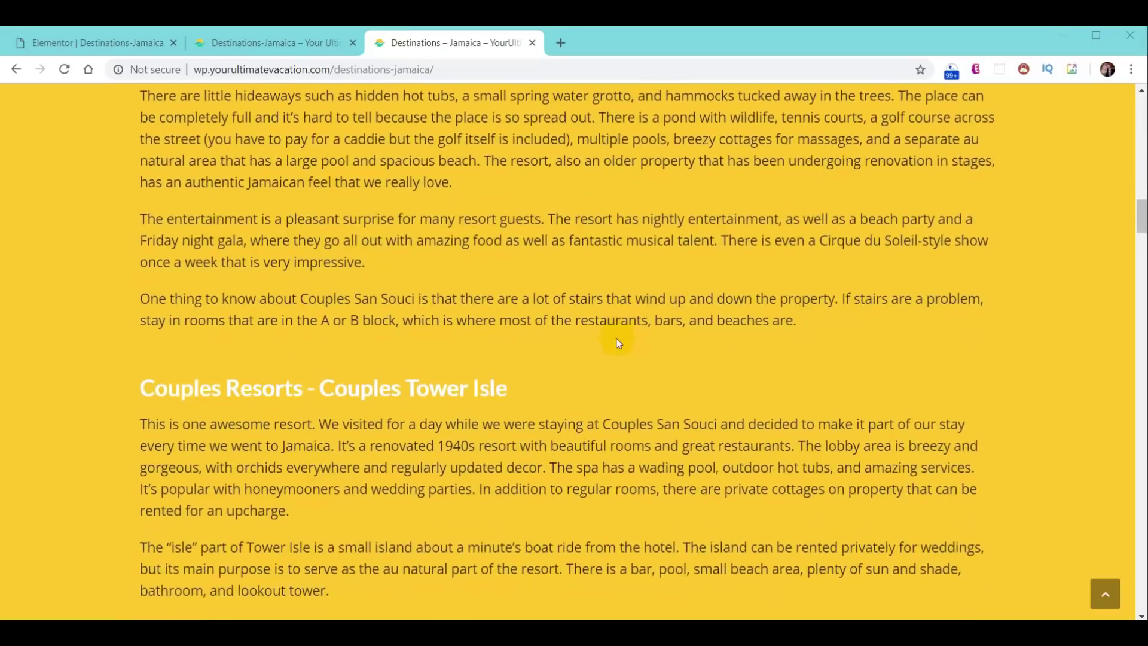
scroll(619, 342, down, 3)
scroll(619, 342, up, 10)
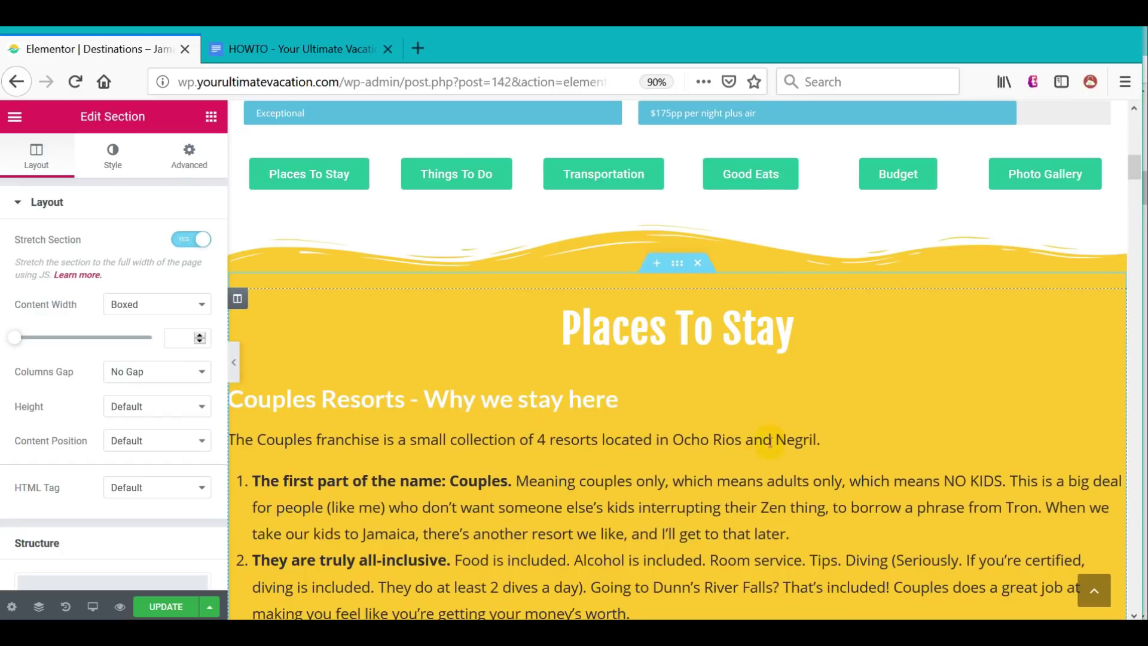
- Save the Places To Stay section as template 'YUV - Destinations - Stay Original'
scroll(723, 393, down, 1)
scroll(722, 392, down, 12)
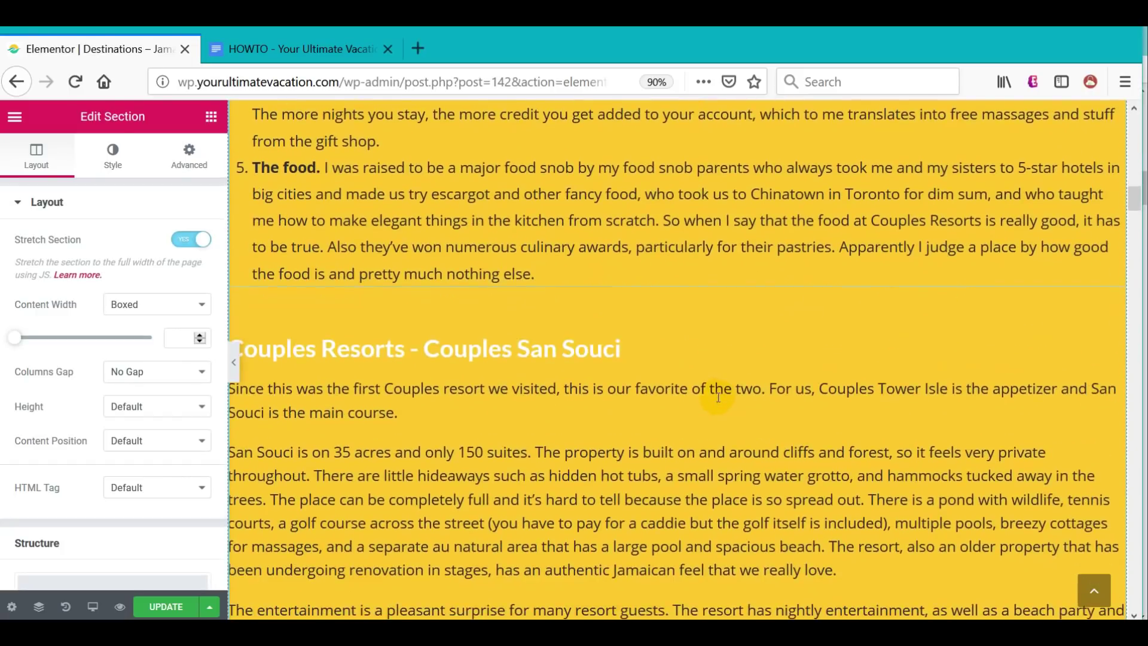
scroll(716, 397, up, 7)
scroll(719, 395, up, 6)
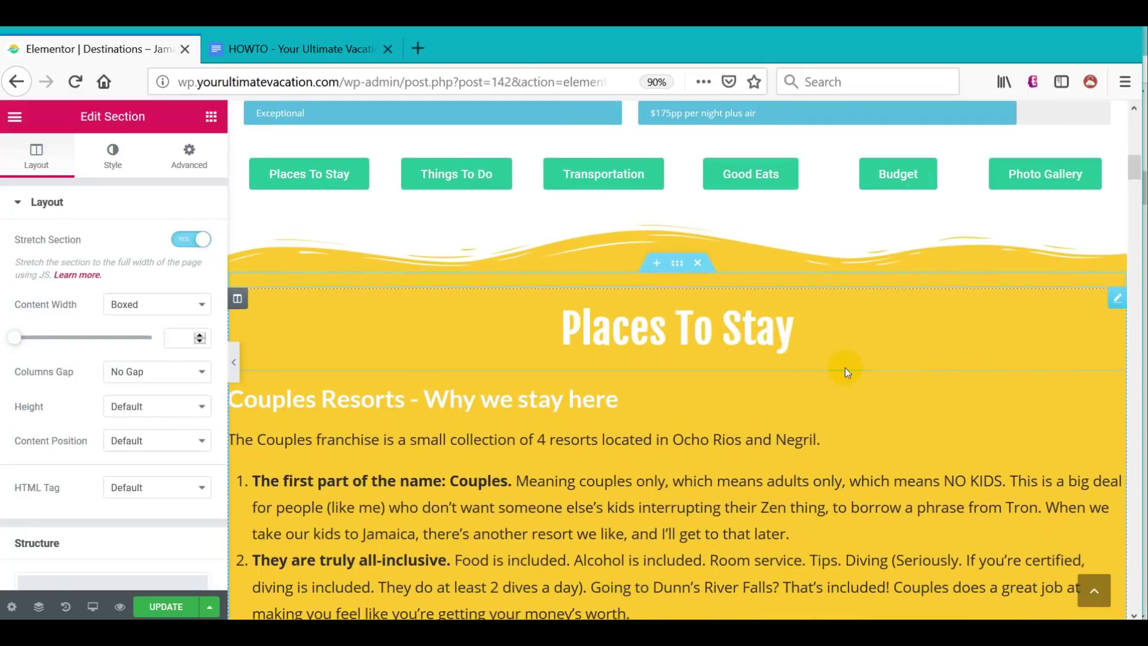
right_click(675, 263)
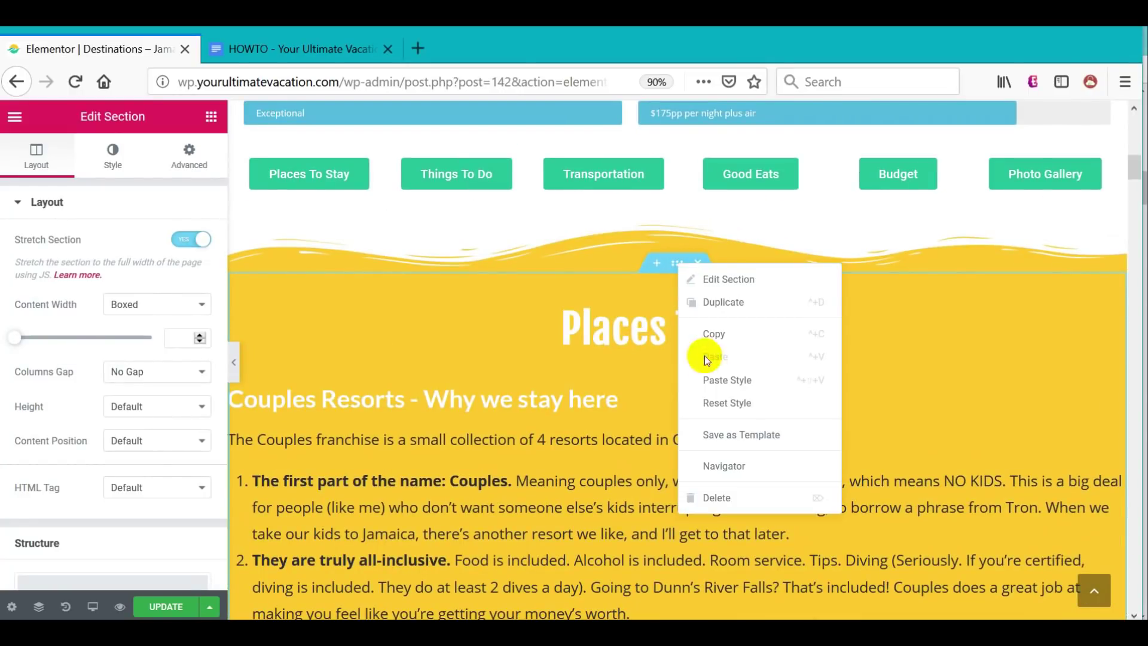
click(736, 439)
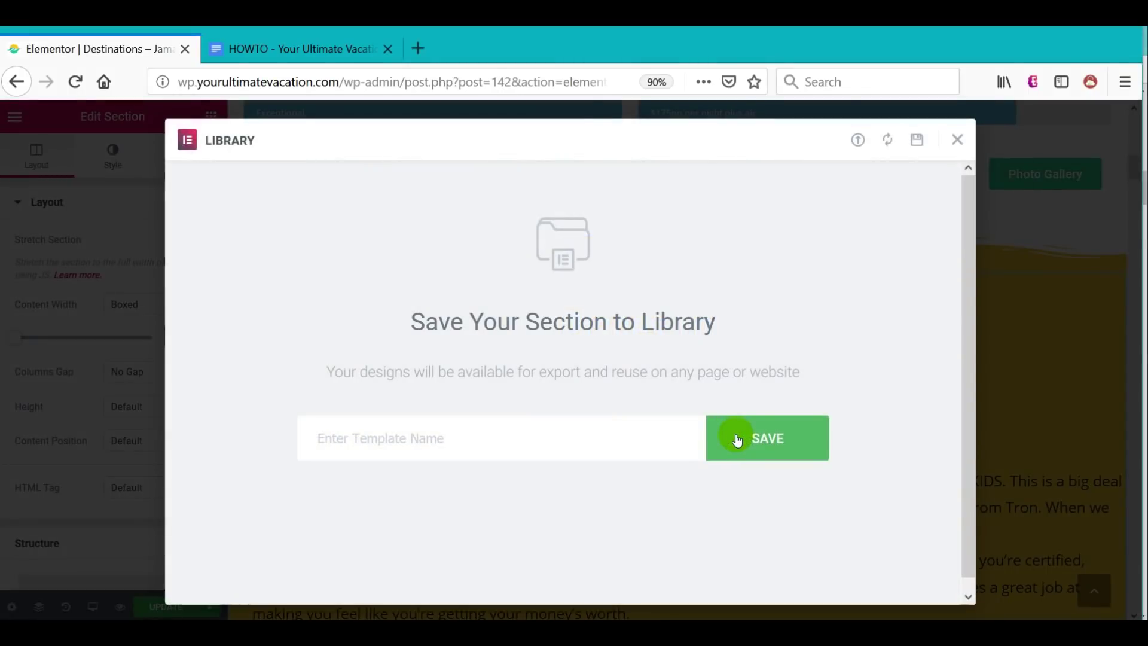
click(528, 440)
text(YUV - Destinations - Stay Original)
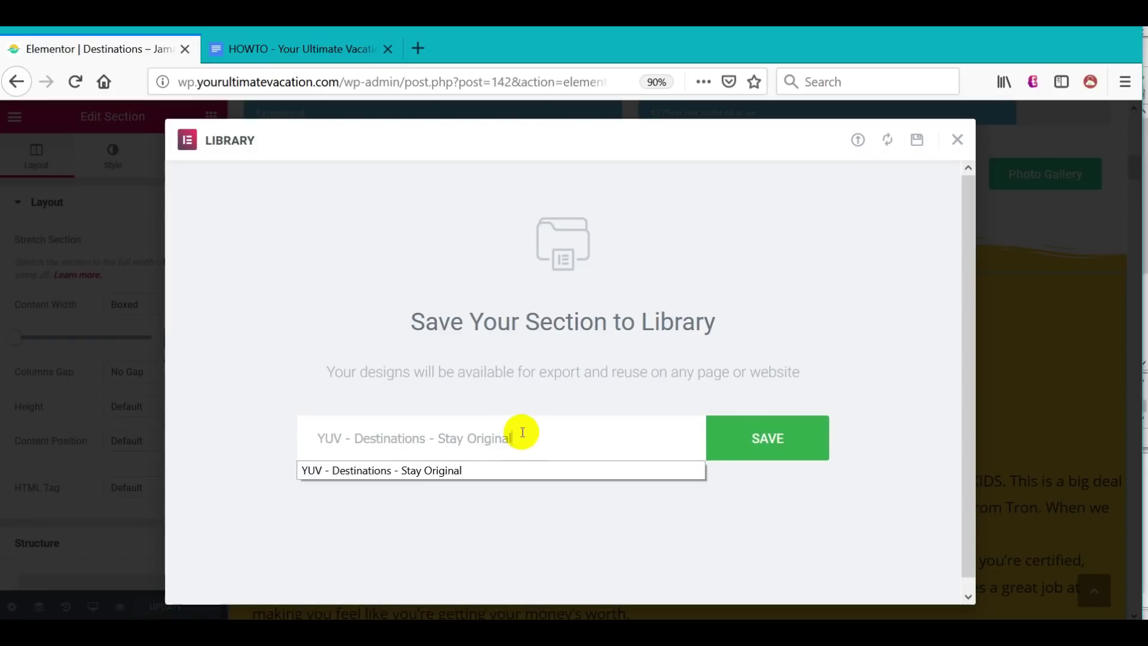
click(741, 449)
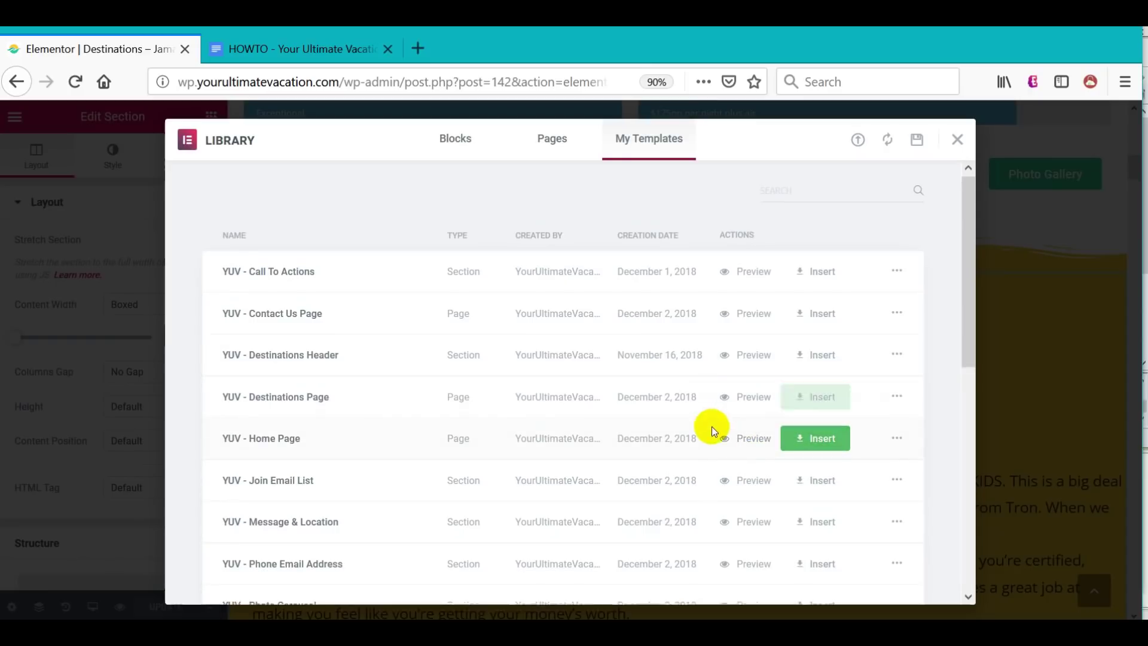
- Export the Stay Original template from My Templates as a JSON file
scroll(708, 425, down, 5)
scroll(705, 418, down, 3)
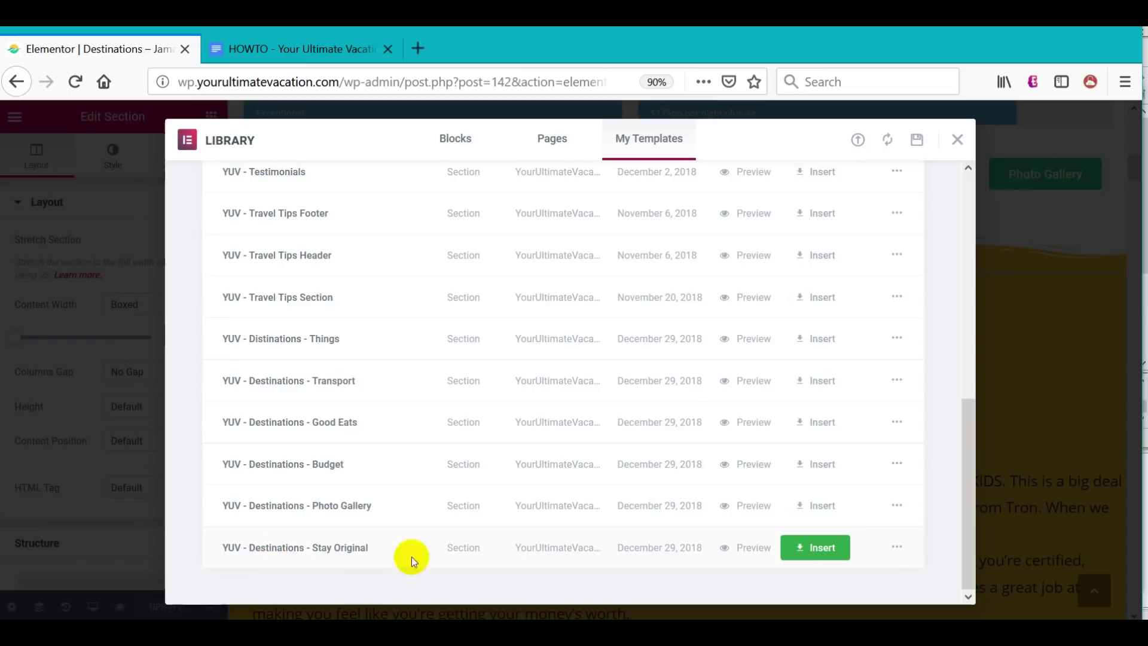
click(897, 549)
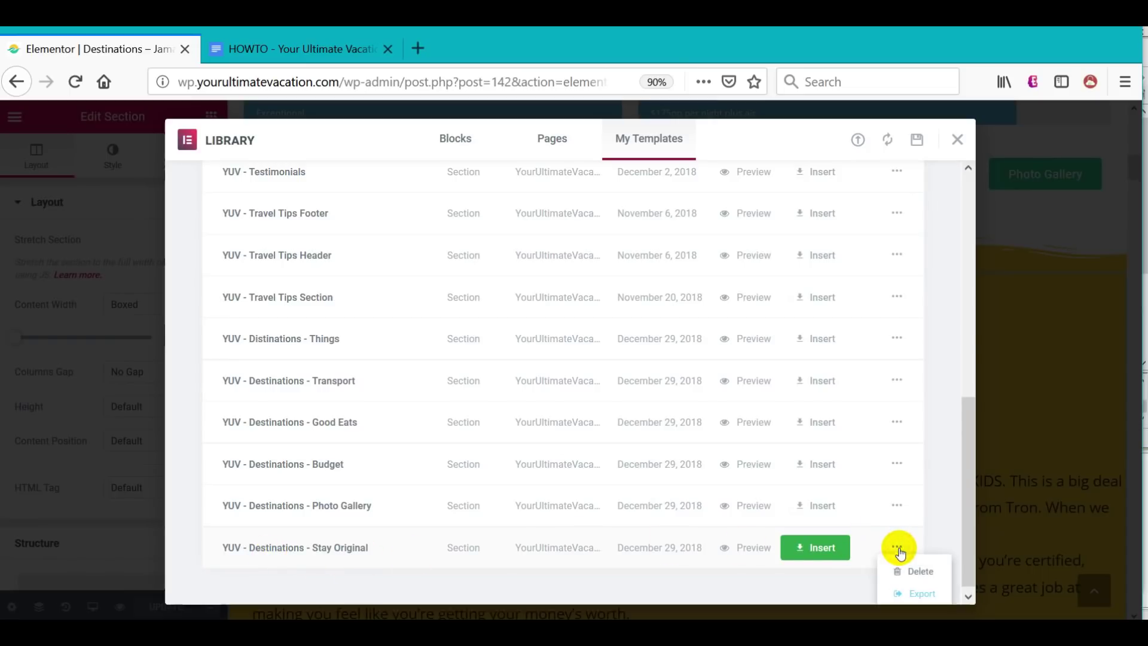
click(923, 595)
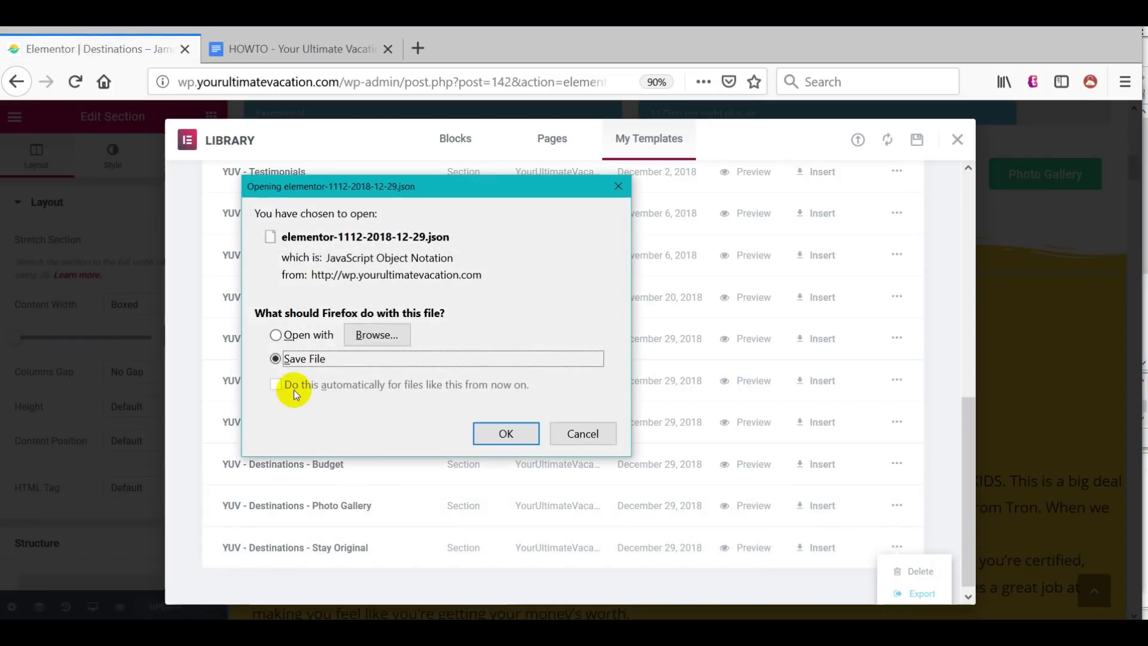
click(516, 434)
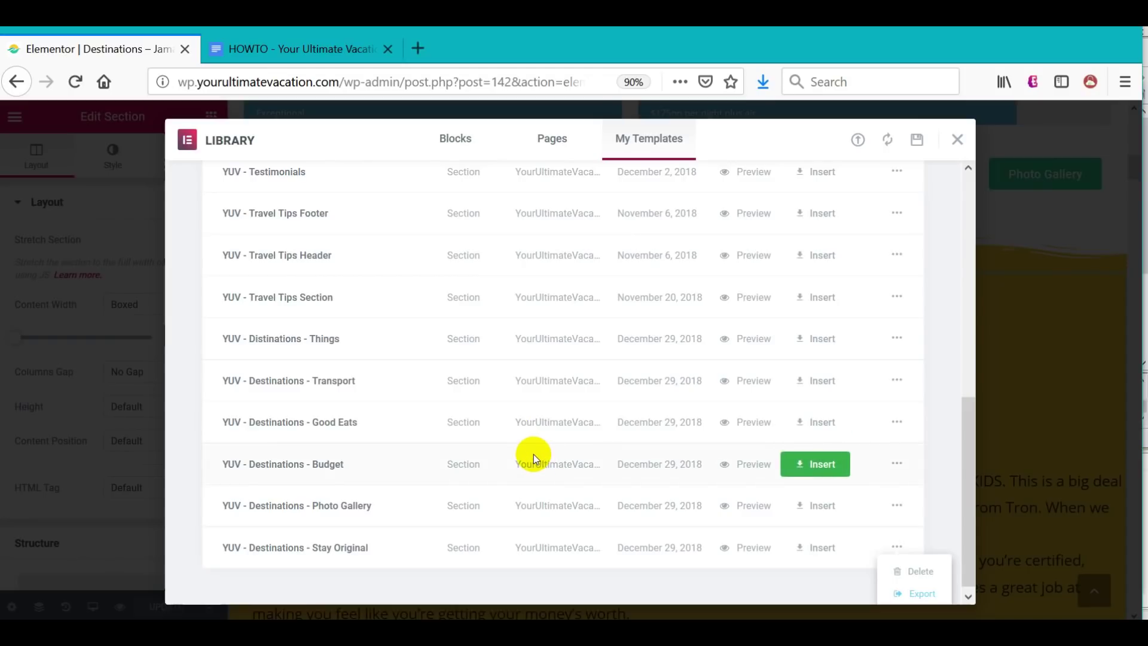
key(alt+Tab)
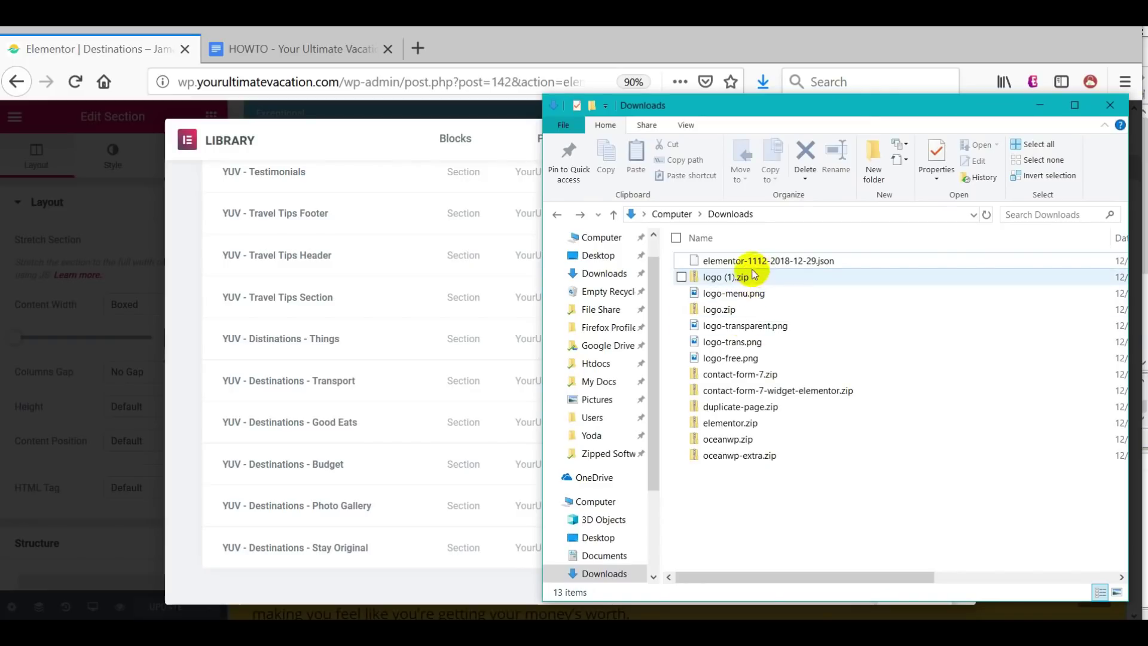
click(758, 266)
click(773, 264)
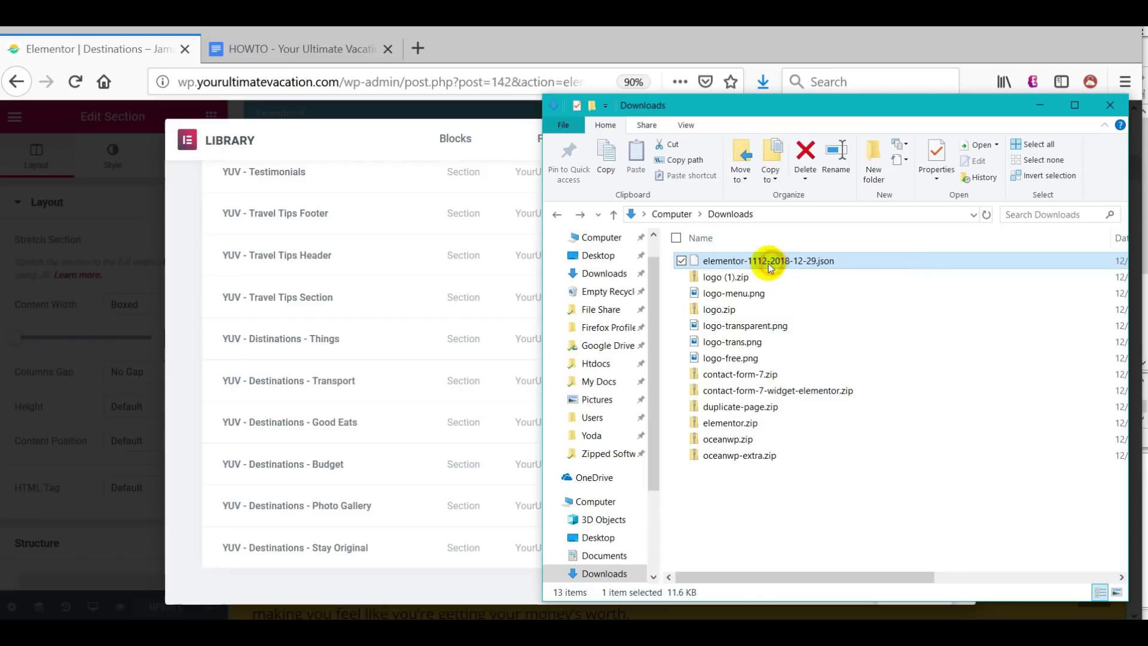
text(YUV - Destinations - Stay Original)
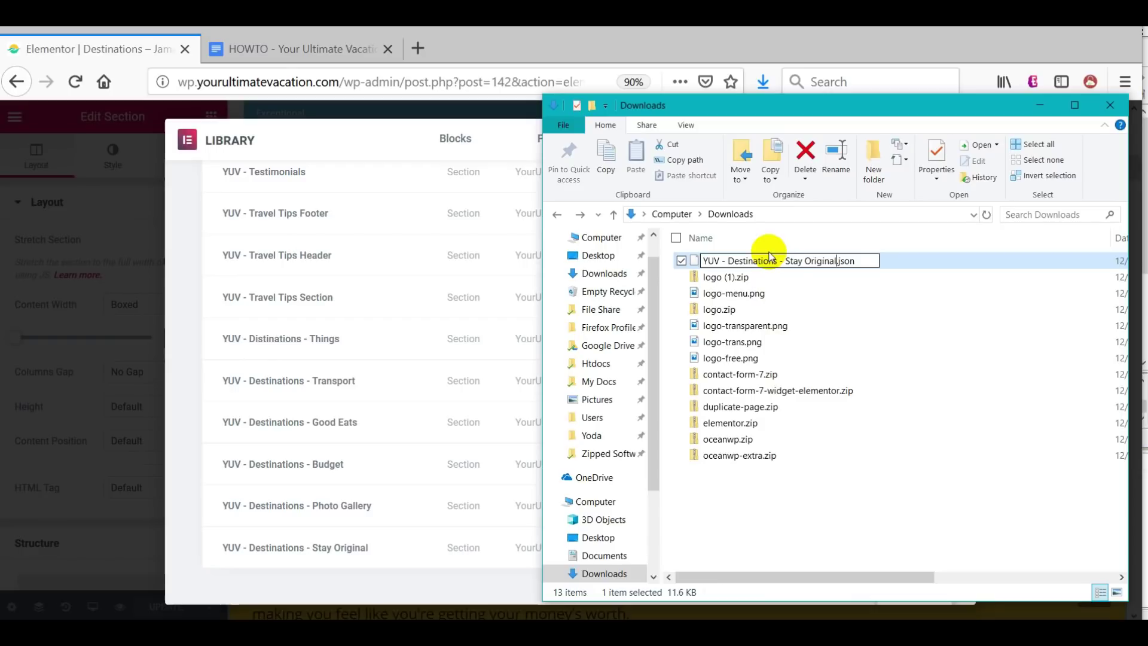
click(791, 485)
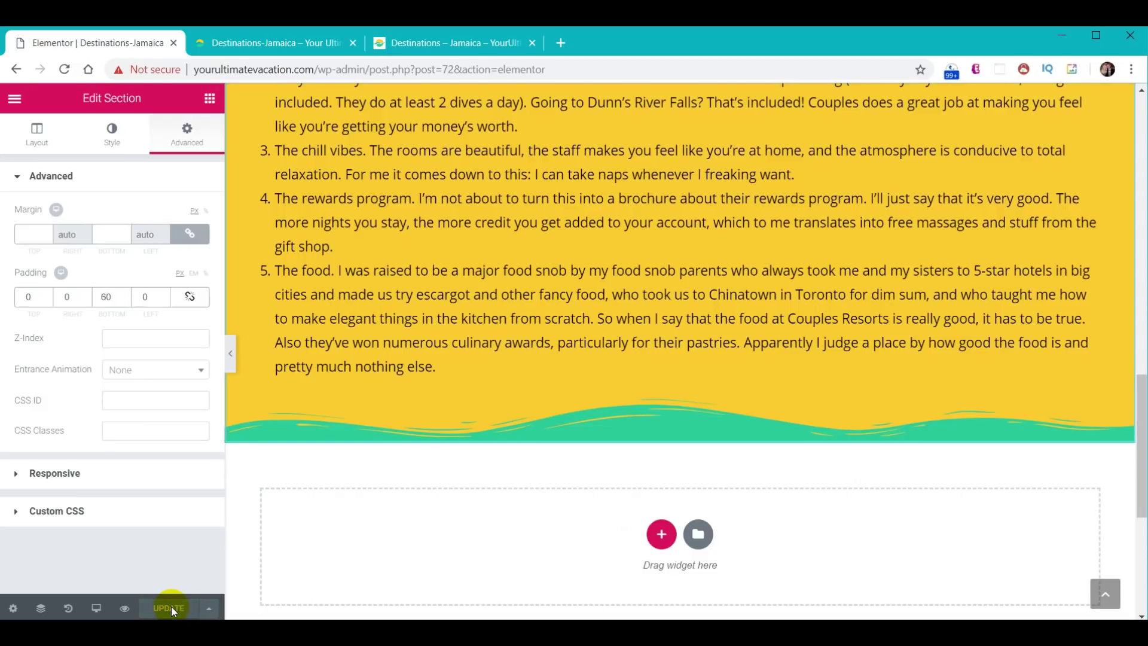
- Exit the editor to the WordPress dashboard's Elementor My Templates list
click(12, 102)
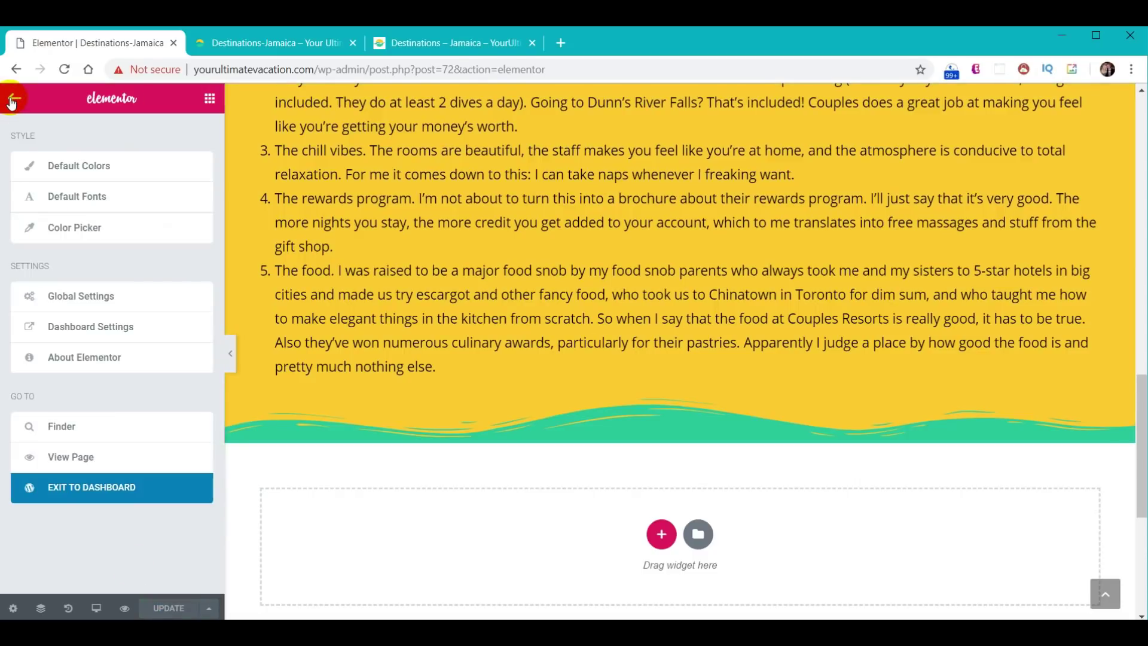
click(88, 492)
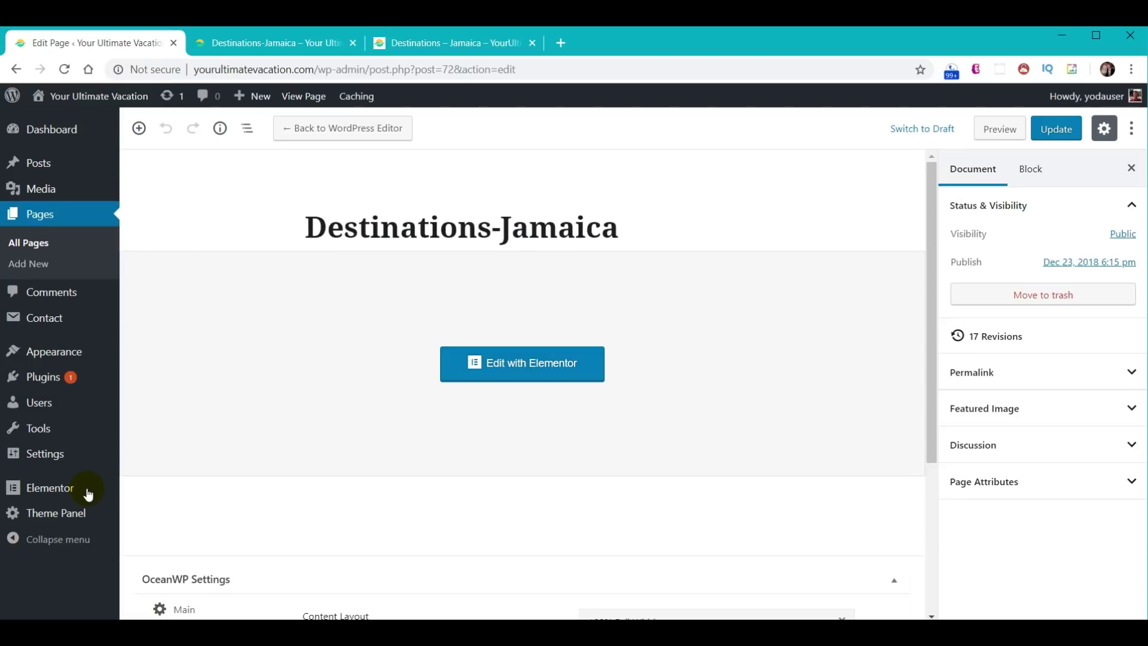
click(32, 493)
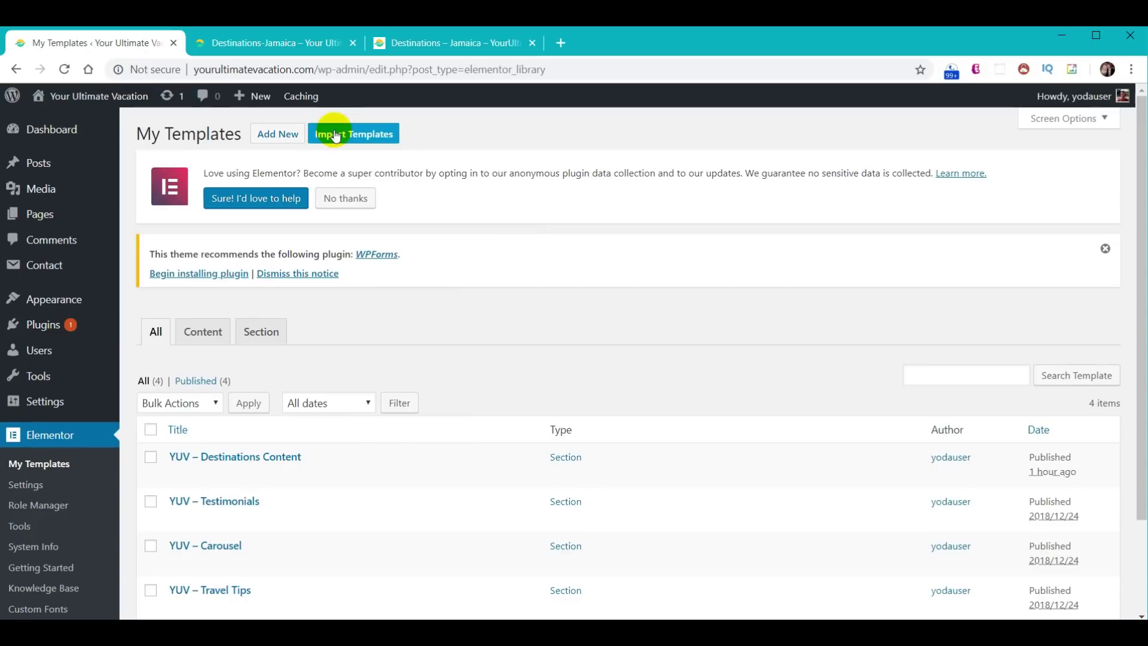
- Import the renamed 'YUV - Destinations - Stay Original' JSON file as a template
click(362, 135)
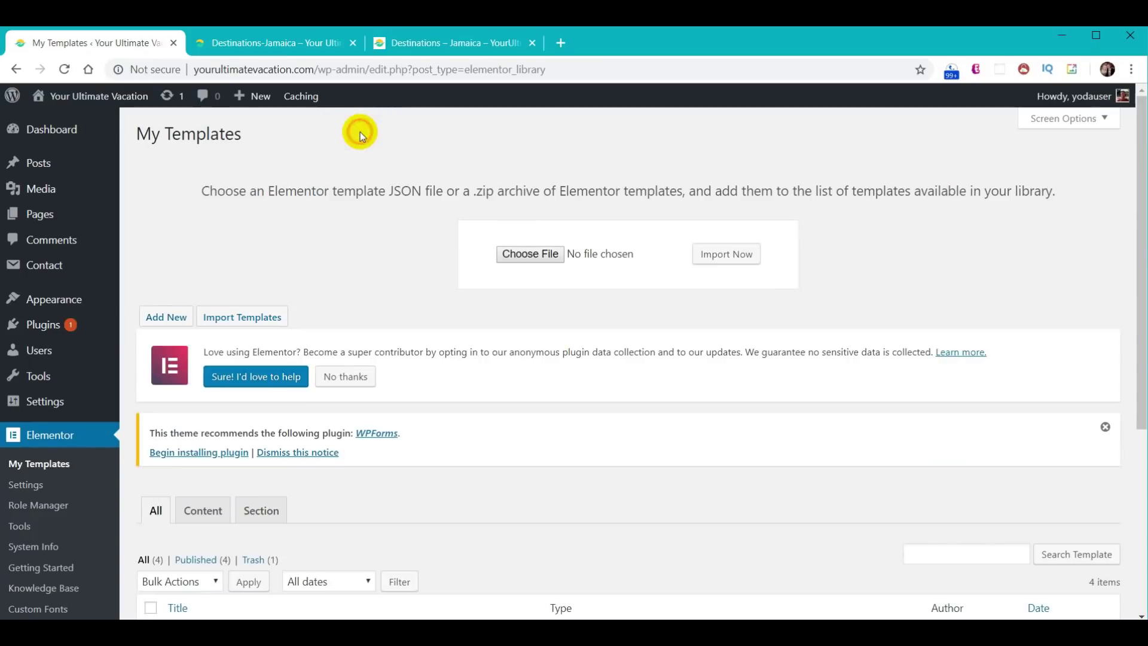
click(531, 256)
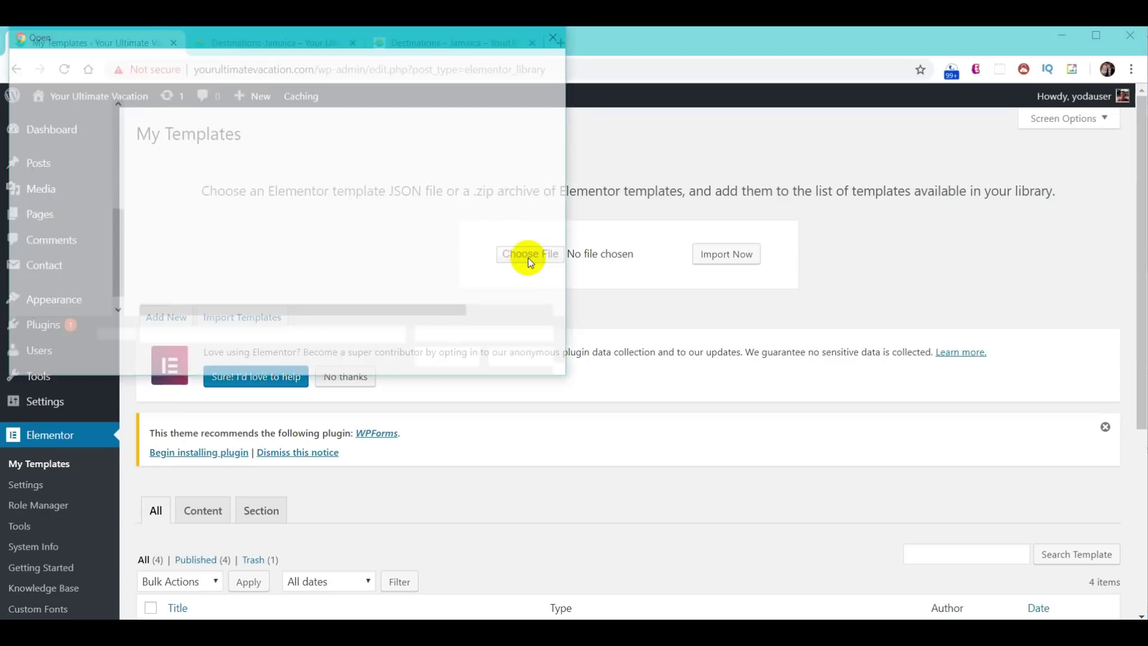
click(248, 129)
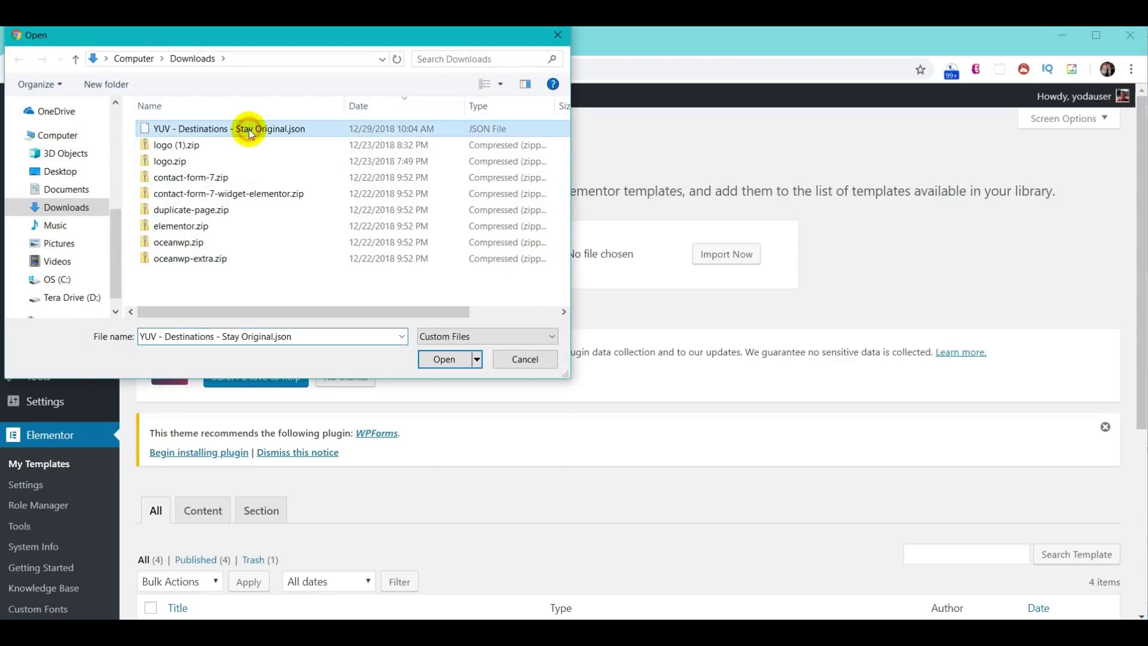
click(435, 355)
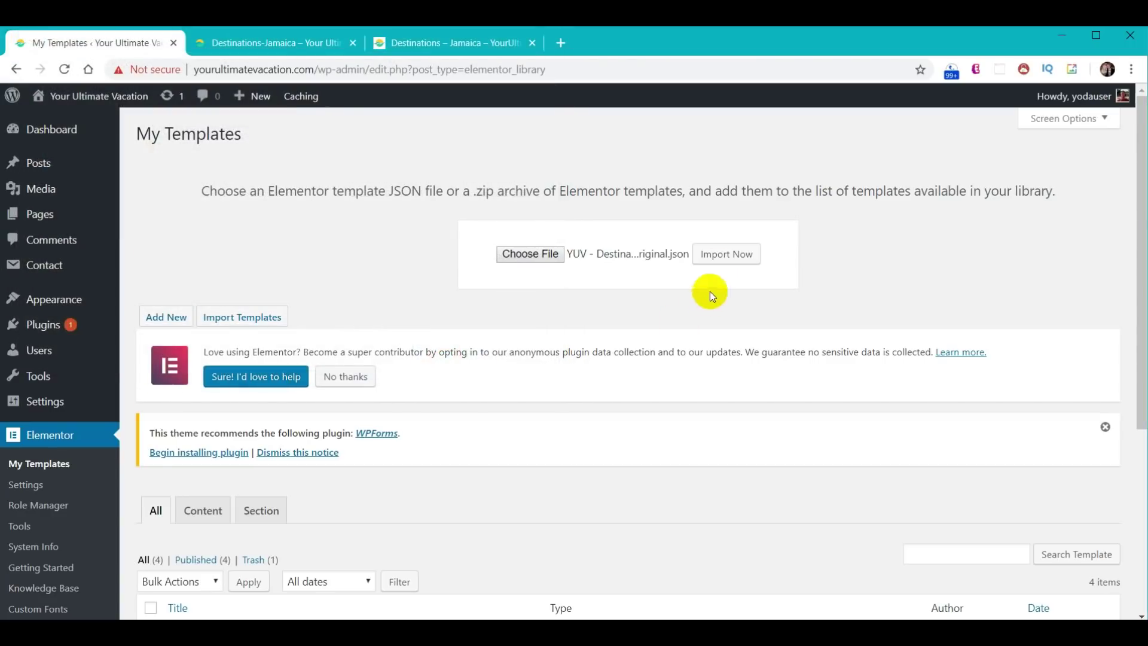
click(721, 261)
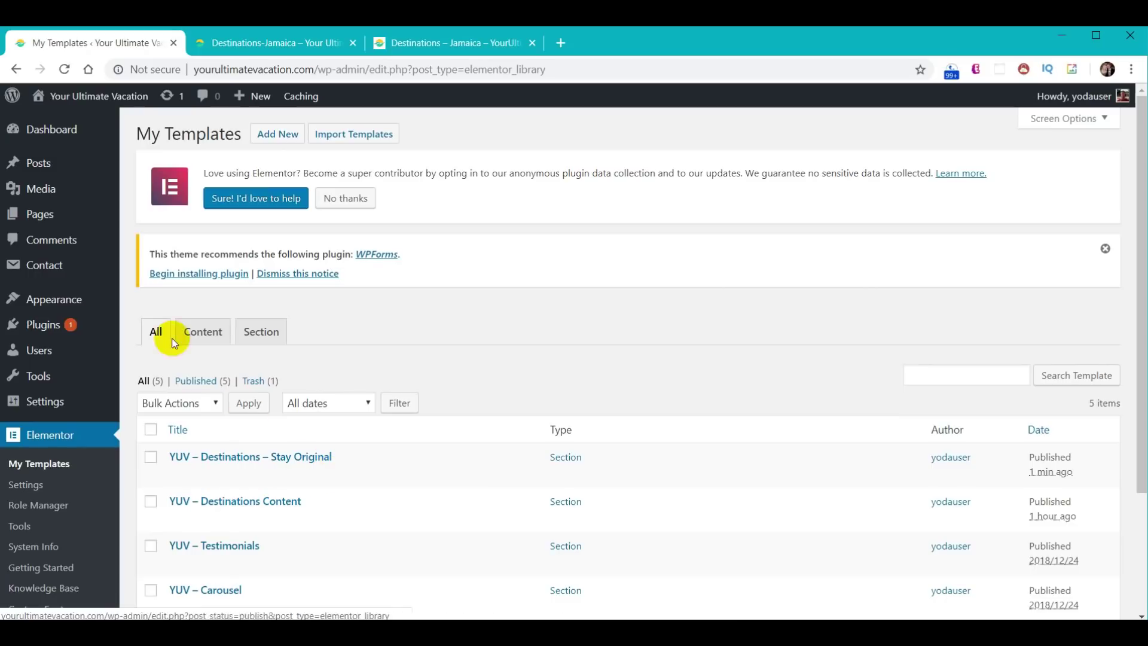
- Open Destinations-Jamaica in Elementor, delete the Places To Stay section, and open the template library
click(46, 220)
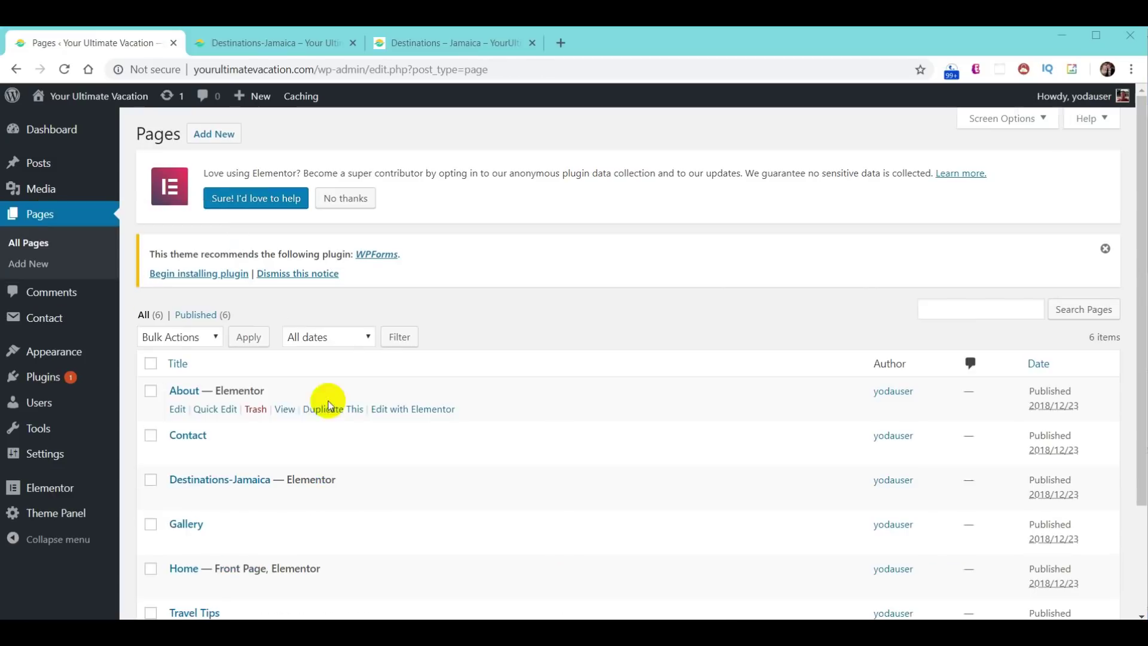
click(216, 475)
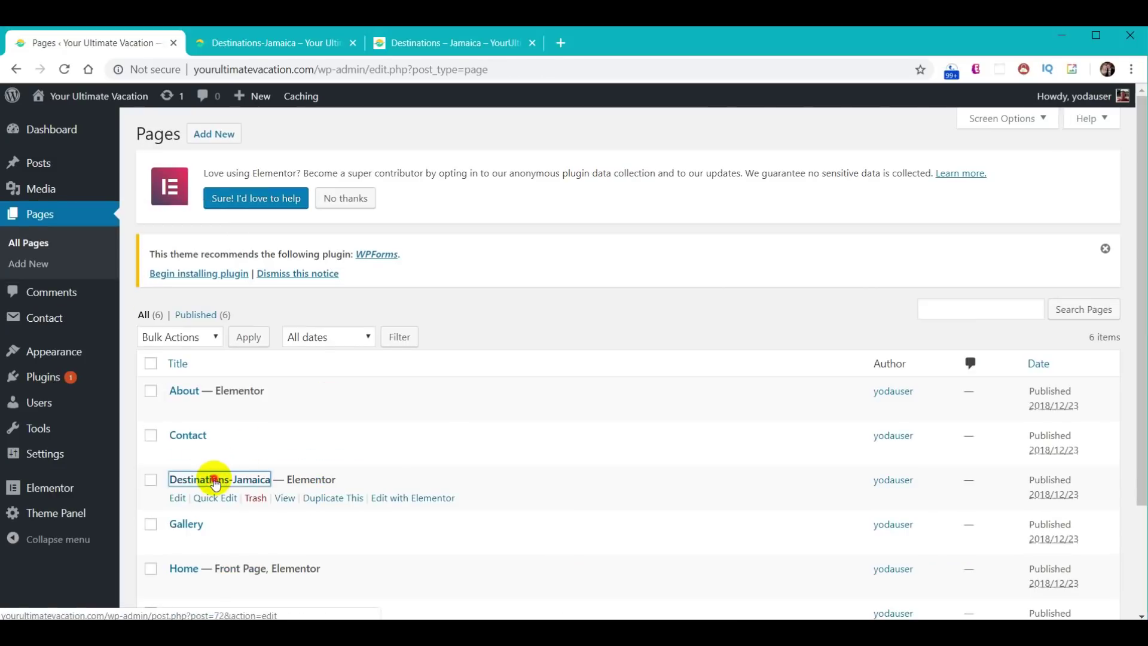
click(541, 360)
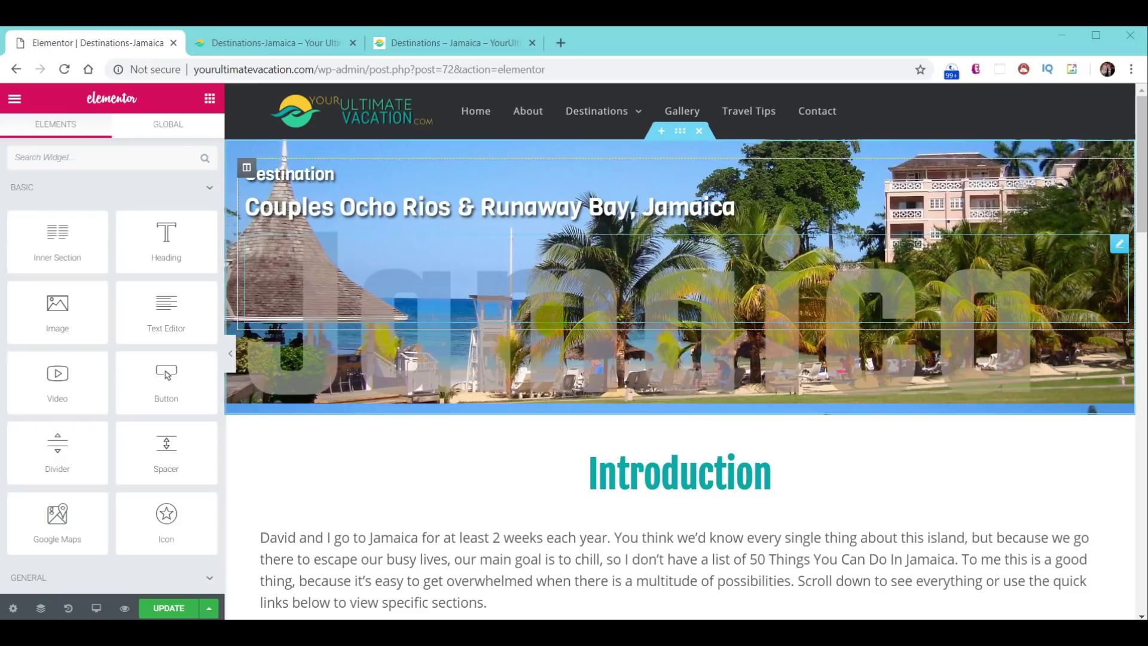
scroll(822, 312, down, 10)
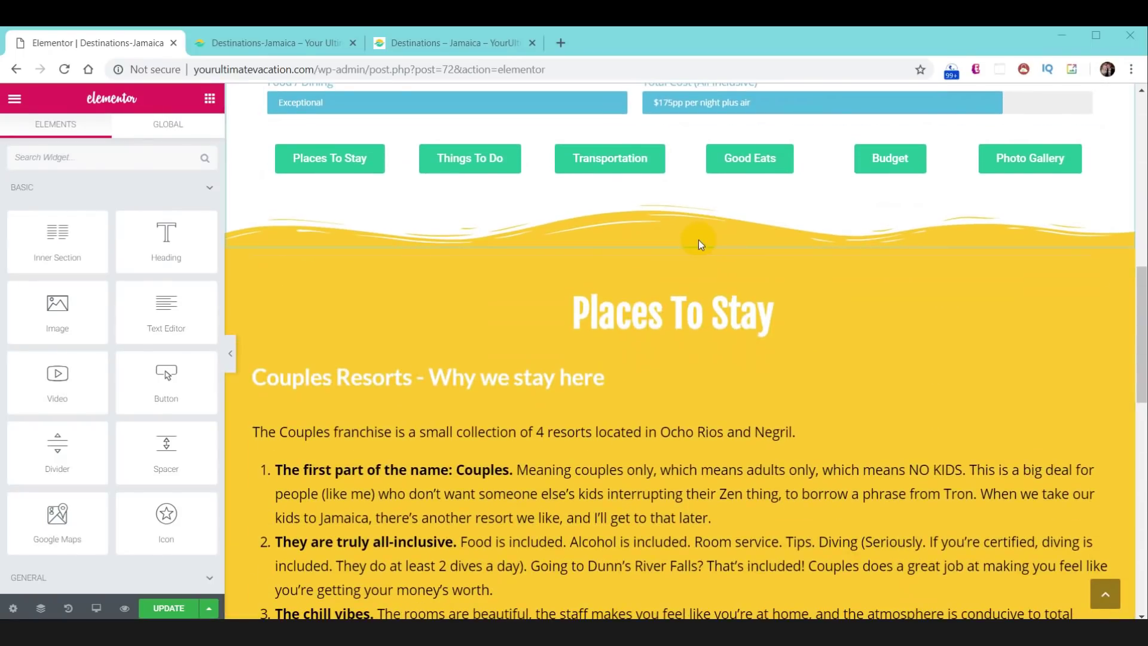
click(698, 239)
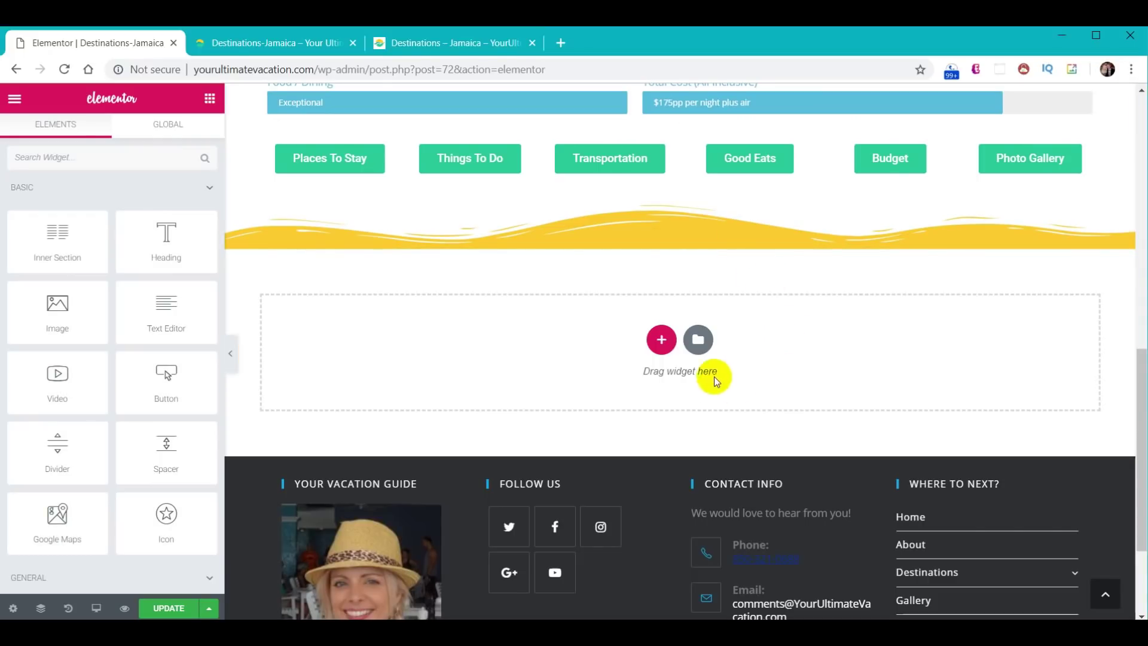
click(697, 339)
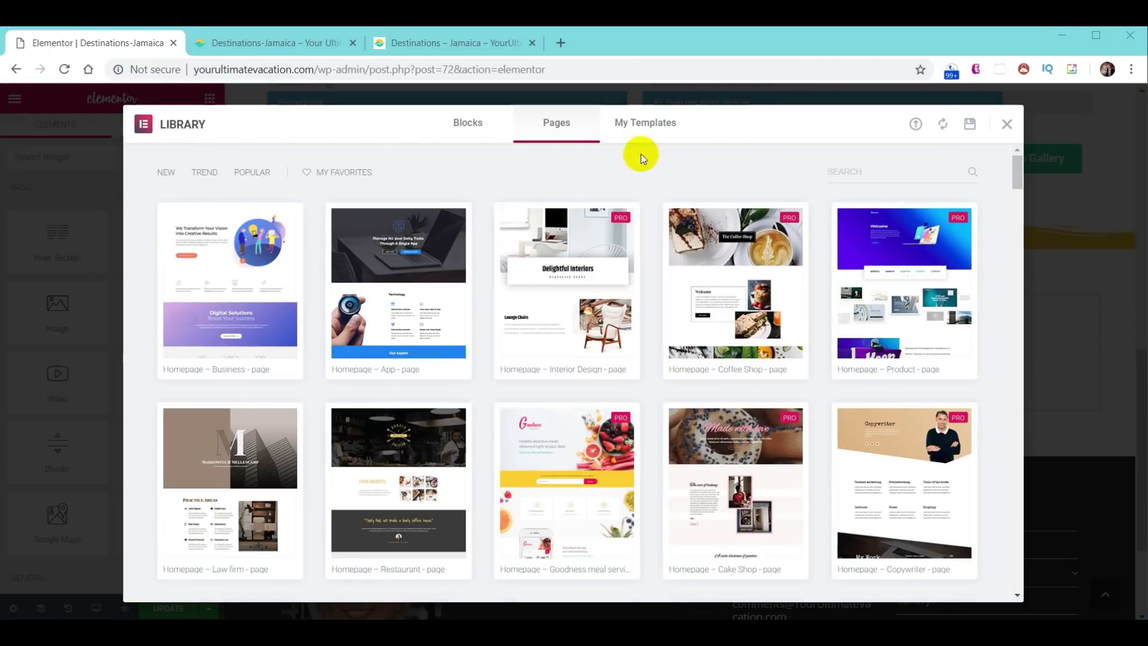
- Browse the template library's ready-made Blocks
click(470, 127)
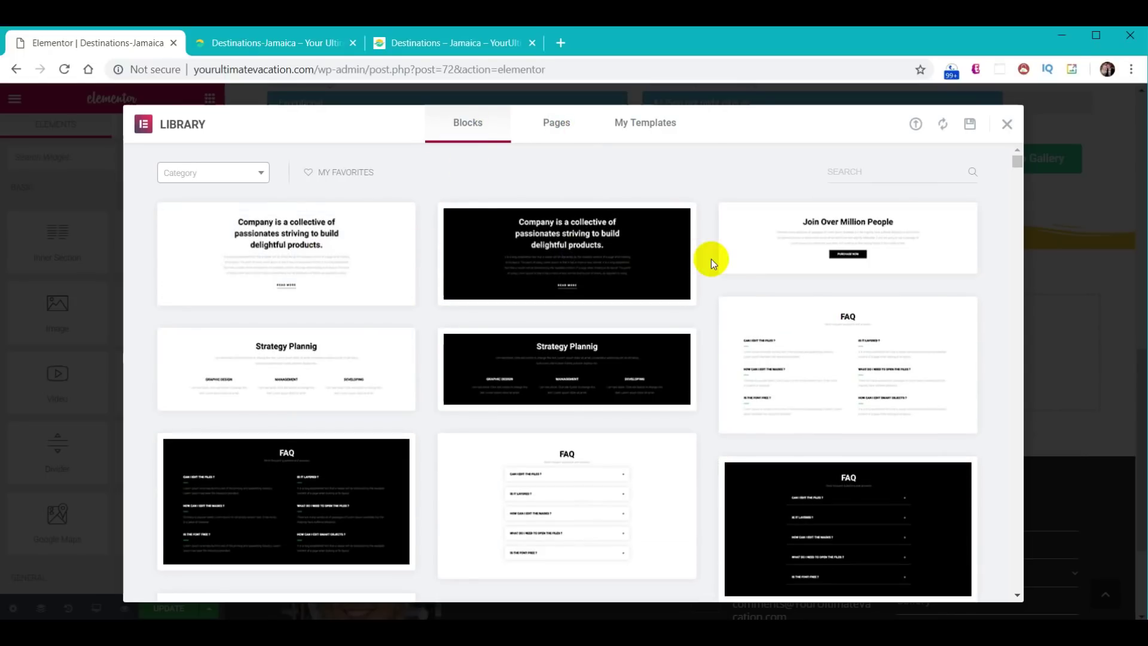
scroll(711, 261, down, 10)
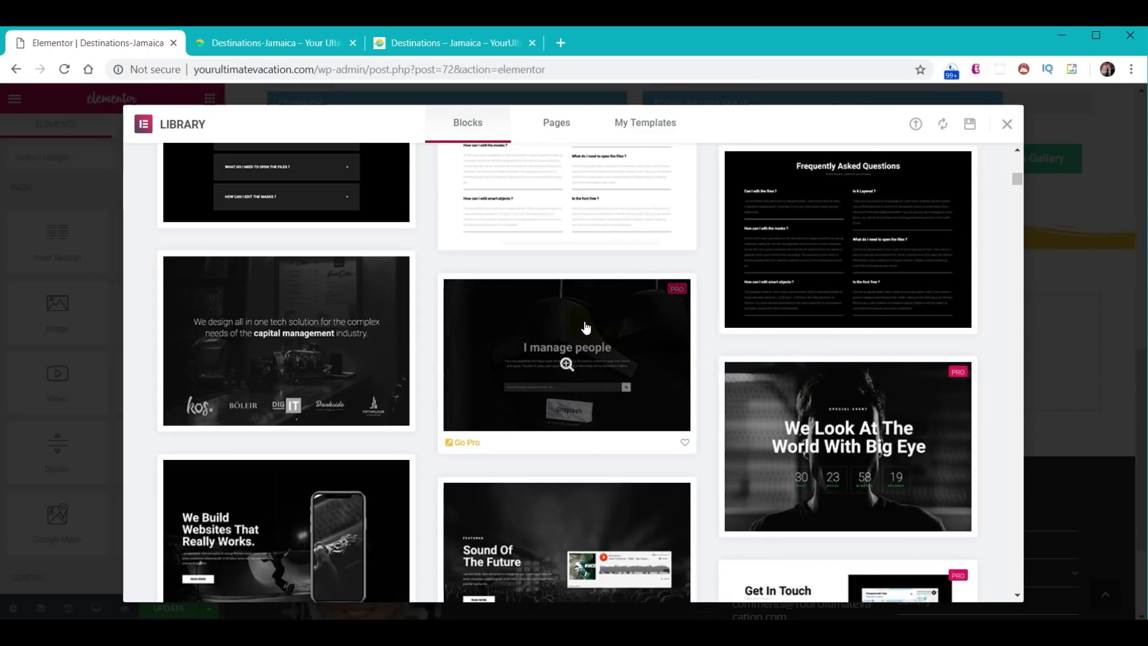
scroll(604, 226, down, 7)
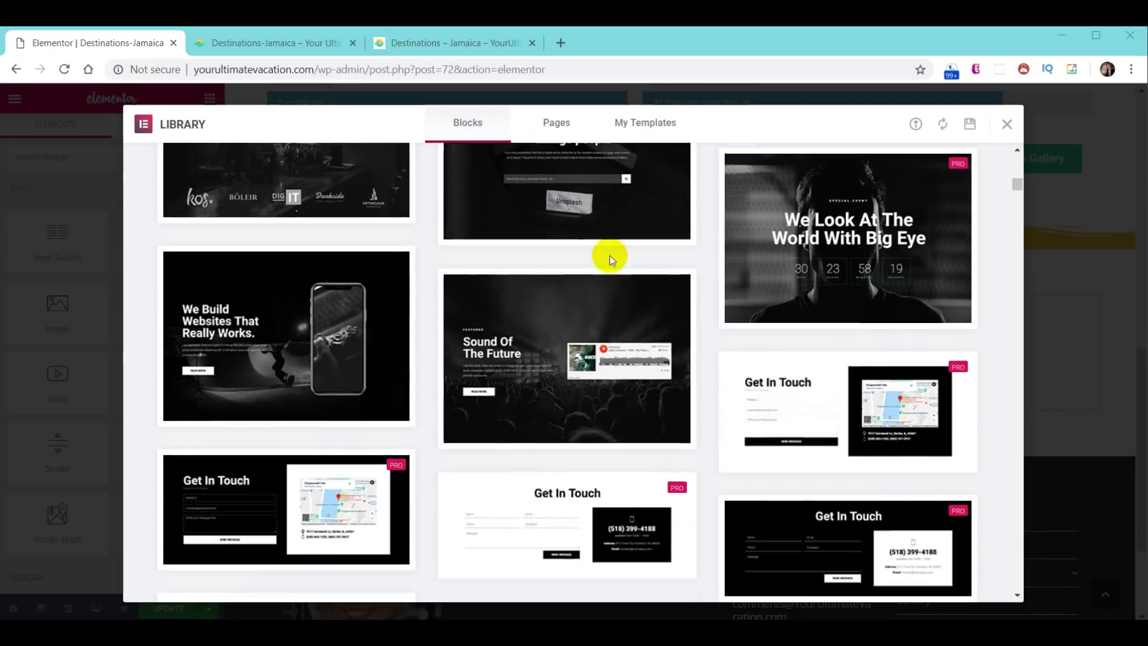
scroll(600, 278, down, 15)
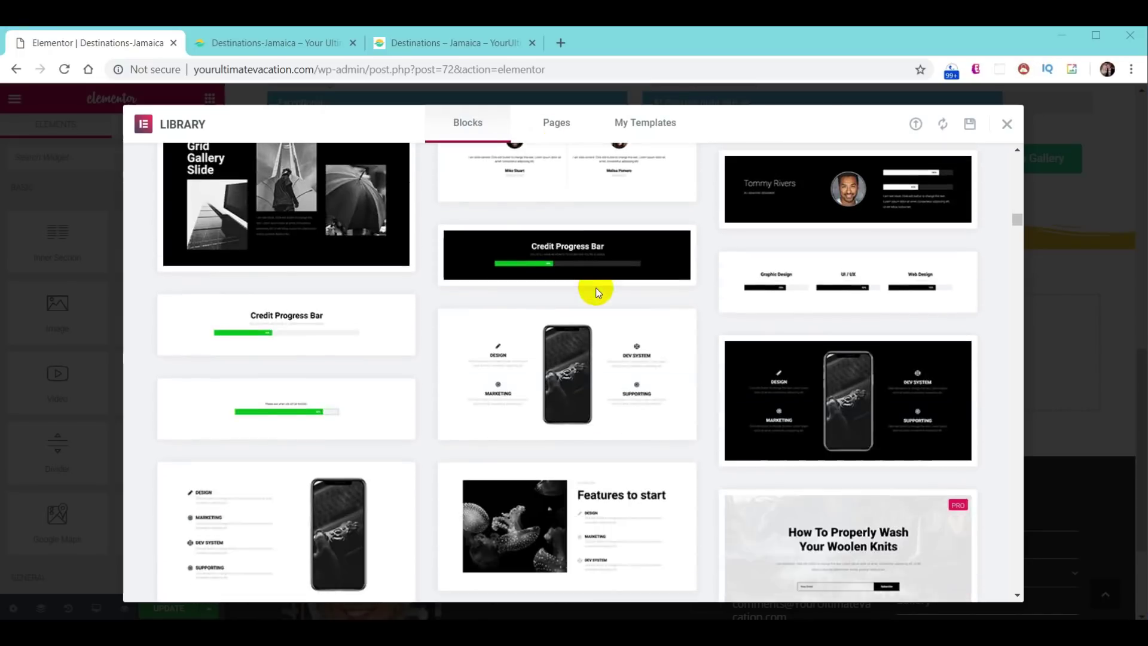
scroll(592, 293, down, 5)
scroll(589, 287, up, 11)
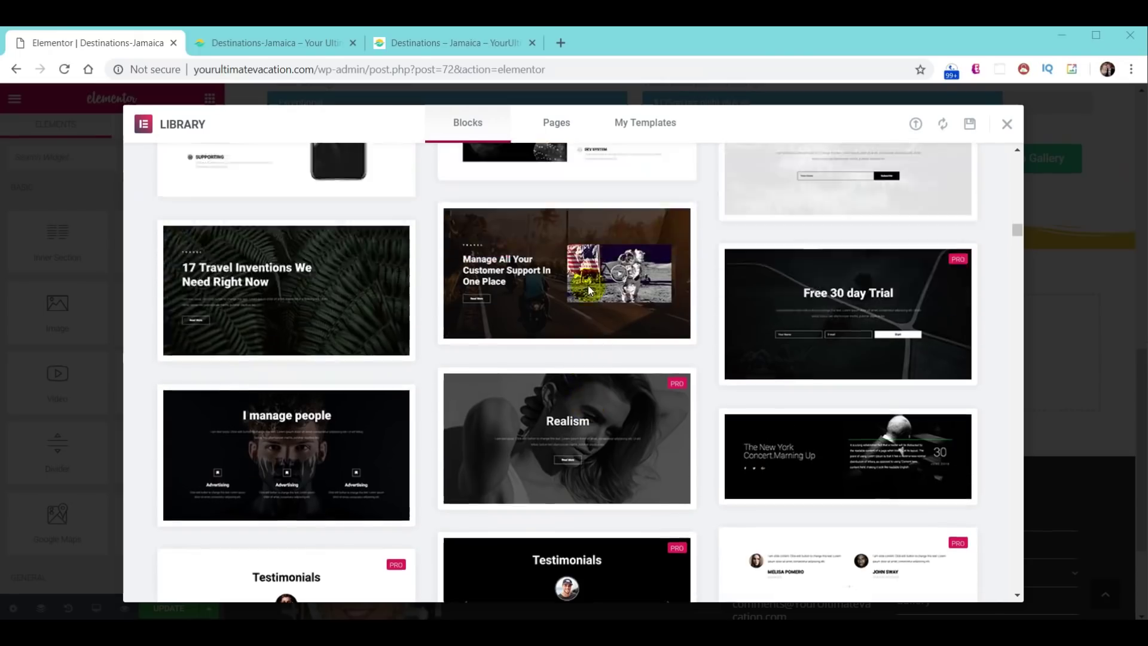
scroll(586, 288, up, 15)
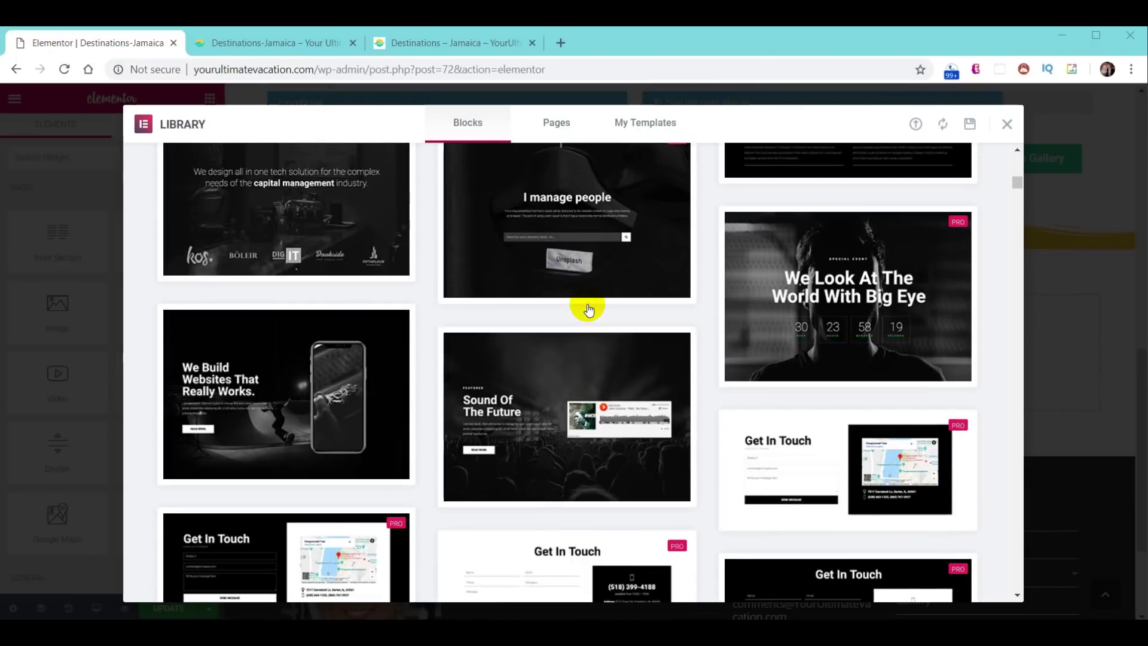
scroll(616, 305, up, 4)
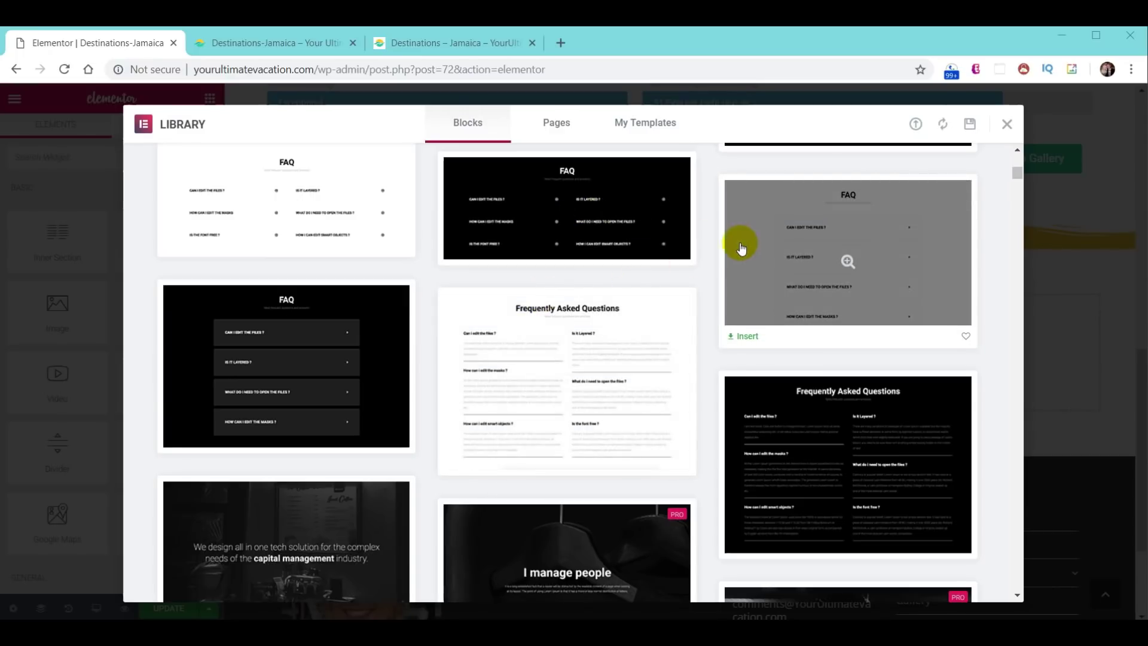
- Browse the full Pages designs, then show the My Templates list of saved sections
click(551, 123)
scroll(653, 331, down, 10)
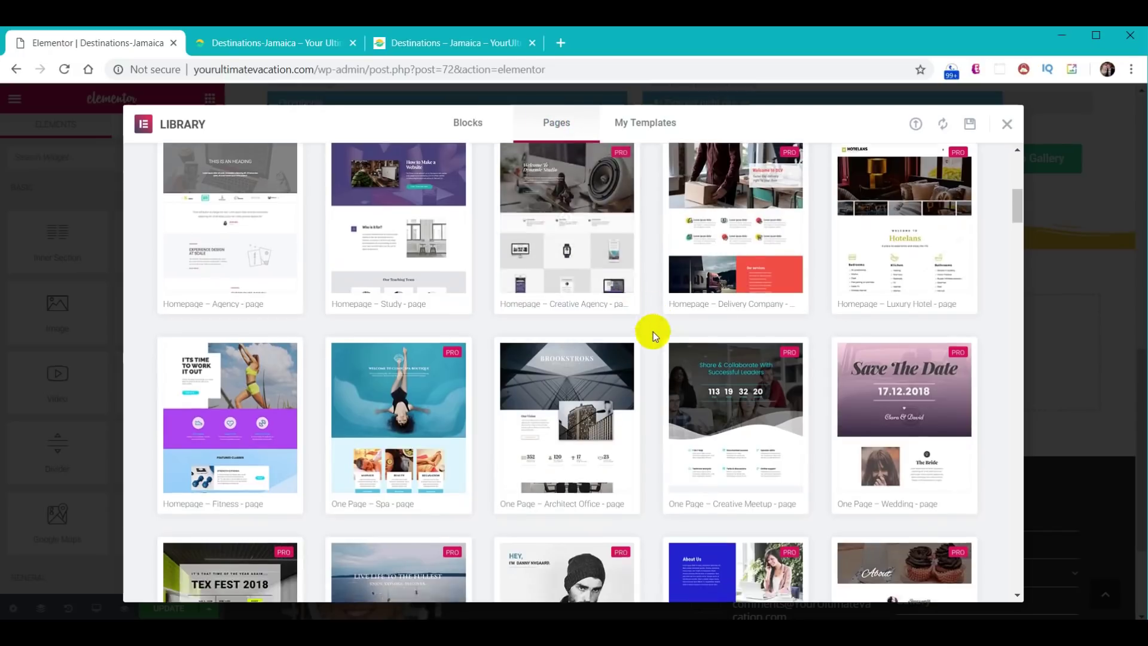
scroll(643, 328, down, 15)
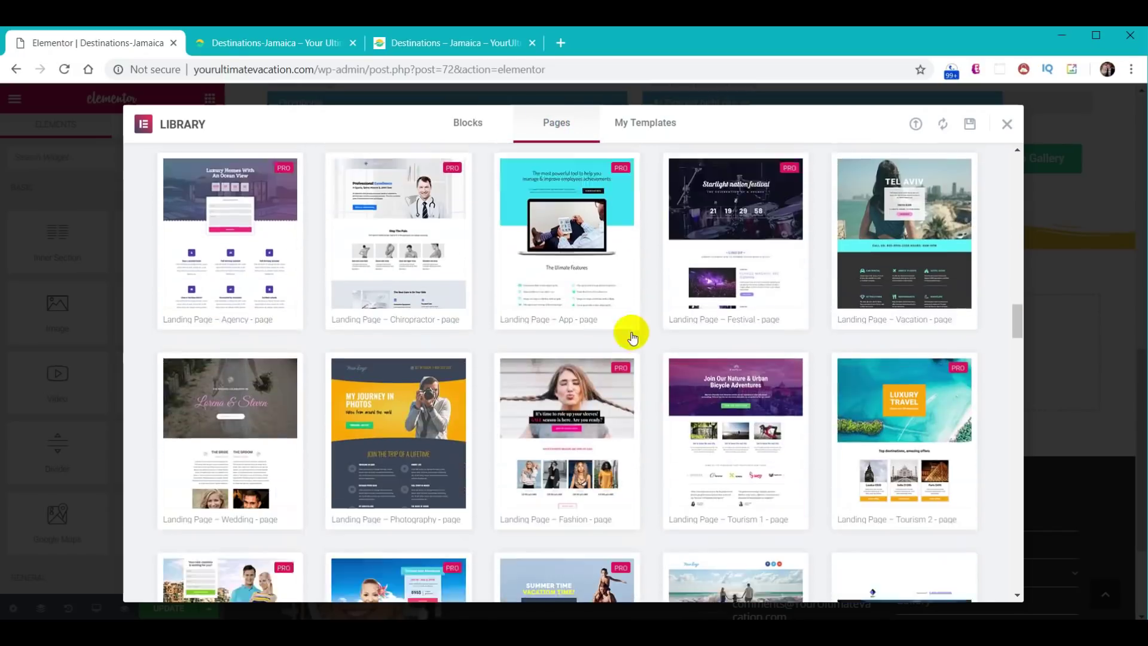
scroll(627, 357, up, 10)
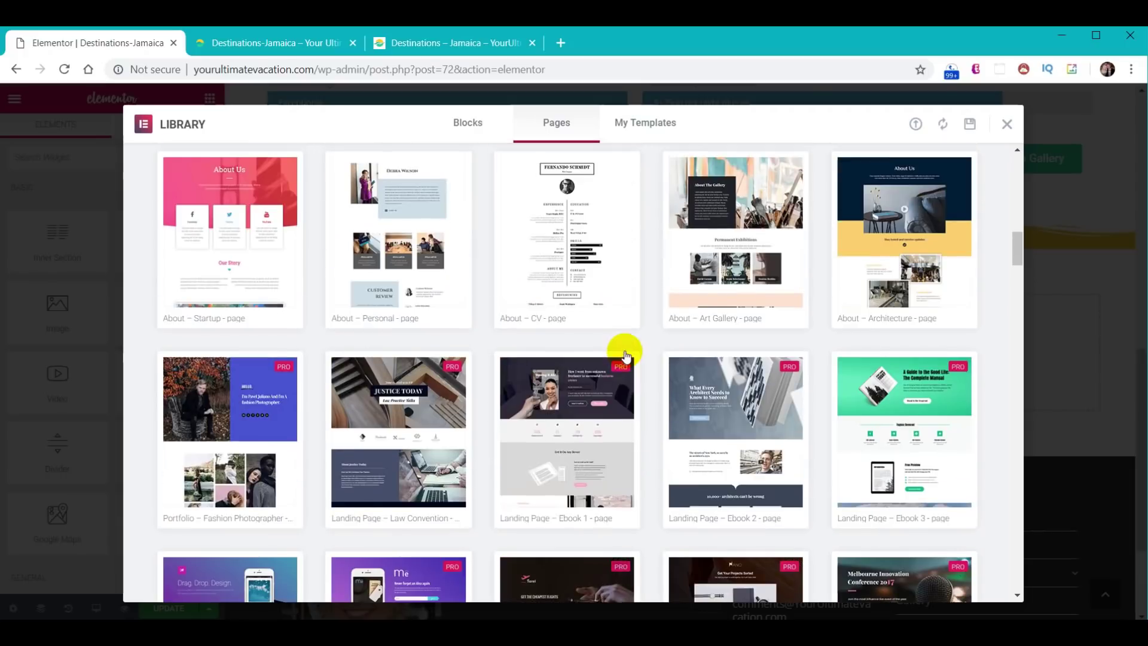
scroll(626, 358, up, 8)
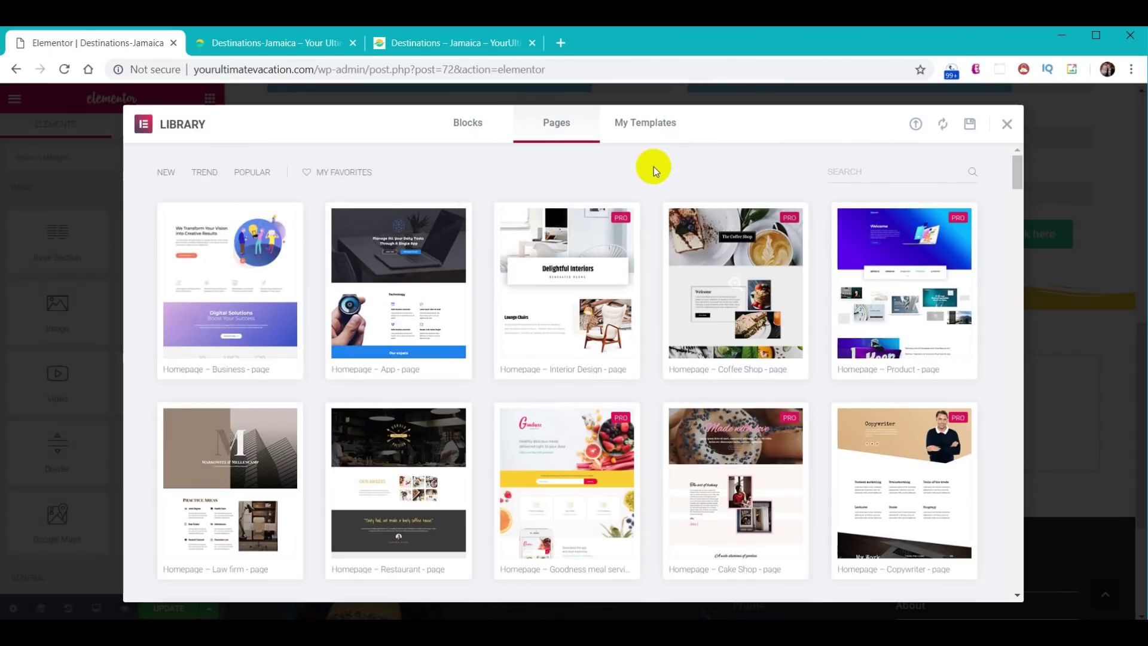
click(647, 127)
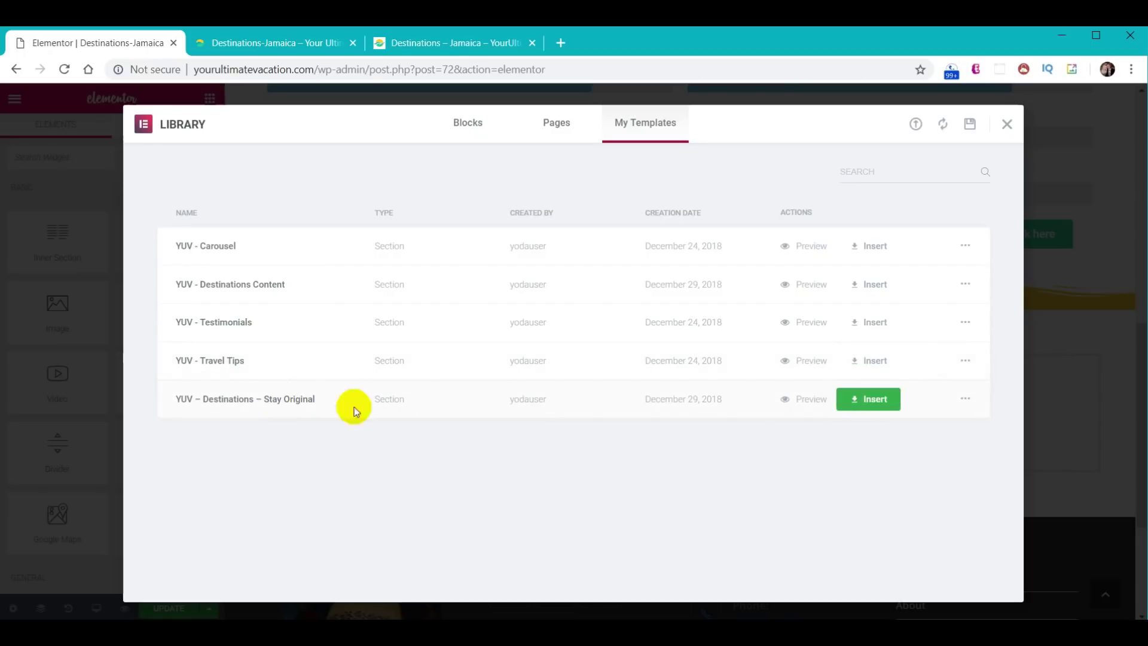
- Insert 'YUV – Destinations – Stay Original' without its document settings and scroll to check it
click(881, 401)
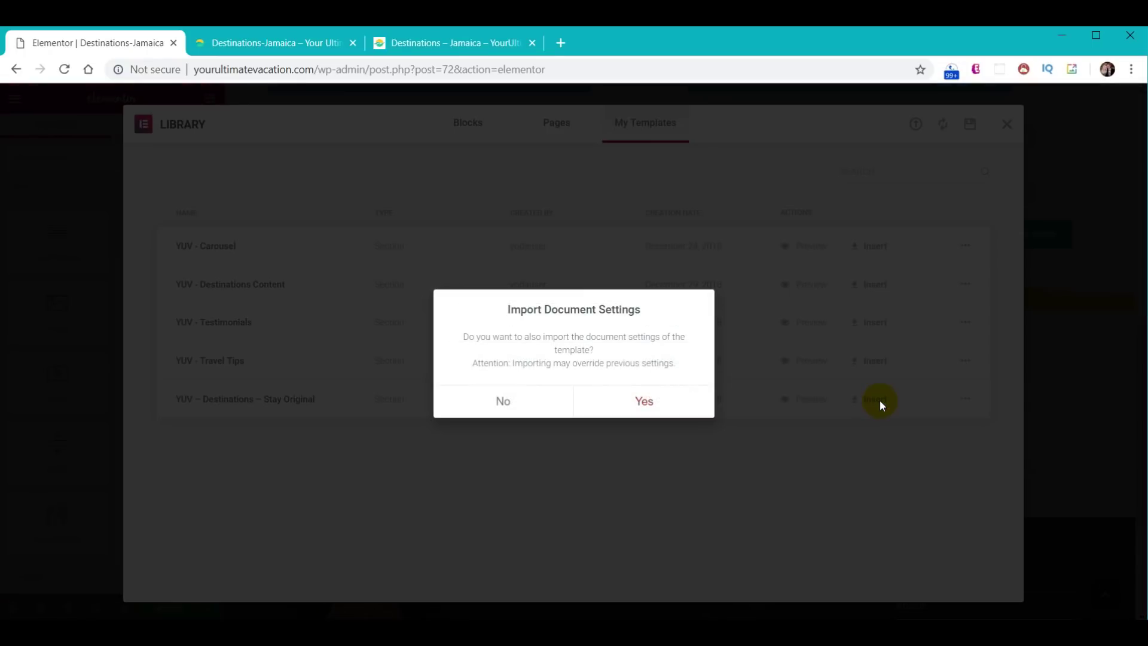
click(502, 402)
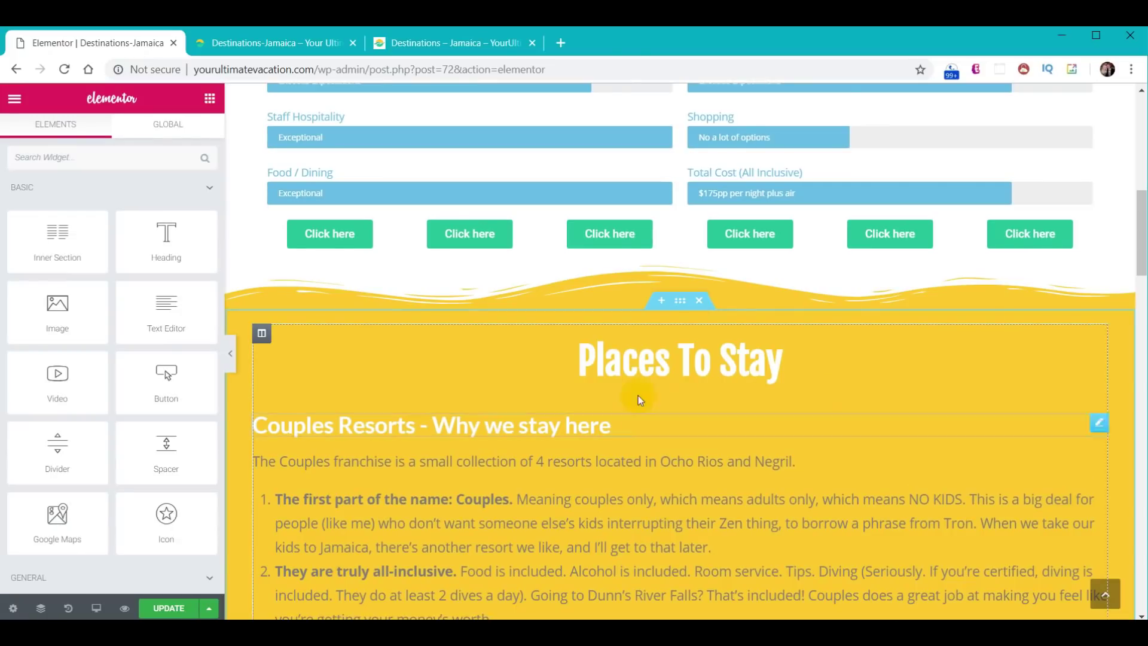
scroll(838, 387, down, 10)
scroll(839, 389, down, 10)
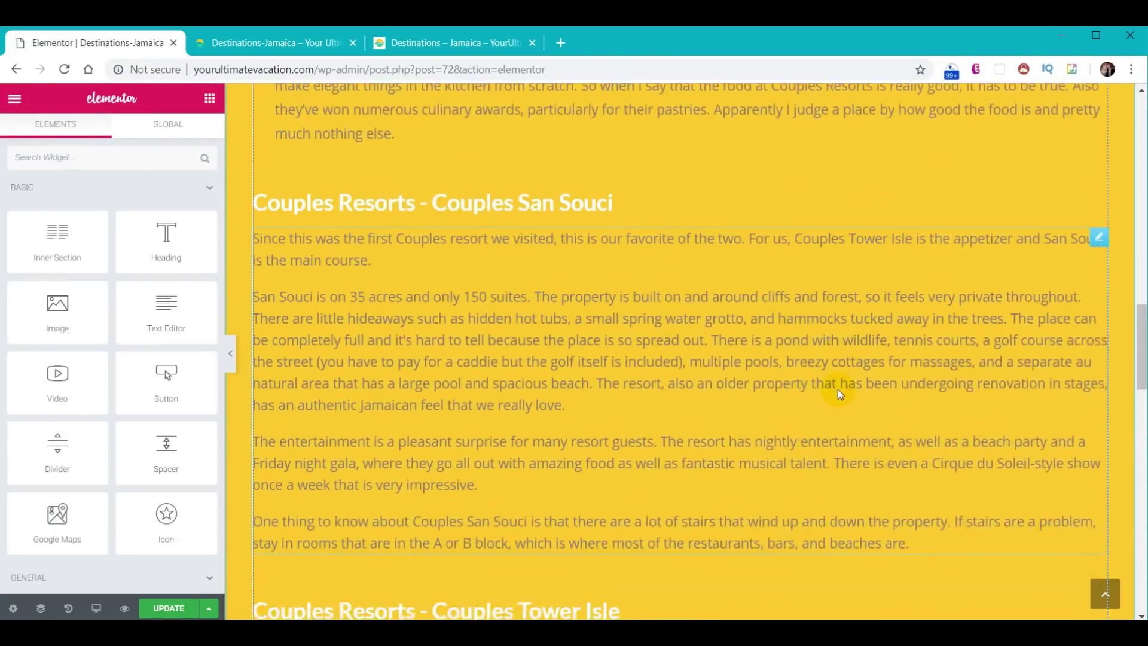
scroll(833, 378, down, 7)
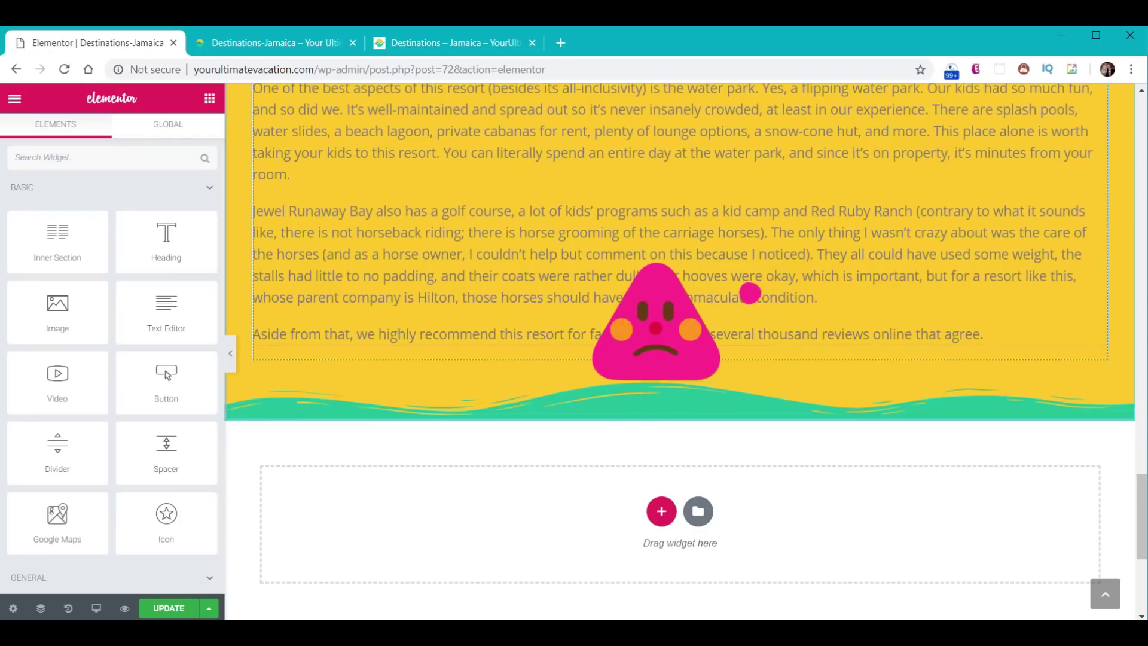
scroll(736, 455, up, 7)
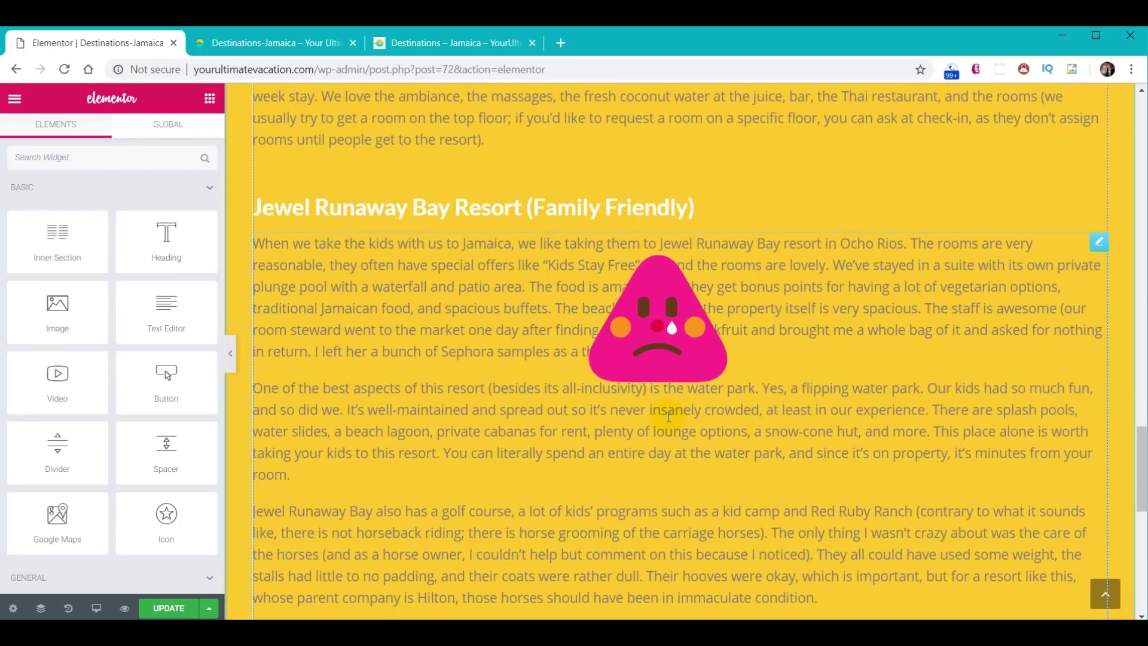
scroll(736, 456, up, 7)
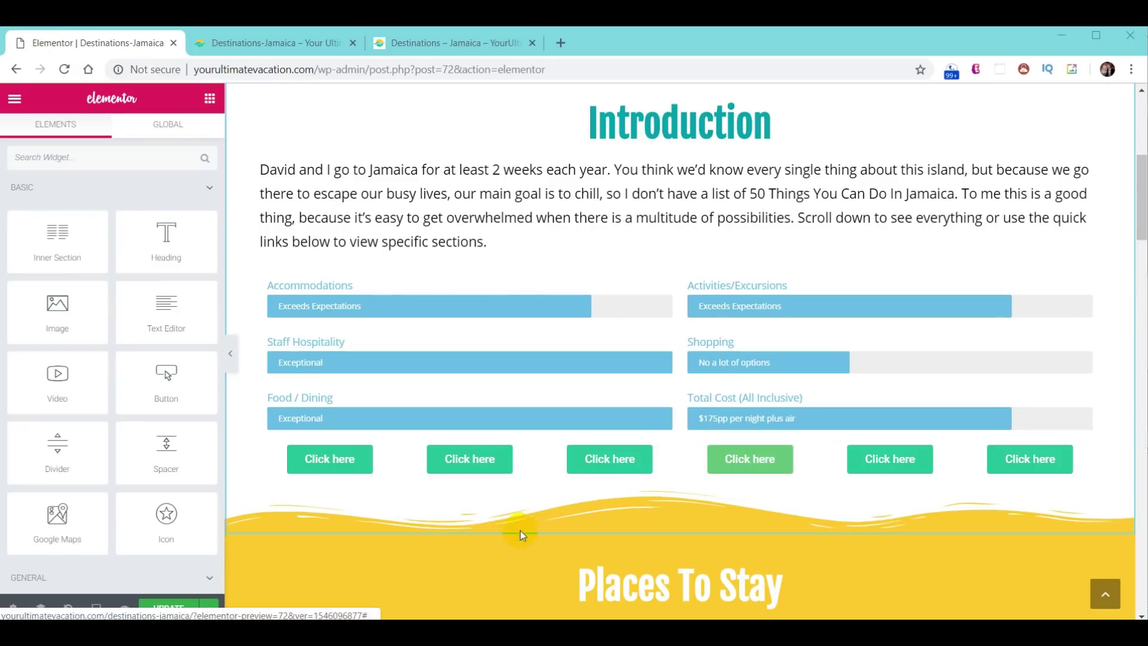
- Choose Save as Template from the Update options and scroll down through the page
click(208, 608)
click(132, 581)
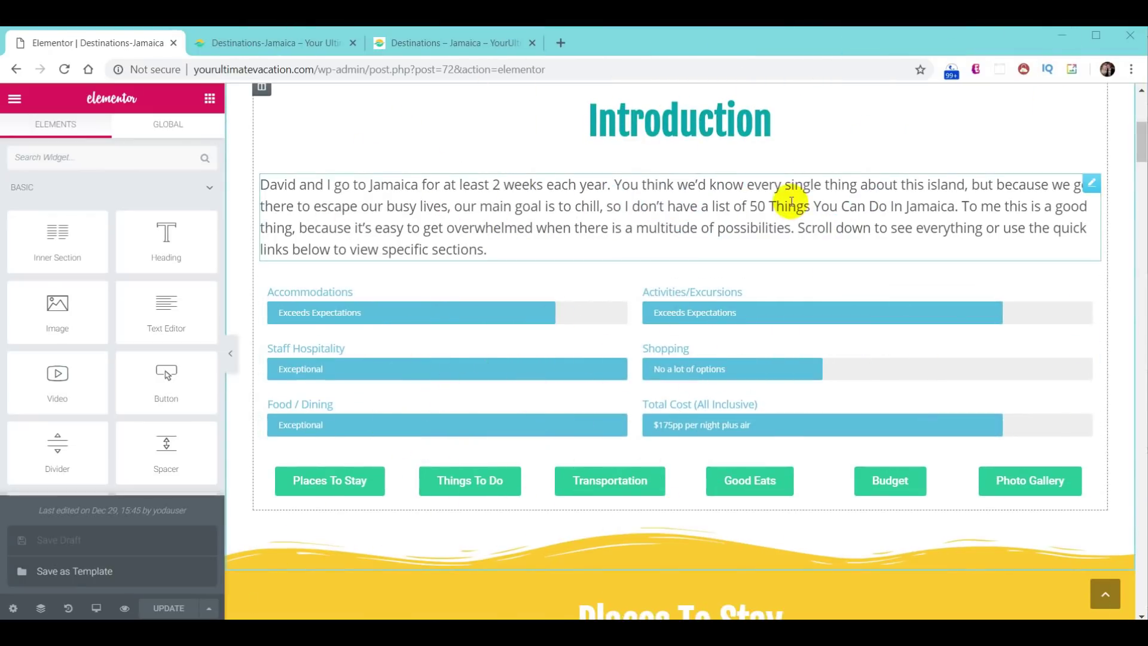
scroll(803, 209, down, 5)
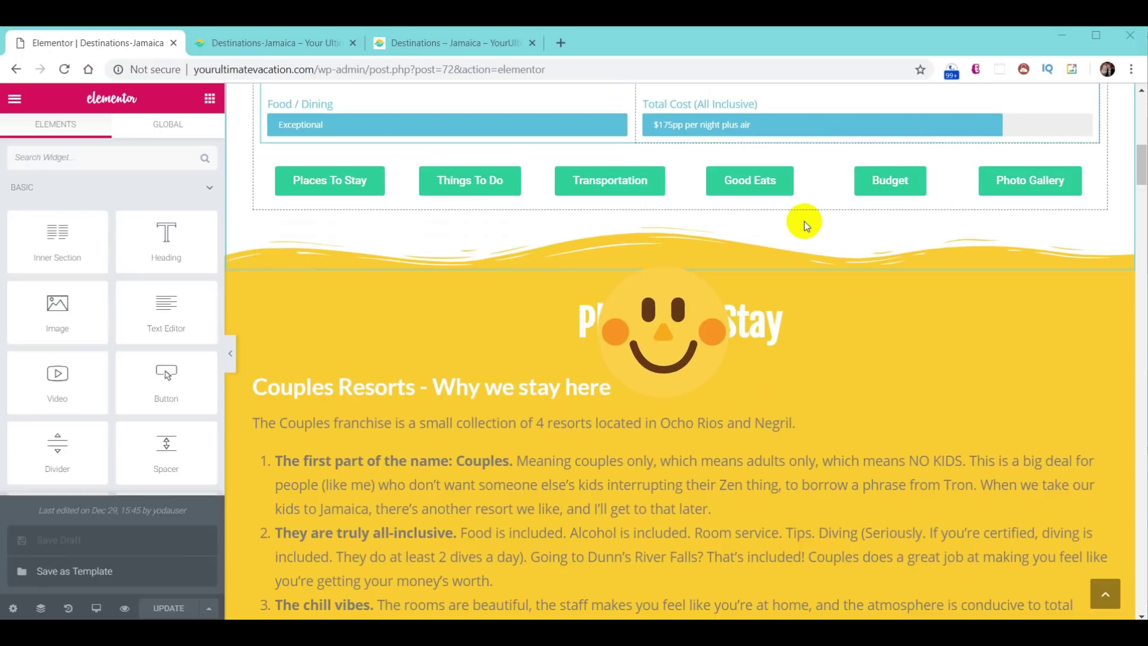
scroll(805, 221, down, 20)
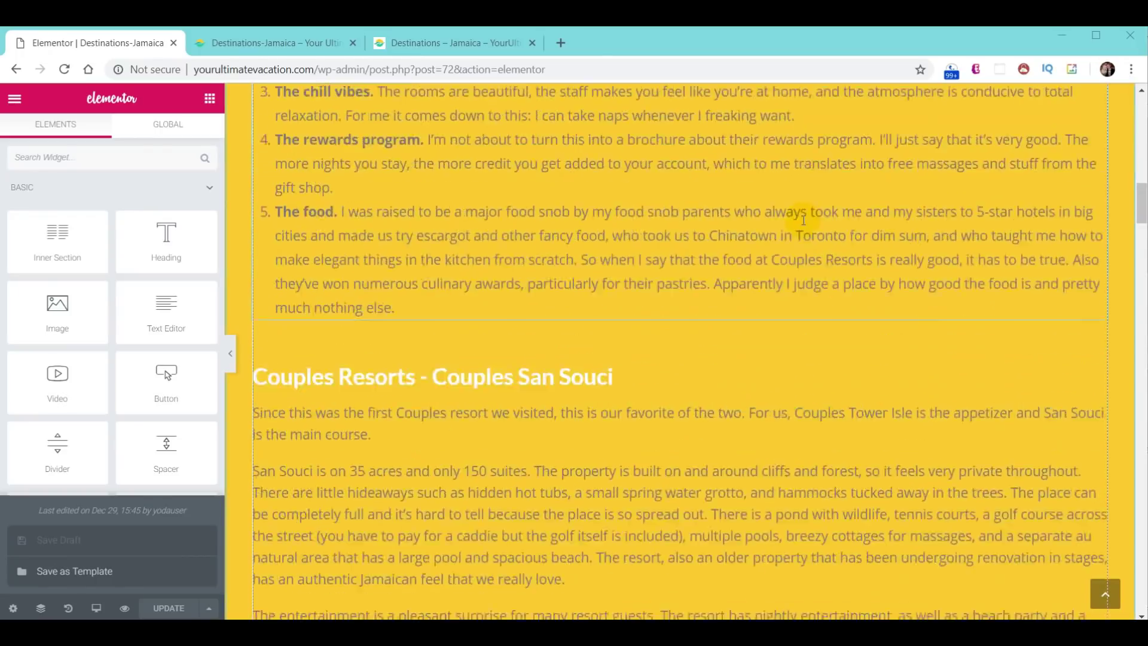
scroll(802, 220, down, 15)
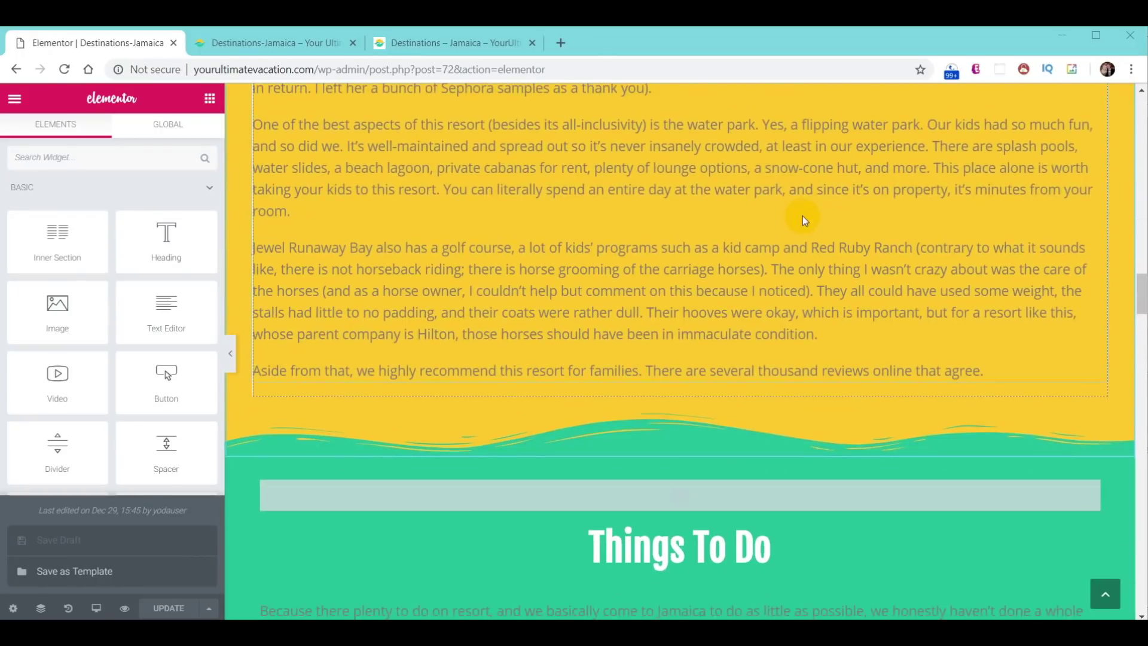
scroll(802, 216, down, 3)
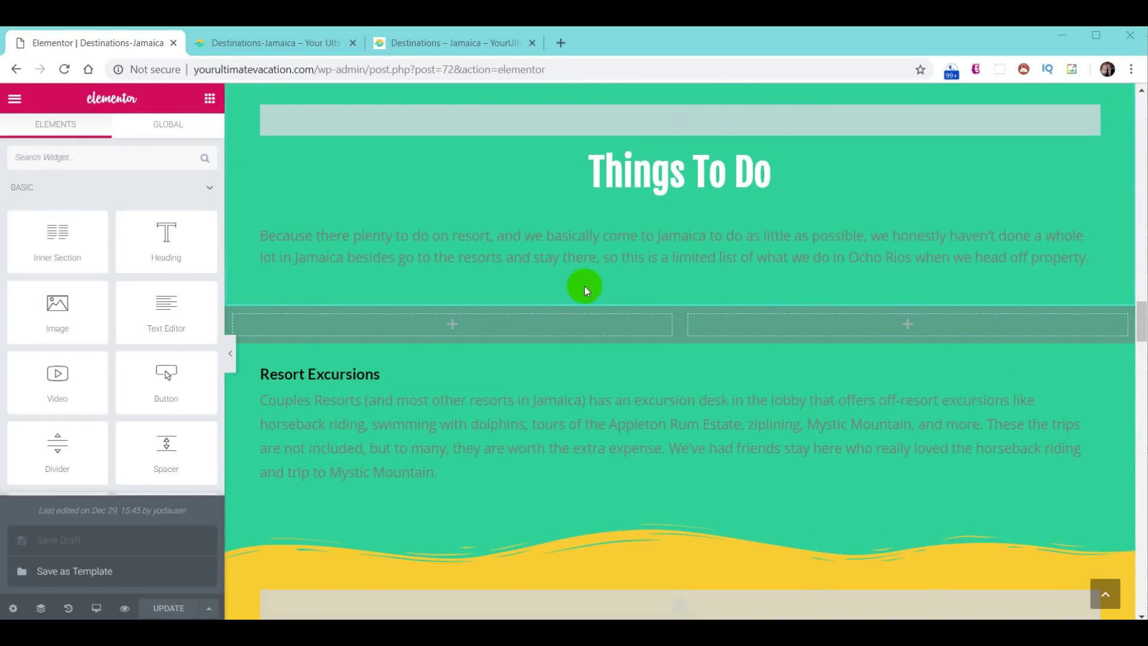
scroll(889, 265, down, 20)
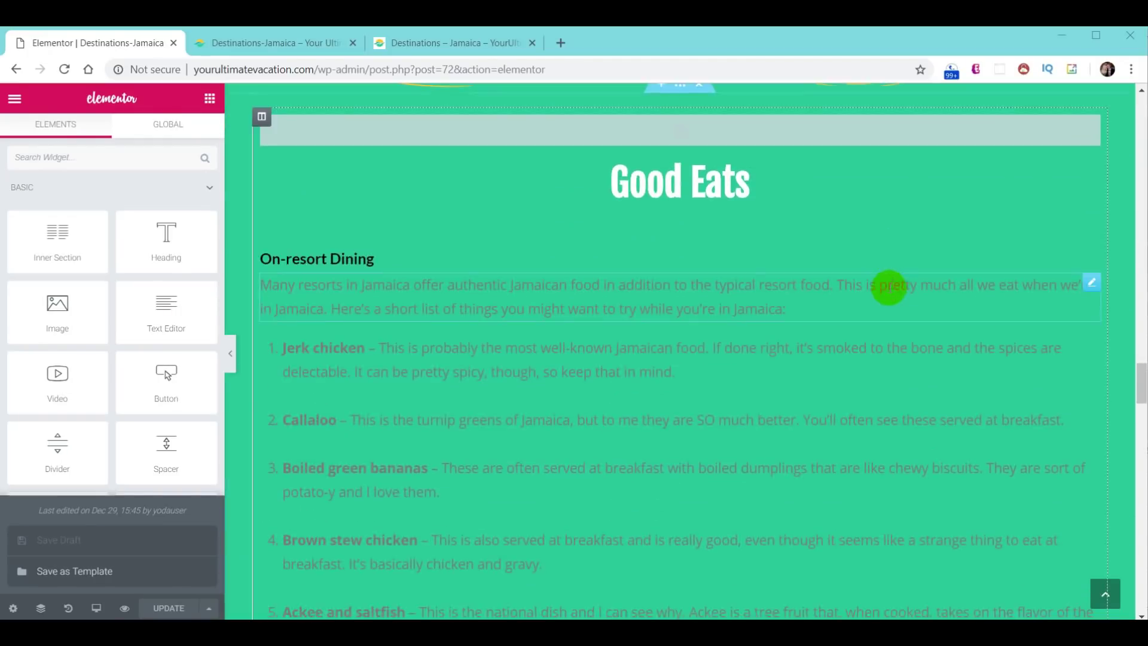
scroll(880, 286, down, 20)
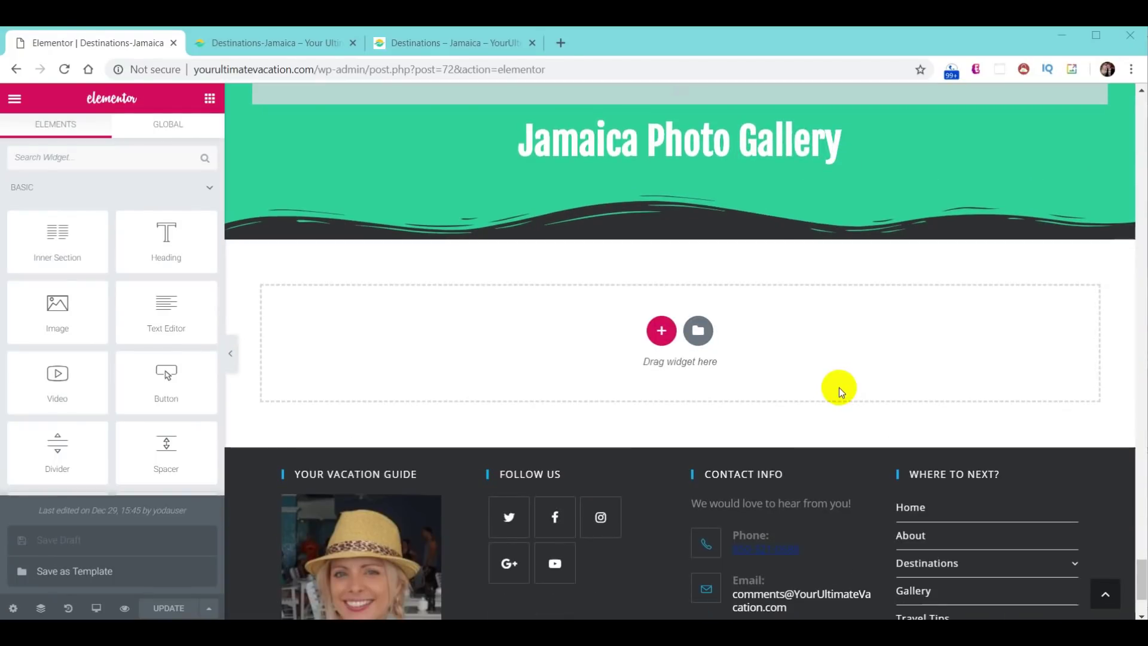
scroll(816, 415, down, 3)
- Return to the top of the page and select the Places To Stay quick-link button
click(1105, 593)
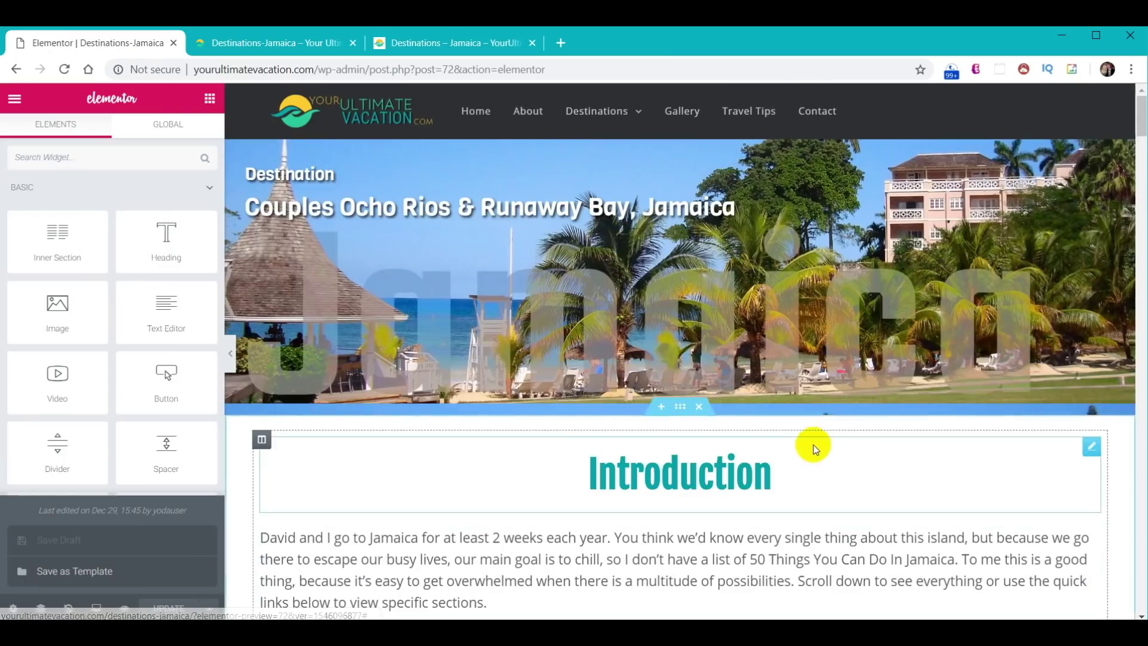
scroll(652, 382, down, 10)
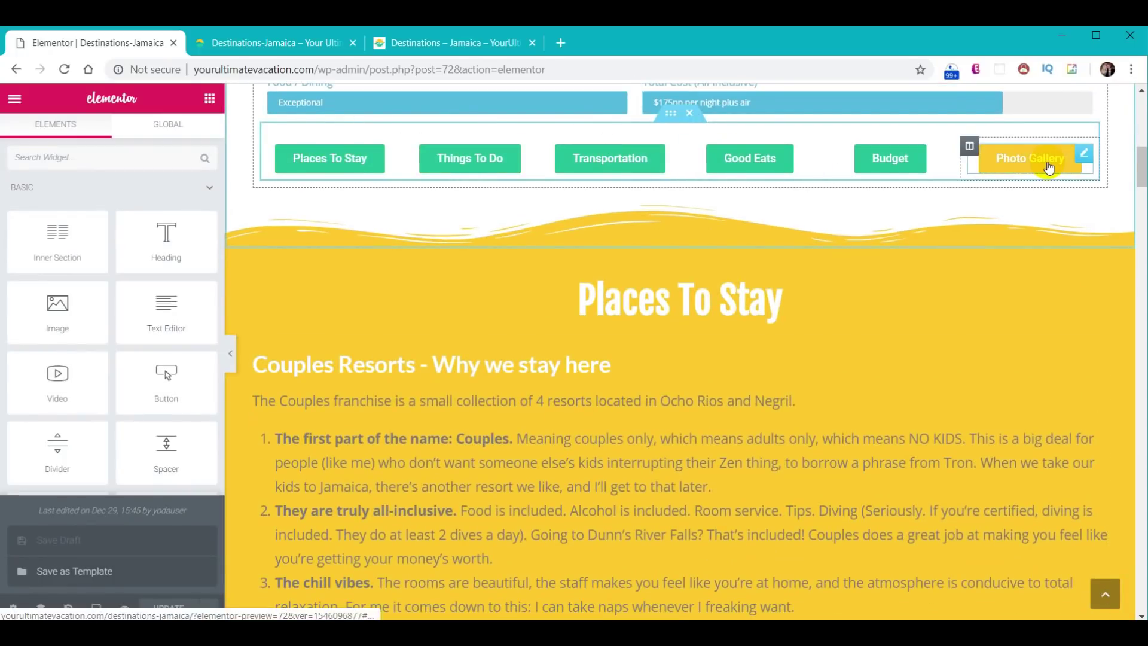
click(344, 173)
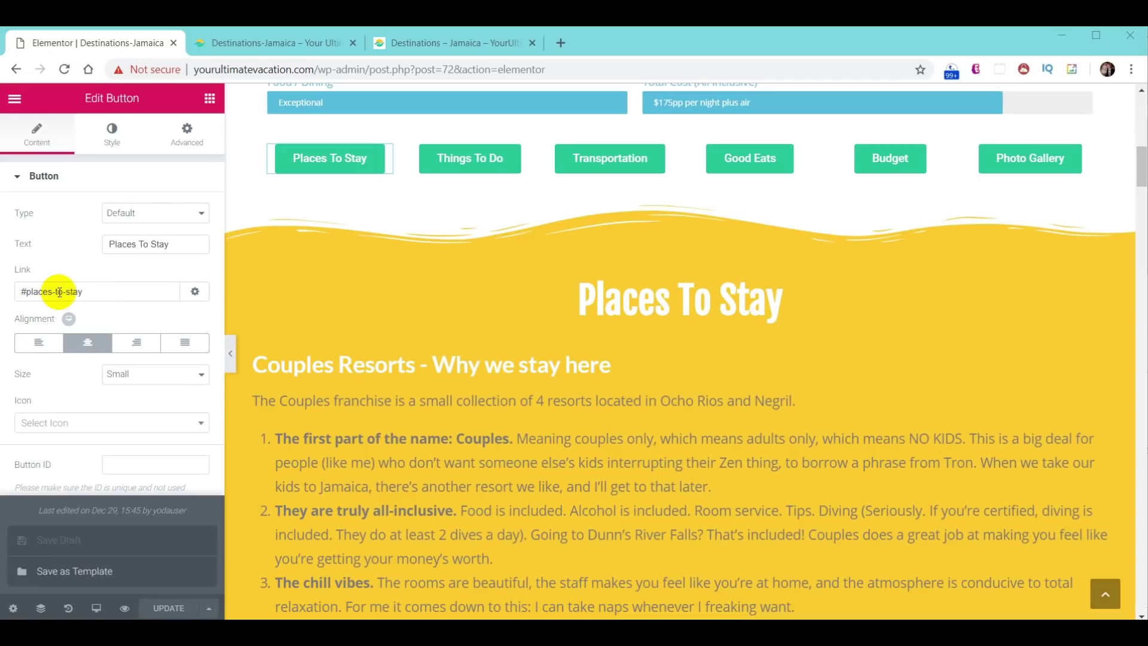
- Select the Things To Do button so its link points to #things-to-do
click(514, 155)
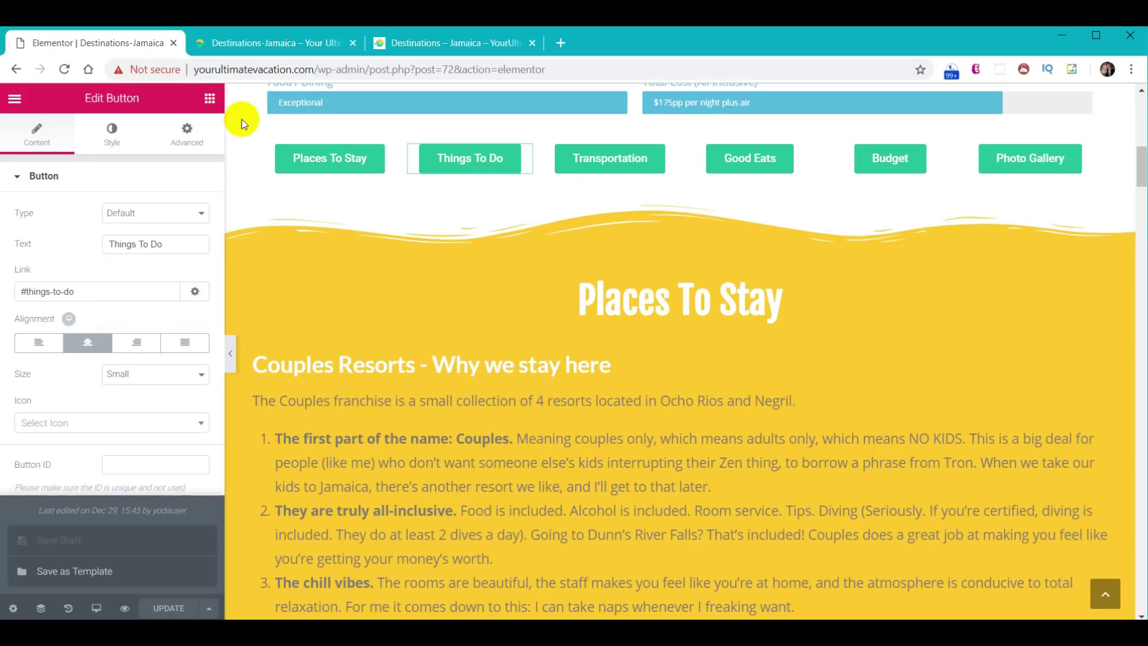
click(210, 100)
- Place a Menu Anchor above the Places To Stay heading and paste places-to-stay as its ID
scroll(180, 275, down, 10)
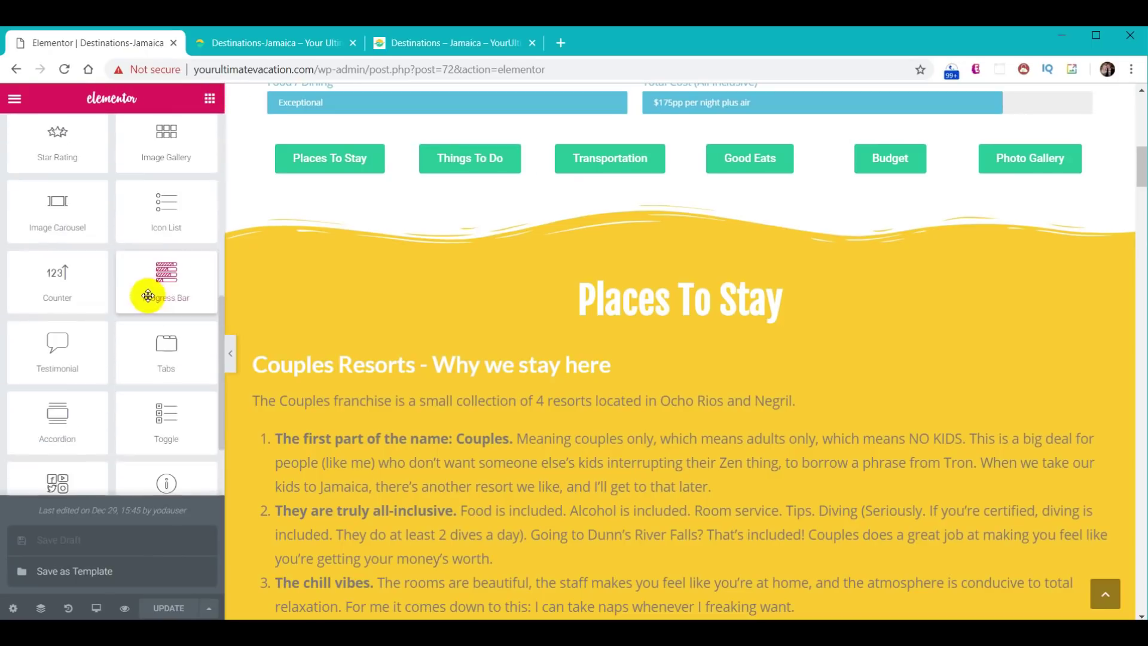
scroll(155, 302, down, 3)
scroll(160, 311, up, 4)
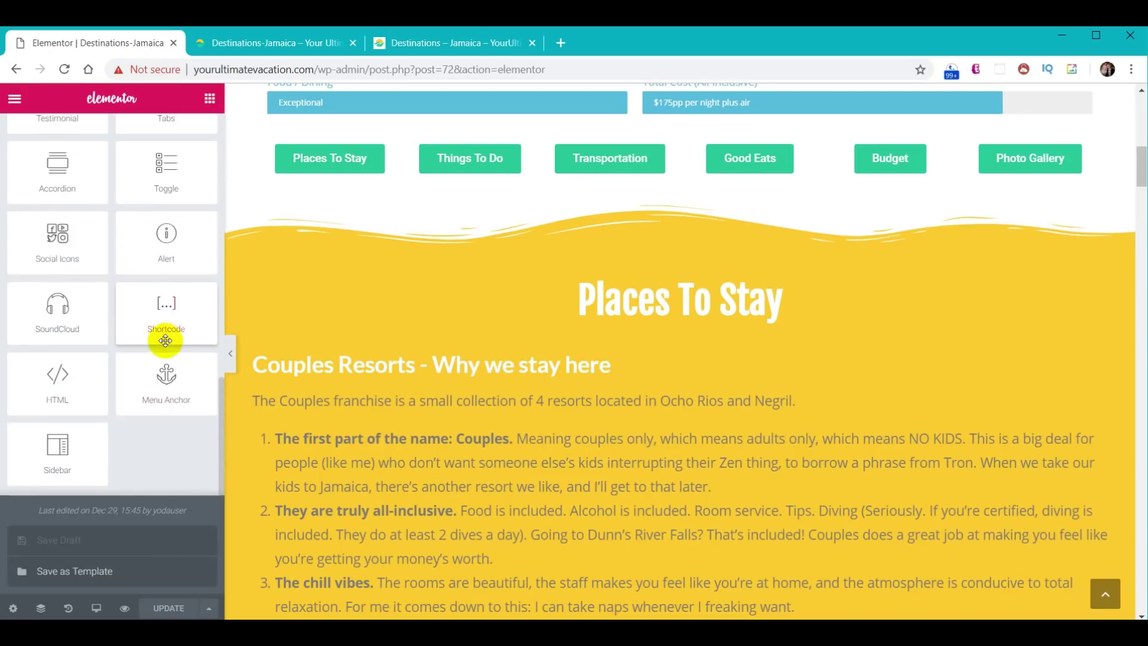
drag(169, 389, 718, 290)
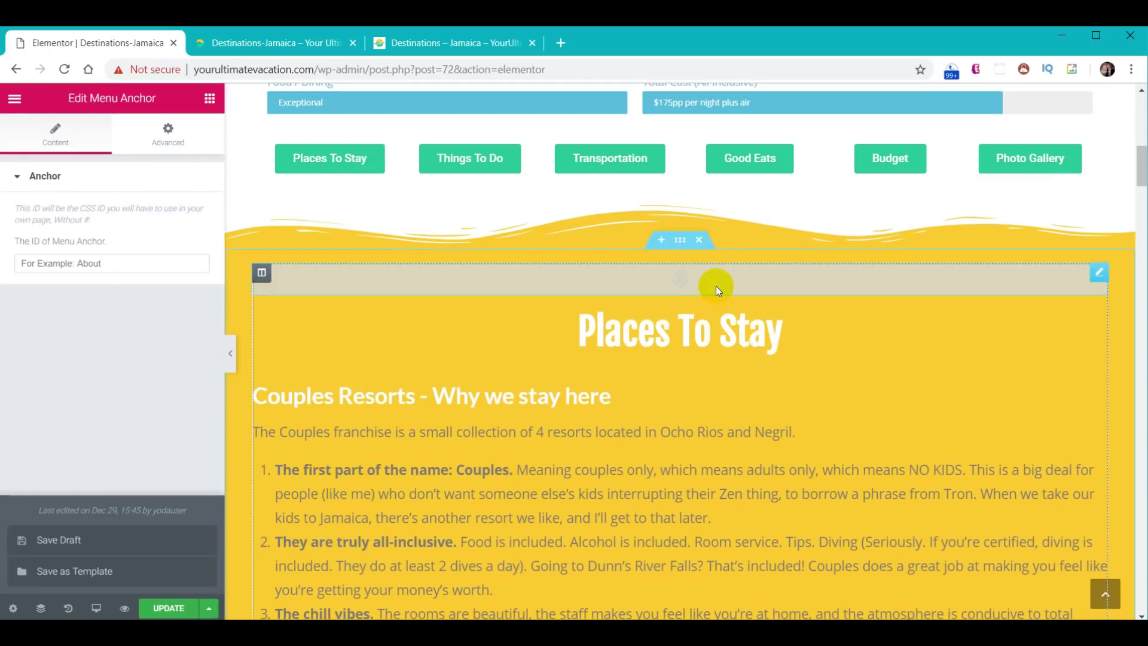
click(146, 266)
text(#places-to-stay)
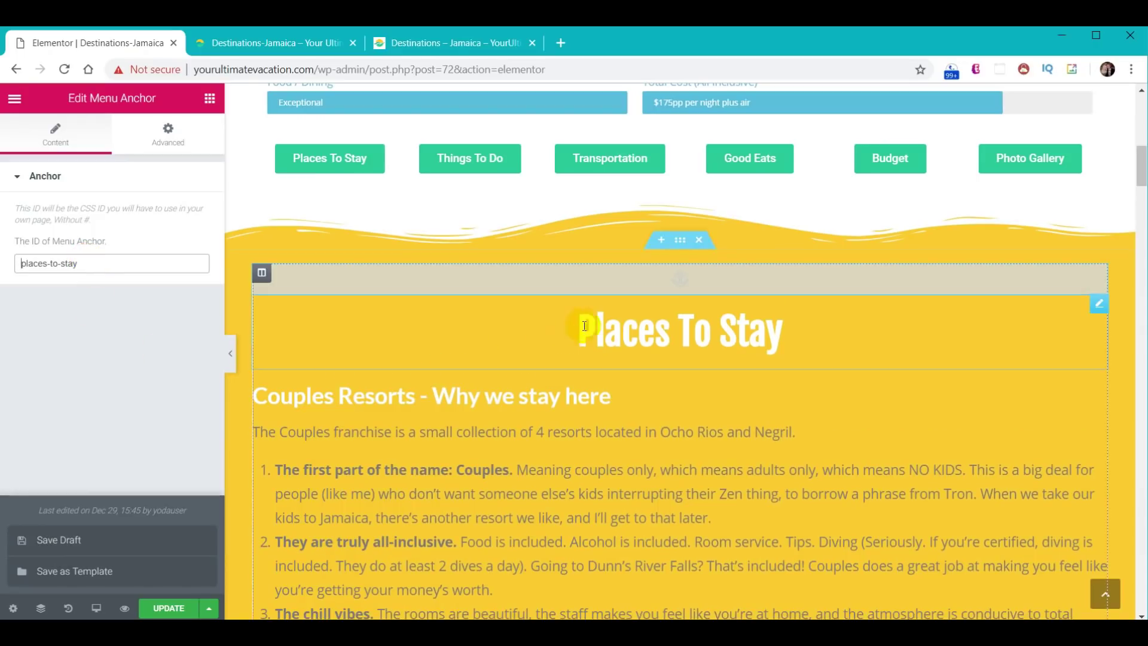
scroll(549, 372, up, 5)
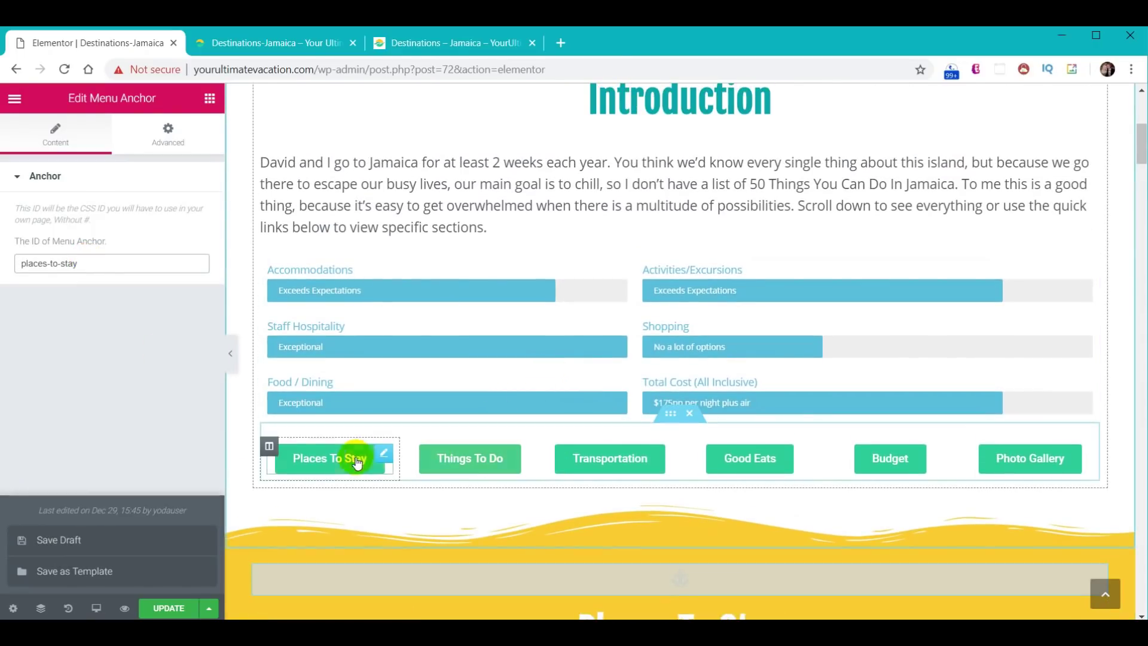
- Verify the Places To Stay, Things To Do and Budget buttons link to #places-to-stay, #things-to-do, #budget
click(329, 465)
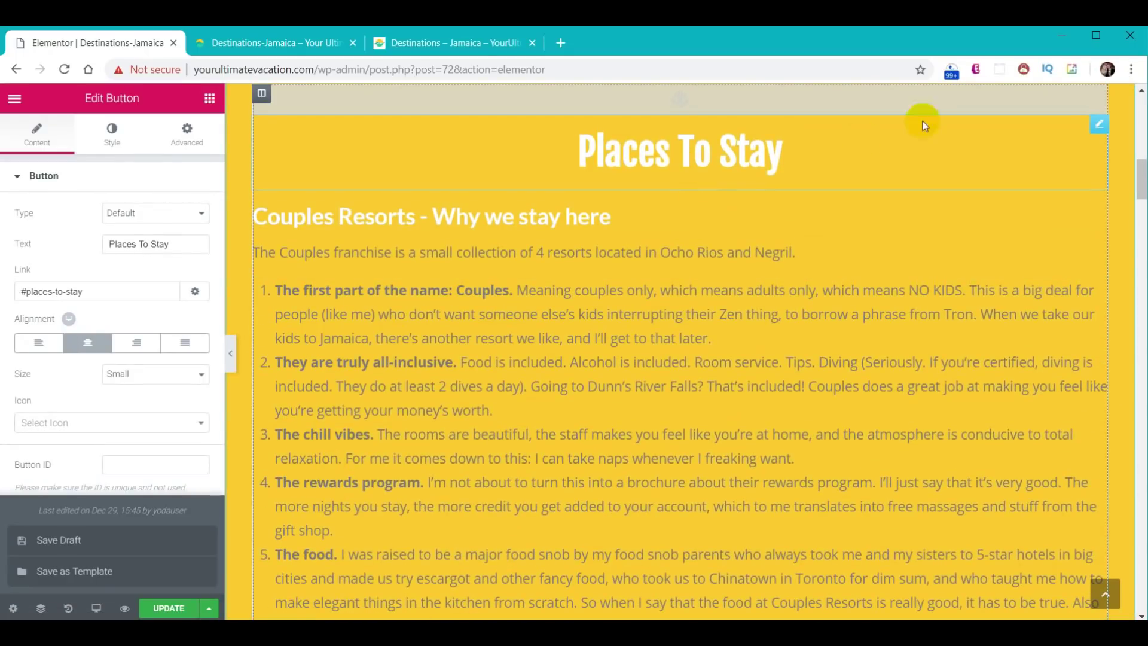
scroll(573, 435, up, 5)
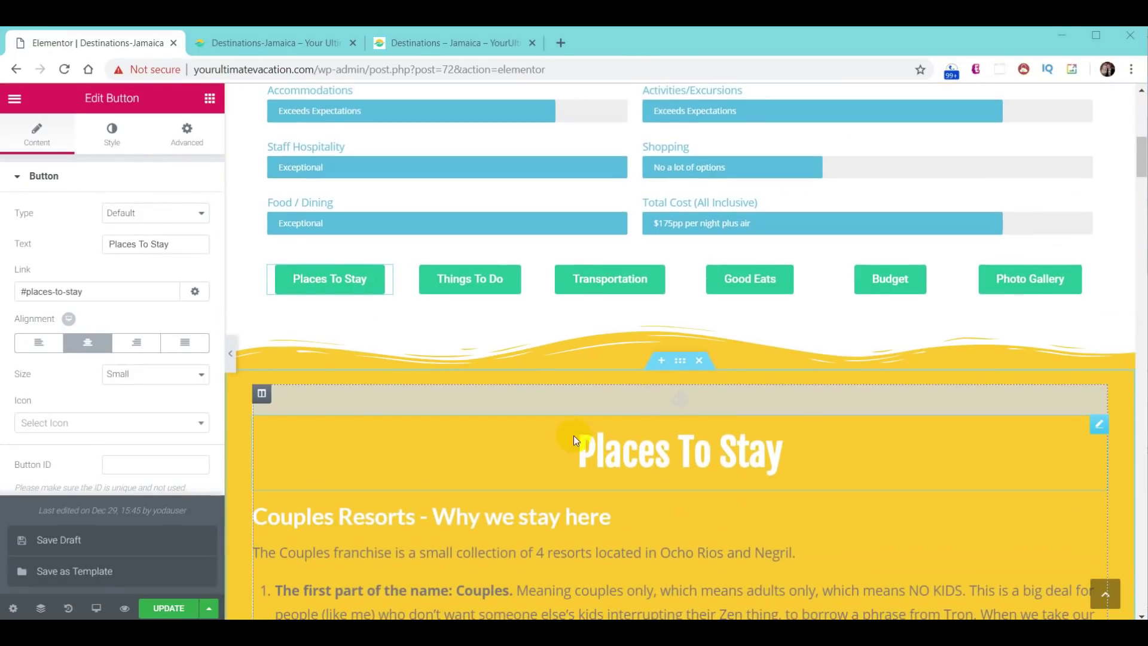
click(468, 291)
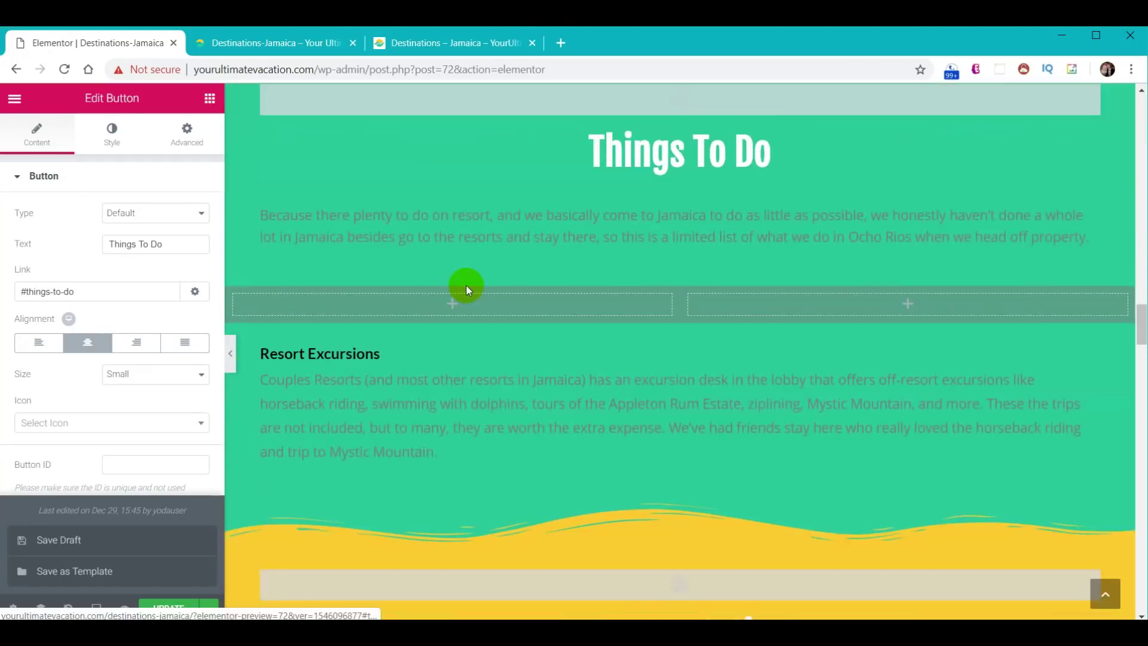
scroll(784, 383, up, 20)
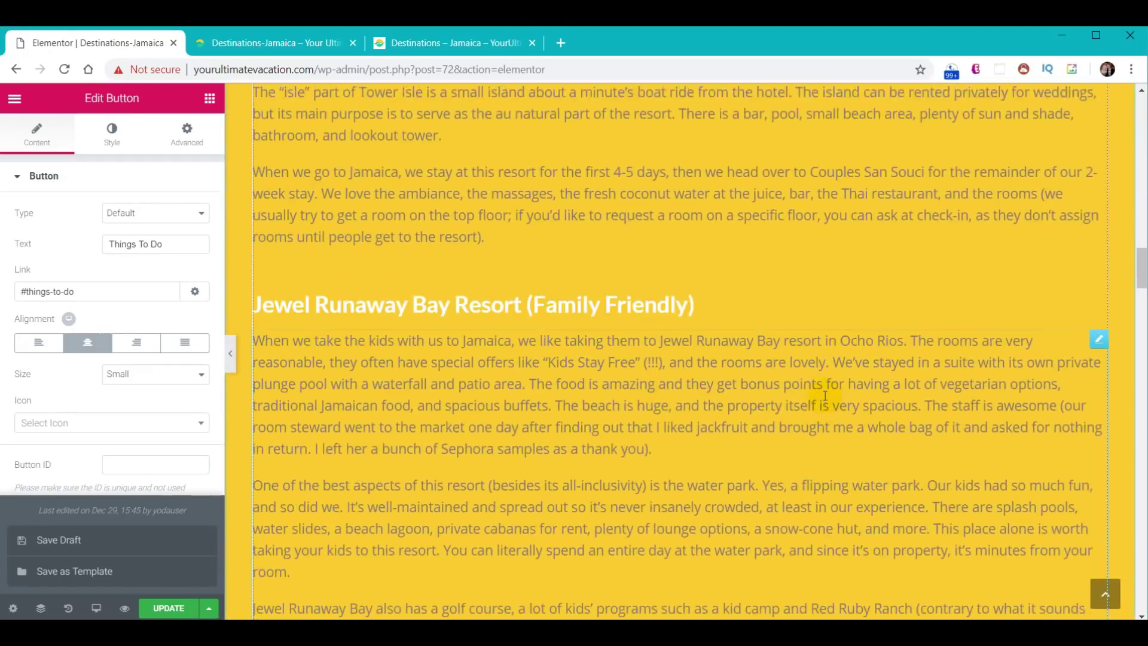
scroll(824, 396, up, 1)
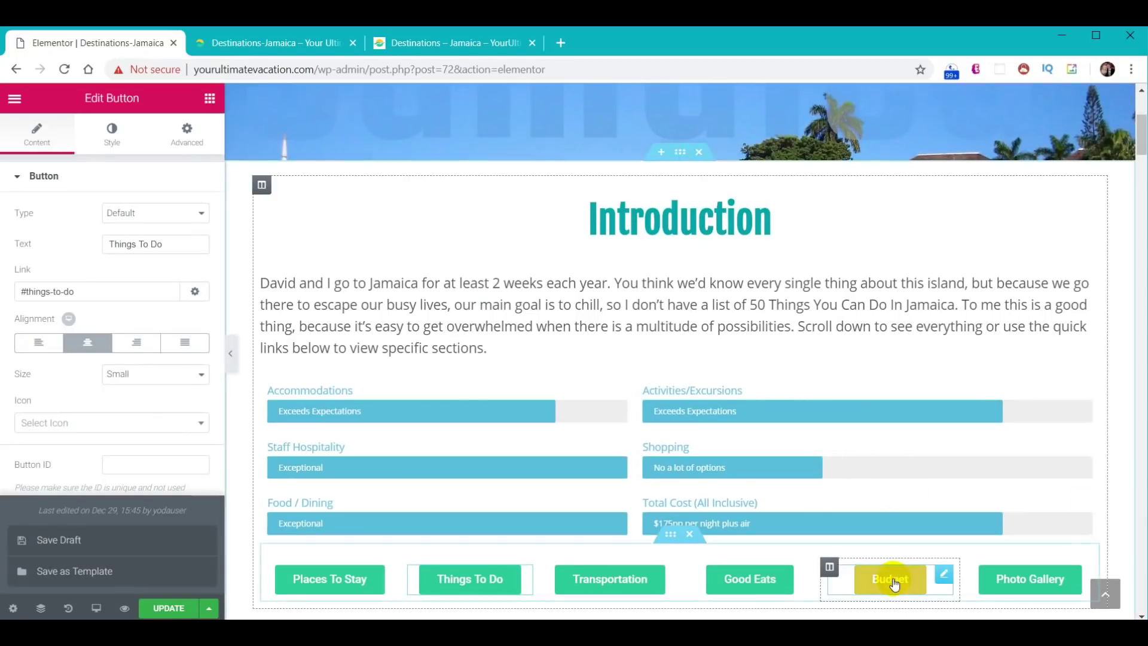
click(886, 577)
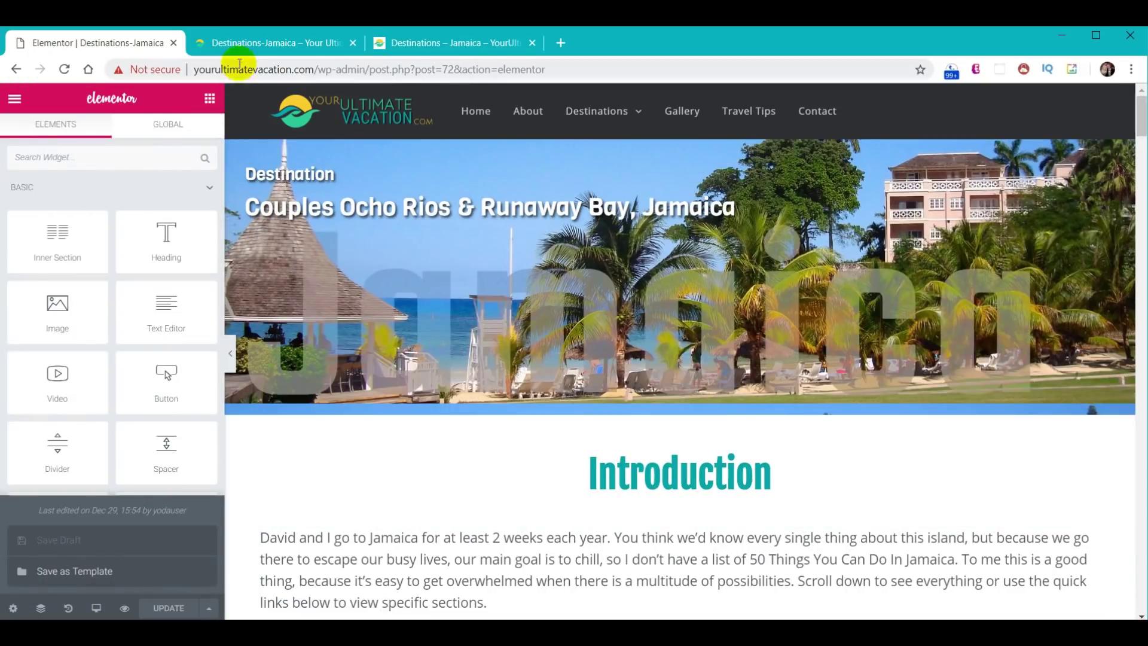
click(240, 41)
- Reload the live Jamaica page, test the Good Eats quick link, then return to Elementor
mouse_move(142, 90)
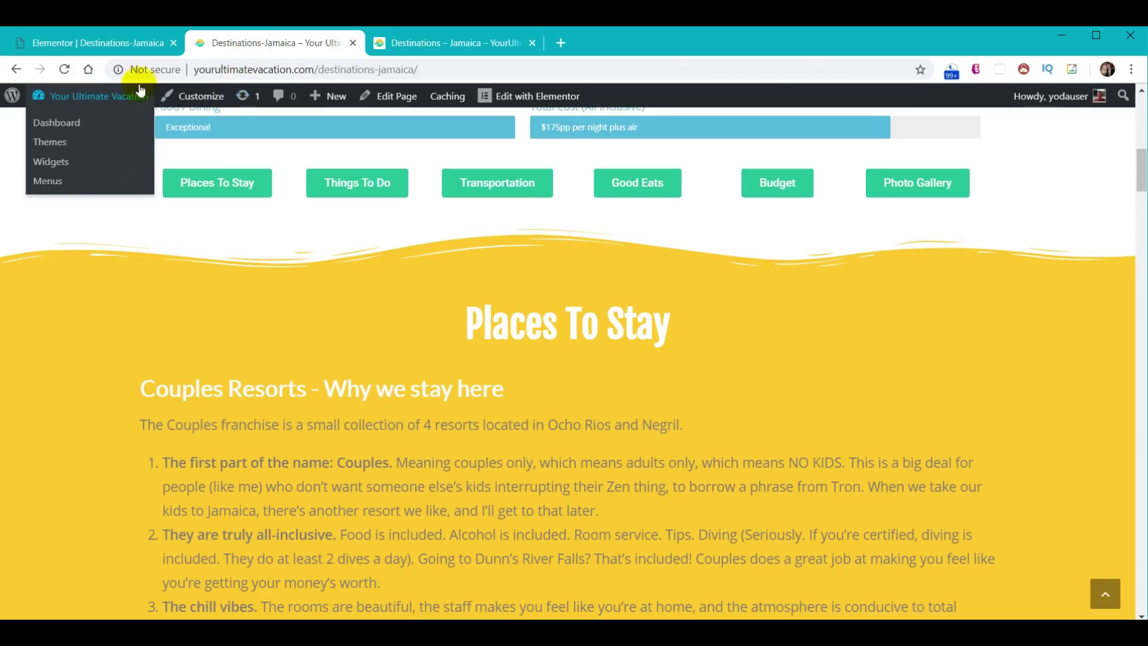
click(64, 70)
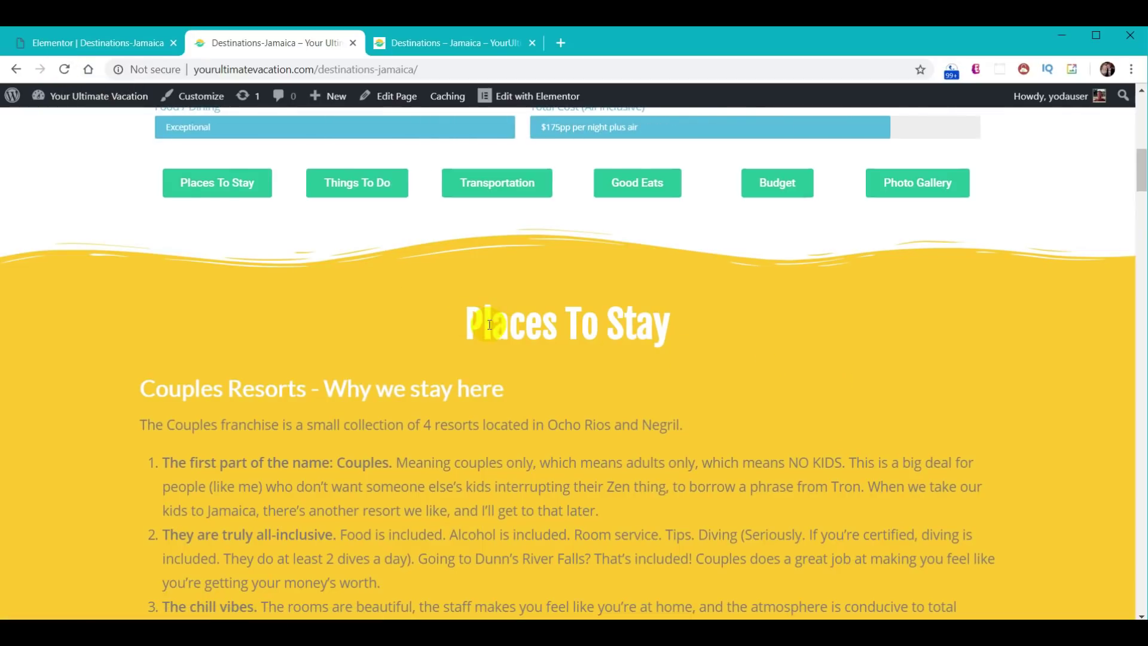
click(642, 188)
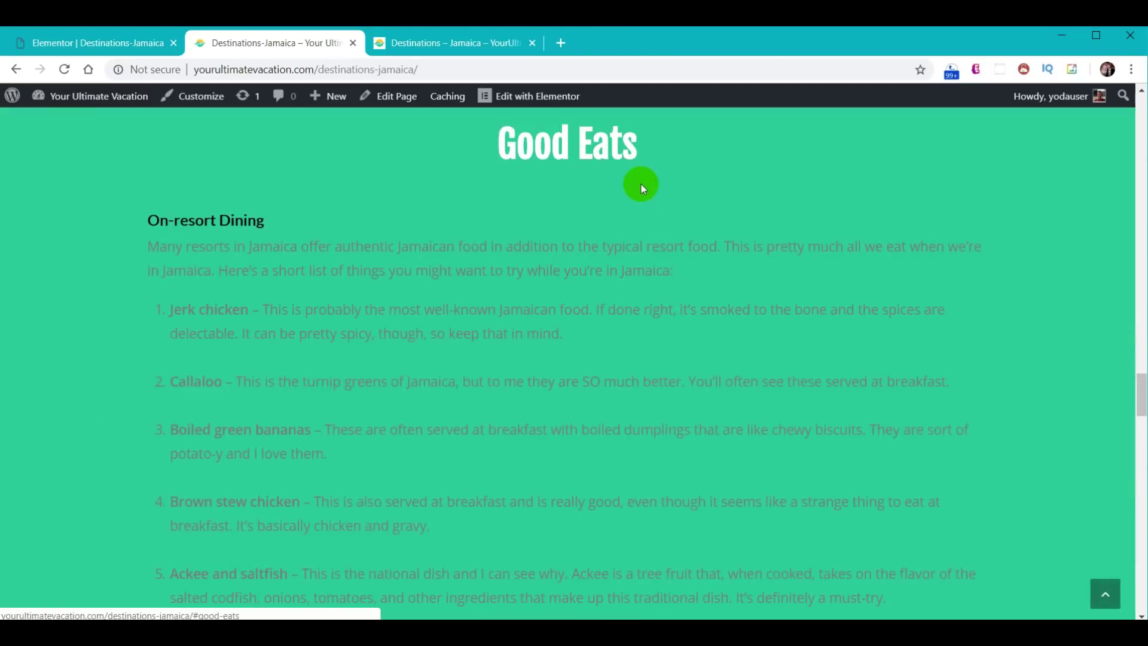
scroll(655, 332, up, 15)
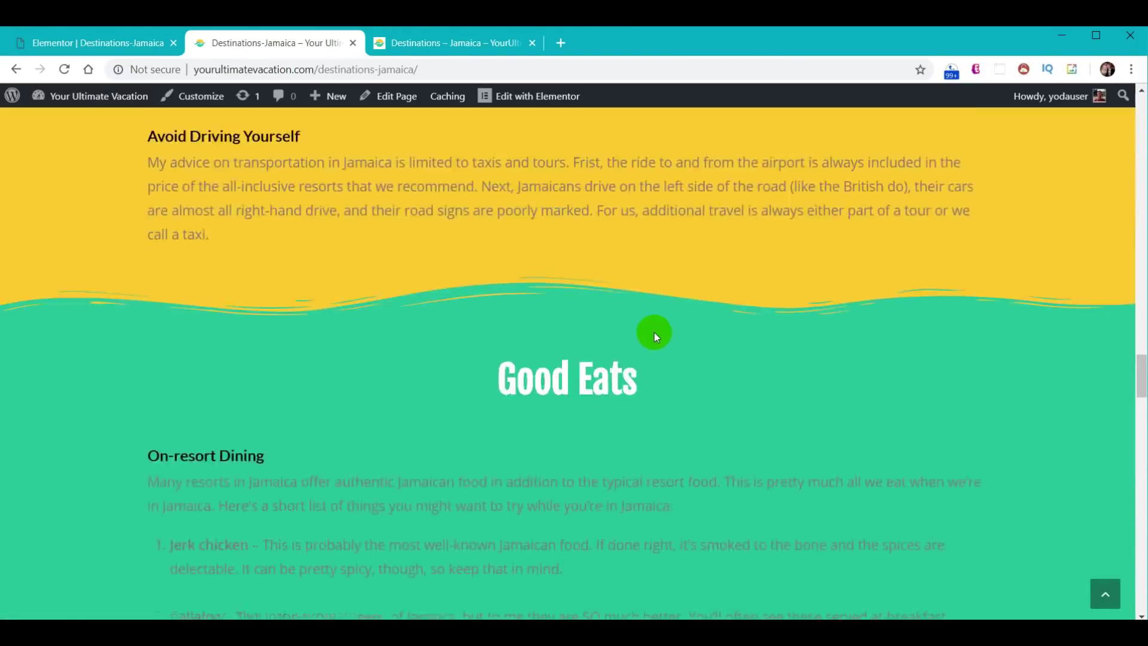
scroll(677, 367, up, 20)
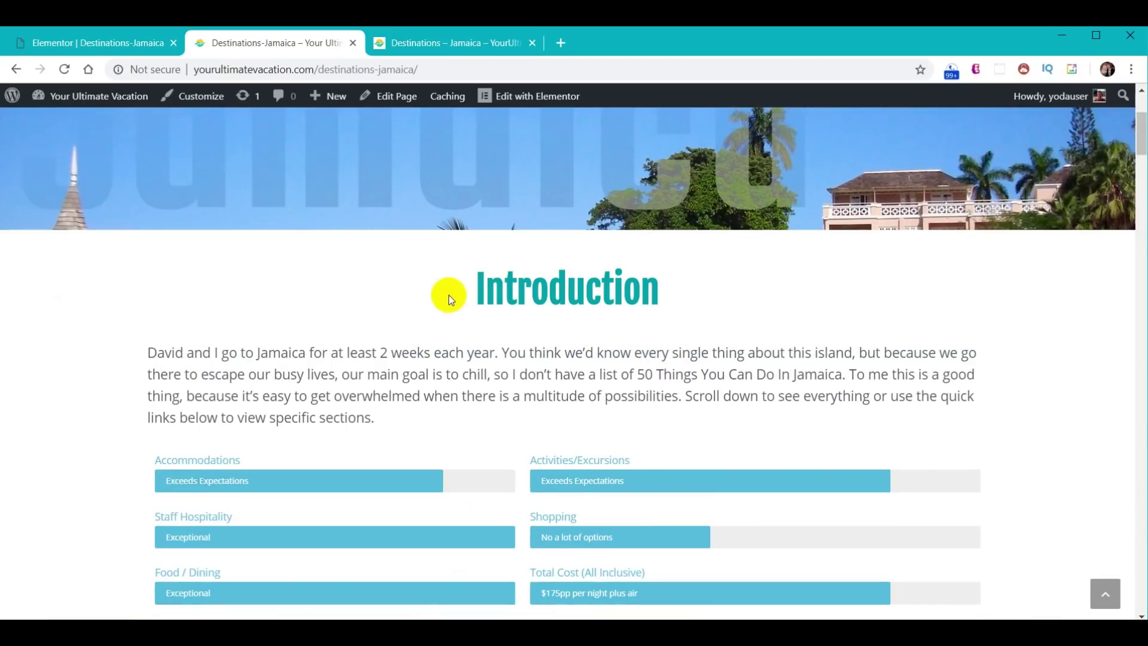
scroll(485, 321, up, 4)
scroll(461, 366, down, 8)
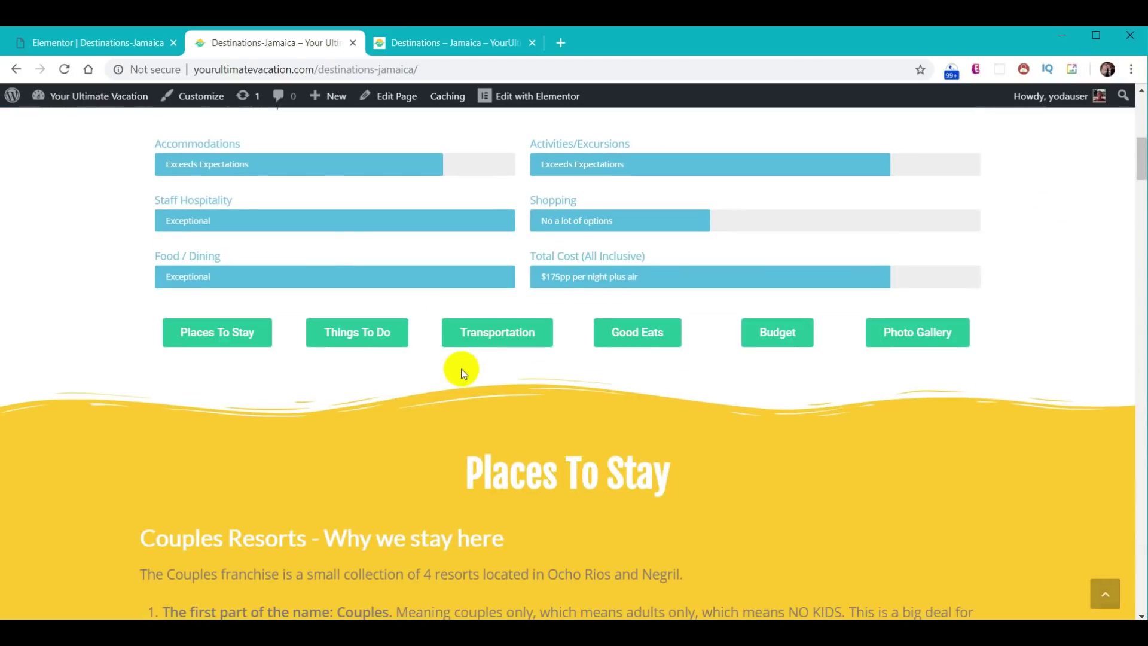
scroll(218, 192, up, 7)
scroll(539, 357, up, 2)
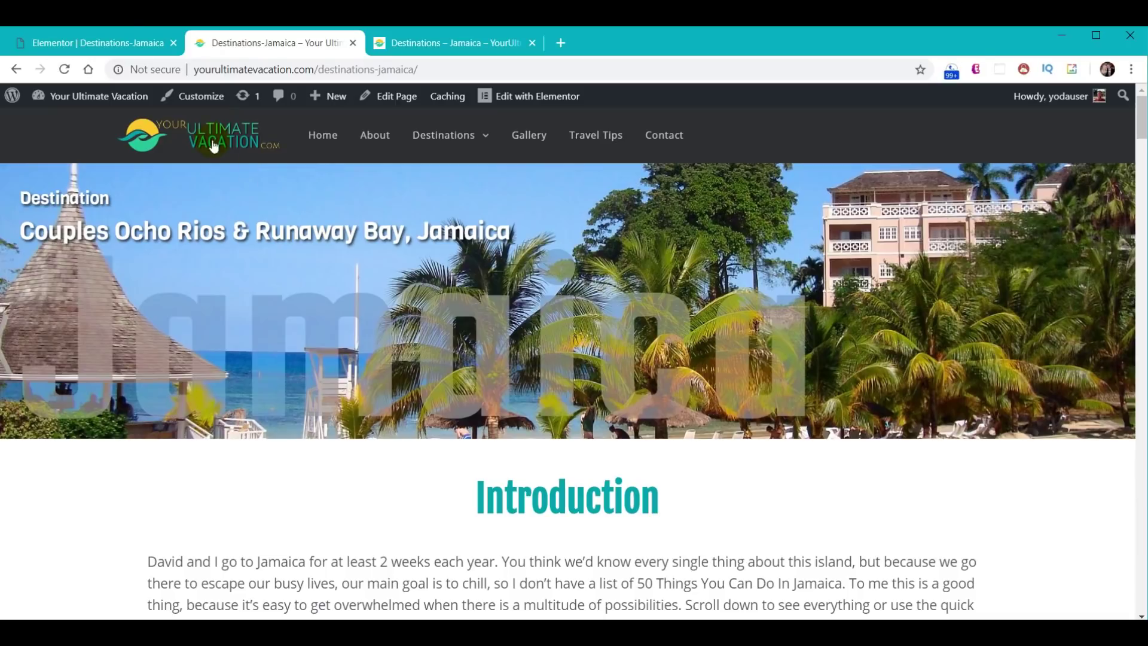
click(95, 42)
scroll(621, 334, down, 6)
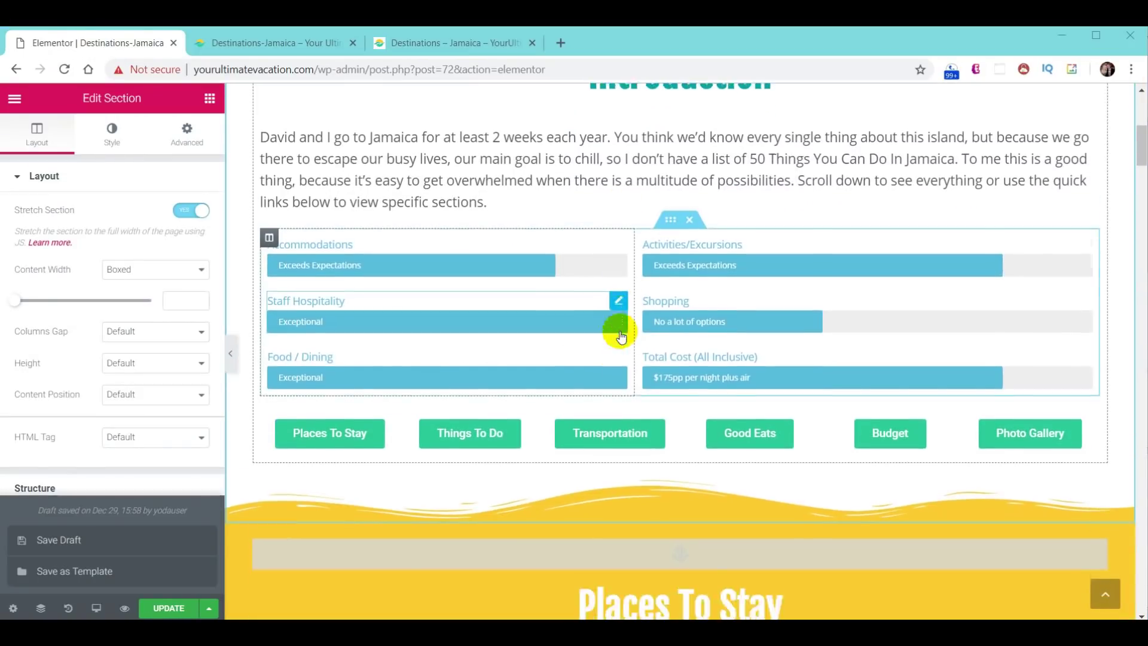
- Set the empty two-column section to Full Width content with No Gap between columns
scroll(621, 336, down, 20)
scroll(614, 329, down, 15)
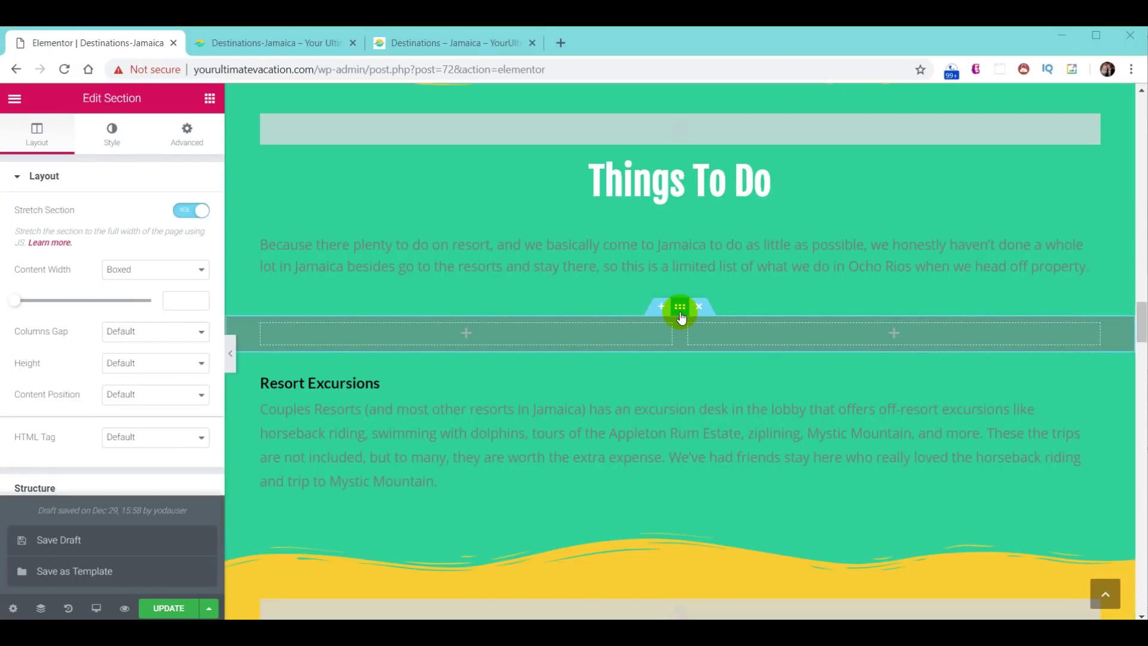
click(681, 310)
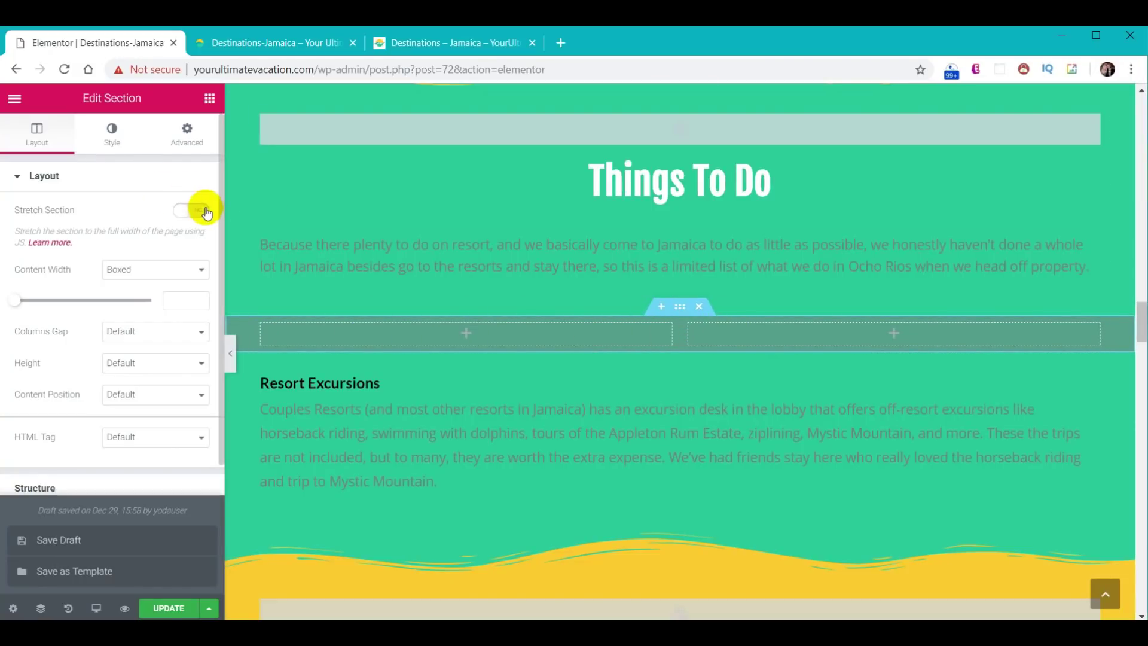
click(190, 268)
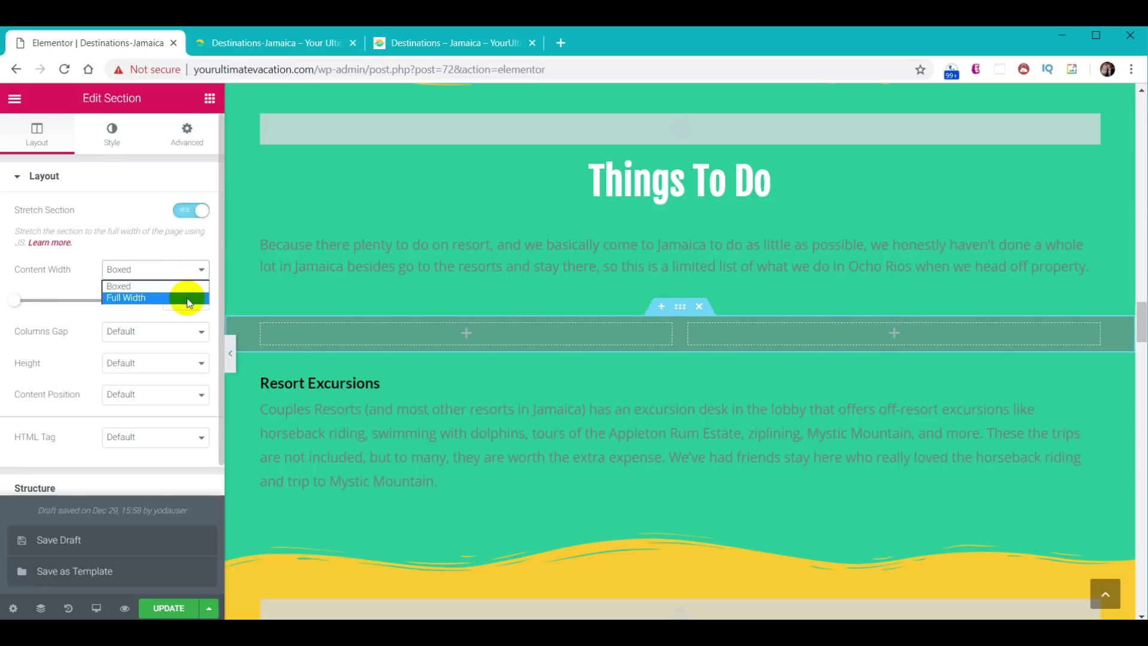
click(187, 298)
click(168, 304)
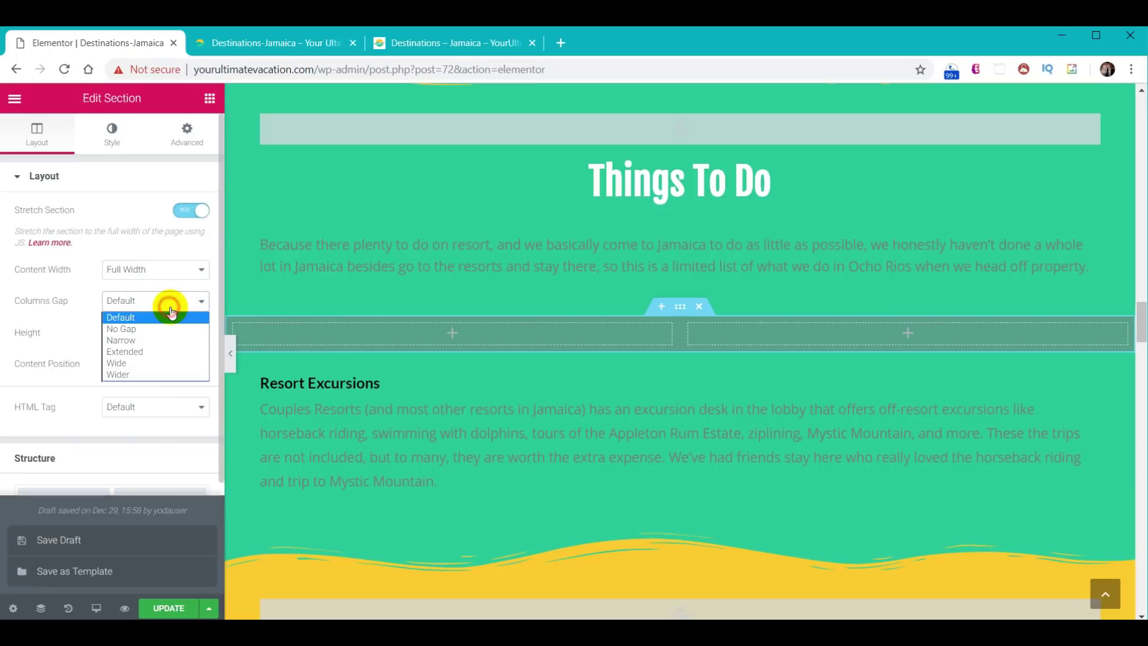
click(166, 331)
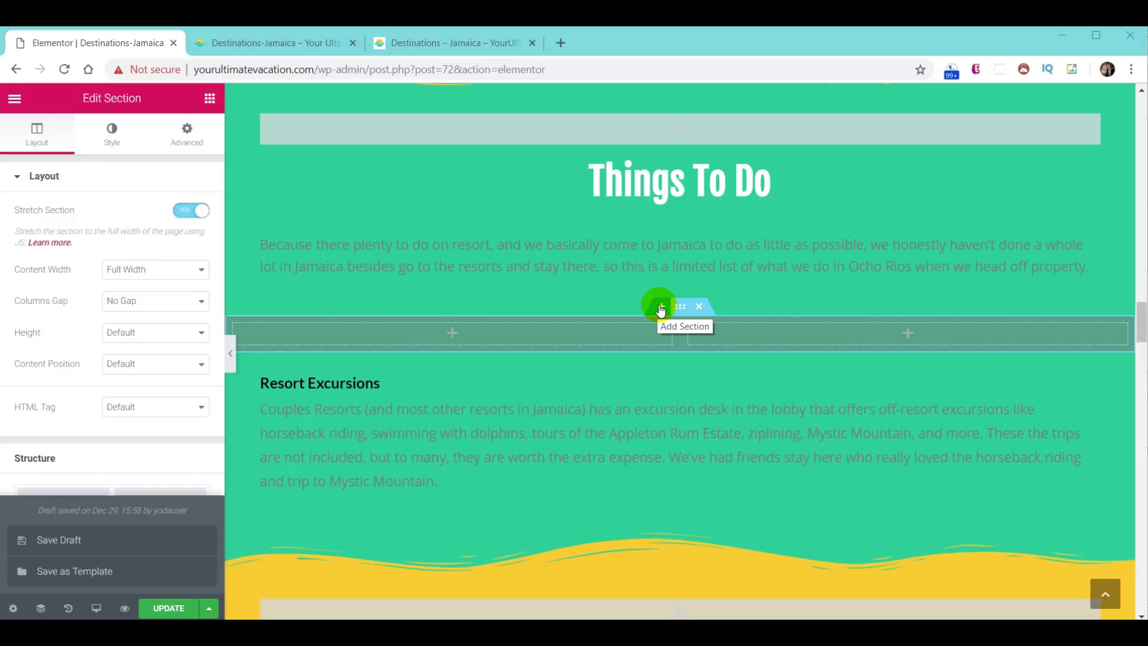
- Duplicate the section and add Image widgets to the top-left and bottom-right columns
right_click(685, 314)
click(746, 343)
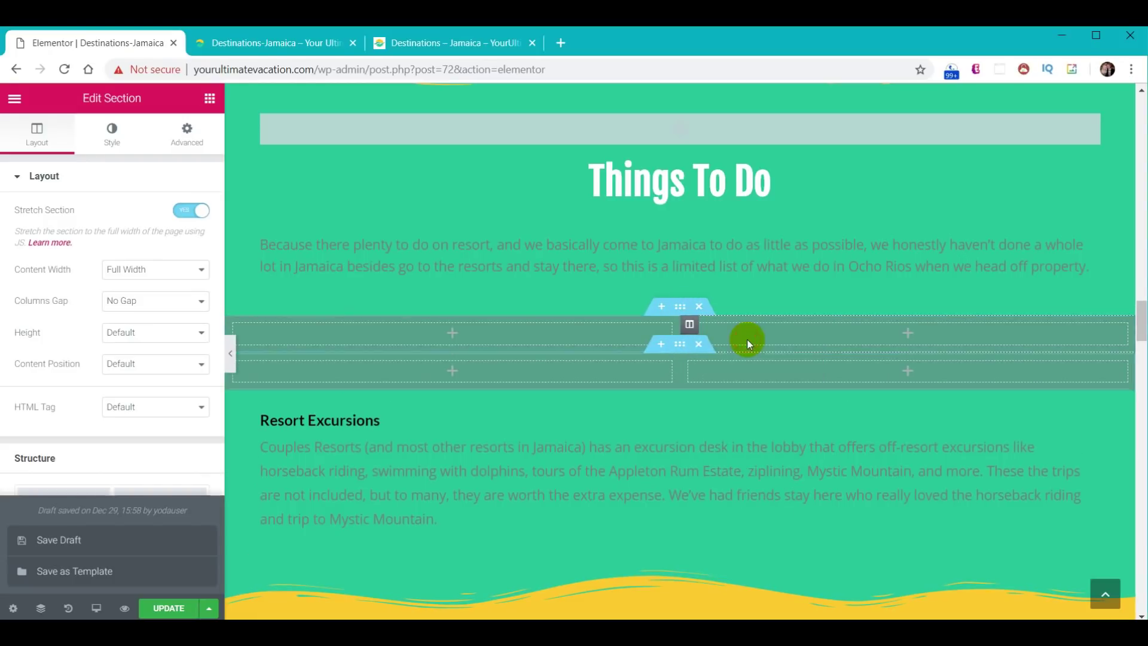
click(210, 99)
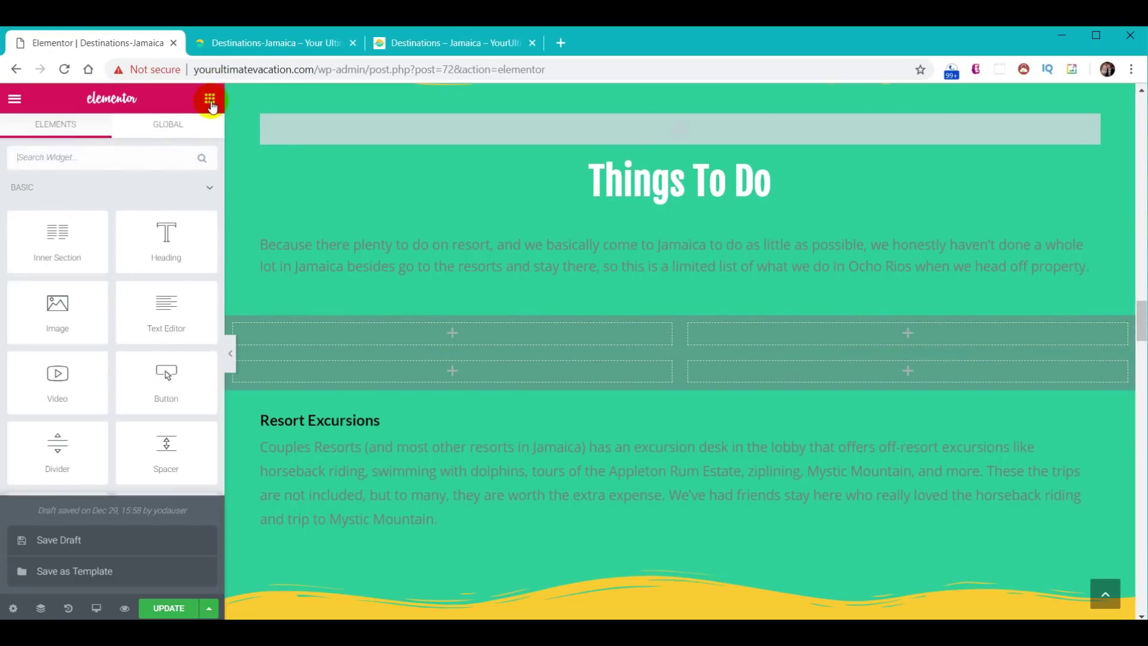
drag(67, 307, 496, 328)
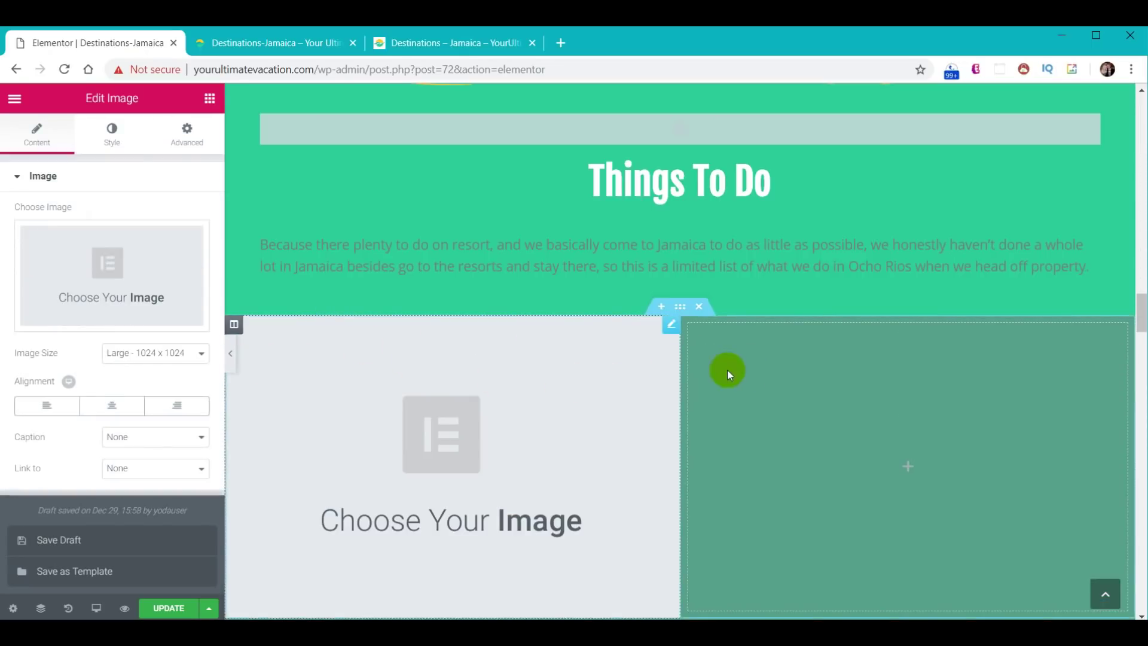
scroll(741, 371, down, 6)
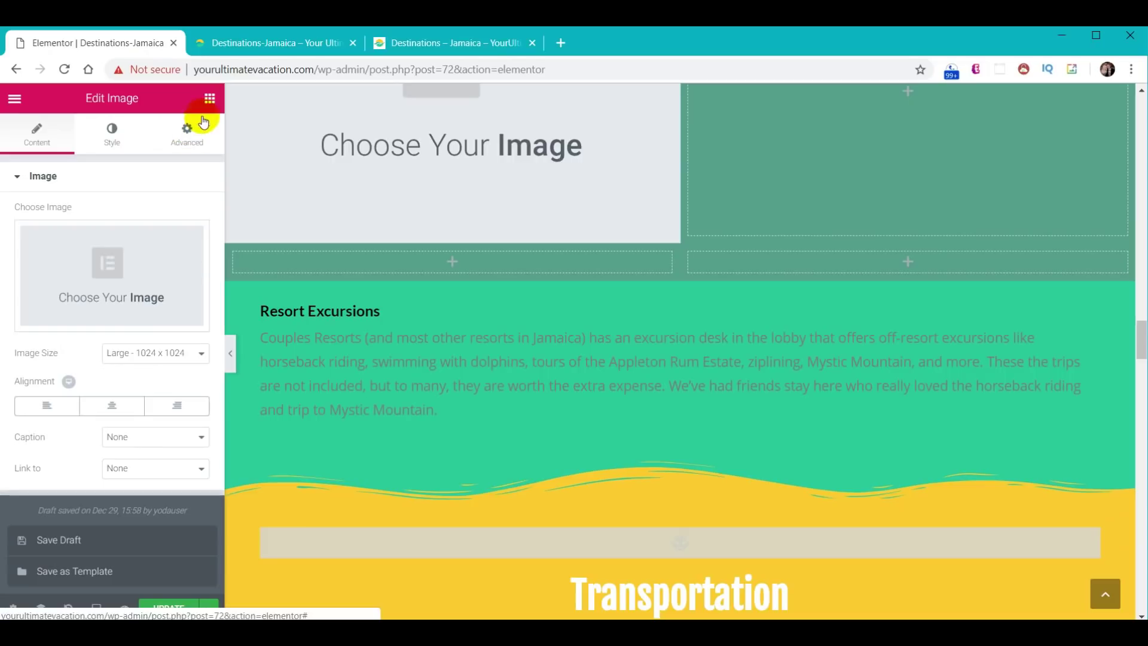
click(209, 99)
drag(65, 281, 960, 263)
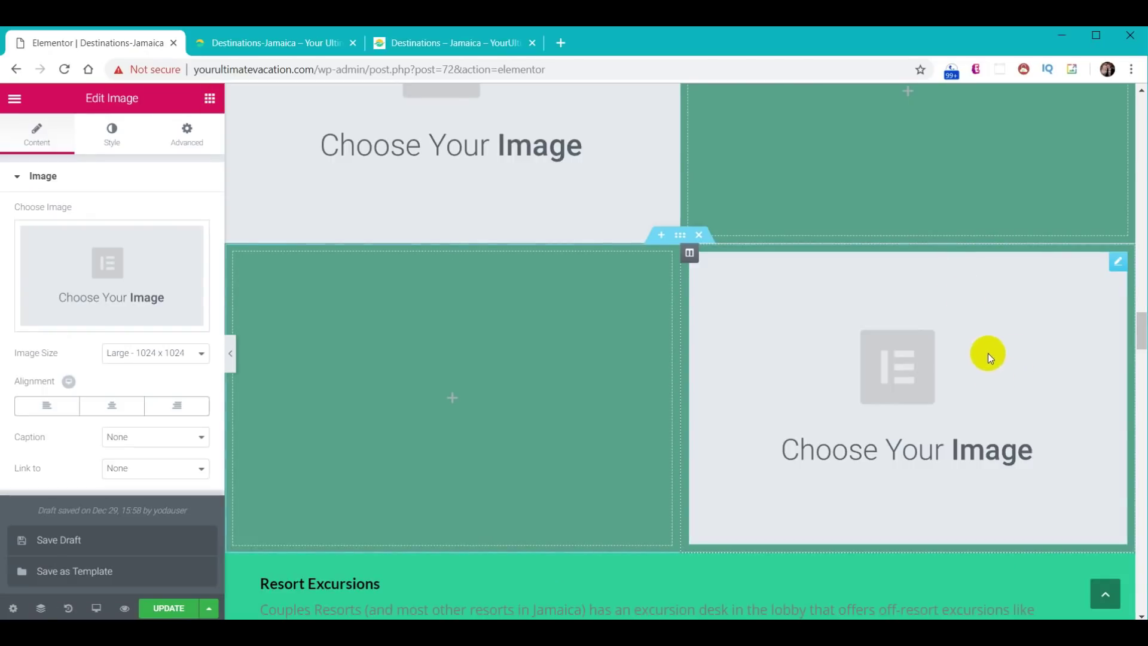
scroll(526, 356, up, 2)
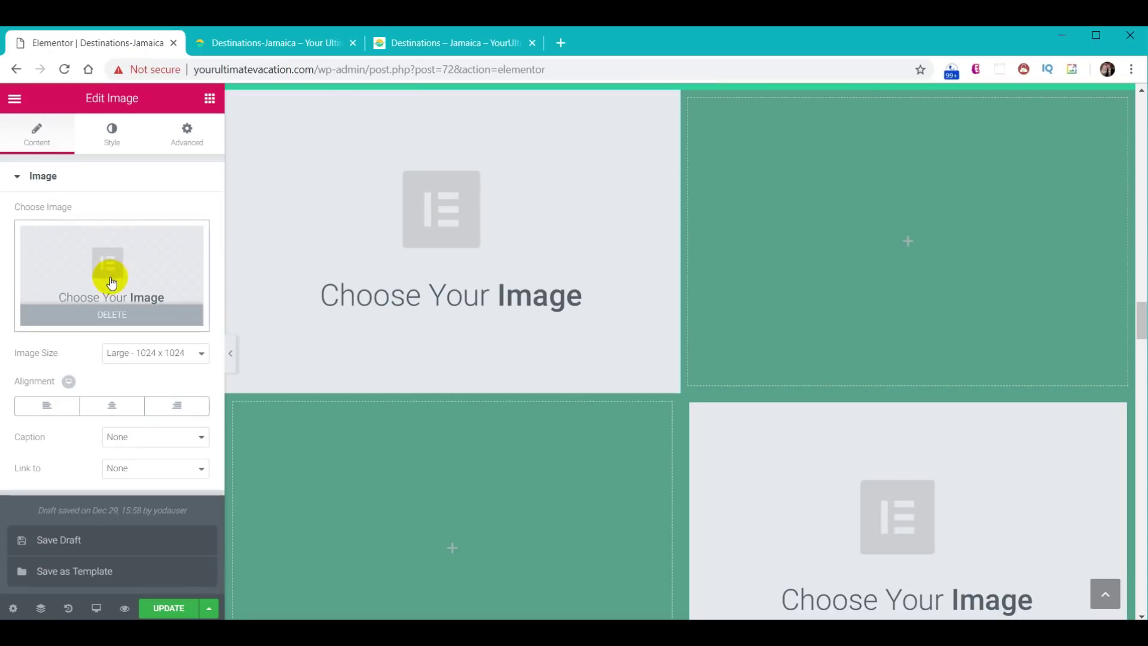
- Upload and insert the Dunn's River Falls and Mystic Mountain photos into the two image widgets
click(107, 277)
click(60, 157)
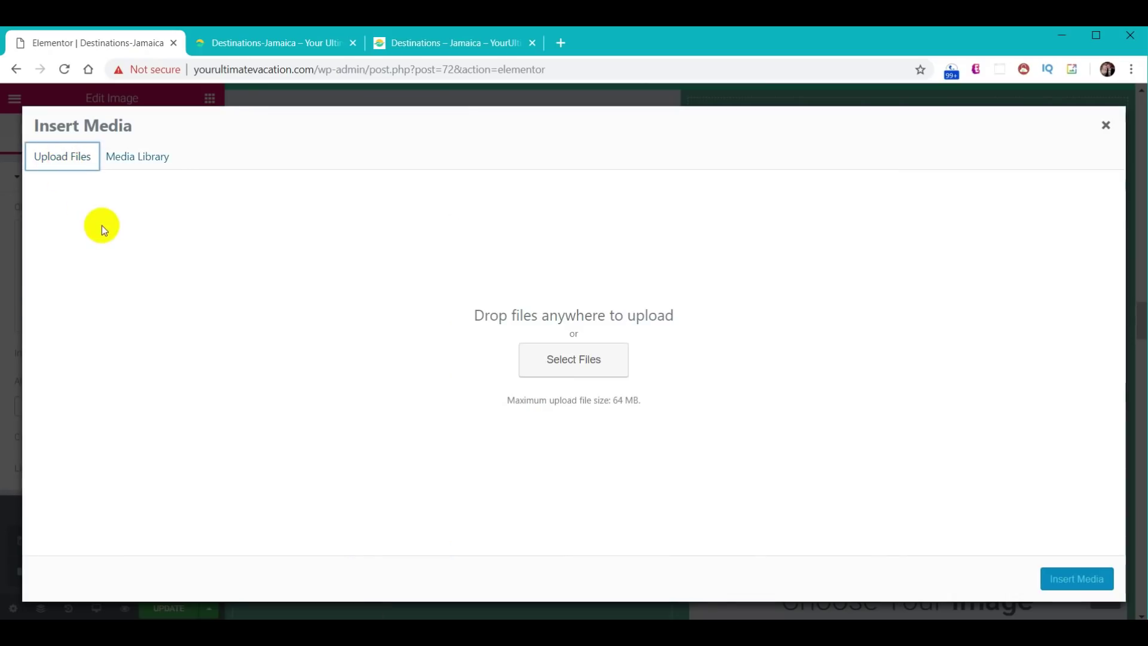
key(alt+Tab)
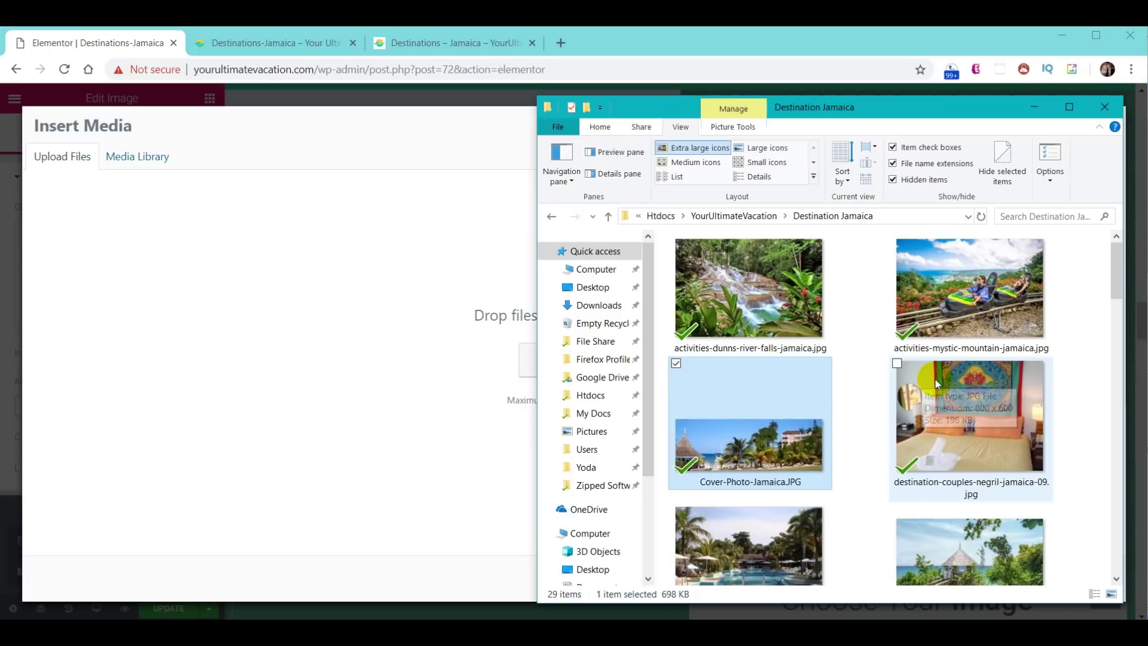
drag(776, 302, 510, 372)
click(1074, 579)
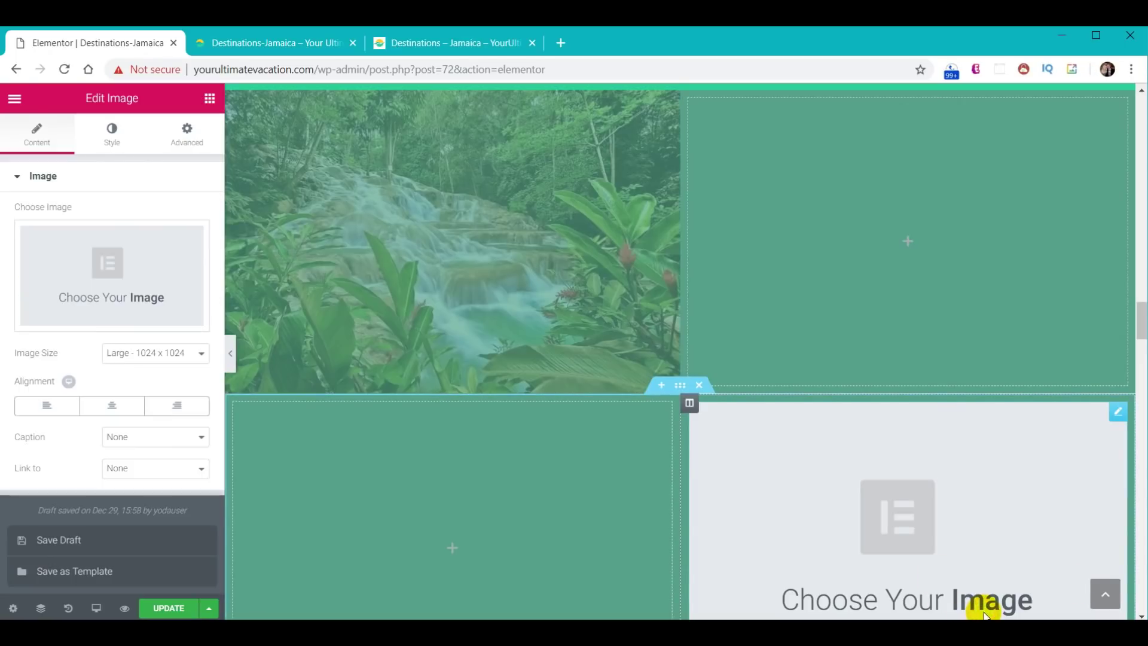
click(108, 291)
click(65, 169)
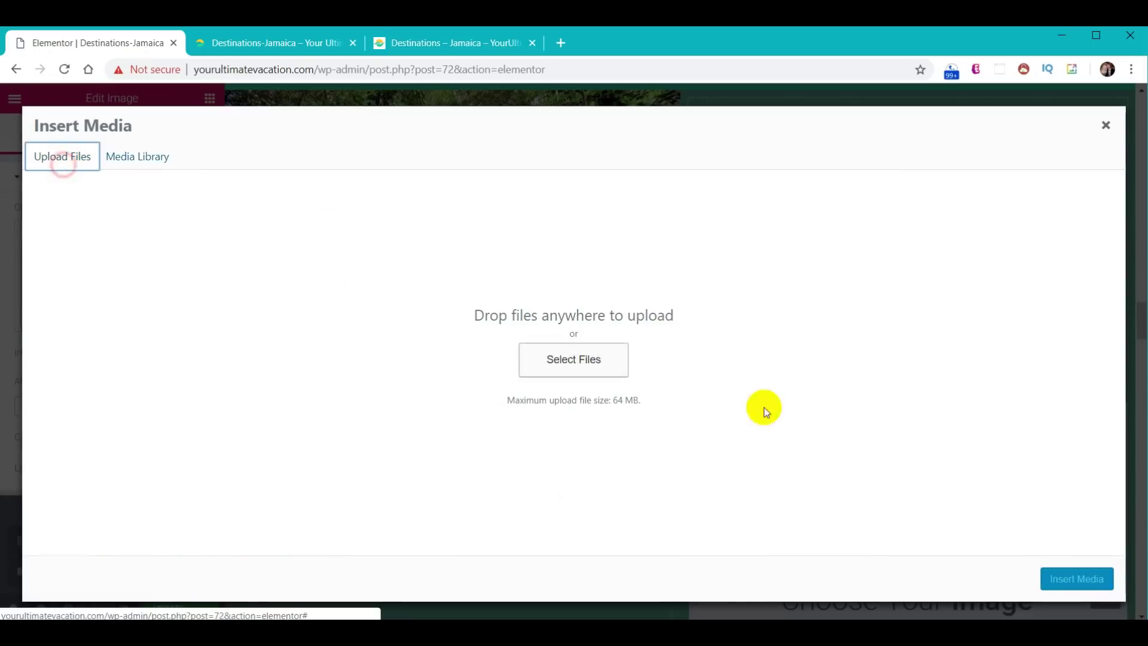
key(alt+Tab)
drag(963, 290, 294, 381)
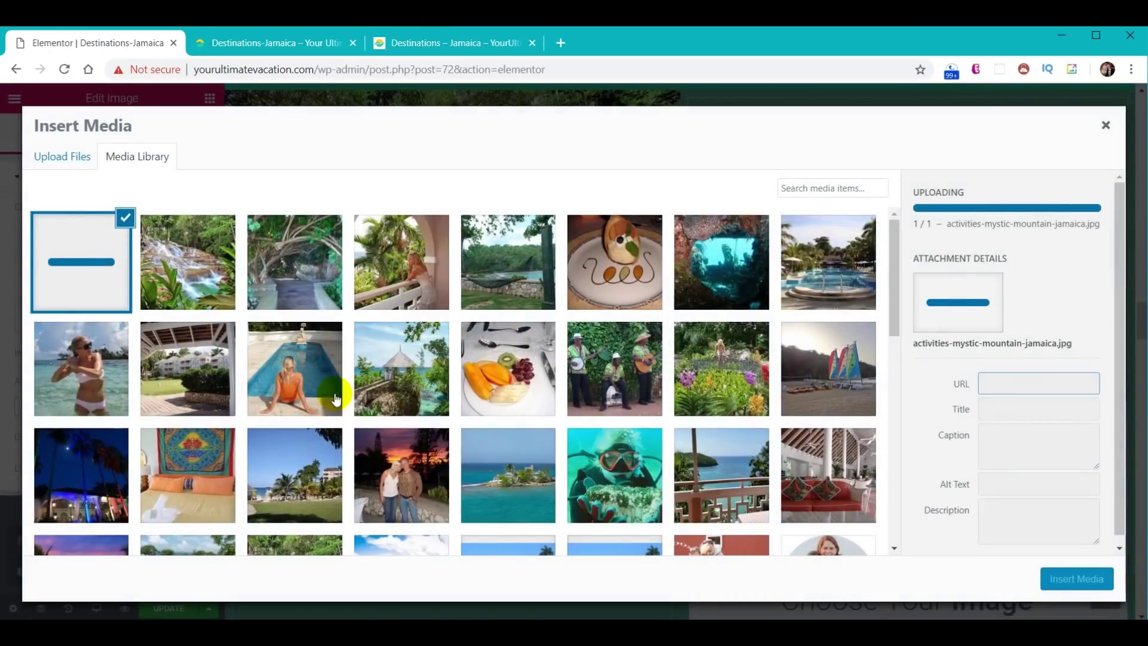
click(1088, 579)
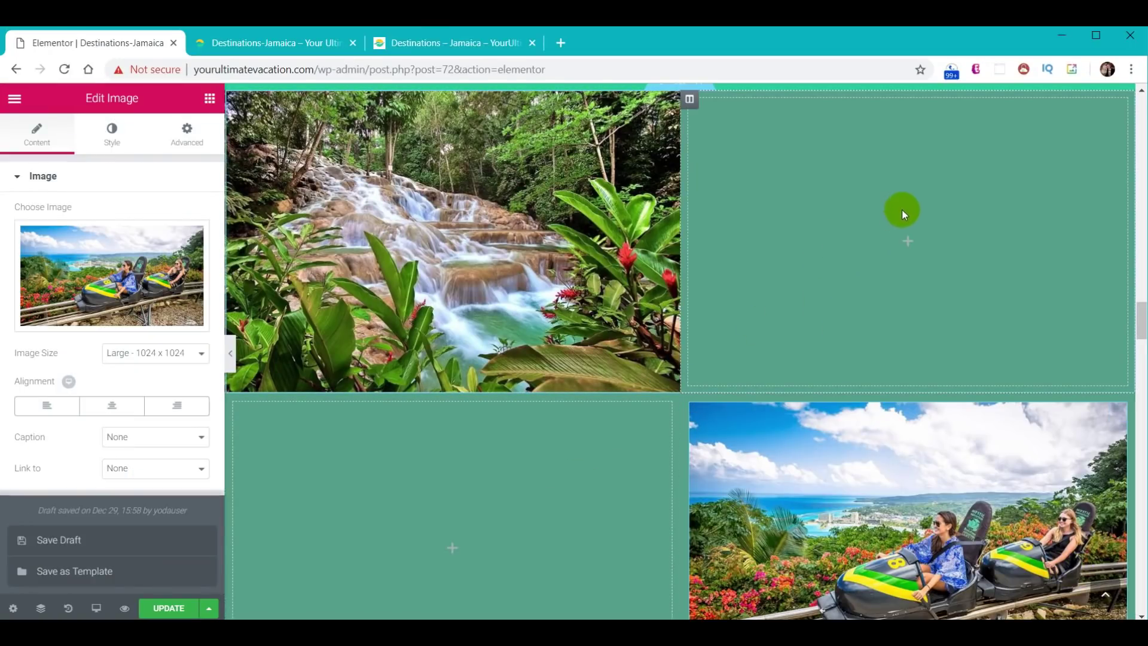
- Add a Text Editor widget to the top-right column beside the waterfall photo
click(209, 99)
drag(167, 312, 834, 220)
click(209, 99)
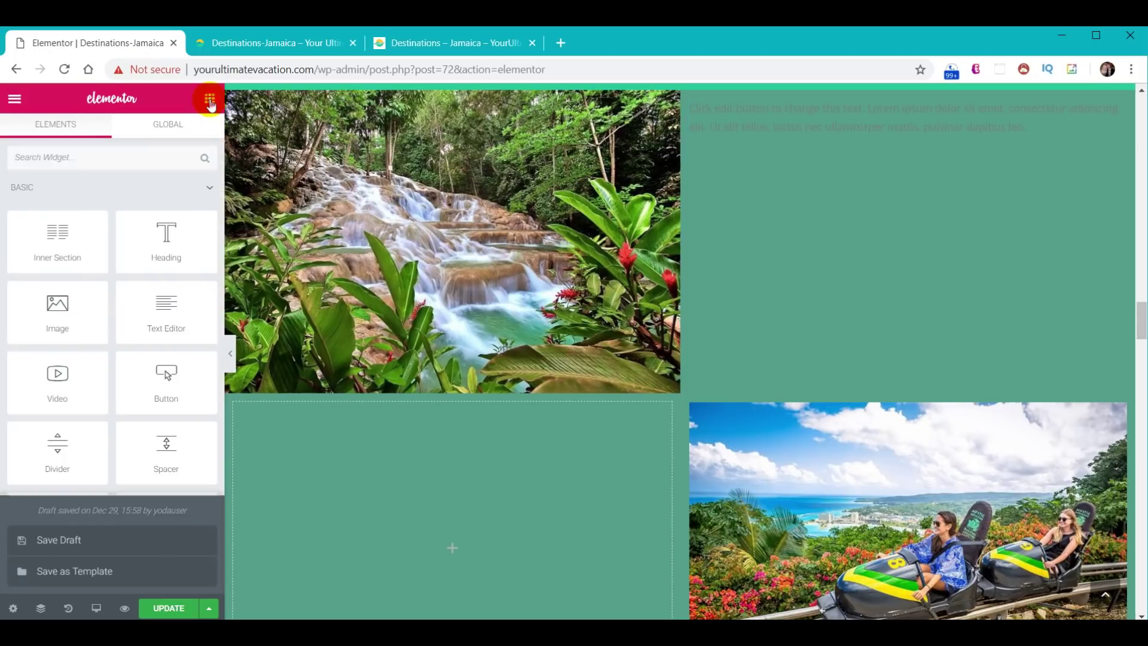
- Add a text block under the waterfall photo with white text at size 18
drag(166, 302, 403, 520)
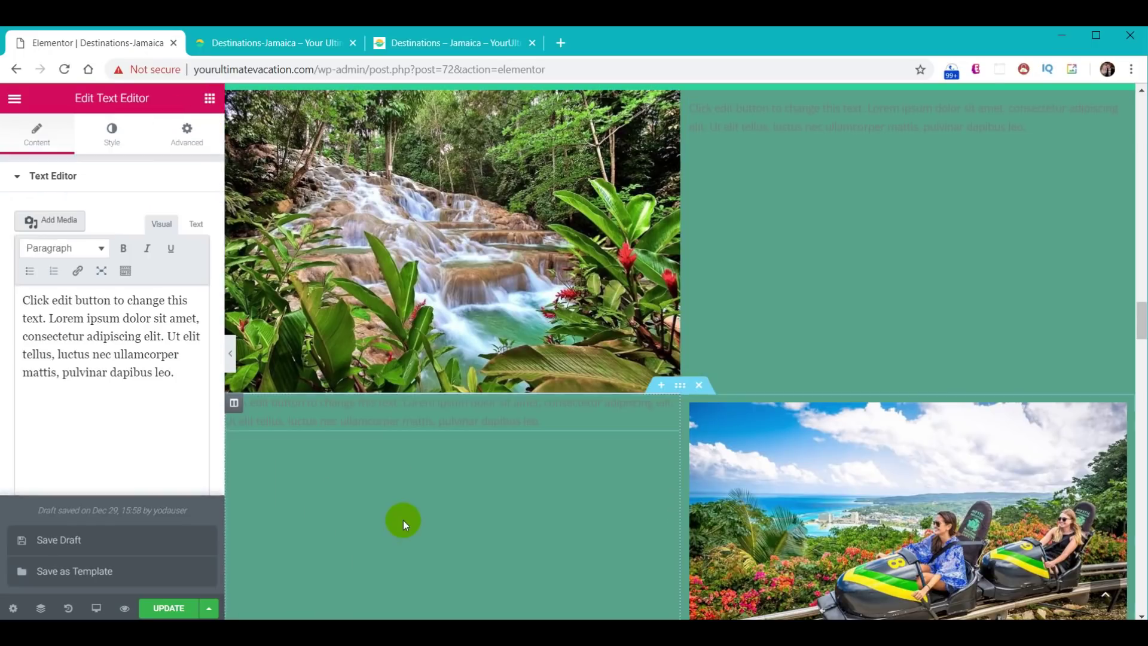
click(112, 130)
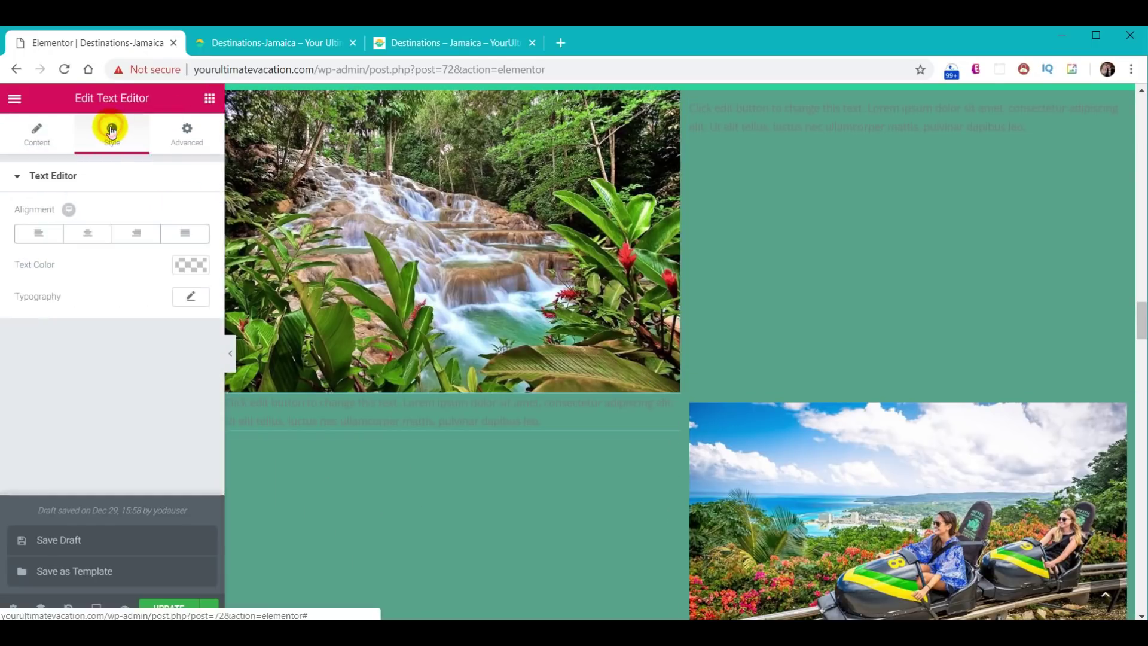
click(191, 265)
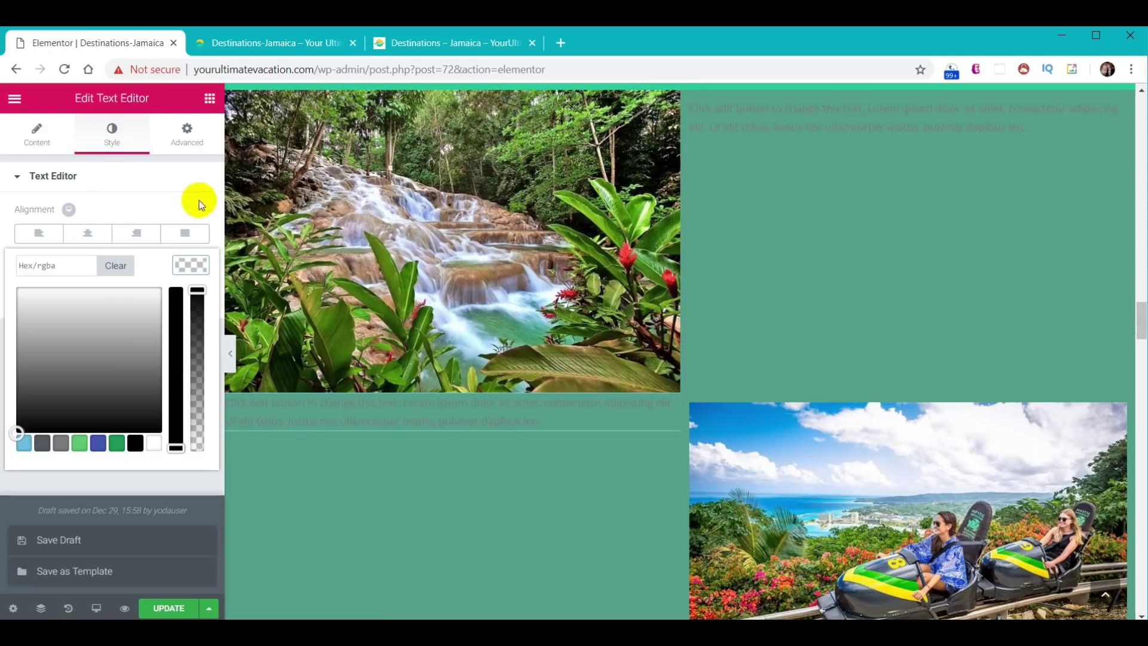
click(152, 444)
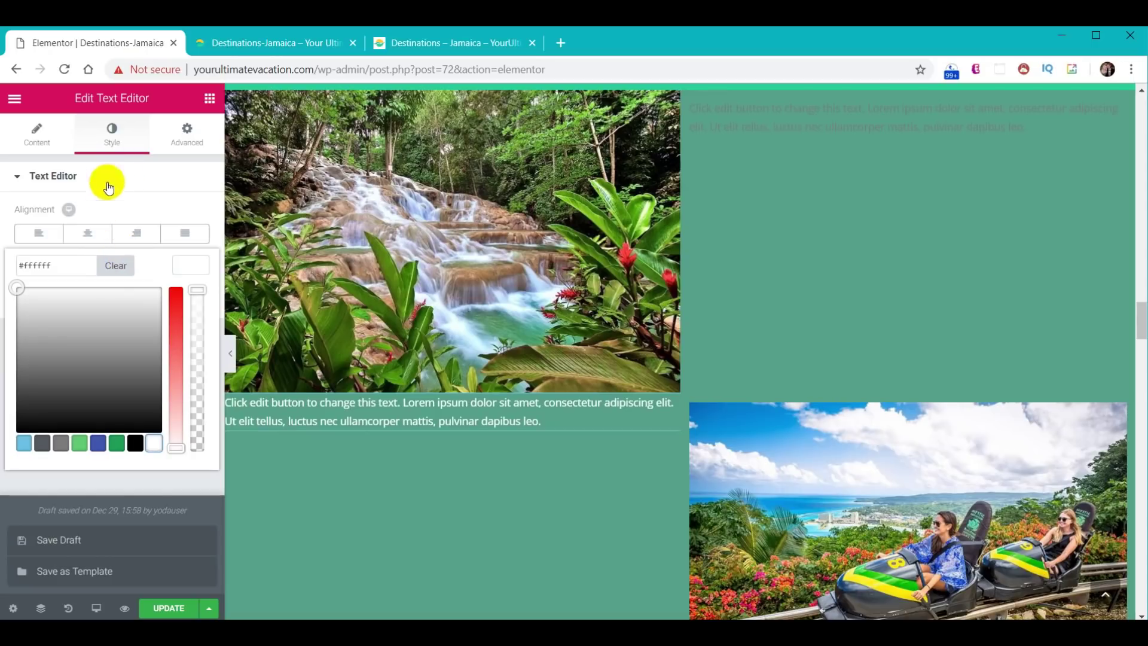
click(178, 266)
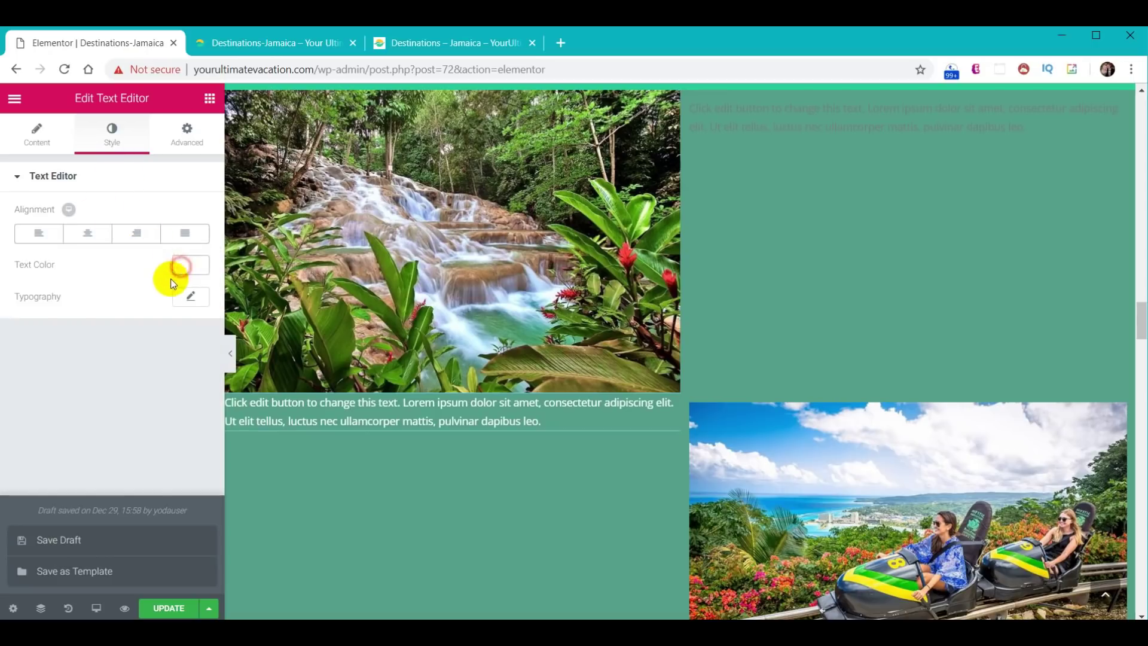
click(199, 302)
text(18)
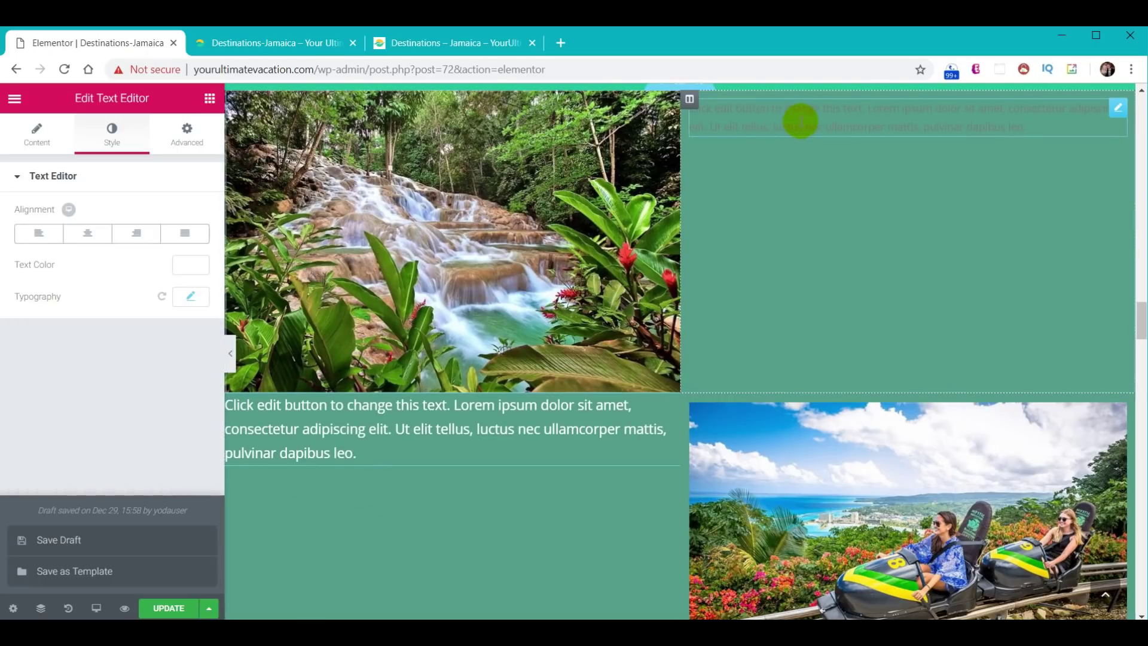
- Make the top-right text block white and start editing its font size
click(797, 123)
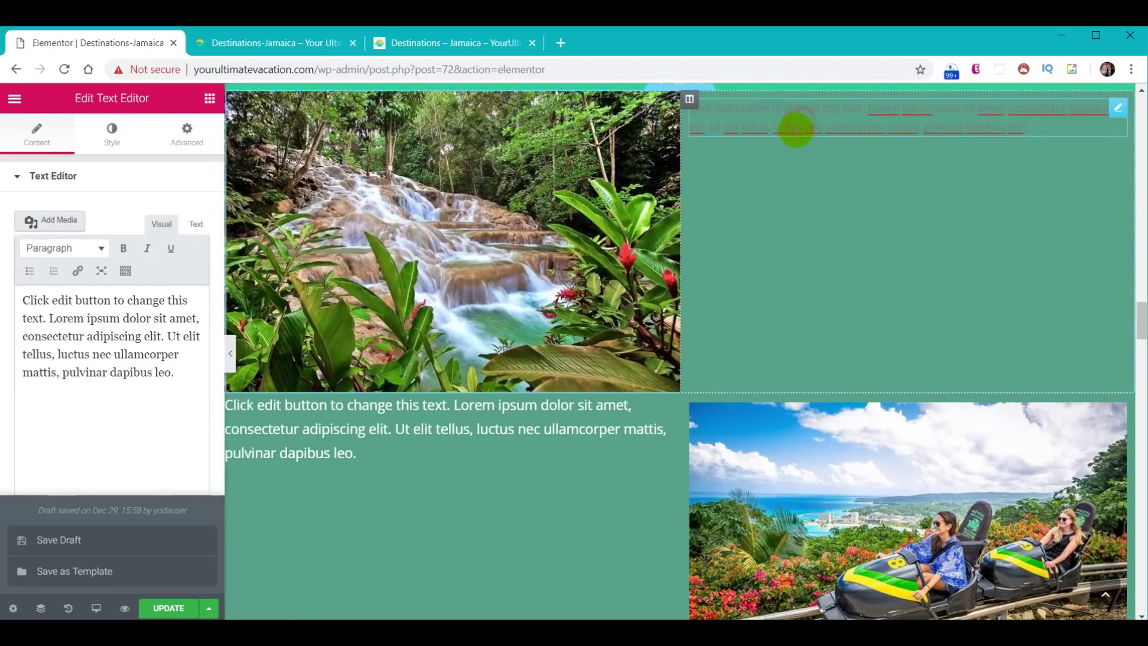
click(112, 133)
click(187, 265)
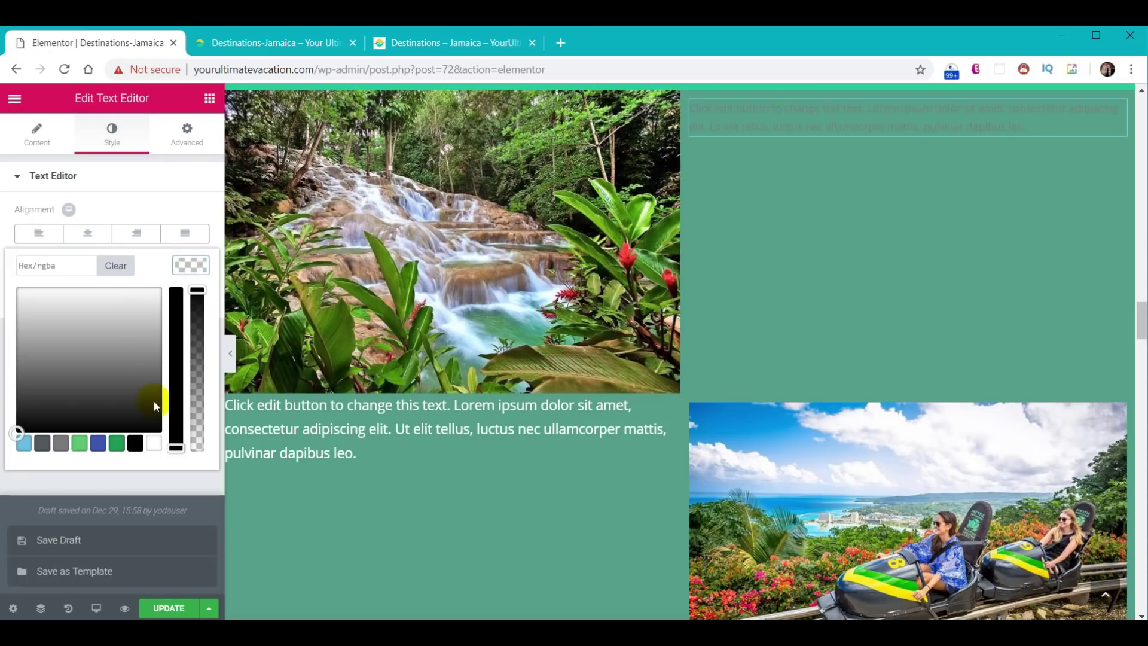
click(153, 443)
click(189, 266)
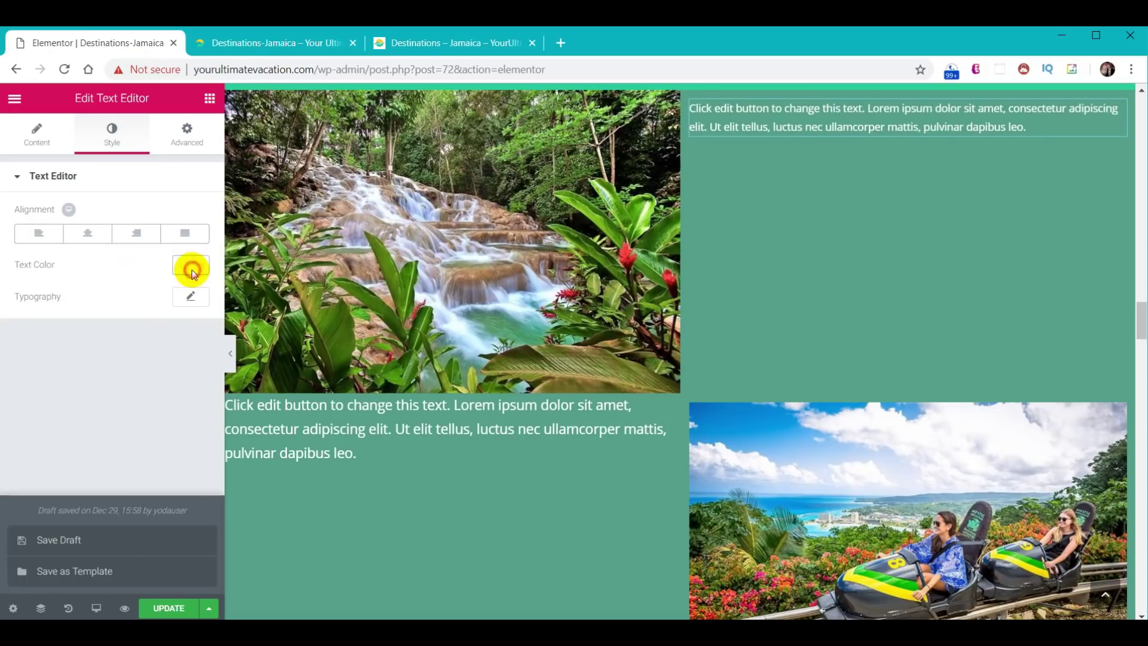
click(189, 296)
click(178, 387)
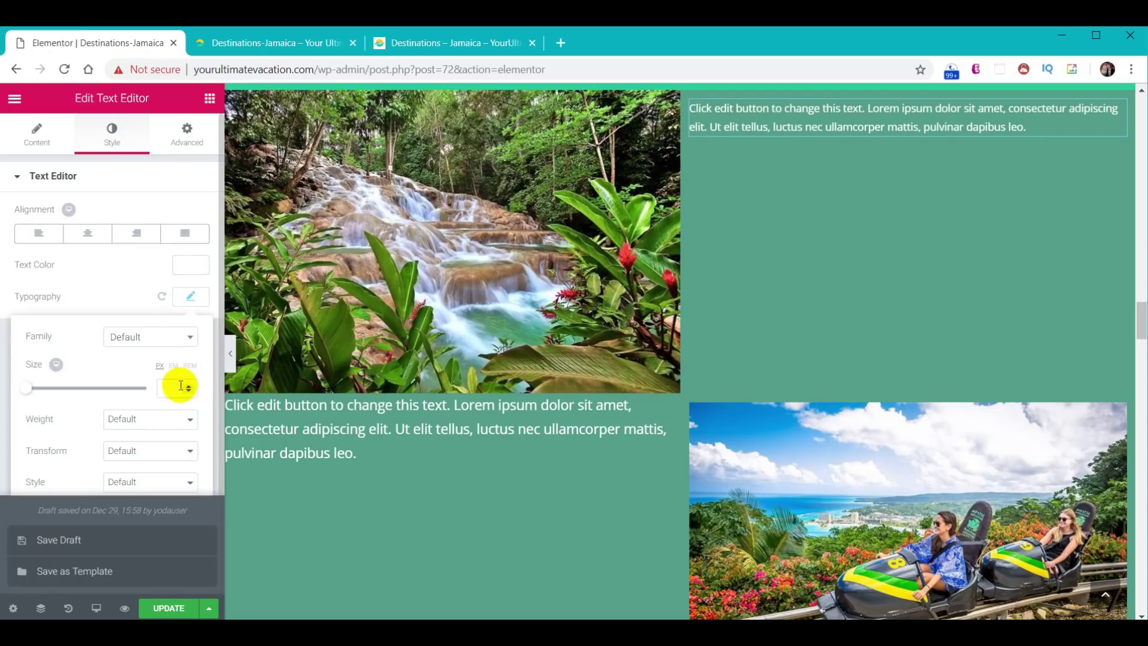
- Set the top-right text block's typography size to 18
text(18)
click(849, 328)
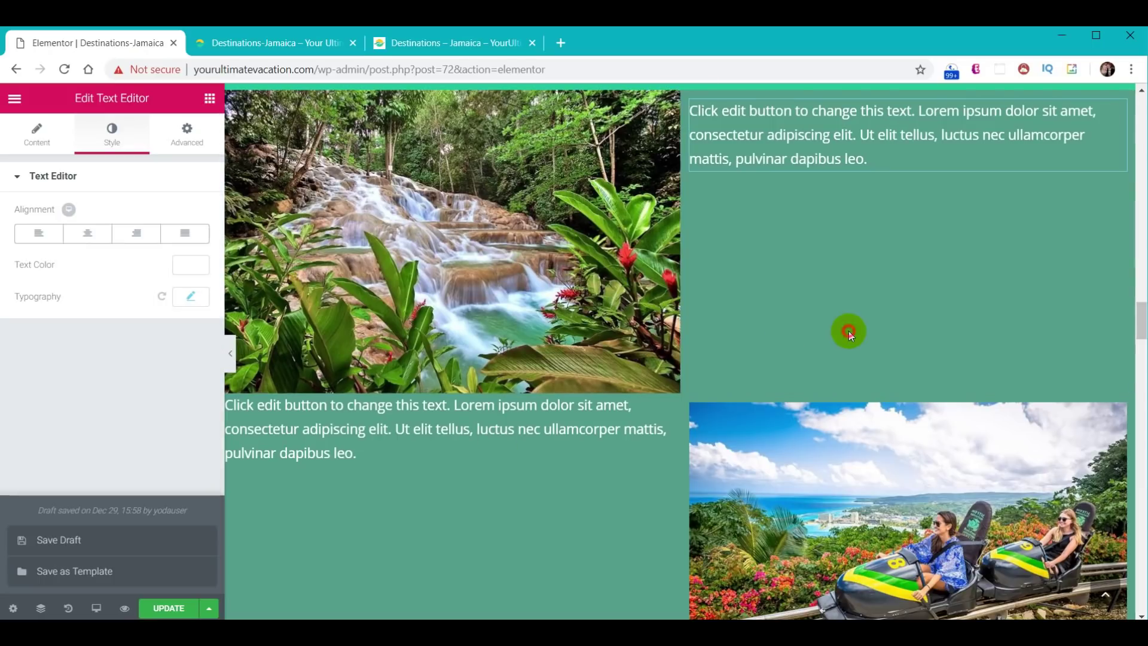
scroll(833, 288, up, 1)
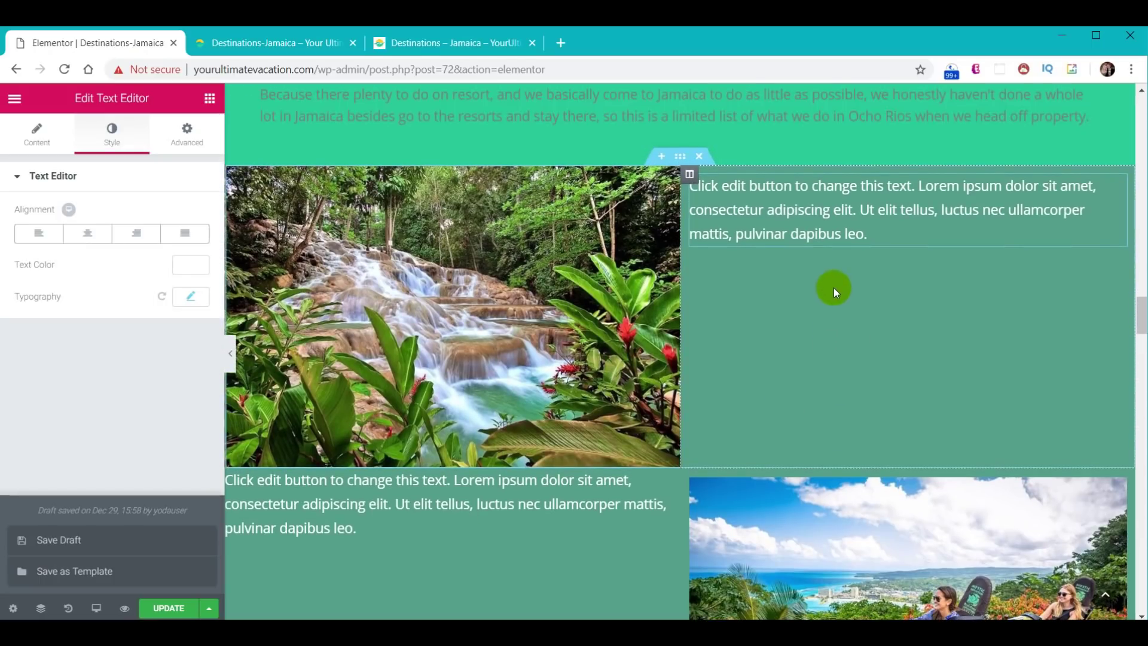
- Add Heading widgets above the top-right and lower-left text blocks
click(210, 100)
drag(180, 227, 784, 198)
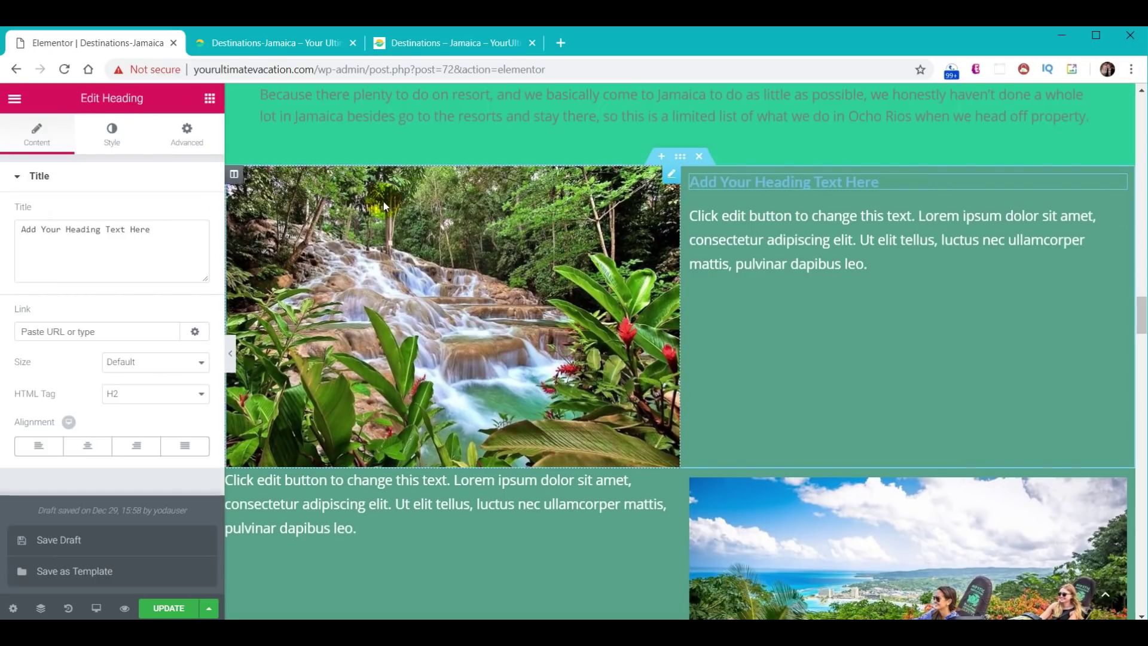
click(209, 98)
drag(169, 237, 341, 478)
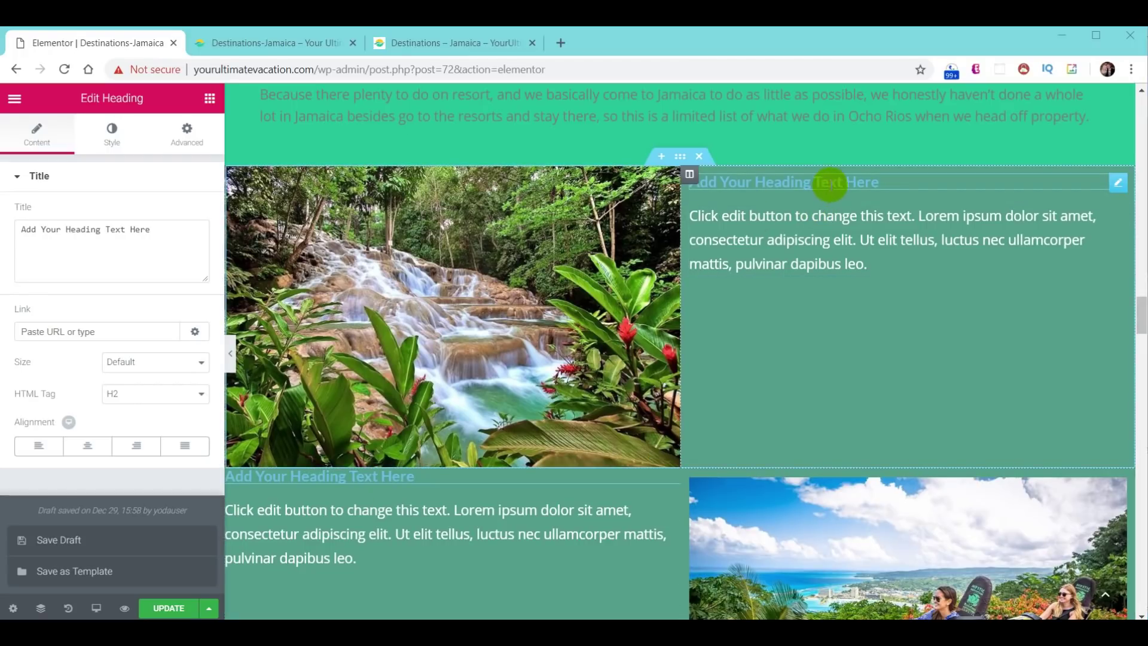
- Set the text colour of the right-column and lower-left headings to white
click(829, 183)
click(110, 134)
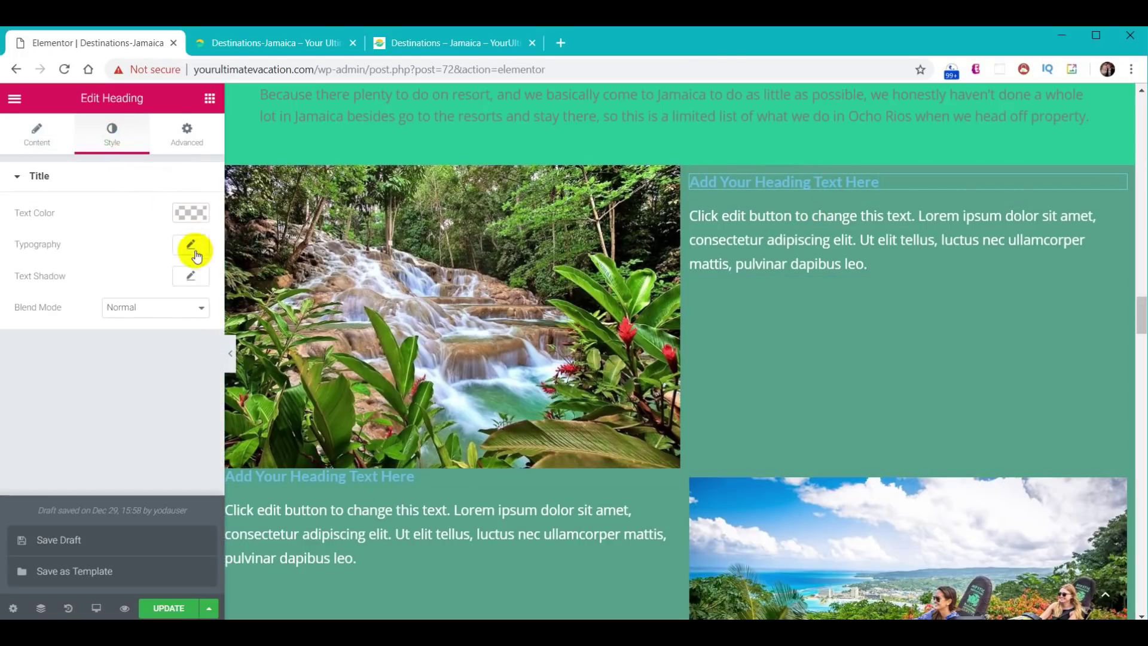
click(197, 214)
click(155, 395)
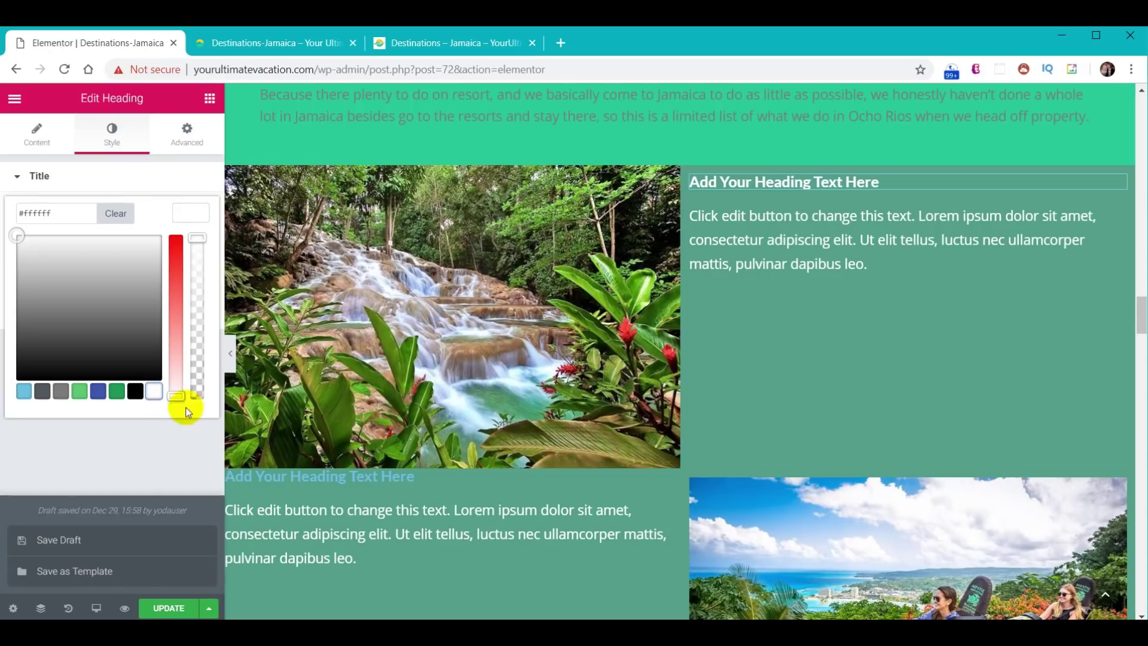
click(341, 477)
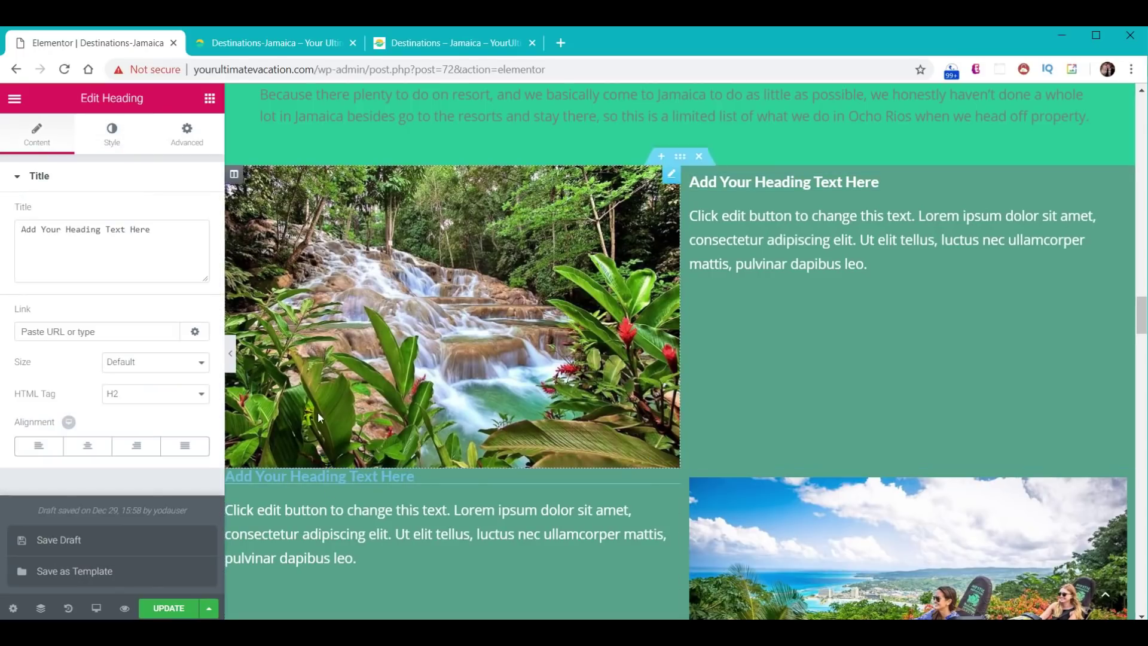
click(120, 140)
click(189, 215)
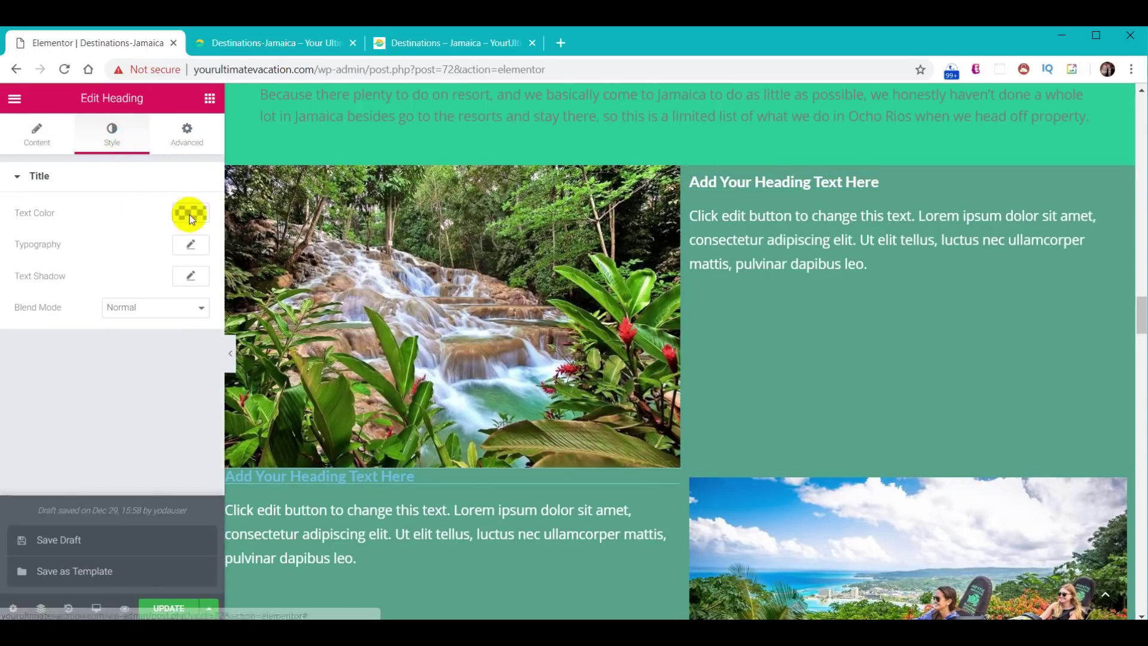
click(155, 396)
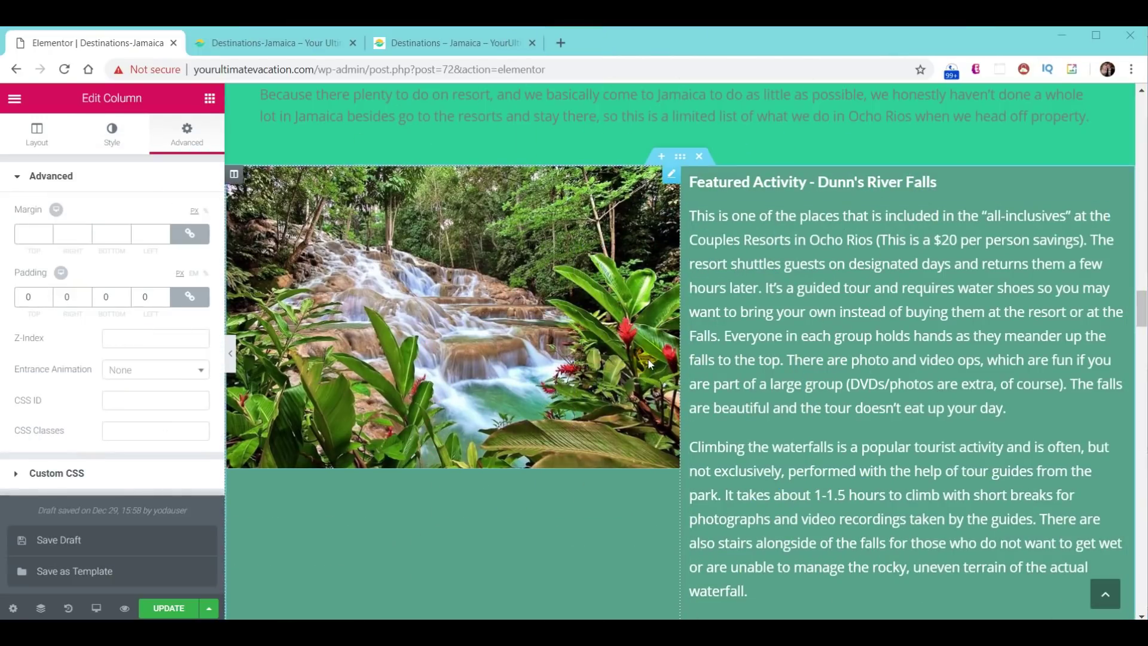
- Save the page and reload the live Jamaica page
scroll(647, 374, down, 5)
scroll(642, 379, down, 2)
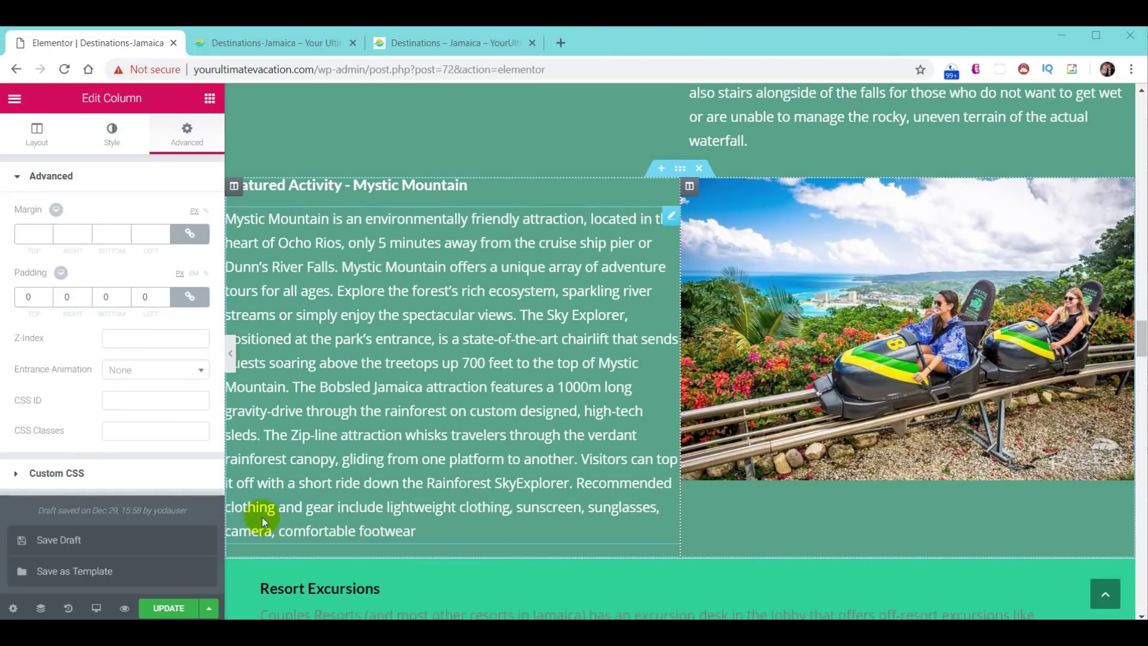
click(170, 608)
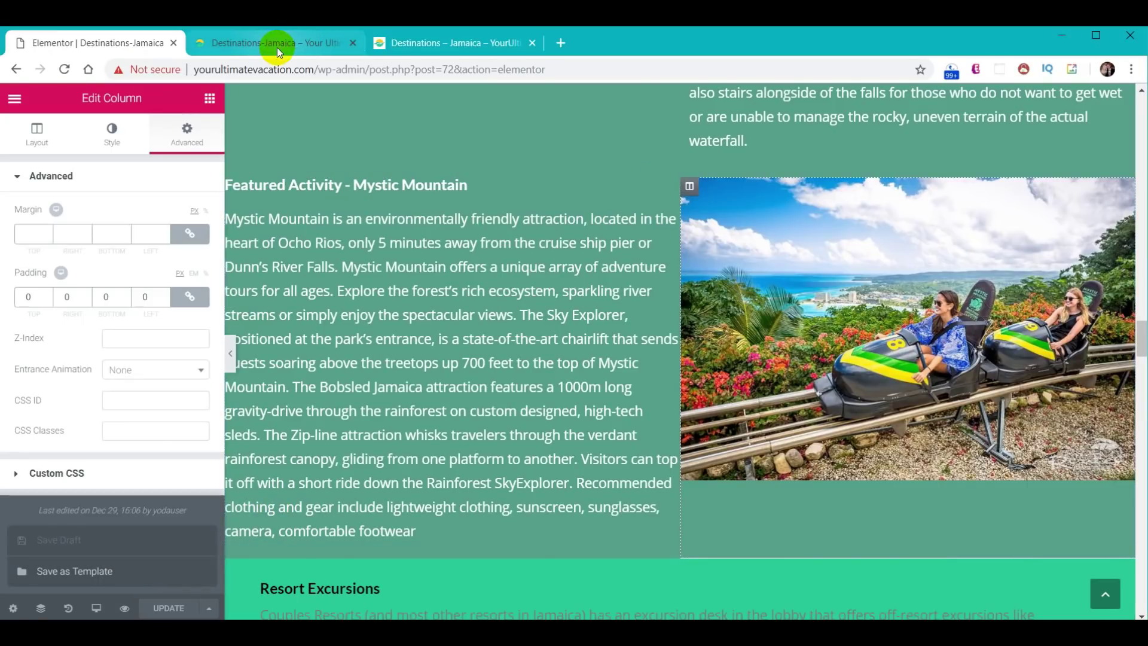
click(277, 43)
click(63, 70)
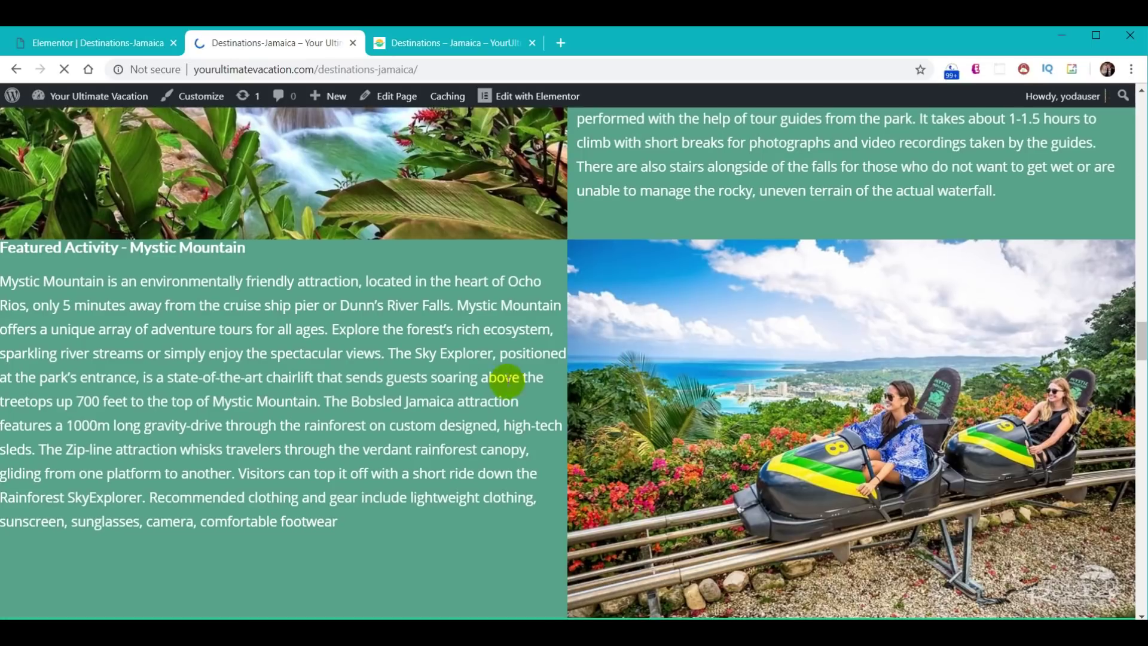
- Review the white headings on the live page, then open the Mystic Mountain column's settings
scroll(602, 365, up, 9)
scroll(730, 371, down, 4)
scroll(728, 370, down, 4)
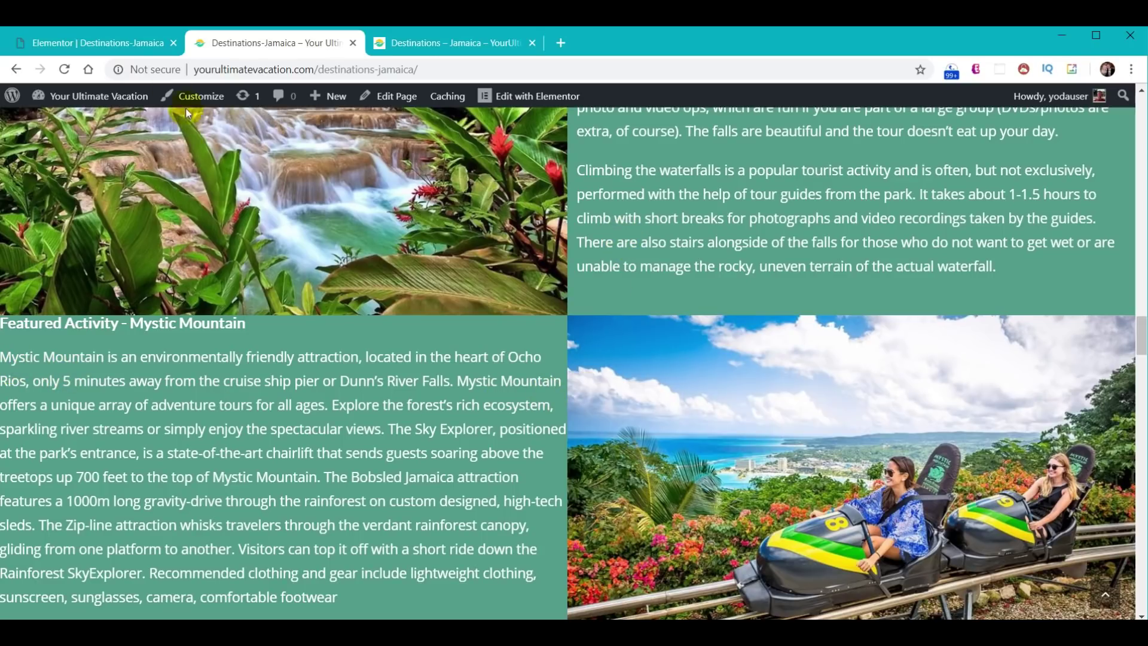
click(89, 42)
click(234, 186)
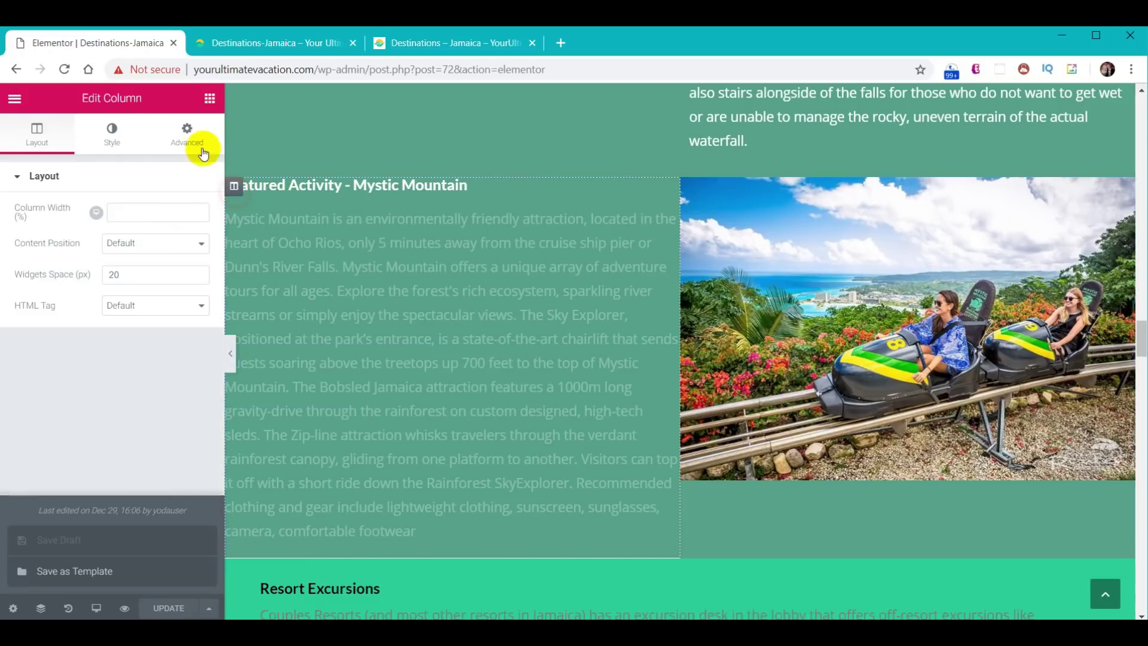
- Give the Mystic Mountain column 12 px padding on all sides
click(203, 154)
click(30, 297)
text(1)
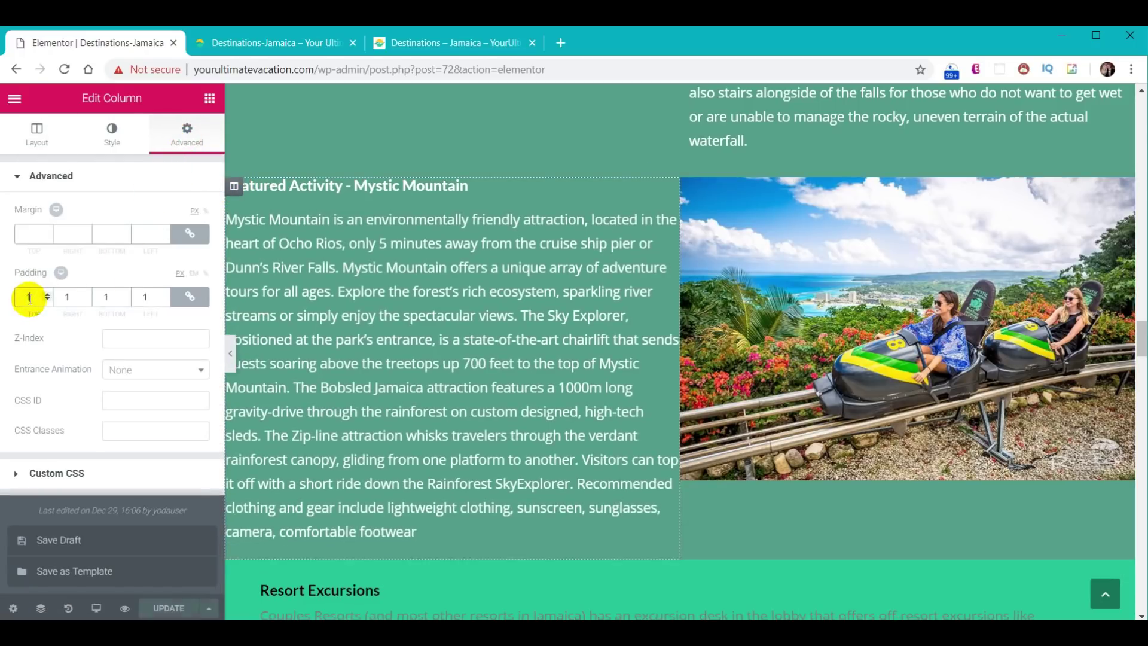
text(2)
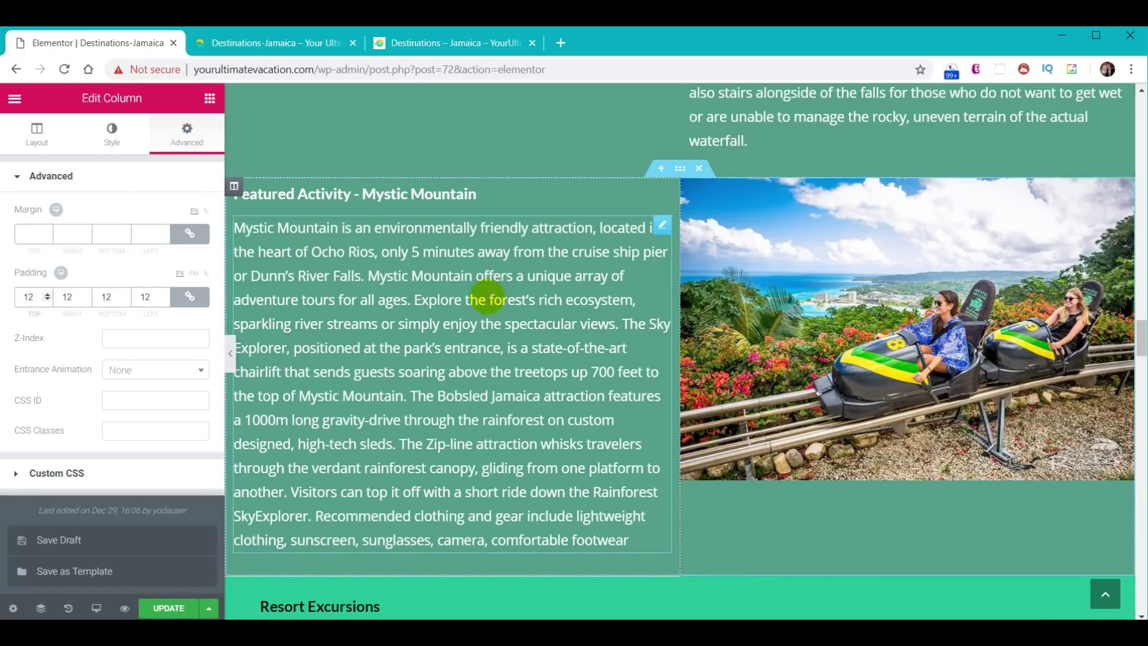
- Save the page and check the padded column on the reloaded live page
click(170, 610)
click(268, 47)
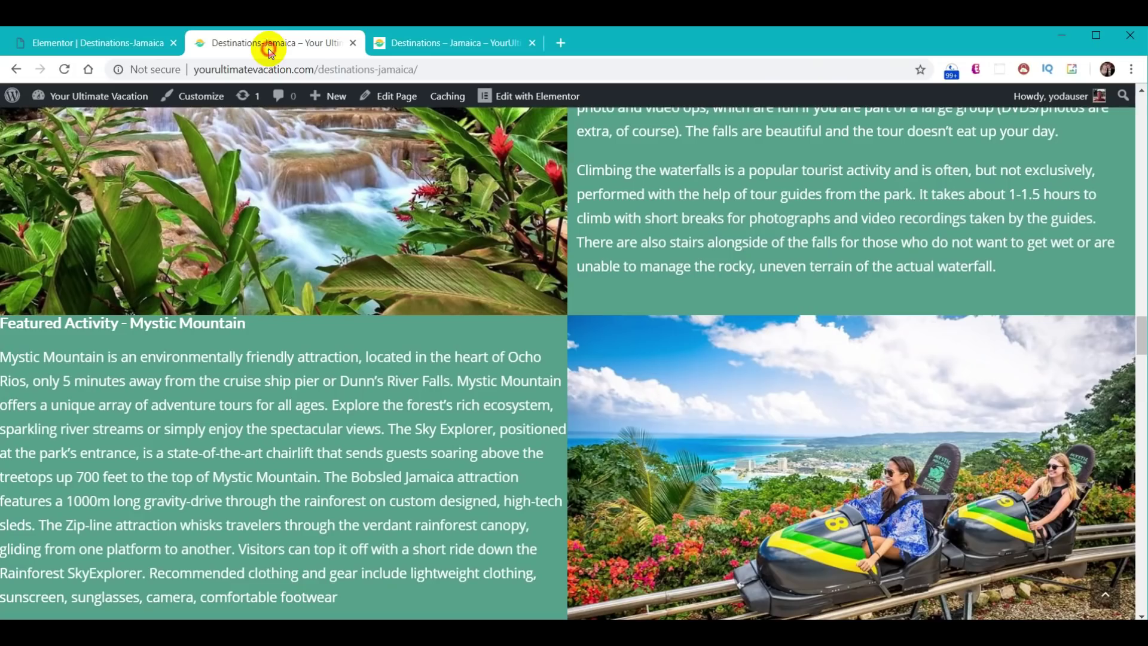
click(65, 69)
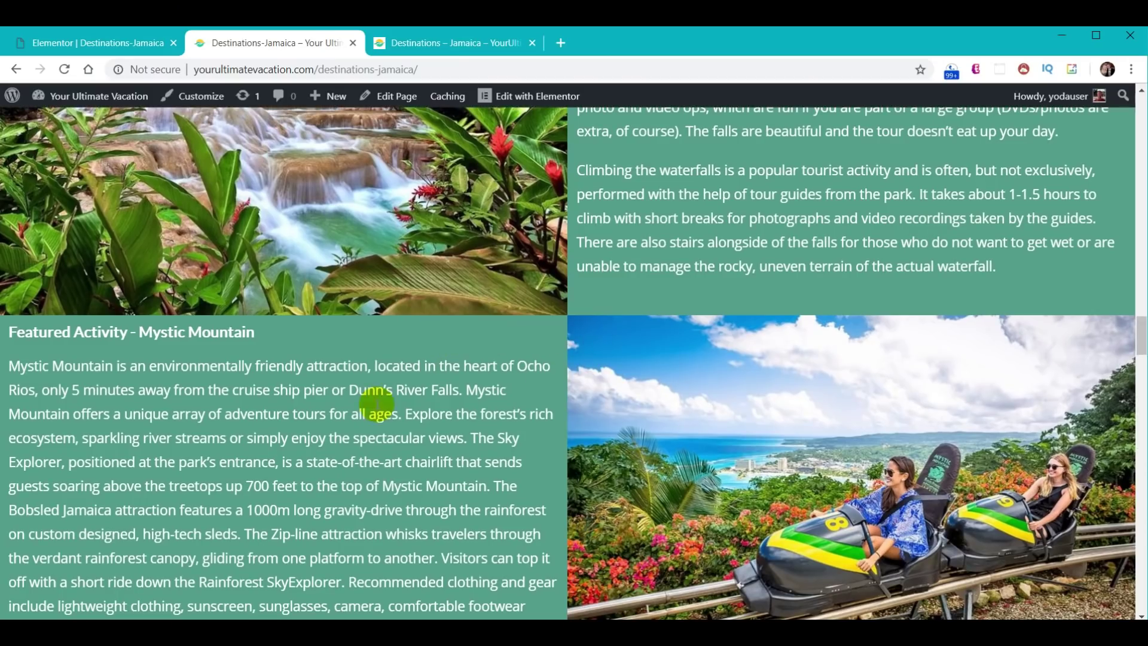
drag(1142, 336, 1141, 592)
click(212, 243)
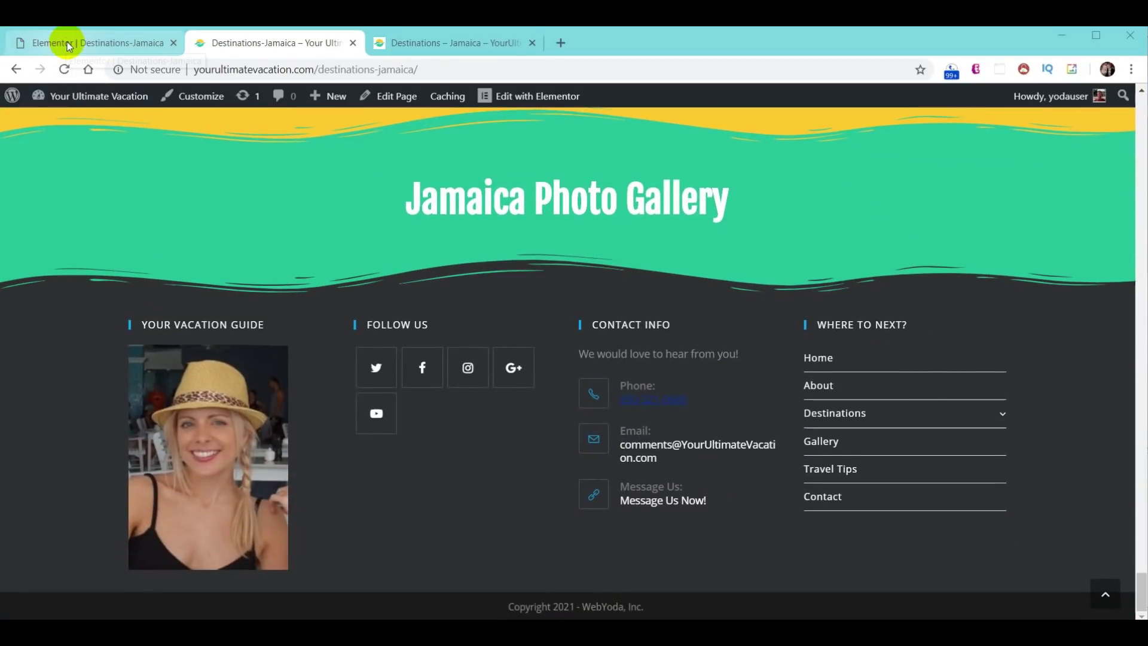
- Place an Image Gallery widget under the Jamaica Photo Gallery heading and start adding images
click(54, 47)
drag(1139, 337, 1139, 559)
scroll(797, 371, up, 2)
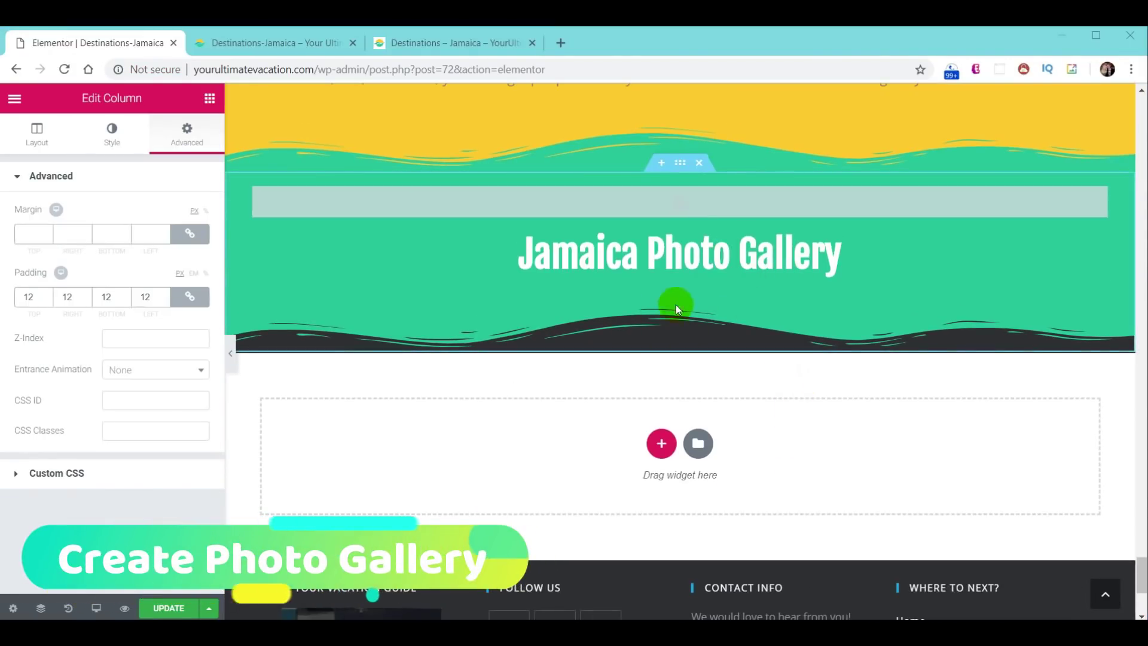
click(210, 100)
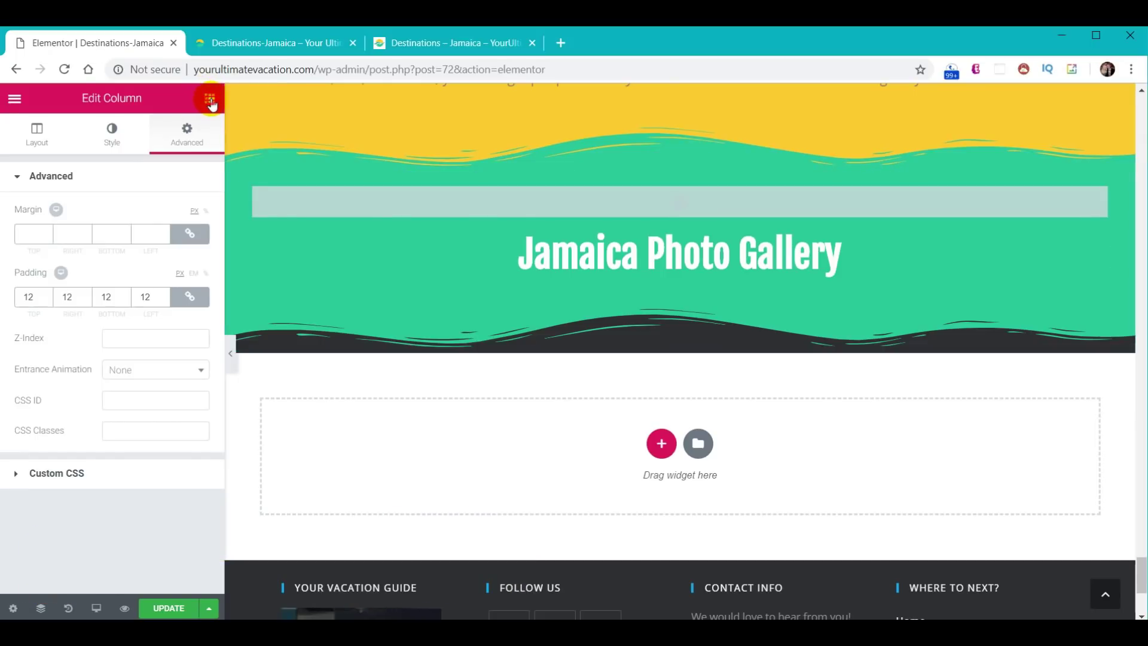
scroll(184, 287, down, 5)
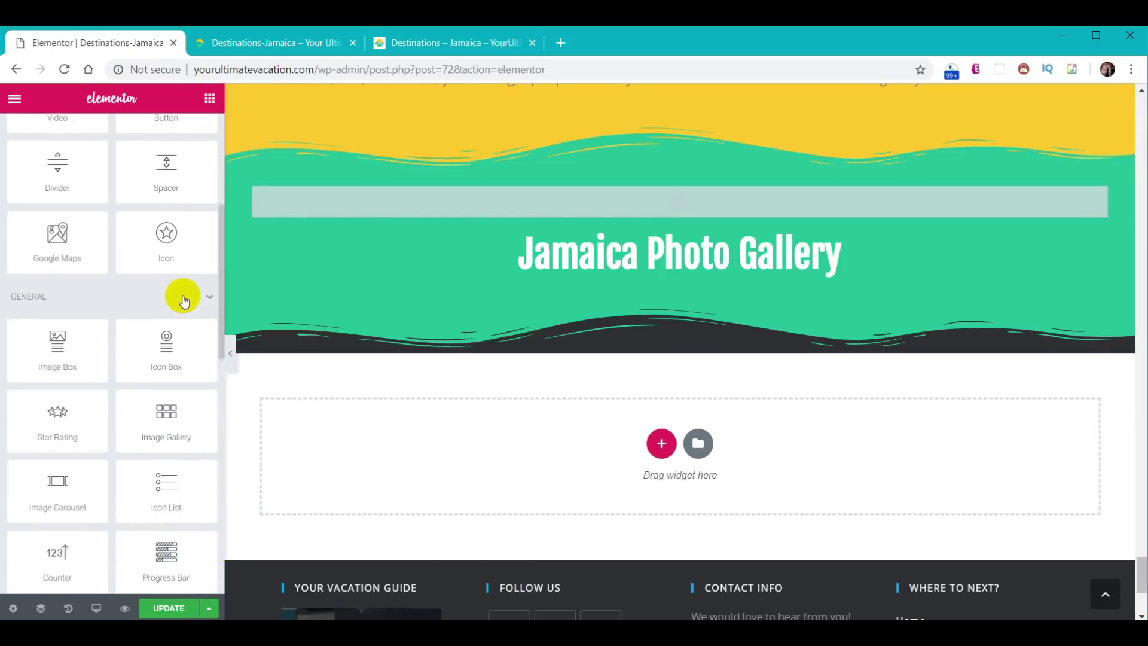
drag(165, 417, 704, 281)
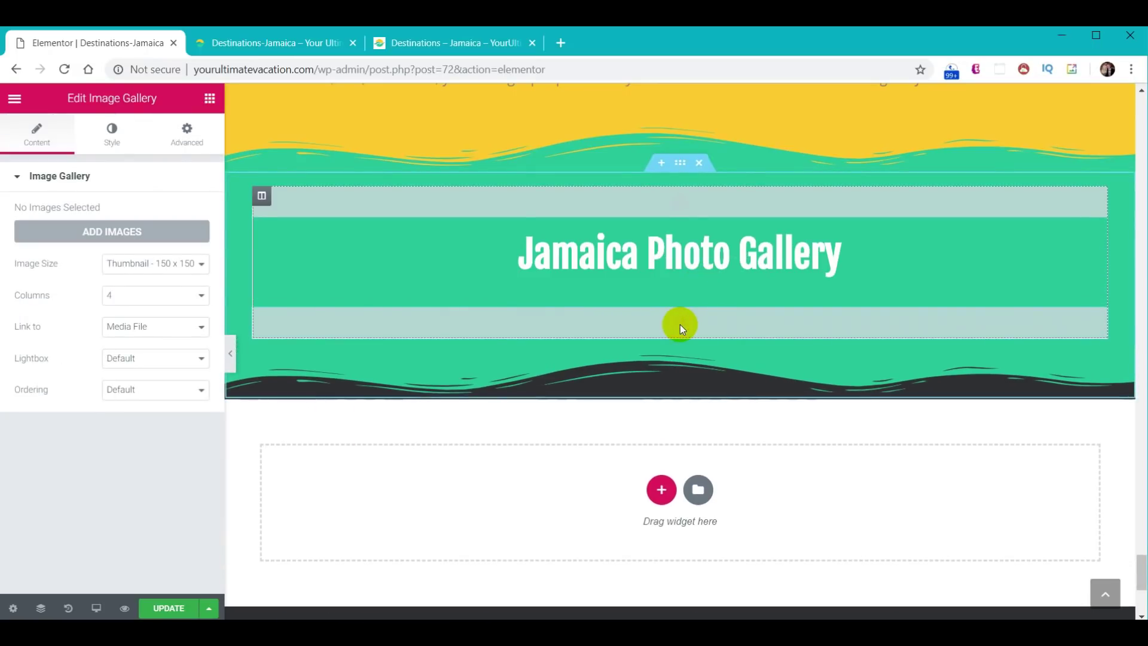
click(130, 237)
- Upload all 24 Destination Jamaica photos and insert them as a new gallery
click(587, 261)
key(alt+Tab)
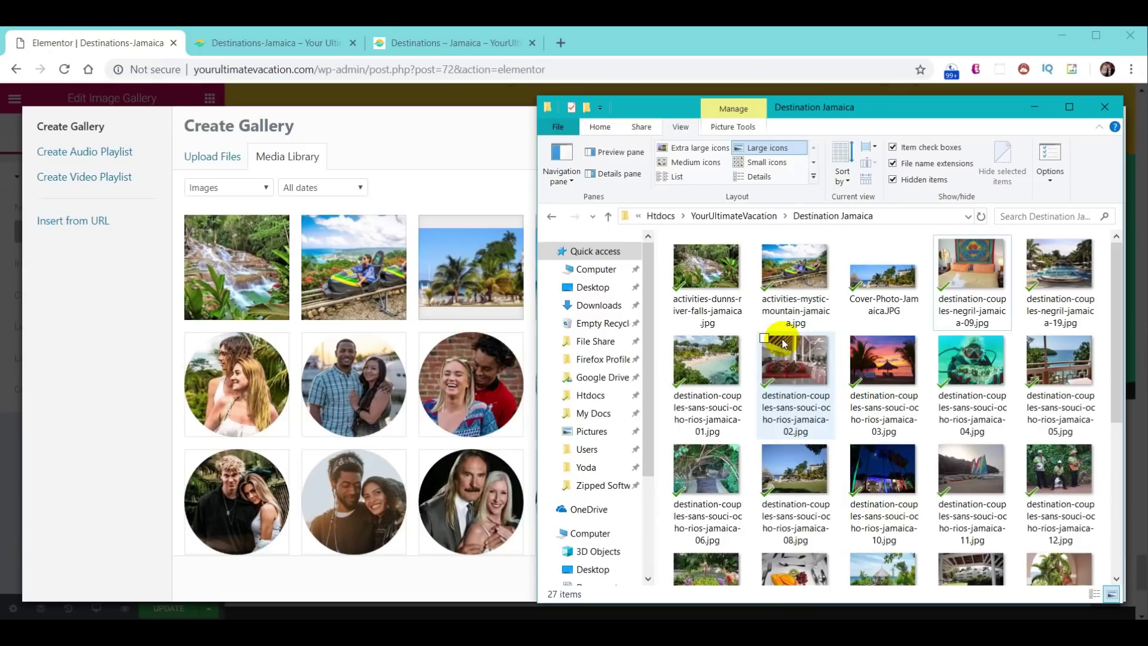
scroll(897, 419, down, 3)
click(819, 507)
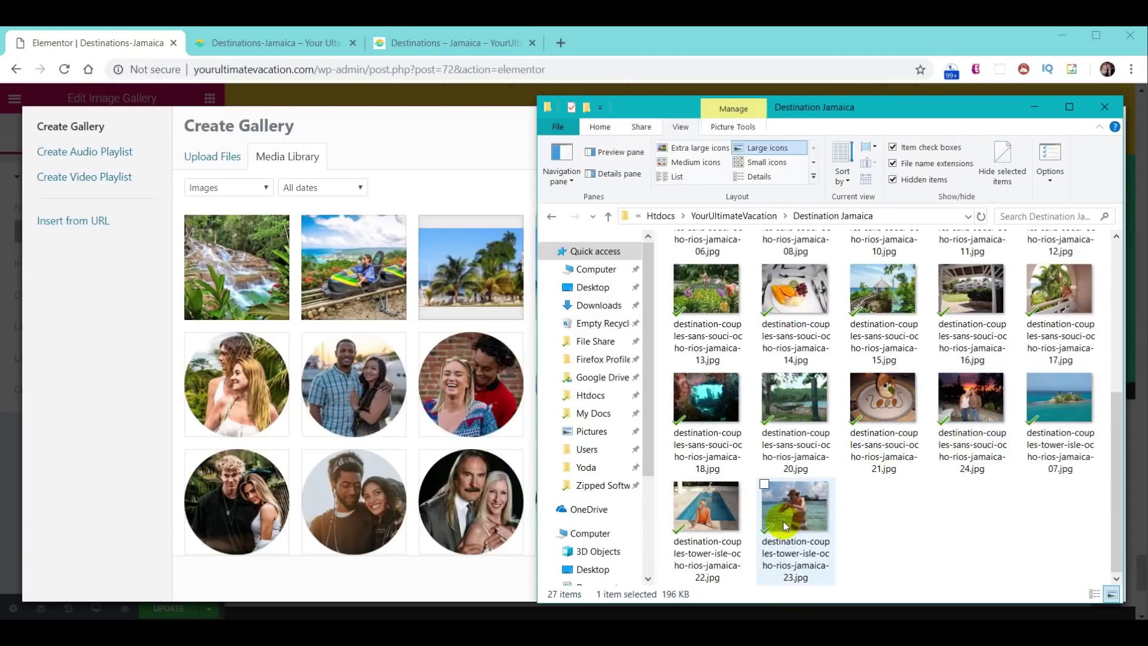
key(ctrl+a)
drag(805, 295, 266, 302)
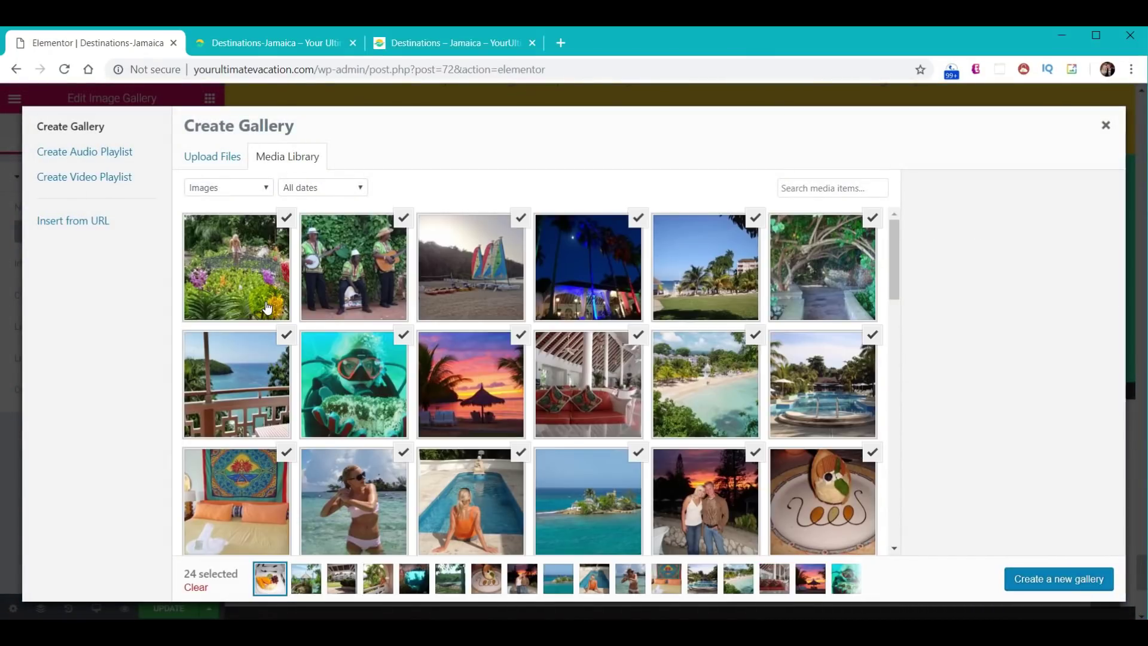
click(1062, 578)
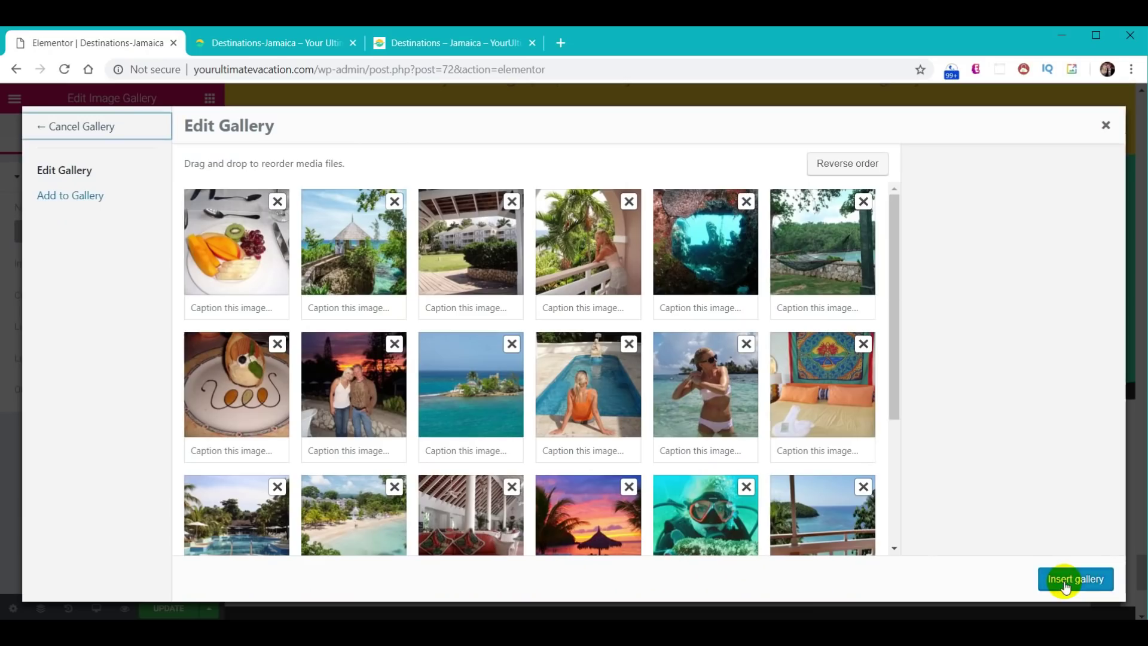
click(1081, 587)
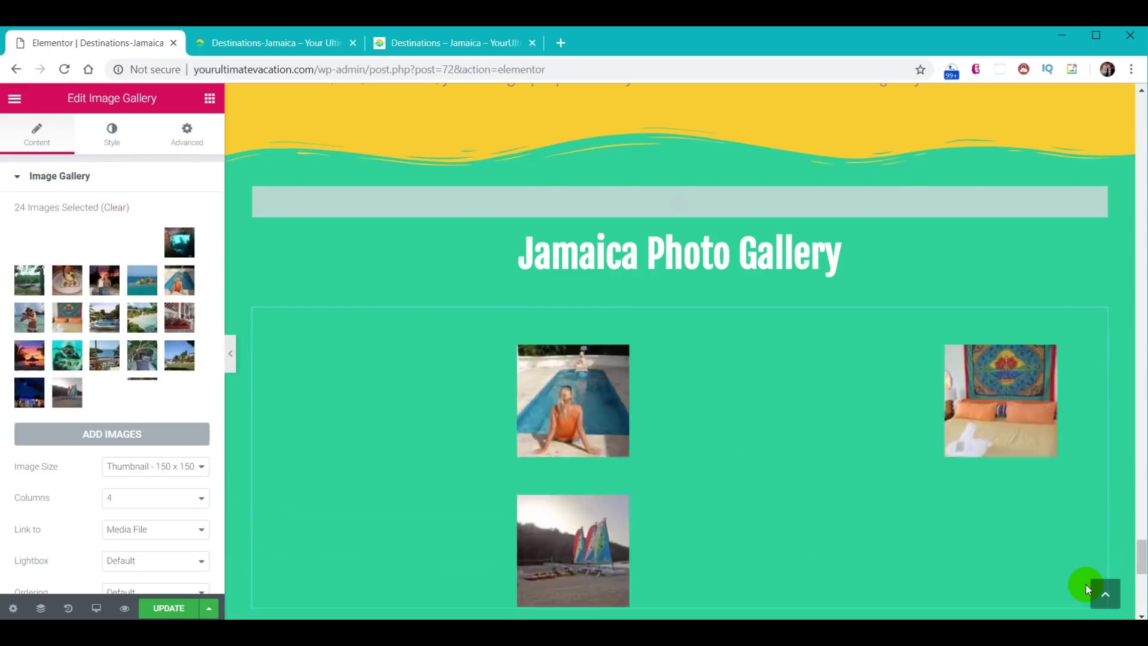
- Set the gallery's image size to Medium - 300 x 300 and its spacing to custom 10
click(192, 466)
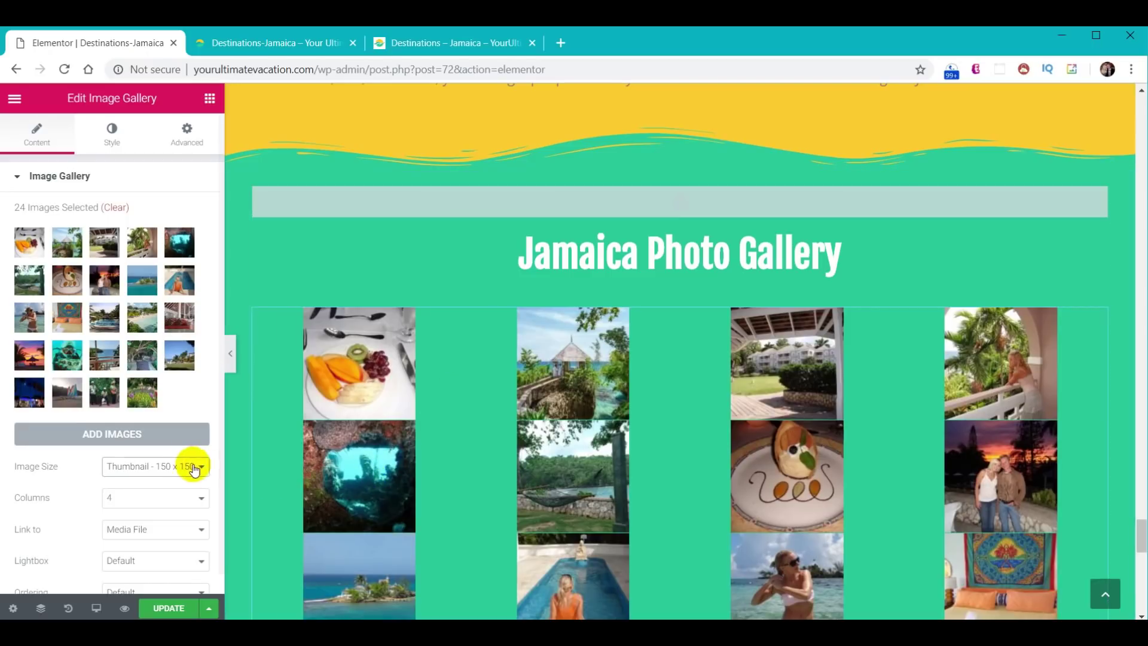
click(174, 492)
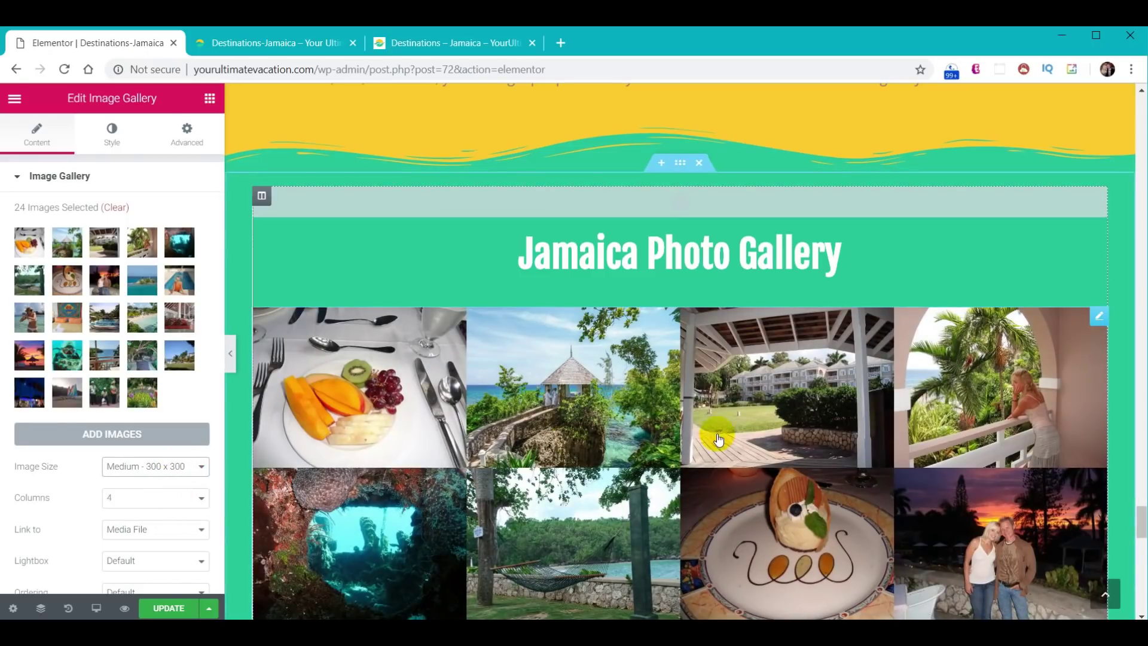
click(108, 134)
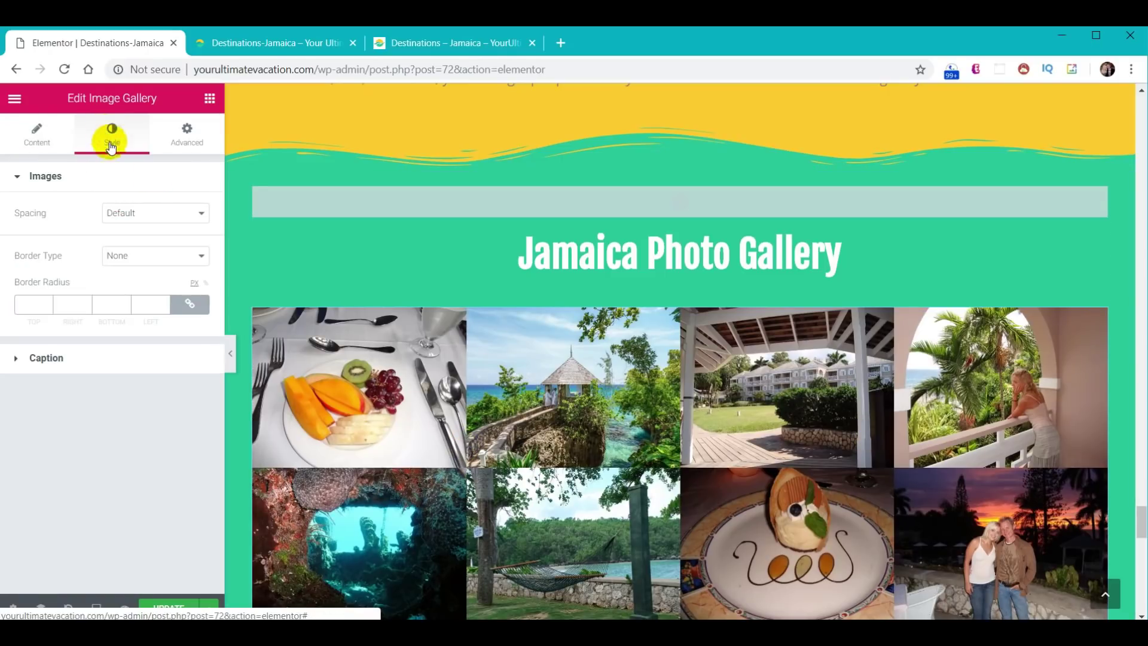
click(148, 214)
click(149, 240)
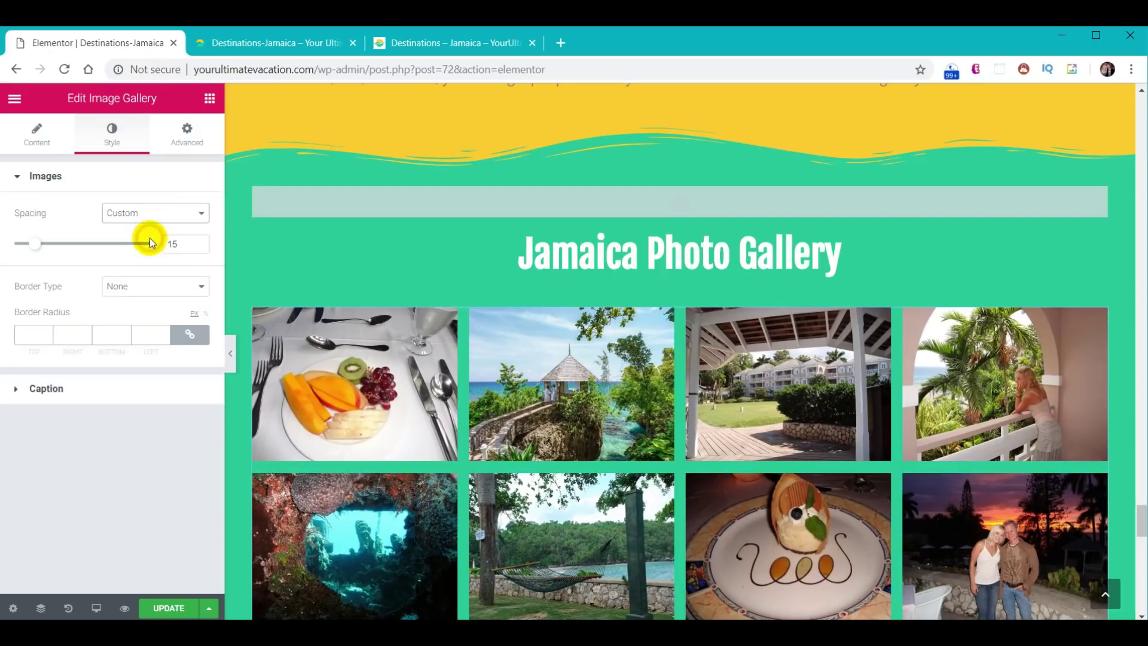
text(10)
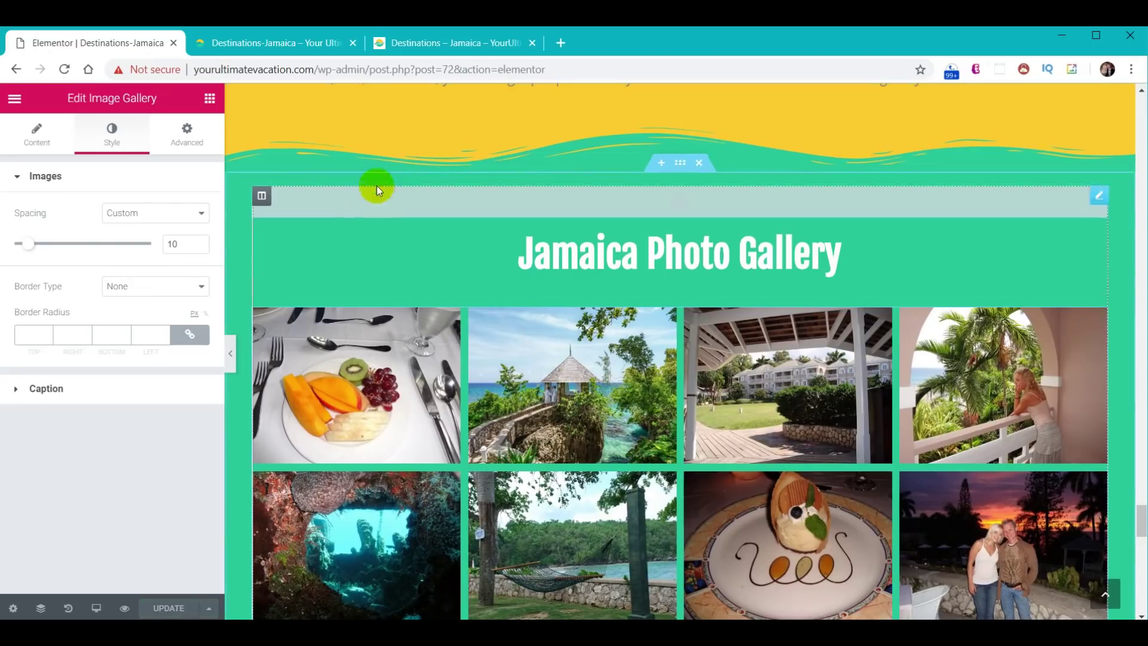
click(289, 37)
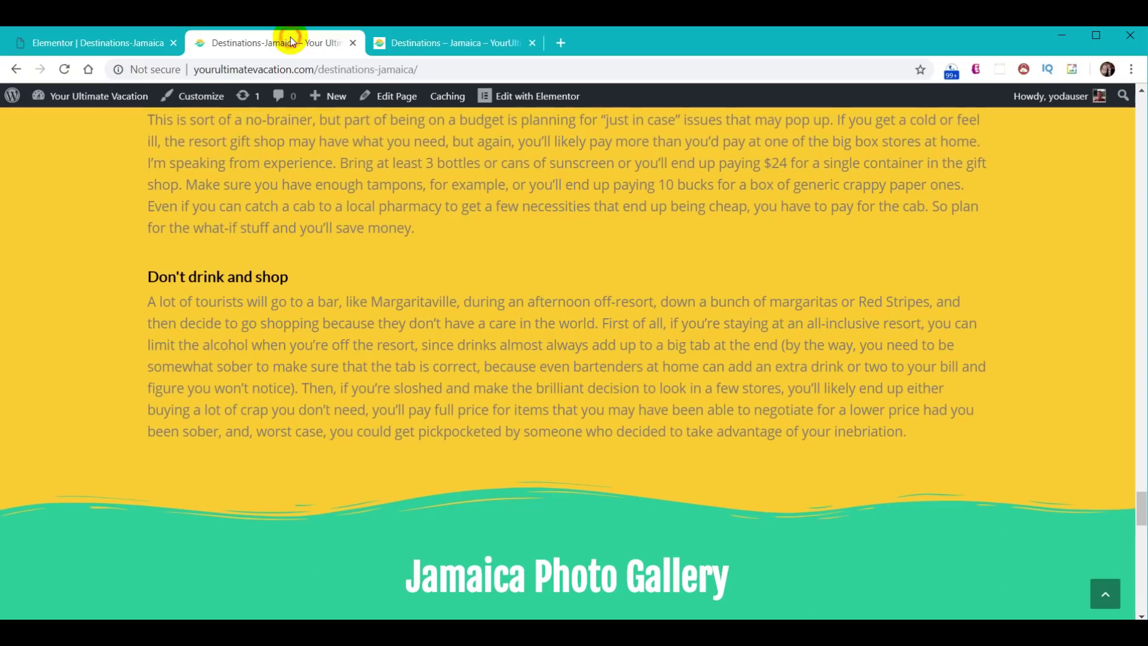
- Reload the live Jamaica page and scroll through the four-column photo gallery
click(64, 69)
scroll(777, 365, down, 10)
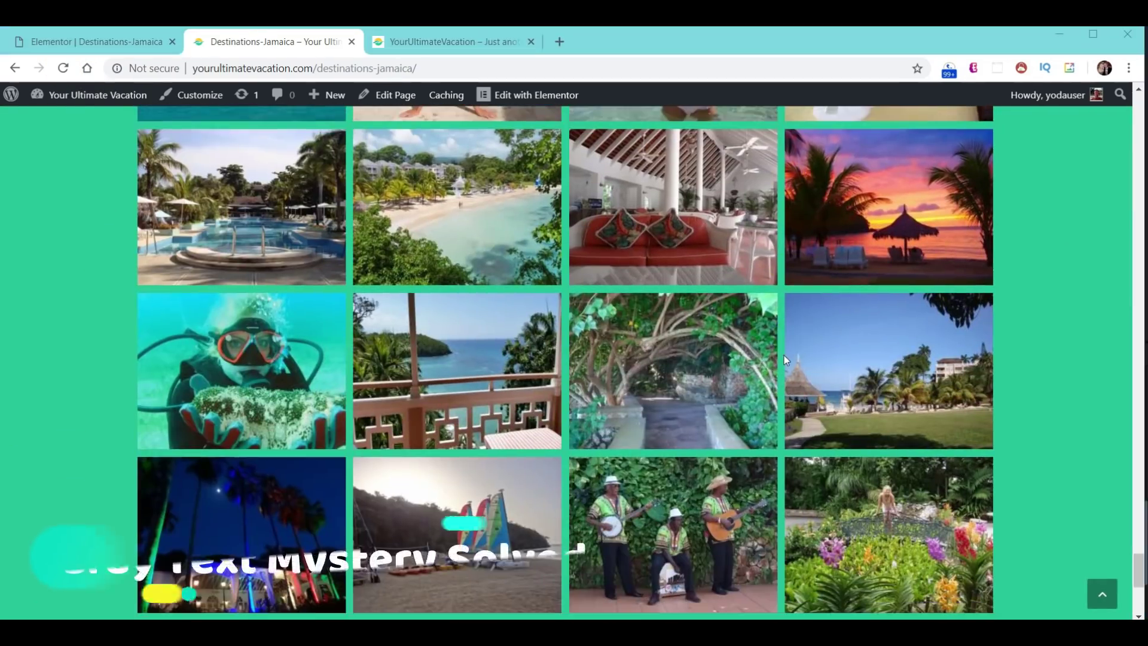
scroll(784, 350, up, 4)
scroll(784, 347, up, 12)
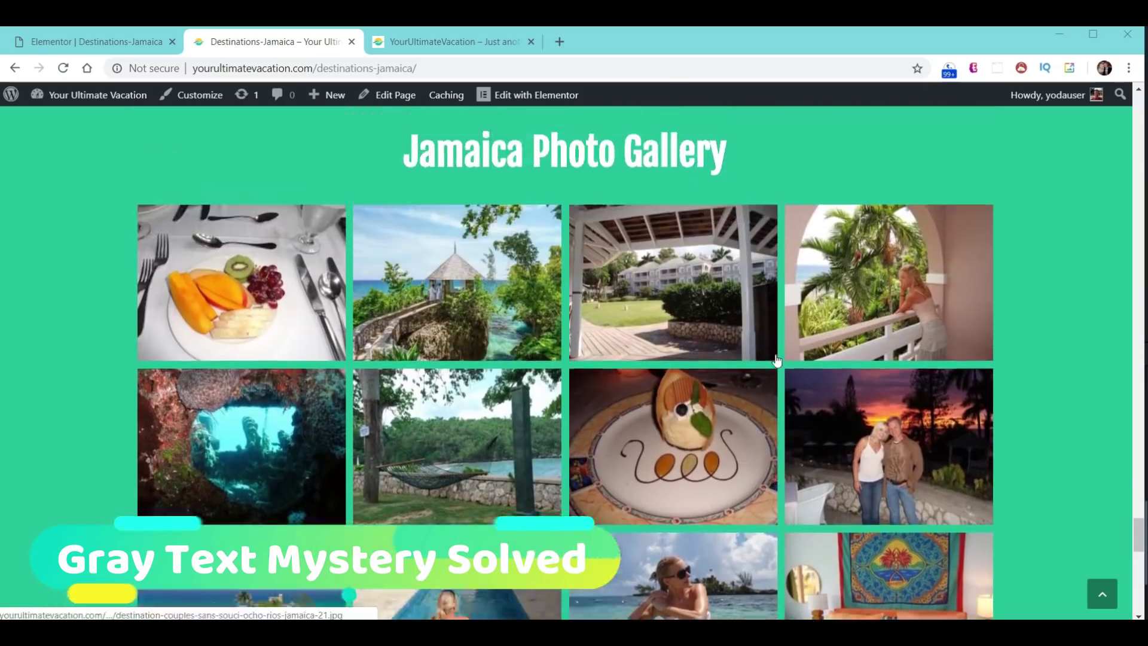
scroll(770, 360, up, 3)
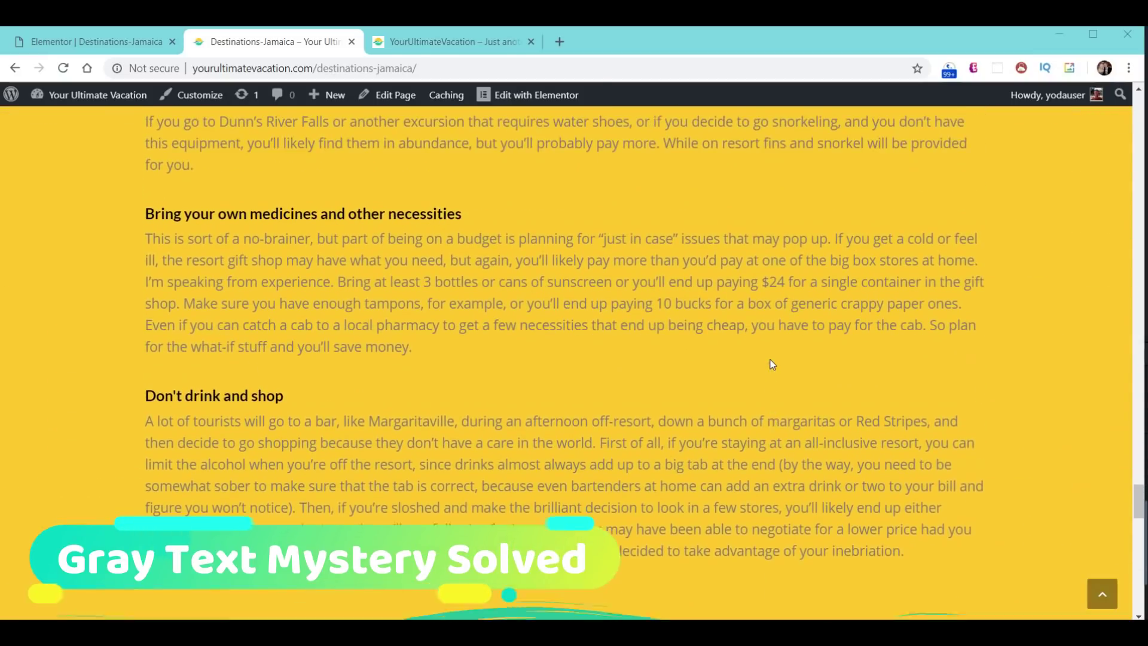
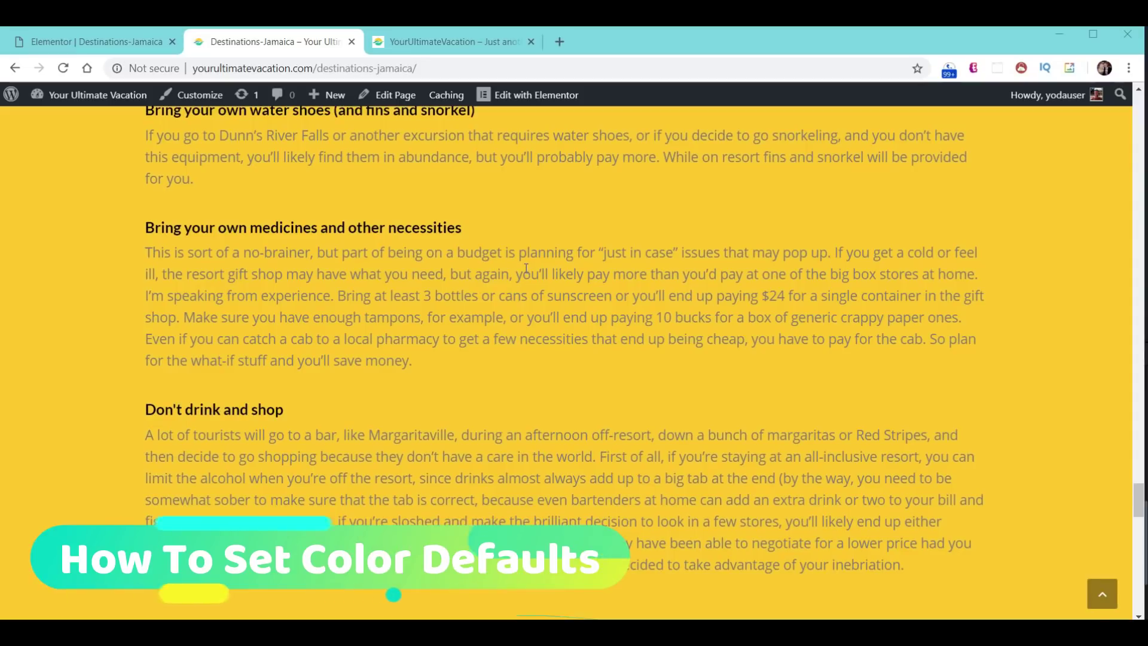
- Set the default Text colour to black (#000000), then reload the live Jamaica page
click(104, 43)
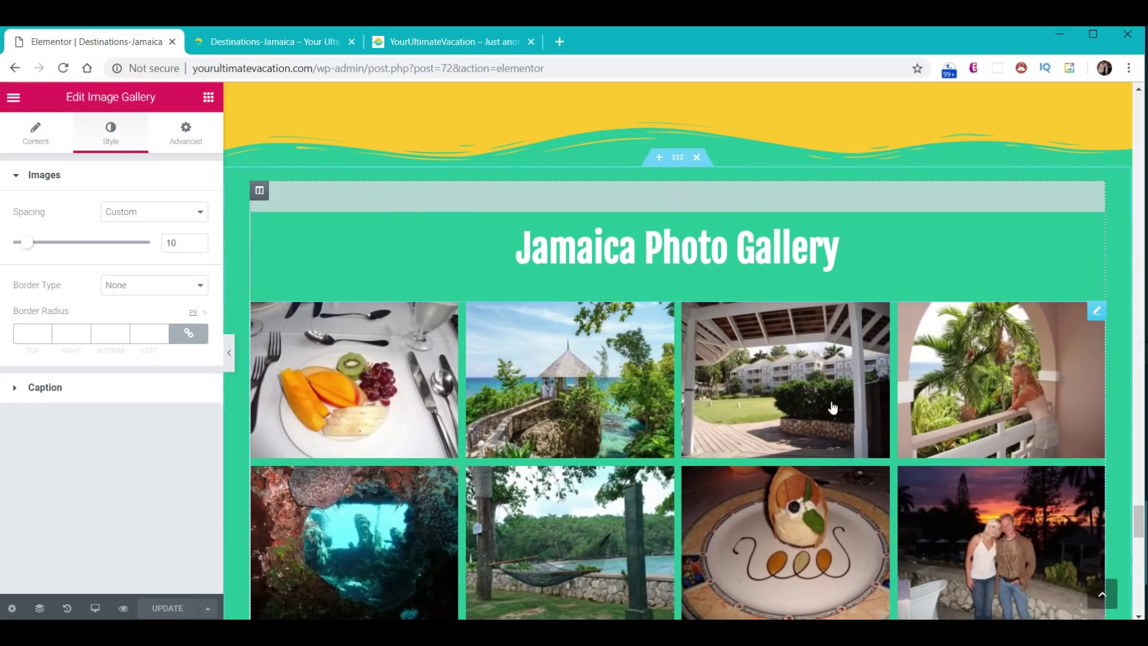
scroll(508, 311, up, 6)
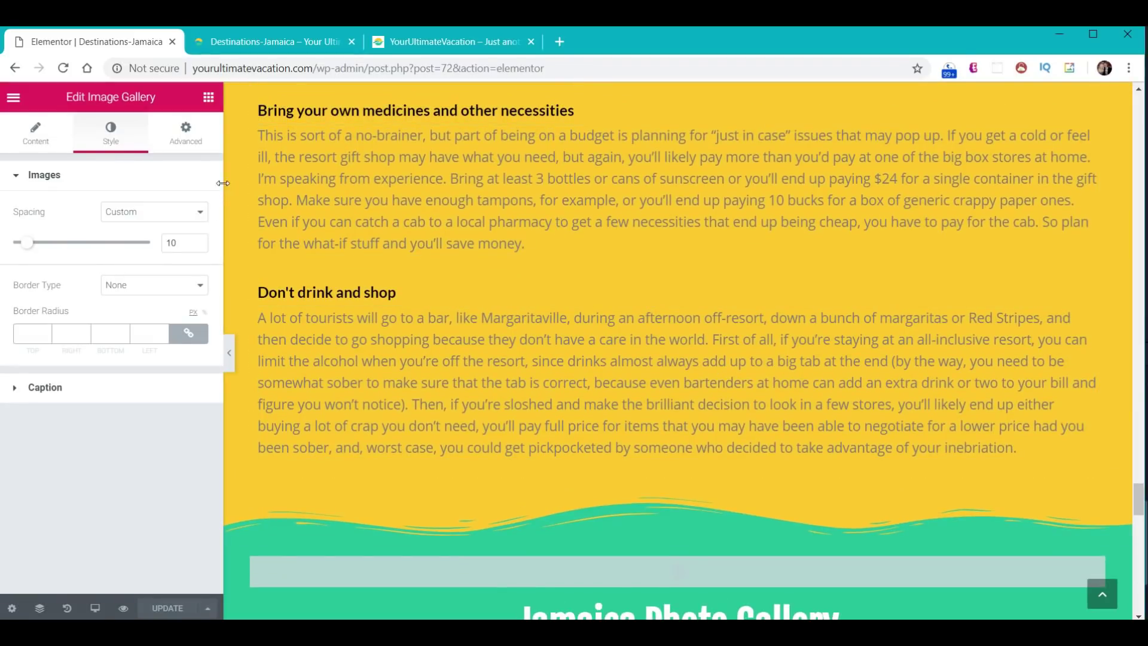
click(13, 99)
click(80, 170)
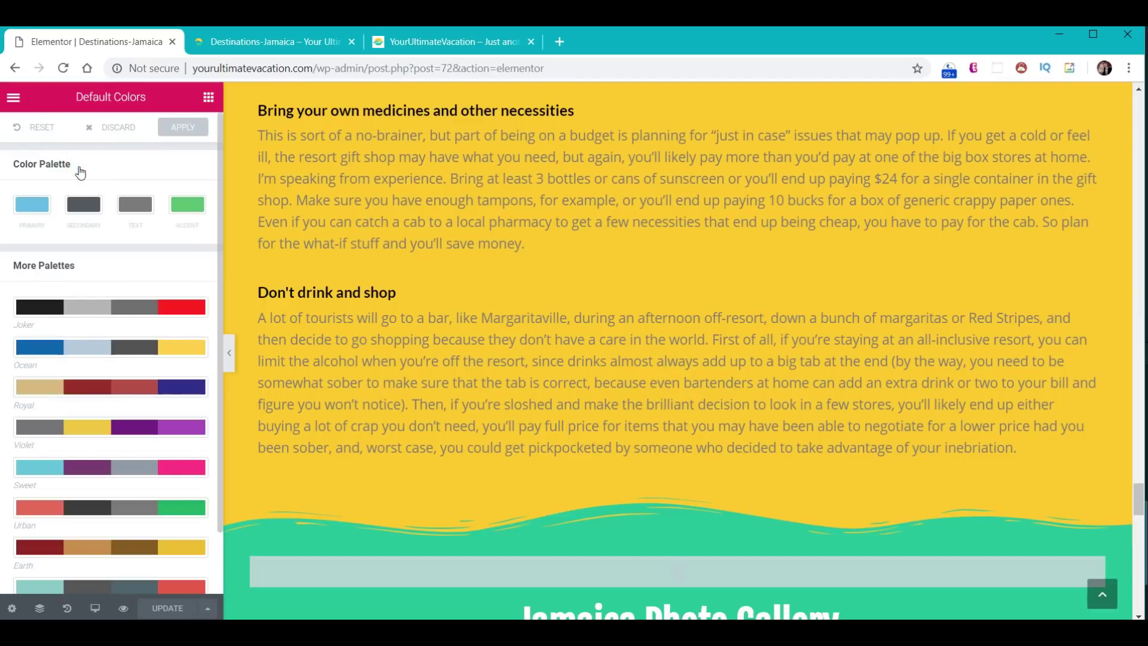
click(131, 205)
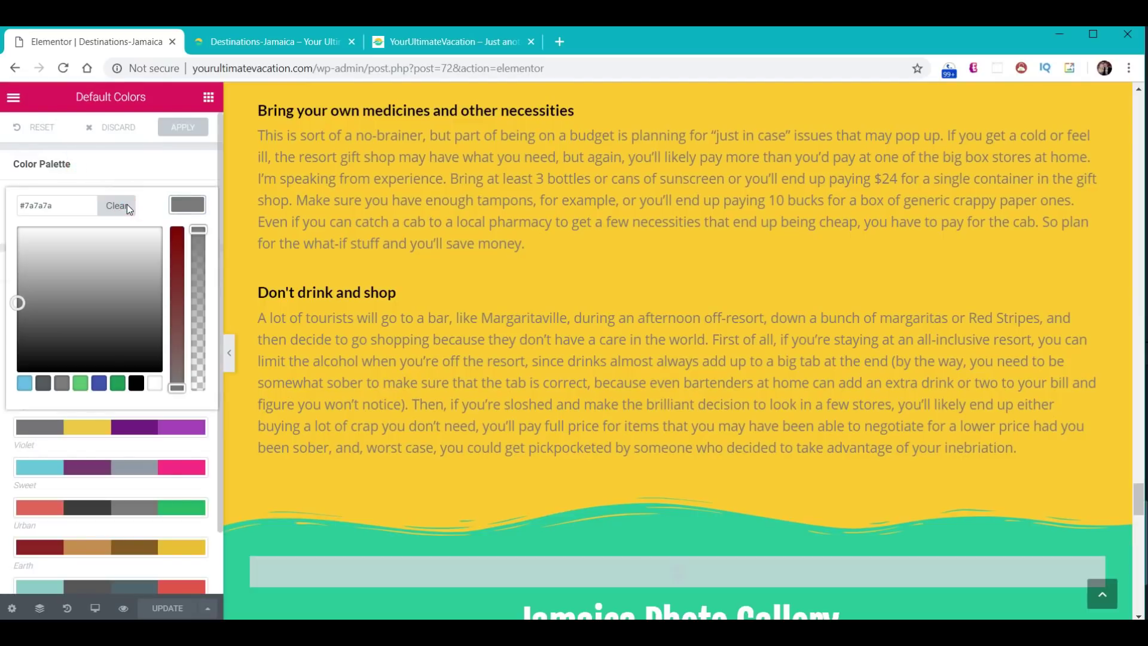
click(136, 384)
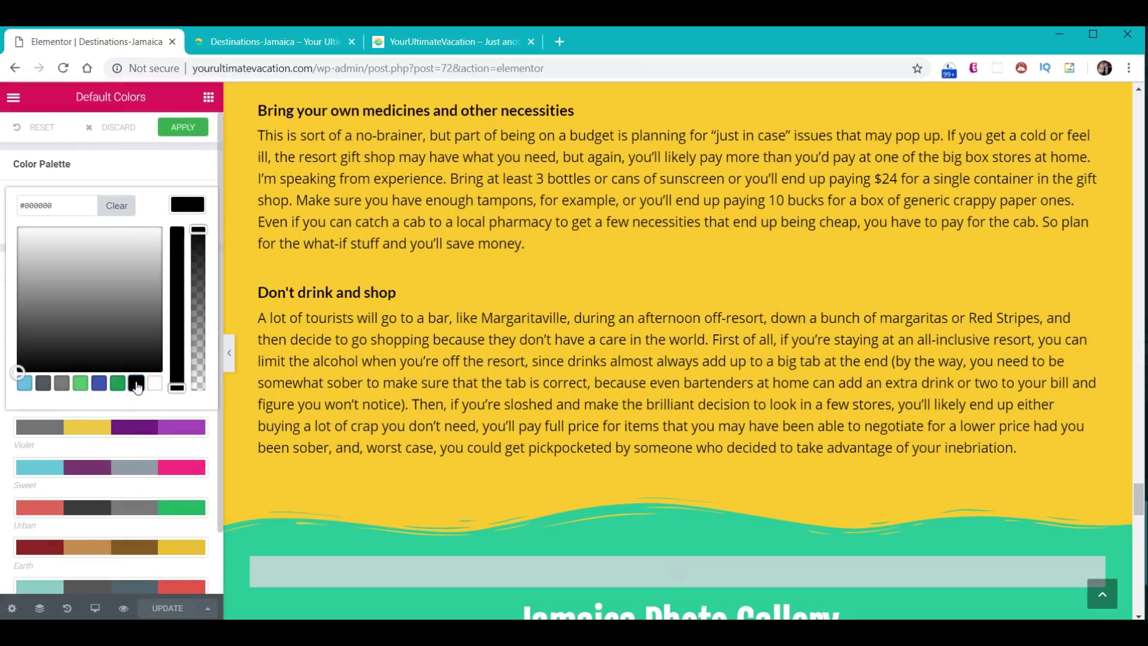
click(181, 128)
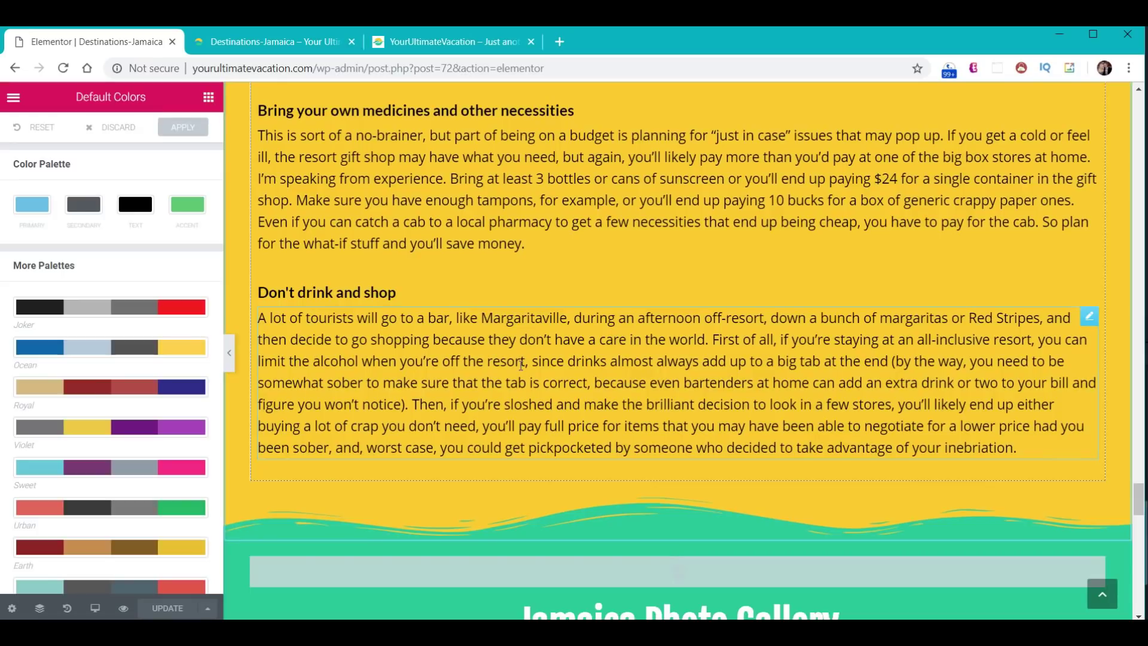
click(272, 41)
click(63, 68)
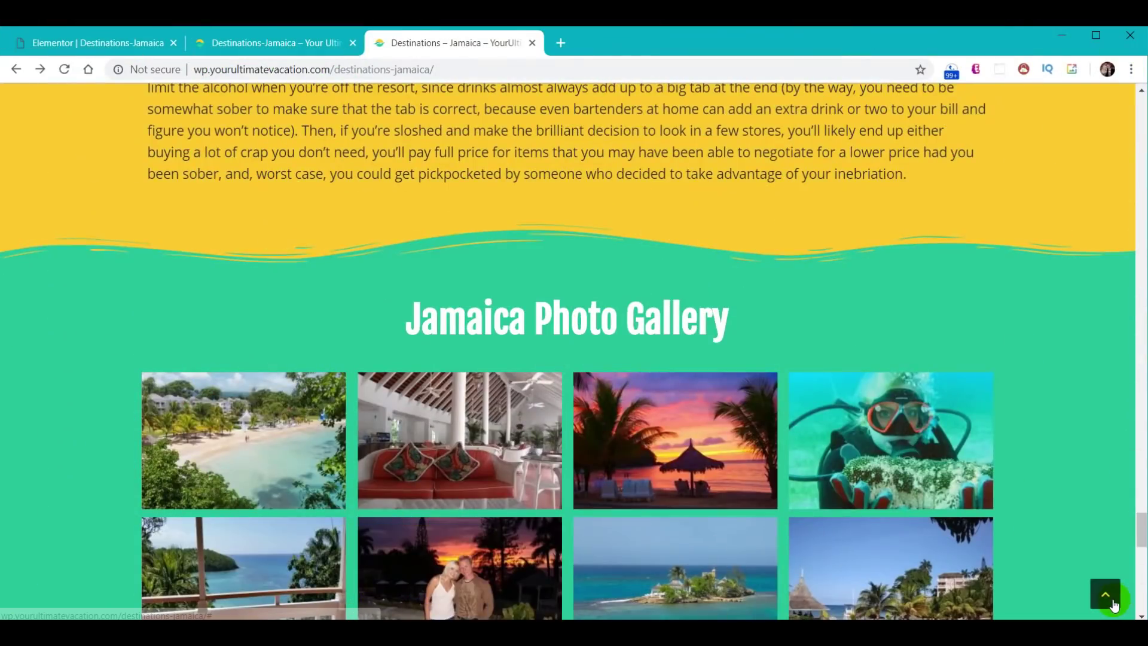
- Jump to the top of the live page, then return to the Jamaica editor's main menu
click(1106, 594)
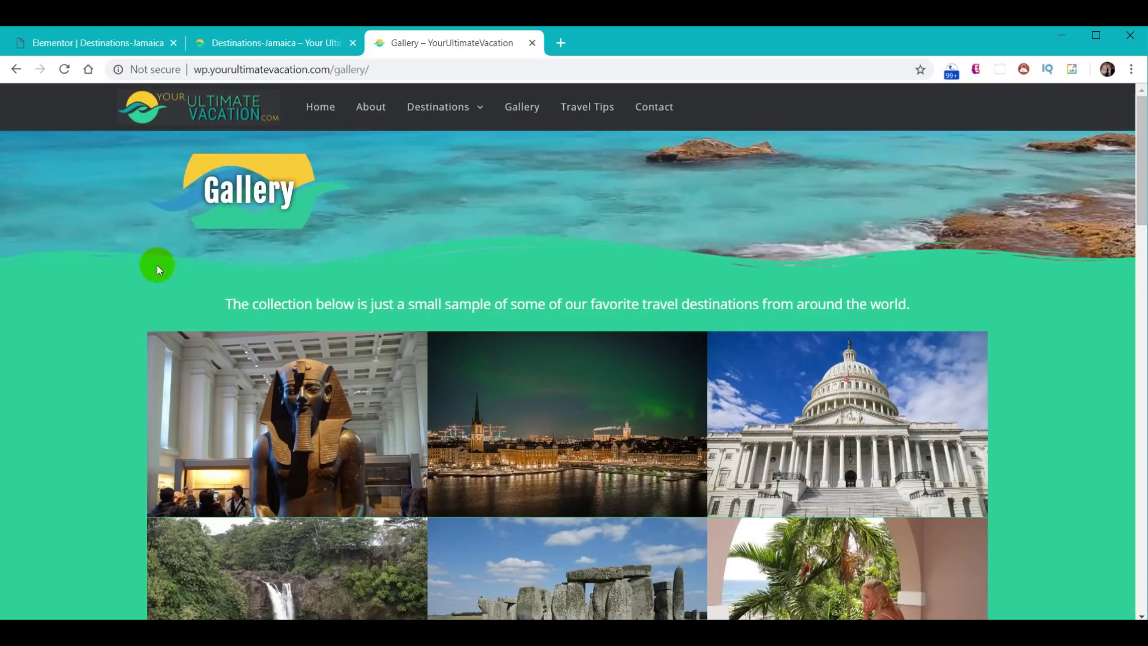
click(69, 41)
click(13, 98)
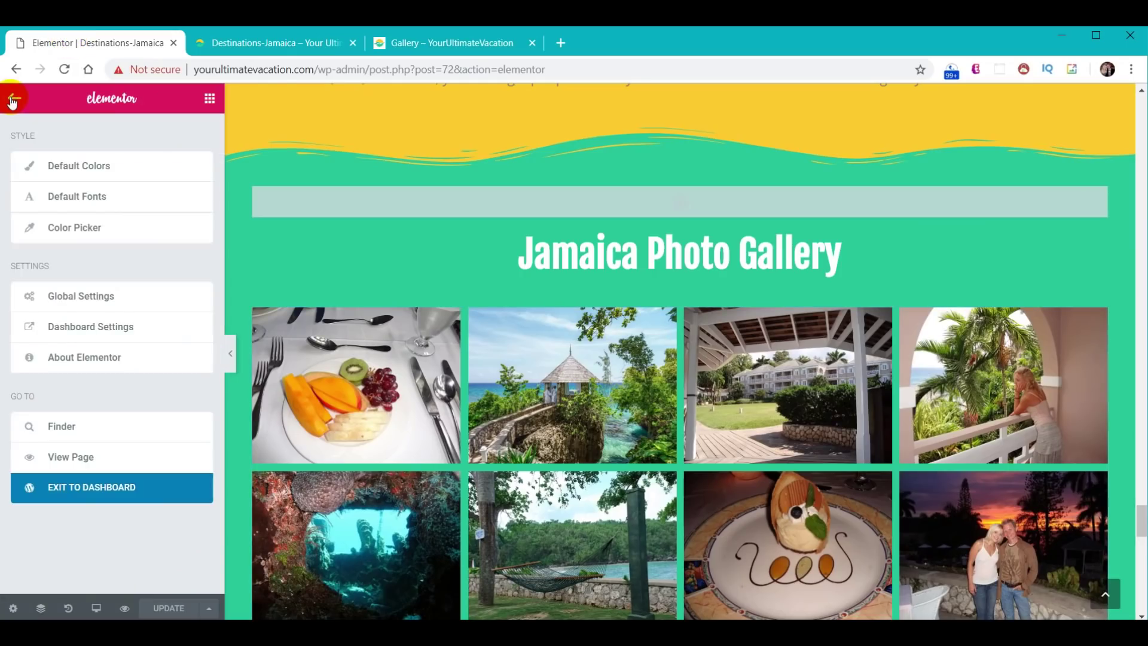
- Exit to the dashboard and open the Gallery page from All Pages in Elementor
click(83, 484)
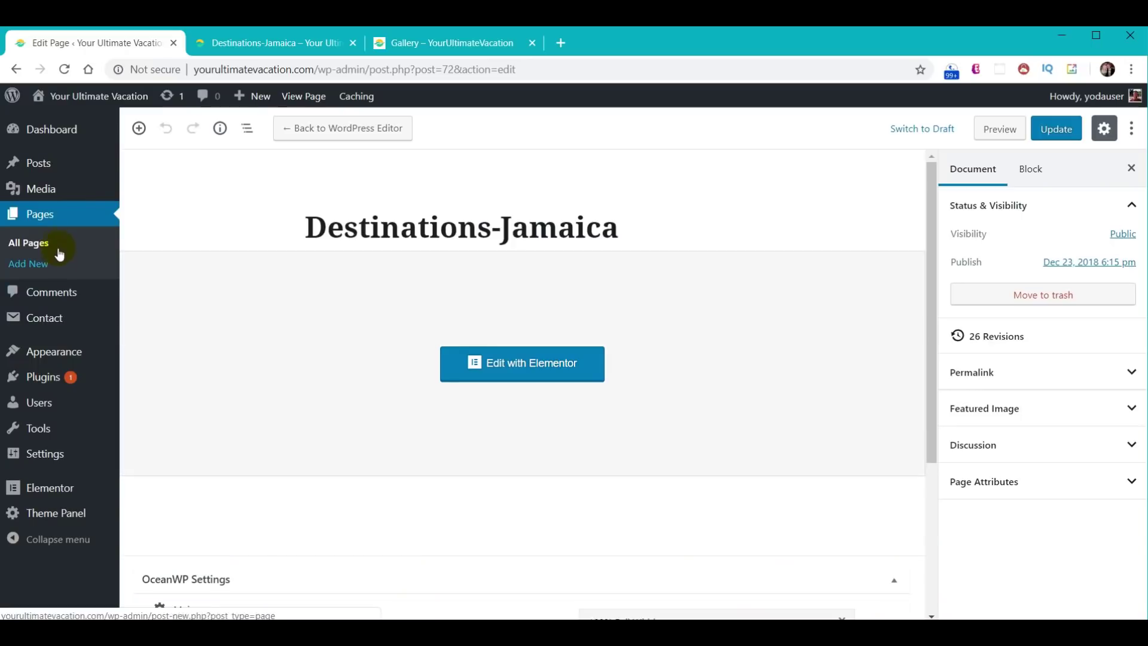
click(52, 216)
scroll(495, 357, down, 1)
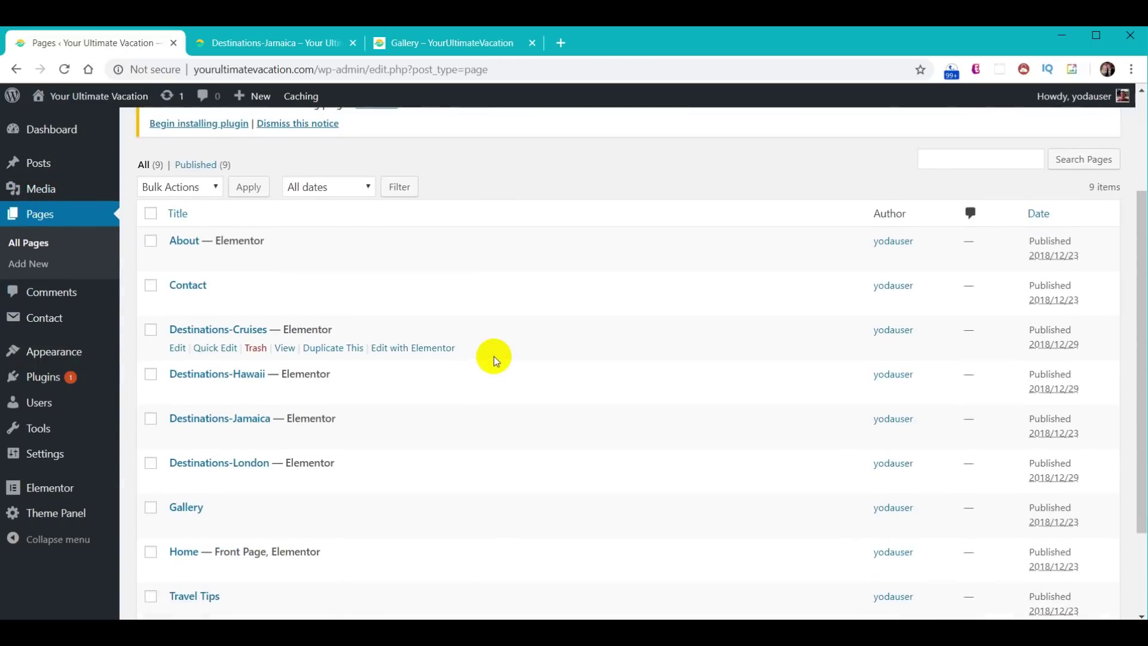
click(191, 434)
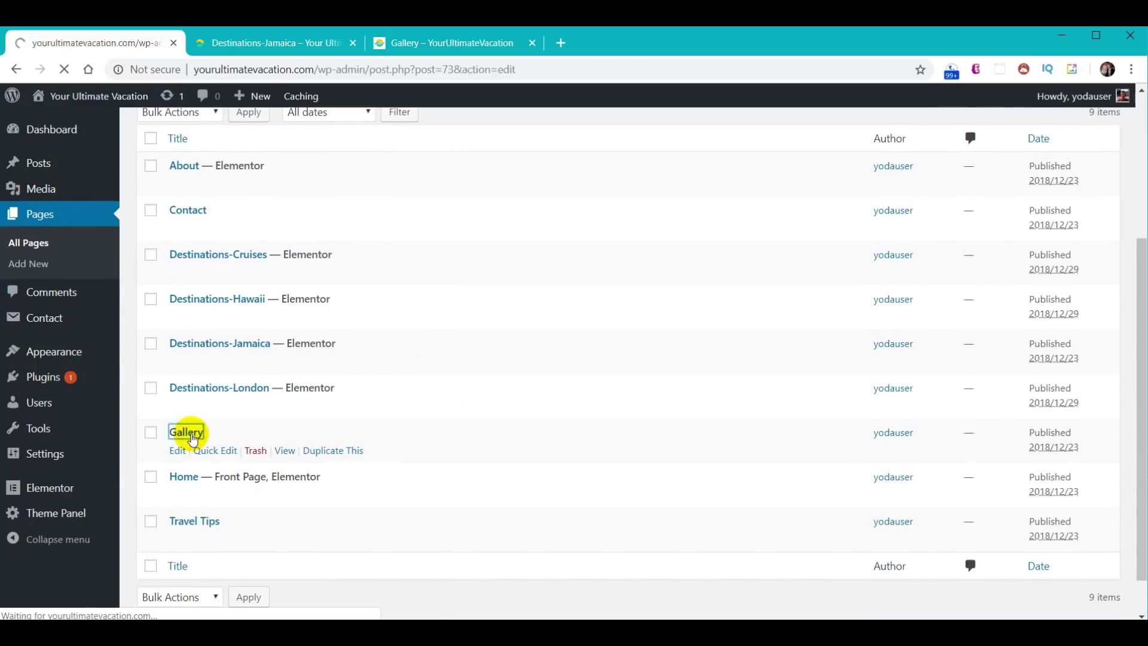
click(337, 126)
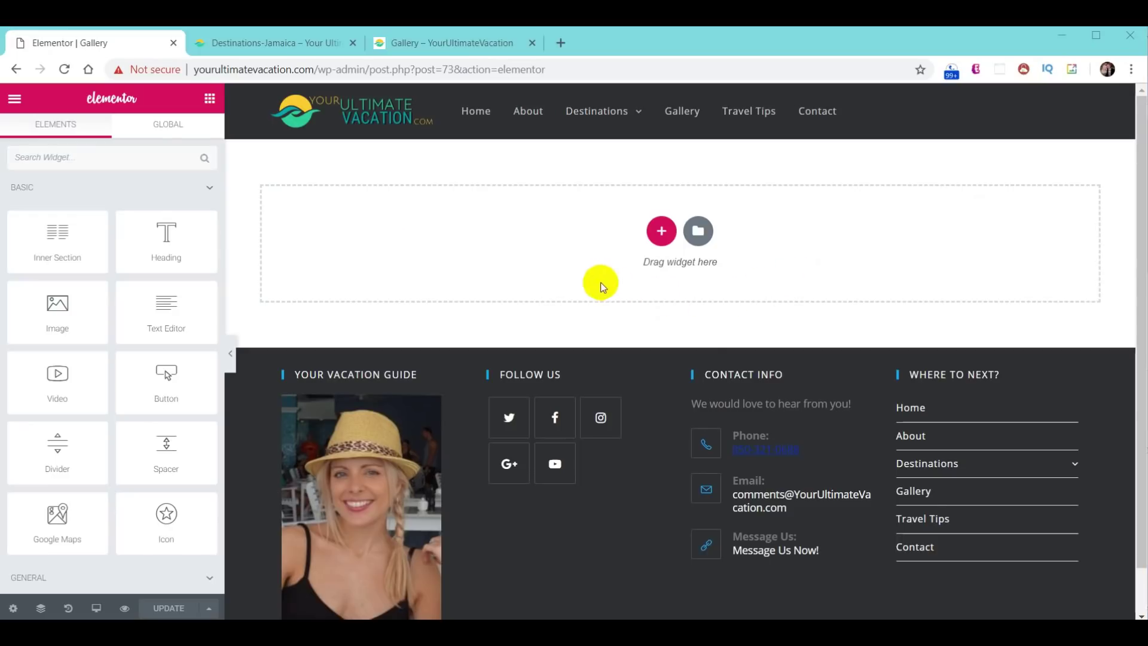
- Insert the saved 'YUV - About Us Header' template without importing its page settings
click(698, 232)
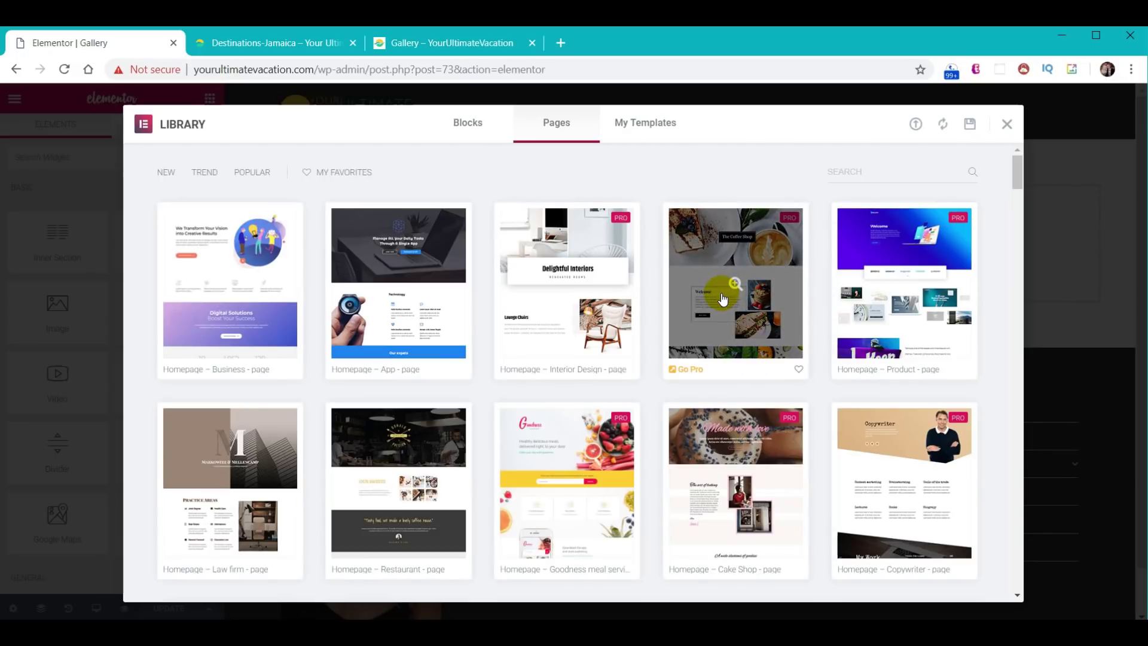
click(656, 124)
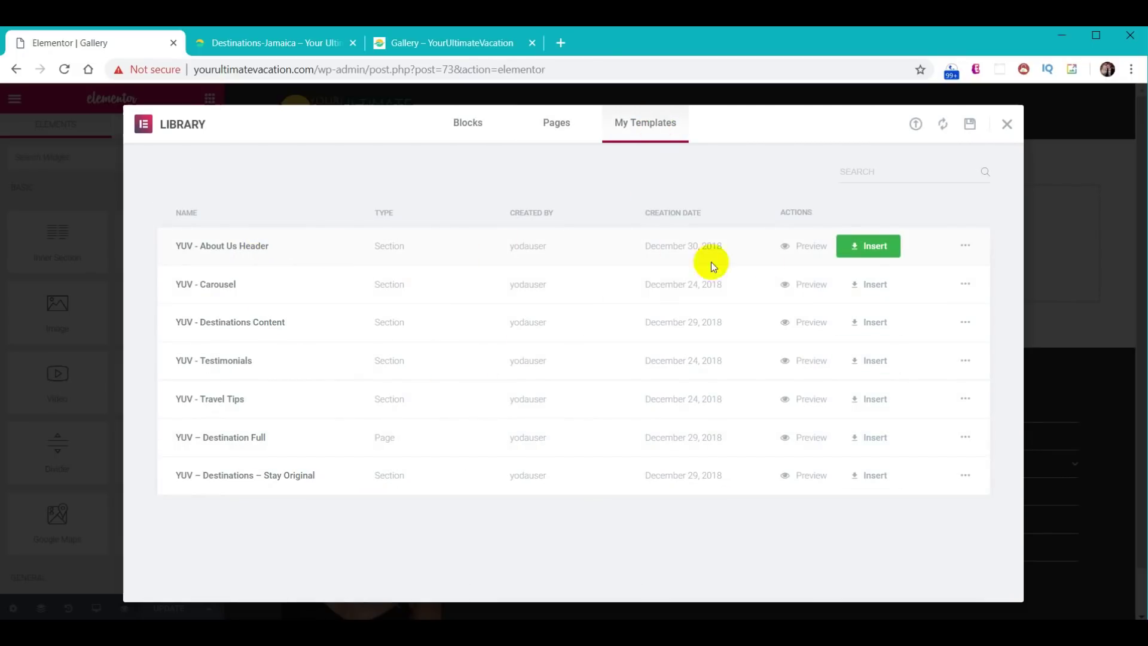
click(876, 247)
click(504, 402)
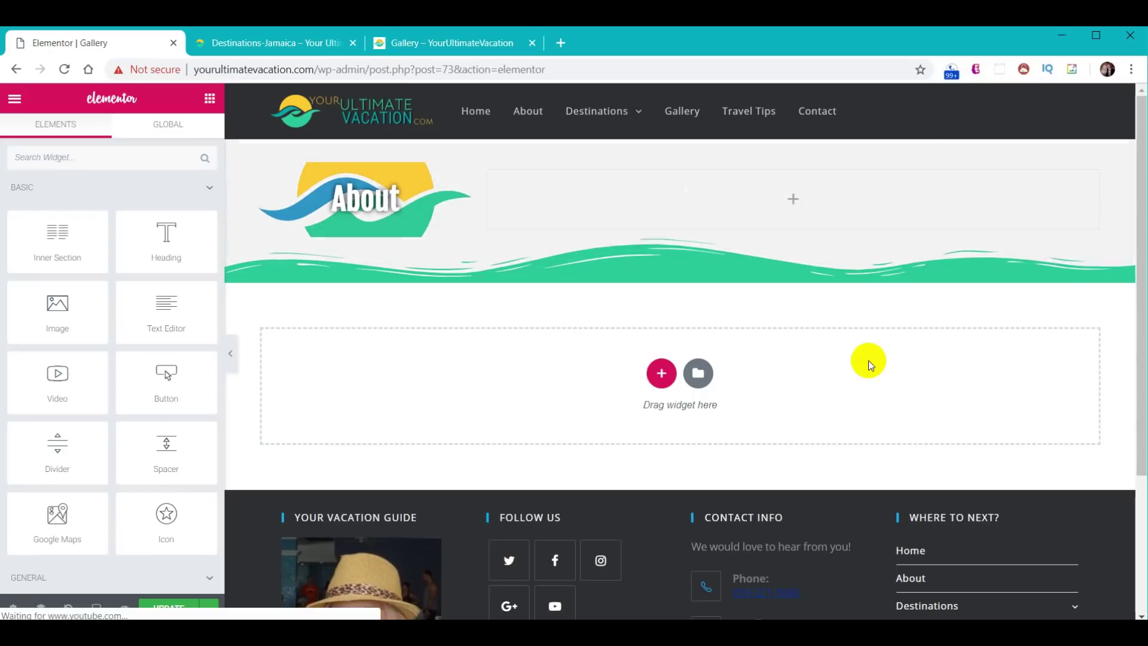
- Change the header's heading text from About to 'Gallery'
click(455, 180)
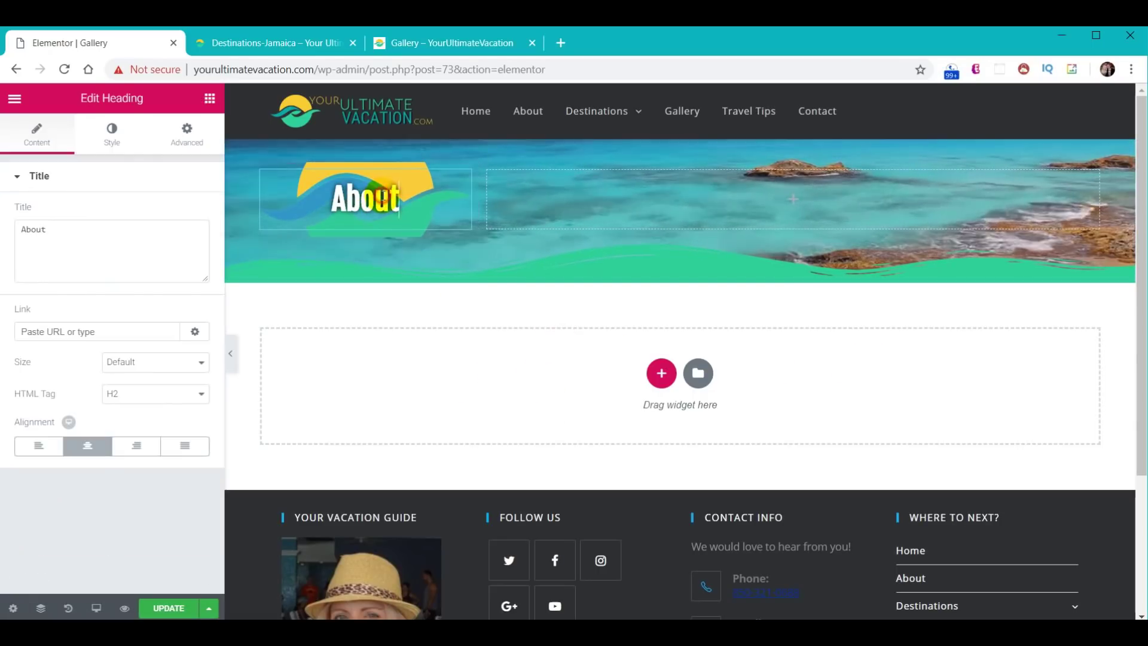
double_click(77, 231)
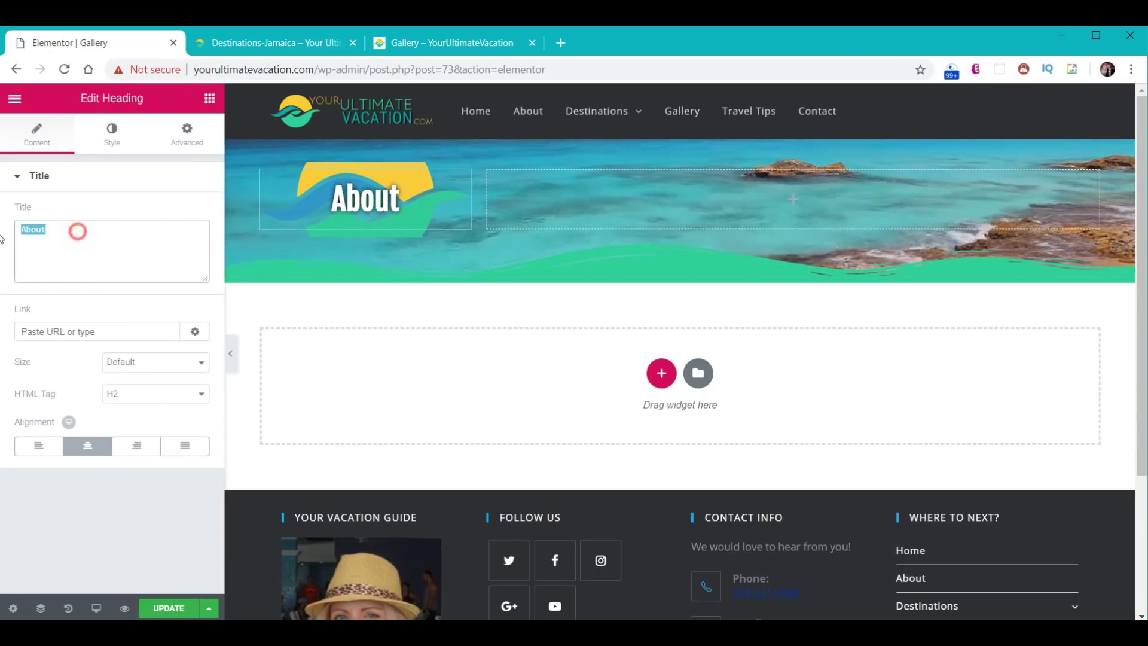
text(Gallery)
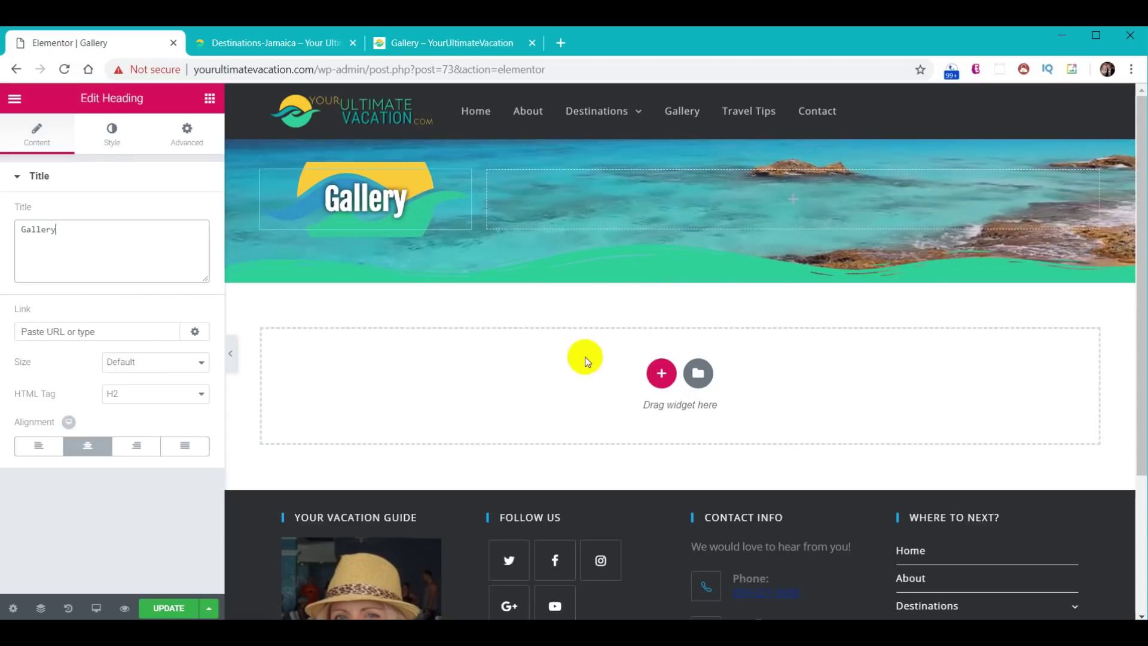
- Add a single-column section below the header containing an Image Gallery widget
click(662, 373)
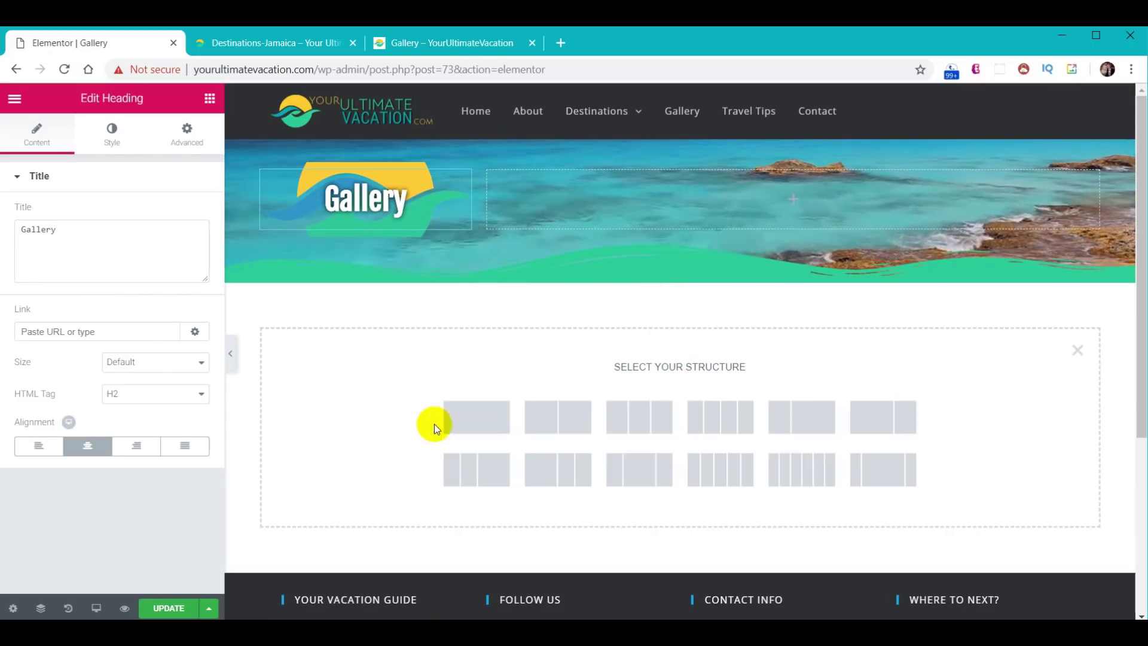
click(467, 425)
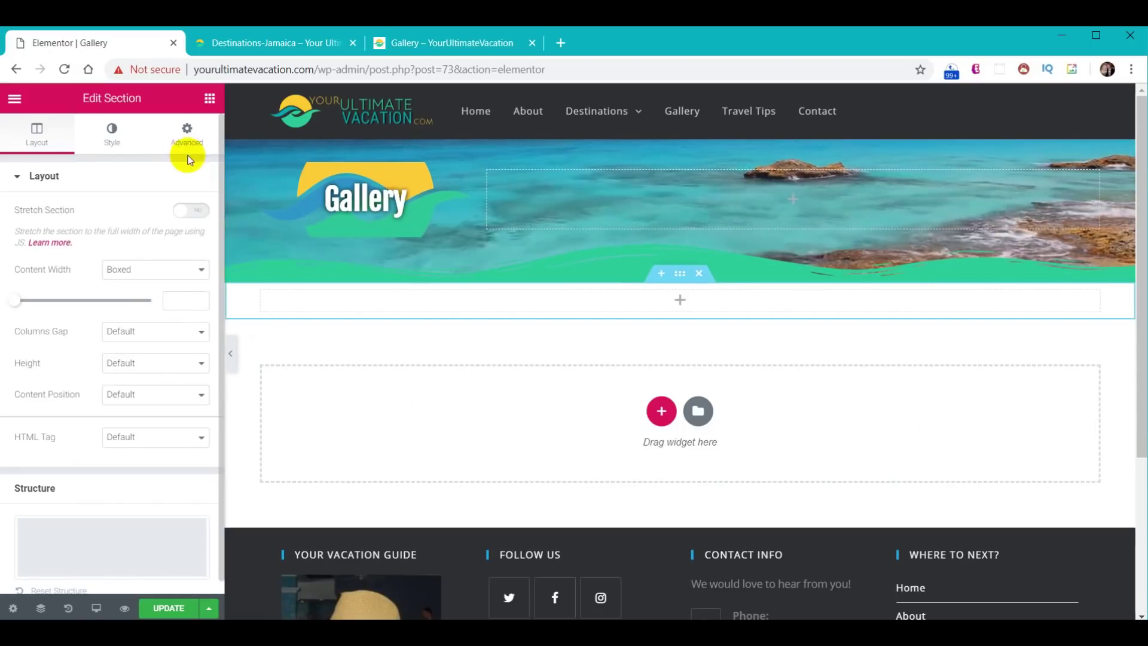
click(209, 99)
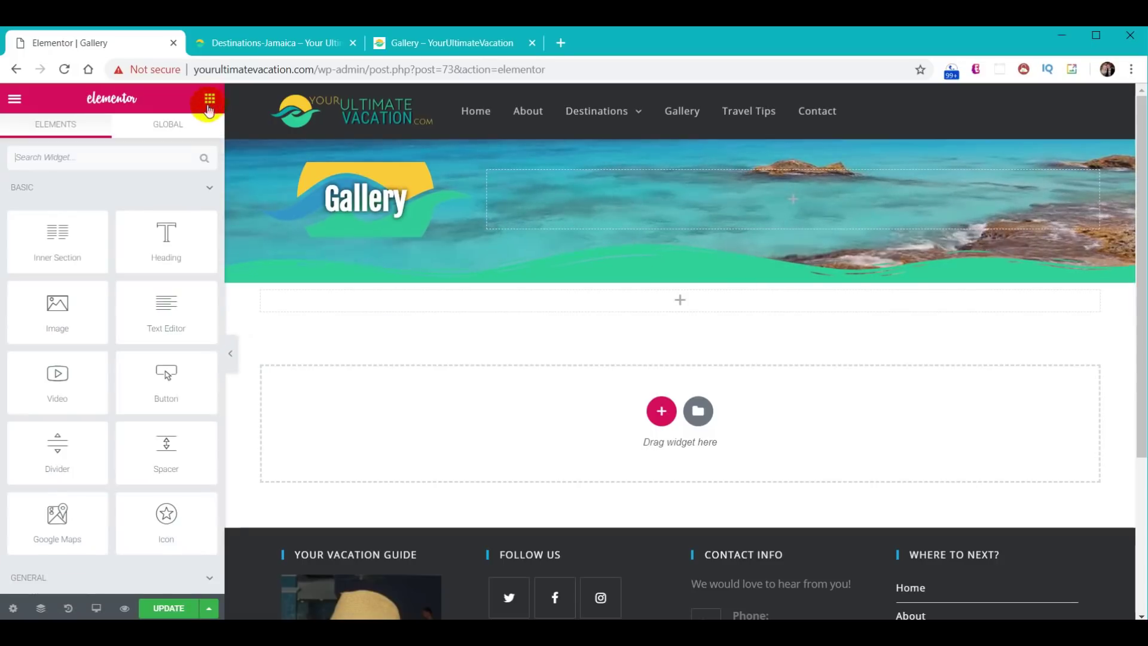
scroll(168, 393, down, 5)
drag(170, 417, 682, 299)
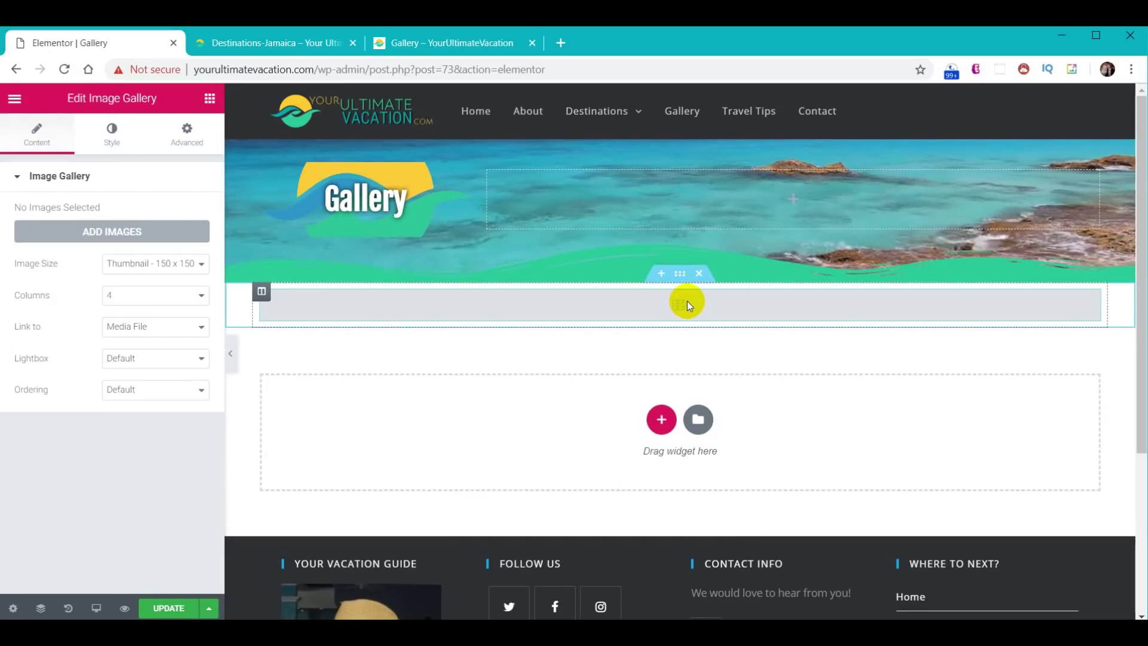
- Select the travel photos, leaving out the profile photo, and create the gallery from them
click(116, 235)
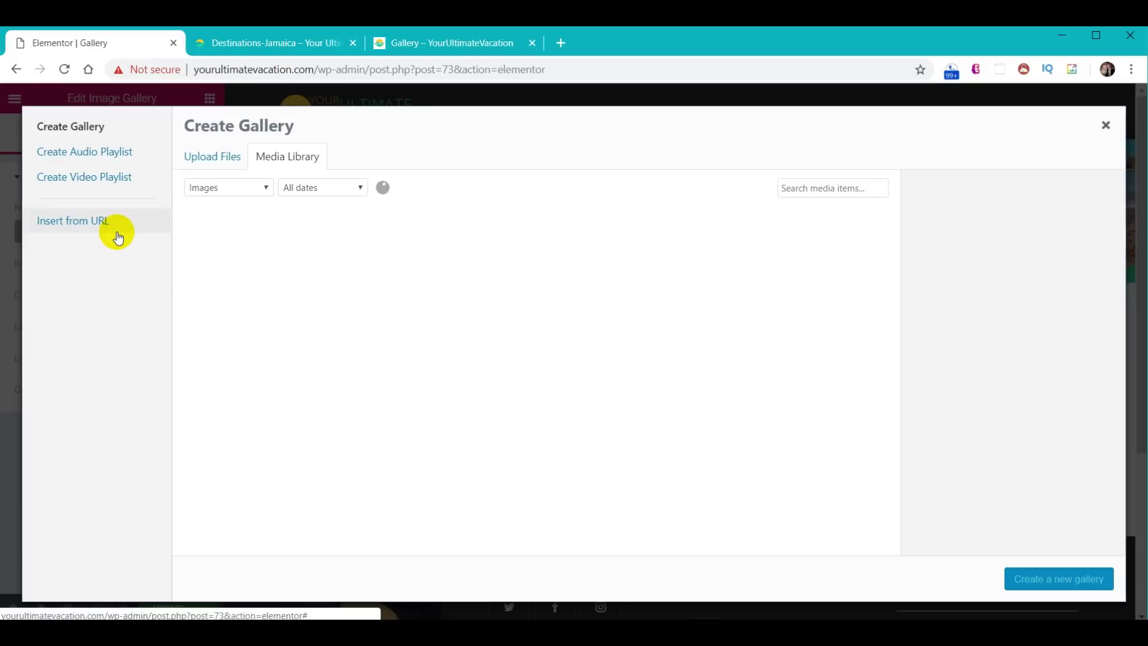
scroll(622, 241, down, 2)
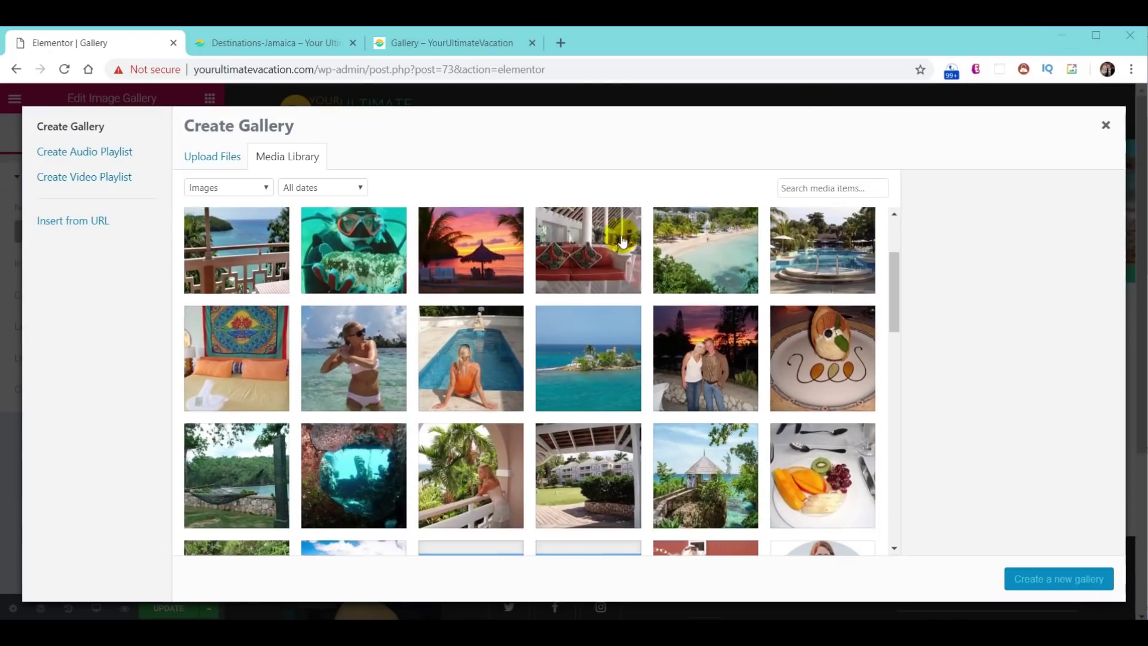
scroll(622, 240, down, 4)
scroll(603, 364, down, 5)
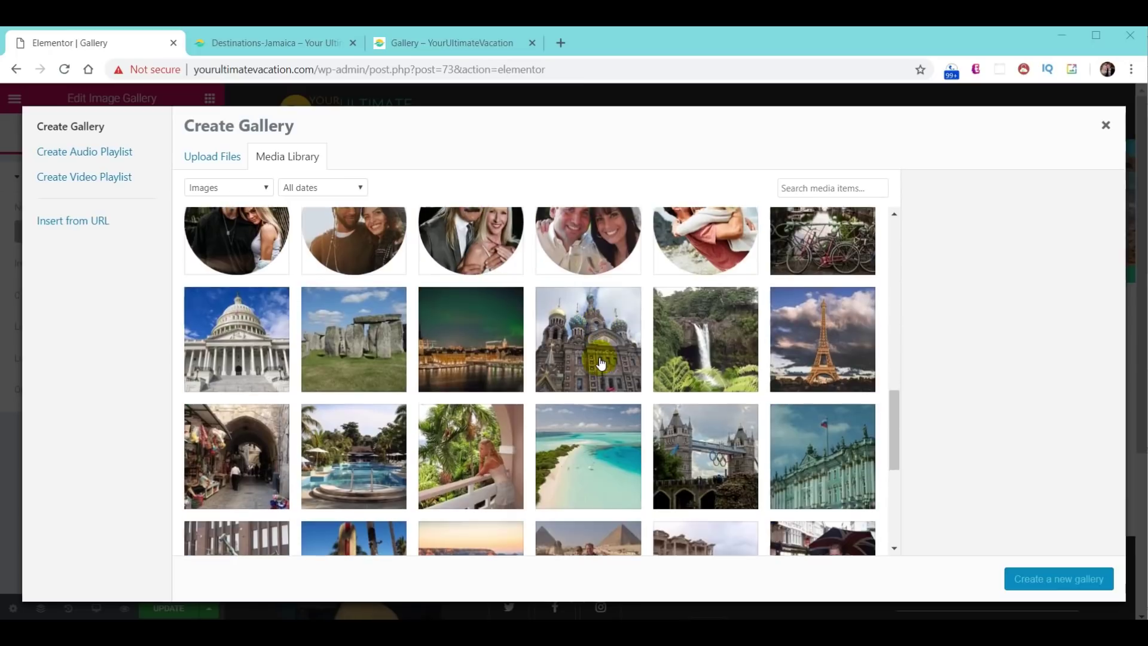
click(809, 265)
click(237, 338)
click(354, 338)
click(471, 337)
click(588, 338)
click(705, 455)
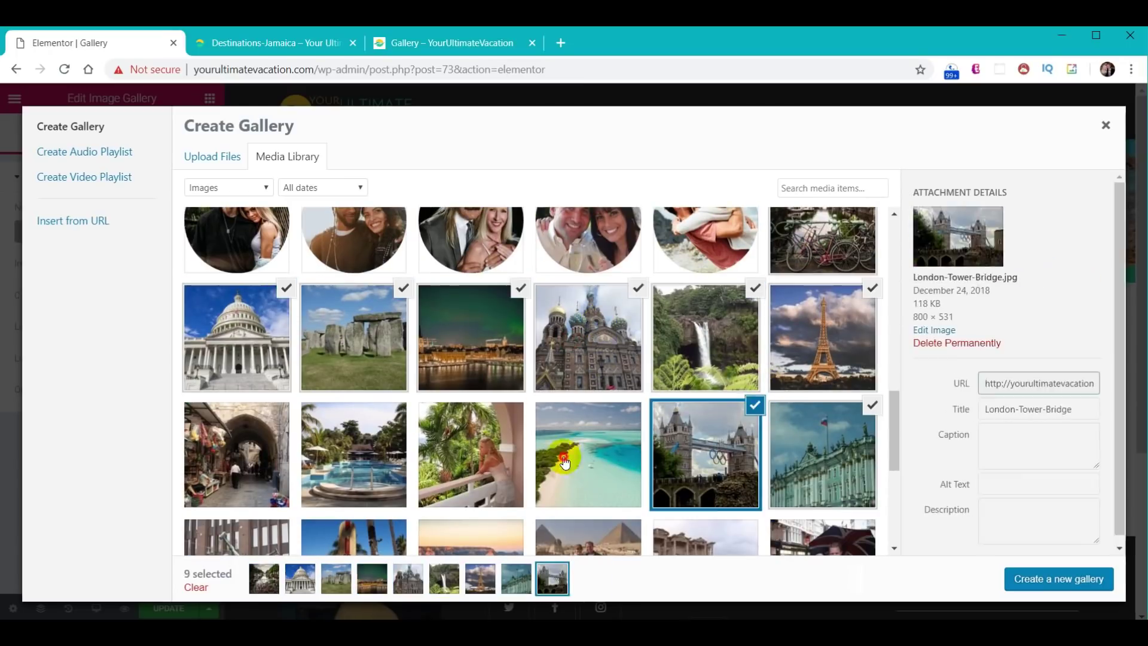
click(236, 454)
scroll(237, 454, down, 3)
click(237, 347)
click(589, 347)
click(822, 464)
click(705, 464)
click(569, 478)
click(471, 464)
click(354, 463)
click(237, 463)
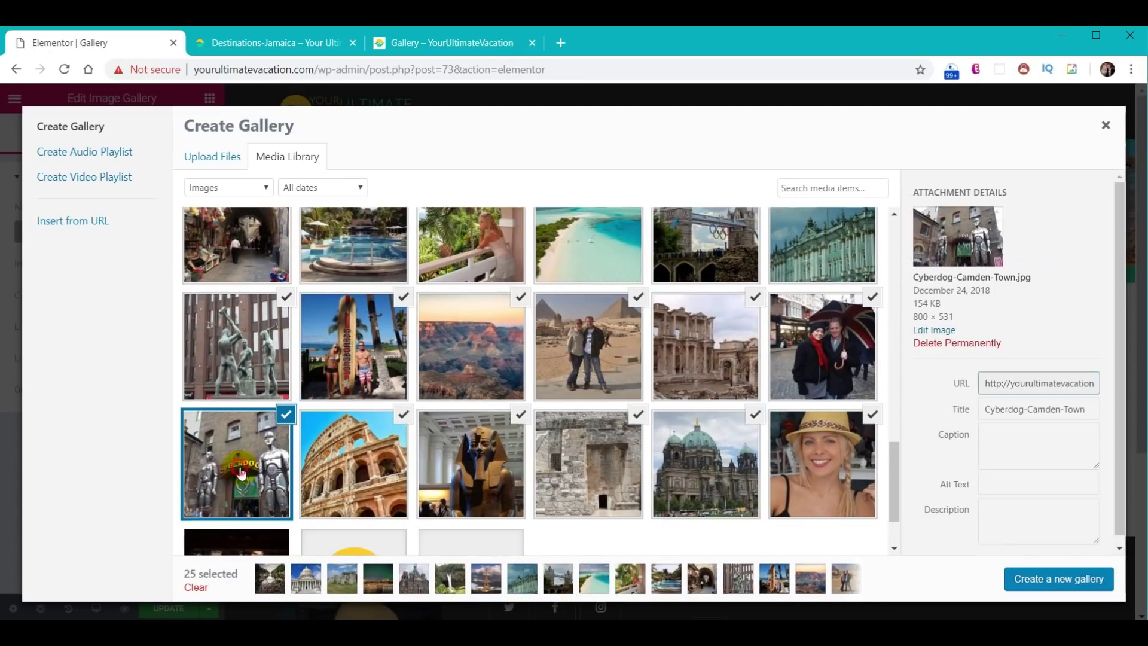
scroll(236, 464, down, 2)
click(843, 363)
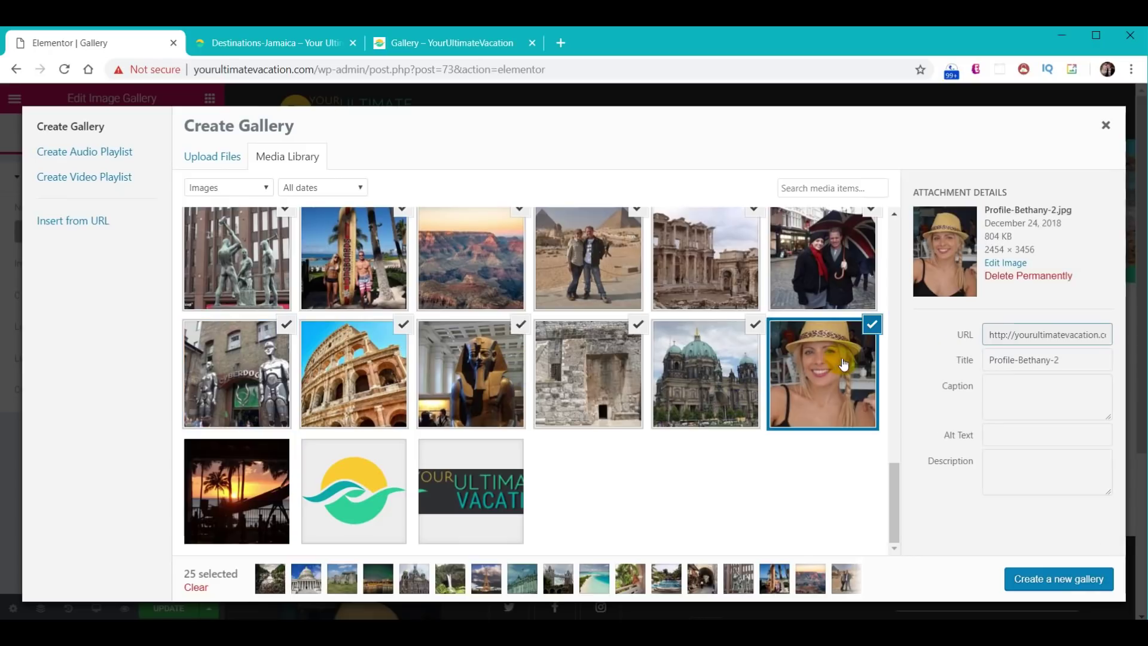
click(871, 328)
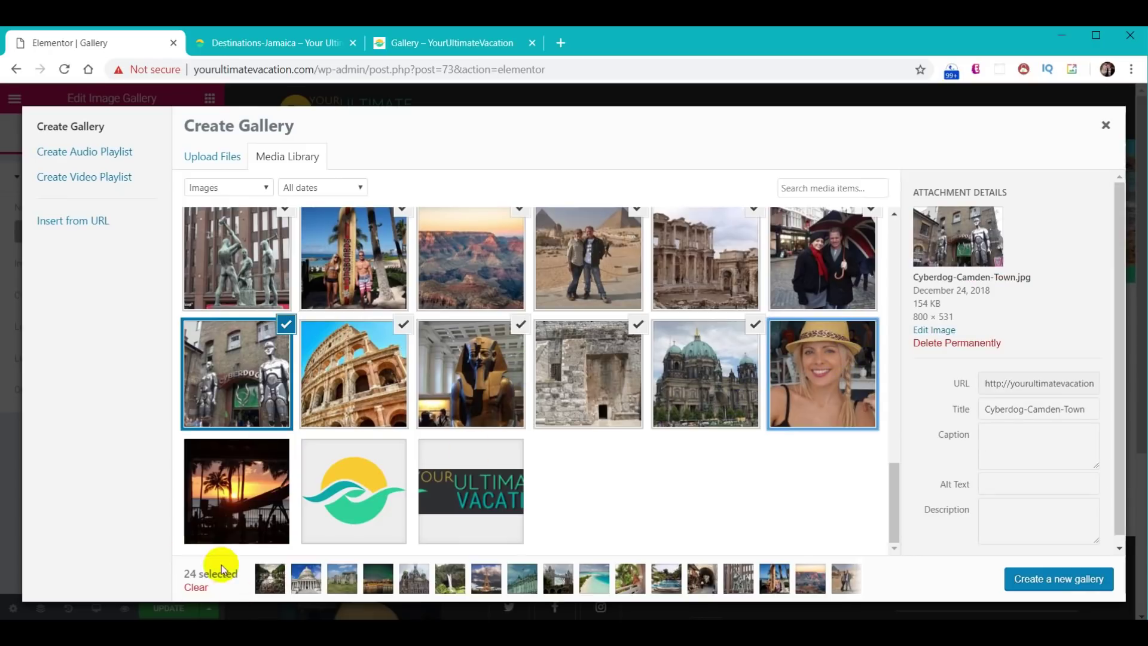
click(1044, 582)
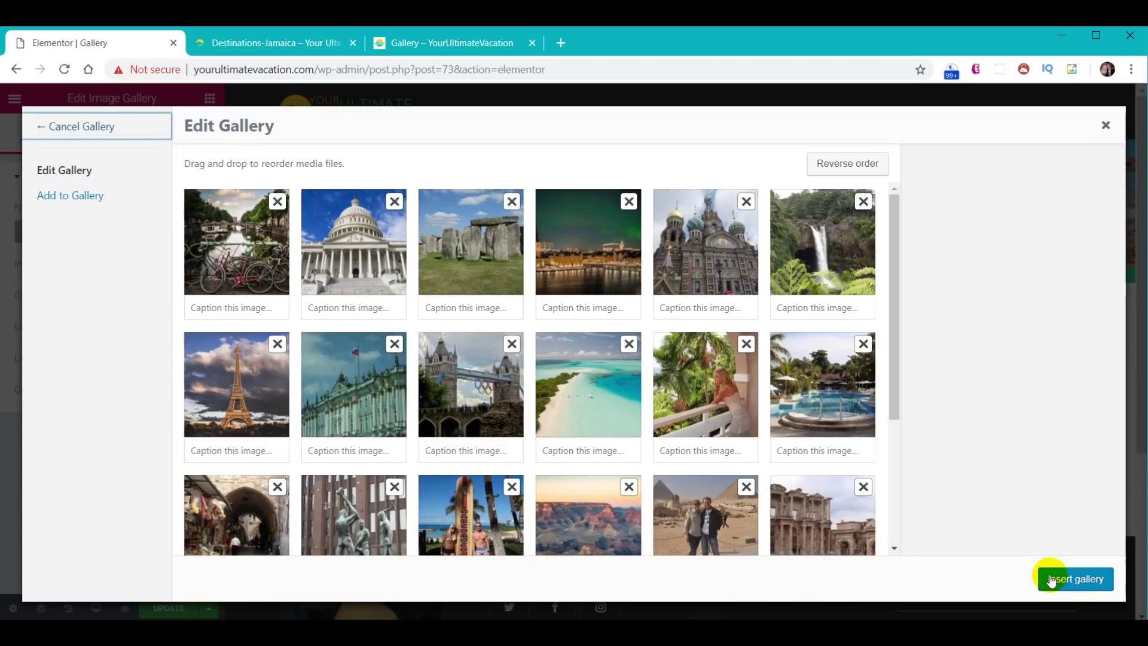
click(1073, 580)
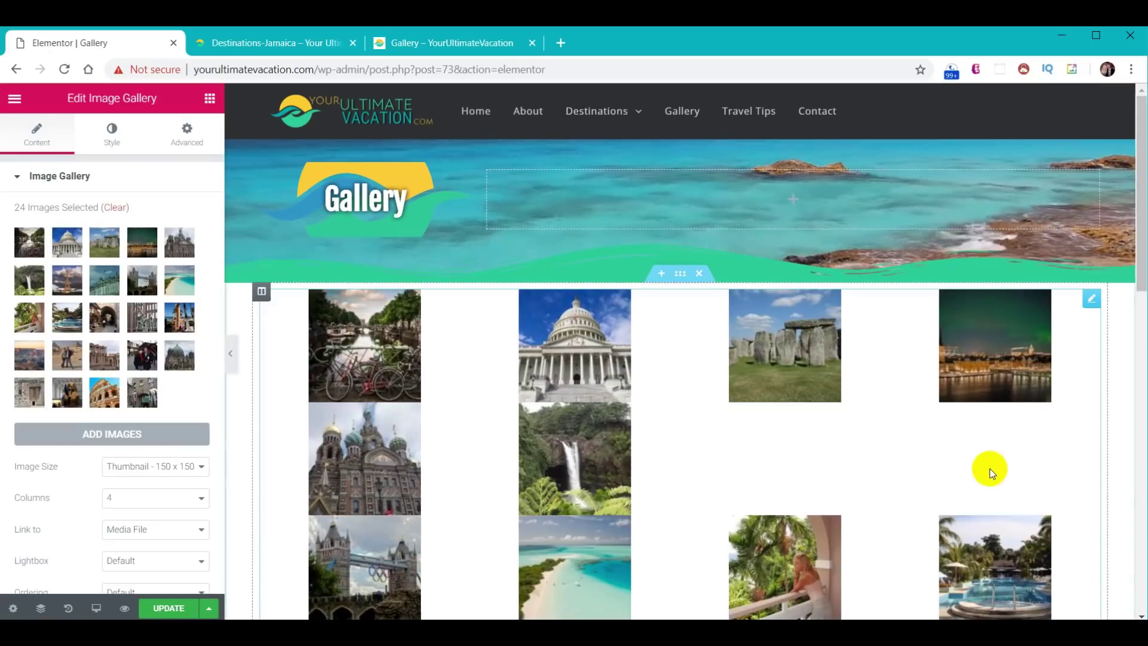
- Set the gallery to Medium Large image size in 3 columns
click(199, 467)
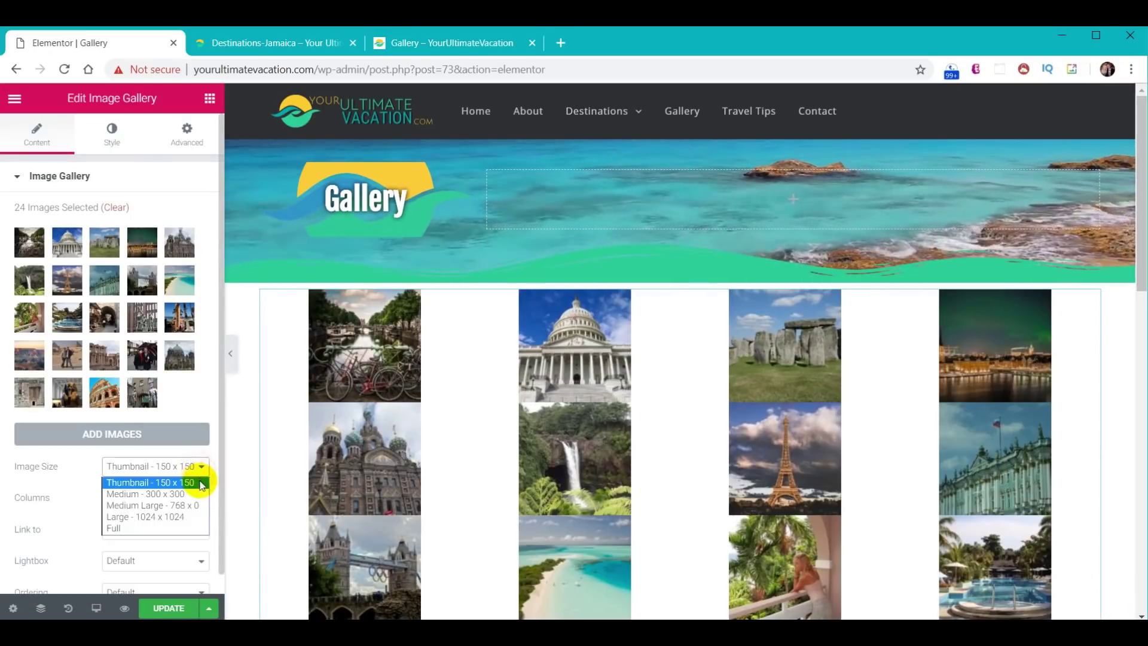
click(191, 507)
click(167, 500)
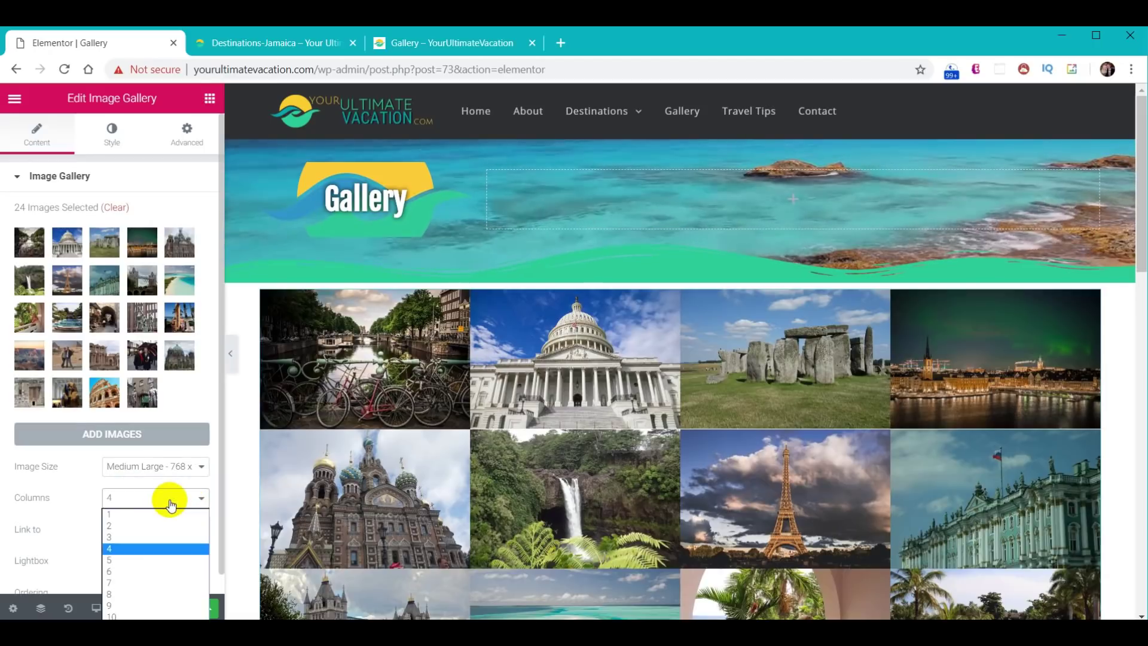
click(165, 537)
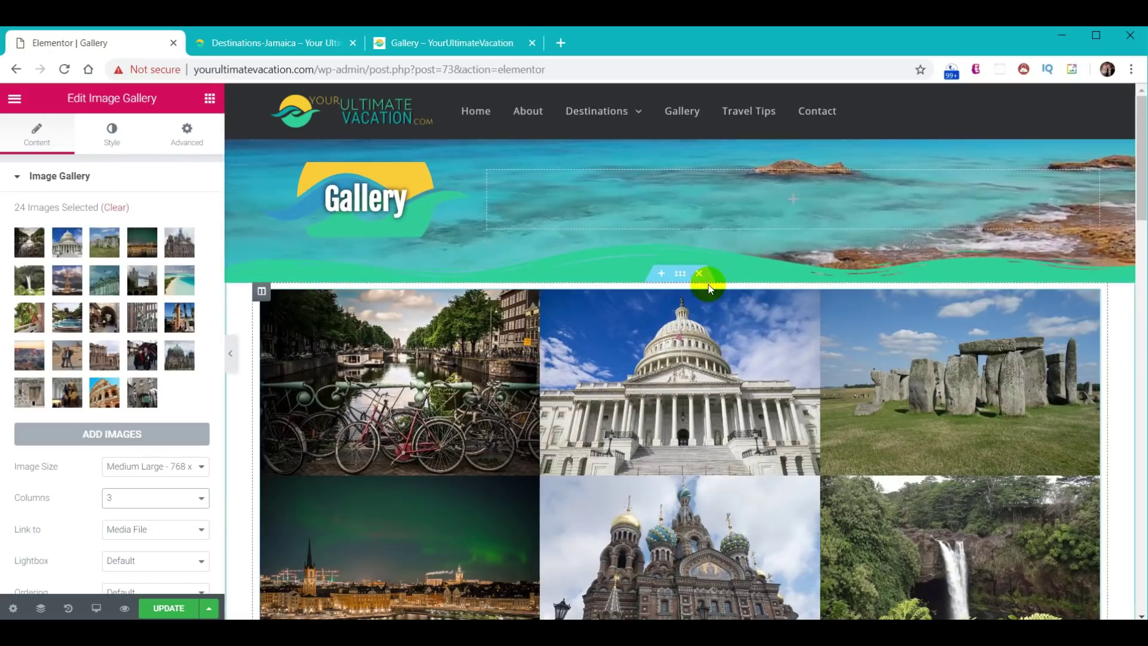
- Give the gallery's section a classic #30d198 background colour
click(682, 273)
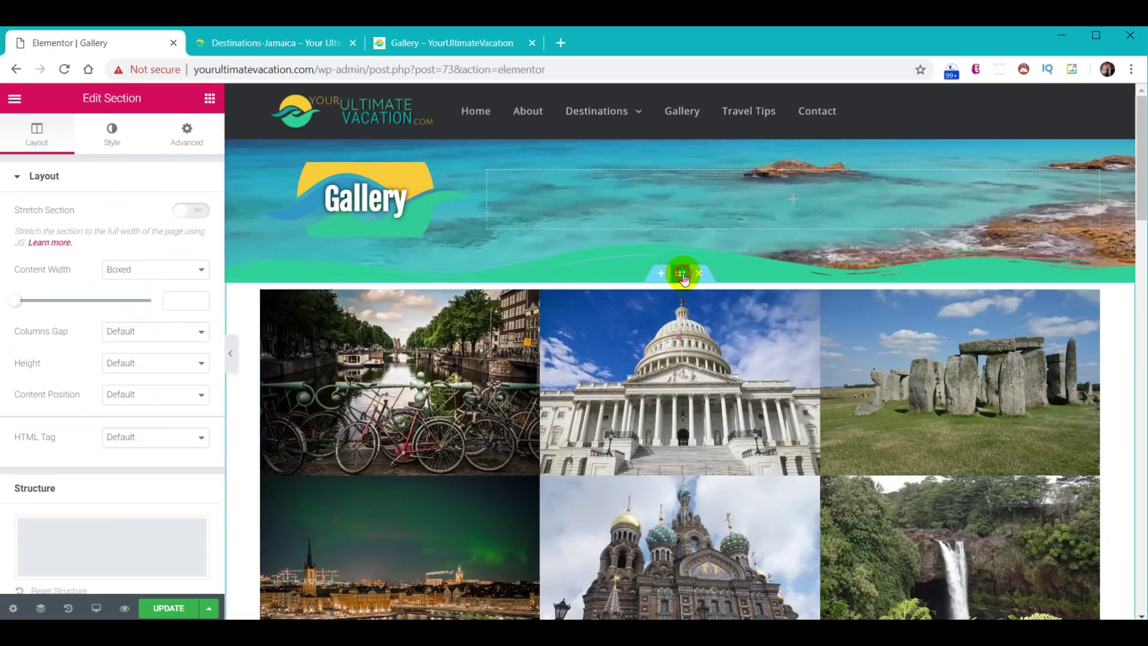
click(111, 133)
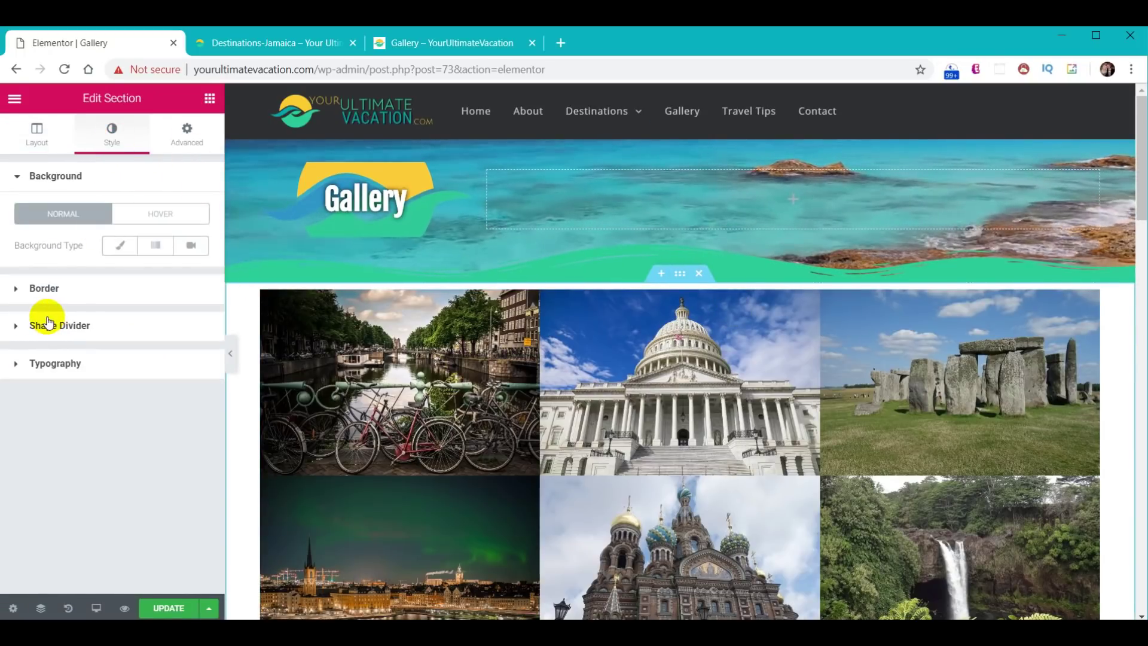
click(119, 244)
click(187, 276)
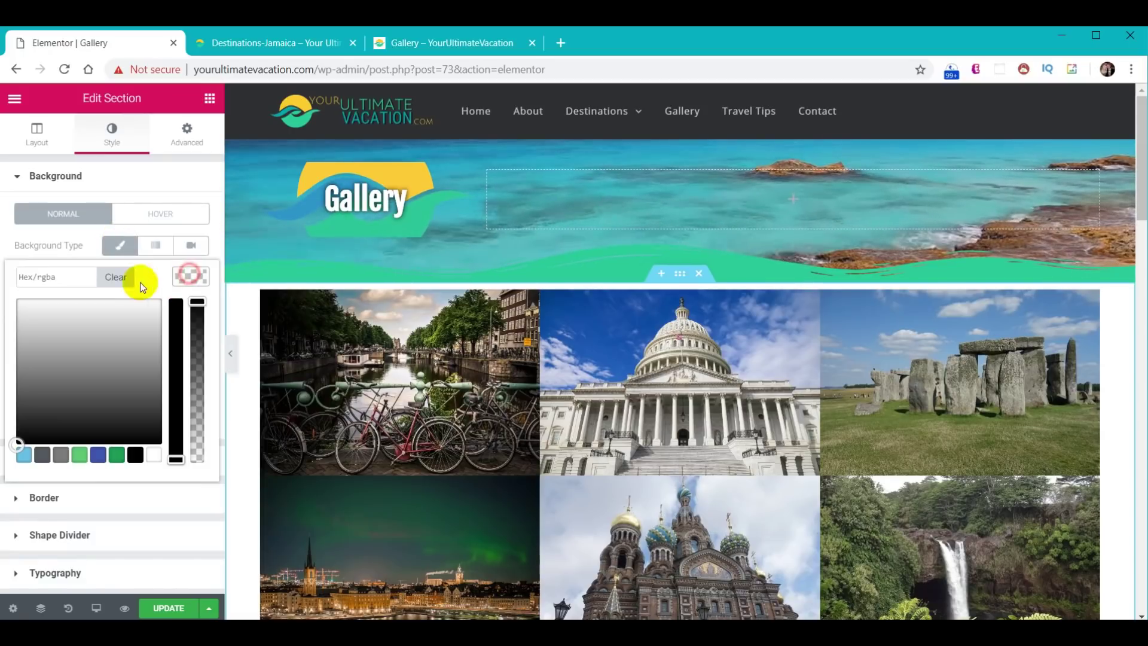
text(#30d198)
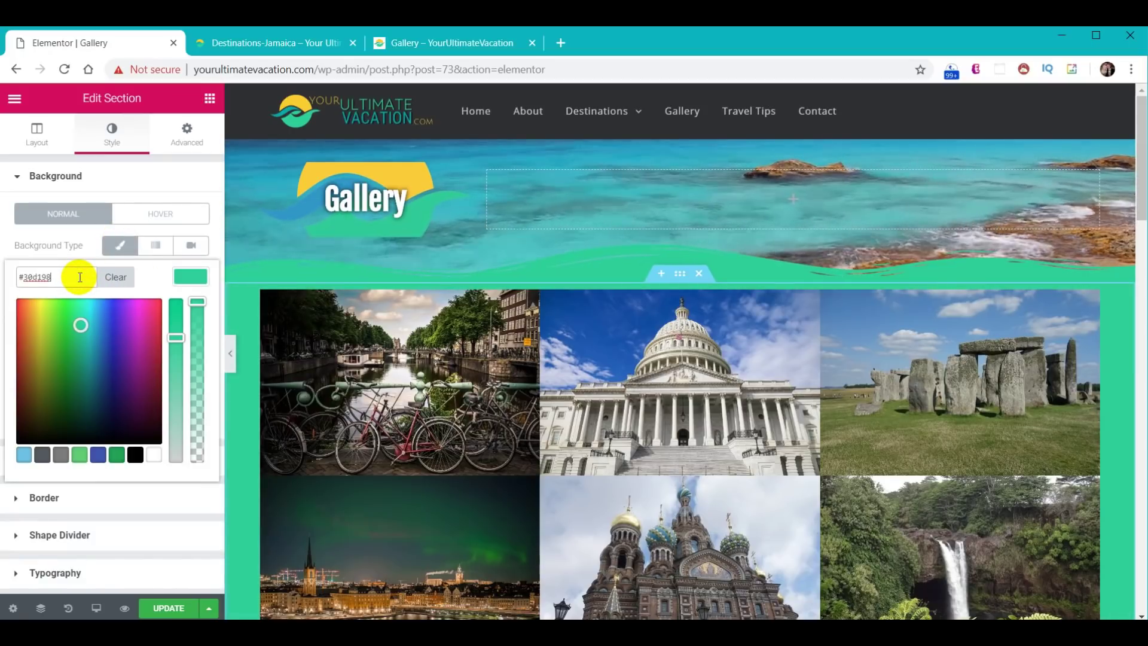
click(186, 277)
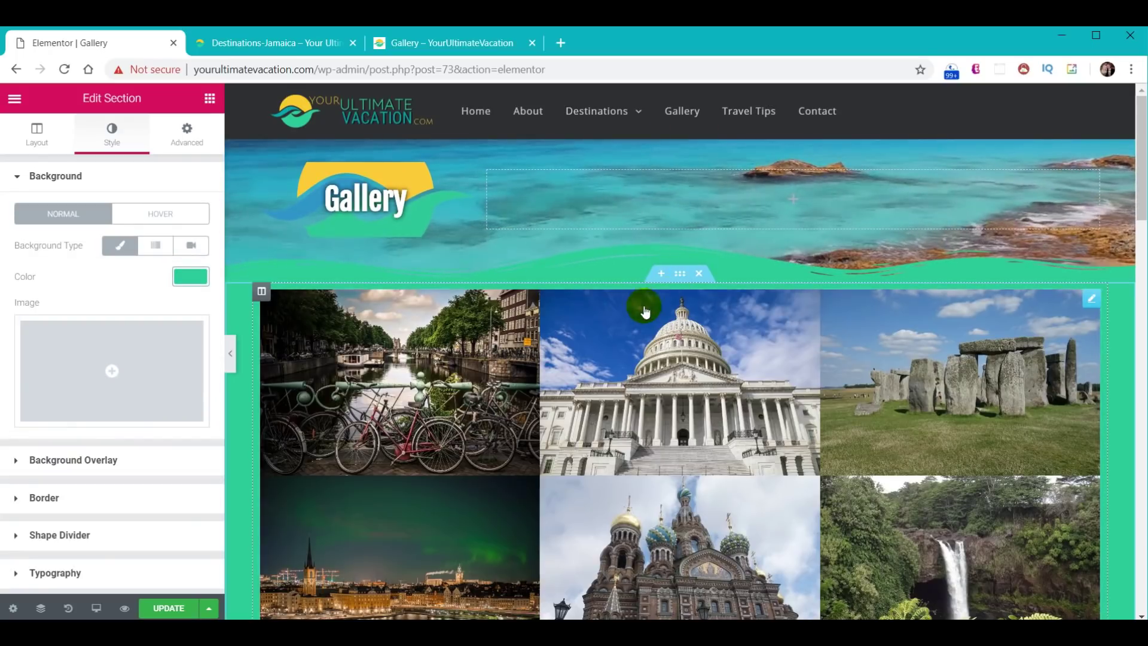
- Add a Text Editor widget above the gallery containing the pasted intro sentence
click(197, 141)
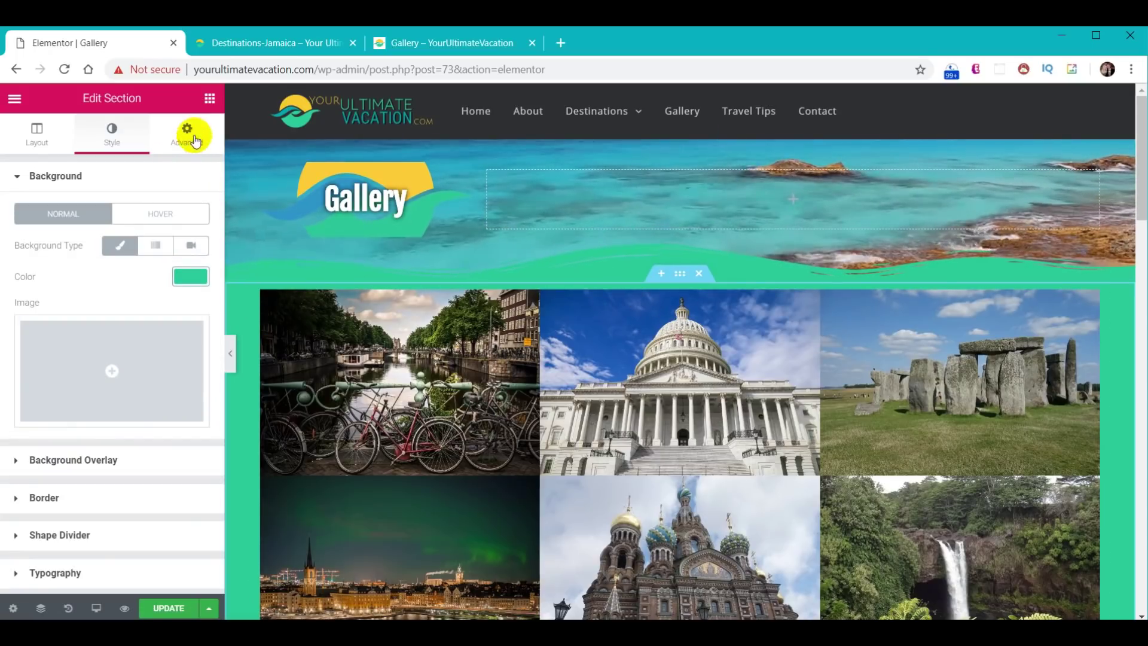
click(210, 99)
drag(166, 302, 692, 296)
drag(174, 373, 3, 301)
text(The collection below is just a small sample of some of our favorite travel destinations from around the world.)
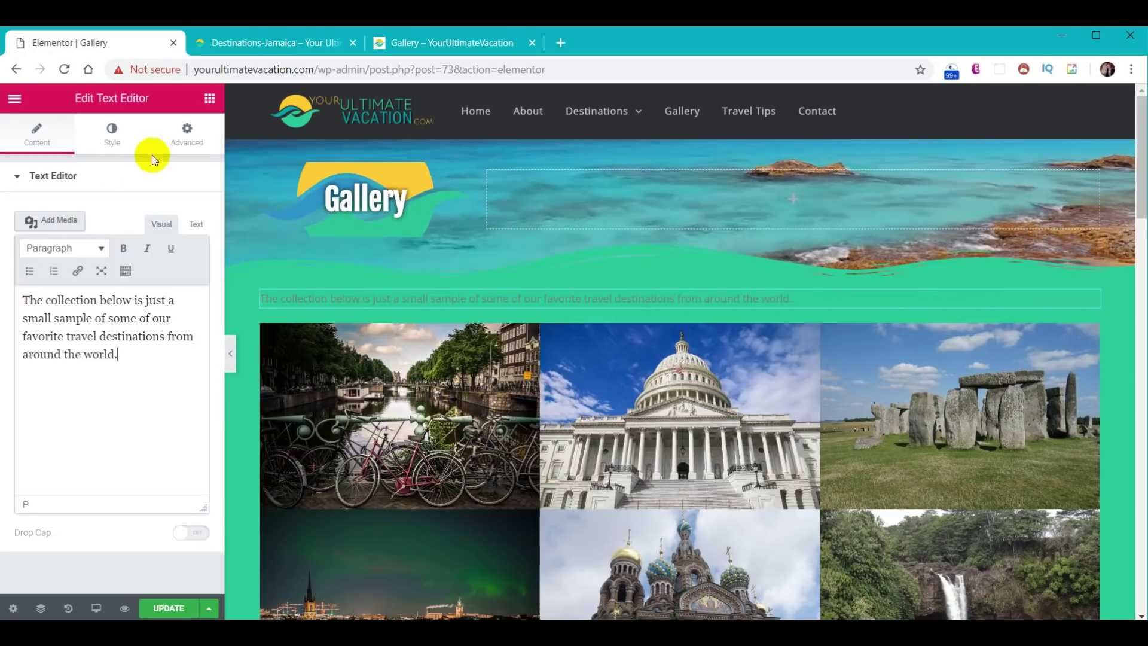
- Make the intro text white, font size 18, and centered
click(113, 136)
click(189, 263)
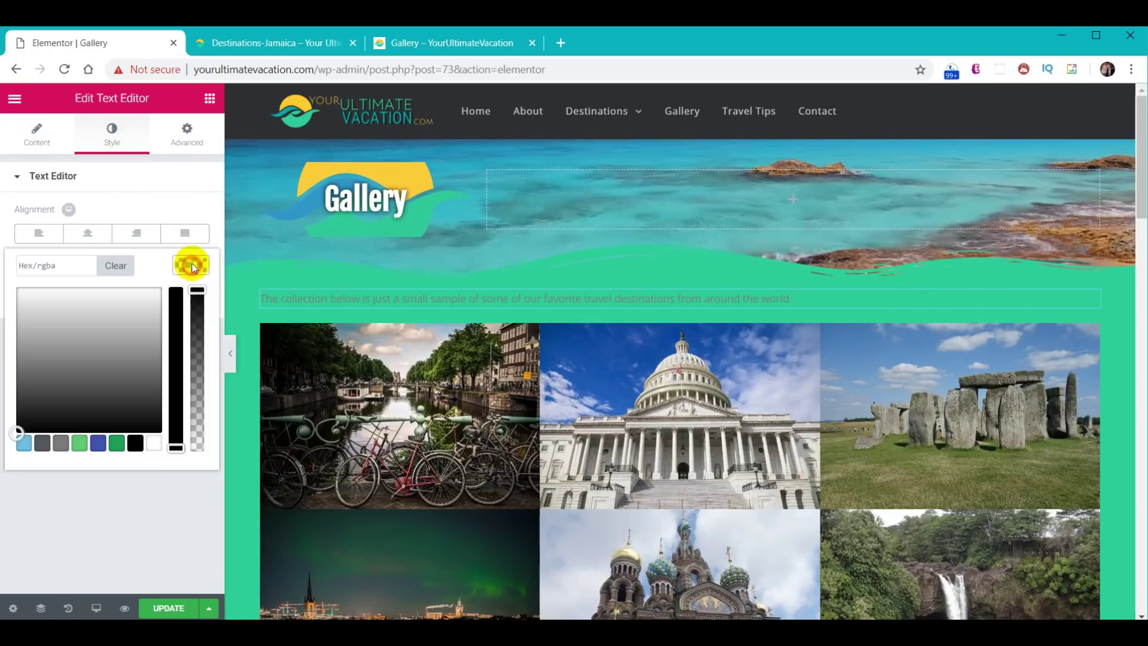
click(154, 442)
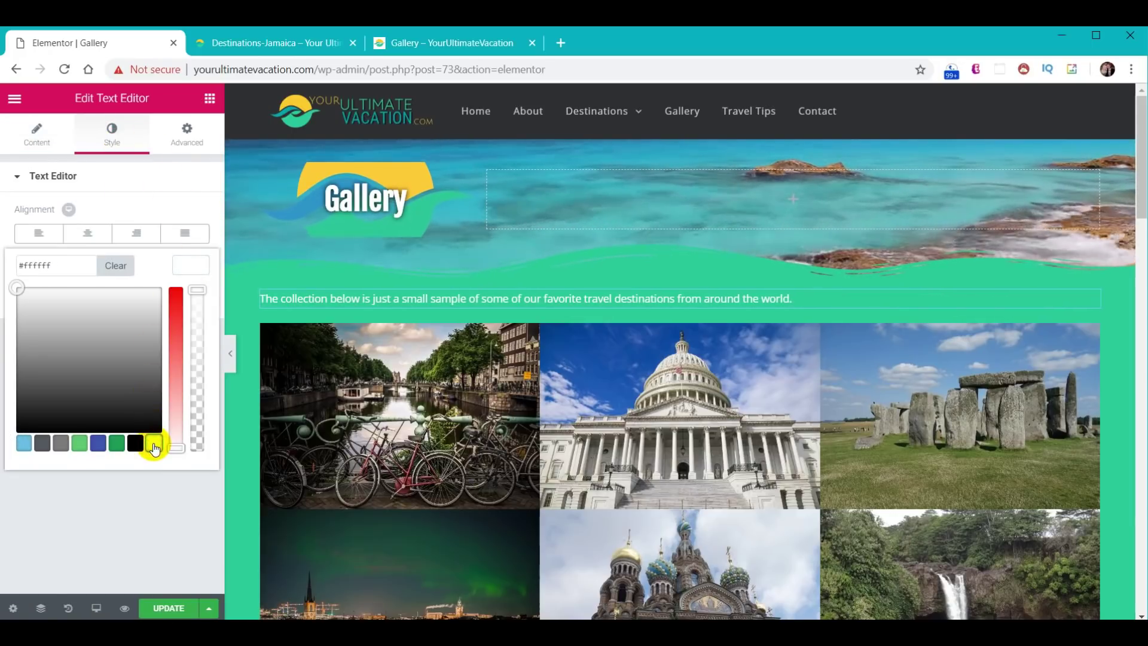
click(193, 263)
click(190, 296)
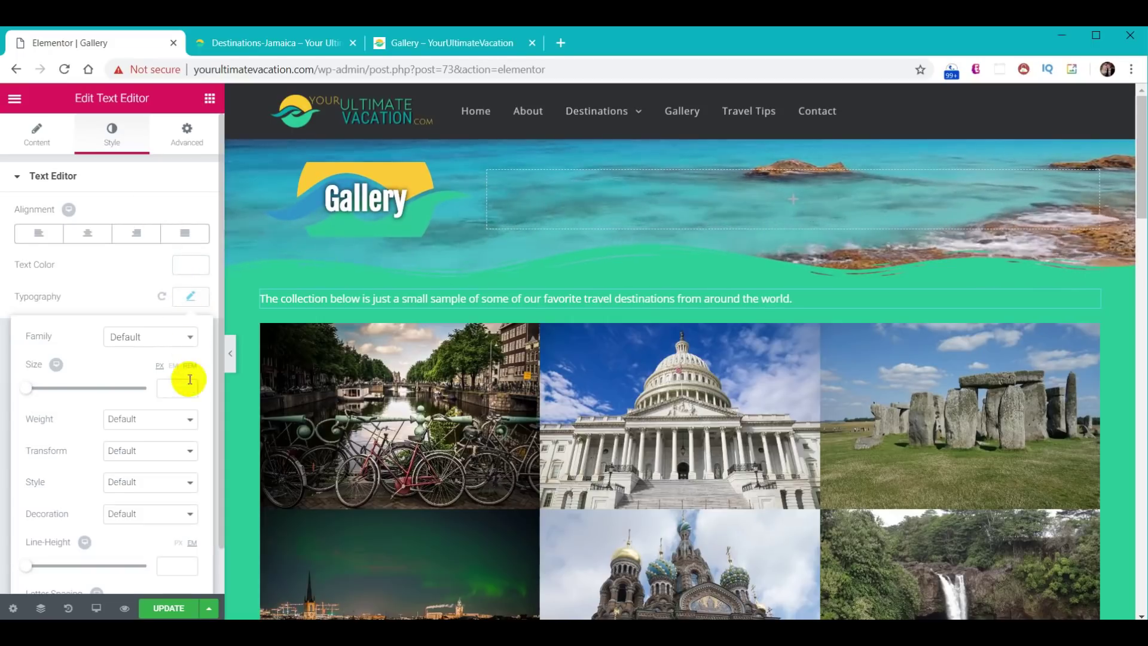
click(174, 390)
text(18)
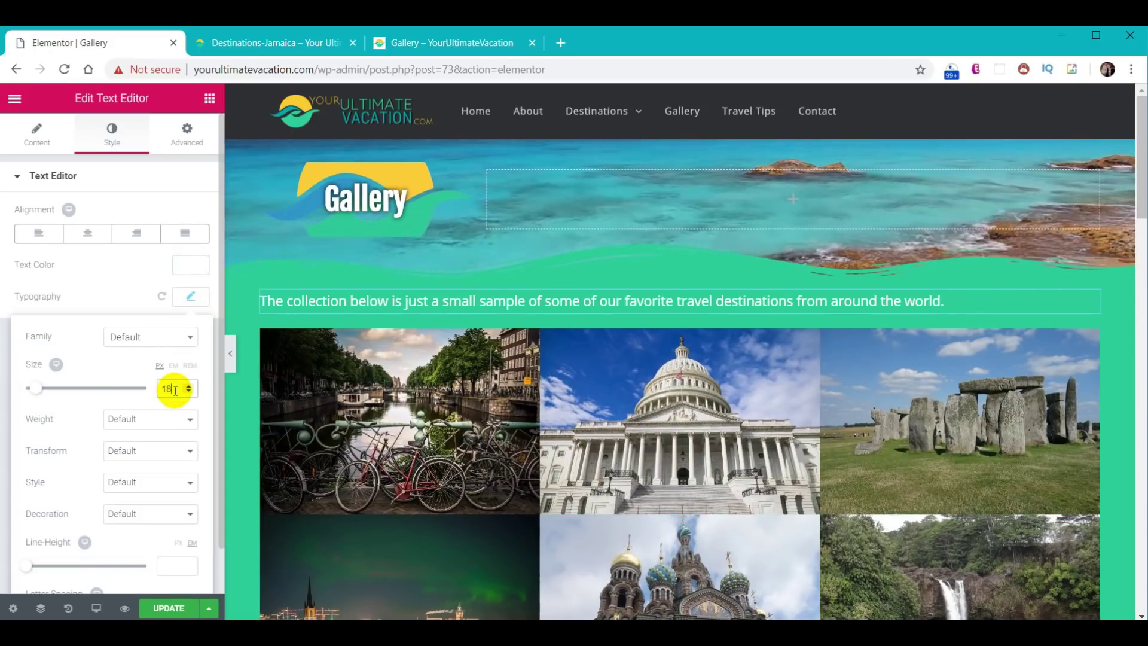
click(87, 233)
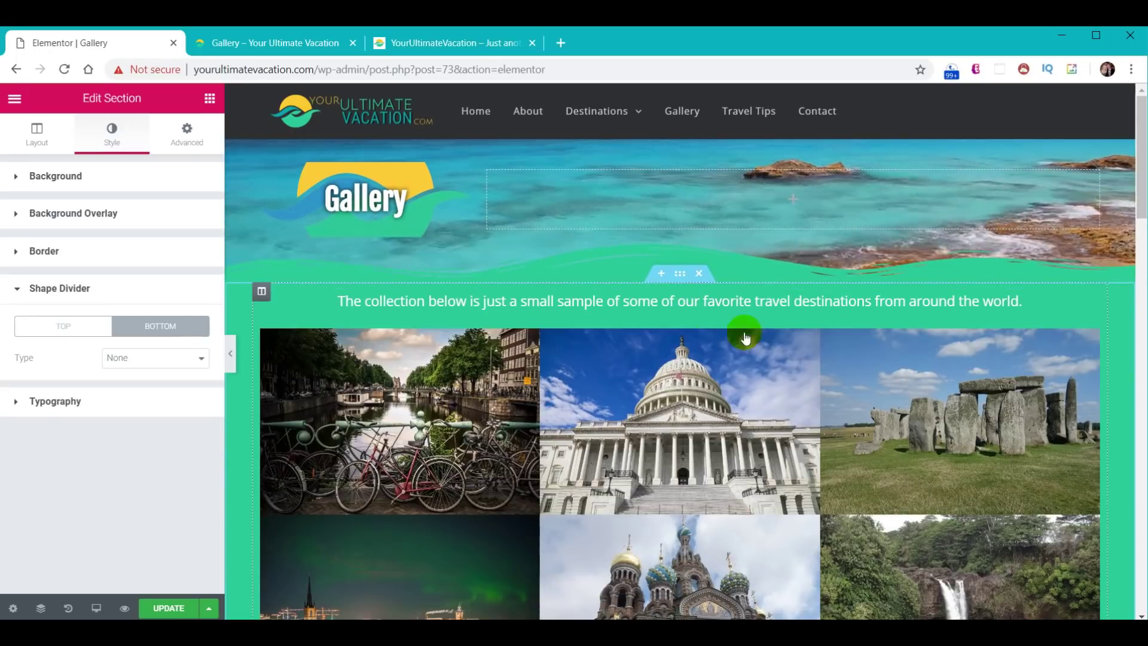
- Unlink the section's padding and set its bottom padding to 80
scroll(731, 384, down, 7)
scroll(732, 384, down, 10)
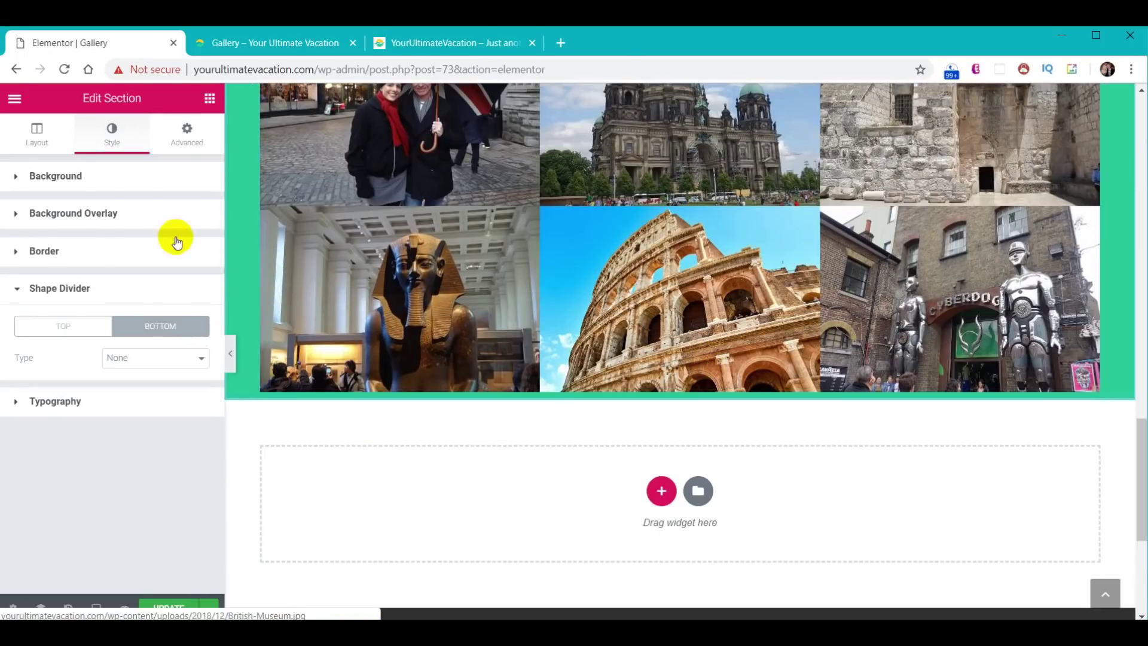
click(176, 140)
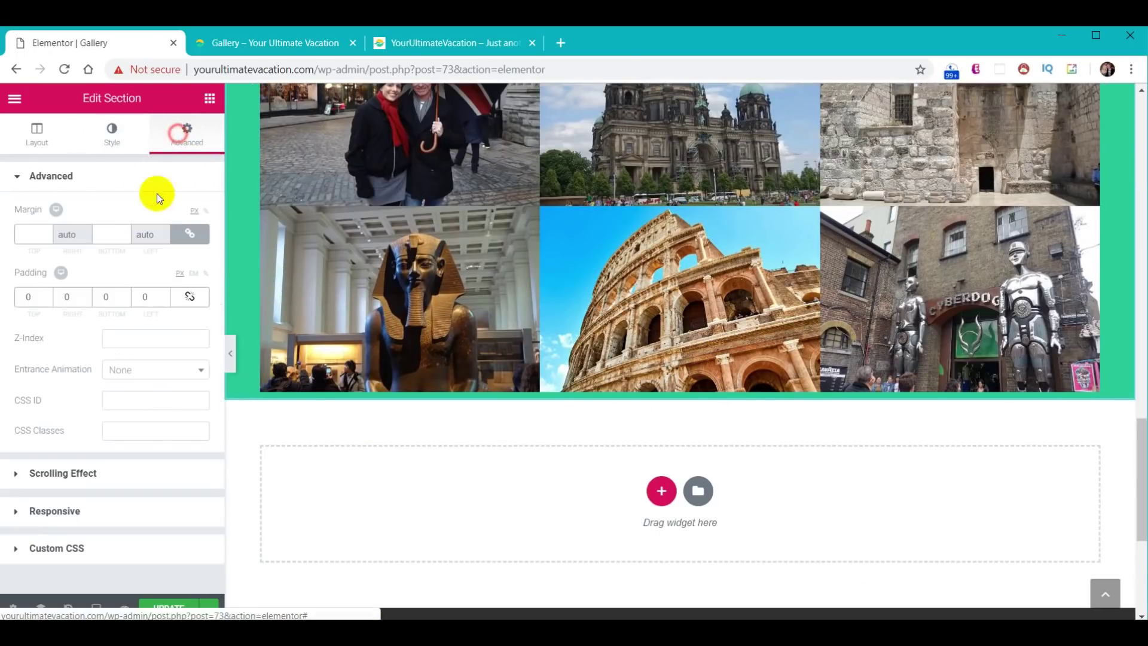
click(191, 298)
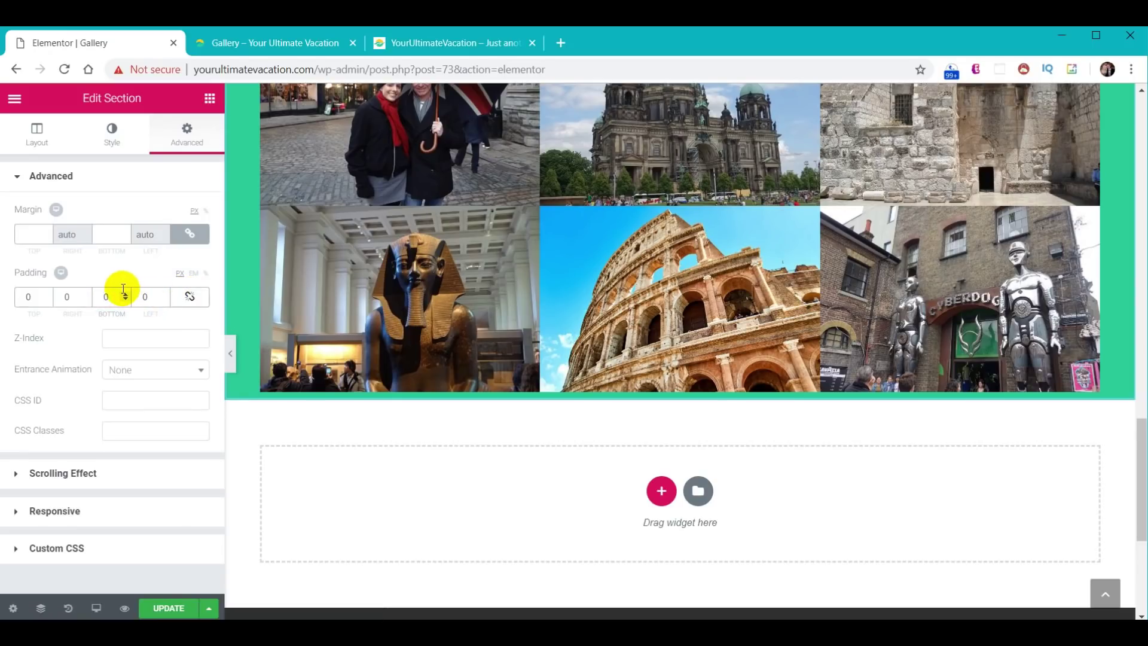
click(123, 289)
text(80)
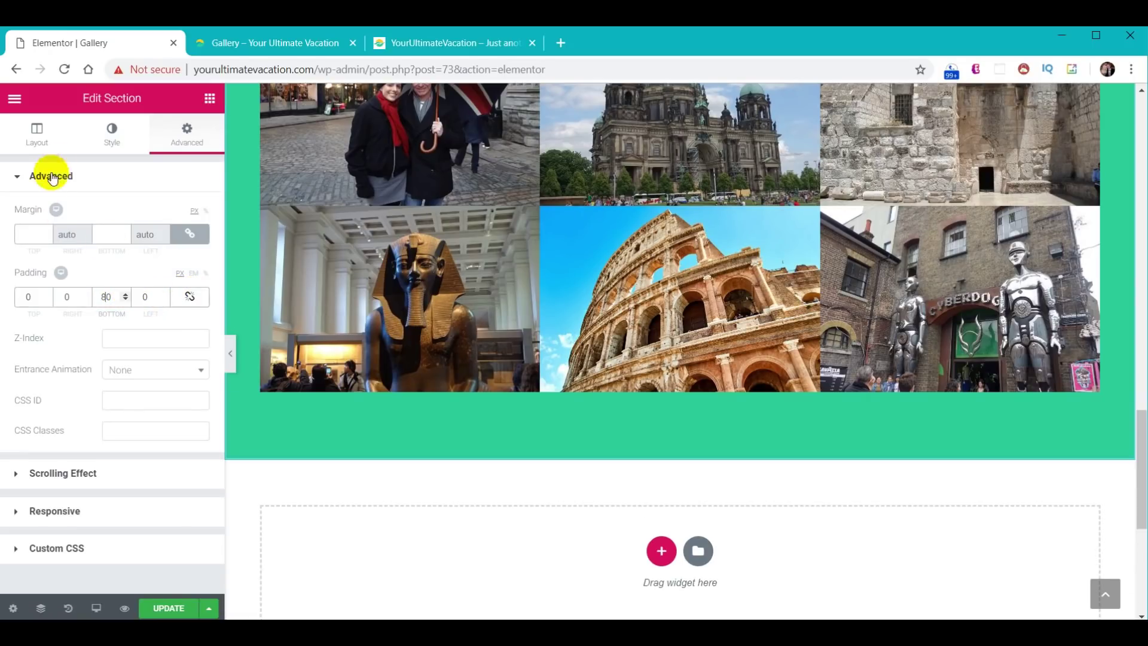
- Add a dark Waves Brush bottom shape divider with height 60
click(114, 140)
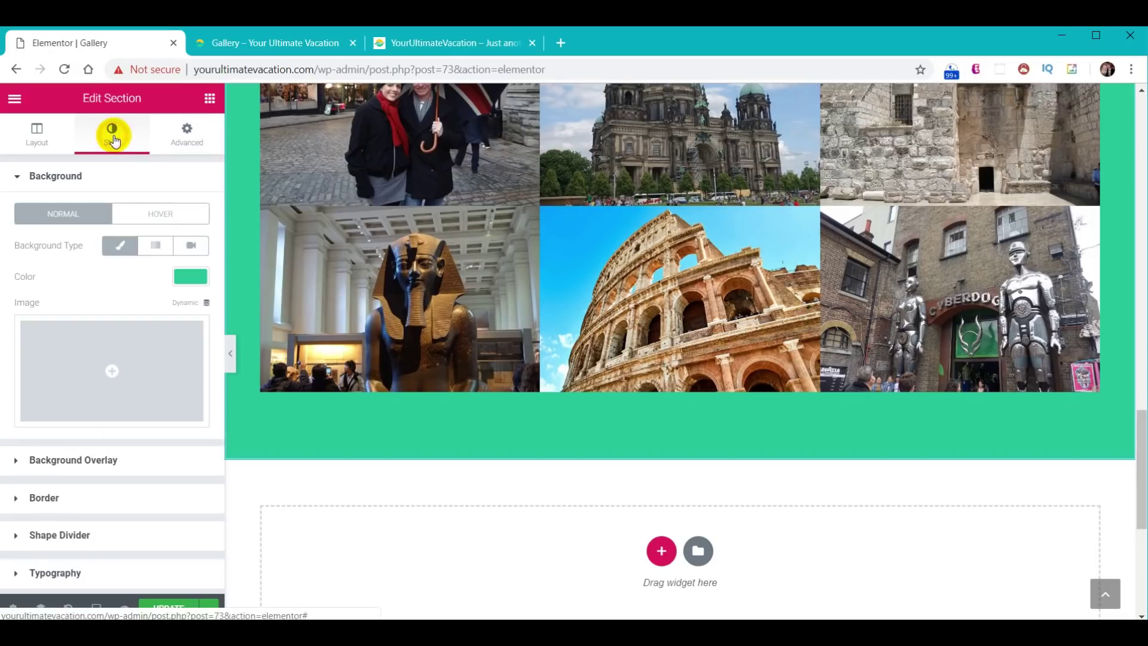
click(68, 534)
click(161, 327)
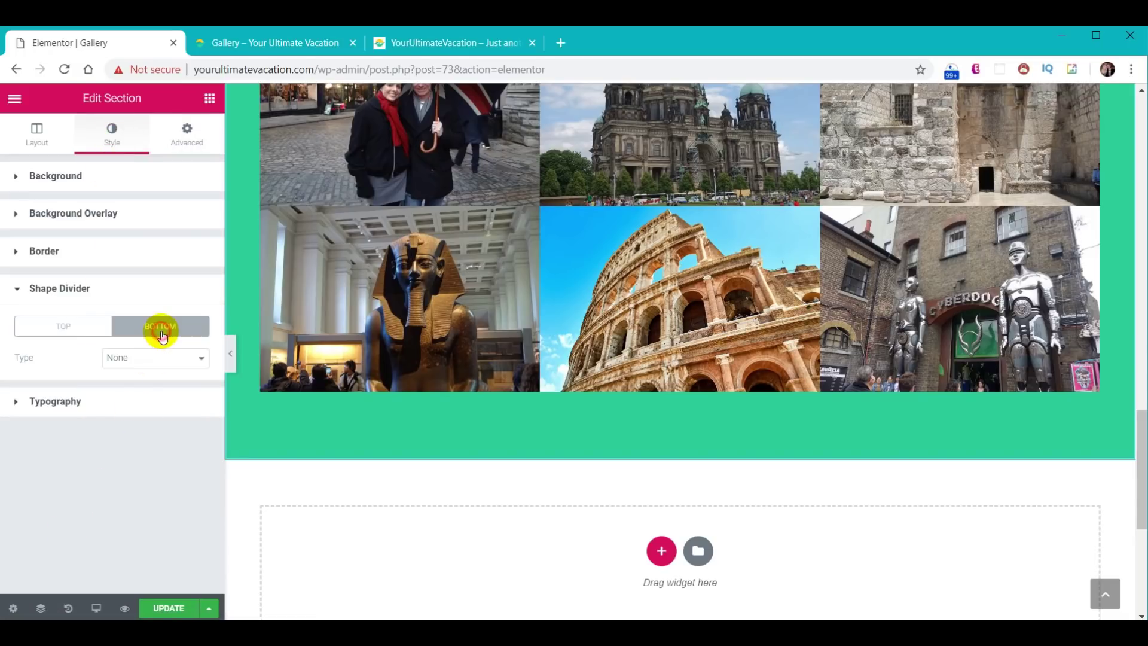
click(160, 368)
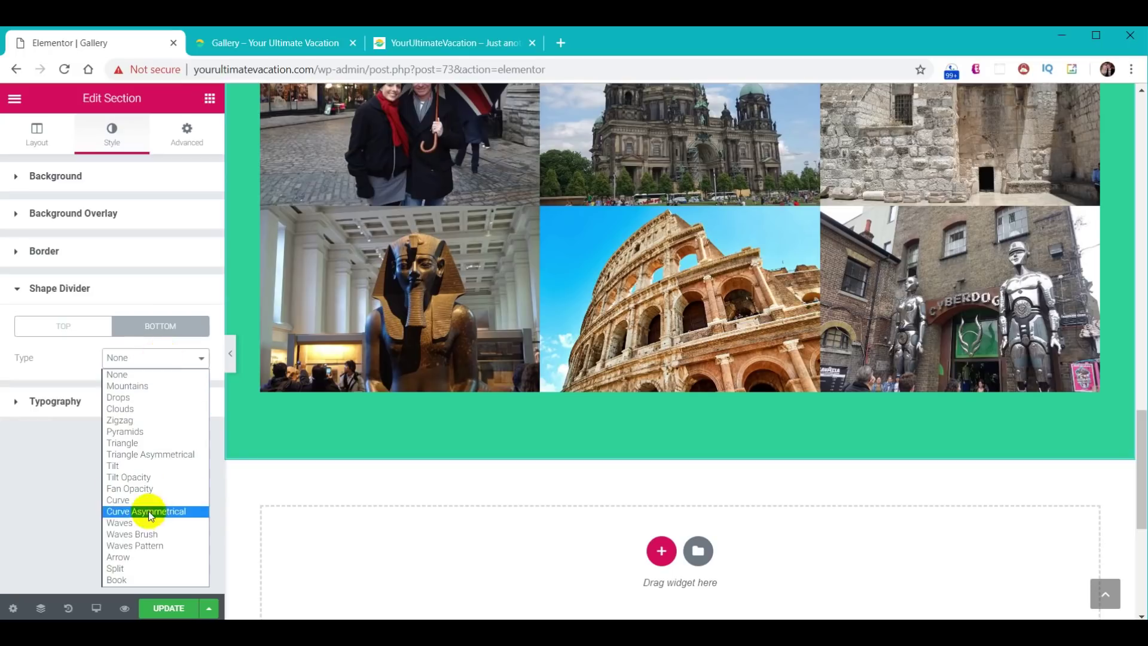
click(148, 535)
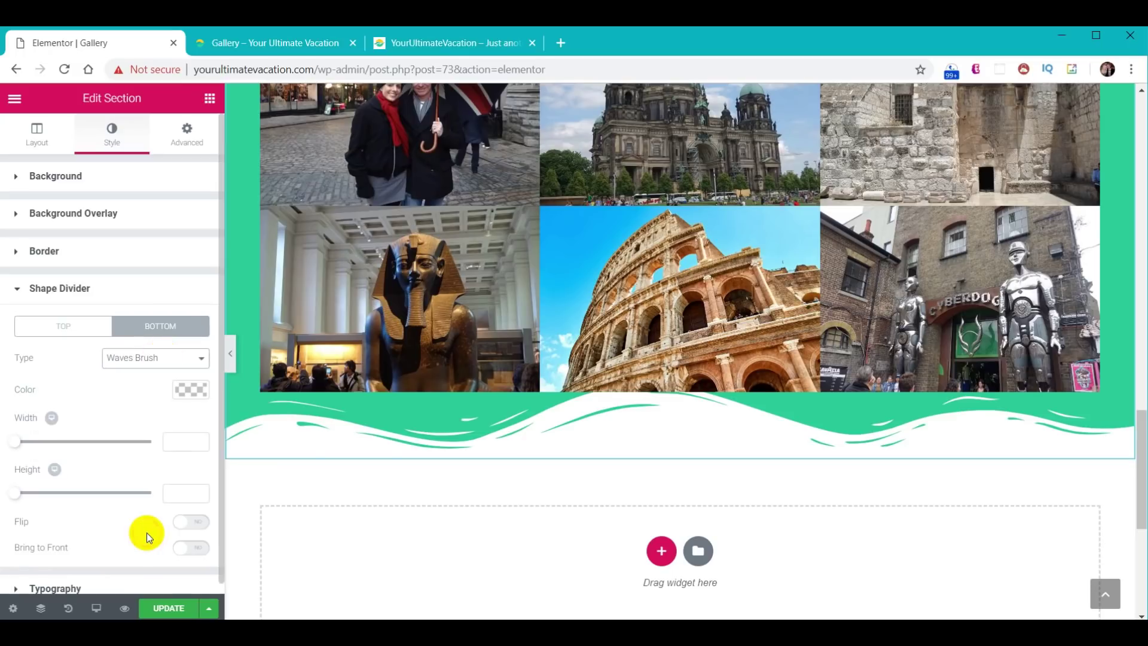
click(185, 392)
click(62, 384)
key(ctrl+v)
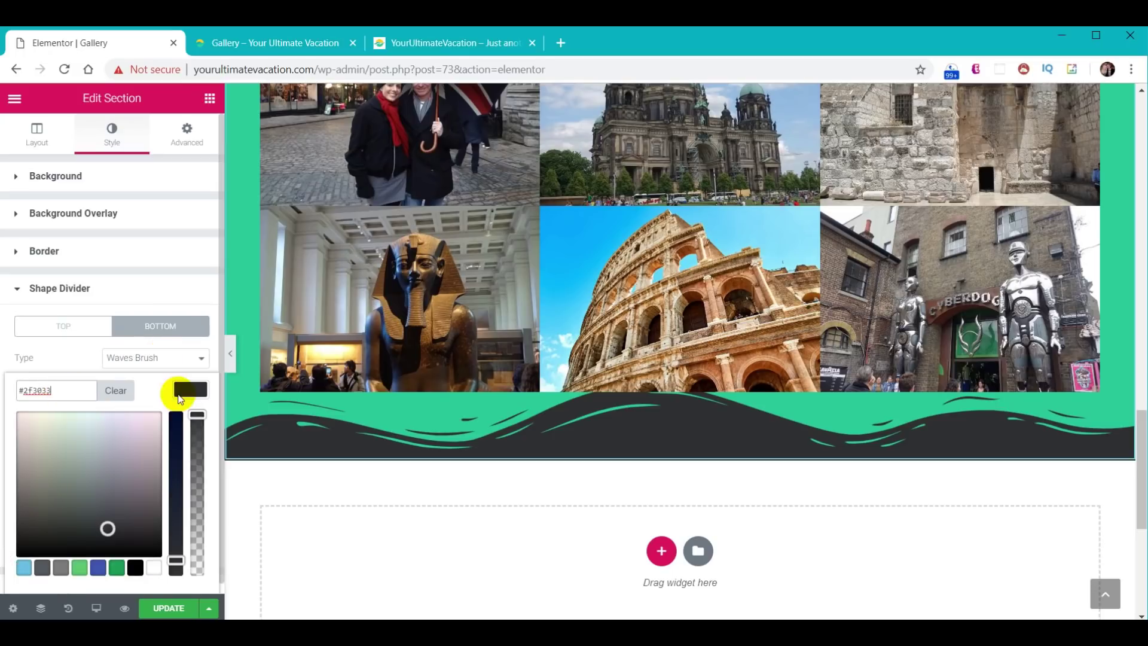
click(181, 390)
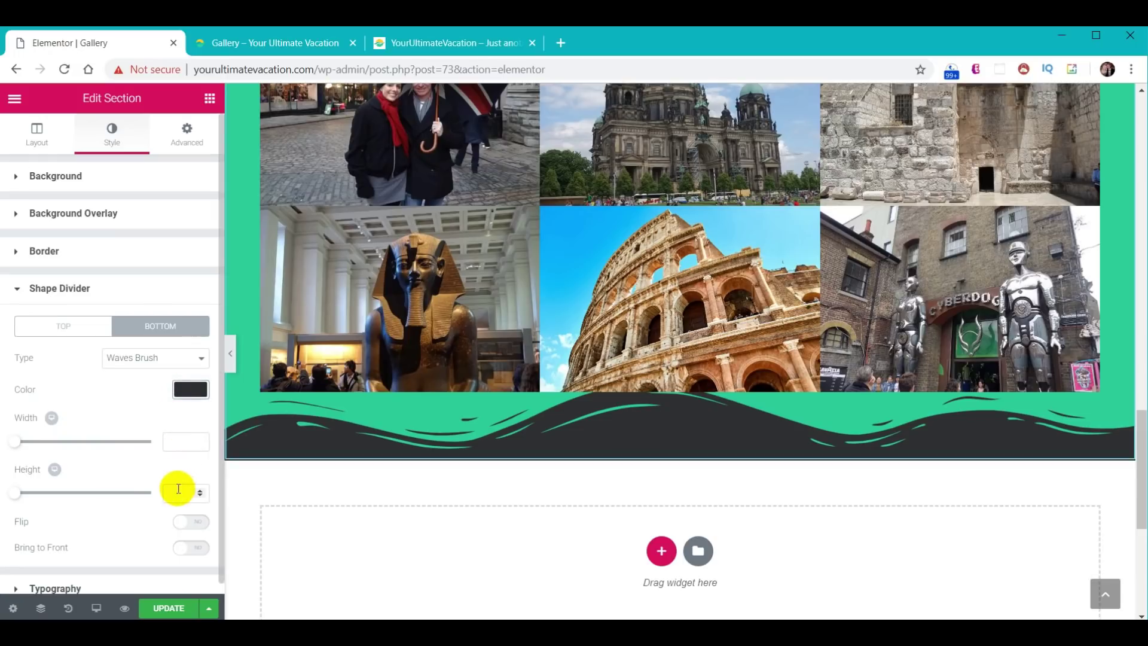
text(60)
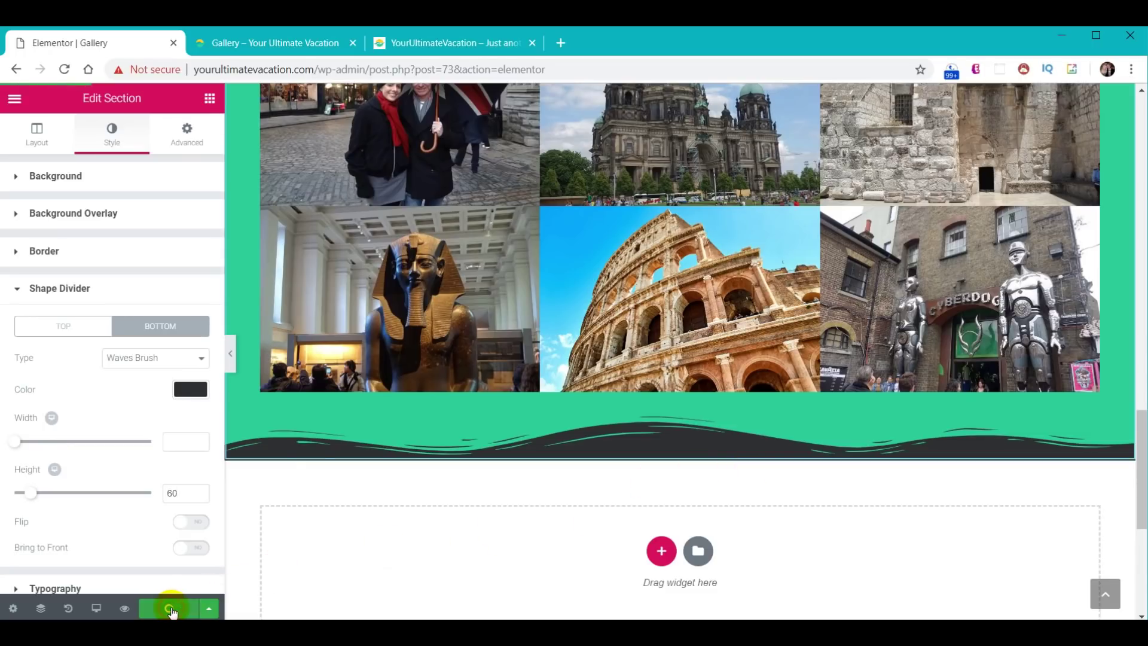
- Scroll through the updated live Gallery page, then switch to the reference site's tab
click(298, 39)
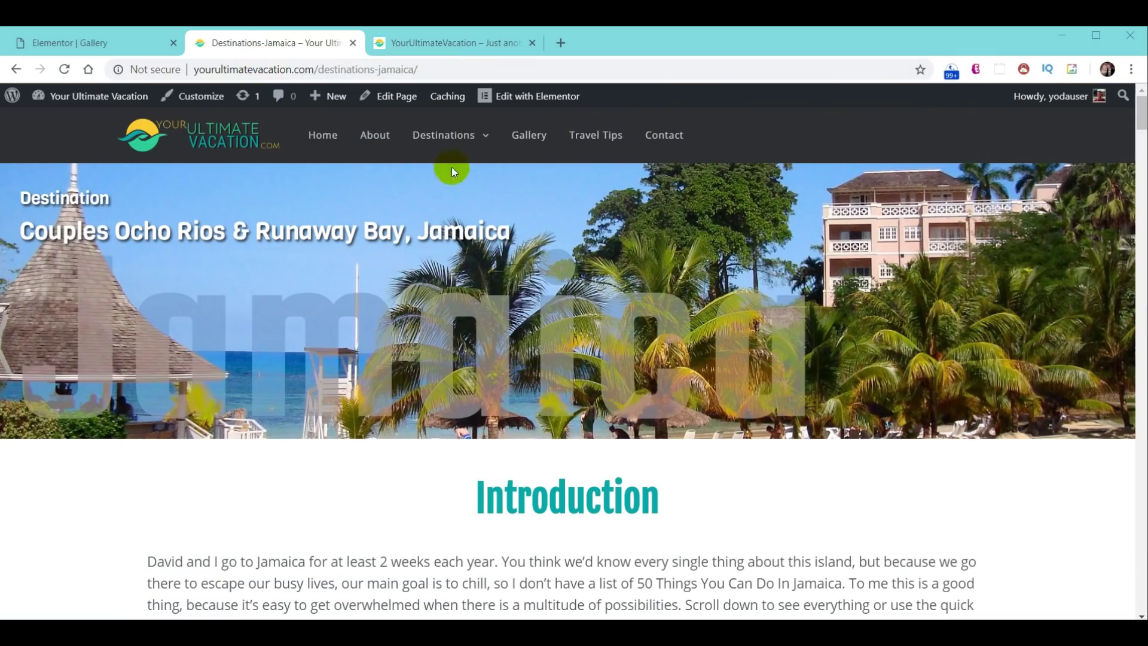
click(527, 147)
scroll(757, 270, down, 12)
scroll(745, 296, down, 10)
scroll(740, 295, up, 20)
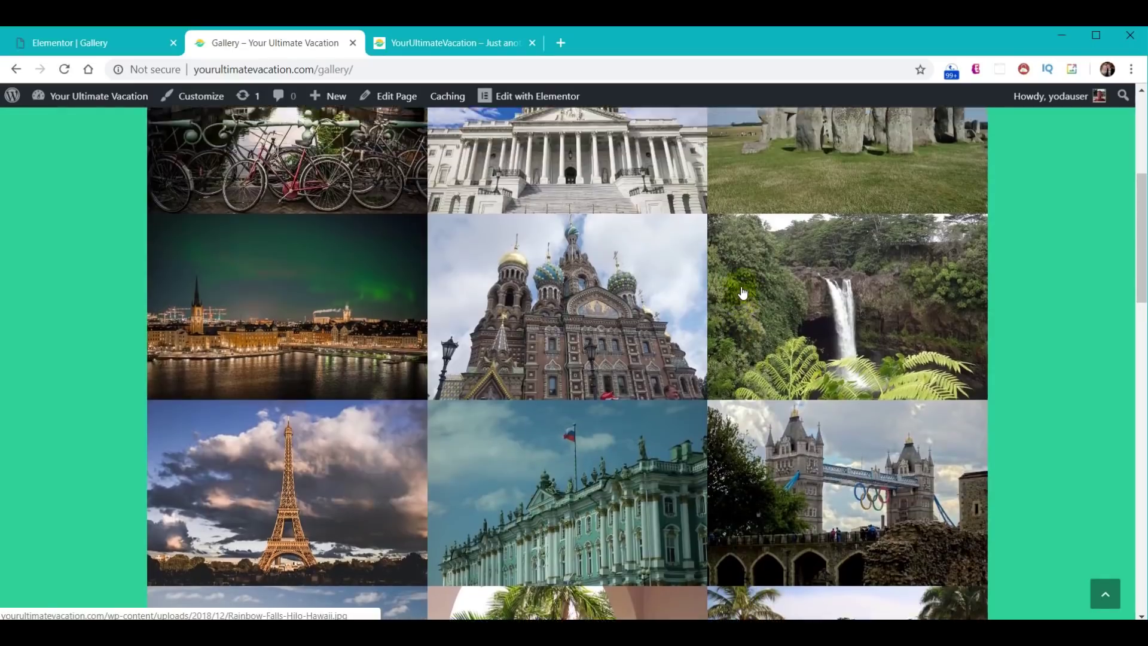
scroll(745, 296, up, 5)
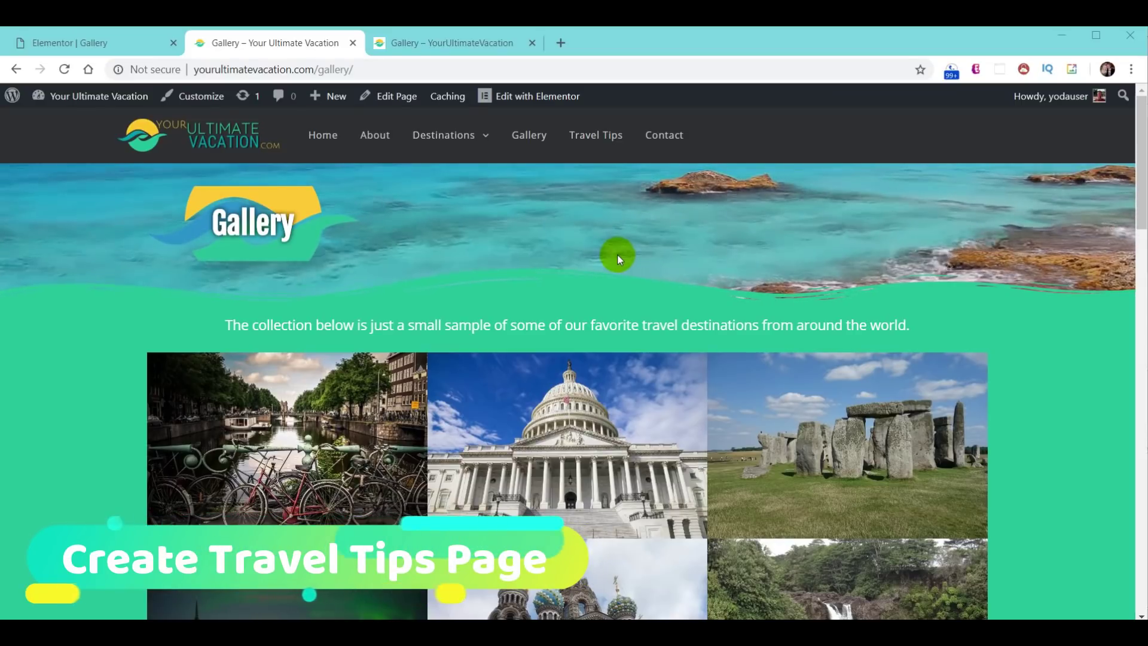
click(443, 43)
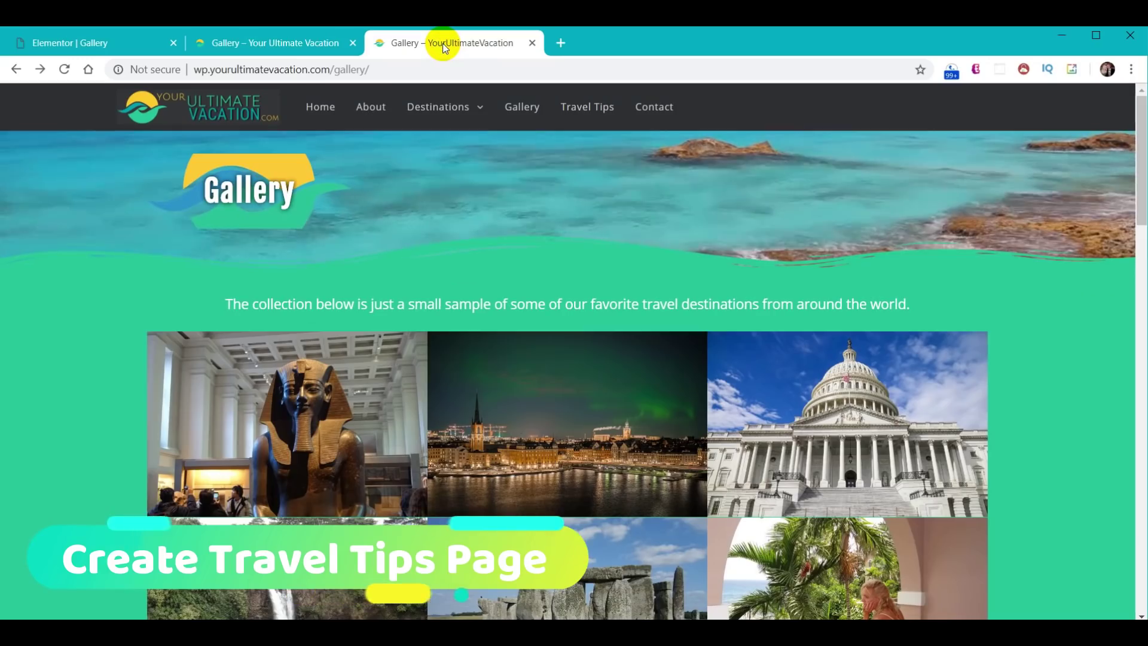
- Scroll through the reference site's Travel Tips page to the footer and back to the top
click(589, 109)
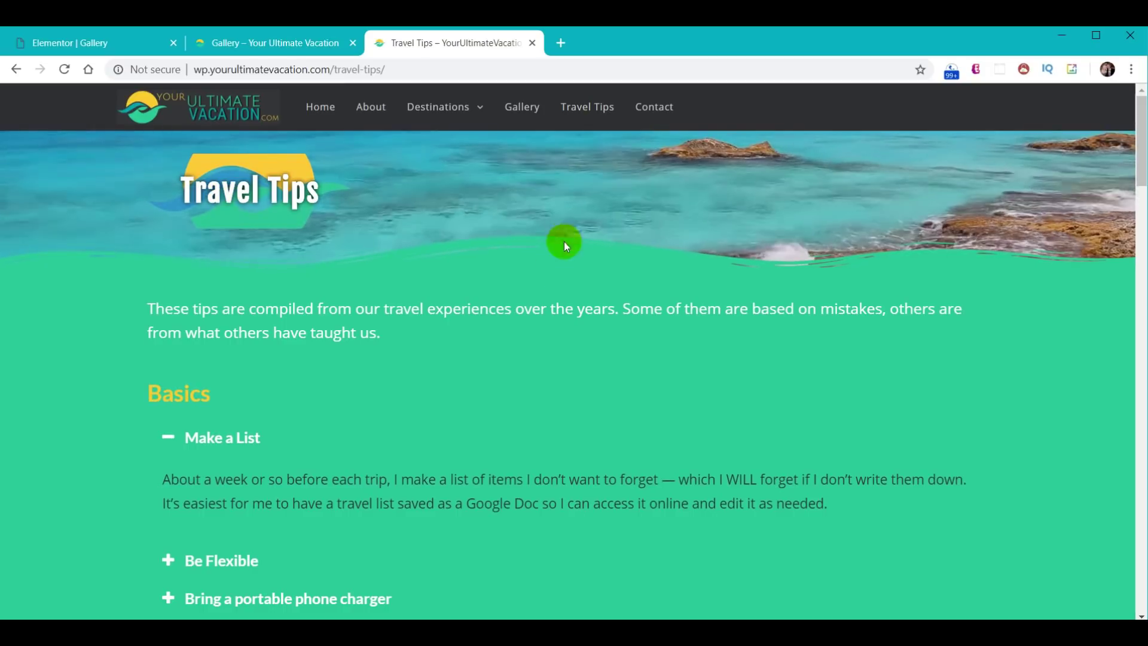
scroll(564, 242, down, 3)
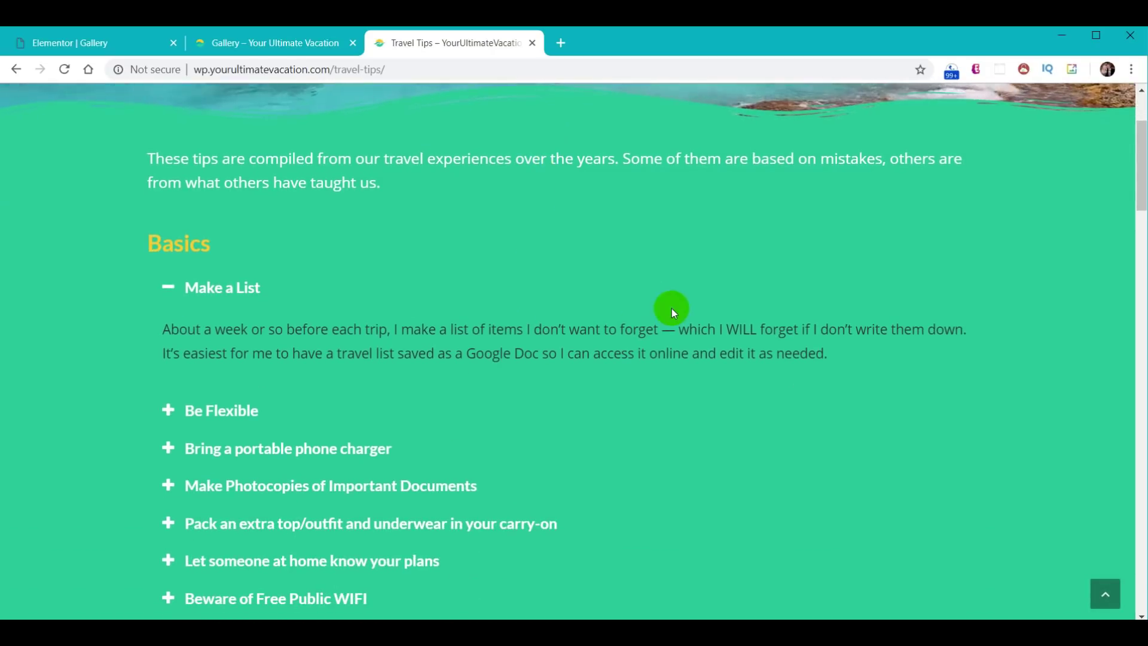
scroll(672, 308, down, 9)
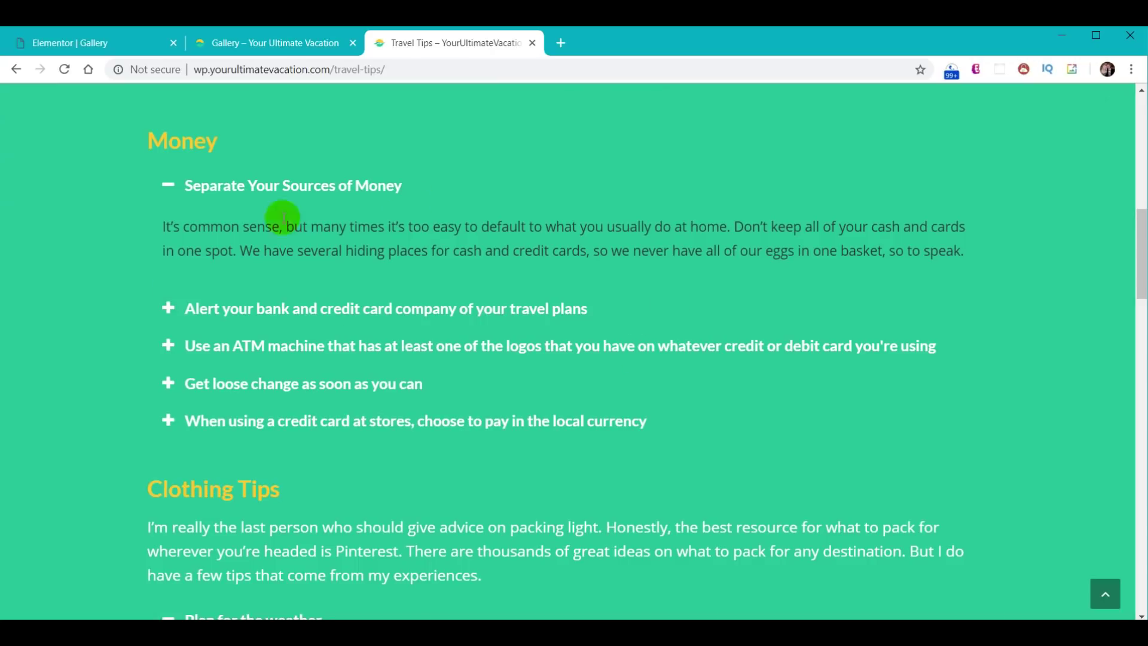
scroll(771, 222, down, 20)
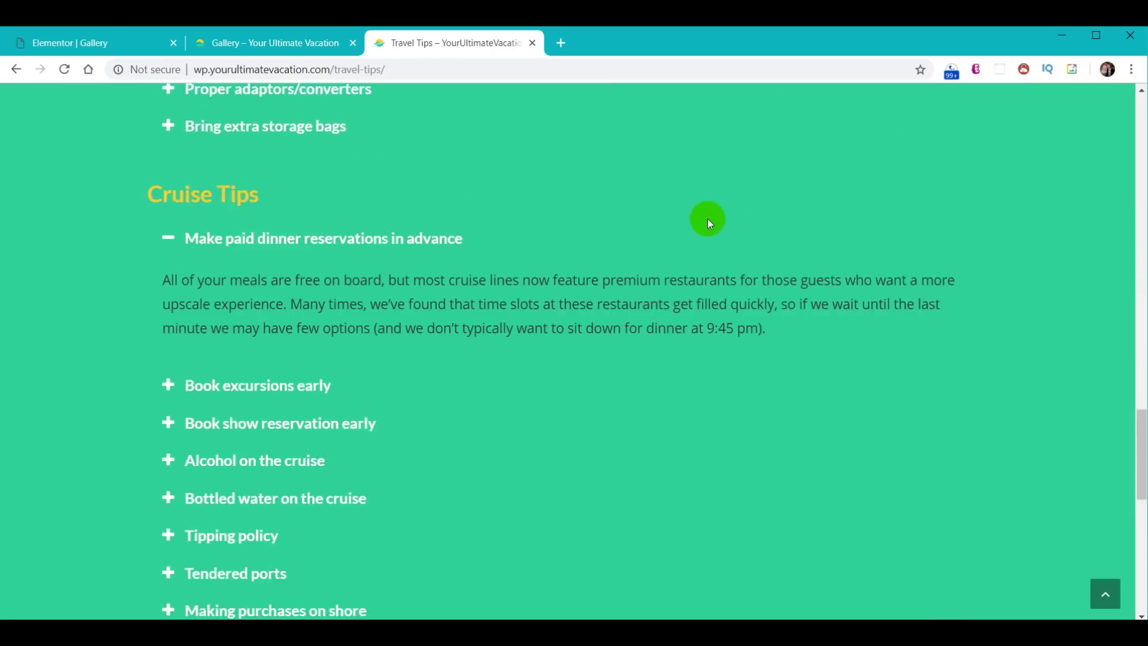
scroll(716, 219, down, 3)
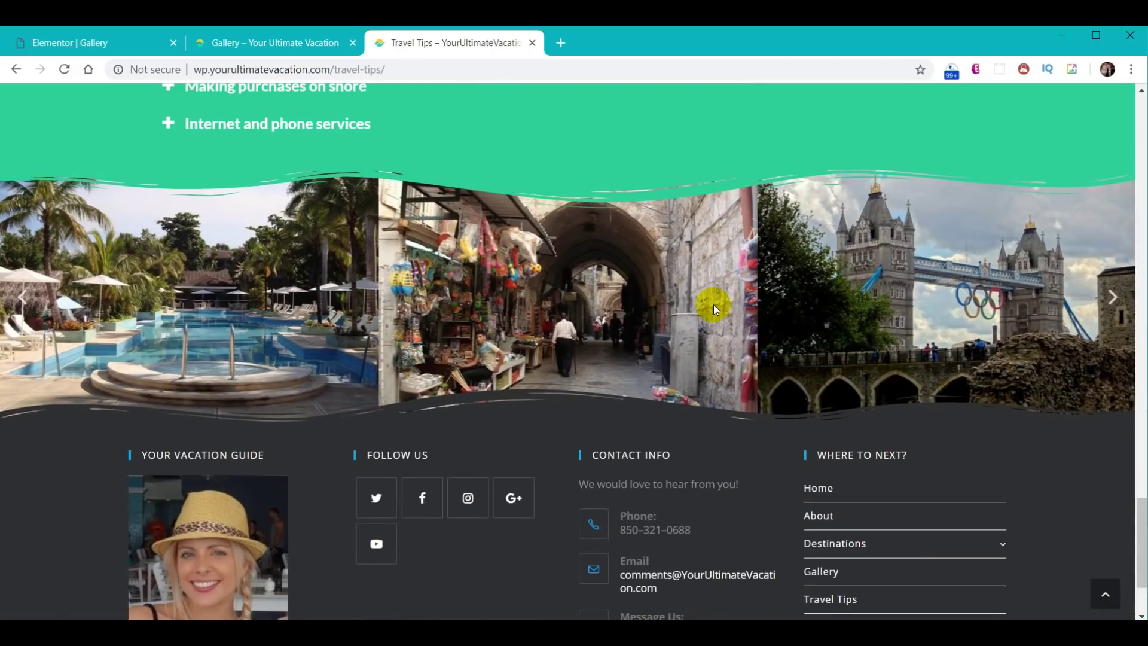
scroll(712, 304, up, 1)
drag(1141, 514, 1141, 218)
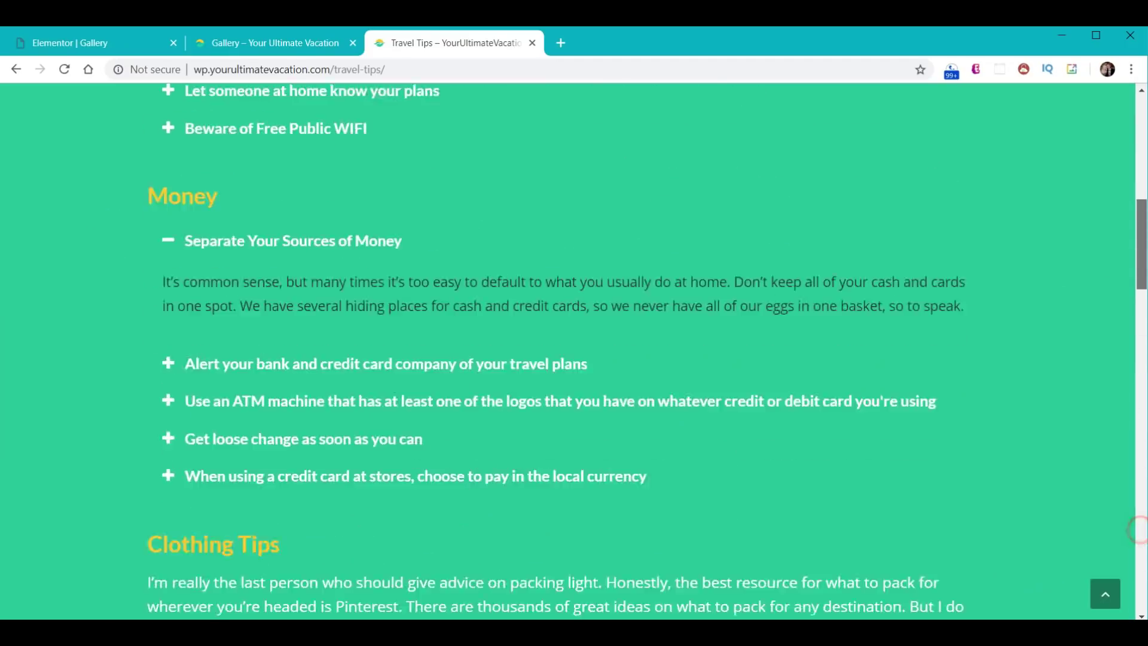
scroll(1139, 529, up, 15)
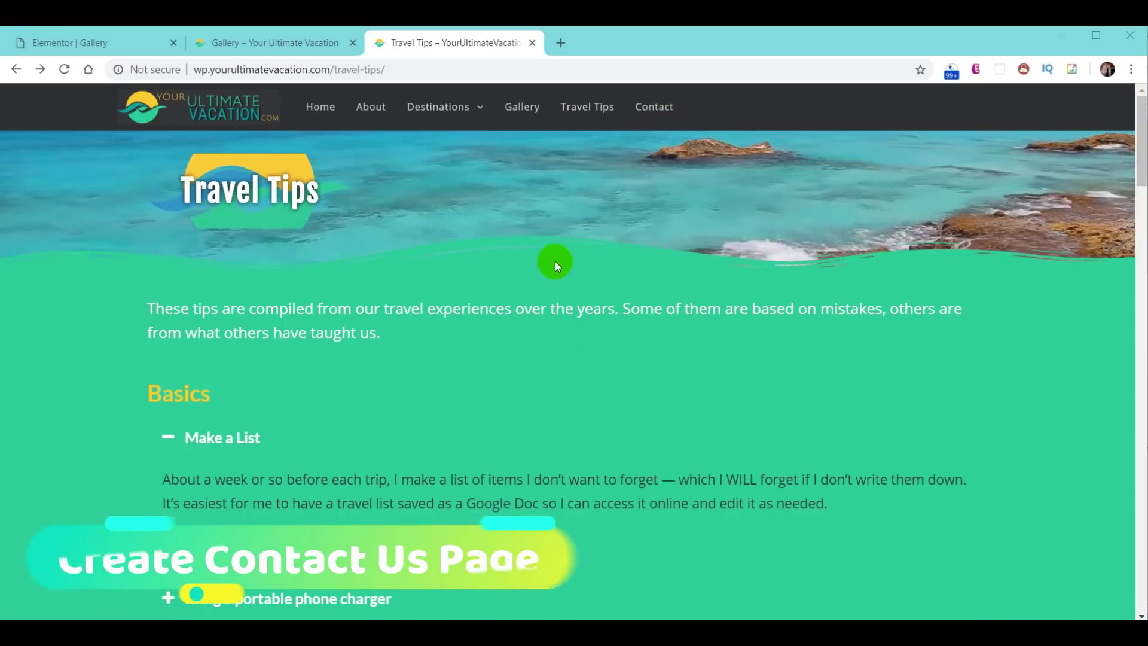
- View the live site's Contact Us page and scroll through it
click(648, 114)
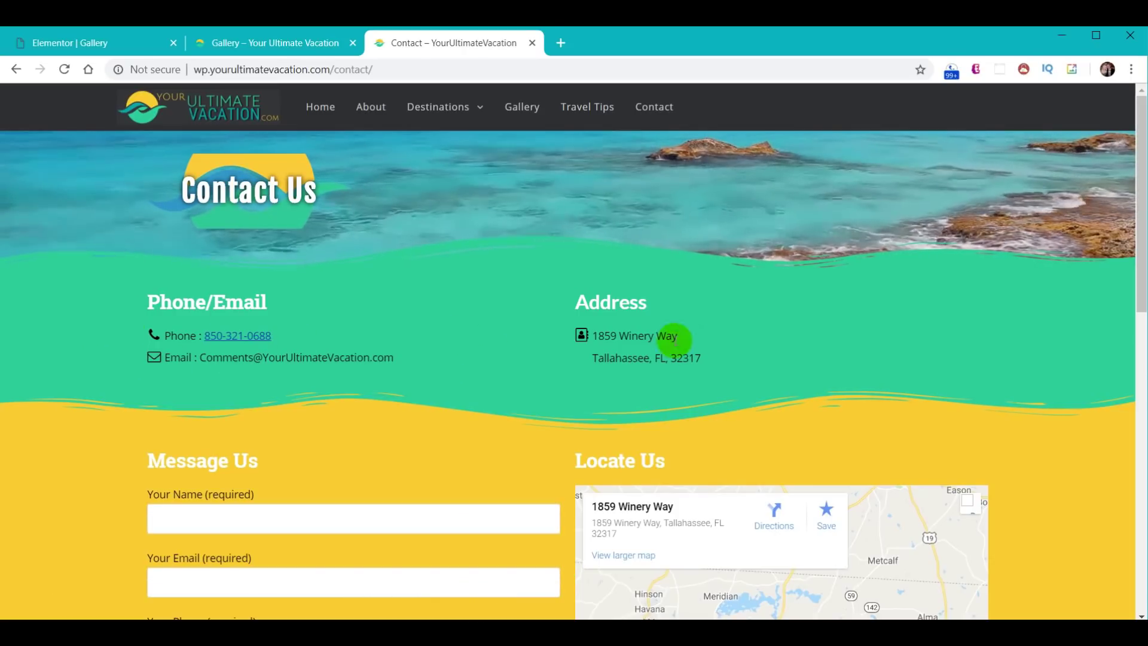
scroll(679, 351, down, 1)
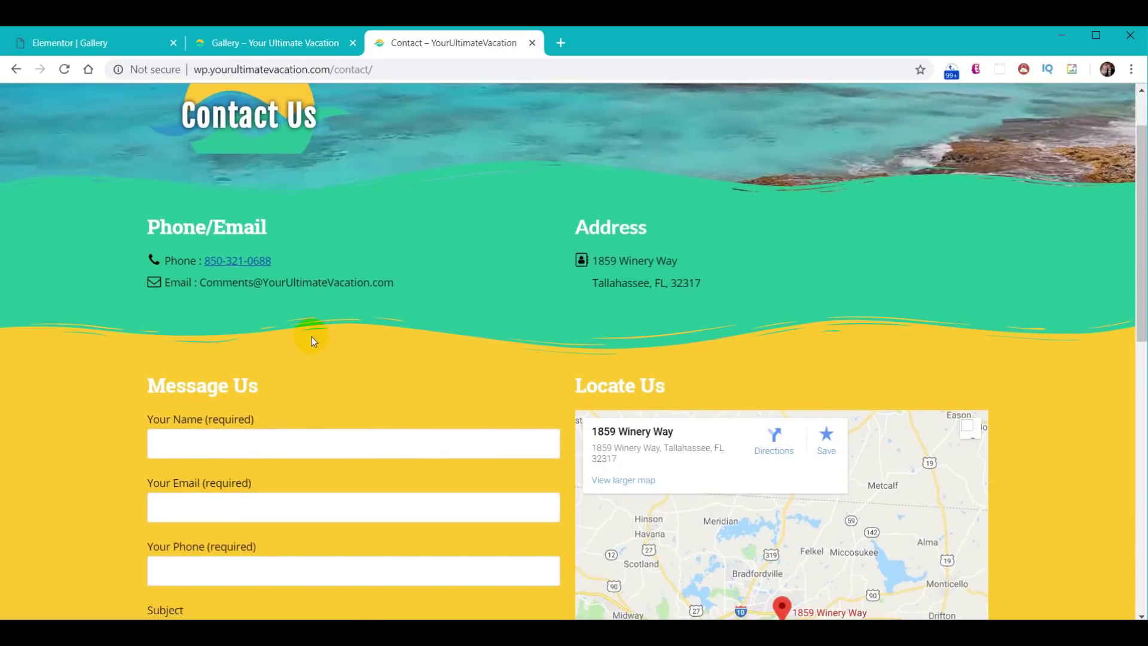
scroll(298, 352, down, 2)
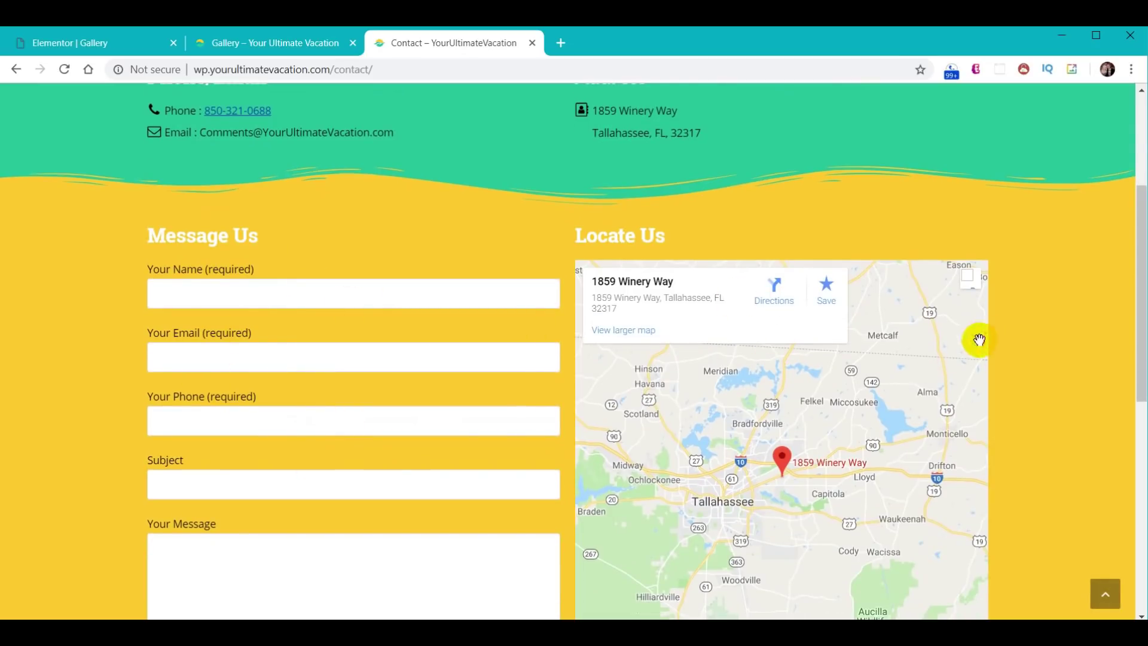
- Exit the editor to the dashboard and open the empty Contact page in Elementor
click(84, 47)
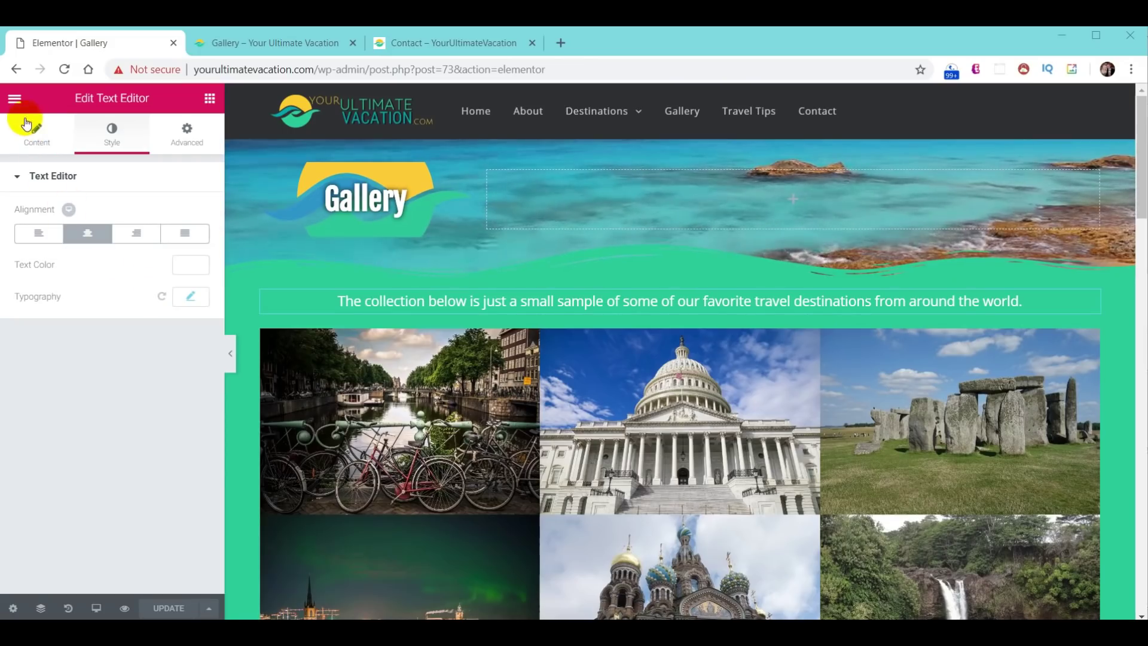
click(14, 98)
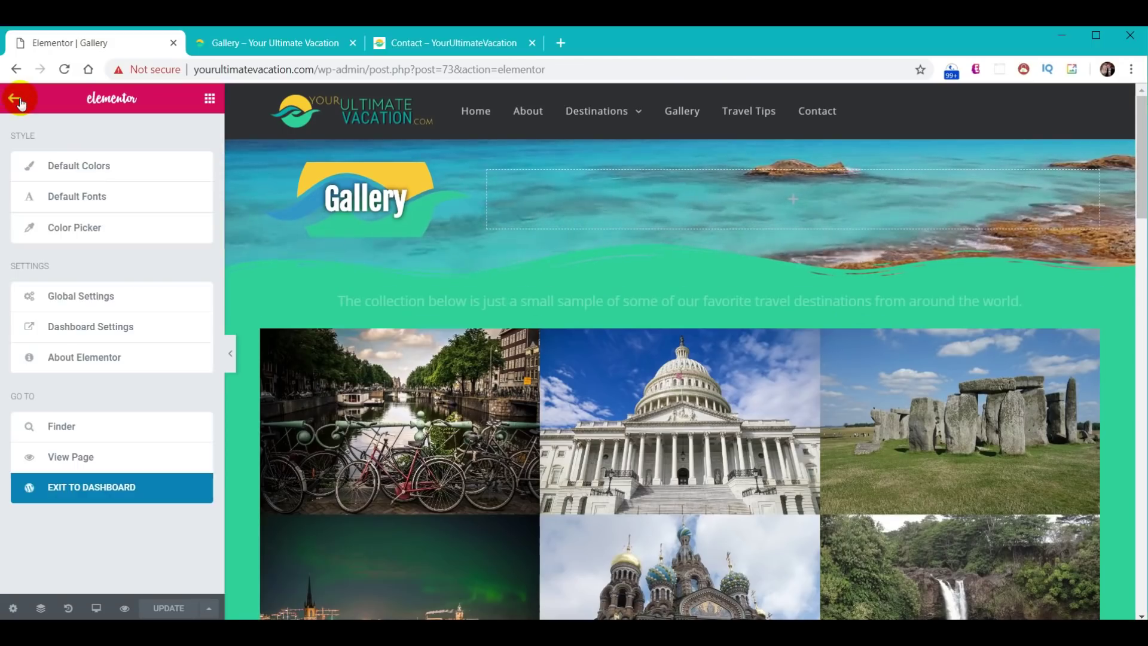
click(90, 486)
click(40, 226)
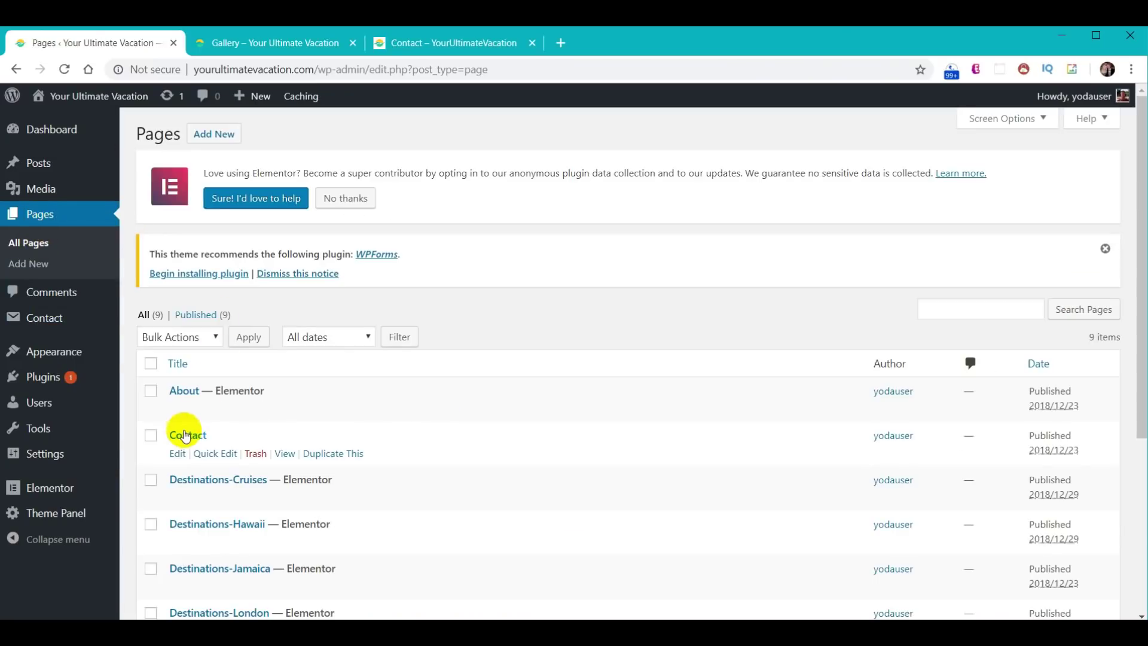
click(185, 437)
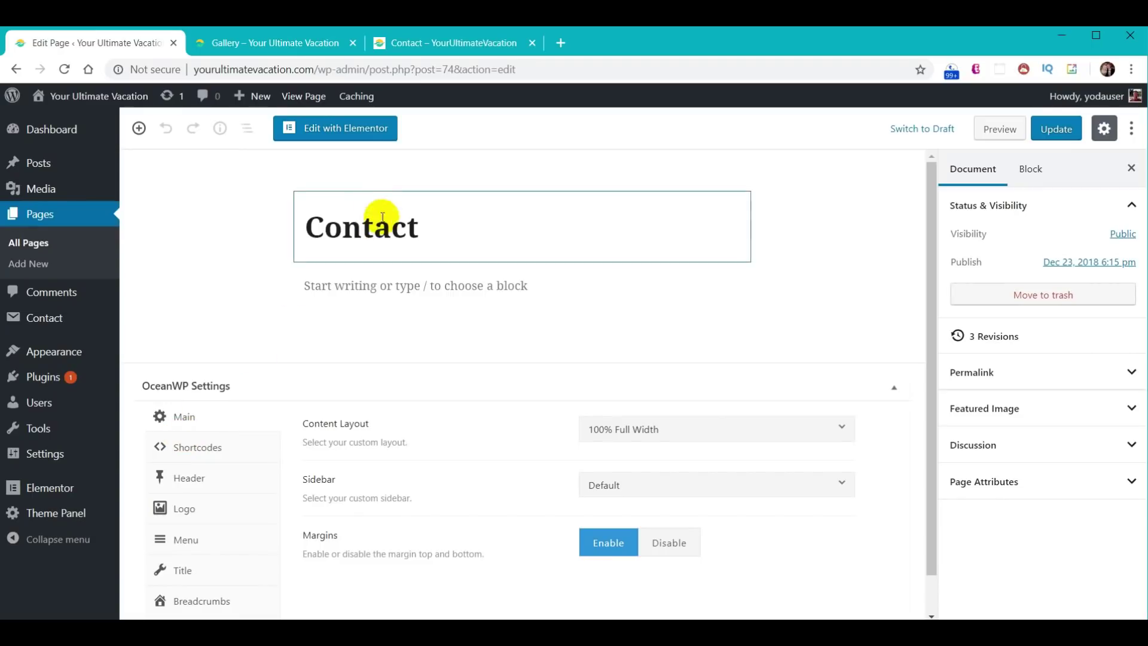
click(366, 130)
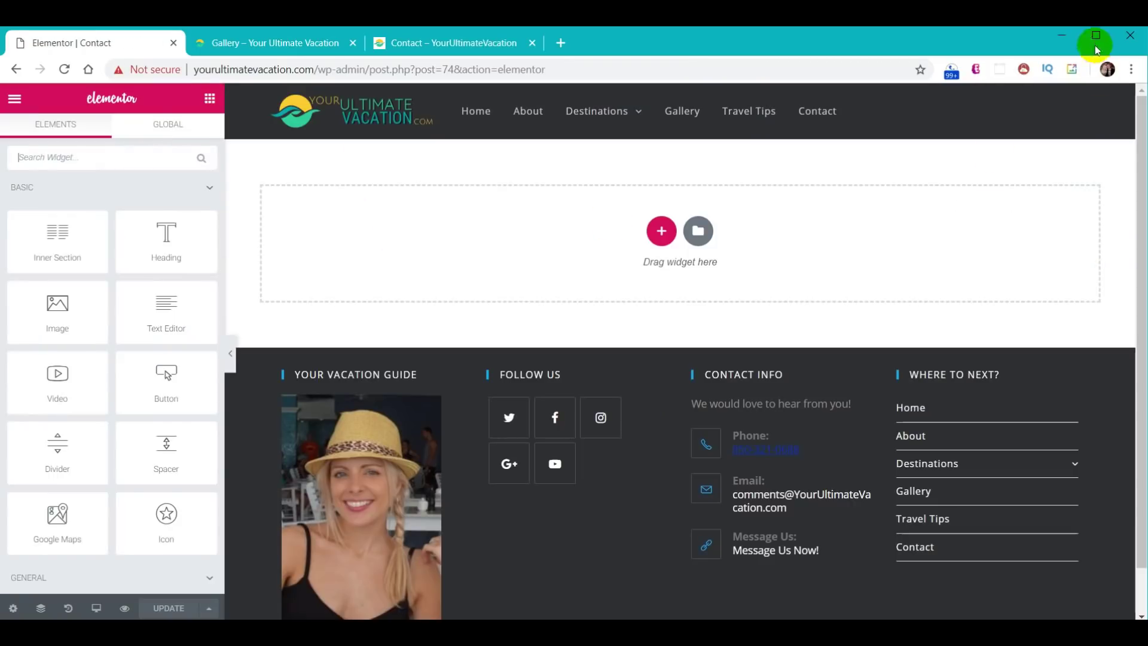
key(ctrl+h)
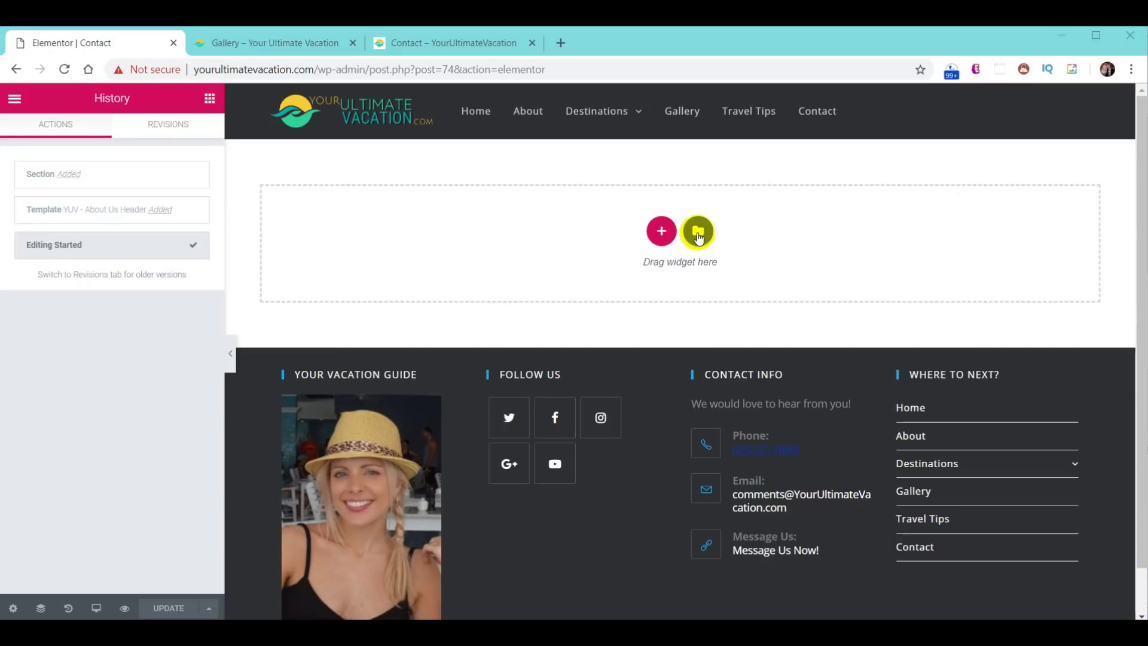
- Insert the YUV - About Us Header template without its settings and retitle the heading 'Contact Us'
click(697, 231)
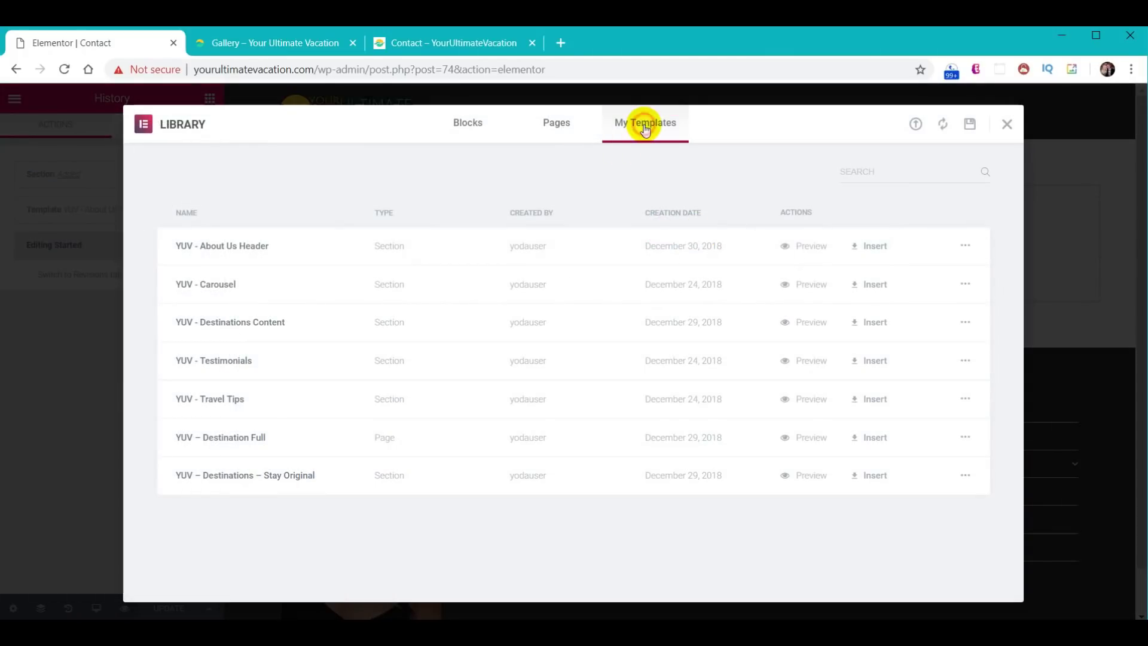
click(860, 250)
click(504, 405)
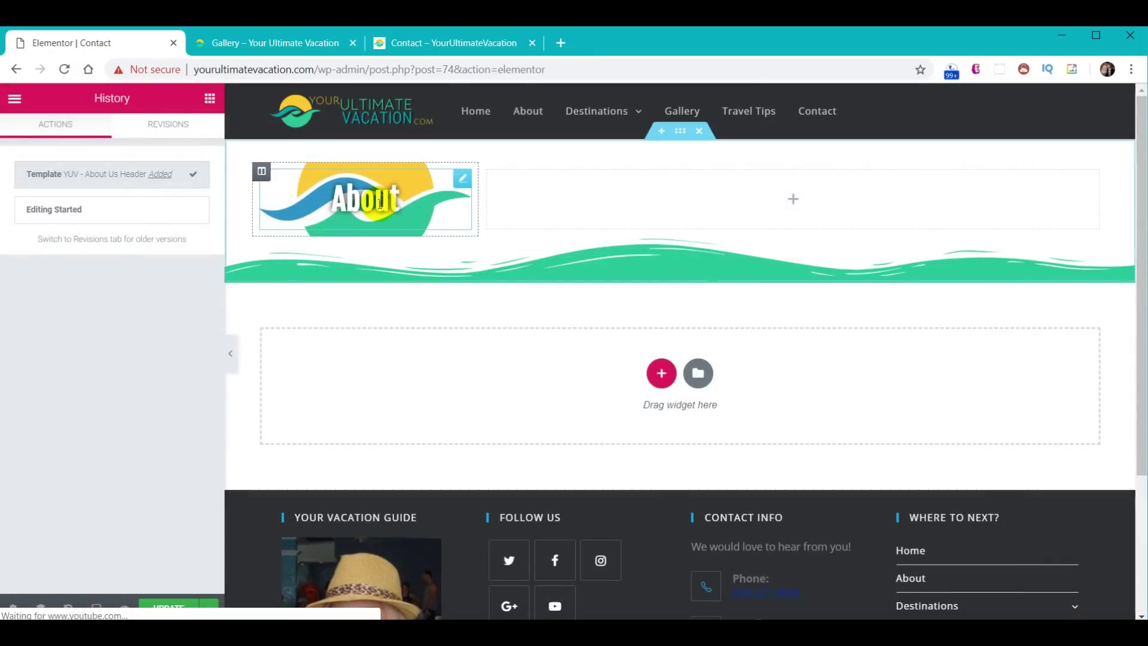
click(381, 201)
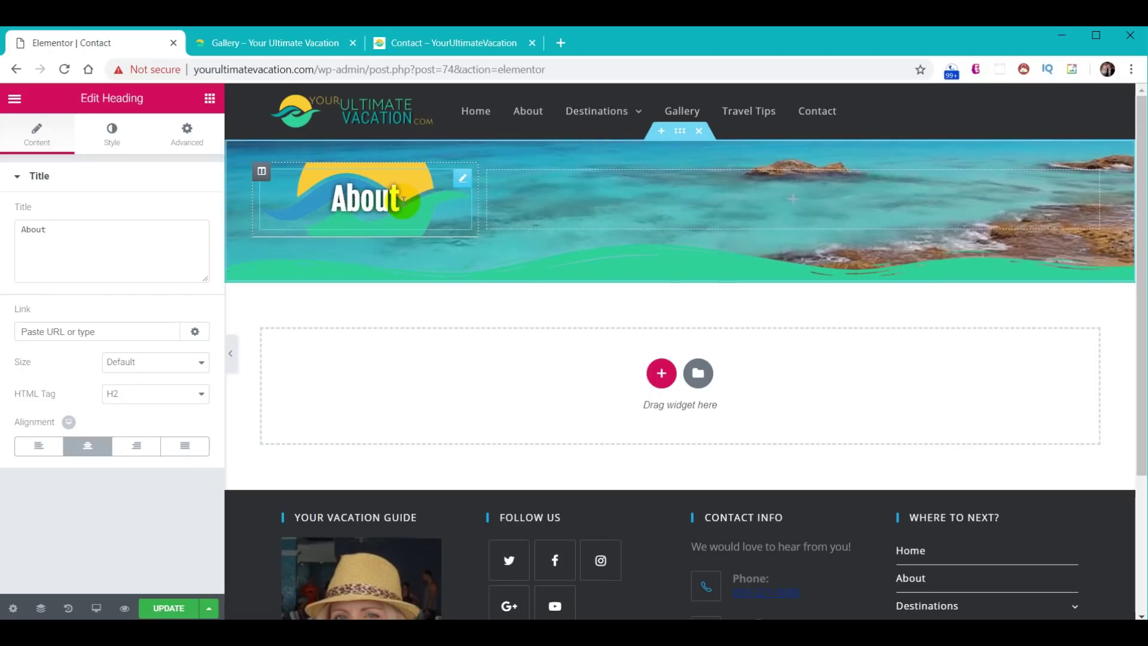
double_click(404, 201)
text(Contact Us)
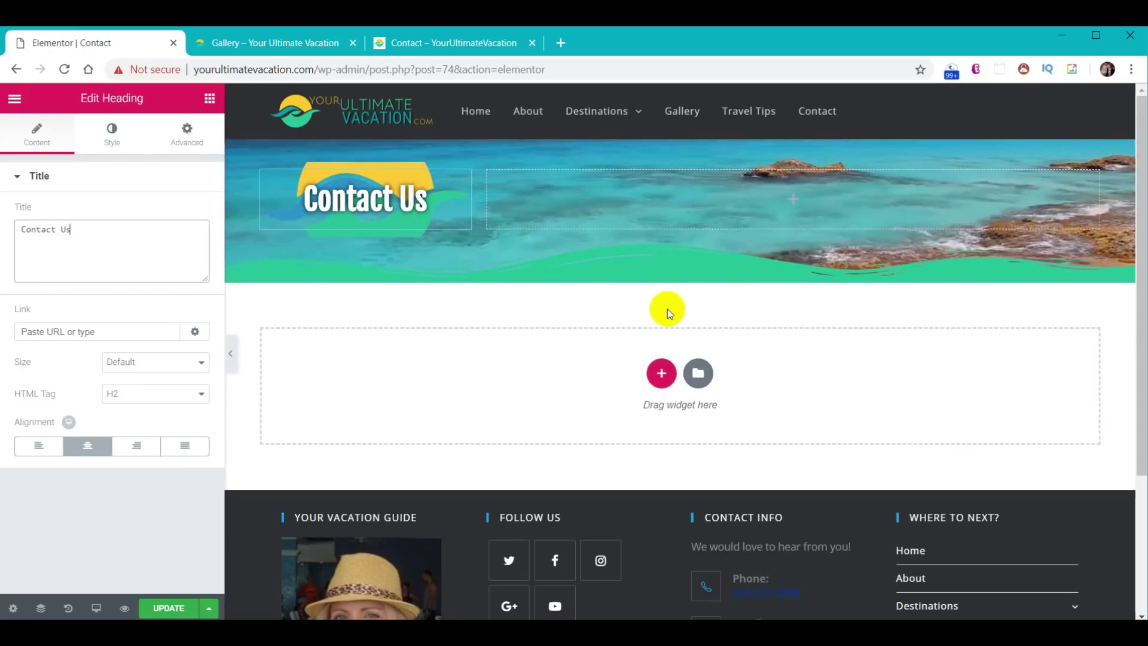
click(661, 370)
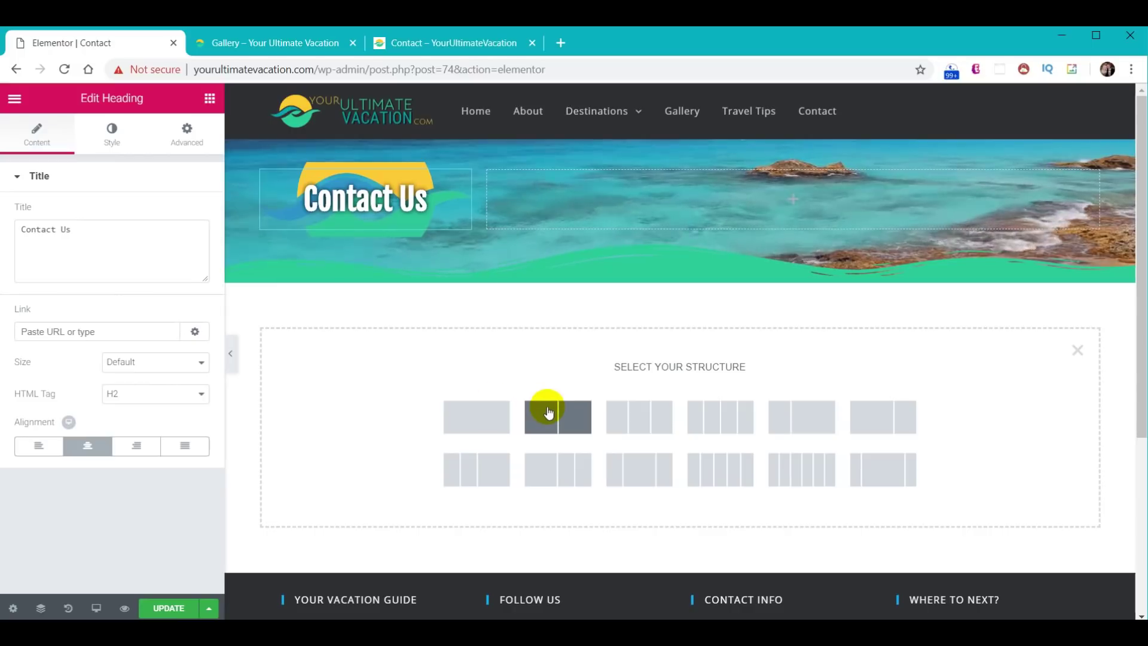
- Add two two-column sections beneath the header
click(546, 410)
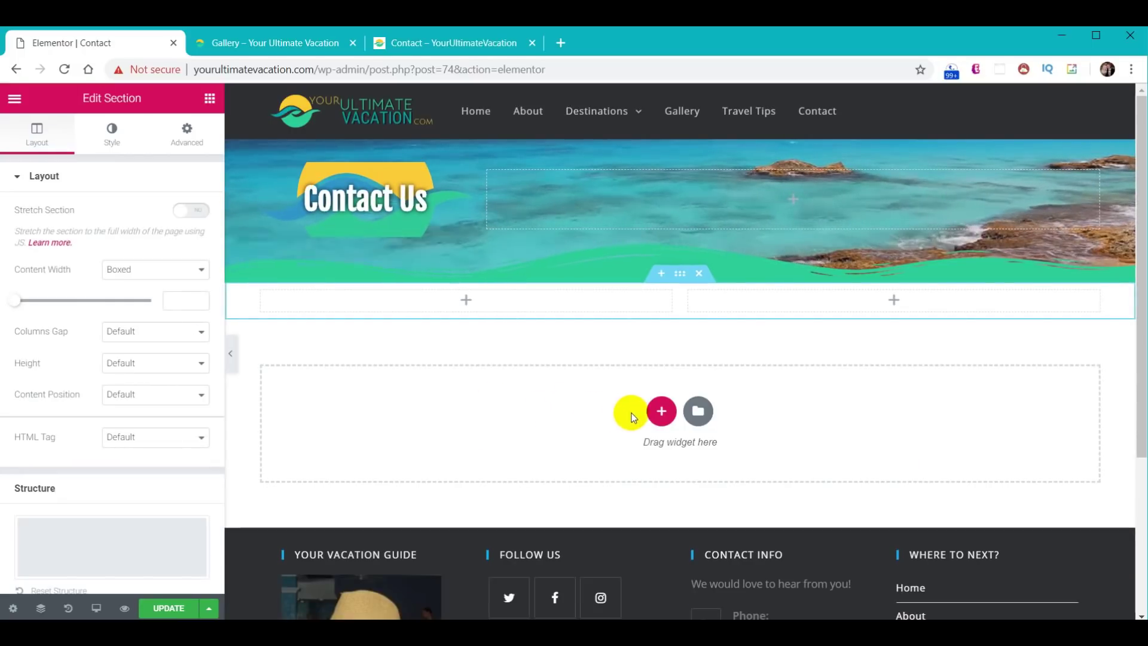
click(661, 411)
click(575, 452)
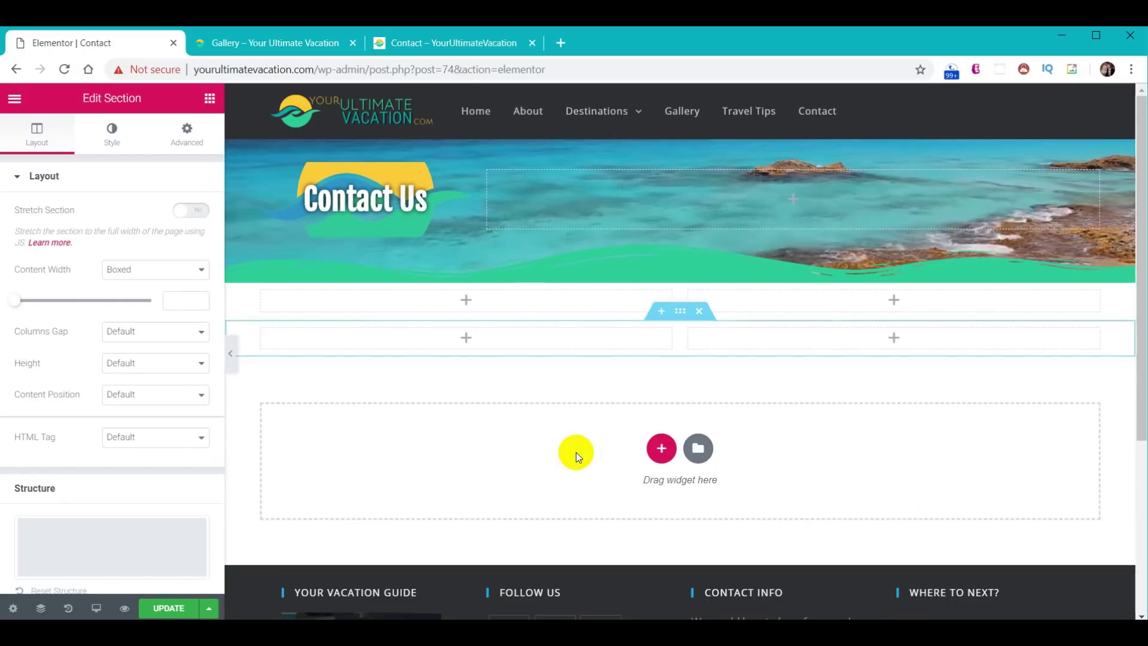
- Give the upper two-column section a green background
click(513, 295)
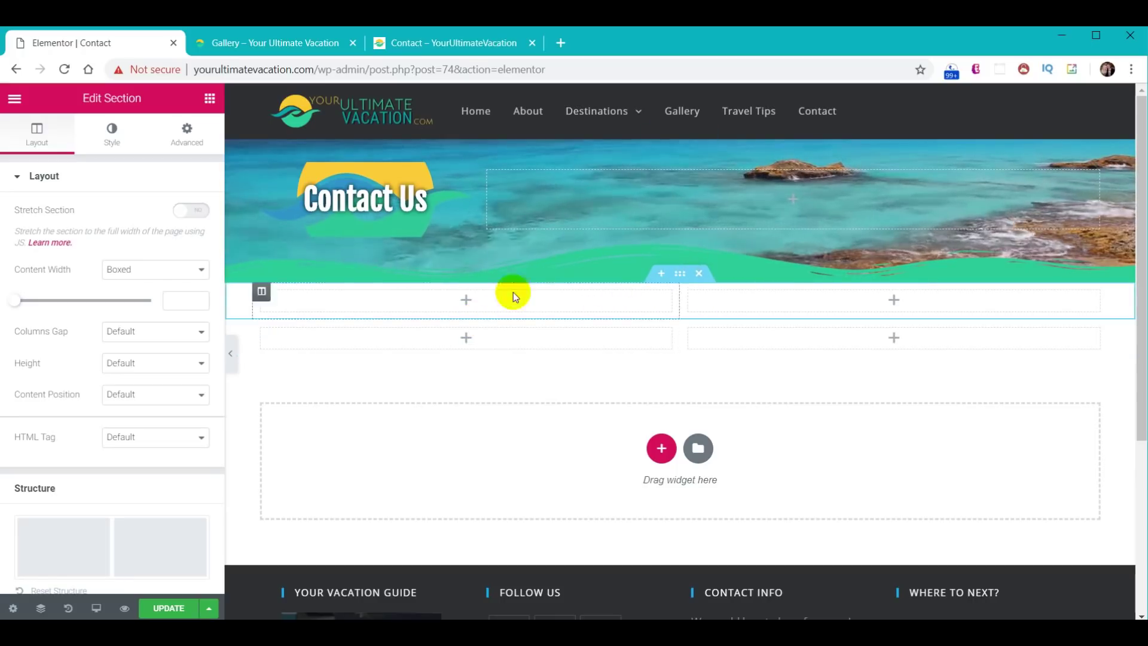
click(112, 133)
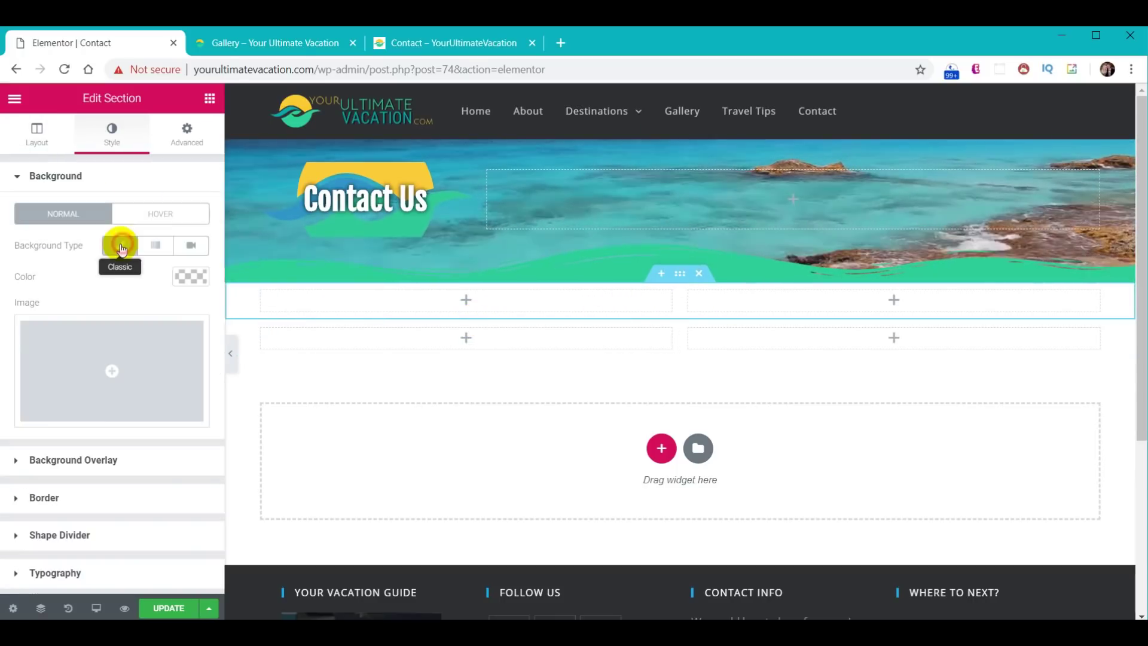
click(191, 276)
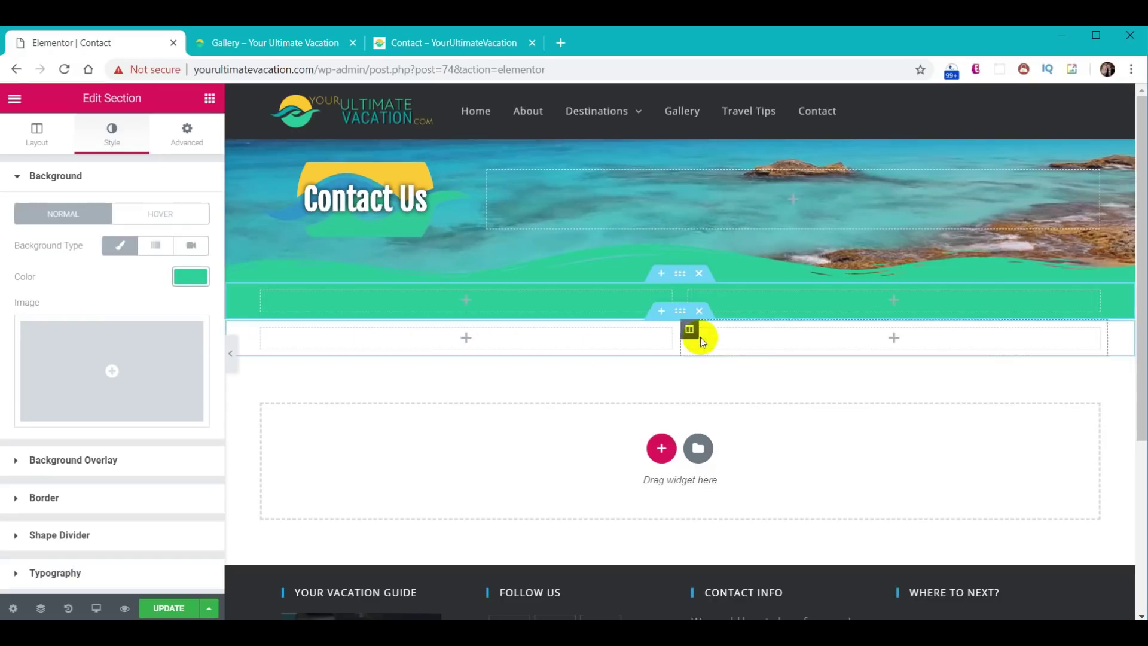
- Give the lower two-column section a pasted yellow background colour
click(682, 313)
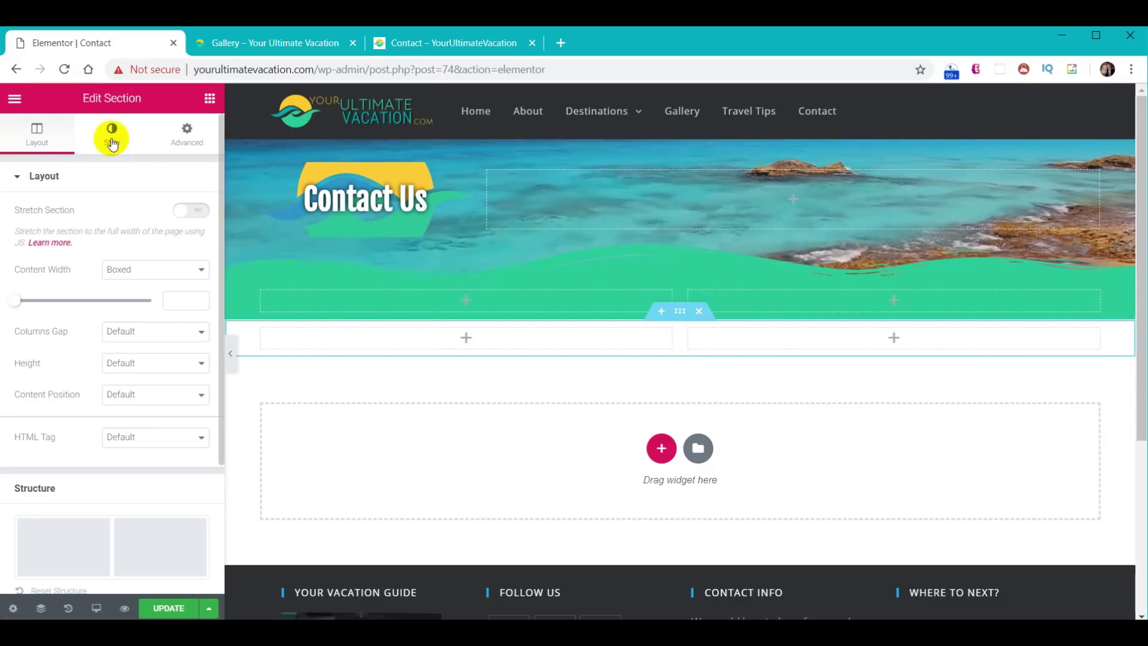
click(111, 132)
click(123, 245)
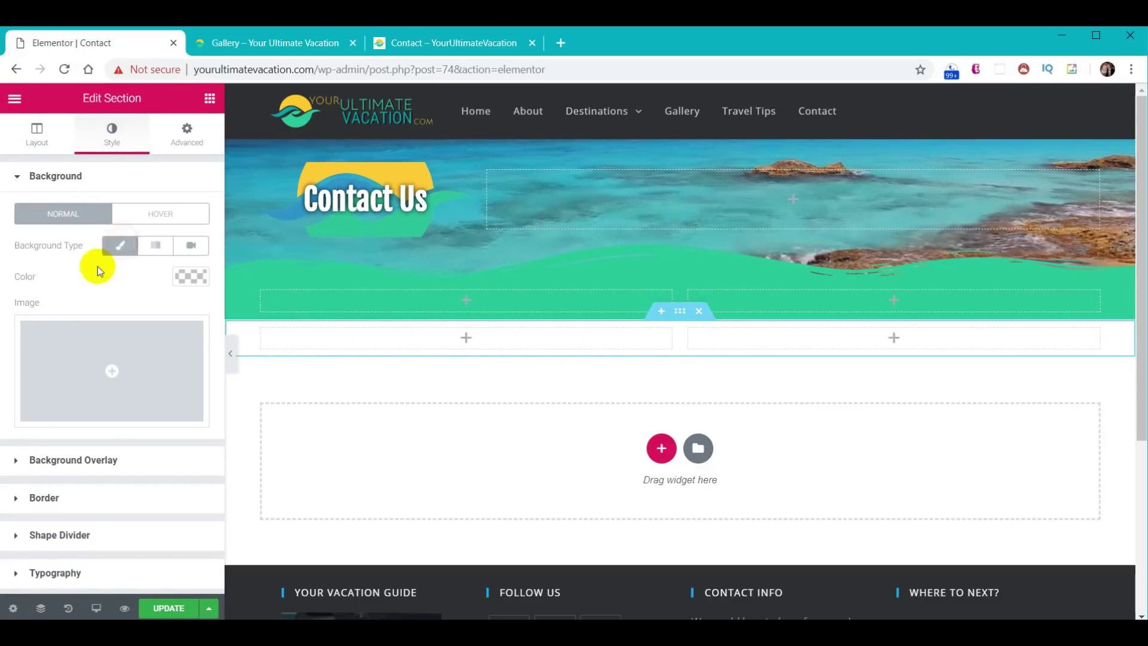
click(187, 276)
key(ctrl+v)
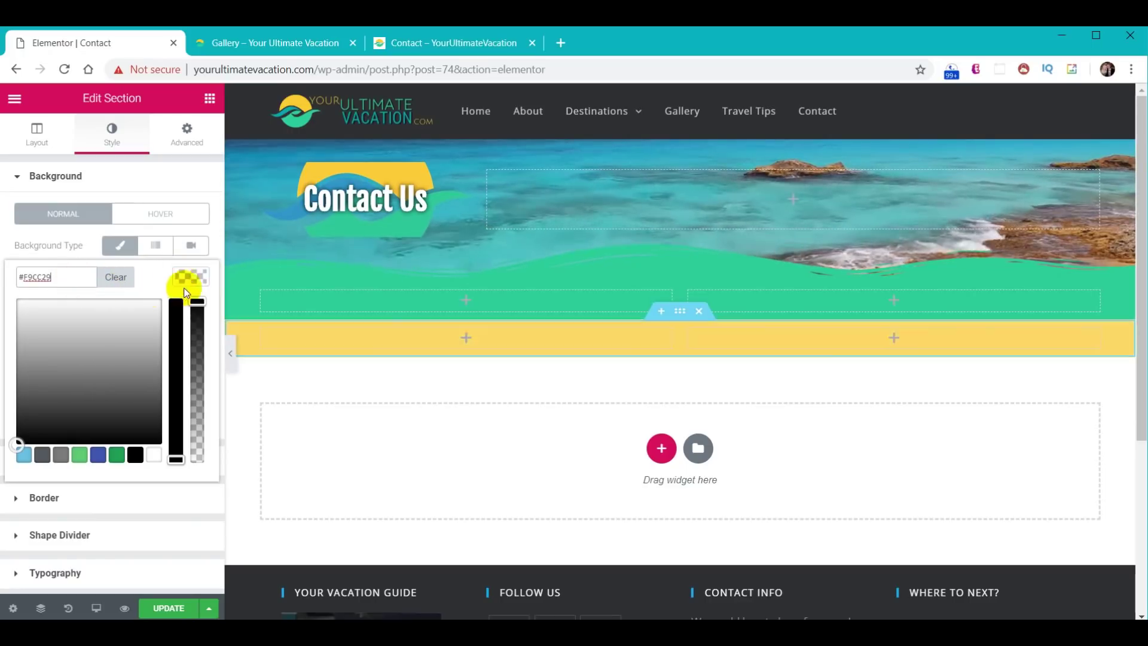
click(190, 278)
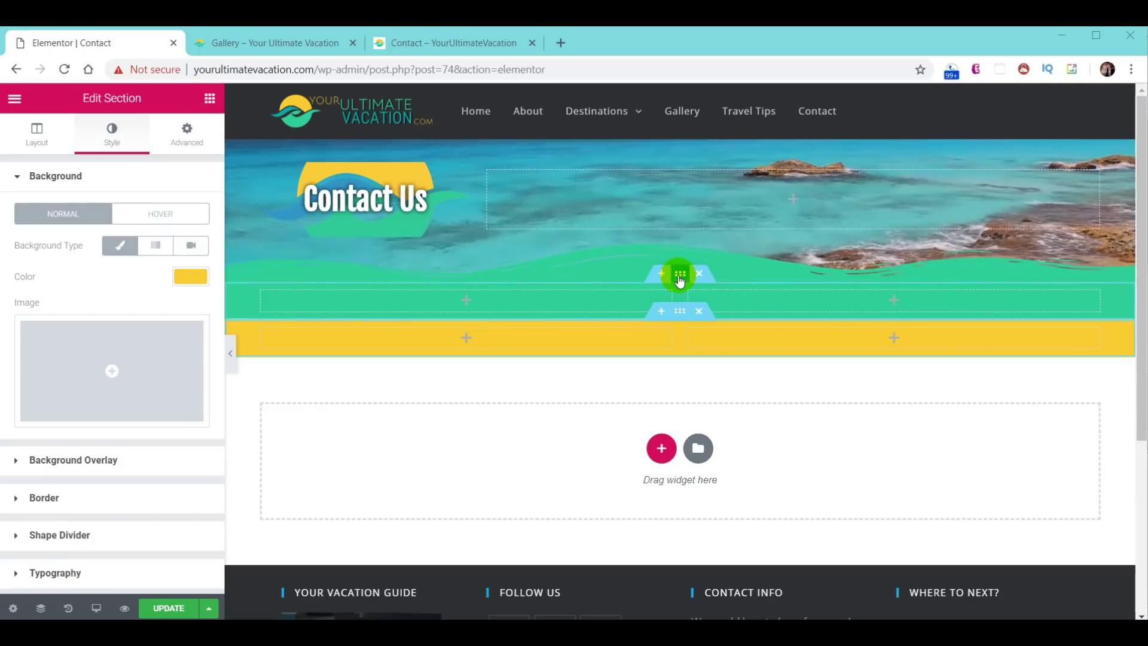
- Unlink the green section's padding and set its top padding to 20px
click(680, 276)
click(185, 133)
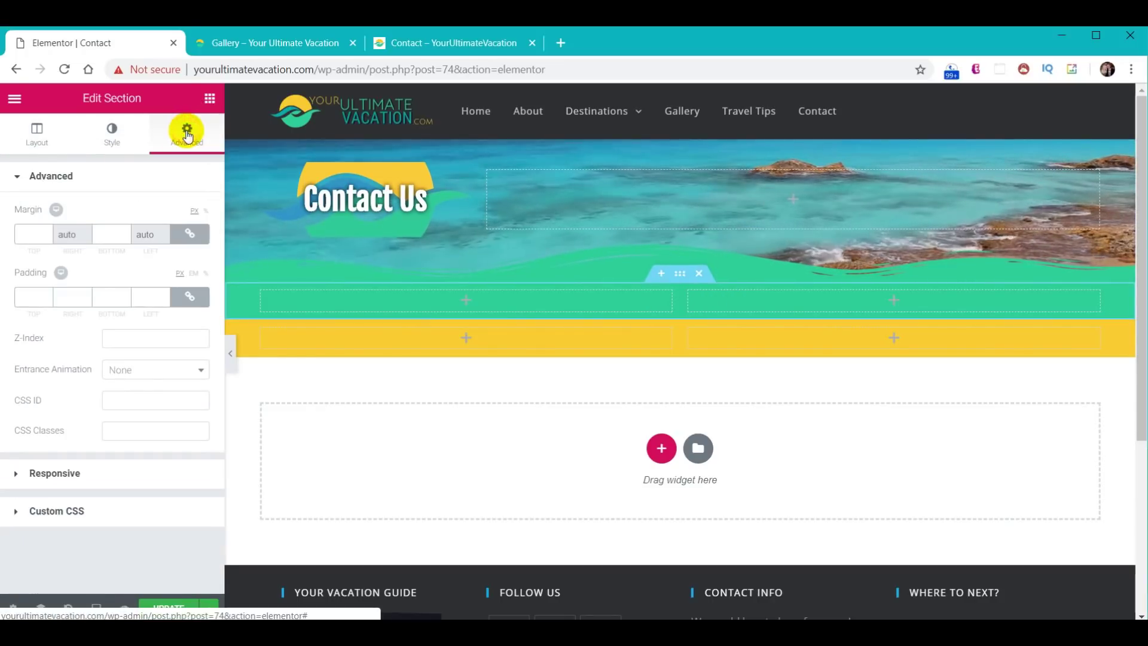
click(190, 296)
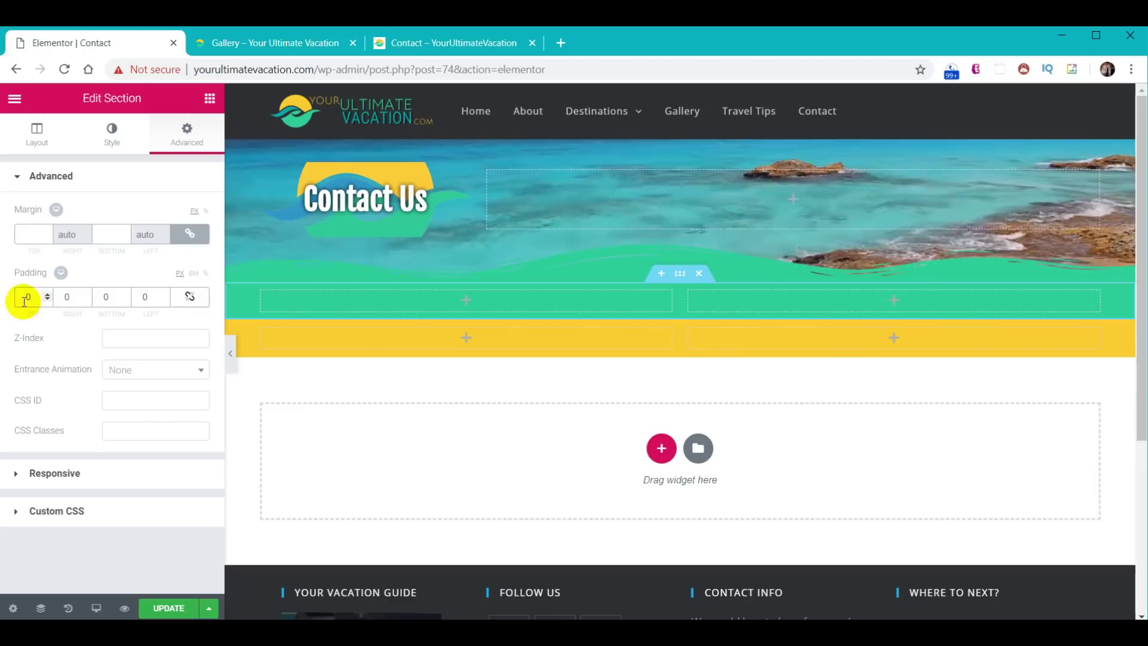
text(2)
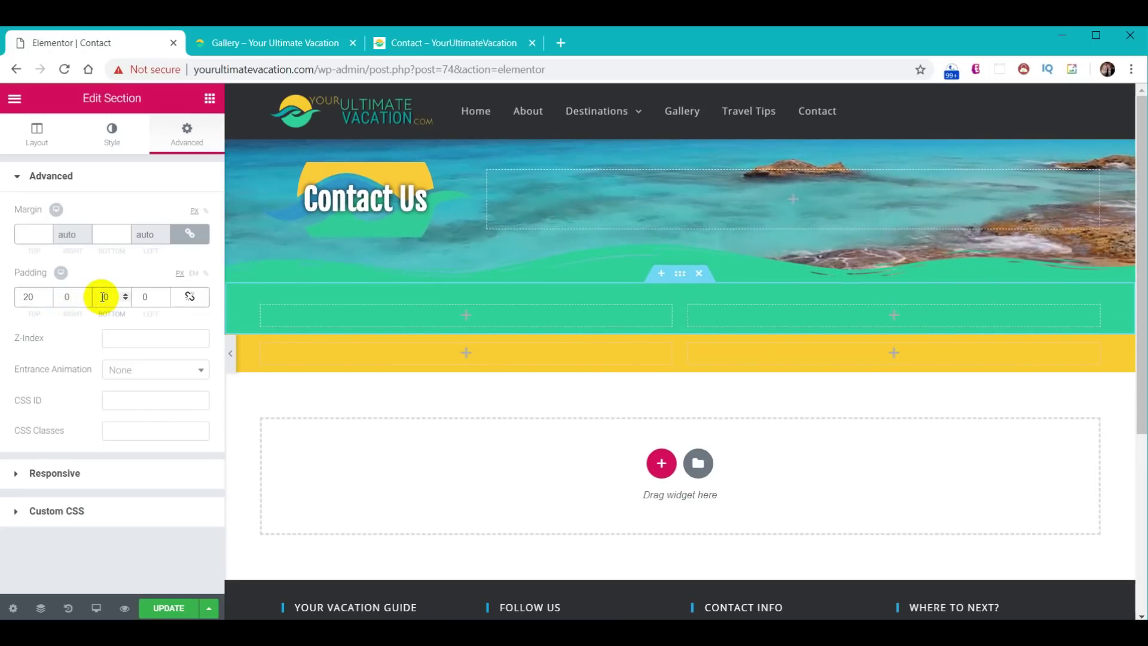
text(8)
- Add a Waves Brush shape divider to the green section's bottom edge
click(106, 155)
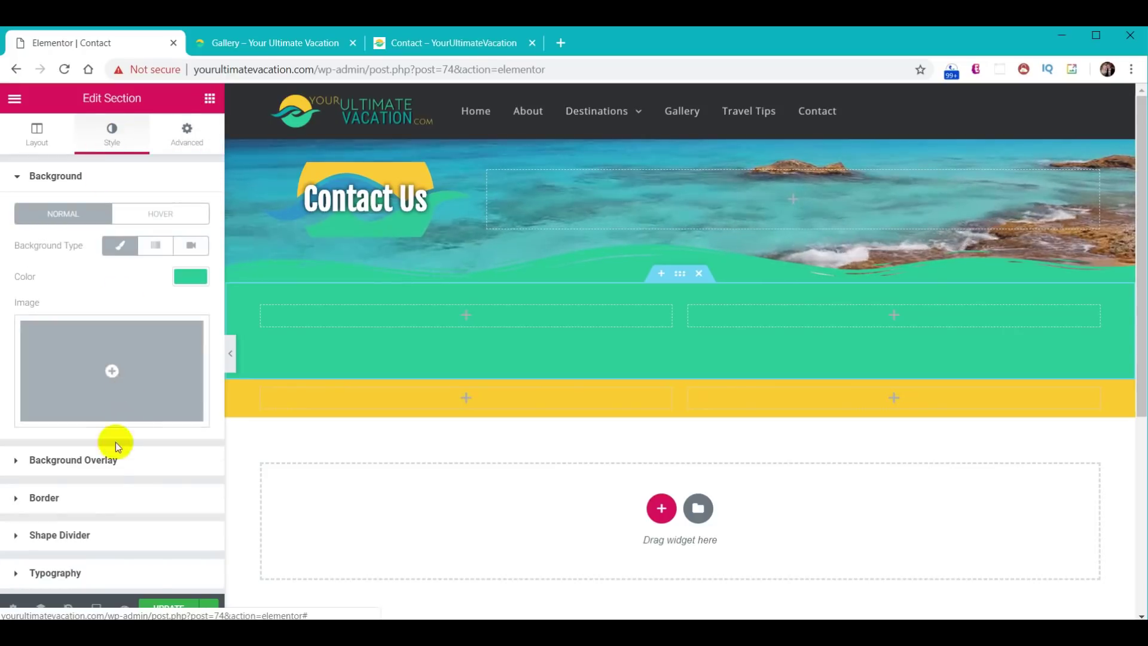
click(80, 535)
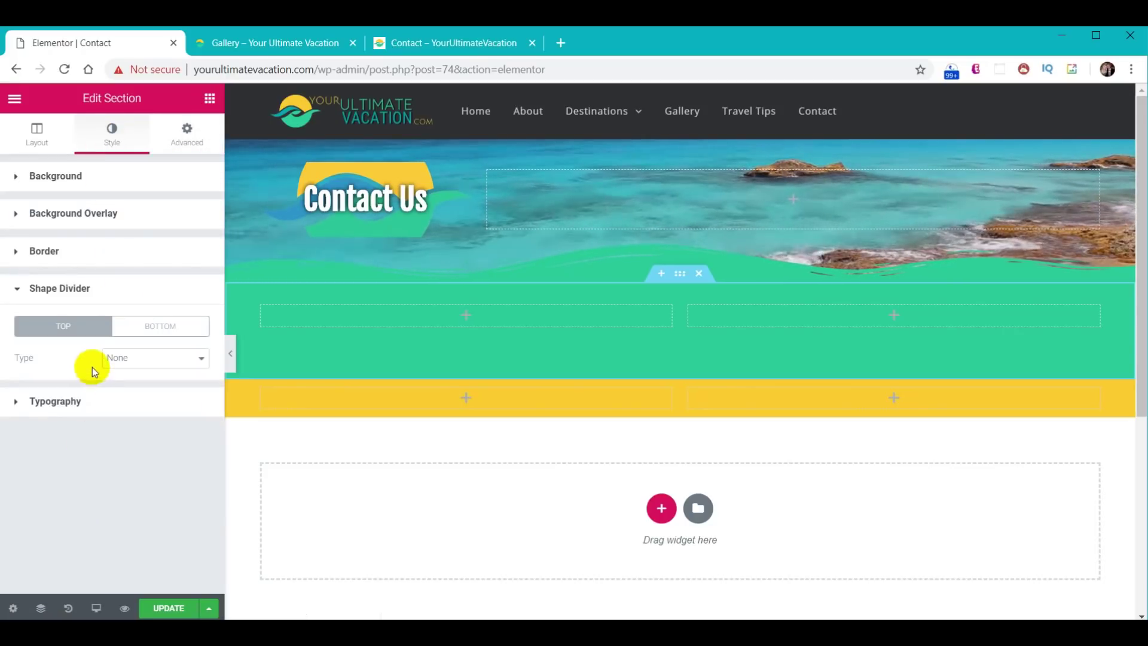
click(154, 364)
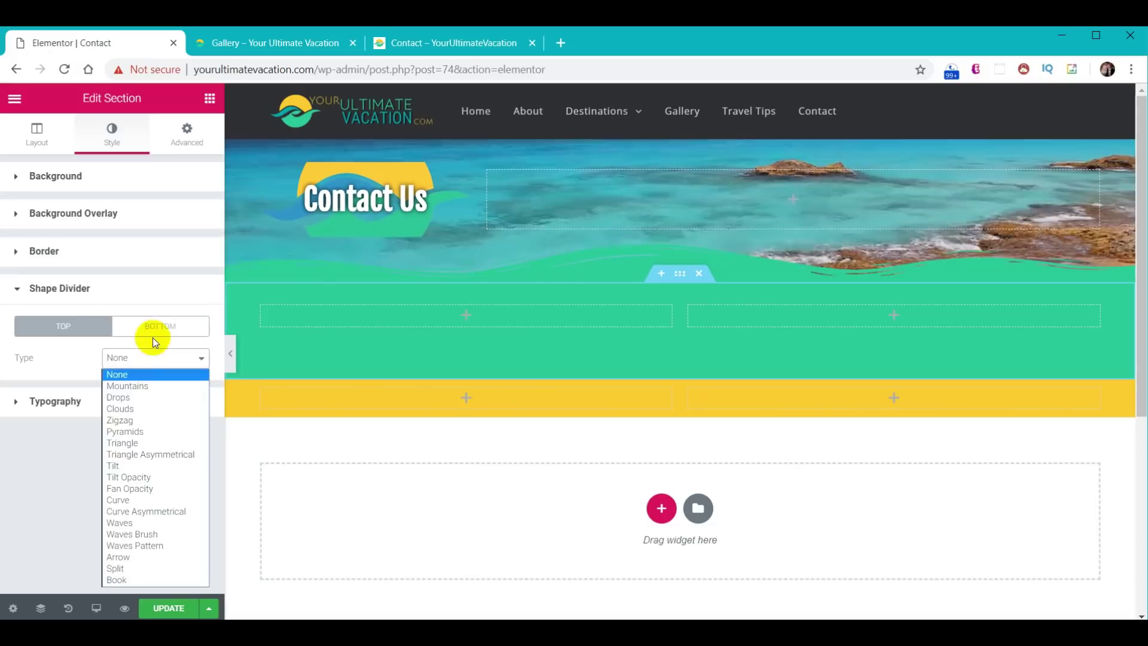
click(153, 331)
click(152, 362)
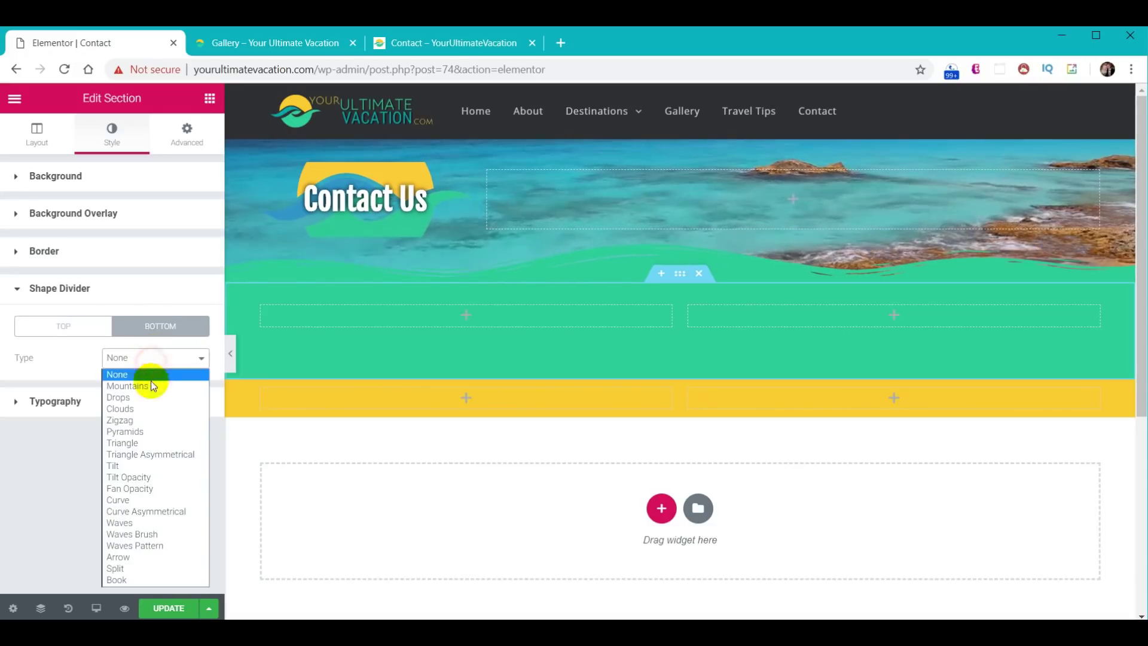
click(157, 534)
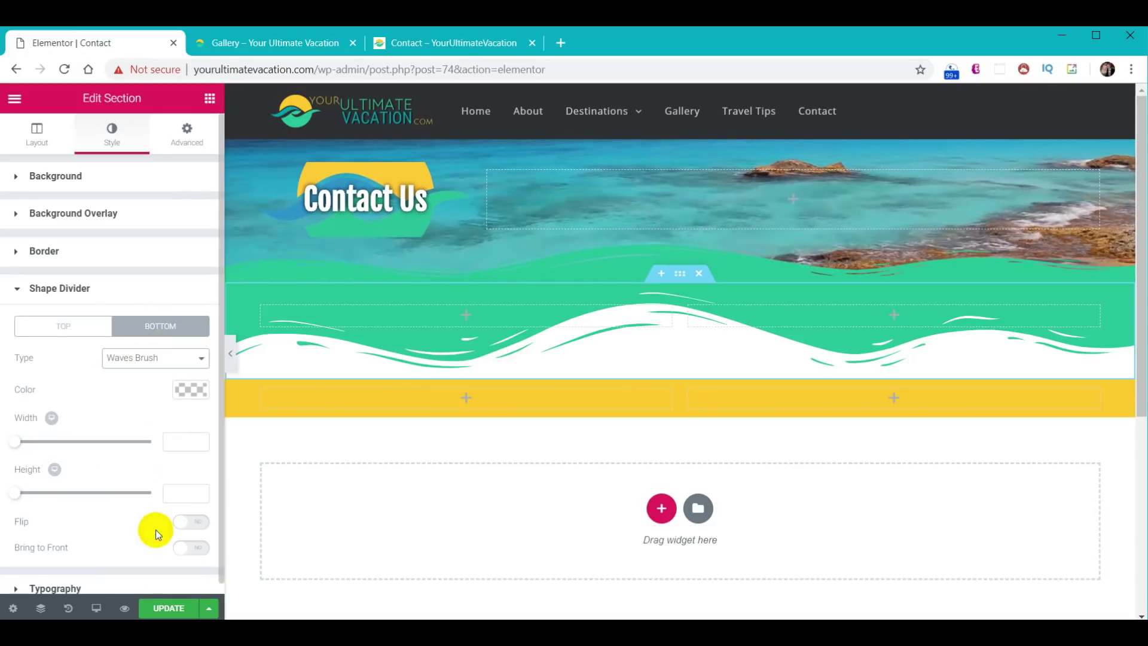
- Colour the bottom divider with the pasted yellow hex and set its height to 60
click(184, 391)
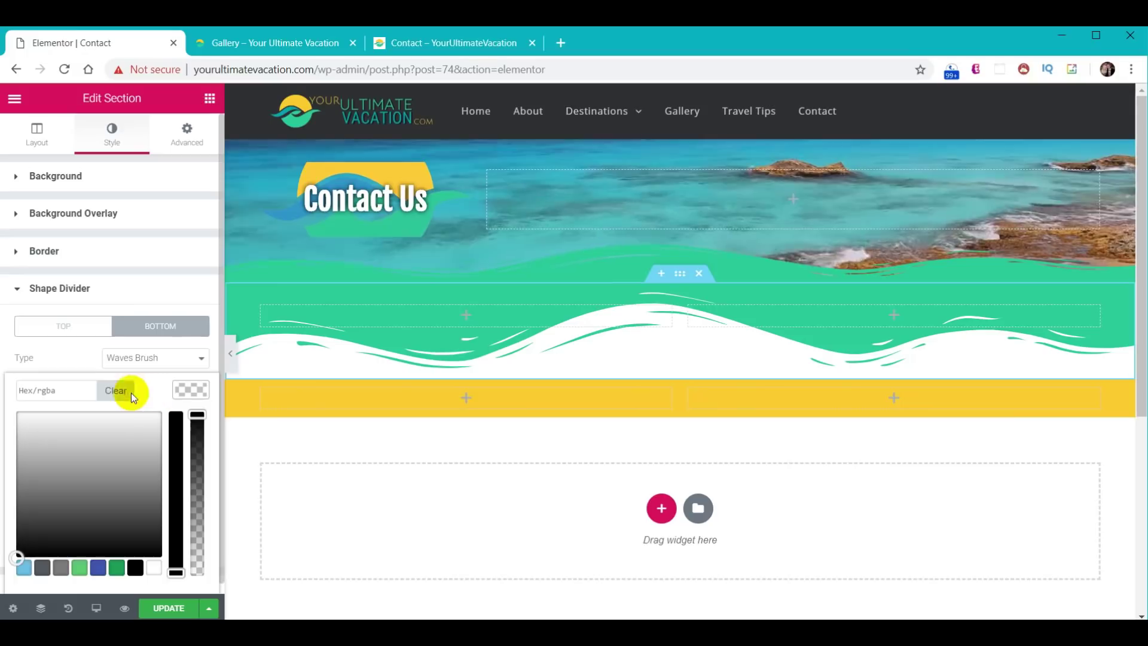
click(76, 394)
key(ctrl+v)
click(187, 394)
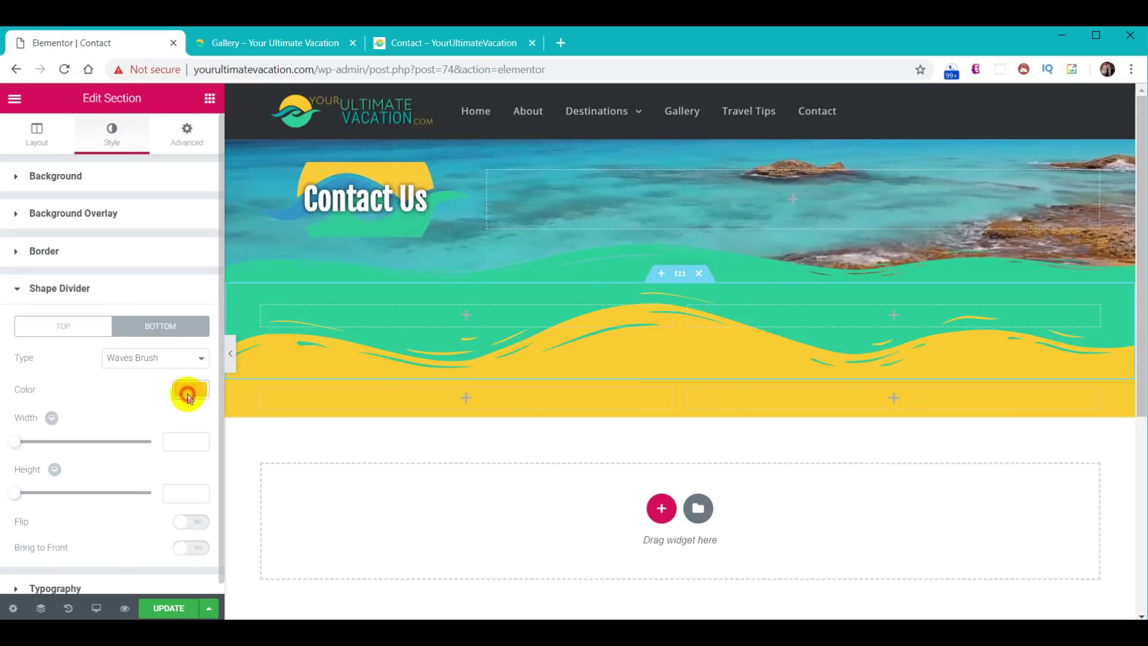
text(60)
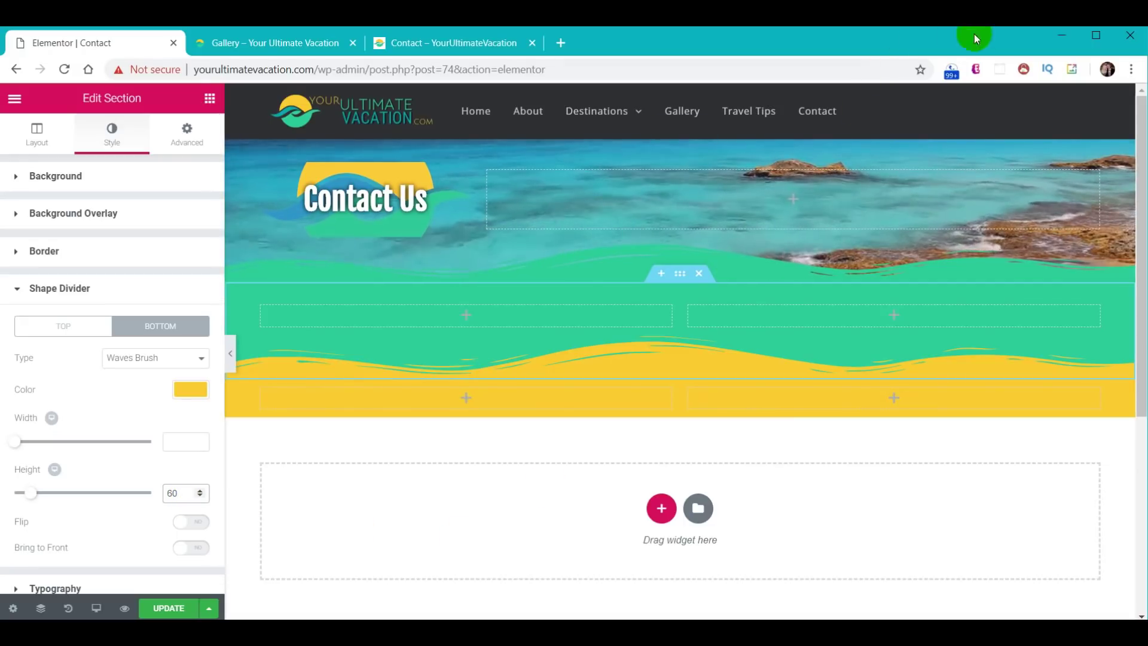
click(372, 366)
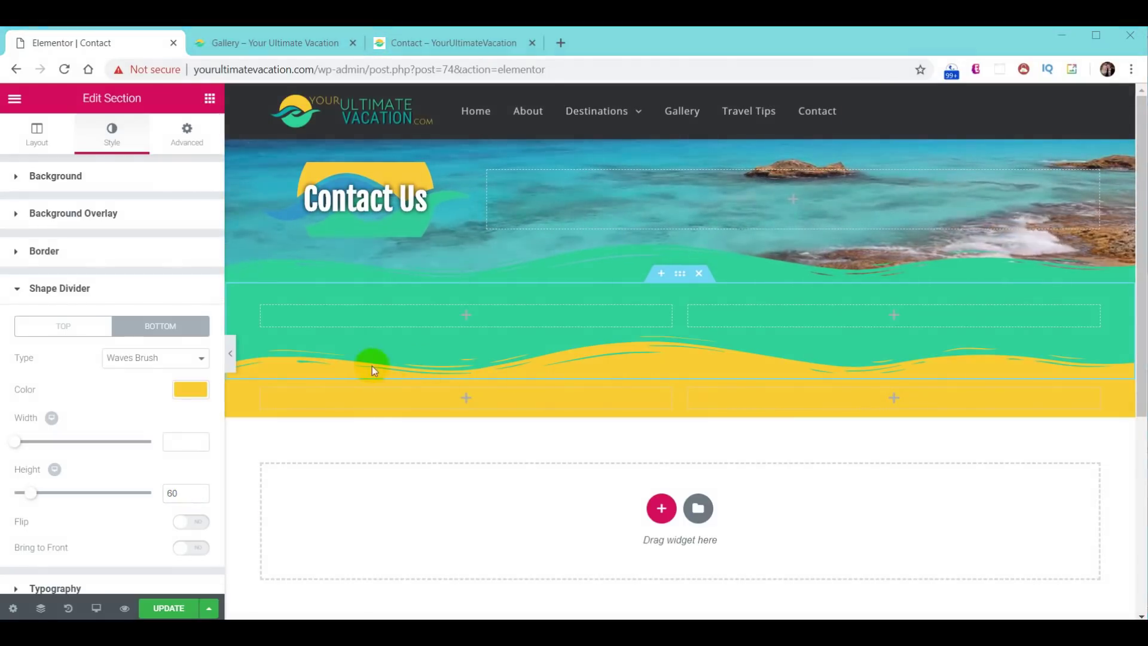
click(680, 372)
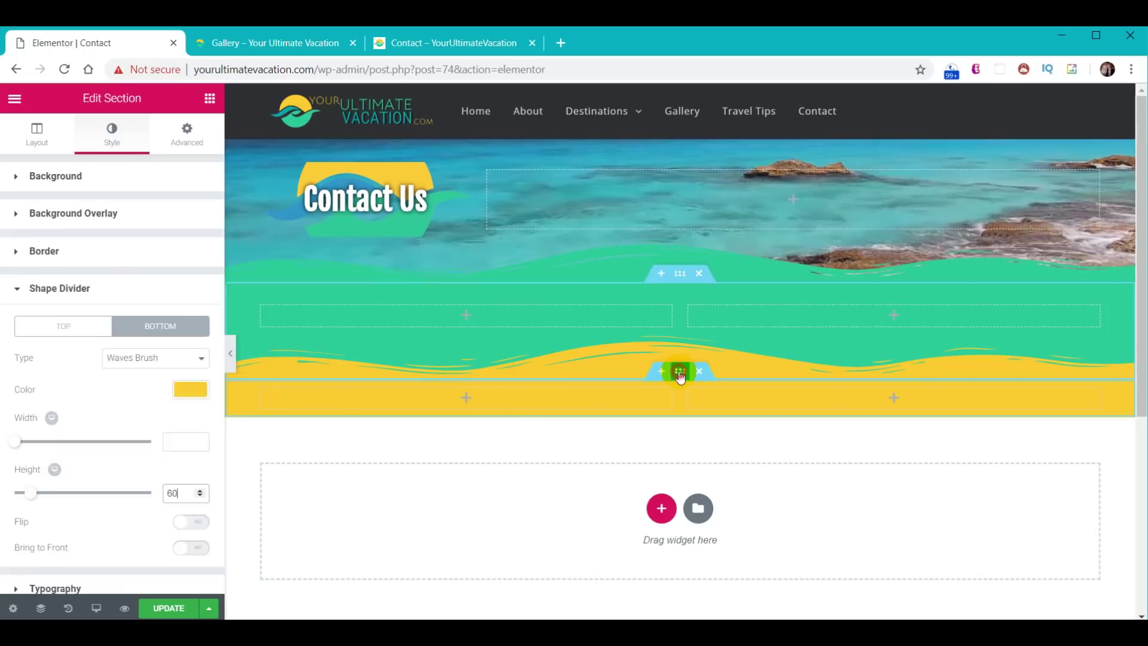
- Set the yellow section's top padding to 20px
click(187, 135)
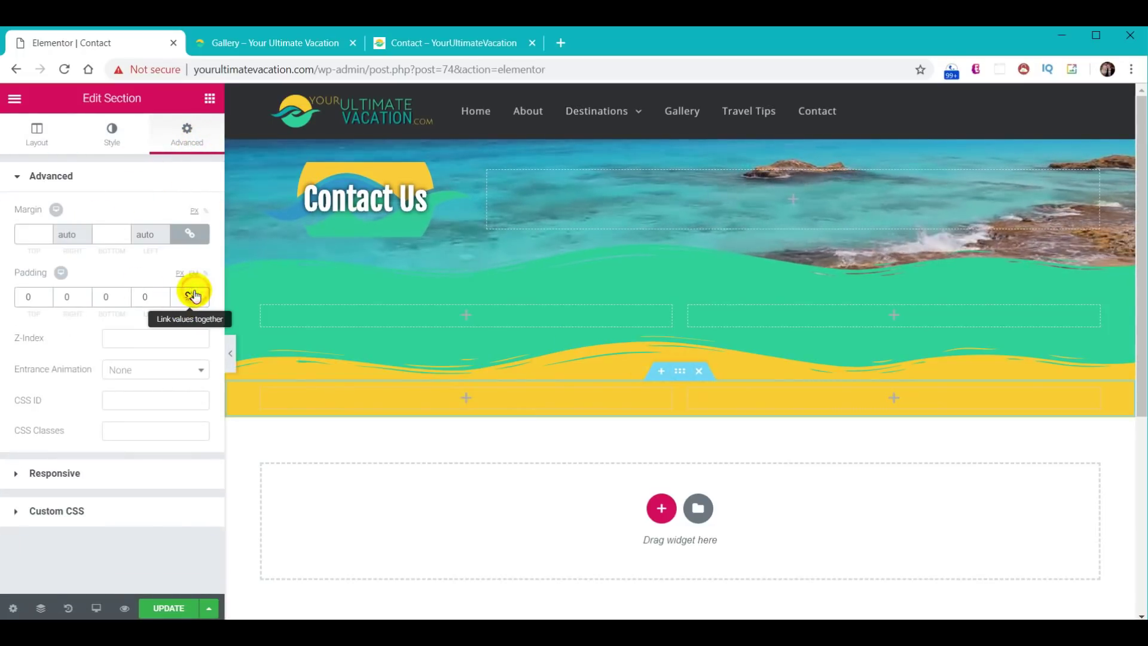
click(25, 298)
text(2)
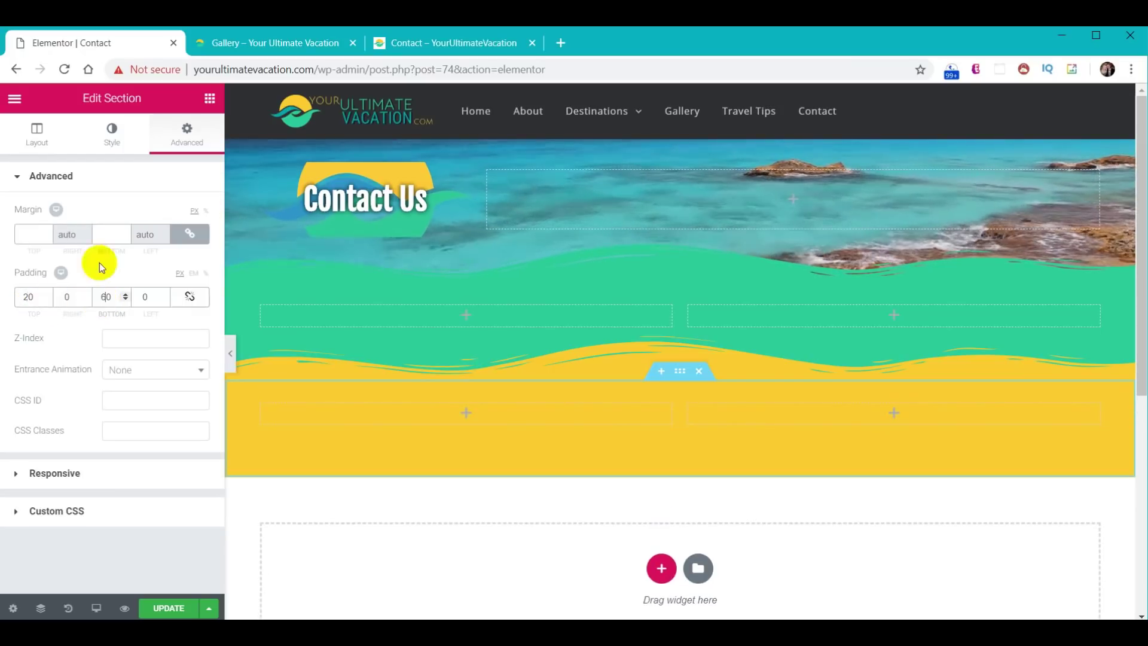
- Add a Waves Brush shape divider to the yellow section's bottom edge
click(111, 133)
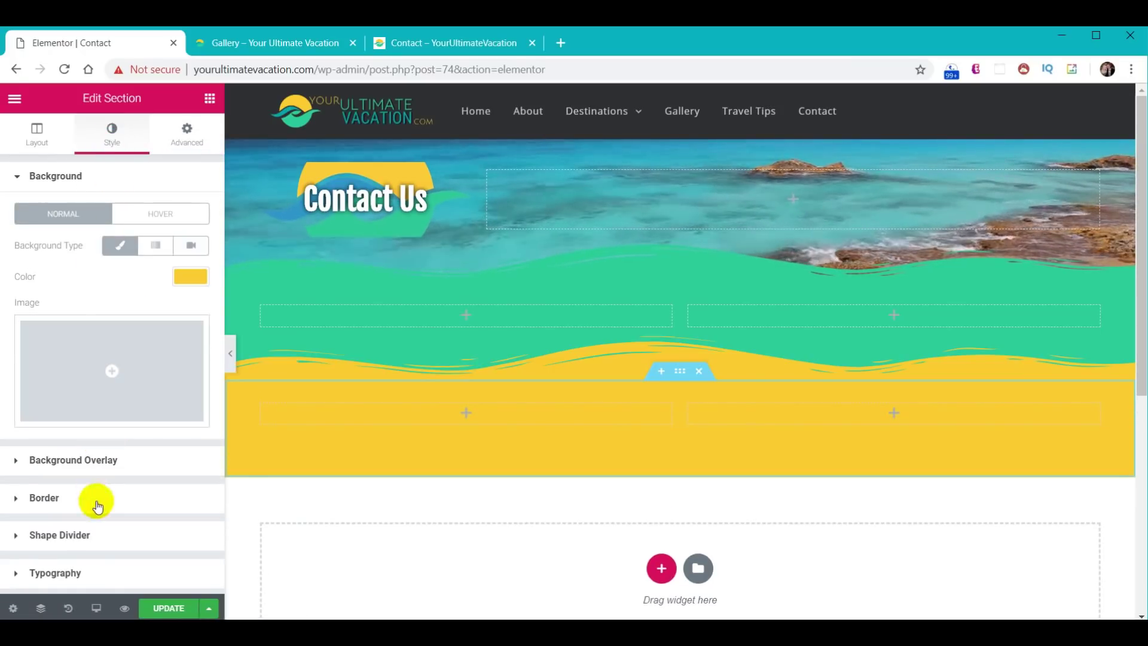
click(90, 533)
click(175, 329)
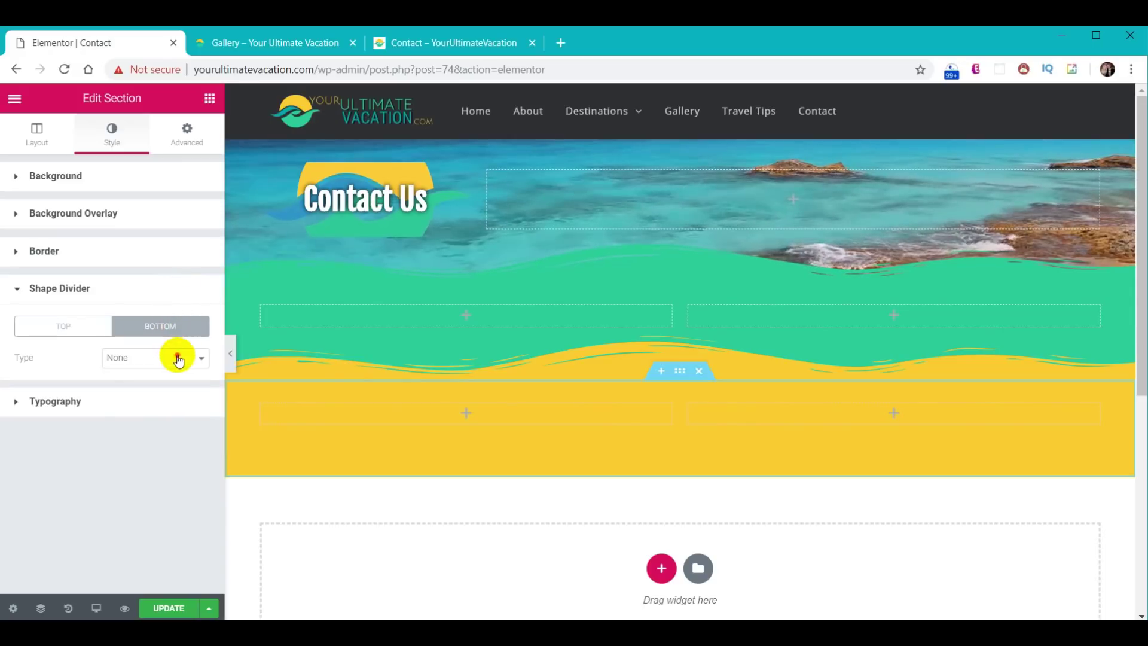
click(173, 358)
click(152, 531)
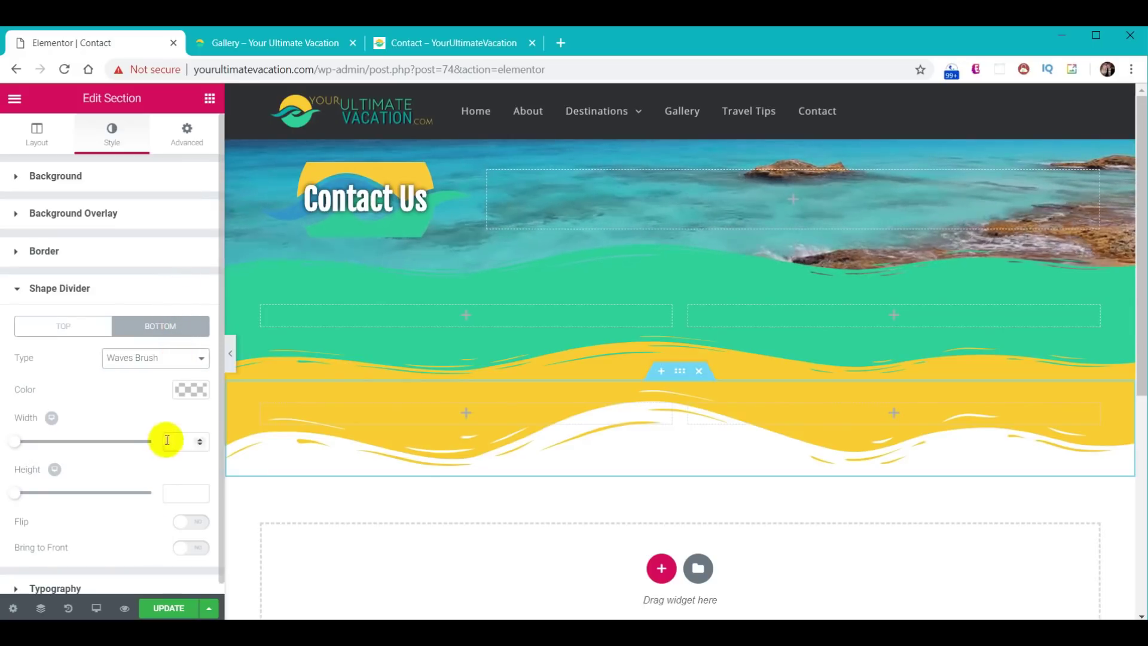
- Colour the bottom divider dark grey #2f3033 and set its height to 60
click(189, 389)
click(87, 399)
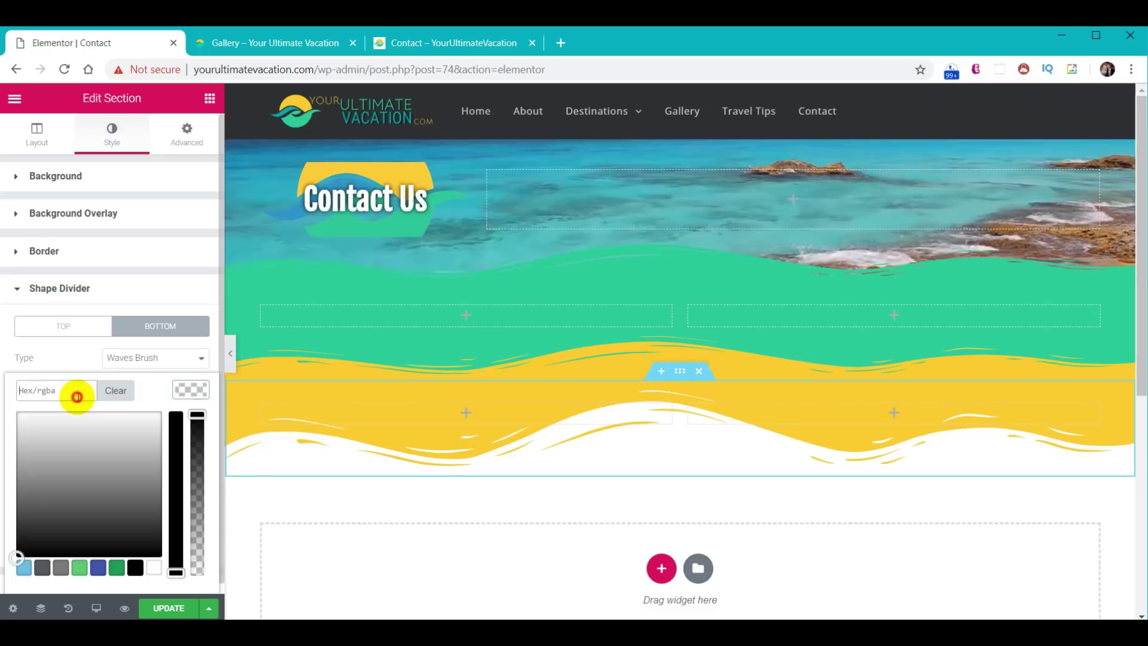
text(#2f3033)
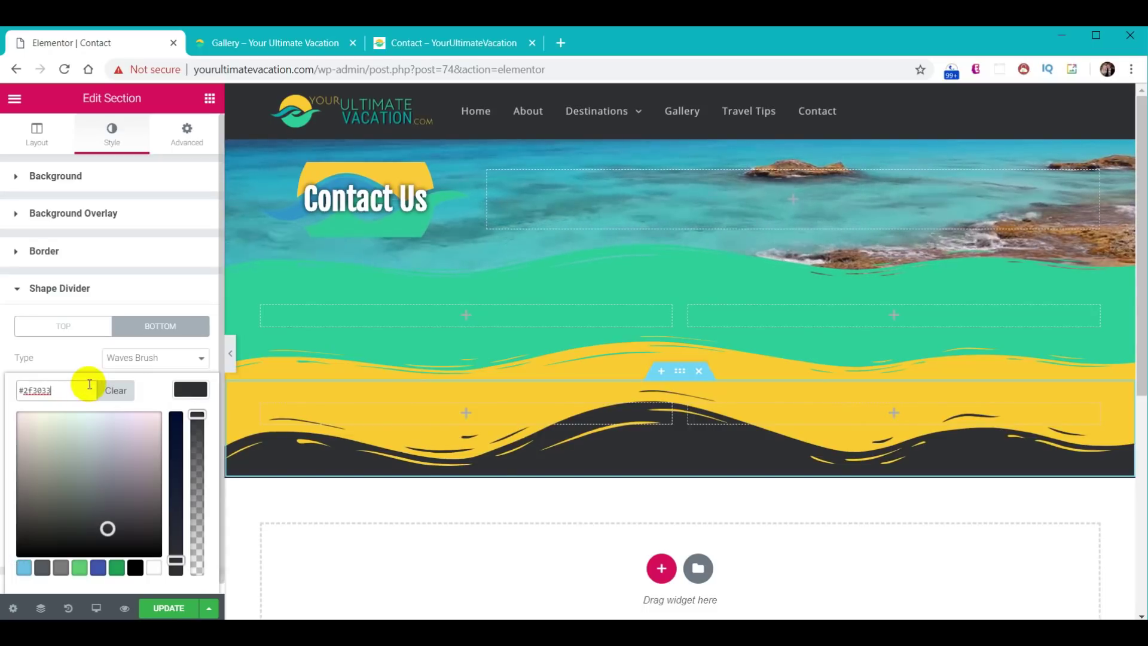
click(189, 390)
click(186, 493)
text(60)
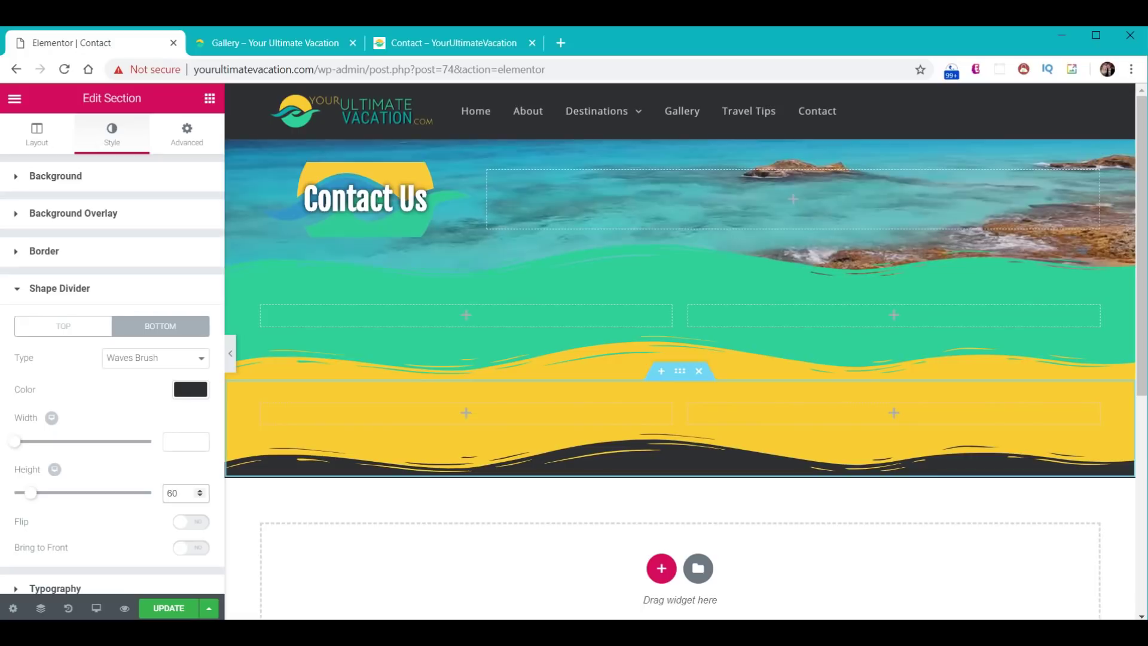
click(209, 99)
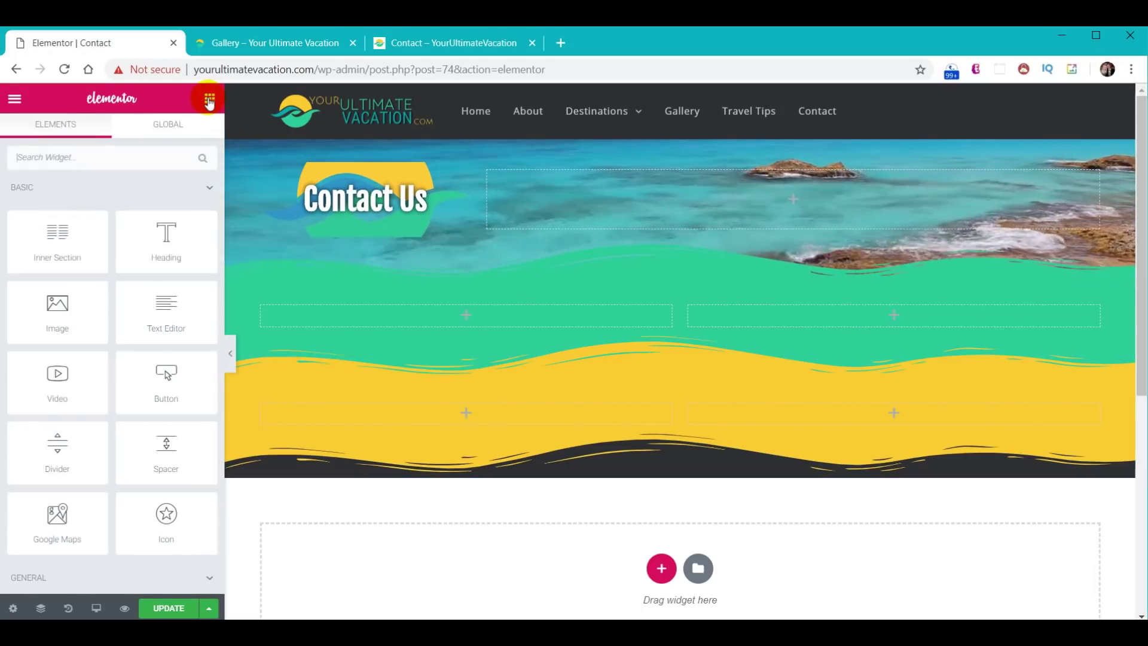
- Place a Heading in the green section's left column with white text
drag(177, 239, 478, 328)
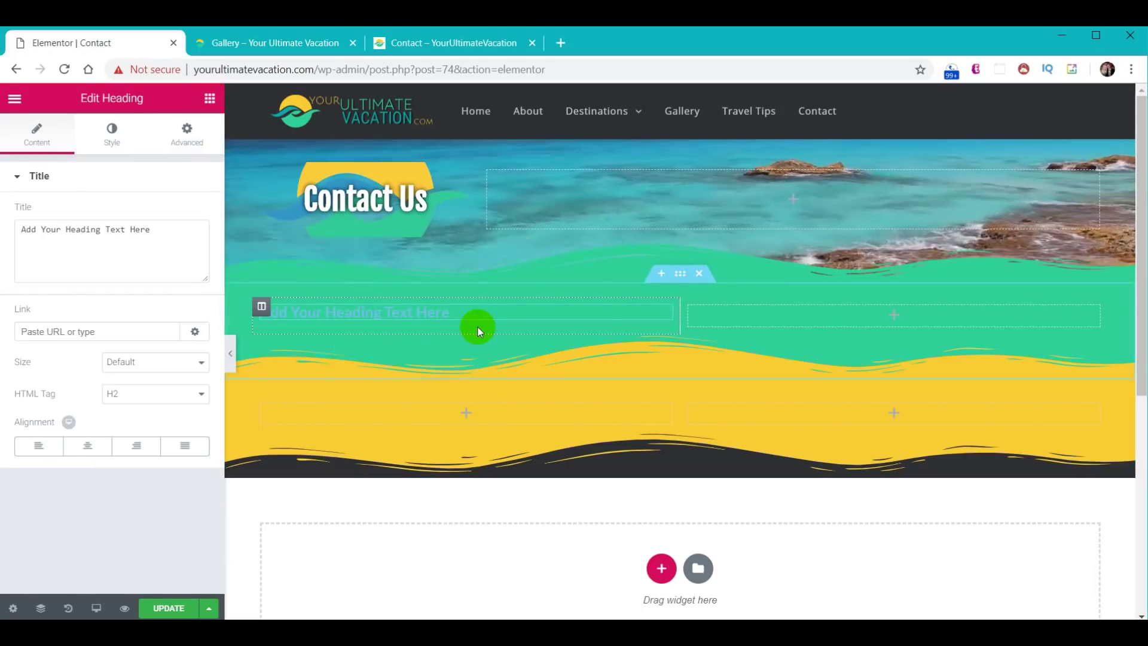
click(101, 133)
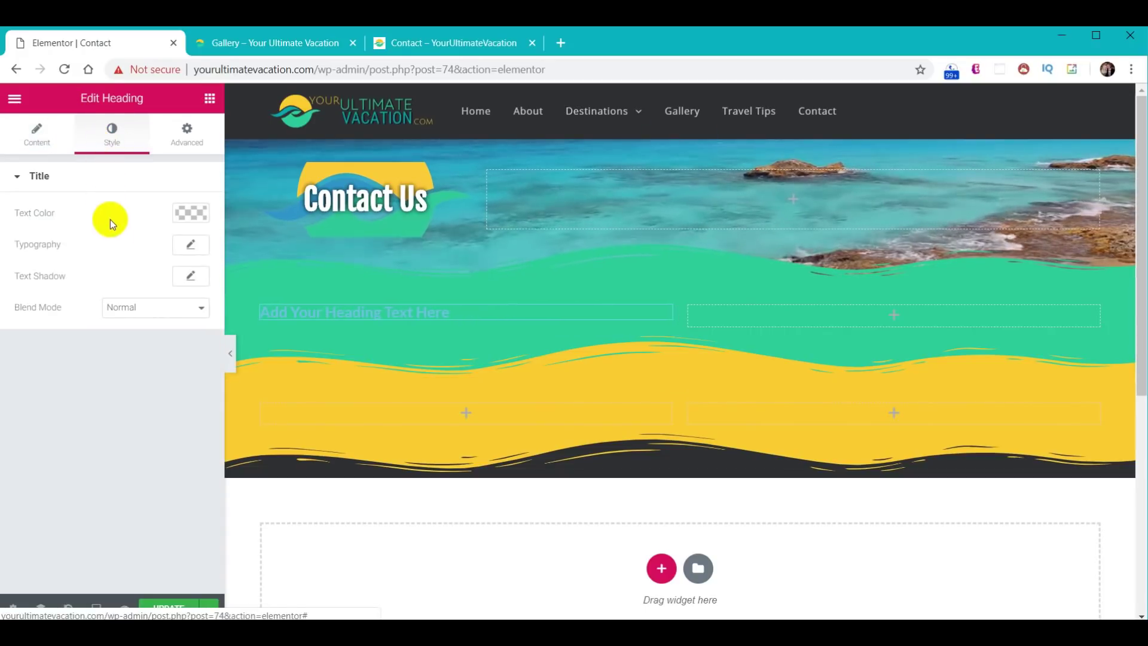
click(191, 213)
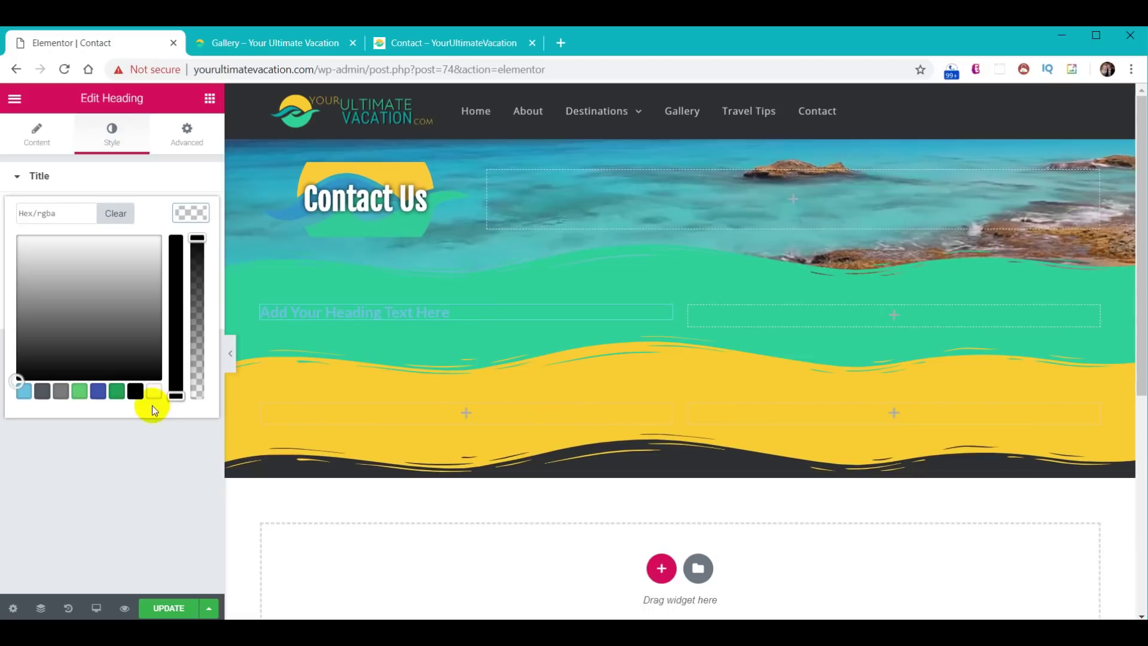
click(153, 391)
click(191, 212)
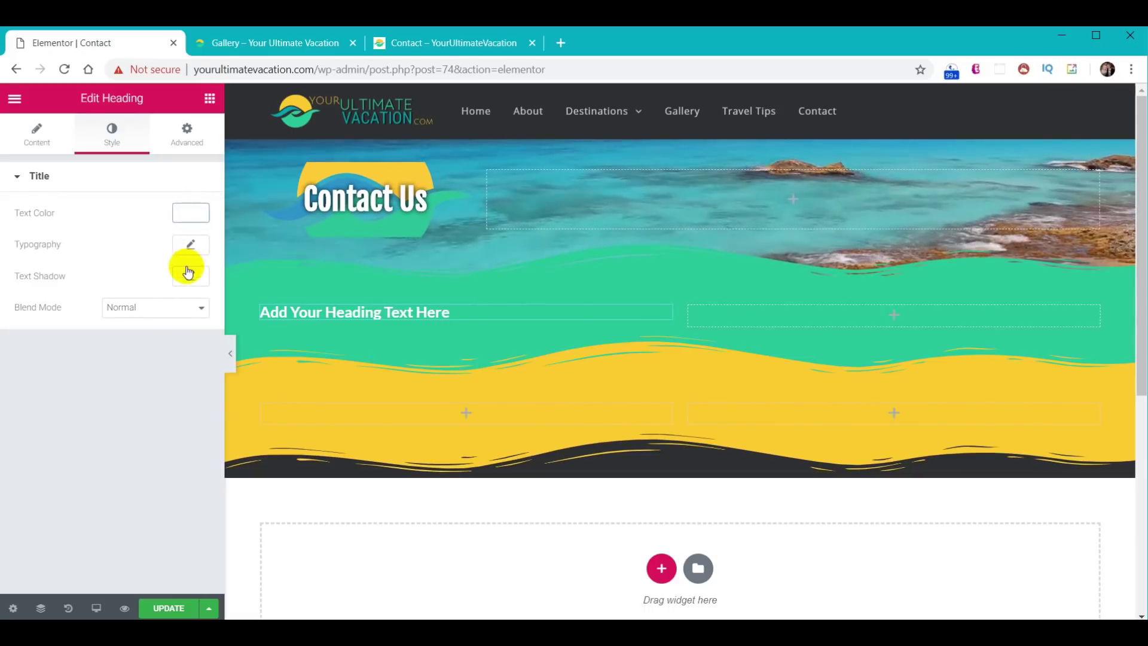
- Set the heading font to Roboto Slab at size 26
click(189, 247)
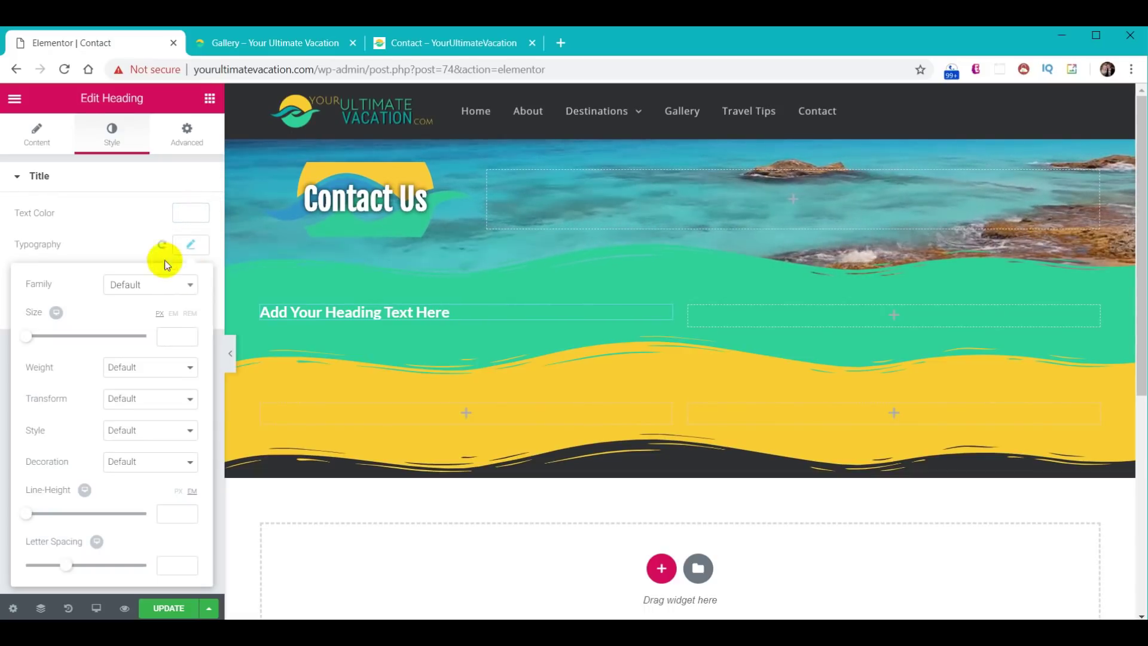
click(146, 285)
text(robo)
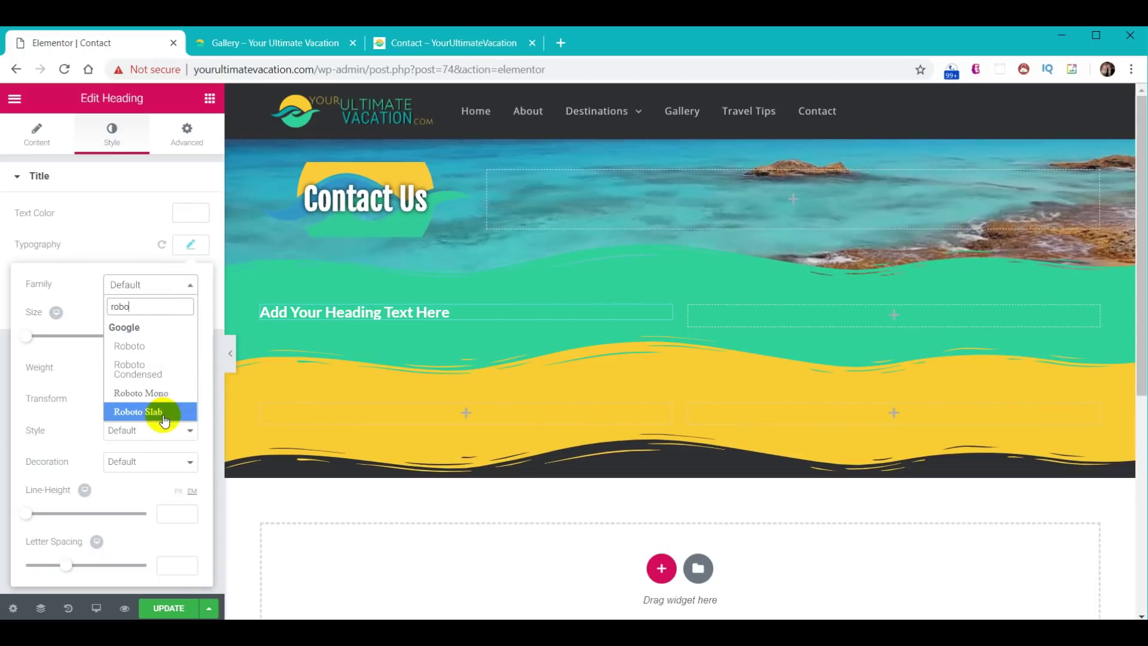
click(159, 410)
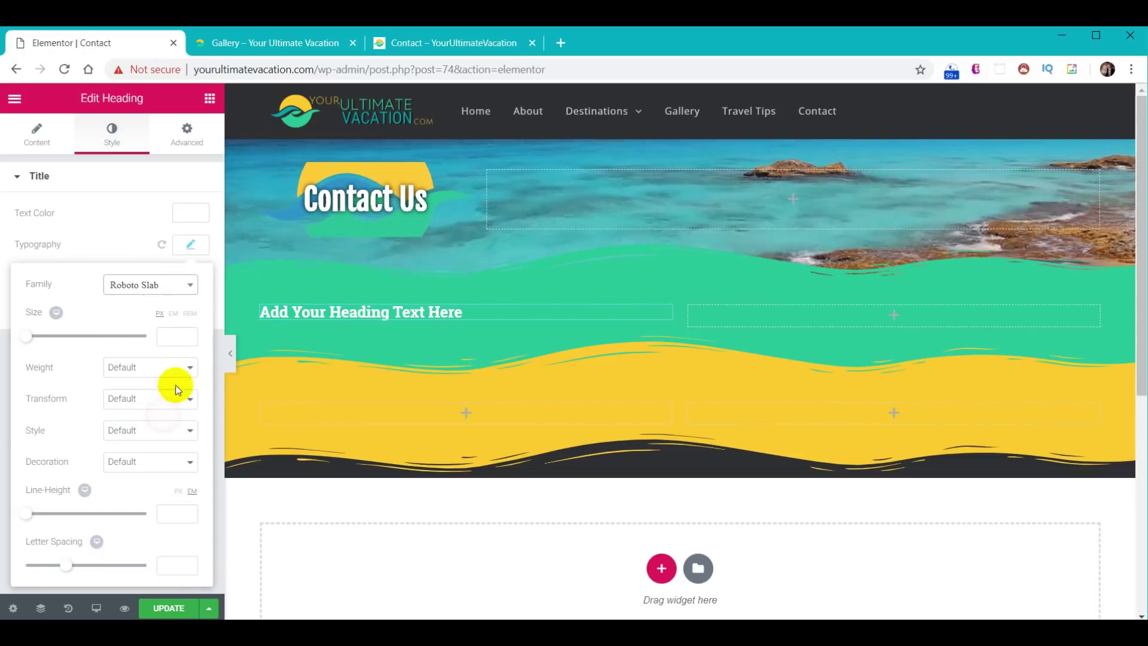
click(174, 339)
text(26)
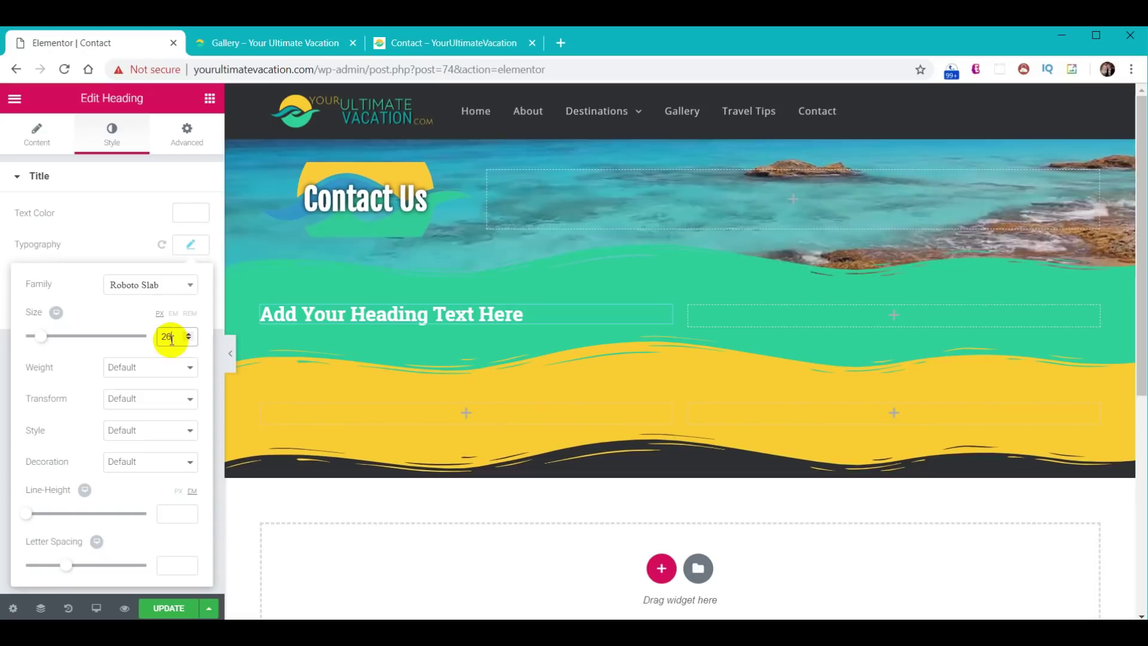
- Change the heading text to 'Phone/Email'
click(37, 136)
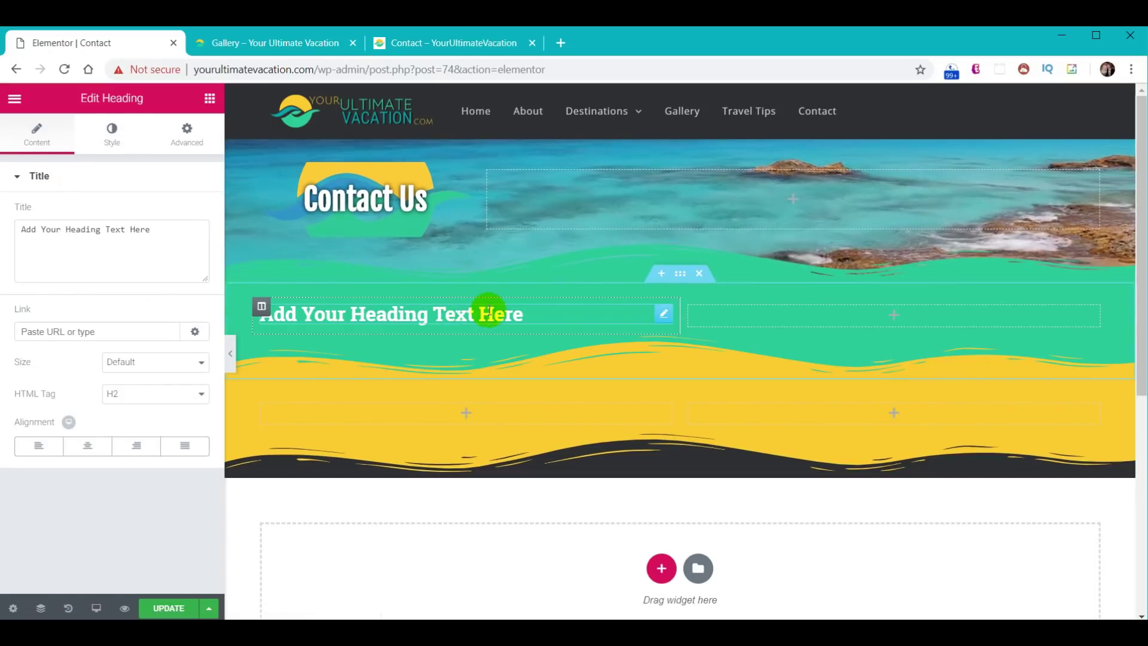
drag(161, 232, 26, 229)
text(Phone/Email)
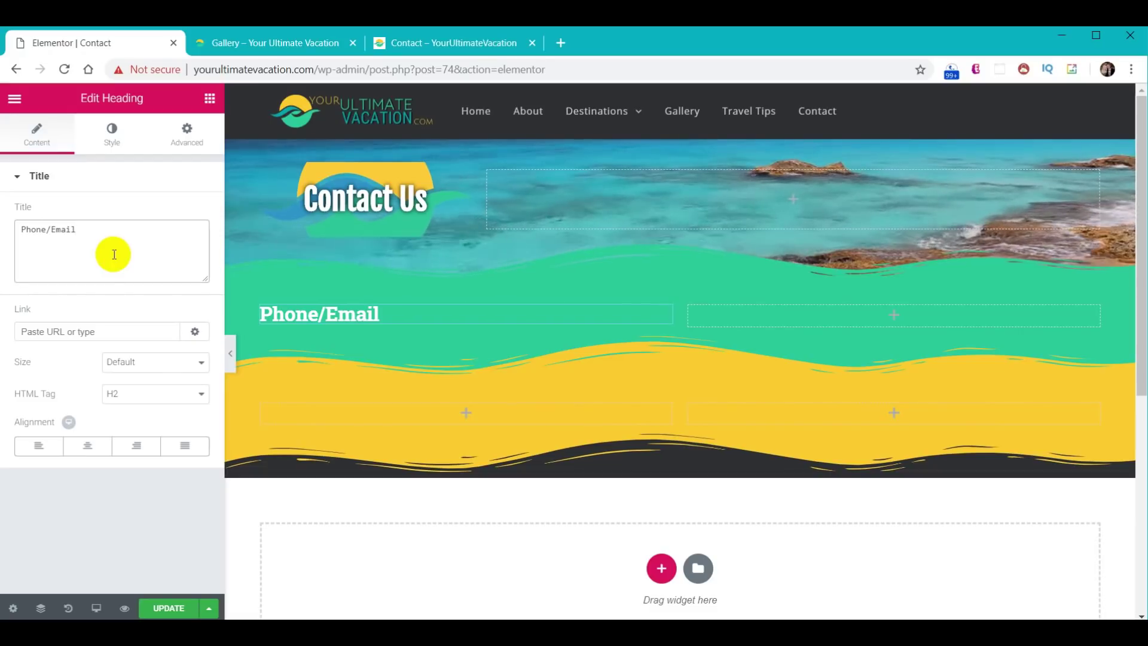
- Duplicate the Phone/Email heading into the other three contact columns
right_click(668, 316)
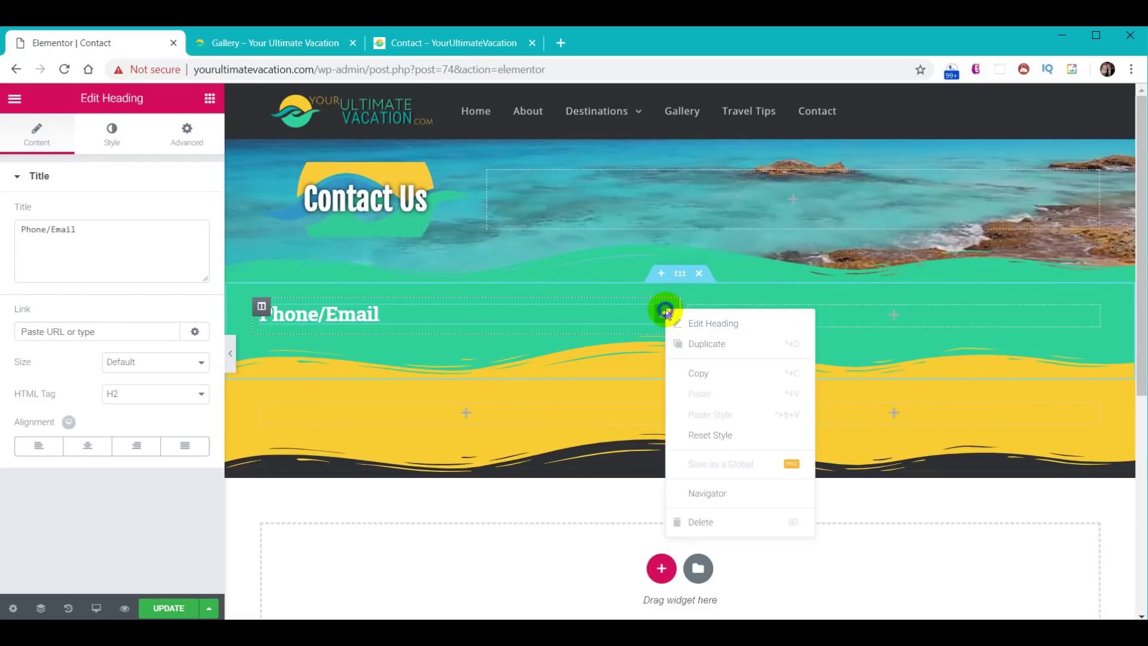
click(703, 343)
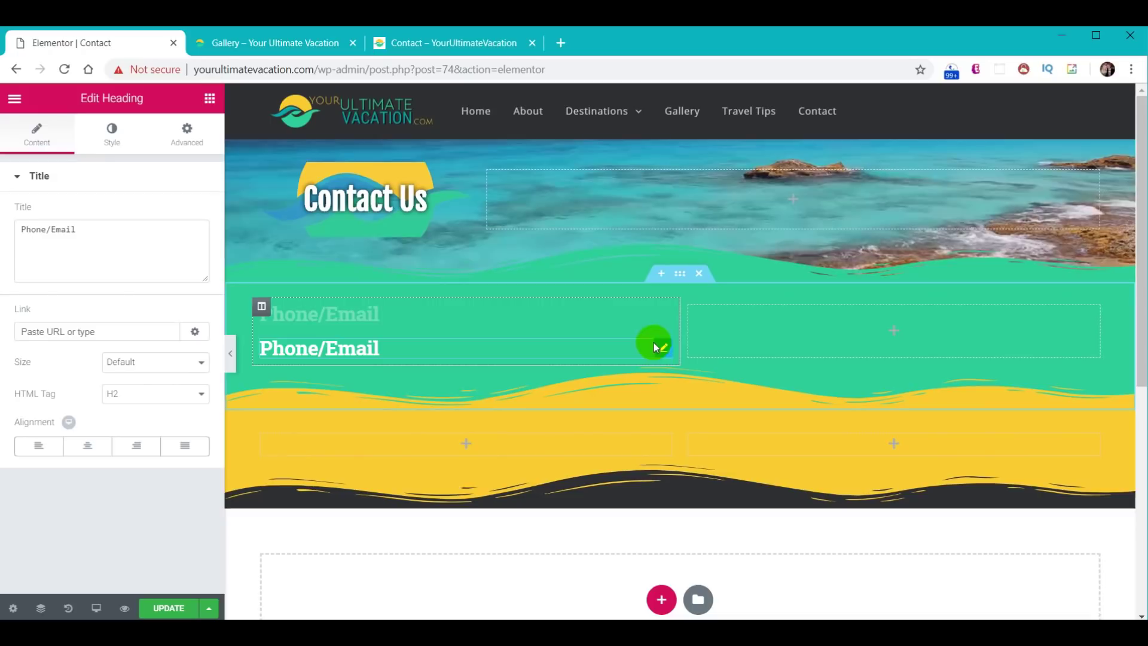
drag(665, 346, 569, 425)
right_click(663, 321)
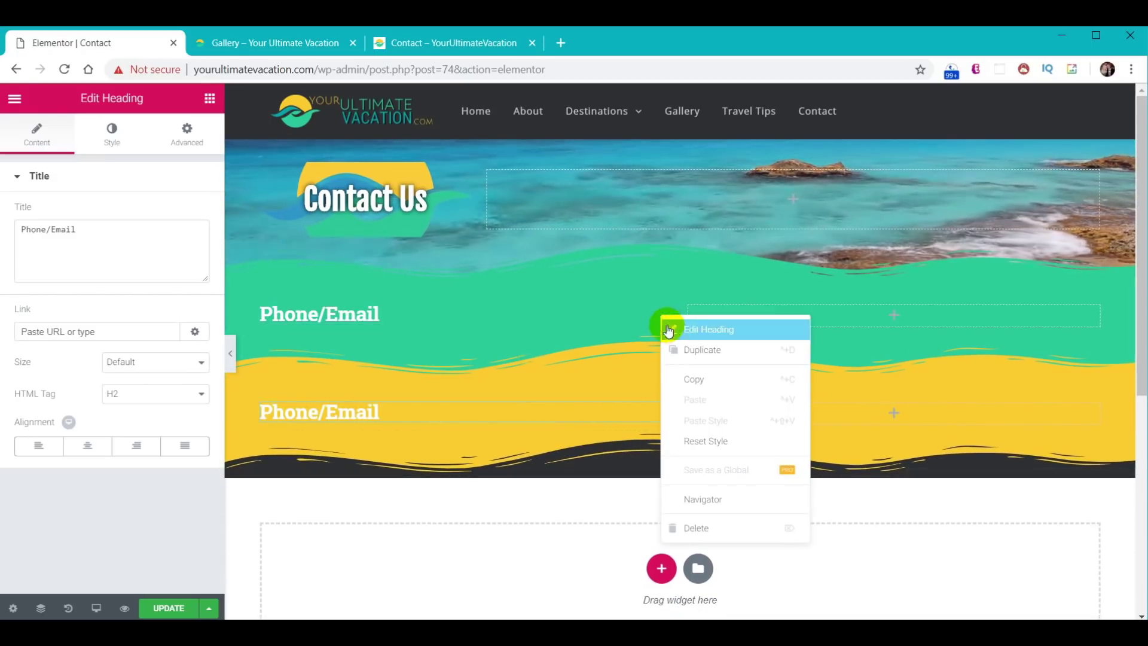
click(676, 349)
drag(661, 351, 1035, 357)
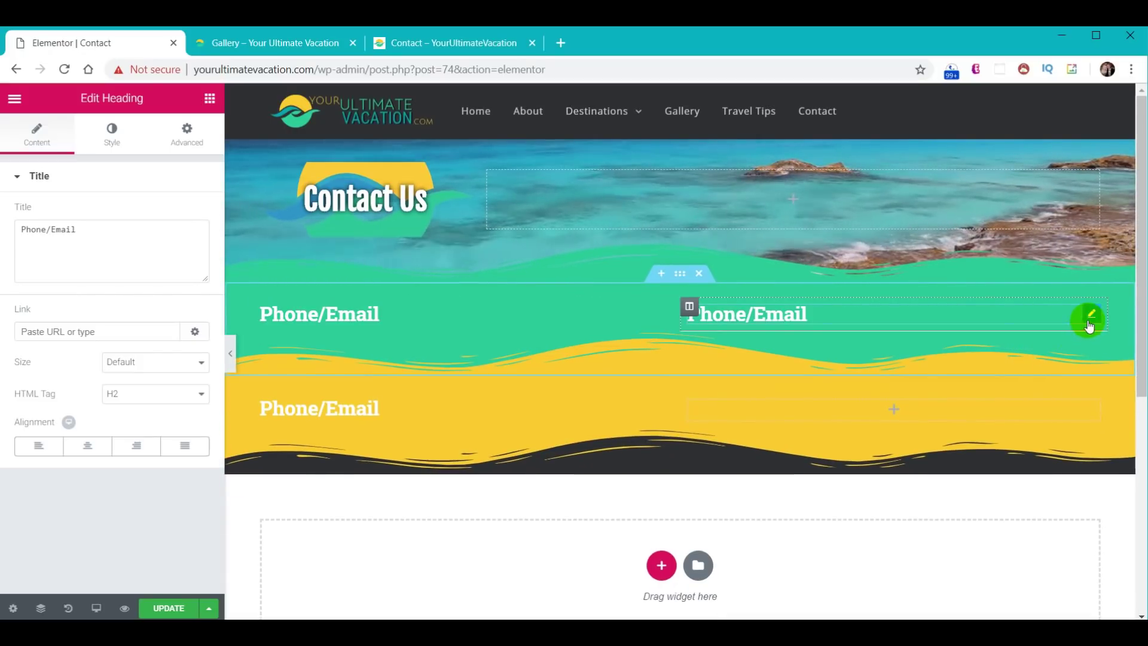
right_click(1090, 314)
drag(1110, 390, 1050, 421)
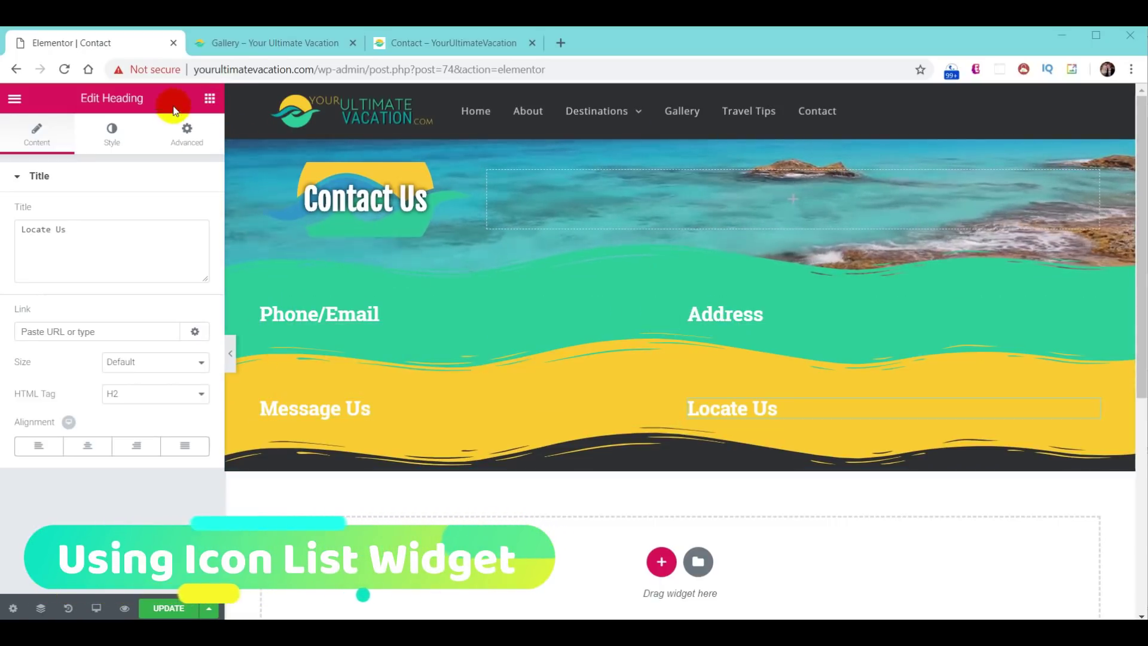
click(209, 98)
- Add an Icon List under Phone/Email, delete item #3 and set spacing to 4
scroll(153, 318, down, 7)
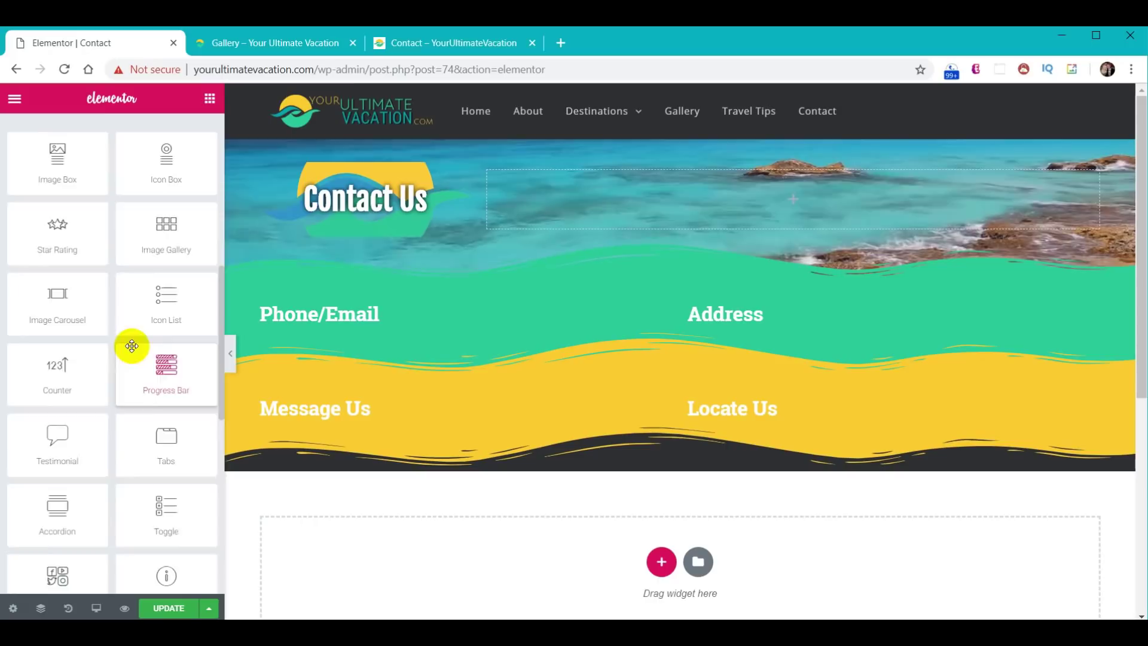
drag(163, 246, 374, 329)
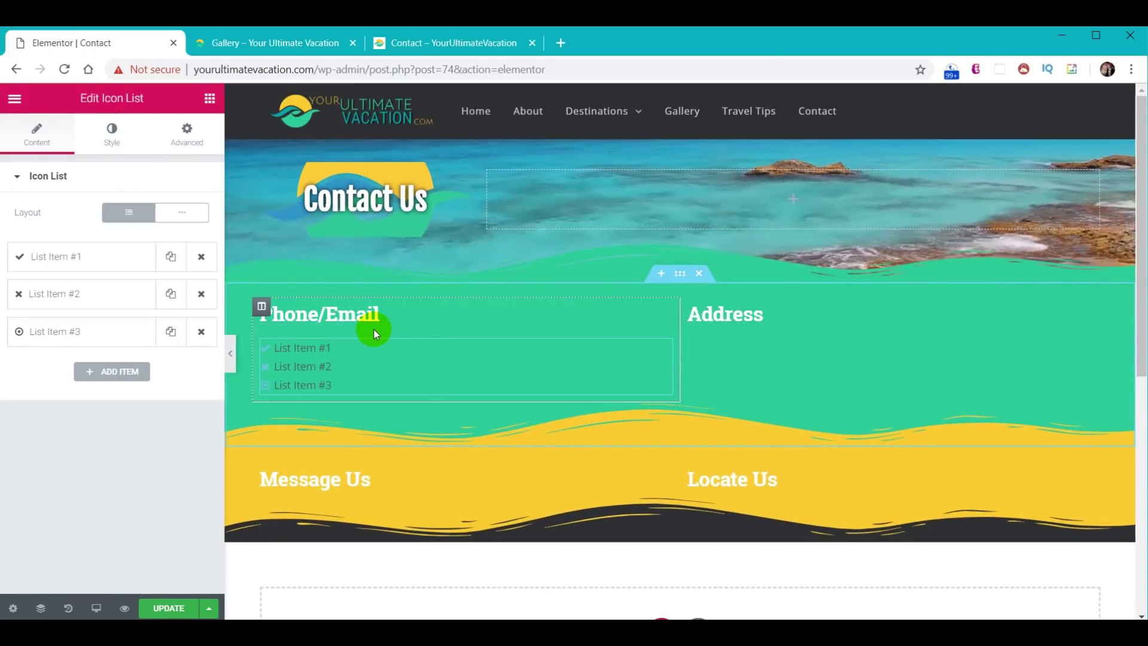
click(201, 331)
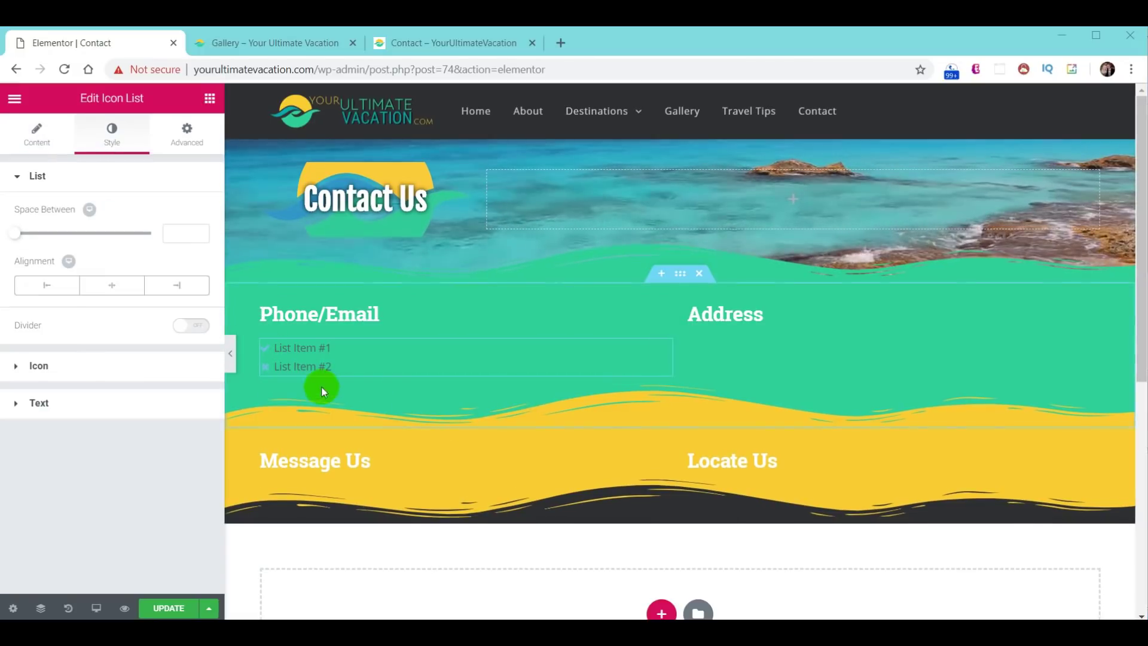
click(173, 233)
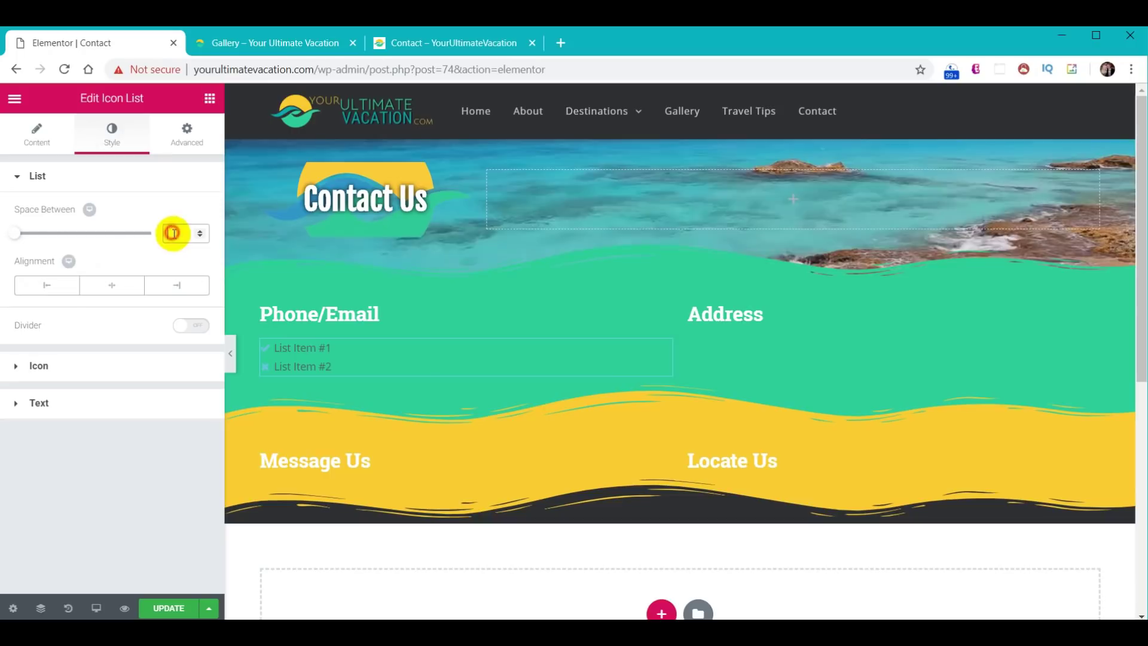
text(4)
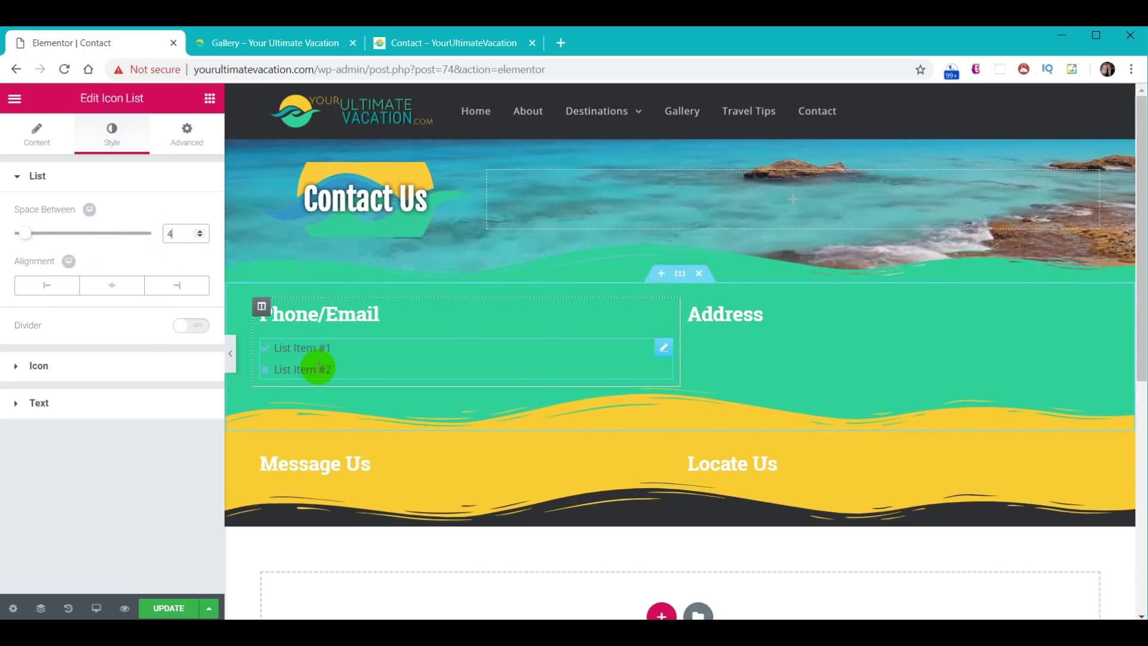
- Make the list icons black at size 18 and the list text black
click(18, 374)
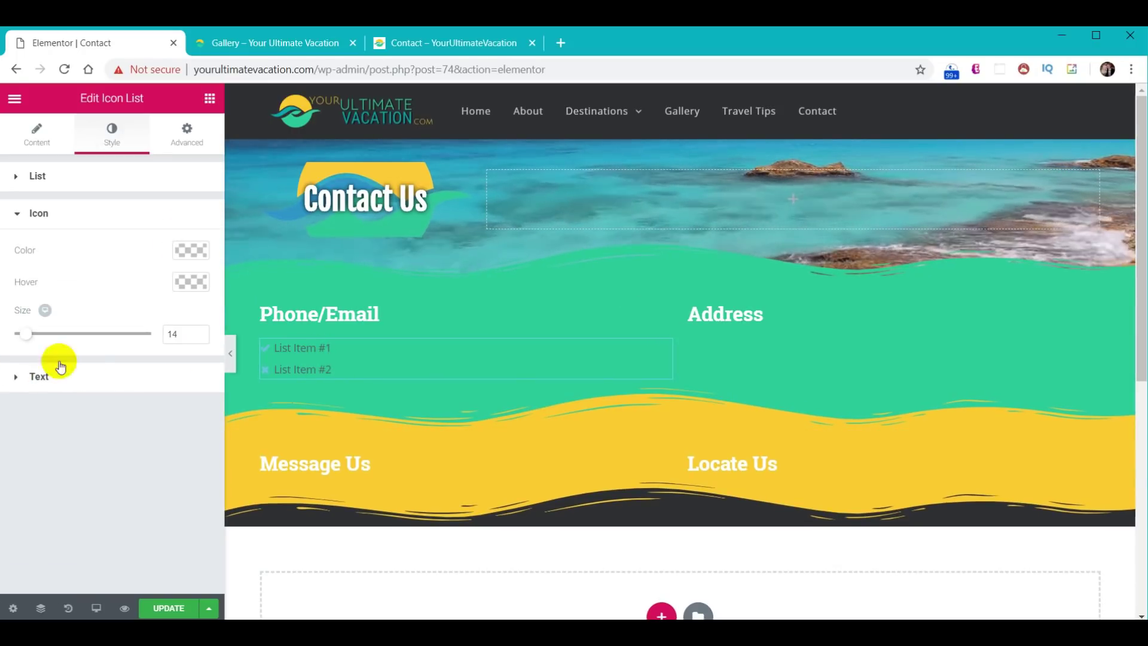
click(191, 251)
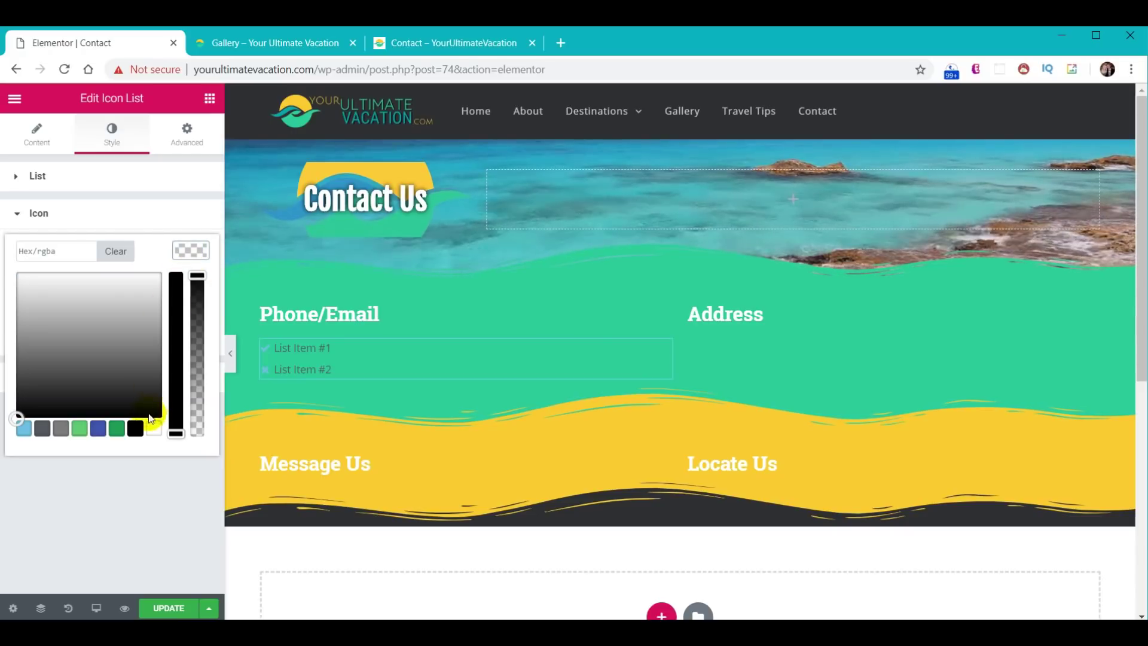
click(136, 430)
click(192, 255)
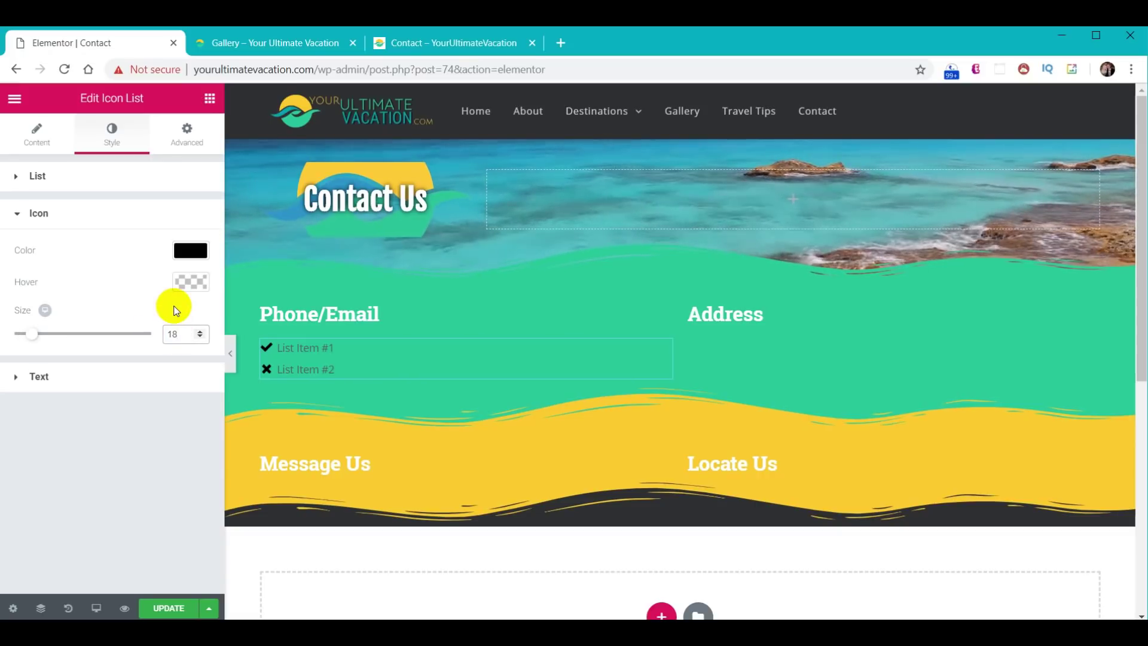
click(66, 380)
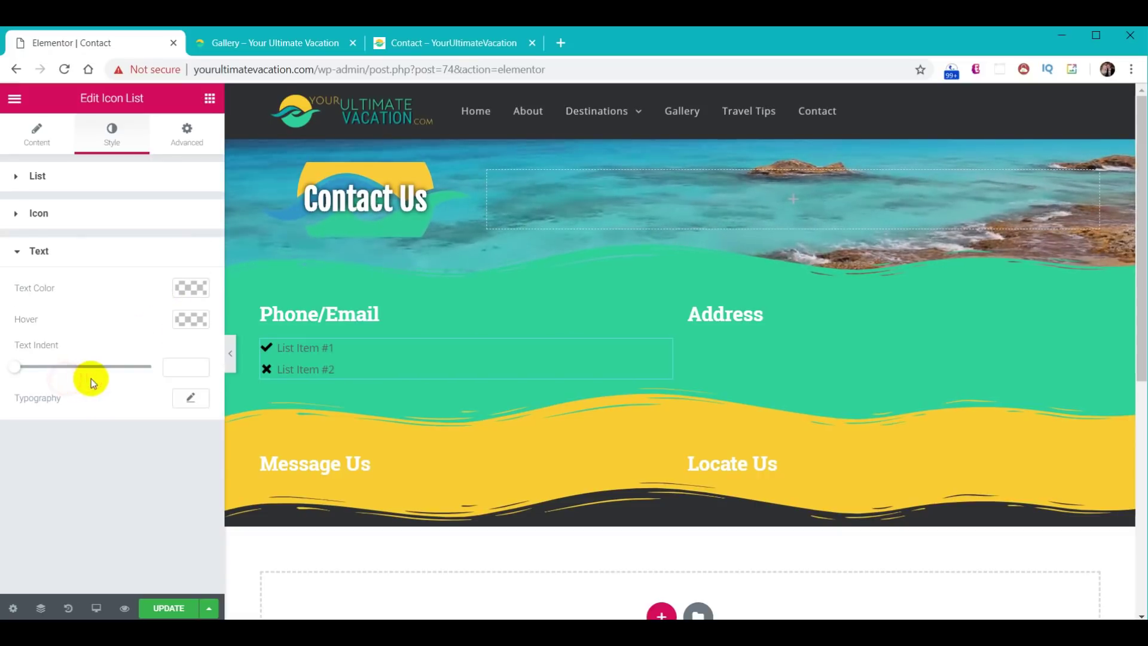
click(192, 289)
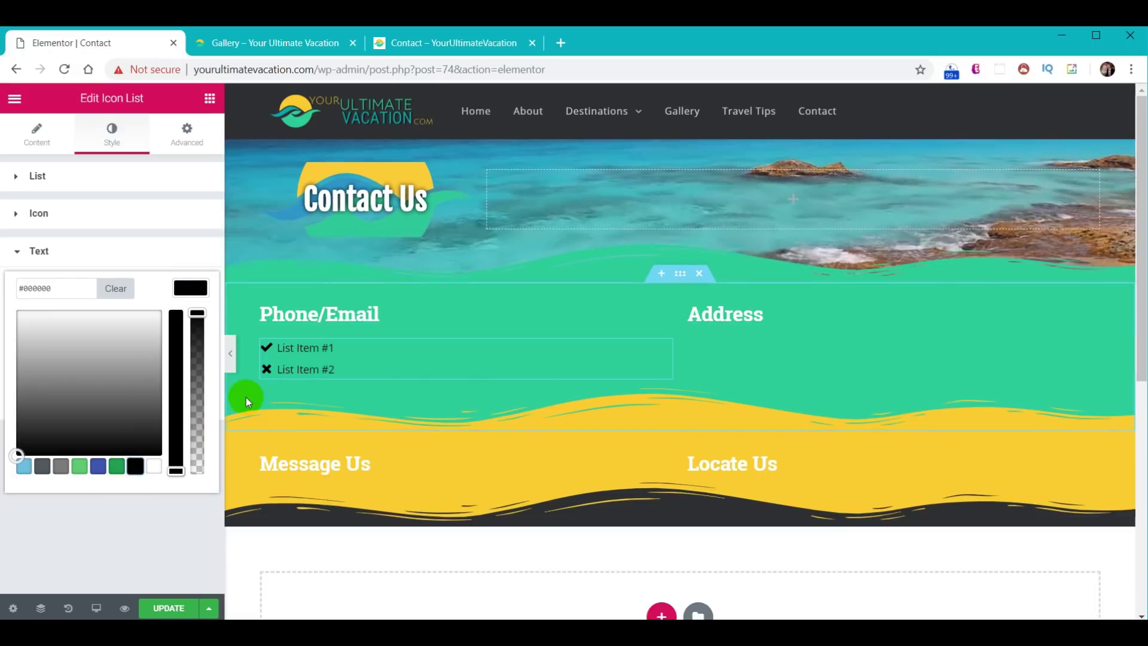
key(ctrl+shift+h)
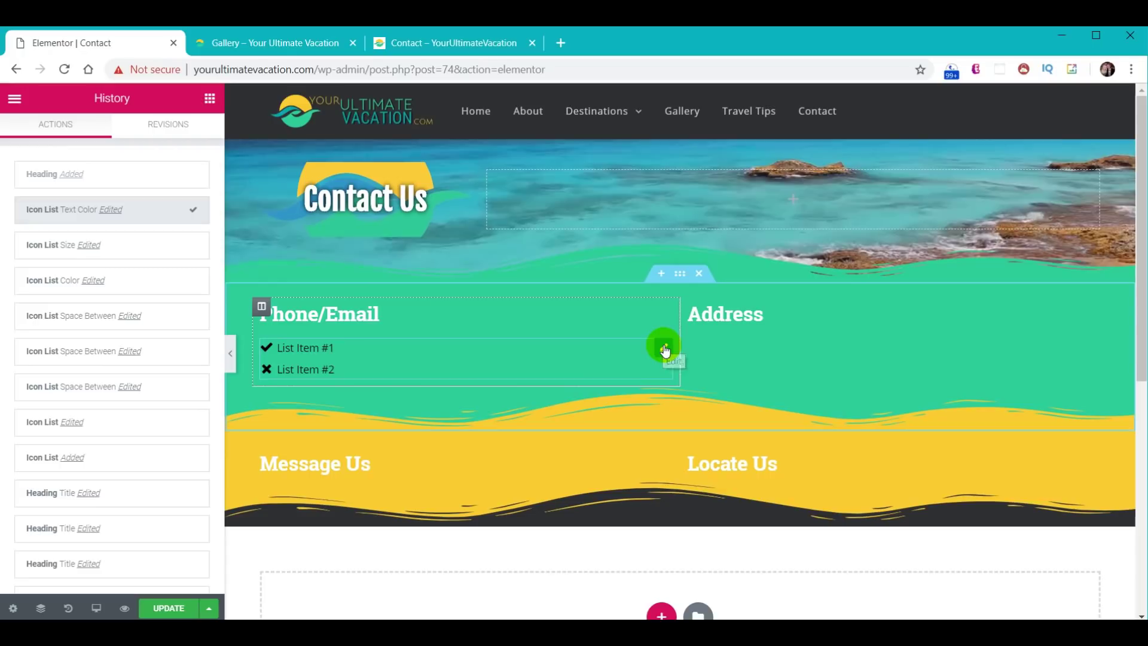
- Duplicate the icon list into the Address column
right_click(665, 350)
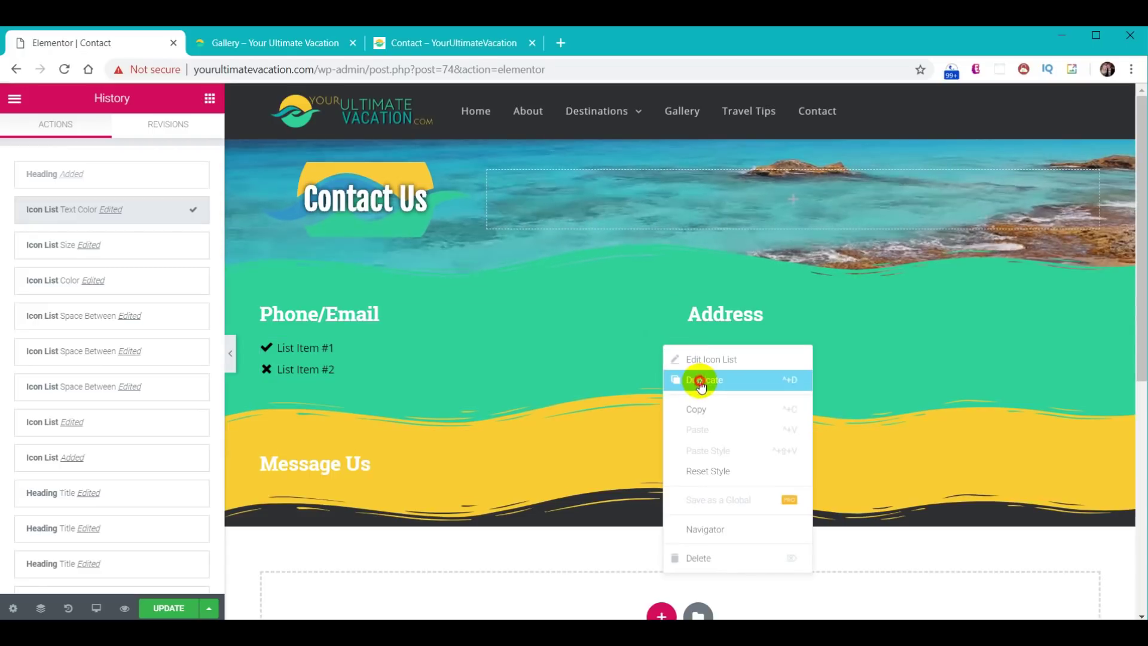
click(698, 380)
drag(669, 410, 916, 350)
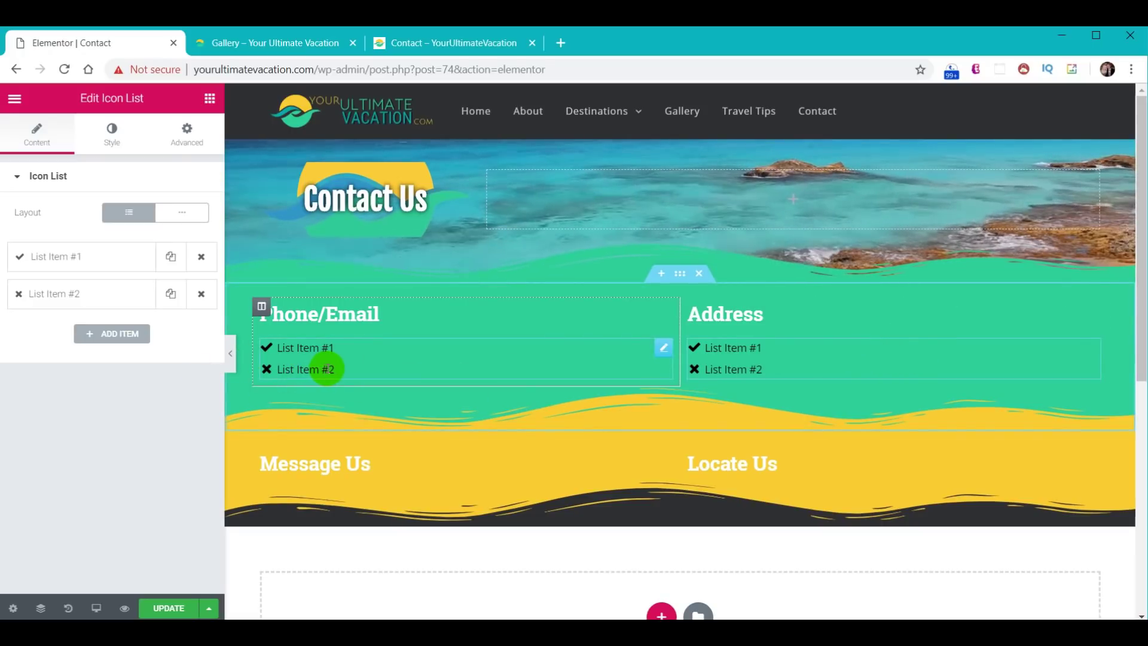
- Make the first Phone/Email item show the phone number with a phone icon
click(293, 354)
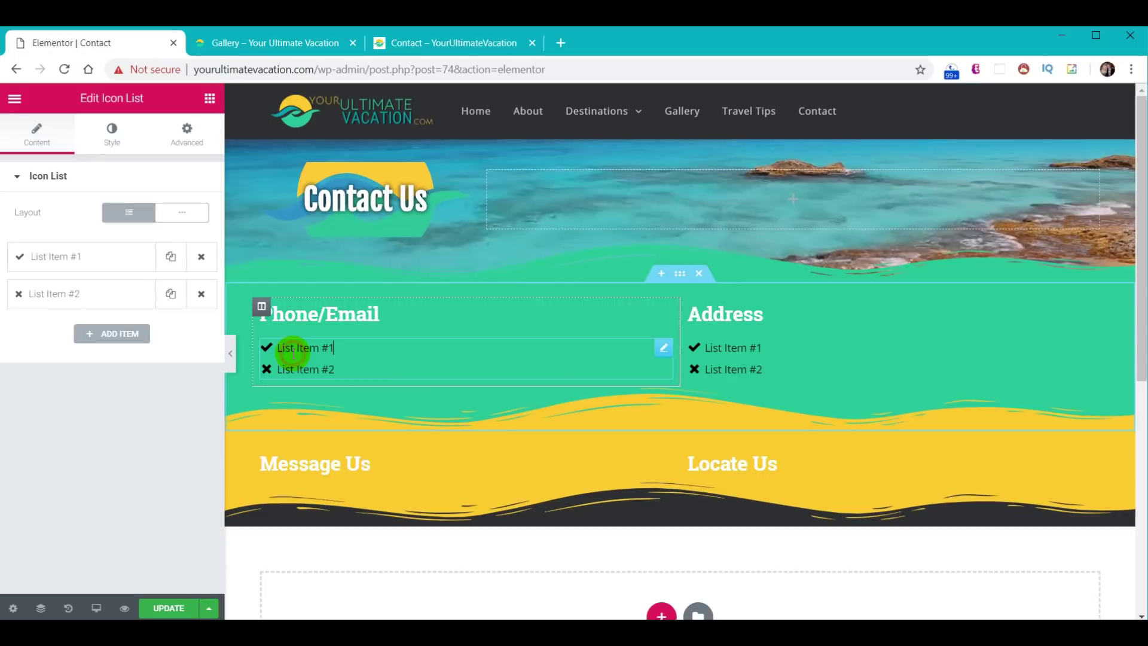
click(61, 260)
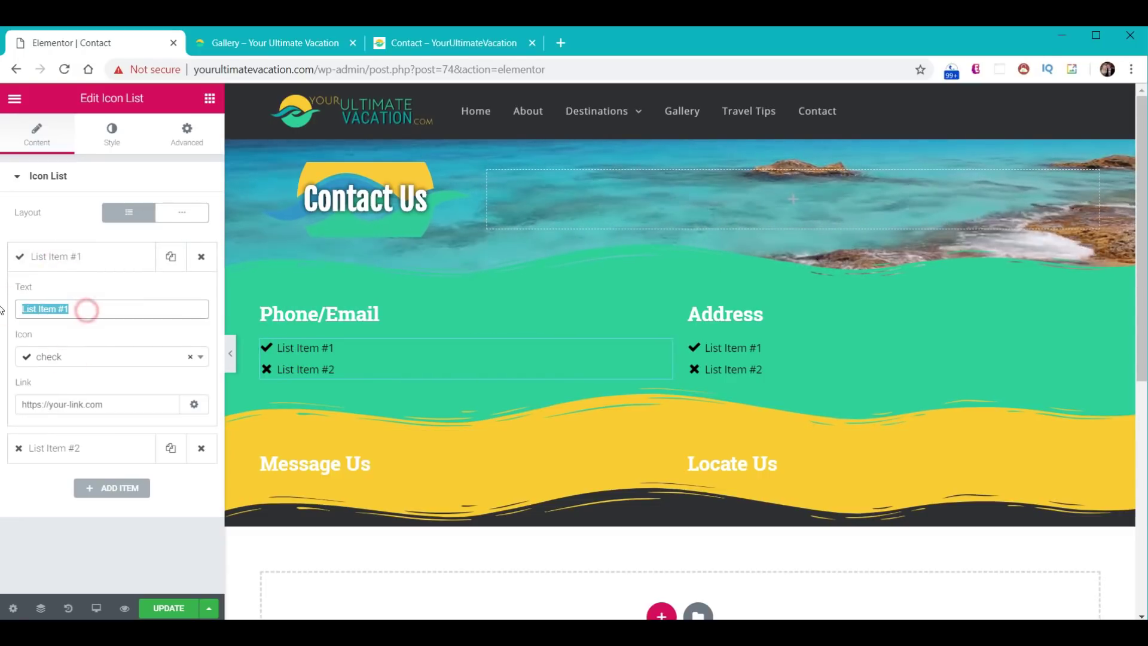
key(ctrl+v)
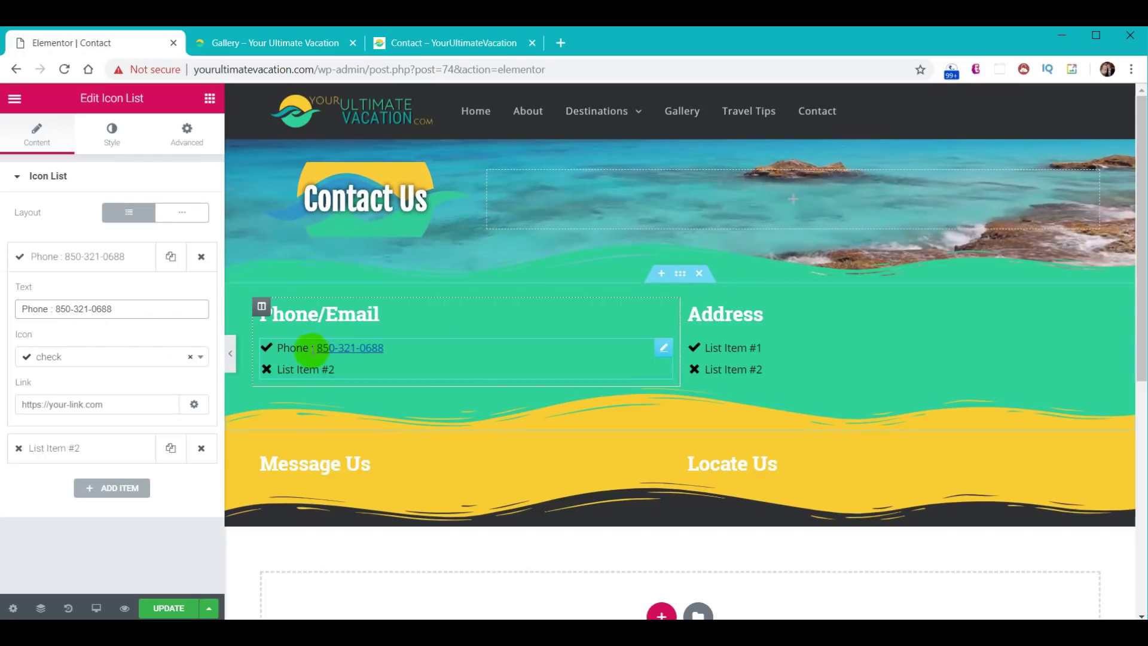
click(98, 357)
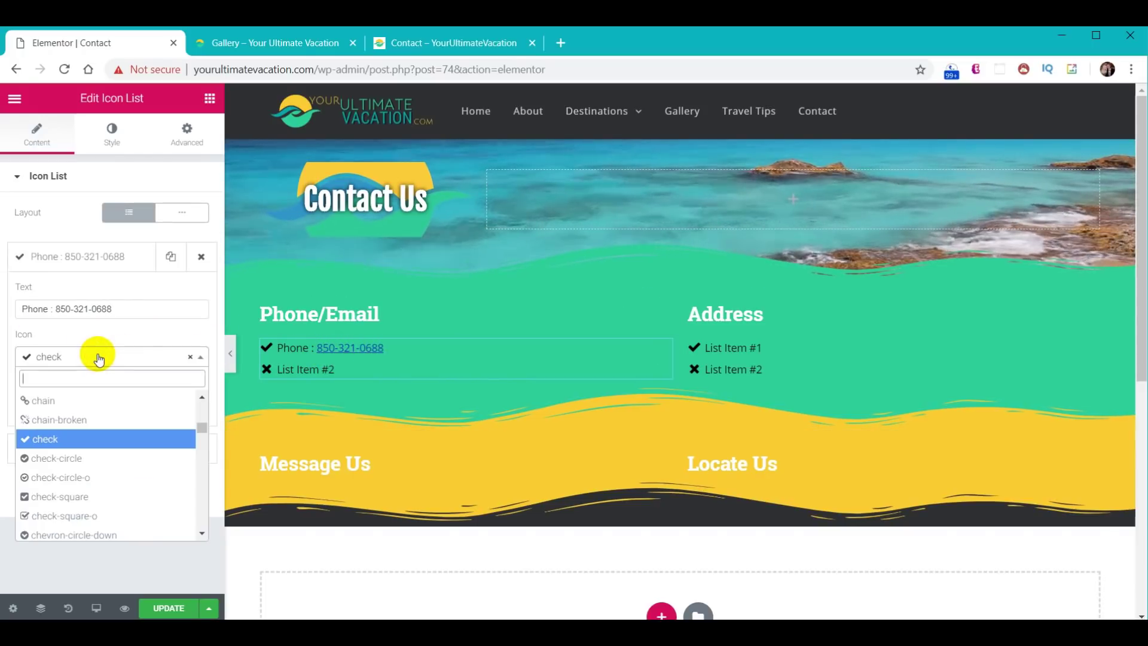
text(pho)
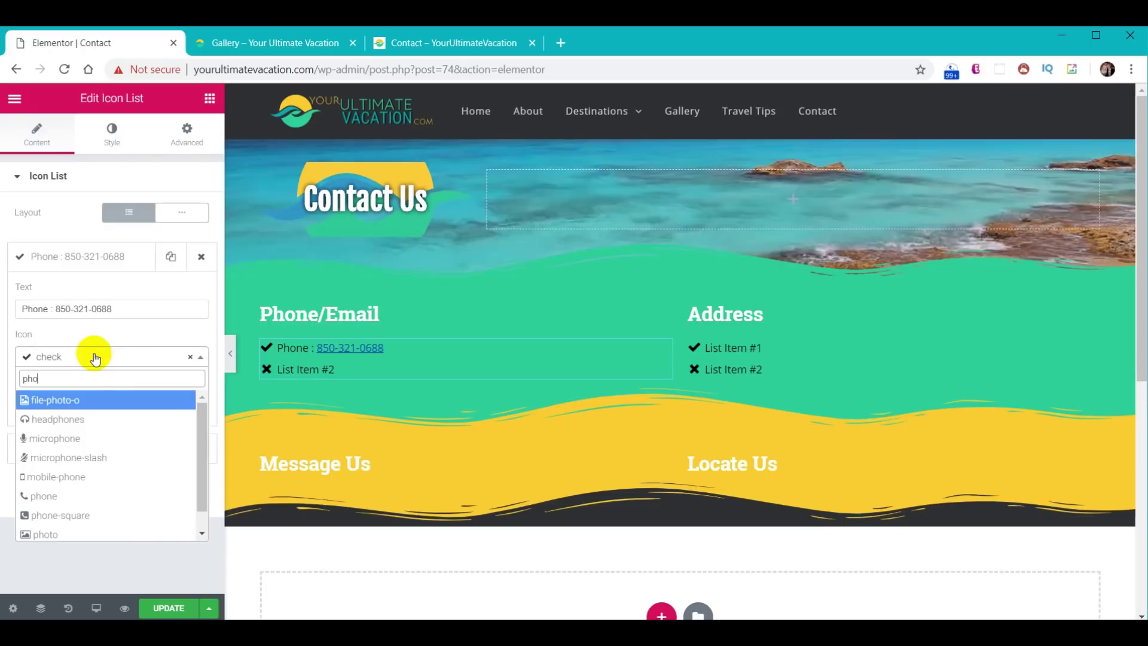
click(43, 496)
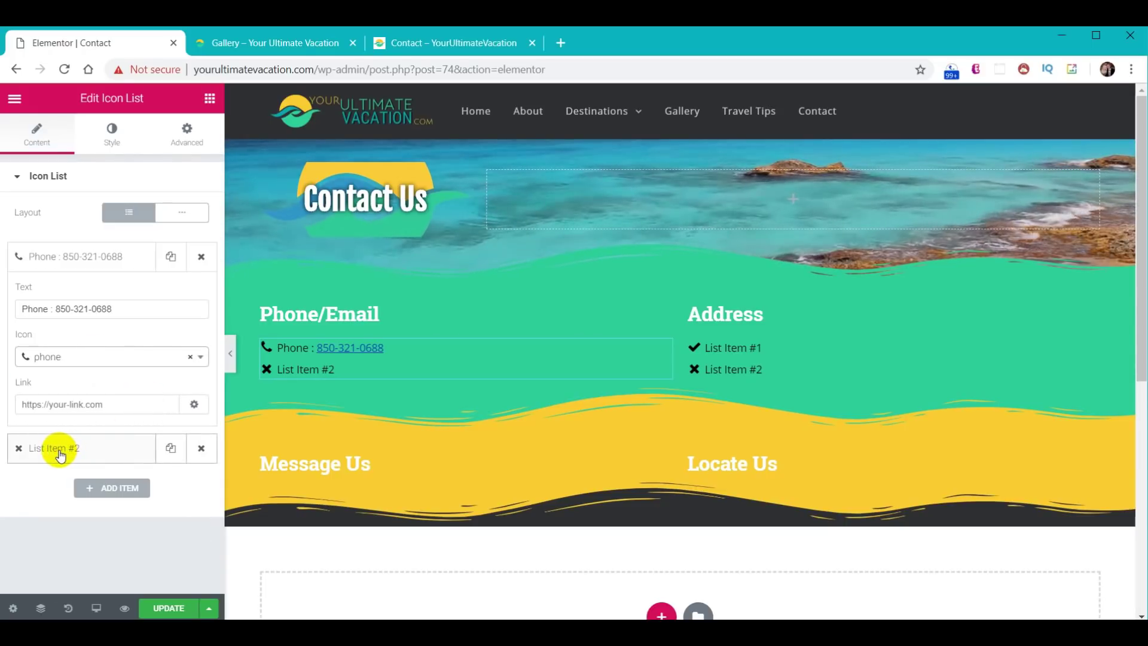
- Make the second item show the e-mail address with an envelope-o icon
click(61, 456)
drag(80, 347, 13, 346)
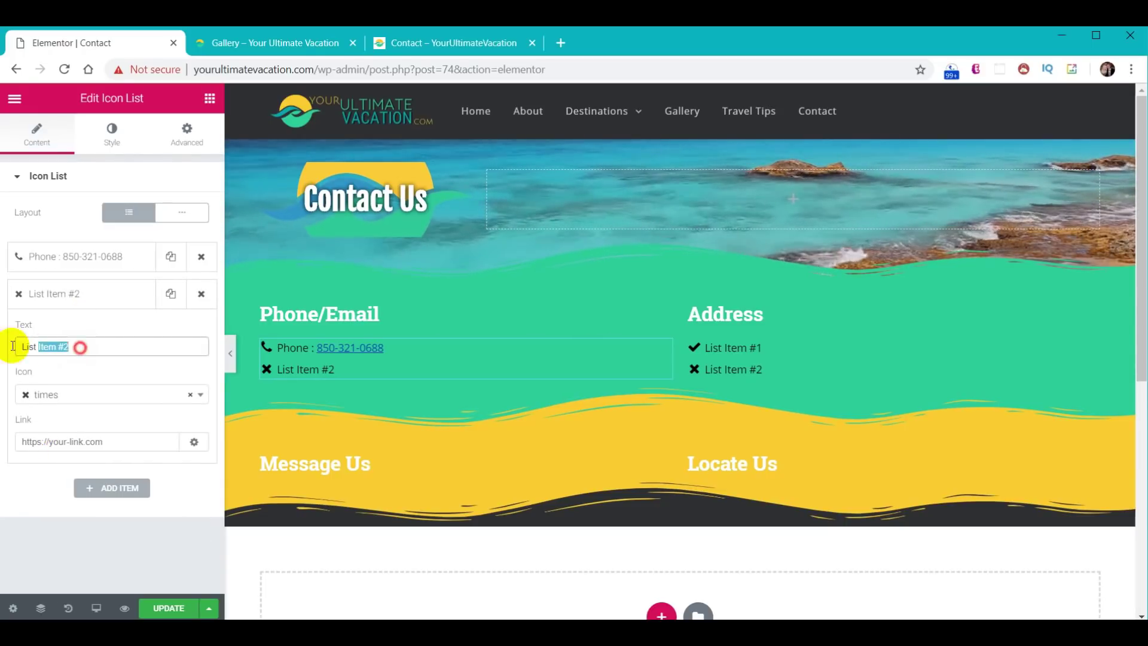
key(ctrl+v)
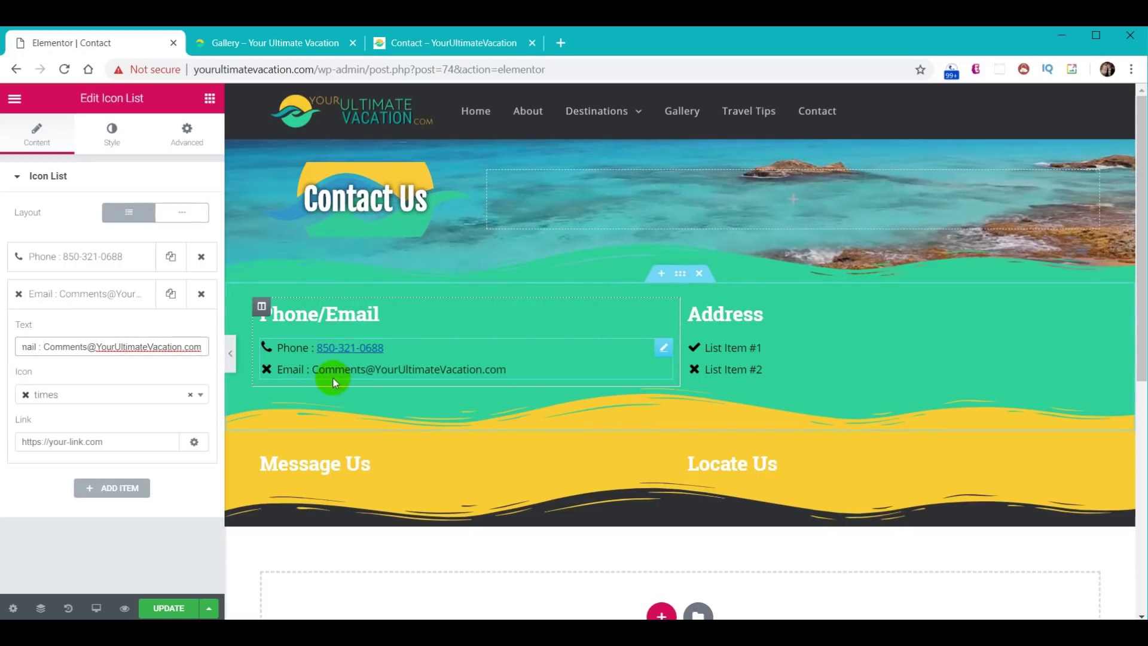
click(82, 405)
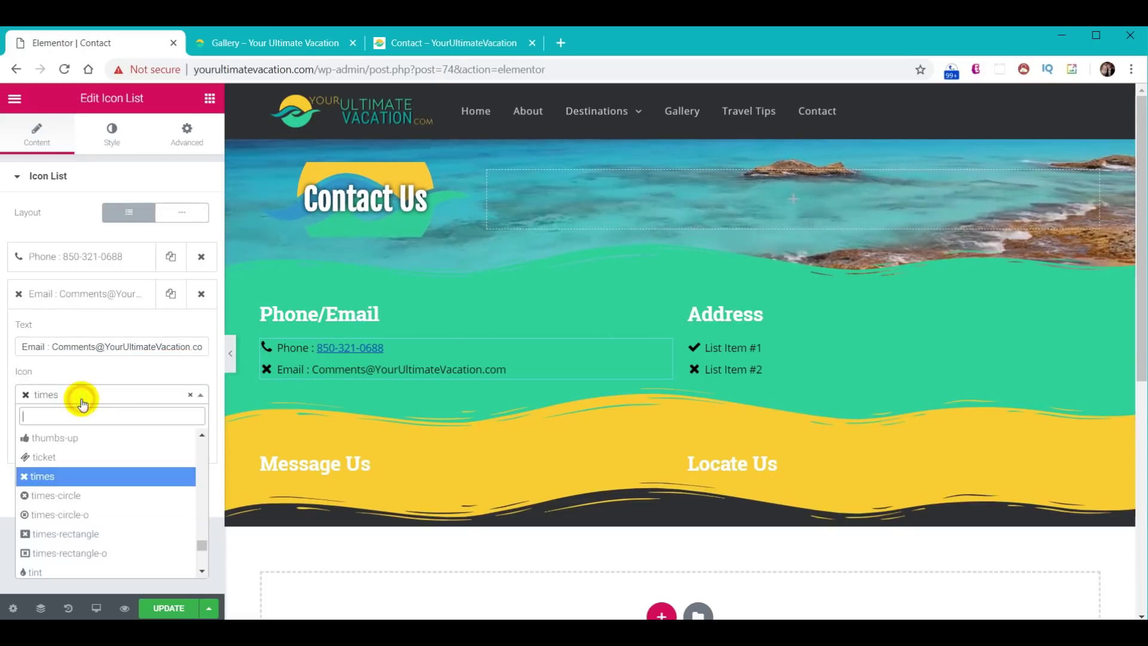
text(env)
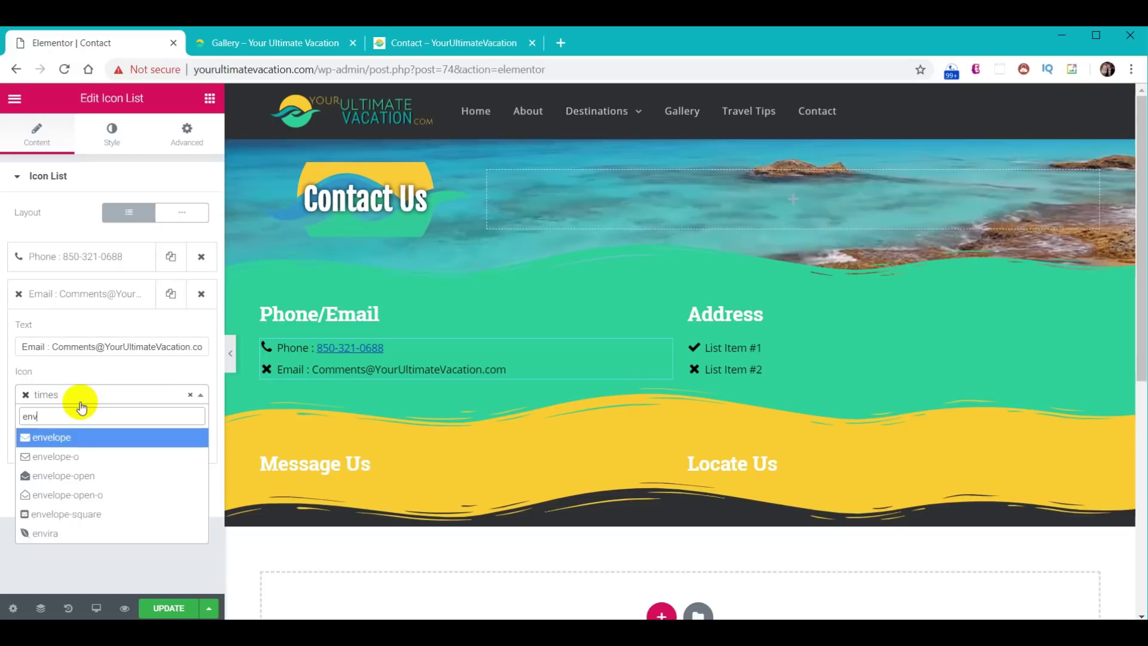
click(56, 456)
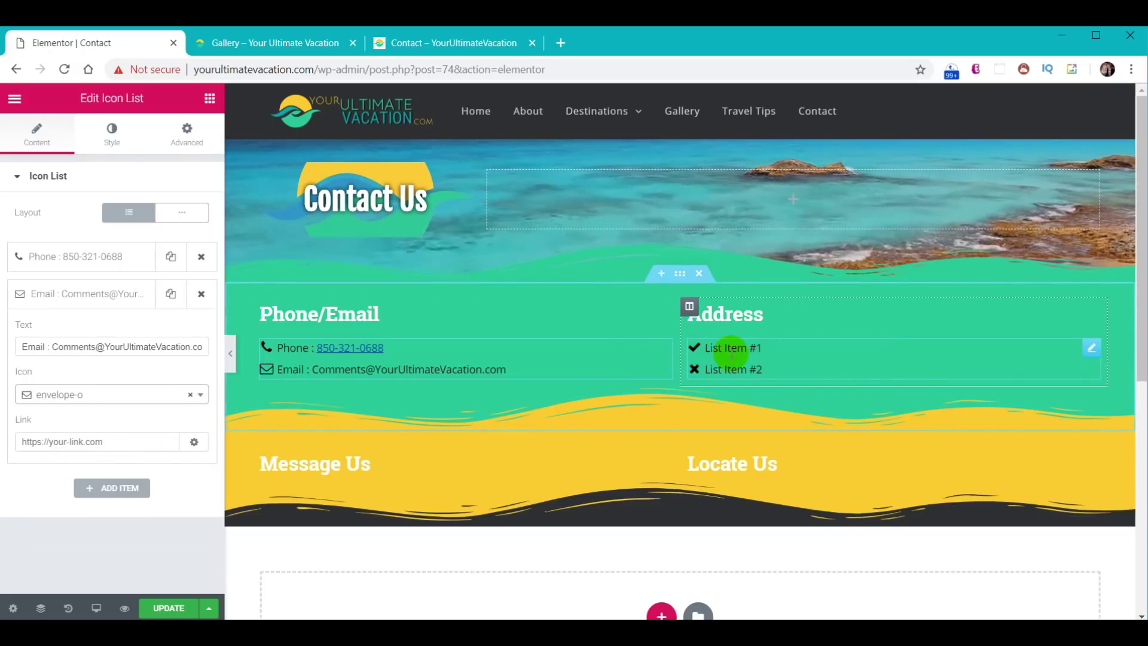
click(744, 351)
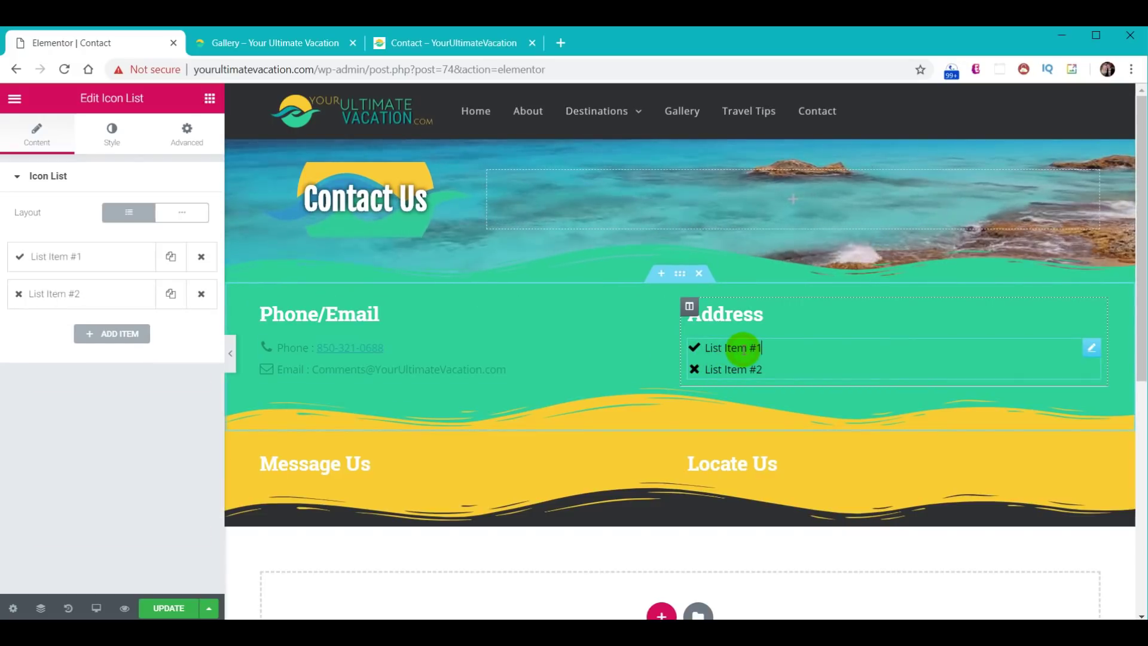
- Set the first Address item to the street address with an address-book icon
click(62, 265)
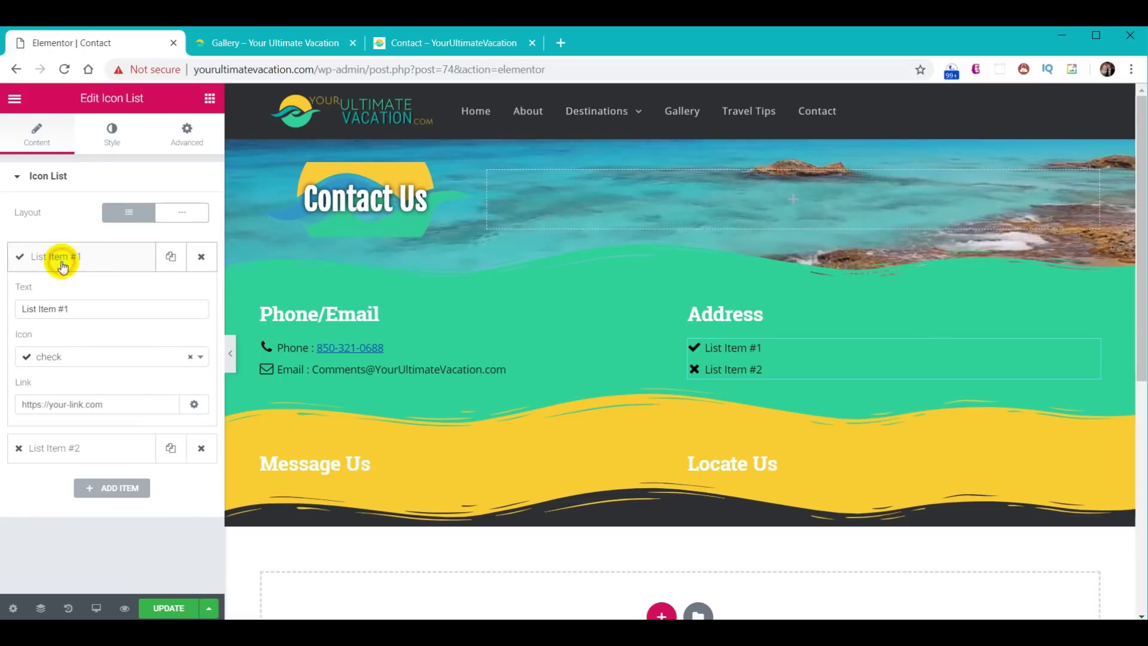
drag(88, 308, 2, 311)
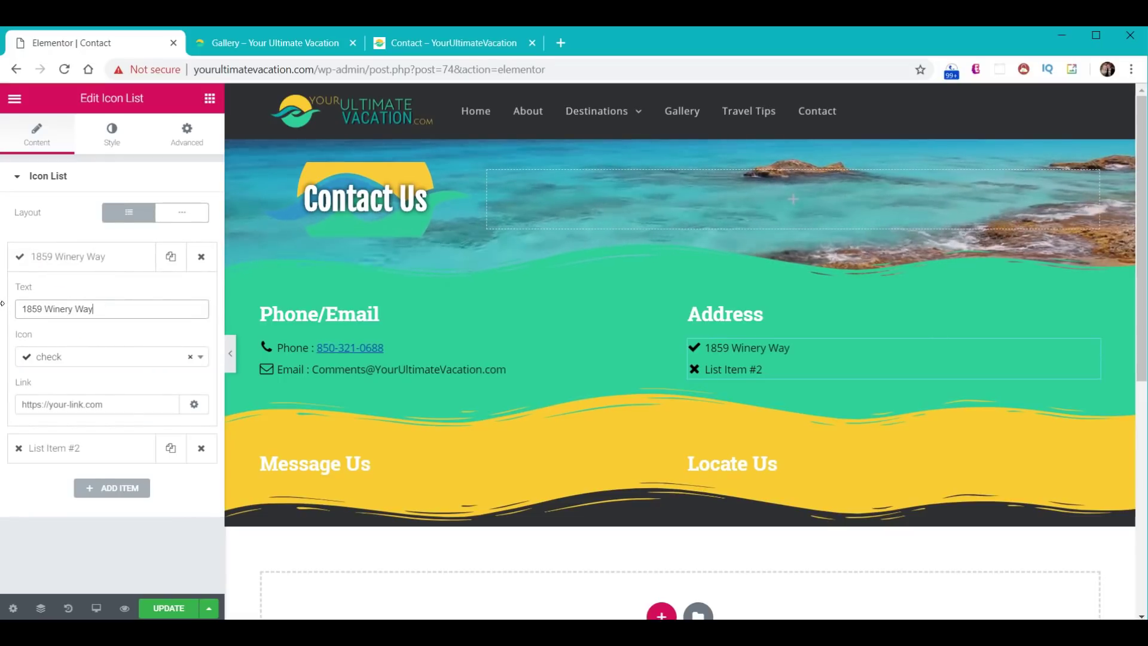
click(60, 359)
text(addr)
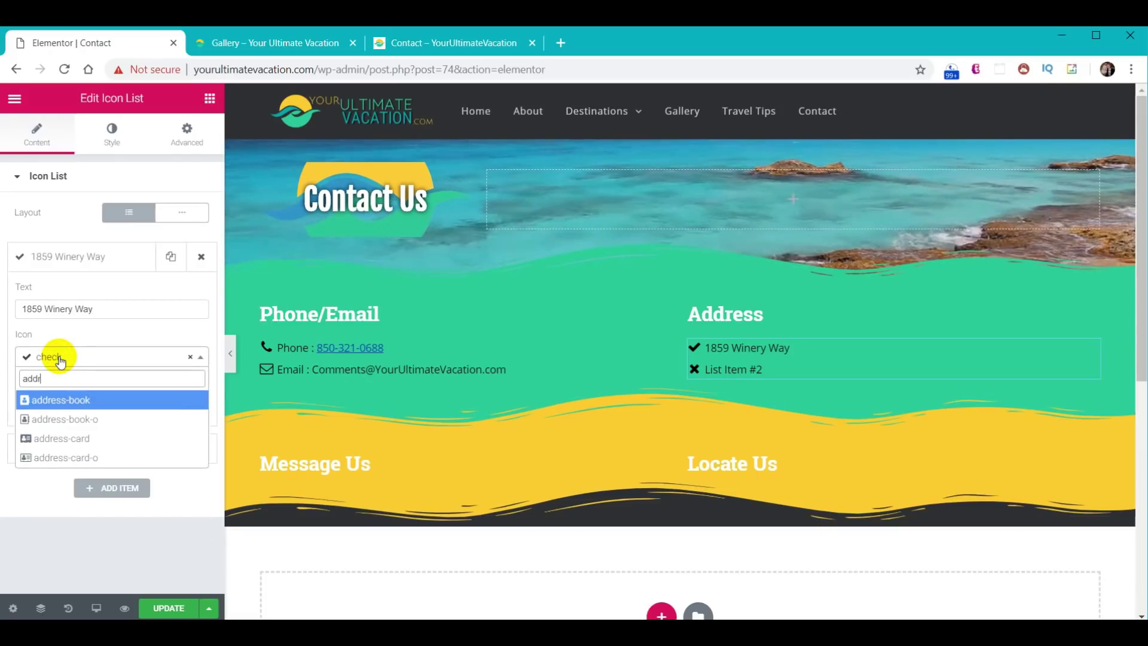
click(76, 412)
- Put the city, state and ZIP in the second item with no icon
click(67, 451)
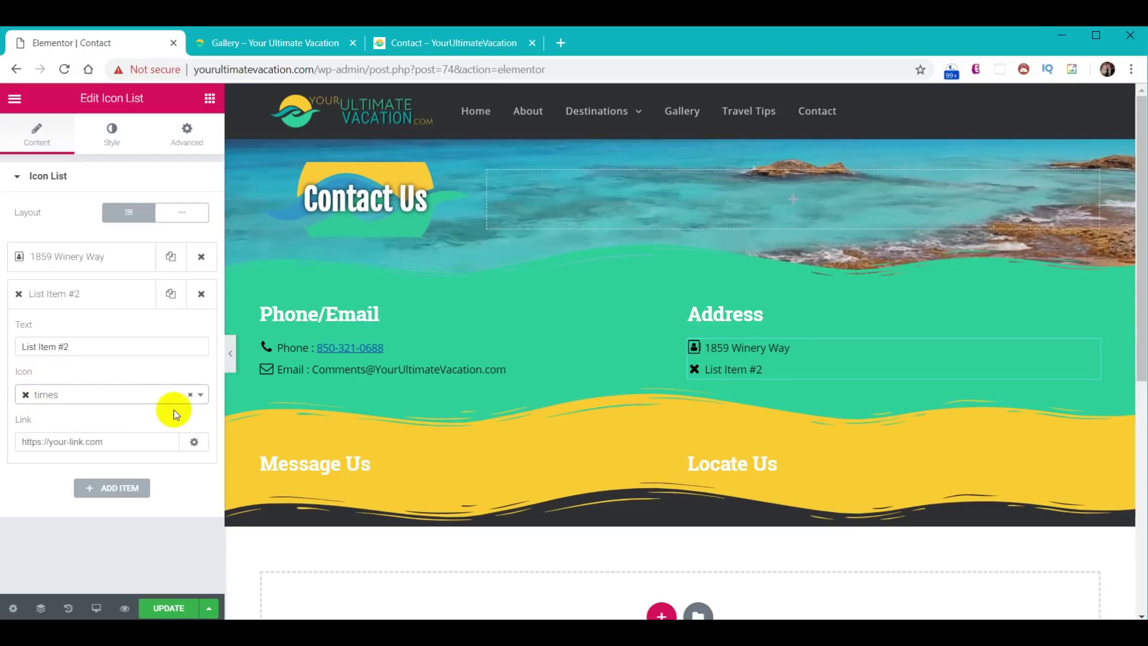
click(190, 394)
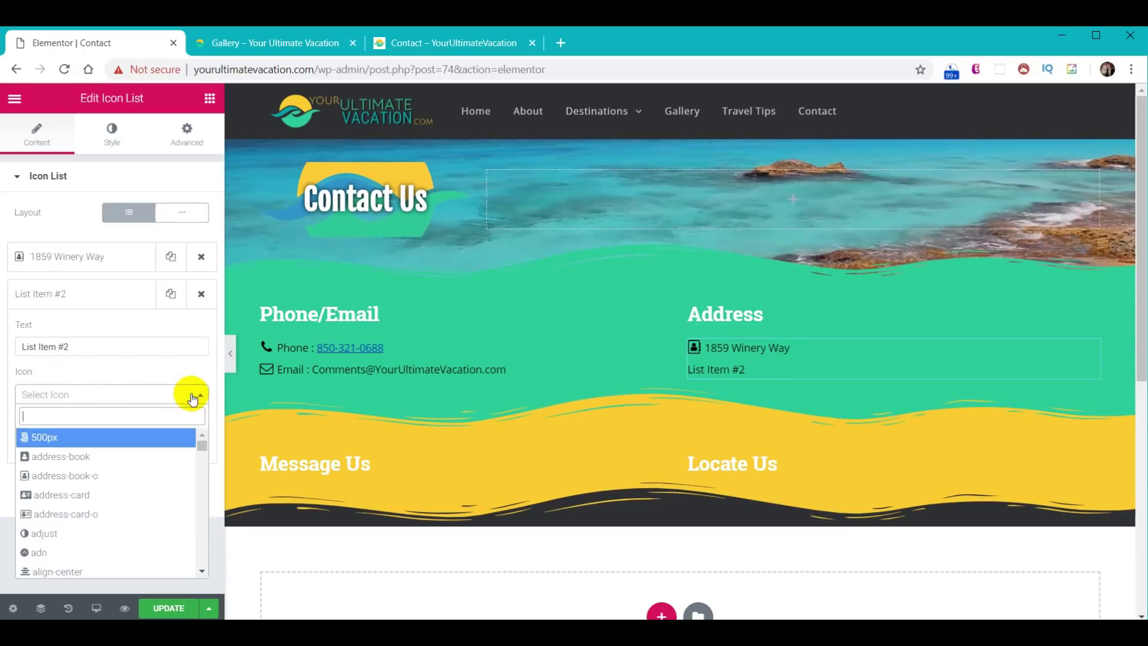
click(189, 400)
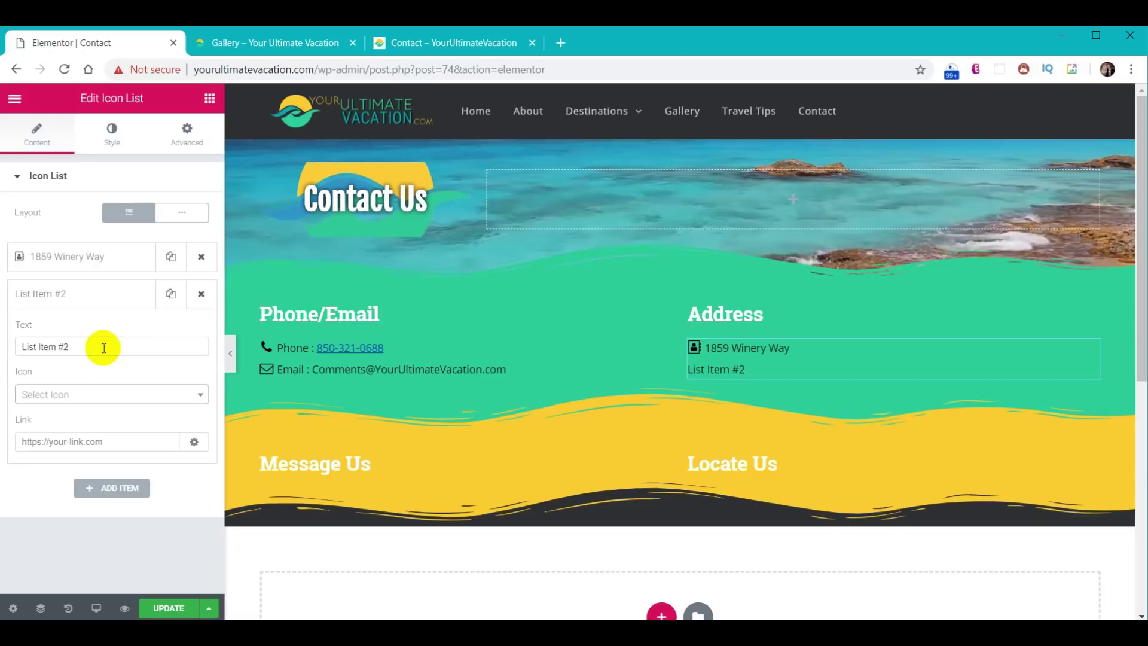
text(Tallahassee, FL, 32317)
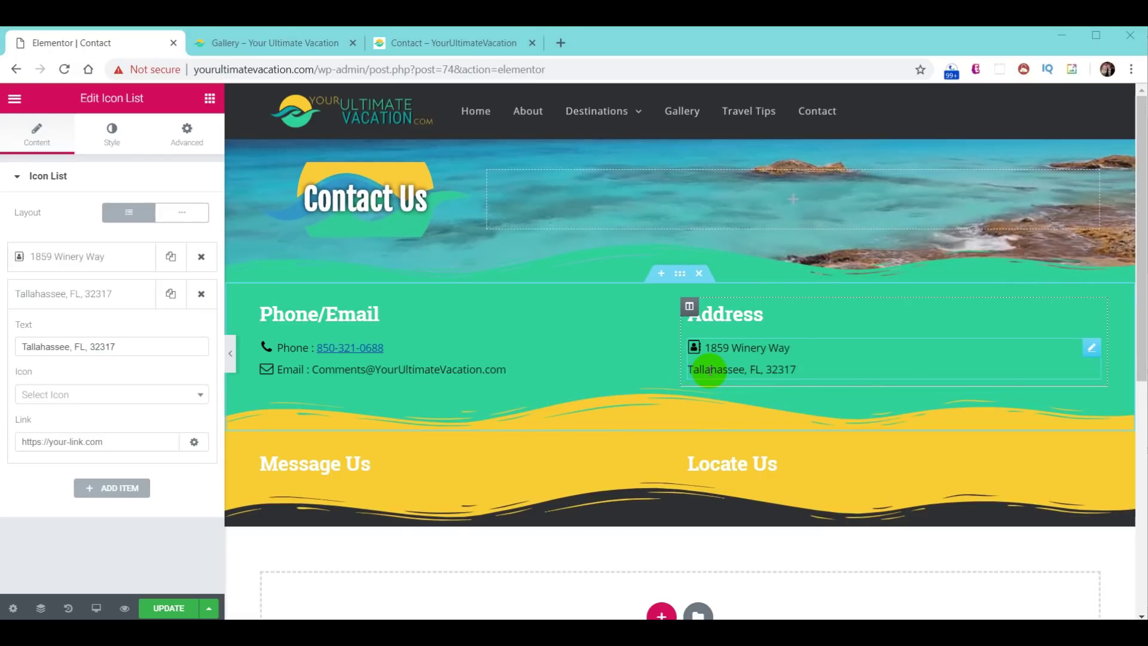
click(26, 347)
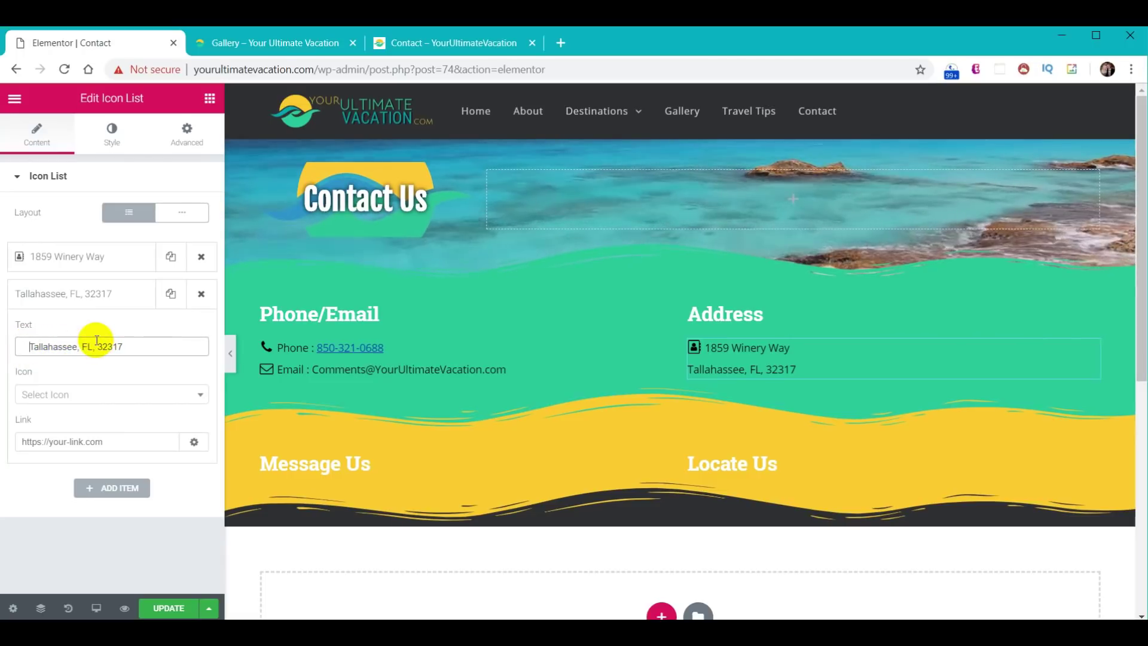
key(Delete)
key(Delete)
key(Delete)
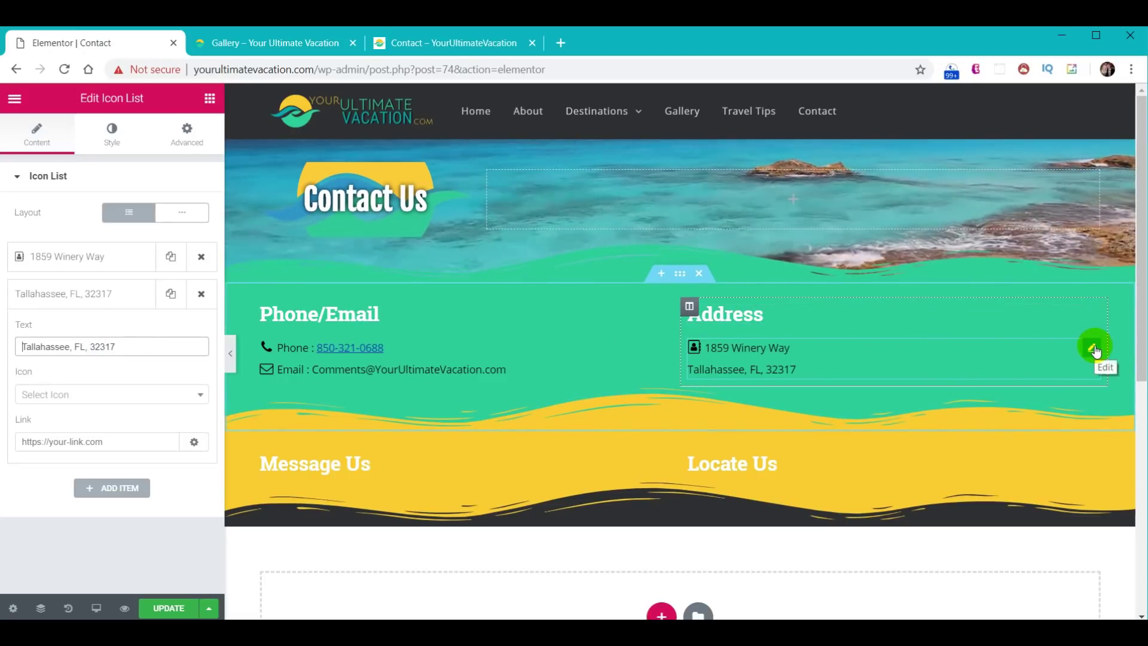
- Split the list into two copies, one holding the street line and one the city line
right_click(1096, 347)
click(1051, 390)
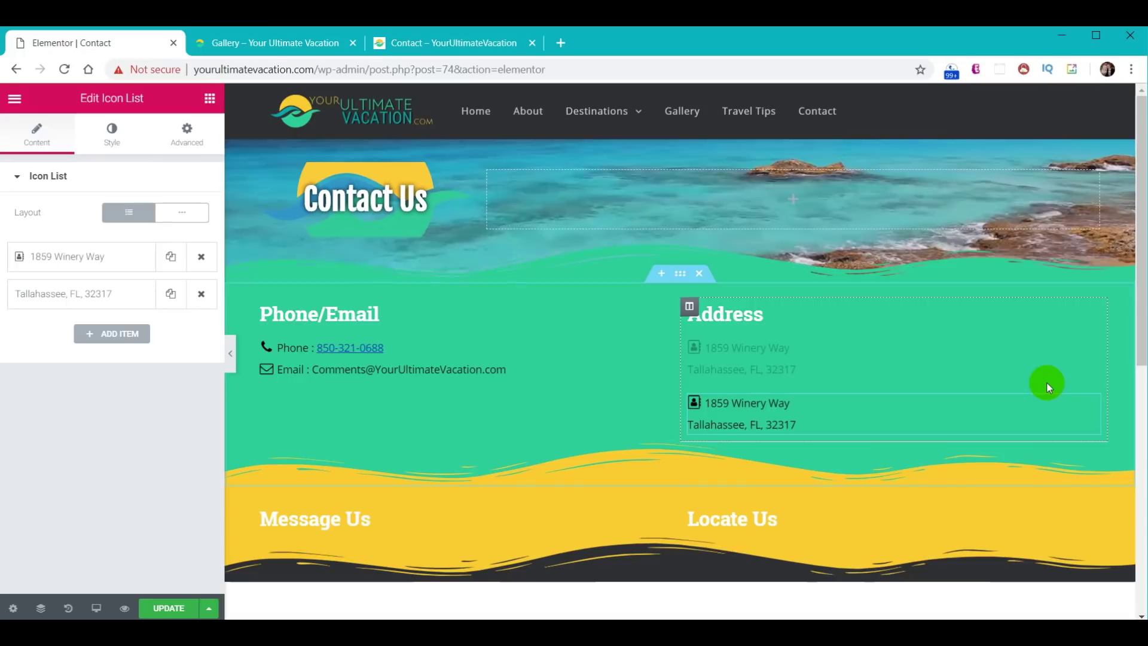
click(200, 293)
click(795, 400)
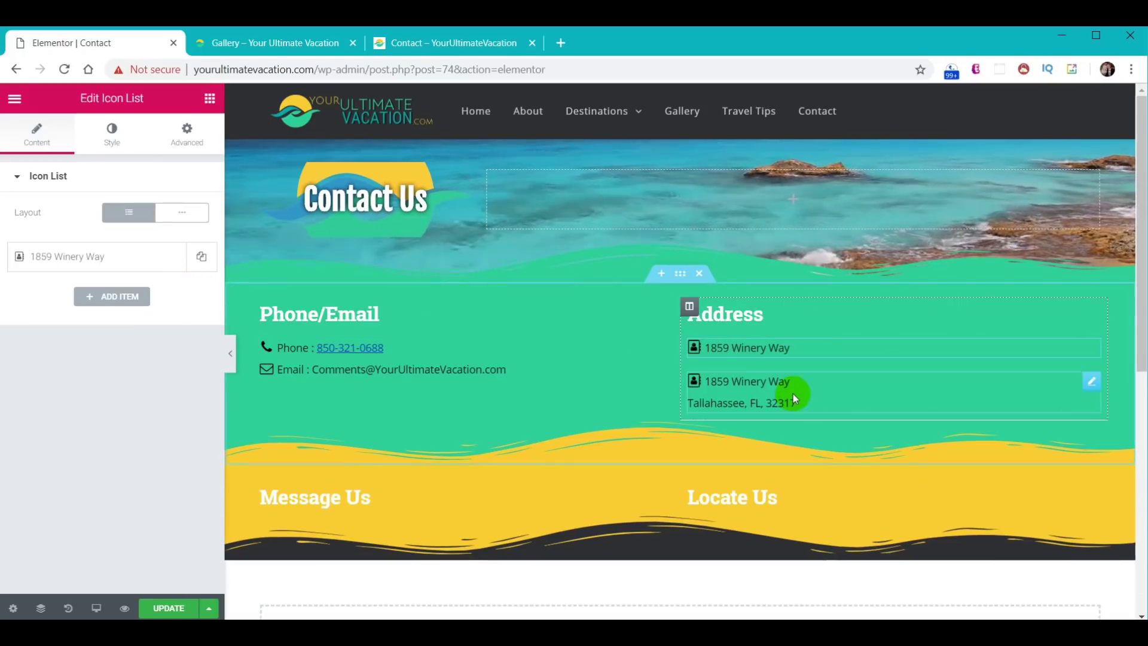
click(791, 382)
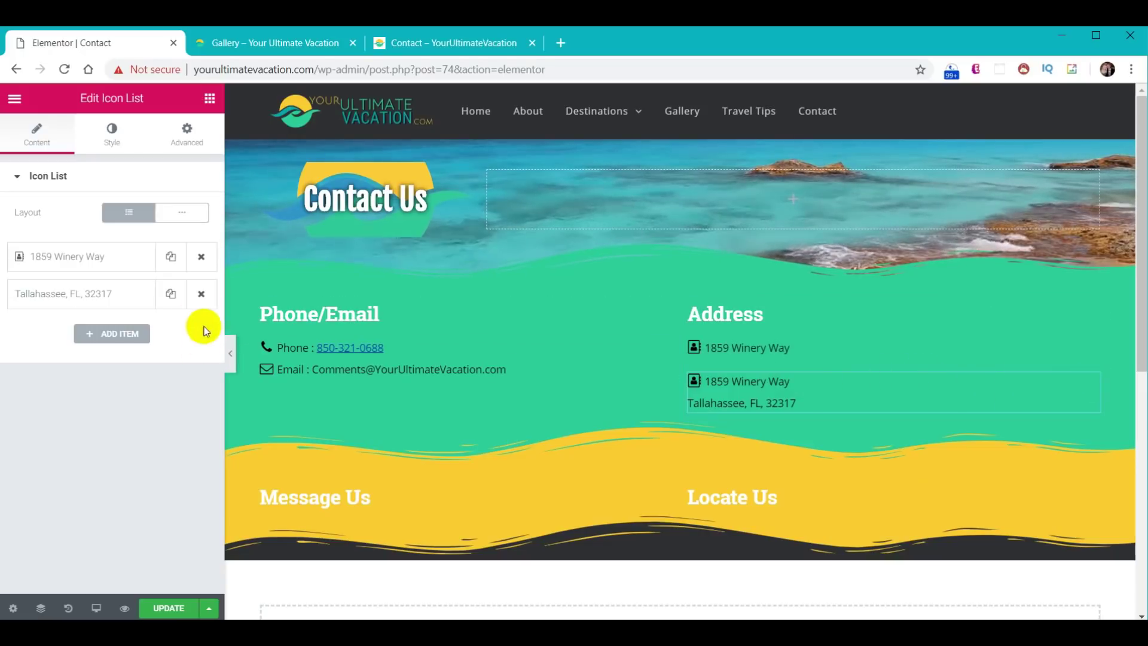
click(201, 257)
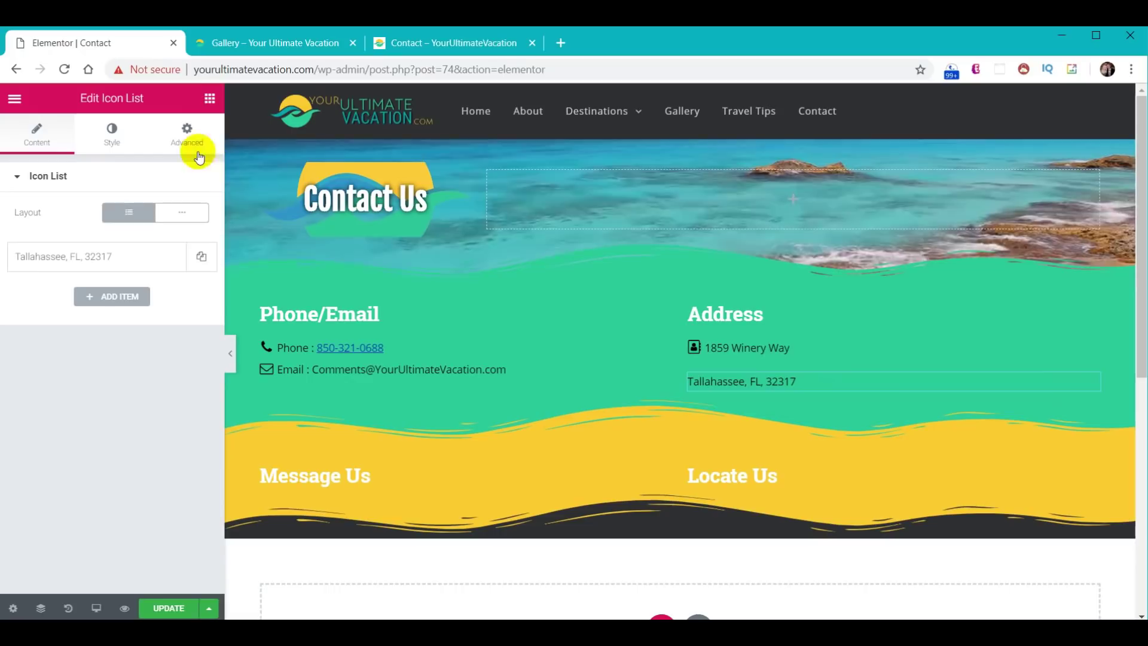
- Indent the city line with padding-left 23 and pull it up with margin-top -15
click(188, 133)
click(189, 296)
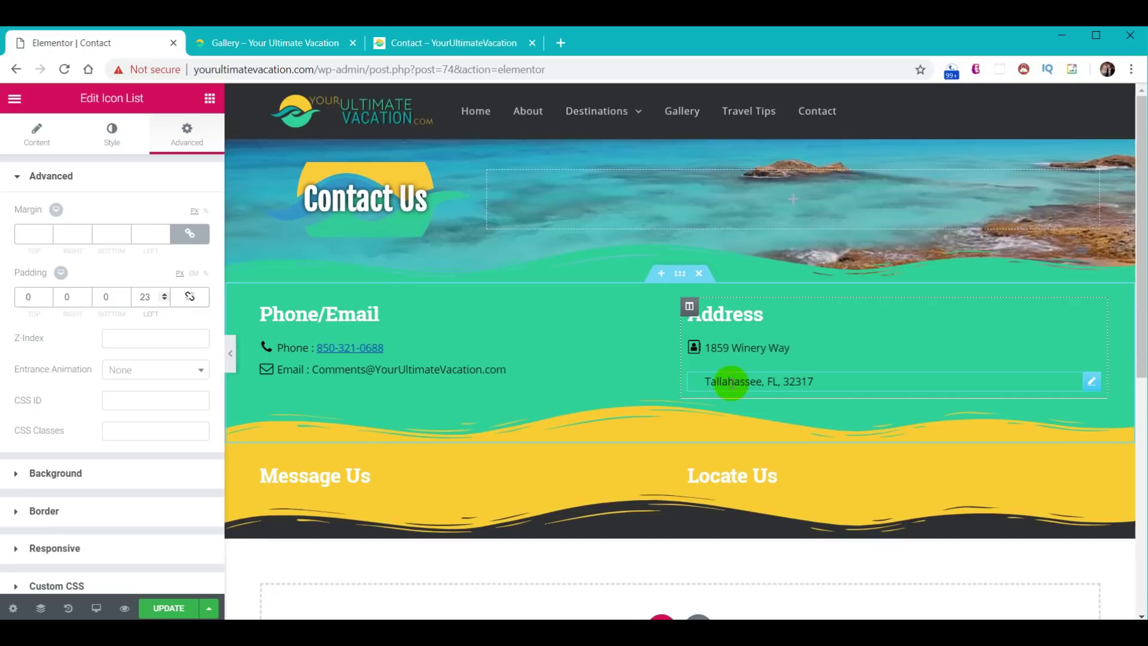
click(189, 233)
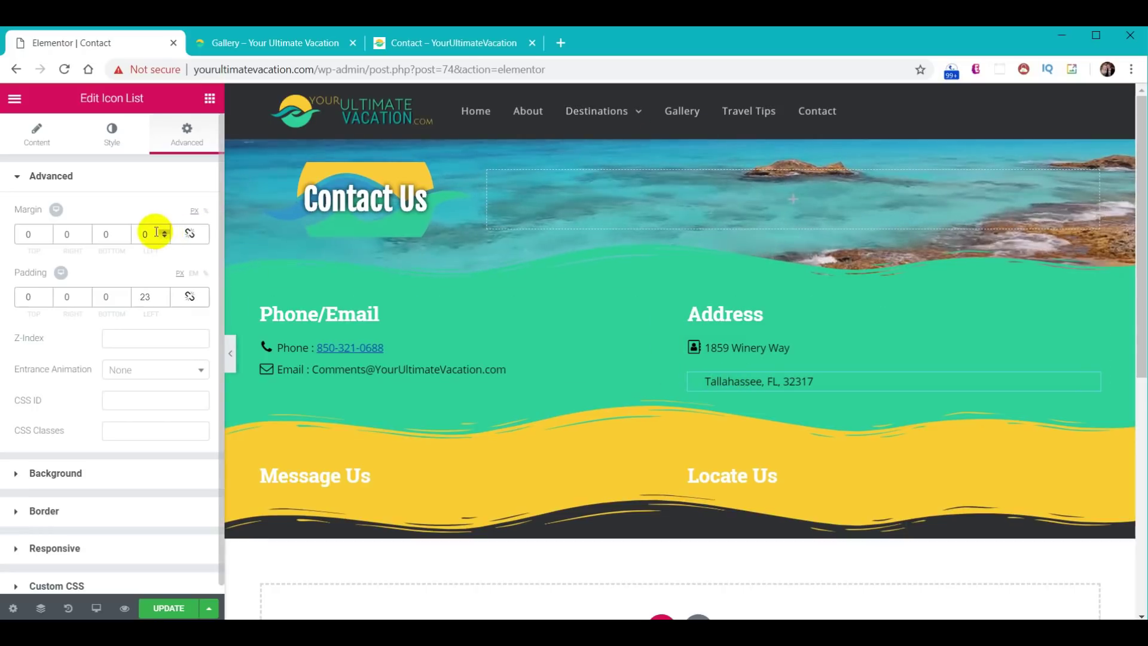
click(30, 233)
text(-15)
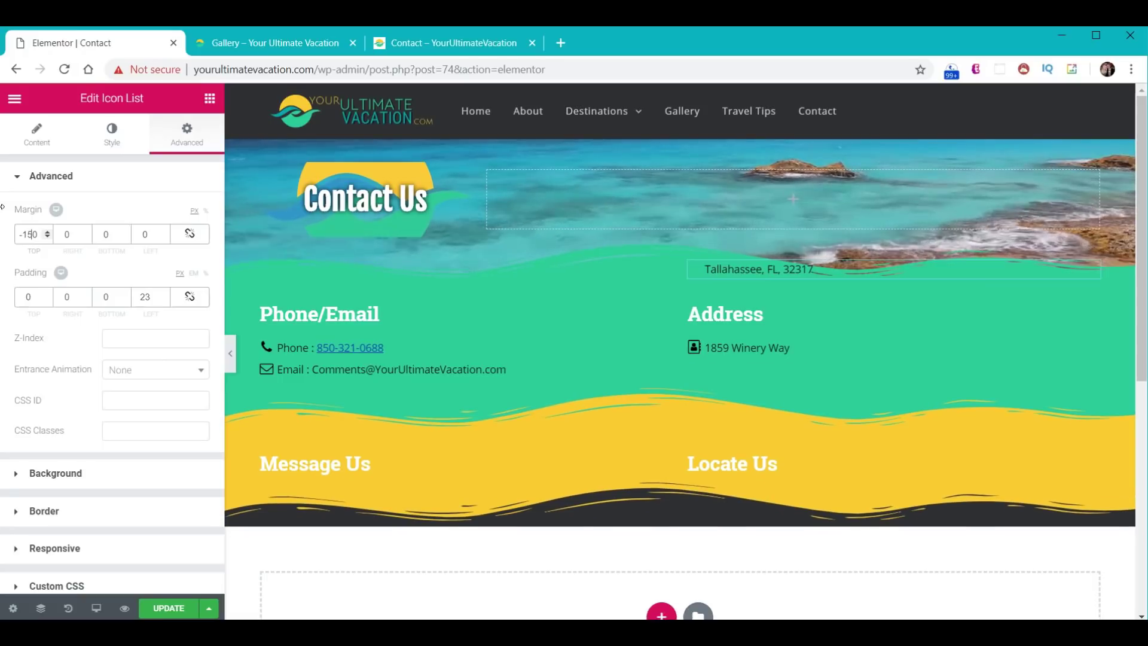
key(BackSpace)
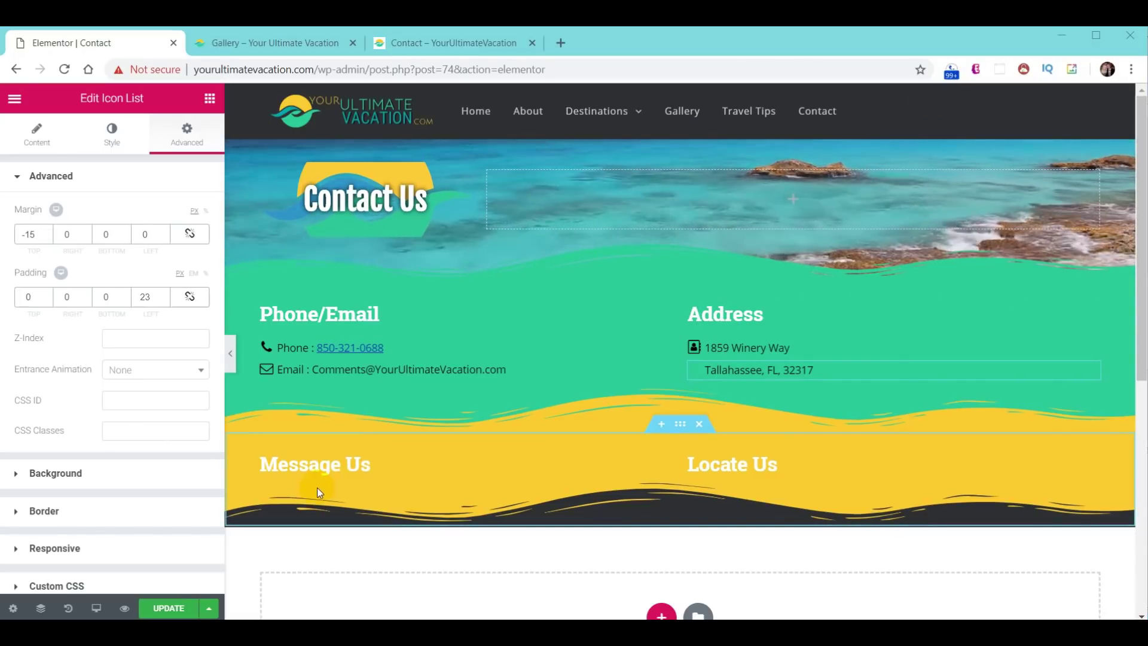
click(207, 98)
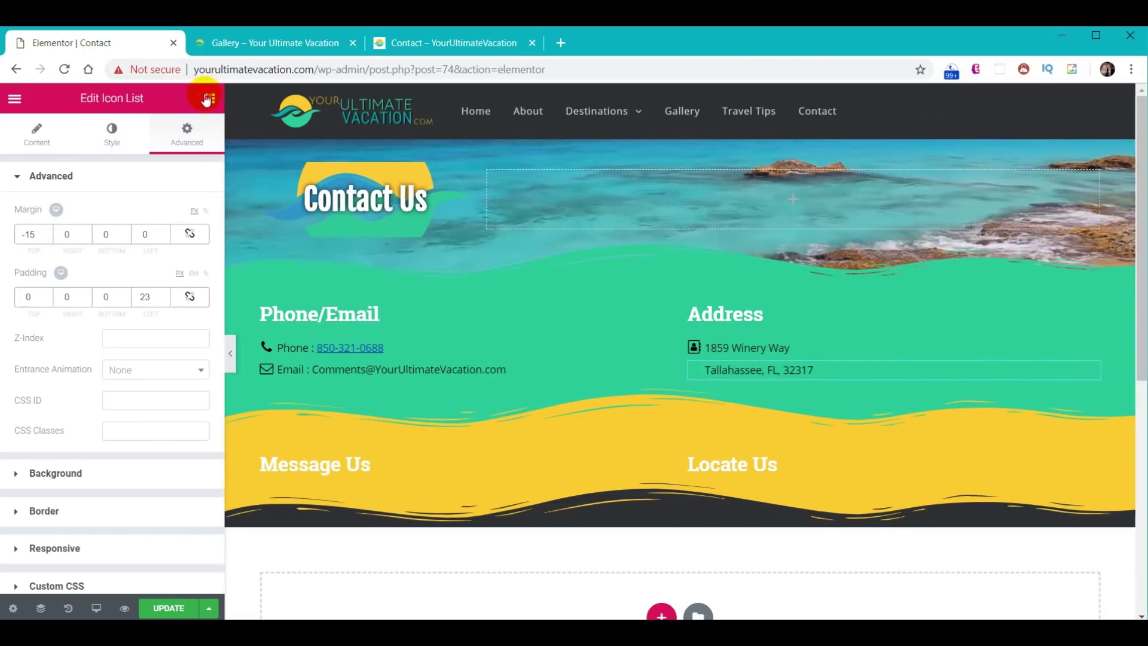
- Drop a Void Contact Form 7 widget under Message Us and select the Contact Us form
scroll(126, 449, down, 15)
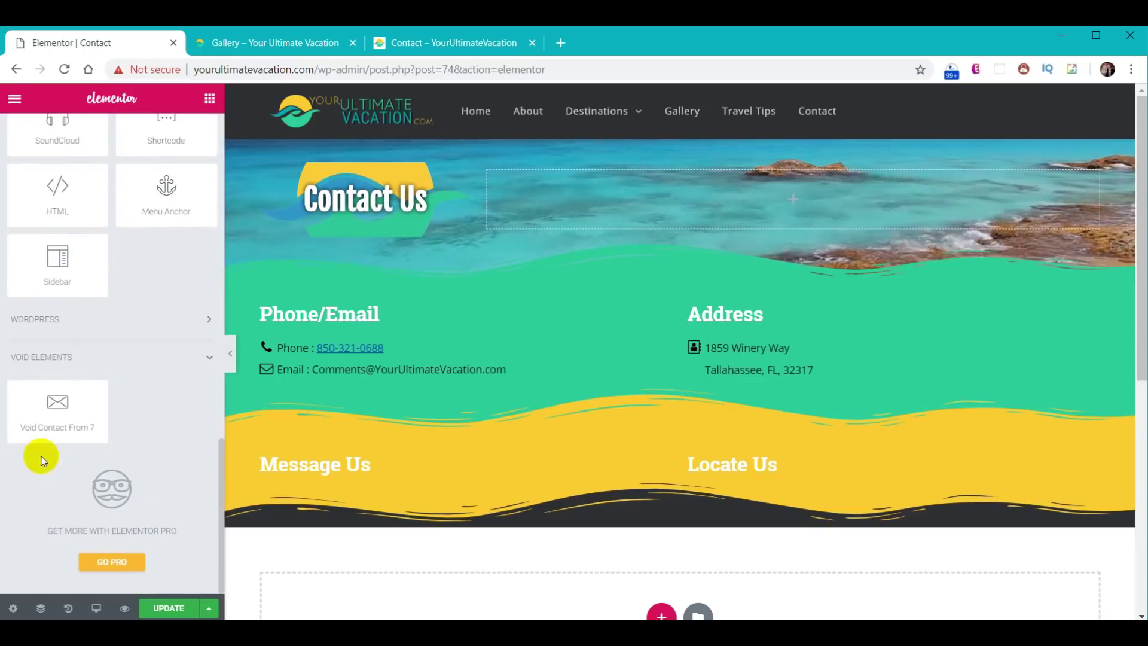
drag(44, 421, 362, 474)
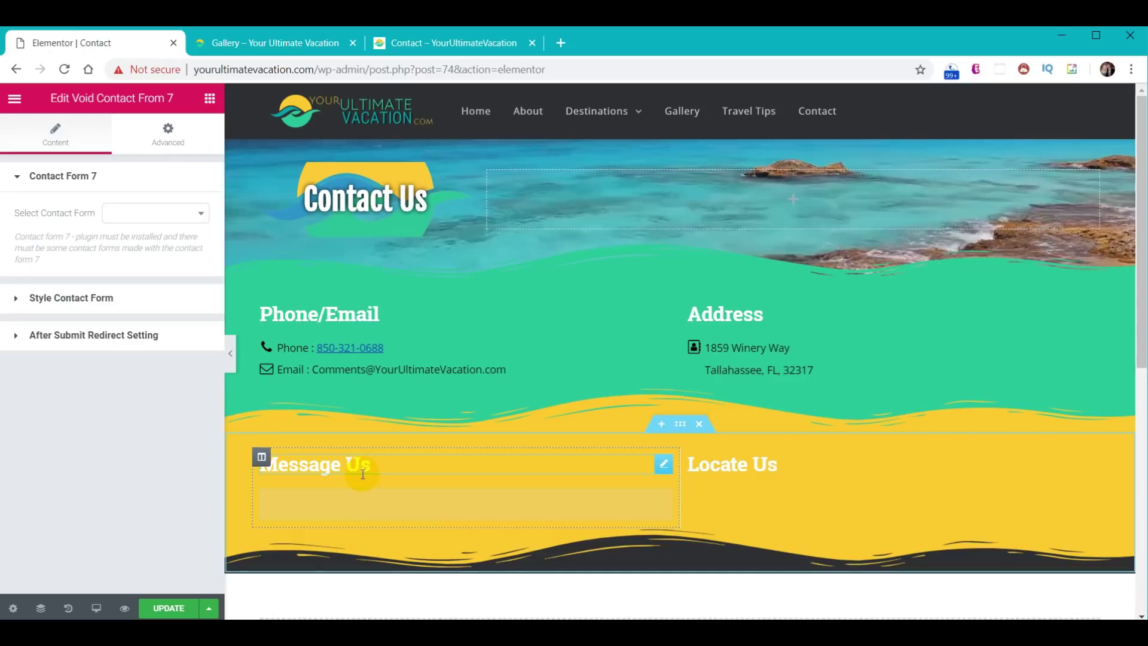
click(158, 216)
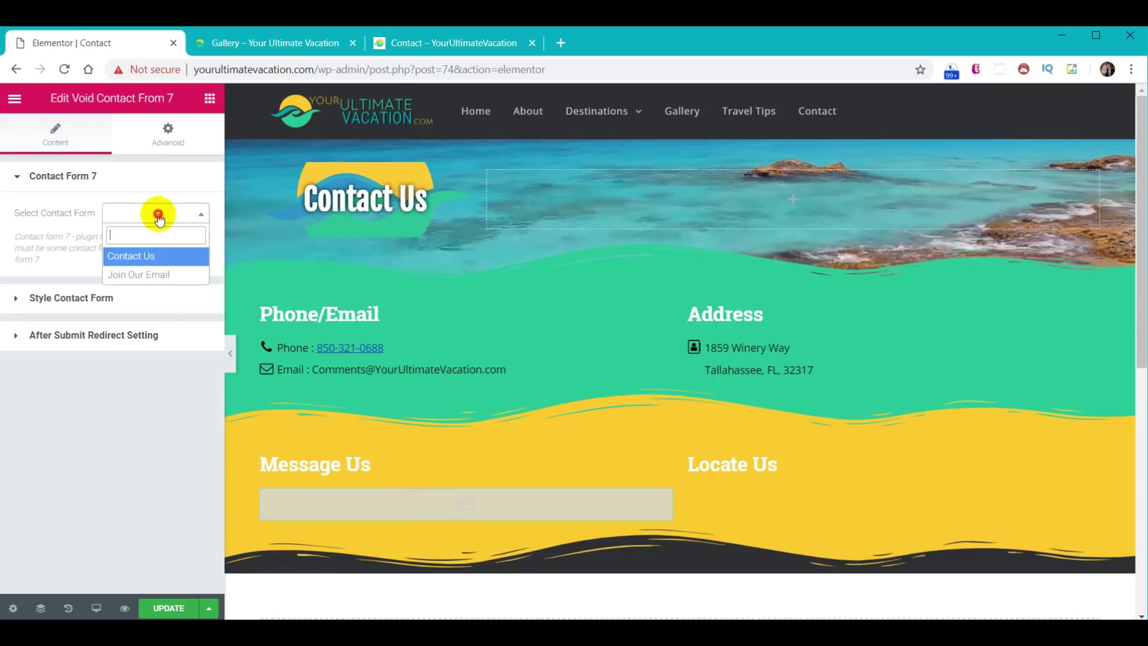
click(154, 256)
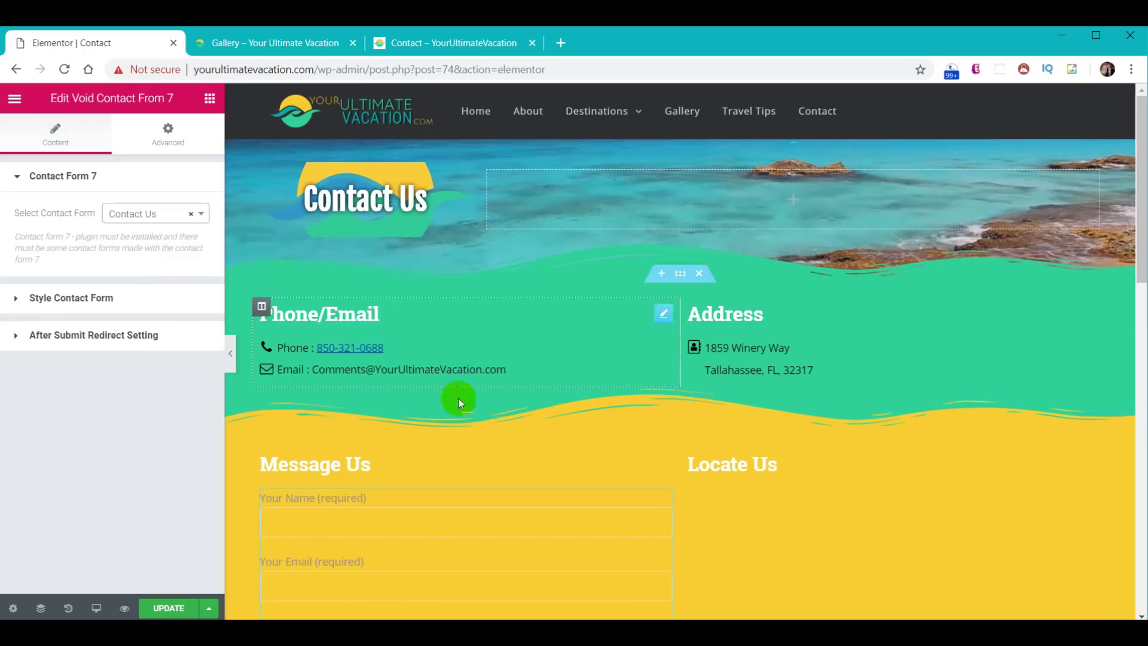
scroll(458, 399, down, 4)
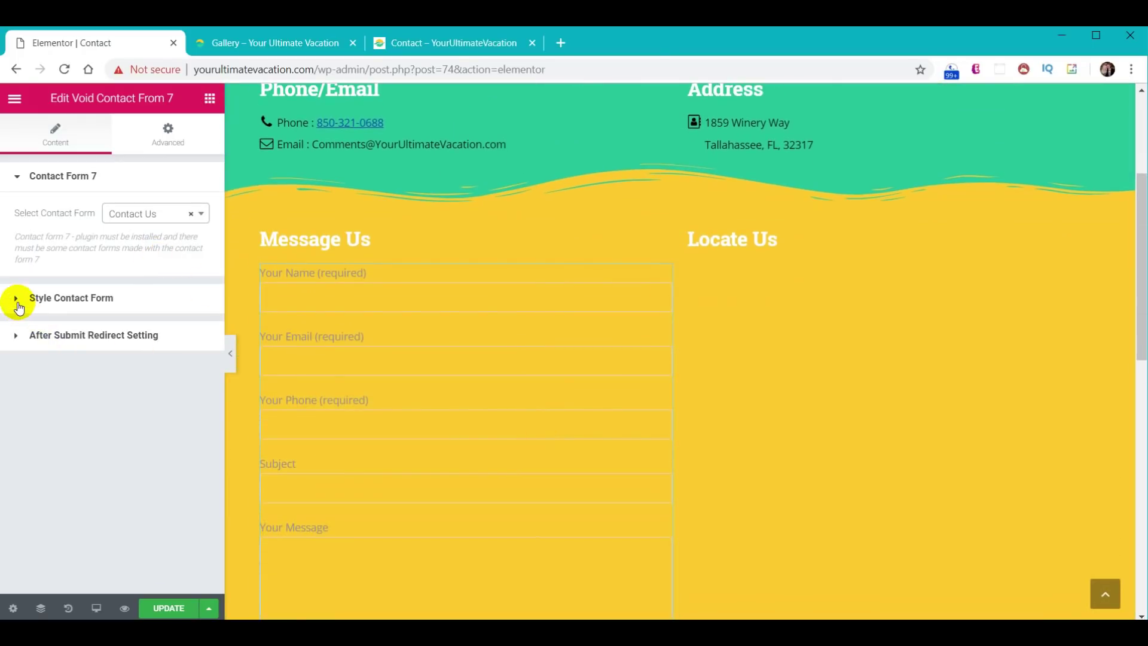
- Paste black-text-on-white CSS into the form's general field styling and test the Your Name field
click(20, 307)
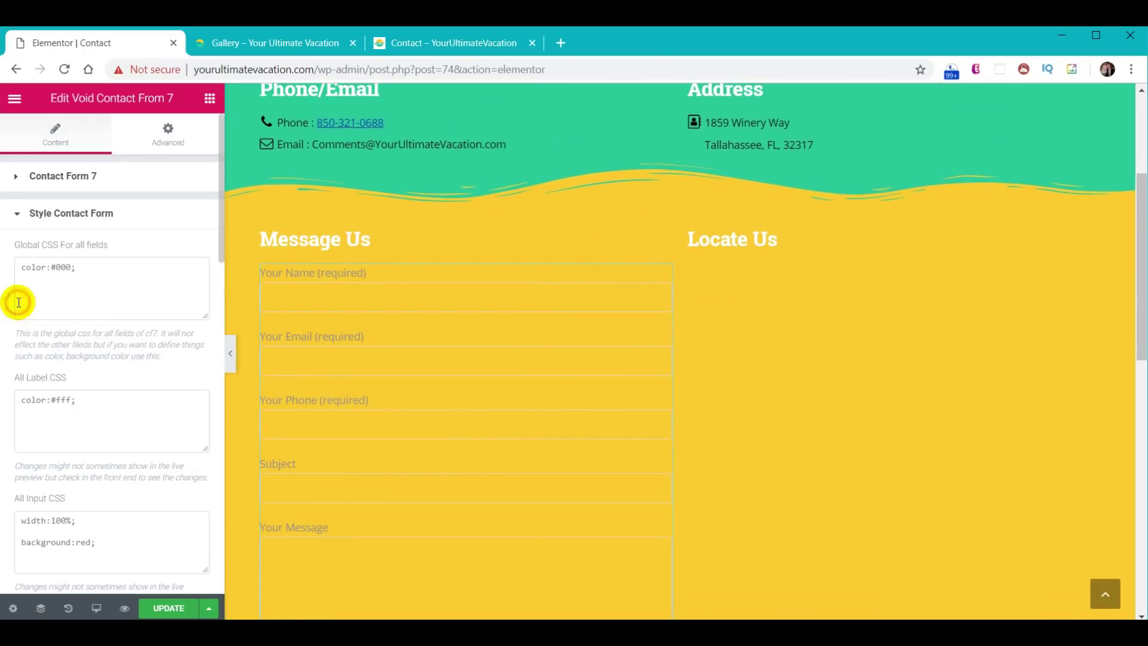
click(111, 278)
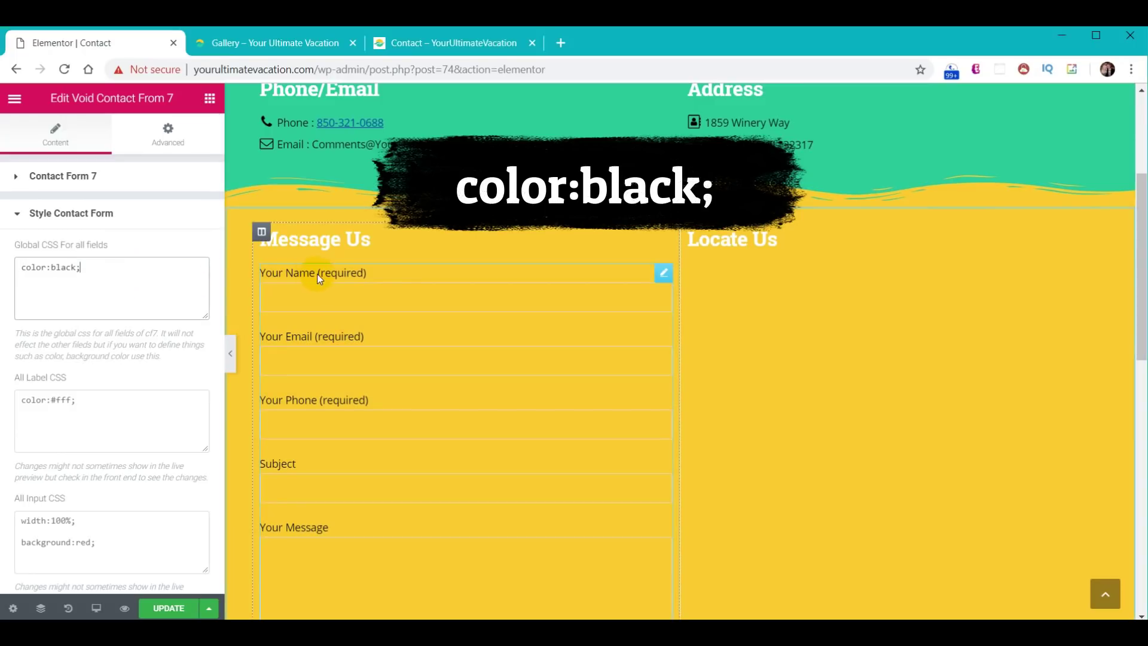
scroll(97, 311, down, 3)
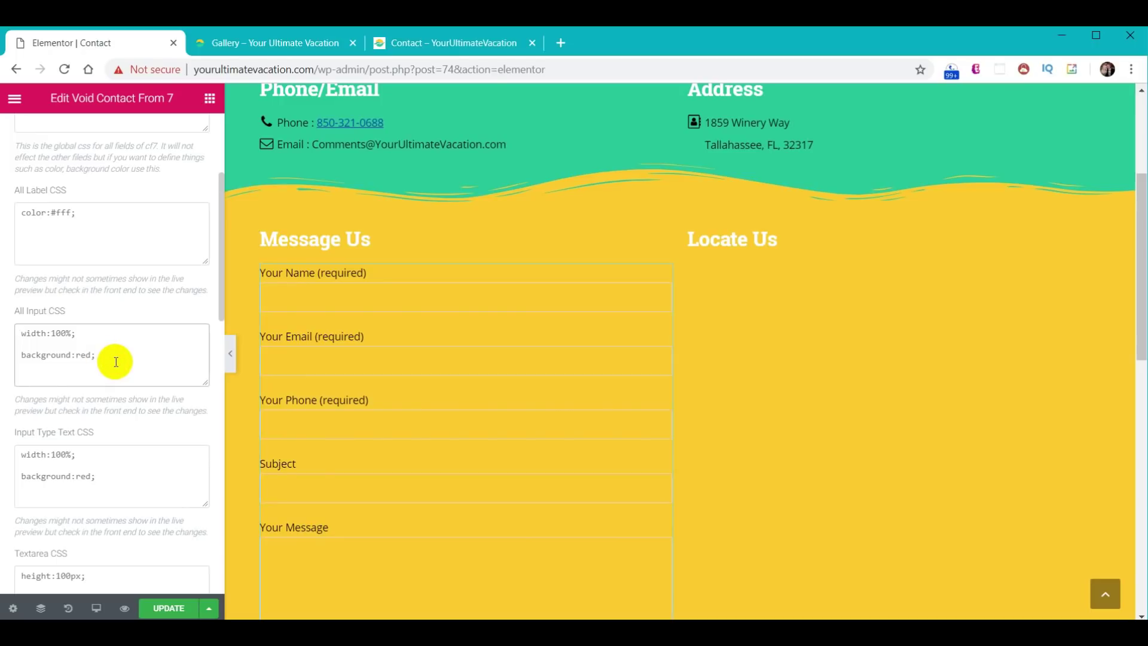
key(ctrl+a)
text(color:black; background-color : white;)
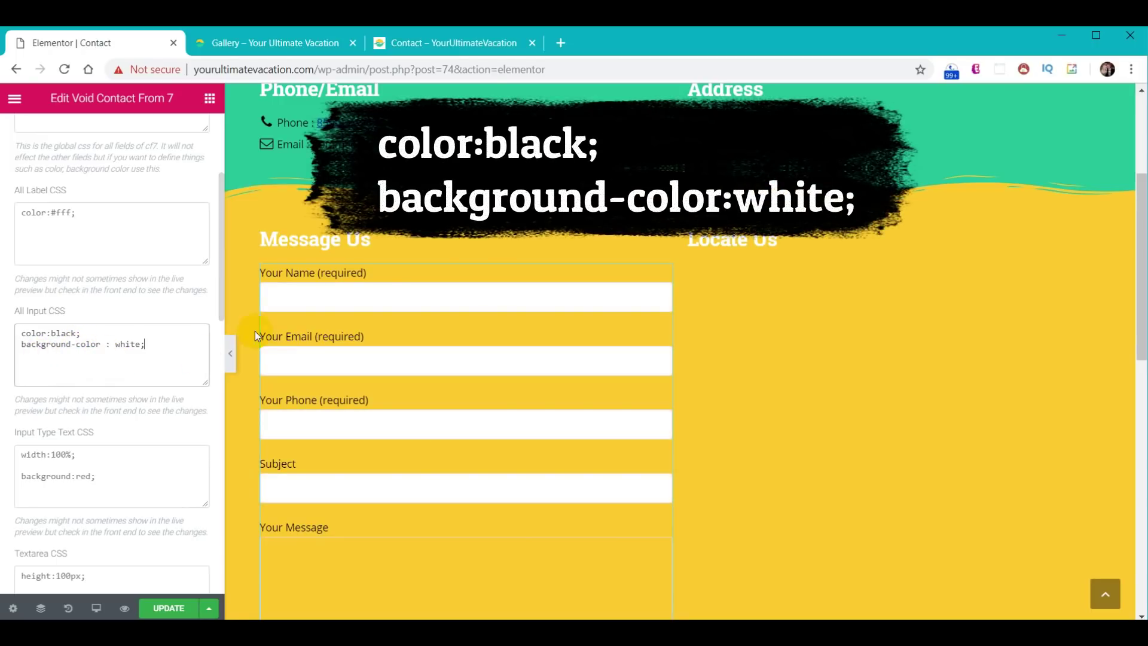
click(289, 296)
text(ssss)
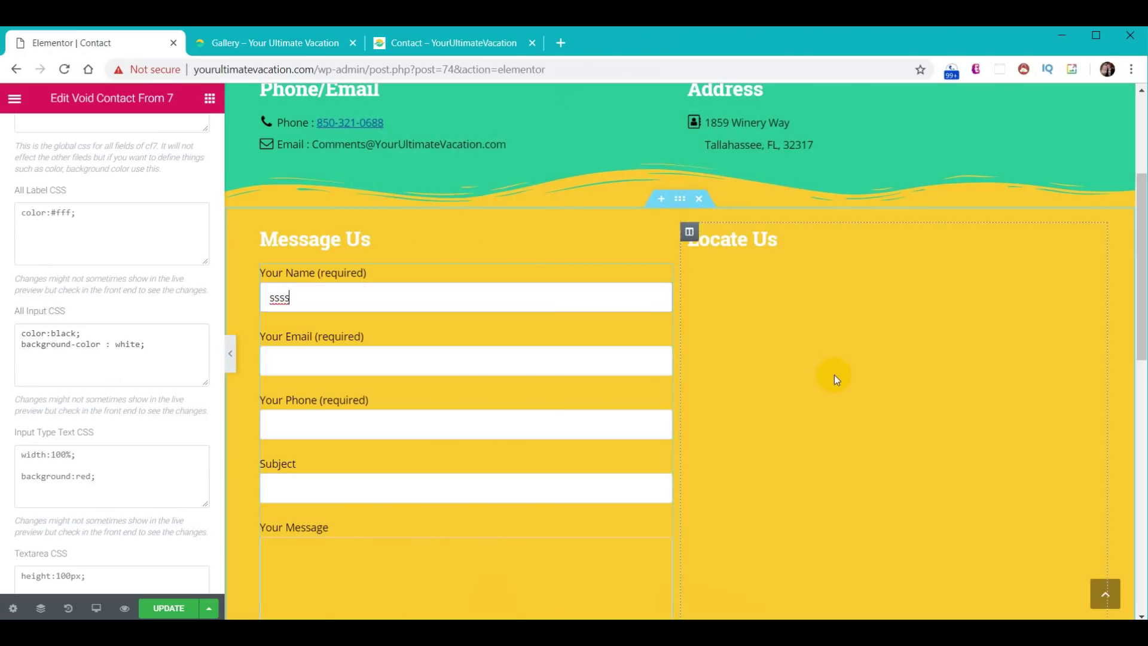
- Replace the Textarea CSS with color:black; background-color: white for the message box
scroll(137, 335, down, 5)
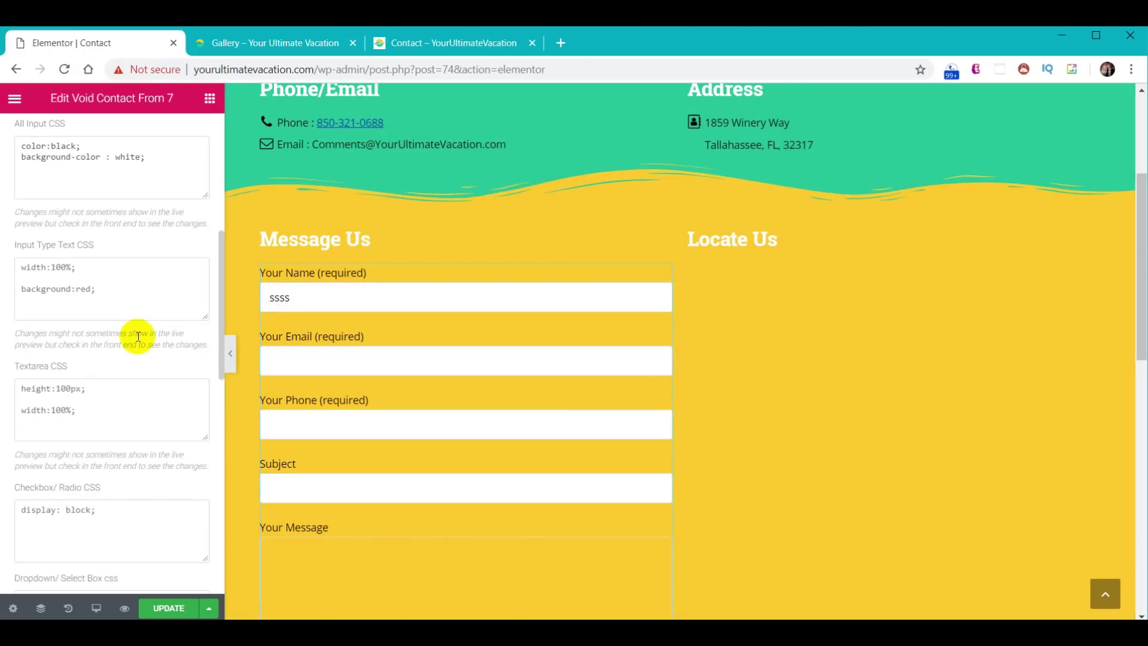
click(99, 328)
key(ctrl+a)
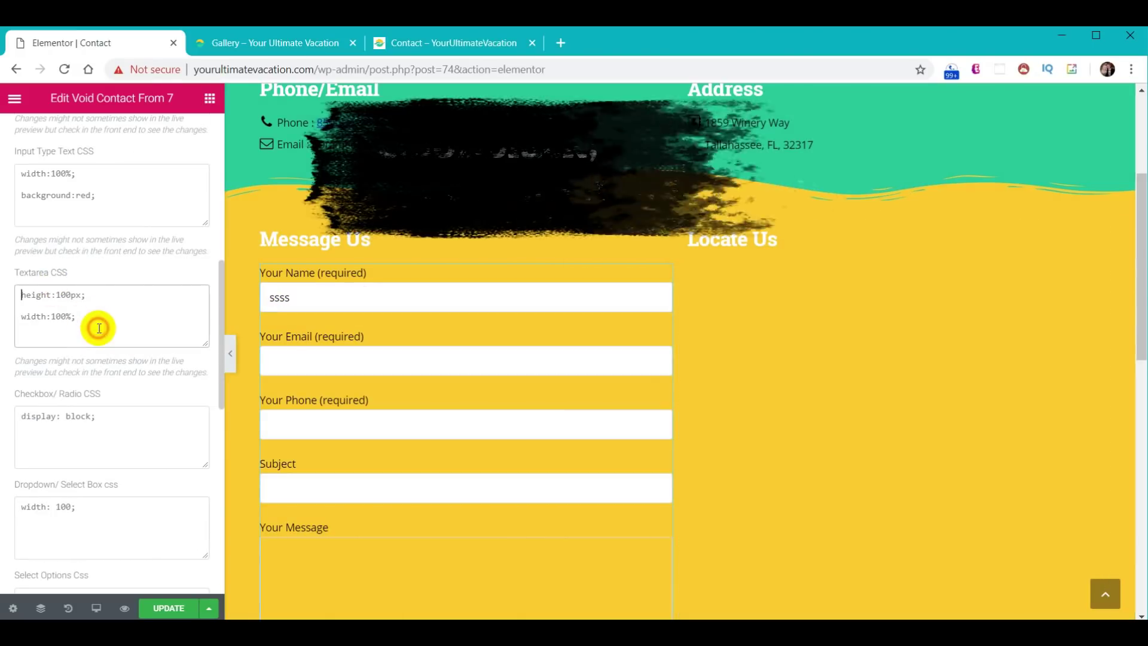
text(color:black; background-color : white;)
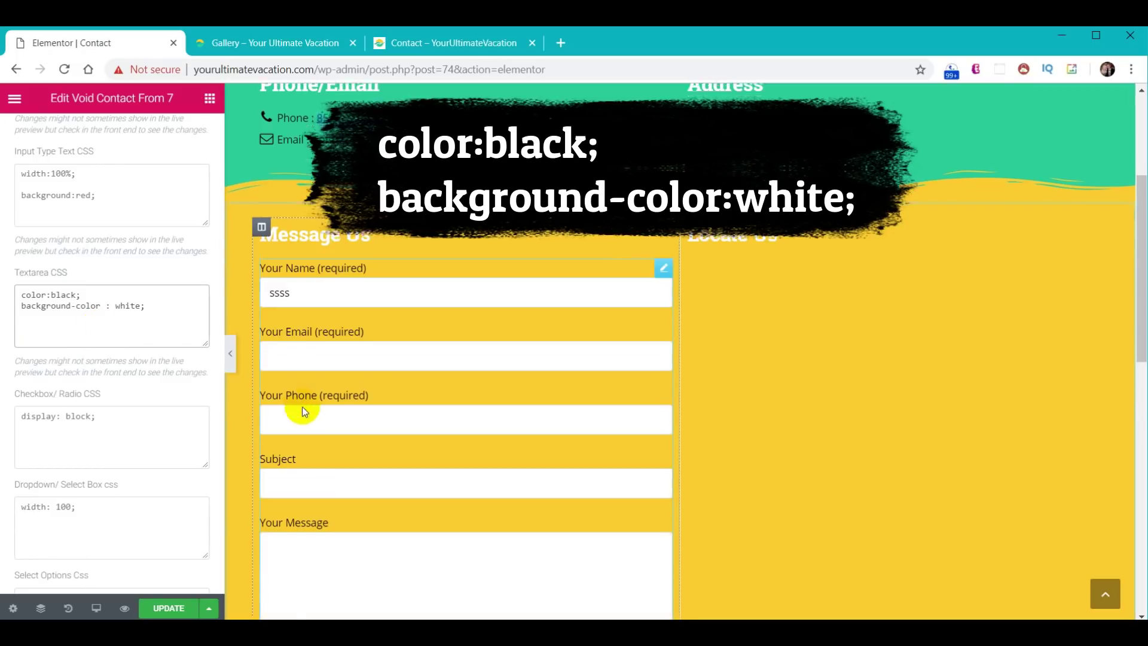
scroll(303, 411, down, 4)
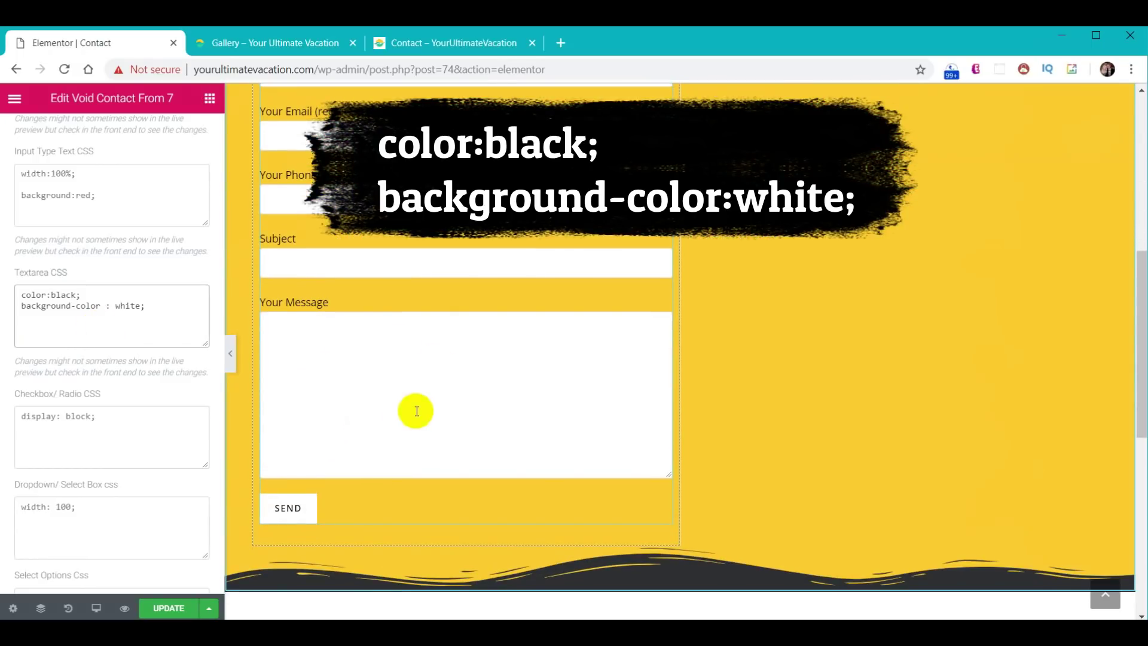
scroll(787, 400, up, 5)
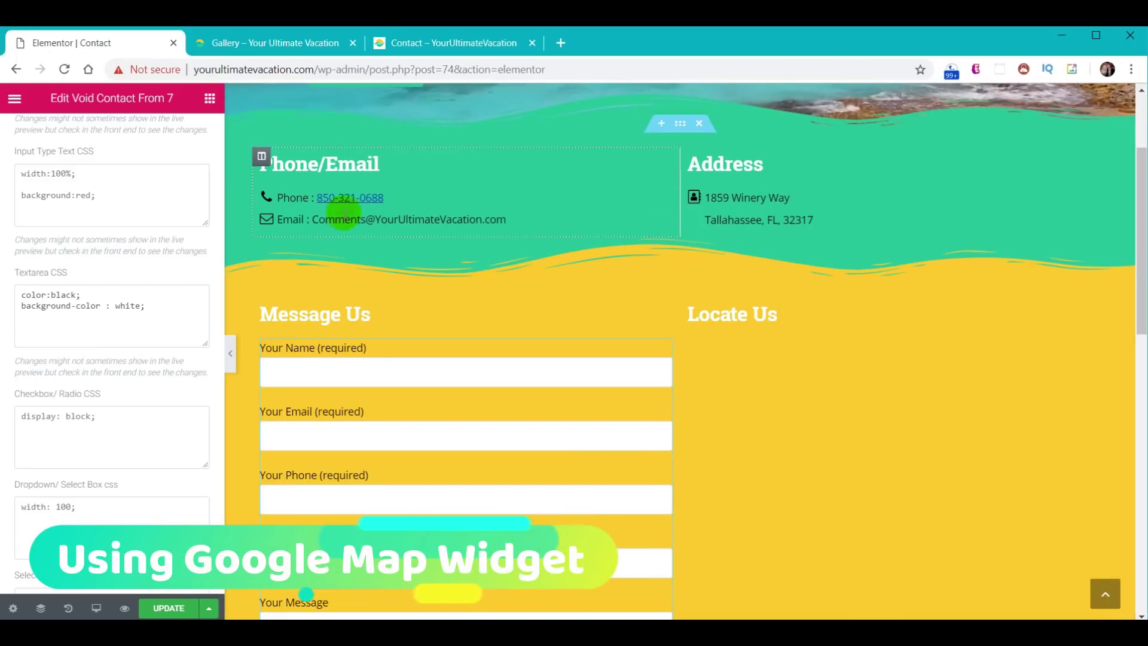
- Add a Google Maps widget in Locate Us with the pasted contact address and height 586
click(209, 98)
drag(58, 510, 812, 330)
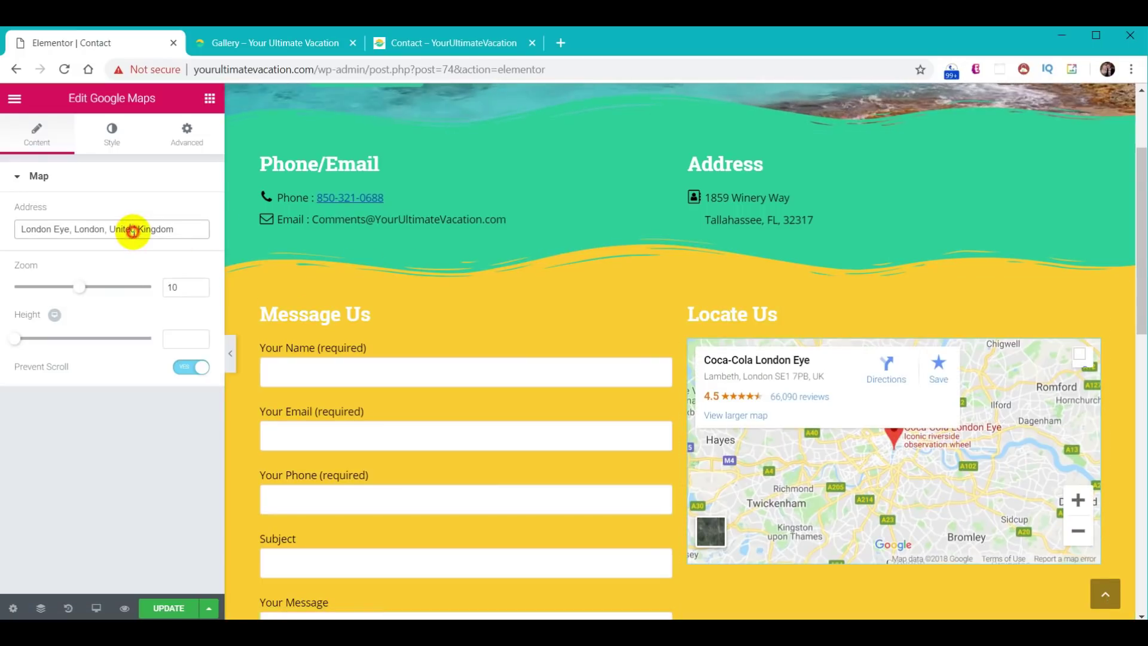
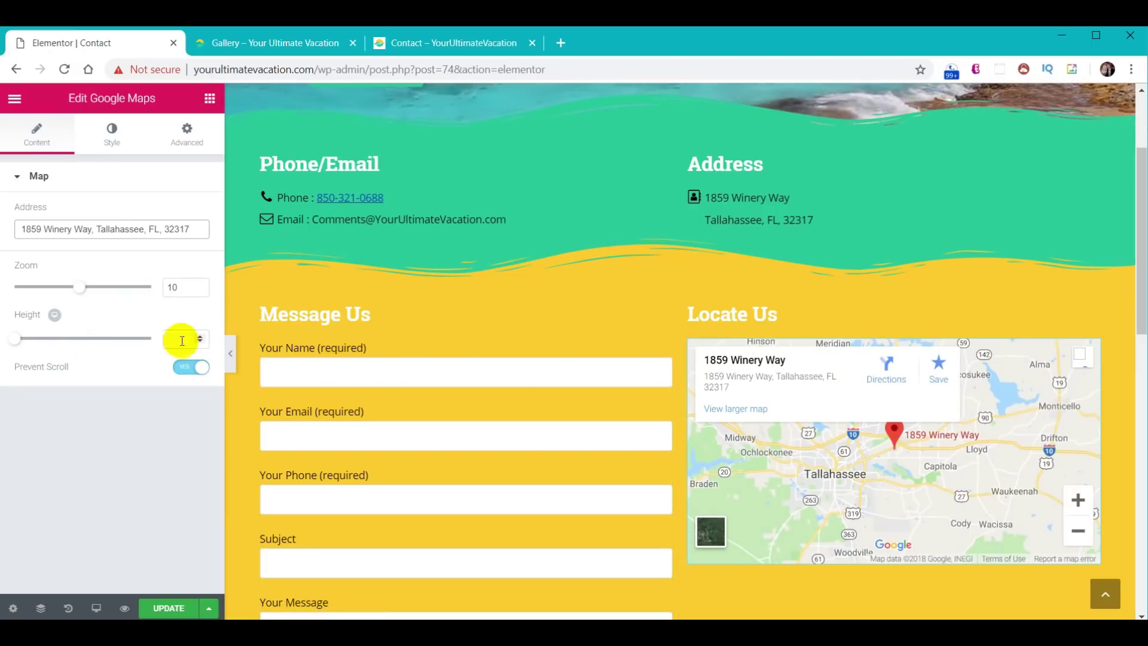
drag(1143, 271, 1142, 363)
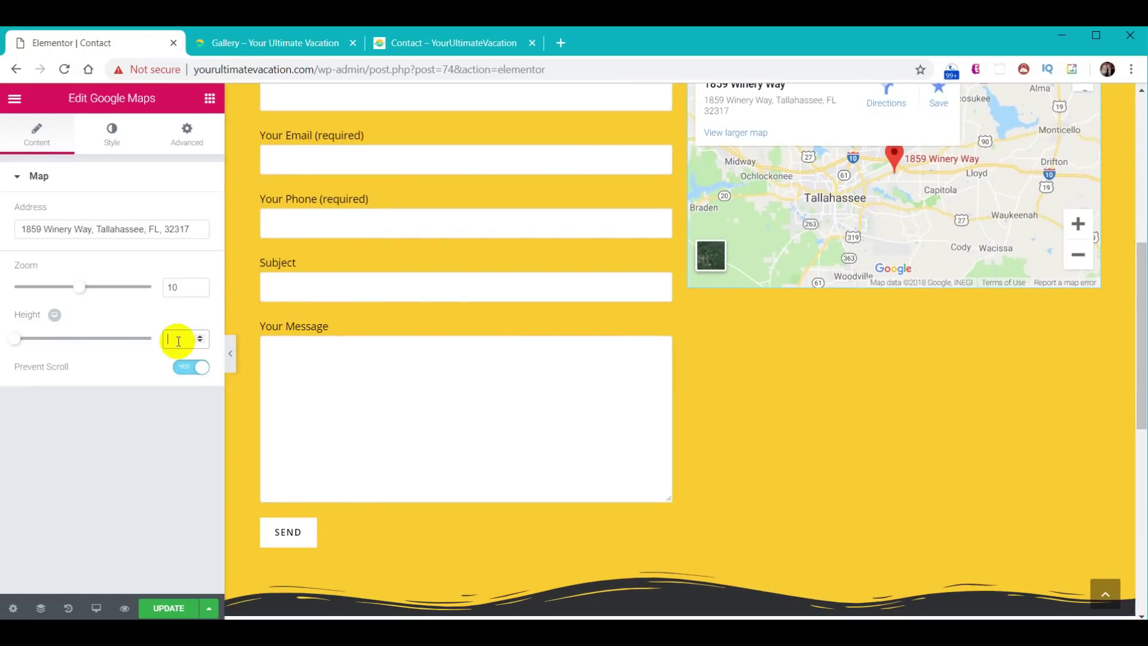
text(586)
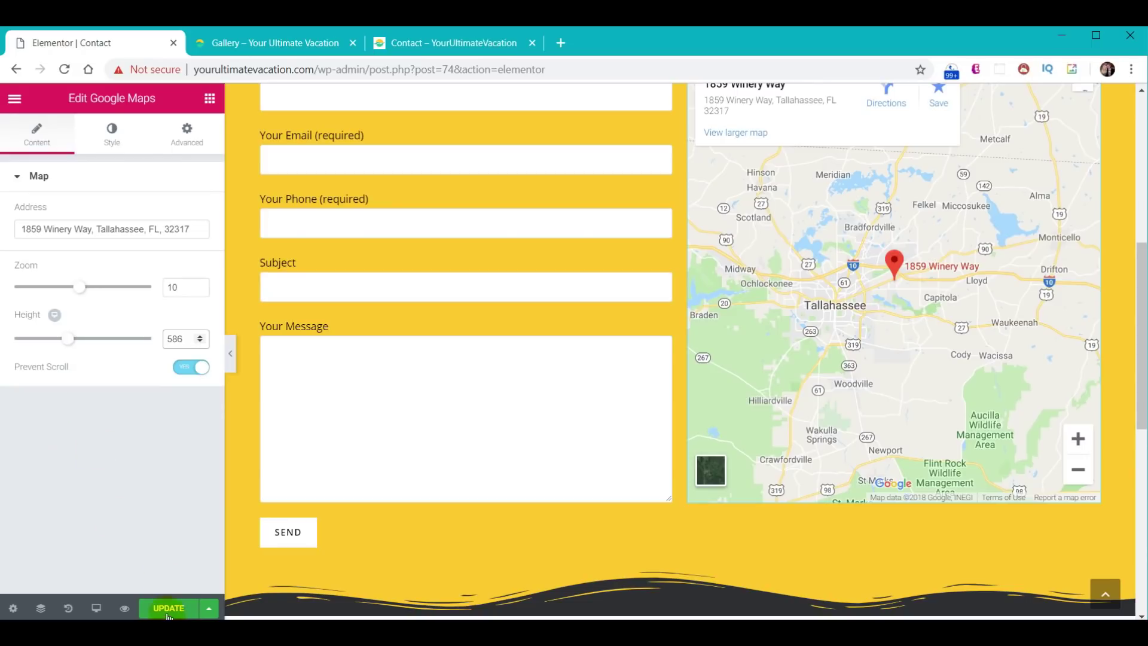
- Review the live Contact page's details, form and map, then switch to the reference site's tab
click(277, 45)
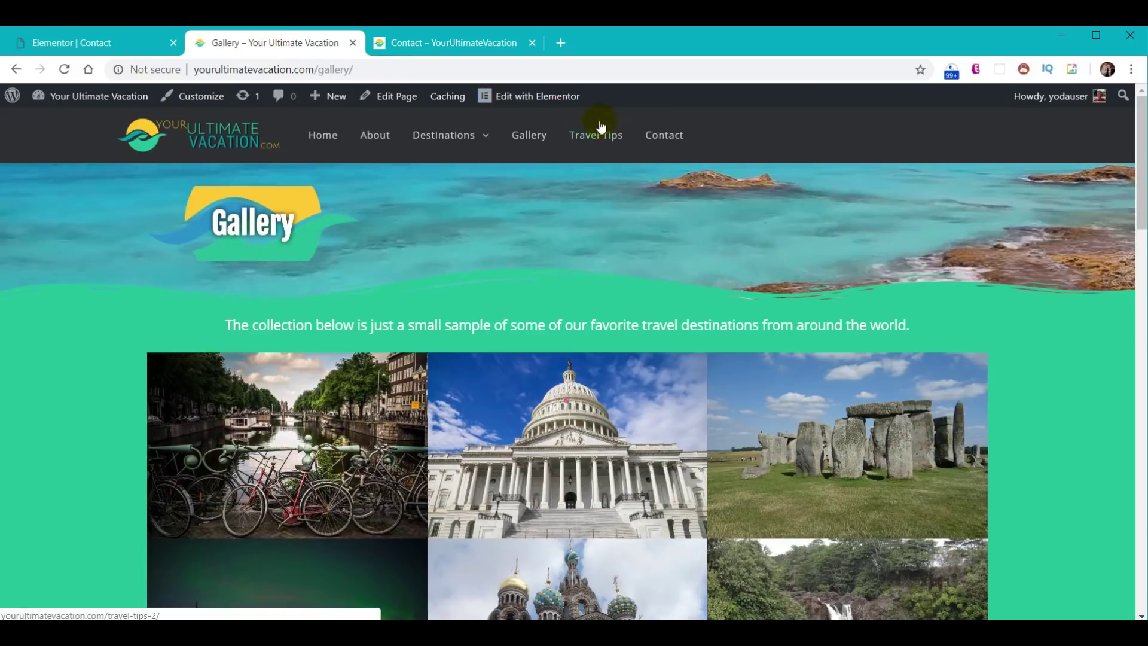
click(661, 138)
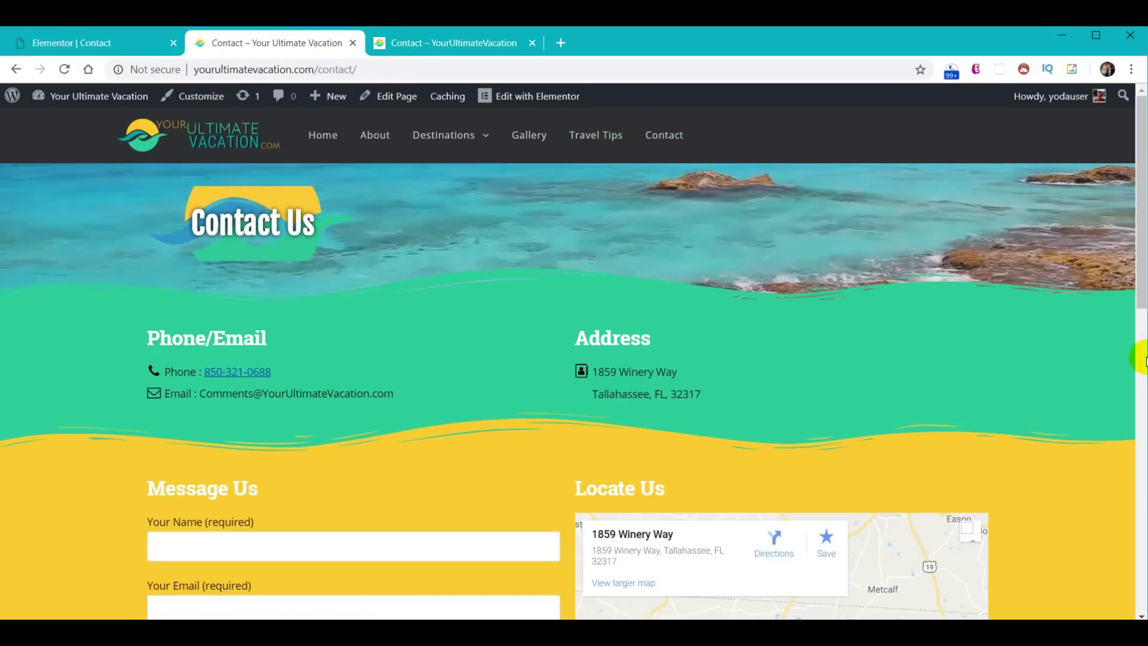
scroll(1098, 366, down, 1)
scroll(1096, 373, down, 8)
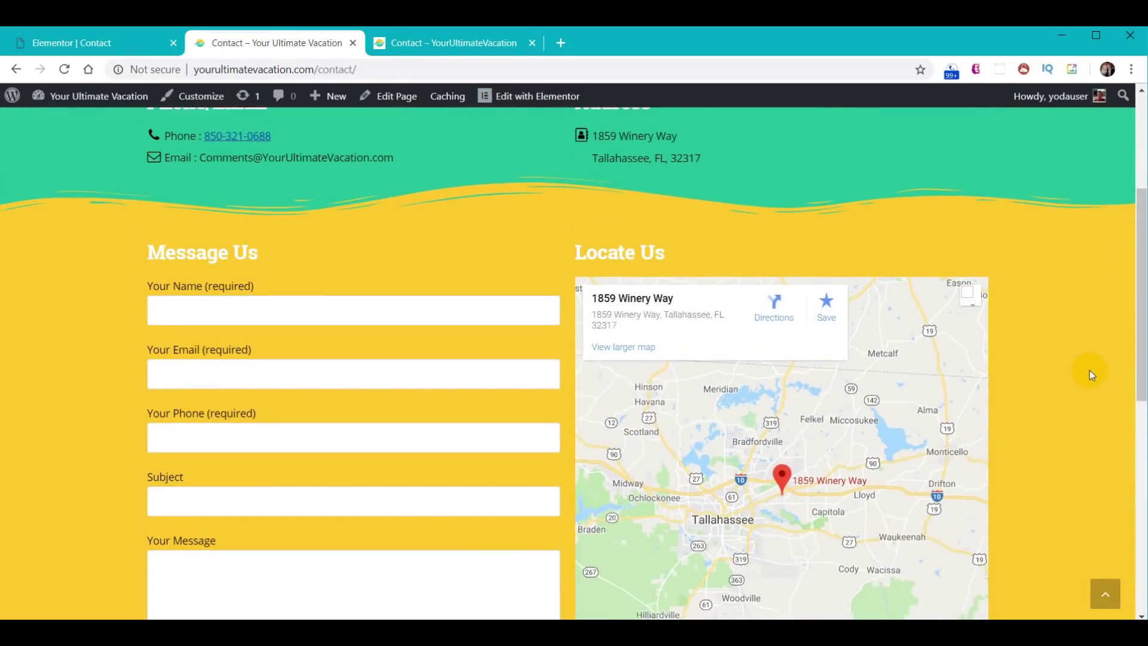
scroll(1087, 391, down, 4)
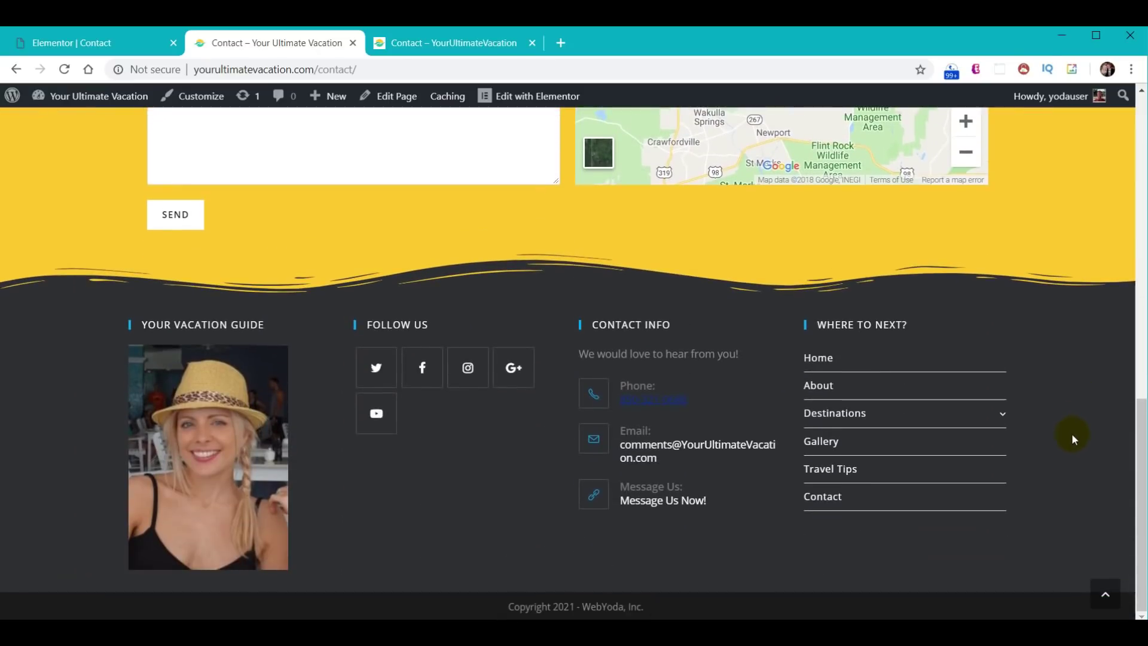
scroll(1073, 437, up, 12)
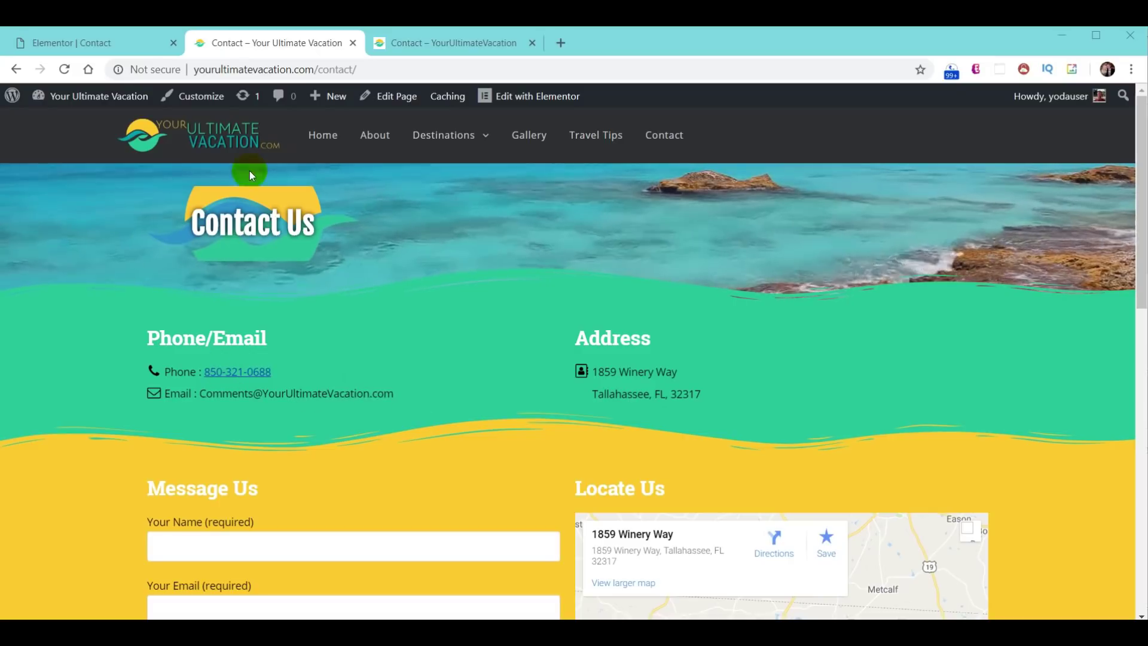
click(446, 43)
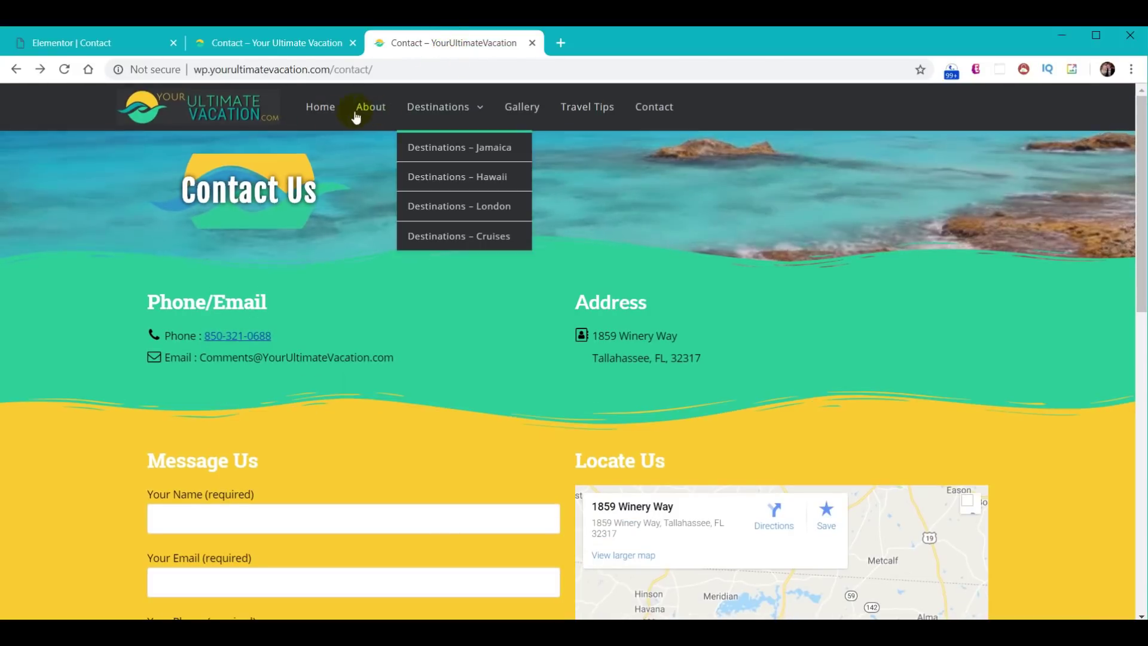
- Browse the reference site's home page top to bottom, then return to the Elementor Contact page
click(325, 113)
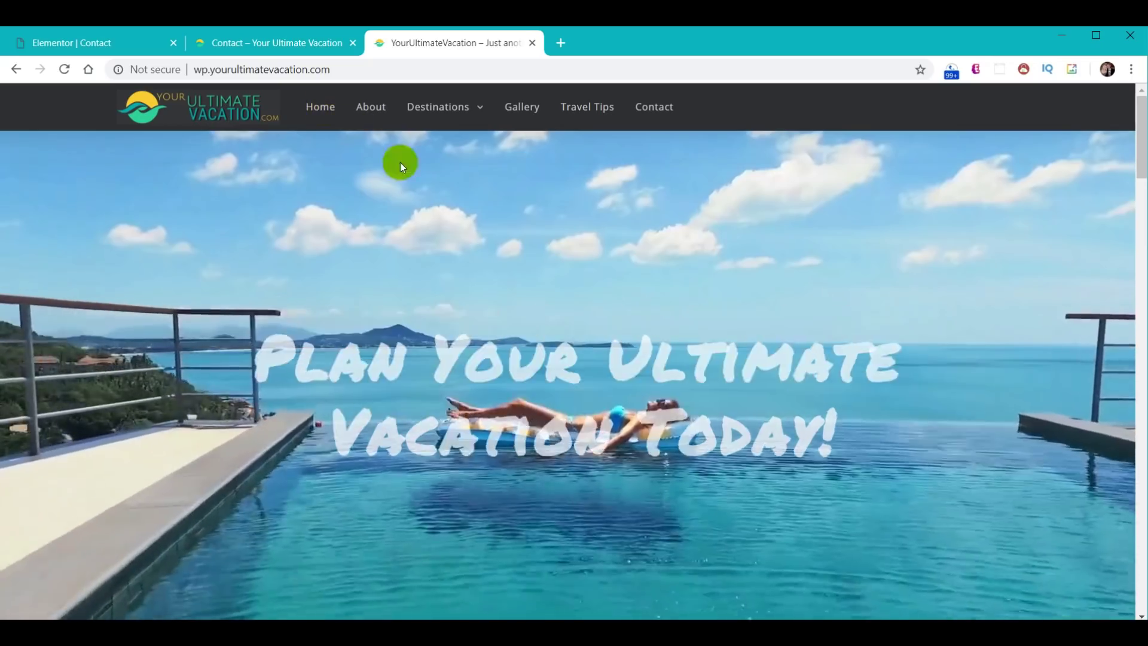
scroll(577, 390, down, 10)
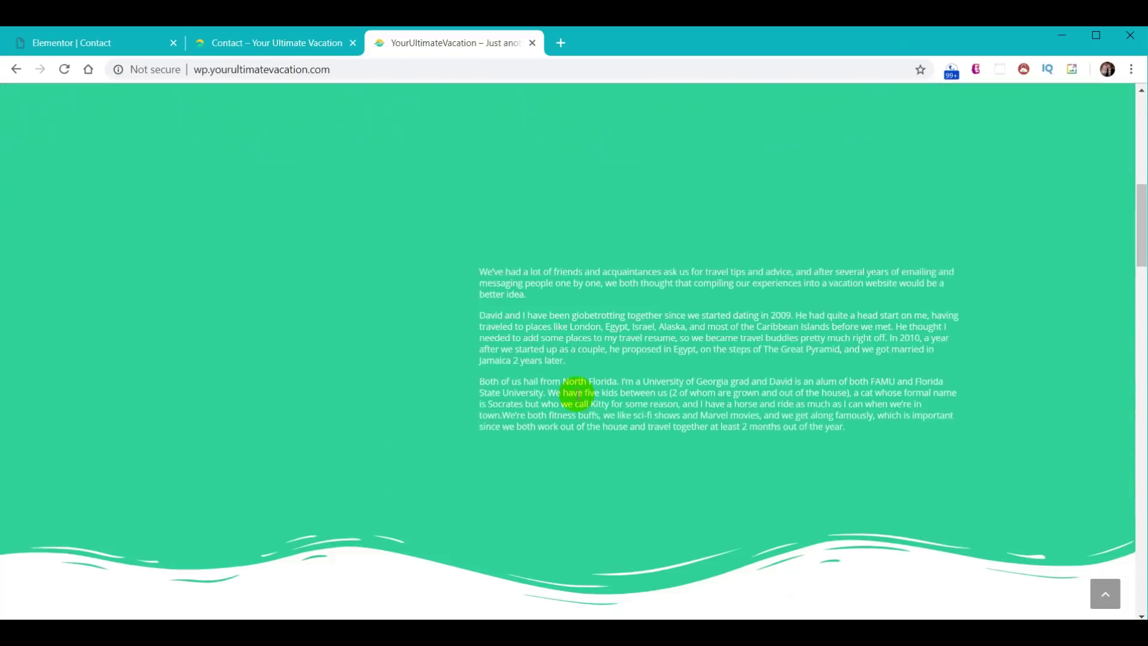
scroll(534, 357, down, 11)
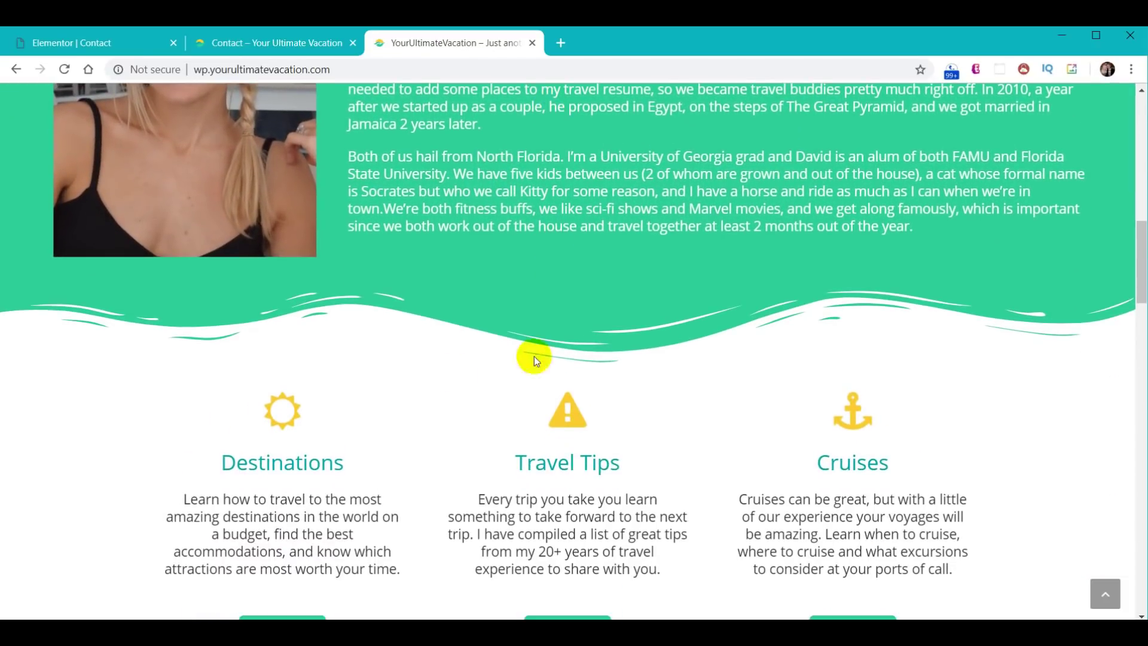
scroll(619, 349, down, 12)
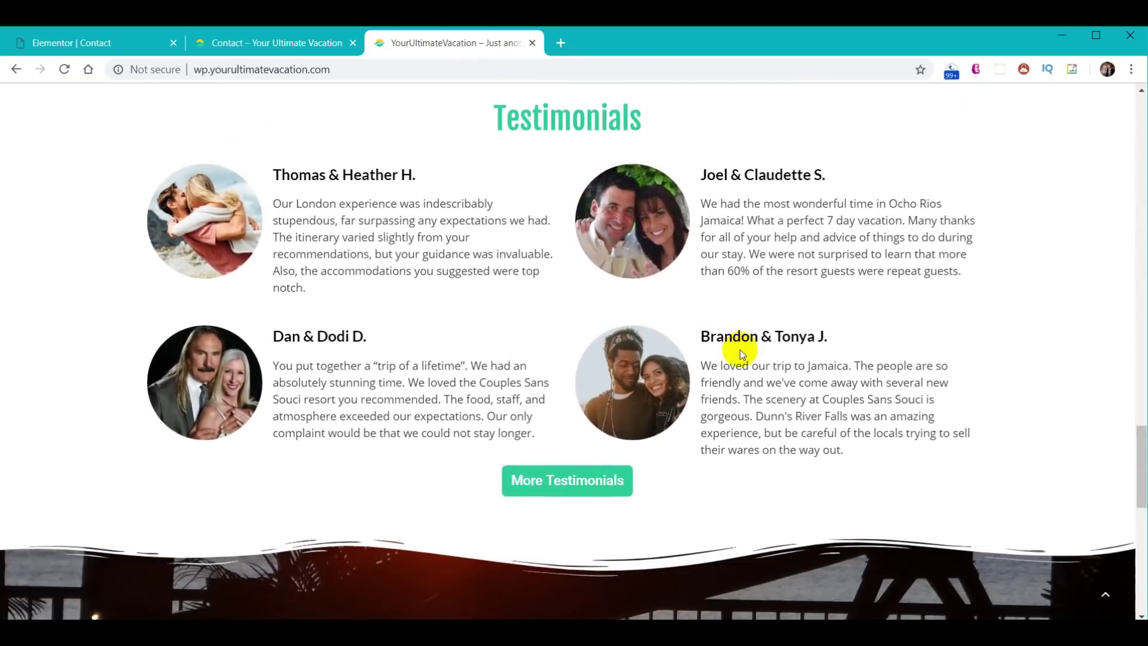
scroll(955, 341, up, 10)
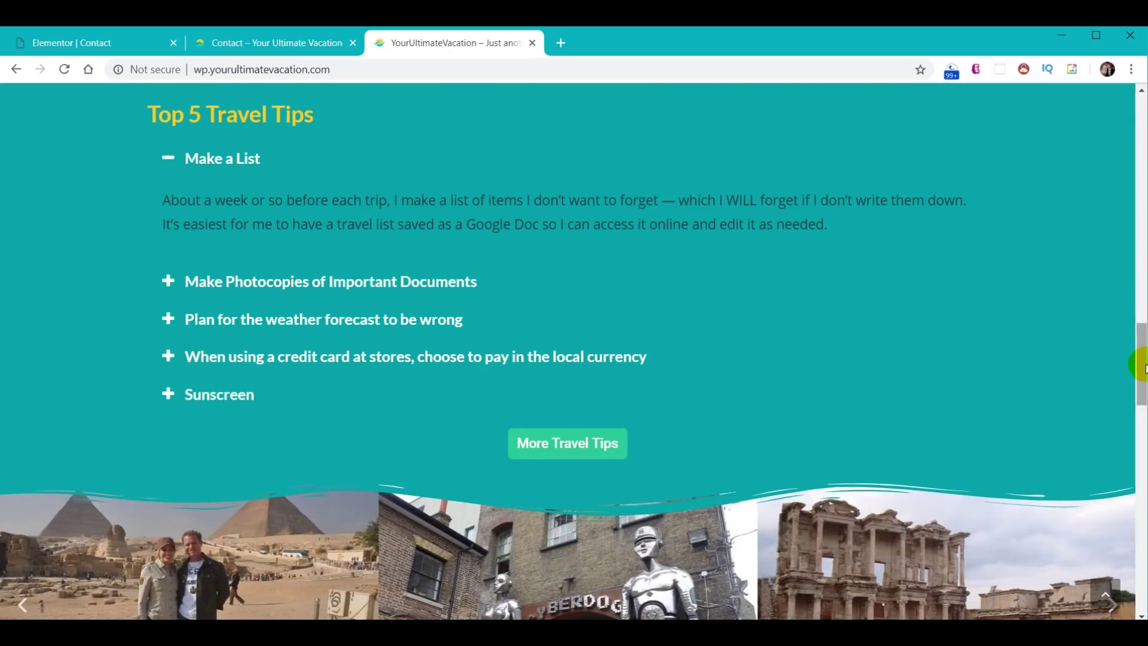
drag(1143, 368, 1118, 141)
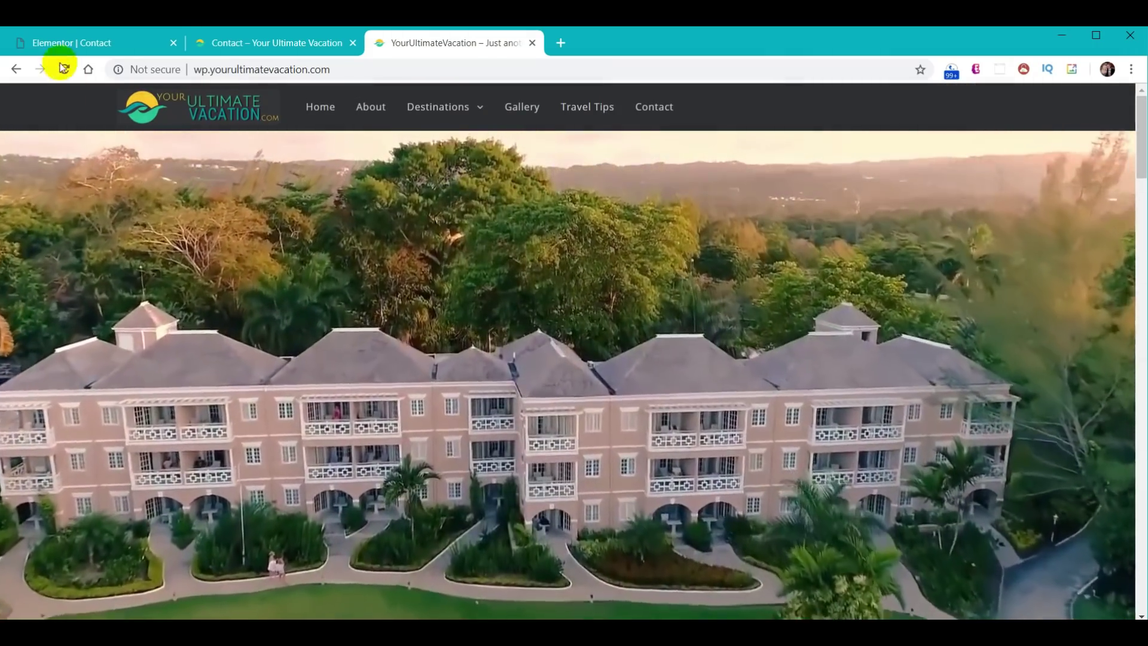
click(95, 42)
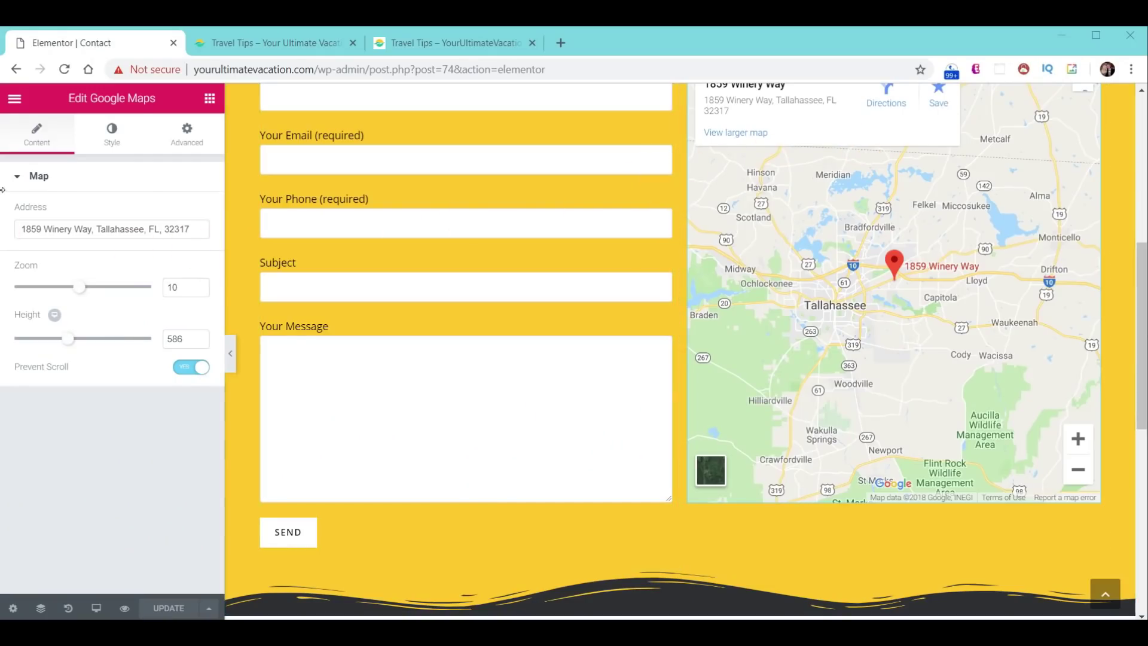
click(13, 102)
- Exit to the WordPress dashboard and open the Home page with Edit with Elementor
click(113, 485)
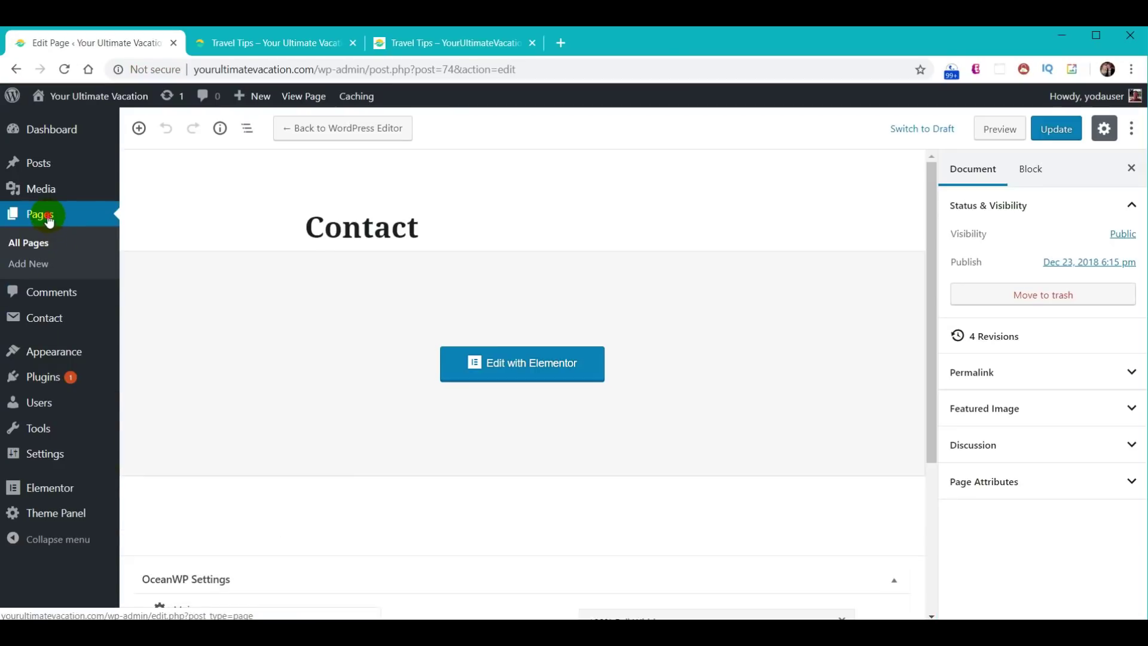
scroll(359, 410, down, 4)
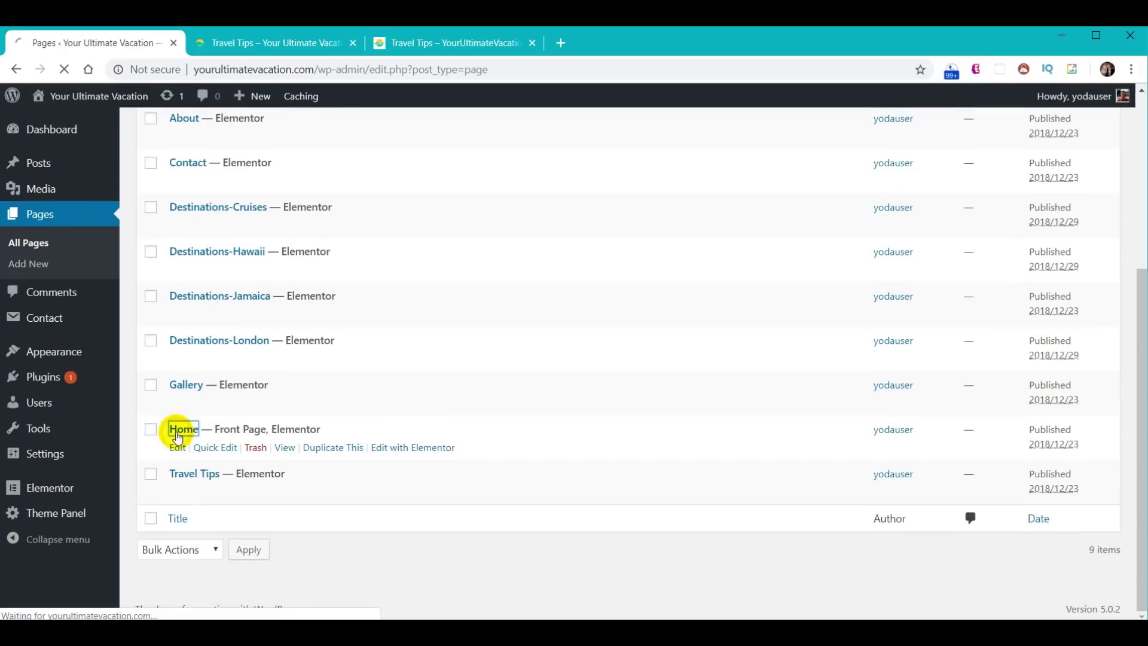
click(490, 366)
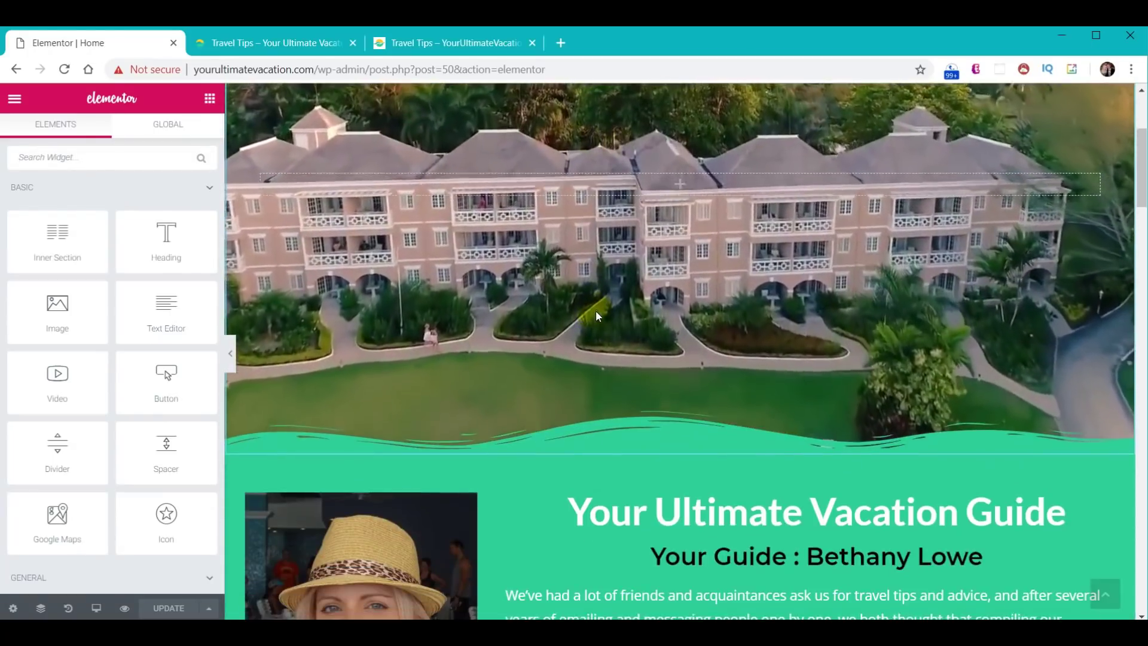
scroll(596, 311, down, 6)
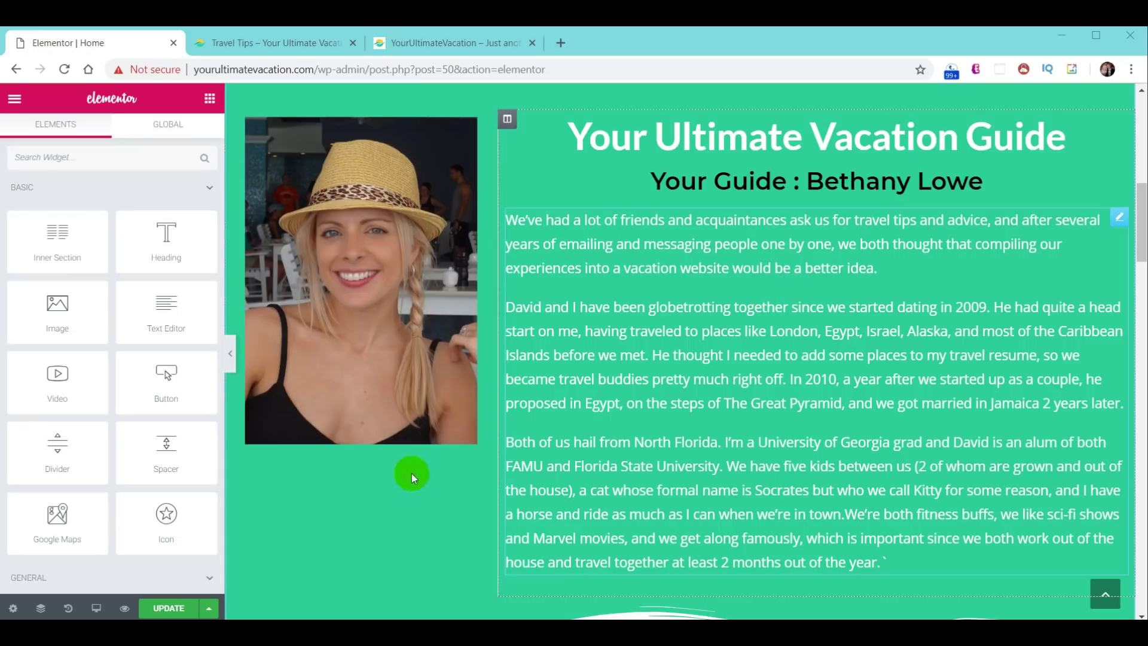
click(350, 260)
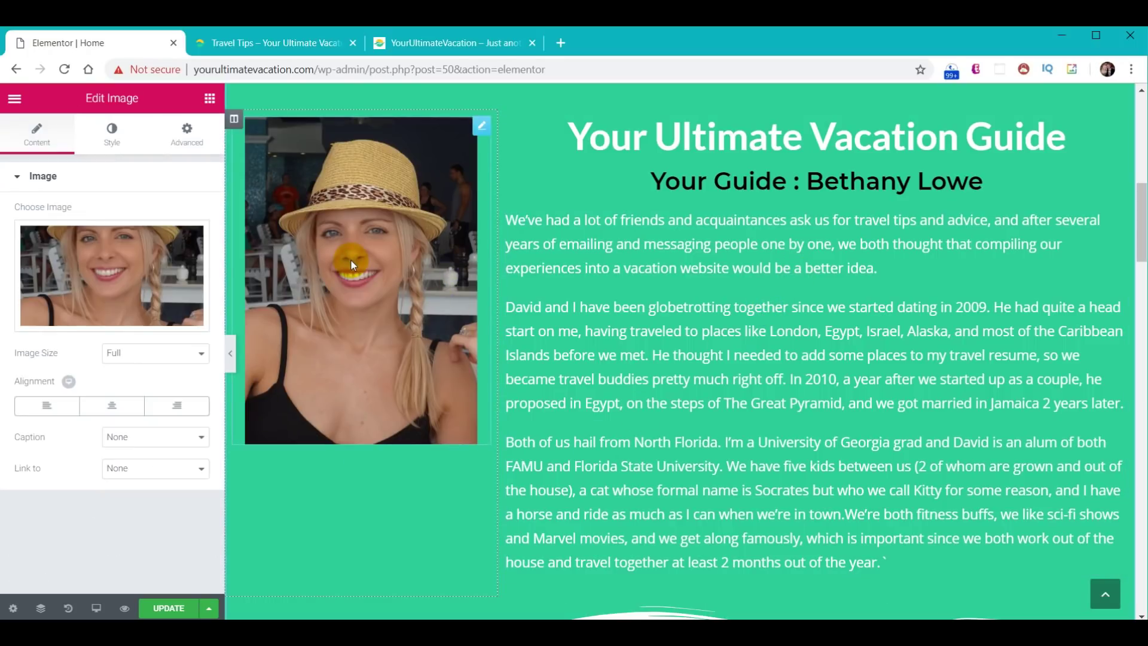
- Give the guide photo a Zoom In and the Your Ultimate Vacation Guide heading a Fade In Down entrance animation
click(189, 140)
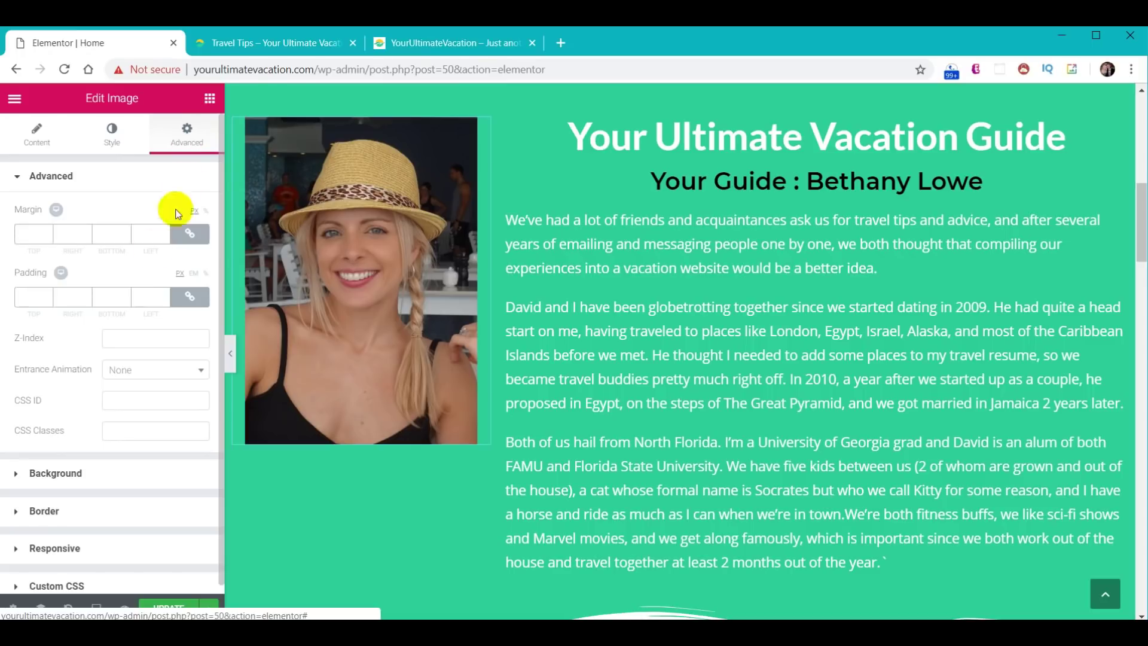
click(201, 370)
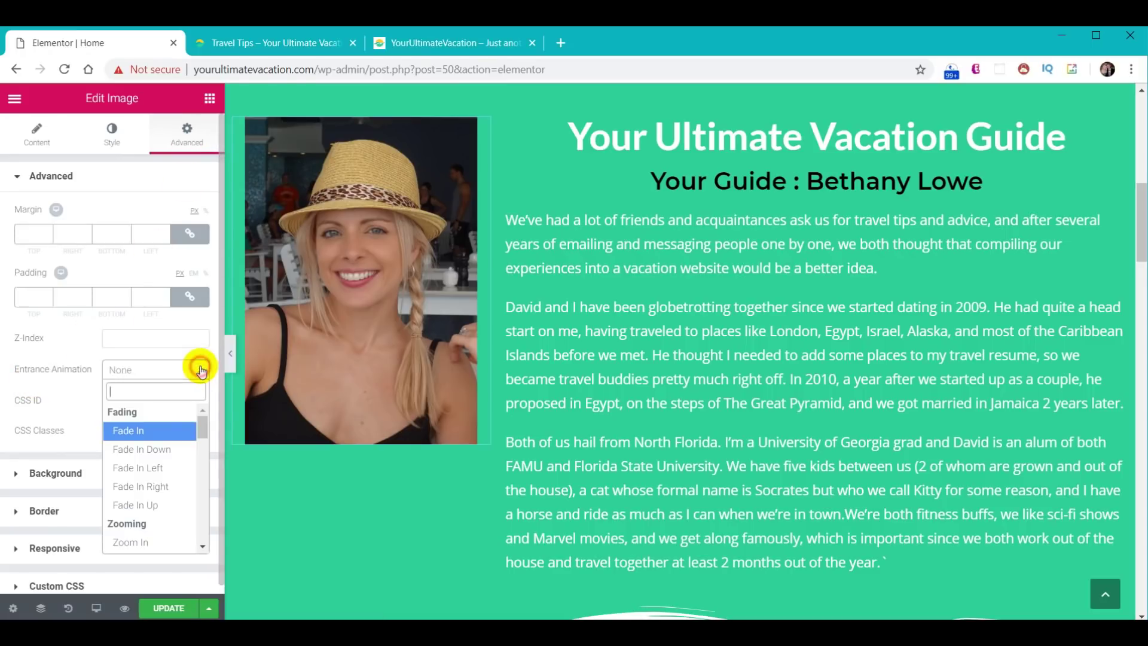
click(153, 467)
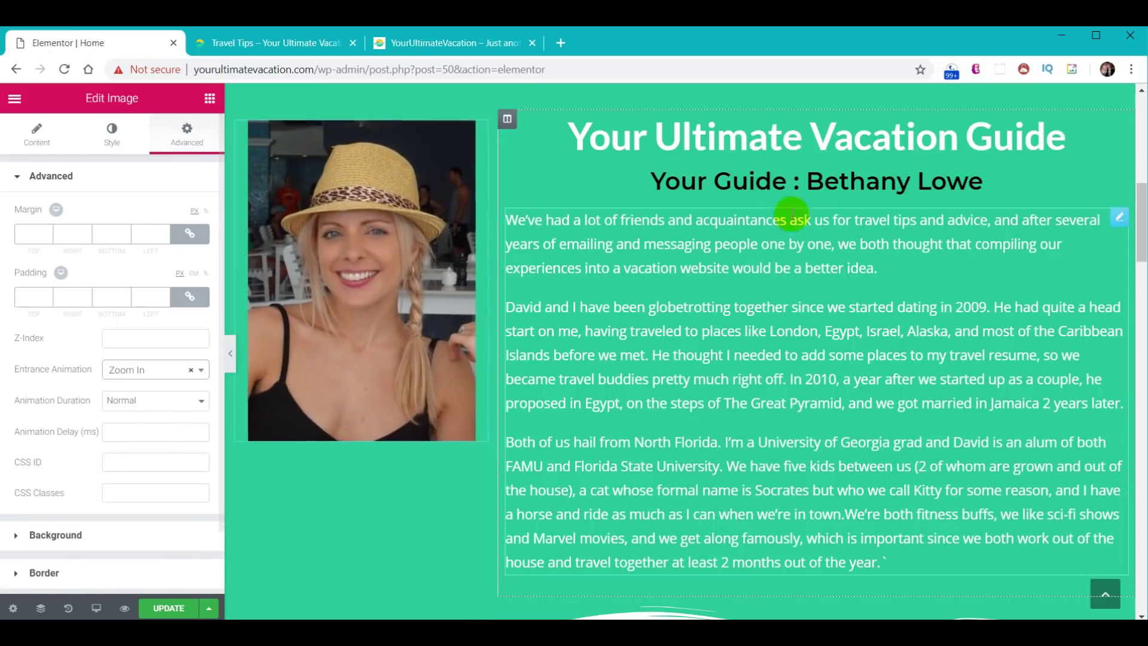
click(836, 146)
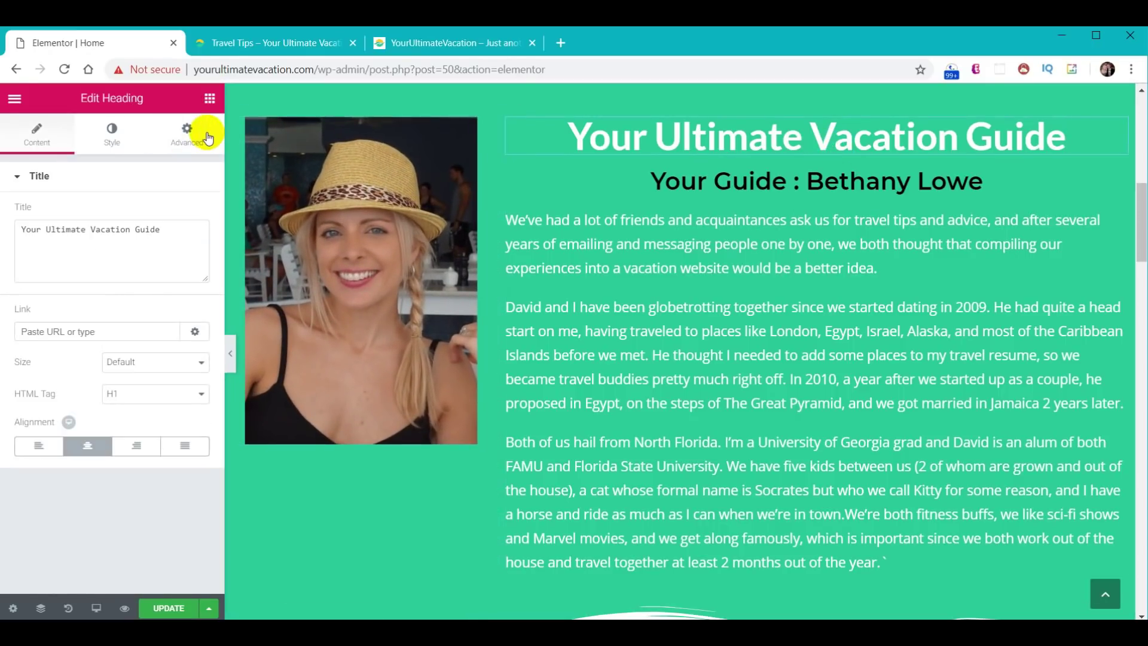
click(188, 133)
click(137, 377)
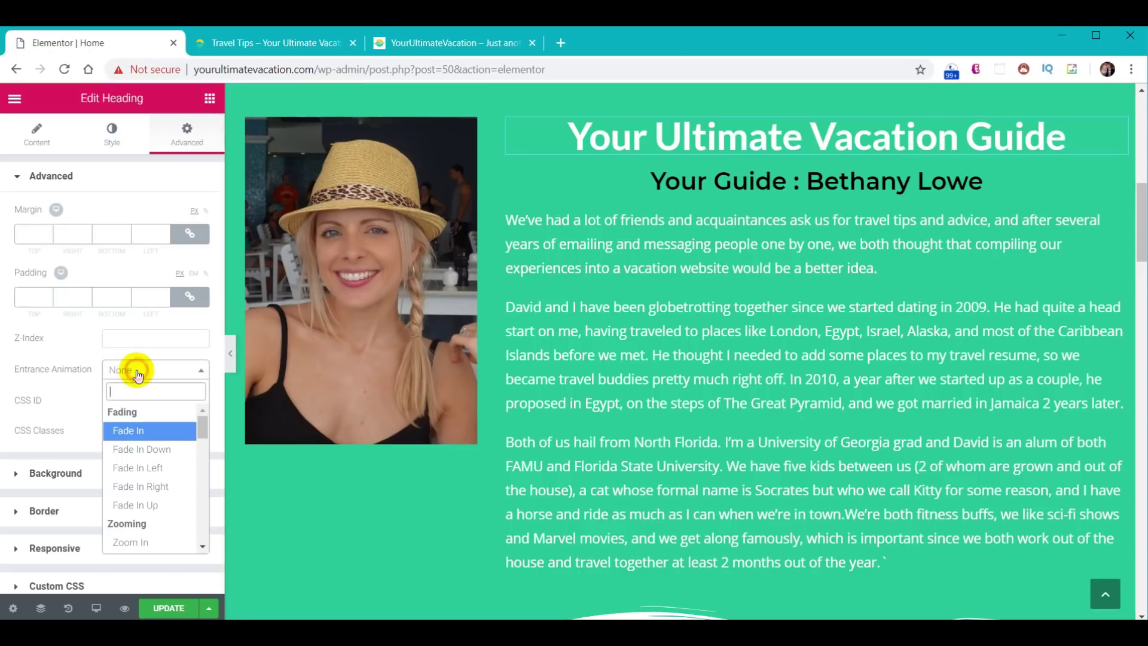
click(147, 450)
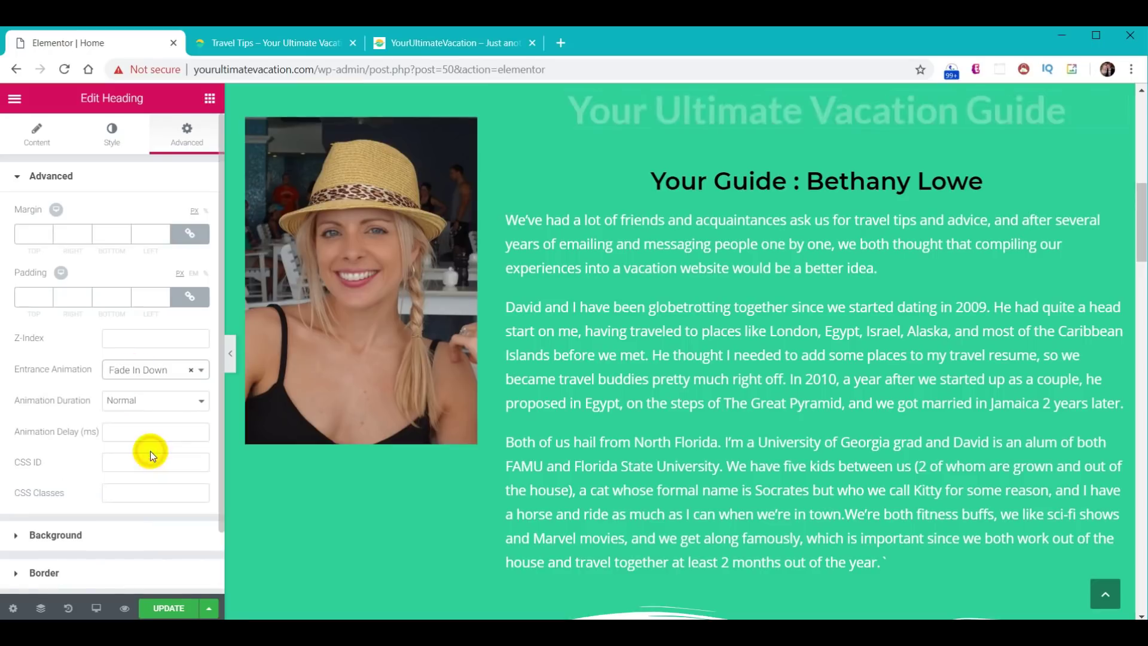
- Make the guide subheading Fade In Left and the biography paragraphs Zoom In on entrance
click(736, 181)
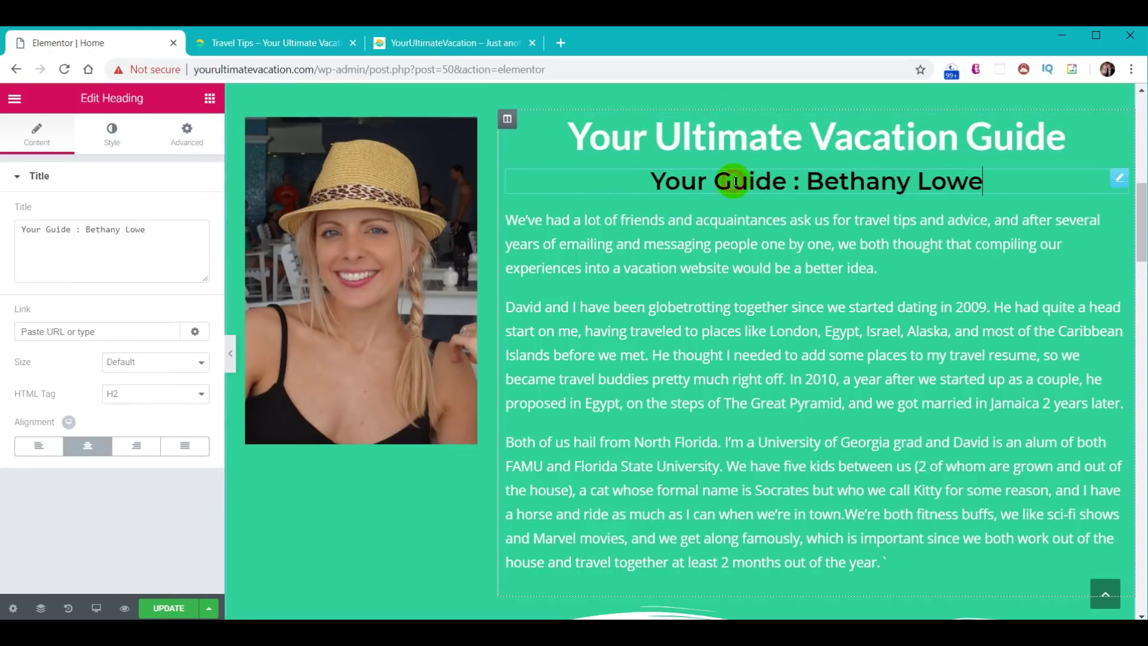
click(188, 133)
click(176, 375)
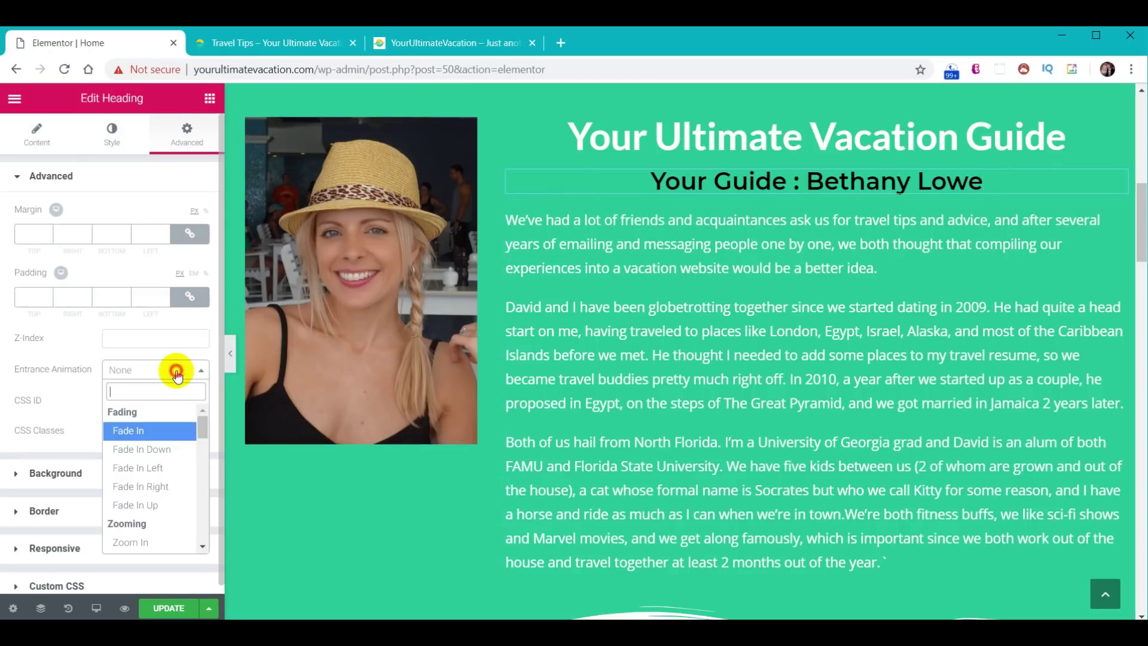
click(147, 468)
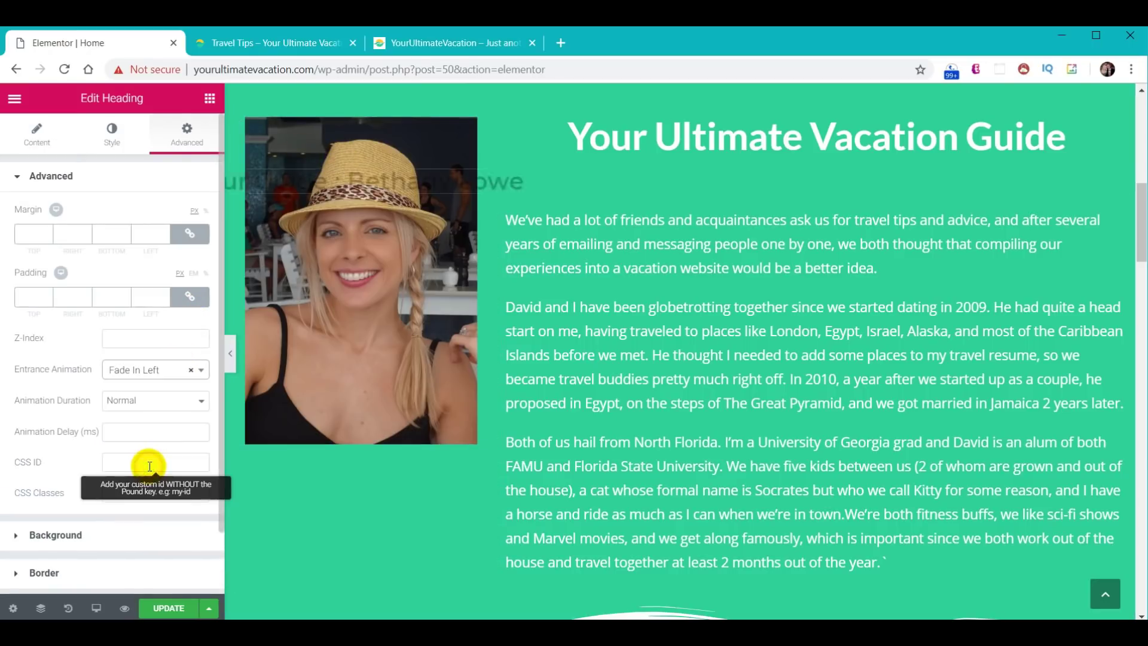
click(813, 332)
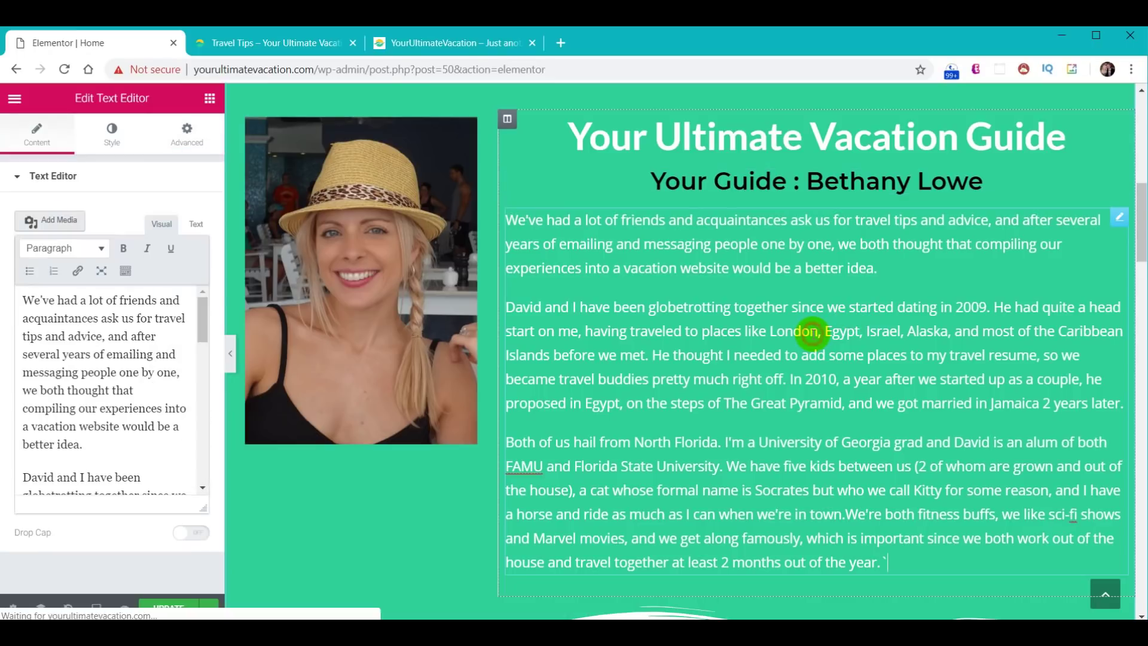
click(187, 130)
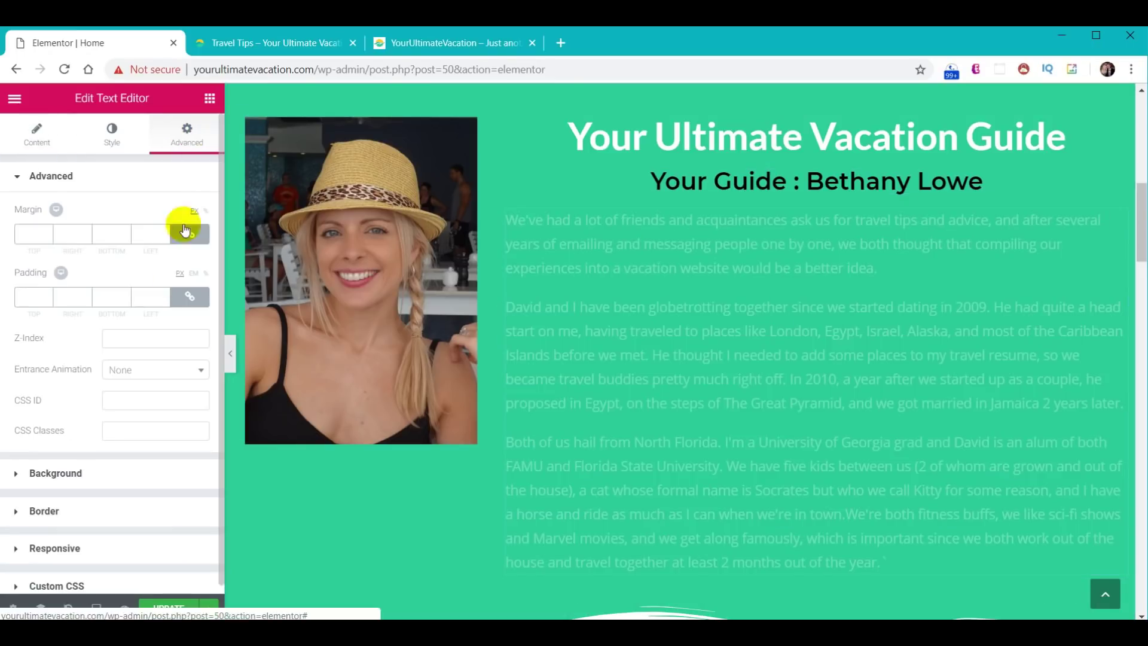
click(141, 369)
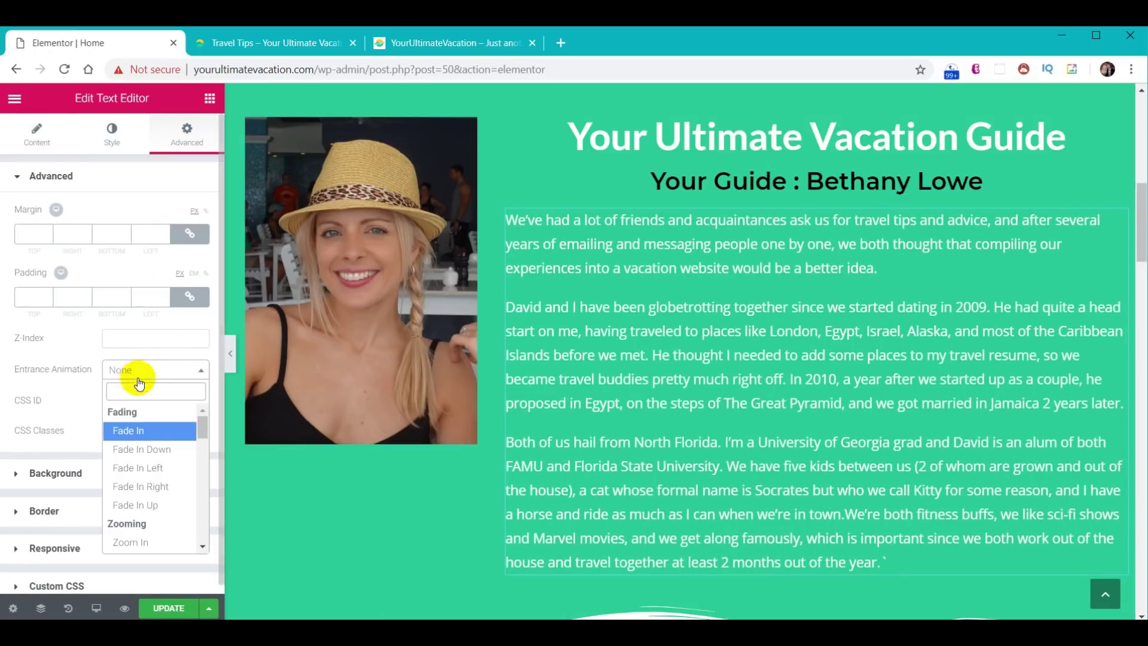
click(132, 543)
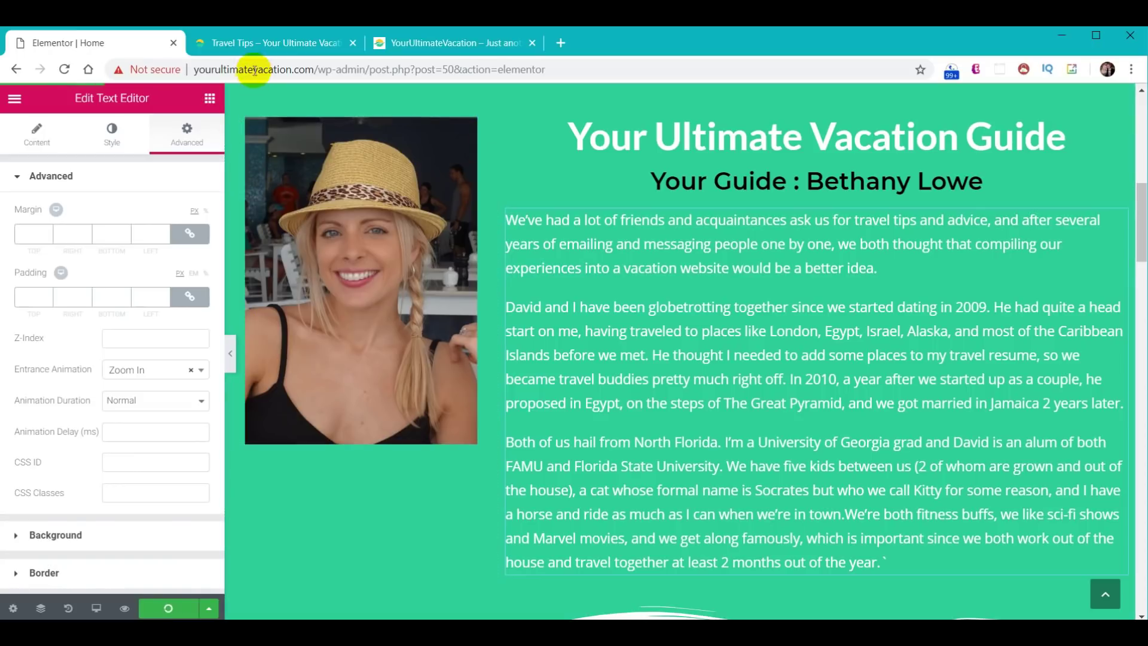
click(259, 44)
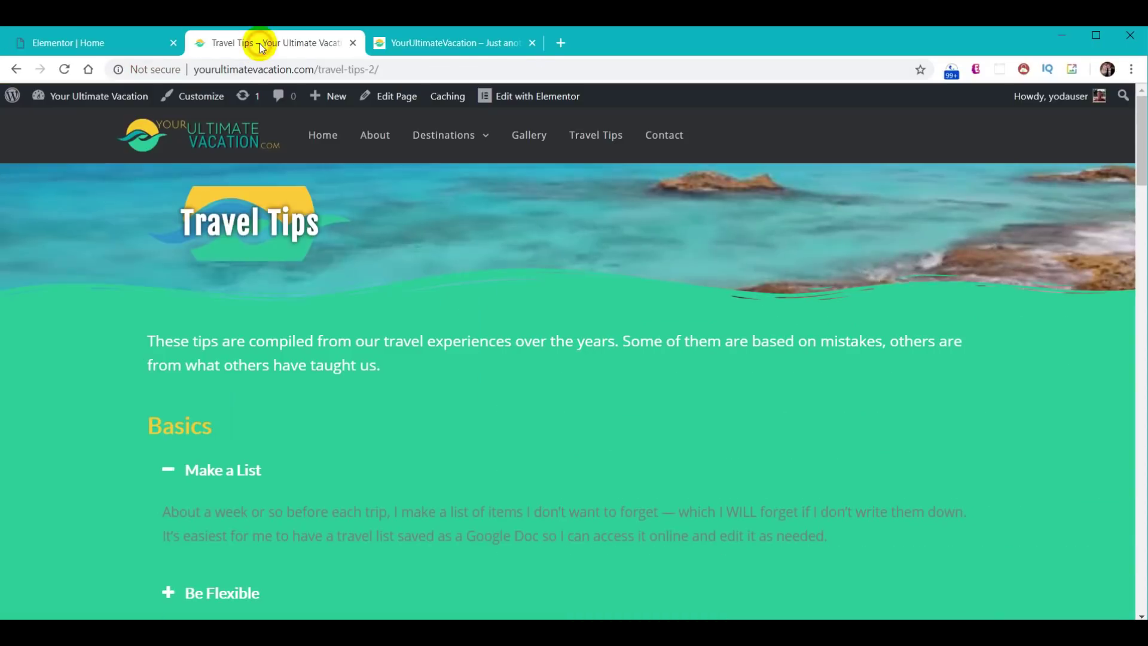
- Preview the live home page's guide section, then scroll the Elementor editor to the feature columns
click(307, 135)
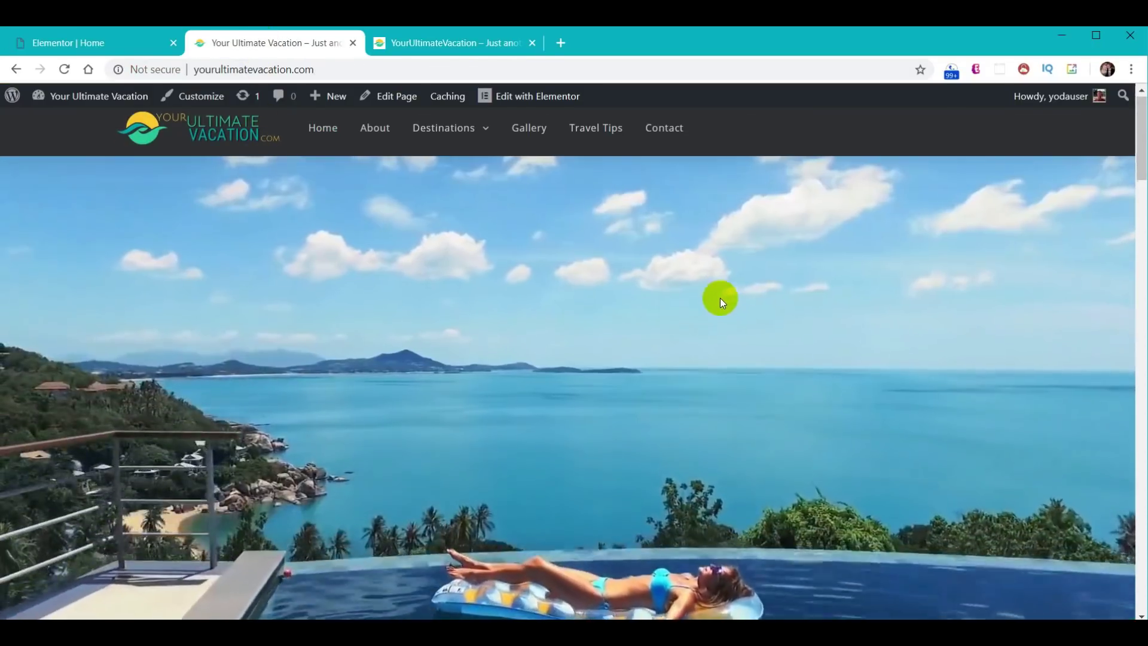
scroll(720, 298, down, 10)
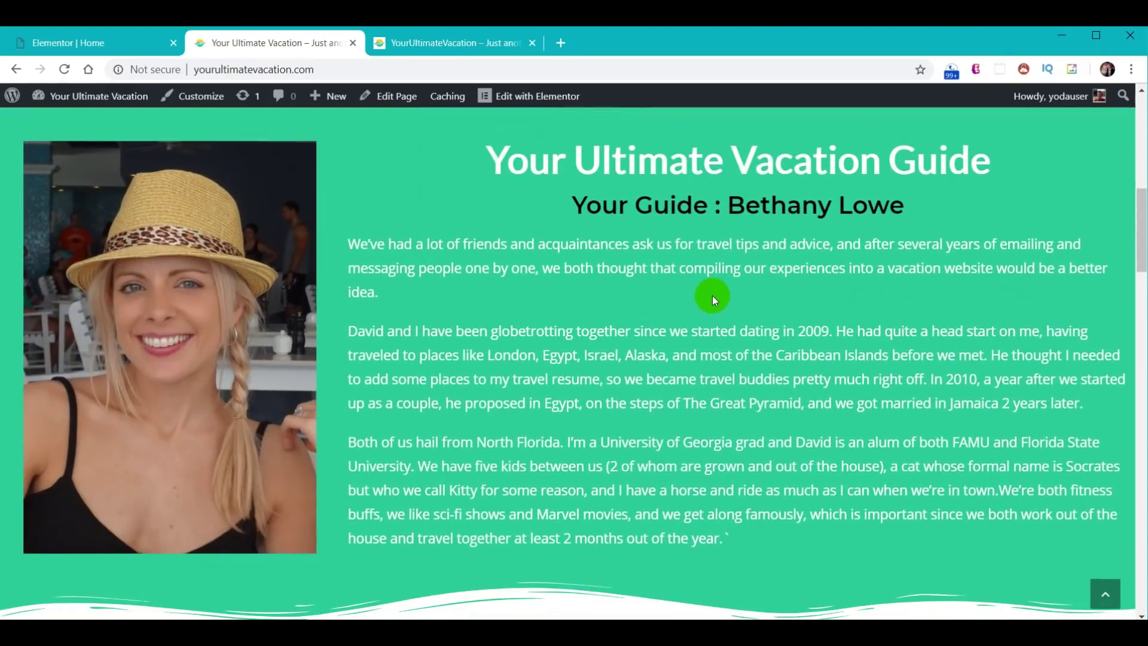
key(ctrl+1)
scroll(755, 281, down, 7)
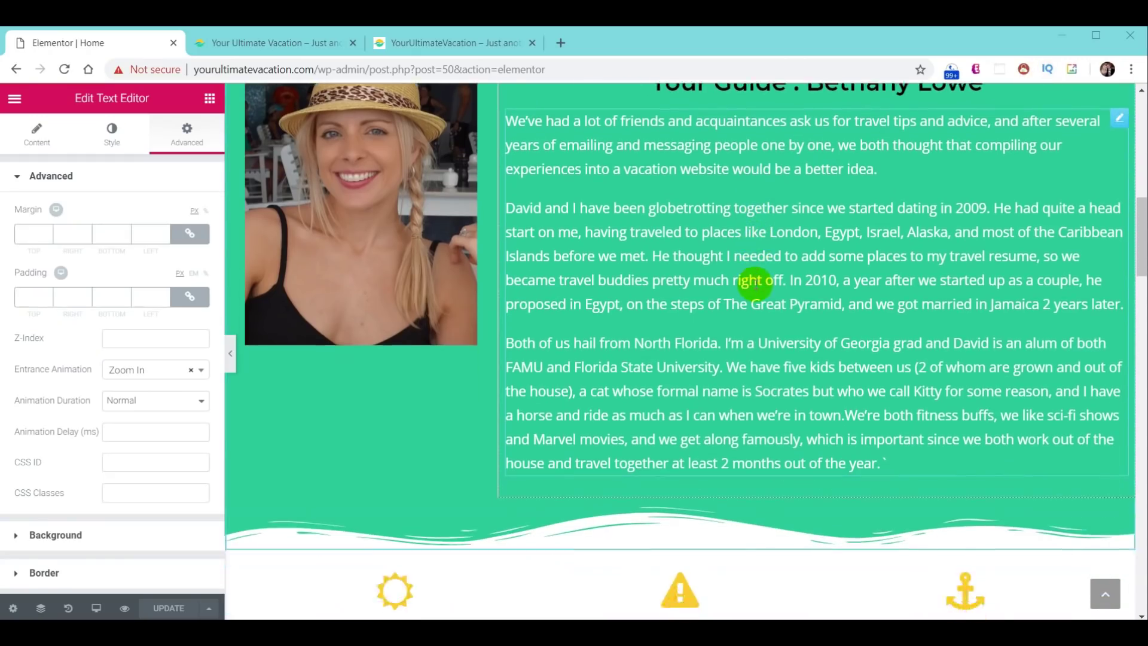
scroll(755, 281, down, 3)
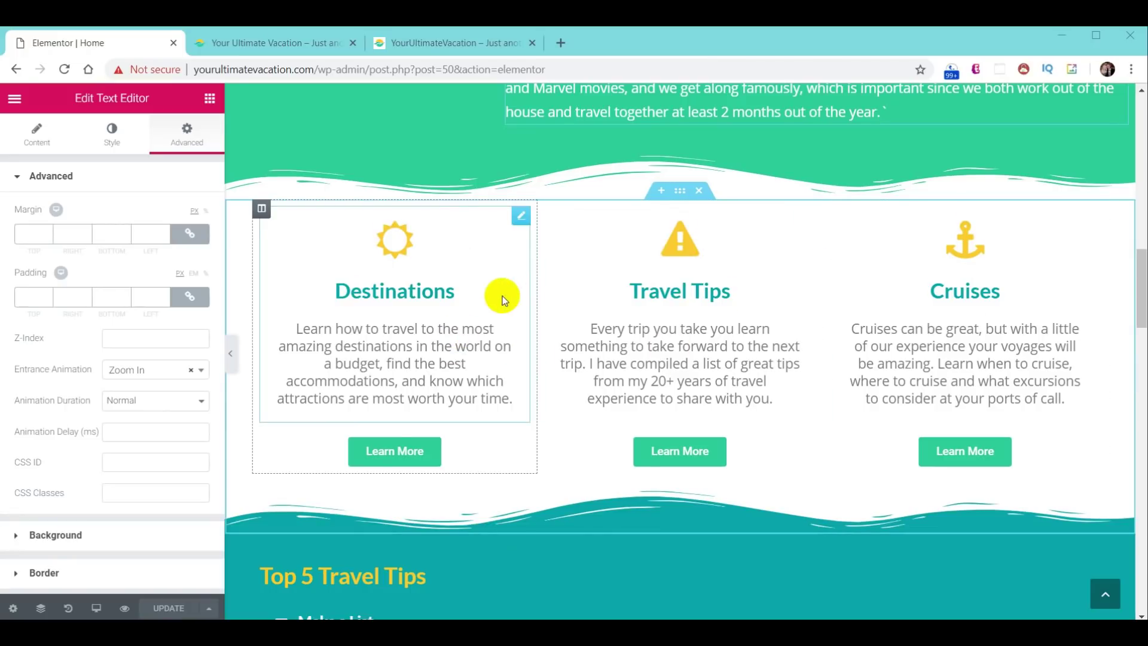
- Animate the columns: Destinations Fade In Left, Travel Tips Fade In Down, Cruises Fade In Right
click(262, 211)
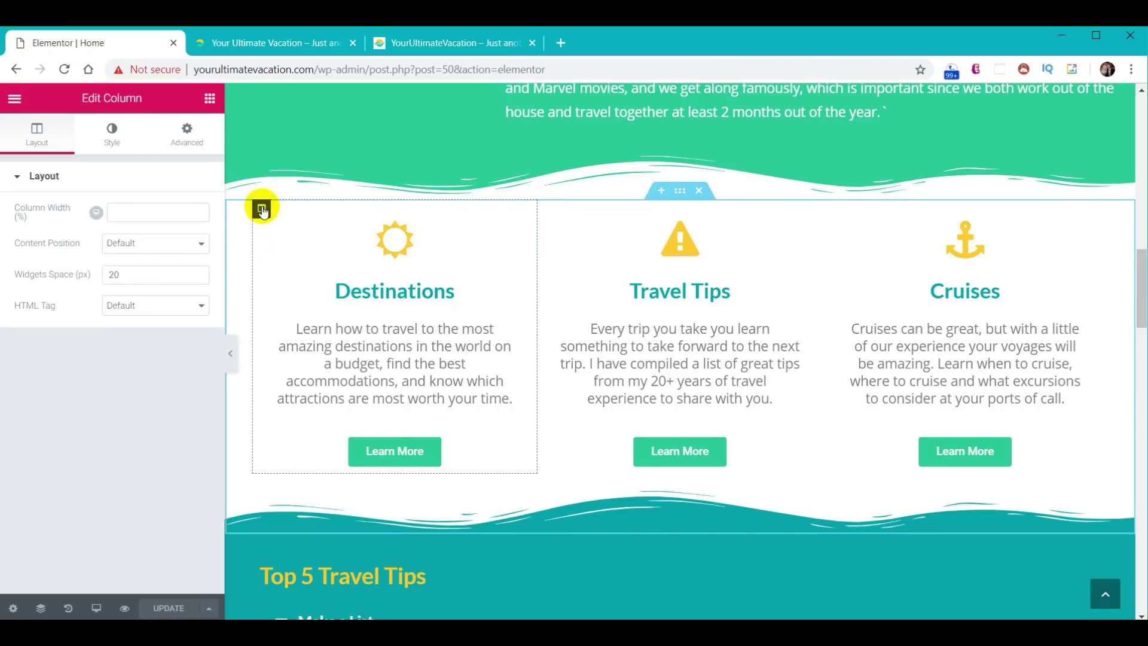
click(185, 131)
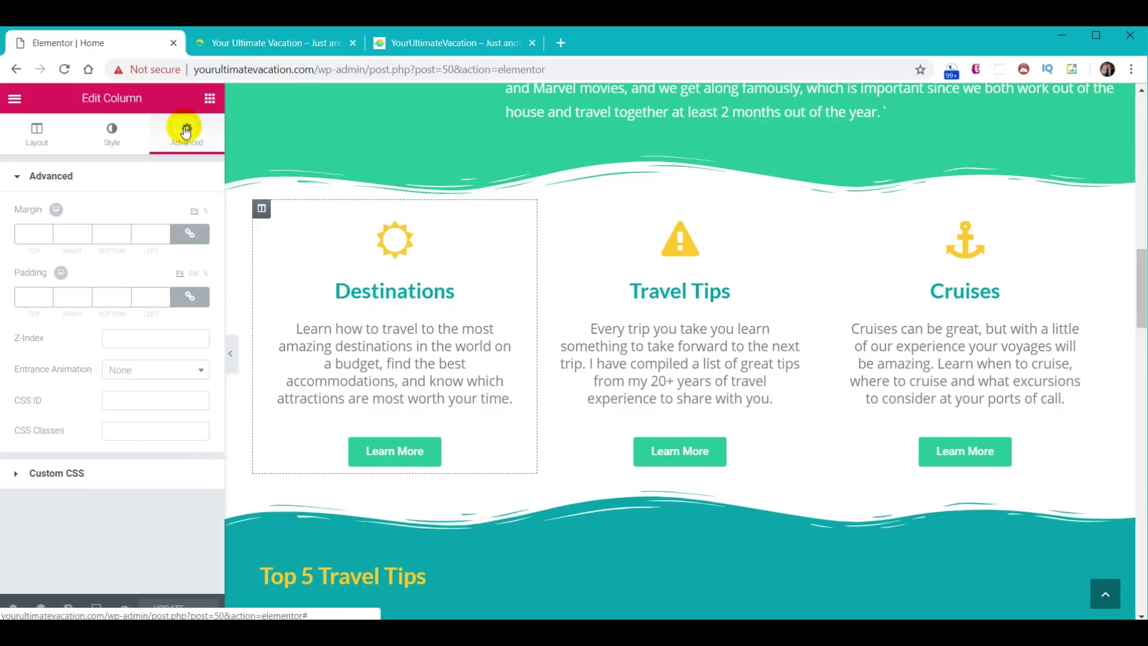
click(161, 371)
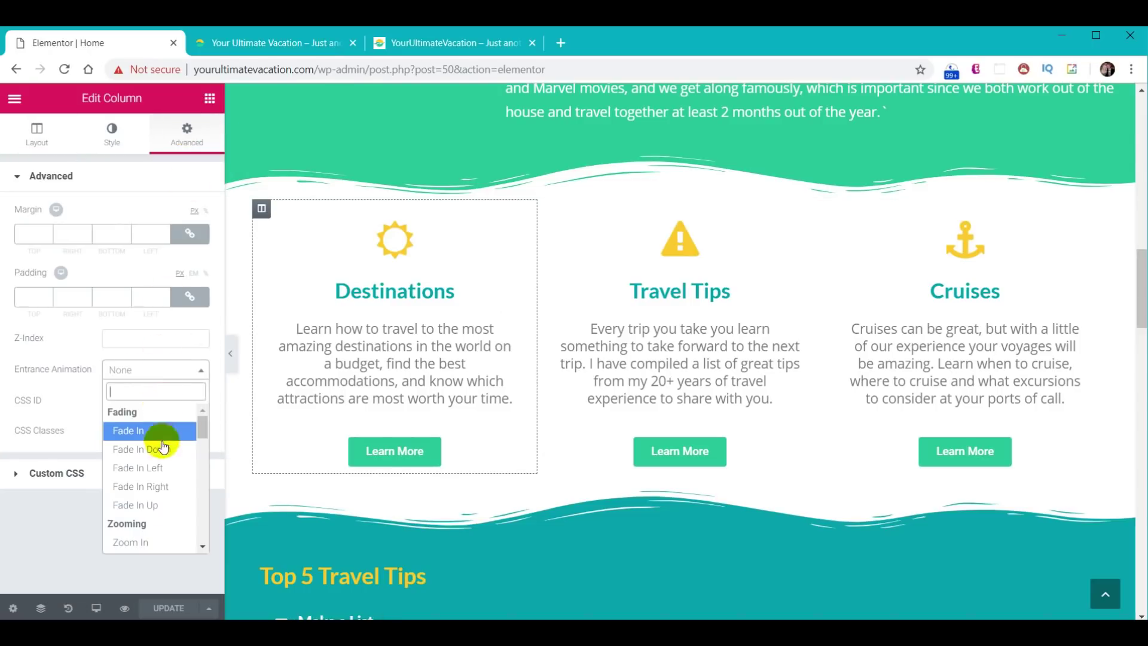
click(154, 469)
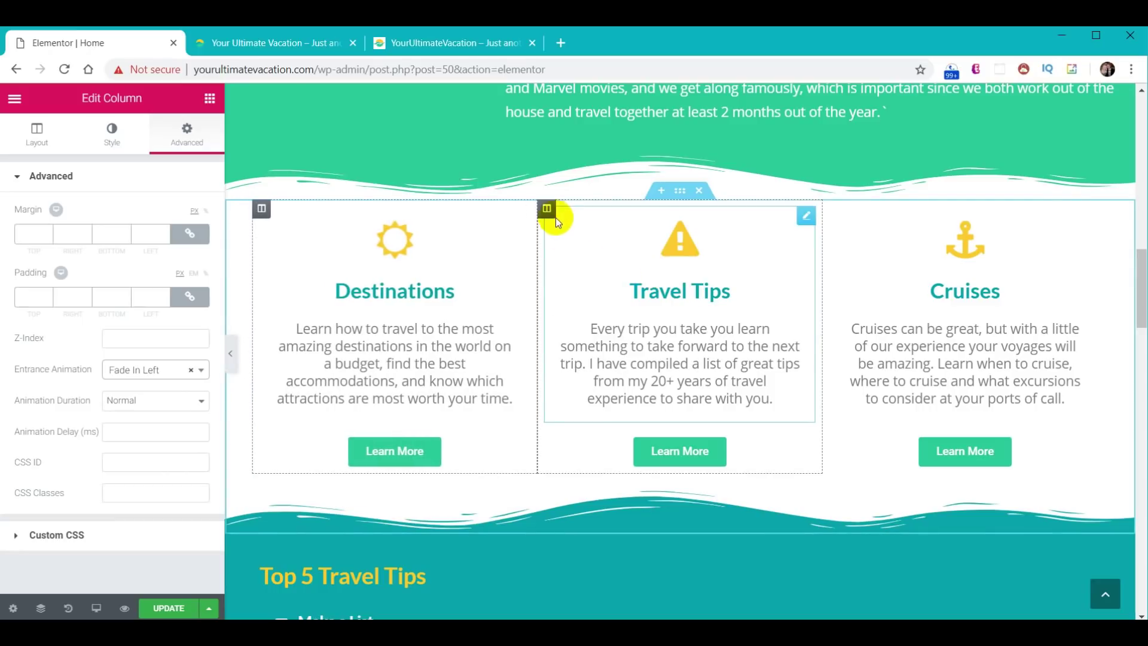
click(548, 209)
click(186, 132)
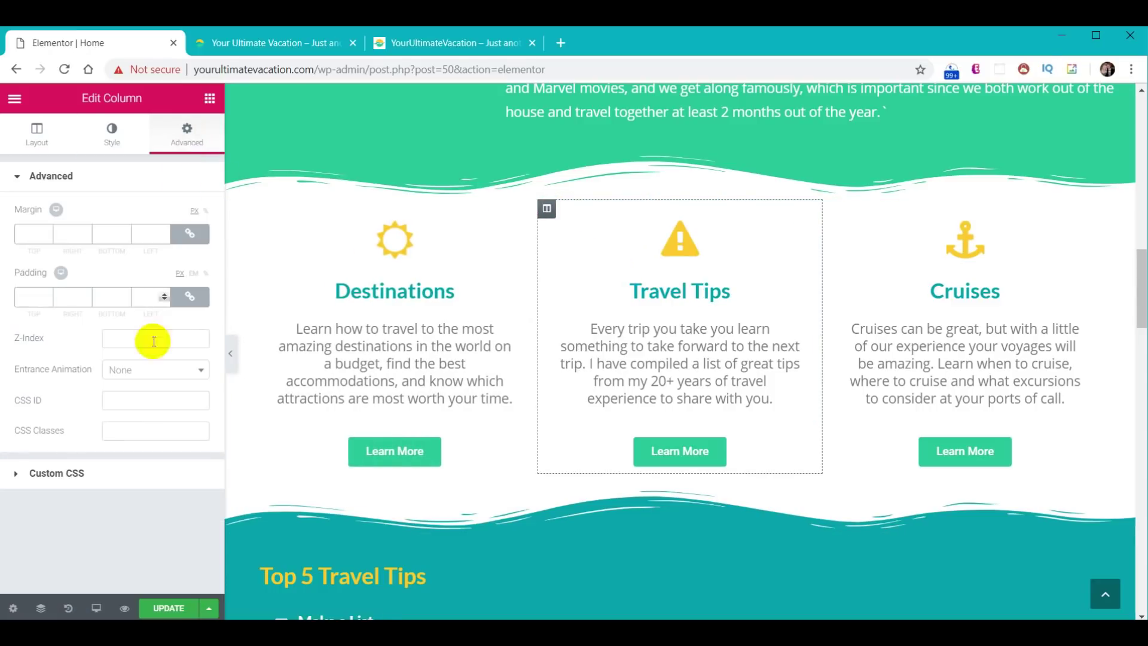
click(138, 376)
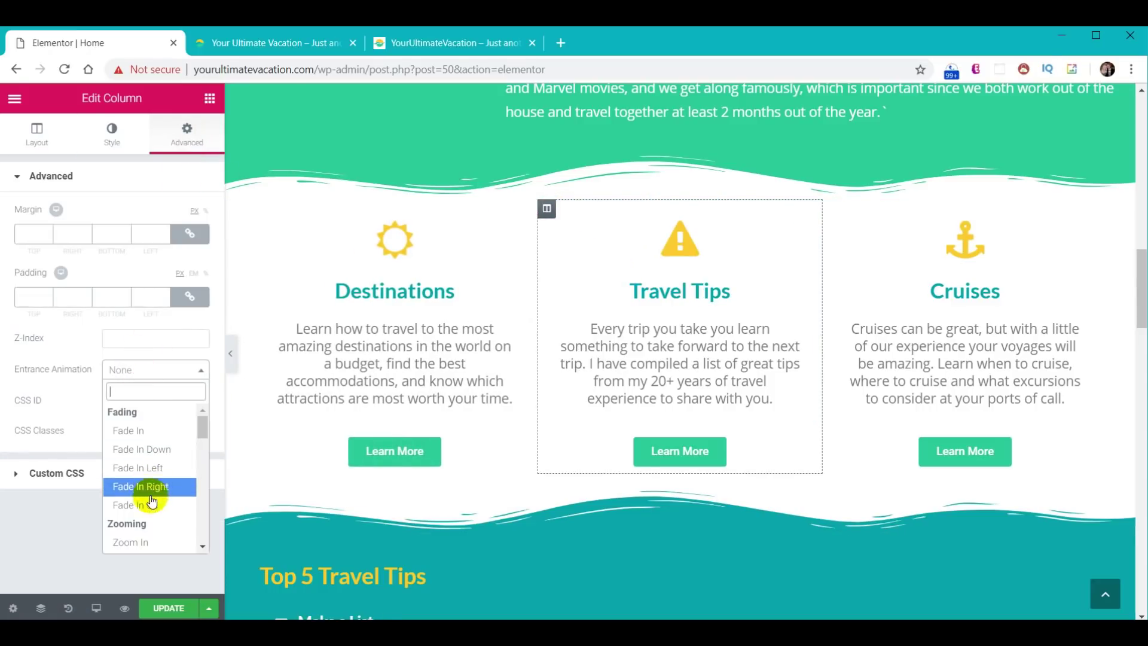
click(145, 458)
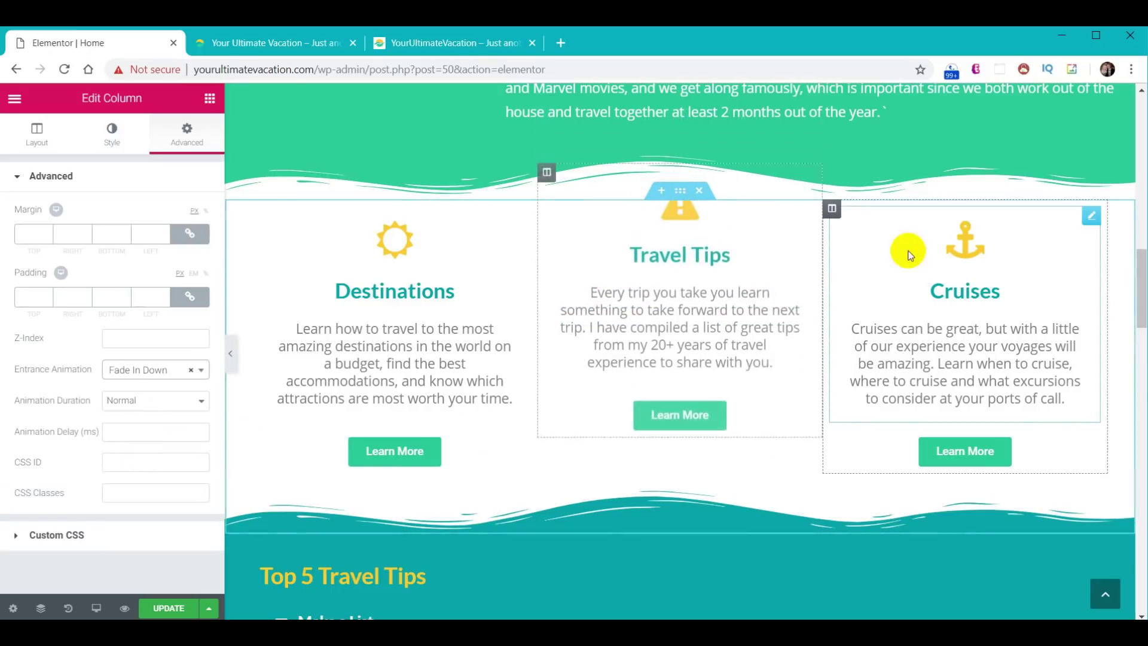
click(832, 209)
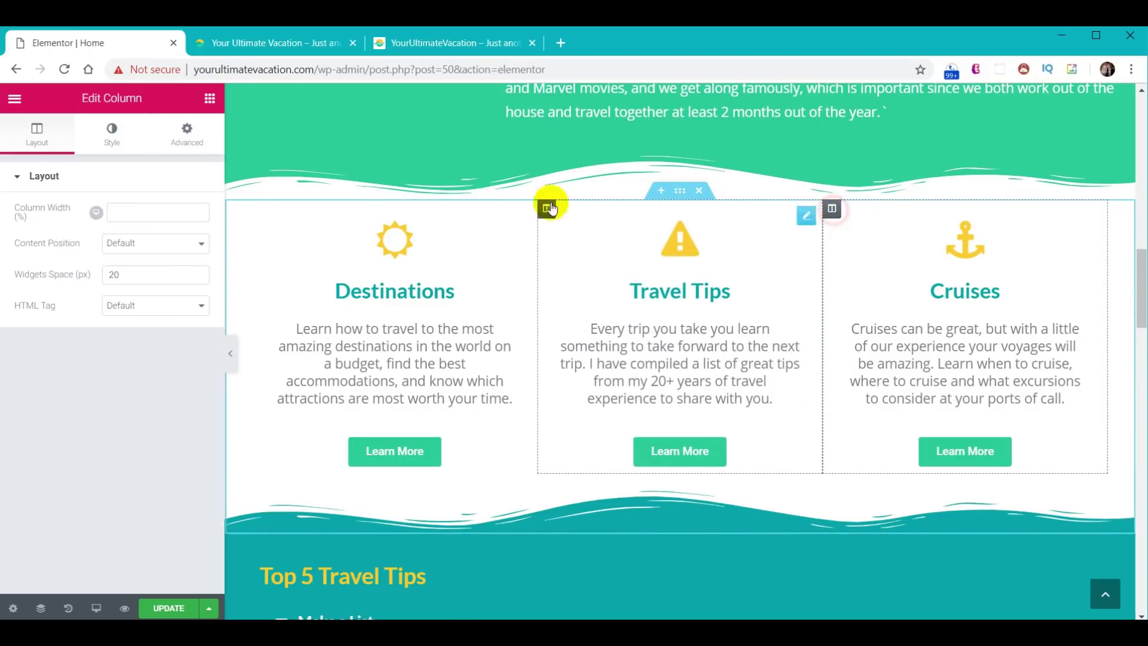
click(185, 133)
click(130, 372)
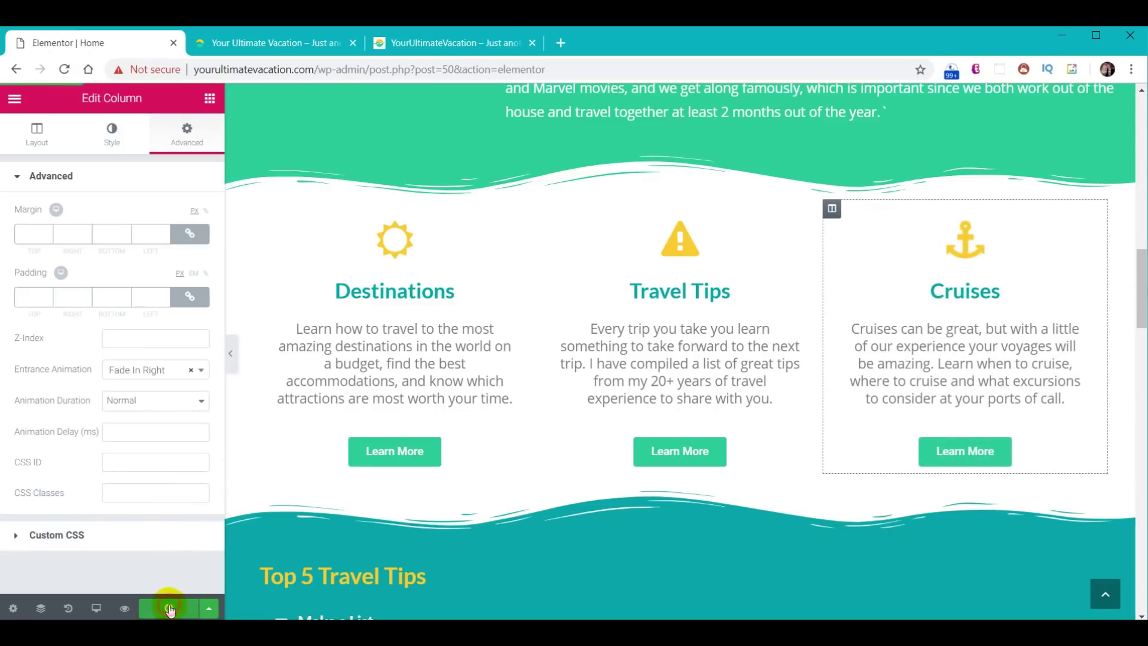
- Scroll the live home page to watch the guide text and three feature columns animate in
click(278, 46)
scroll(460, 250, down, 8)
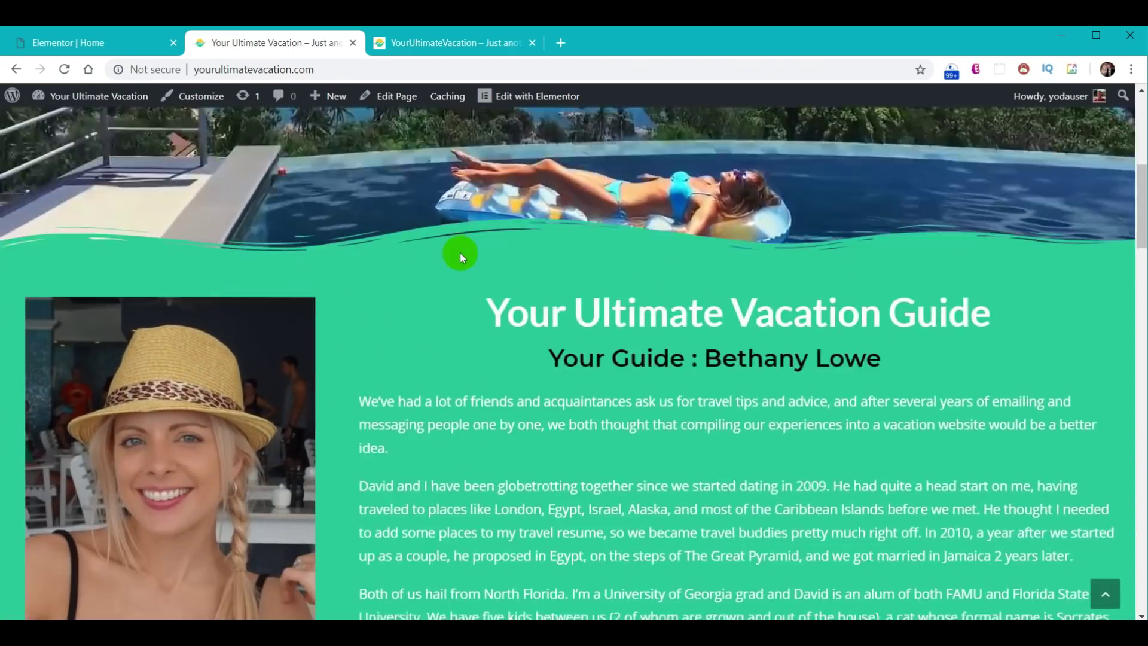
scroll(461, 253, down, 2)
scroll(460, 253, down, 4)
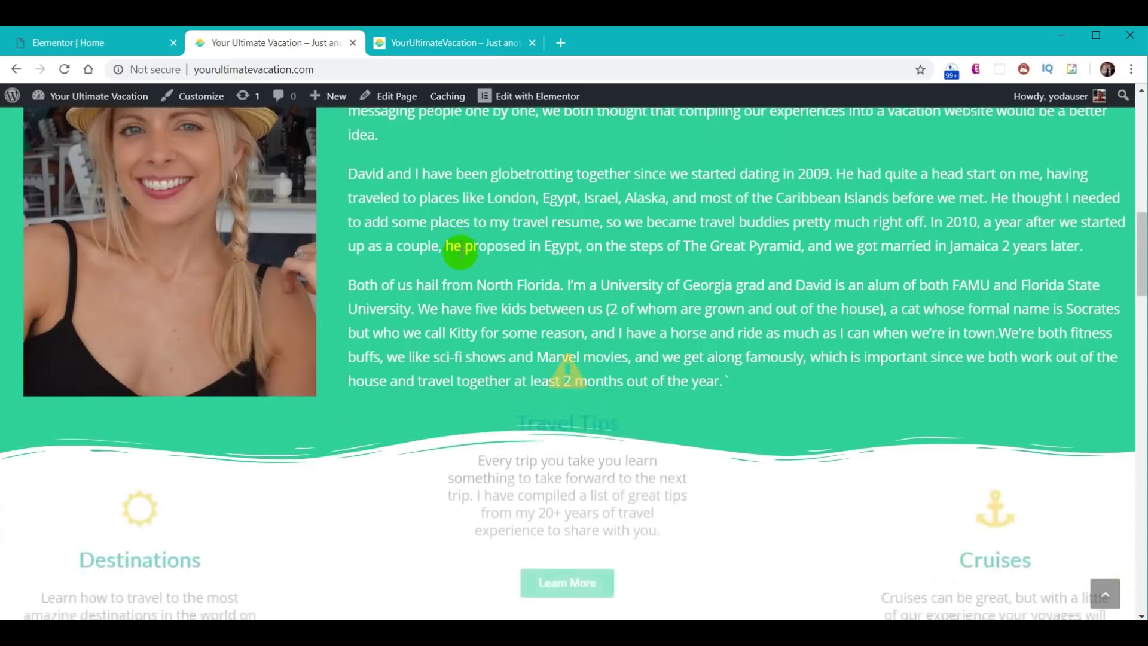
scroll(460, 251, down, 5)
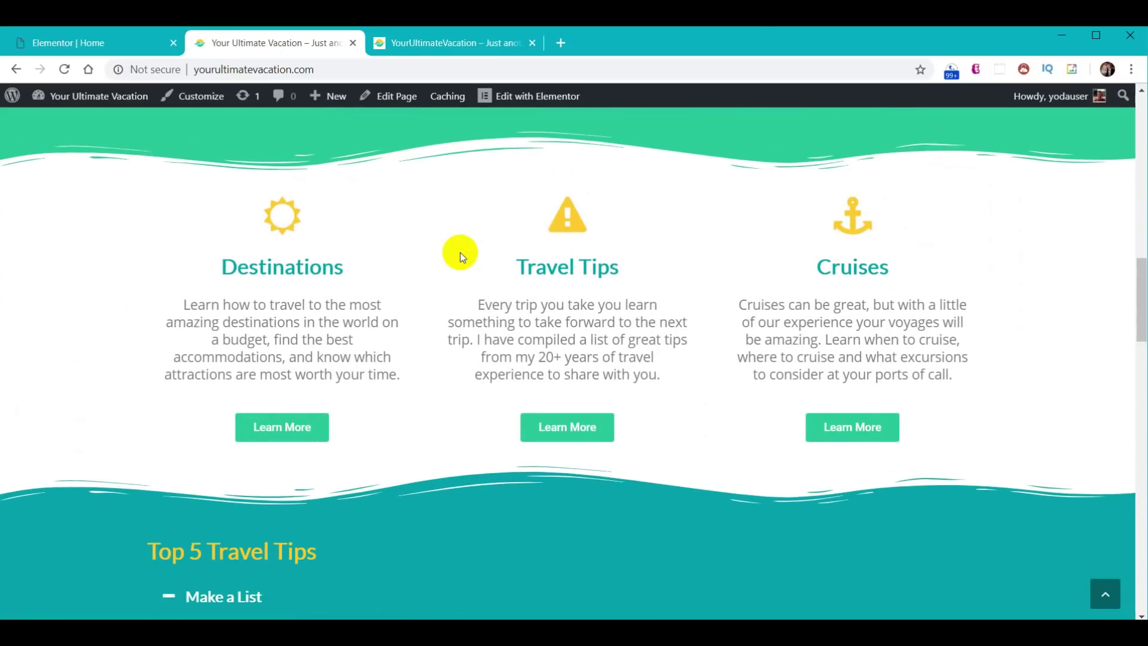
scroll(461, 256, down, 5)
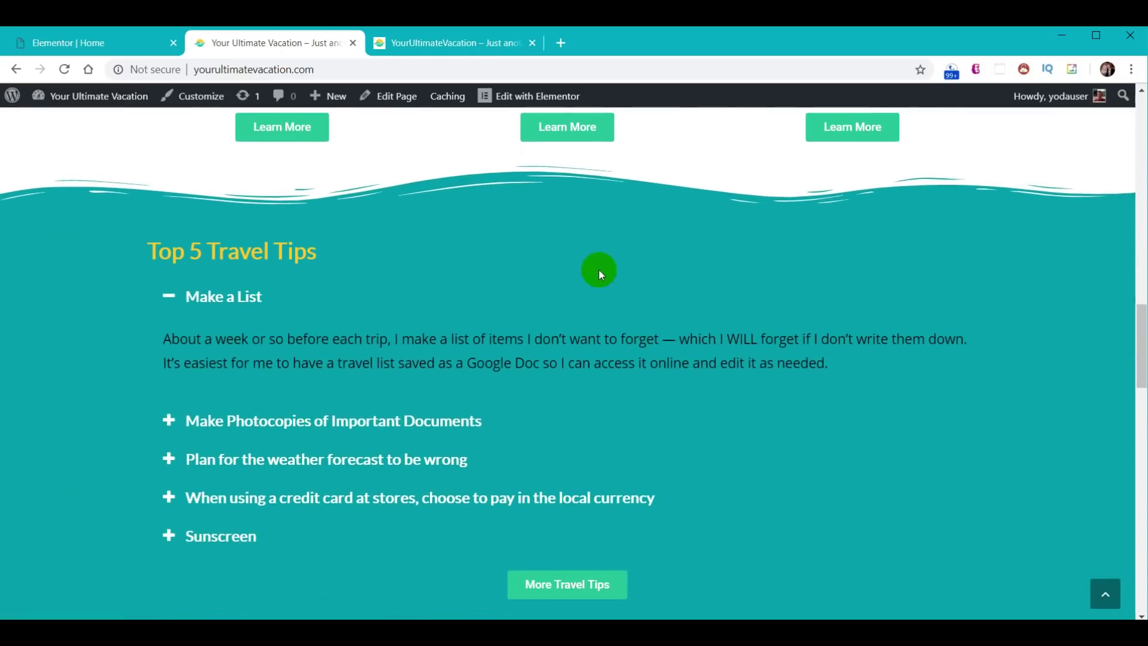
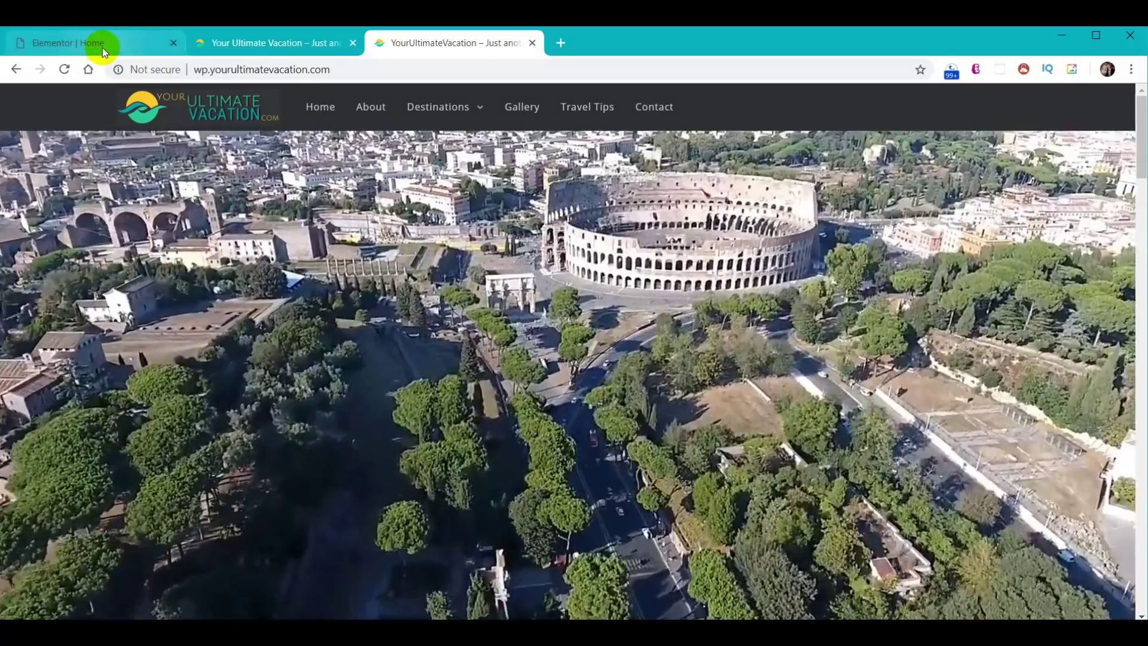
- Drag a Heading widget into the hero video section at the top of the homepage
click(99, 43)
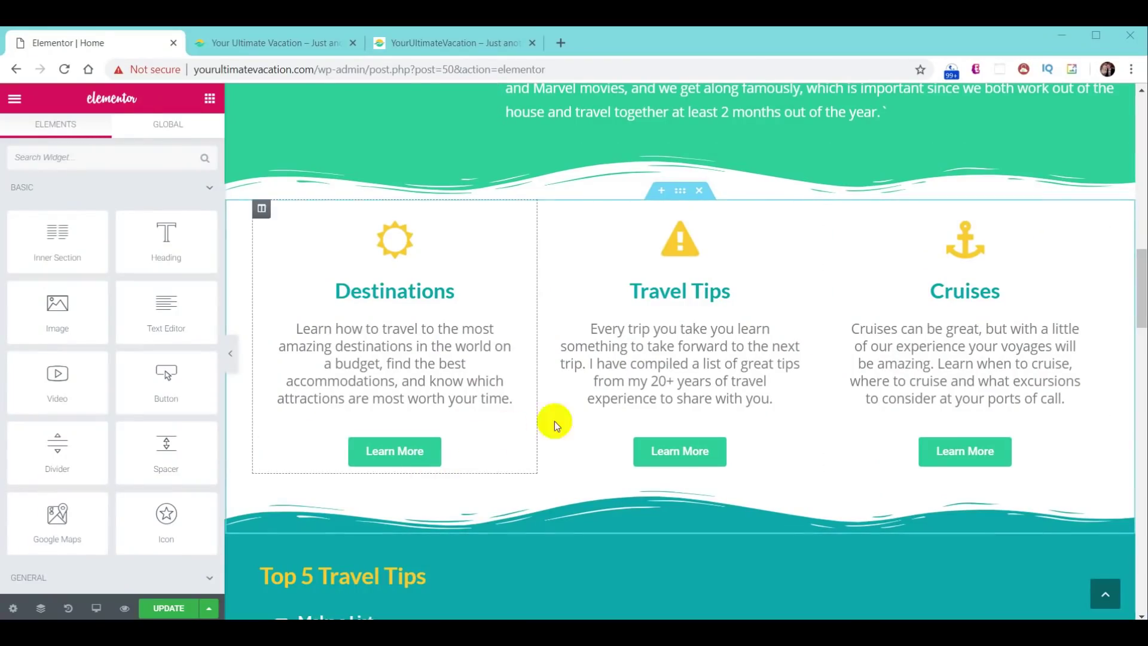
scroll(629, 422, up, 15)
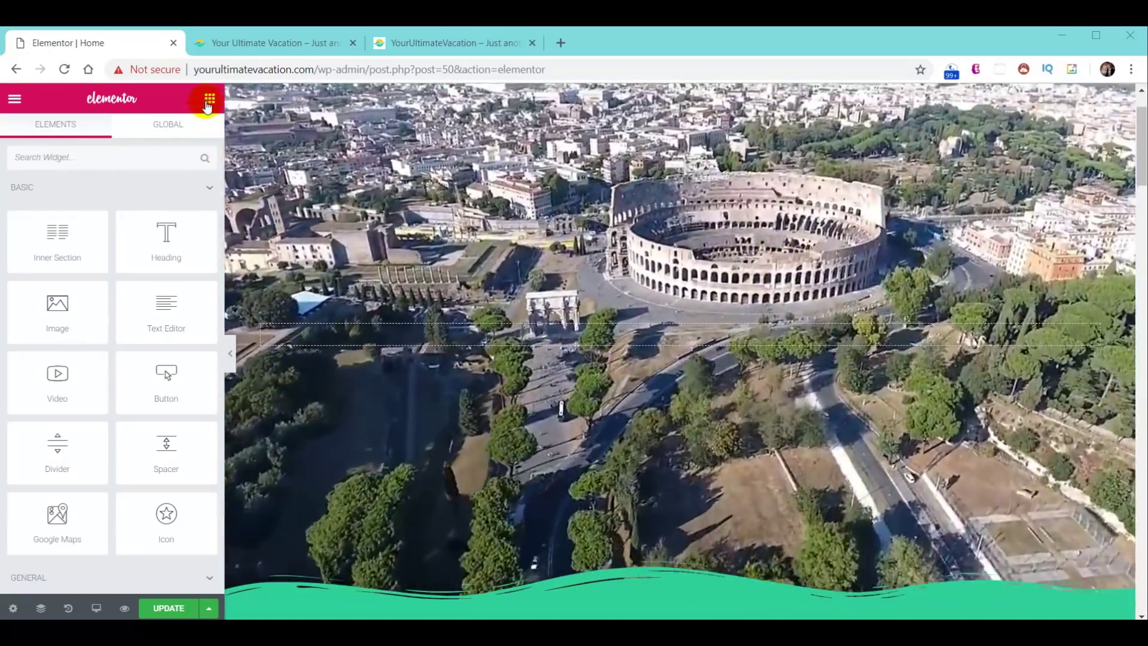
click(208, 100)
drag(168, 238, 586, 321)
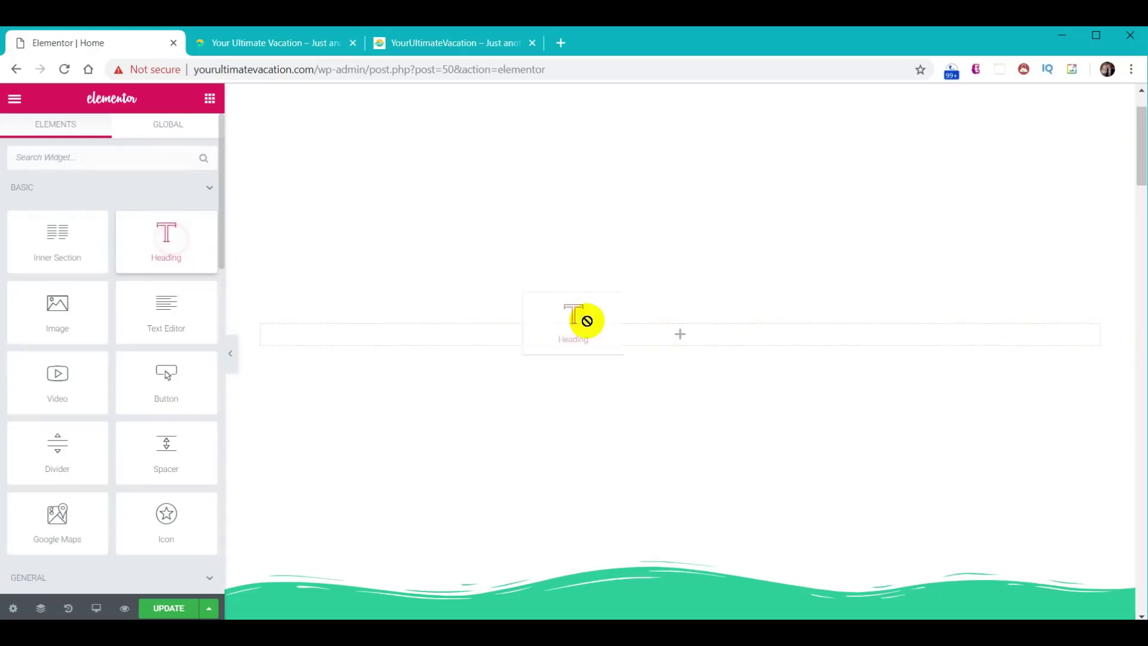
drag(698, 339, 696, 335)
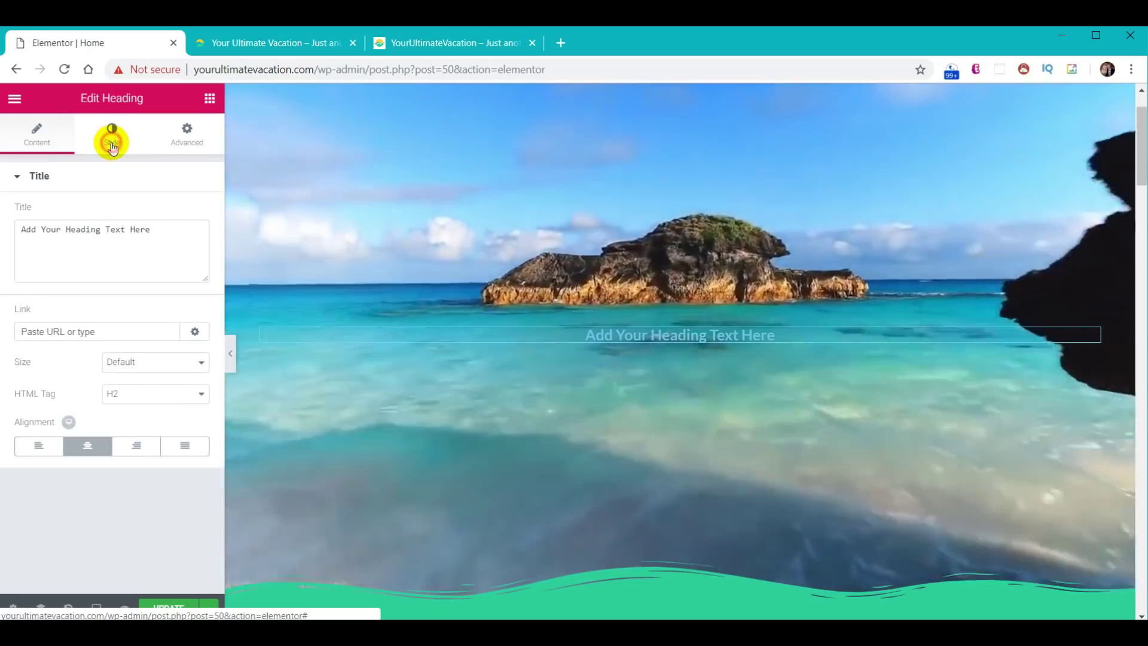
- Style the heading text white in the Permanent Marker font at size 70
click(111, 139)
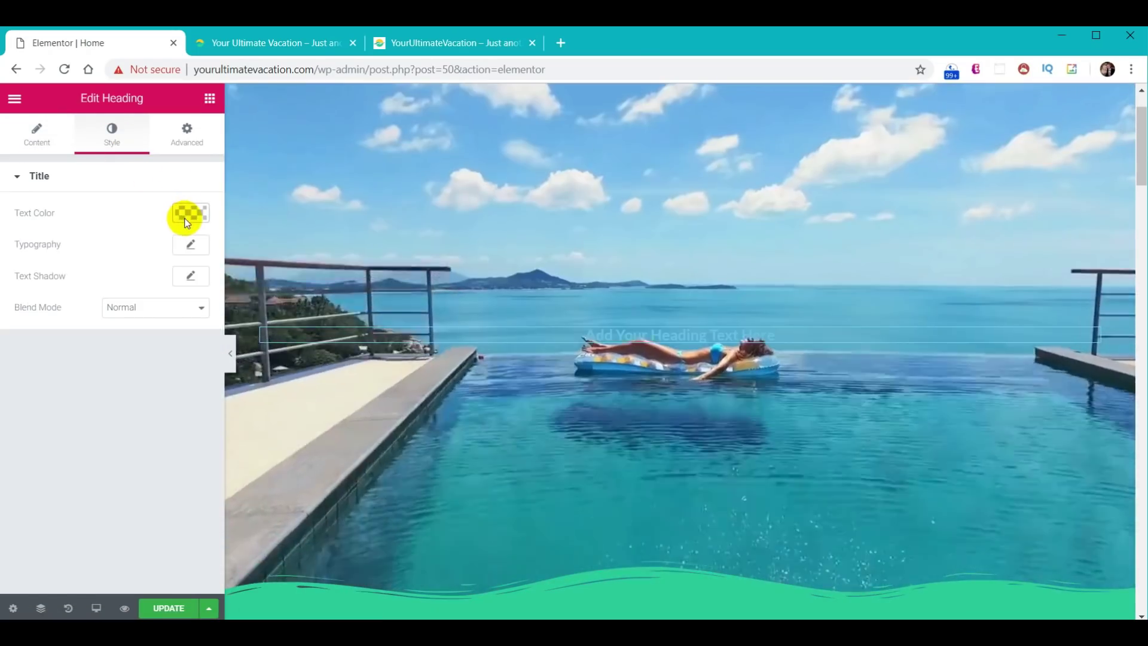
click(187, 215)
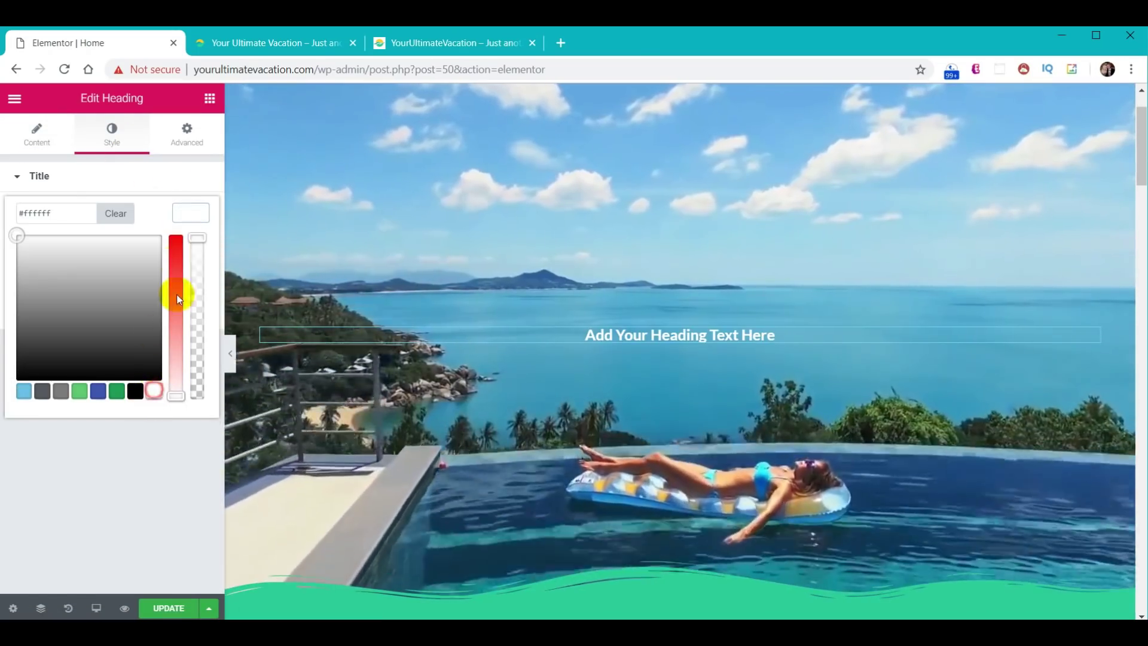
click(191, 214)
click(191, 242)
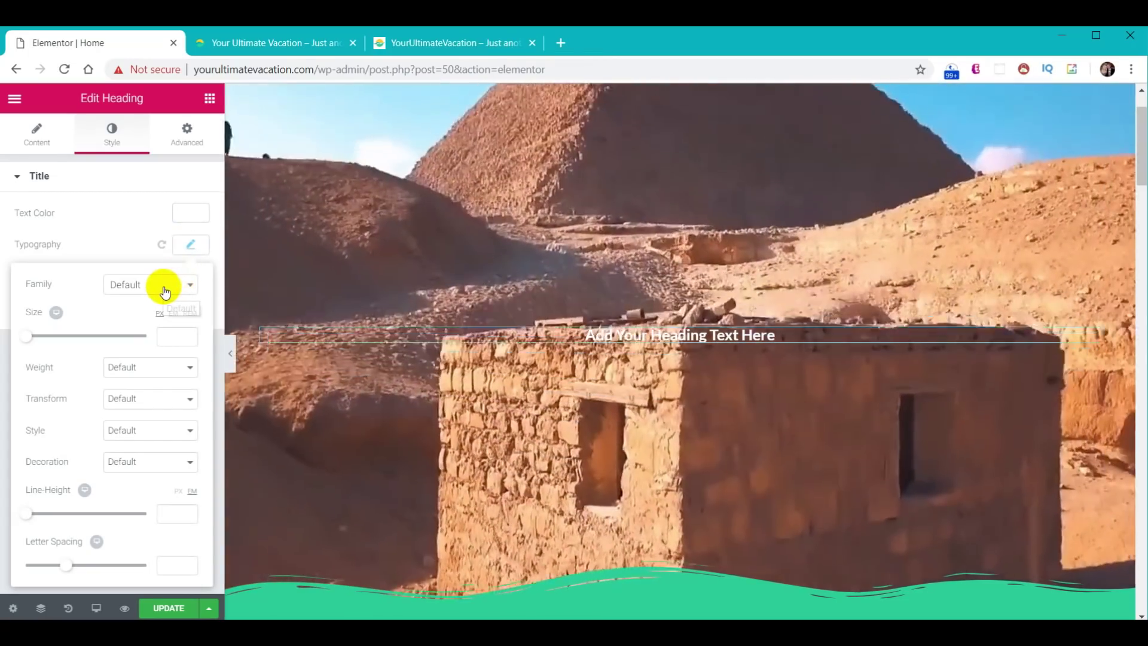
click(172, 290)
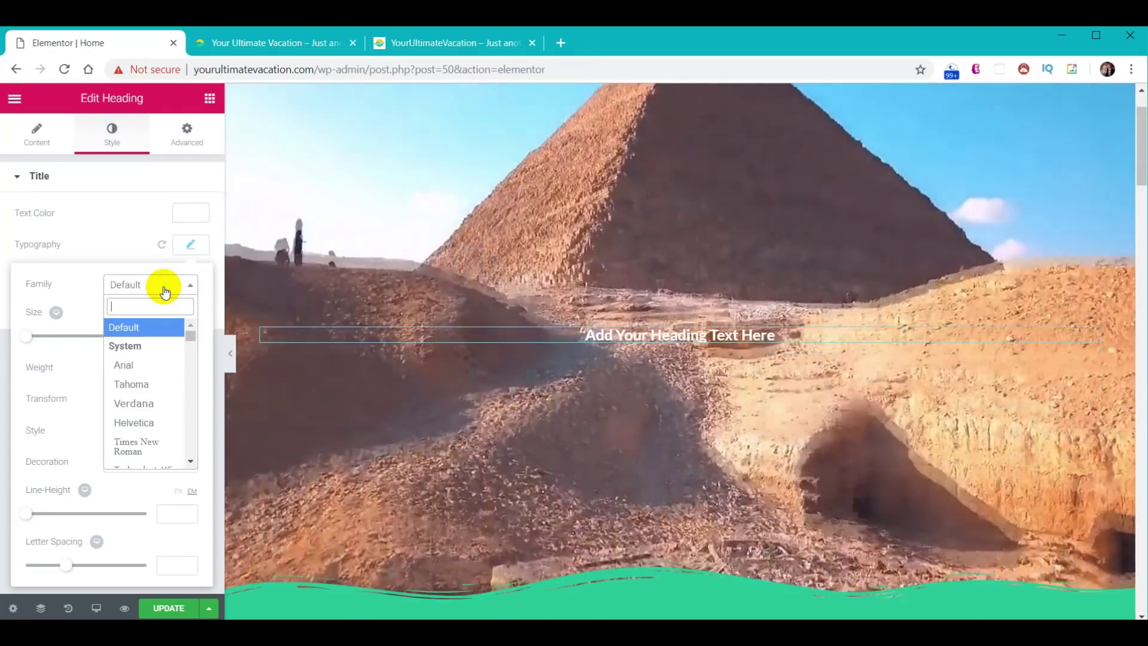
text(perm)
click(159, 344)
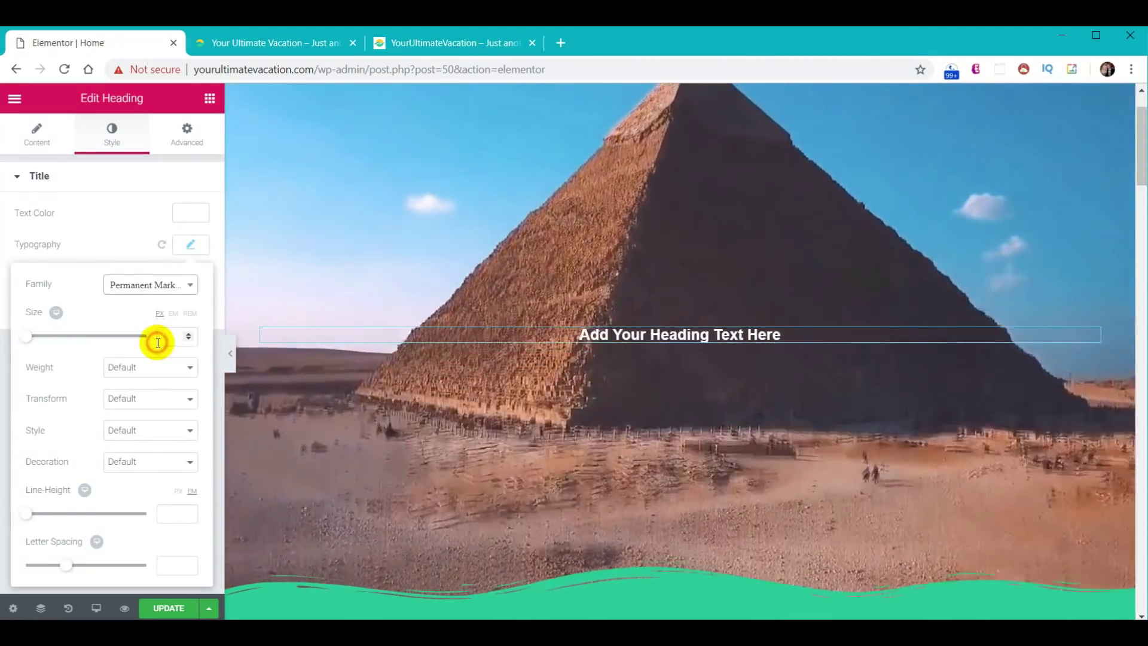
click(165, 342)
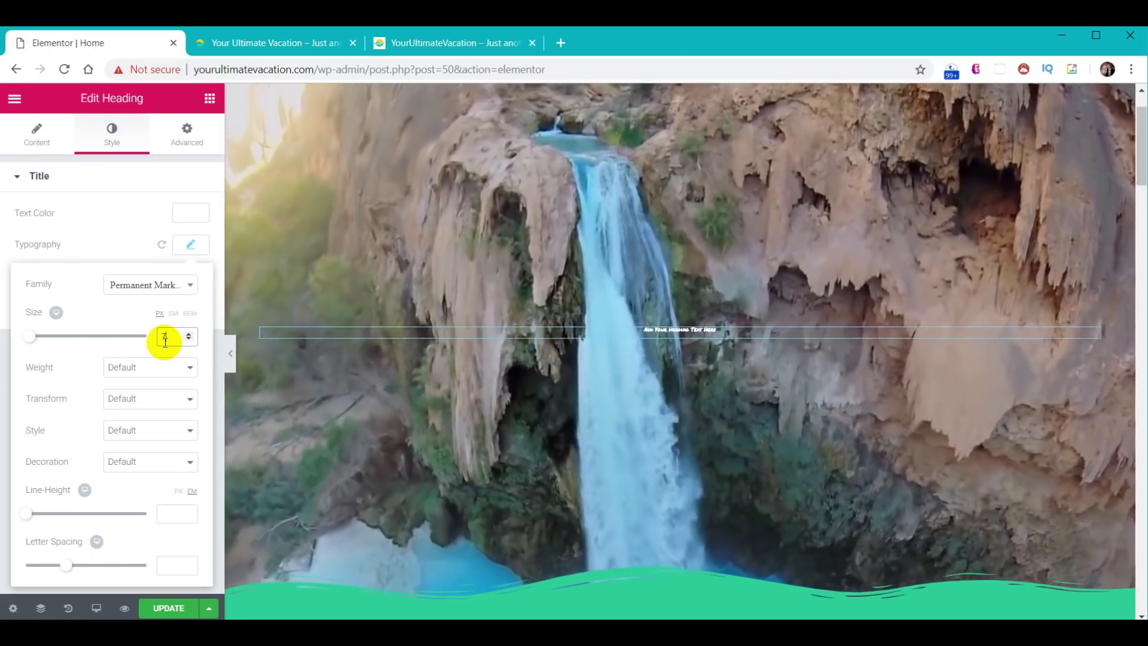
text(70)
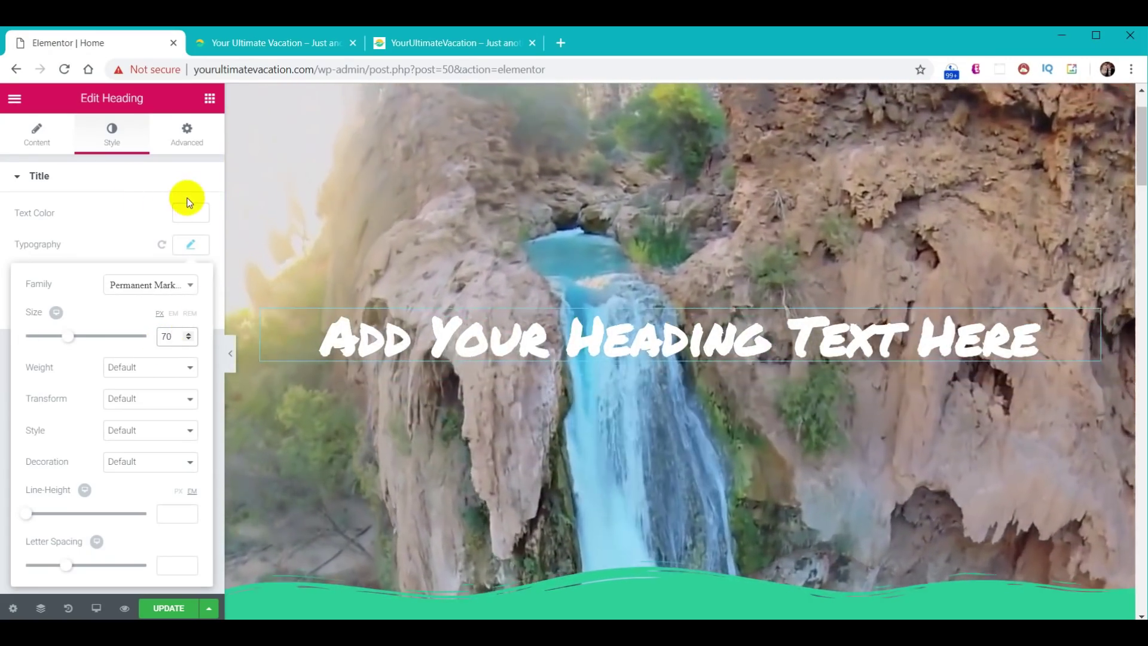
- Lower the heading colour's alpha so the white text is semi-transparent
click(187, 210)
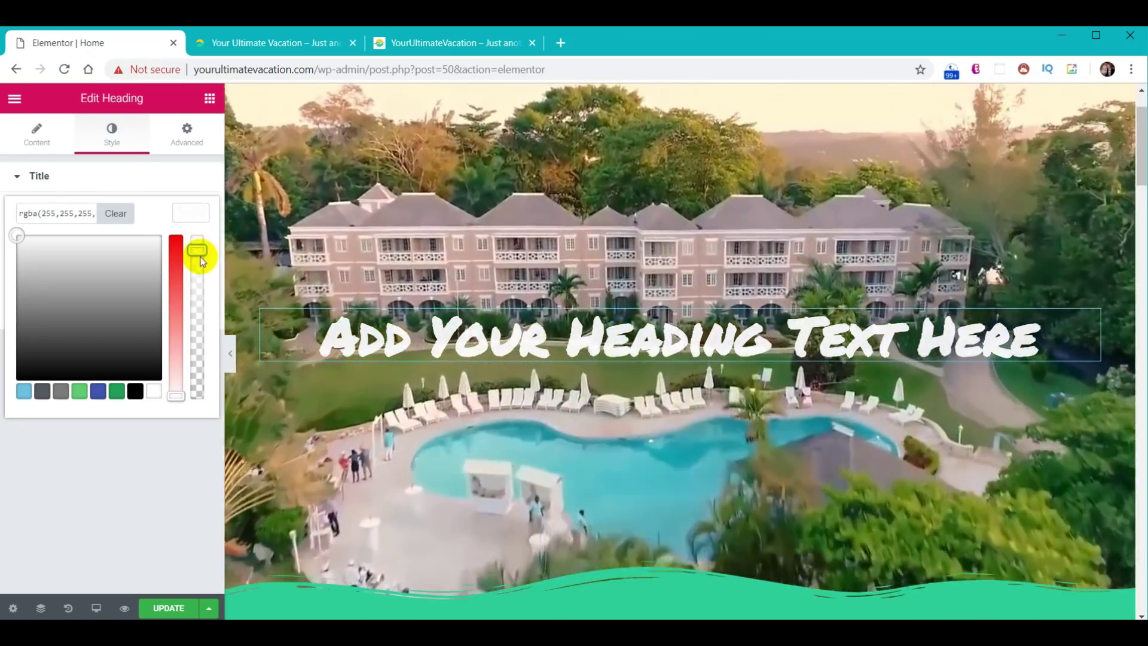
drag(202, 261, 201, 286)
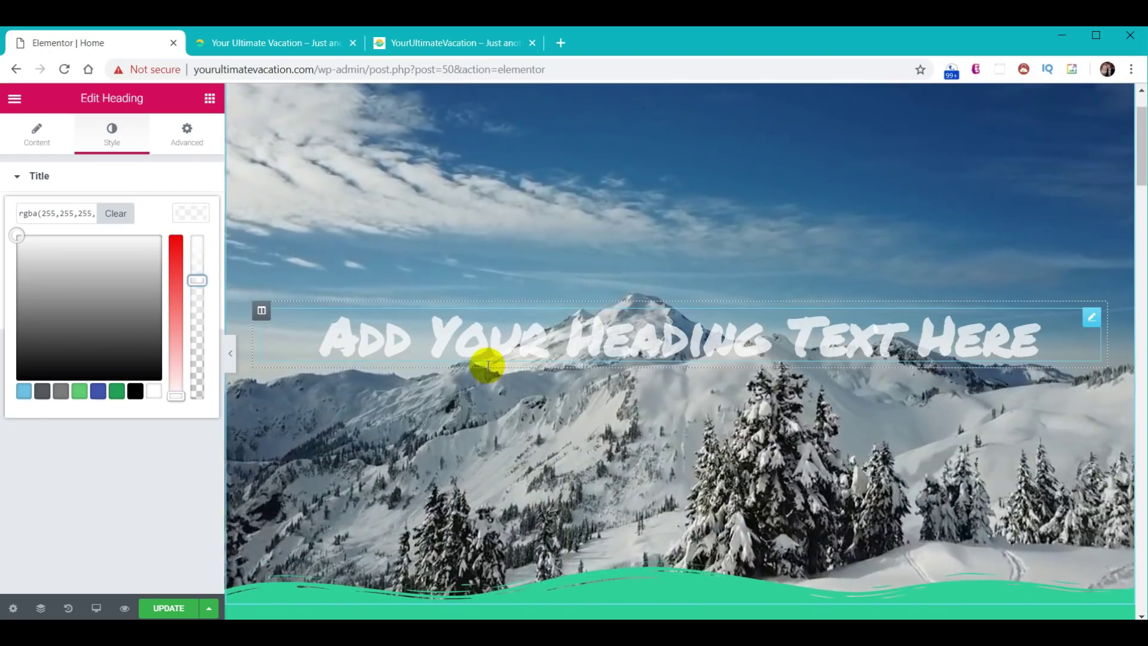
scroll(382, 366, up, 2)
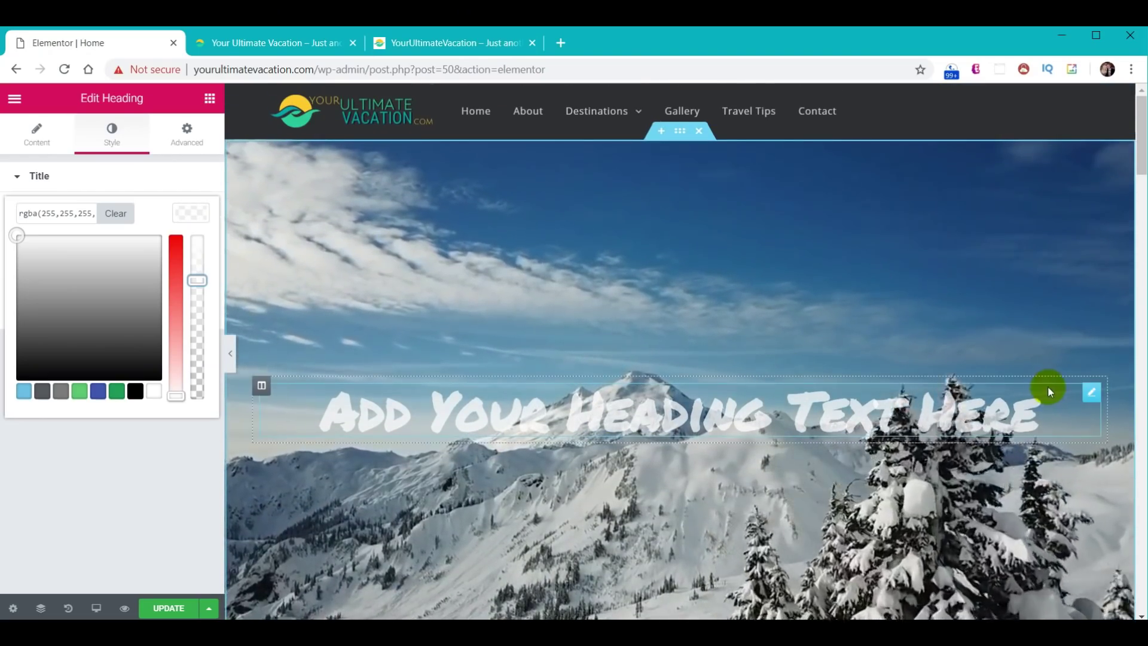
- Delete the styled heading from the hero and scroll the widget list to the PRO widgets
right_click(1094, 402)
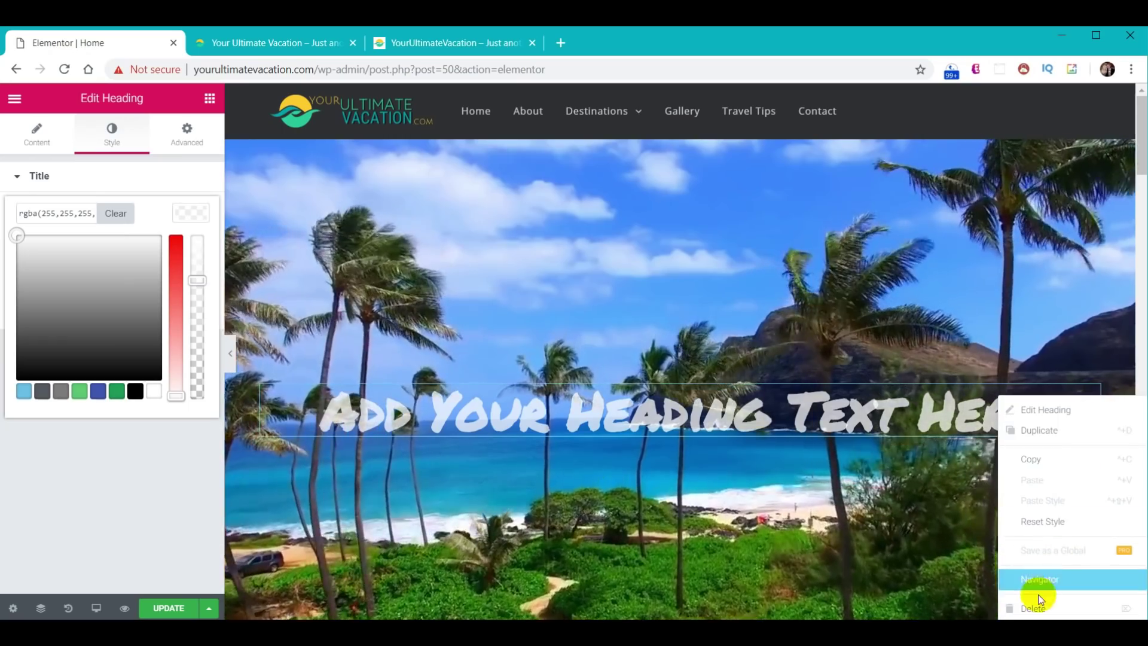
click(1035, 610)
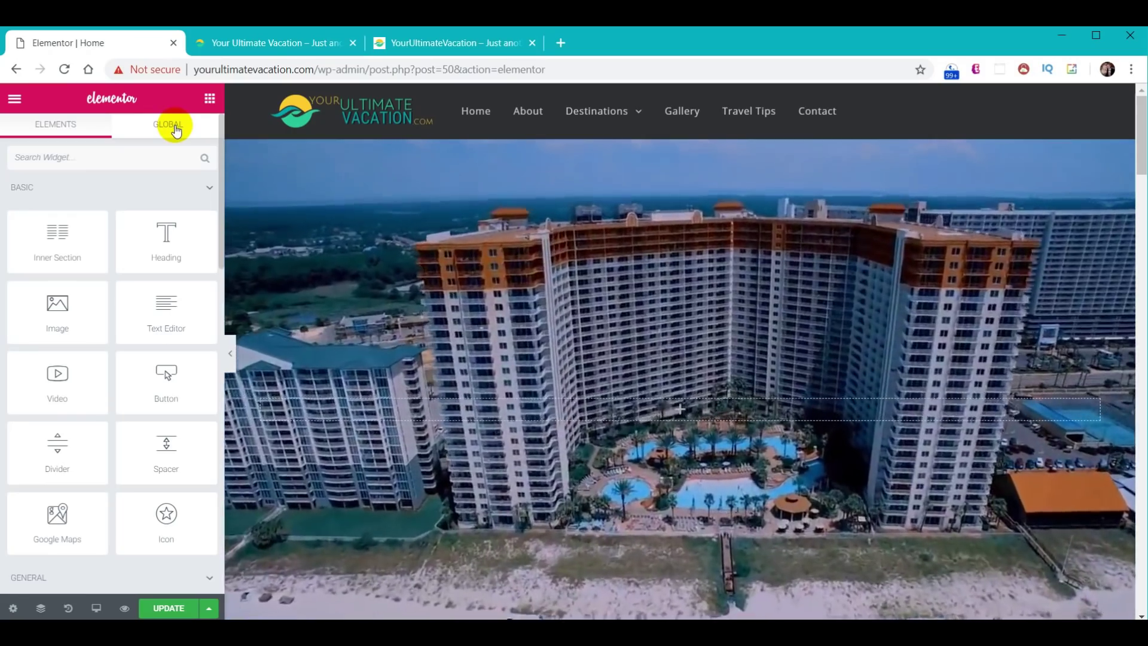
click(209, 100)
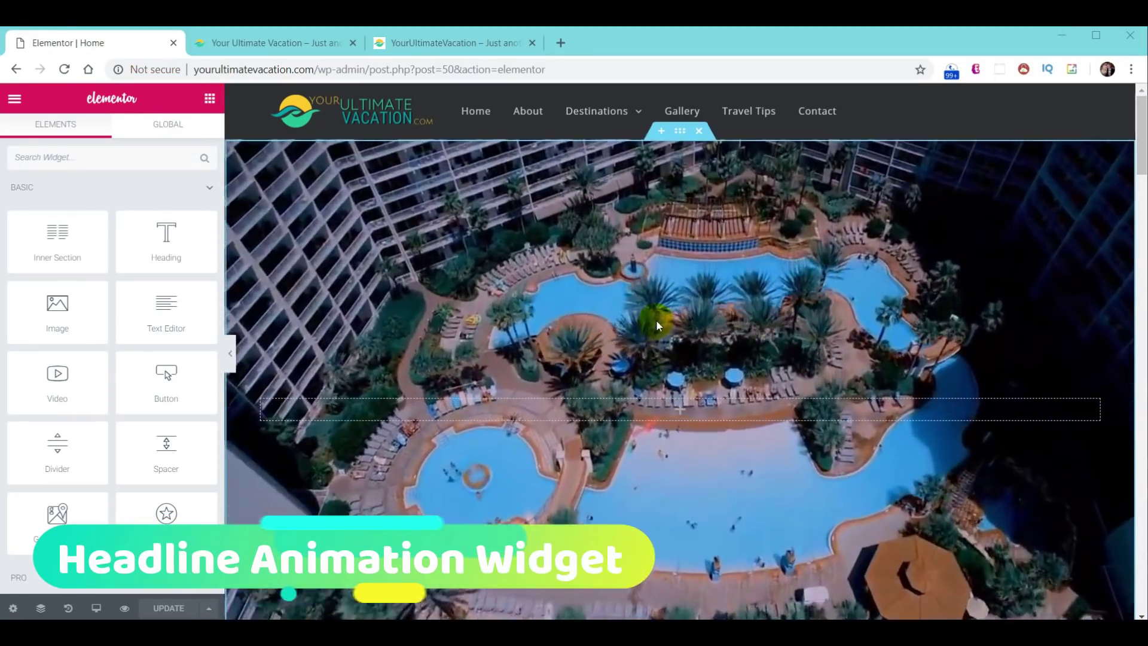
scroll(99, 421, down, 6)
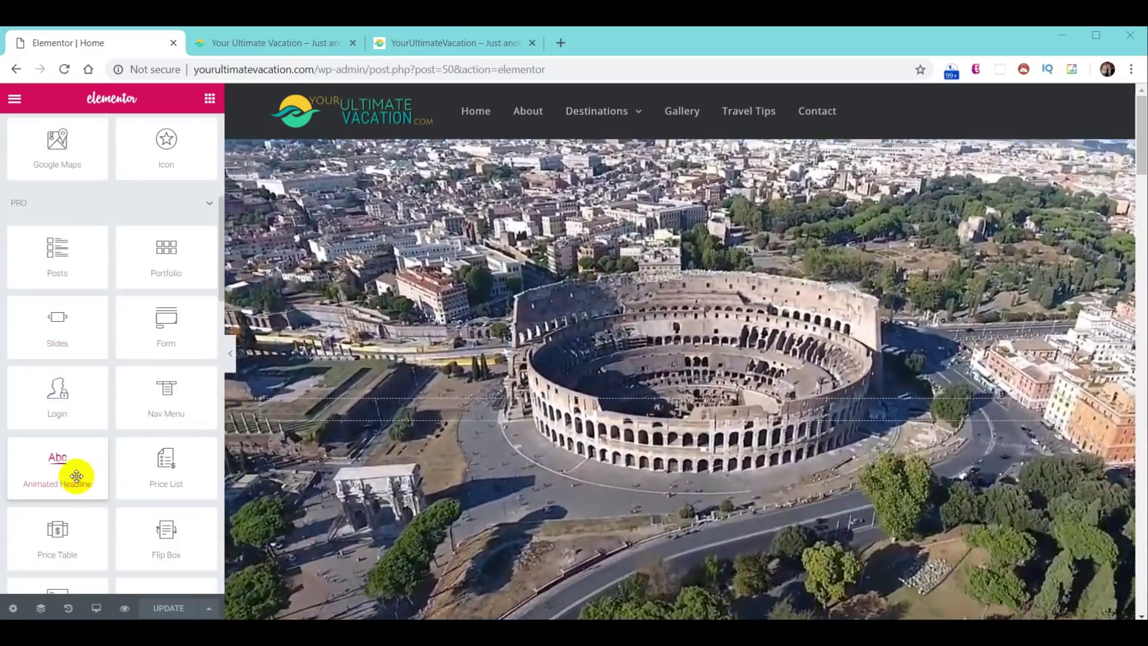
- Place an Animated Headline widget in the hero and select it for editing
drag(72, 477, 153, 460)
drag(712, 414, 713, 410)
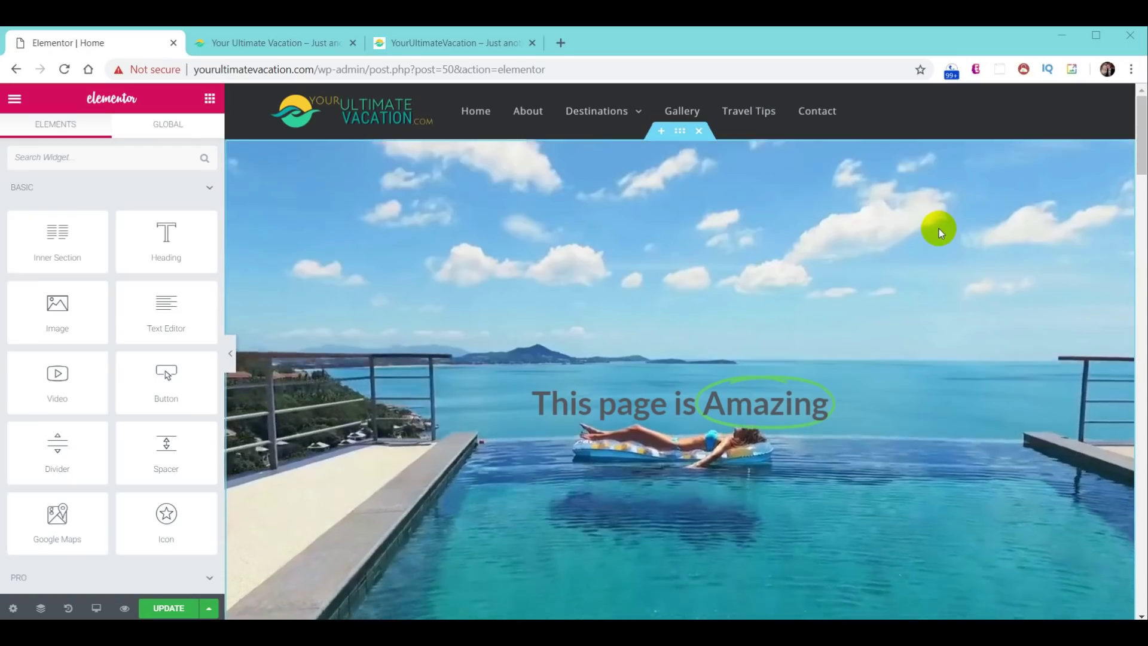
click(734, 402)
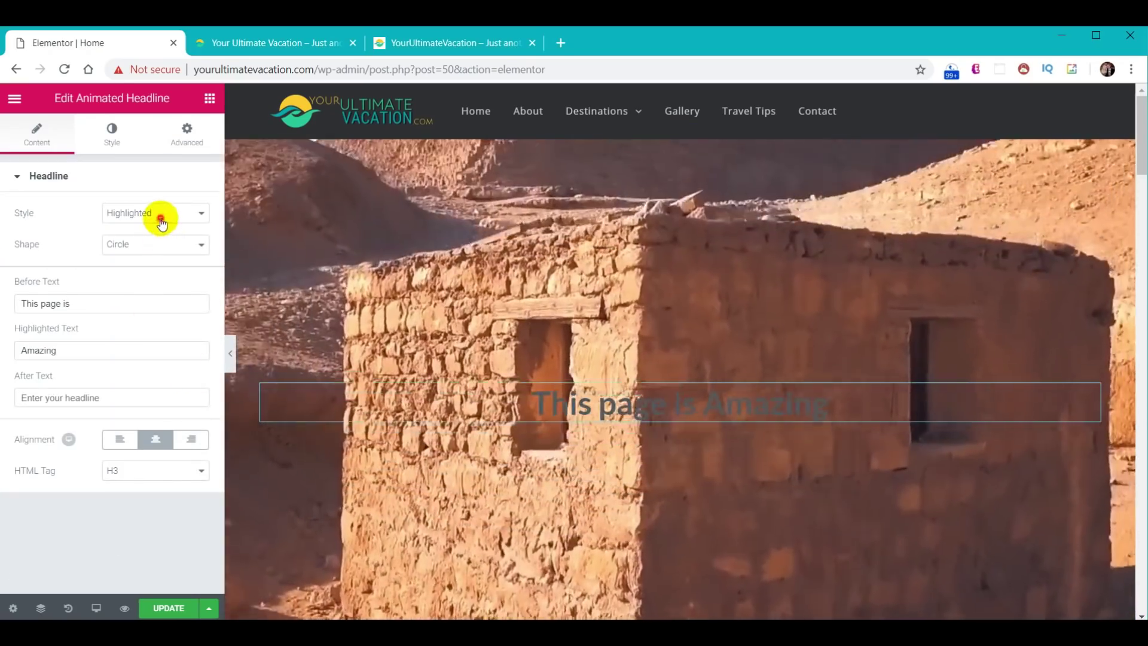
- Set Rotating style with Drop-in animation, pasting 'Plan Your Ultimate', 'You Only Live Once', 'Explore The World'
click(159, 216)
click(154, 243)
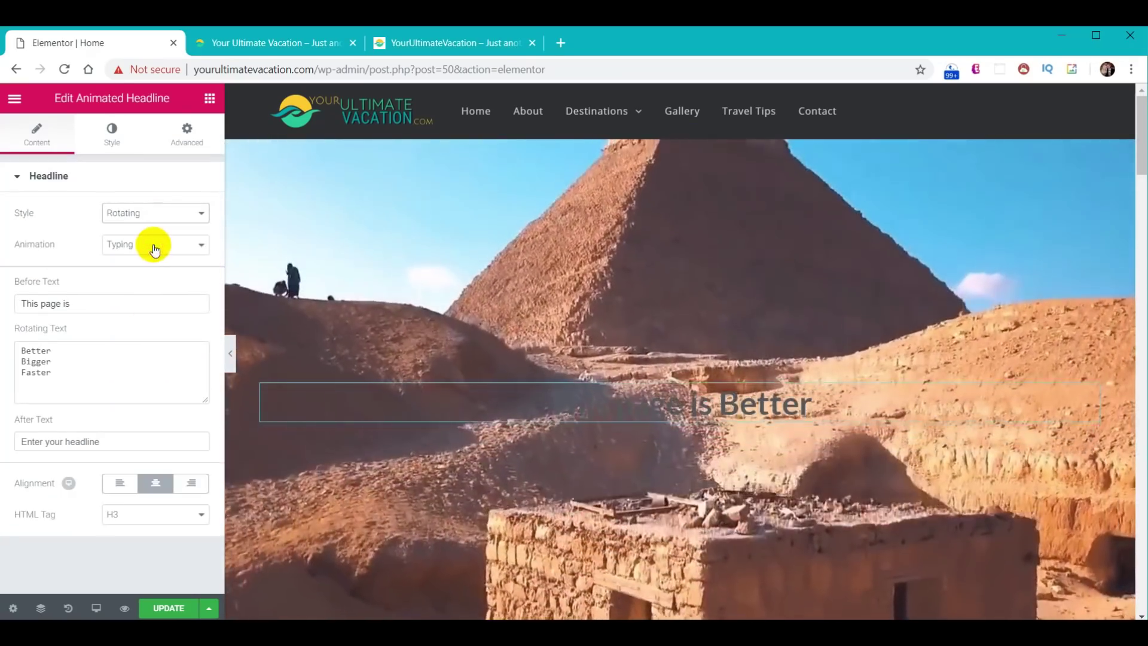
click(154, 244)
click(141, 315)
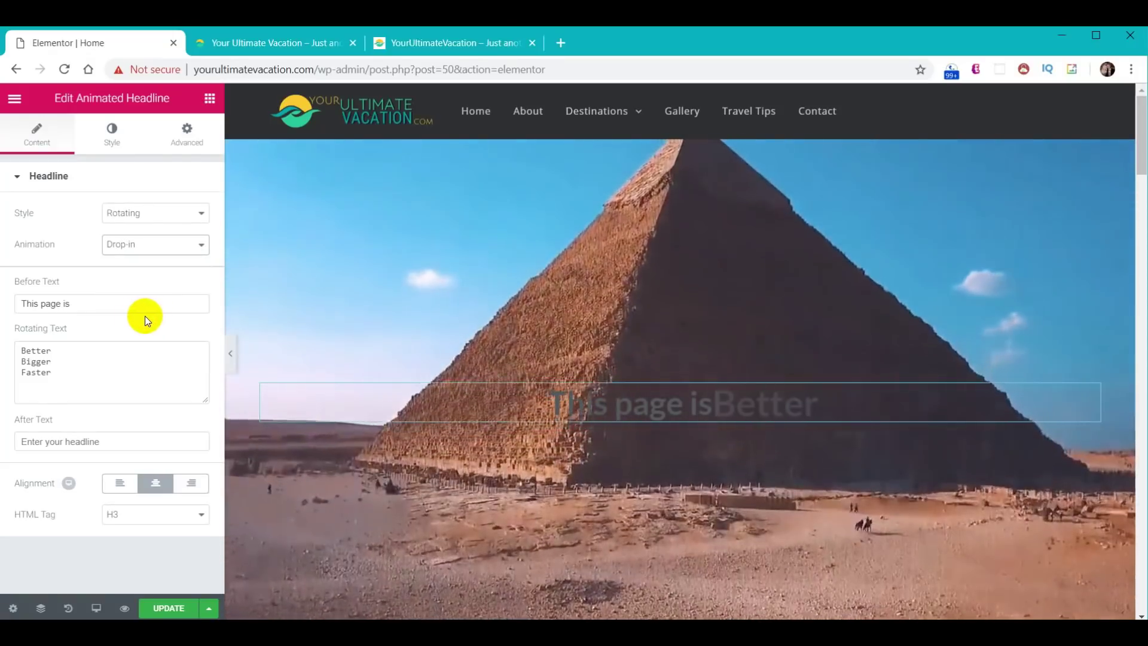
drag(71, 385, 3, 342)
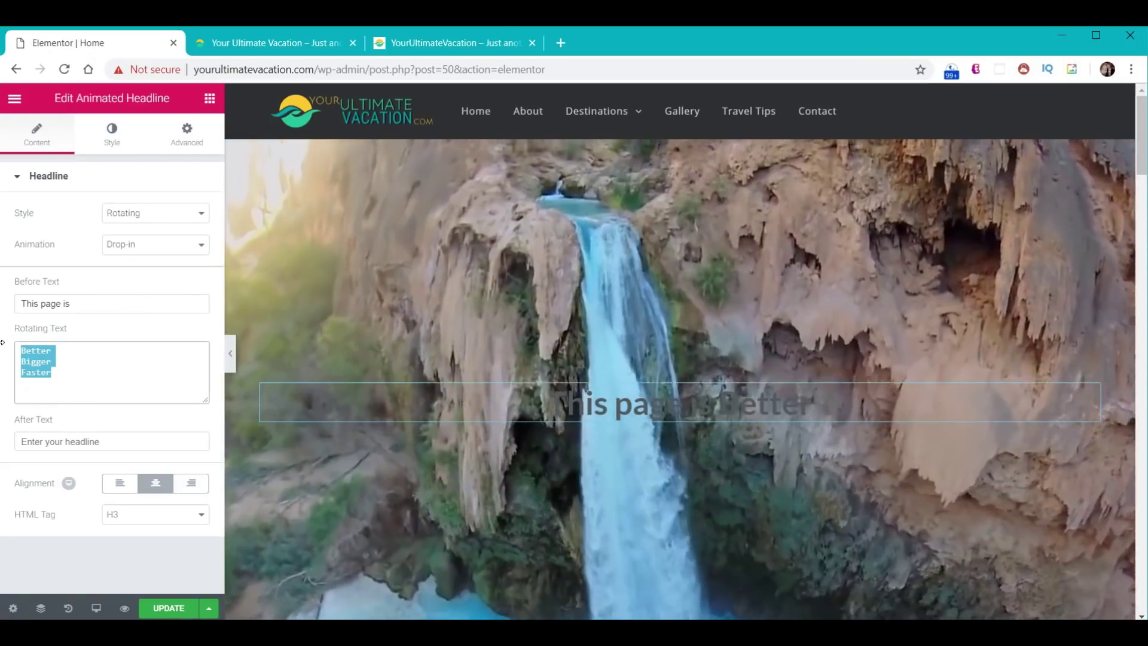
text(Plan Your Ultimate You Only Live Once Explore The World)
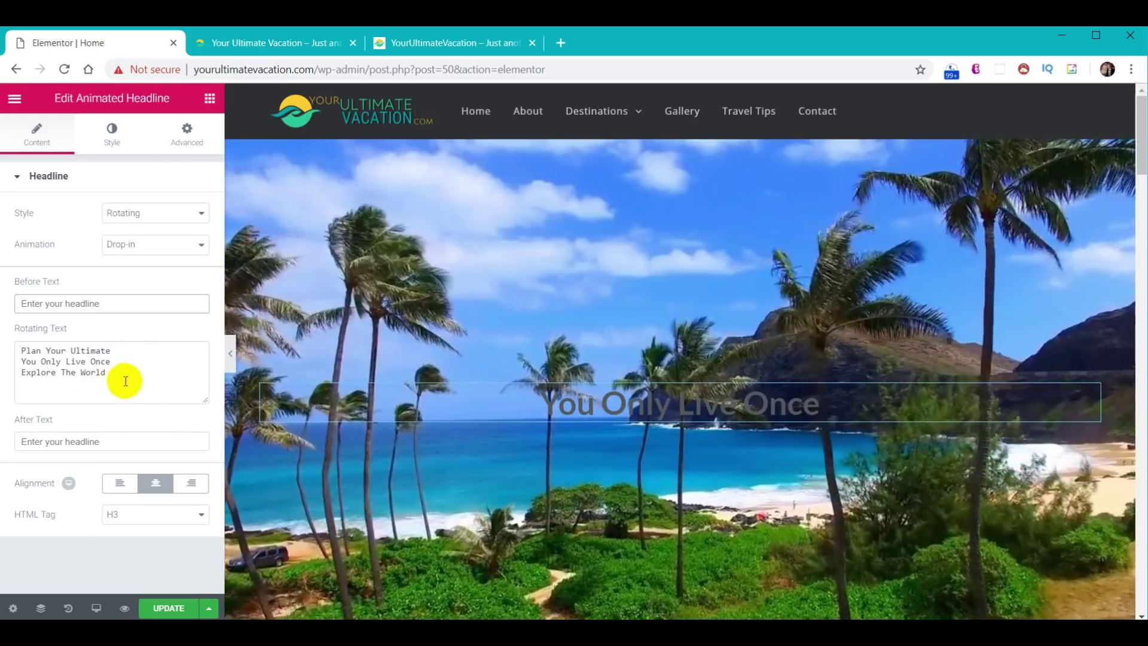
click(110, 303)
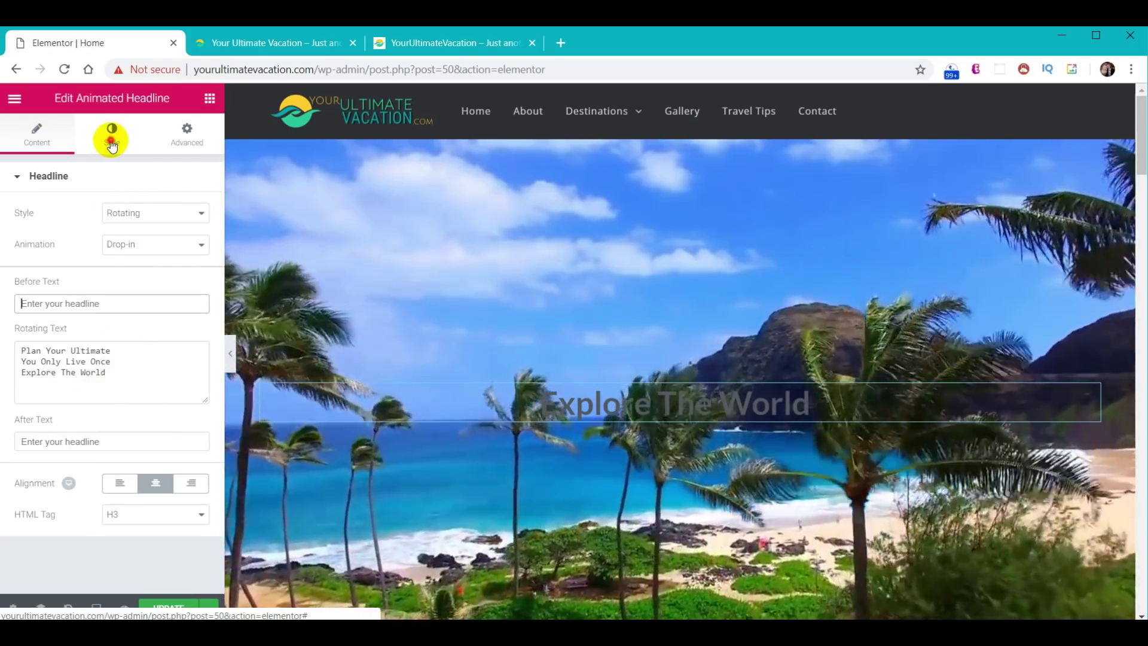
- Set the headline font size to 80 and make the animated text white
click(111, 135)
click(187, 245)
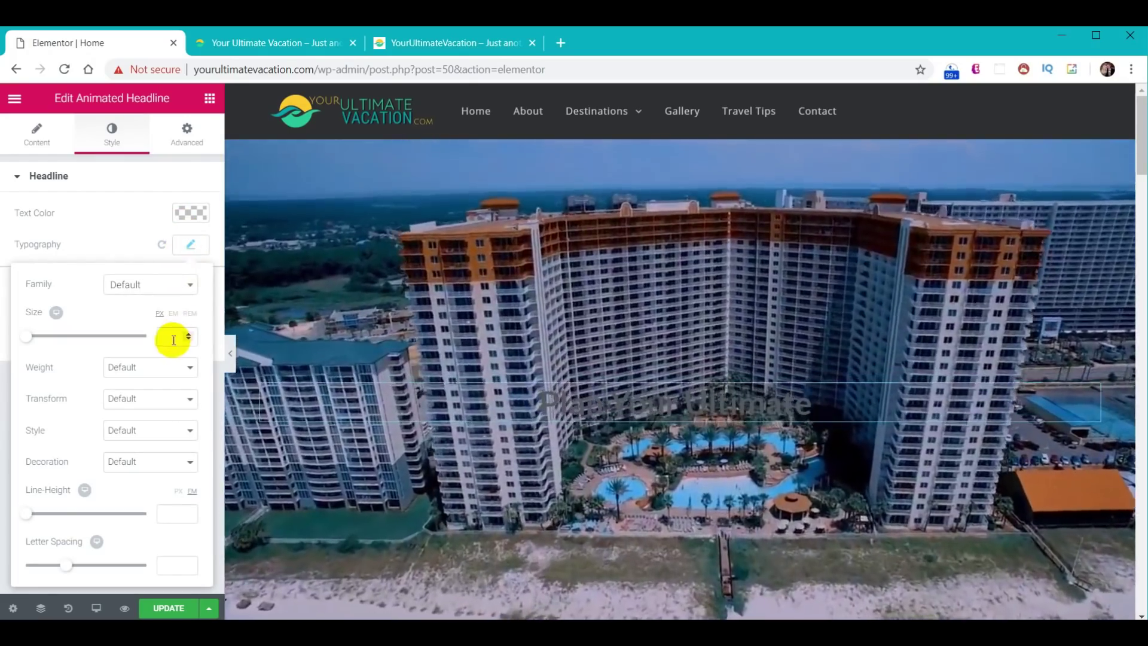
click(174, 339)
text(80)
click(191, 249)
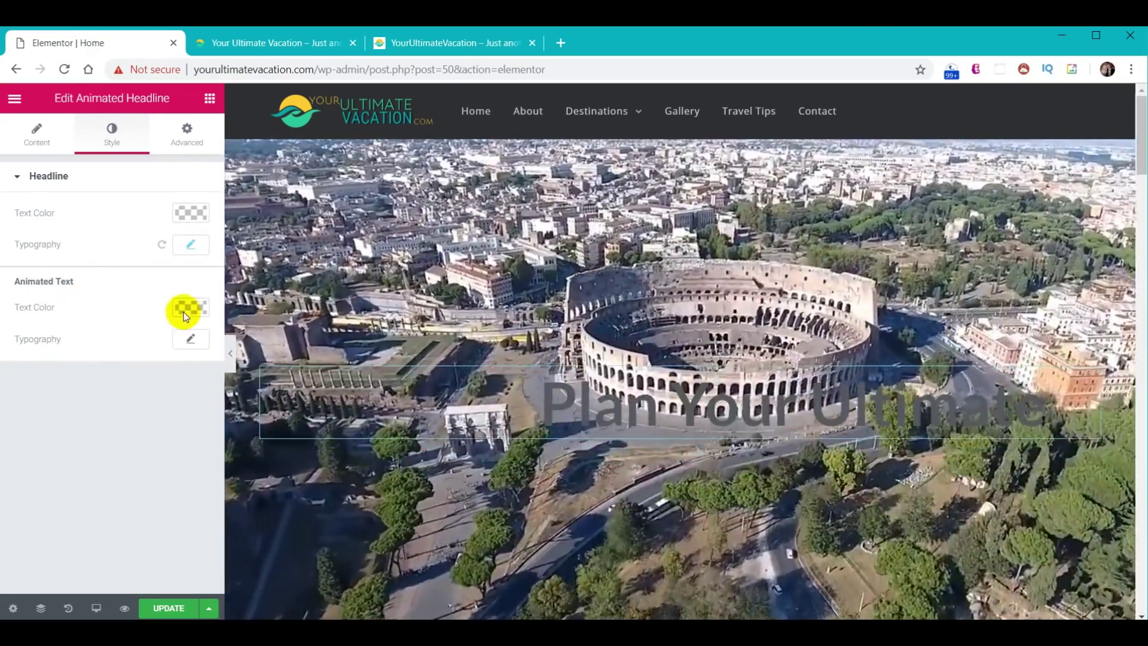
click(185, 311)
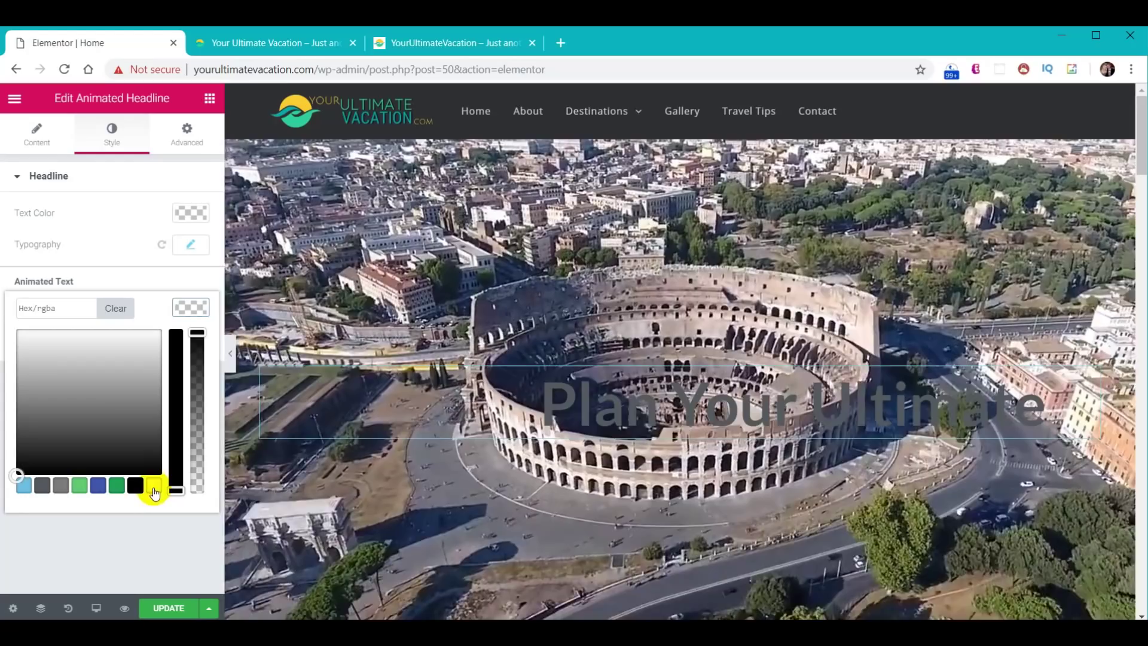
click(154, 487)
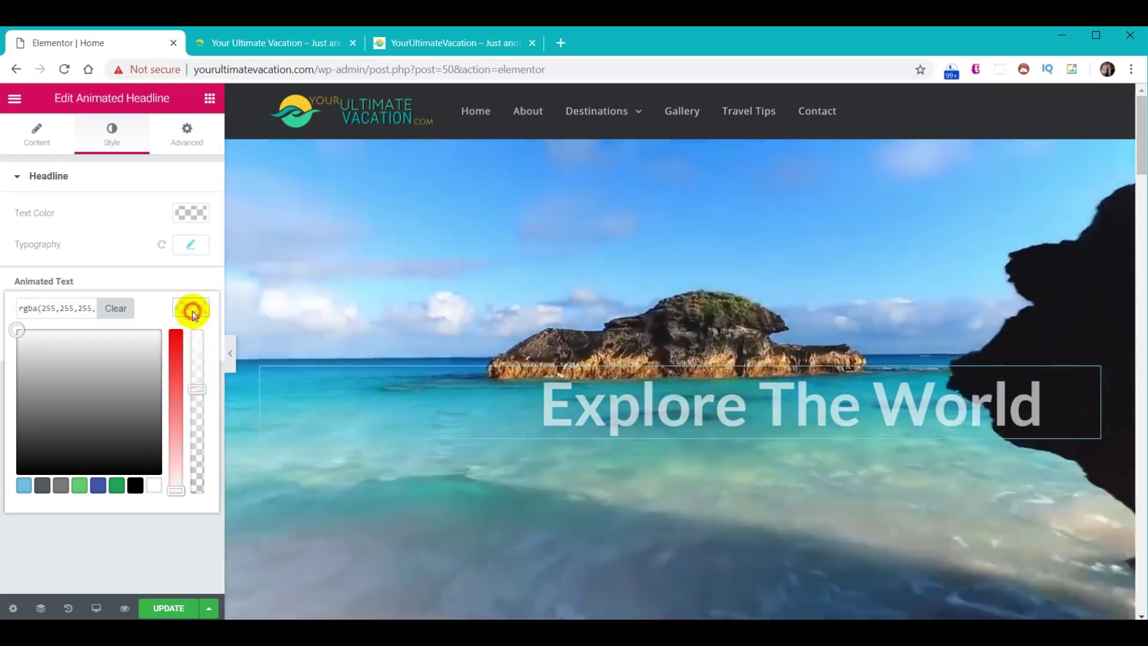
click(191, 310)
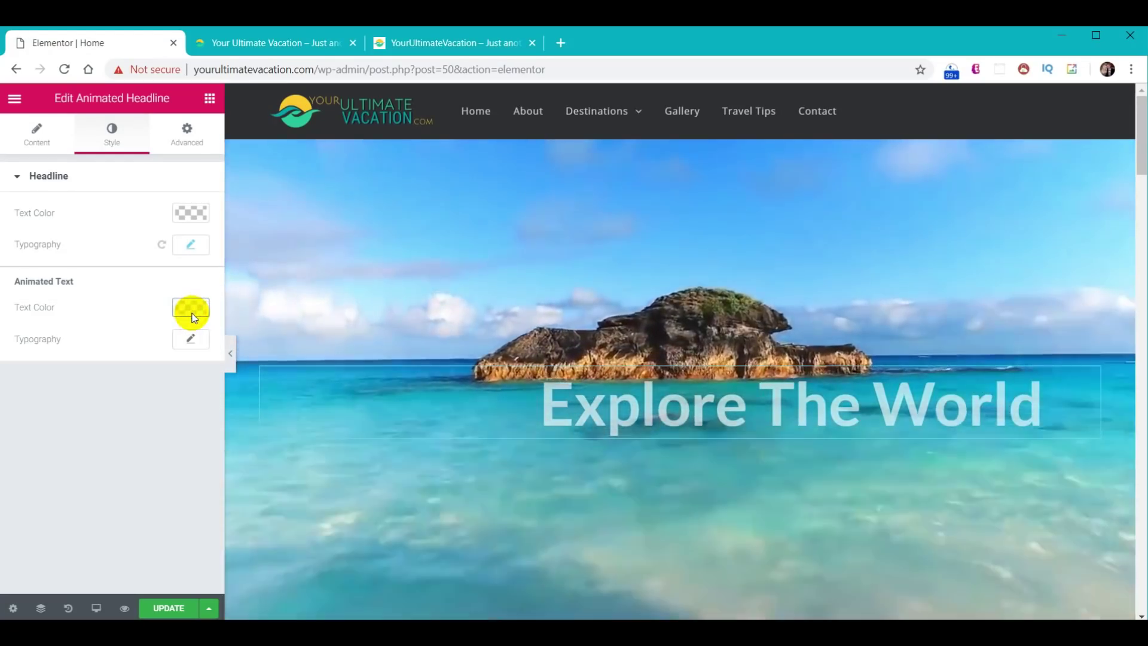
- Switch the rotating words to Permanent Marker and save the page with Update
click(191, 340)
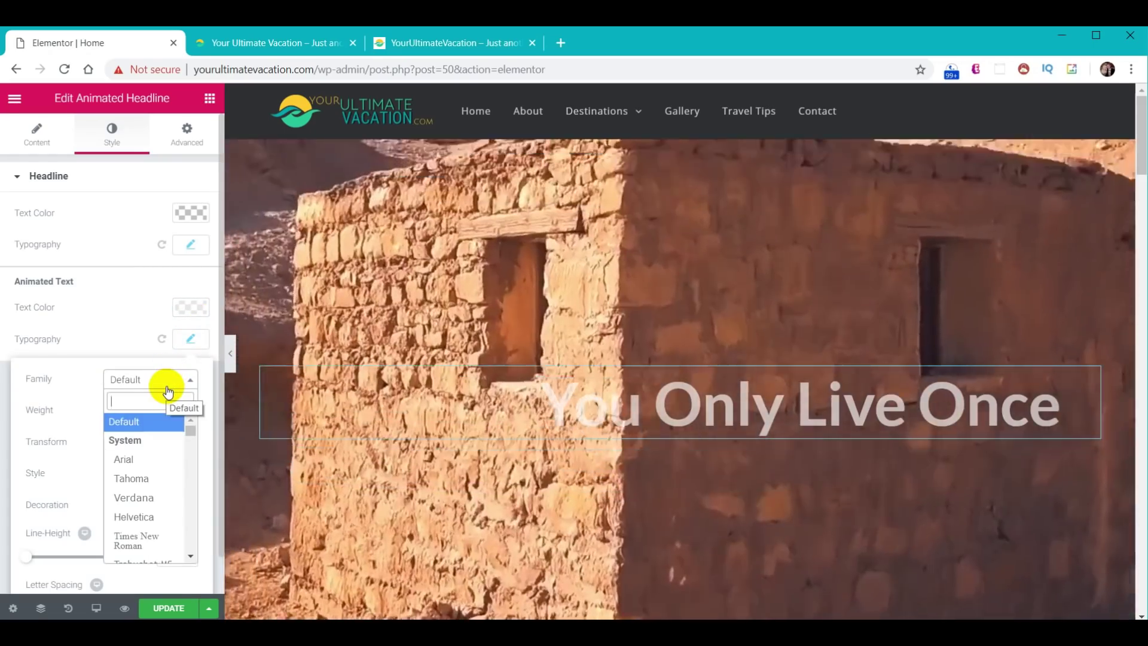
click(167, 391)
text(perm)
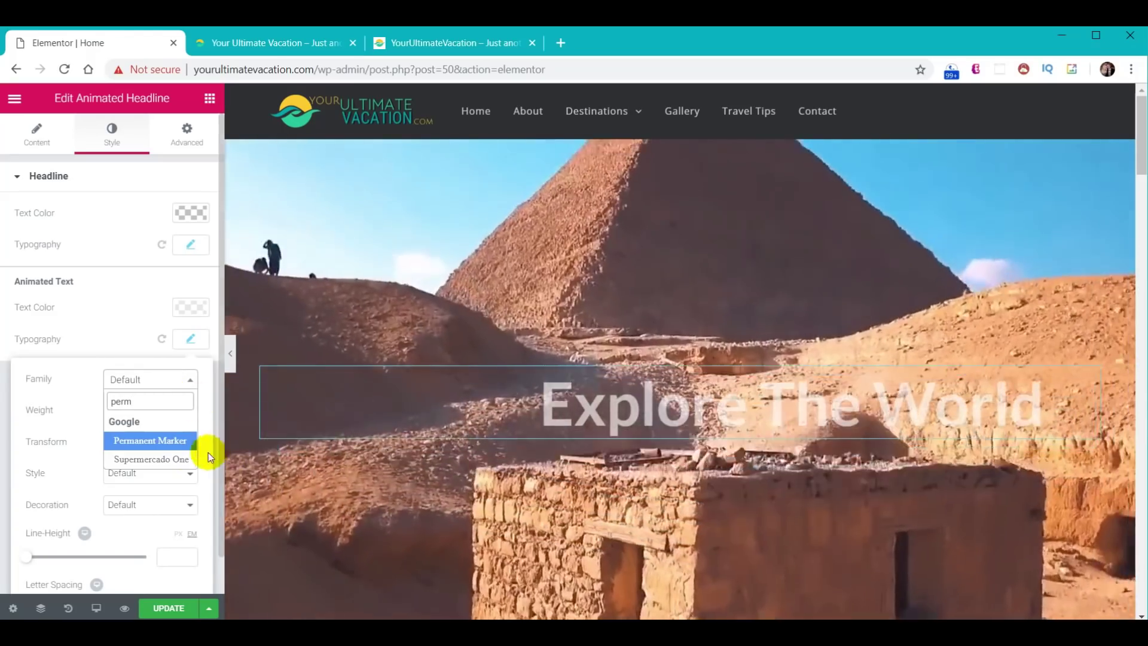
click(150, 448)
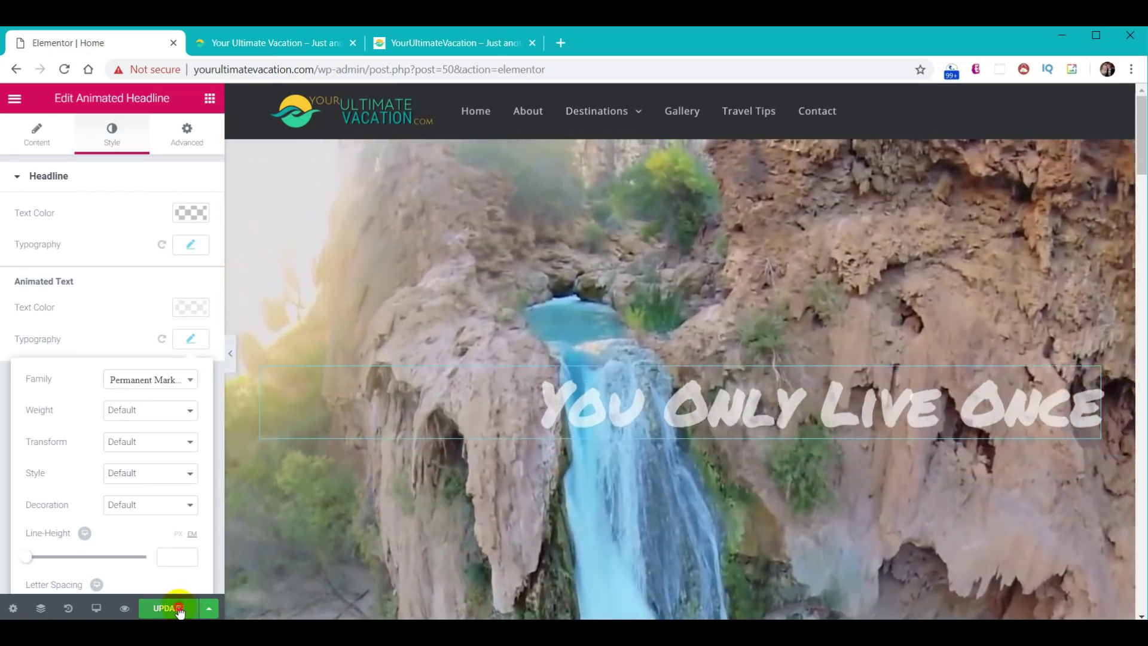
click(182, 609)
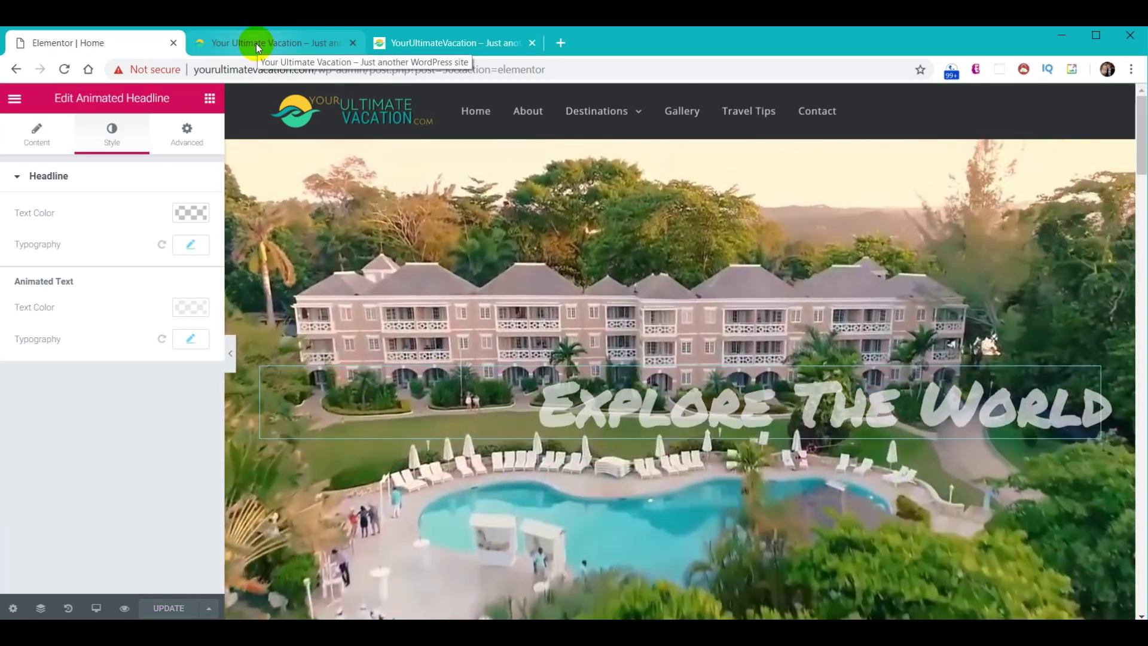
click(258, 48)
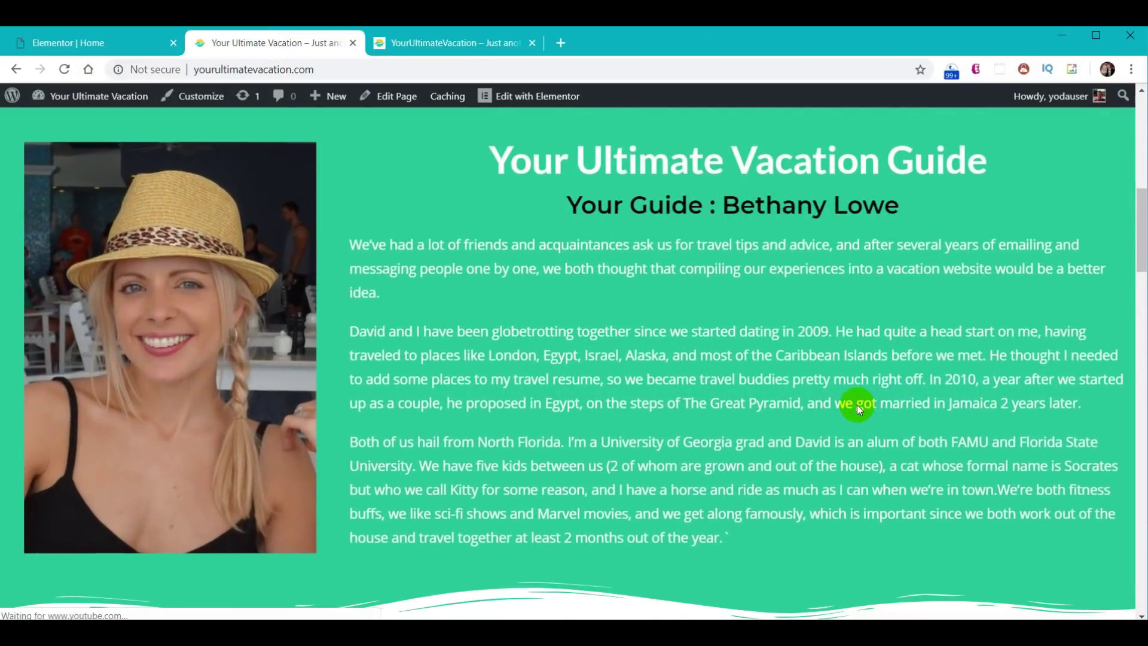
scroll(861, 371, up, 8)
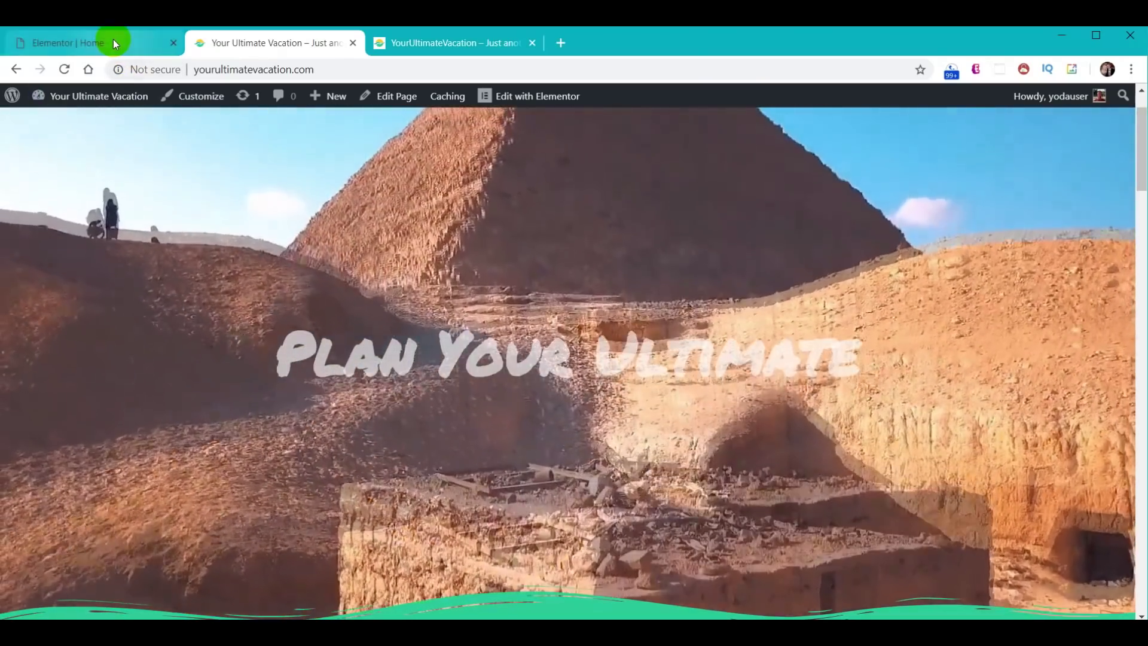
click(113, 39)
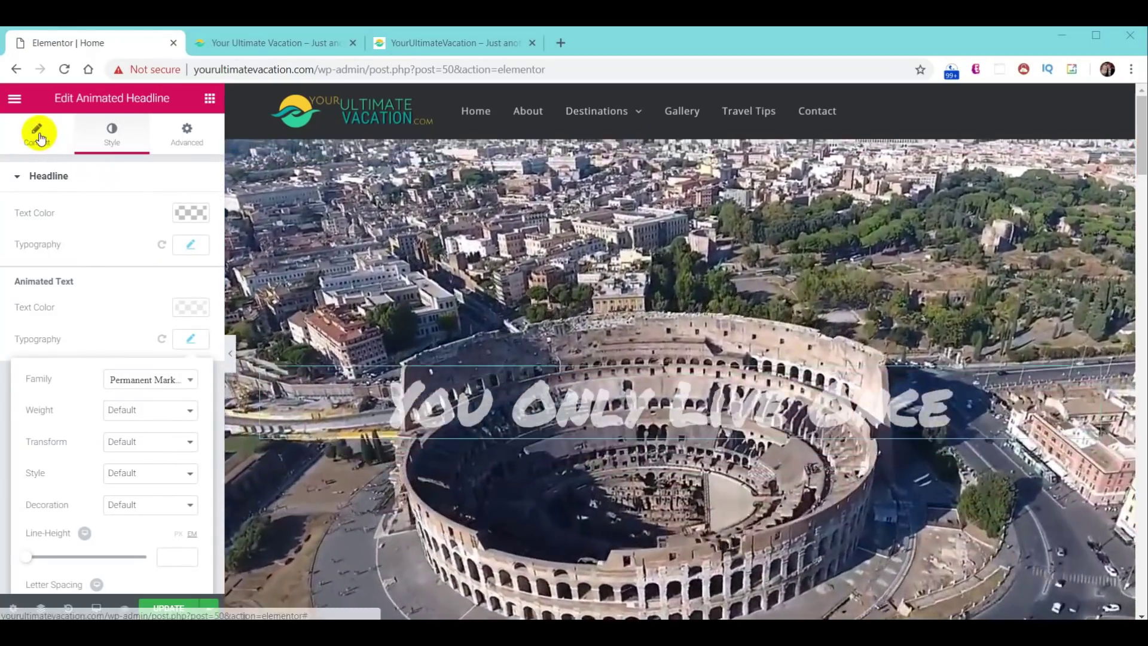
- Insert blank lines between the three rotating headline phrases and save with Update
click(38, 135)
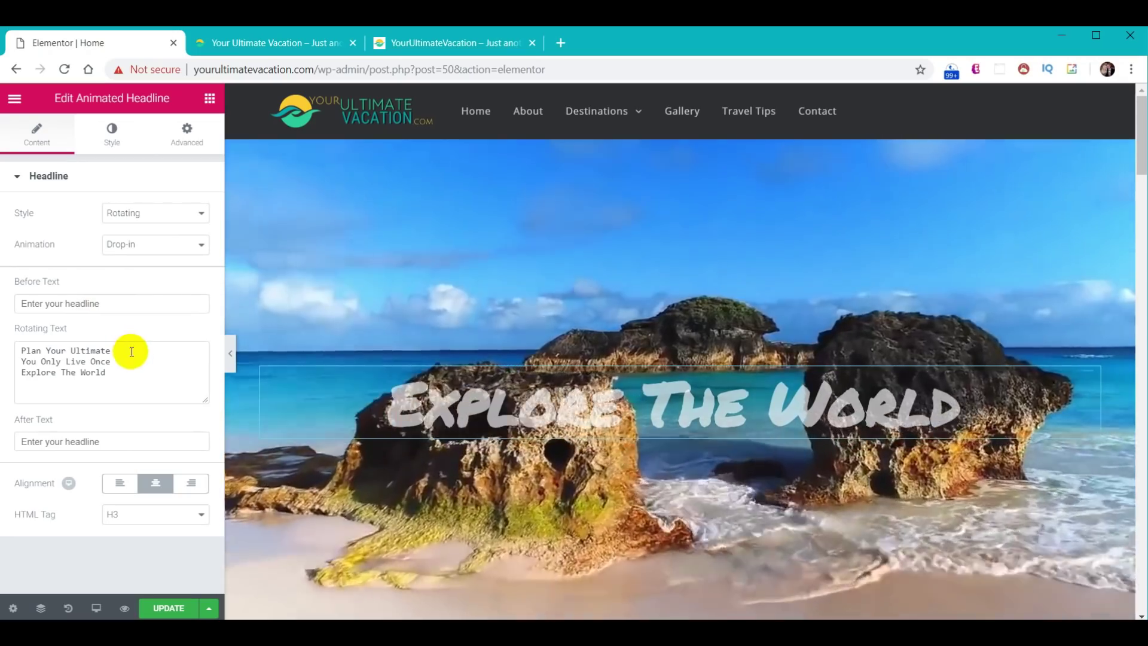
click(131, 353)
key(Return)
click(132, 370)
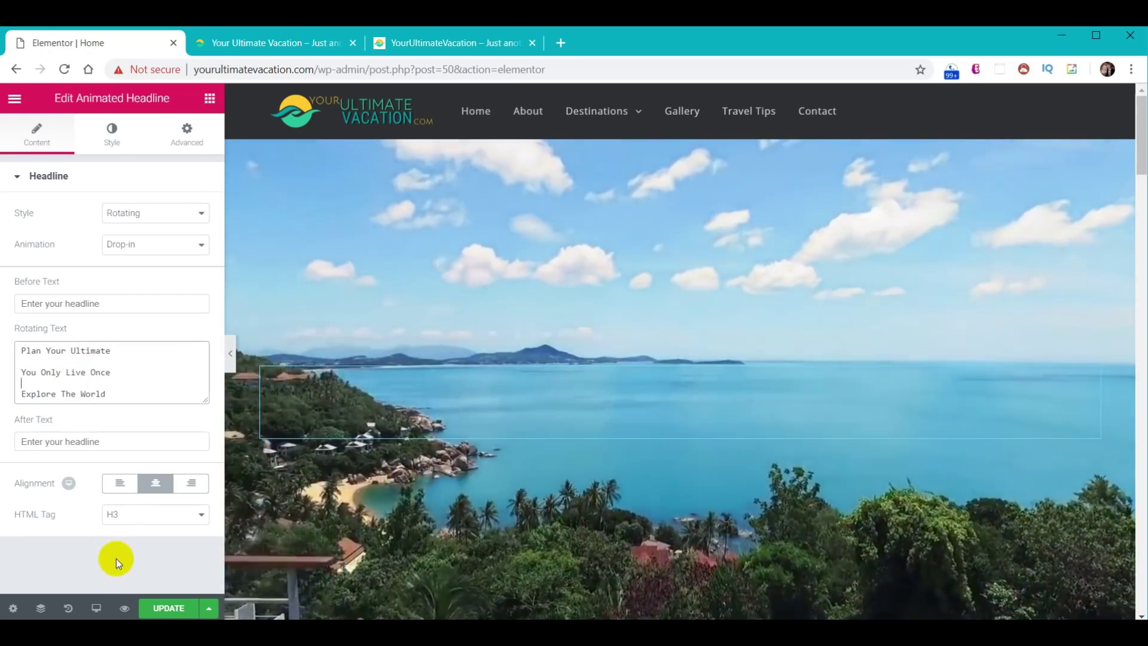
click(163, 608)
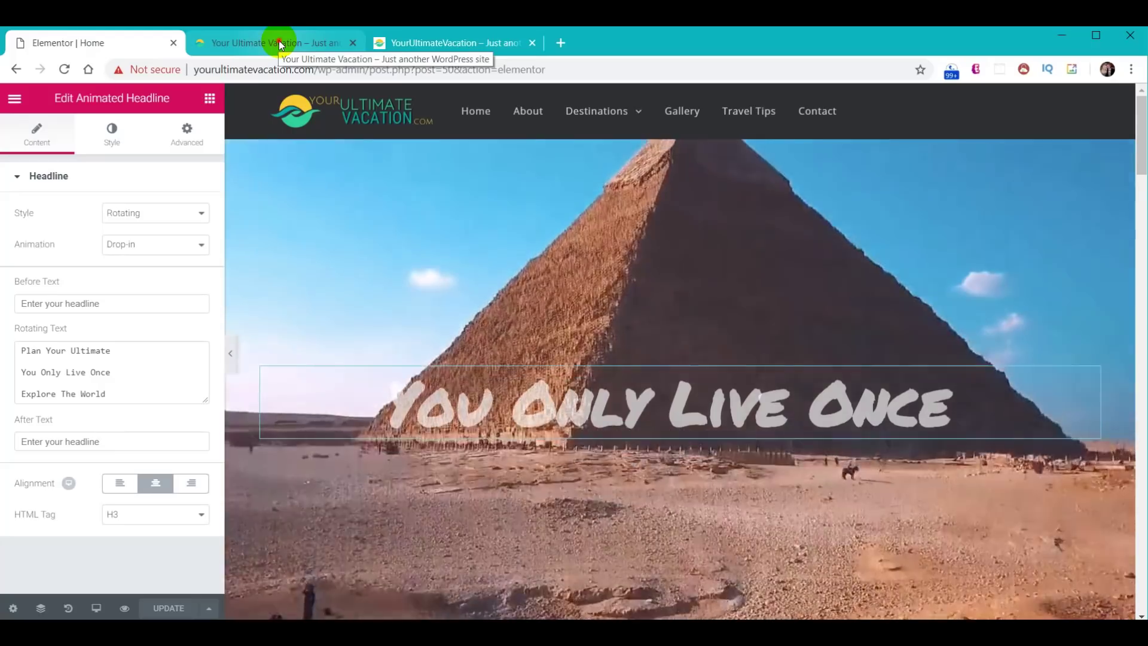
click(279, 45)
click(63, 70)
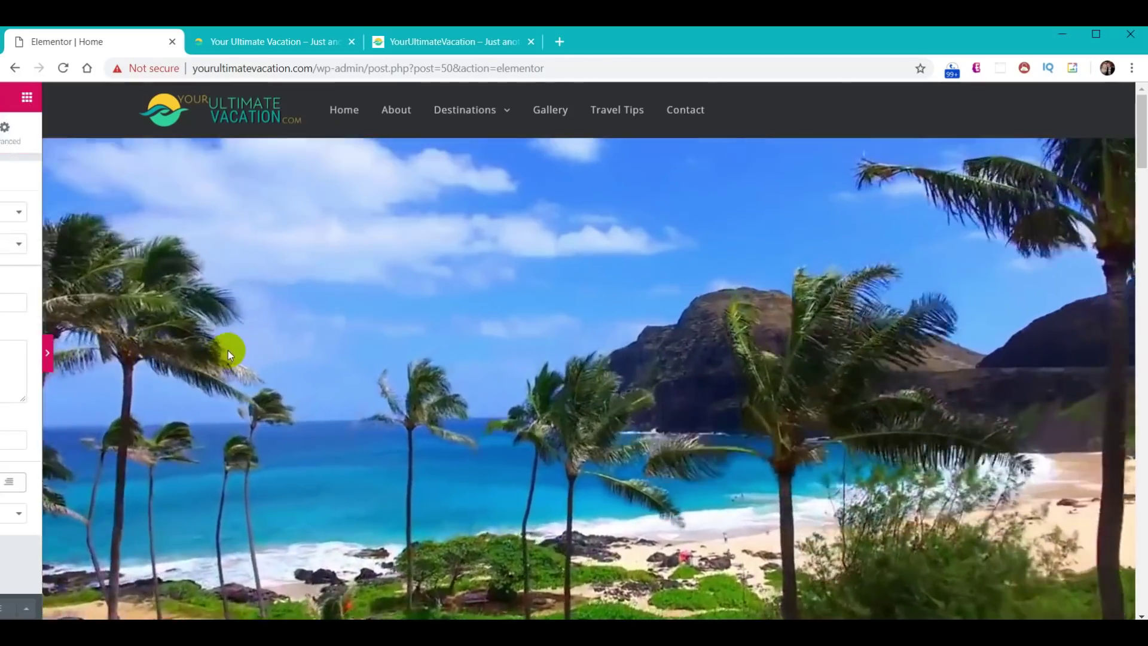
click(229, 355)
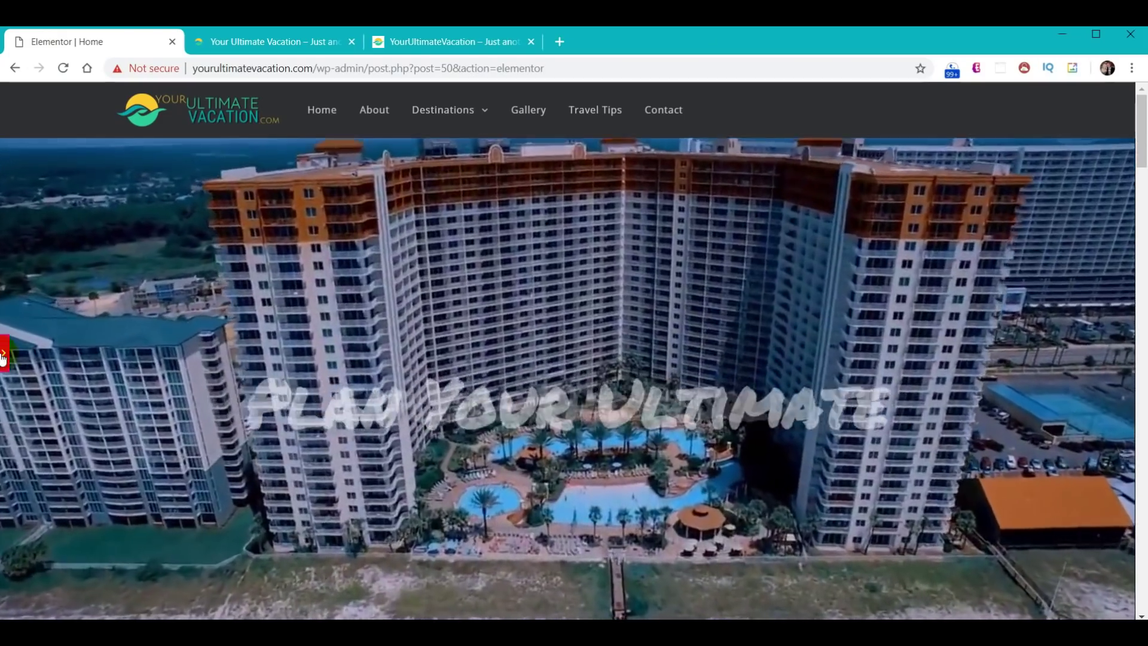
click(3, 356)
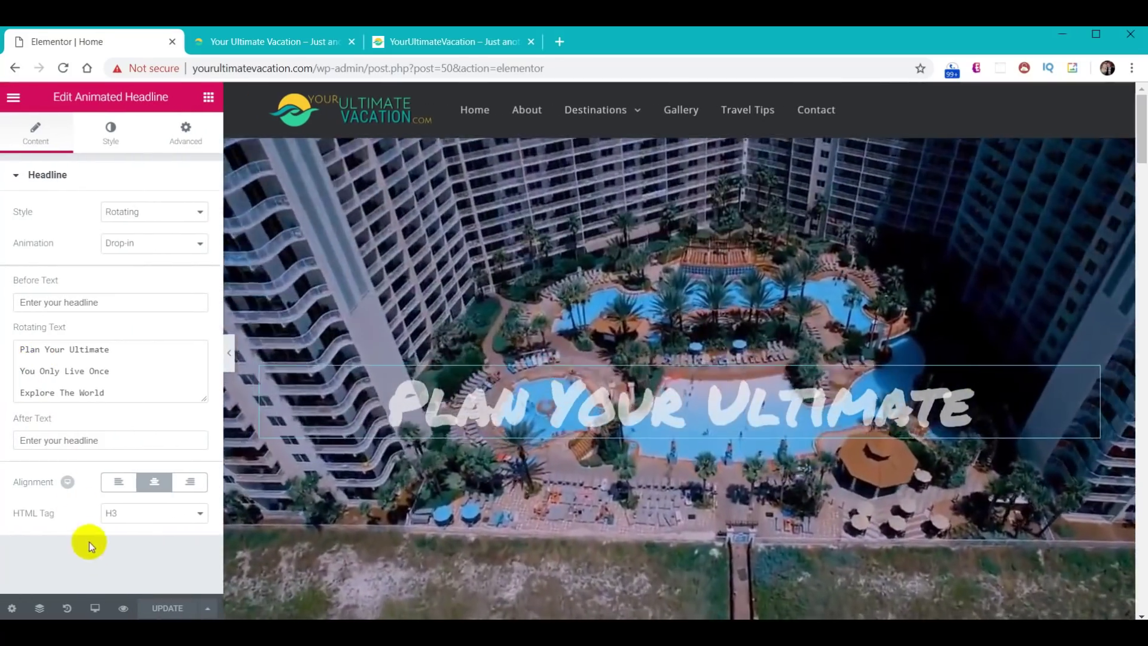
click(94, 608)
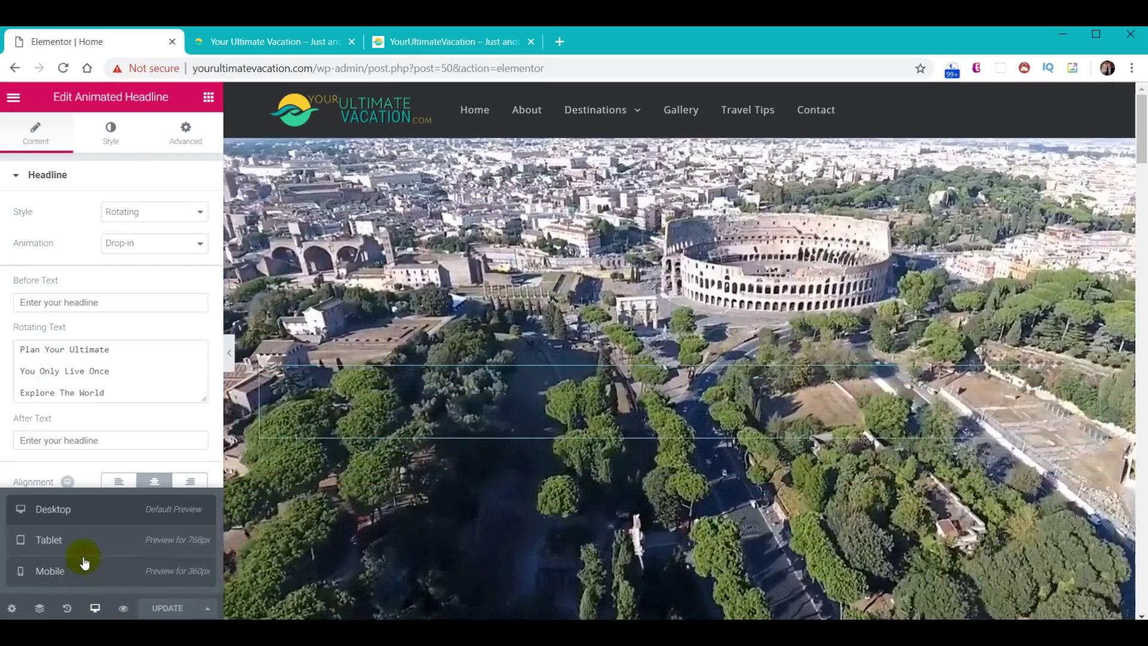
- Review the homepage in tablet preview with the panel hidden, then switch to mobile preview
click(85, 561)
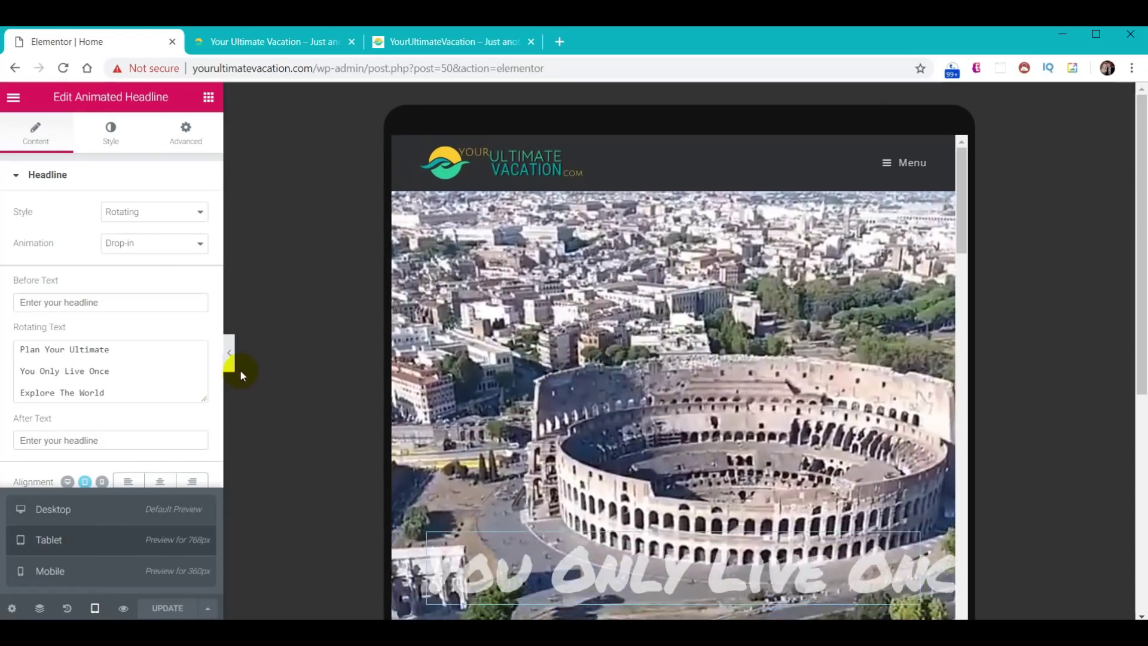
click(227, 356)
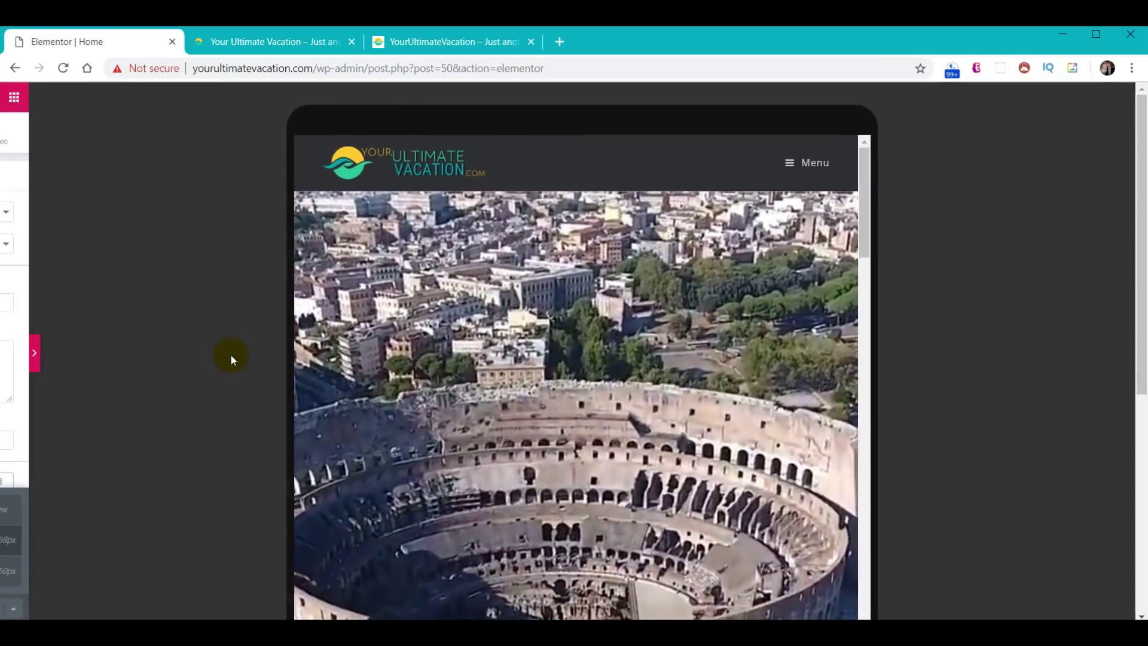
click(555, 336)
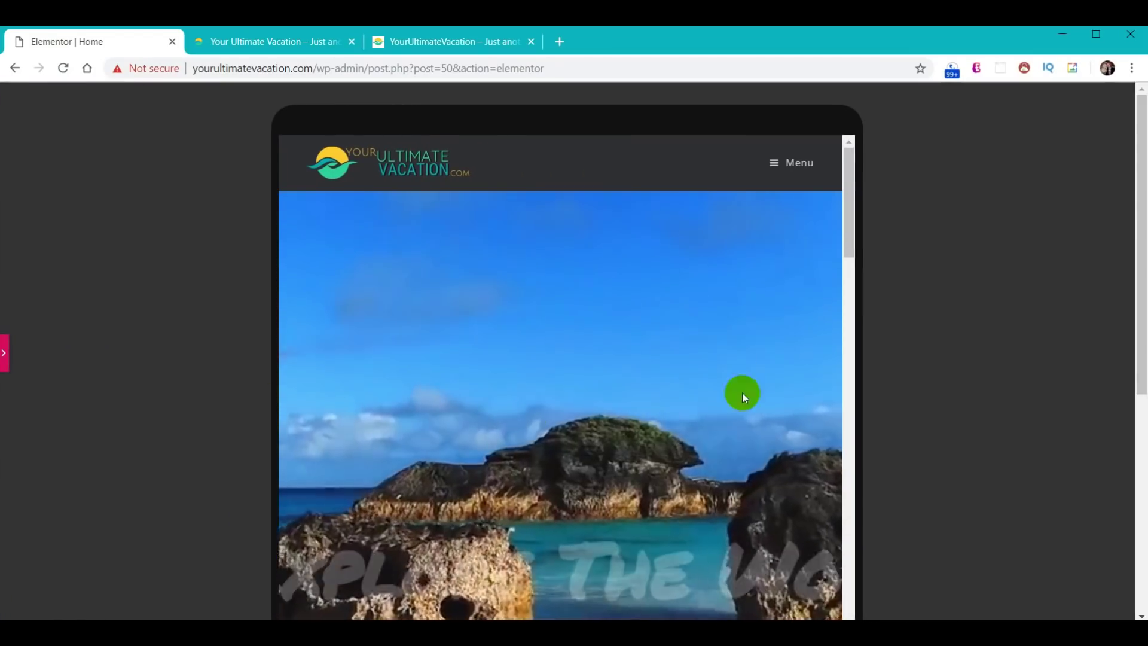
scroll(650, 393, down, 3)
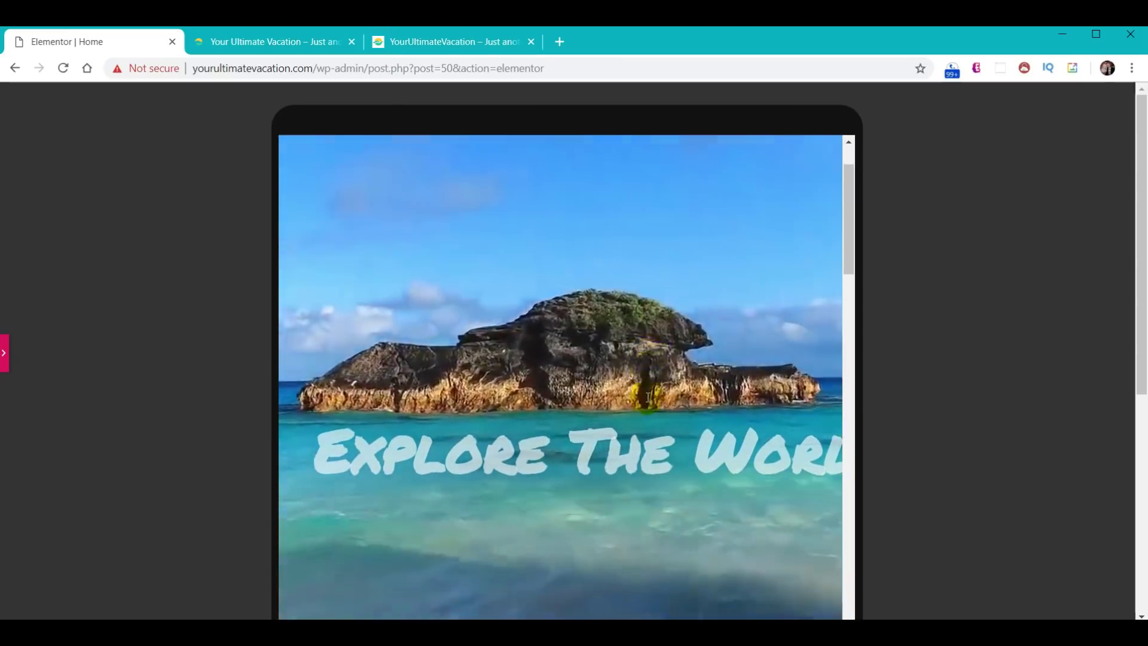
scroll(647, 394, down, 10)
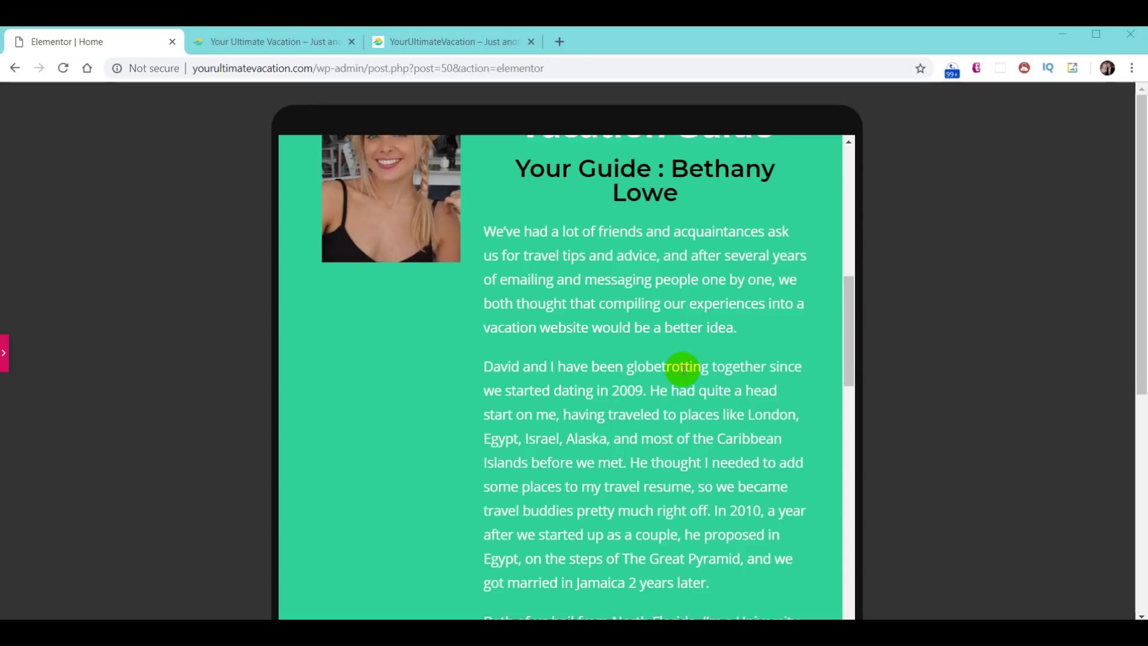
click(6, 357)
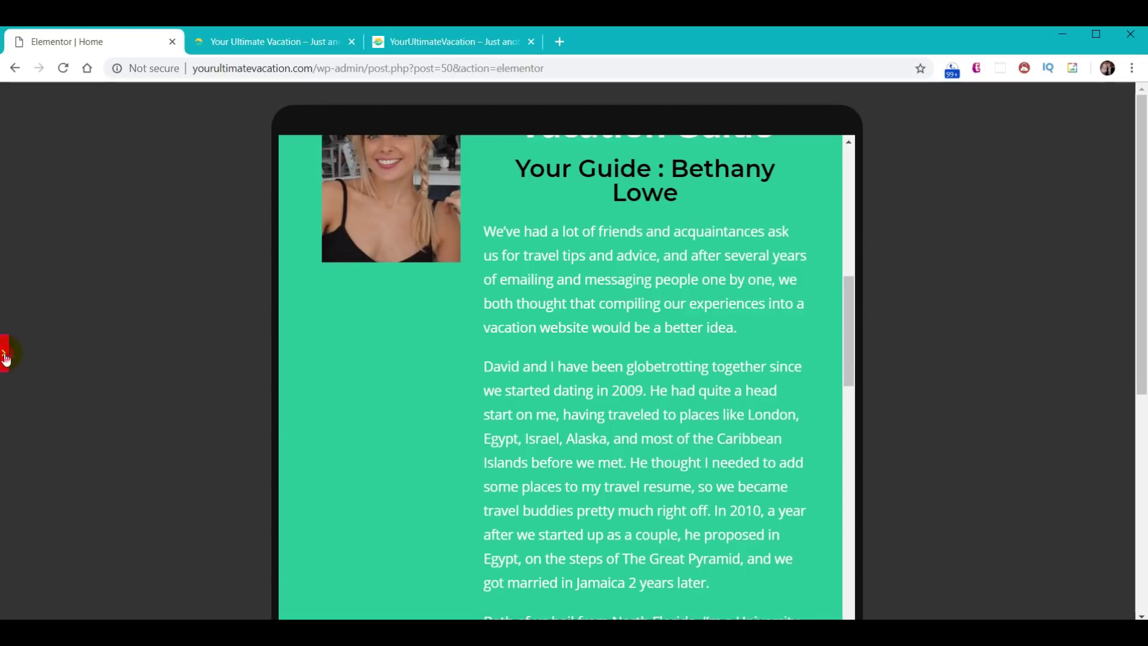
click(42, 571)
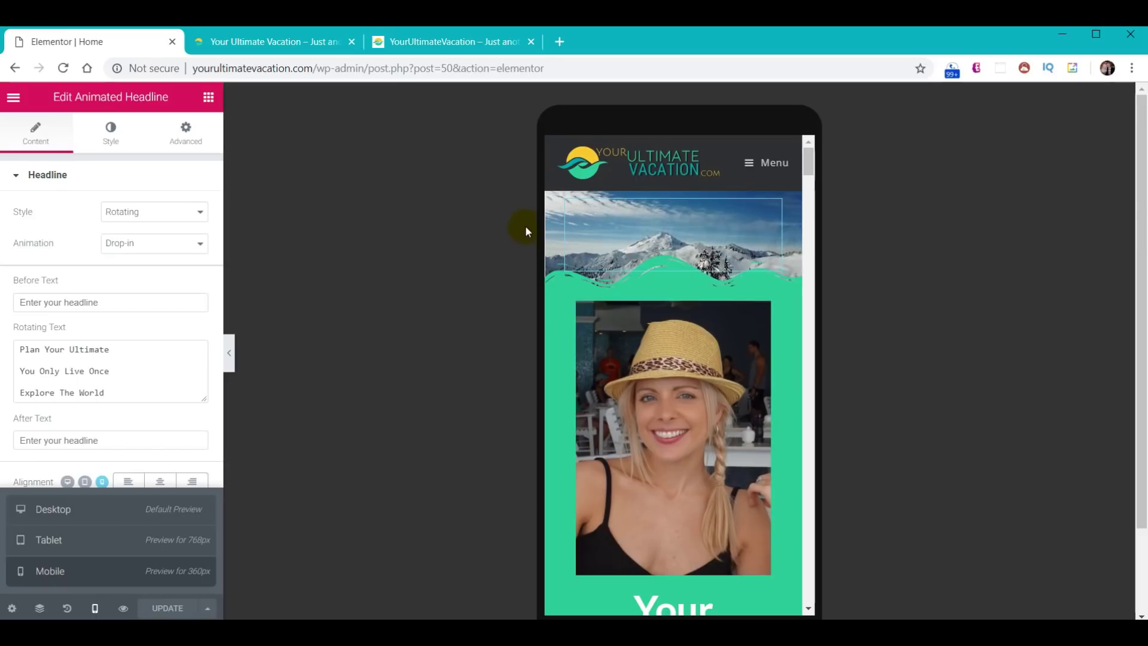
- Leave the headline settings and select the top hero section to edit its layout
click(231, 358)
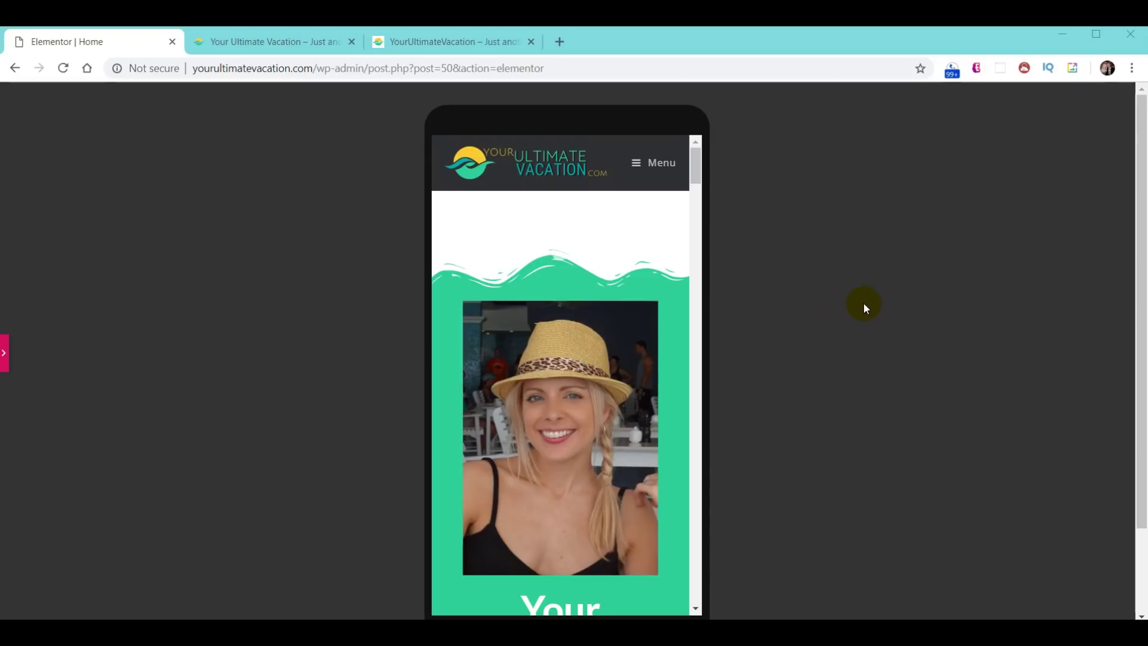
click(4, 359)
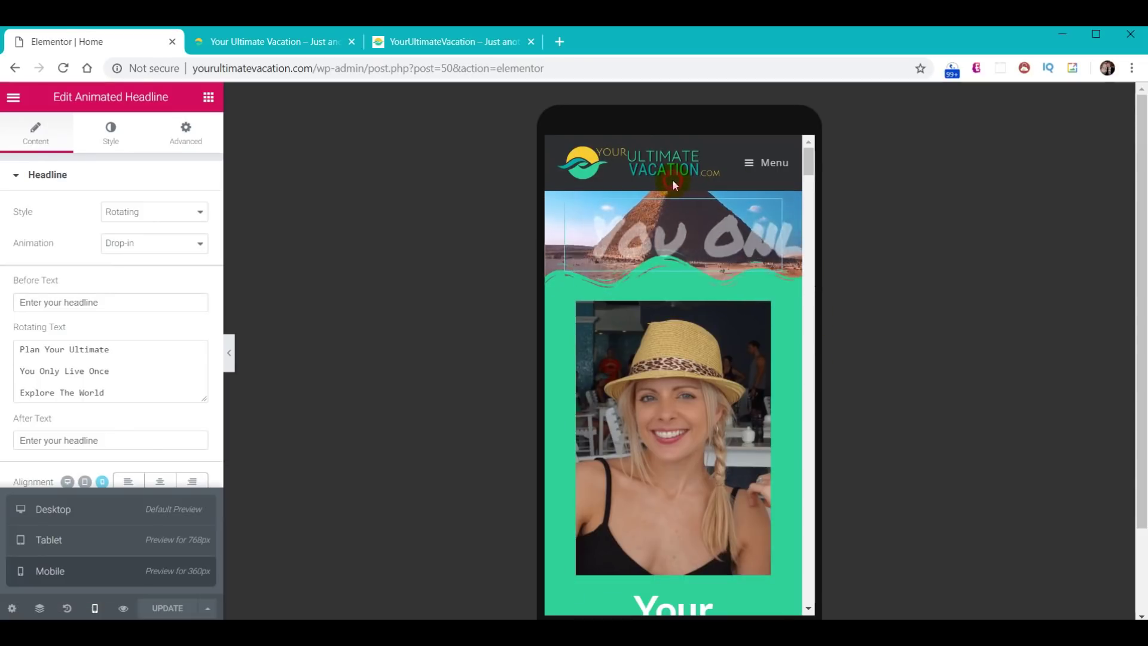
key(Delete)
click(673, 183)
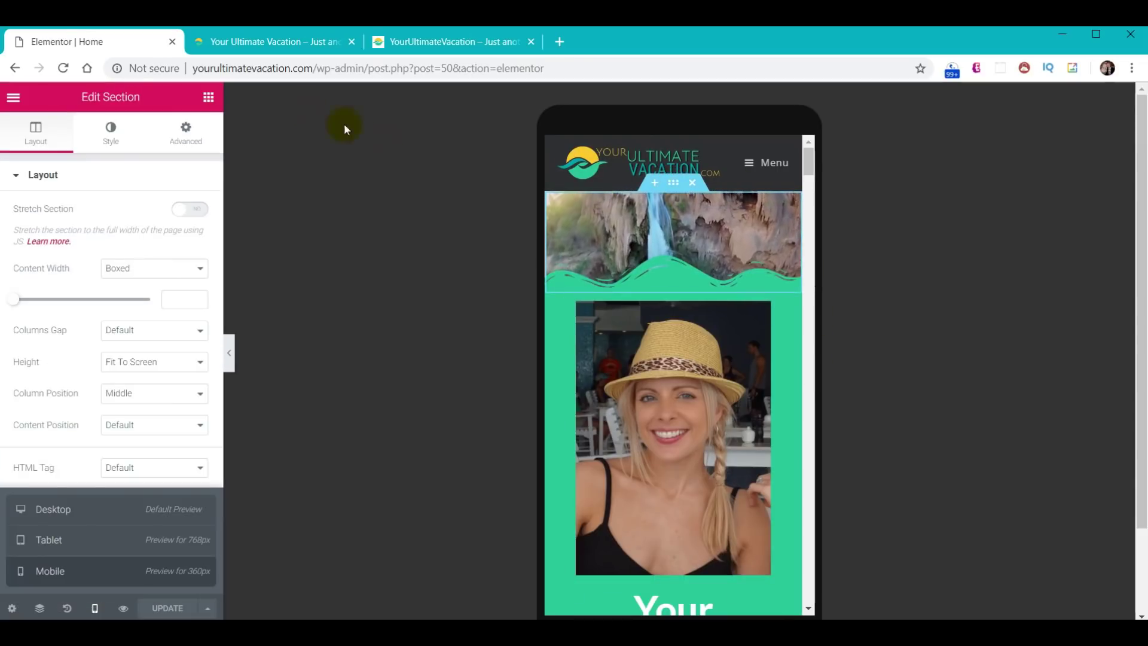
- Turn on Hide On Mobile for the hero section and check the mobile preview
click(189, 138)
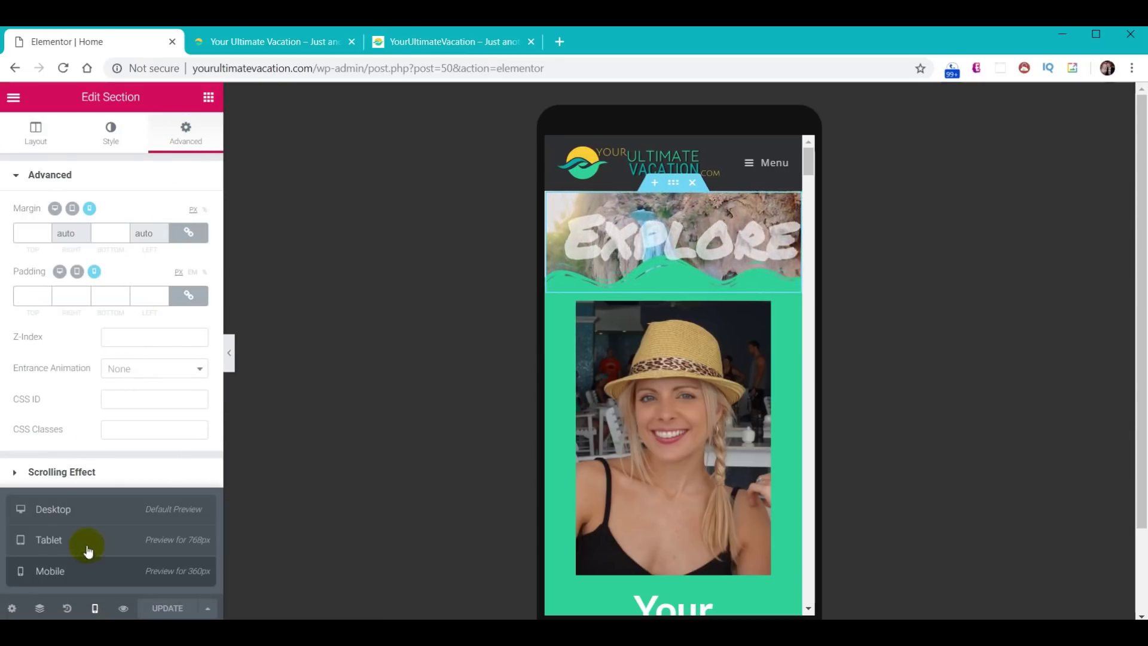
click(94, 608)
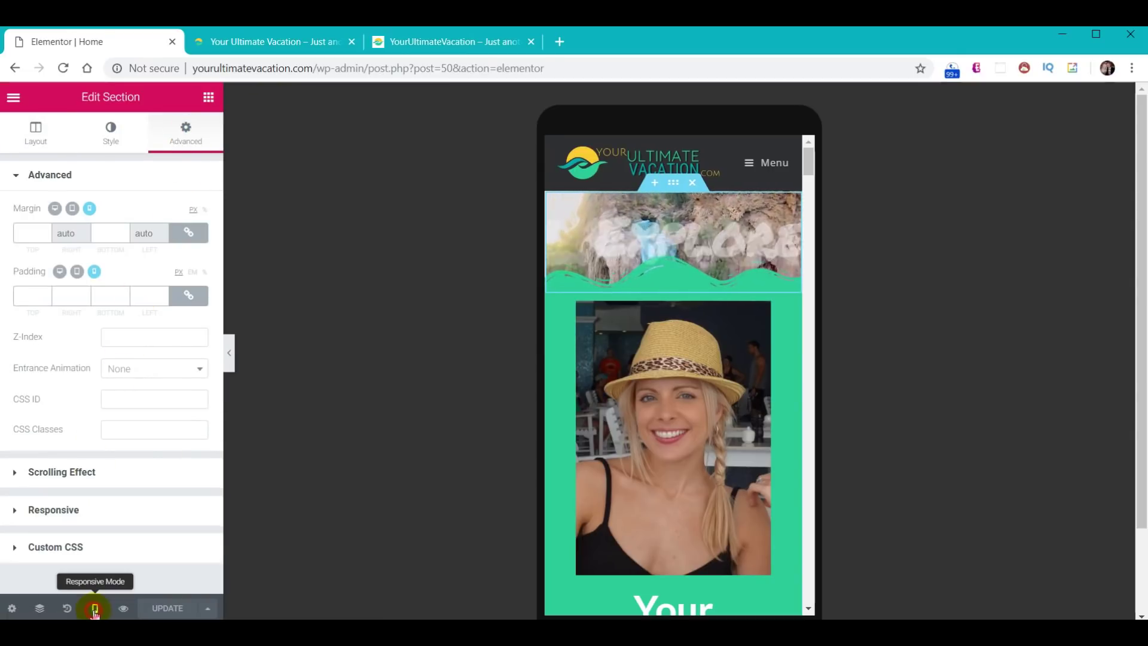
click(53, 510)
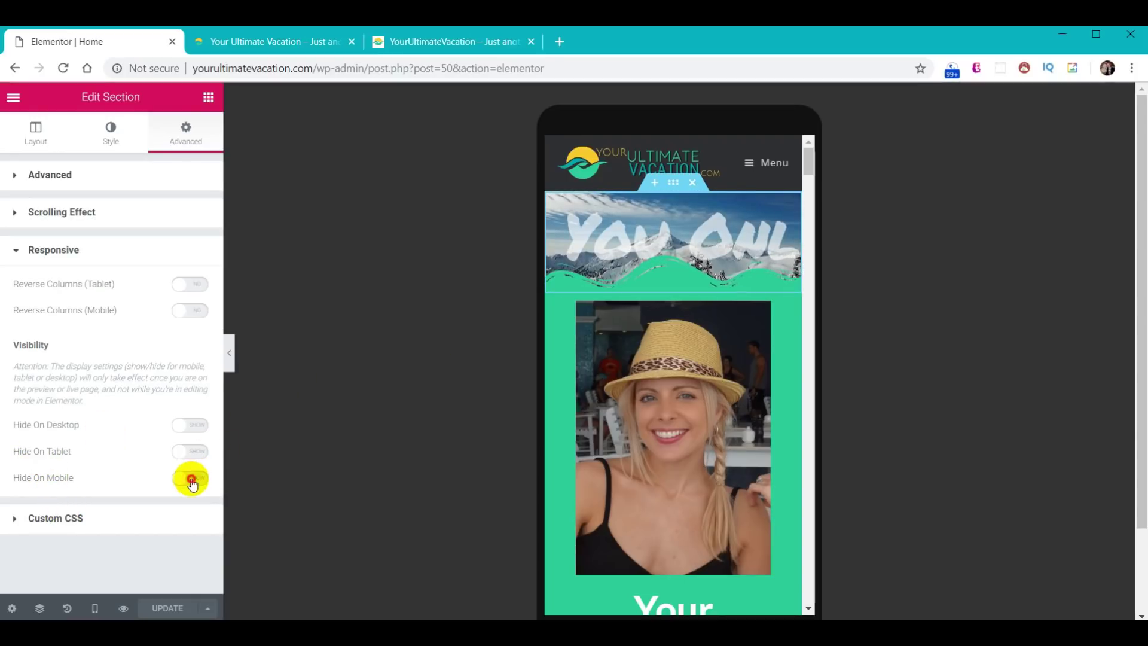
click(230, 359)
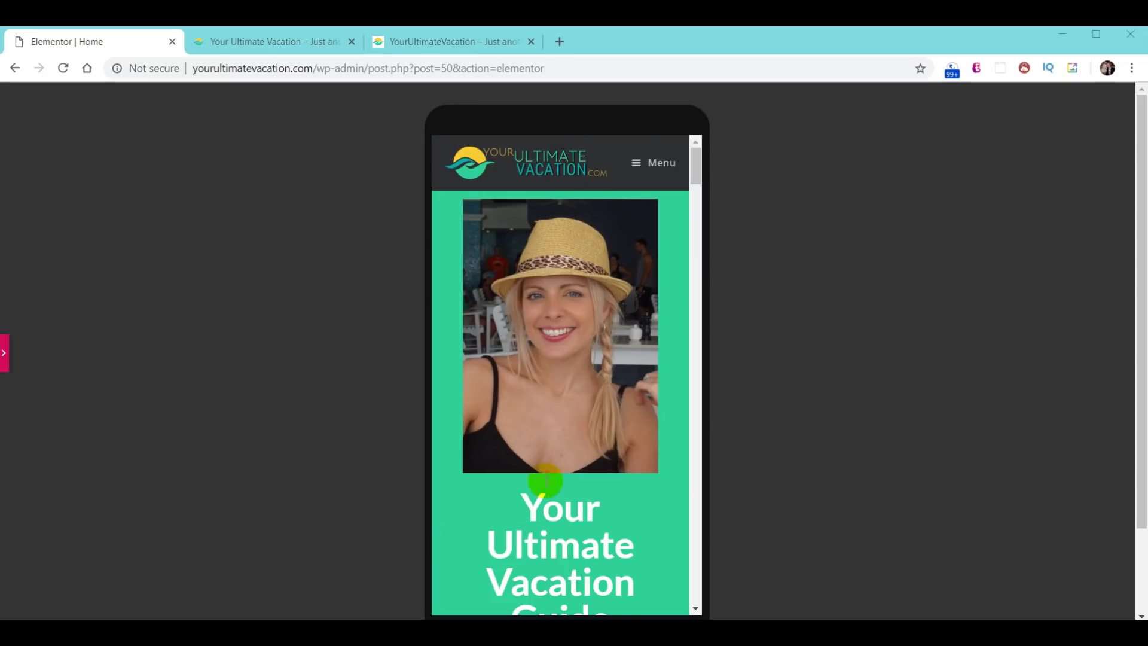
scroll(546, 480, down, 3)
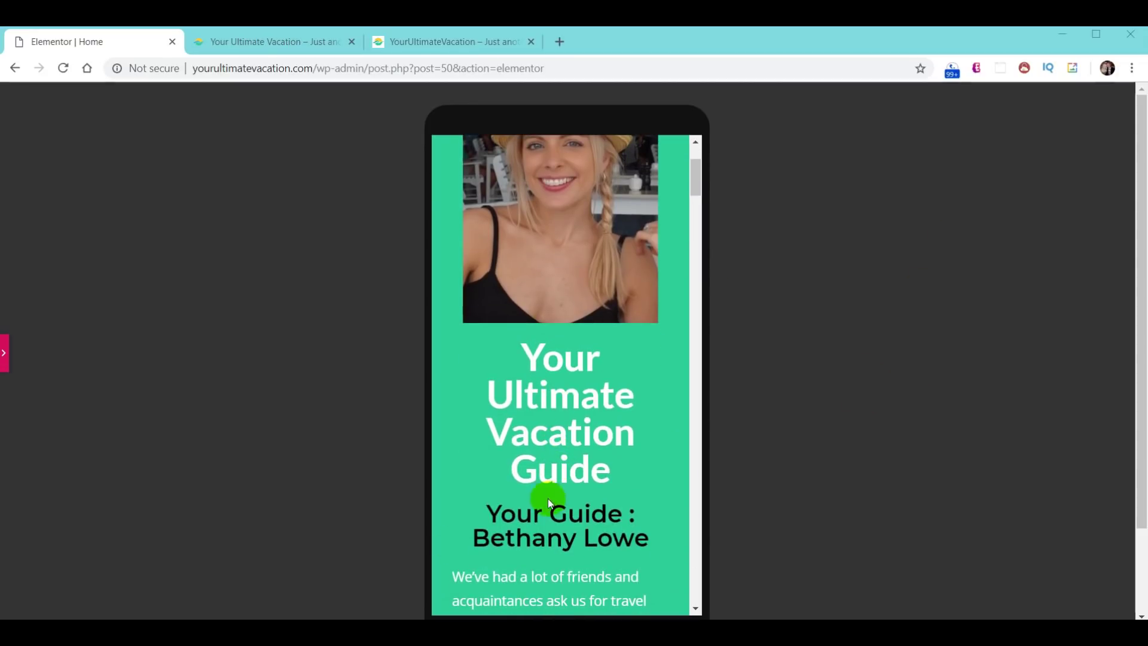
scroll(547, 436, up, 3)
scroll(567, 450, down, 3)
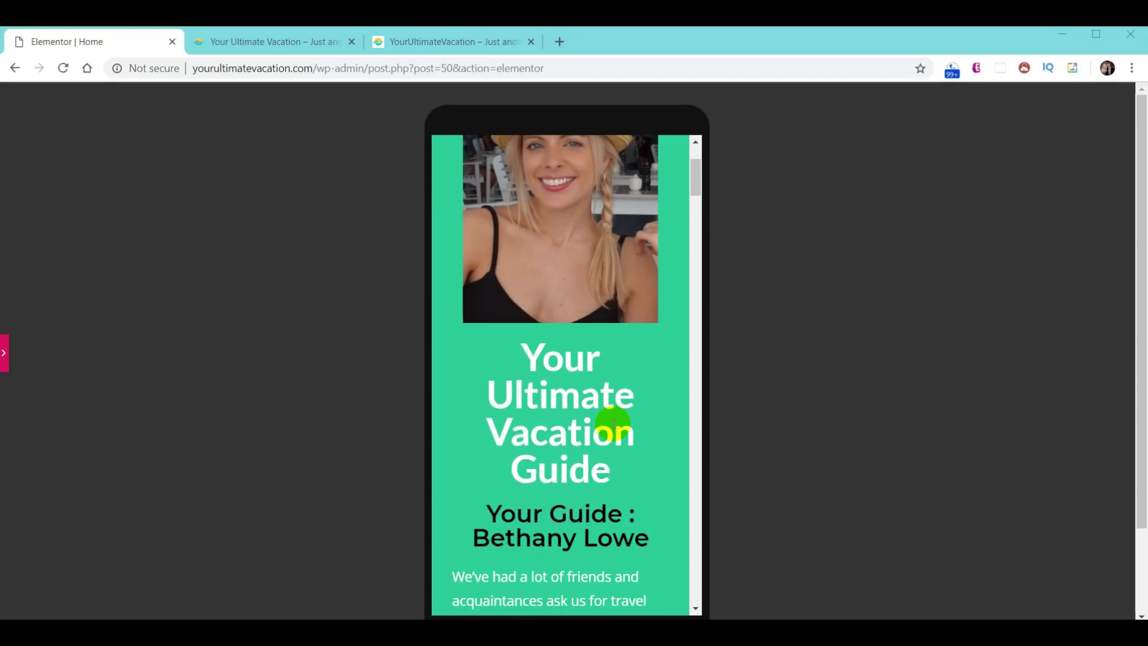
- Turn on Hide On Mobile for the 'Your Ultimate Vacation Guide' heading and preview without the panel
click(6, 359)
click(588, 362)
click(669, 398)
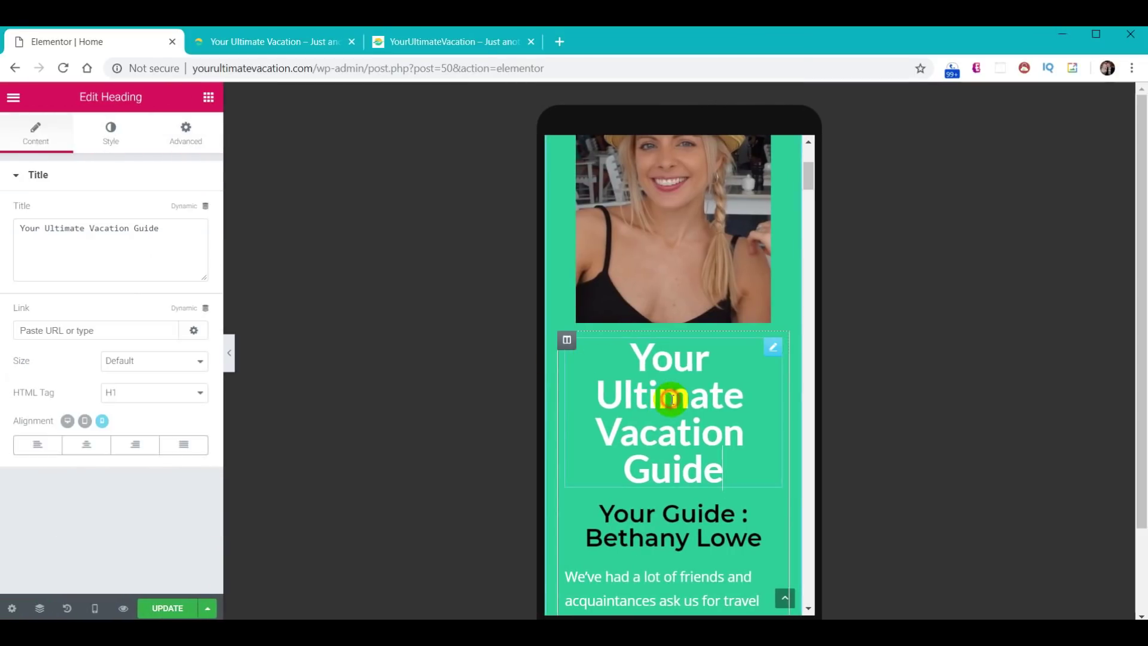
click(187, 133)
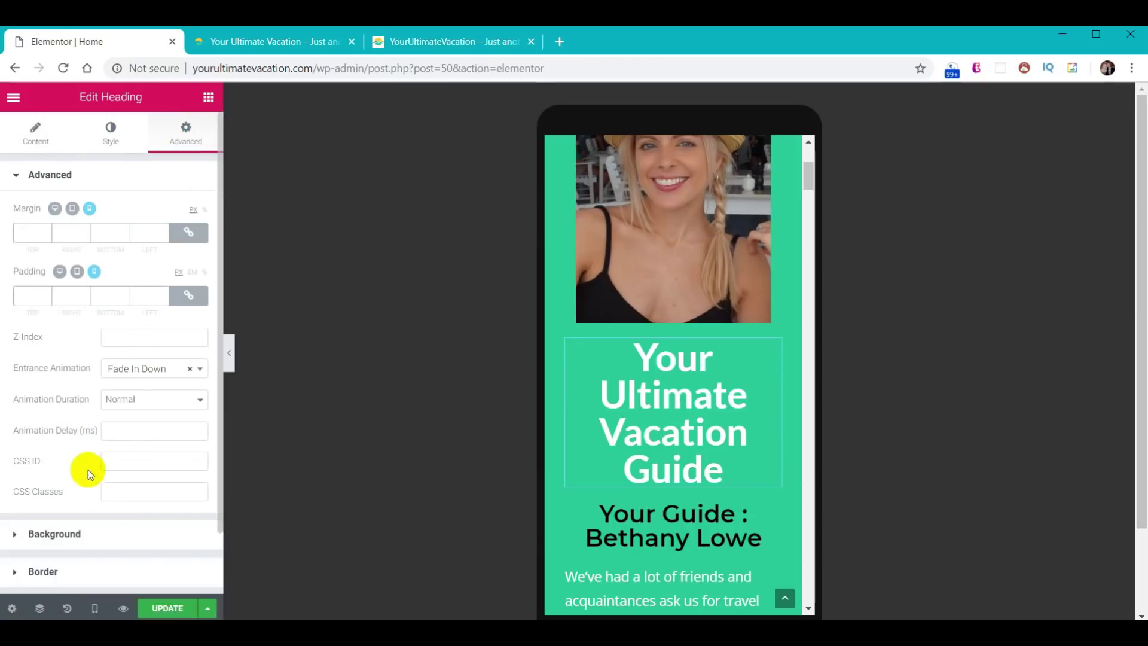
scroll(73, 549, down, 2)
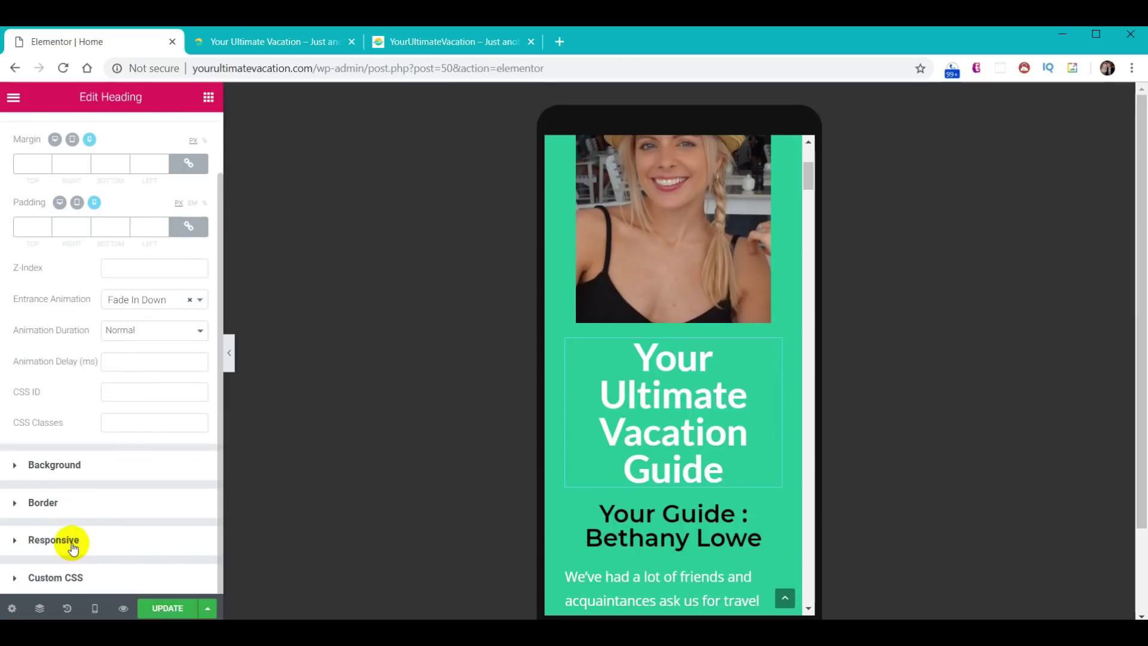
click(70, 544)
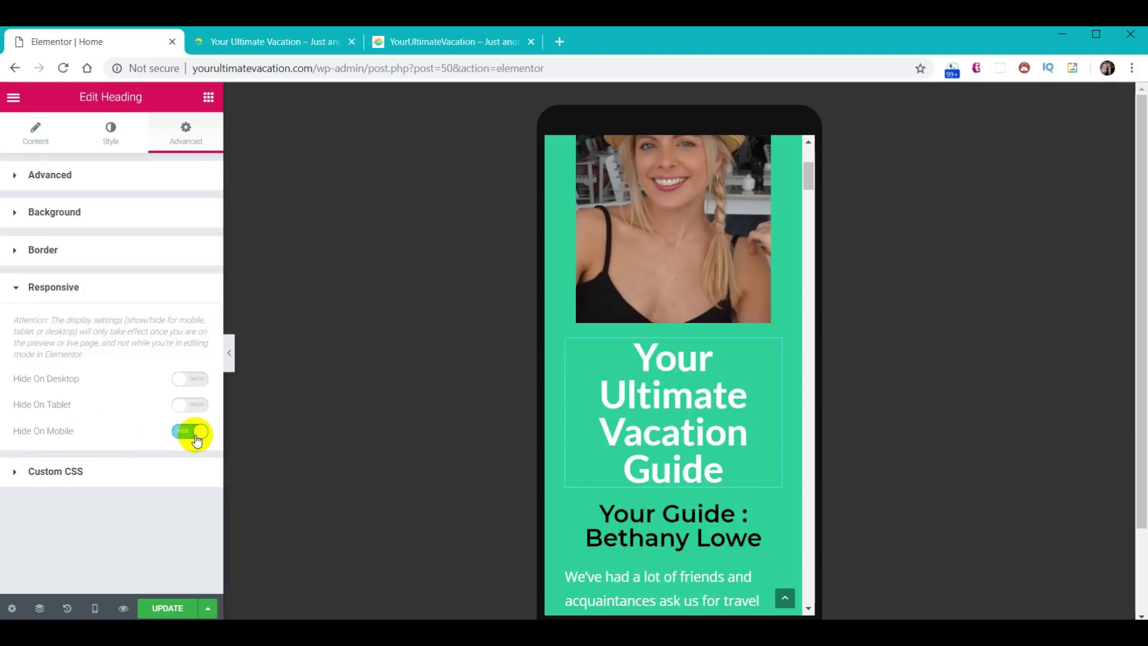
click(229, 356)
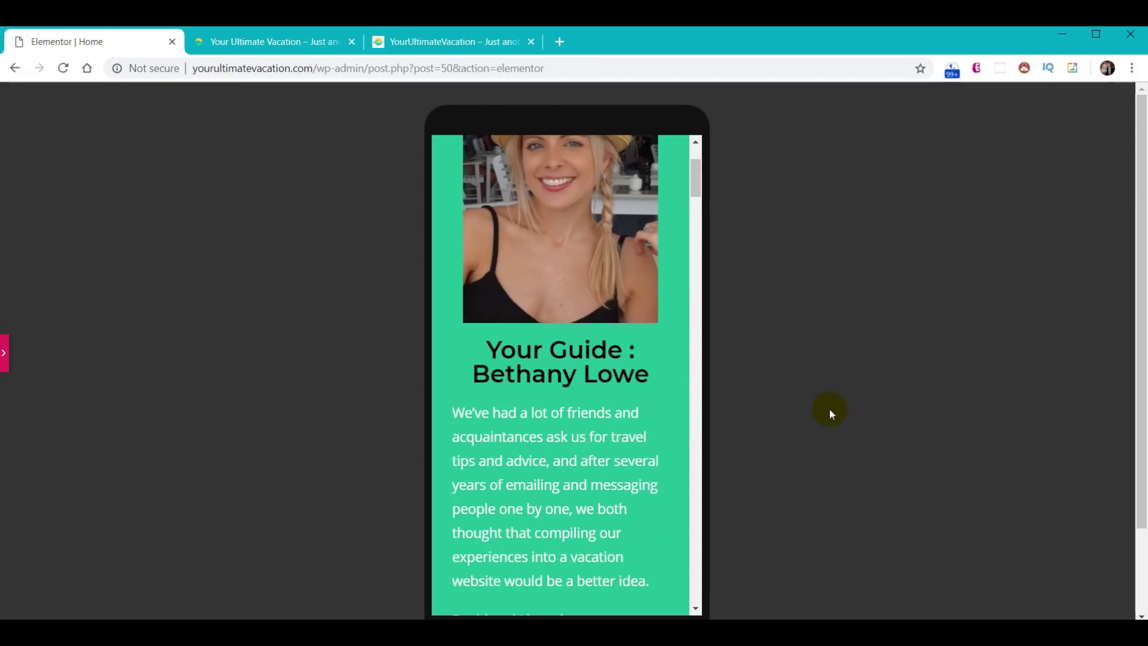
scroll(504, 290, up, 3)
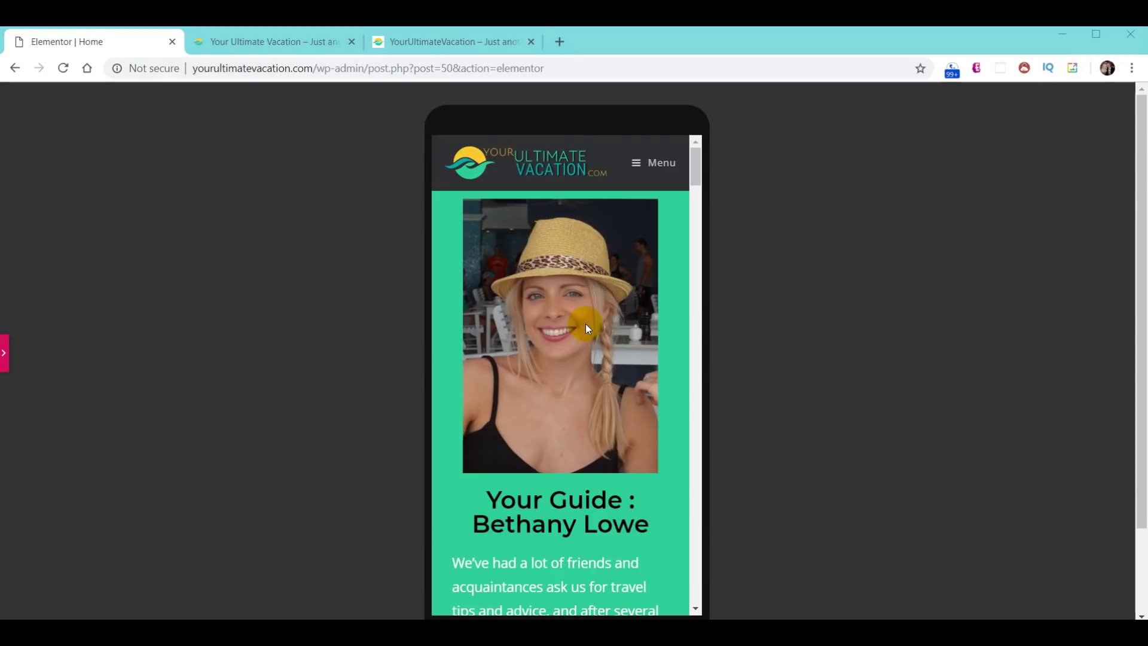
- Scroll through the whole mobile preview top to bottom, then restore the editing panel
scroll(586, 324, down, 10)
scroll(571, 332, down, 10)
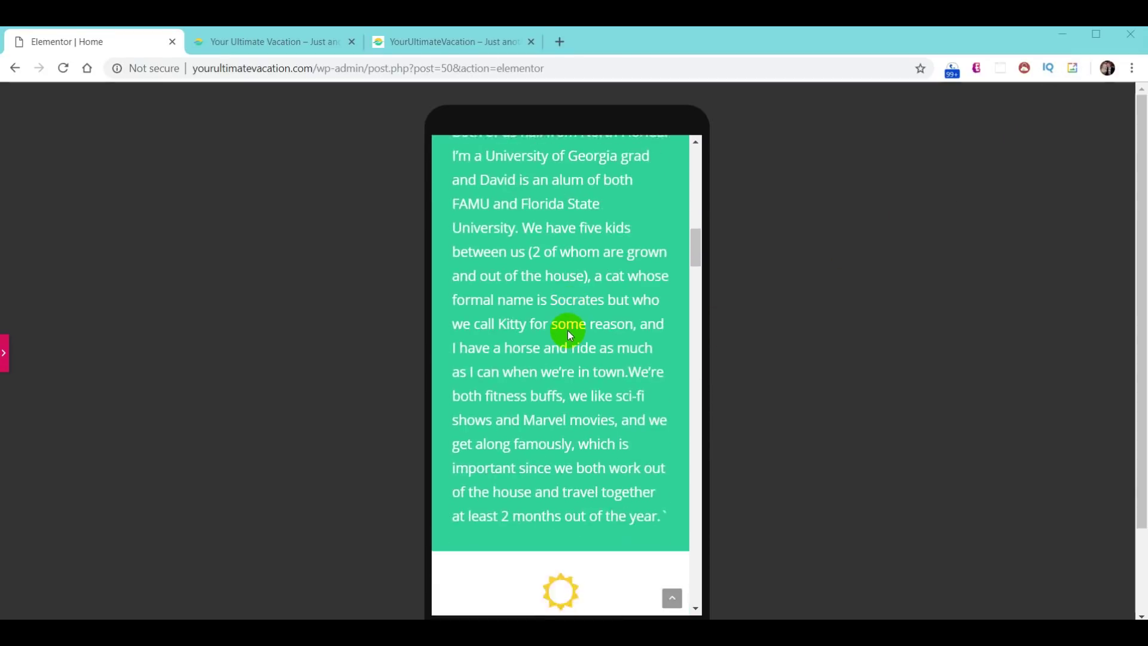
scroll(558, 331, down, 15)
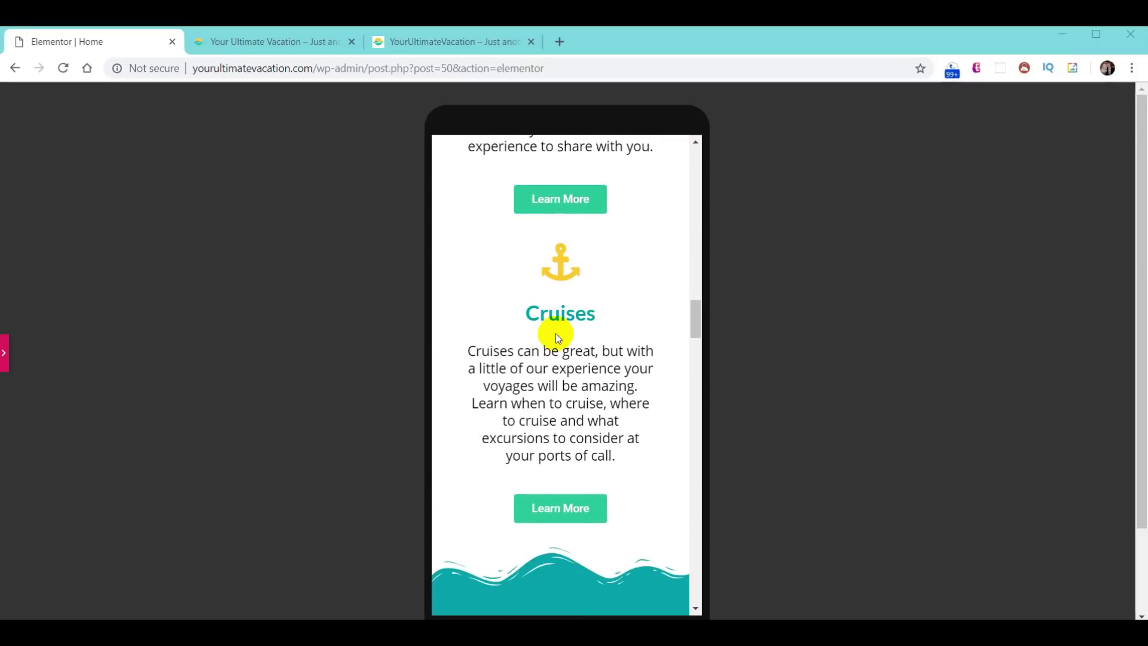
scroll(551, 349, down, 15)
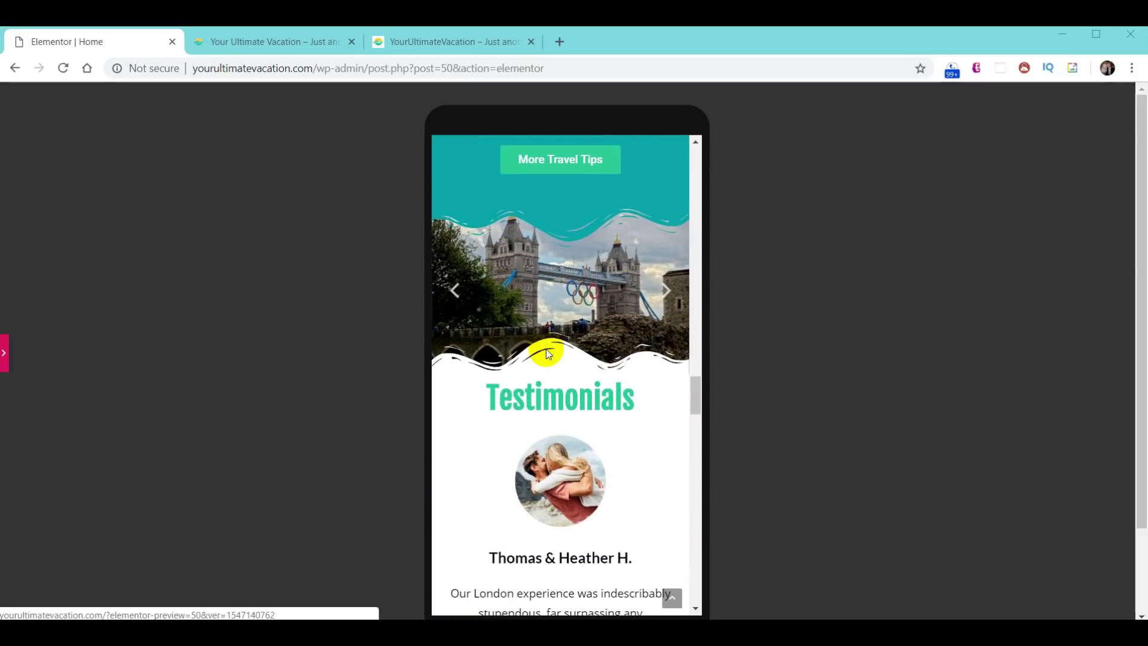
scroll(544, 361, down, 10)
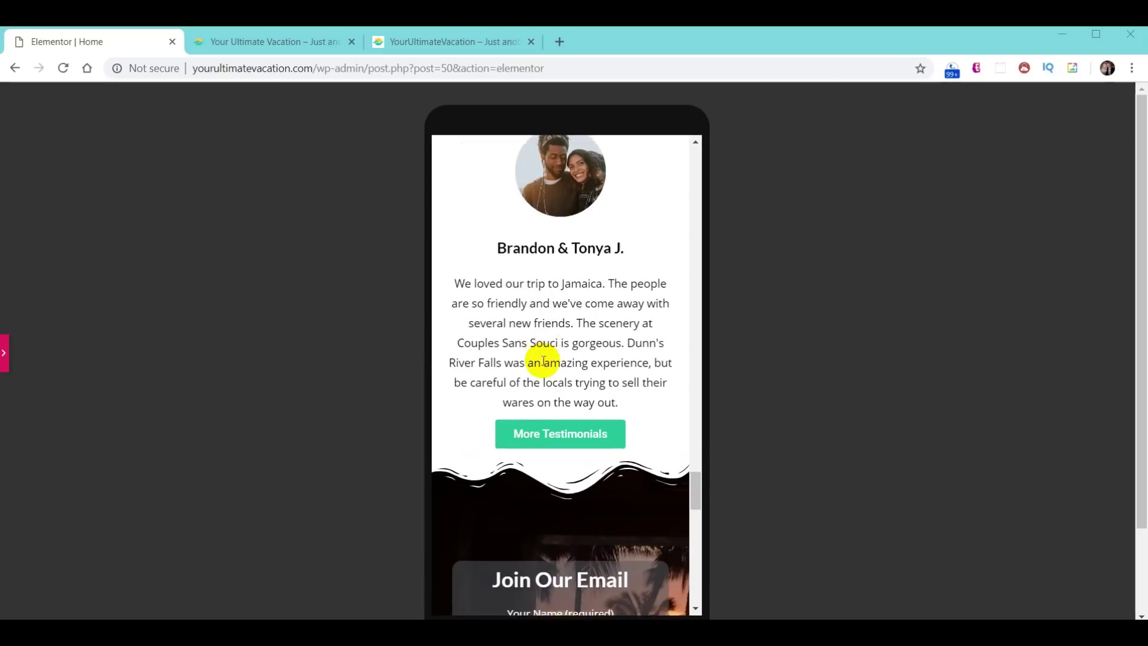
scroll(544, 371, up, 5)
scroll(543, 371, up, 10)
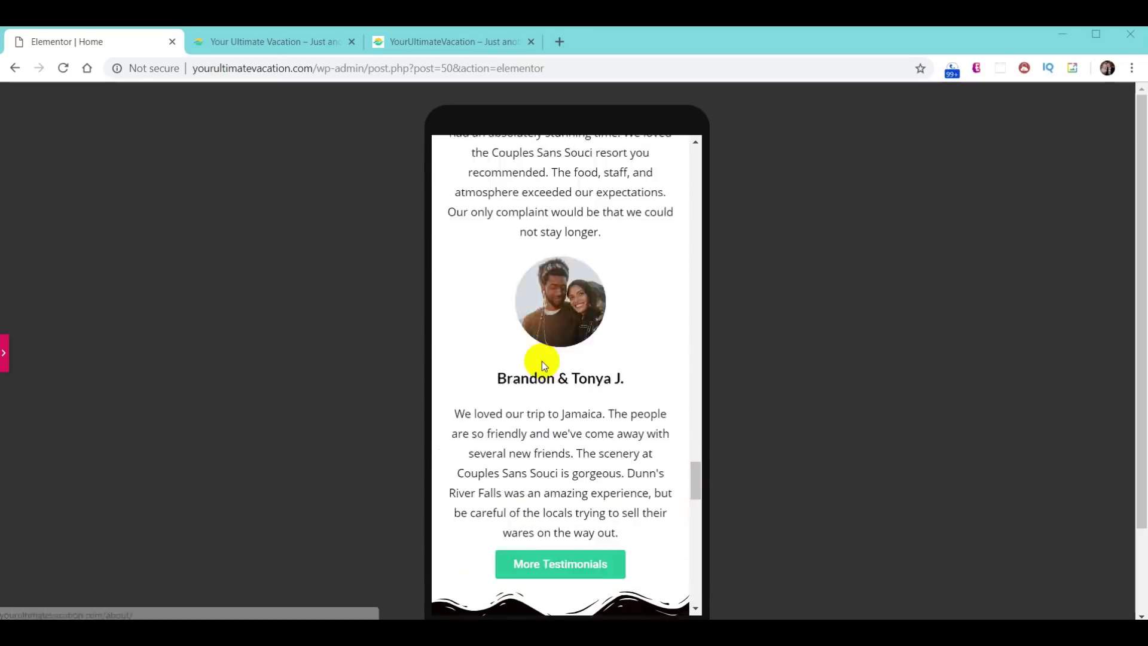
drag(695, 449, 687, 160)
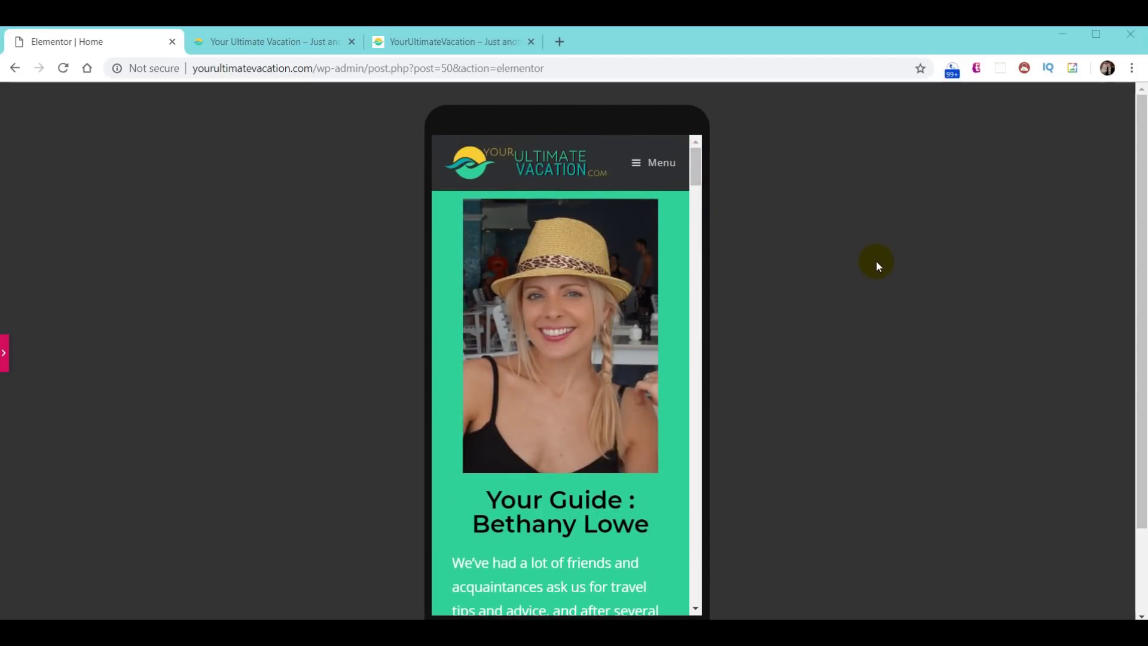
click(5, 356)
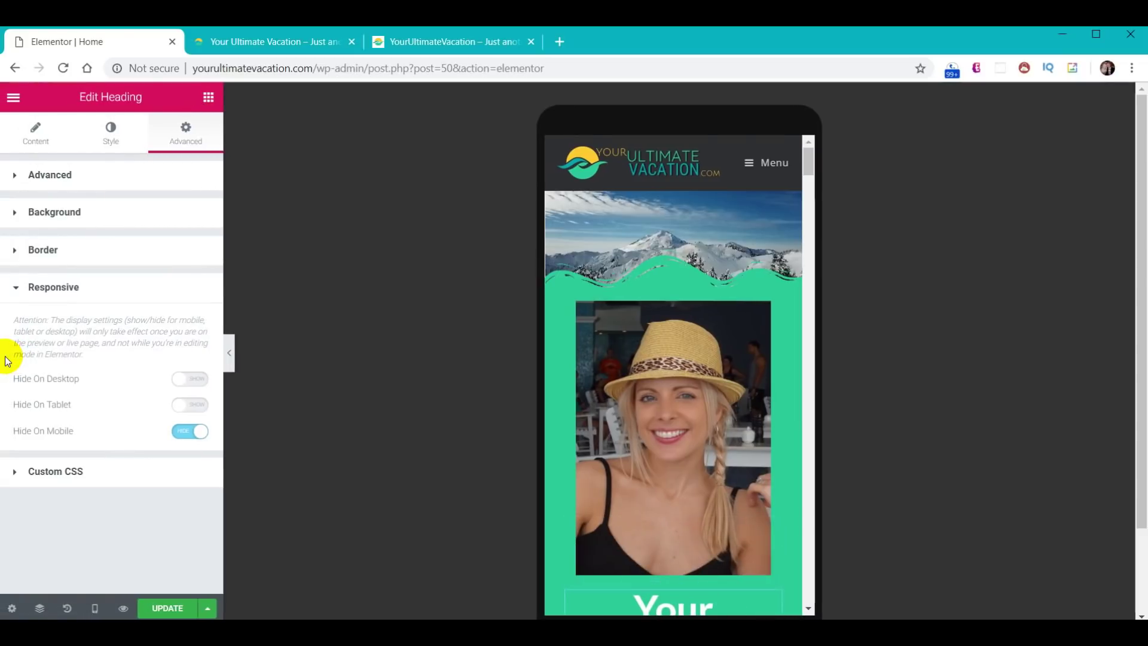
- Switch the responsive preview to Tablet size
click(92, 610)
click(70, 541)
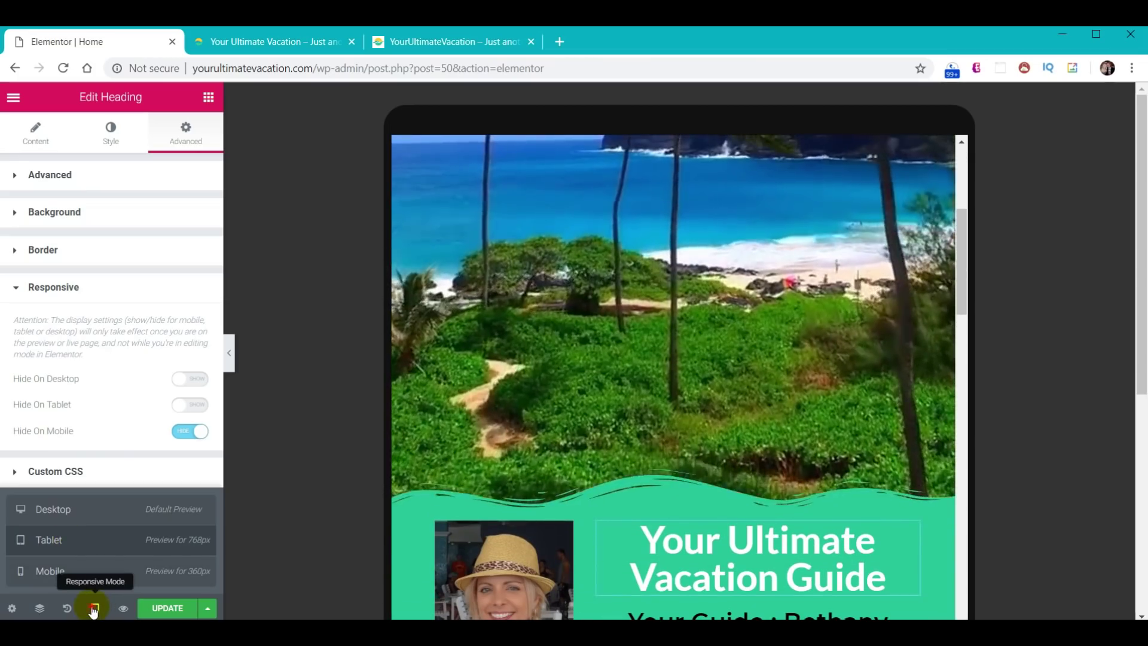
click(95, 608)
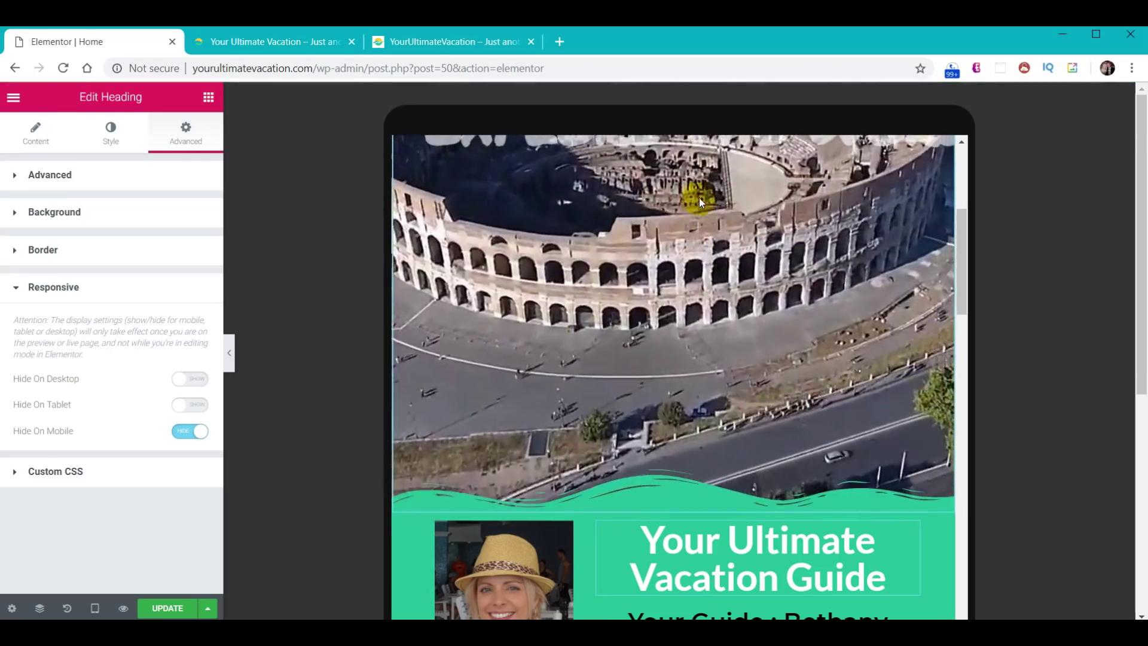
- Turn on Hide On Tablet for the hero video section and check the tablet preview
scroll(698, 197, up, 10)
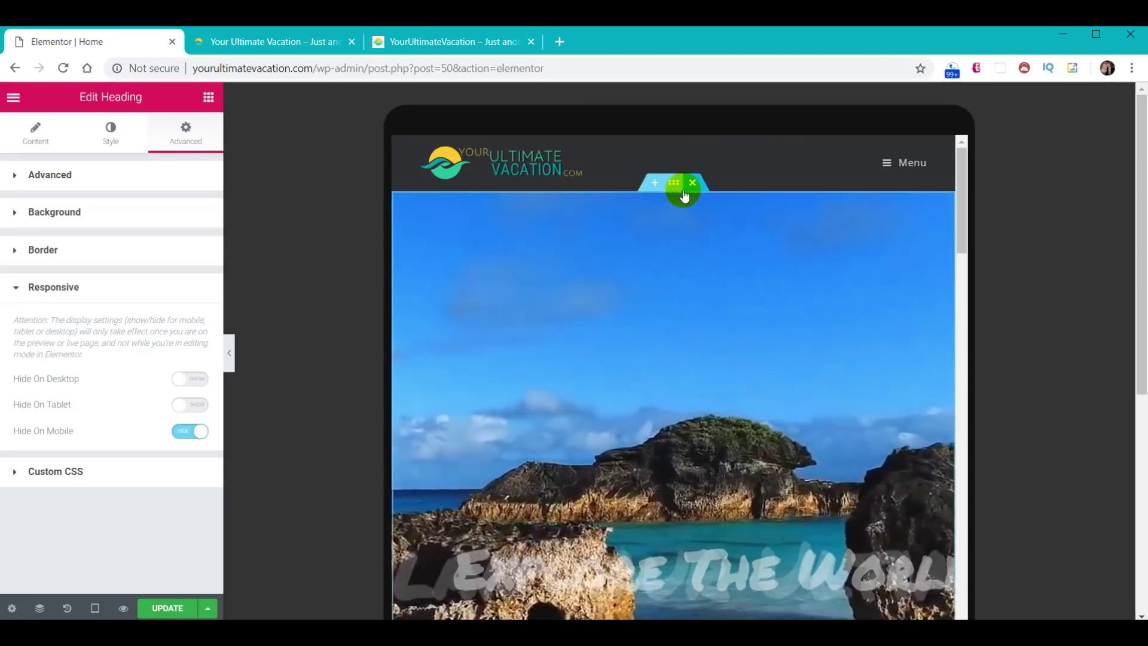
click(679, 190)
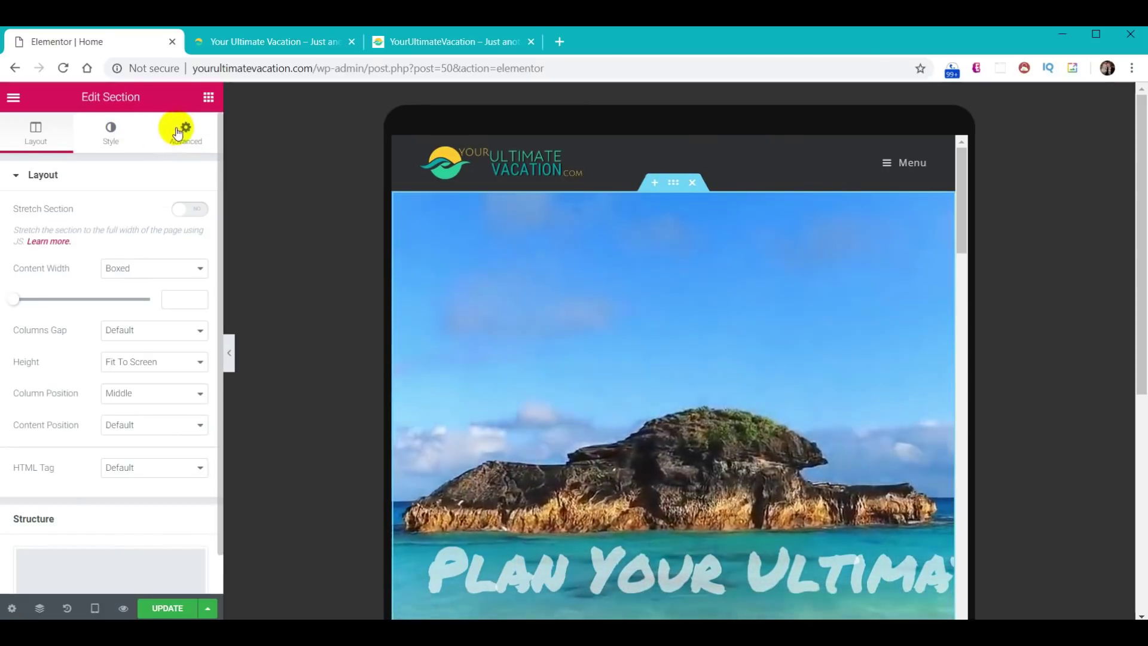
click(179, 131)
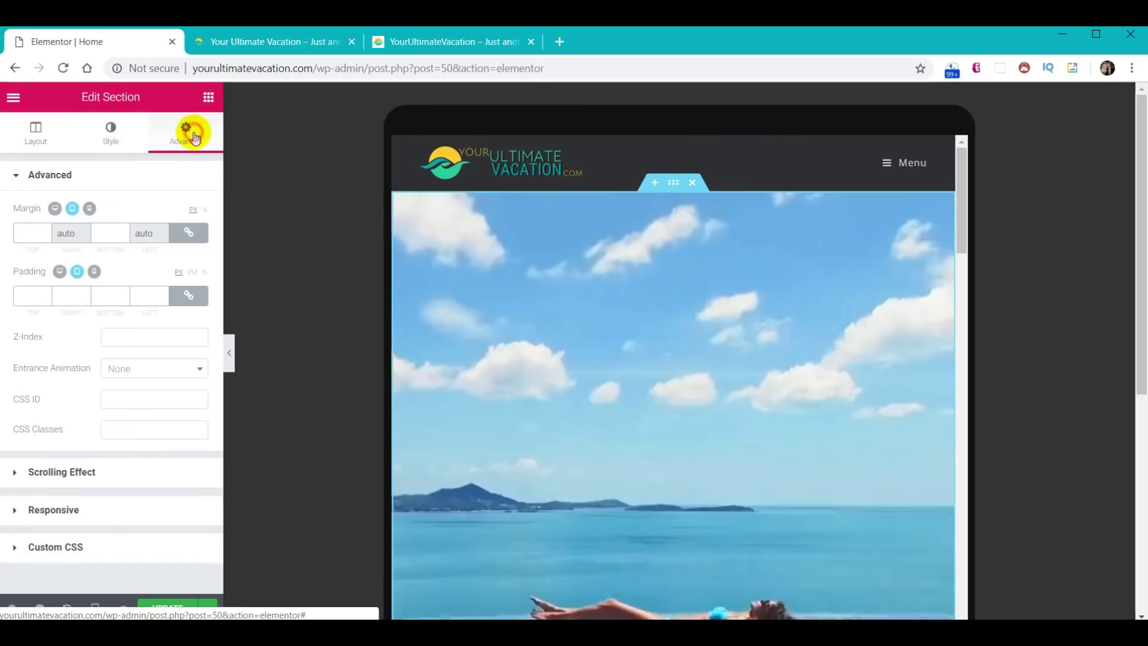
click(48, 512)
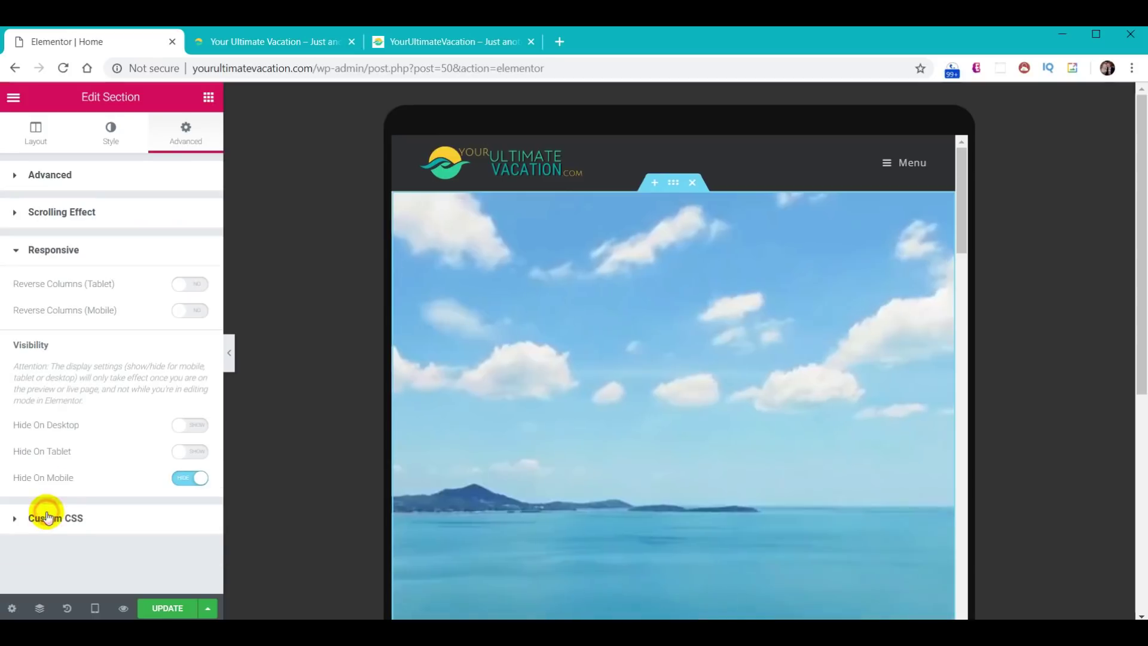
click(193, 456)
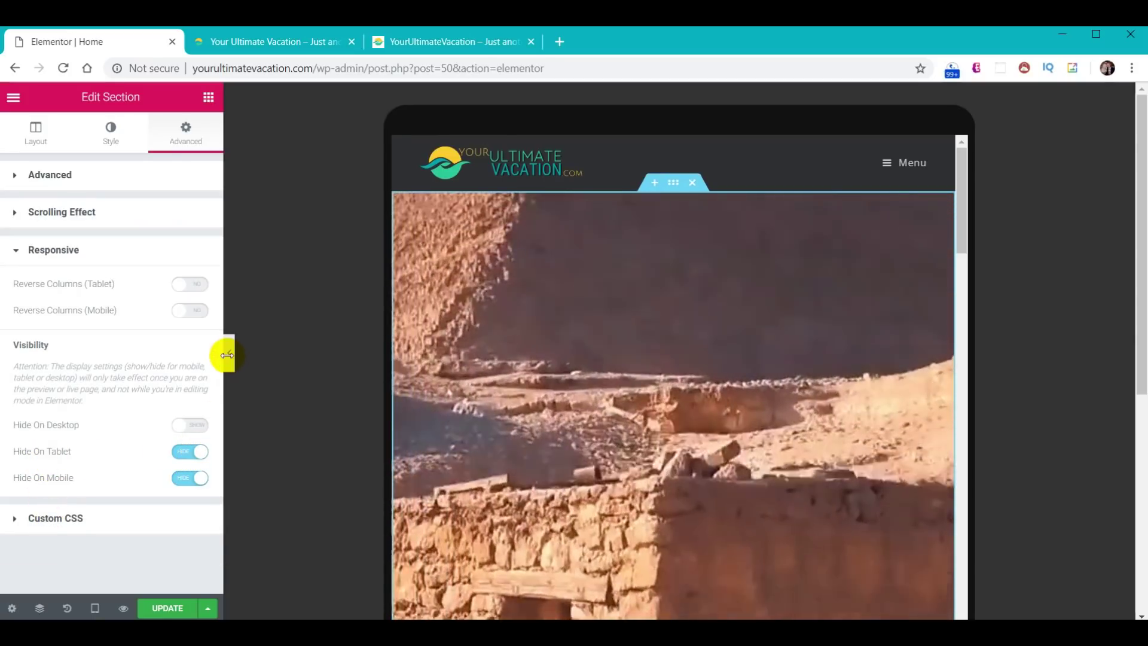
click(231, 357)
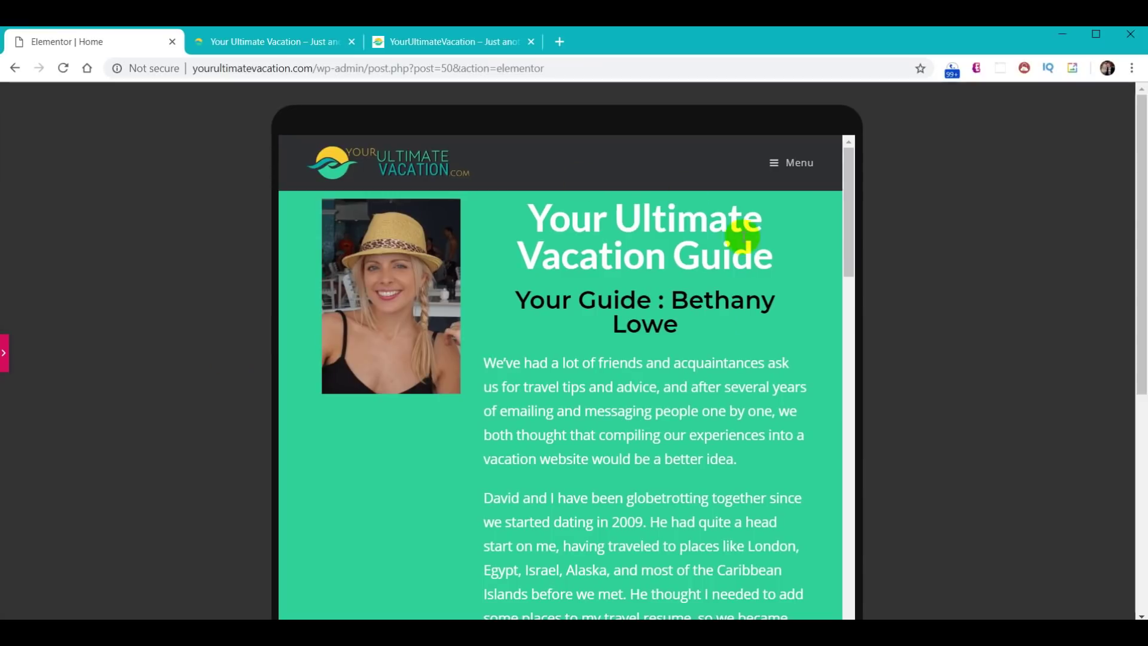
click(548, 297)
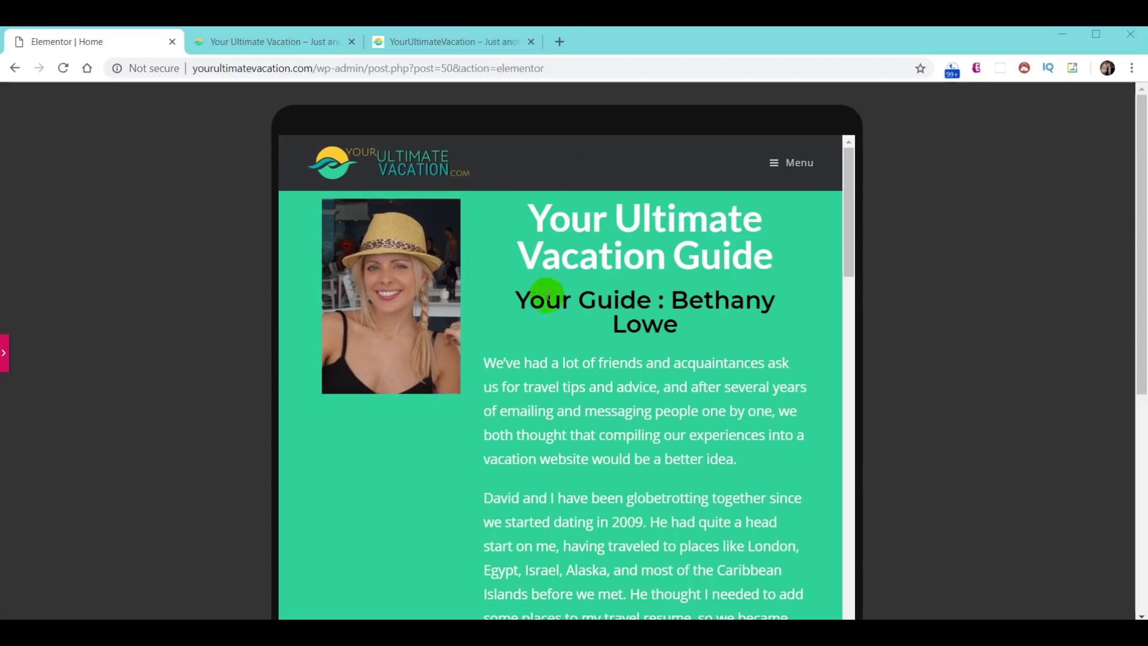
click(4, 354)
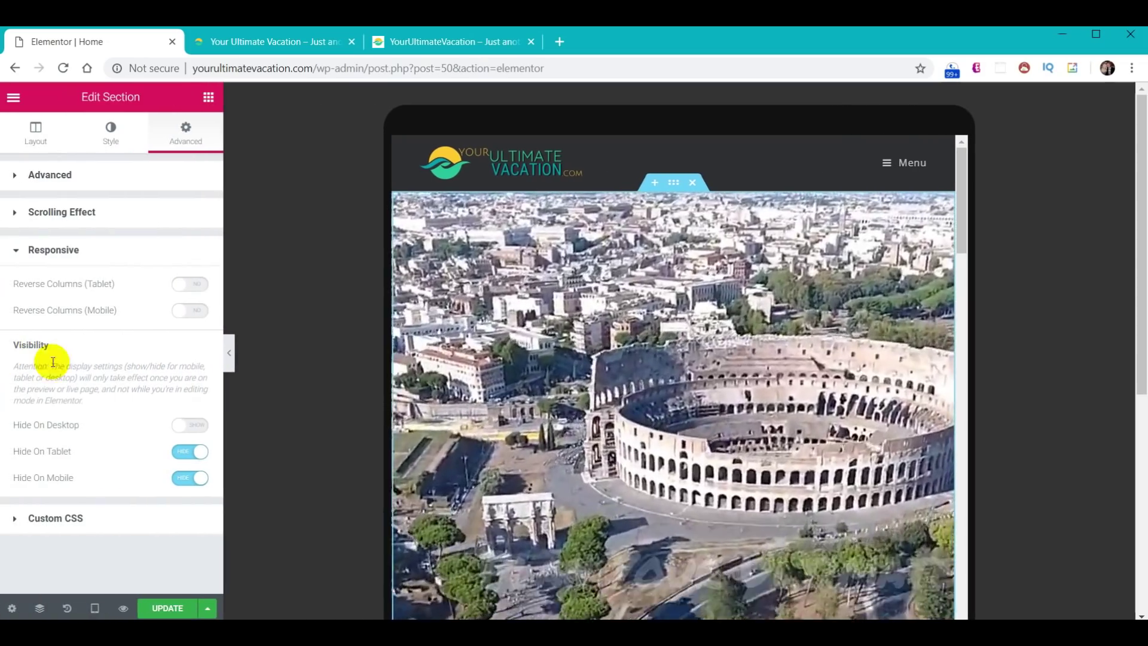
click(653, 183)
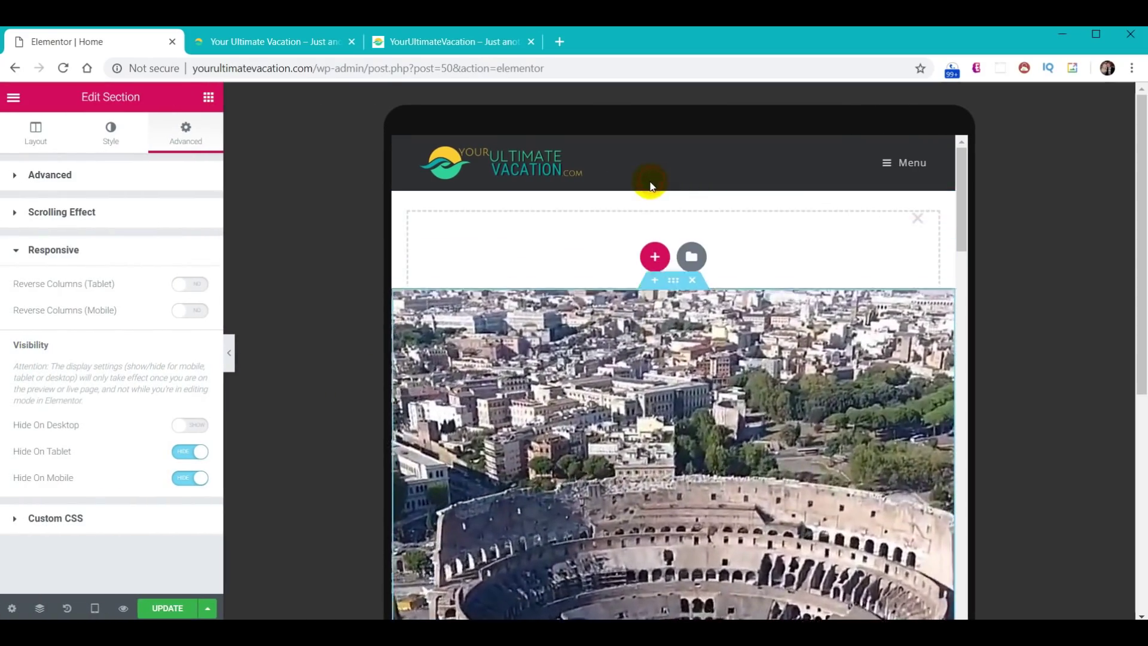
- Make the new section a single stretched column with Full Width content
click(653, 251)
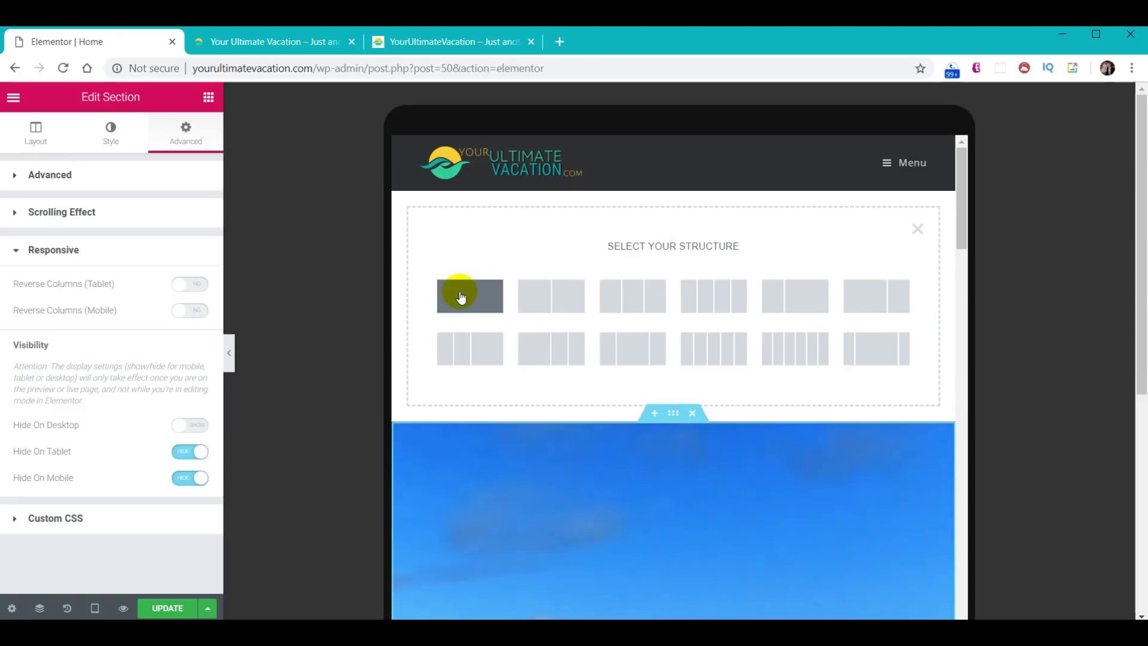
click(461, 297)
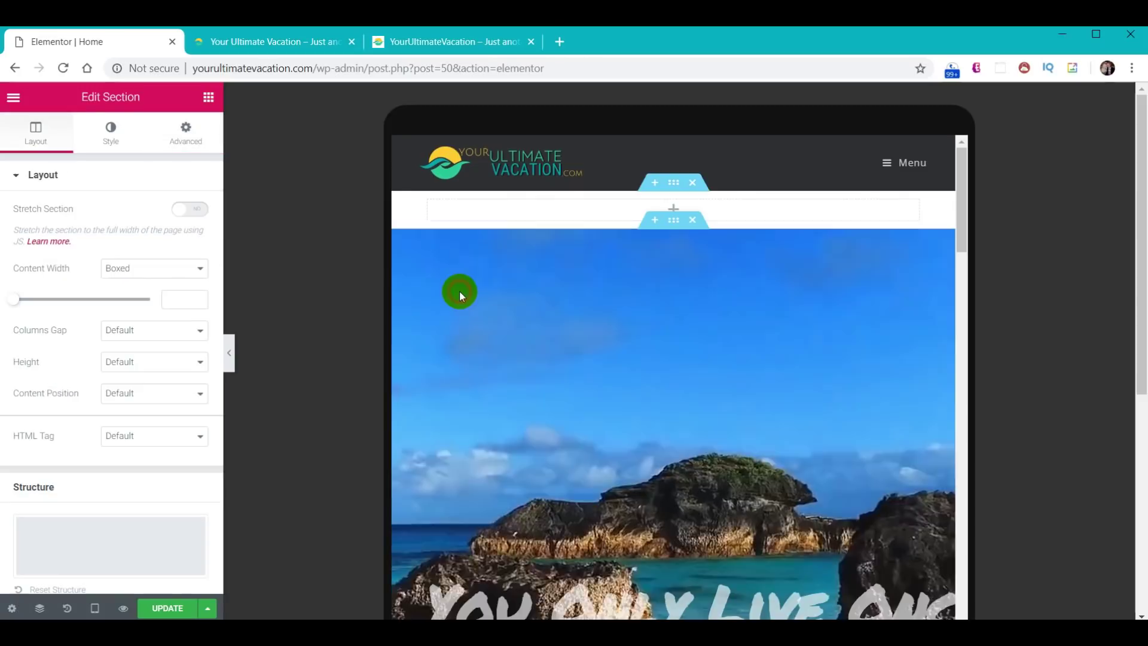
click(198, 210)
click(200, 268)
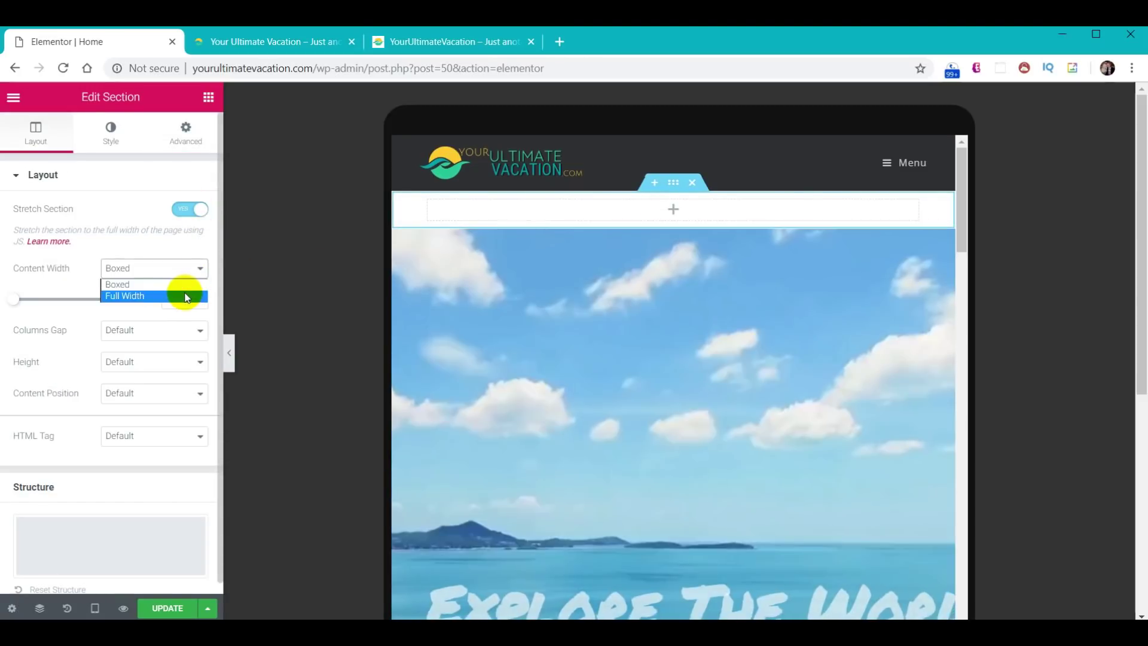
click(187, 296)
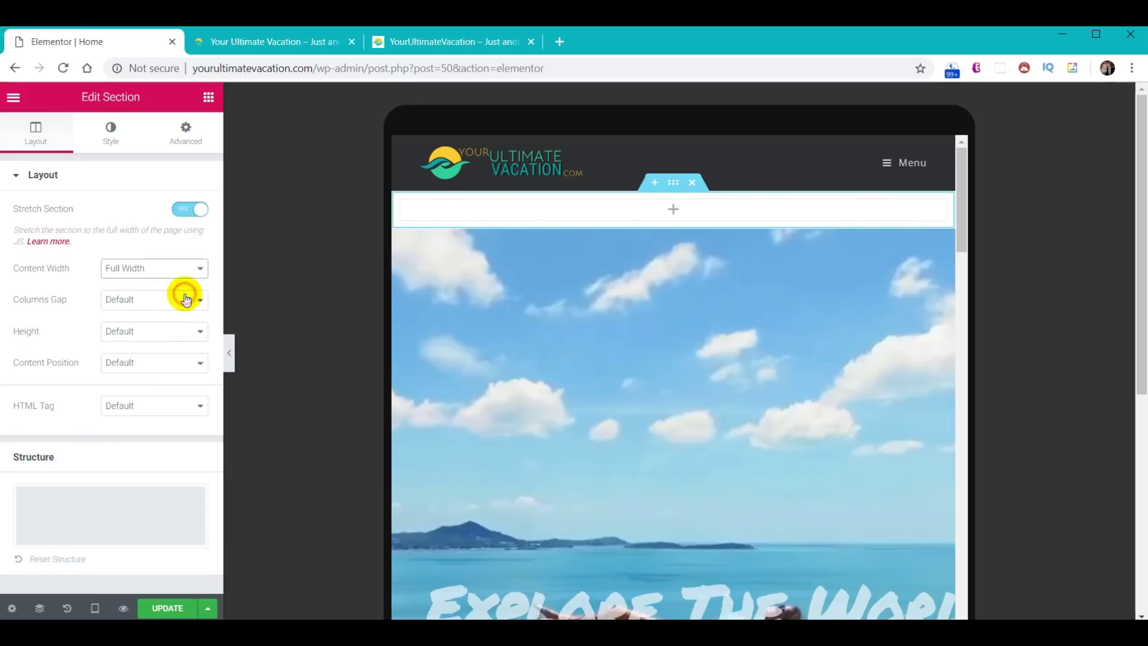
- Upload Cover-Video-Replacement.jpg and set it as the section's classic background image
click(112, 136)
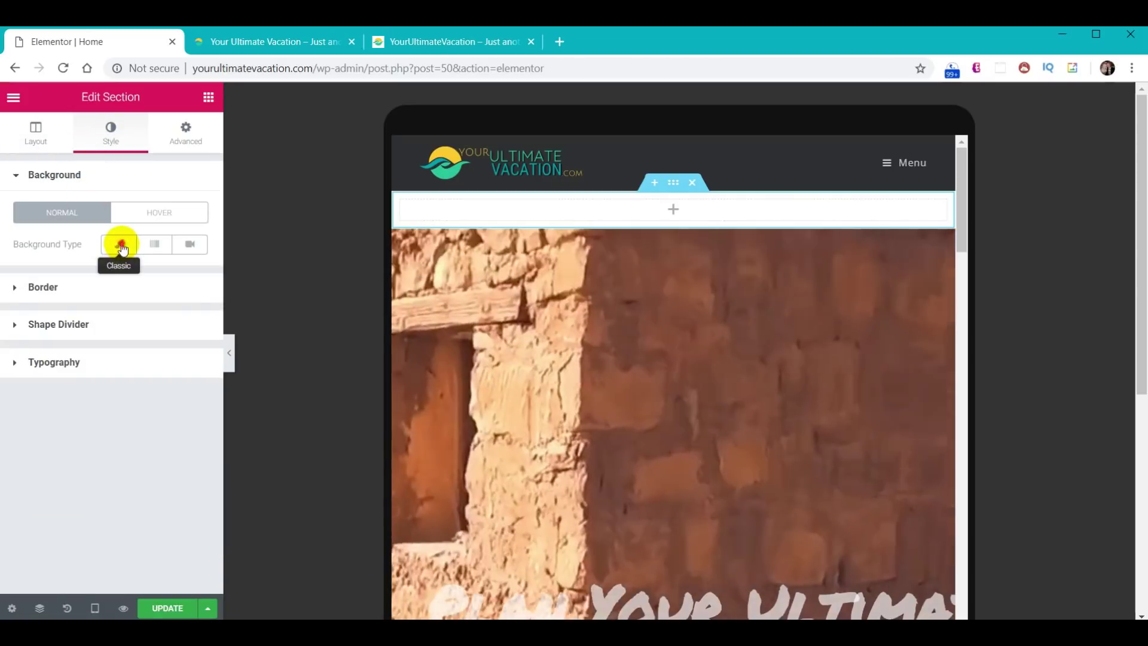
click(119, 244)
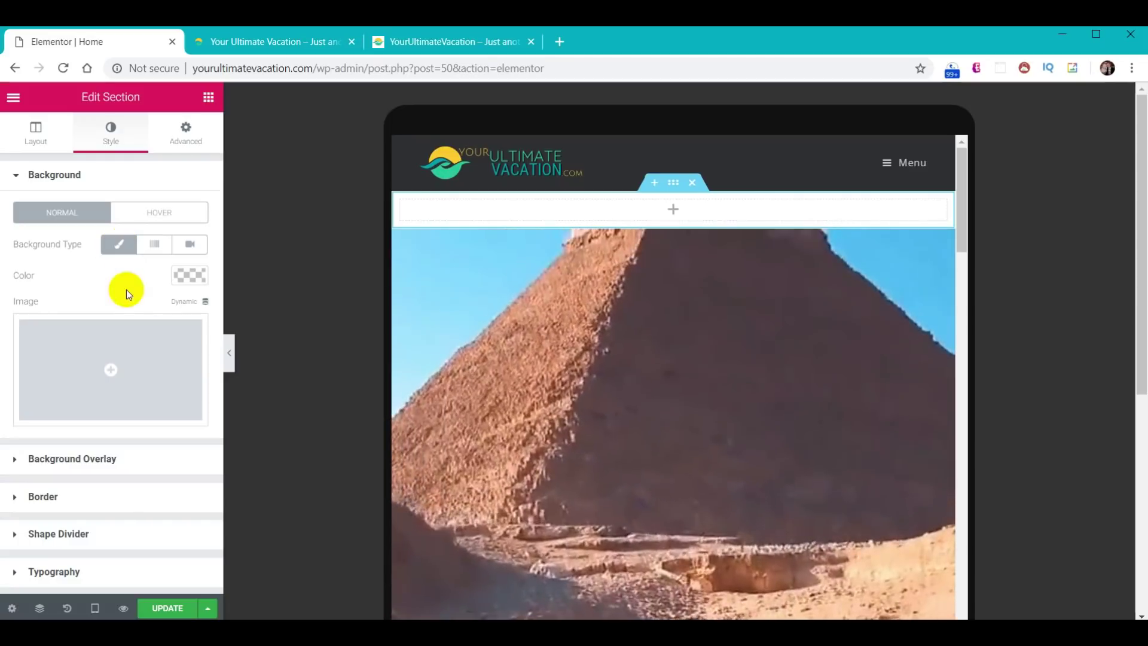
click(114, 371)
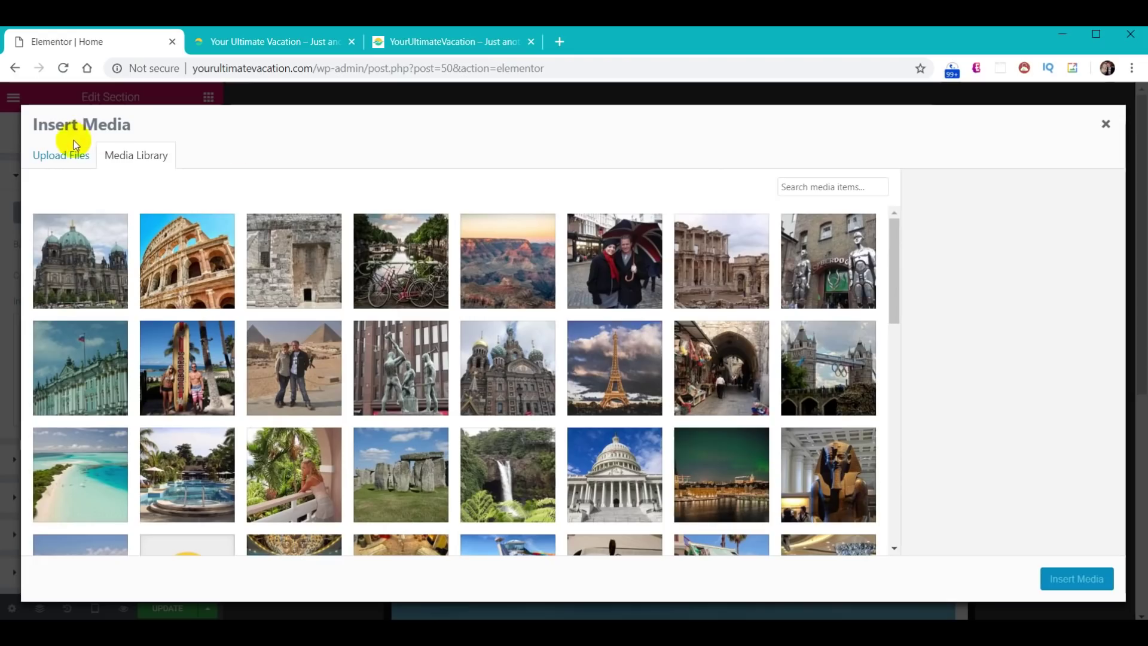
click(59, 157)
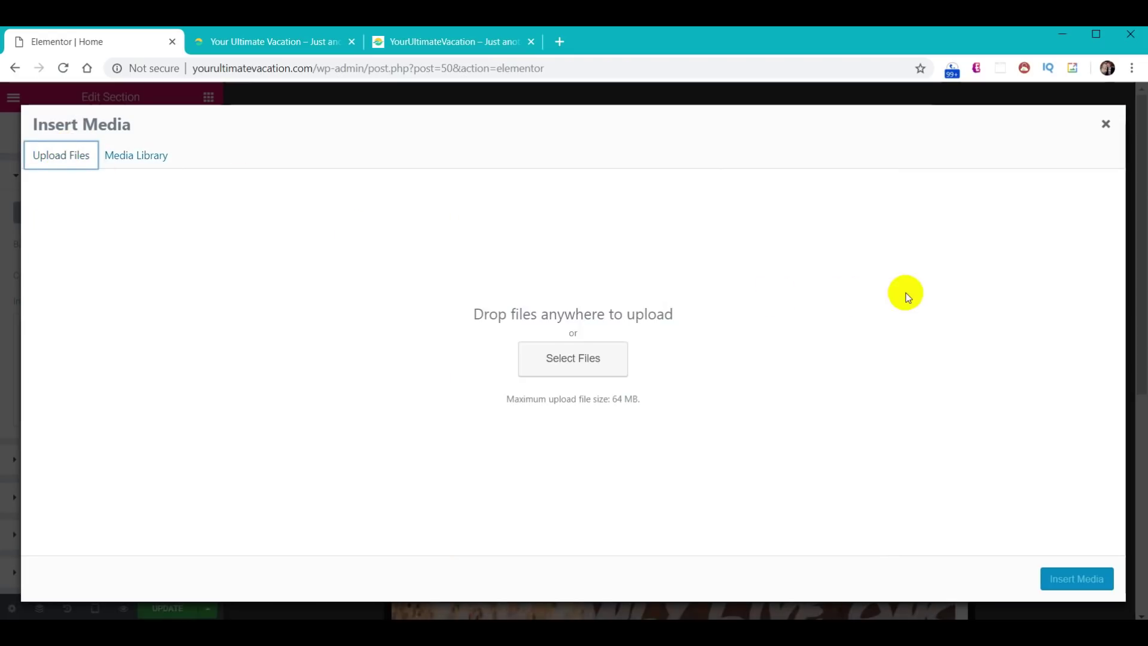
key(alt+Tab)
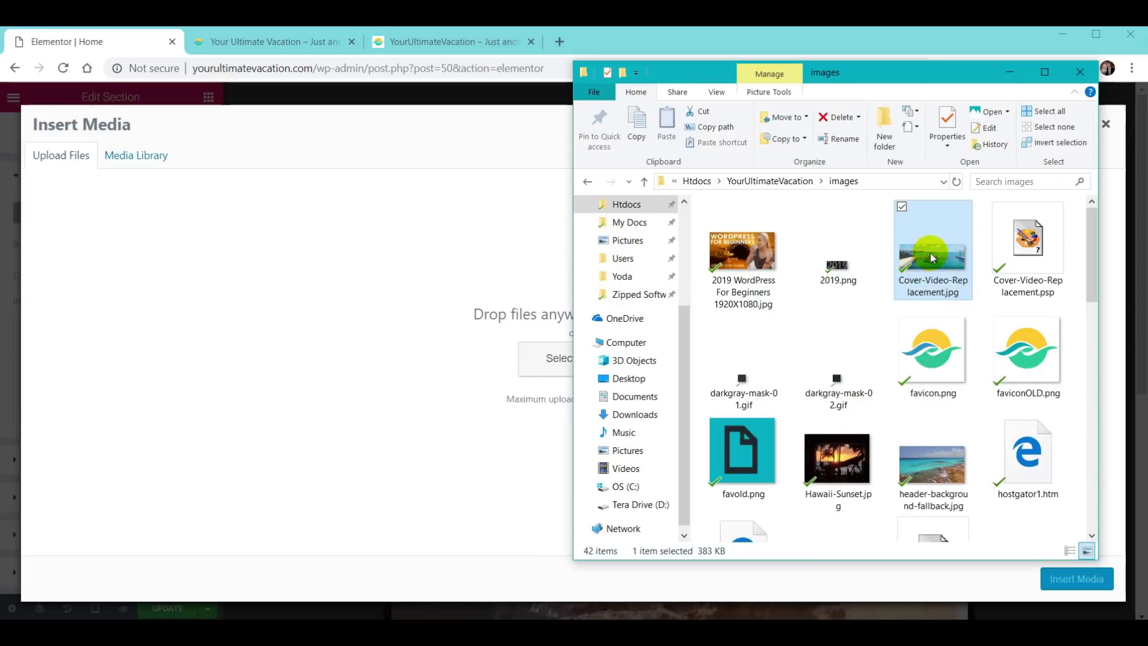
drag(657, 330, 418, 346)
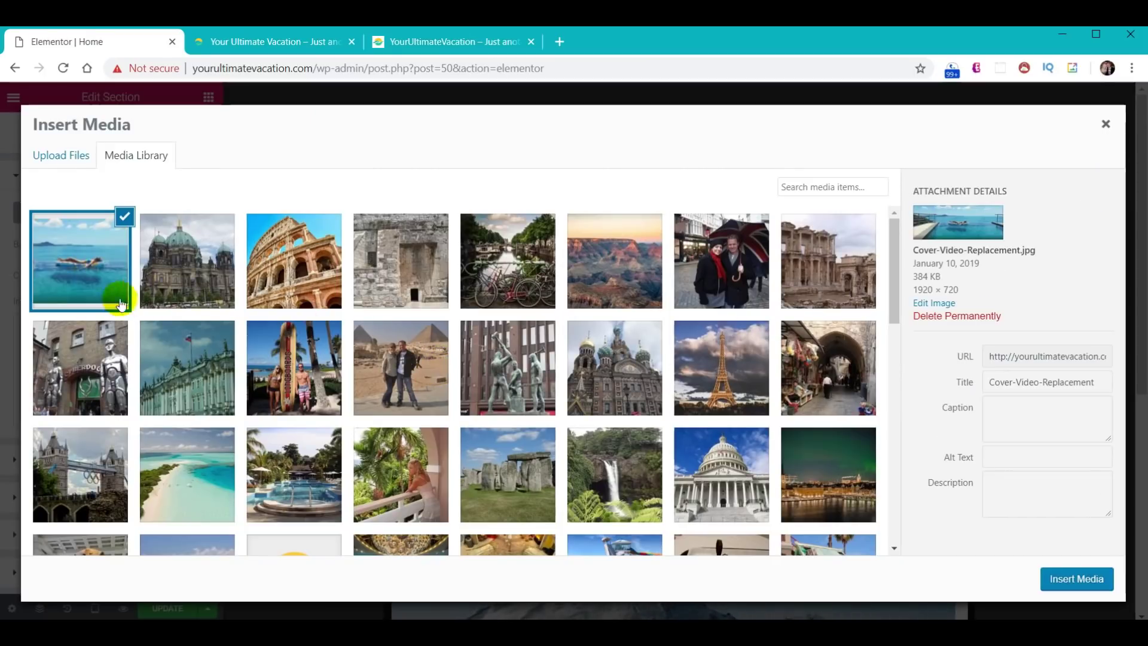
click(1073, 579)
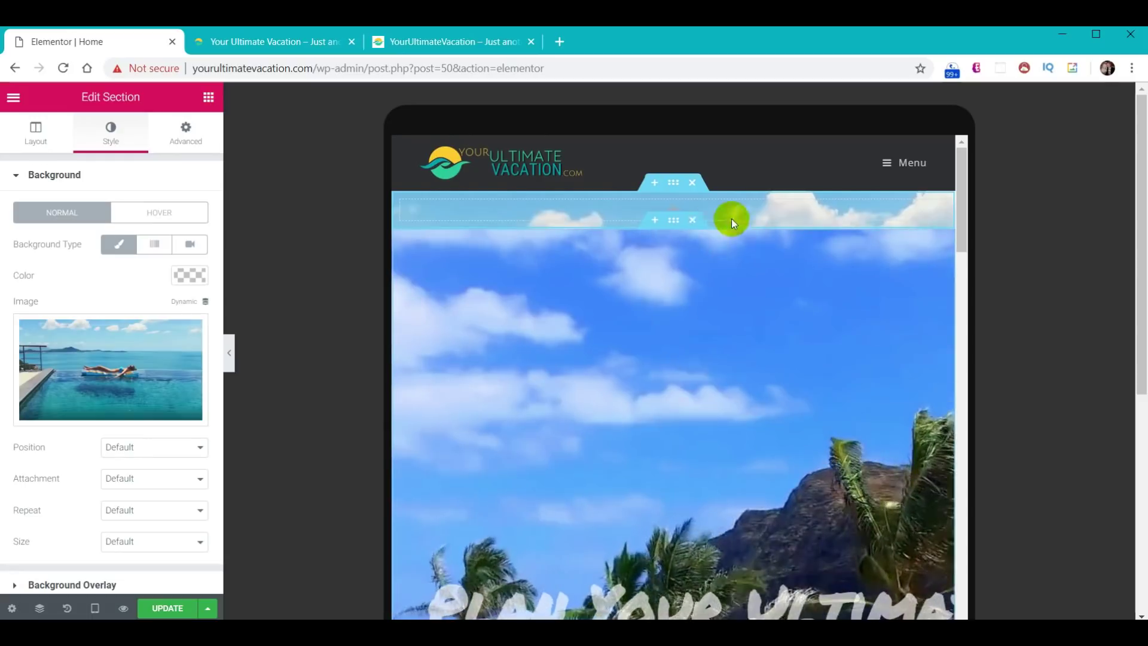
- Unlink the section's padding and set the tablet top padding to 400 px, then preview
click(195, 138)
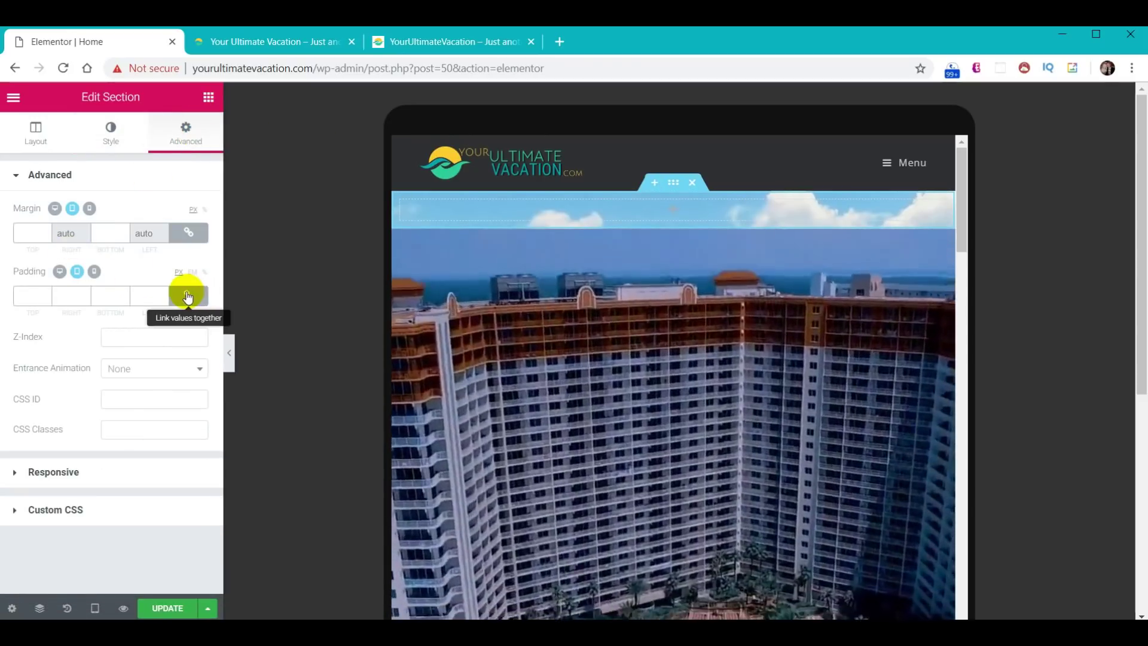
click(187, 296)
click(27, 295)
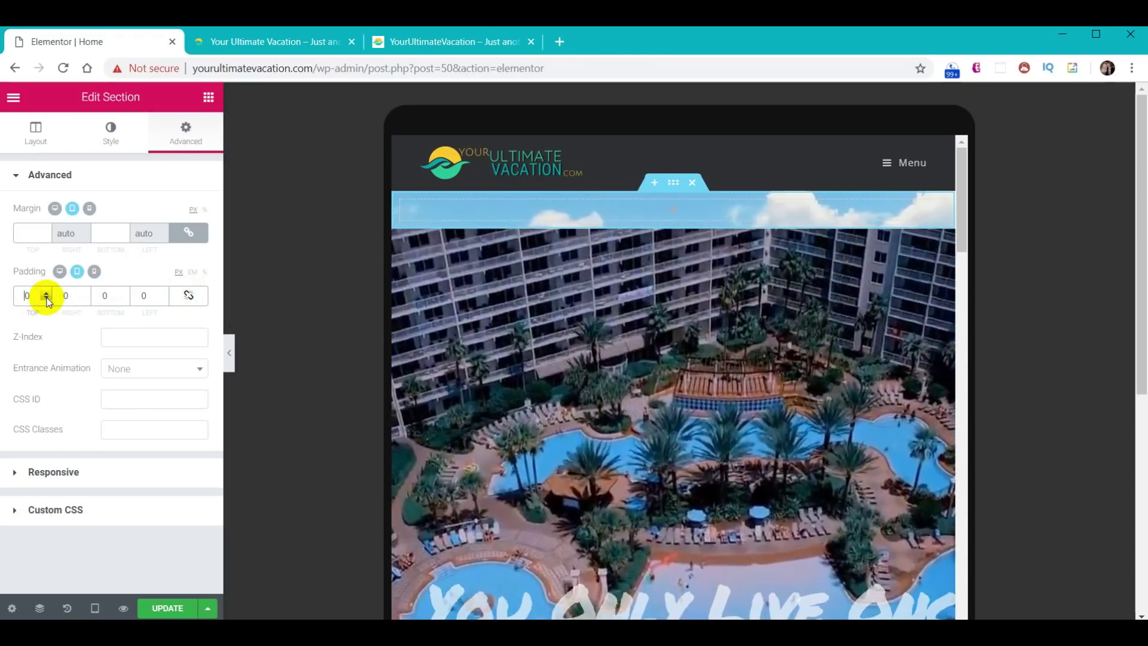
text(400)
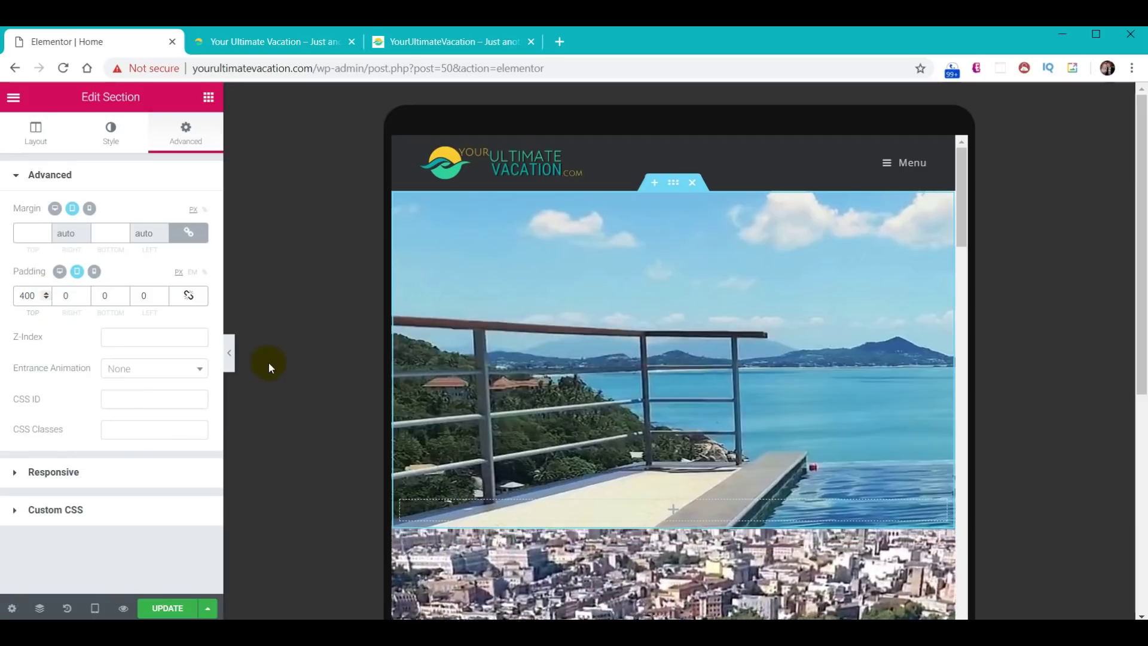
click(228, 362)
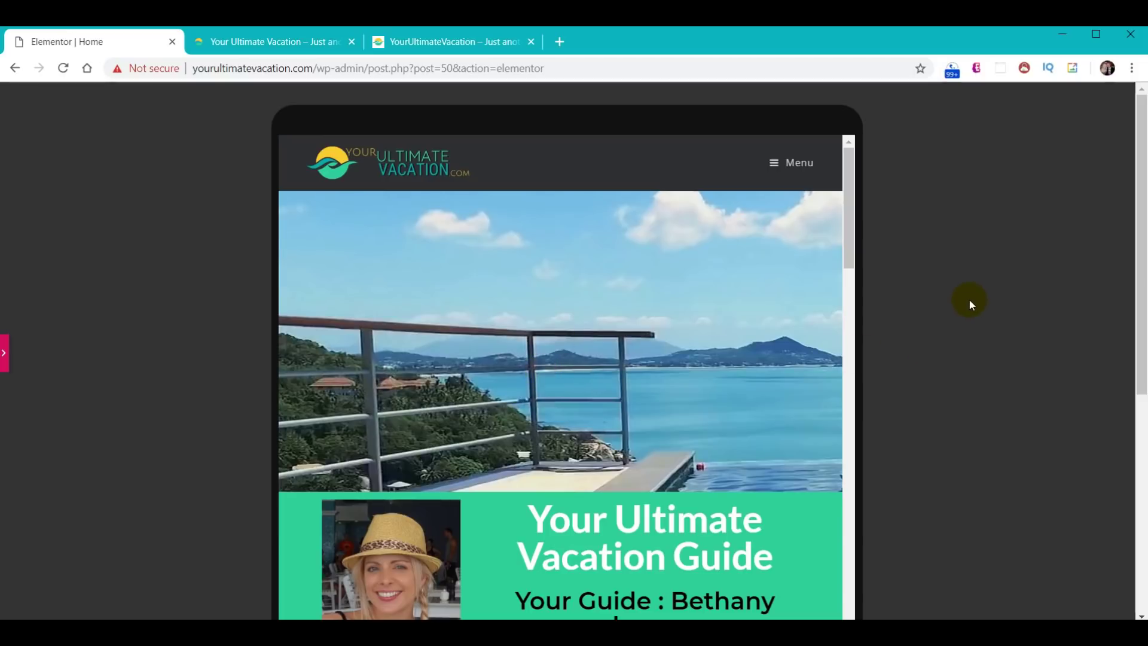
click(6, 353)
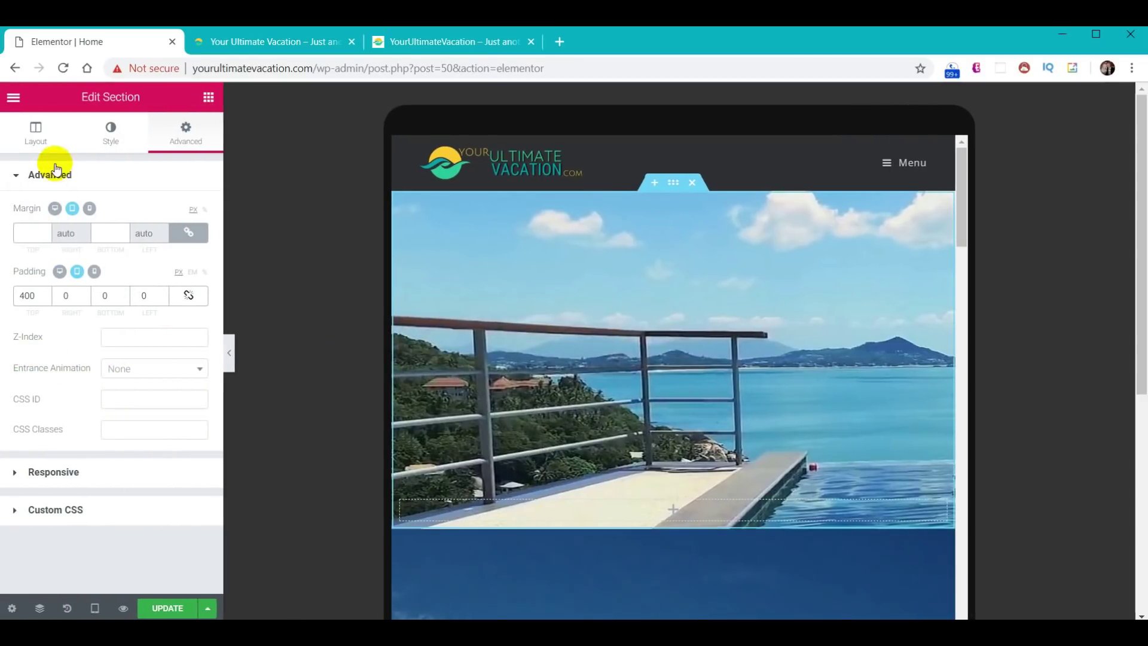
- Set the background image position to Top Center and size to Cover, then preview
click(110, 141)
click(168, 457)
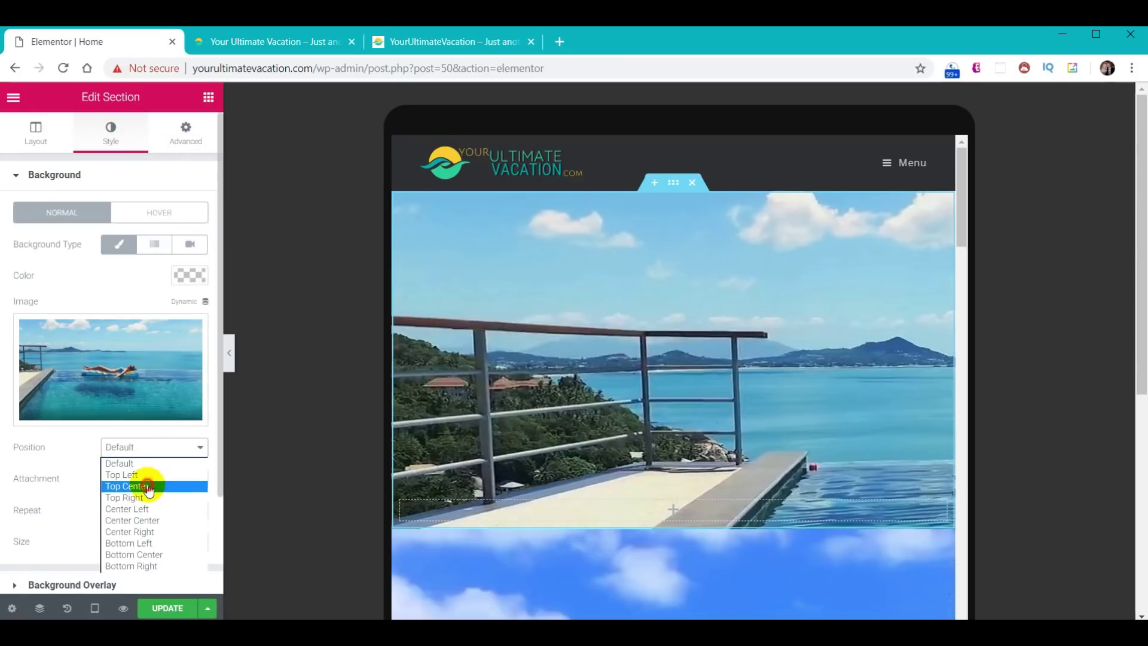
click(147, 484)
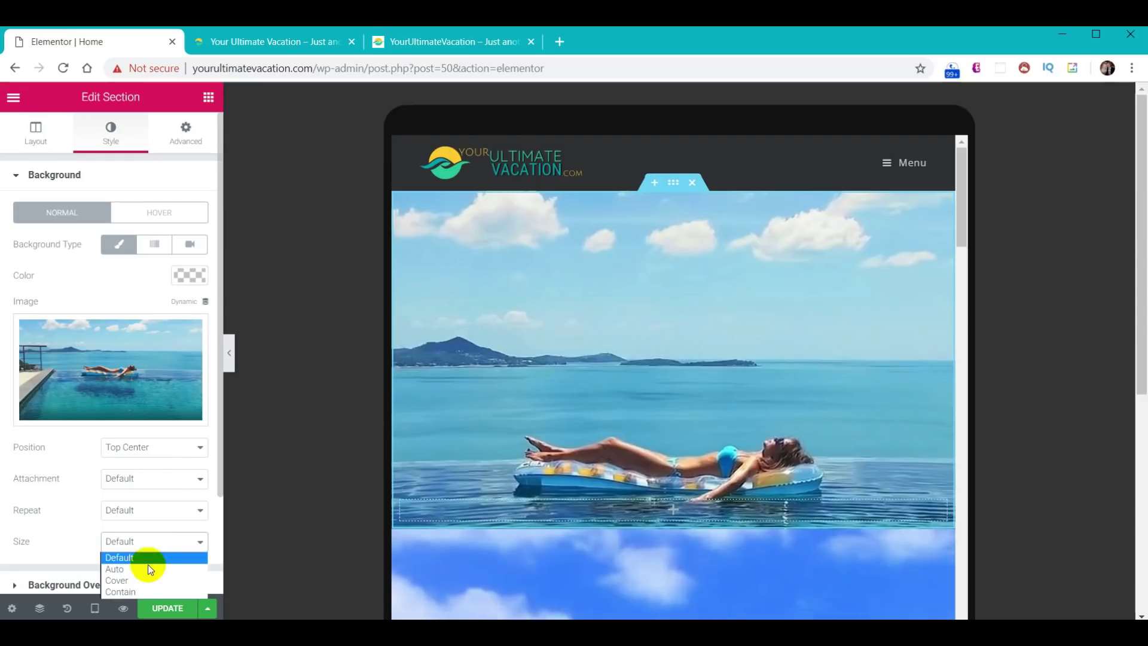
click(149, 581)
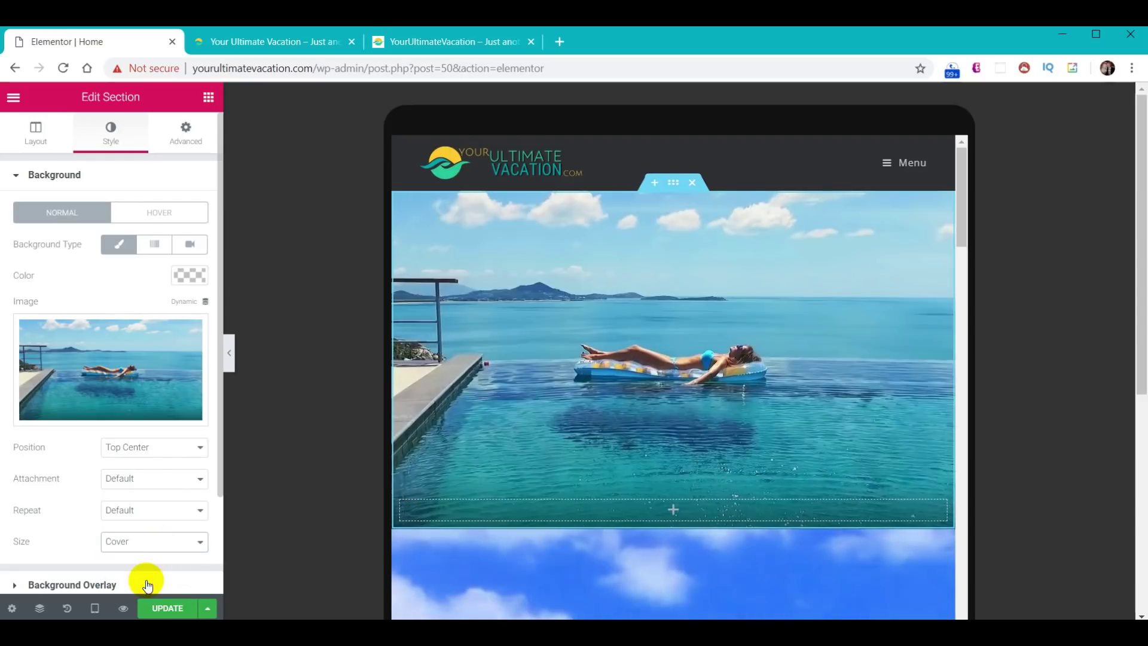
click(230, 353)
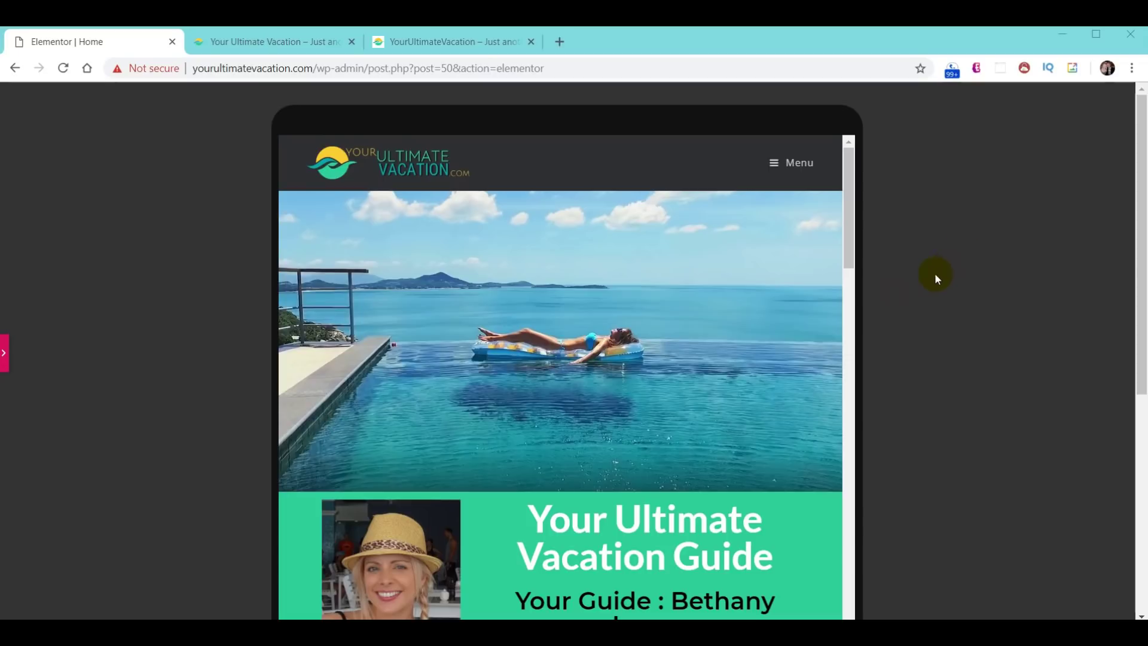
click(5, 357)
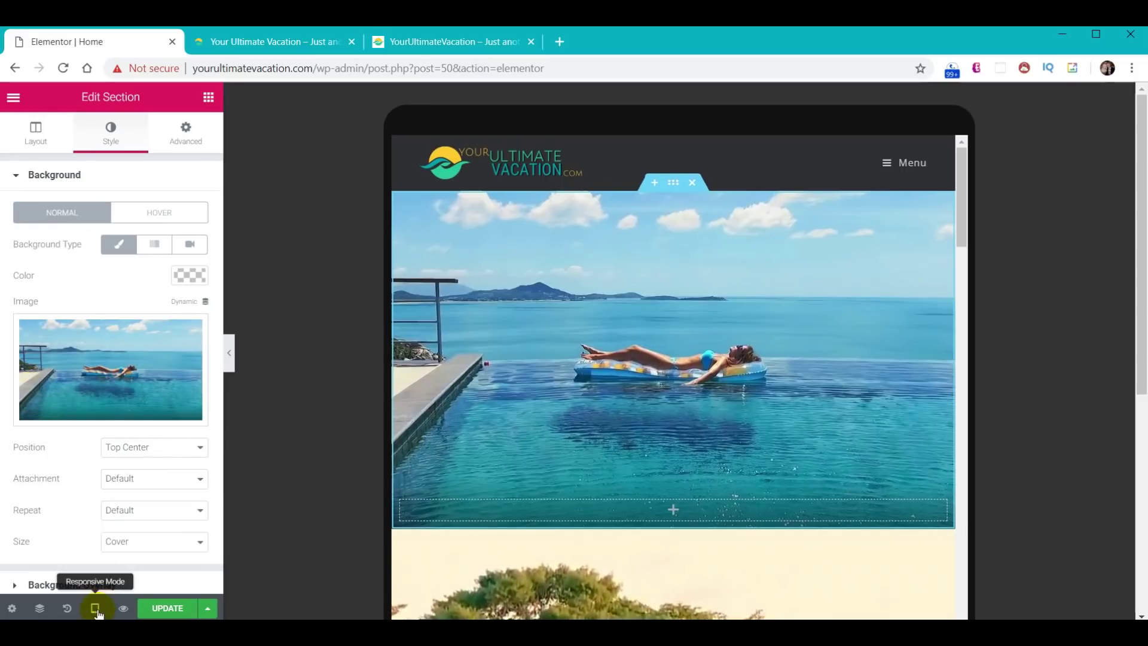
- Switch the preview to Mobile size and check the mobile layout
click(95, 608)
click(82, 570)
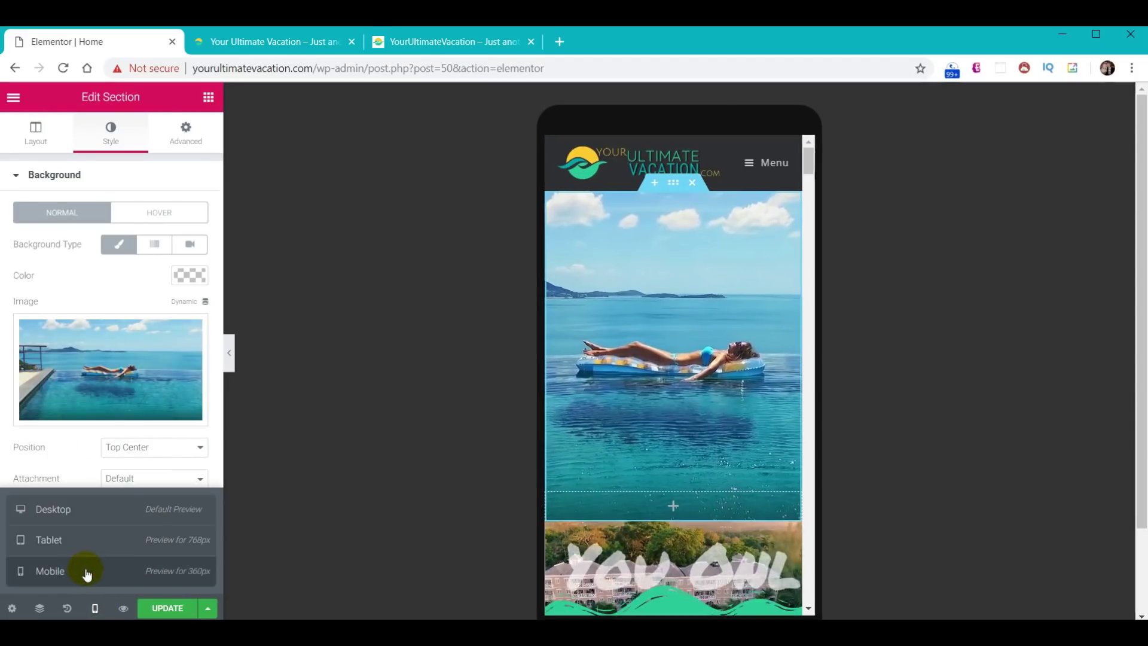
click(232, 358)
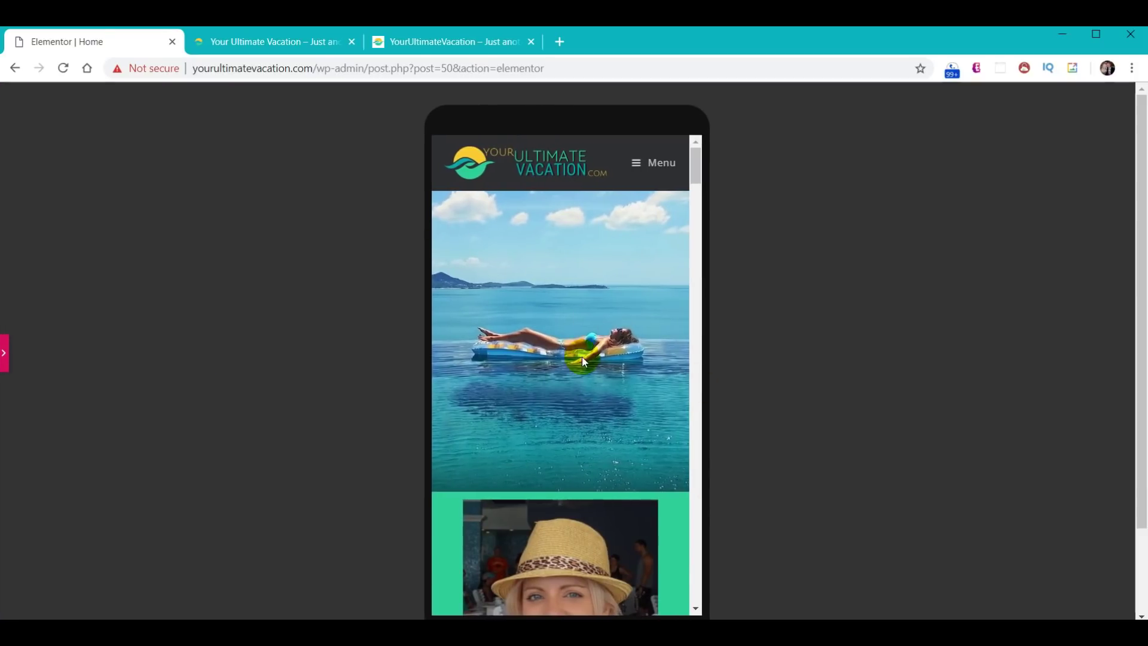
click(5, 355)
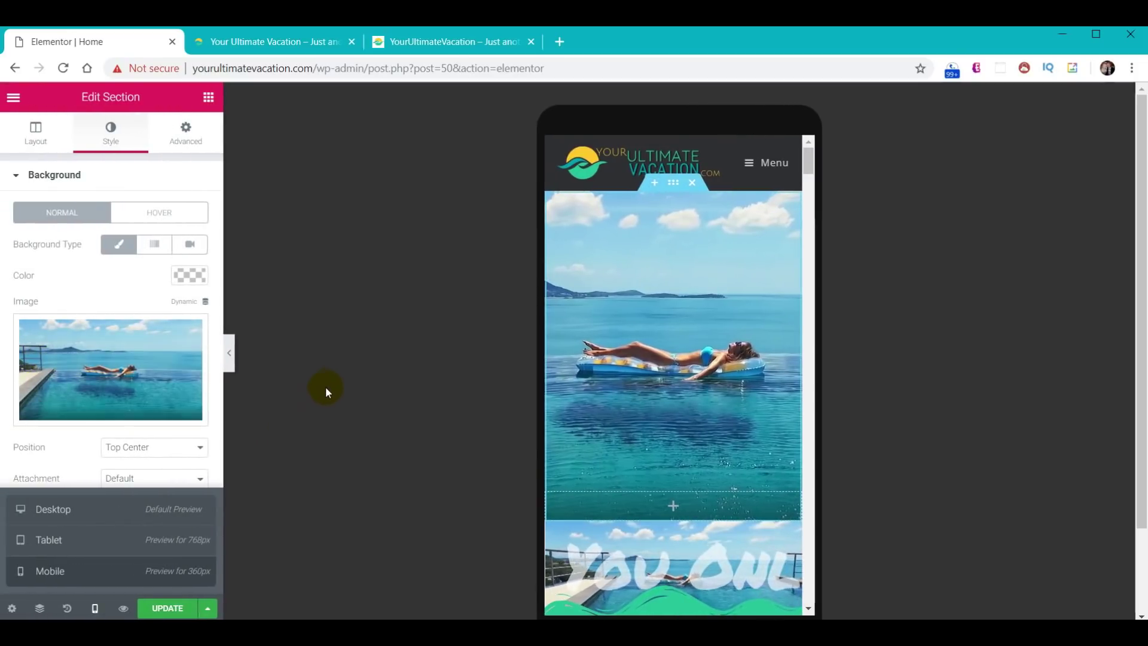
- Turn on Hide On Desktop and Hide On Mobile for the pool-photo section and preview
click(204, 149)
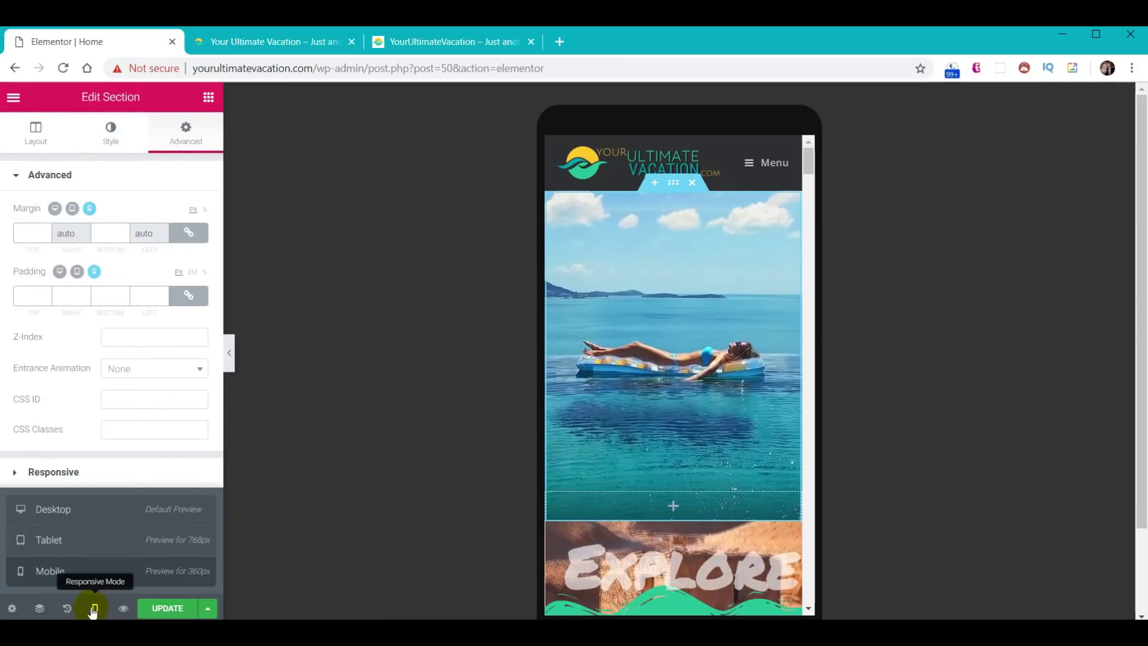
click(92, 608)
click(52, 472)
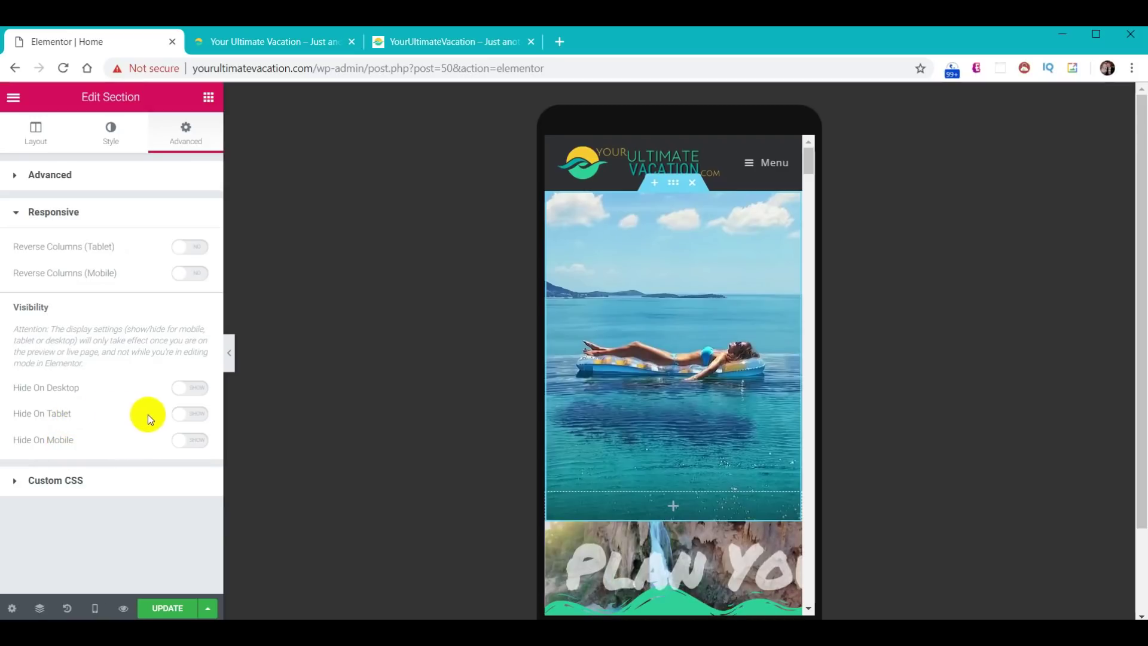
click(192, 388)
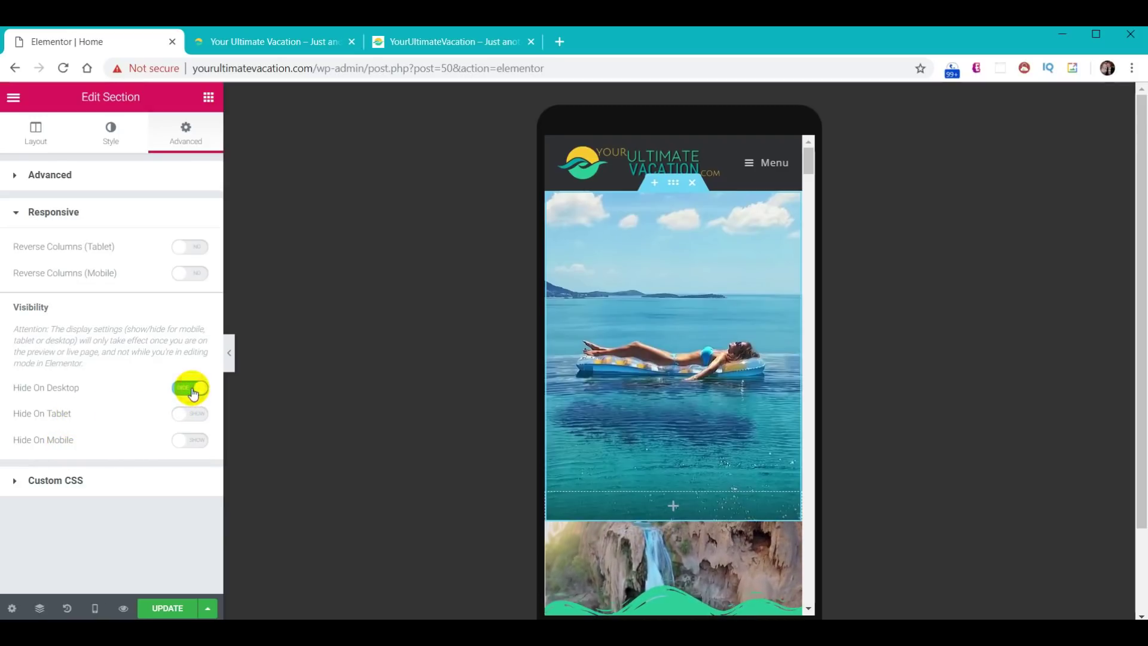
click(193, 442)
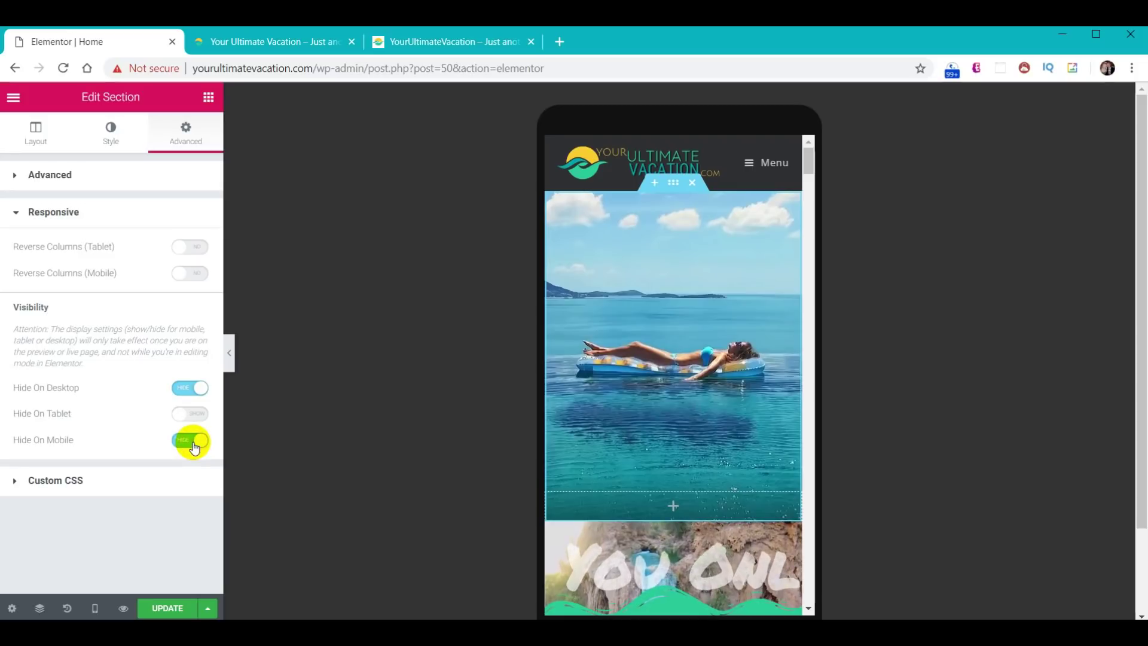
click(96, 608)
click(229, 352)
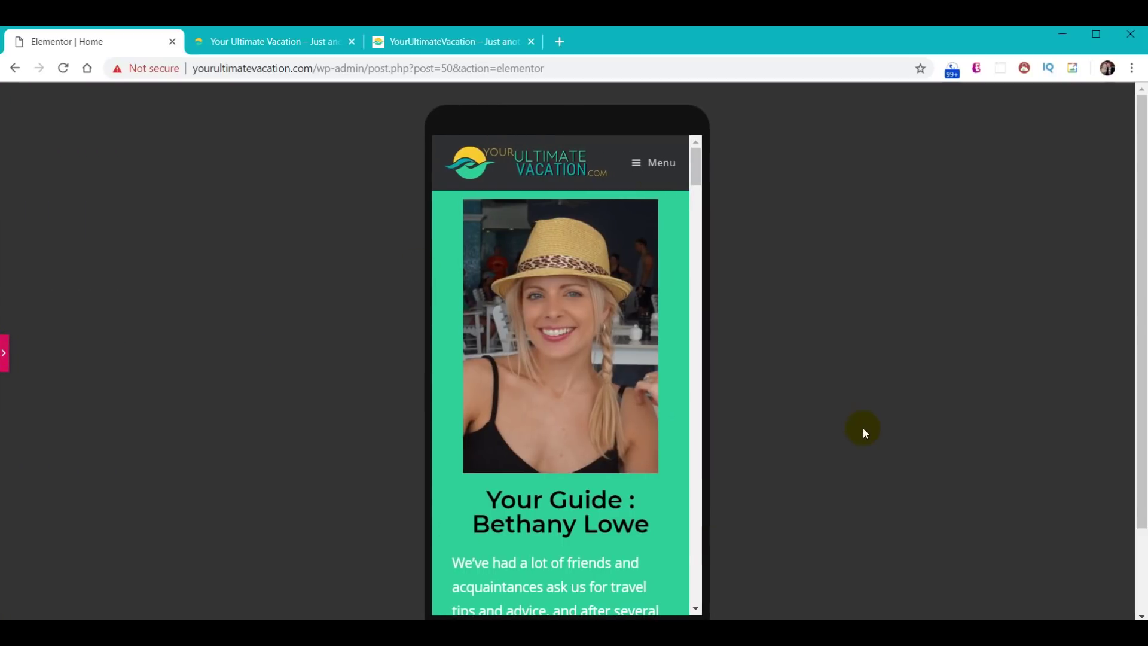
click(1052, 107)
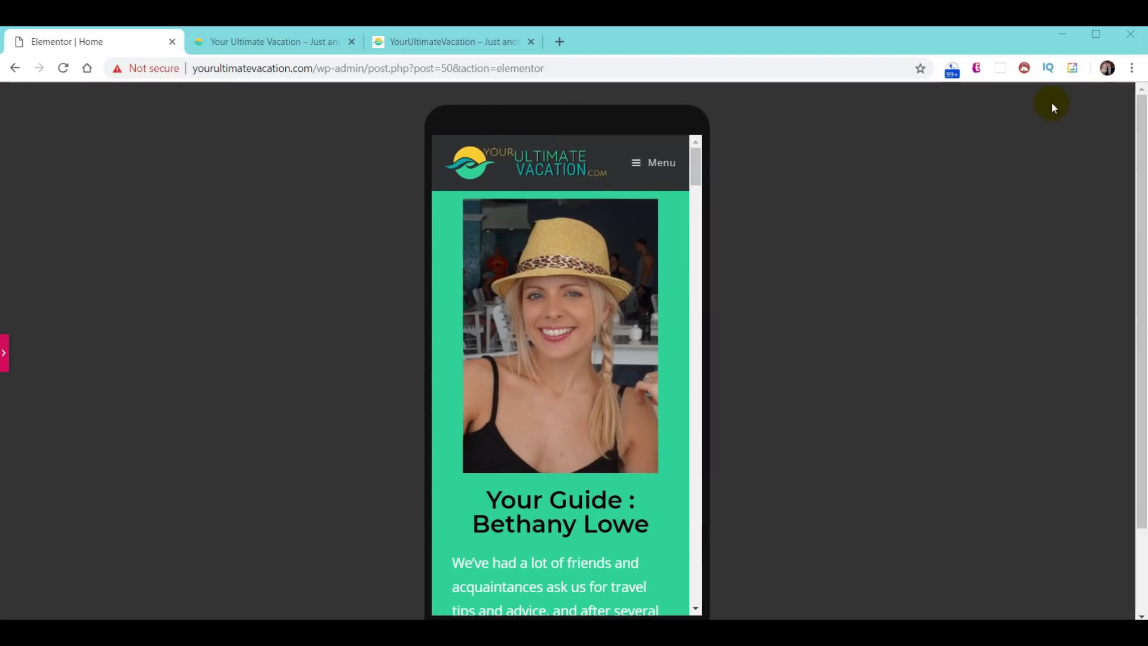
click(5, 359)
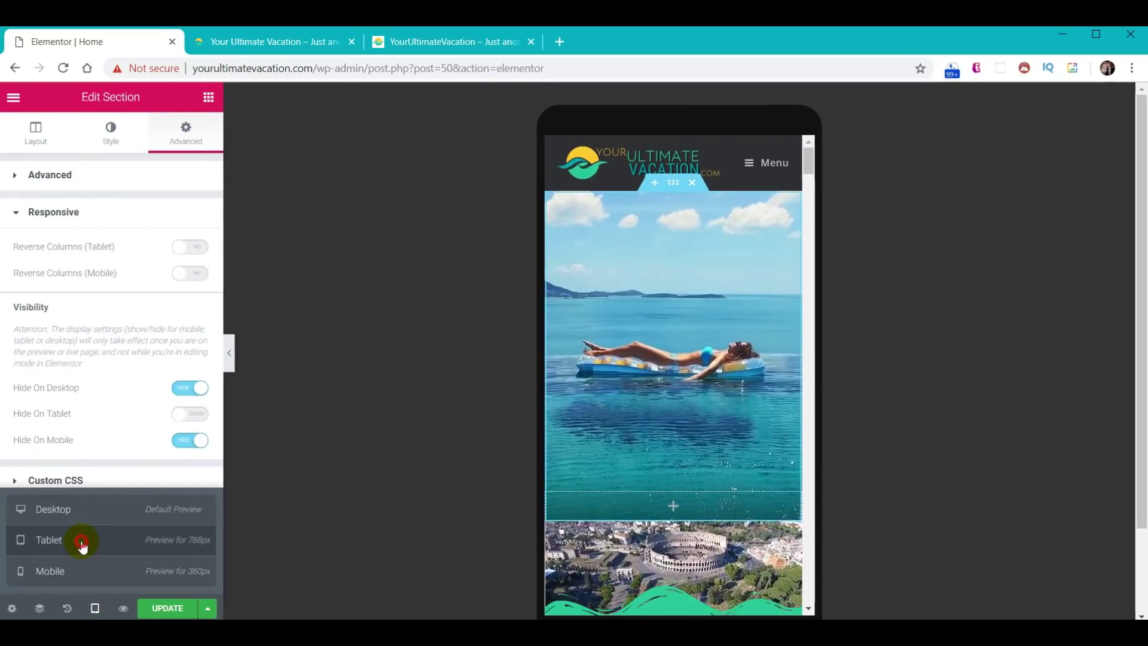
- At Tablet size, scroll to the Destinations/Travel Tips/Cruises row and select the Destinations icon box
click(82, 543)
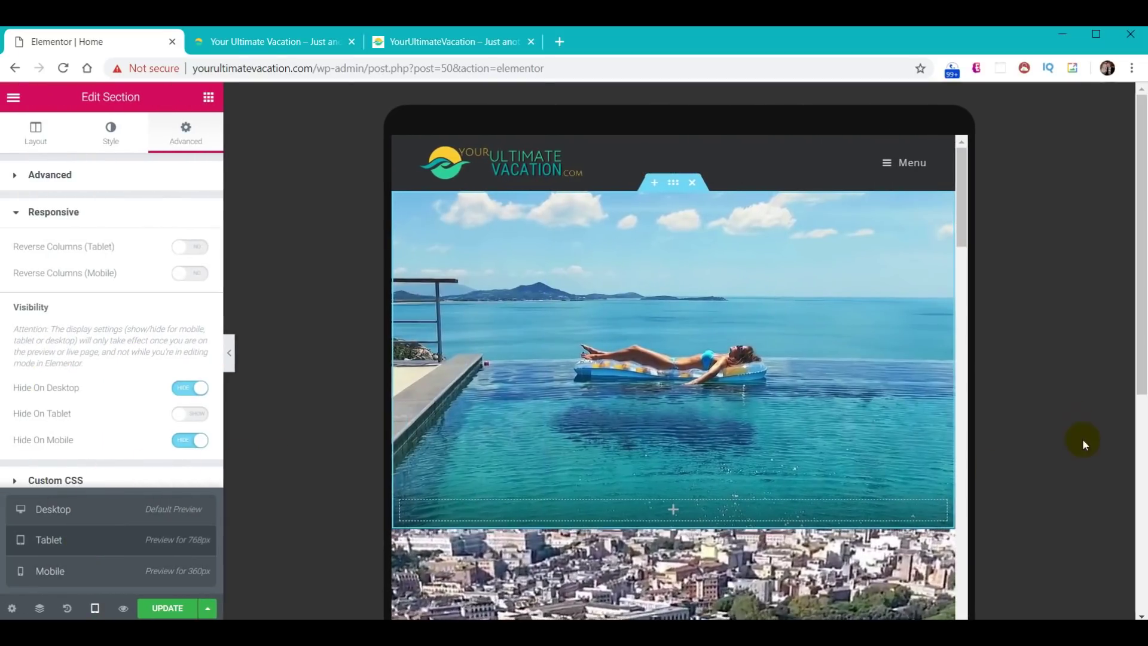
scroll(1045, 426, down, 6)
scroll(1032, 440, down, 10)
scroll(649, 321, down, 15)
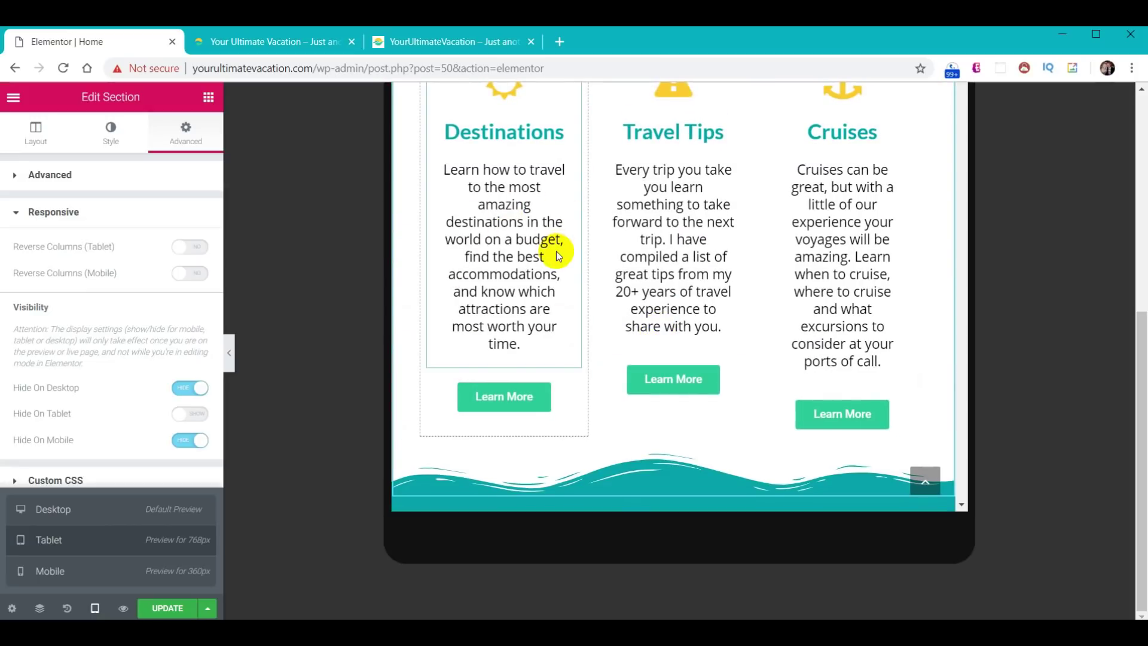
click(229, 353)
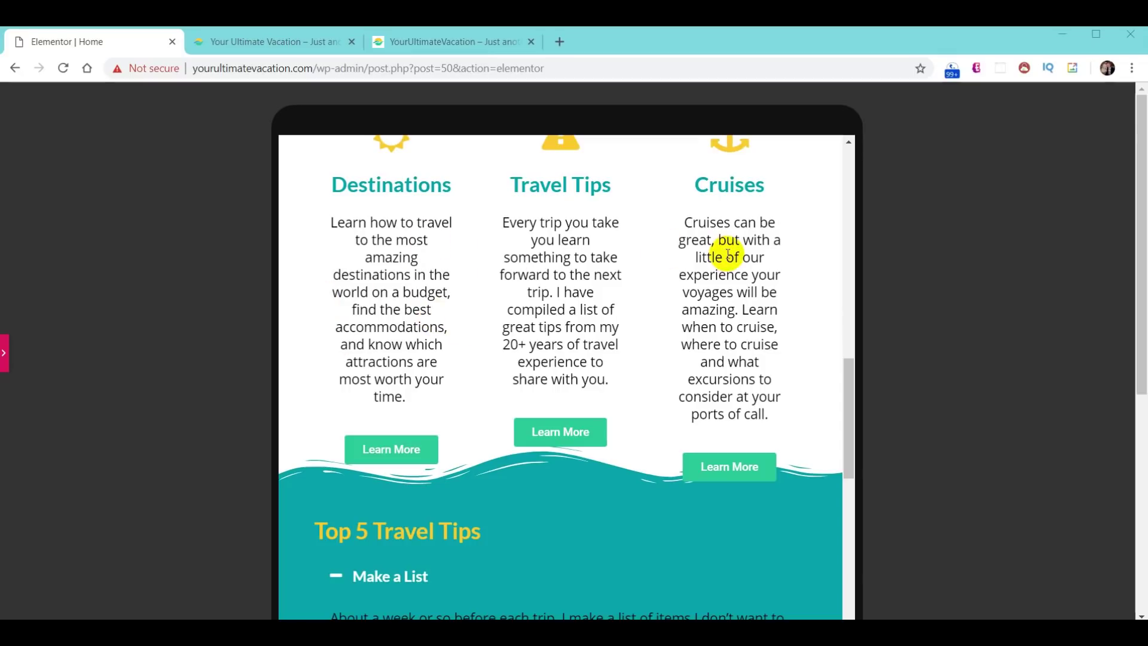
click(5, 358)
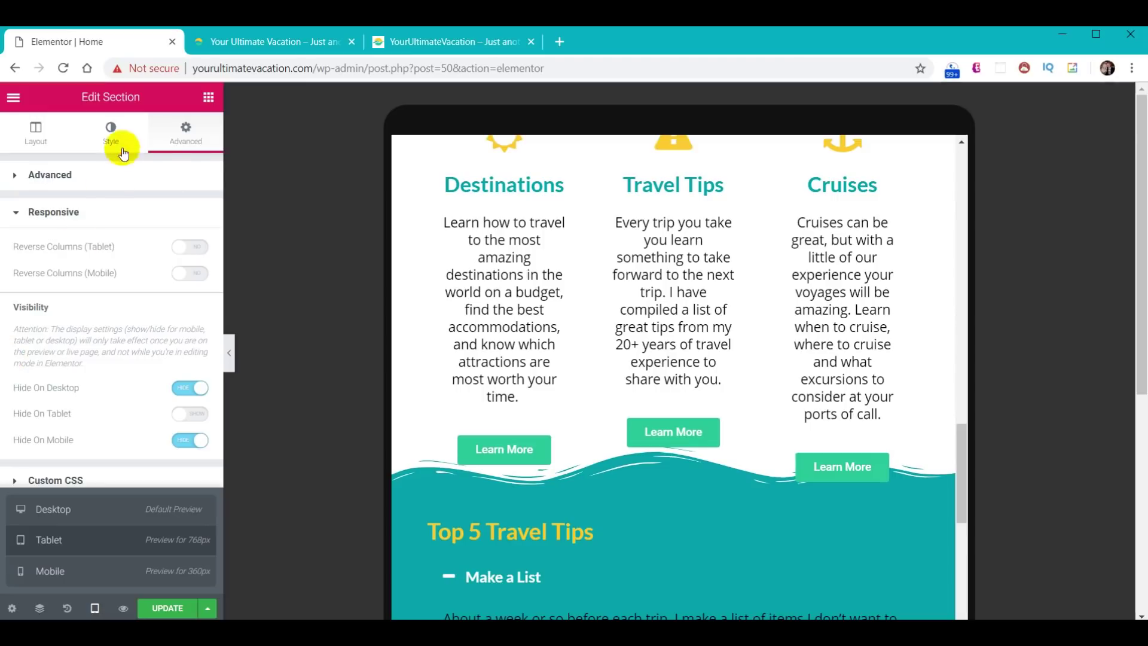
click(517, 296)
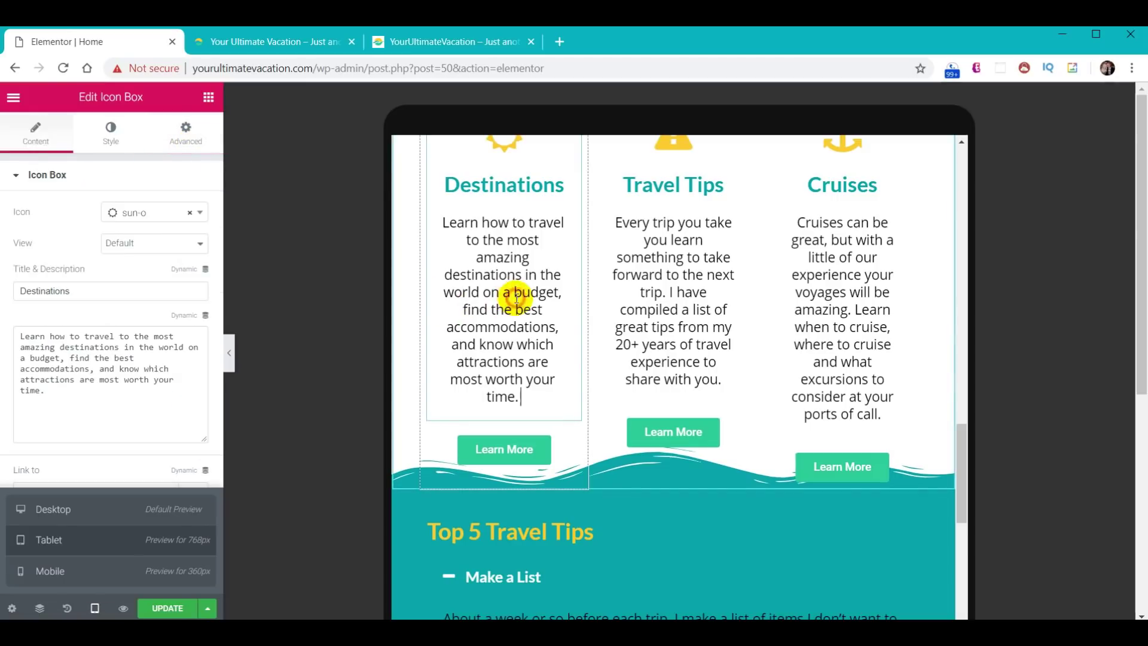
- Set 5 px padding on the Destinations, Travel Tips and Cruises icon boxes for tablet
click(185, 138)
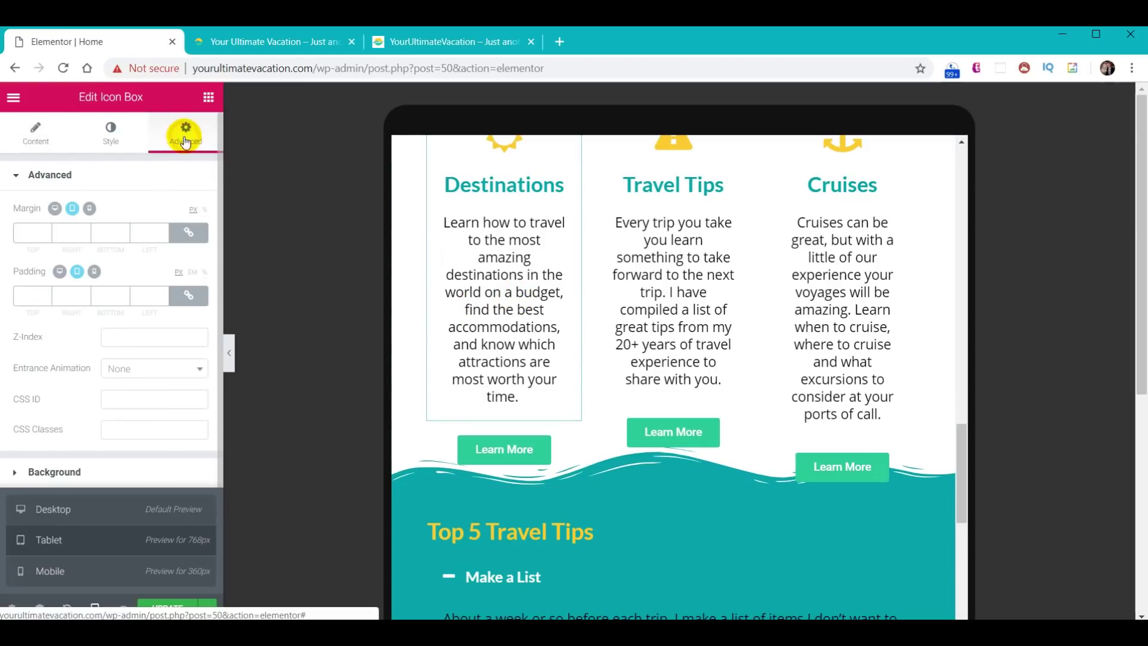
click(35, 289)
text(5)
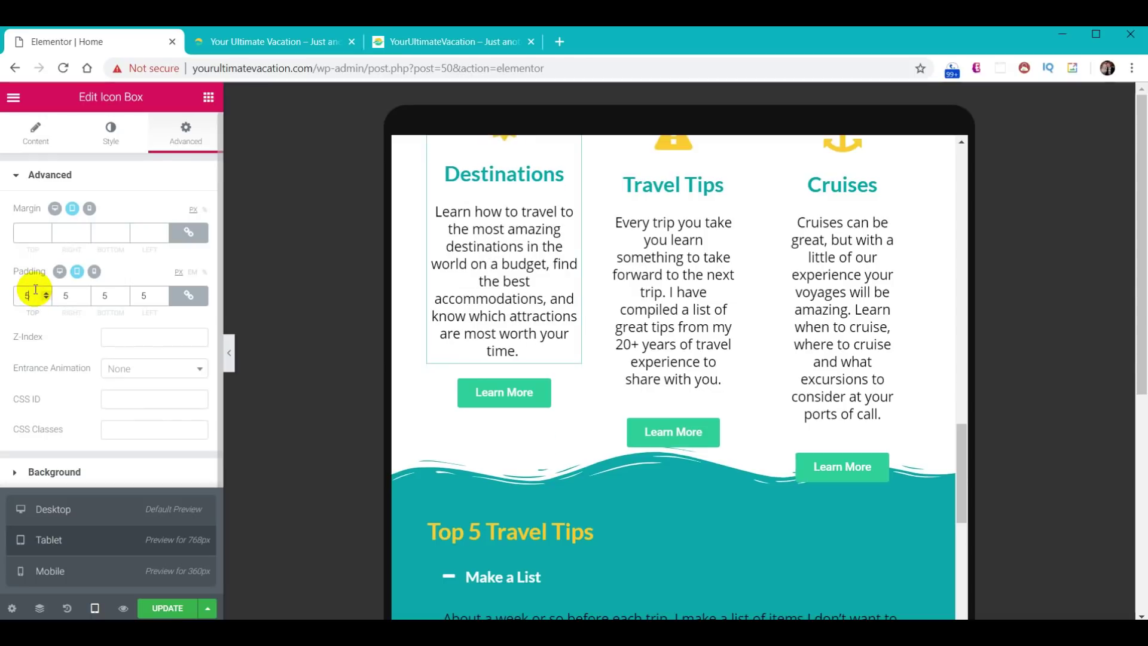
click(656, 264)
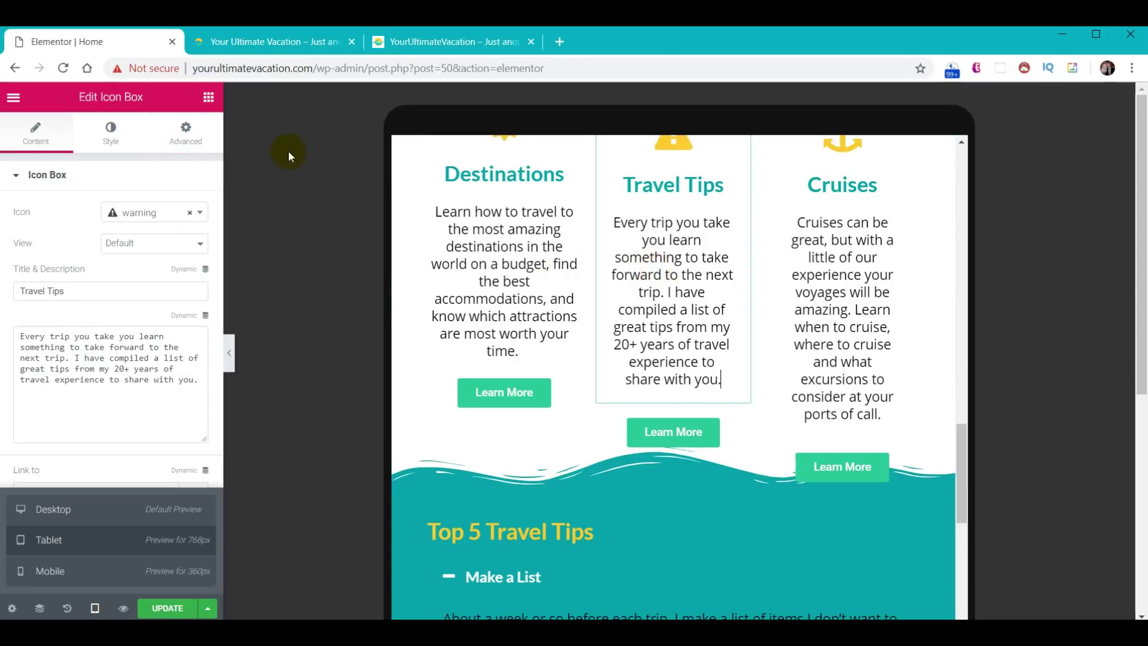
click(178, 143)
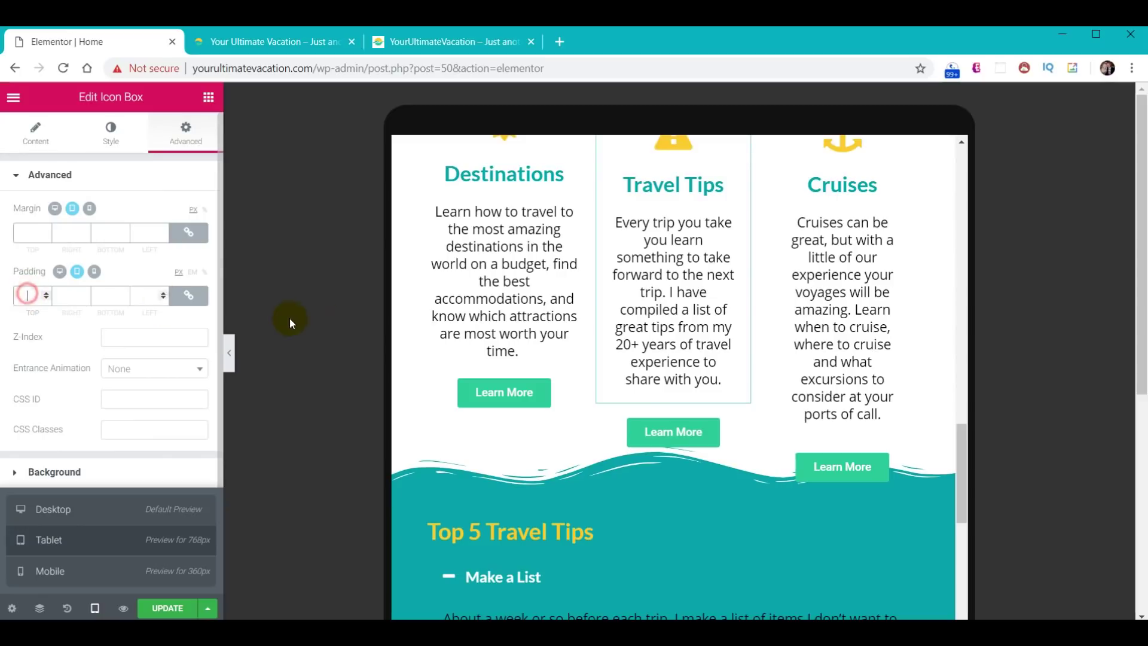
text(5)
click(837, 257)
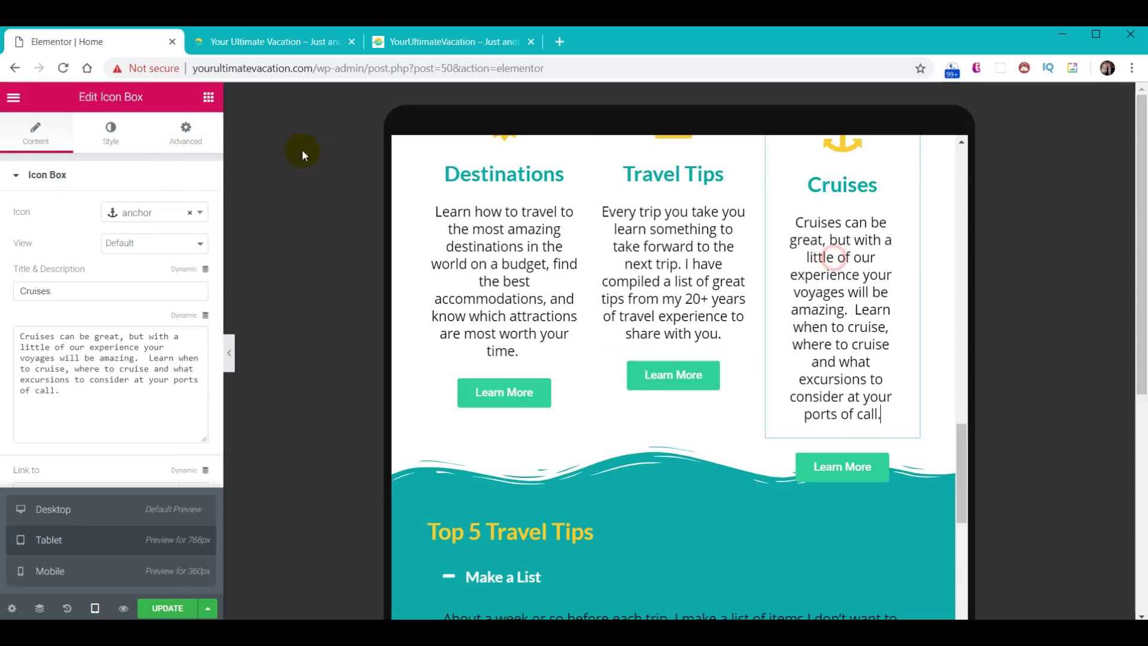
click(207, 142)
text(5)
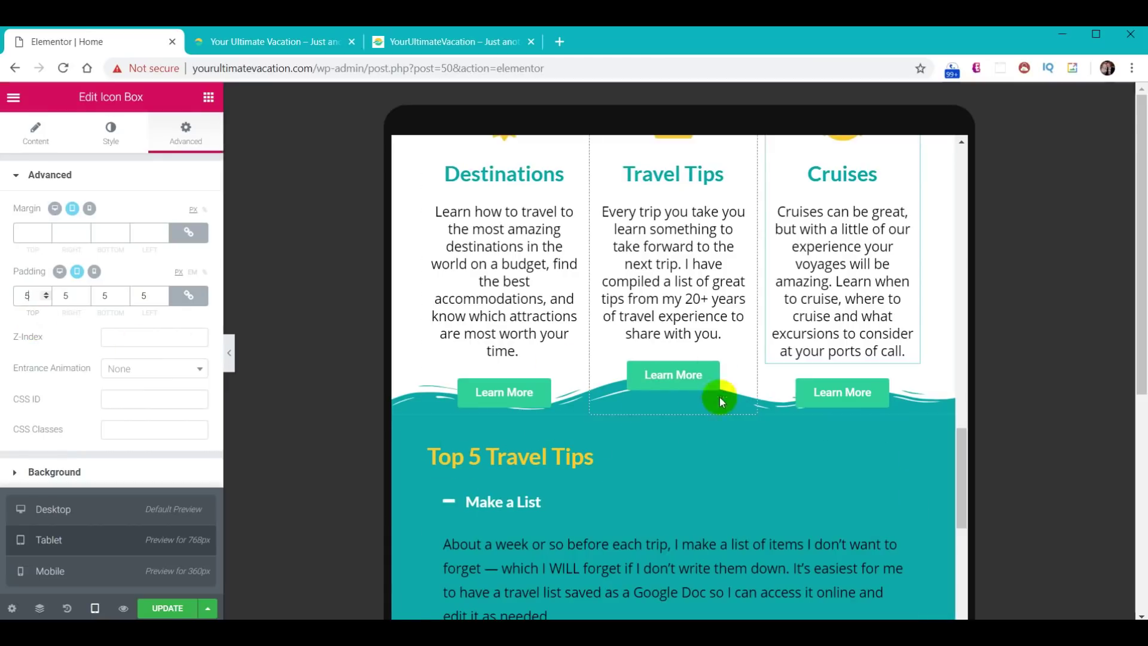
scroll(755, 383, up, 3)
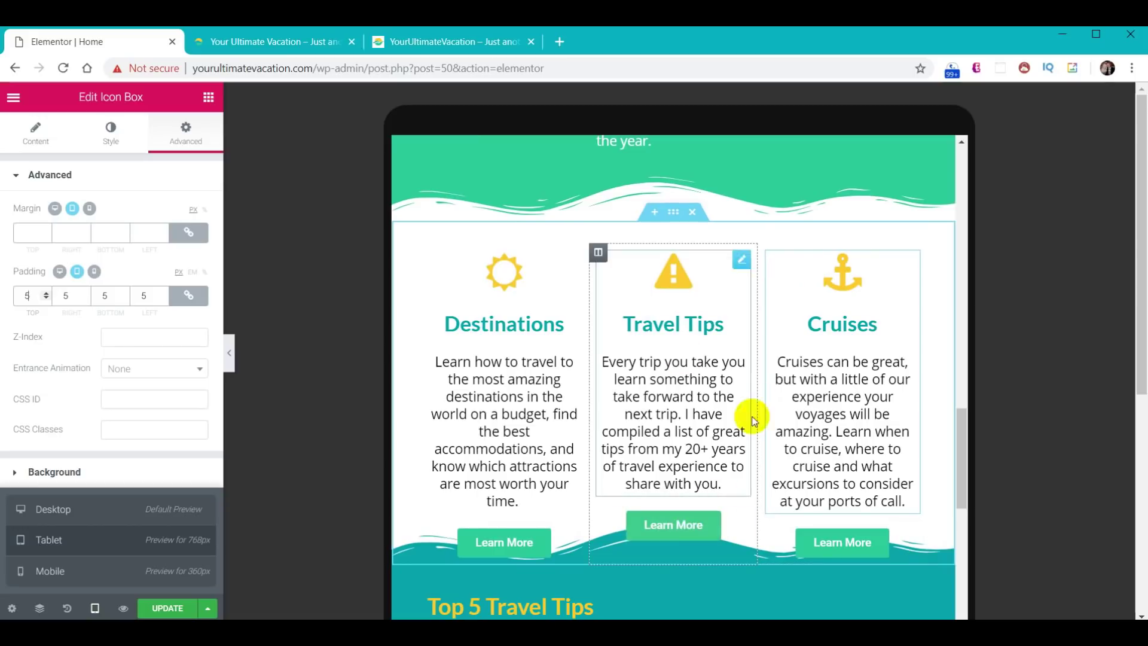
- Set the icon-box section's tablet bottom padding to 60 px, save with UPDATE and view the live page
click(671, 213)
click(191, 133)
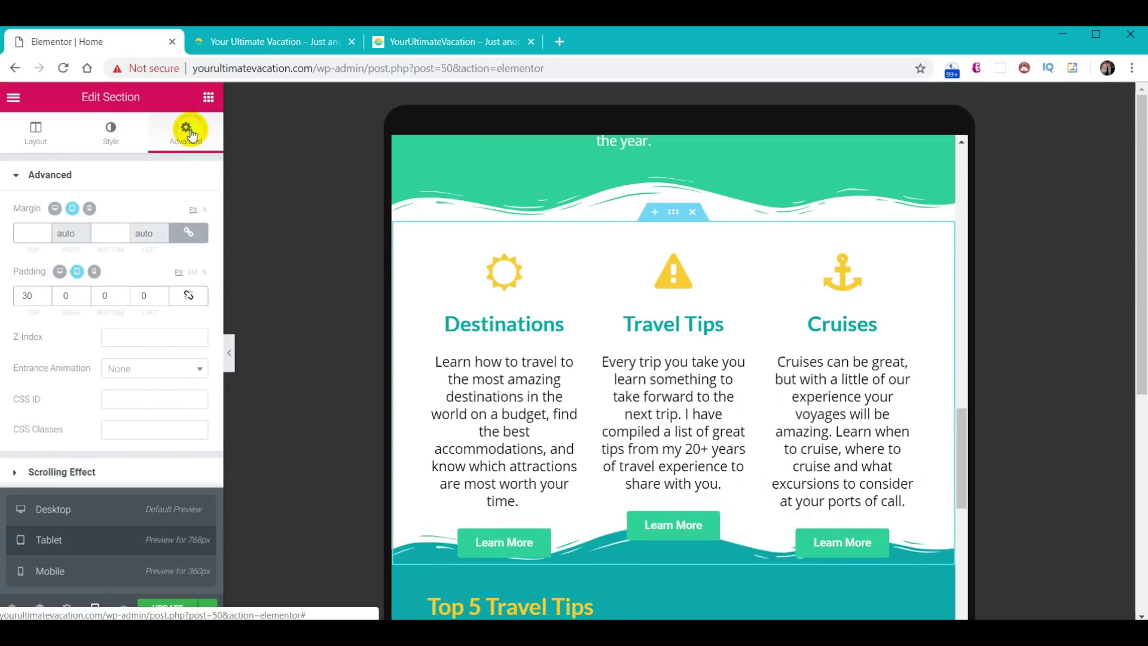
click(148, 296)
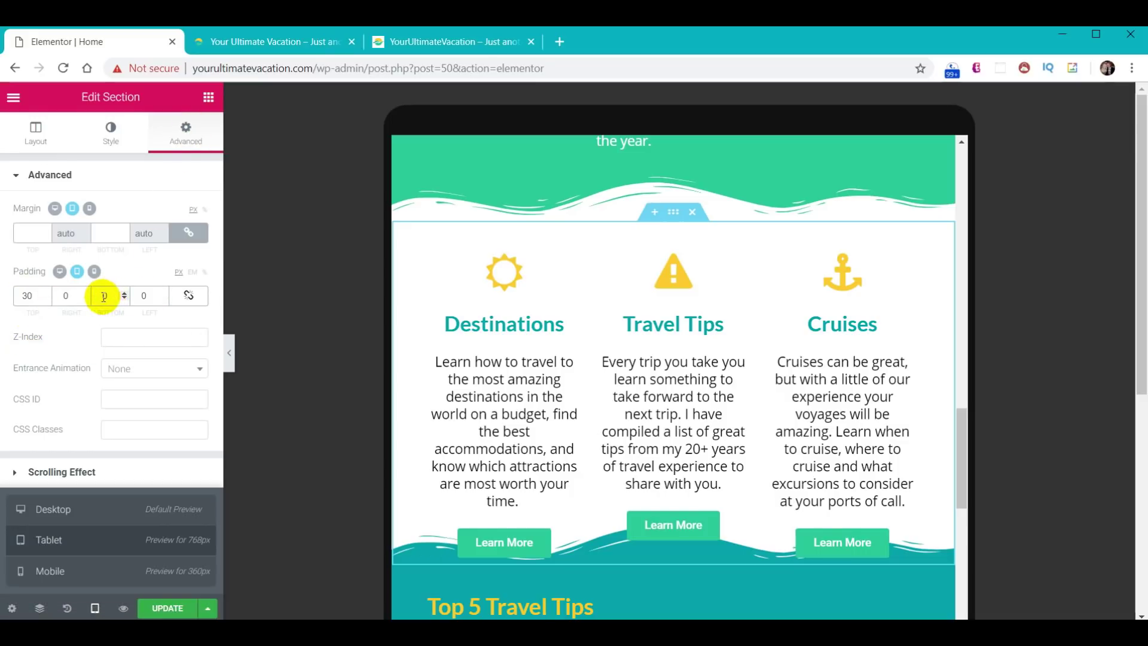
text(6)
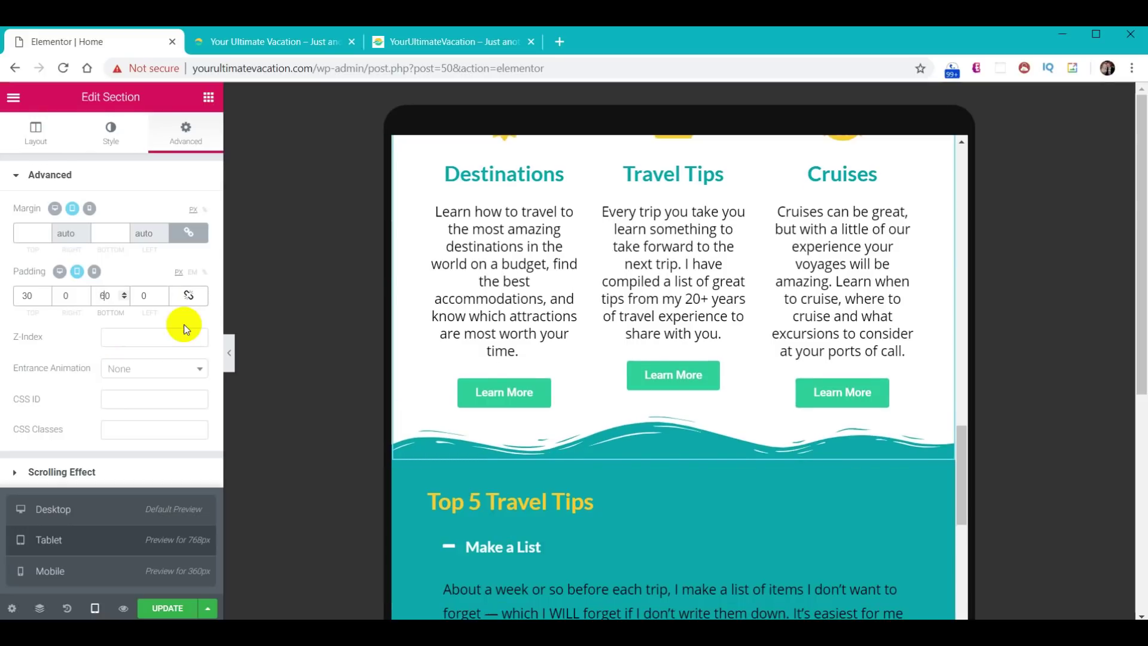
scroll(801, 443, up, 1)
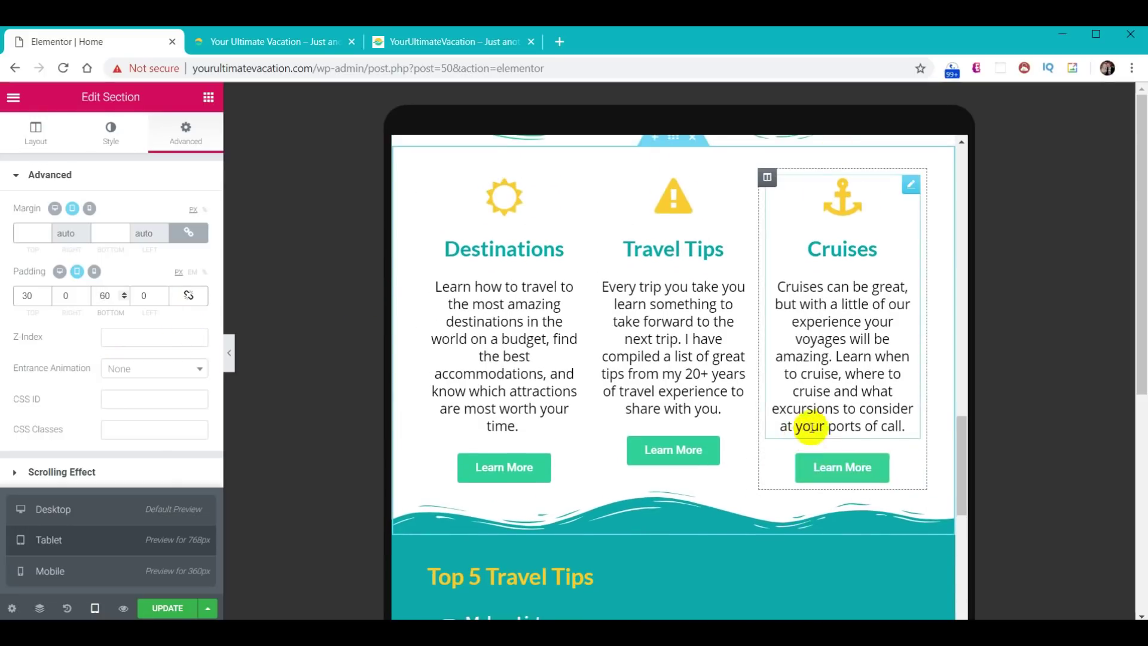
click(164, 611)
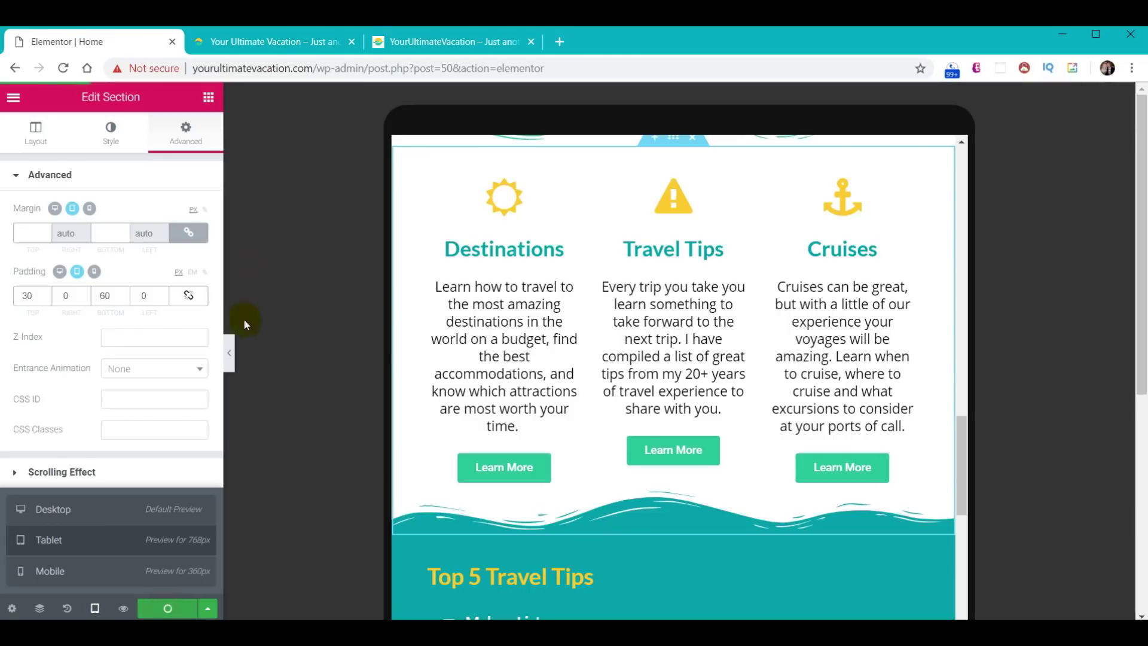
click(258, 40)
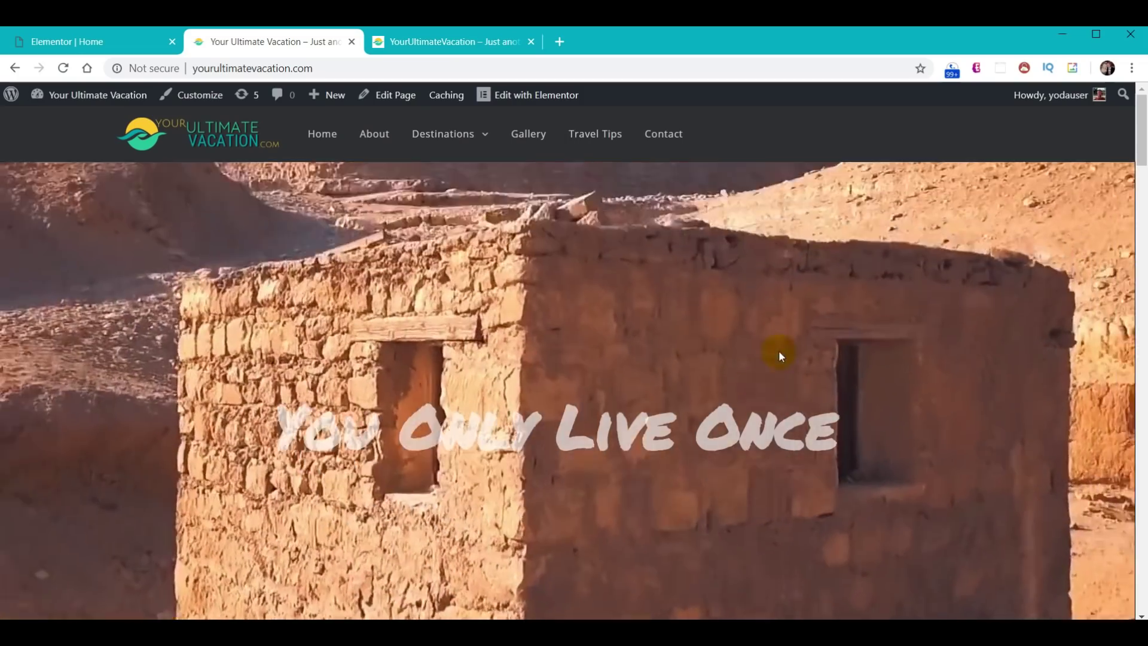
scroll(742, 395, down, 8)
scroll(742, 394, down, 15)
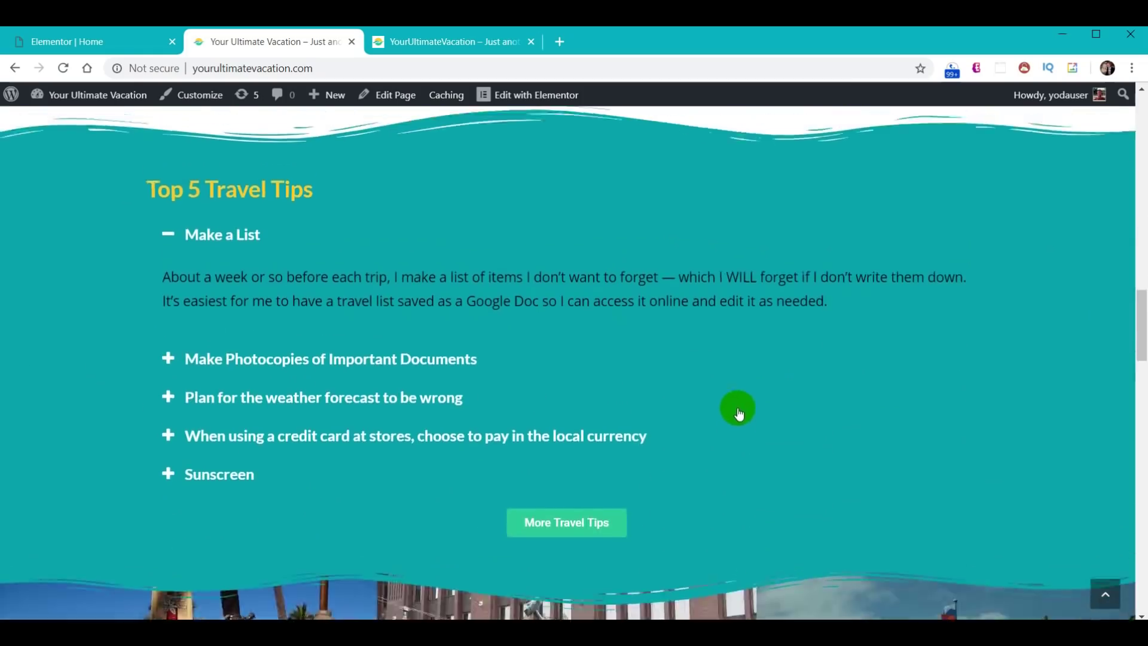
scroll(739, 409, up, 10)
scroll(738, 408, up, 8)
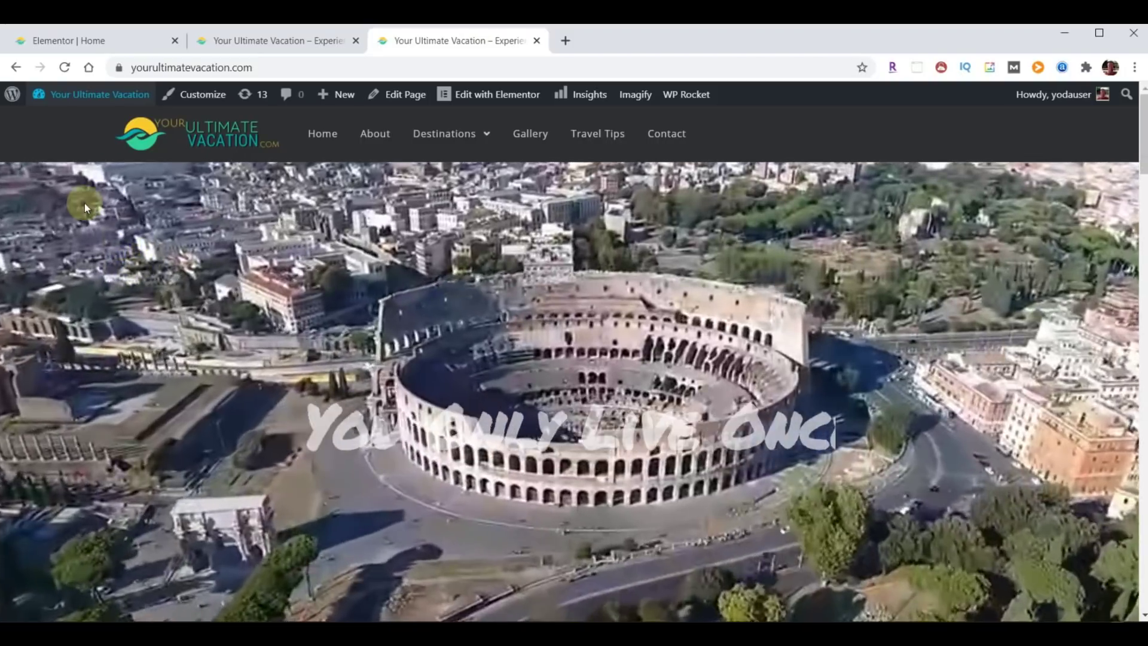
click(42, 36)
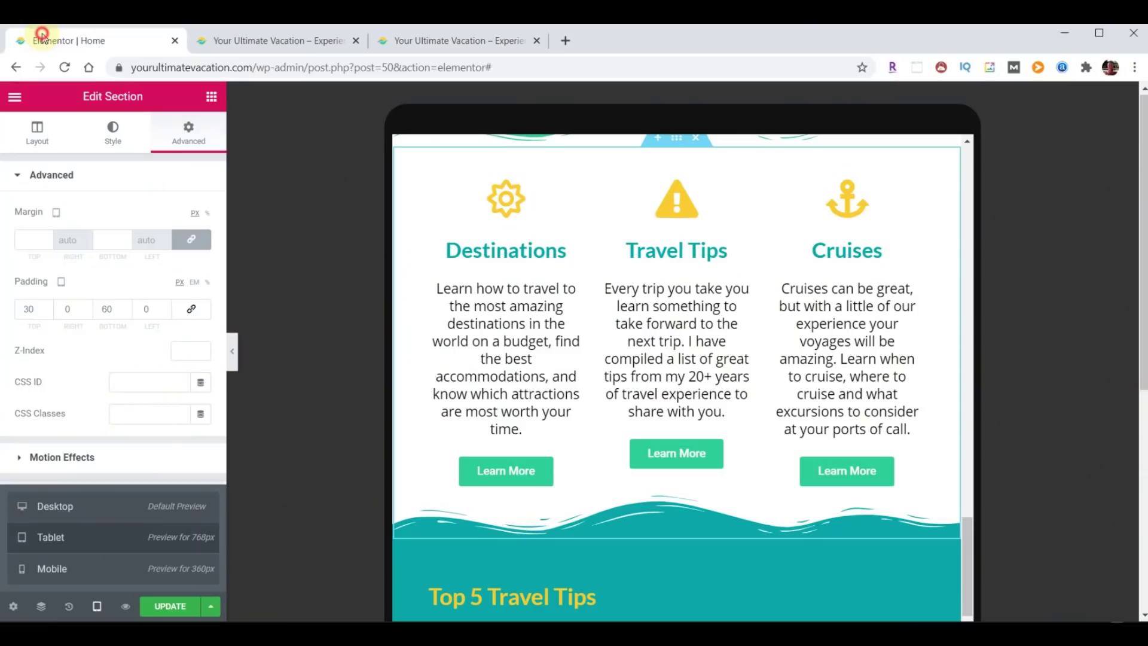
- Exit Elementor to the WordPress dashboard and open Settings > Reading
click(14, 96)
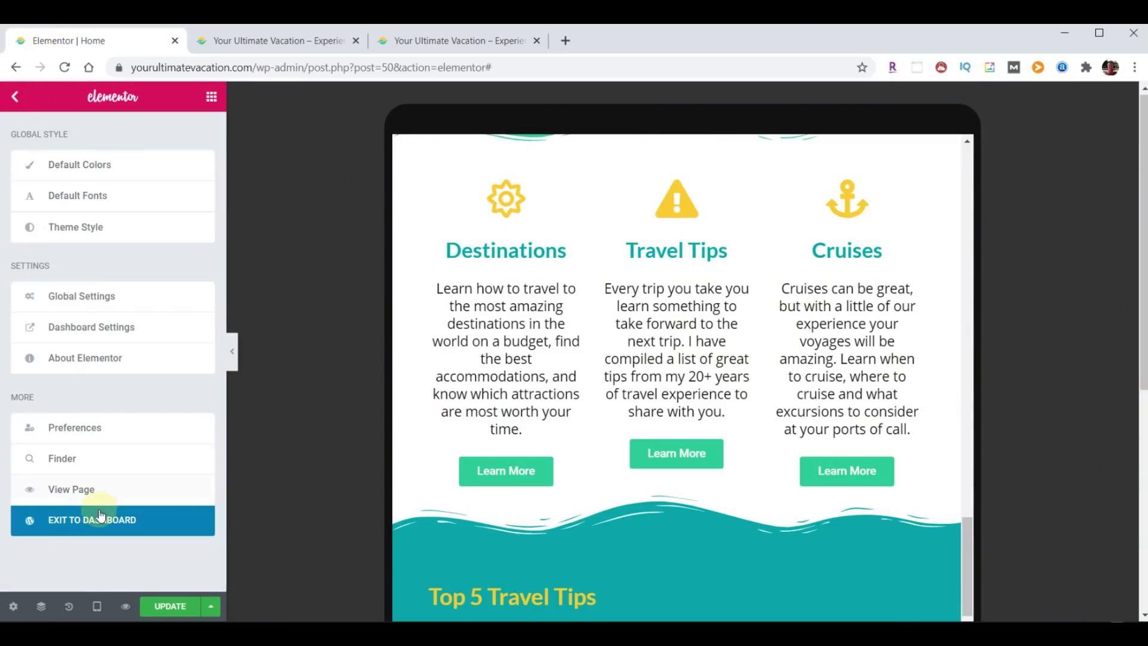
click(100, 516)
click(31, 519)
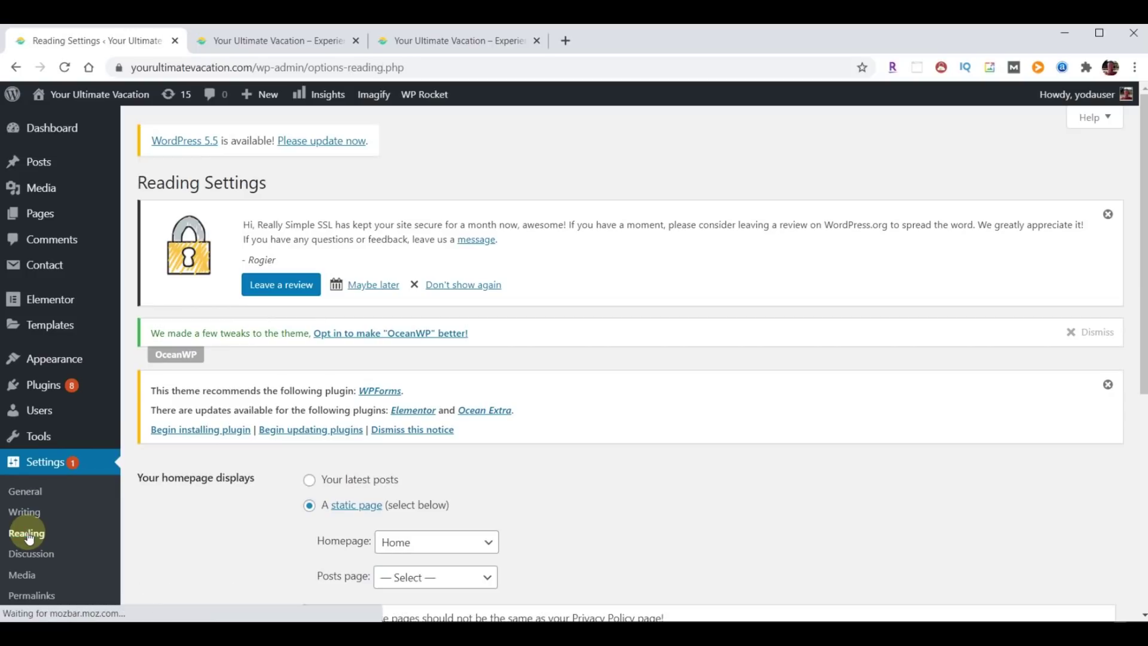
scroll(201, 511, down, 6)
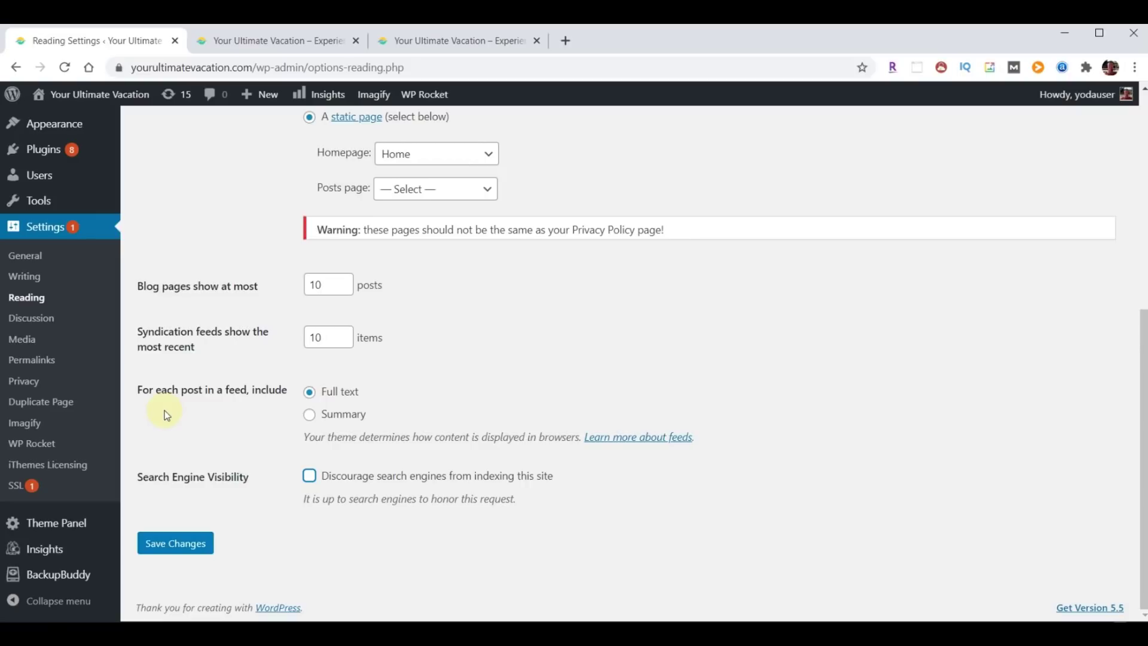
scroll(41, 383, up, 6)
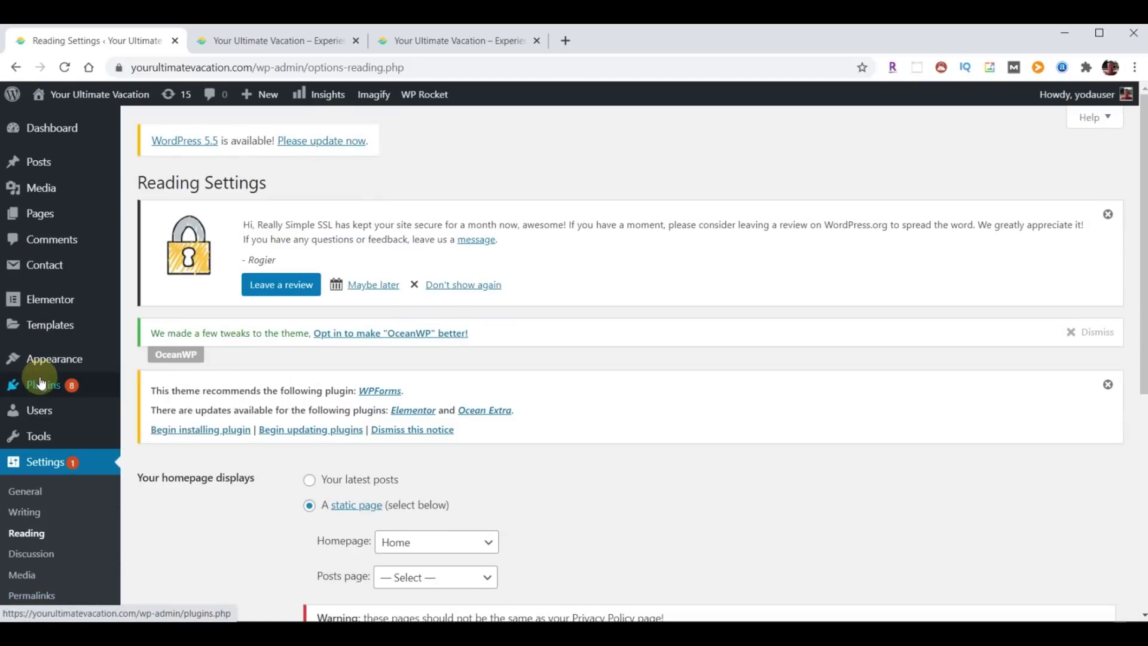
- Search the WordPress plugin directory for 'yoast' from Plugins > Add New
click(37, 386)
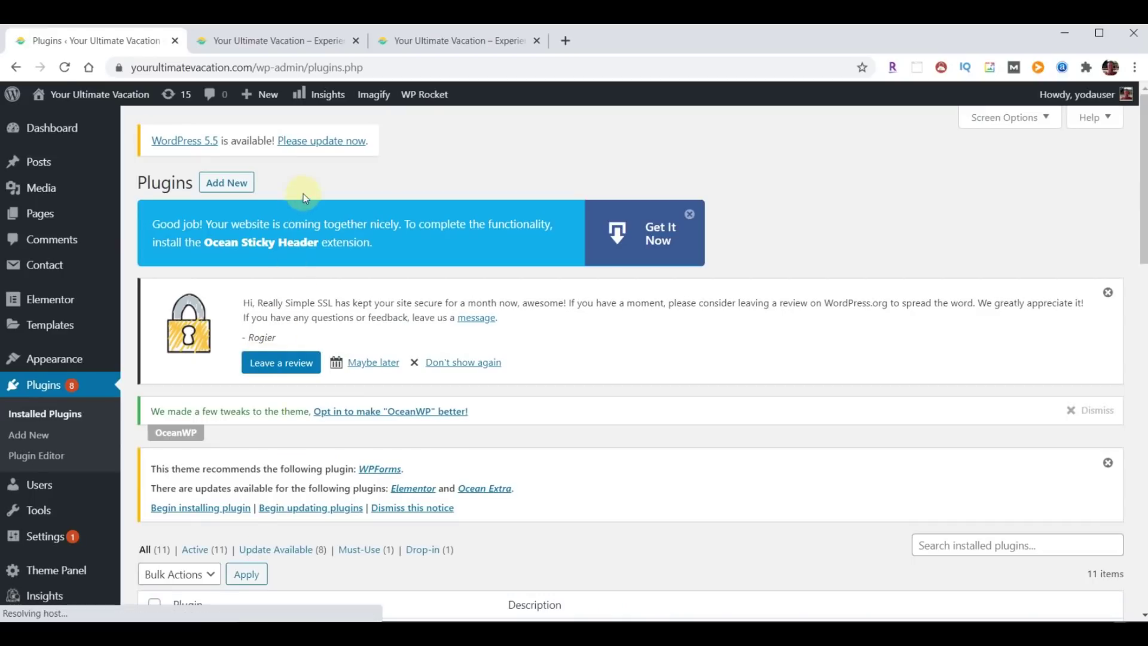
click(236, 182)
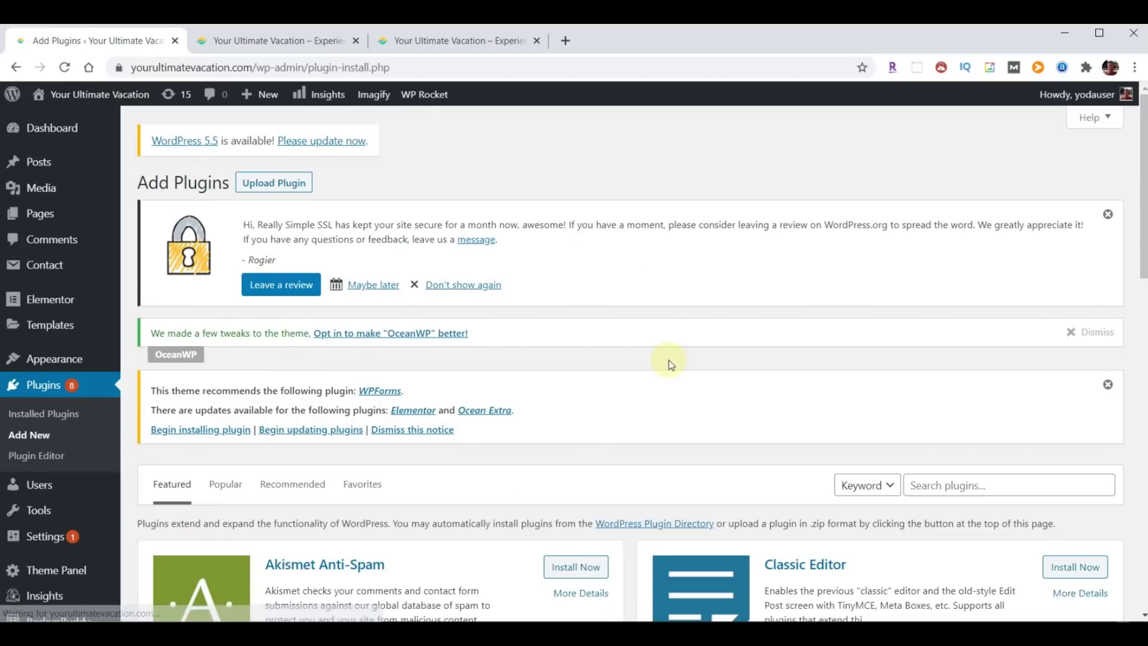
scroll(730, 385, down, 2)
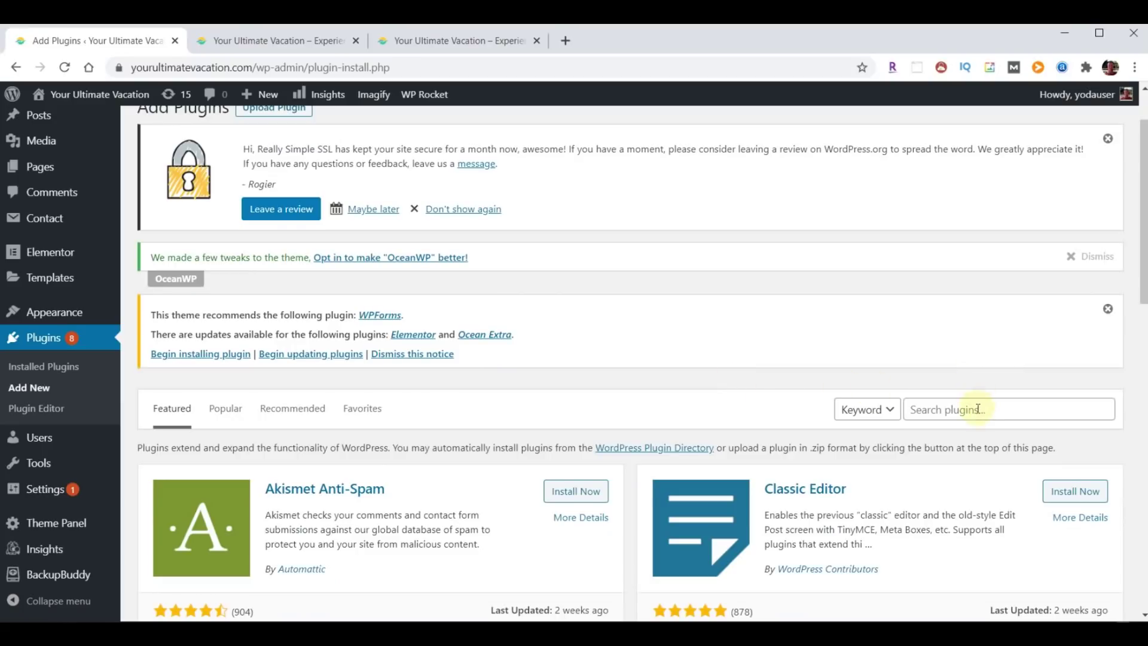
click(977, 408)
text(yoast)
- Install and activate the Yoast SEO plugin
scroll(478, 478, down, 2)
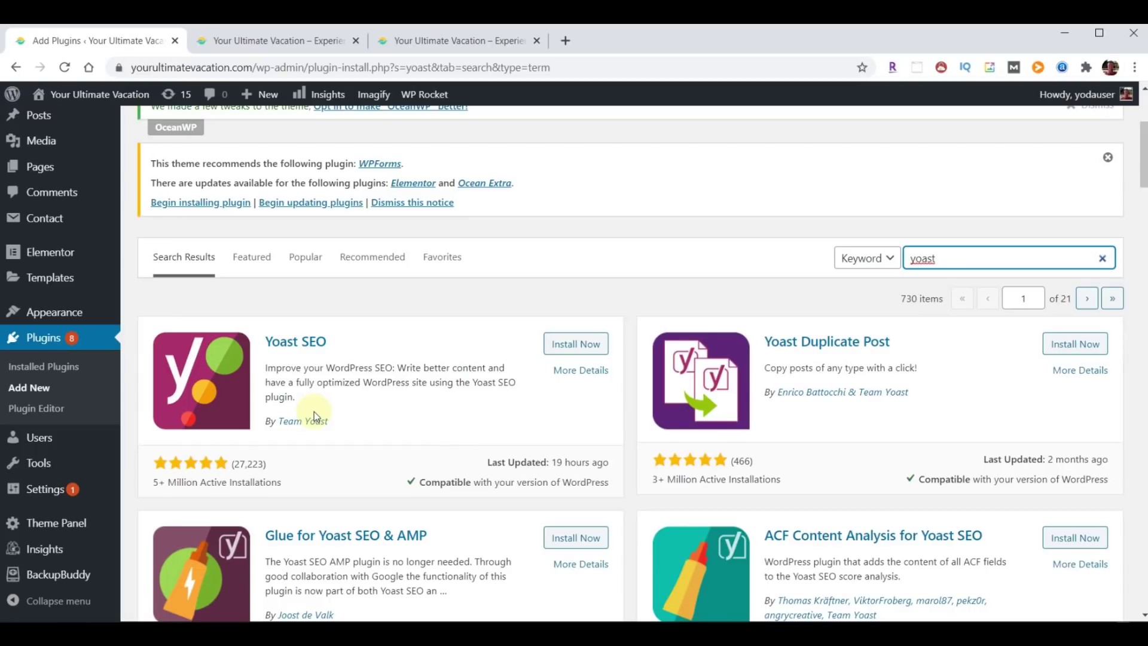
click(565, 346)
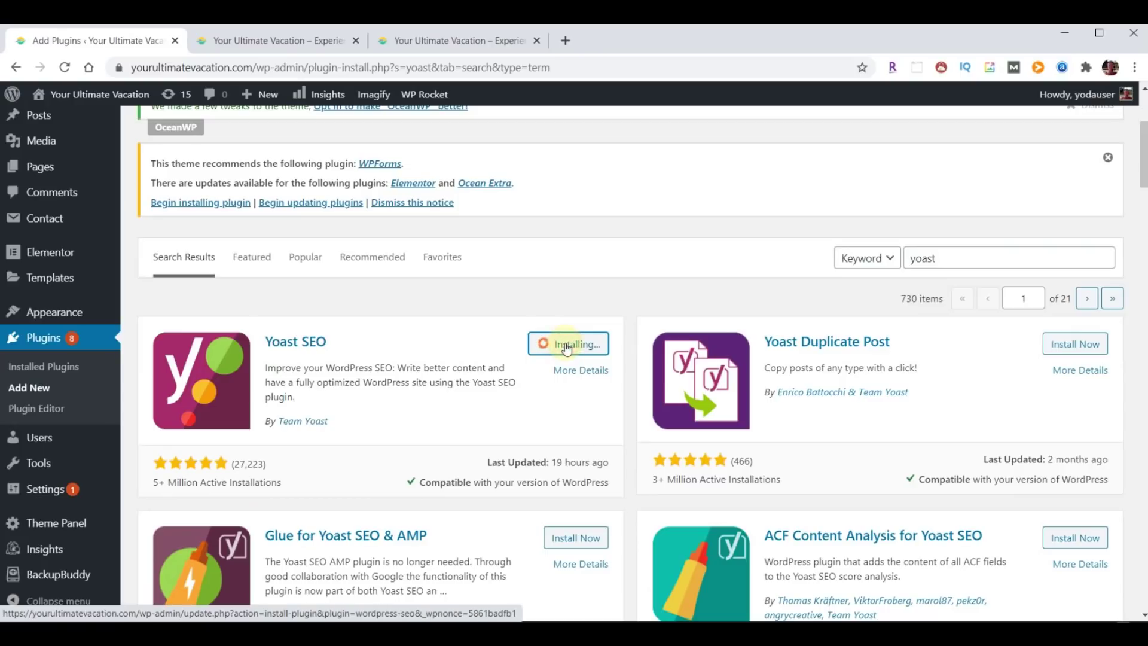
click(571, 345)
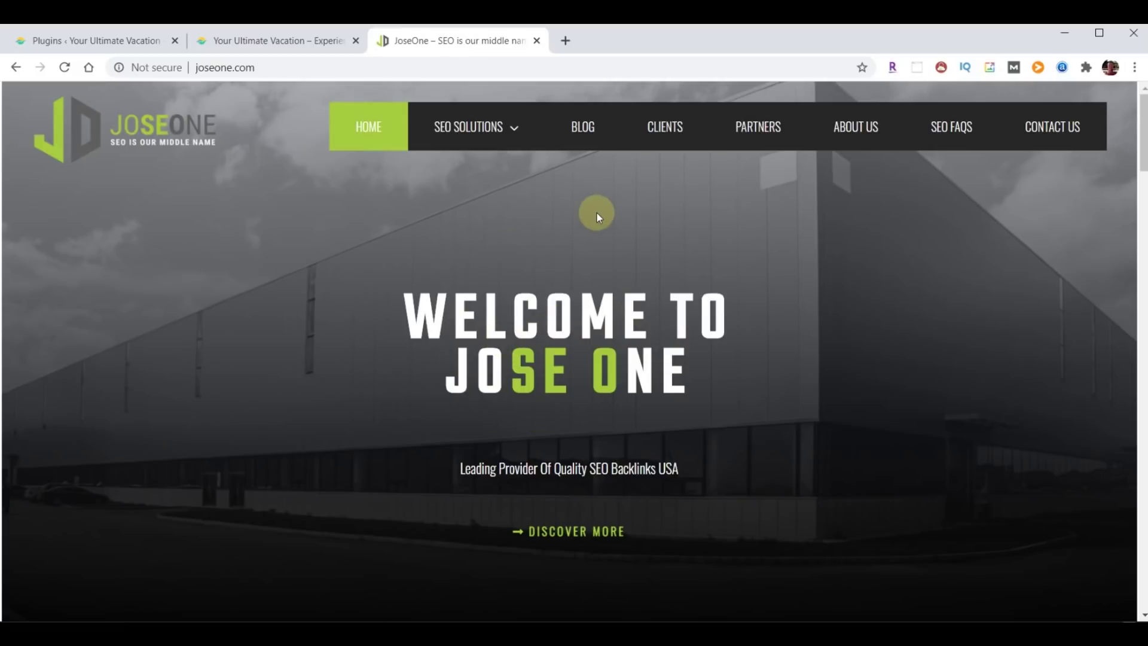
mouse_move(538, 143)
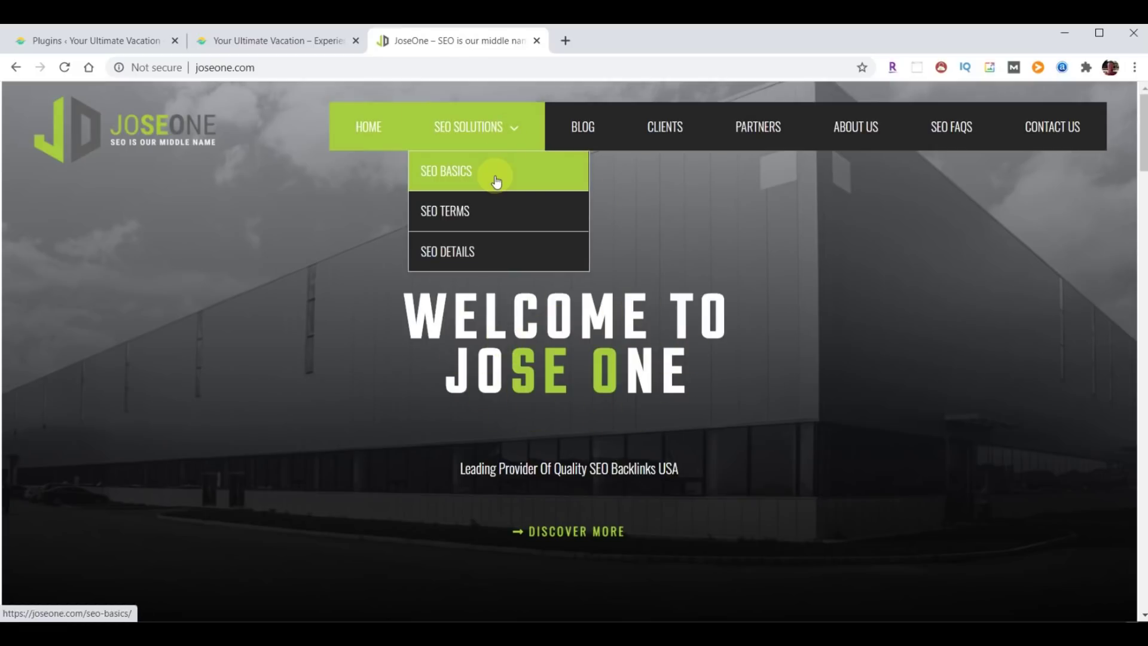